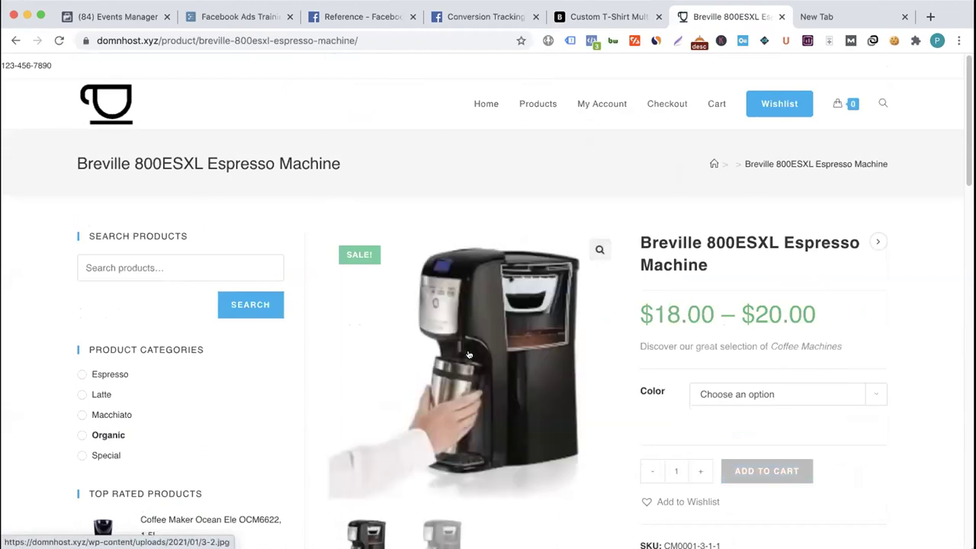
- Open the Google Tag Manager home page in the empty browser tab
scroll(468, 347, "up", 3)
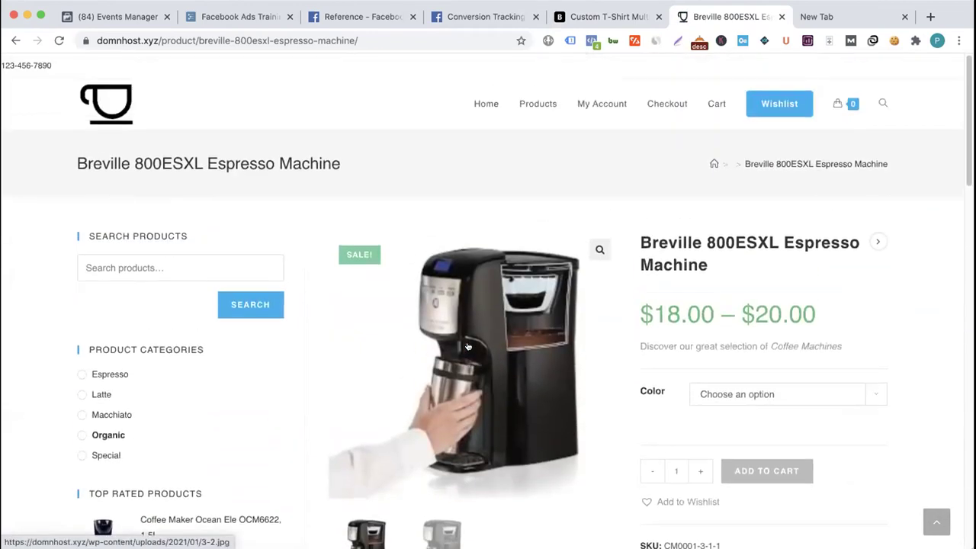
left_click(832, 17)
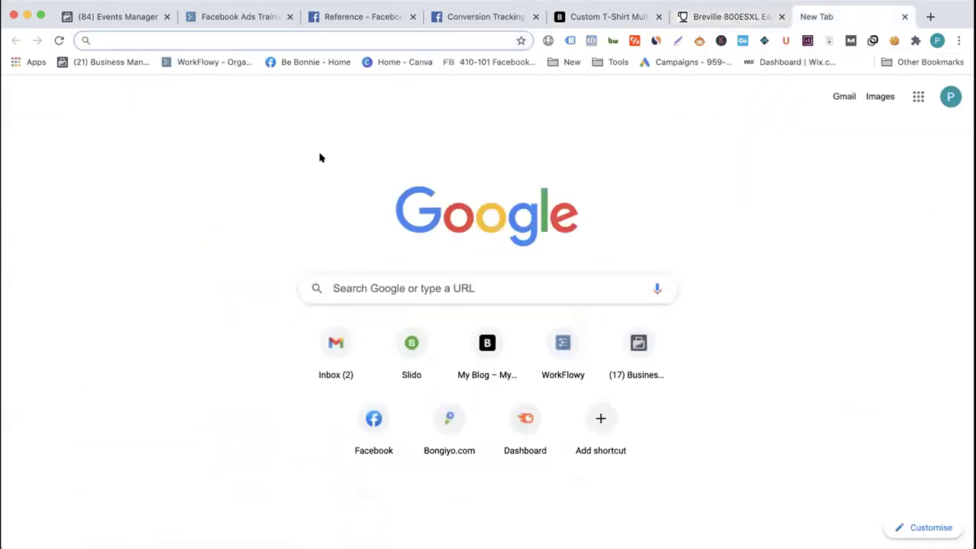
type("tag")
key("Return")
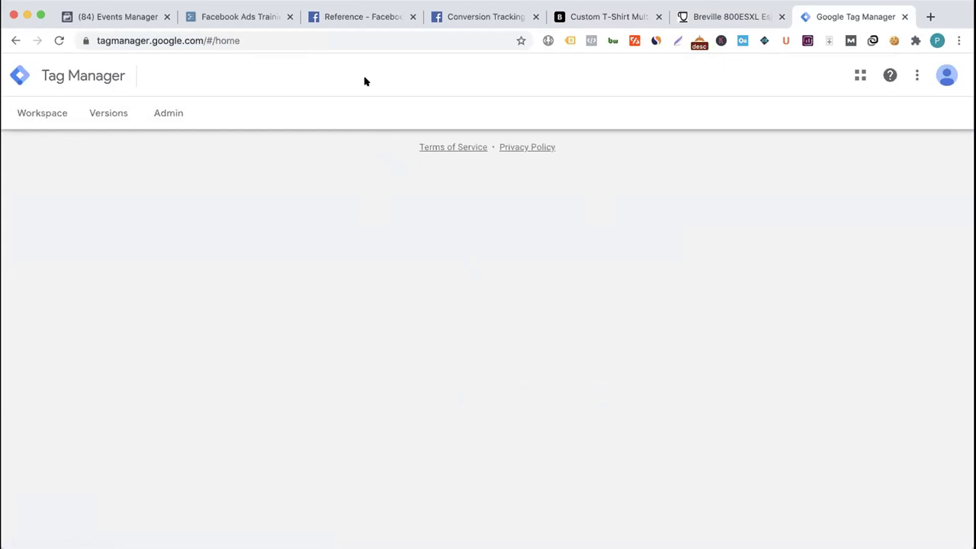
left_click(931, 16)
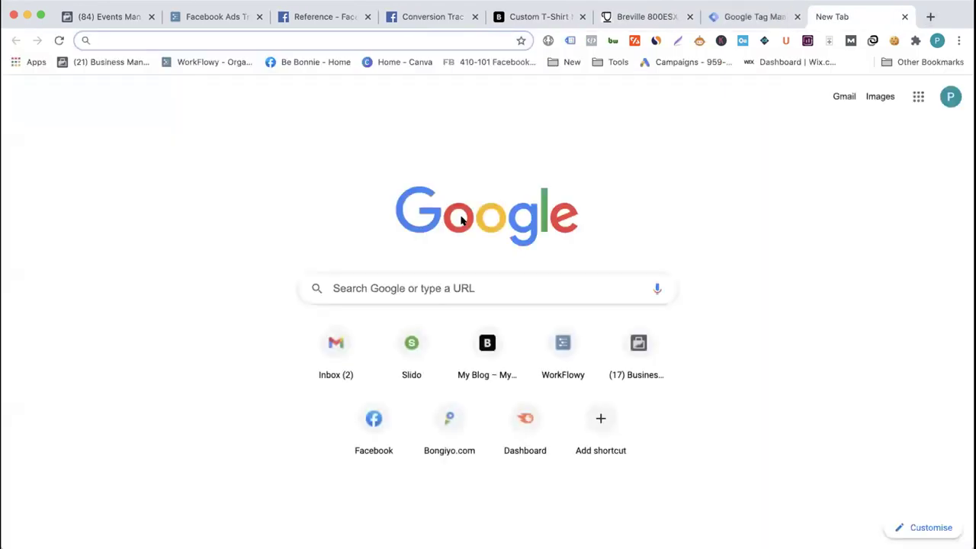
type("sli")
key("Return")
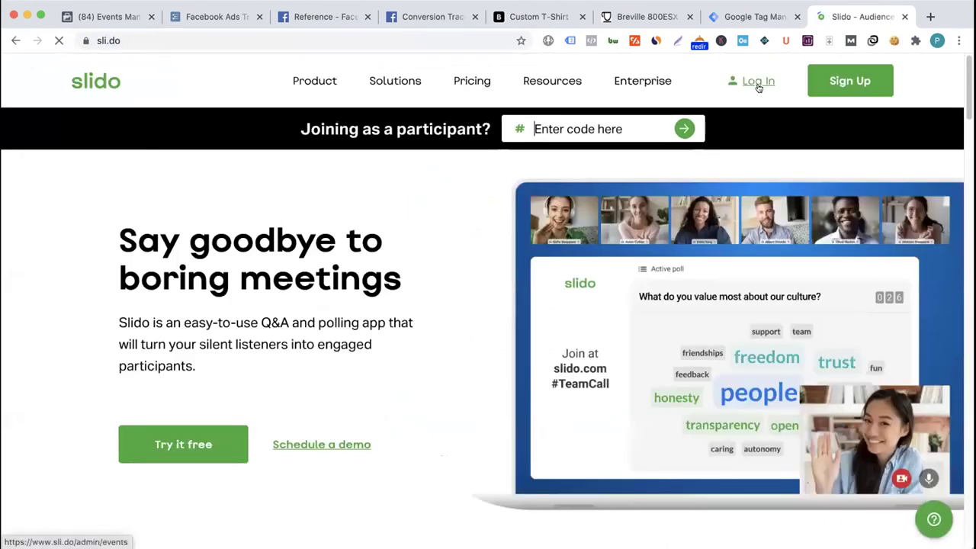
left_click(759, 86)
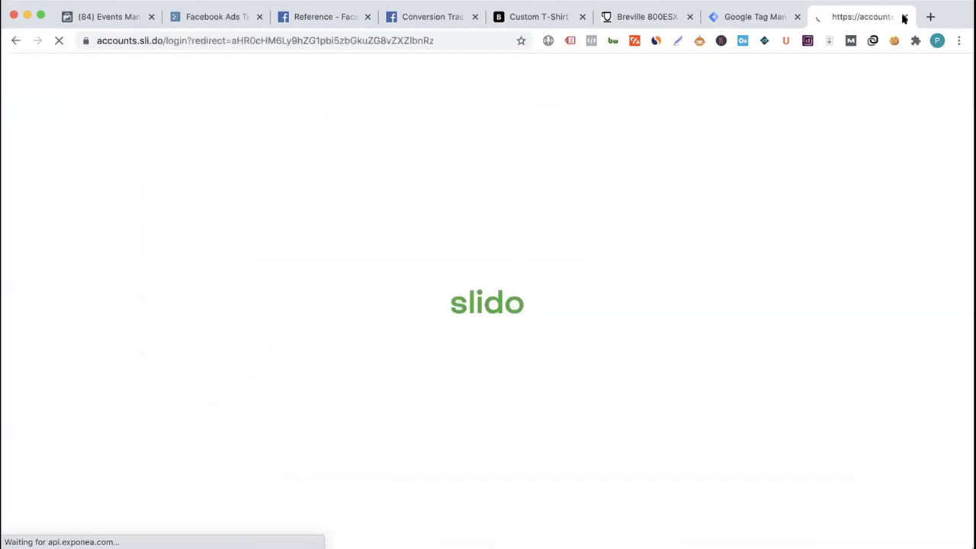
left_click(904, 16)
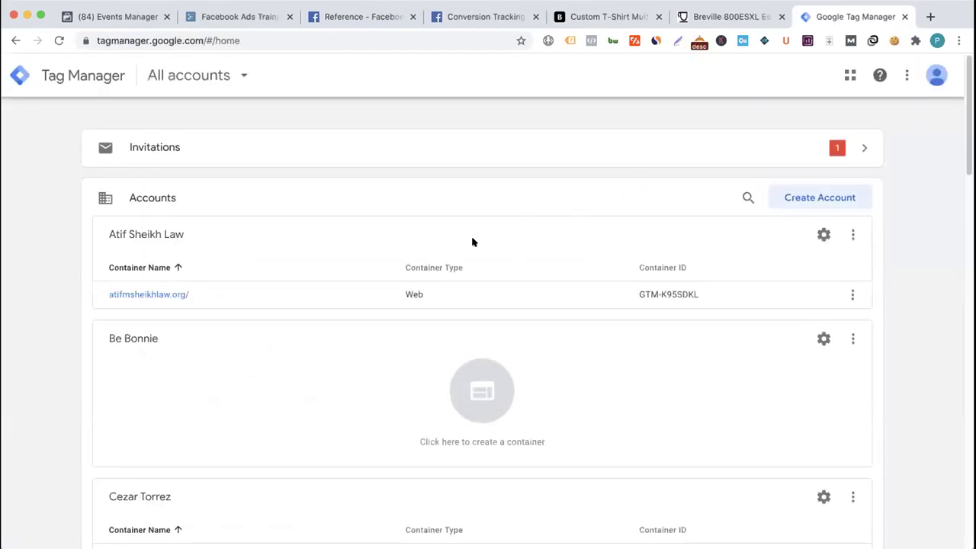
- Open Slido in a new browser tab and log in to the account
left_click(931, 16)
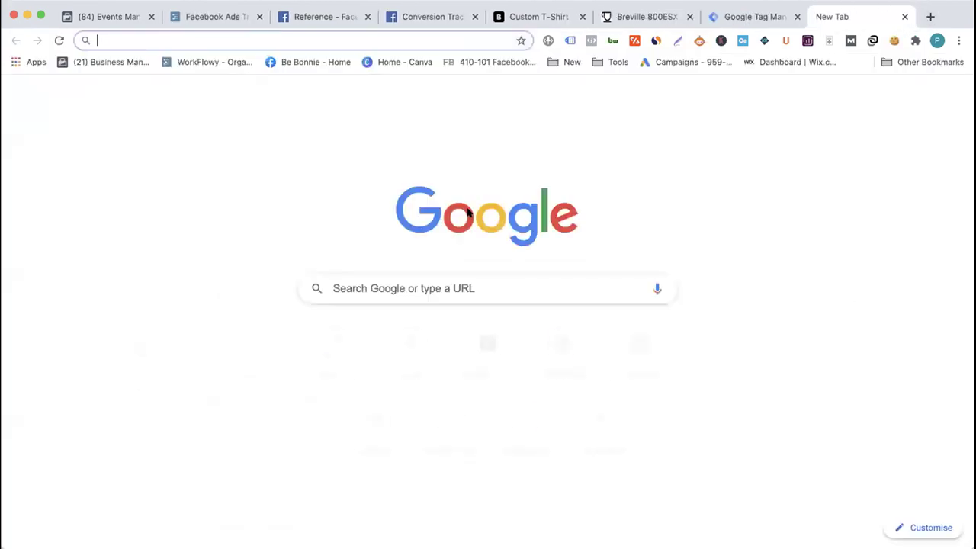
type("t")
key("BackSpace")
key("BackSpace")
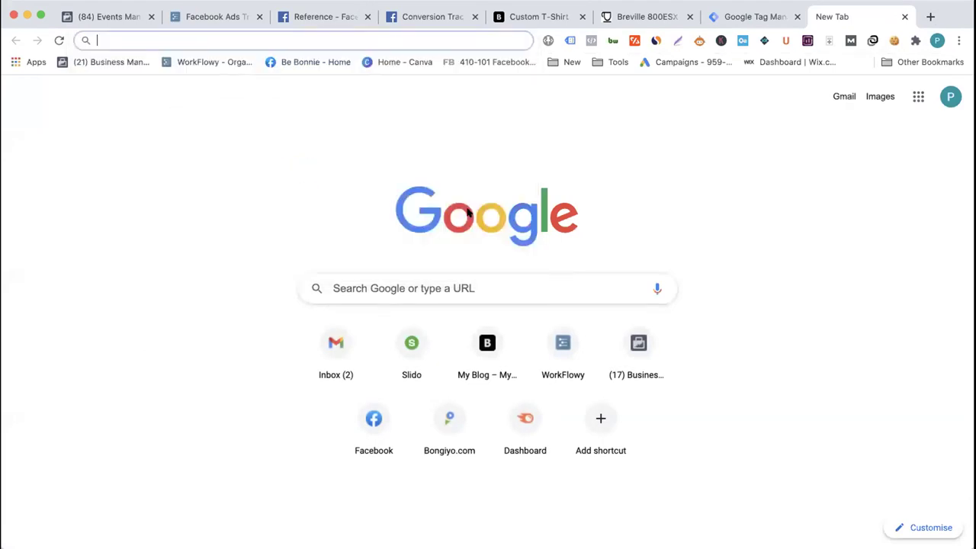
type("sl")
key("Return")
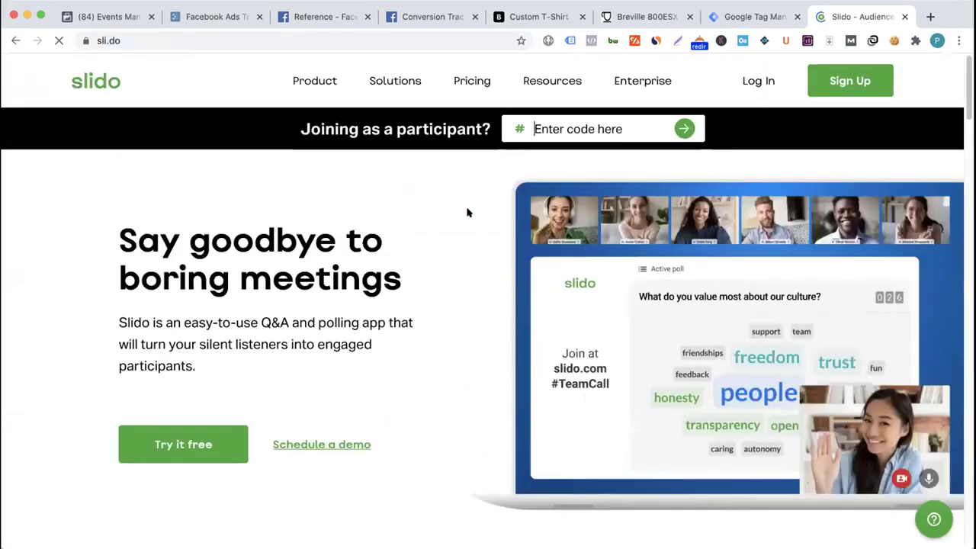
left_click(752, 83)
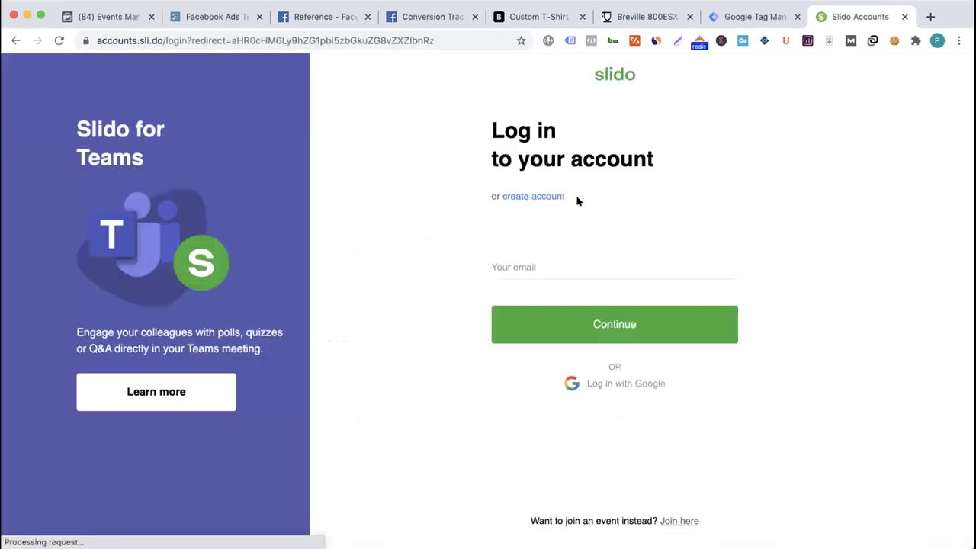
left_click(541, 317)
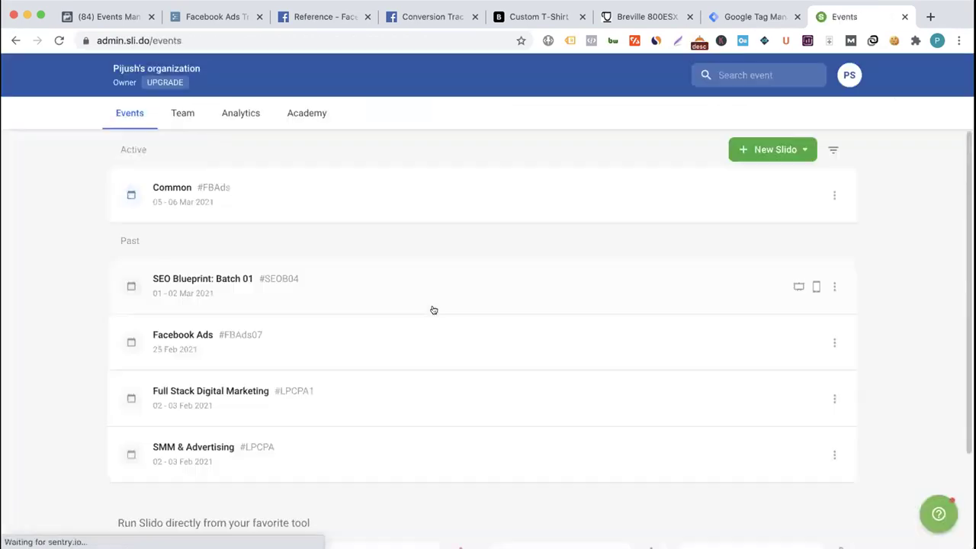
- Open the Common event's Audience Q&A and check the event's basic information settings without changing them
left_click(174, 188)
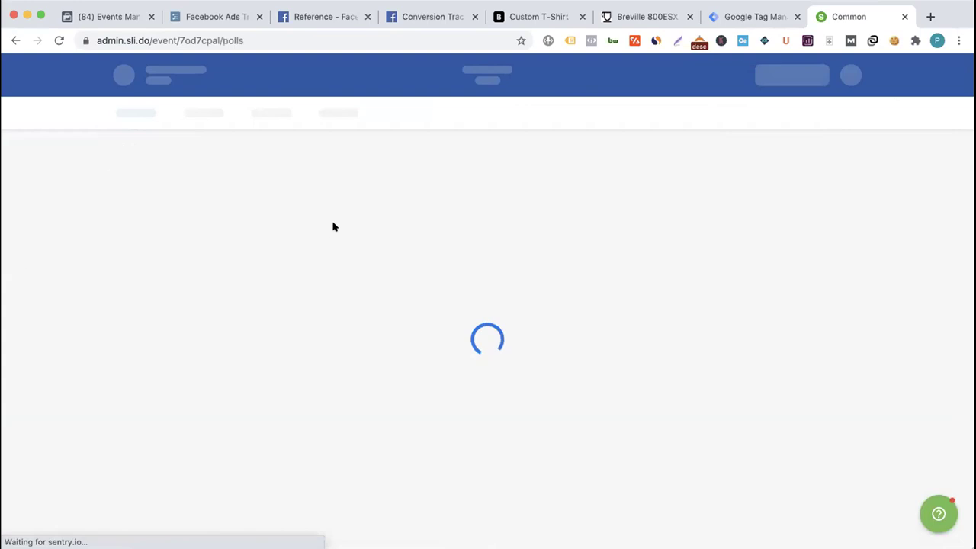
left_click(240, 114)
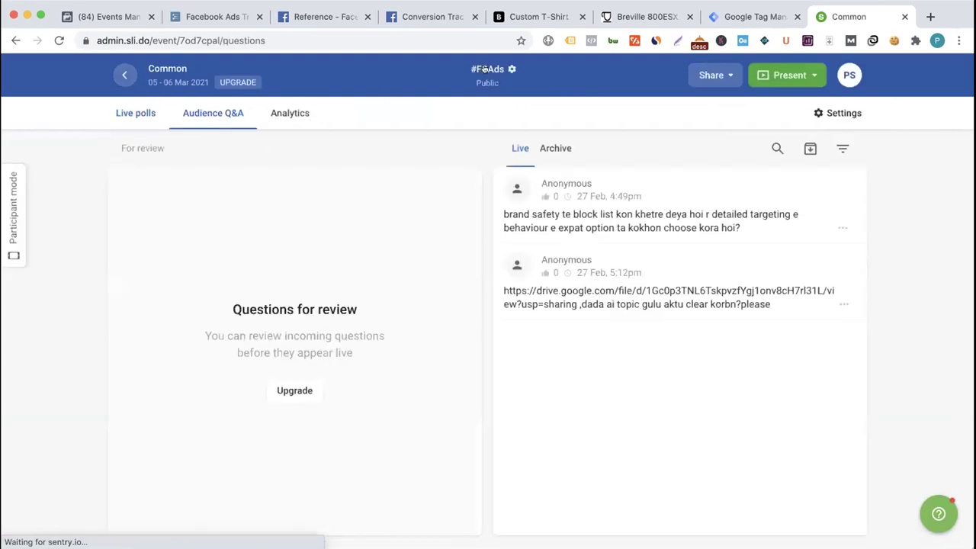
left_click(497, 69)
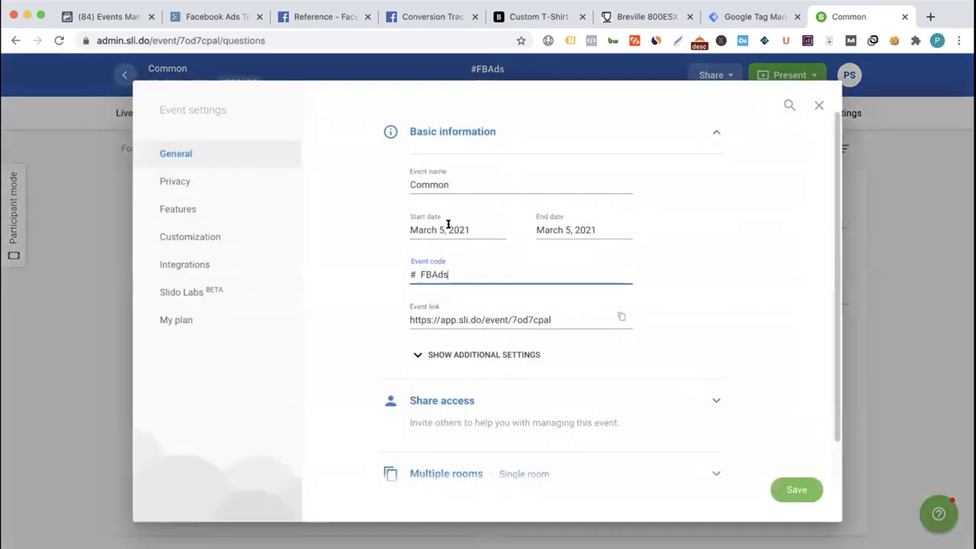
left_click(819, 104)
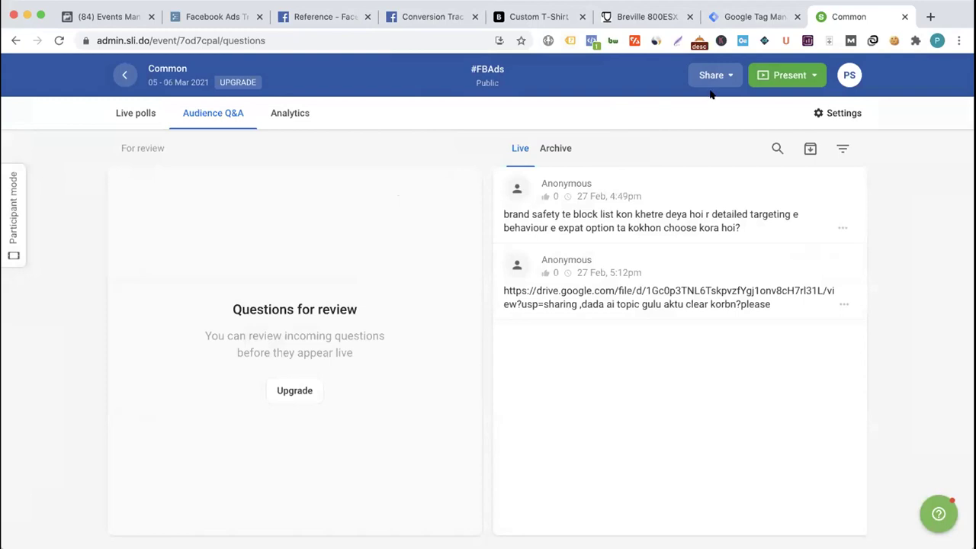
- Switch to Google Tag Manager and accept the pending account invitation from Meshel Law Group
left_click(719, 26)
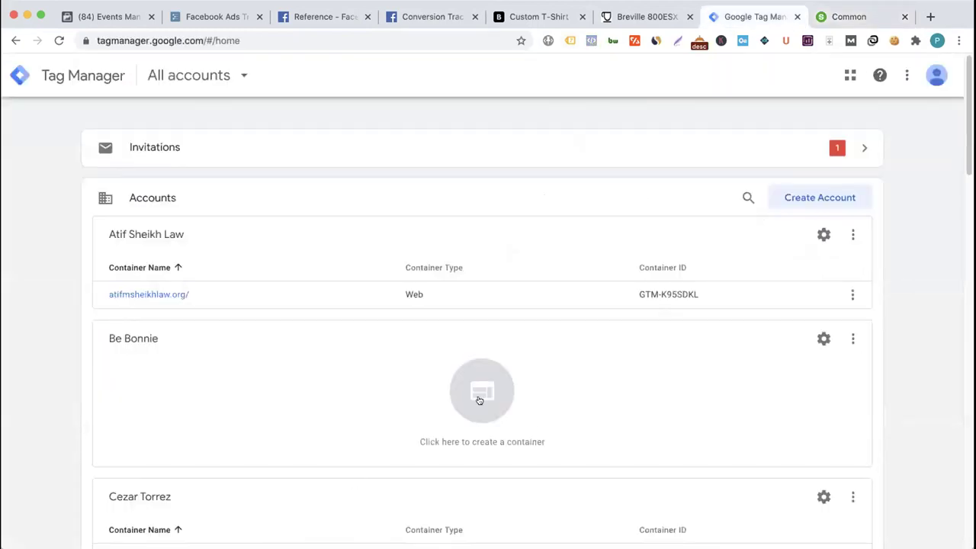
left_click(859, 152)
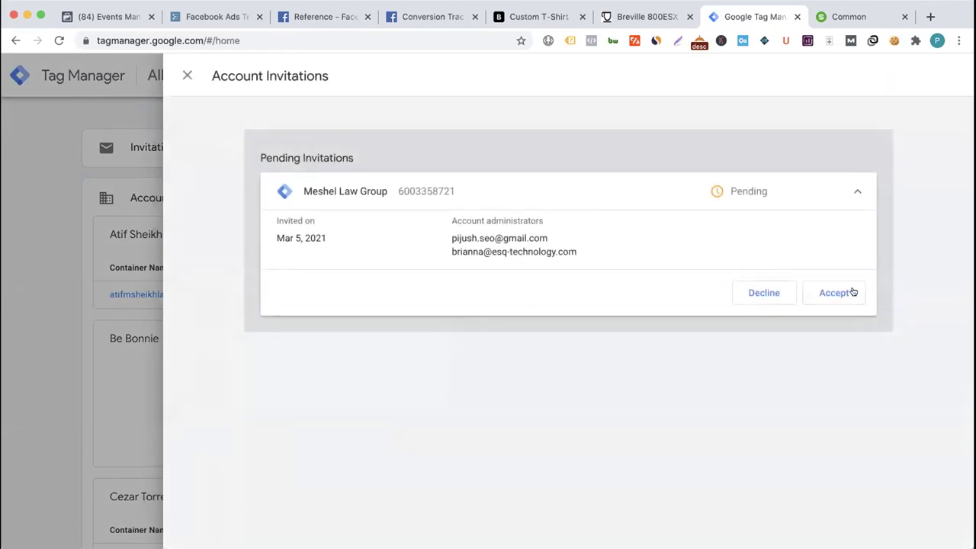
left_click(852, 293)
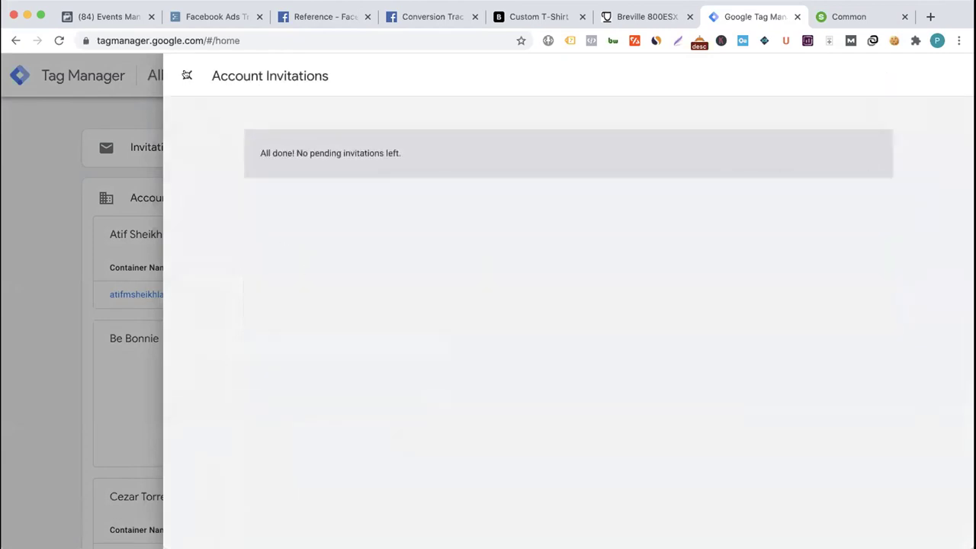
left_click(187, 75)
- Open the domnhost.xyz container under the dom n host account and show its list of tags
scroll(456, 263, "down", 3)
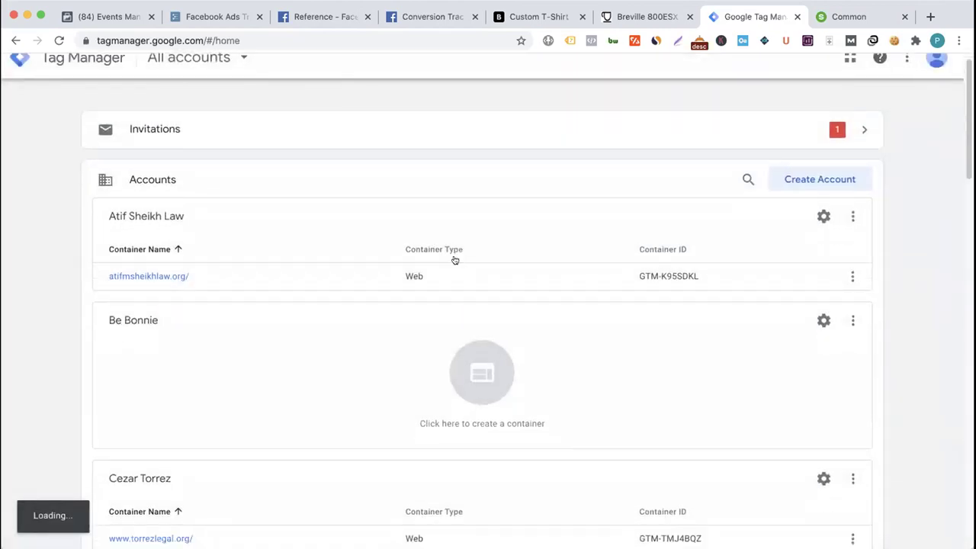
scroll(381, 302, "down", 5)
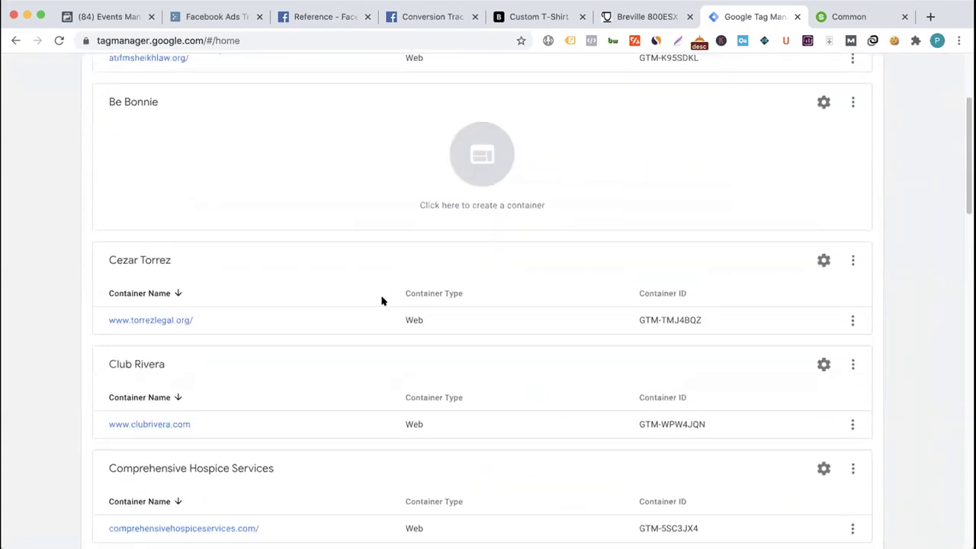
scroll(381, 301, "down", 5)
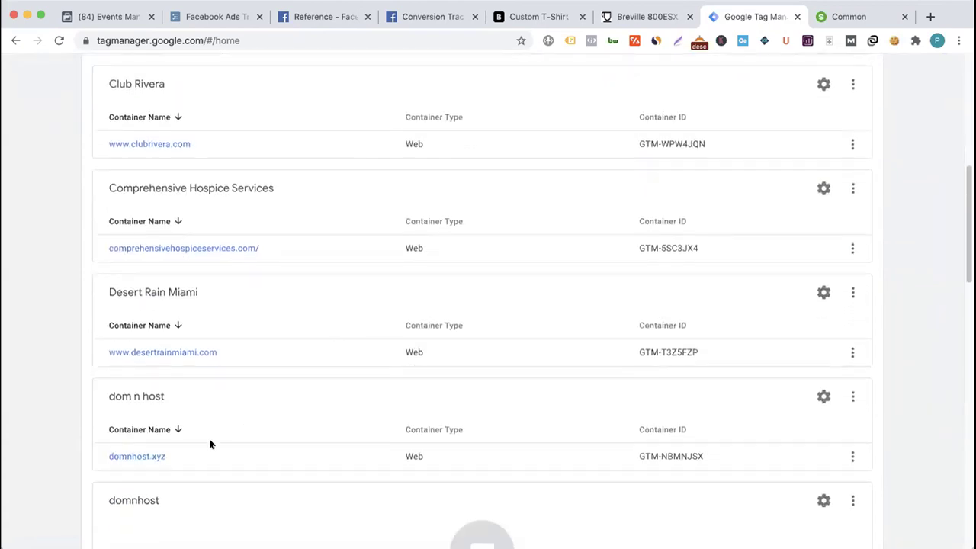
left_click(131, 455)
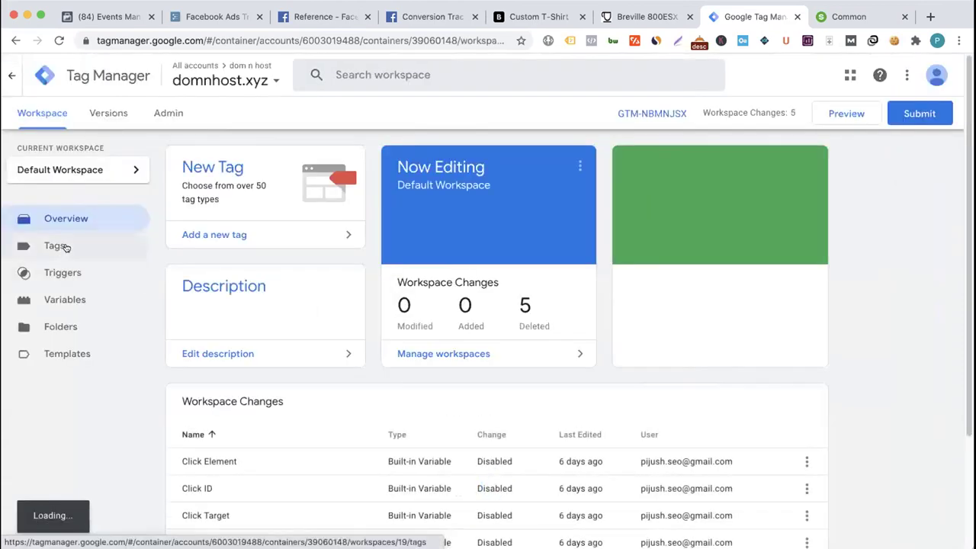
left_click(66, 247)
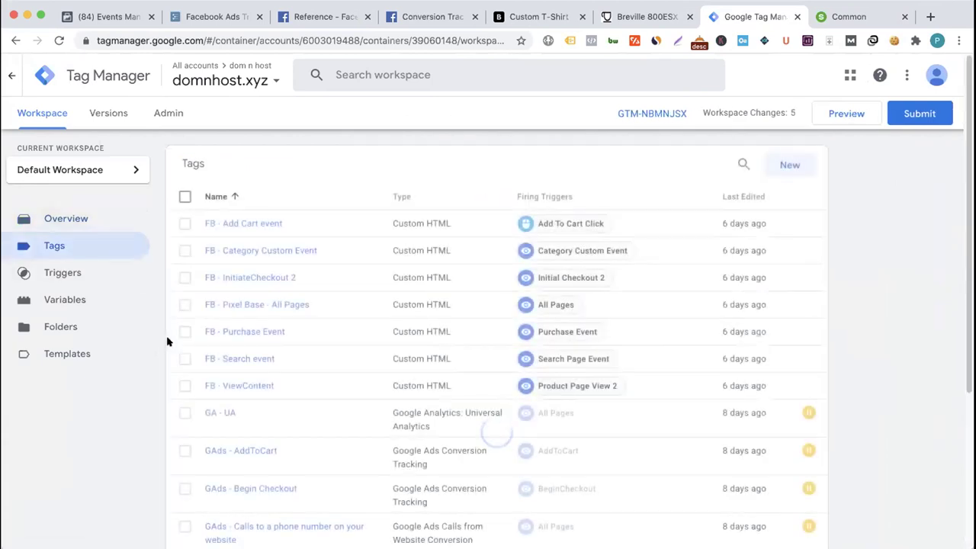
- Open the FB - Add Cart event tag's configuration and review its HTML script and advanced settings
scroll(167, 341, "down", 2)
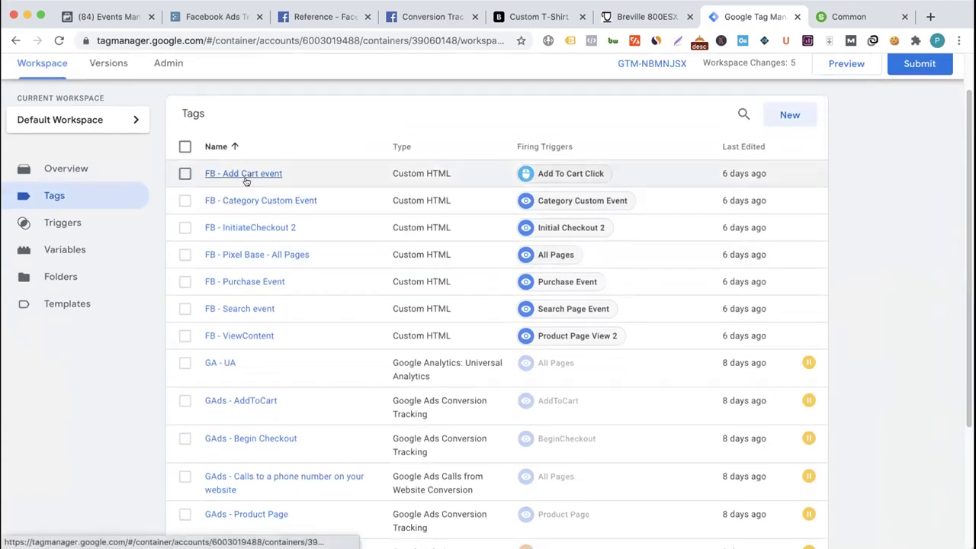
left_click(245, 174)
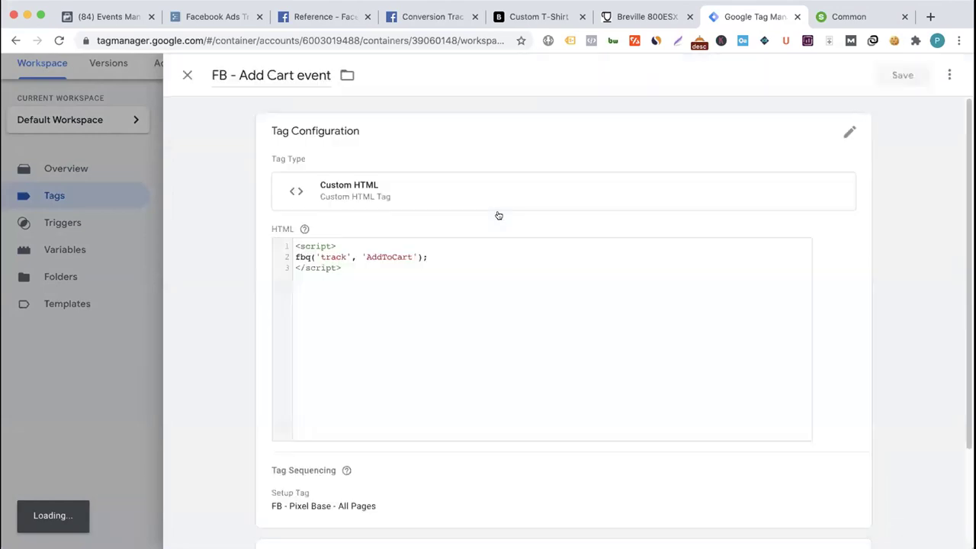
left_click(356, 268)
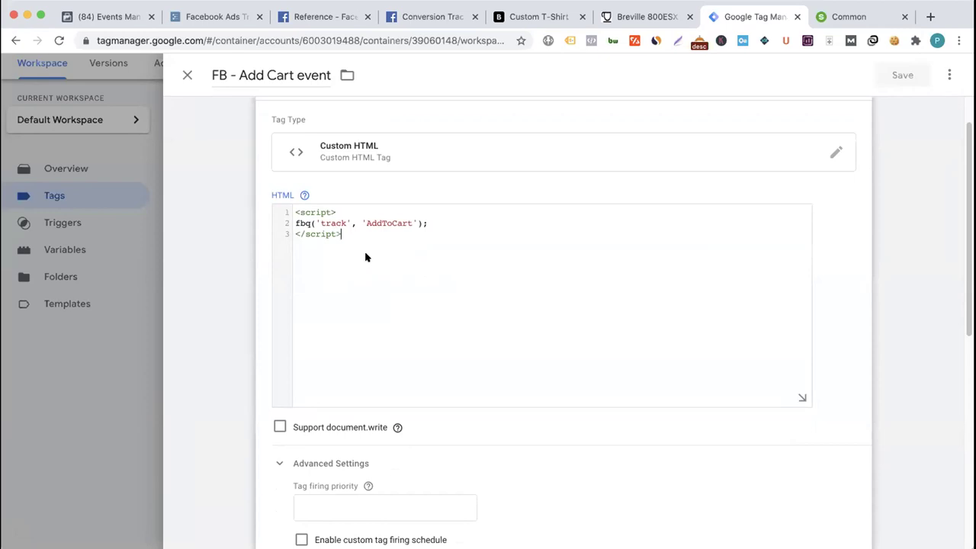
scroll(365, 257, "down", 5)
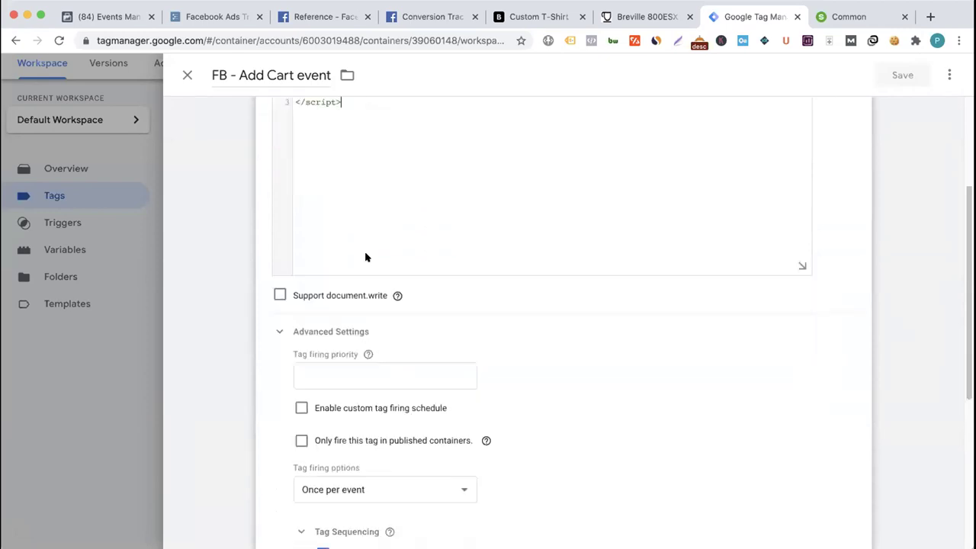
scroll(365, 257, "up", 3)
scroll(365, 257, "down", 2)
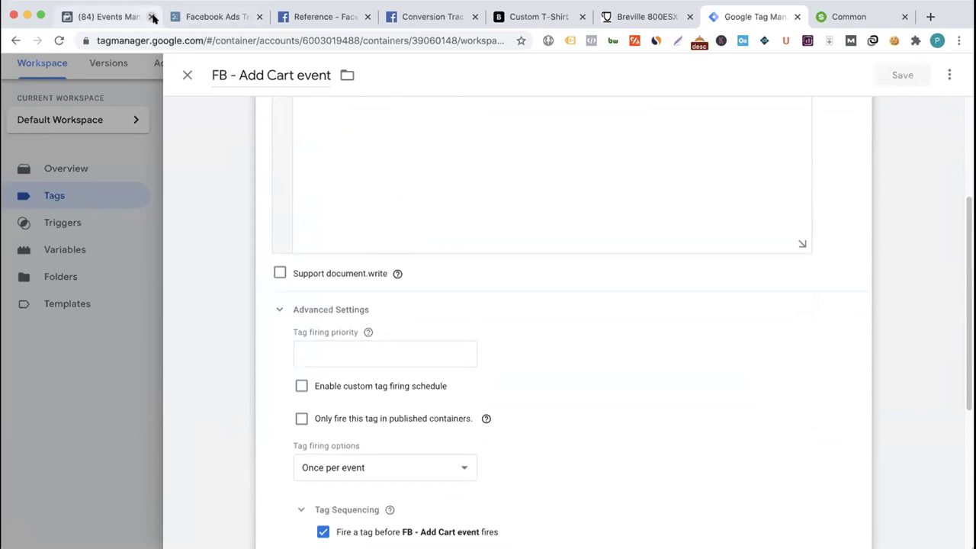
- Switch to the WorkFlowy outline, expand the Parameters topic and examine the ViewContent script's parameters, especially its value
left_click(183, 16)
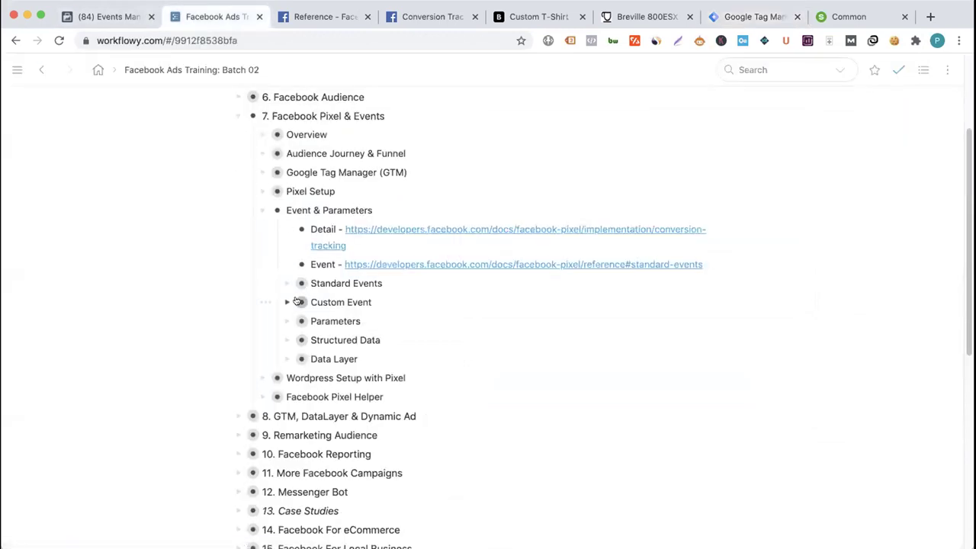
left_click(286, 321)
scroll(338, 309, "down", 4)
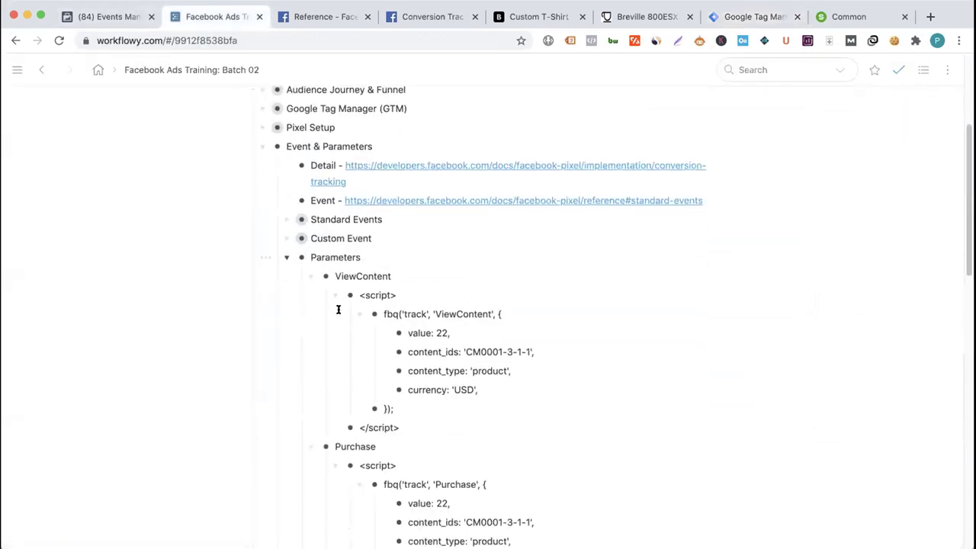
scroll(338, 309, "down", 1)
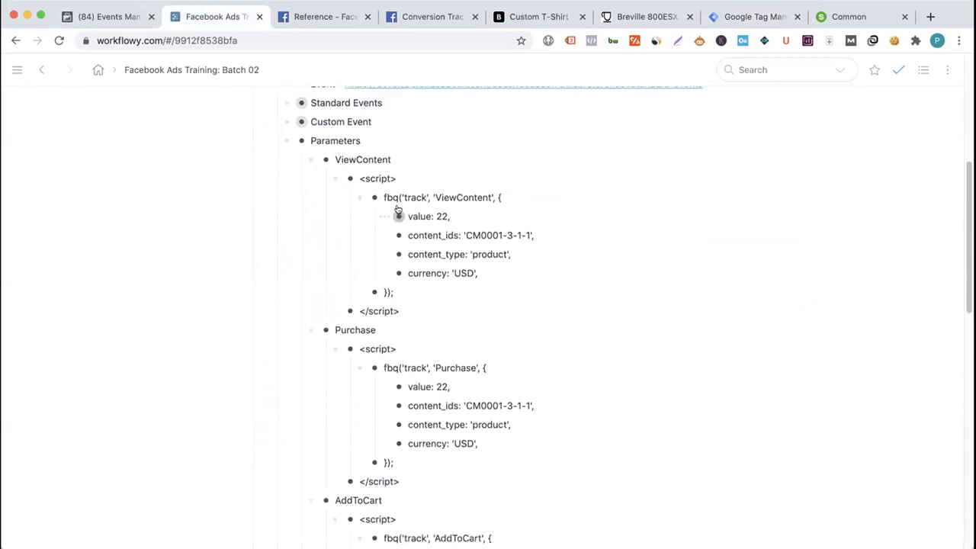
scroll(427, 214, "down", 2)
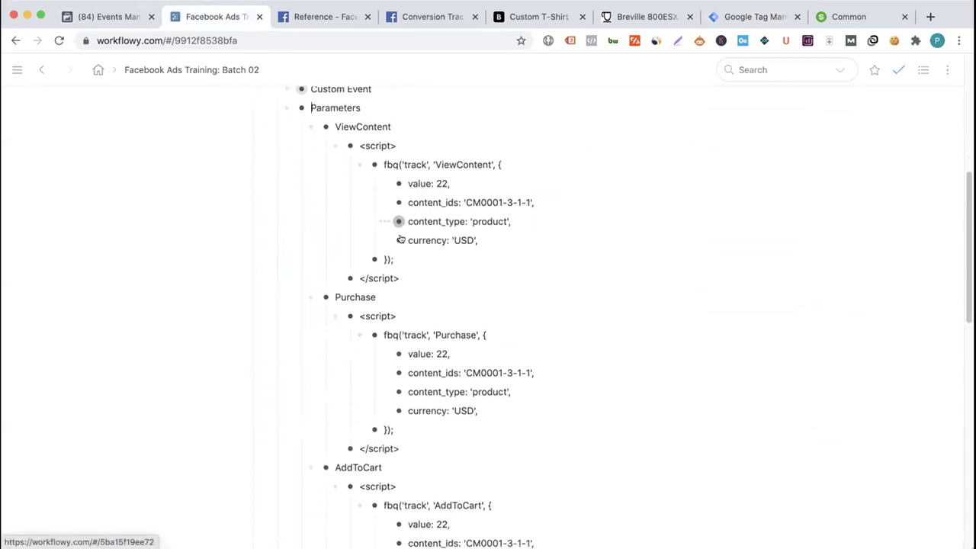
double_click(441, 183)
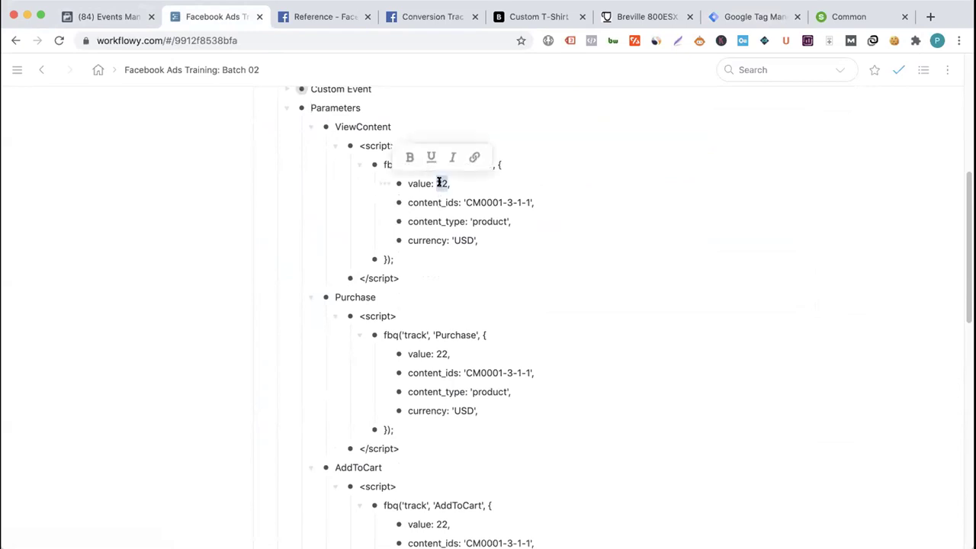
left_click(440, 183)
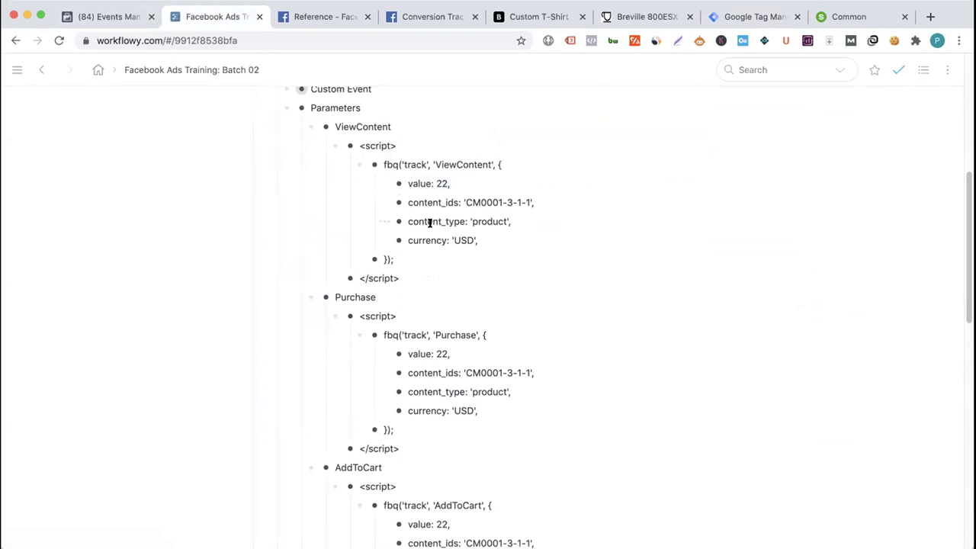
- Copy the AddToCart script with its parameters from the WorkFlowy outline and replace the FB - Add Cart event tag's HTML with it in Google Tag Manager
scroll(429, 223, "down", 4)
scroll(430, 223, "down", 6)
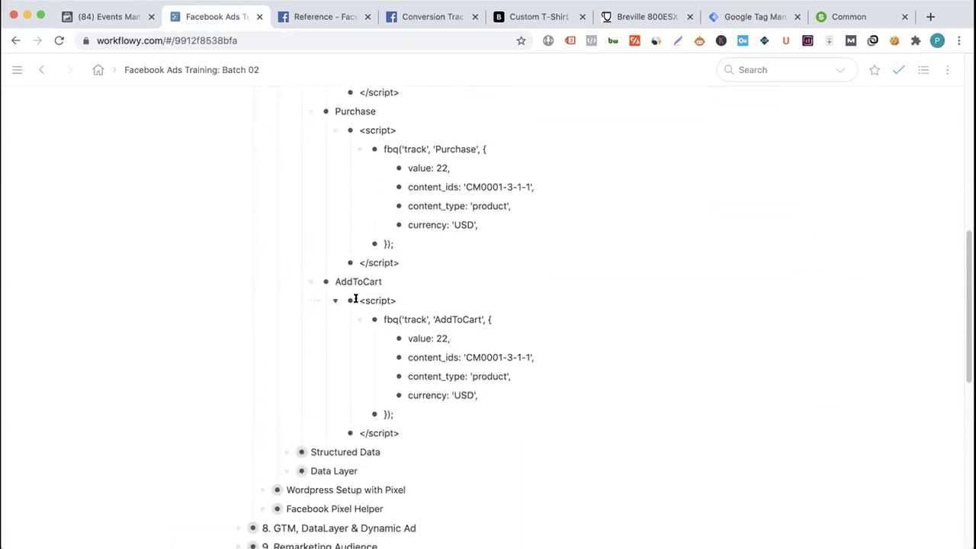
left_click_drag(355, 299, 407, 384)
left_click_drag(417, 417, 425, 383)
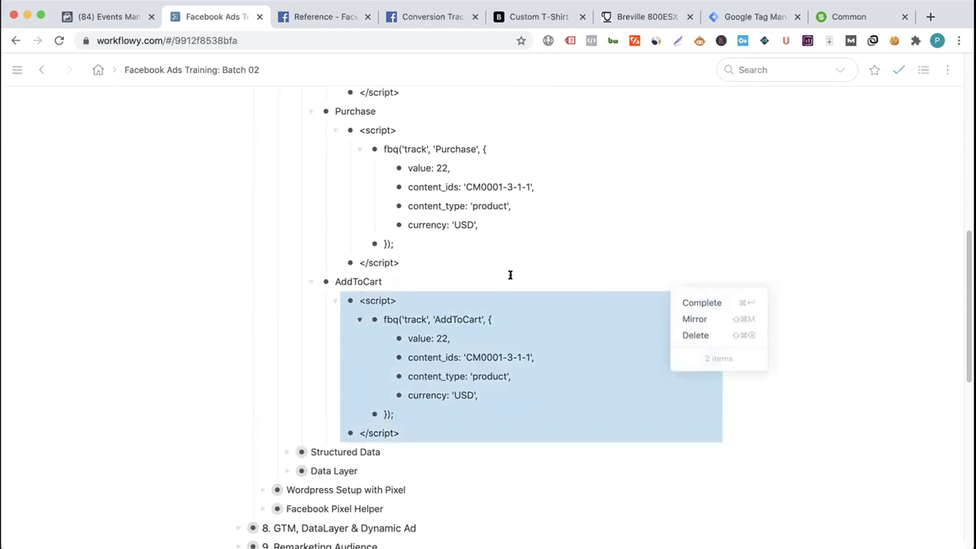
left_click(748, 16)
type("<script> fbq('track', 'AddToCart'); </script>")
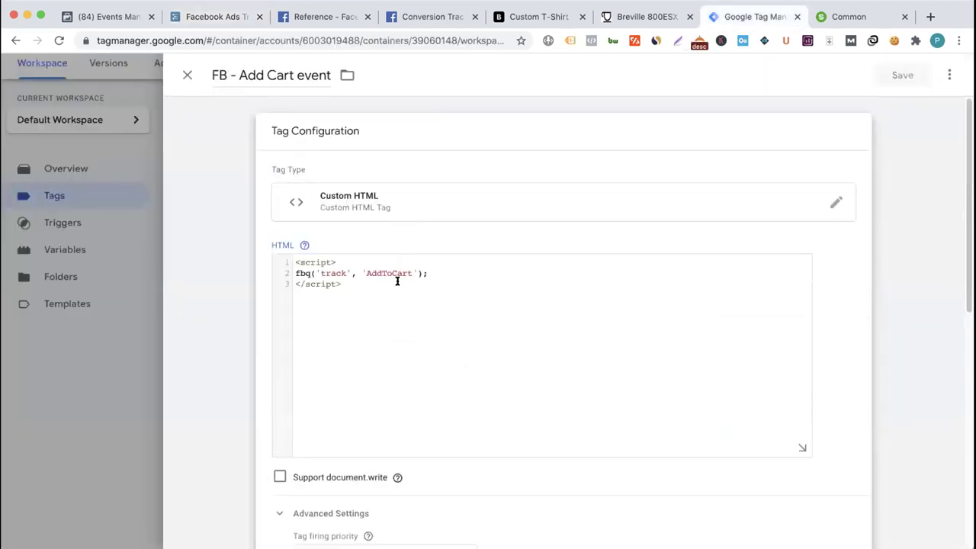
key("super+a")
type("<script> fbq('track', 'AddToCart', { value: 22, content_ids: 'CM0001-3-1-1', content_type: 'product', currency: 'USD', }); </script>")
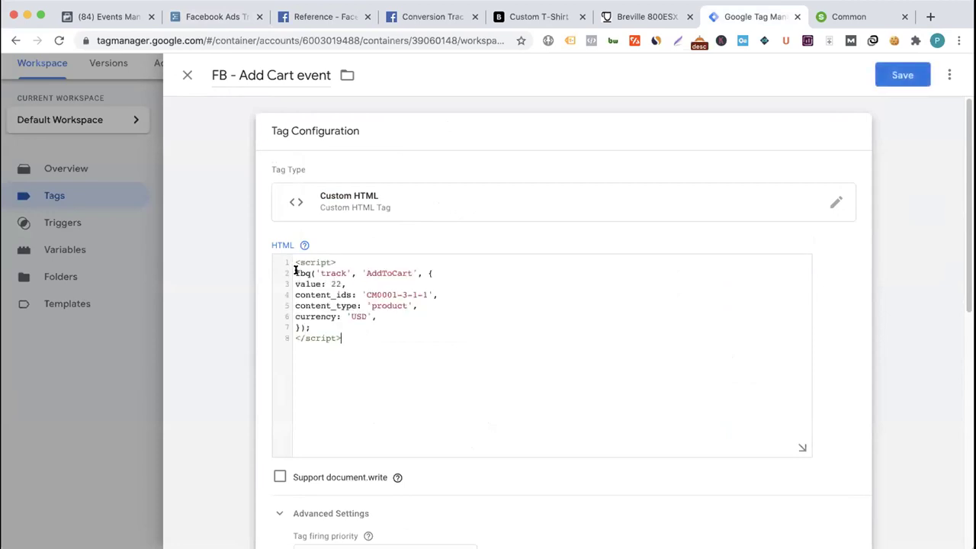
left_click_drag(322, 288, 364, 319)
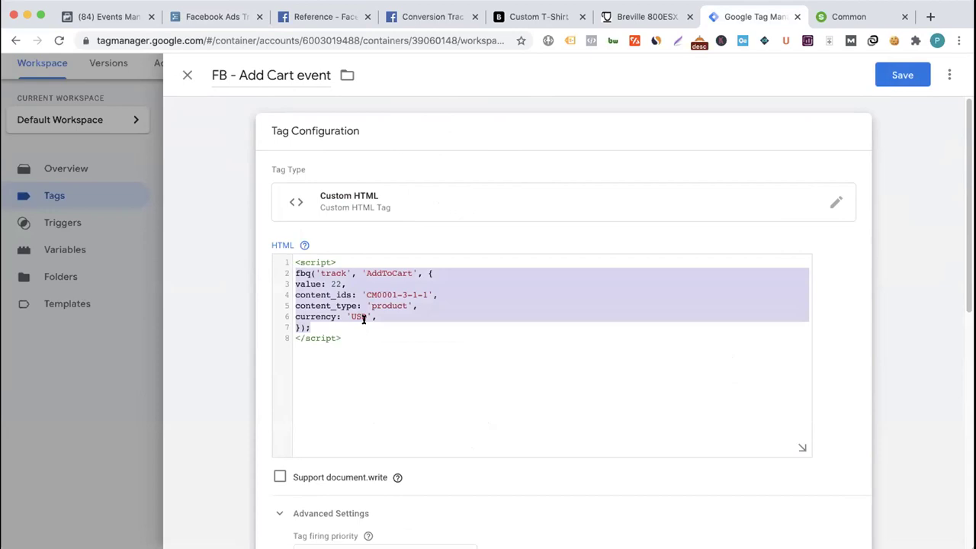
key("BackSpace")
key("super+z")
left_click(347, 302)
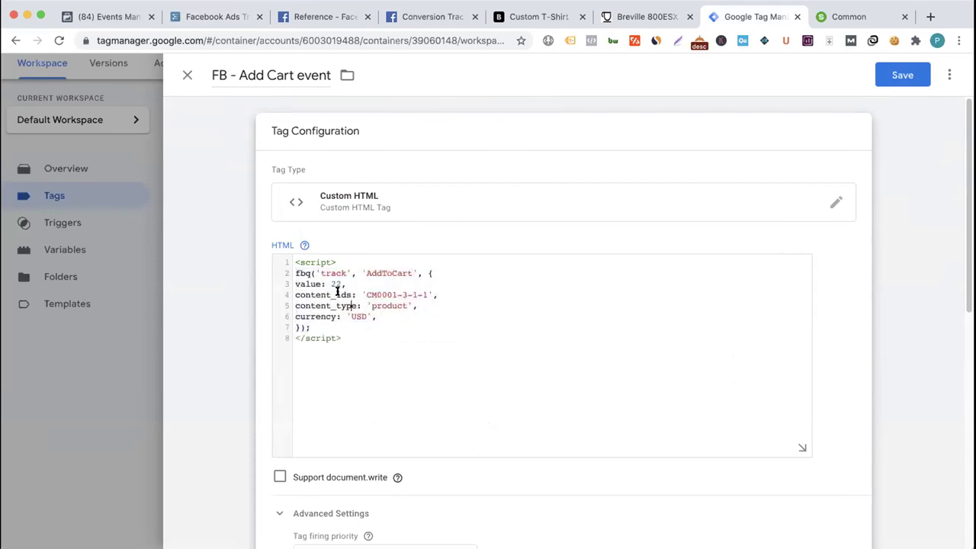
- Check the Breville 800ESXL Espresso Machine's price on its store page and set the script's value parameter to 20 in Google Tag Manager
left_click_drag(295, 284, 342, 284)
left_click(623, 16)
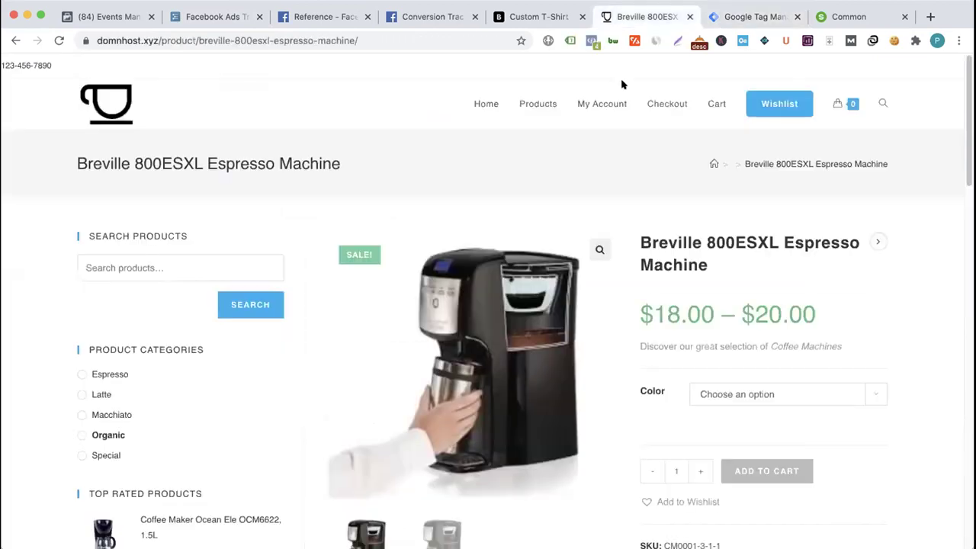
left_click(755, 17)
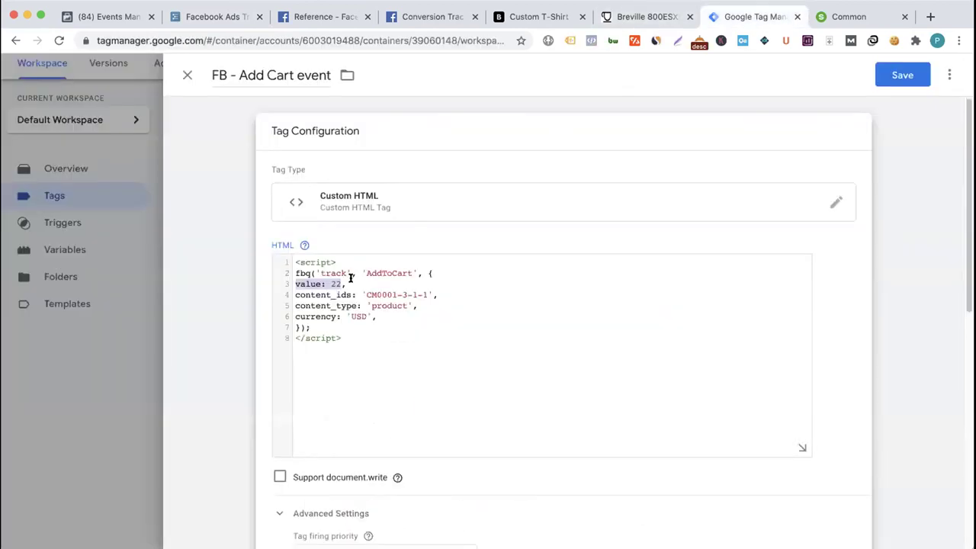
left_click(341, 283)
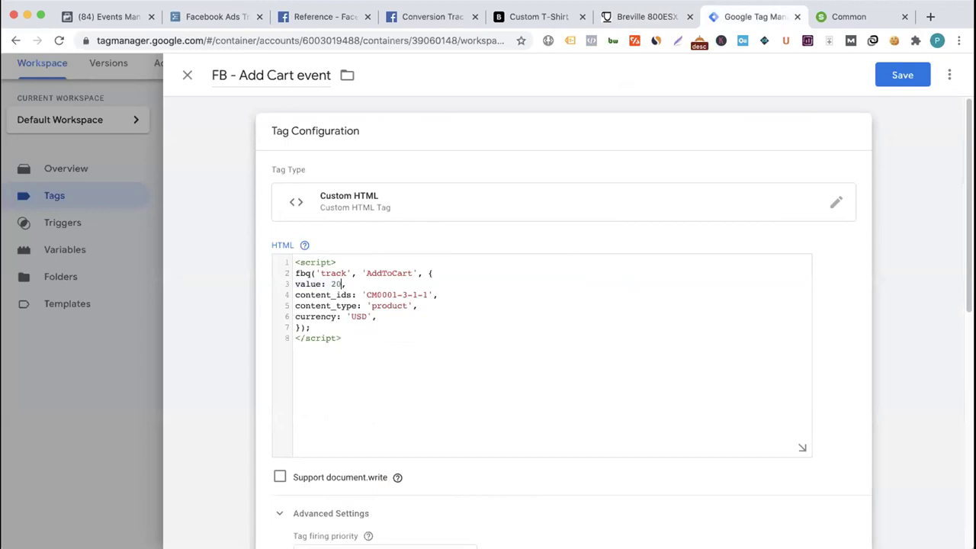
- Copy the SKU CM0001-3-1-1 from the Breville product page and paste it as the script's content_ids value in Google Tag Manager
left_click(647, 16)
scroll(552, 303, "down", 5)
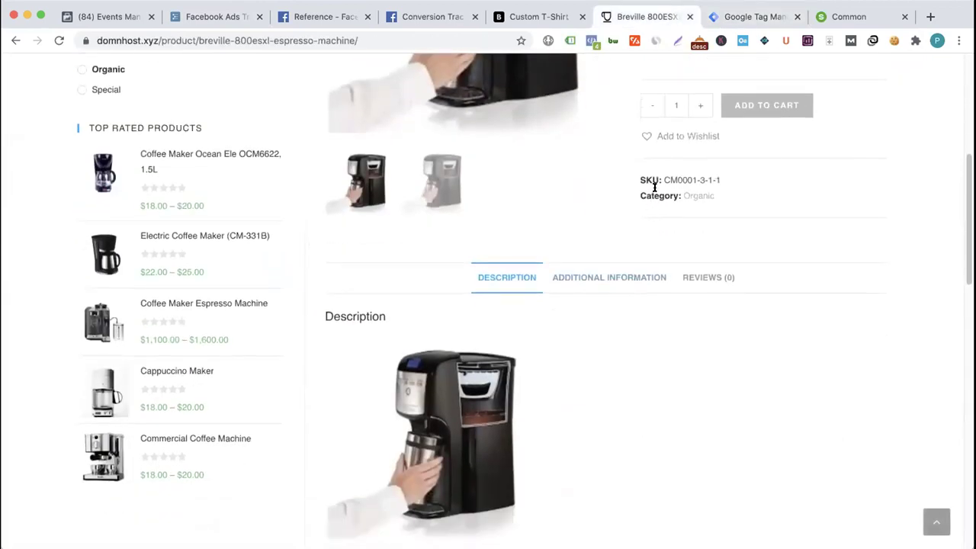
left_click_drag(662, 180, 724, 181)
key("super+c")
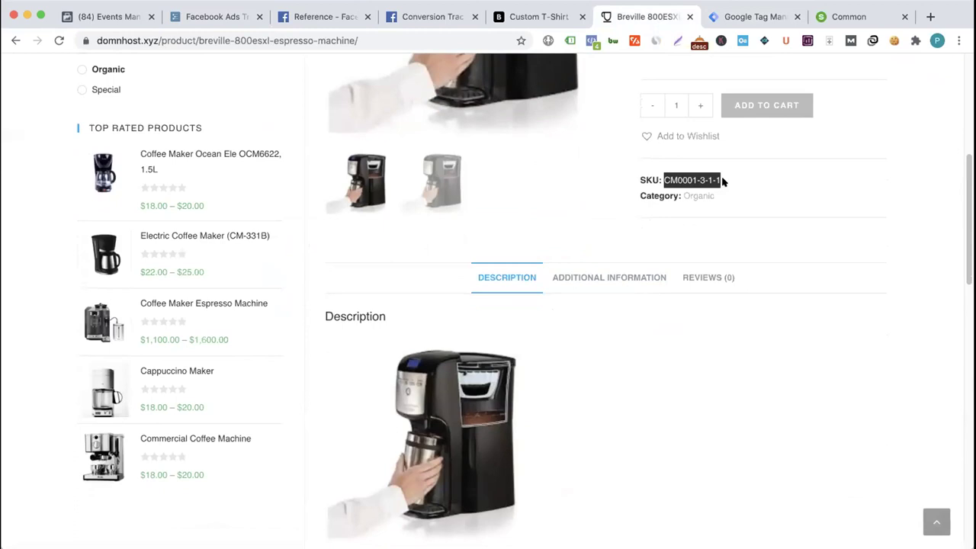
left_click(721, 15)
left_click_drag(364, 294, 419, 291)
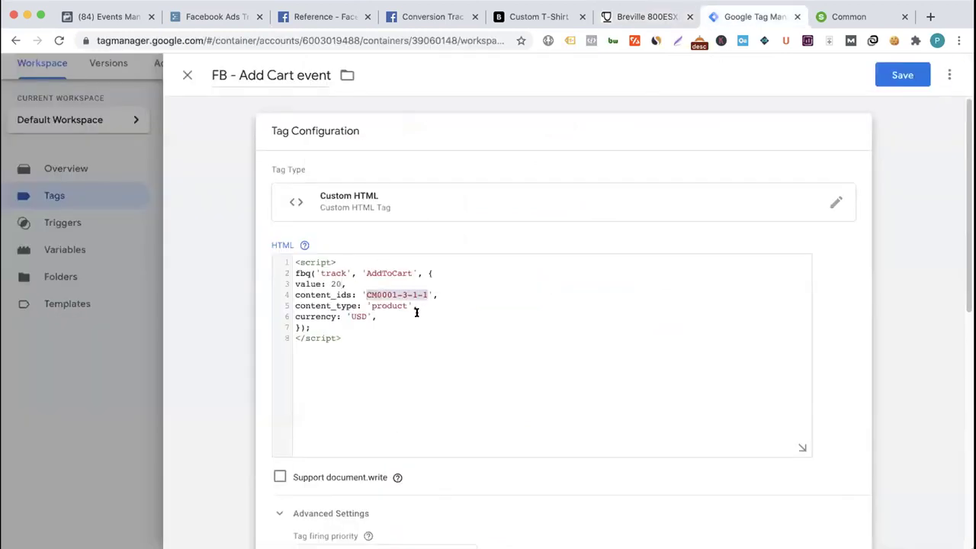
key("super+v")
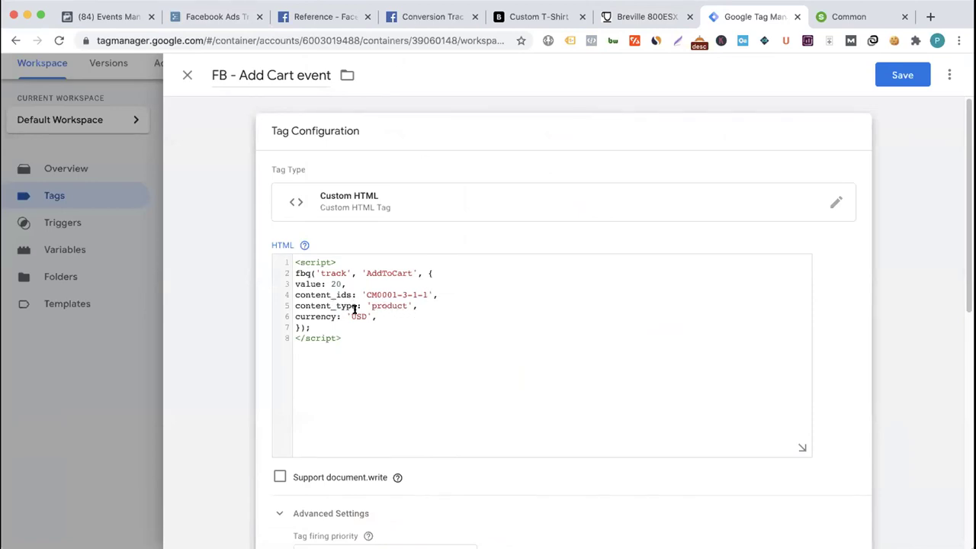
- Review the new parameters, tag sequencing and firing trigger, save the FB - Add Cart event tag and request a container preview
left_click_drag(295, 279, 376, 317)
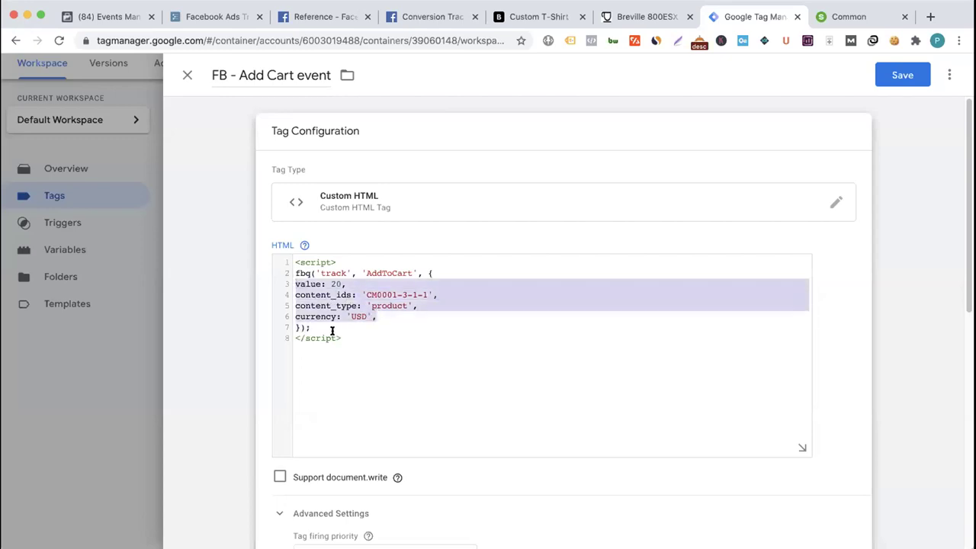
scroll(253, 344, "down", 10)
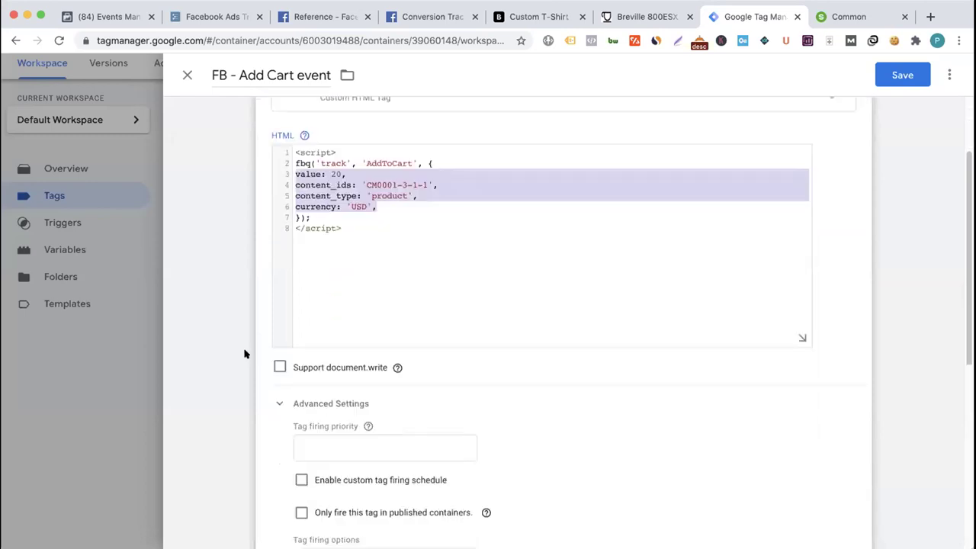
scroll(243, 356, "down", 3)
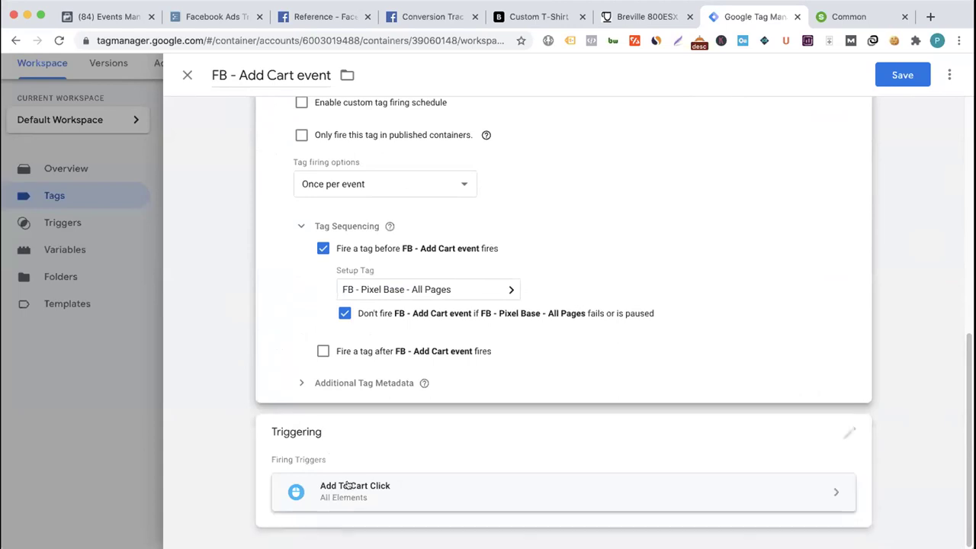
left_click(902, 75)
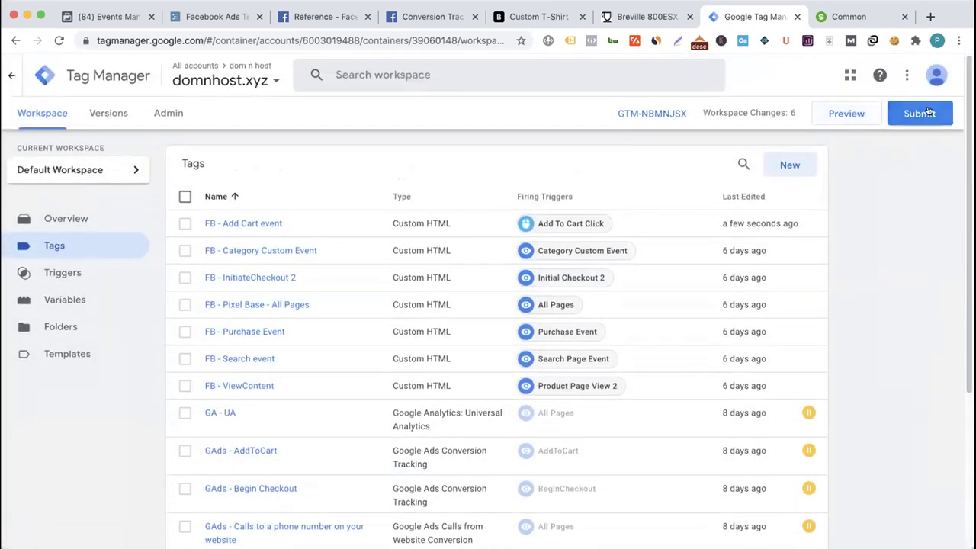
left_click(848, 114)
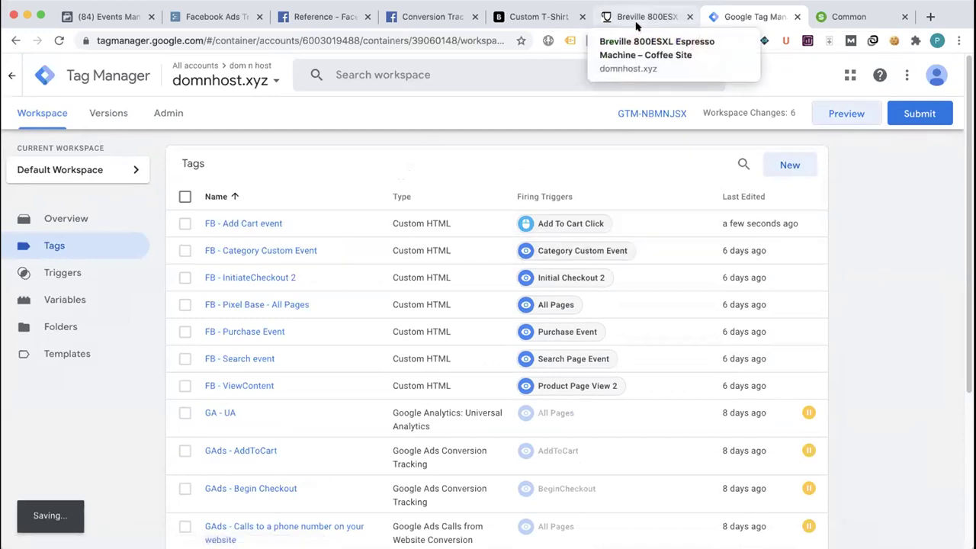
- Switch to the Breville product page, add the Black variant to the cart and examine the AddToCart event in Facebook Pixel Helper
left_click(636, 16)
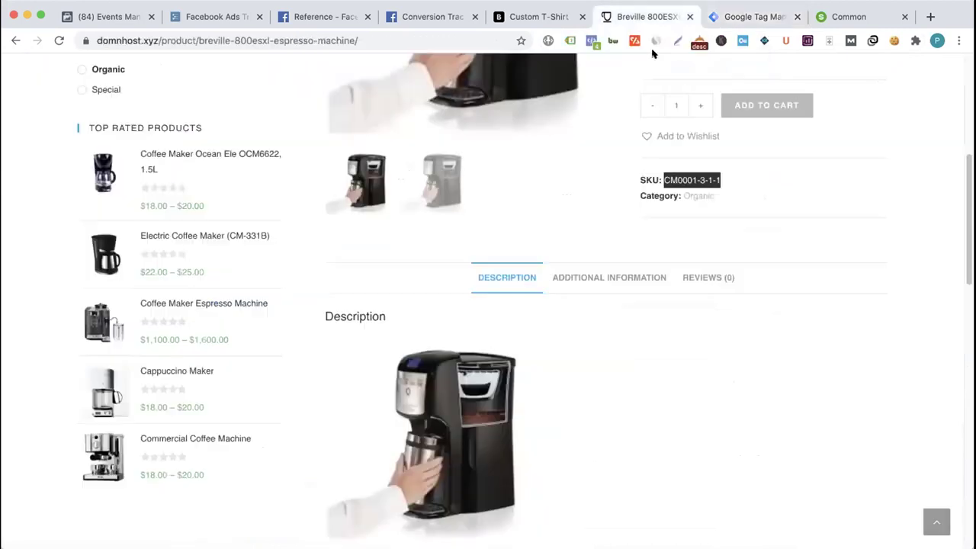
left_click(592, 40)
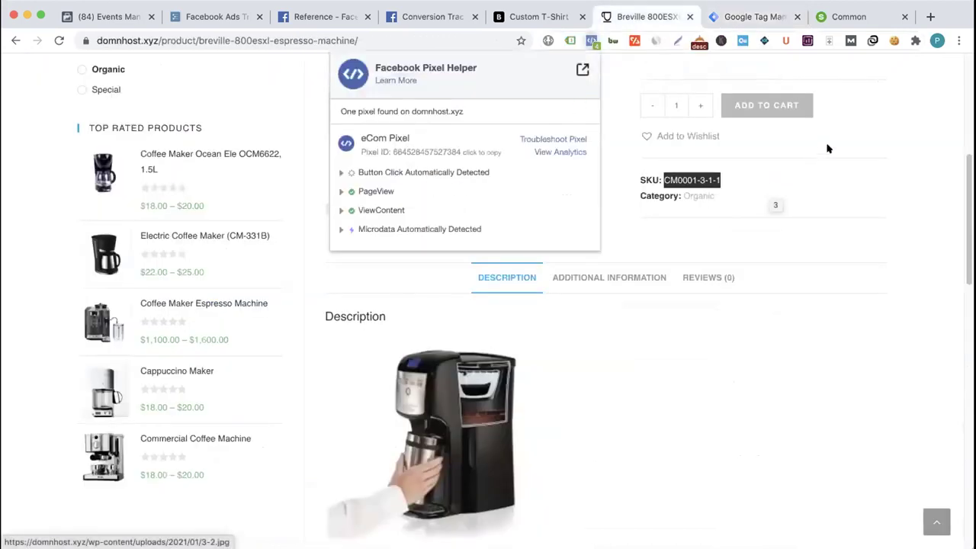
left_click(797, 152)
scroll(799, 154, "up", 3)
left_click(798, 162)
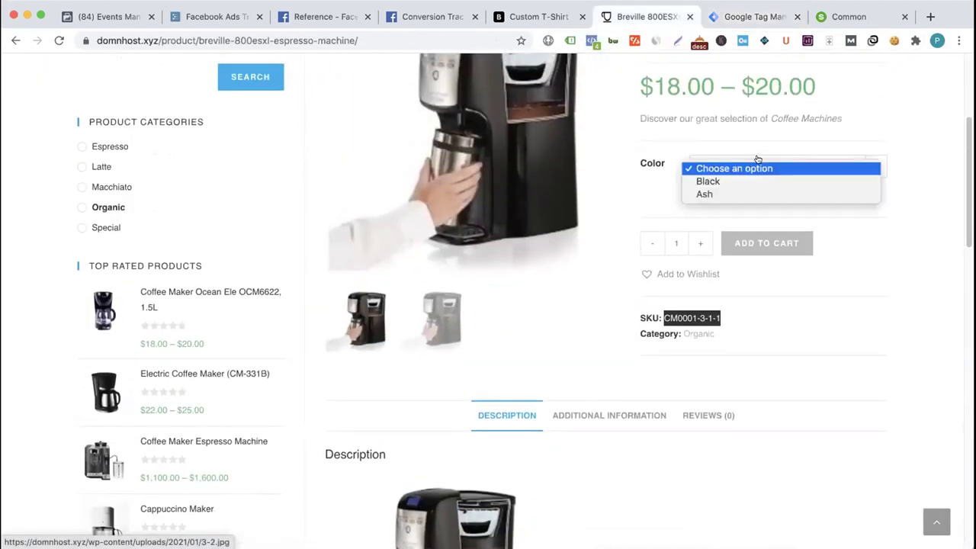
left_click(735, 184)
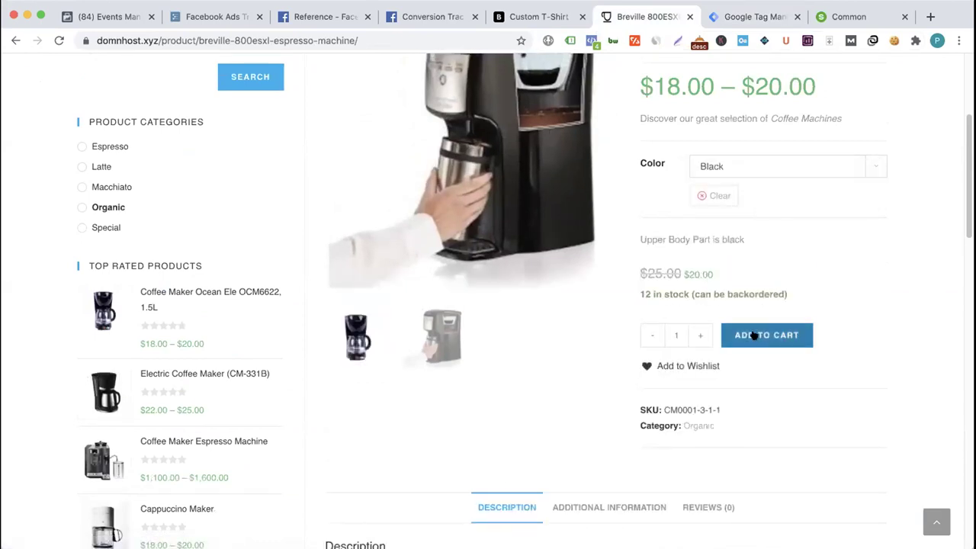
left_click(754, 335)
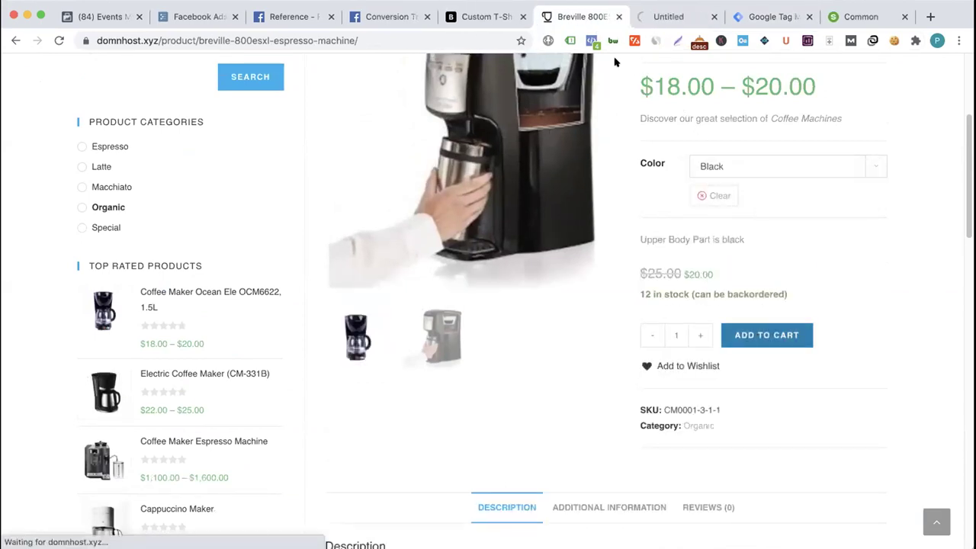
left_click(592, 40)
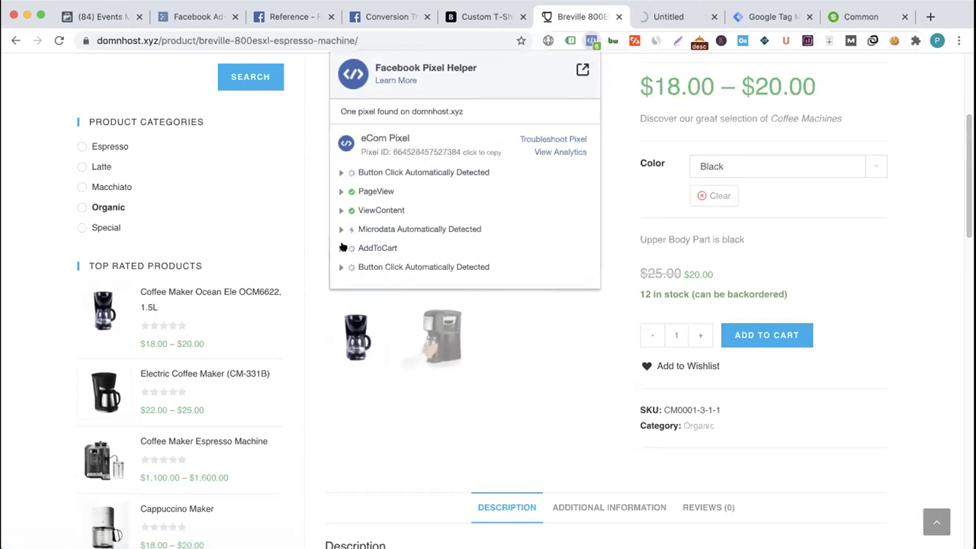
left_click(343, 248)
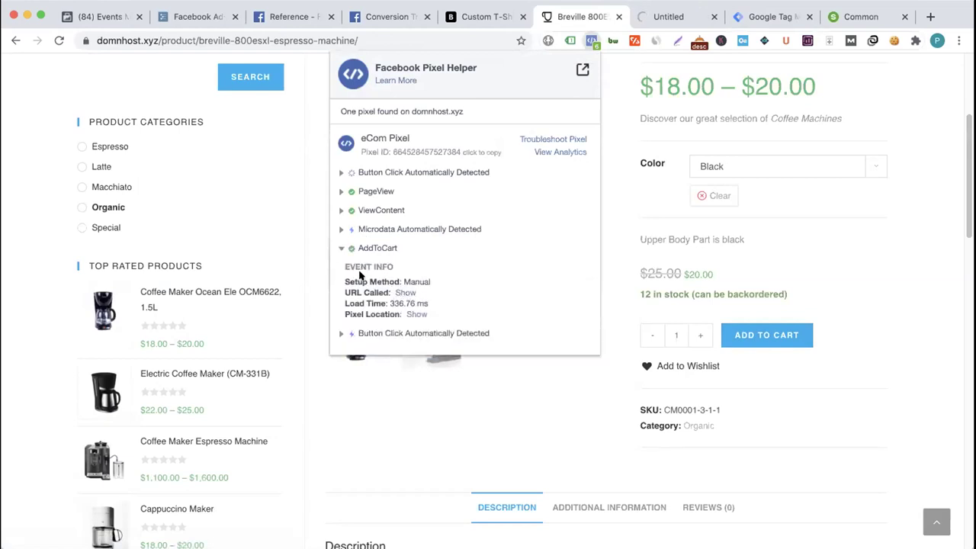
- Close the blank preview tab, return to Google Tag Manager, and preview the container with Tag Assistant connected to domnhost.xyz
left_click(714, 16)
left_click(673, 16)
left_click(767, 16)
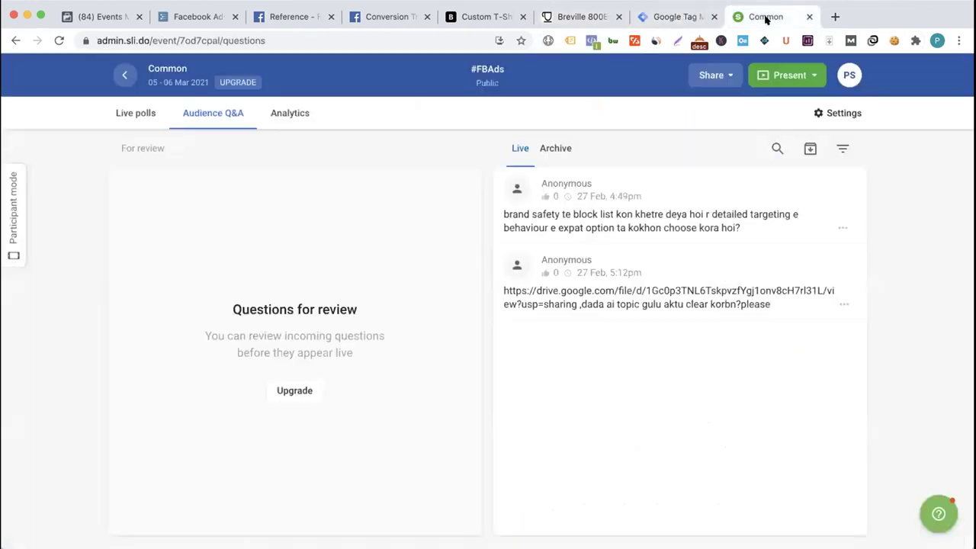
left_click(678, 16)
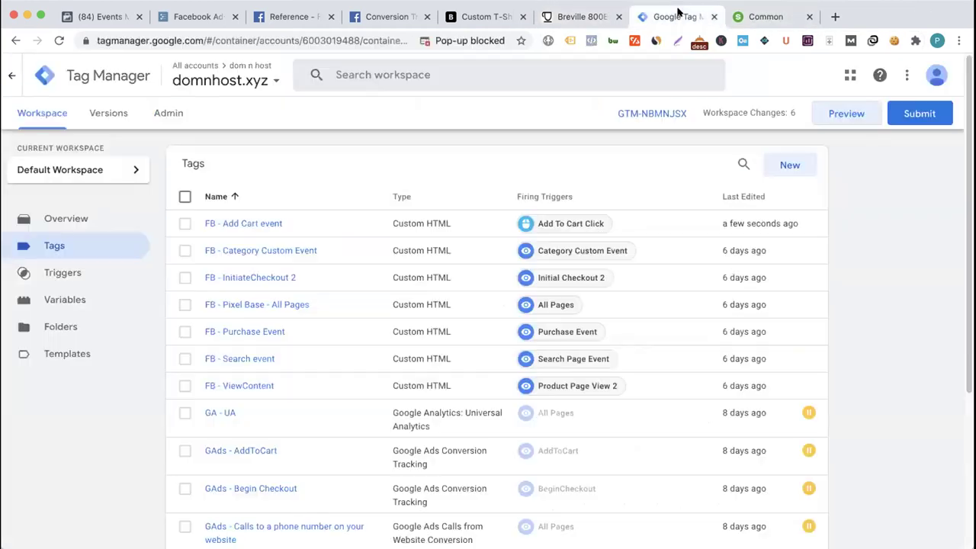
left_click(833, 110)
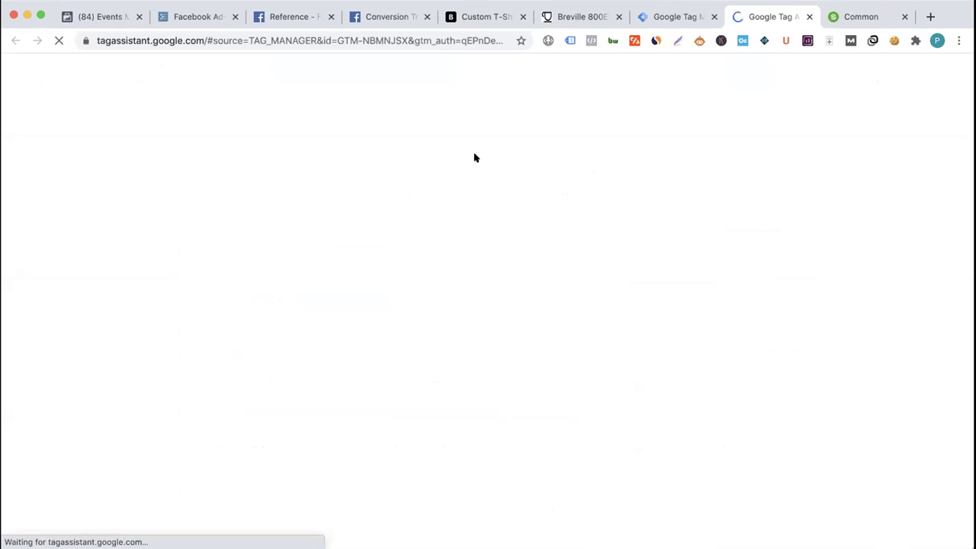
left_click(488, 418)
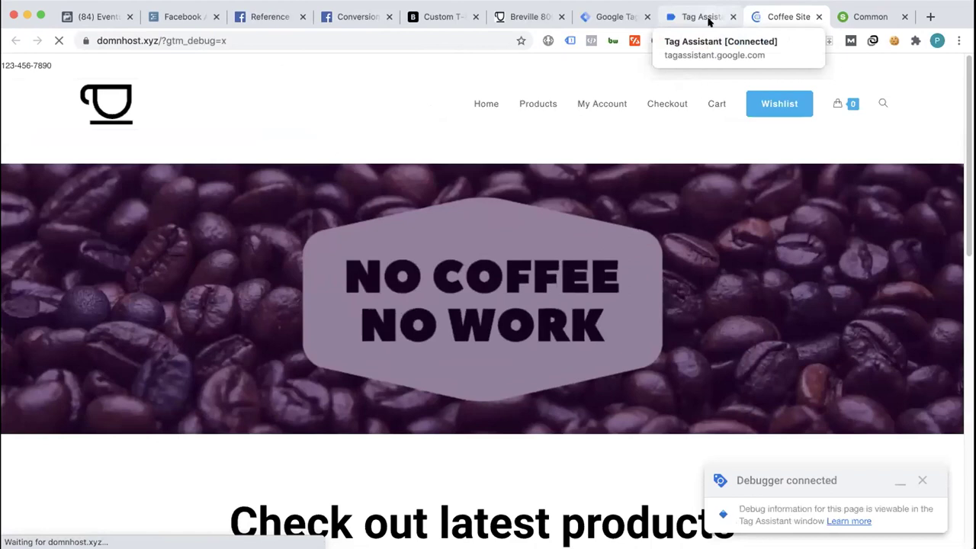
- Open the Breville 800ESXL Espresso Machine from the connected store's Organic products and continue past Tag Assistant's connection dialog
left_click(534, 104)
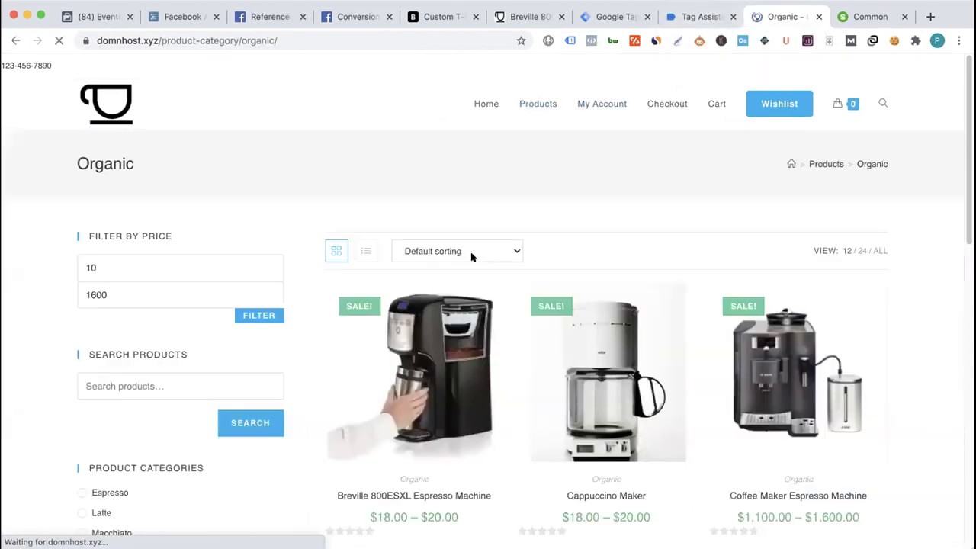
left_click(457, 322)
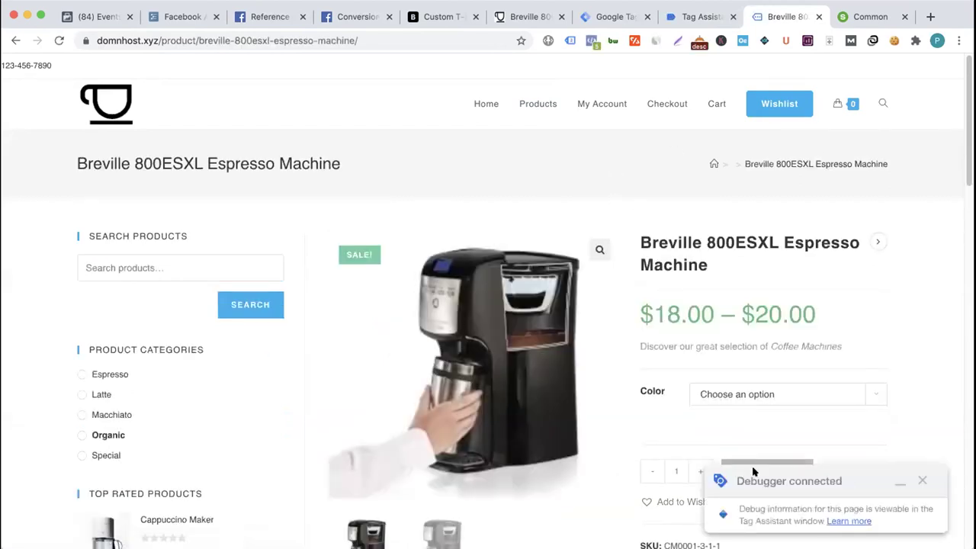
left_click(686, 17)
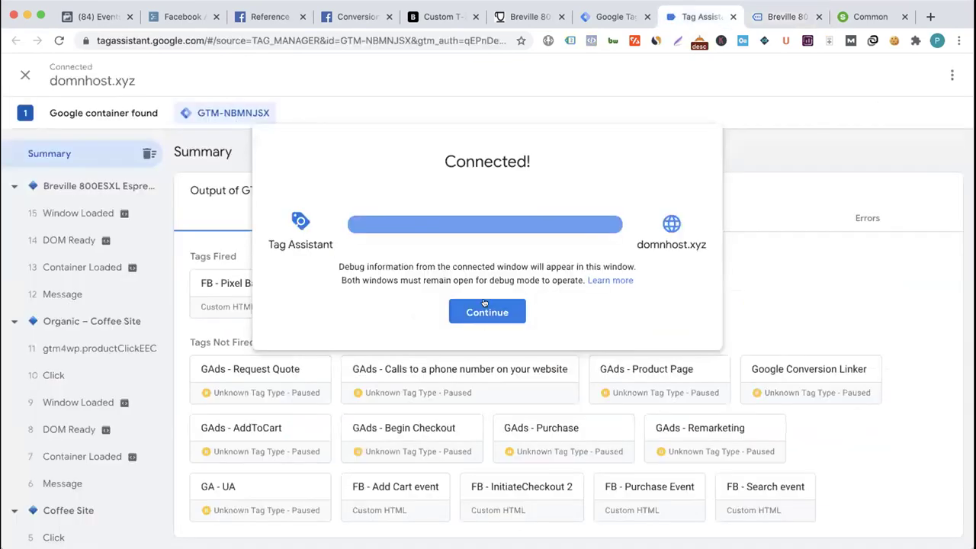
left_click(488, 314)
- Switch to the connected Breville 800ESXL product page, choose the Ash color and add the product to the cart in a new tab
left_click(785, 17)
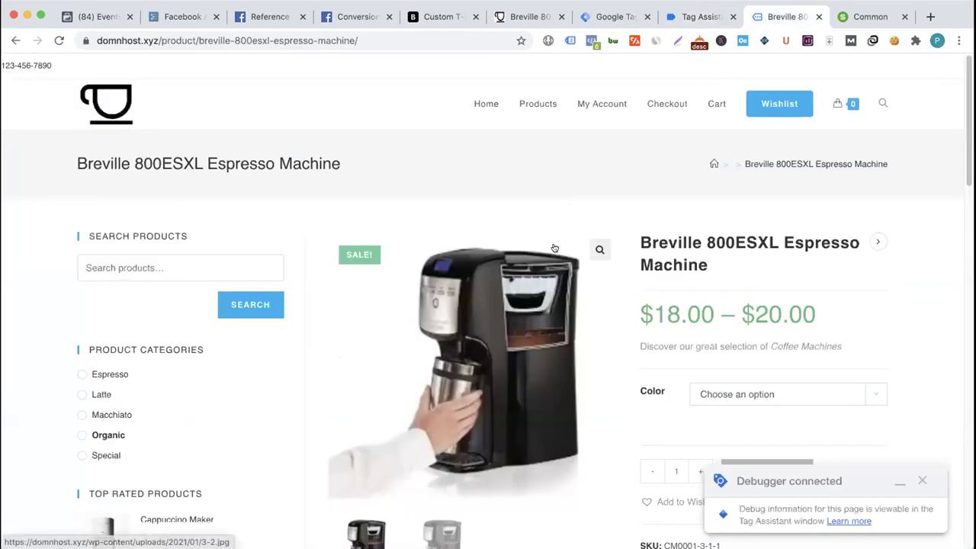
scroll(619, 218, "down", 5)
left_click(725, 187)
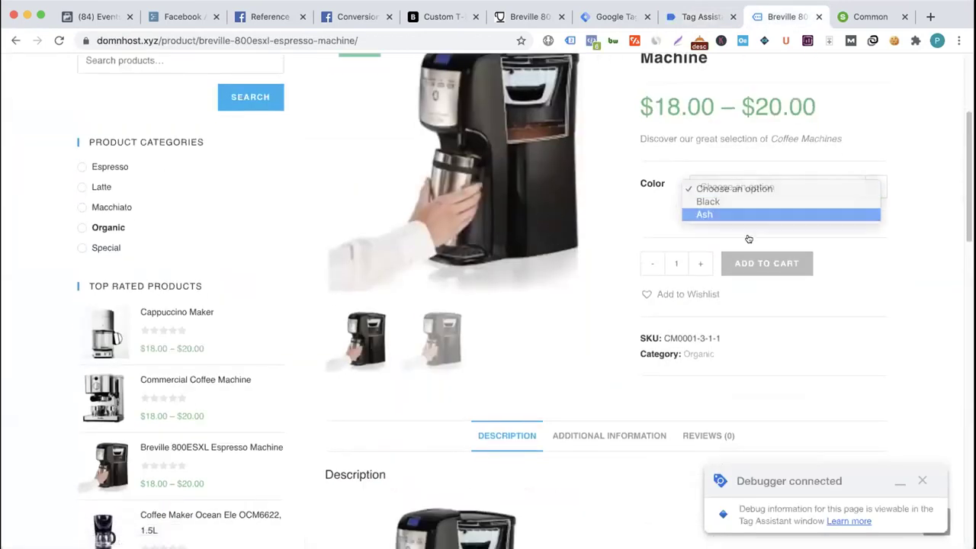
left_click(744, 225)
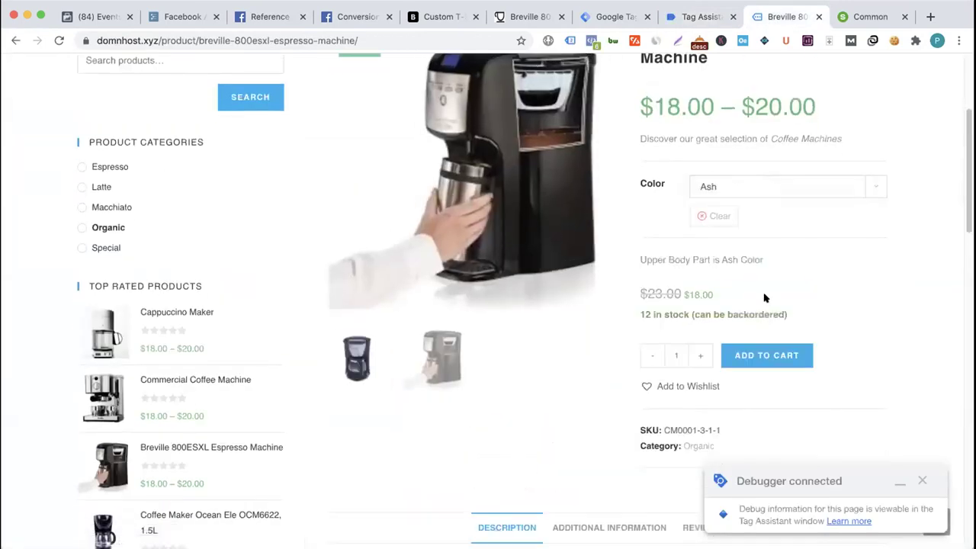
left_click(750, 356, "super")
- Examine the AddToCart event's content type, content IDs and currency parameters in Facebook Pixel Helper
left_click(592, 40)
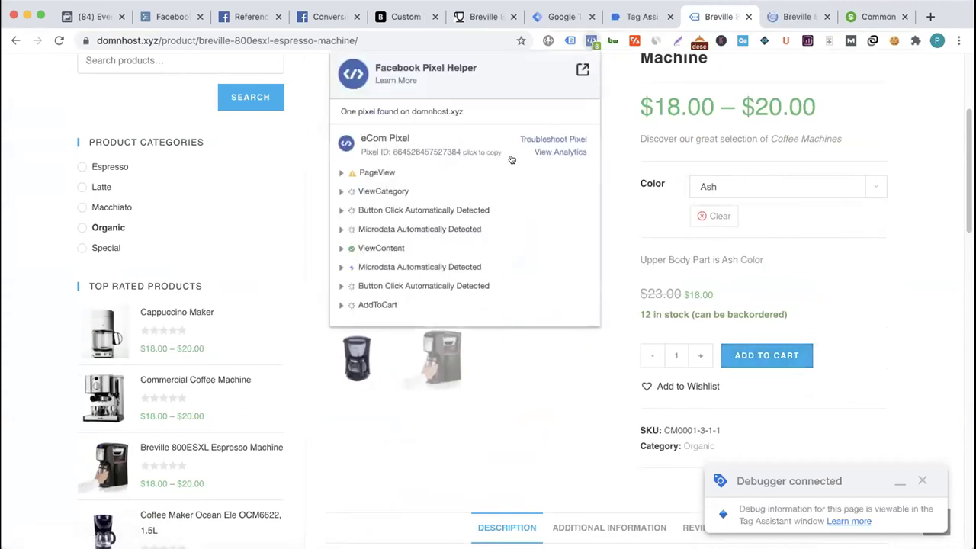
left_click(396, 309)
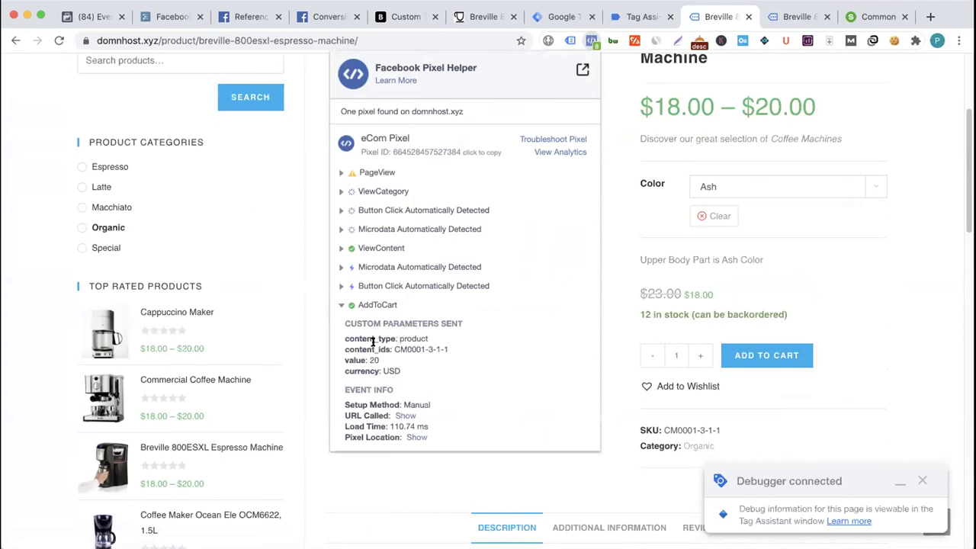
double_click(408, 339)
left_click(385, 343)
left_click_drag(395, 350, 450, 353)
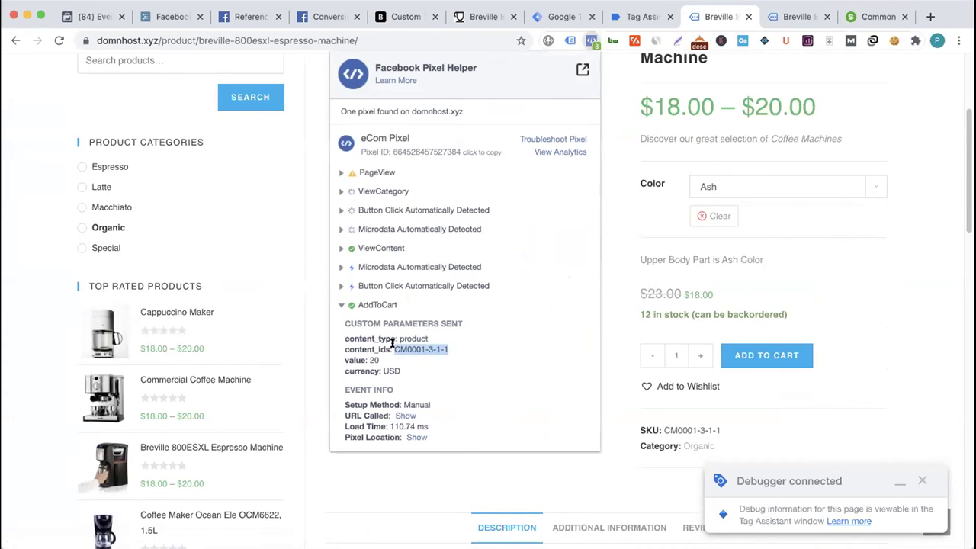
double_click(388, 369)
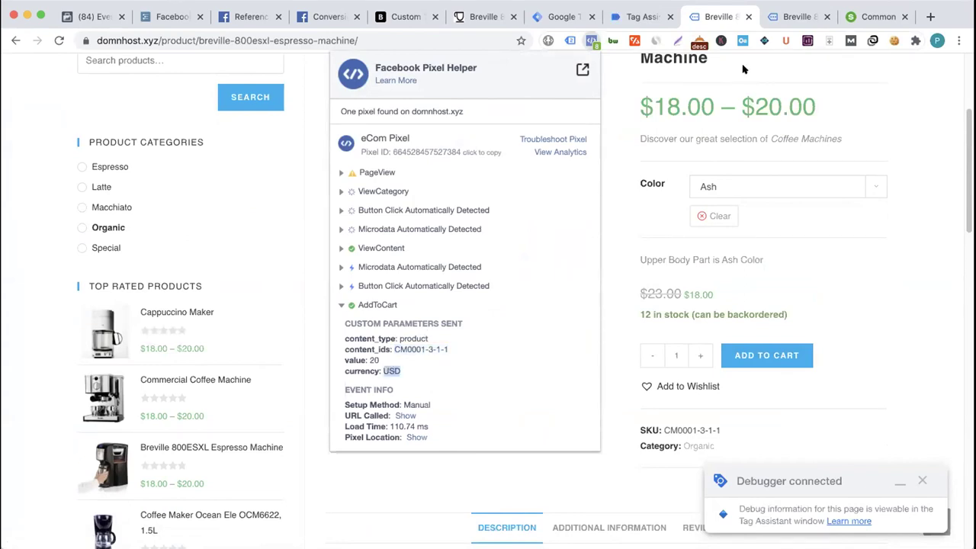
- Switch to Tag Assistant and examine the HTML code sent by the fired FB - Add Cart event tag
left_click(645, 16)
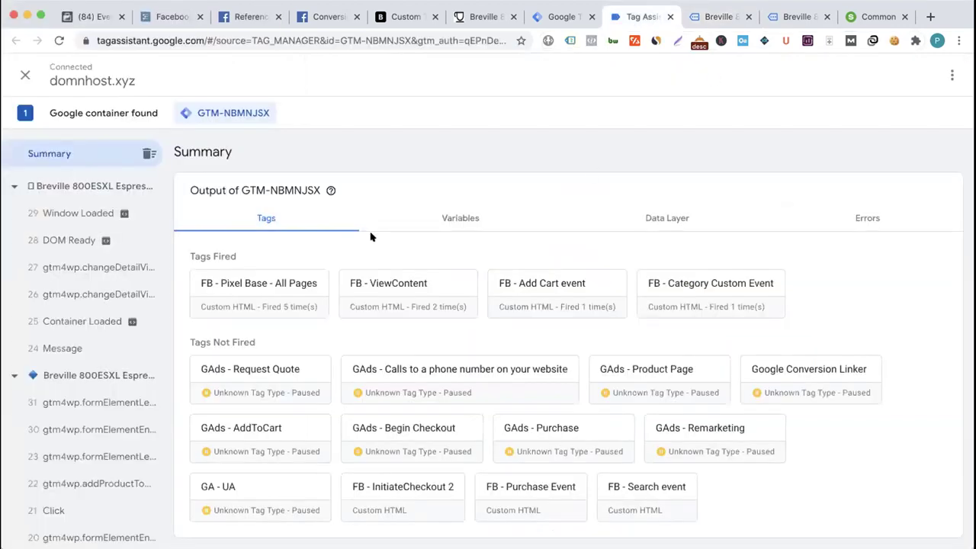
left_click(541, 281)
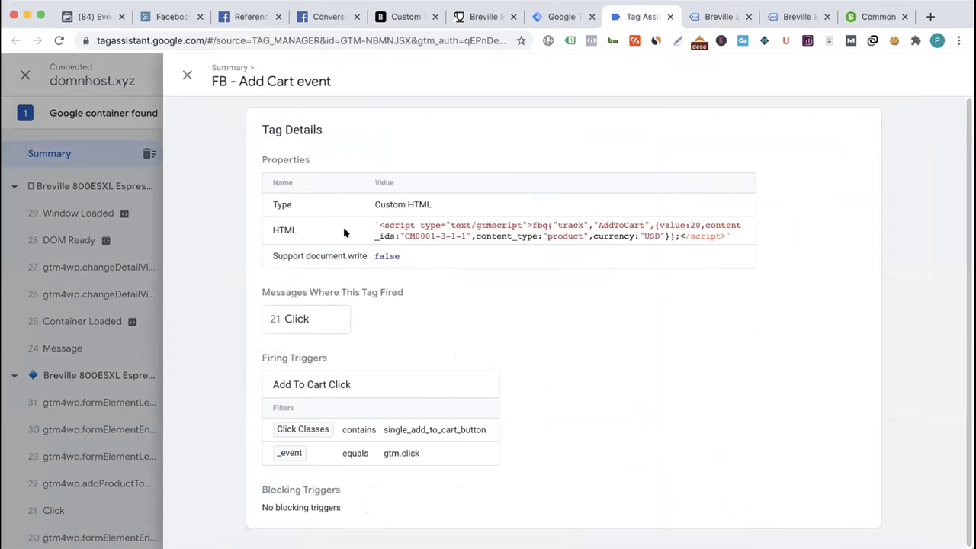
left_click_drag(381, 222, 662, 236)
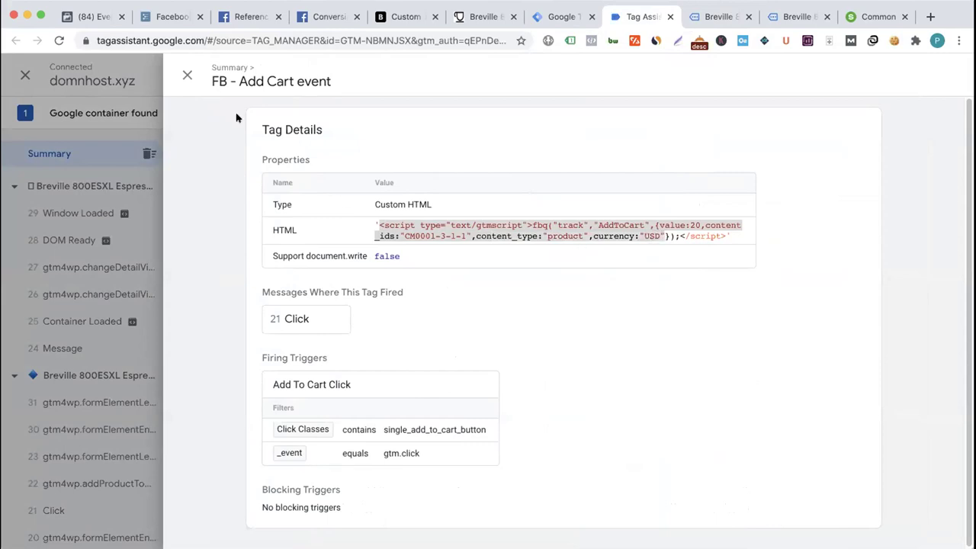
left_click(187, 75)
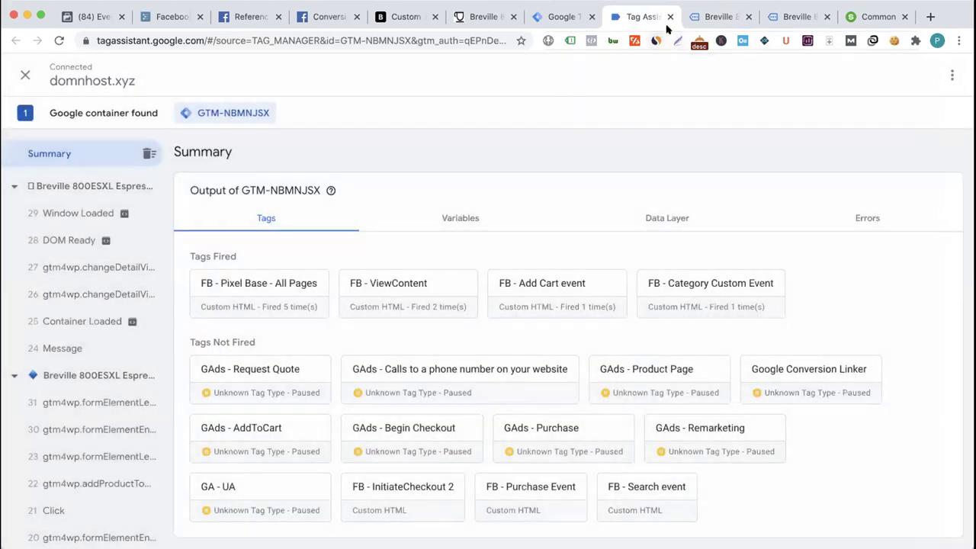
- Return to the store's Organic category and open the Coffee Maker Espresso Machine product page
left_click(710, 16)
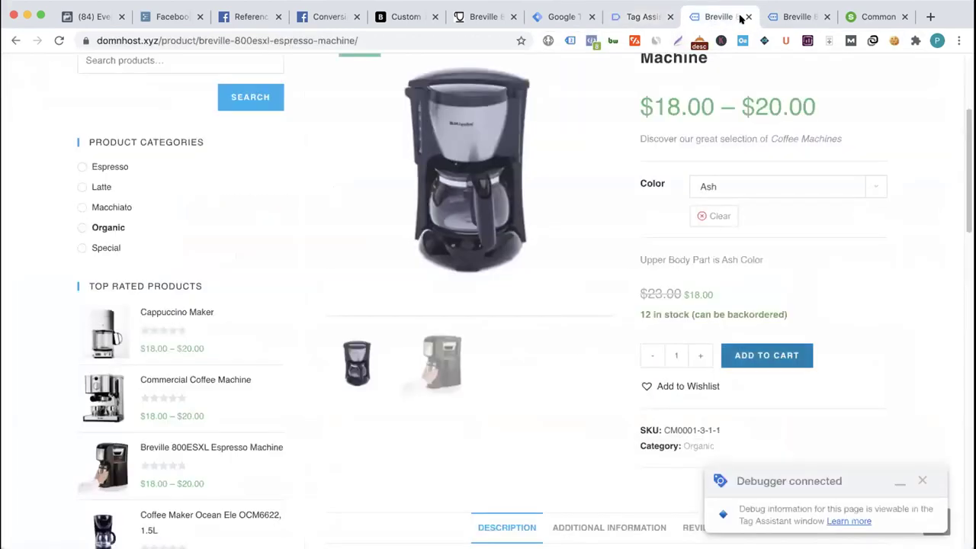
left_click(786, 17)
left_click(718, 17)
scroll(621, 204, "up", 5)
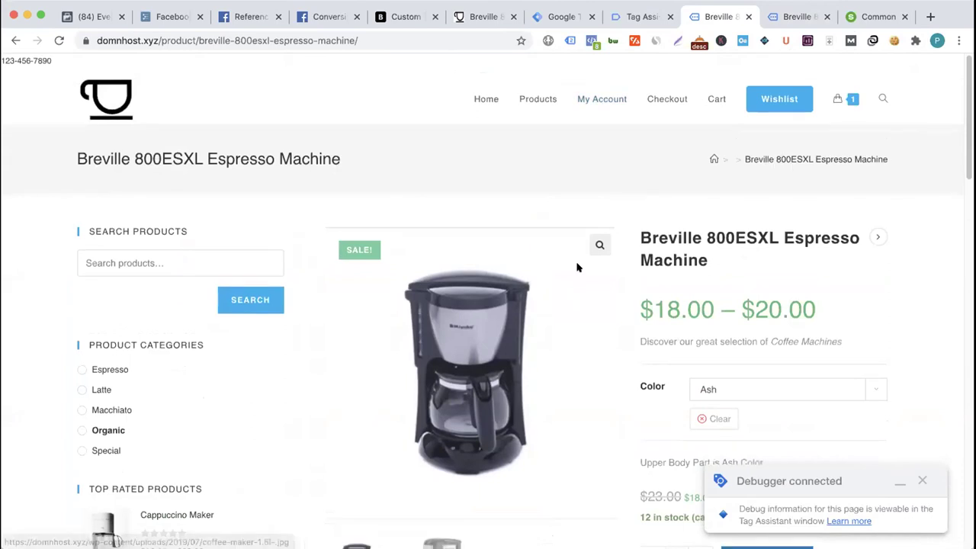
scroll(576, 268, "down", 8)
scroll(576, 269, "down", 15)
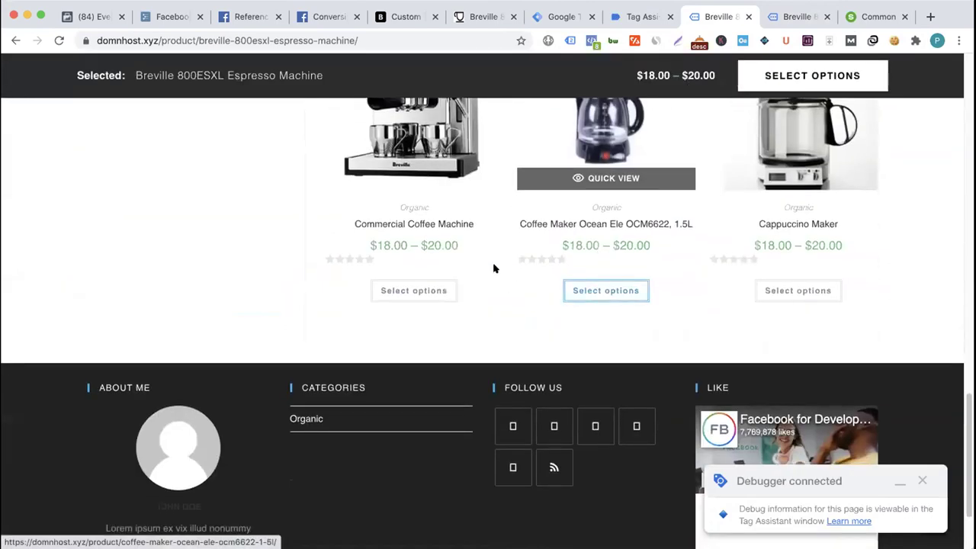
scroll(577, 142, "up", 20)
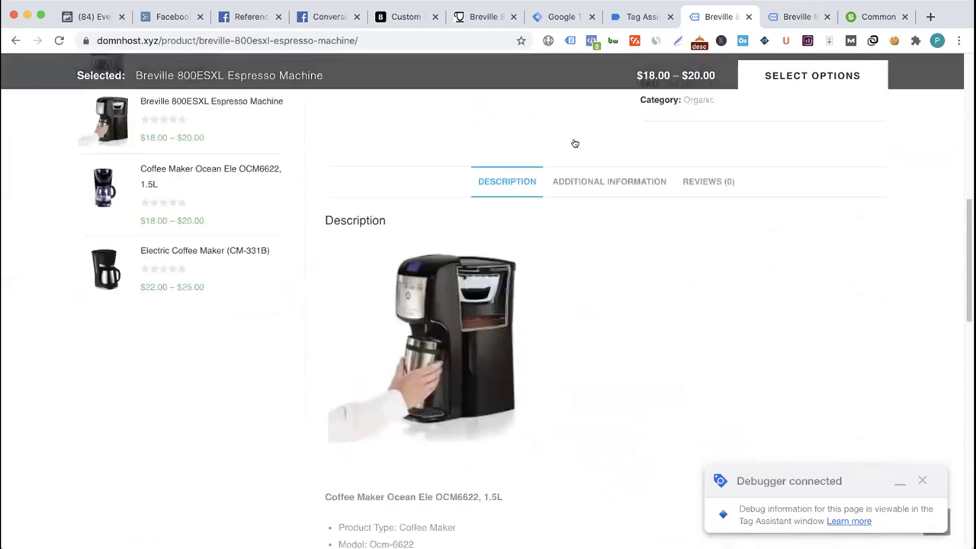
left_click(16, 41)
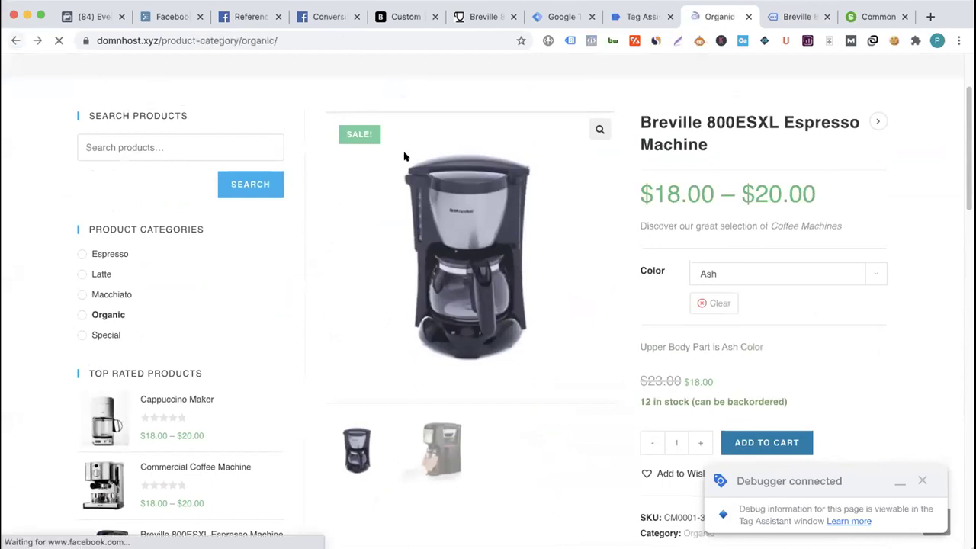
scroll(524, 193, "down", 5)
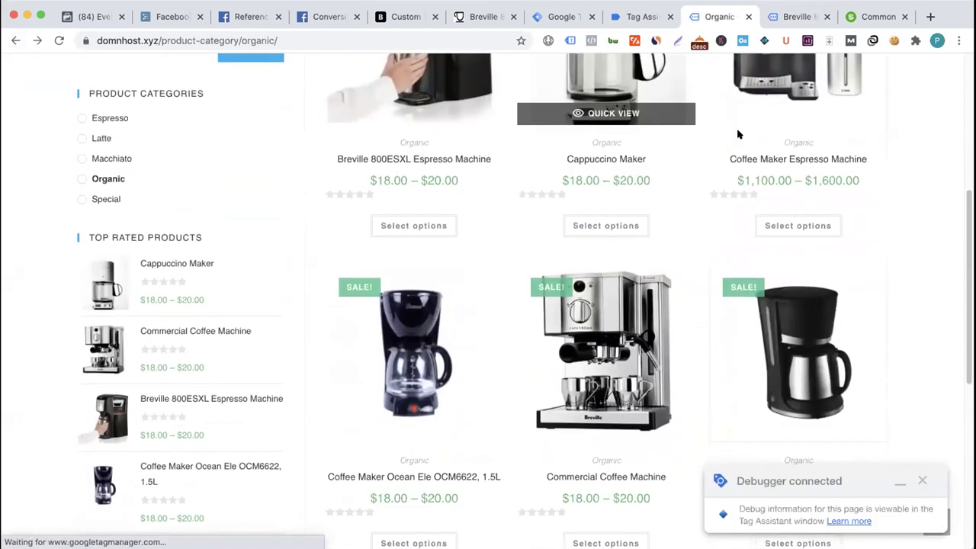
left_click(773, 159)
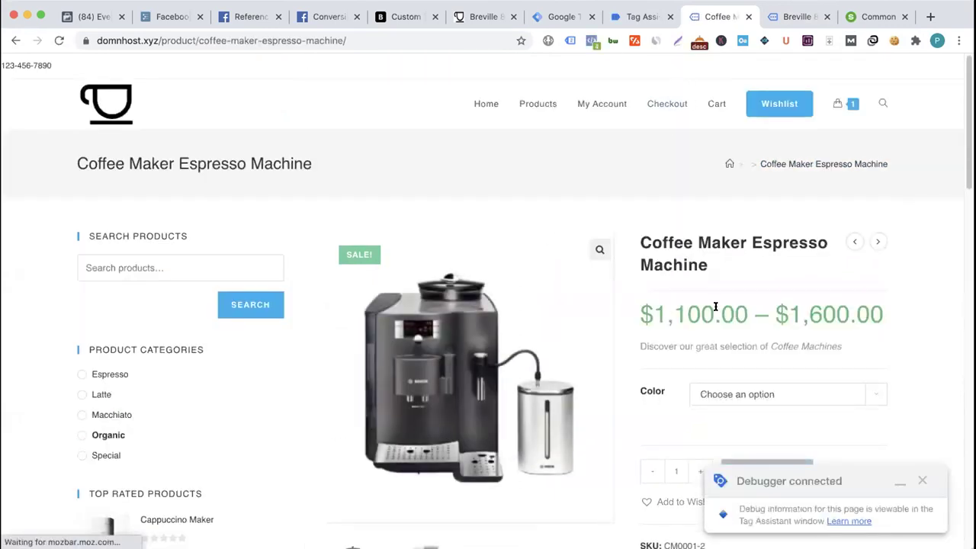
- Choose the Black color for the Coffee Maker Espresso Machine and add it to the cart in a new tab
left_click(746, 393)
left_click(710, 407)
scroll(738, 320, "down", 5)
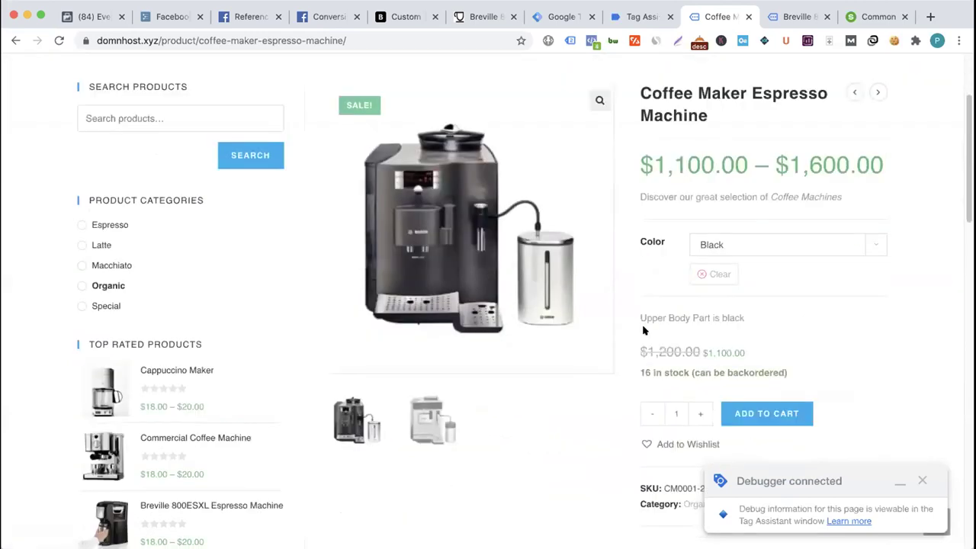
scroll(738, 305, "down", 1)
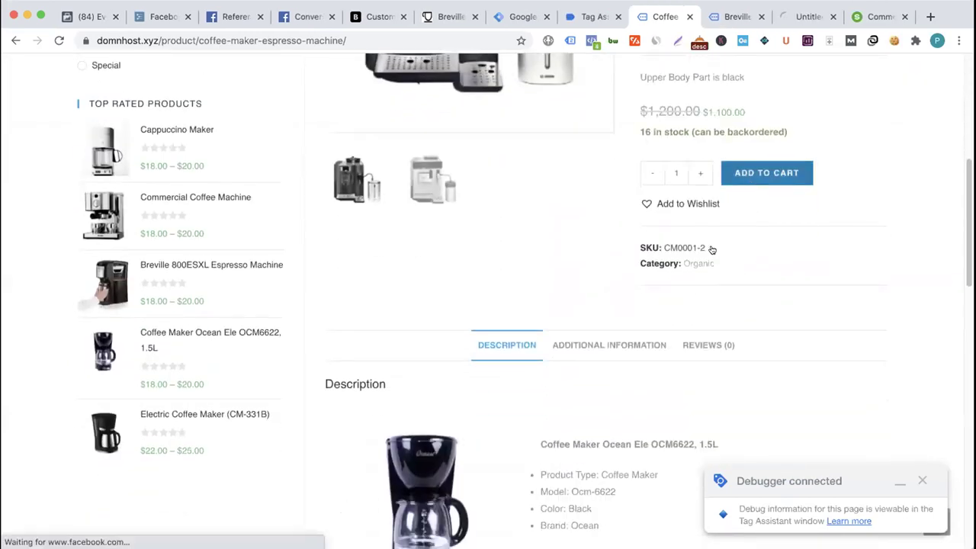
- Examine the coffee maker's AddToCart content_ids and value in Facebook Pixel Helper and check the fired tags in Tag Assistant
left_click(590, 42)
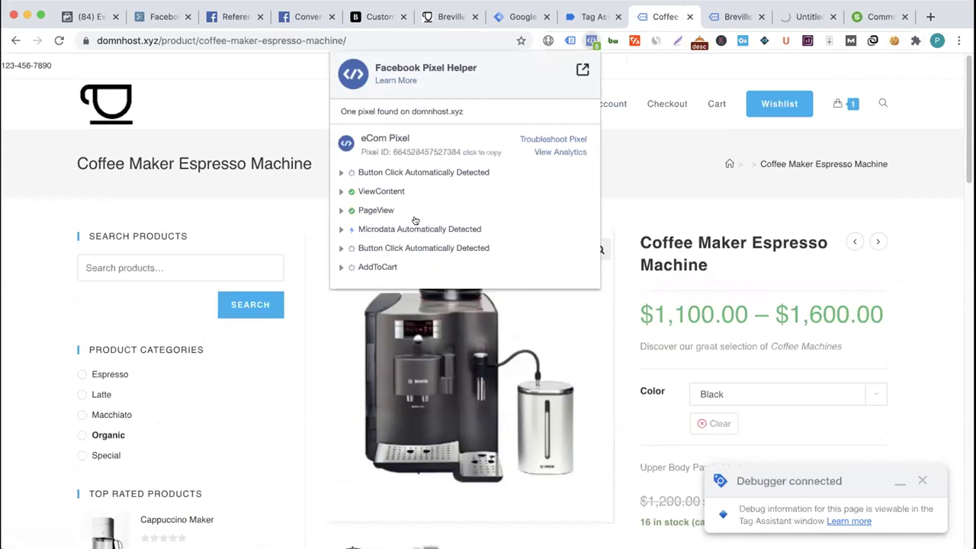
left_click(366, 267)
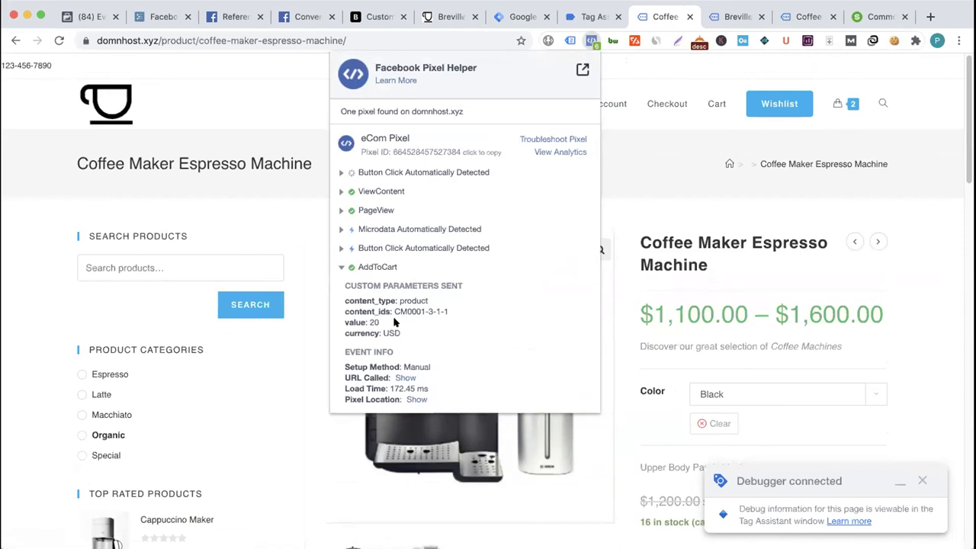
left_click_drag(393, 308, 448, 312)
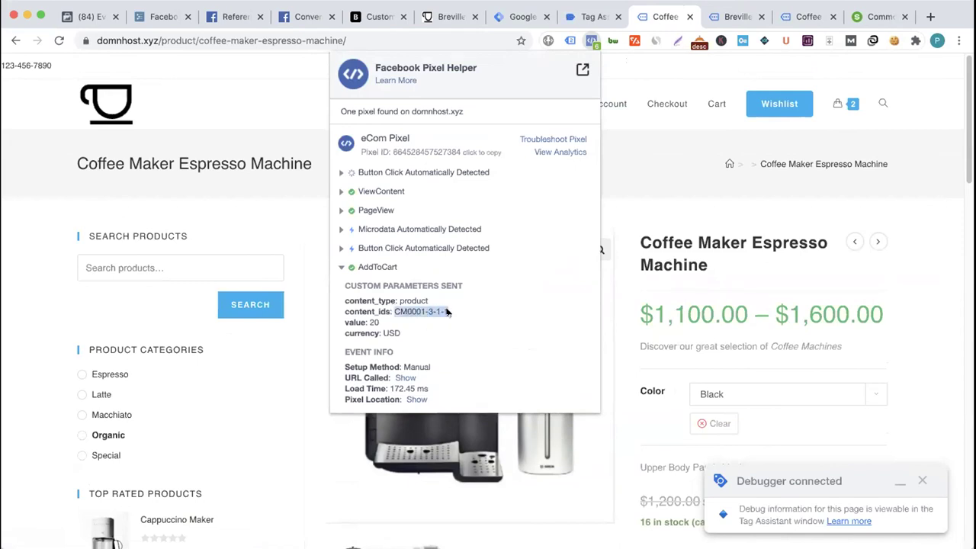
double_click(374, 322)
left_click(598, 16)
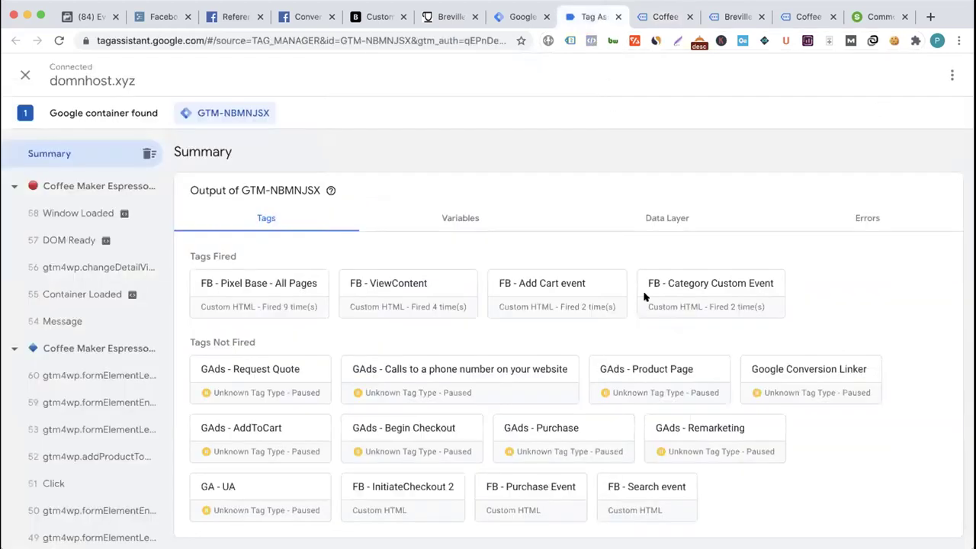
left_click(662, 18)
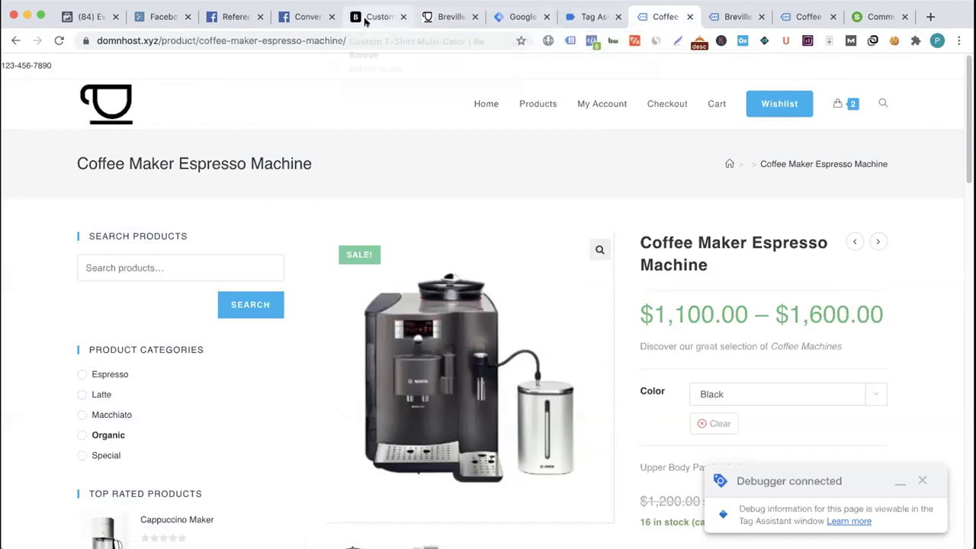
- Switch to the WorkFlowy notes and examine the ViewContent script under Parameters
left_click(448, 18)
left_click(386, 25)
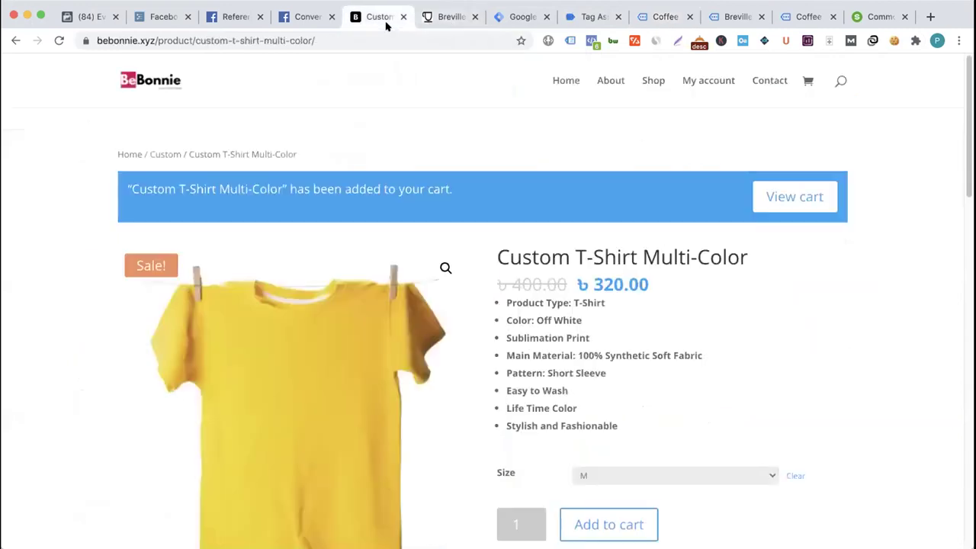
left_click(162, 17)
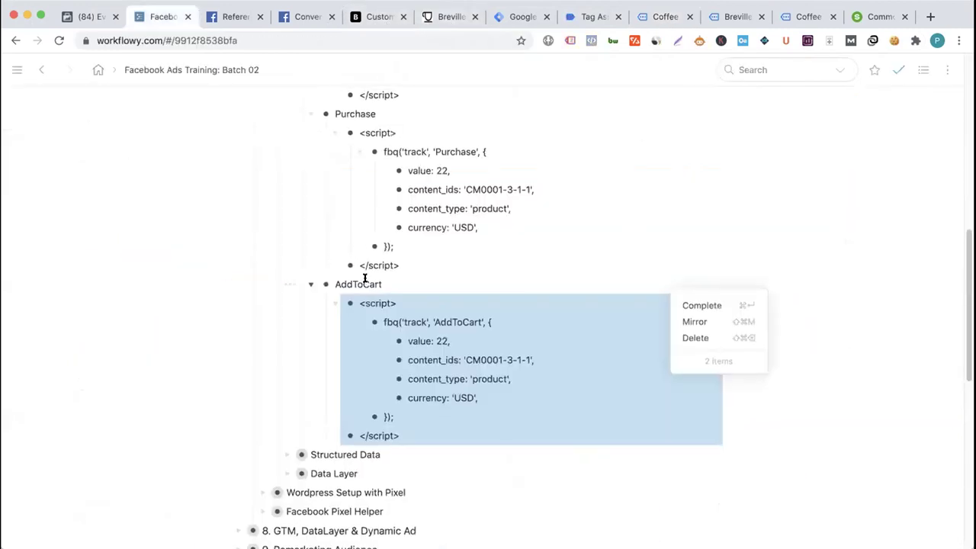
scroll(387, 202, "up", 5)
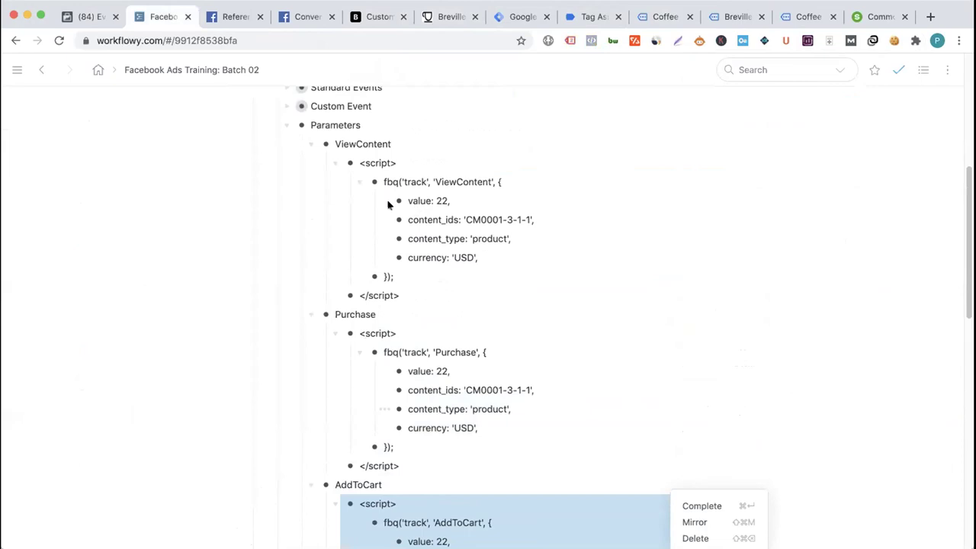
left_click_drag(357, 159, 437, 286)
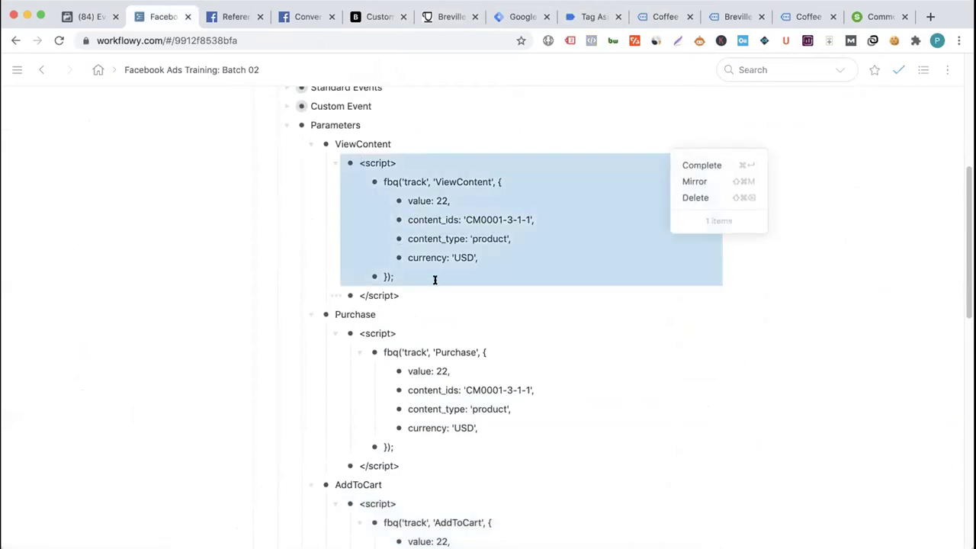
left_click(425, 263)
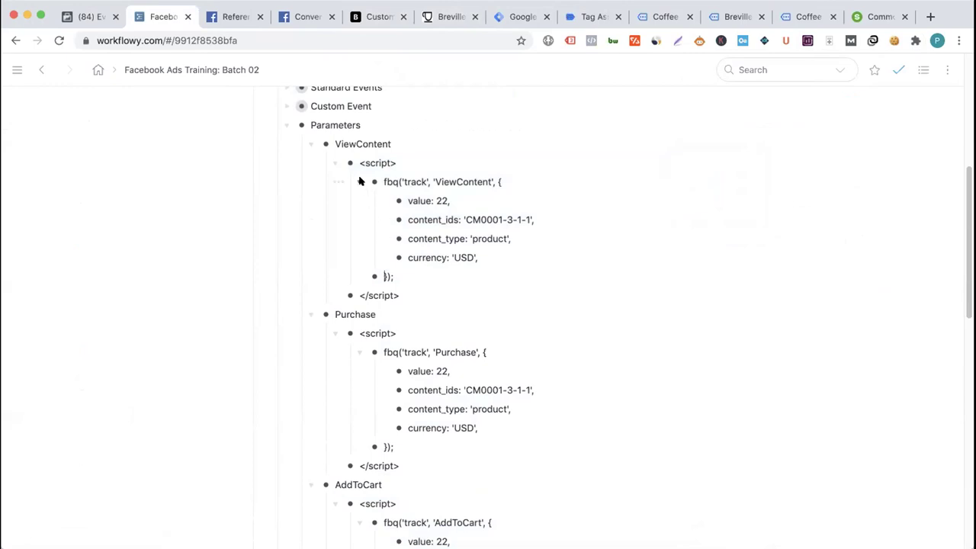
left_click_drag(357, 163, 419, 277)
scroll(414, 264, "down", 2)
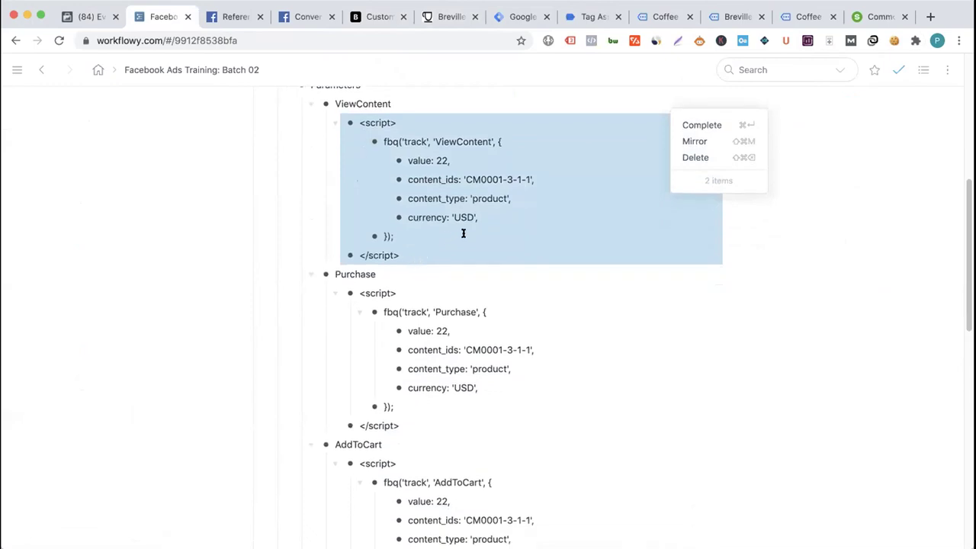
left_click(447, 201)
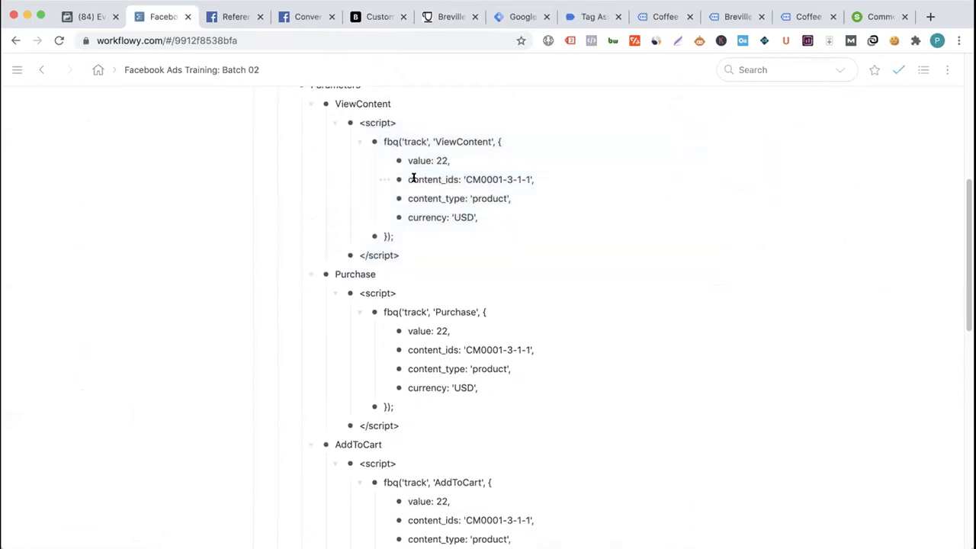
- Examine the content_ids and content_type lines of the ViewContent script in the notes
triple_click(421, 179)
left_click(452, 199)
left_click_drag(460, 195, 408, 199)
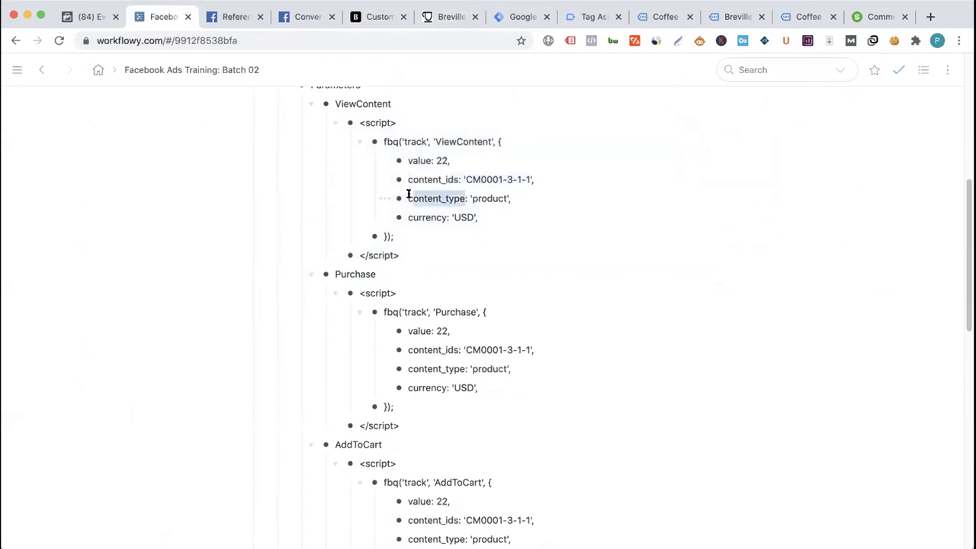
left_click(525, 201)
left_click_drag(407, 178, 526, 204)
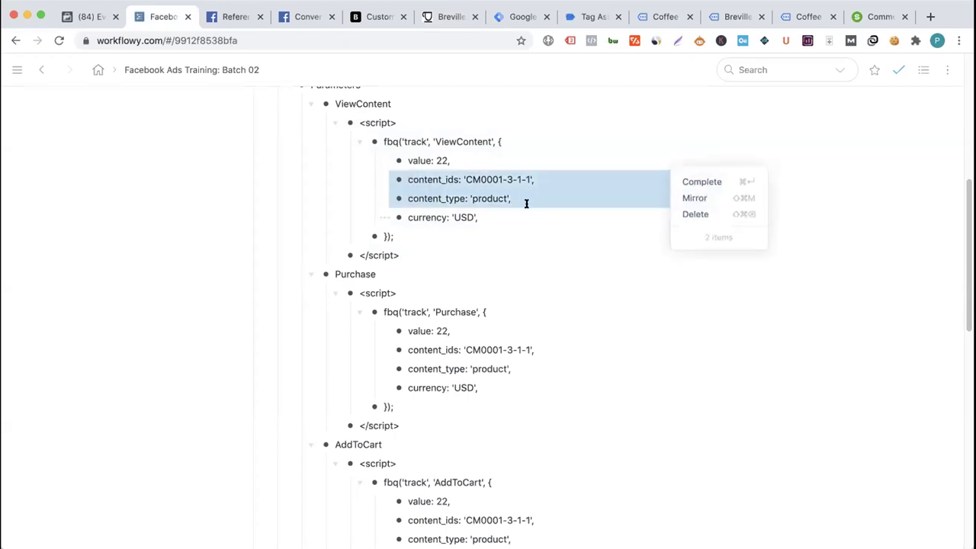
left_click(516, 199)
scroll(467, 217, "up", 3)
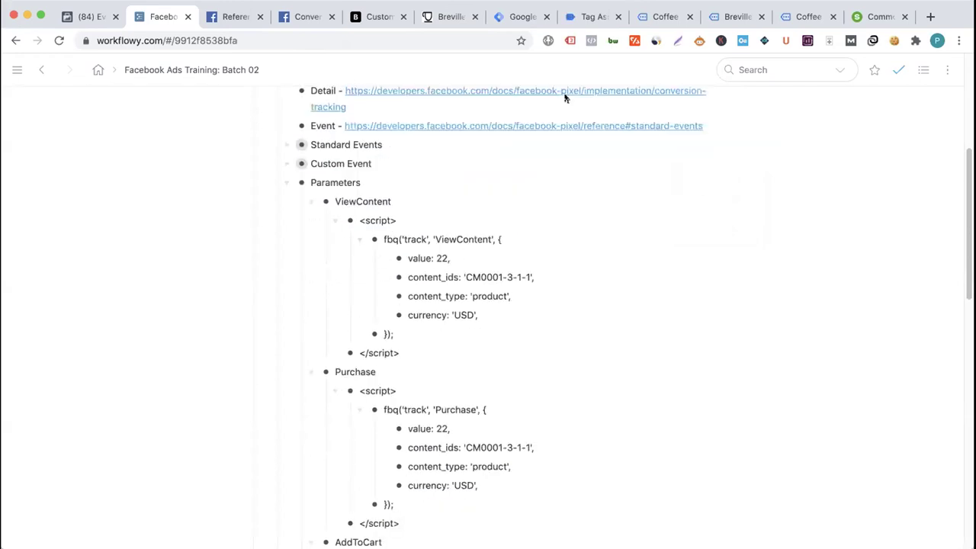
- Return to the Coffee Maker Espresso Machine page and examine the AddToCart event's custom parameters in Facebook Pixel Helper
left_click(580, 17)
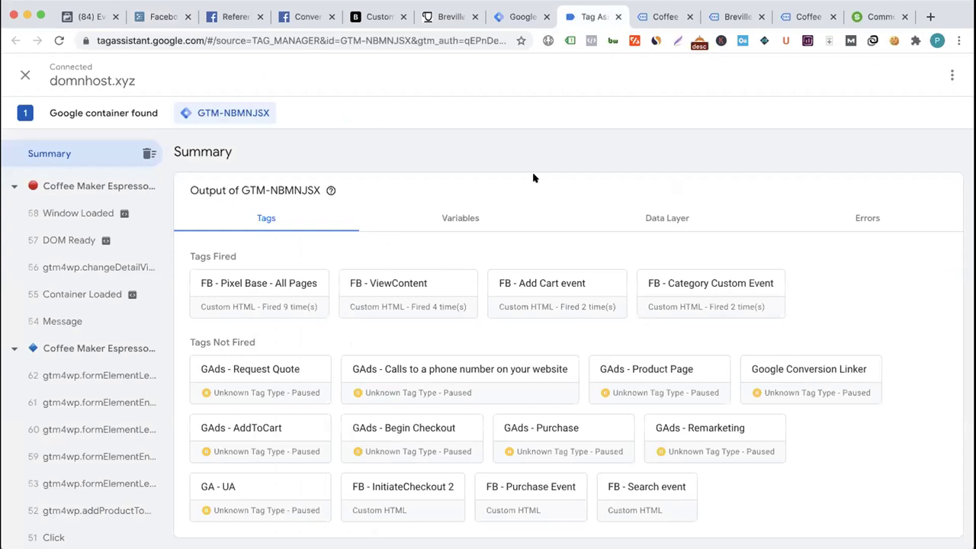
left_click(675, 21)
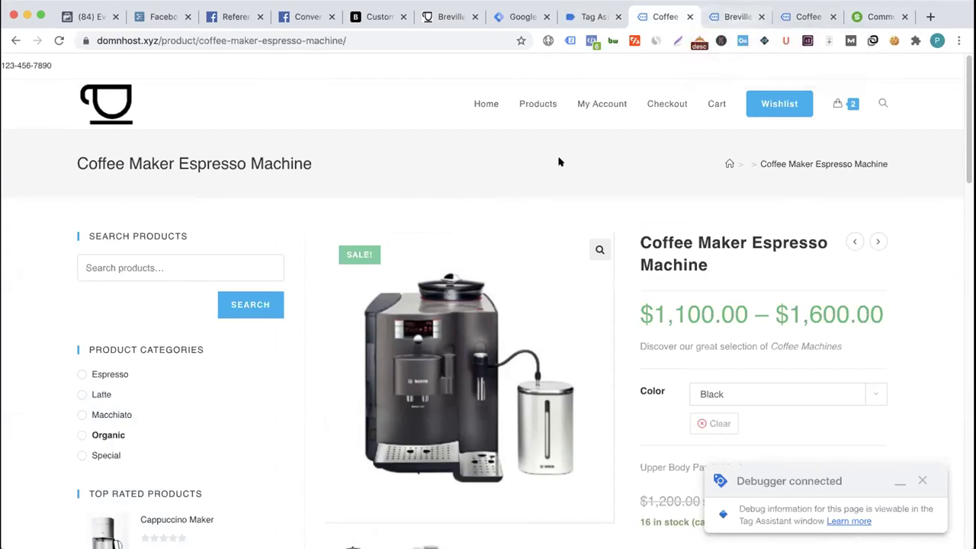
left_click(592, 40)
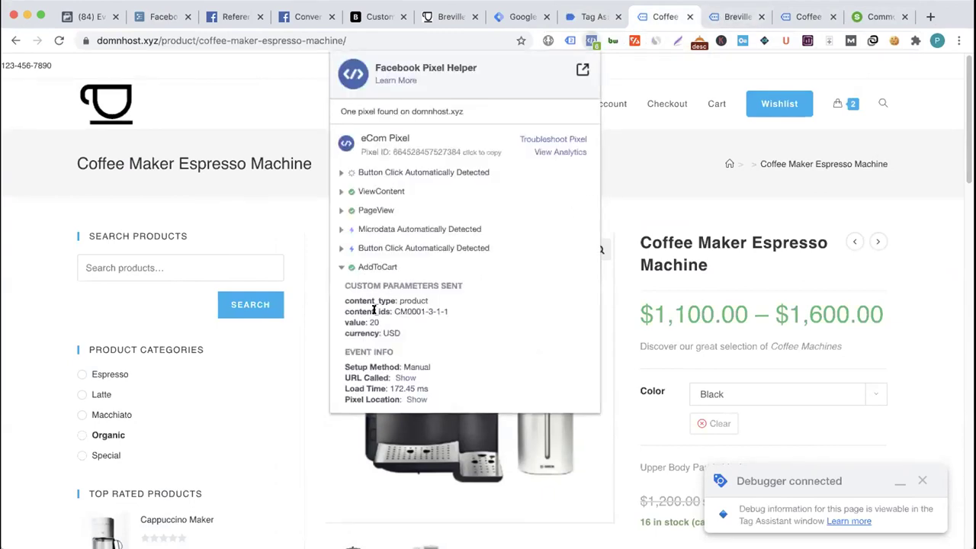
left_click_drag(342, 299, 405, 331)
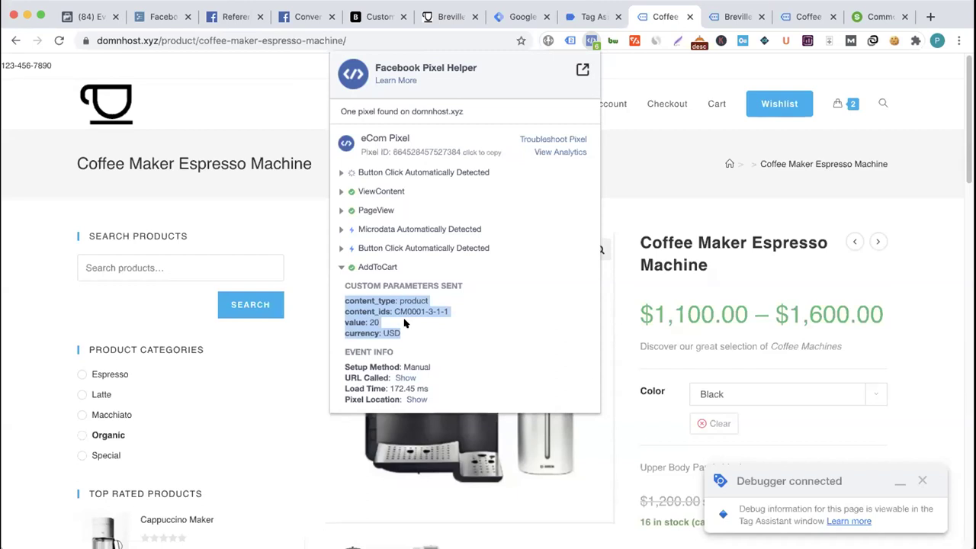
left_click_drag(341, 301, 402, 336)
left_click(386, 303)
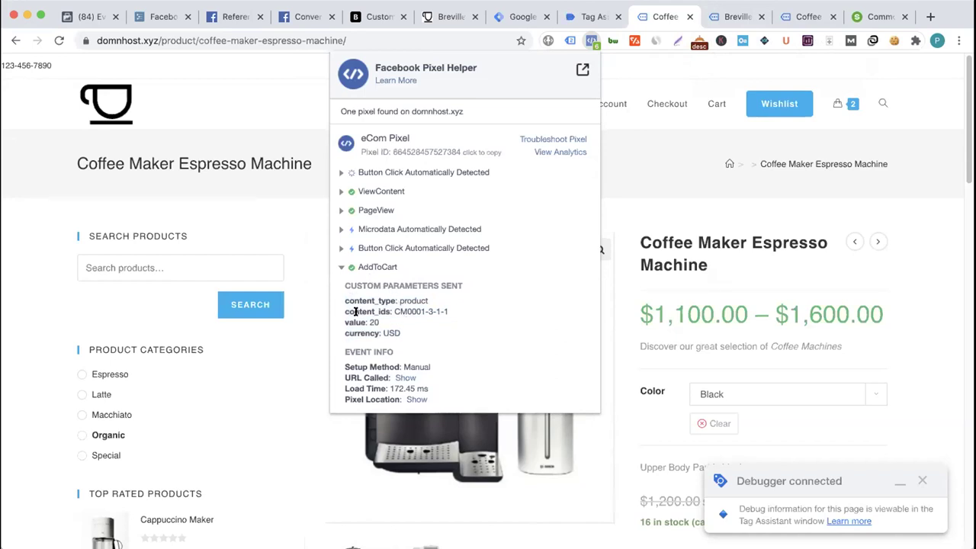
left_click_drag(343, 299, 408, 332)
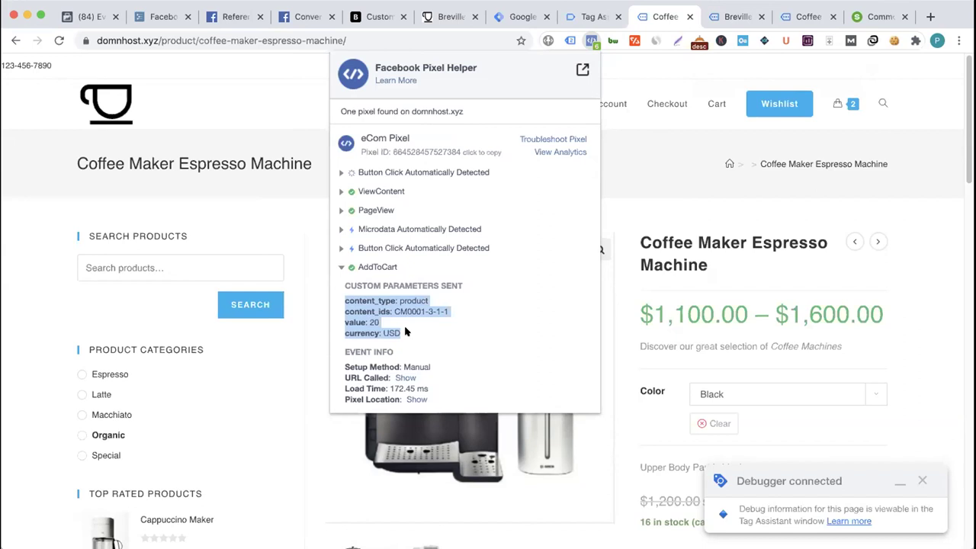
left_click(365, 323)
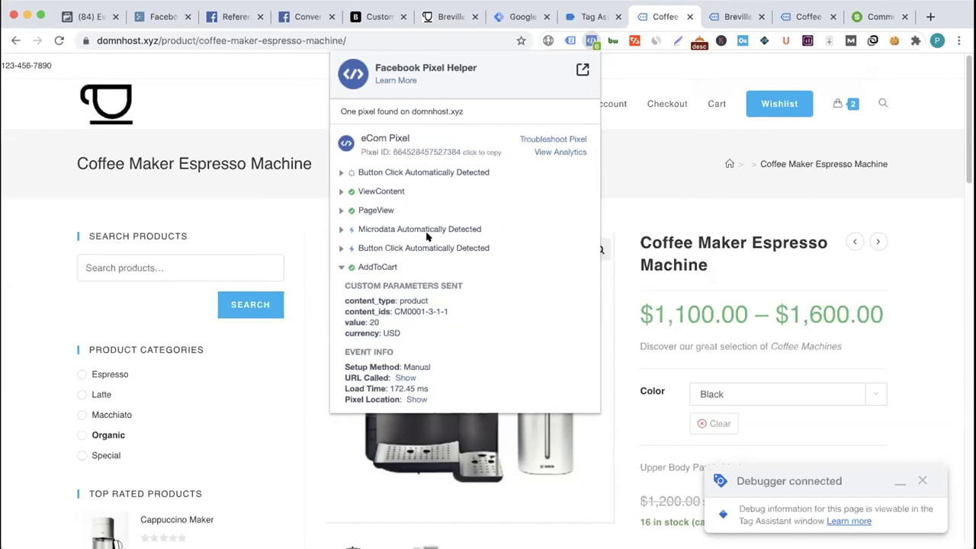
- Open the "DataLayer - Dynamic Ads & Enhanced Ecommerce" document from Google Drive, leaving only the document open
left_click(931, 16)
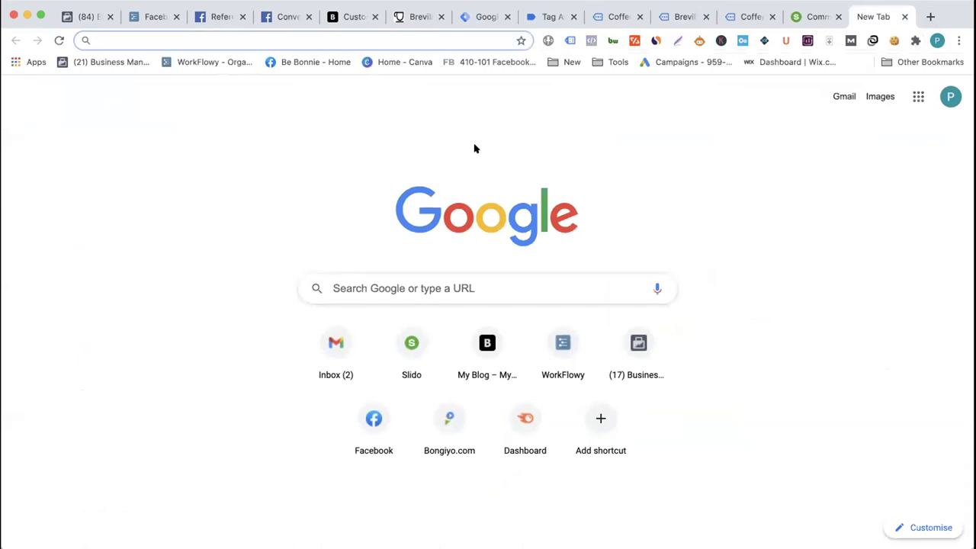
type("dr")
key("Return")
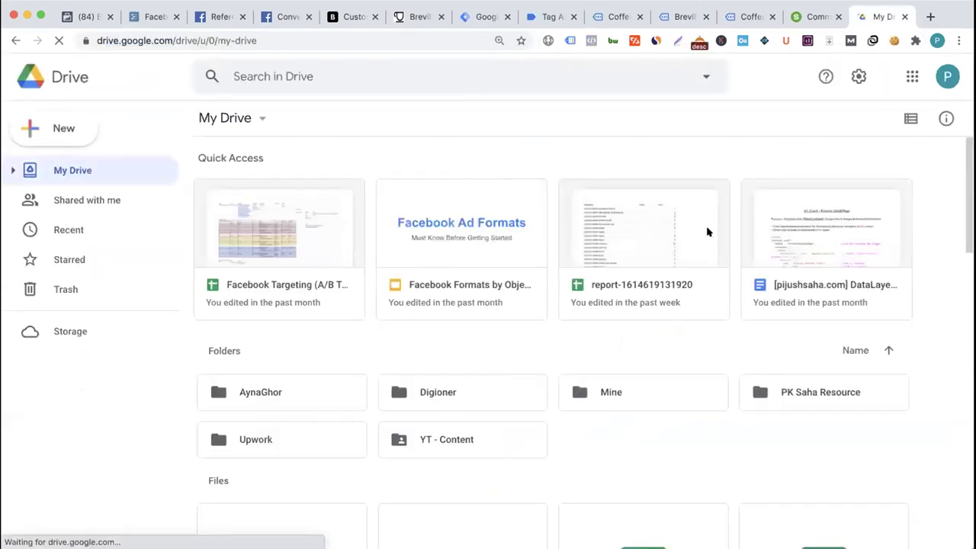
left_click(743, 247)
left_click(843, 16)
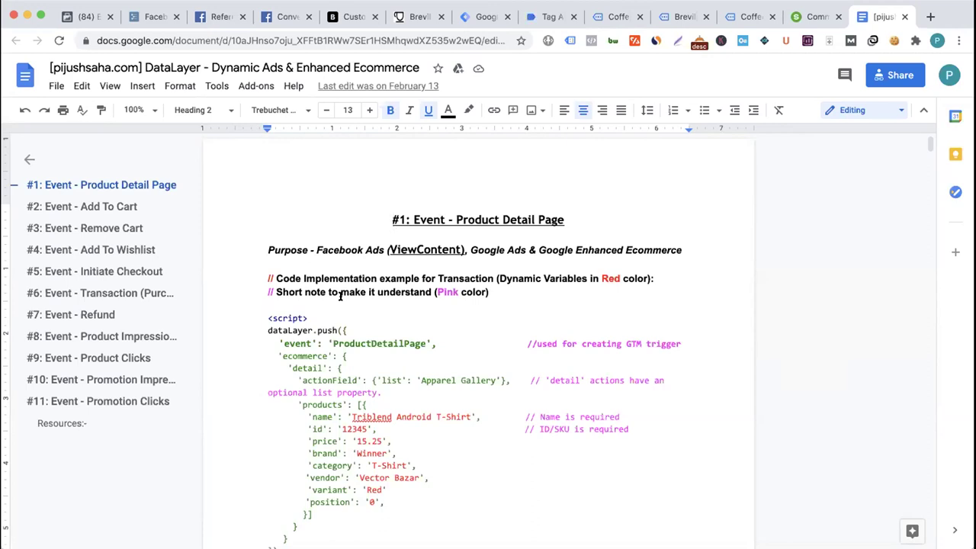
- Examine the Product Detail Page, Add To Cart and Transaction sections, enlarging the page to 125% to read the ProductDetailPage script
scroll(317, 275, "down", 2)
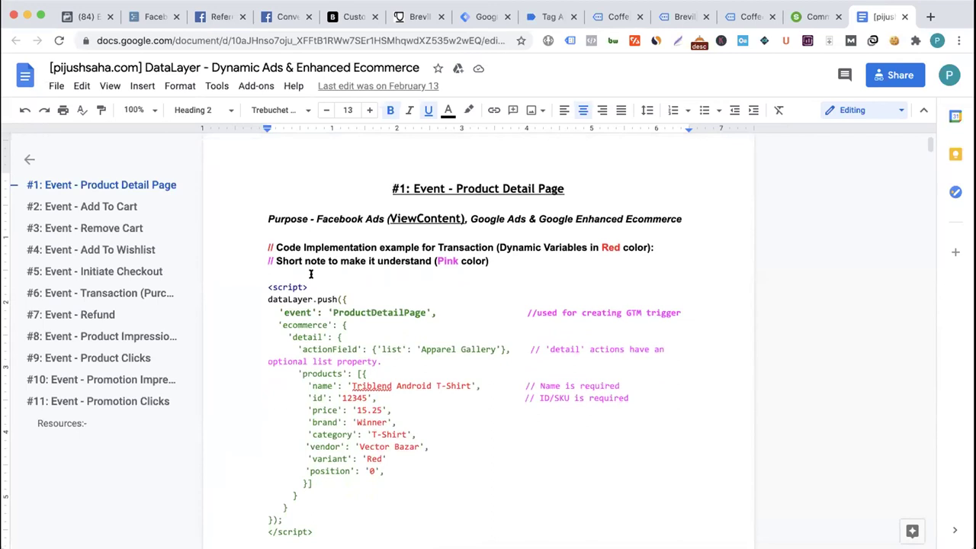
left_click(110, 207)
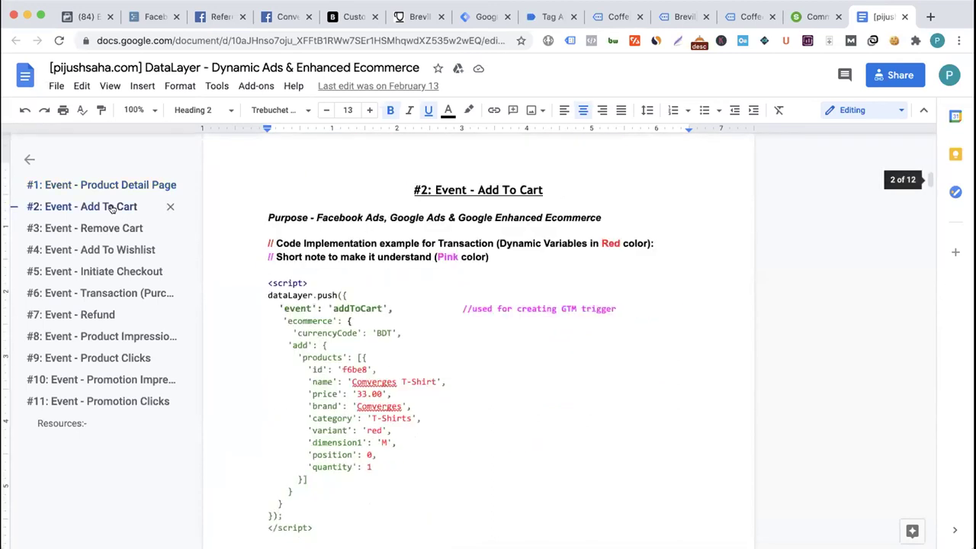
left_click(101, 296)
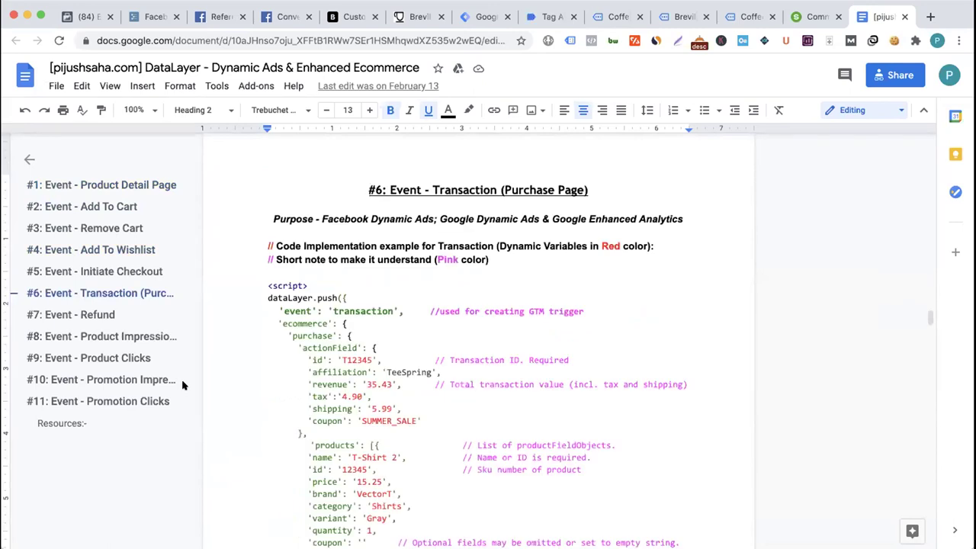
left_click(107, 185)
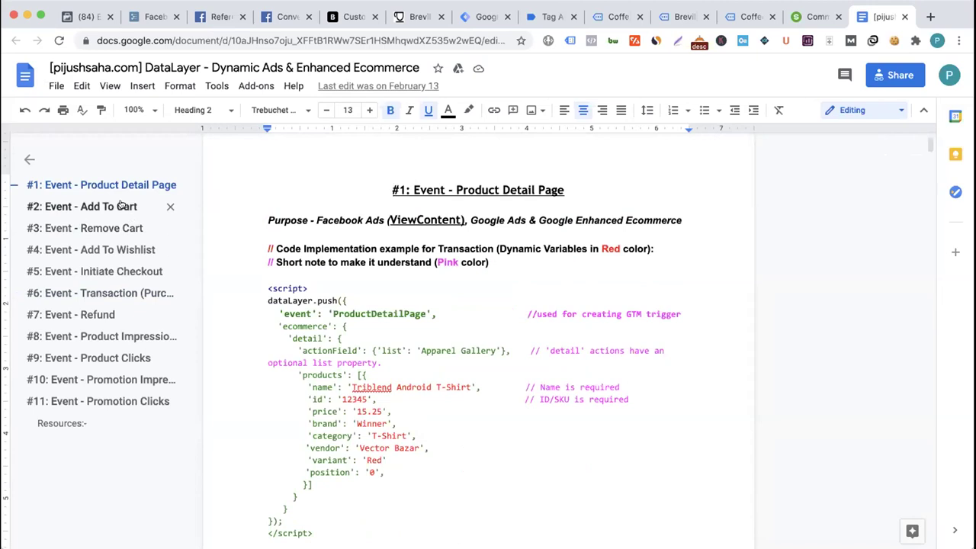
left_click(107, 207)
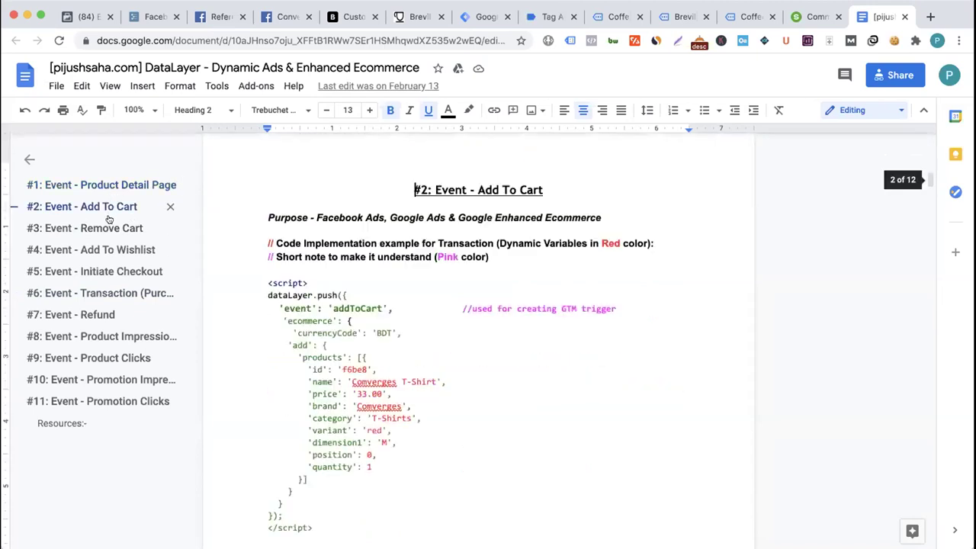
left_click(115, 292)
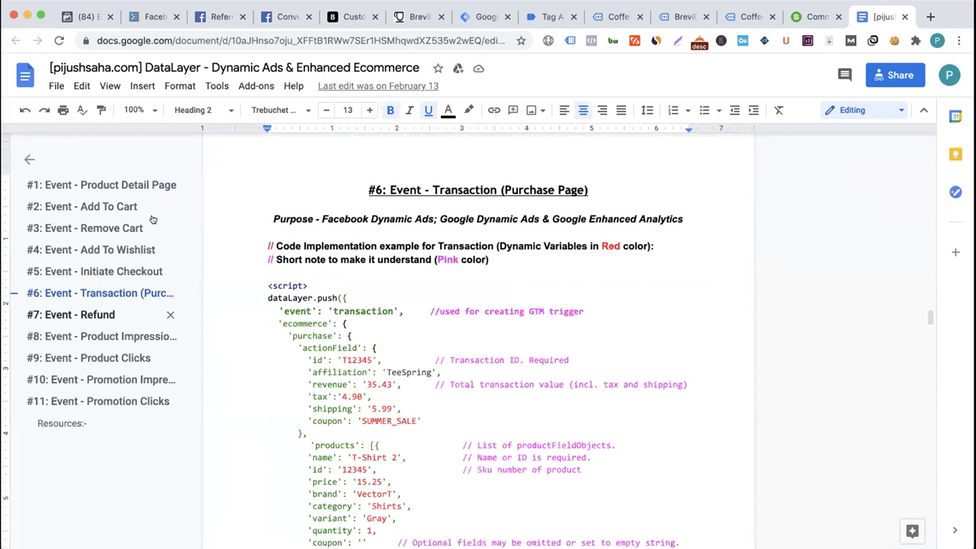
left_click(102, 184)
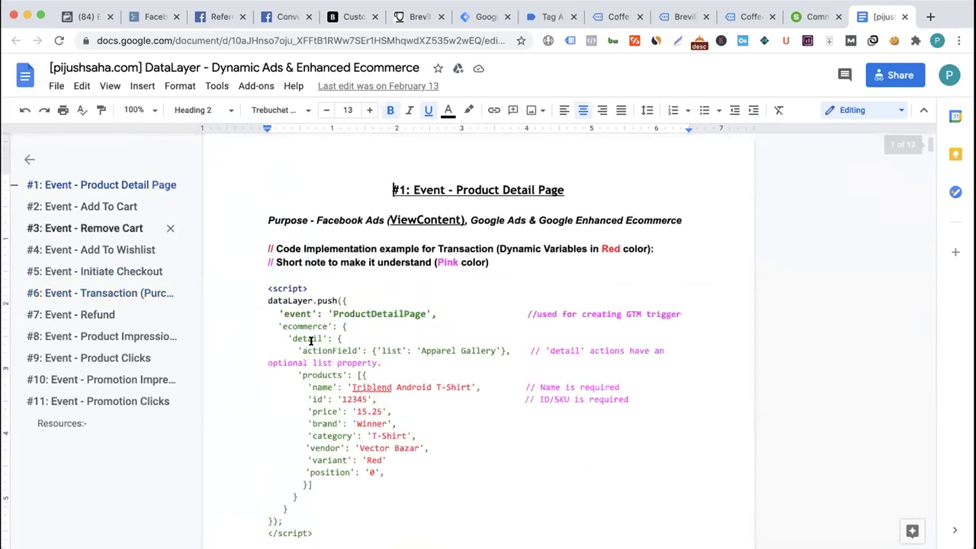
scroll(342, 300, "down", 1)
scroll(341, 300, "down", 2)
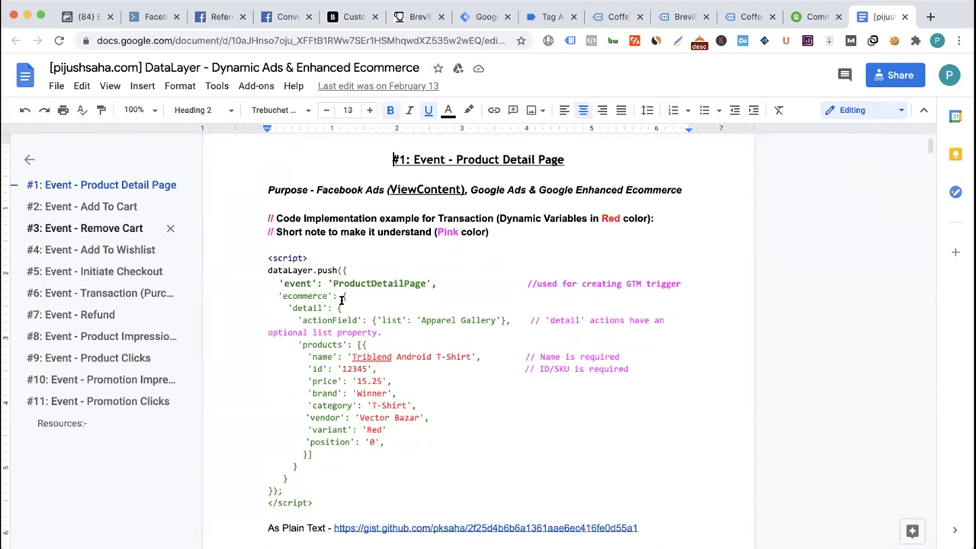
key("super+equal")
key("super+equal")
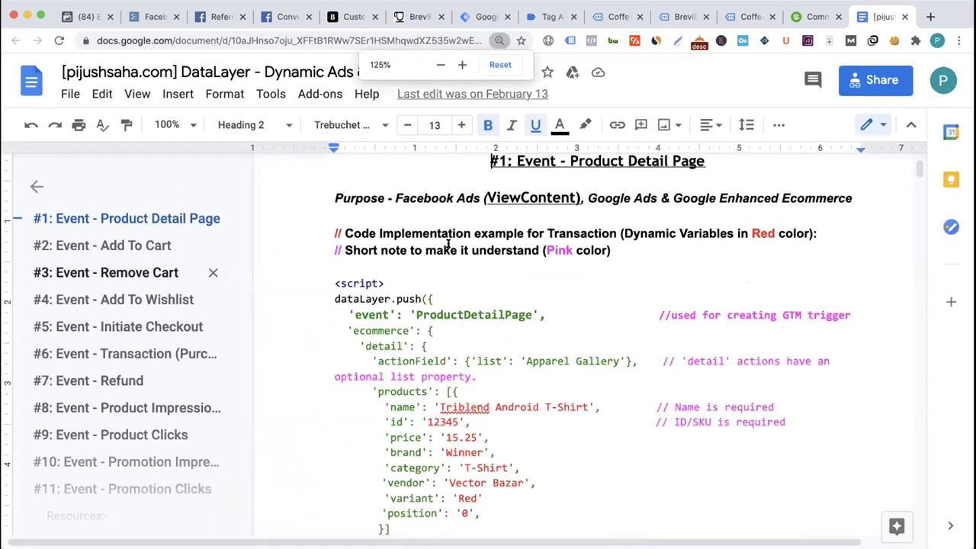
scroll(448, 242, "down", 2)
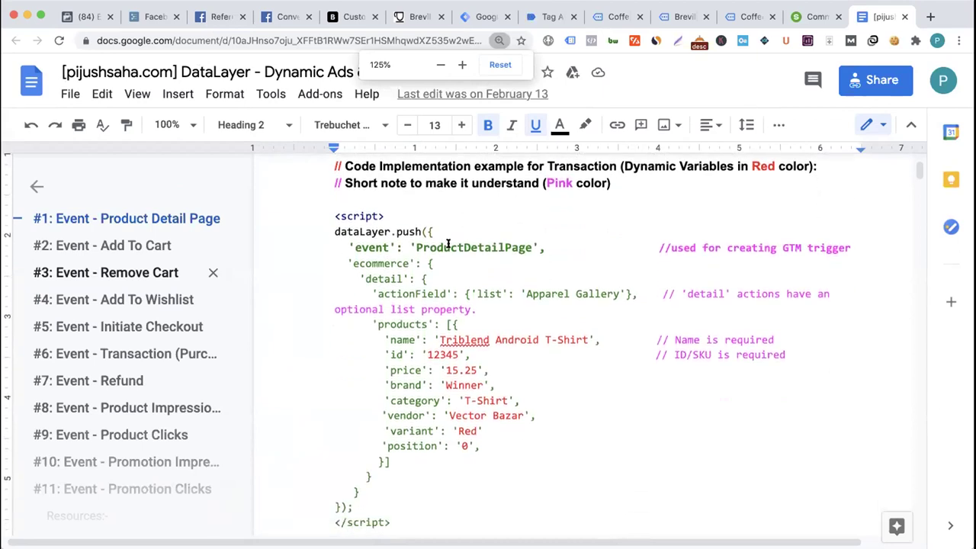
- Copy the Coffee Maker Espresso Machine page's URL and paste it above the ProductDetailPage script in the DataLayer document
left_click(602, 18)
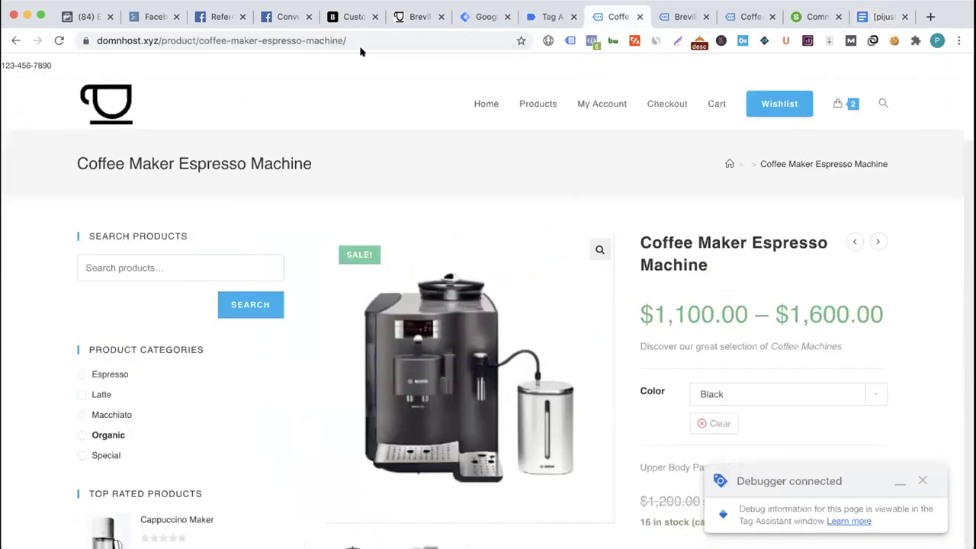
left_click(357, 40)
key("ctrl+c")
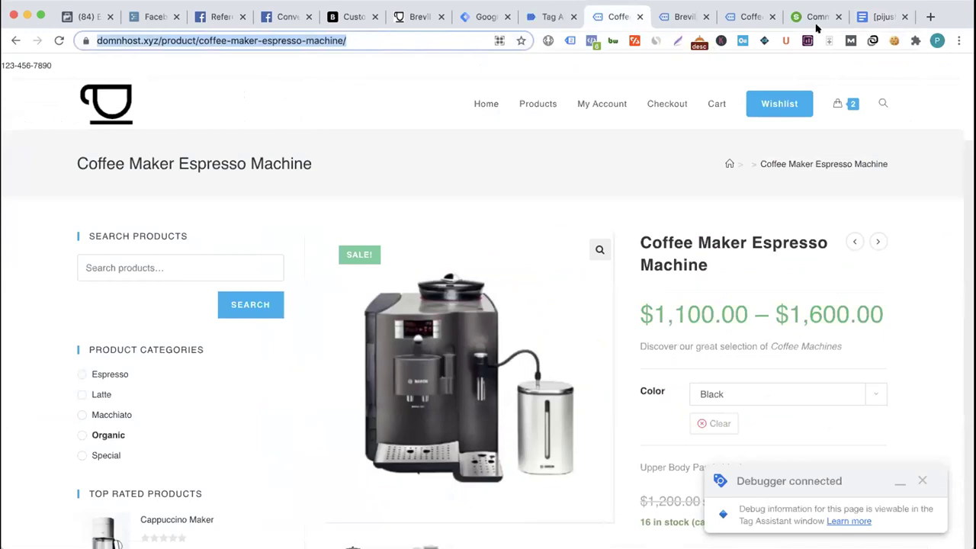
left_click(881, 17)
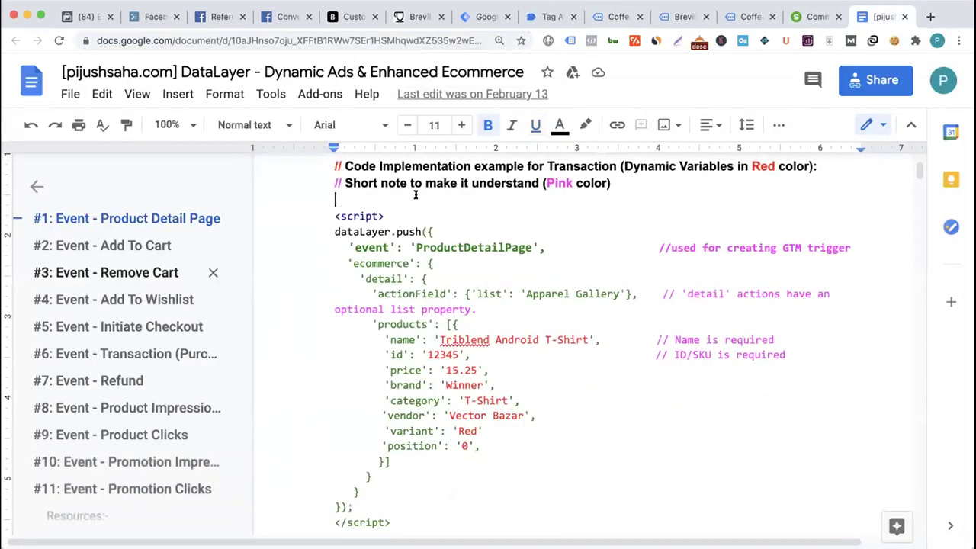
key("ctrl+v")
scroll(447, 293, "down", 3)
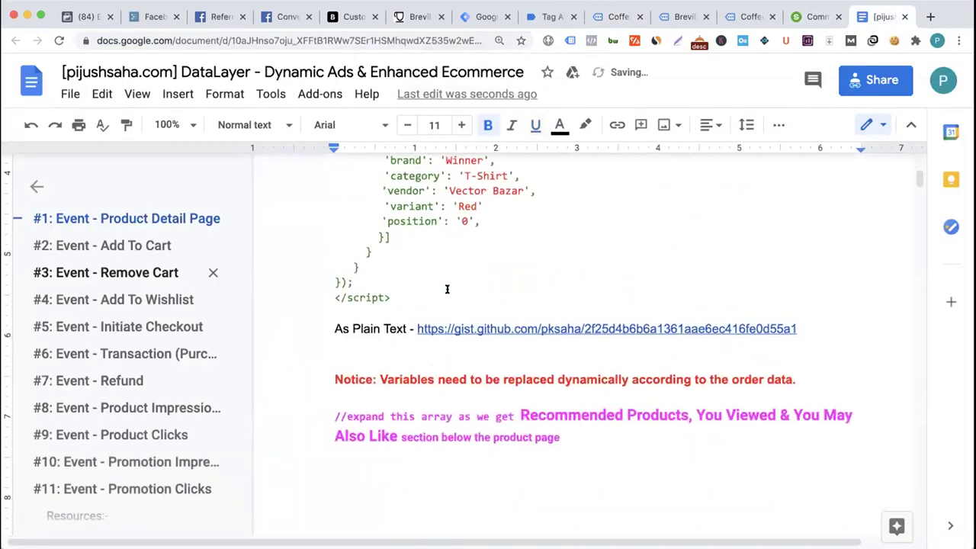
scroll(488, 336, "up", 1)
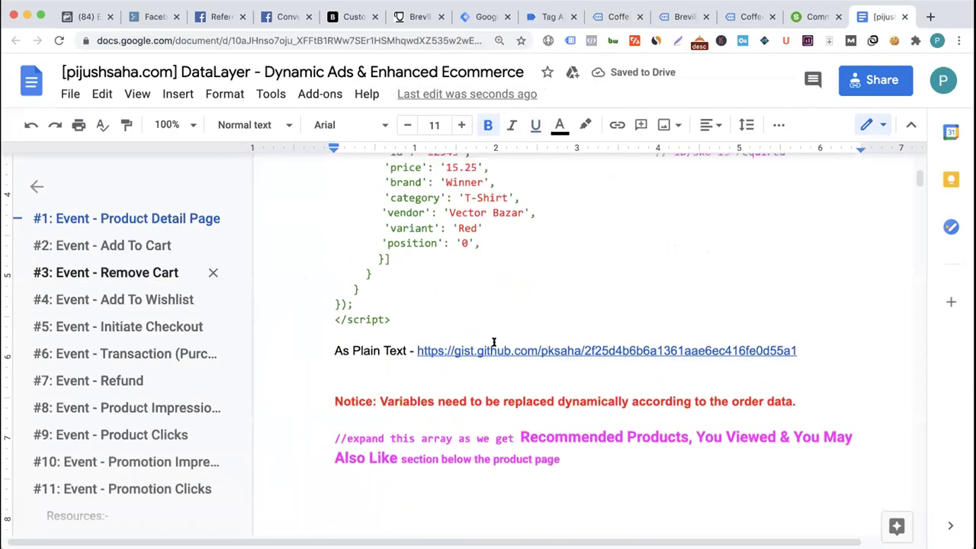
scroll(496, 343, "up", 3)
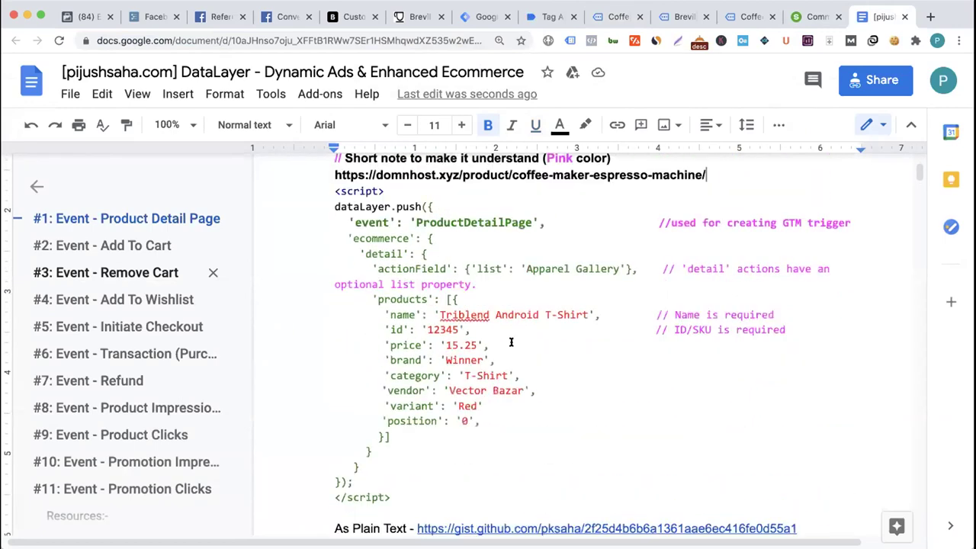
scroll(511, 343, "up", 1)
scroll(451, 322, "up", 1)
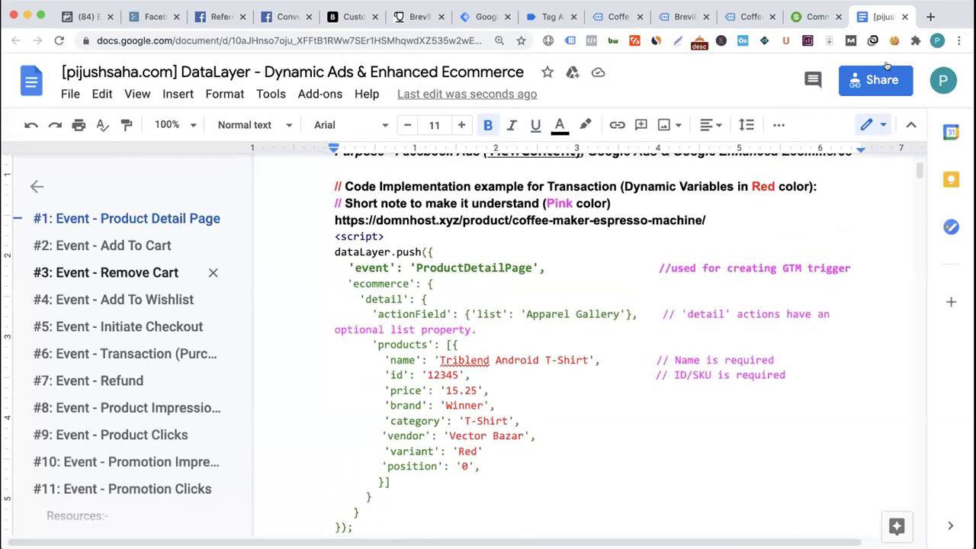
- Search Google for "google datalayer ecommerce" in a new tab and view the data layer topics in the Enhanced Ecommerce (UA) Developer Guide
left_click(930, 17)
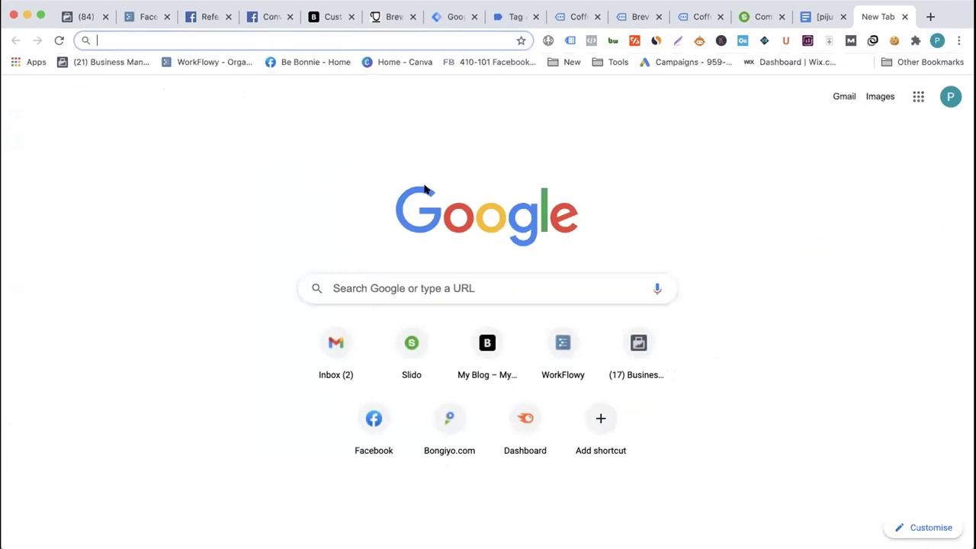
type("google ")
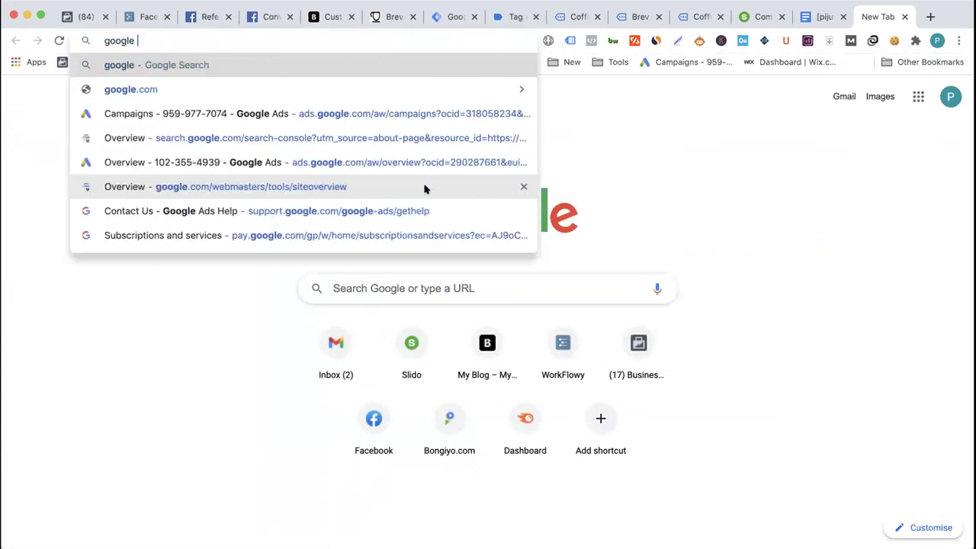
type("datala")
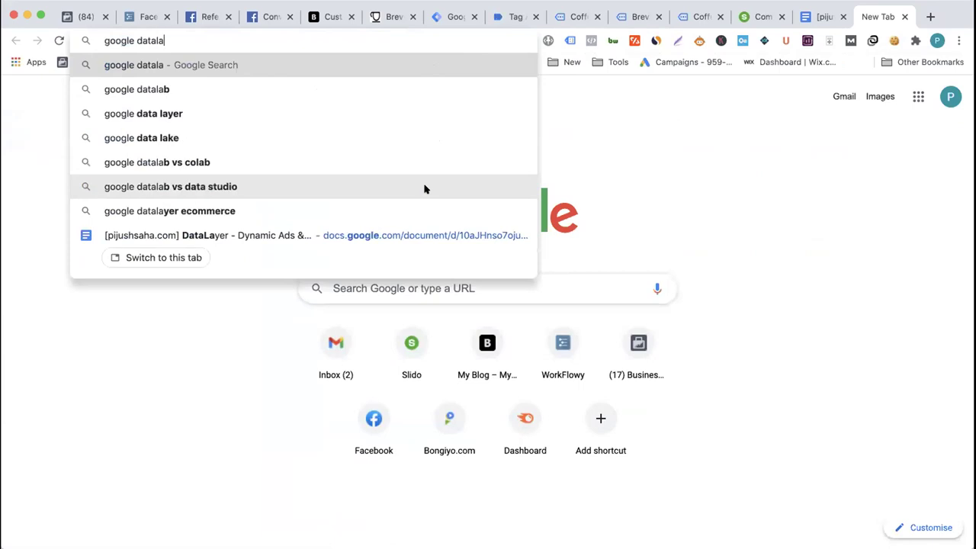
type("b")
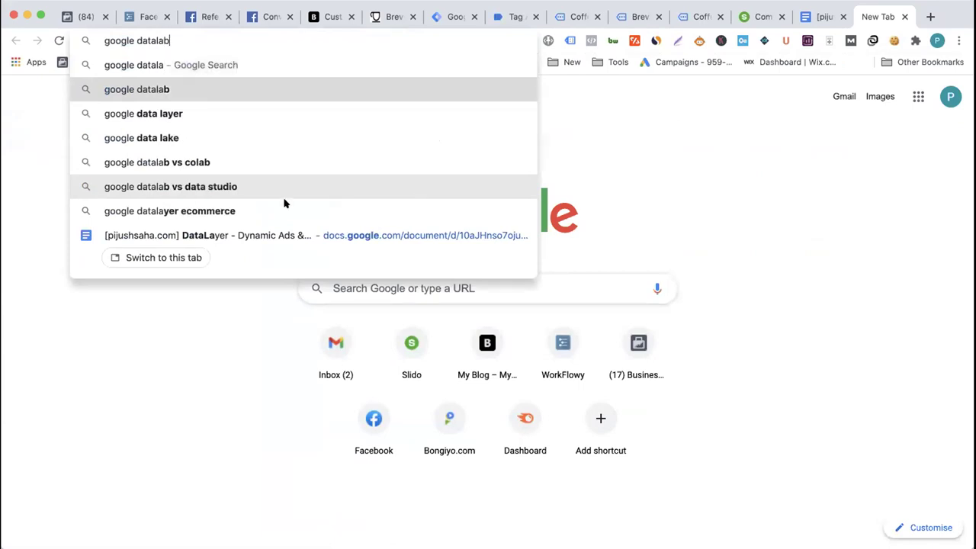
left_click(188, 212)
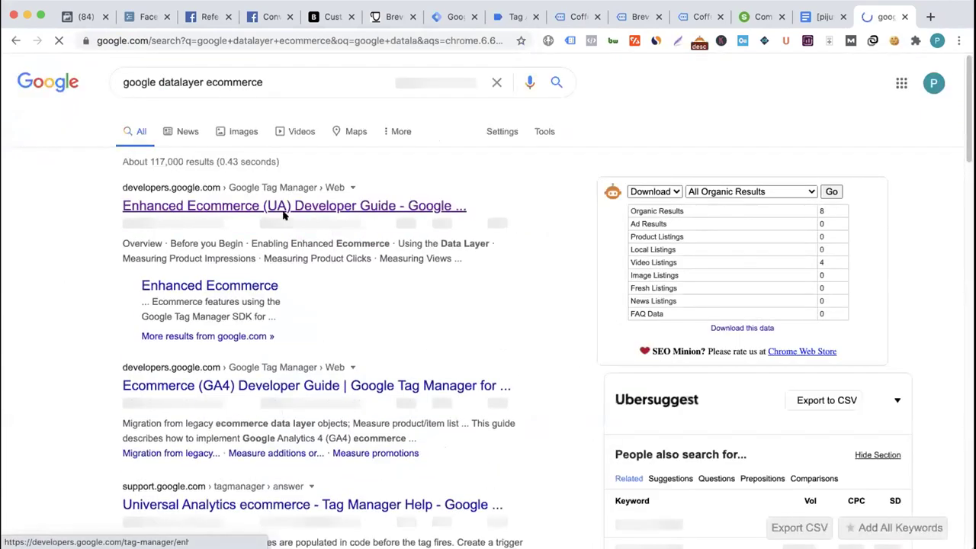
left_click(282, 207)
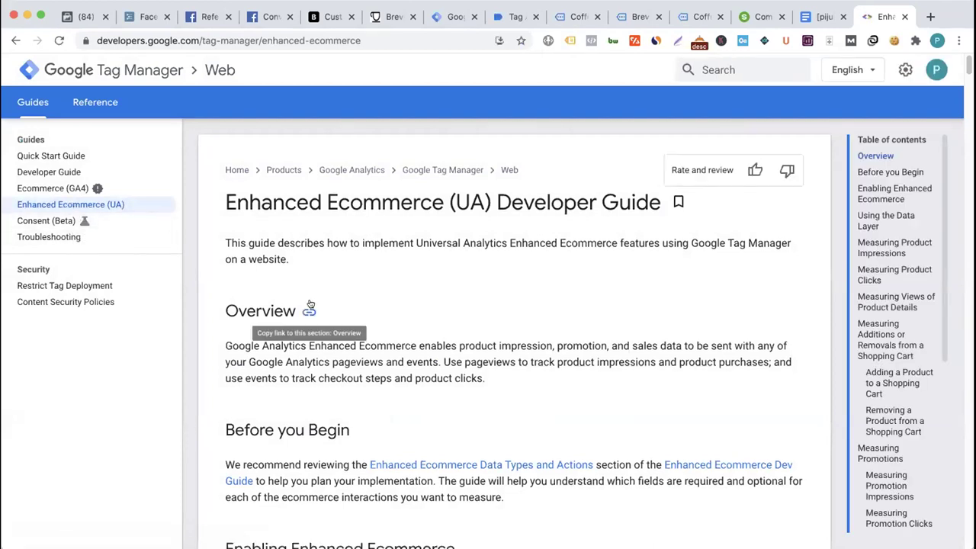
scroll(311, 305, "down", 10)
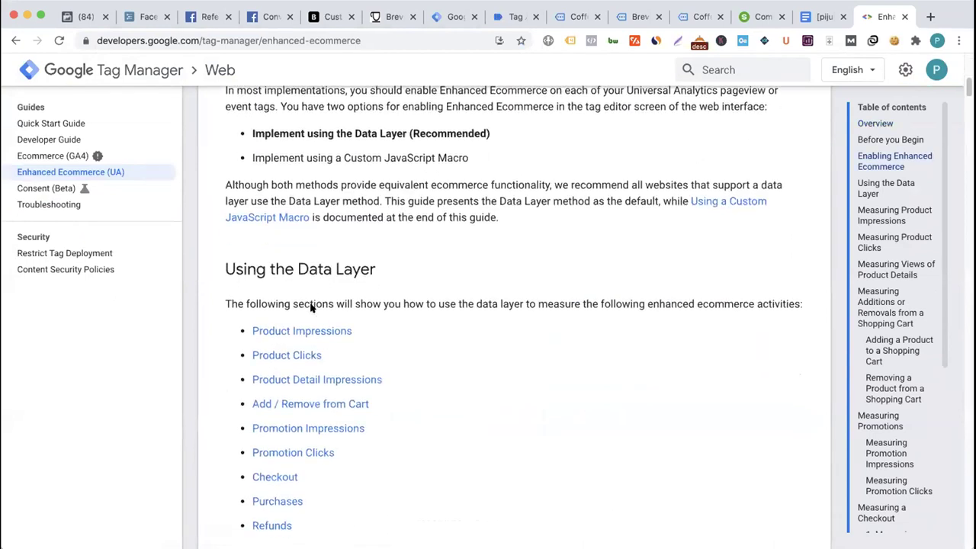
scroll(353, 259, "down", 5)
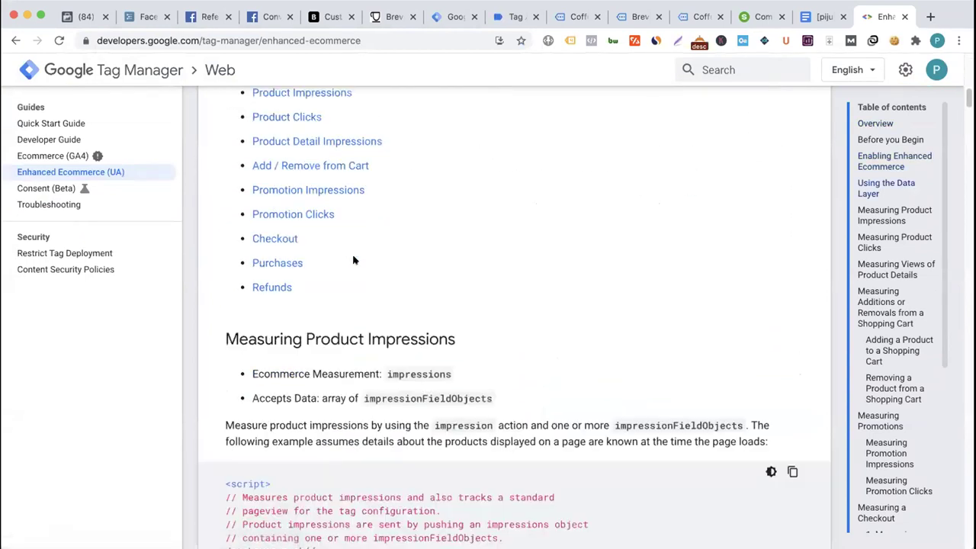
- Read the Measuring Product Impressions example script in the Enhanced Ecommerce (UA) guide and return to the DataLayer document
scroll(353, 260, "down", 5)
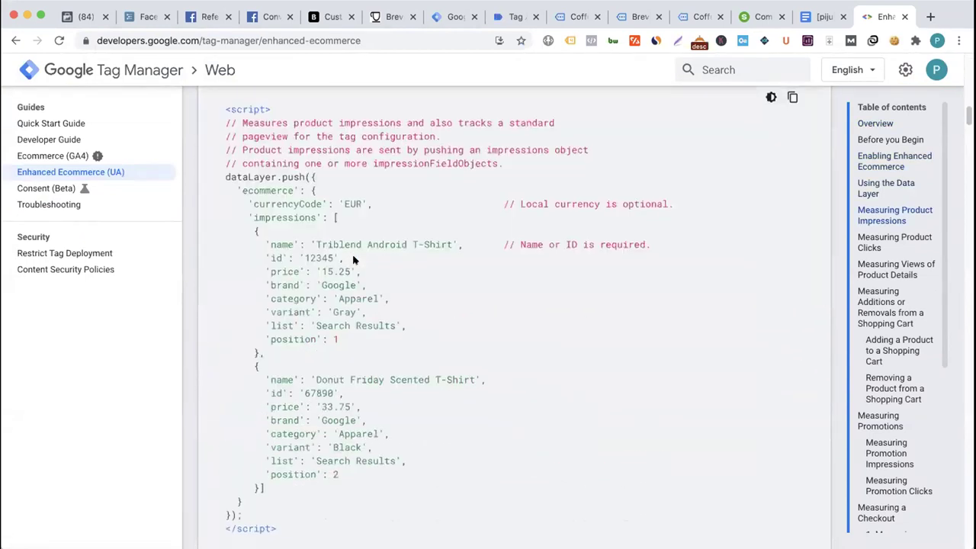
scroll(353, 259, "up", 2)
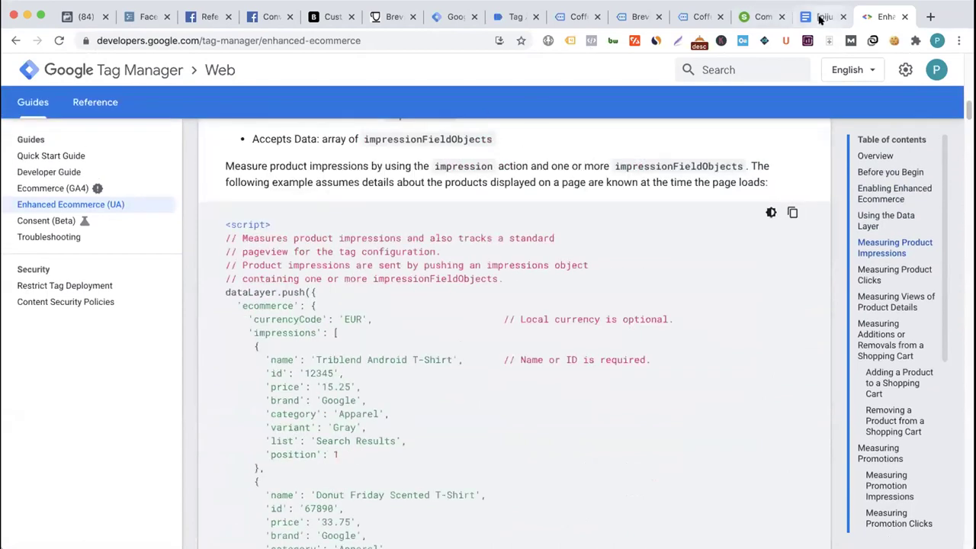
key("ctrl+shift+Tab")
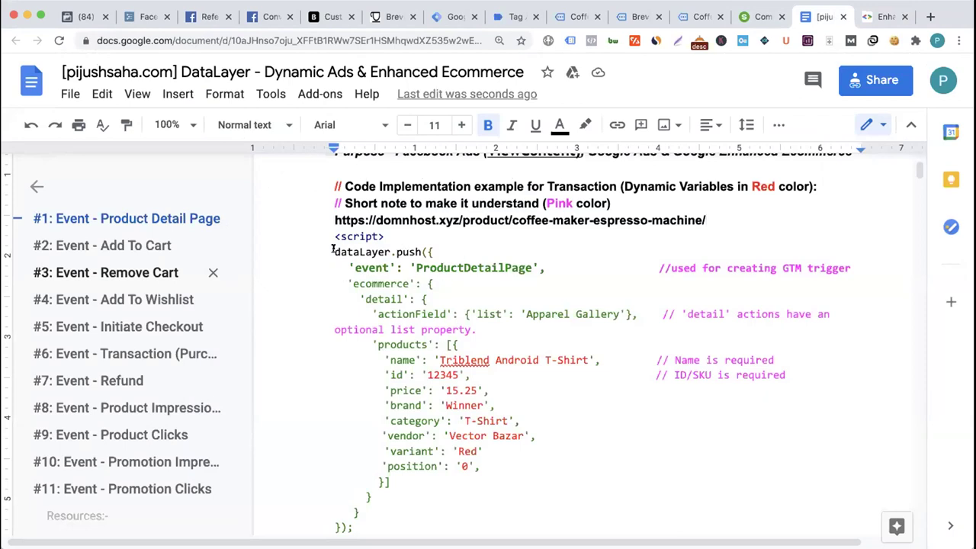
- Highlight the whole ProductDetailPage script, its dataLayer.push call and the coffee maker product URL above it
left_click_drag(334, 235, 403, 441)
scroll(408, 458, "down", 3)
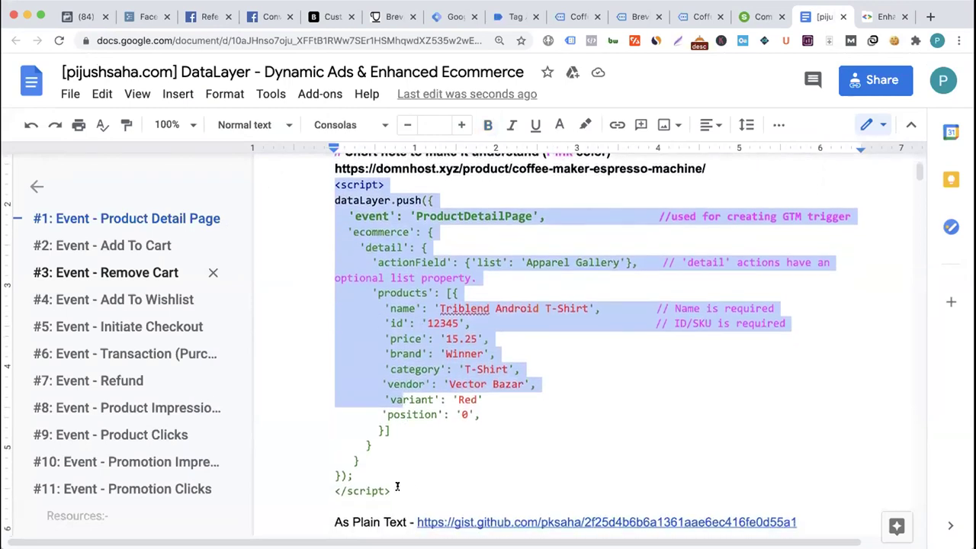
left_click(395, 487, "shift")
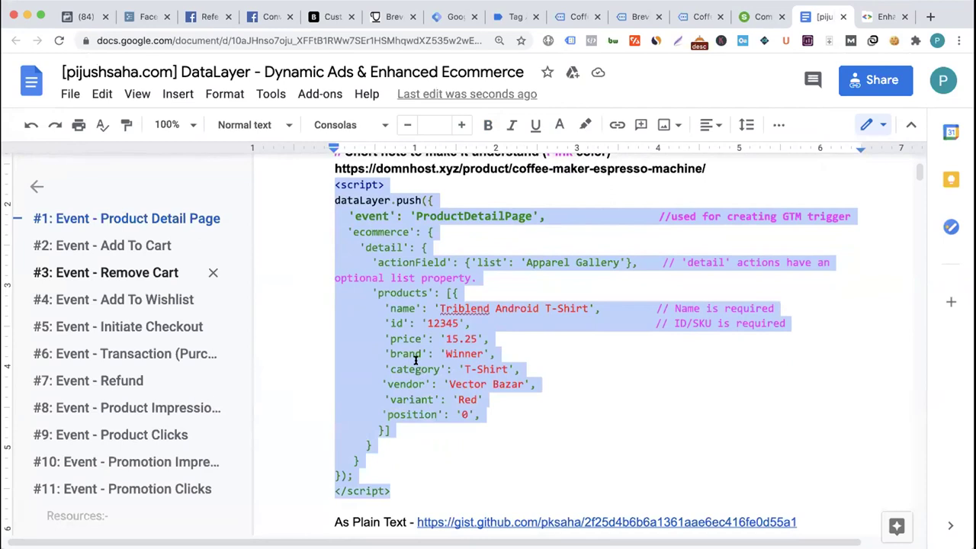
scroll(398, 321, "up", 2)
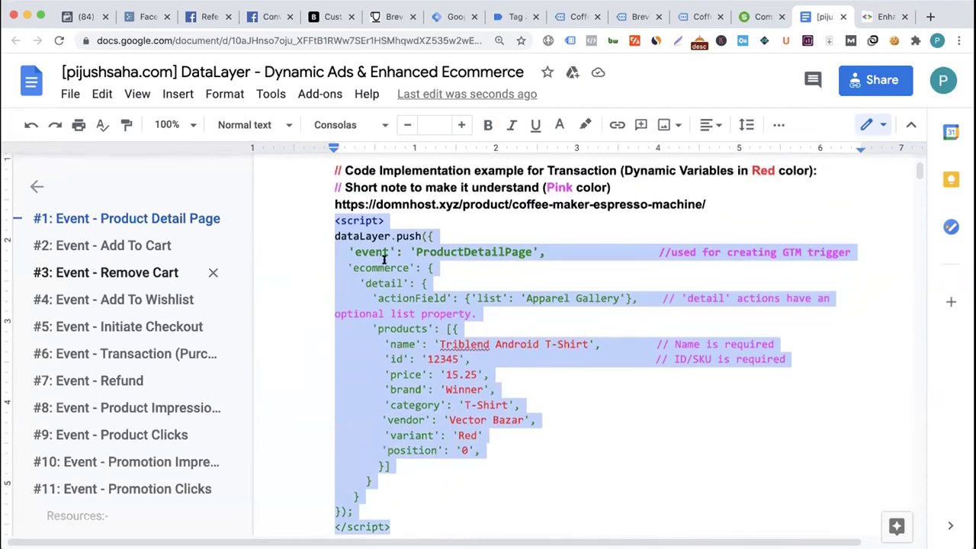
left_click_drag(340, 236, 421, 235)
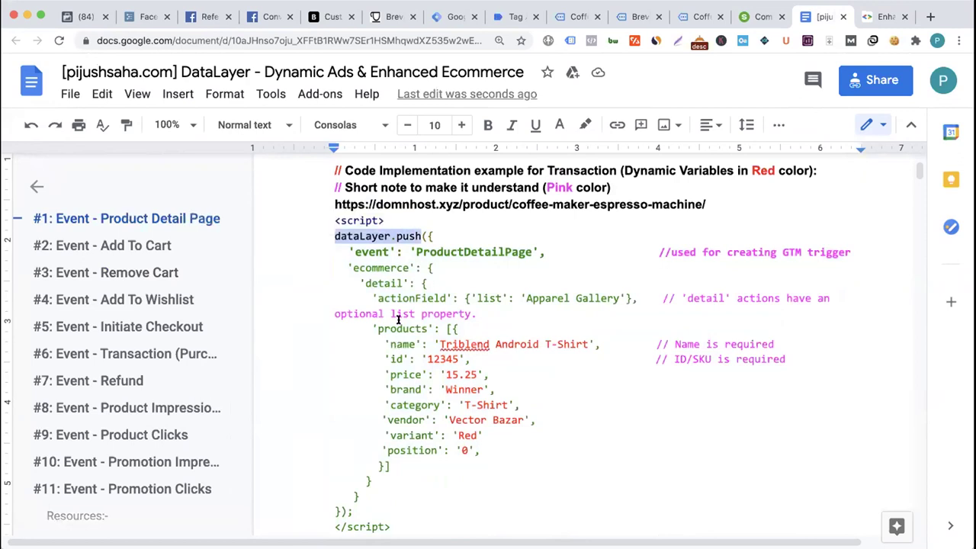
left_click_drag(414, 202, 677, 205)
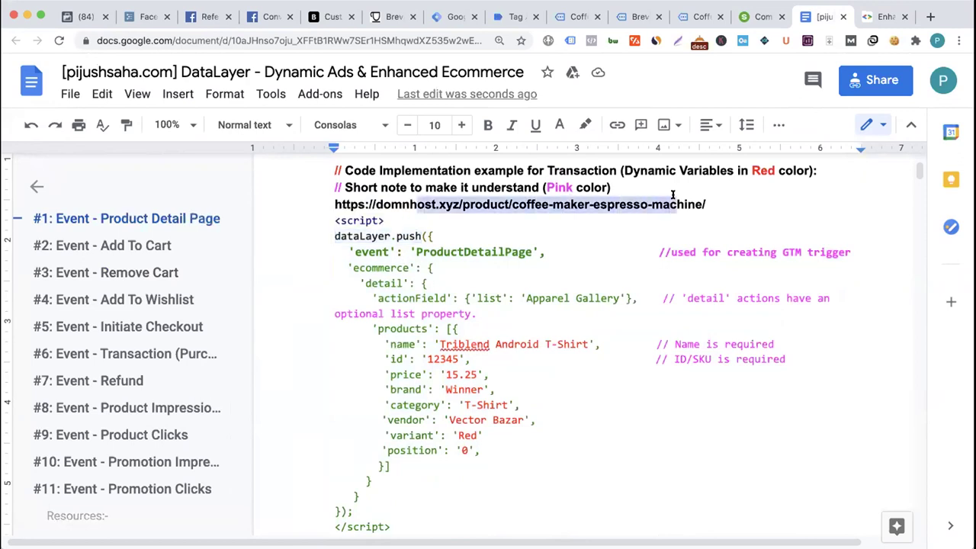
left_click(641, 204)
- Examine the name and id values in the script's products array along with their "required" notes
scroll(449, 323, "down", 1)
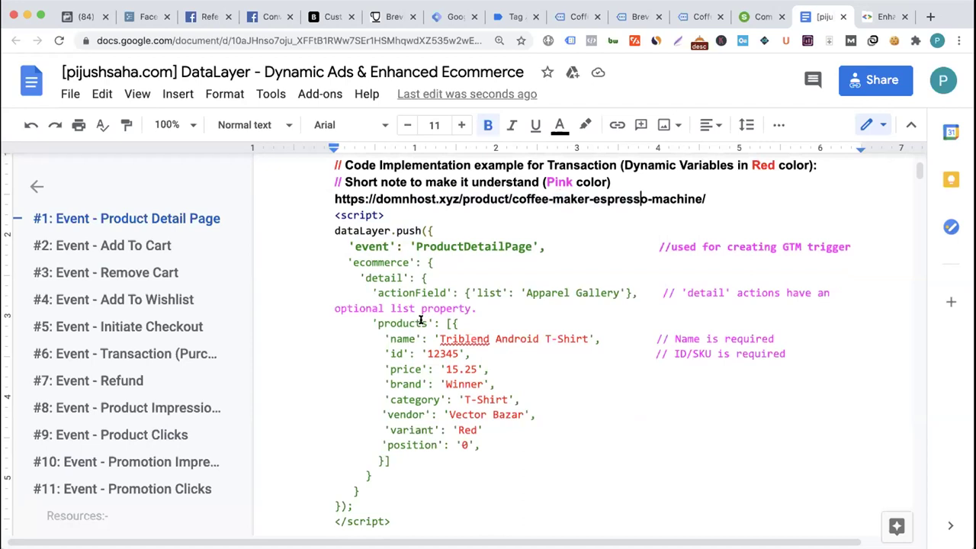
scroll(418, 314, "down", 1)
scroll(416, 314, "down", 1)
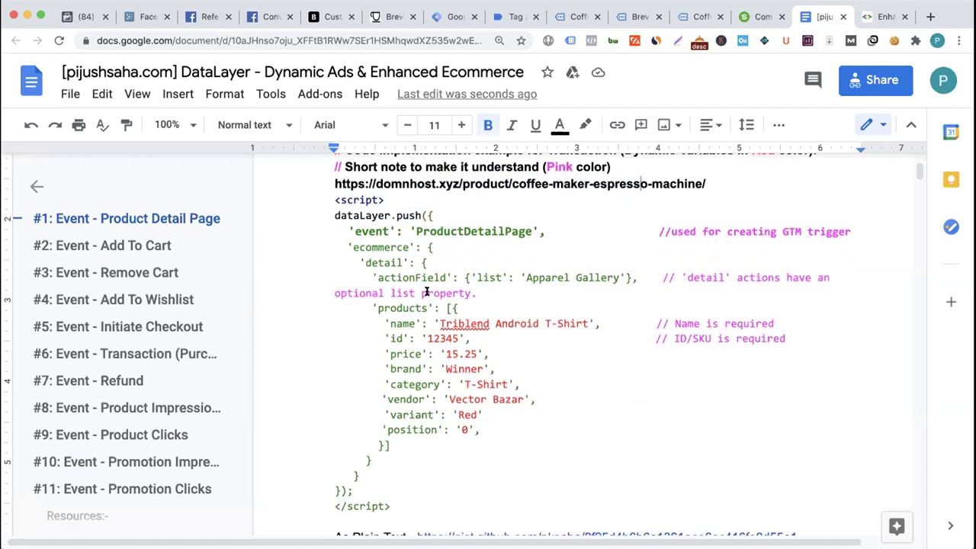
scroll(417, 309, "down", 1)
left_click(454, 308)
left_click_drag(440, 321, 550, 321)
double_click(738, 321)
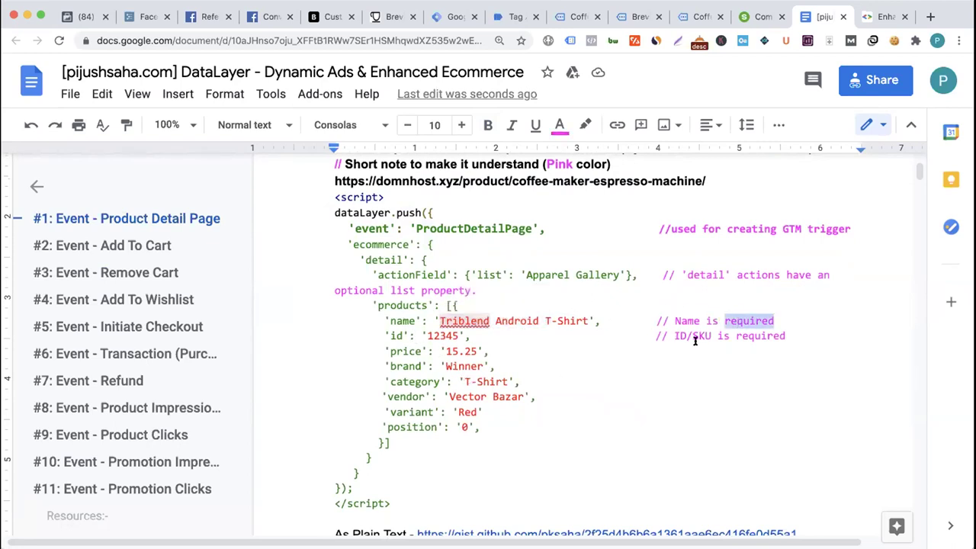
left_click(702, 332)
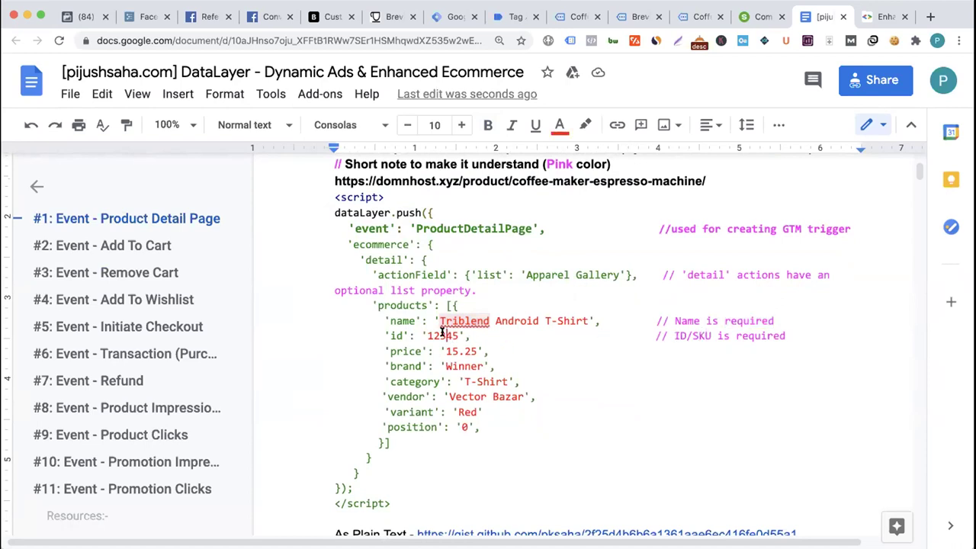
left_click_drag(464, 335, 419, 341)
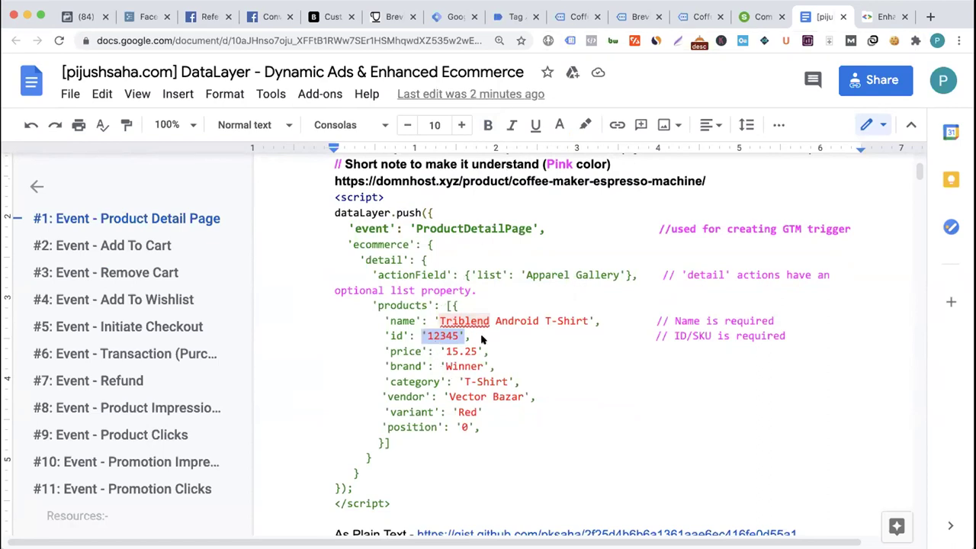
left_click(429, 335)
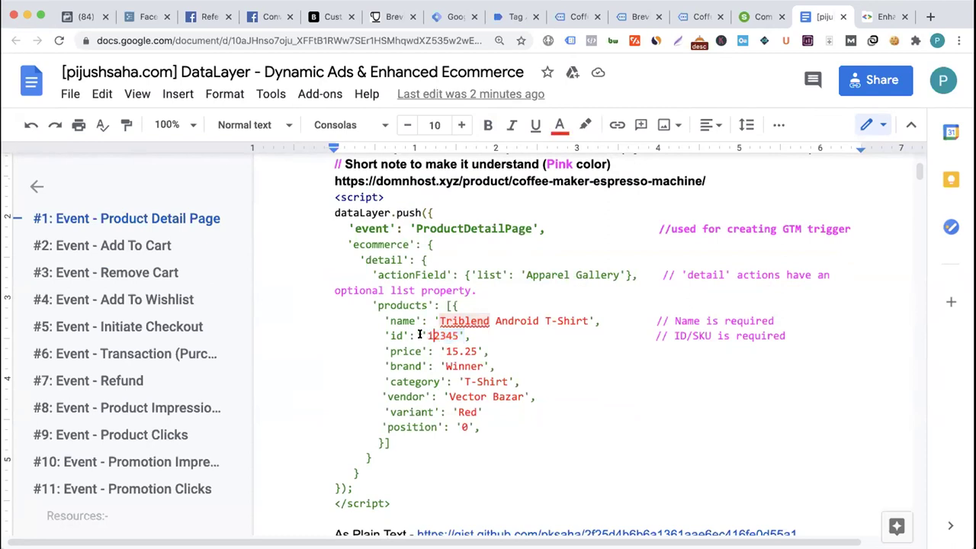
left_click_drag(428, 336, 456, 334)
left_click(456, 333)
- Examine the price, brand, variant and position entries of the product in the ProductDetailPage script
double_click(447, 351)
left_click(463, 357)
double_click(463, 365)
scroll(442, 377, "down", 1)
scroll(412, 359, "up", 3)
scroll(410, 355, "up", 3)
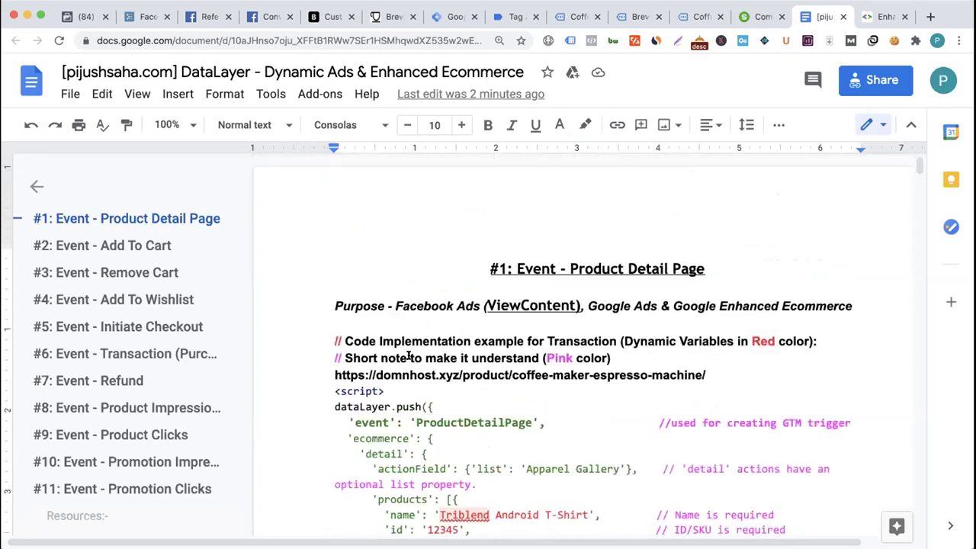
scroll(412, 358, "down", 6)
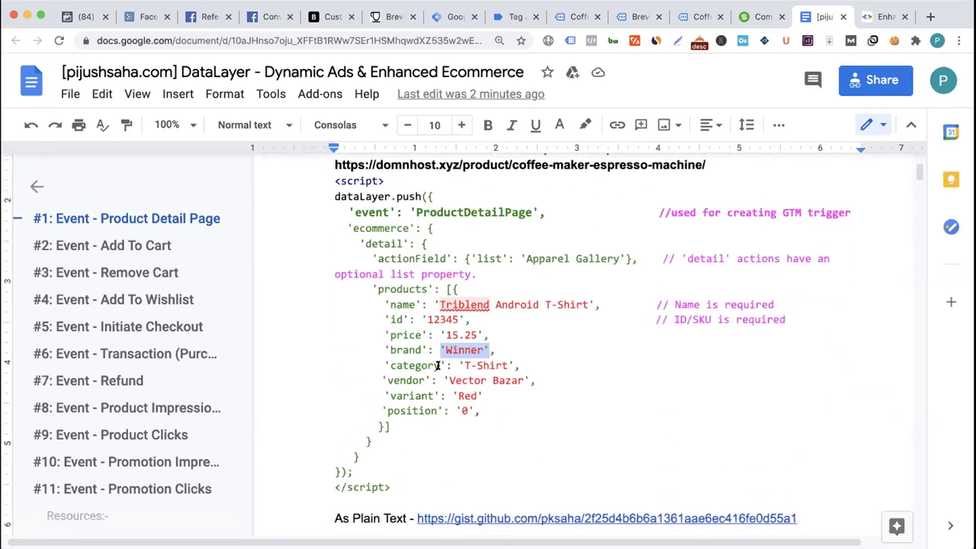
double_click(464, 396)
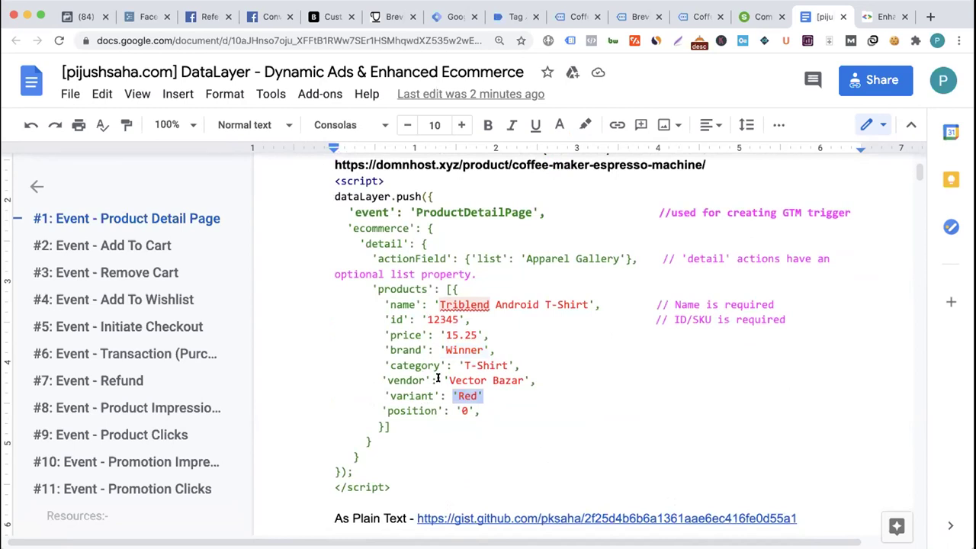
double_click(421, 410)
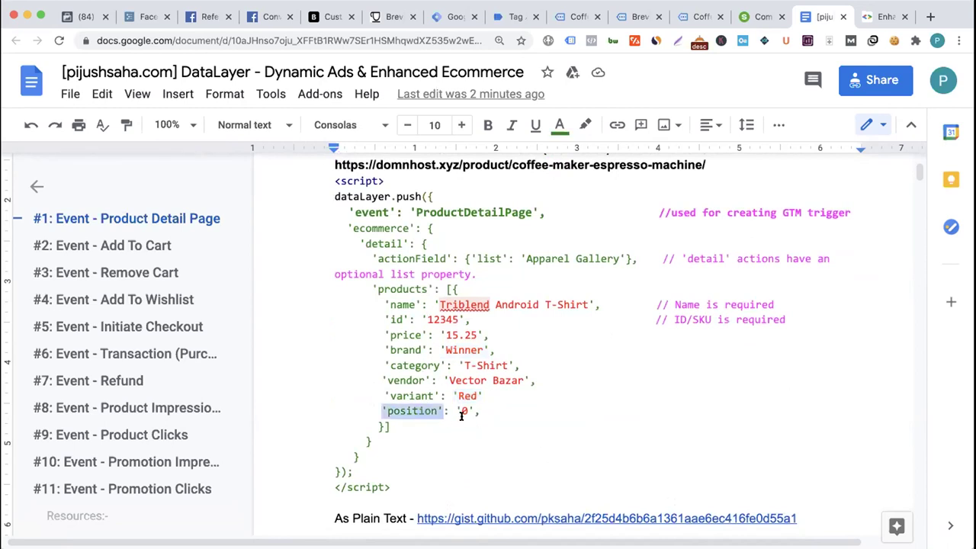
left_click(463, 410)
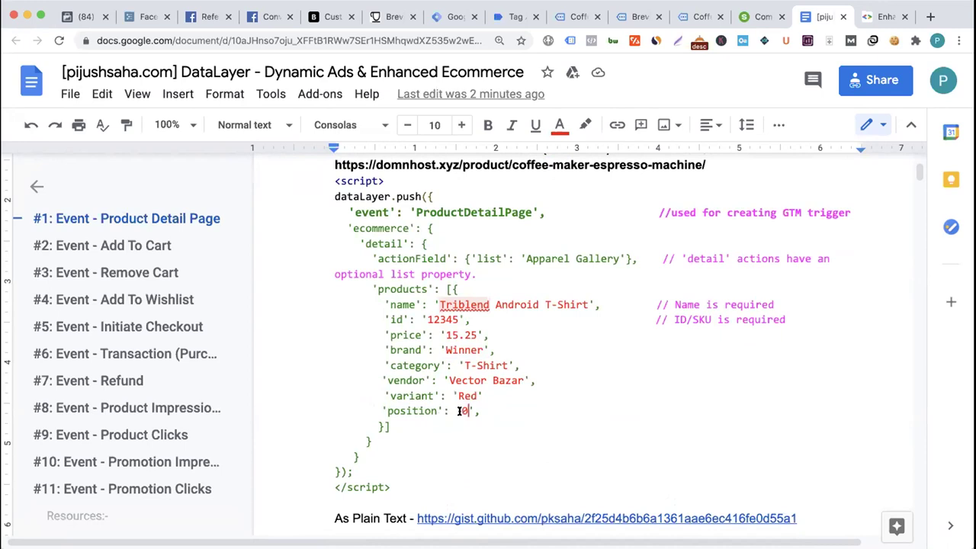
- Highlight the products block from its opening line through position, and single out the product name and category values
left_click_drag(479, 412, 369, 288)
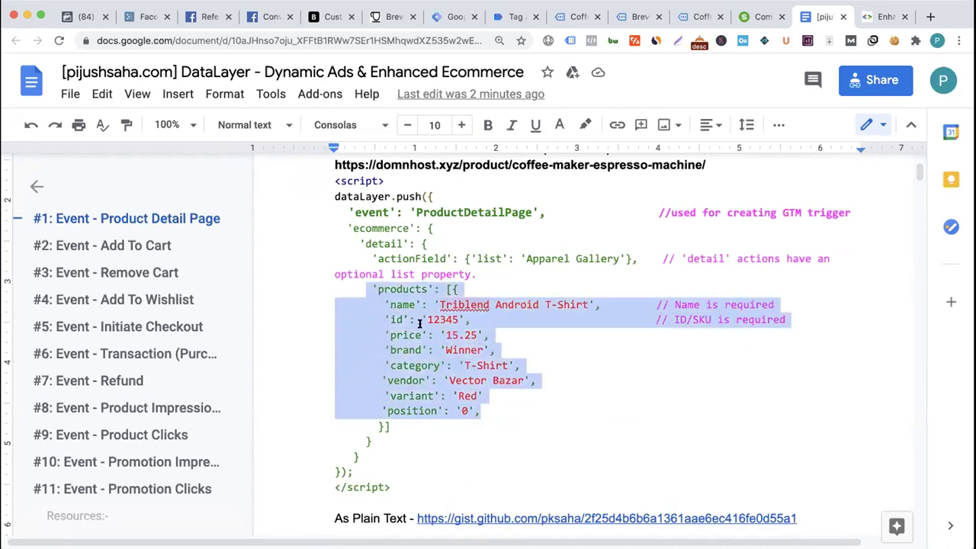
left_click(471, 355)
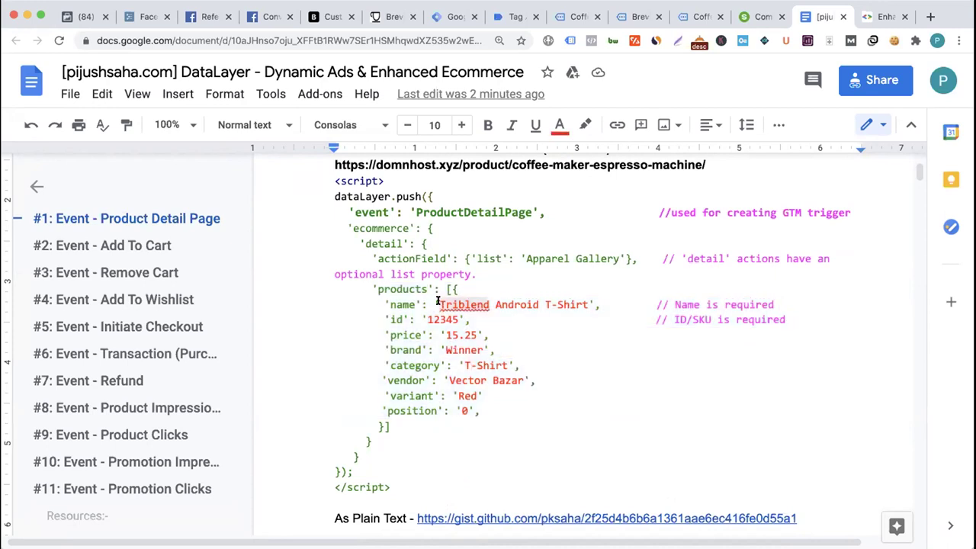
left_click_drag(440, 305, 588, 300)
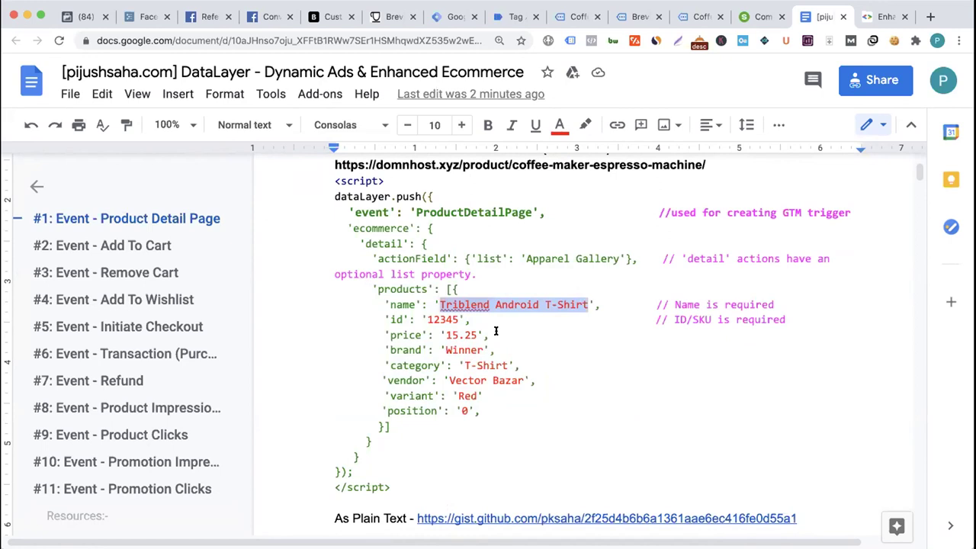
left_click(472, 303)
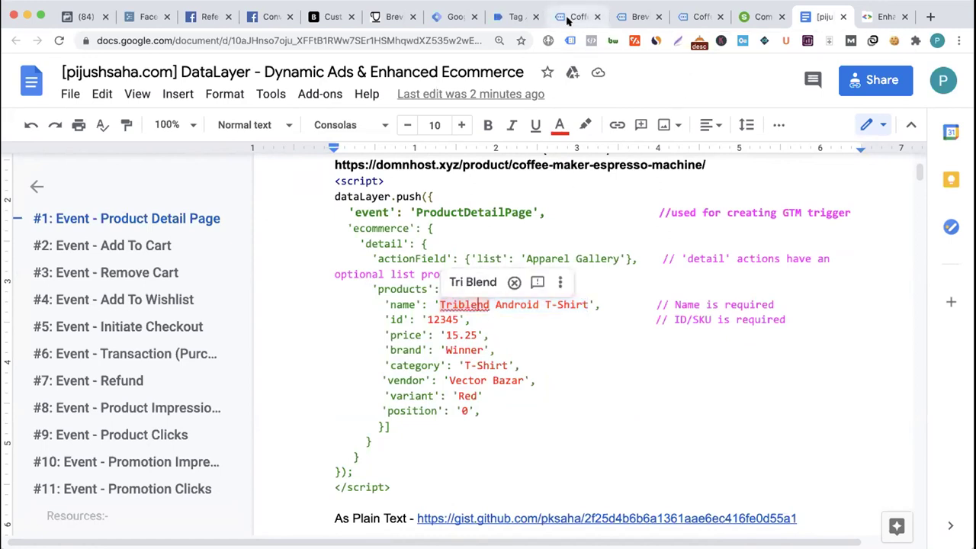
left_click(465, 365)
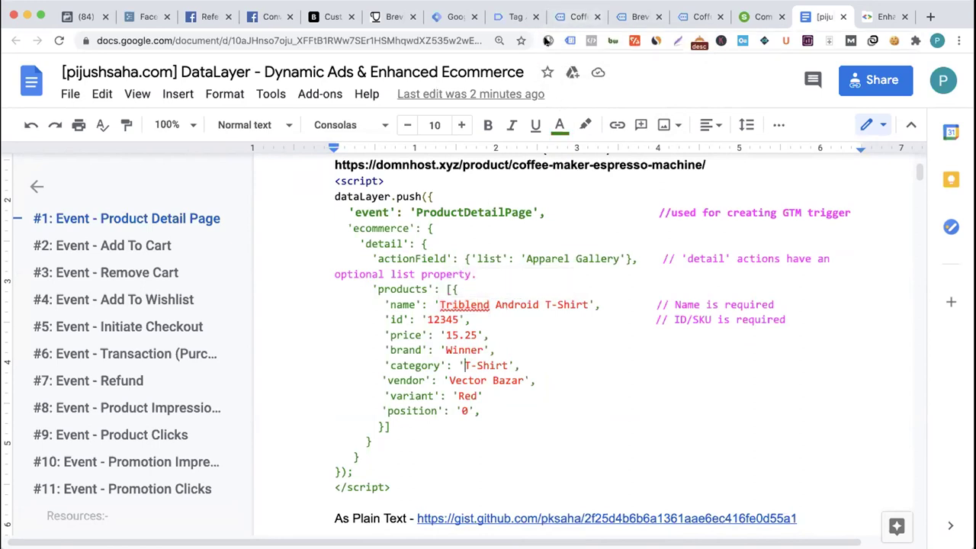
- Inspect the ViewContent event in Facebook Pixel Helper on the Coffee Maker Espresso Machine page and return to the DataLayer document
left_click(467, 22)
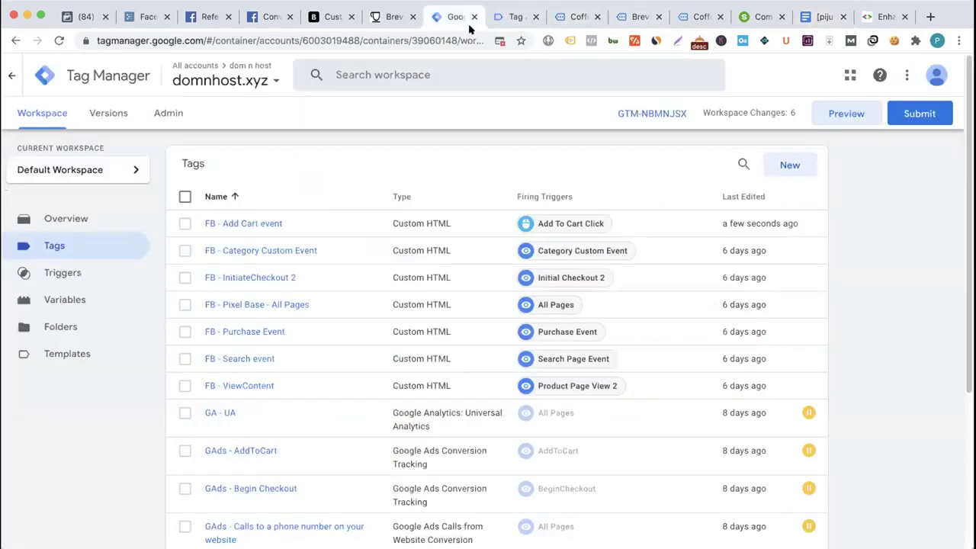
left_click(690, 17)
left_click(592, 40)
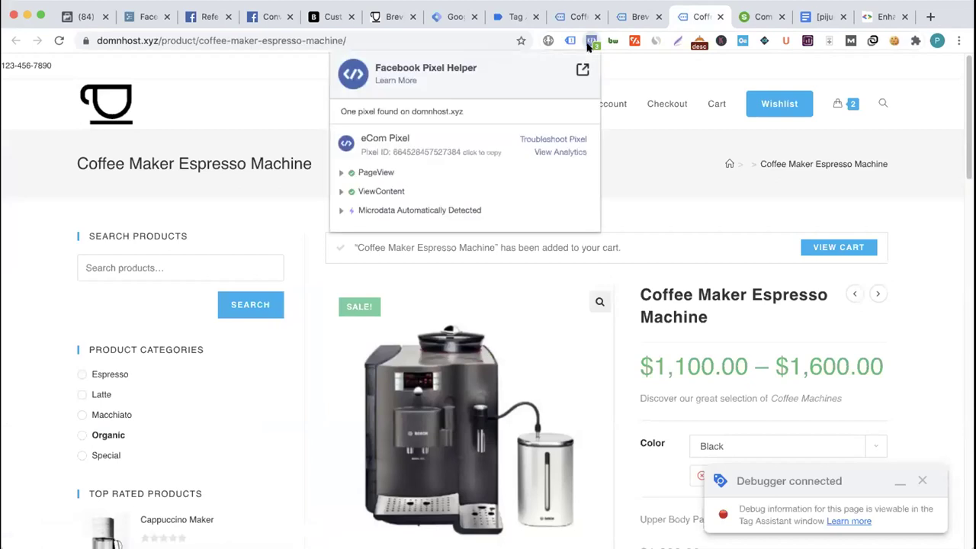
left_click(385, 190)
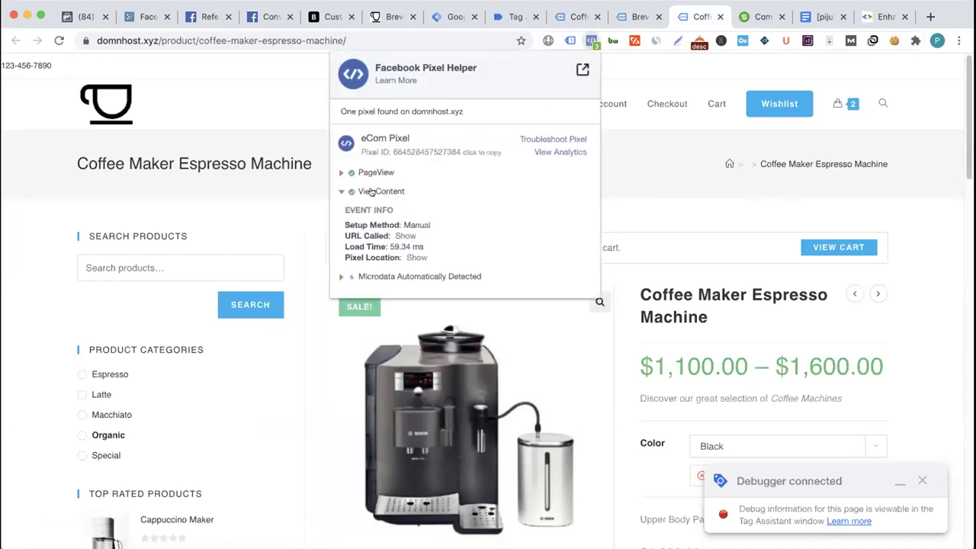
left_click(824, 16)
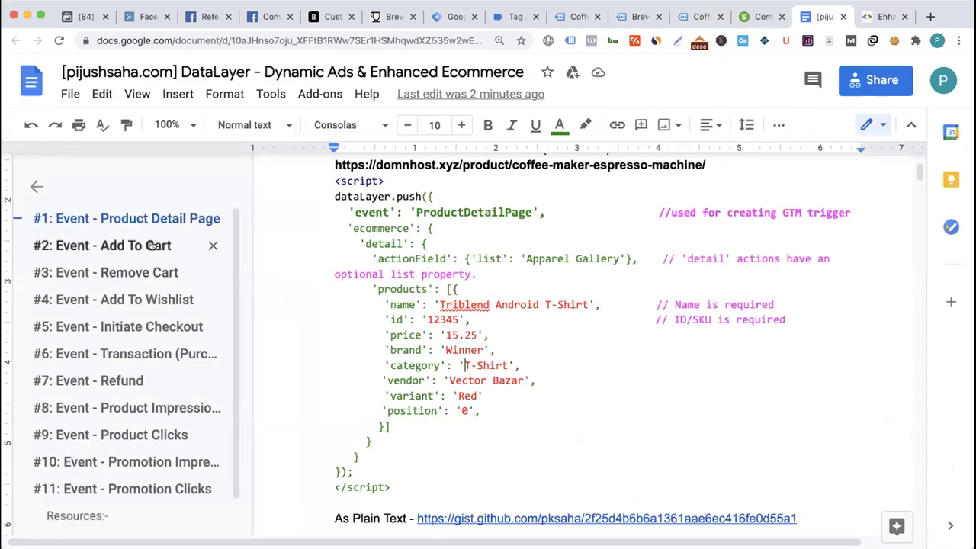
- Search Google for "google demo shop" in a new tab and open the Ibby's T-Shirt Shop result
left_click(928, 17)
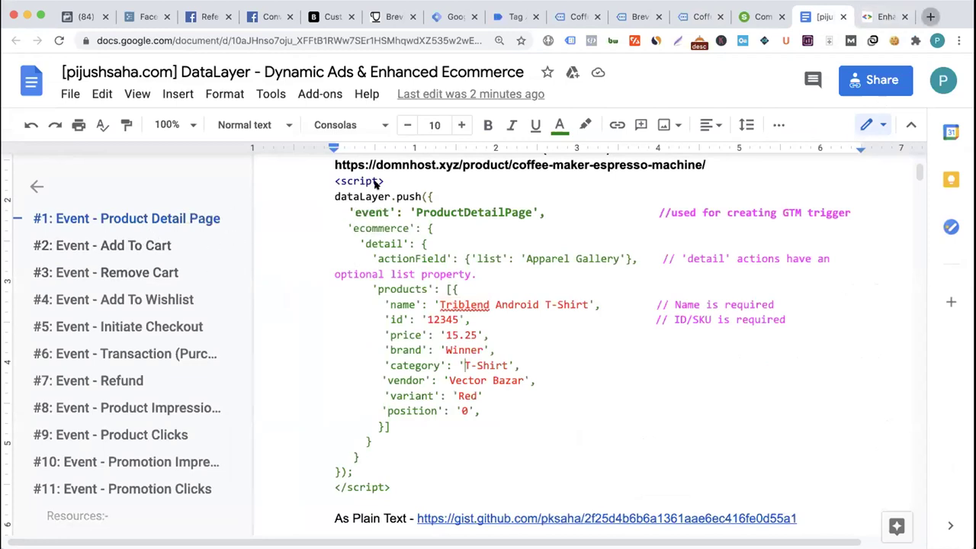
type("google demo shop")
key("Return")
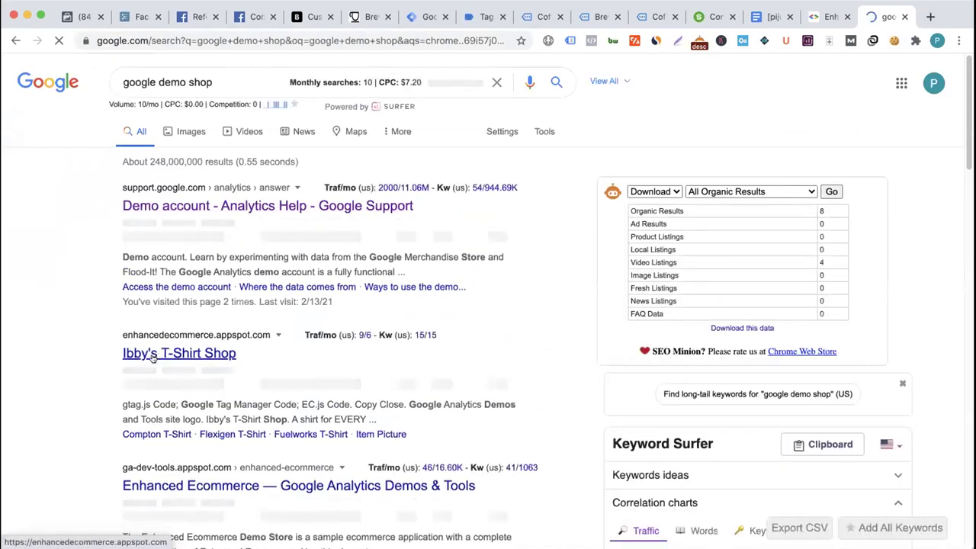
left_click(153, 356)
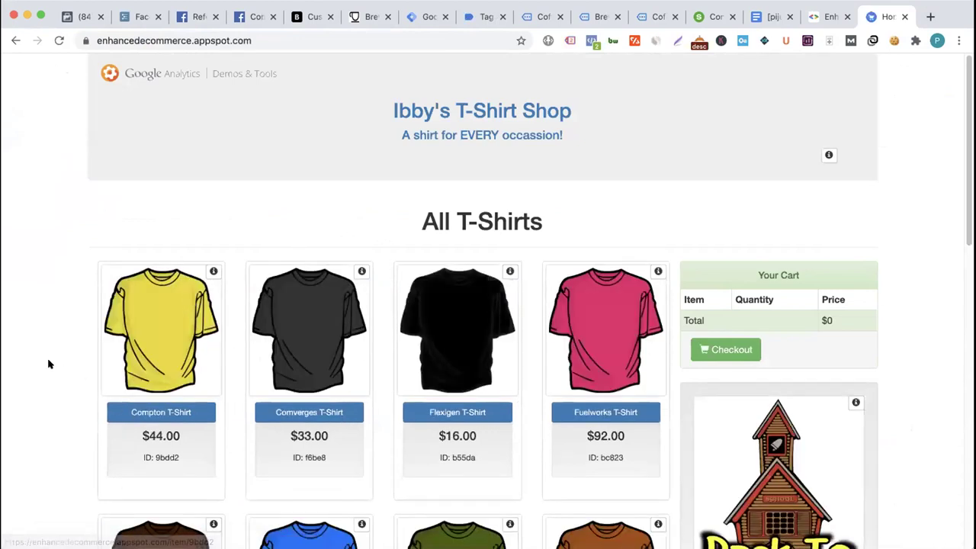
- Open the Comverges T-Shirt product page and display the tracking code behind its product detail view
scroll(57, 368, "down", 2)
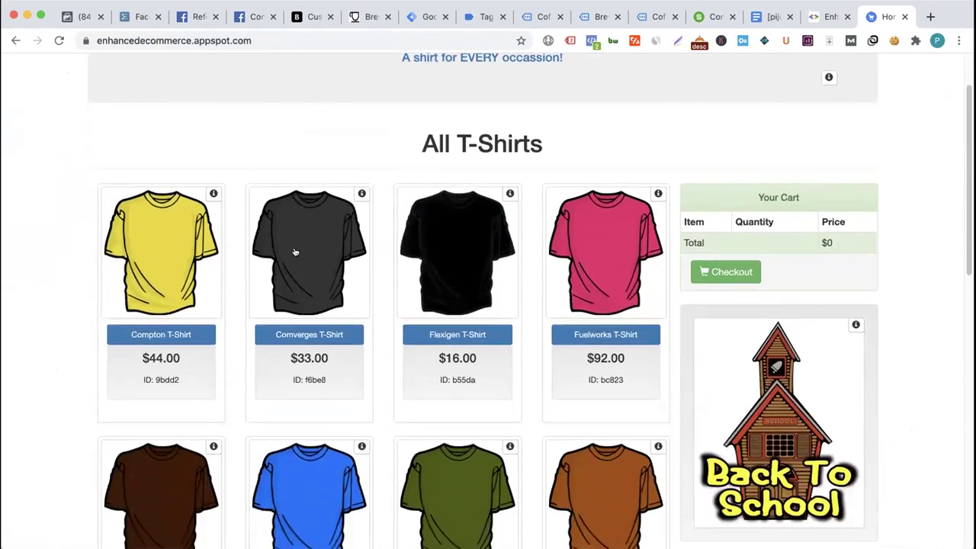
left_click(295, 253)
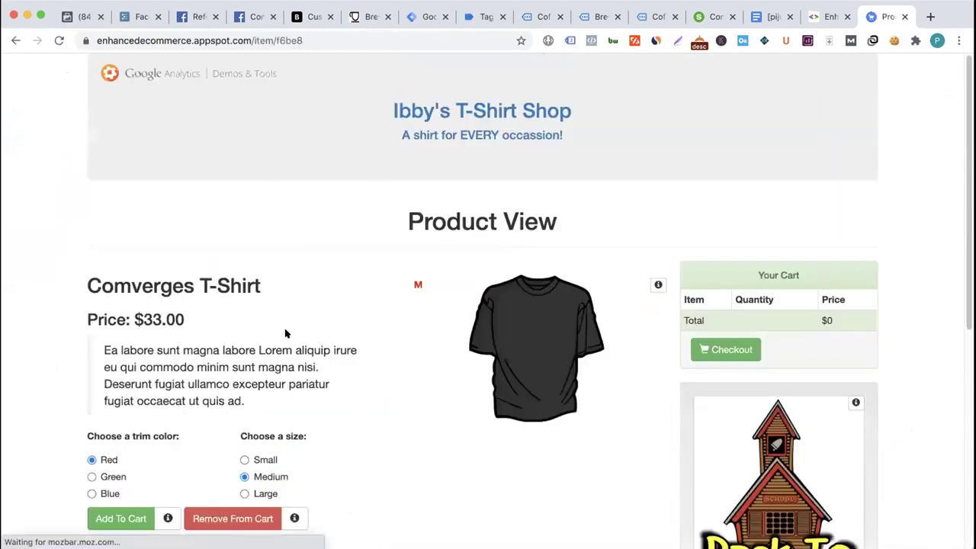
scroll(252, 341, "down", 2)
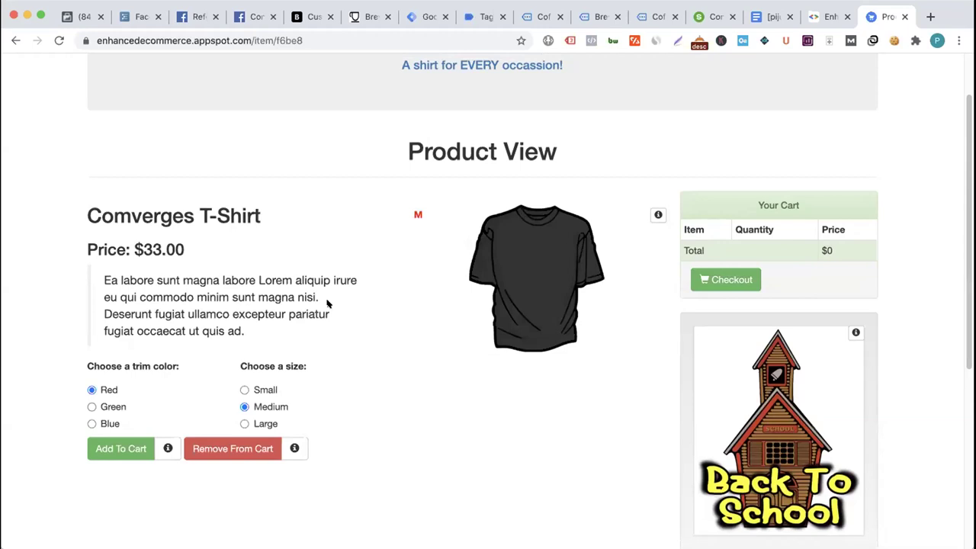
left_click(657, 215)
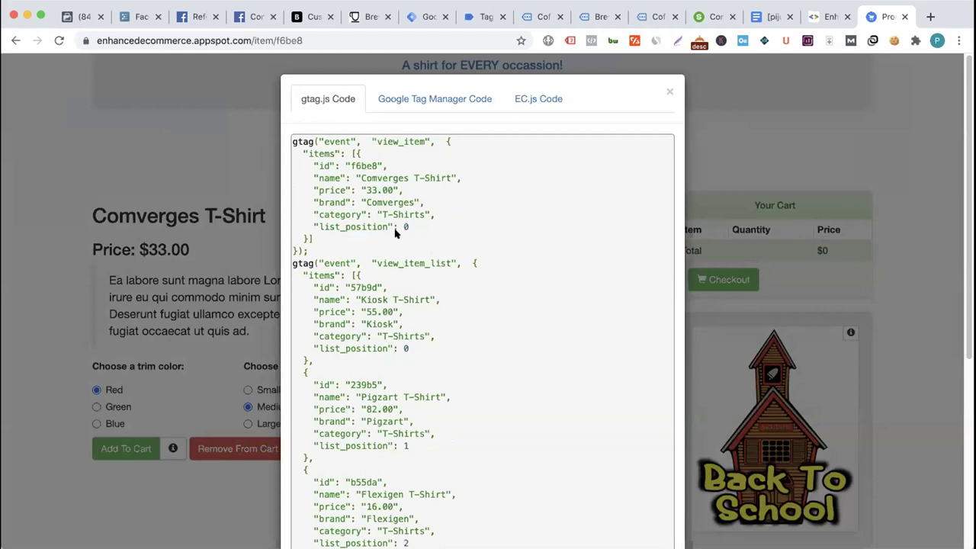
- Highlight the view_item_list event name in the gtag.js code, close the code, and view the Shirts You May Like section
scroll(396, 234, "down", 2)
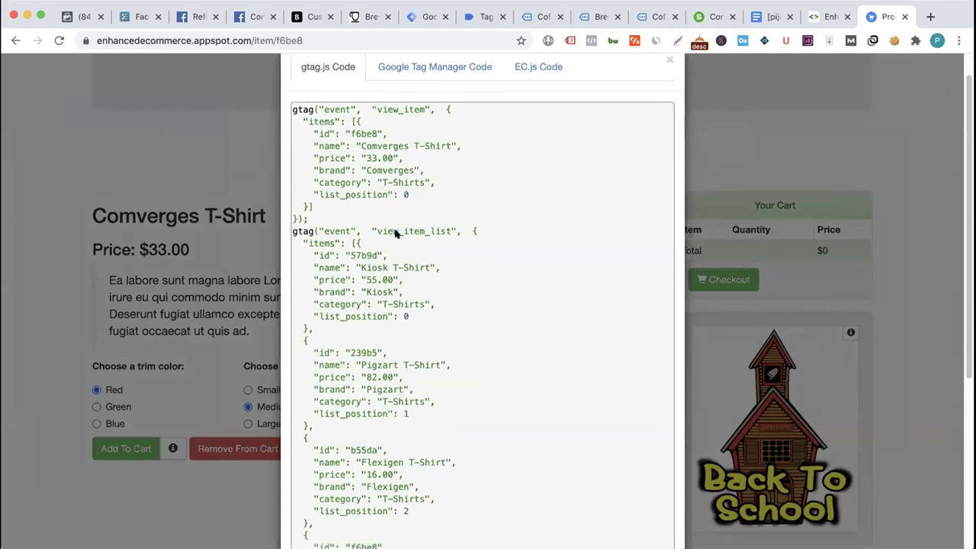
scroll(373, 267, "up", 1)
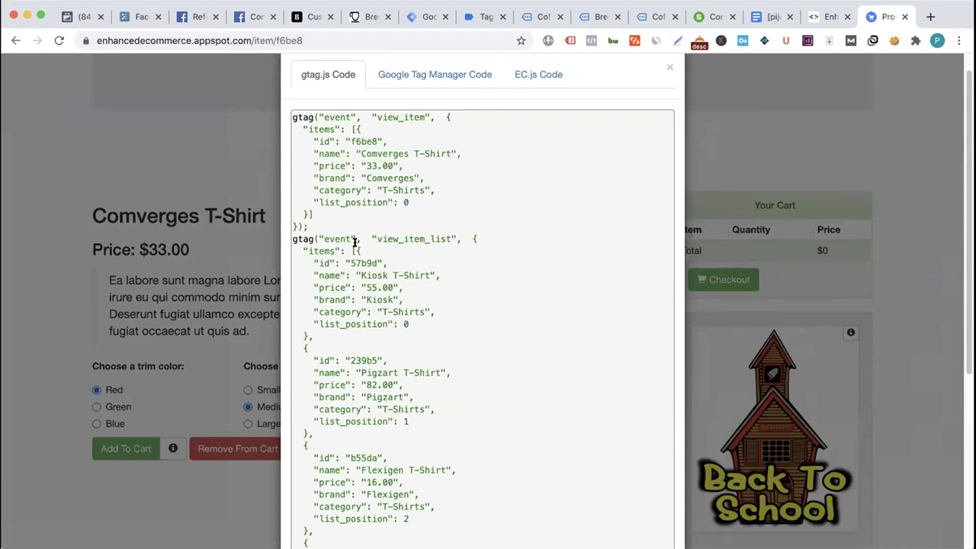
left_click_drag(376, 238, 451, 238)
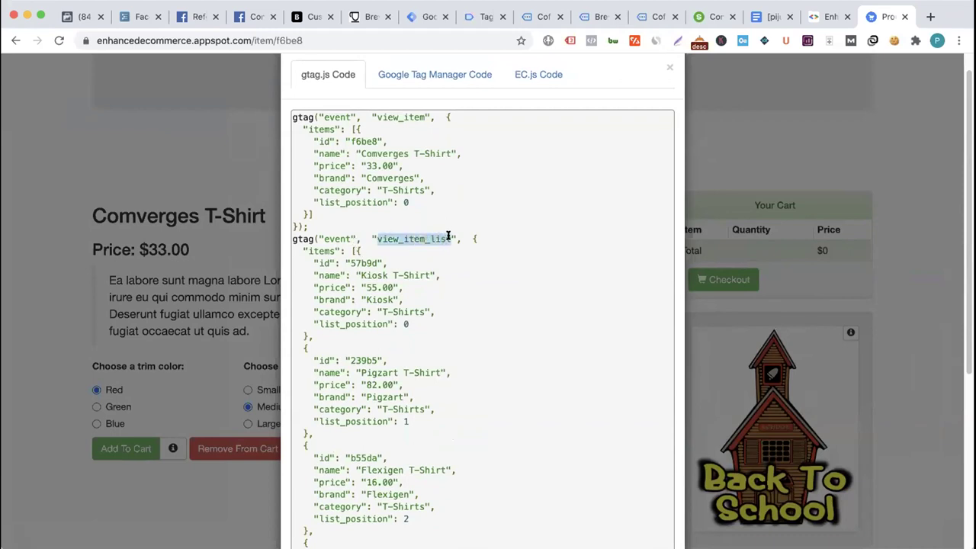
left_click(668, 67)
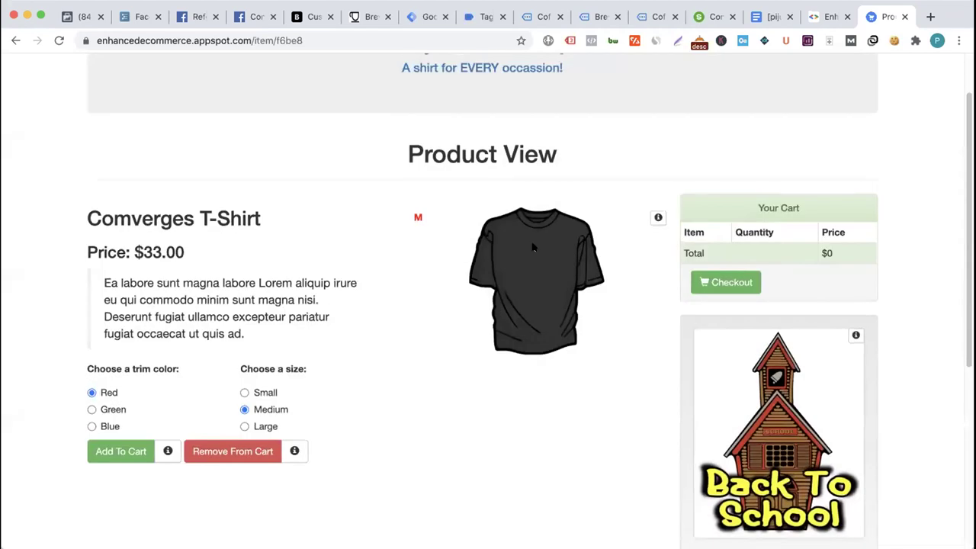
scroll(462, 287, "down", 5)
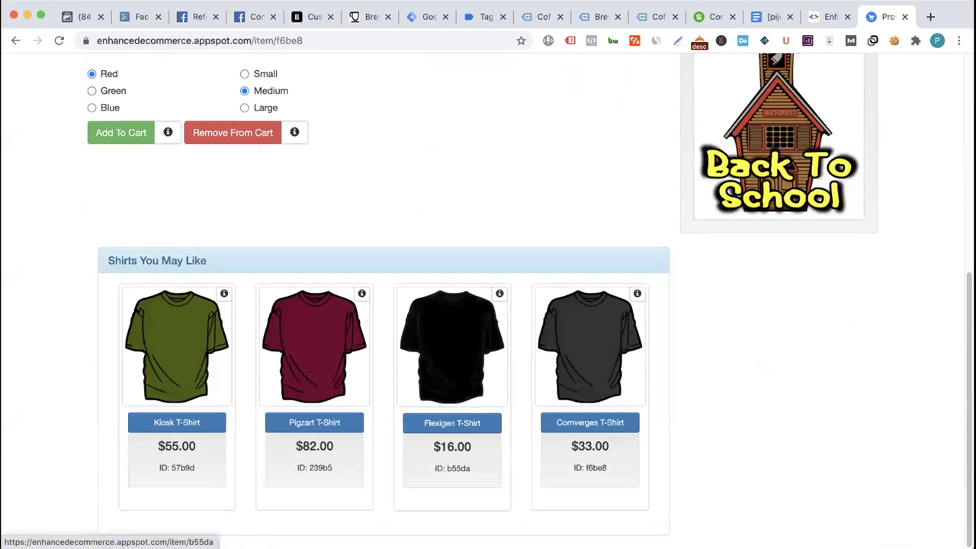
scroll(434, 323, "up", 4)
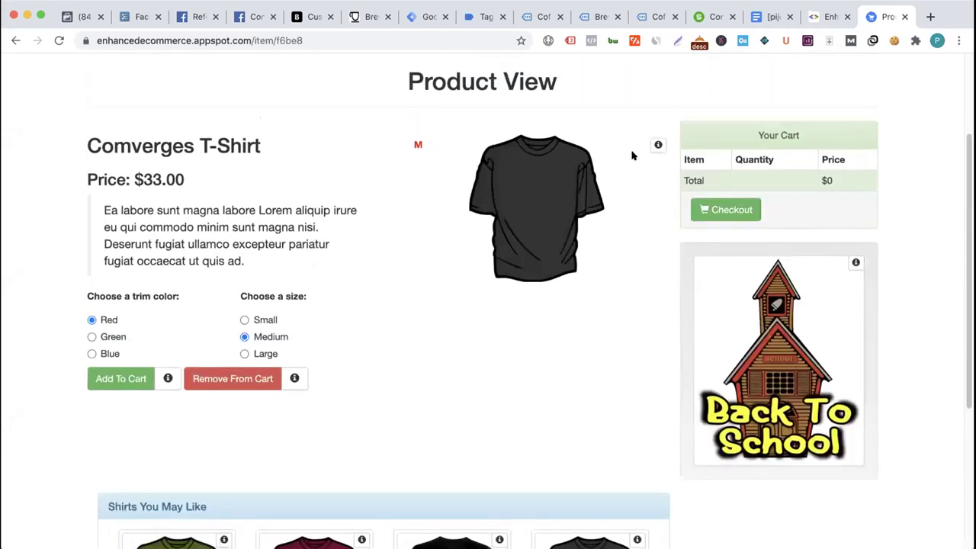
- Reopen the product detail tracking code, highlight the view_item event's id, name and price values, and close the code
left_click(657, 145)
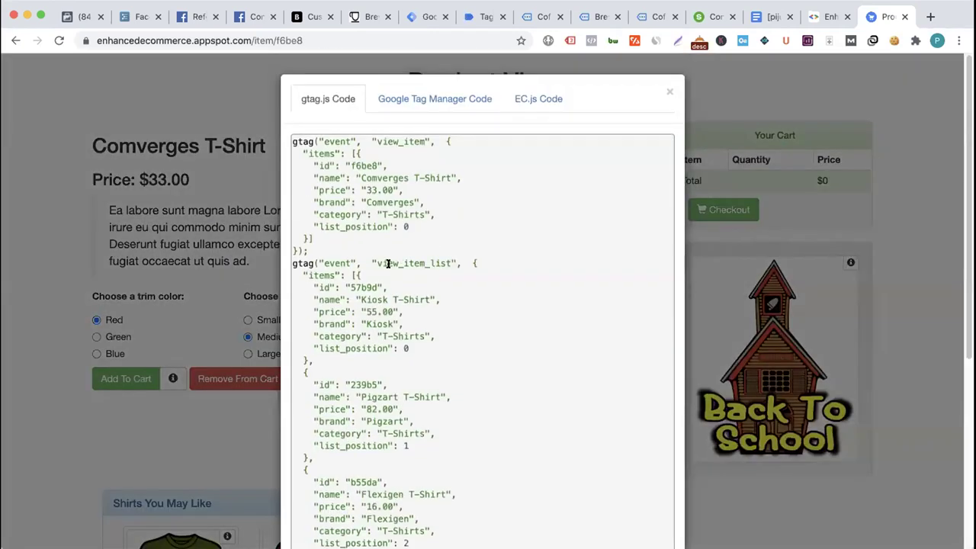
double_click(363, 165)
left_click_drag(361, 177, 447, 174)
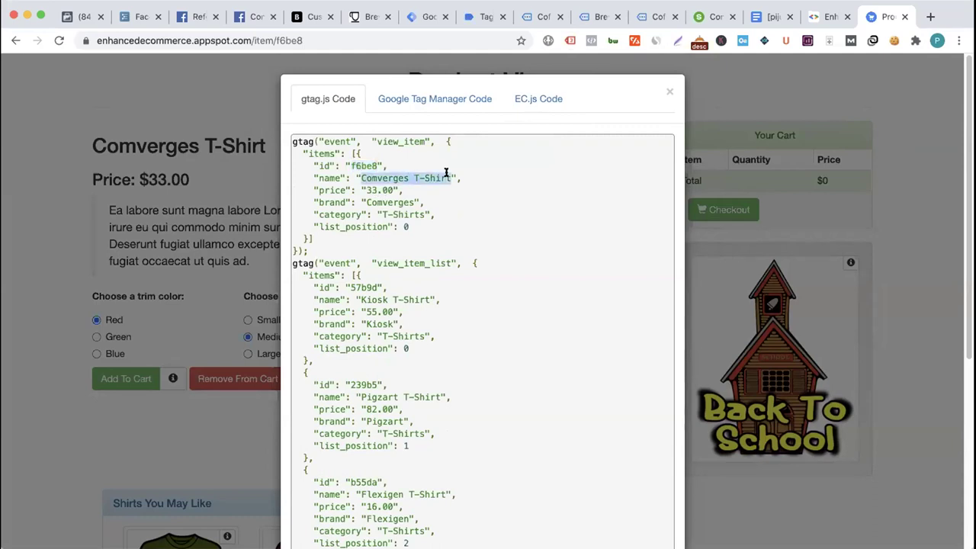
left_click(366, 212)
left_click_drag(362, 191, 388, 190)
left_click(385, 202)
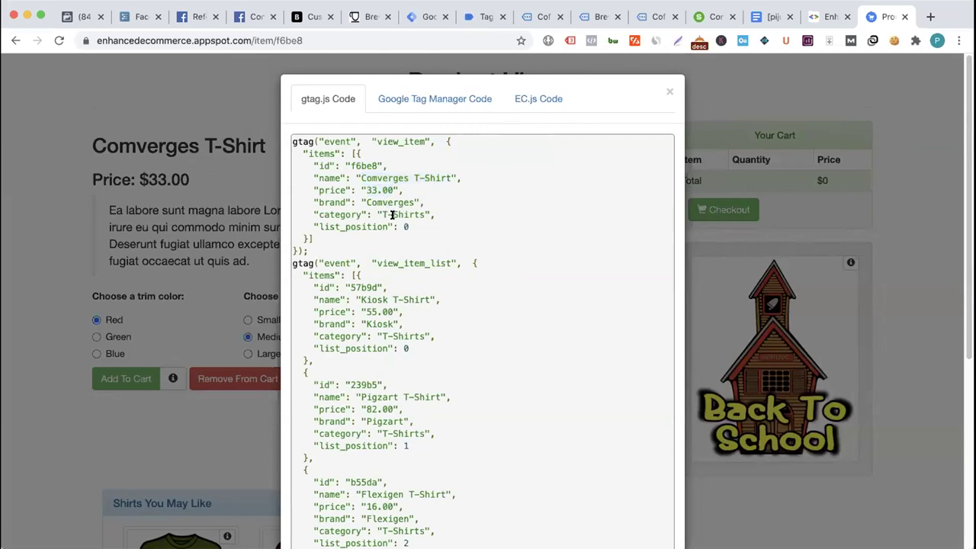
scroll(391, 216, "down", 5)
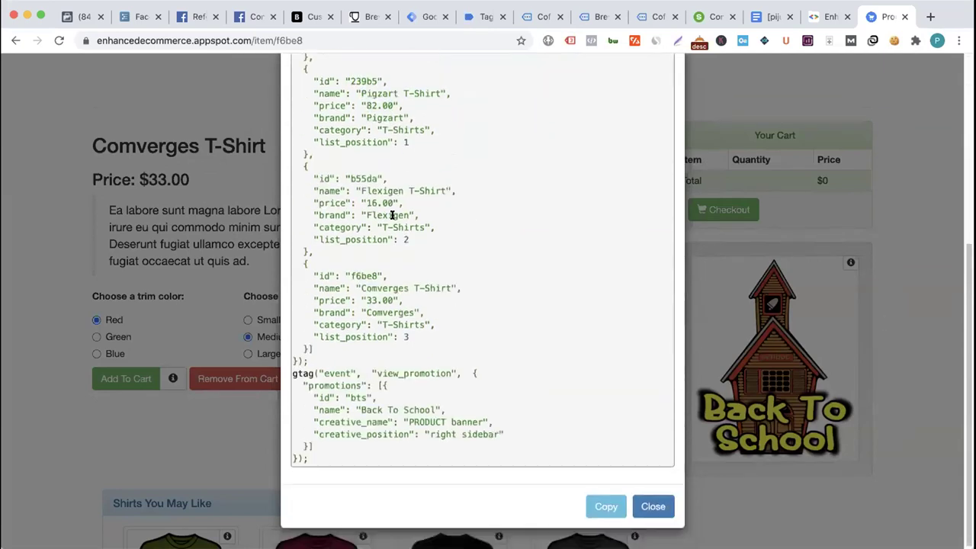
scroll(392, 216, "up", 5)
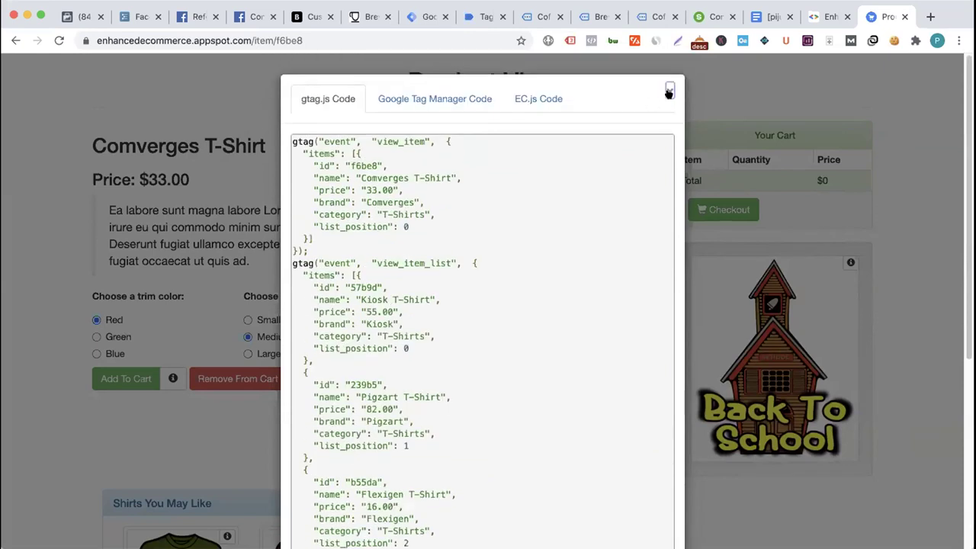
left_click(669, 91)
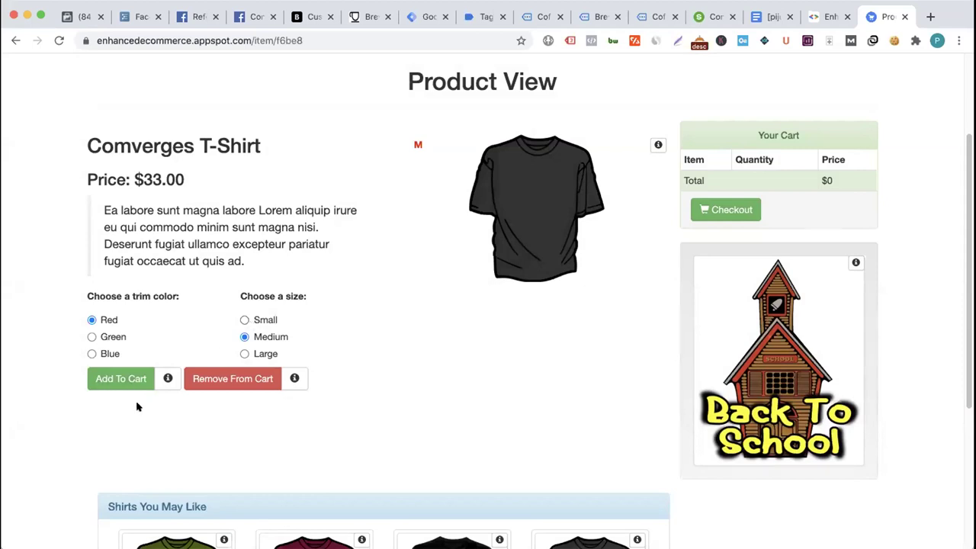
- Display the tracking code behind Add To Cart and highlight the entire gtag.js snippet
left_click(168, 377)
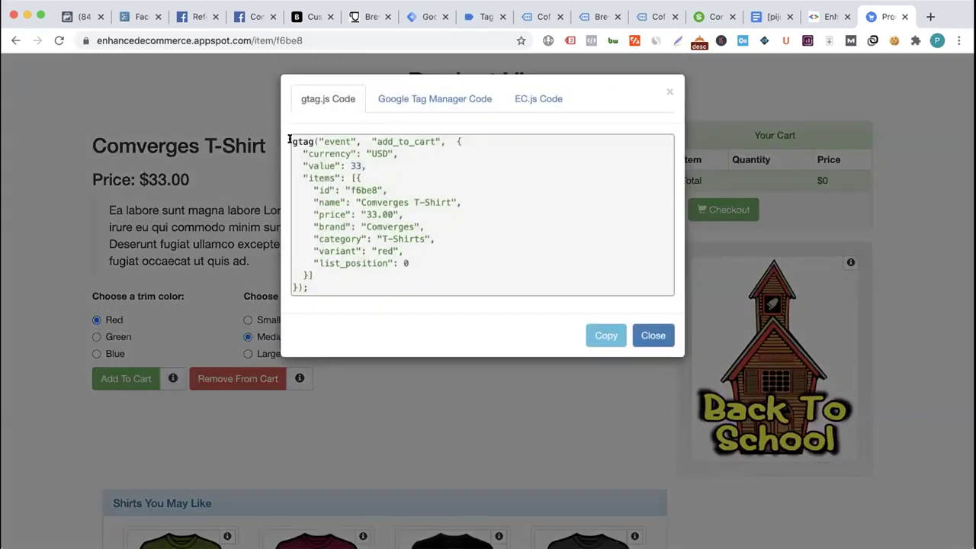
left_click_drag(289, 141, 309, 286)
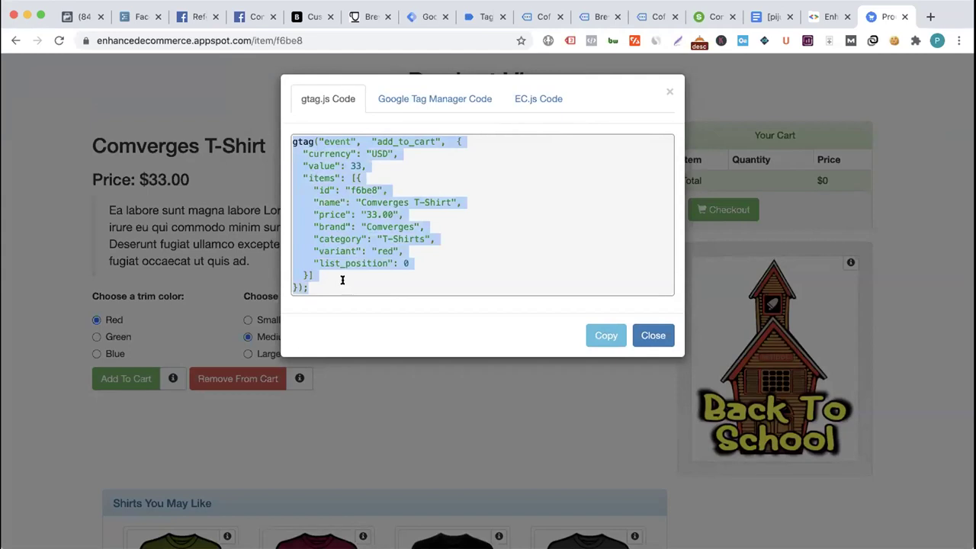
left_click(342, 189)
- Single out the event keyword and the add_to_cart event name in the snippet, and close the code
double_click(330, 141)
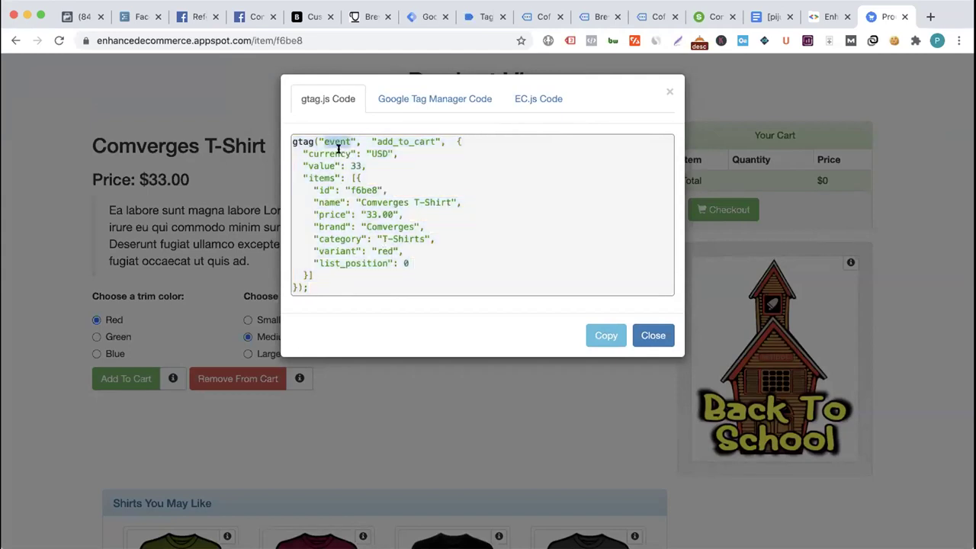
triple_click(330, 141)
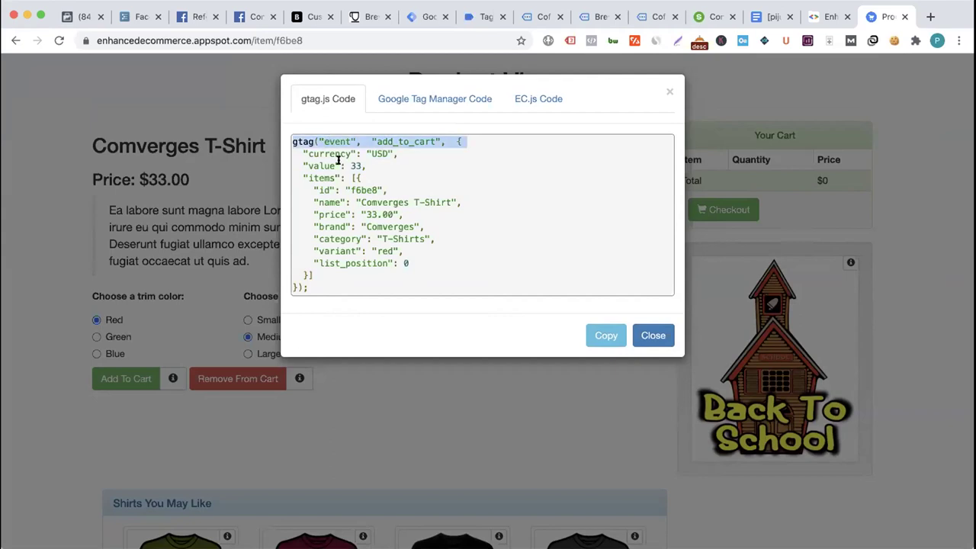
double_click(330, 140)
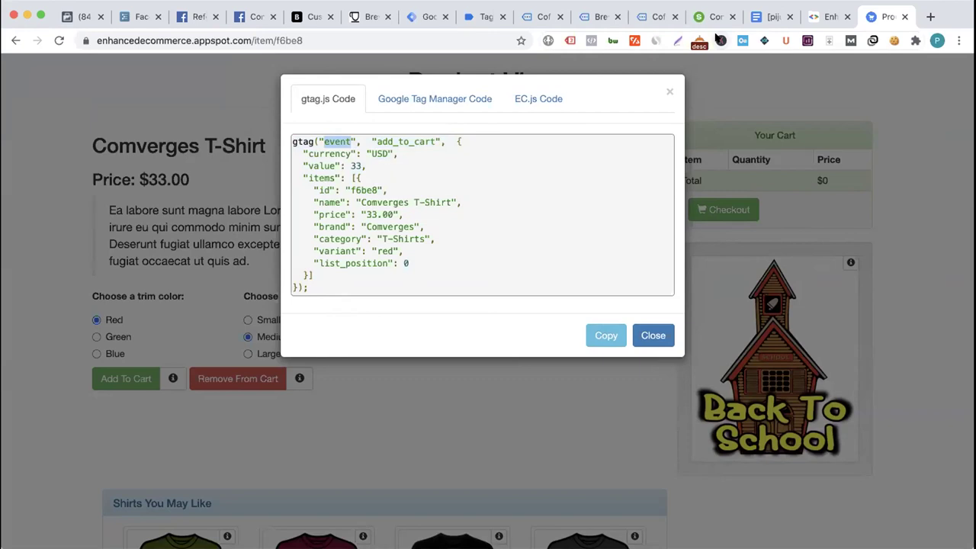
left_click(374, 189)
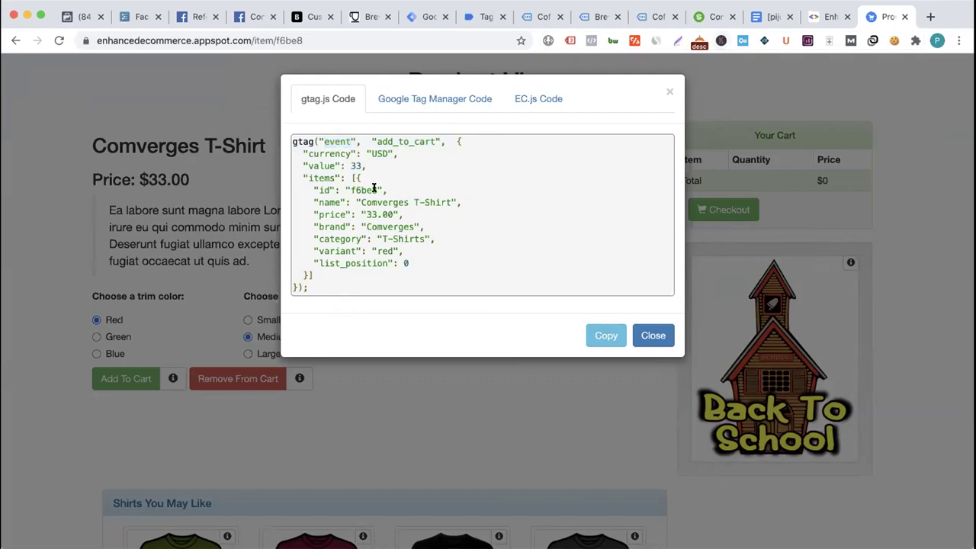
left_click_drag(375, 139, 431, 138)
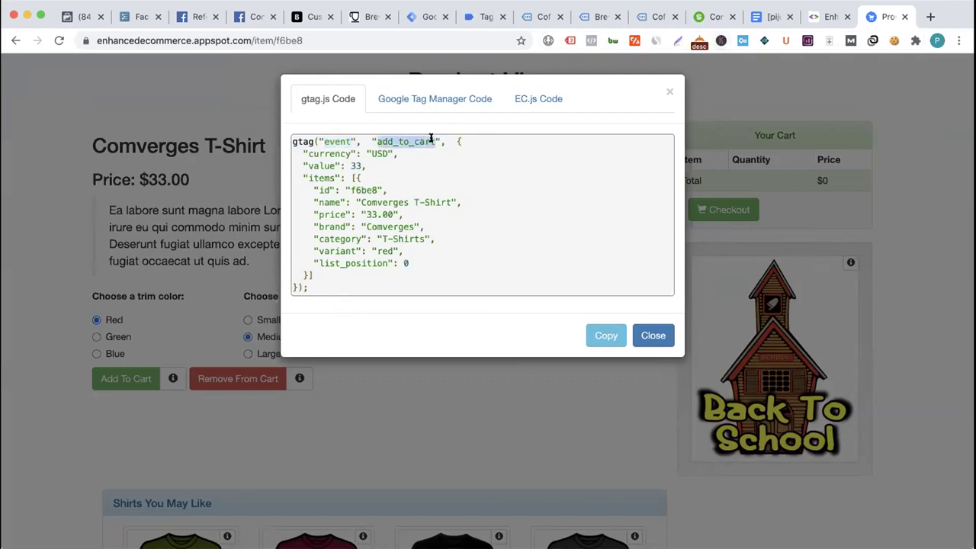
left_click(366, 179)
double_click(335, 142)
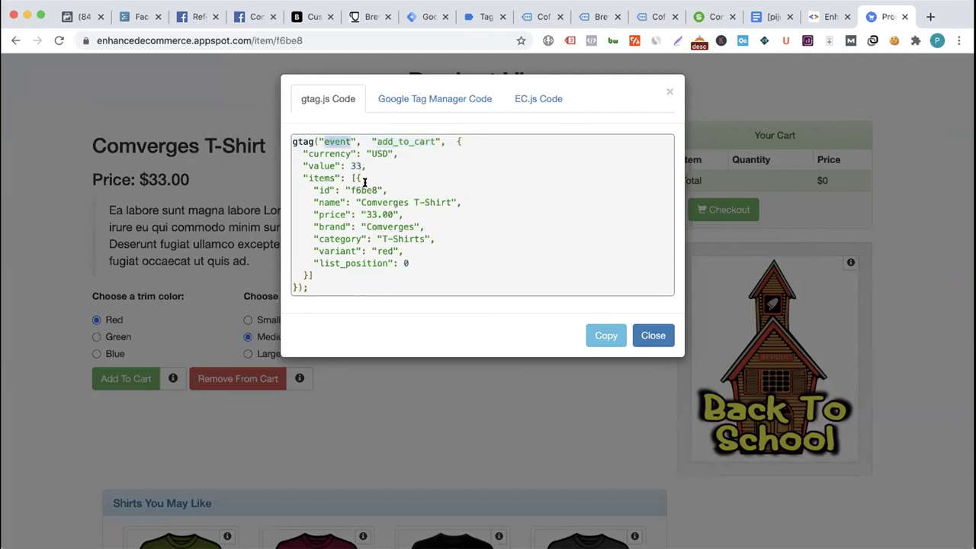
left_click(568, 128)
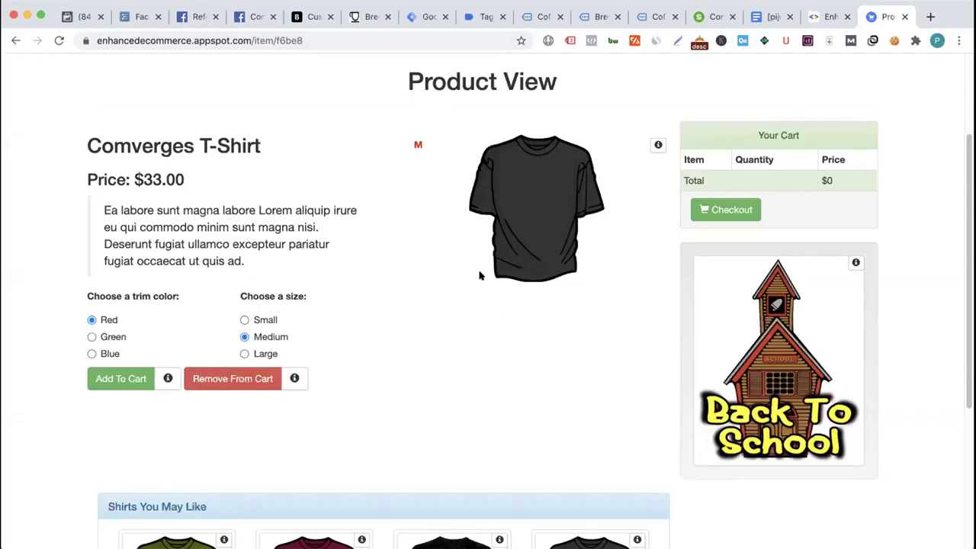
- Look over the Comverges T-Shirt product page and select its web address
scroll(446, 236, "up", 4)
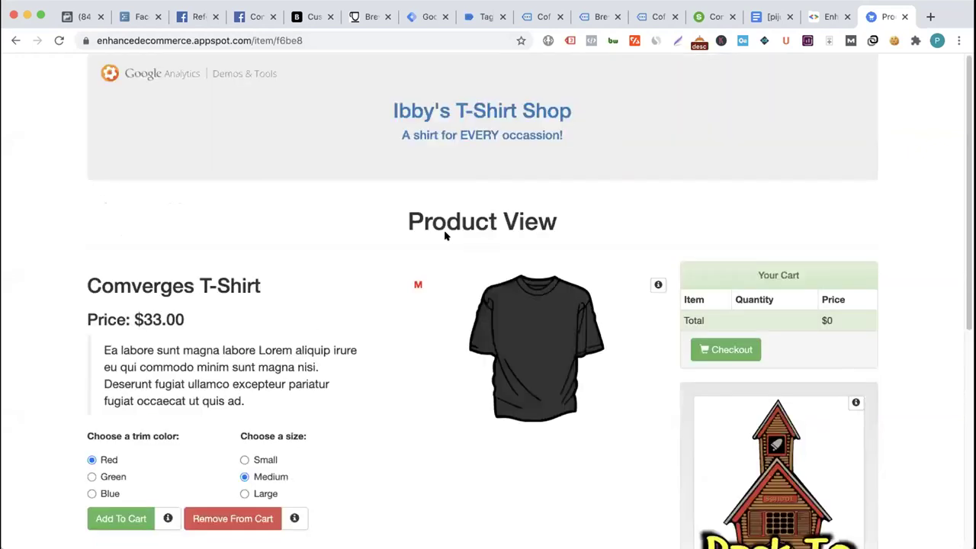
scroll(446, 235, "down", 1)
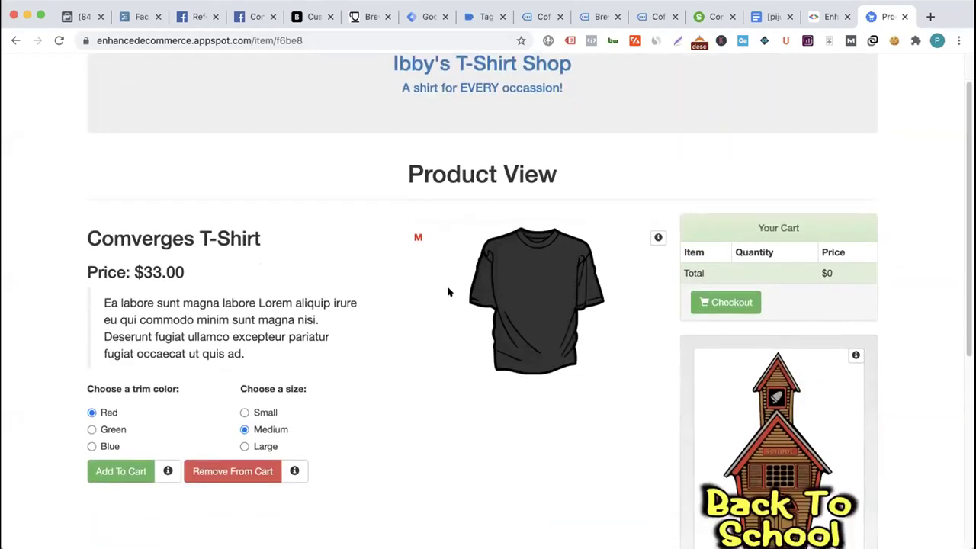
scroll(449, 292, "up", 1)
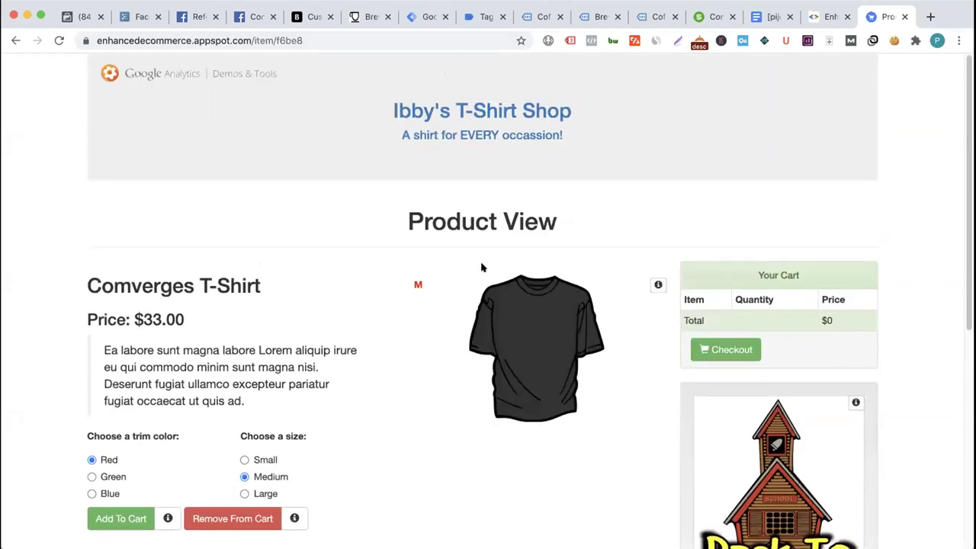
scroll(484, 266, "down", 3)
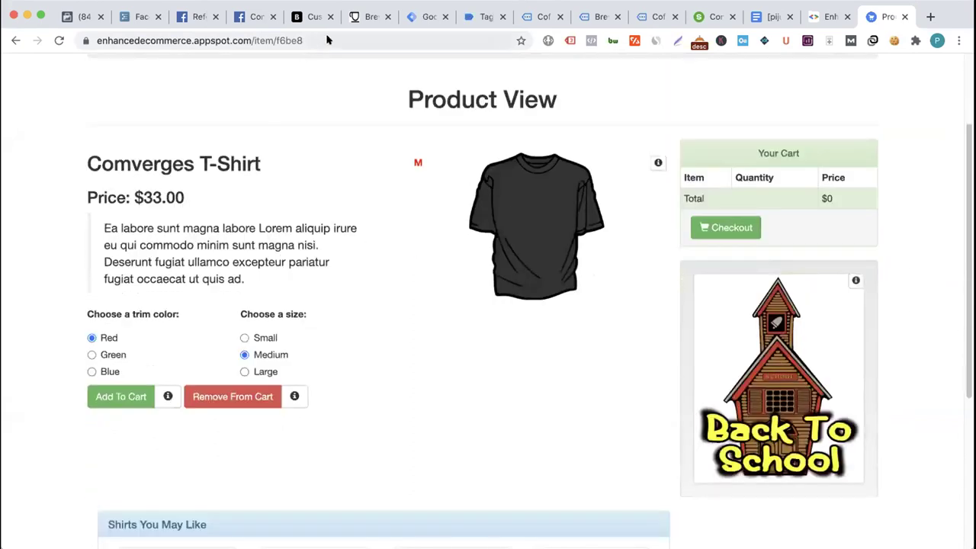
left_click(326, 40)
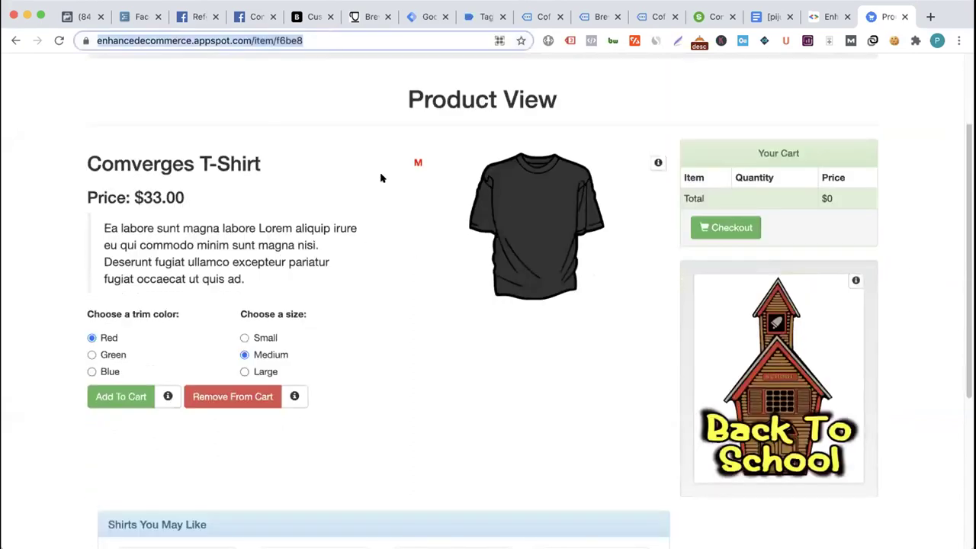
- Compare the DataLayer document's product detail script with the tracking code behind the Comverges T-Shirt's product detail view
left_click(770, 17)
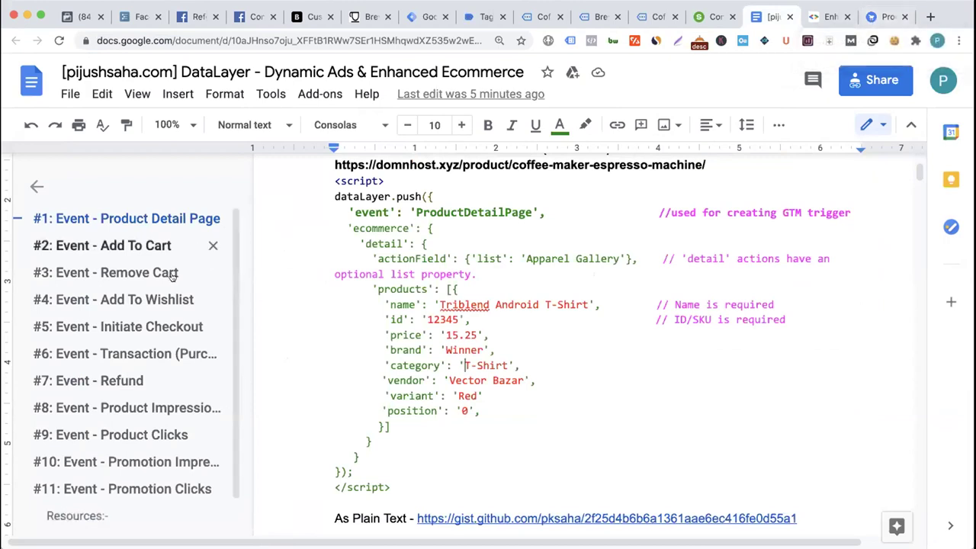
left_click(877, 17)
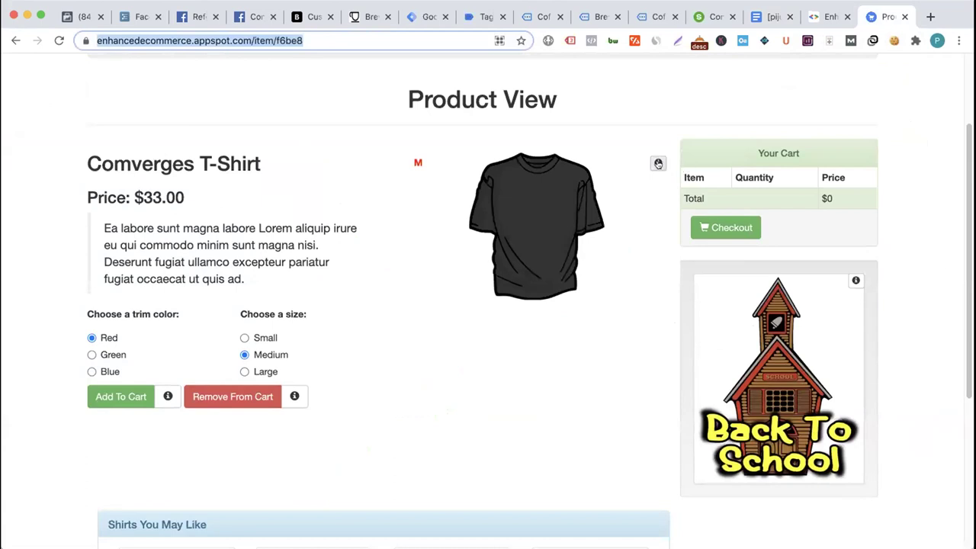
left_click(657, 163)
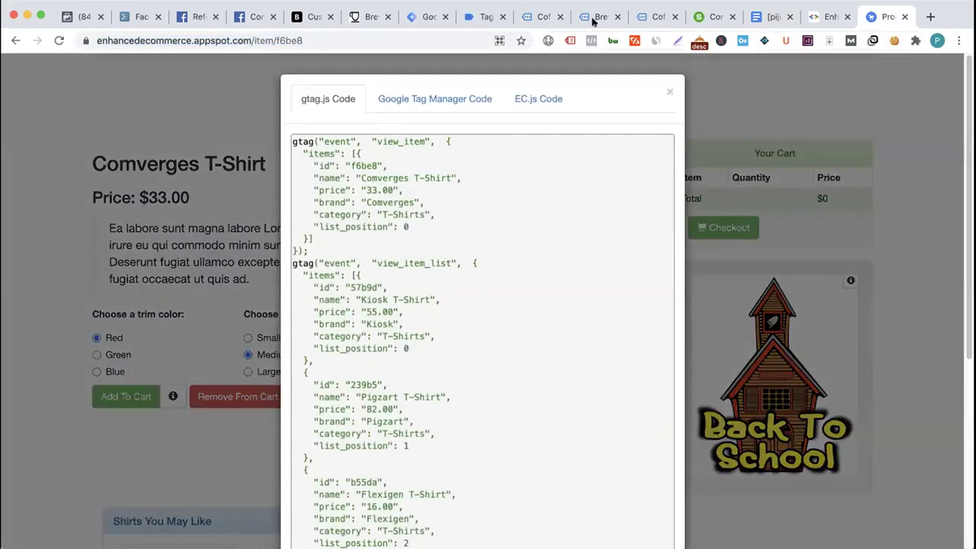
left_click(670, 92)
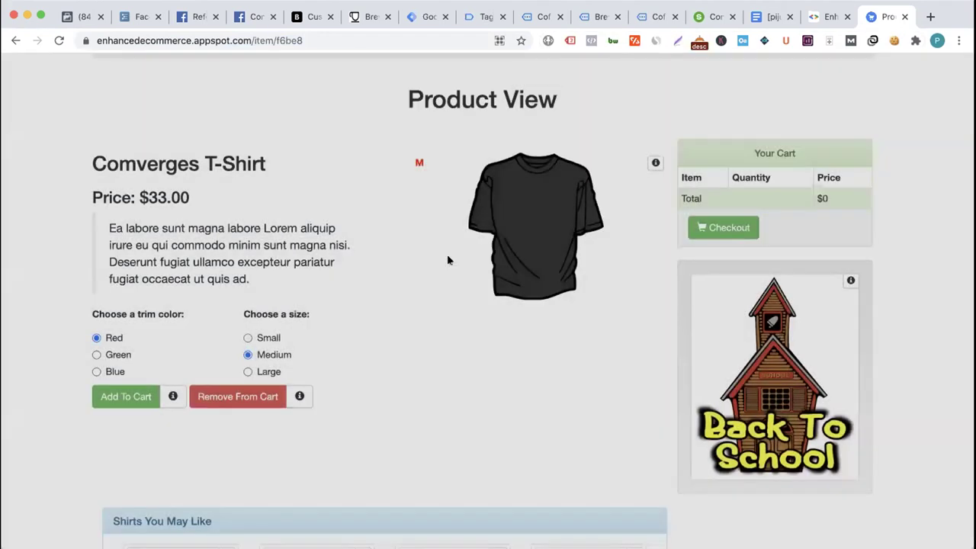
- Review the recommended shirts and their entries in the product detail tracking code, and show its Google Tag Manager version
scroll(250, 368, "down", 3)
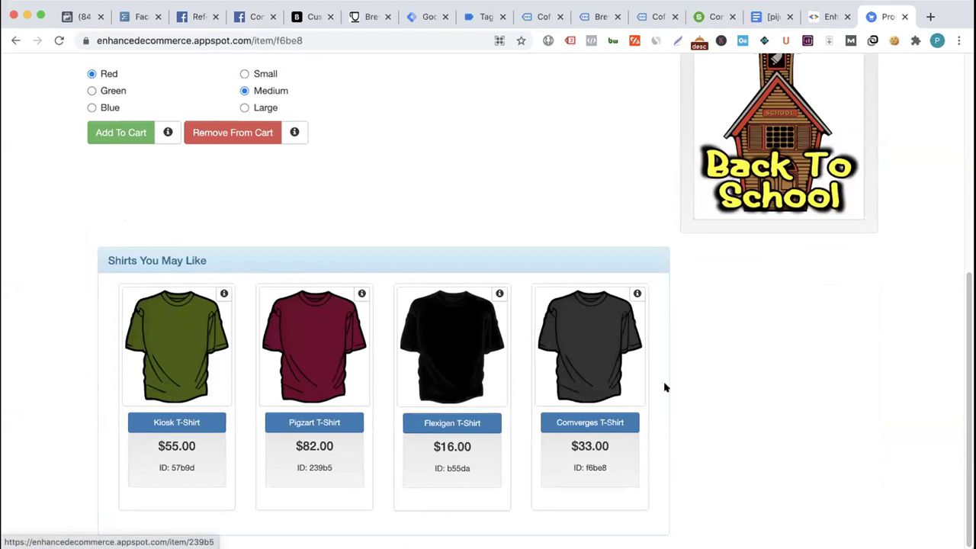
scroll(511, 341, "up", 1)
scroll(598, 242, "up", 5)
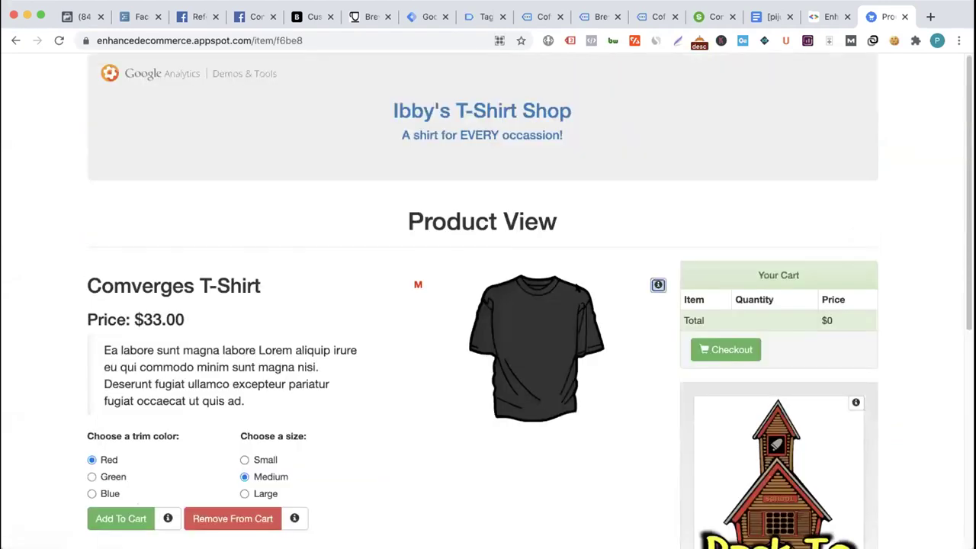
scroll(419, 214, "down", 8)
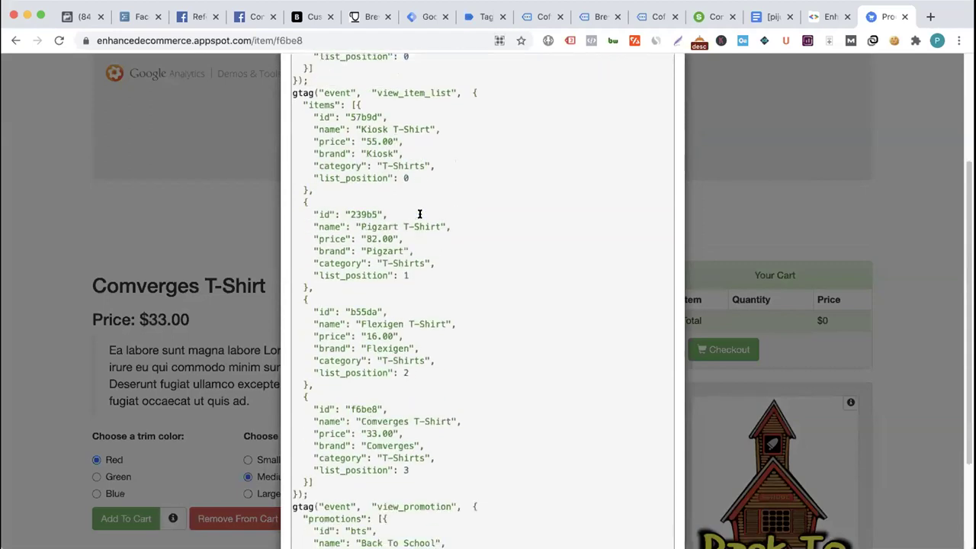
scroll(419, 215, "up", 8)
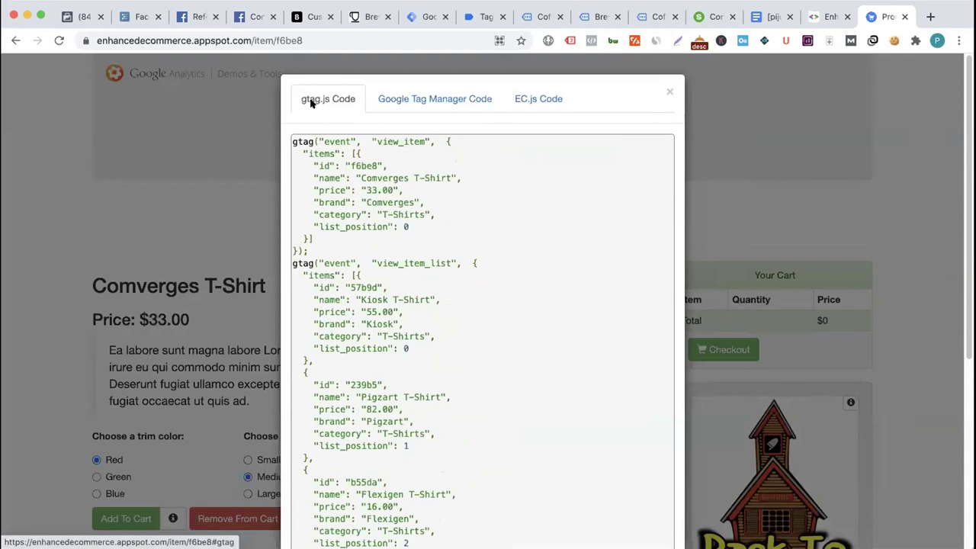
left_click(416, 99)
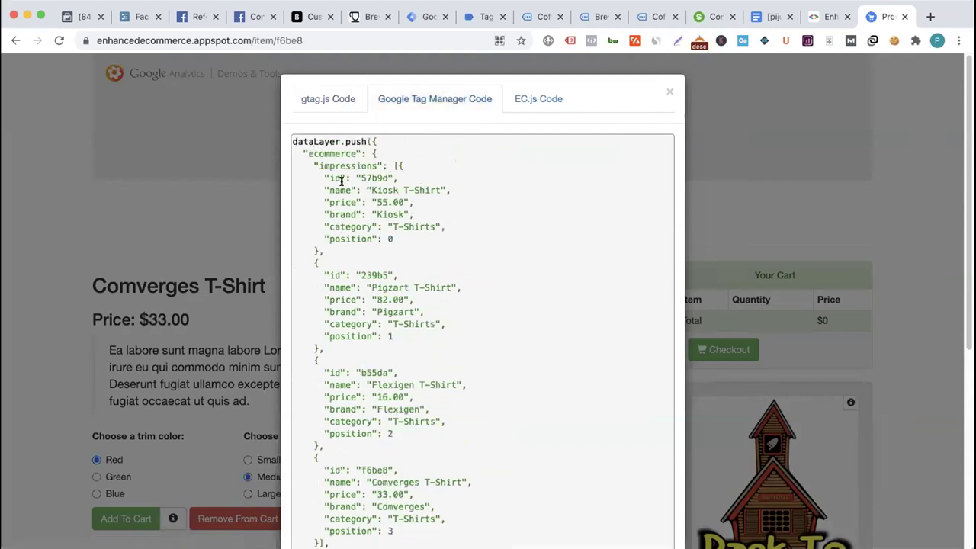
- Leave the product detail code and examine the gtag.js code behind adding the Comverges T-Shirt to the cart, singling out the add_to_cart event
left_click(315, 100)
left_click(198, 326)
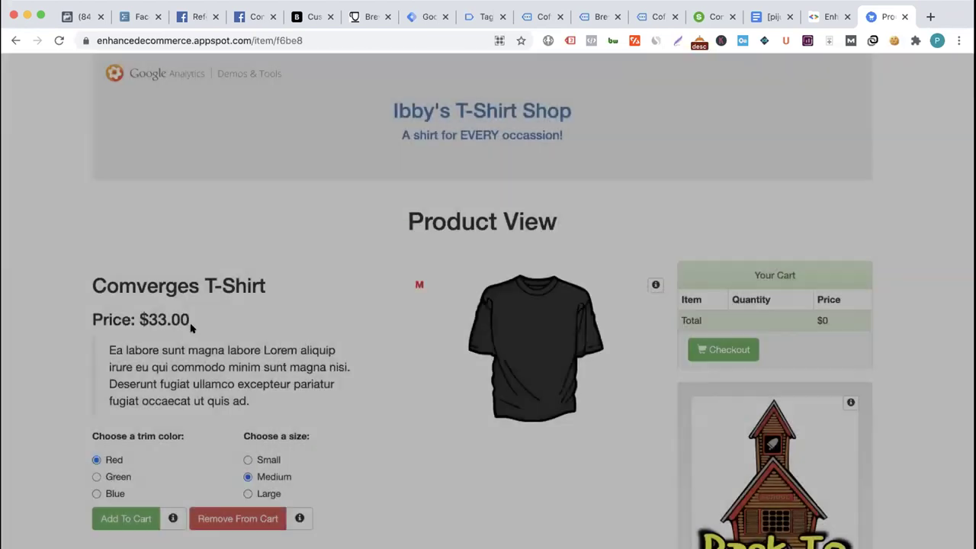
scroll(134, 325, "down", 3)
left_click(167, 322)
double_click(414, 141)
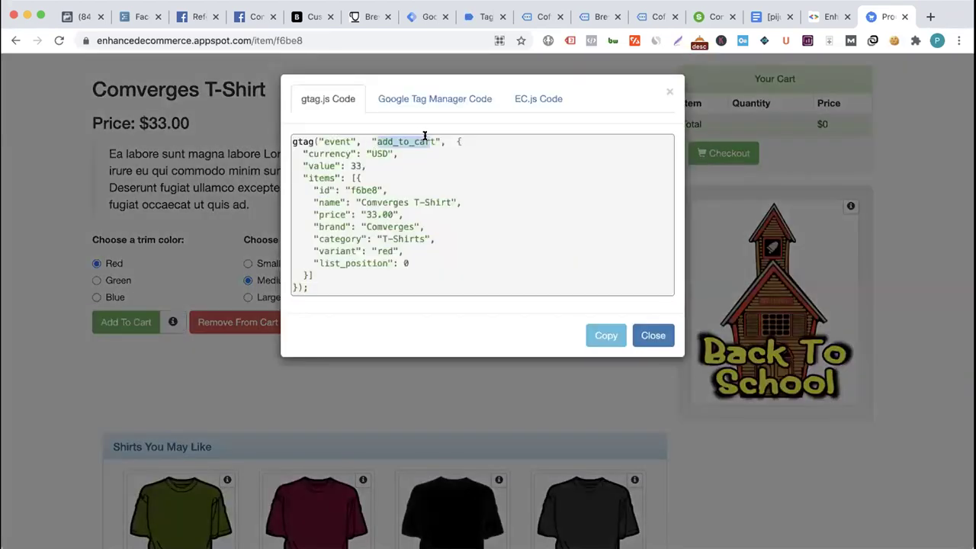
left_click(647, 337)
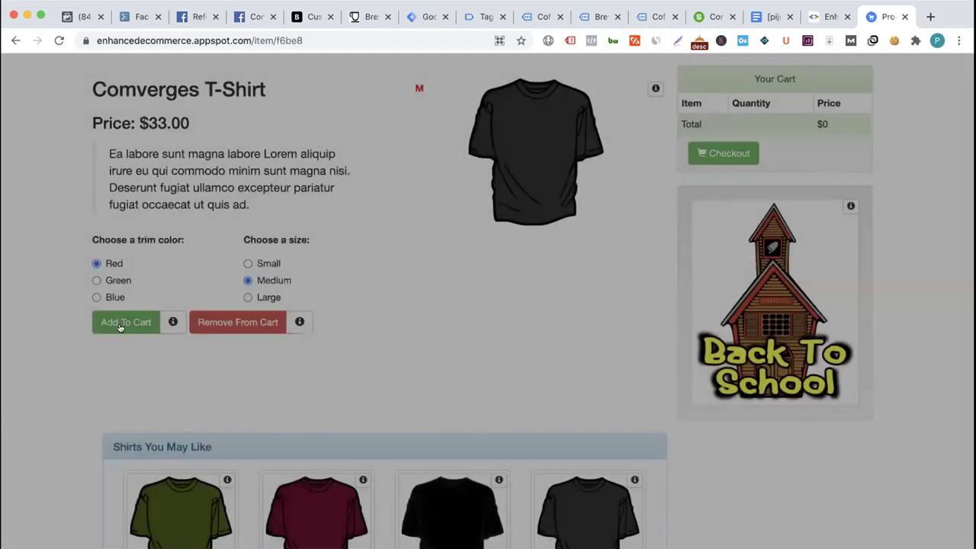
- Add the Comverges T-Shirt with red trim in size Medium to the cart and open the checkout
left_click(121, 323)
left_click(736, 175)
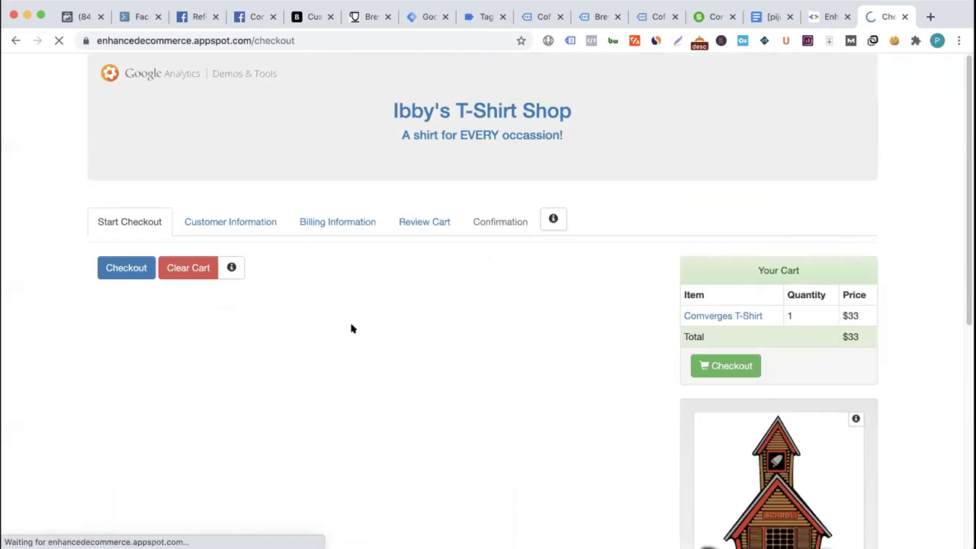
scroll(351, 328, "down", 3)
scroll(350, 328, "up", 3)
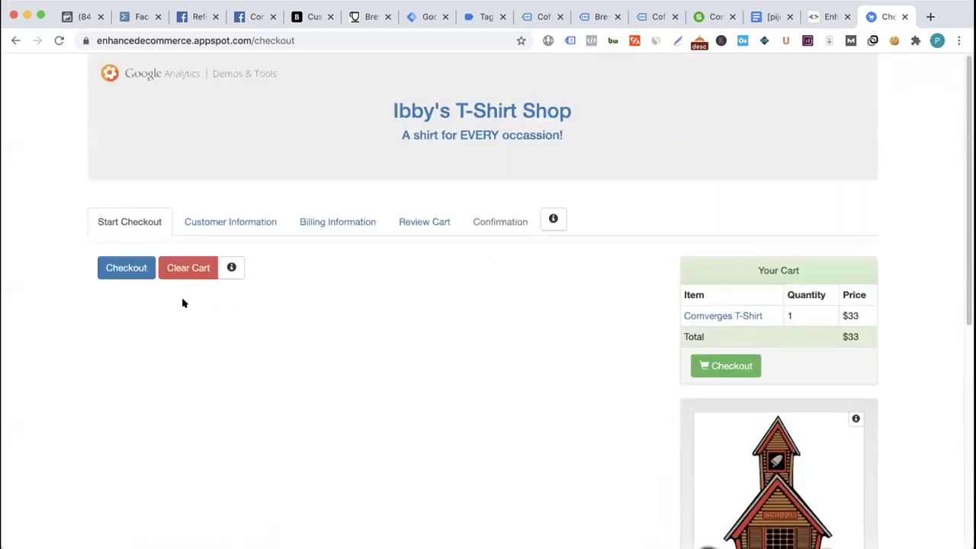
left_click(126, 268)
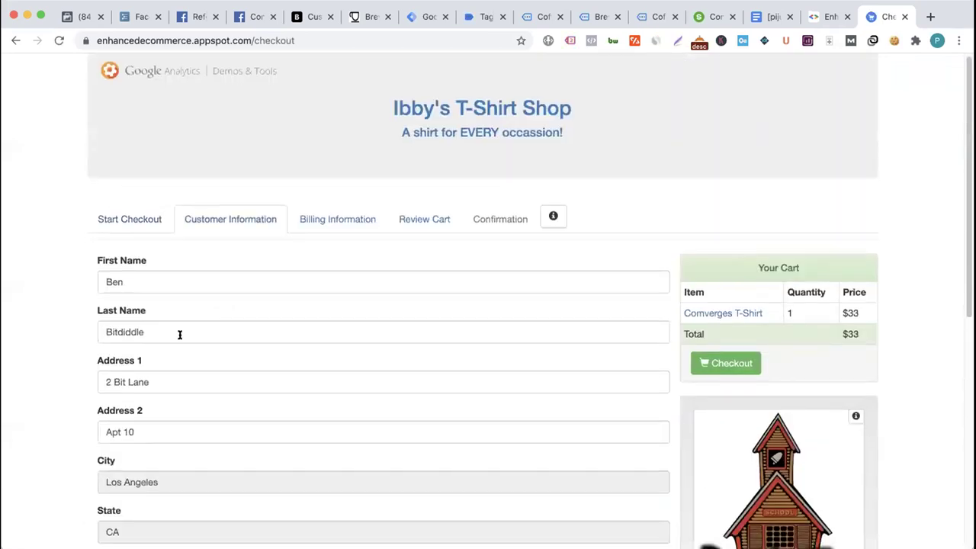
scroll(178, 336, "down", 5)
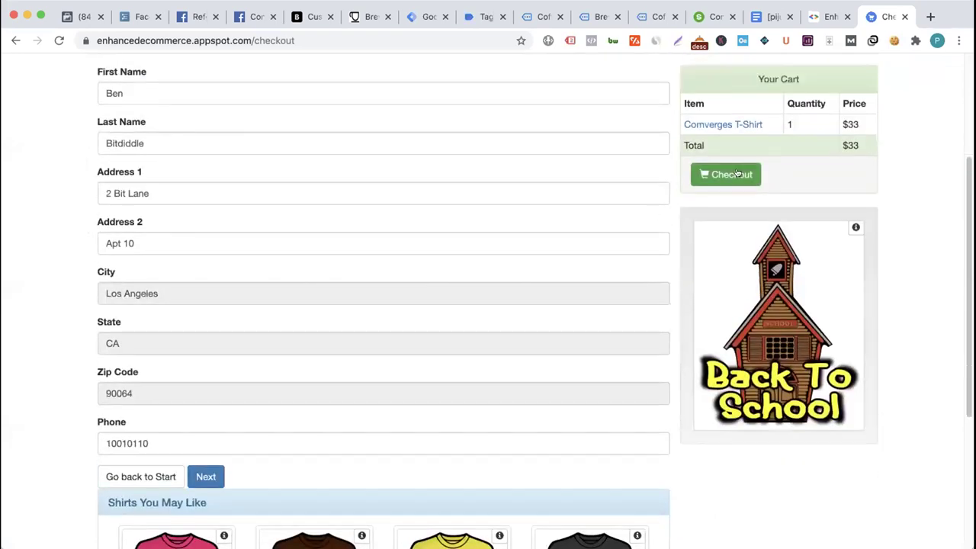
left_click(730, 175)
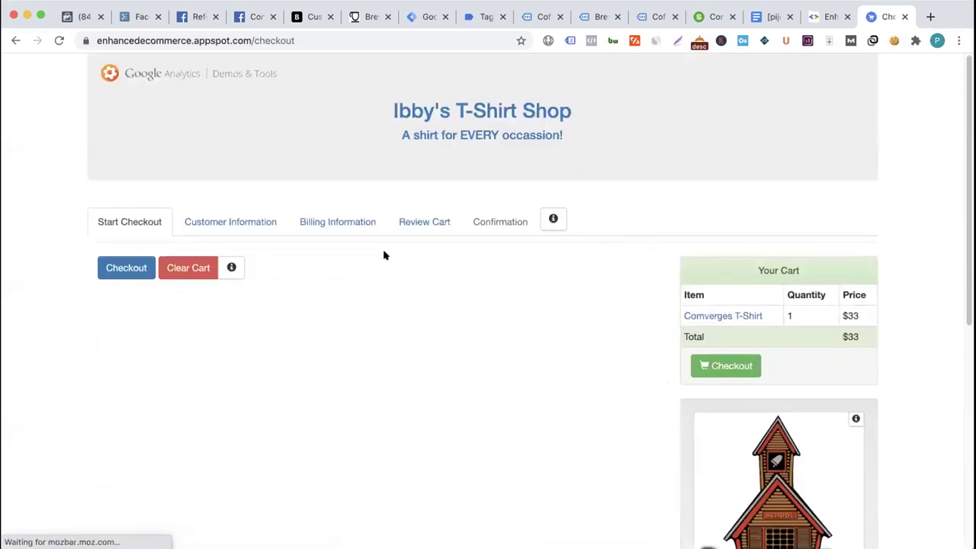
- Examine the gtag.js tracking codes behind clearing the cart and behind the checkout progress, closing each one
left_click(232, 267)
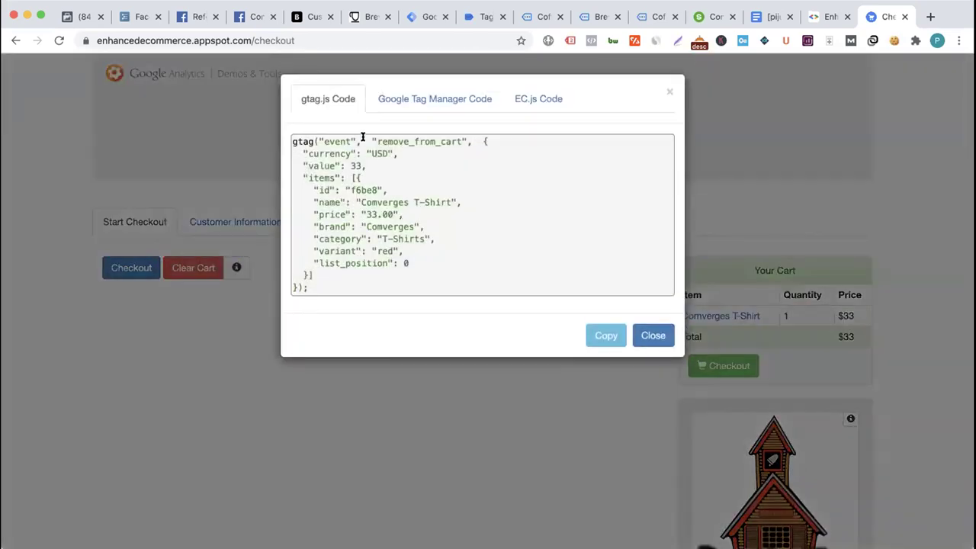
left_click(660, 329)
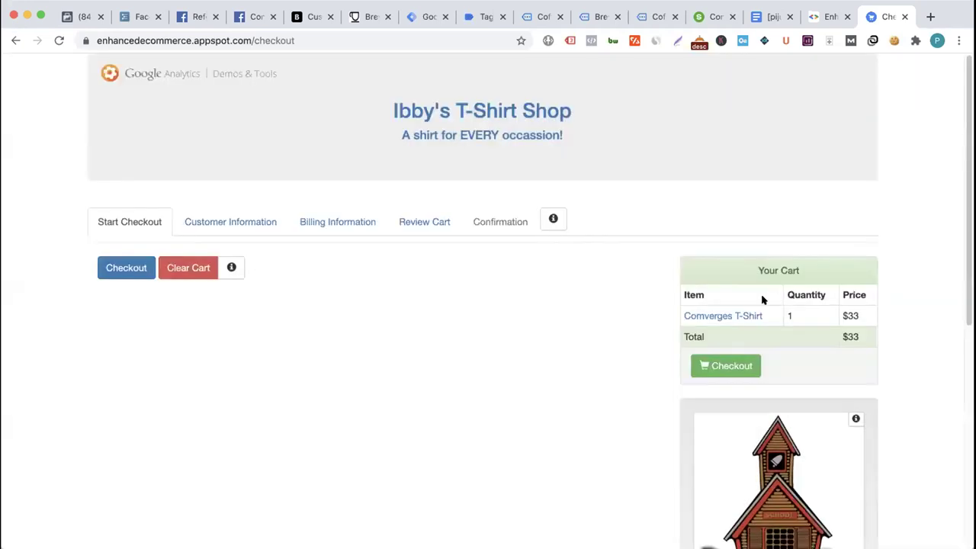
left_click(554, 219)
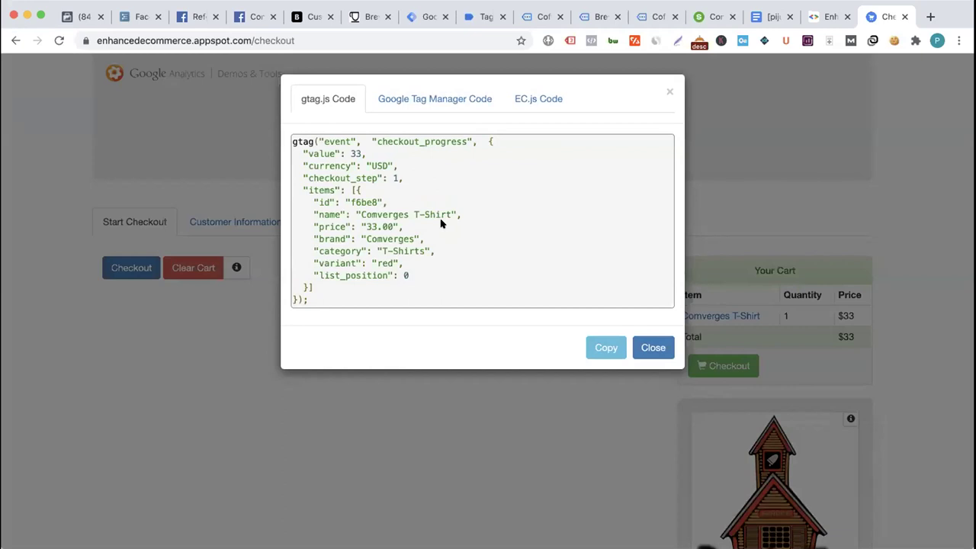
left_click(653, 347)
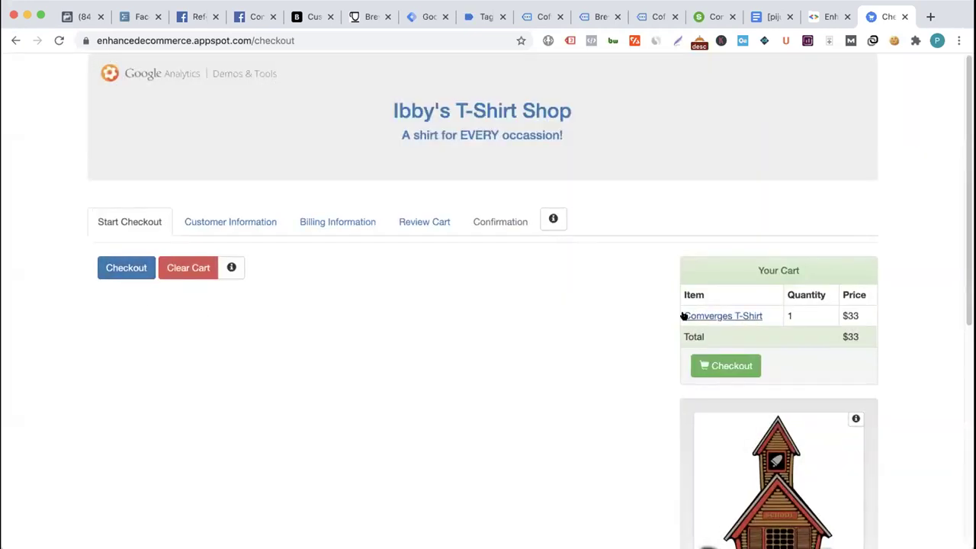
scroll(682, 316, "down", 3)
scroll(691, 316, "up", 3)
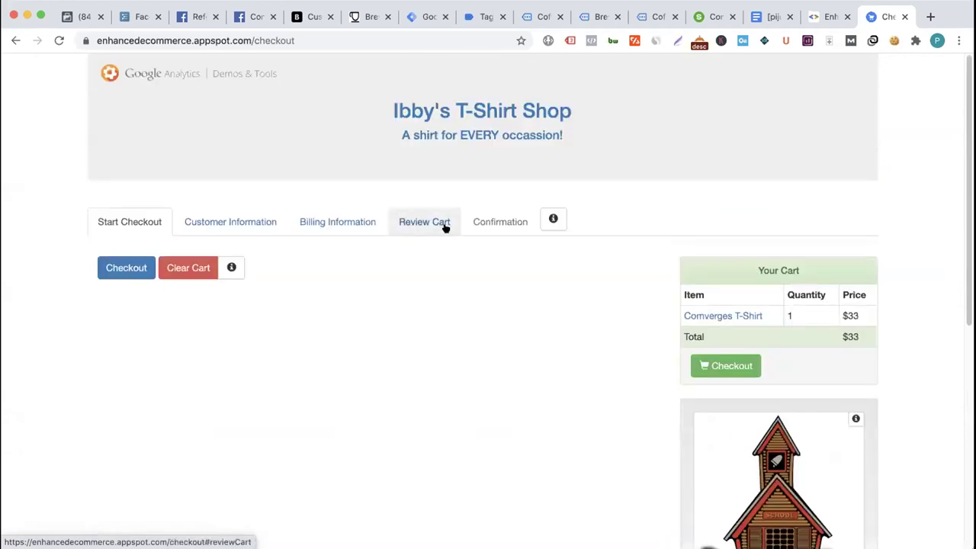
- Advance the checkout through the customer and billing information to the cart review, keeping the prefilled details
left_click(488, 225)
left_click(124, 267)
scroll(254, 384, "down", 3)
scroll(254, 382, "down", 5)
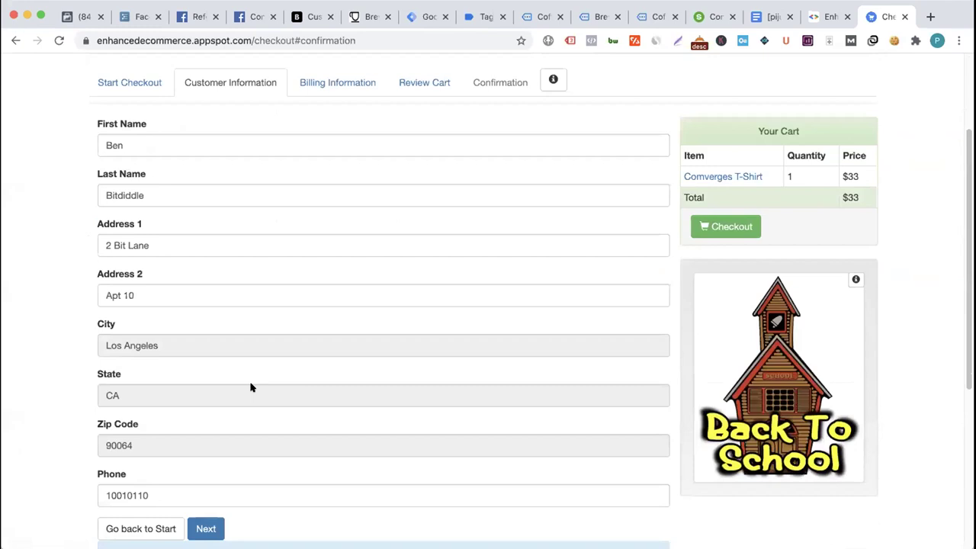
left_click(200, 308)
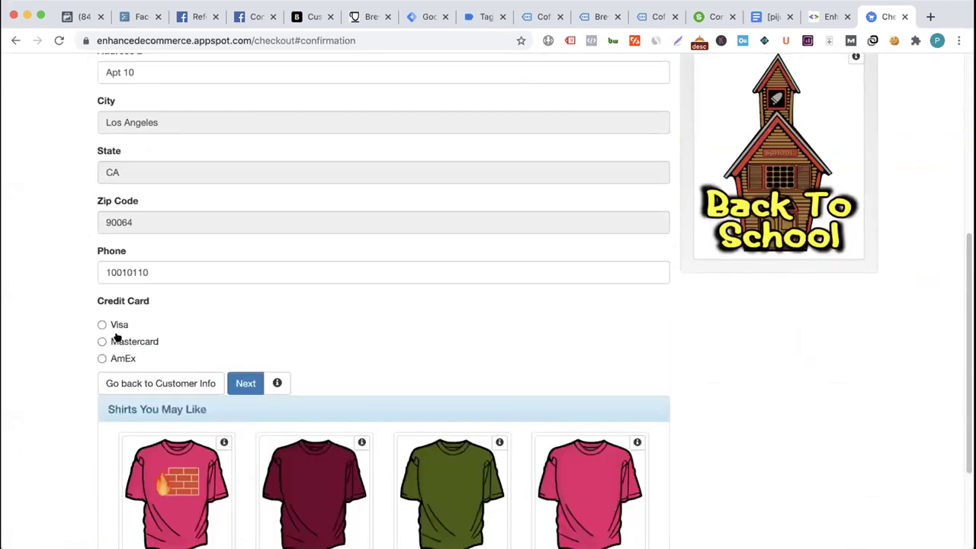
left_click(246, 383)
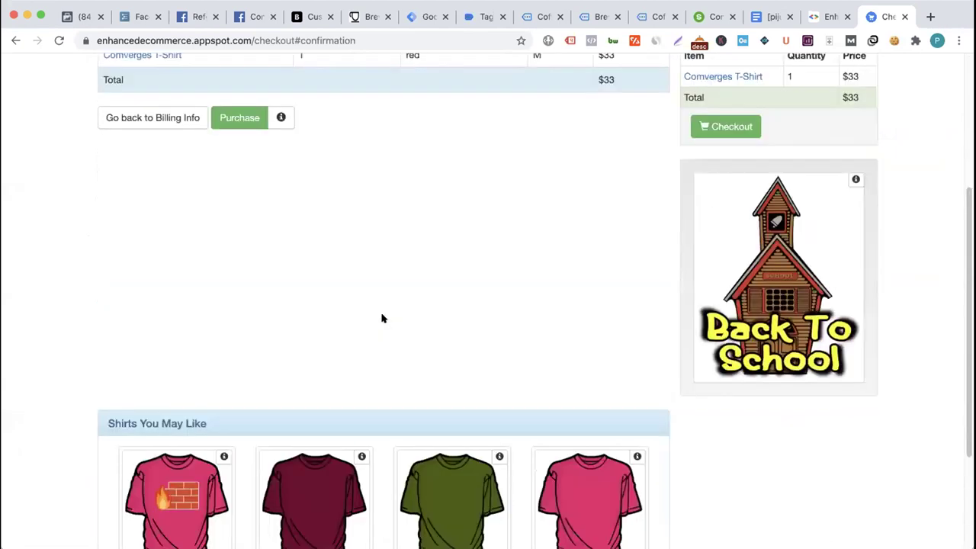
scroll(381, 318, "up", 2)
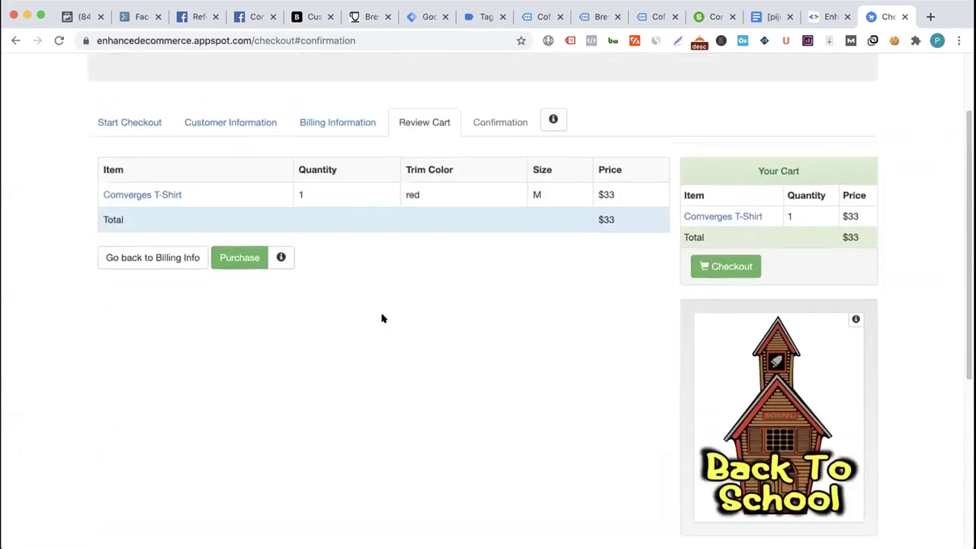
- Examine the purchase tracking code, highlighting the whole gtag.js snippet and comparing it with the Google Tag Manager version
left_click(282, 257)
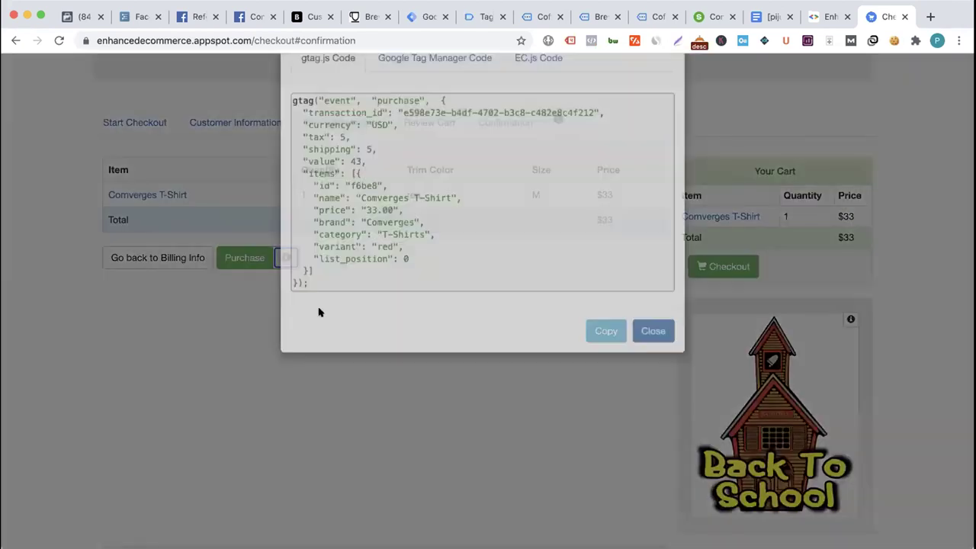
left_click_drag(289, 141, 385, 323)
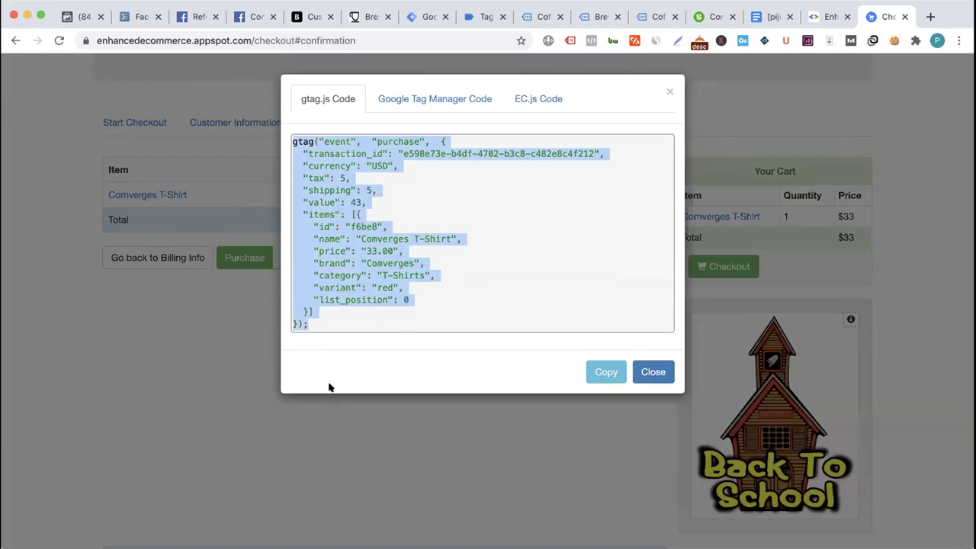
left_click(373, 319)
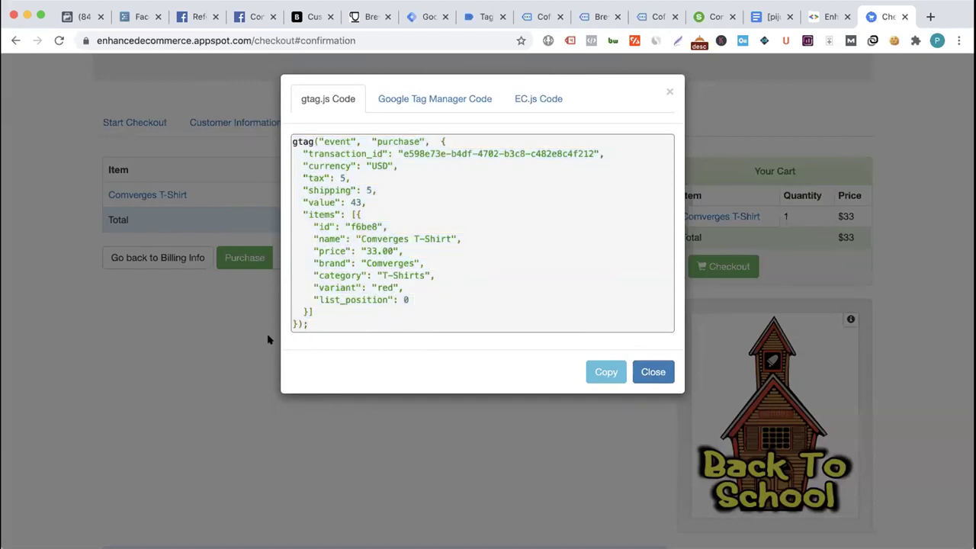
left_click_drag(289, 141, 340, 323)
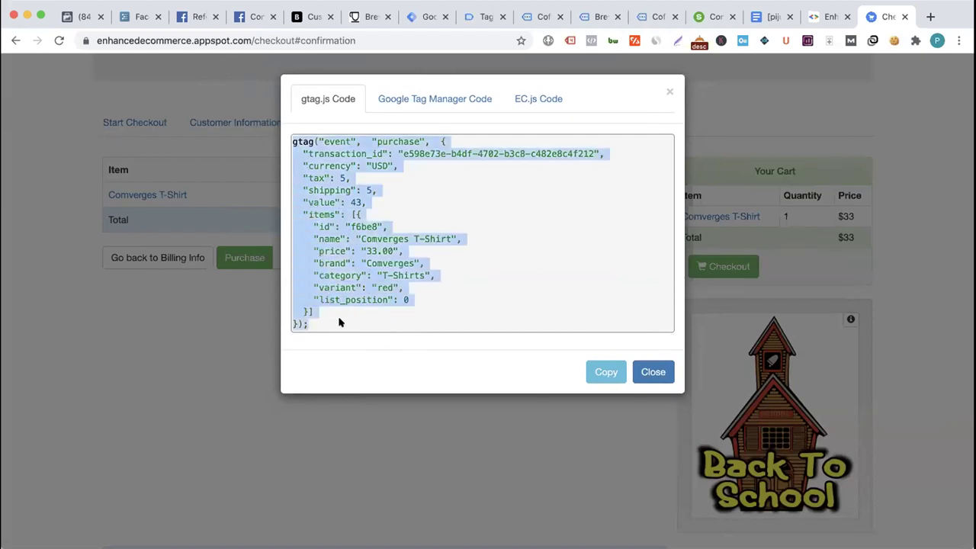
left_click(420, 100)
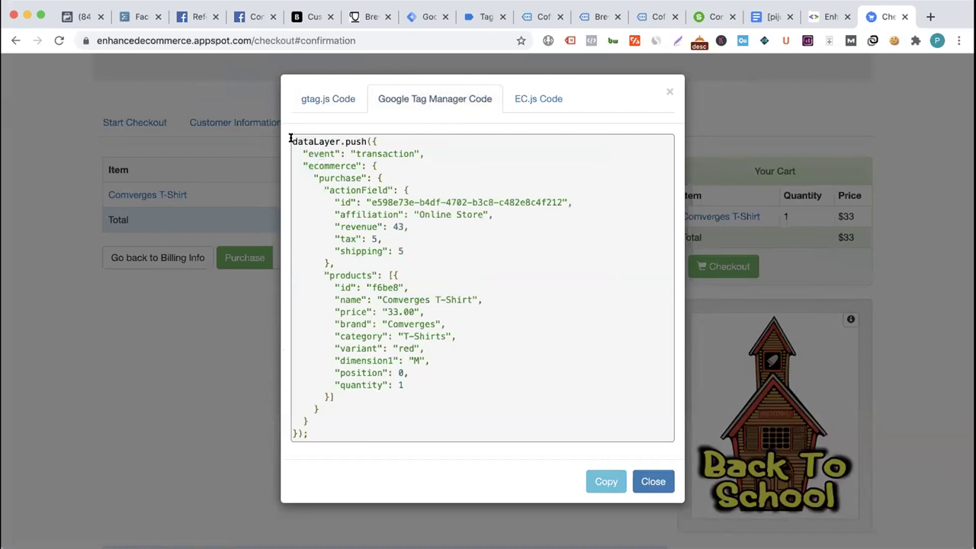
left_click(329, 97)
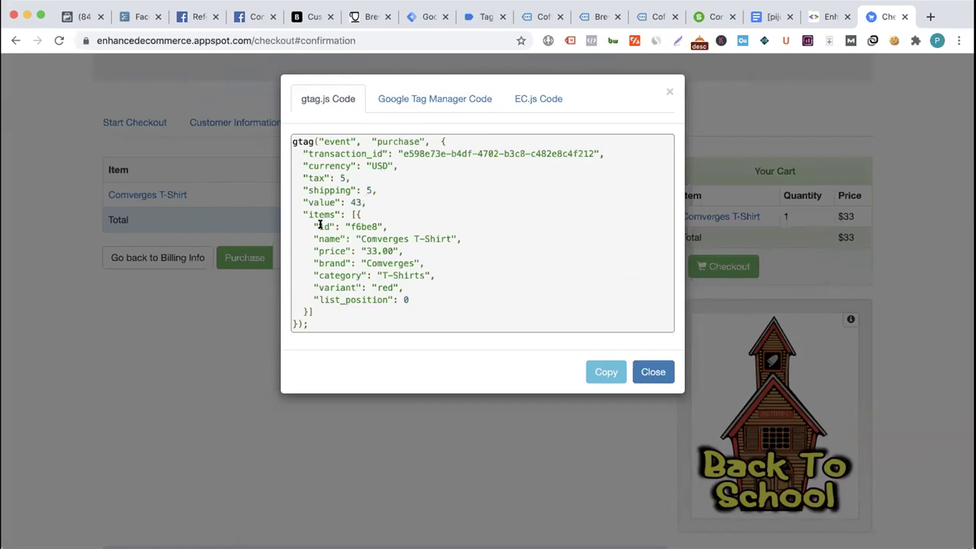
- Single out the item's id, name and brand values in the purchase snippet, and close the code
double_click(364, 226)
double_click(365, 239)
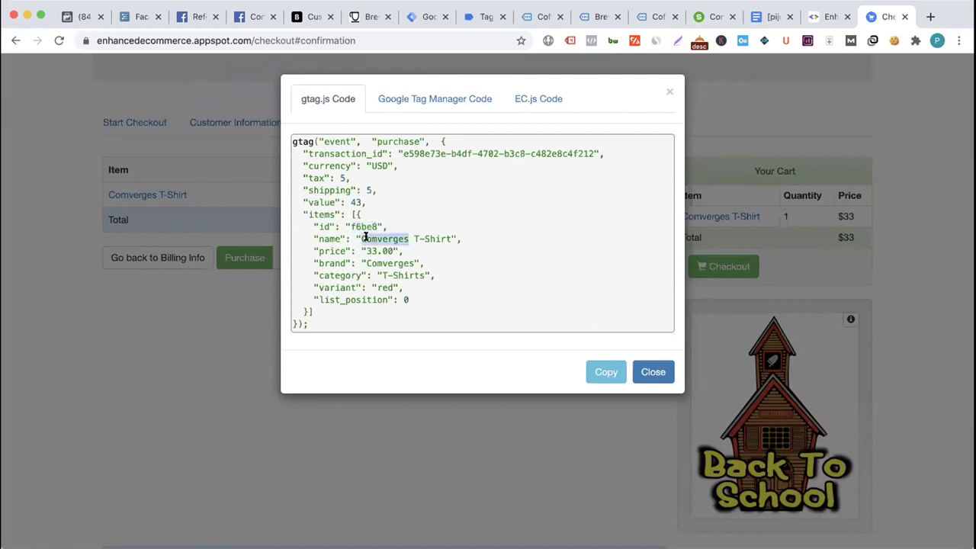
double_click(381, 263)
left_click(384, 284)
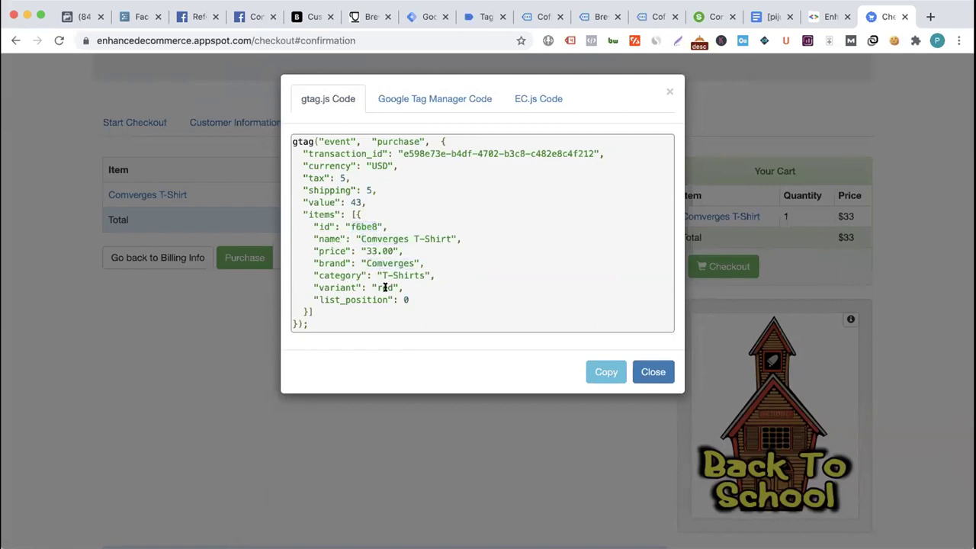
left_click(653, 372)
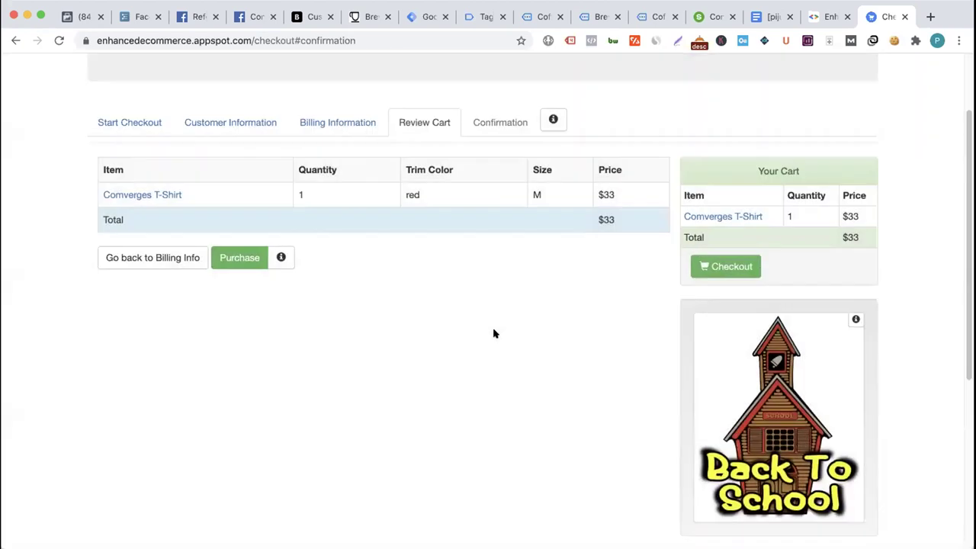
- Review the Initiate Checkout, Remove Cart and Add To Wishlist scripts in the DataLayer document
left_click(772, 15)
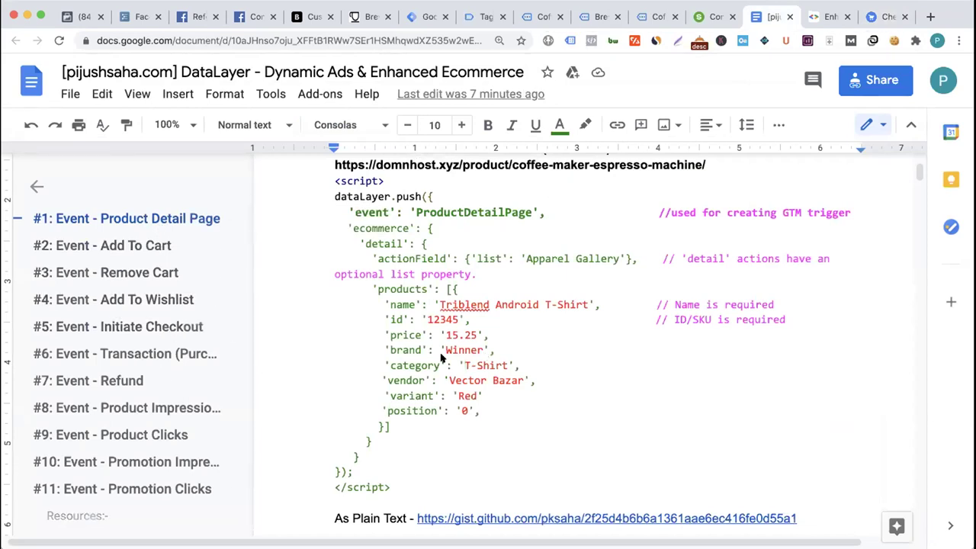
left_click(139, 330)
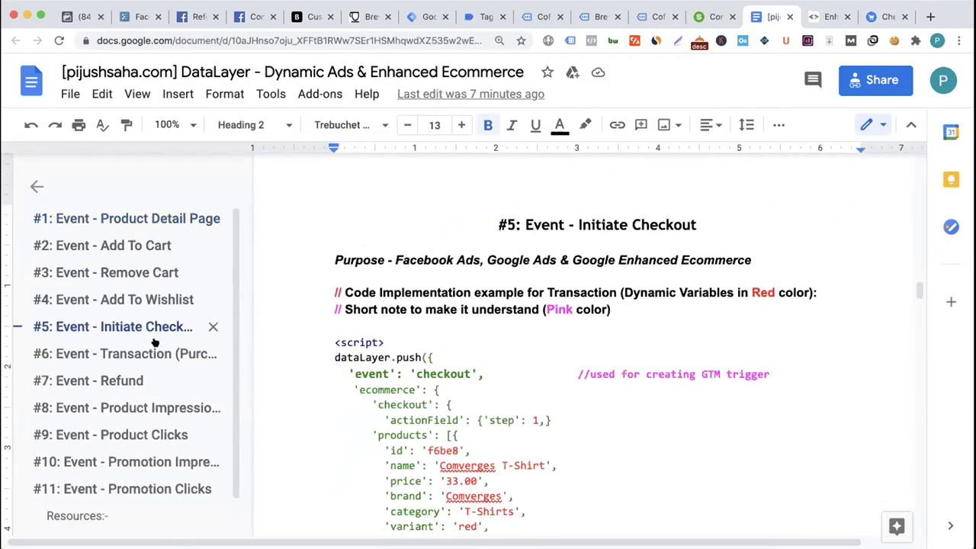
left_click(142, 273)
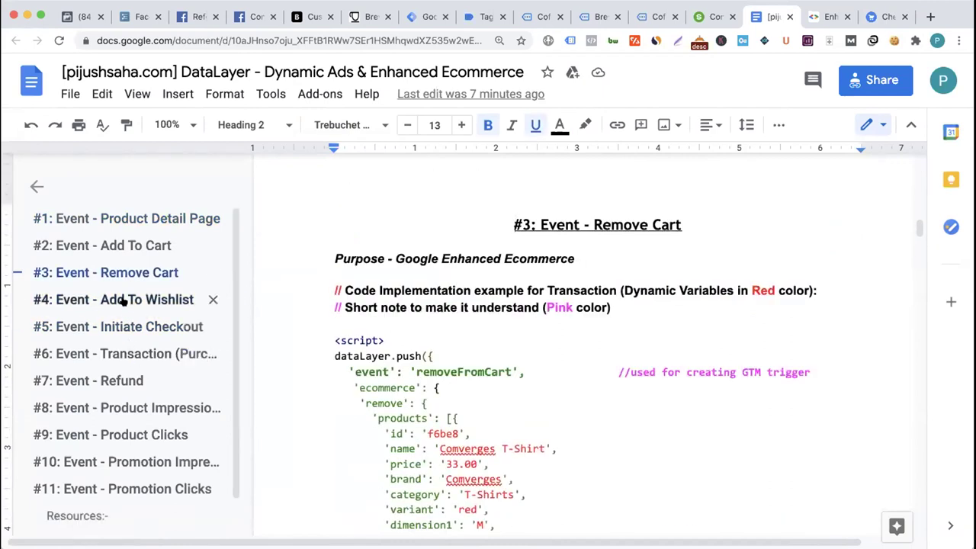
left_click(122, 302)
scroll(442, 354, "down", 3)
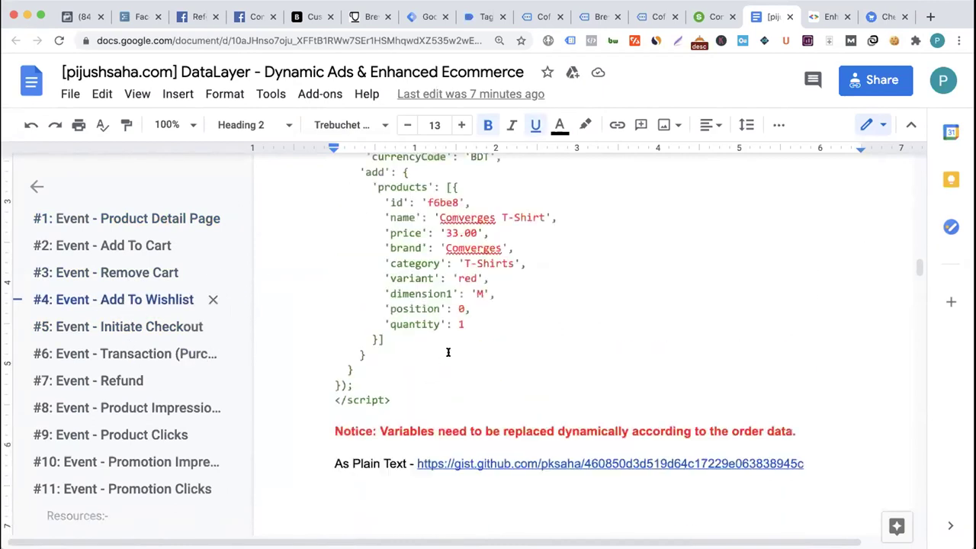
- Examine the Product Detail Page script in the document, highlighting its ecommerce block down to the product position
left_click(109, 221)
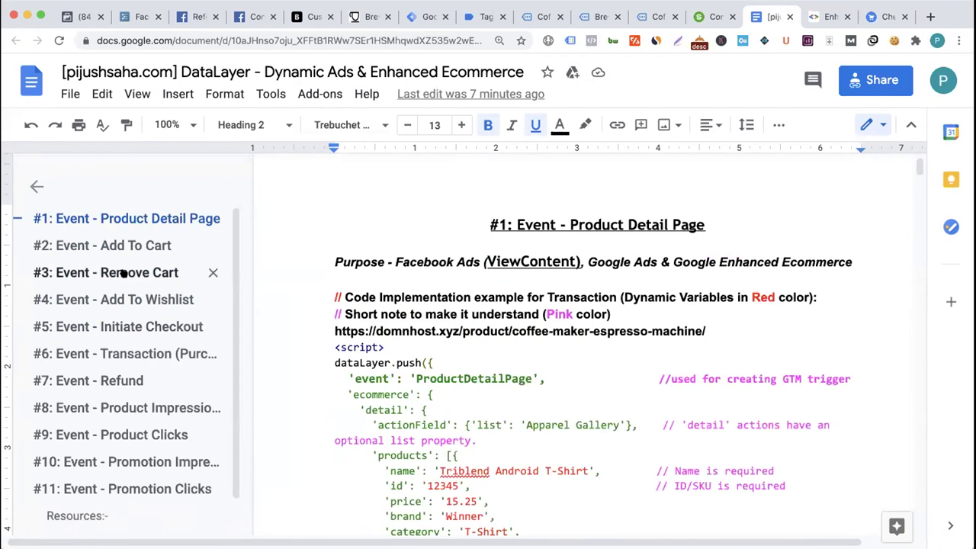
scroll(382, 298, "down", 3)
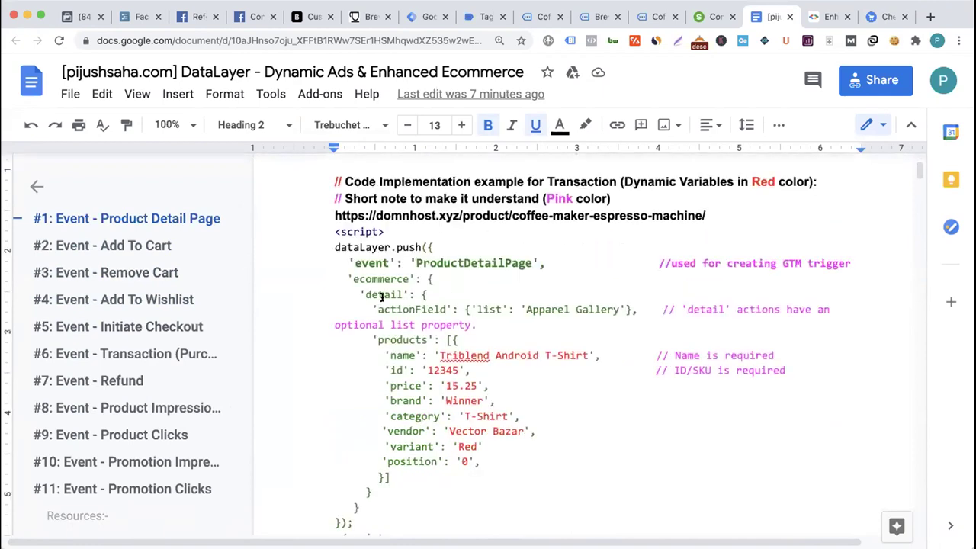
left_click_drag(339, 280, 480, 462)
left_click(447, 387)
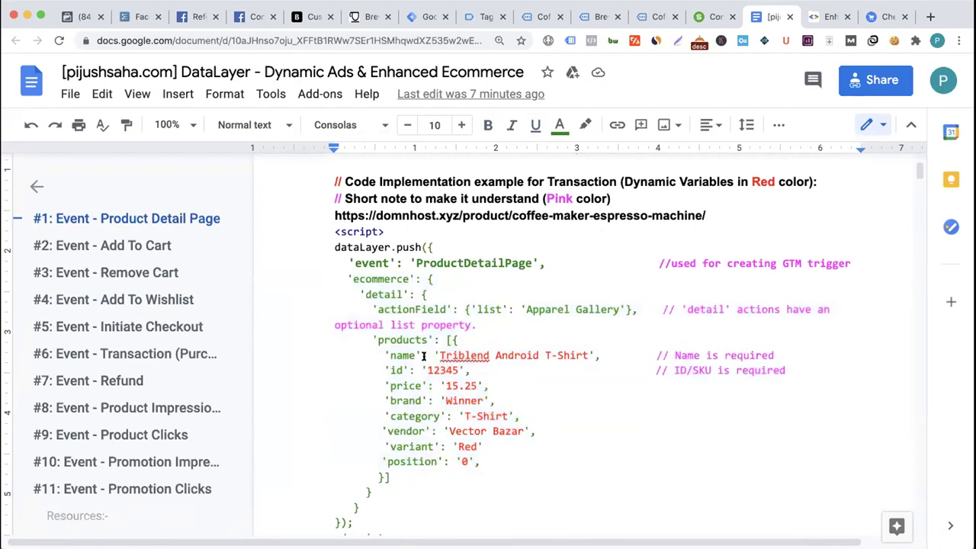
- Close the Tag Assistant page for domnhost.xyz and switch to the Coffee Maker Espresso Machine product page
left_click(484, 18)
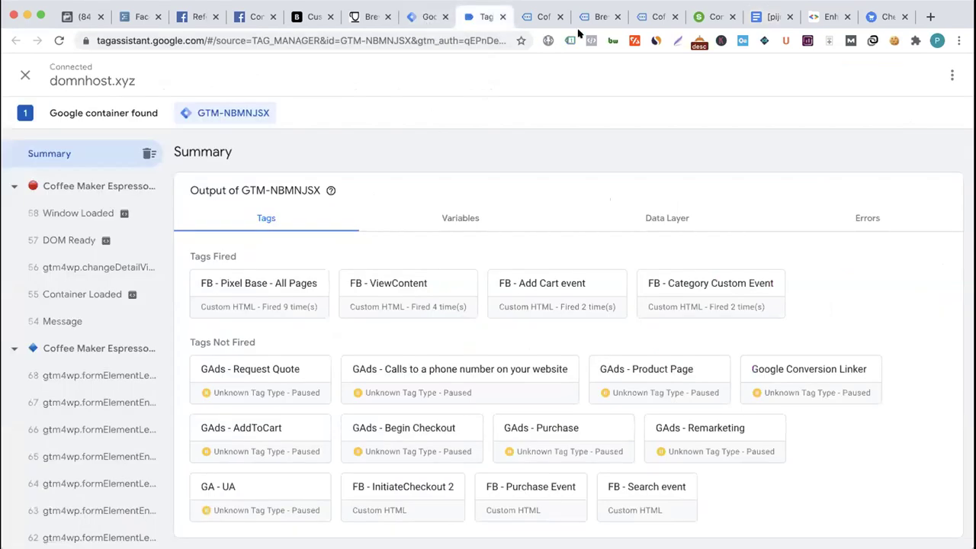
left_click(502, 17)
left_click(416, 19)
left_click(472, 16)
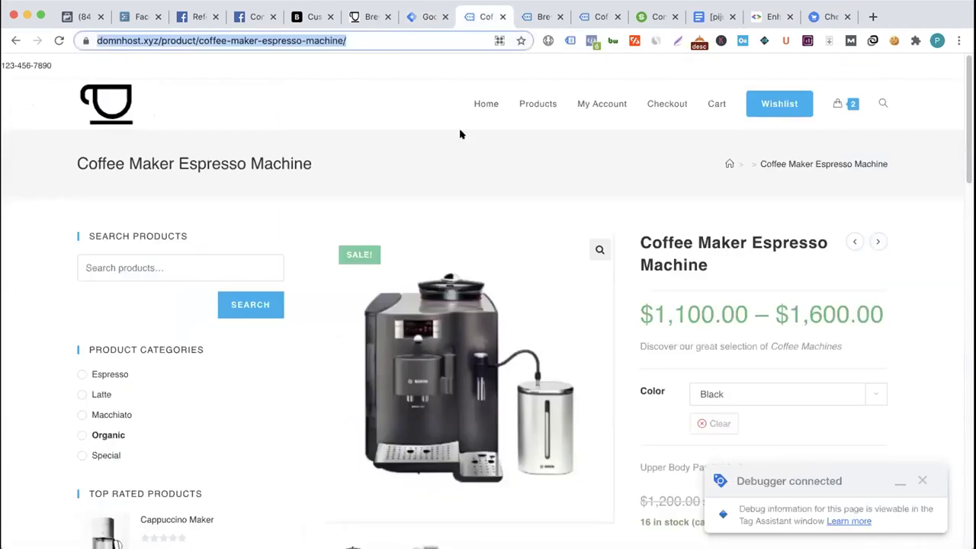
- Switch to Google Tag Manager and open the FB - Add Cart event tag's custom HTML configuration
left_click(592, 17)
left_click(597, 17)
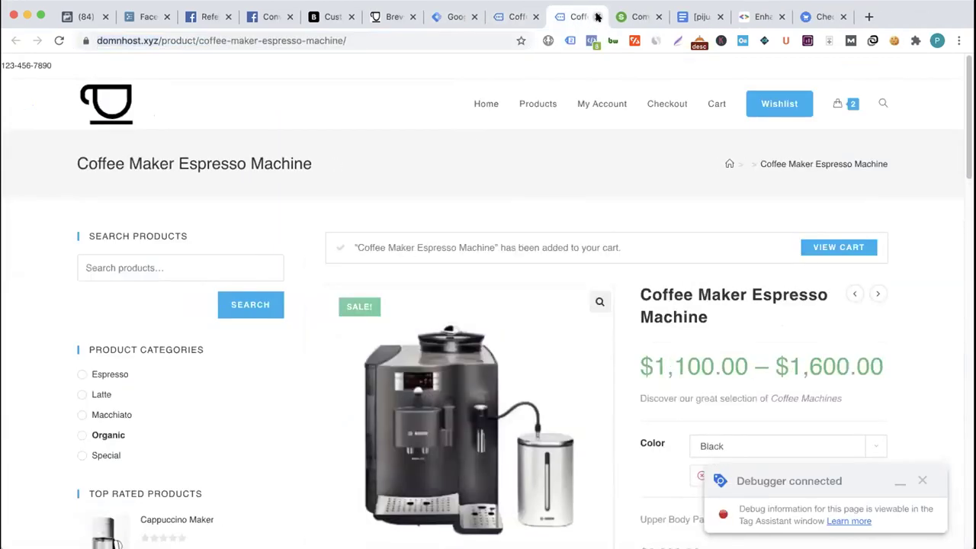
left_click(450, 17)
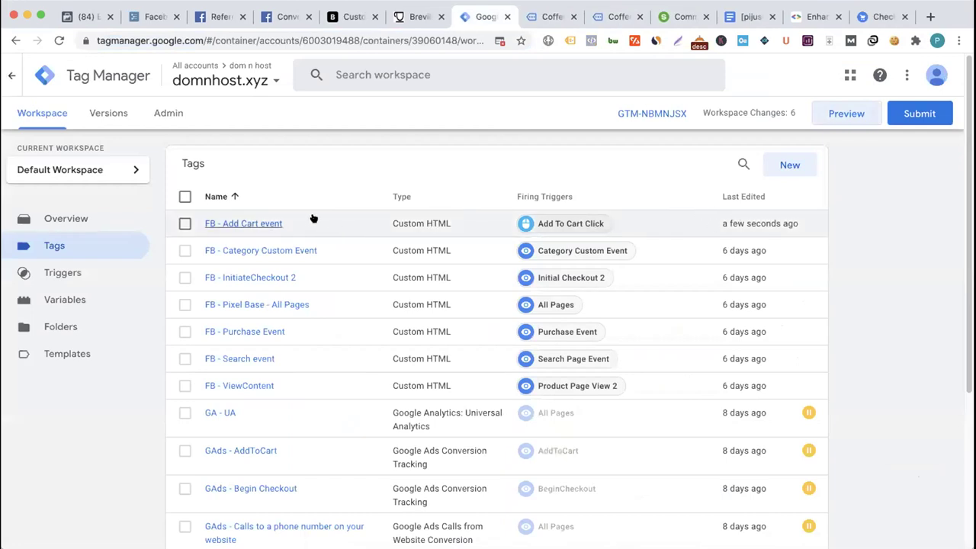
left_click(414, 227)
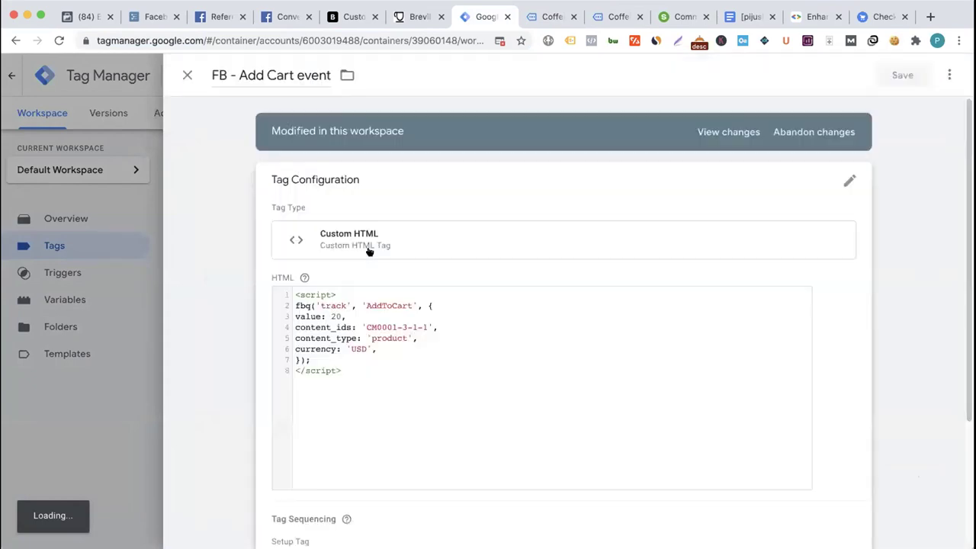
scroll(354, 330, "down", 2)
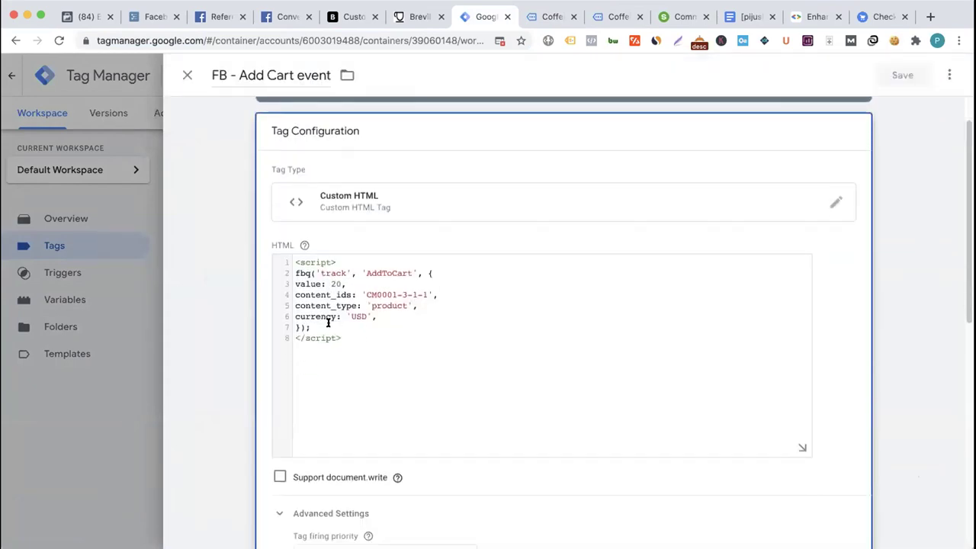
- Remove the value, content_ids, content_type and currency parameters from the AddToCart code and save the tag
left_click_drag(321, 323, 289, 281)
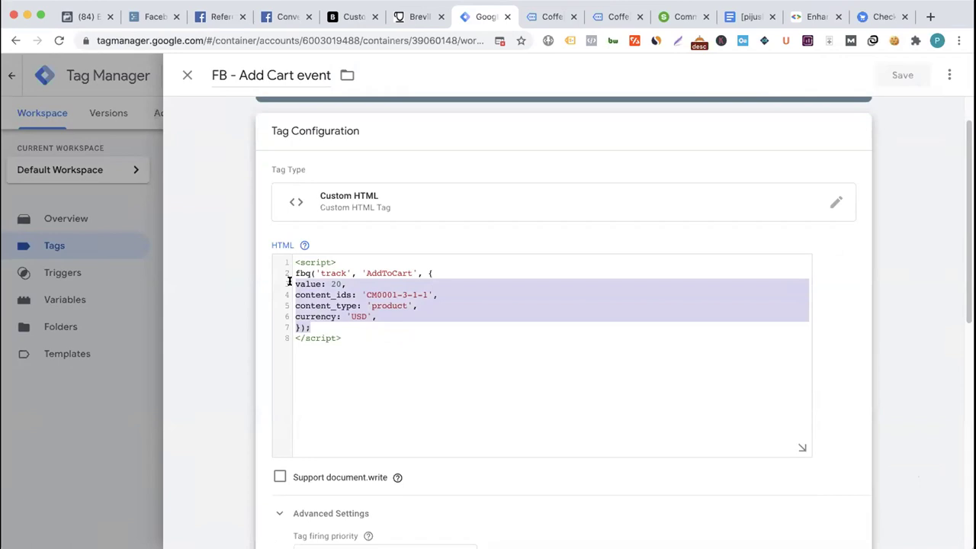
left_click(289, 282)
left_click_drag(298, 323, 289, 281)
key("BackSpace")
key("BackSpace")
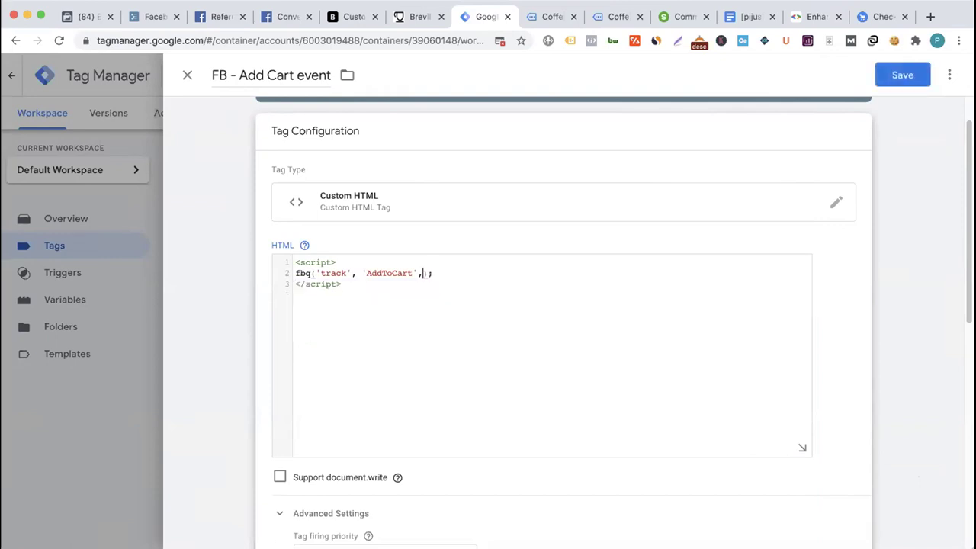
left_click(900, 70)
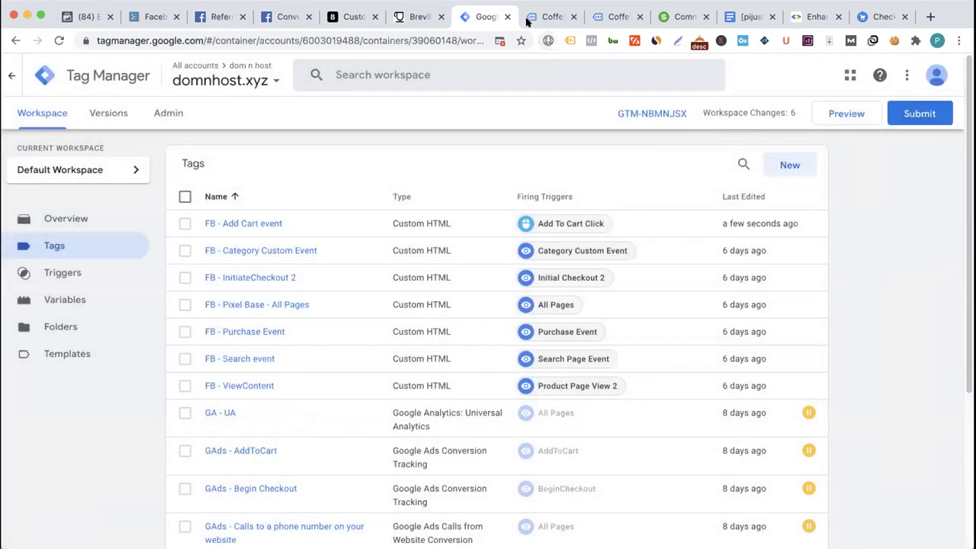
- Switch to the Breville 800ESXL product page and go from there to the site's WordPress admin at domnhost.xyz/wp-admin
left_click(398, 17)
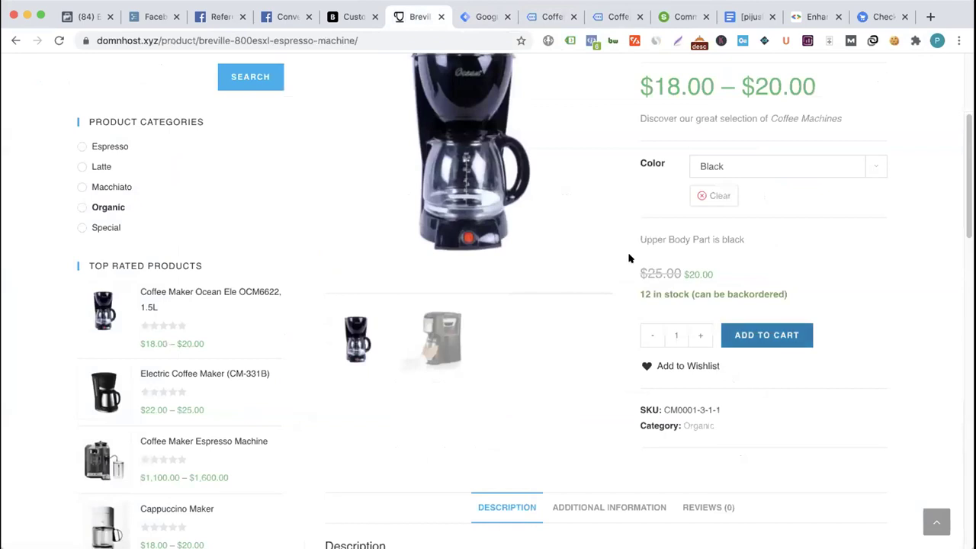
scroll(444, 252, "up", 5)
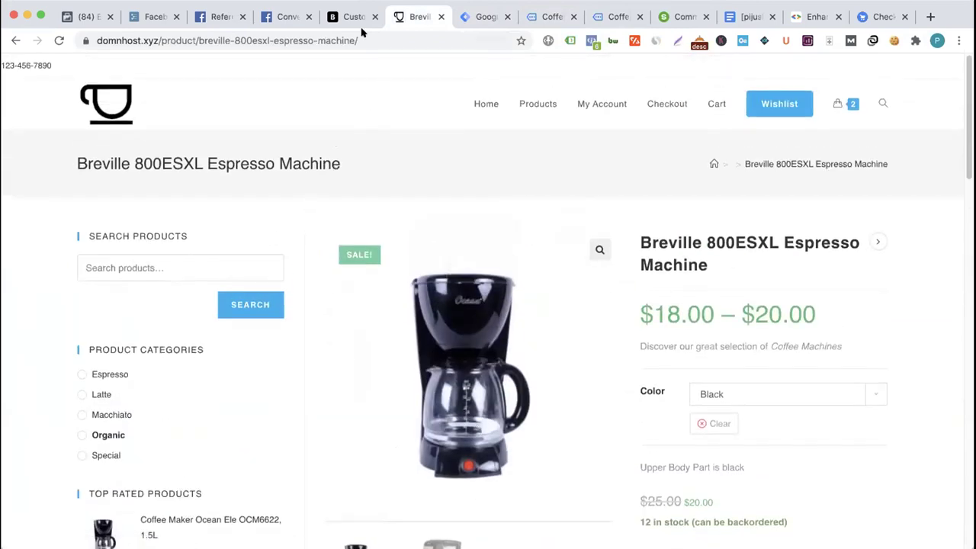
left_click_drag(161, 40, 358, 41)
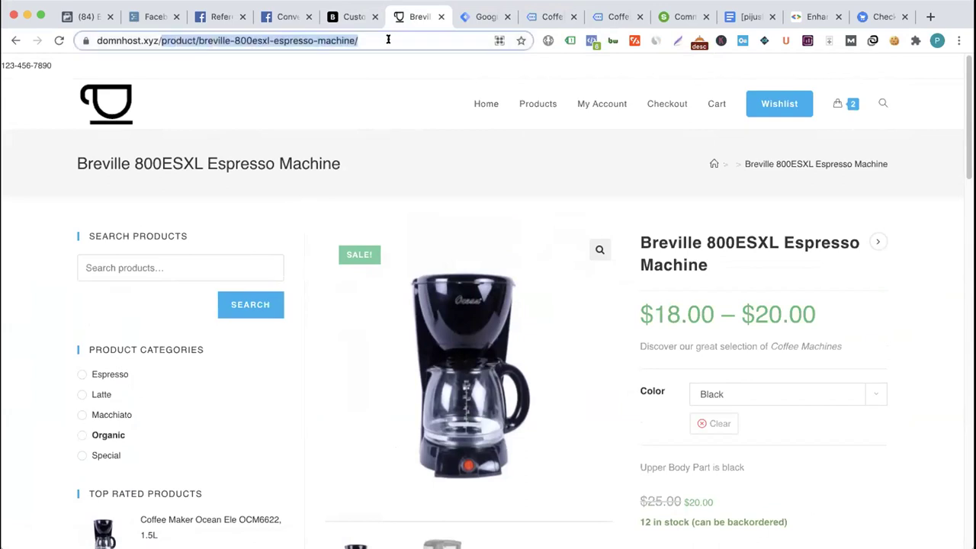
key("BackSpace")
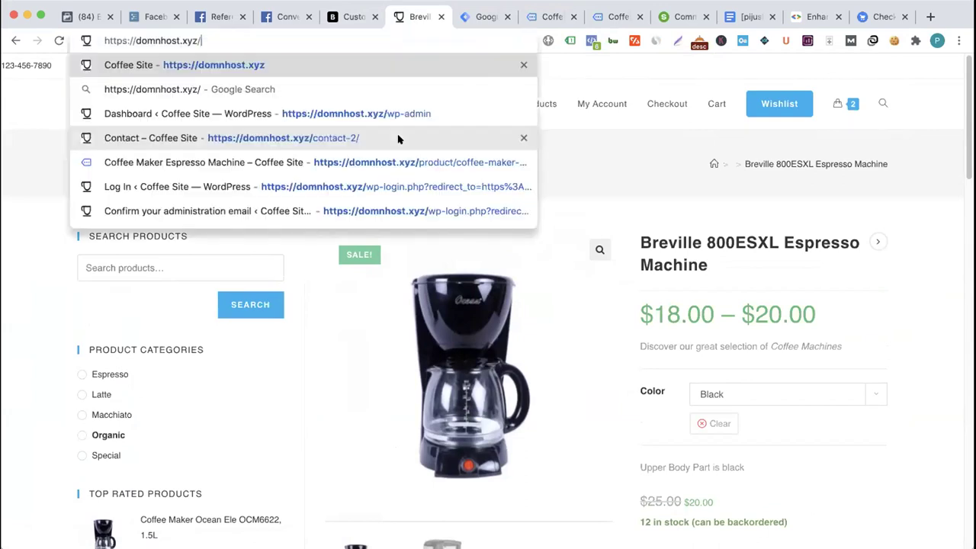
left_click(377, 114)
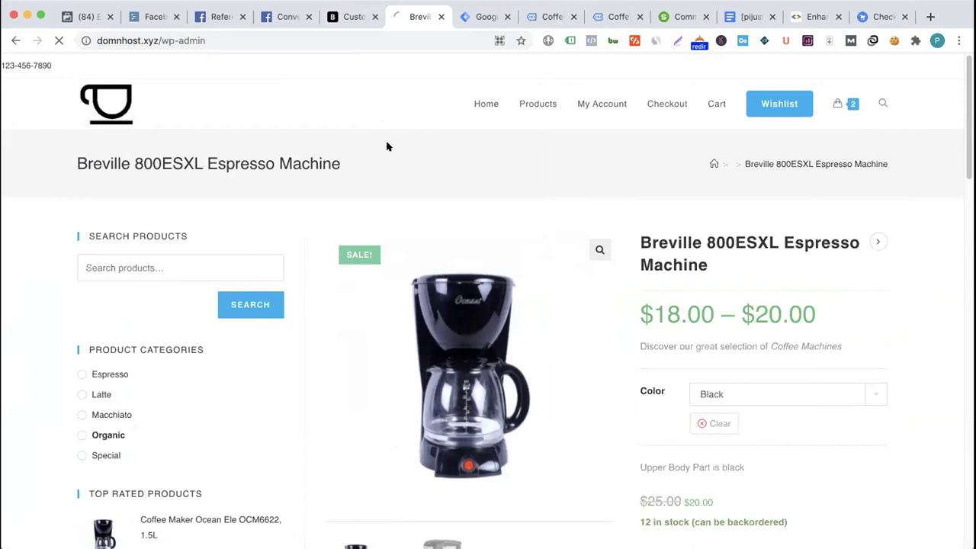
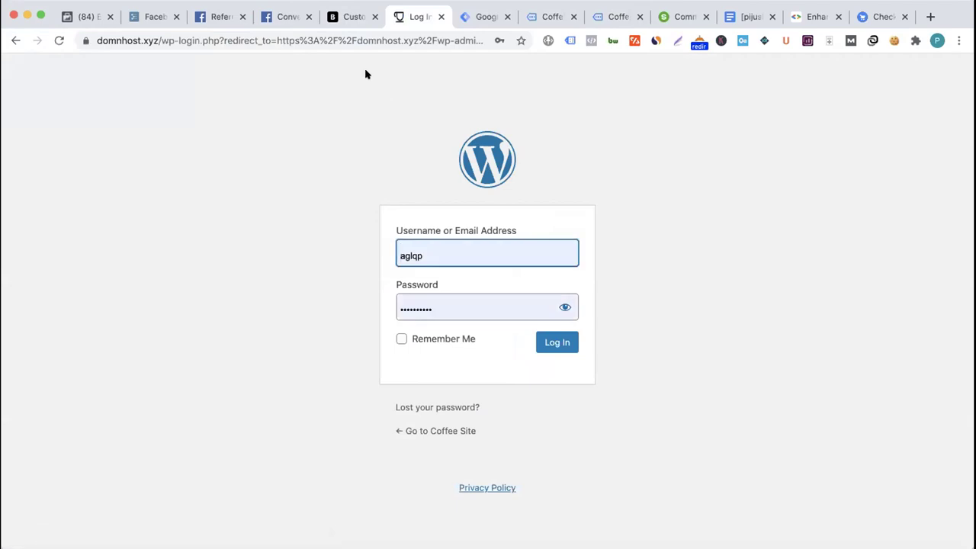
- Log in to WordPress with the prefilled credentials and postpone the administration email verification
left_click(568, 344)
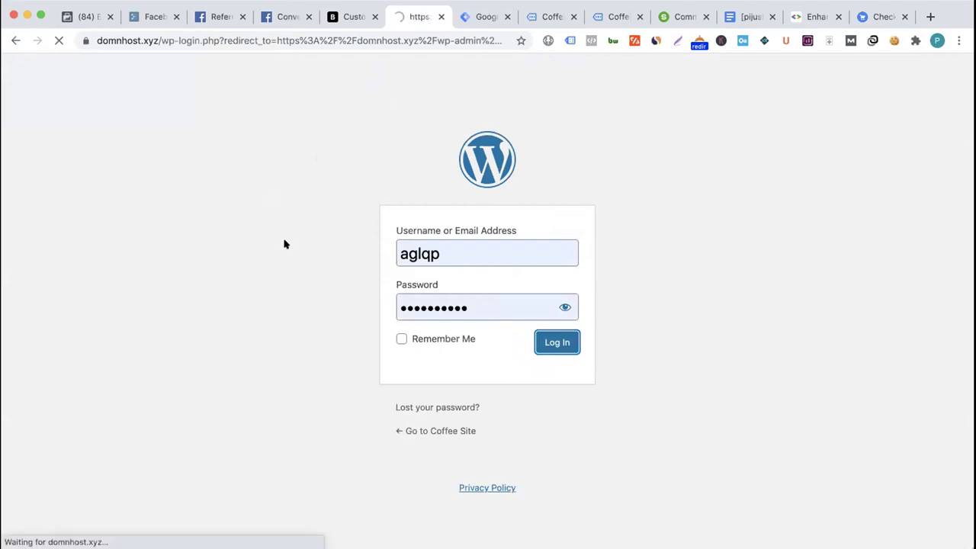
left_click(323, 368)
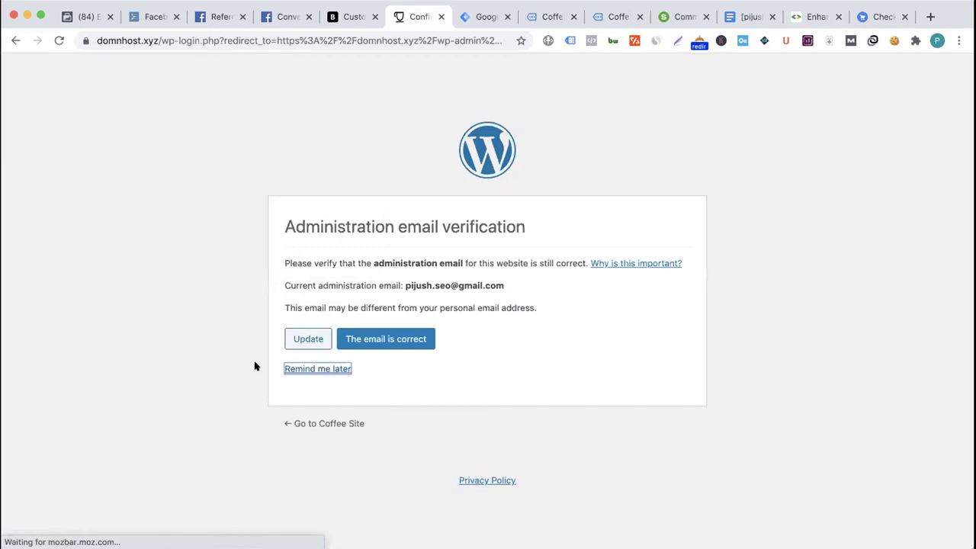
left_click(312, 369)
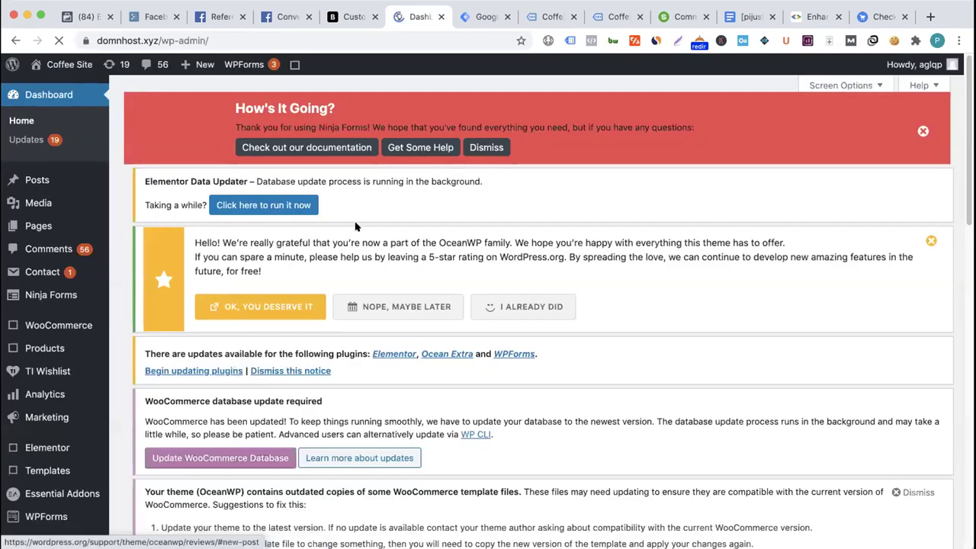
- Hide every WordPress dashboard screen element except At a Glance, and collapse the screen options
left_click(839, 85)
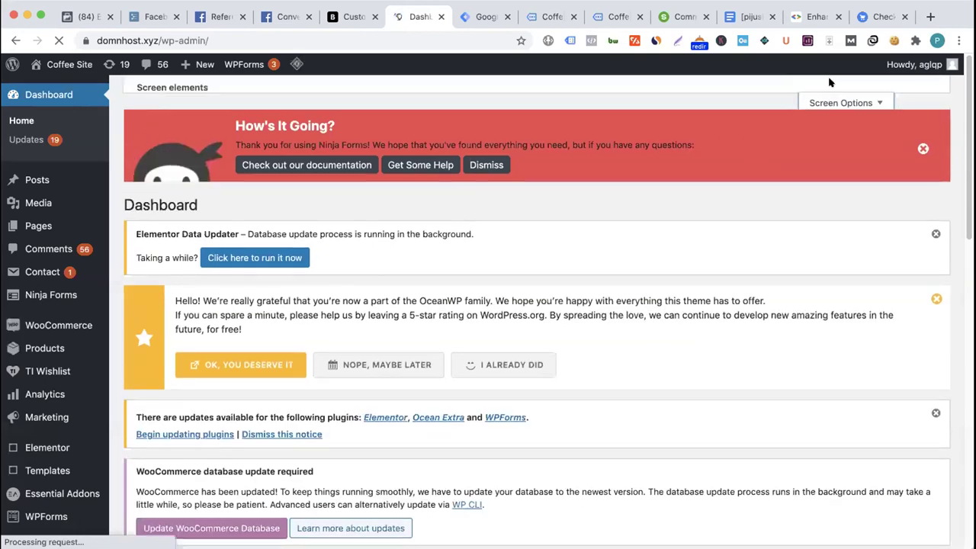
left_click(173, 156)
left_click(208, 158)
left_click(313, 158)
left_click(418, 158)
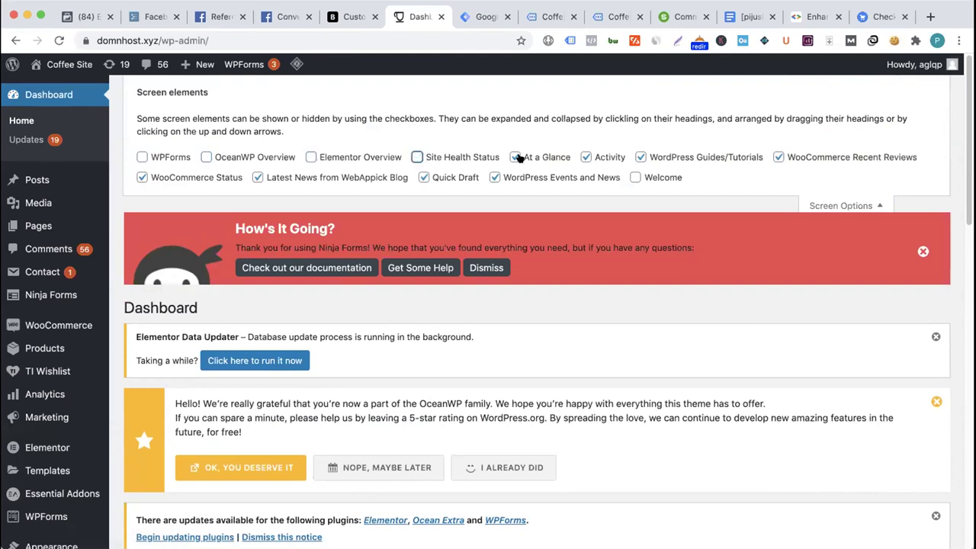
left_click(602, 158)
left_click(671, 158)
left_click(778, 157)
left_click(635, 177)
left_click(635, 177)
left_click(495, 177)
left_click(424, 177)
left_click(258, 177)
left_click(206, 177)
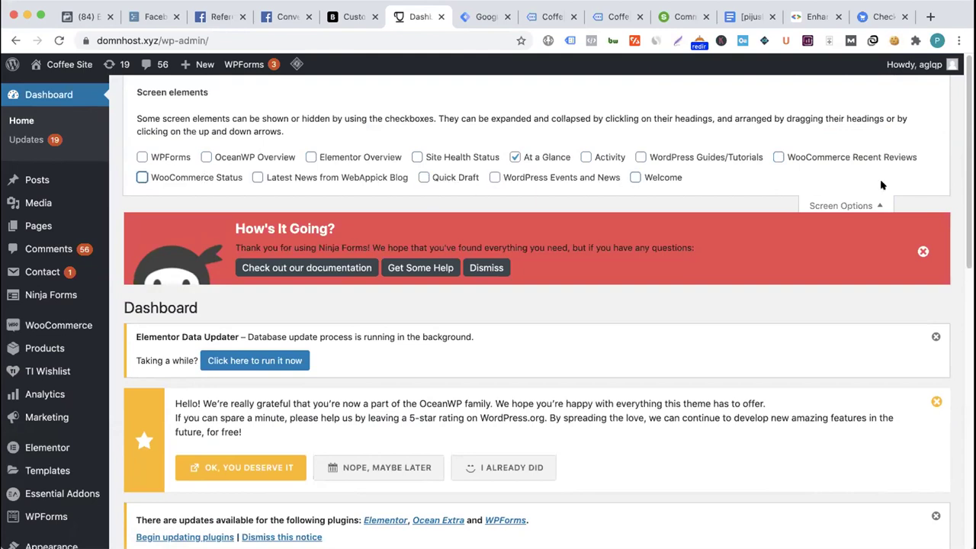
left_click(862, 206)
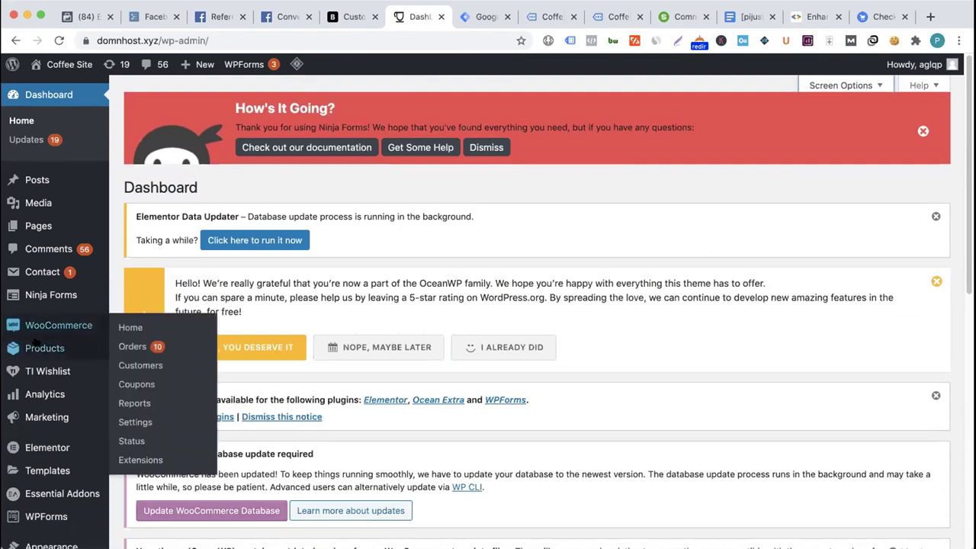
- Open the installed WordPress plugins and find the Google Tag Manager for Wordpress plugin
mouse_move(46, 443)
scroll(46, 442, "down", 5)
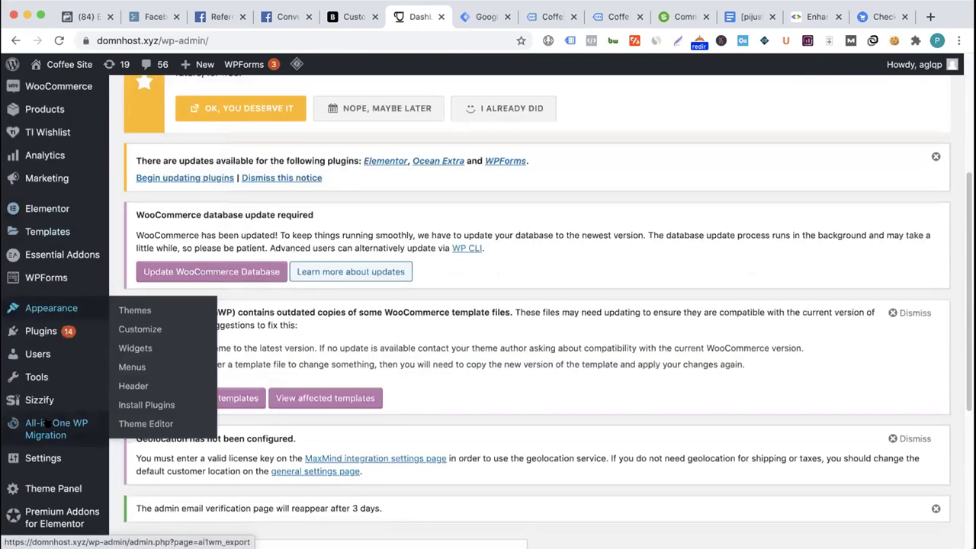
left_click(43, 333)
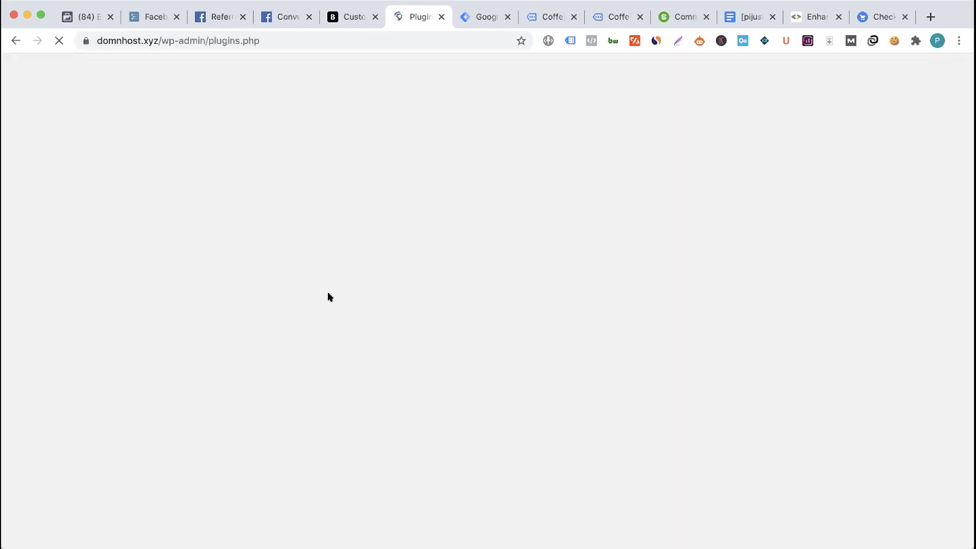
scroll(327, 282, "down", 5)
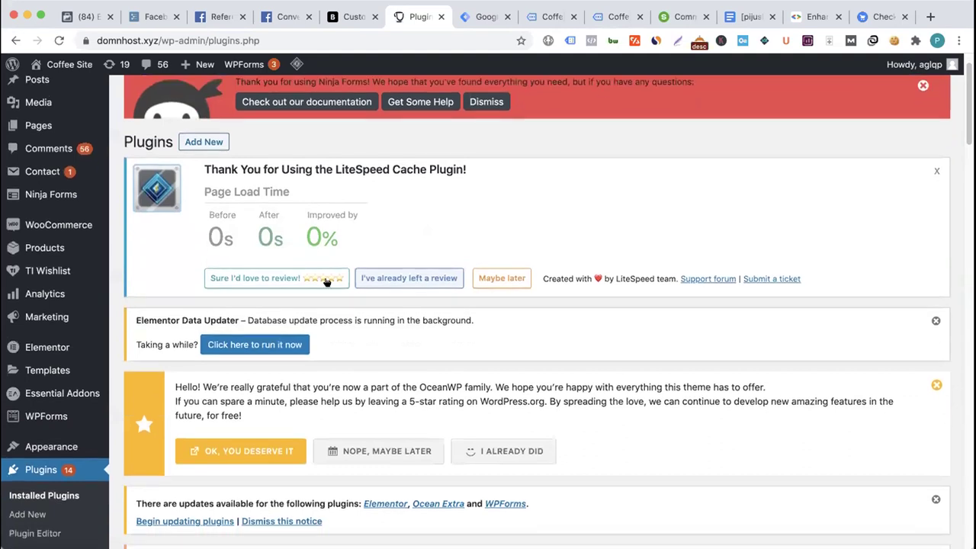
scroll(327, 281, "down", 10)
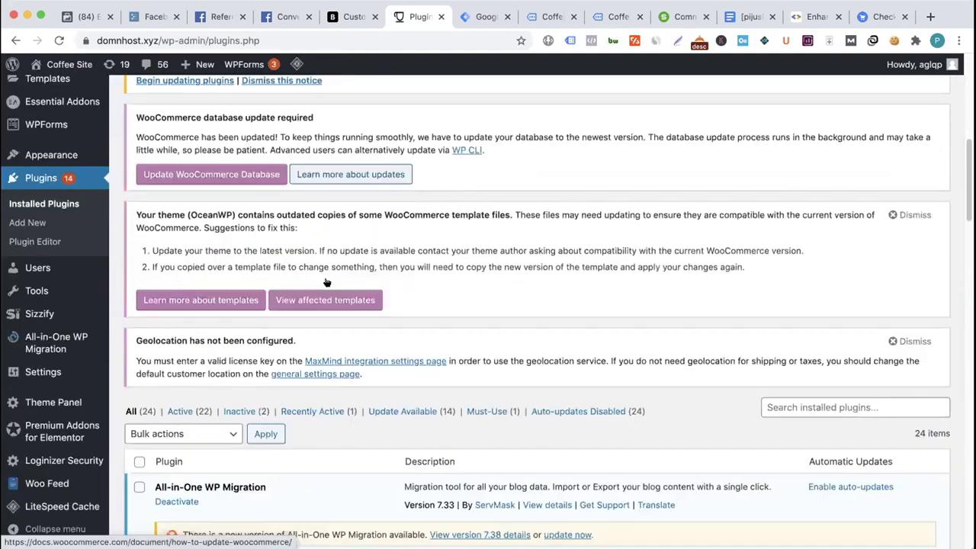
scroll(327, 283, "down", 5)
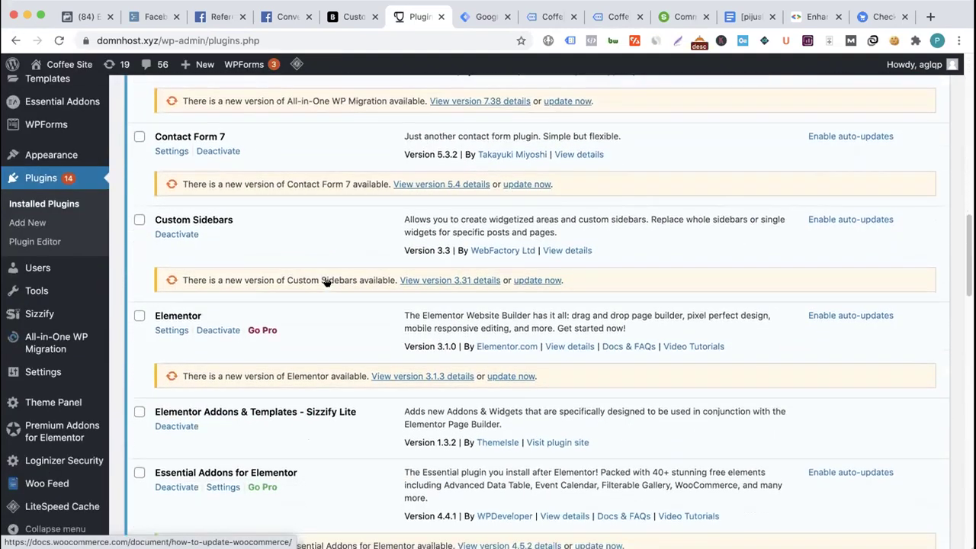
scroll(326, 281, "down", 4)
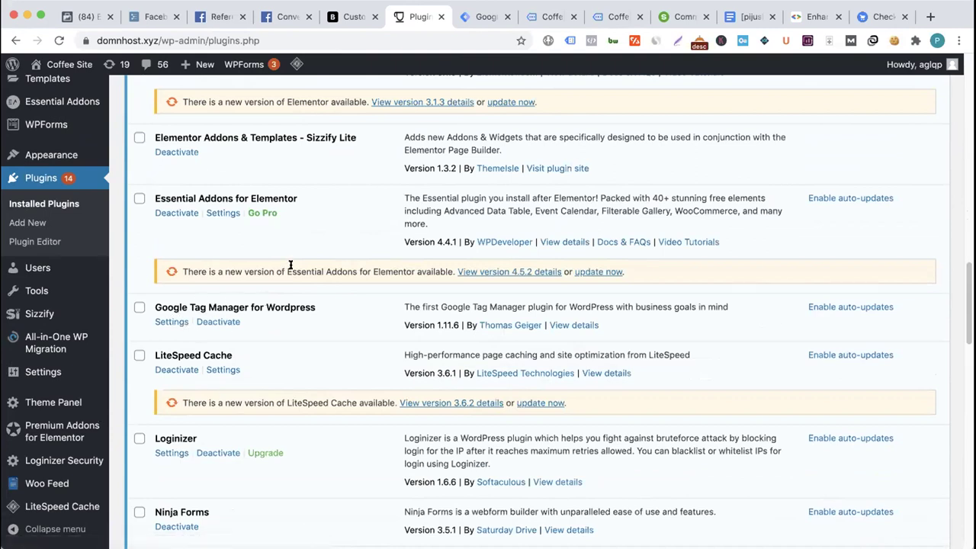
left_click(484, 27)
left_click(416, 18)
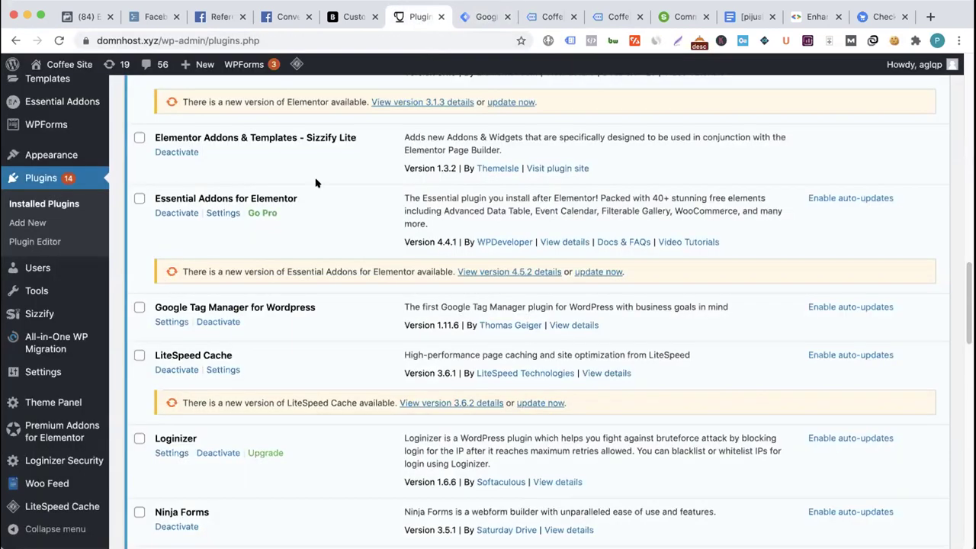
left_click(481, 23)
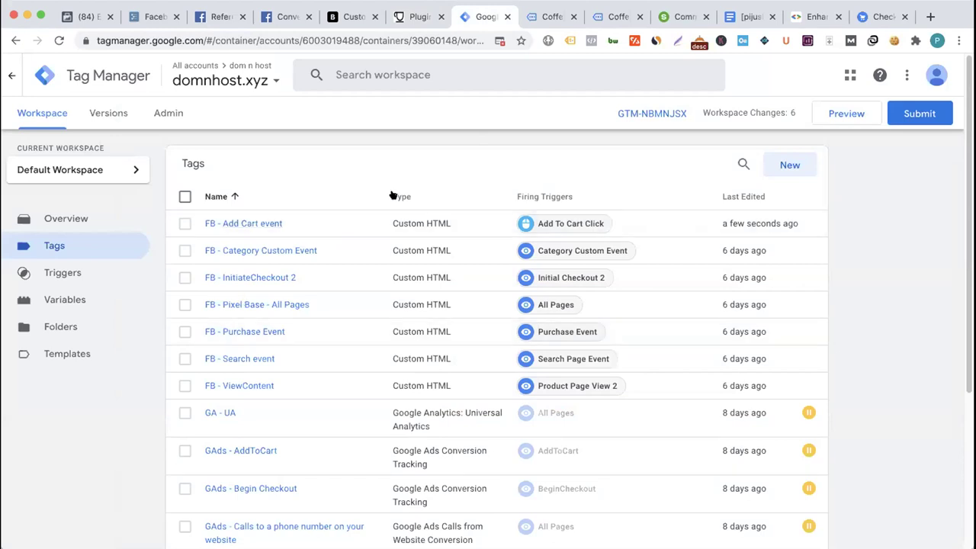
left_click(419, 17)
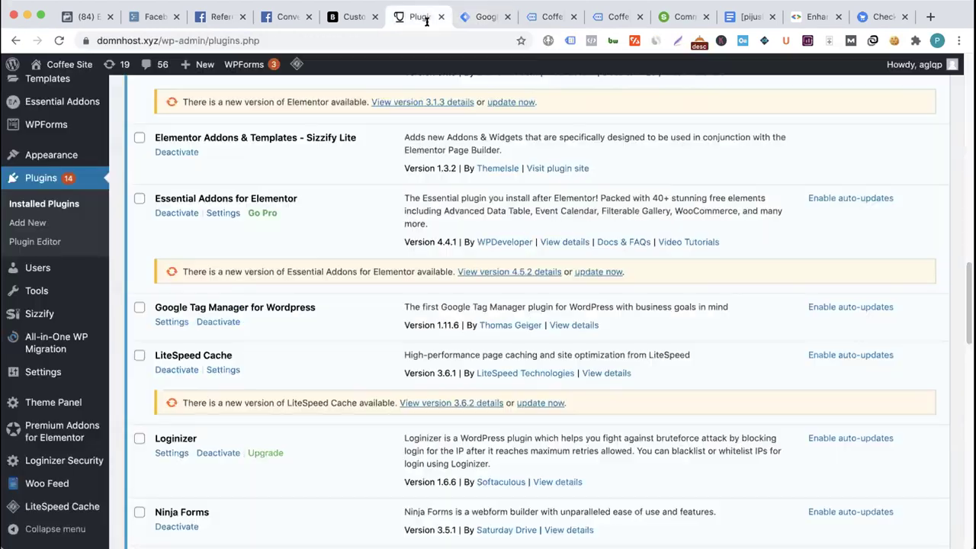
left_click(482, 17)
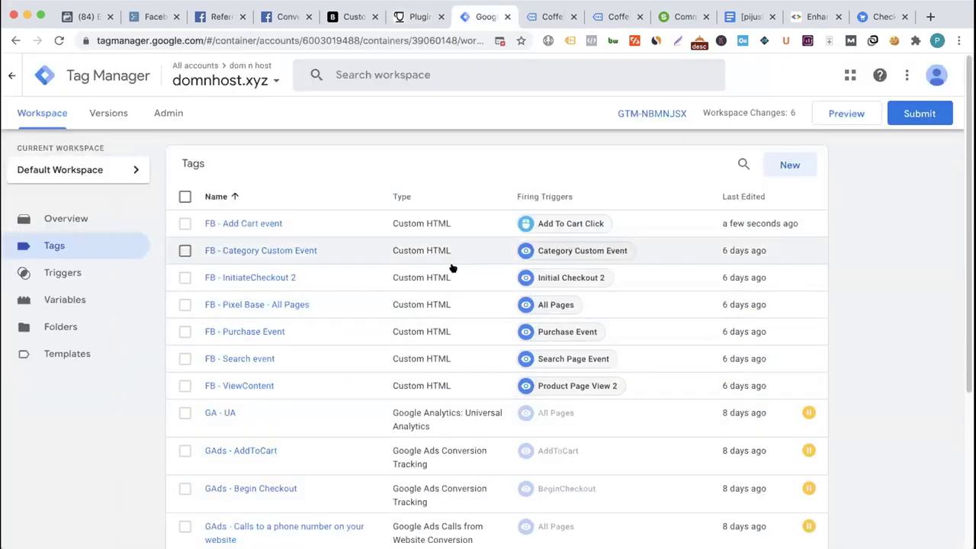
- Dismiss the debugger notice, reload the Coffee Maker Espresso Machine page, and add the Ash color variant to the cart
left_click(553, 16)
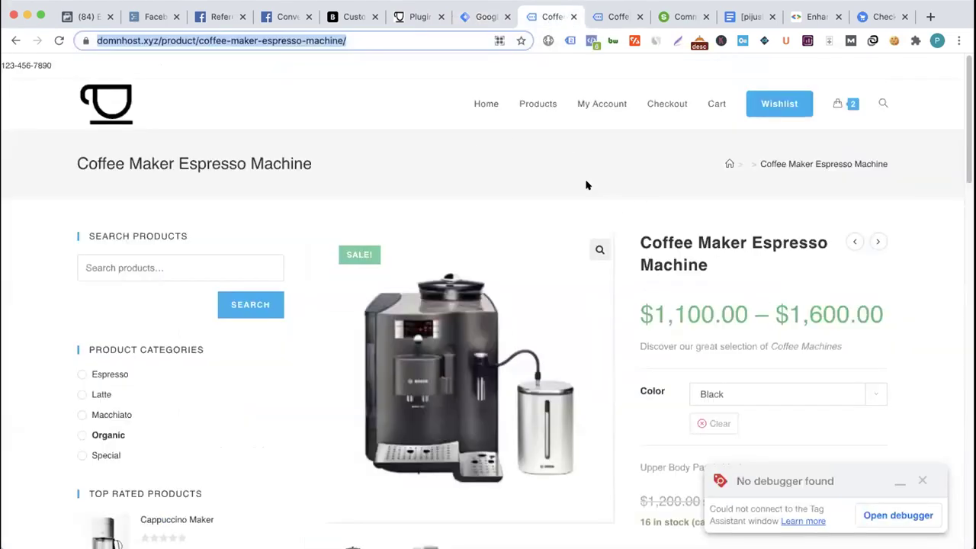
left_click(922, 480)
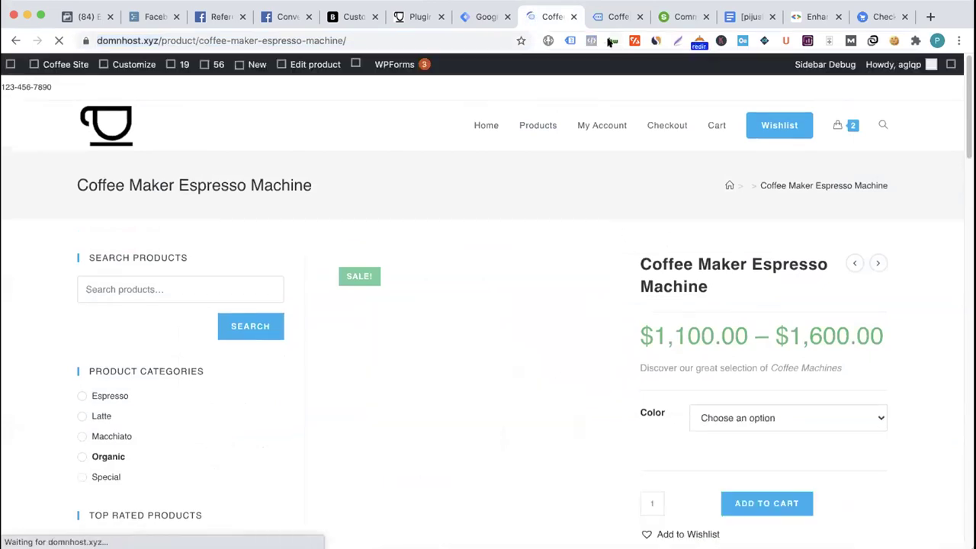
scroll(569, 217, "down", 5)
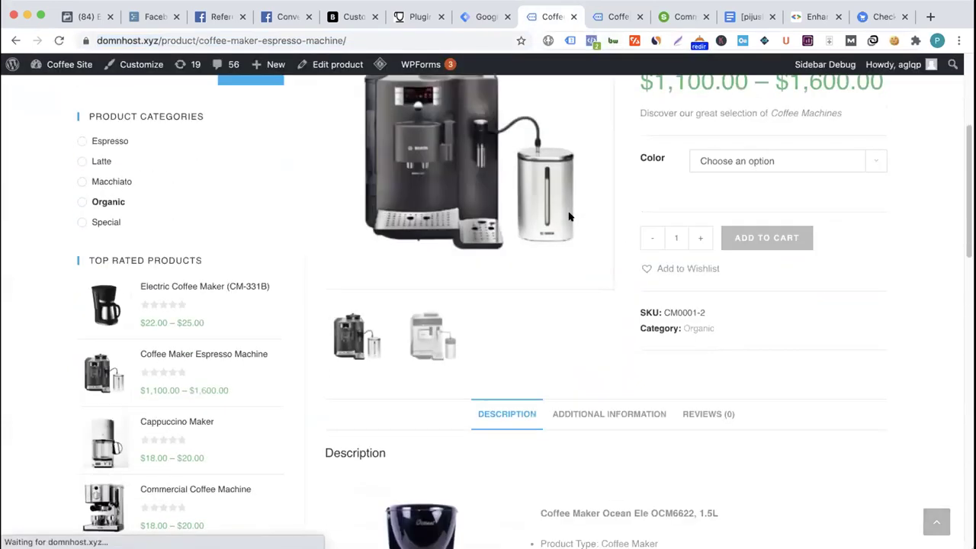
left_click(744, 148)
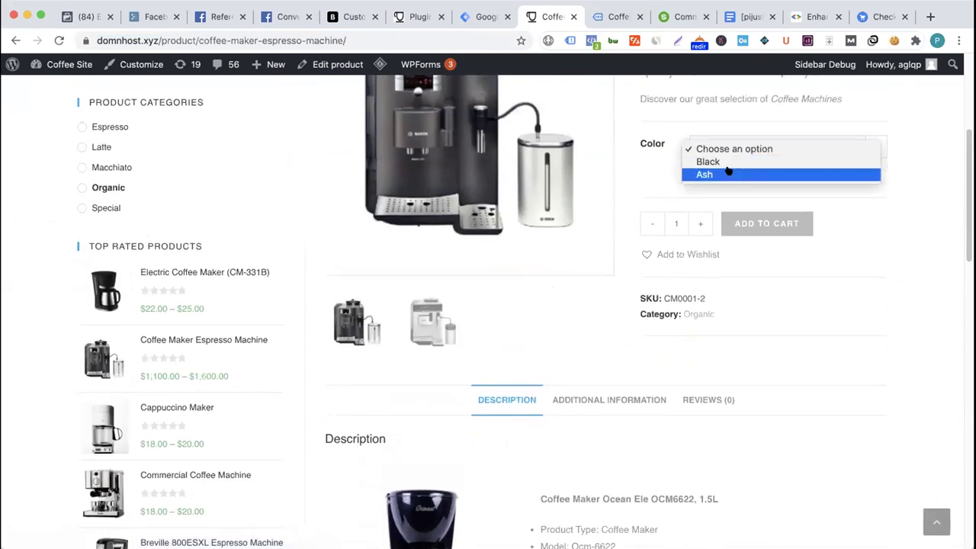
left_click(731, 173)
left_click(768, 317)
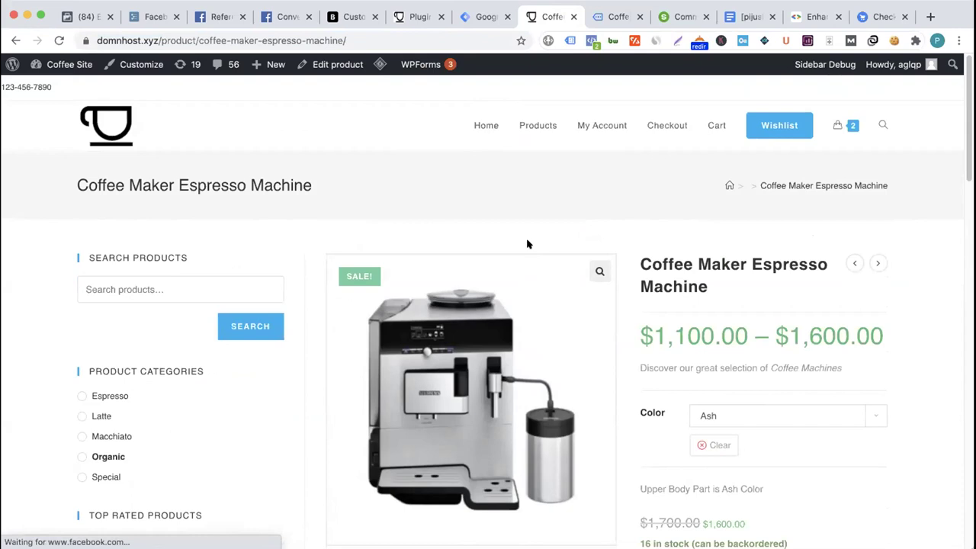
- Check the selected Ash variant on the espresso machine product page and proceed to the shop's checkout page
scroll(528, 245, "down", 3)
scroll(528, 245, "down", 1)
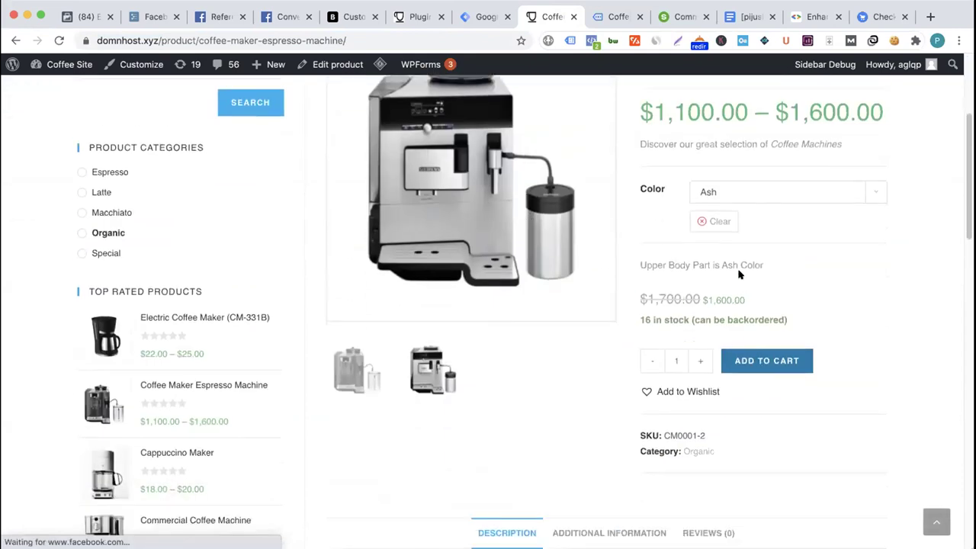
left_click(811, 331)
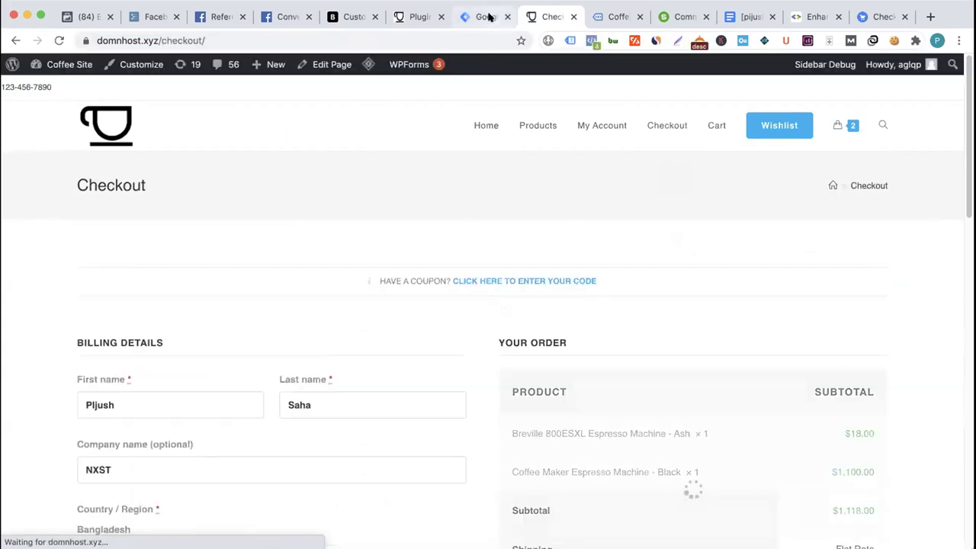
- Try to preview the domnhost.xyz container in Tag Manager, and dismiss the container validation dialog
left_click(488, 16)
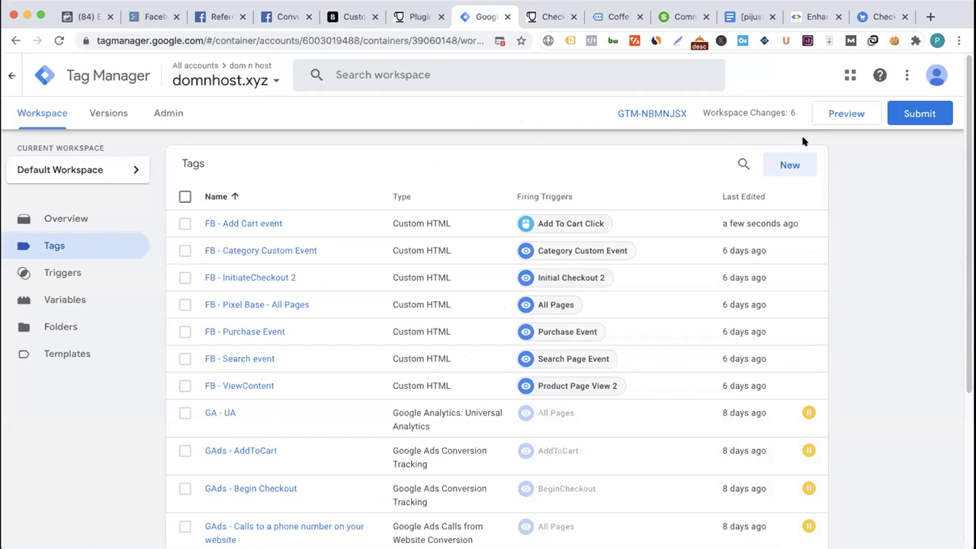
left_click(845, 114)
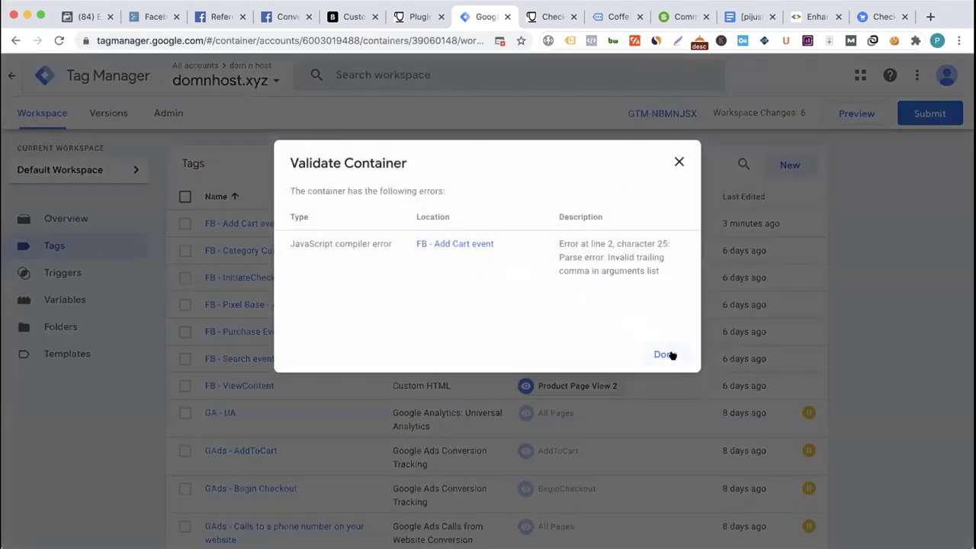
left_click(666, 355)
- Expand the AddToCart standard event in the WorkFlowy training notes and copy its three-line script
left_click(148, 16)
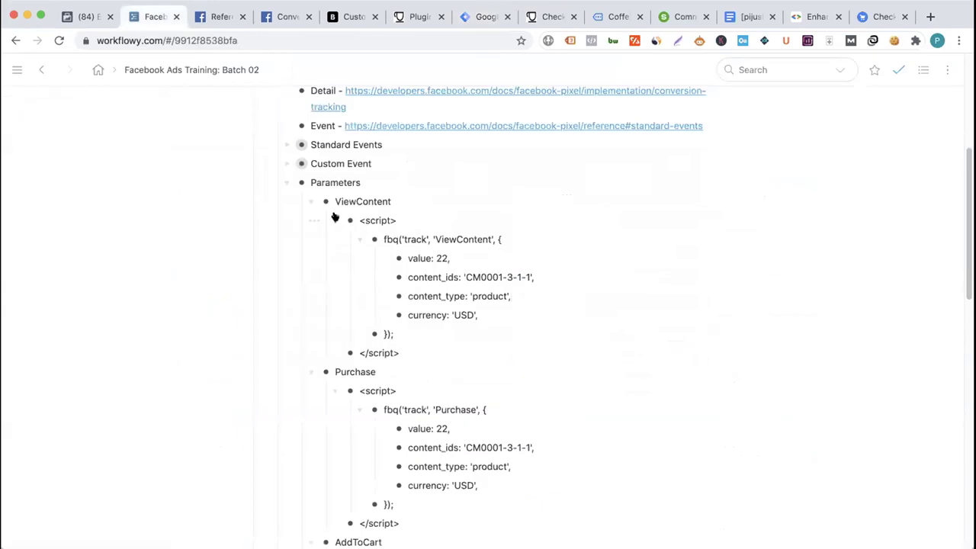
left_click(288, 146)
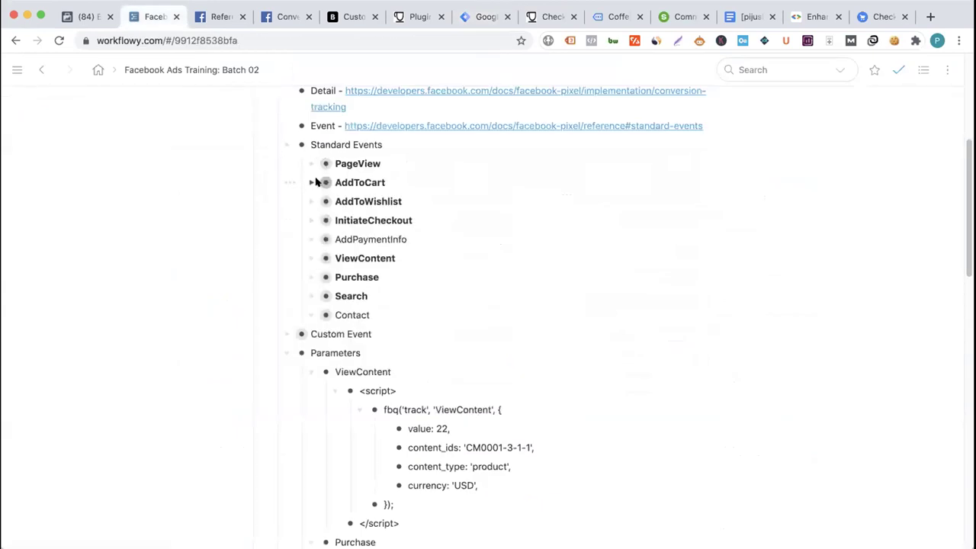
left_click(310, 182)
left_click_drag(356, 196, 409, 231)
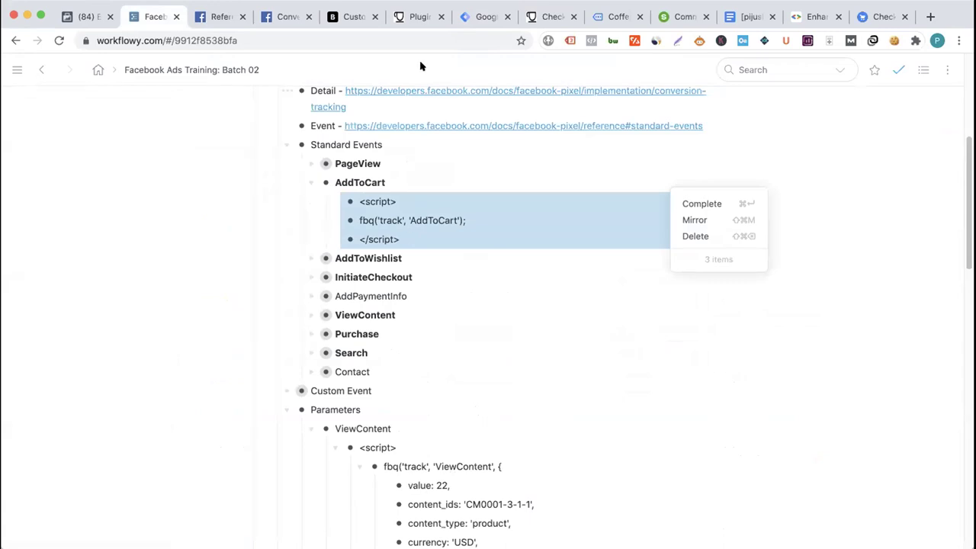
- Replace the HTML of the FB - Add Cart event tag with <script> fbq('track', 'AddToCart'); </script> and save the tag
left_click(416, 19)
left_click(484, 17)
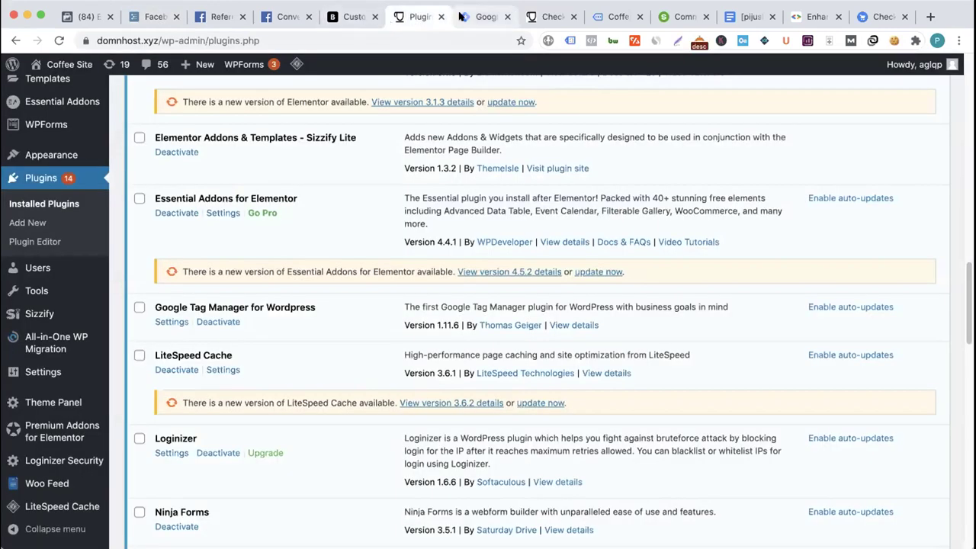
left_click(462, 256)
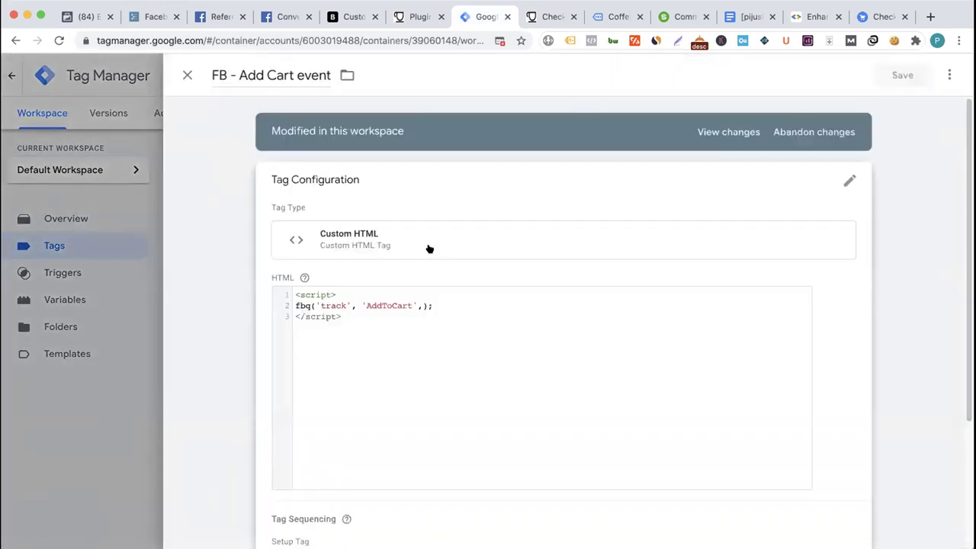
left_click(424, 313)
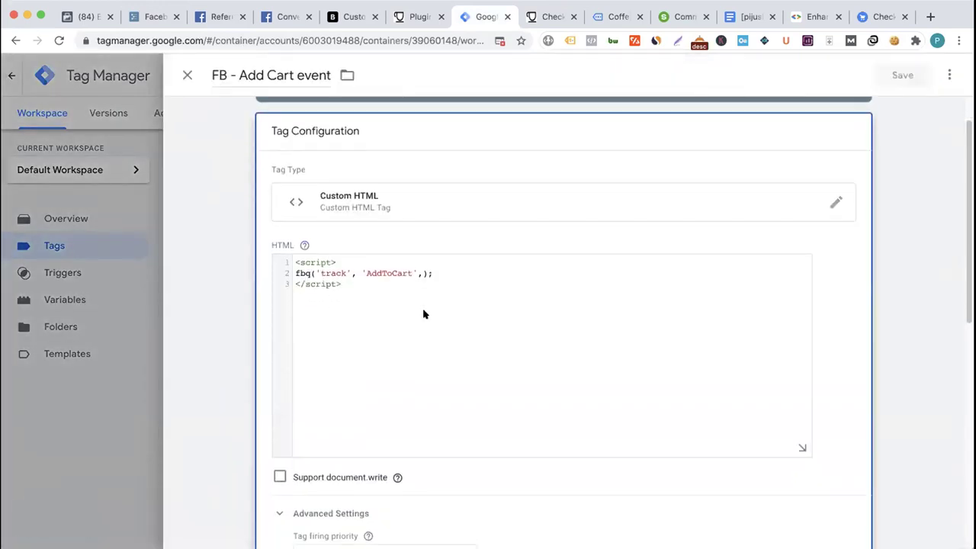
key("ctrl+a")
key("BackSpace")
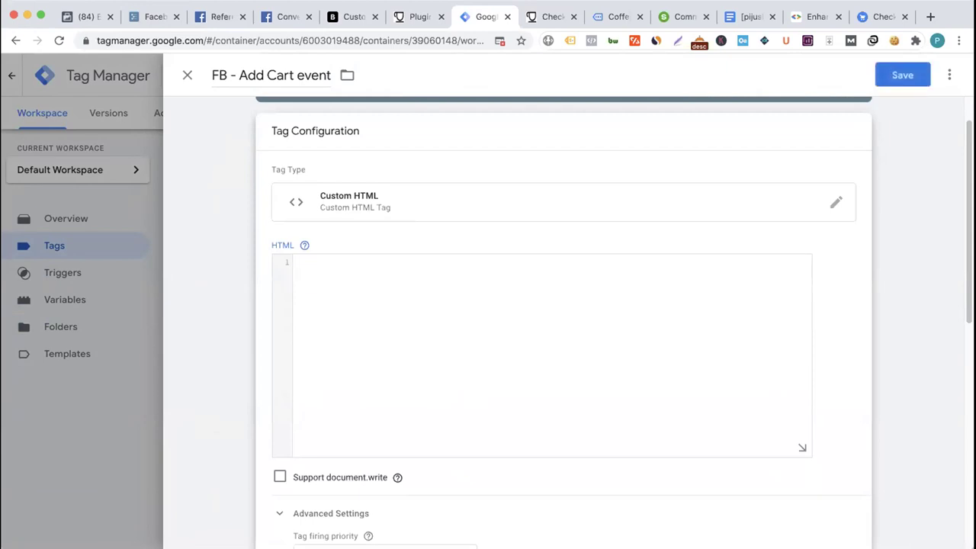
type("<script> fbq('track', 'AddToCart'); </script>")
left_click(902, 75)
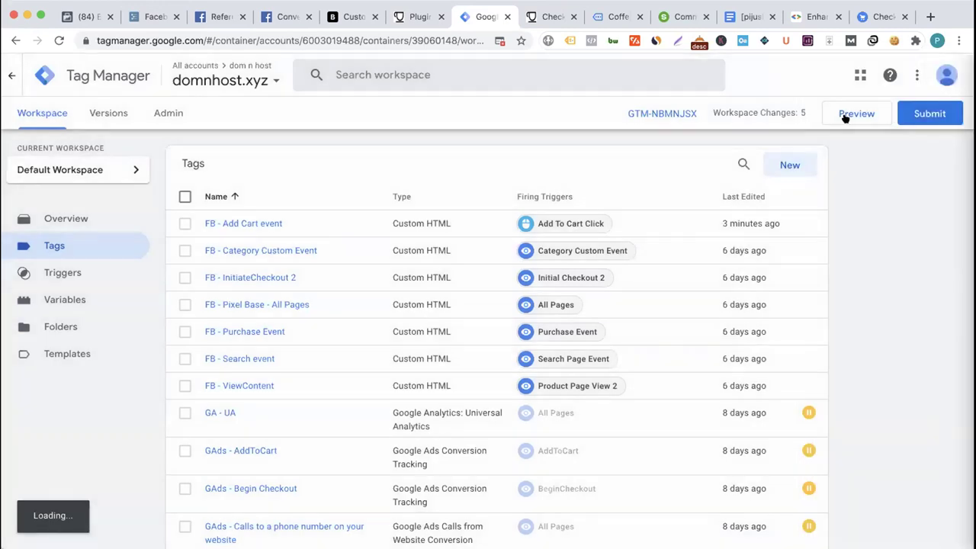
left_click(847, 115)
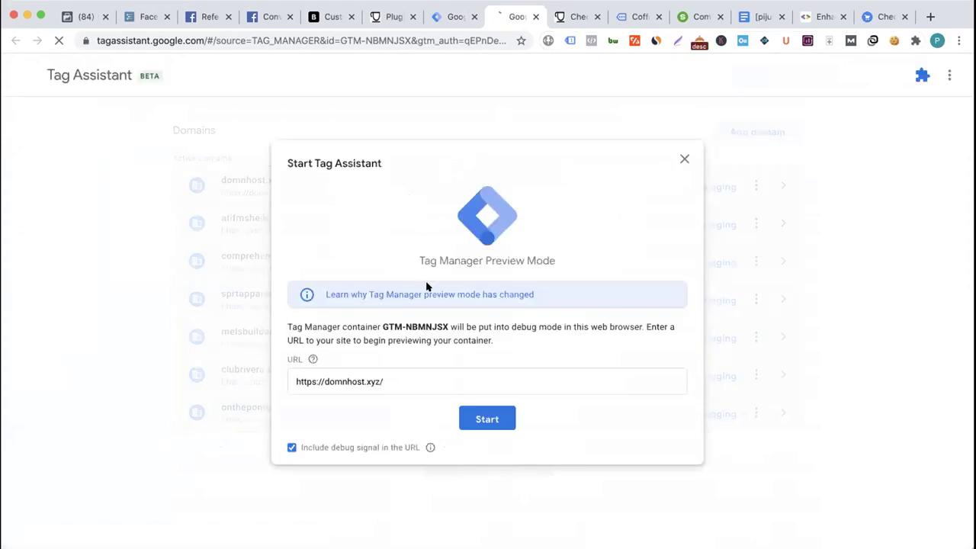
left_click(476, 417)
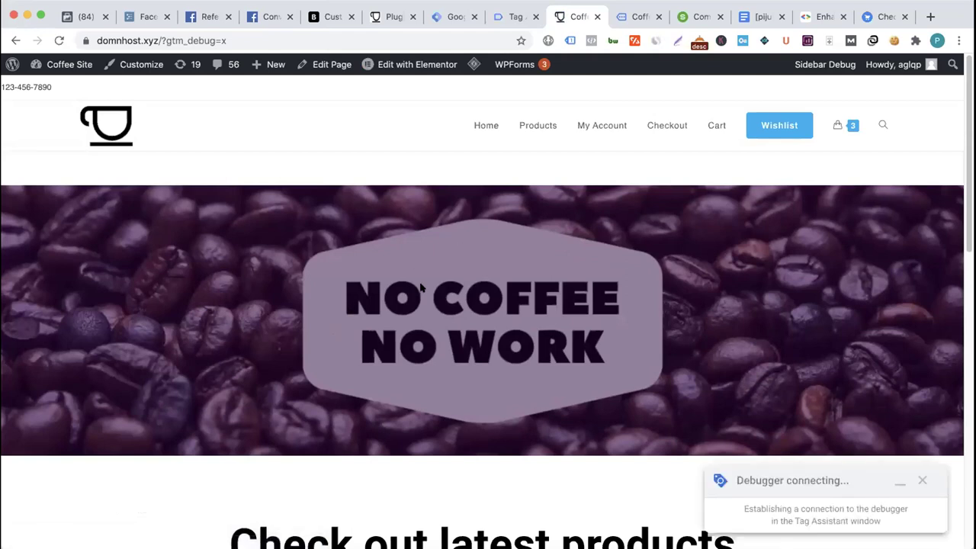
left_click(513, 17)
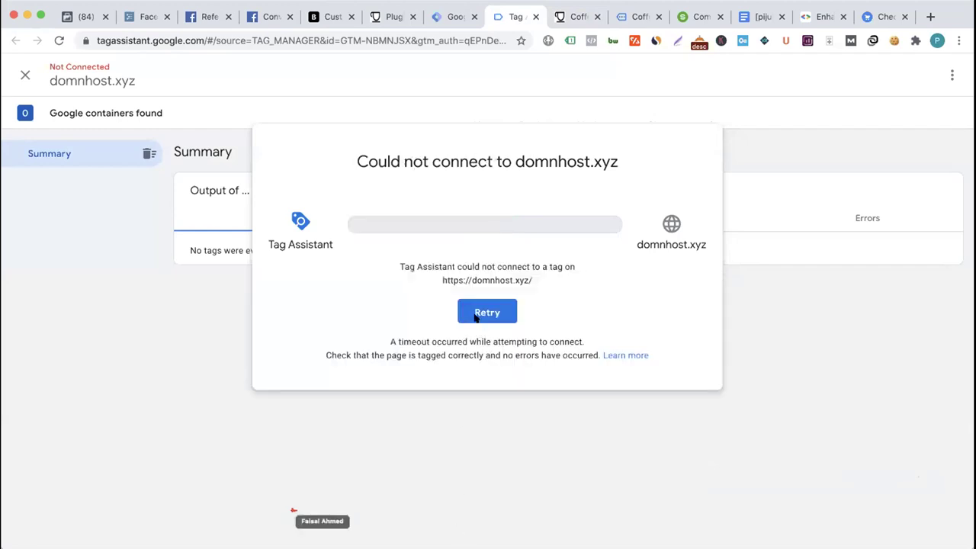
left_click(475, 312)
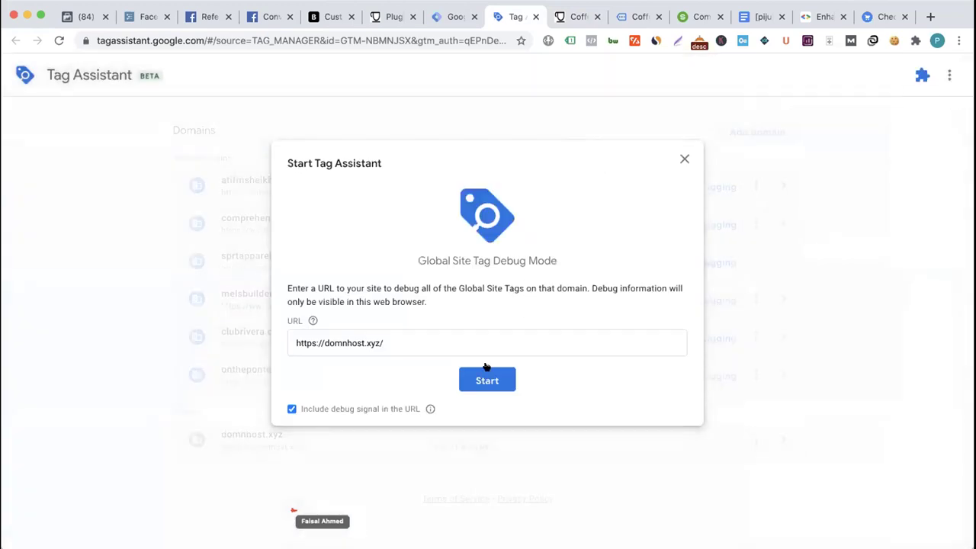
left_click(684, 159)
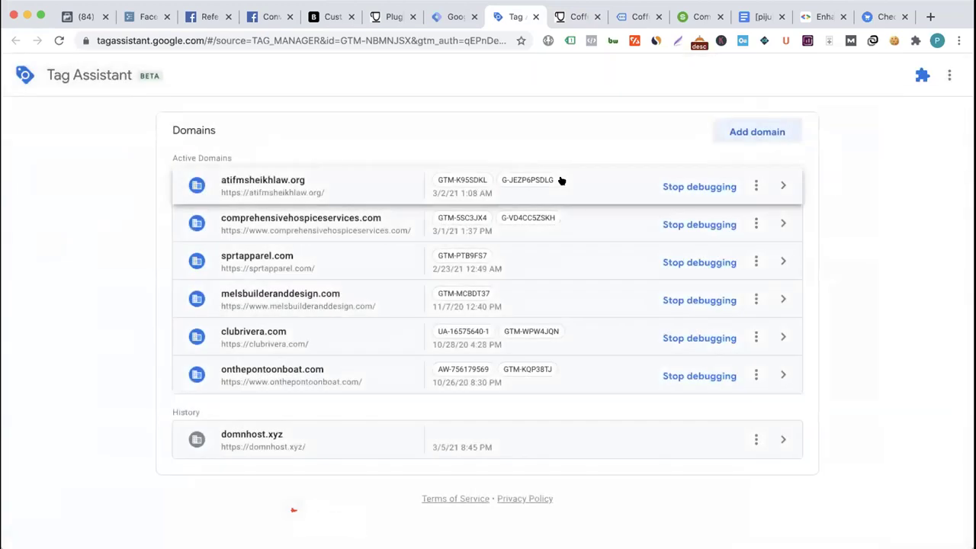
- Submit and publish the Tag Manager workspace changes as a new container version without a name or description
left_click(453, 16)
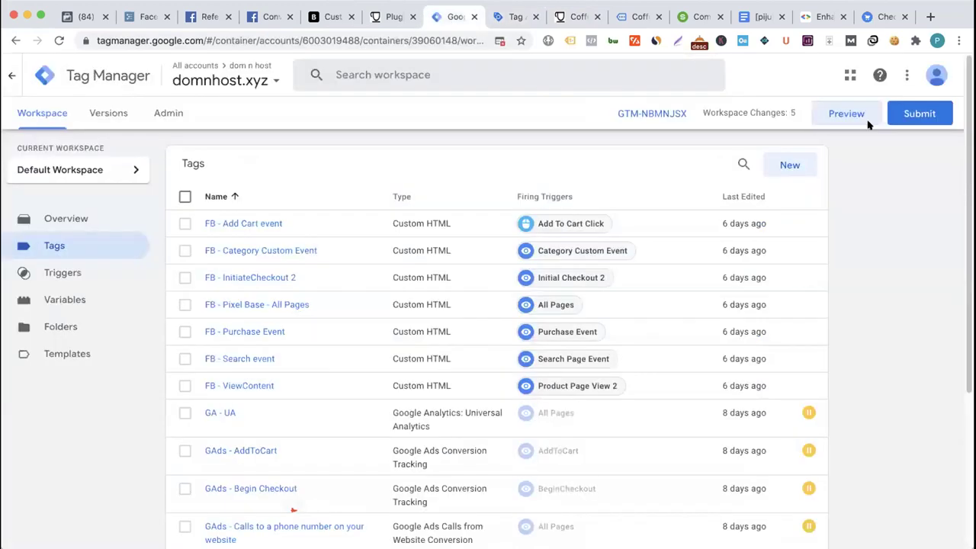
left_click(907, 119)
left_click(923, 75)
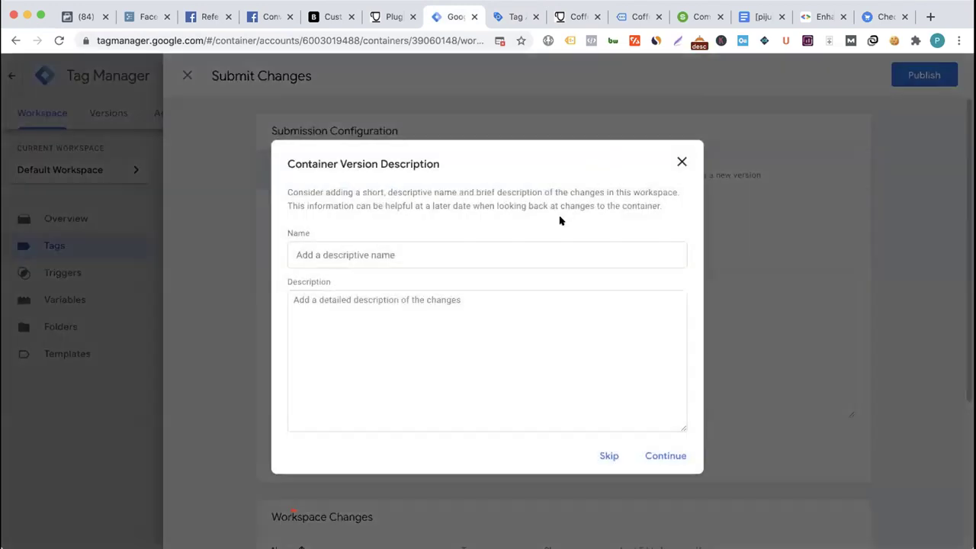
left_click(663, 455)
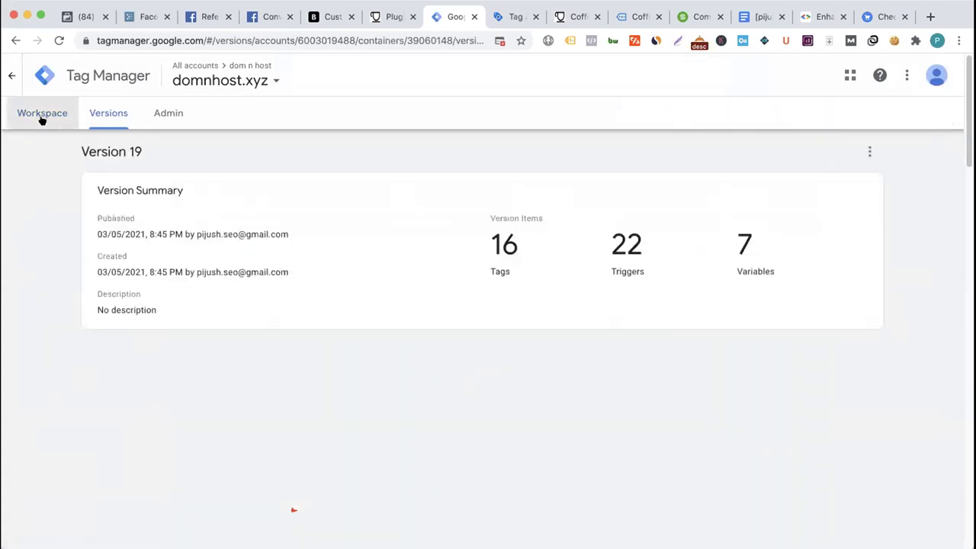
- Return to the container workspace, try debugging domnhost.xyz again from the Tag Assistant history, and close the Tag Assistant tab
left_click(42, 115)
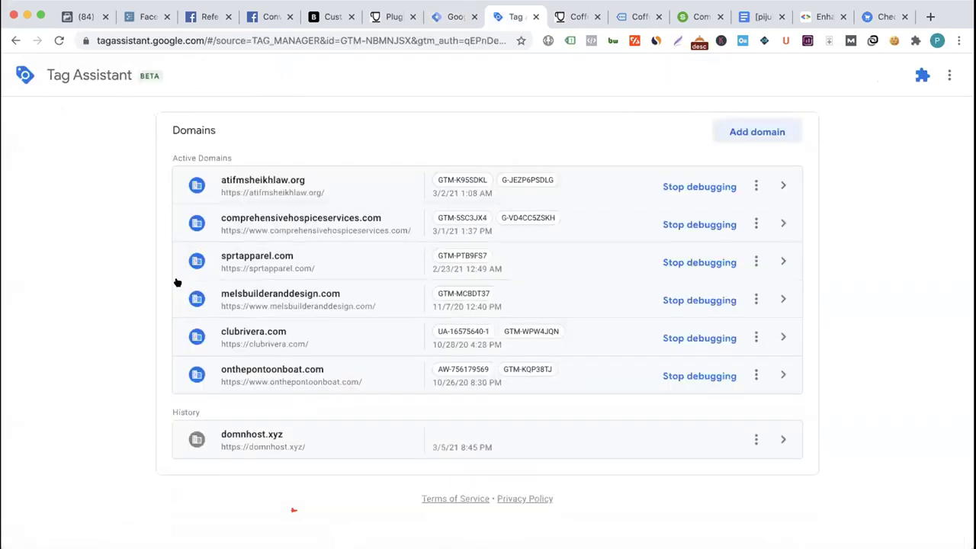
left_click(300, 441)
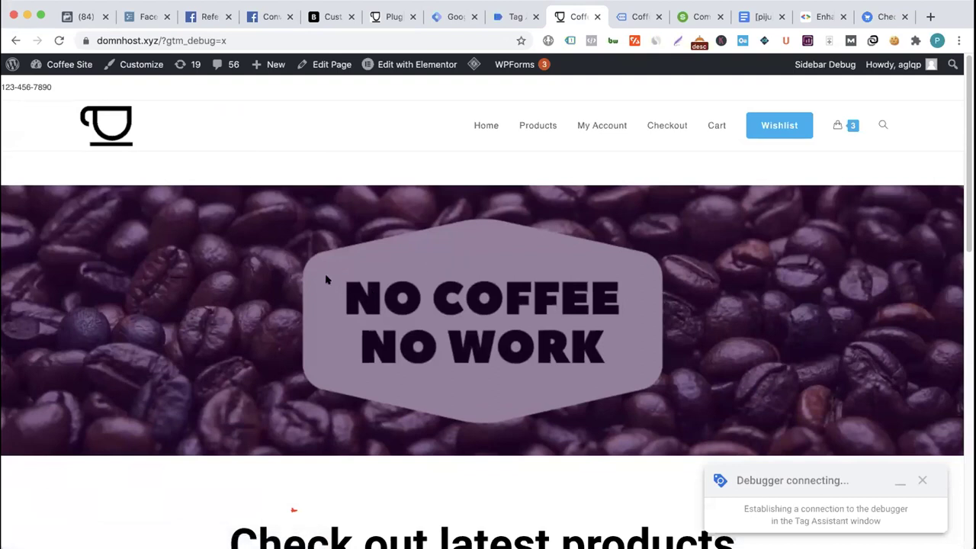
left_click(517, 20)
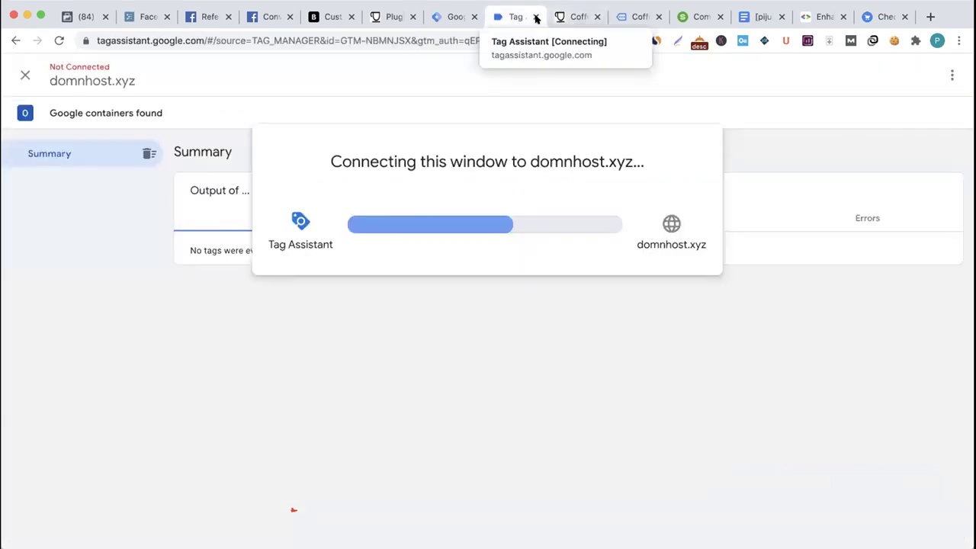
left_click(535, 17)
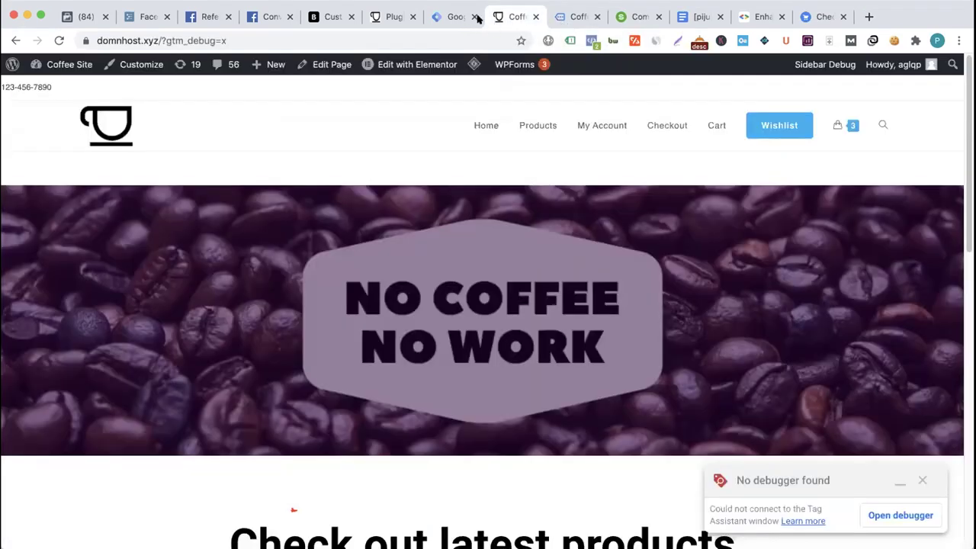
- Delete all cookies stored for the domnhost.xyz homepage and return to the Tag Manager workspace
left_click(894, 41)
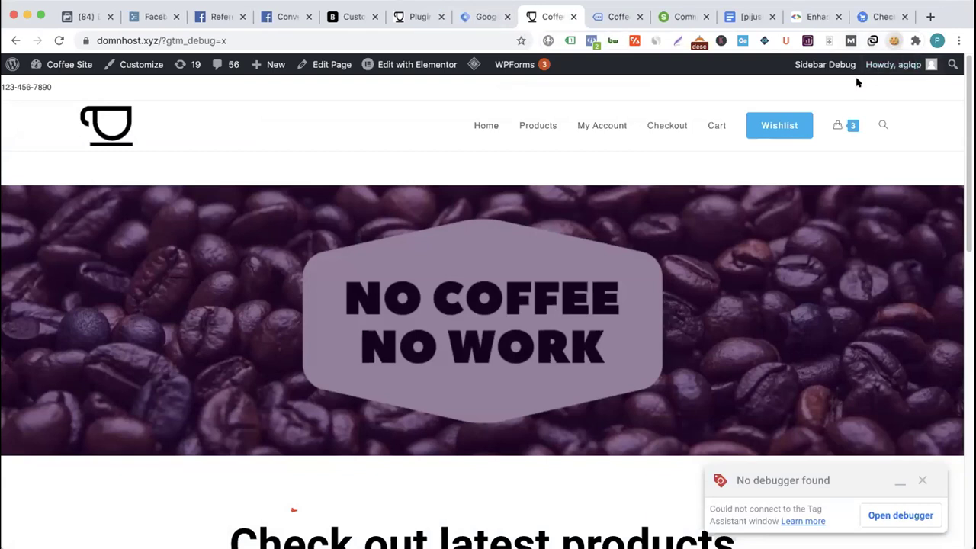
left_click(549, 60)
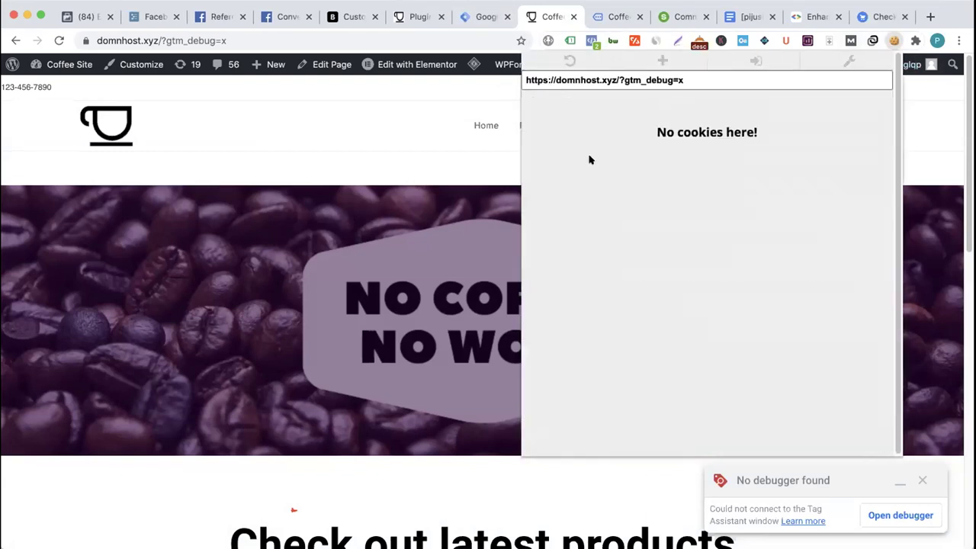
left_click(481, 17)
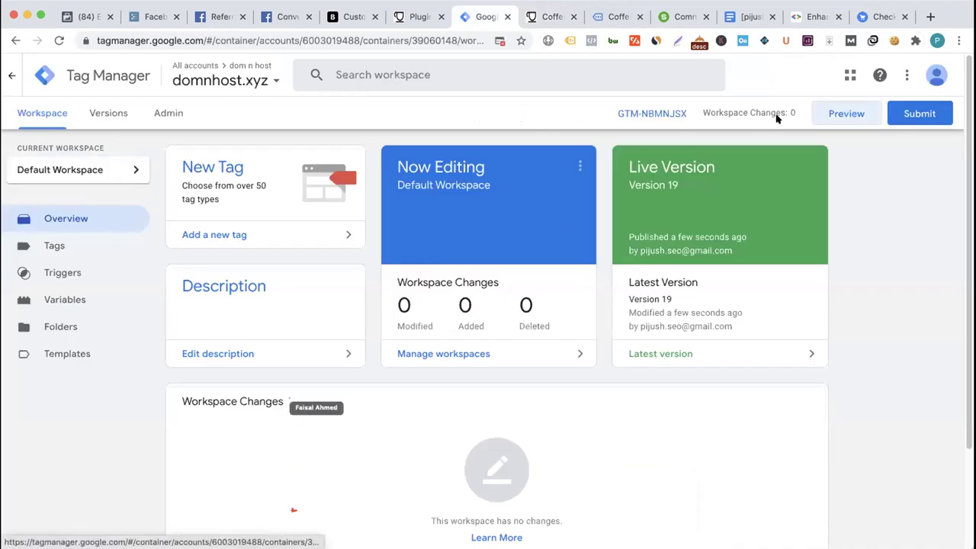
- Close the Slido questions tab and the extra Coffee Maker Espresso Machine product tab
left_click(678, 16)
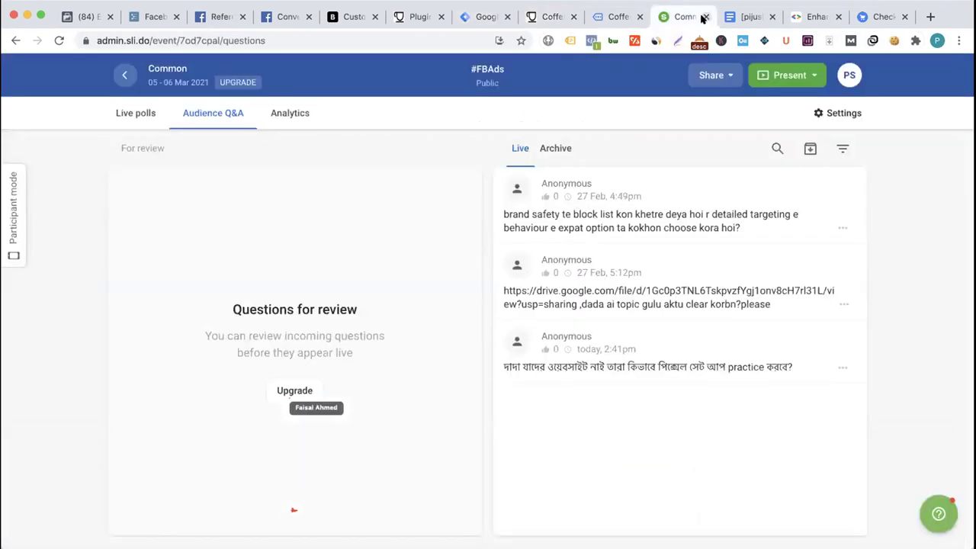
left_click(704, 17)
left_click(632, 18)
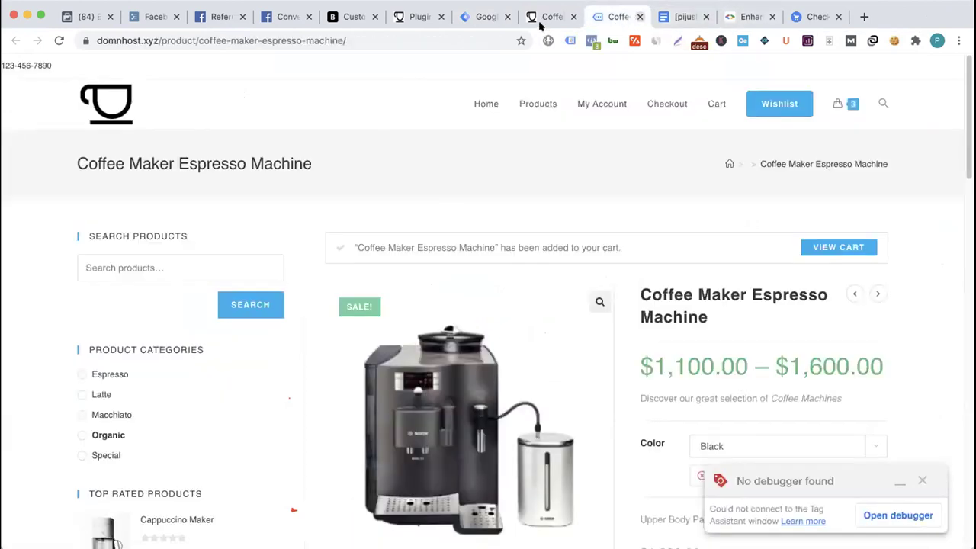
key("super+w")
left_click(578, 26)
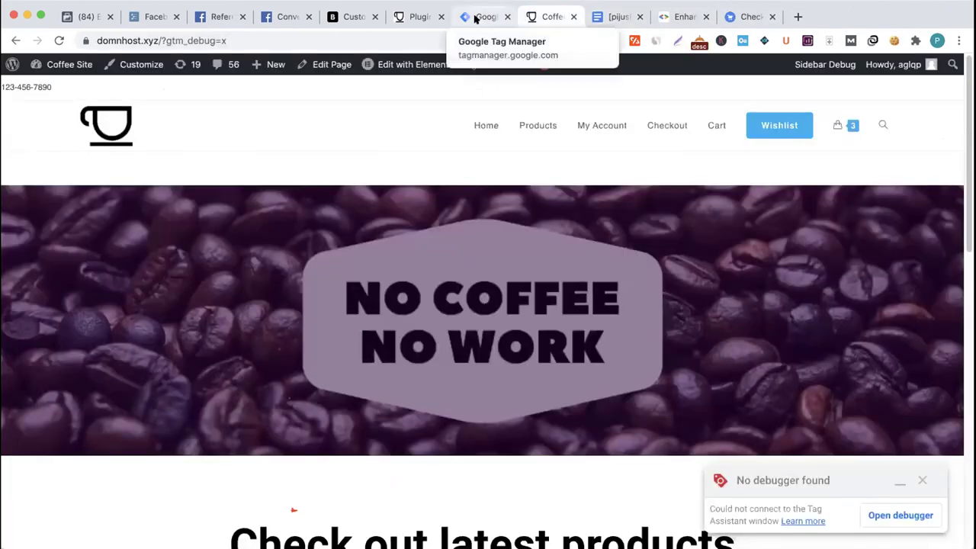
left_click(474, 18)
left_click(534, 17)
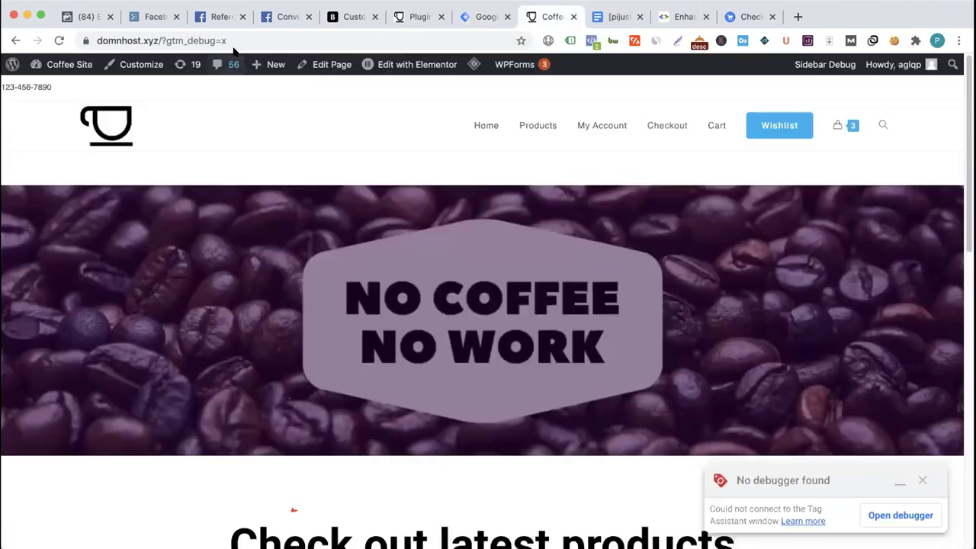
left_click_drag(156, 39, 311, 50)
key("BackSpace")
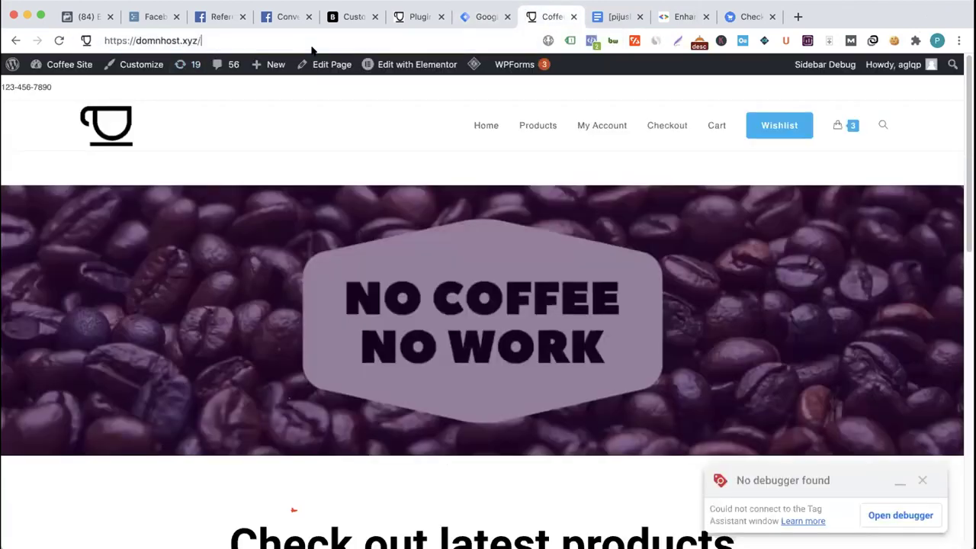
key("Return")
left_click(305, 37)
key("ctrl+c")
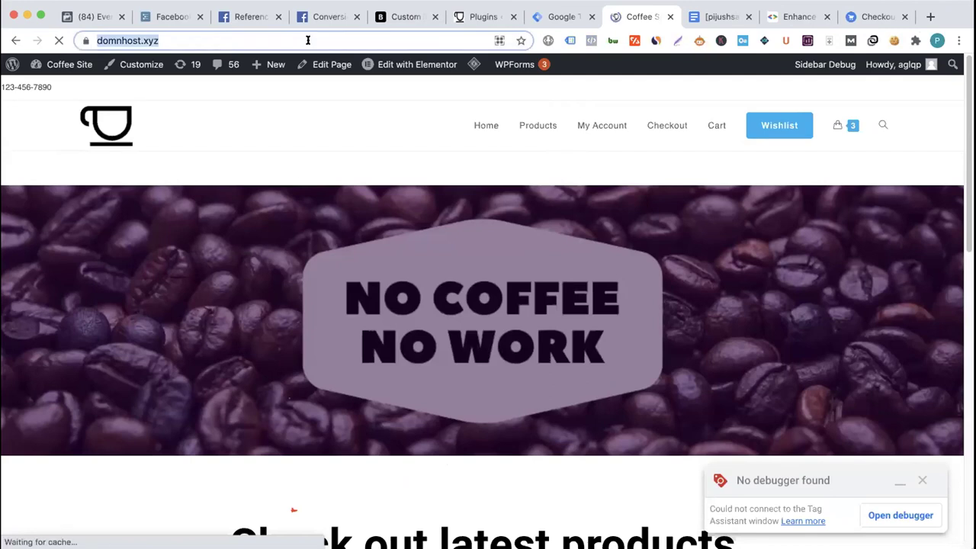
left_click(561, 18)
left_click(818, 117)
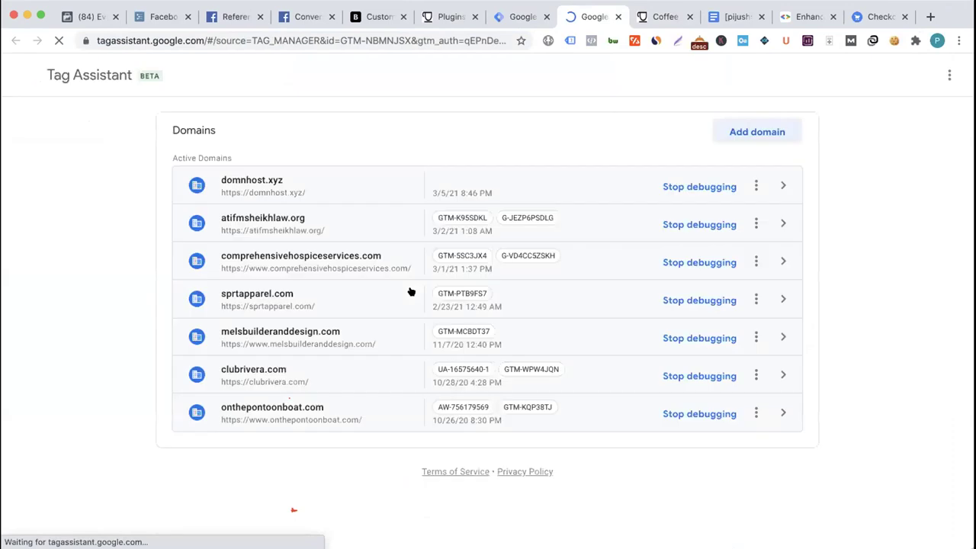
left_click(386, 377)
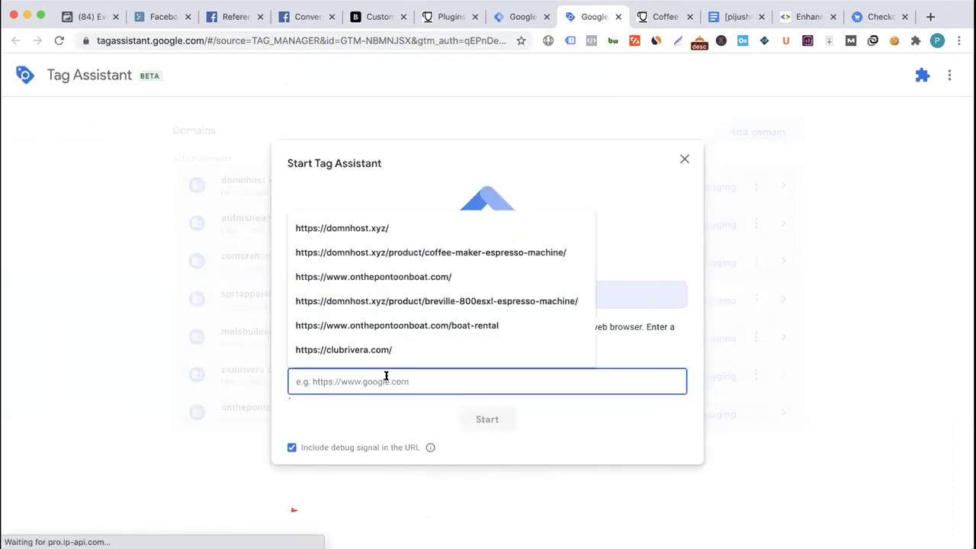
key("ctrl+v")
left_click(482, 417)
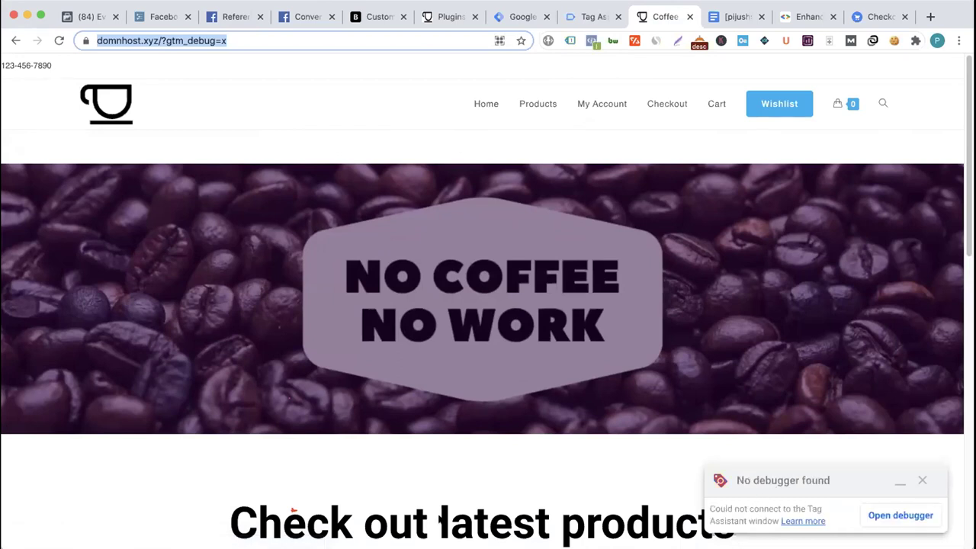
- Check the Tag Assistant connection progress and inspect the shop homepage's tags with Tag Assistant Legacy
left_click(591, 17)
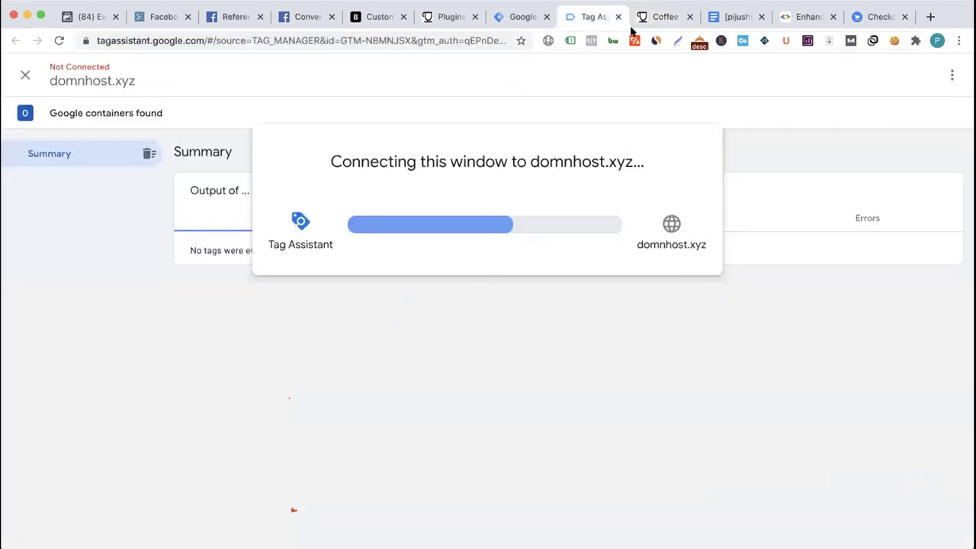
left_click(653, 29)
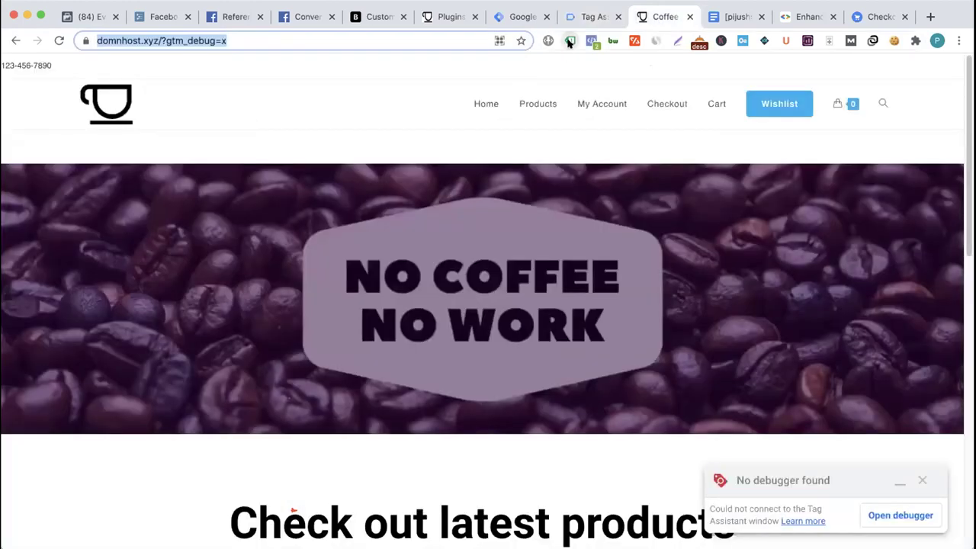
left_click(570, 40)
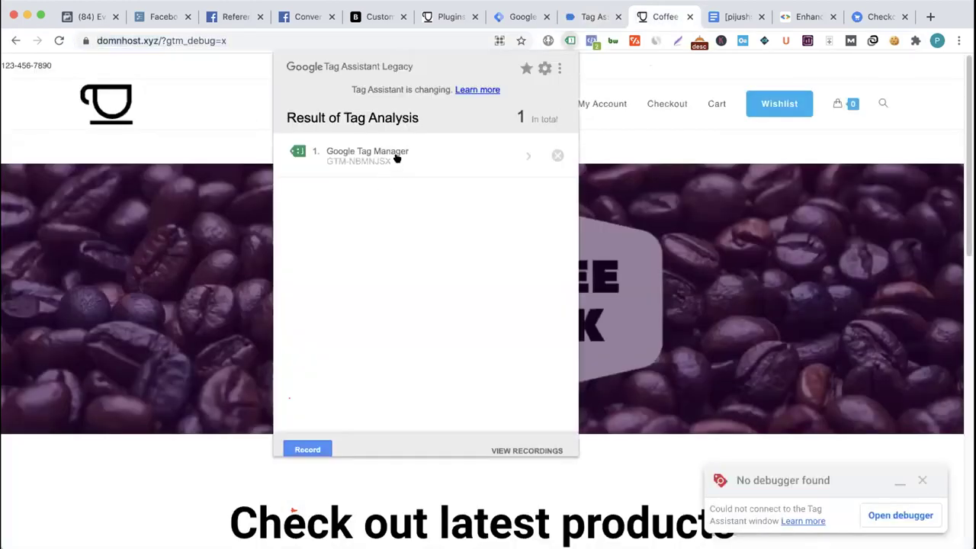
left_click(586, 19)
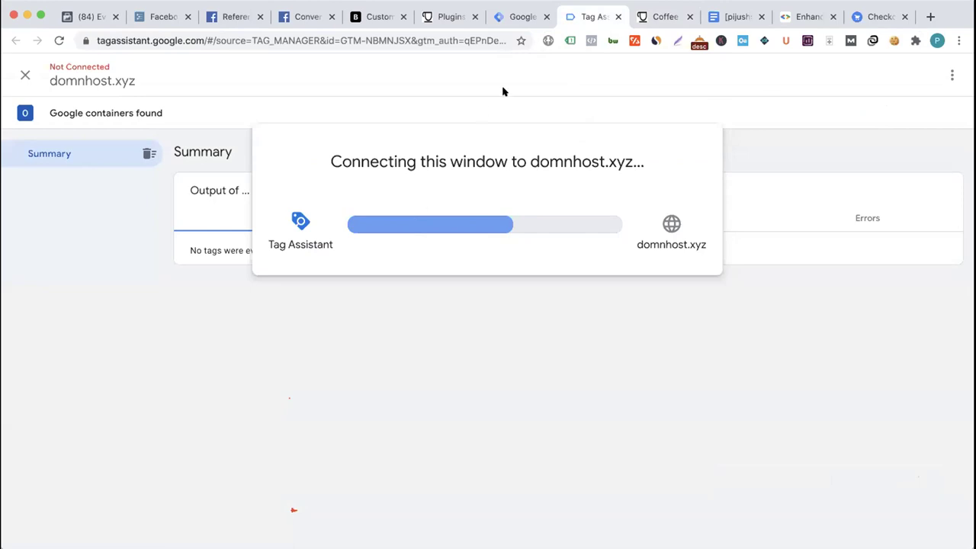
left_click(889, 41)
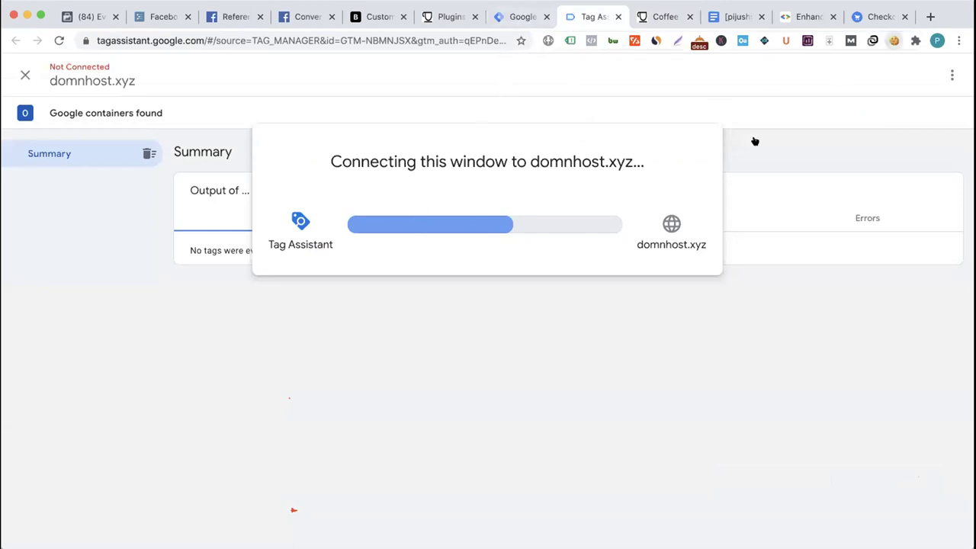
left_click(555, 61)
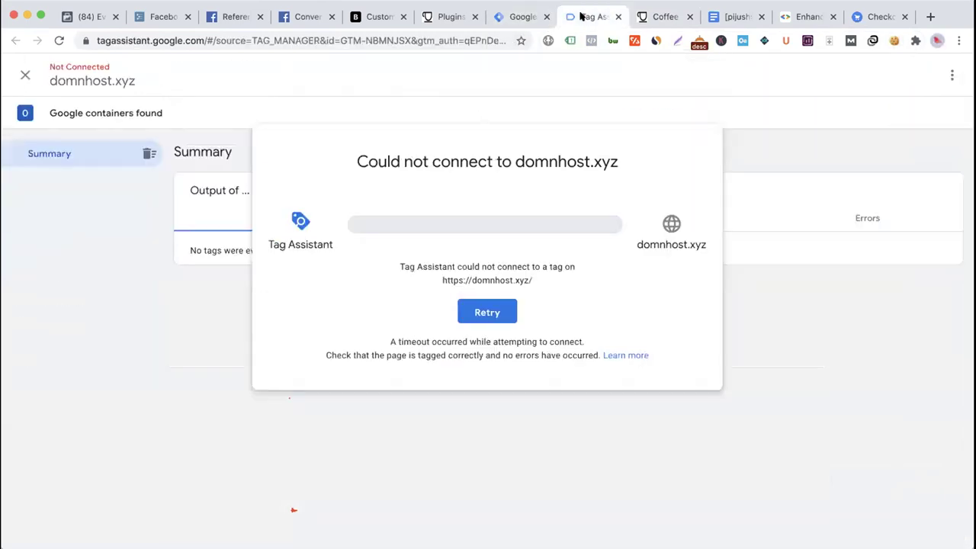
left_click(488, 313)
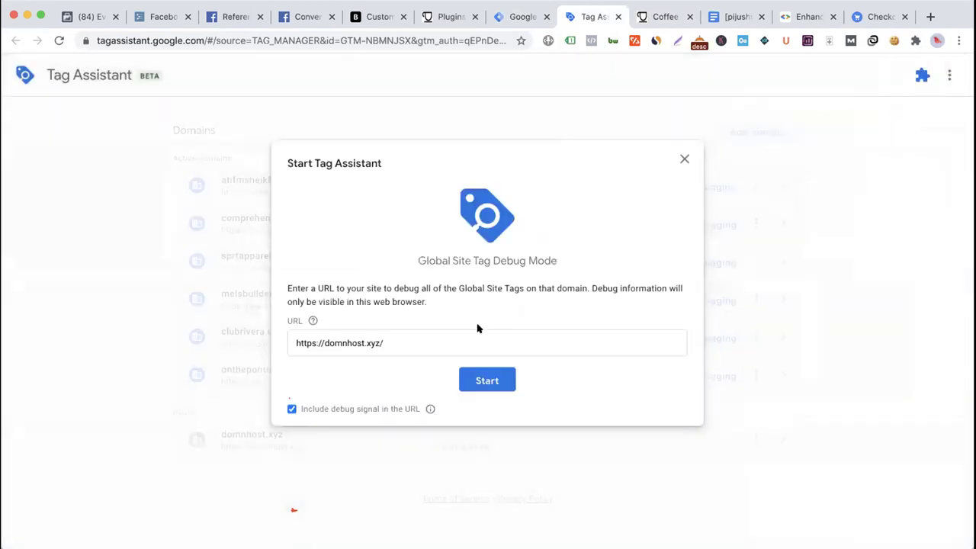
left_click(478, 380)
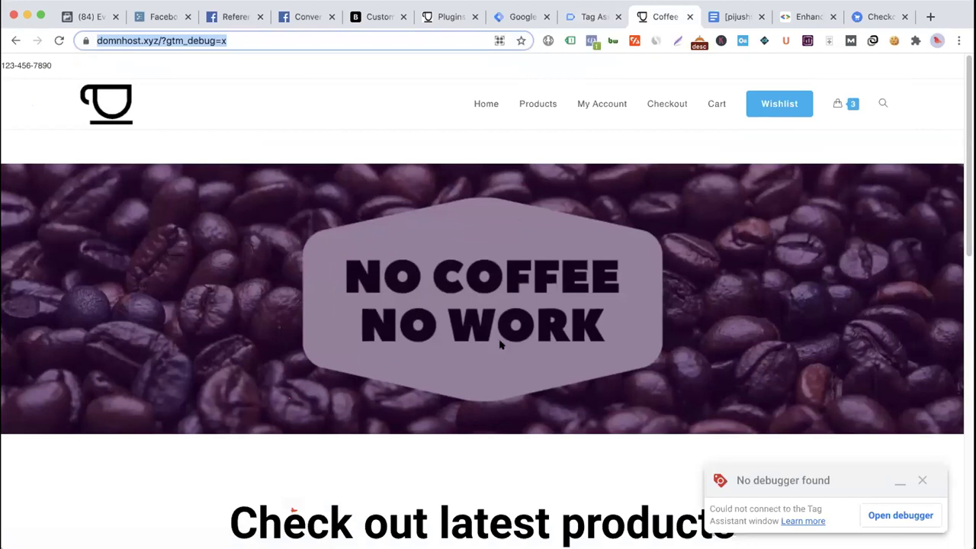
- Reopen the debugger from the shop homepage and view the cookies stored for the Tag Assistant page
left_click(901, 515)
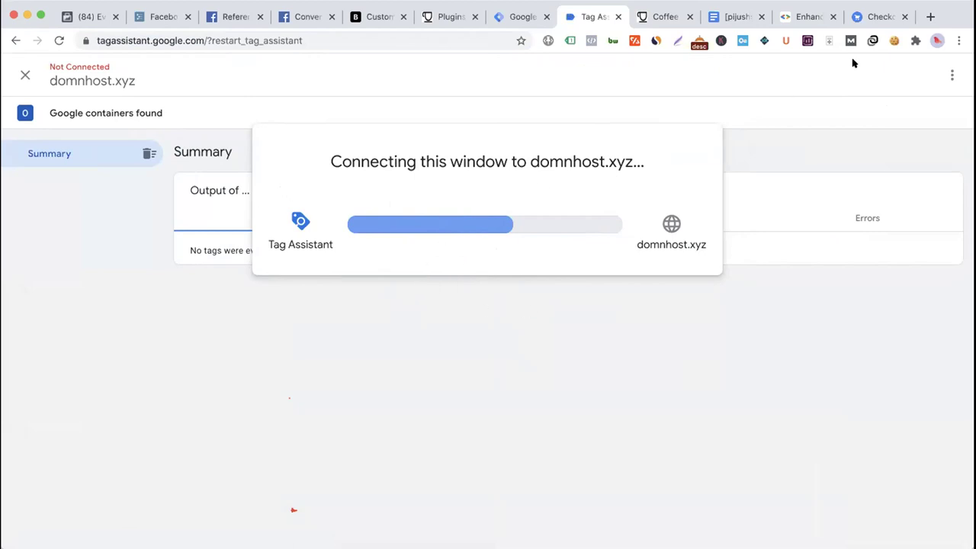
left_click(894, 38)
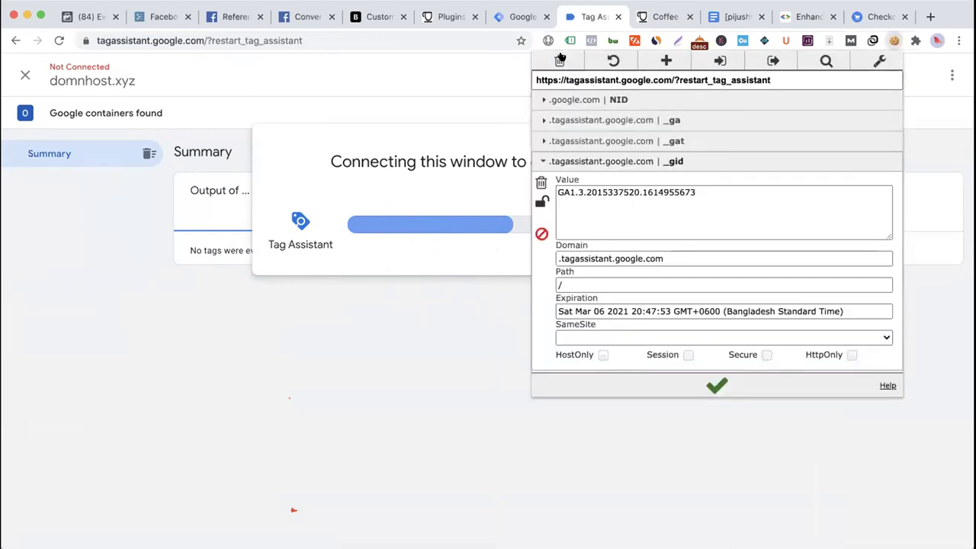
left_click(409, 233)
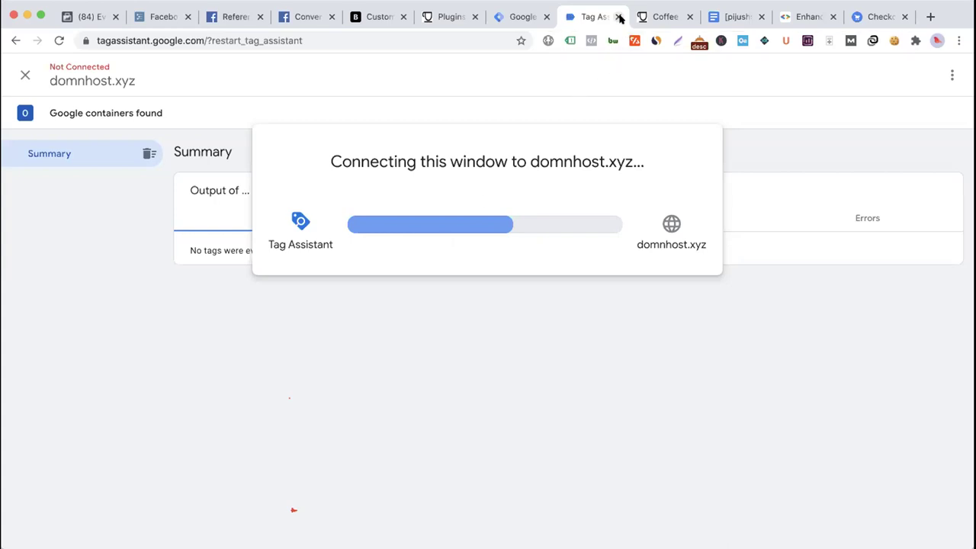
- Close the Tag Assistant, Tag Manager and shop homepage tabs
left_click(618, 16)
left_click(527, 16)
left_click(546, 16)
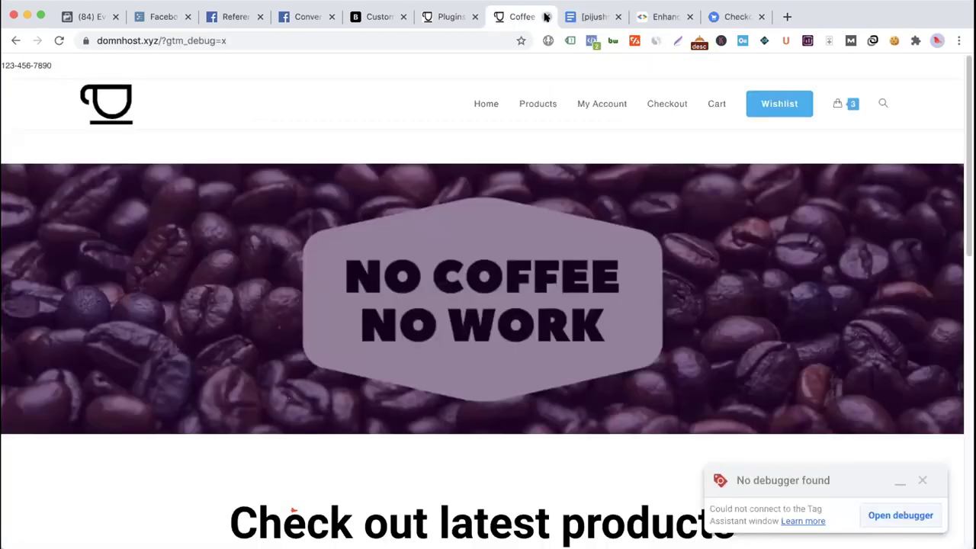
left_click(546, 16)
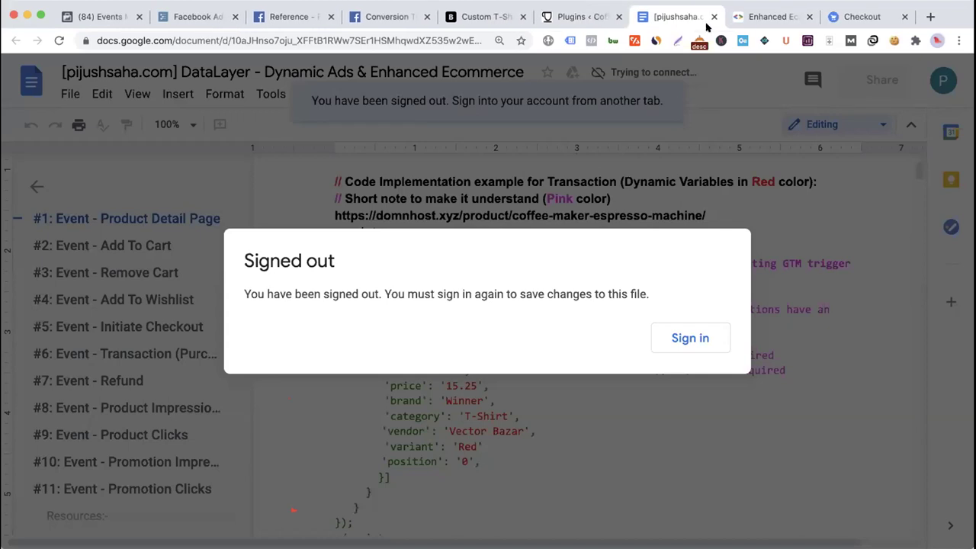
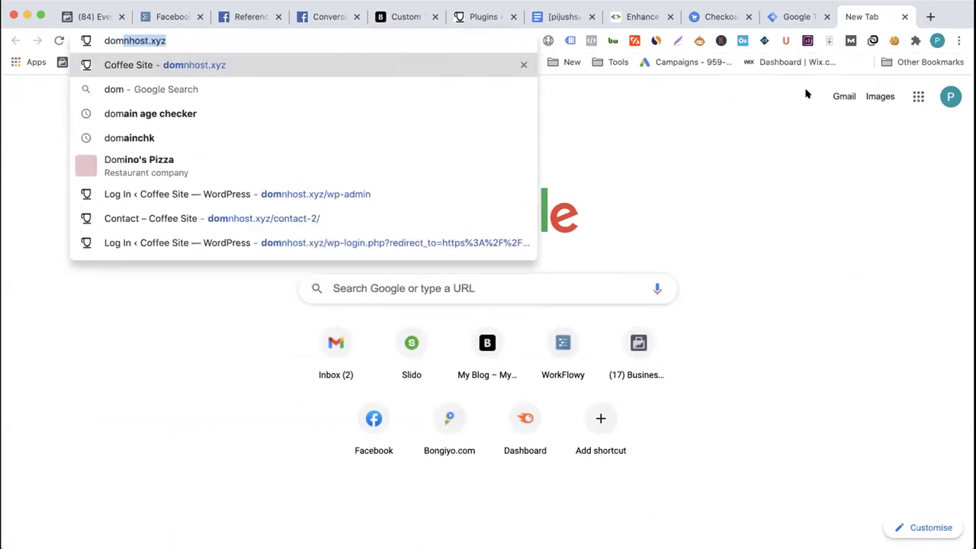
- Load domnhost.xyz in a new tab, launch Preview from the Tag Manager workspace, and copy the shop homepage address
key("Return")
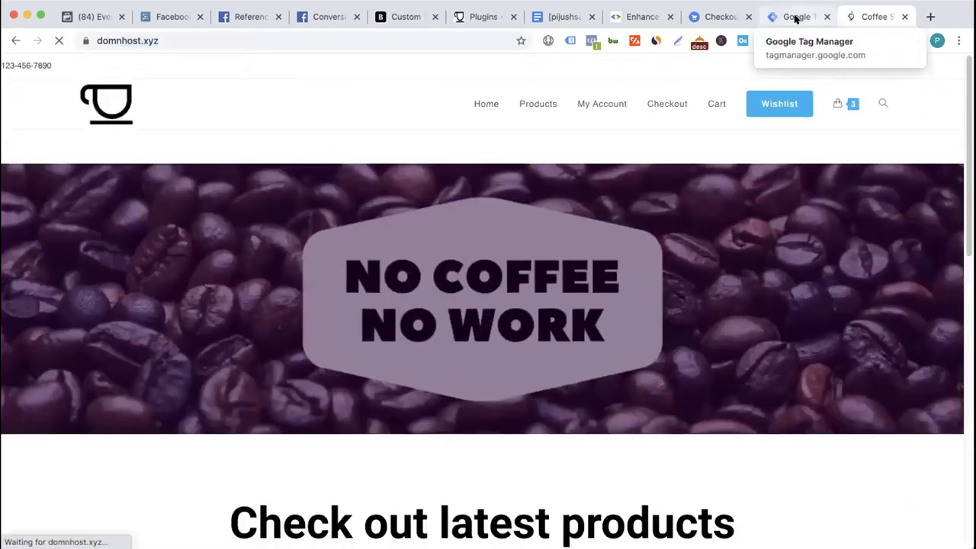
left_click(772, 17)
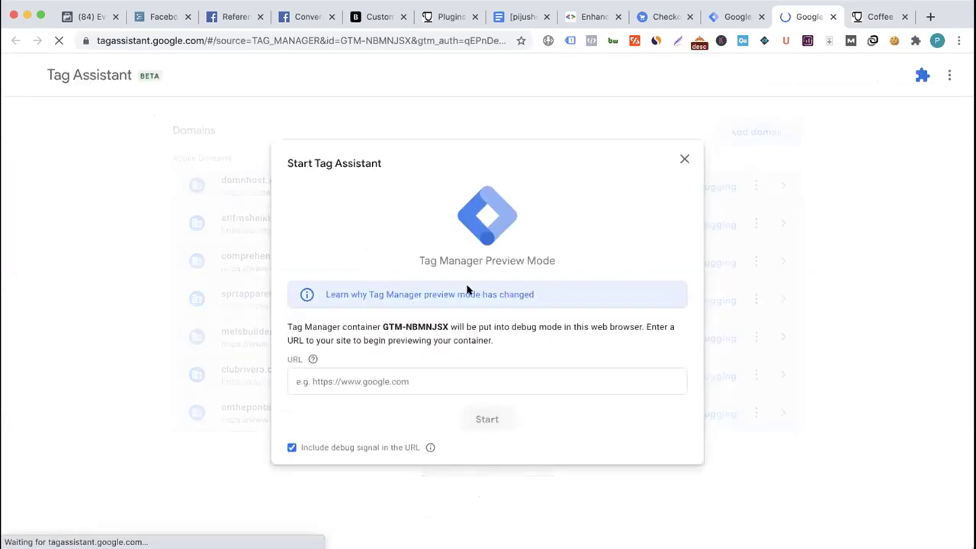
left_click(870, 17)
left_click(262, 33)
key("ctrl+c")
- Start previewing container GTM-NBMNJSX on the copied shop homepage address and continue to its Tag Assistant summary
left_click(807, 13)
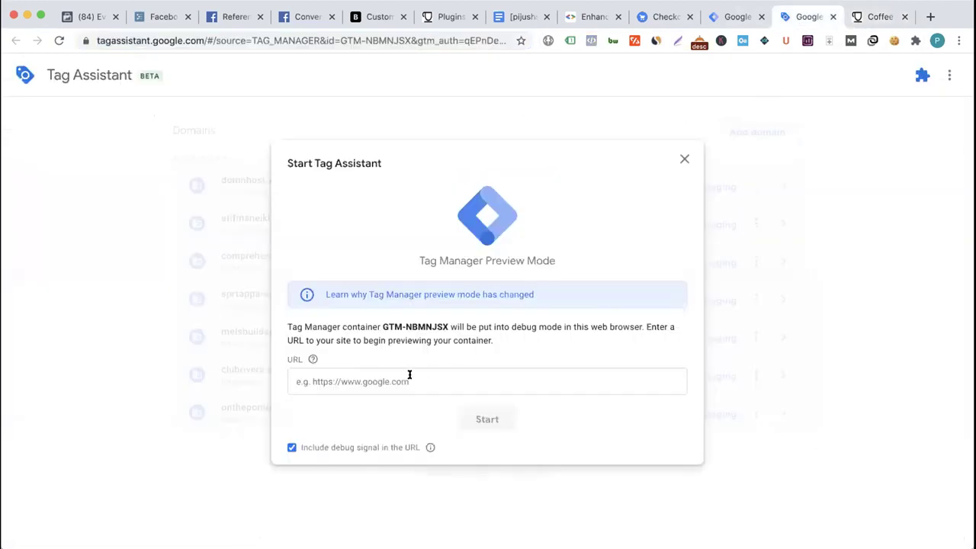
left_click(408, 376)
key("ctrl+v")
left_click(489, 416)
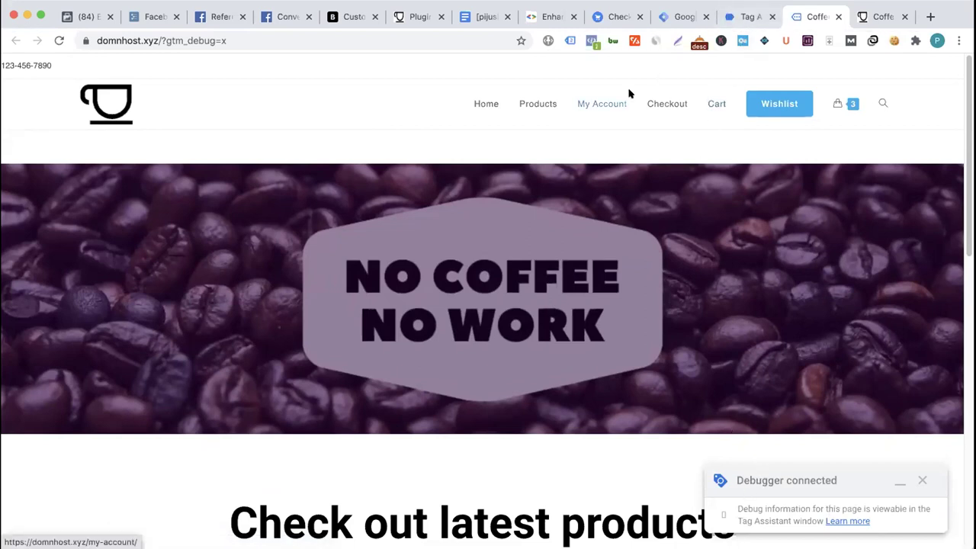
left_click(756, 16)
left_click(486, 310)
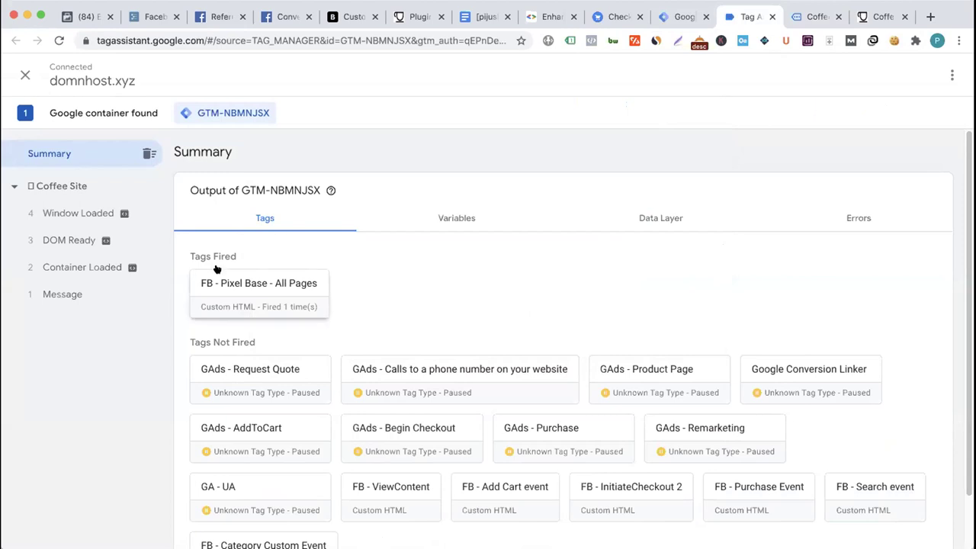
- View the homepage's data layer values, and review the Product Detail Page and Promotion Clicks events in the DataLayer document
left_click(639, 220)
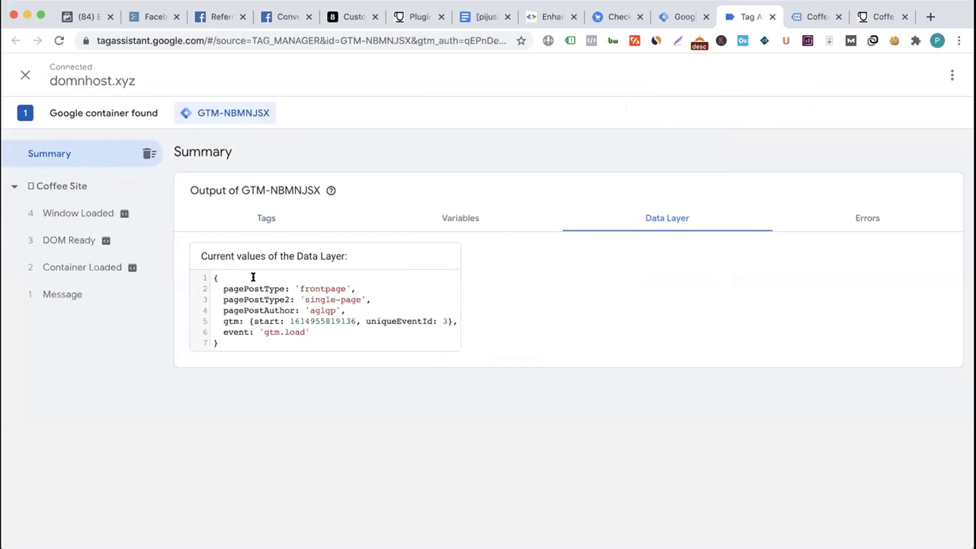
left_click(474, 18)
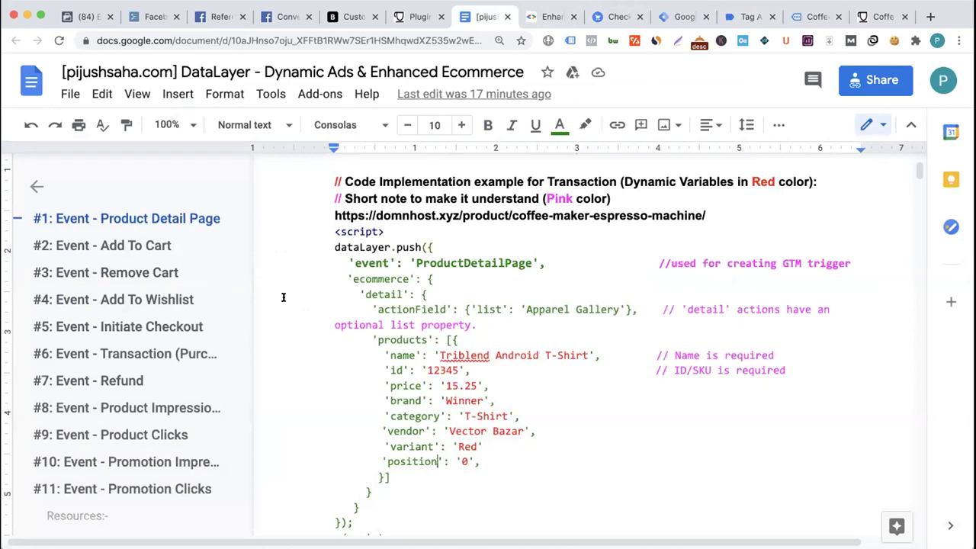
key("ctrl+minus")
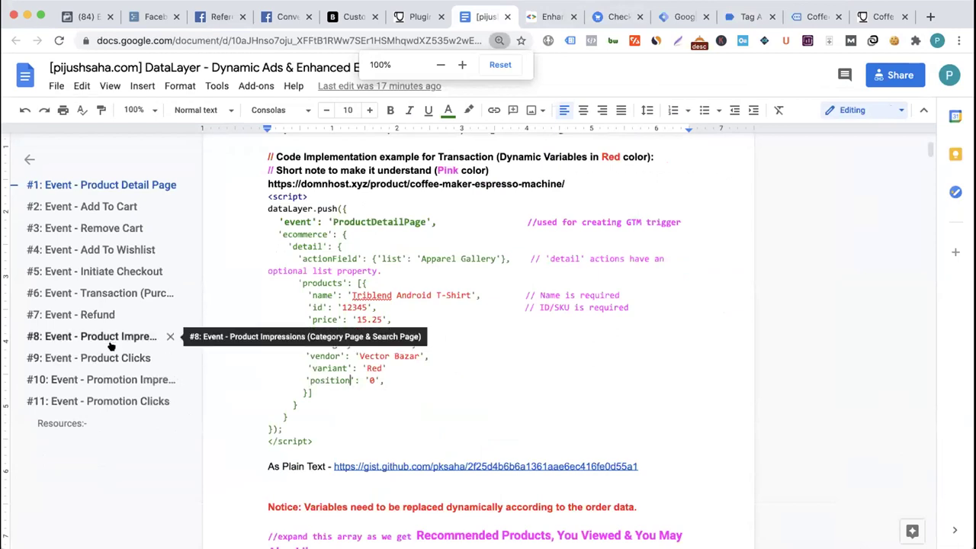
left_click(109, 400)
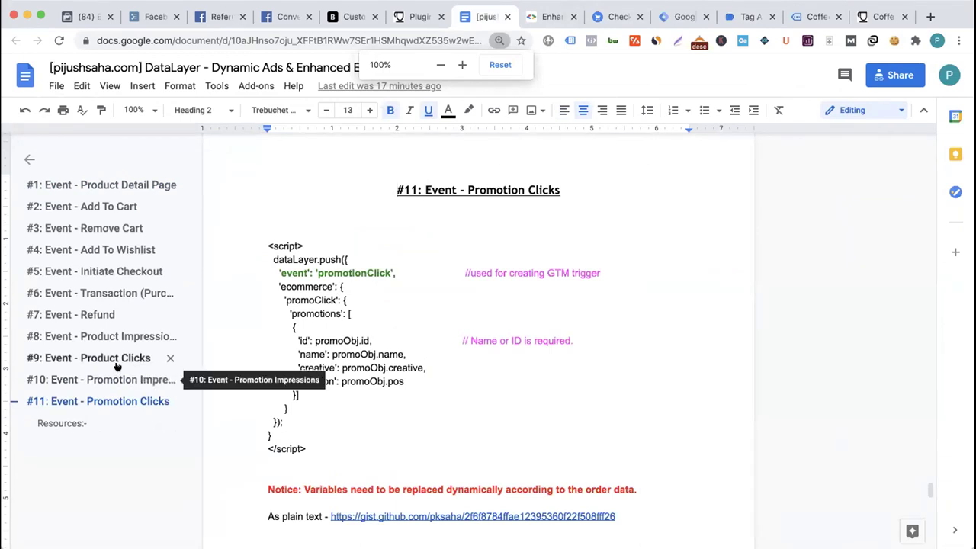
left_click(104, 184)
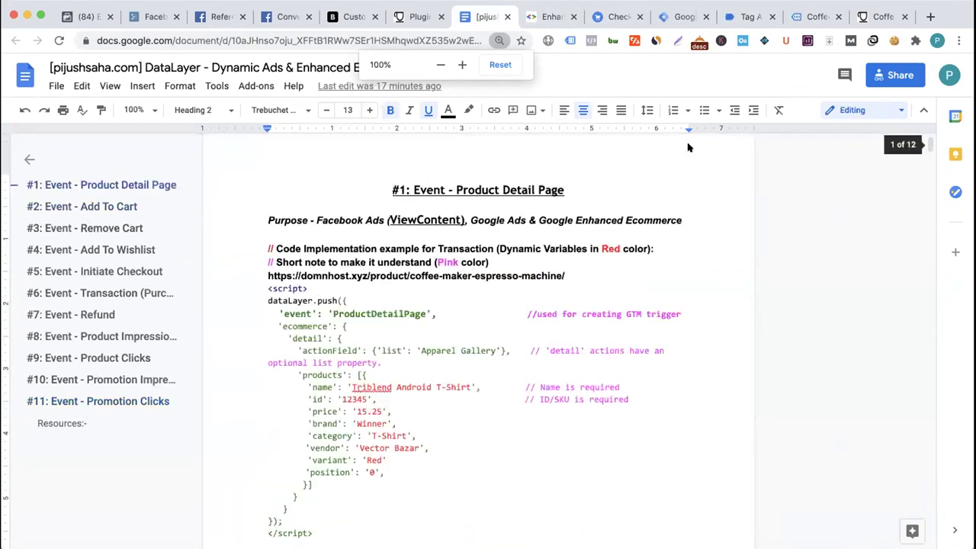
- Return to the shop tab connected to the debugger and open the Organic product category page
left_click(747, 16)
left_click(808, 17)
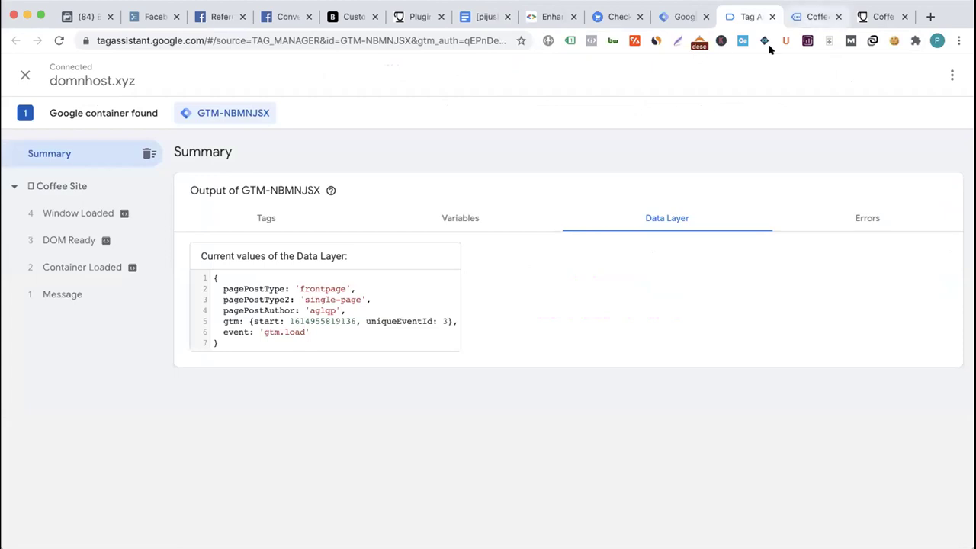
scroll(578, 237, "down", 3)
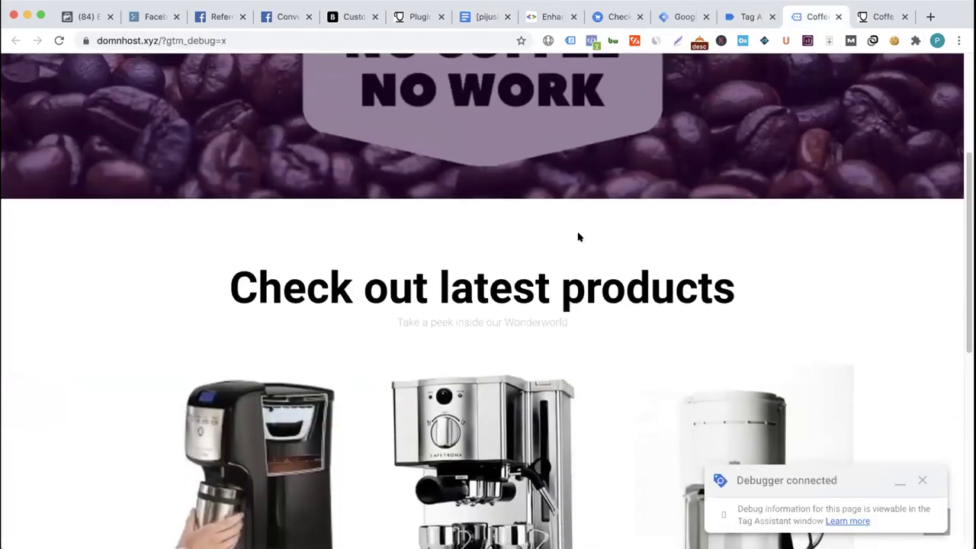
scroll(578, 240, "up", 3)
left_click(538, 103)
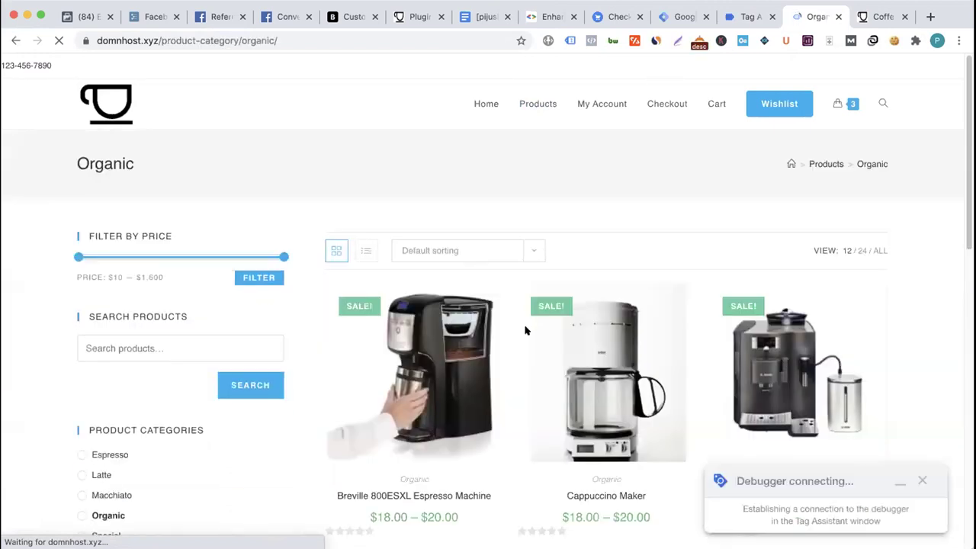
- Examine the Organic category page's data layer in Tag Assistant, focusing on the product details under ecommerce impressions
left_click(681, 17)
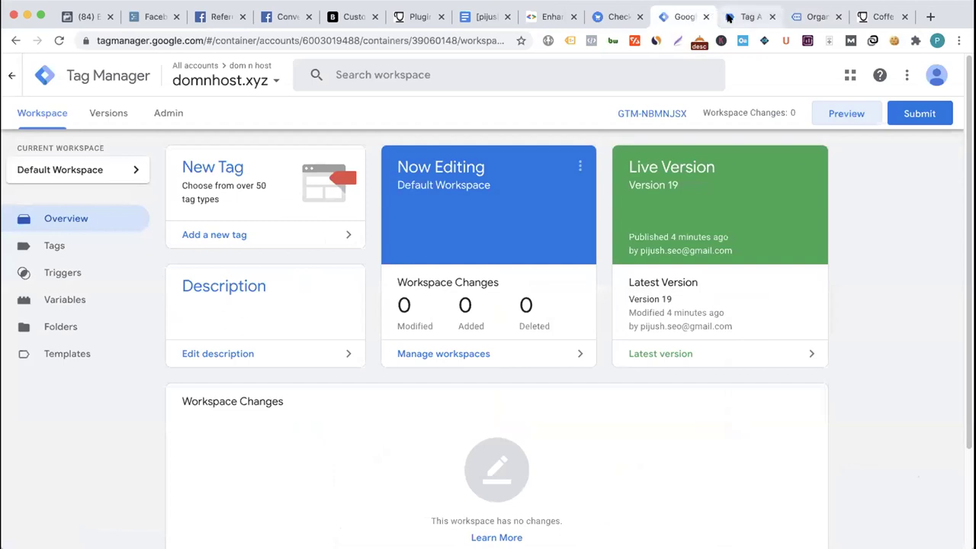
left_click(731, 17)
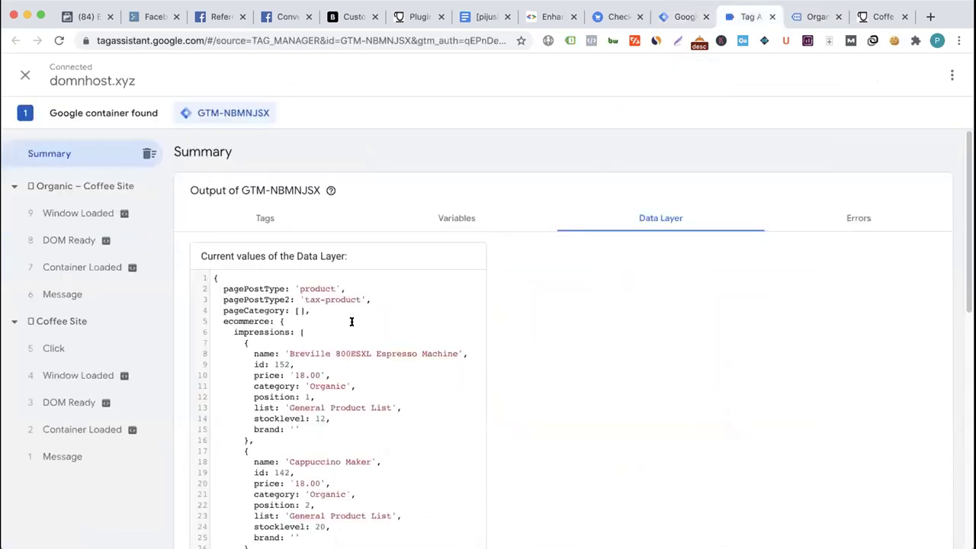
scroll(352, 321, "down", 2)
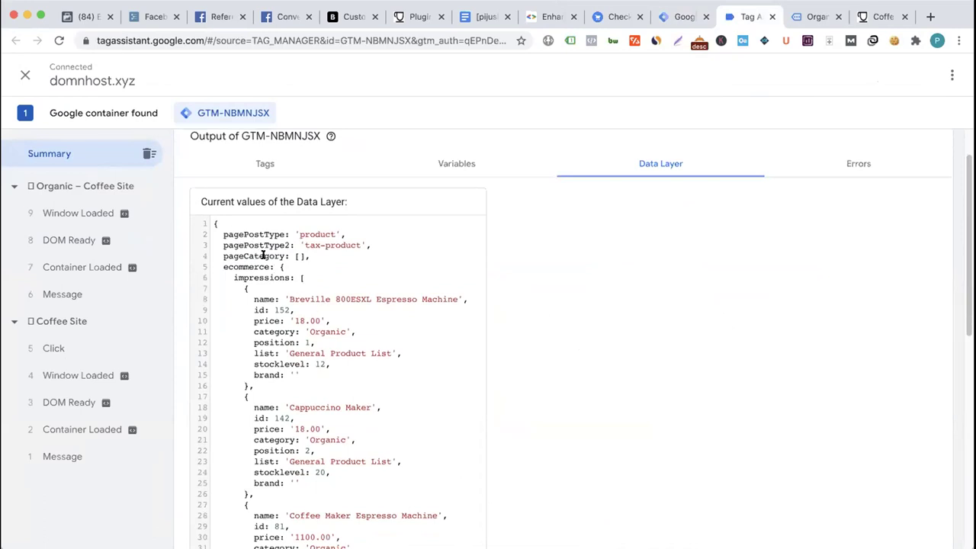
scroll(263, 256, "down", 1)
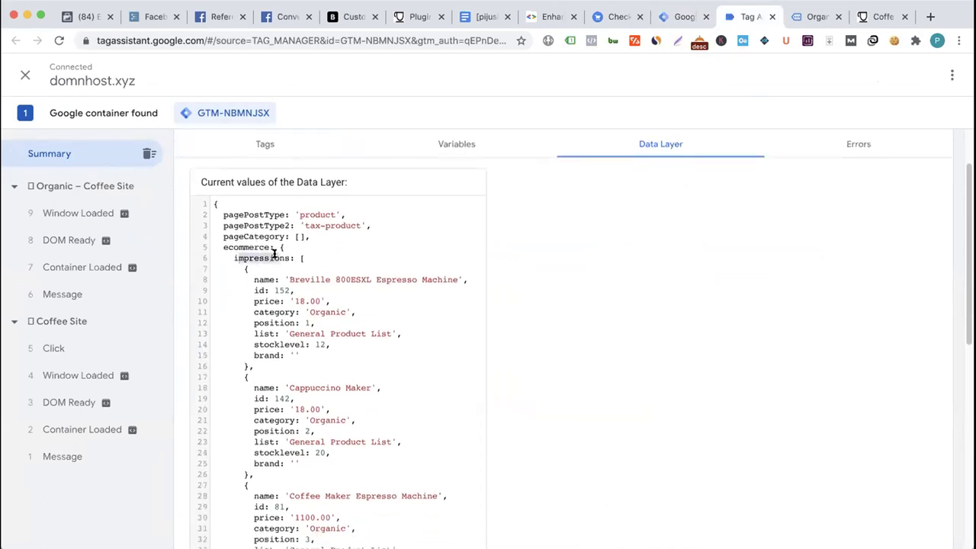
scroll(267, 254, "down", 3)
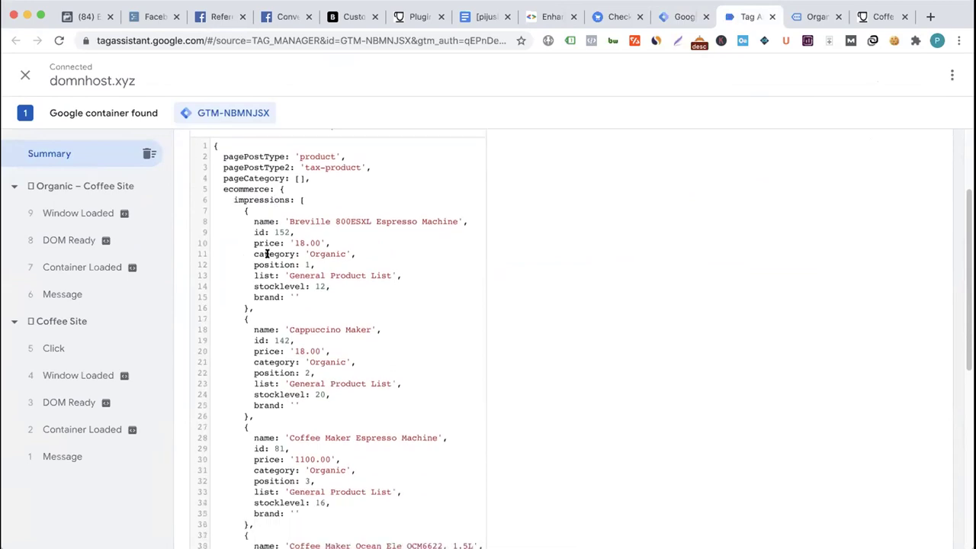
- Compare the product impressions in the Organic category's data layer with the products listed on the shop's Organic page
scroll(269, 343, "down", 8)
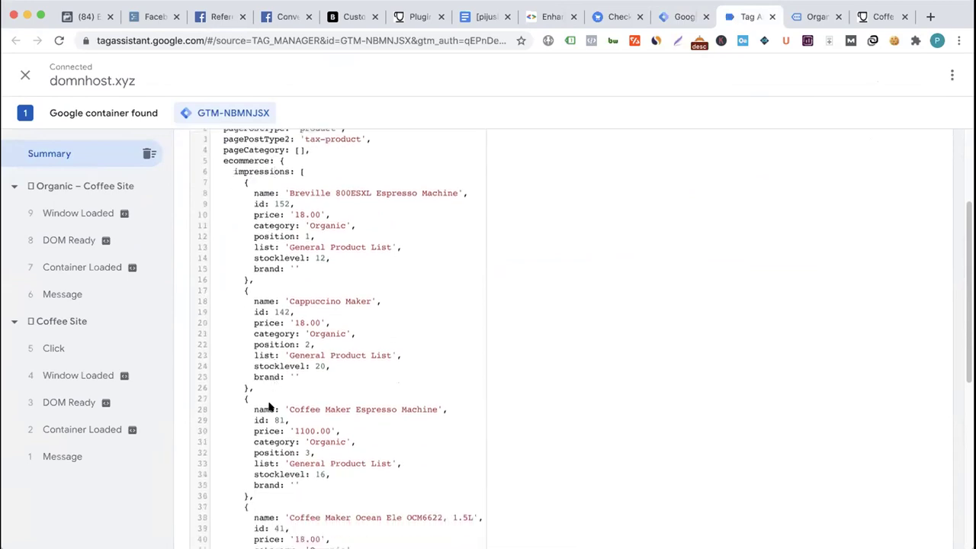
scroll(259, 395, "down", 10)
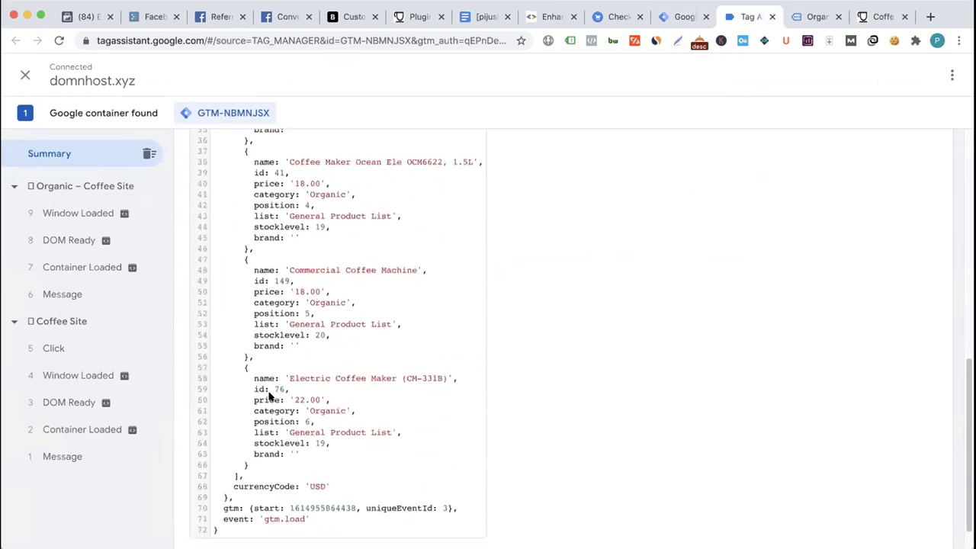
left_click(814, 17)
scroll(479, 284, "down", 7)
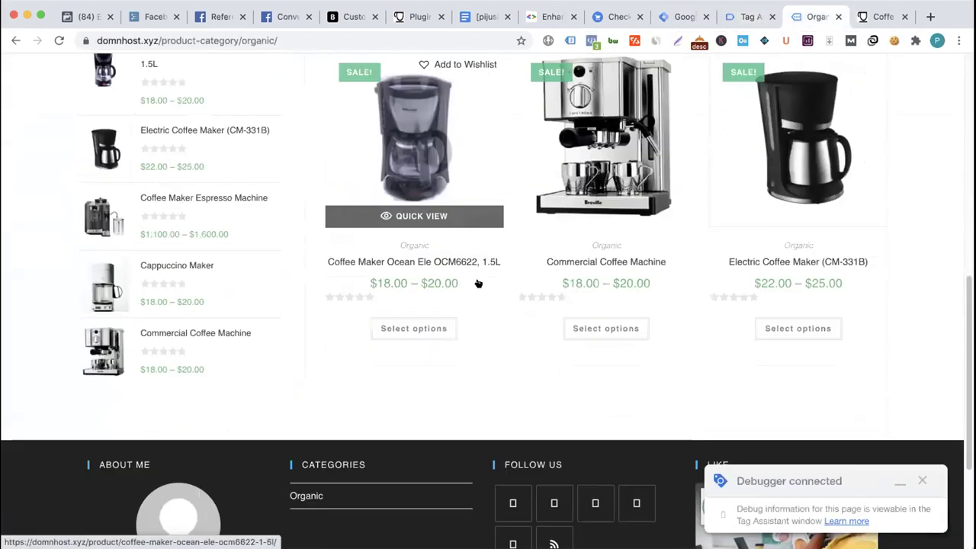
scroll(504, 222, "up", 7)
left_click(751, 16)
scroll(424, 338, "up", 15)
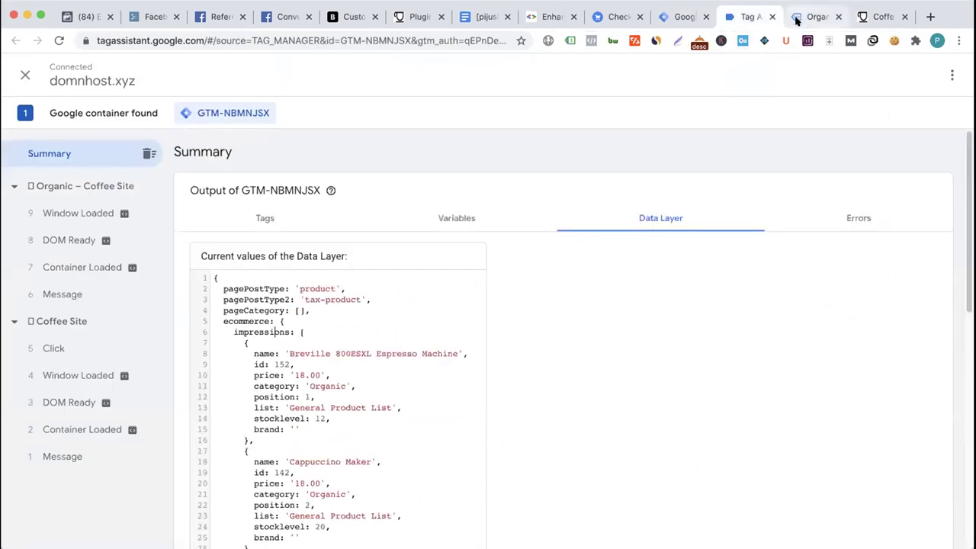
- Open the Breville 800ESXL Espresso Machine page from the Organic category and return to the Tag Assistant summary
left_click(815, 17)
scroll(518, 281, "down", 1)
left_click(458, 305)
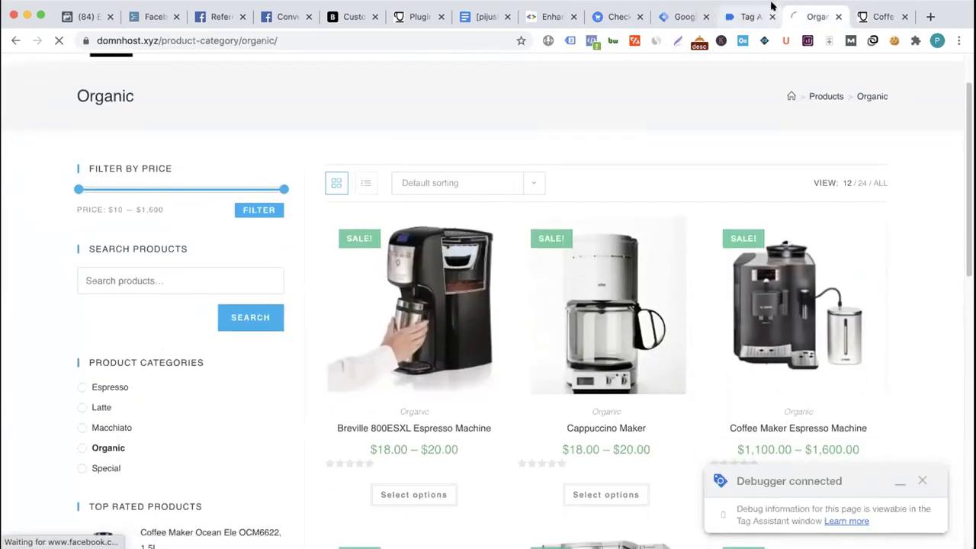
left_click(751, 17)
left_click(810, 17)
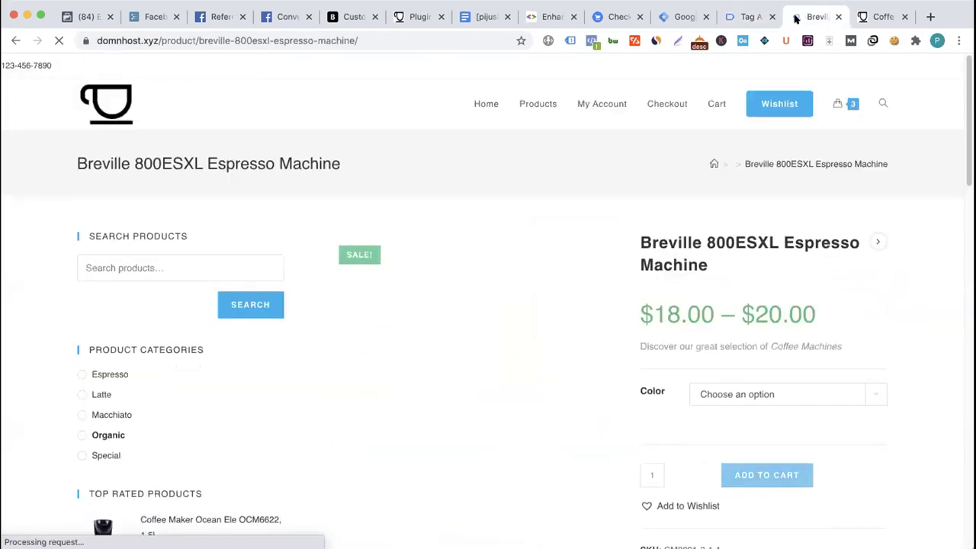
left_click(749, 17)
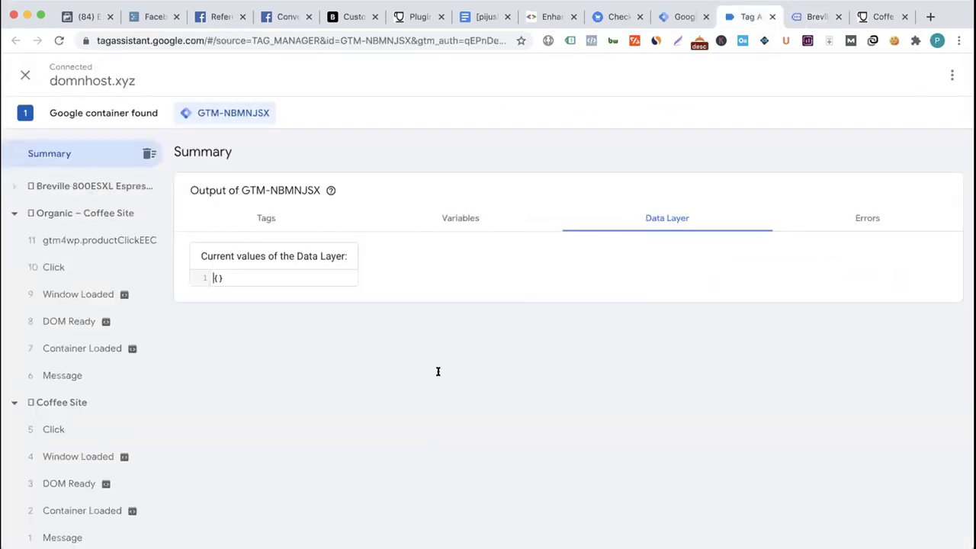
- Examine the Breville product page's data layer, including its page type, product ID, total value and ecommerce impressions
scroll(418, 323, "down", 3)
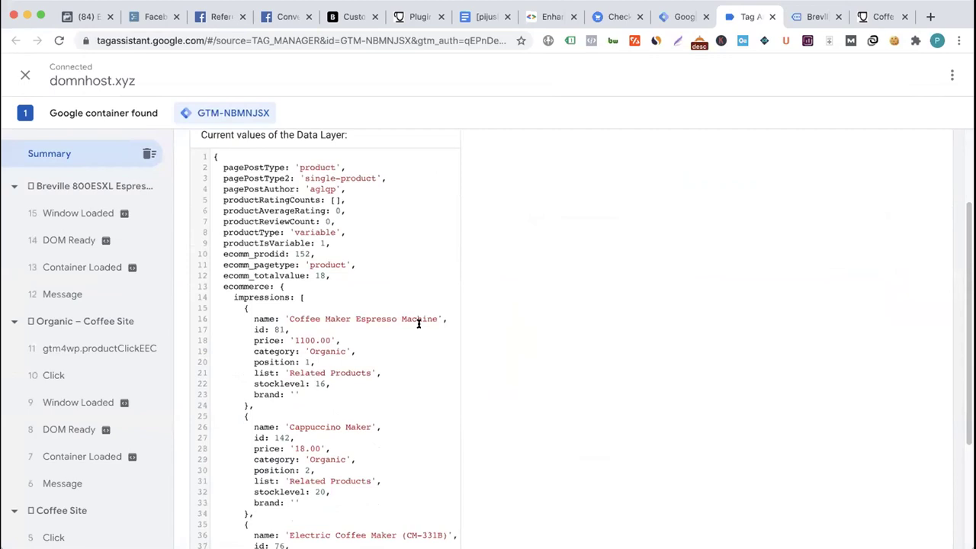
scroll(418, 324, "down", 1)
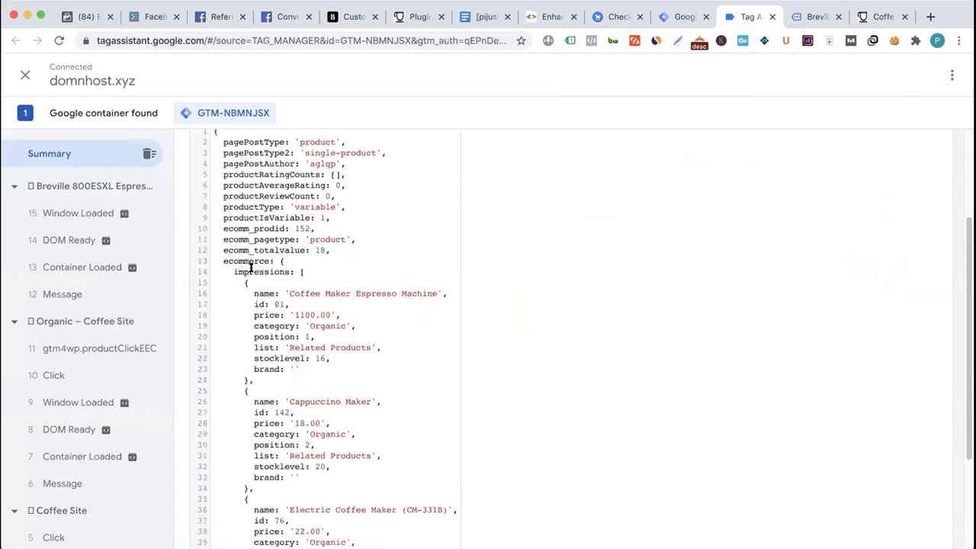
scroll(304, 303, "down", 1)
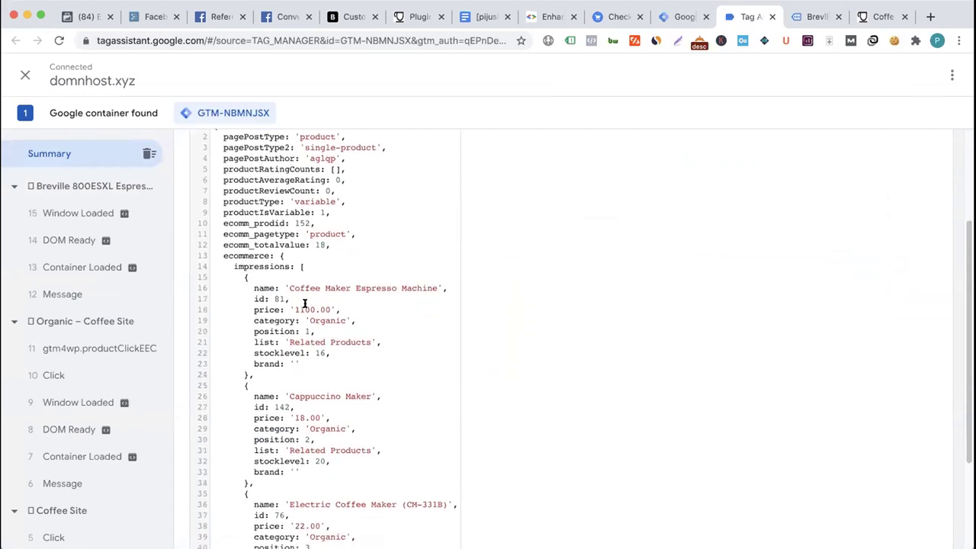
scroll(305, 304, "down", 4)
scroll(332, 329, "up", 7)
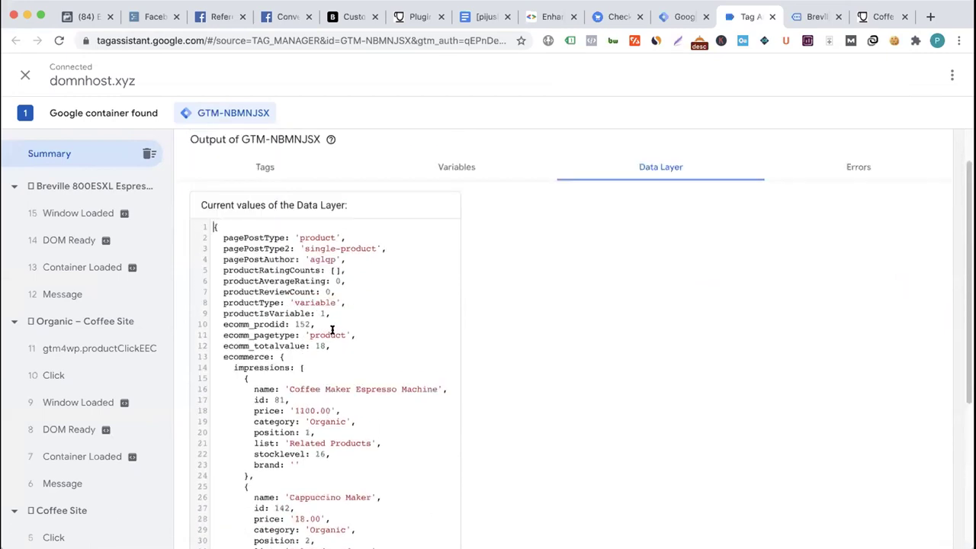
left_click_drag(308, 248, 364, 246)
left_click(403, 241)
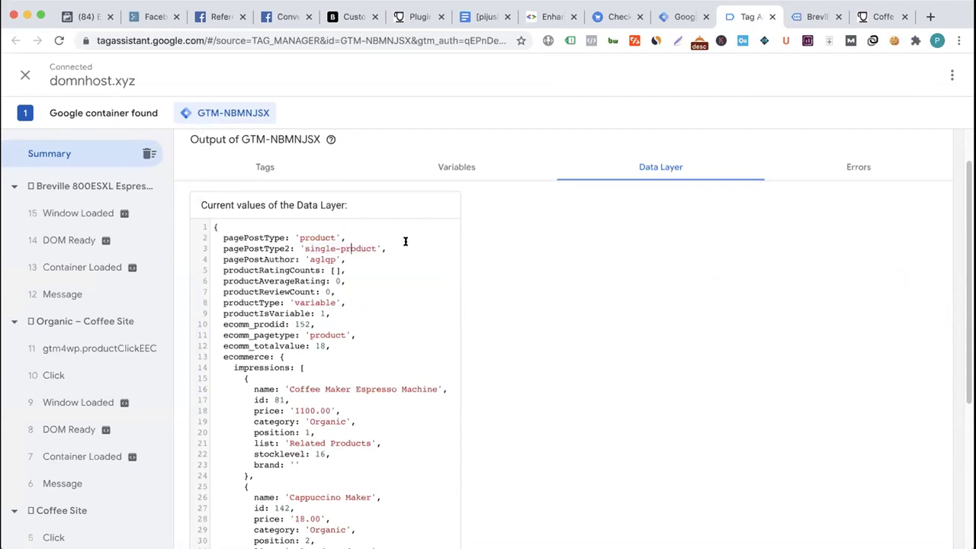
- Choose the Ash color for the Breville 800ESXL Espresso Machine on the shop page and add it to the cart
left_click(828, 19)
scroll(733, 193, "down", 3)
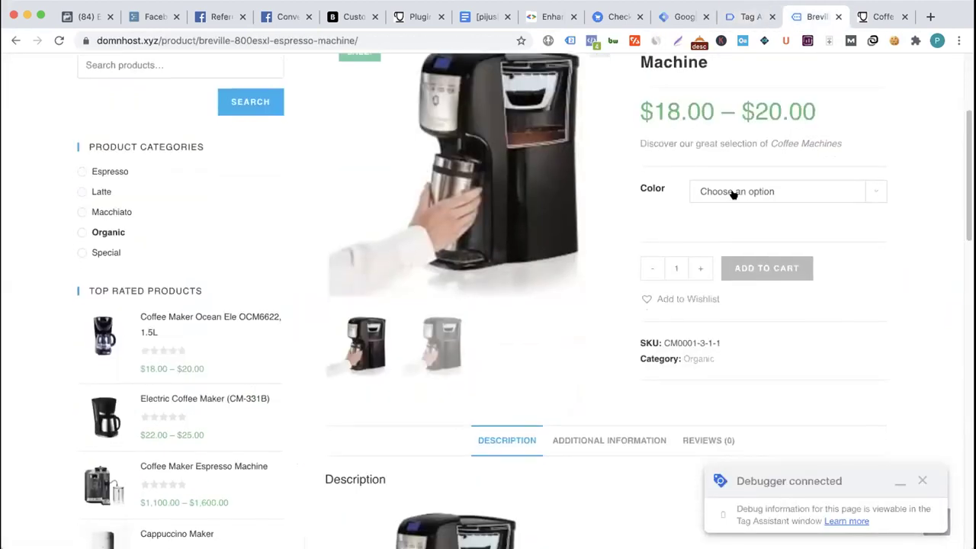
left_click(732, 194)
left_click(755, 216)
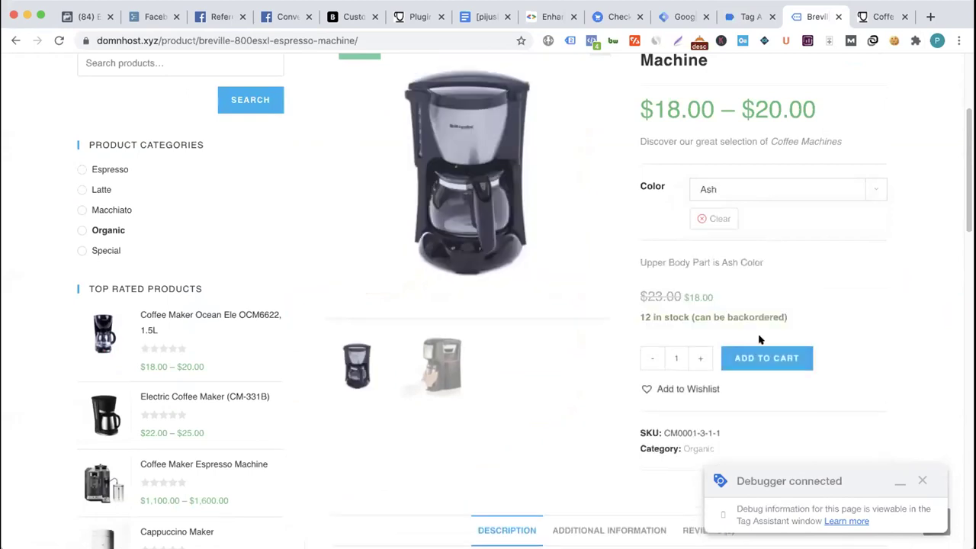
left_click(750, 358)
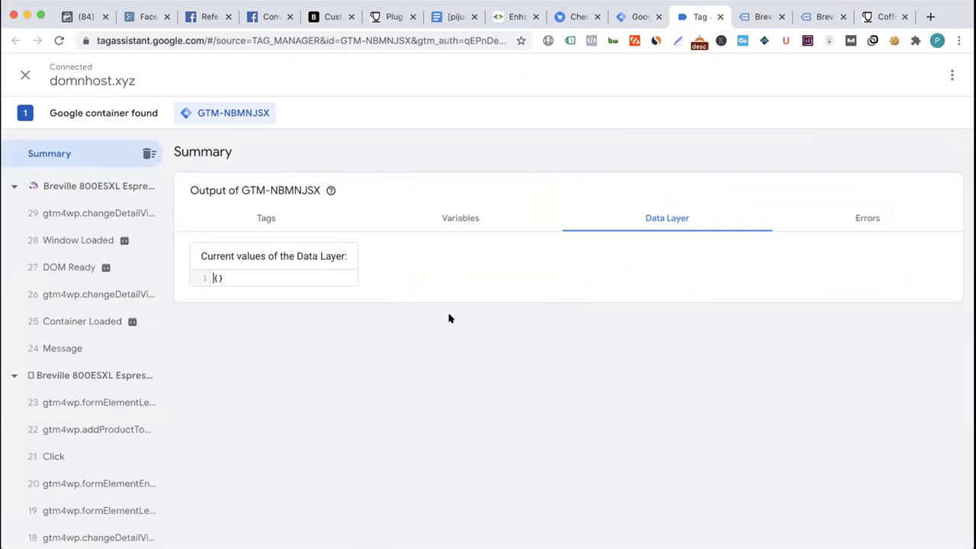
- Examine the data layer of the latest Breville page load and its earlier gtm4wp.changeDetailViewEEC event, down to the product details
left_click(73, 188)
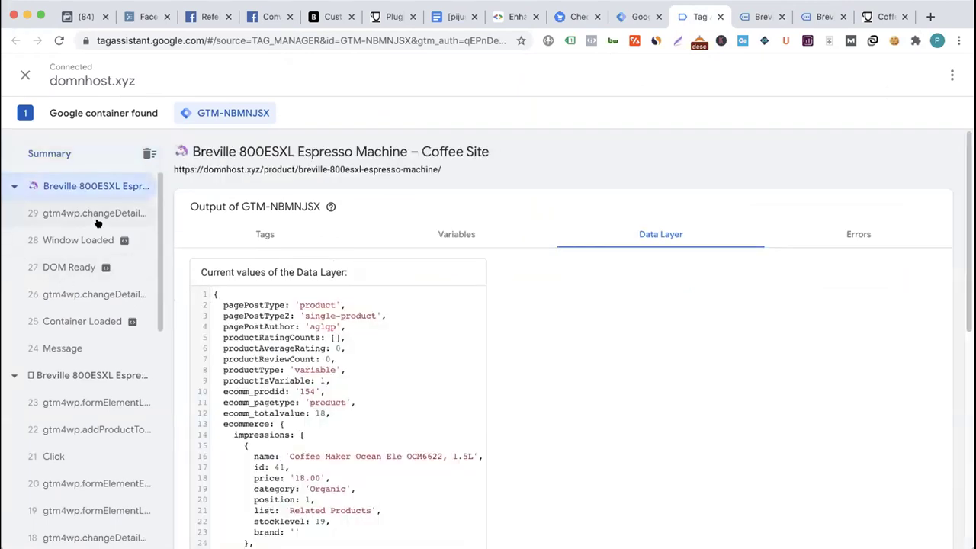
scroll(276, 345, "down", 3)
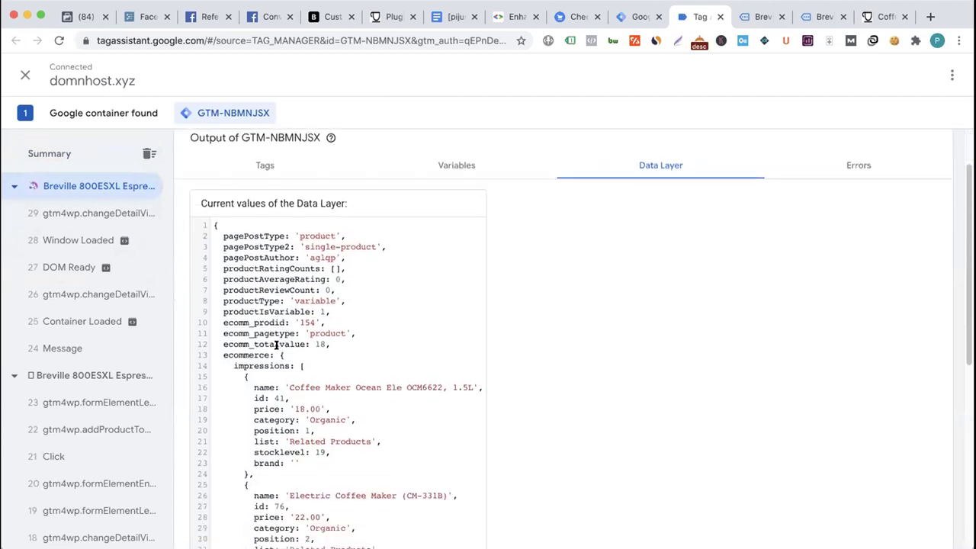
left_click(107, 294)
scroll(264, 302, "down", 8)
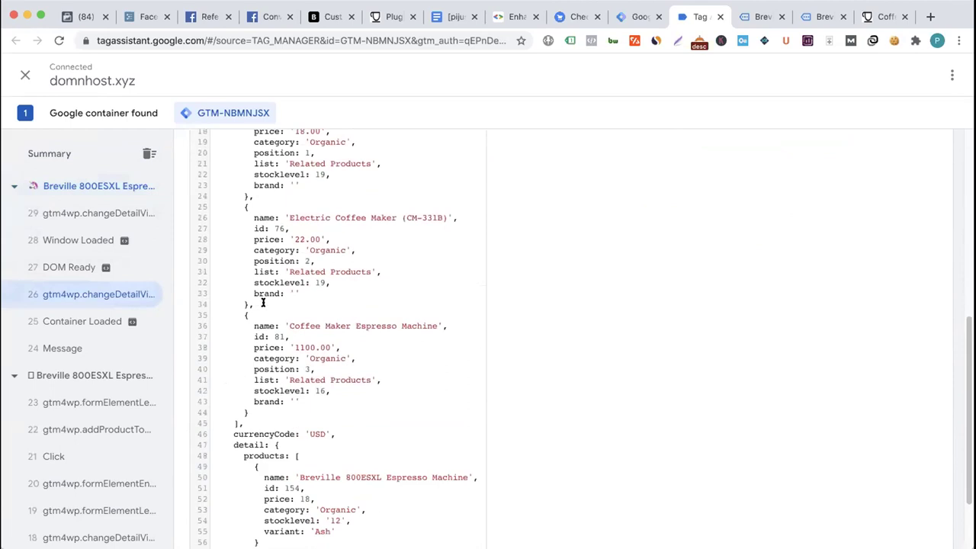
scroll(272, 343, "down", 1)
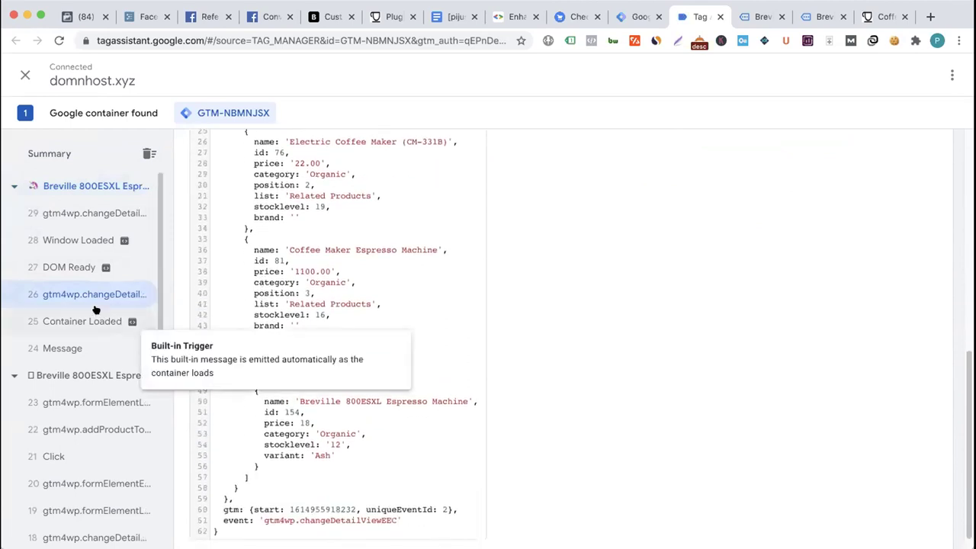
- Review the data layer values after event 29, gtm4wp.changeDetailViewEEC, and look over the latest Breville page's current values
left_click(85, 216)
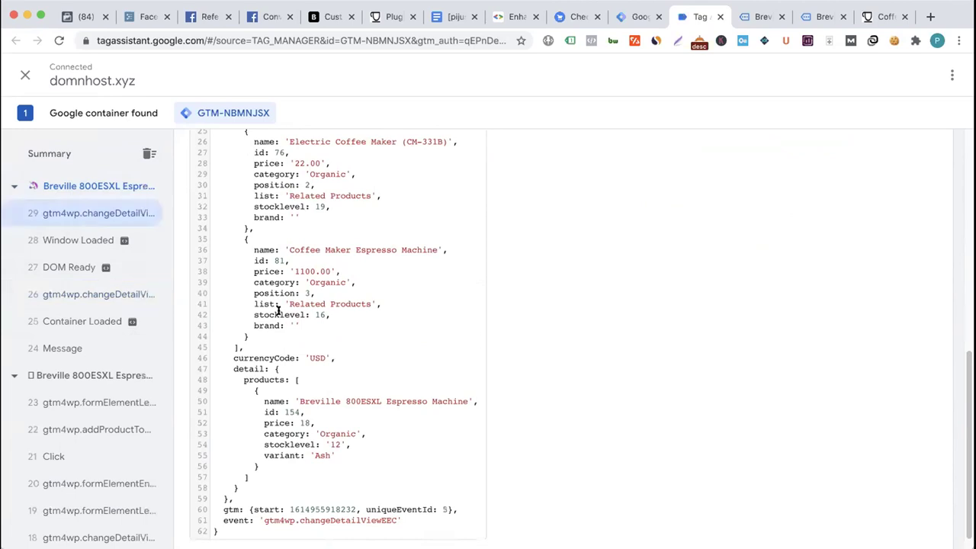
scroll(279, 310, "down", 3)
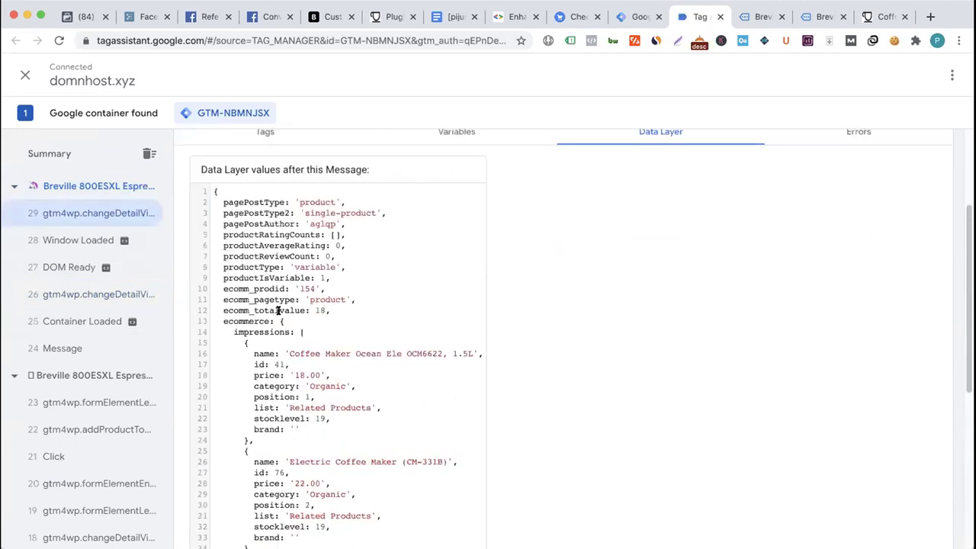
scroll(279, 310, "down", 9)
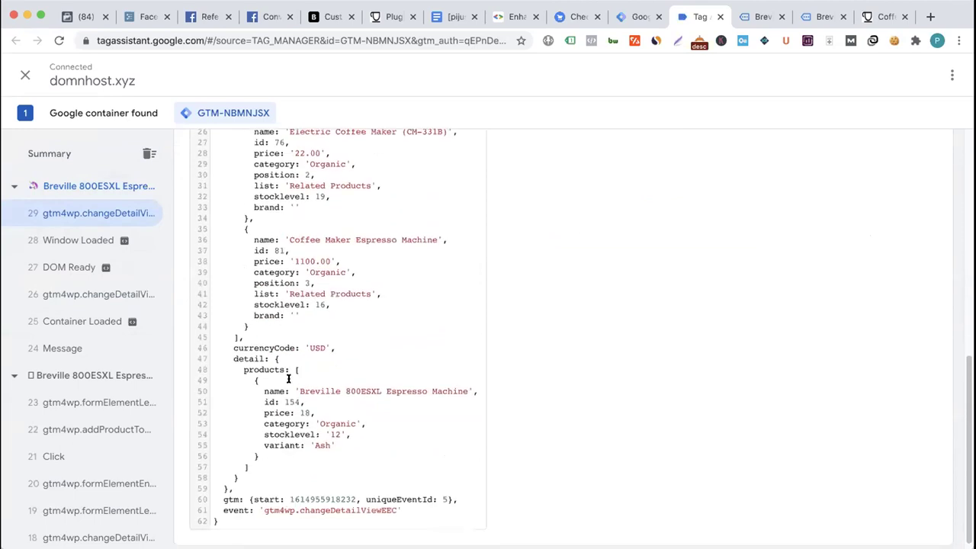
left_click(84, 190)
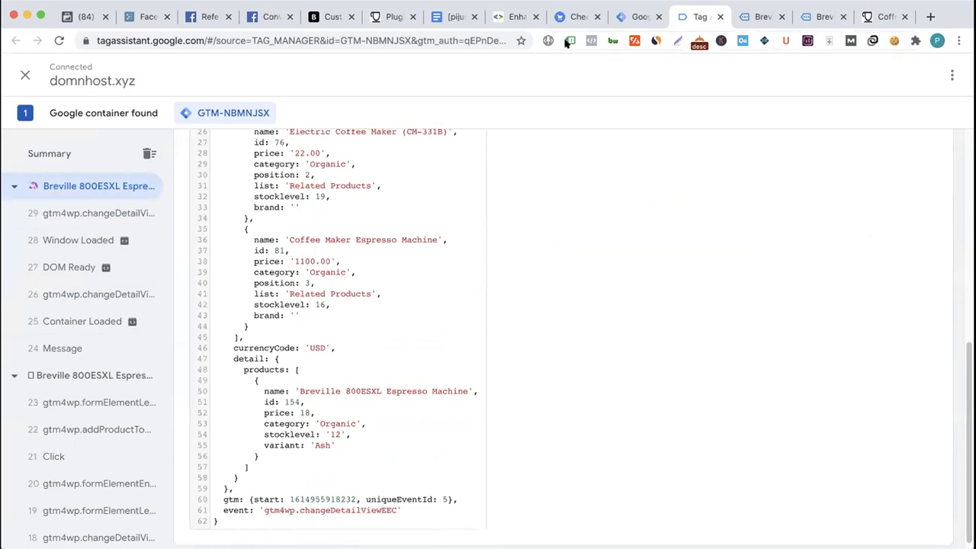
scroll(406, 271, "up", 5)
scroll(406, 270, "down", 1)
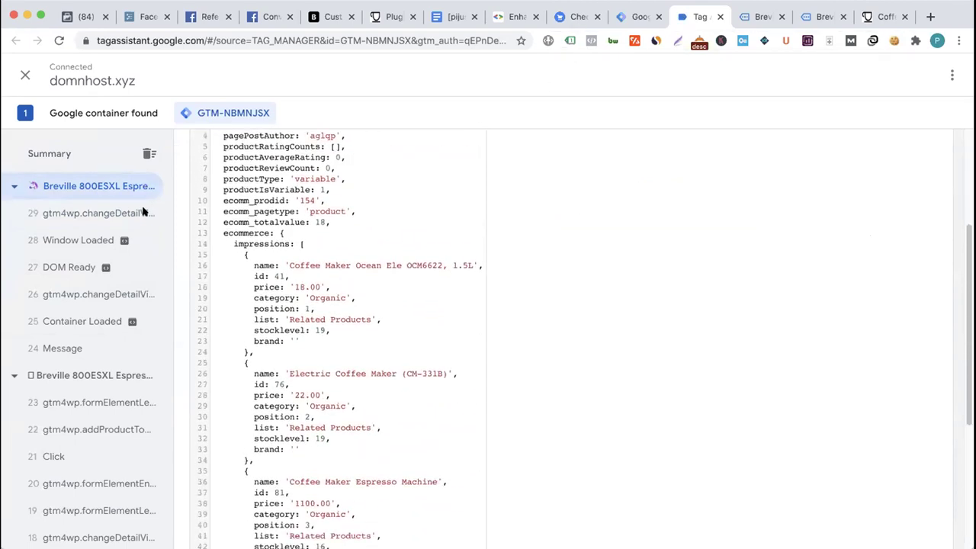
scroll(361, 286, "up", 4)
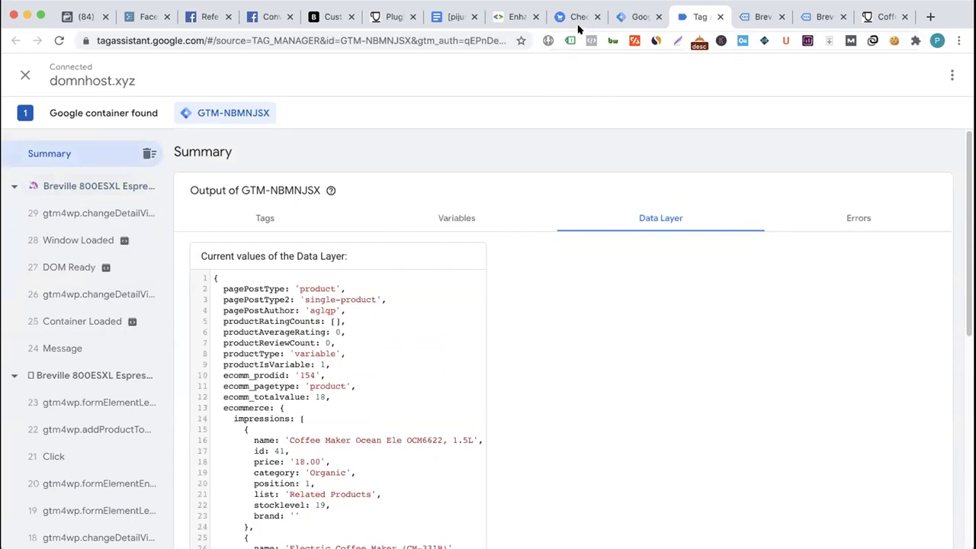
- Return to the Breville product page in the shop and show the cart's contents preview
left_click(764, 17)
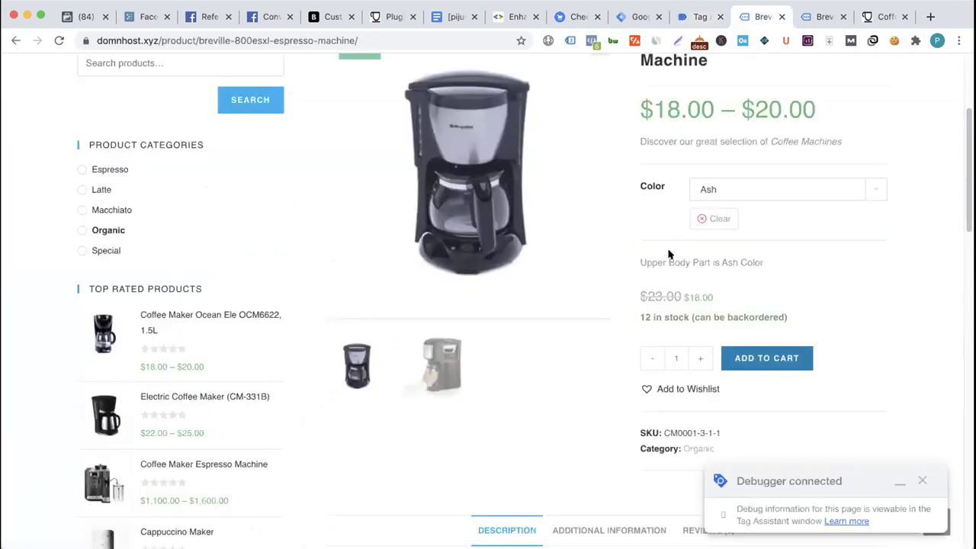
scroll(699, 297, "up", 3)
mouse_move(845, 105)
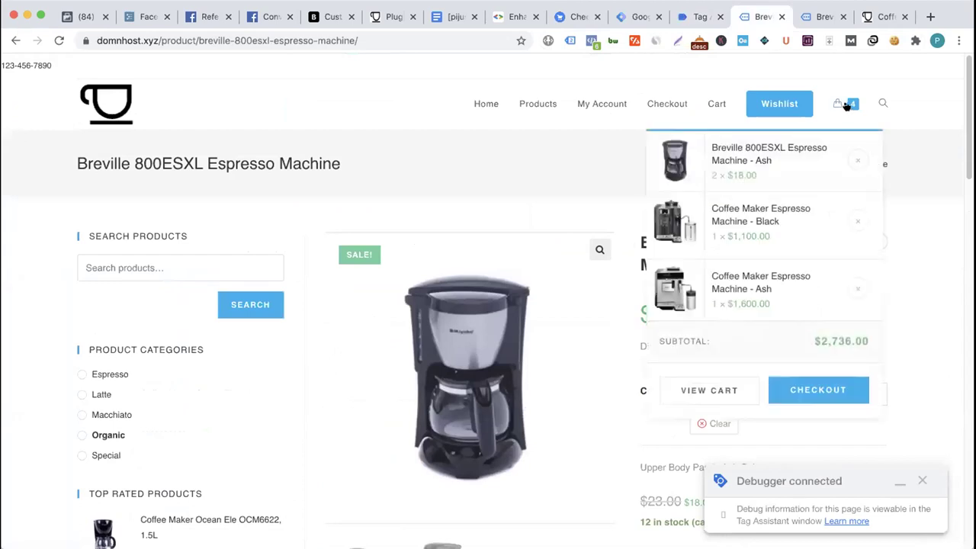
- Proceed from the cart preview to checkout and view the billing form and order summary
left_click(797, 381)
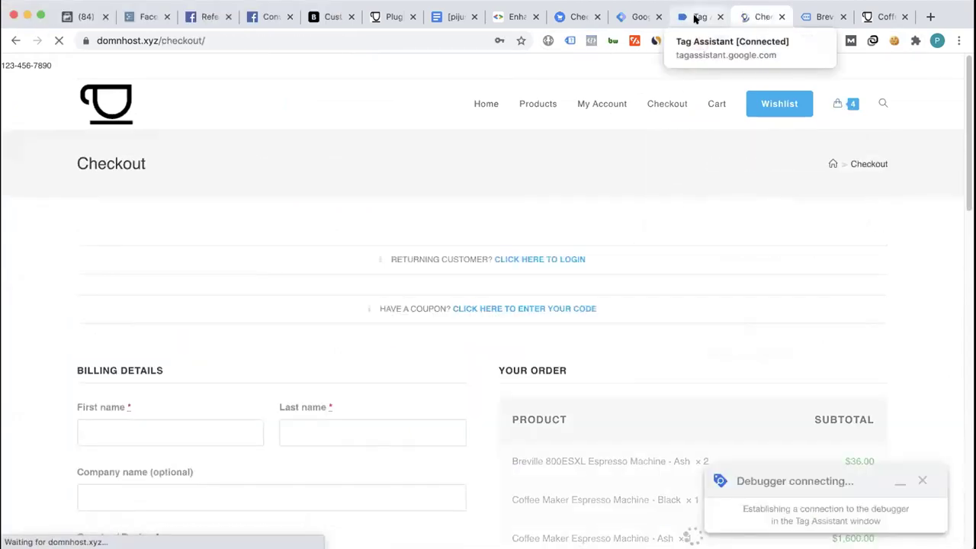
scroll(463, 358, "down", 1)
scroll(463, 358, "down", 5)
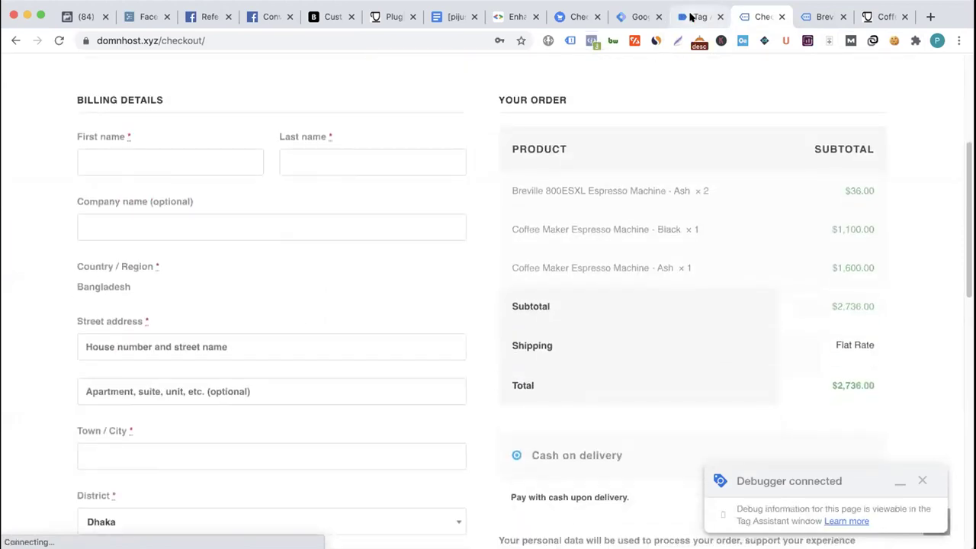
- In Tag Assistant, examine the checkout page's data layer, including the checkout object, its products and the latest gtm4wp form element events
left_click(694, 17)
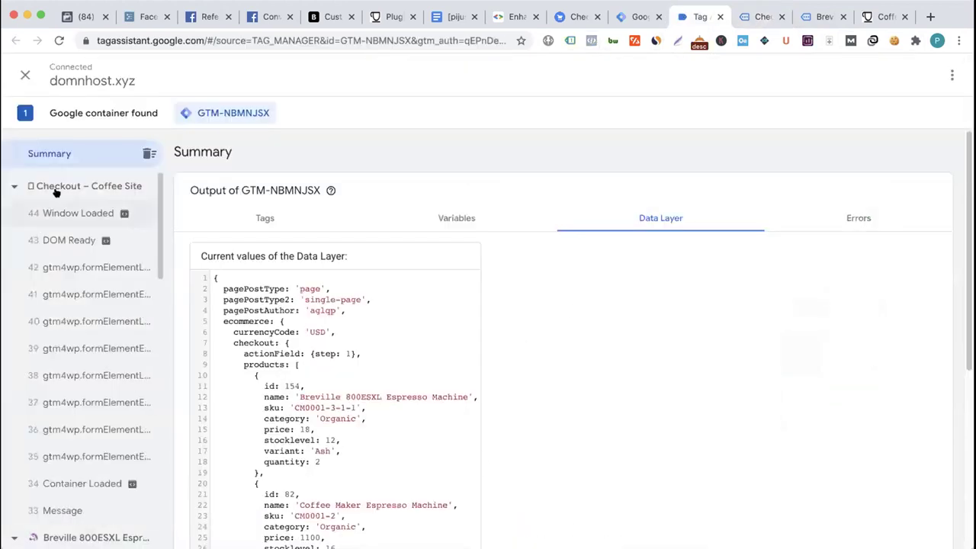
scroll(363, 299, "down", 5)
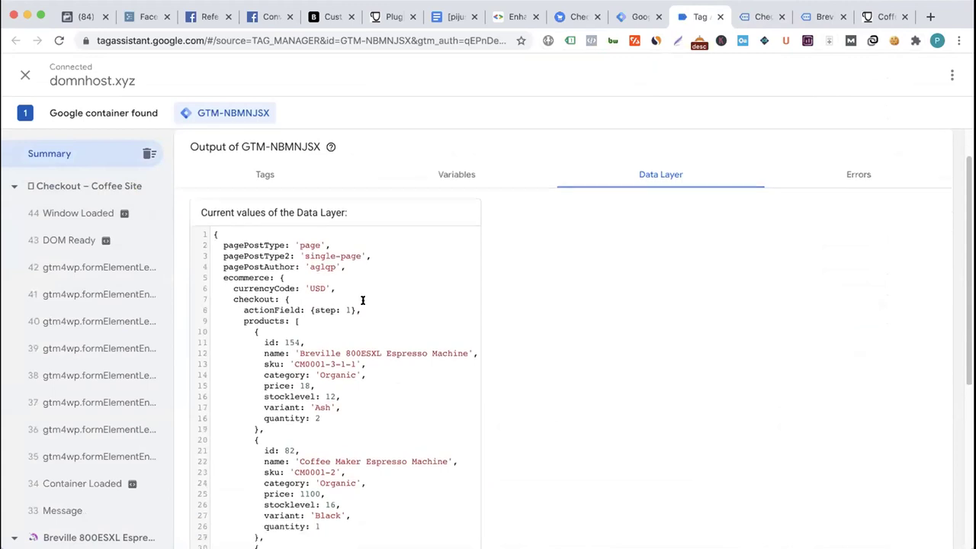
scroll(363, 299, "down", 3)
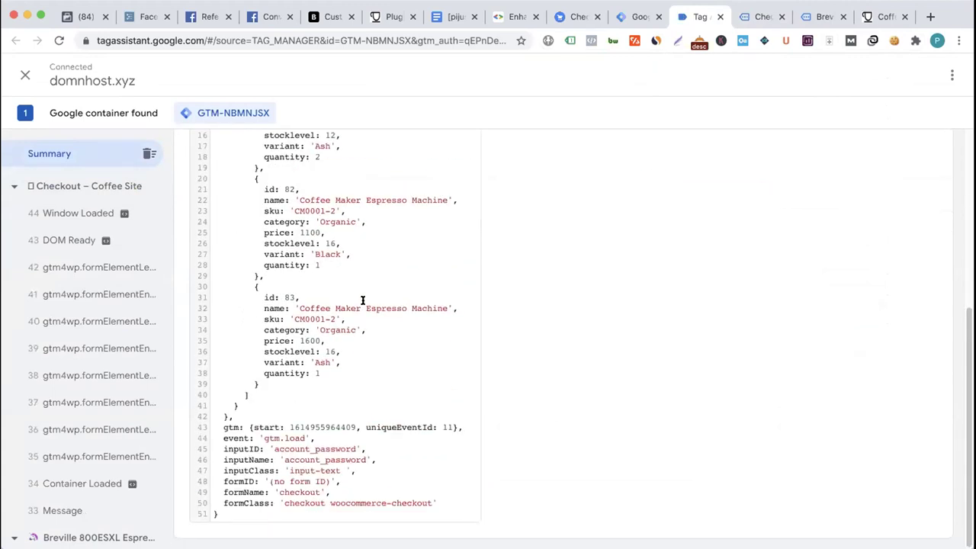
scroll(428, 275, "up", 7)
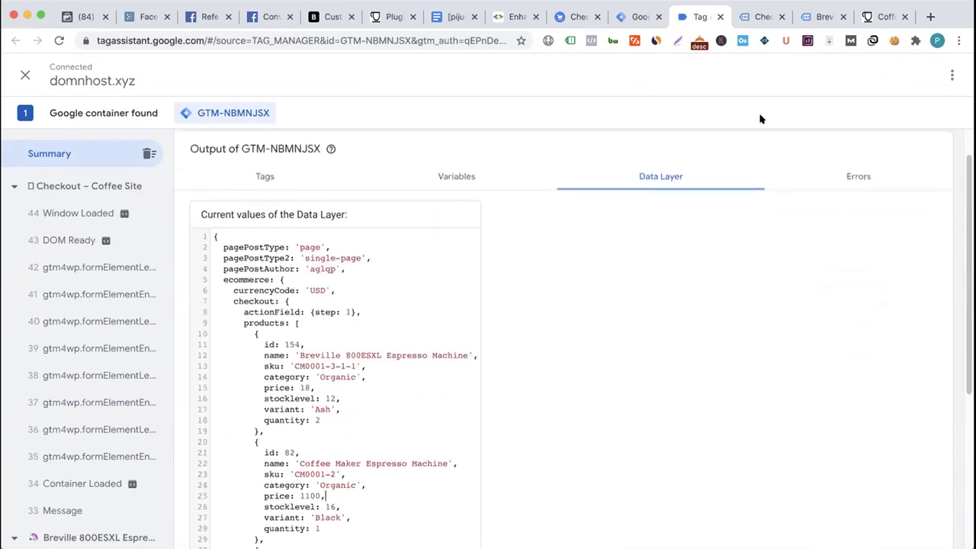
left_click(86, 293)
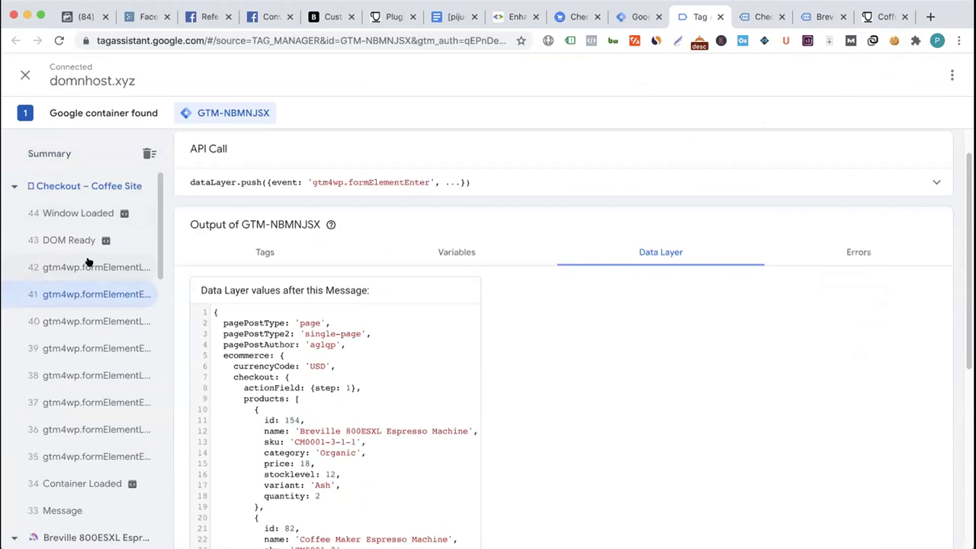
double_click(239, 377)
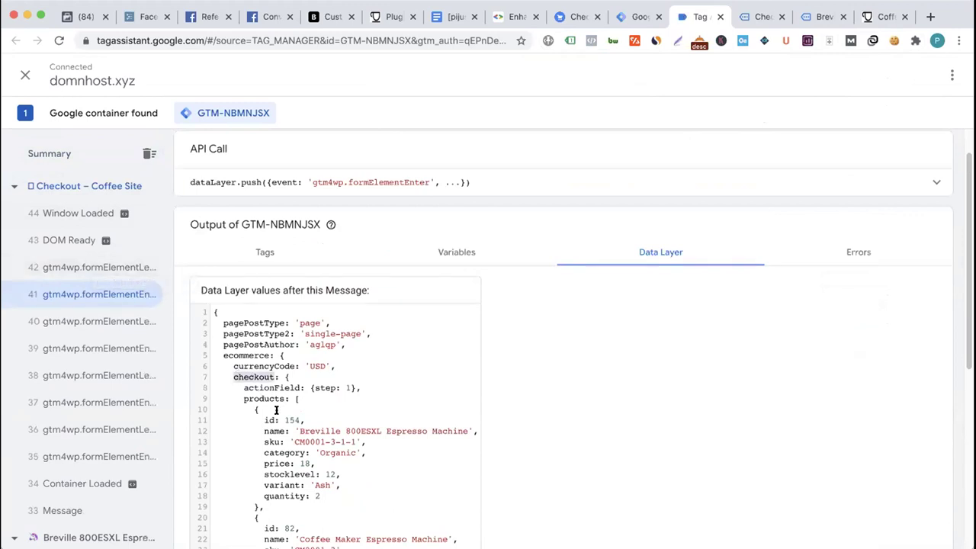
scroll(275, 407, "down", 2)
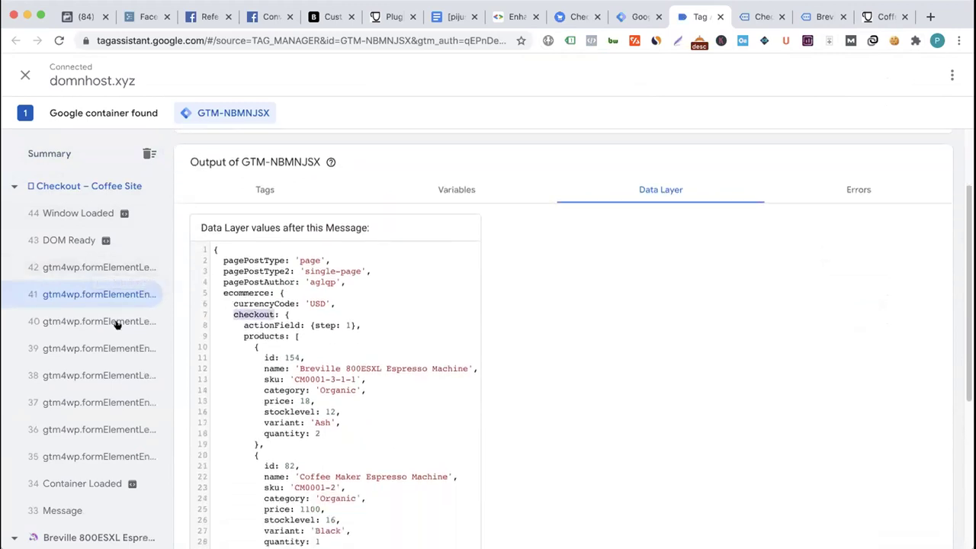
left_click(77, 268)
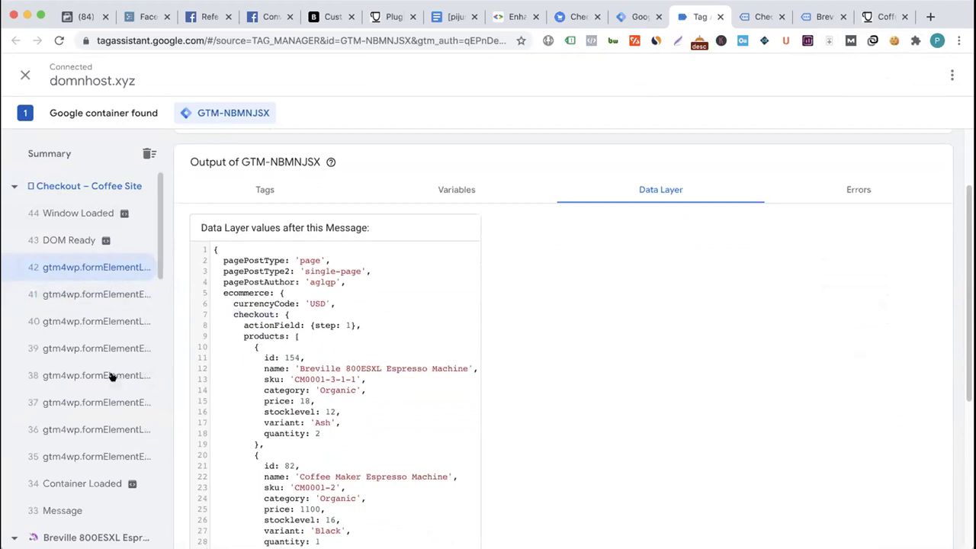
- Return to the store's checkout page and fill in the billing details from the first saved address
left_click(822, 16)
left_click(759, 16)
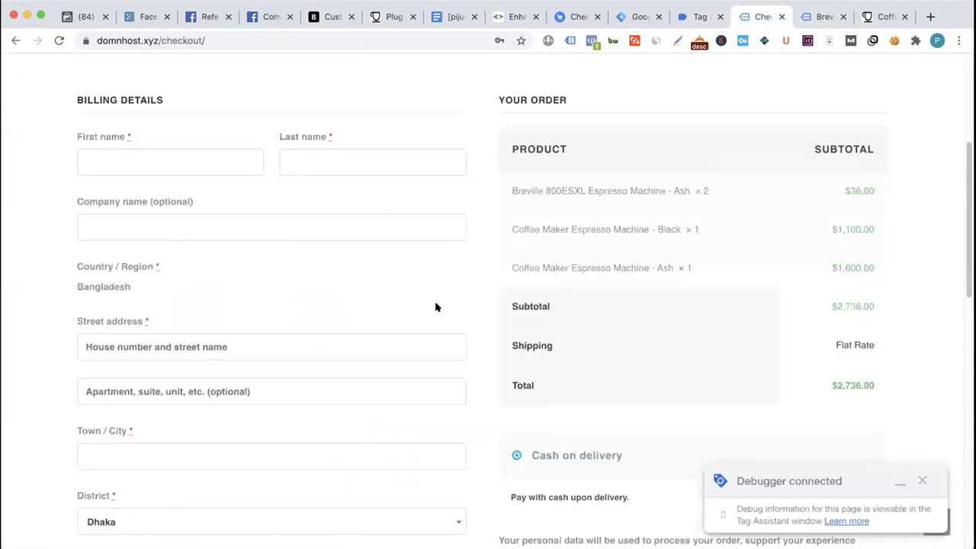
left_click(132, 161)
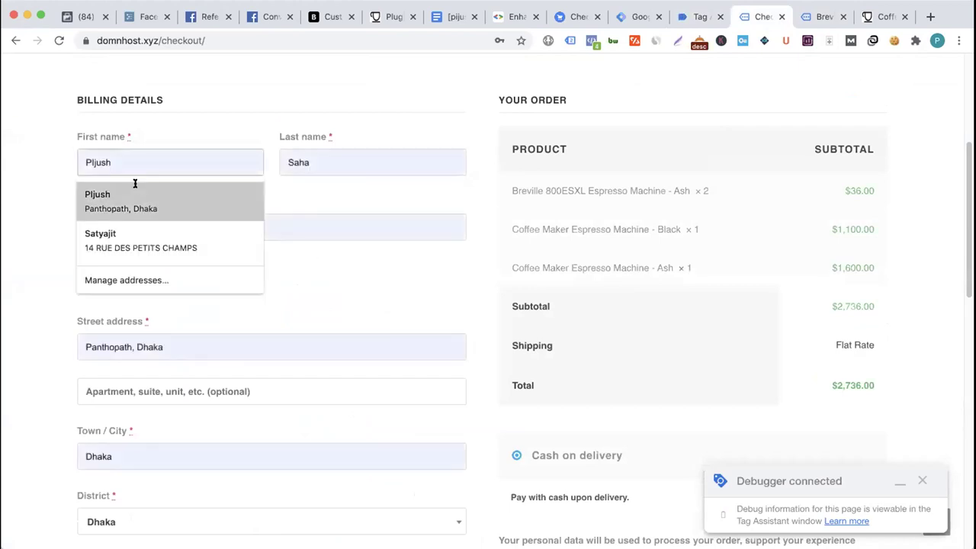
left_click(135, 187)
scroll(306, 329, "down", 3)
scroll(307, 329, "down", 3)
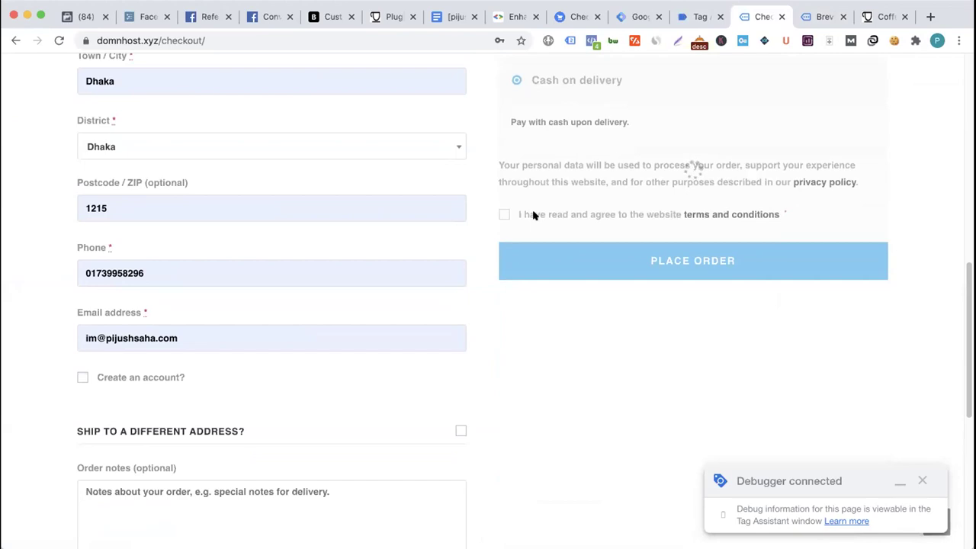
- Show the summary in Tag Assistant, then accept the store's terms and conditions and place the cash-on-delivery order
left_click(698, 17)
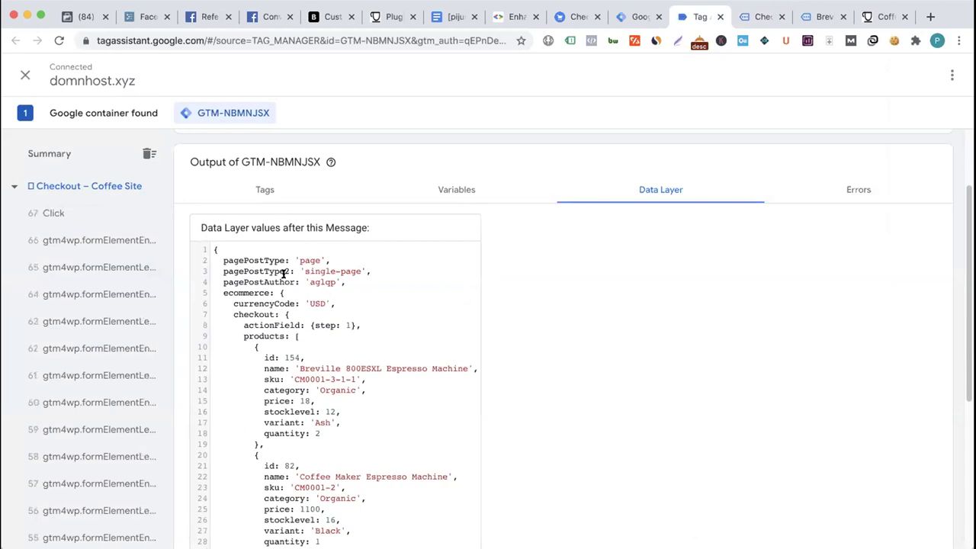
left_click(77, 158)
left_click(755, 16)
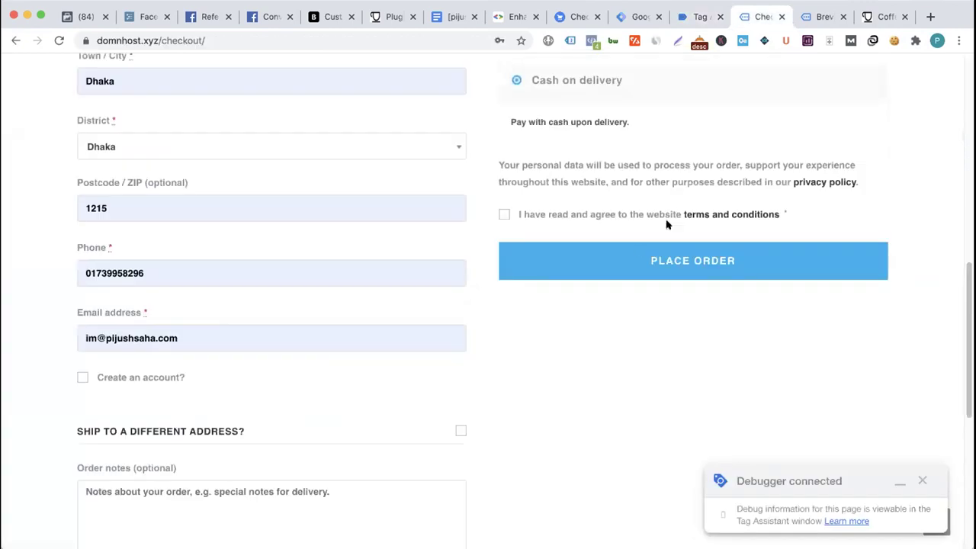
left_click(509, 214)
left_click(669, 261)
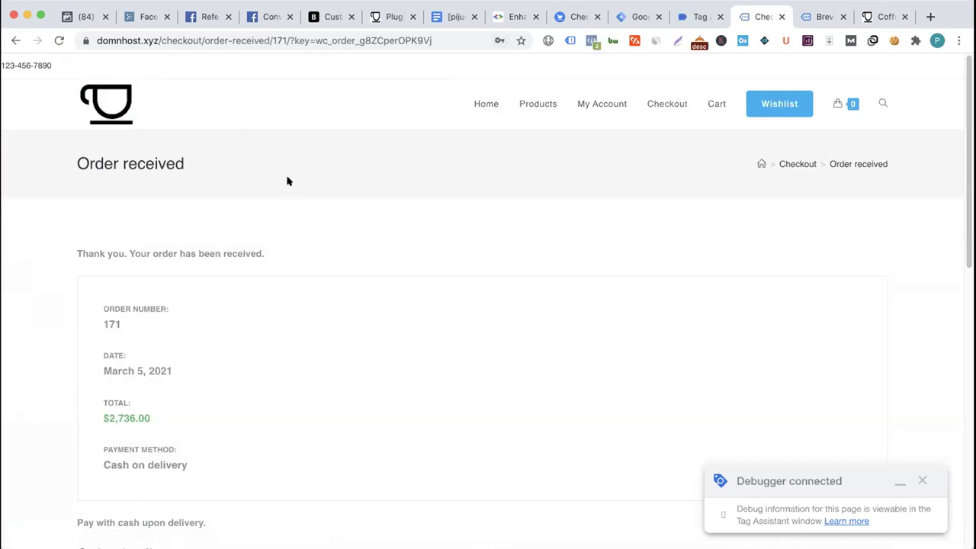
- Highlight the "order-received" part of the confirmation page's URL
left_click_drag(269, 41, 204, 41)
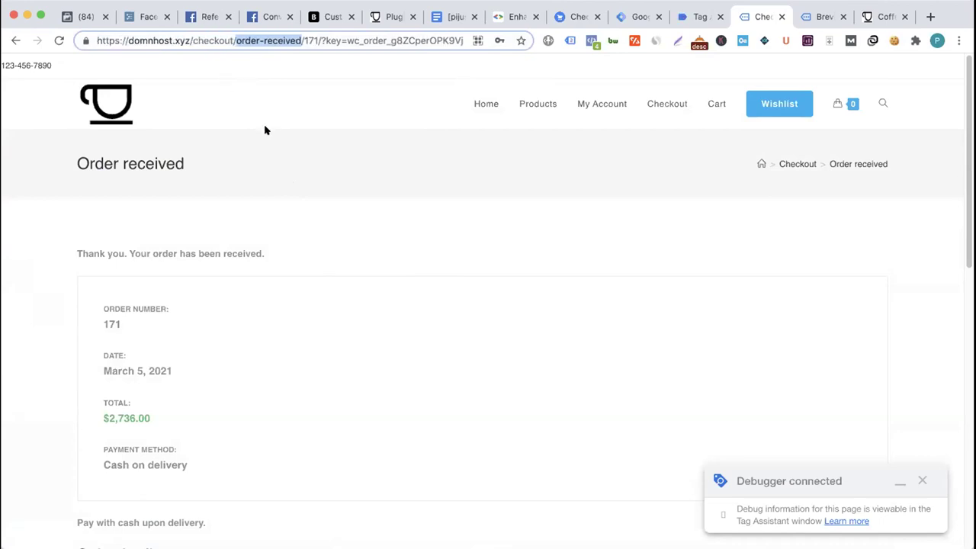
left_click(304, 41)
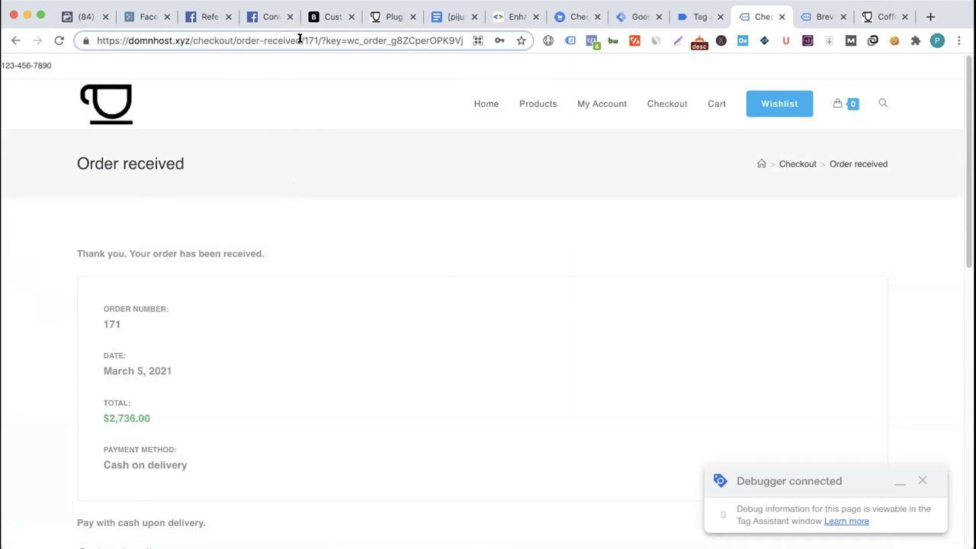
left_click_drag(279, 39, 233, 40)
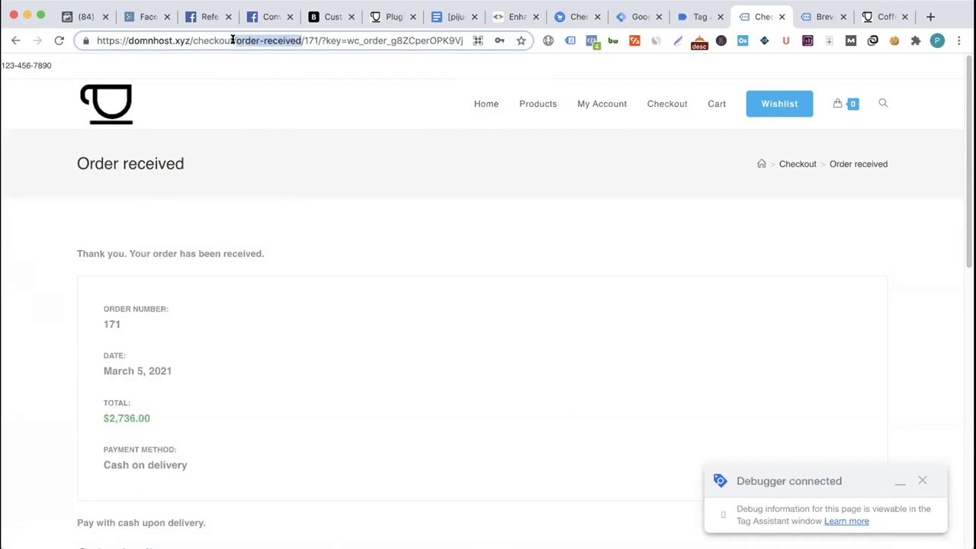
- In Tag Assistant, examine the purchase object and its order ID in the data layer of the newest Checkout – Coffee Site page
left_click(681, 17)
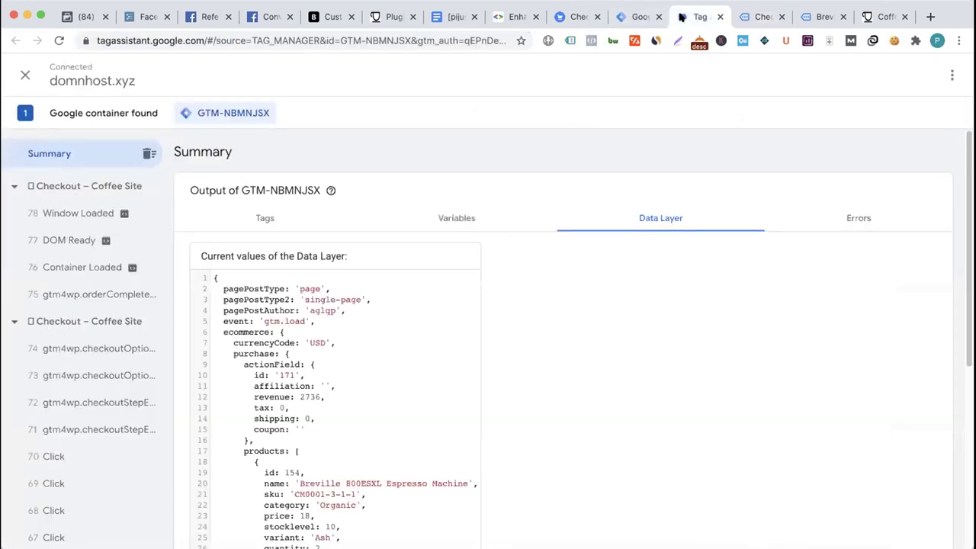
scroll(407, 297, "down", 2)
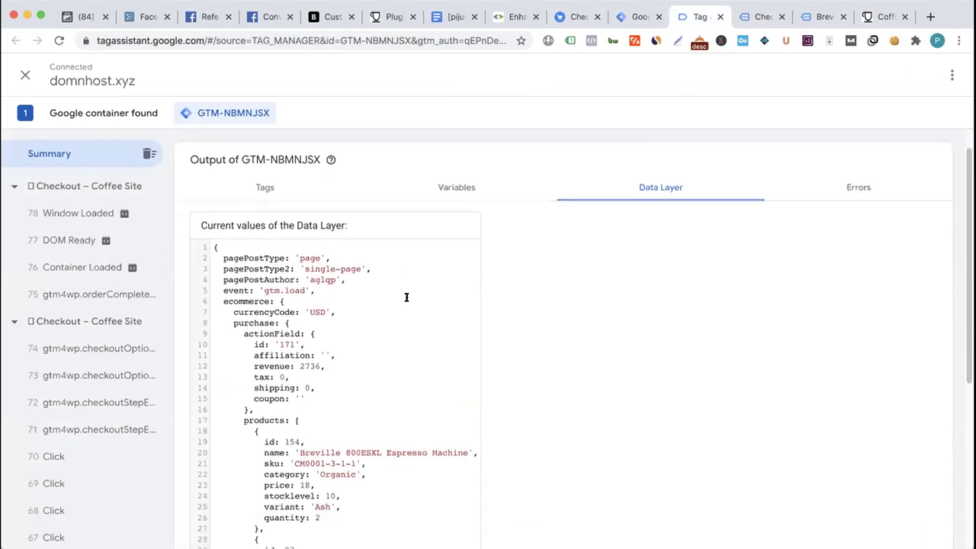
scroll(406, 298, "down", 3)
scroll(407, 297, "up", 4)
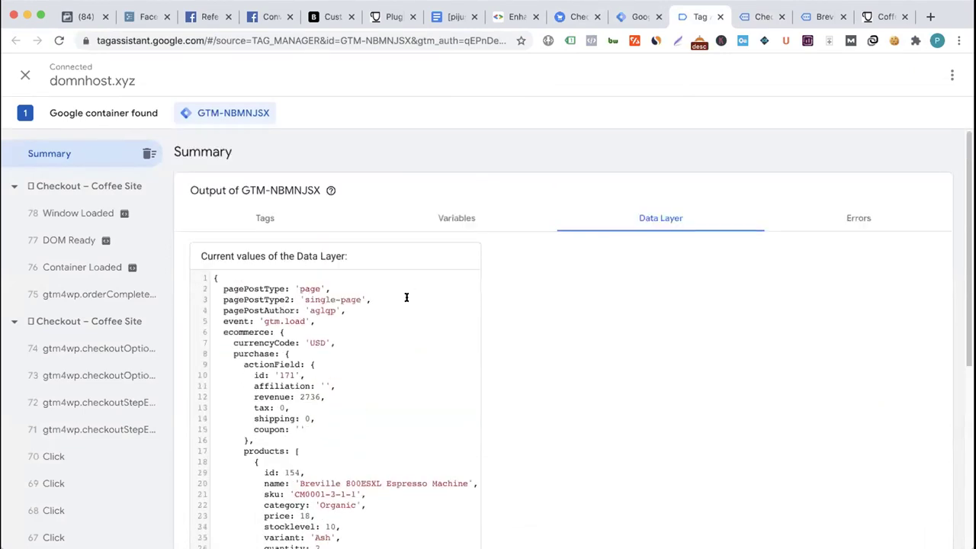
left_click(105, 189)
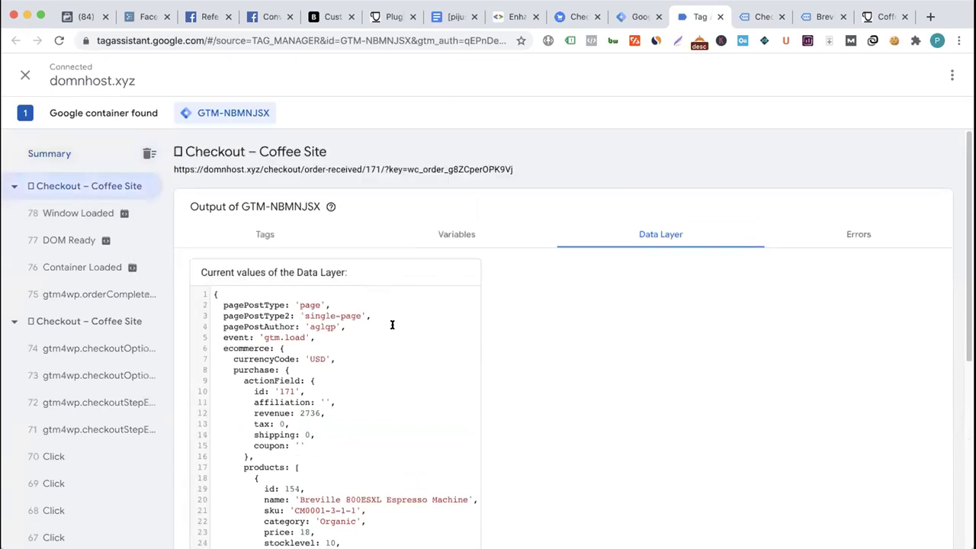
scroll(392, 325, "down", 3)
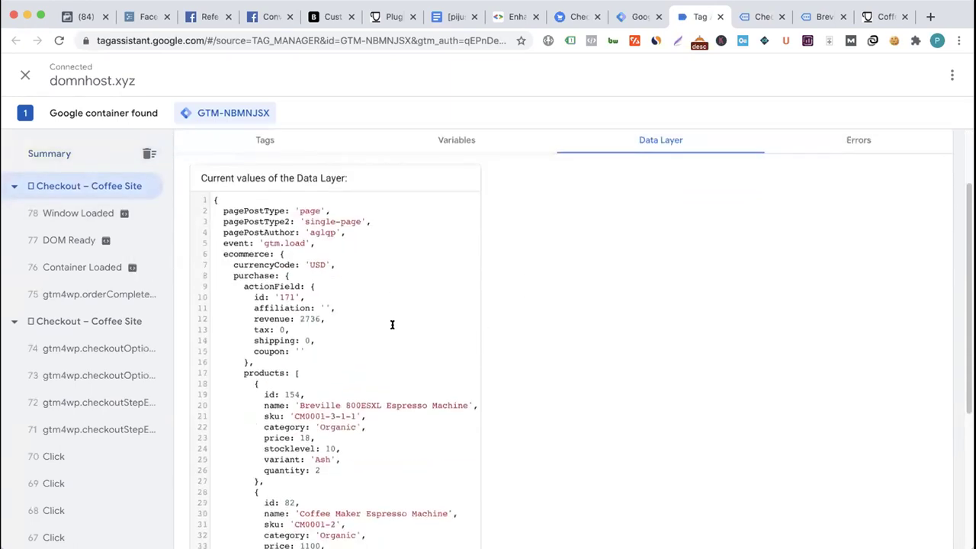
scroll(392, 325, "down", 1)
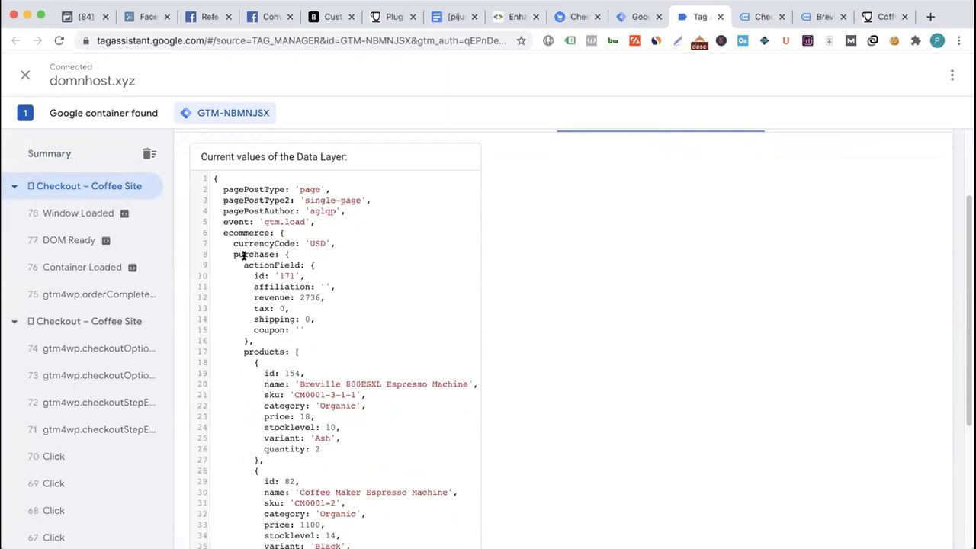
double_click(287, 276)
- Check the order number and total on the store's order confirmation page
left_click(770, 18)
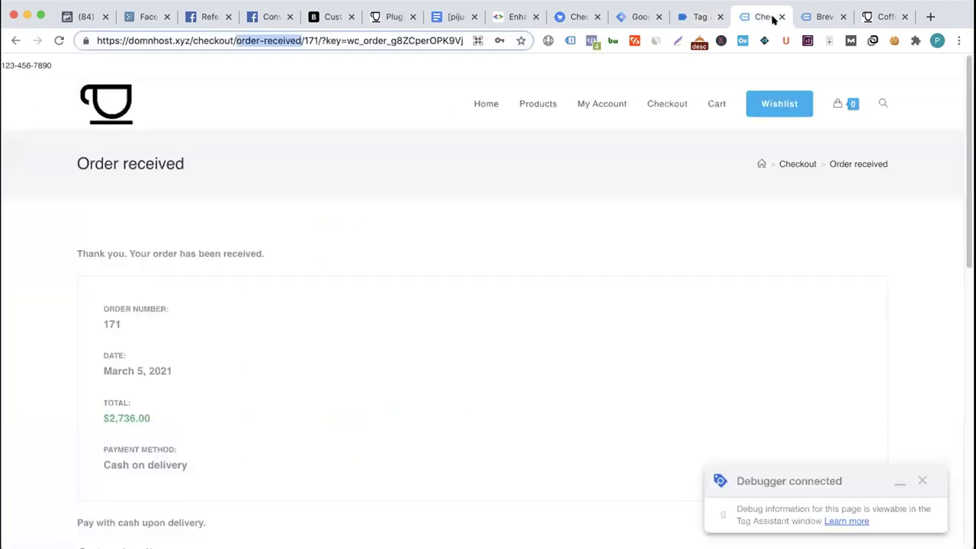
double_click(111, 324)
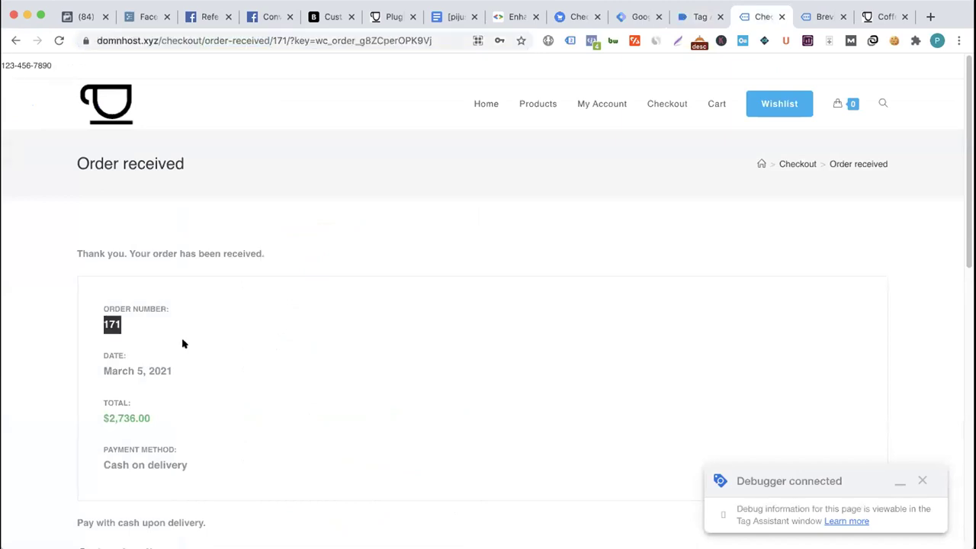
left_click_drag(103, 418, 155, 412)
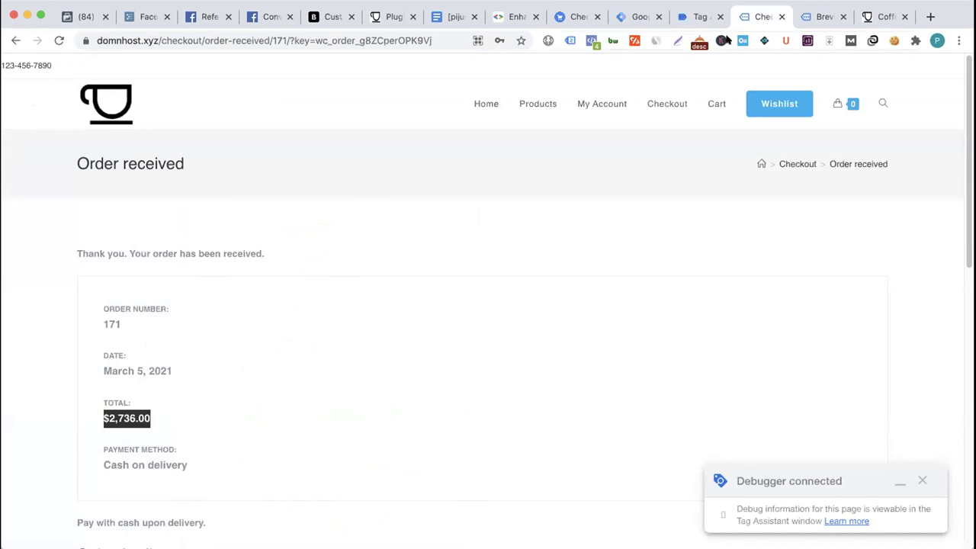
- Open the gtm4wp.orderCompletedEEC event in Tag Assistant and inspect the revenue and shipping values in its data layer
left_click(697, 17)
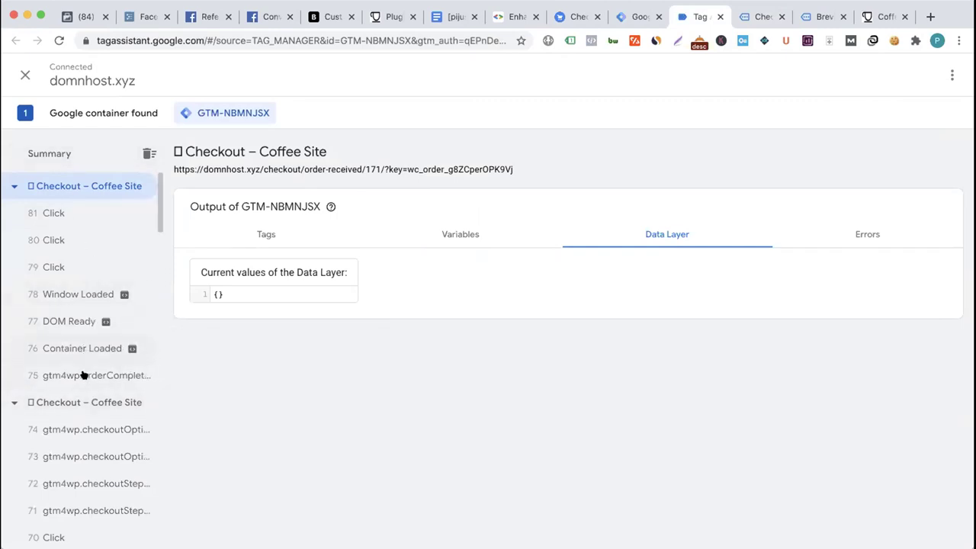
left_click(148, 384)
scroll(371, 331, "down", 3)
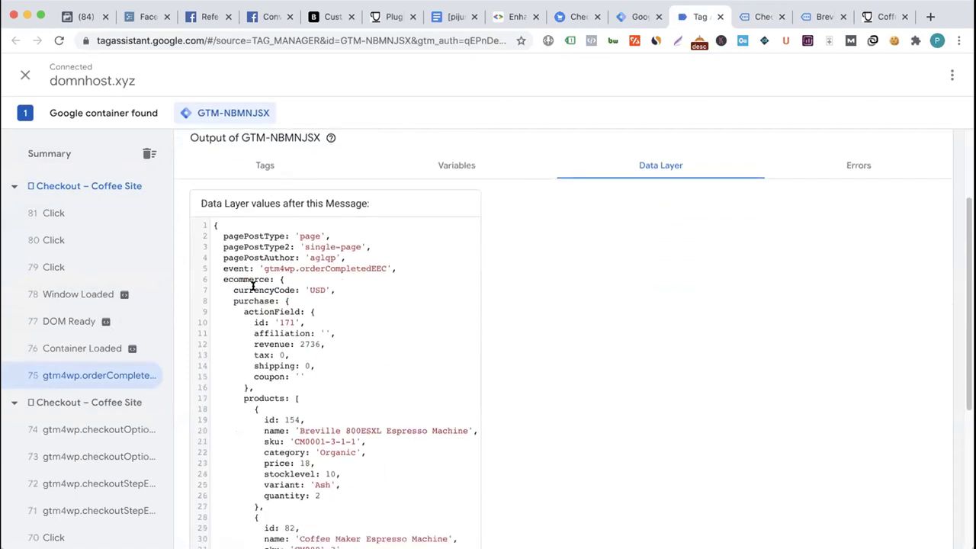
scroll(254, 286, "down", 1)
scroll(253, 286, "down", 3)
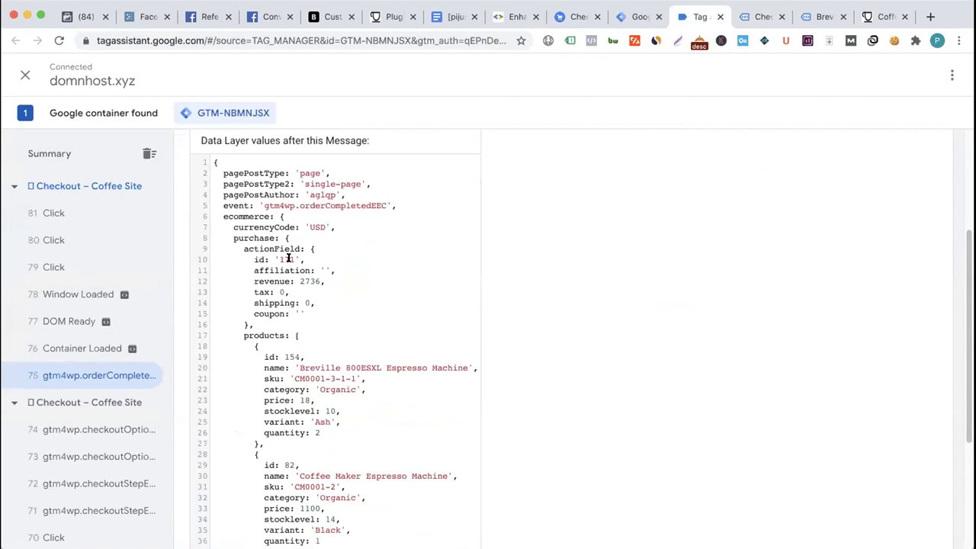
double_click(310, 281)
double_click(305, 303)
- Highlight the purchased products in the event's data layer and compare them with the order details on the store's confirmation page
scroll(267, 314, "down", 2)
scroll(270, 312, "down", 5)
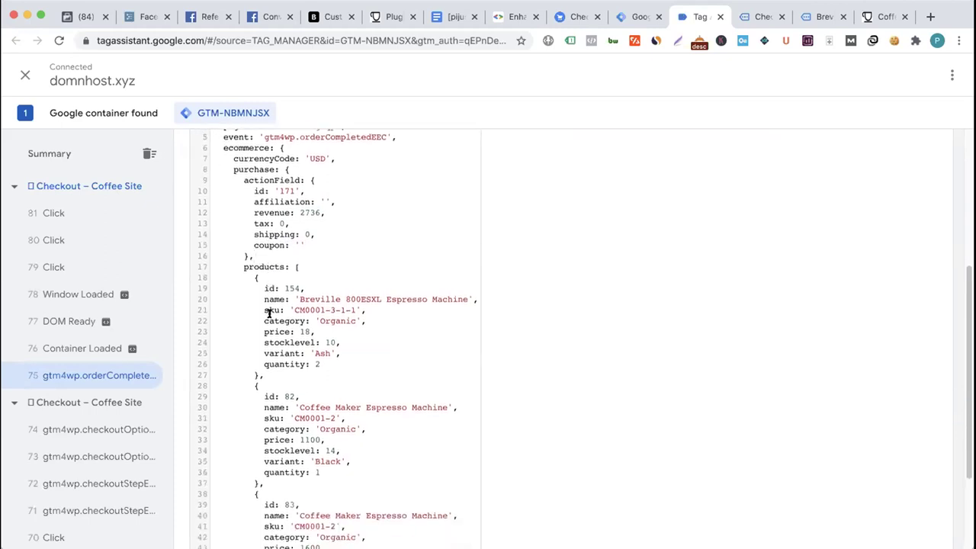
left_click_drag(261, 214, 324, 507)
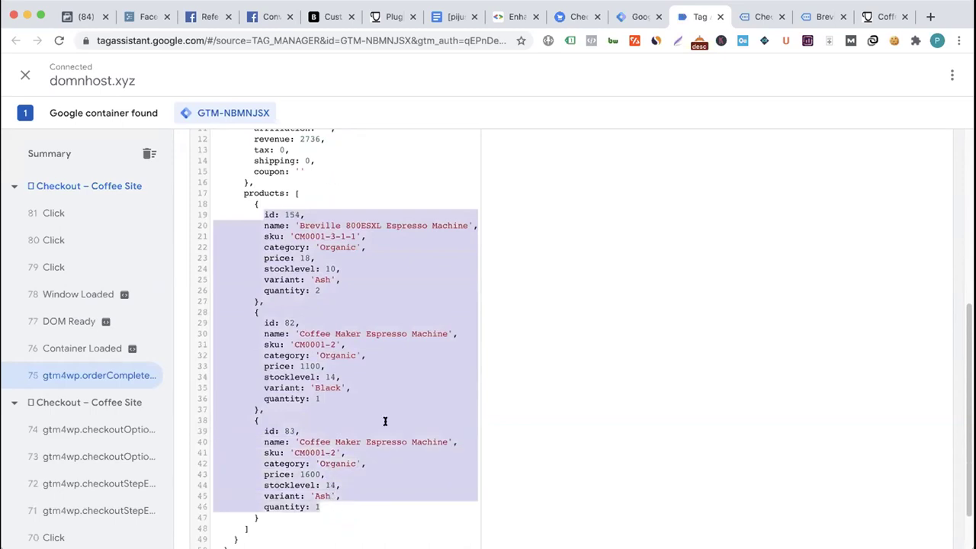
left_click(739, 17)
scroll(396, 277, "down", 7)
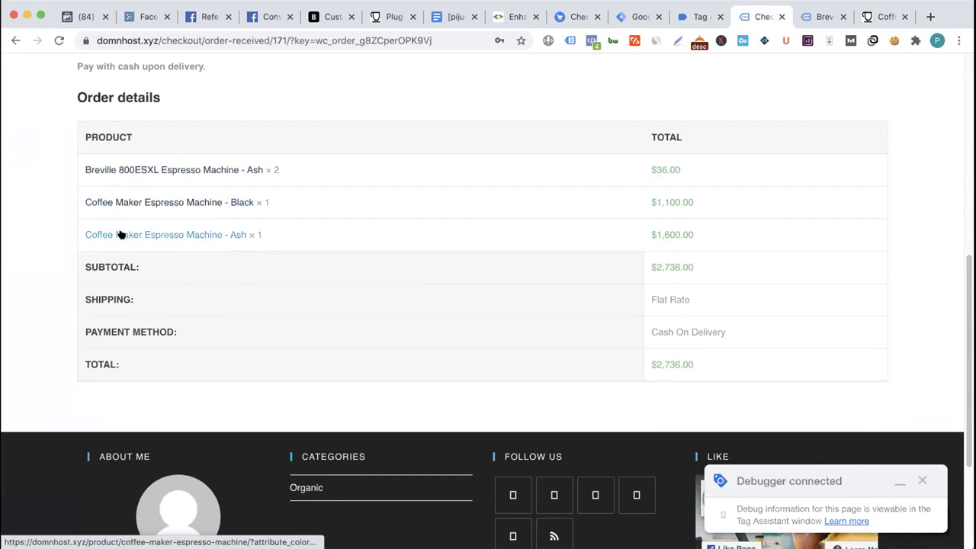
left_click(685, 17)
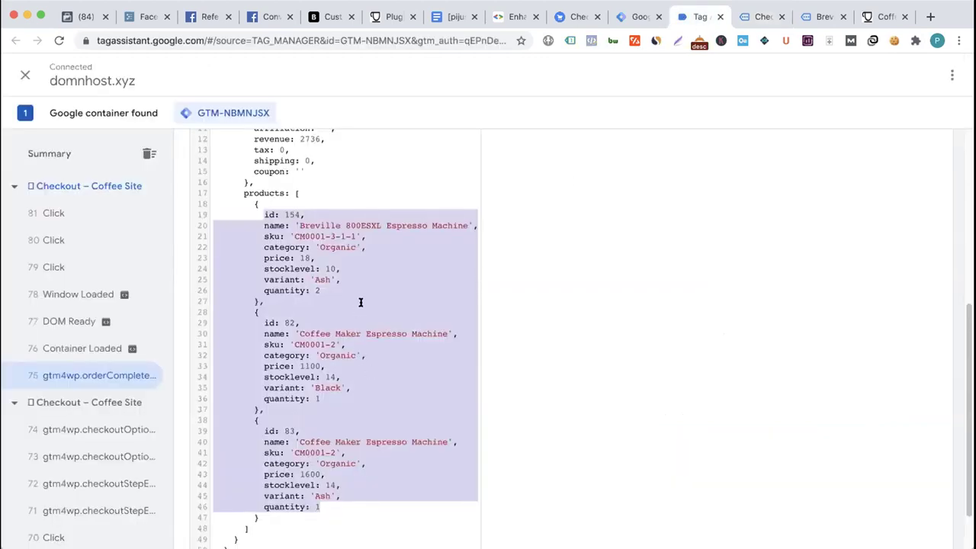
- Review the remaining product data in the purchase data layer and highlight the event name gtm4wp.orderCompletedEEC
scroll(337, 356, "down", 2)
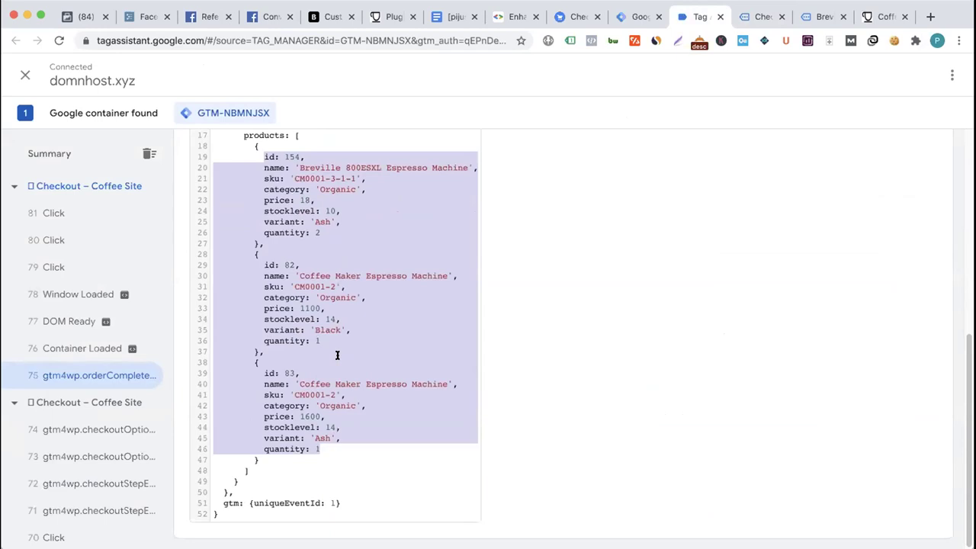
scroll(337, 355, "up", 7)
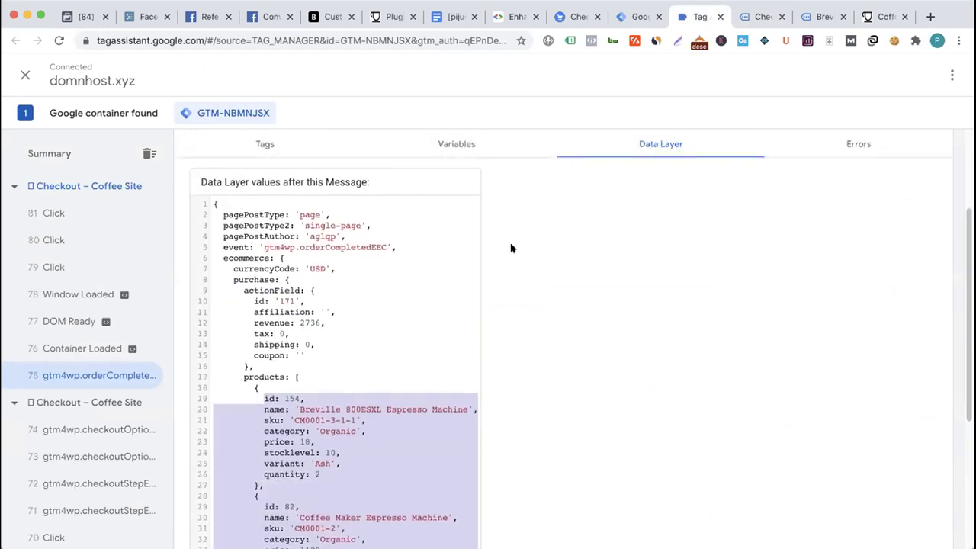
left_click(281, 258)
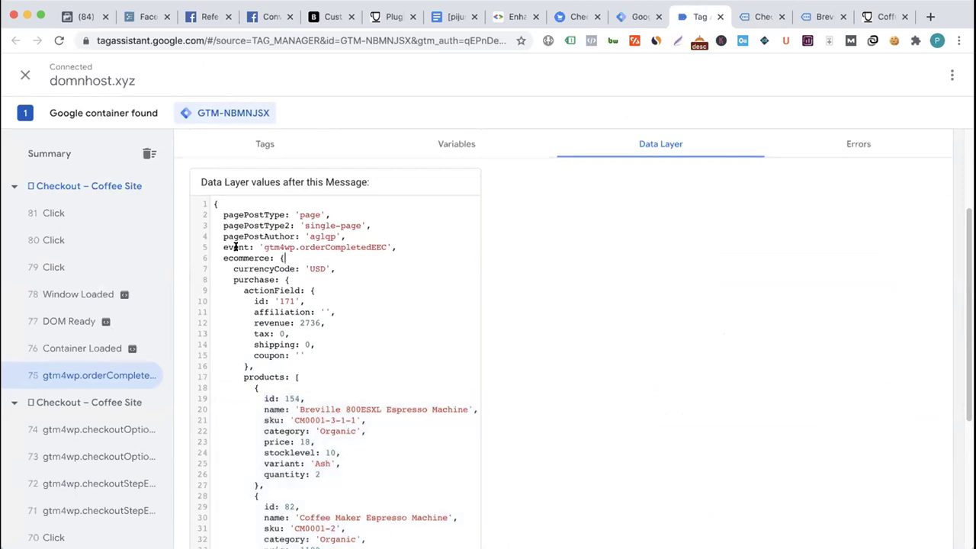
left_click_drag(278, 242, 383, 243)
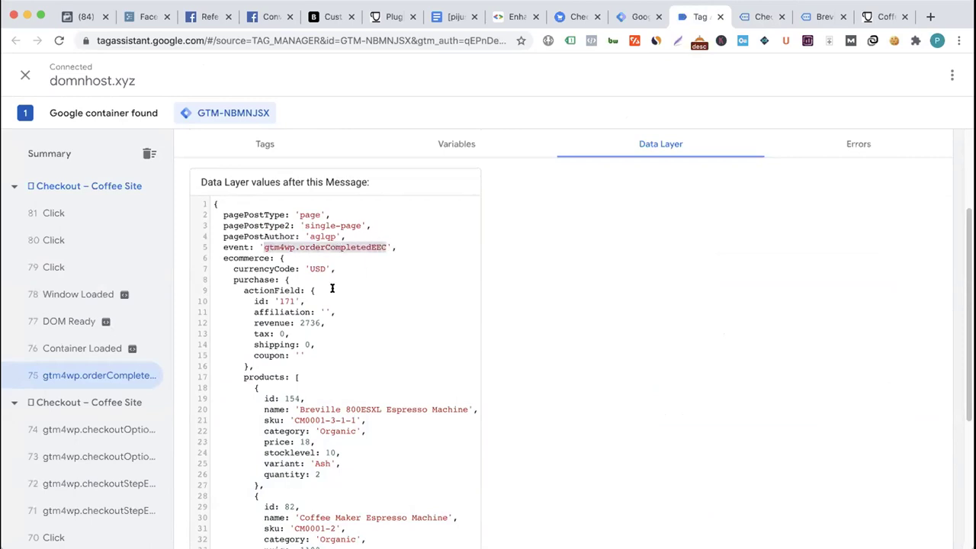
- Switch to the DataLayer document in Google Docs and highlight the event name in the Transaction (Purchase Page) section
left_click(456, 16)
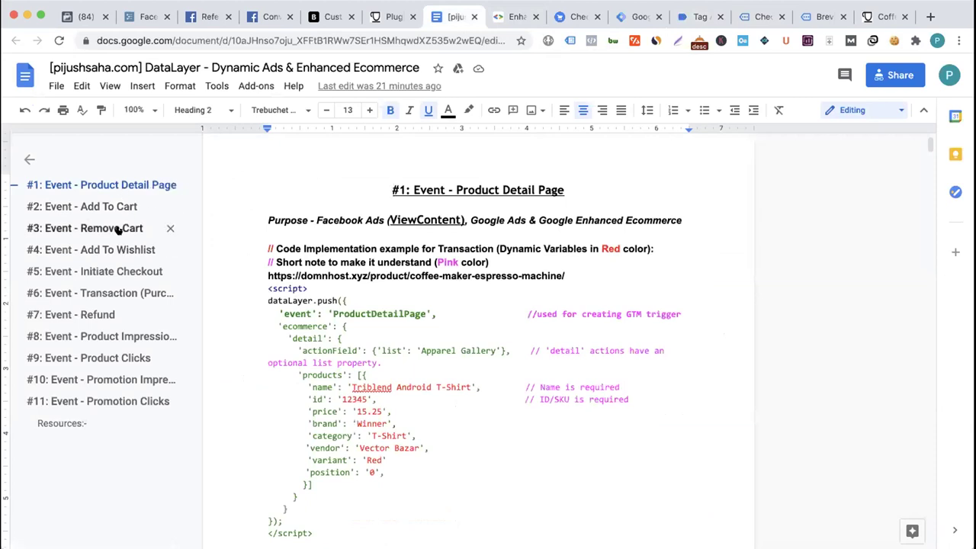
left_click(114, 293)
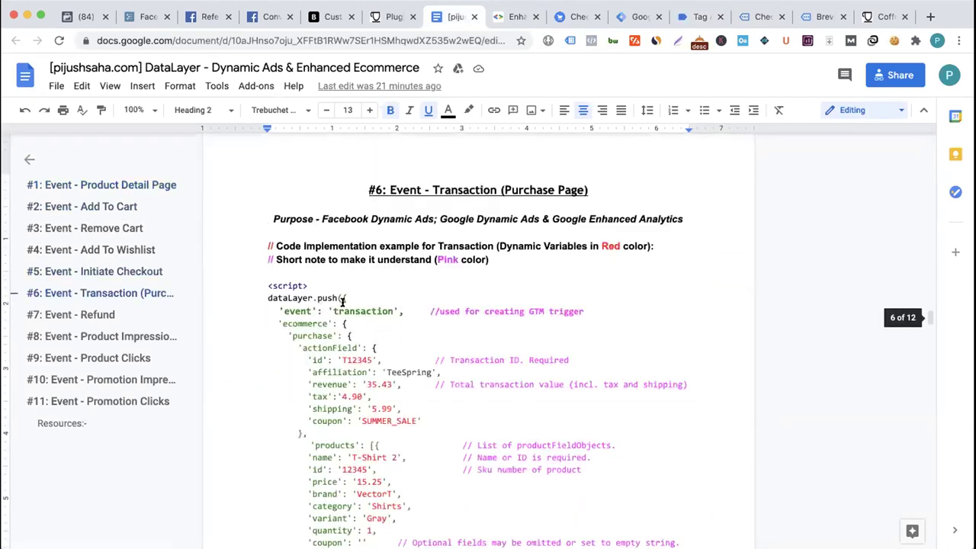
double_click(352, 259)
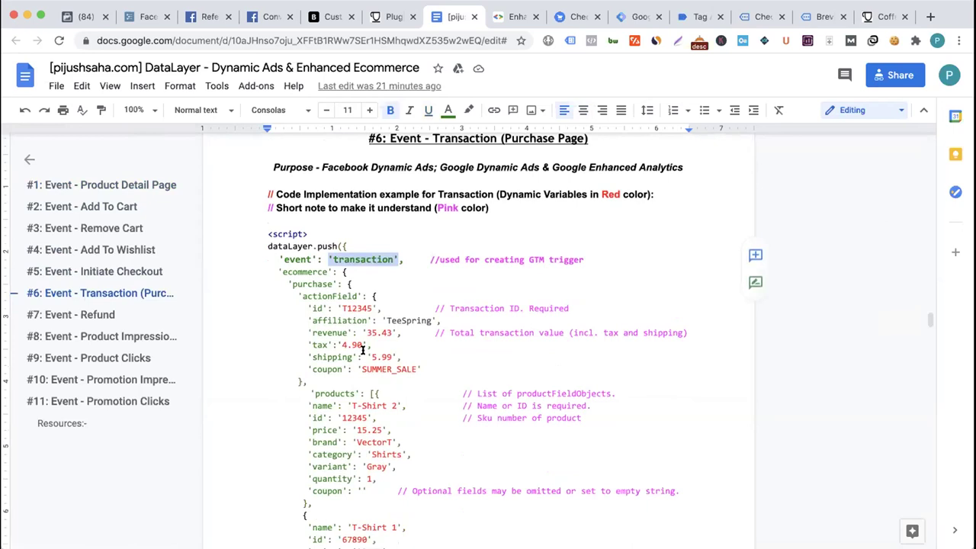
- Compare the event names in the document's Add To Cart, Product Detail Page and Initiate Checkout sections, and return to the Transaction section
left_click(103, 206)
left_click(353, 306)
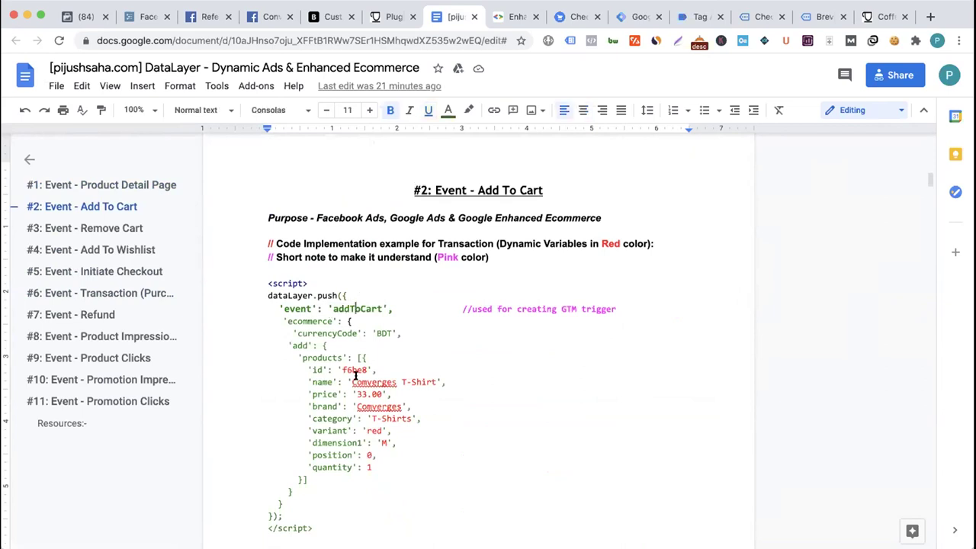
left_click(116, 185)
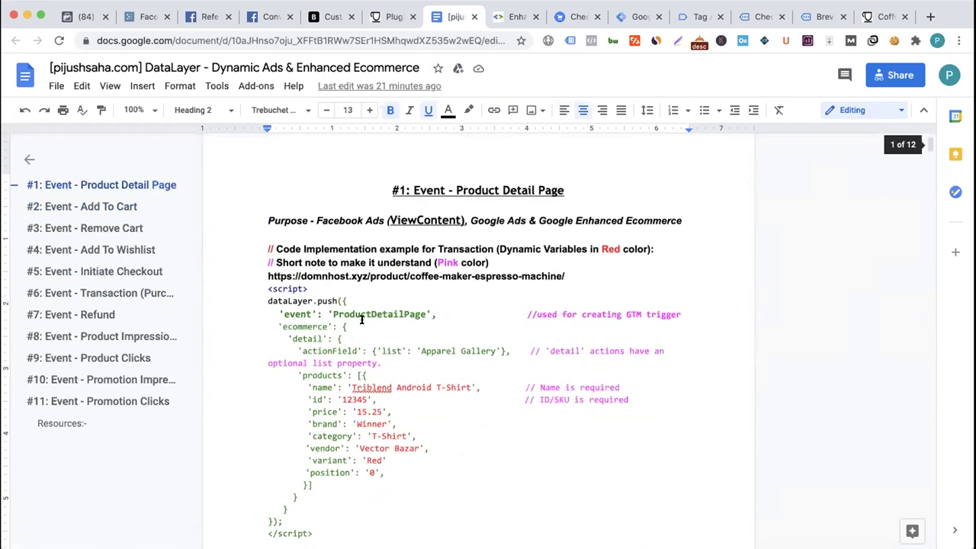
double_click(359, 314)
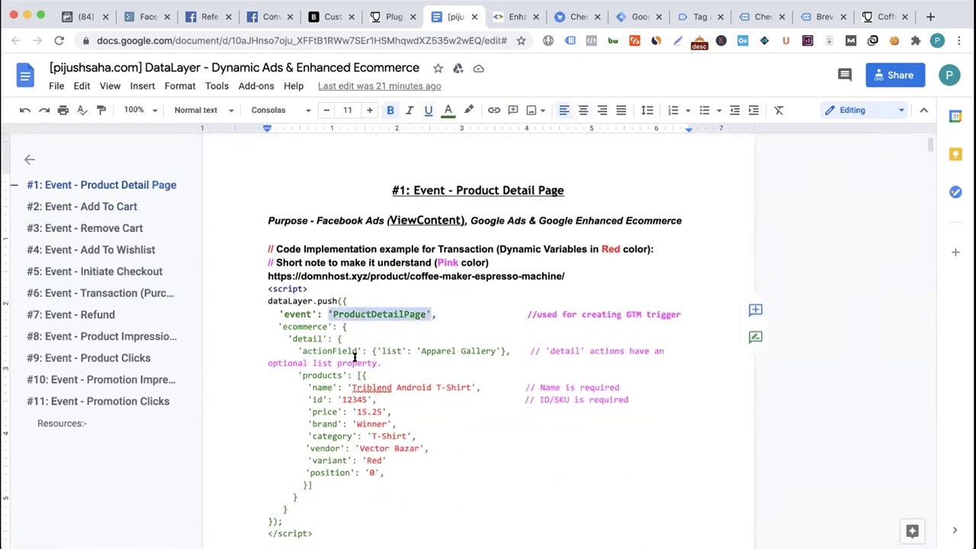
left_click(100, 273)
double_click(353, 310)
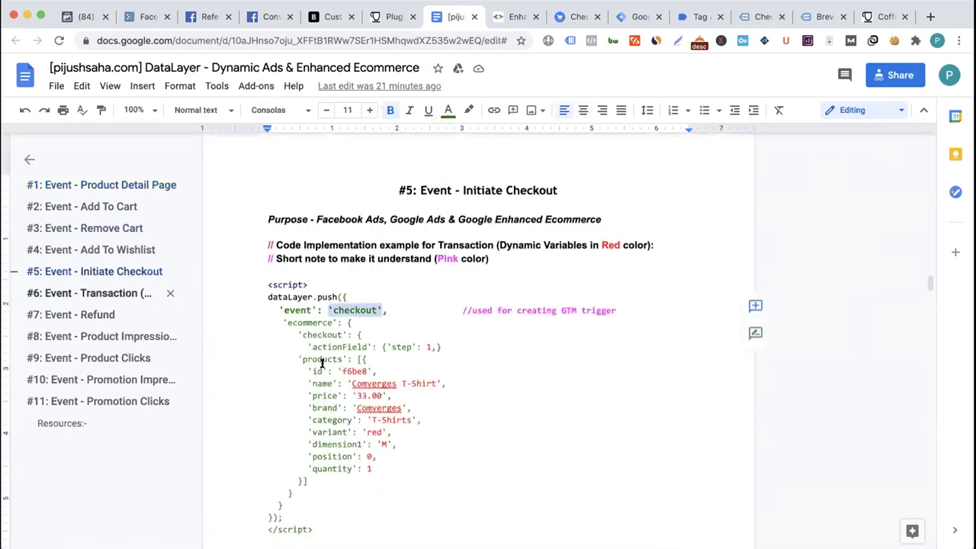
left_click(100, 293)
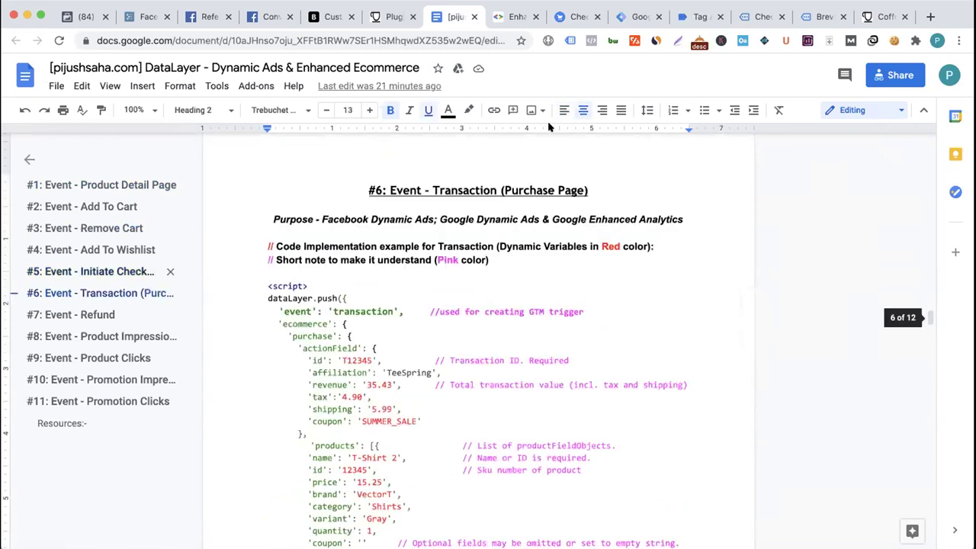
- Switch to Google Tag Manager and start a new trigger named Purchase Trigger
left_click(632, 20)
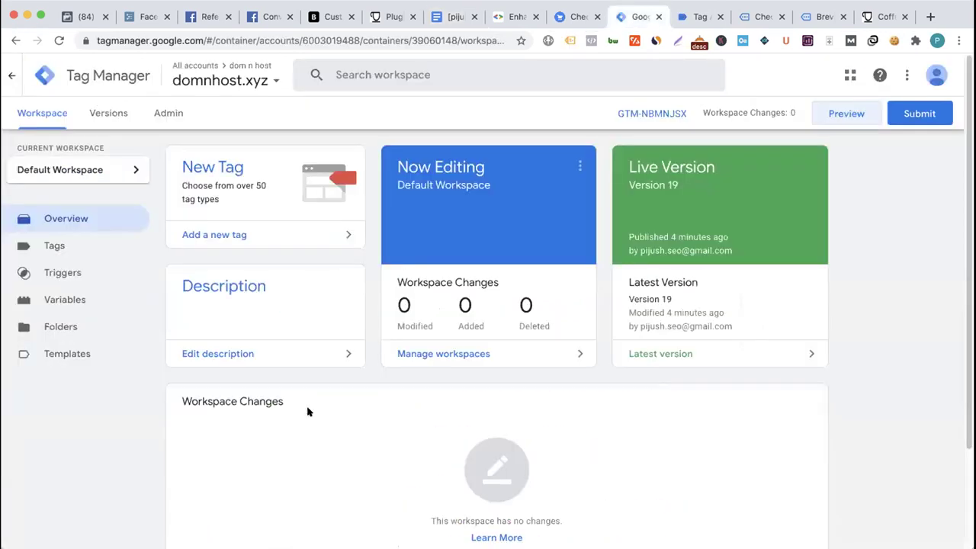
left_click(64, 246)
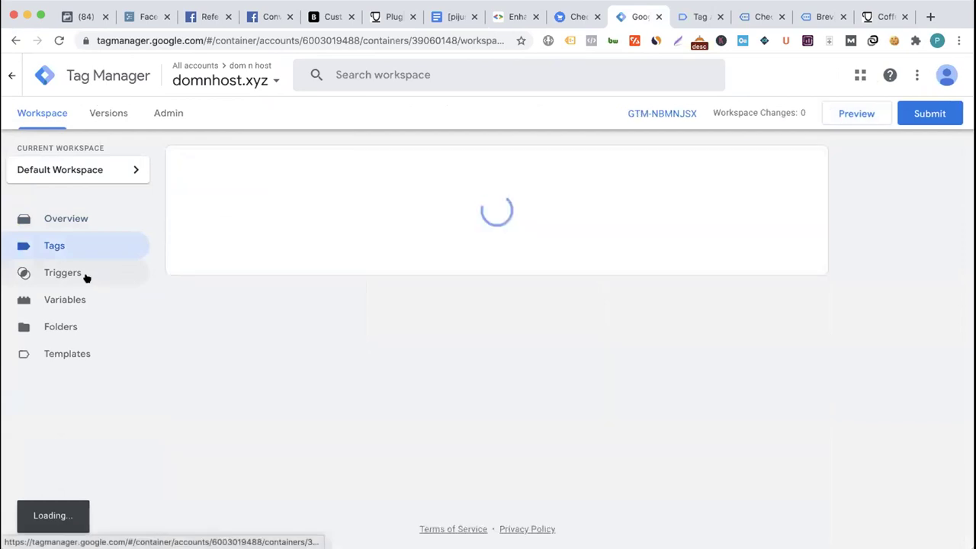
left_click(86, 276)
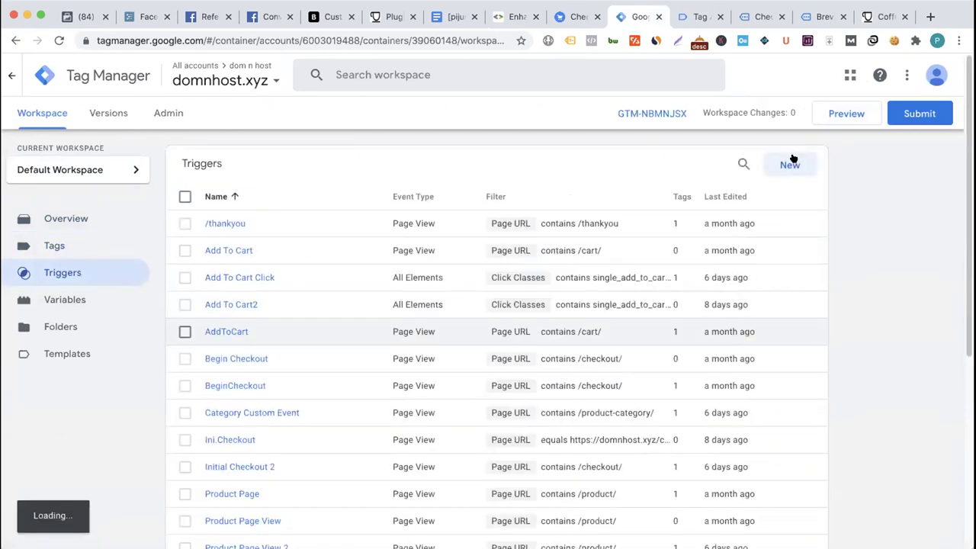
left_click(794, 162)
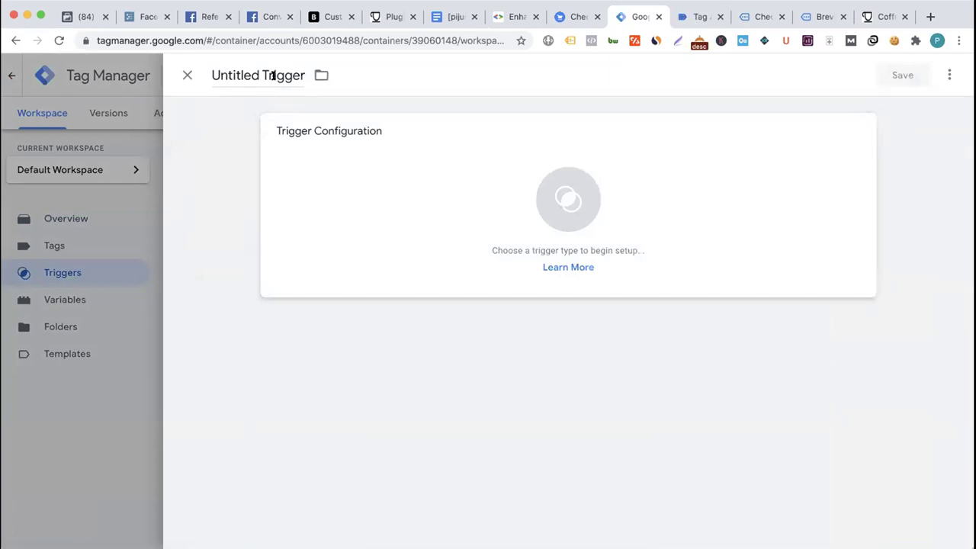
left_click(273, 76)
type("Purchase Trigger")
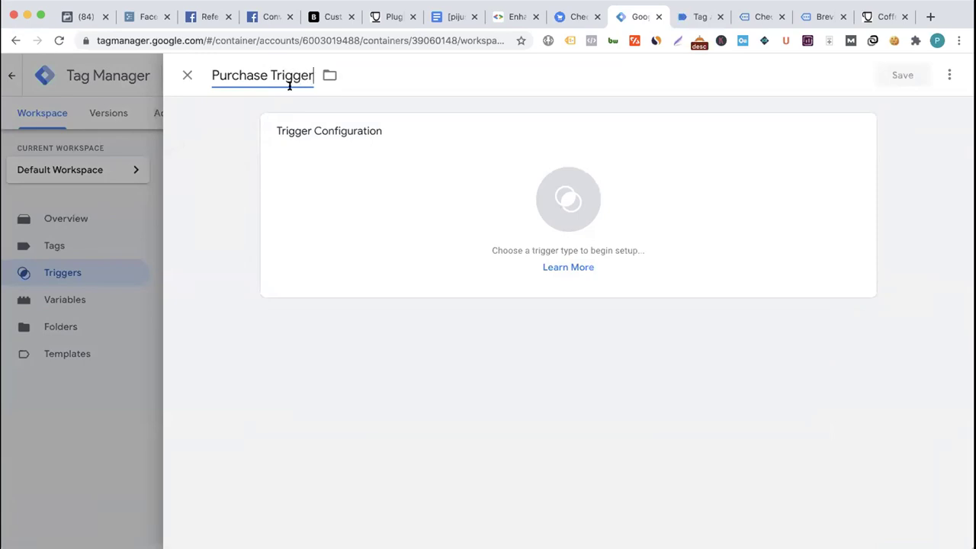
- Set the trigger type to Page View, firing on Some Page Views, with a Page URL contains condition left empty
left_click(489, 191)
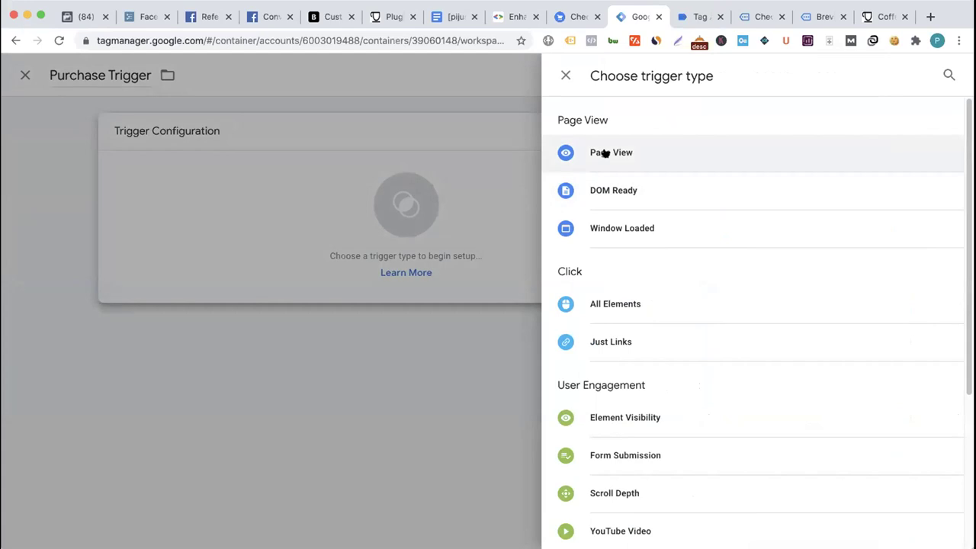
left_click(605, 154)
left_click(422, 262)
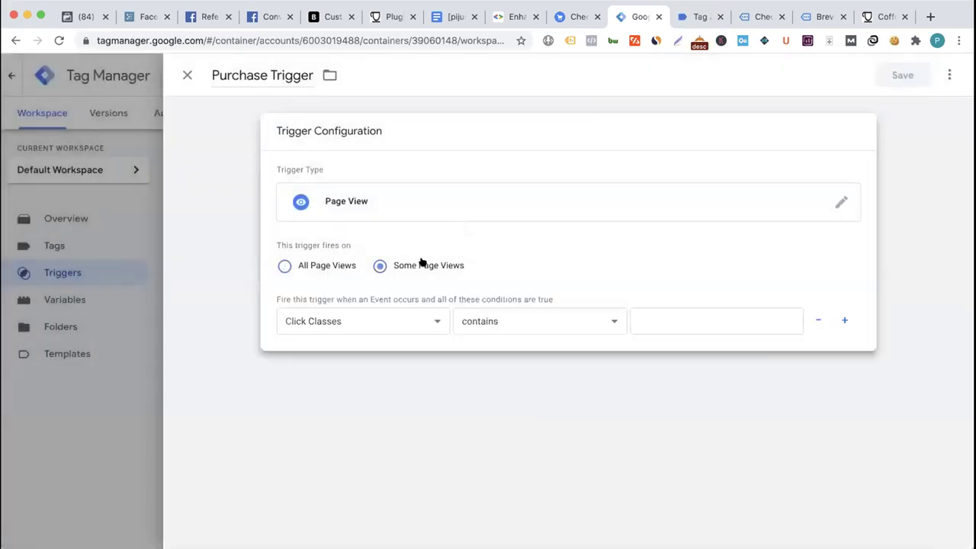
left_click(398, 314)
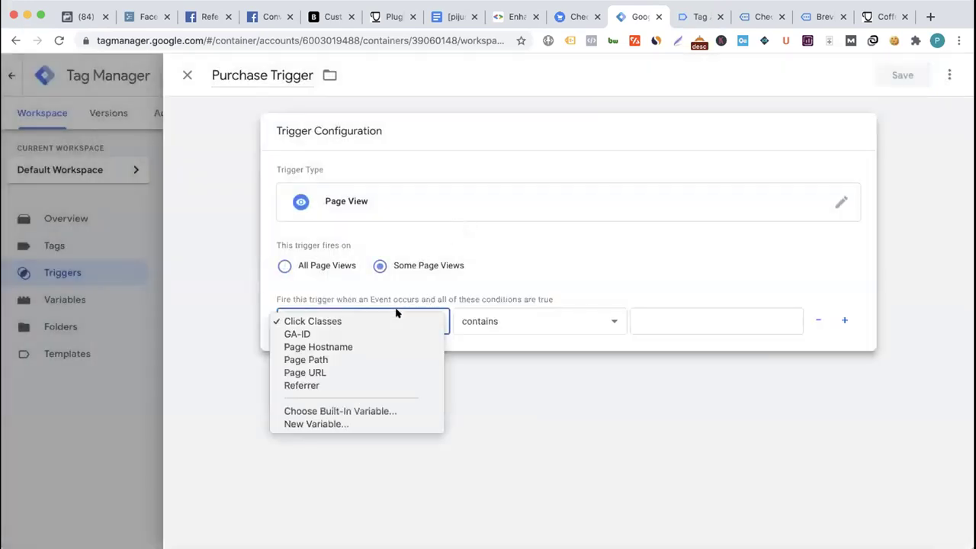
left_click(354, 373)
left_click(685, 313)
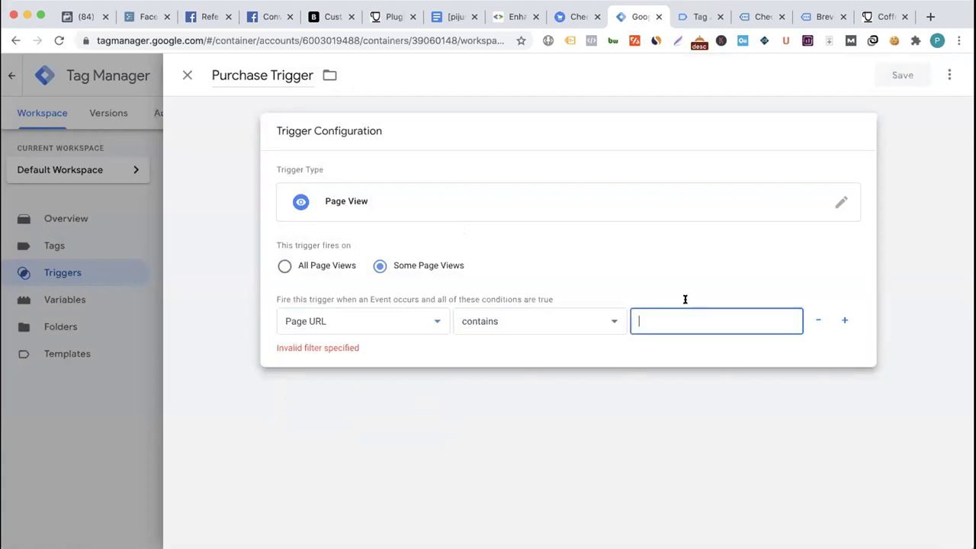
- Highlight the order-received part of the URL on the store's order confirmation page, and return to the trigger in Tag Manager
left_click(755, 17)
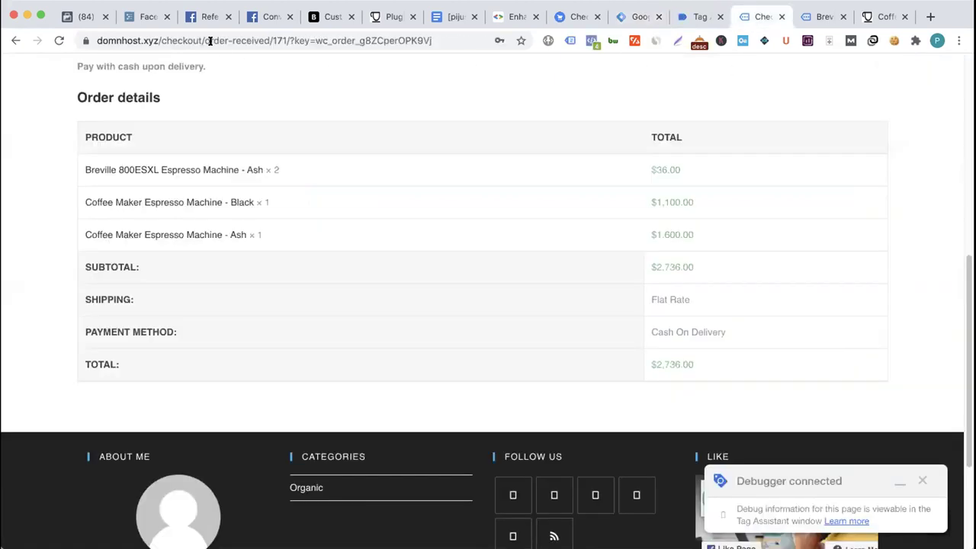
left_click_drag(201, 40, 265, 32)
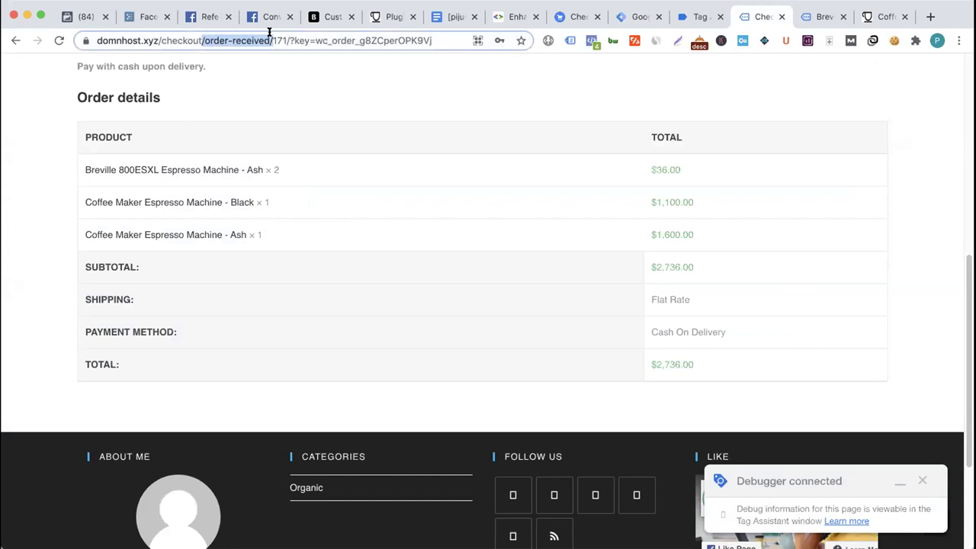
left_click_drag(277, 71, 297, 170)
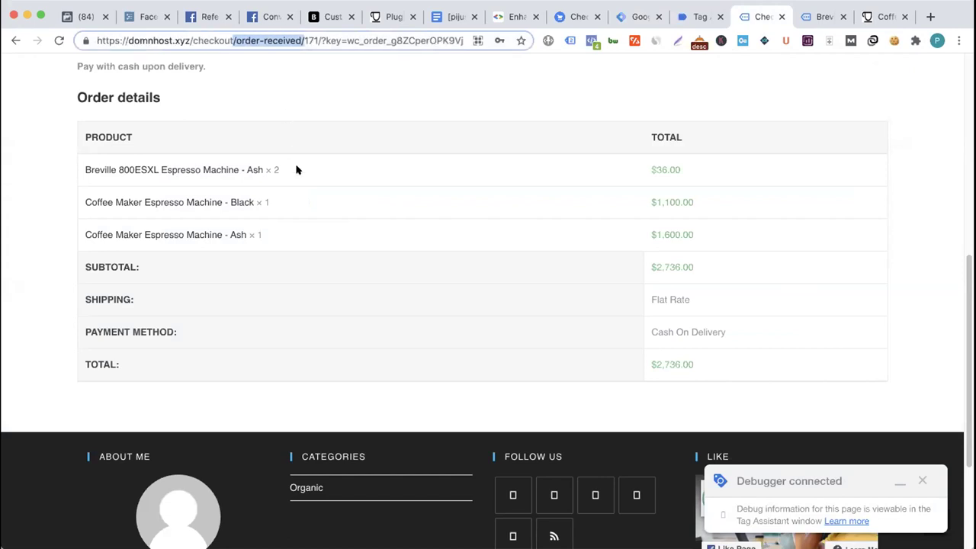
left_click(574, 17)
left_click(643, 22)
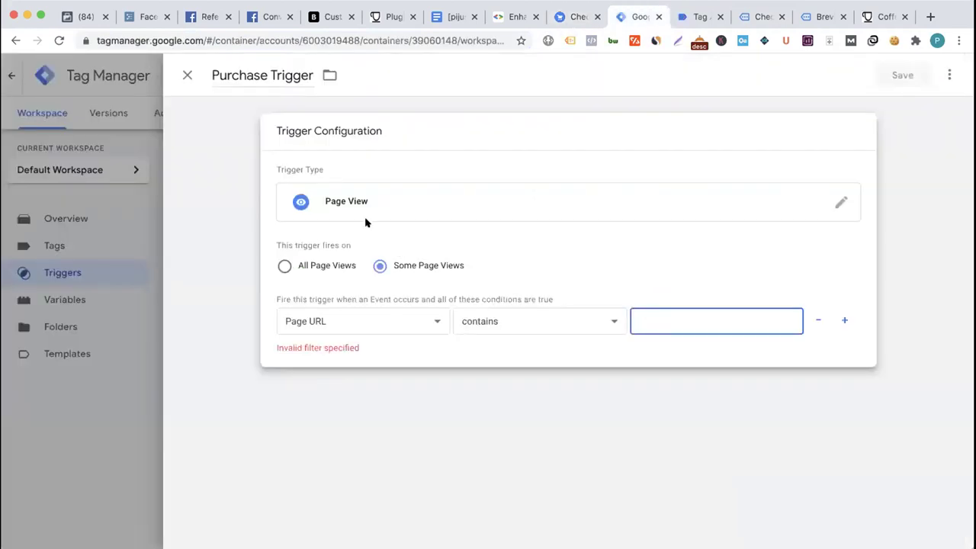
- Change the Purchase Trigger's type to Custom Event
left_click(839, 203)
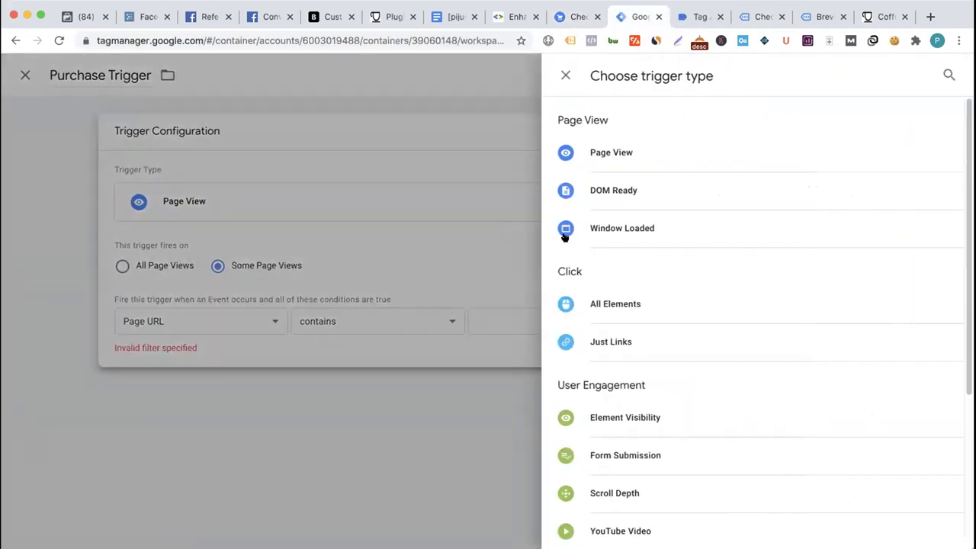
scroll(704, 293, "down", 4)
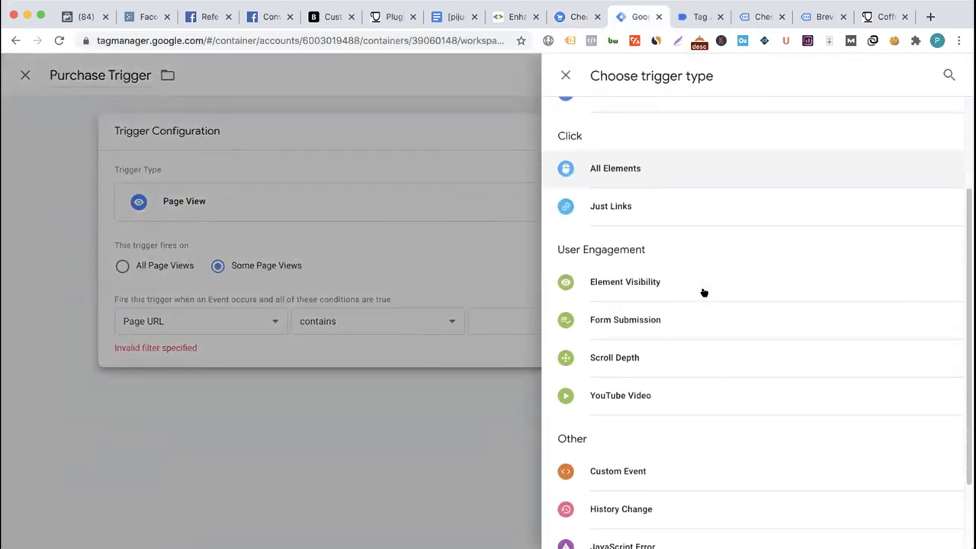
left_click(549, 455)
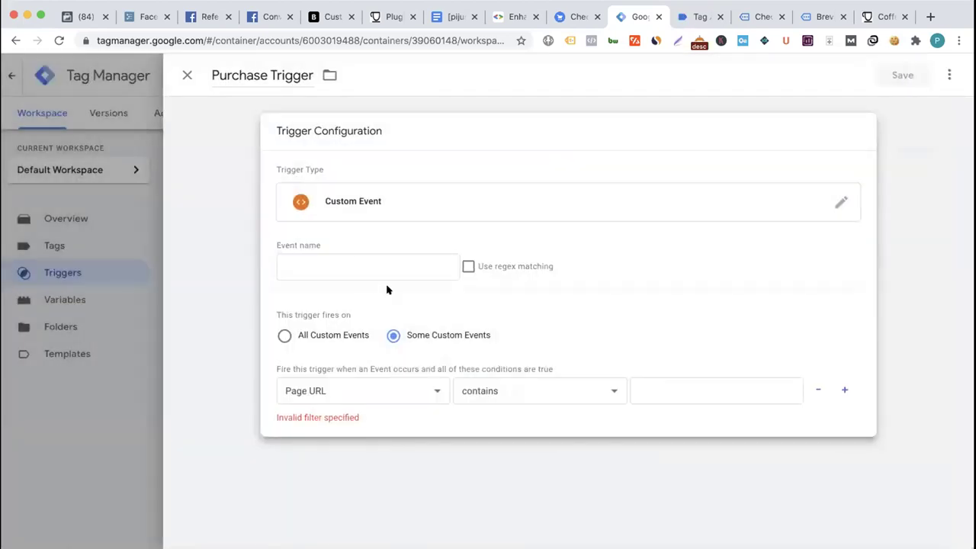
left_click(331, 267)
left_click(256, 254)
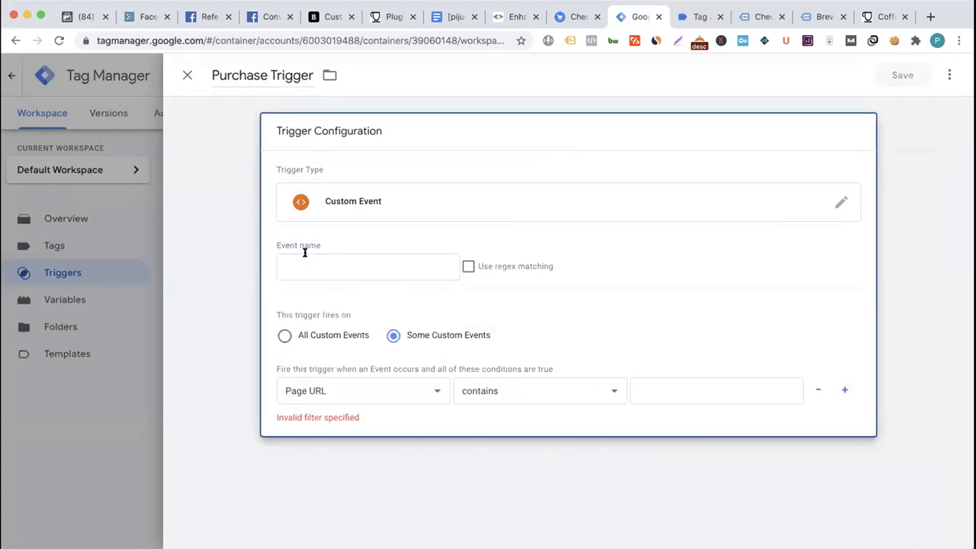
- Highlight the transaction event name in the DataLayer document and compare it with the event name in Tag Assistant's data layer
left_click(452, 16)
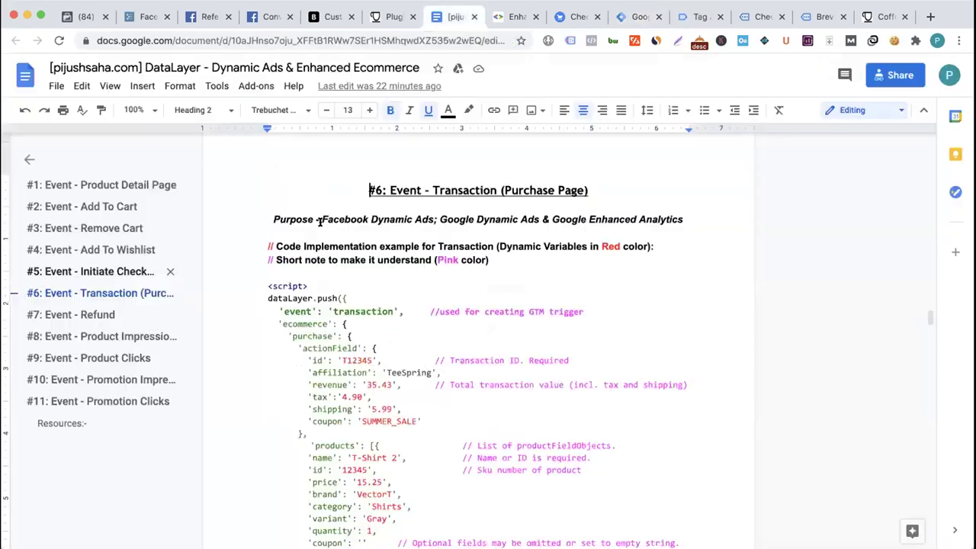
scroll(340, 285, "down", 2)
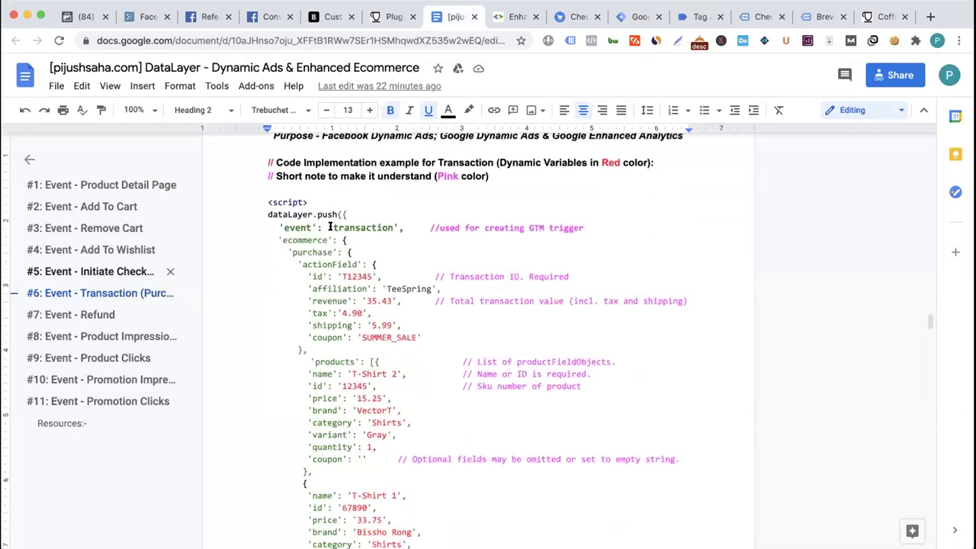
left_click_drag(333, 222, 394, 228)
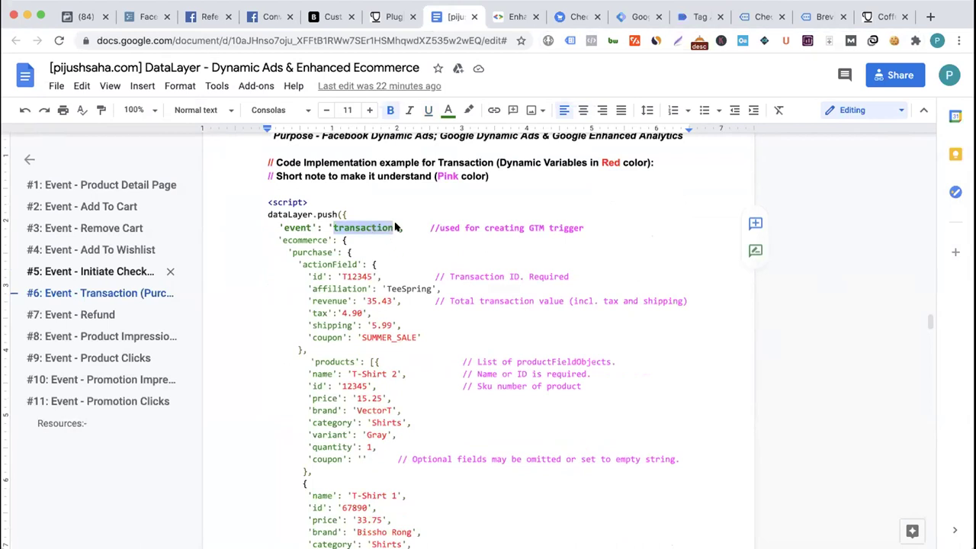
left_click(701, 19)
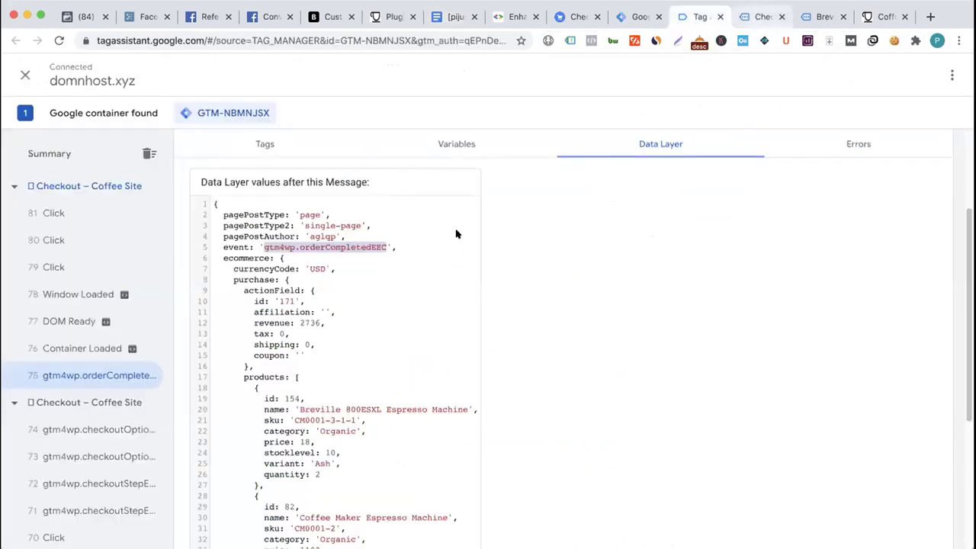
left_click(758, 16)
left_click(818, 16)
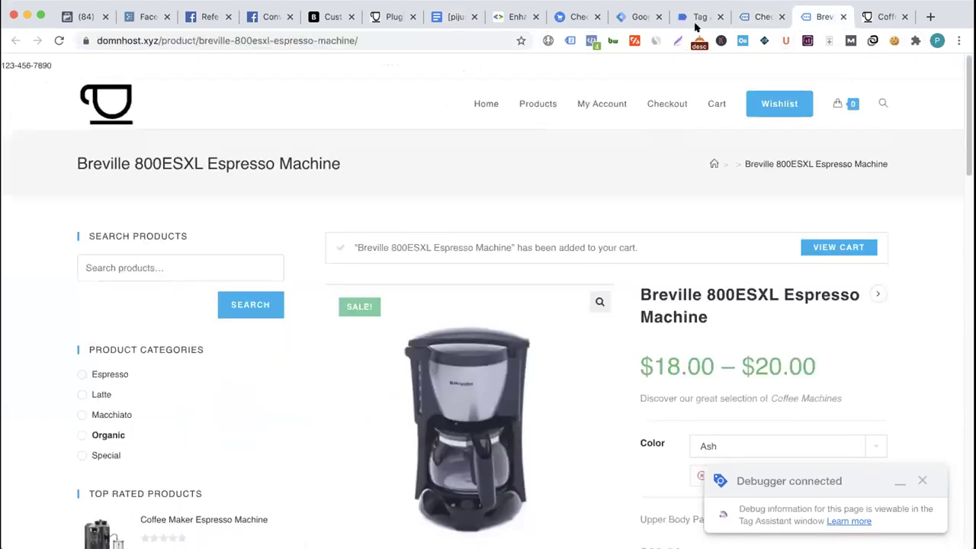
- Set the Purchase Trigger's event name to transaction in Tag Manager and have it fire on all custom events
left_click(632, 21)
left_click(361, 267)
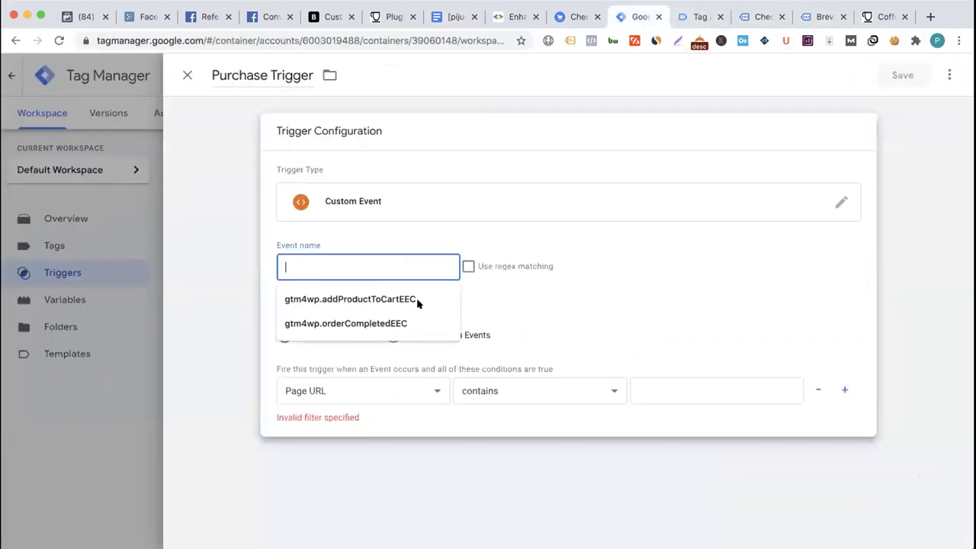
type("https://domnhost.xyz/")
key("super+a")
left_click(395, 265)
key("super+a")
type("tr")
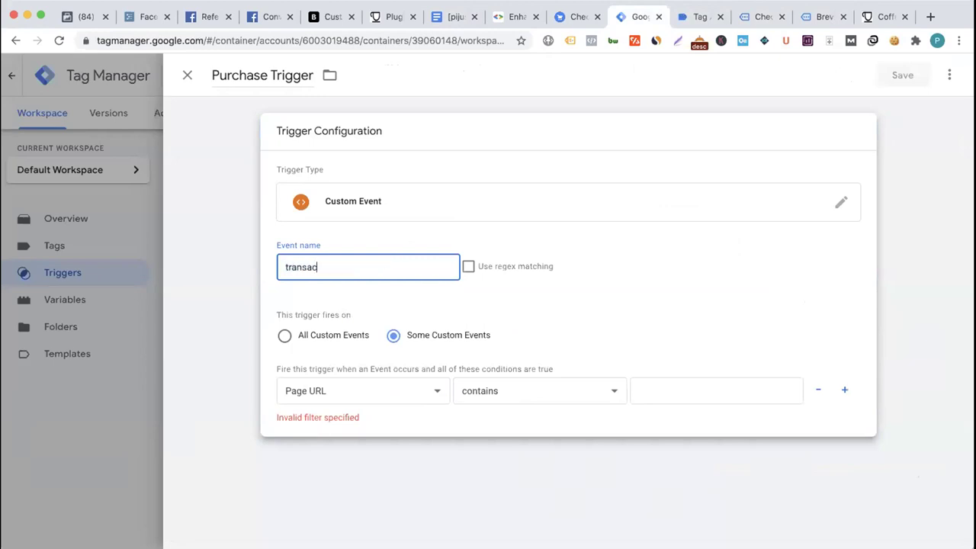
left_click(314, 337)
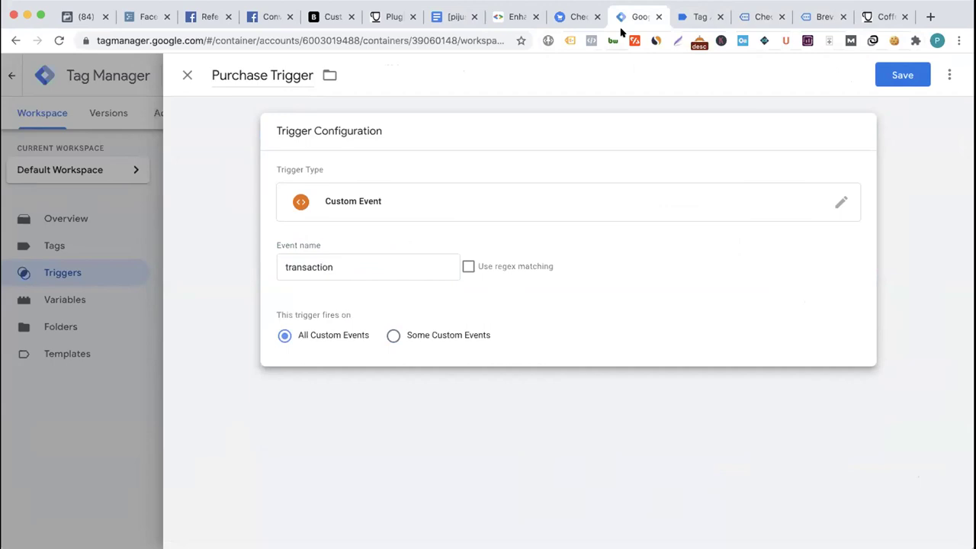
- Copy gtm4wp.orderCompletedEEC from Tag Assistant's data layer and replace the Purchase Trigger's event name with it
left_click(690, 17)
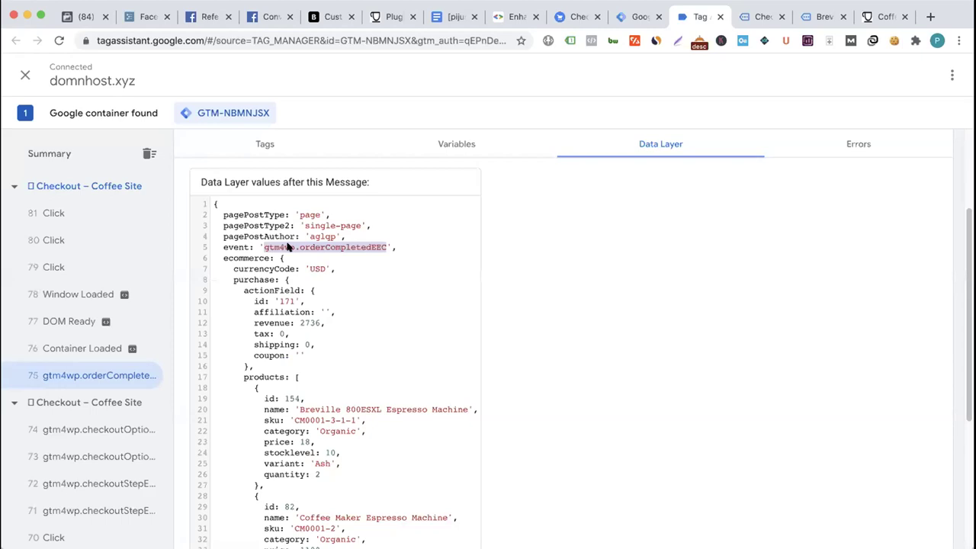
right_click(287, 246)
left_click(319, 275)
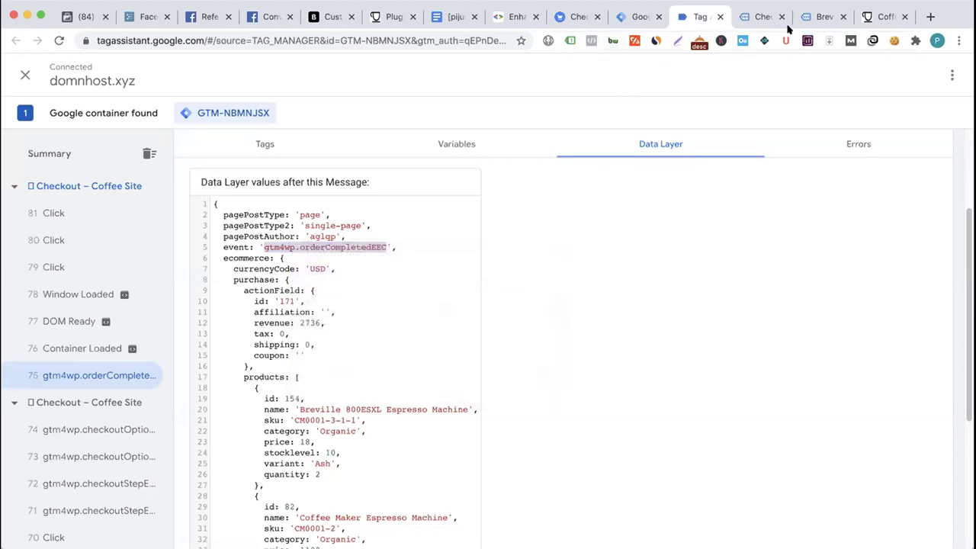
left_click(759, 17)
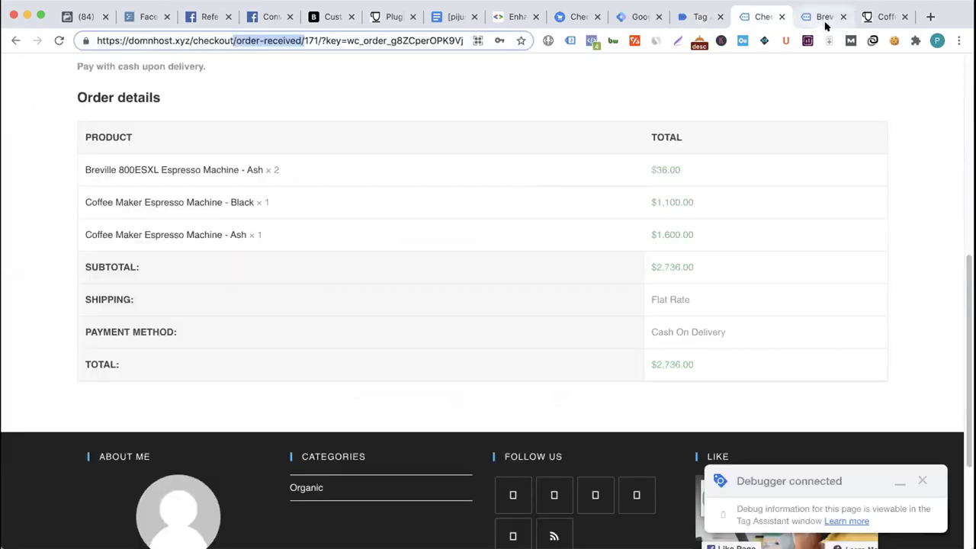
left_click(634, 17)
left_click(355, 275)
double_click(355, 274)
key("ctrl+v")
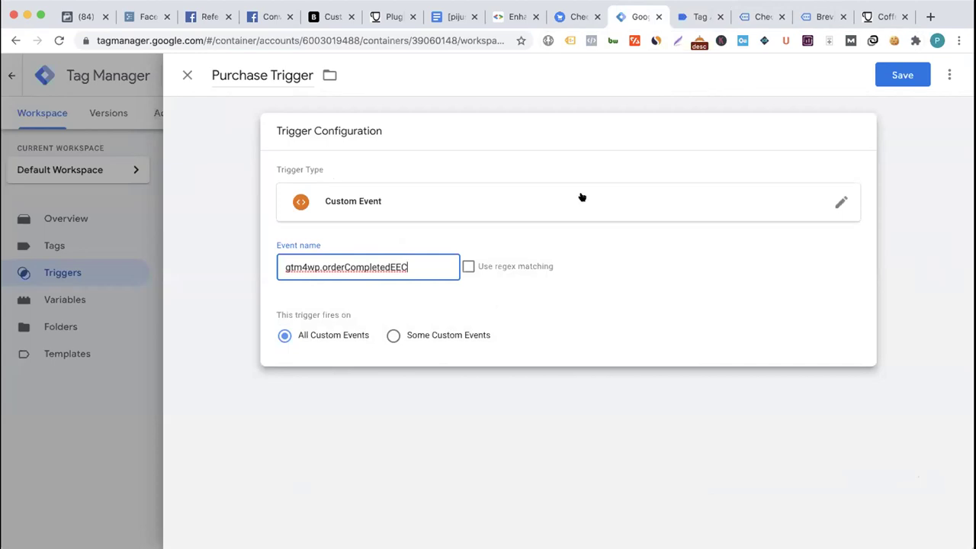
- Reload the store's order-received page, check Tag Assistant for the events of the reloaded page, and reload the order page again
left_click(754, 15)
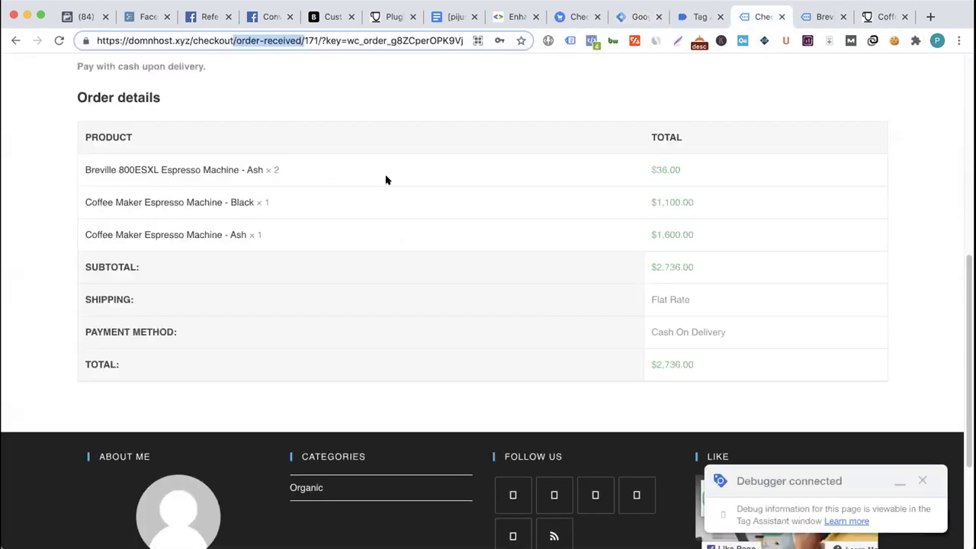
scroll(386, 180, "up", 6)
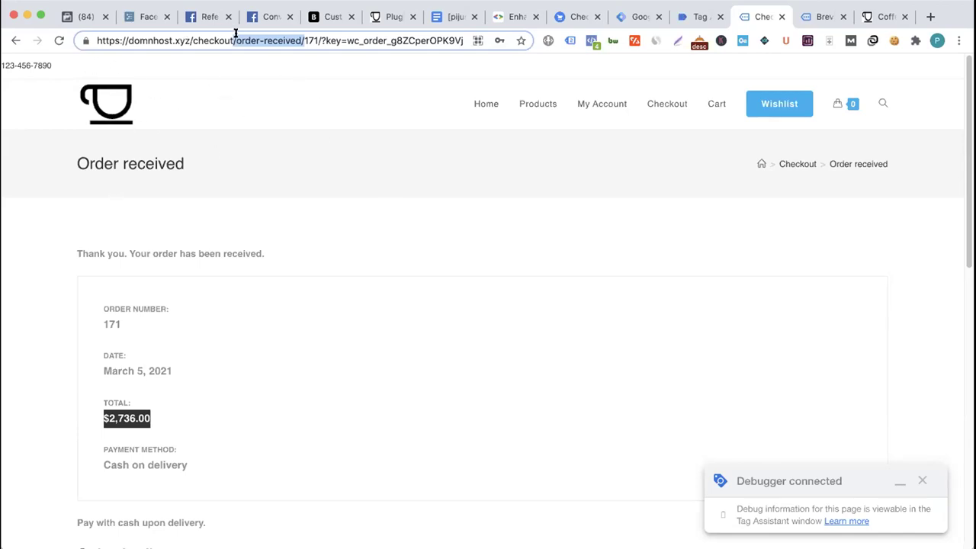
left_click(300, 40)
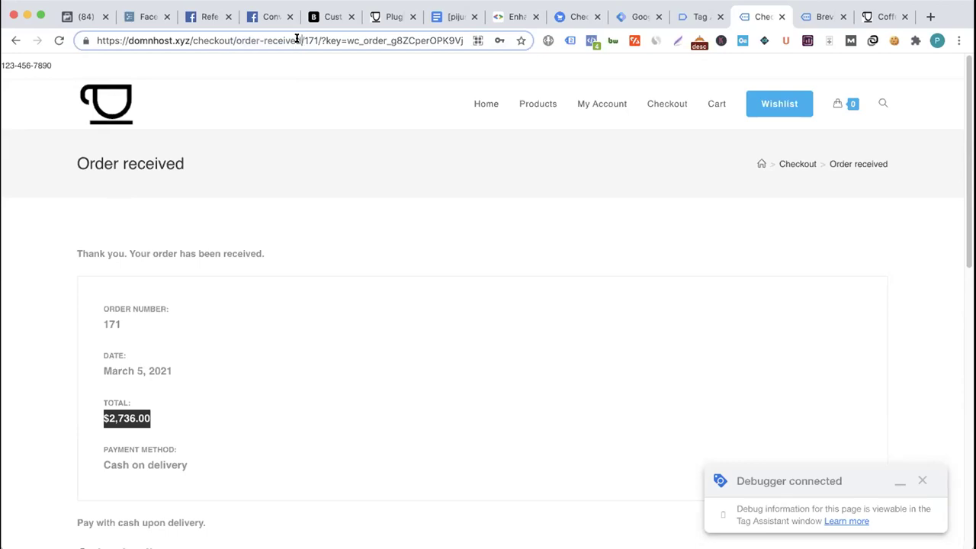
left_click(57, 41)
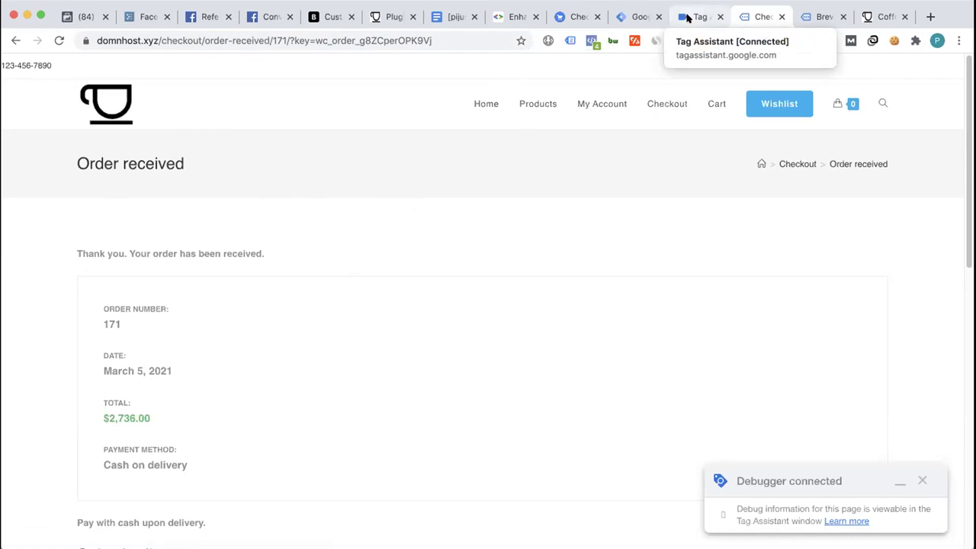
left_click(688, 16)
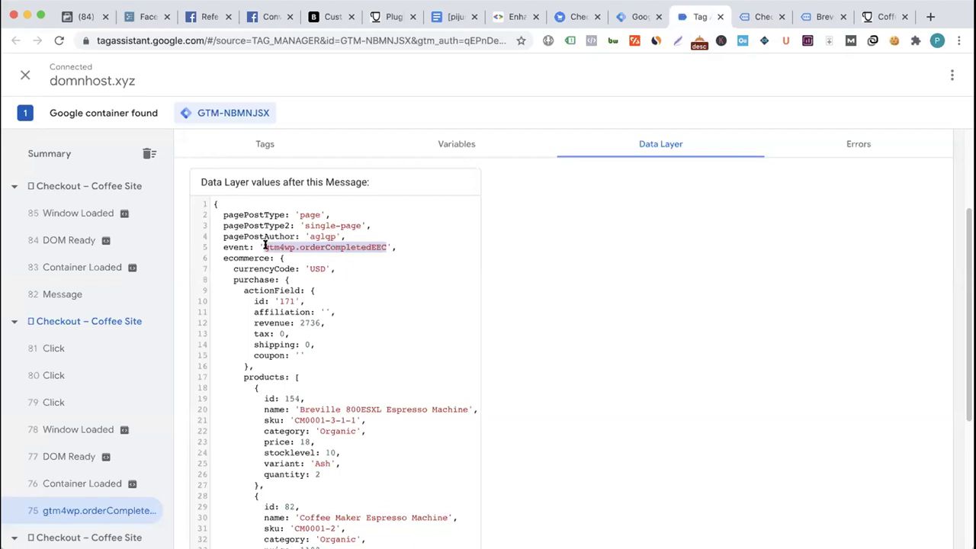
left_click(761, 17)
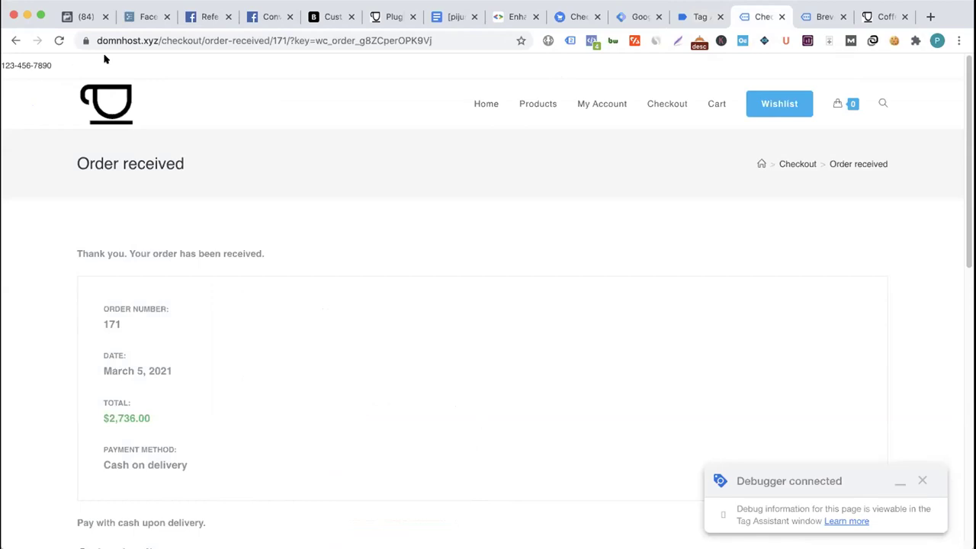
left_click(59, 40)
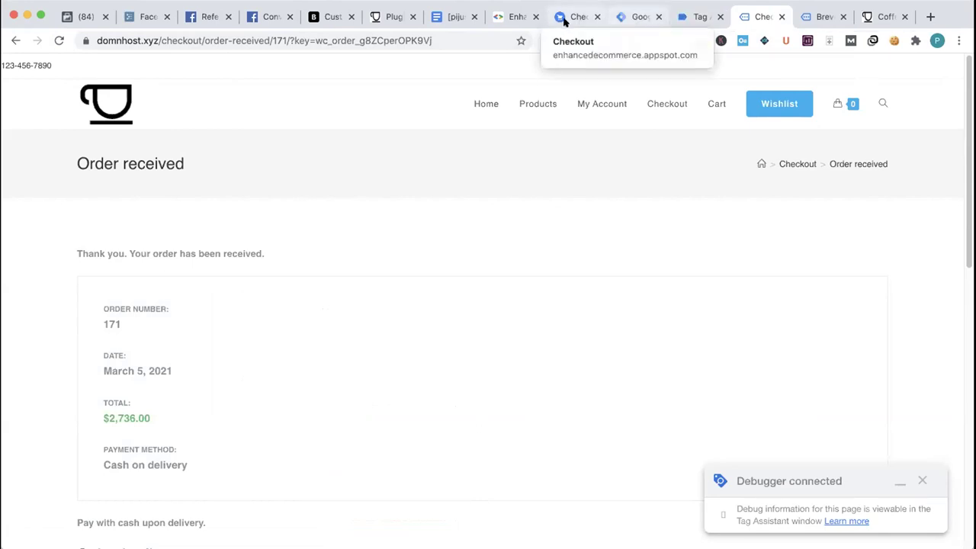
- Inspect the purchase event code on the enhanced ecommerce demo checkout, highlighting the event and purchase names in the gtag.js snippet
left_click(455, 17)
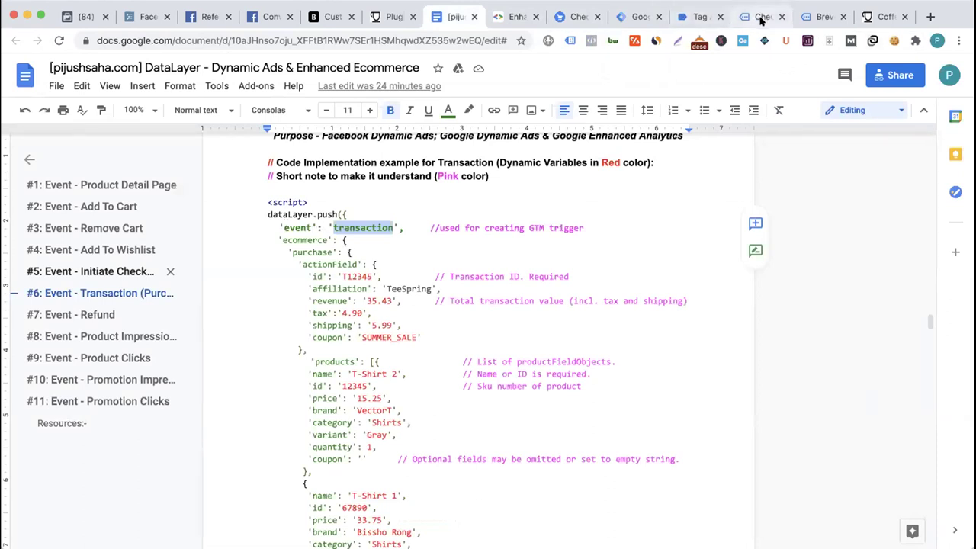
left_click(519, 19)
left_click(560, 20)
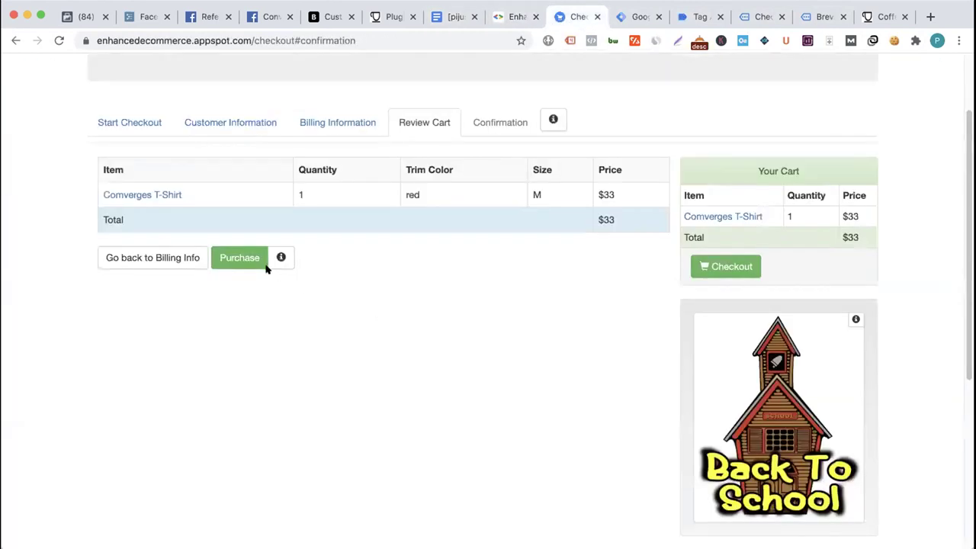
left_click(281, 257)
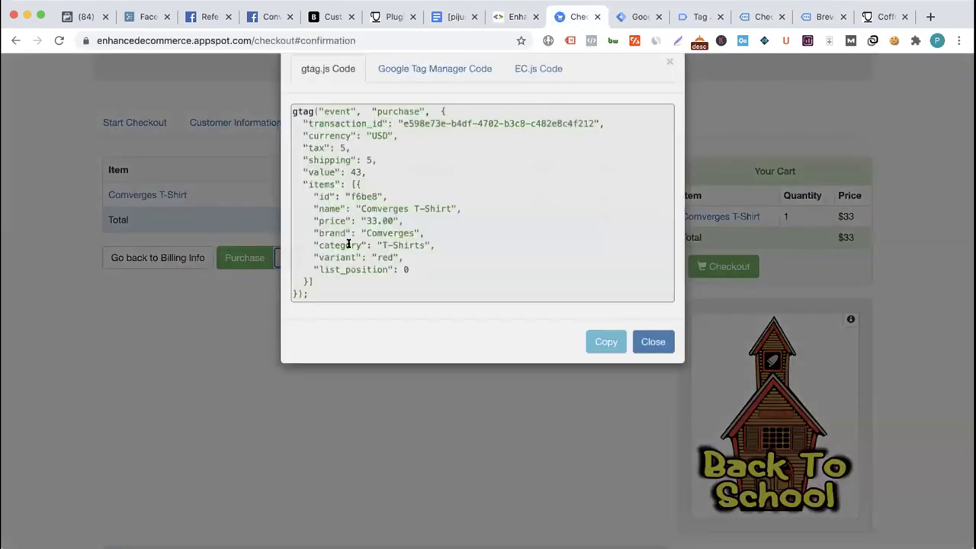
double_click(338, 142)
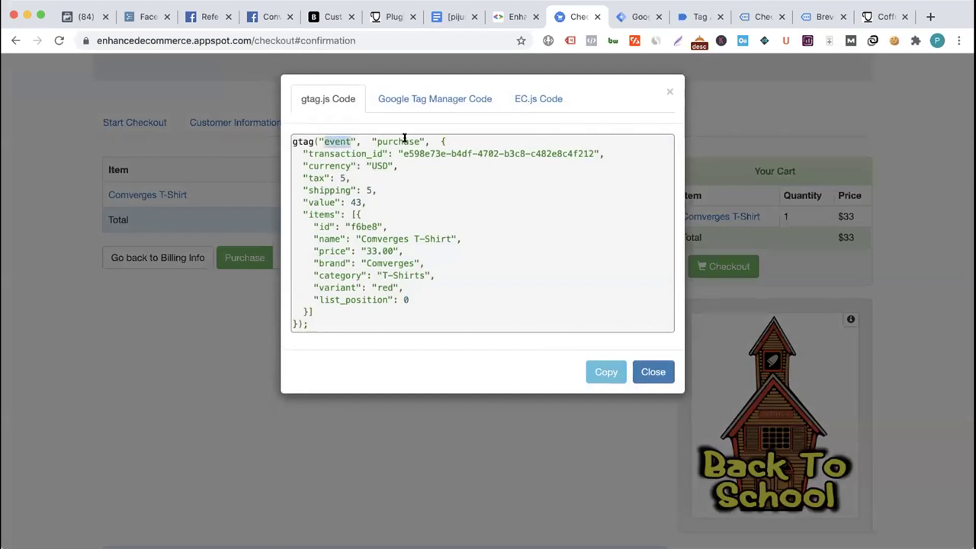
double_click(404, 143)
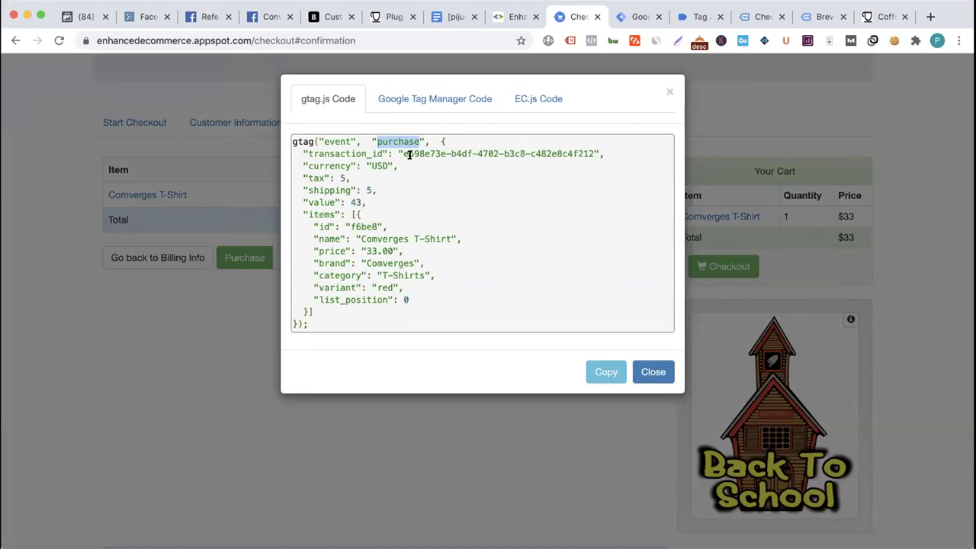
left_click(670, 88)
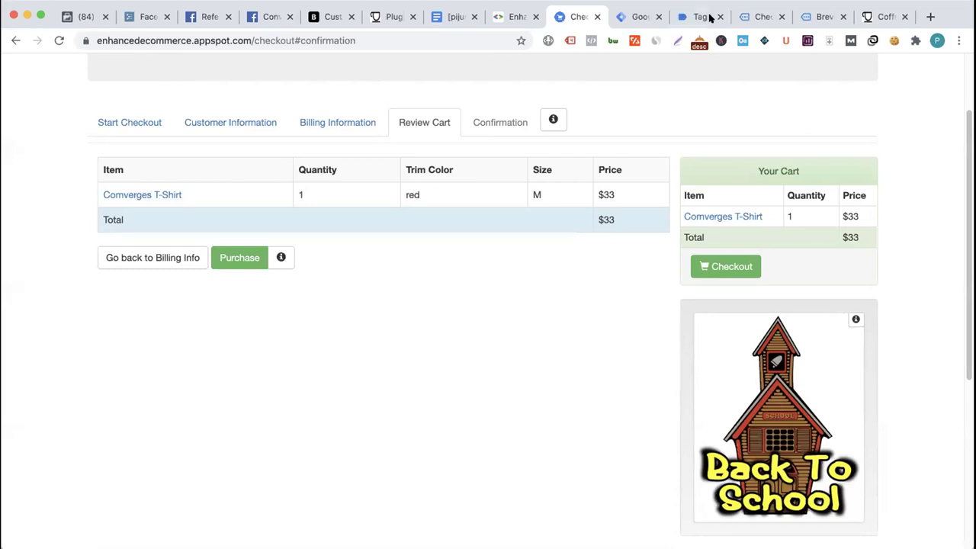
- Return to Tag Manager and close the Purchase Trigger, discarding its unsaved changes
left_click(645, 17)
left_click(569, 19)
left_click(633, 17)
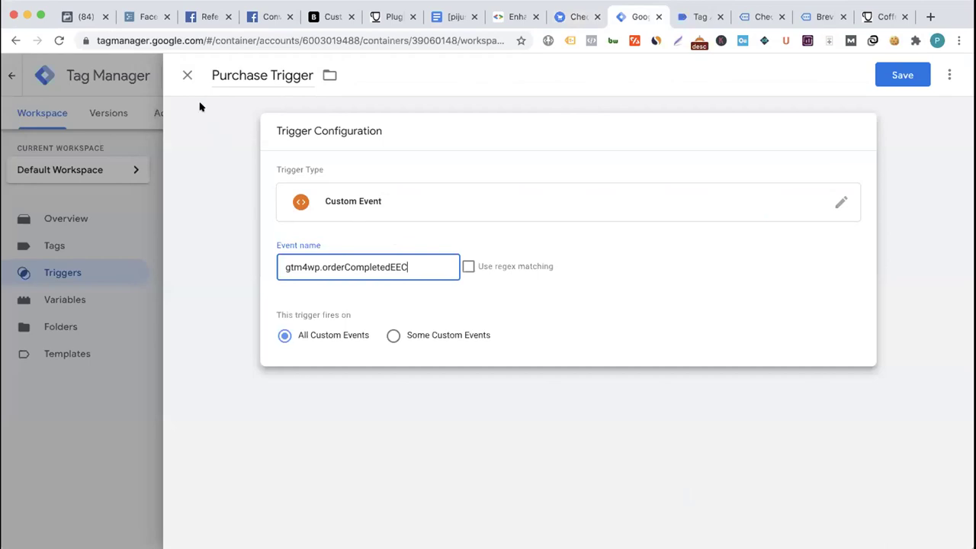
left_click(187, 74)
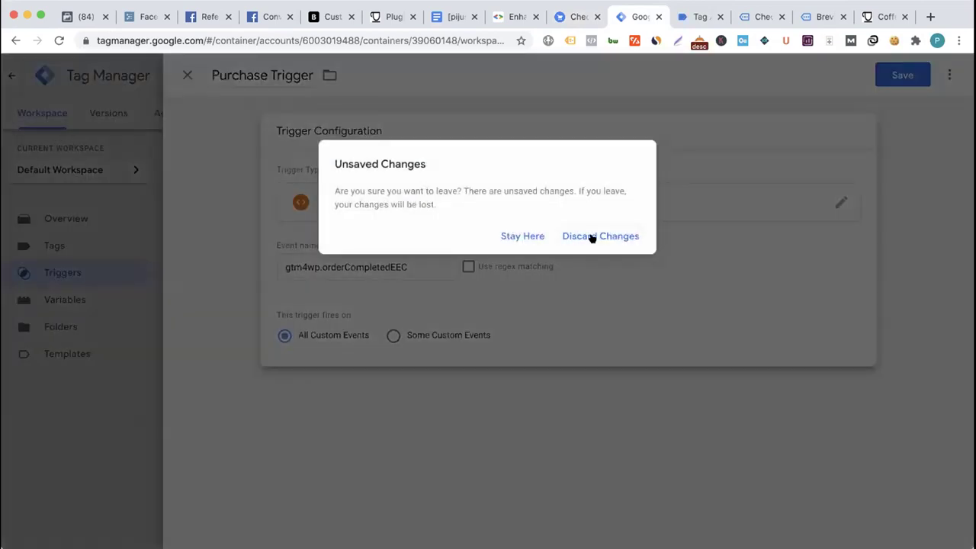
left_click(588, 237)
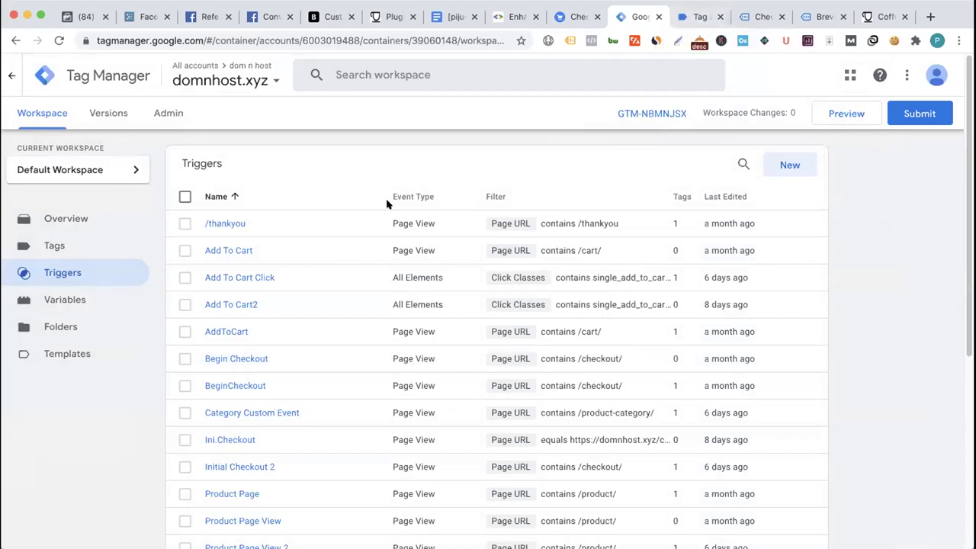
left_click(565, 17)
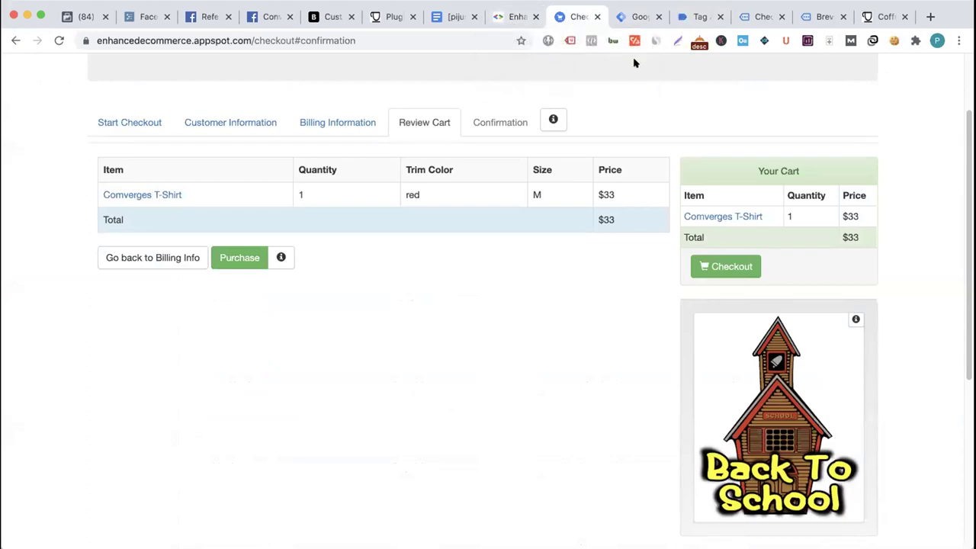
left_click(636, 19)
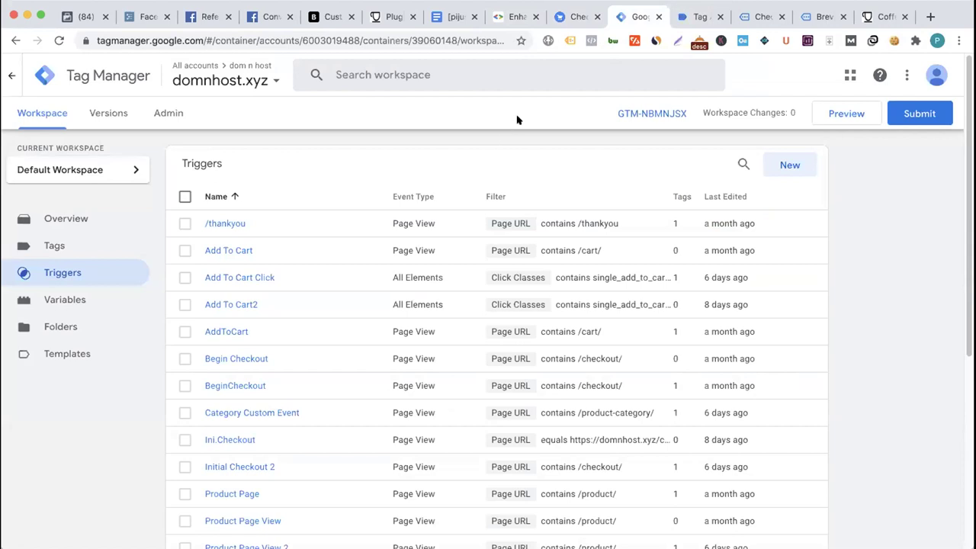
left_click(575, 18)
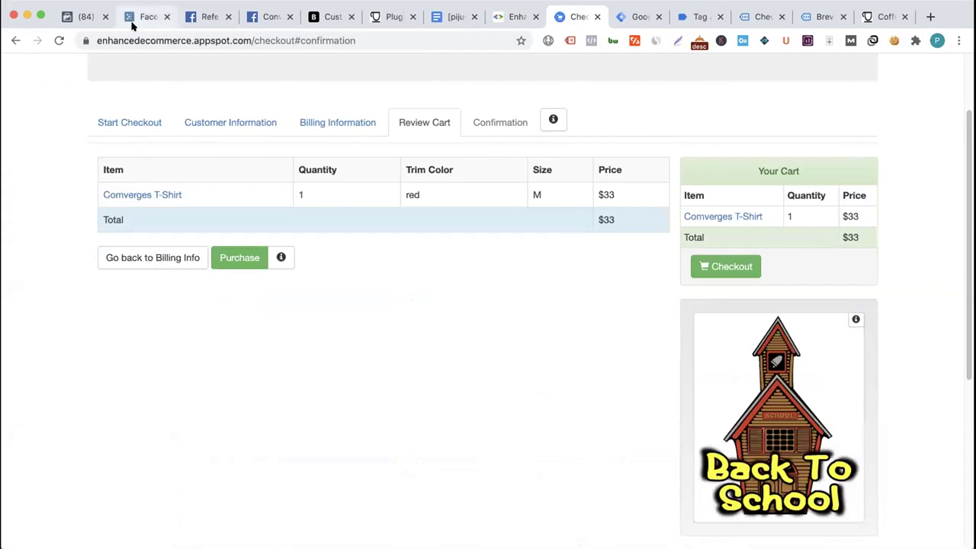
- View the eCom Pixel's options for adding a new website in Facebook Events Manager, close them, and collapse the web events notice
left_click(86, 16)
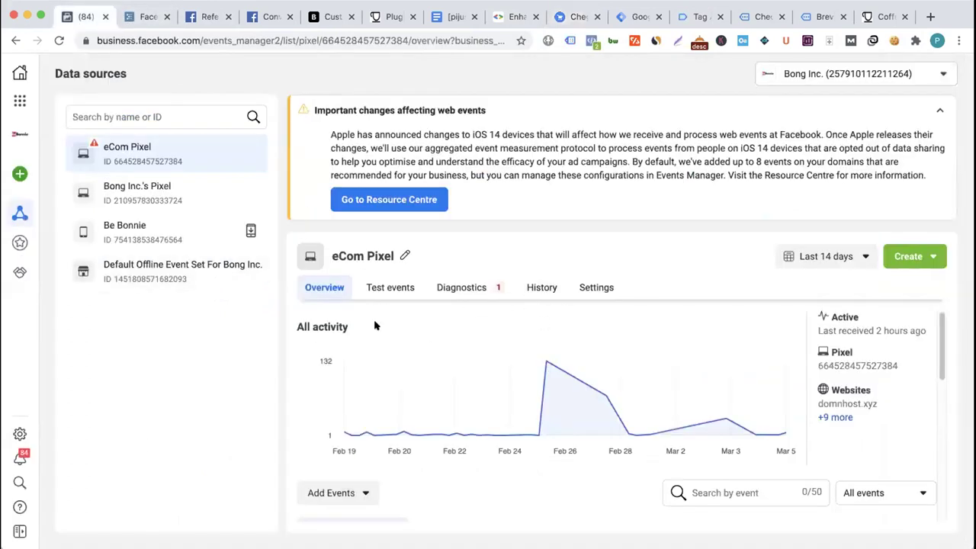
left_click(358, 495)
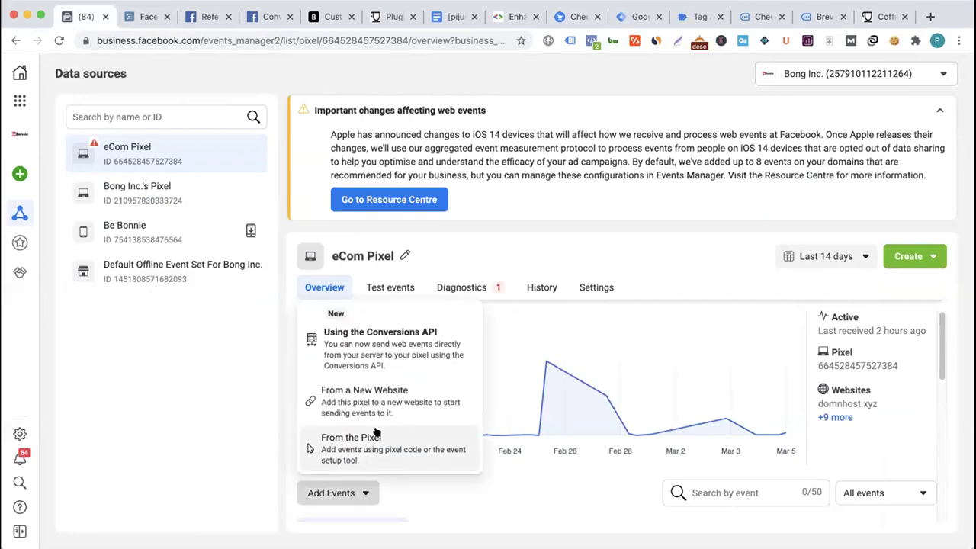
left_click(378, 399)
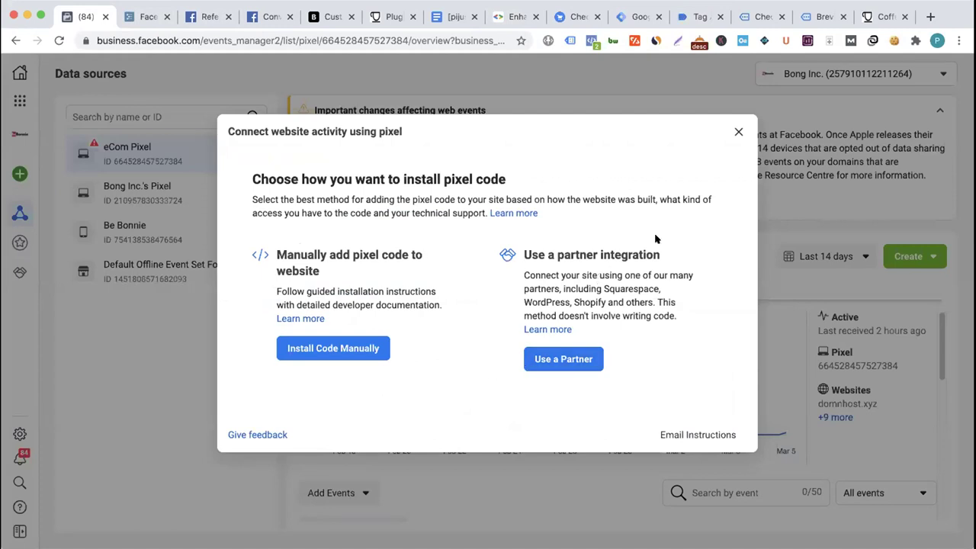
left_click(737, 133)
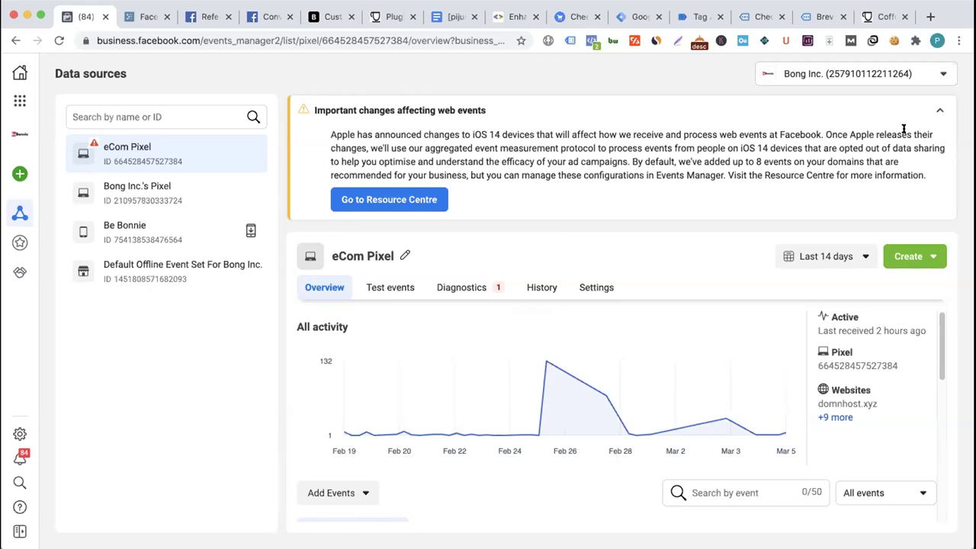
left_click(940, 109)
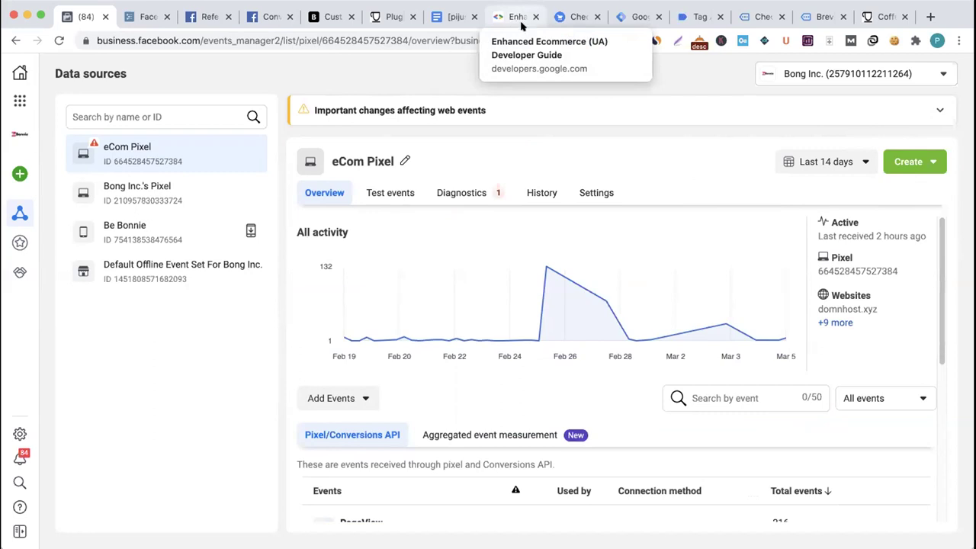
- Highlight the transaction event's dataLayer code in the DataLayer document, and look over the plugins page in the store's WordPress admin
left_click(450, 17)
left_click(332, 252)
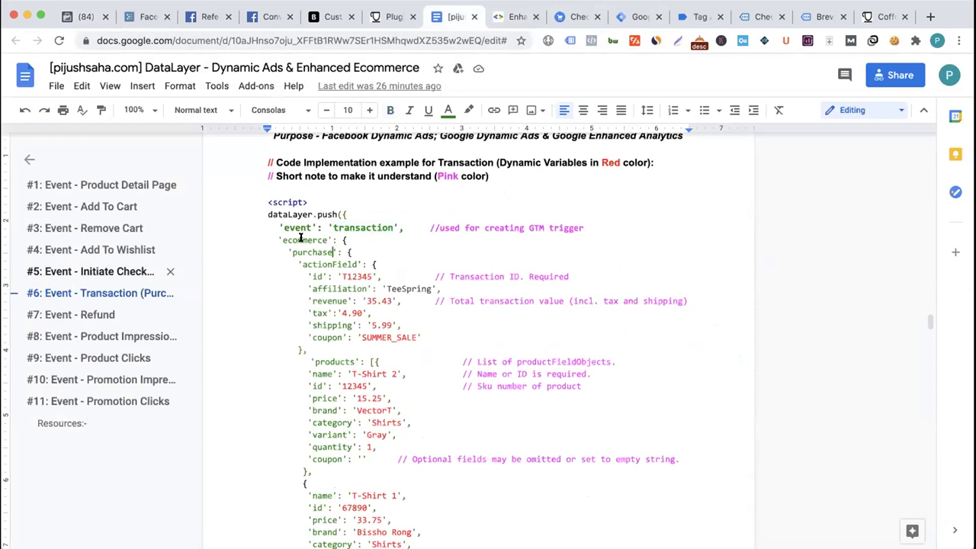
left_click_drag(279, 228, 370, 344)
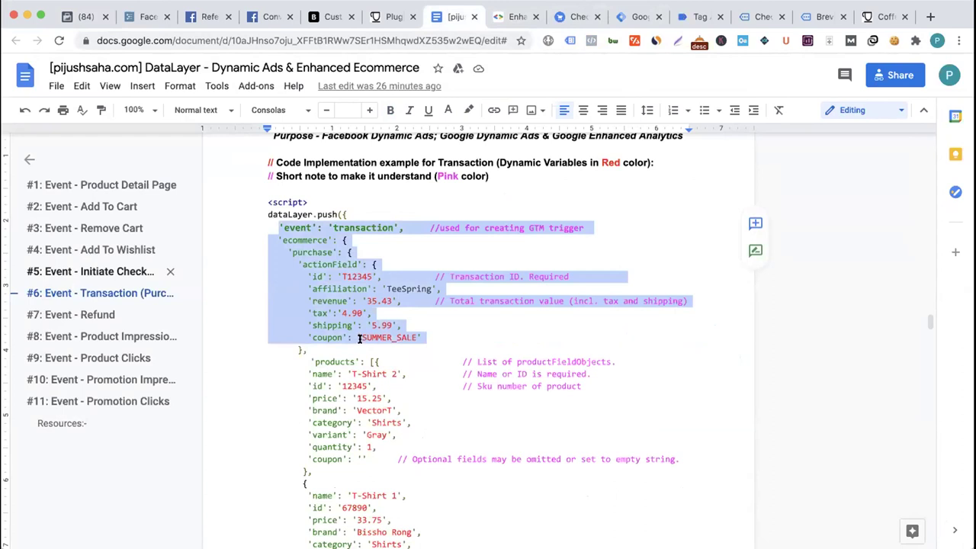
left_click(354, 313)
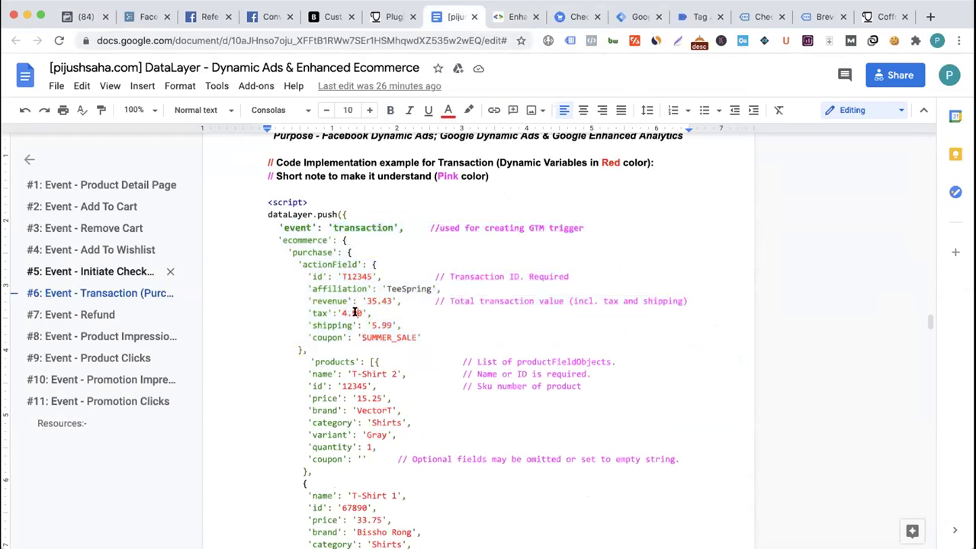
left_click_drag(267, 201, 364, 373)
left_click(364, 373)
left_click_drag(289, 252, 492, 386)
left_click(354, 391)
left_click(402, 23)
scroll(343, 221, "up", 10)
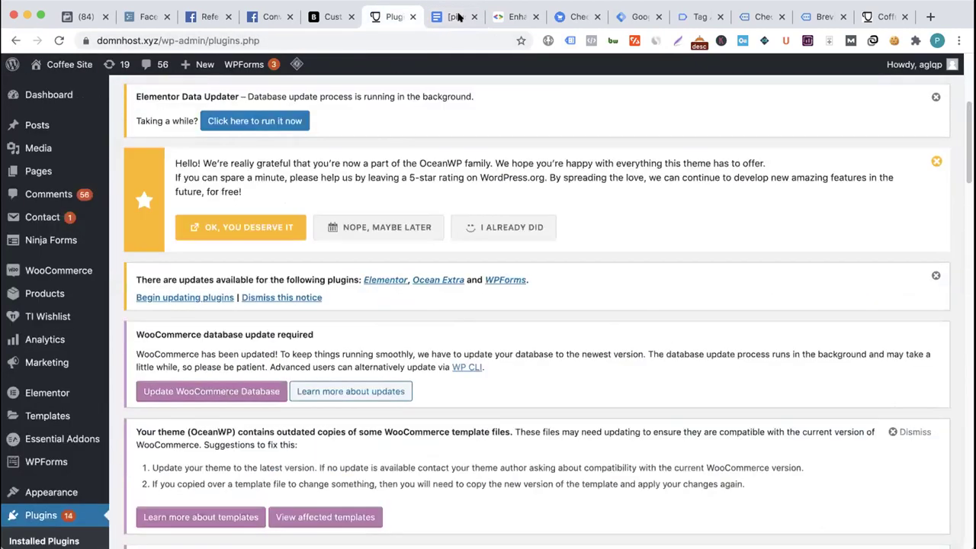
- Highlight the purchase object name in the transaction event code of the DataLayer document
left_click(455, 17)
scroll(386, 237, "up", 1)
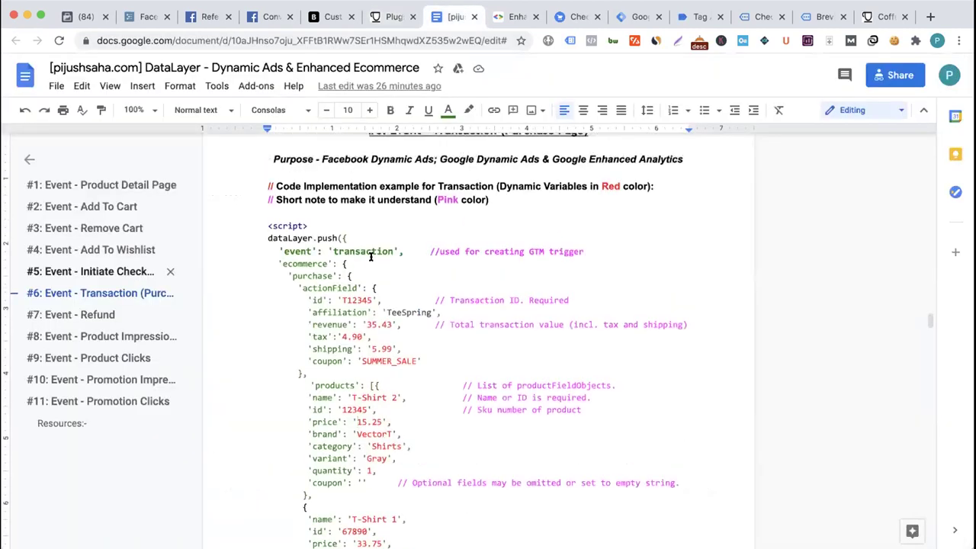
scroll(370, 259, "up", 3)
scroll(335, 260, "down", 4)
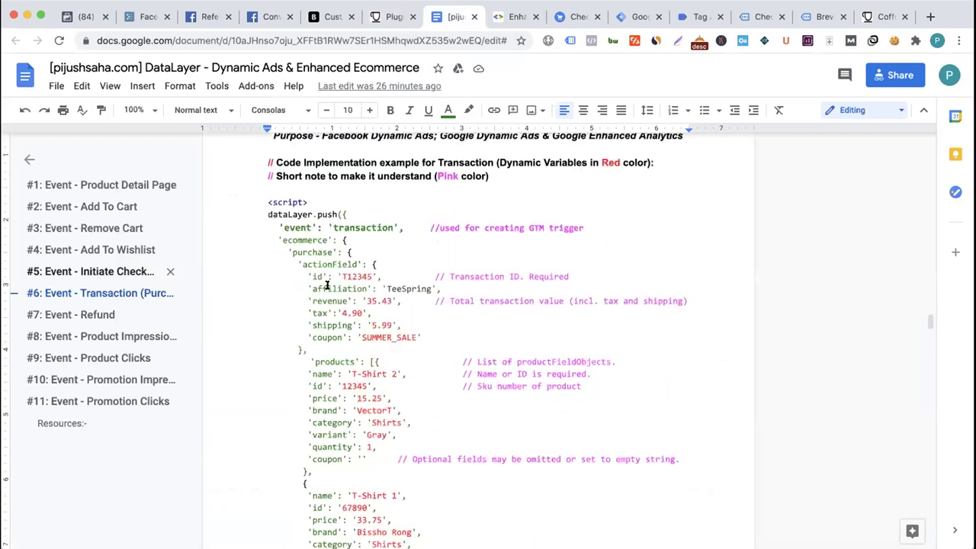
left_click_drag(414, 319, 302, 263)
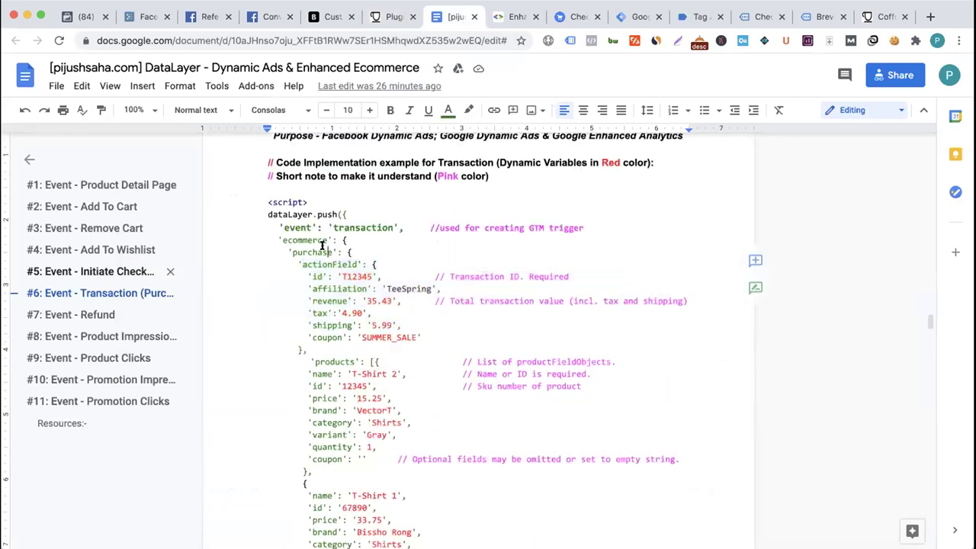
double_click(317, 252)
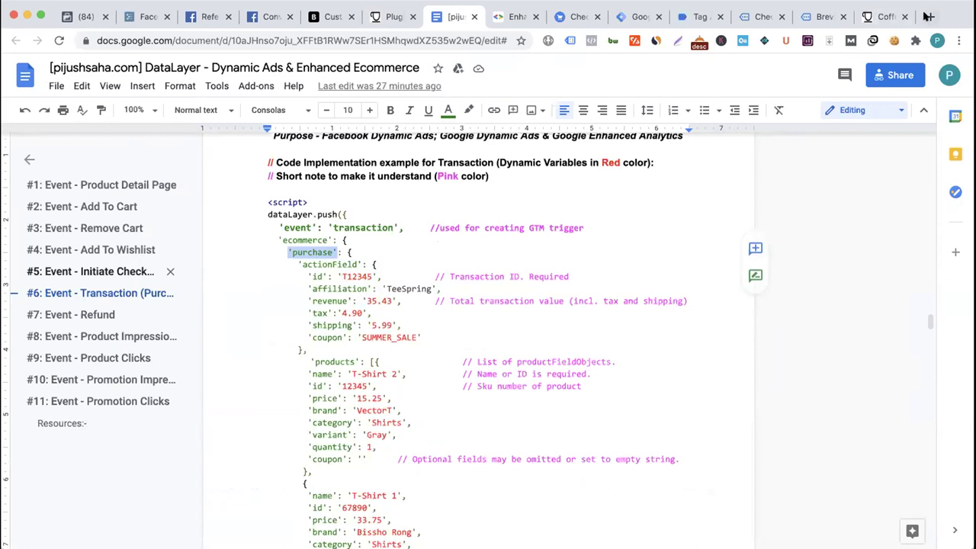
- Open Google Translate in a new browser tab and enter "ROAS -" as the source text
left_click(931, 16)
type("tr")
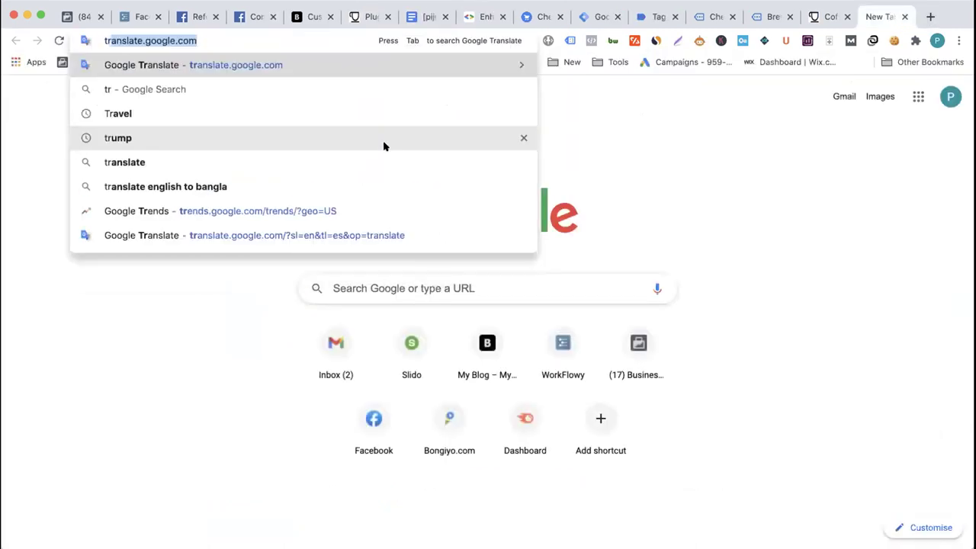
key("Return")
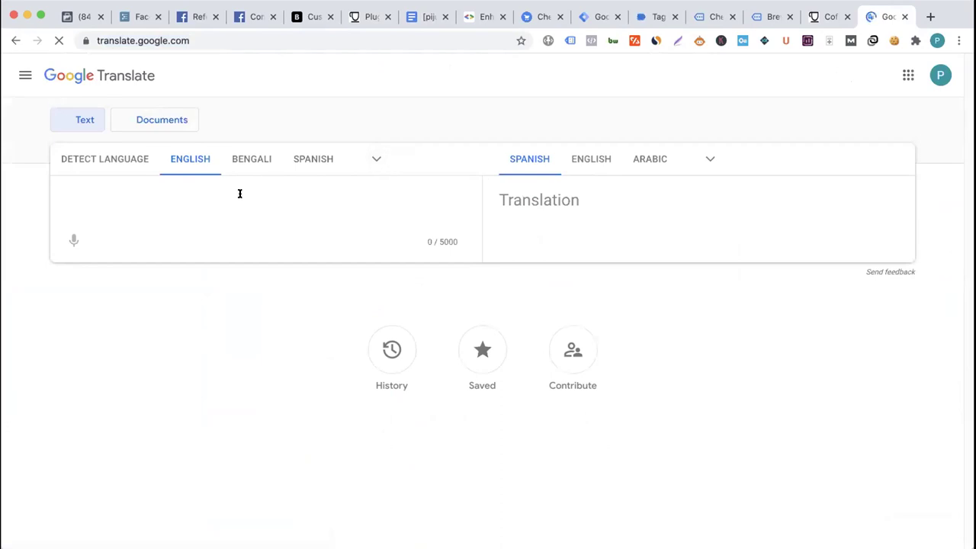
type("ROAS -")
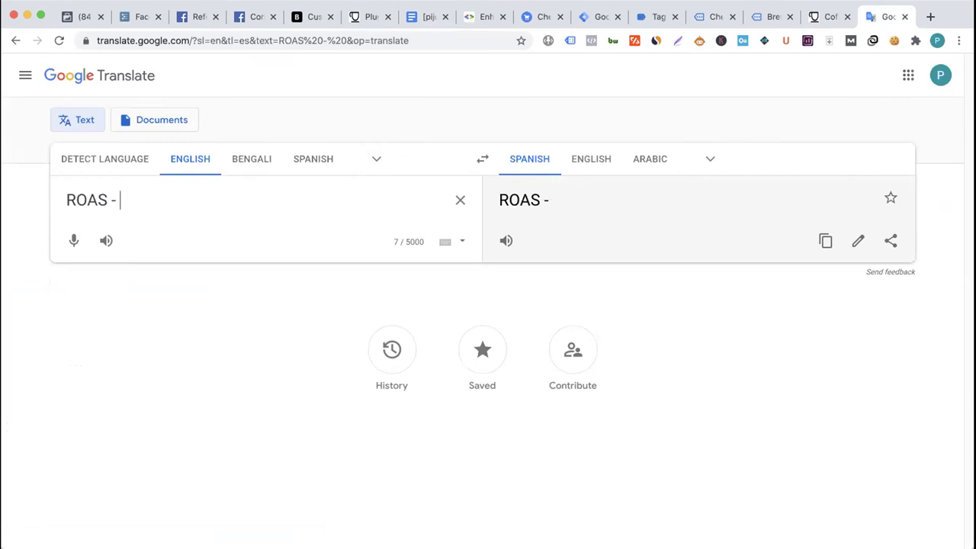
- Switch to Tag Assistant and highlight the revenue entry in the orderCompletedEEC event's data layer values
left_click(533, 16)
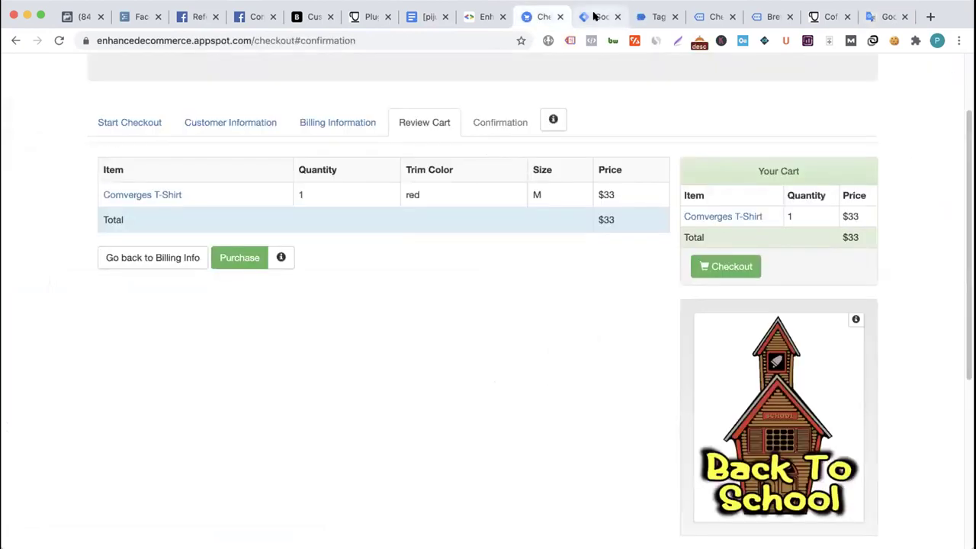
left_click(593, 19)
left_click(653, 19)
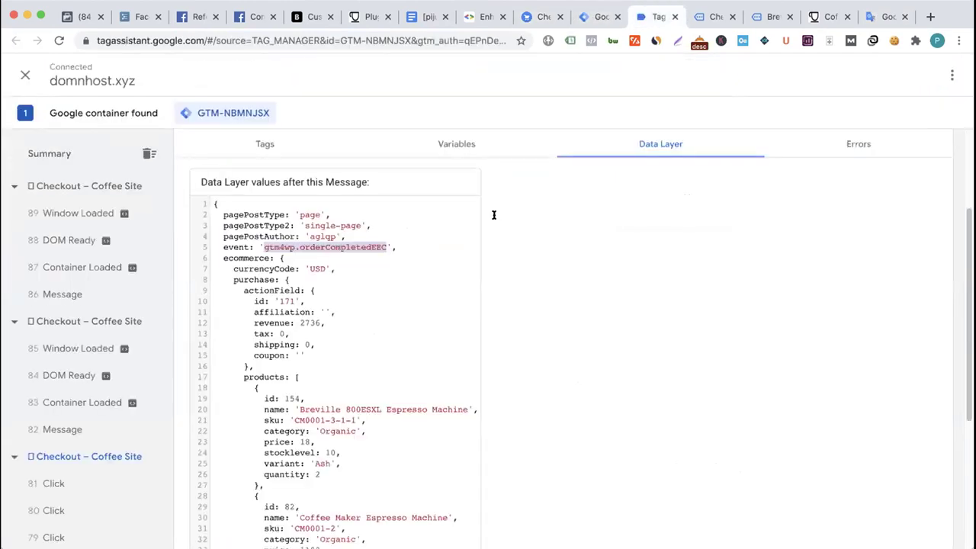
scroll(310, 302, "down", 1)
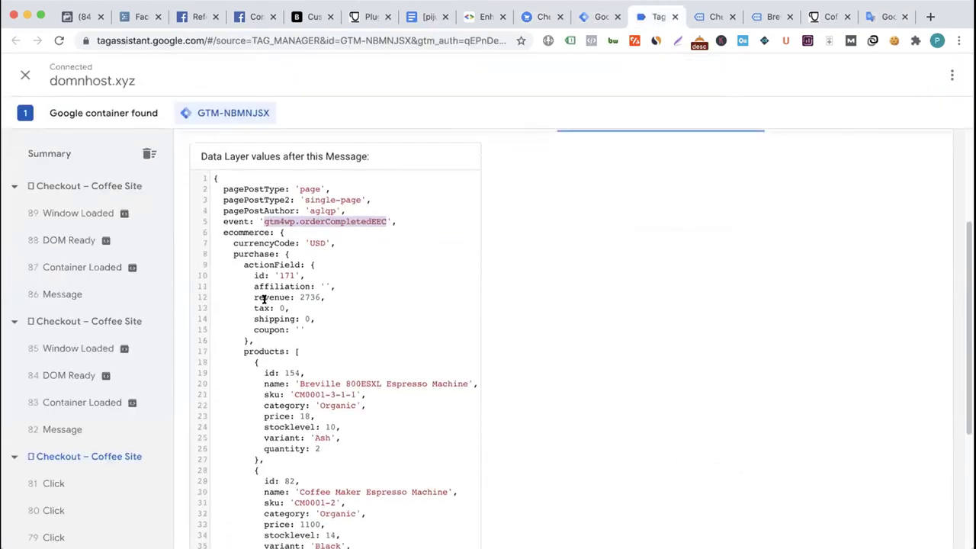
left_click_drag(251, 296, 332, 297)
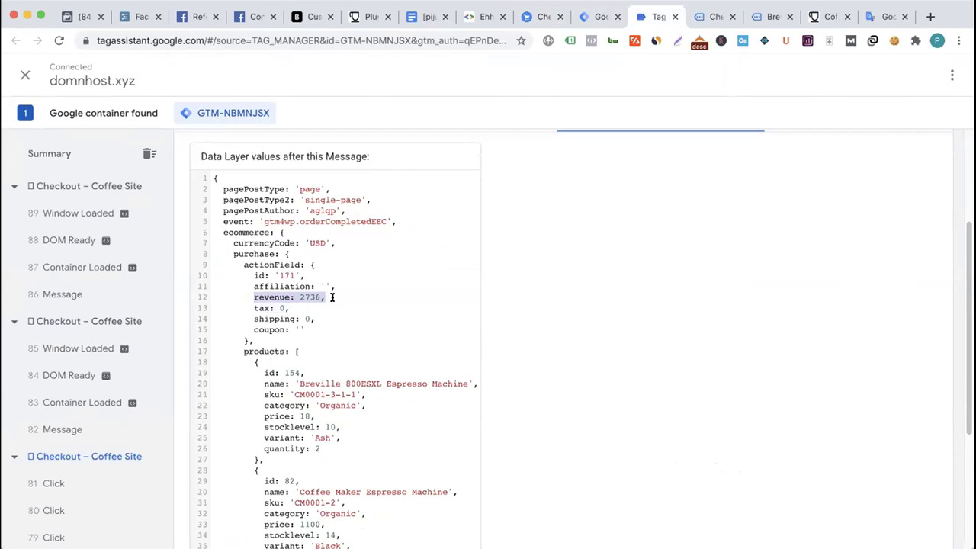
left_click(297, 295)
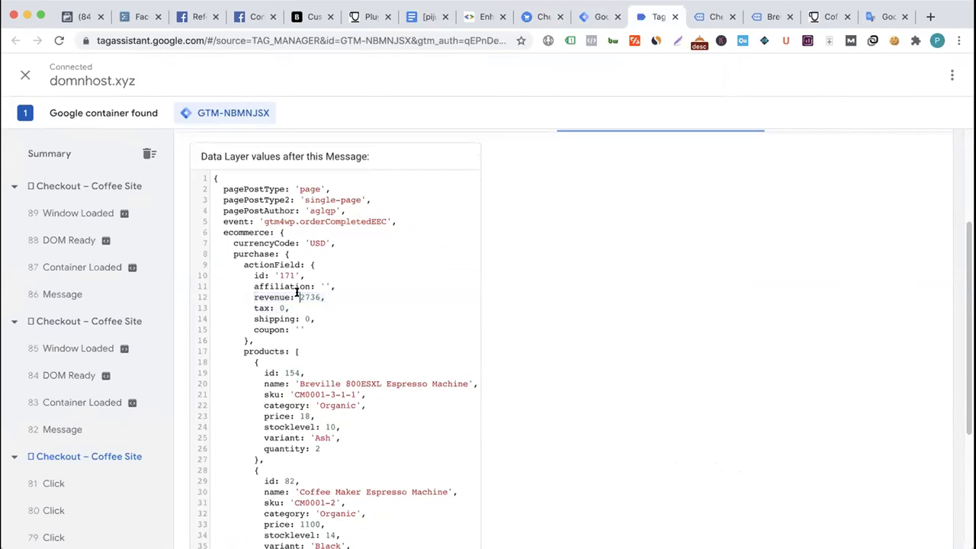
left_click_drag(251, 292, 319, 297)
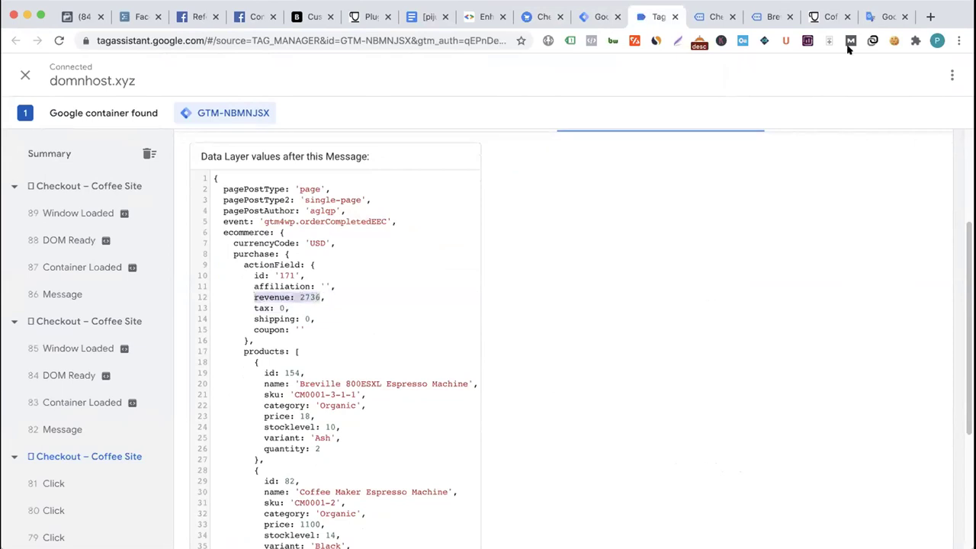
- Return to Google Translate and add the amounts $100 and $500 on separate lines below the ROAS heading
left_click(884, 17)
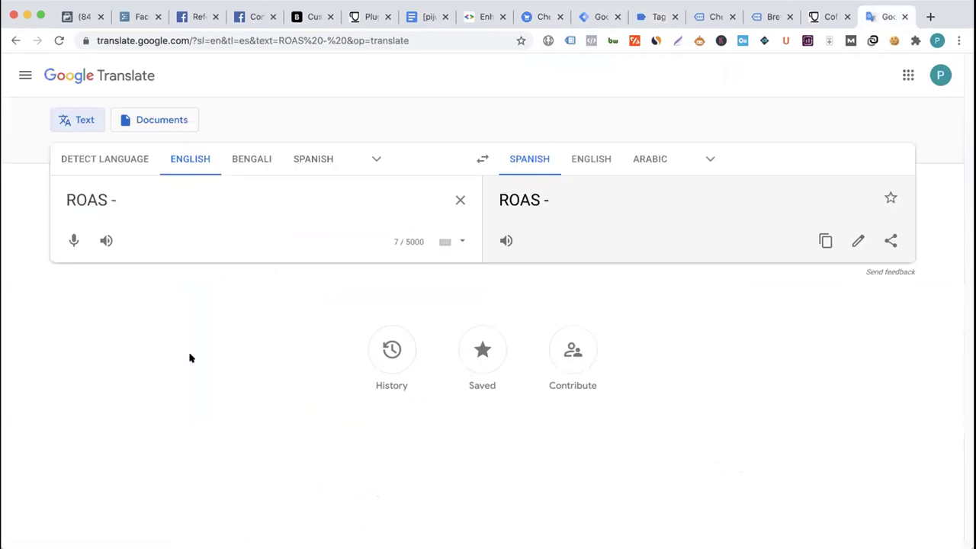
key("Return")
key("Return")
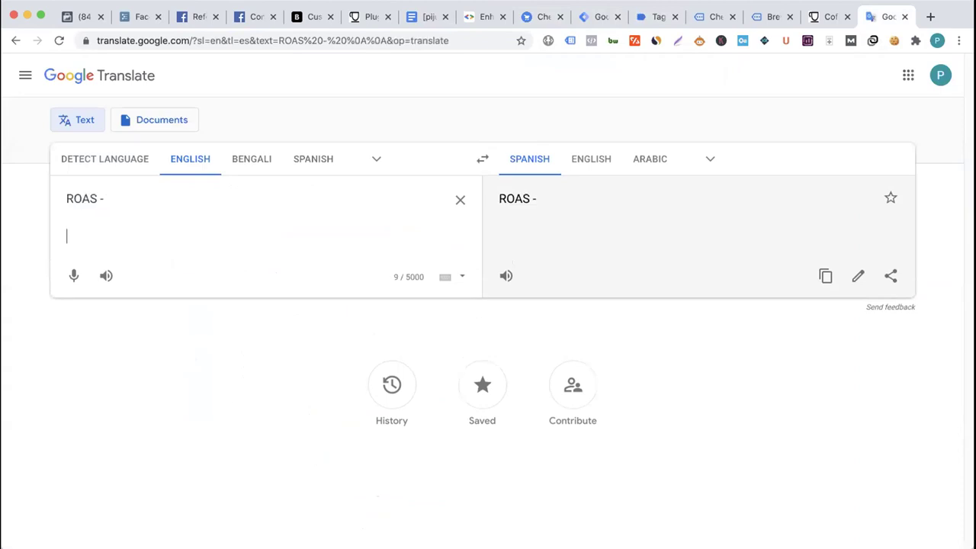
type("$1000")
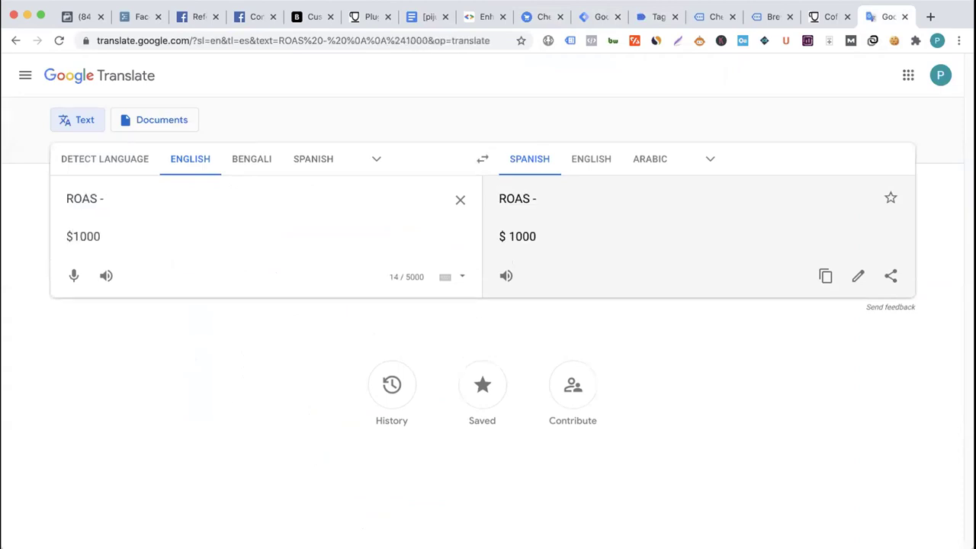
key("BackSpace")
key("Return")
type("$")
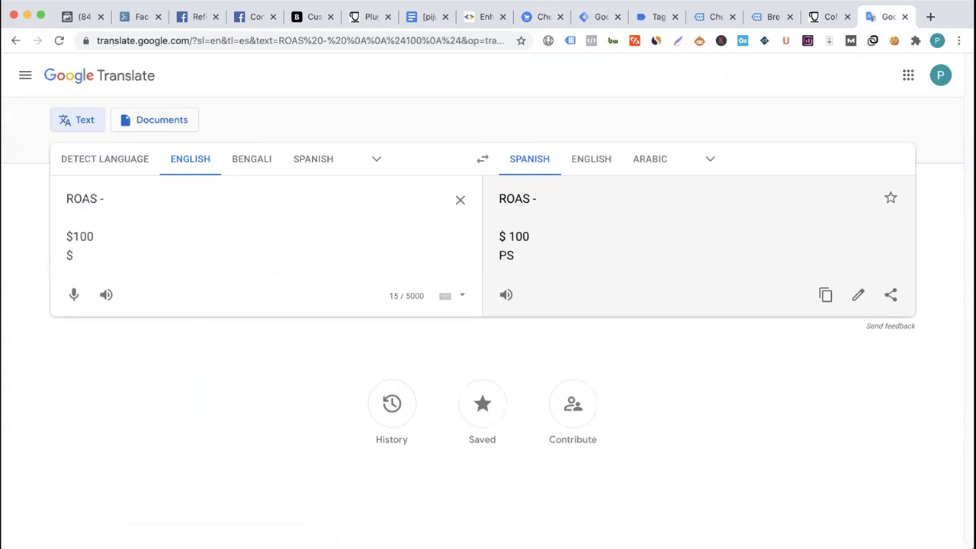
type("%0")
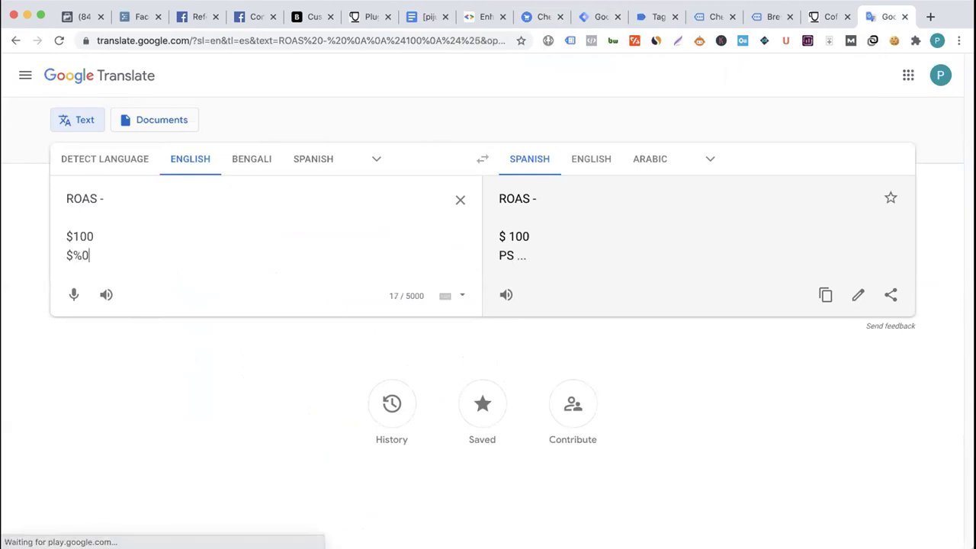
key("BackSpace")
key("BackSpace")
type("500")
- Add the line "ROAS - 500%" beneath the two amounts in the source text
key("Return")
type("ROAS - ")
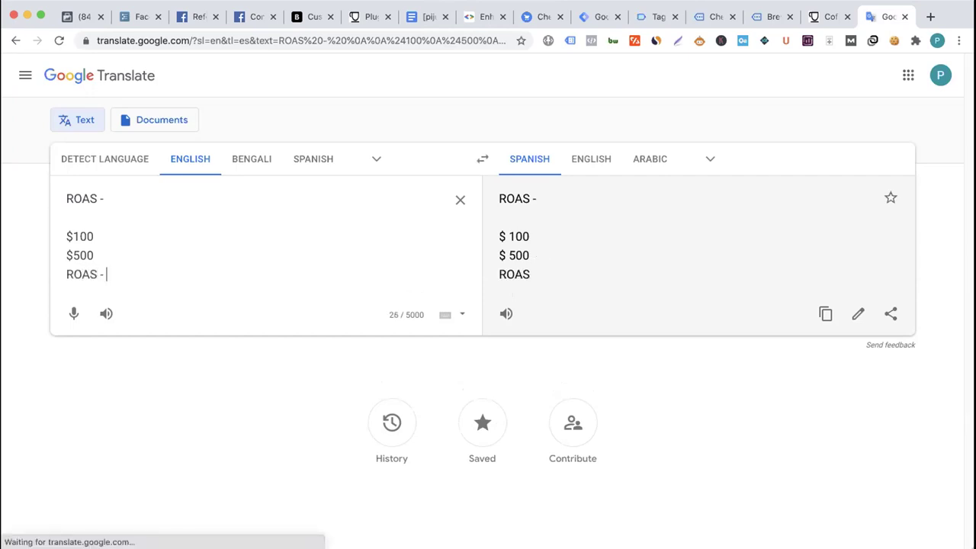
type("%500")
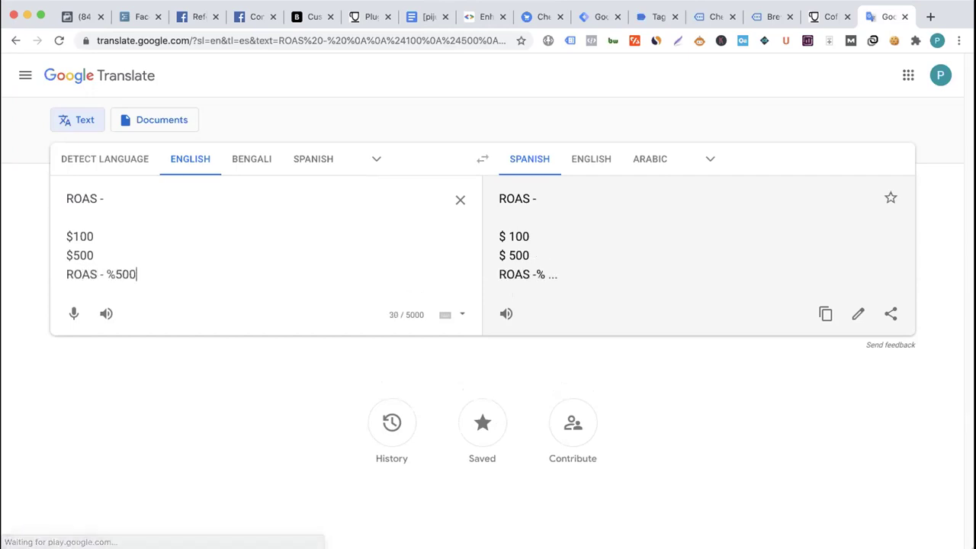
key("BackSpace")
key("BackSpace")
key("BackSpace")
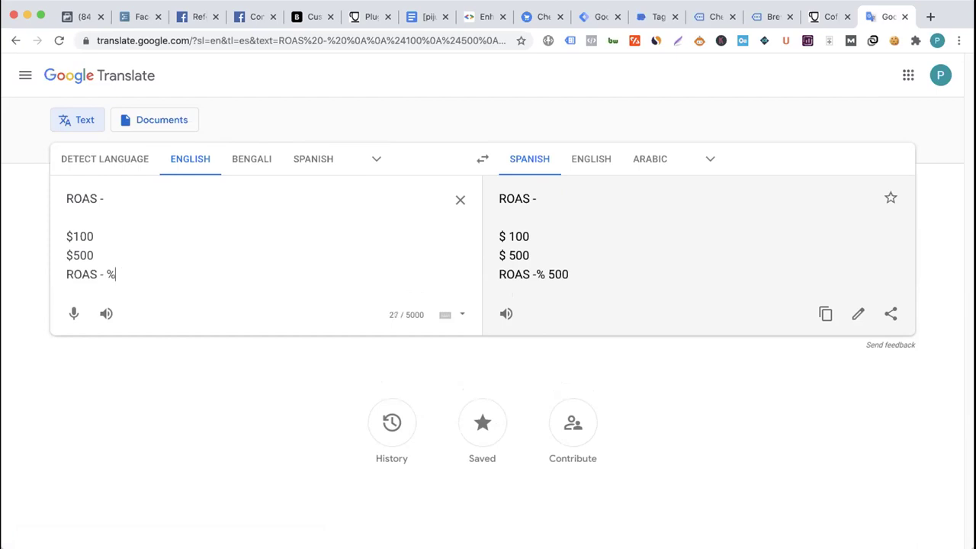
type("500%")
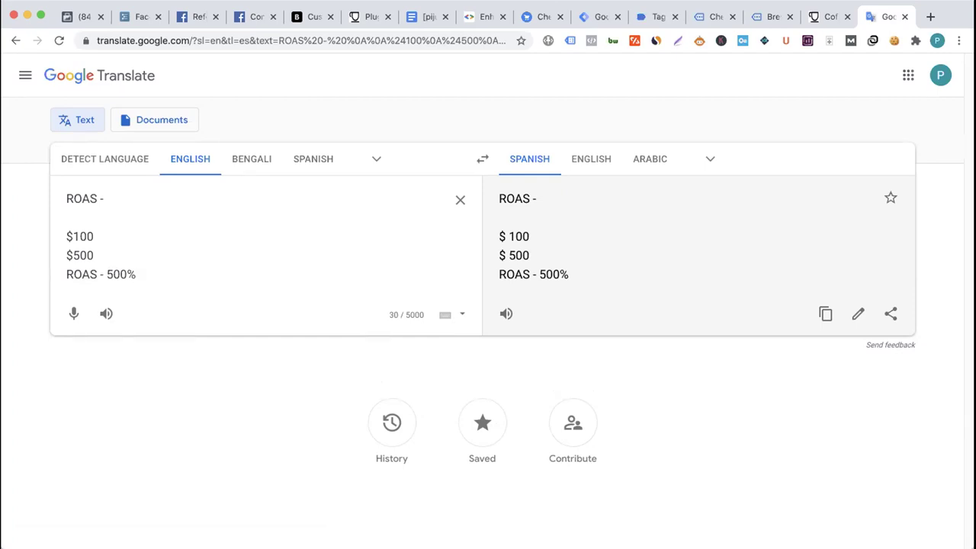
left_click(534, 17)
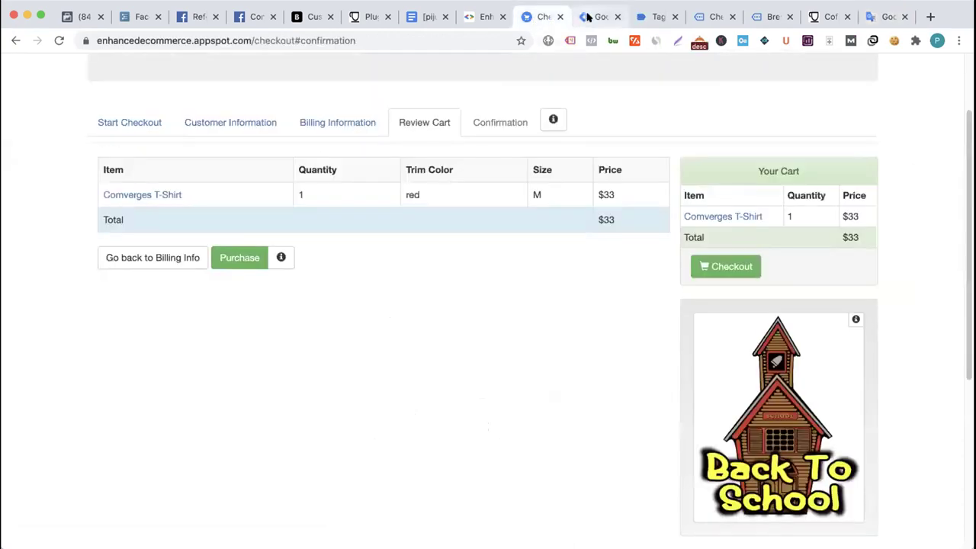
left_click(587, 17)
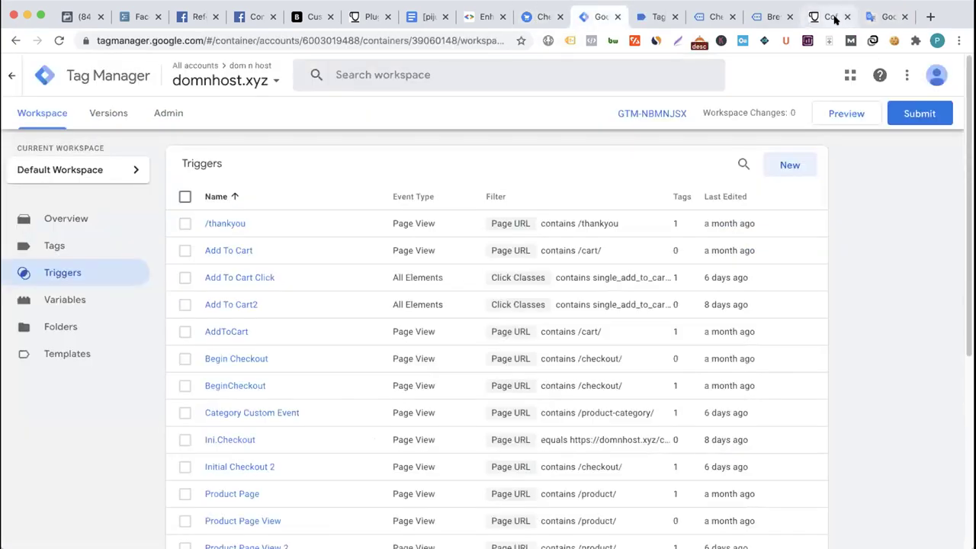
left_click(885, 16)
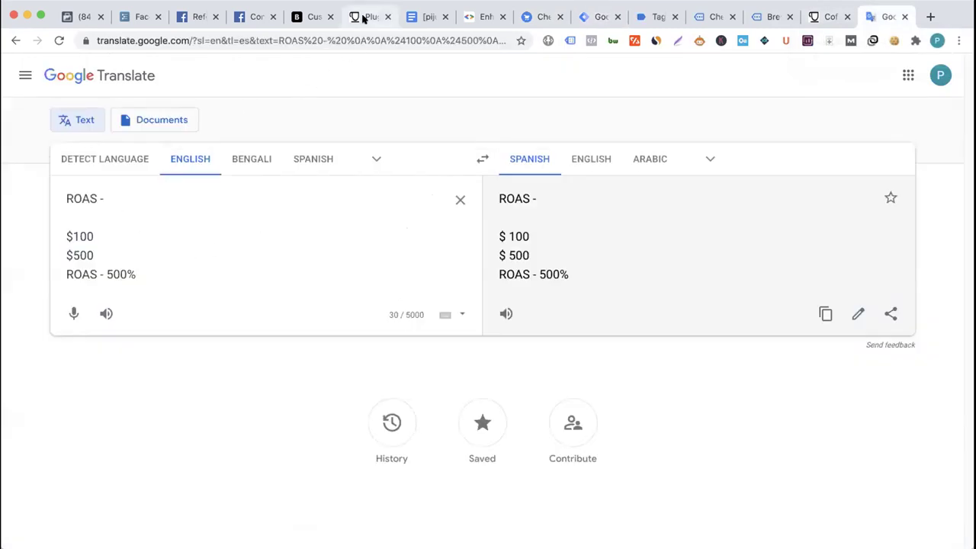
key("super+6")
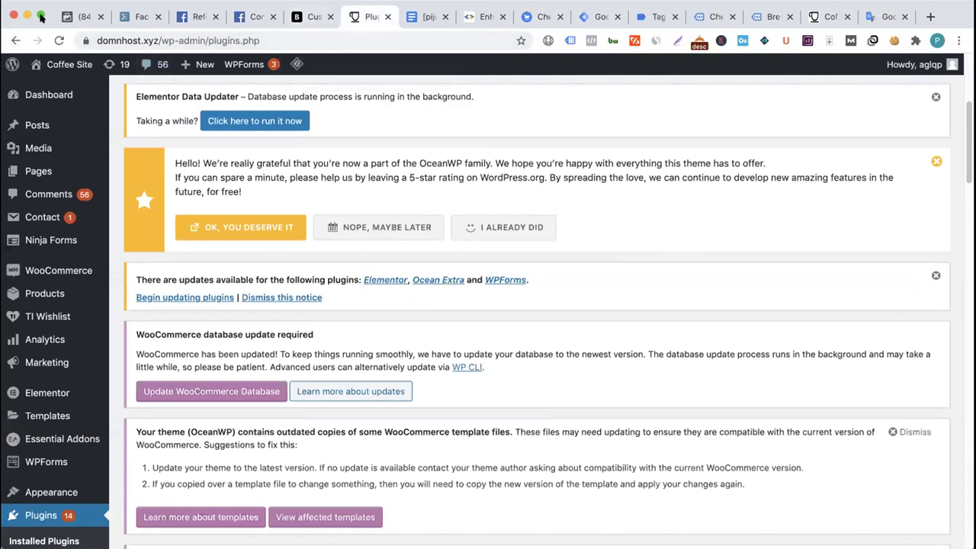
- Switch to Facebook Events Manager and open the Custom conversions page
left_click(67, 17)
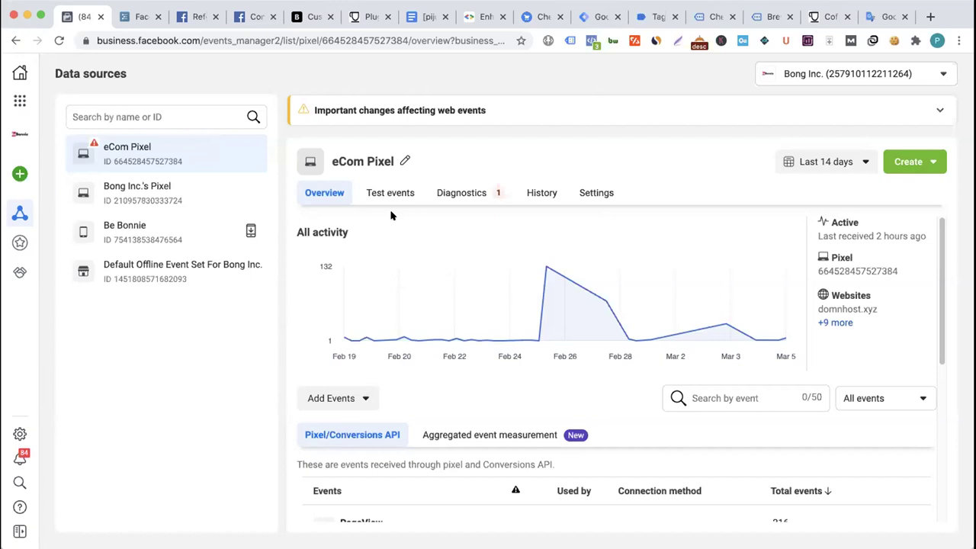
mouse_move(14, 179)
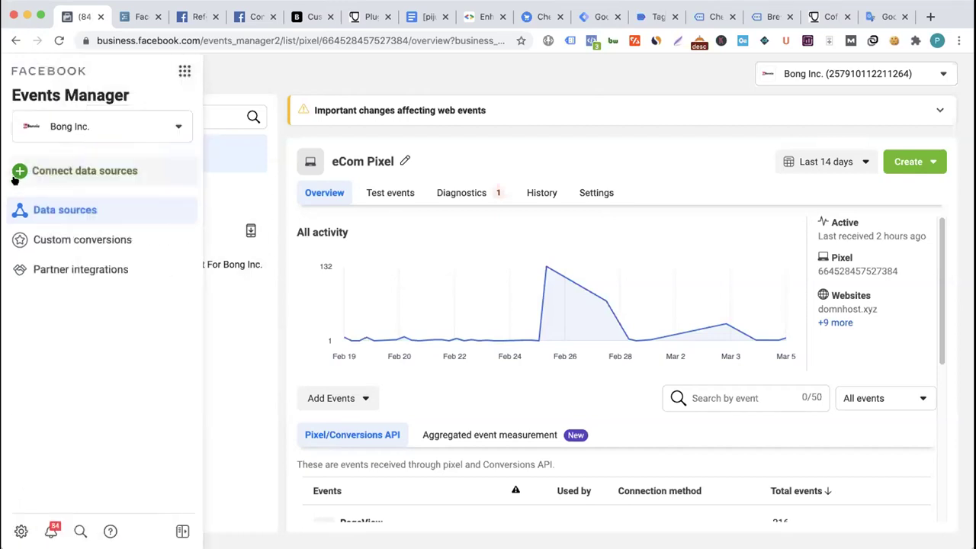
left_click(79, 243)
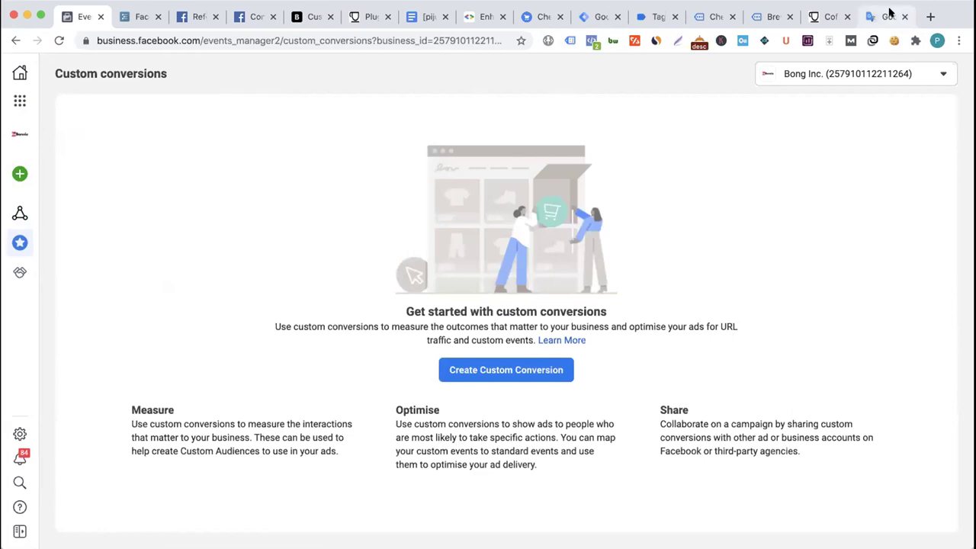
- Switch to Google Translate and replace the ROAS notes in the source text with $5000
left_click(888, 12)
left_click_drag(128, 263, 64, 192)
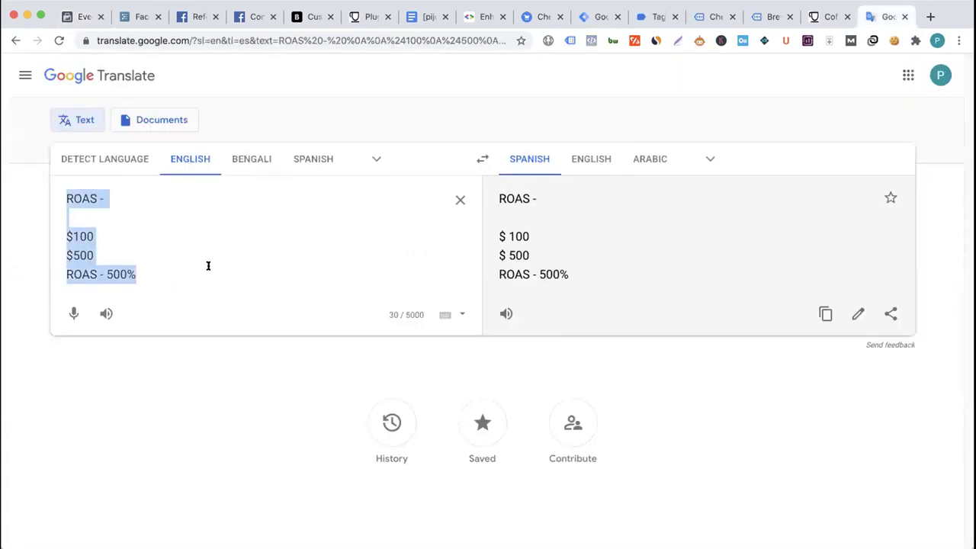
key("BackSpace")
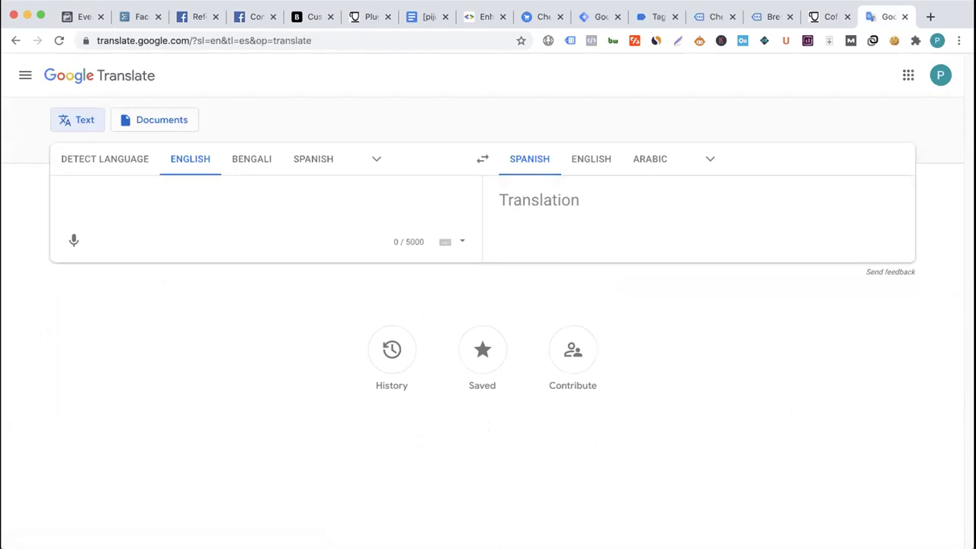
type("$5")
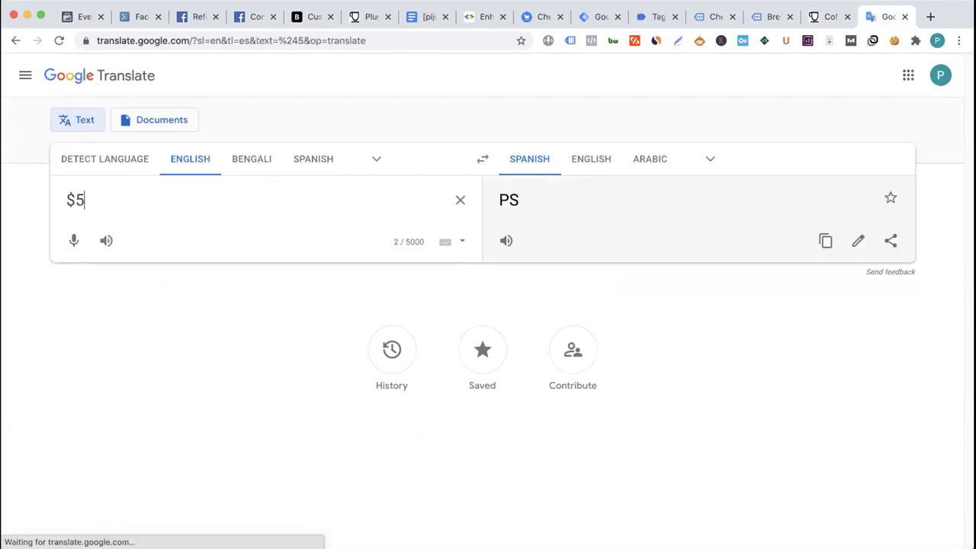
type("000")
key("Return")
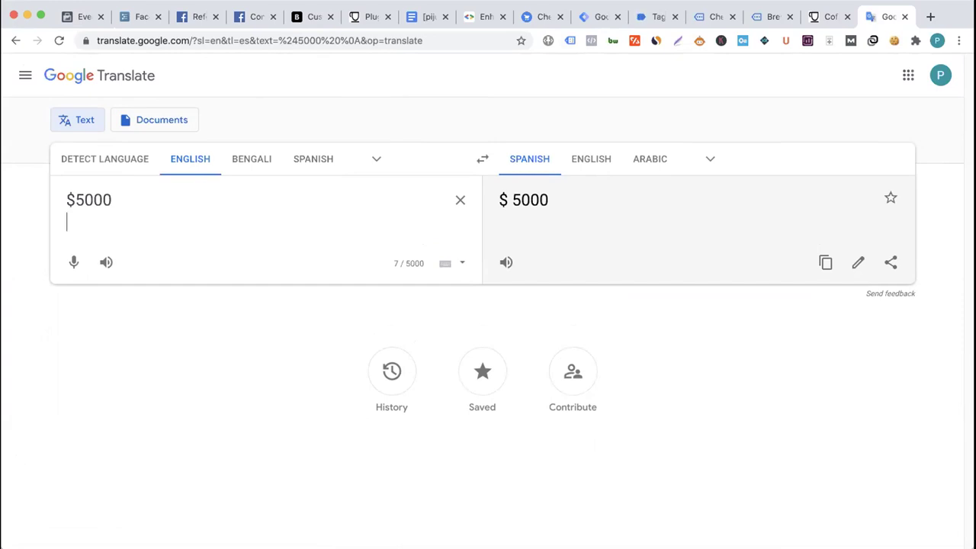
- Extend the amount line in the source text to read "> $5000 - Conversion Events"
key("BackSpace")
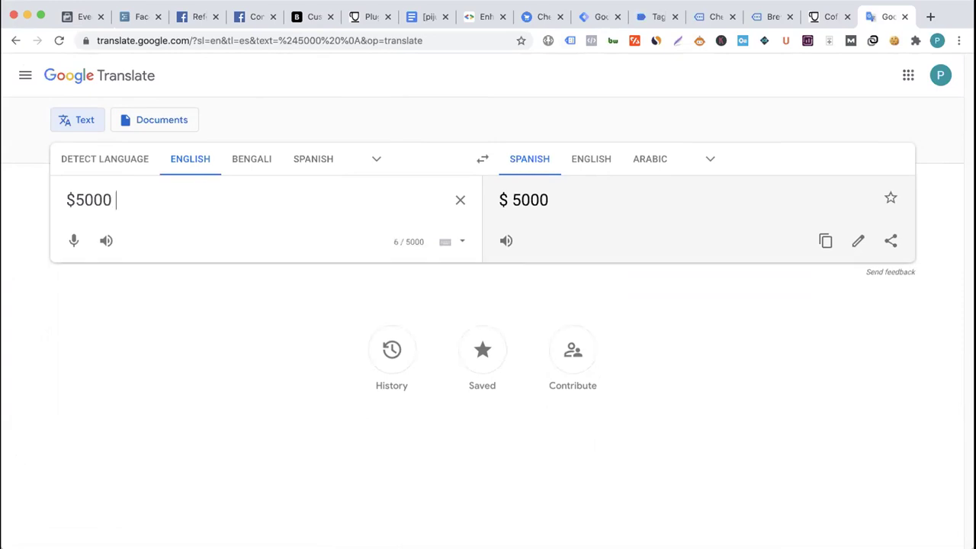
type("- ")
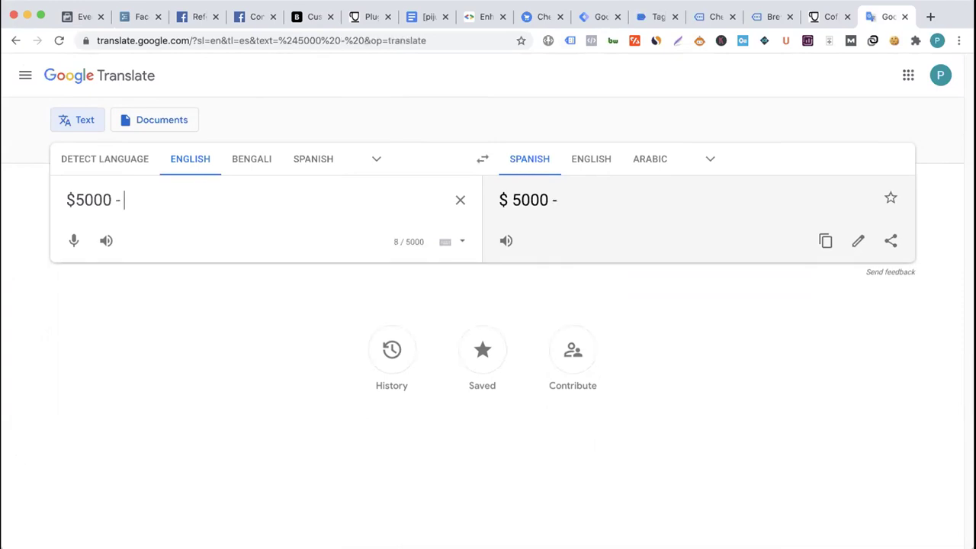
type("Conver")
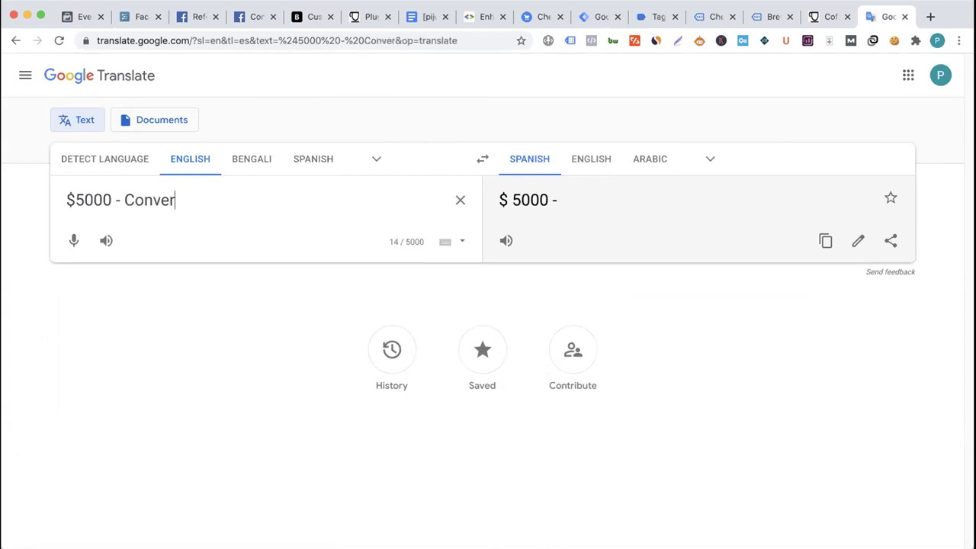
type("sion Events")
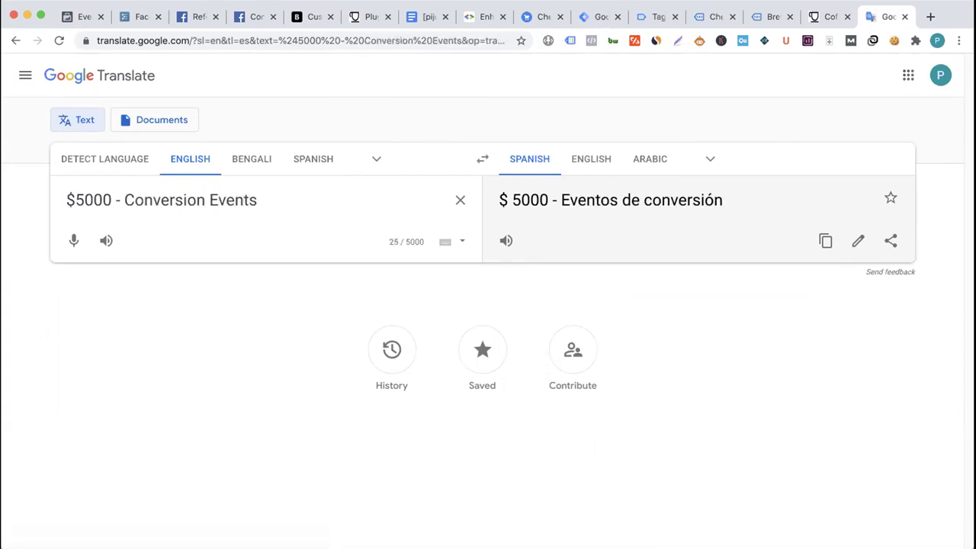
key("Return")
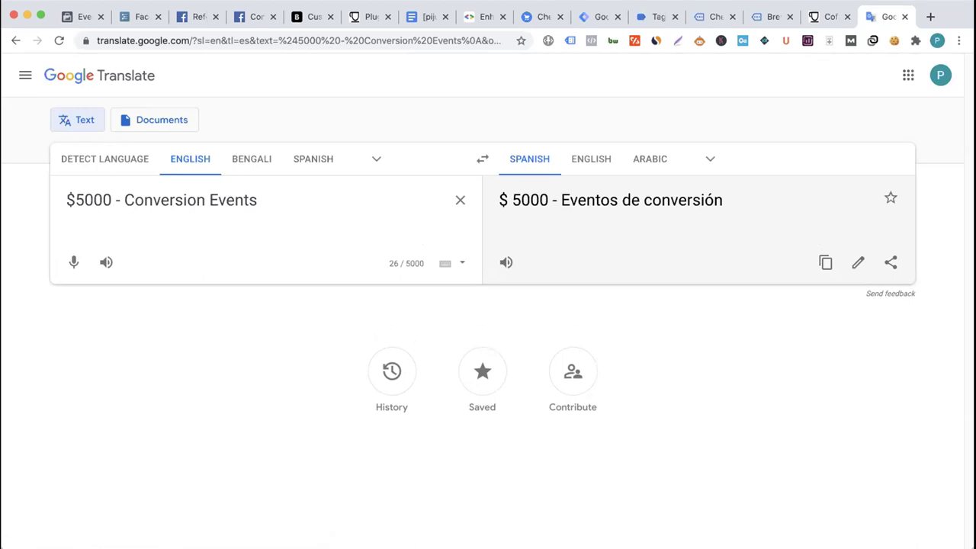
left_click(67, 200)
type(">")
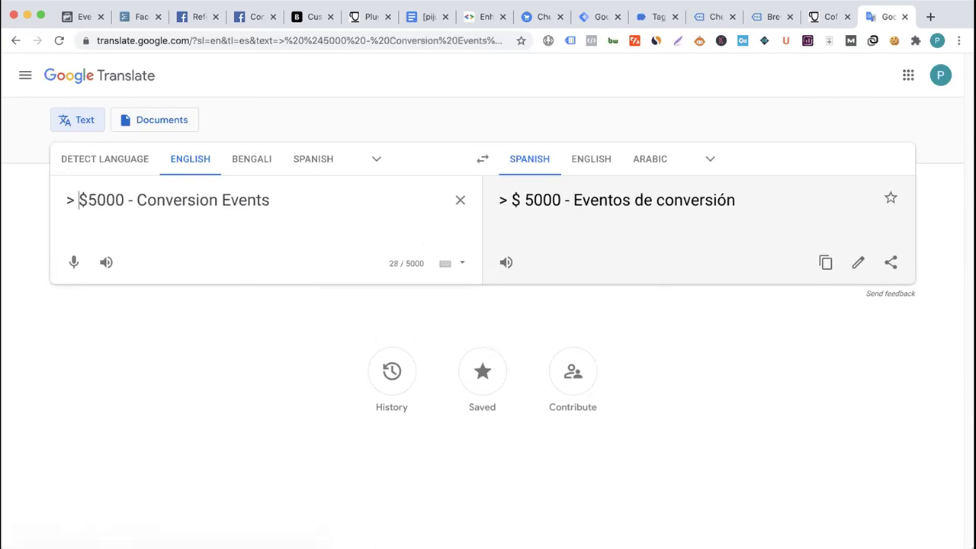
- Add the line "Value Parameter" below the conversion events line, separated by a blank line
left_click(299, 190)
key("Return")
key("Return")
type("Valur")
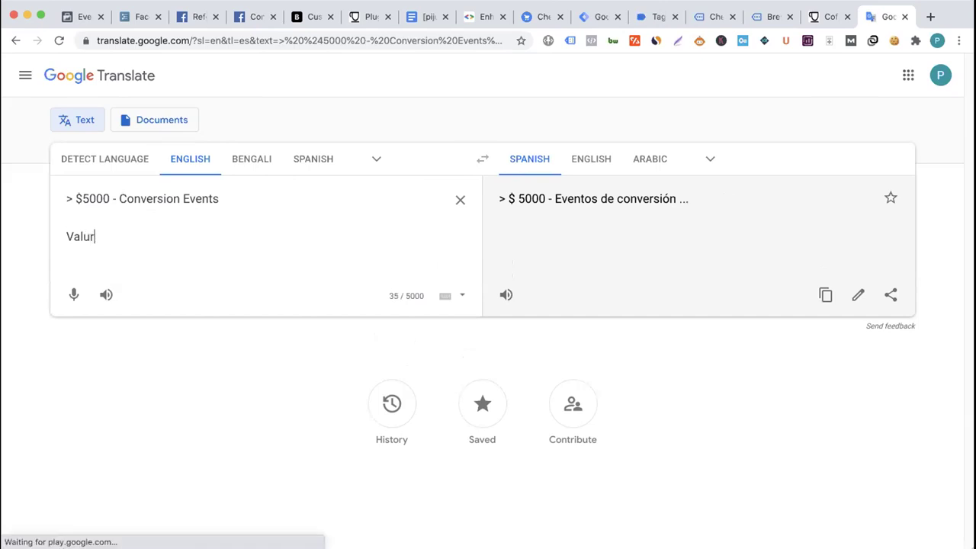
key("BackSpace")
type("e P")
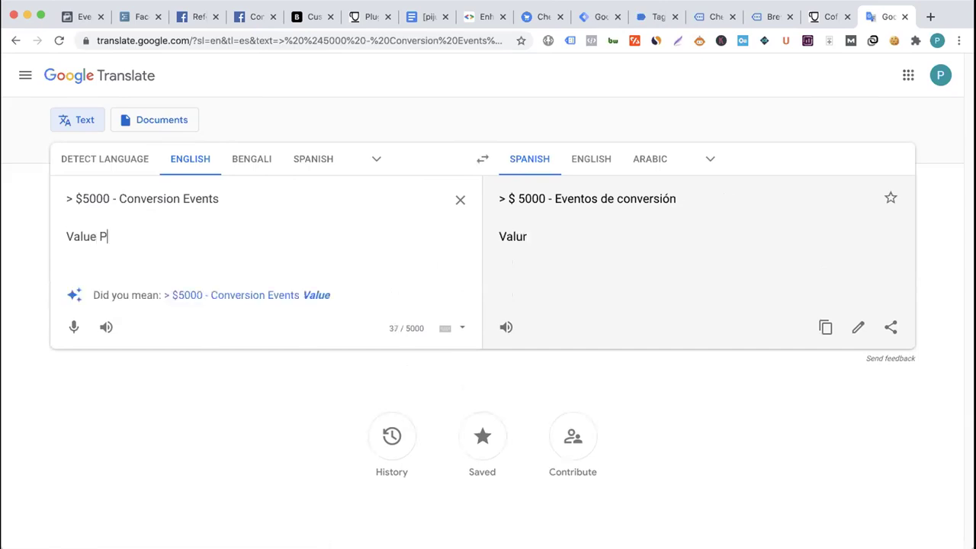
type("arameter")
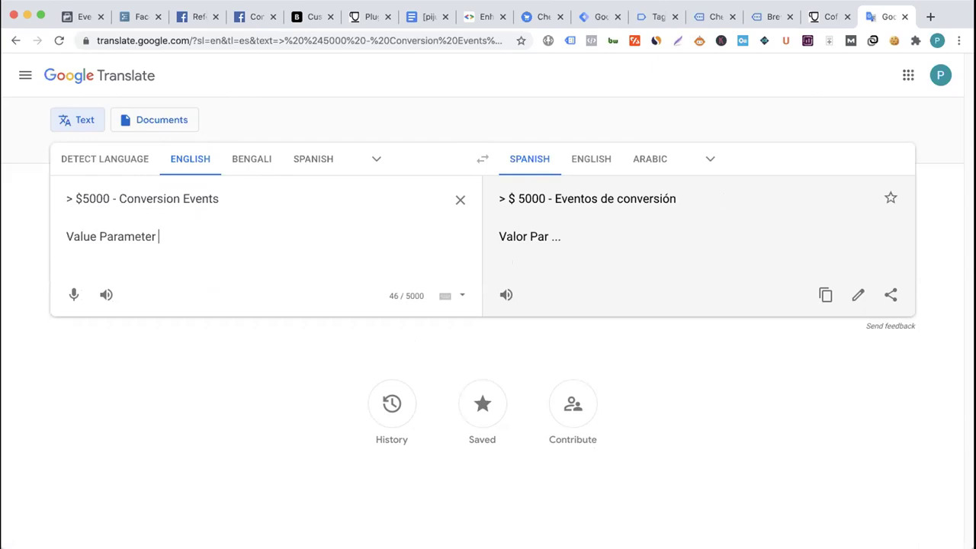
key("Return")
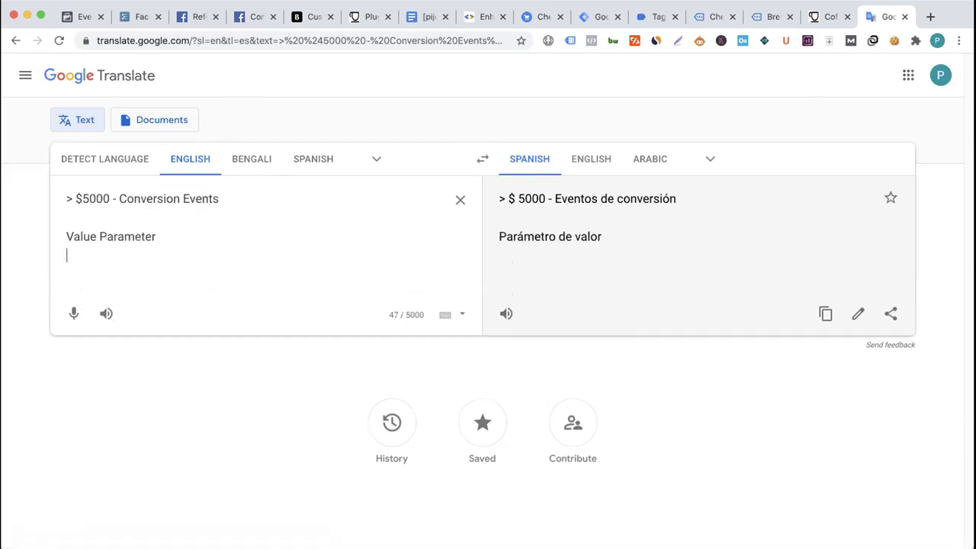
- Add the line "Custom Conversion (URL & Parameter)" beneath the Value Parameter line
type("Custtom Con")
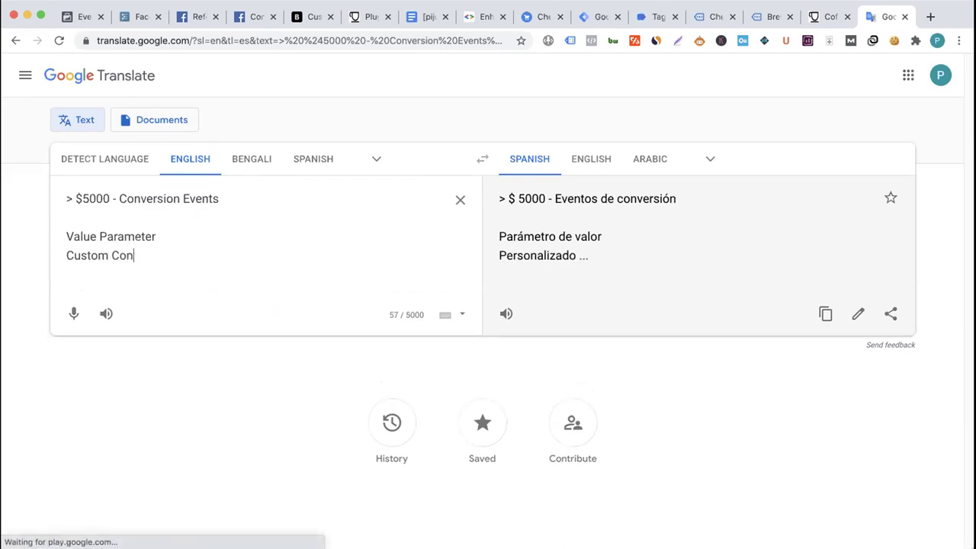
type("version")
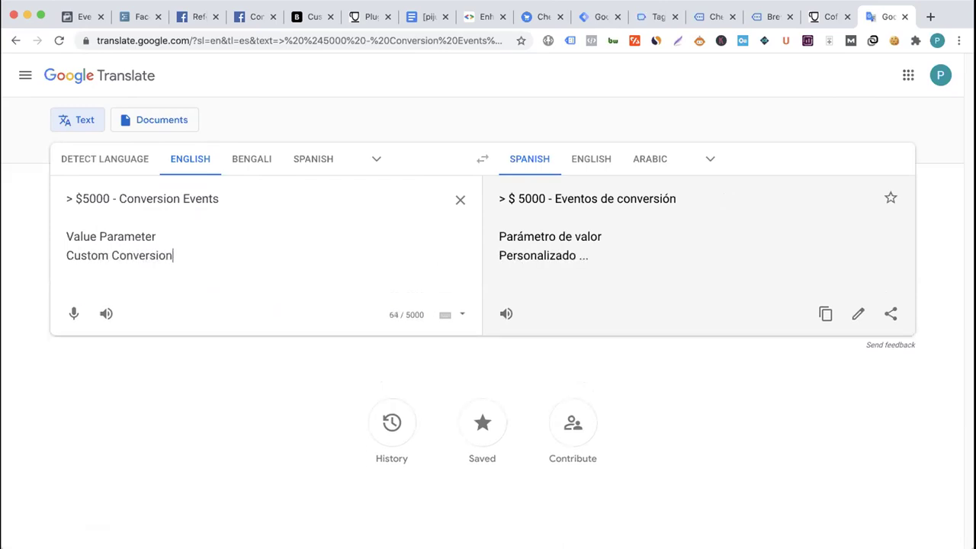
type(" (U")
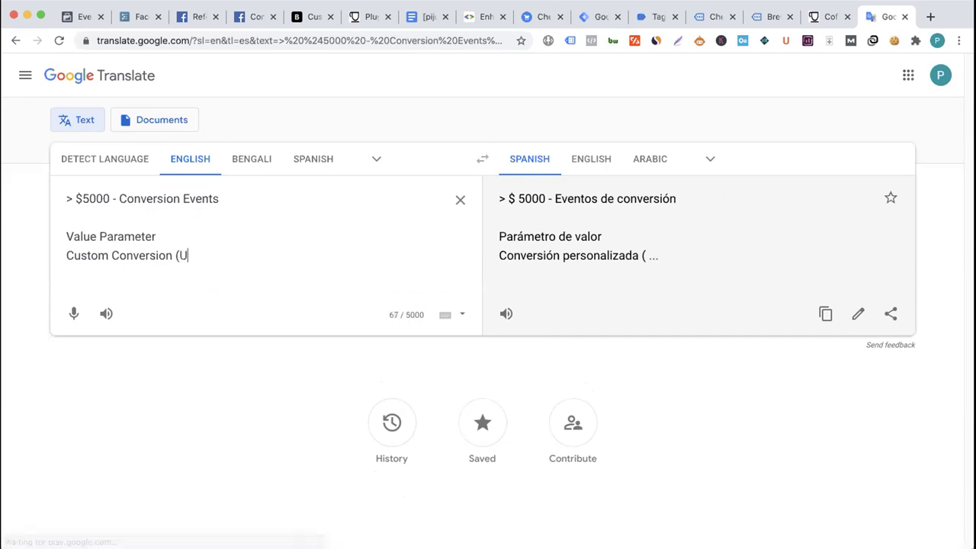
type("RL & ")
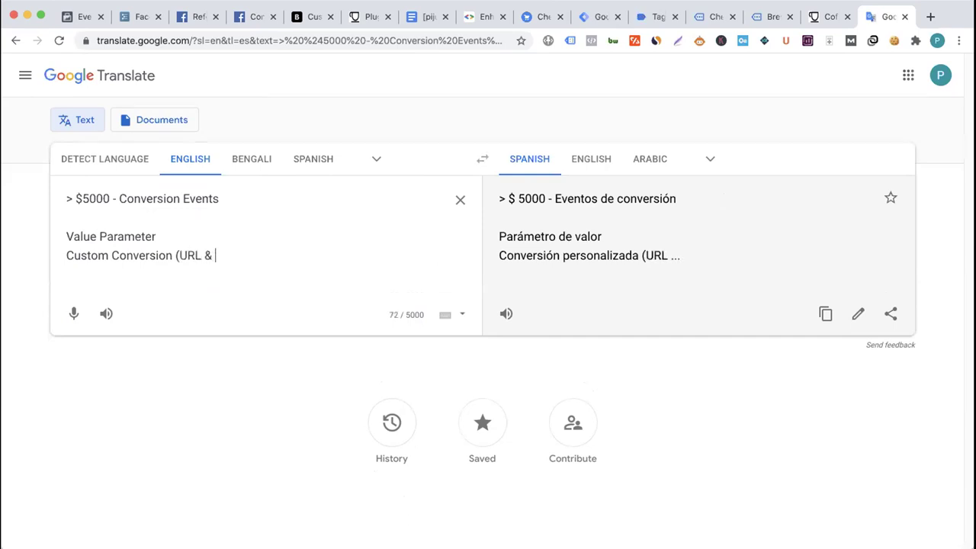
type("Paramet")
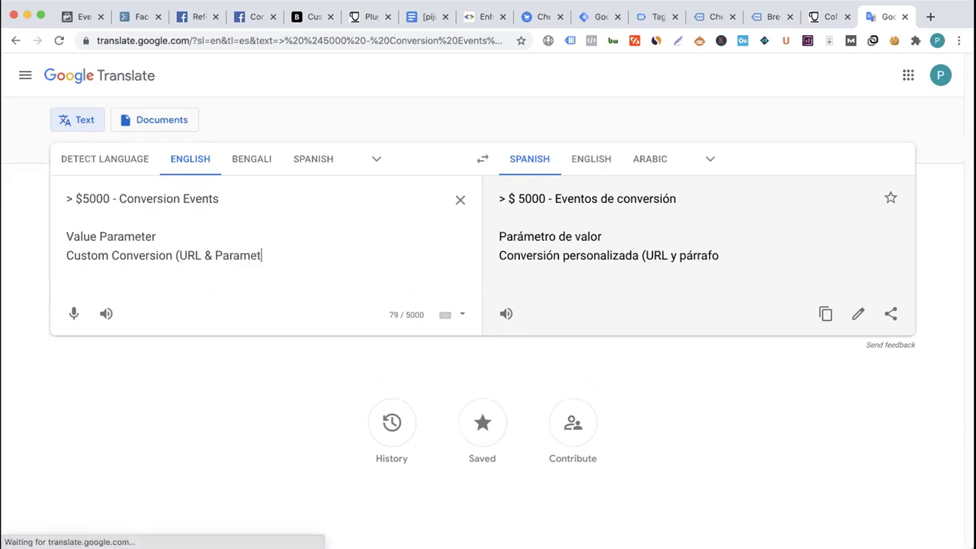
type("er)")
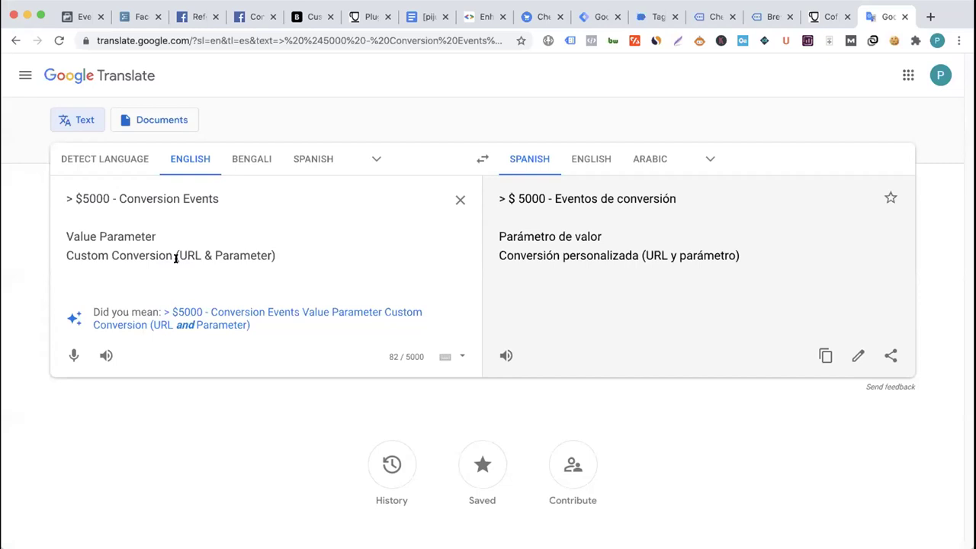
- Switch to Facebook Events Manager and start a custom conversion with eCom Pixel as its data source
left_click(84, 17)
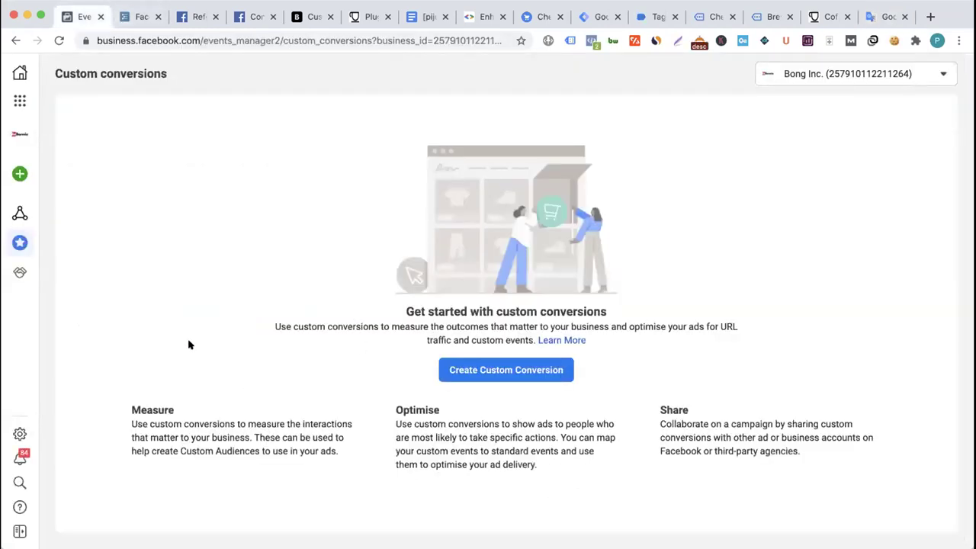
left_click(479, 373)
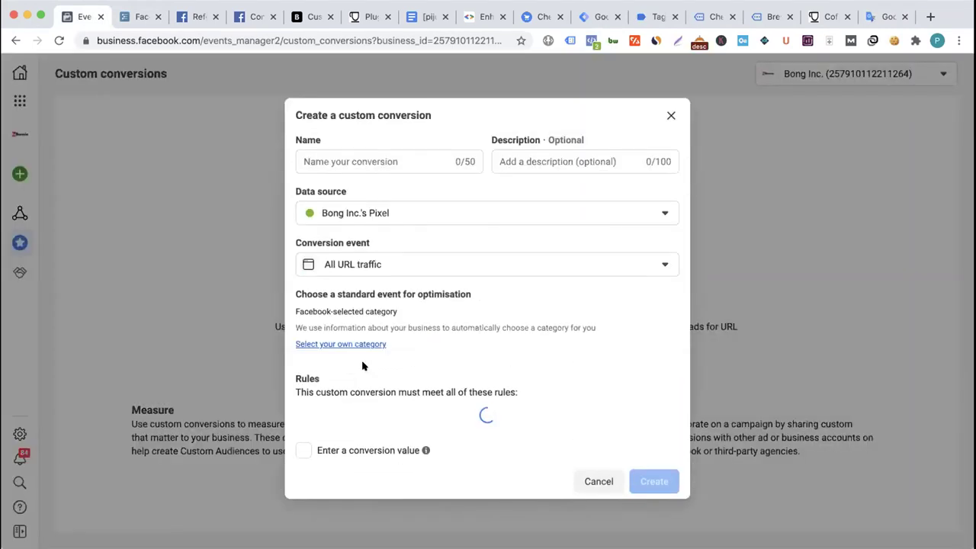
left_click(448, 196)
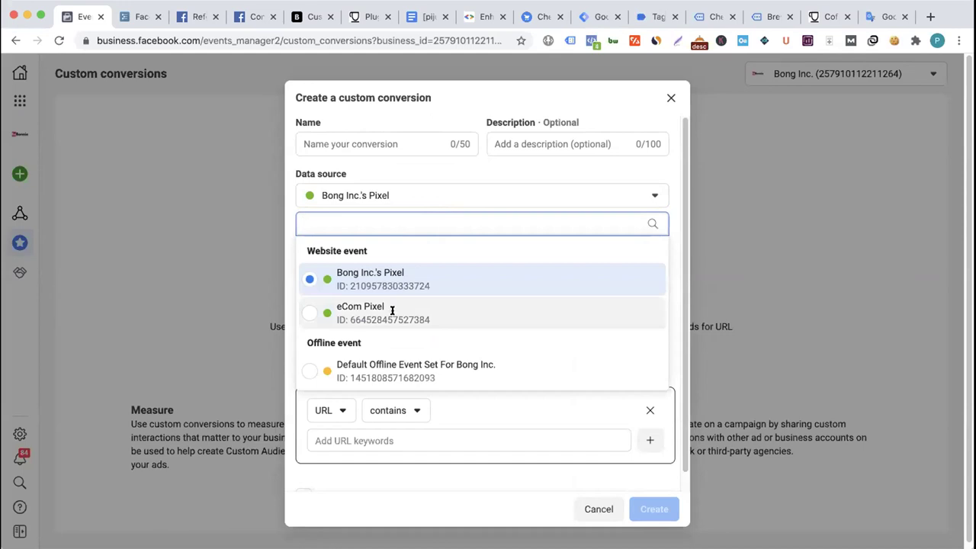
left_click(392, 311)
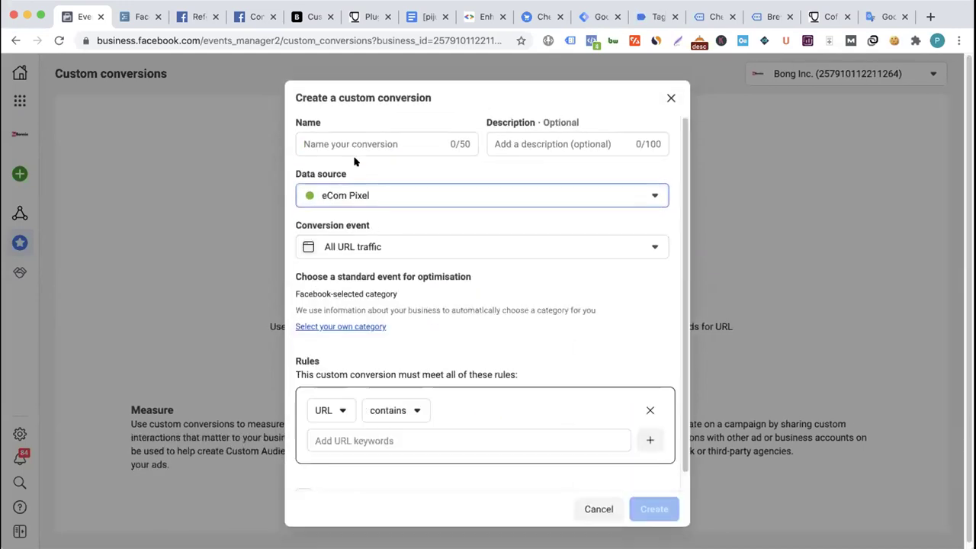
- Name the custom conversion "Purchase More than 1000 Tk"
left_click(370, 146)
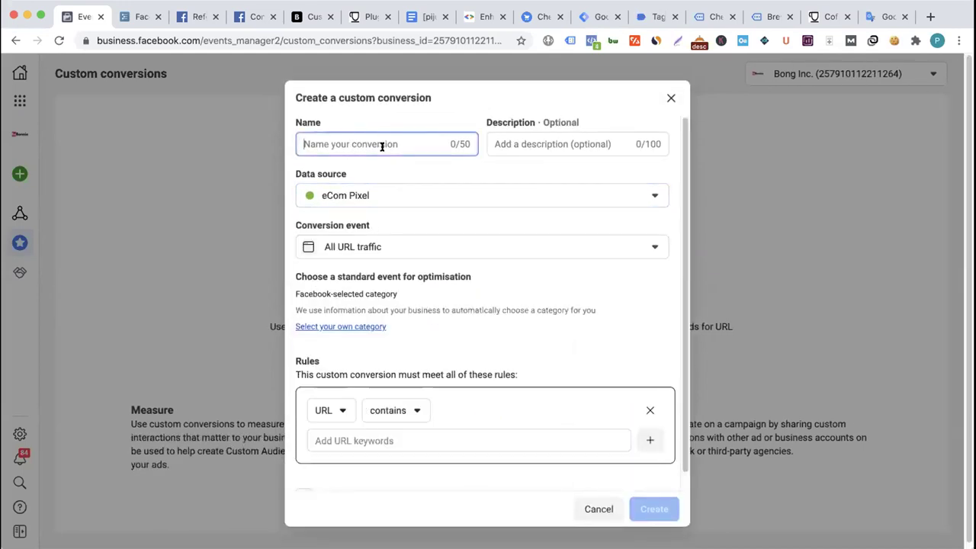
left_click(309, 19)
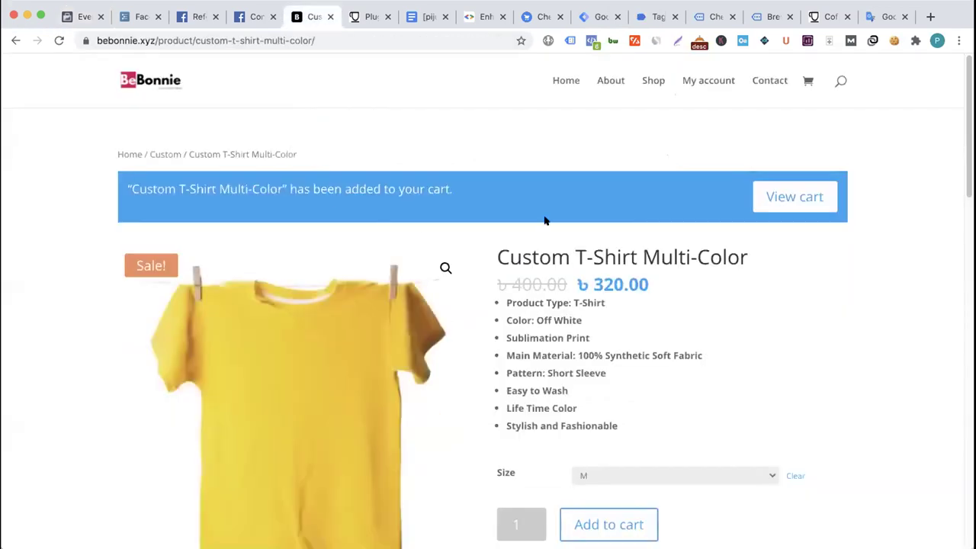
left_click(86, 18)
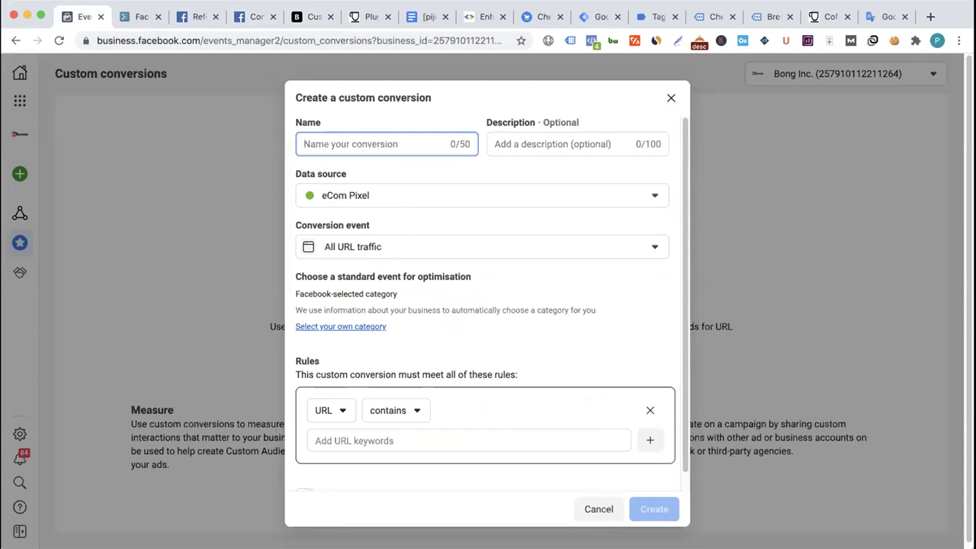
type("Purchase")
key("BackSpace")
type("e Moe")
key("BackSpace")
type("re than")
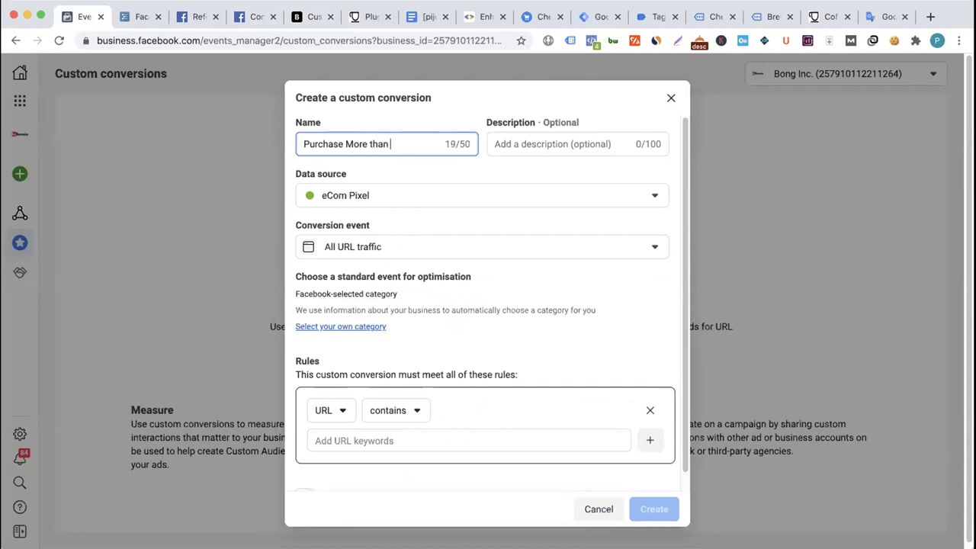
type(" 1000 Tk")
- Switch to the Custom T-Shirt Multi-Color product page and highlight the pixel's name in Facebook Pixel Helper
left_click(314, 17)
left_click(84, 19)
left_click(312, 17)
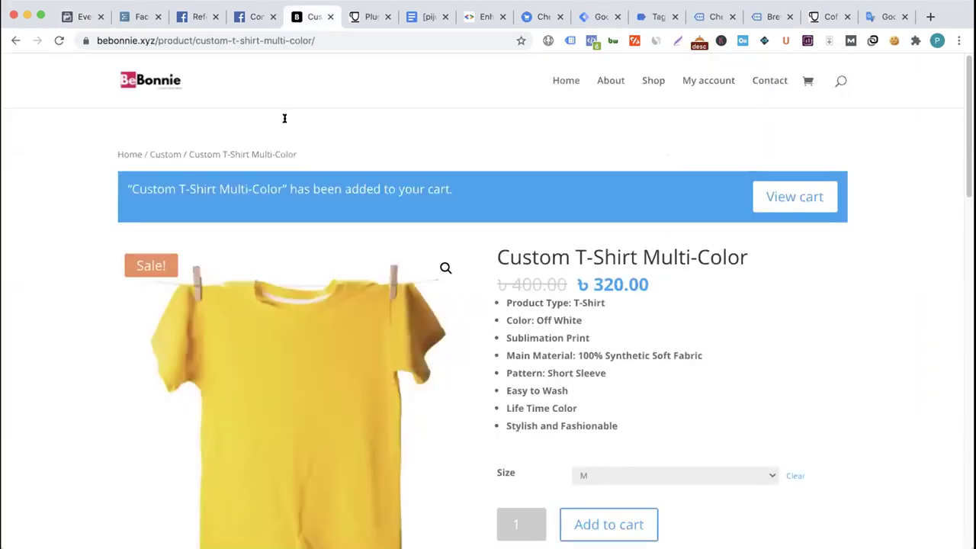
left_click(592, 40)
left_click_drag(360, 138, 418, 138)
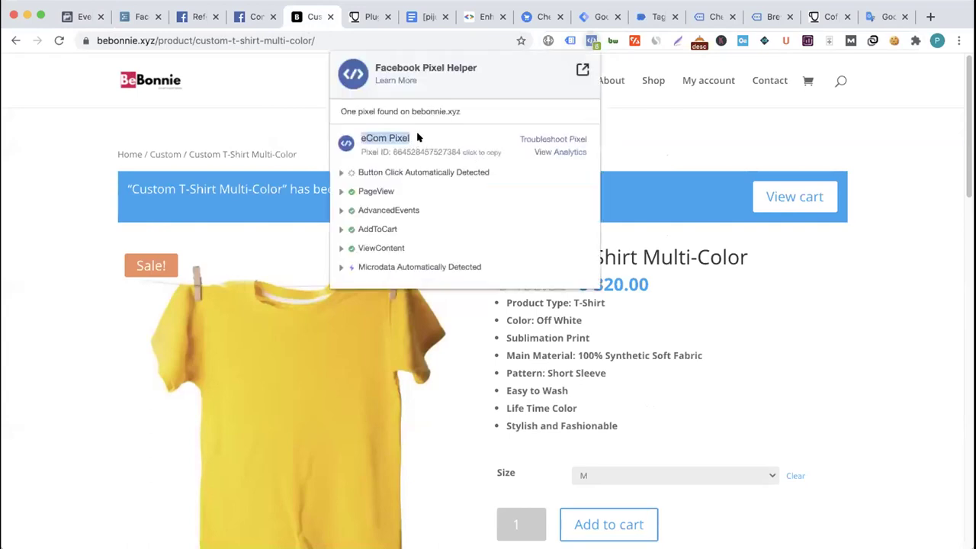
- Return to Facebook Events Manager and set the custom conversion's conversion event to Purchase
left_click(84, 17)
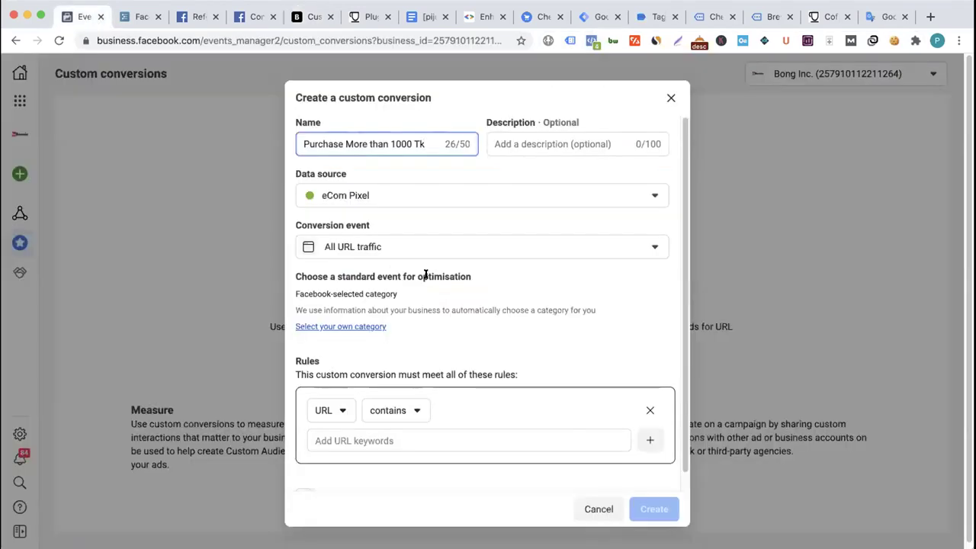
left_click(364, 244)
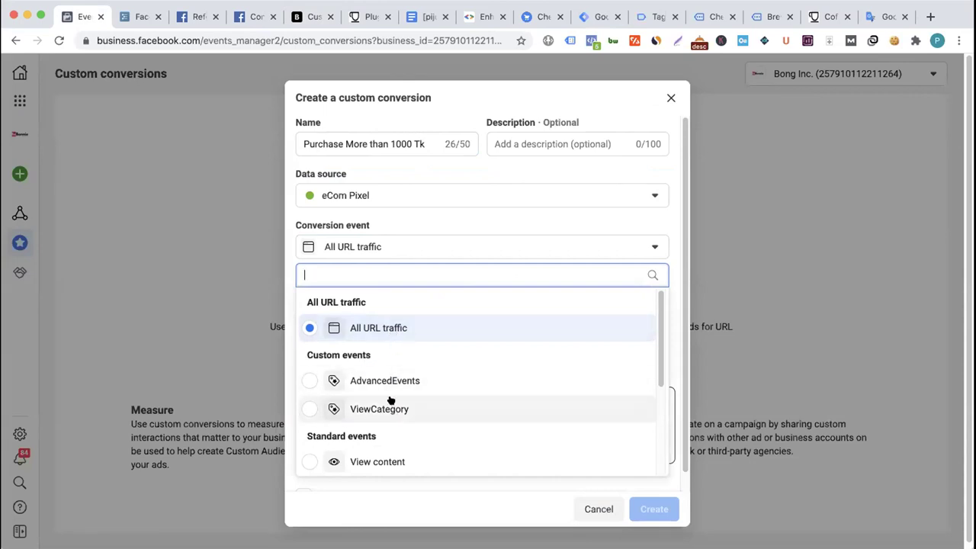
scroll(393, 399, "down", 1)
scroll(393, 399, "down", 2)
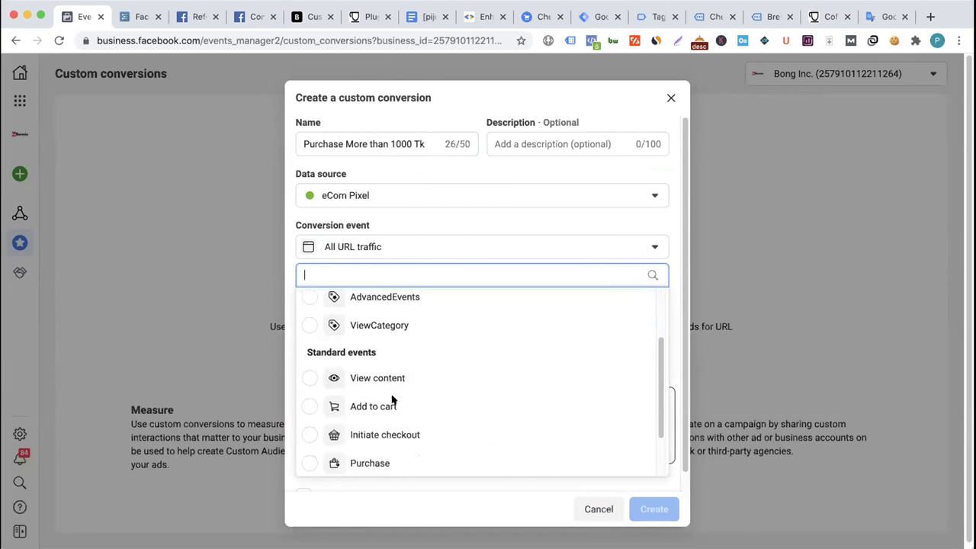
scroll(370, 357, "down", 2)
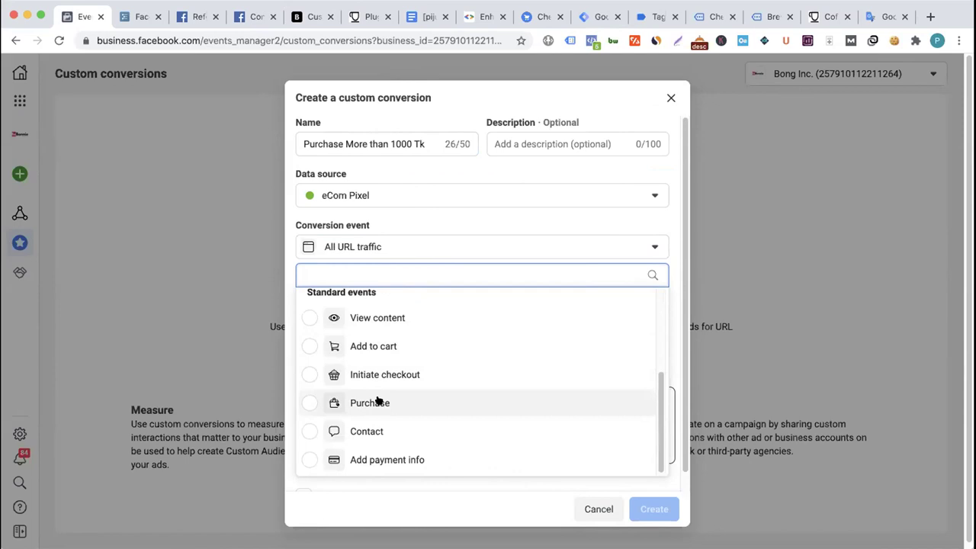
left_click(379, 402)
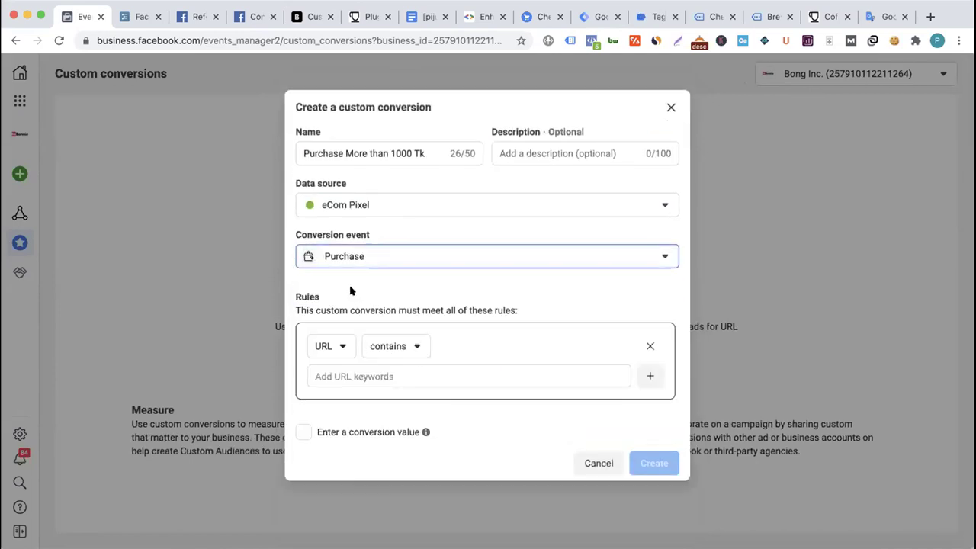
- Base the custom conversion's rule on event parameters and choose value as the parameter
left_click(337, 345)
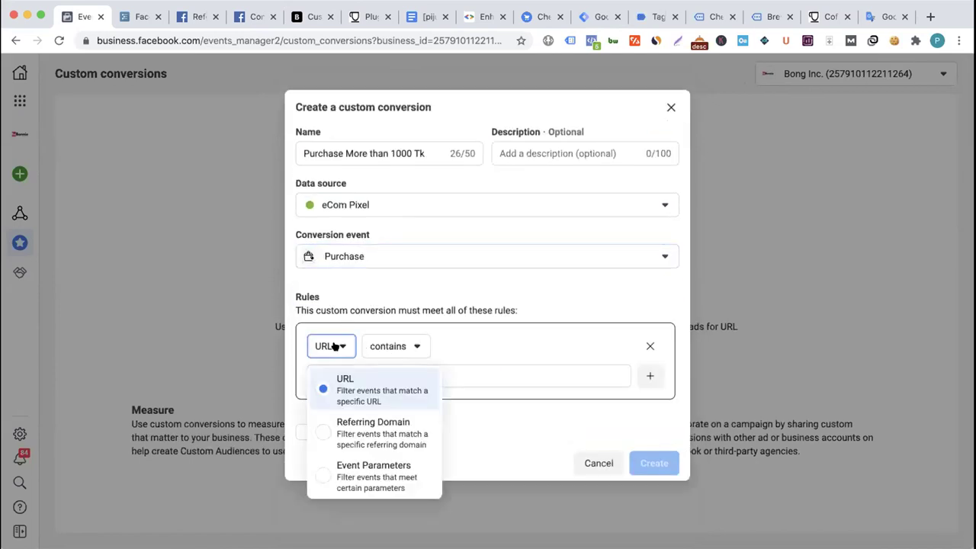
left_click(367, 469)
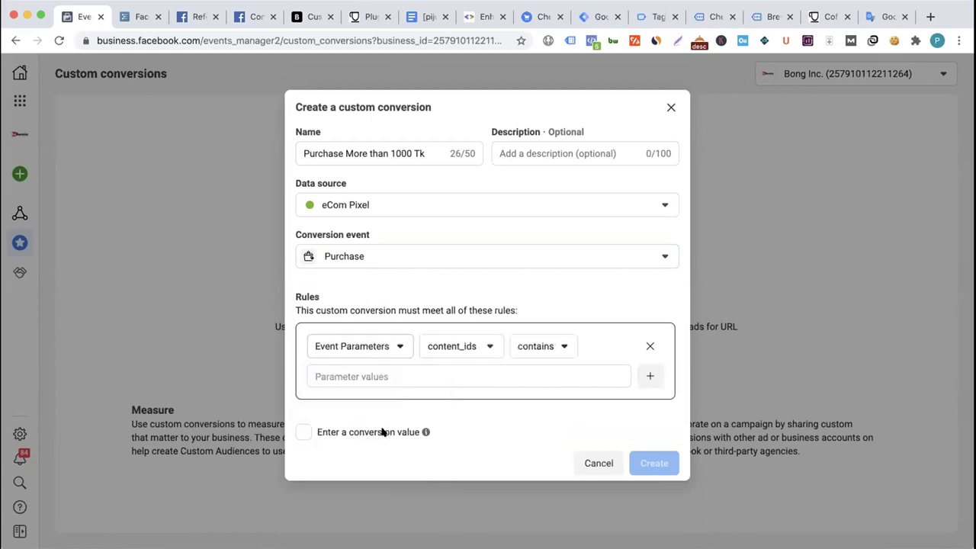
left_click(367, 352)
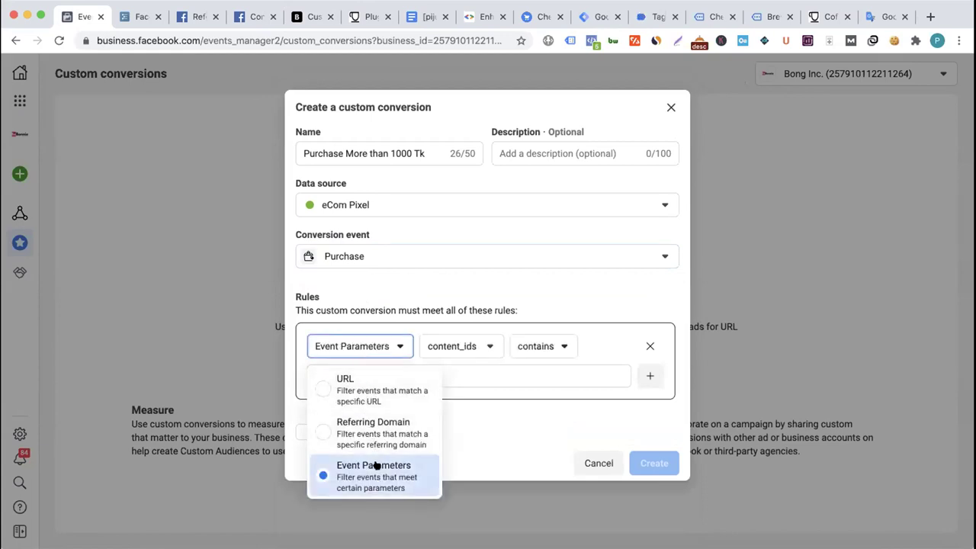
left_click(369, 387)
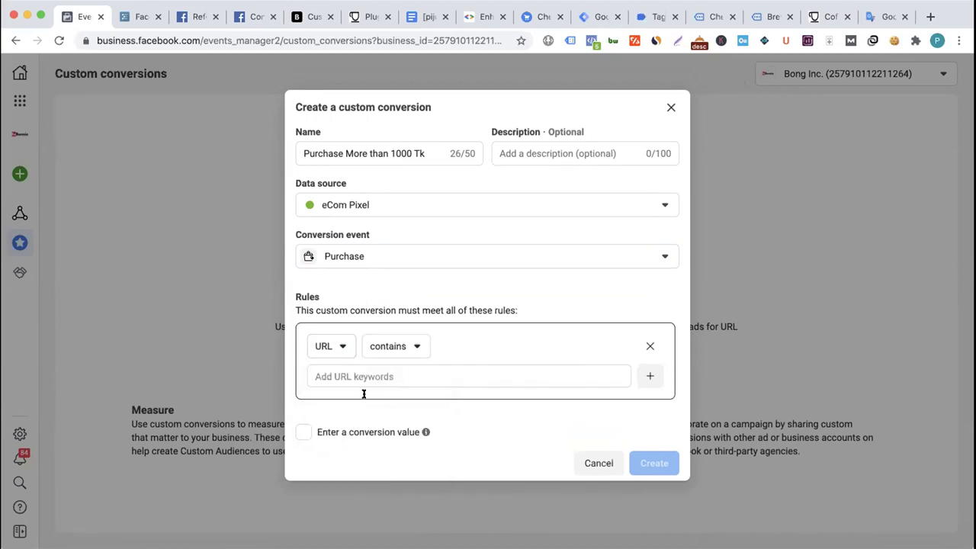
left_click(333, 345)
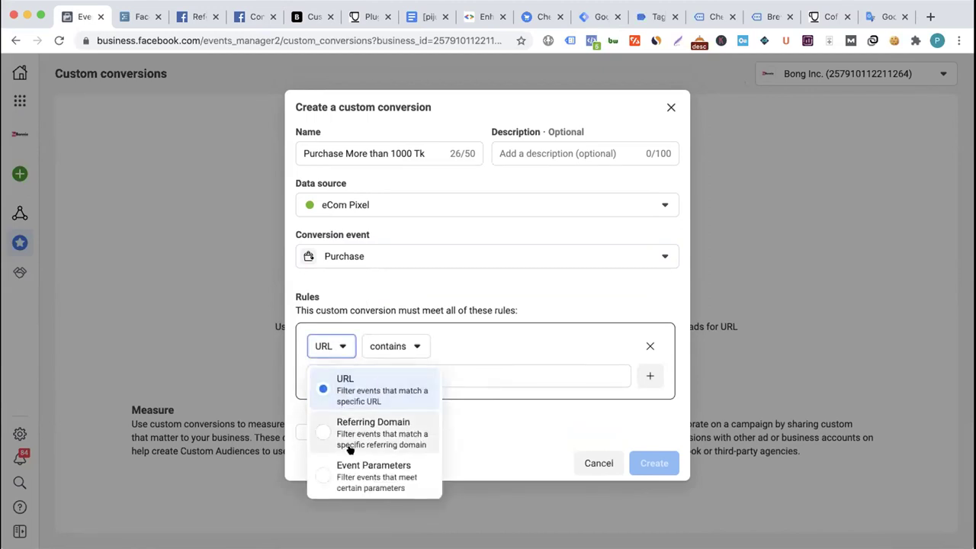
left_click(335, 465)
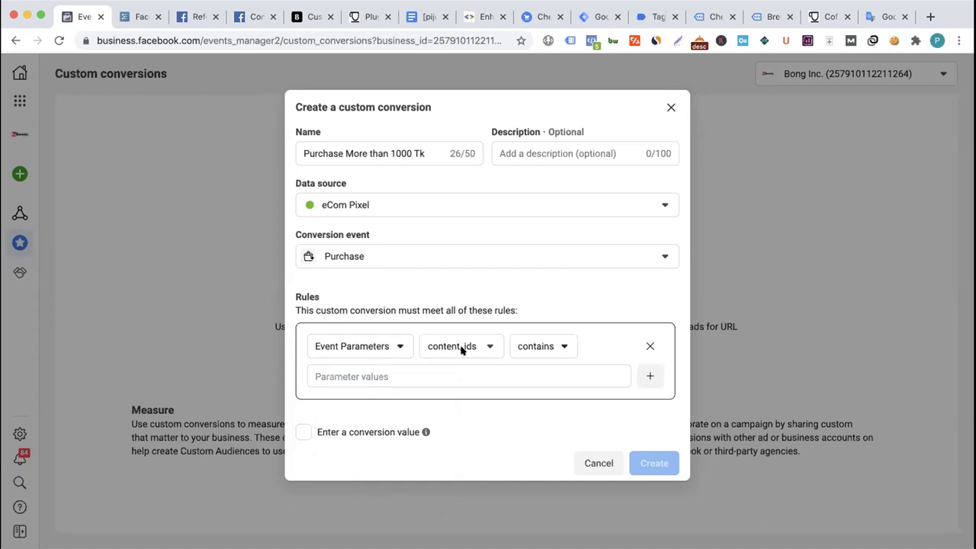
left_click(461, 347)
left_click(460, 515)
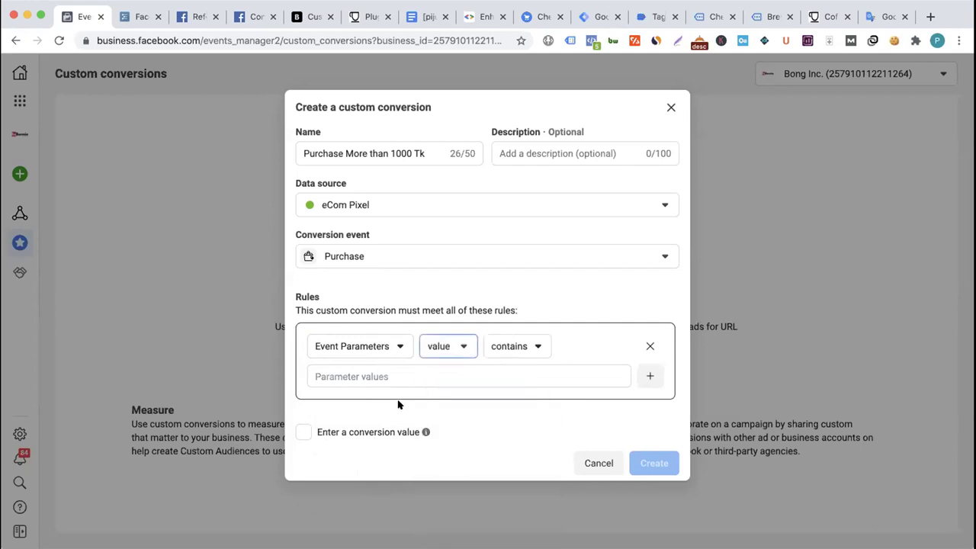
- Set the rule's condition to is greater than 1000, create the custom conversion and close the success dialog
left_click(371, 375)
left_click(510, 345)
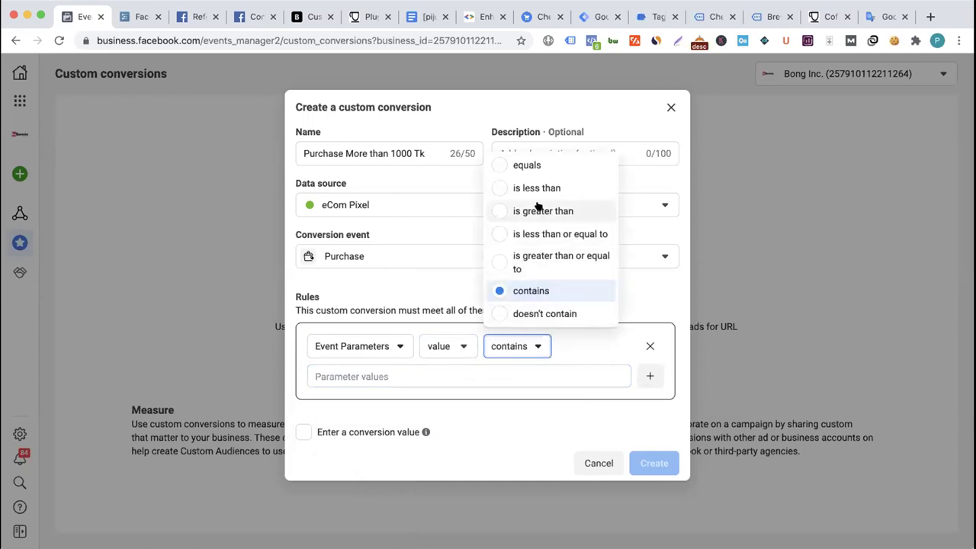
left_click(536, 210)
left_click(416, 370)
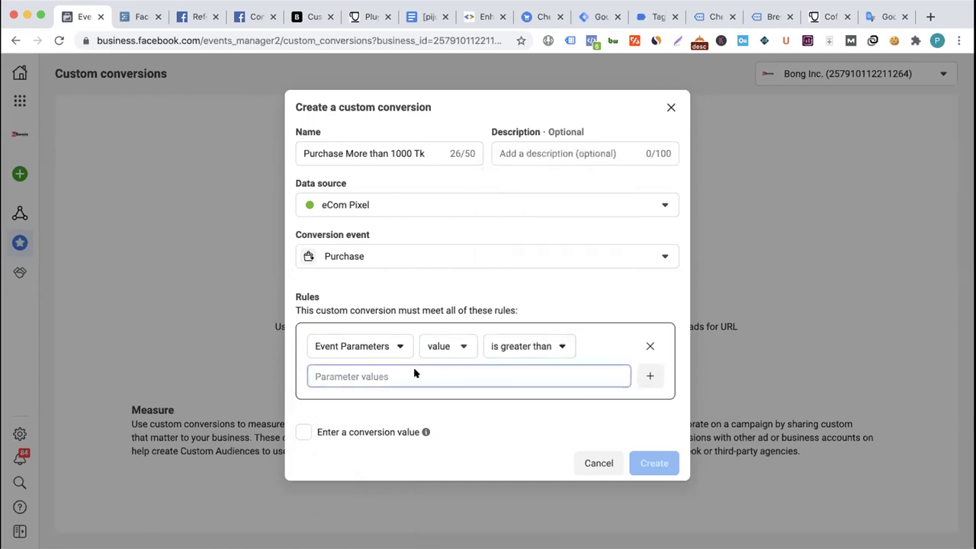
type("1000")
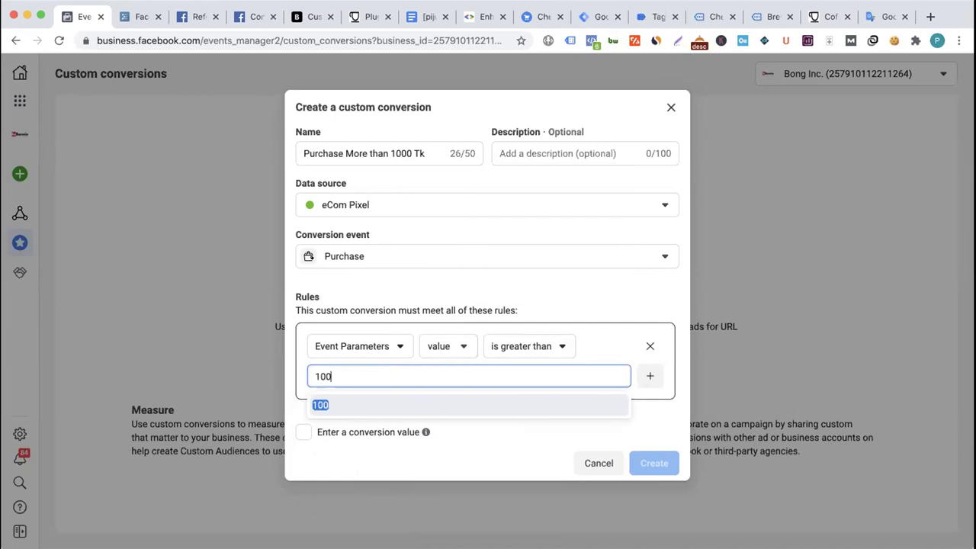
left_click(344, 402)
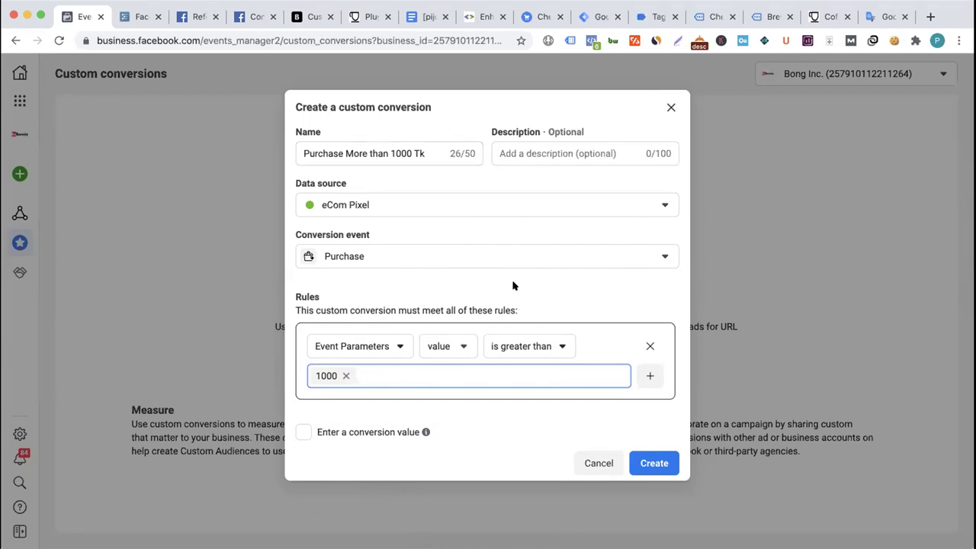
left_click(651, 463)
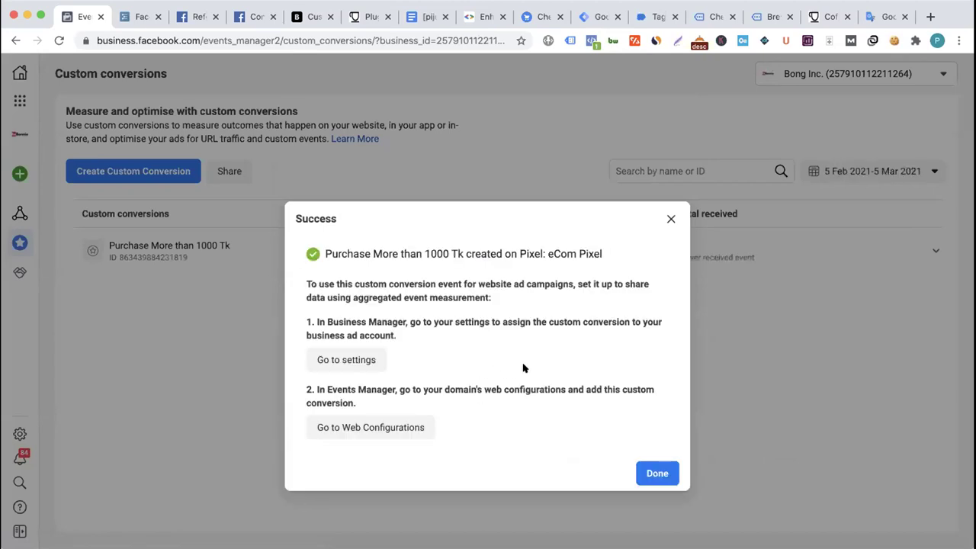
left_click(654, 473)
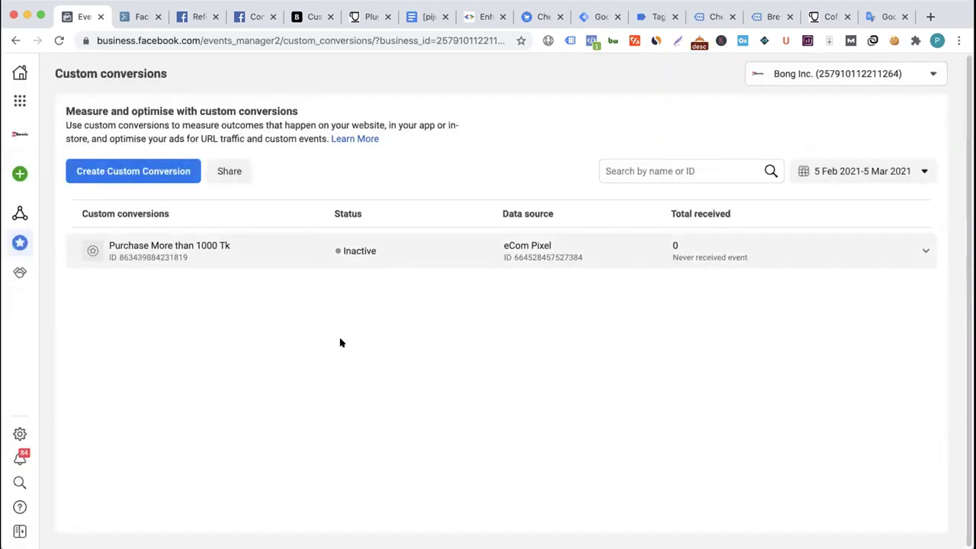
- Review the details of the Purchase More than 1000 Tk conversion, dismissing the sharing tip, and collapse them
left_click(901, 251)
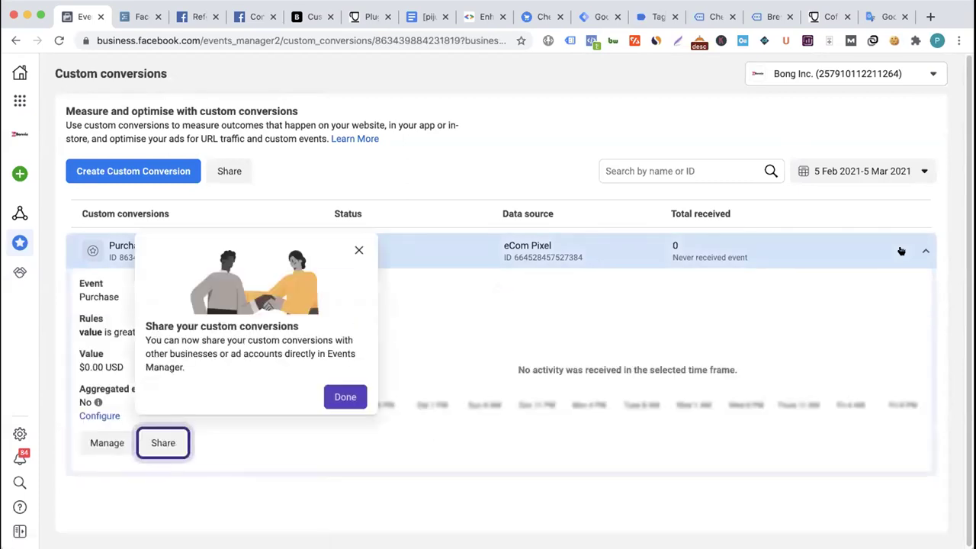
left_click(336, 395)
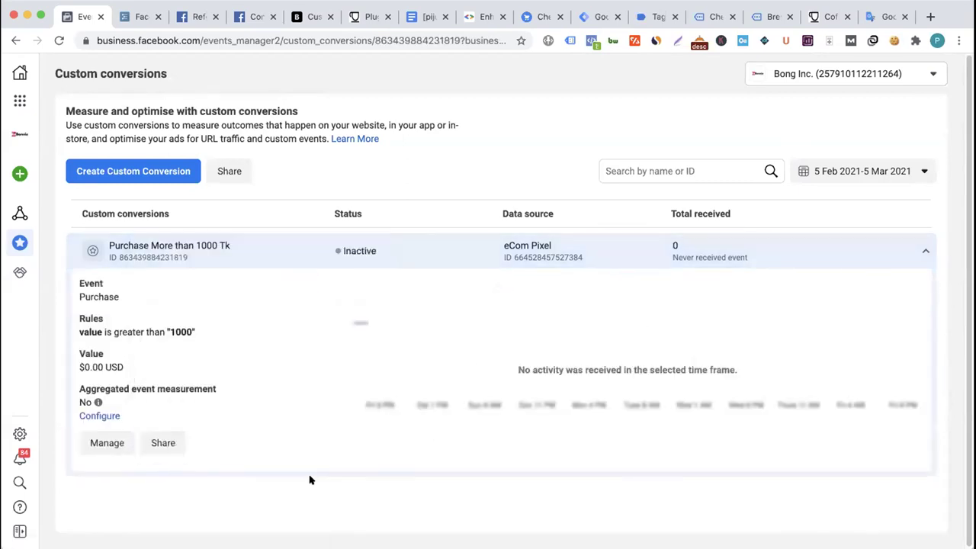
left_click(917, 259)
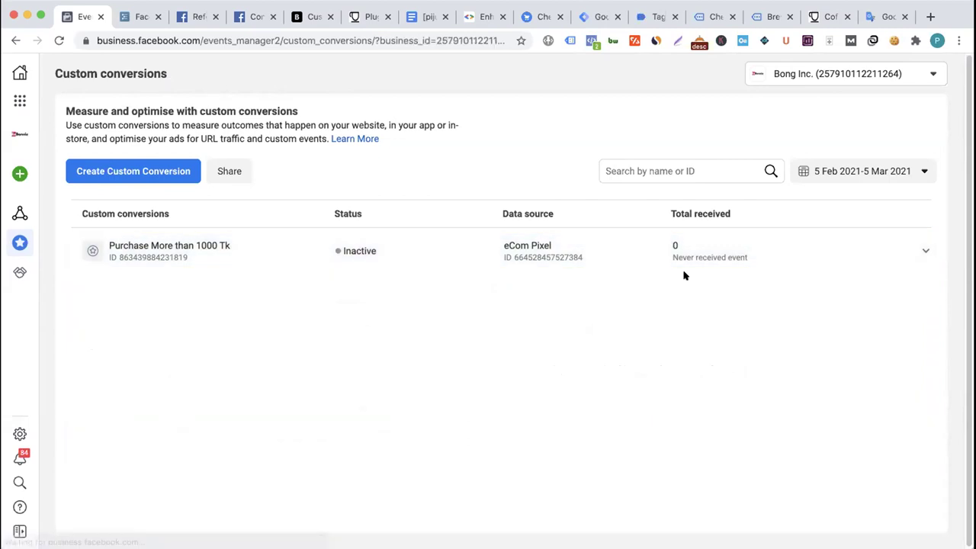
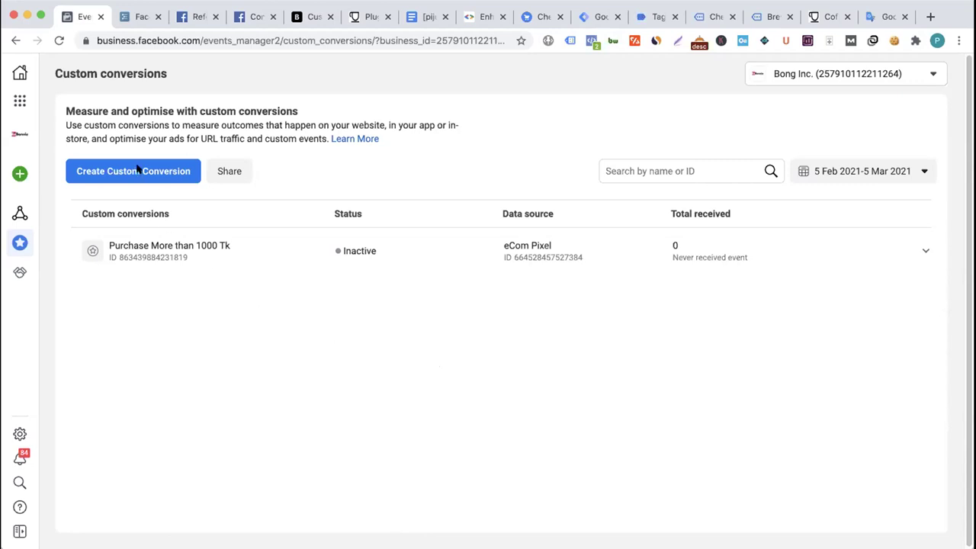
- Start another custom conversion and name it "Purchase Clothing"
left_click(158, 178)
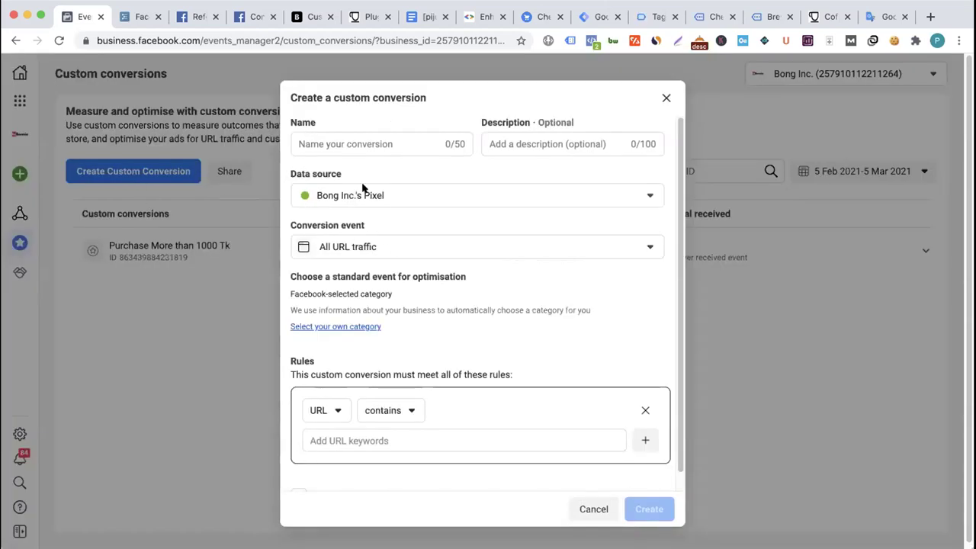
left_click(381, 147)
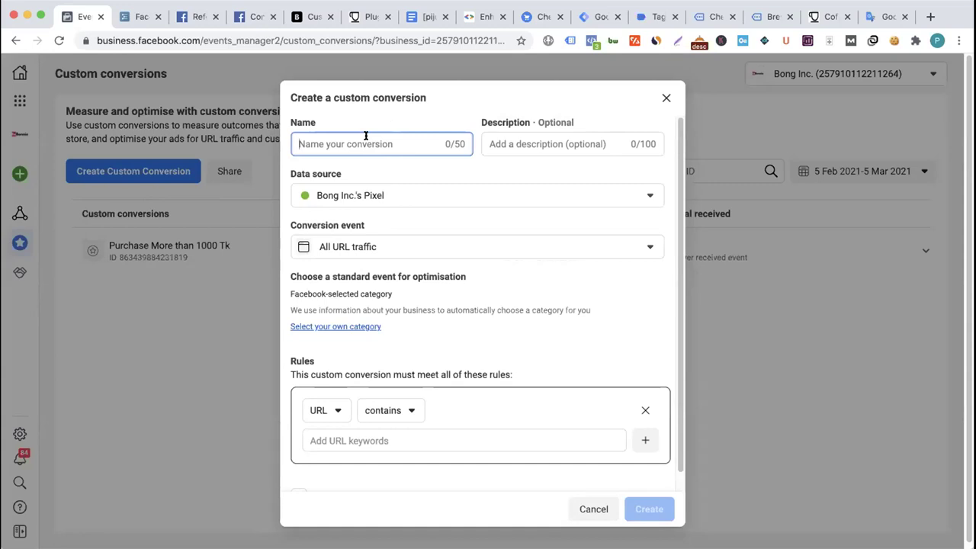
type("Puc")
type("hca")
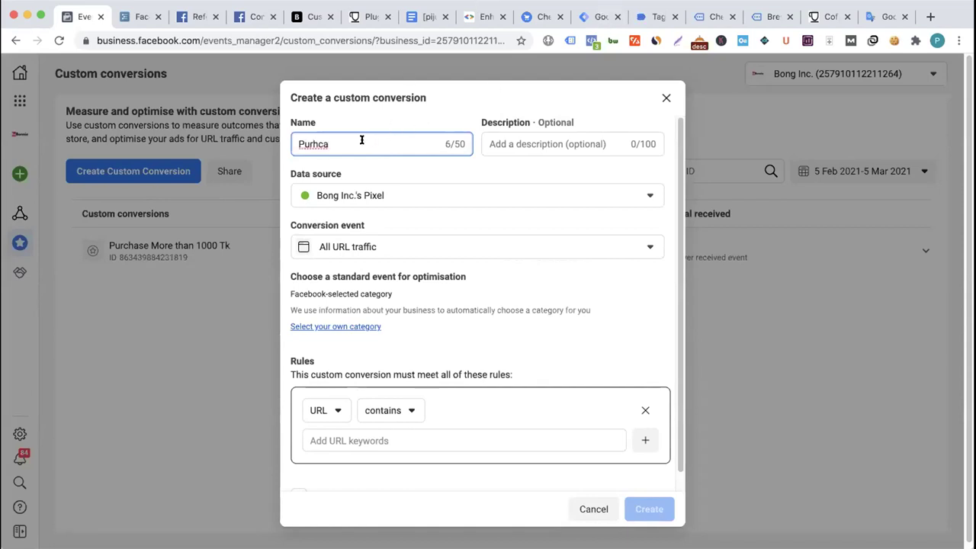
key("BackSpace")
key("BackSpace")
type("chase")
type("Clothing")
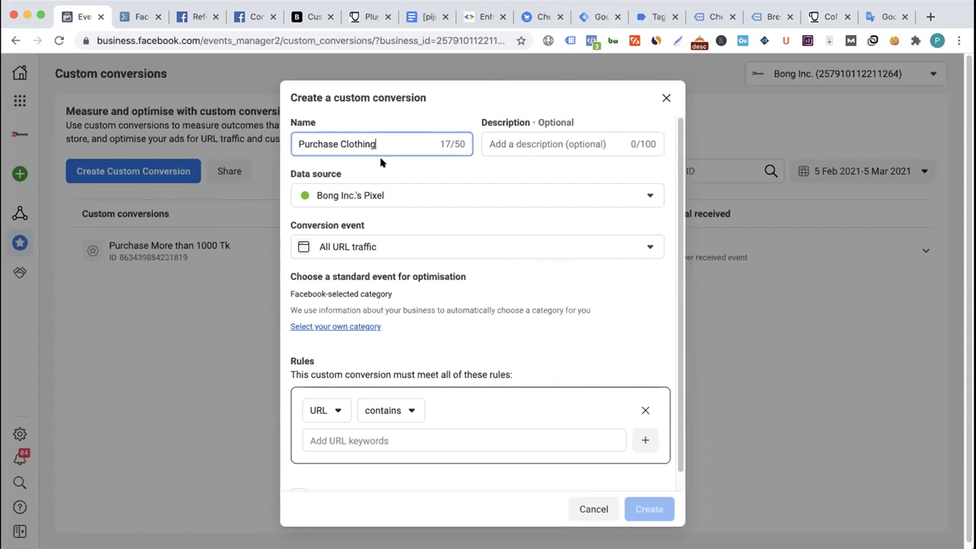
left_click(375, 242)
left_click(374, 242)
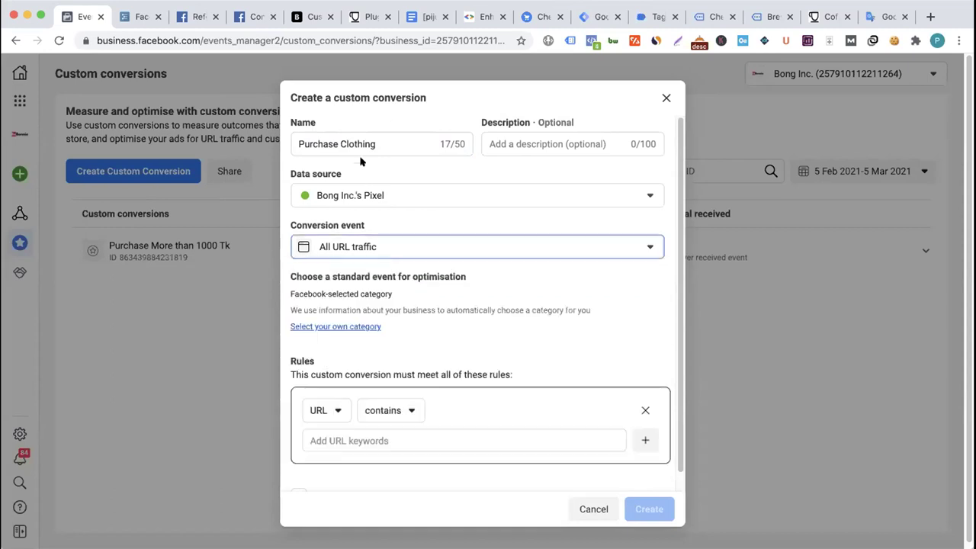
double_click(353, 143)
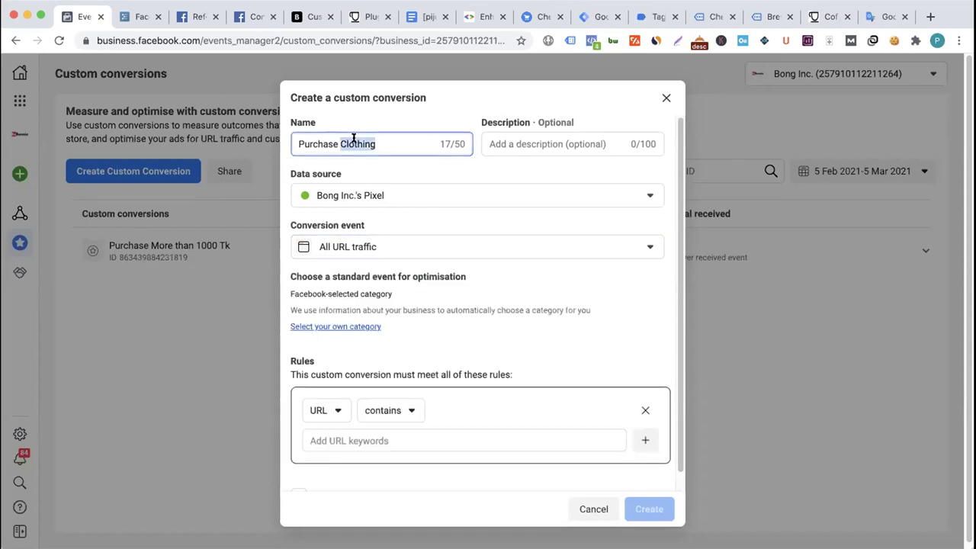
left_click(360, 242)
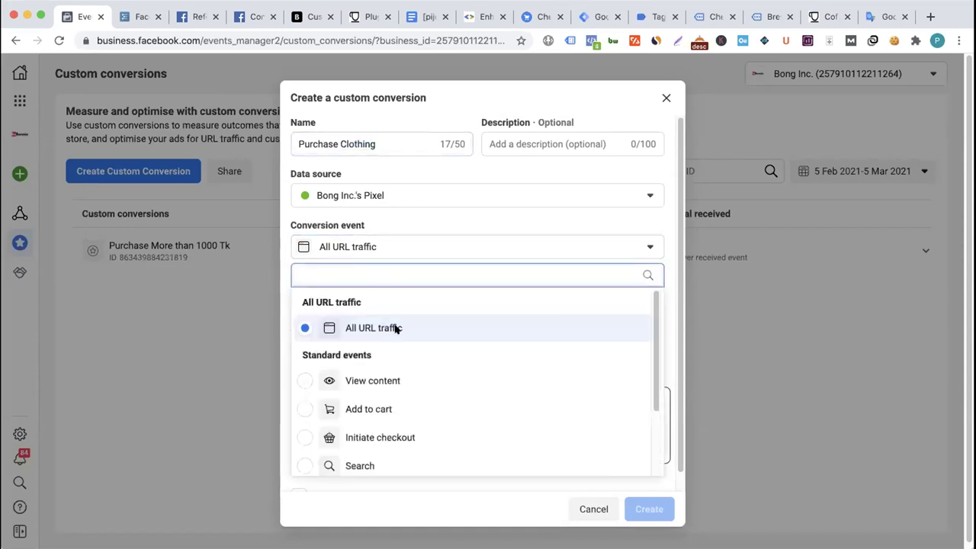
left_click(412, 380)
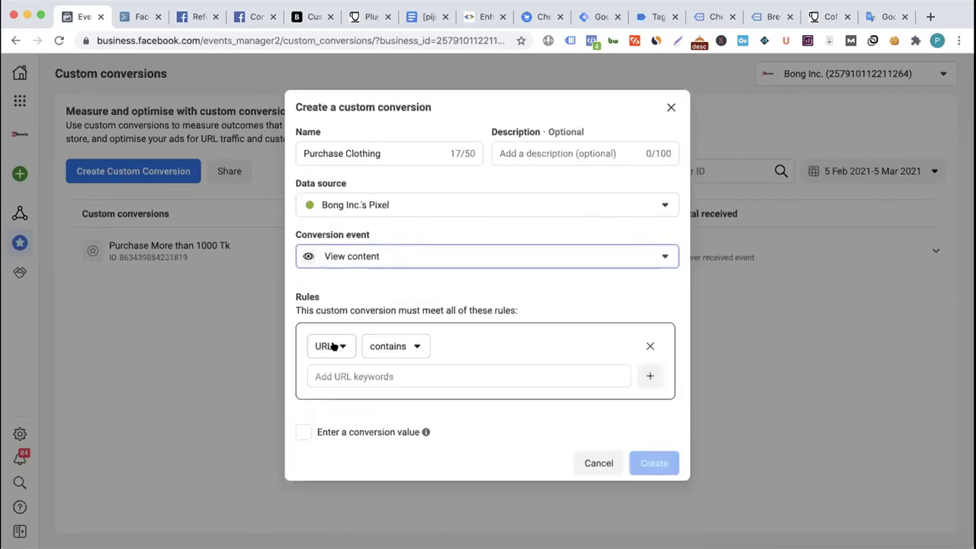
left_click(347, 377)
type("c")
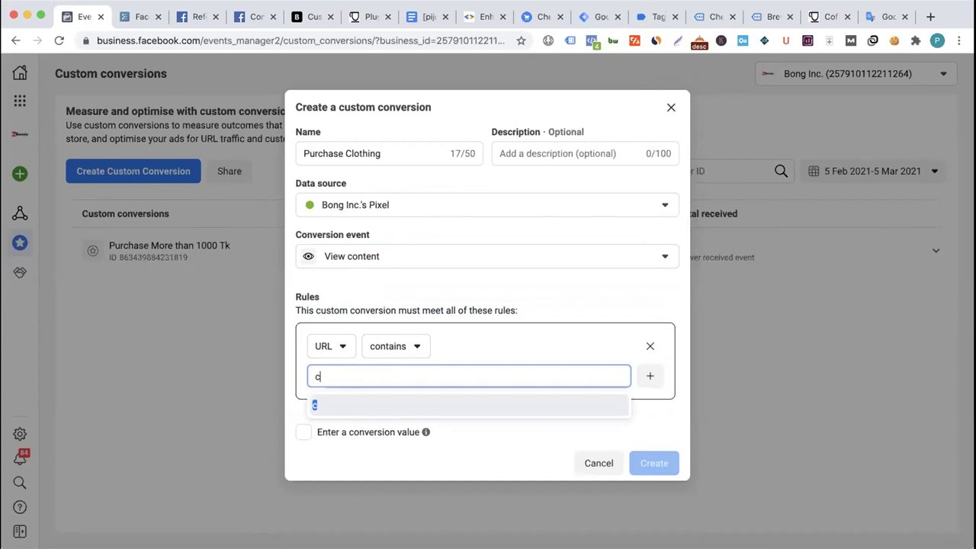
type("lothoing")
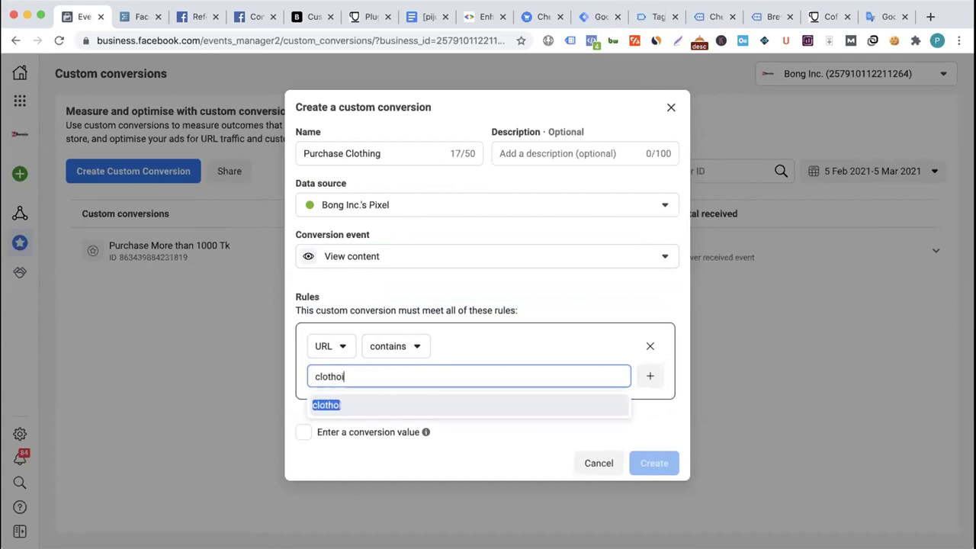
key("BackSpace")
key("BackSpace")
key("BackSpace")
key("BackSpace")
- Set the custom conversion's data source to eCom Pixel and its conversion event to View content
left_click(331, 213)
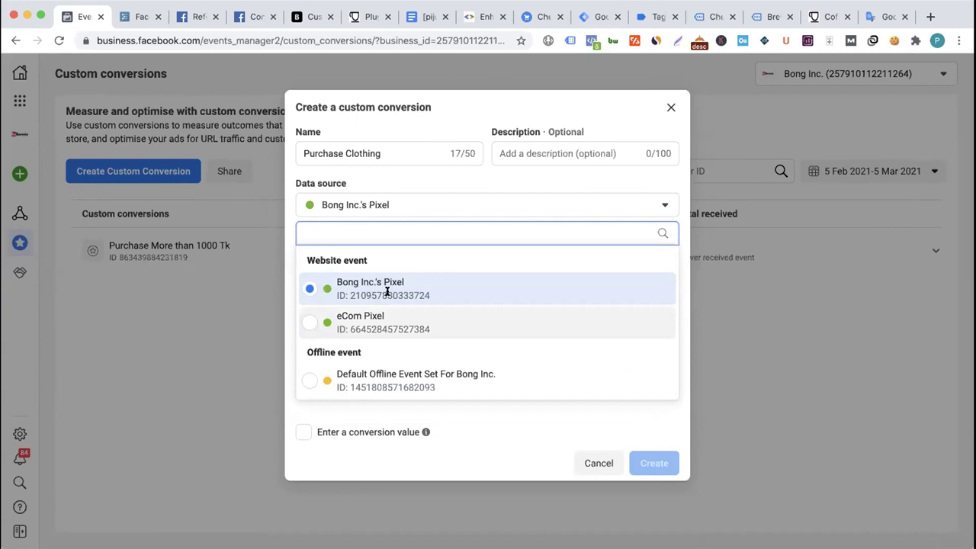
left_click(377, 325)
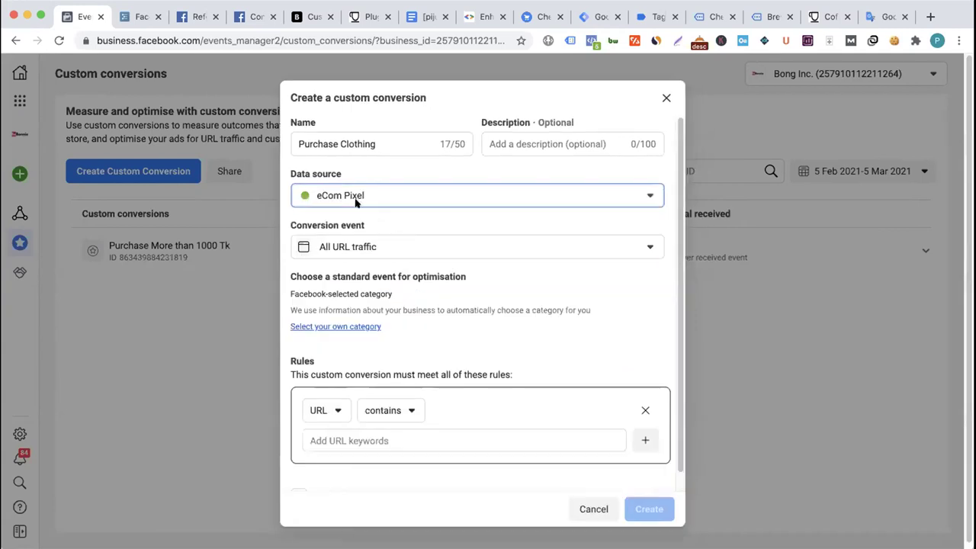
left_click(362, 247)
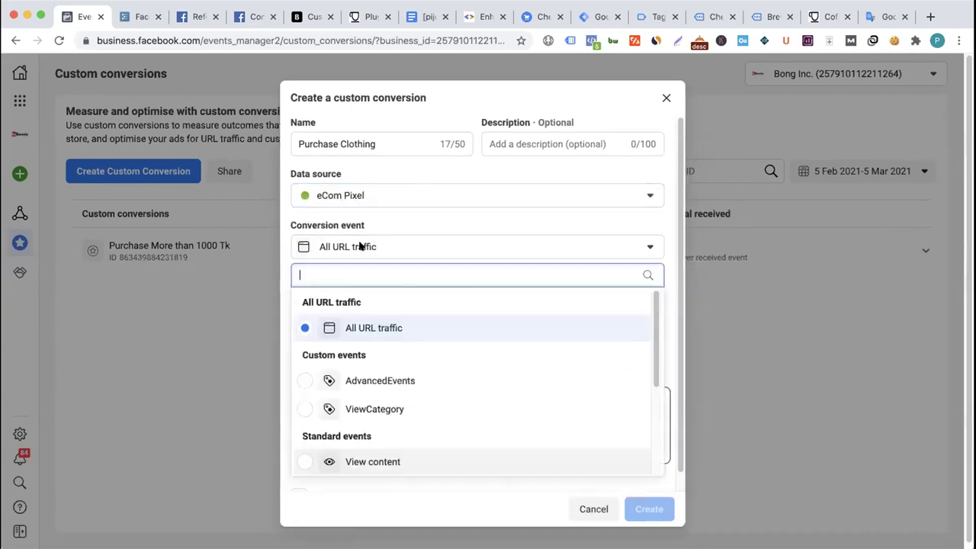
scroll(377, 407, "down", 2)
left_click(369, 394)
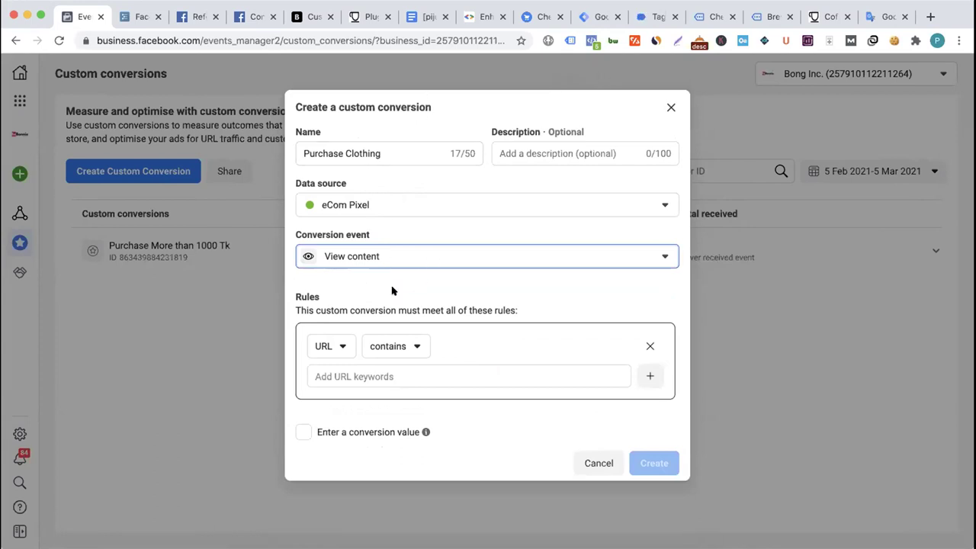
- Set the first rule to match URLs that contain the keyword "Clothing", taken from the conversion name
left_click(331, 348)
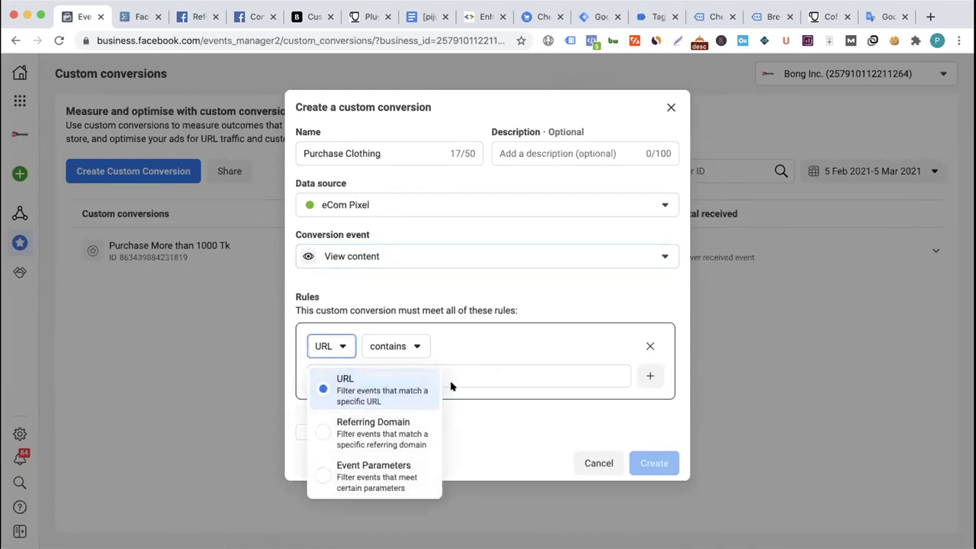
left_click(458, 290)
left_click(338, 375)
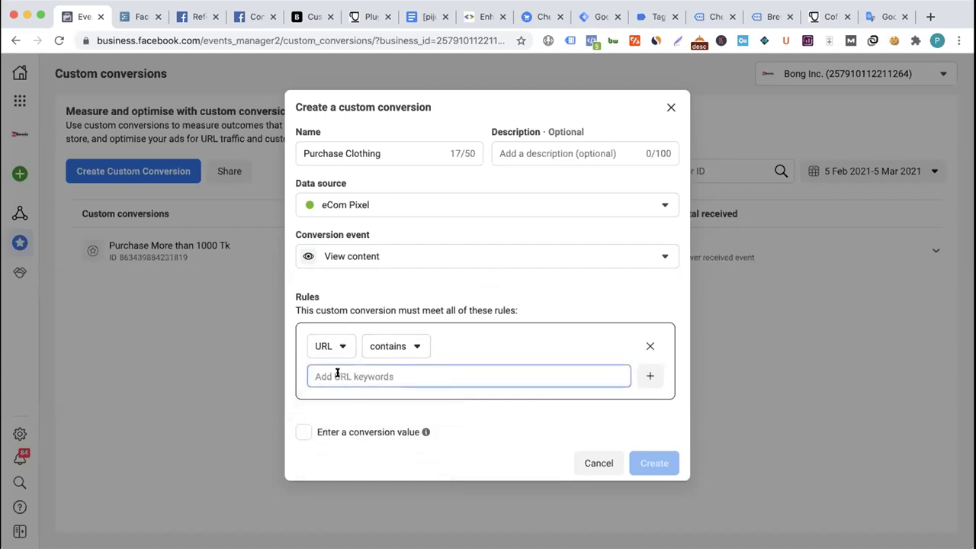
type("c")
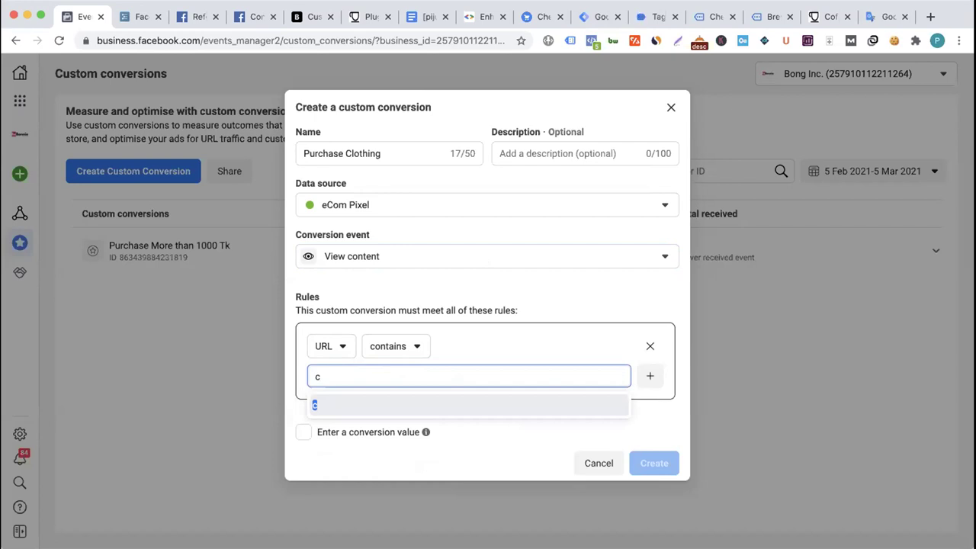
key("BackSpace")
double_click(372, 154)
key("super+c")
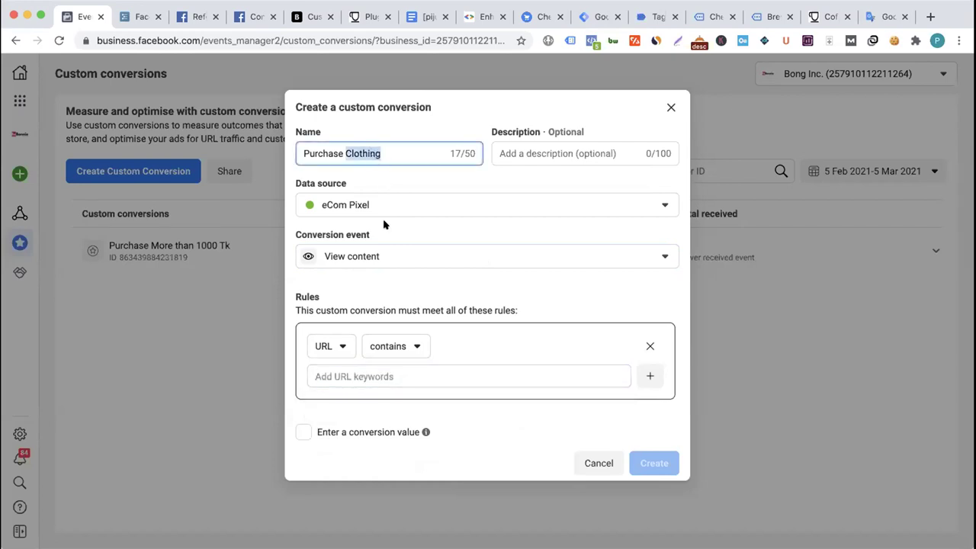
left_click(360, 372)
key("super+v")
key("Return")
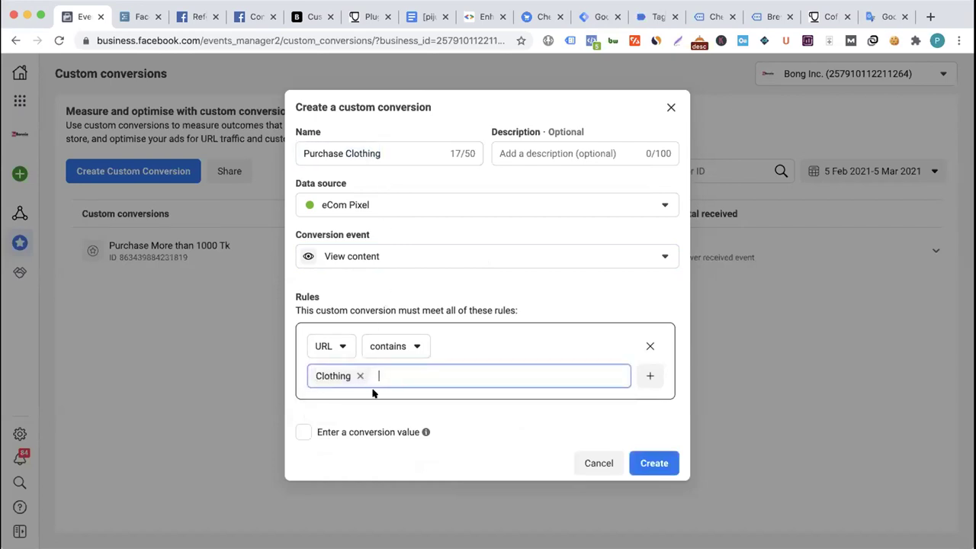
left_click(363, 405)
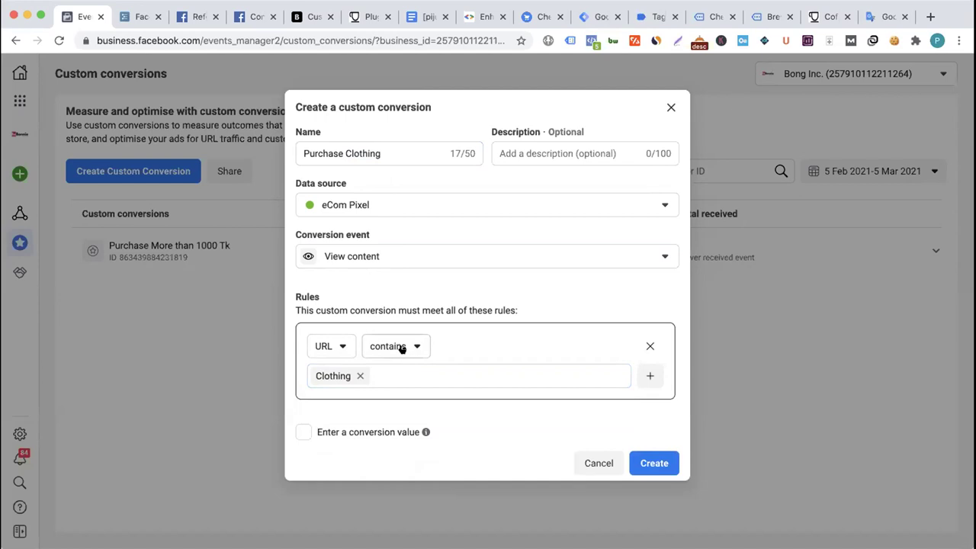
- Add a second rule that filters on Event Parameters, using the value parameter
left_click(646, 376)
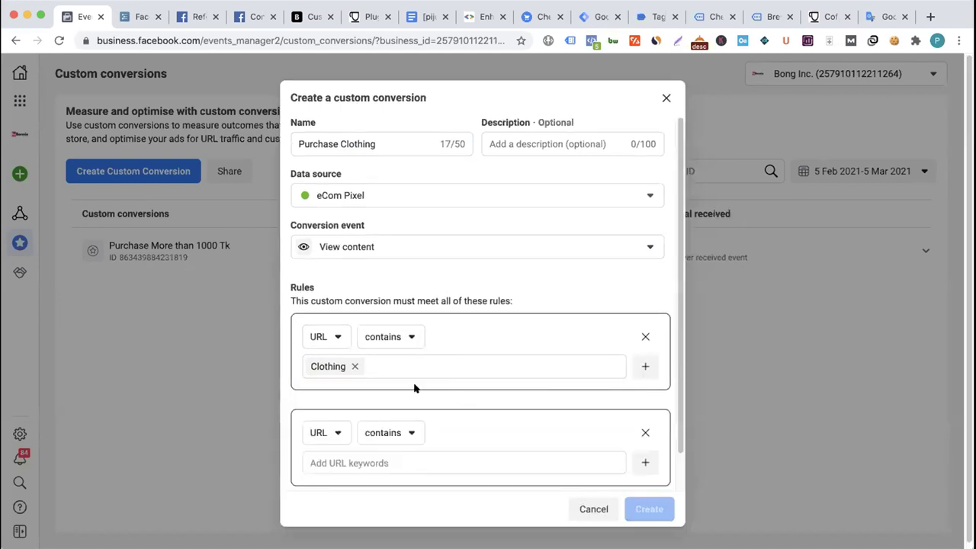
scroll(414, 388, "down", 1)
left_click(333, 392)
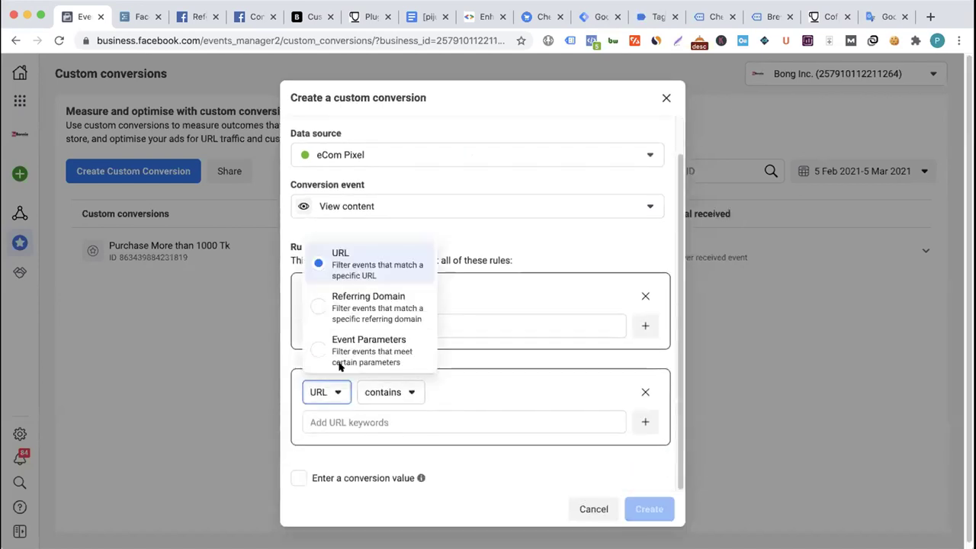
left_click(355, 360)
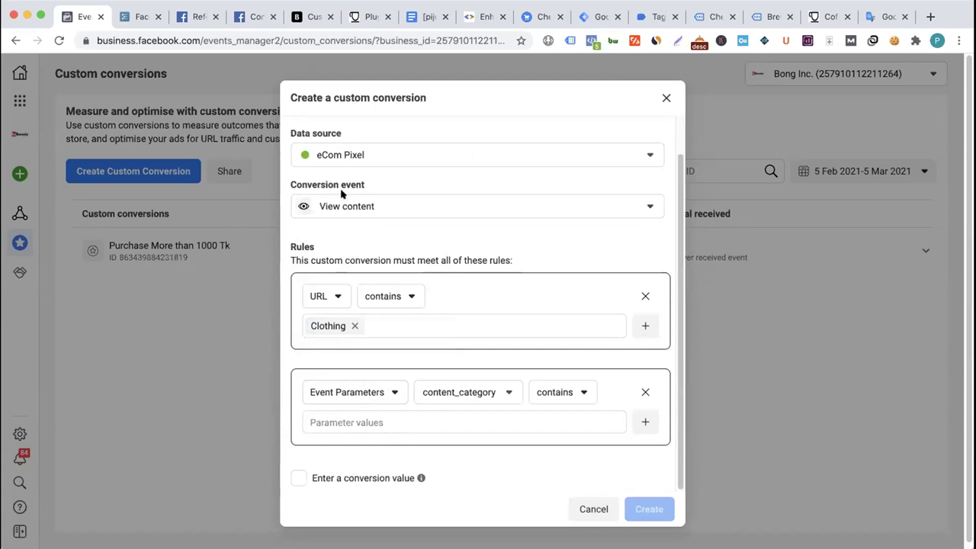
left_click(367, 392)
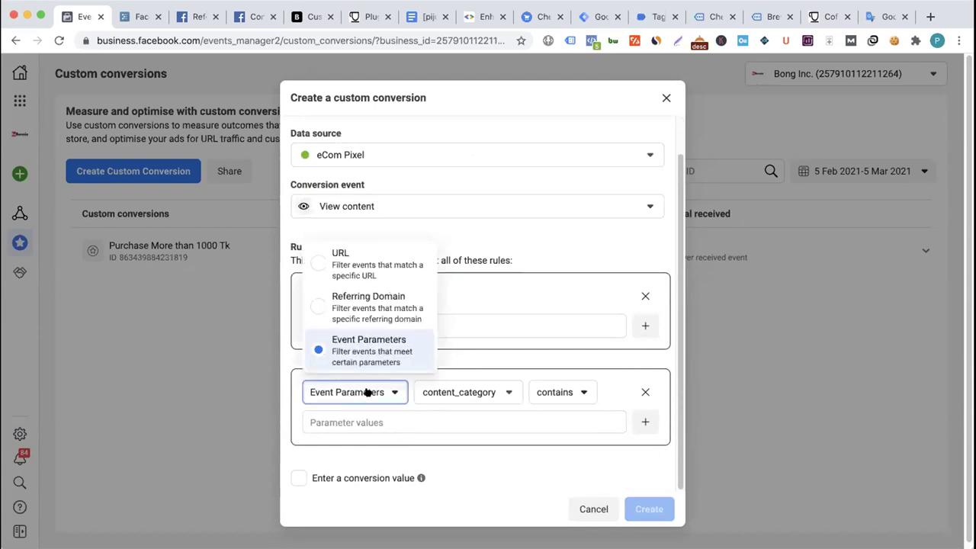
left_click(381, 350)
left_click(460, 394)
scroll(453, 326, "down", 2)
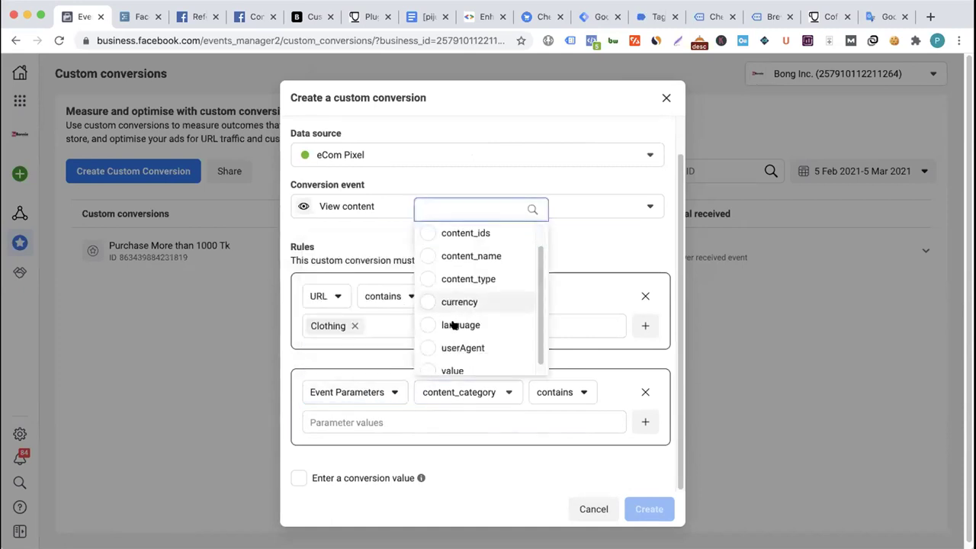
scroll(454, 325, "up", 2)
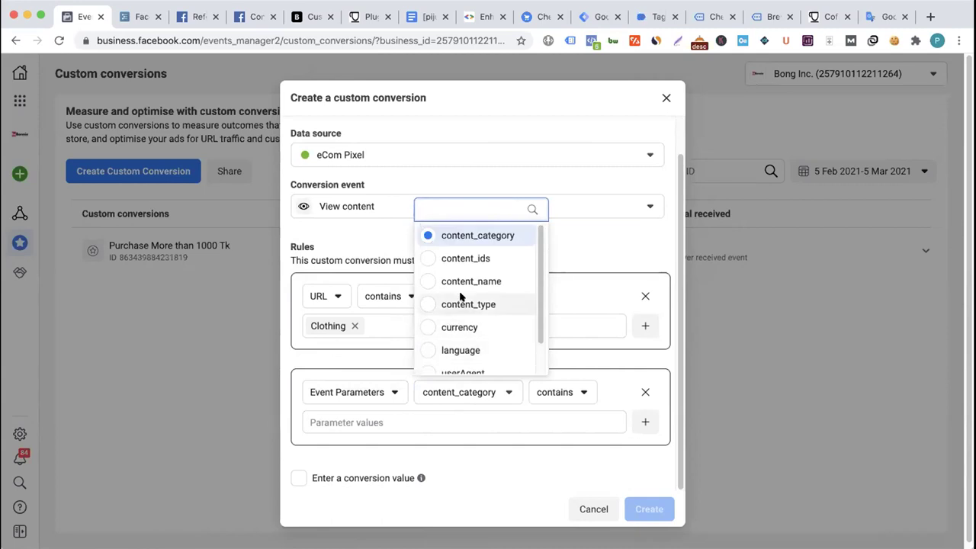
scroll(464, 282, "down", 2)
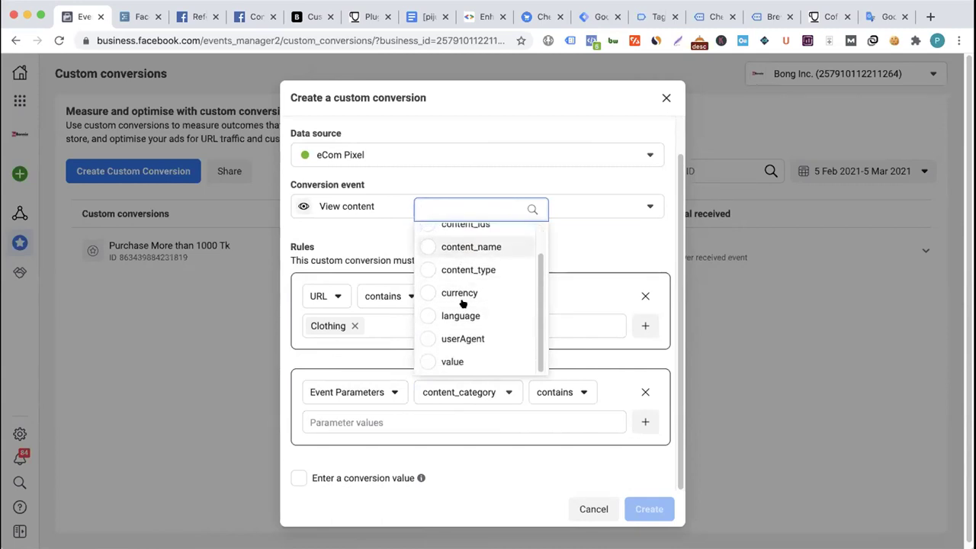
left_click(461, 363)
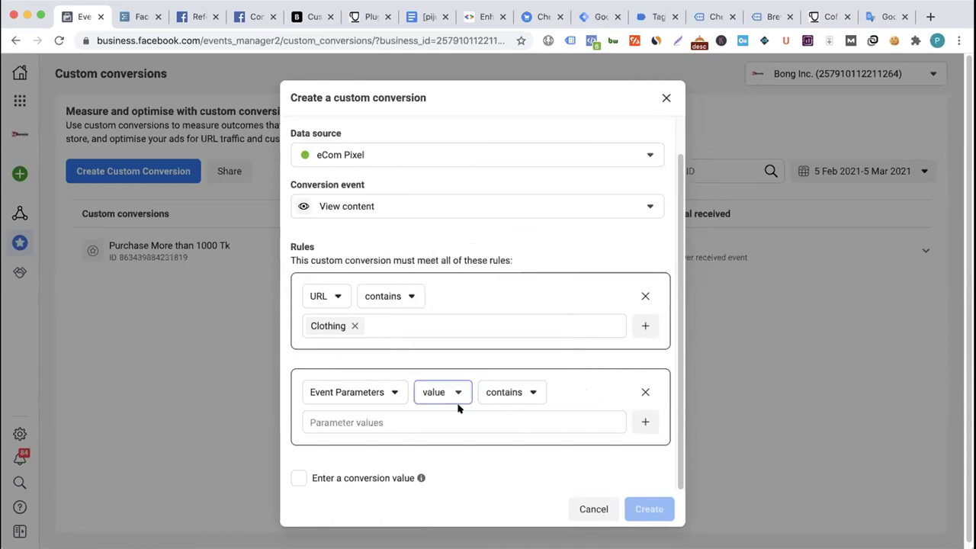
- Set the second rule's condition to is greater than 500
left_click(374, 421)
left_click(506, 392)
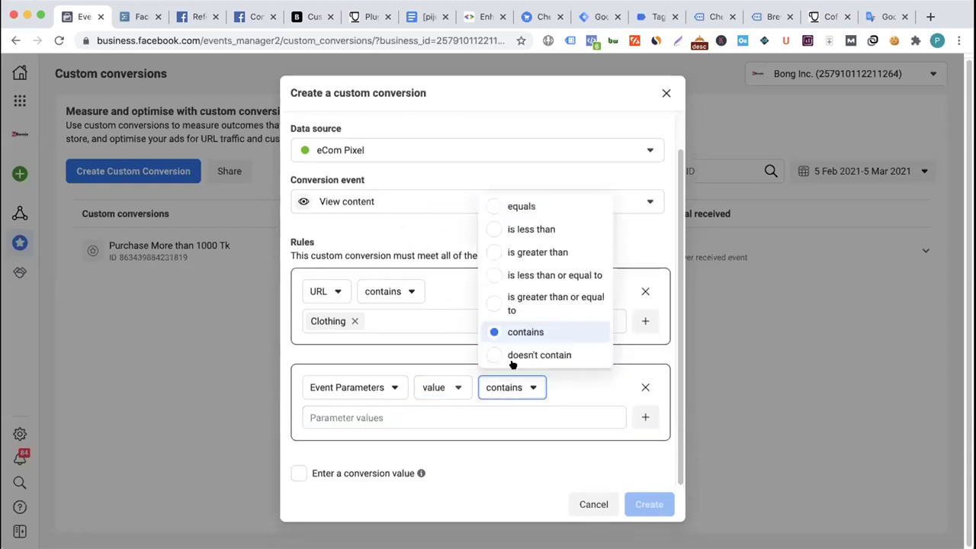
left_click(529, 252)
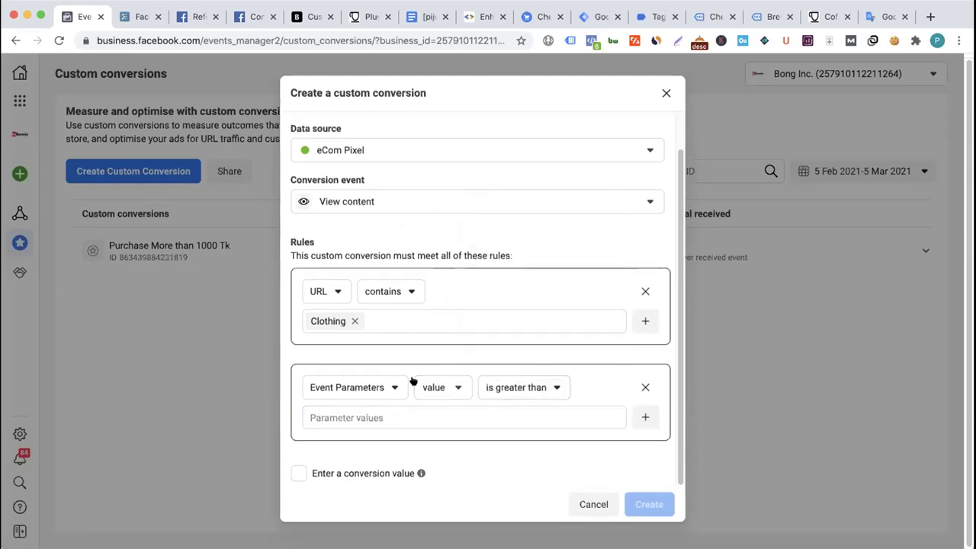
left_click(373, 407)
type("5")
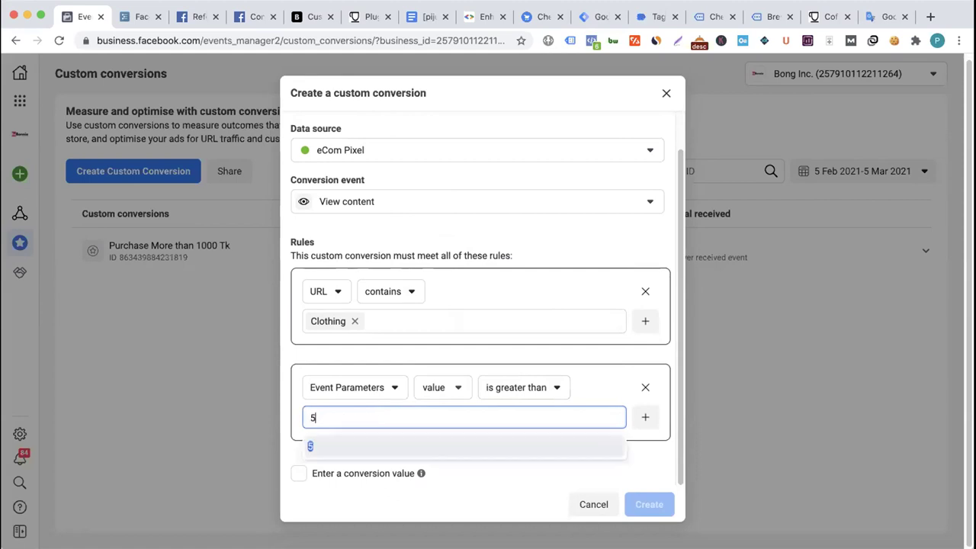
type("00")
key("Return")
- Check the Purchase Clothing settings, create the custom conversion and close the success dialog
scroll(399, 239, "up", 2)
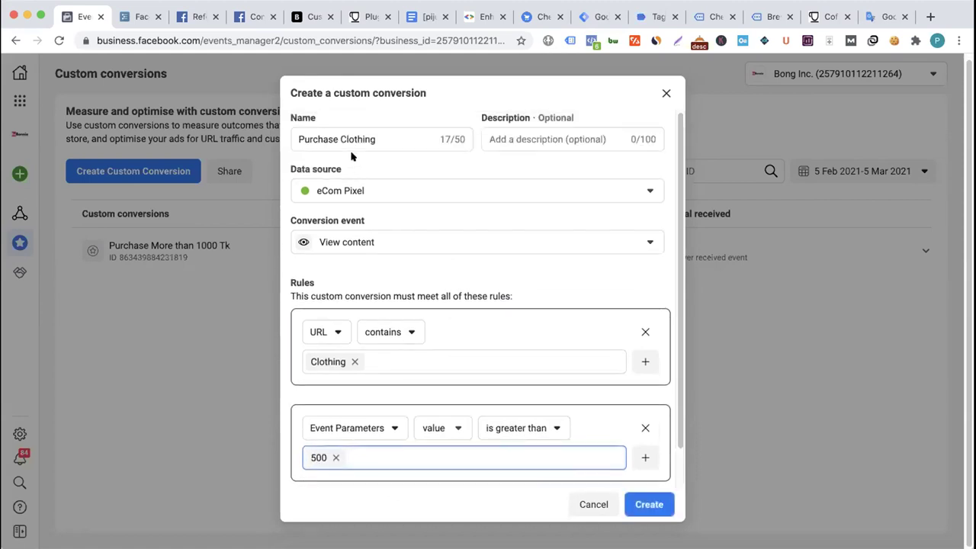
left_click(376, 138)
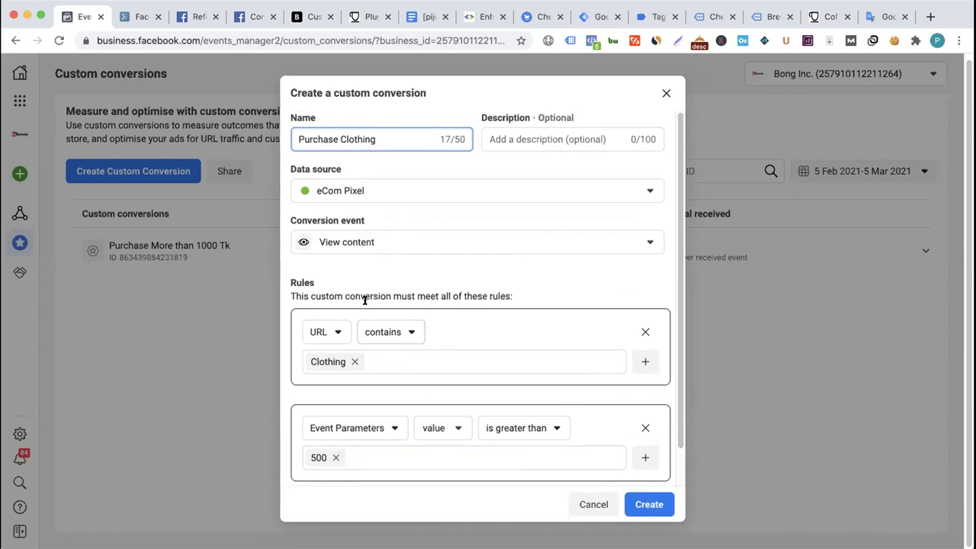
scroll(373, 269, "down", 1)
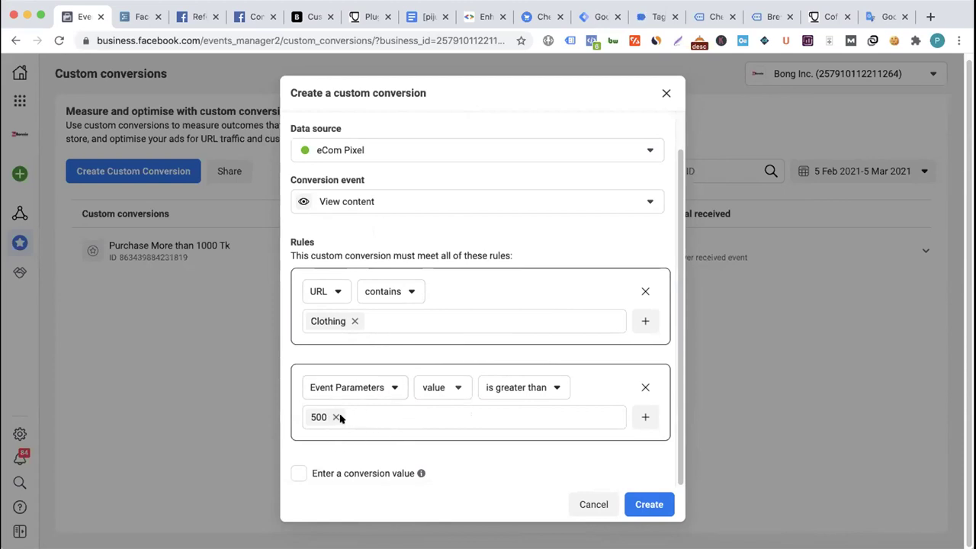
left_click(649, 505)
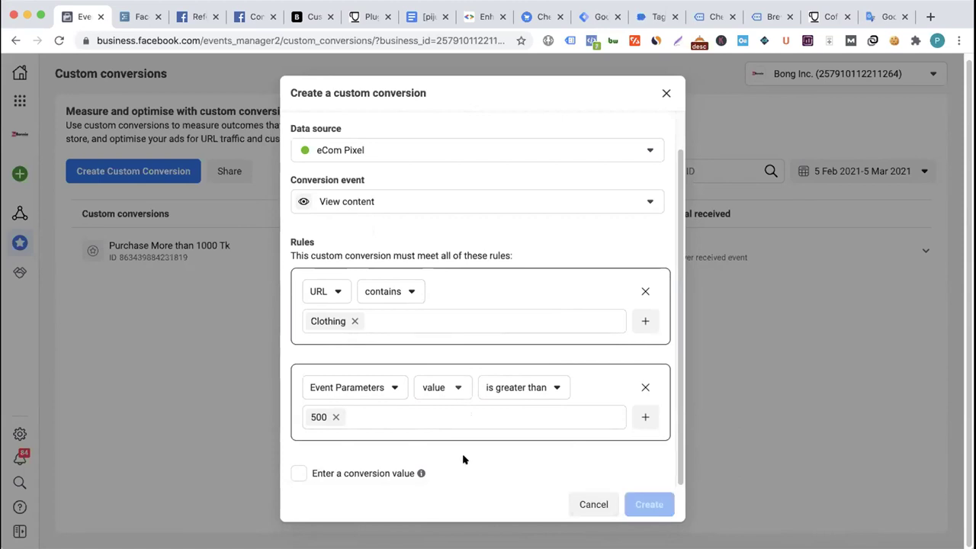
left_click(655, 397)
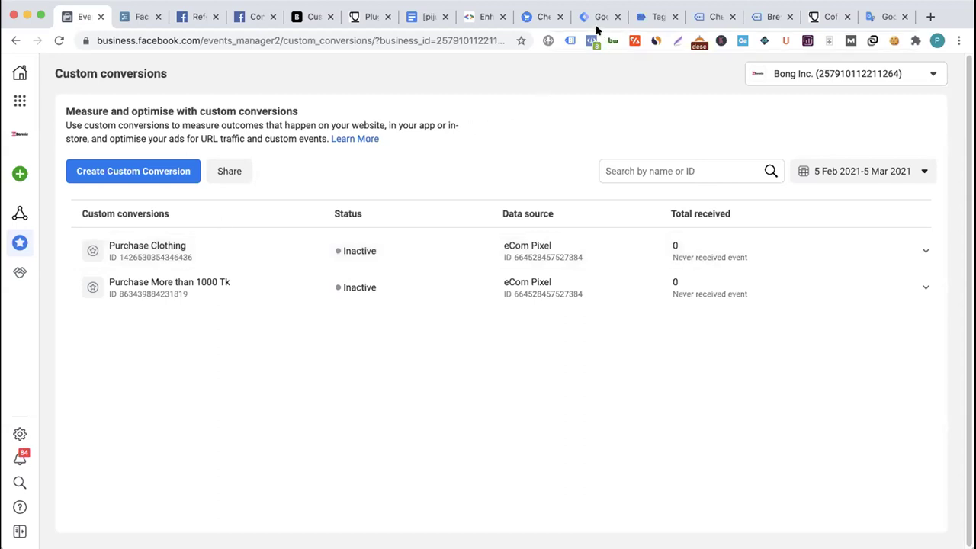
- Switch to Google Translate and replace the notes in the source text with "LTV"
left_click(887, 16)
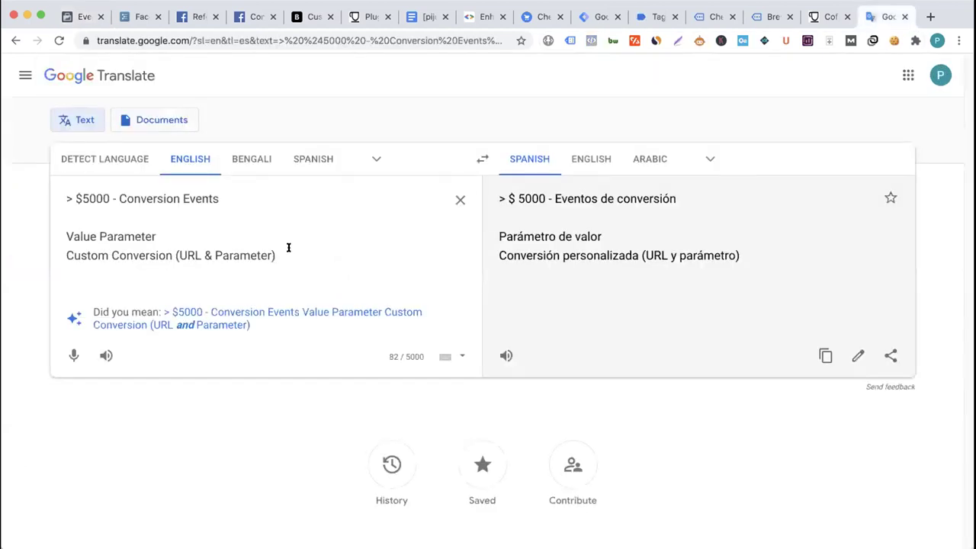
key("super+a")
type("LTV")
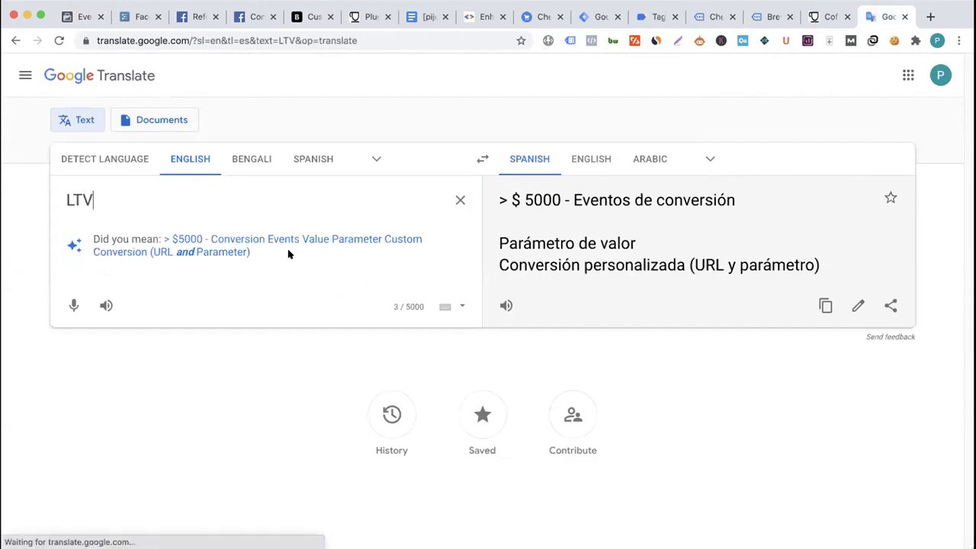
key("Return")
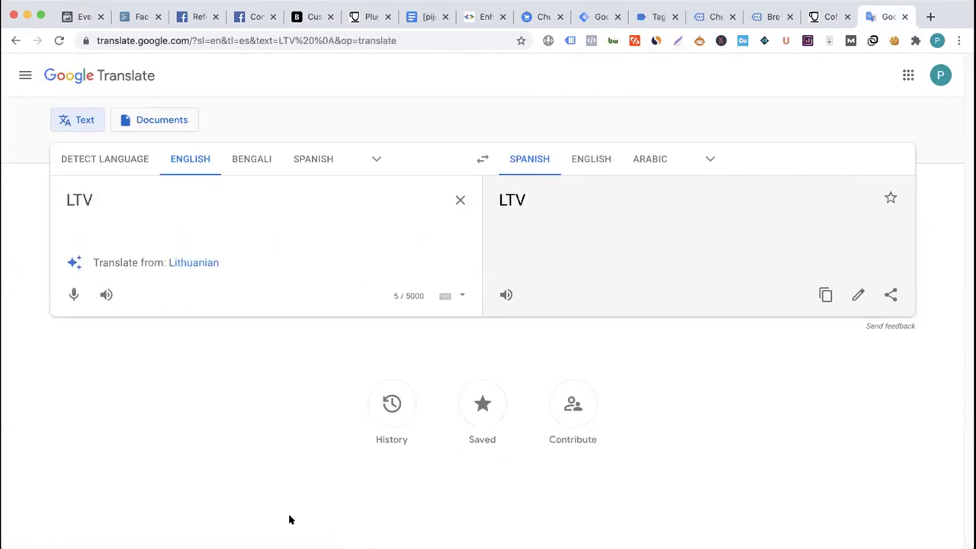
- Return to the Custom conversions page in Events Manager, look through the business tools and open Audiences
left_click(138, 17)
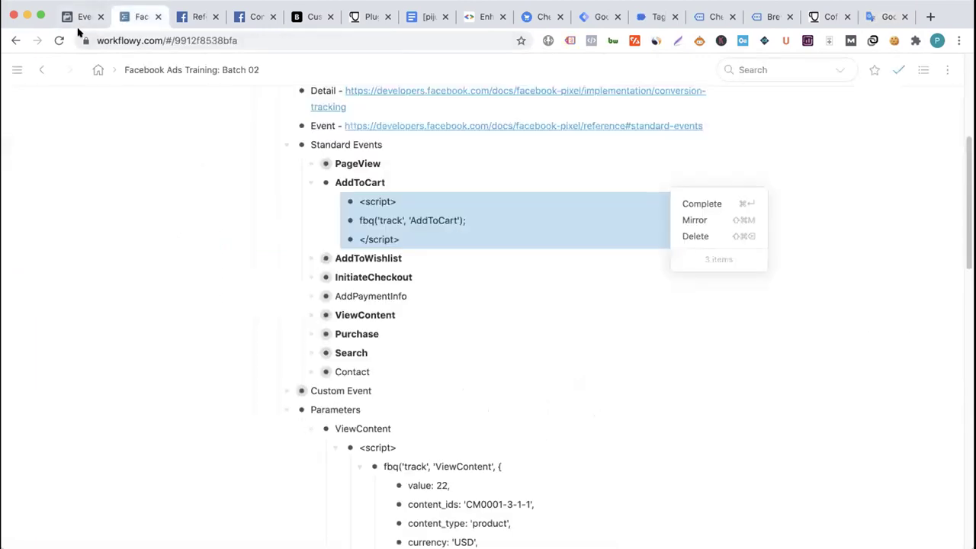
left_click(75, 24)
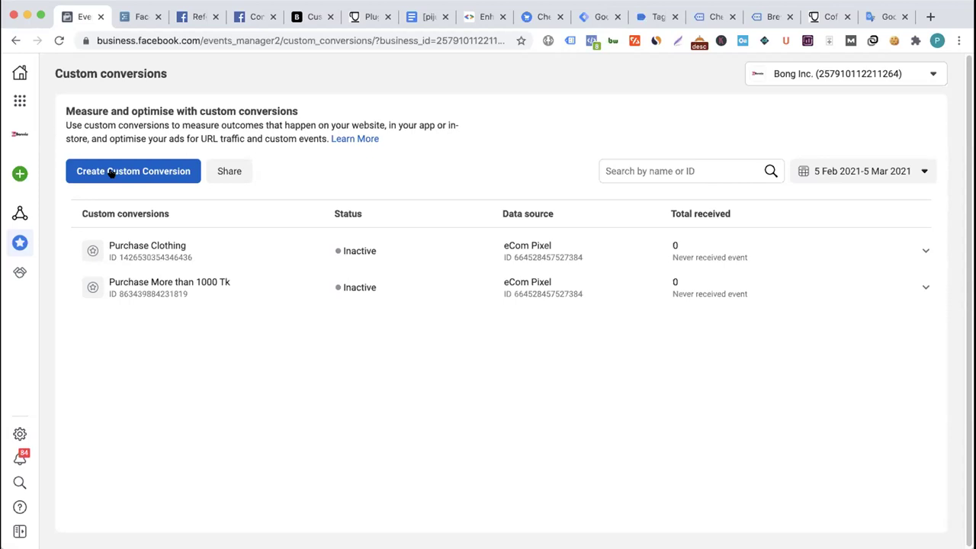
mouse_move(22, 135)
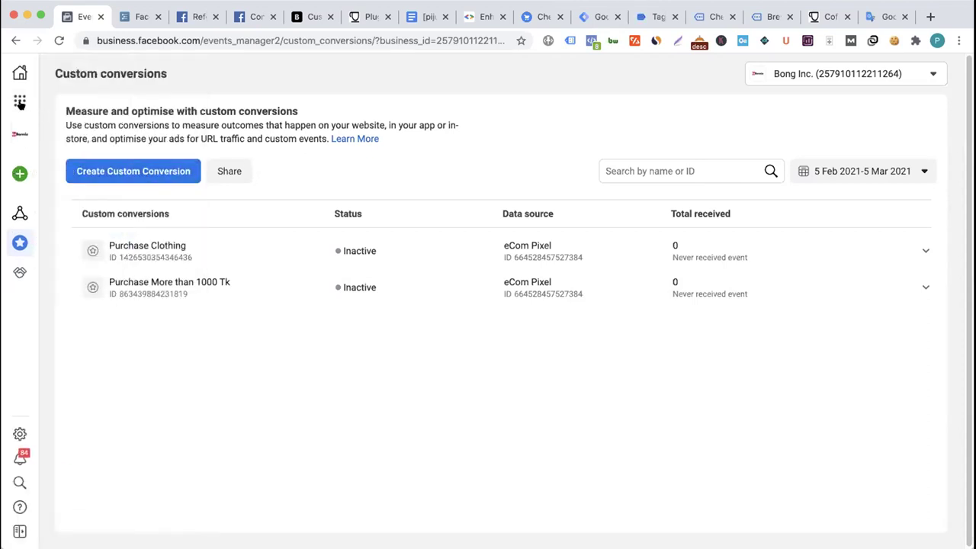
left_click(20, 104)
scroll(185, 273, "down", 2)
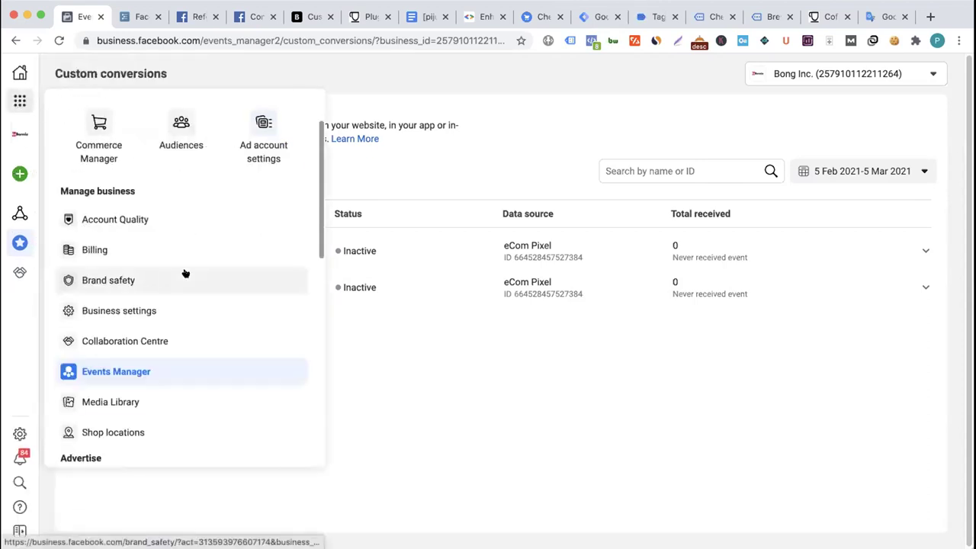
scroll(185, 273, "down", 6)
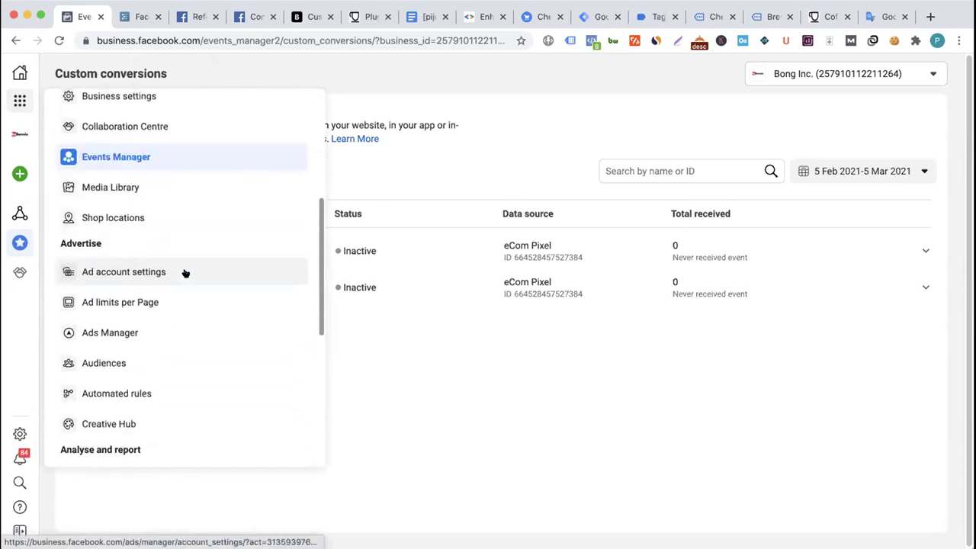
scroll(185, 273, "down", 6)
scroll(186, 273, "down", 4)
scroll(186, 273, "up", 3)
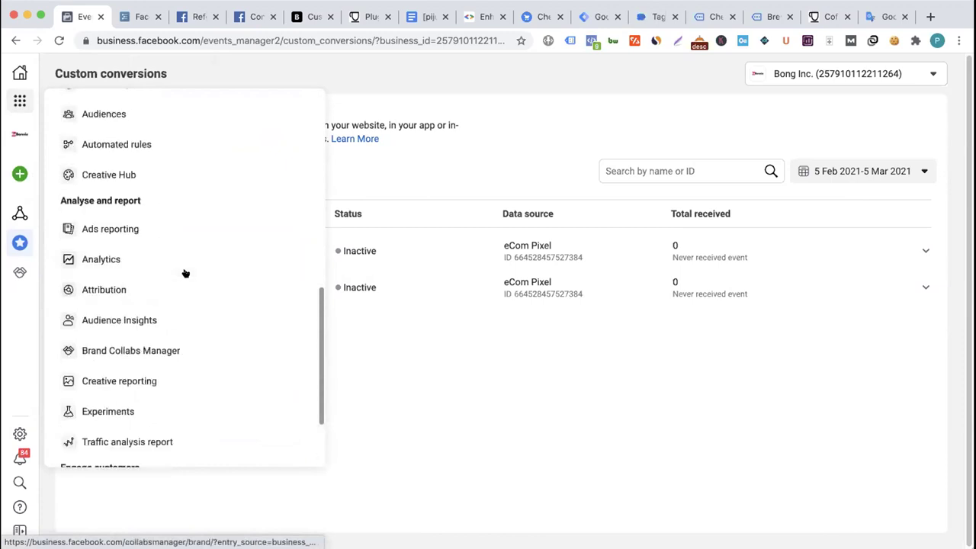
scroll(185, 273, "up", 15)
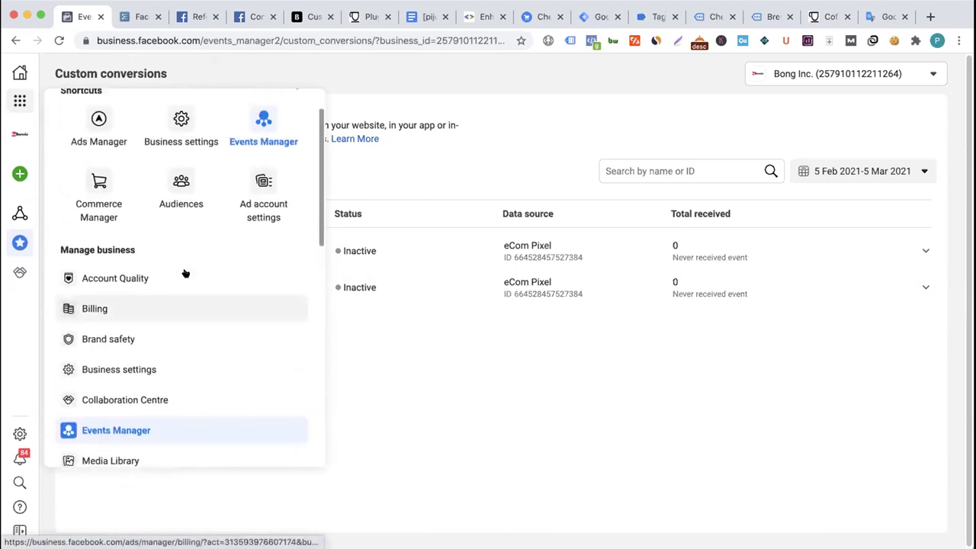
left_click(183, 308)
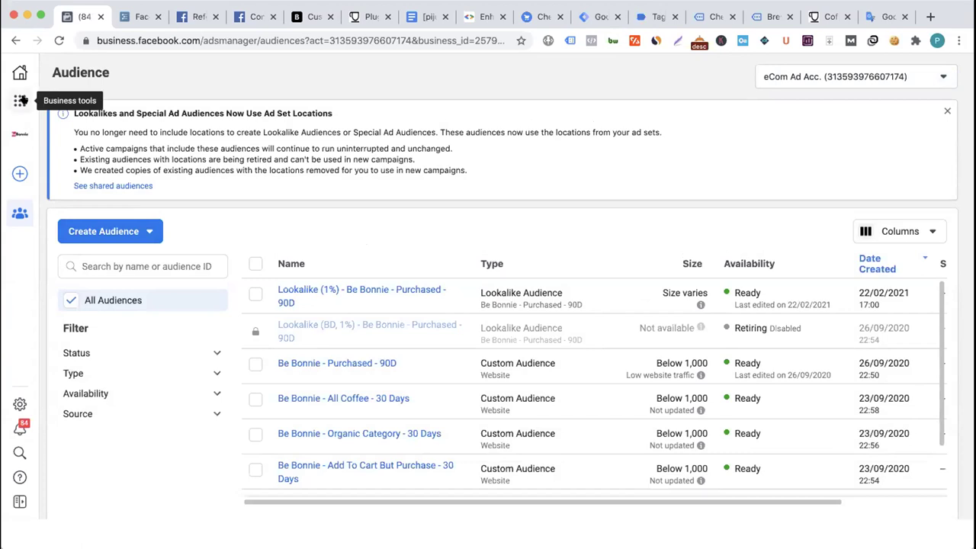
- Open Ads Manager from the business tools to show the ad account's campaigns
left_click(21, 101)
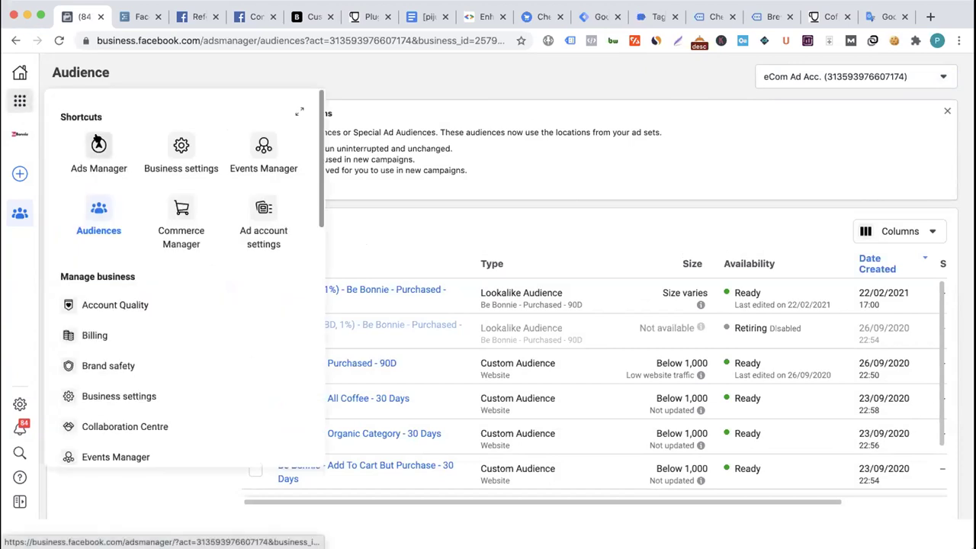
left_click(97, 144)
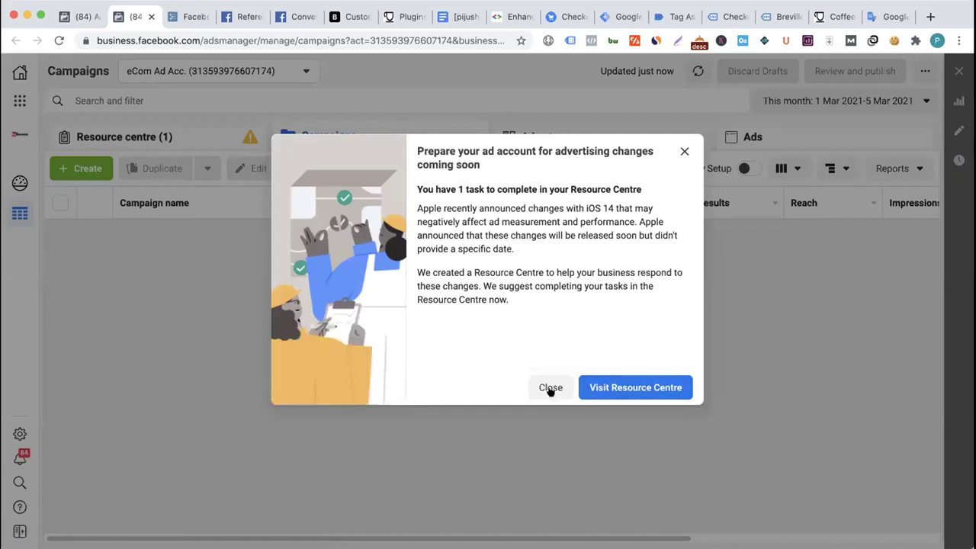
- Dismiss the advertising changes notice and create a new campaign with the Conversions objective
left_click(210, 255)
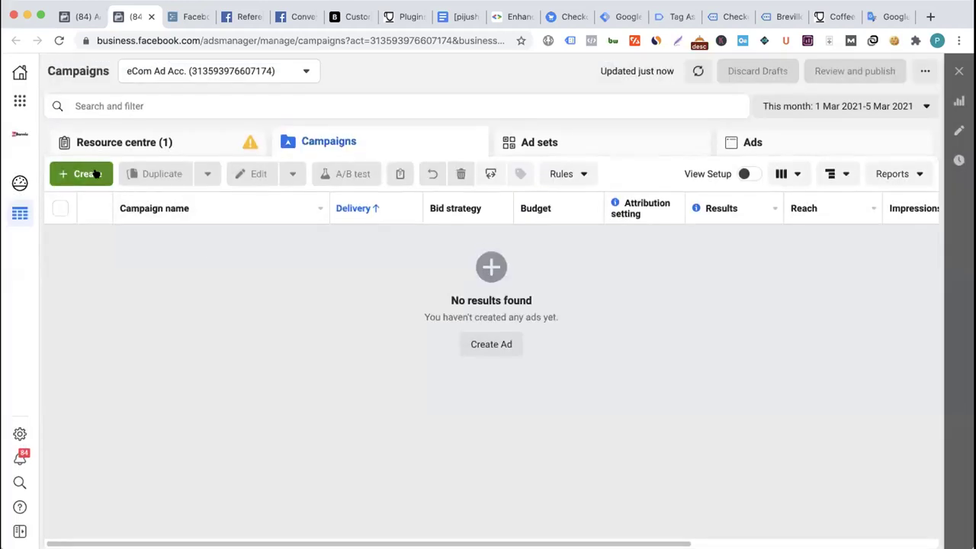
left_click(95, 174)
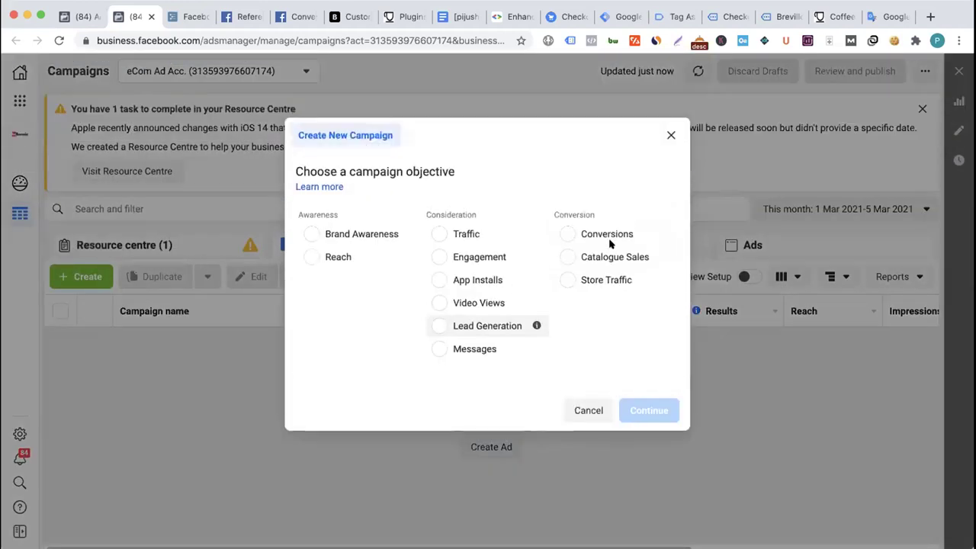
left_click(615, 235)
left_click(650, 508)
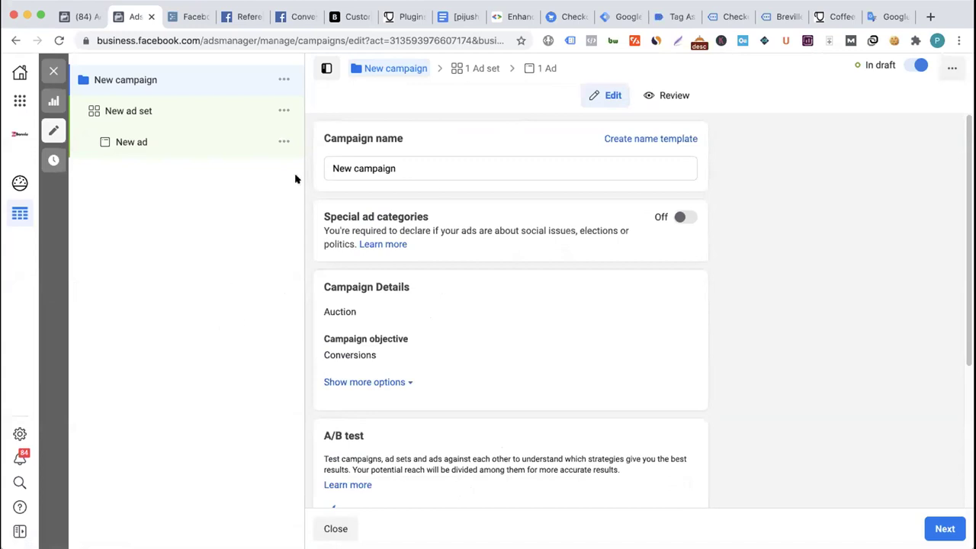
- Review the new campaign's settings, then open its ad set and show the conversion events available for eCom Pixel
scroll(450, 296, "down", 5)
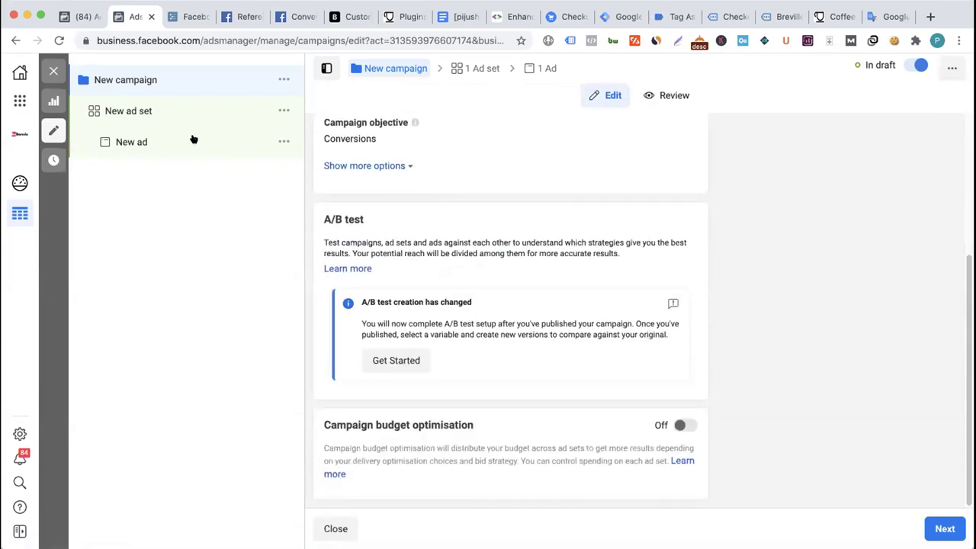
left_click(124, 116)
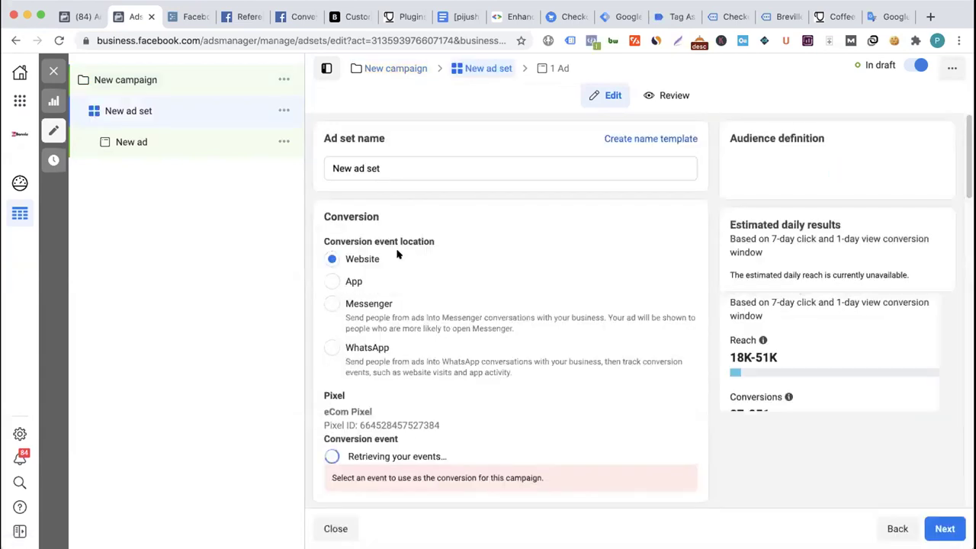
scroll(399, 255, "down", 2)
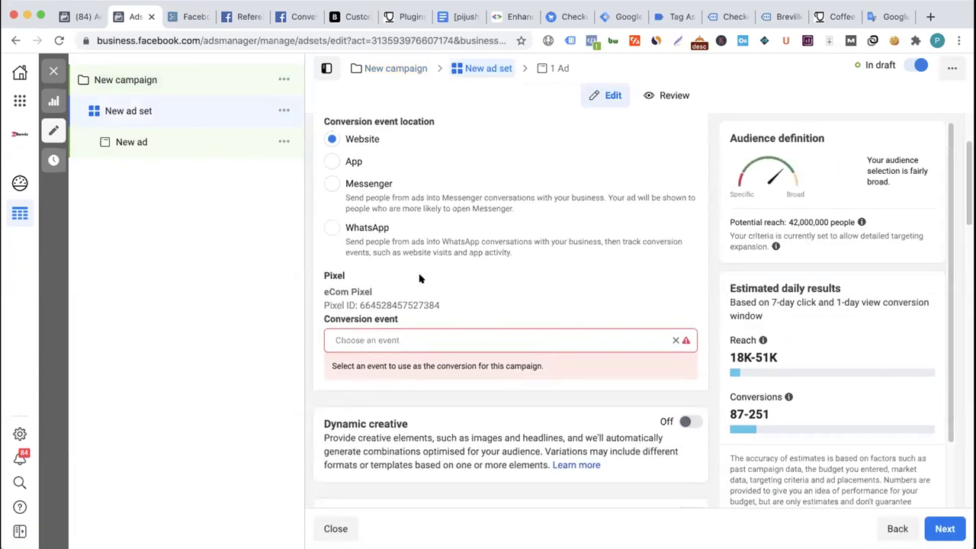
scroll(404, 259, "down", 2)
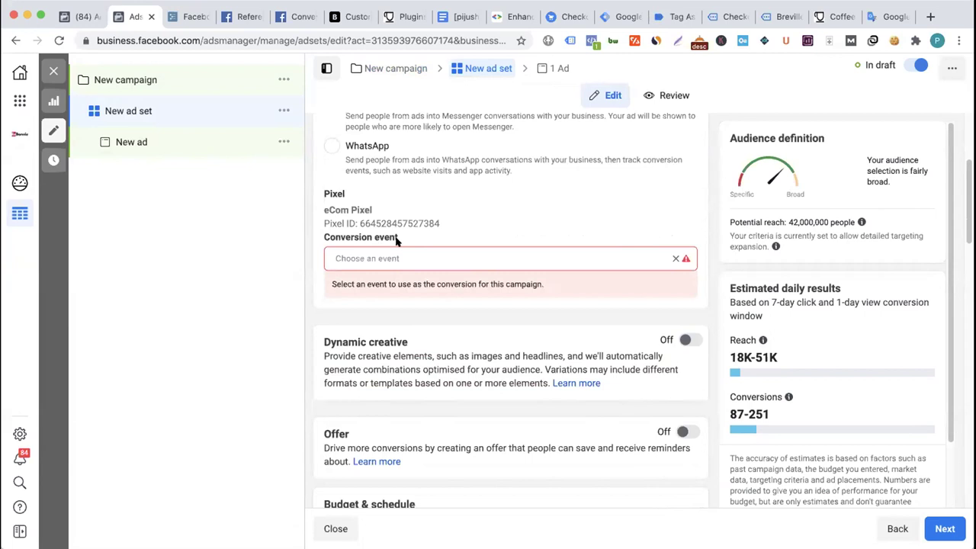
left_click(418, 252)
- Look through the active and inactive conversion events, then close the list without choosing one
scroll(424, 333, "down", 5)
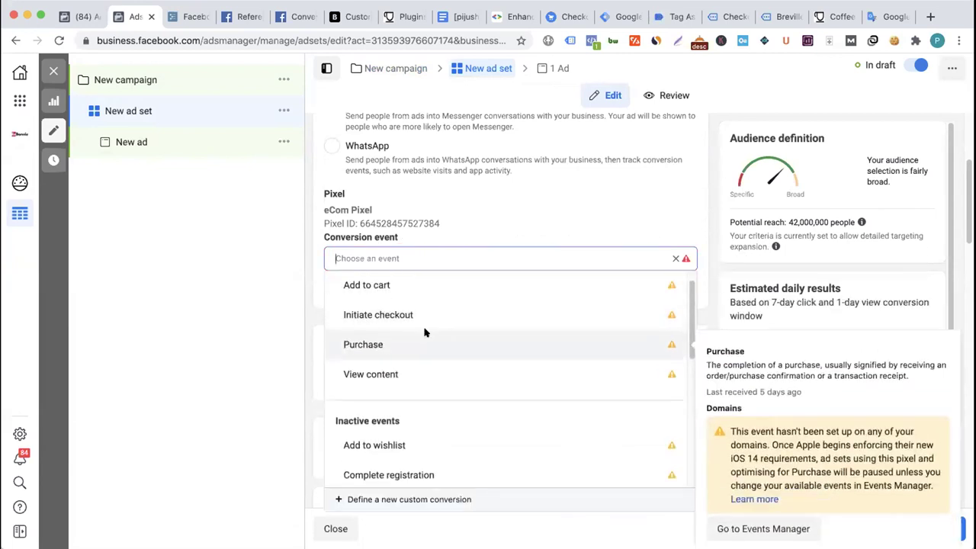
scroll(424, 332, "down", 3)
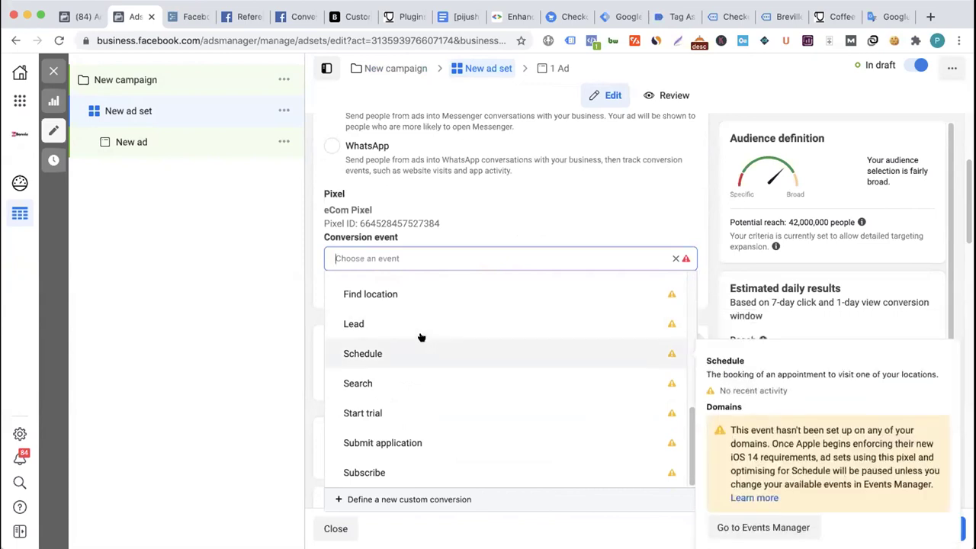
scroll(421, 335, "up", 5)
scroll(419, 339, "up", 2)
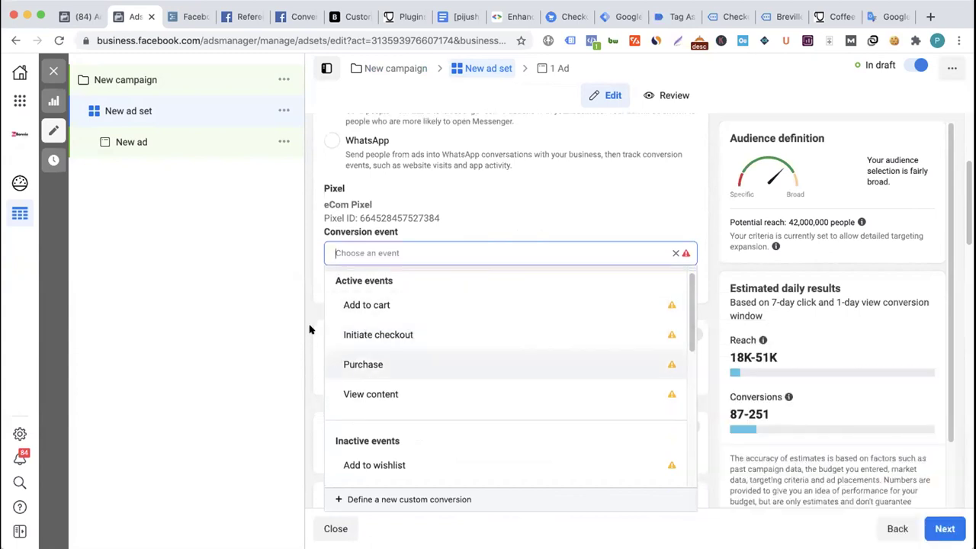
scroll(449, 361, "down", 2)
scroll(450, 361, "down", 5)
scroll(449, 361, "down", 3)
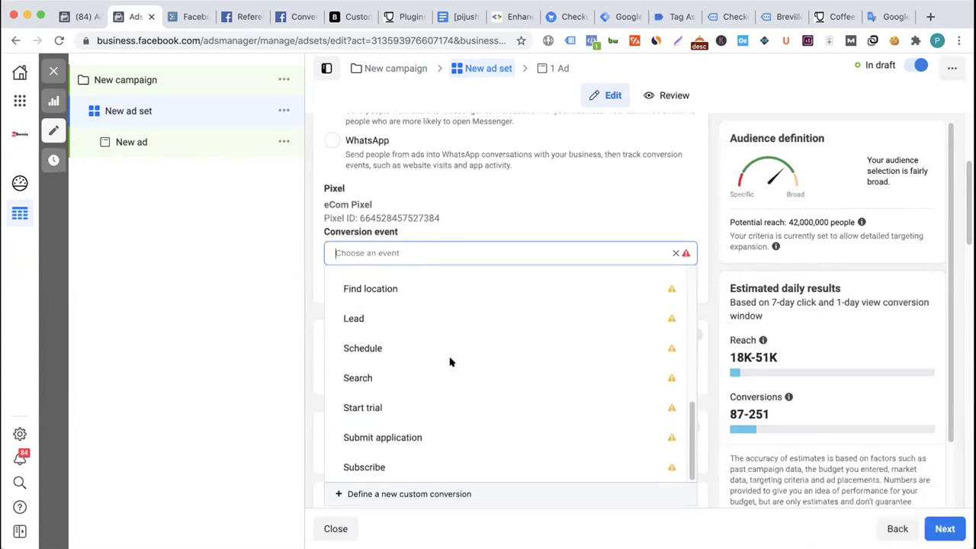
scroll(449, 362, "up", 10)
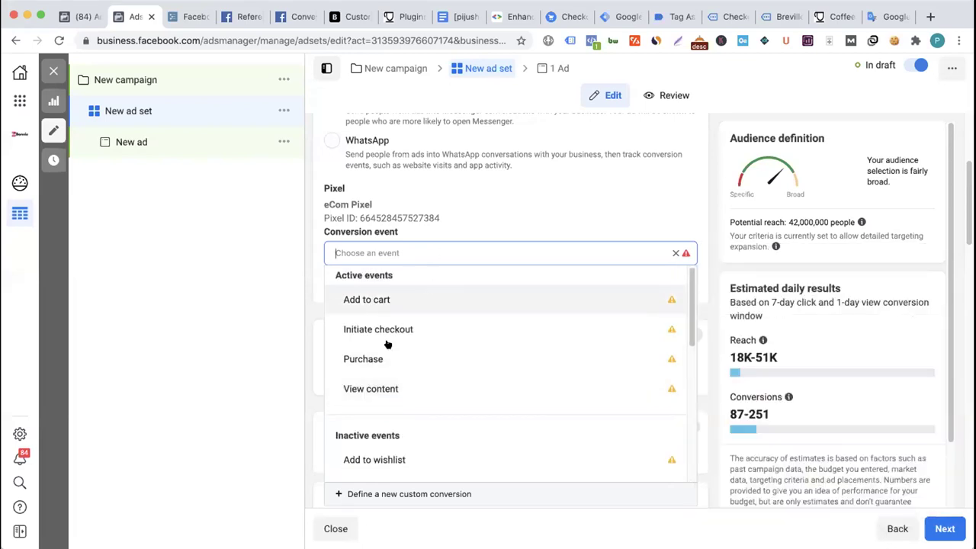
left_click(341, 193)
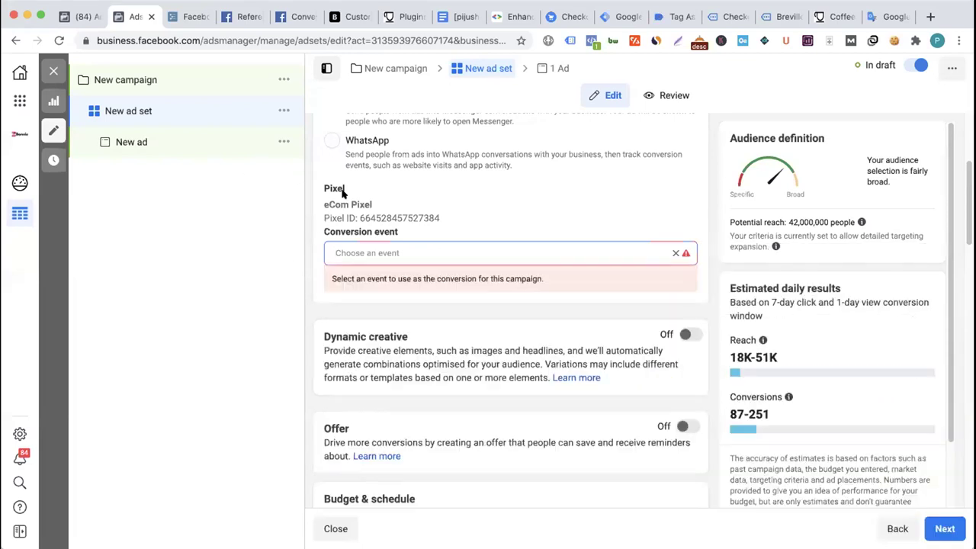
- Examine the ad set's Audience section, including custom audience search and the options for creating a new audience
scroll(342, 195, "up", 3)
scroll(335, 206, "down", 6)
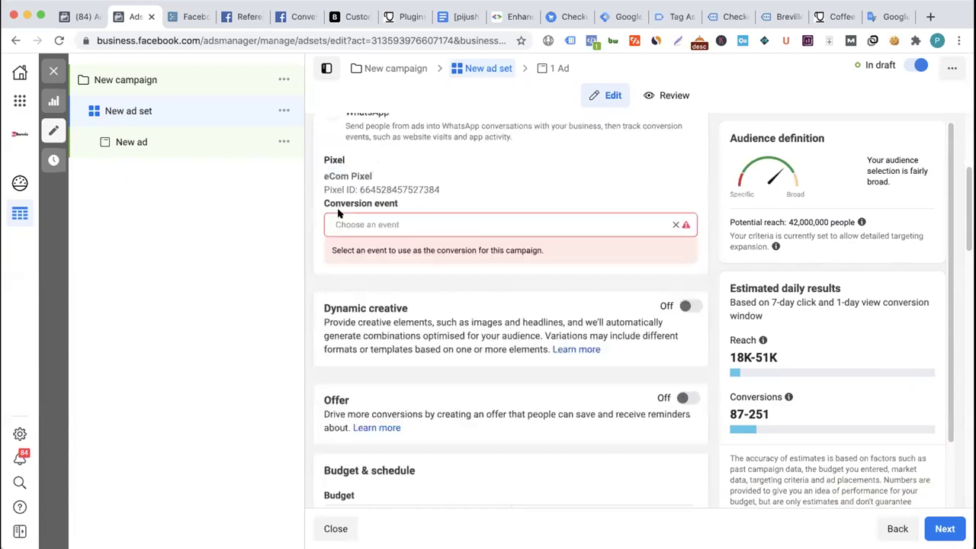
scroll(328, 289, "down", 5)
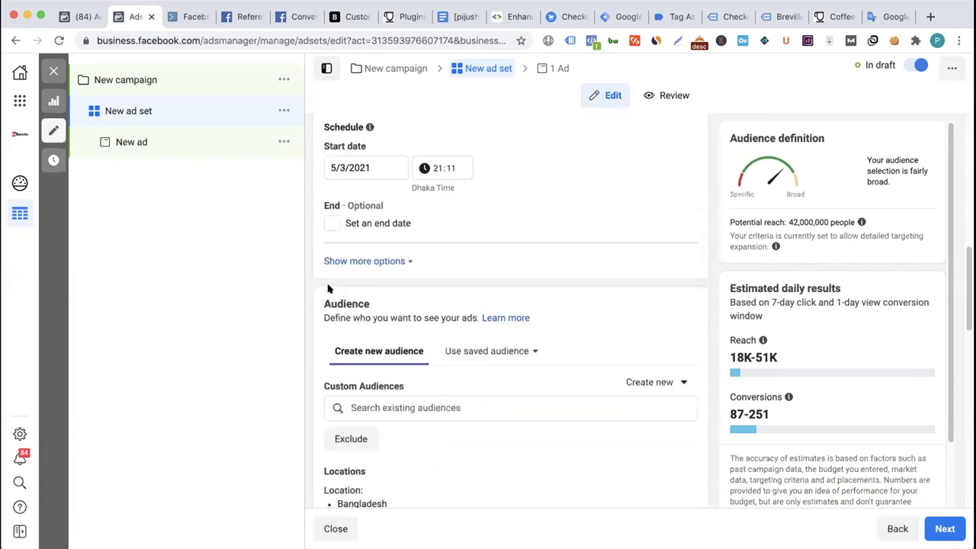
left_click(471, 256)
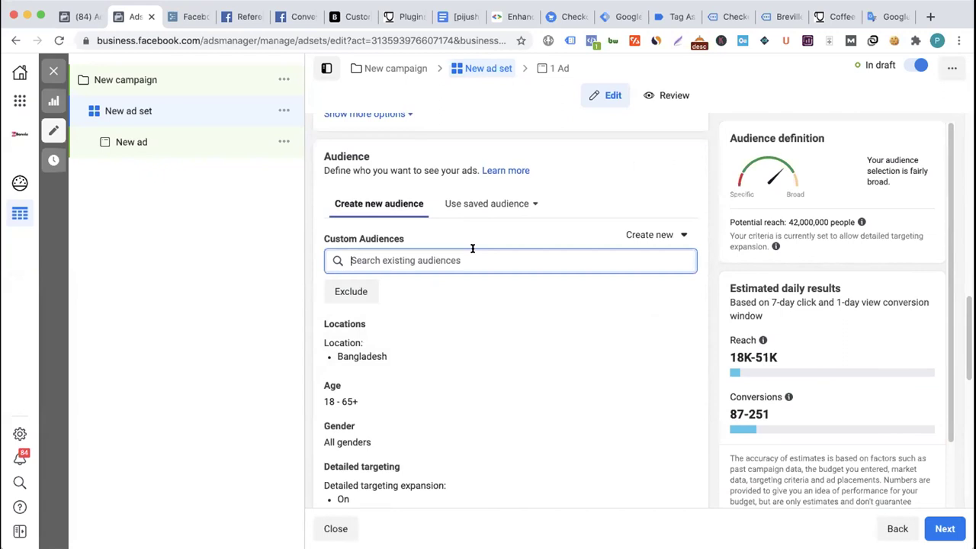
left_click(631, 234)
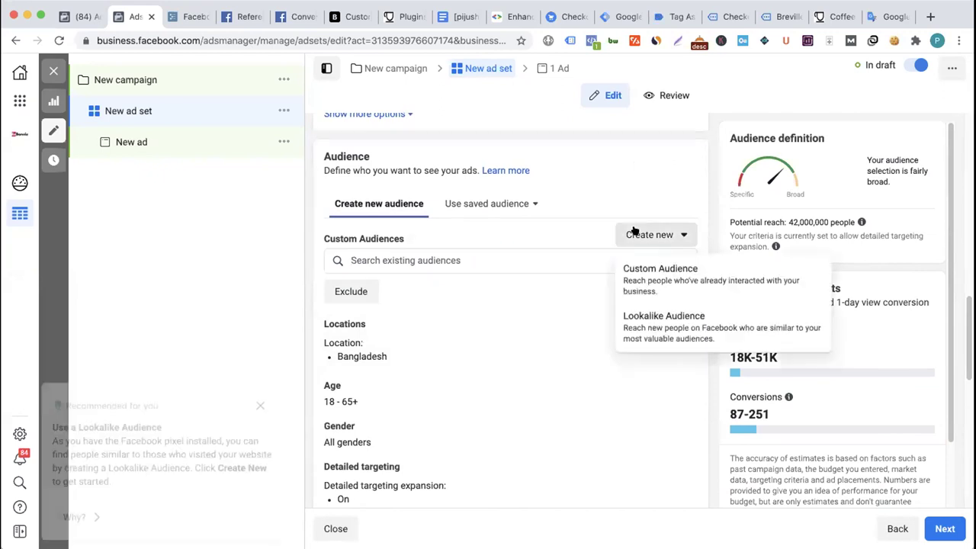
left_click(495, 311)
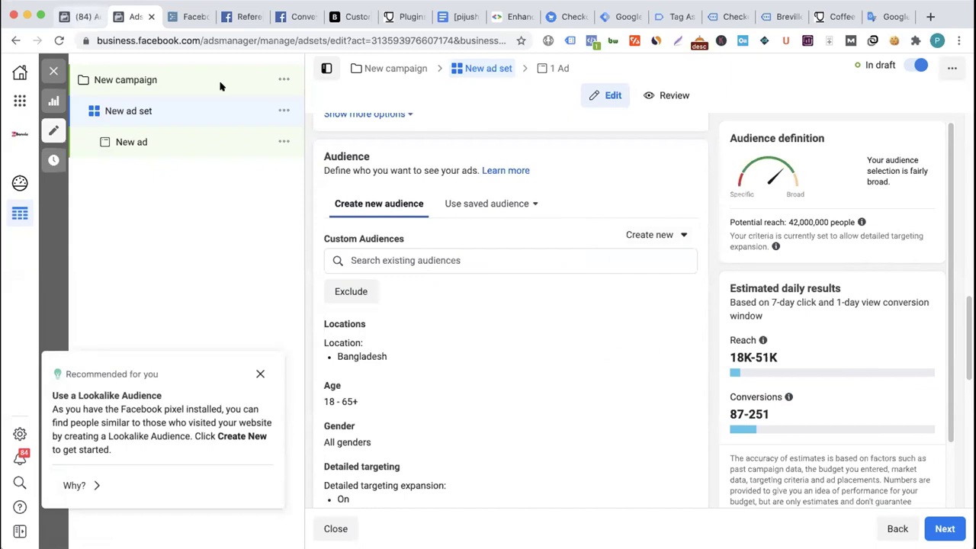
- Switch to the WorkFlowy training outline, collapse "7. Facebook Pixel & Events" and expand "6. Facebook Audience"
key("ctrl+shift+Tab")
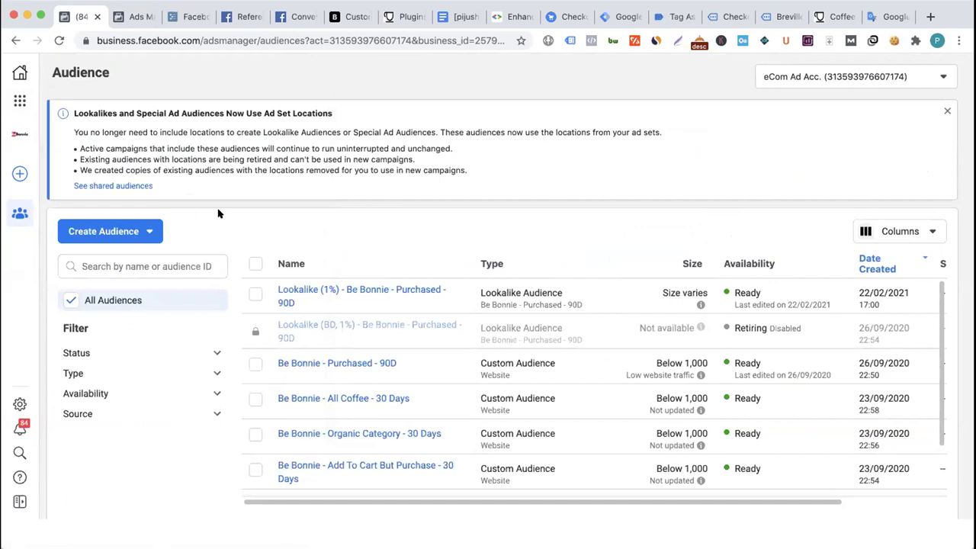
left_click(189, 16)
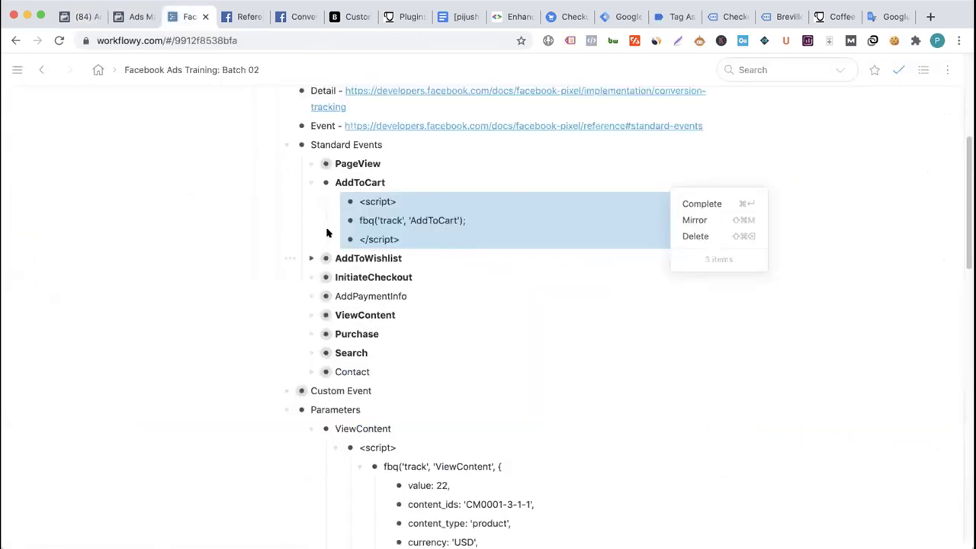
scroll(283, 160, "up", 3)
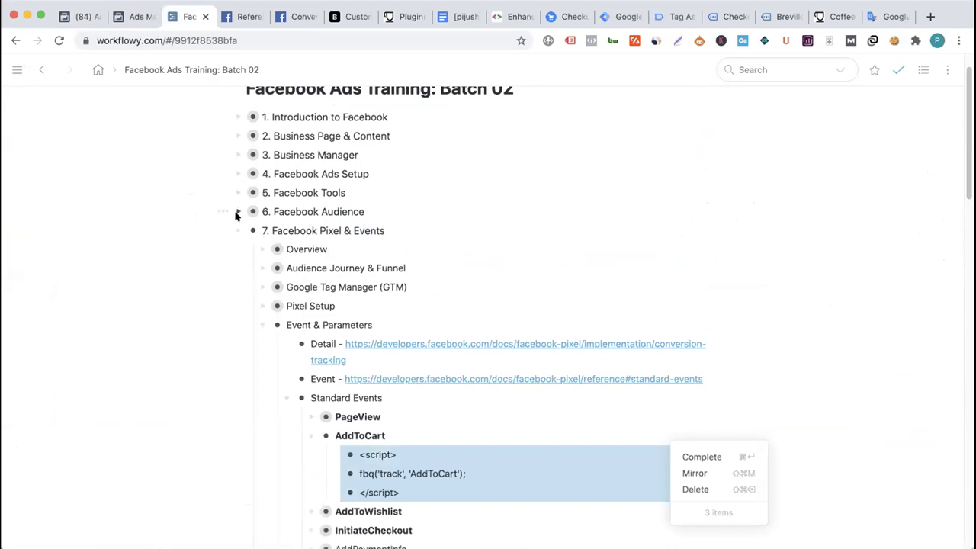
left_click(236, 229)
left_click(236, 212)
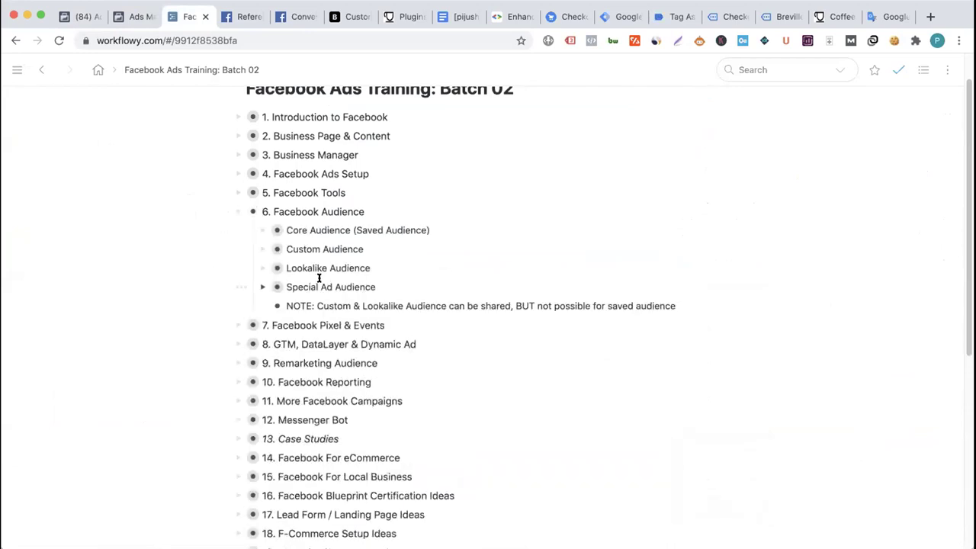
- Highlight the Special Ad Audience item, then the Core, Custom and Lookalike Audience items in the outline
left_click_drag(377, 286, 275, 287)
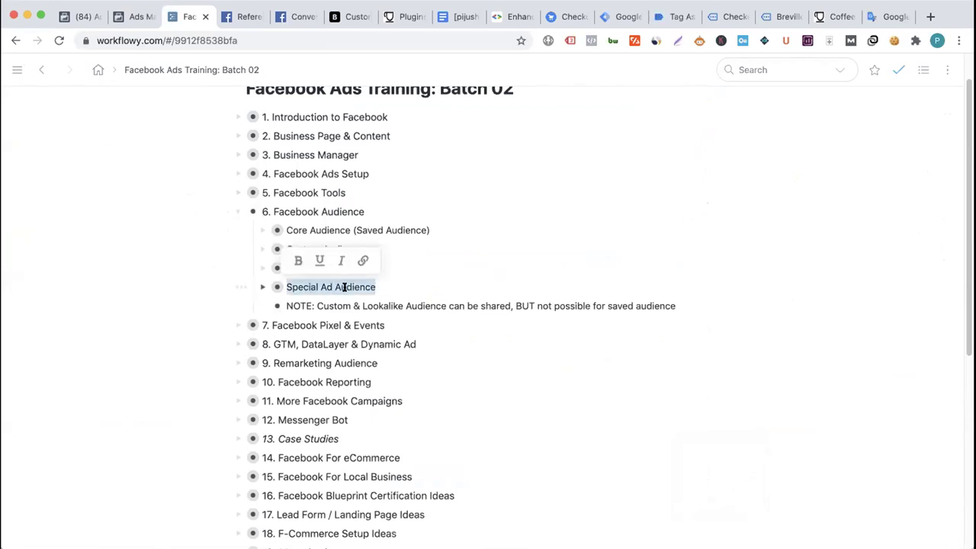
left_click_drag(381, 266, 284, 228)
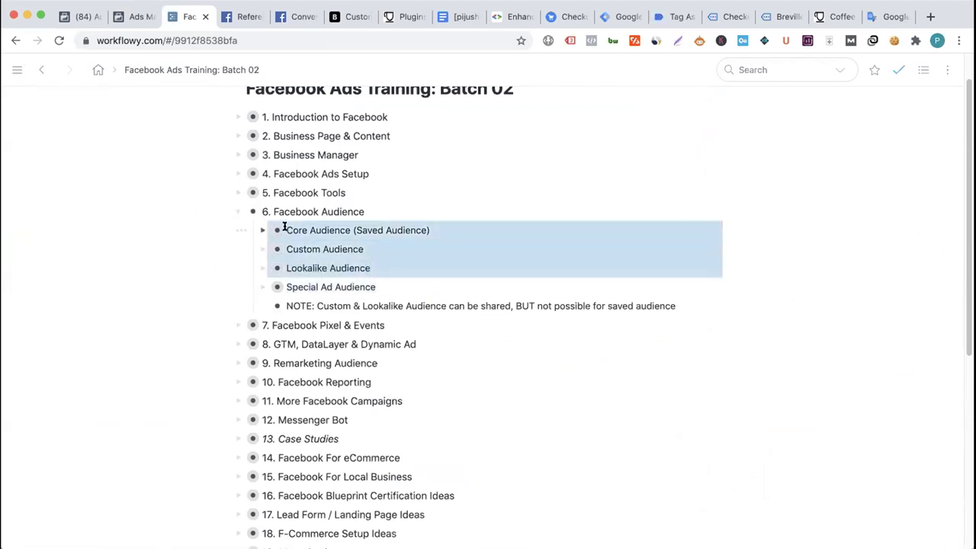
left_click(342, 251)
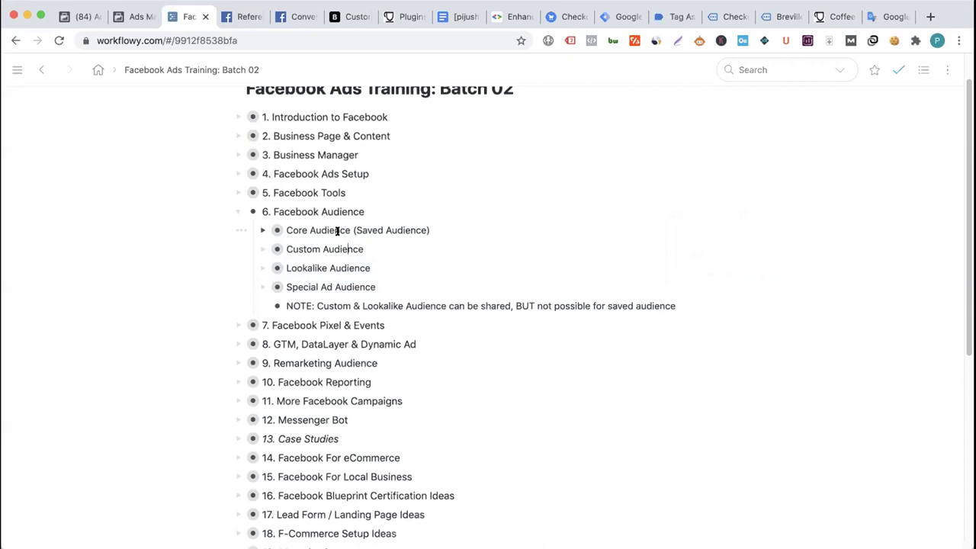
- Expand and collapse the Core Audience and Custom Audience items to view their sub-points
left_click(258, 232)
left_click(259, 232)
left_click(258, 249)
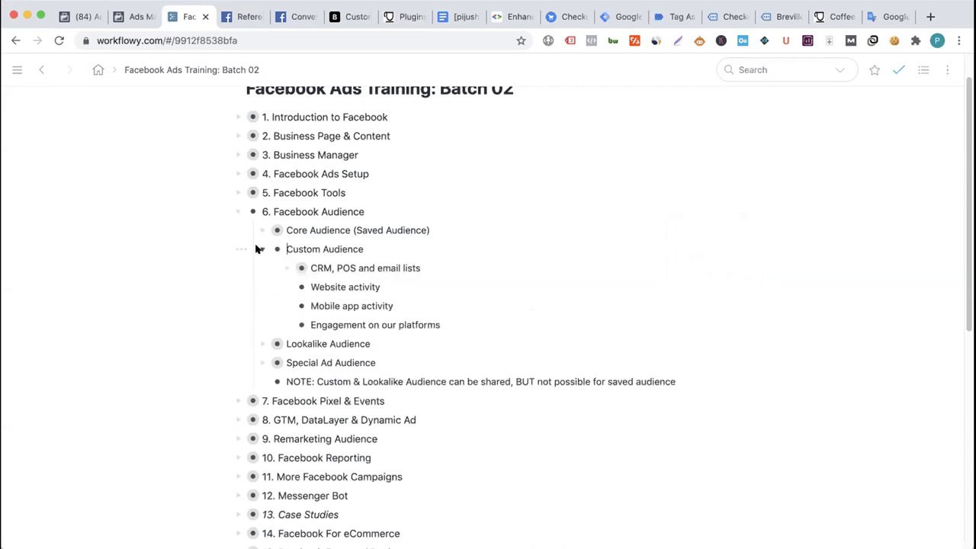
left_click(259, 250)
- Return to the Audiences page in Ads Manager, view the Saved Audience creation form and close it
left_click(82, 16)
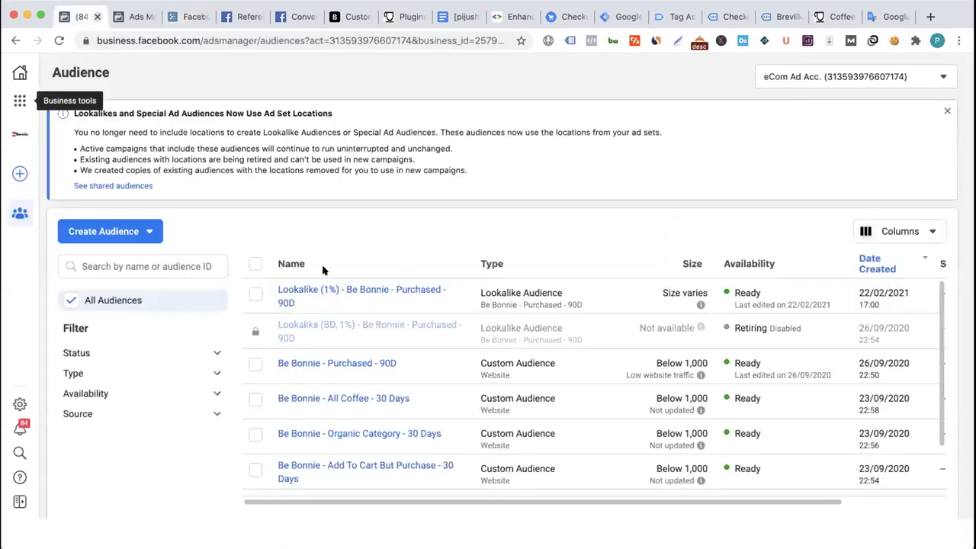
left_click(131, 233)
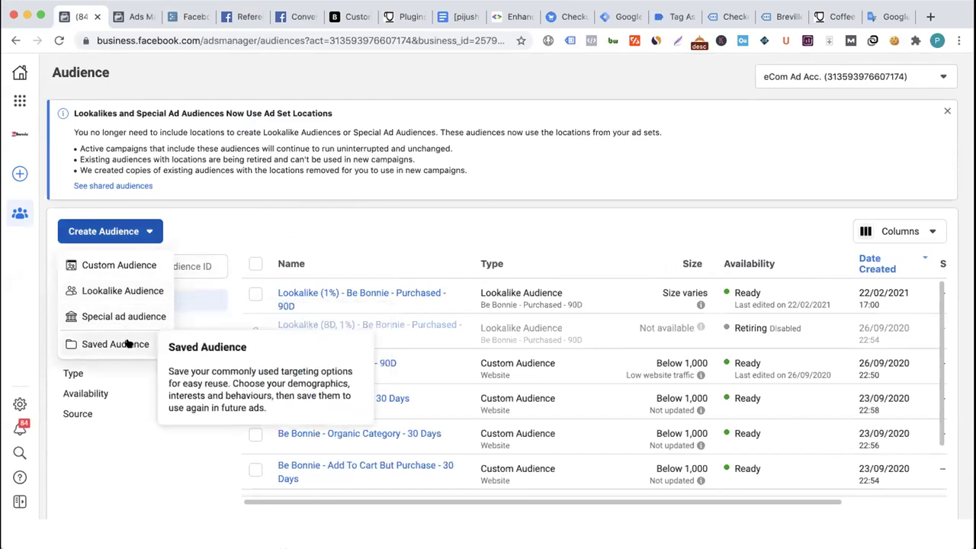
left_click(212, 437)
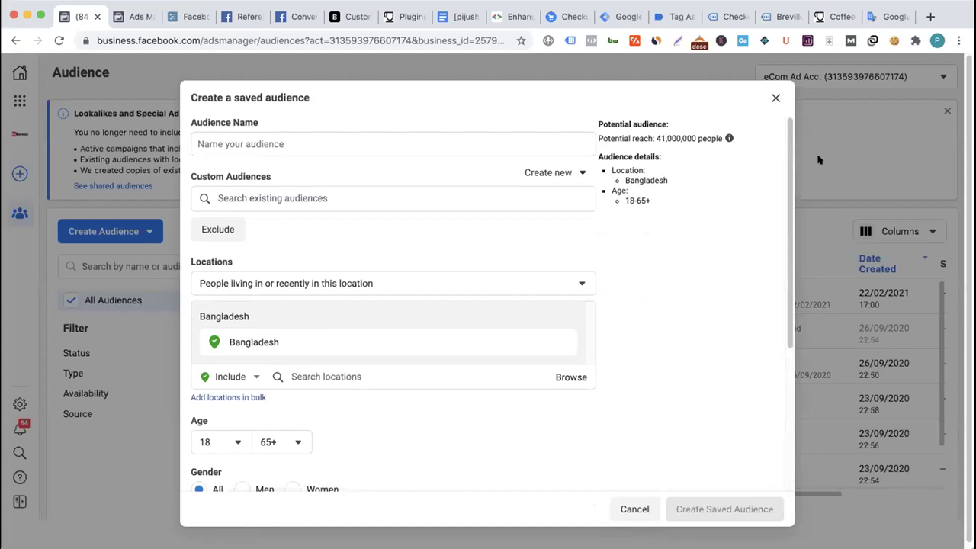
left_click(773, 97)
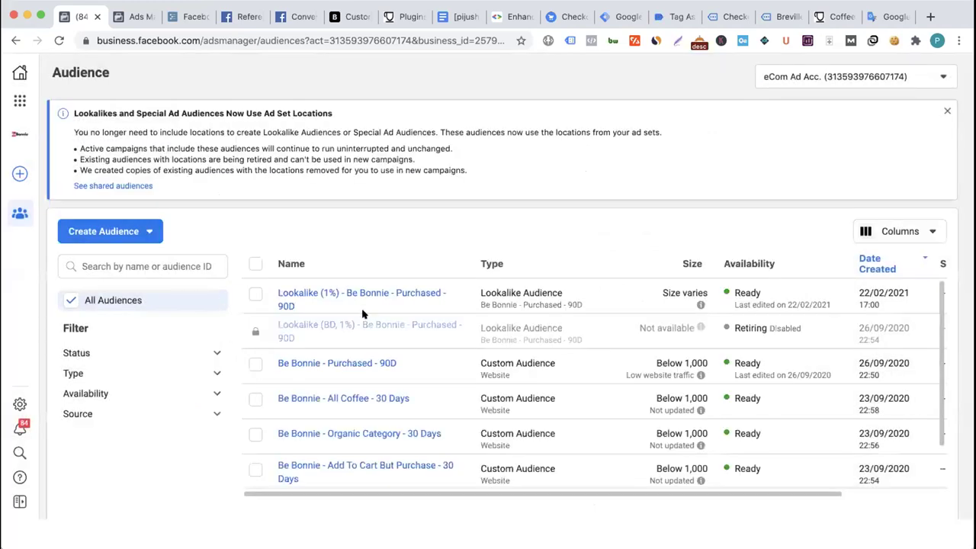
- Start a new Custom Audience from the Audiences page with Facebook Page as its source
scroll(492, 377, "down", 2)
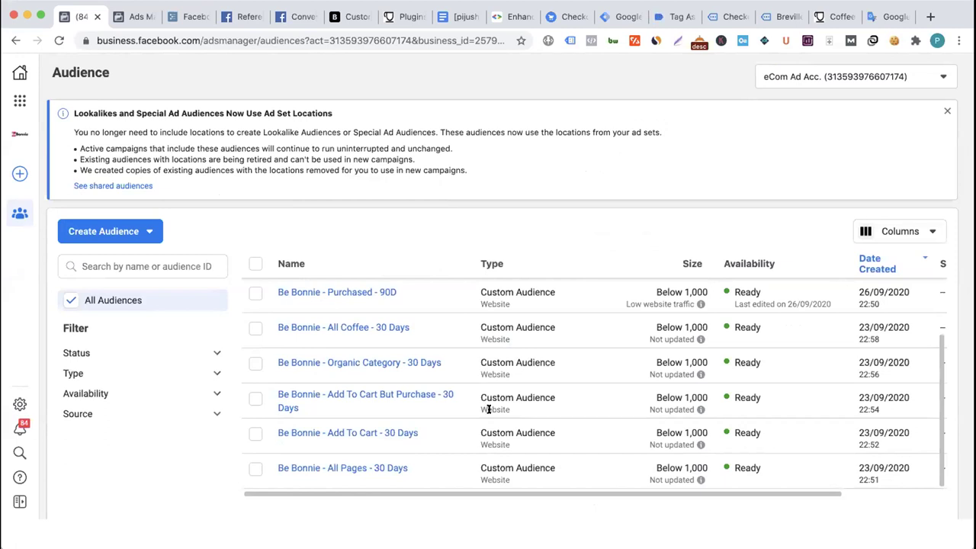
scroll(492, 404, "up", 2)
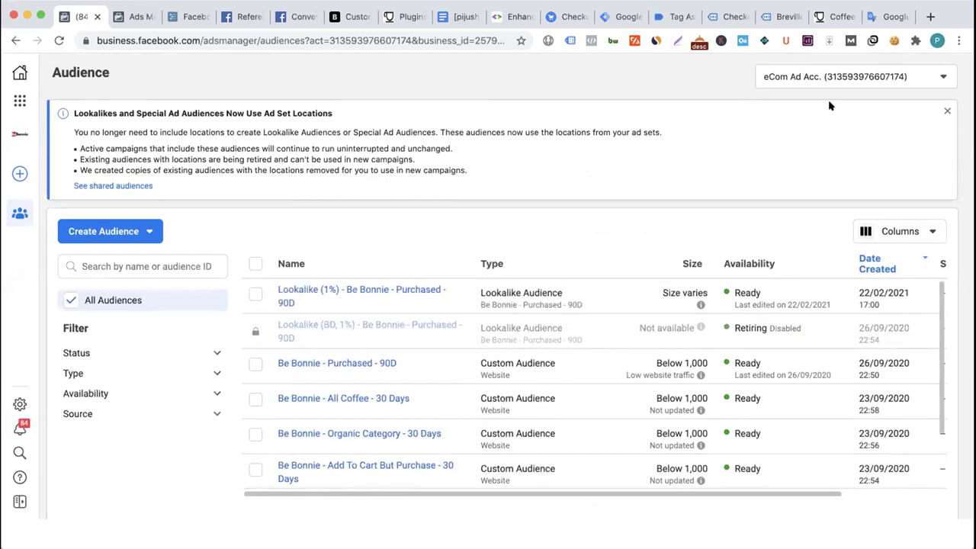
left_click(107, 231)
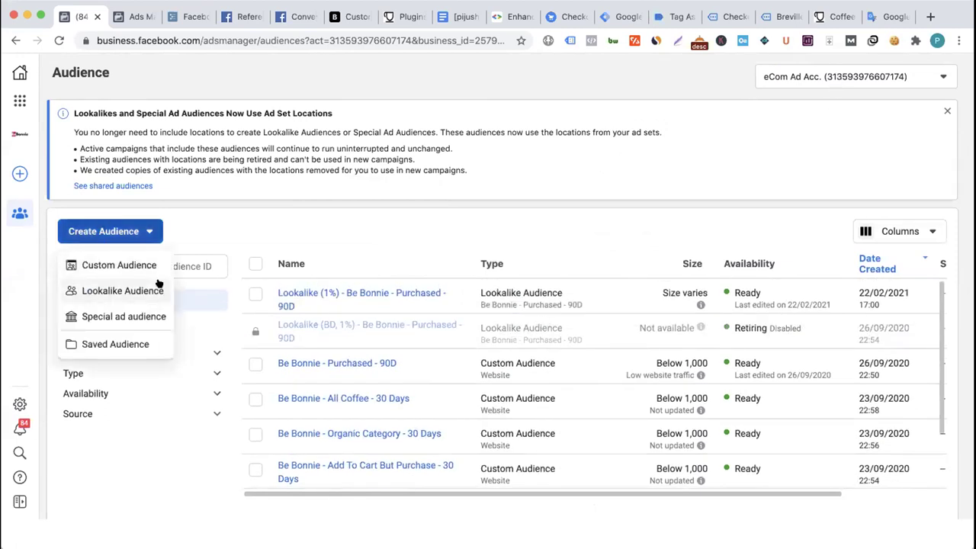
left_click(114, 265)
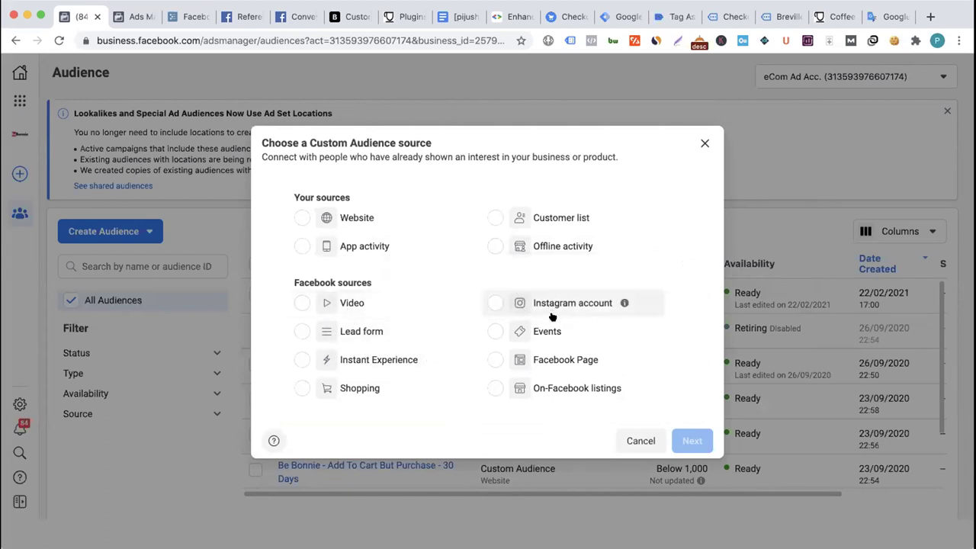
left_click(549, 362)
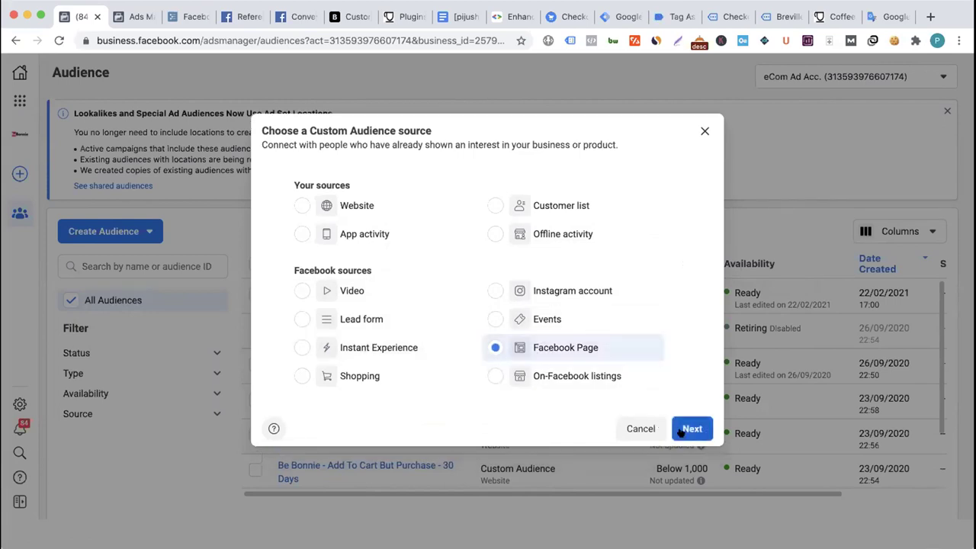
key("Return")
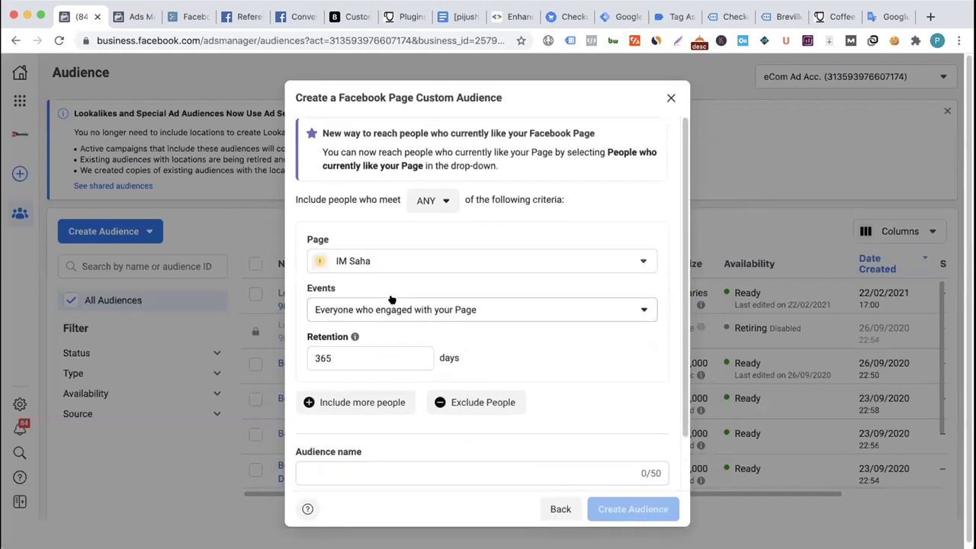
- Choose the Be Bonnie page from the Bong Inc. group as the audience's Page
left_click(409, 261)
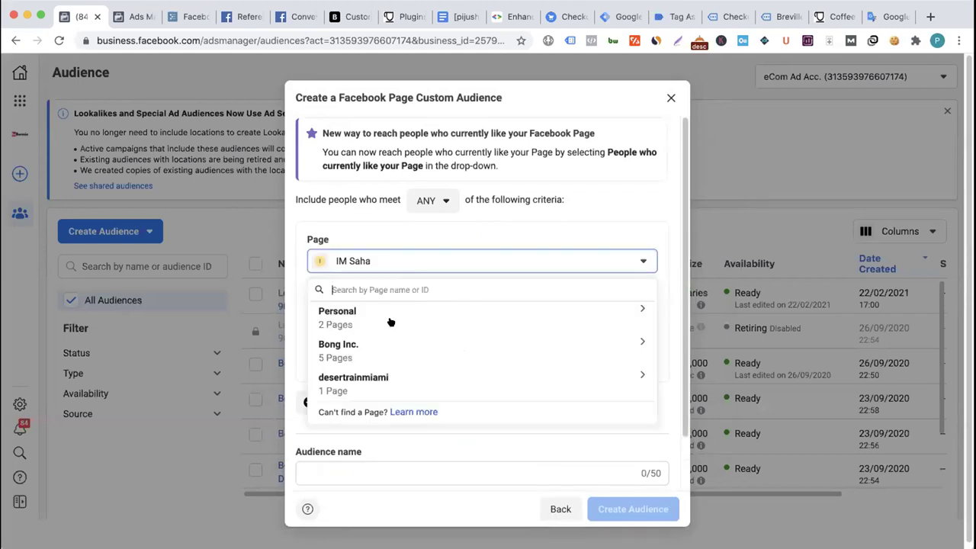
left_click(391, 320)
left_click(390, 322)
left_click(390, 345)
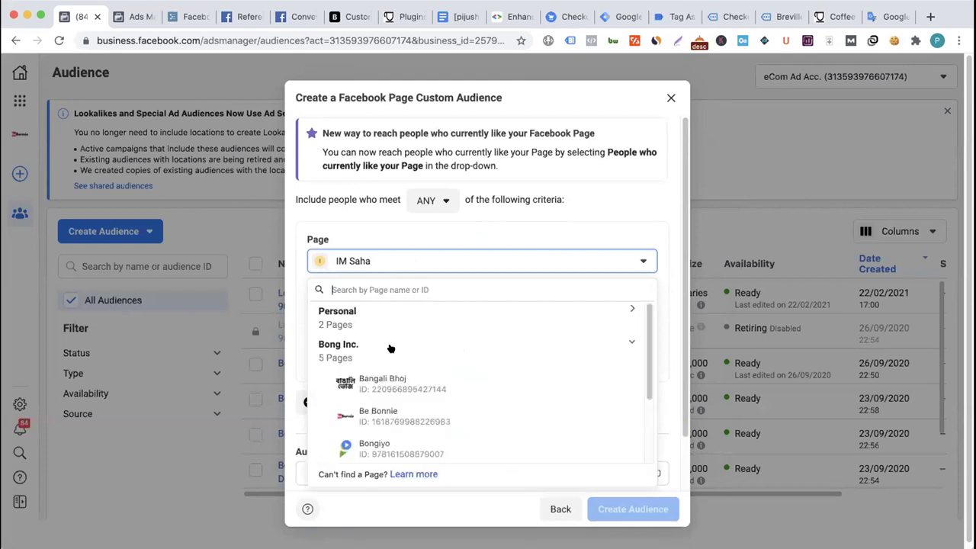
left_click(407, 417)
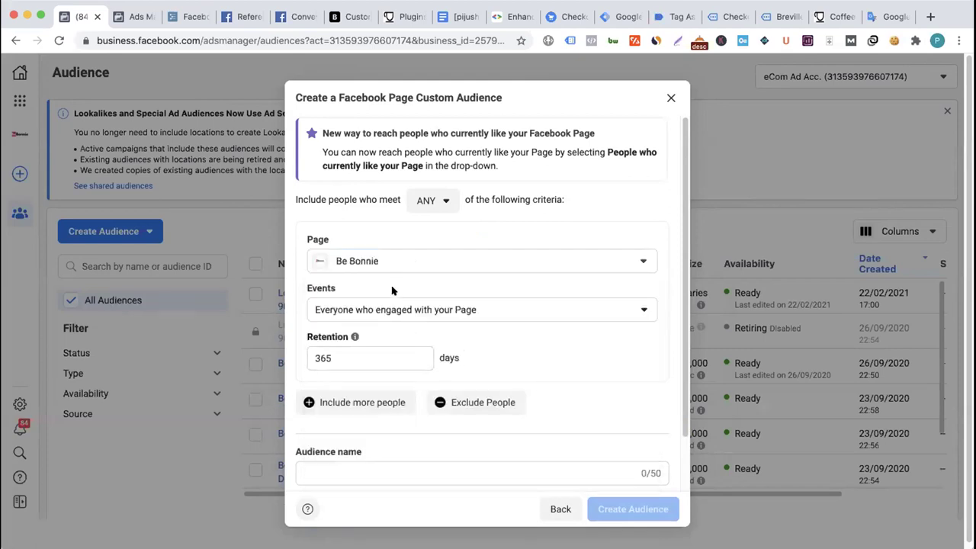
- Set the Page audience's event to "People who currently like your Page" and close the form without creating the audience
double_click(333, 358)
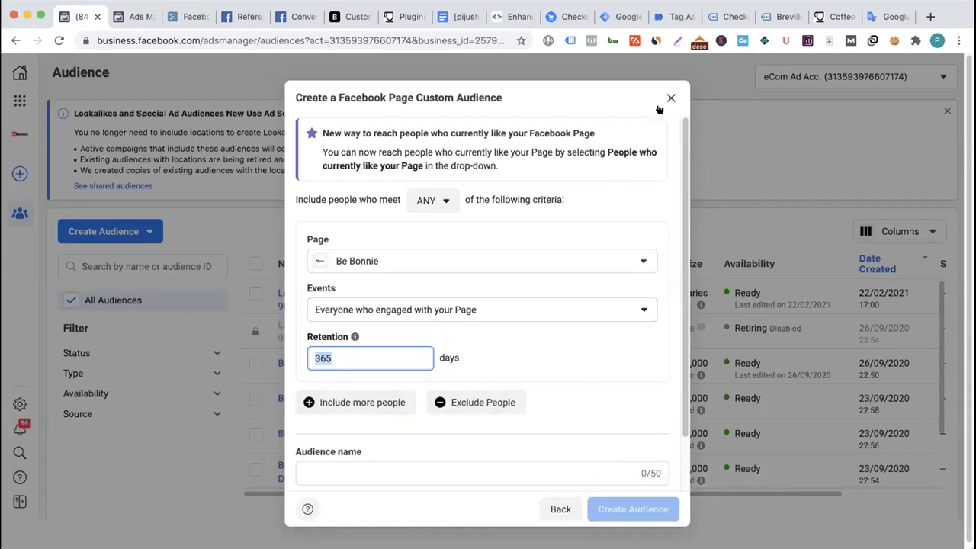
left_click(453, 307)
left_click(392, 359)
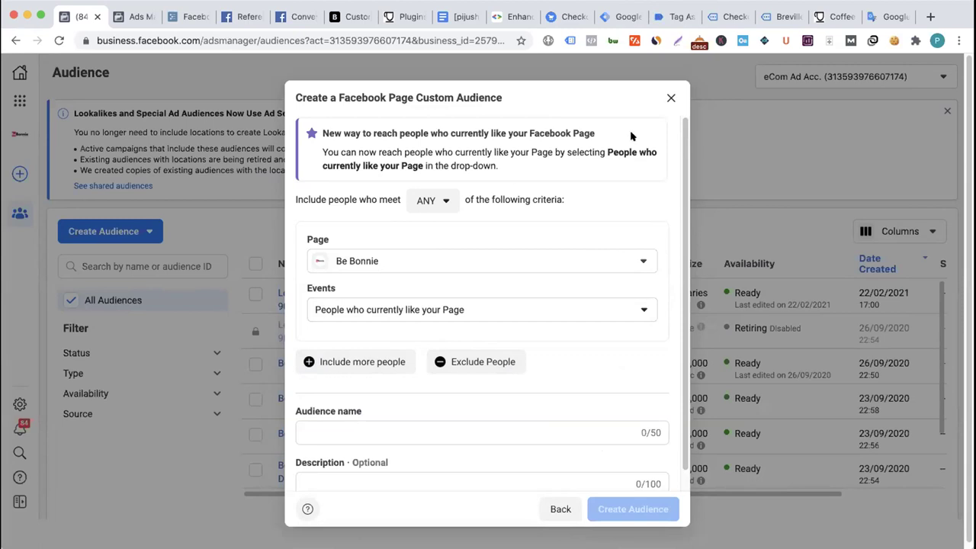
left_click(663, 98)
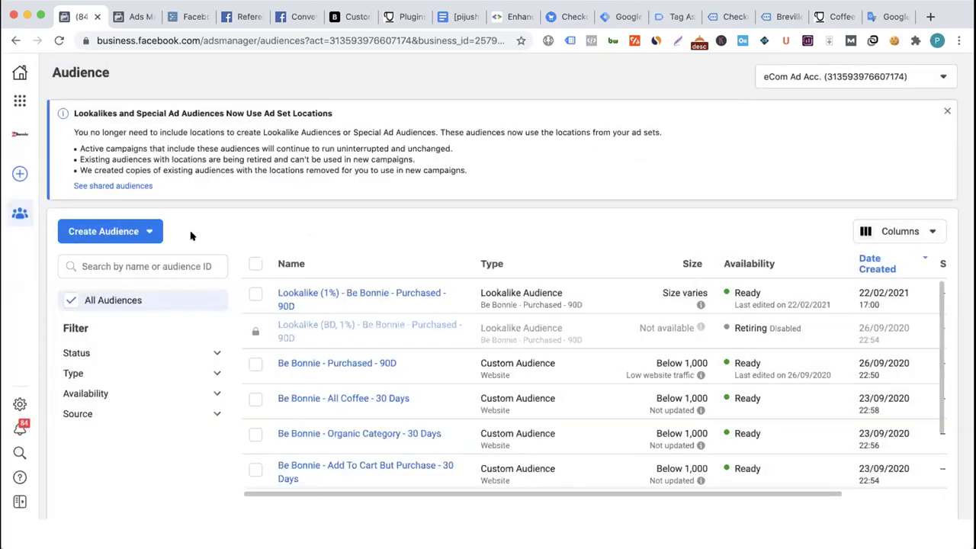
- Start another new Custom Audience with Website as its source
left_click(122, 233)
left_click(343, 267)
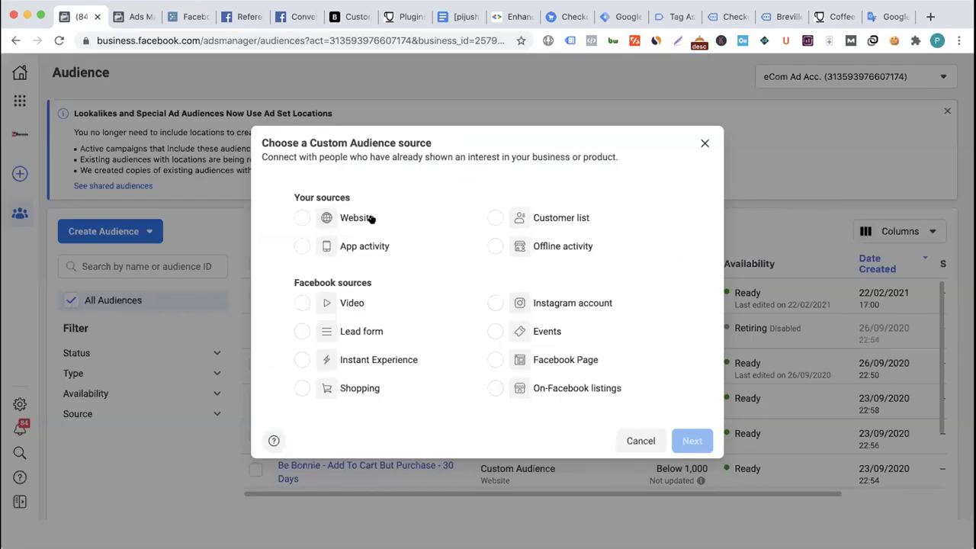
left_click(355, 220)
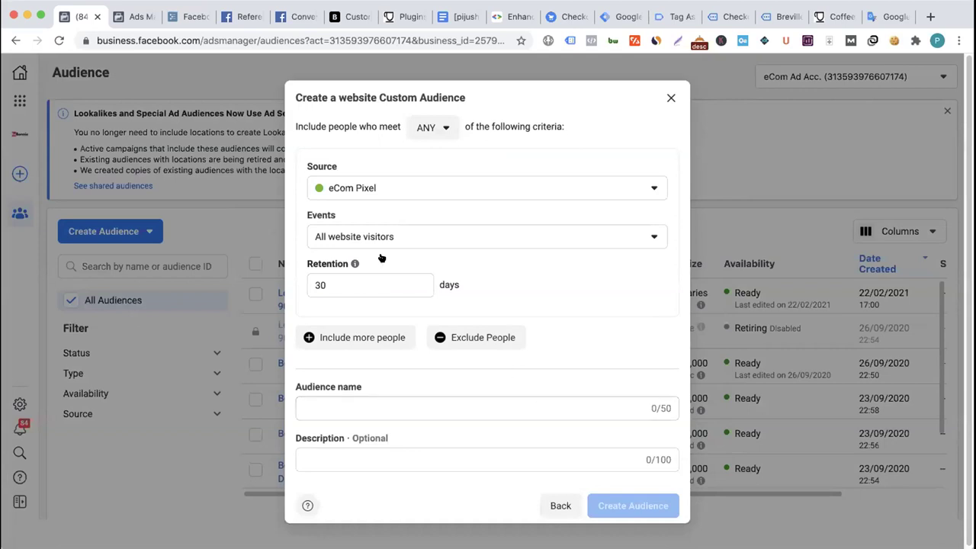
- Switch the website audience's criteria matching to ALL and back to ANY
left_click(431, 127)
left_click(378, 131)
left_click(422, 128)
left_click(422, 187)
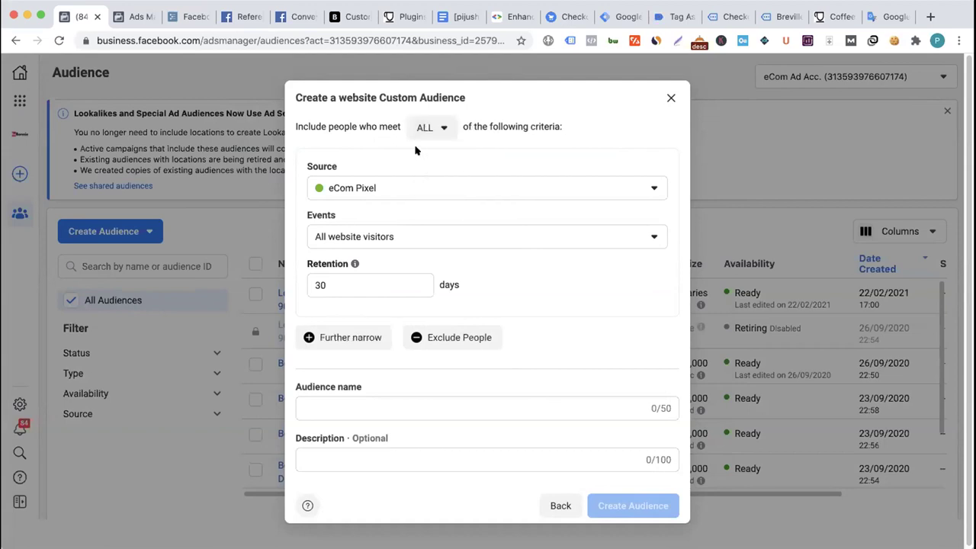
left_click(425, 129)
left_click(424, 158)
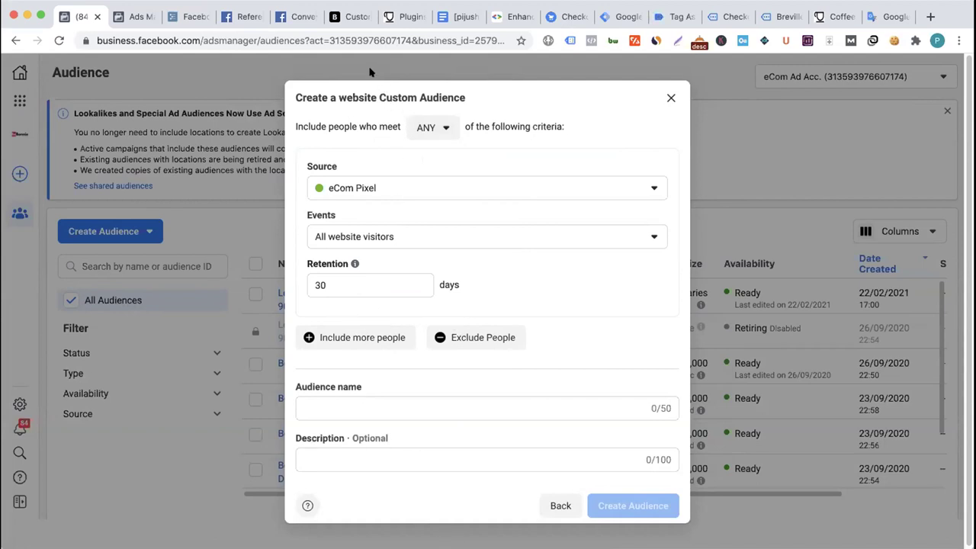
- Set the website audience's event to "People who visited specific web pages"
left_click(395, 237)
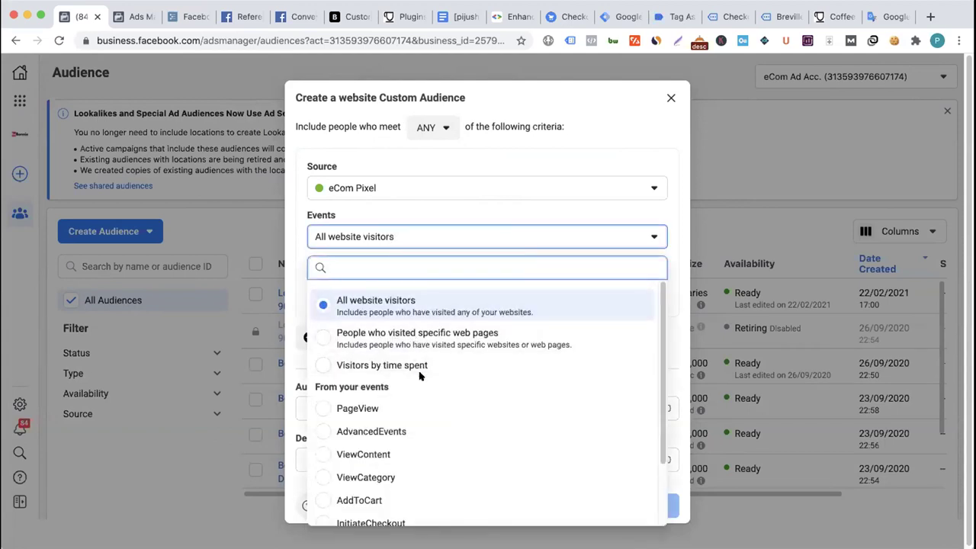
scroll(420, 376, "down", 2)
scroll(420, 376, "up", 2)
left_click(406, 336)
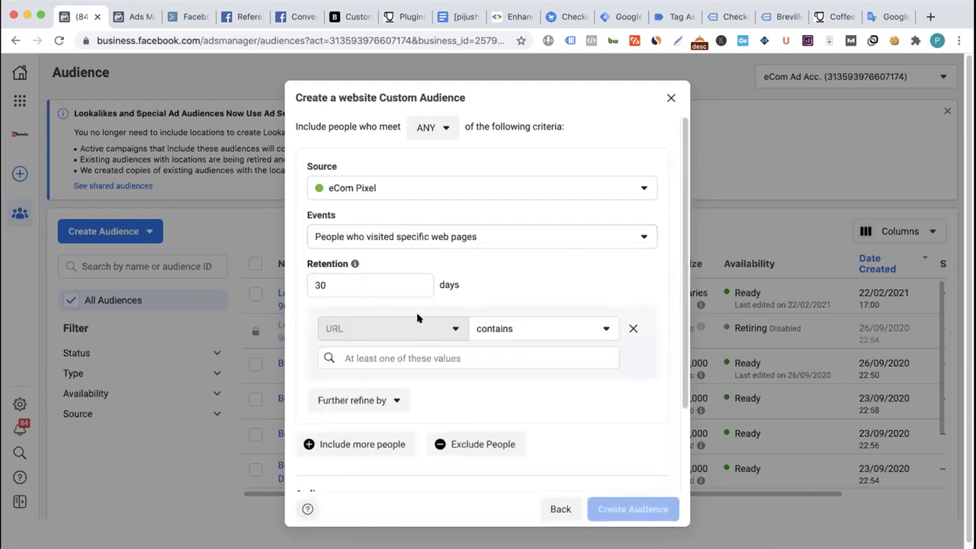
scroll(419, 313, "down", 1)
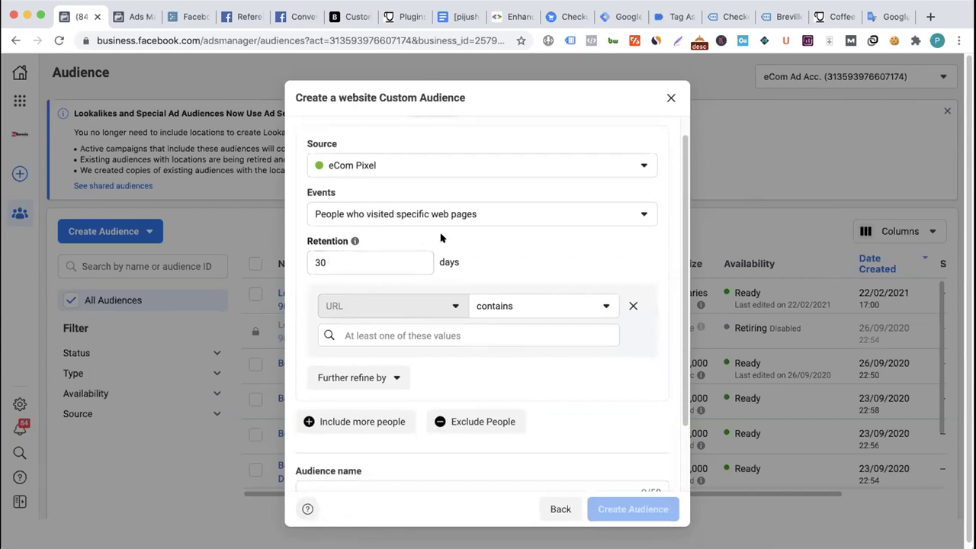
- Copy "/product/" from the web address of the Custom T-Shirt Multi-Color page and add it as the audience's "URL contains" value
left_click(423, 334)
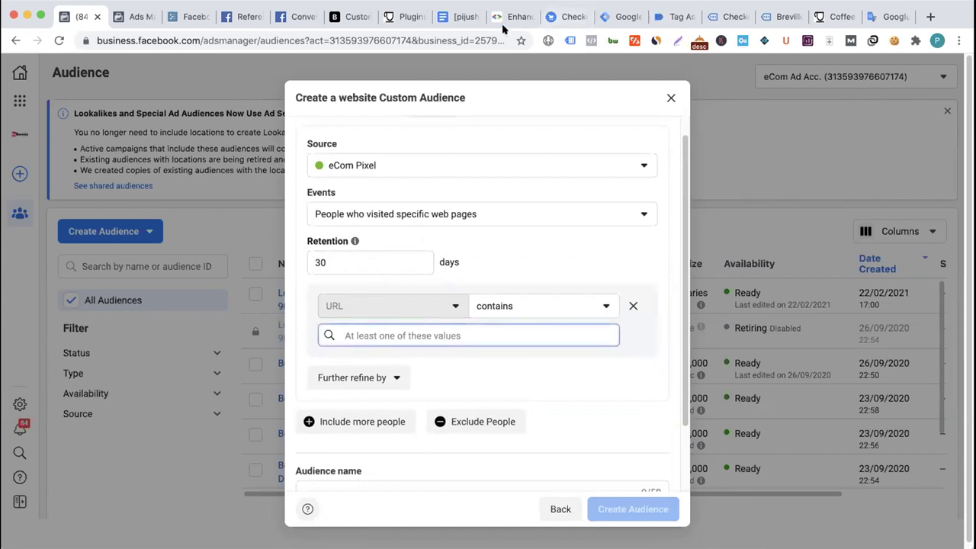
left_click(353, 18)
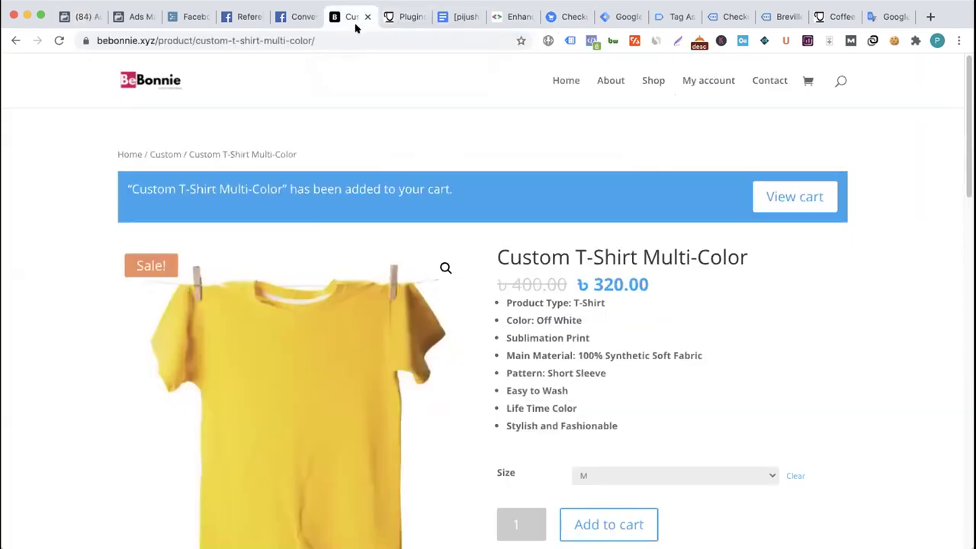
left_click(157, 39)
left_click_drag(157, 40, 195, 39)
key("super+c")
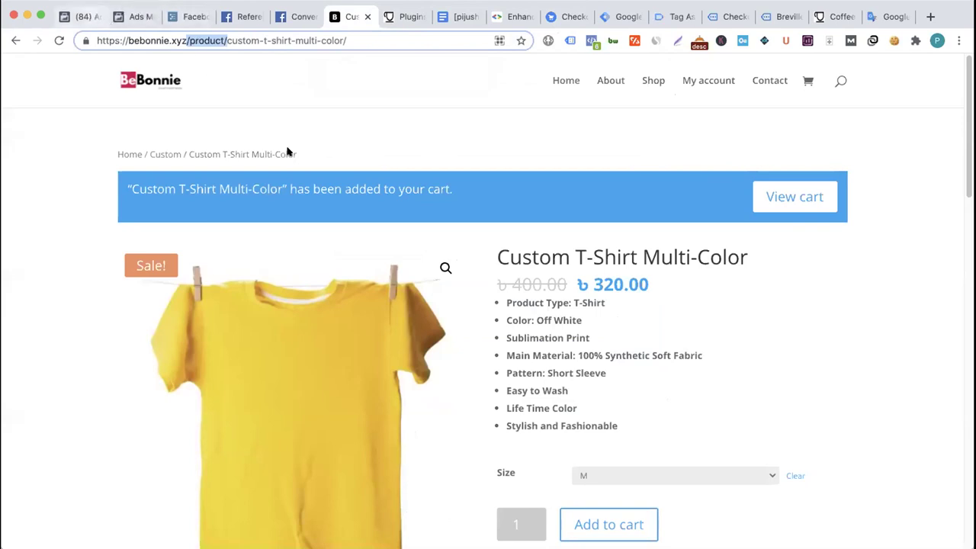
key("super+1")
left_click(443, 343)
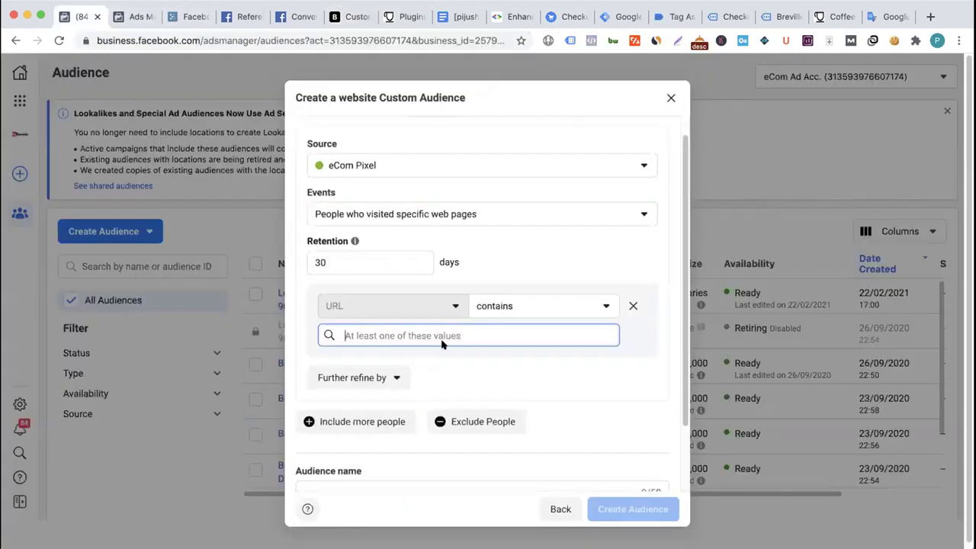
key("super+v")
key("Return")
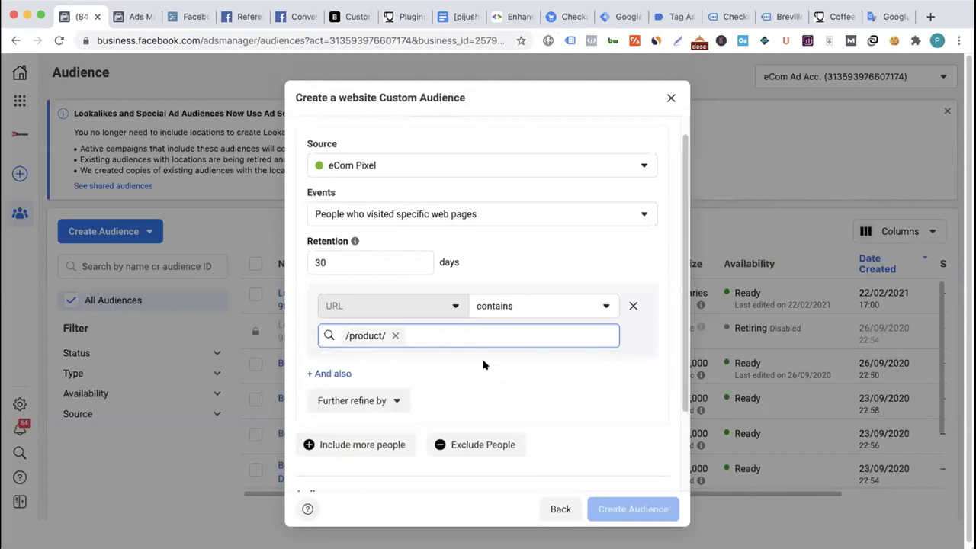
- Include a second group of people in the website audience and set its event to AddToCart
scroll(484, 365, "down", 2)
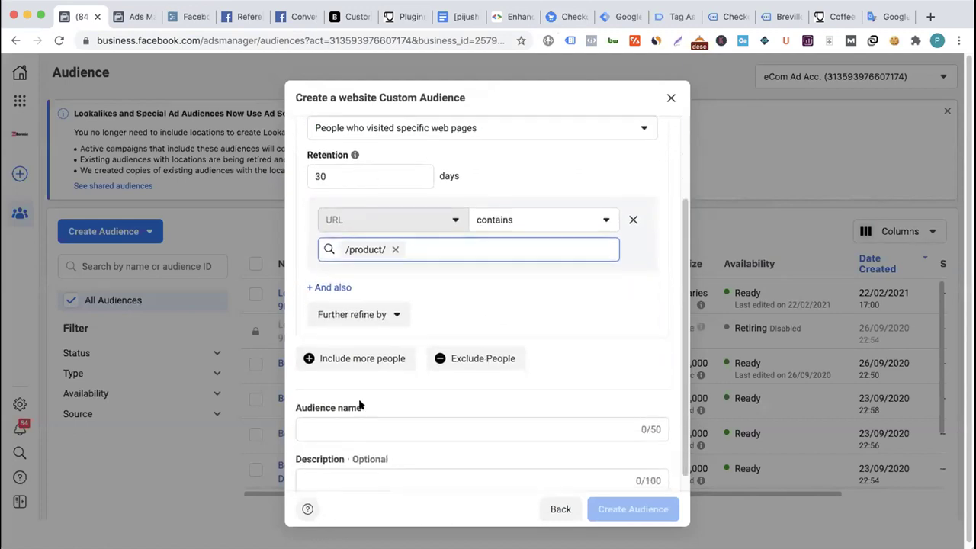
left_click(344, 362)
scroll(431, 328, "up", 3)
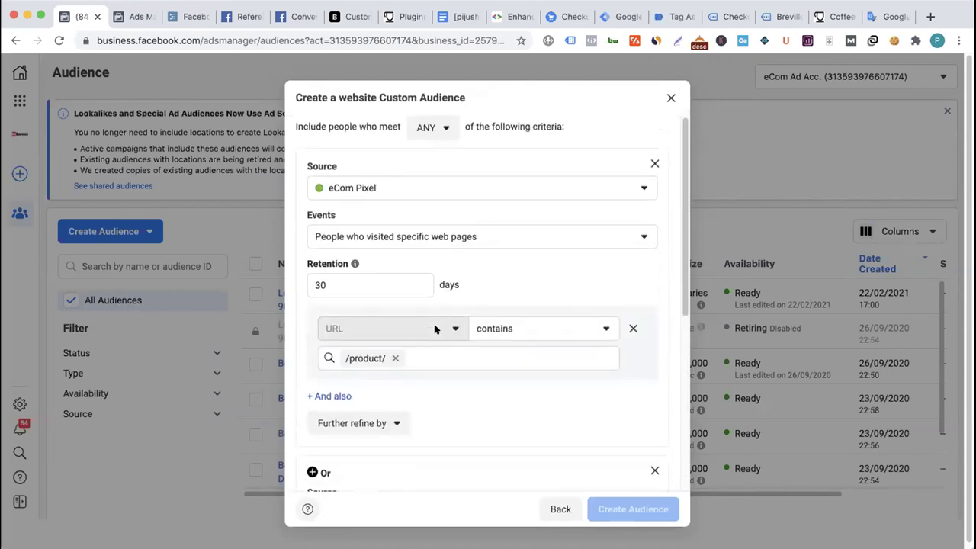
scroll(379, 420, "down", 5)
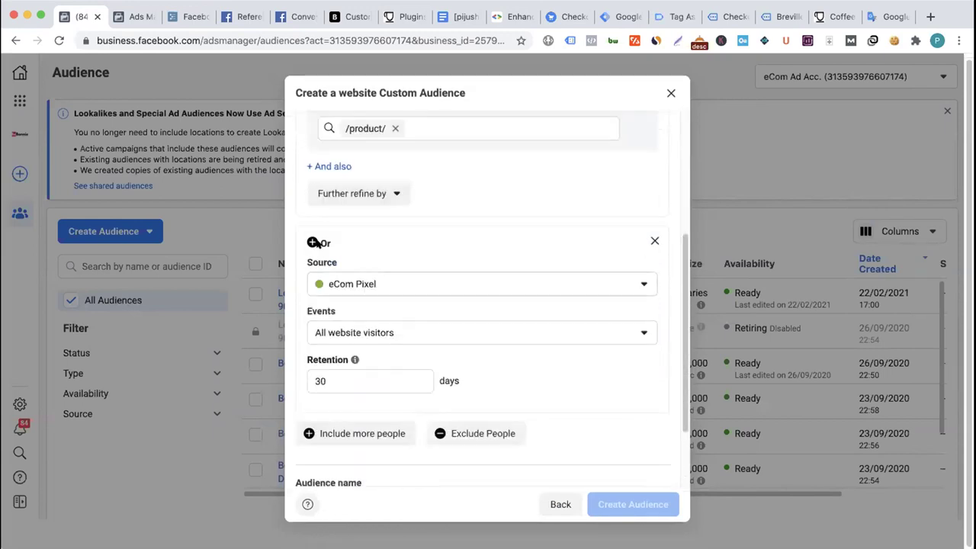
scroll(396, 282, "up", 5)
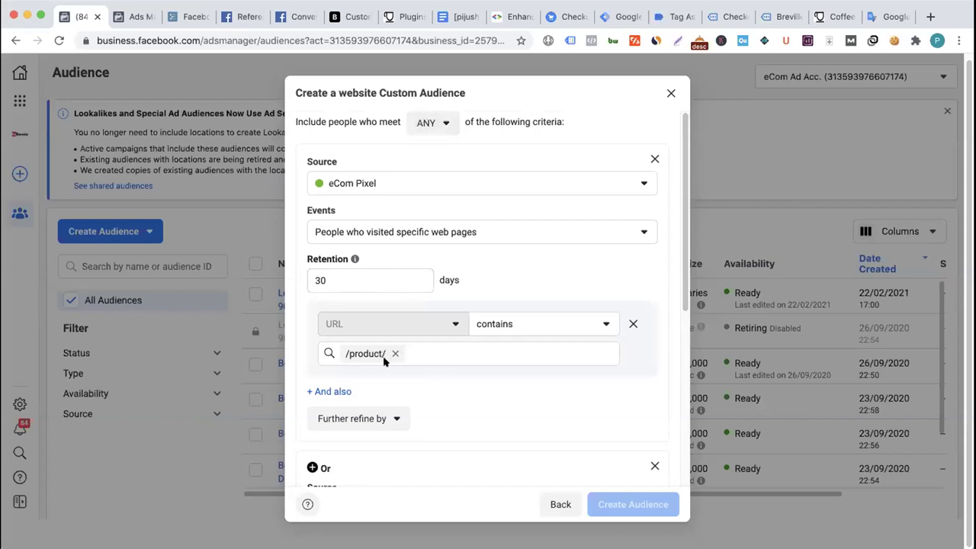
scroll(384, 361, "down", 3)
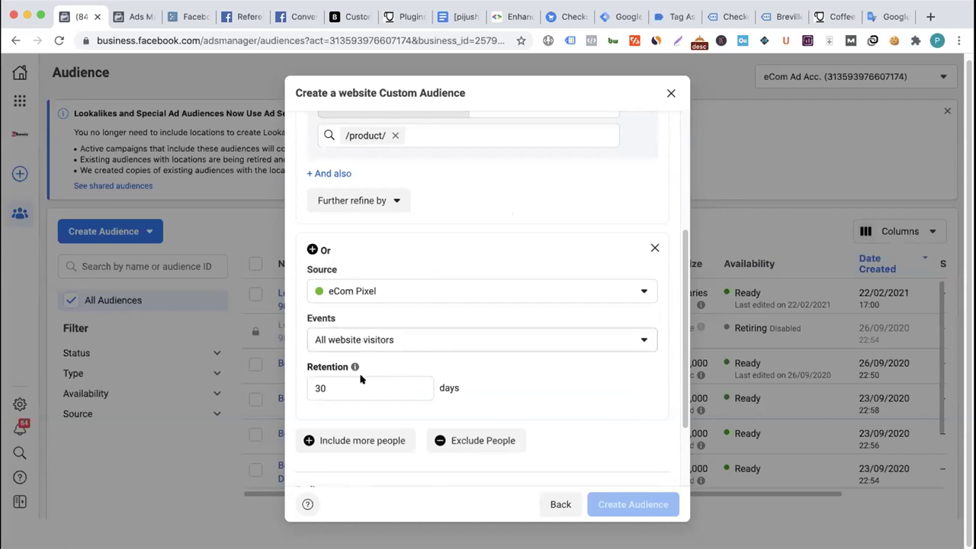
left_click(381, 339)
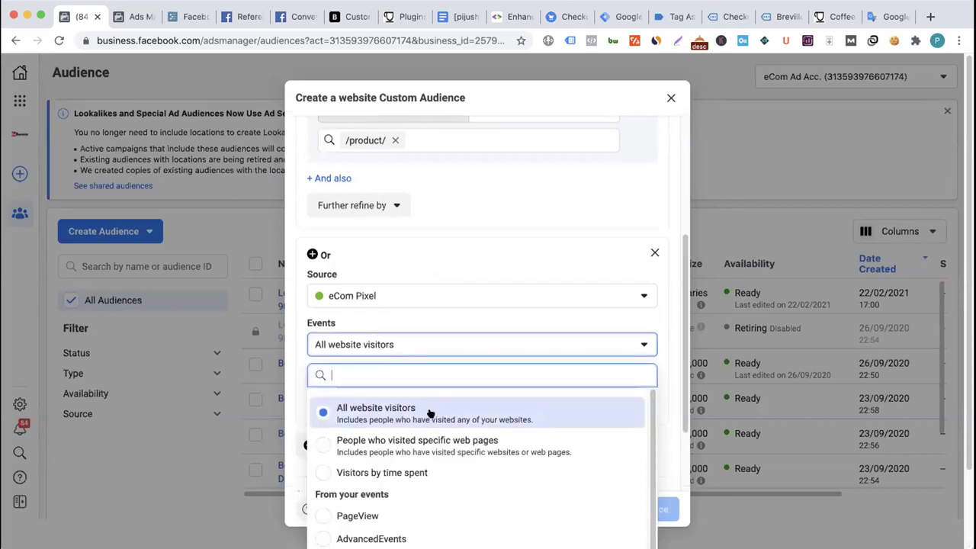
scroll(430, 413, "down", 3)
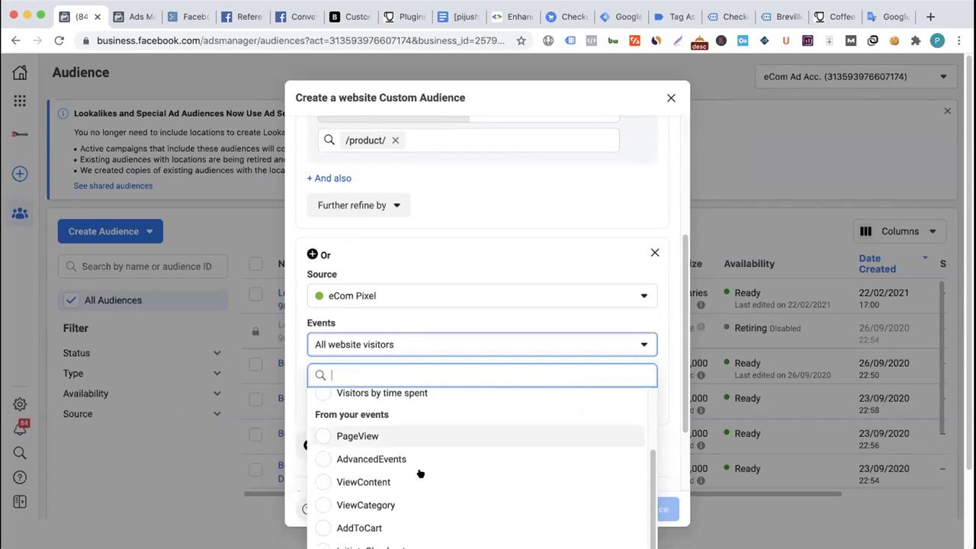
left_click(351, 527)
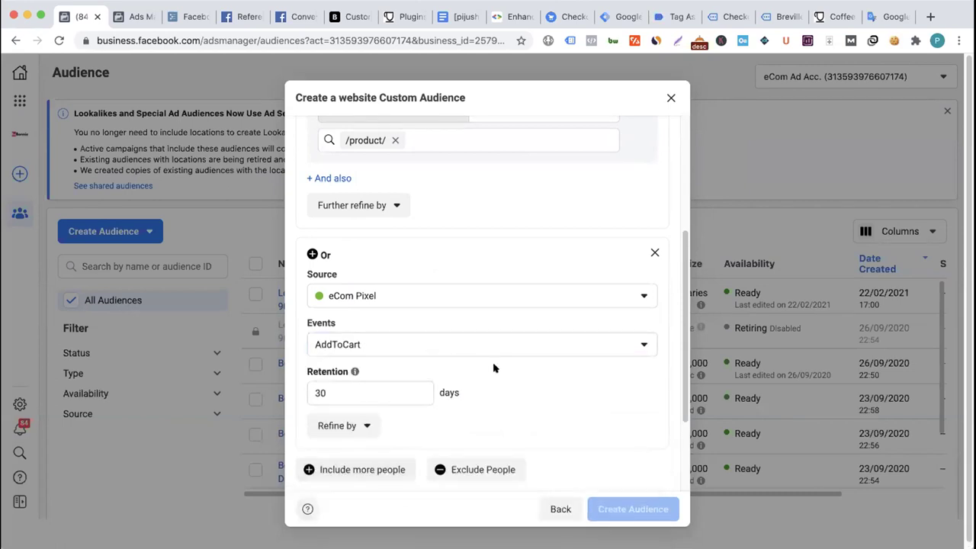
- Require people to meet ALL of the website audience's criteria and check how the two groups are joined
scroll(495, 367, "up", 5)
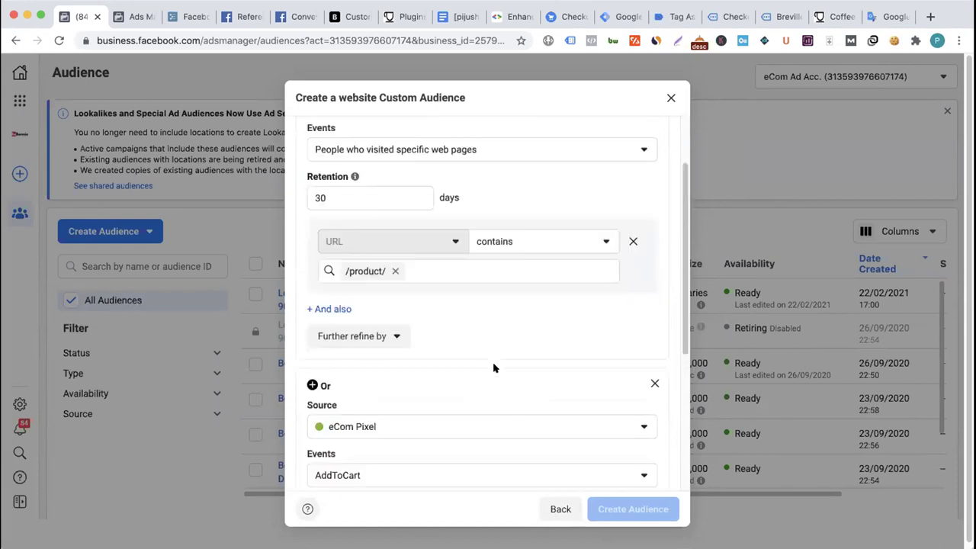
left_click(429, 127)
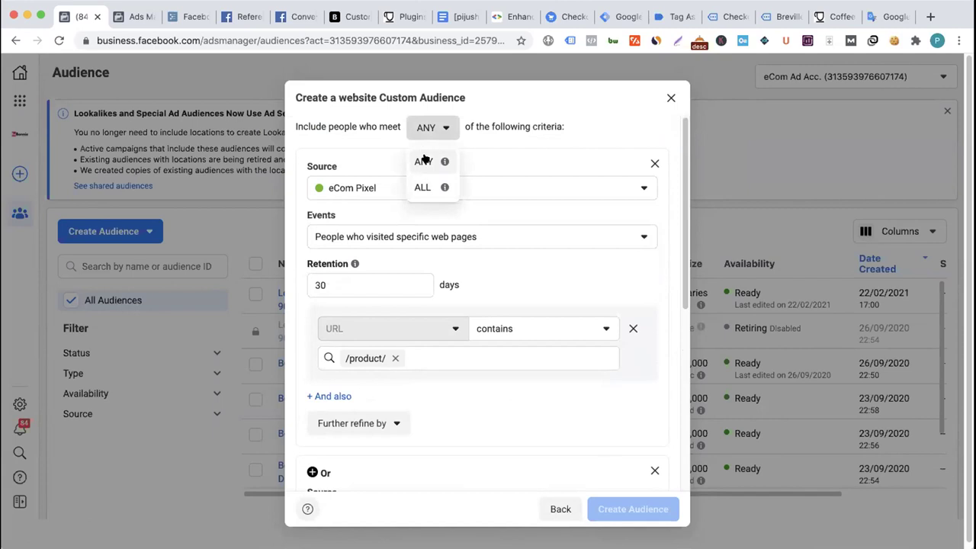
left_click(423, 188)
scroll(372, 372, "down", 3)
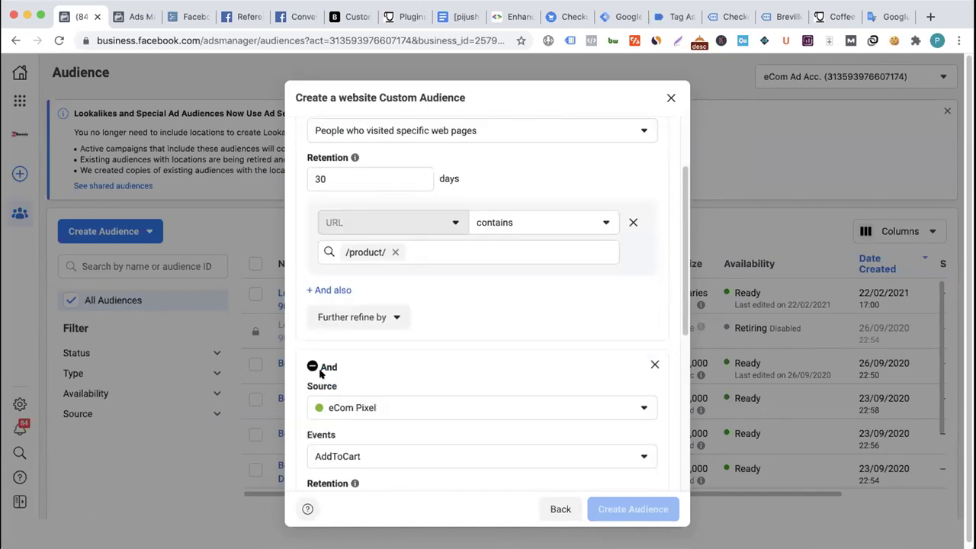
- Remove the second criteria group with the AddToCart event from the website audience
scroll(359, 366, "up", 3)
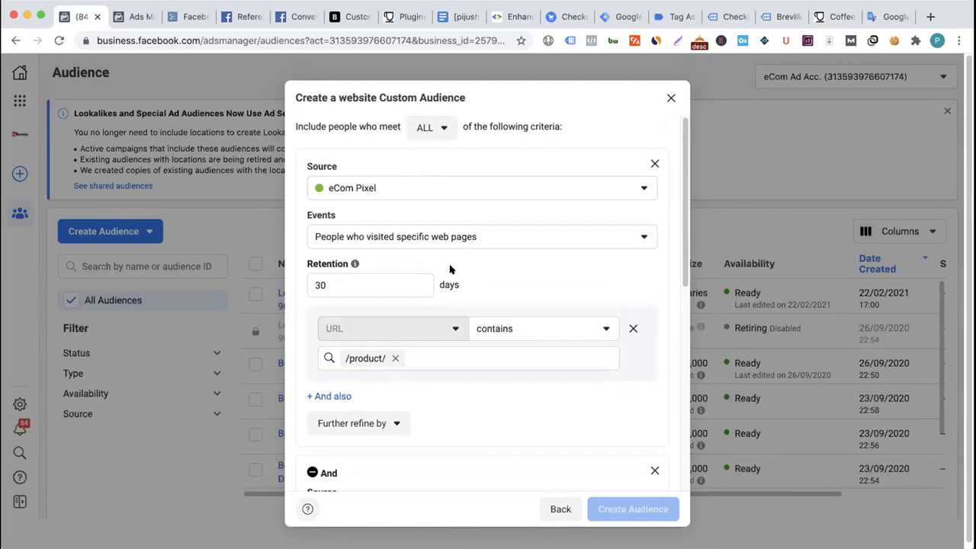
scroll(484, 277, "down", 3)
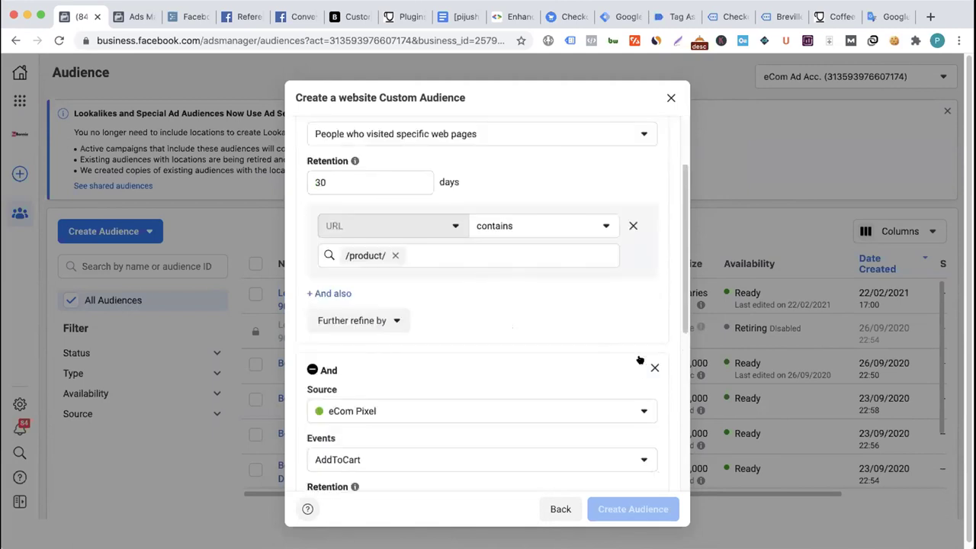
left_click(653, 368)
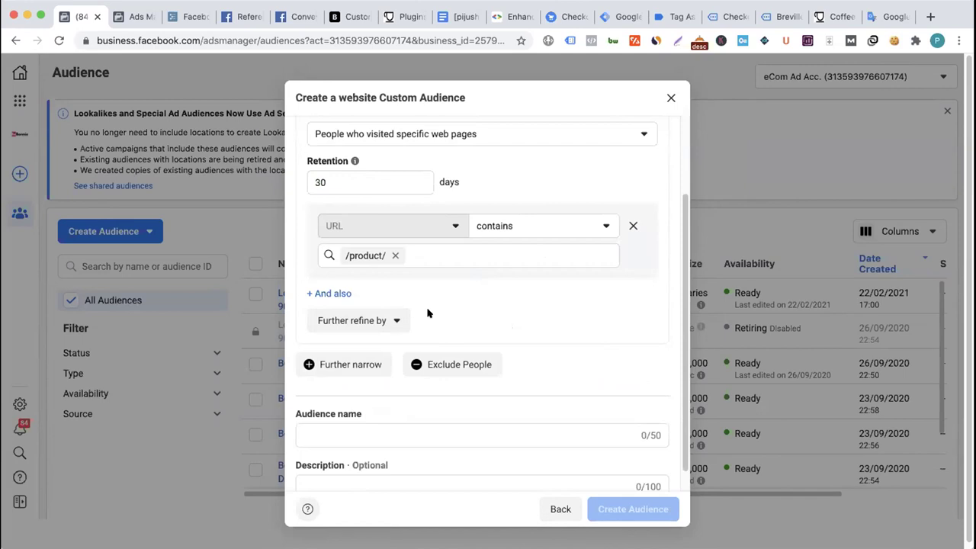
- Switch the remaining group's event to ViewContent and finally to AddToCart
scroll(429, 319, "up", 3)
left_click(419, 188)
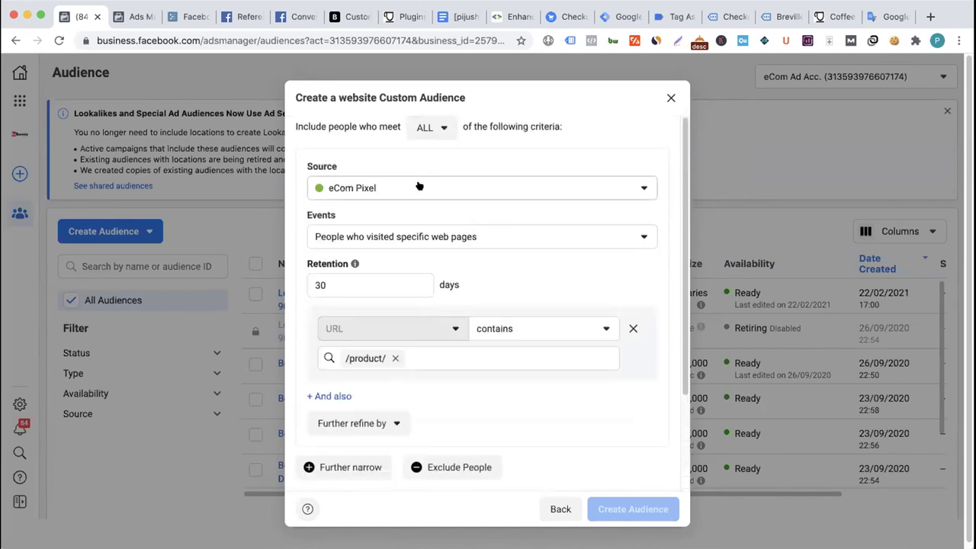
left_click(409, 228)
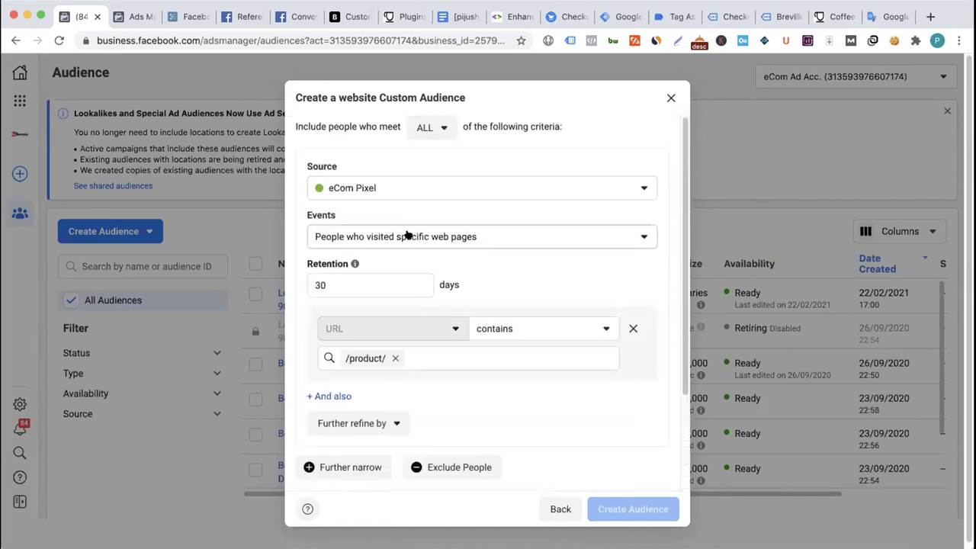
left_click(408, 235)
scroll(400, 379, "down", 2)
scroll(401, 380, "down", 1)
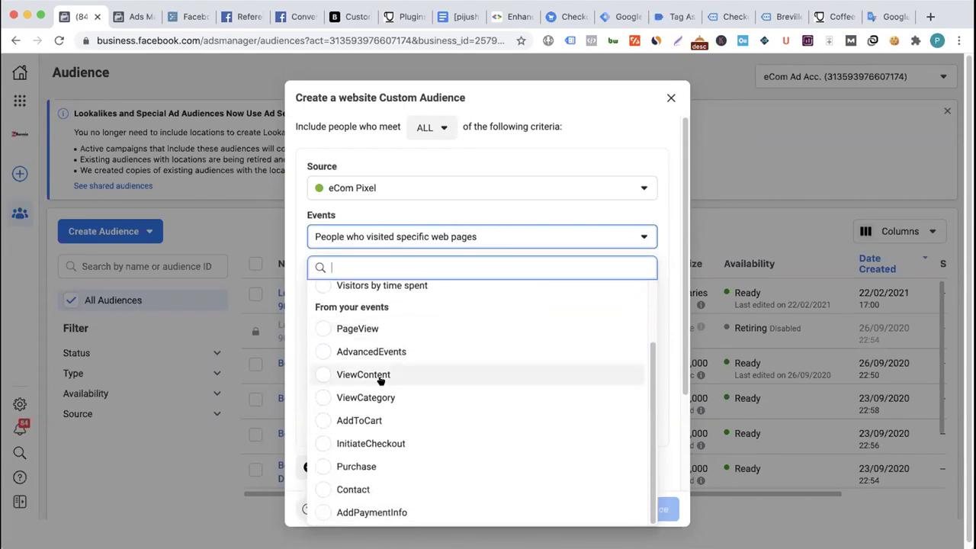
left_click(376, 378)
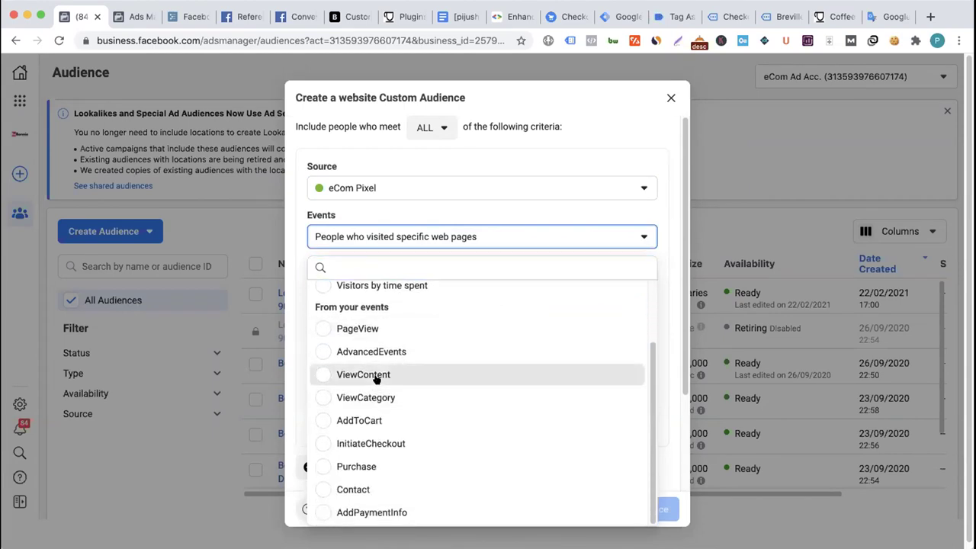
left_click(396, 238)
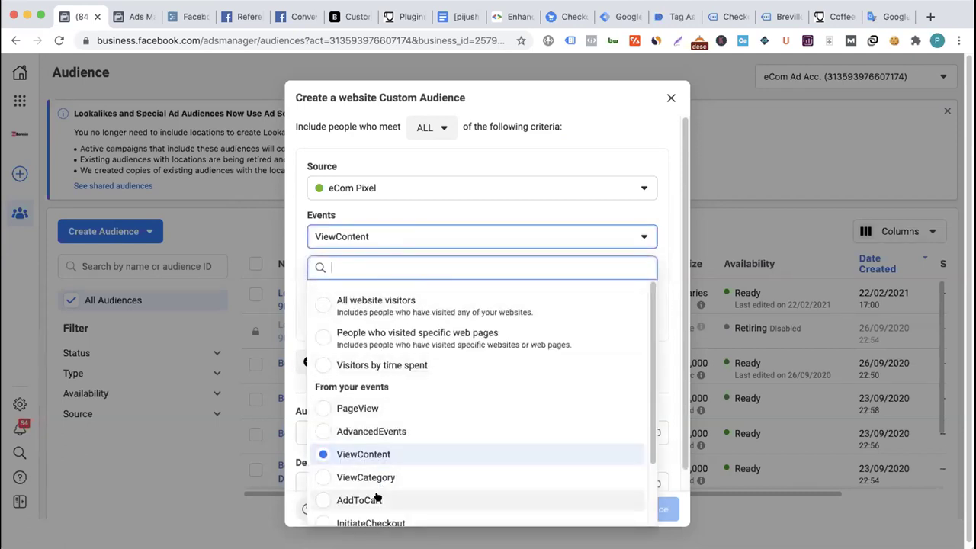
left_click(324, 500)
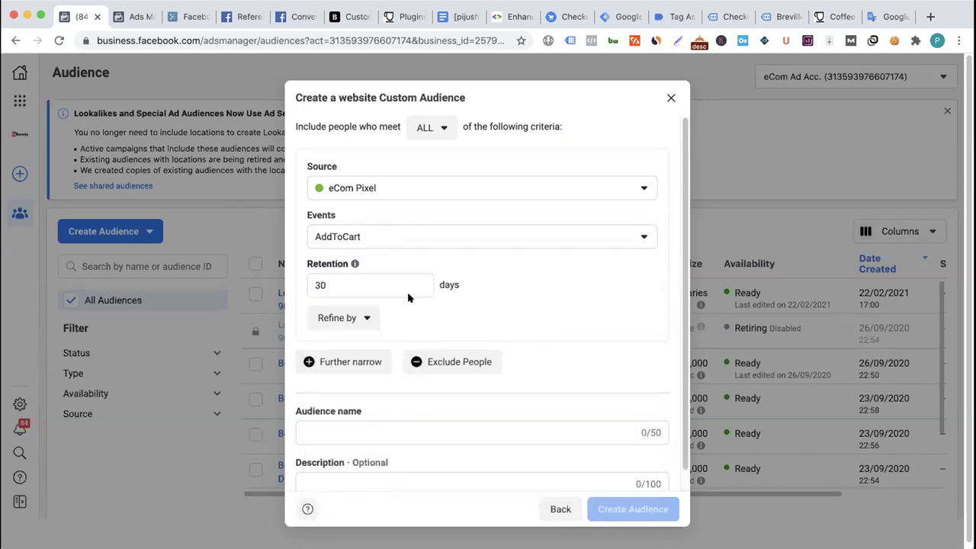
- Try retention periods of 90 and 181 days for the AddToCart group and set it back to 30 days
left_click(365, 279)
double_click(312, 285)
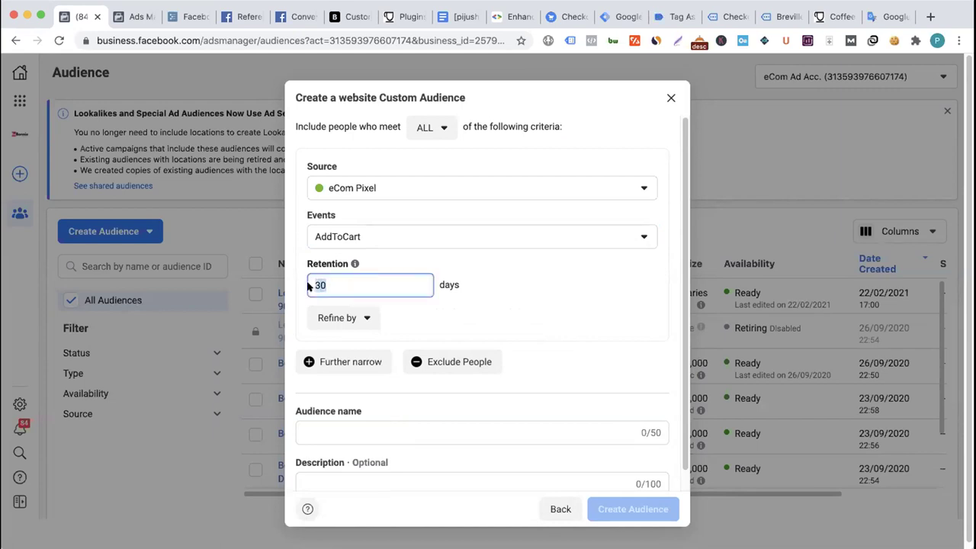
mouse_move(350, 265)
type("90")
key("BackSpace")
key("BackSpace")
type("181")
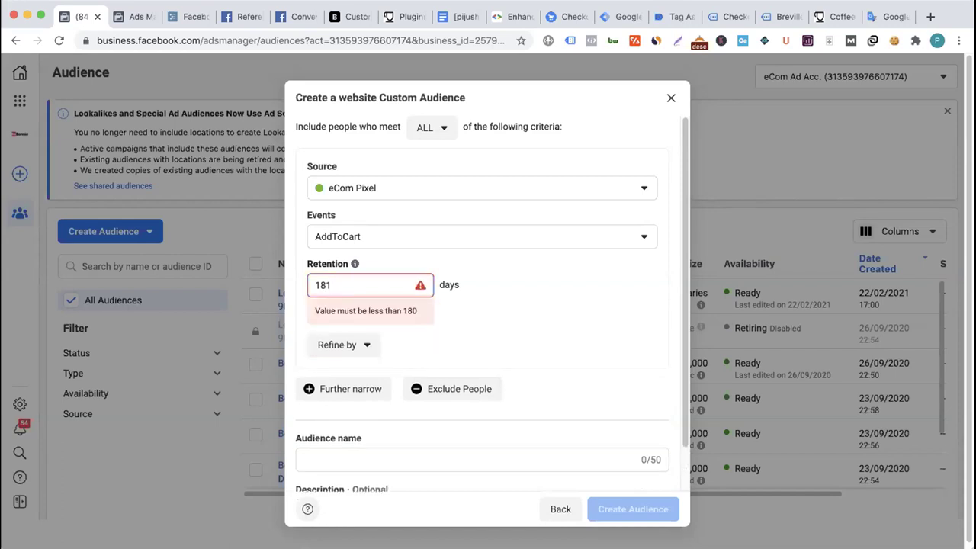
key("BackSpace")
key("BackSpace")
key("BackSpace")
type("30")
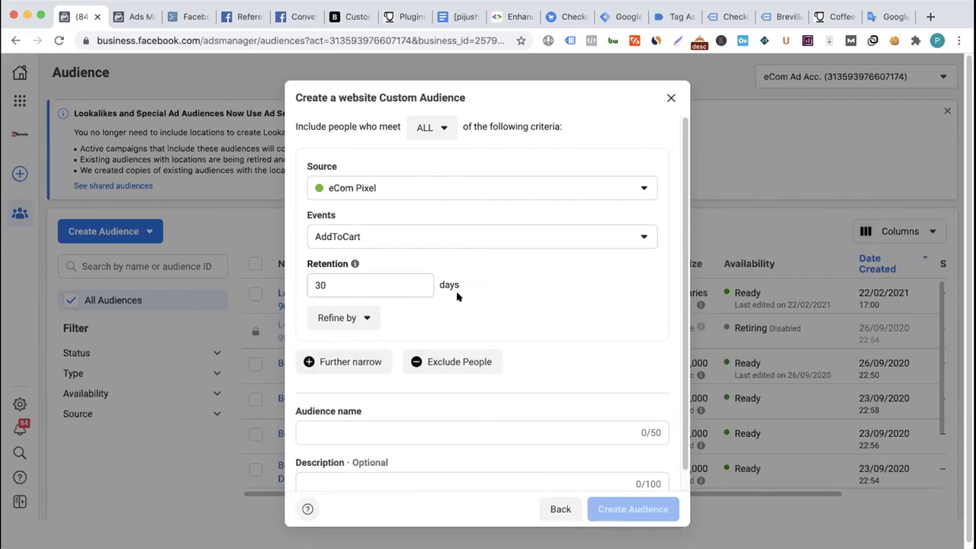
- Try a URL/Parameter refinement on the AddToCart group, checking which parameters it offers, and remove it again
scroll(460, 298, "down", 1)
scroll(460, 299, "up", 1)
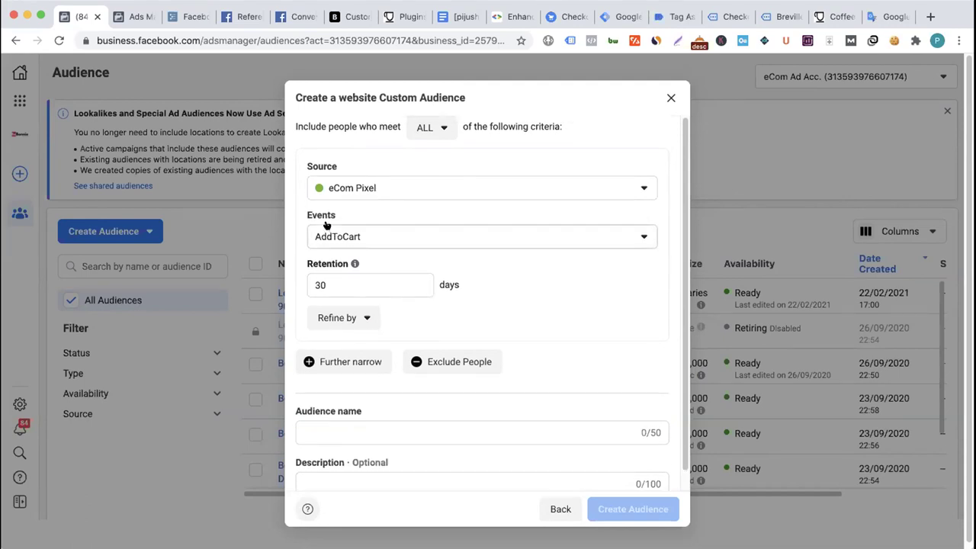
scroll(483, 276, "down", 2)
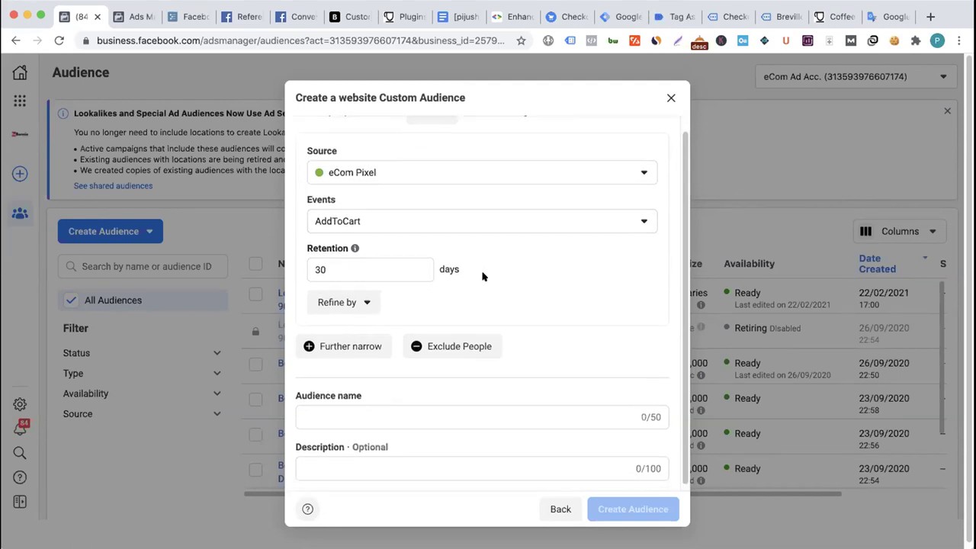
left_click(343, 299)
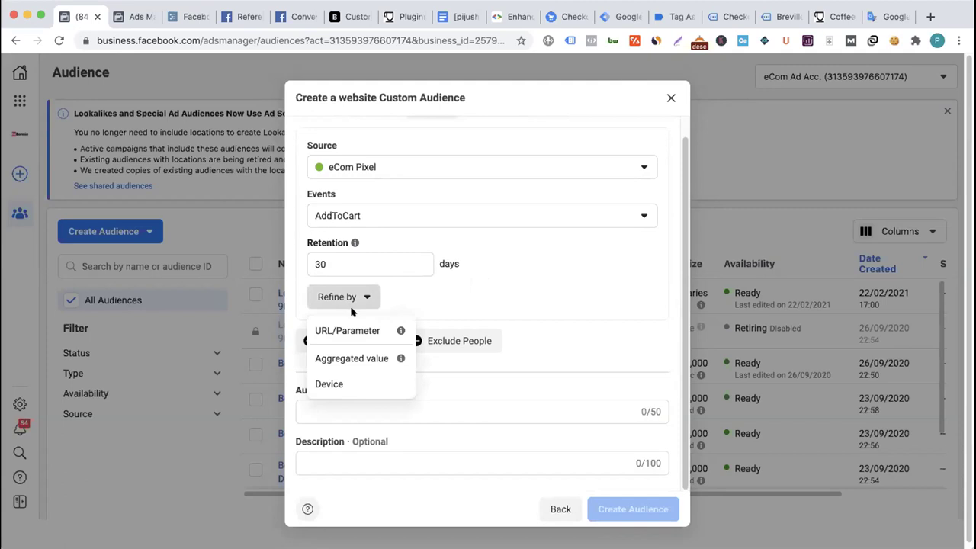
left_click(358, 332)
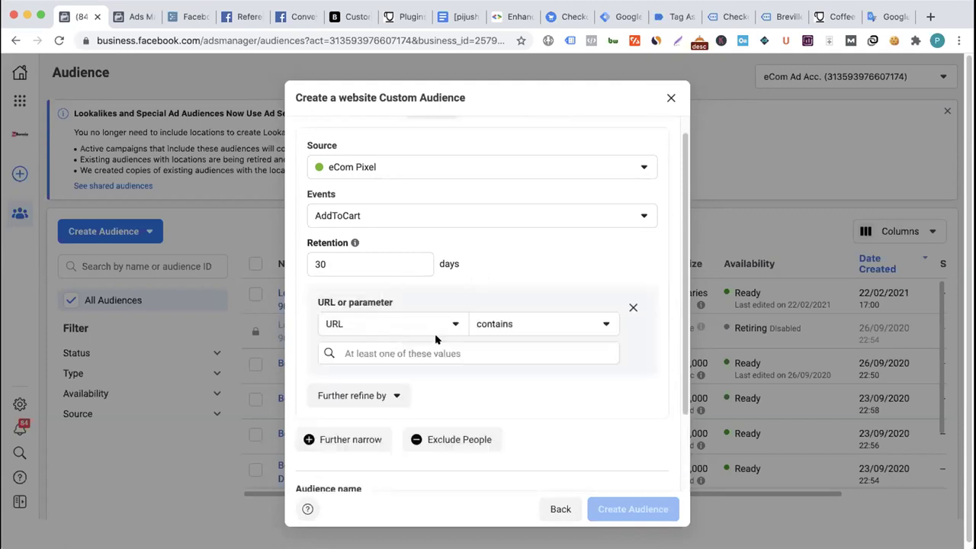
scroll(416, 325, "down", 2)
left_click(401, 305)
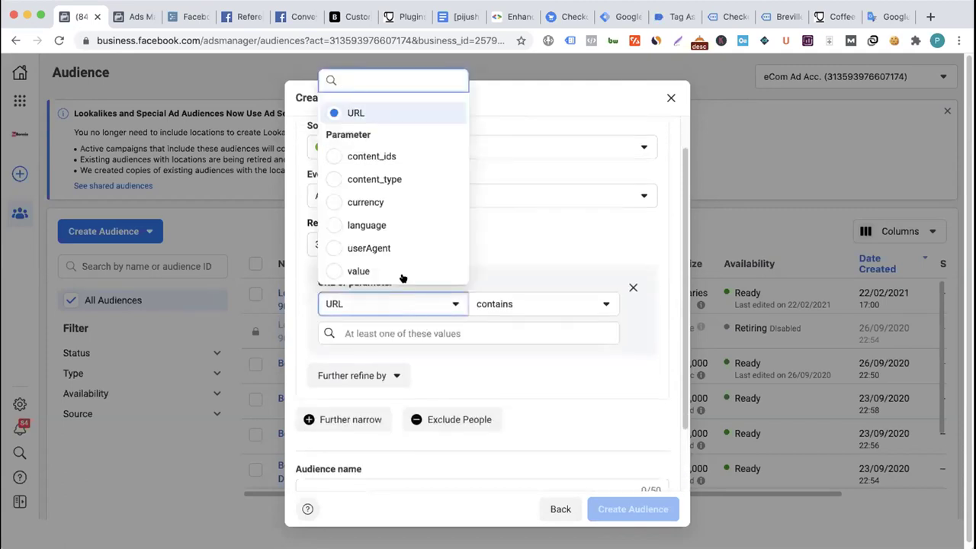
left_click(497, 245)
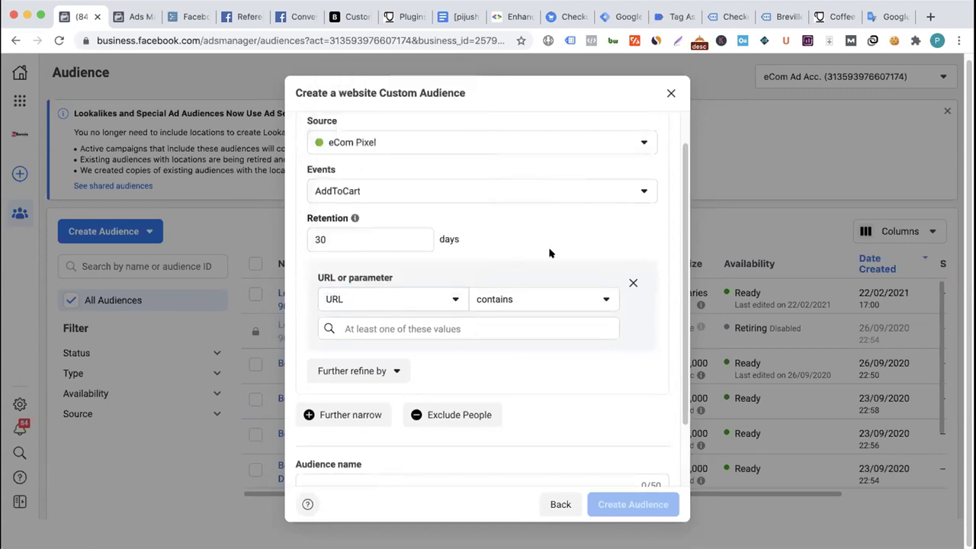
left_click(632, 284)
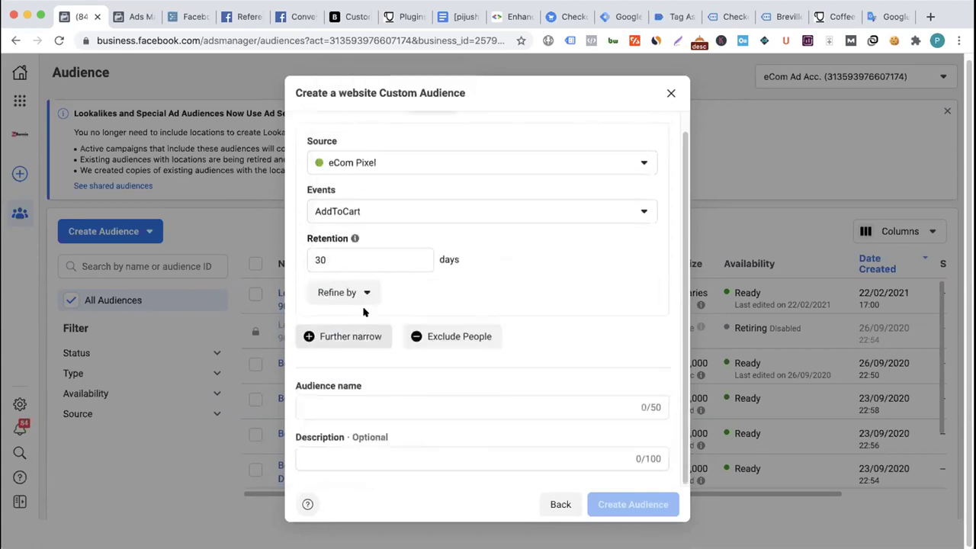
- Further narrow the website audience with a second criteria group and look at its event options without changing them
scroll(353, 345, "up", 1)
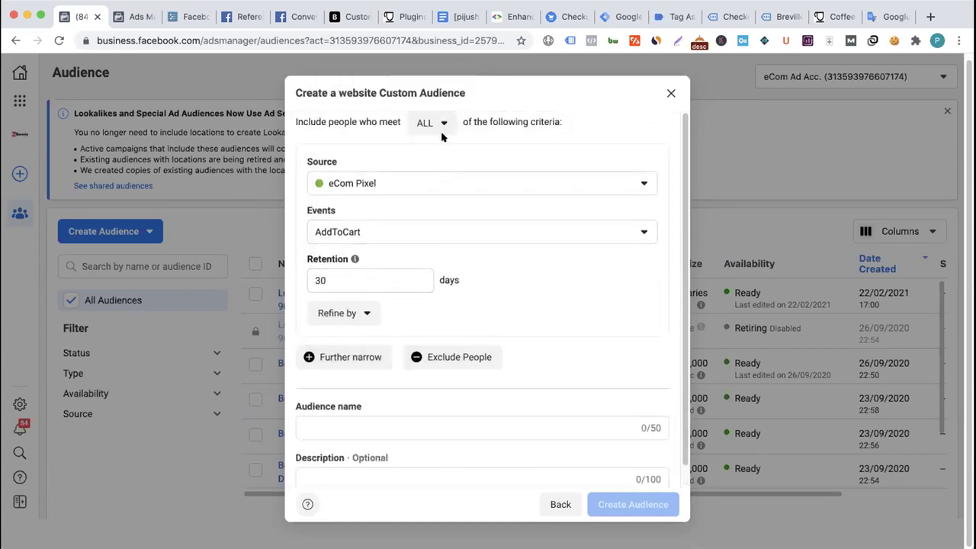
left_click(333, 366)
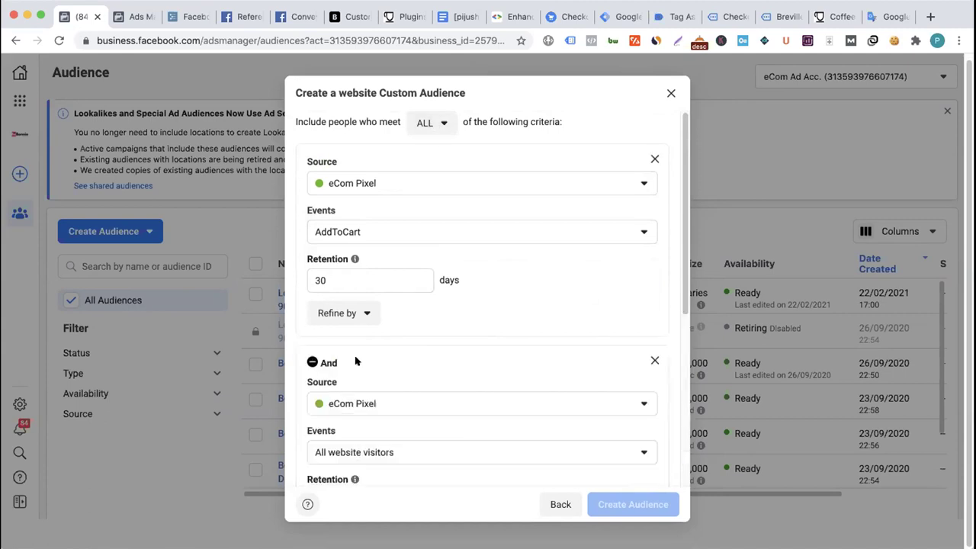
scroll(404, 356, "down", 3)
scroll(402, 355, "down", 3)
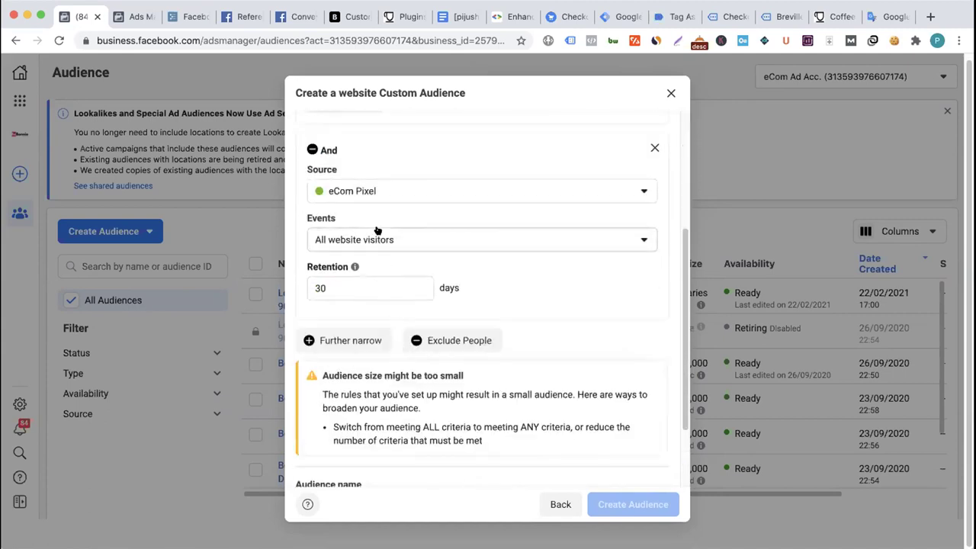
left_click(376, 238)
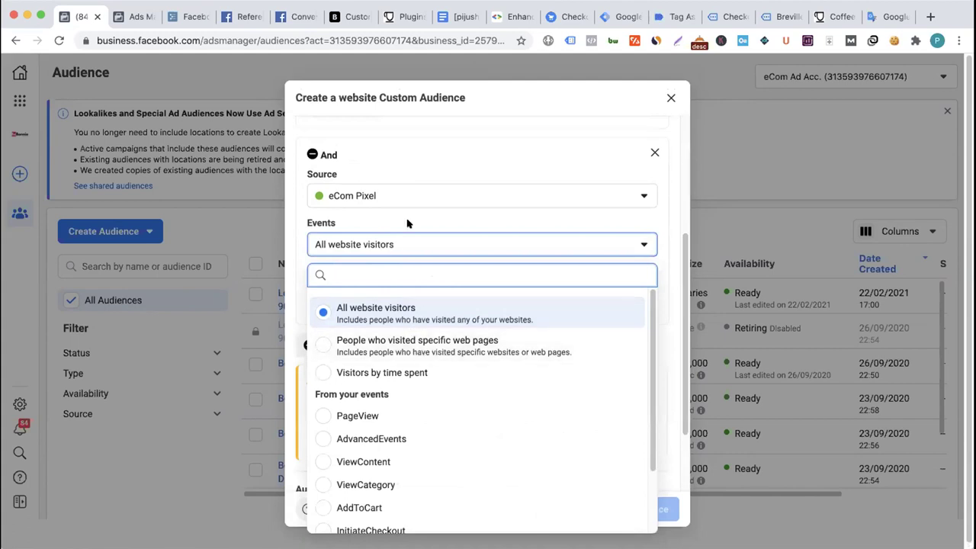
left_click(438, 241)
scroll(447, 277, "down", 2)
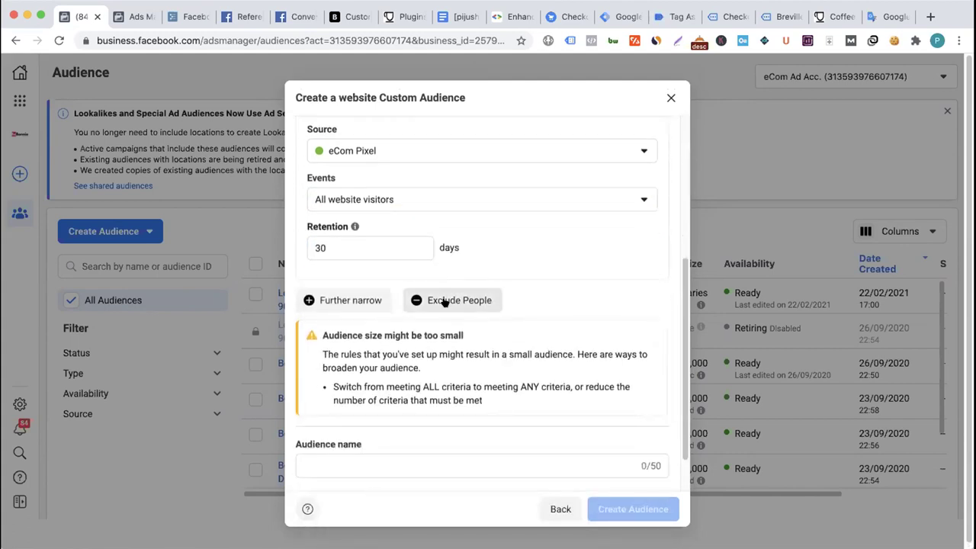
- Drop the second included group and add an exclusion group to the website audience instead
left_click(427, 301)
scroll(610, 206, "up", 2)
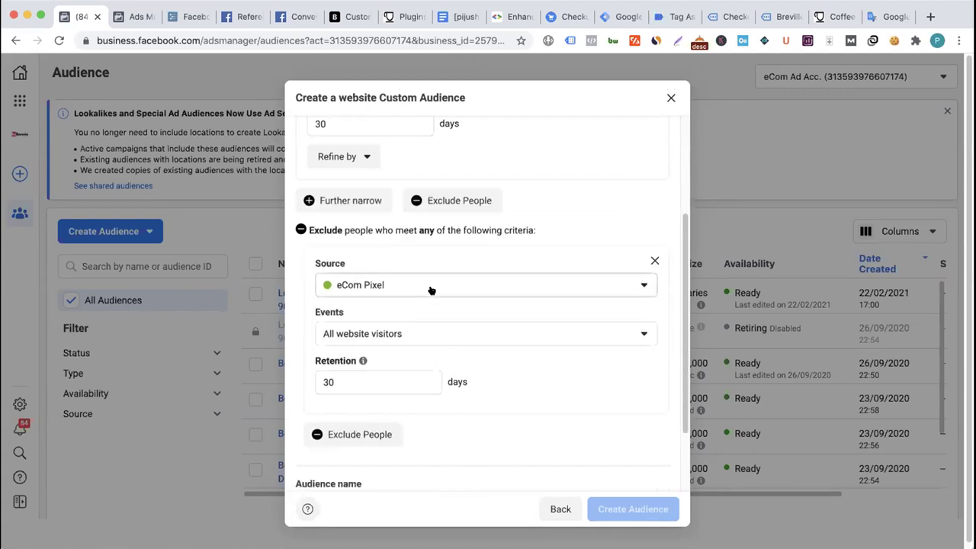
scroll(429, 288, "down", 1)
scroll(428, 292, "down", 1)
- Look through the events available for the excluded group, keeping "All website visitors" selected
left_click(424, 295)
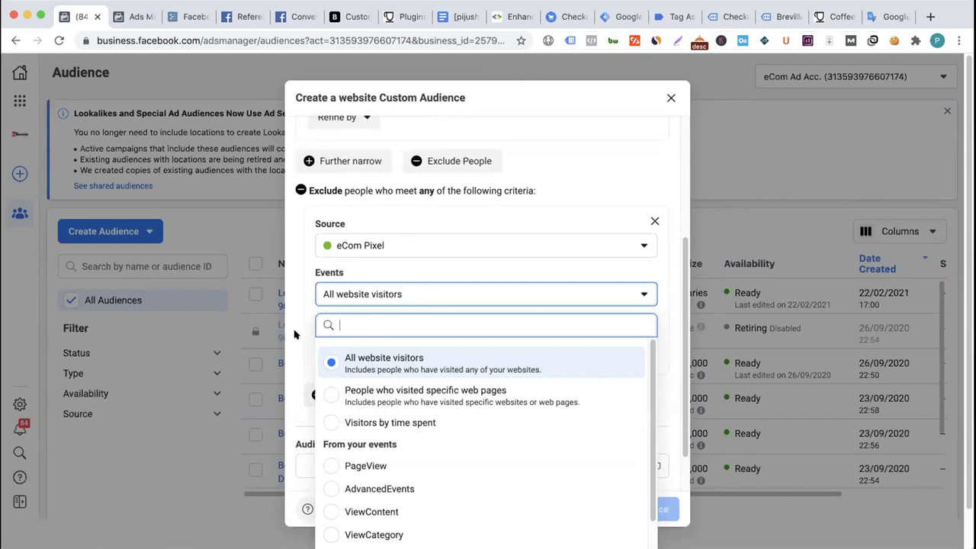
scroll(344, 309, "down", 2)
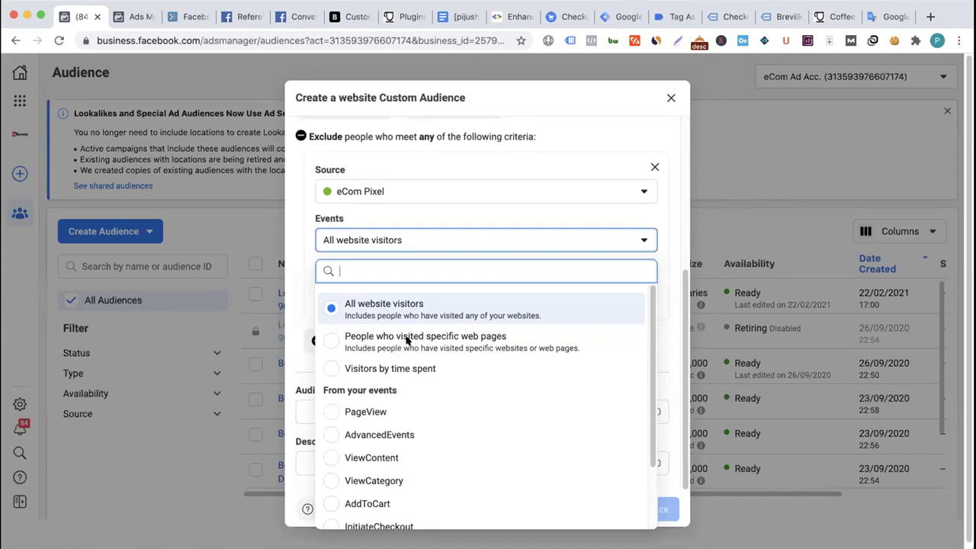
scroll(405, 342, "down", 2)
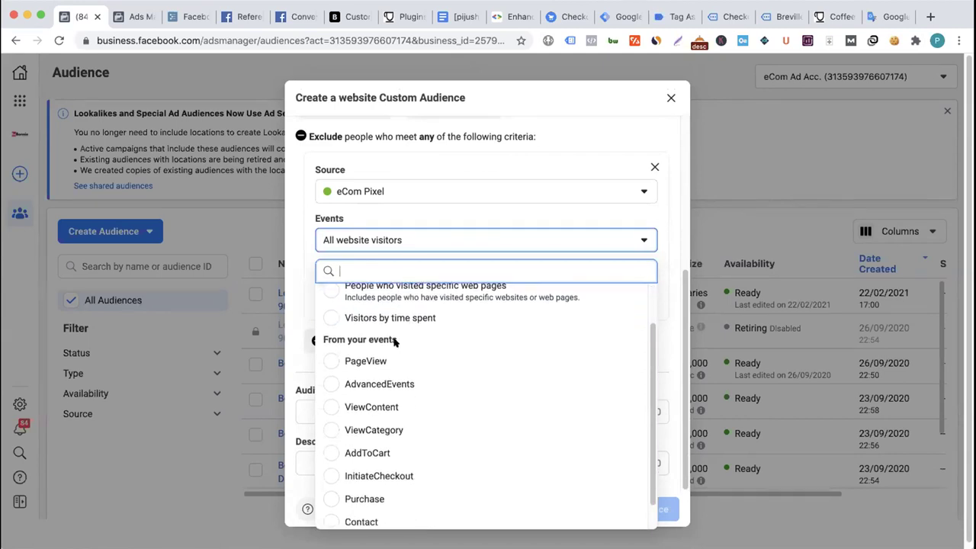
scroll(408, 415, "down", 1)
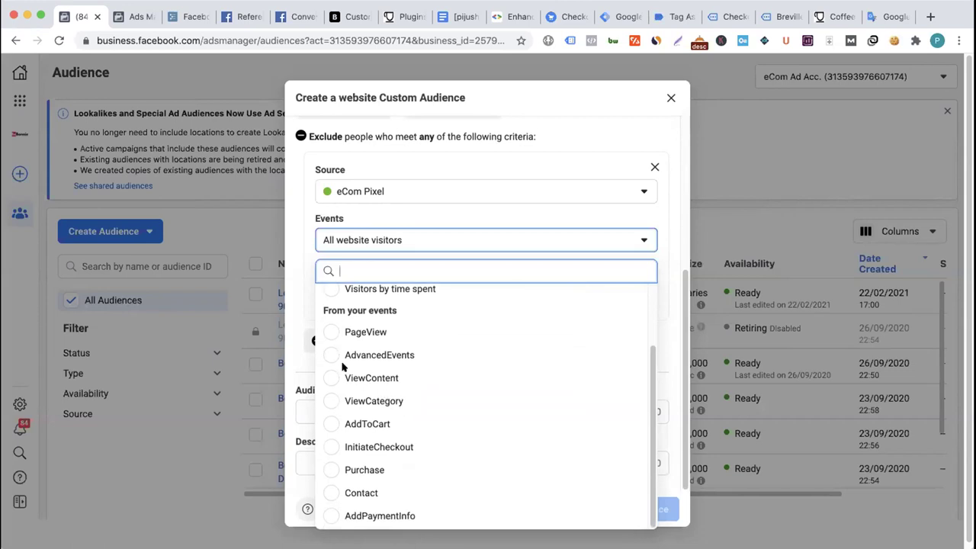
scroll(398, 366, "up", 3)
scroll(397, 366, "down", 3)
scroll(405, 375, "up", 2)
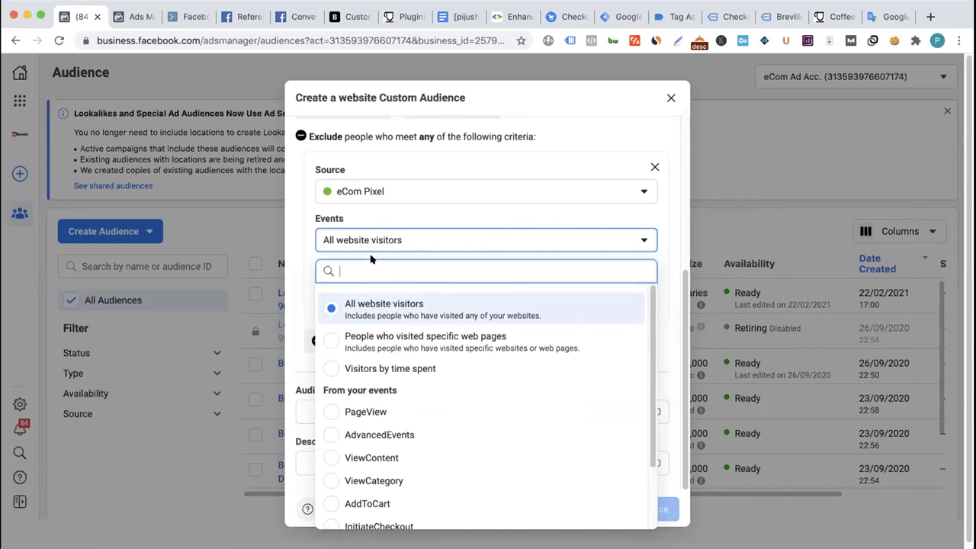
left_click(307, 227)
- Set the excluded group's event to Purchase in the website Custom Audience, keeping AddToCart as the included event
scroll(322, 283, "up", 5)
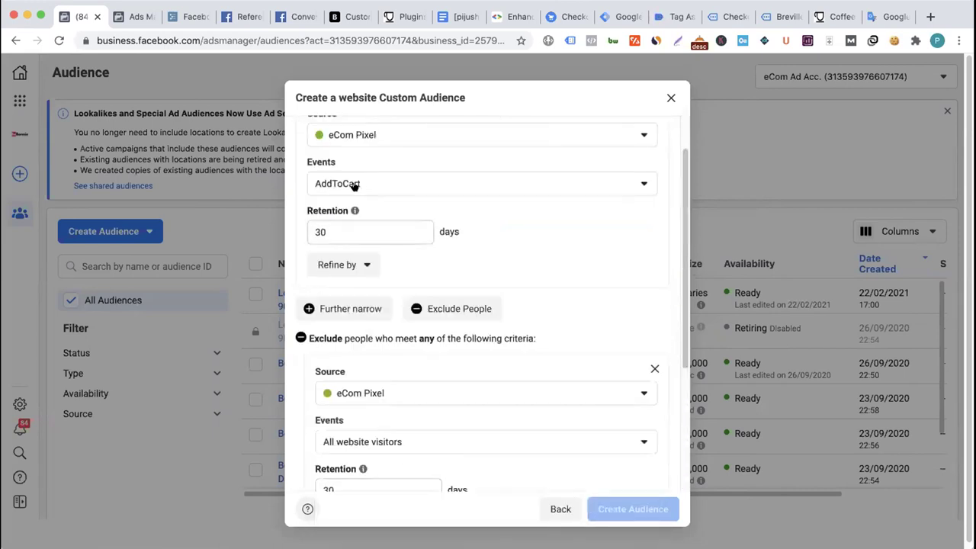
scroll(397, 199, "down", 3)
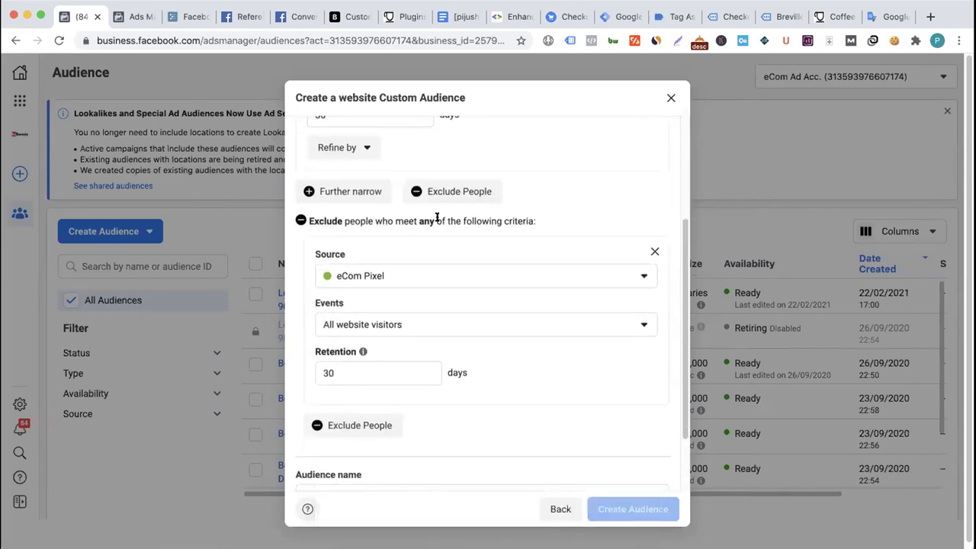
scroll(399, 325, "up", 4)
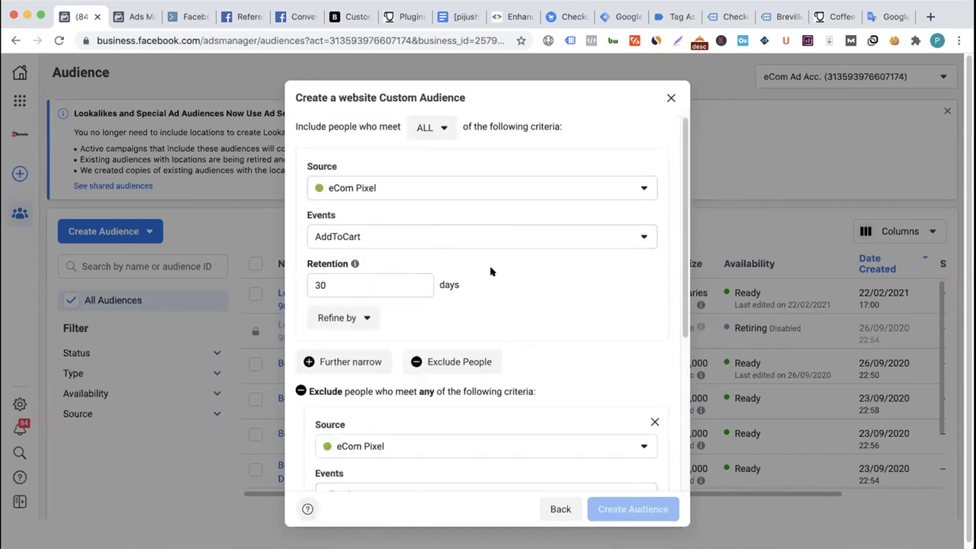
scroll(482, 269, "down", 2)
scroll(387, 323, "down", 2)
left_click(403, 336)
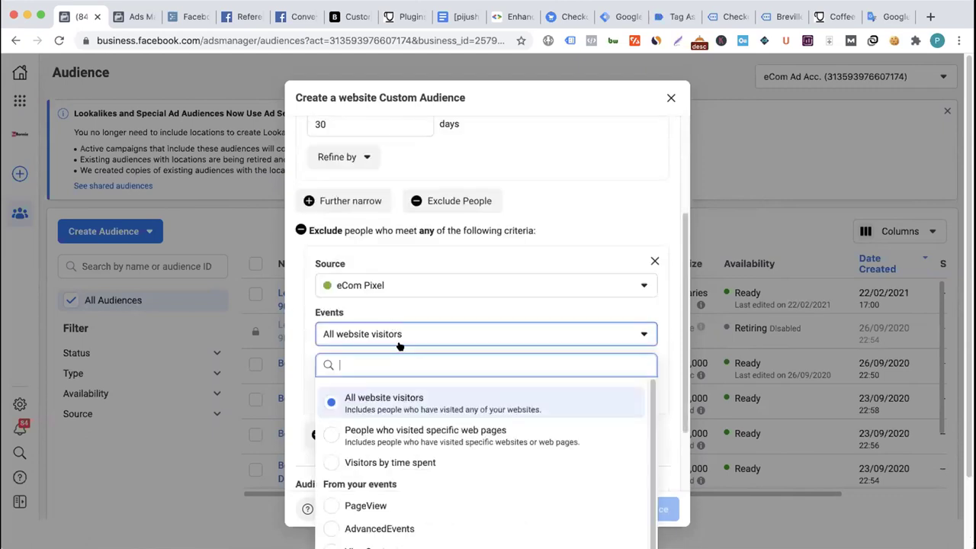
scroll(375, 421, "down", 2)
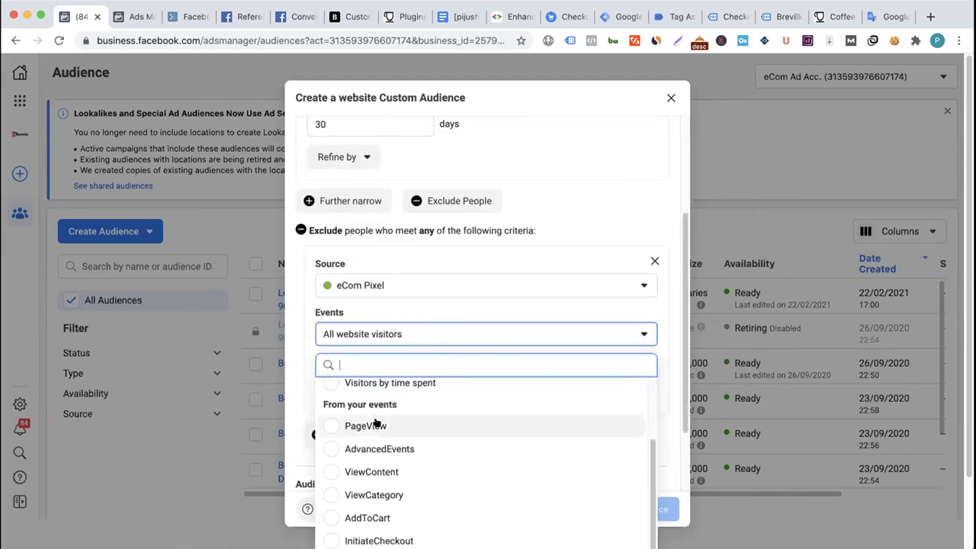
scroll(375, 423, "down", 3)
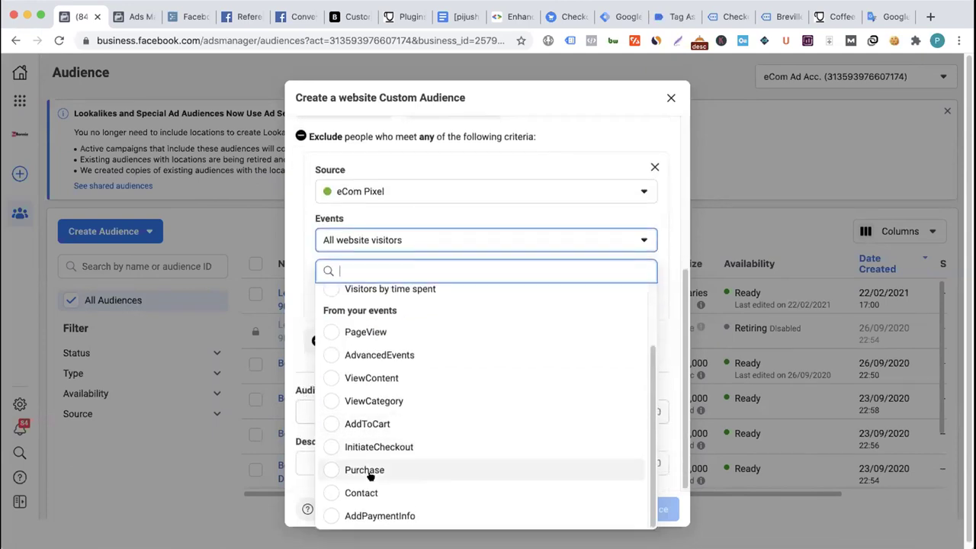
left_click(366, 471)
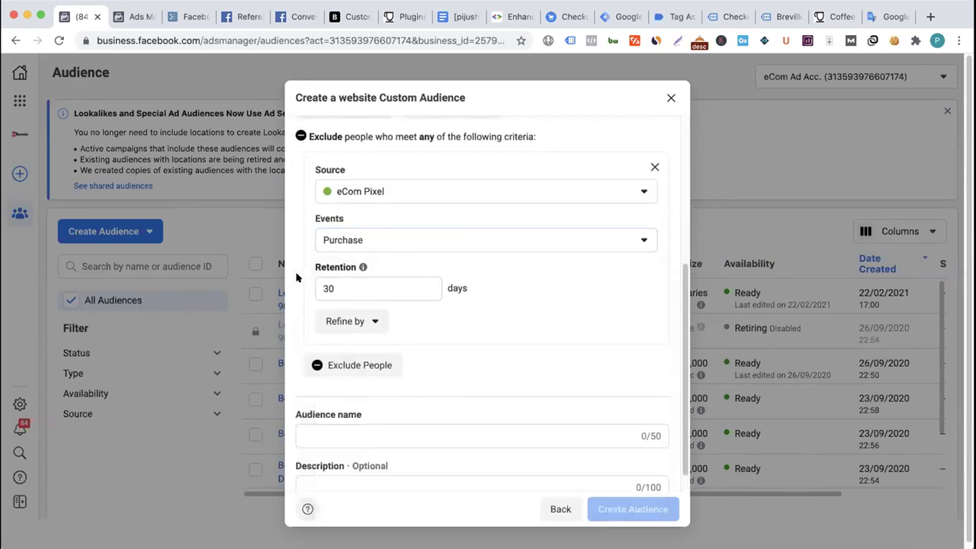
- Name the website audience "Be Bonnie - Add To Cart But Not Purchase (30Day)"
scroll(323, 344, "up", 8)
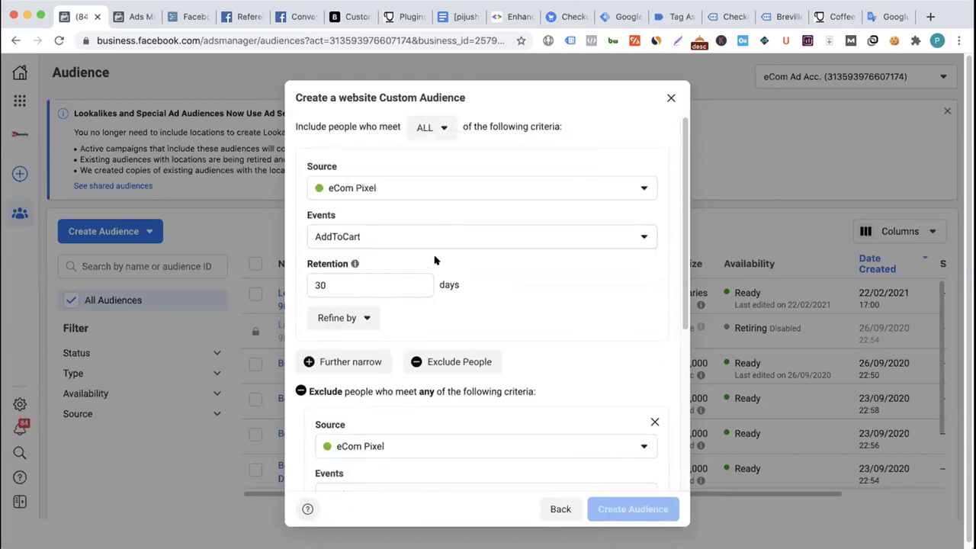
scroll(382, 316, "down", 3)
scroll(412, 351, "down", 5)
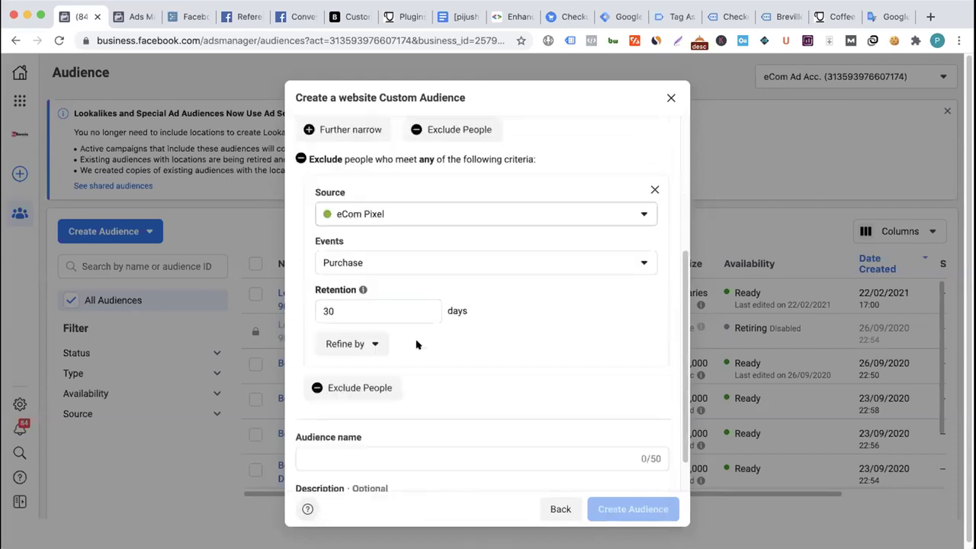
left_click(351, 405)
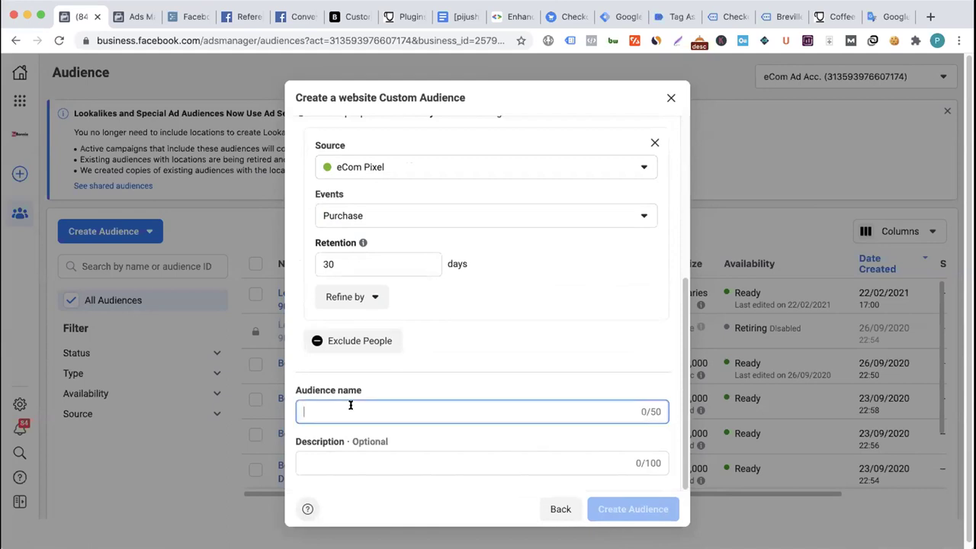
type("Be Bonnnie -")
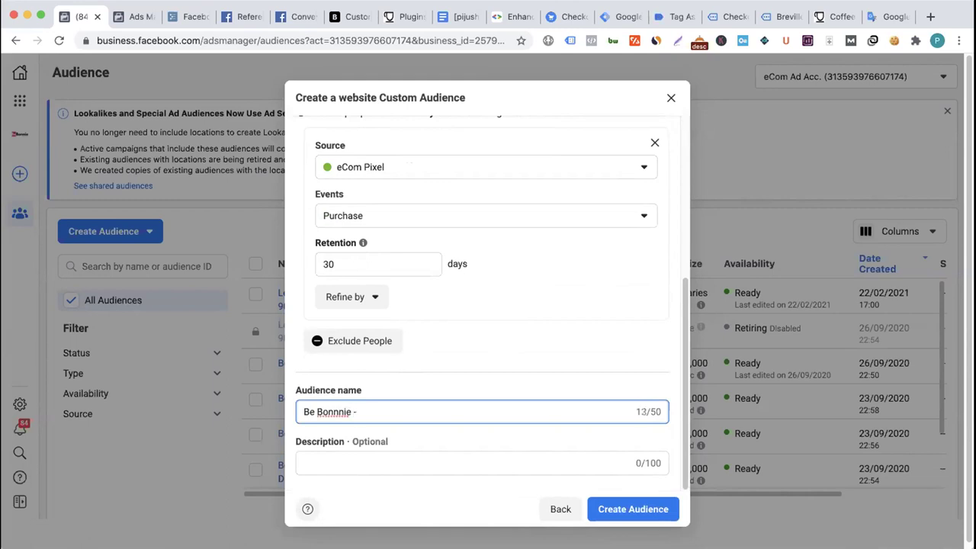
key("BackSpace")
key("BackSpace")
key("BackSpace")
key("BackSpace")
key("BackSpace")
type("i e - Add To Ca")
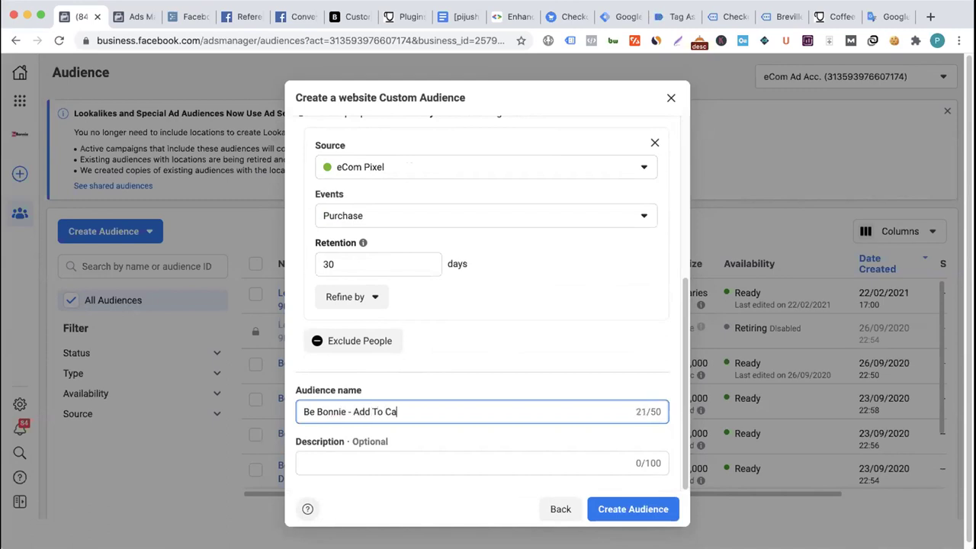
type("ert But Not Purchase")
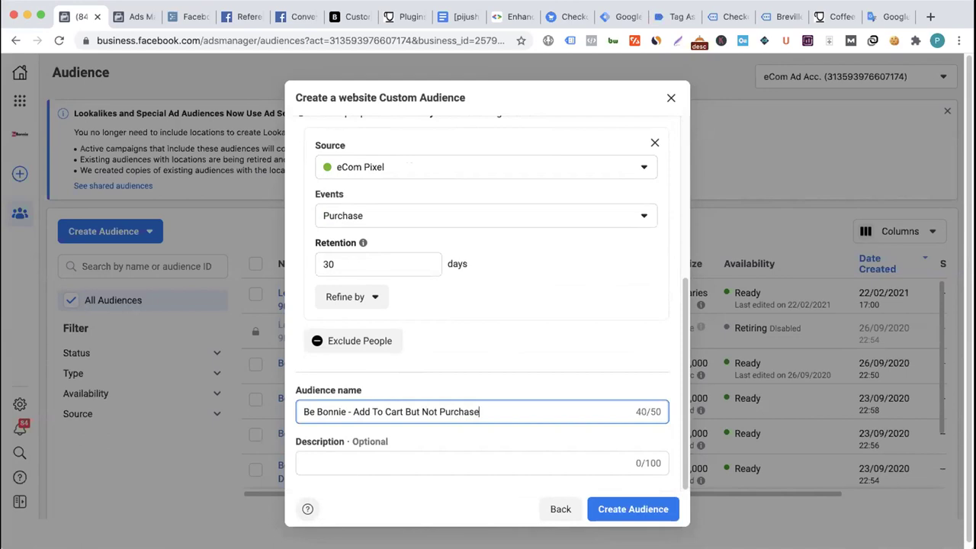
type(" (30Day")
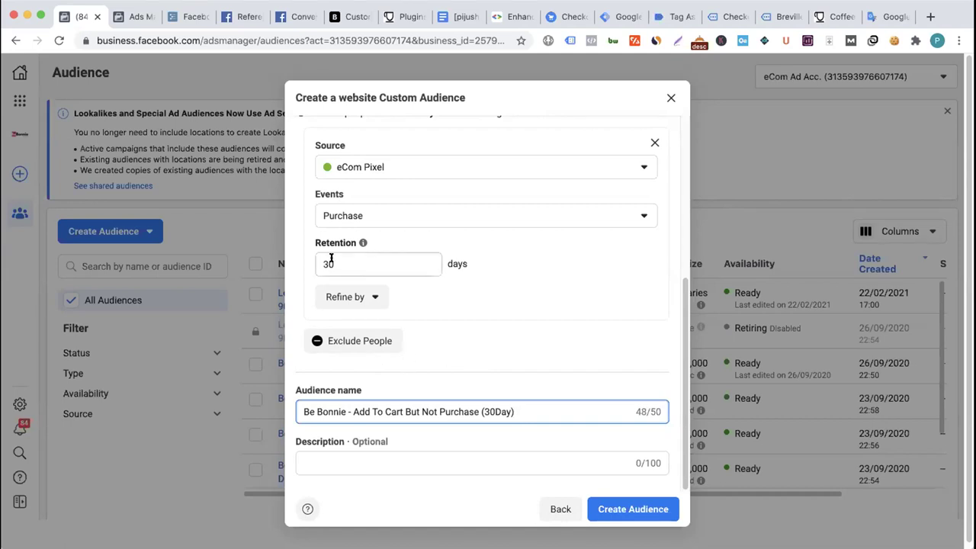
- Create the website audience without a description, close the dialog and check its entry in the audience list
left_click(359, 454)
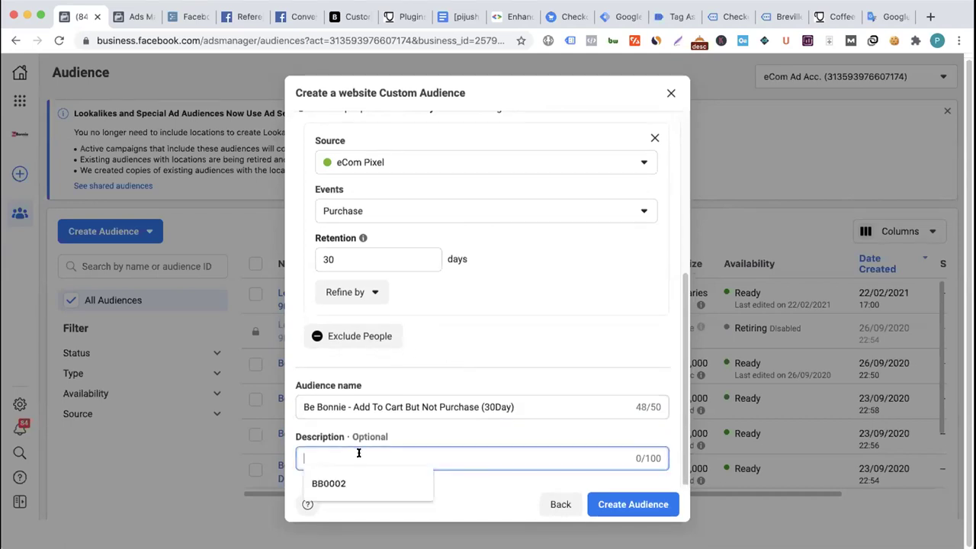
scroll(499, 370, "up", 5)
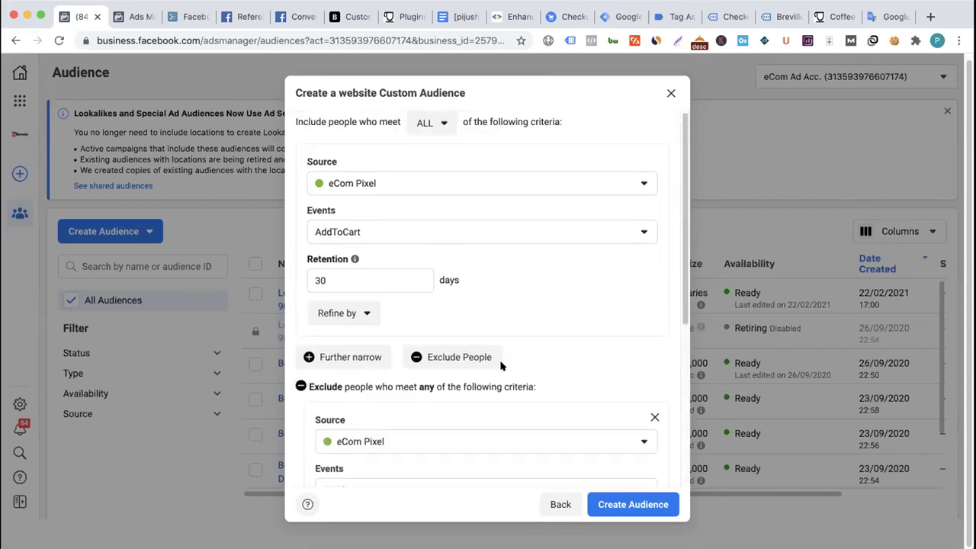
scroll(501, 366, "down", 4)
left_click(593, 505)
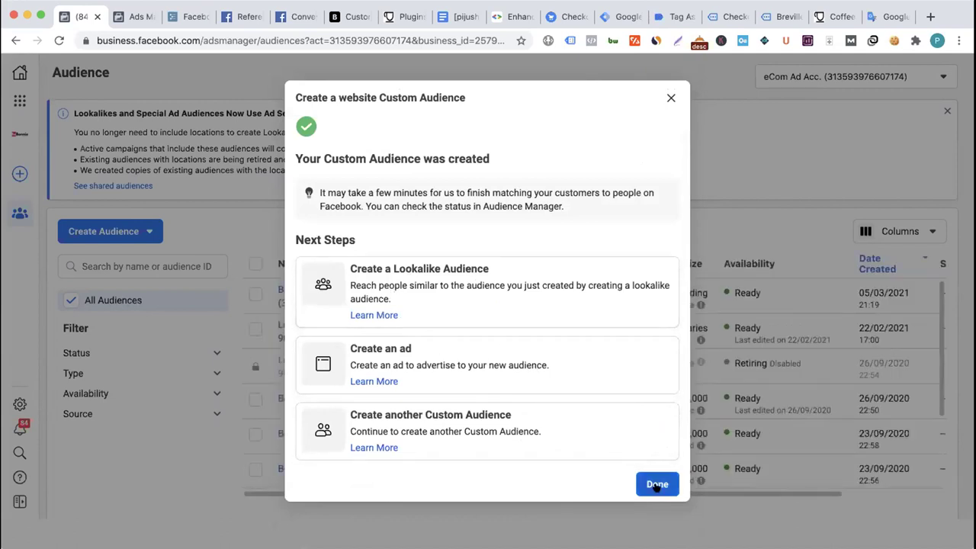
key("Escape")
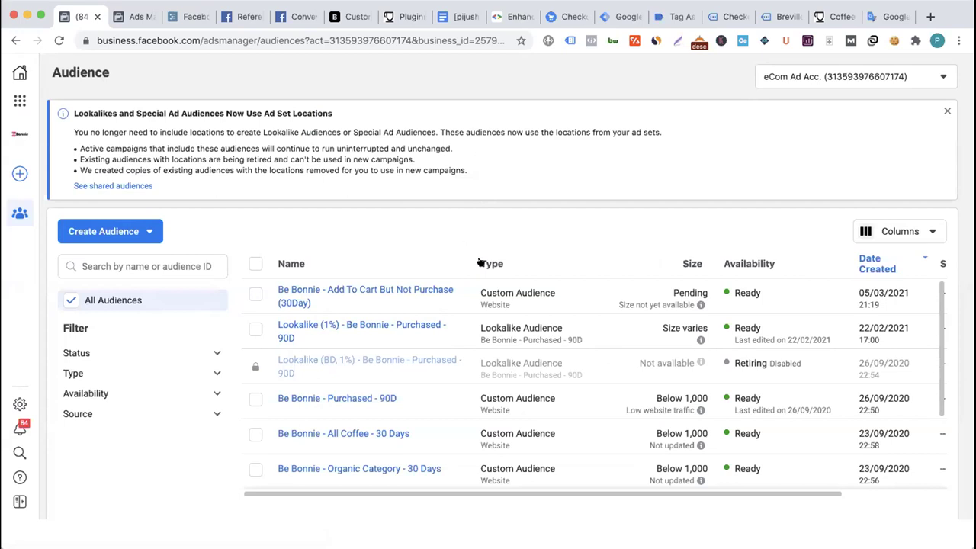
scroll(517, 280, "down", 3)
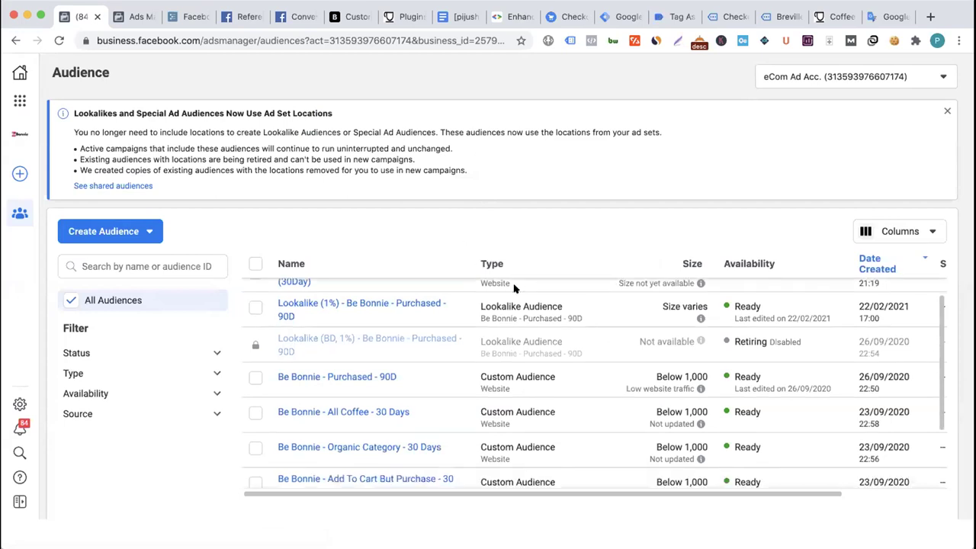
scroll(453, 374, "up", 3)
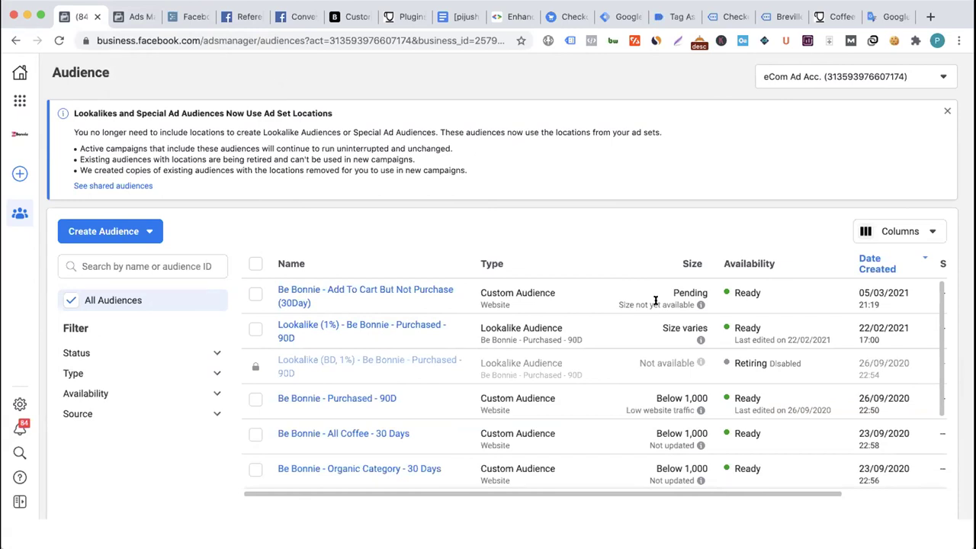
- In the draft new ad set, include the custom audience "Be Bonnie - Add To Cart But Not Purchase (30Day)" in its targeting
left_click(136, 16)
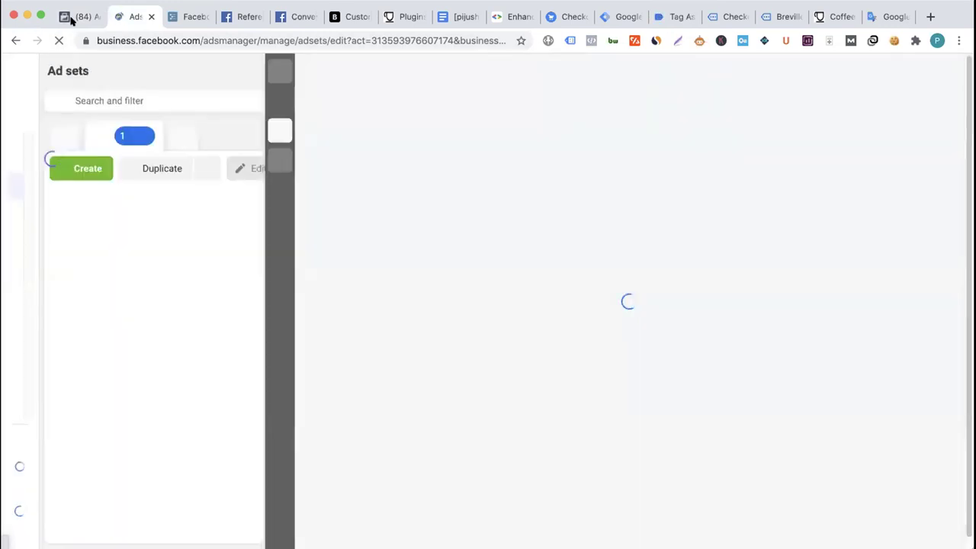
left_click(79, 16)
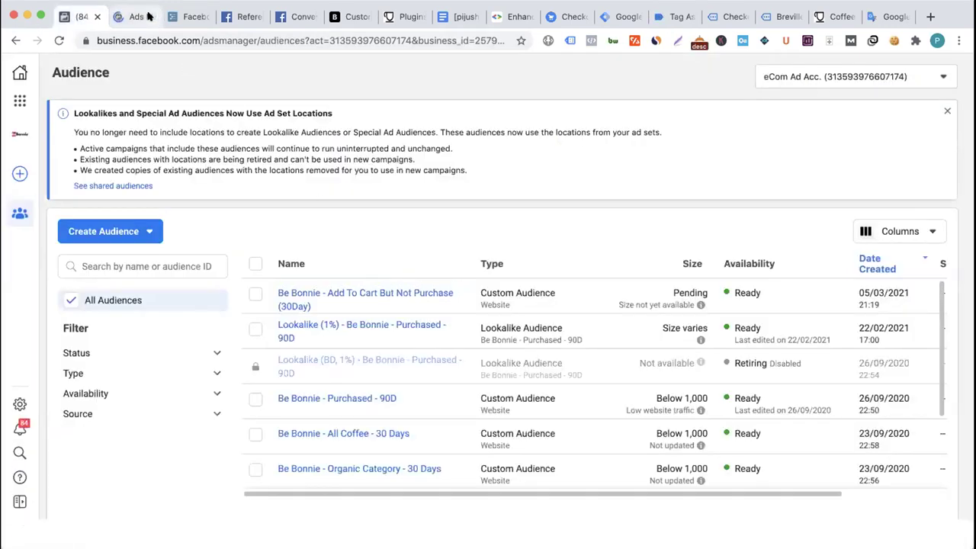
left_click(134, 16)
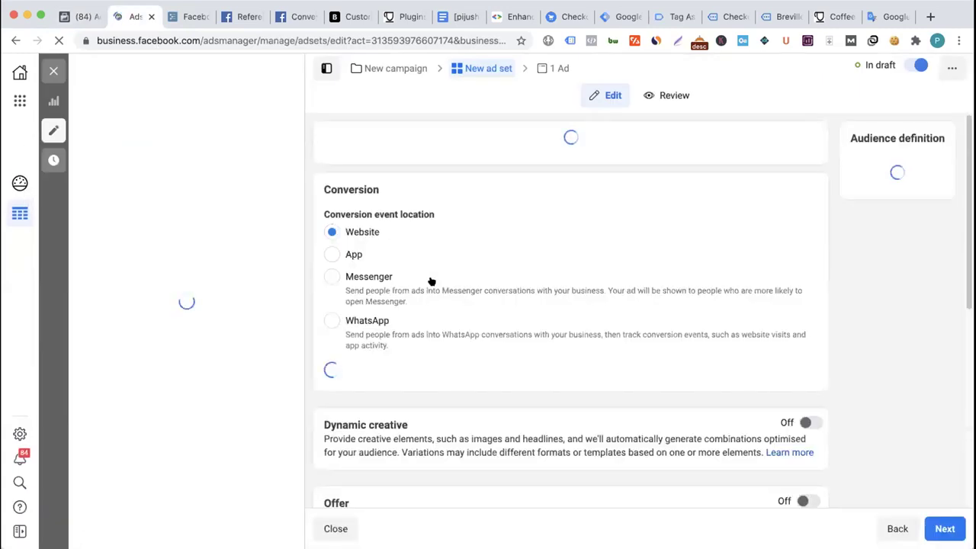
scroll(438, 280, "down", 5)
scroll(427, 290, "down", 10)
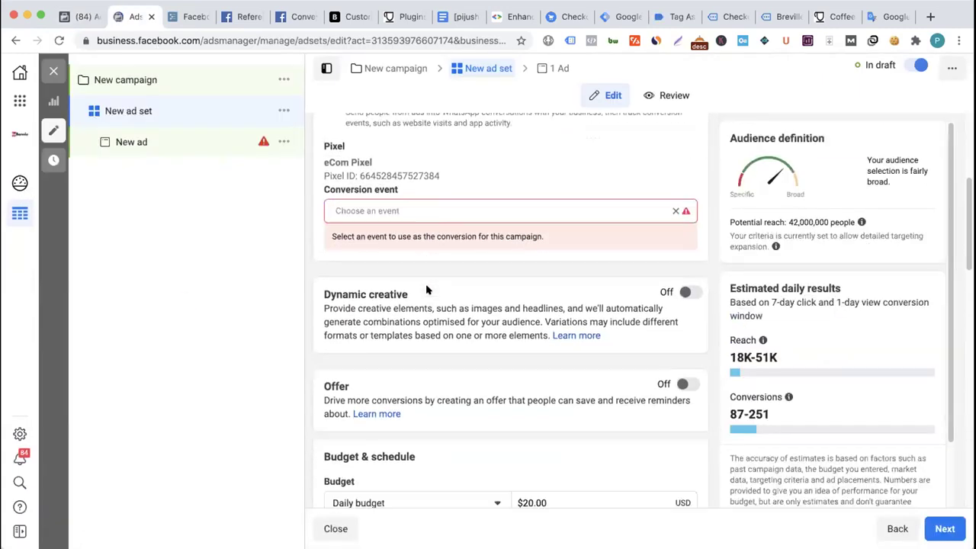
scroll(372, 352, "down", 2)
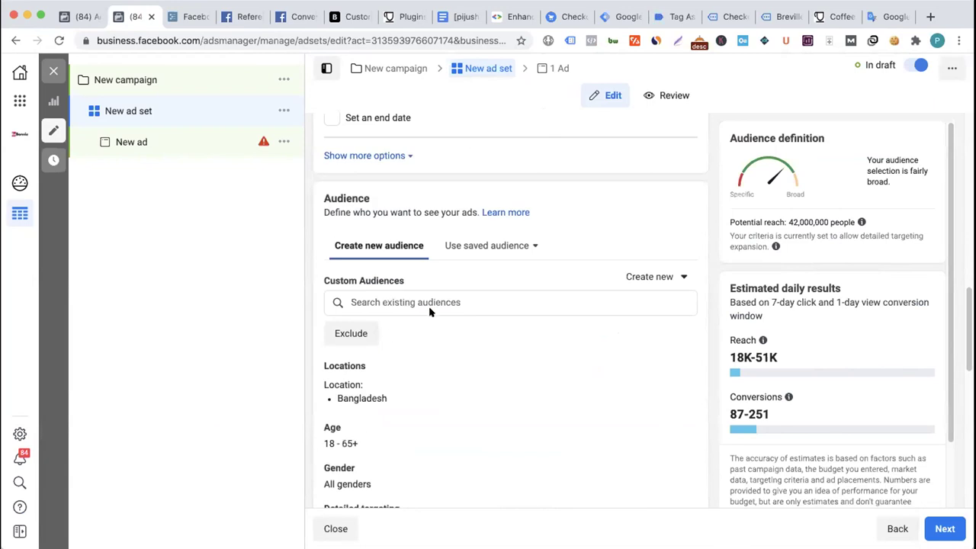
left_click(481, 291)
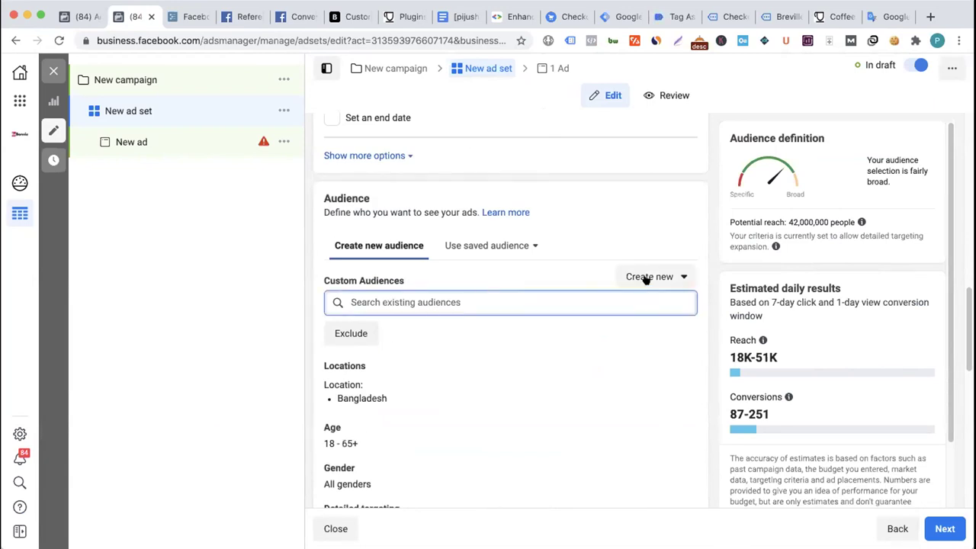
left_click(475, 290)
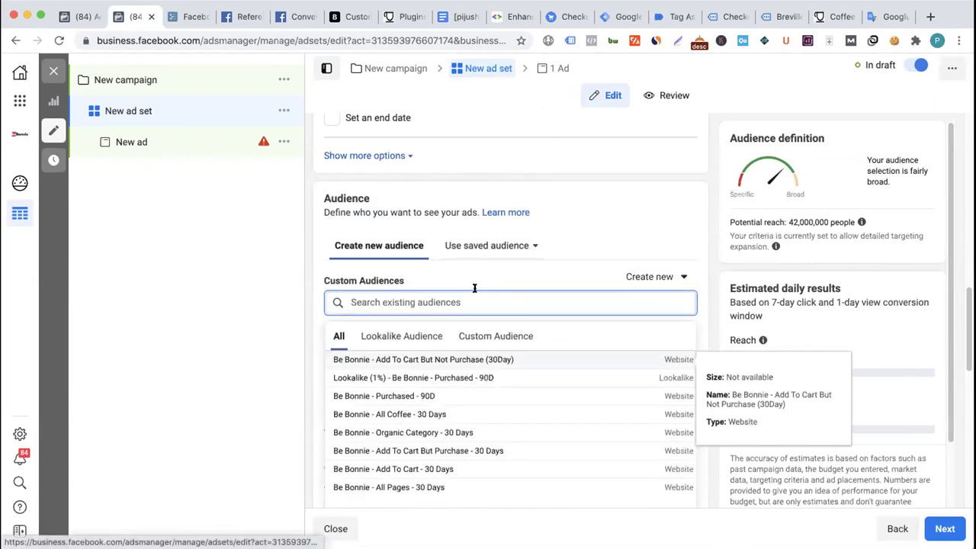
left_click(481, 337)
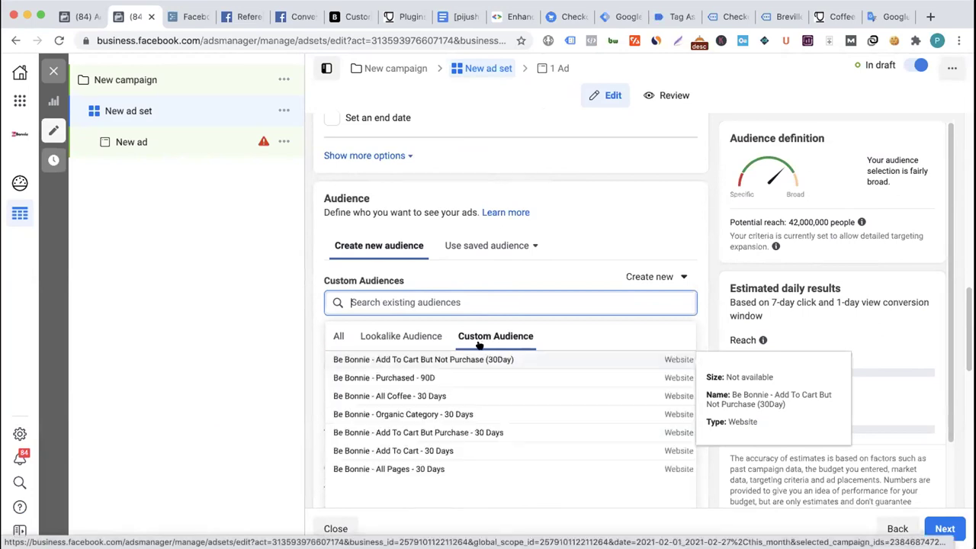
left_click(412, 360)
left_click(308, 321)
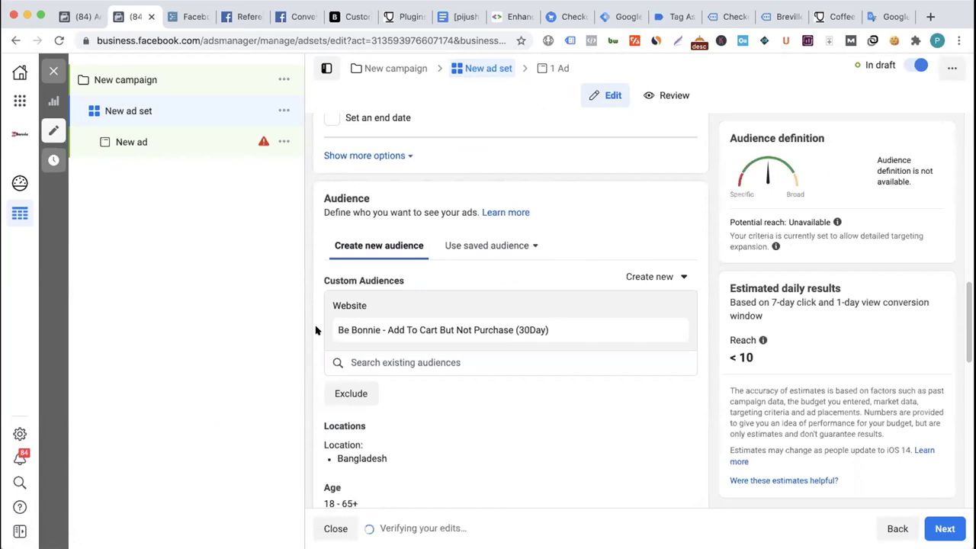
- Review the new ad set's budget, schedule and audience settings with the custom audience applied
scroll(316, 329, "down", 2)
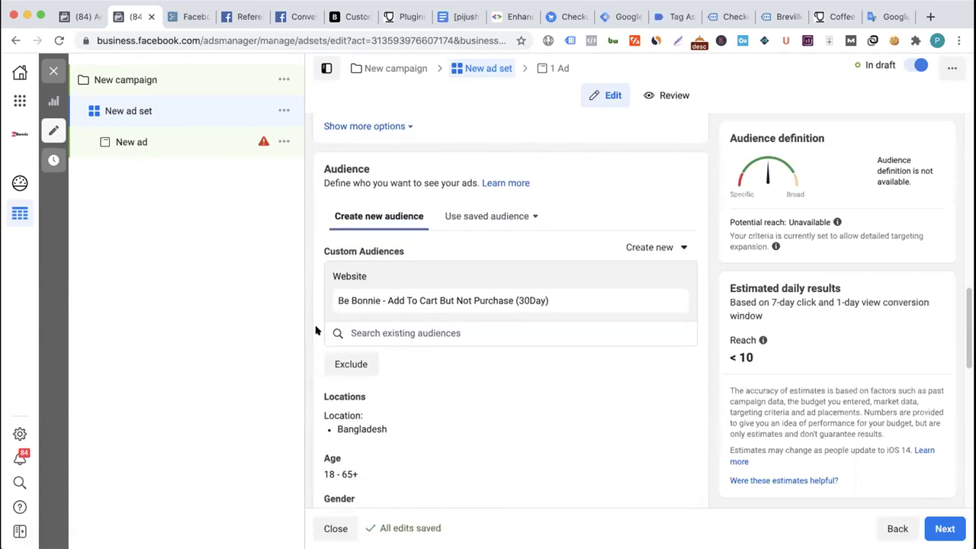
mouse_move(392, 299)
mouse_move(468, 437)
mouse_move(475, 312)
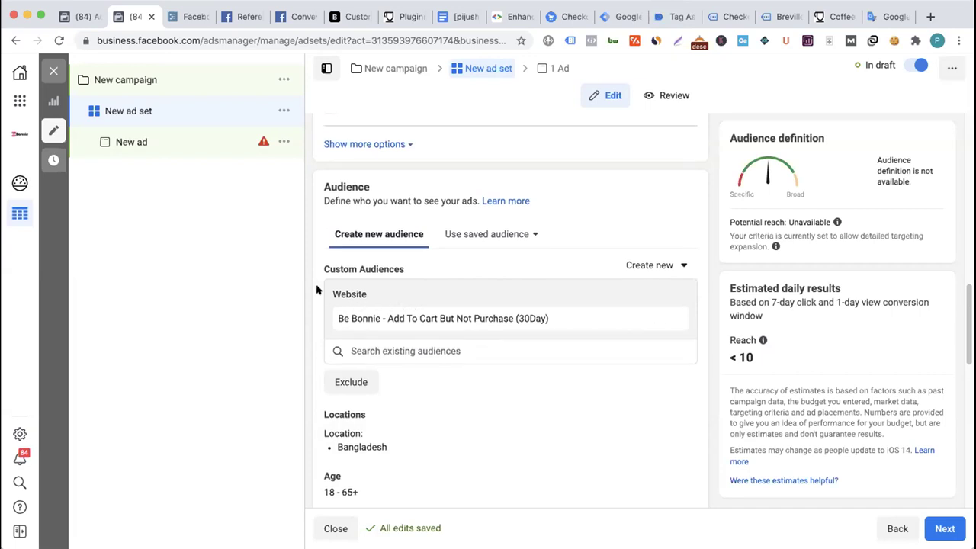
scroll(318, 290, "up", 5)
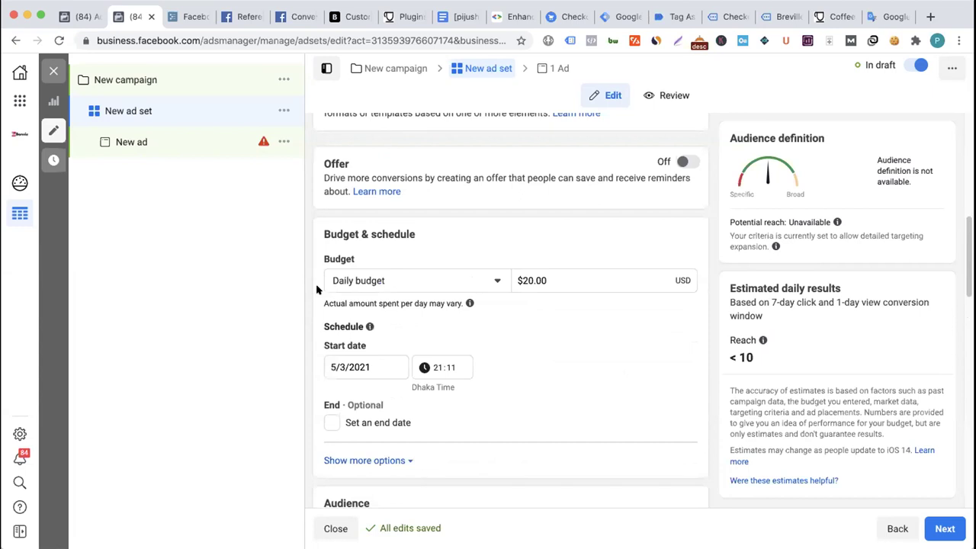
scroll(318, 289, "down", 3)
scroll(318, 289, "down", 2)
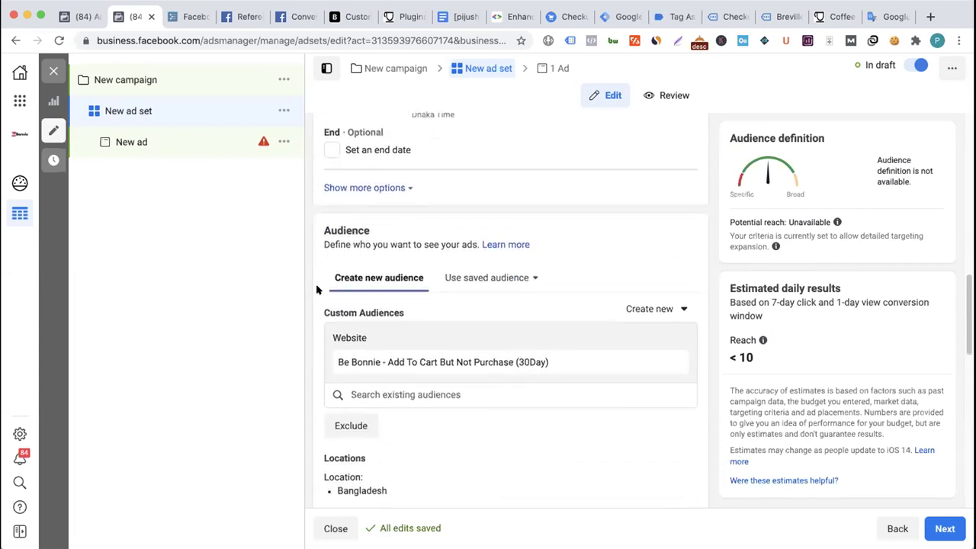
scroll(318, 289, "down", 2)
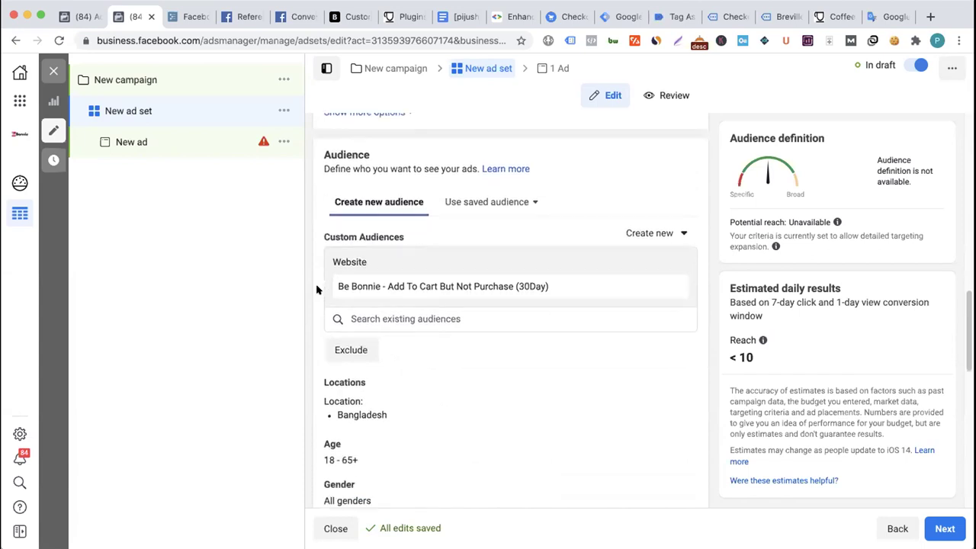
scroll(318, 289, "down", 1)
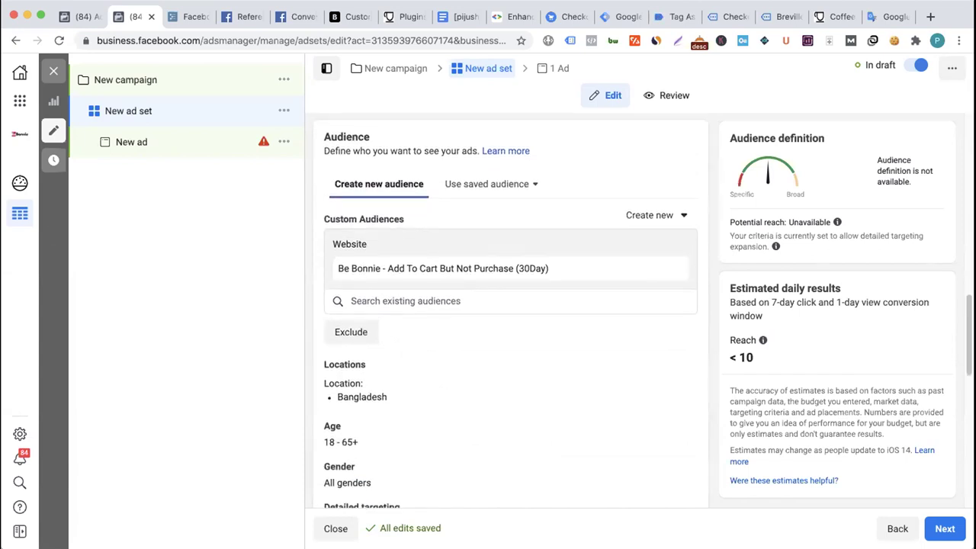
- Return to the Audience page and look over the existing custom and lookalike audiences
left_click(84, 17)
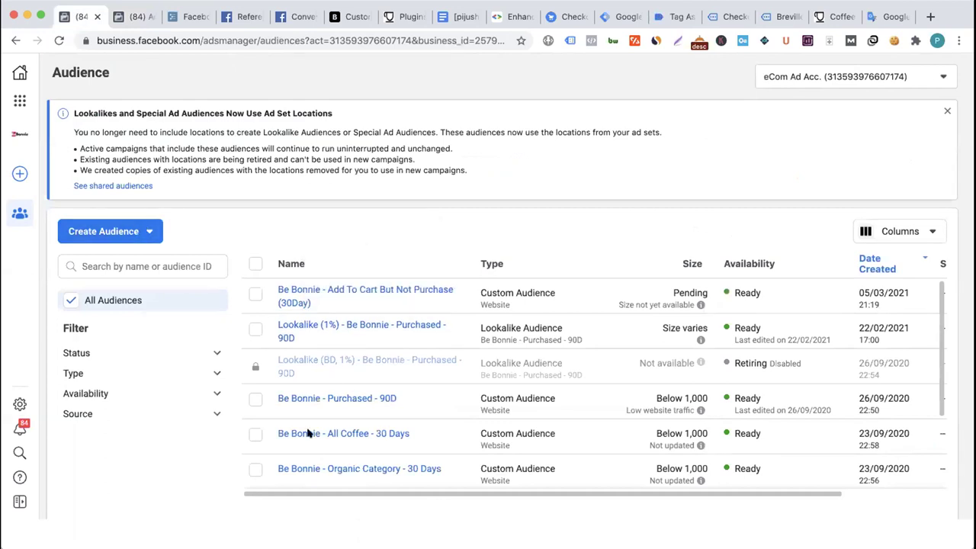
mouse_move(362, 295)
left_click(116, 234)
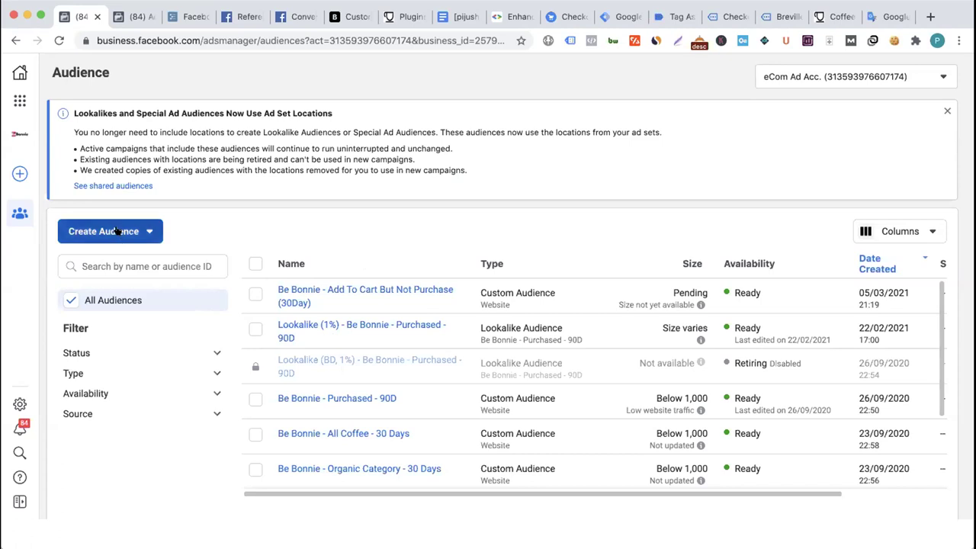
left_click(278, 210)
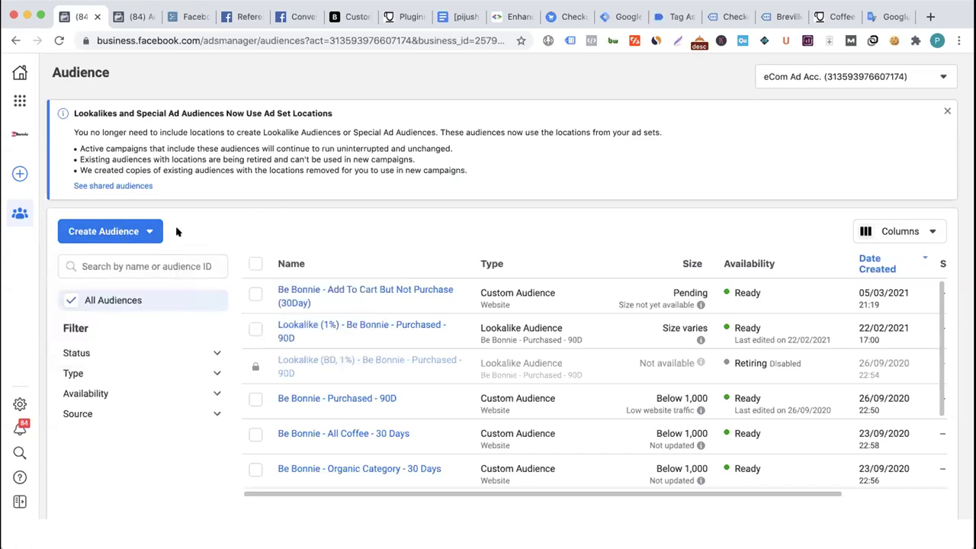
- Start a new custom audience with Website as its source and open the list of events to browse the choices
left_click(146, 233)
left_click(119, 267)
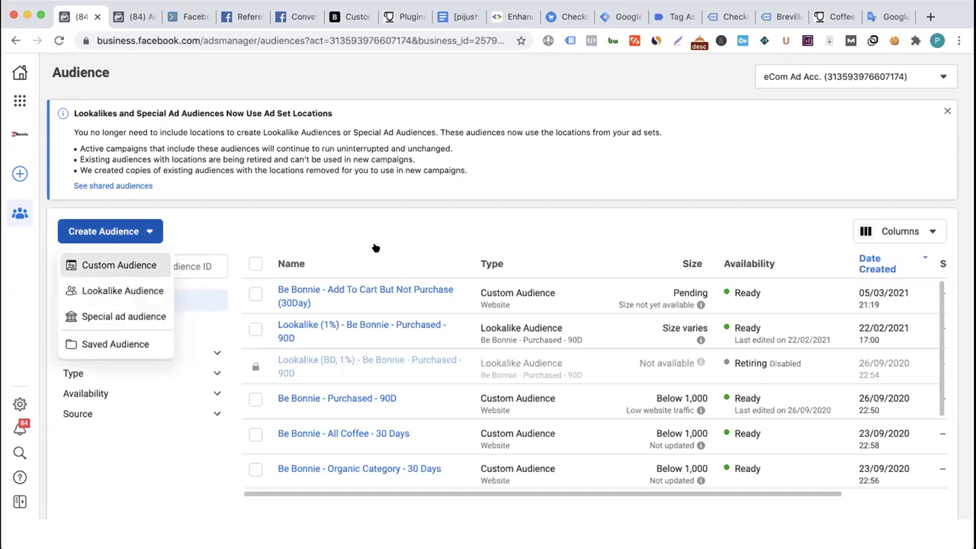
left_click(350, 221)
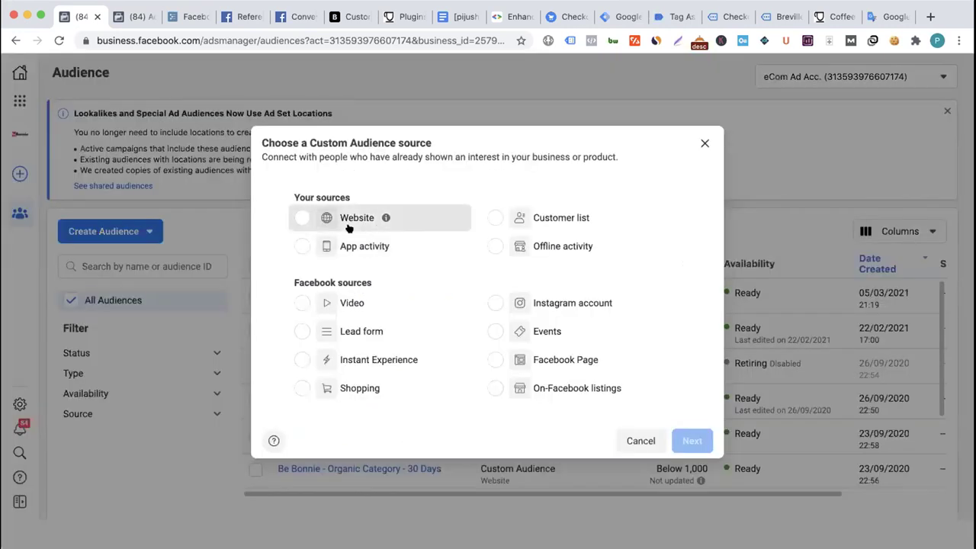
left_click(690, 428)
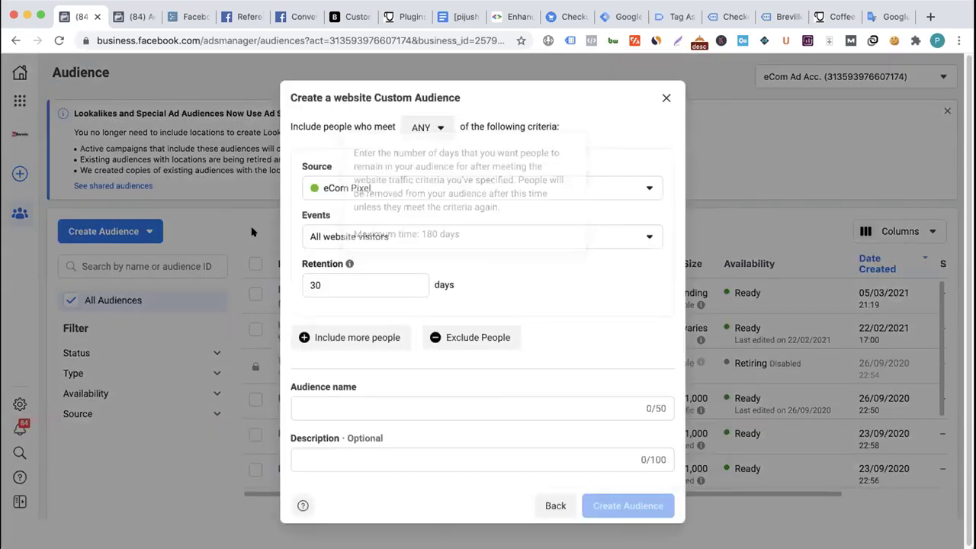
left_click(388, 236)
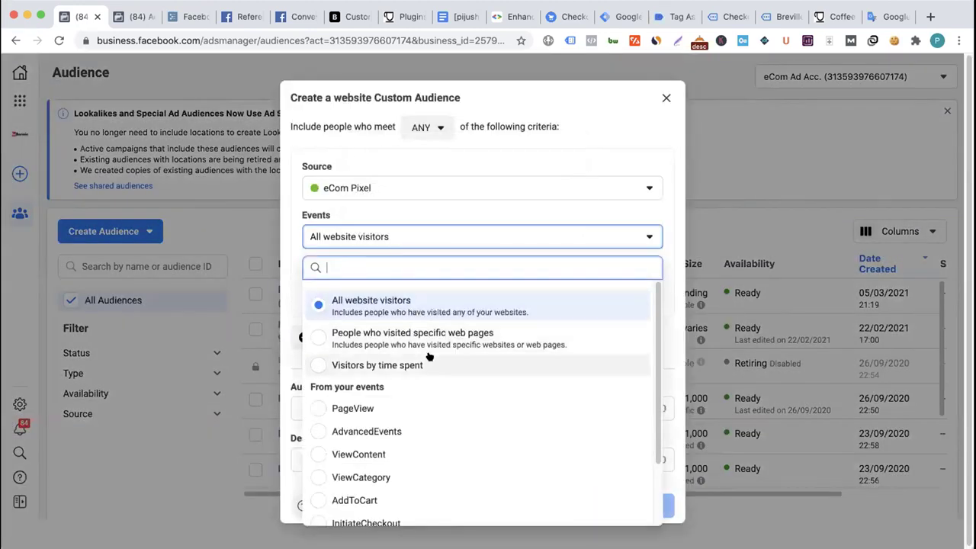
scroll(427, 359, "down", 3)
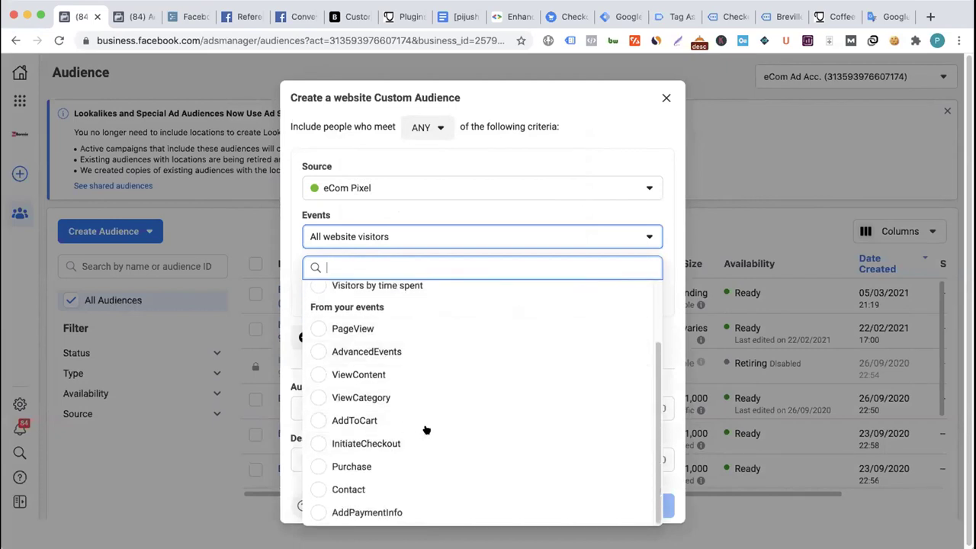
- Examine the event options for the website custom audience and close the form without creating an audience
scroll(389, 401, "up", 3)
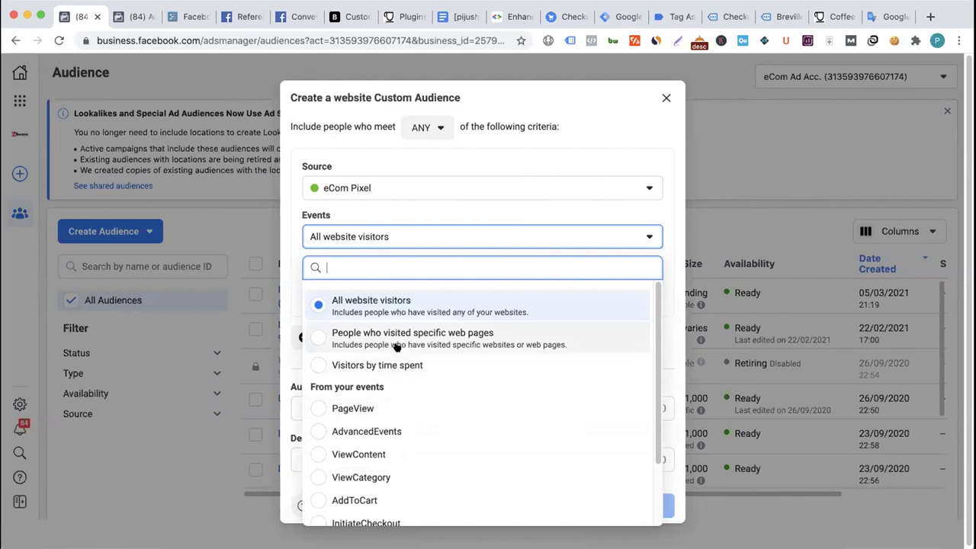
left_click(409, 209)
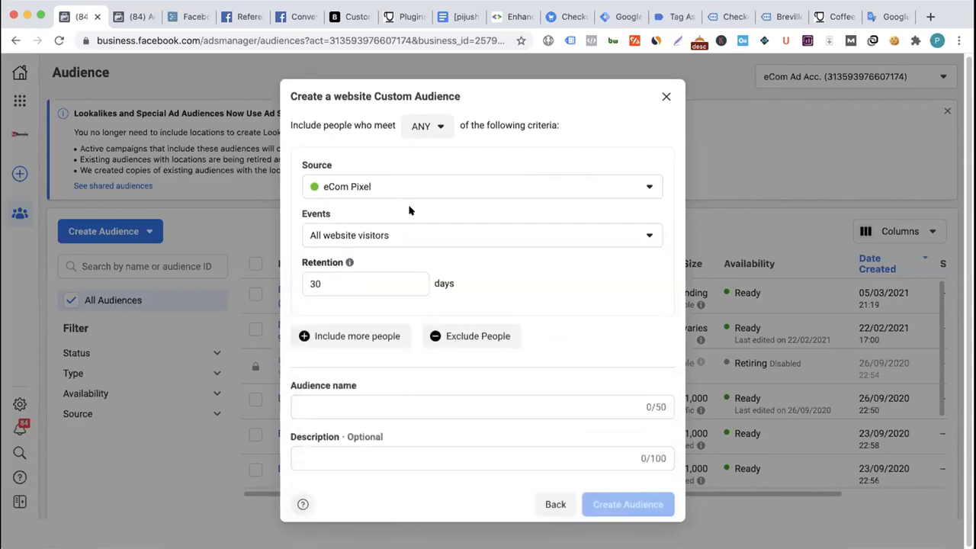
left_click(414, 236)
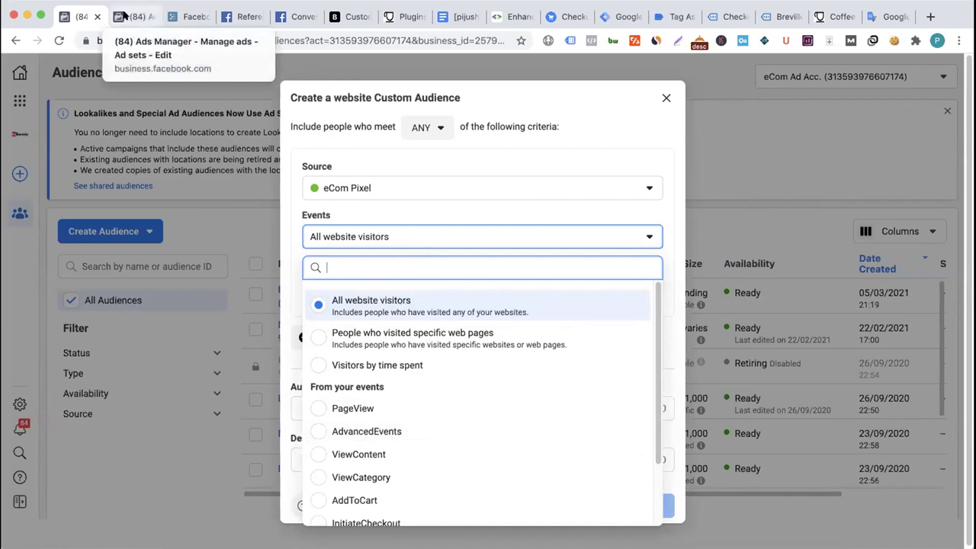
left_click(663, 98)
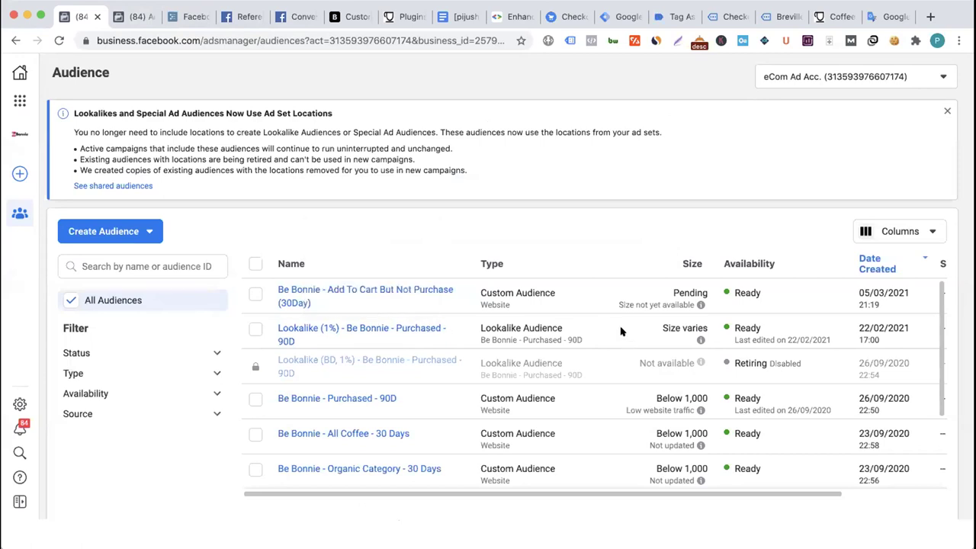
- Examine the sizes of the existing custom audiences in the audience list
scroll(621, 332, "down", 3)
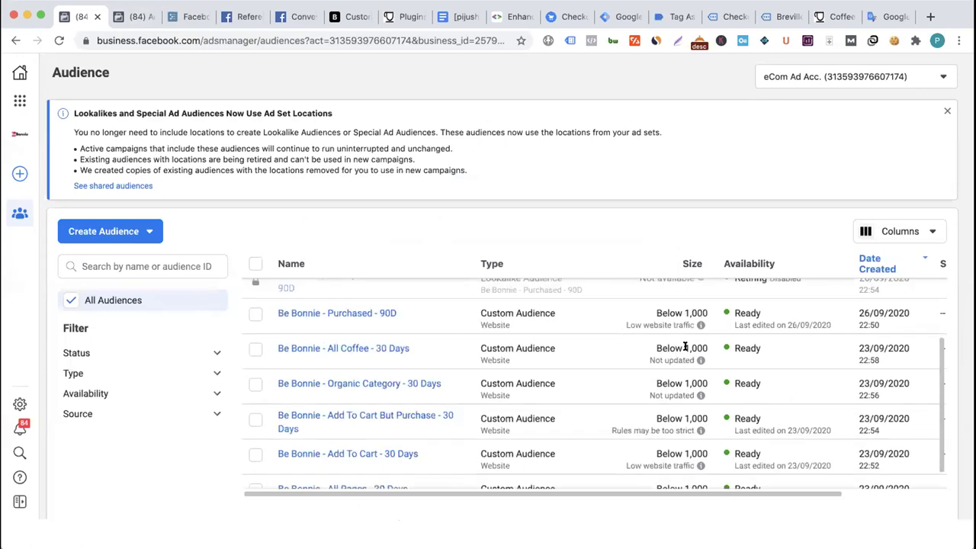
mouse_move(319, 349)
triple_click(656, 344)
left_click(653, 345)
left_click(141, 235)
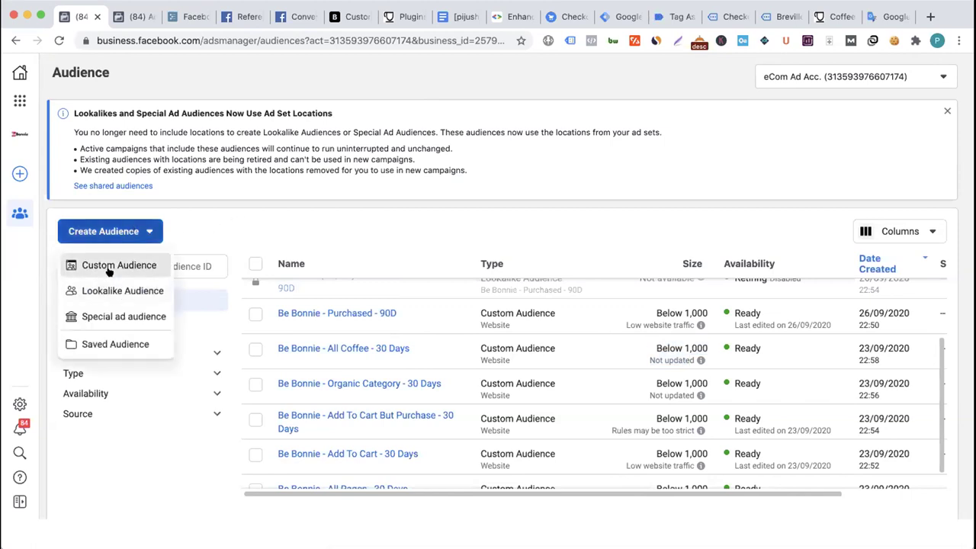
left_click(145, 266)
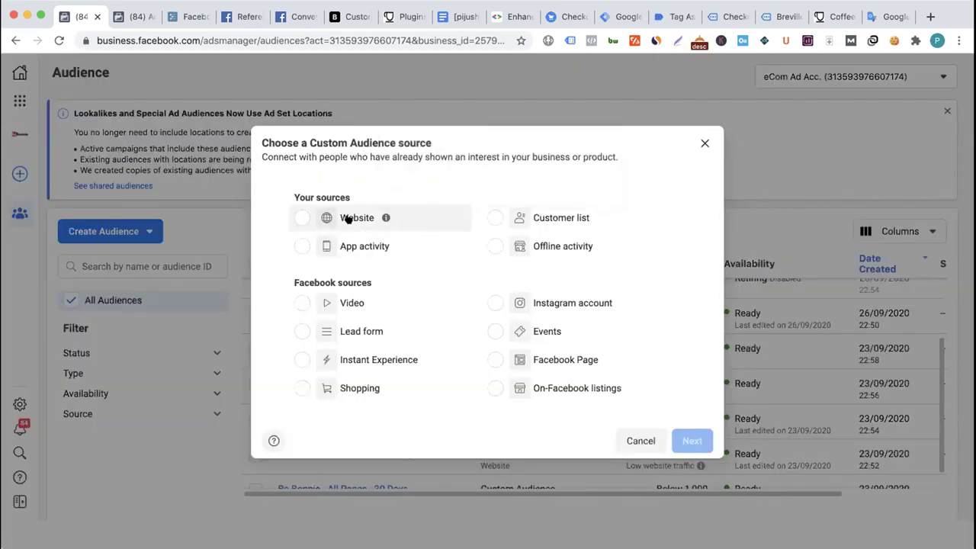
left_click(703, 143)
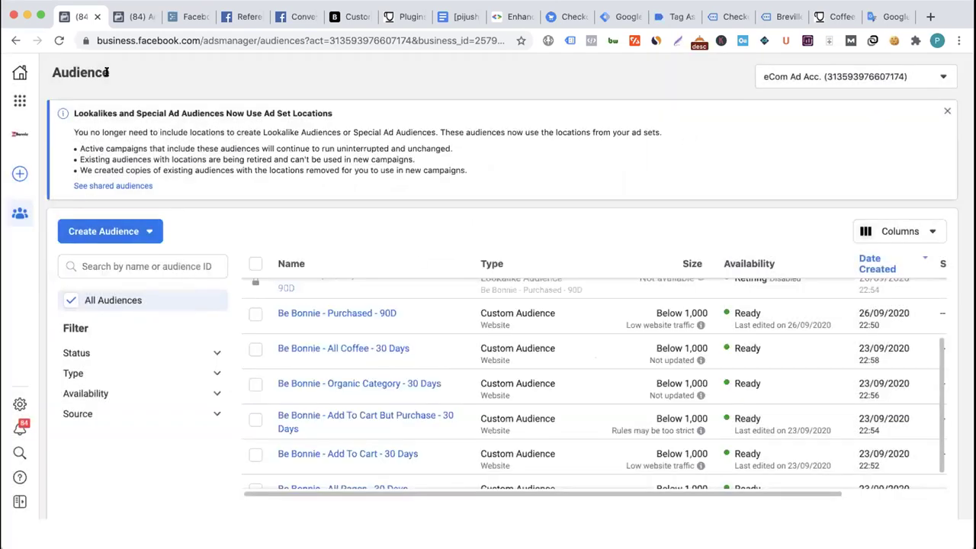
- Switch to the new ad set and examine its audience and placement settings and the options for ad delivery optimisation
left_click(128, 15)
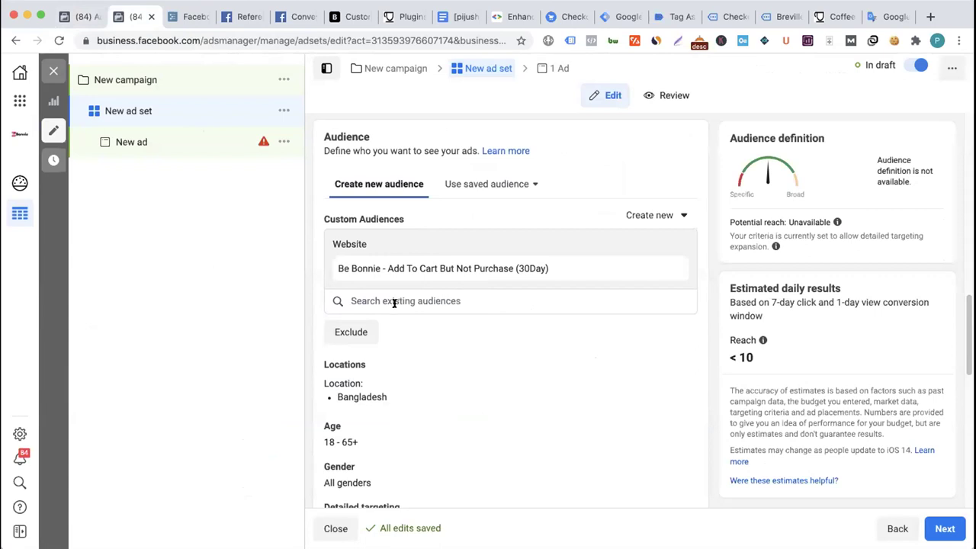
scroll(379, 323, "down", 5)
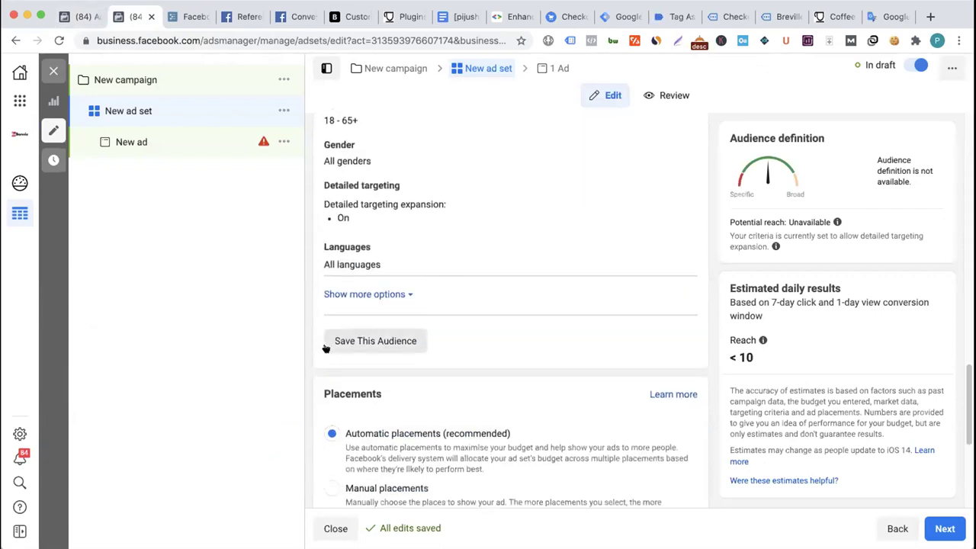
scroll(327, 350, "down", 3)
scroll(327, 350, "up", 6)
scroll(326, 350, "down", 8)
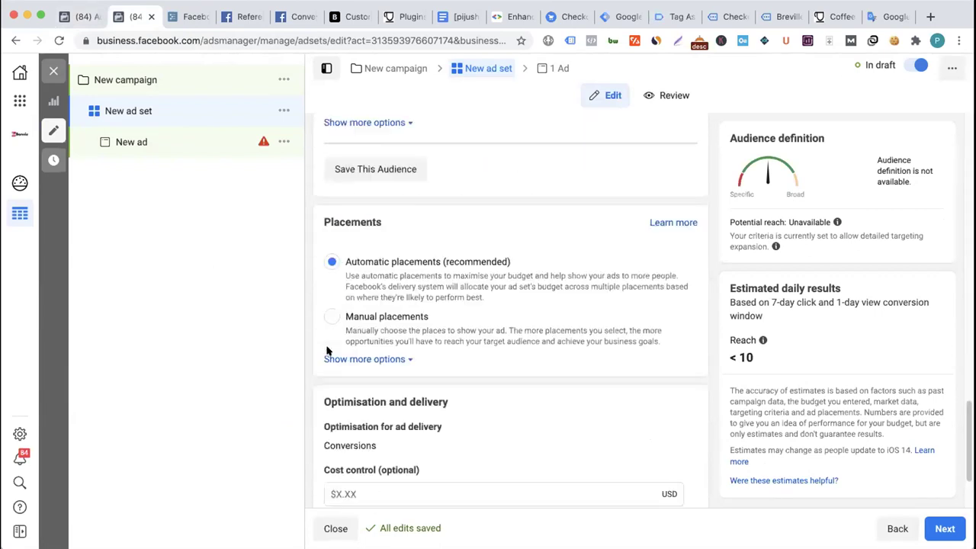
scroll(414, 238, "up", 3)
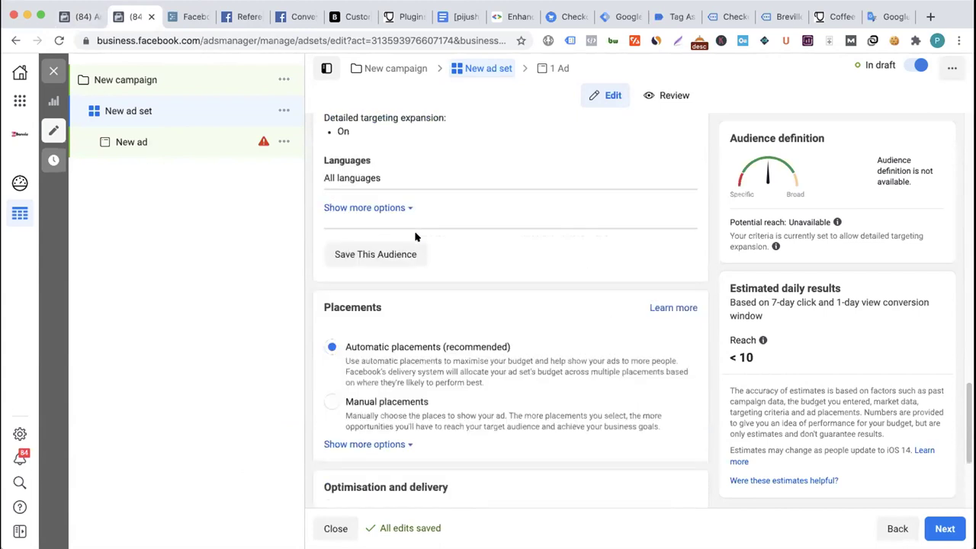
scroll(392, 304, "down", 3)
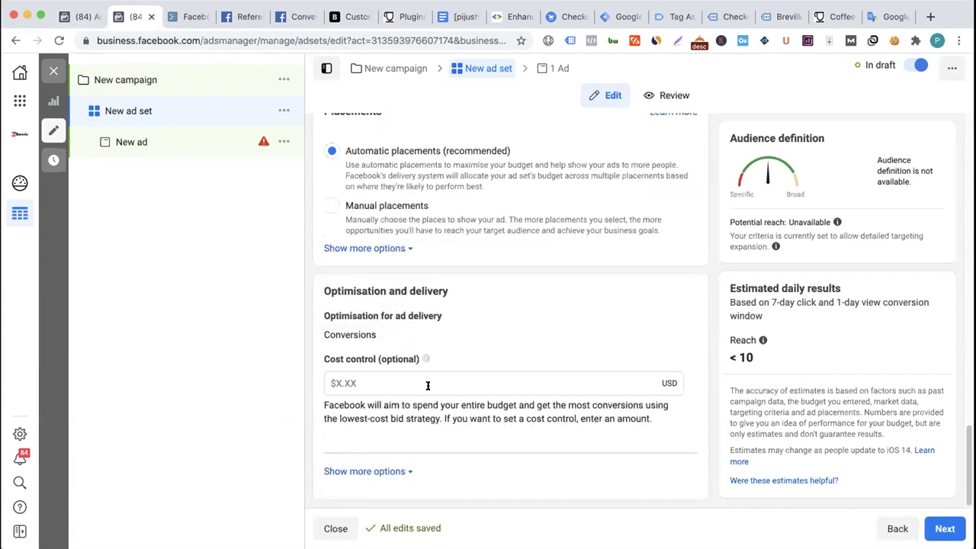
left_click(662, 314)
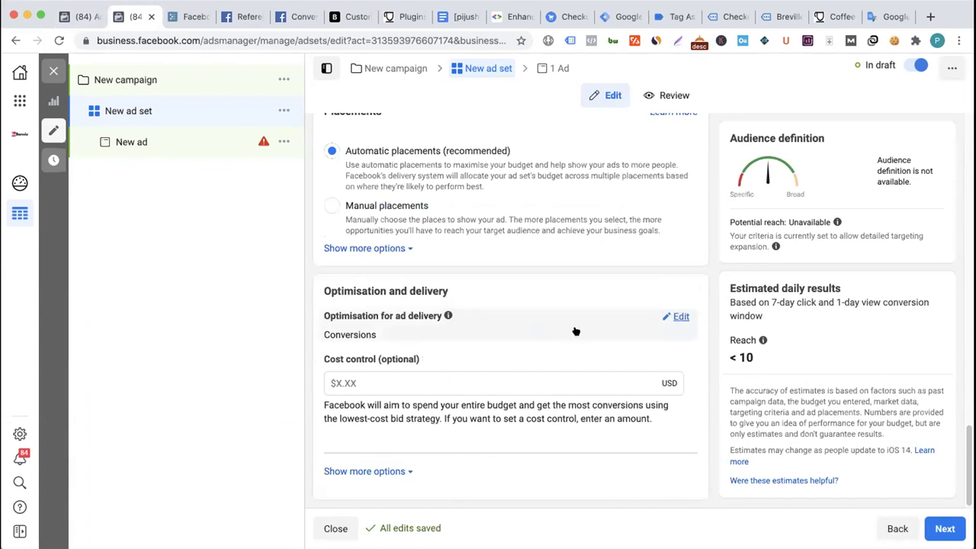
scroll(427, 302, "down", 1)
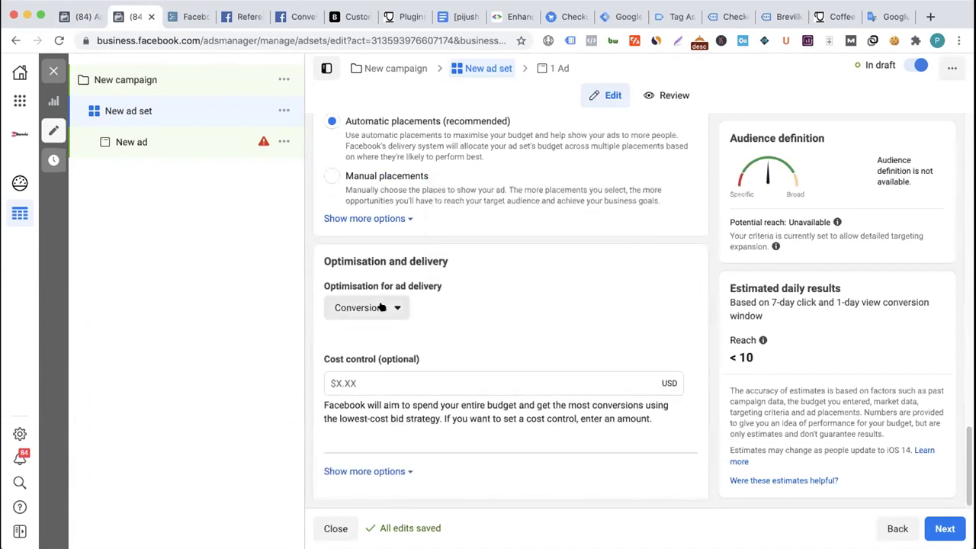
left_click(375, 307)
mouse_move(491, 421)
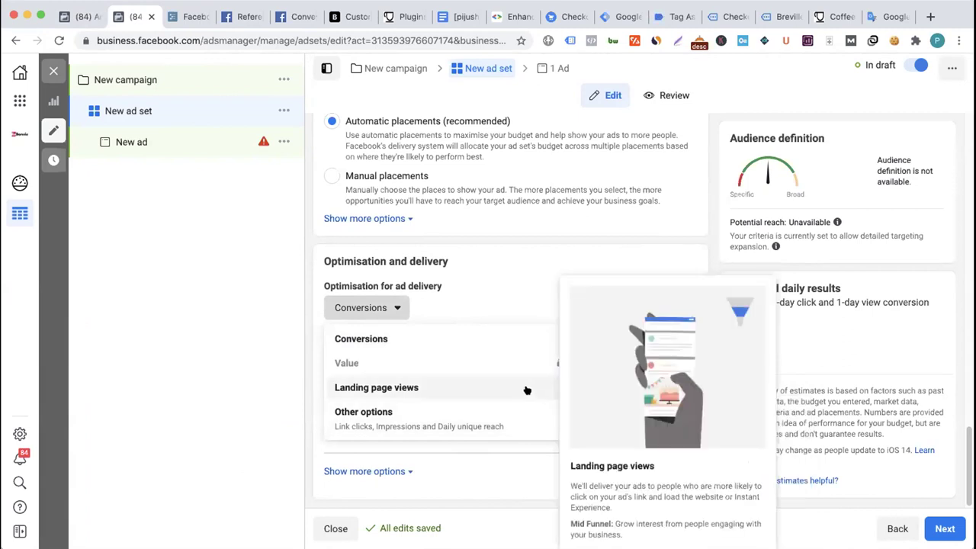
mouse_move(501, 362)
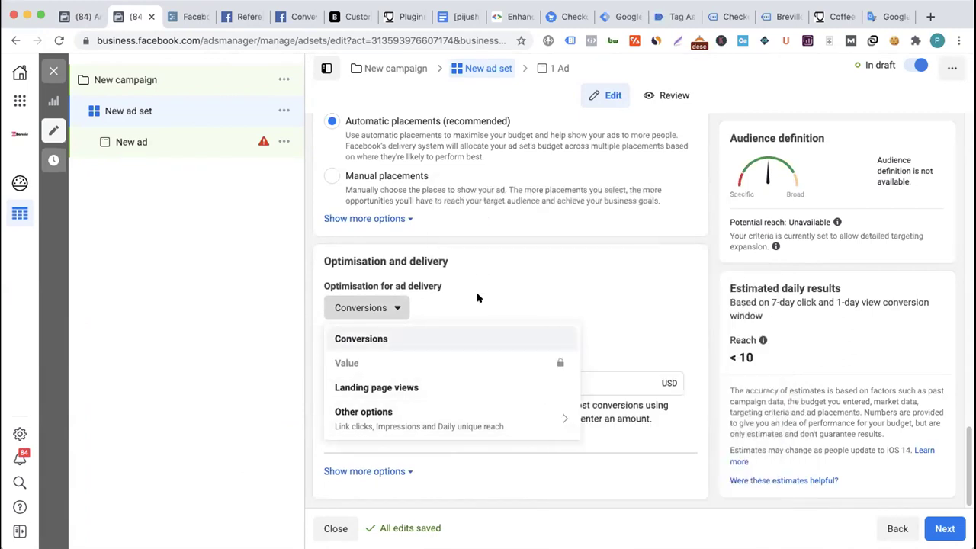
- Examine the active and inactive conversion events offered for the ad set's pixel, plus its budget settings, without choosing an event
scroll(477, 298, "up", 10)
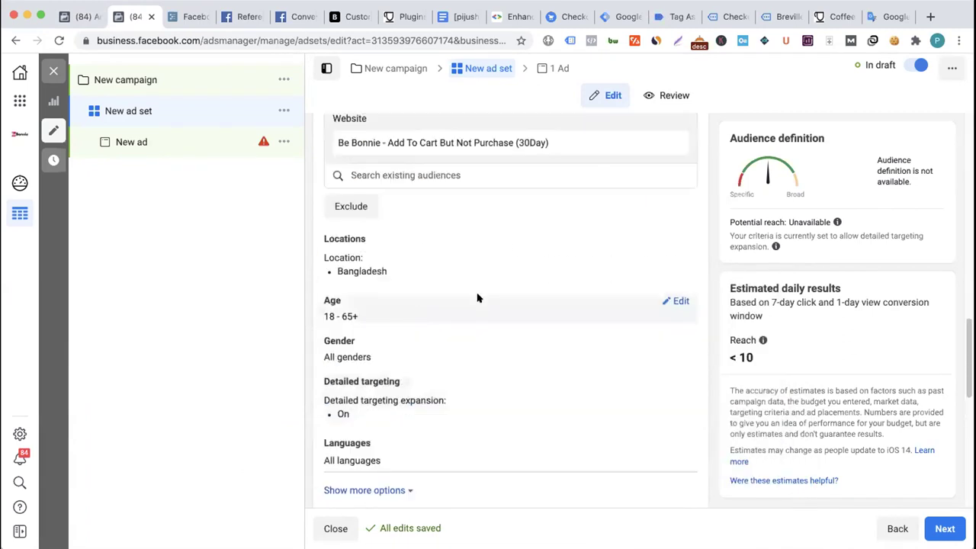
scroll(478, 296, "down", 2)
scroll(477, 297, "up", 6)
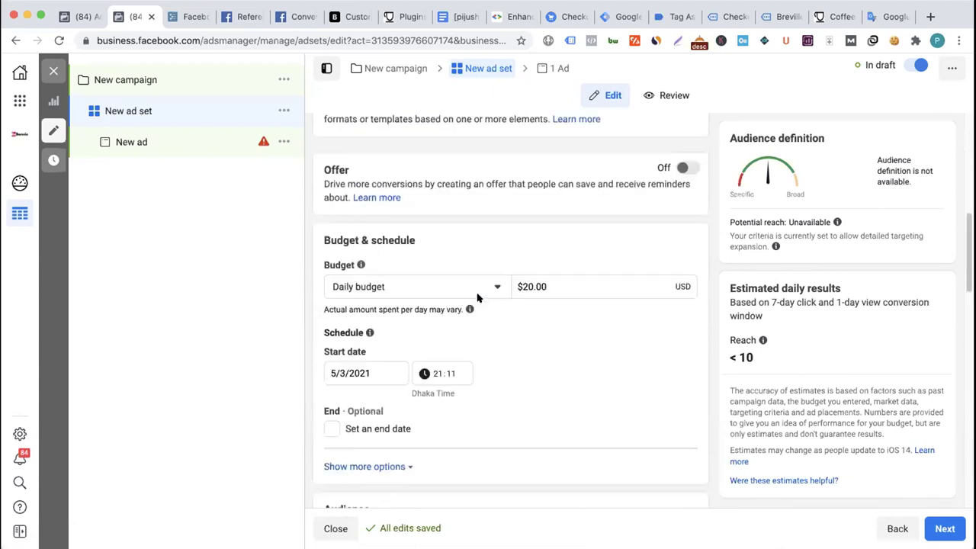
scroll(477, 298, "up", 3)
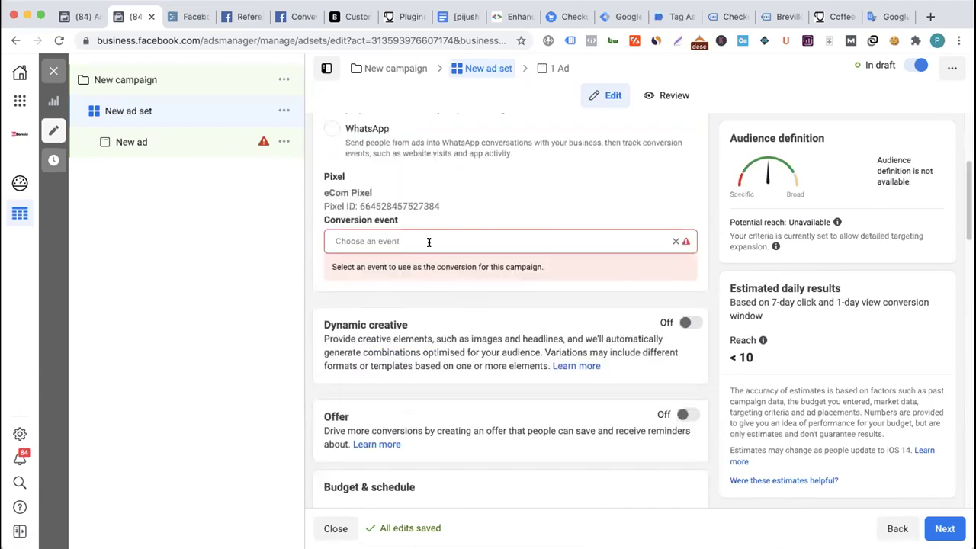
left_click(427, 239)
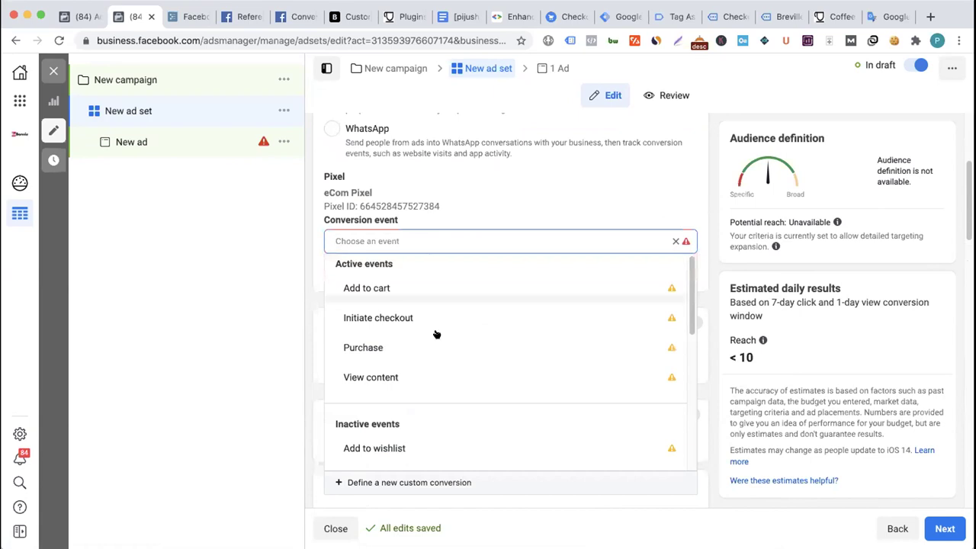
scroll(435, 335, "down", 6)
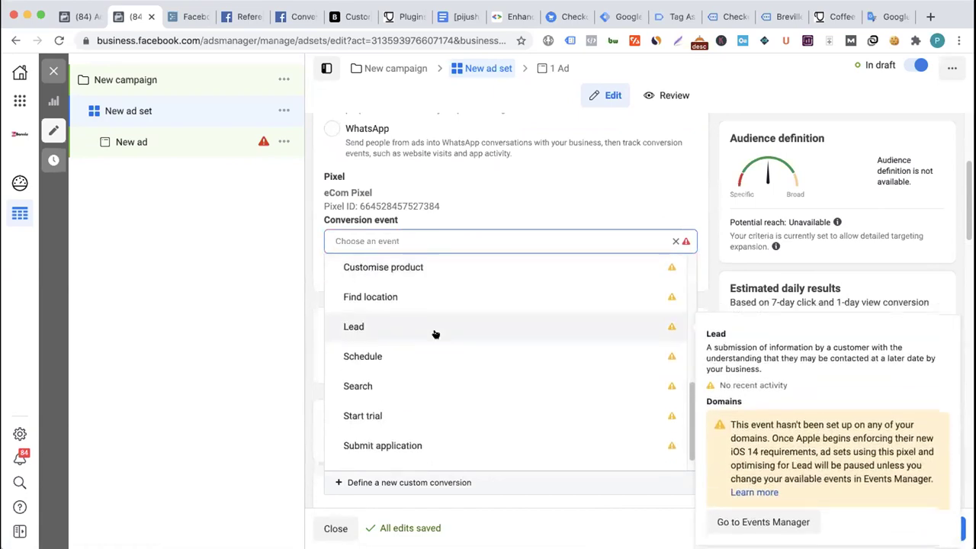
scroll(435, 335, "up", 6)
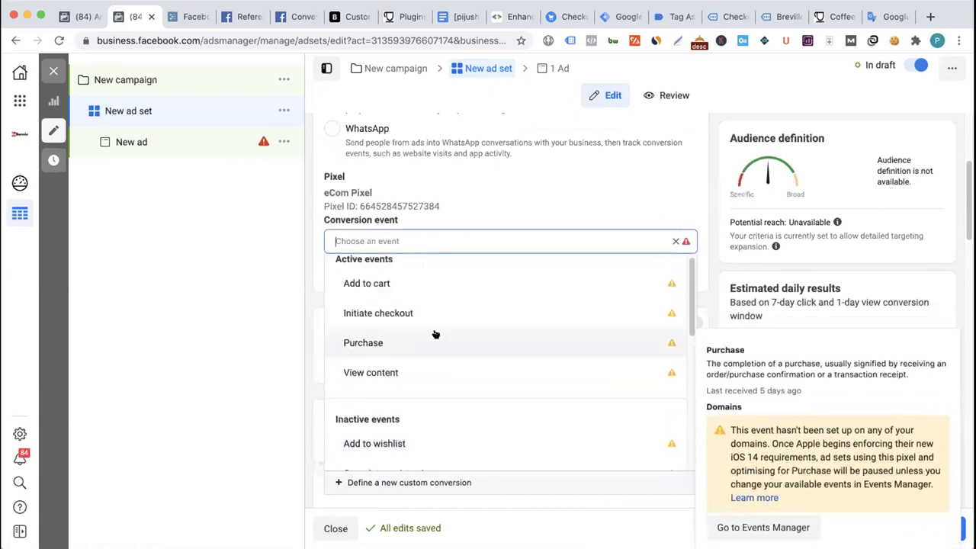
left_click(303, 192)
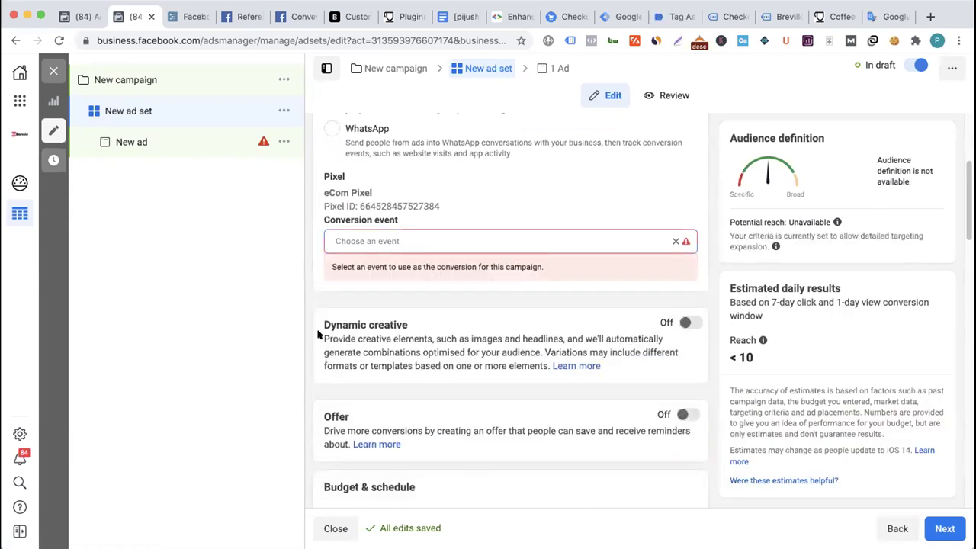
scroll(385, 323, "down", 3)
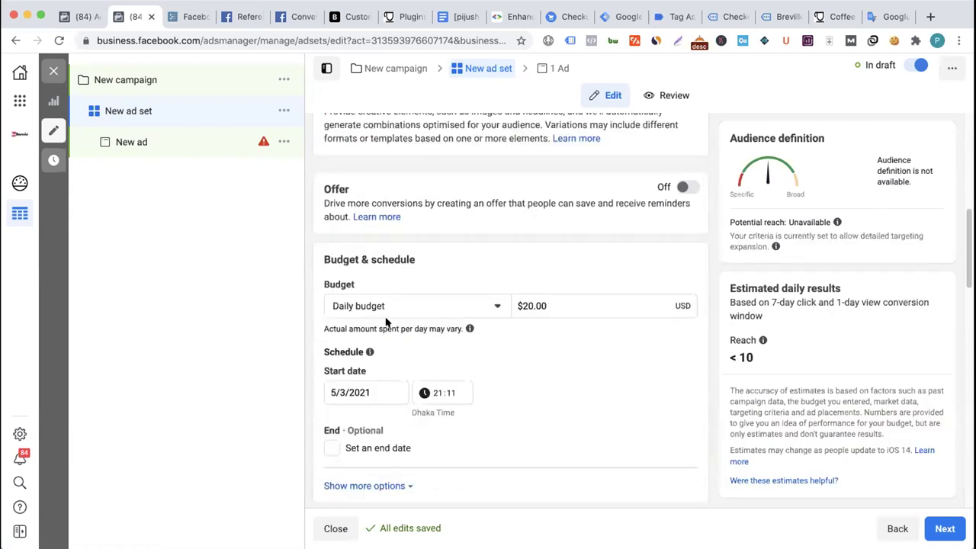
- Return to the audience list and start a new custom audience with Website as the source
left_click(90, 16)
left_click(109, 231)
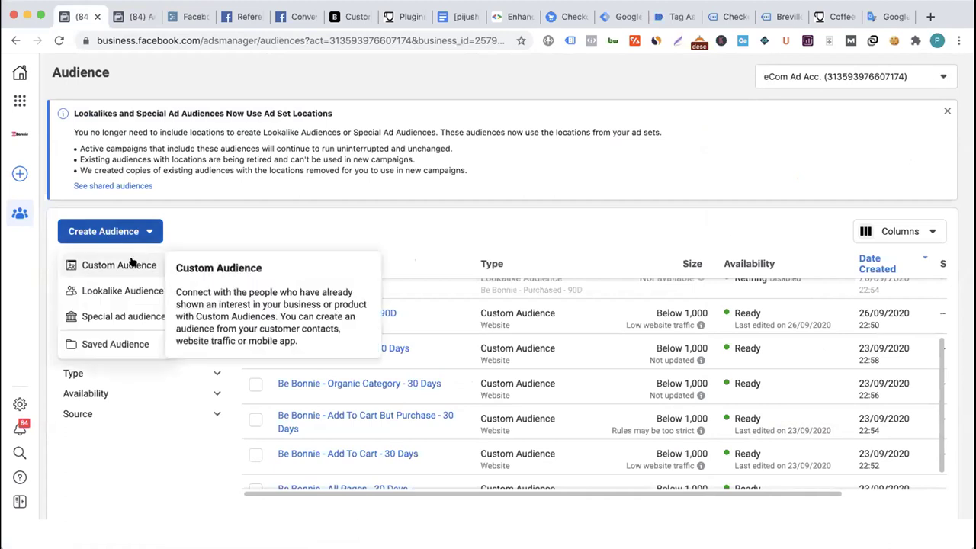
left_click(87, 264)
left_click(343, 221)
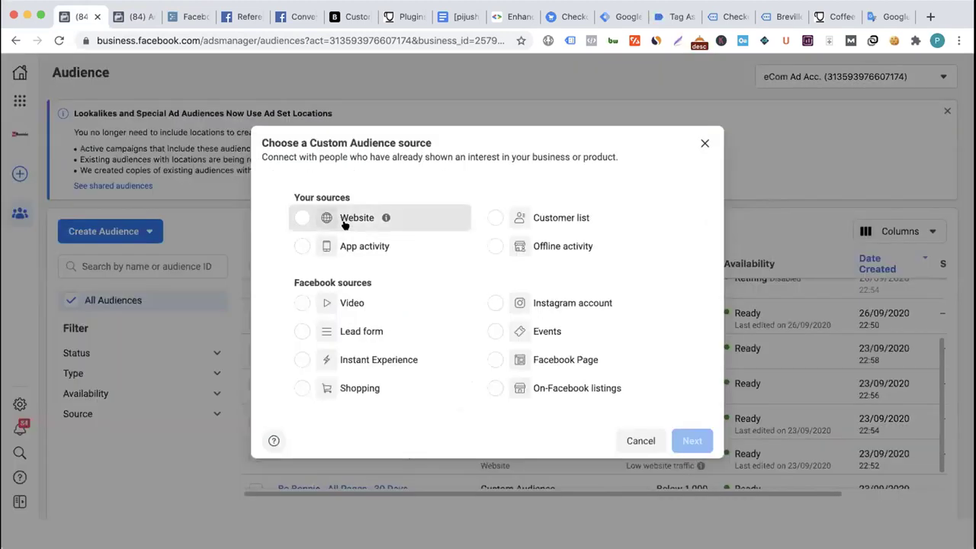
left_click(693, 428)
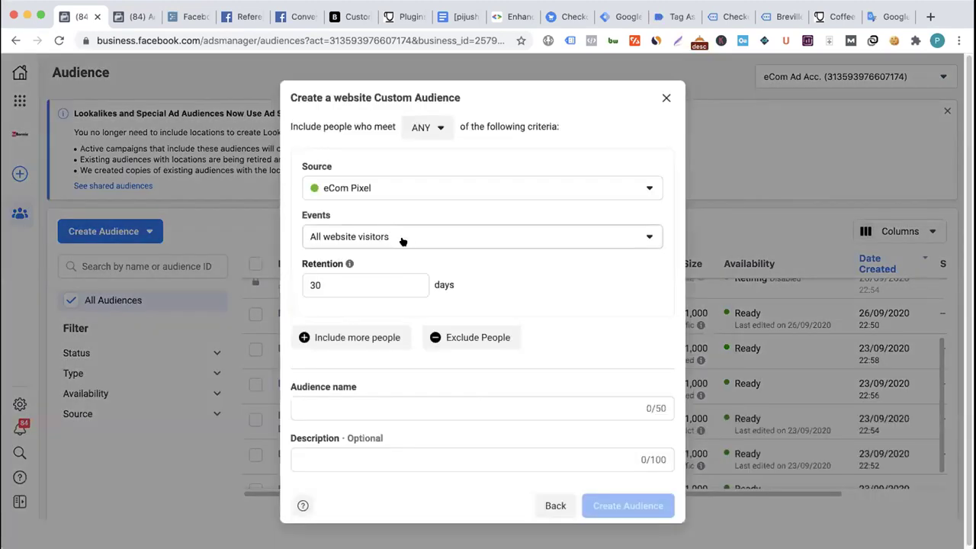
- Set the website custom audience's event to Purchase
left_click(402, 238)
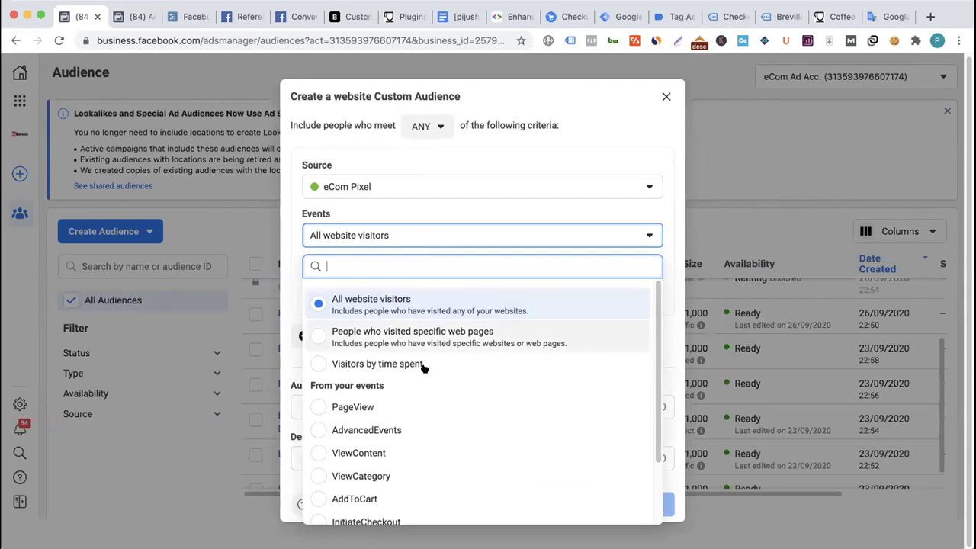
scroll(398, 419, "down", 3)
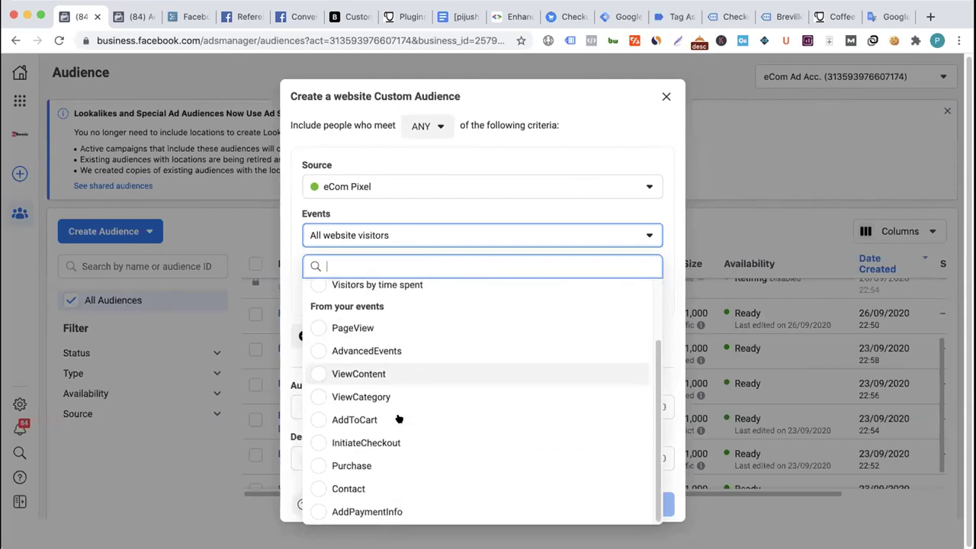
left_click(382, 465)
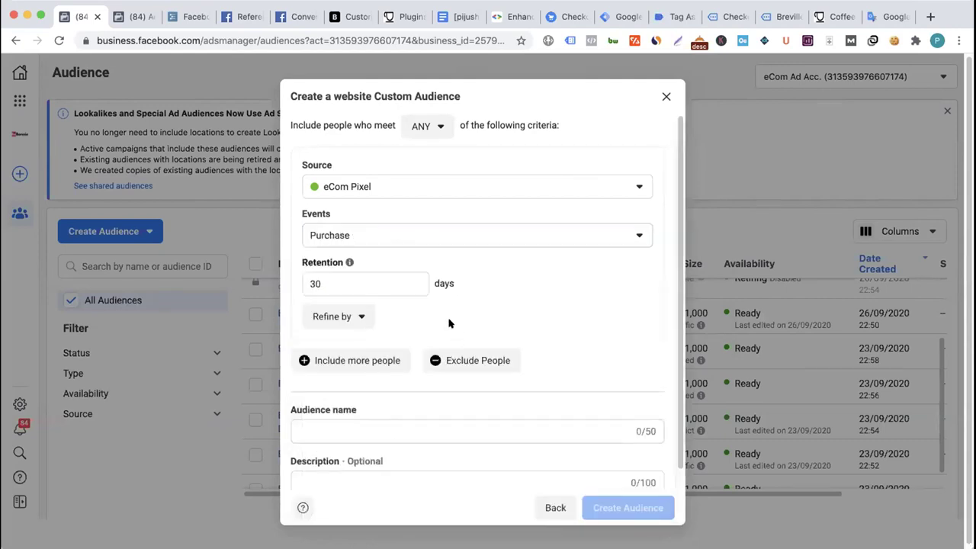
- Refine the Purchase audience by URL/Parameter so that the value parameter is greater than 1000
left_click(340, 313)
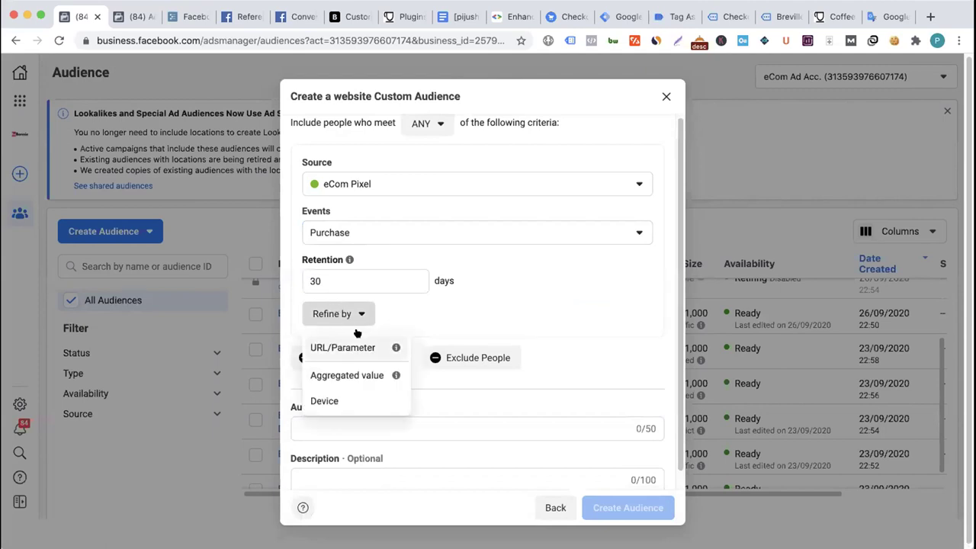
left_click(349, 347)
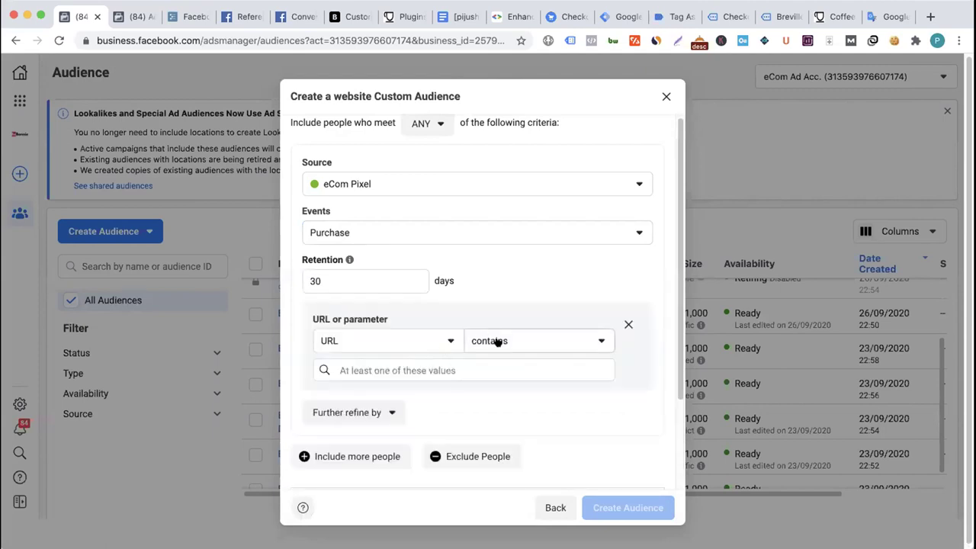
left_click(408, 342)
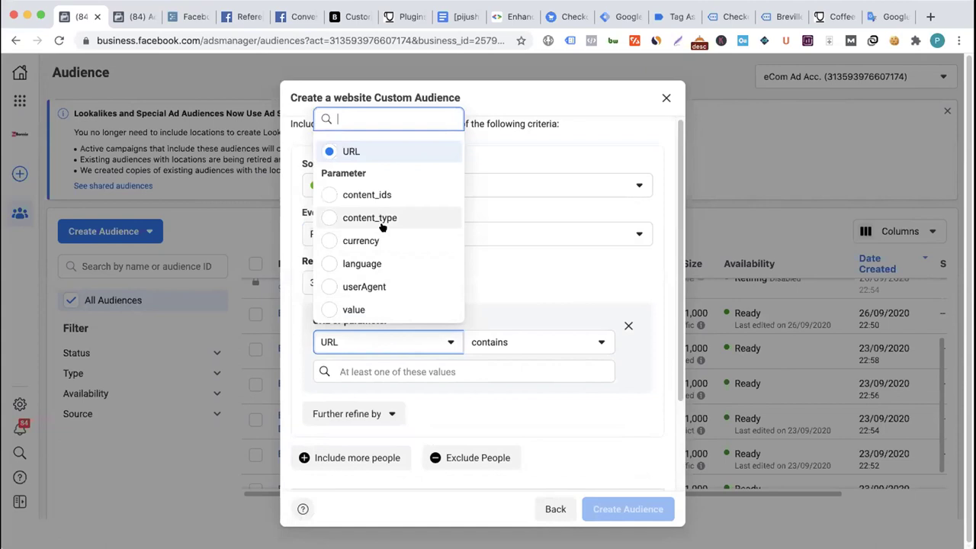
left_click(362, 304)
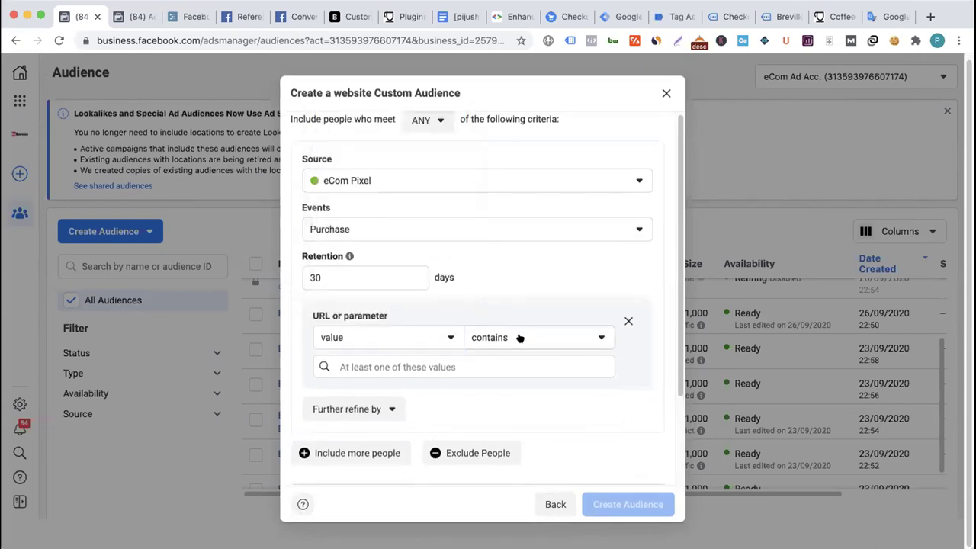
left_click(519, 338)
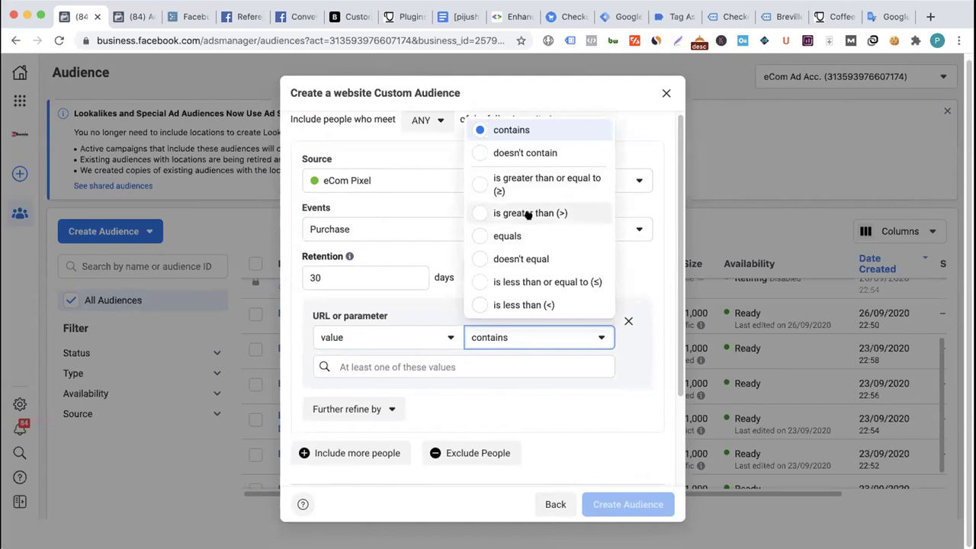
key("Return")
left_click(383, 366)
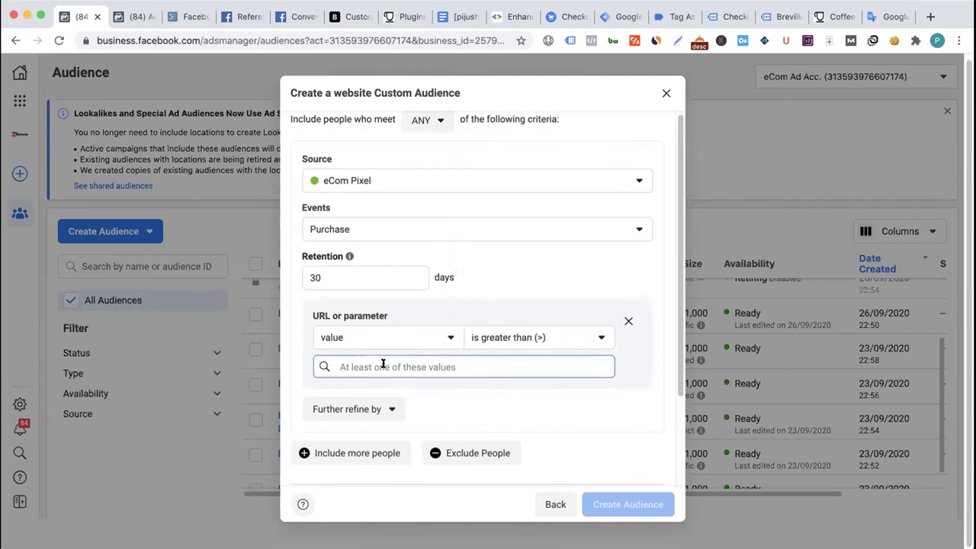
type("1000")
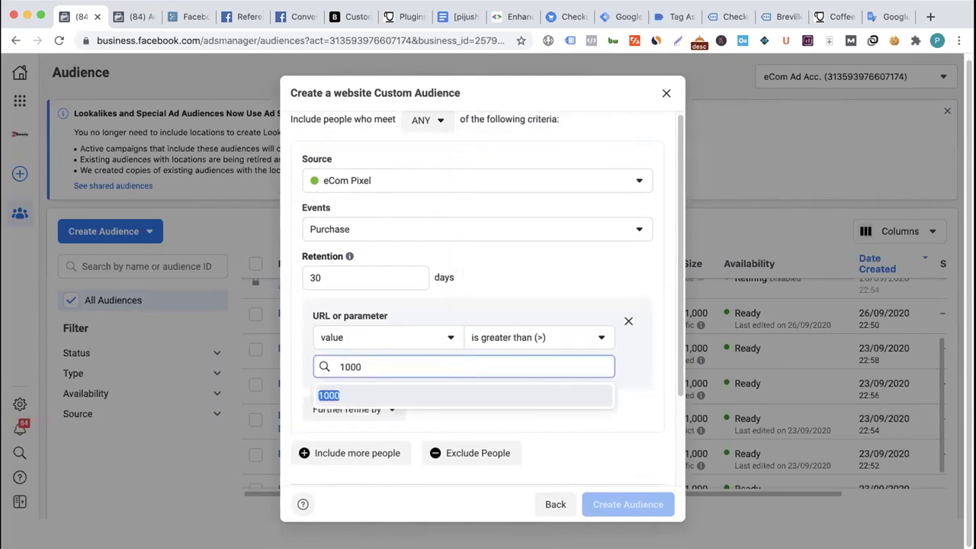
left_click(354, 395)
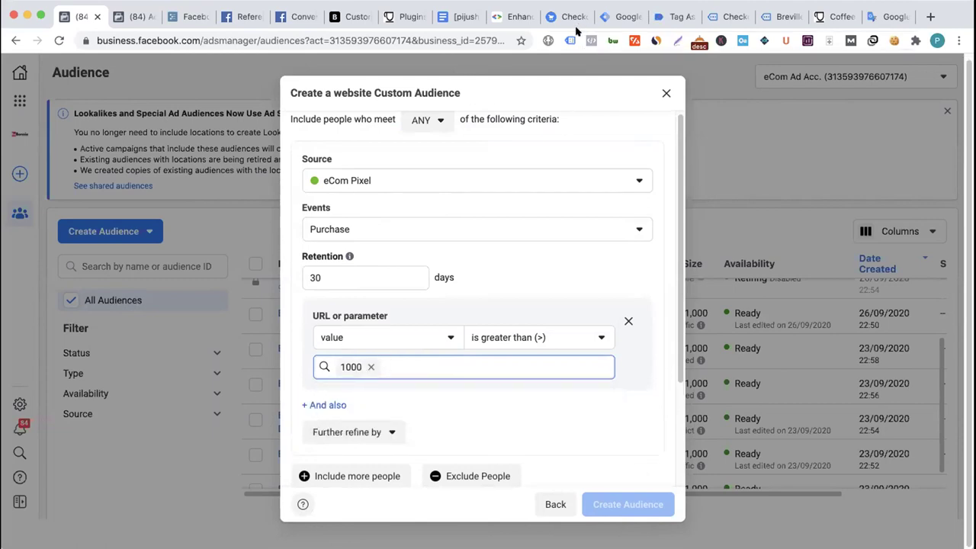
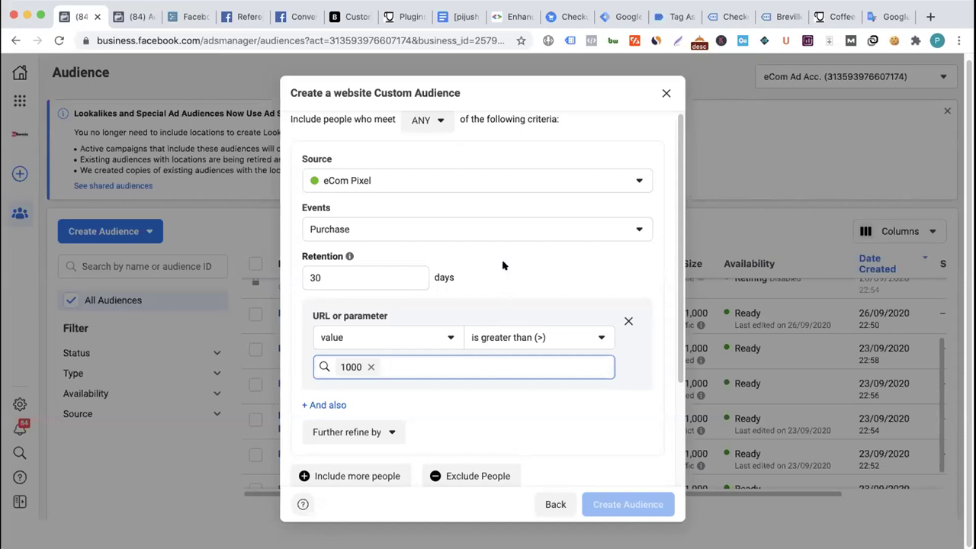
- Name the audience "Purchase more than 1000 Tk", create it and close the creation dialog
scroll(503, 265, "down", 1)
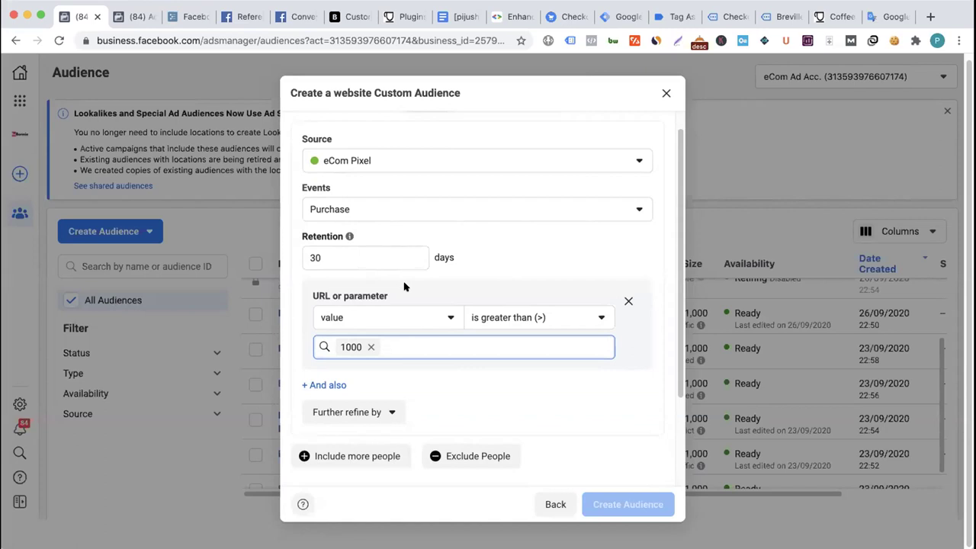
scroll(408, 298, "down", 2)
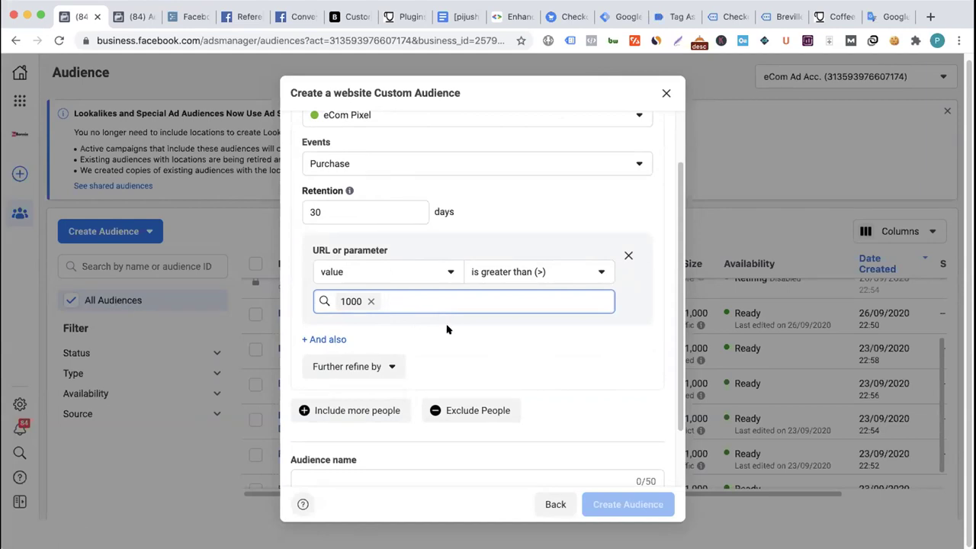
scroll(447, 327, "down", 2)
left_click(361, 408)
left_click(359, 407)
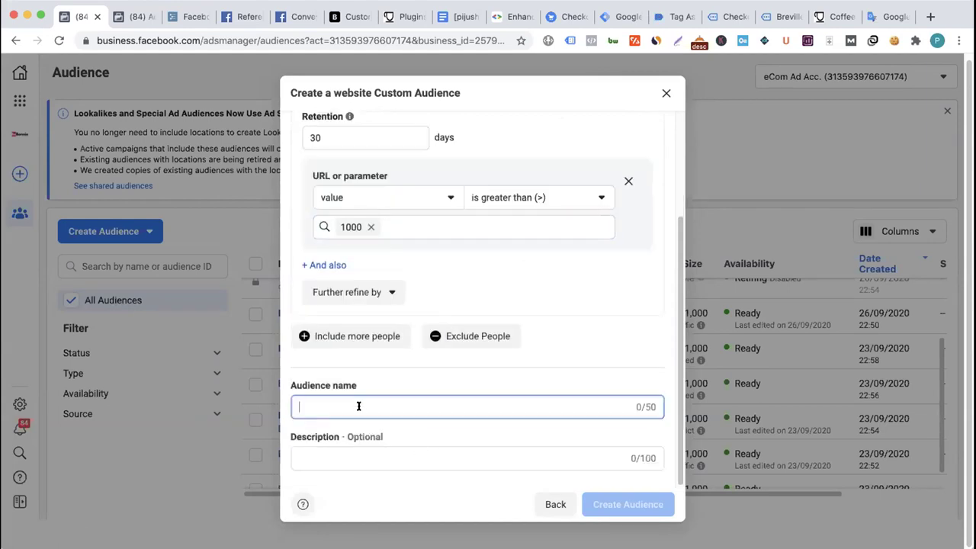
type("Purchase mm")
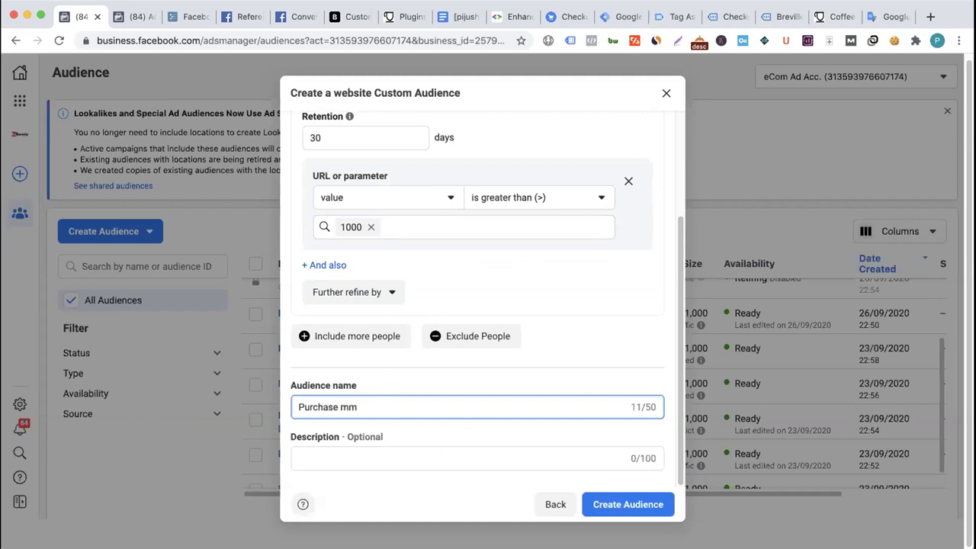
key("BackSpace")
type("ore than 1000 Tk")
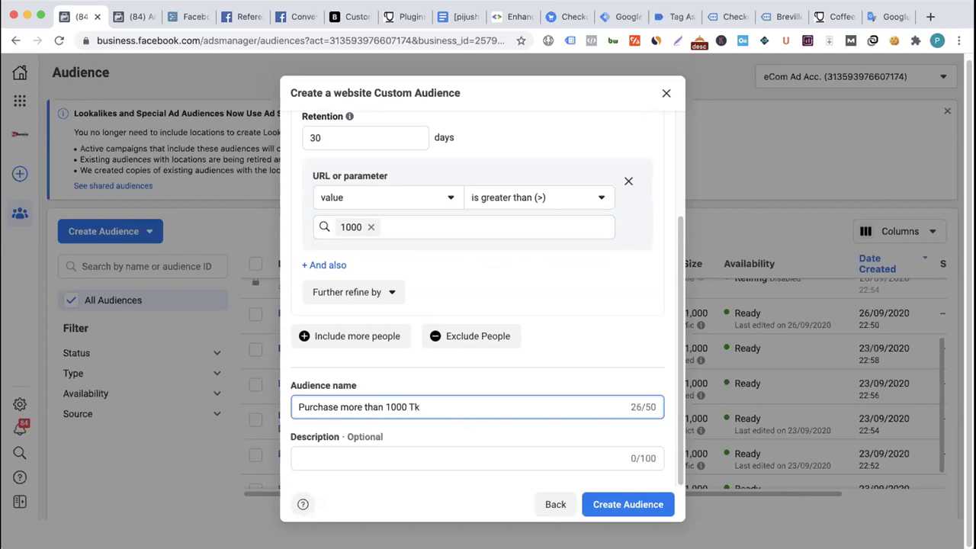
left_click(630, 505)
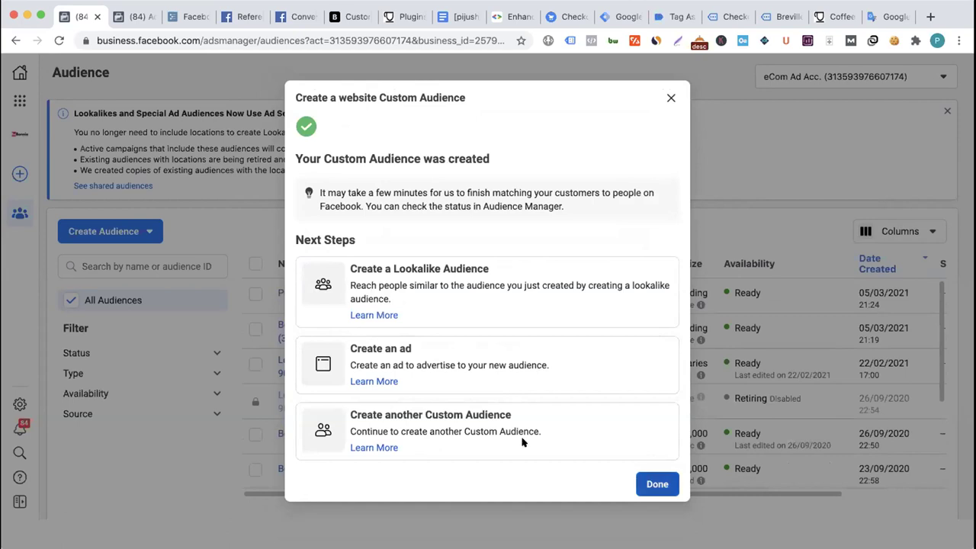
key("Escape")
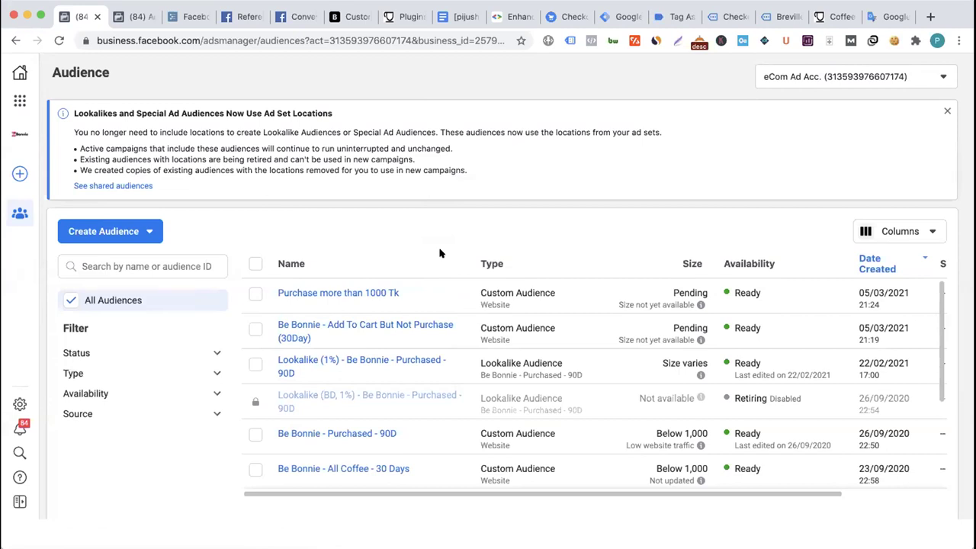
- Remove the "Be Bonnie - Add To Cart But Not Purchase (30Day)" audience from the new ad set and reload the page to refresh the selectable audiences
left_click(137, 16)
scroll(412, 299, "down", 5)
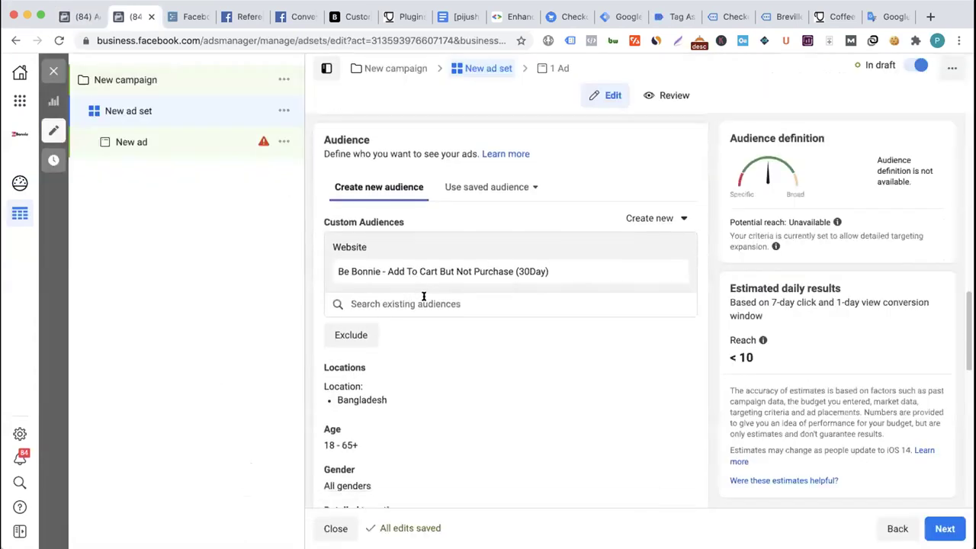
left_click(671, 271)
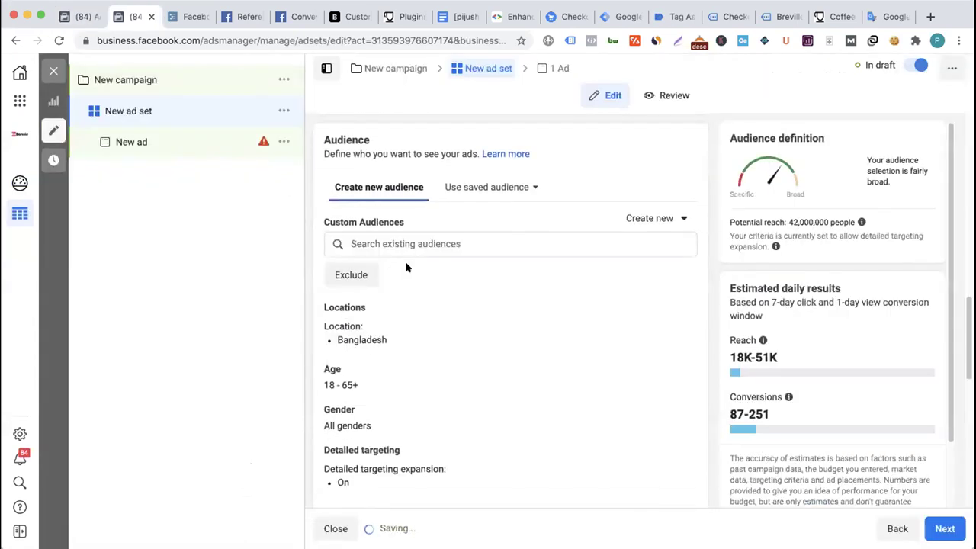
left_click(501, 241)
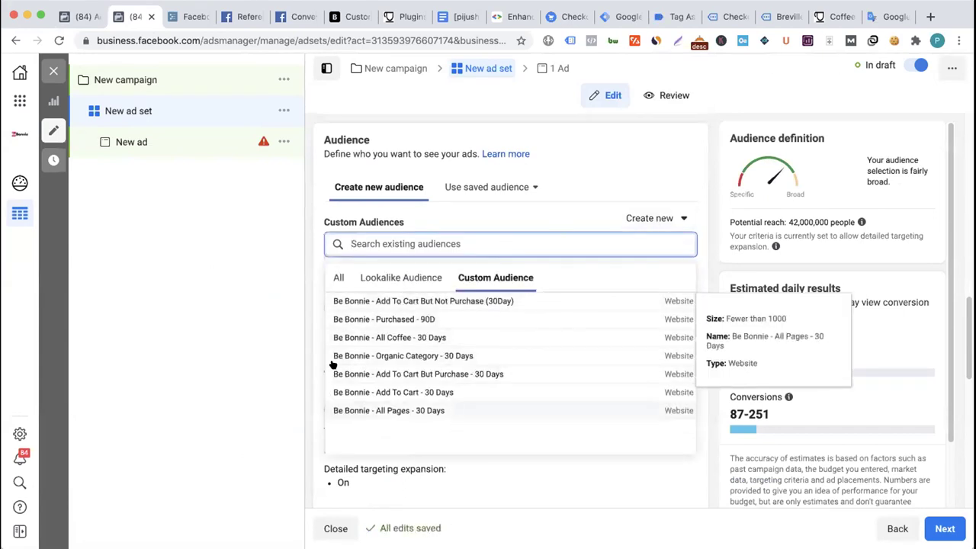
left_click(59, 40)
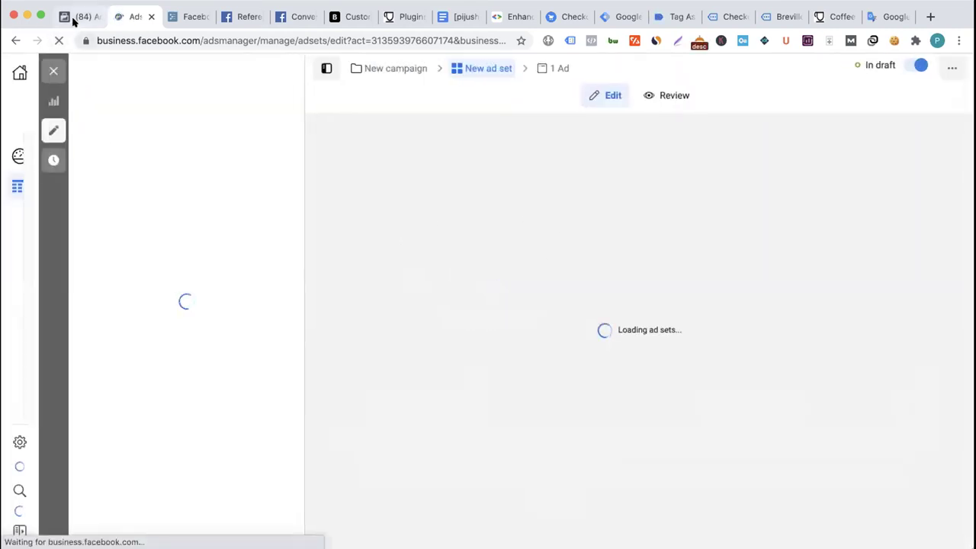
- Go back to the audience list and start another custom audience using Website as the source
left_click(80, 16)
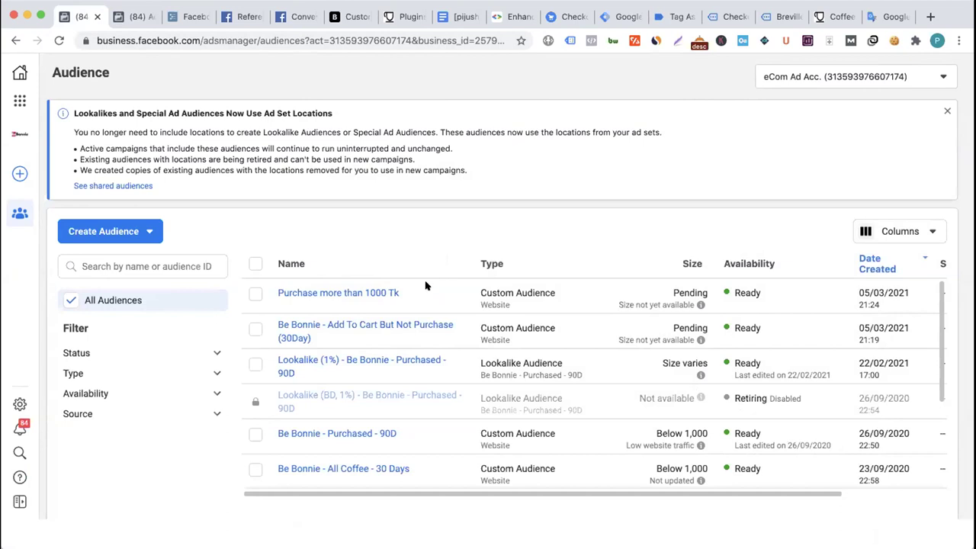
left_click(103, 229)
left_click(123, 262)
left_click(345, 218)
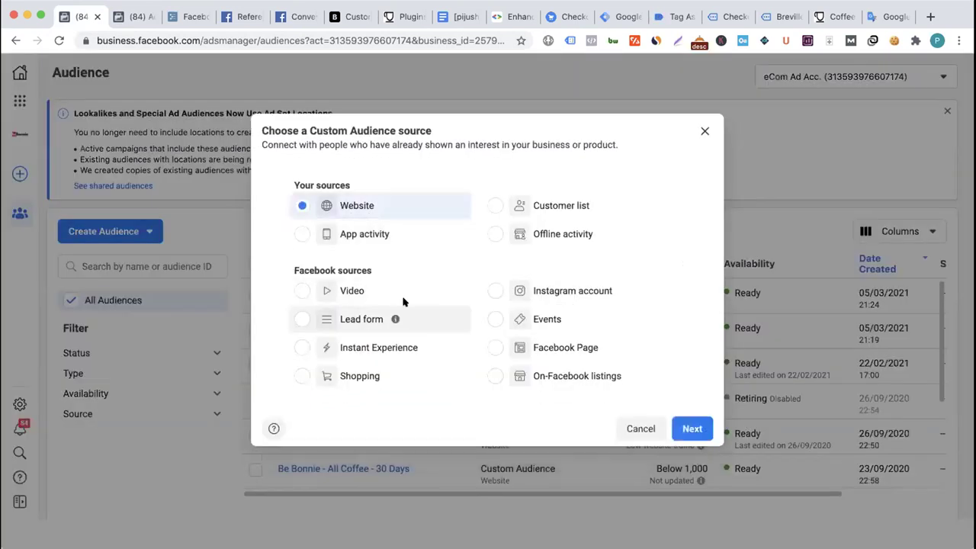
key("Return")
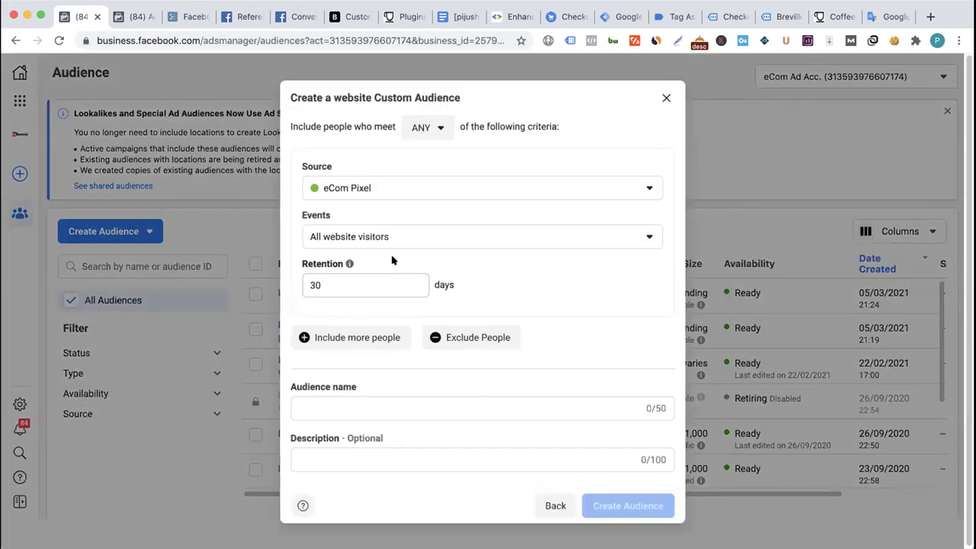
- Set the website audience's event to Visitors by time spent
left_click(383, 238)
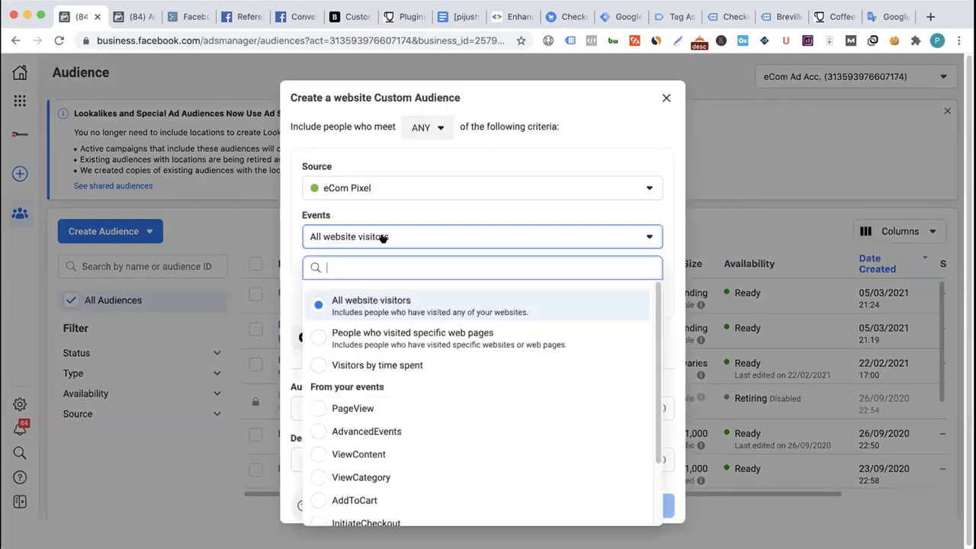
left_click(416, 365)
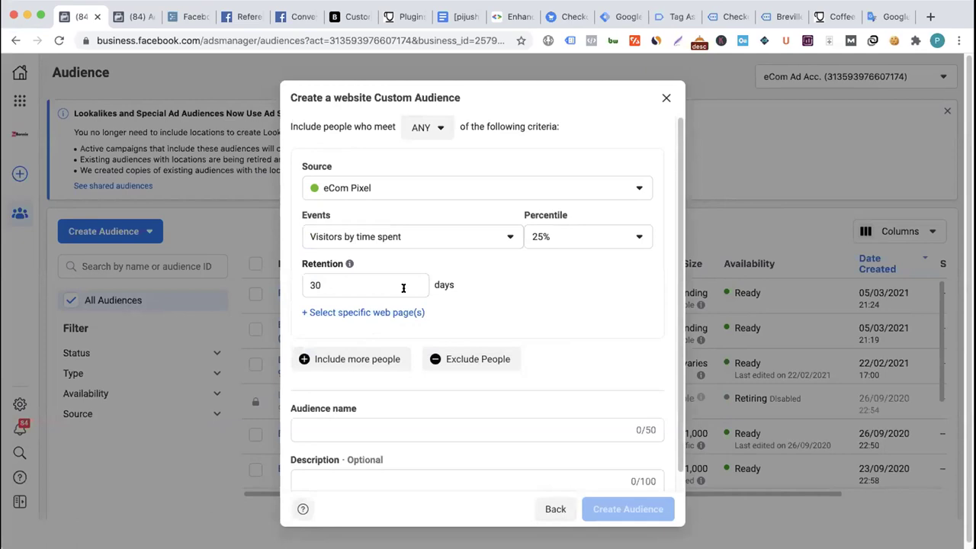
left_click(456, 238)
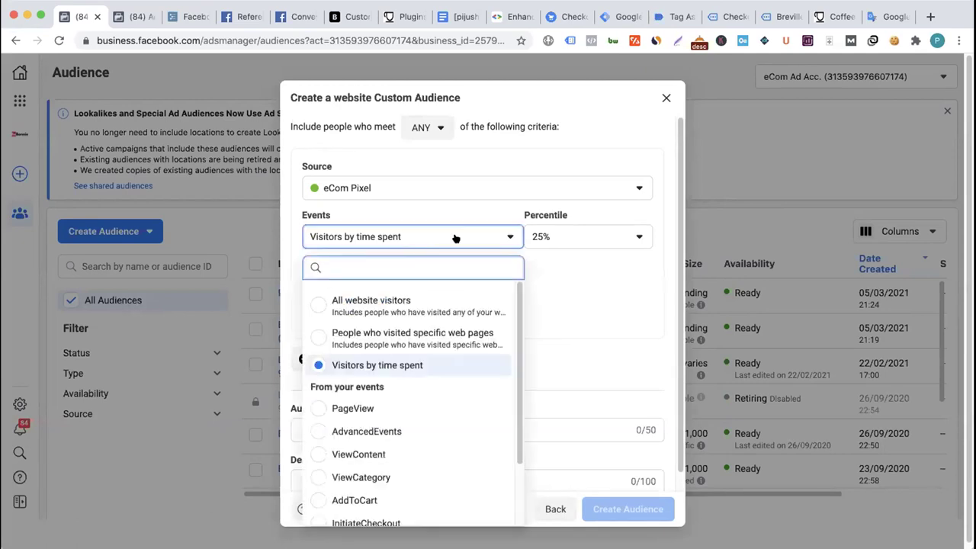
left_click(534, 264)
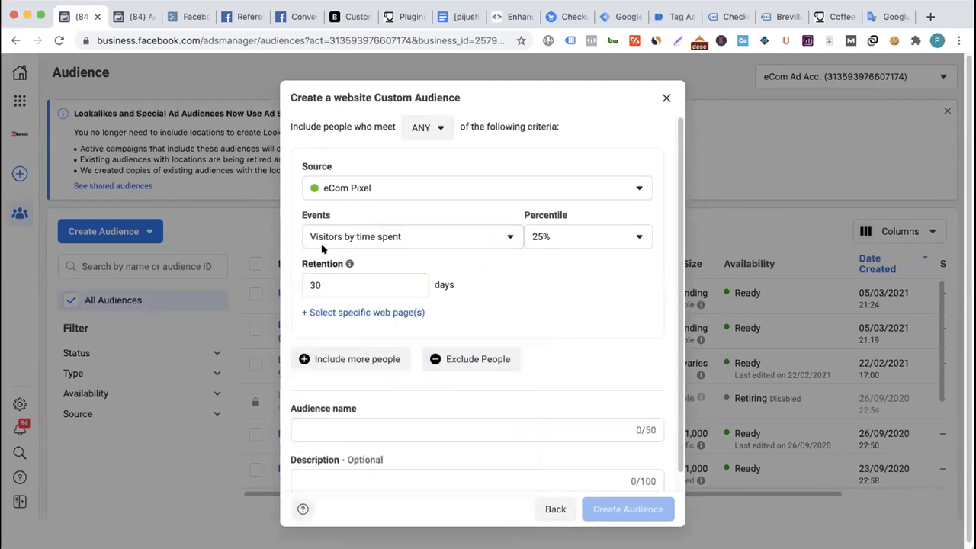
- Try the 5% and 10% percentiles for Visitors by time spent, then set the percentile back to 25%
left_click(562, 238)
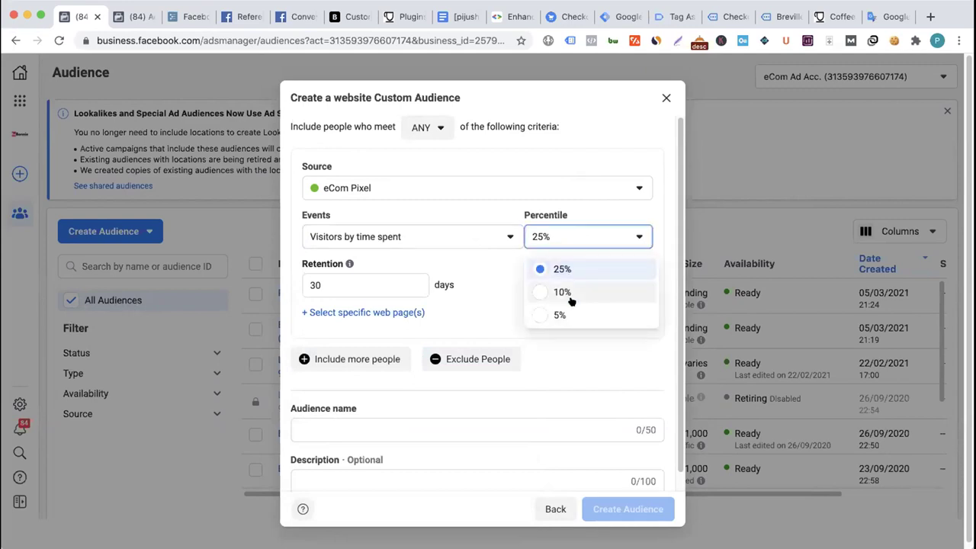
left_click(493, 304)
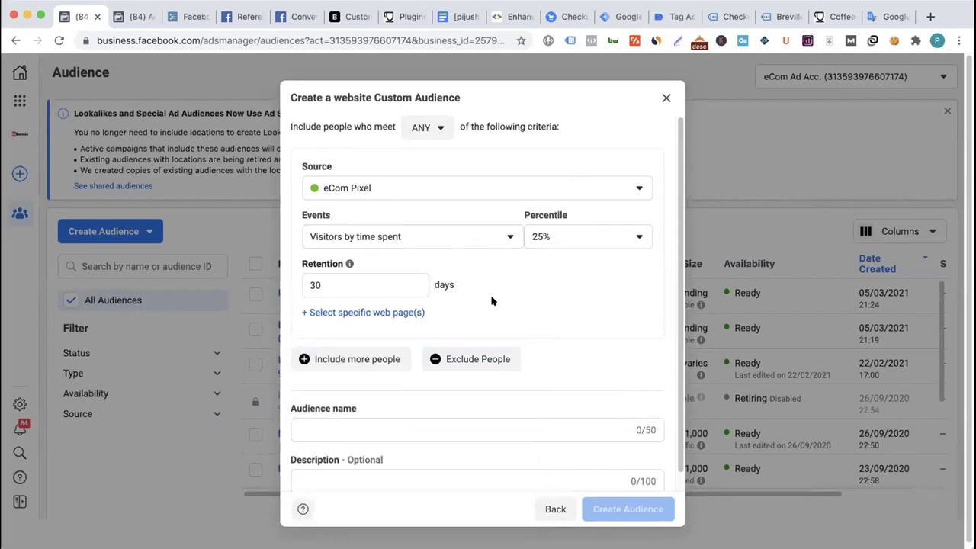
left_click(562, 238)
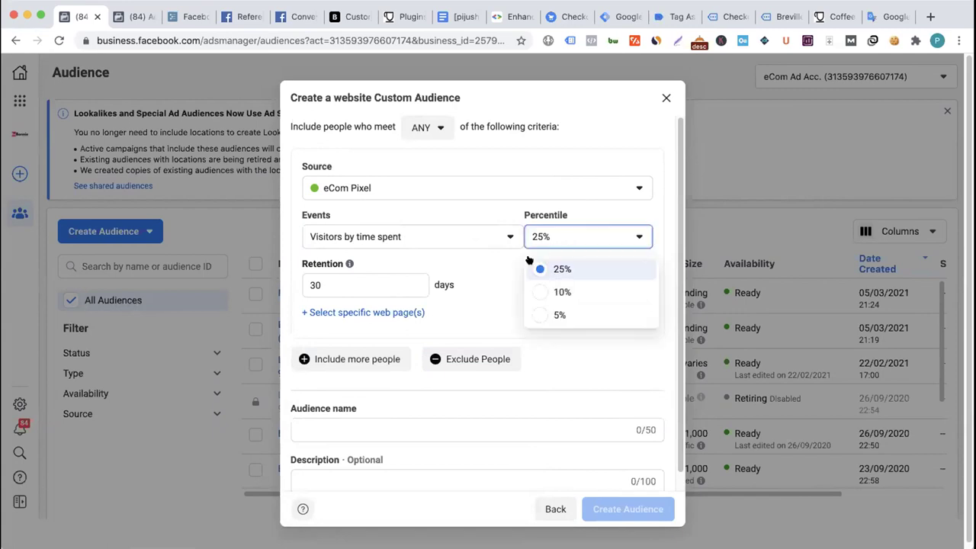
left_click(484, 267)
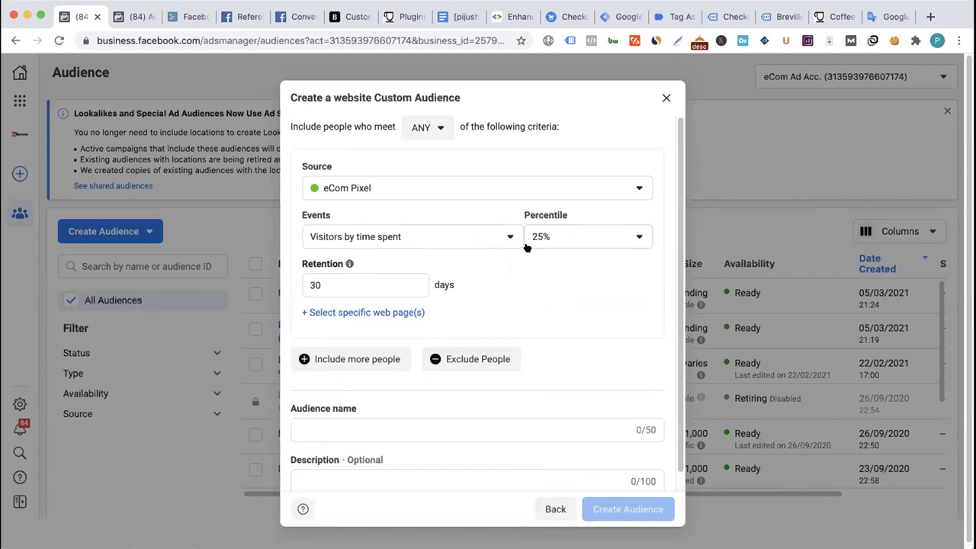
left_click(564, 231)
left_click(558, 313)
left_click(559, 240)
left_click(560, 291)
left_click(559, 239)
left_click(560, 267)
- Try People who visited specific web pages as the audience's event, then set the event to All website visitors
left_click(466, 238)
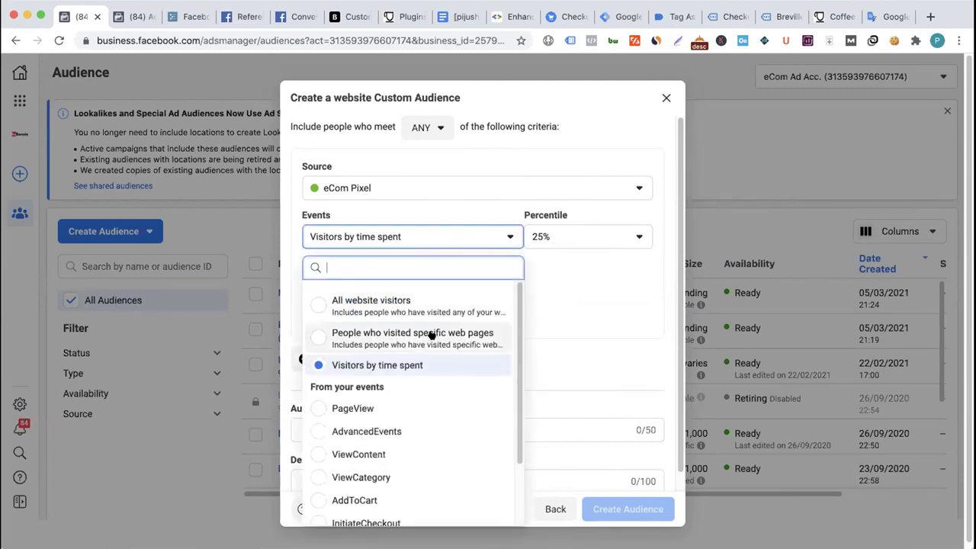
left_click(387, 342)
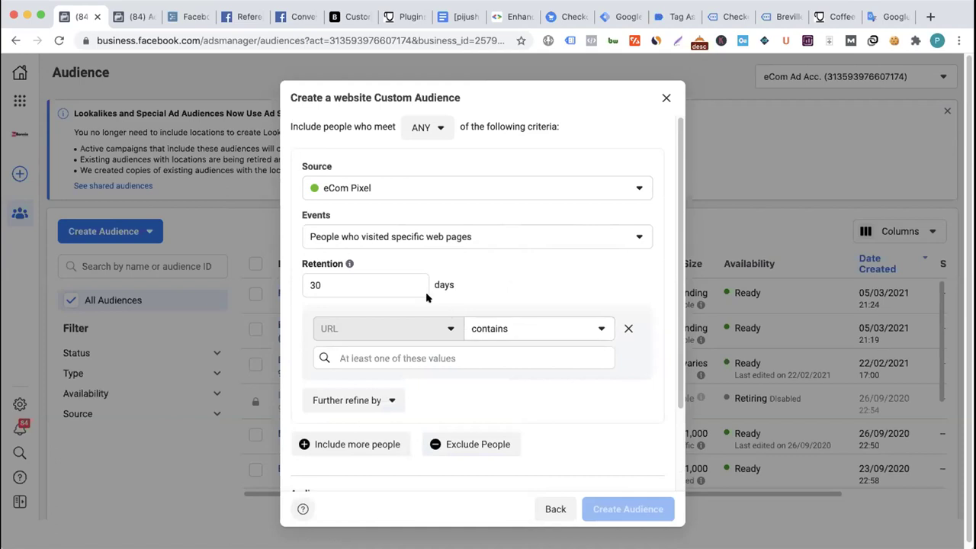
left_click(387, 237)
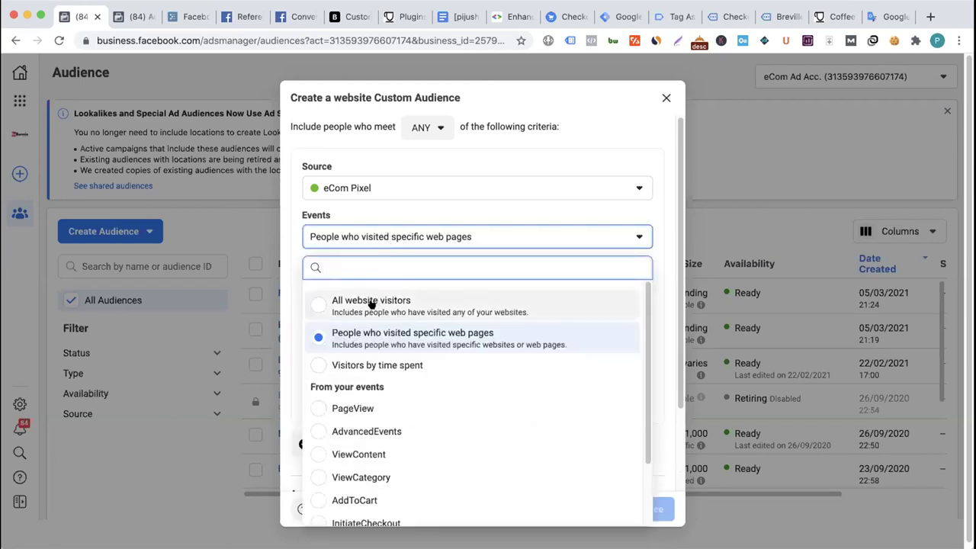
left_click(373, 303)
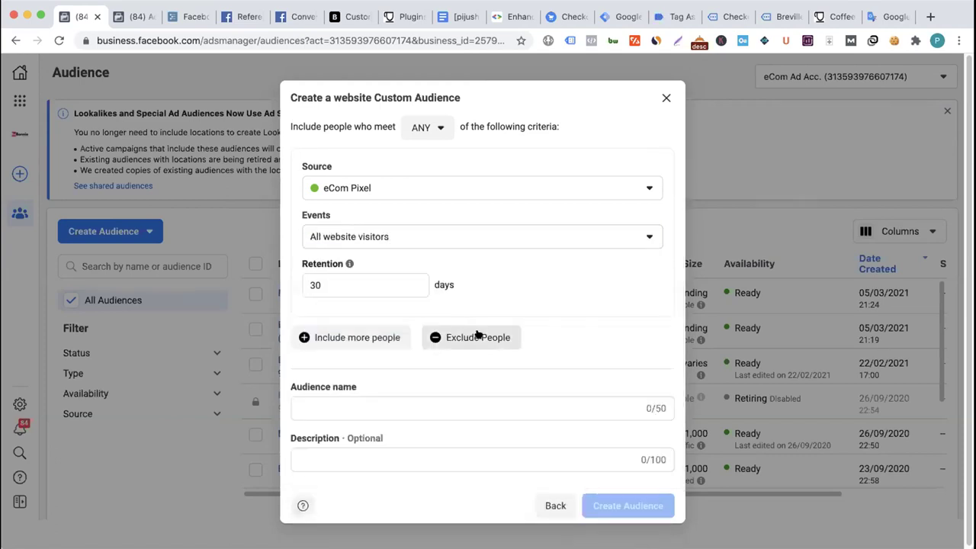
- Set the website audience's event to Purchase, add an Aggregated value refinement and check its calculation options
left_click(375, 237)
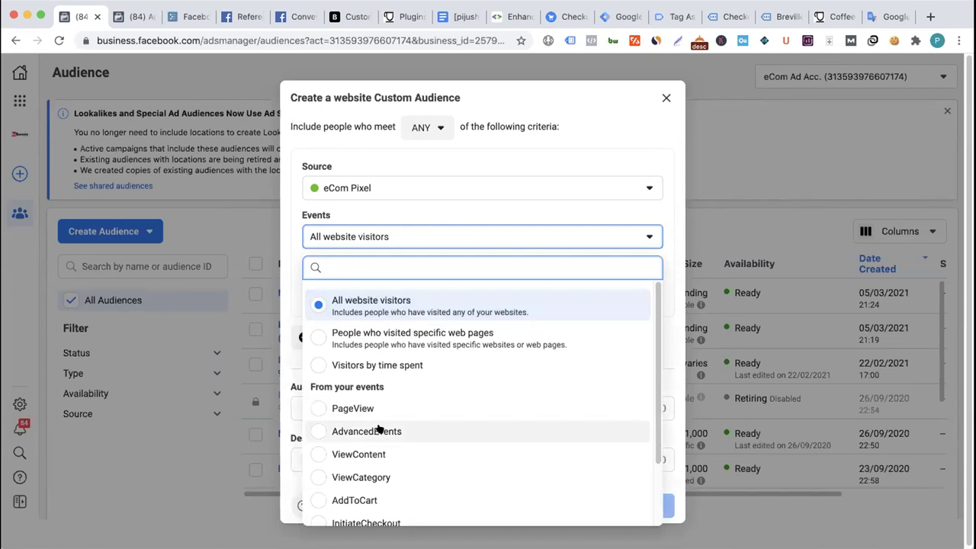
scroll(377, 475, "down", 1)
left_click(371, 495)
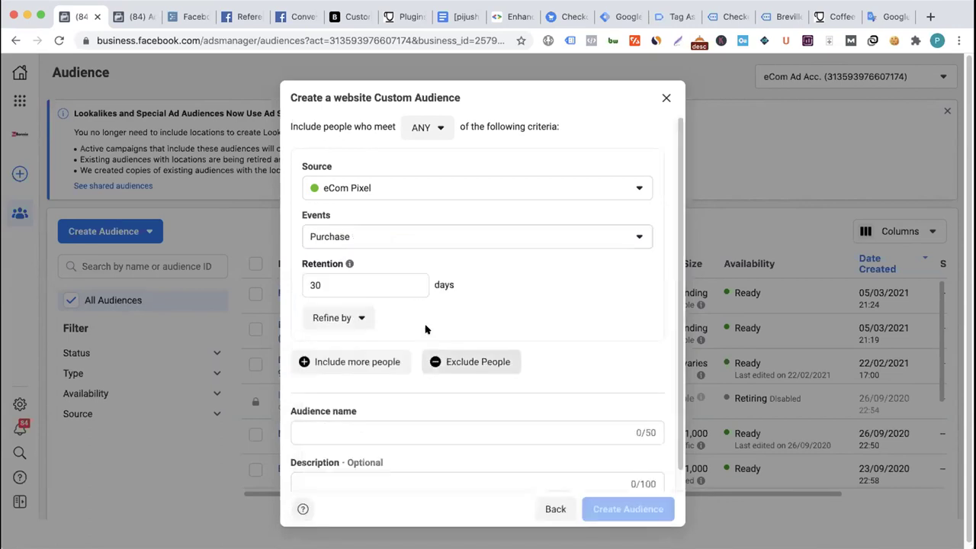
left_click(355, 319)
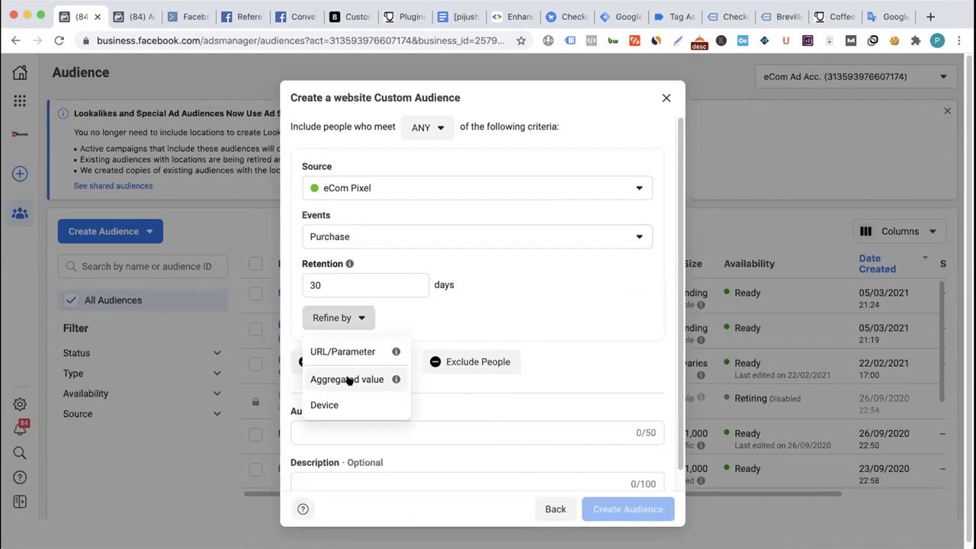
left_click(357, 381)
left_click(370, 346)
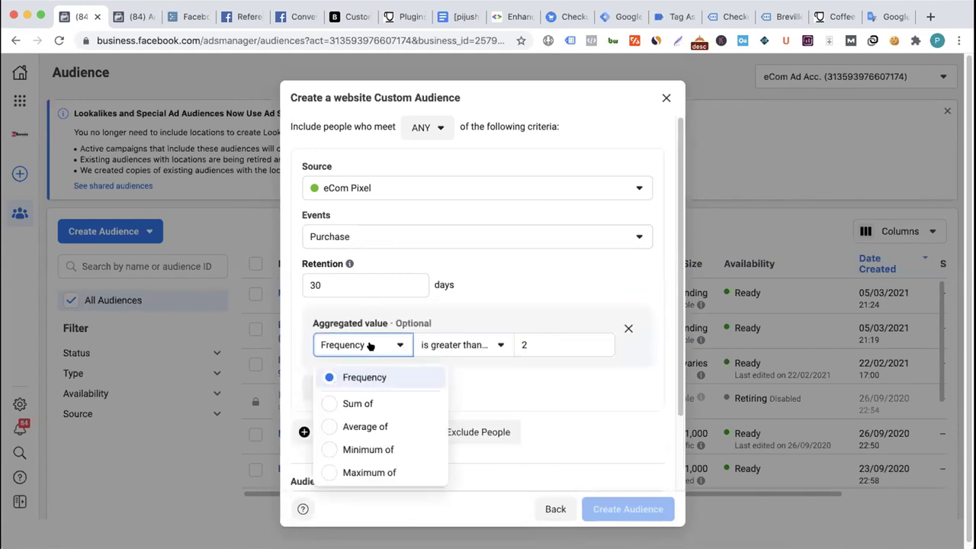
left_click(370, 346)
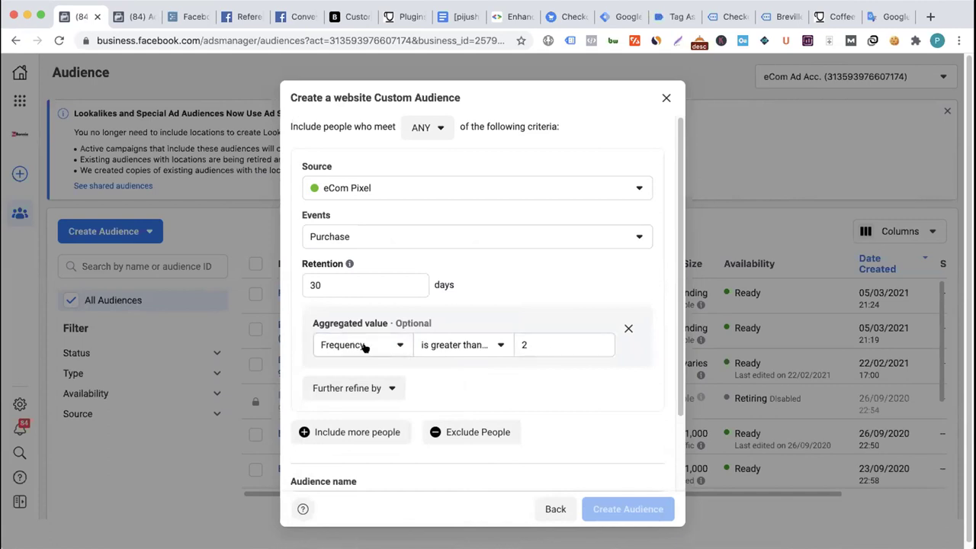
left_click(364, 347)
left_click(364, 347)
- Change the website audience's event to AddToCart and refine it by Aggregated value
left_click(358, 236)
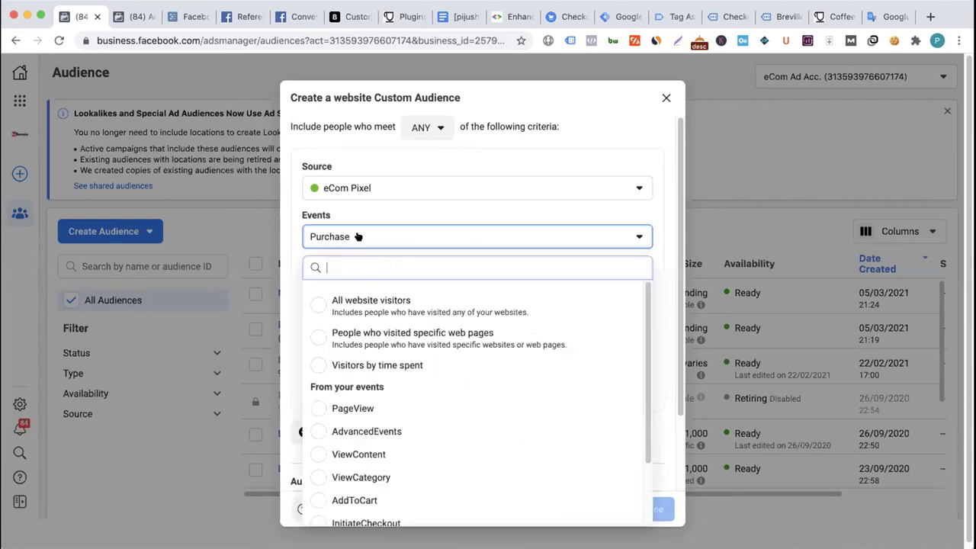
left_click(358, 237)
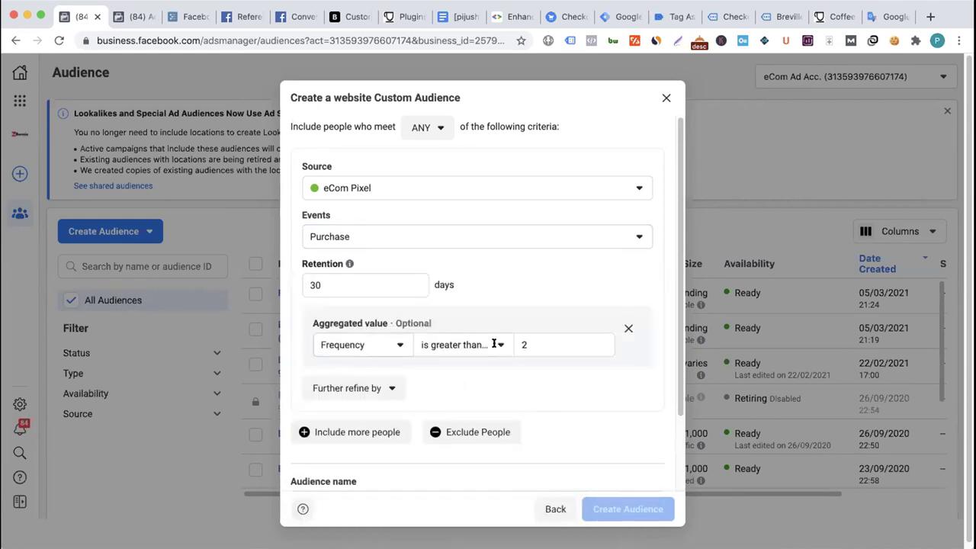
scroll(349, 428, "down", 2)
scroll(348, 429, "up", 2)
left_click(344, 236)
scroll(371, 349, "down", 2)
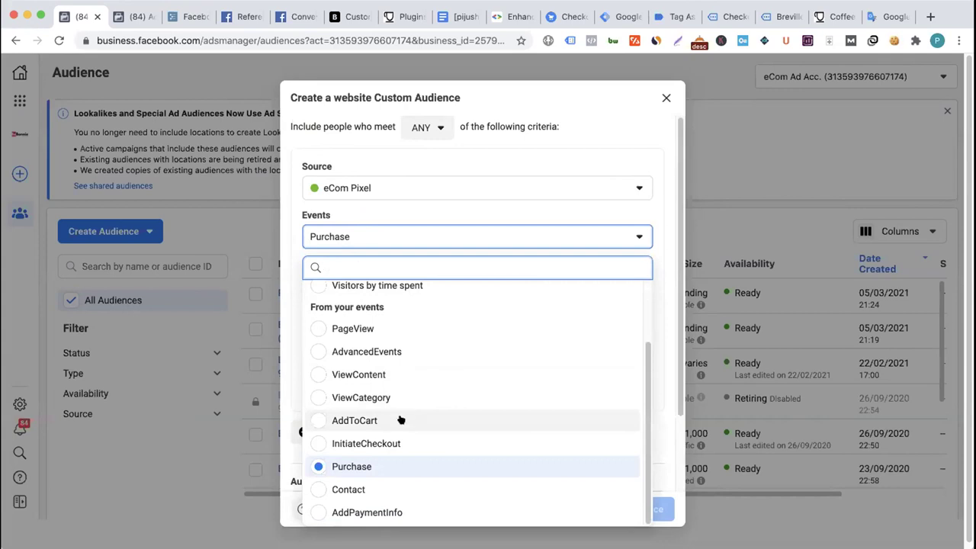
left_click(366, 422)
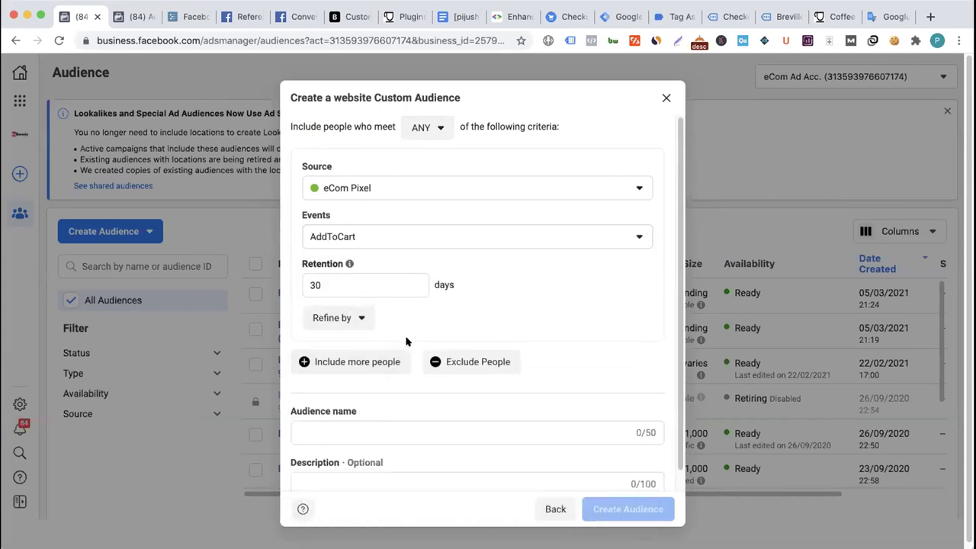
left_click(341, 318)
left_click(360, 380)
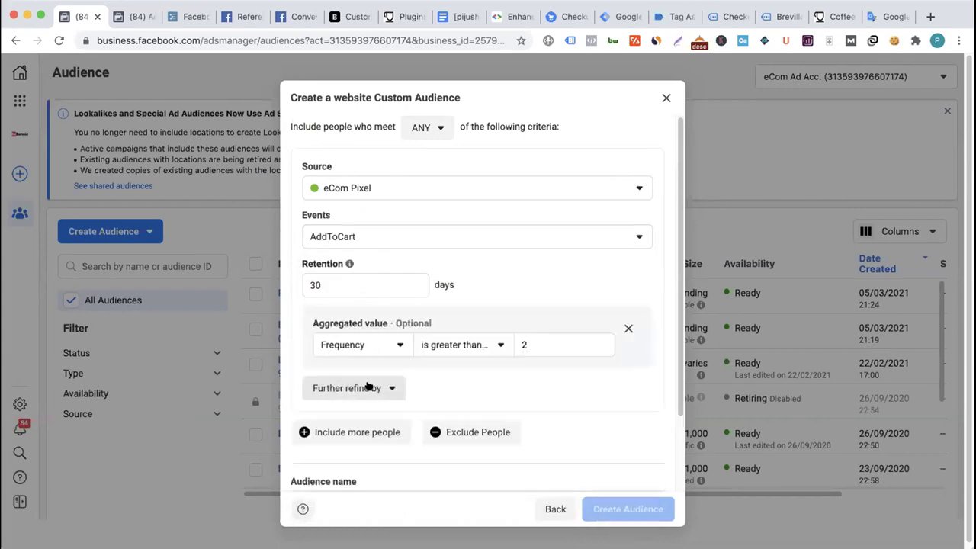
- Add a group of people to exclude from the AddToCart audience and review its criteria
scroll(405, 383, "down", 1)
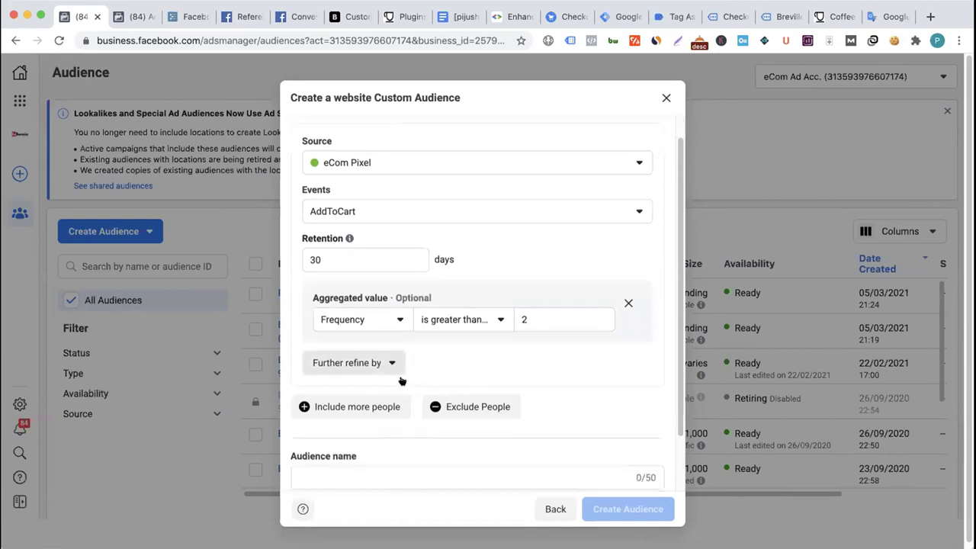
left_click(463, 407)
scroll(382, 379, "down", 5)
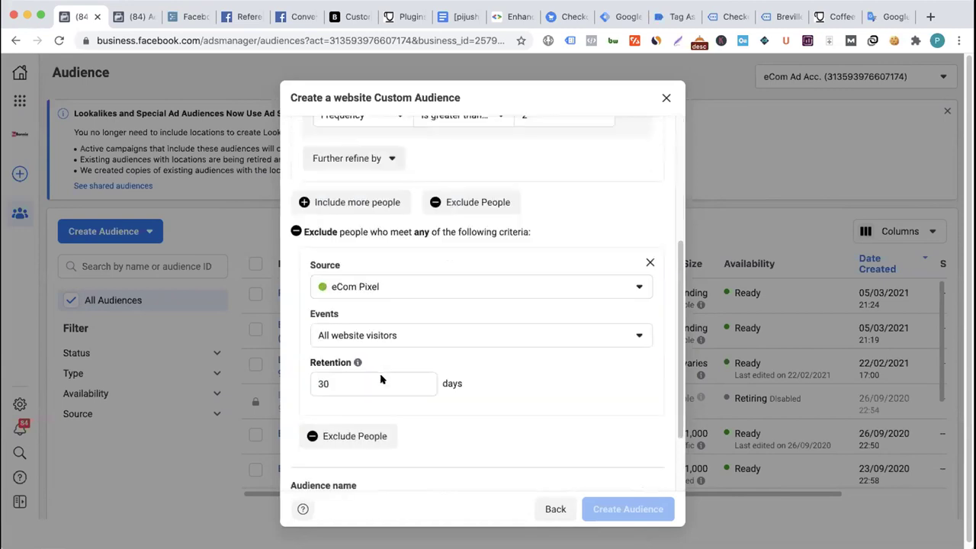
scroll(397, 343, "up", 6)
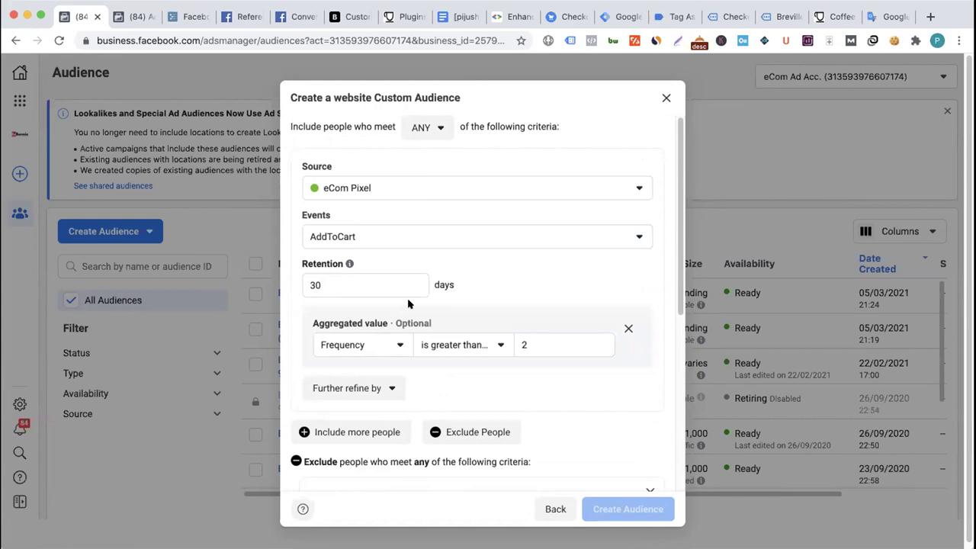
scroll(408, 304, "down", 5)
scroll(383, 275, "up", 1)
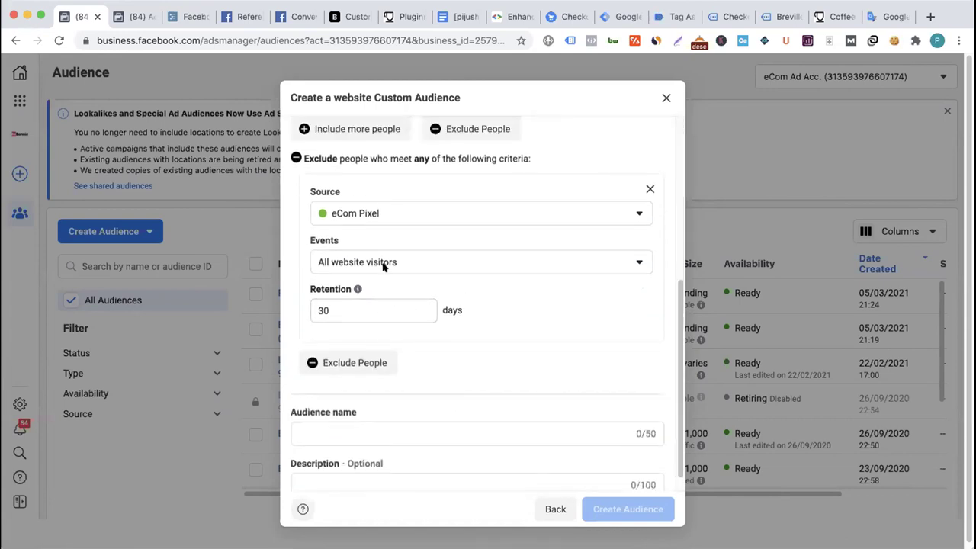
- Look through the event options for the excluded group, then close the website audience form without creating it
left_click(376, 261)
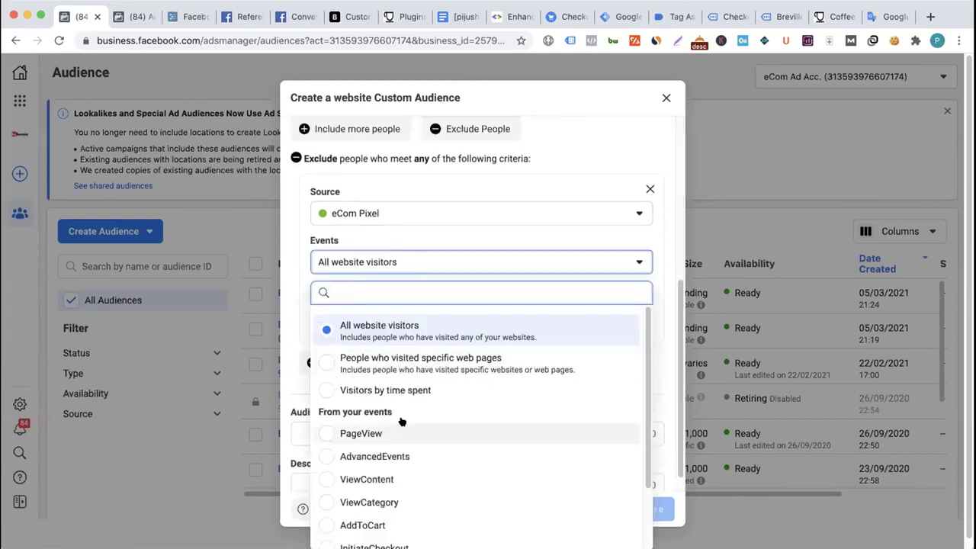
scroll(385, 398, "down", 2)
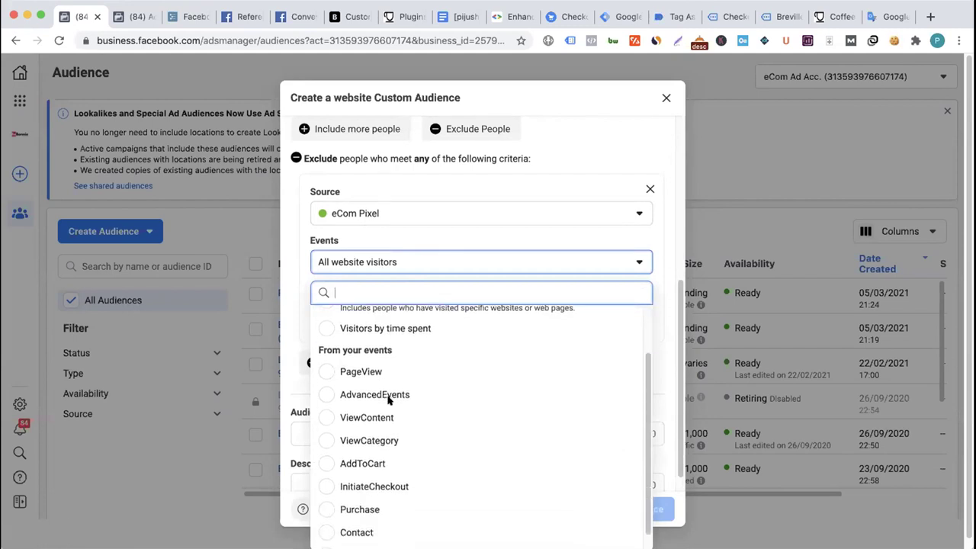
left_click(298, 252)
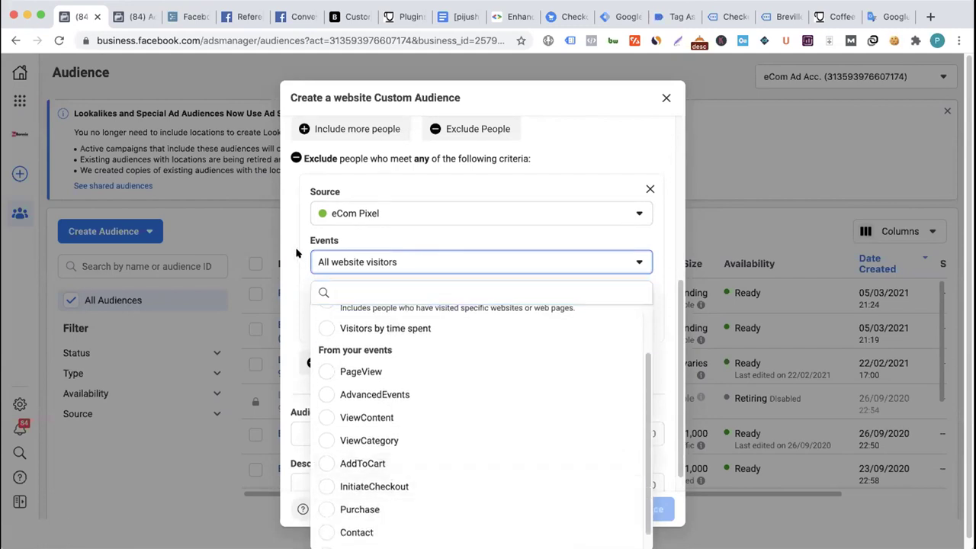
left_click(362, 262)
scroll(364, 259, "up", 2)
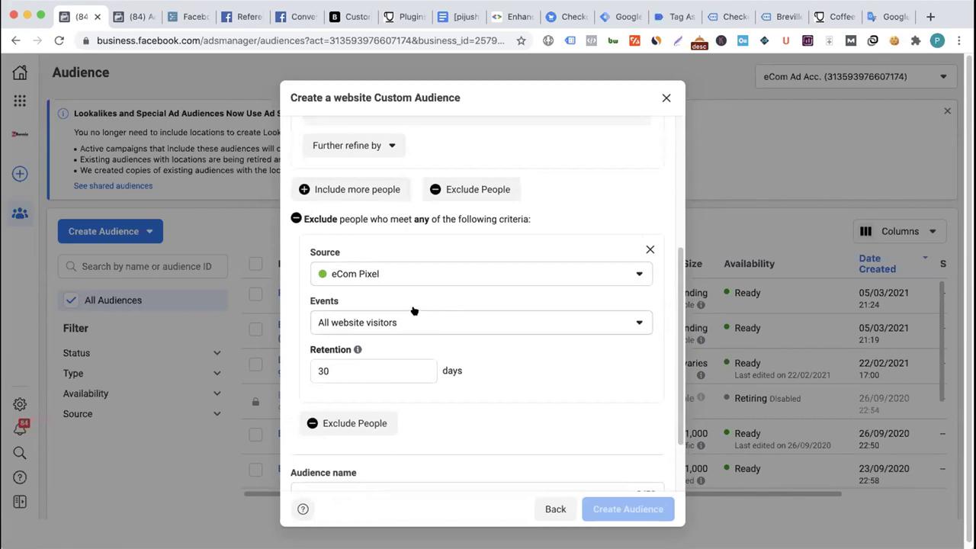
scroll(357, 441, "down", 2)
left_click(355, 417)
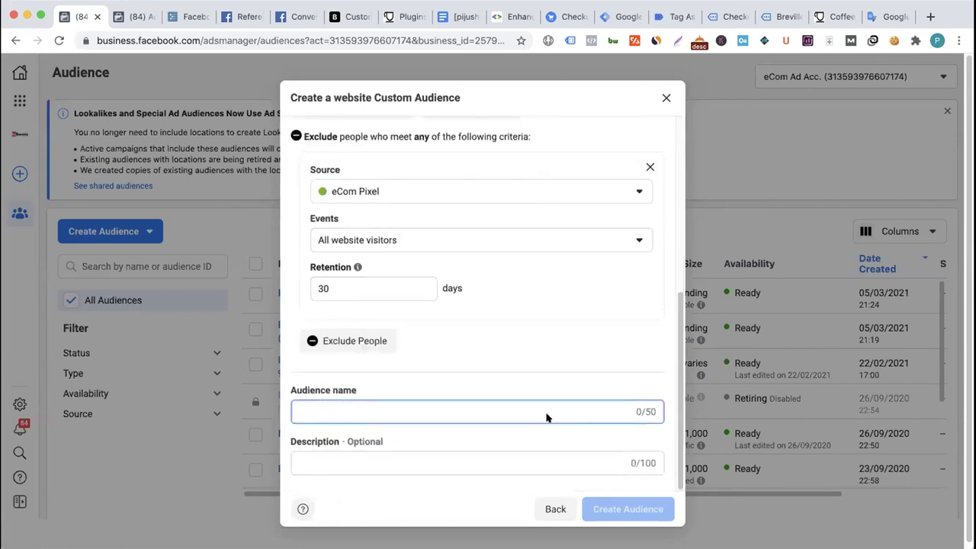
left_click(666, 97)
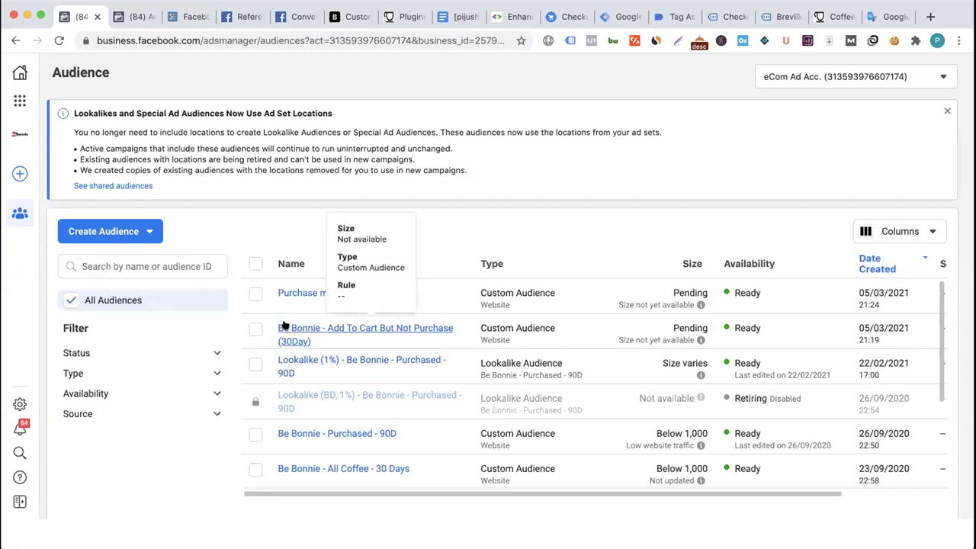
- View the sources available for a new custom audience, then close the source selection
left_click(140, 232)
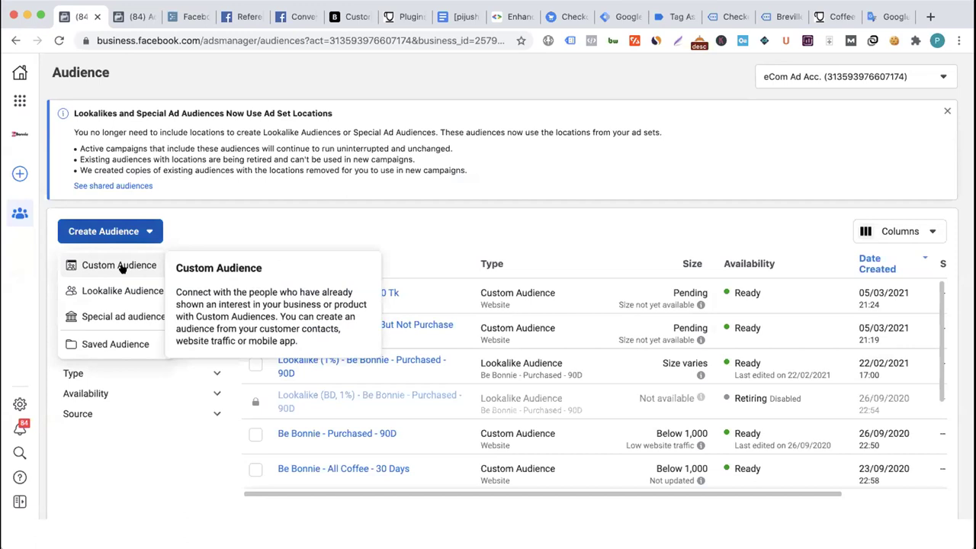
left_click(120, 265)
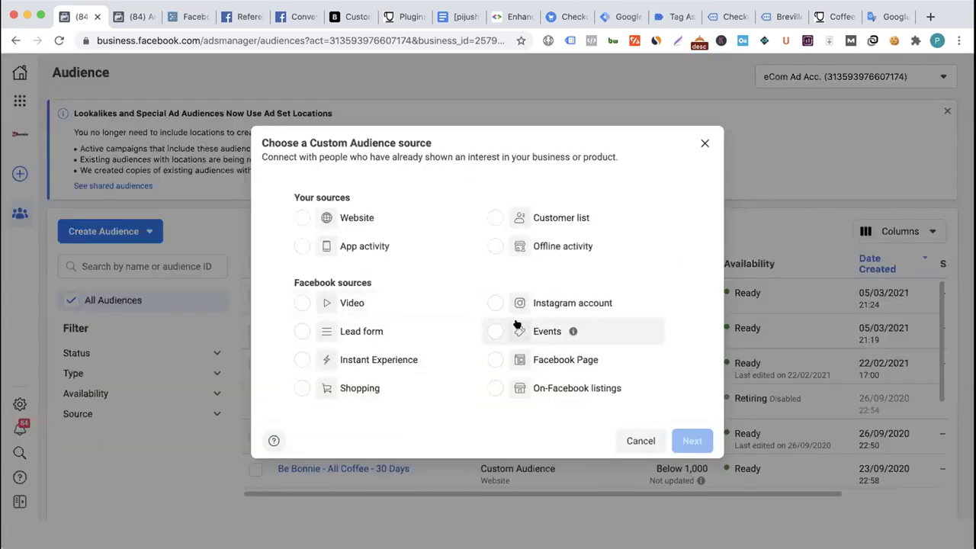
left_click(704, 143)
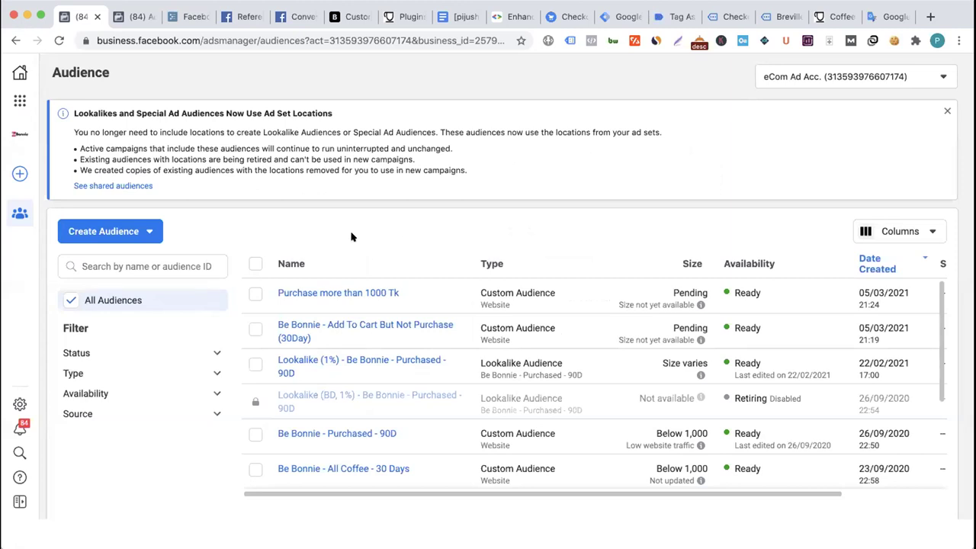
left_click(254, 294)
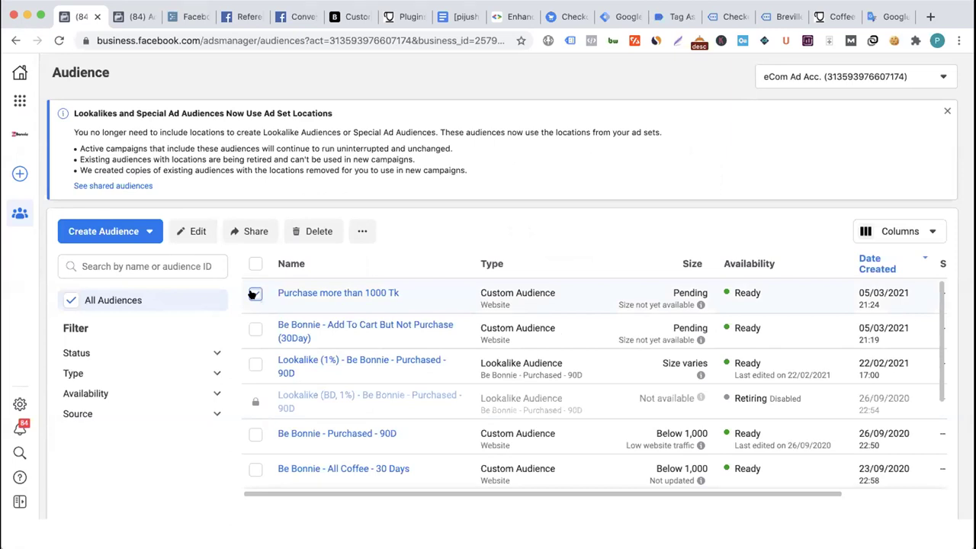
left_click(254, 293)
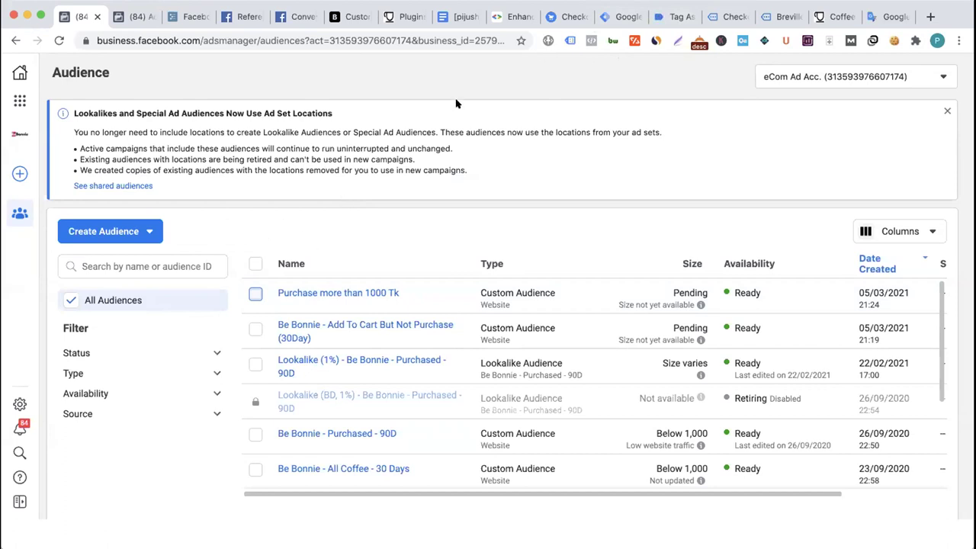
- Open facebook.com in a new browser tab
left_click(294, 17)
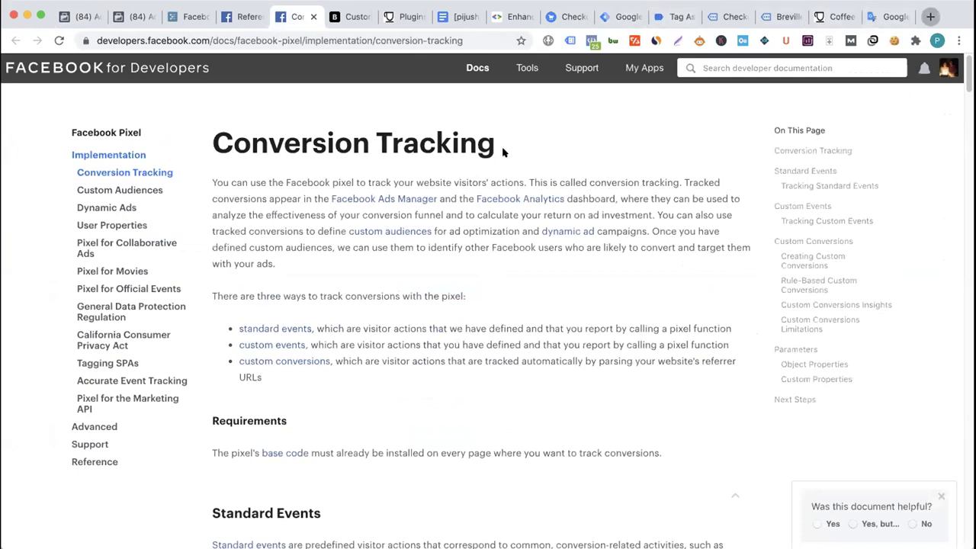
left_click(931, 17)
type("facebook.com")
key("Return")
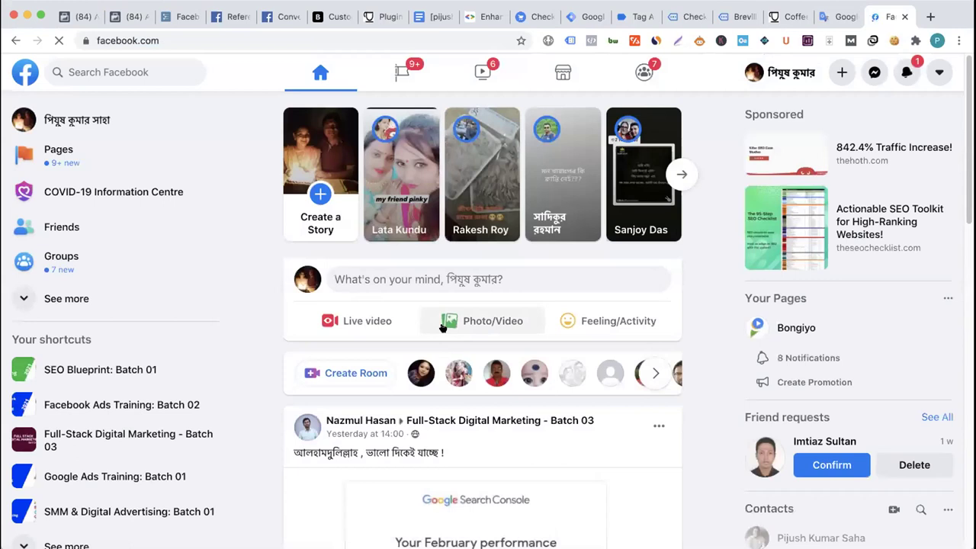
- Find the sponsored post from The HOTH in the Facebook feed and open its landing page
scroll(443, 328, "down", 15)
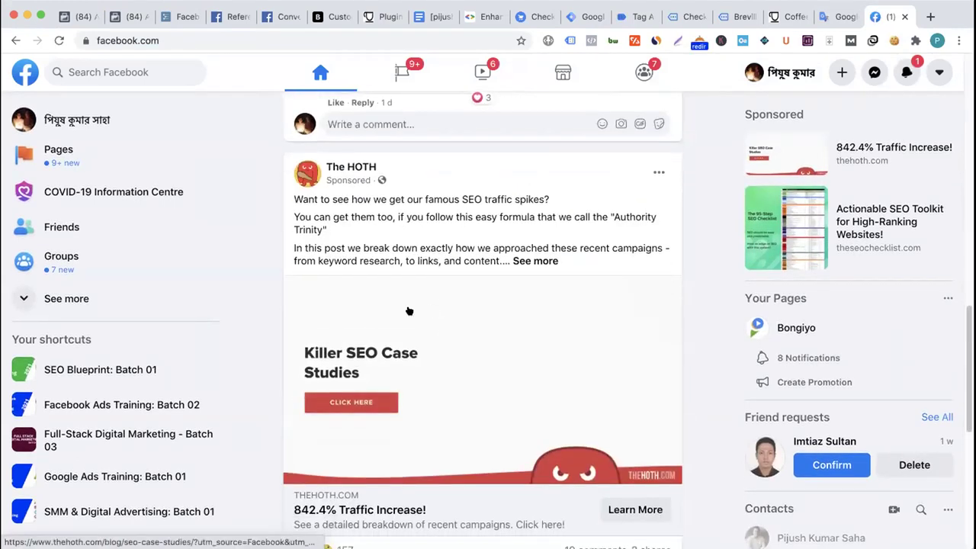
scroll(408, 311, "down", 3)
left_click(632, 429)
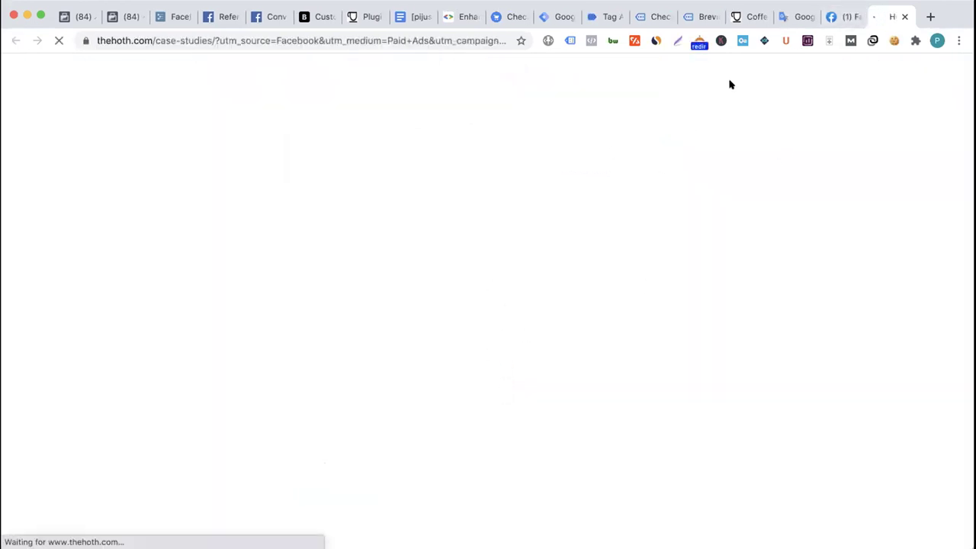
- Inspect the landing page's cookies, pointing out _fbc and _fbp, then close the cookie list
left_click(894, 40)
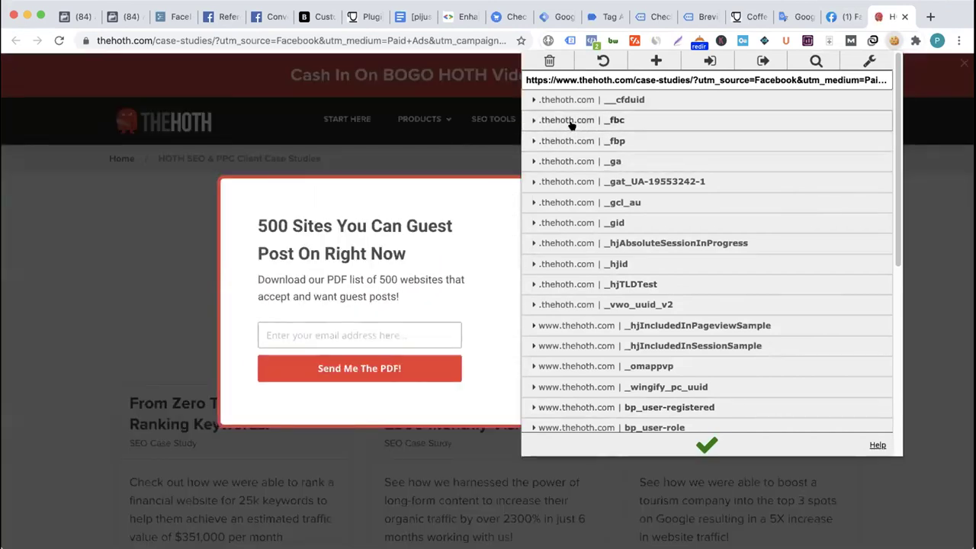
left_click(635, 120)
left_click(632, 124)
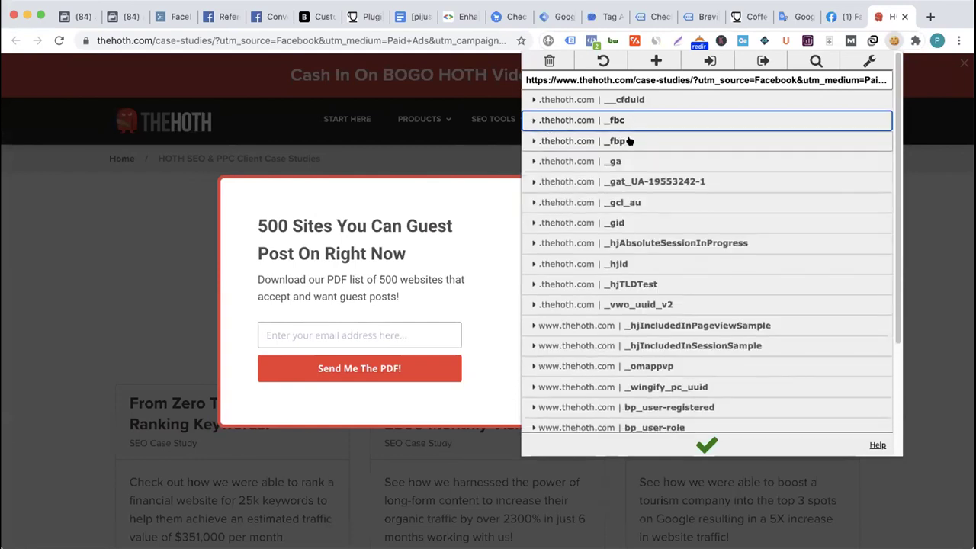
left_click(629, 141)
left_click(638, 144)
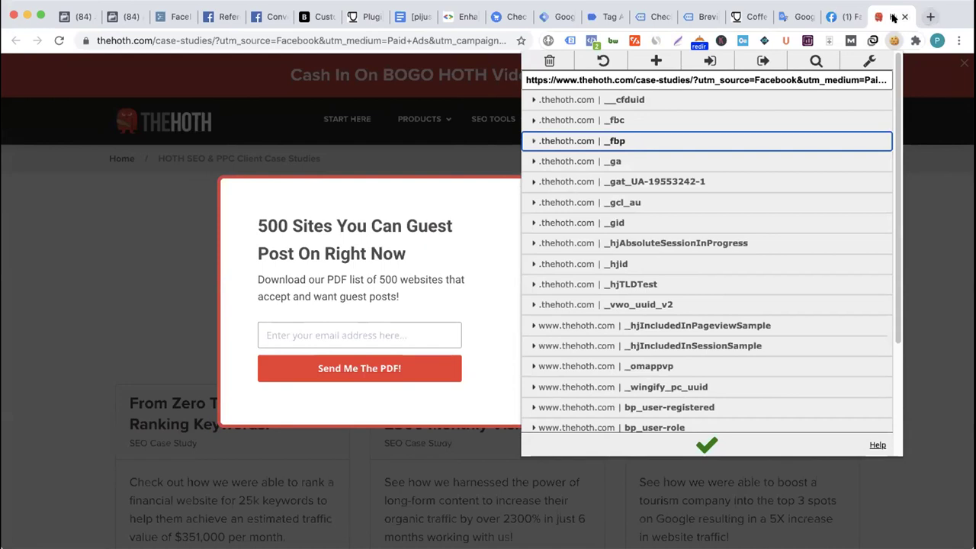
key("Escape")
left_click_drag(150, 33, 96, 40)
key("ctrl+c")
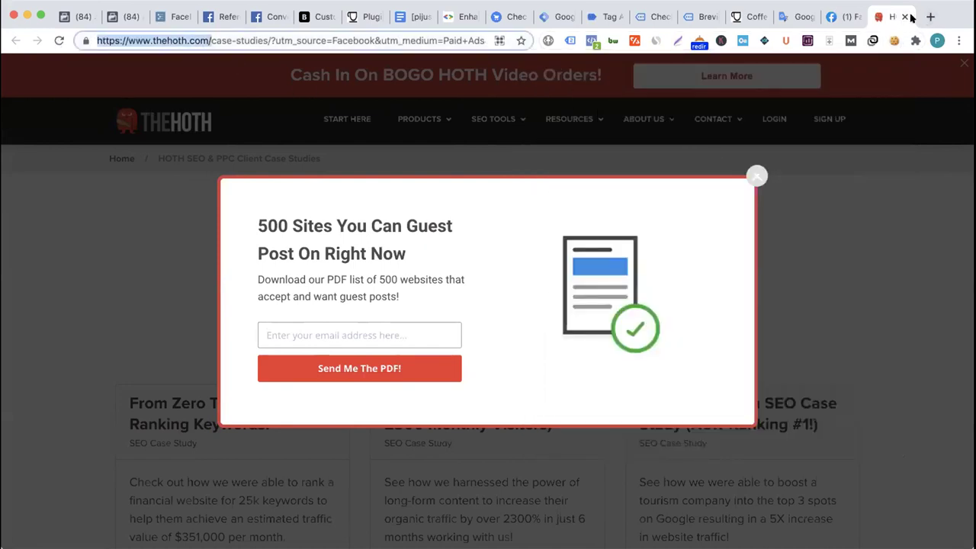
left_click(935, 16)
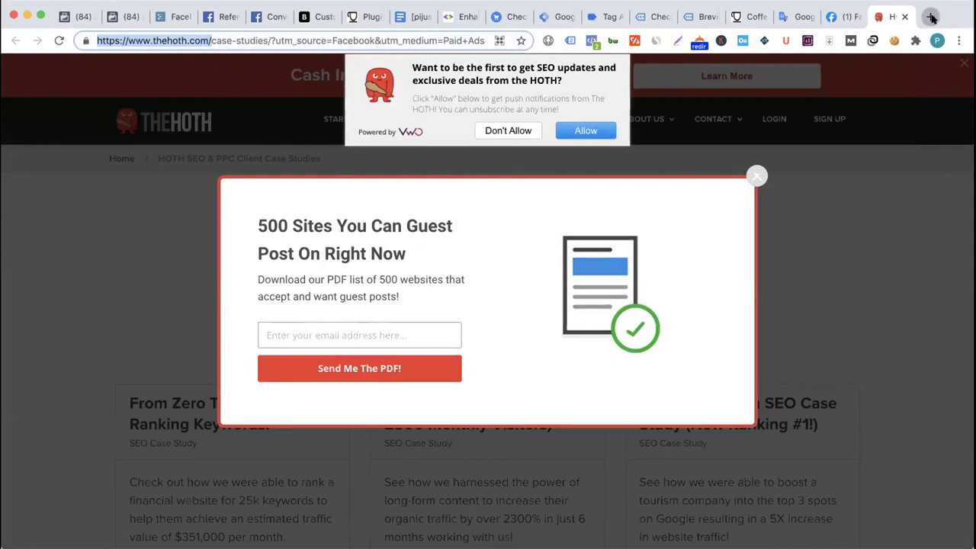
key("ctrl+v")
key("Return")
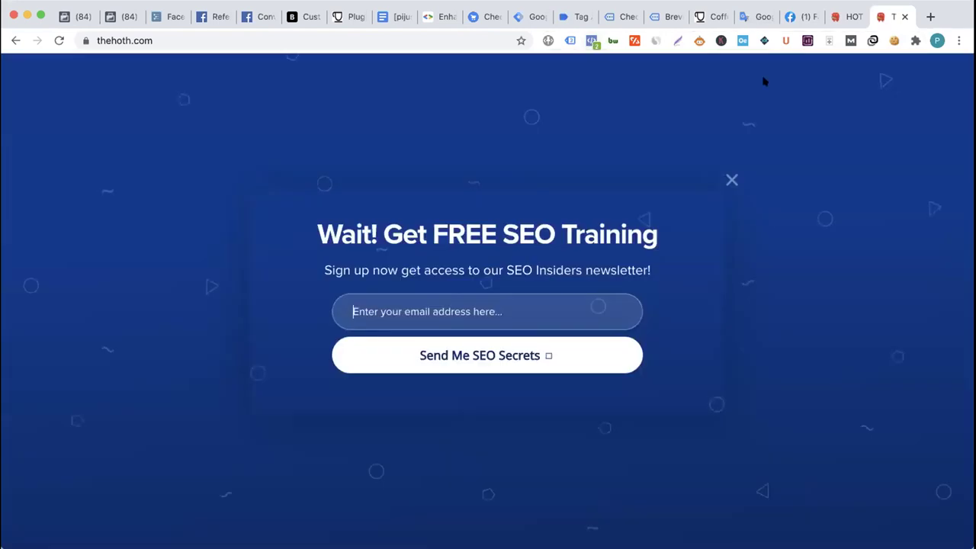
- Inspect the _fbp and _fbc cookie details on the thehoth.com home page, collapsing each entry after viewing
left_click(894, 40)
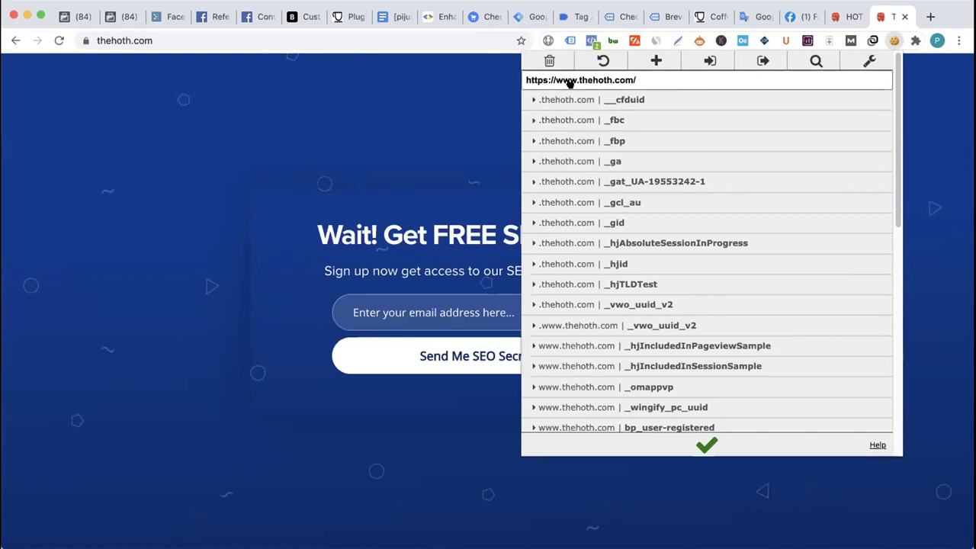
left_click(633, 143)
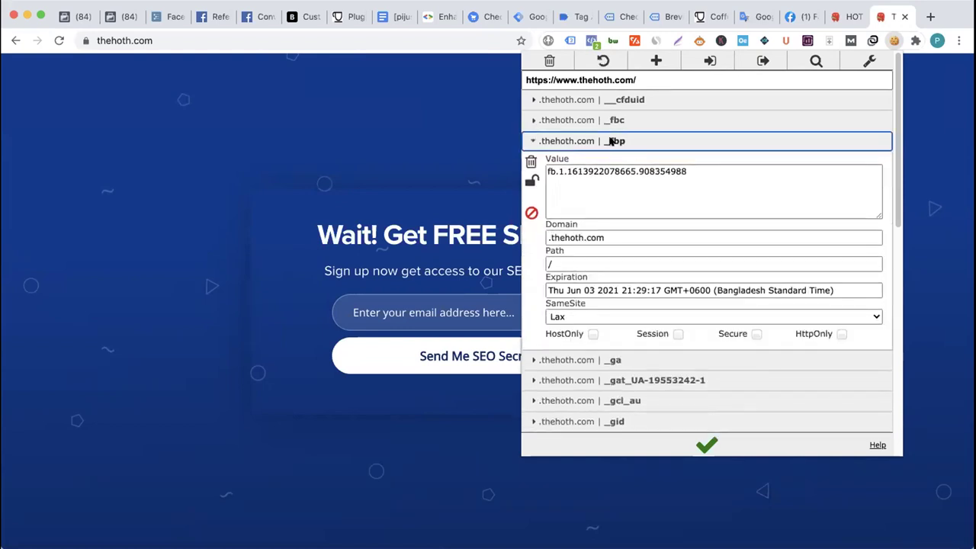
left_click(607, 143)
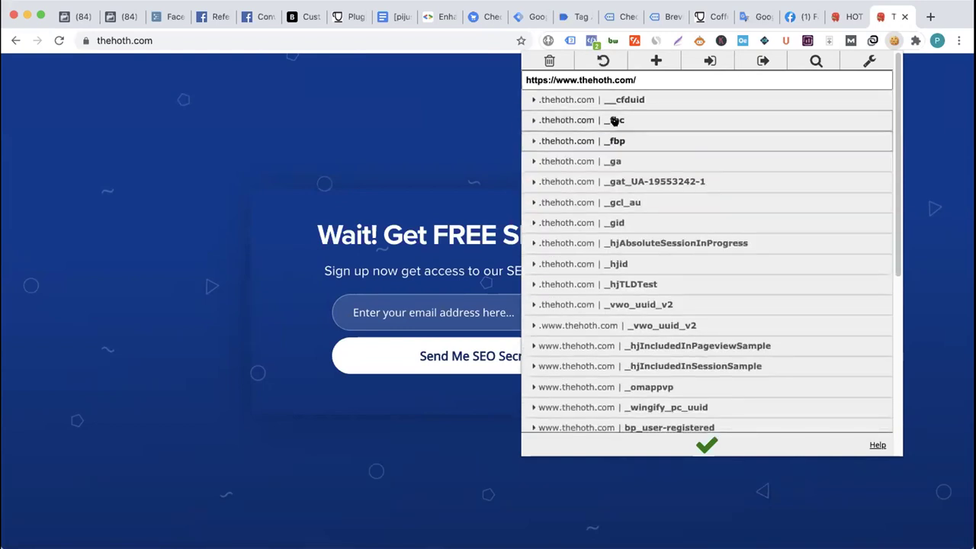
left_click(617, 121)
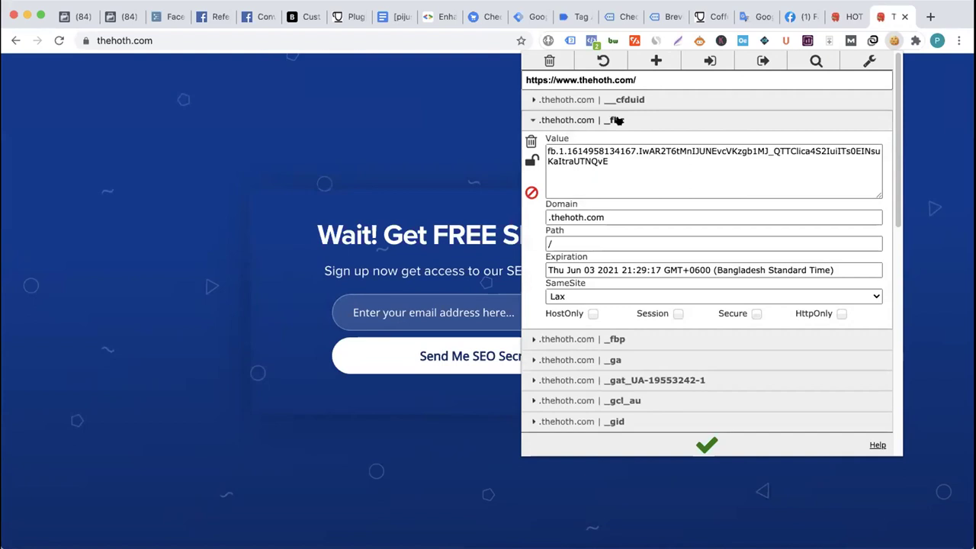
left_click(616, 120)
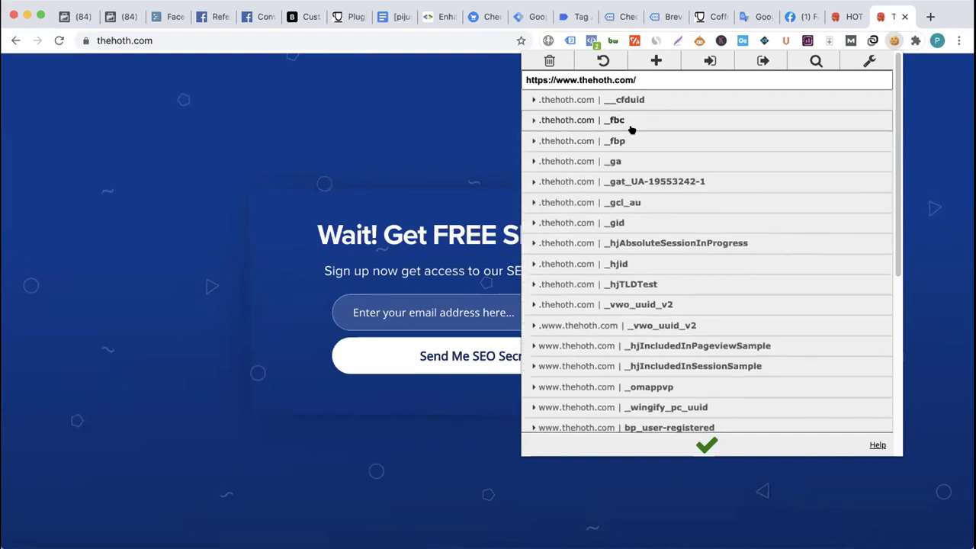
- Return to the HOTH case studies landing page, decline its notification request and dismiss the guest-post PDF pop-up
left_click(838, 16)
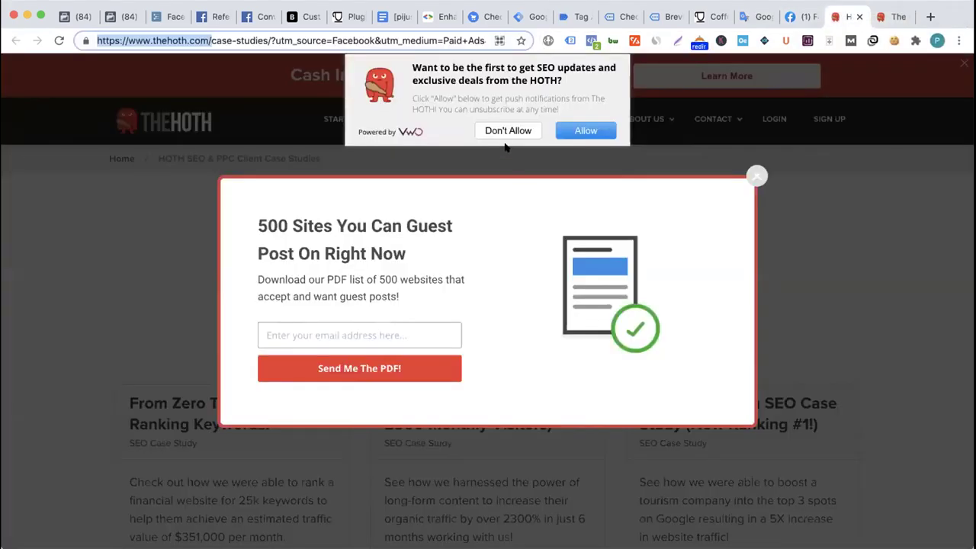
left_click(494, 130)
left_click(755, 175)
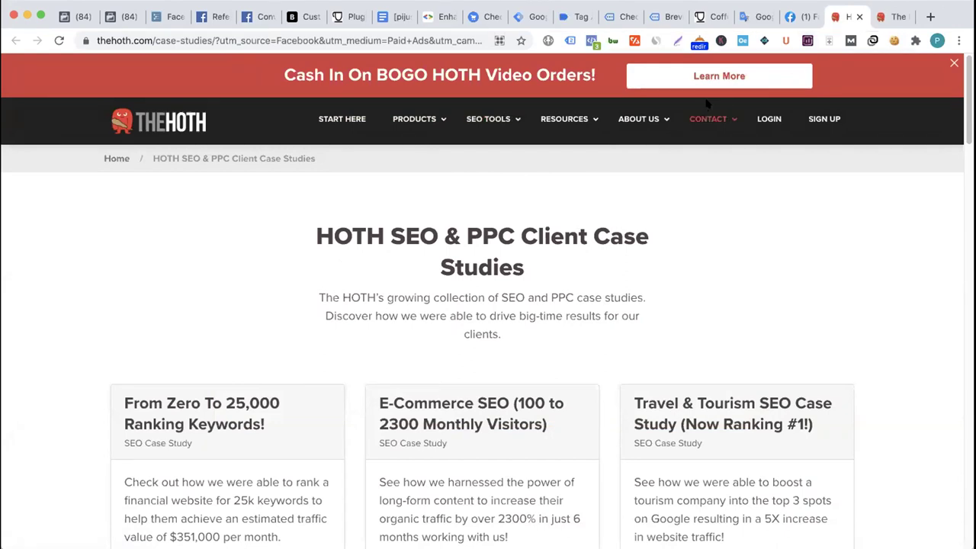
mouse_move(564, 119)
- On the Ads Manager Audience page, review Website as a Custom Audience source and close the source chooser
left_click(123, 18)
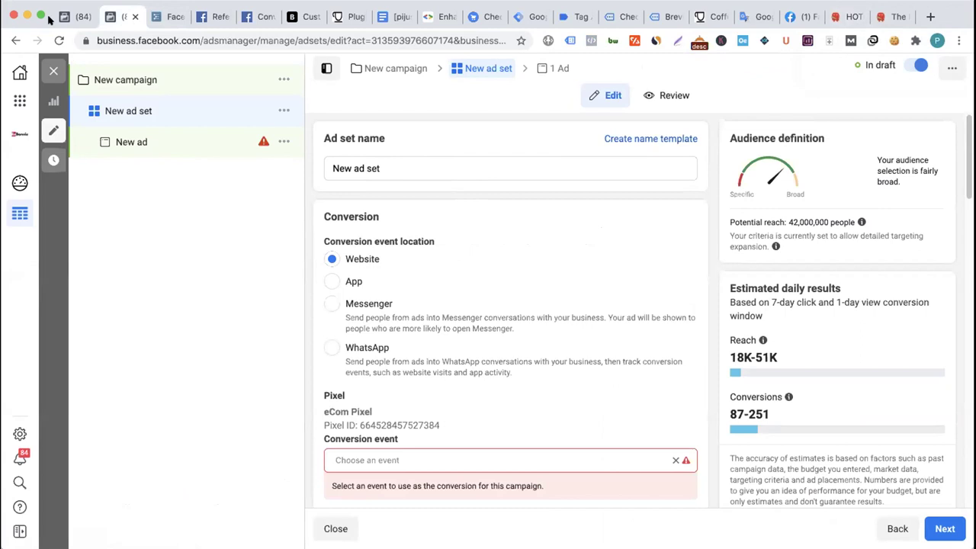
left_click(76, 16)
left_click(128, 232)
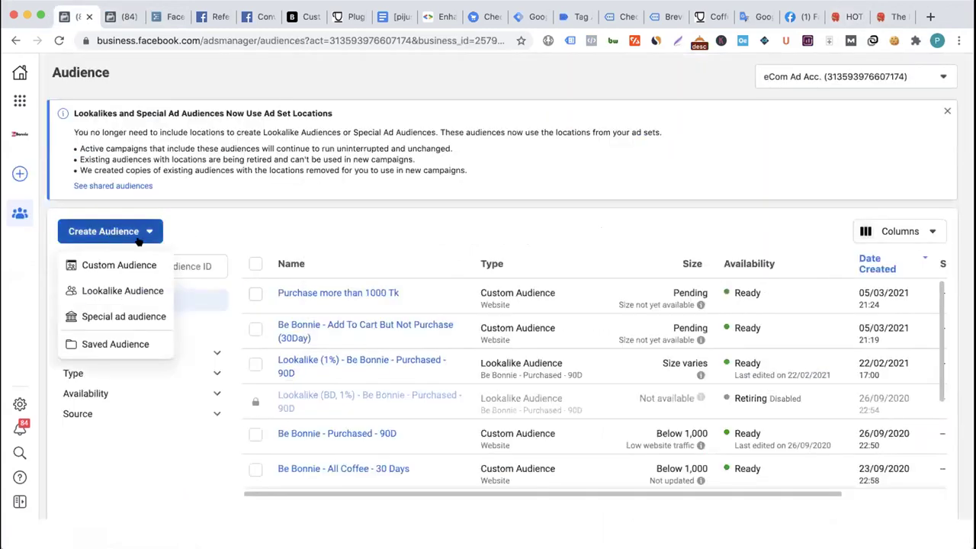
mouse_move(124, 264)
left_click(326, 252)
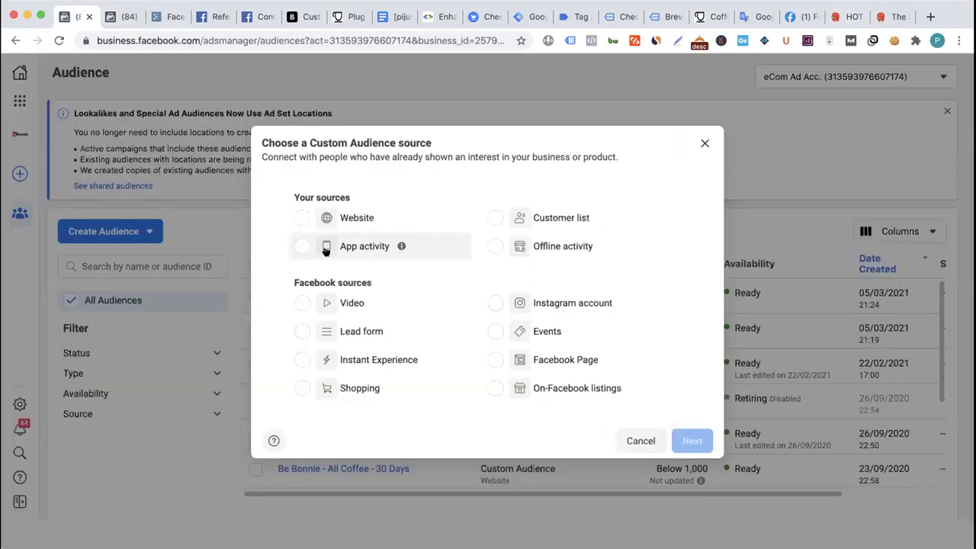
left_click(349, 223)
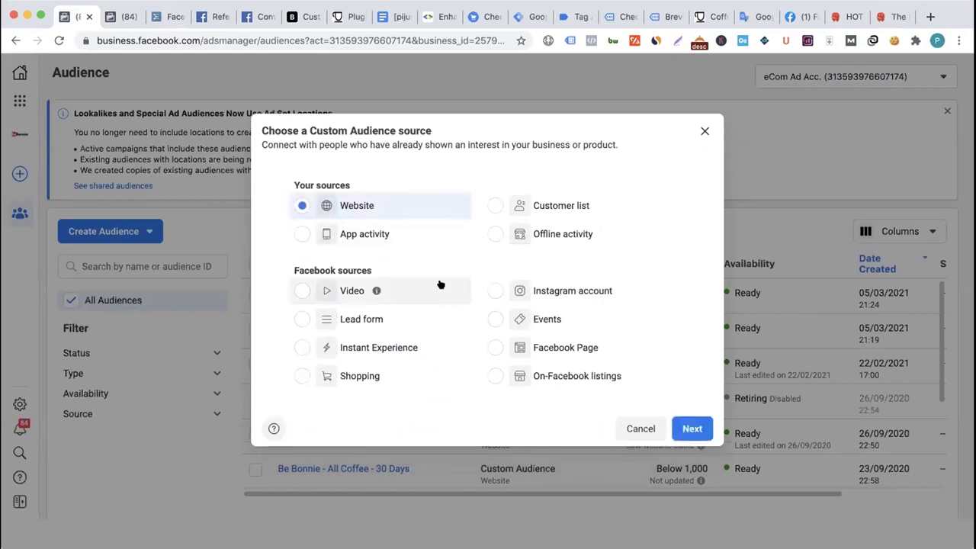
left_click(704, 133)
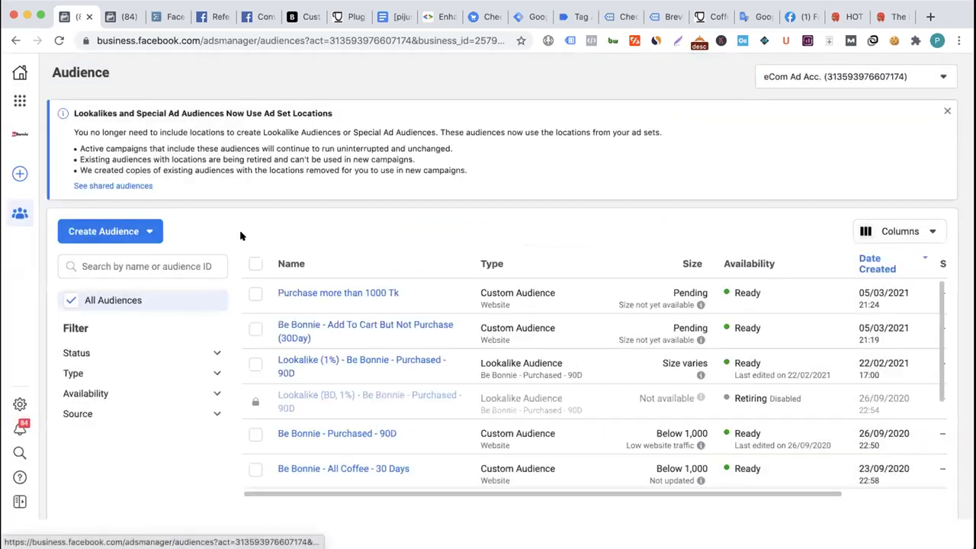
- Check the Lookalike Audience topic in the Facebook Ads Training outline, and return to the Audience page
left_click(166, 16)
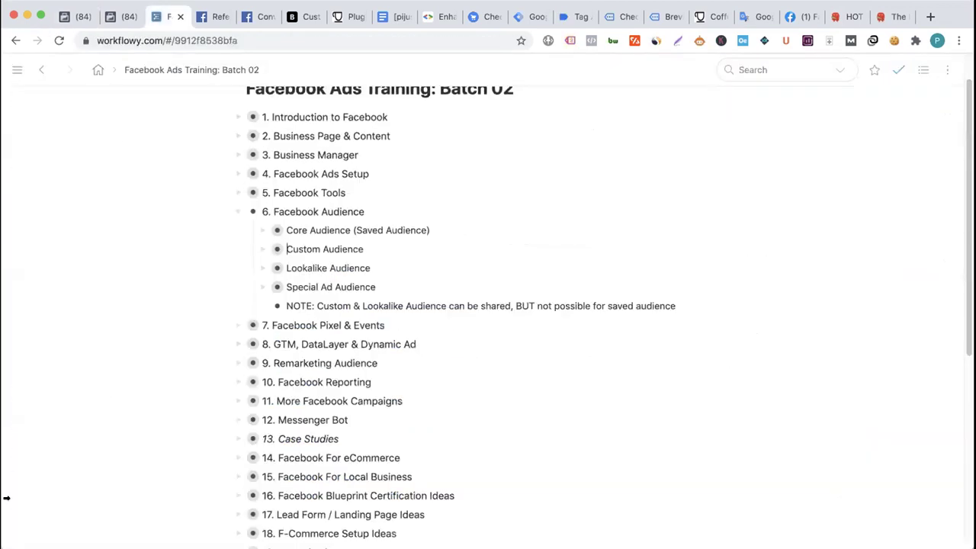
left_click(373, 268)
left_click(81, 16)
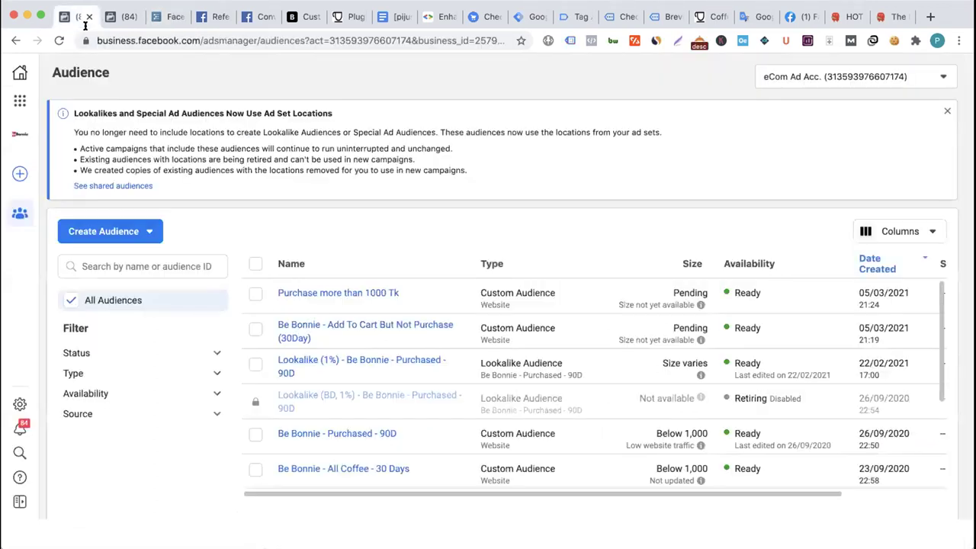
- Check the sharing option for the custom audience Purchase more than 1000 Tk and the 1% Be Bonnie lookalike, clearing the selections
left_click(256, 294)
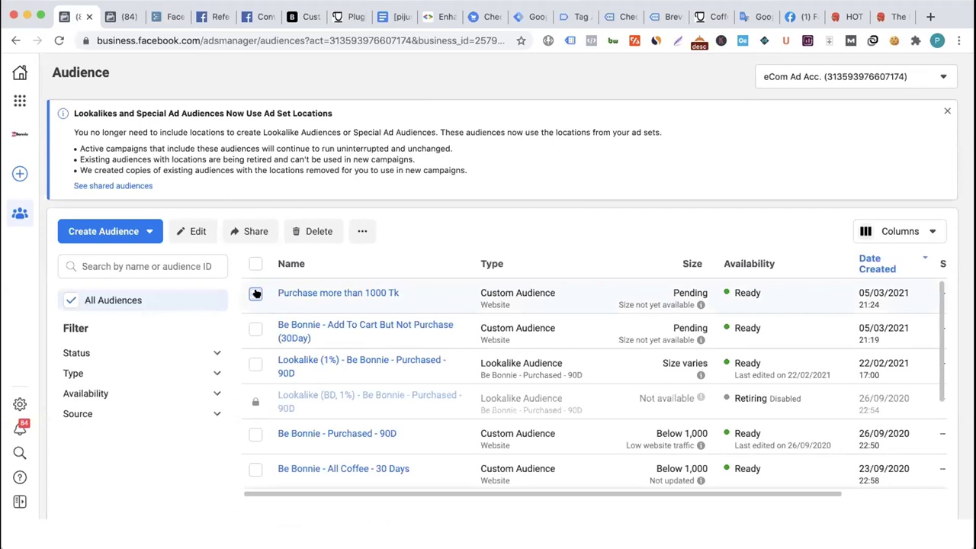
left_click(256, 294)
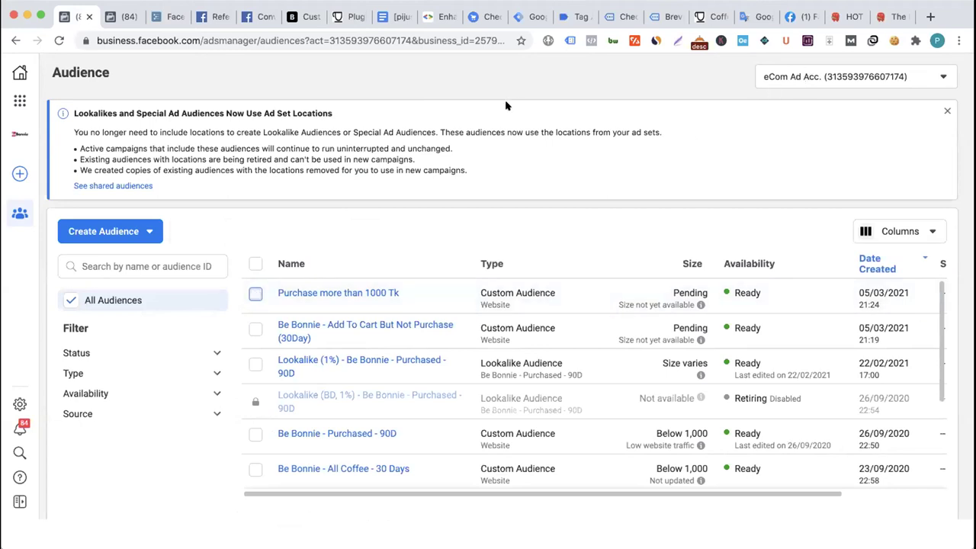
left_click(253, 293)
left_click(255, 365)
left_click(255, 294)
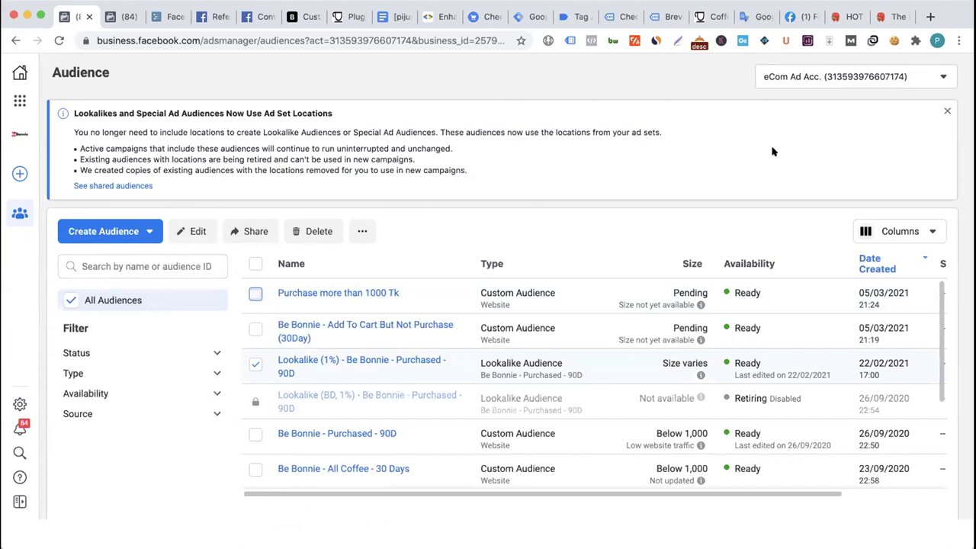
mouse_move(300, 369)
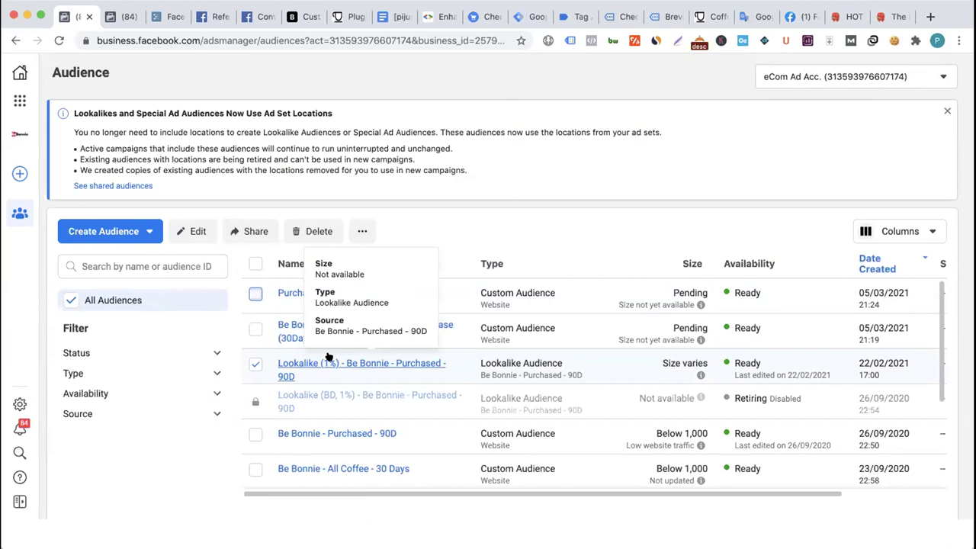
left_click(256, 364)
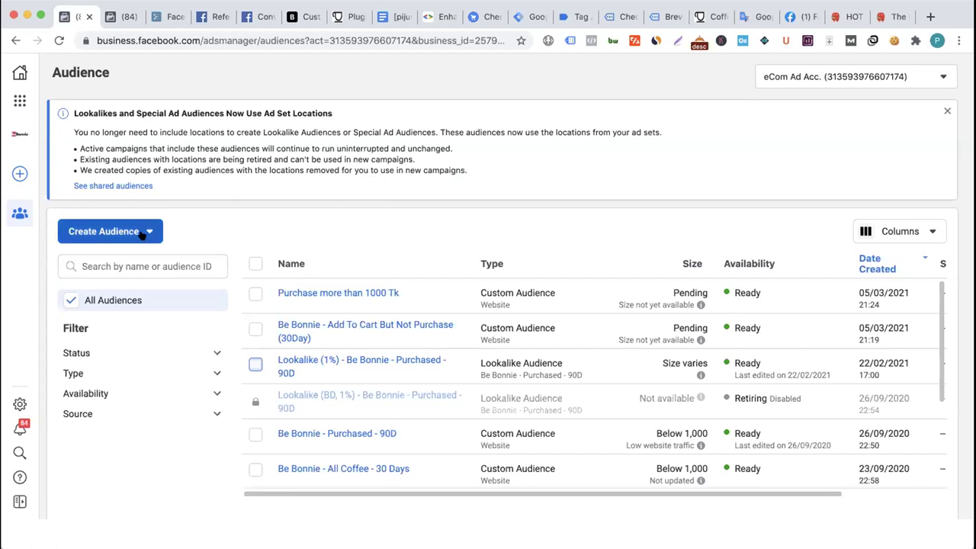
- Check the sharing option for the saved audience PS - Digital Media Buyingg in the Bong ad account, and return to eCom Ad Acc
left_click(803, 82)
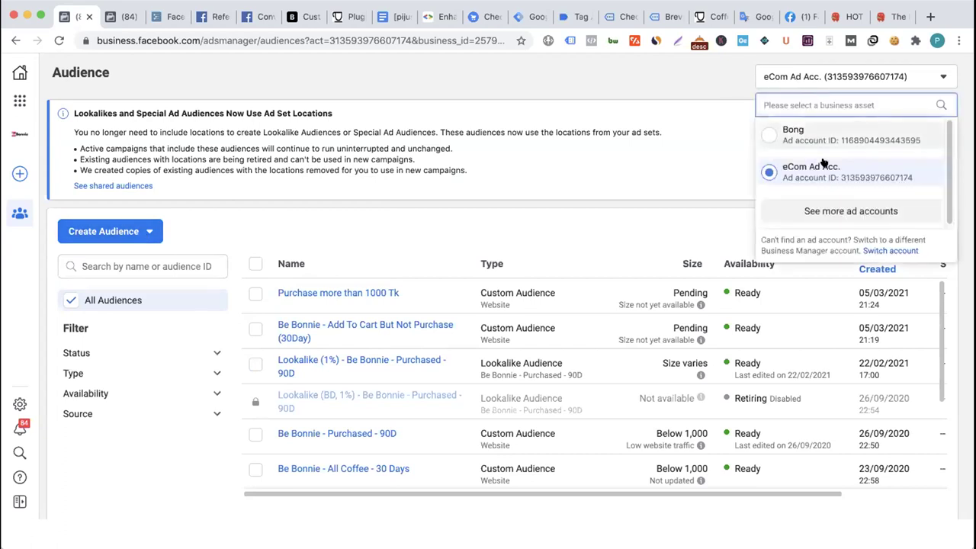
left_click(793, 134)
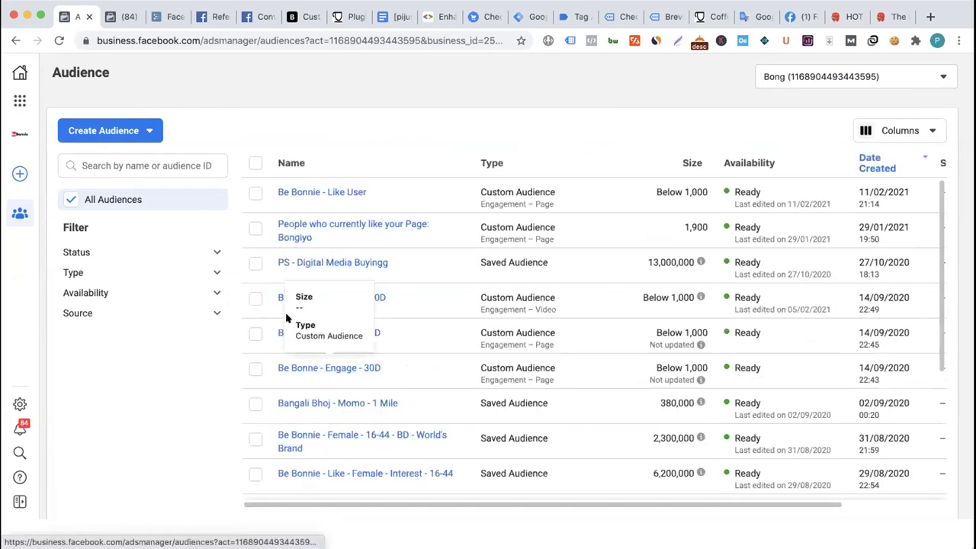
left_click(254, 298)
left_click(254, 298)
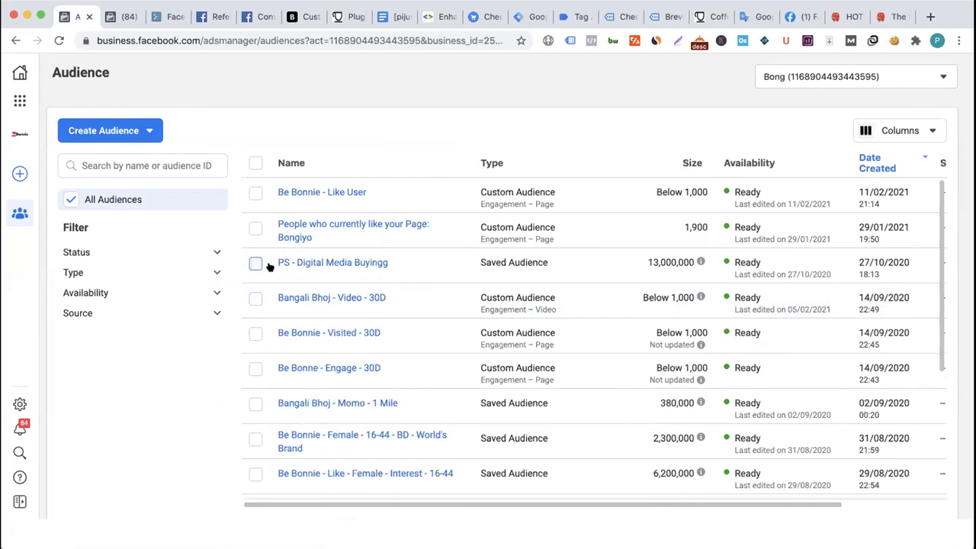
left_click(257, 263)
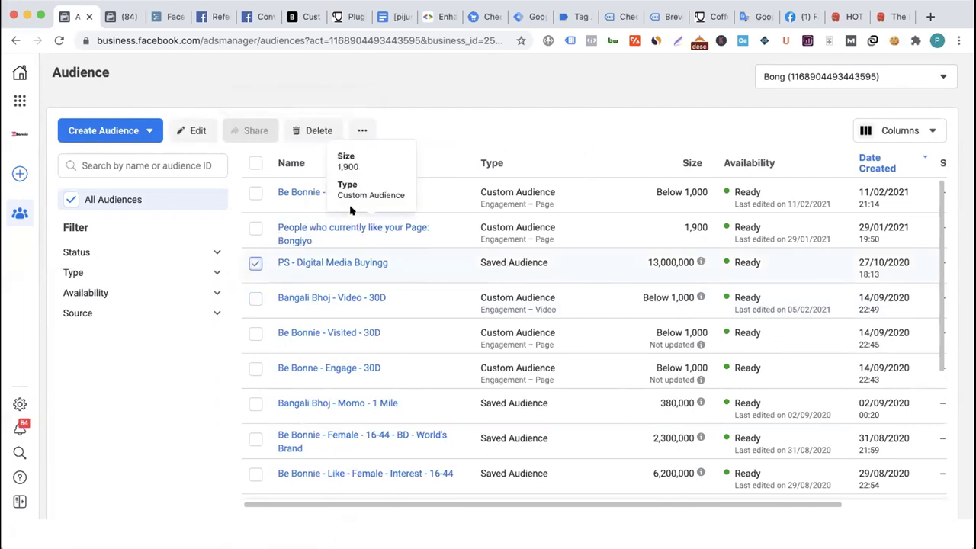
left_click(806, 76)
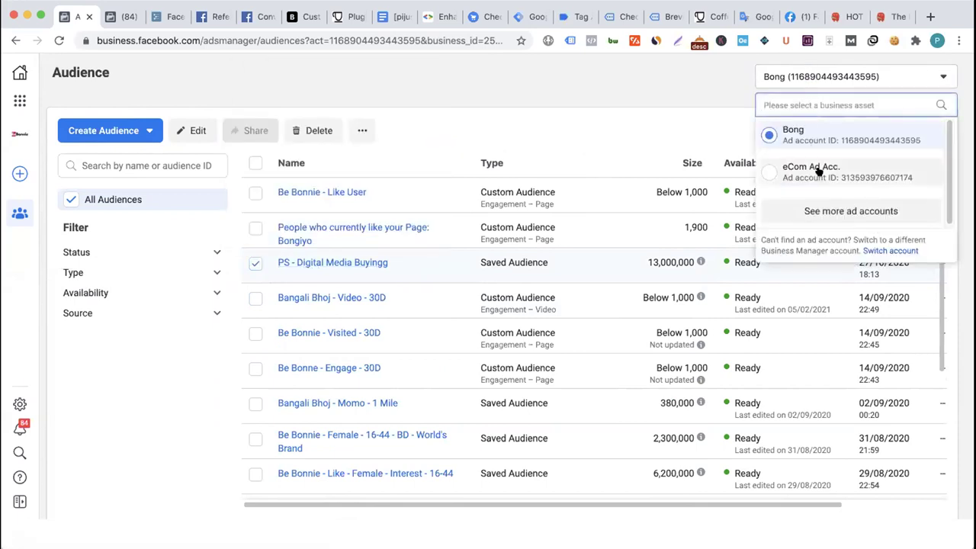
left_click(811, 170)
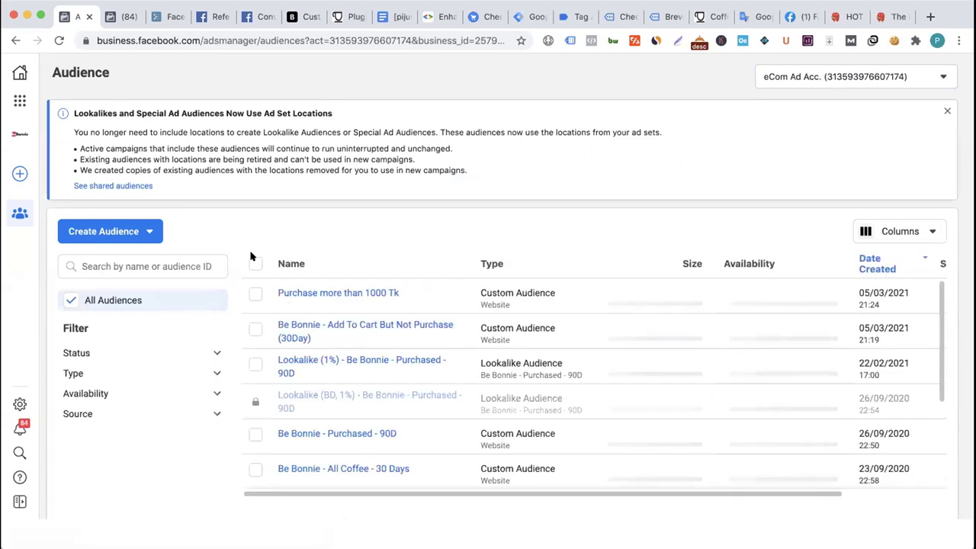
- View the Lookalike Audience creation form and close it without creating an audience
left_click(135, 231)
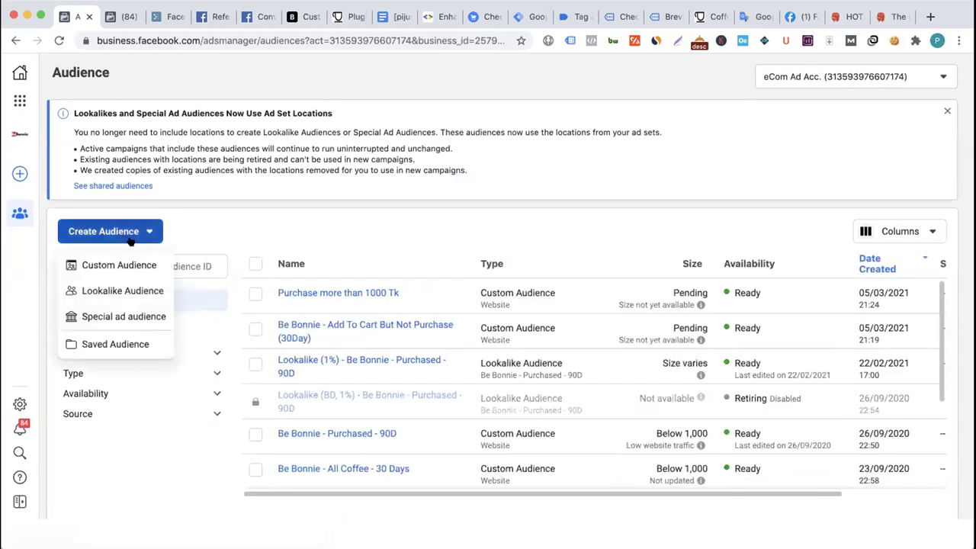
left_click(122, 291)
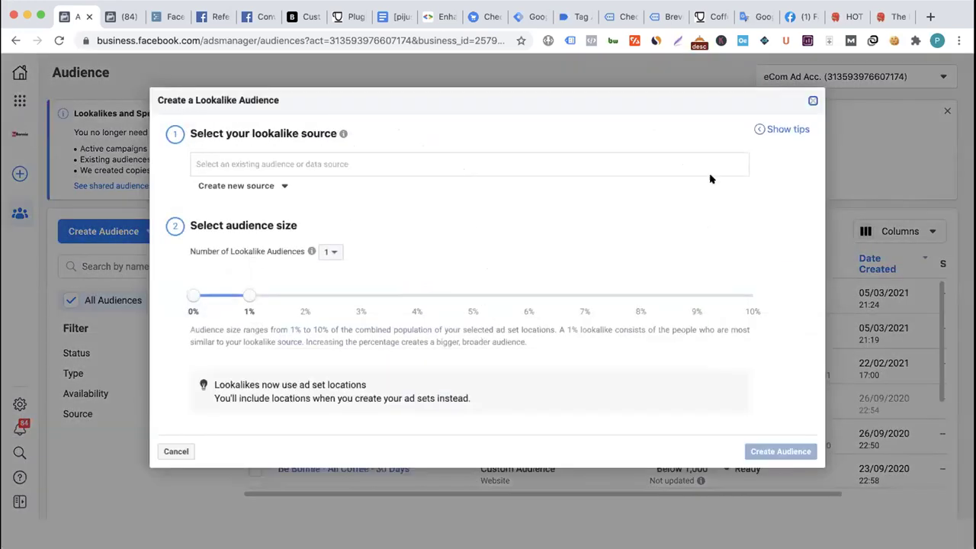
left_click(813, 100)
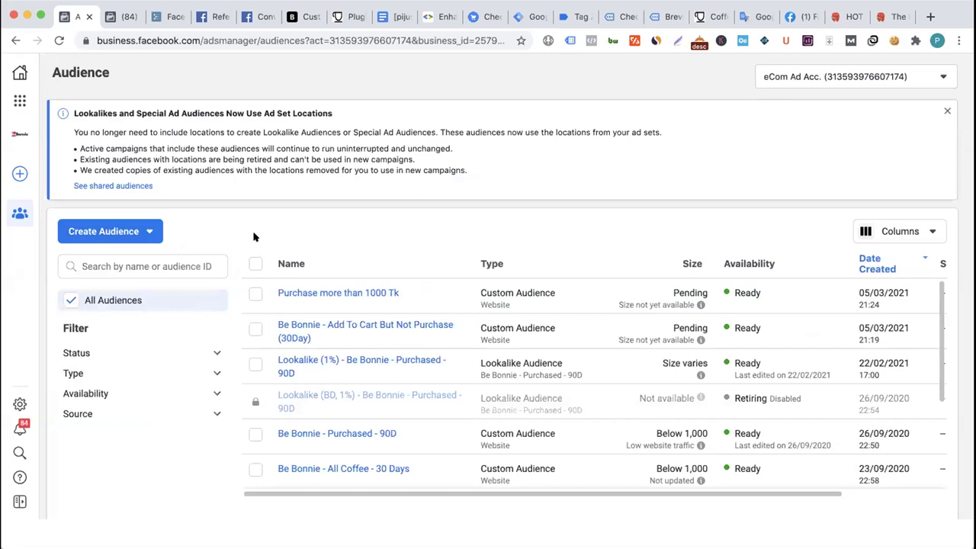
mouse_move(290, 291)
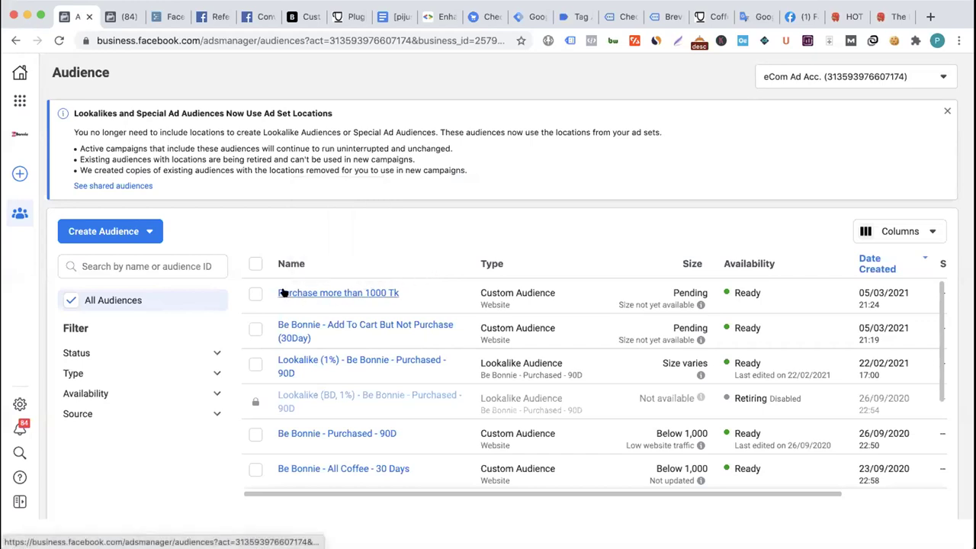
mouse_move(393, 294)
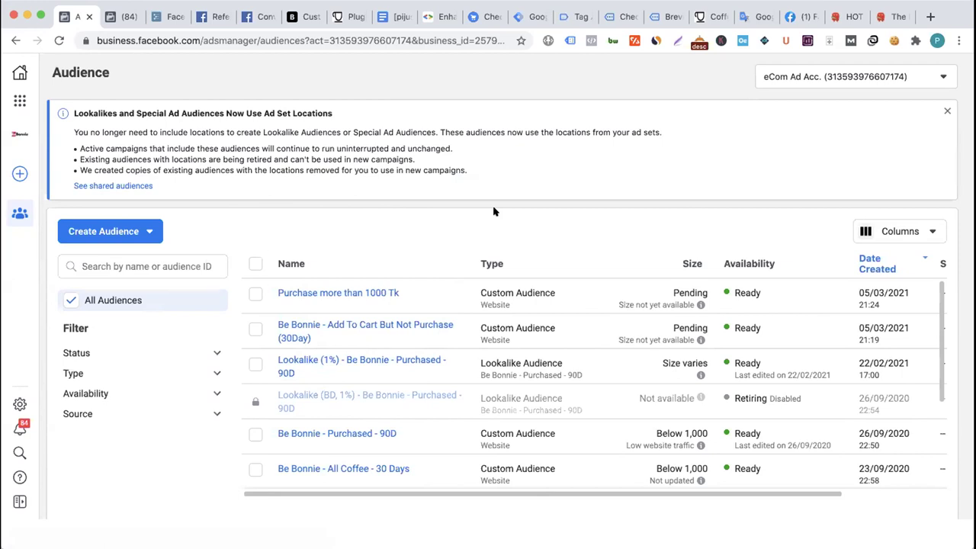
left_click(145, 231)
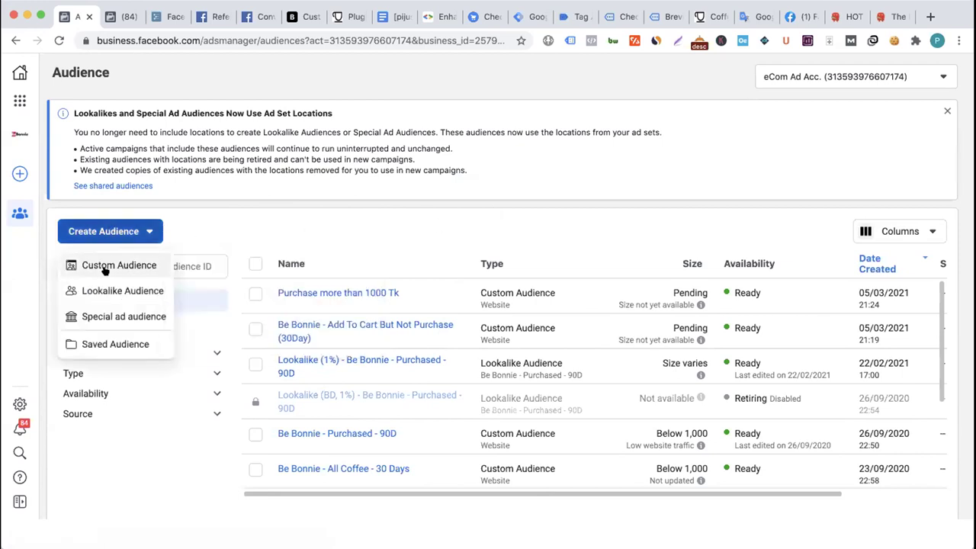
left_click(119, 265)
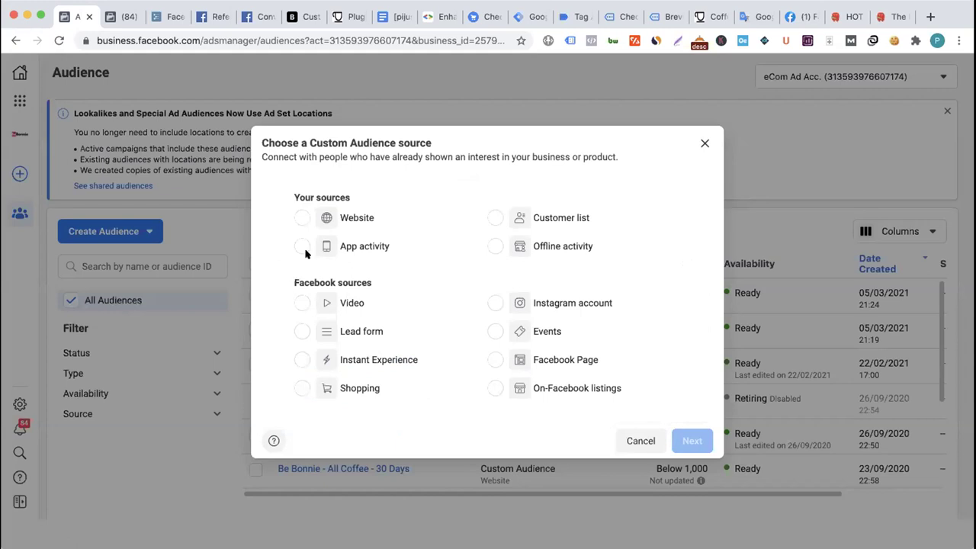
left_click(704, 142)
- Start a lookalike audience with the custom audience Purchase more than 1000 Tk as its source
left_click(115, 232)
left_click(449, 312)
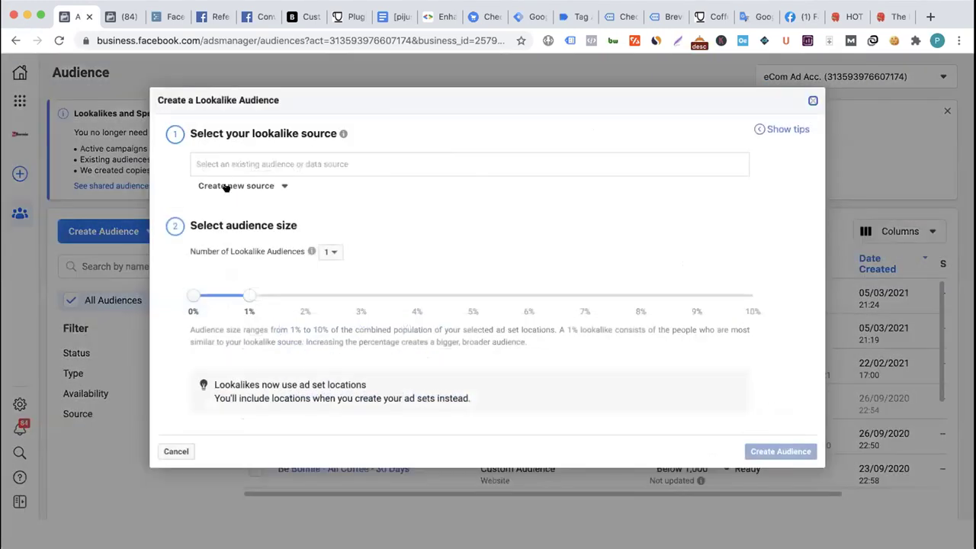
left_click(308, 162)
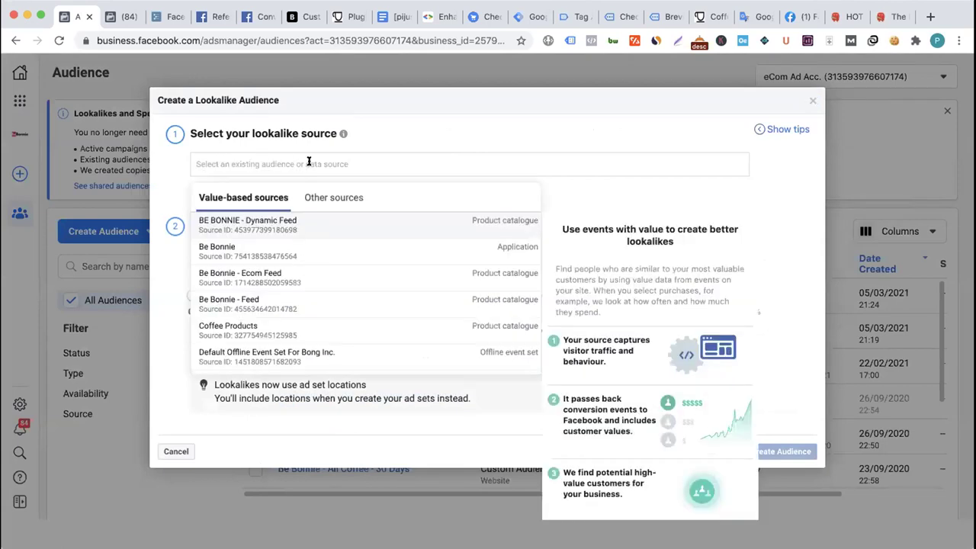
left_click(326, 197)
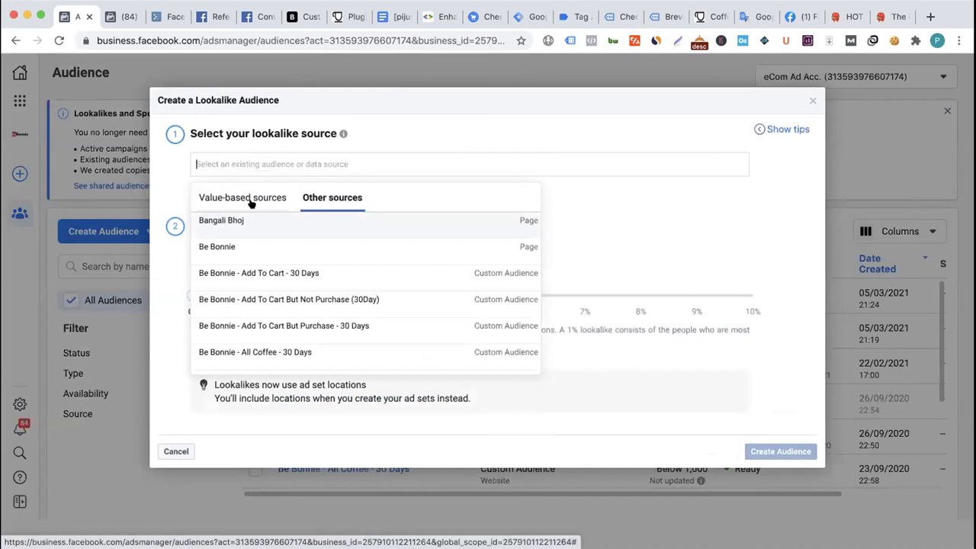
scroll(294, 310, "down", 5)
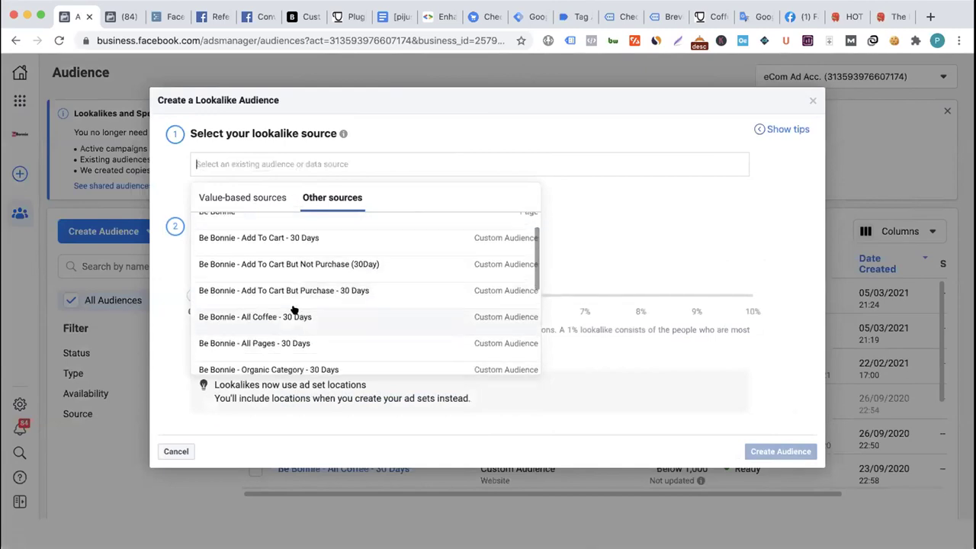
scroll(295, 310, "down", 1)
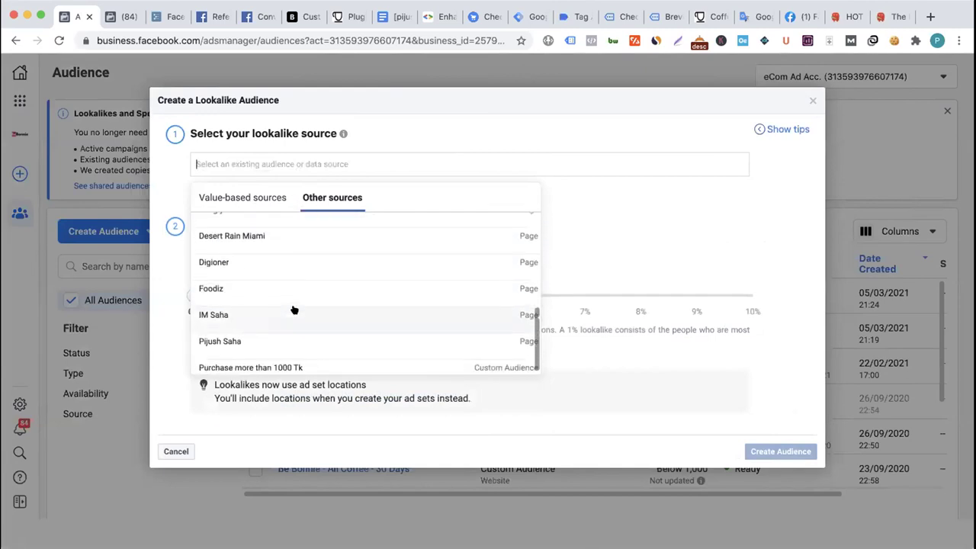
left_click(255, 357)
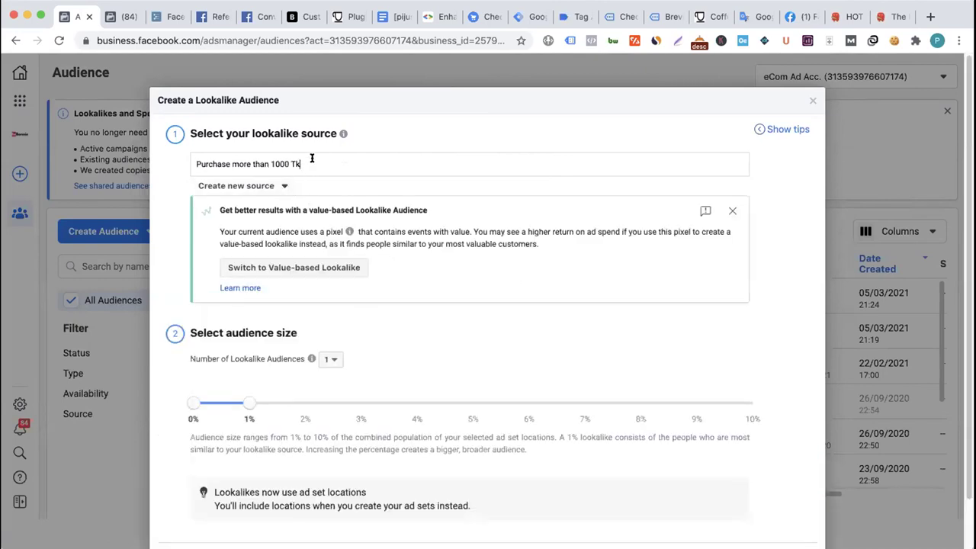
- Try adding the prefix Be B to the lookalike source name, and reselect Purchase more than 1000 Tk as the source
left_click(193, 161)
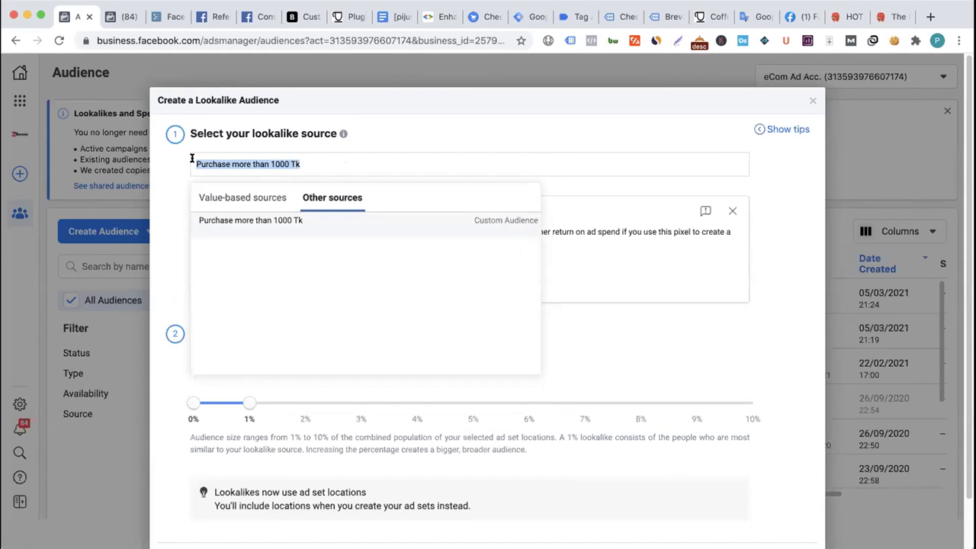
key("Left")
type("Be B")
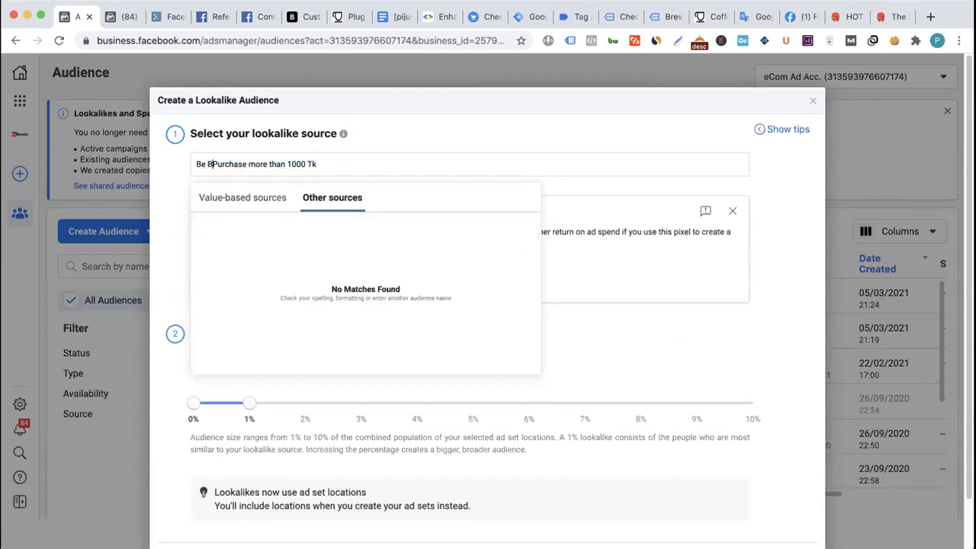
key("BackSpace")
key("BackSpace")
key("BackSpace")
key("BackSpace")
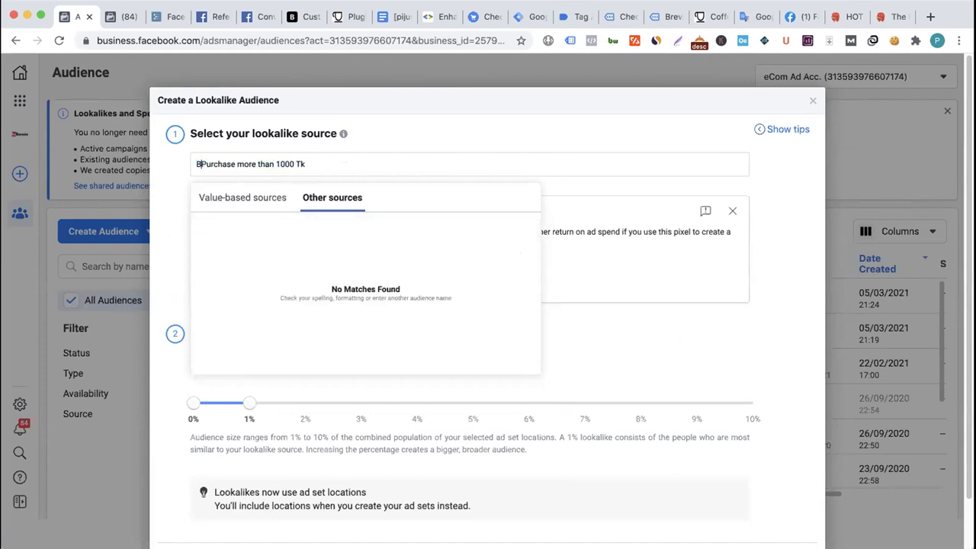
left_click(245, 223)
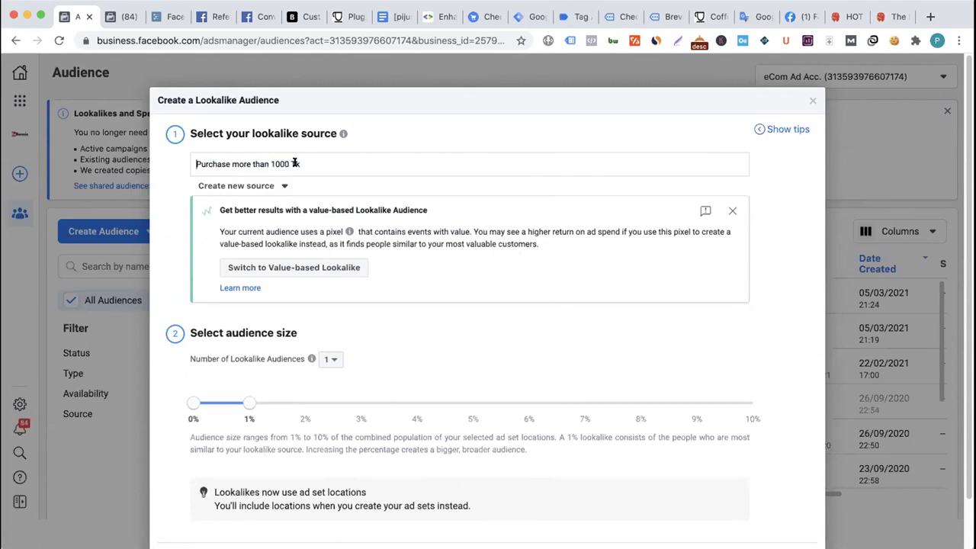
- Review the lookalike form's source and audience size sections
scroll(245, 339, "down", 2)
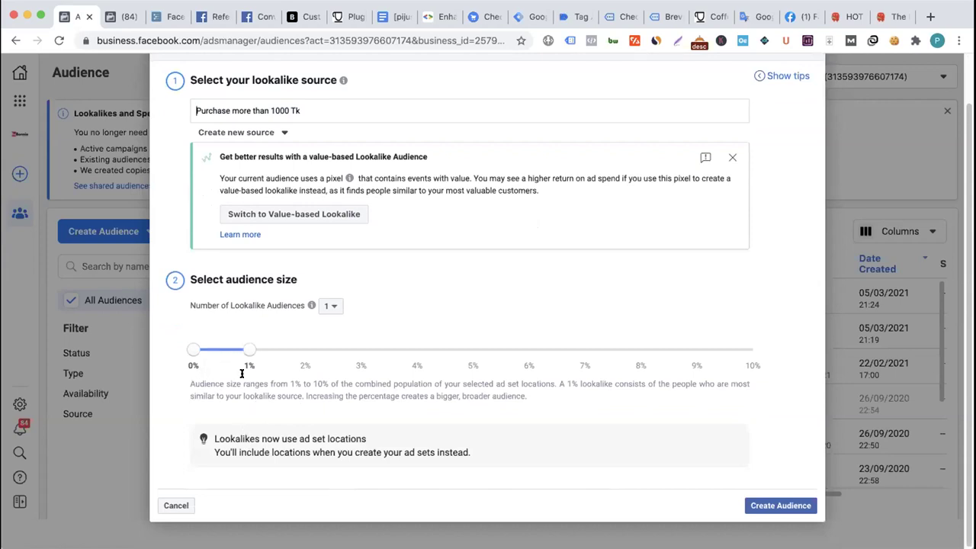
scroll(264, 333, "up", 2)
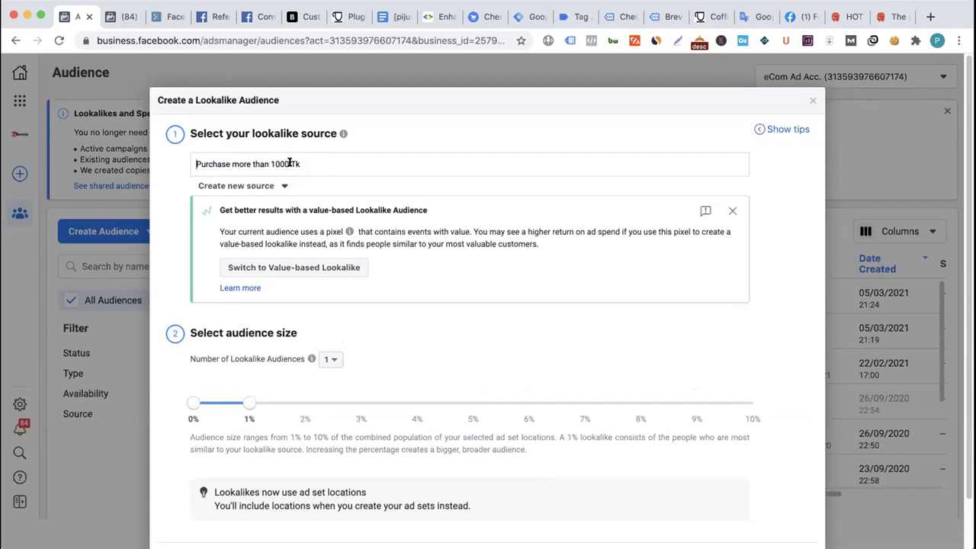
scroll(244, 408, "down", 2)
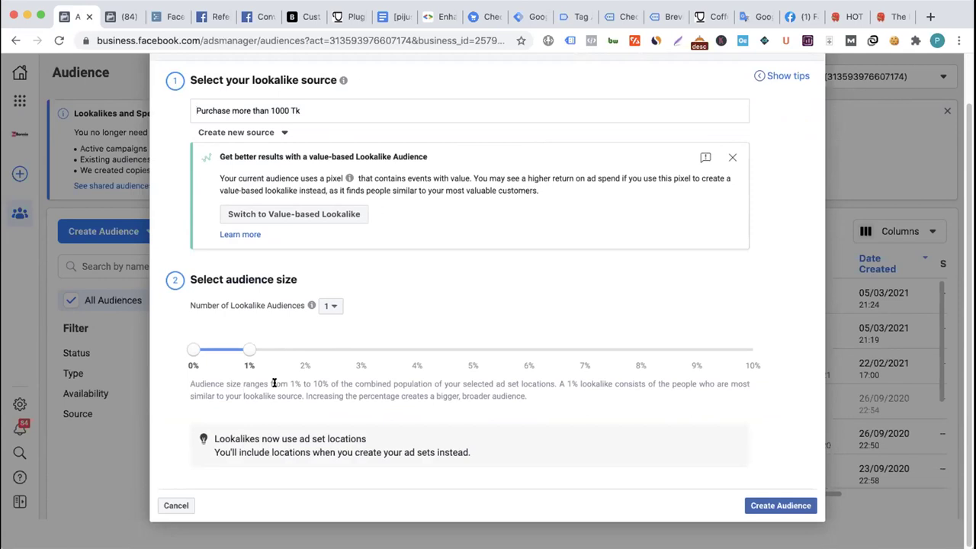
scroll(274, 383, "up", 1)
- Expand the Lookalike Audience topic in the Facebook Ads Training outline and read the required custom audience size
left_click(216, 18)
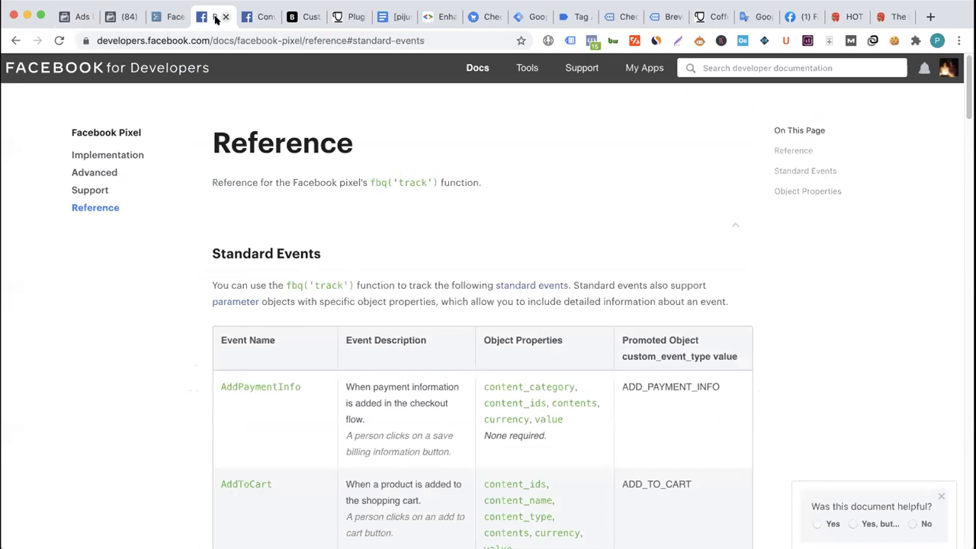
left_click(94, 27)
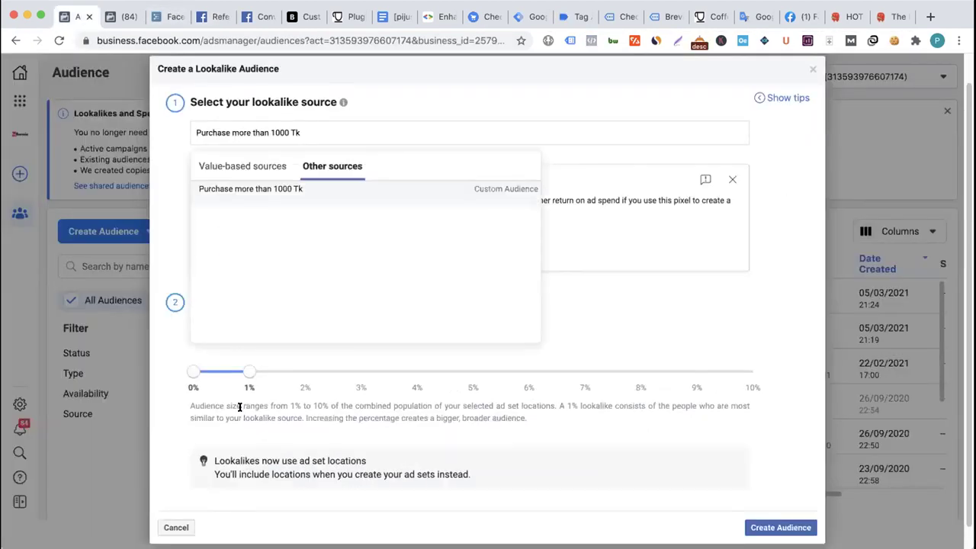
left_click(166, 23)
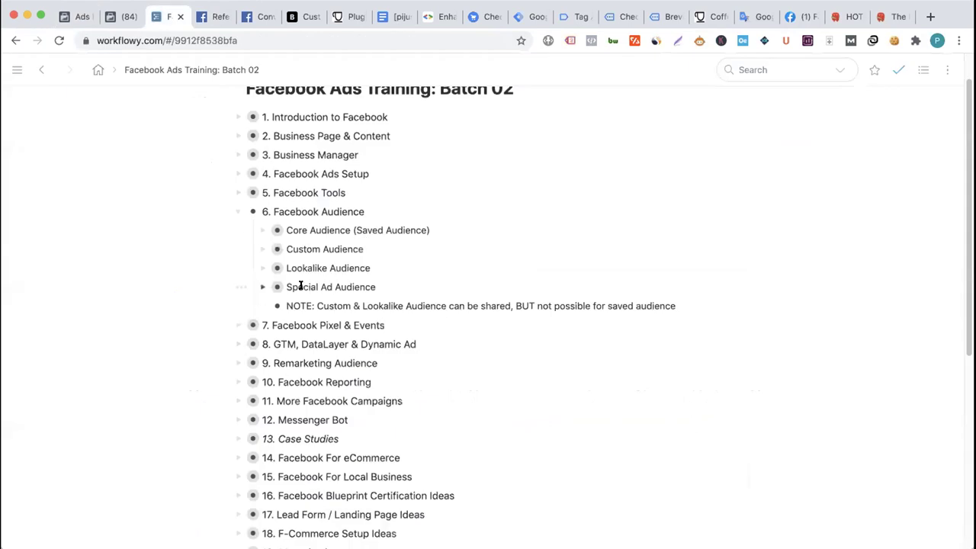
left_click(263, 270)
scroll(363, 322, "down", 1)
scroll(363, 322, "down", 2)
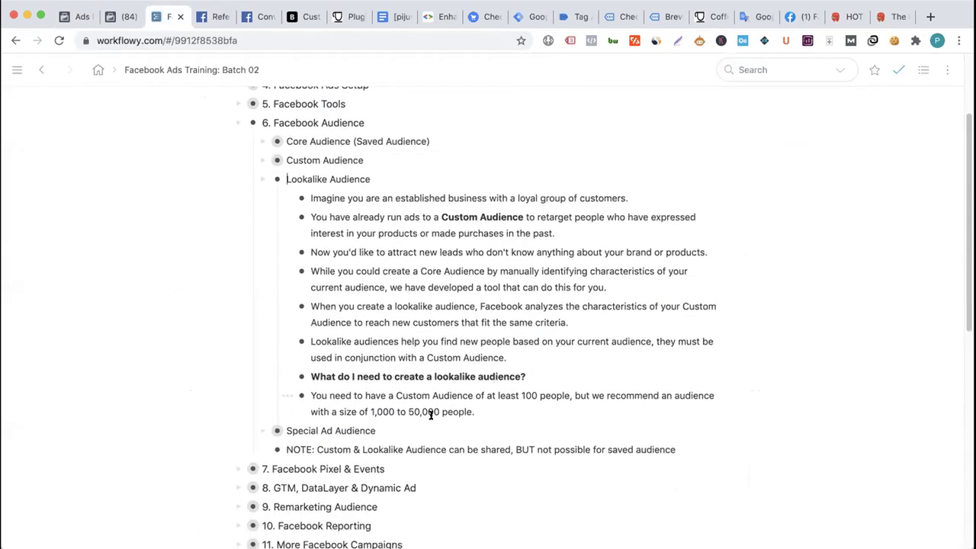
scroll(366, 393, "down", 1)
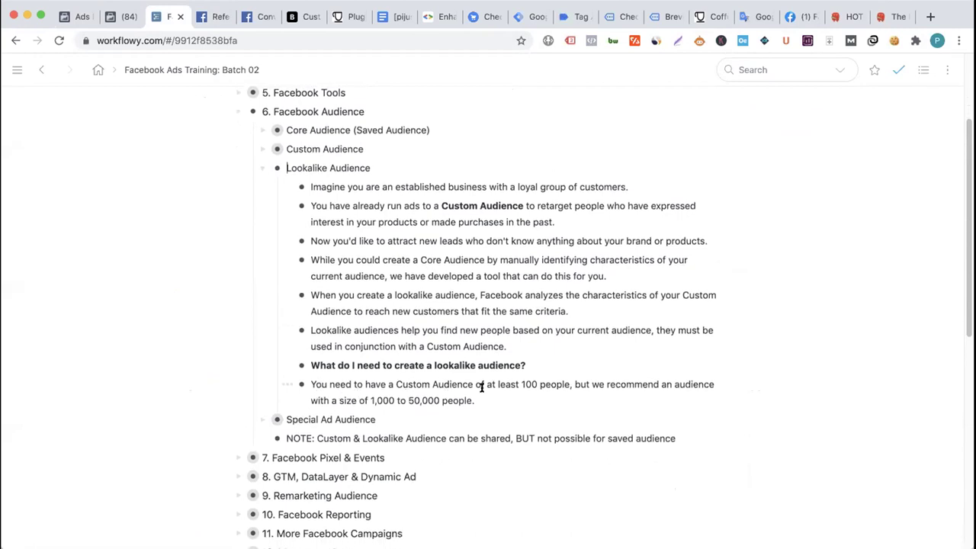
left_click_drag(570, 384, 521, 385)
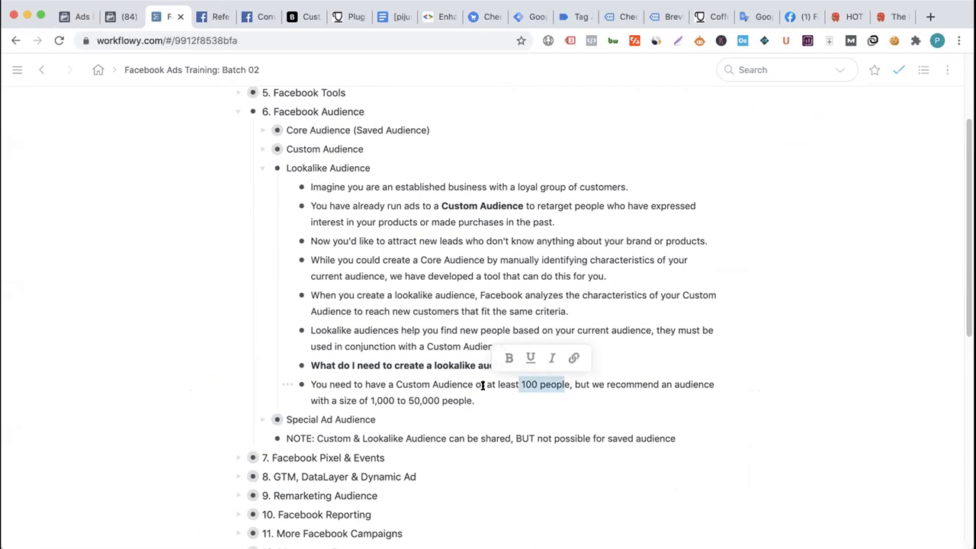
left_click(414, 397)
- Return to the Audience page and discard the open lookalike form, leaving the audience Purchase more than 1000 Tk unselected
left_click(122, 16)
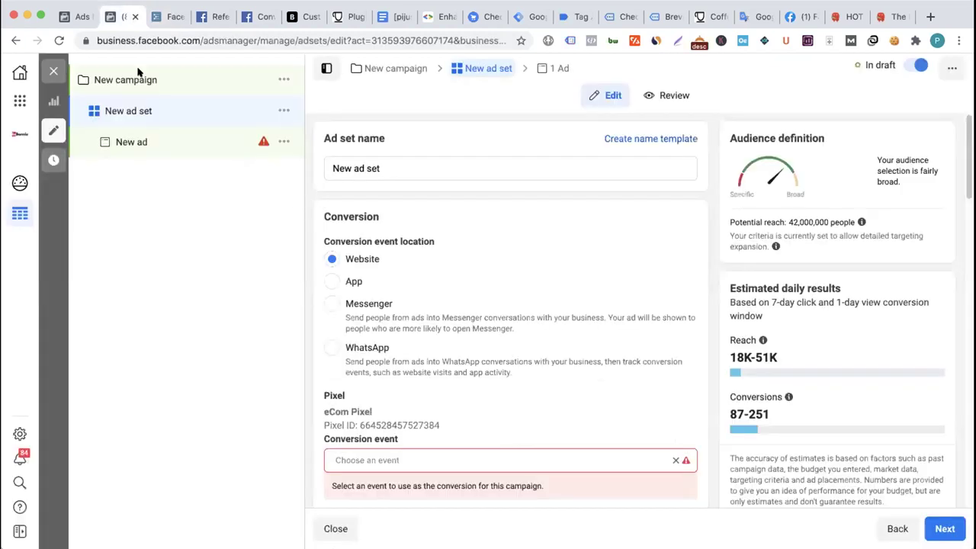
left_click(75, 17)
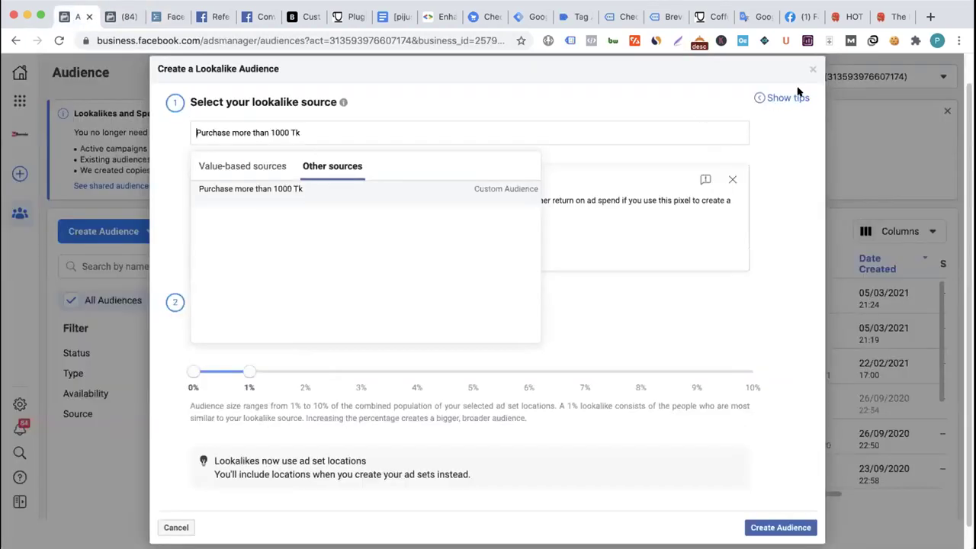
left_click(257, 190)
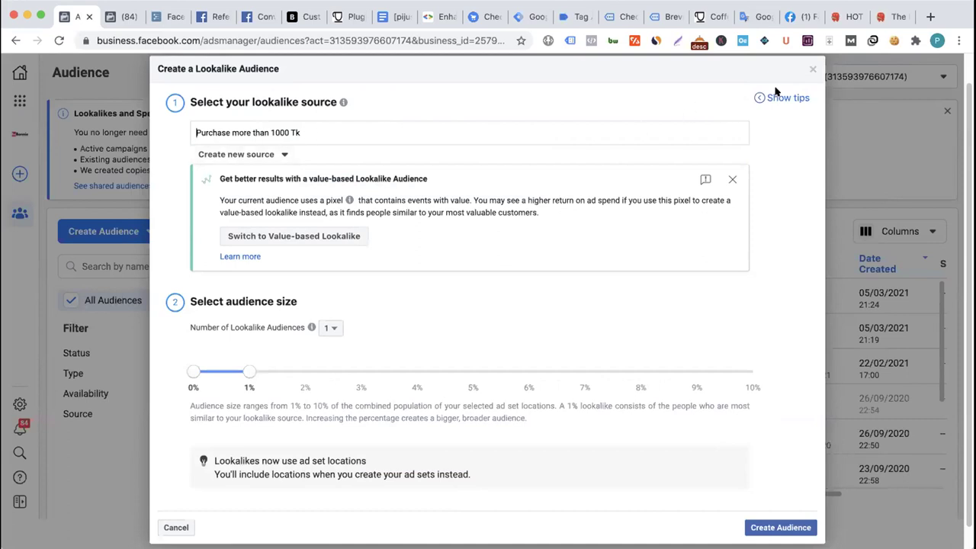
left_click(810, 69)
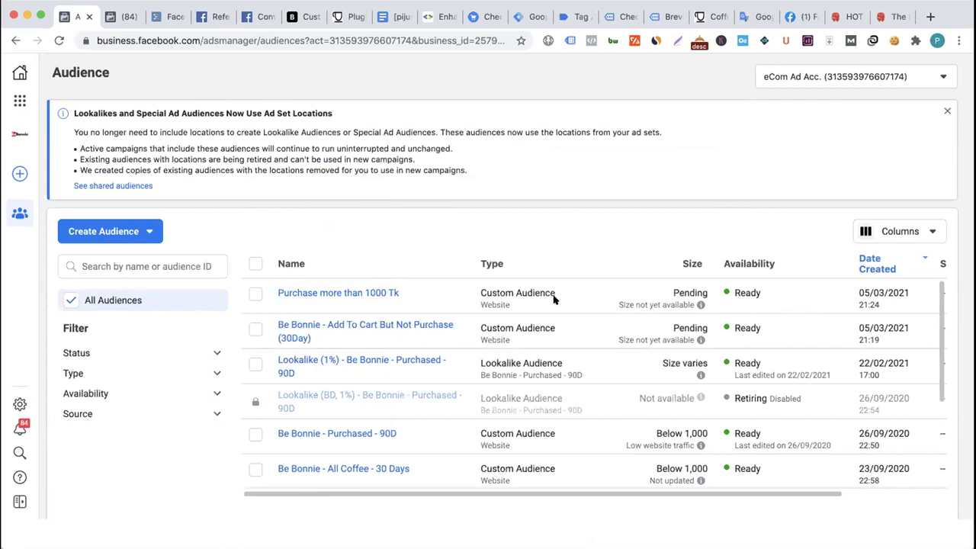
left_click(255, 294)
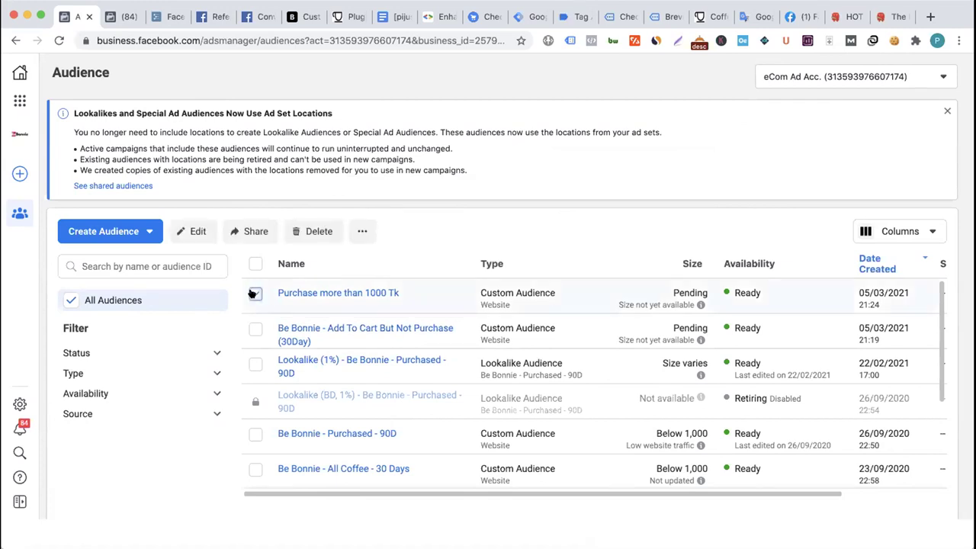
left_click(255, 294)
- Start a new lookalike audience and choose the custom audience Purchase more than 1000 Tk from the other sources
left_click(134, 231)
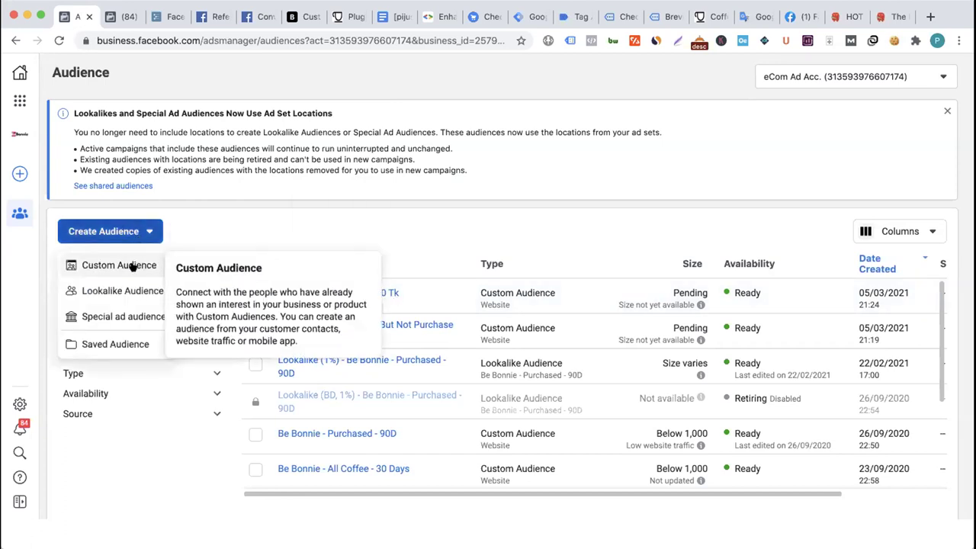
left_click(126, 290)
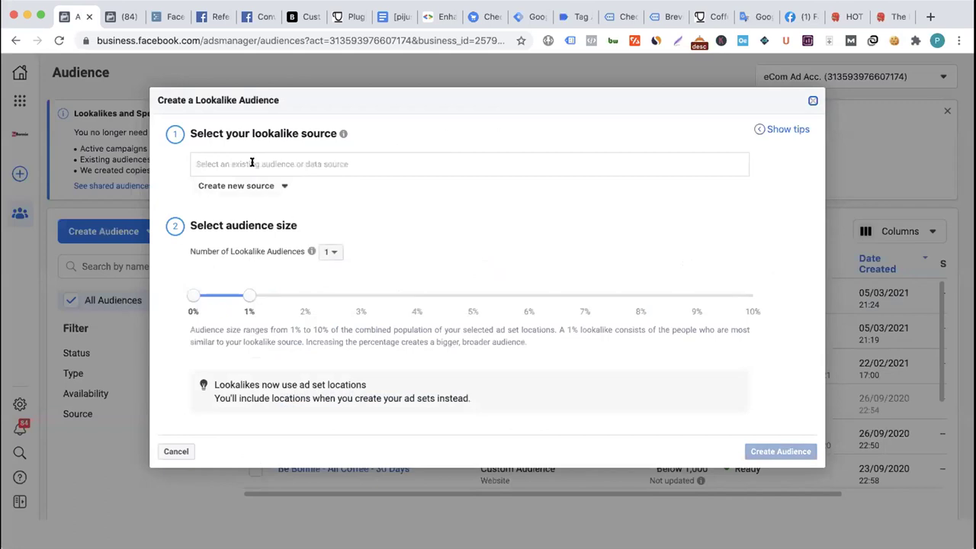
left_click(252, 163)
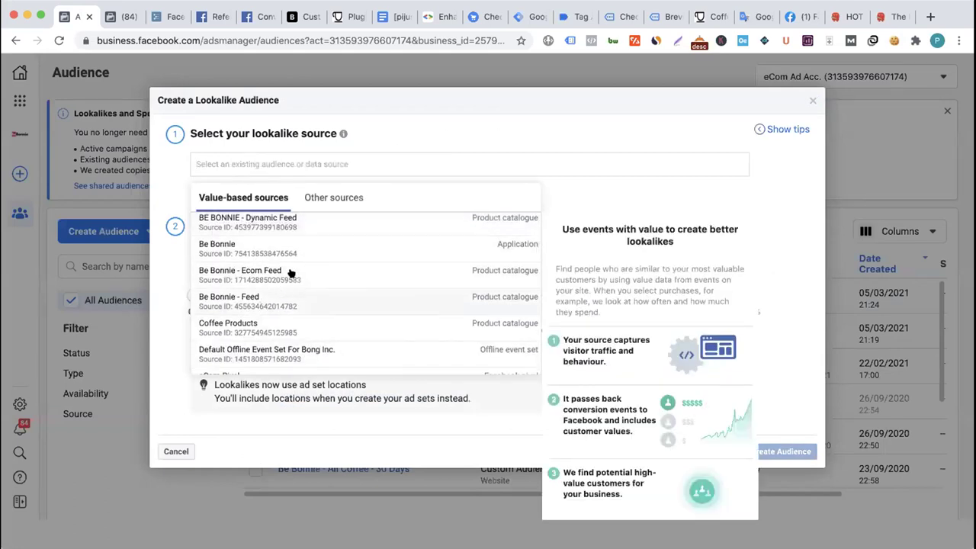
left_click(334, 197)
scroll(280, 292, "down", 10)
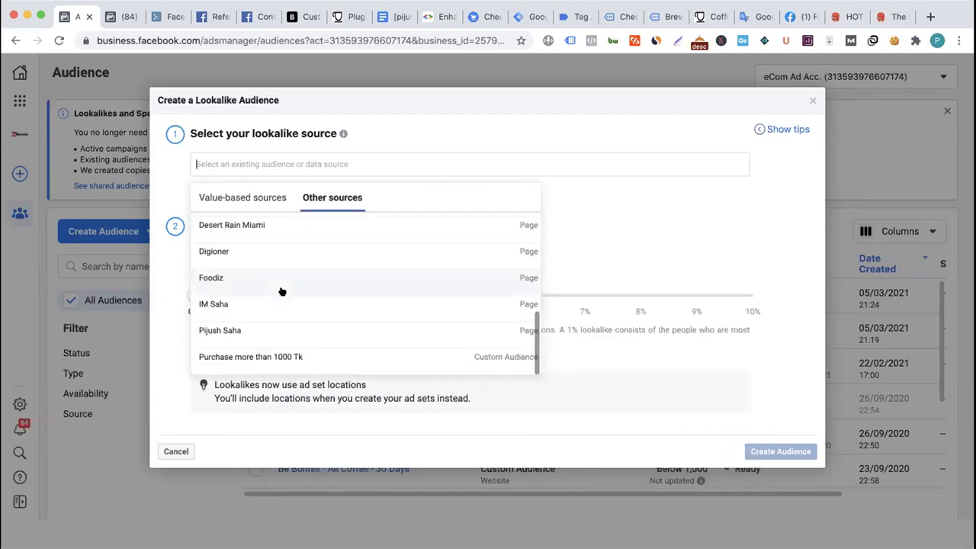
left_click(257, 355)
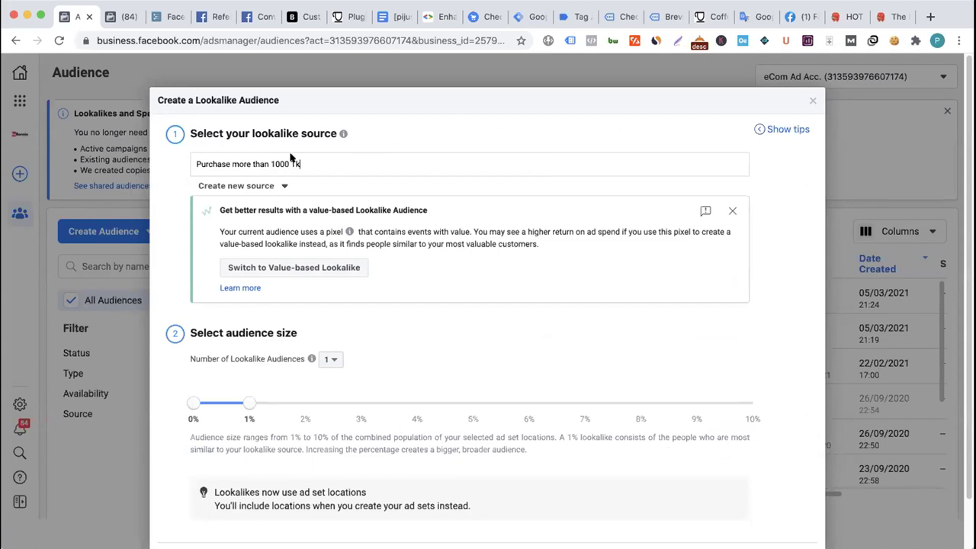
- Try lookalike audience sizes of 2% and 5%, and set the size back to 1%
scroll(263, 387, "down", 2)
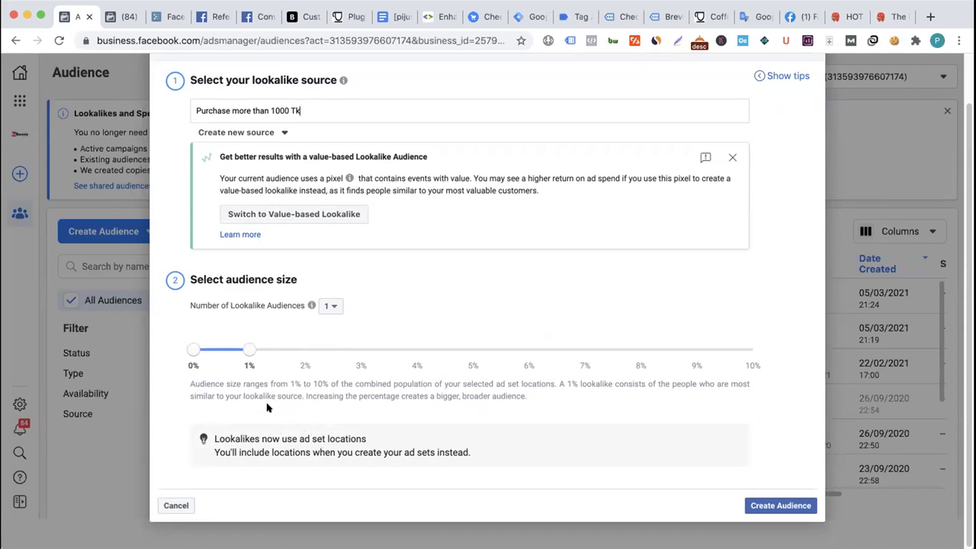
left_click_drag(245, 349, 295, 351)
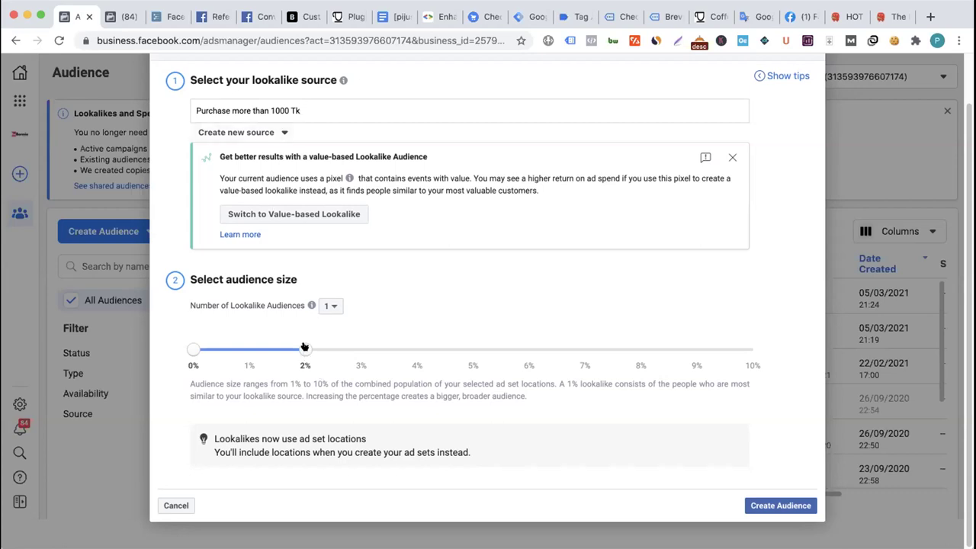
left_click_drag(304, 349, 473, 348)
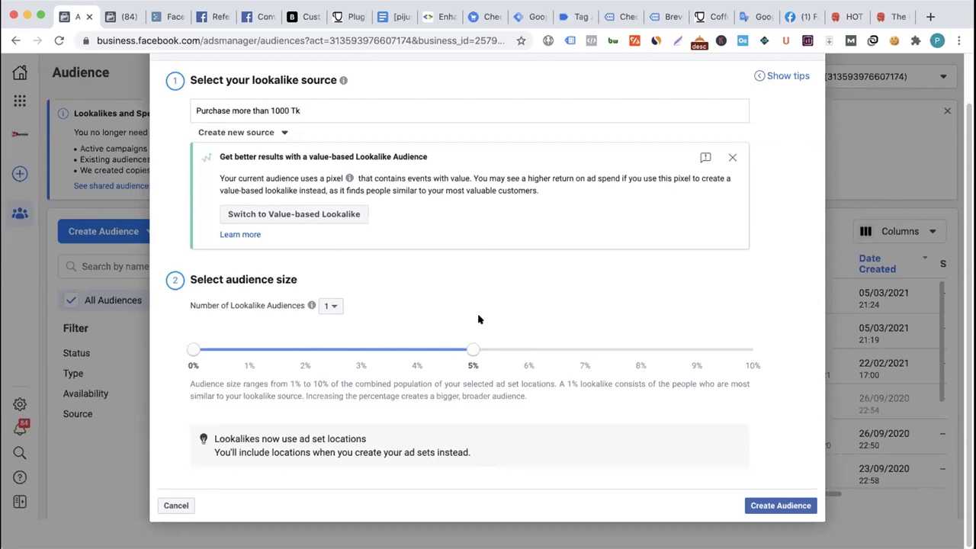
left_click_drag(472, 348, 318, 361)
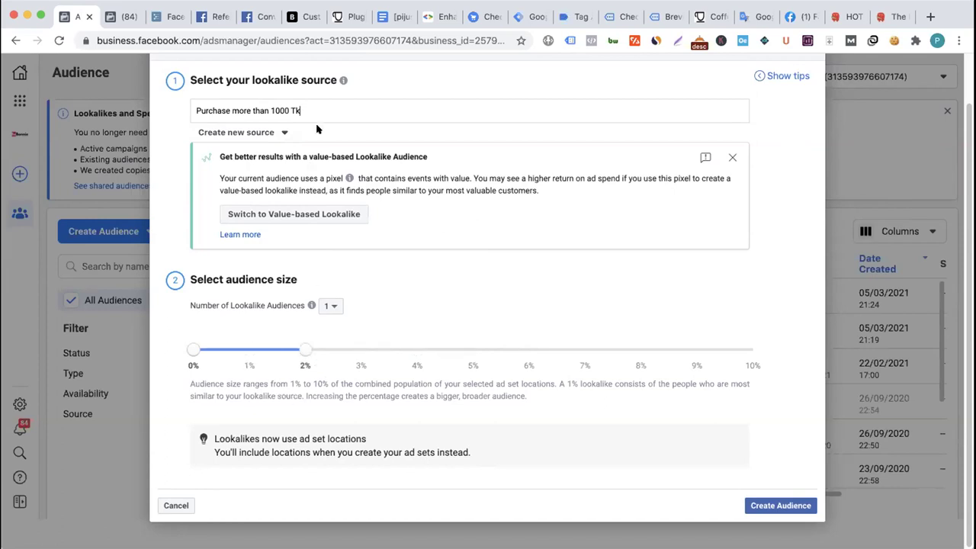
left_click_drag(304, 350, 255, 350)
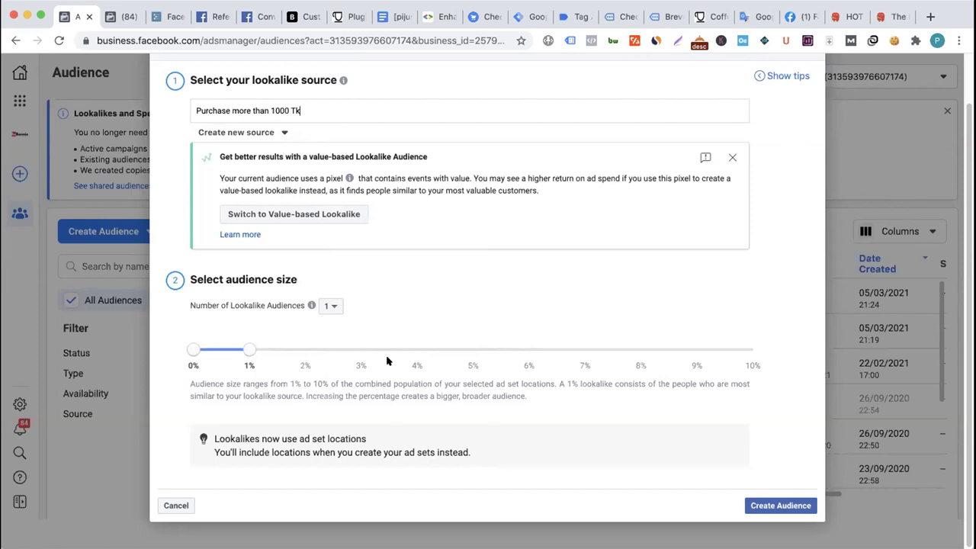
- View the options for the number of lookalike audiences, keeping it at 1
left_click(331, 306)
left_click(416, 298)
scroll(338, 389, "up", 3)
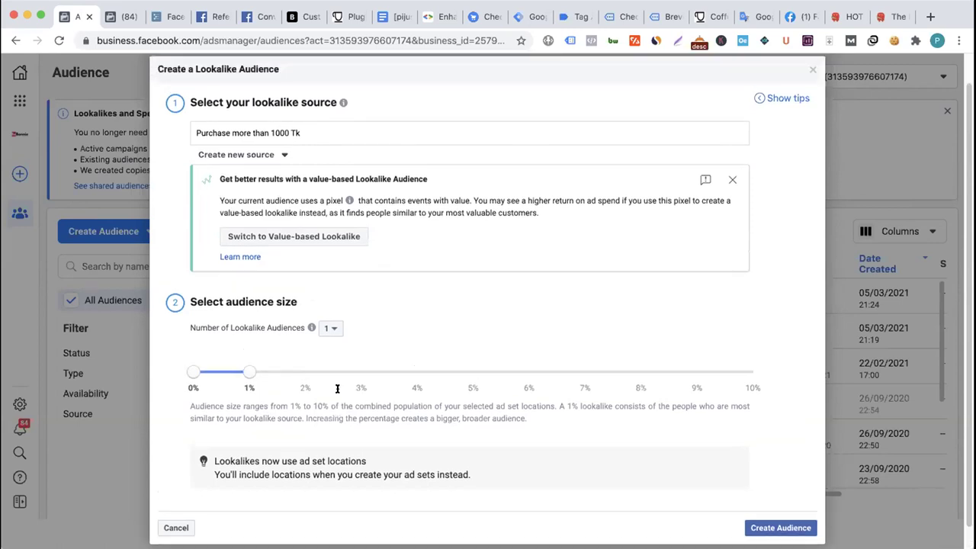
- Create the 1% lookalike audience from Purchase more than 1000 Tk and check its type and size in the audience list
scroll(676, 473, "down", 3)
left_click(759, 506)
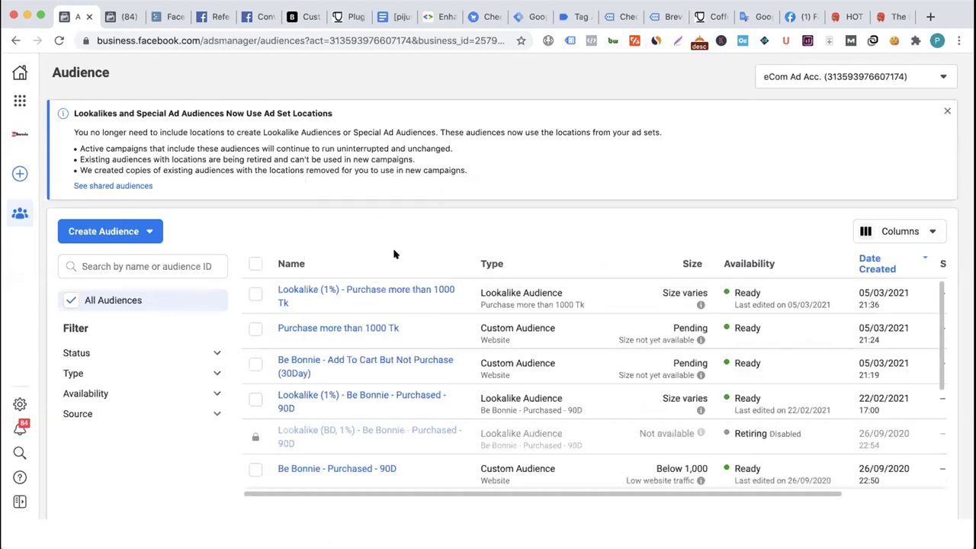
mouse_move(309, 298)
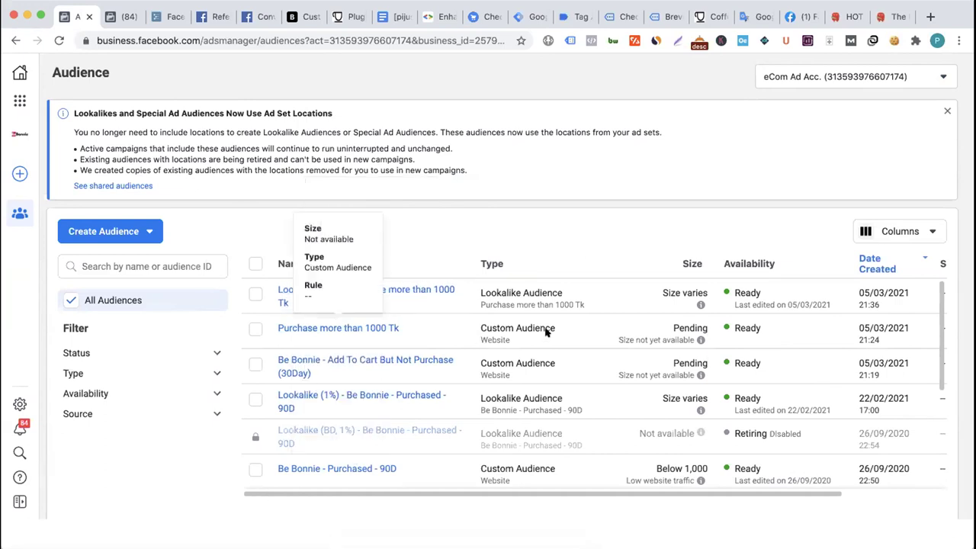
left_click_drag(661, 292, 681, 290)
left_click(678, 290)
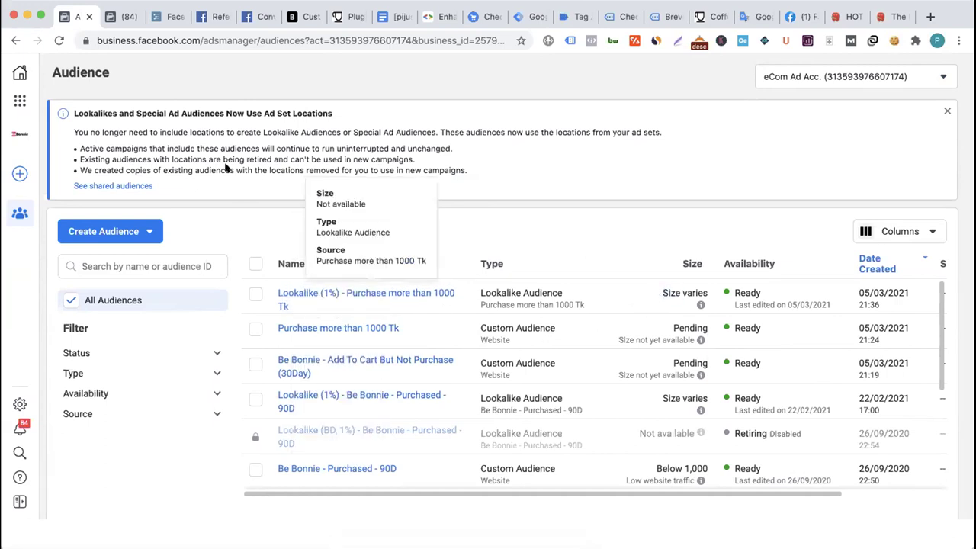
- In the draft campaign's new ad set, add Lookalike (1%) - Purchase more than 1000 Tk as the custom audience
left_click(120, 17)
scroll(393, 352, "down", 10)
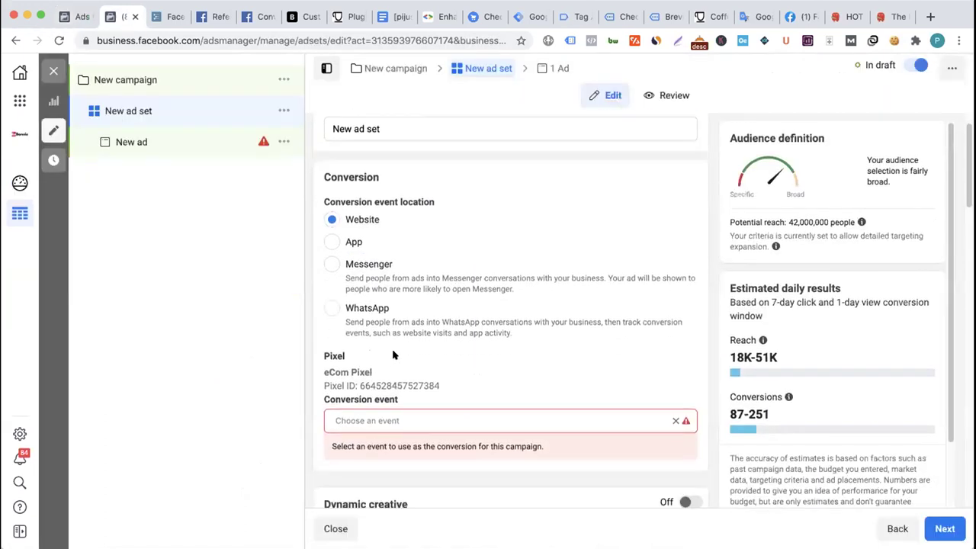
scroll(394, 352, "down", 8)
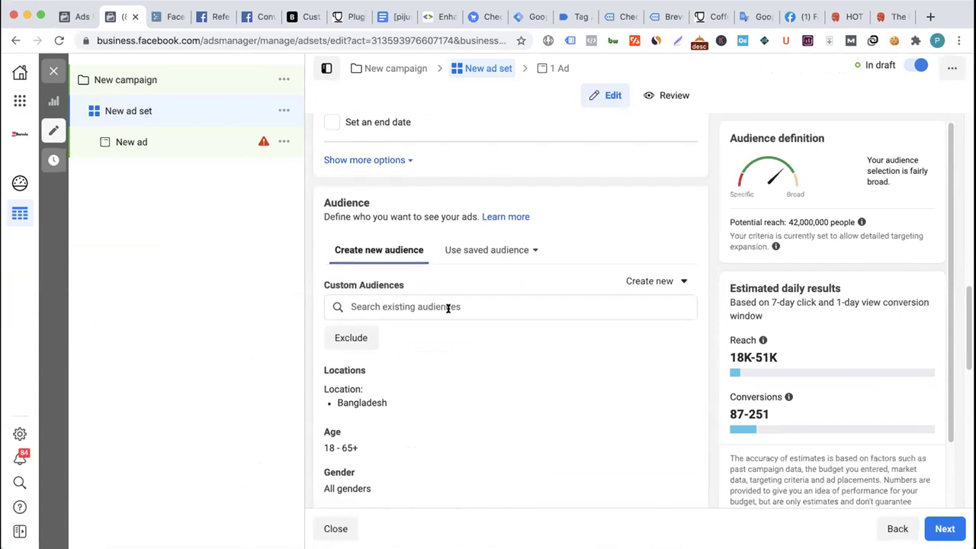
left_click(449, 308)
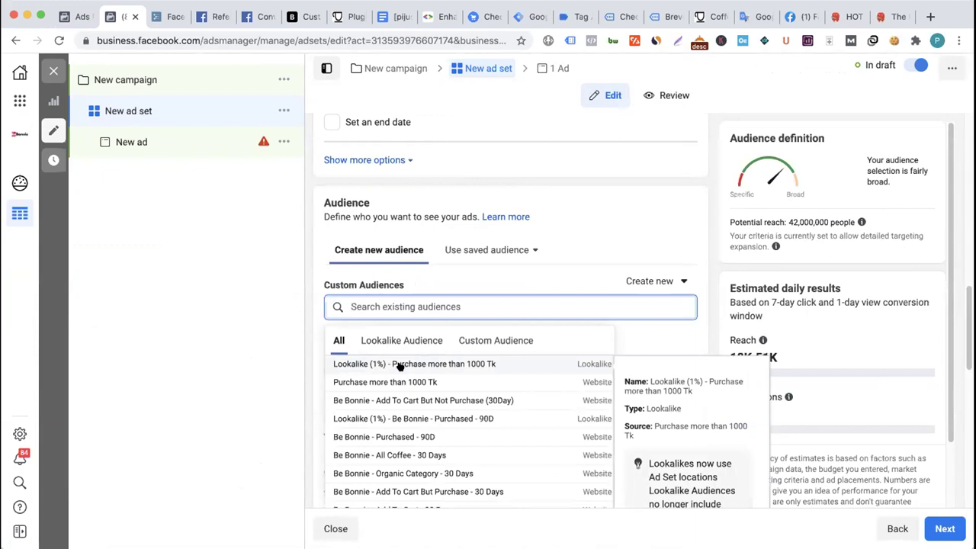
left_click(391, 365)
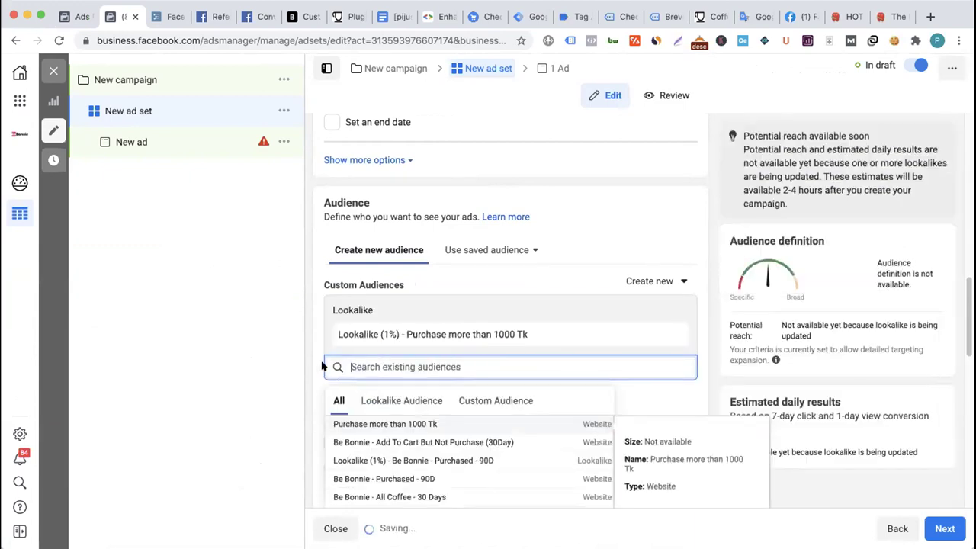
left_click(317, 361)
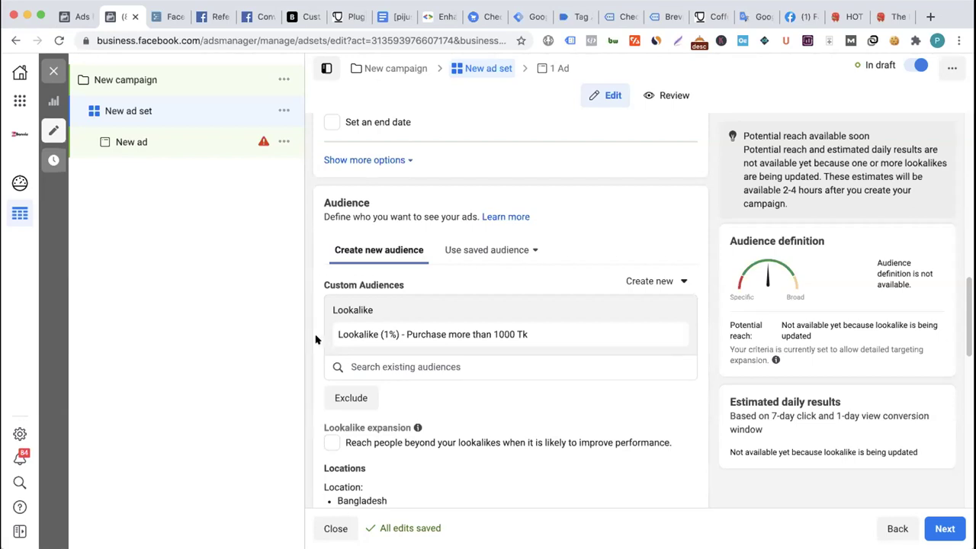
- Review the ad set's conversion, dynamic creative, offer, budget, schedule and audience sections
scroll(316, 339, "up", 15)
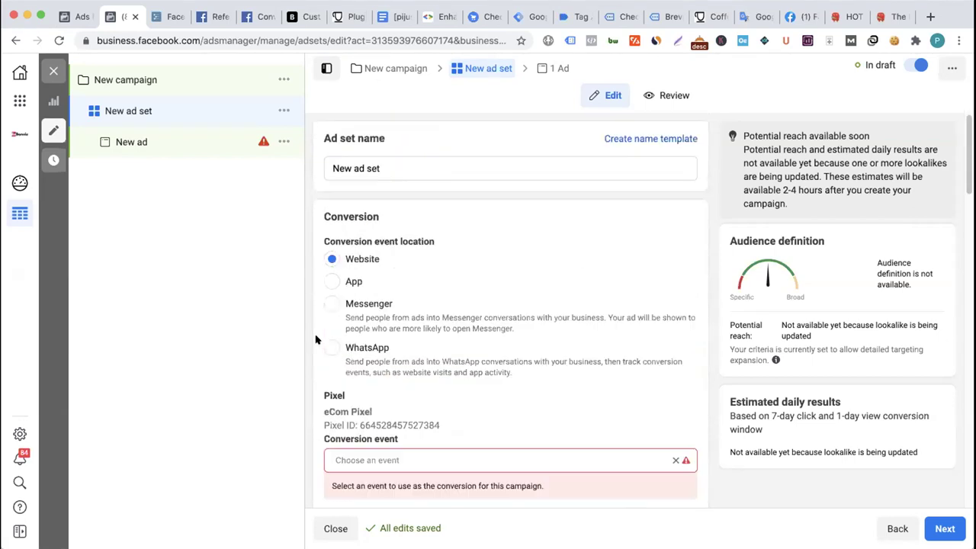
scroll(316, 340, "down", 5)
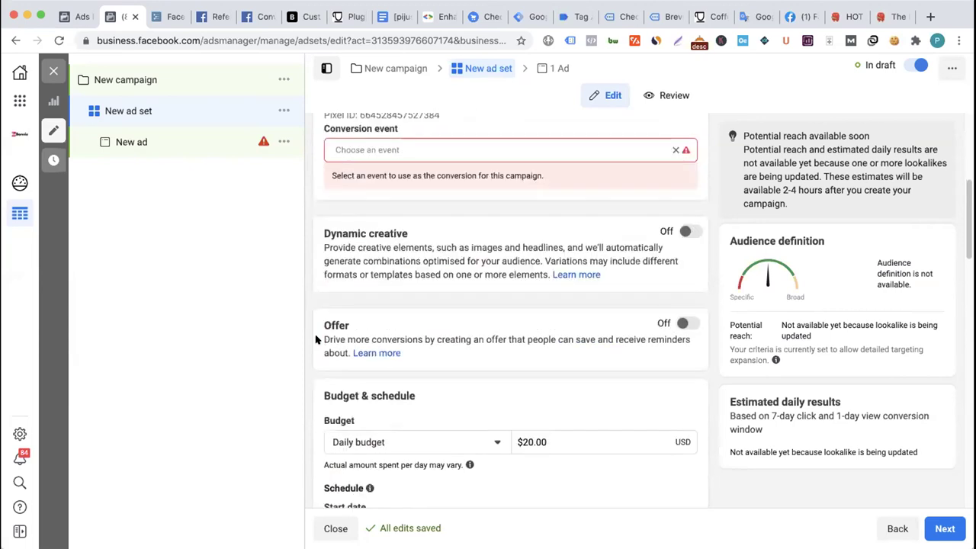
scroll(316, 340, "down", 2)
scroll(316, 340, "up", 4)
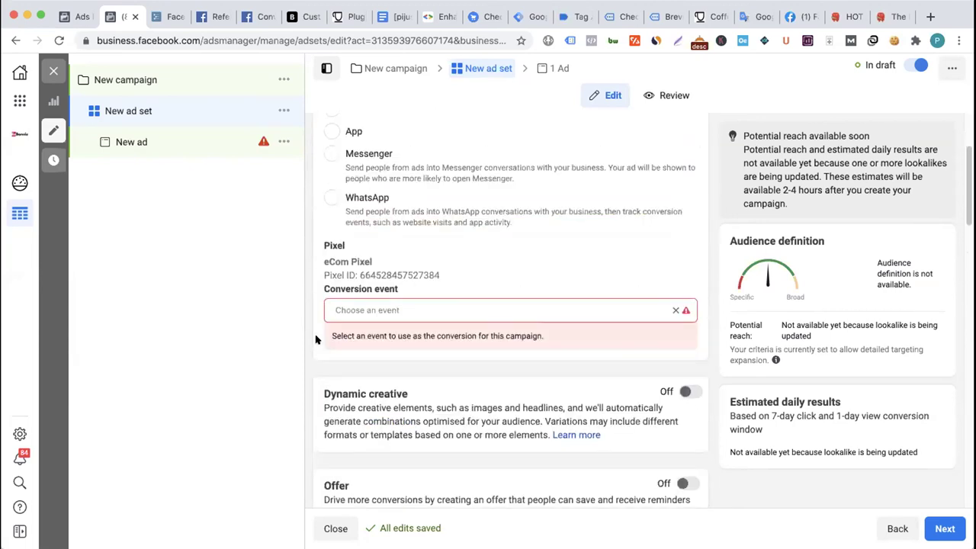
scroll(315, 340, "down", 1)
scroll(316, 339, "down", 2)
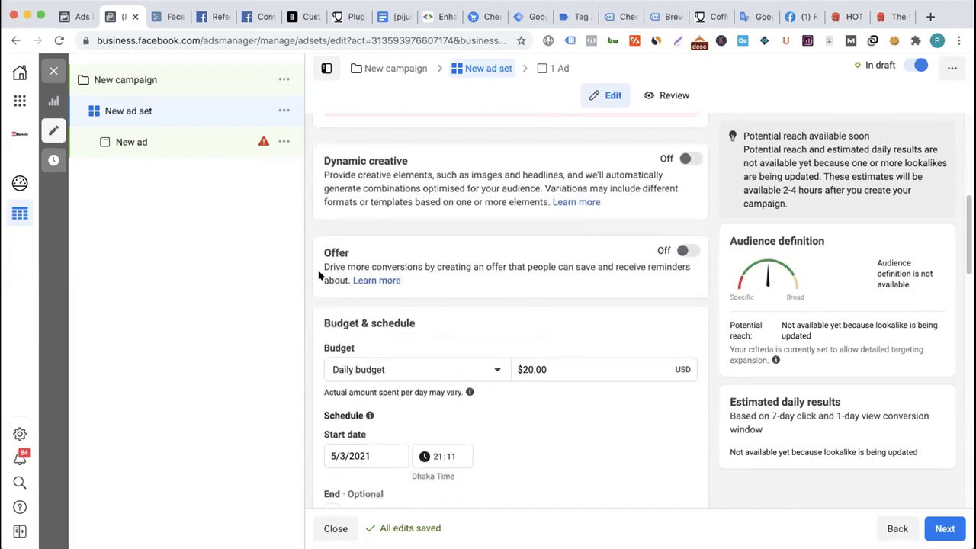
left_click(353, 23)
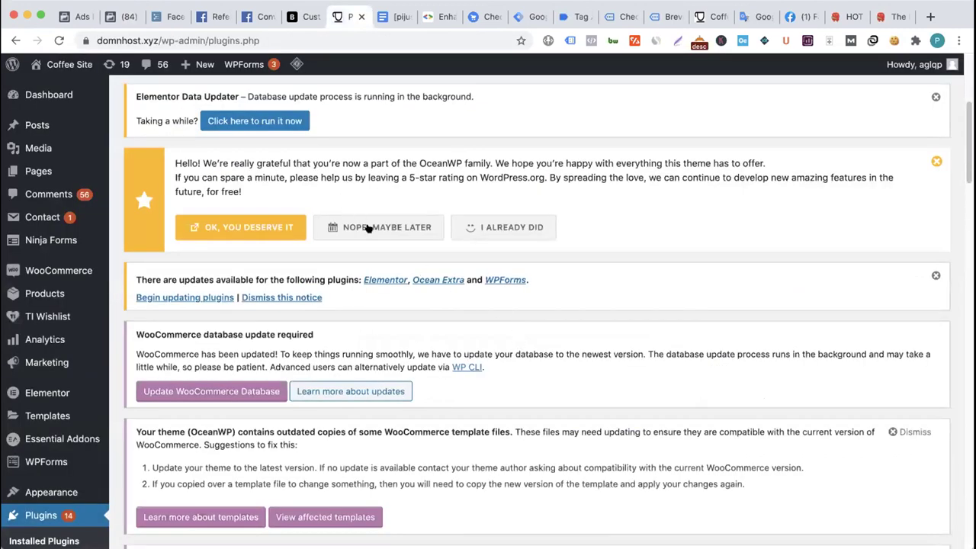
left_click(124, 17)
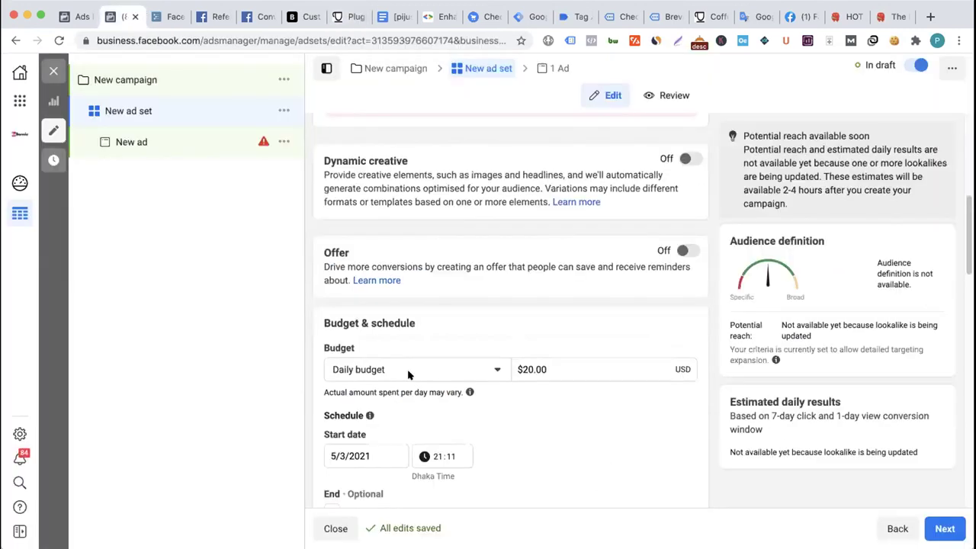
scroll(356, 289, "down", 3)
scroll(311, 343, "down", 5)
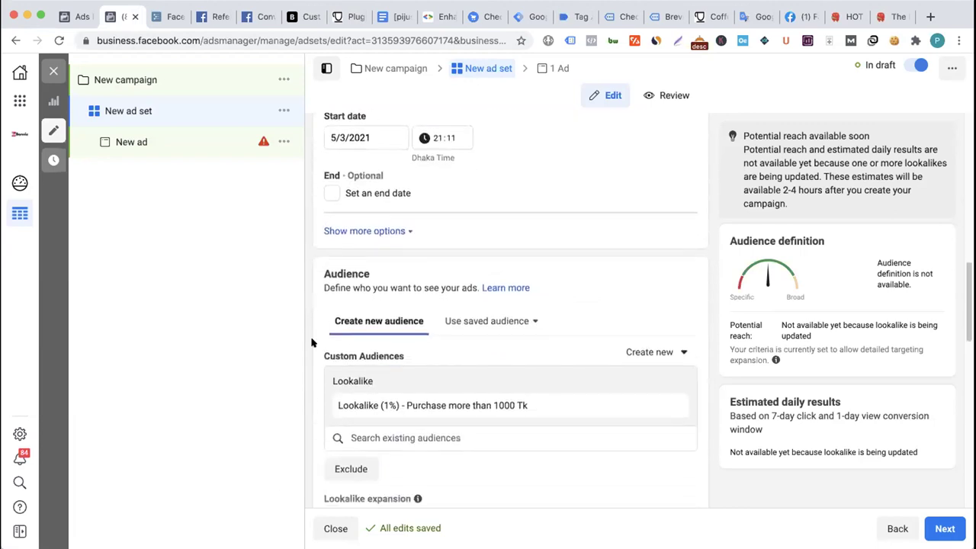
scroll(311, 343, "up", 4)
scroll(311, 344, "up", 2)
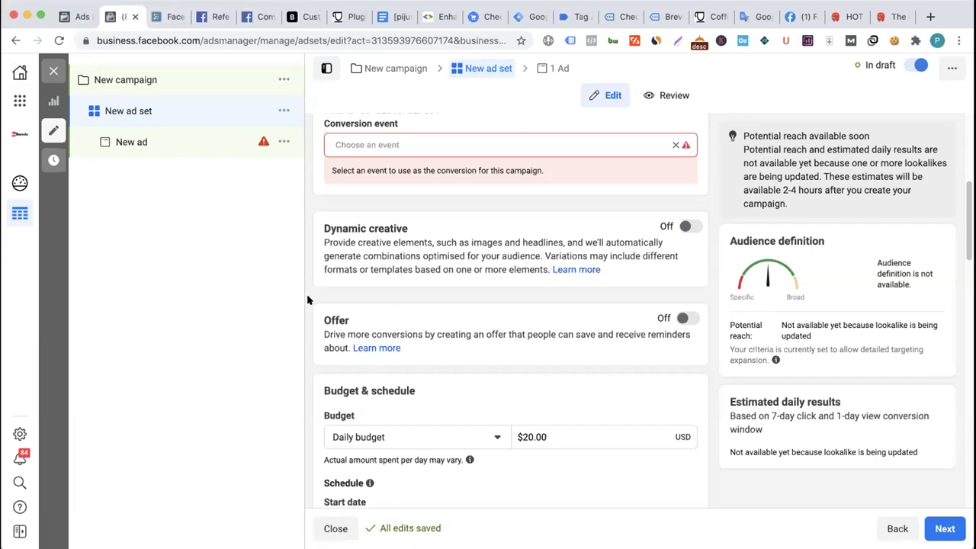
scroll(309, 293, "down", 2)
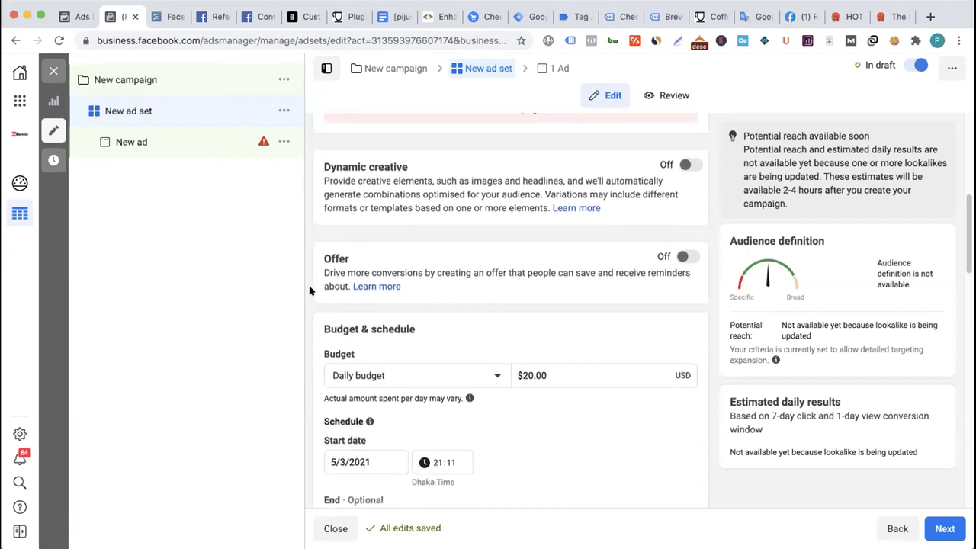
scroll(312, 286, "up", 4)
- Return to the Audience page and compare the new lookalike with its source audience Purchase more than 1000 Tk
left_click(74, 16)
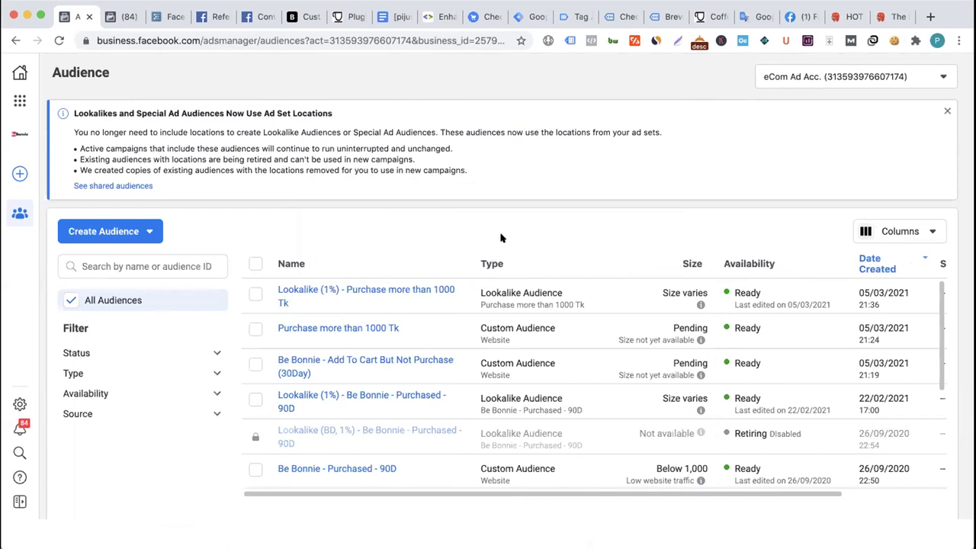
mouse_move(336, 327)
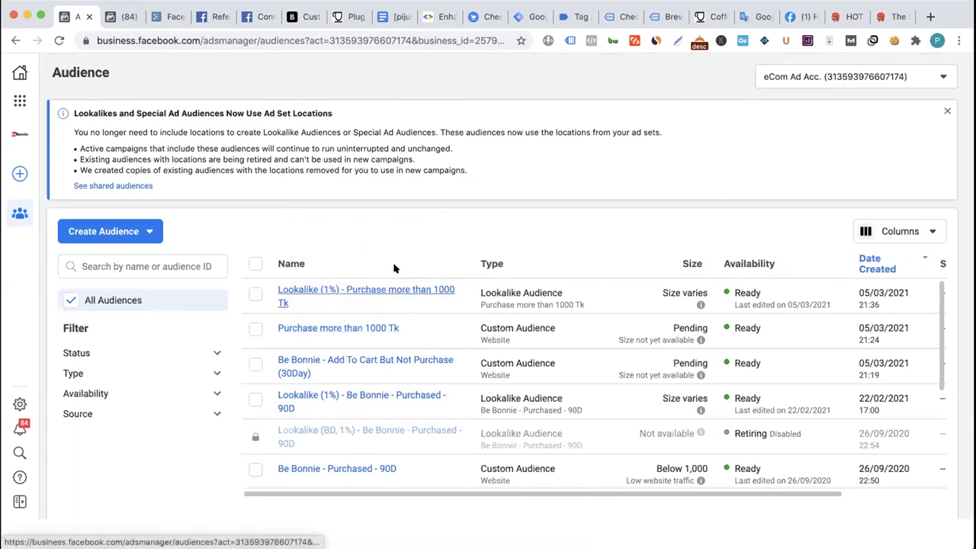
mouse_move(393, 290)
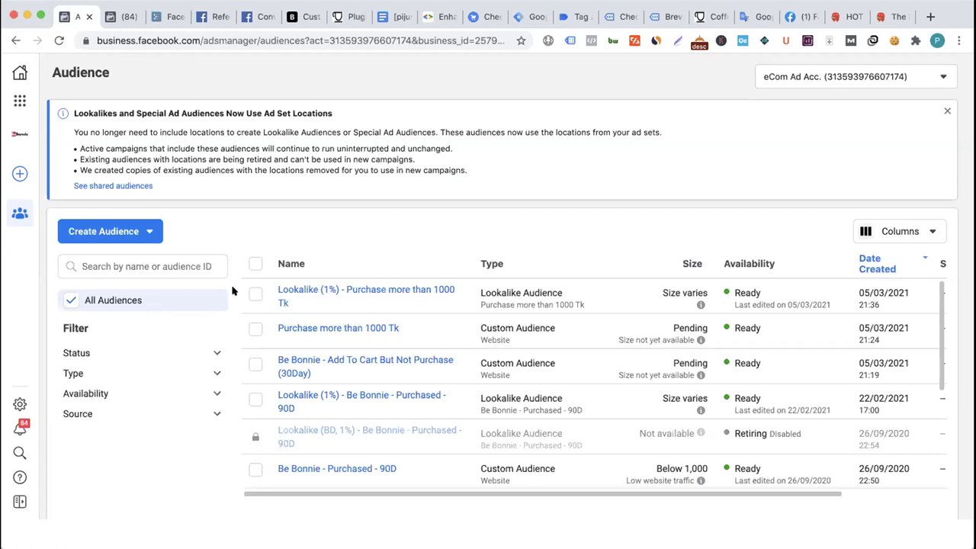
- Collapse the Lookalike Audience topic in the WorkFlowy training outline and return to the Audience page
left_click(166, 16)
left_click(262, 168)
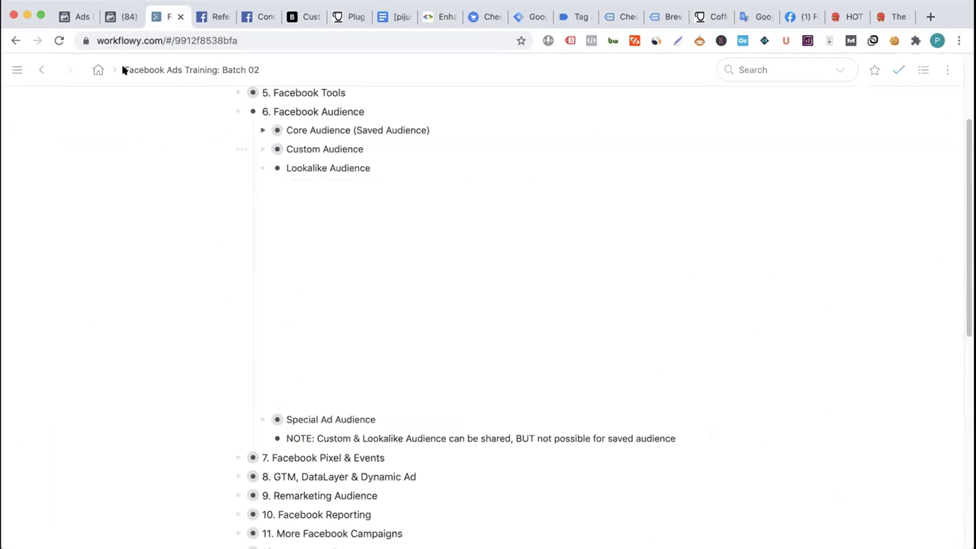
left_click(79, 17)
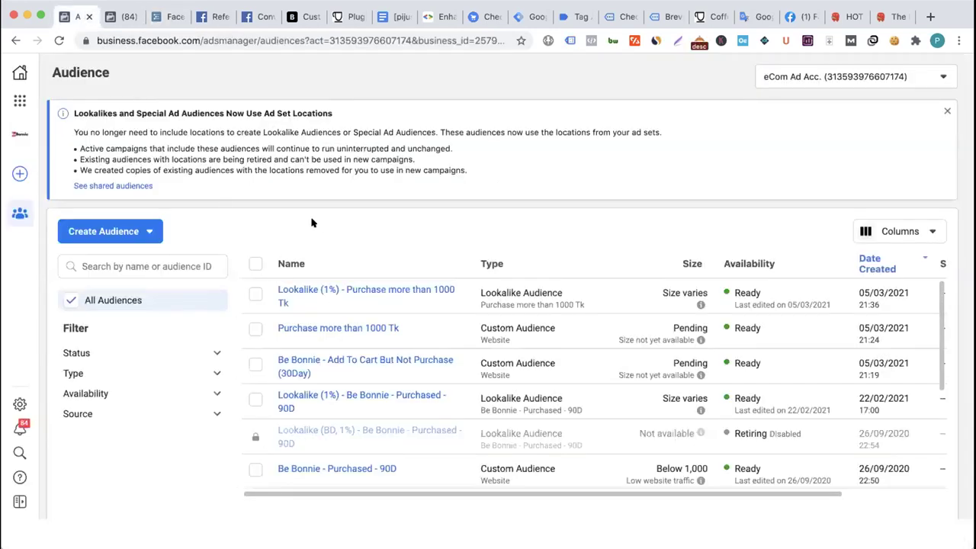
- Open the location settings of the new ad set's audience and examine its location, age, gender and detailed targeting options
left_click(123, 17)
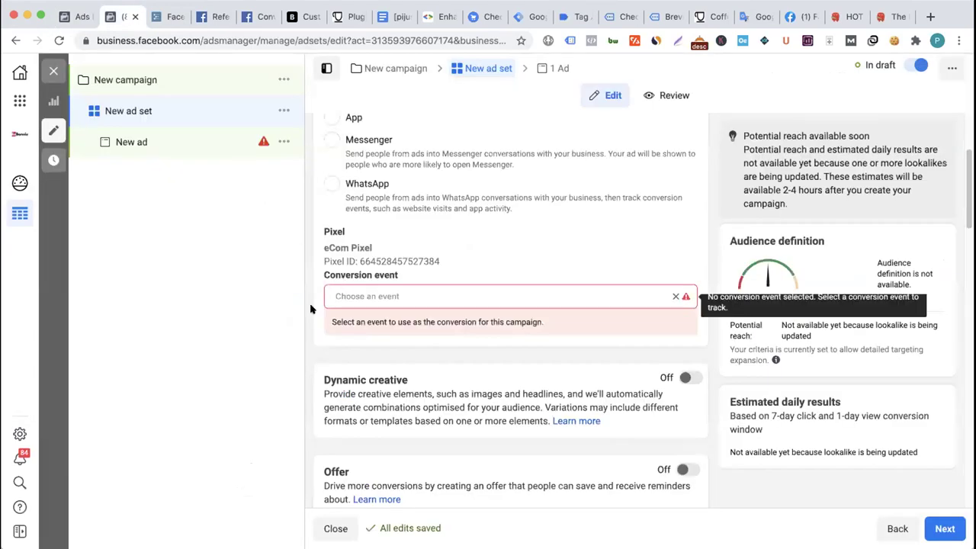
scroll(310, 309, "down", 6)
scroll(311, 308, "down", 3)
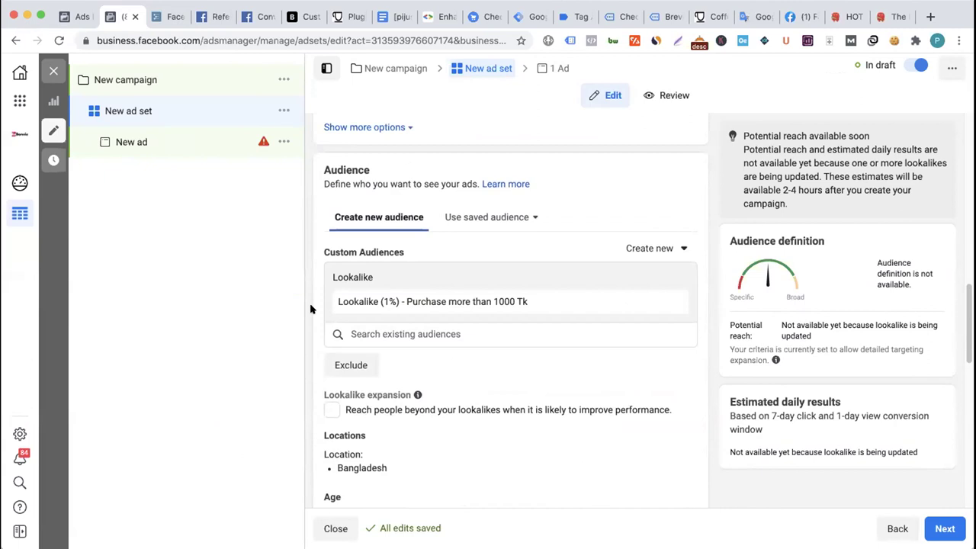
scroll(311, 309, "down", 2)
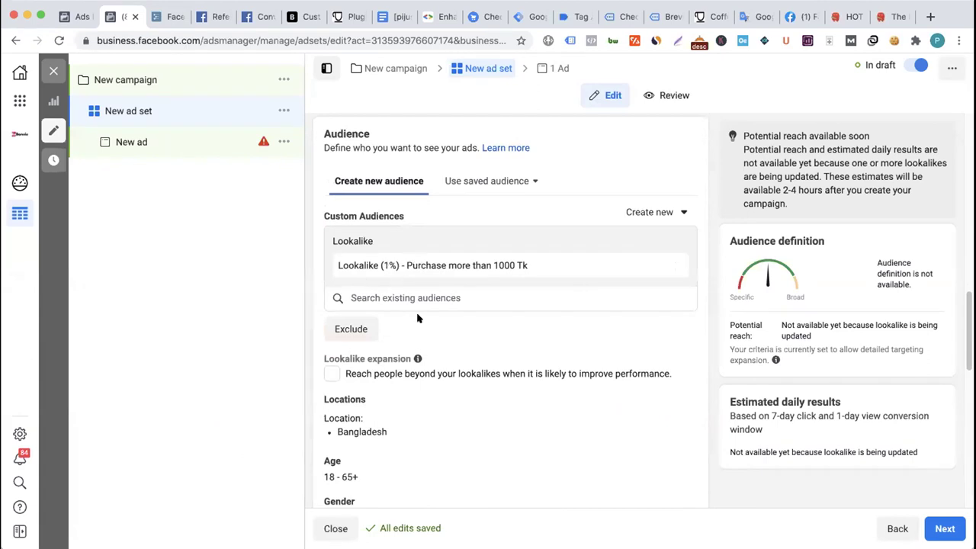
scroll(506, 373, "down", 1)
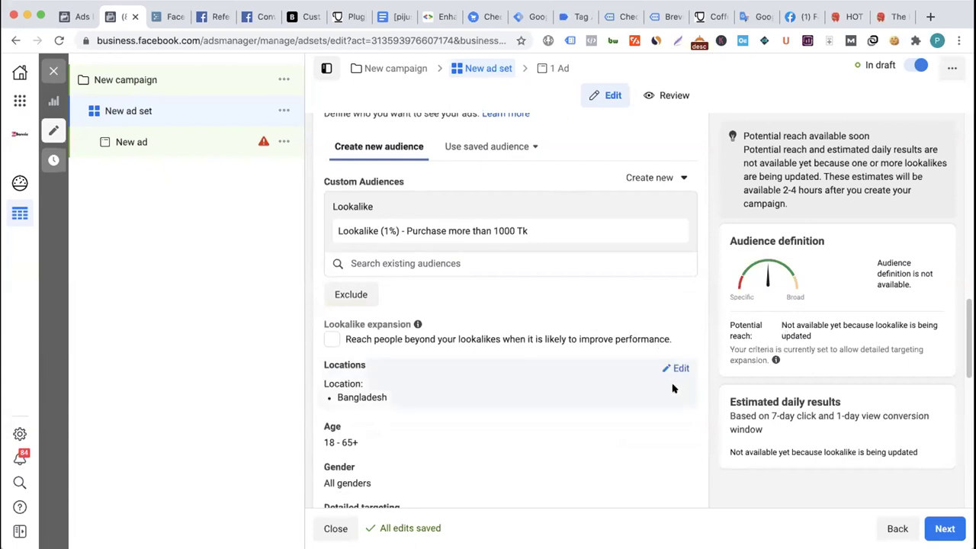
left_click(676, 370)
scroll(462, 386, "down", 3)
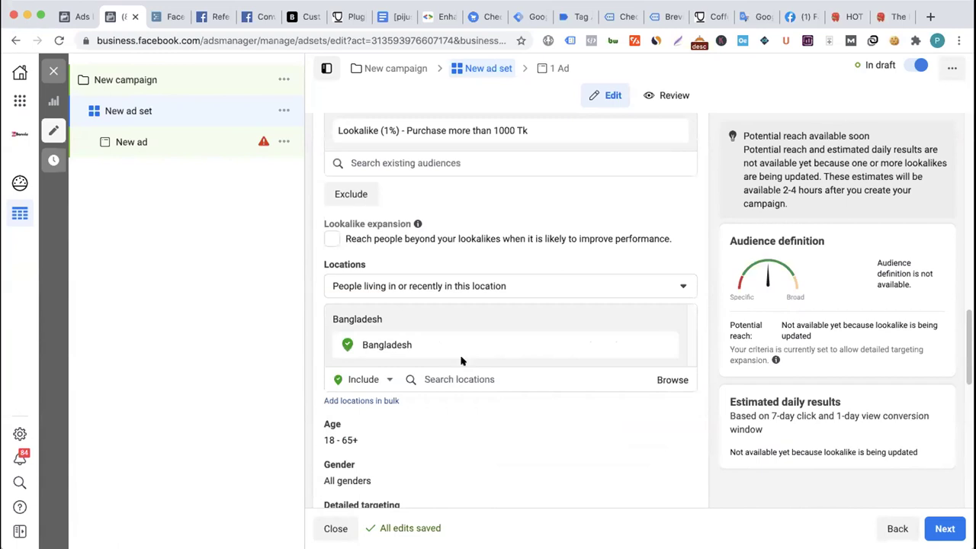
scroll(458, 357, "down", 1)
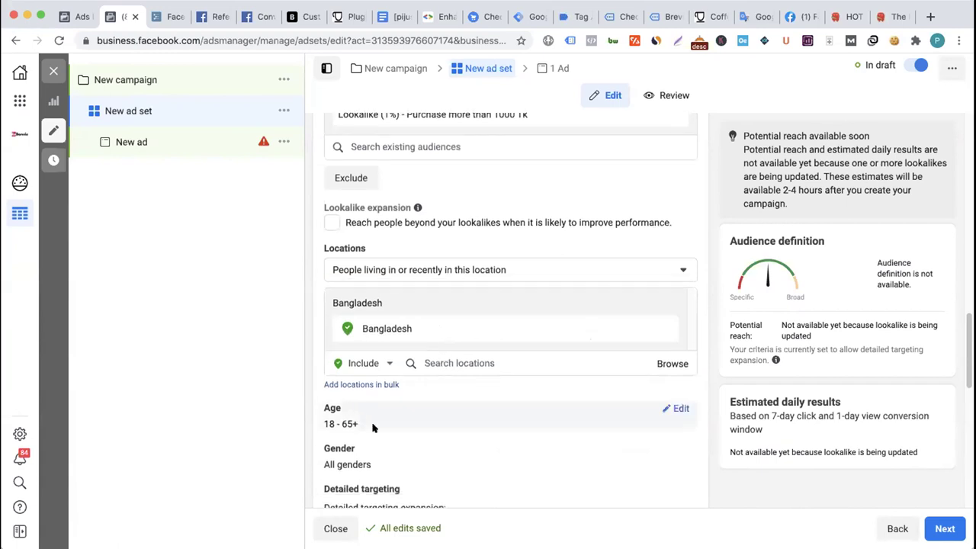
scroll(373, 426, "down", 2)
scroll(448, 372, "down", 1)
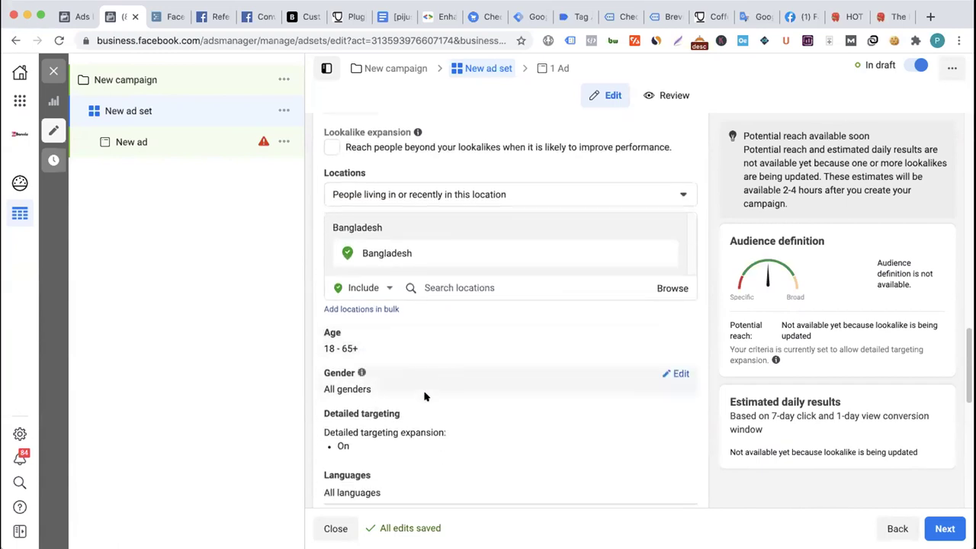
mouse_move(404, 414)
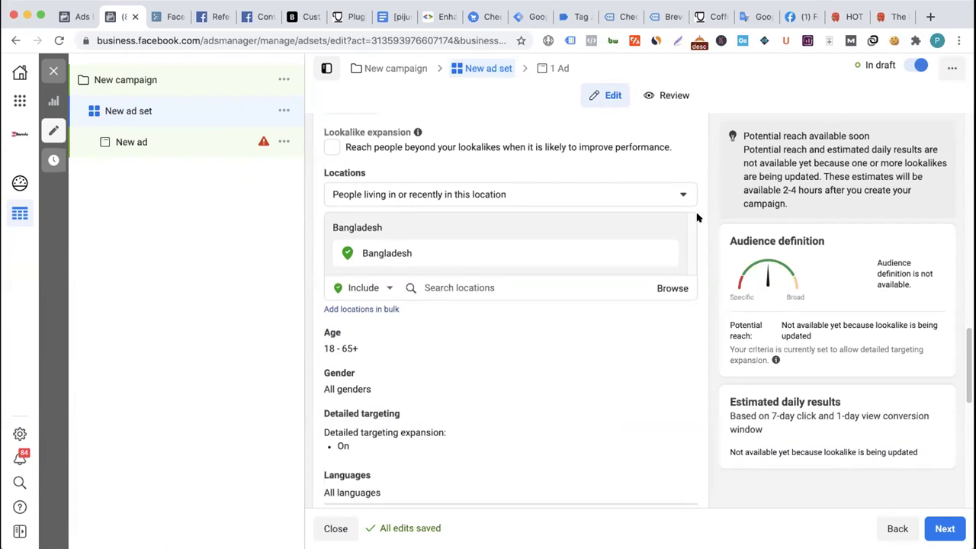
- Look back over the ad set's lookalike audience, pixel, conversion event and budget settings
scroll(697, 218, "up", 5)
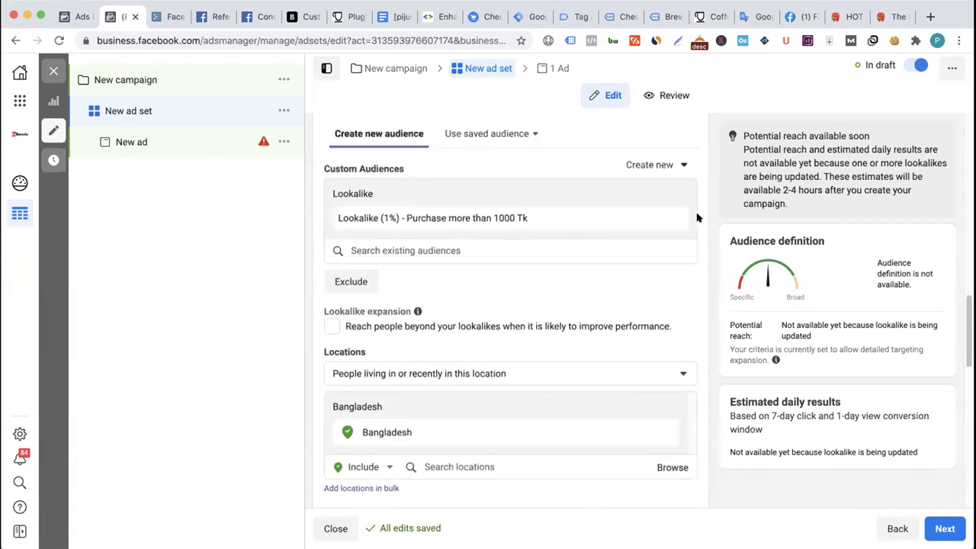
scroll(697, 219, "up", 10)
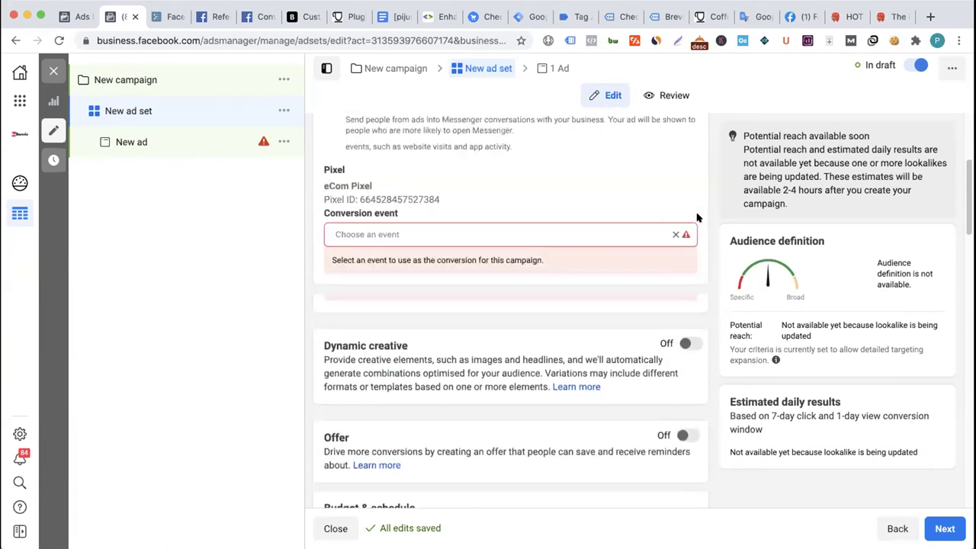
scroll(697, 218, "down", 5)
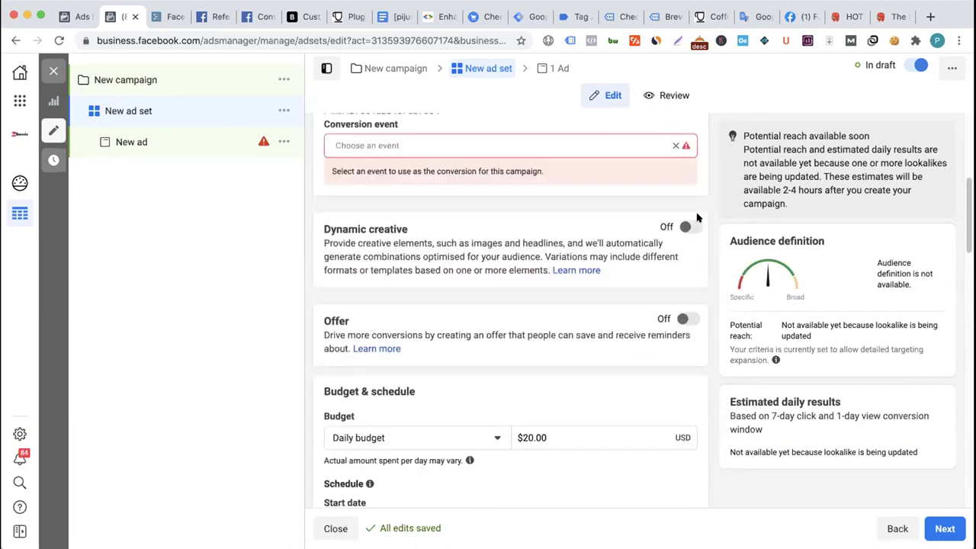
scroll(697, 218, "up", 1)
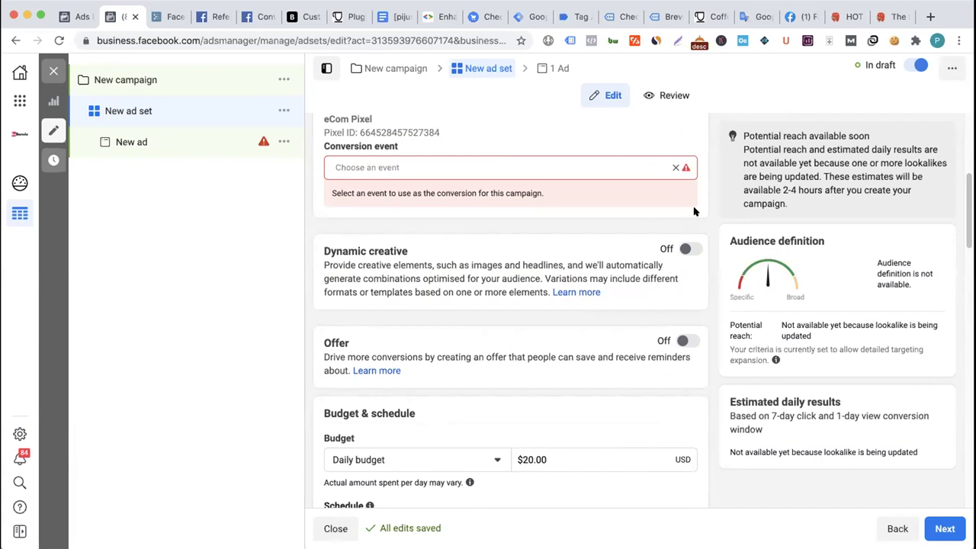
scroll(501, 246, "down", 2)
scroll(501, 246, "up", 3)
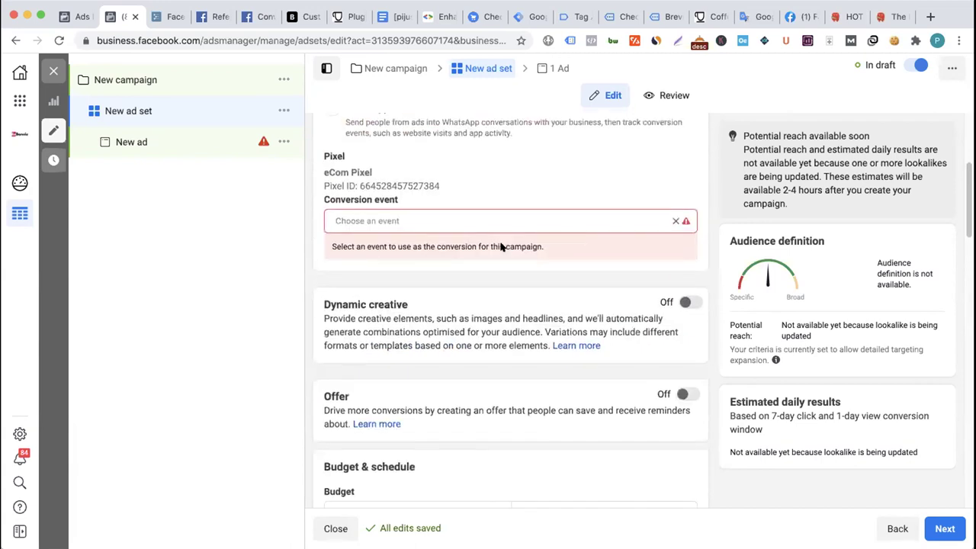
- Open the exclusion field for the ad set's custom audiences and remove Lookalike (1%) - Purchase more than 1000 Tk from the included audiences
scroll(501, 247, "up", 5)
scroll(501, 247, "down", 15)
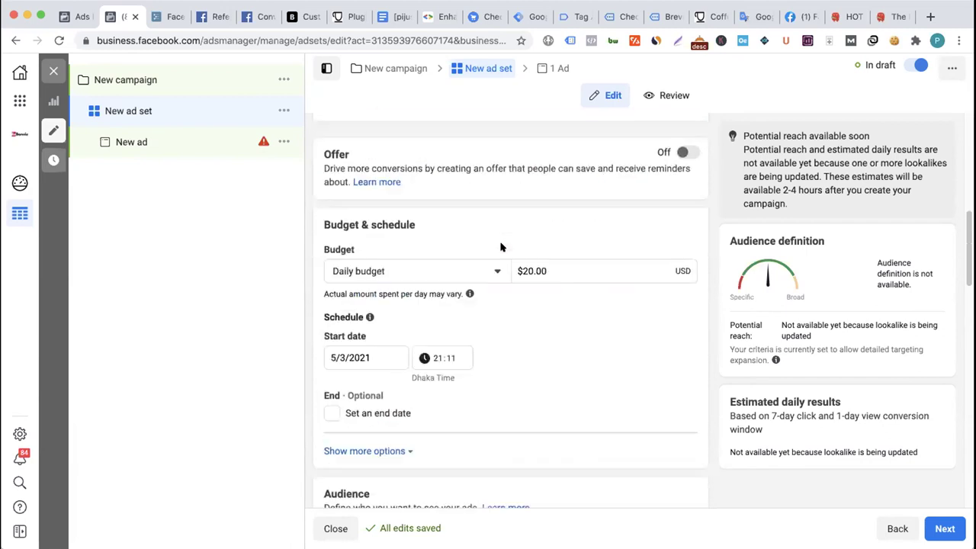
scroll(501, 246, "down", 2)
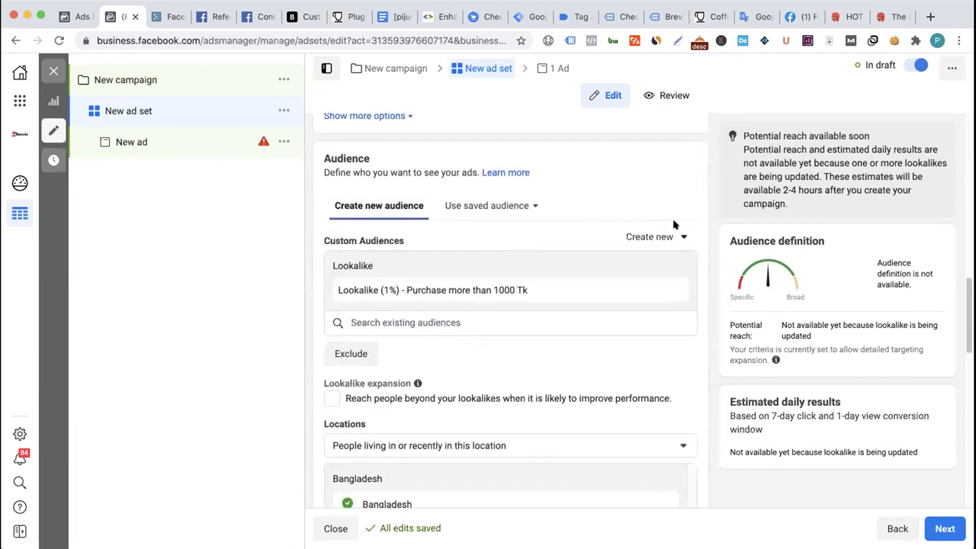
left_click(359, 354)
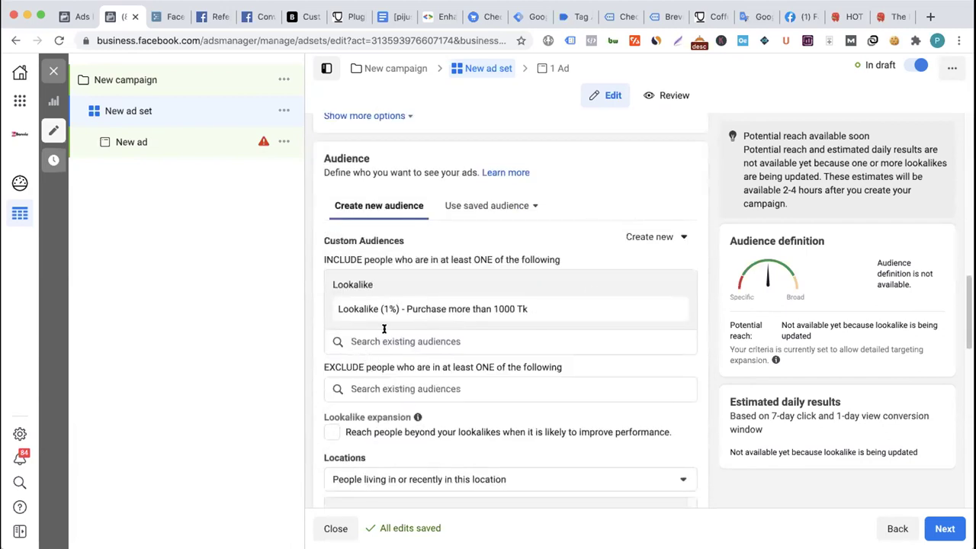
left_click(671, 311)
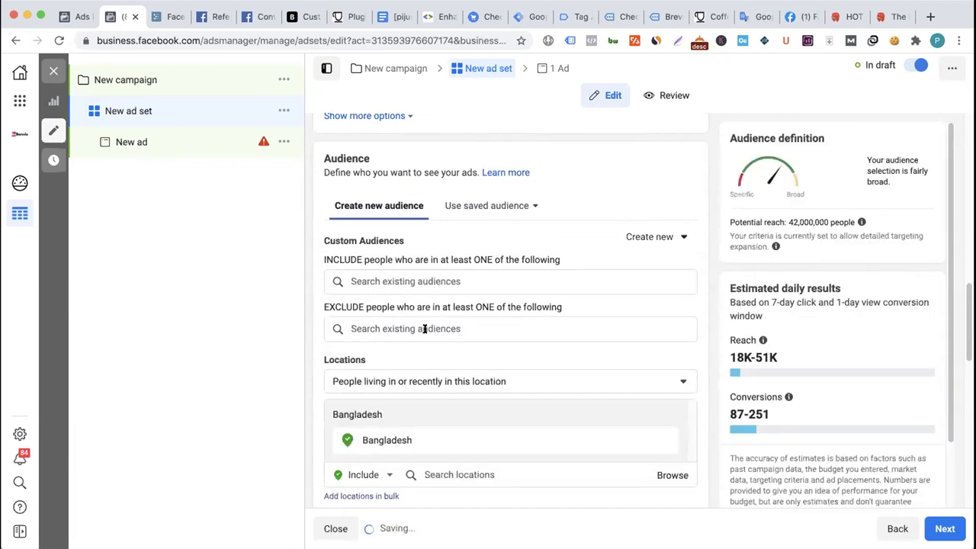
- Exclude the website audience Purchase more than 1000 Tk from the ad set, review its targeting, and remove the exclusion again
left_click(377, 328)
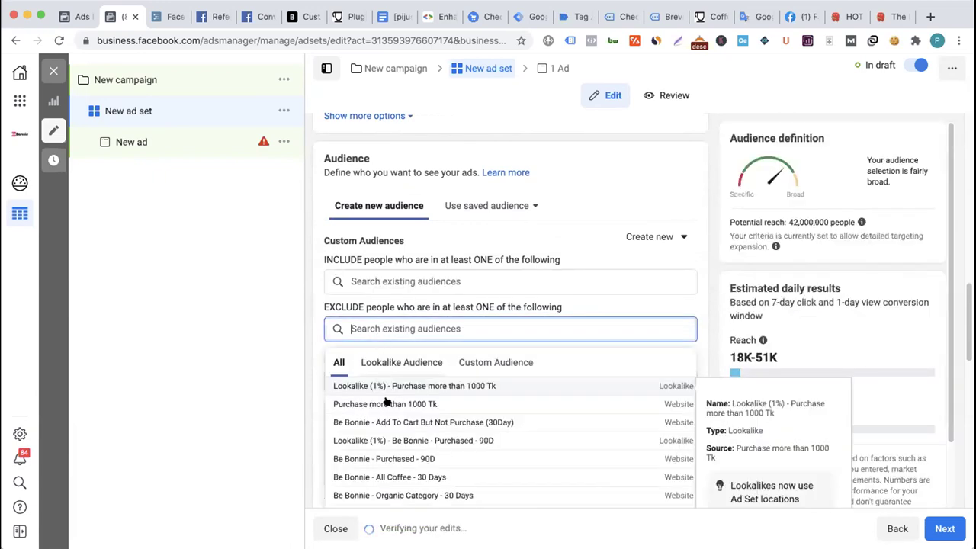
left_click(352, 404)
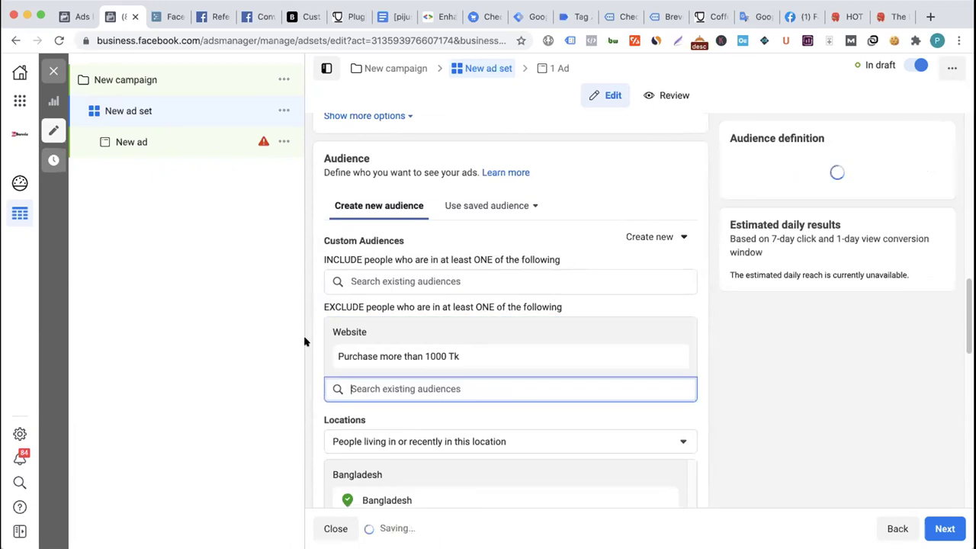
scroll(312, 384, "down", 5)
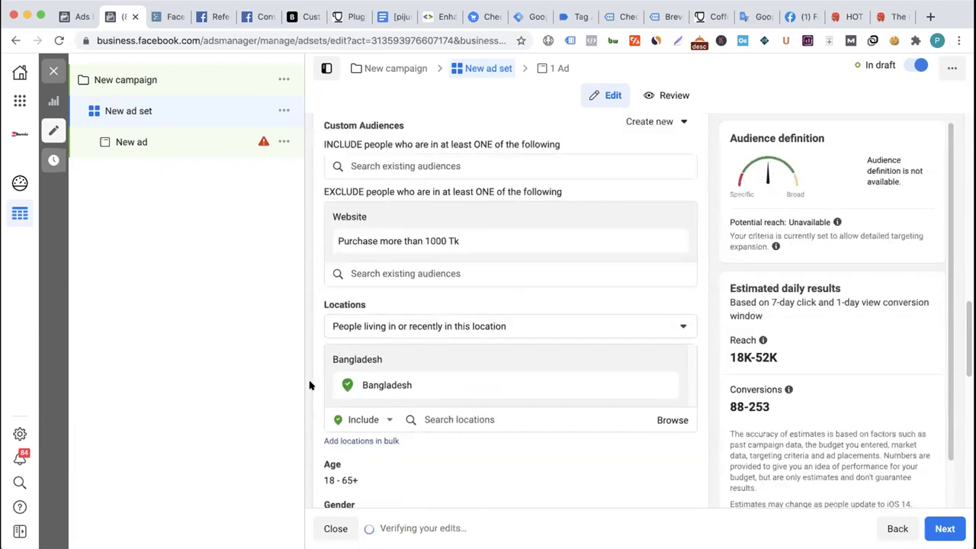
scroll(455, 290, "up", 3)
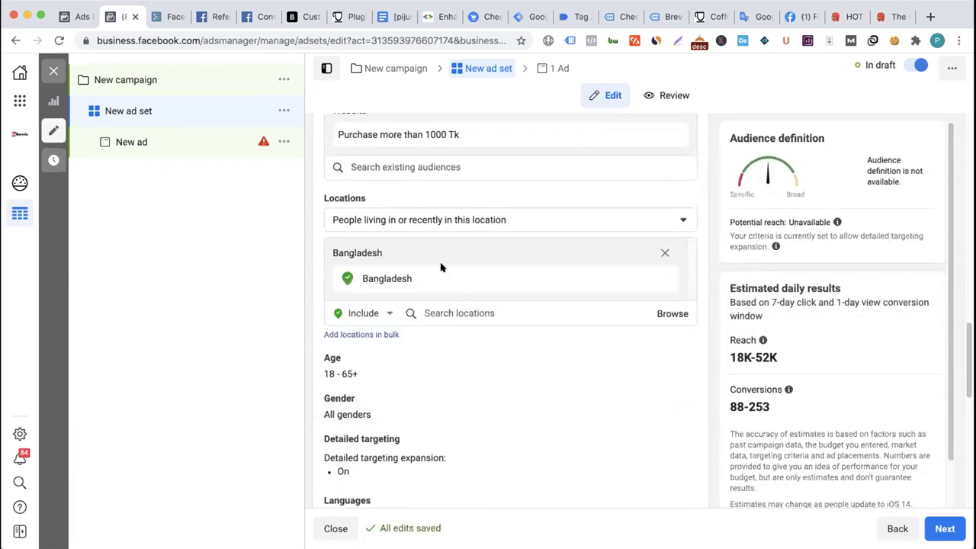
scroll(437, 303, "down", 2)
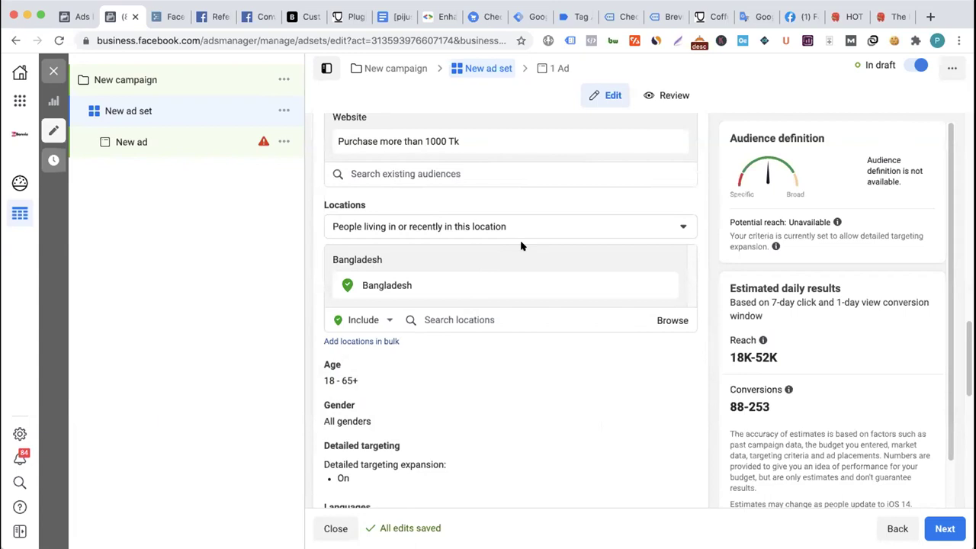
scroll(521, 244, "up", 2)
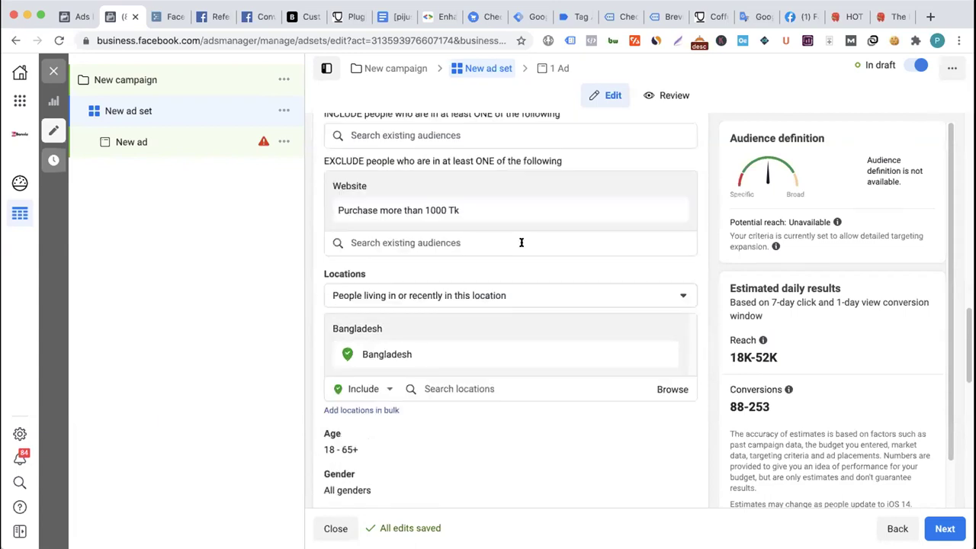
left_click(670, 211)
- Look back over the ad set's schedule, budget, dynamic creative and conversion settings
scroll(383, 310, "up", 4)
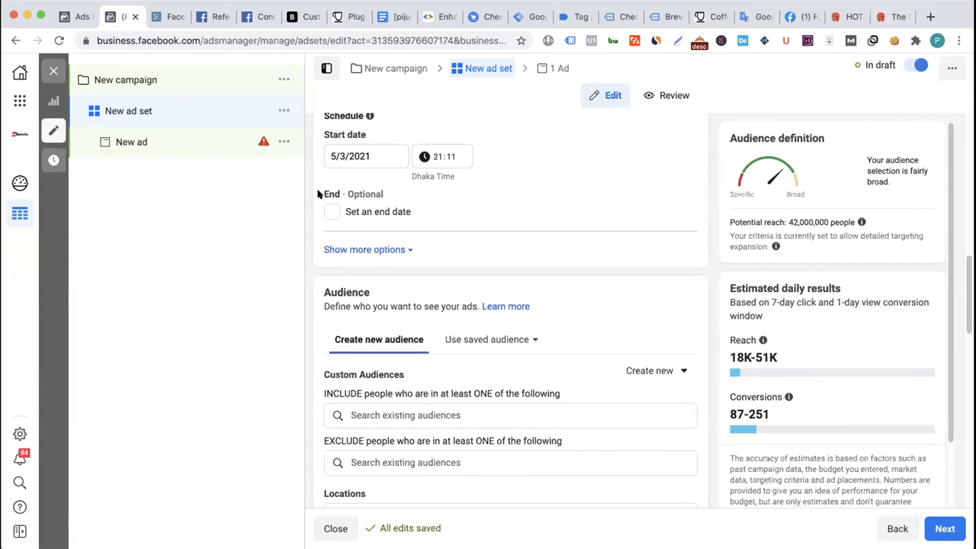
scroll(310, 190, "up", 10)
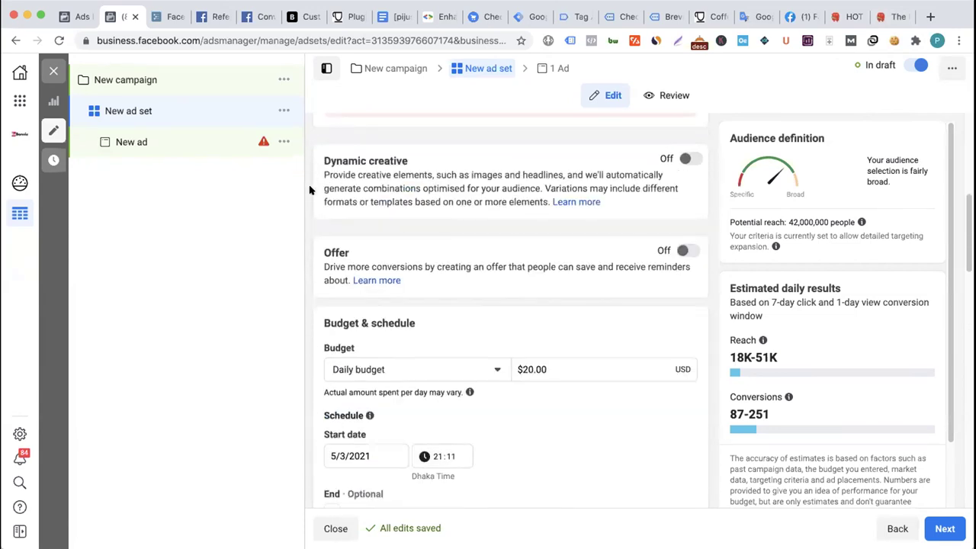
scroll(310, 190, "up", 3)
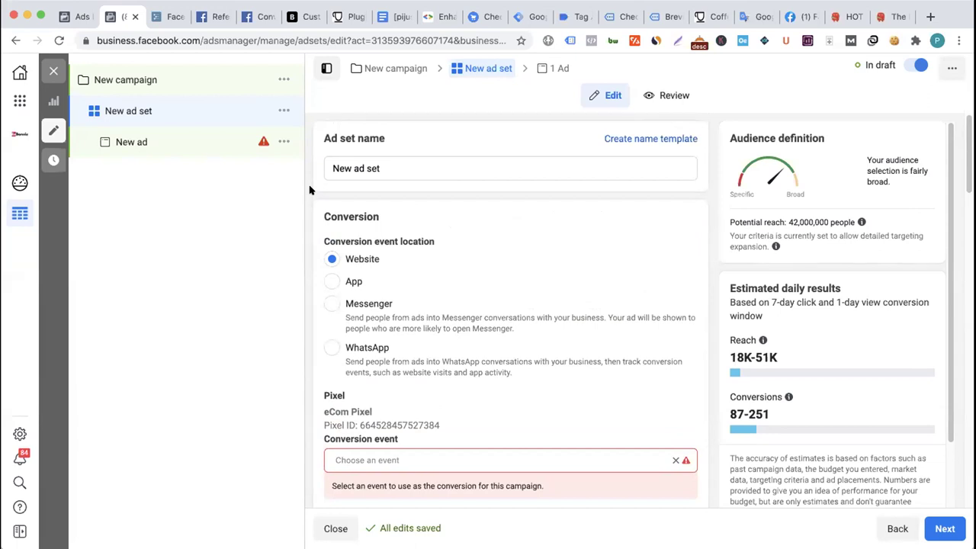
scroll(310, 189, "down", 3)
scroll(308, 188, "up", 1)
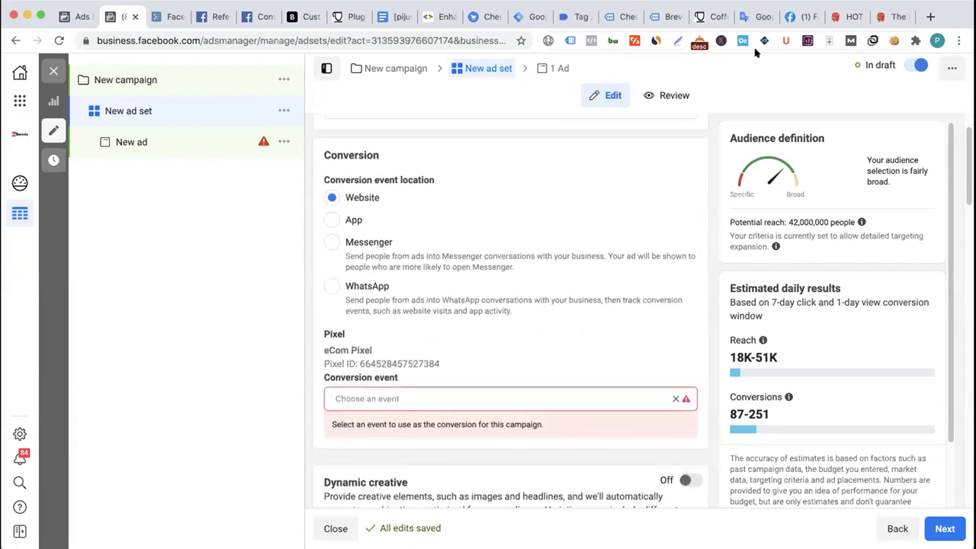
scroll(715, 147, "up", 2)
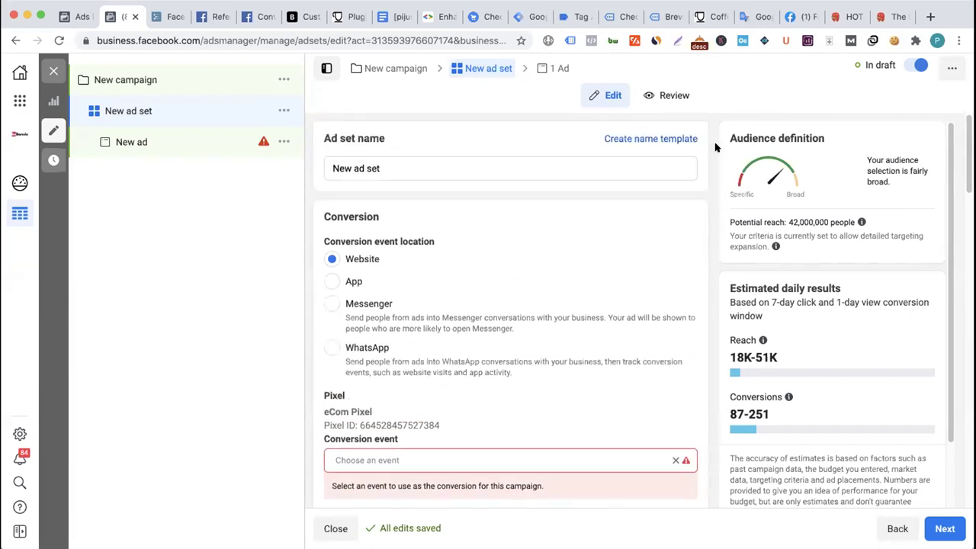
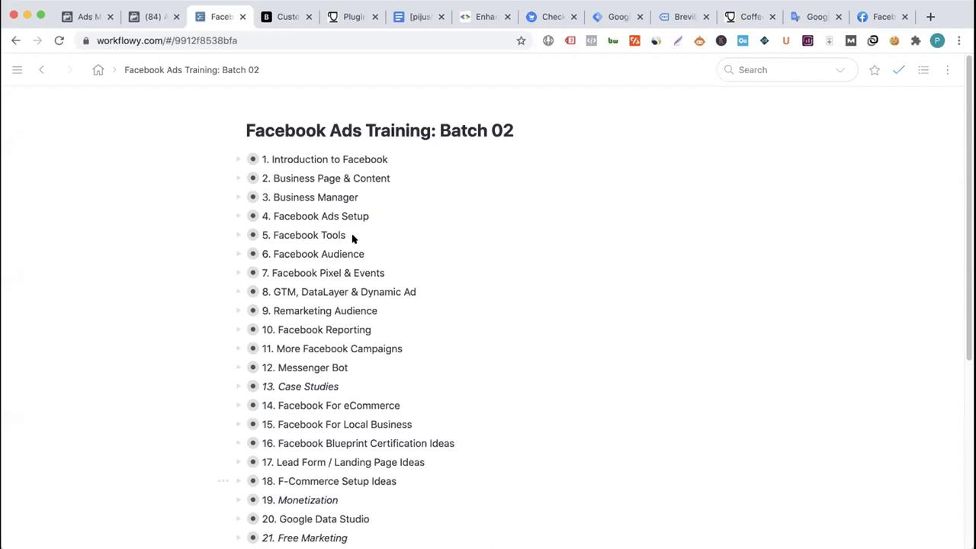
- Look through the Facebook Ads Training: Batch 02 outline in WorkFlowy down to its last topics
scroll(352, 239, "down", 3)
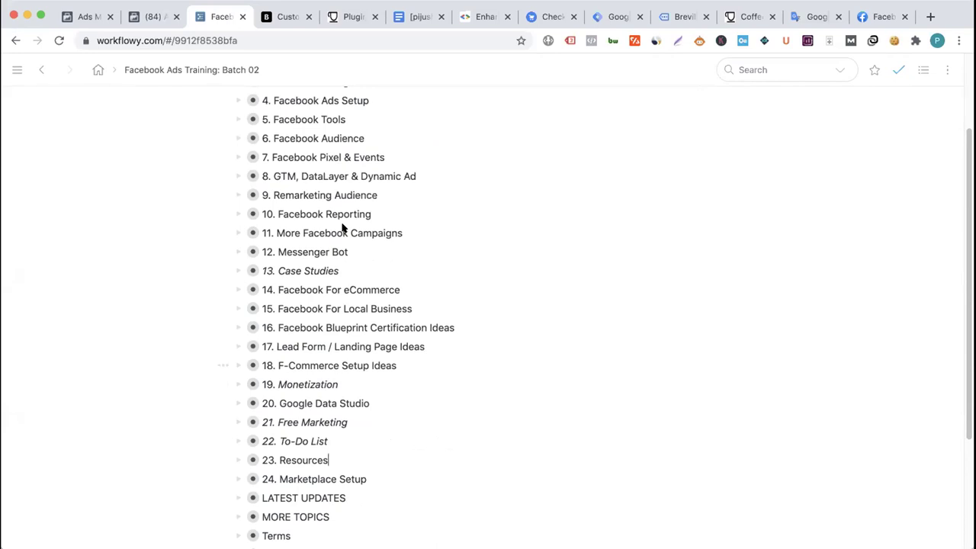
scroll(342, 228, "down", 5)
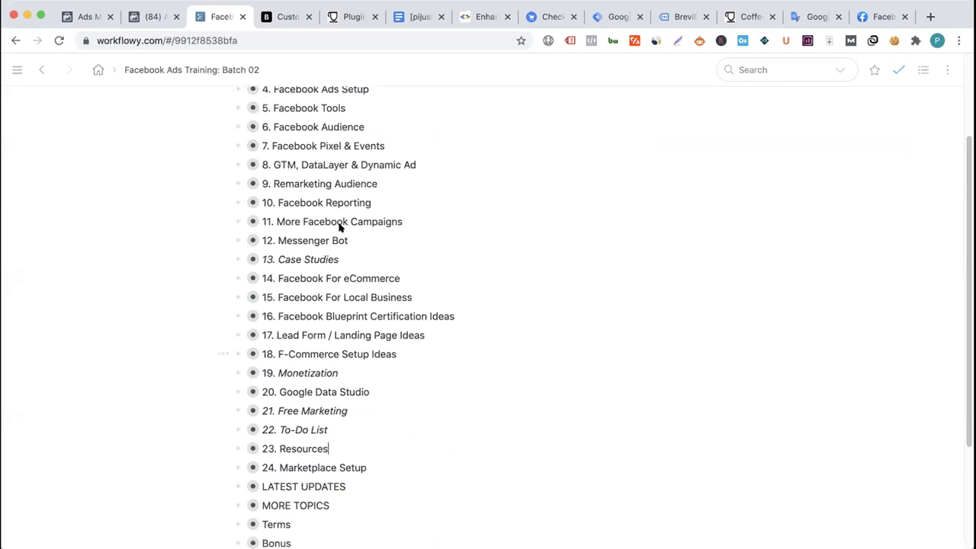
scroll(340, 226, "down", 2)
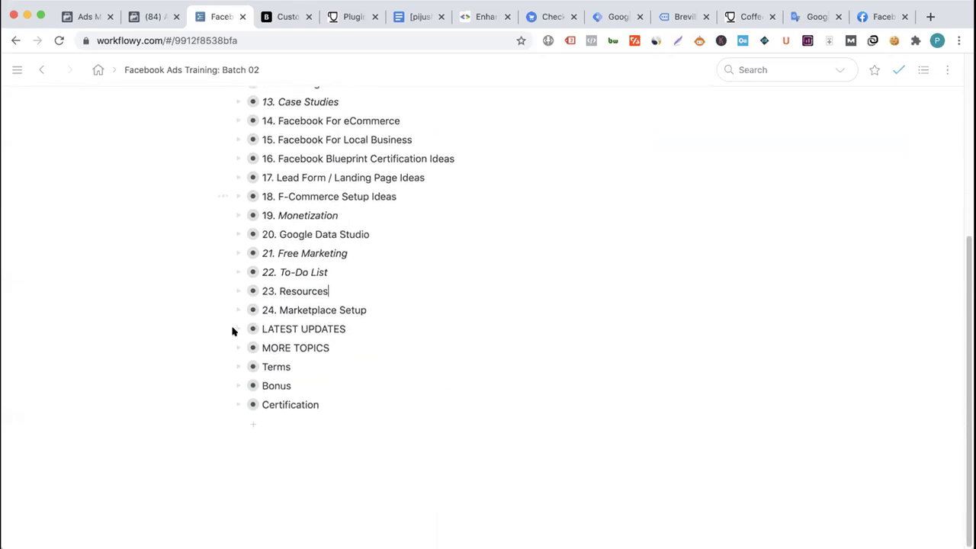
- Switch to Ads Manager, close the ad set editor, reset the page to clear the unpublished drafts, and open the Resource Centre
left_click(147, 17)
left_click(53, 71)
left_click(517, 318)
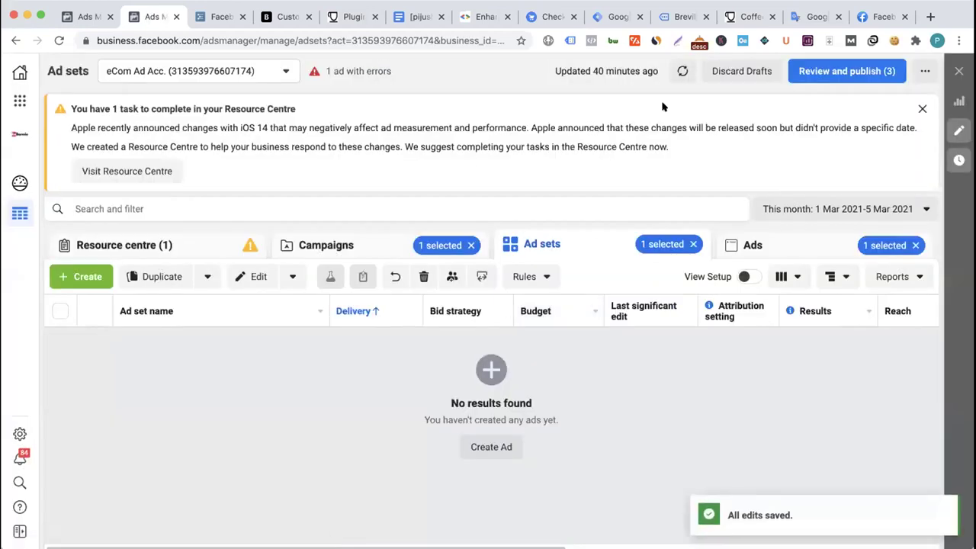
left_click(925, 71)
left_click(906, 107)
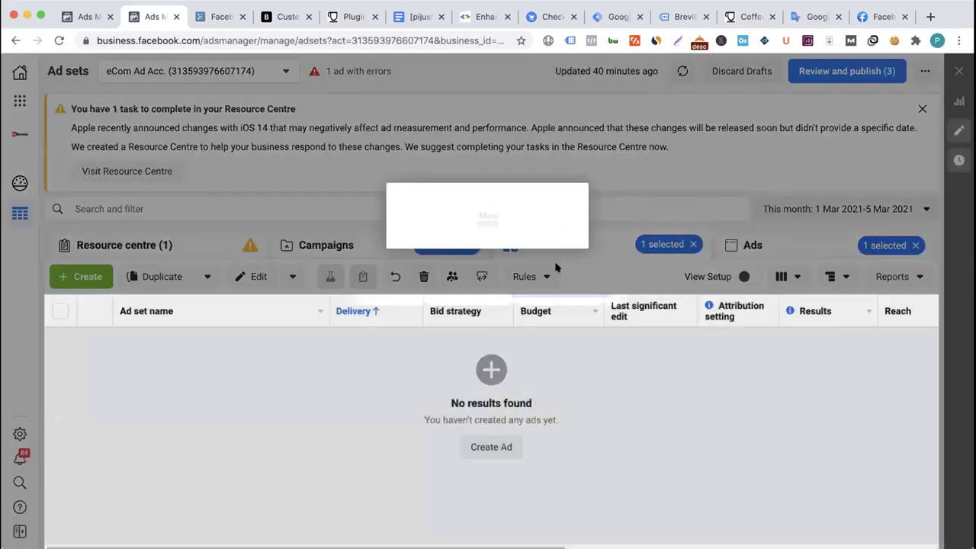
left_click(566, 283)
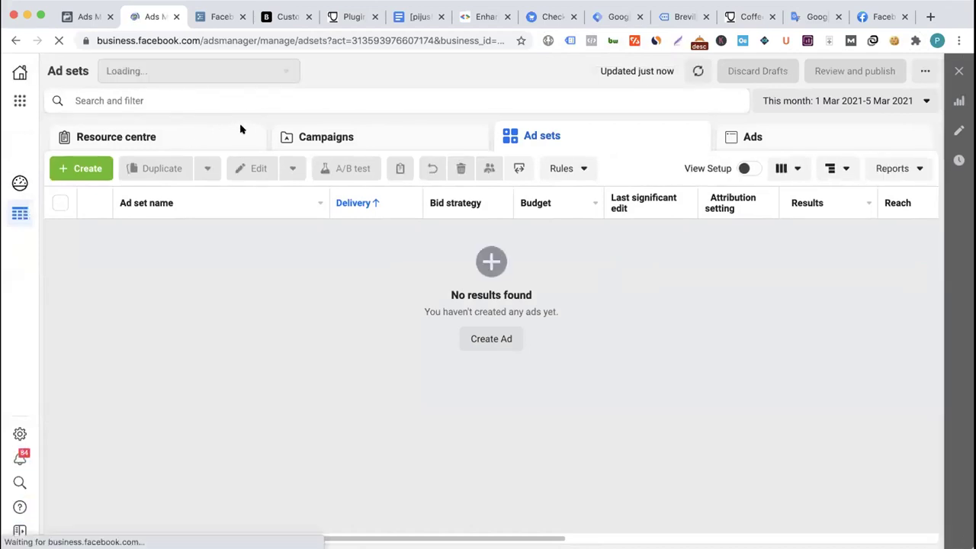
left_click(145, 142)
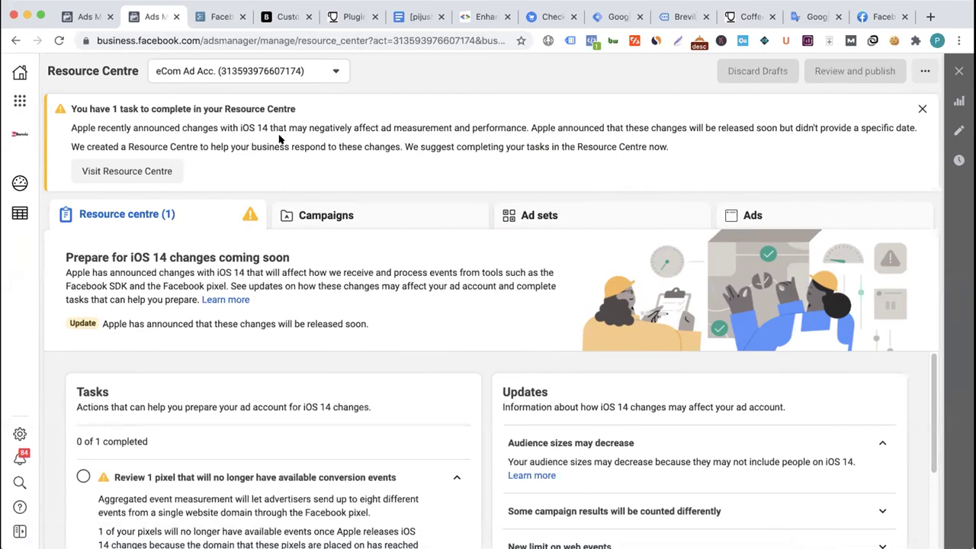
- Return to the WorkFlowy outline and expand LATEST UPDATES and its Prepare For IOS 14 topic
left_click(222, 18)
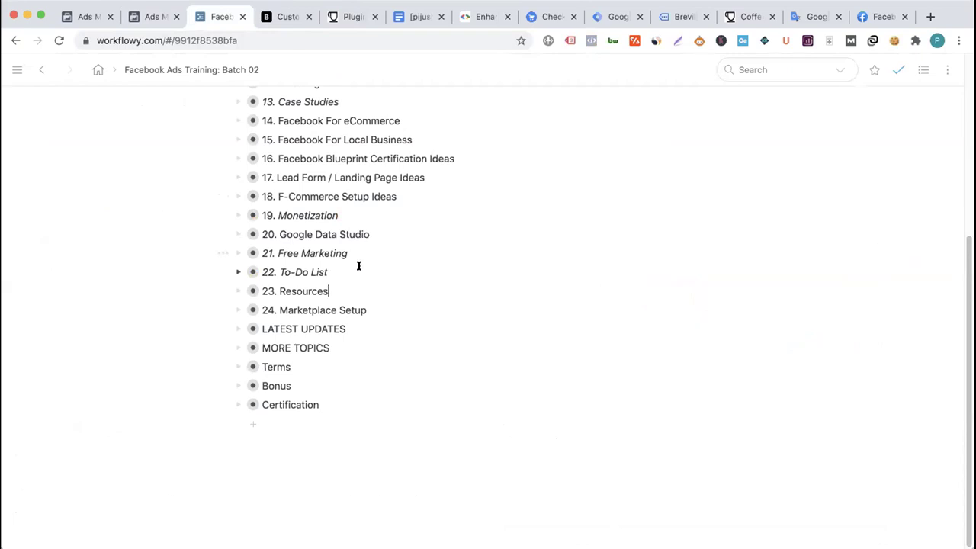
left_click(237, 329)
scroll(348, 268, "down", 4)
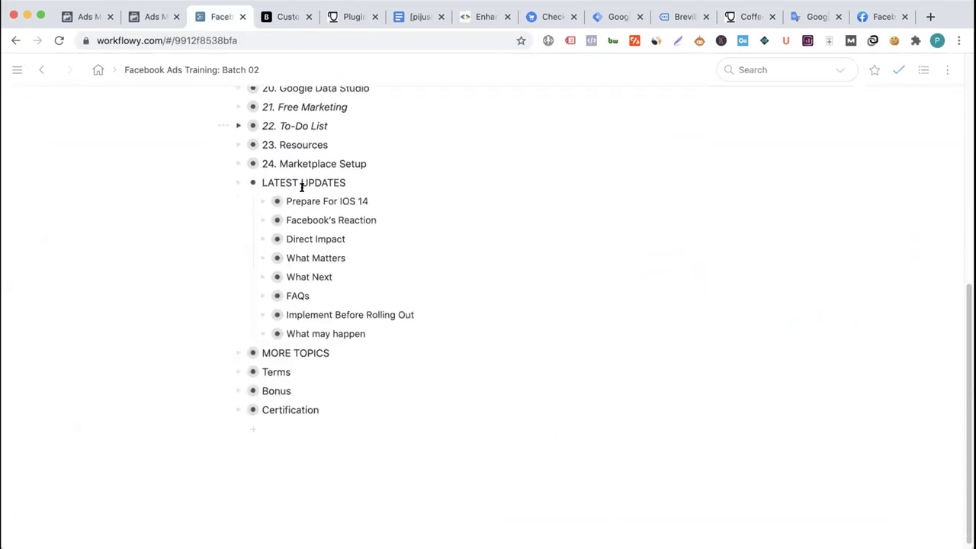
left_click(262, 201)
scroll(359, 238, "down", 1)
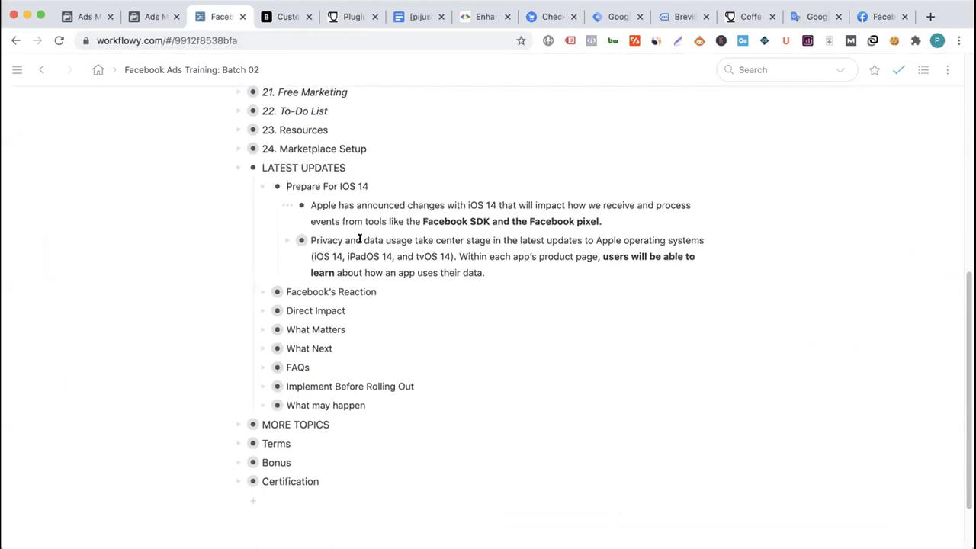
scroll(359, 239, "down", 1)
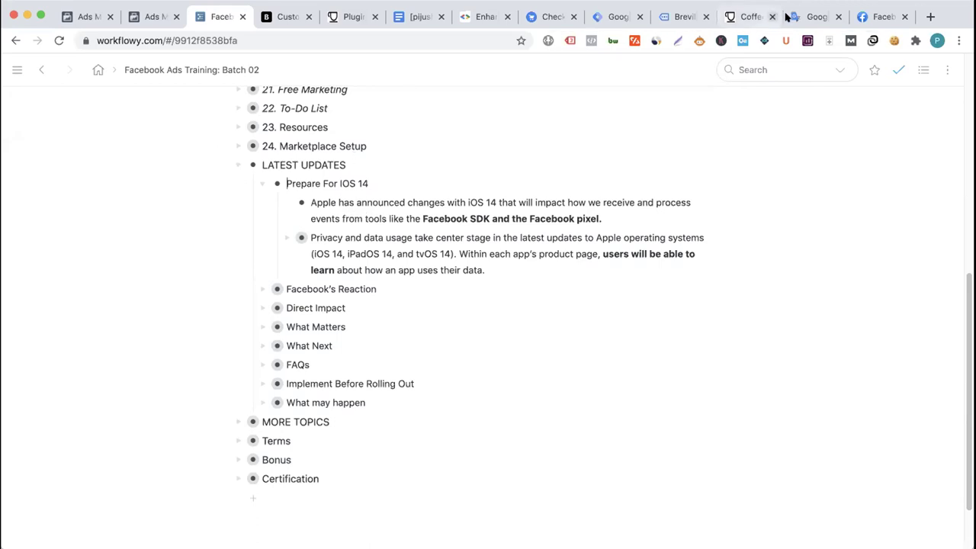
- Open thehoth.com in a new browser tab
left_click(928, 17)
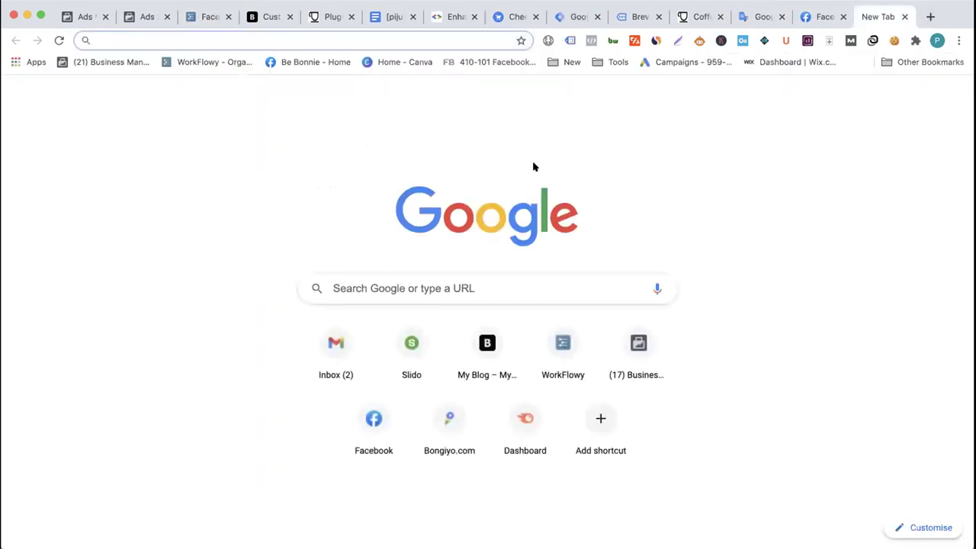
type("theho")
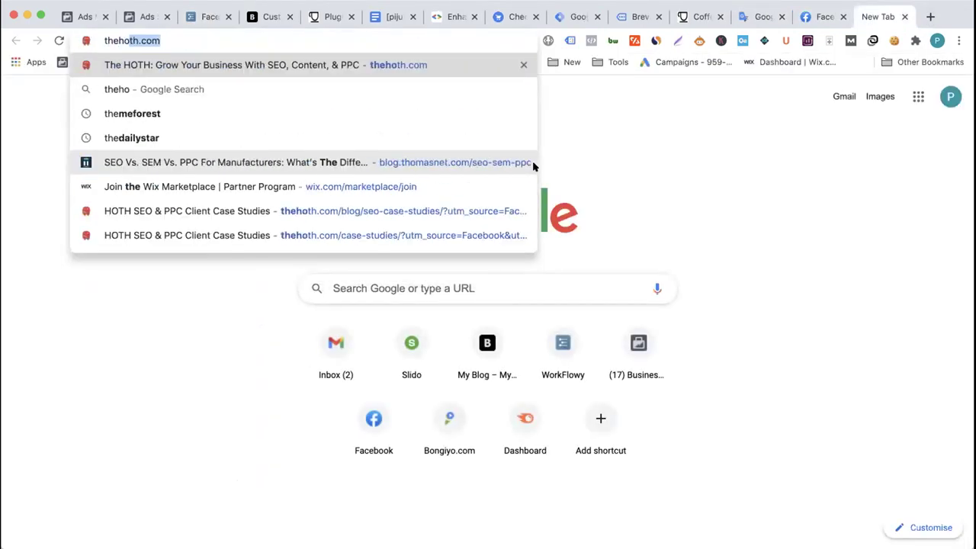
key("Return")
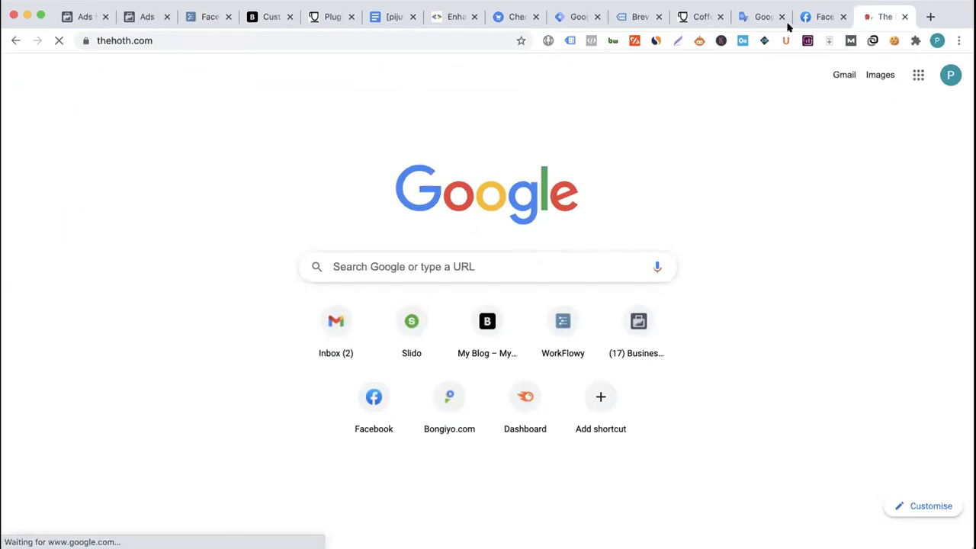
- Open the landing page of the HOTH's sponsored "842.4% Traffic Increase!" post in the Facebook feed and examine its client case studies
left_click(816, 16)
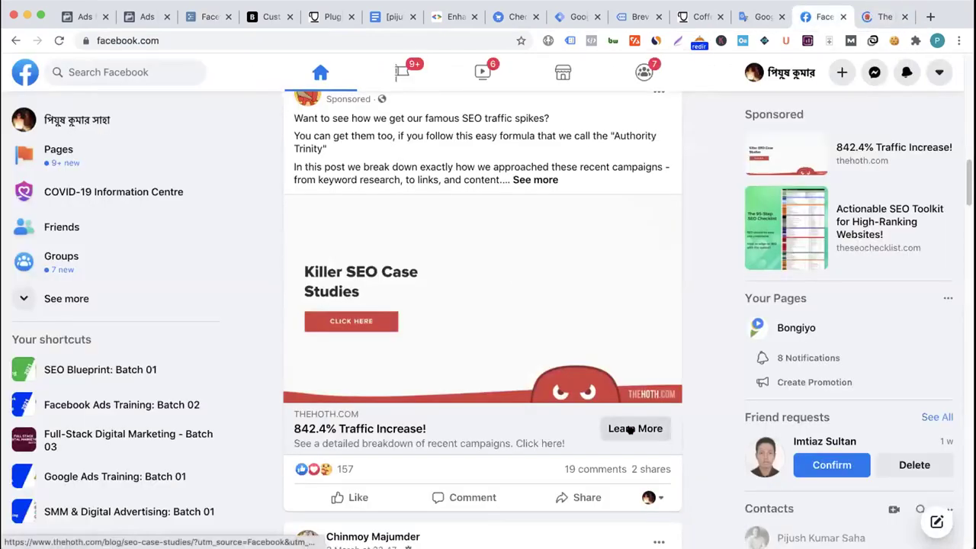
left_click(627, 428)
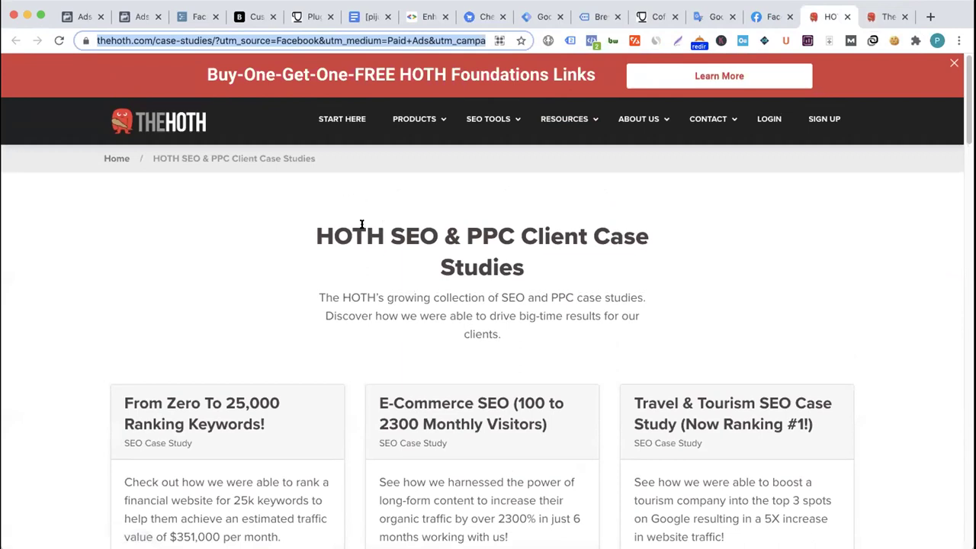
scroll(362, 222, "down", 2)
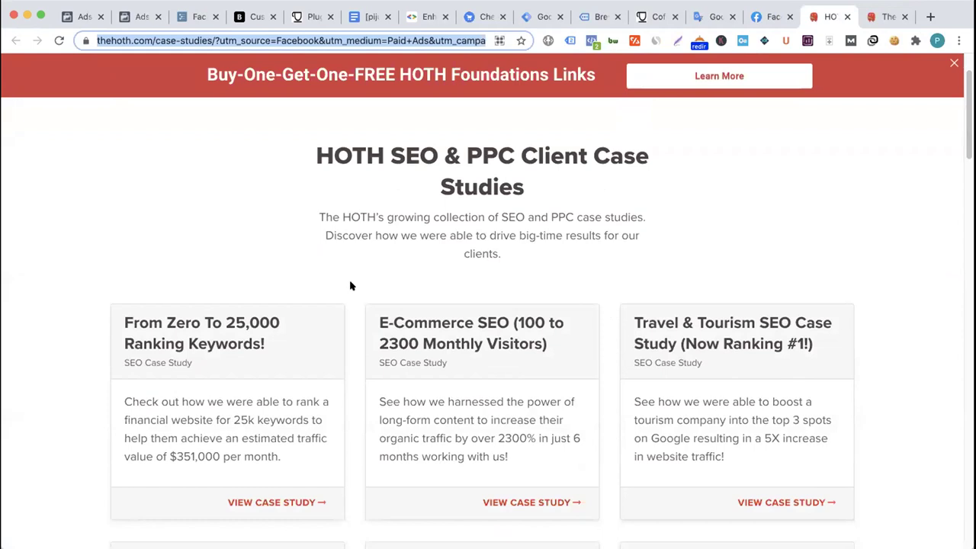
scroll(350, 285, "down", 1)
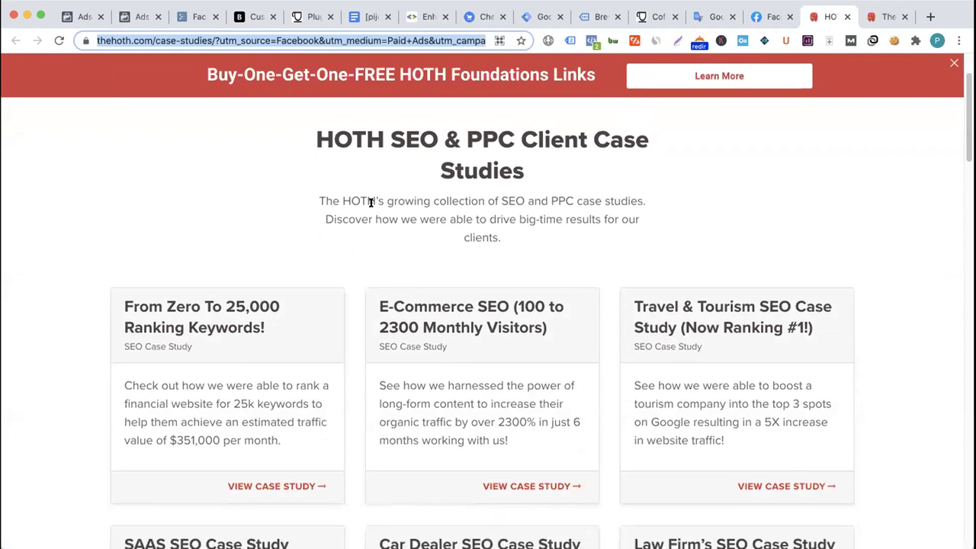
scroll(371, 202, "down", 1)
scroll(371, 206, "up", 3)
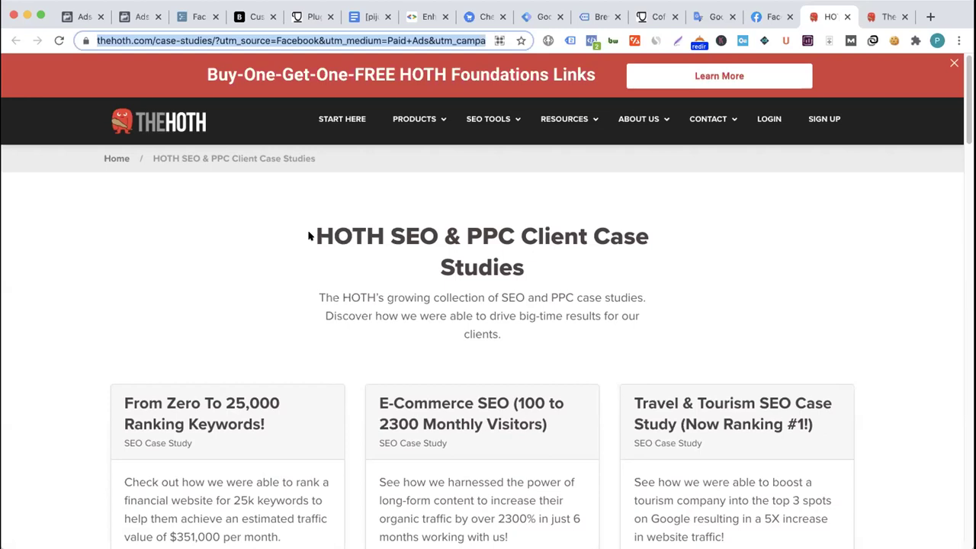
- Return to the WorkFlowy outline and open the linked example of the iOS tracking permission prompt to examine its options
key("super+3")
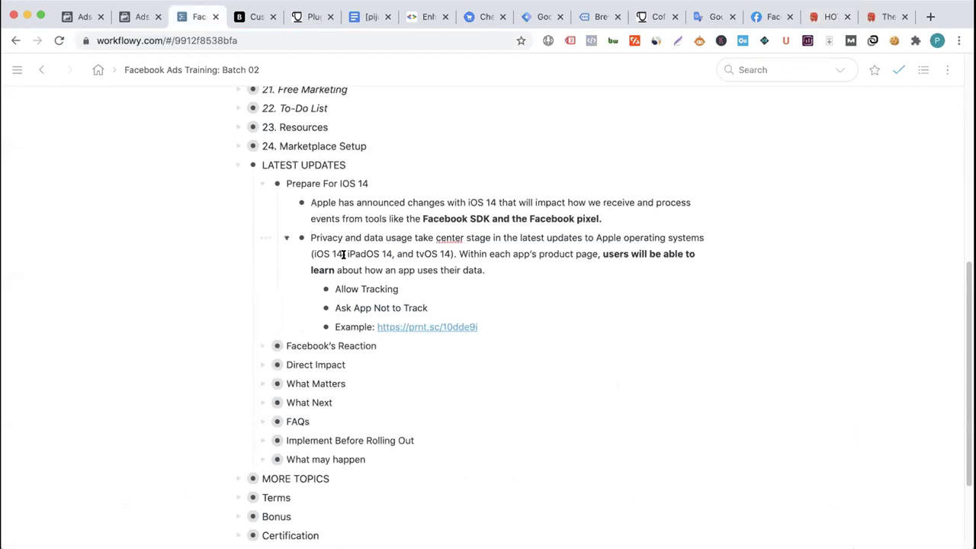
scroll(345, 253, "down", 1)
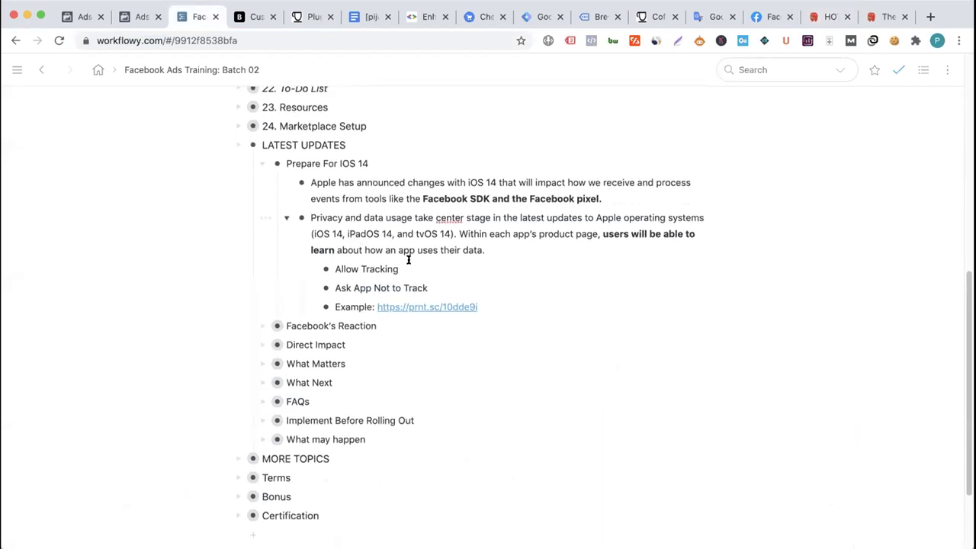
left_click(414, 306)
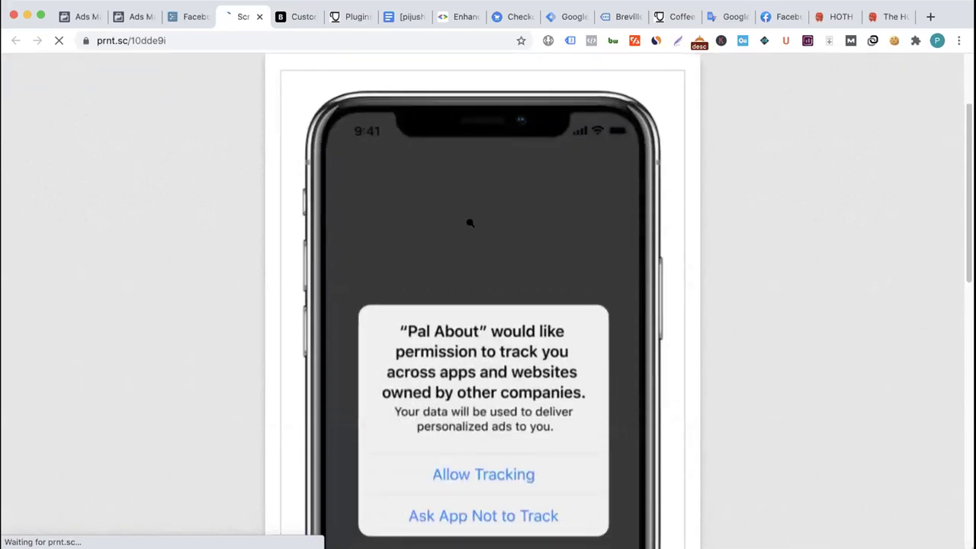
scroll(364, 241, "down", 2)
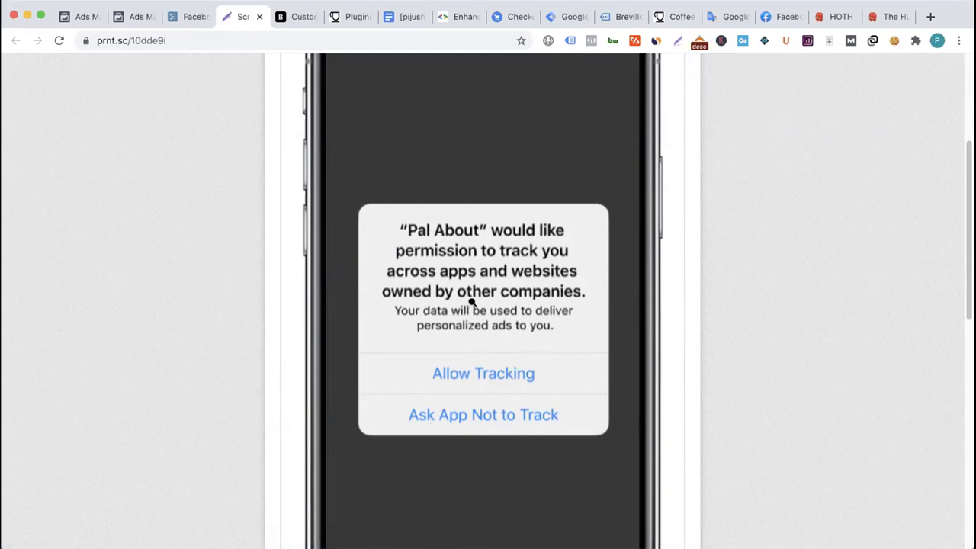
- Collapse the privacy and data usage note and the Prepare For IOS 14 topic in the outline, and recheck the tracking prompt screenshot
left_click(189, 19)
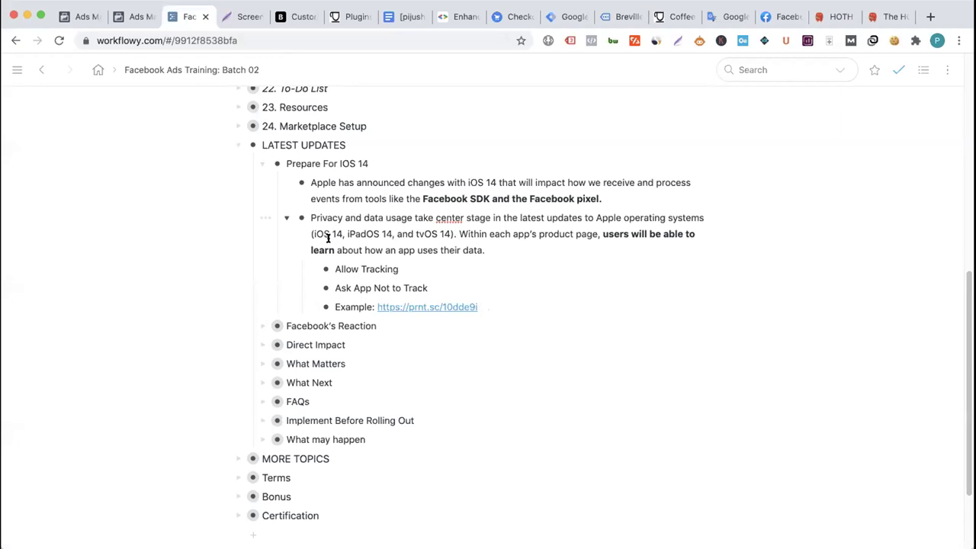
left_click(287, 218)
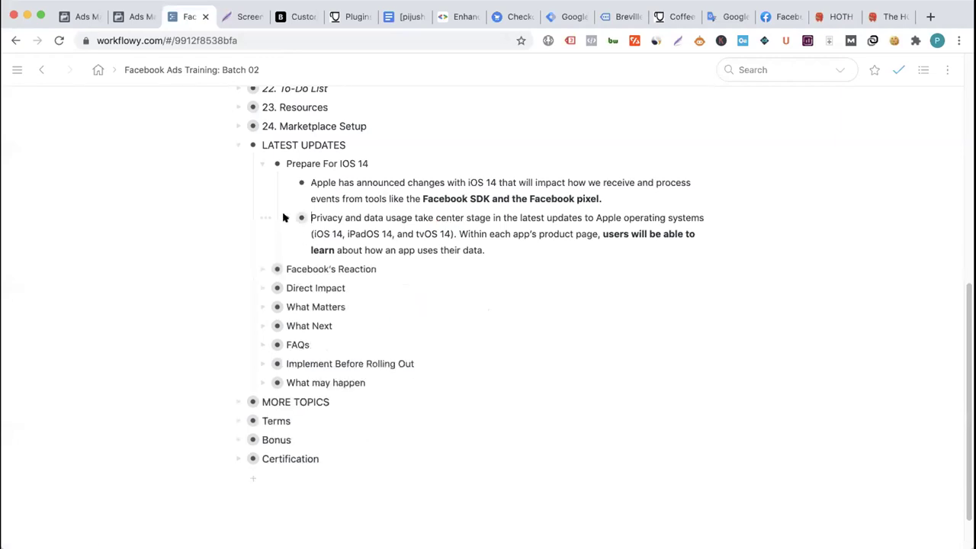
left_click(261, 164)
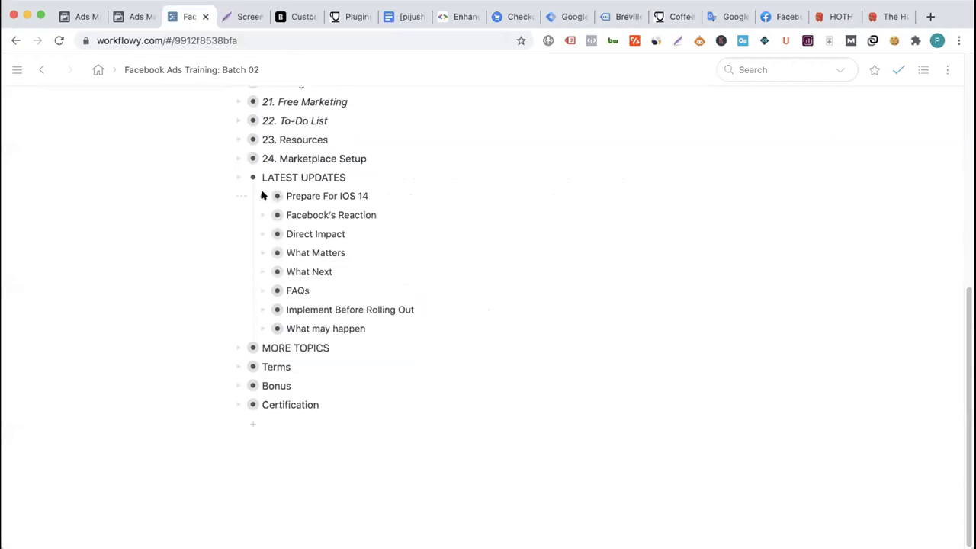
left_click(246, 16)
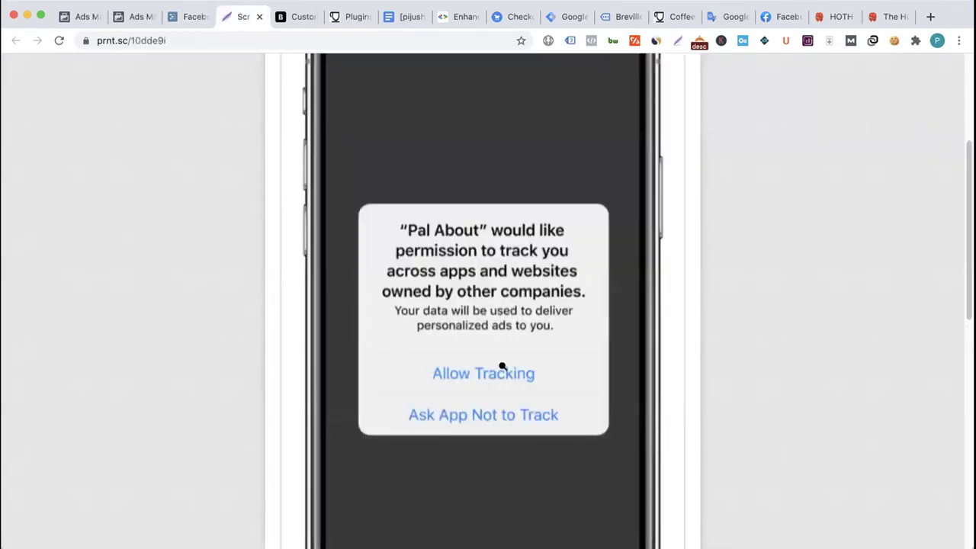
left_click(191, 18)
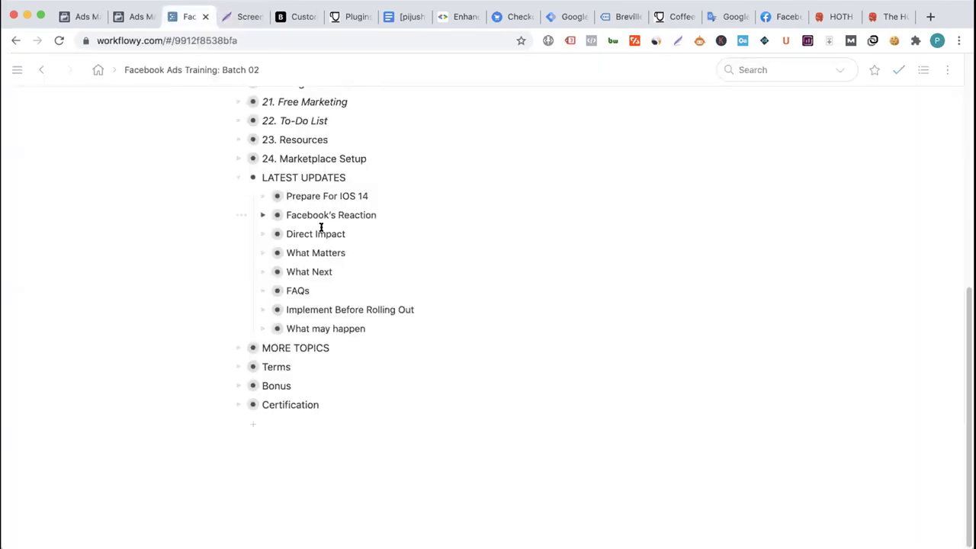
- Expand the Facebook's Reaction topic in the outline and close the tracking prompt screenshot
left_click(262, 215)
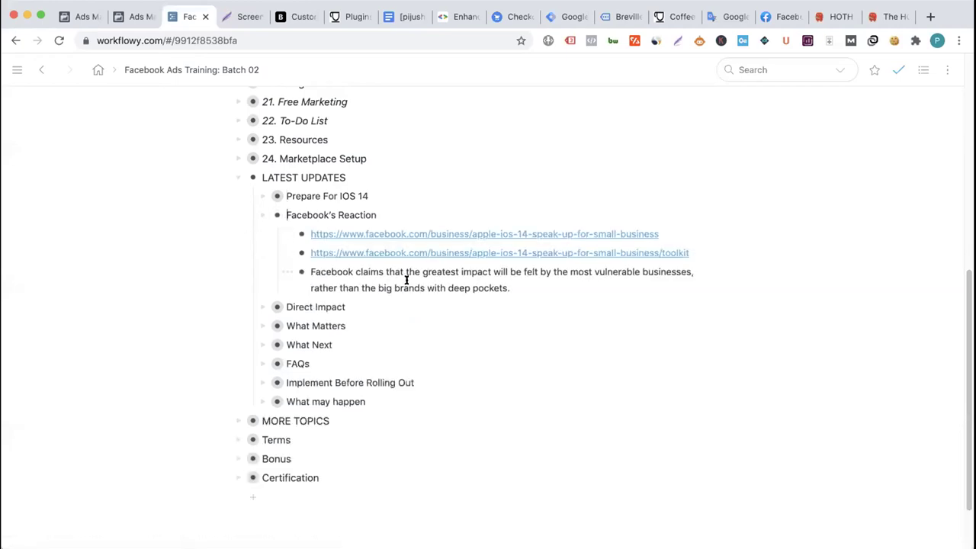
left_click(248, 17)
left_click(260, 17)
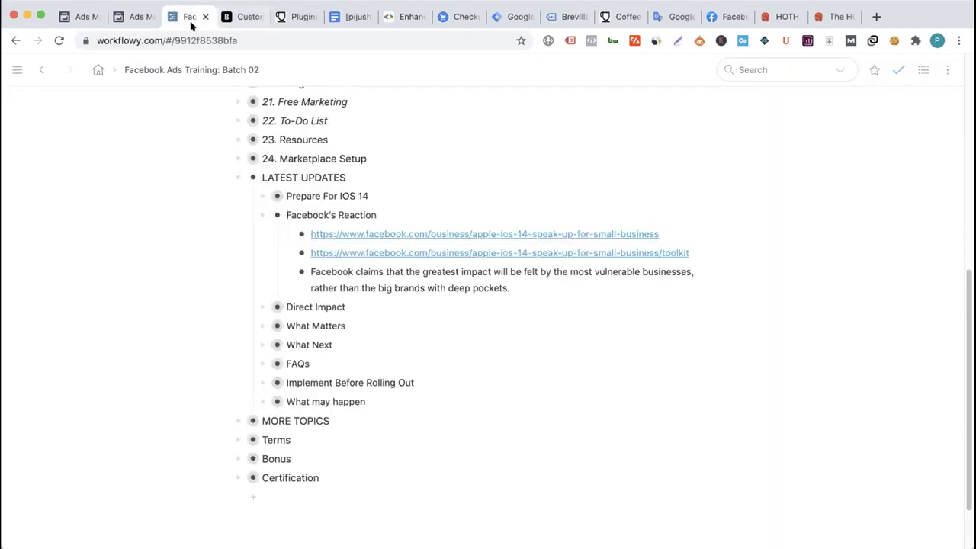
- Open both apple-ios-14-speak-up-for-small-business links in new browser tabs and display the main campaign page
left_click(419, 231, "super")
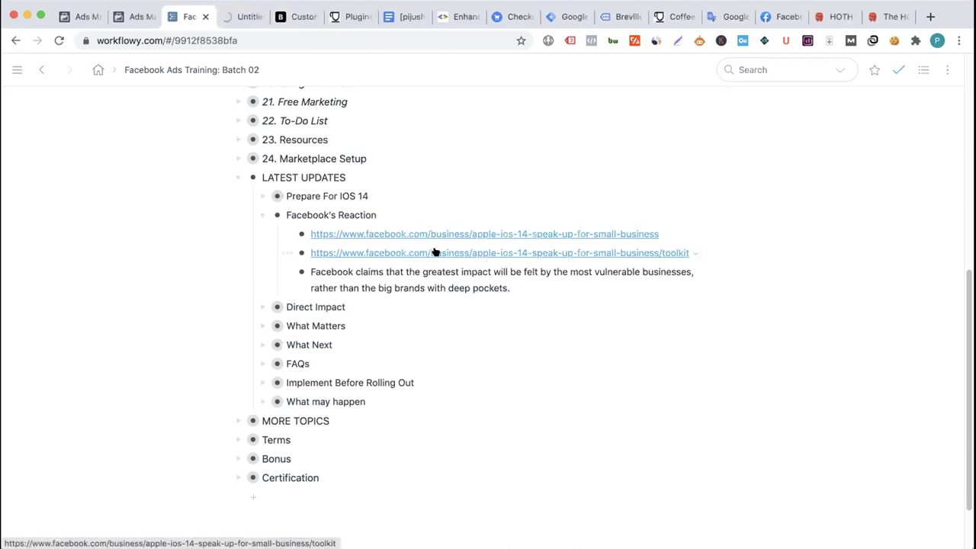
left_click(435, 252)
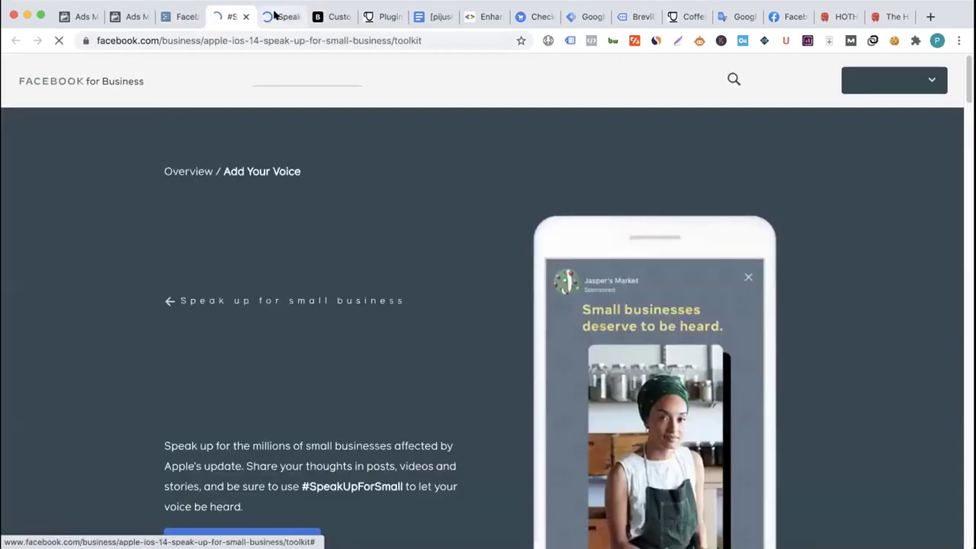
left_click(276, 16)
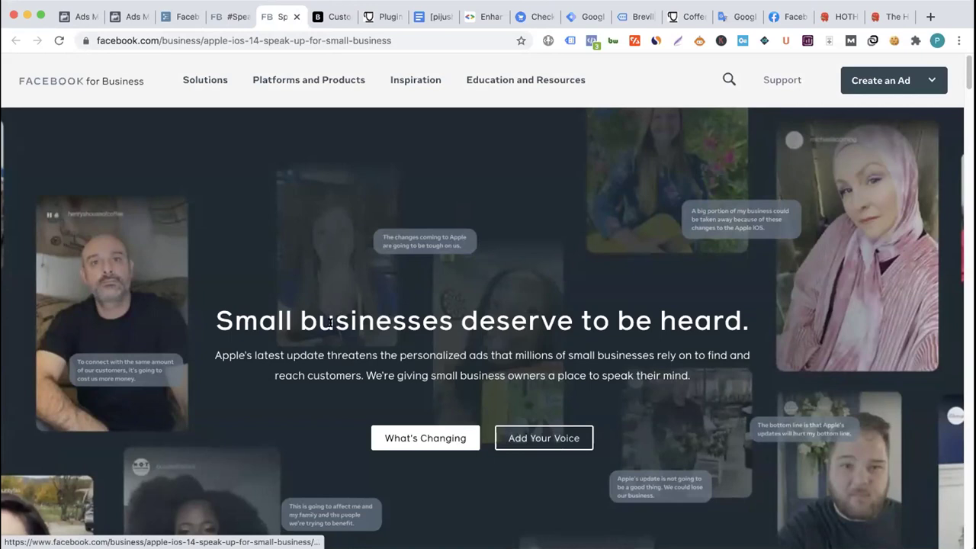
- Examine the "Small businesses deserve to be heard." page and its small business owner stories
scroll(330, 321, "down", 5)
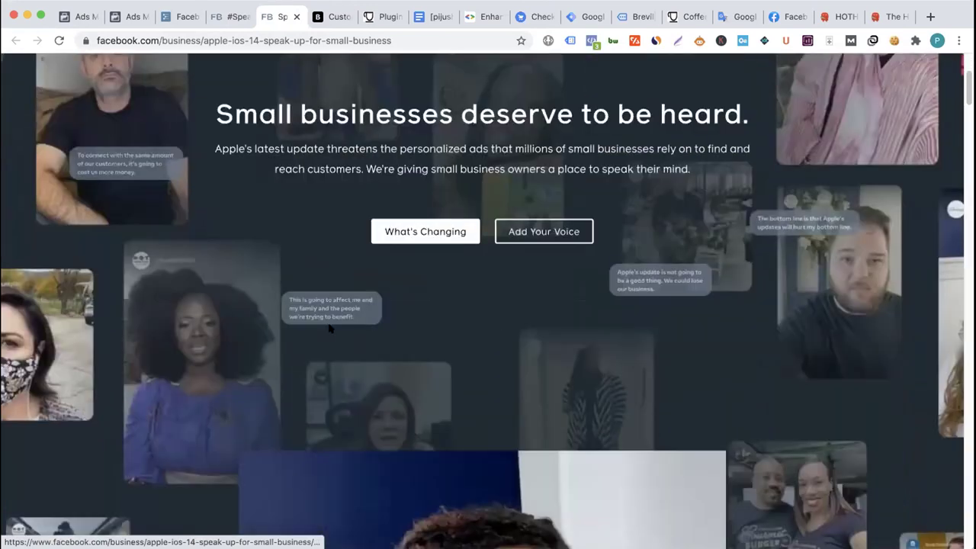
scroll(330, 328, "down", 3)
scroll(333, 316, "up", 4)
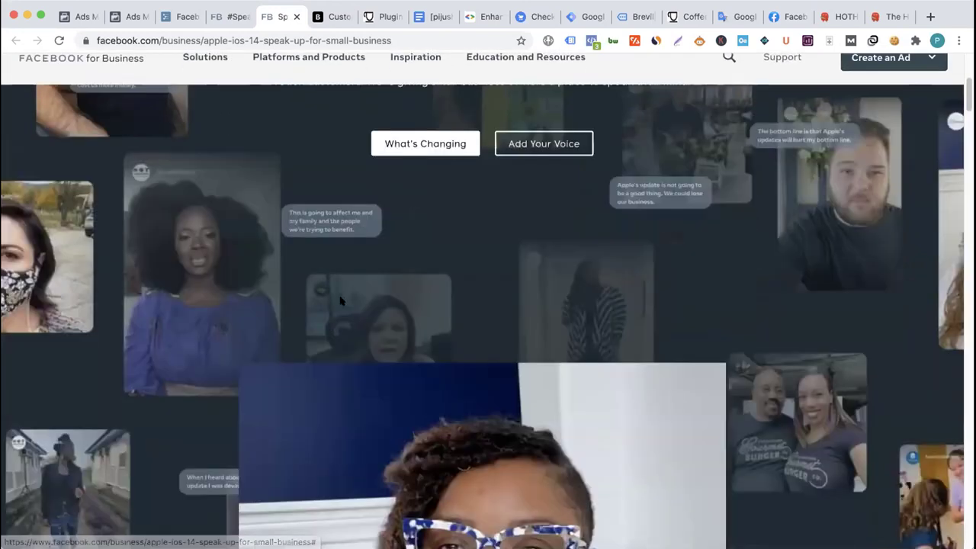
scroll(363, 271, "up", 5)
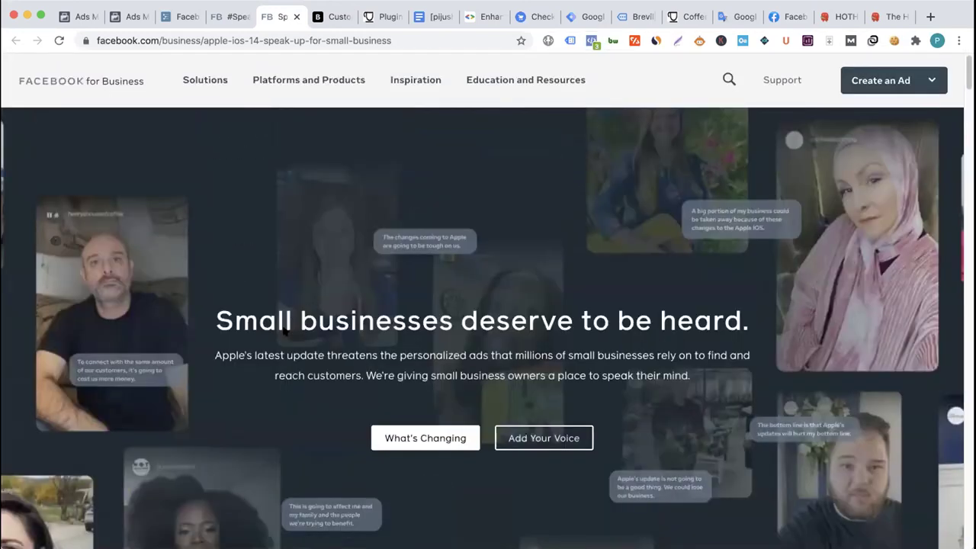
scroll(279, 330, "down", 2)
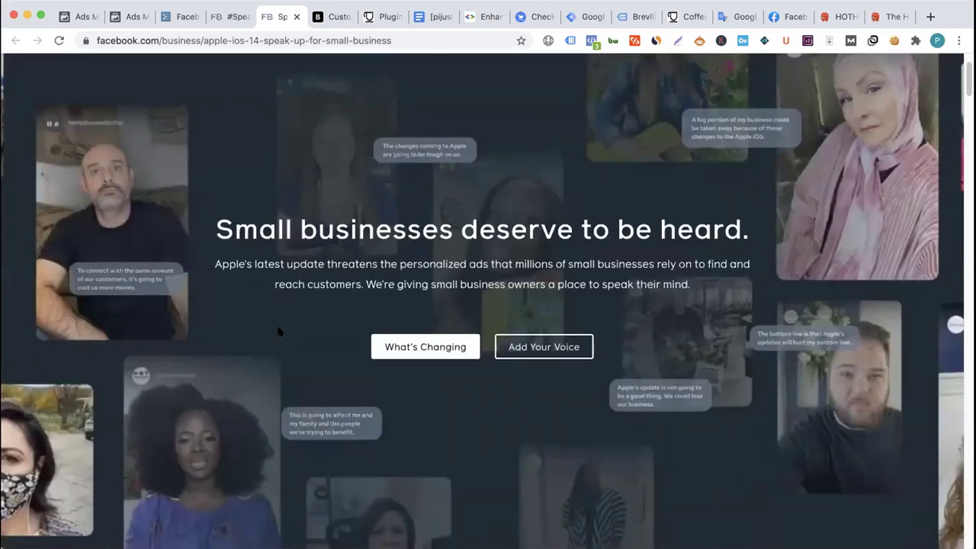
scroll(279, 330, "down", 5)
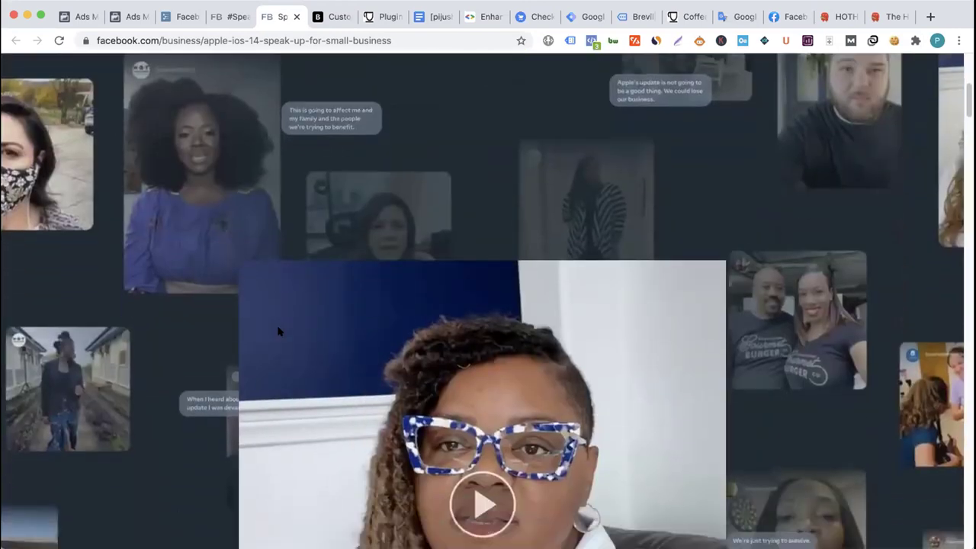
scroll(279, 330, "down", 3)
scroll(279, 329, "up", 5)
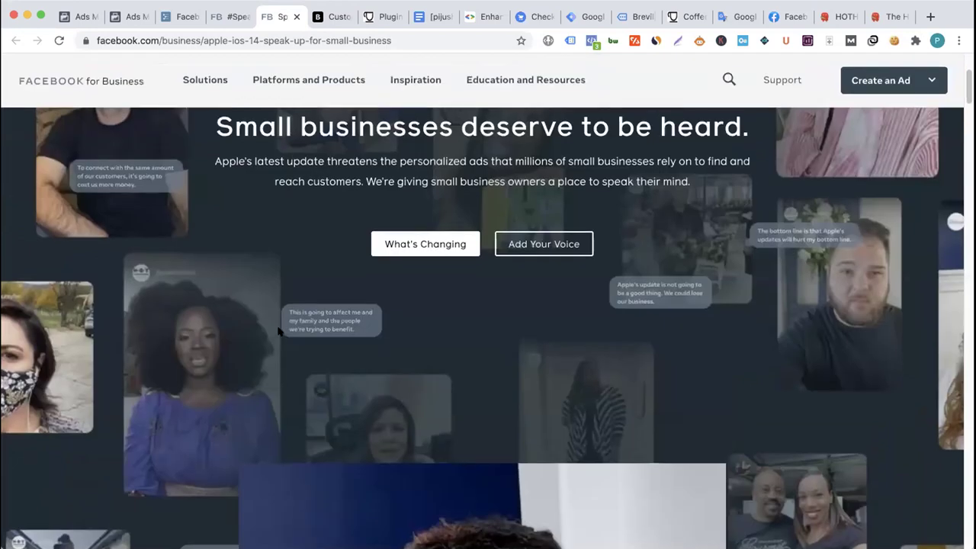
scroll(279, 330, "up", 4)
scroll(462, 411, "down", 2)
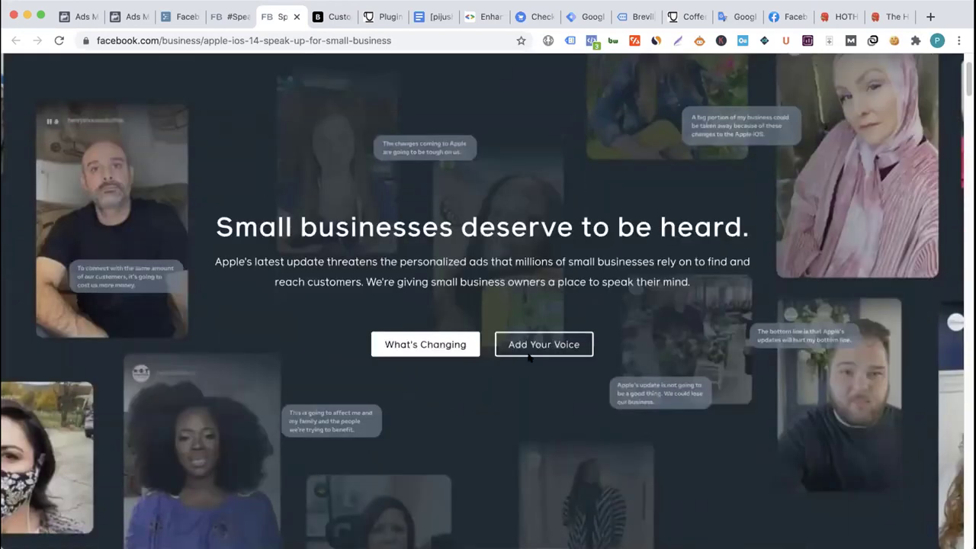
- Open the Add Your Voice toolkit page and examine how to speak up with #SpeakUpForSmall, including in the other toolkit tab
left_click(553, 344)
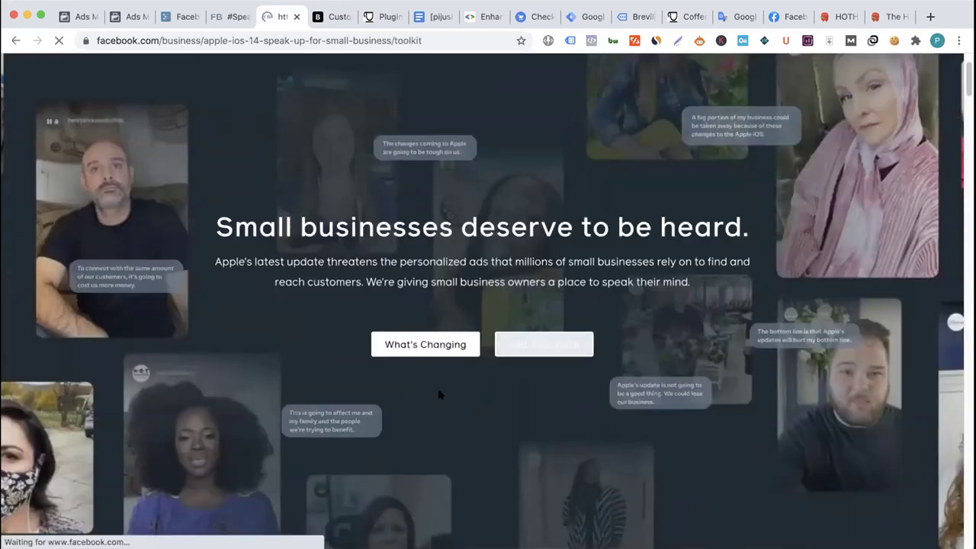
scroll(311, 313, "down", 3)
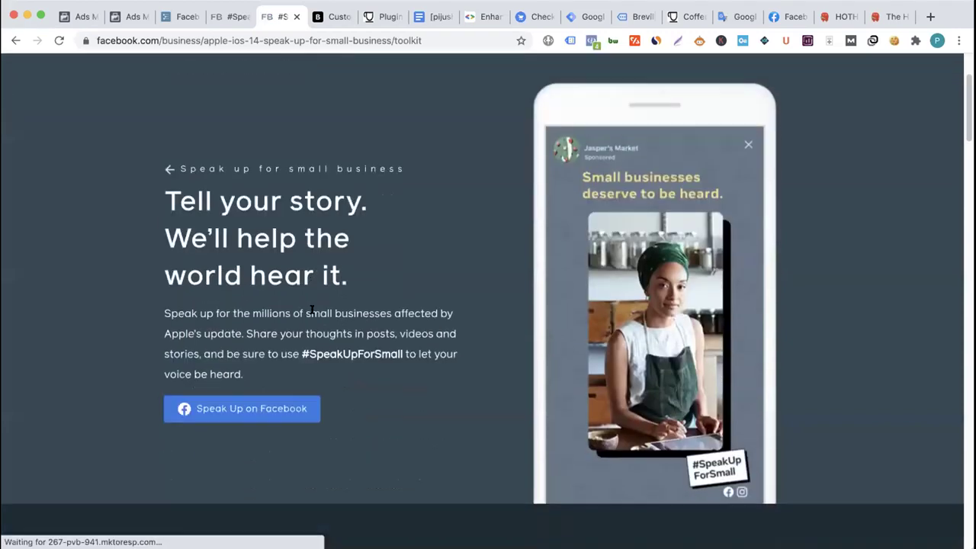
scroll(299, 325, "down", 5)
scroll(299, 329, "down", 2)
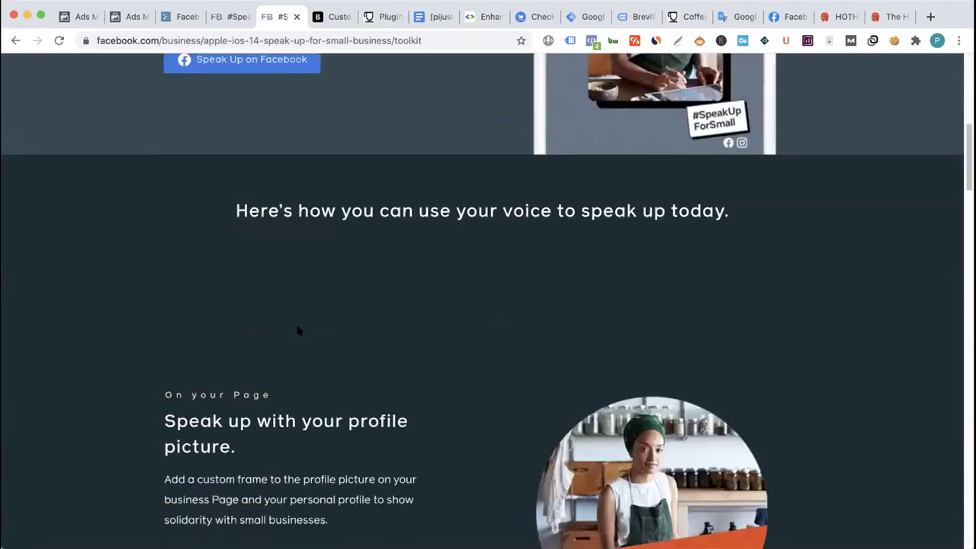
scroll(302, 312, "down", 2)
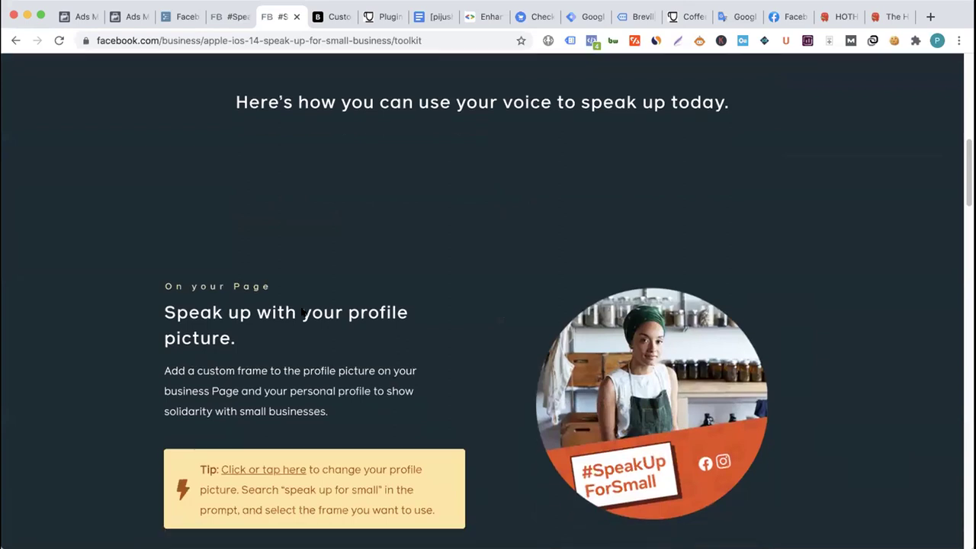
scroll(301, 308, "up", 10)
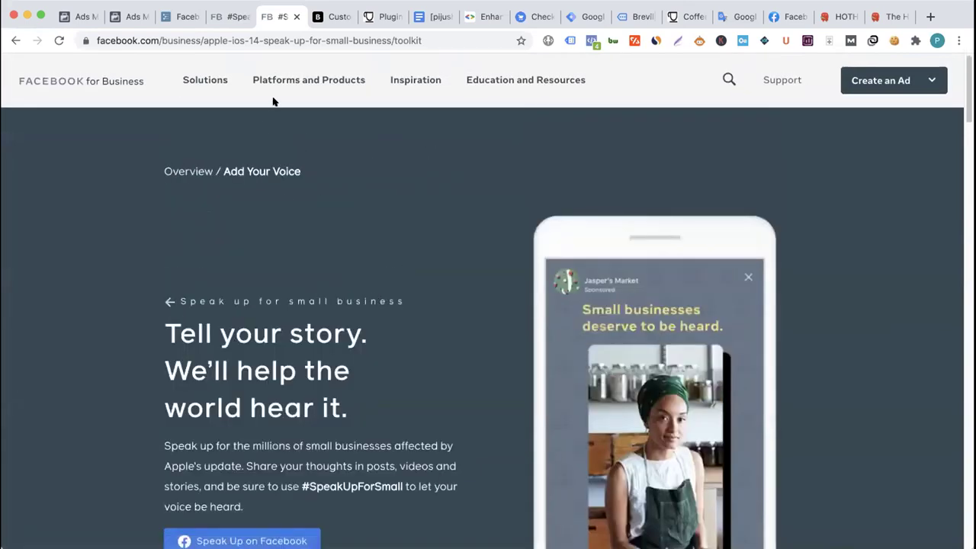
left_click(237, 19)
scroll(298, 262, "down", 3)
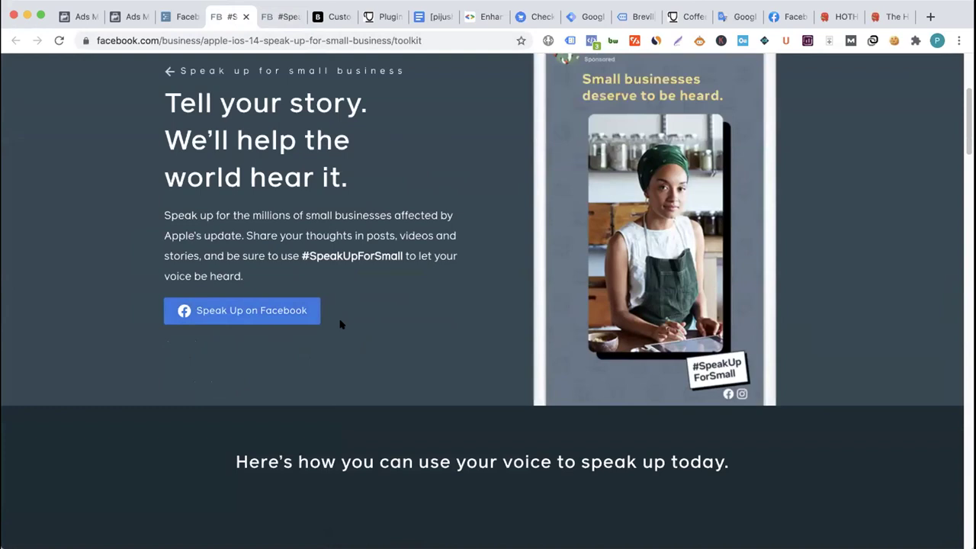
- Return to the WorkFlowy outline, collapse Facebook's Reaction, and switch to the Ads Manager Resource Centre
left_click(183, 19)
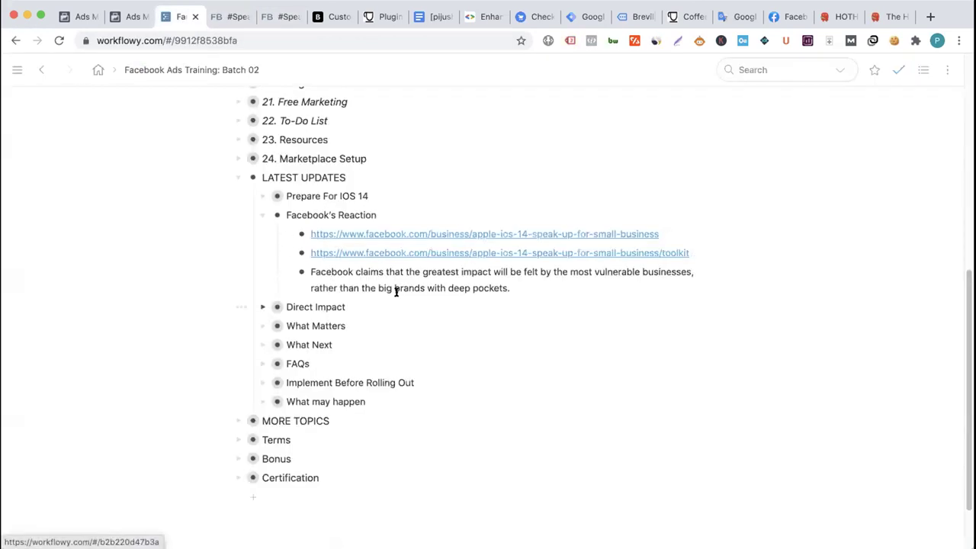
left_click(262, 216)
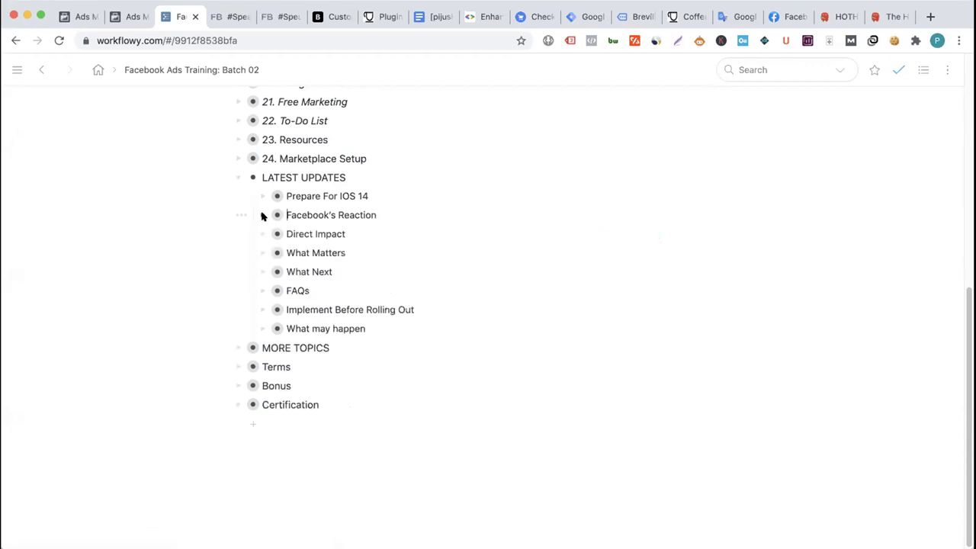
left_click(131, 16)
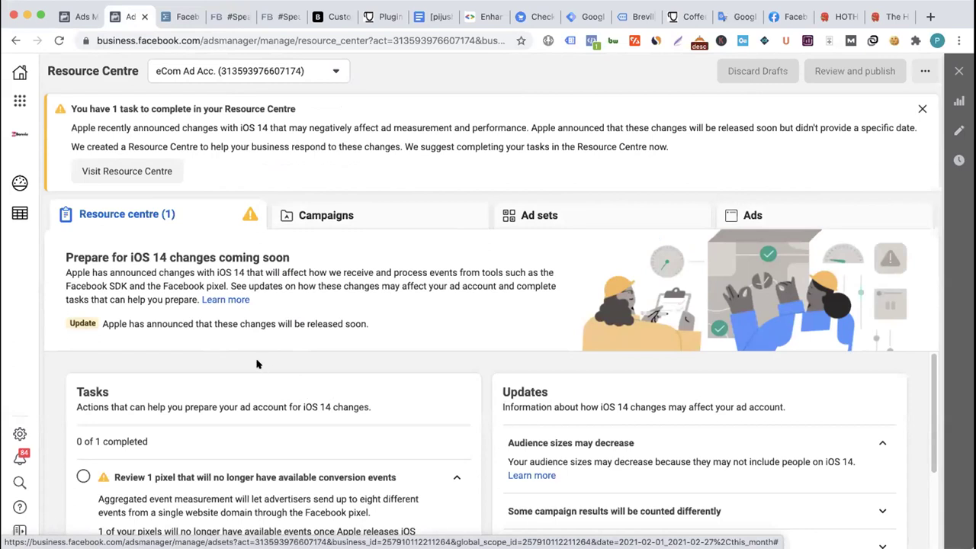
- Return to the WorkFlowy outline, expand Direct Impact, and highlight Facebook family, Facebook and Instagram in its first bullet
left_click(183, 17)
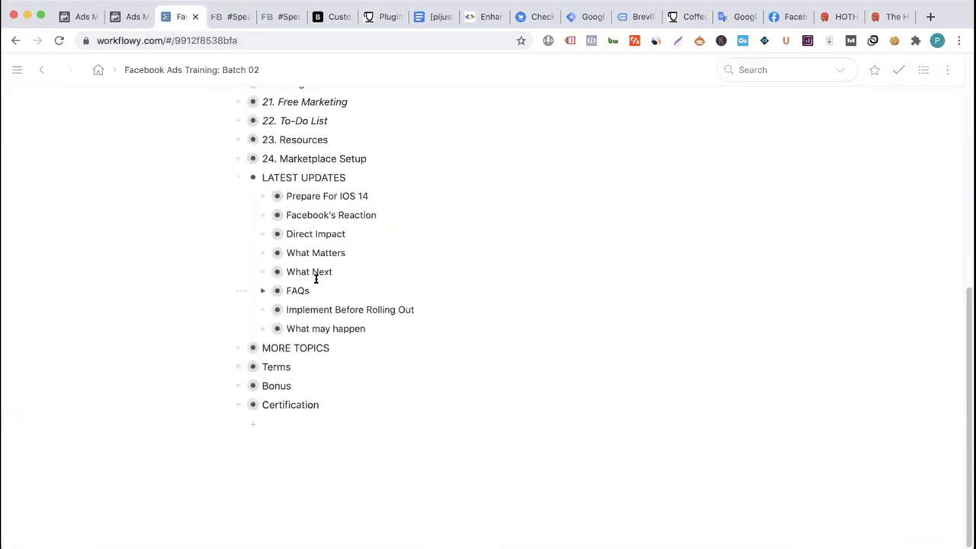
left_click(259, 234)
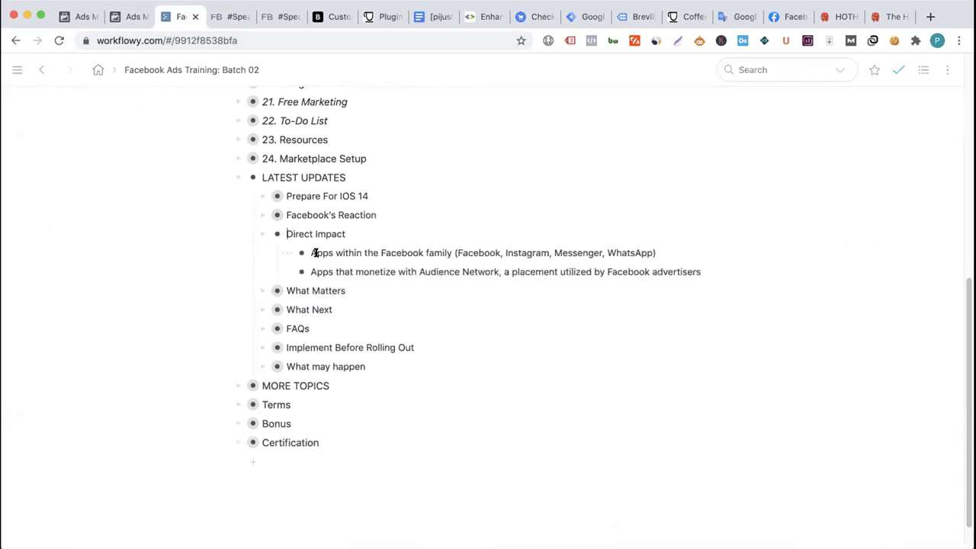
left_click_drag(381, 253, 450, 253)
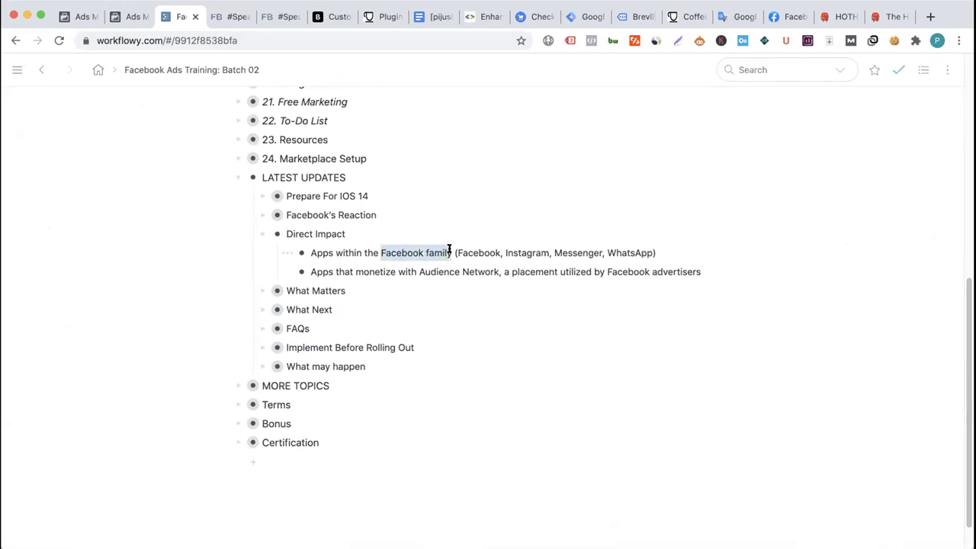
left_click(416, 253)
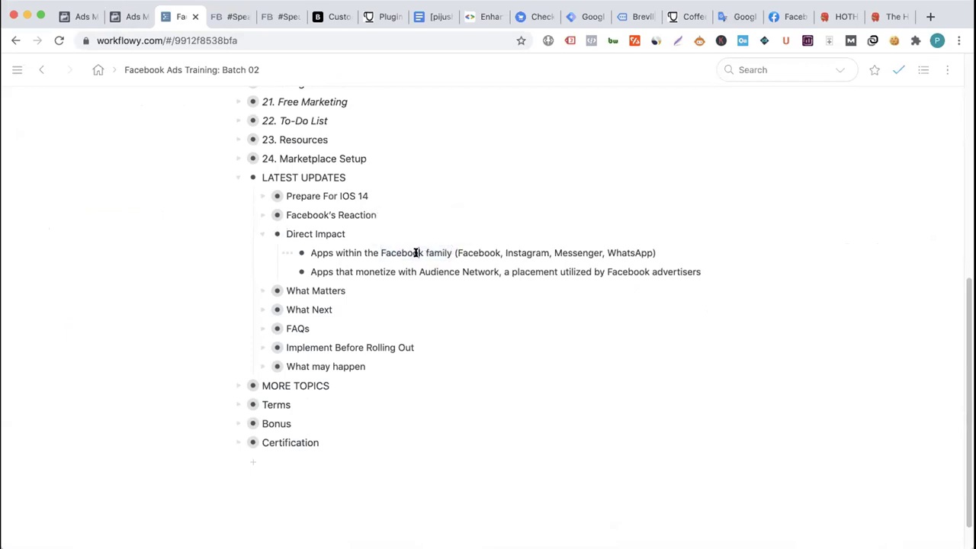
double_click(481, 253)
left_click(524, 253)
double_click(537, 254)
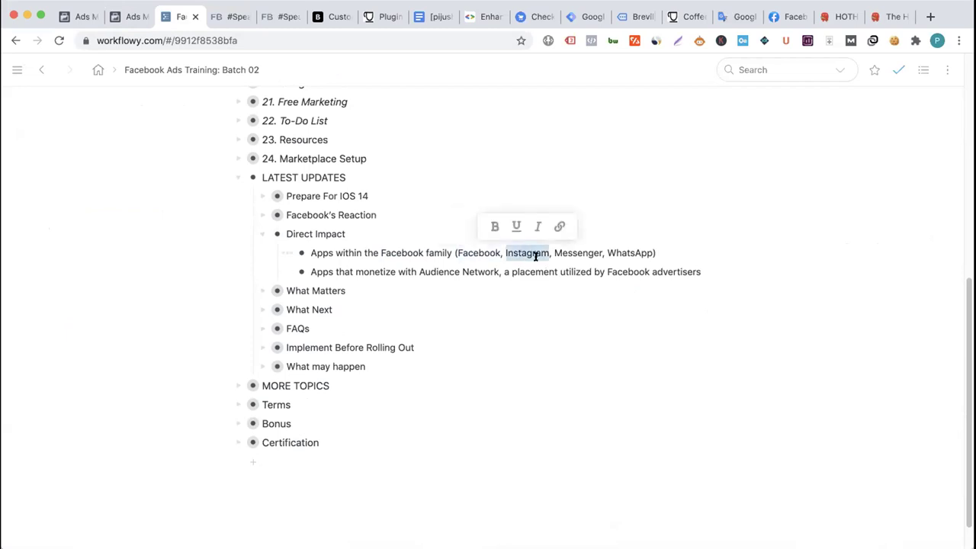
- Highlight Messenger and WhatsApp in the first Direct Impact bullet, Audience Network in the second, and the text across both bullets
double_click(578, 252)
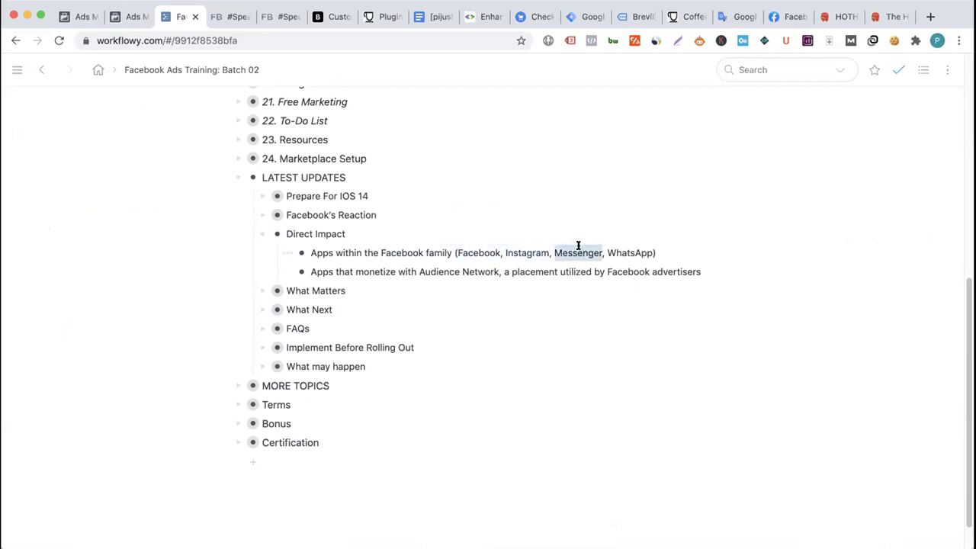
double_click(623, 251)
left_click(493, 251)
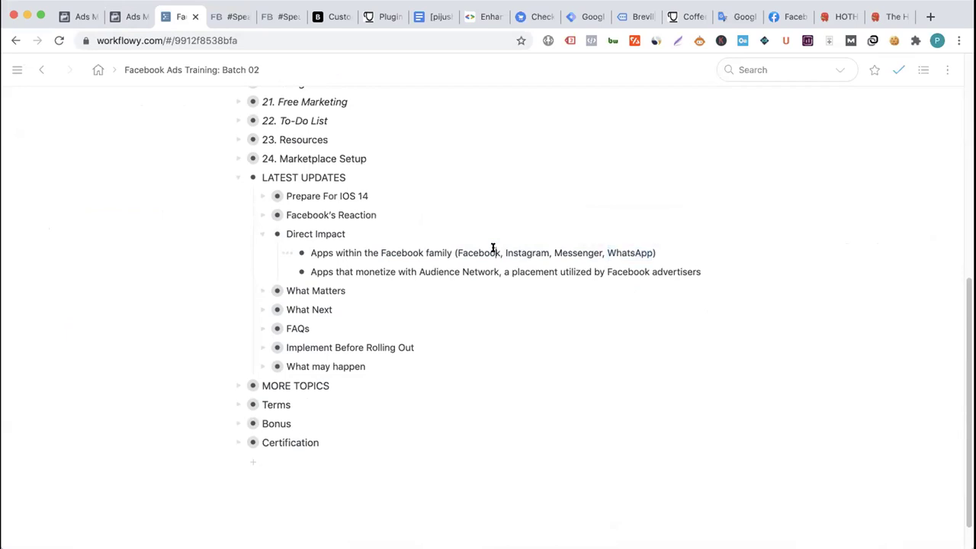
left_click_drag(418, 266, 495, 268)
left_click(438, 271)
left_click_drag(309, 245, 466, 277)
left_click(426, 254)
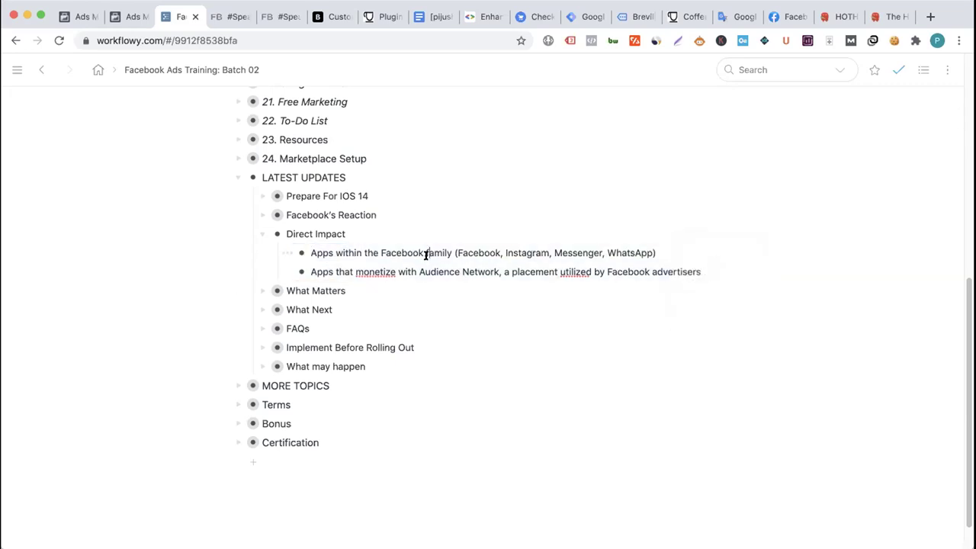
- Highlight Facebook in the first Direct Impact bullet and repeatedly emphasise Audience Network in the second bullet
double_click(473, 249)
left_click(473, 257)
left_click_drag(431, 273, 501, 273)
left_click(440, 270)
left_click_drag(419, 271, 500, 270)
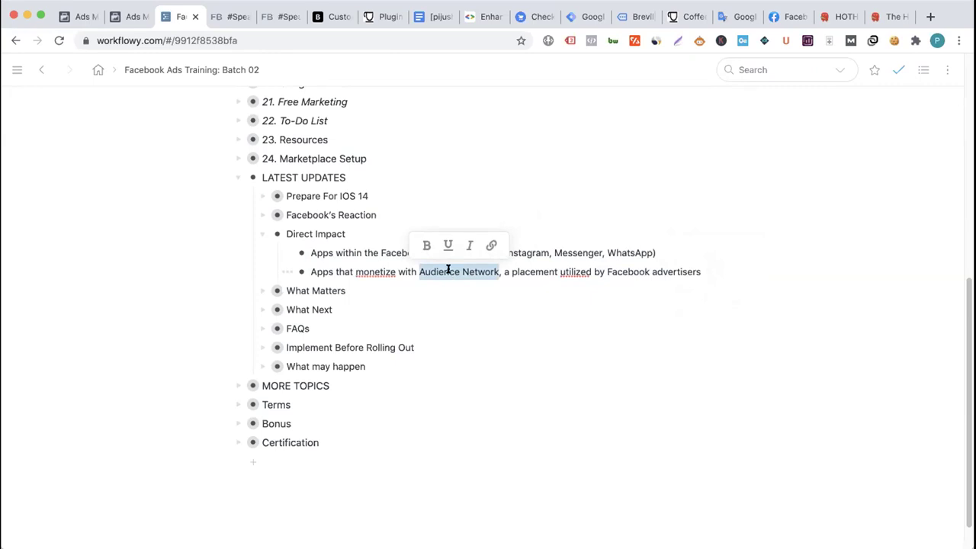
left_click(452, 271)
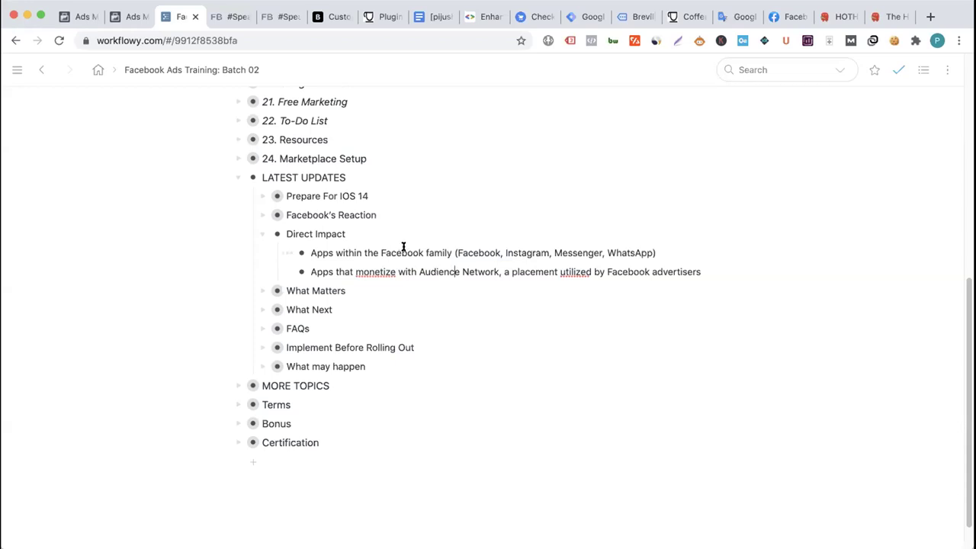
left_click_drag(419, 269, 500, 271)
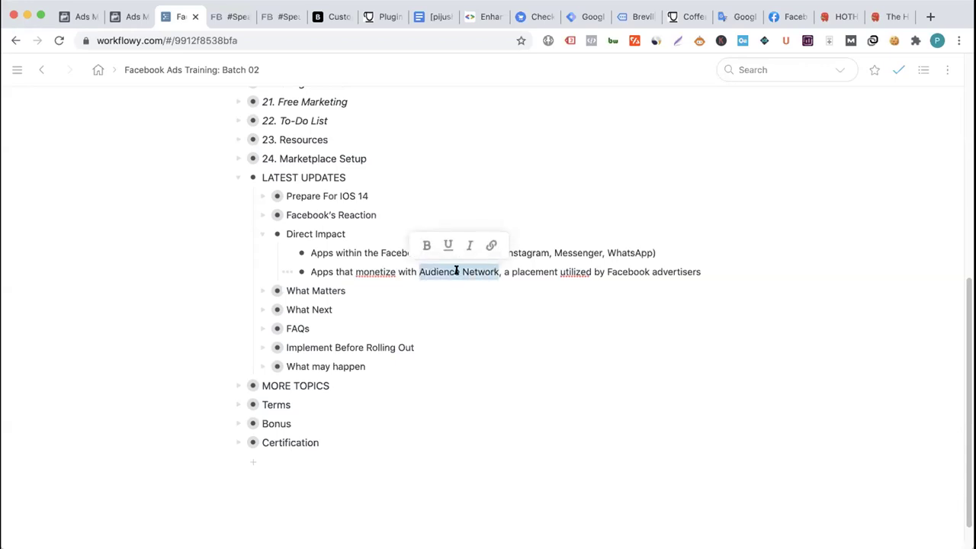
left_click(423, 271)
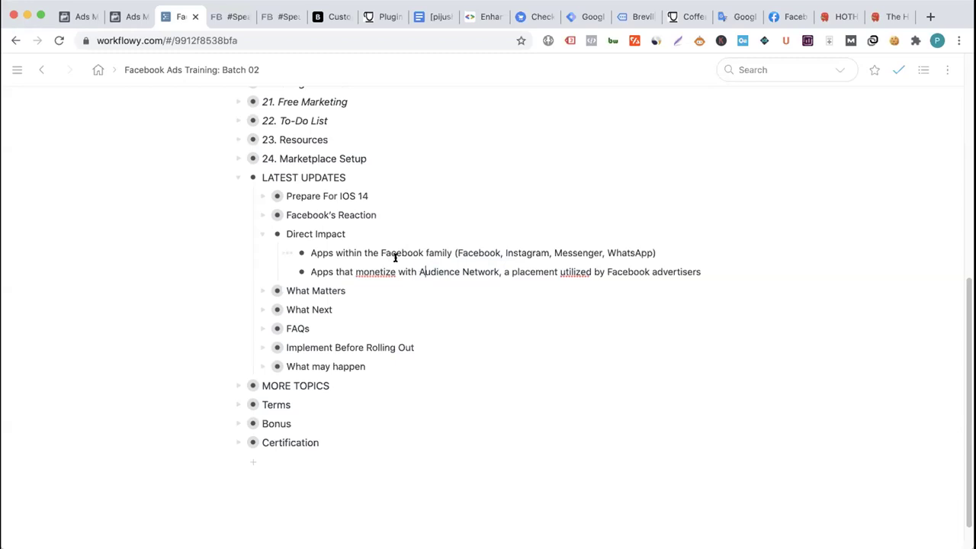
left_click_drag(419, 269, 470, 269)
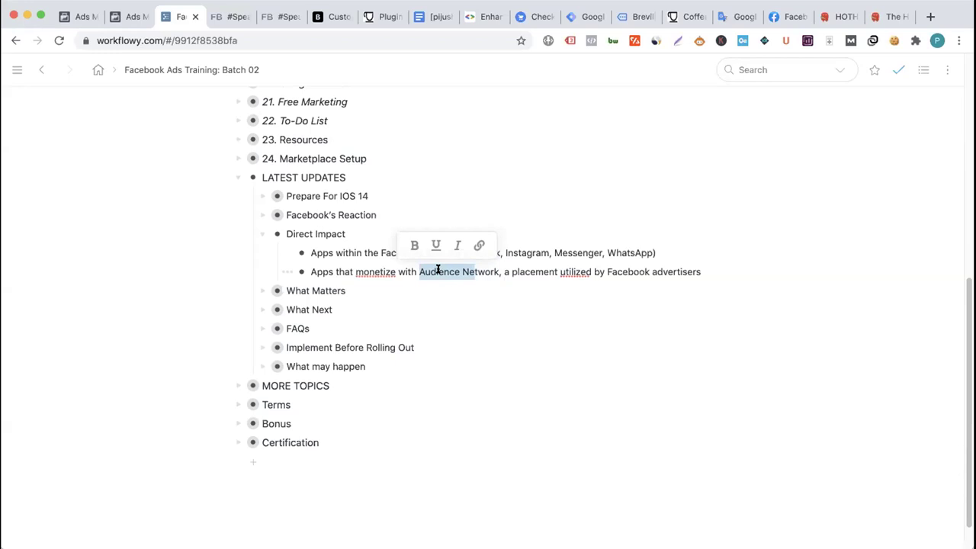
left_click(439, 269)
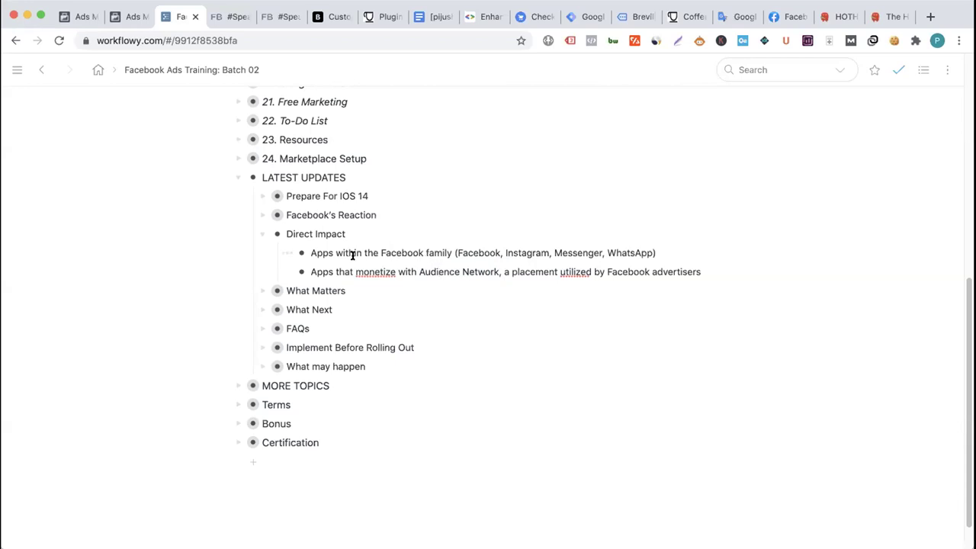
- Collapse Direct Impact and expand What Matters to show its notes on users who opt out of tracking
left_click(259, 235)
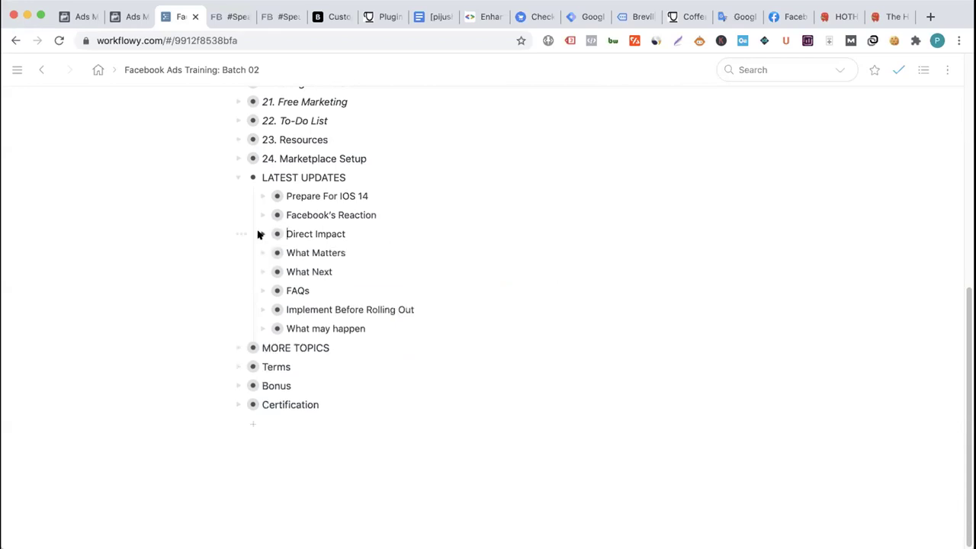
left_click(262, 253)
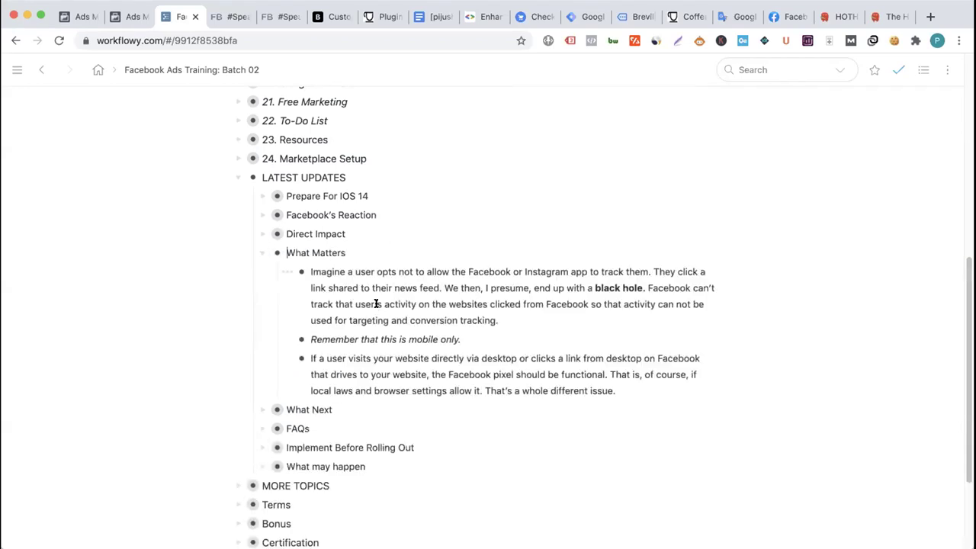
scroll(381, 309, "down", 2)
scroll(376, 303, "down", 1)
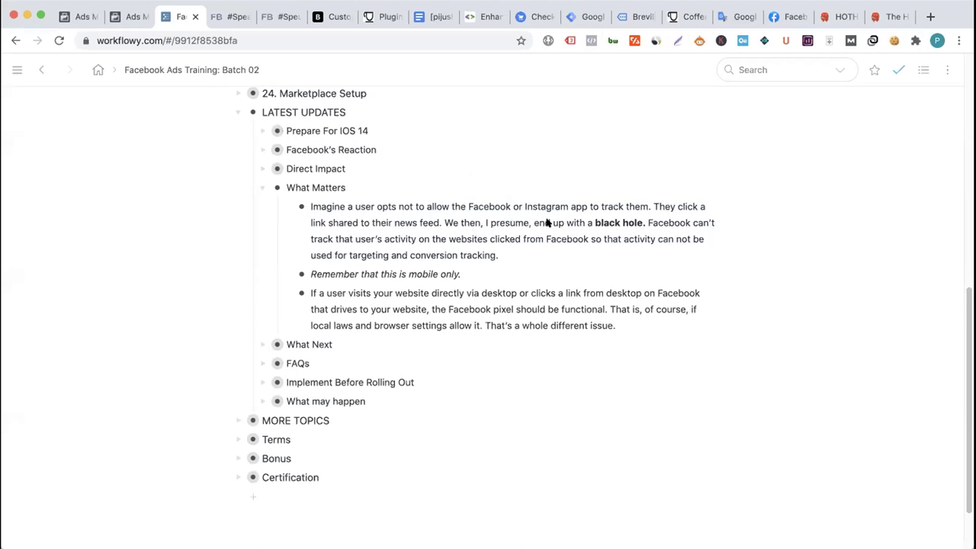
- Prefix the first What Matters bullet with "Jon Loomer - " and enclose its text in quotation marks, ending with a period
left_click(480, 222)
left_click(311, 207)
type("Jon Loom")
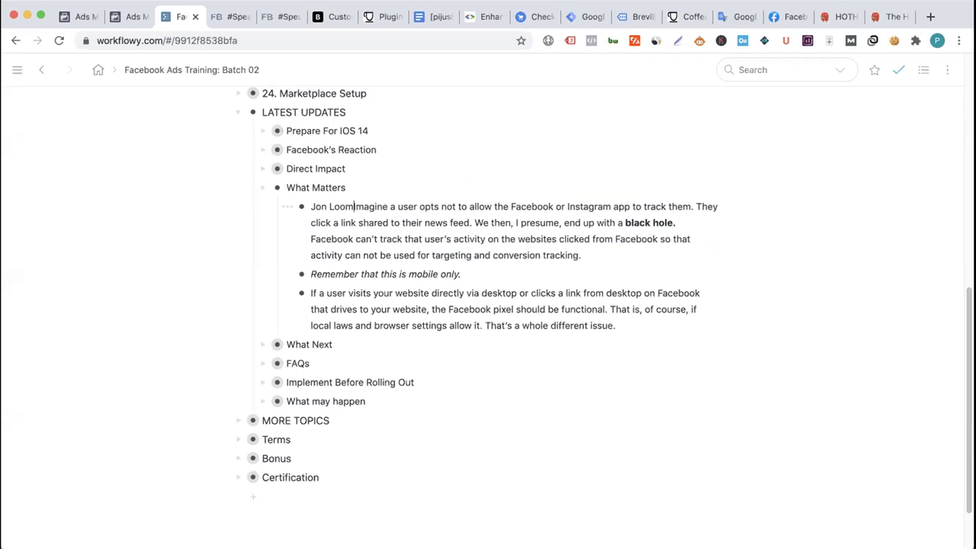
type("er - ")
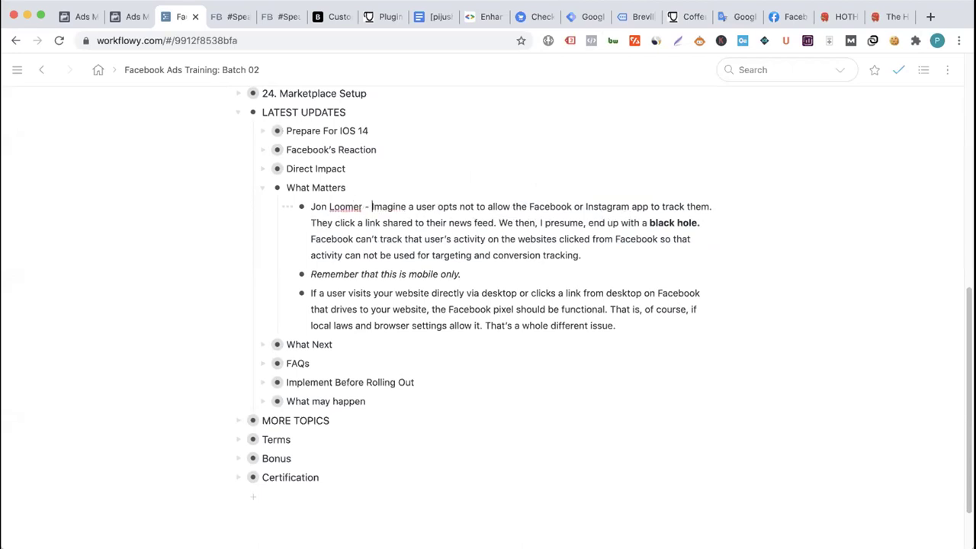
type("\"")
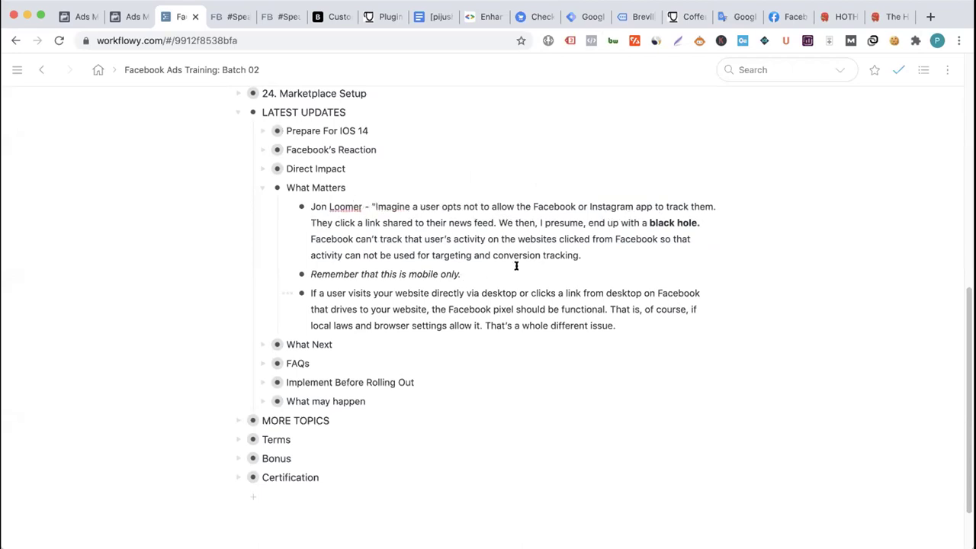
left_click(577, 252)
type("\".")
- Highlight "black hole." in the first What Matters bullet and the line "Remember that this is mobile only."
left_click(473, 240)
left_click_drag(648, 222, 706, 216)
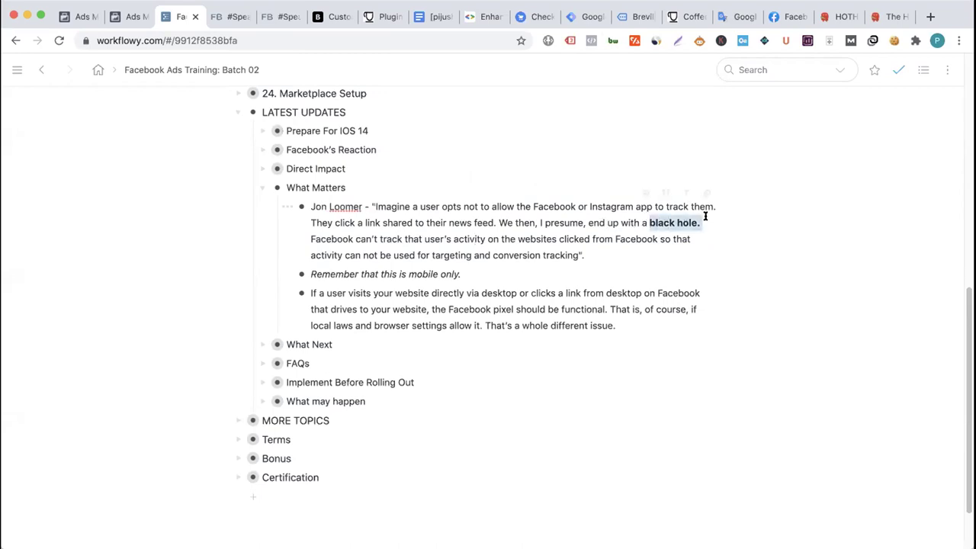
left_click(539, 237)
scroll(458, 233, "down", 1)
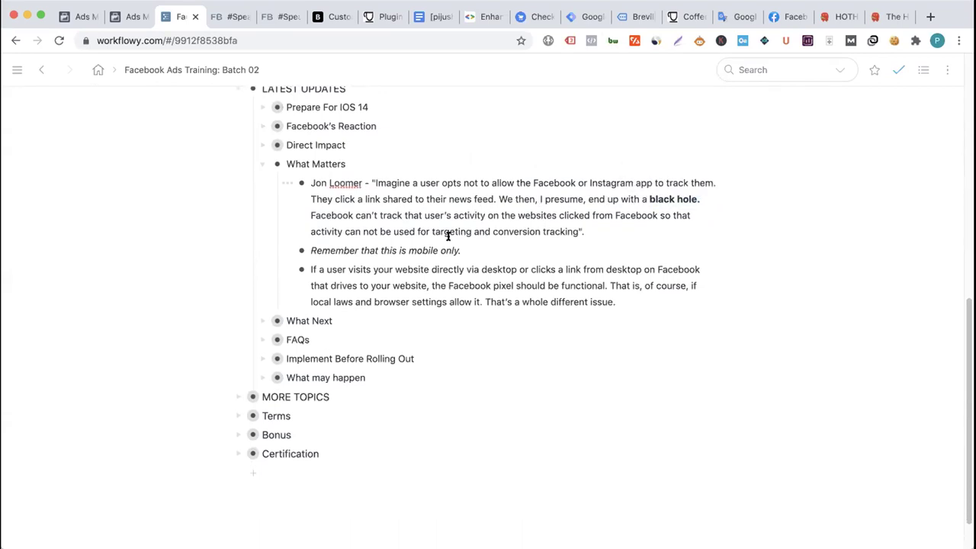
left_click_drag(310, 250, 480, 254)
left_click(450, 279)
scroll(446, 286, "down", 1)
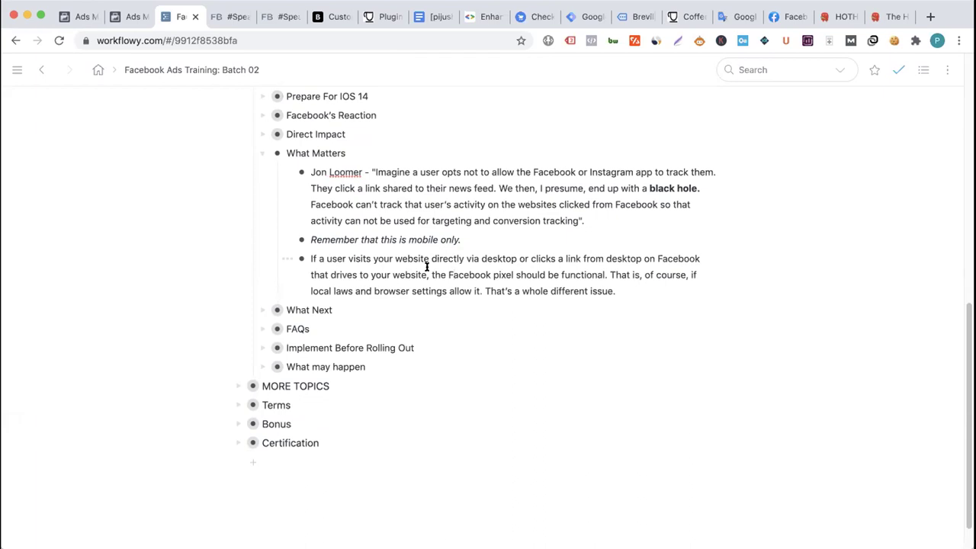
- Collapse What Matters, expand What Next, and read its notes on iOS events and Aggregated Event Management
left_click(262, 152)
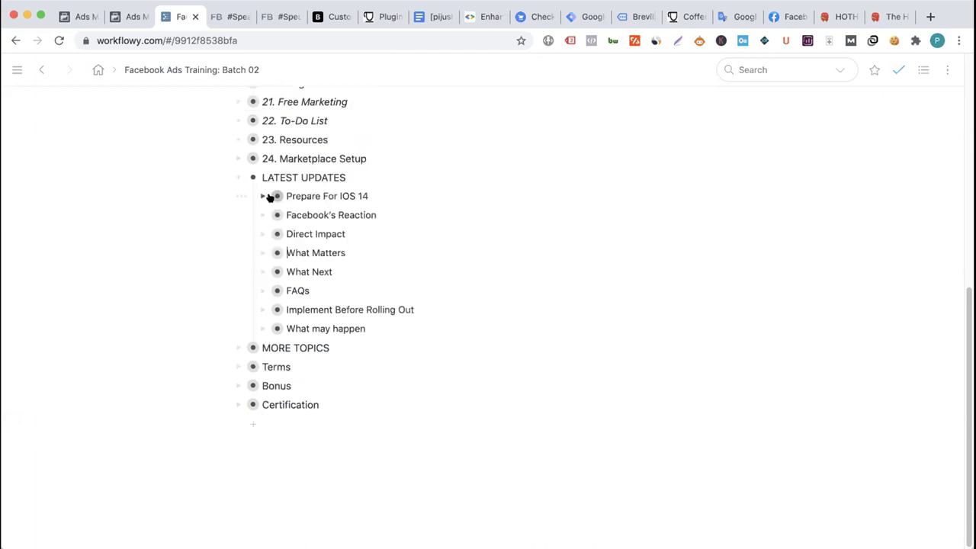
left_click(263, 272)
scroll(437, 273, "down", 3)
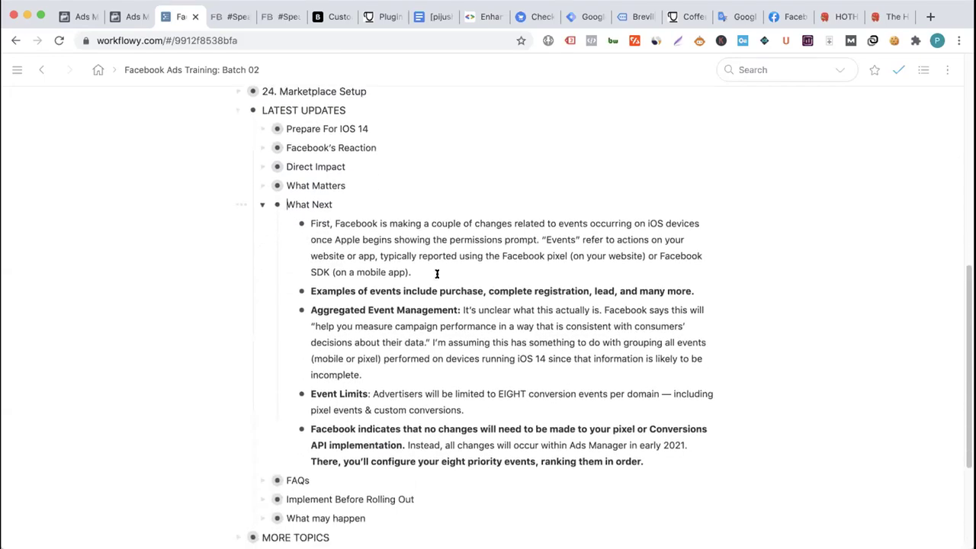
scroll(437, 273, "down", 2)
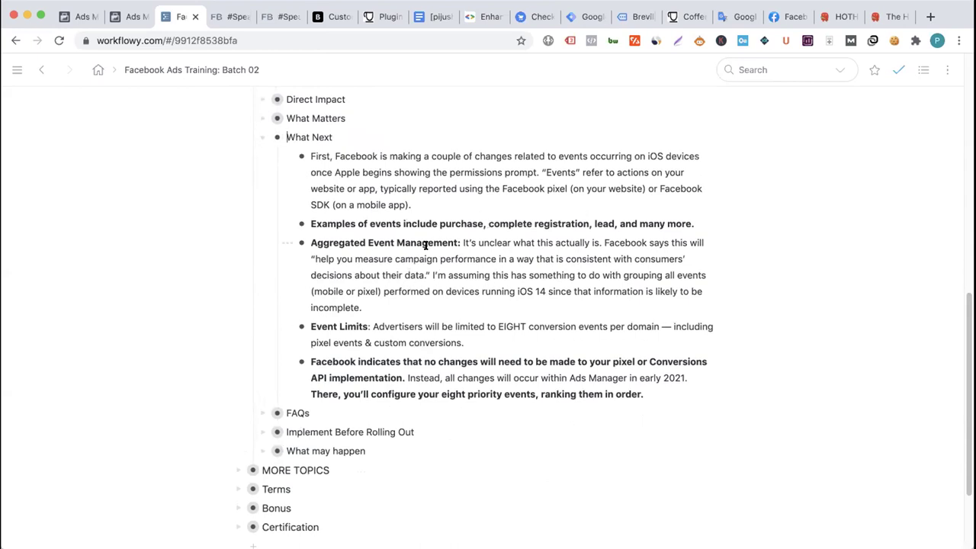
scroll(426, 244, "down", 1)
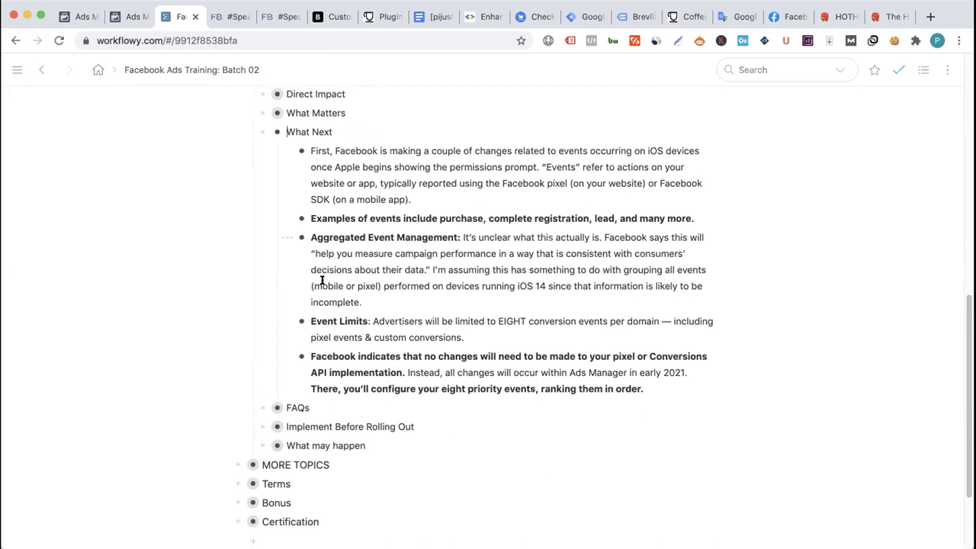
- Highlight the Event Limits label, its eight-conversion-events-per-domain statement, and the words custom conversions in What Next
left_click_drag(311, 321, 371, 320)
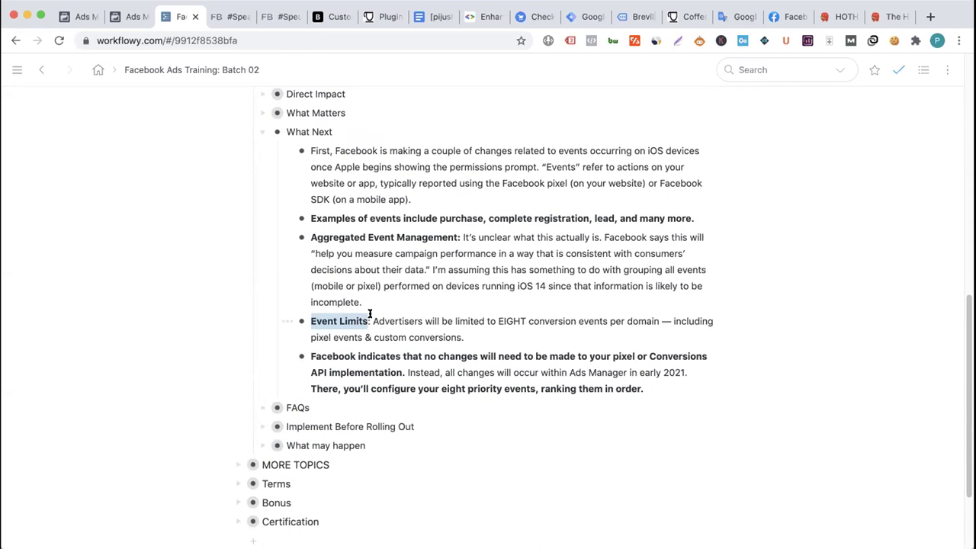
left_click(439, 311)
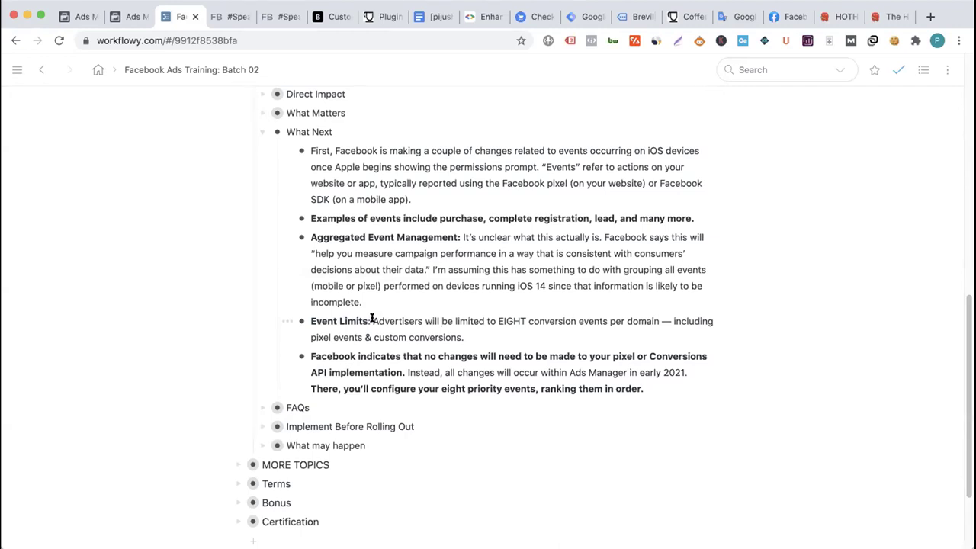
left_click_drag(372, 318, 660, 321)
left_click_drag(374, 335, 420, 340)
left_click(421, 340)
double_click(438, 336)
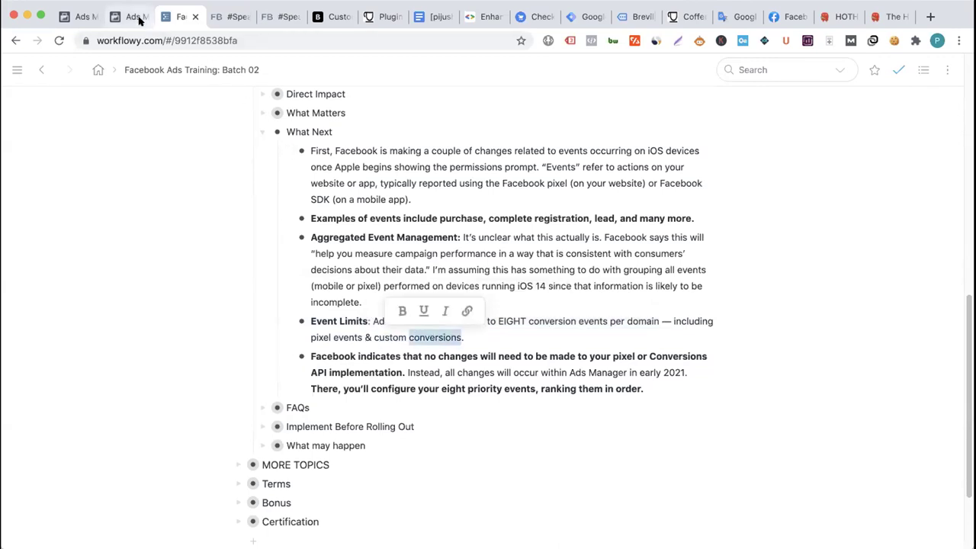
left_click(339, 323)
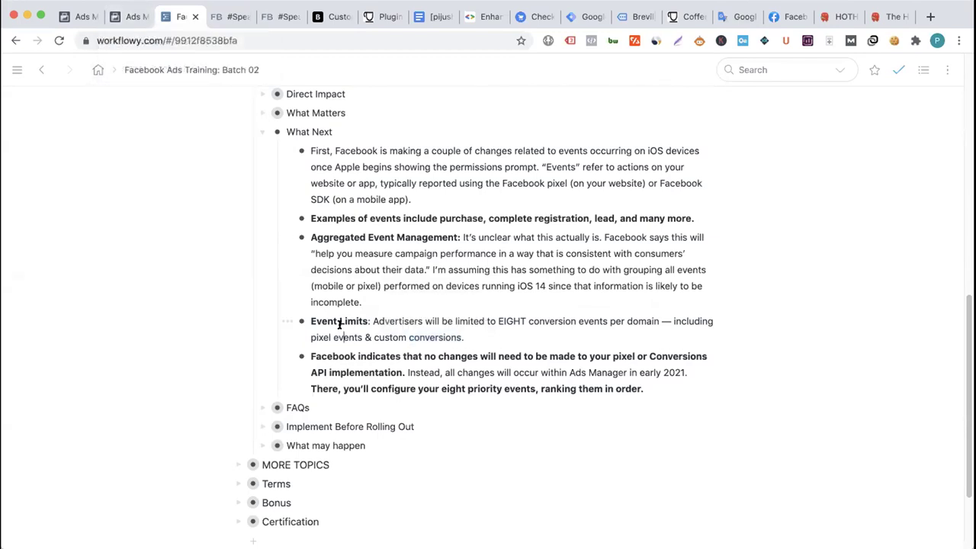
- Switch to the Custom T-Shirt product page, inspect its pixel events in Facebook Pixel Helper, and return to the WorkFlowy outline
left_click(338, 17)
left_click(591, 40)
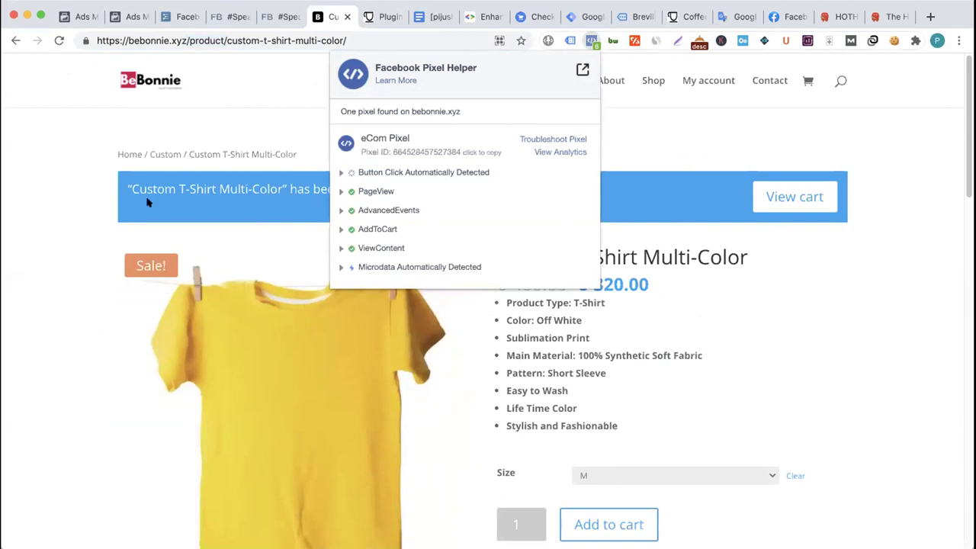
left_click(169, 16)
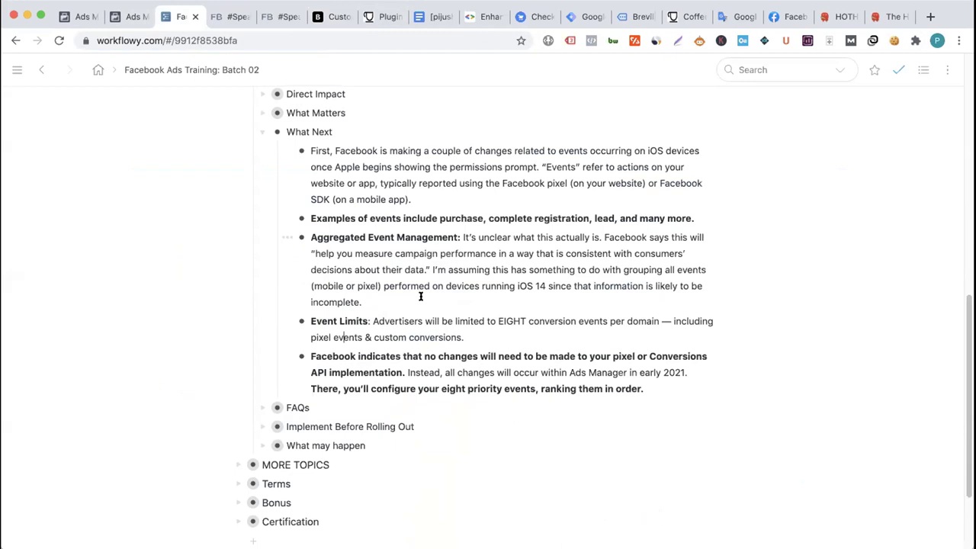
- Highlight the whole Event Limits bullet and read the final What Next bullet on configuring eight priority events
left_click_drag(374, 337, 305, 316)
left_click(463, 336)
left_click(391, 337)
left_click_drag(466, 333, 309, 321)
left_click(372, 329)
scroll(371, 329, "down", 1)
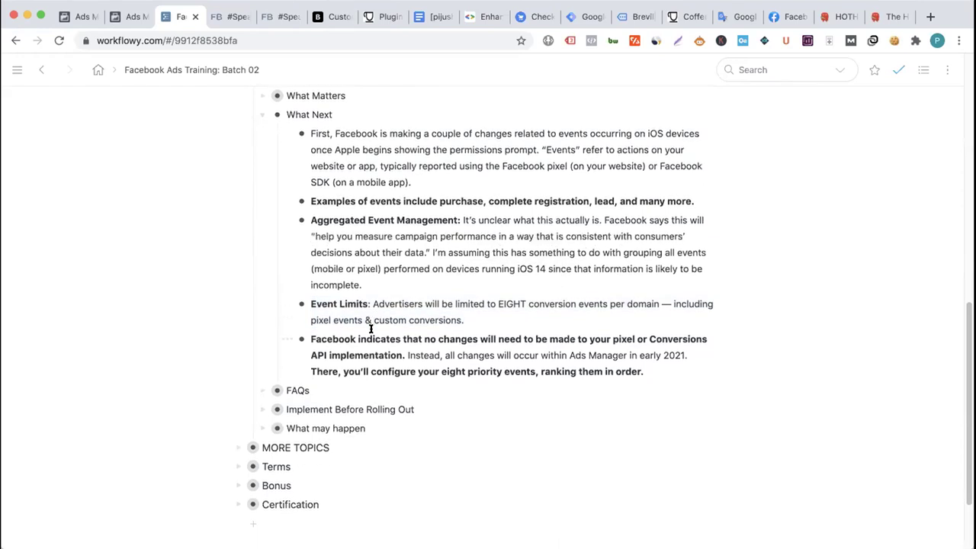
scroll(372, 329, "down", 1)
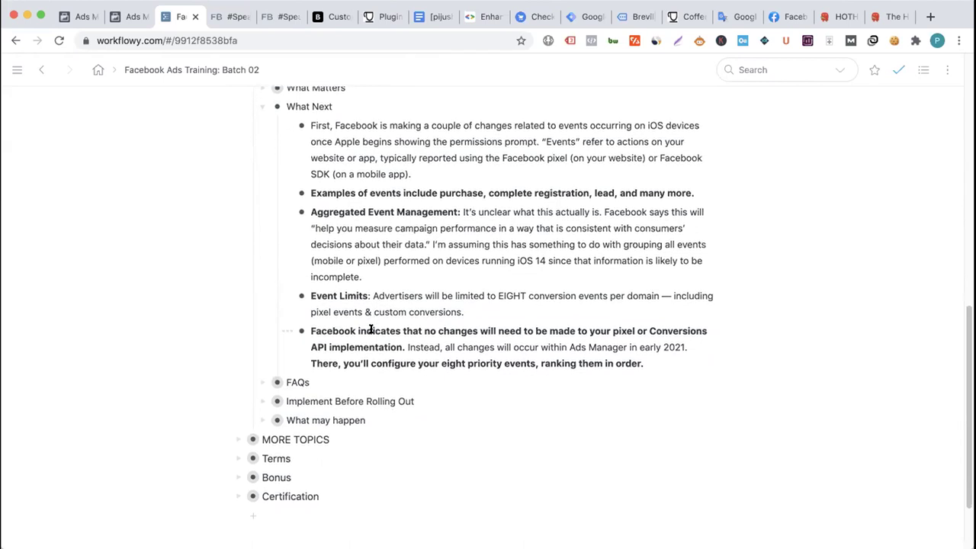
scroll(372, 329, "up", 1)
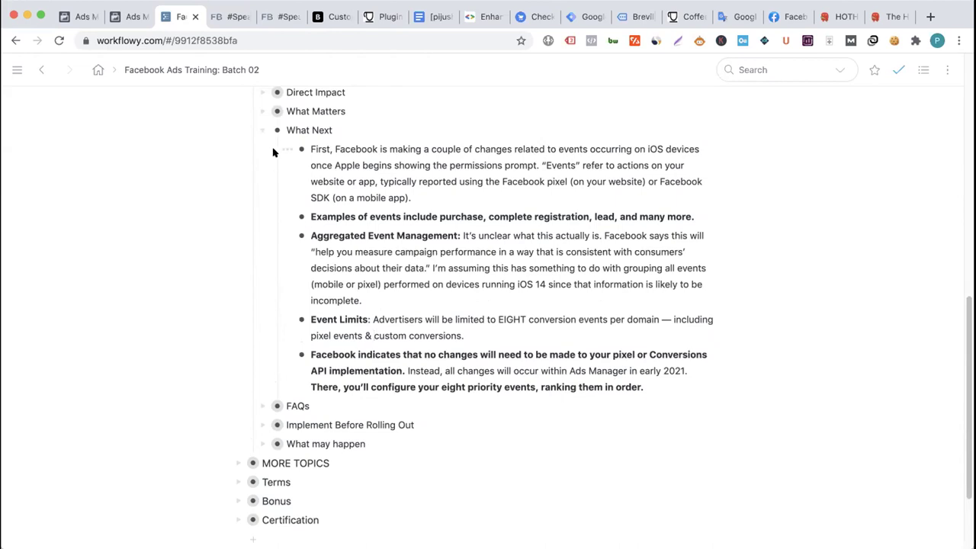
- Collapse What Next, expand FAQs, and open the answer about ad sets optimizing for events outside the primary eight
left_click(261, 131)
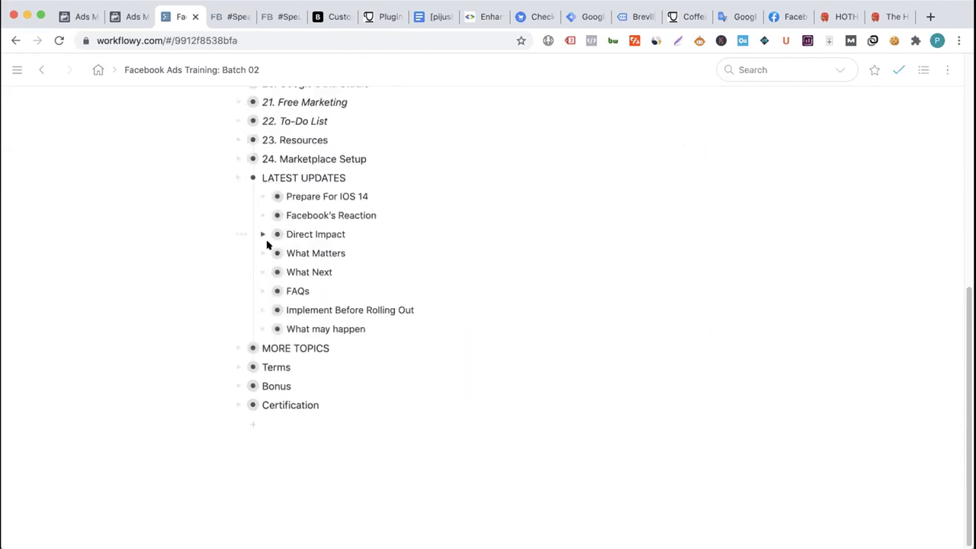
left_click(262, 290)
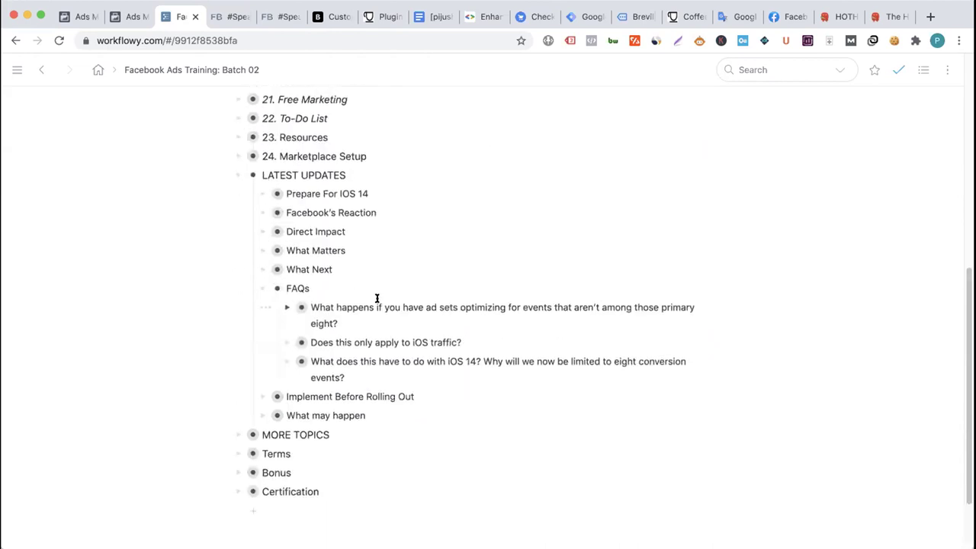
scroll(377, 298, "down", 1)
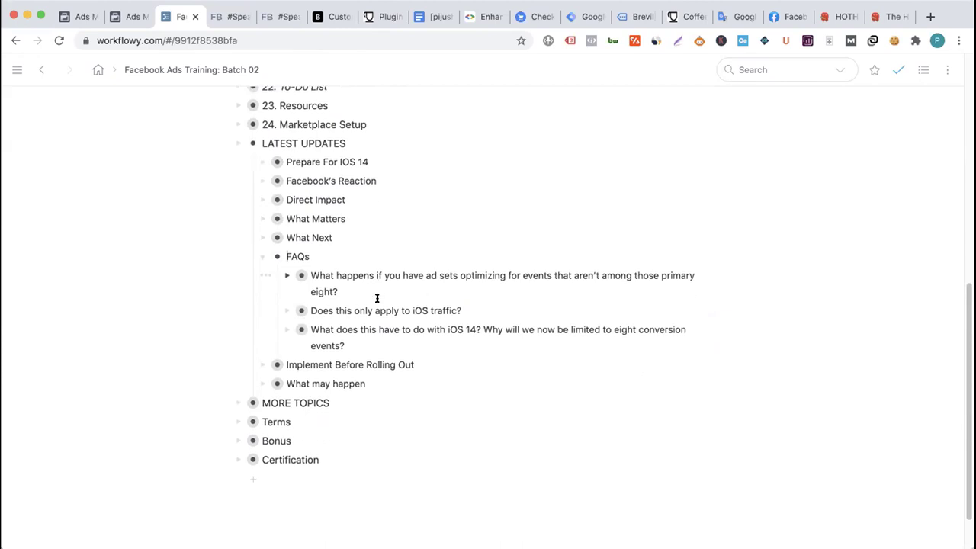
left_click(287, 275)
scroll(372, 280, "down", 1)
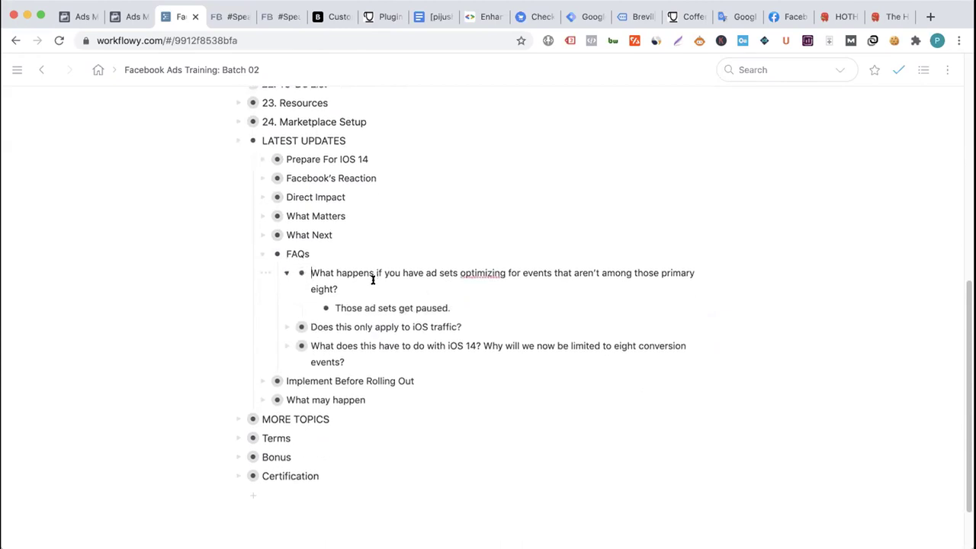
- Check the FAQ answer on whether the change only applies to iOS traffic, and collapse it again
left_click(286, 327)
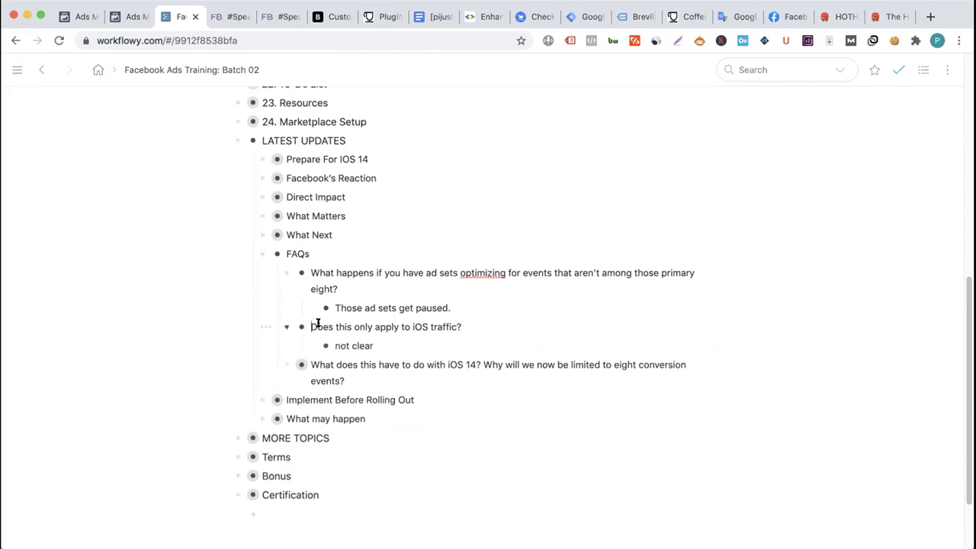
left_click(286, 327)
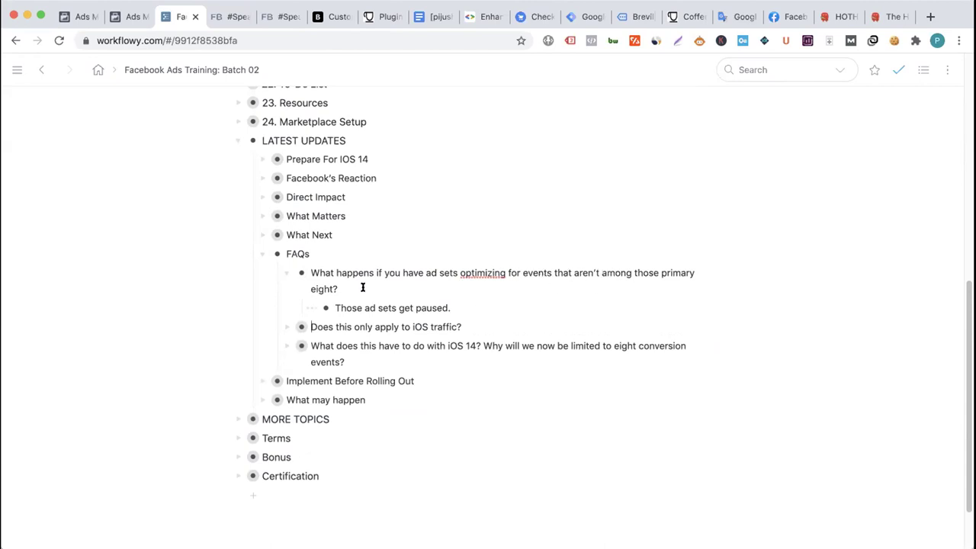
- Switch to Facebook Ads Manager and create a new campaign with the Conversions objective
left_click(128, 16)
left_click(334, 221)
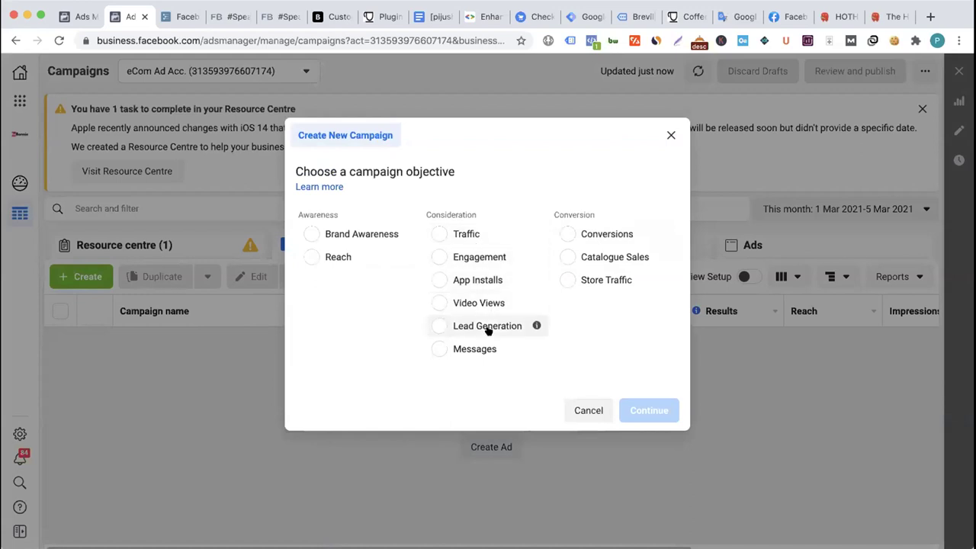
left_click(596, 234)
left_click(635, 507)
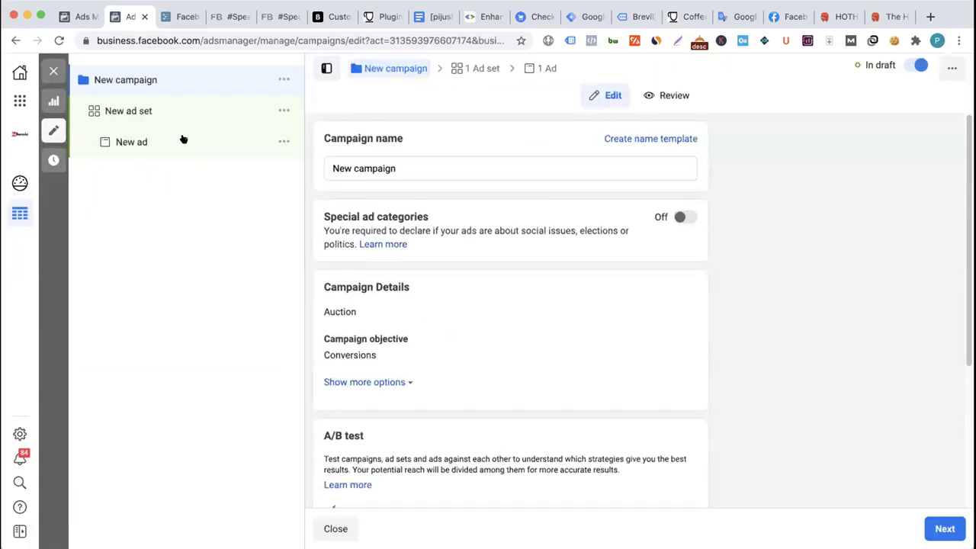
- Open the new ad set and choose Complete registration as its conversion event
left_click(153, 100)
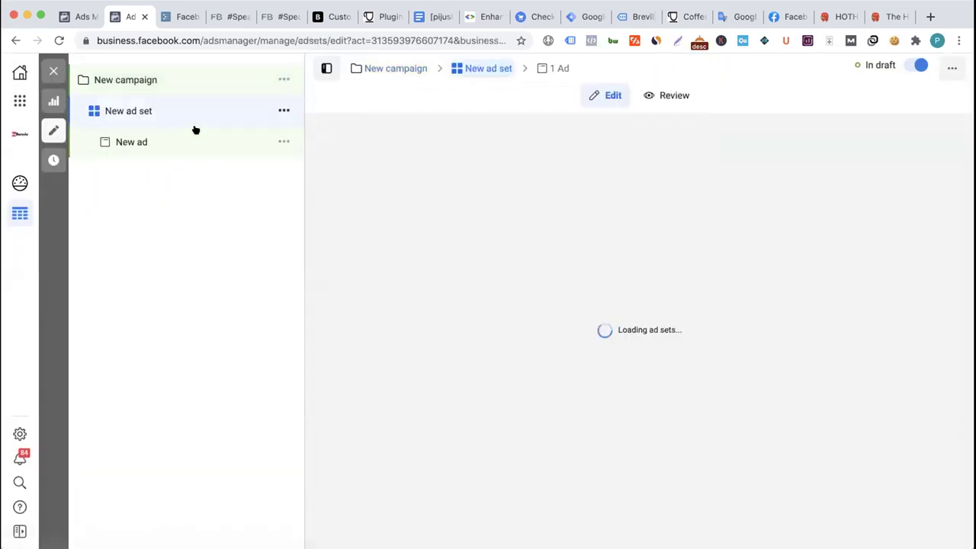
scroll(418, 318, "down", 3)
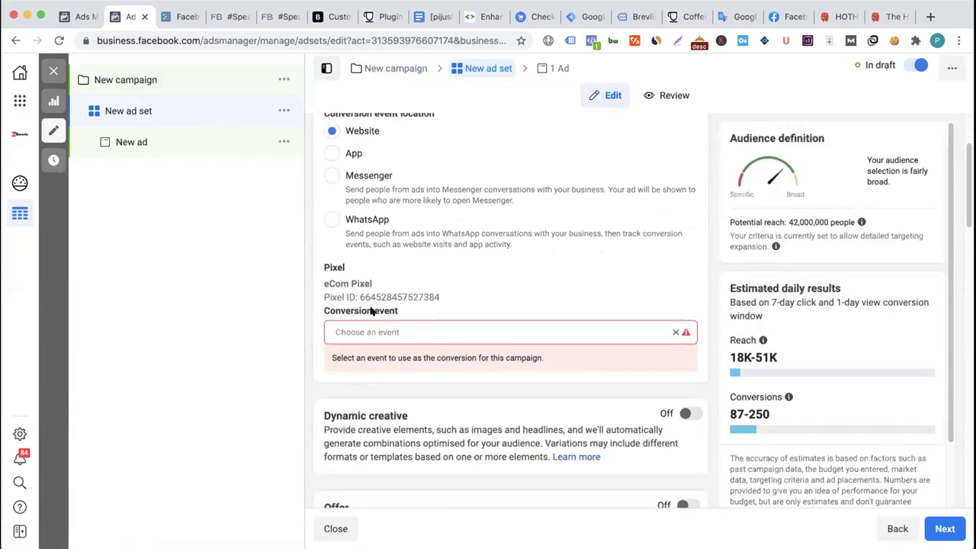
left_click(414, 331)
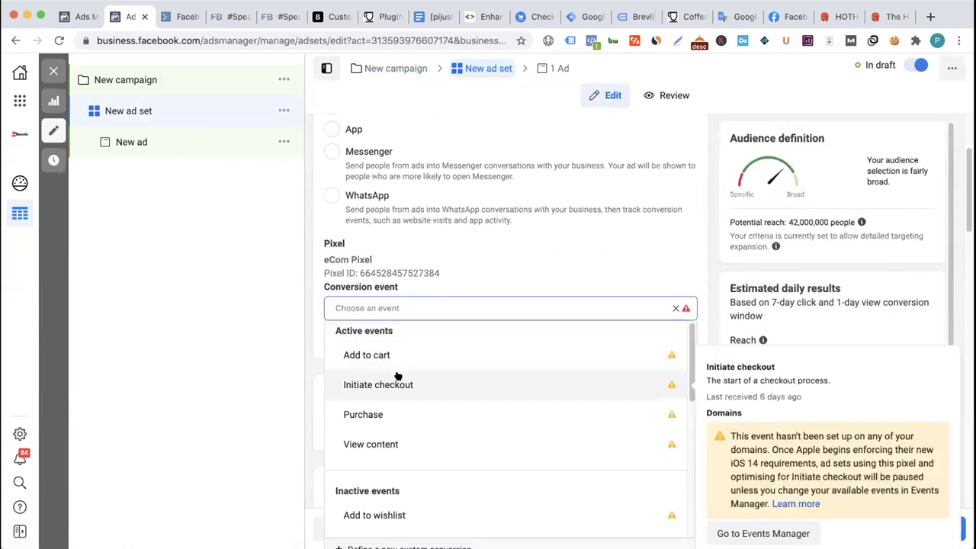
scroll(390, 385, "down", 2)
scroll(392, 387, "down", 1)
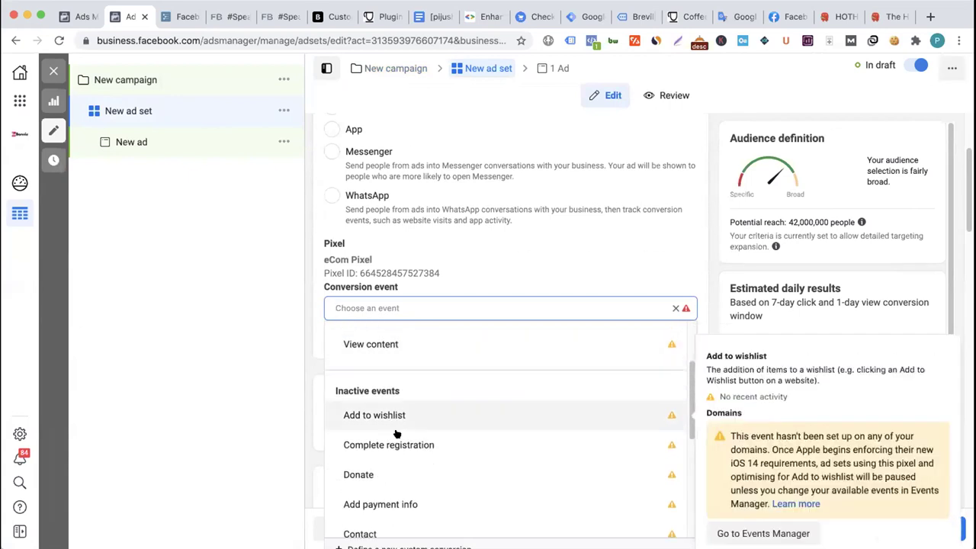
left_click(393, 443)
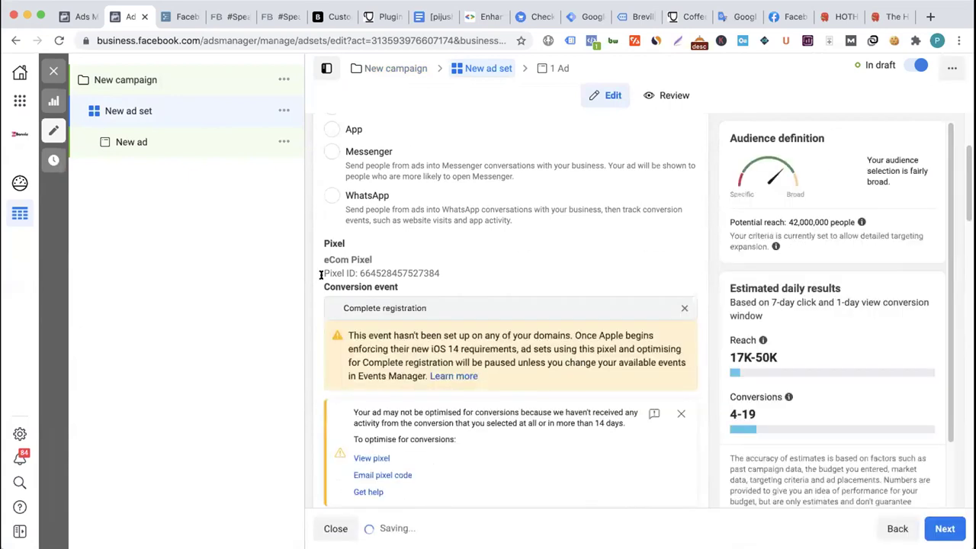
- Review the iOS 14 warning under the ad set's conversion event and highlight the Complete registration event name
scroll(322, 283, "down", 2)
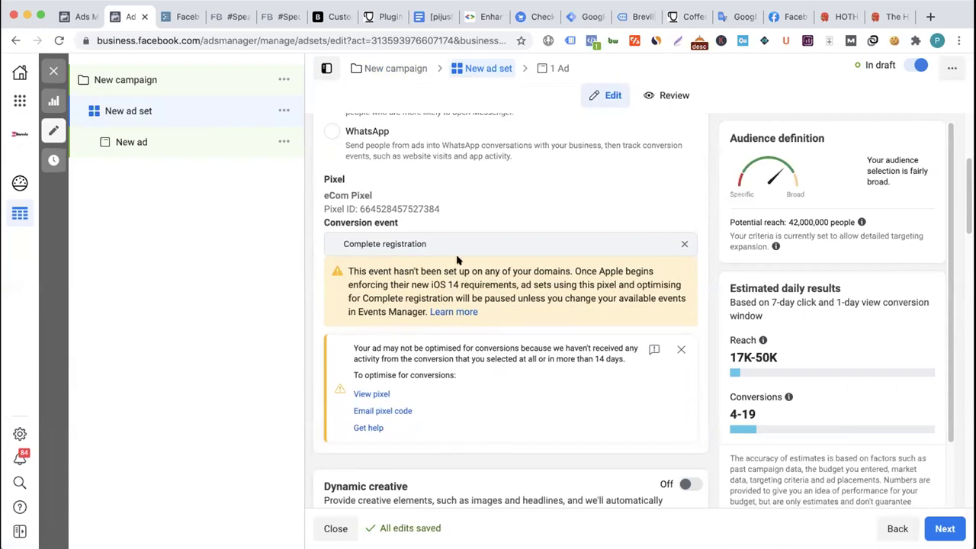
scroll(307, 300, "up", 2)
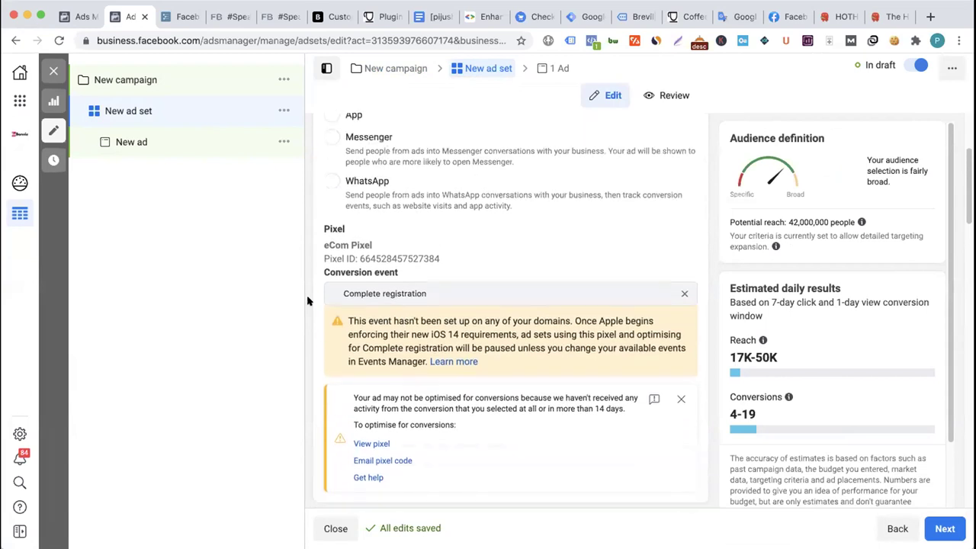
scroll(307, 301, "up", 3)
scroll(343, 308, "down", 4)
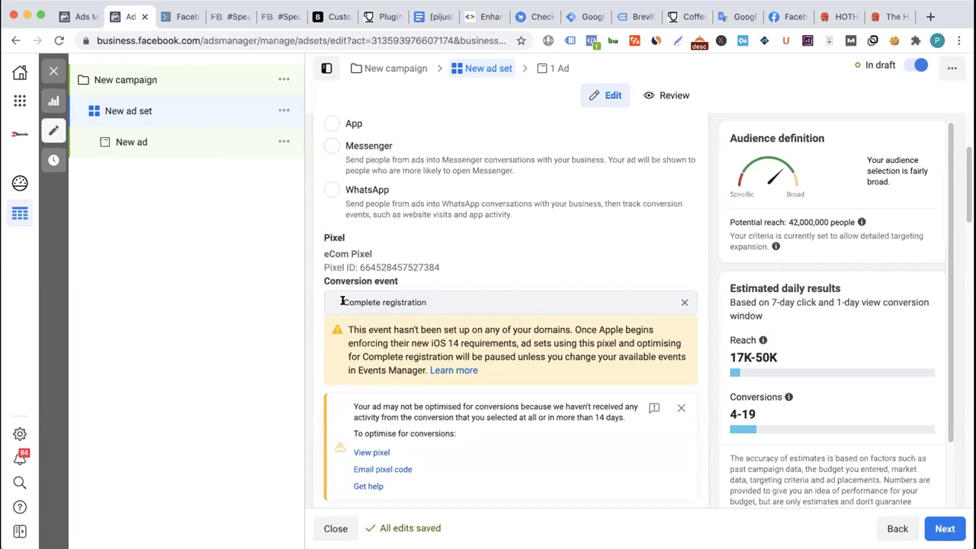
left_click_drag(340, 297, 437, 299)
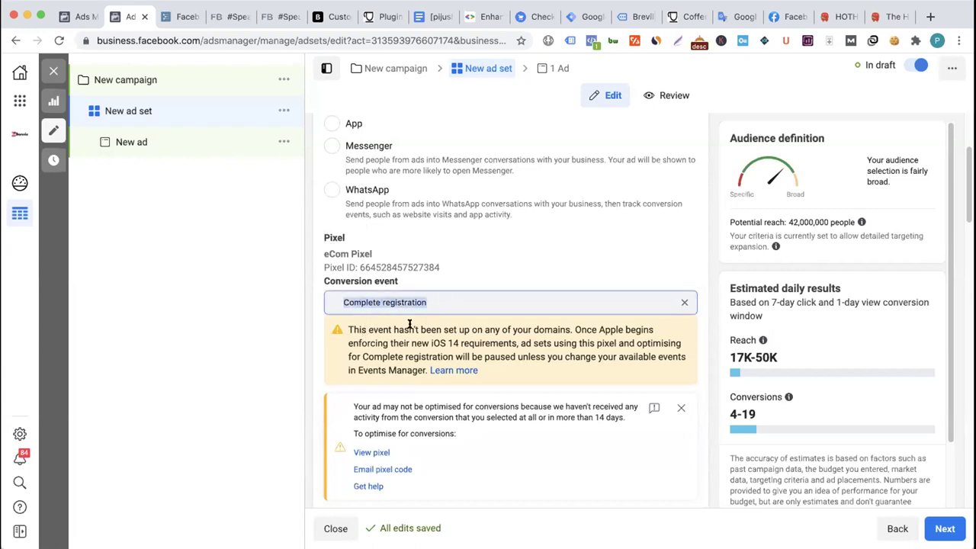
left_click(370, 333)
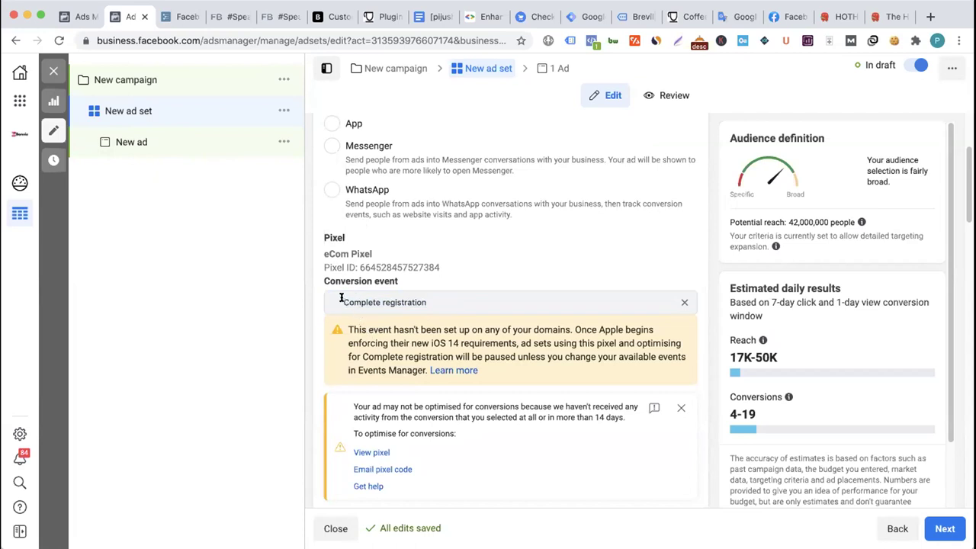
left_click_drag(341, 298, 456, 298)
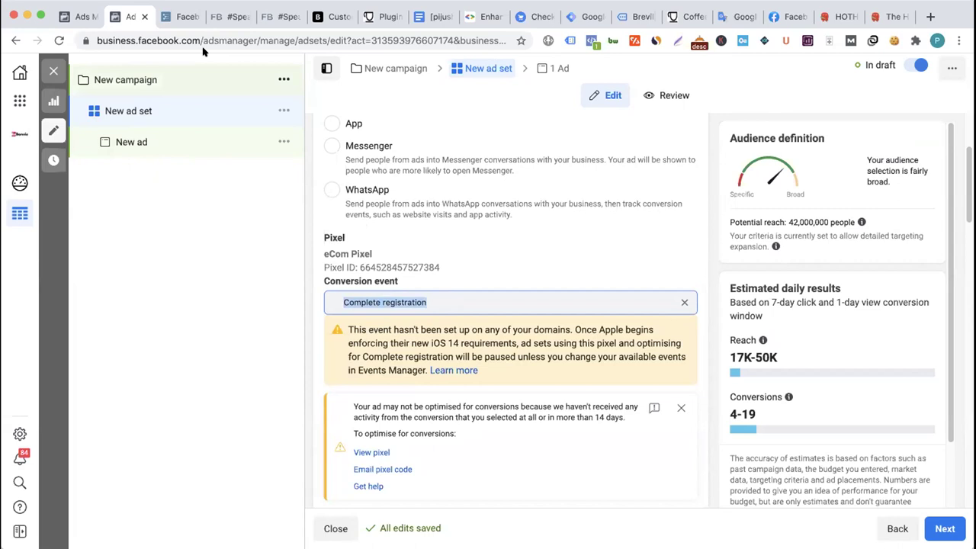
- Compare the WorkFlowy FAQ answer about paused ad sets with the ad set in Ads Manager, ending in the outline
left_click(182, 17)
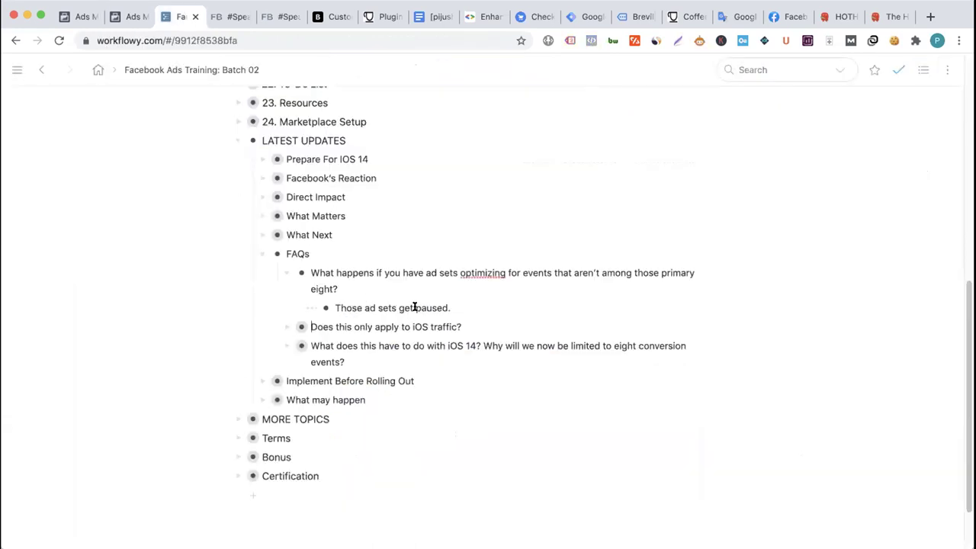
left_click(135, 22)
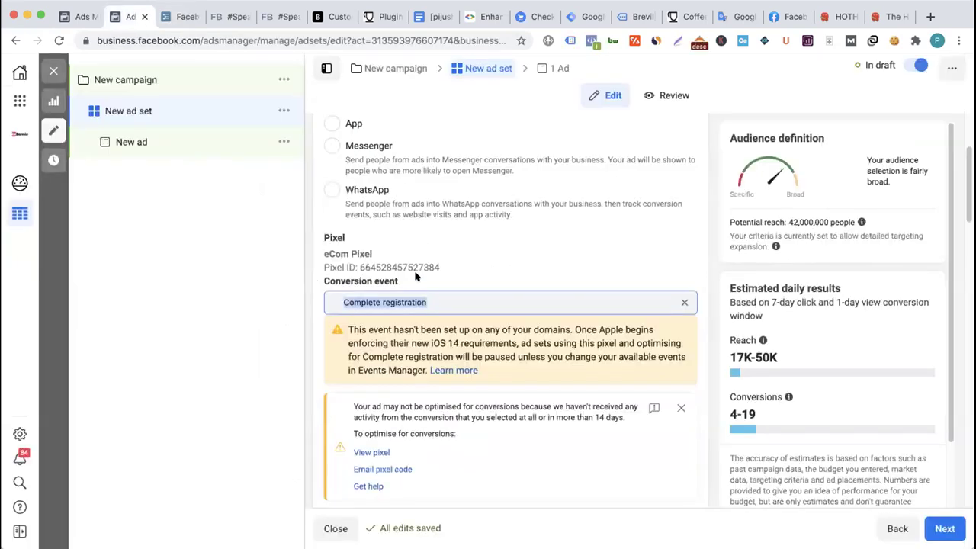
left_click(171, 21)
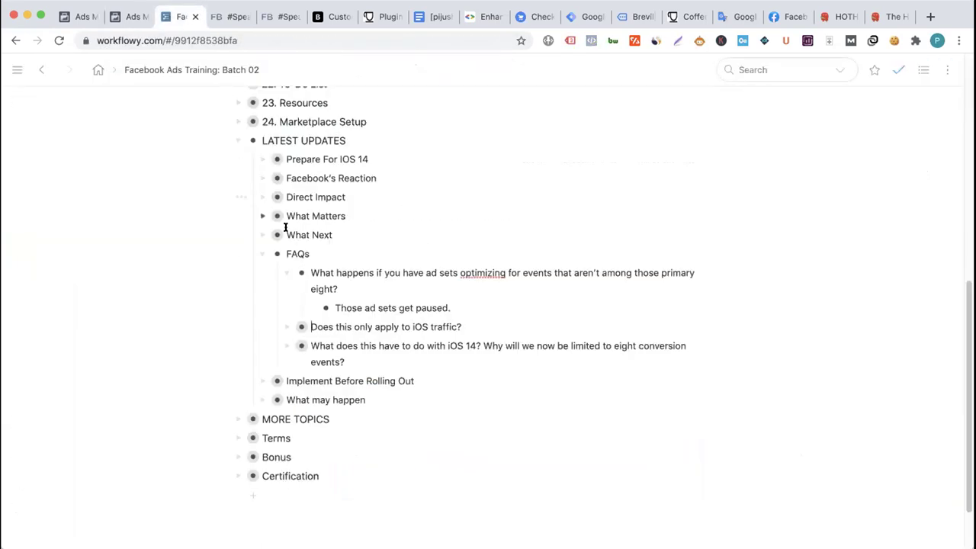
- Revisit What Matters and What Next, highlight the Aggregated Event Management label, and collapse both sections
left_click(261, 217)
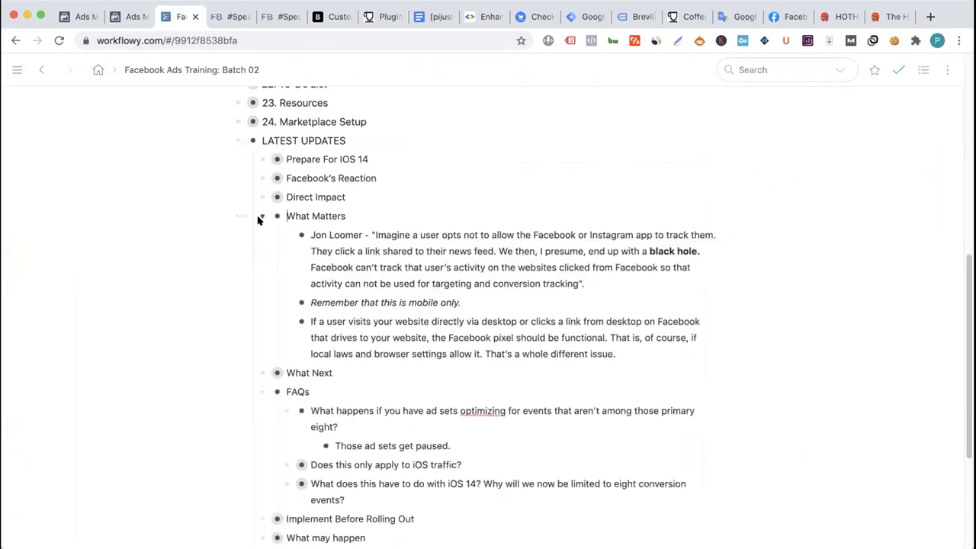
left_click(261, 218)
left_click(262, 235)
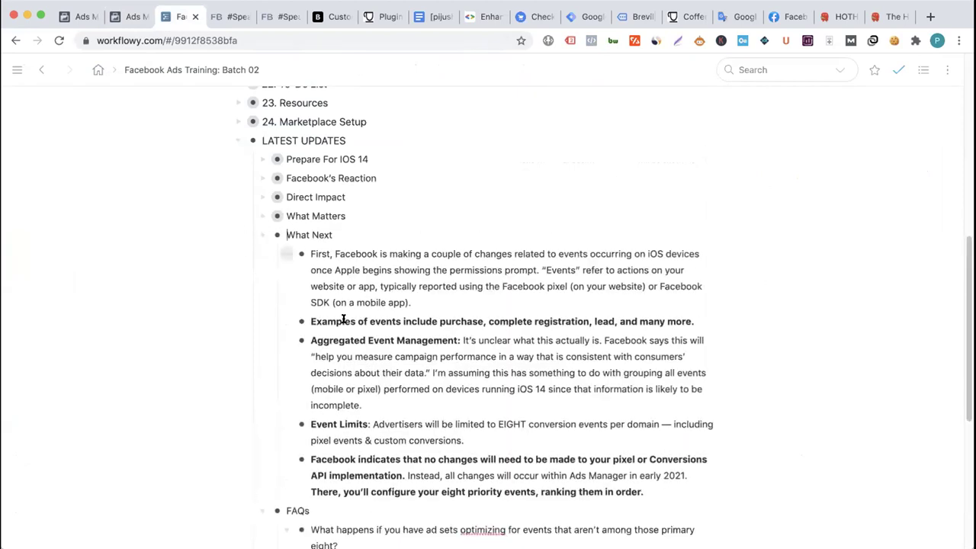
left_click_drag(311, 335, 458, 332)
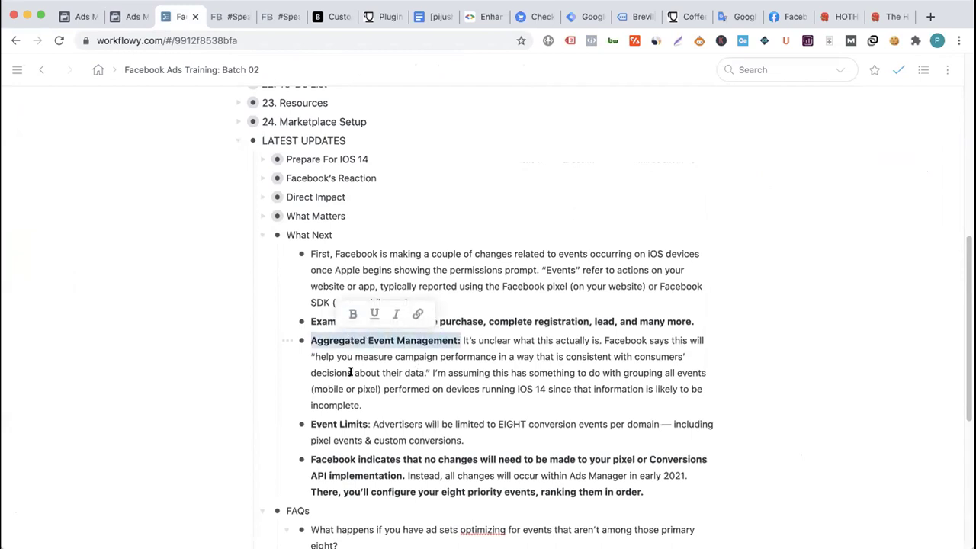
left_click(263, 235)
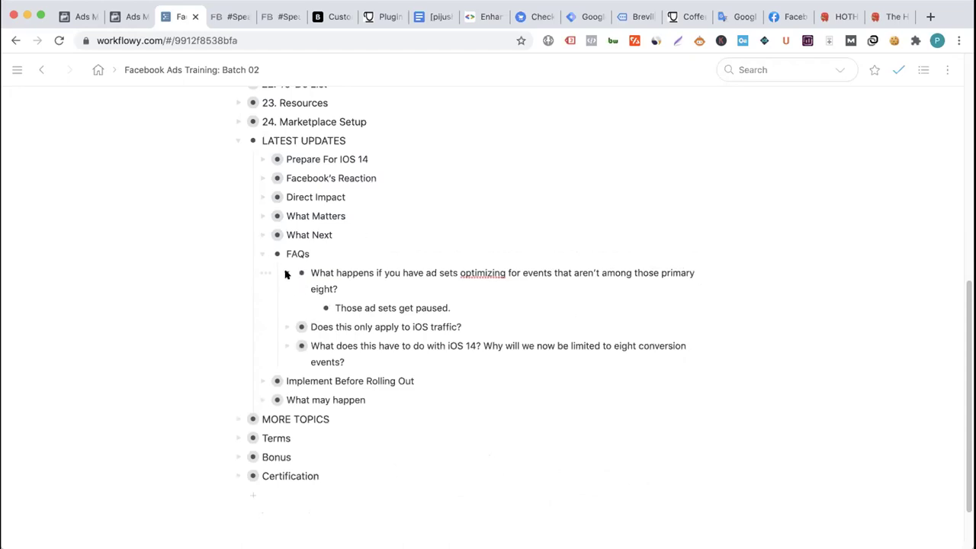
- Glance at the Ads Manager ad set, return to WorkFlowy, and expand the FAQ on whether this only applies to iOS traffic
left_click(131, 17)
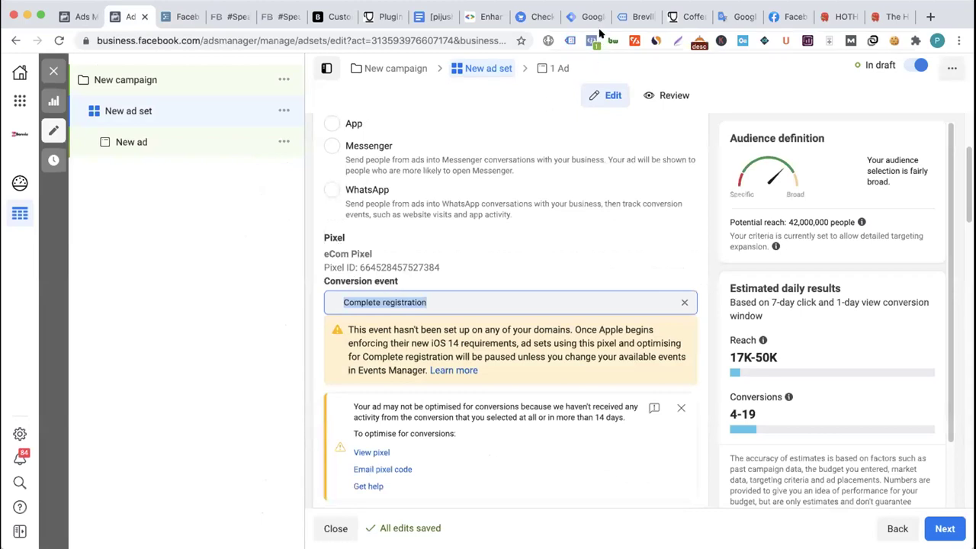
left_click(181, 17)
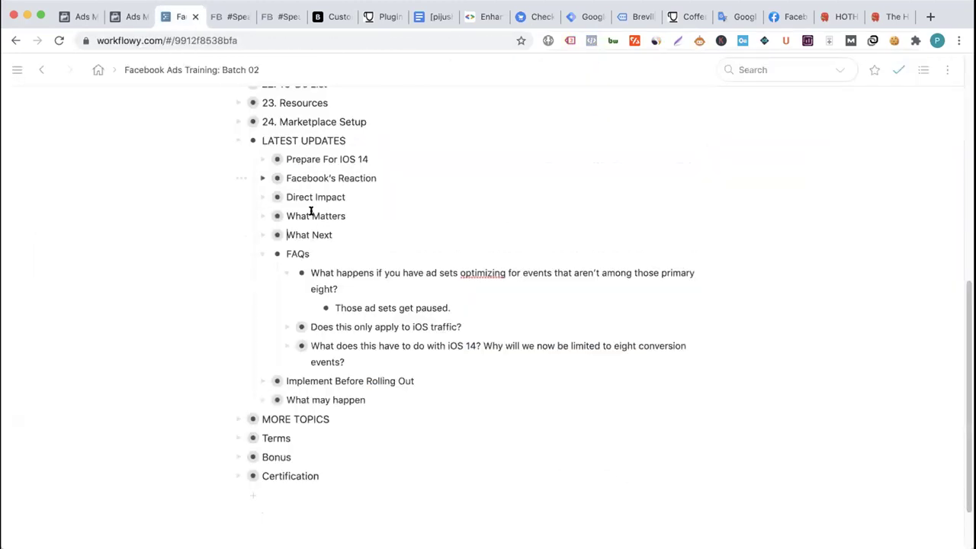
left_click(286, 327)
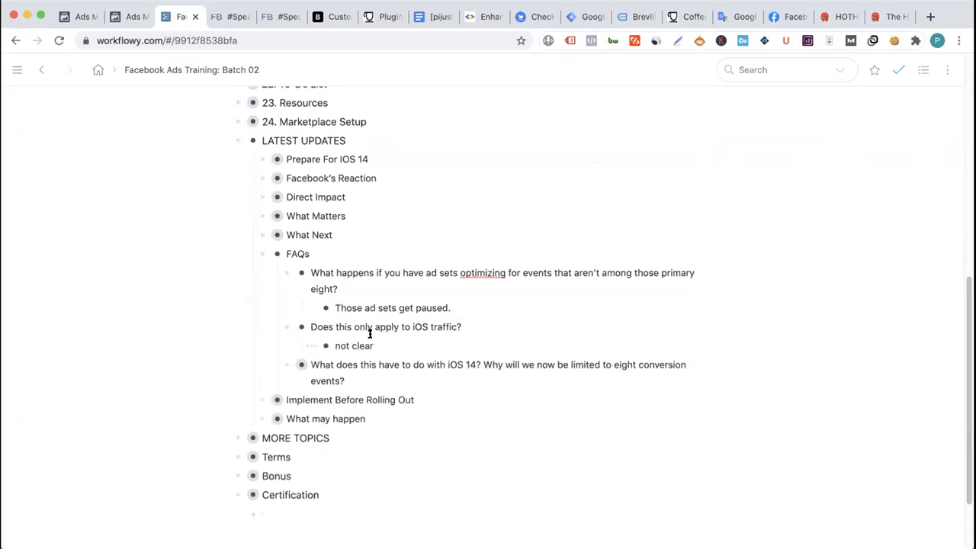
scroll(382, 327, "down", 1)
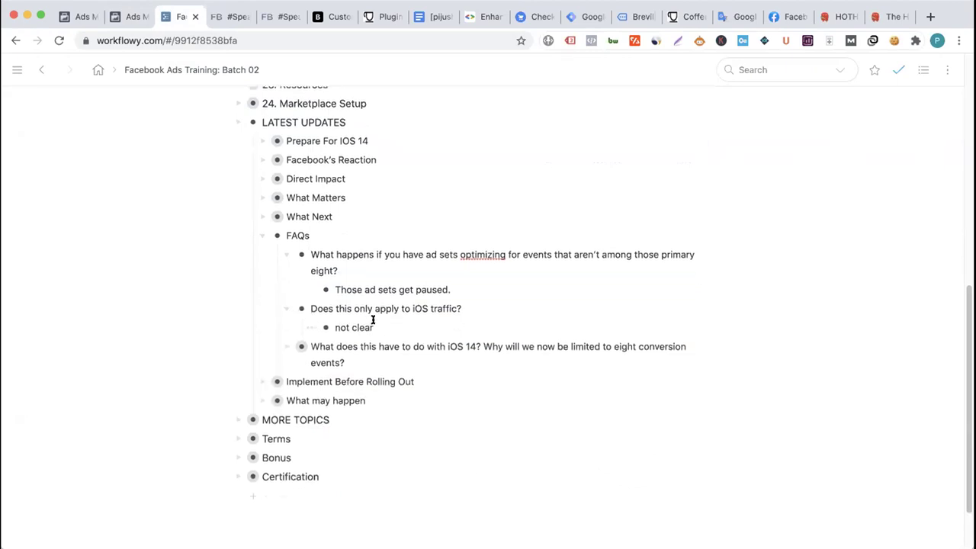
scroll(370, 302, "down", 1)
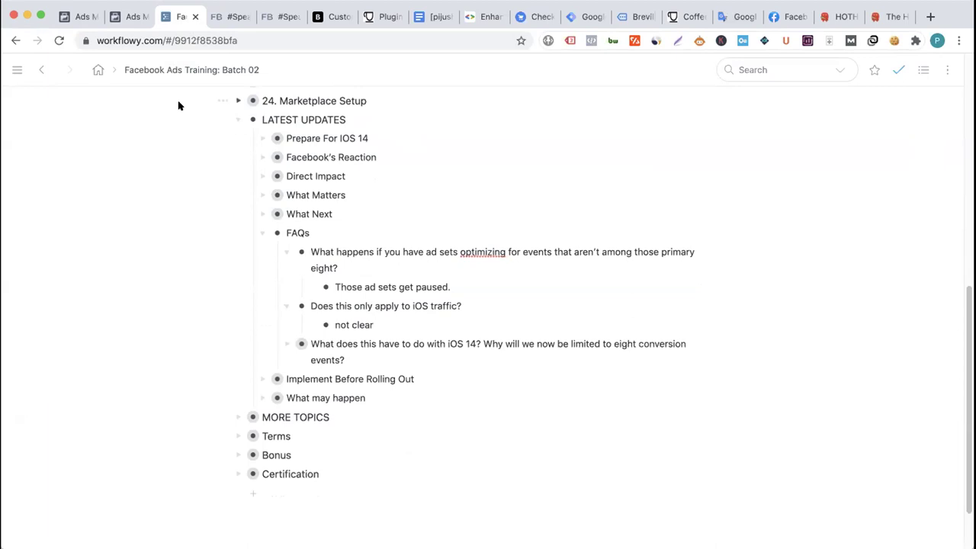
- Switch to Ads Manager and look through the new ad set's conversion, schedule, audience and placement settings
left_click(134, 17)
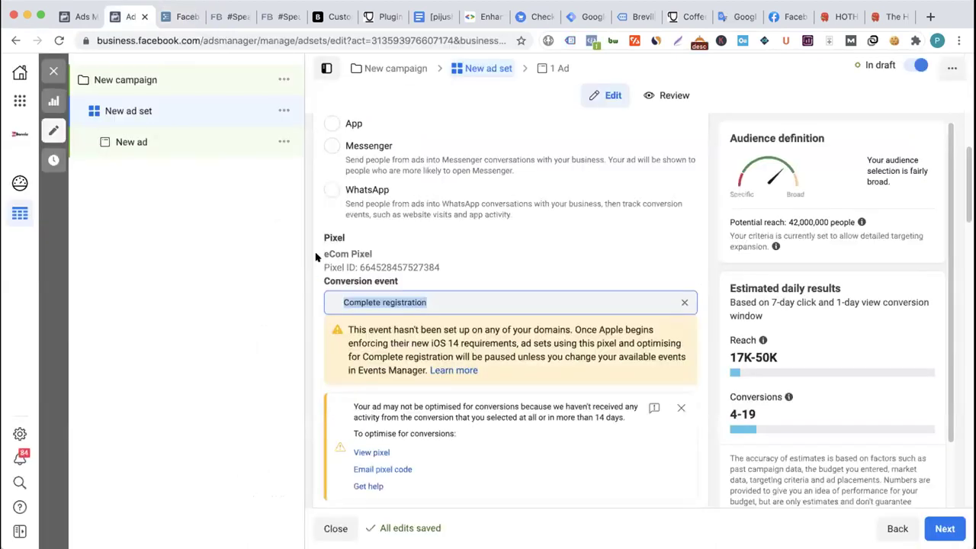
scroll(320, 257, "up", 5)
scroll(311, 257, "down", 10)
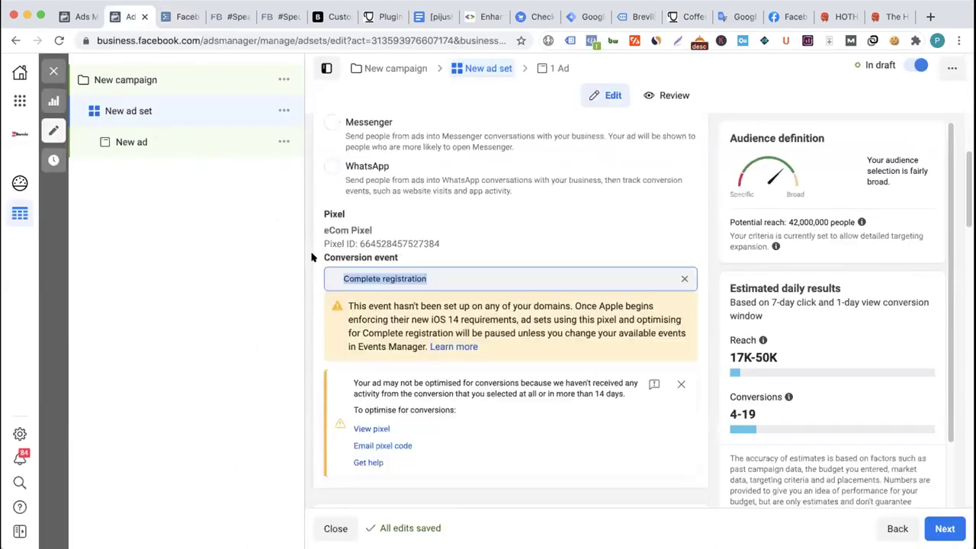
scroll(311, 257, "down", 8)
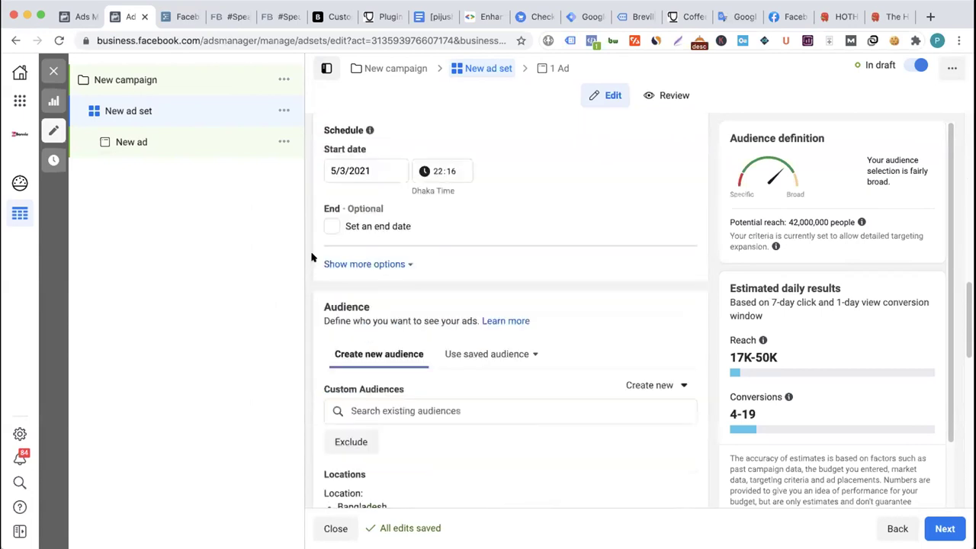
scroll(311, 257, "down", 2)
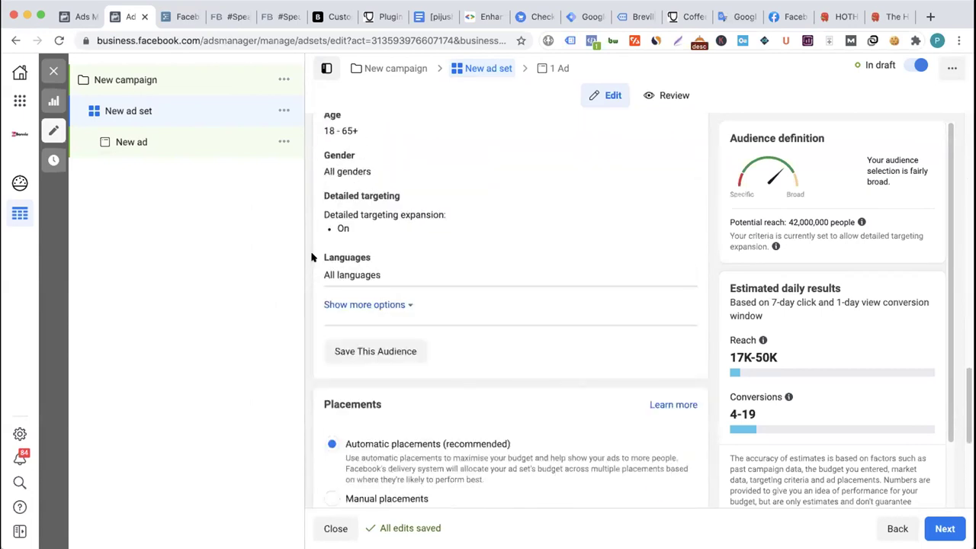
- Return to WorkFlowy, collapse the iOS traffic FAQ, and open the answer on why iOS 14 limits conversion events to eight
left_click(180, 19)
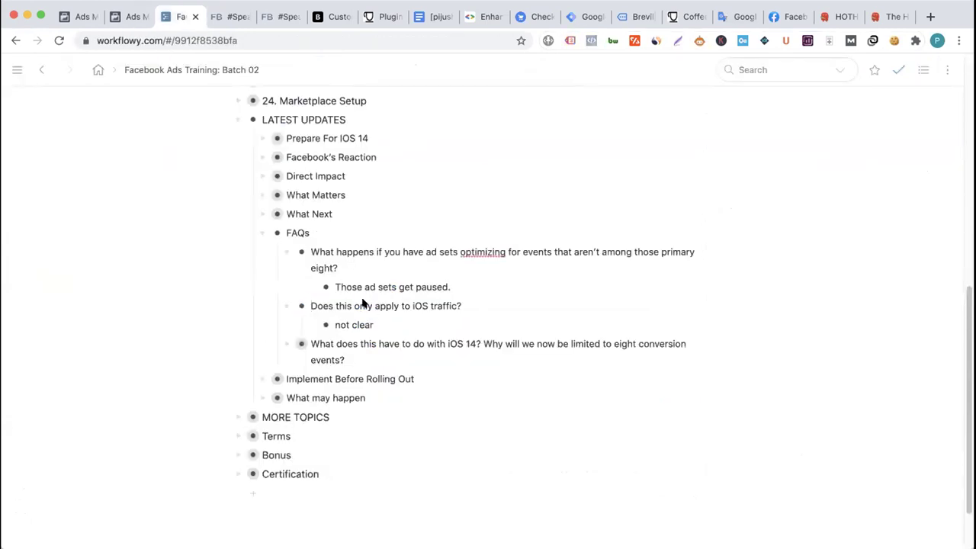
left_click(376, 326)
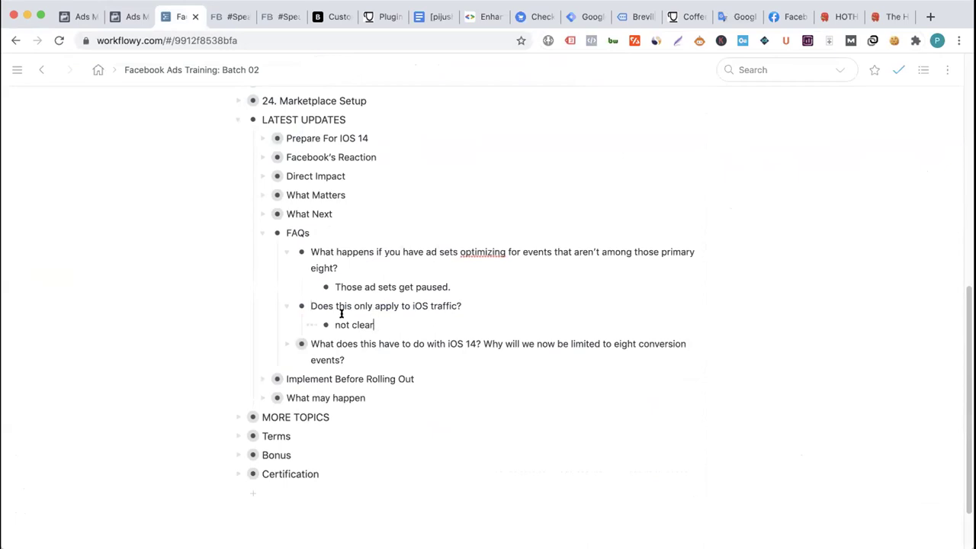
left_click(285, 306)
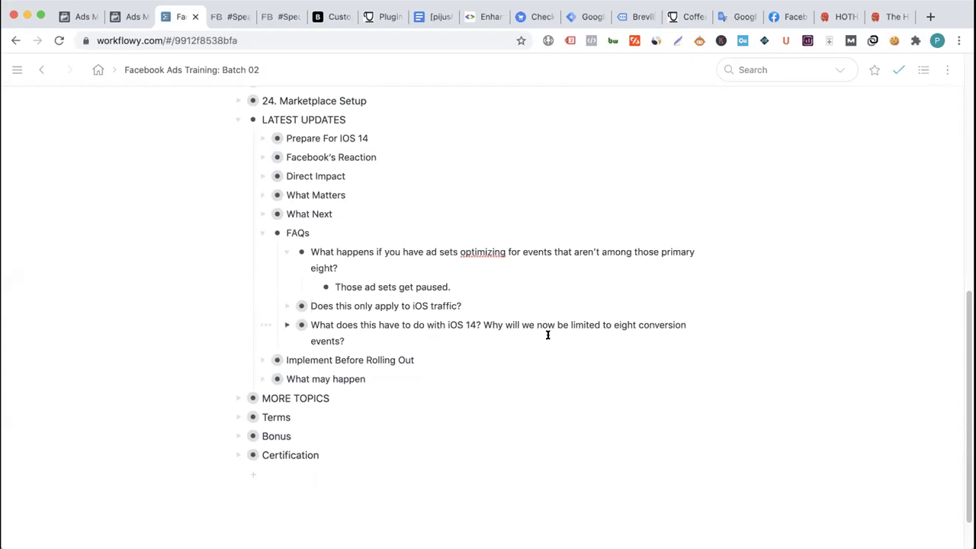
left_click(288, 325)
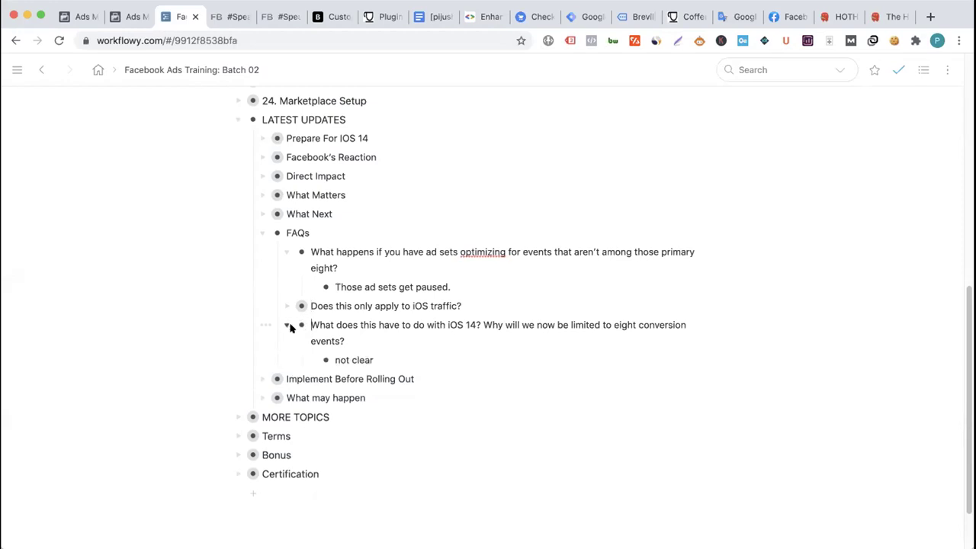
- Collapse the FAQ answers on ad sets outside the primary eight events and on the iOS 14 eight-event limit
left_click(286, 252)
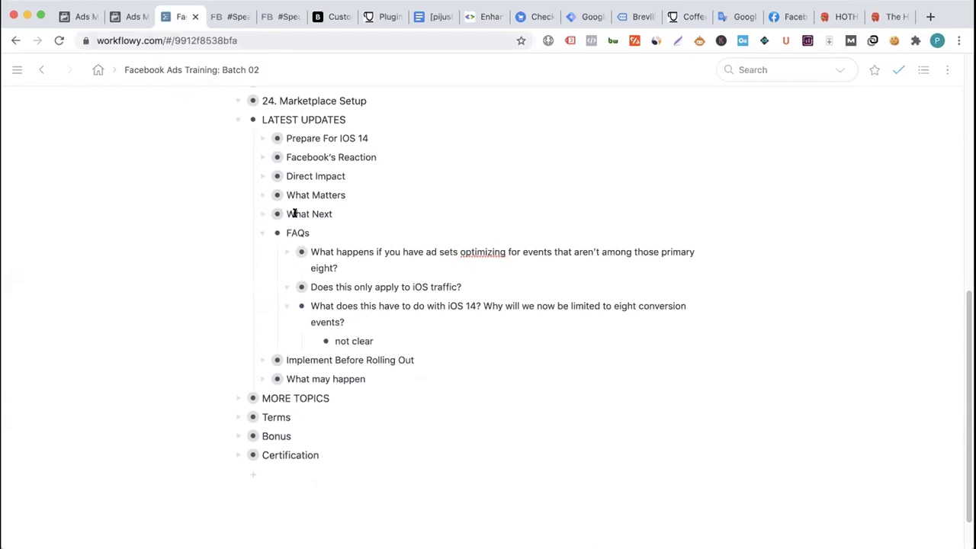
left_click(133, 18)
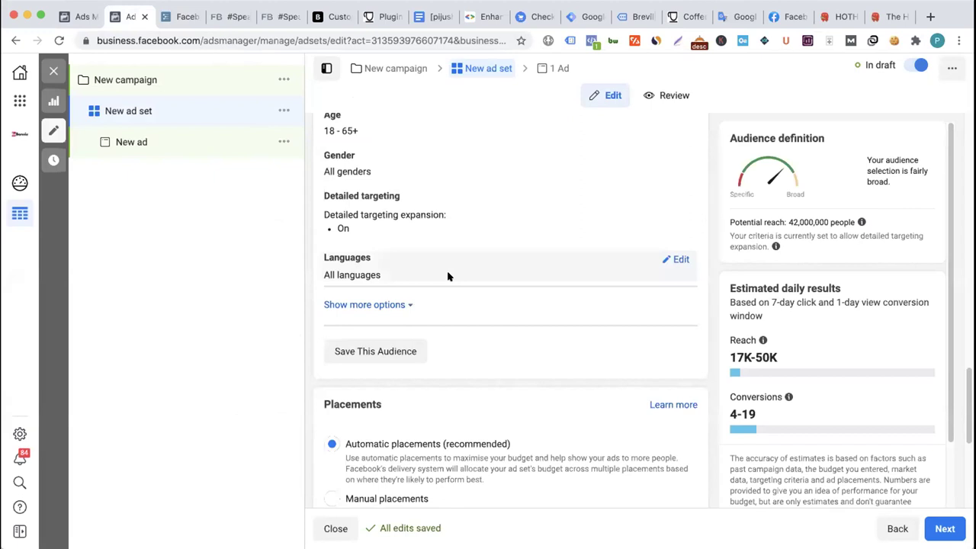
left_click(182, 17)
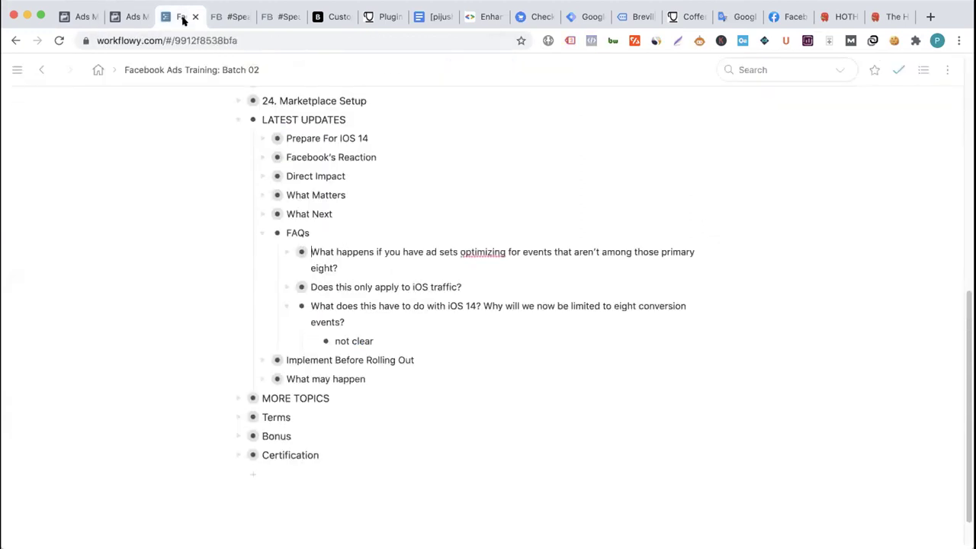
left_click(285, 306)
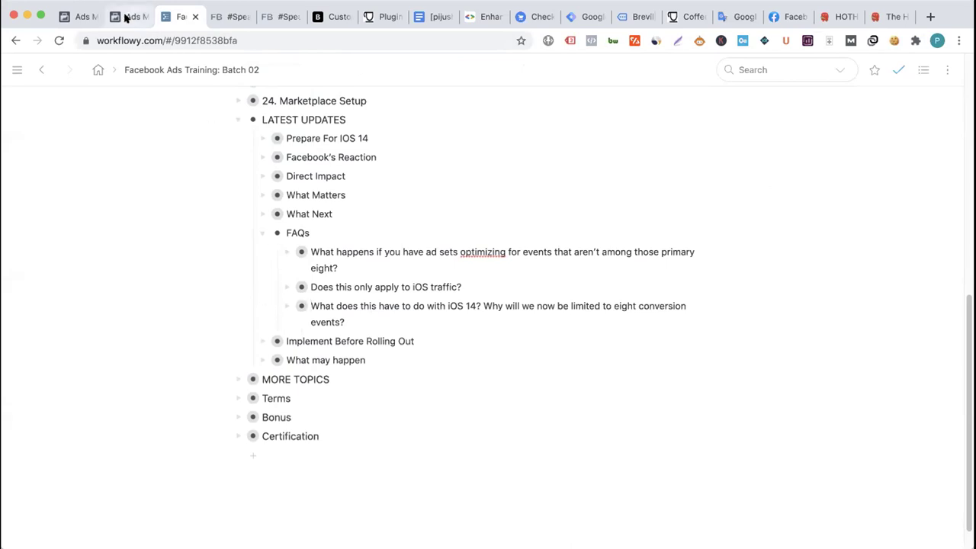
- Switch to Ads Manager, close the new ad set's editor, and look over the iOS 14 tasks in the Resource Centre
left_click(127, 17)
left_click(53, 71)
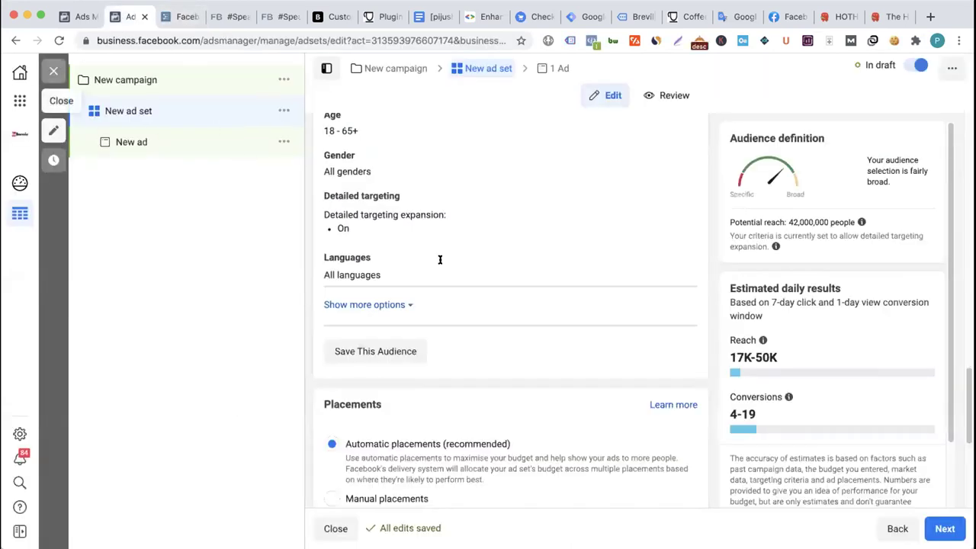
left_click(518, 319)
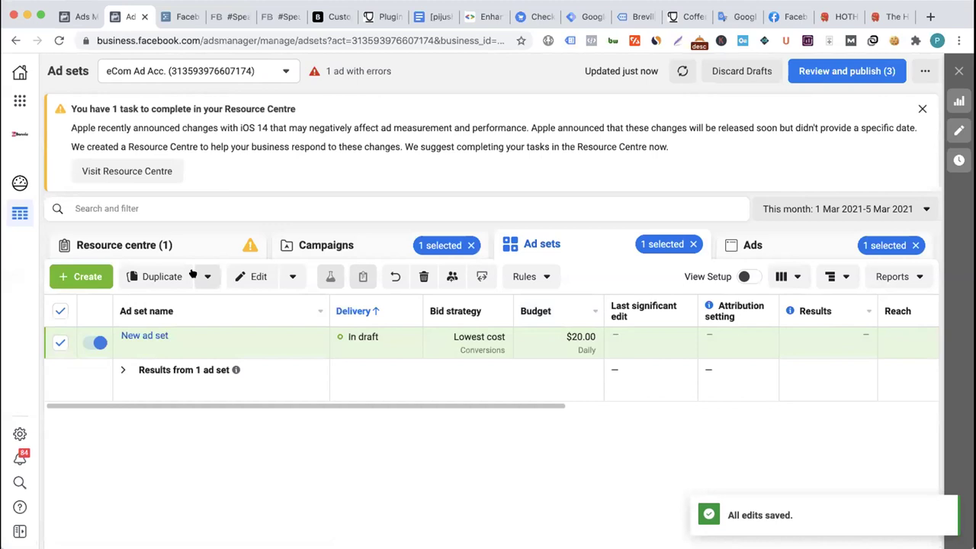
left_click(186, 259)
scroll(160, 363, "down", 3)
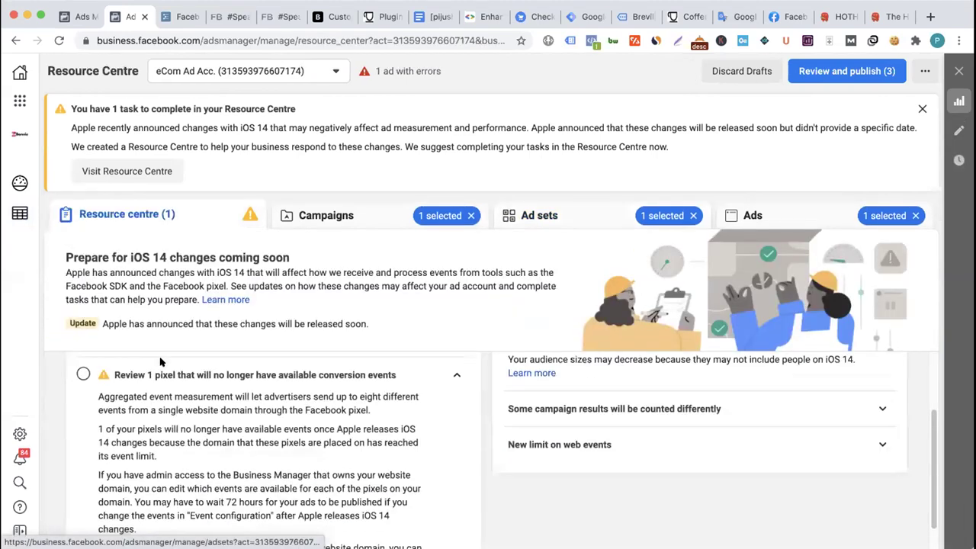
scroll(160, 362, "up", 2)
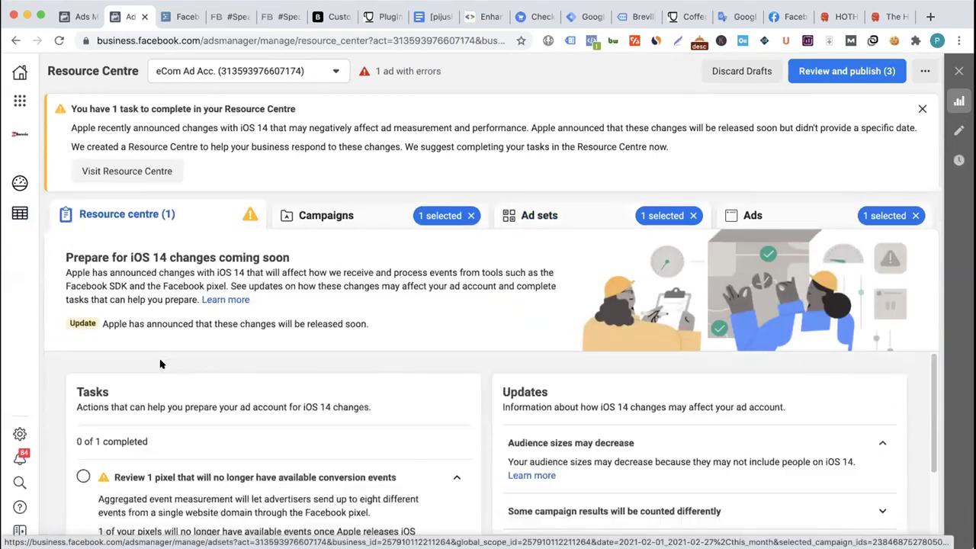
- Open the Learn more help article on the iOS 14 changes, skim through its limitations, and close it
left_click(225, 300)
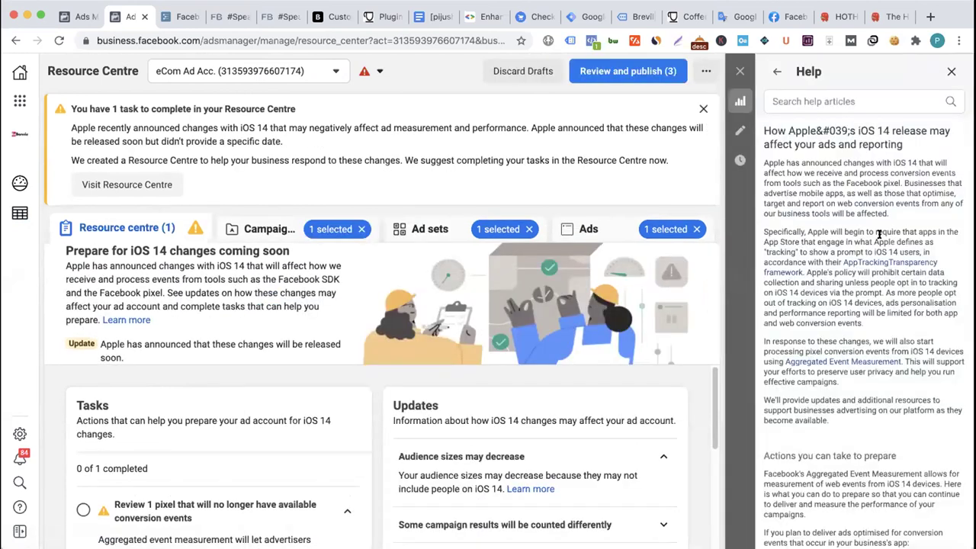
scroll(830, 291, "down", 10)
scroll(830, 294, "down", 10)
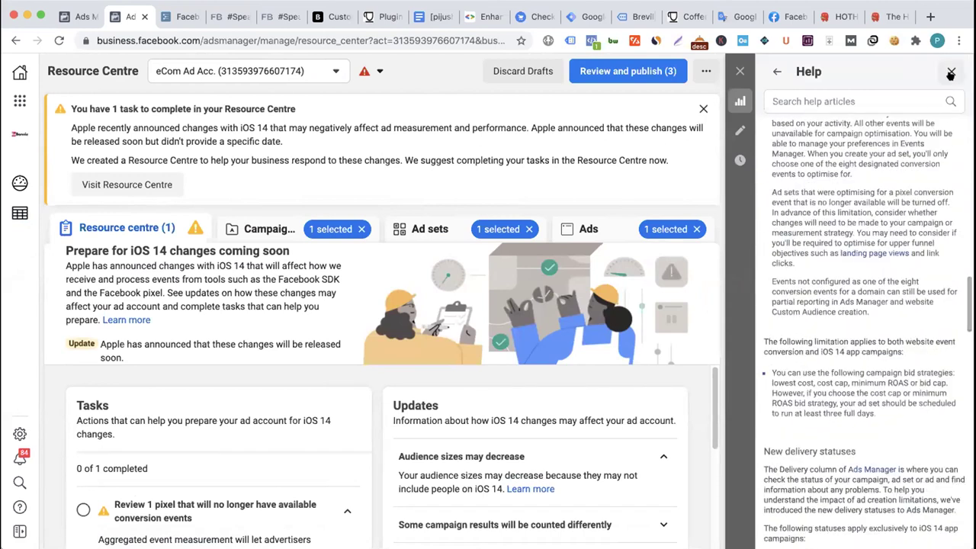
left_click(951, 72)
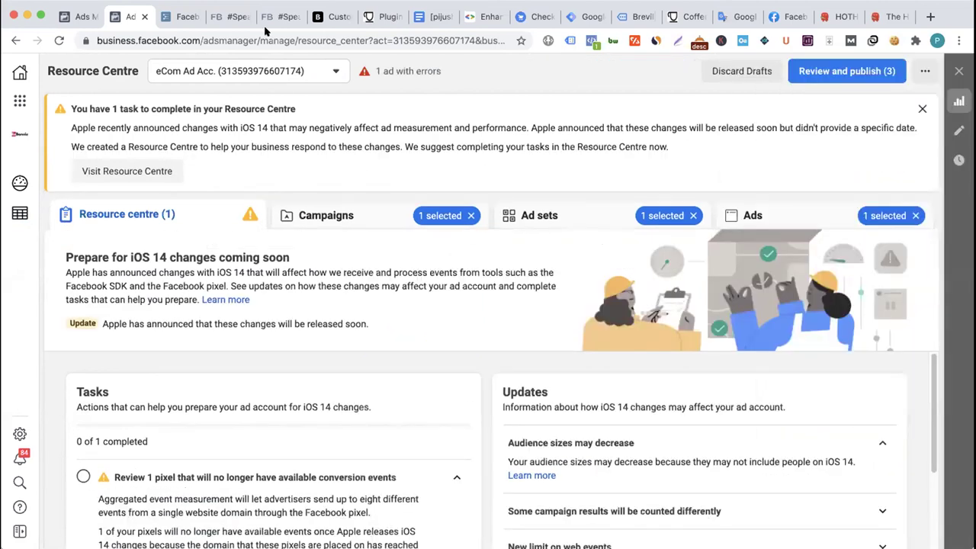
- Return to WorkFlowy, collapse the FAQs section, and expand Implement Before Rolling Out
left_click(183, 17)
scroll(320, 276, "down", 1)
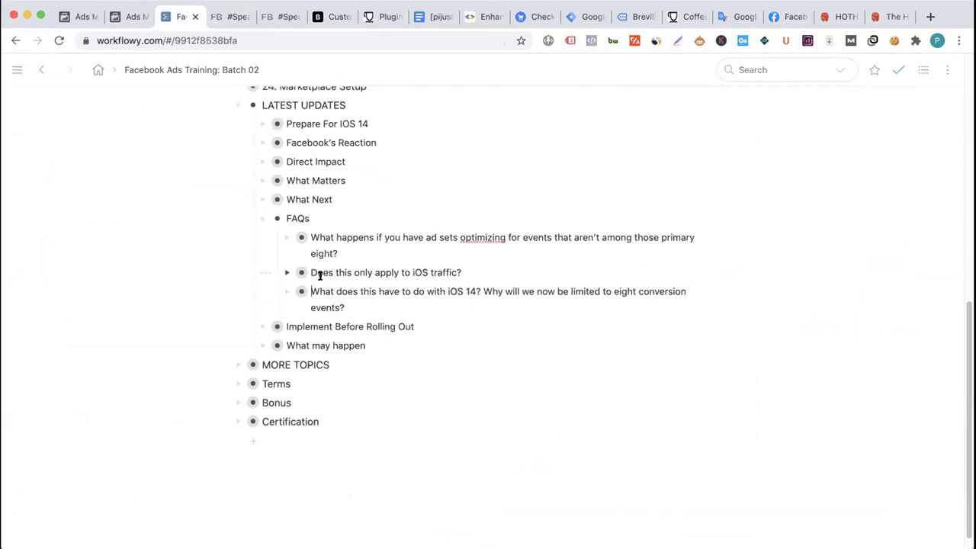
scroll(321, 276, "down", 1)
left_click(260, 208)
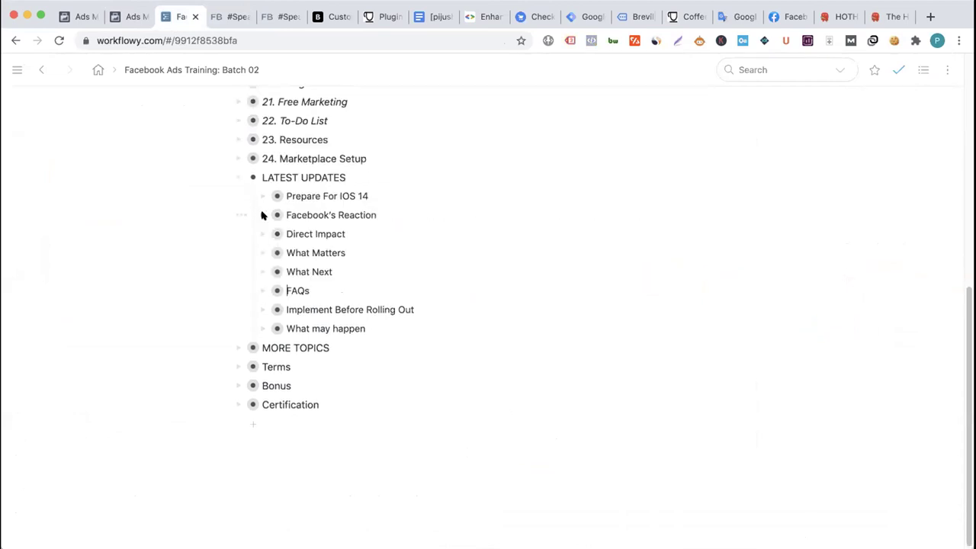
left_click(261, 310)
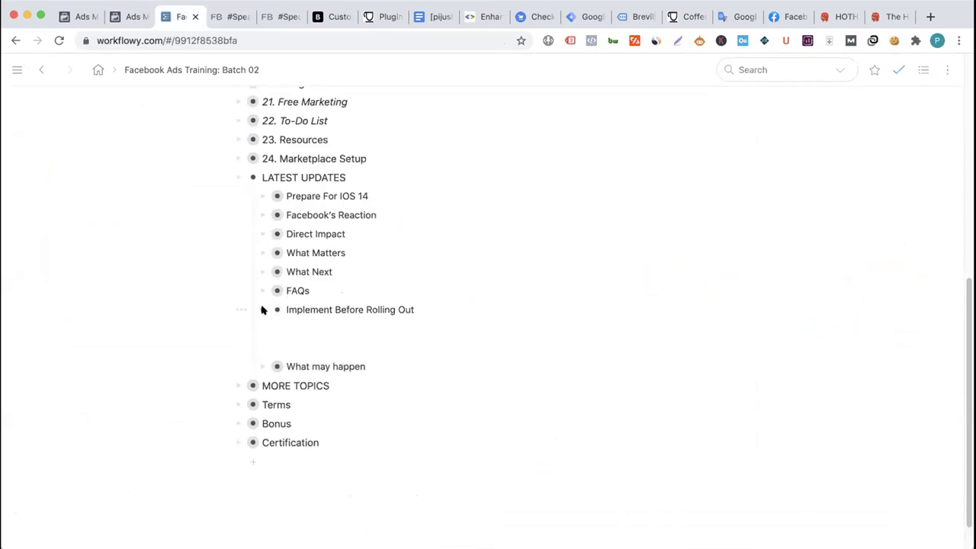
- Glance at the Resource Centre in Ads Manager, then highlight Domain Verification and the LATEST UPDATES section in WorkFlowy
left_click(126, 17)
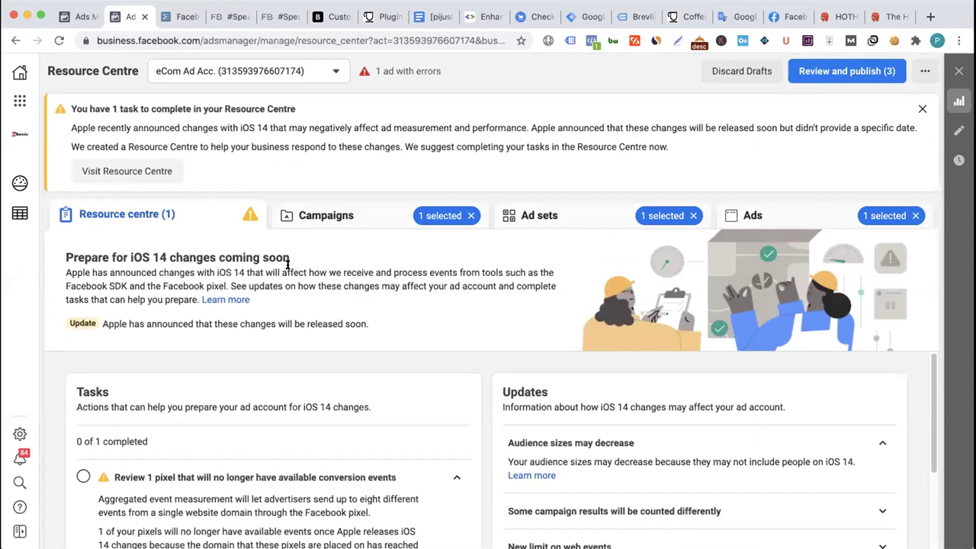
left_click(181, 16)
scroll(333, 321, "down", 1)
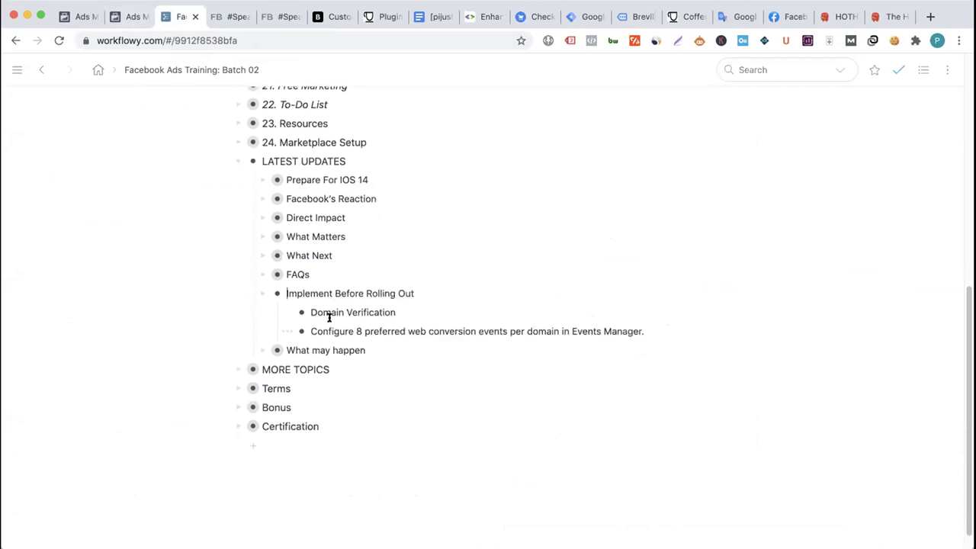
left_click_drag(309, 307, 401, 309)
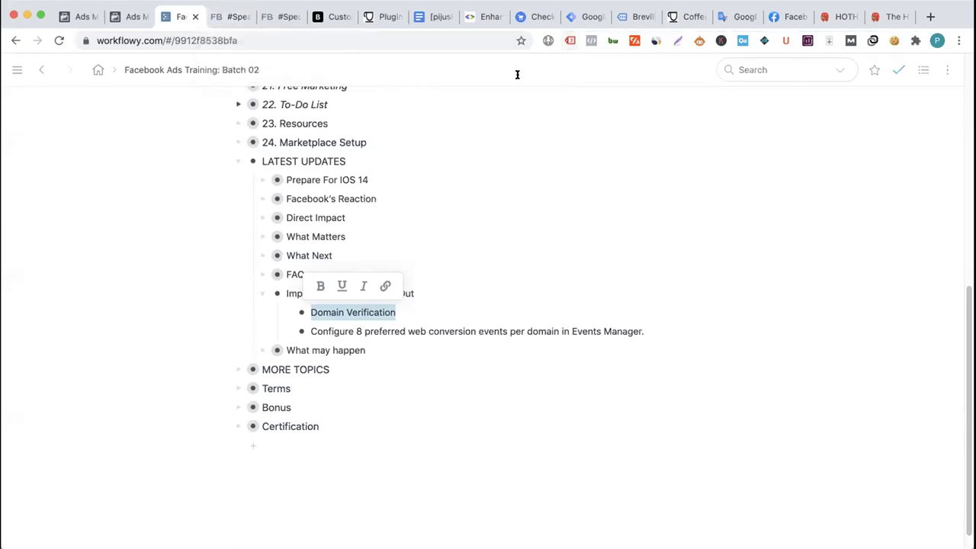
left_click(410, 312)
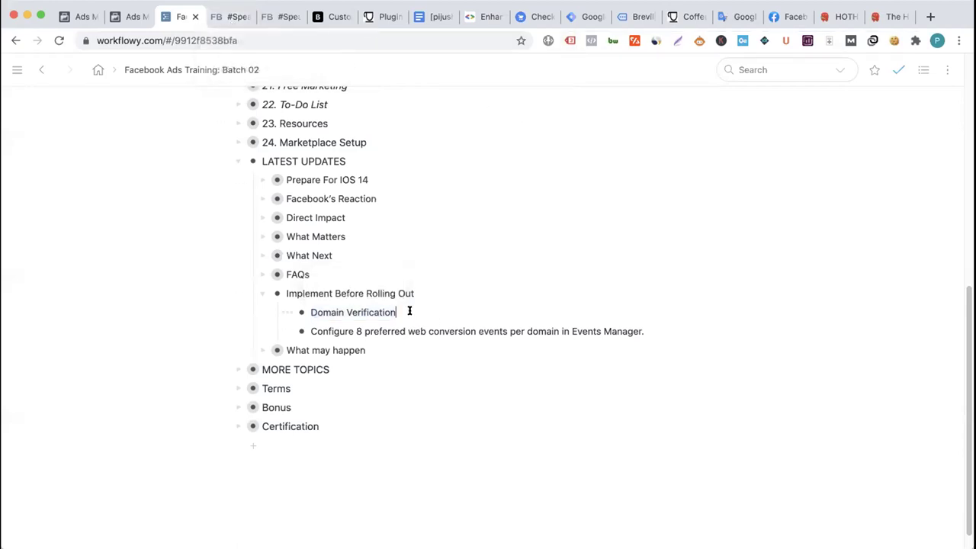
key("Down")
key("Down")
left_click_drag(263, 161, 282, 216)
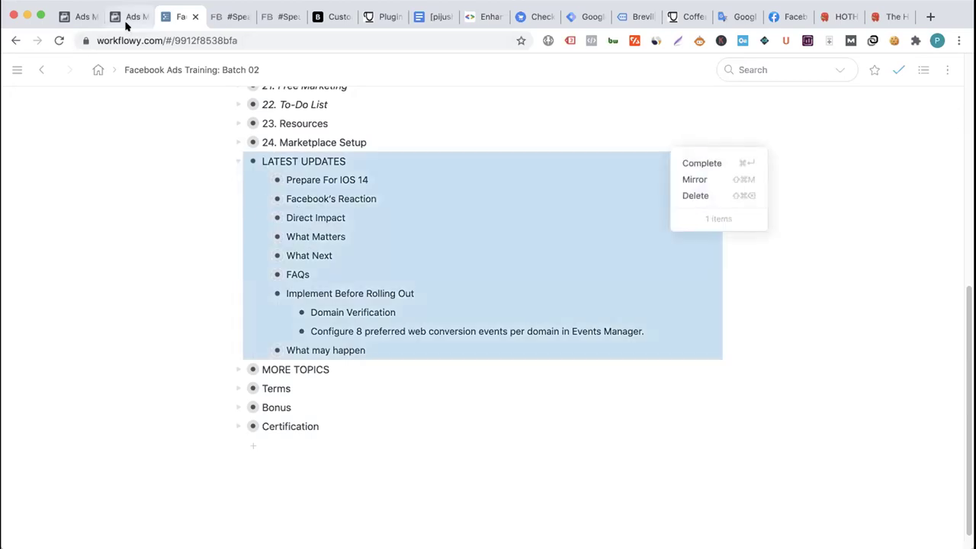
- Check the Resource Centre again and highlight the WorkFlowy item on configuring 8 preferred web conversion events per domain
left_click(130, 16)
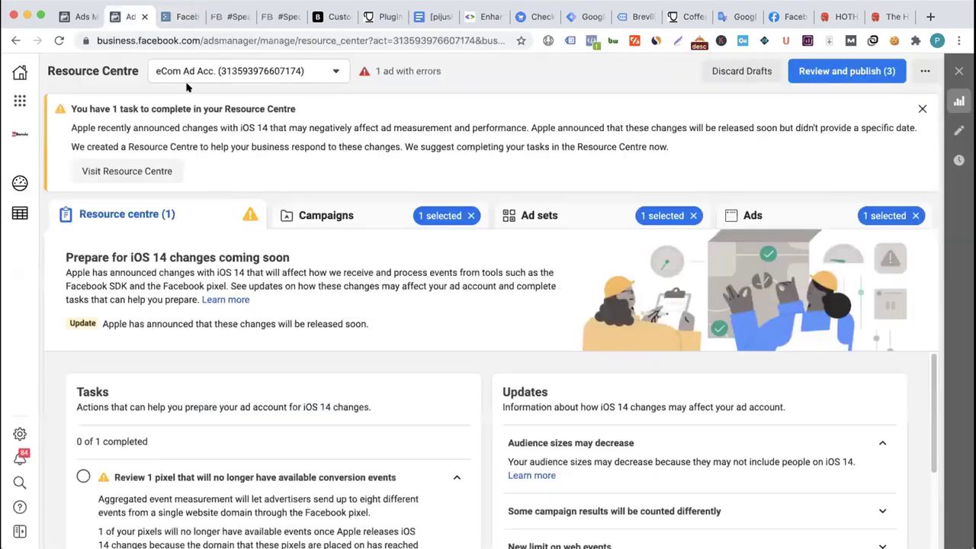
left_click(187, 26)
left_click(338, 297)
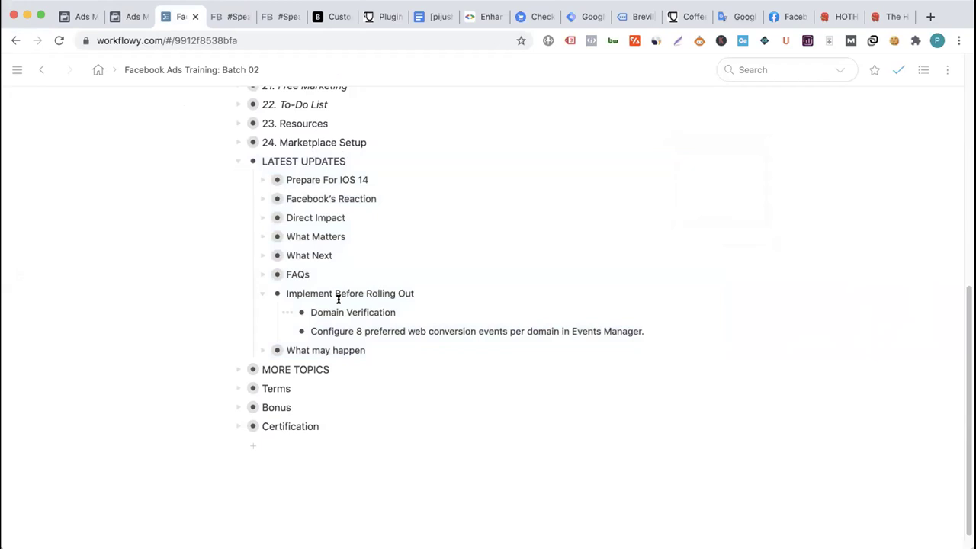
scroll(338, 300, "down", 1)
scroll(321, 289, "down", 1)
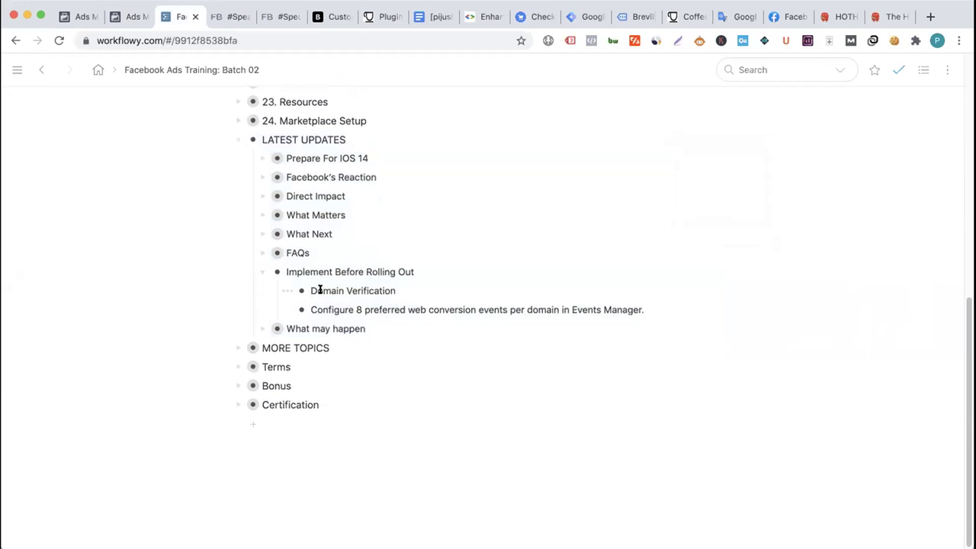
left_click_drag(308, 309, 651, 309)
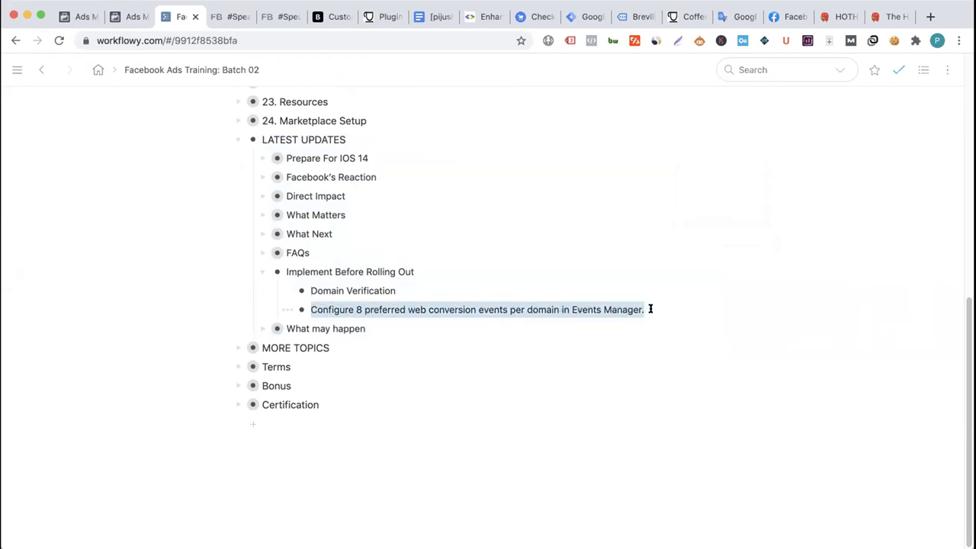
left_click(378, 309)
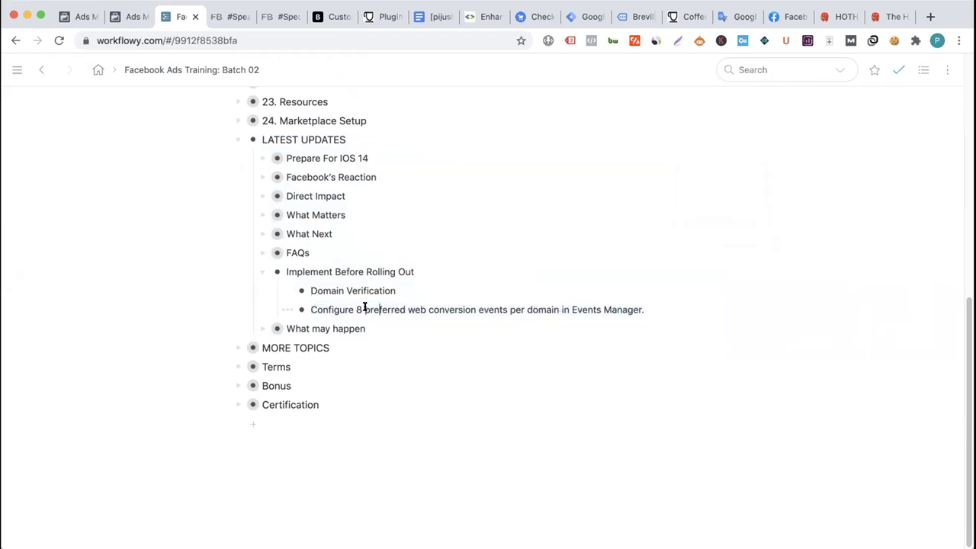
left_click_drag(364, 309, 465, 310)
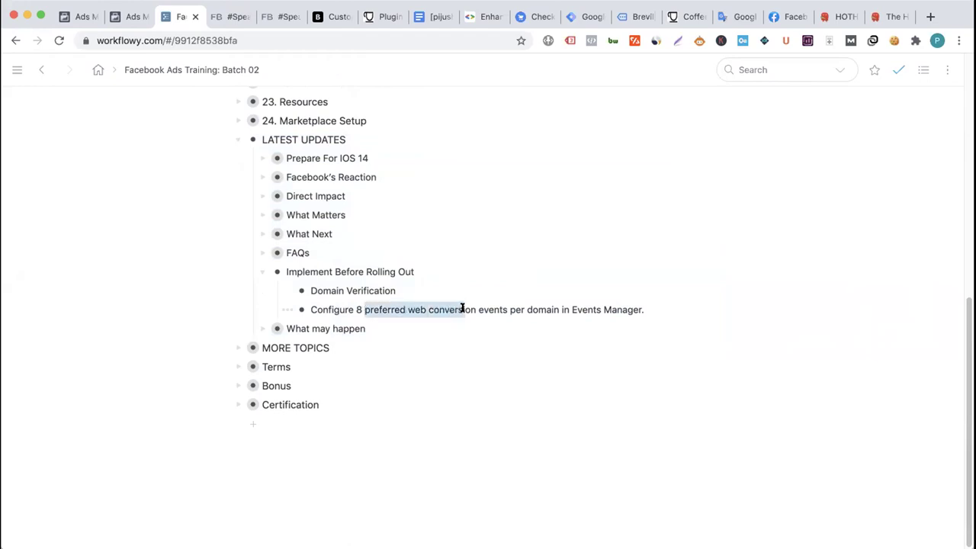
left_click(359, 300)
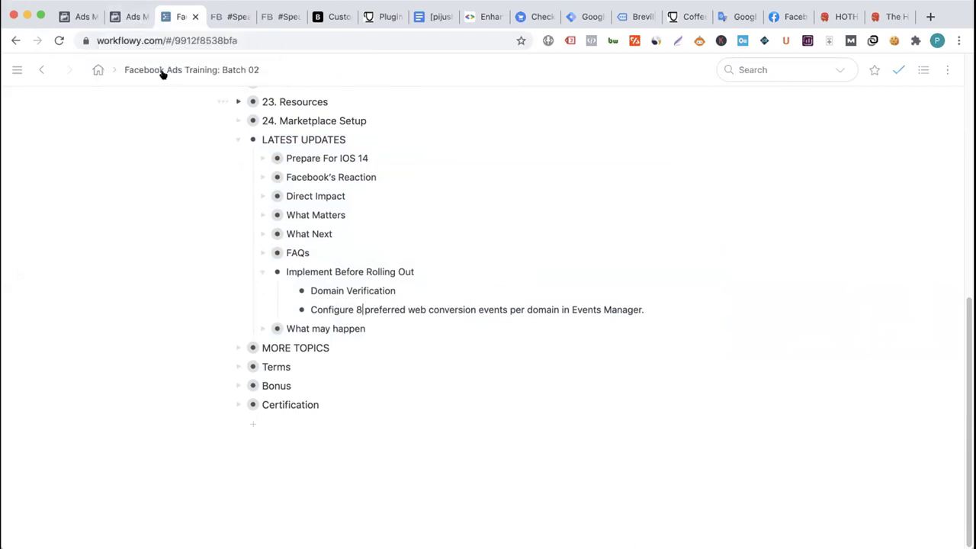
- Switch to the Audiences page in Ads Manager and open the list of all business tools
left_click(133, 25)
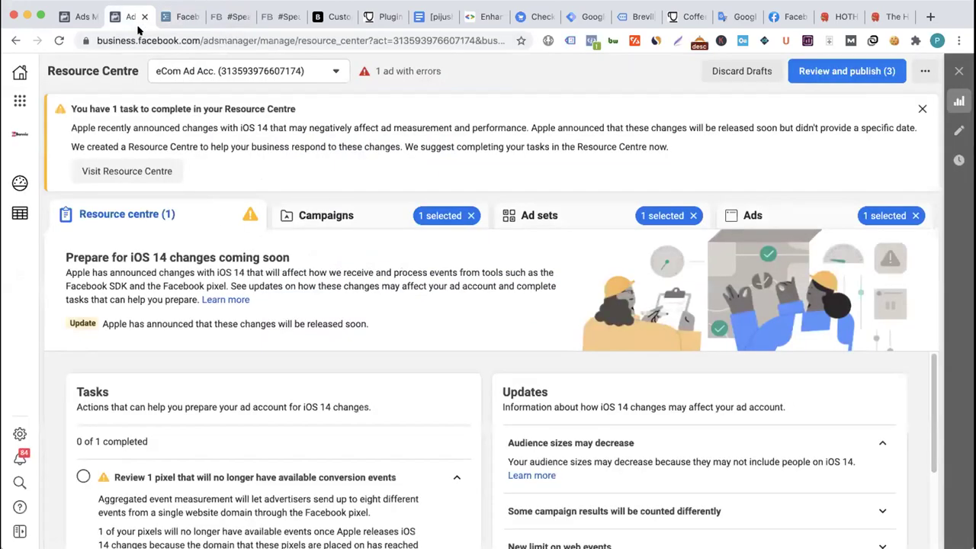
left_click(169, 17)
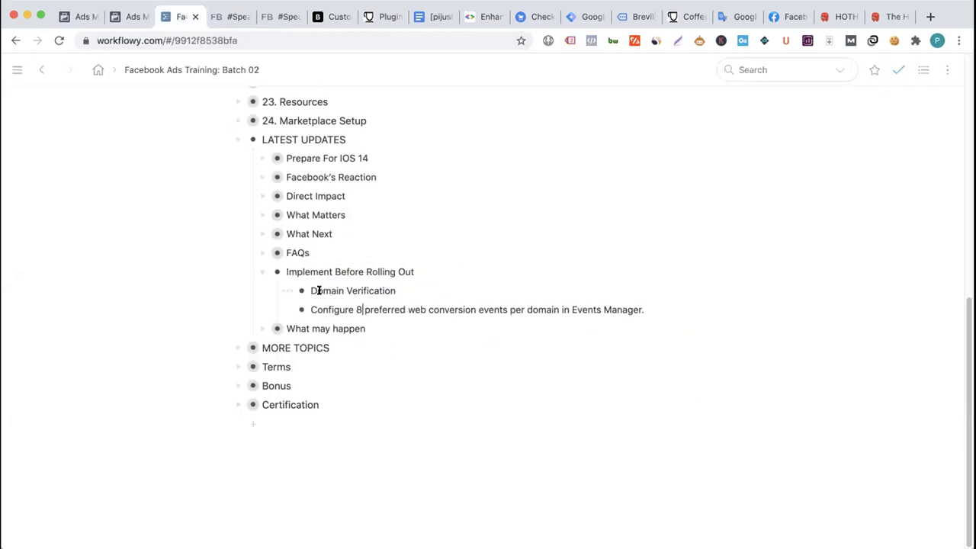
left_click(76, 17)
left_click(20, 100)
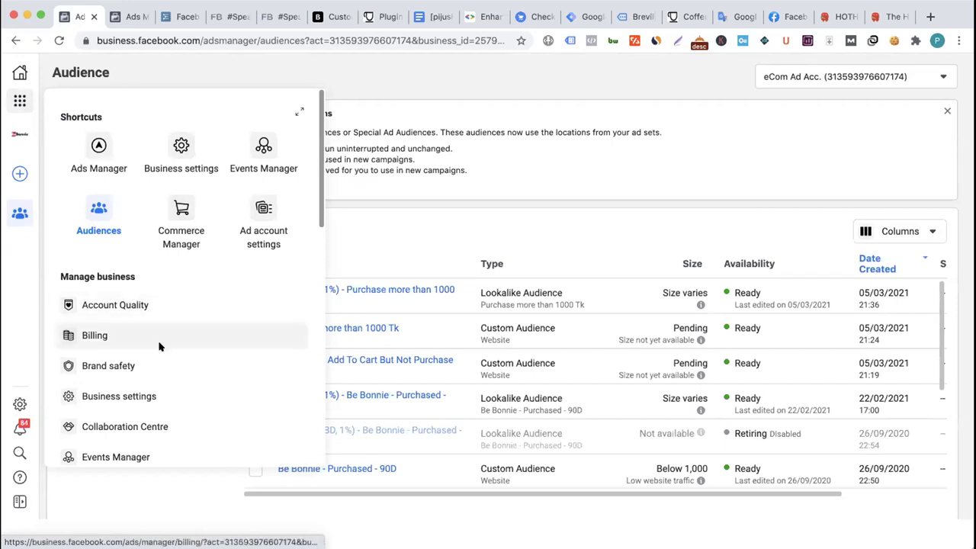
- Open Business settings and view the business's ad accounts and its pixels under Data sources
left_click(127, 399)
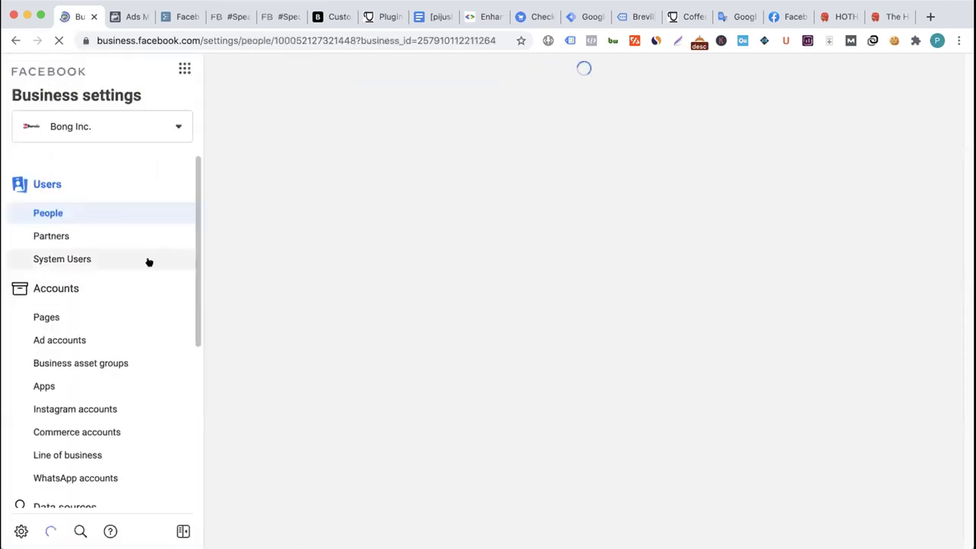
left_click(89, 342)
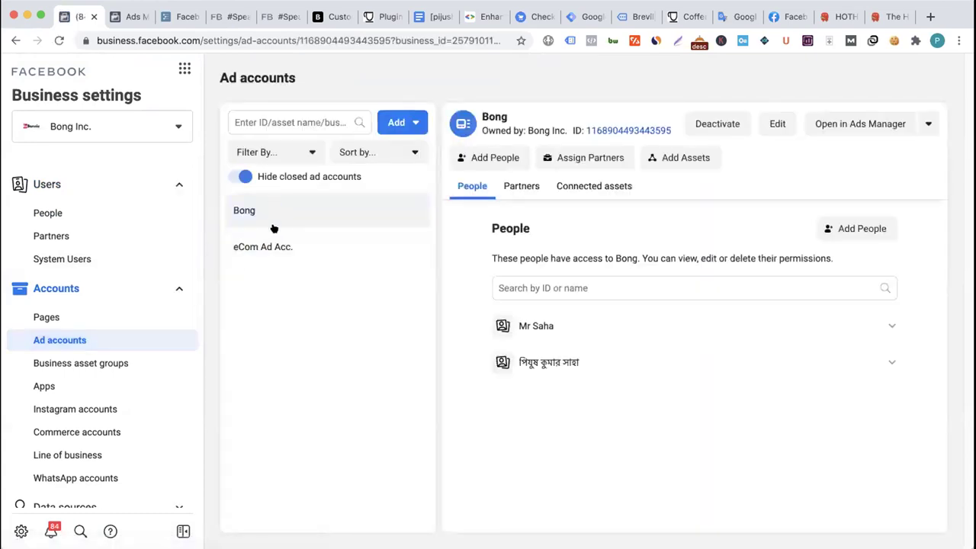
scroll(153, 321, "down", 2)
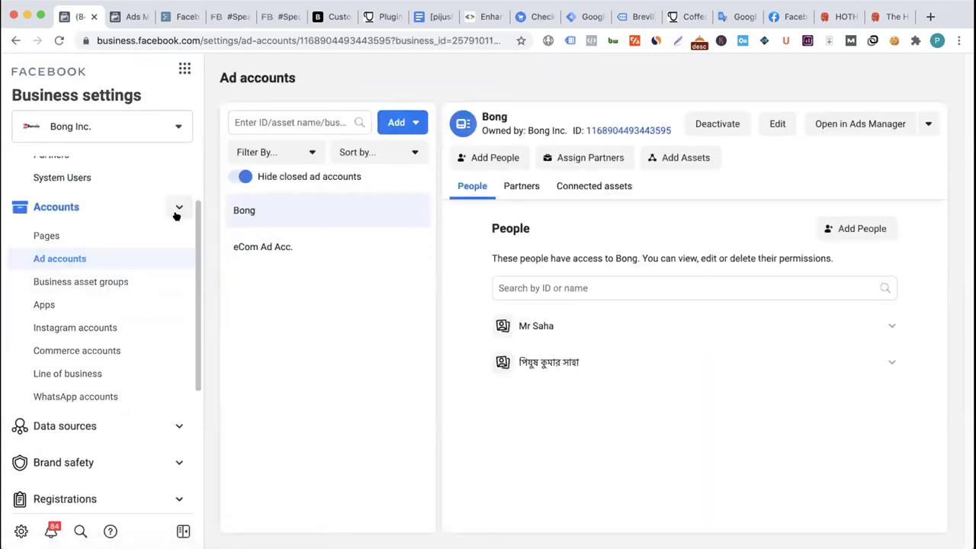
left_click(178, 207)
left_click(177, 243)
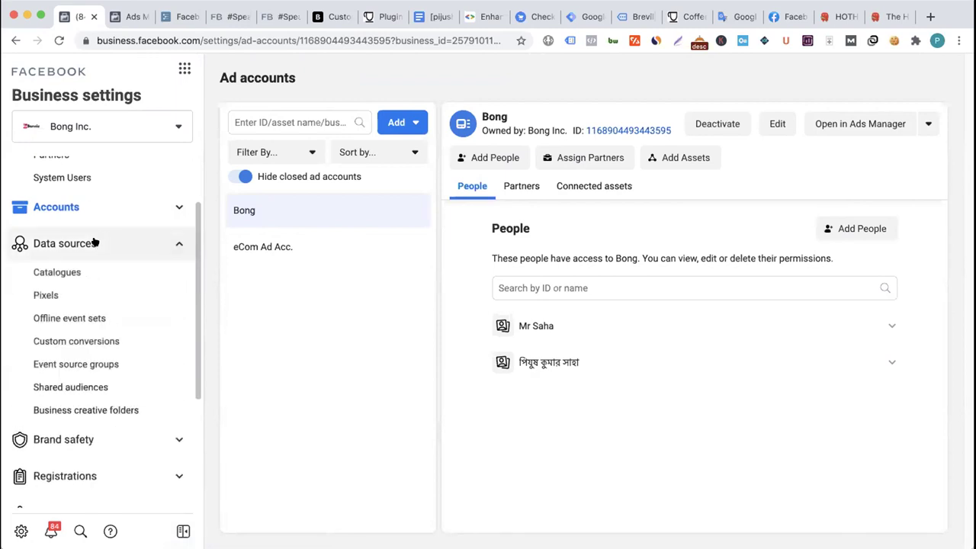
left_click(78, 295)
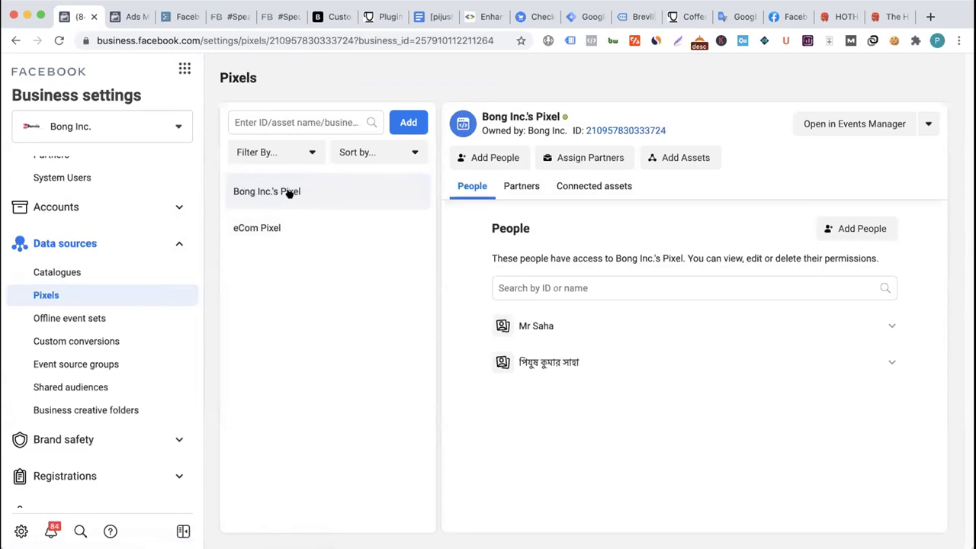
- Open the Domains page under Brand safety in Business settings
scroll(155, 365, "down", 5)
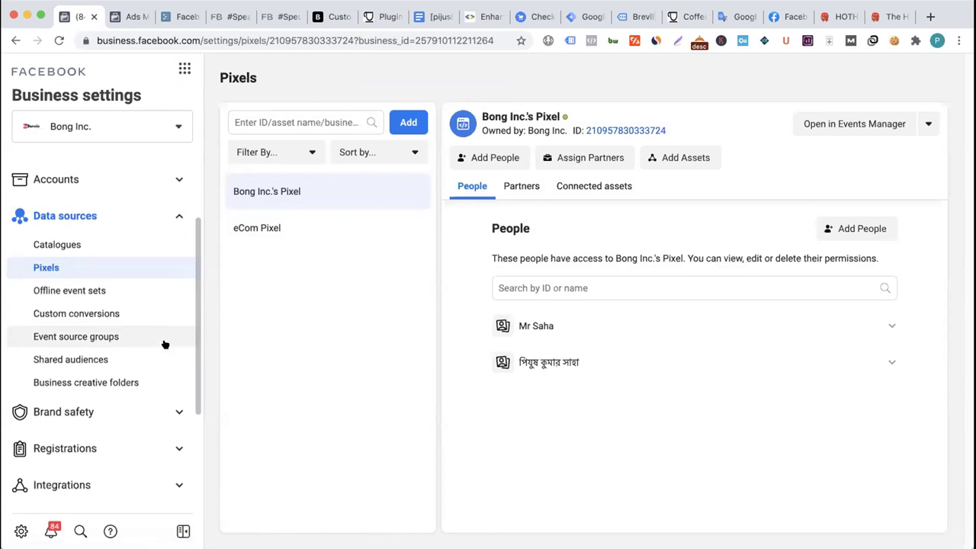
scroll(141, 389, "down", 2)
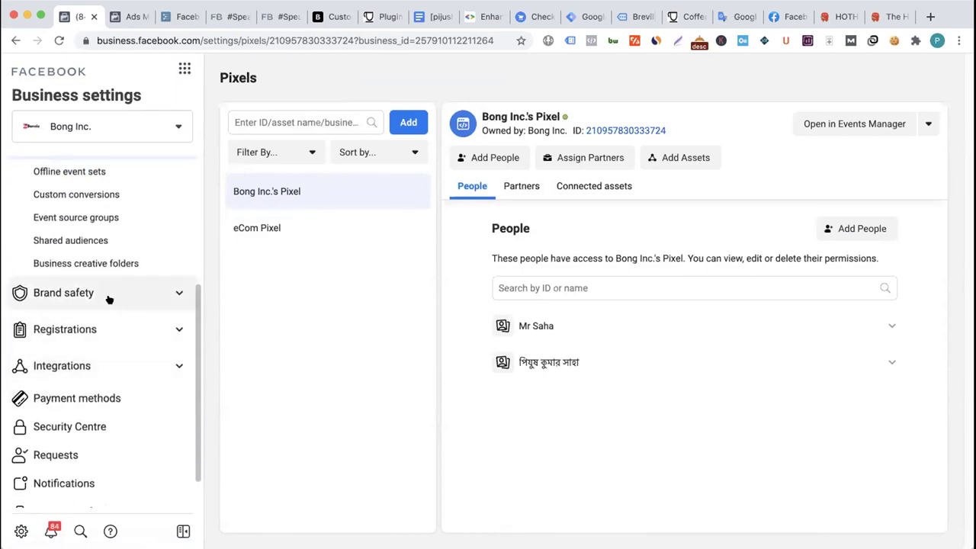
left_click(177, 296)
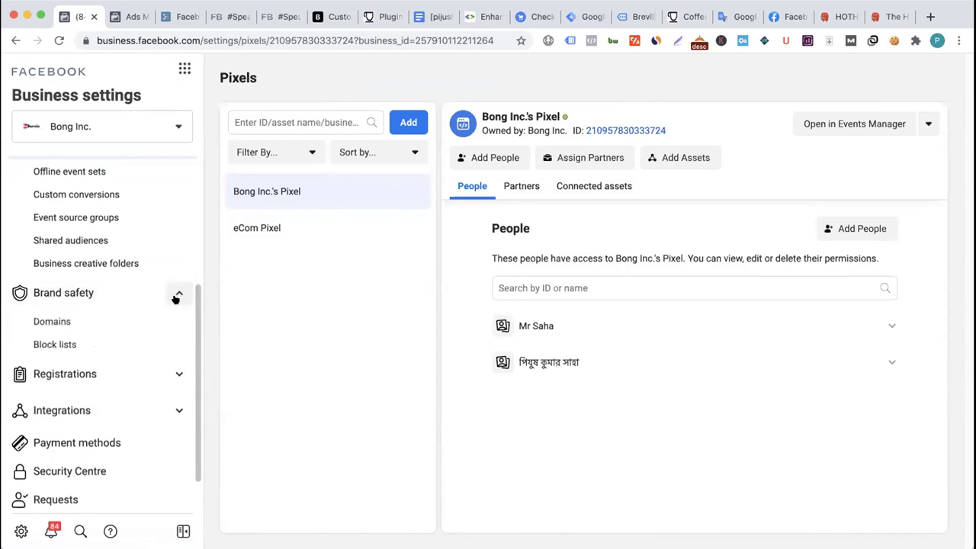
left_click(96, 321)
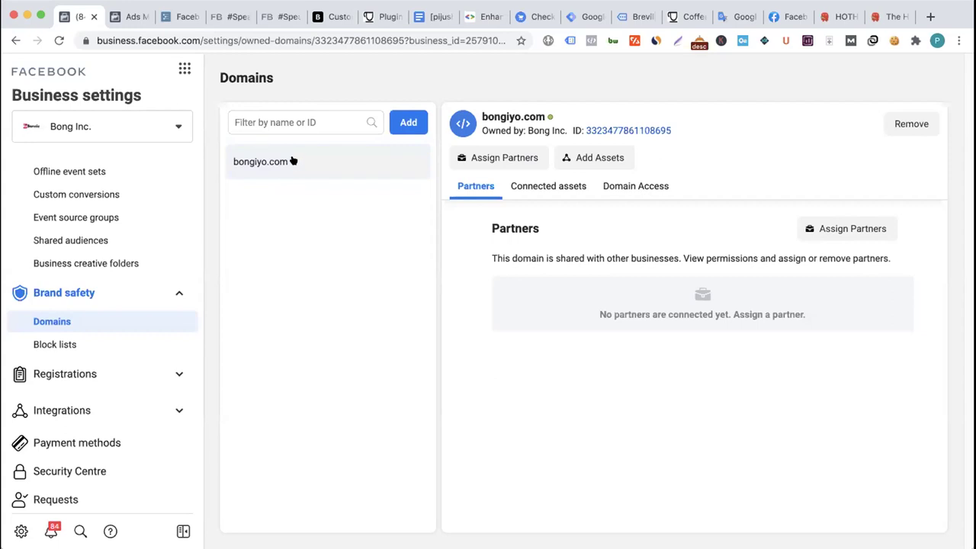
- Review the connected assets and domain access settings of bongiyo.com, and return to its partners
left_click(552, 191)
left_click(605, 195)
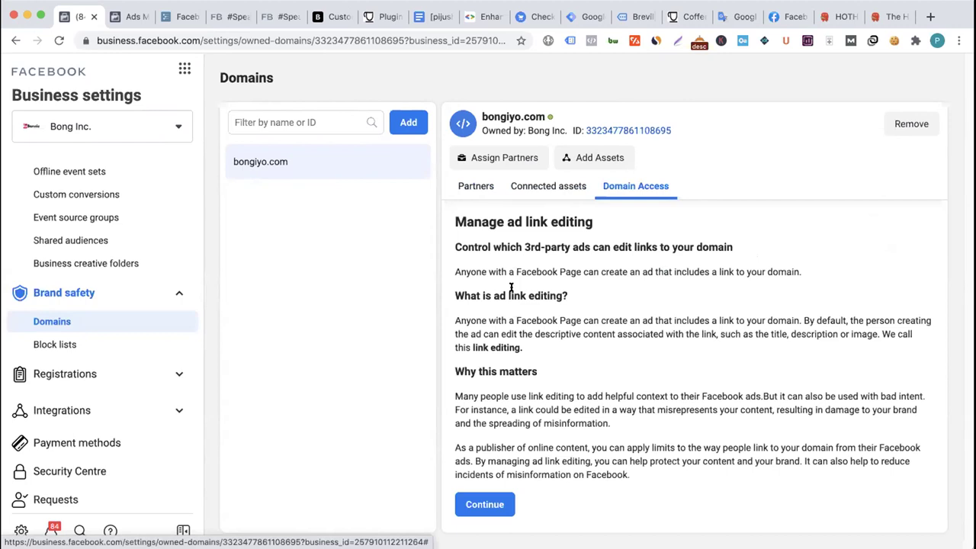
left_click(479, 186)
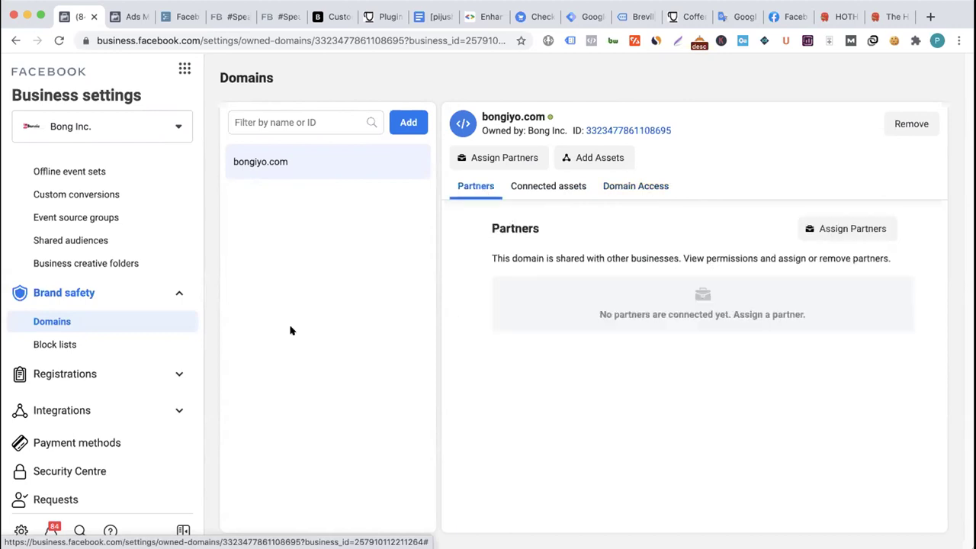
- Filter the domain list by bebonnie.com and by bebonnie.xyz
left_click(305, 122)
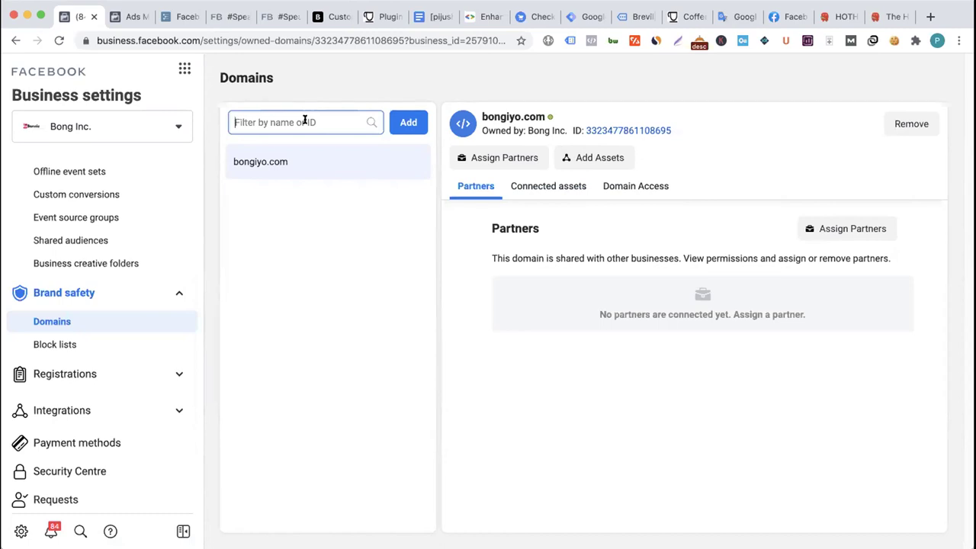
type("beb")
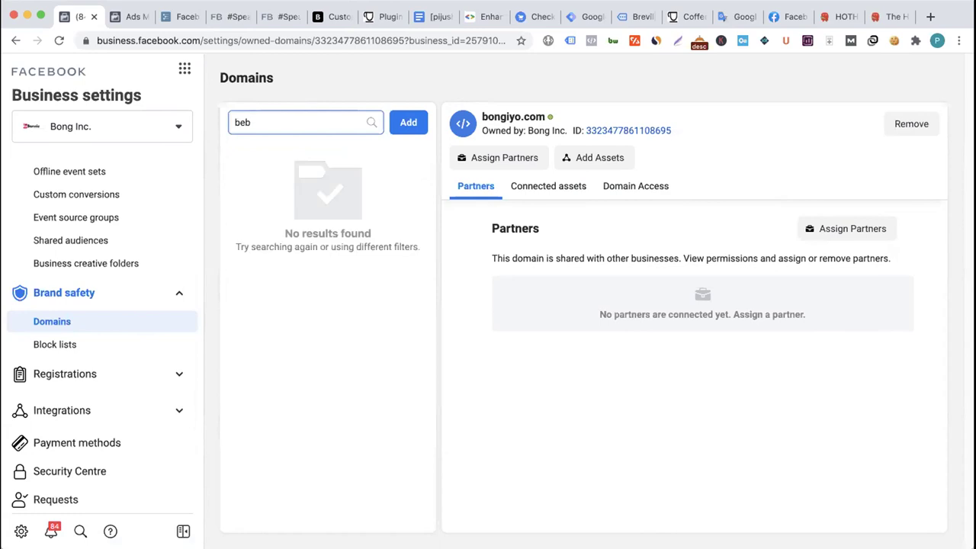
type("onnie")
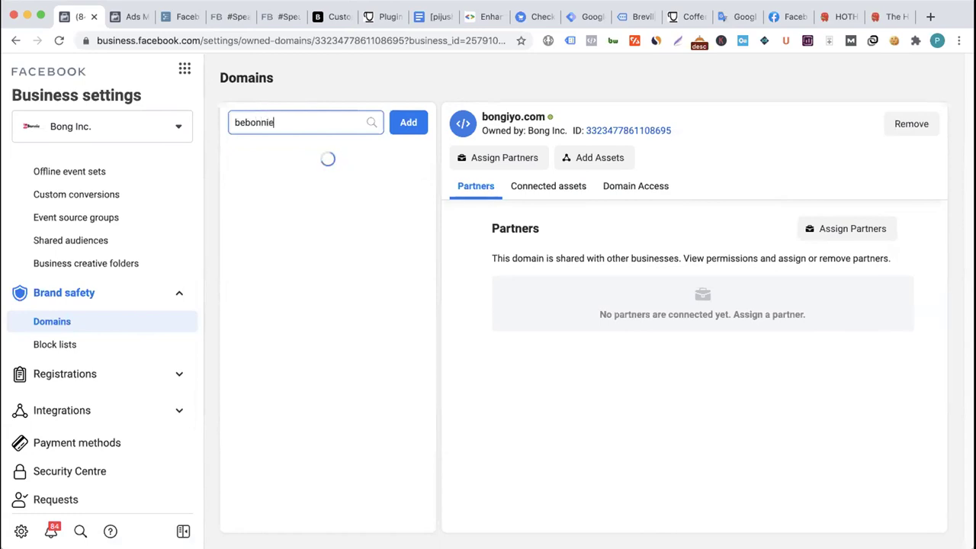
type(".com")
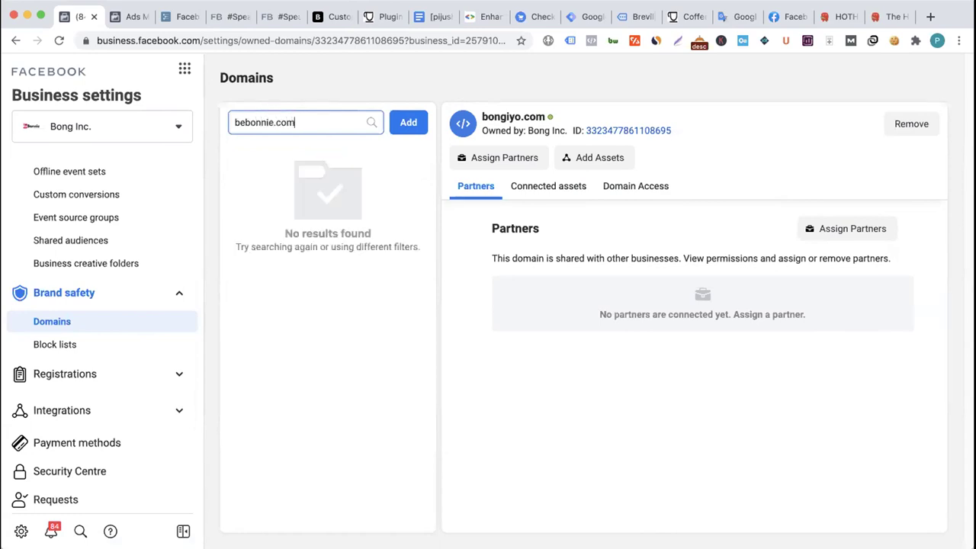
double_click(304, 120)
type("xyz")
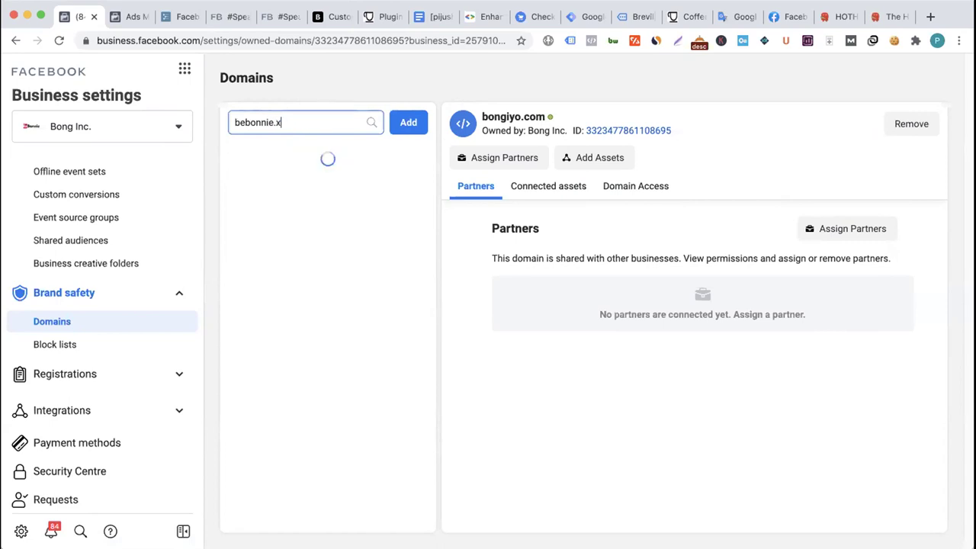
triple_click(304, 120)
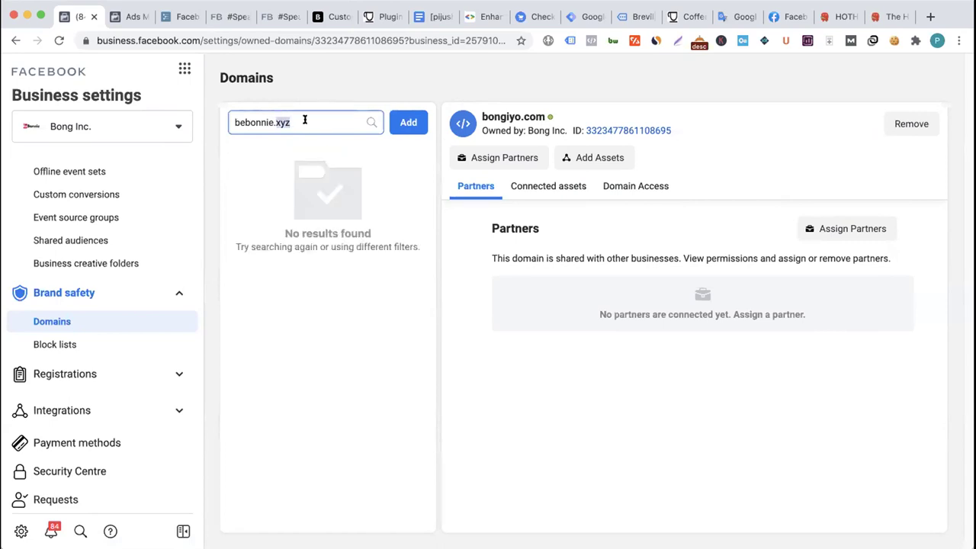
left_click(402, 122)
type("bebonnie.xyz")
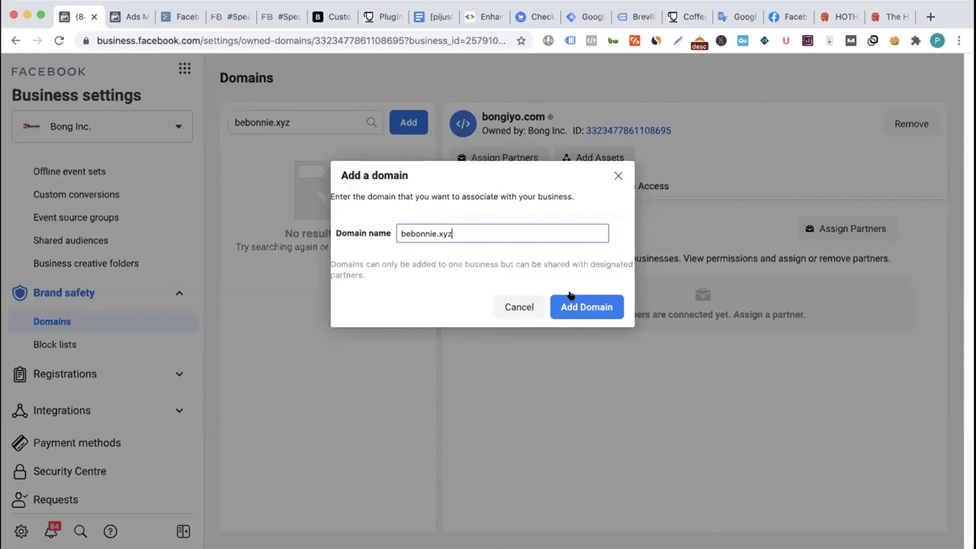
left_click(616, 176)
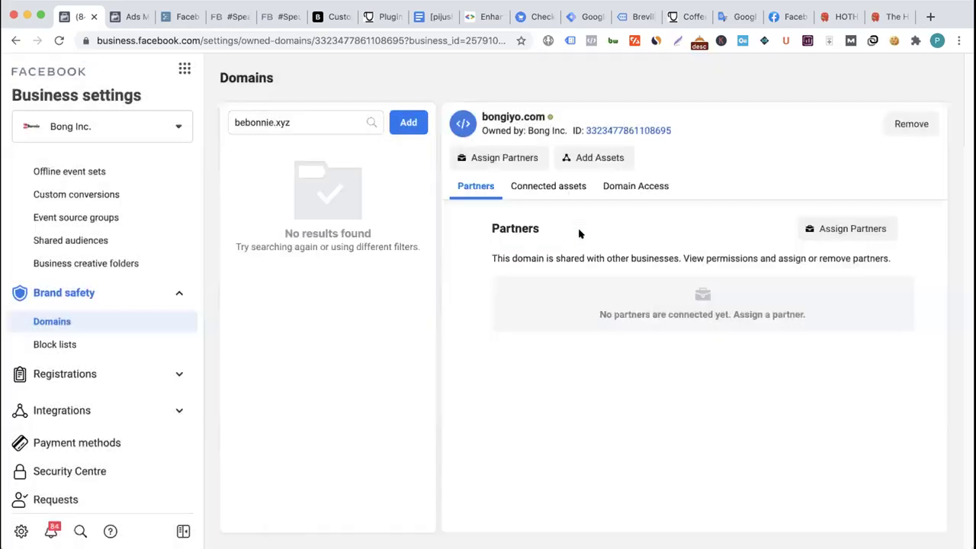
left_click(409, 126)
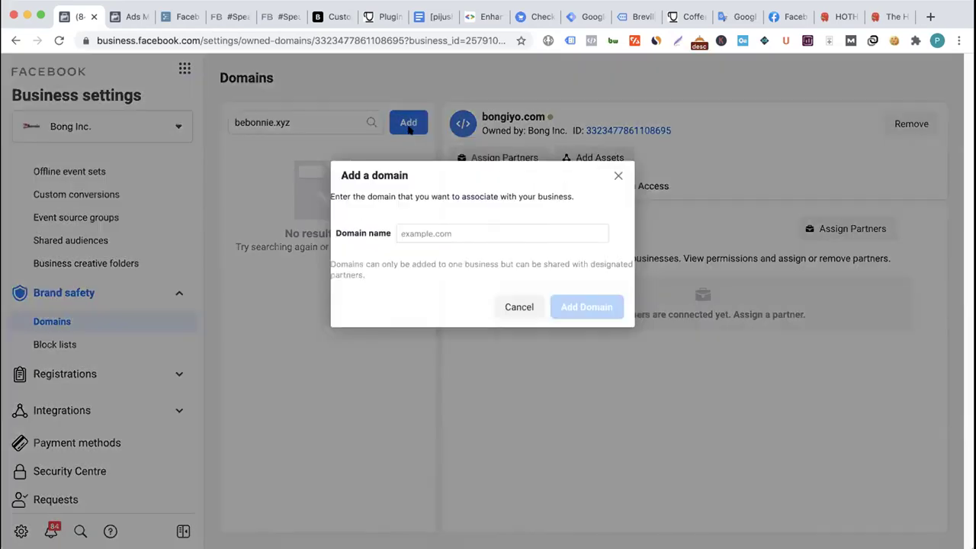
left_click(617, 177)
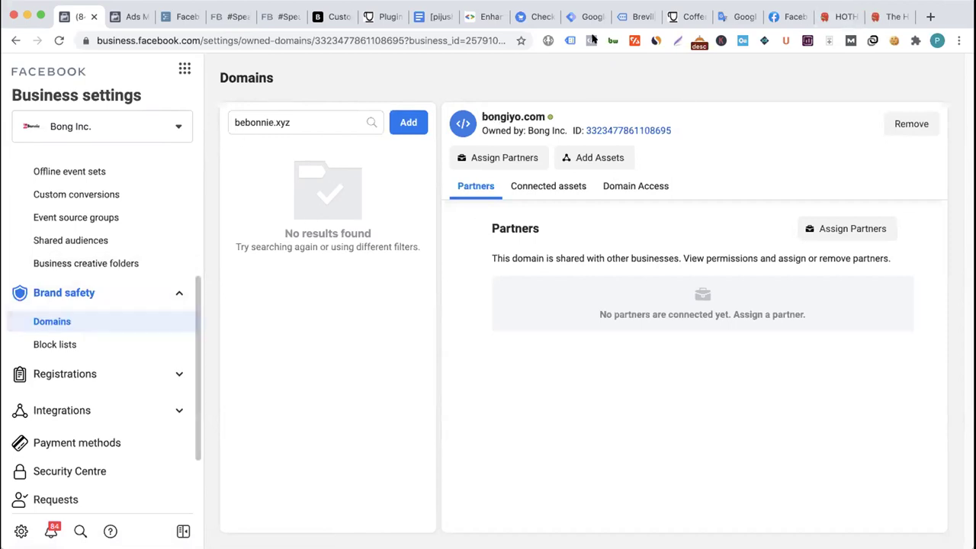
- Search Google in a new browser tab for images of "facebook domain verification code"
key("super+t")
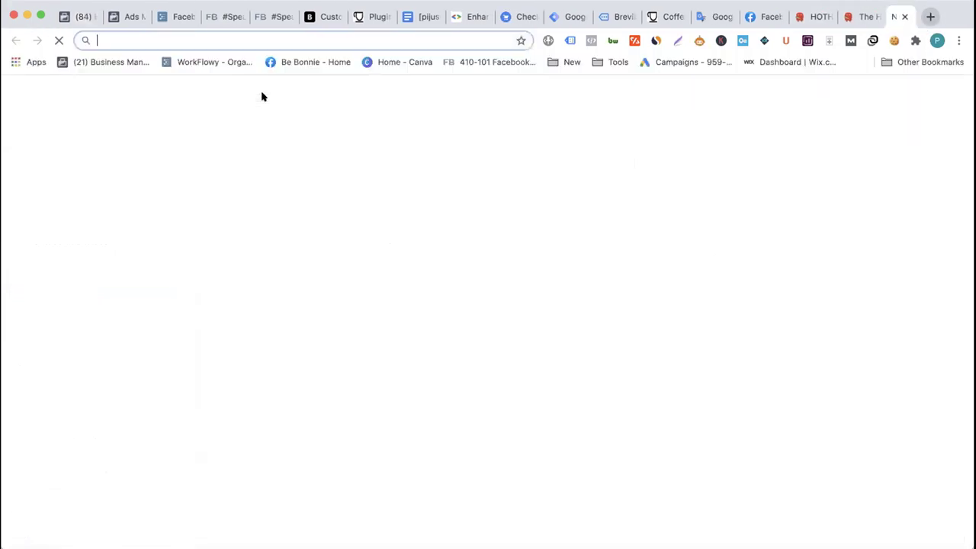
type("facebook d")
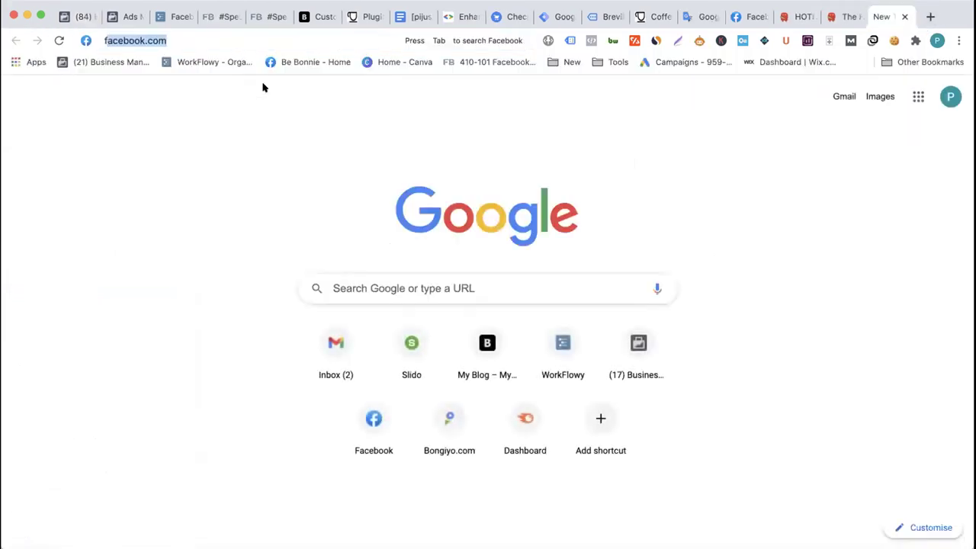
type("omain ve")
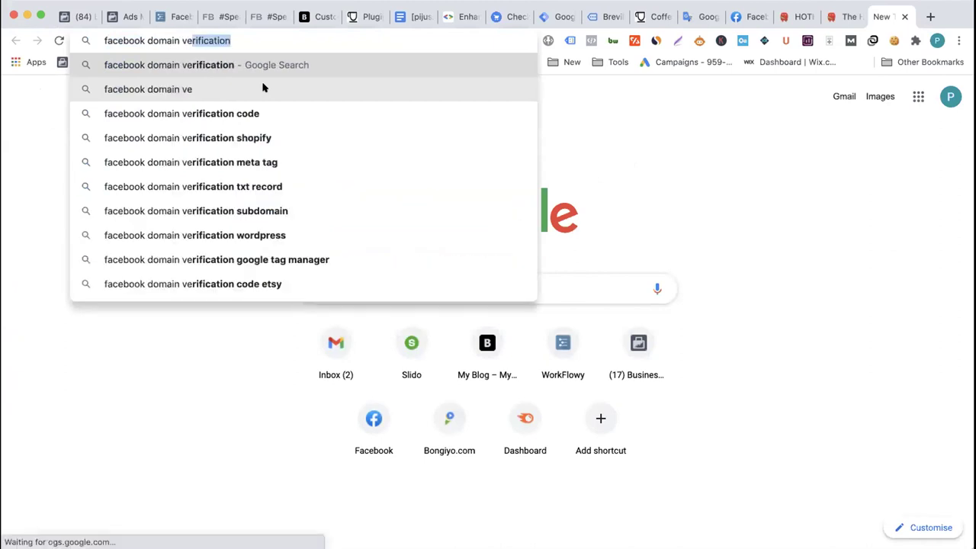
key("Right")
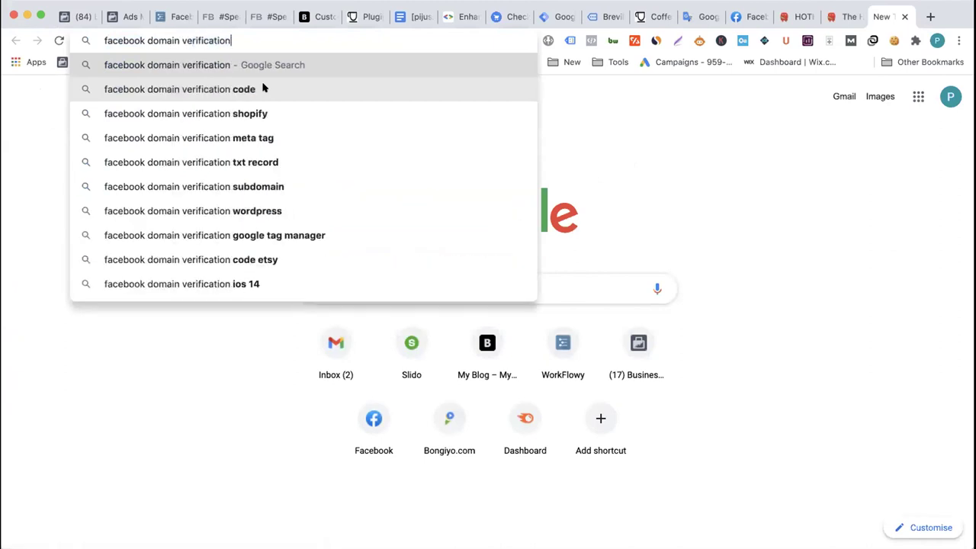
left_click(263, 88)
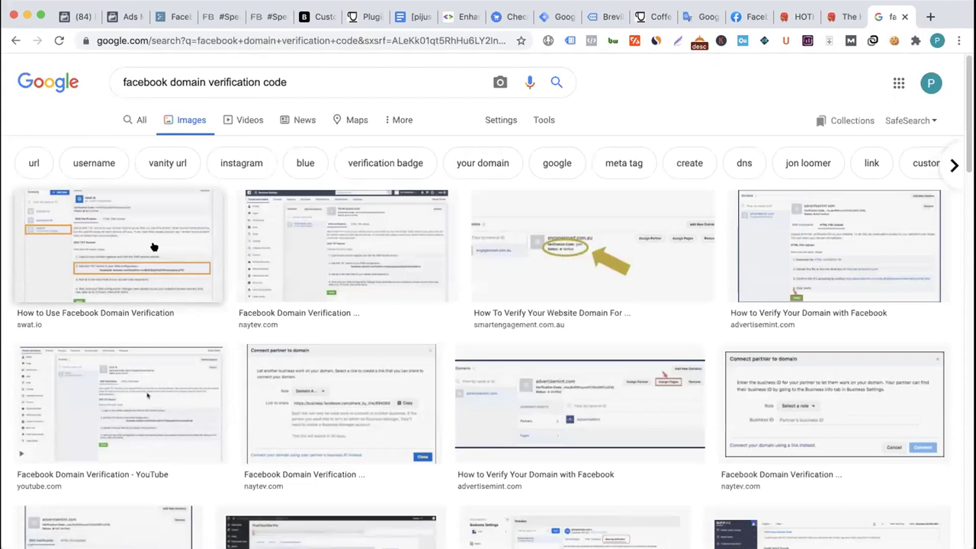
- View the full-size image of the YouTube "Facebook Domain Verification" result in its own browser tab
left_click(162, 370)
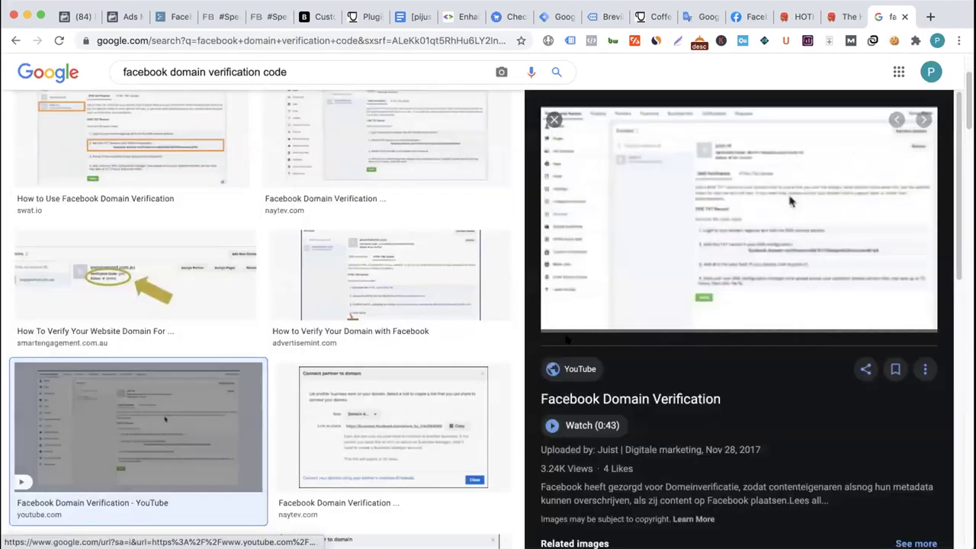
right_click(713, 238)
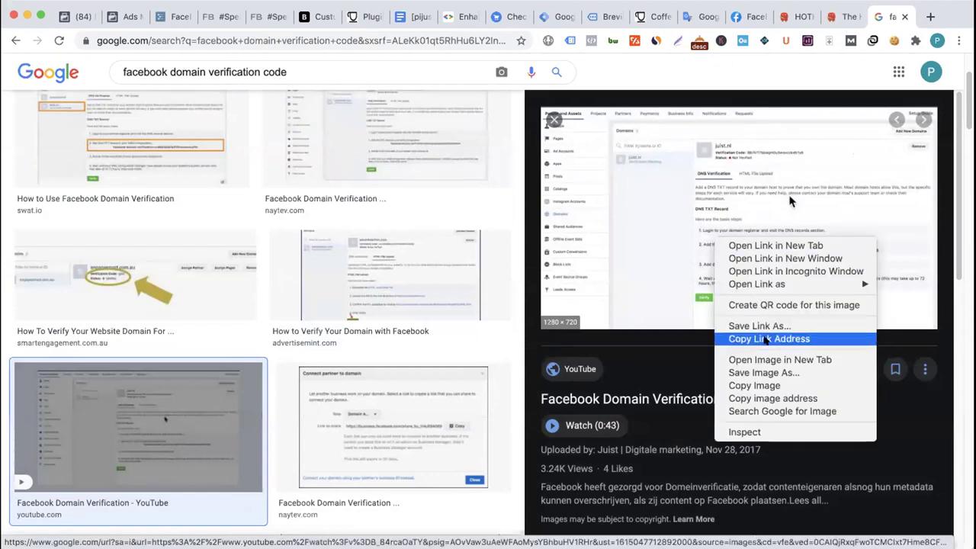
left_click(777, 359)
left_click(885, 17)
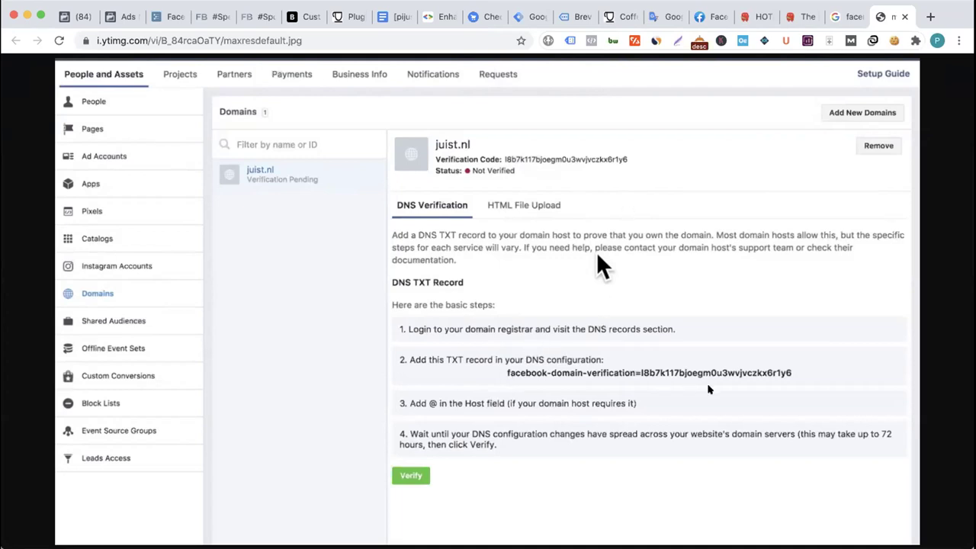
- Switch to the WordPress admin and view the live Coffee Site storefront in a separate browser tab
left_click(348, 17)
mouse_move(72, 71)
left_click(65, 87, "super")
left_click(375, 18)
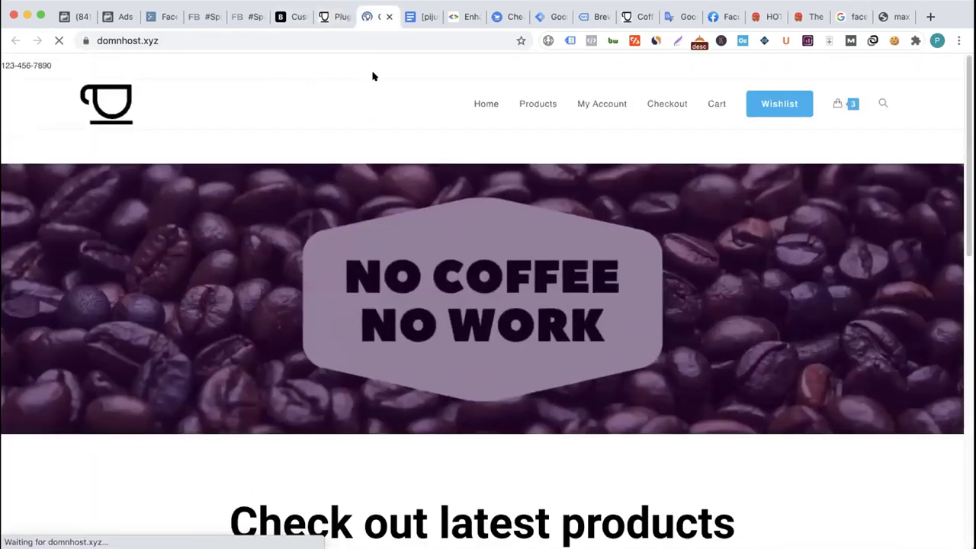
- Return to the WordPress admin and open the Theme Editor for the Coffee Site
left_click(340, 16)
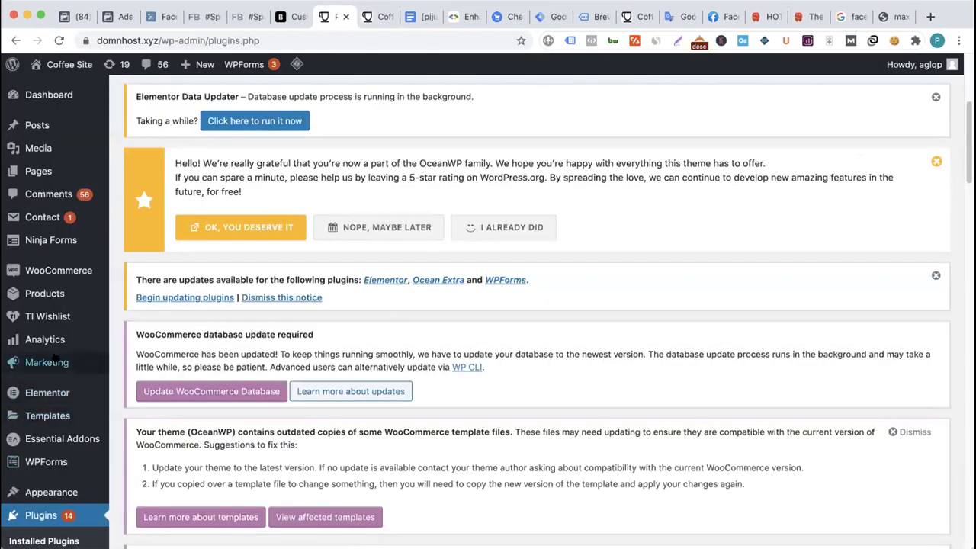
scroll(54, 305, "down", 5)
scroll(55, 356, "down", 3)
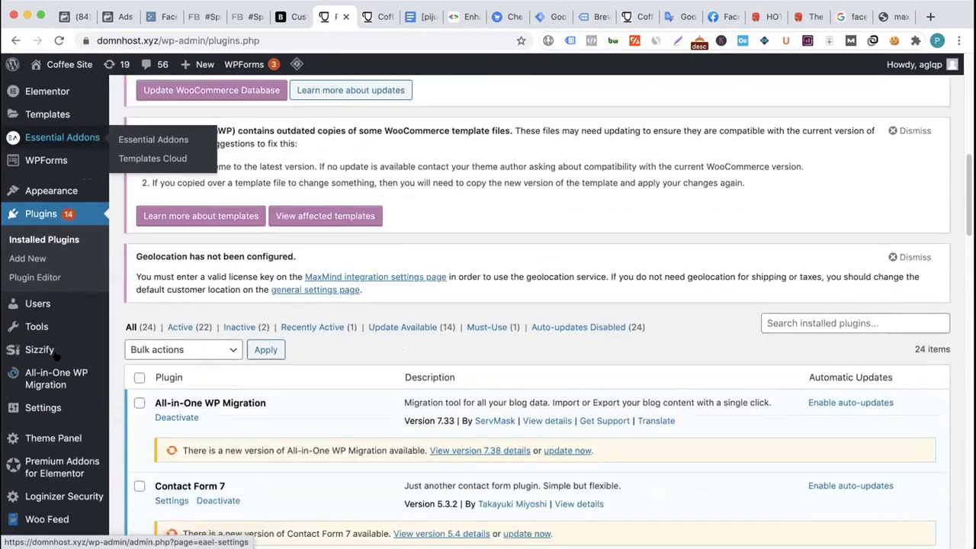
scroll(67, 368, "up", 3)
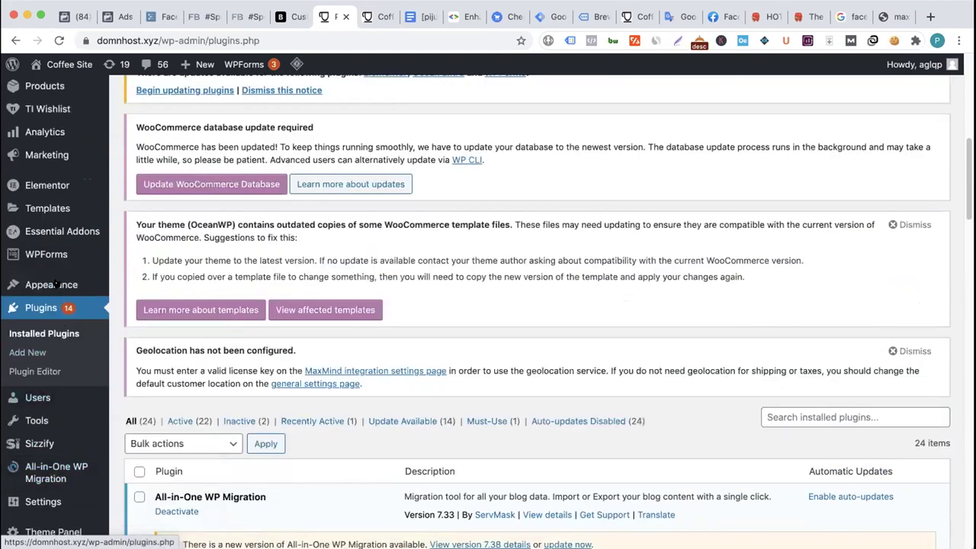
mouse_move(67, 290)
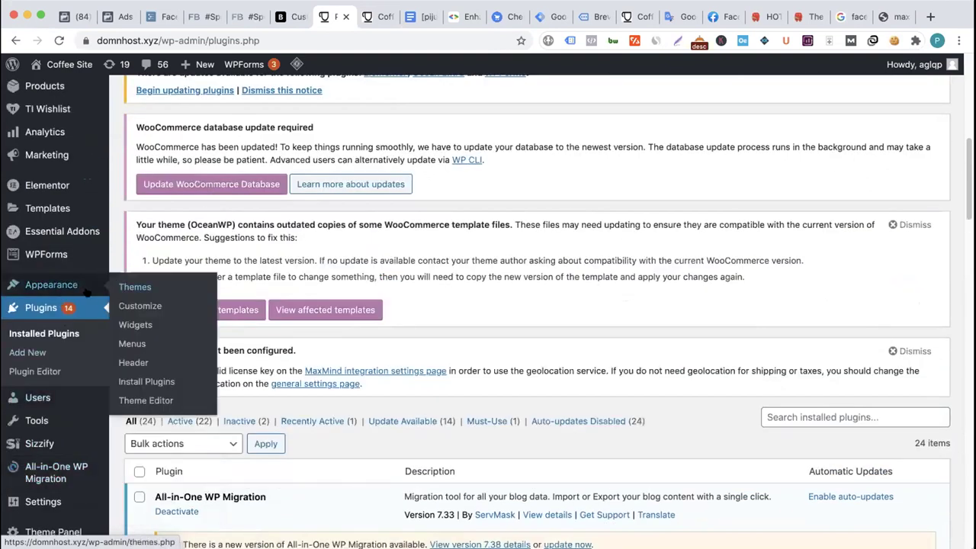
left_click(143, 400)
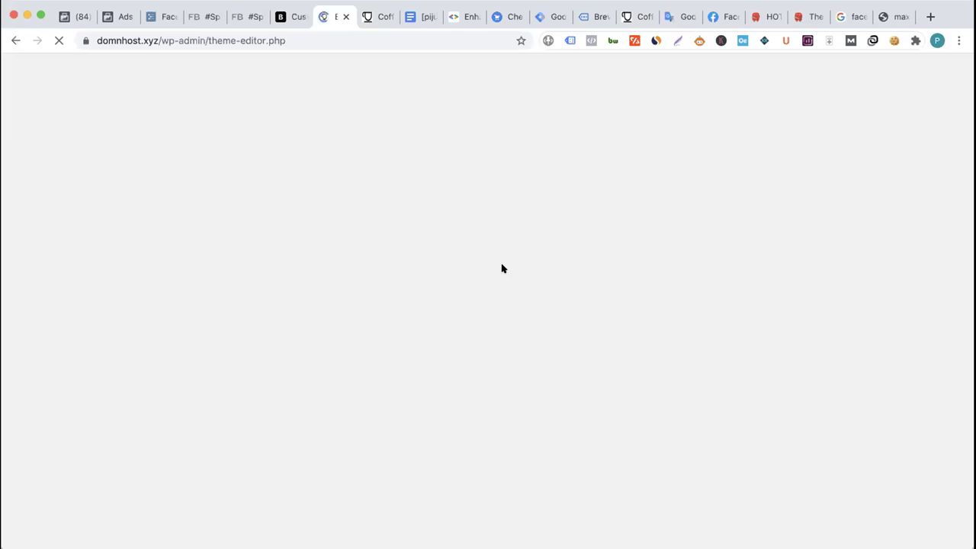
- Open the OceanWP theme's Theme Header file (header.php) for editing
scroll(537, 235, "down", 5)
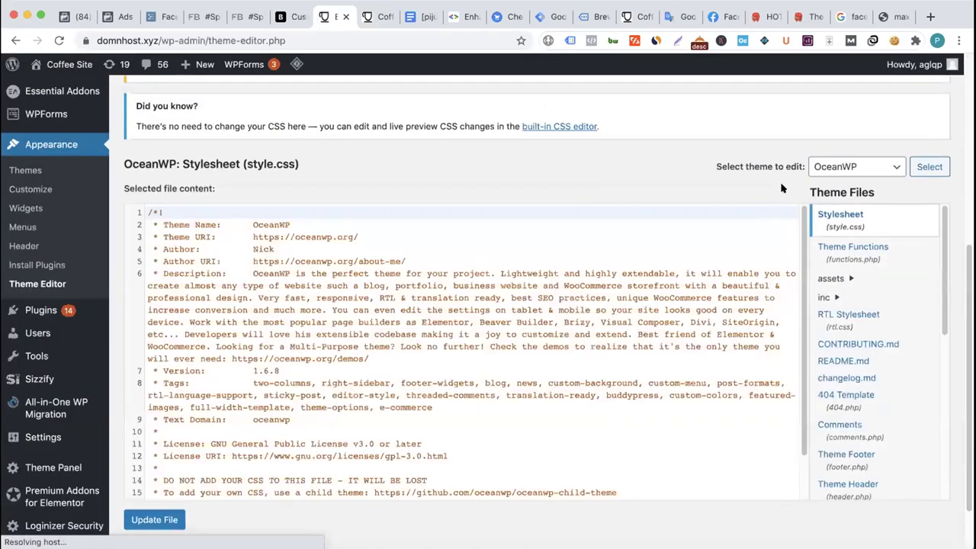
scroll(783, 183, "down", 1)
scroll(857, 275, "down", 1)
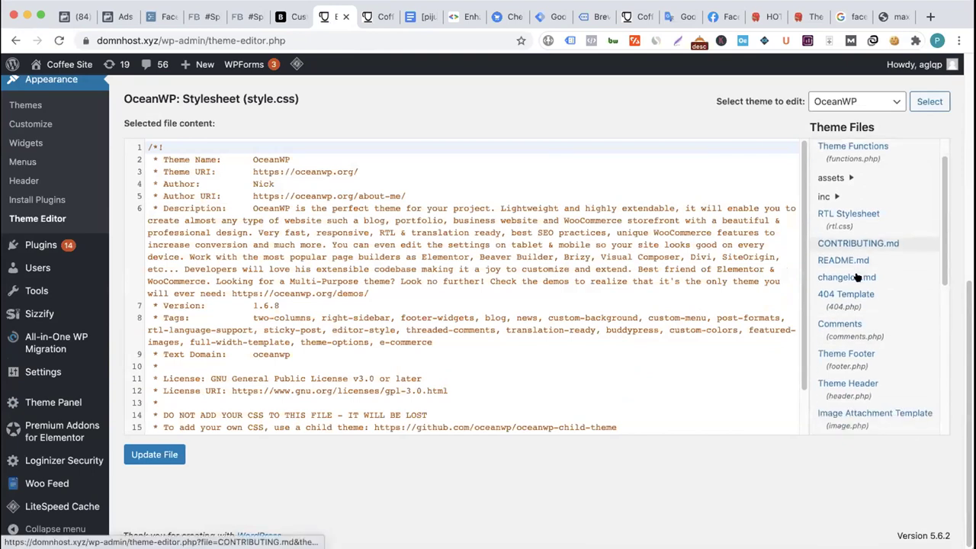
left_click(844, 385)
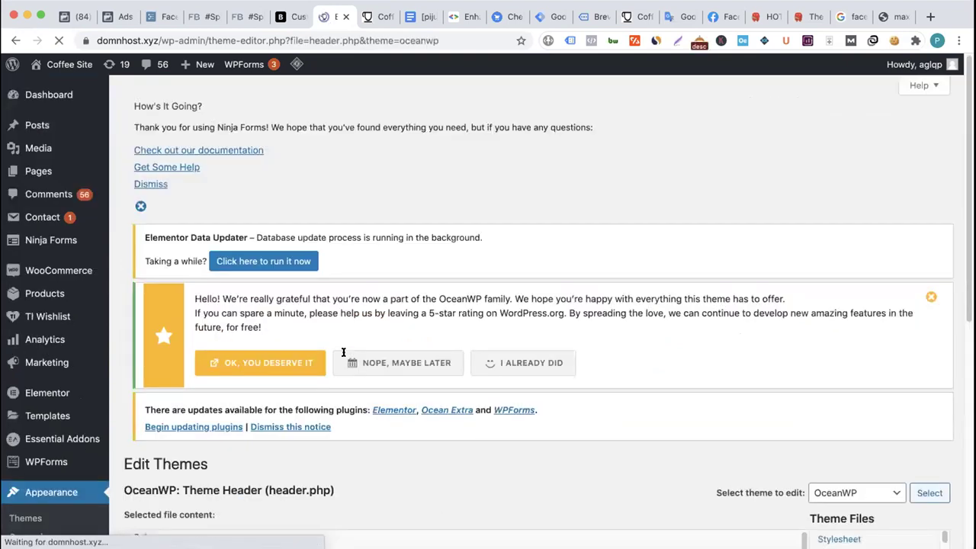
- Highlight the meta charset line inside the head section of header.php as the place for the verification tag
scroll(343, 353, "down", 5)
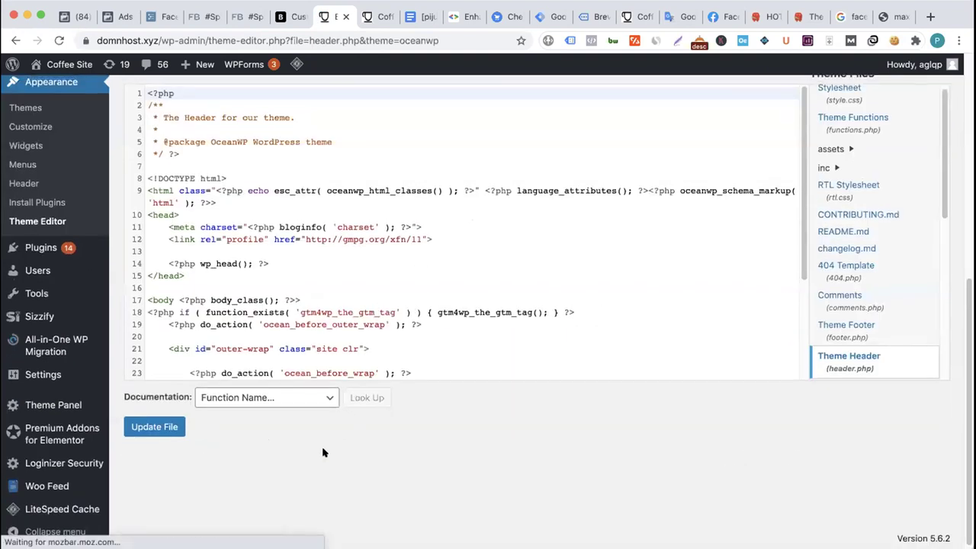
scroll(323, 450, "up", 1)
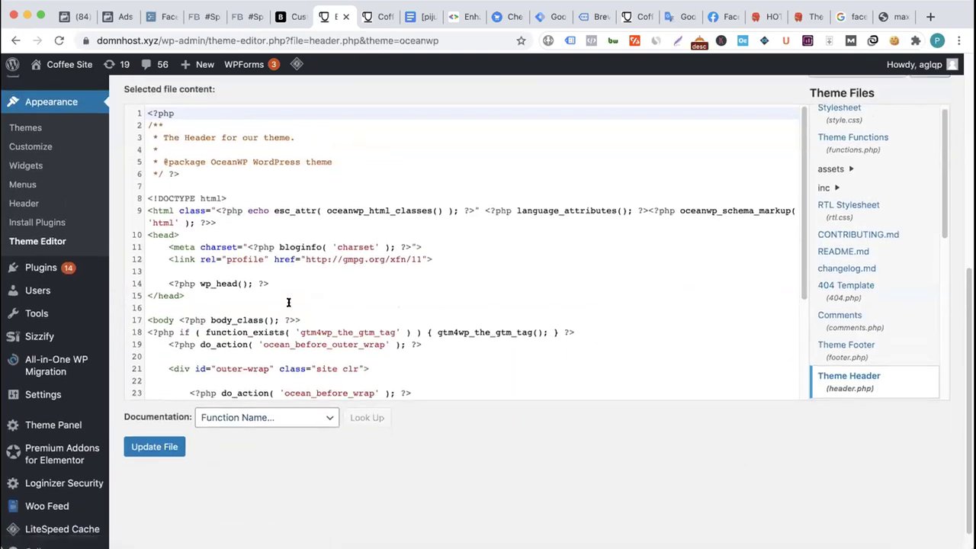
left_click(168, 241)
left_click_drag(165, 239, 437, 241)
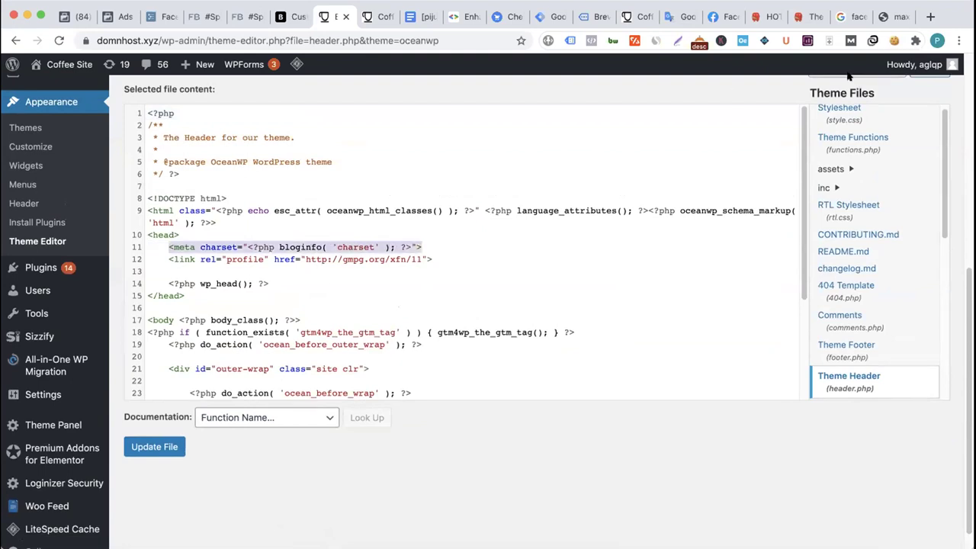
- Load bongiyo.com in a new browser tab and view its page source
left_click(930, 16)
type("b")
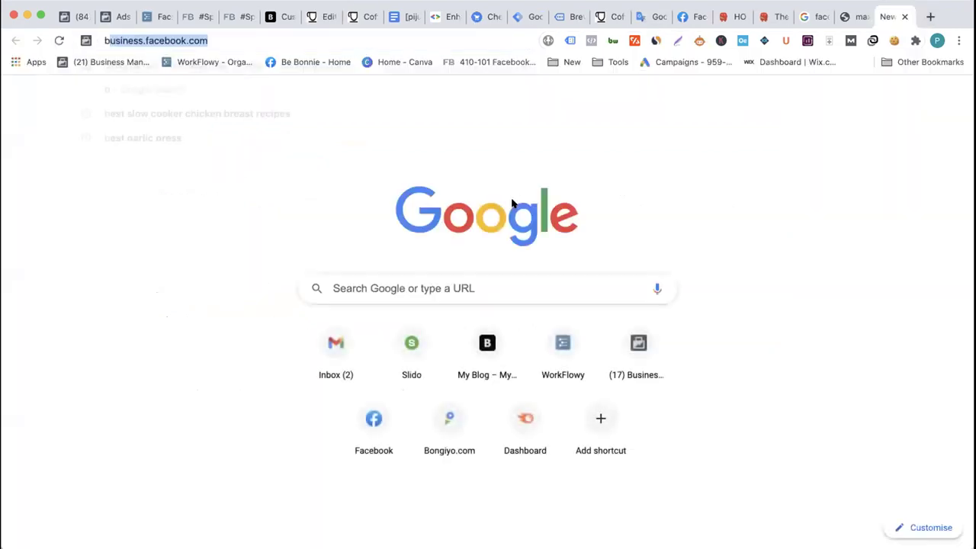
type("ong")
key("Return")
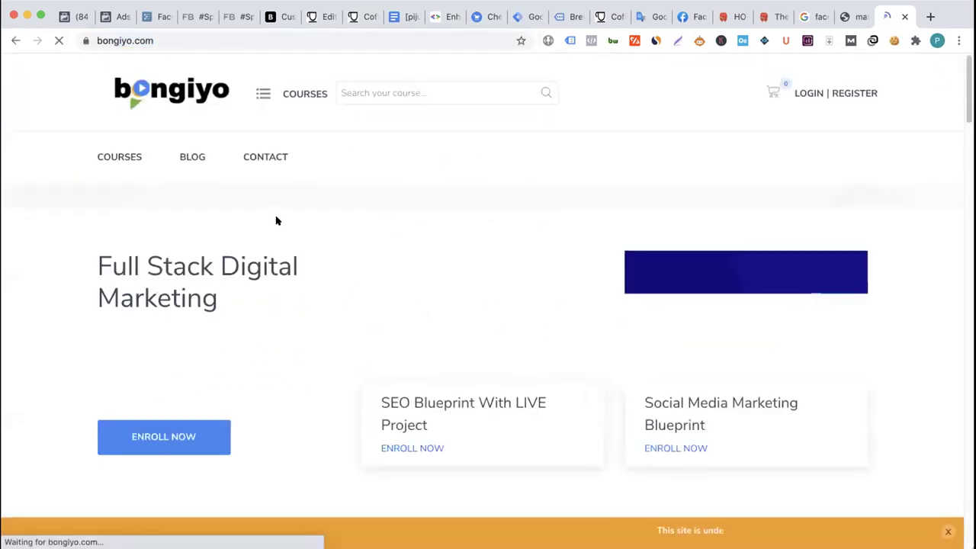
right_click(289, 221)
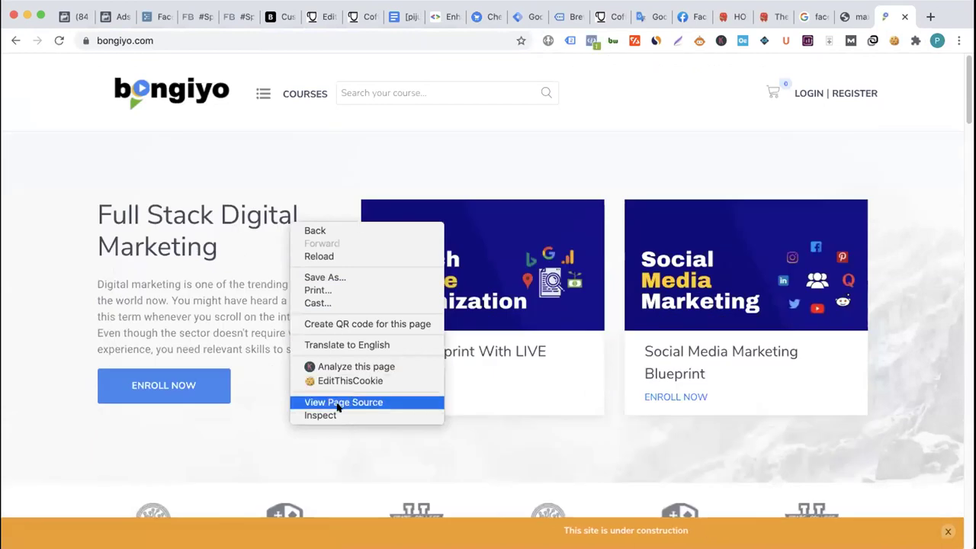
left_click(328, 402)
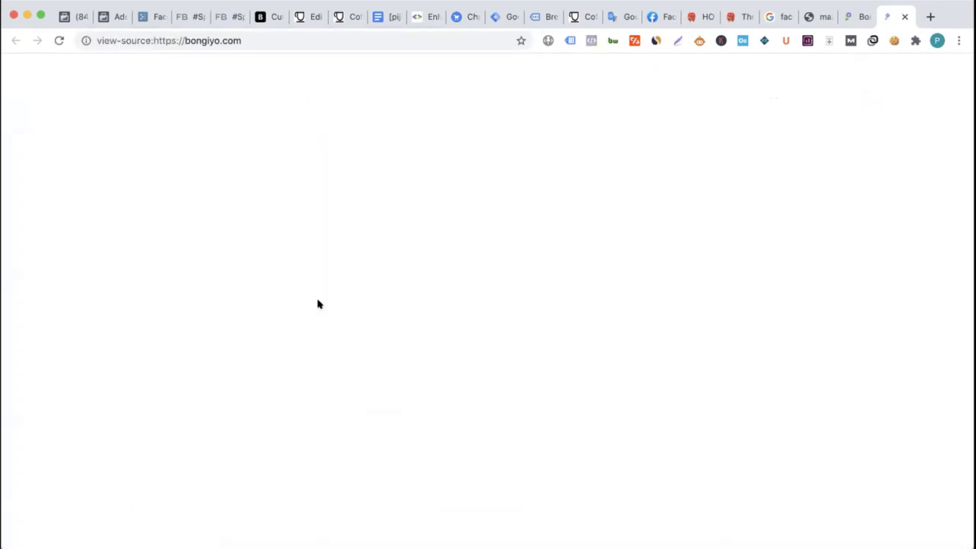
- Find "<meta" in the bongiyo.com source, highlight the first facebook-domain-verification tag, and close the source view
key("super+f")
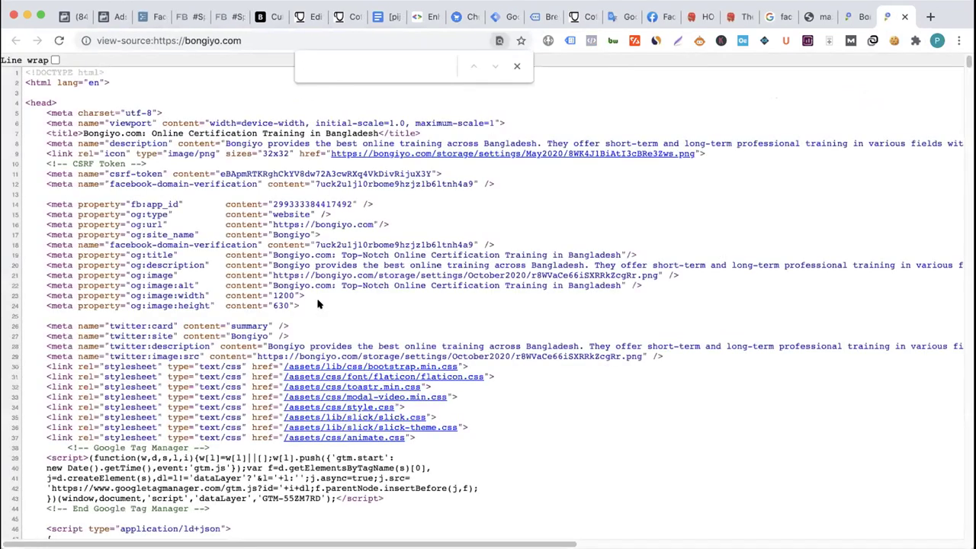
type("<net")
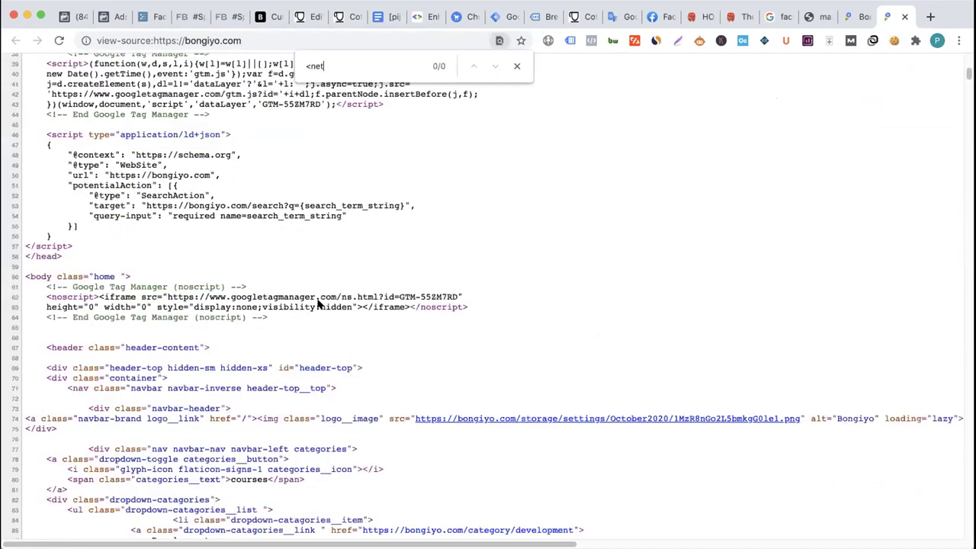
key("BackSpace")
type("meta")
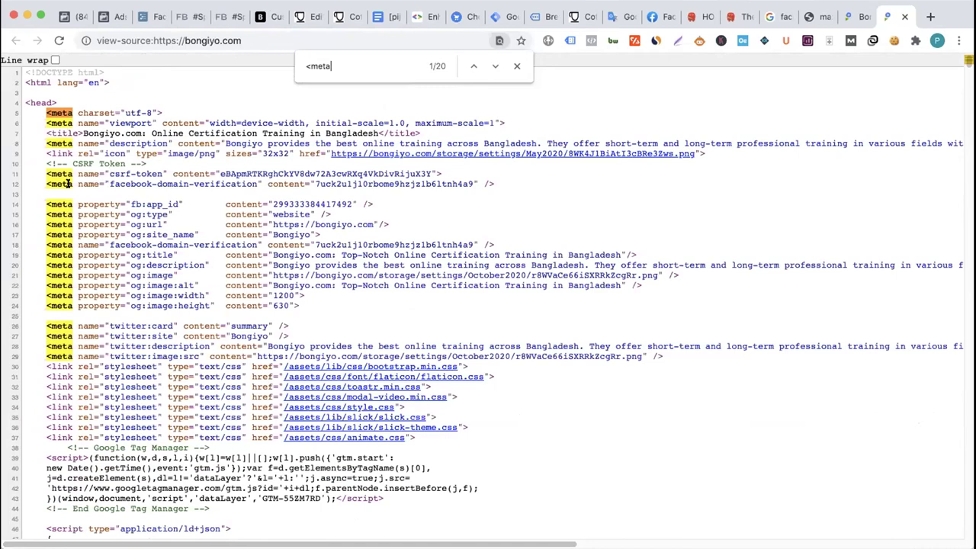
left_click_drag(44, 183, 495, 184)
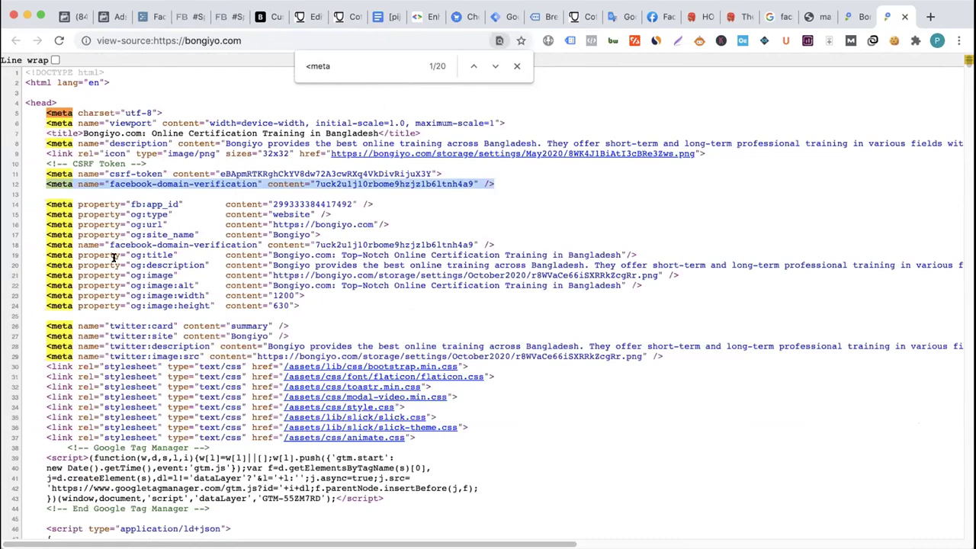
left_click(515, 67)
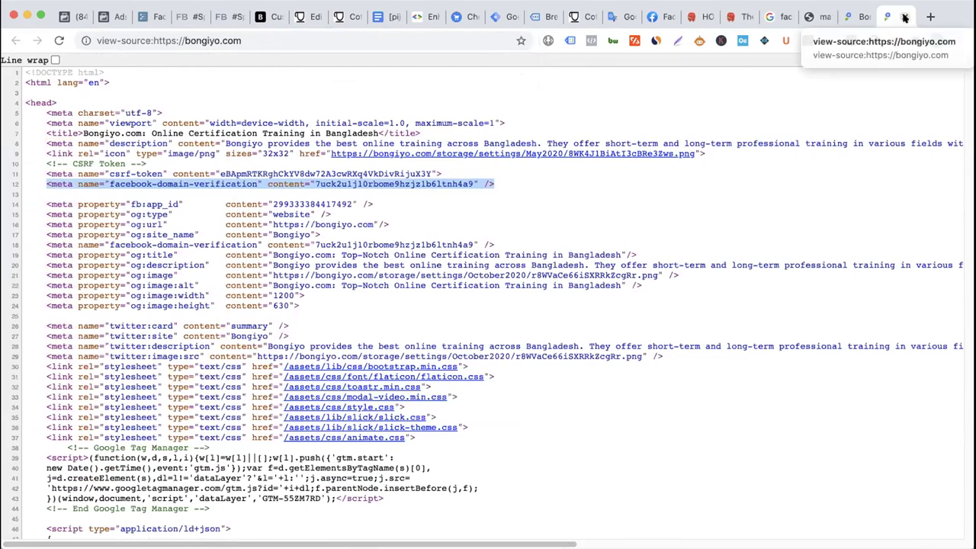
left_click(905, 17)
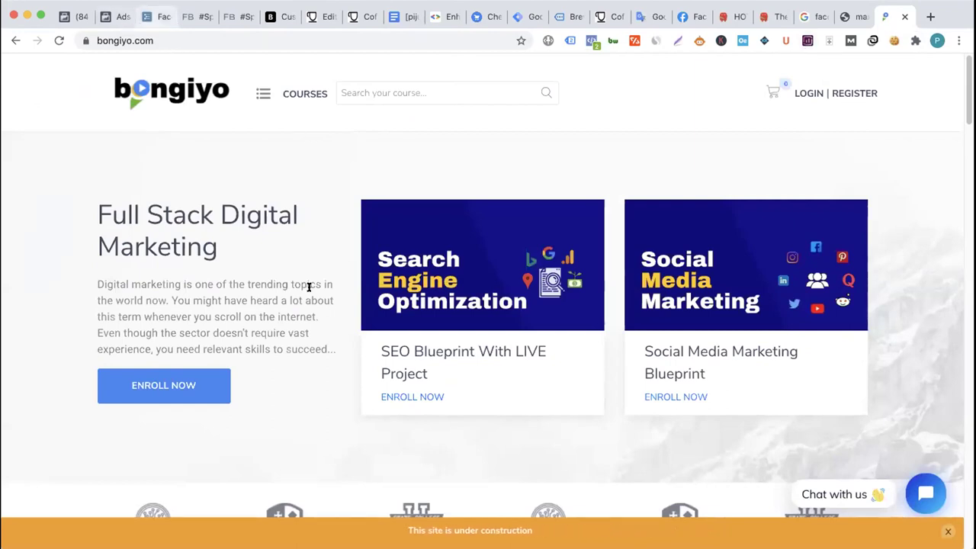
- Switch to the WorkFlowy outline and highlight the "Configure 8 preferred web conversion events per domain in Events Manager" item
key("super+3")
key("alt+shift+Right")
key("alt+shift+Right")
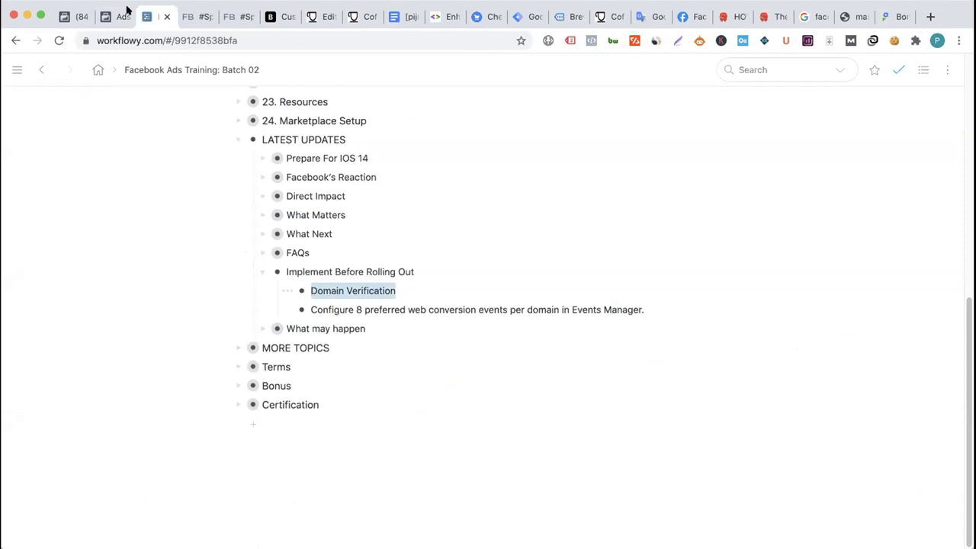
key("super+1")
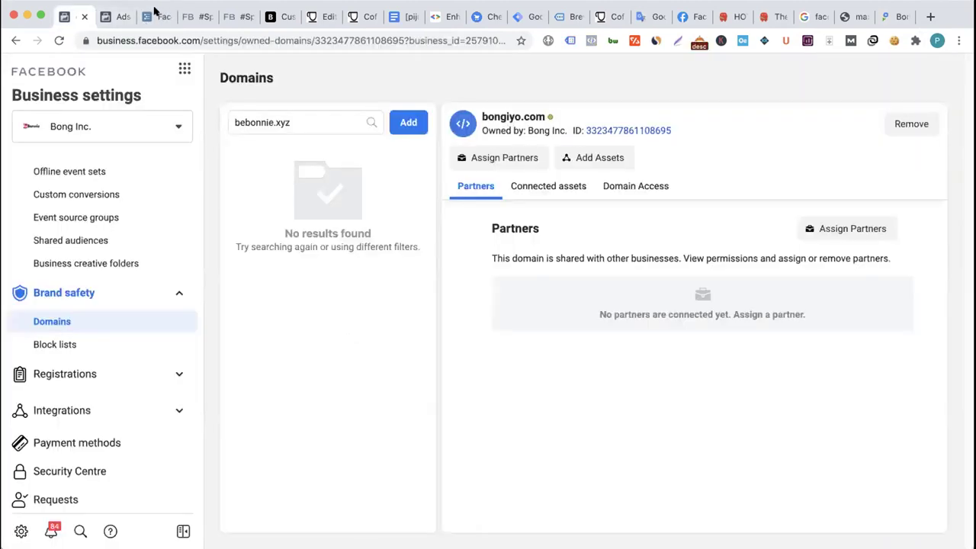
key("super+3")
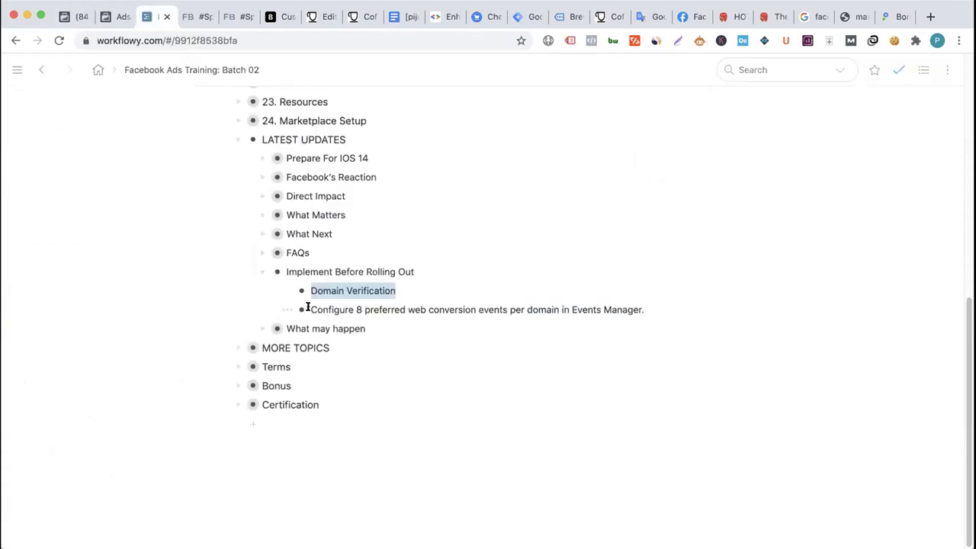
left_click(309, 309)
left_click_drag(391, 308, 545, 303)
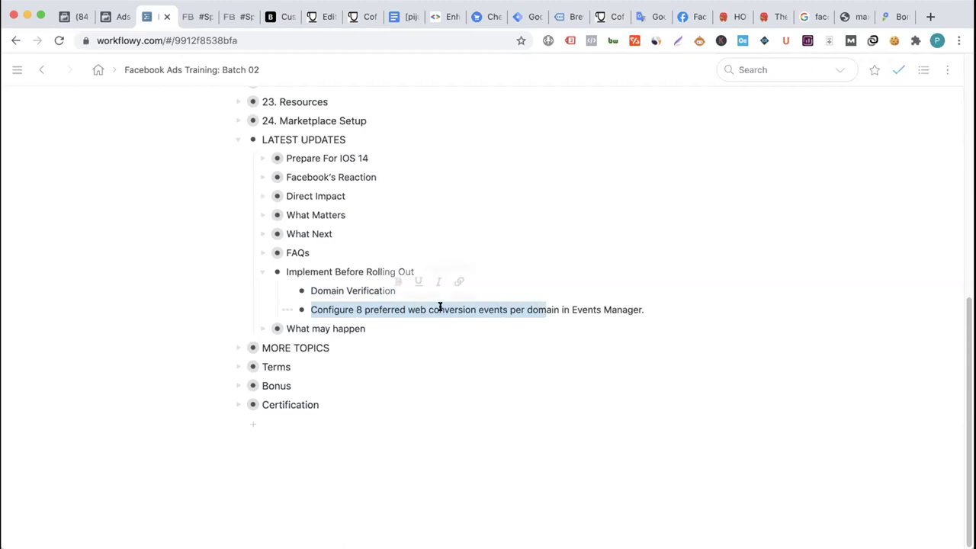
left_click(402, 309)
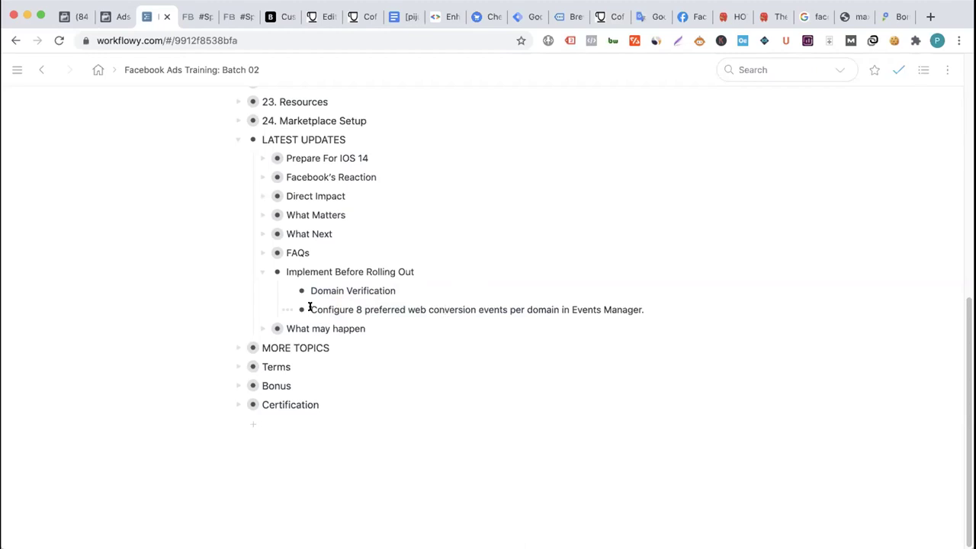
- Return to Facebook Business settings and open Events Manager for Bong Inc
left_click(75, 17)
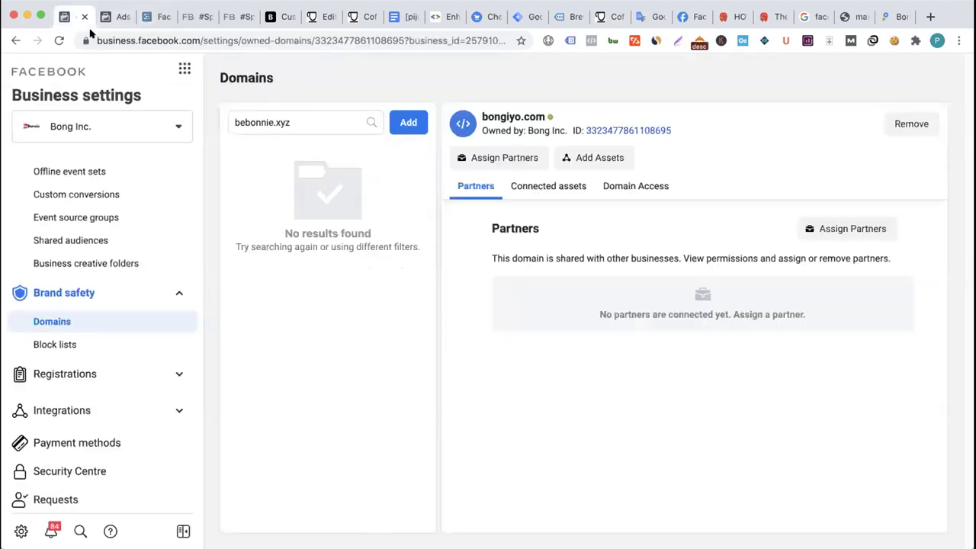
left_click(186, 69)
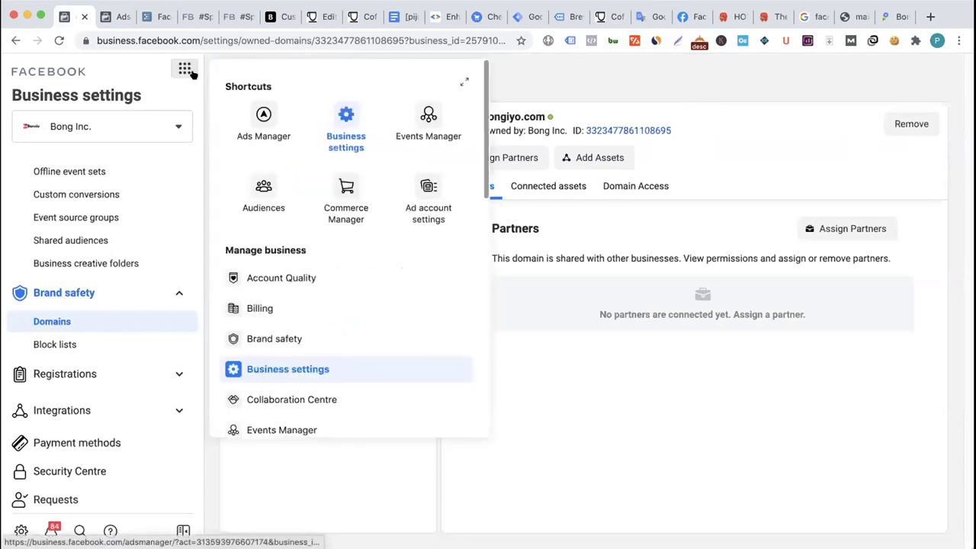
left_click(424, 125)
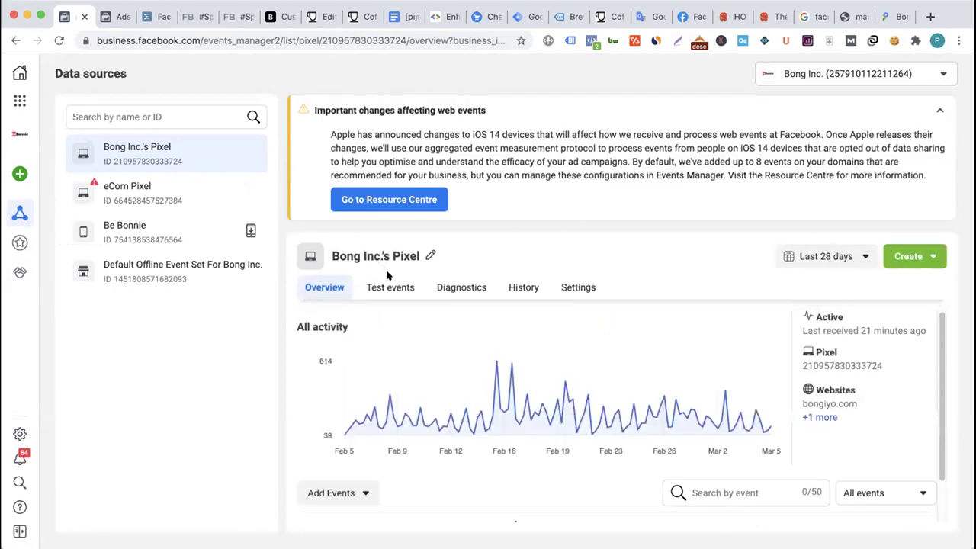
- Open the web event configurations from the Aggregated event measurement section of Bong Inc.'s Pixel
scroll(447, 389, "down", 2)
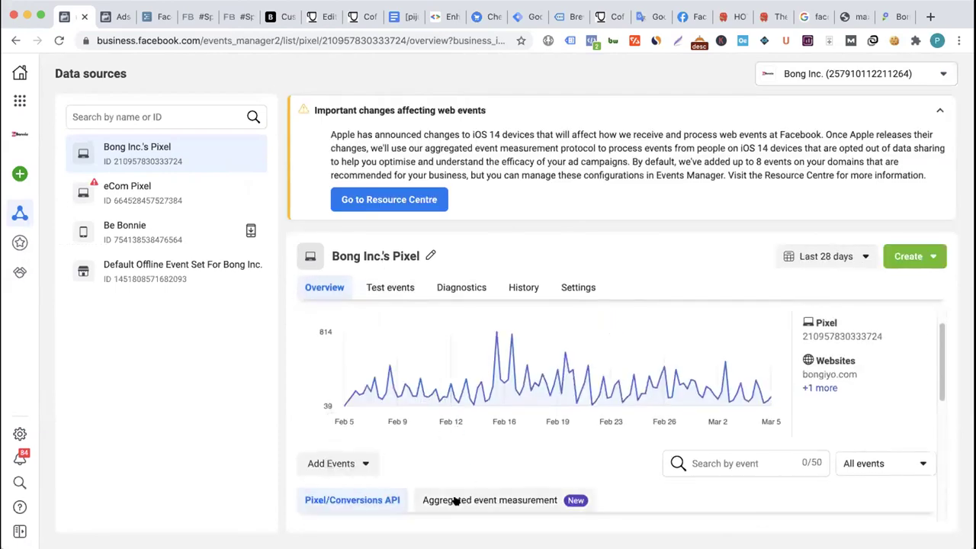
scroll(436, 447, "down", 1)
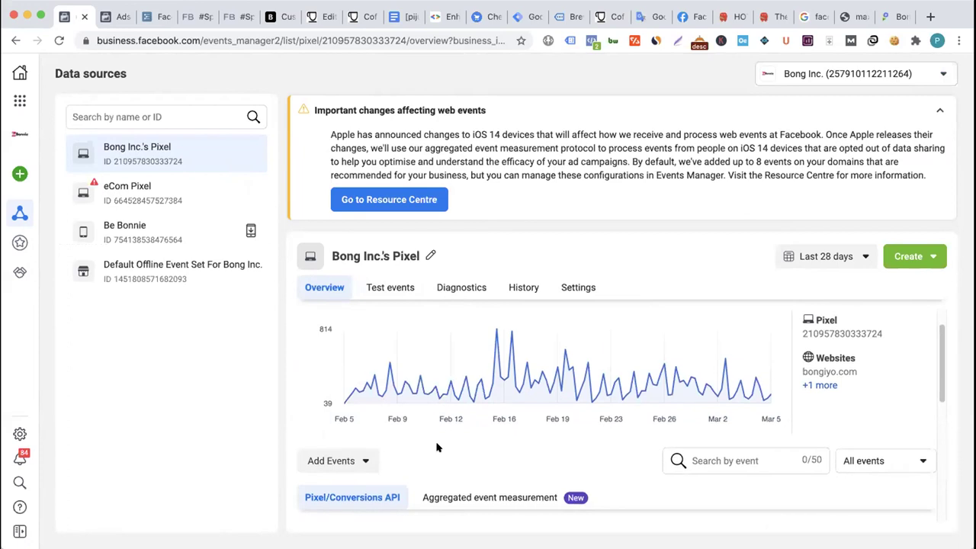
left_click(469, 494)
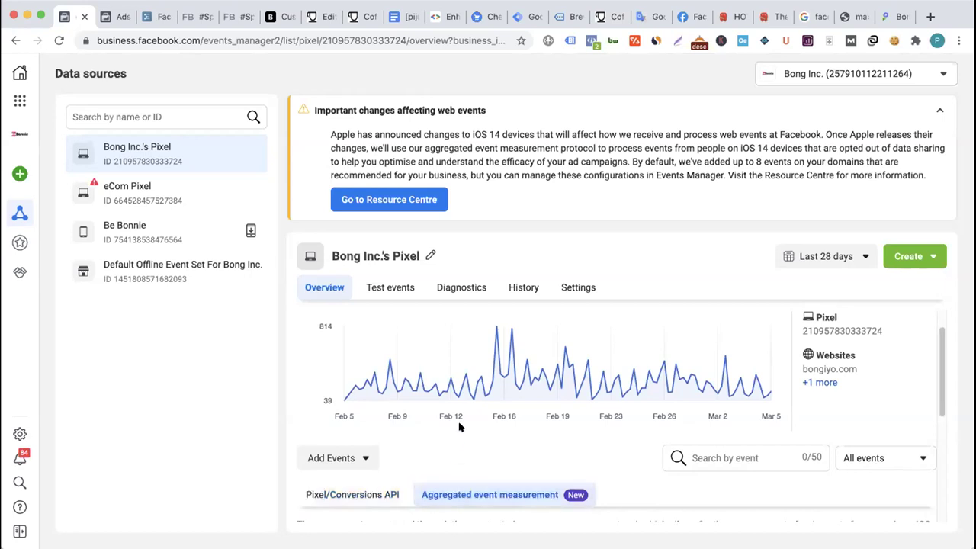
scroll(459, 427, "down", 5)
scroll(460, 427, "up", 1)
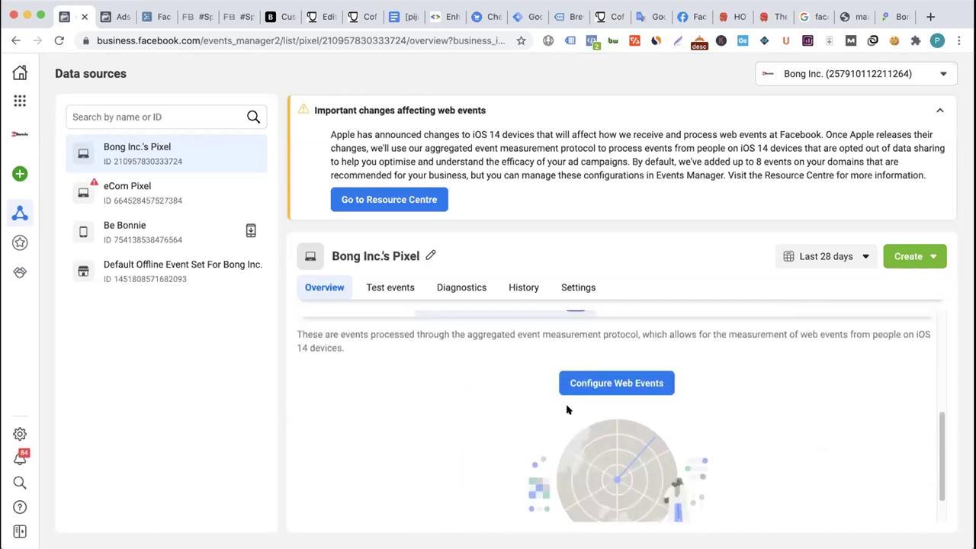
left_click(610, 383)
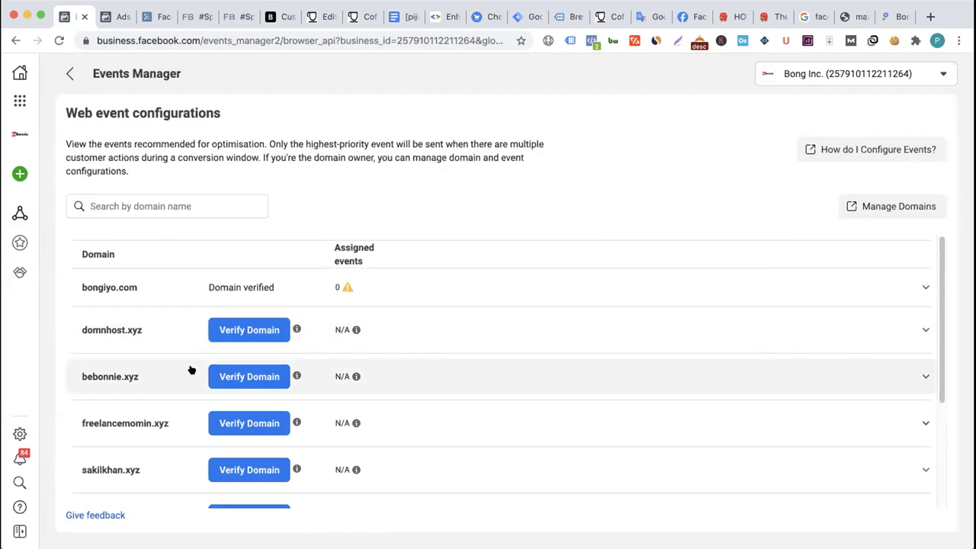
- Review the listed domains and open the bongiyo.com event configuration for editing, accepting the edit notice
scroll(187, 370, "down", 3)
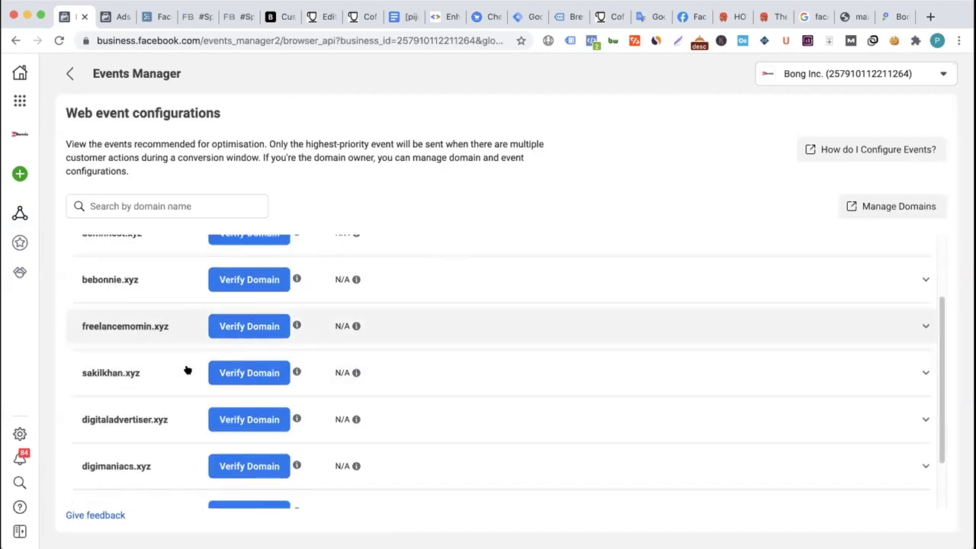
scroll(187, 370, "down", 2)
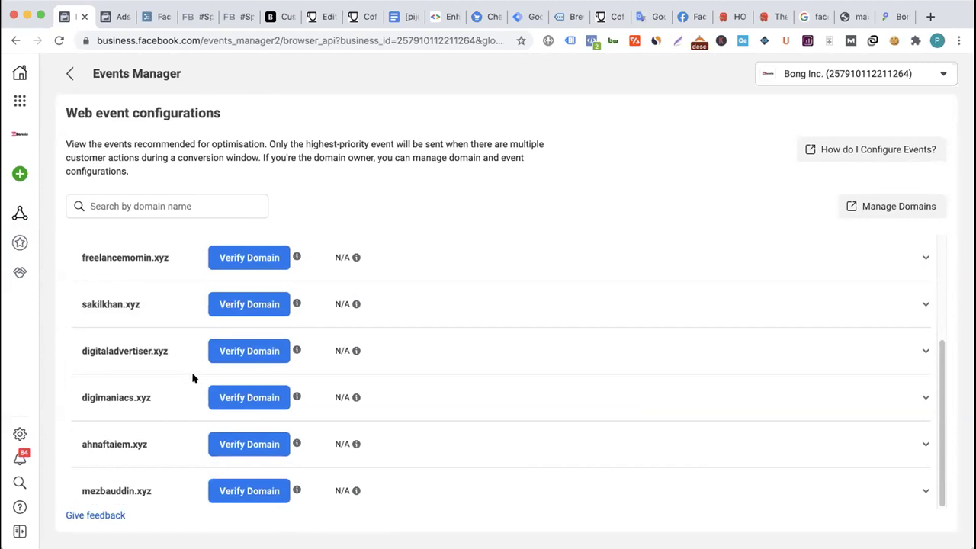
scroll(192, 378, "up", 5)
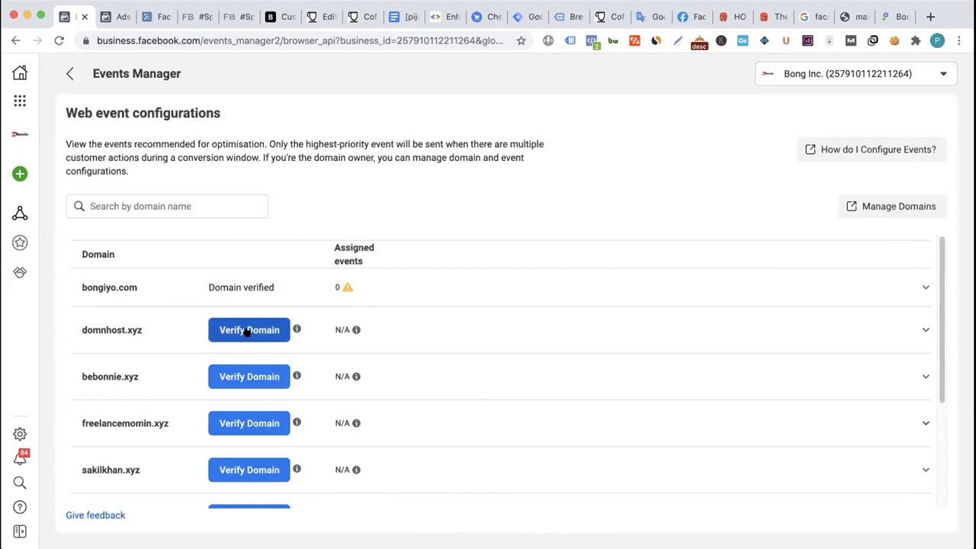
left_click(153, 288)
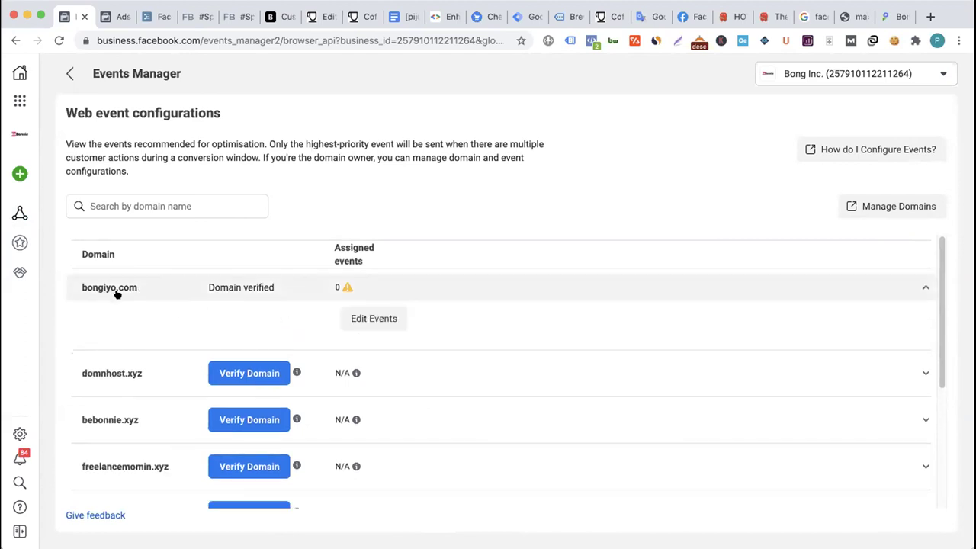
left_click(369, 321)
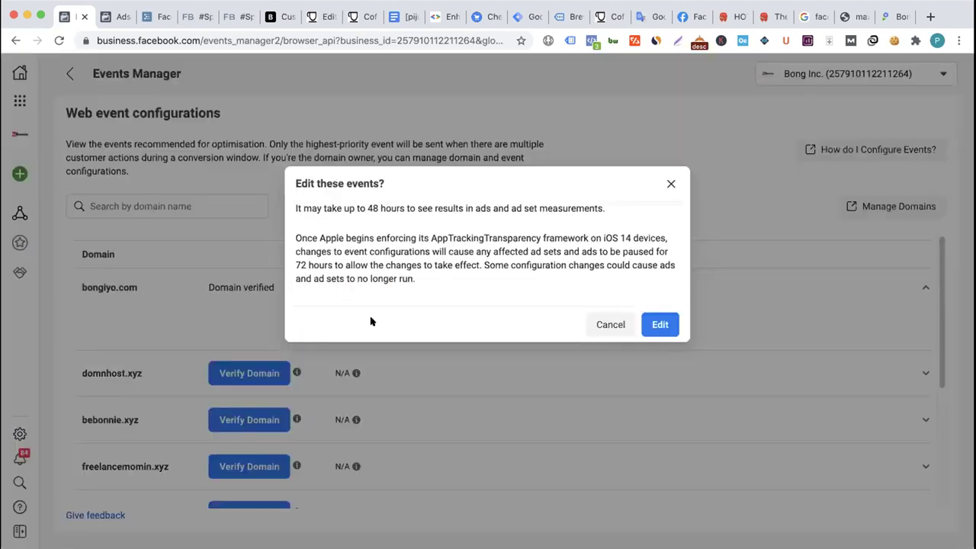
left_click(661, 326)
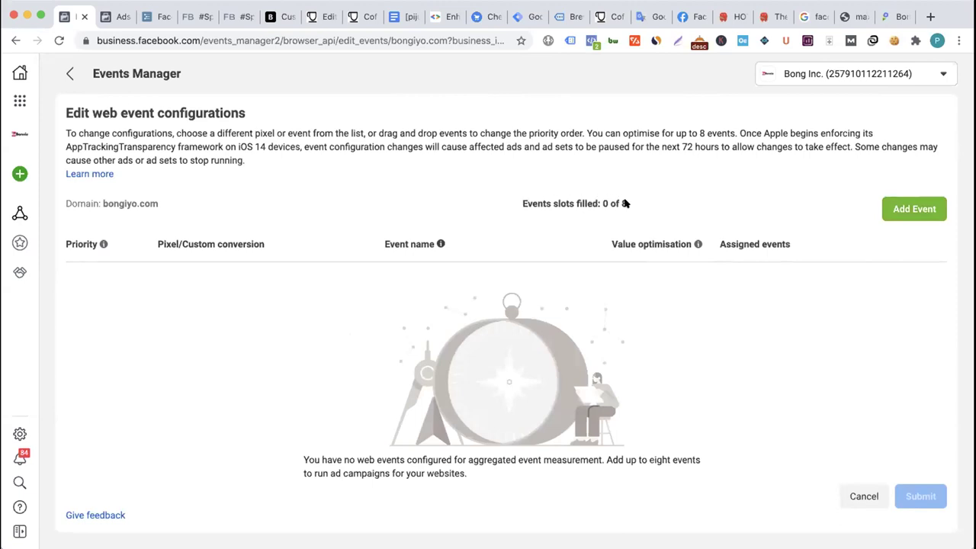
- Add a highest-priority web event for bongiyo.com using Bong Inc.'s Pixel and the Add to cart event
left_click_drag(627, 203, 601, 203)
left_click(911, 209)
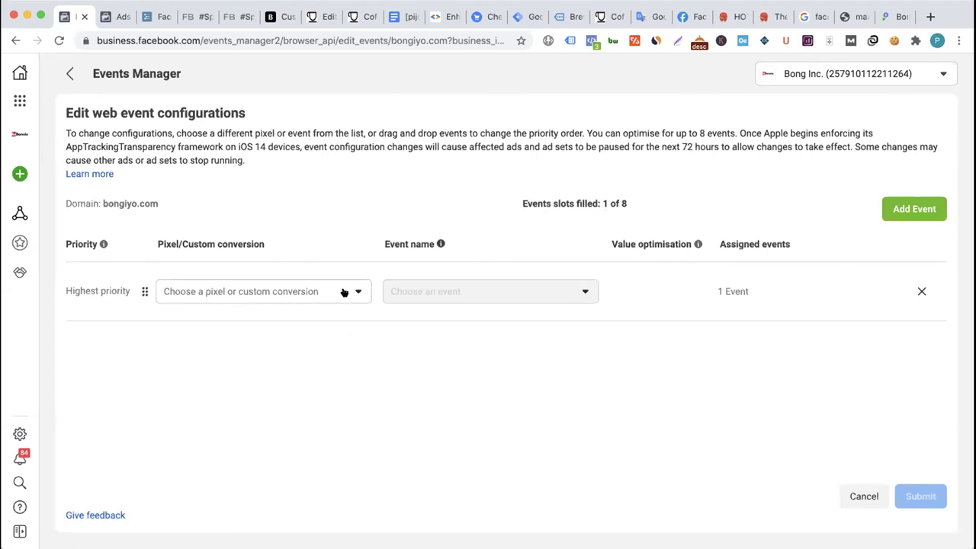
left_click(313, 292)
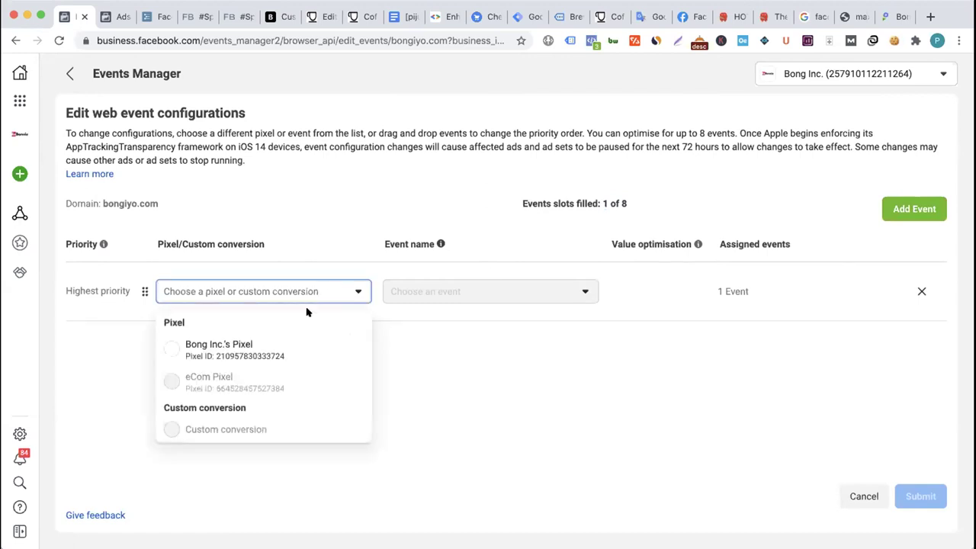
left_click(246, 347)
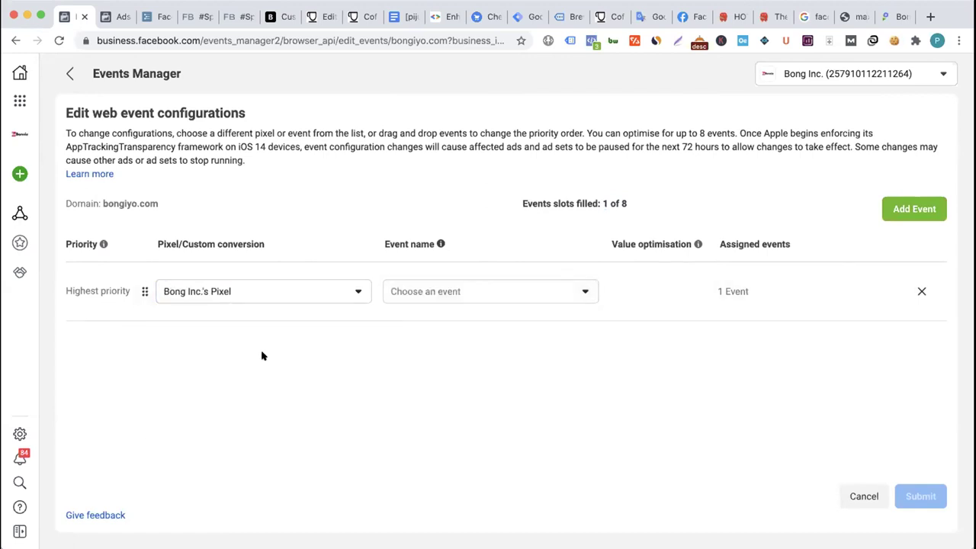
left_click(466, 292)
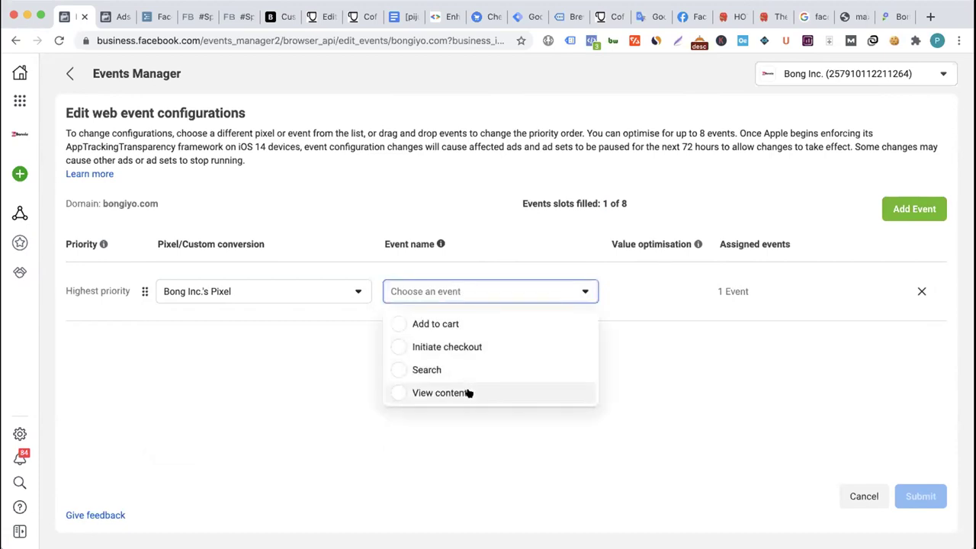
left_click(447, 327)
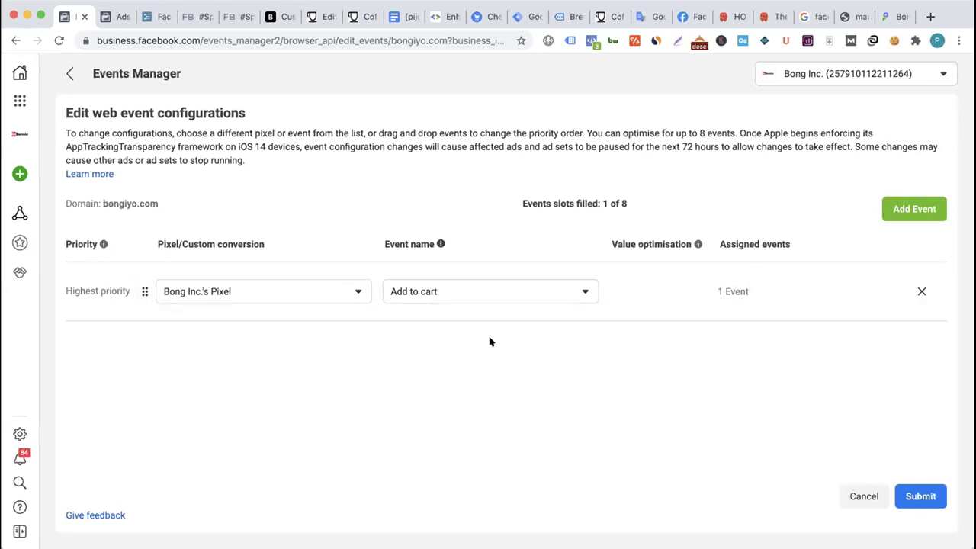
- Submit the event configuration and acknowledge the listed changes, but dismiss the confirmation without applying them
left_click(919, 498)
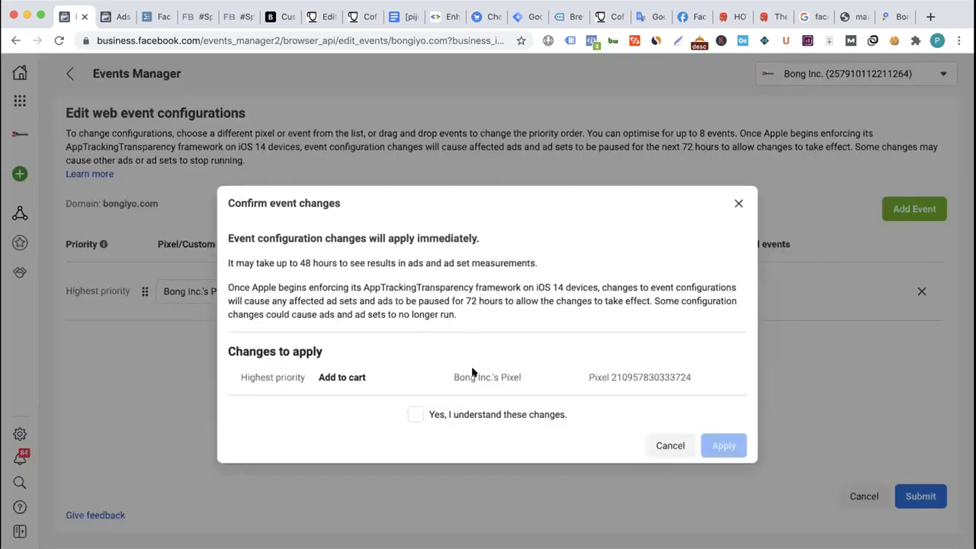
left_click(432, 414)
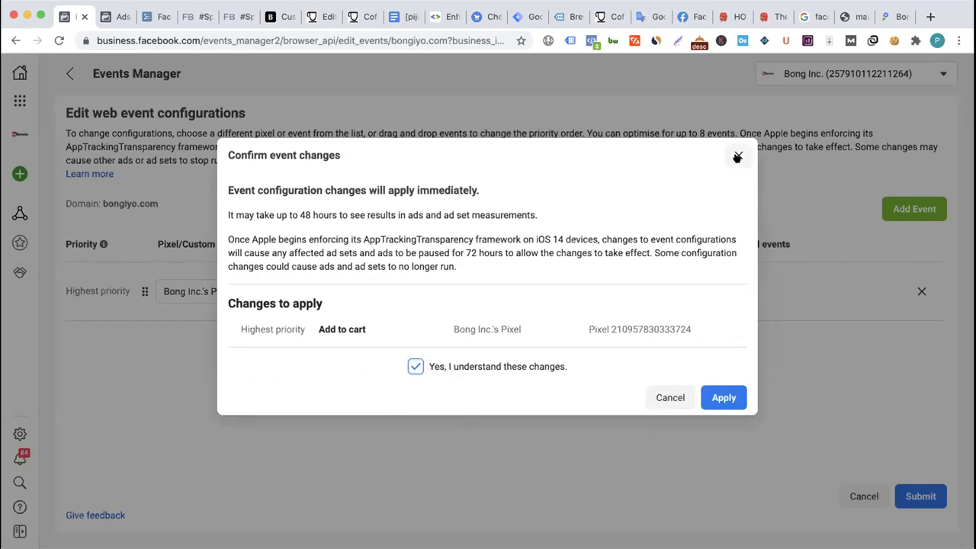
key("Escape")
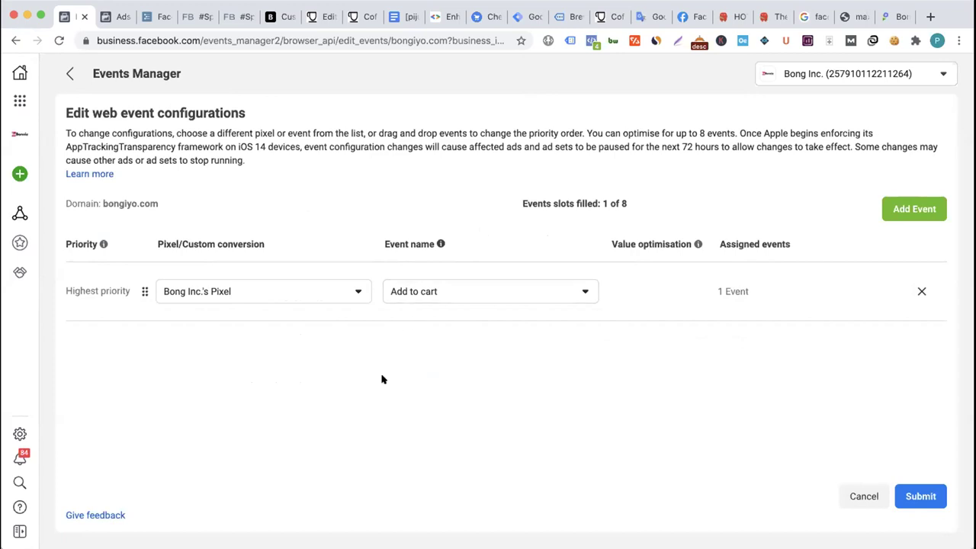
- Switch to Ads Manager for the eCom ad account and create a new campaign with the Conversions objective
left_click(119, 17)
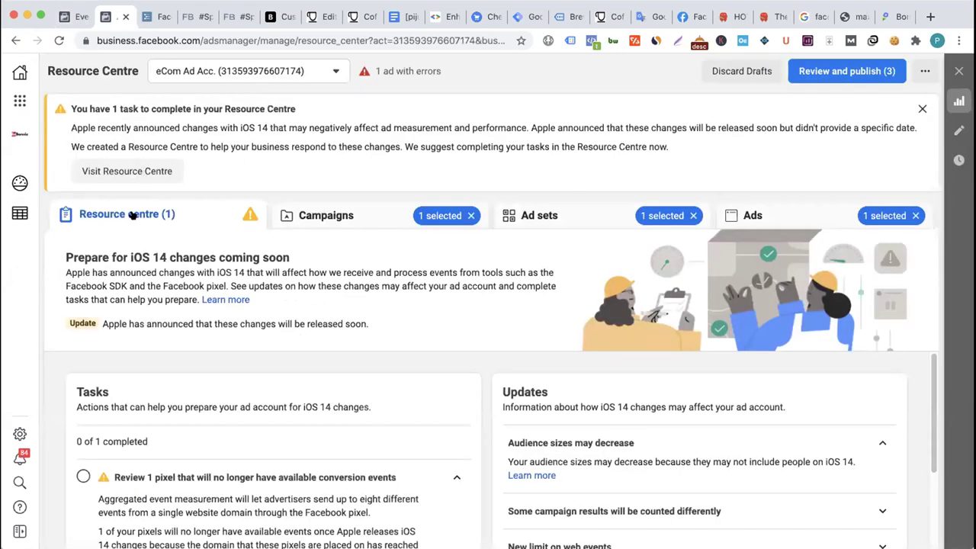
left_click(328, 208)
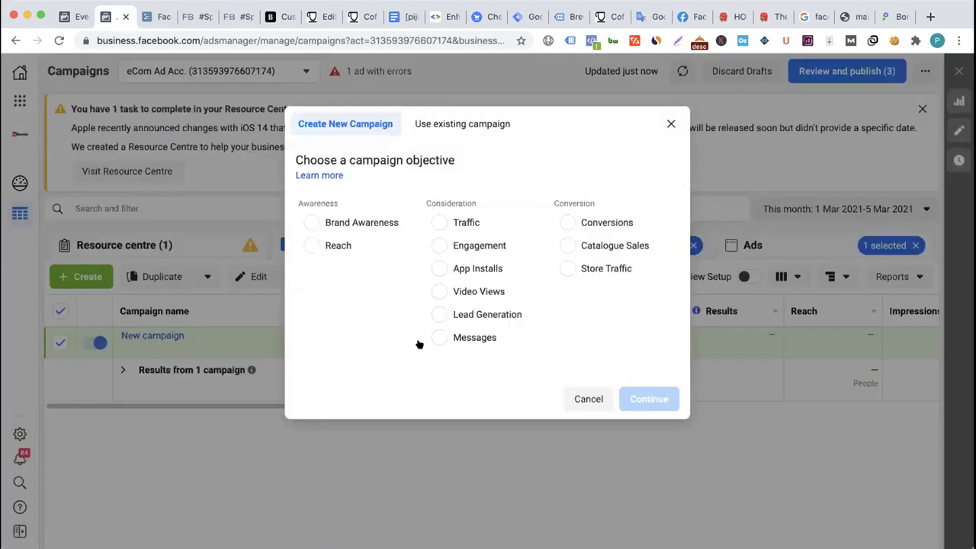
left_click(600, 222)
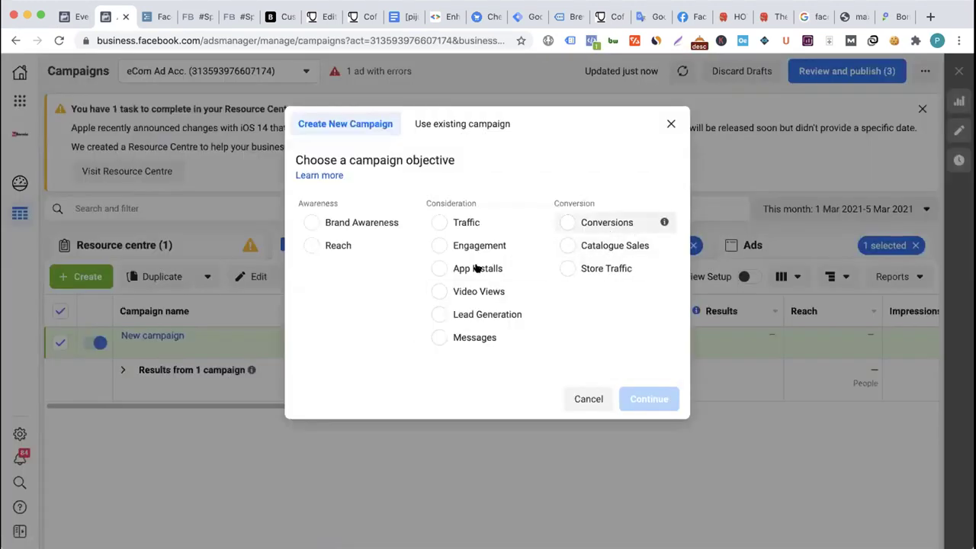
left_click(634, 504)
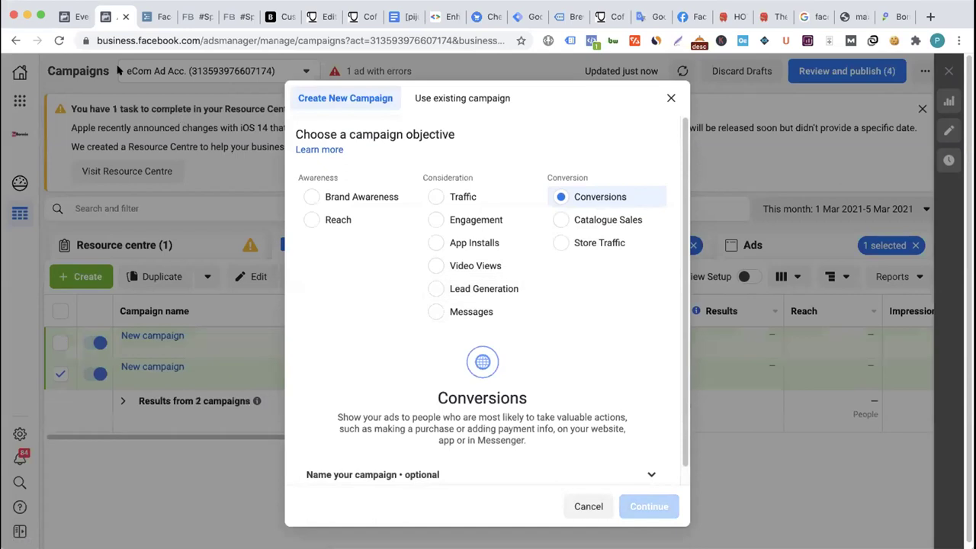
- Examine the conversion events offered for the eCom Pixel in the new ad set, comparing them with the Events Manager configuration
left_click(83, 22)
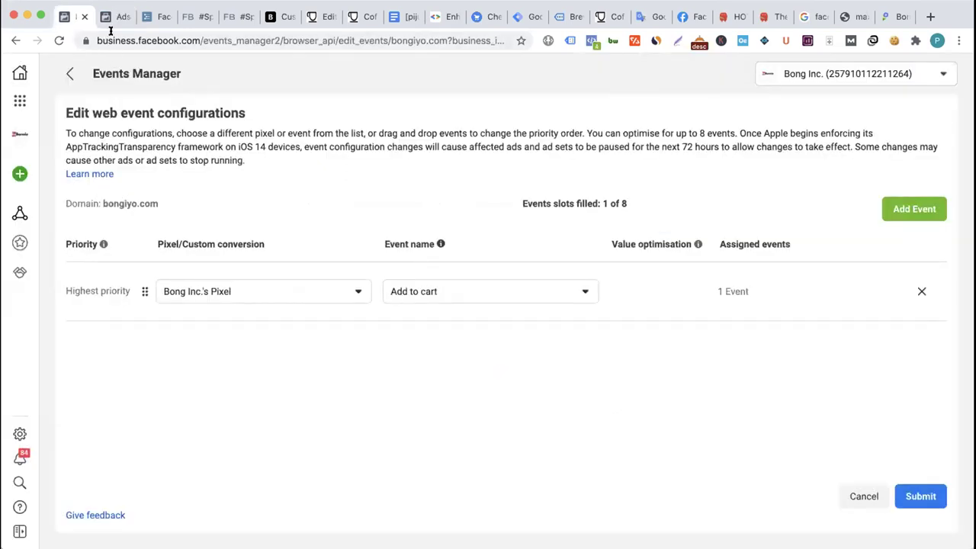
left_click(120, 26)
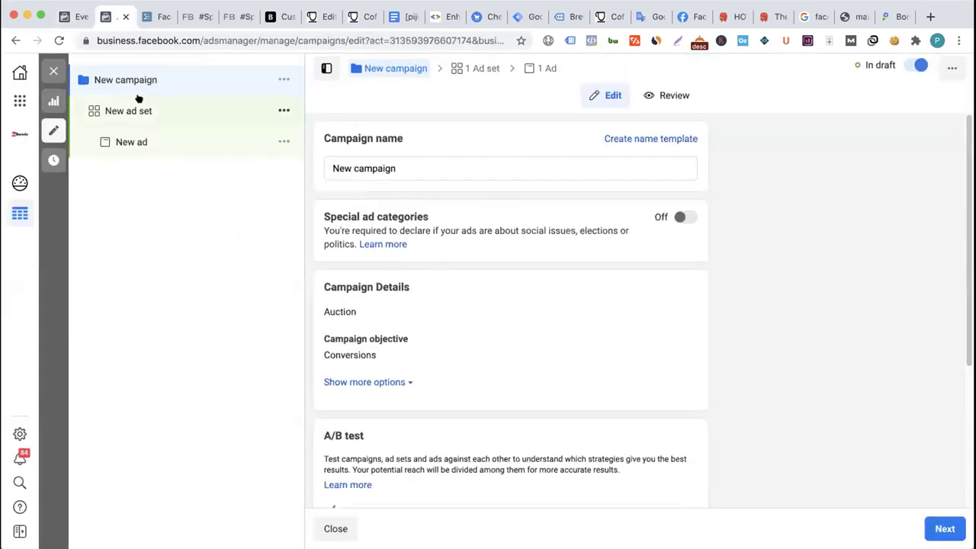
scroll(326, 275, "down", 3)
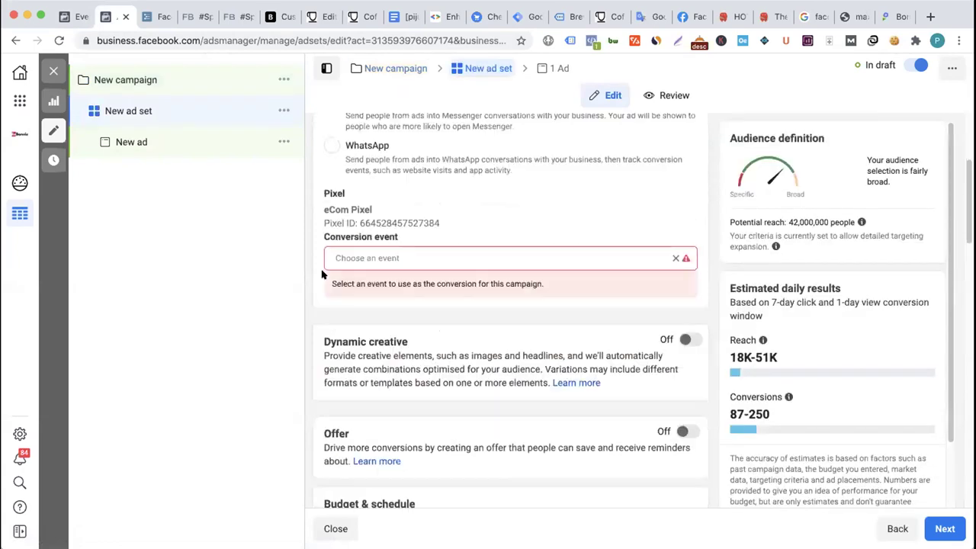
left_click(390, 259)
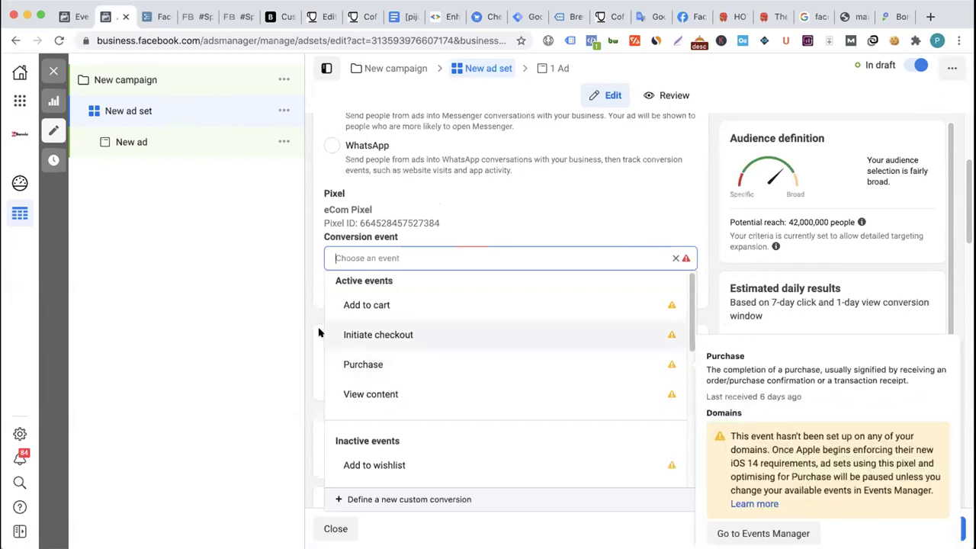
left_click(84, 17)
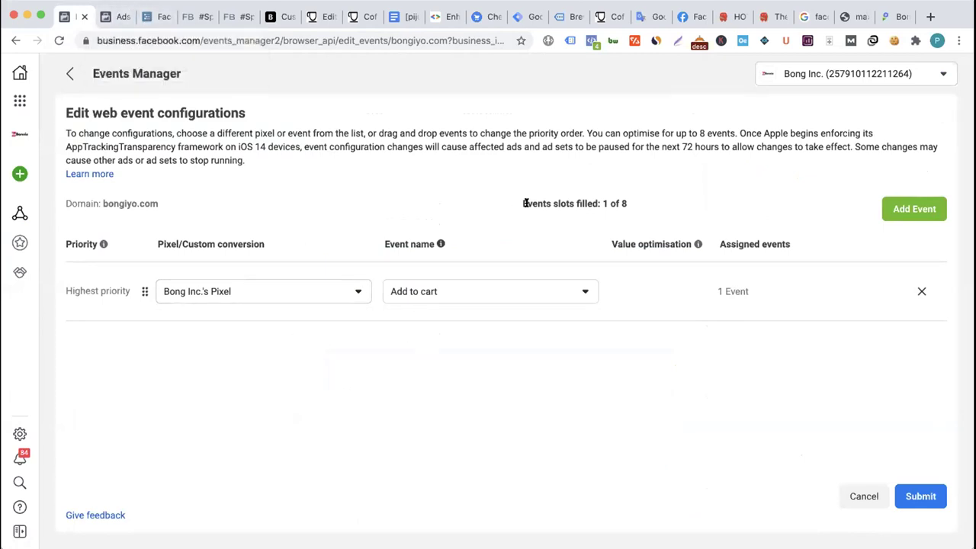
left_click(113, 18)
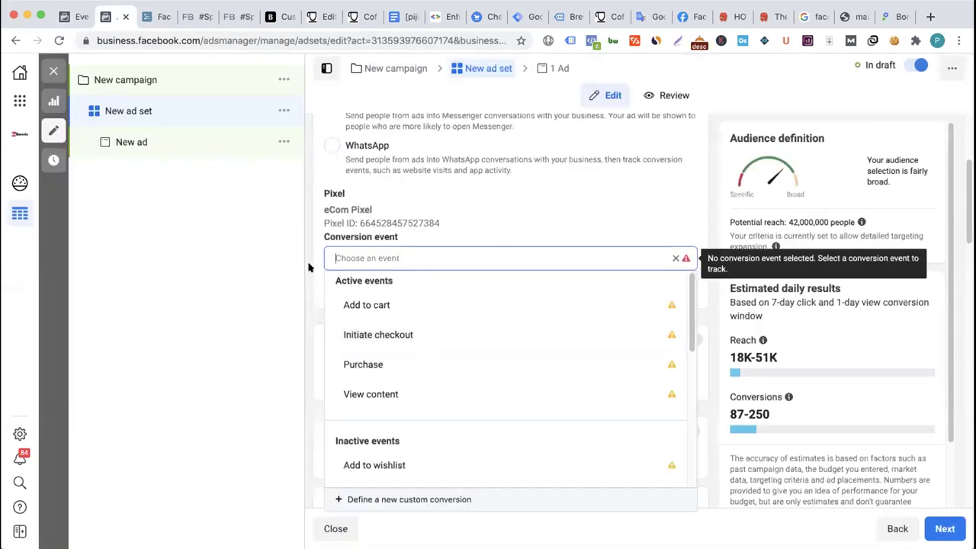
left_click(321, 235)
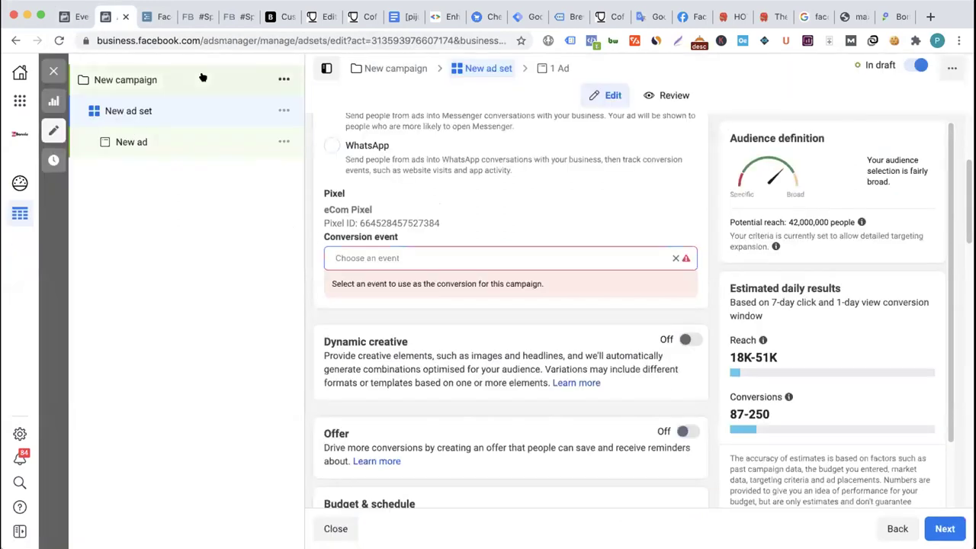
- Collapse "Implement Before Rolling Out" in the WorkFlowy outline and return to the draft ad set in Ads Manager
left_click(157, 26)
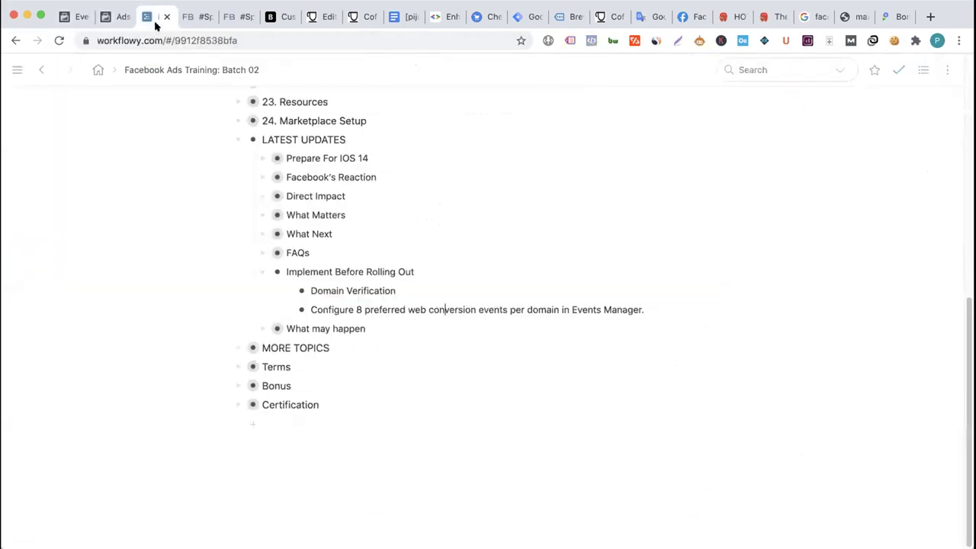
left_click(263, 274)
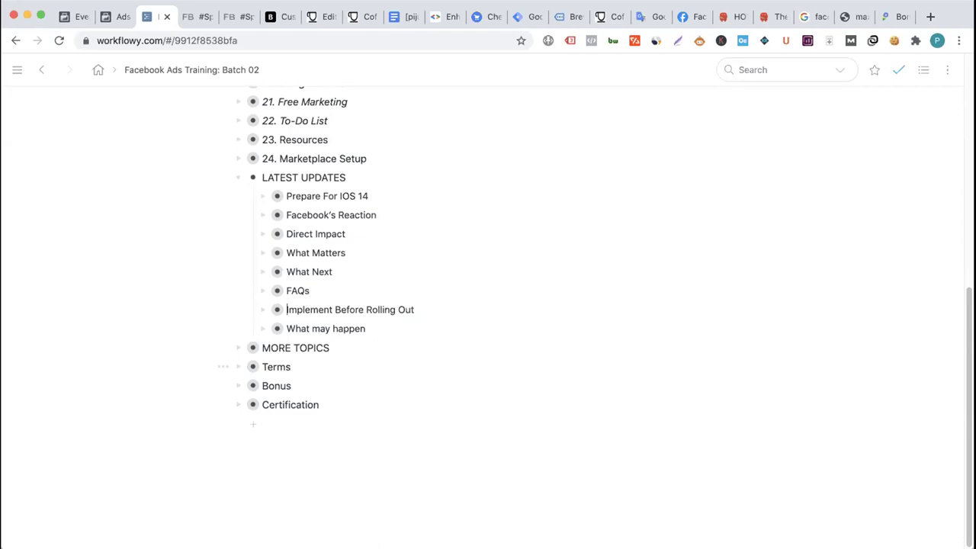
left_click(384, 325)
left_click(931, 16)
left_click(113, 17)
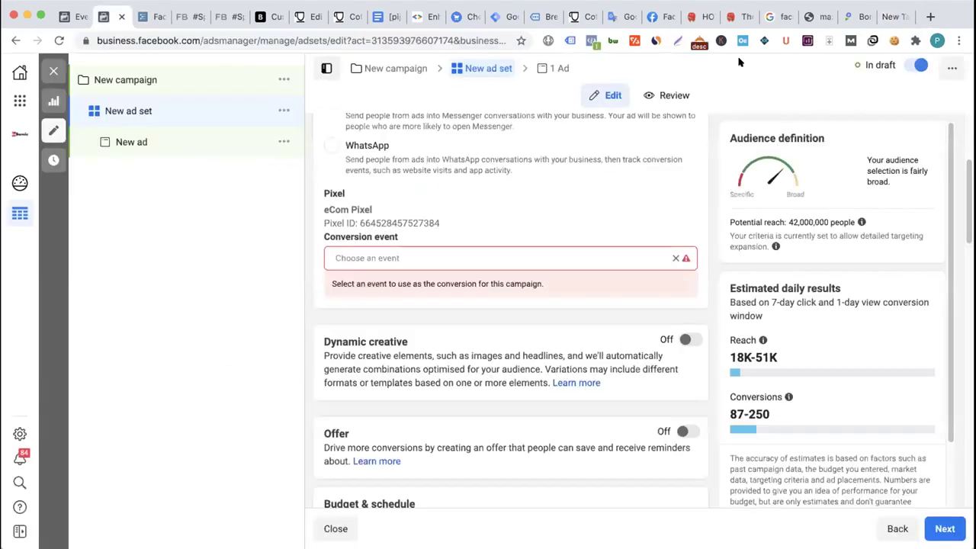
- Switch to the WorkFlowy outline and expand the "What may happen" item under LATEST UPDATES to examine its points
left_click(149, 16)
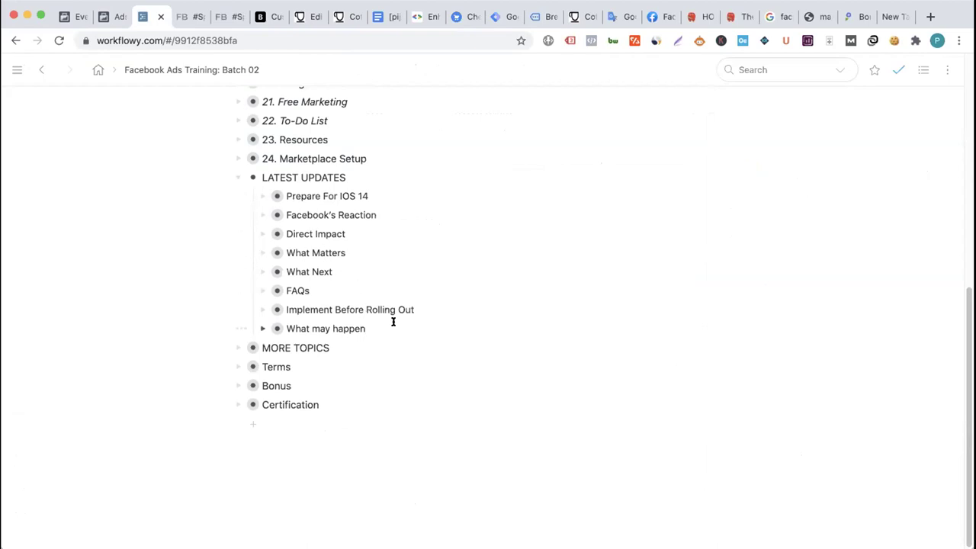
left_click(263, 329)
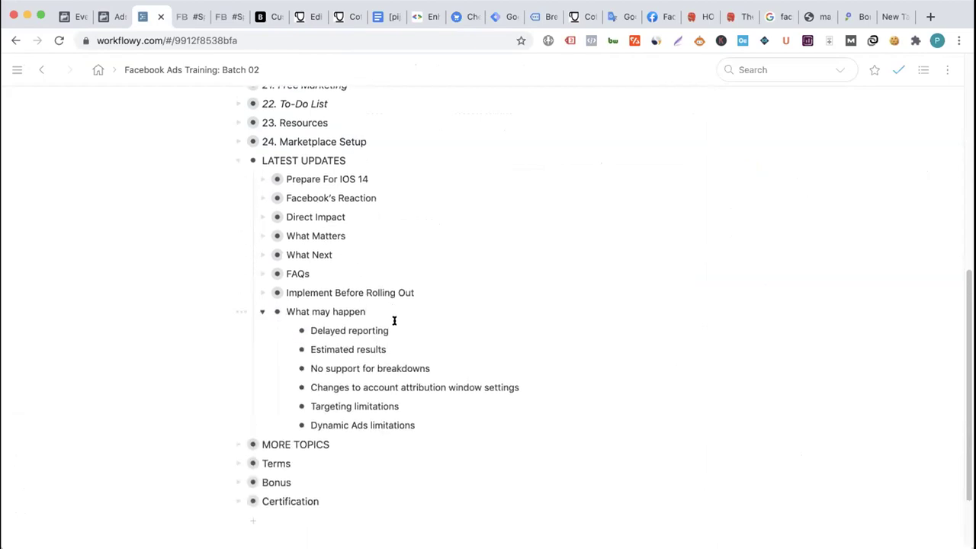
scroll(395, 320, "down", 1)
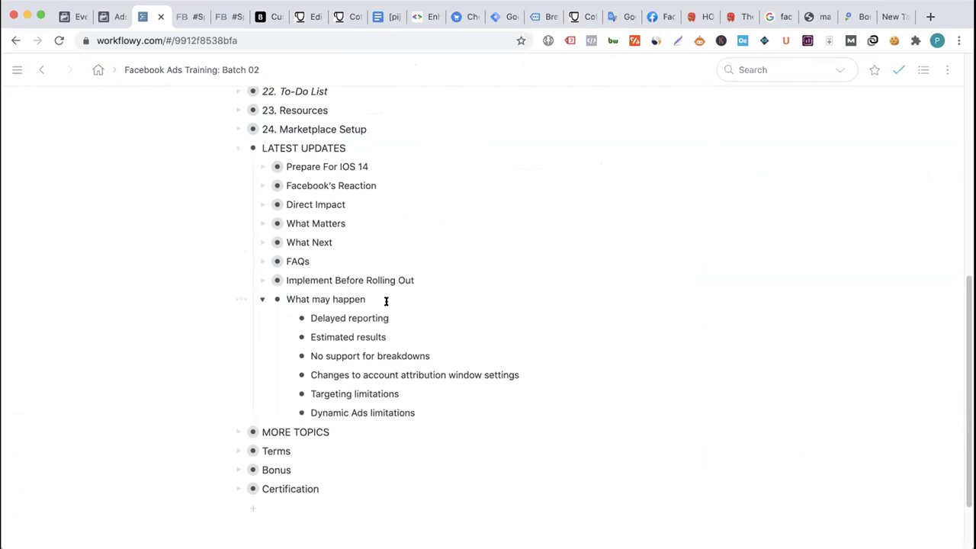
scroll(386, 301, "down", 1)
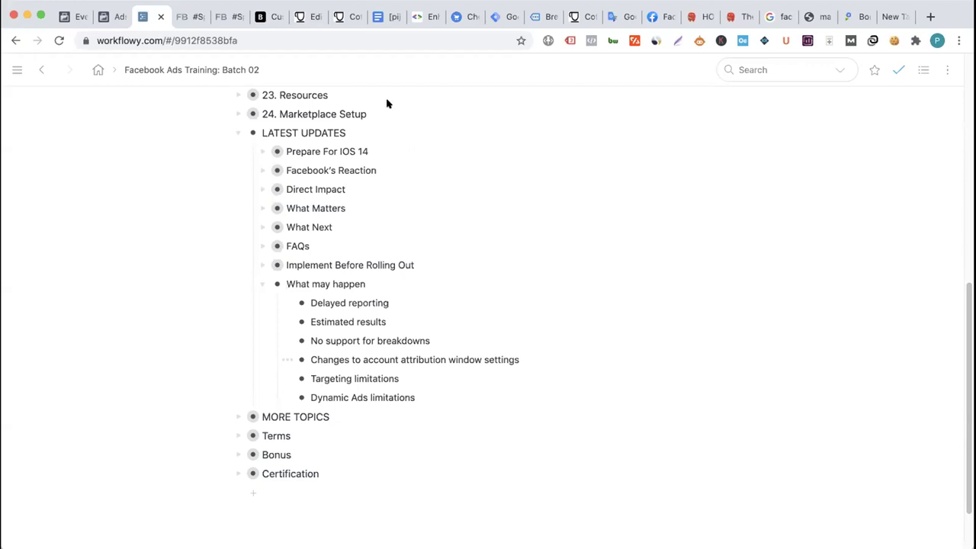
scroll(366, 324, "down", 1)
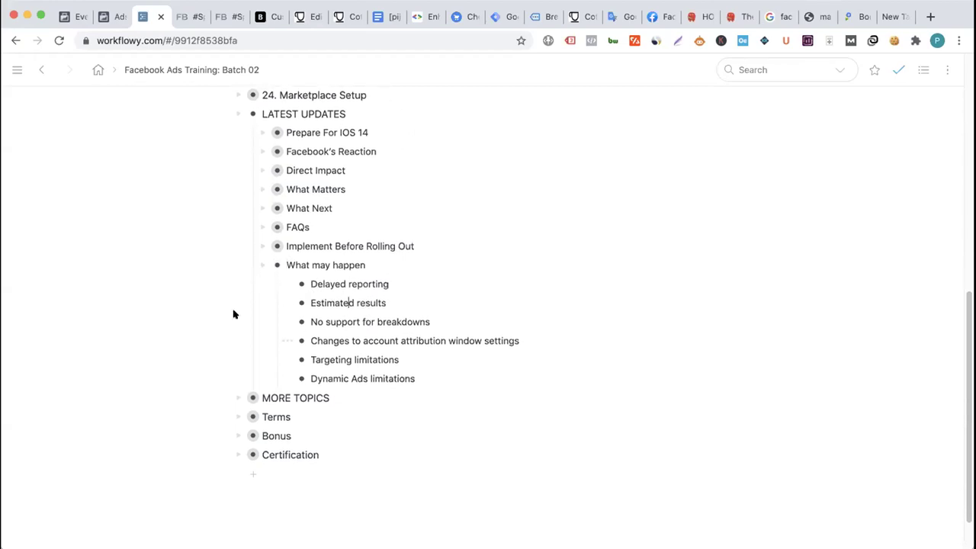
- Return to Events Manager, open Ads Manager from there, and switch to the Bong ad account's campaigns
left_click(66, 17)
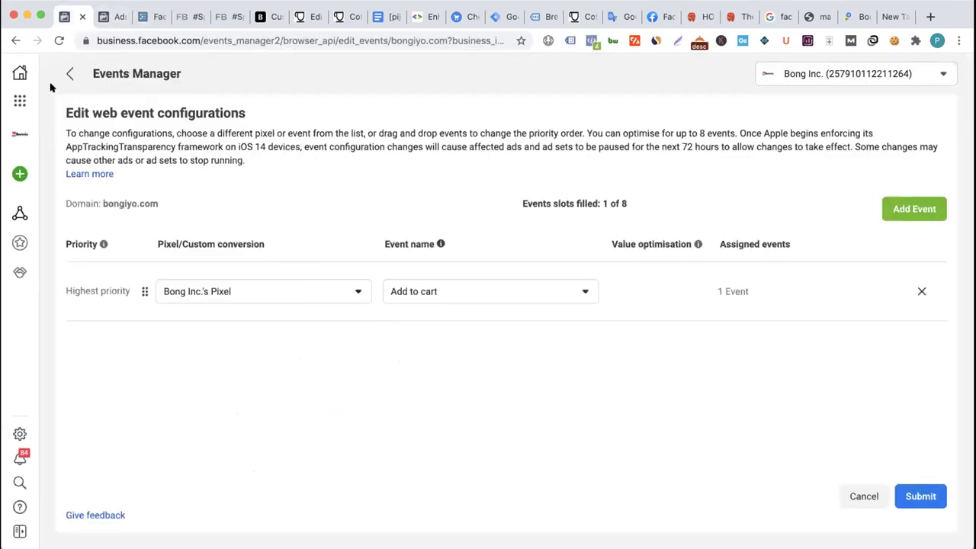
left_click(20, 100)
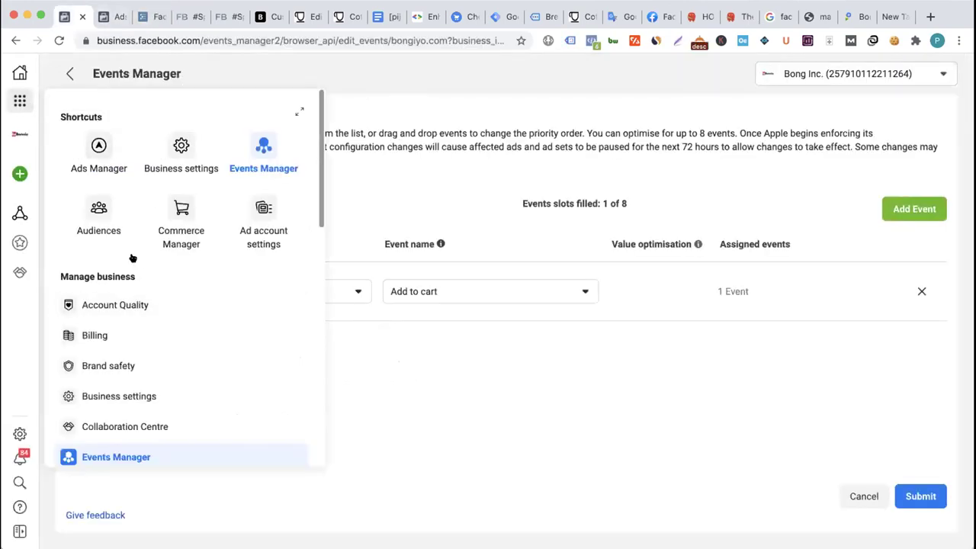
left_click(98, 142)
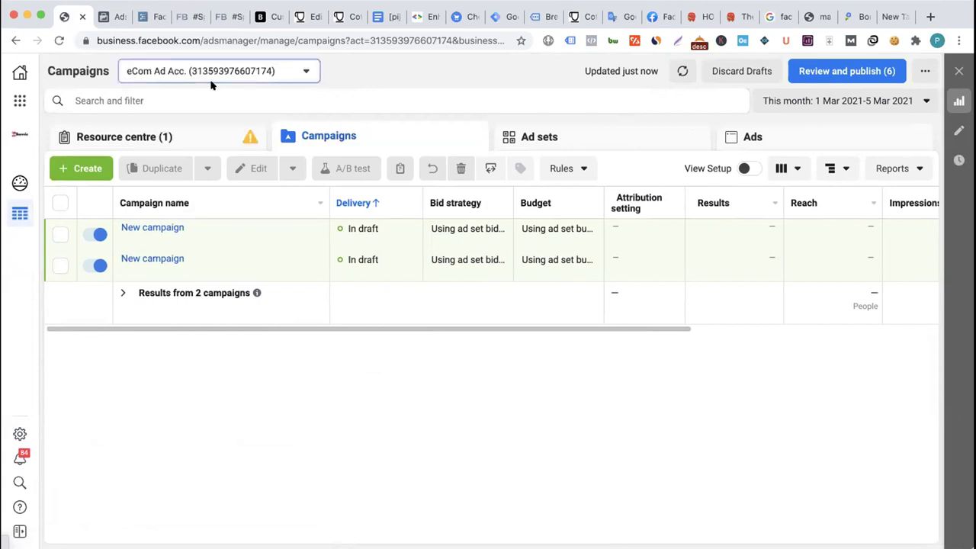
left_click(213, 71)
left_click(213, 125)
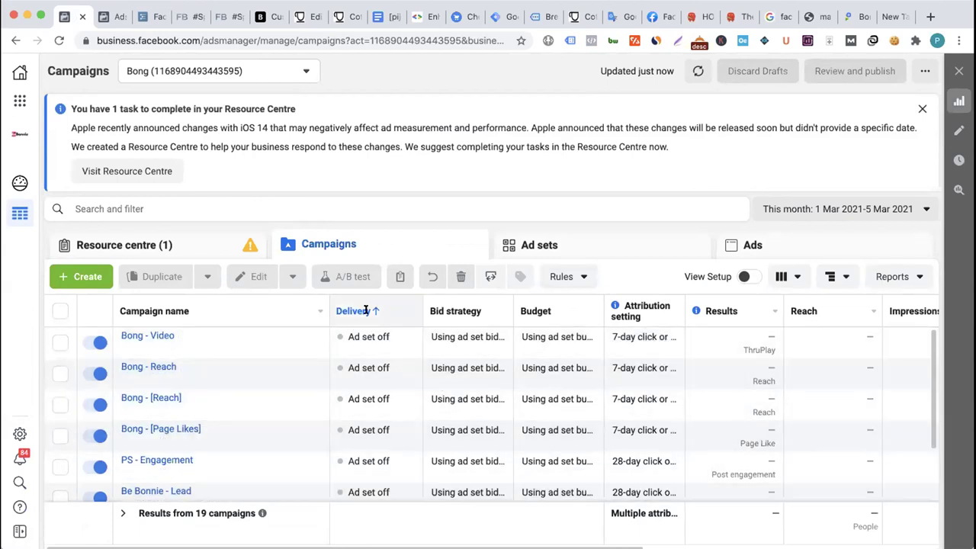
- Return to the WorkFlowy outline, briefly expand "Implement Before Rolling Out" to review it, and examine the "What may happen" points
left_click(150, 15)
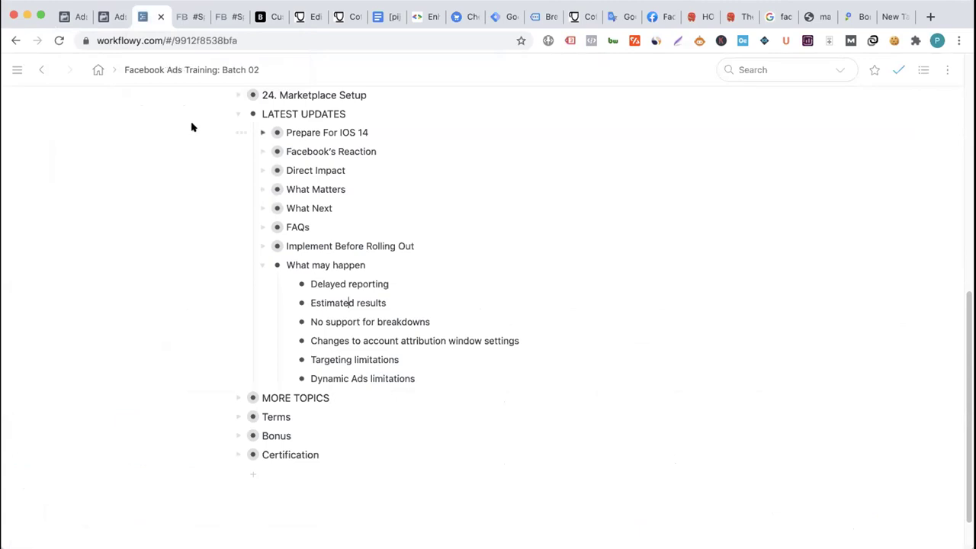
left_click(263, 245)
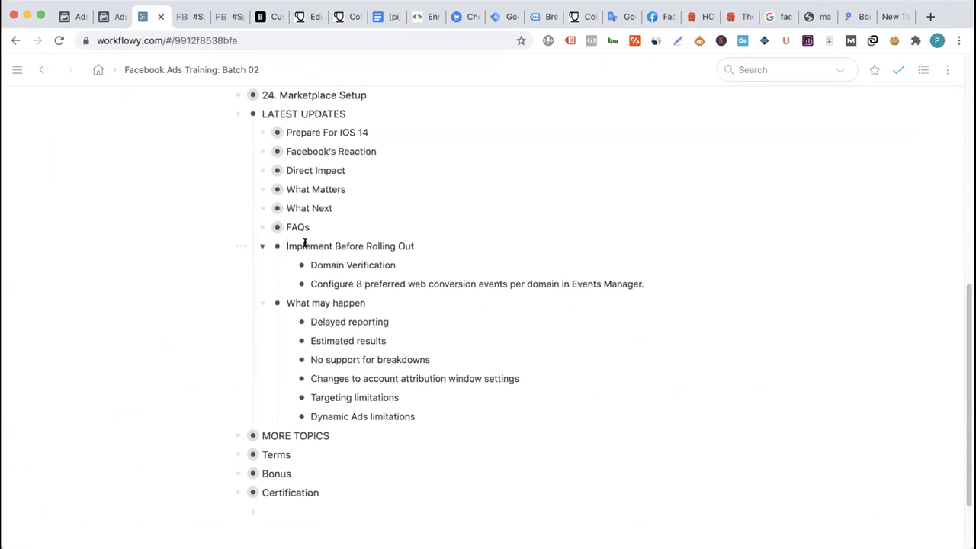
left_click(260, 245)
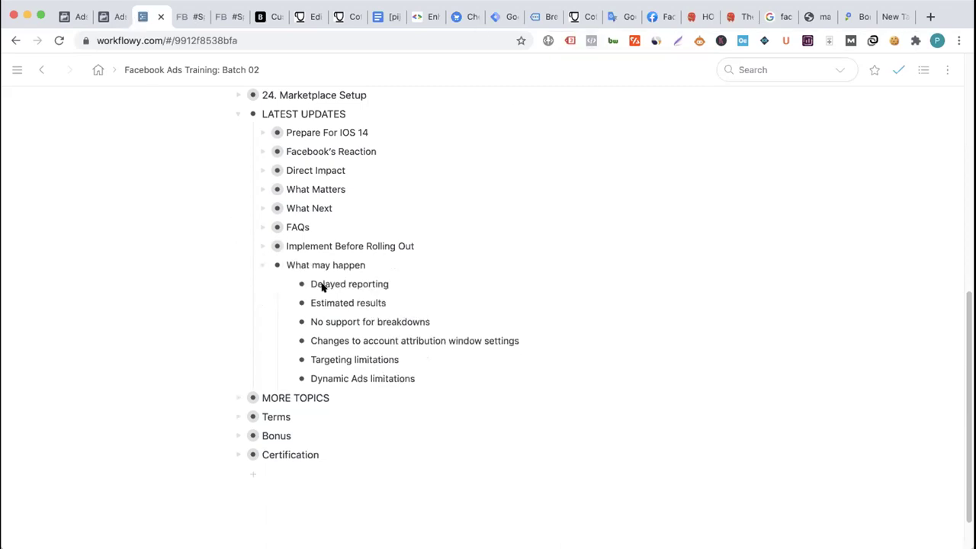
scroll(322, 287, "down", 1)
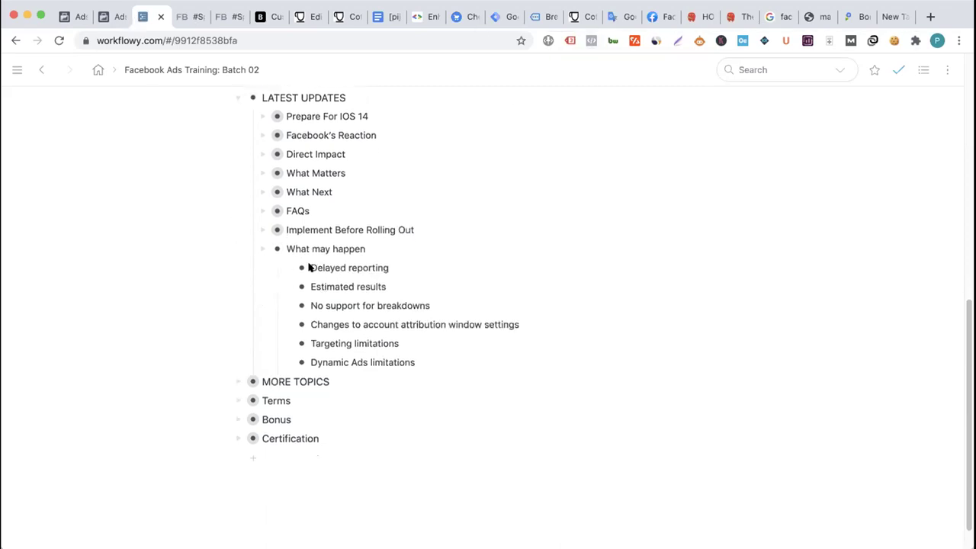
- Examine the Delayed reporting, Estimated results and No support for breakdowns points under "What may happen"
left_click_drag(309, 267, 401, 265)
left_click(363, 299)
left_click_drag(309, 282, 404, 285)
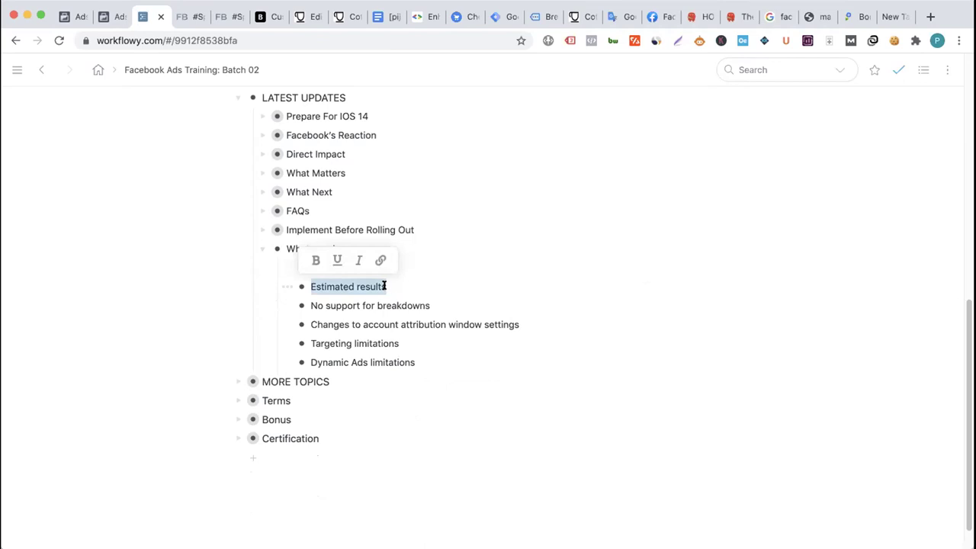
left_click(384, 282)
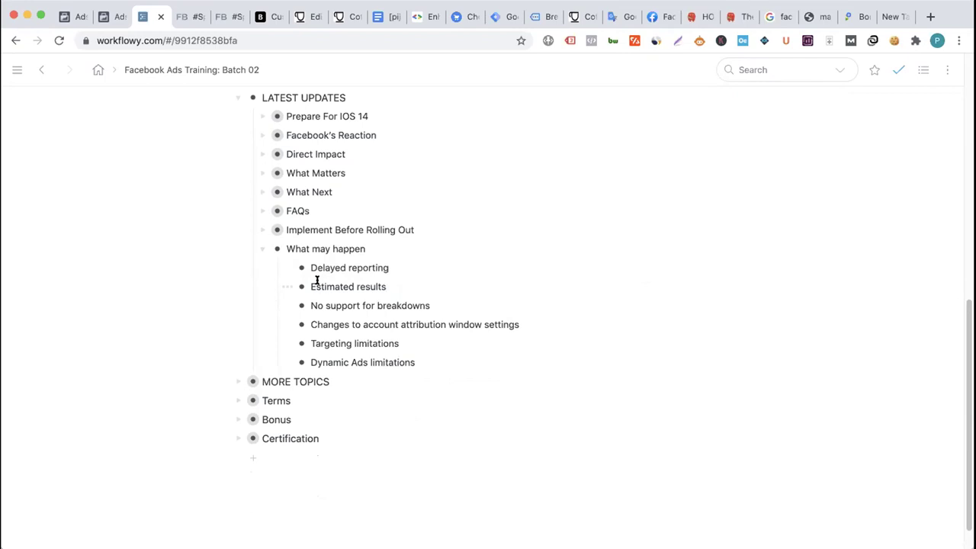
left_click_drag(309, 283, 386, 278)
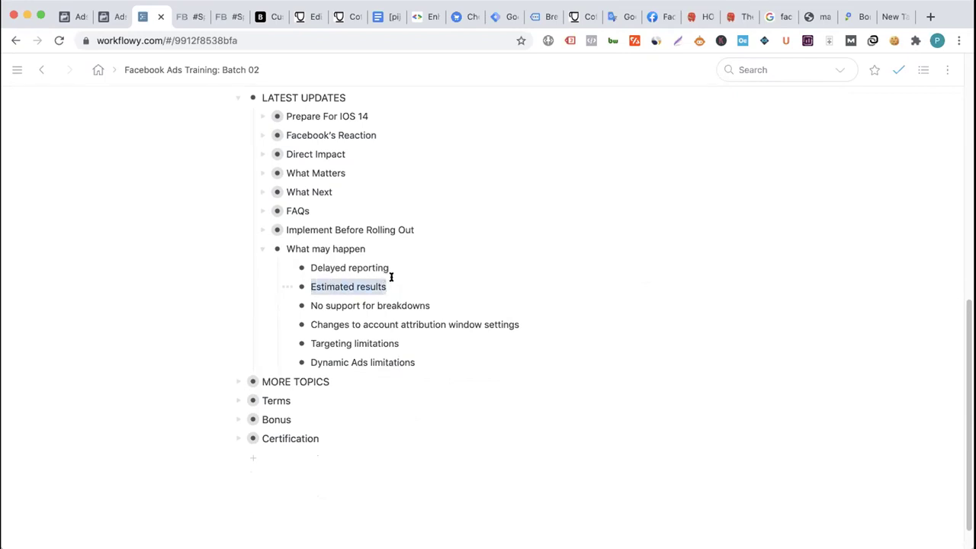
left_click(350, 298)
scroll(350, 298, "down", 1)
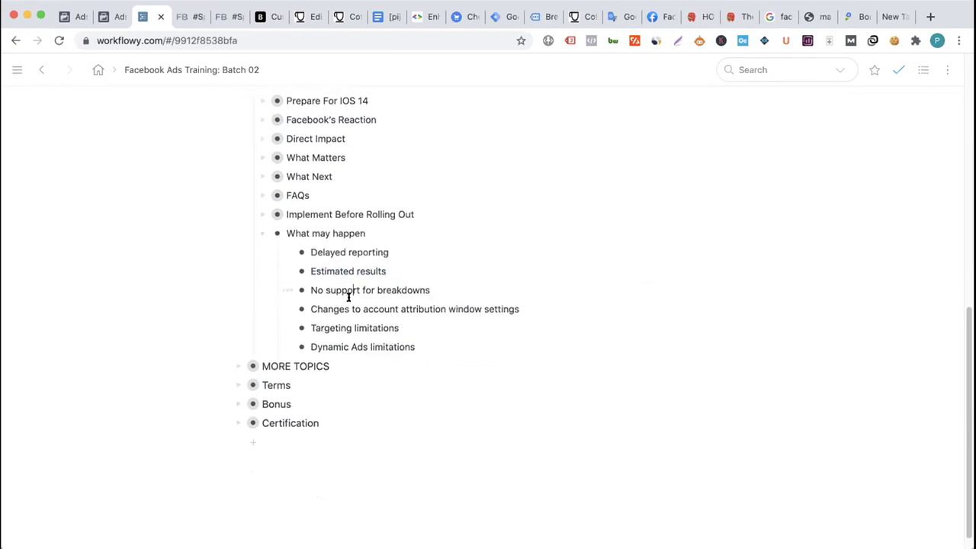
scroll(352, 299, "down", 1)
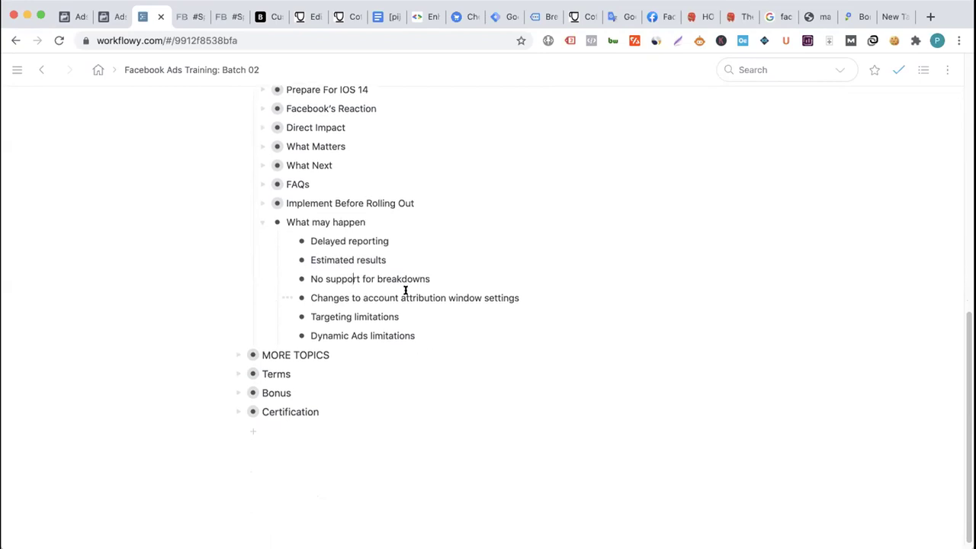
scroll(405, 291, "down", 1)
- Switch to the Bong campaigns in Ads Manager and examine the By Delivery breakdown options
left_click(110, 17)
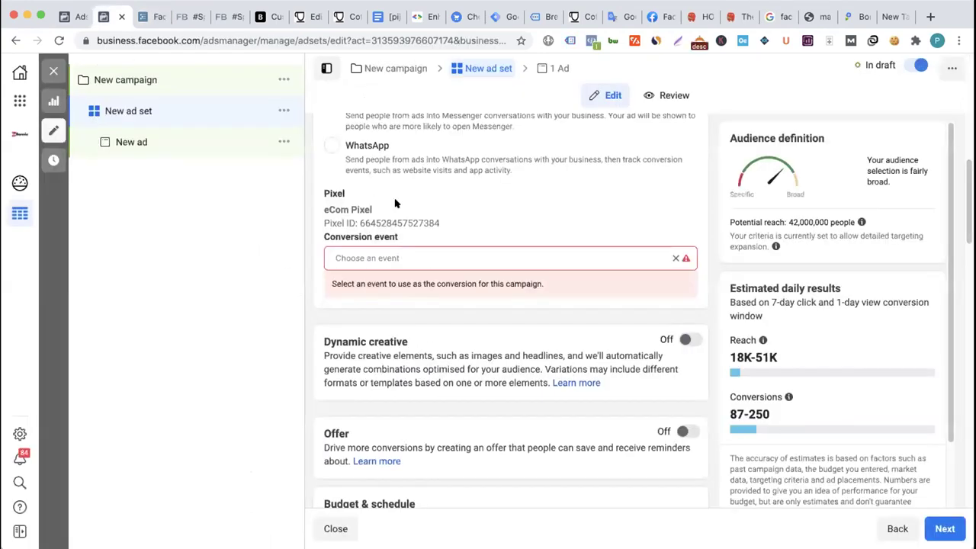
left_click(74, 13)
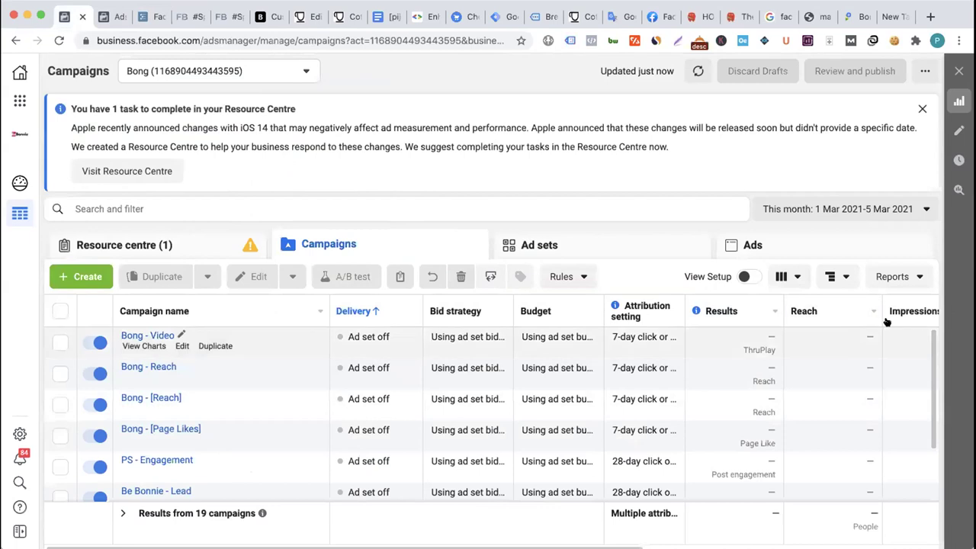
left_click(908, 278)
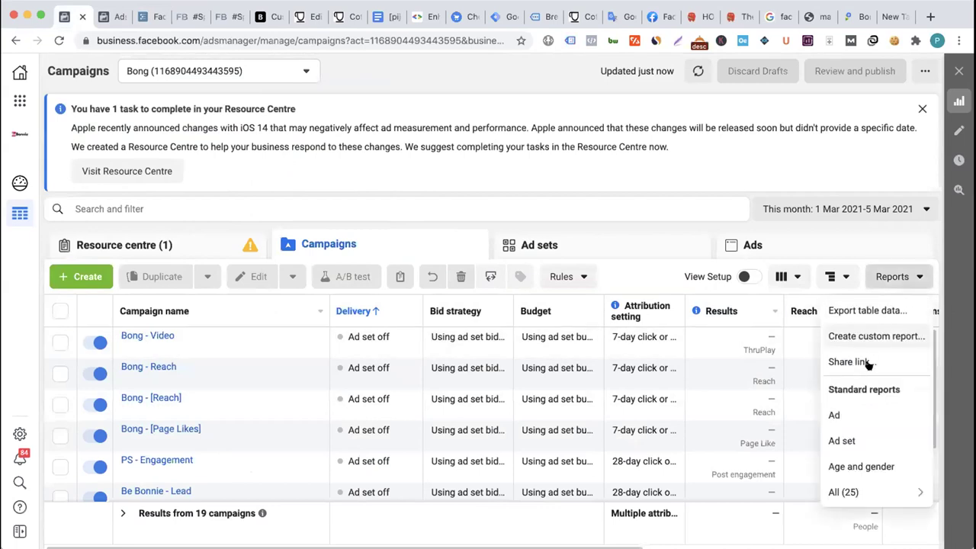
left_click(842, 276)
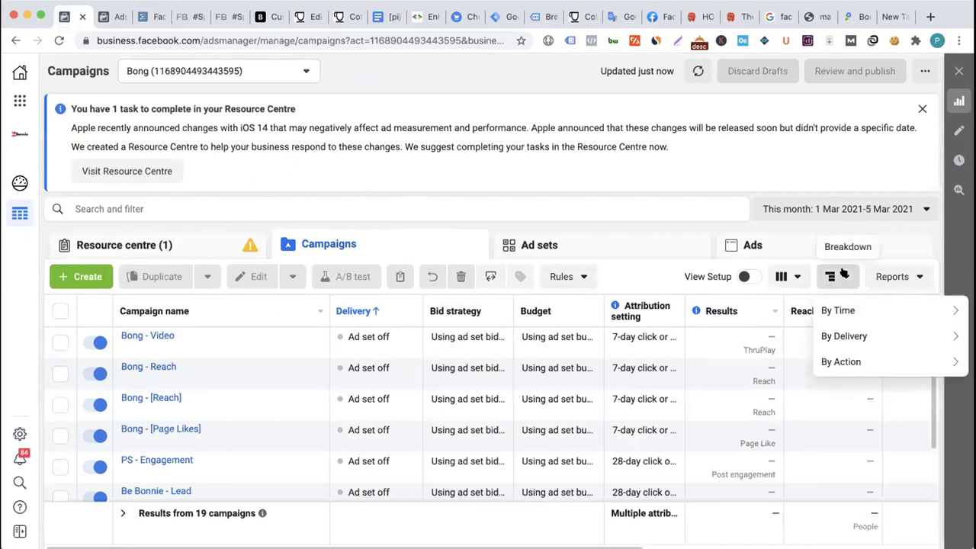
mouse_move(858, 307)
mouse_move(860, 336)
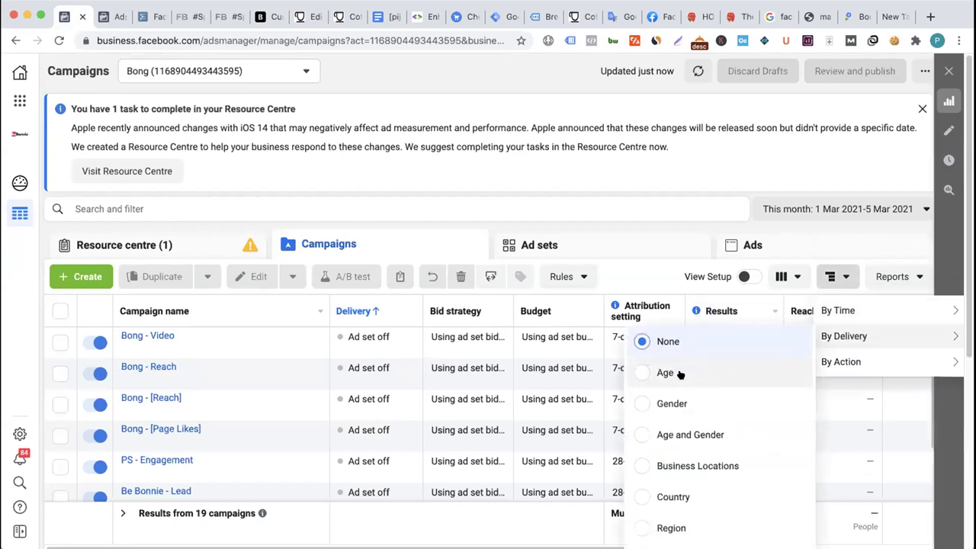
- Return to the WorkFlowy outline and examine the attribution window settings and Targeting limitations points
left_click(149, 23)
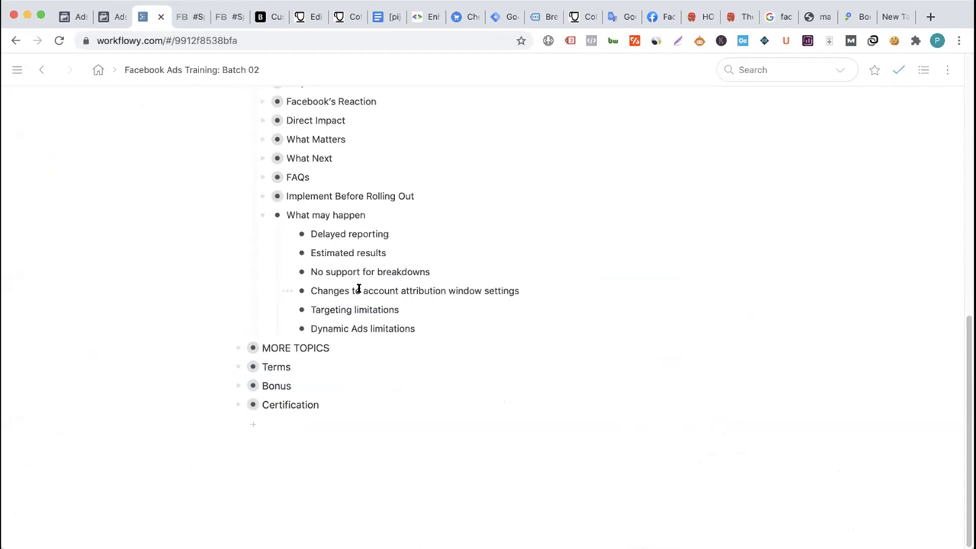
left_click_drag(364, 287, 479, 290)
left_click(427, 284)
left_click_drag(394, 309, 308, 305)
left_click(387, 309)
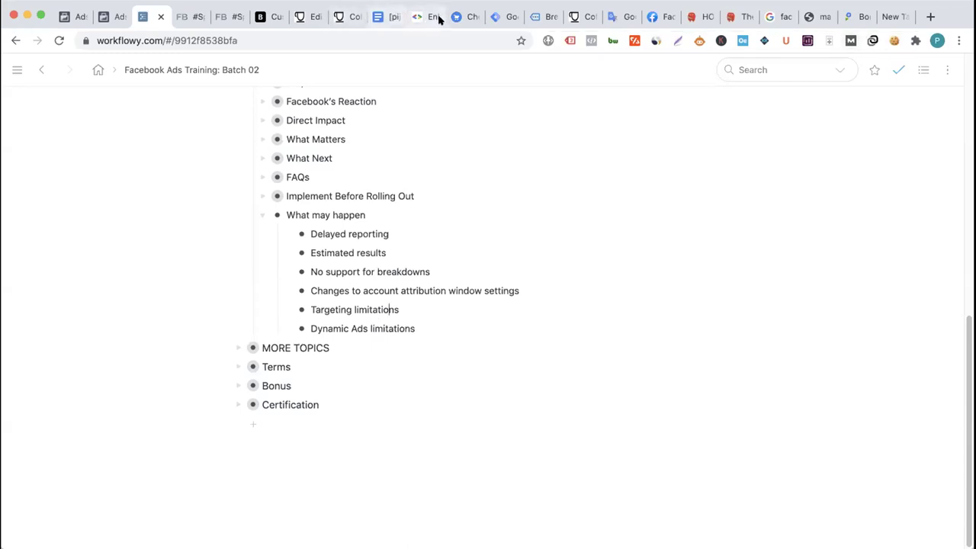
- Switch to the Ibby's T-Shirt Shop checkout page and look over its cart review
left_click(463, 19)
scroll(372, 351, "up", 2)
scroll(372, 351, "down", 2)
scroll(372, 351, "up", 2)
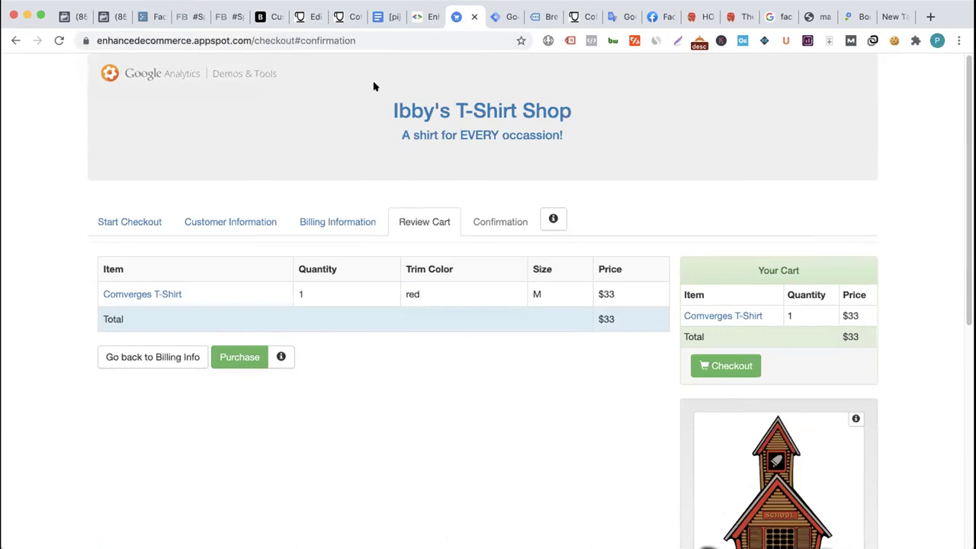
- Pass through the open Ads Manager pages back to the WorkFlowy outline and review the LATEST UPDATES items
left_click(107, 13)
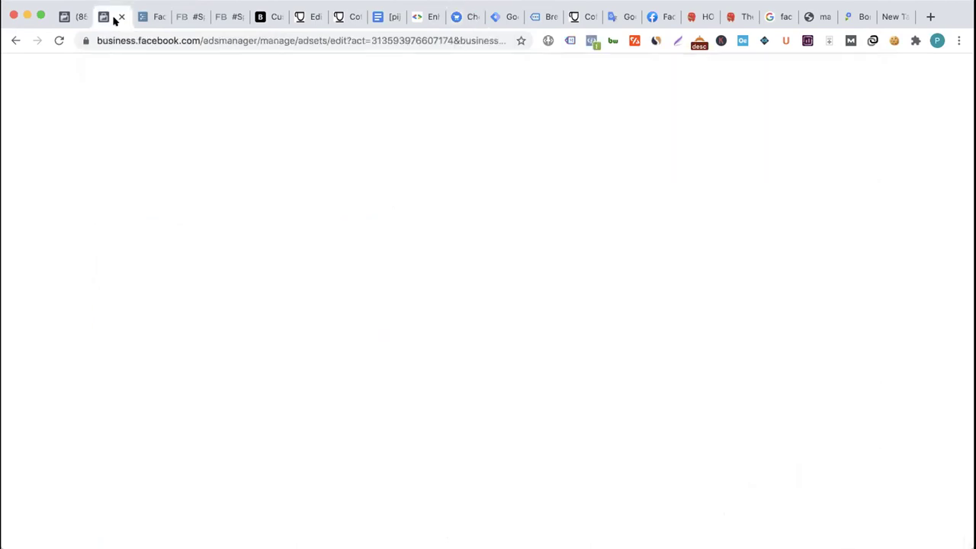
left_click(74, 10)
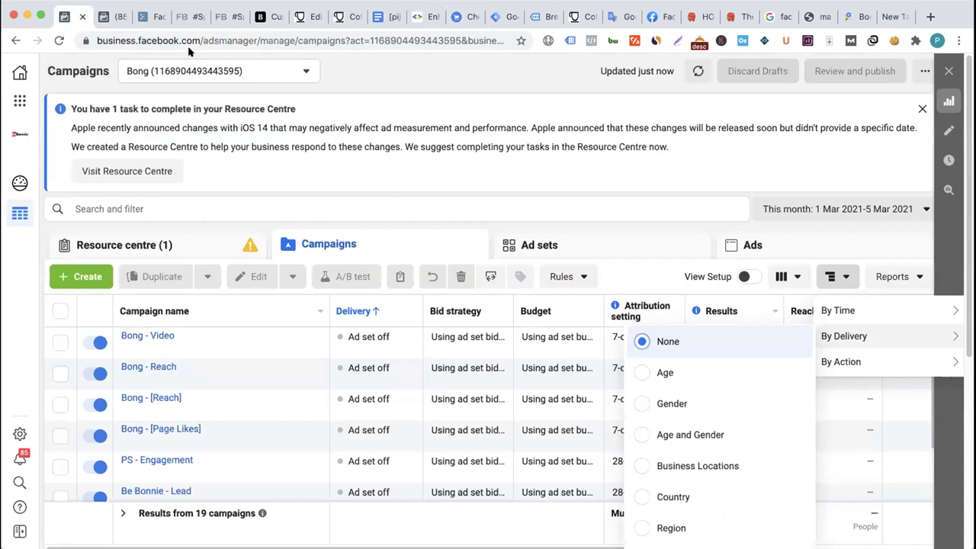
left_click(153, 15)
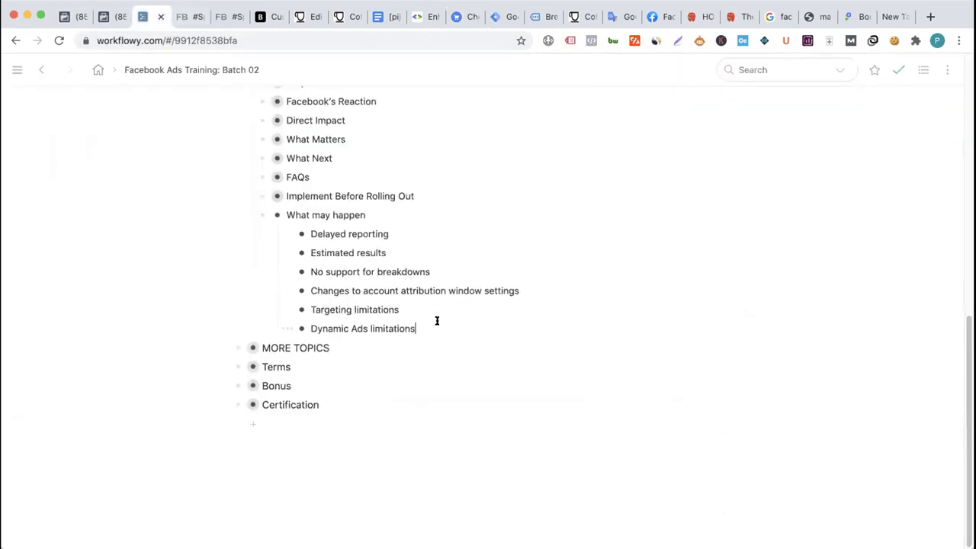
scroll(387, 279, "up", 4)
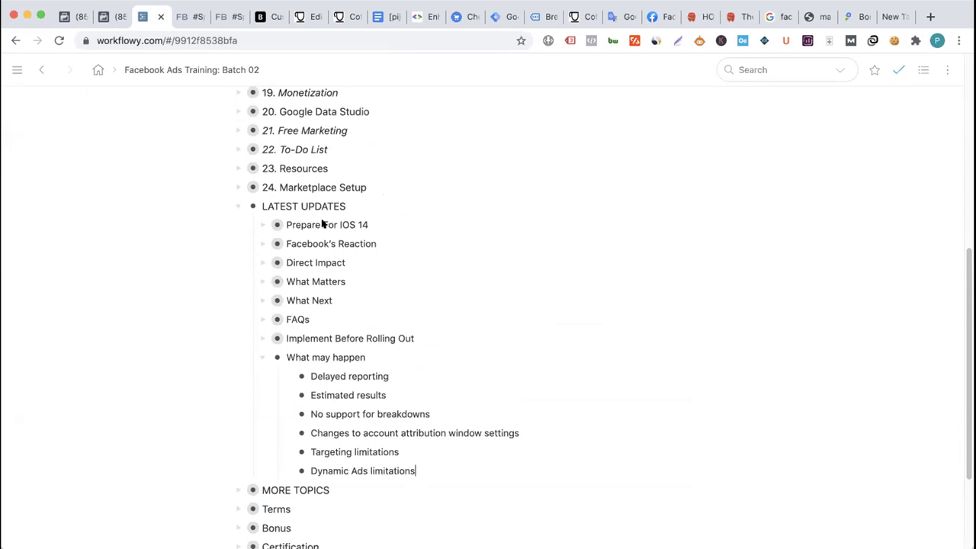
- Search Google for jonloomer in the empty browser tab and open the jonloomer.com website
left_click(887, 17)
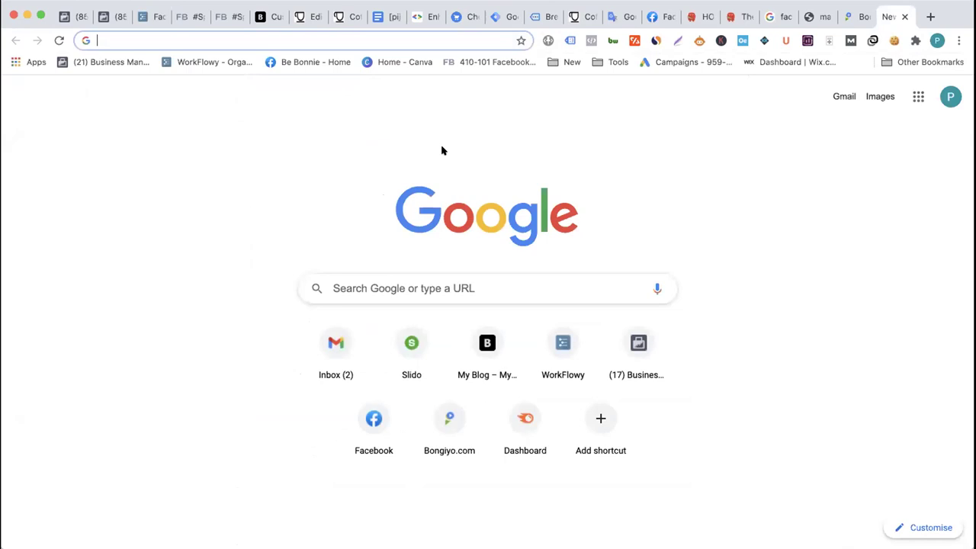
type("jonlo")
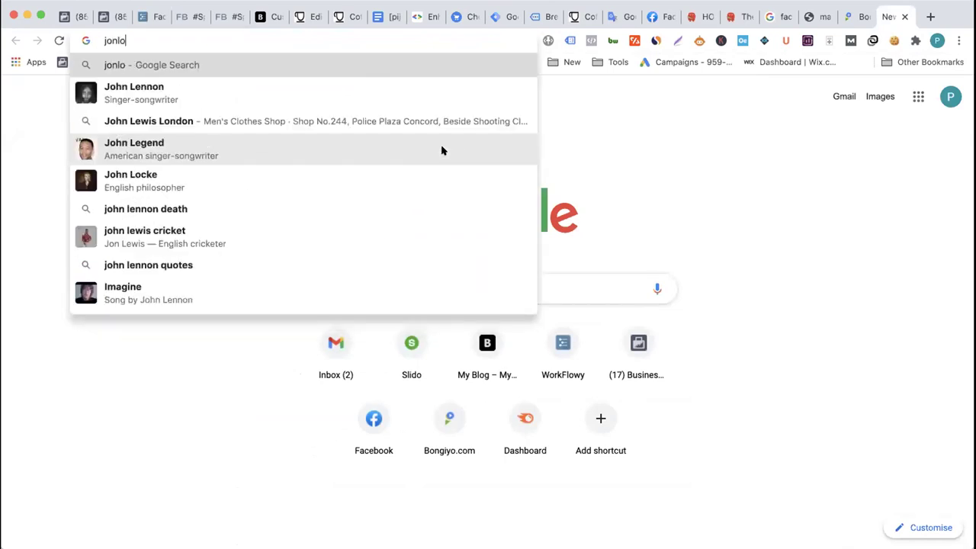
type("omer")
key("Return")
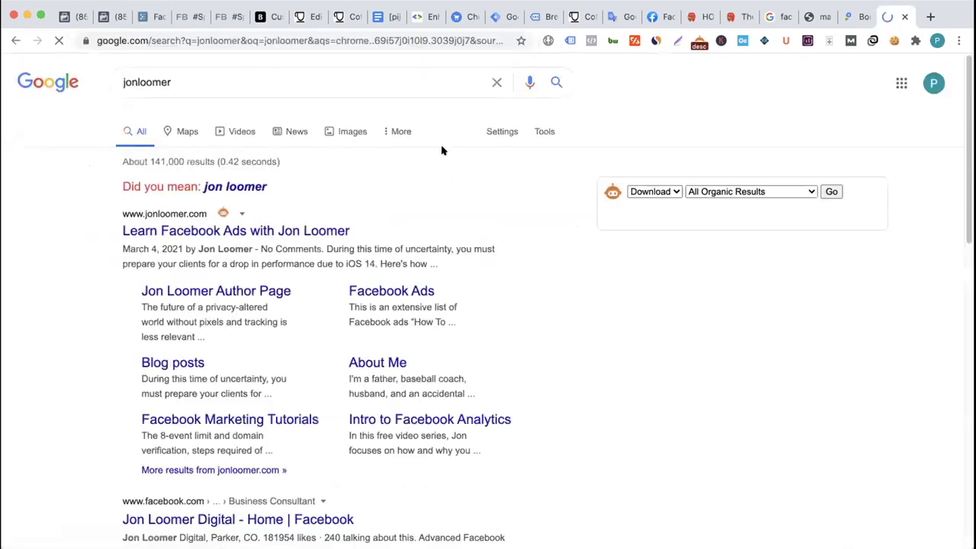
left_click(175, 233)
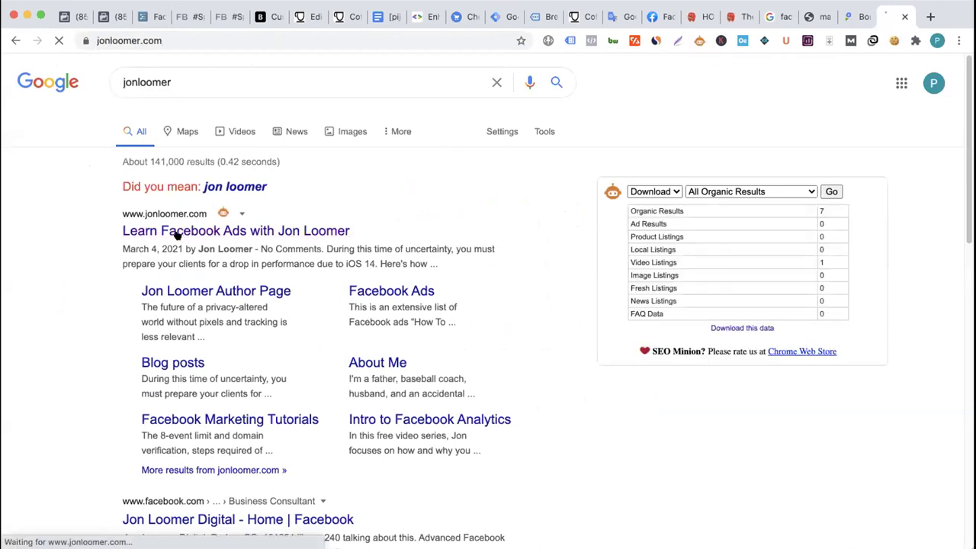
- Skim the jonloomer.com home page down to its iOS 14 blog post and open a new browser tab
scroll(290, 279, "down", 7)
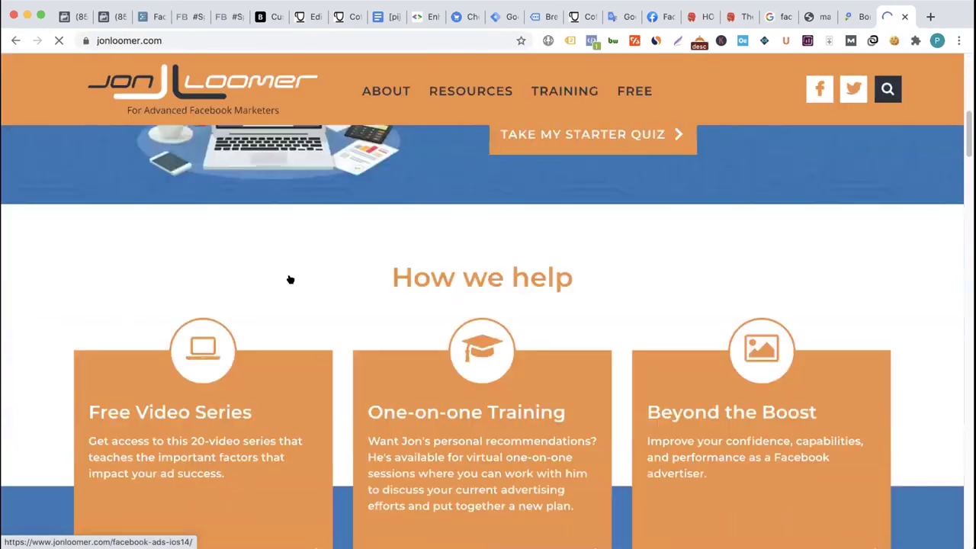
scroll(290, 279, "down", 8)
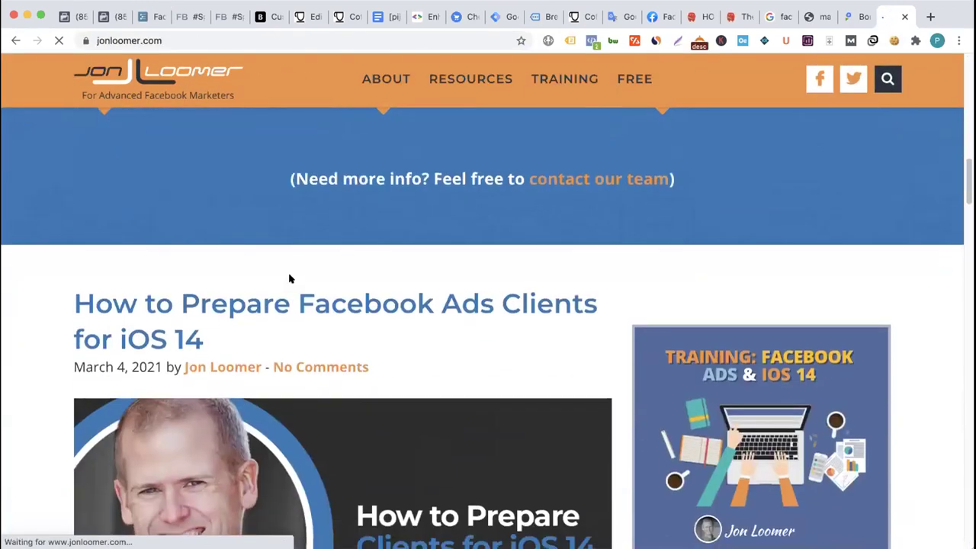
scroll(290, 279, "up", 10)
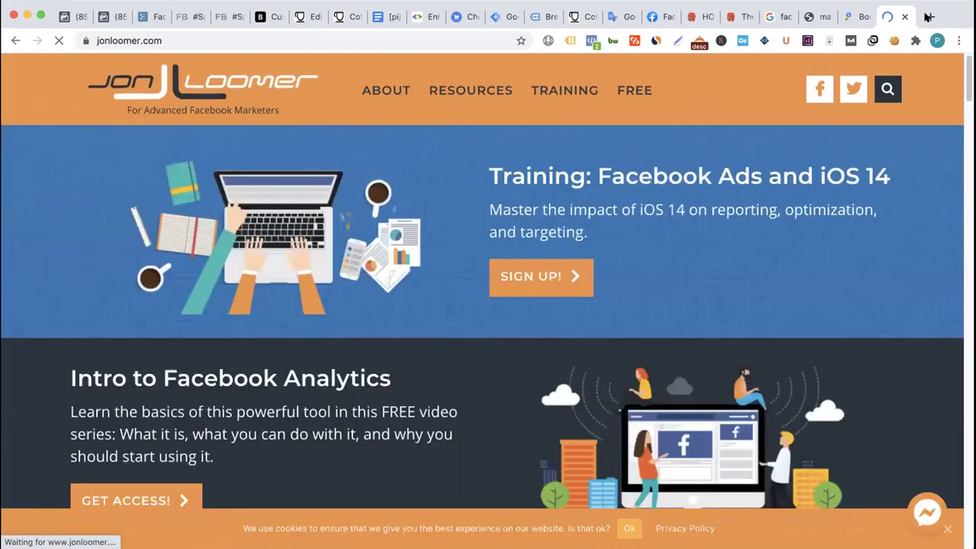
left_click(928, 17)
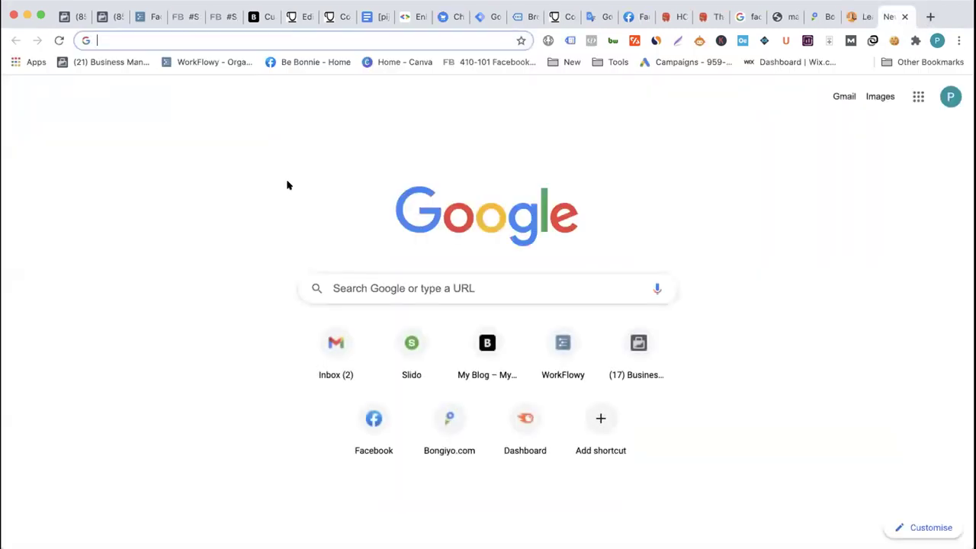
type("ser")
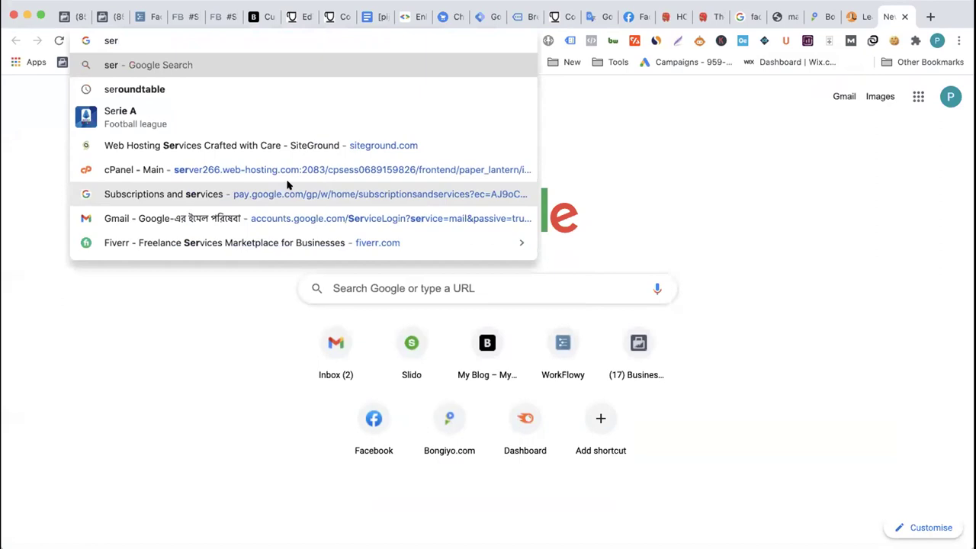
key("BackSpace")
type("oj")
key("BackSpace")
key("BackSpace")
key("BackSpace")
type("l")
key("Return")
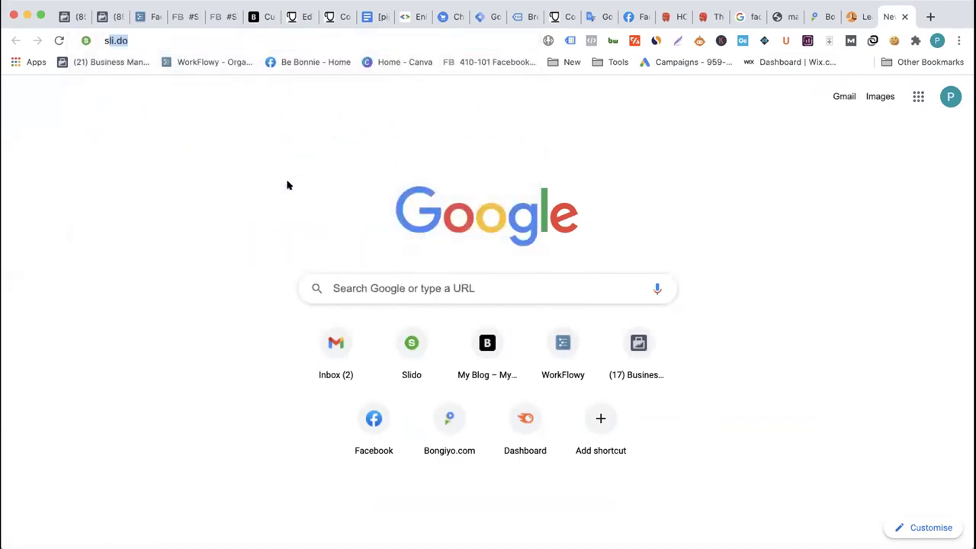
- Search Google for searchengineland and open the Search Engine Land website
type("searchenginel")
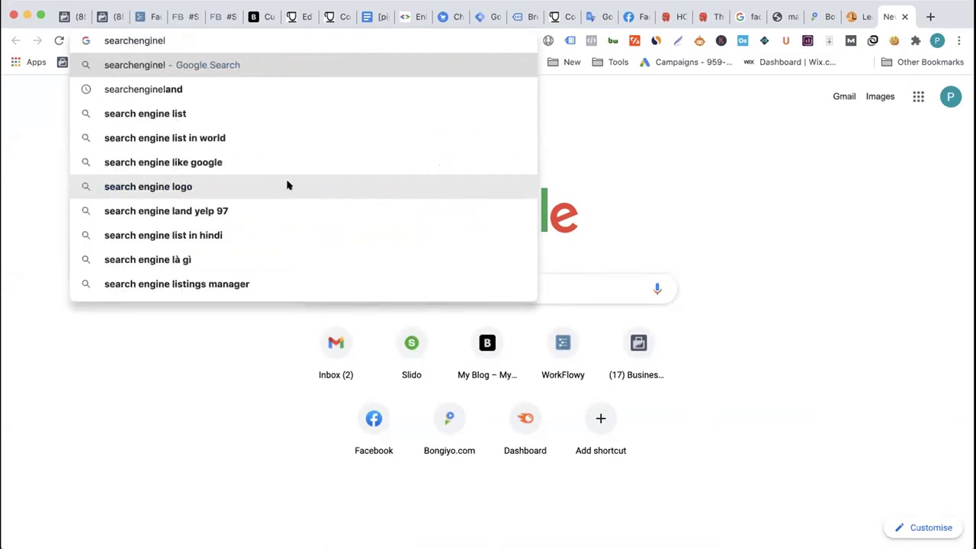
left_click(178, 85)
left_click(138, 204)
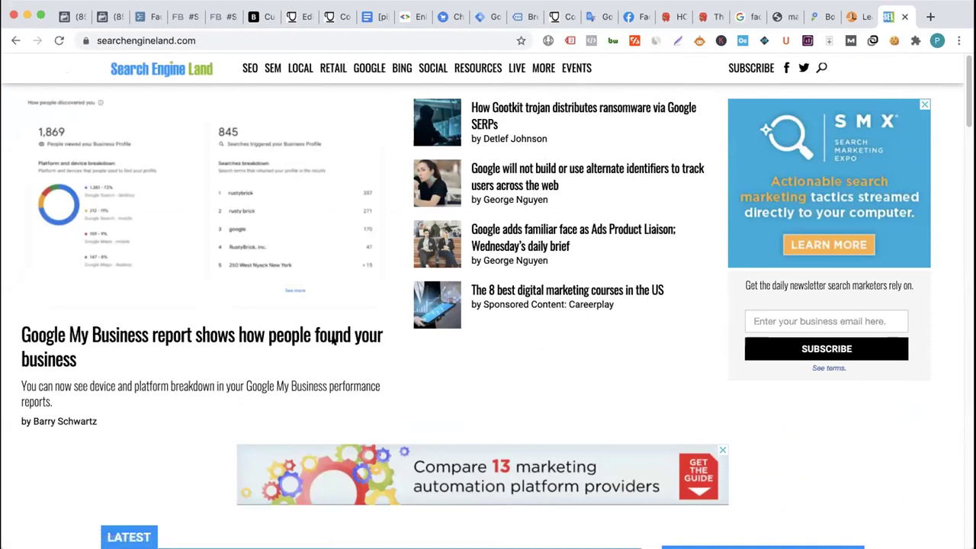
- Return to the WorkFlowy outline and collapse the LATEST UPDATES section
left_click(145, 17)
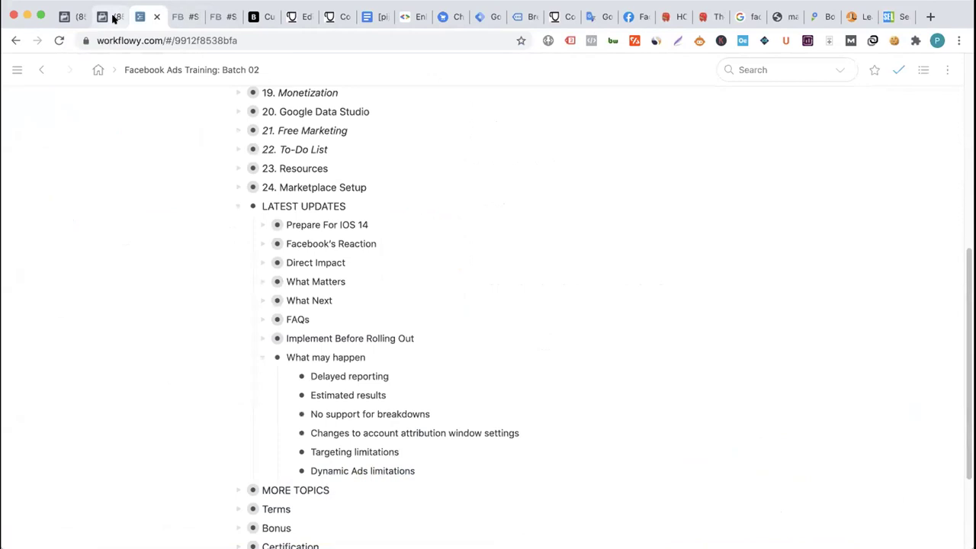
left_click(113, 17)
left_click(142, 19)
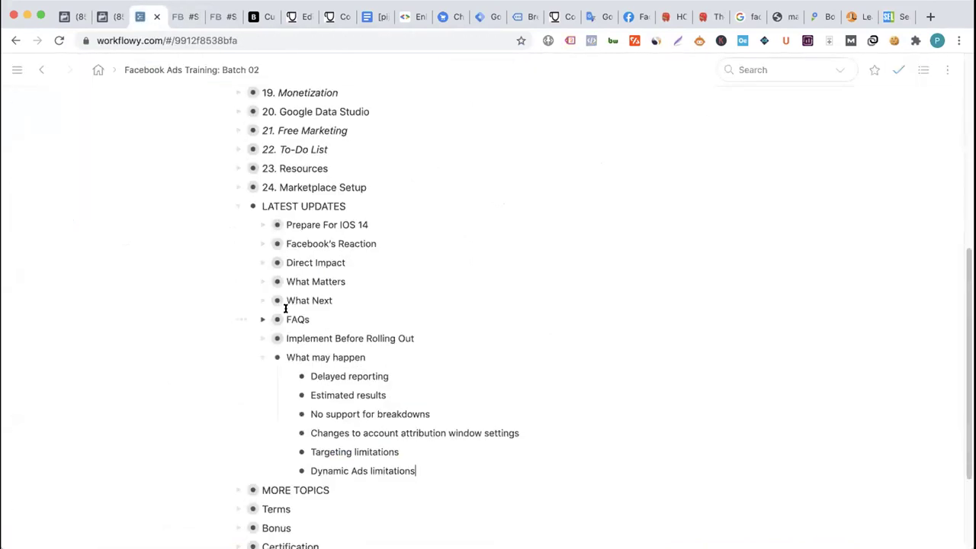
scroll(284, 309, "down", 1)
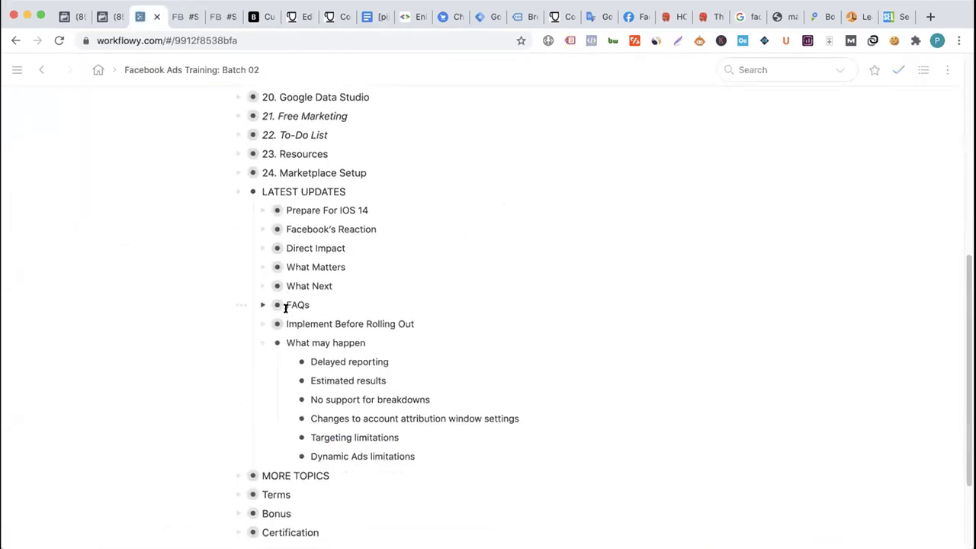
left_click(236, 192)
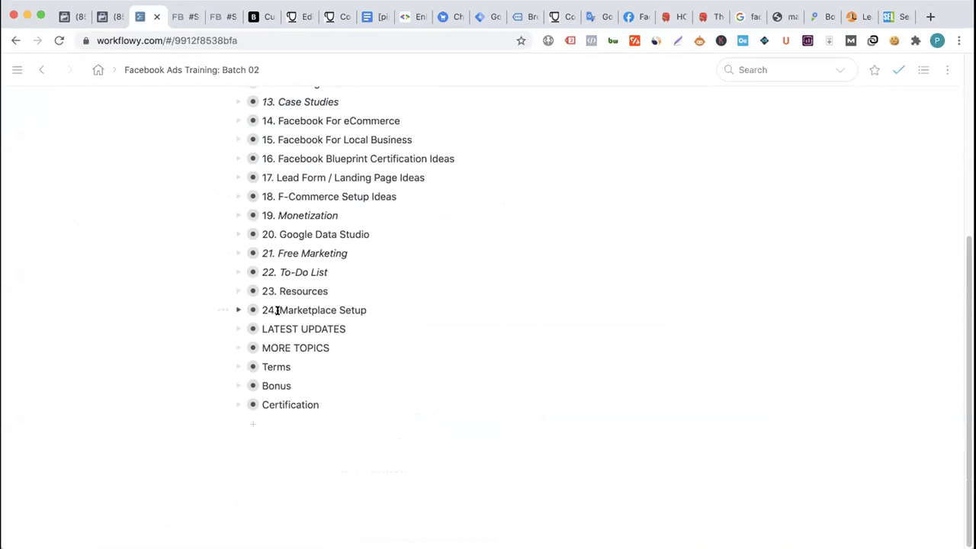
- Expand the MORE TOPICS section and its Attribution item to show their subtopics
scroll(310, 324, "down", 4)
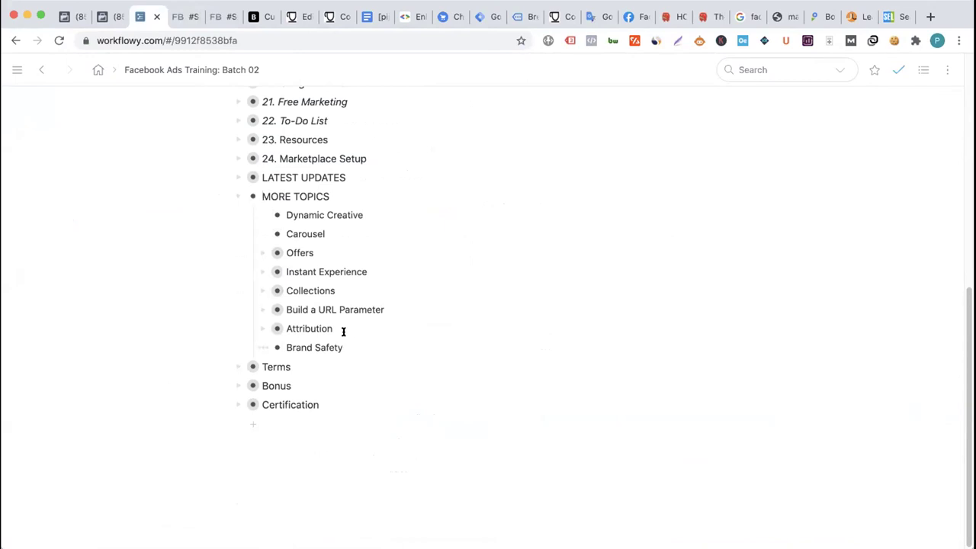
left_click(262, 329)
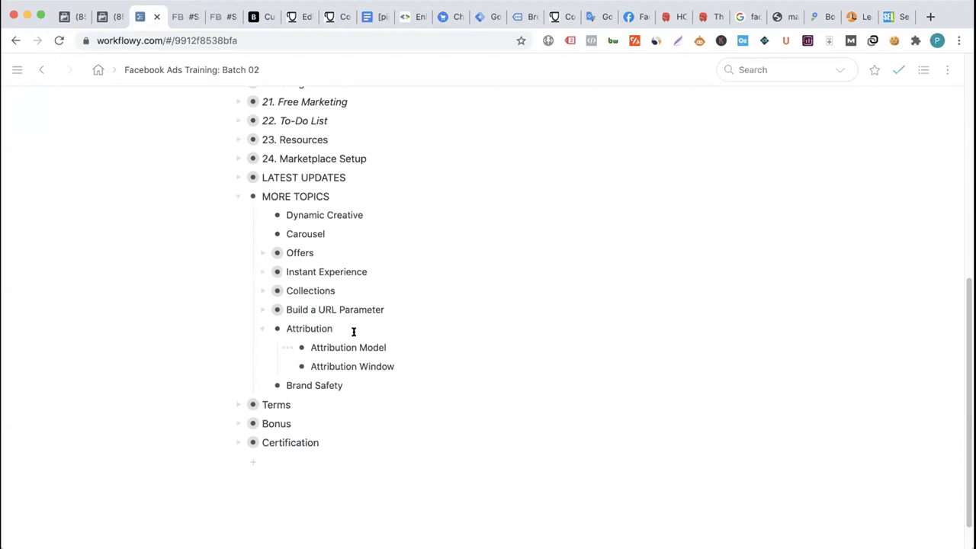
- Switch to Facebook and browse the news feed down to the sponsored Wooden World Maps video ad
scroll(353, 332, "down", 1)
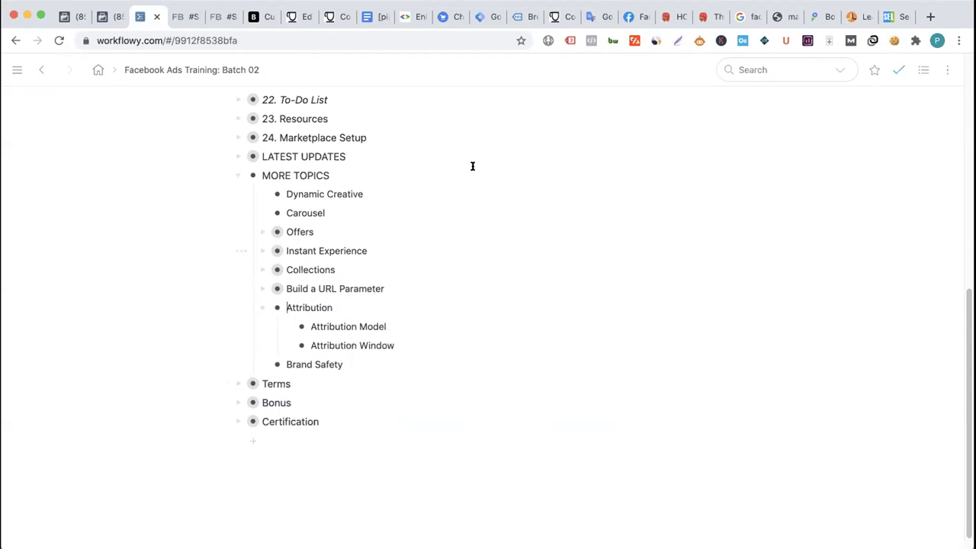
left_click(637, 18)
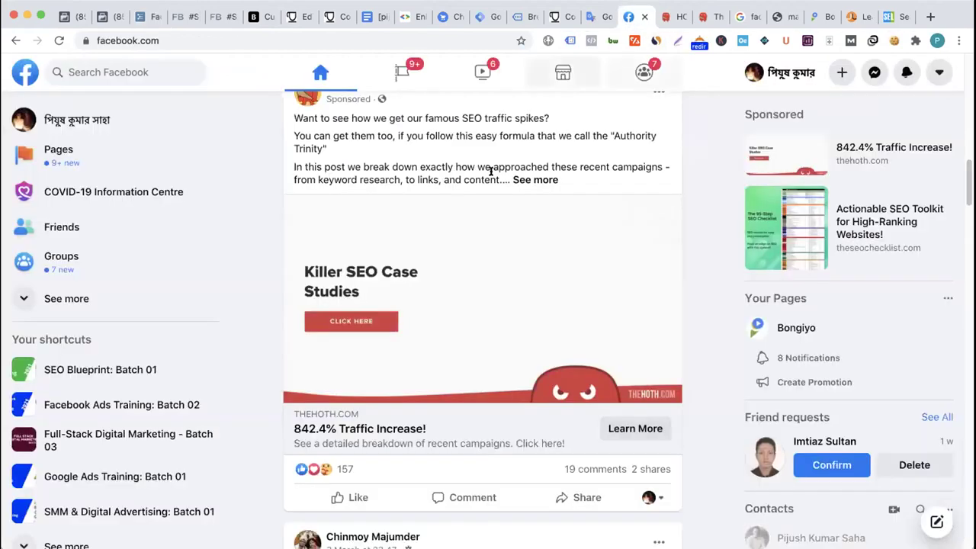
scroll(455, 202, "down", 5)
scroll(458, 200, "down", 15)
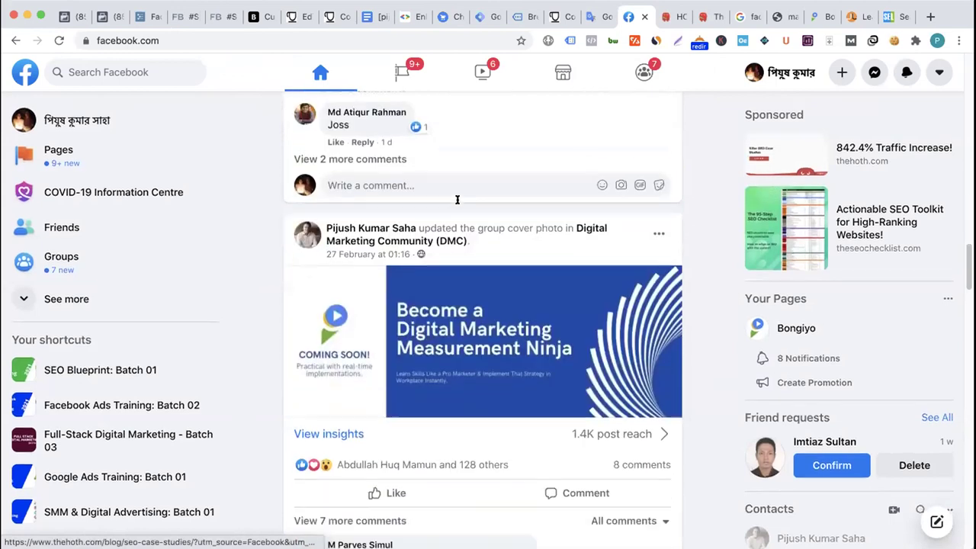
scroll(456, 202, "down", 15)
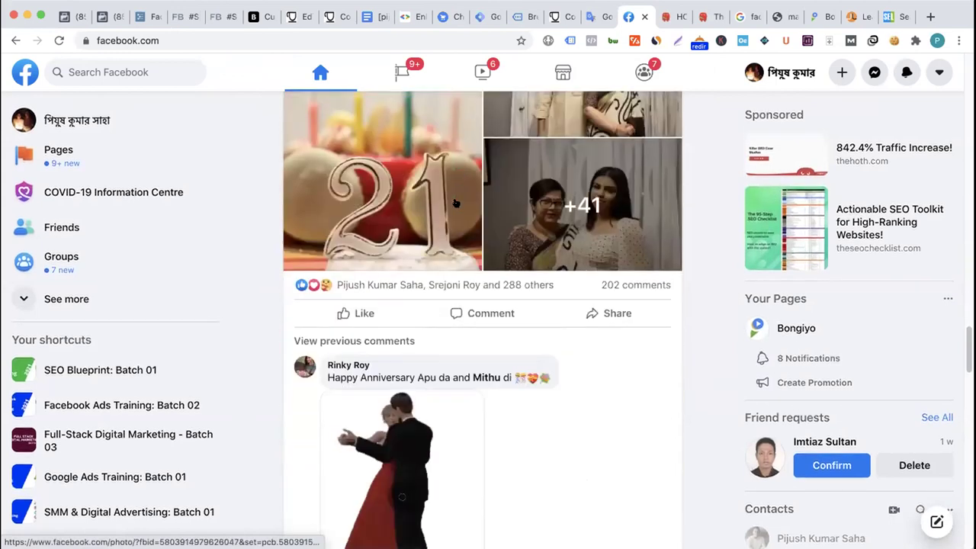
scroll(457, 202, "down", 5)
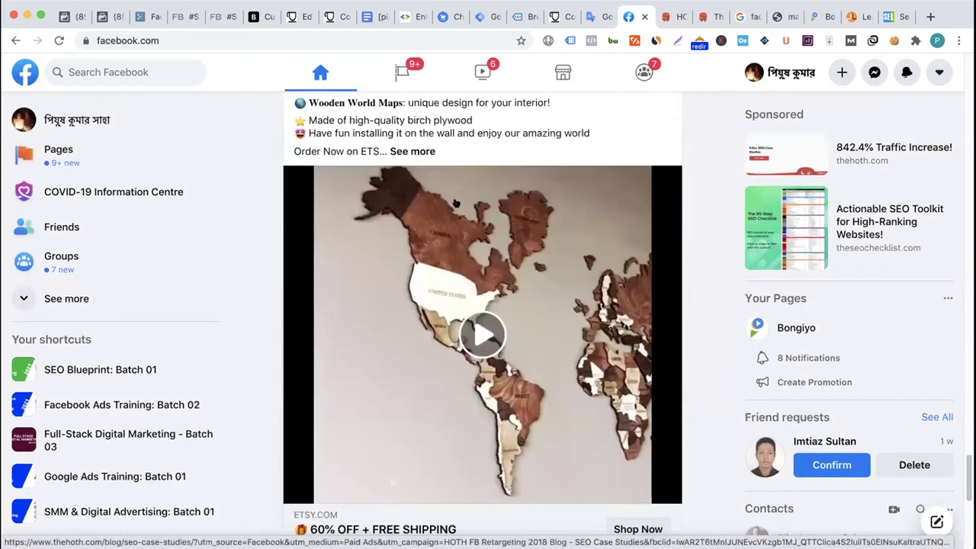
scroll(456, 203, "down", 1)
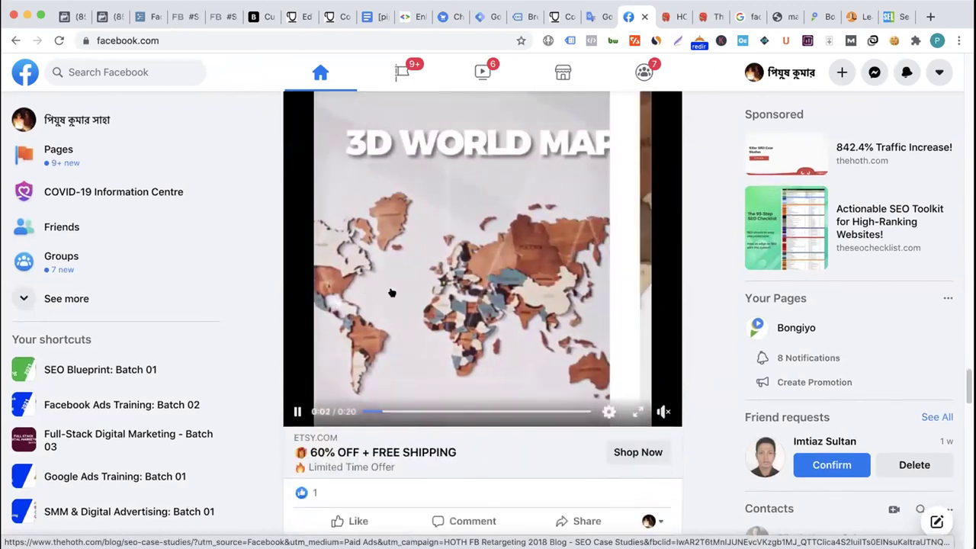
- Pause the Wooden World Maps ad video, view its Etsy landing page through Shop Now, and return to the Facebook feed
left_click(297, 412)
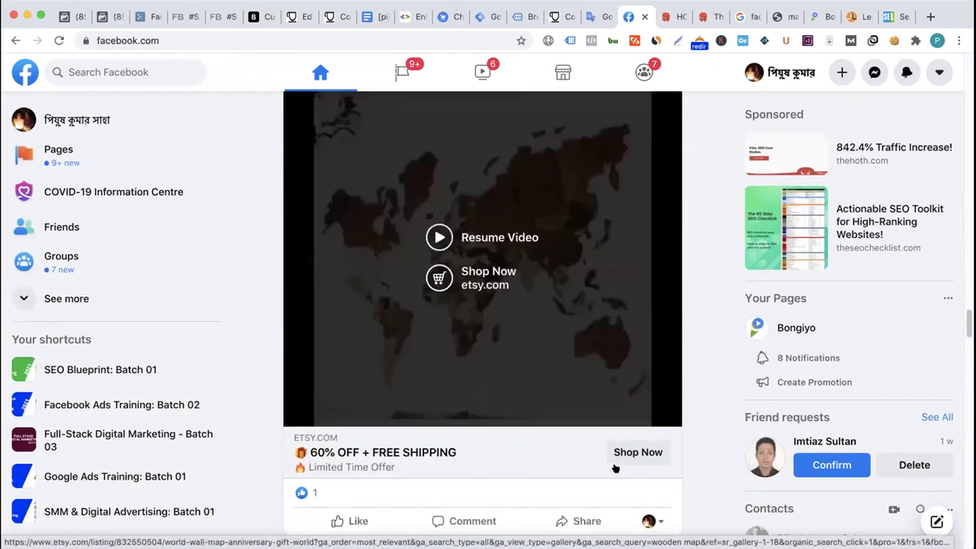
left_click(616, 451)
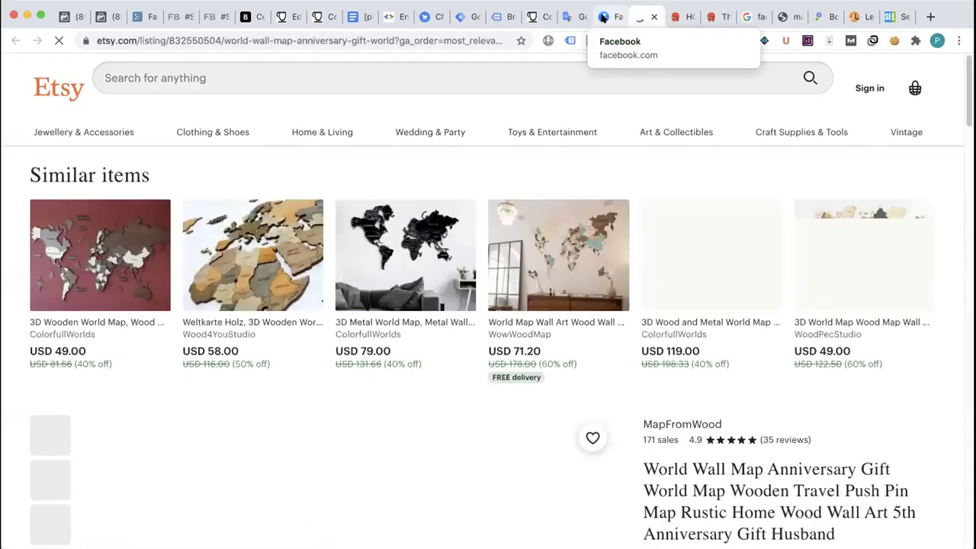
left_click(605, 17)
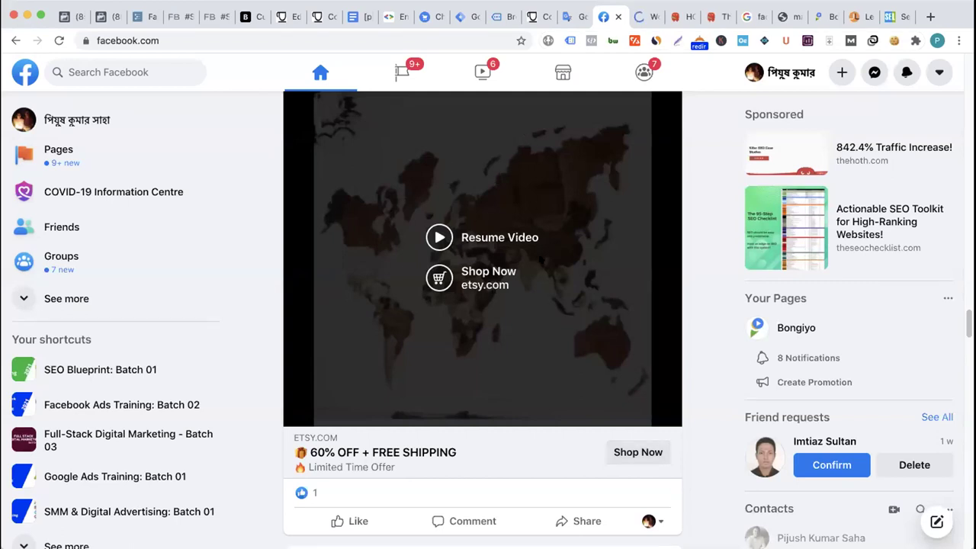
left_click(644, 17)
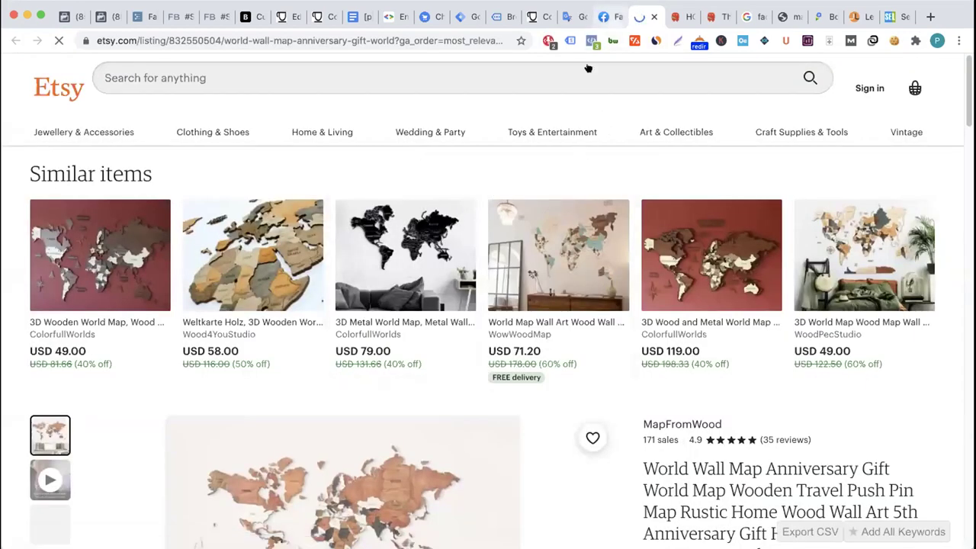
key("ctrl+shift+Tab")
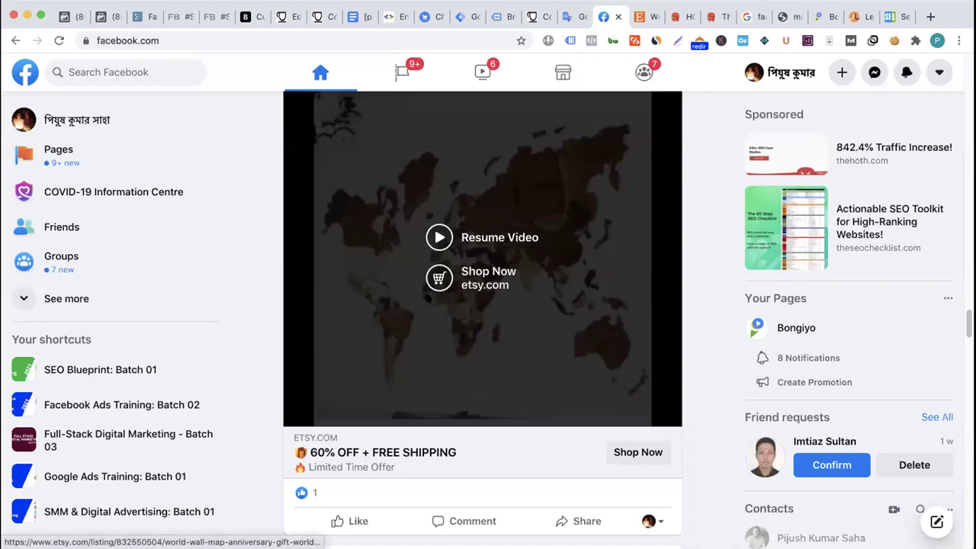
- Browse further down the Facebook feed, view the landing page of the sponsored "Mobile App for $147" ad, and return to the feed
scroll(427, 298, "down", 3)
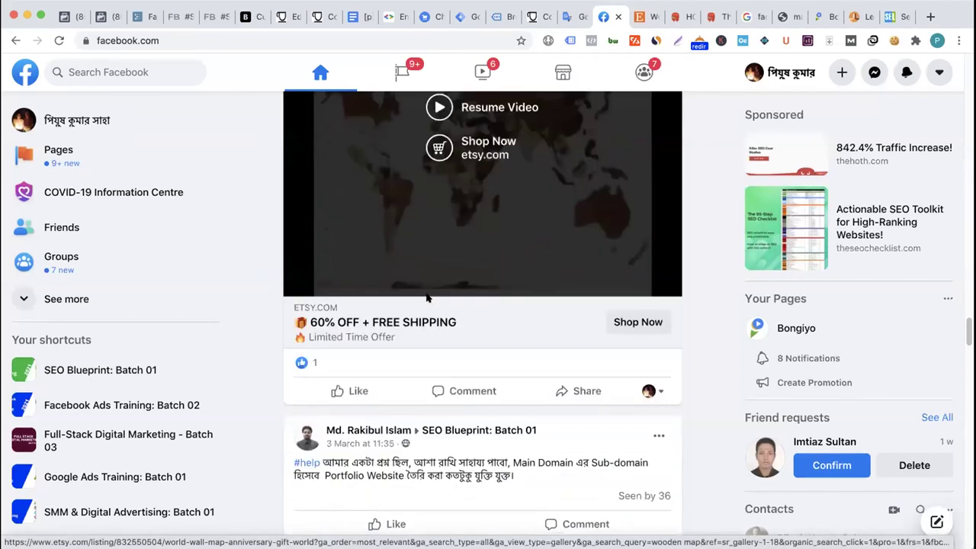
scroll(427, 297, "down", 1)
scroll(426, 297, "up", 6)
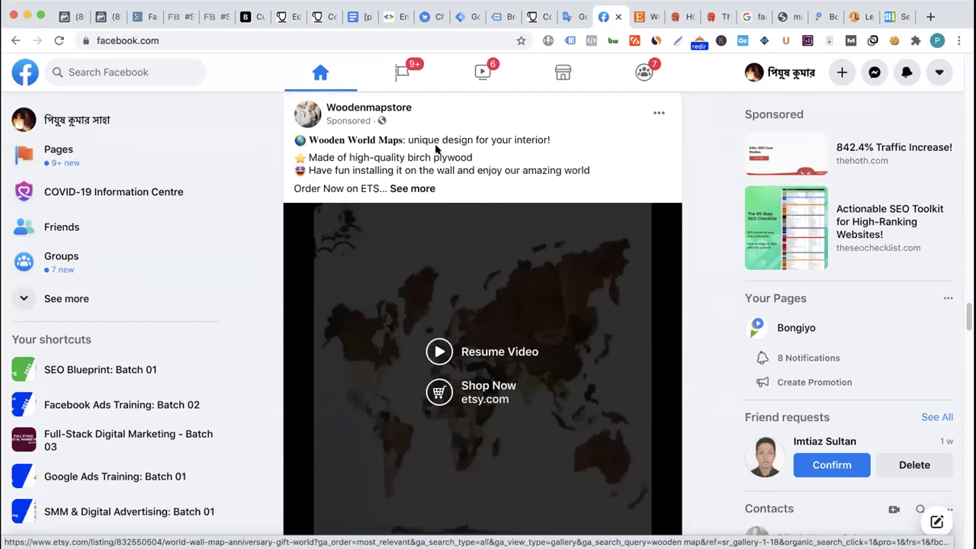
scroll(477, 237, "down", 10)
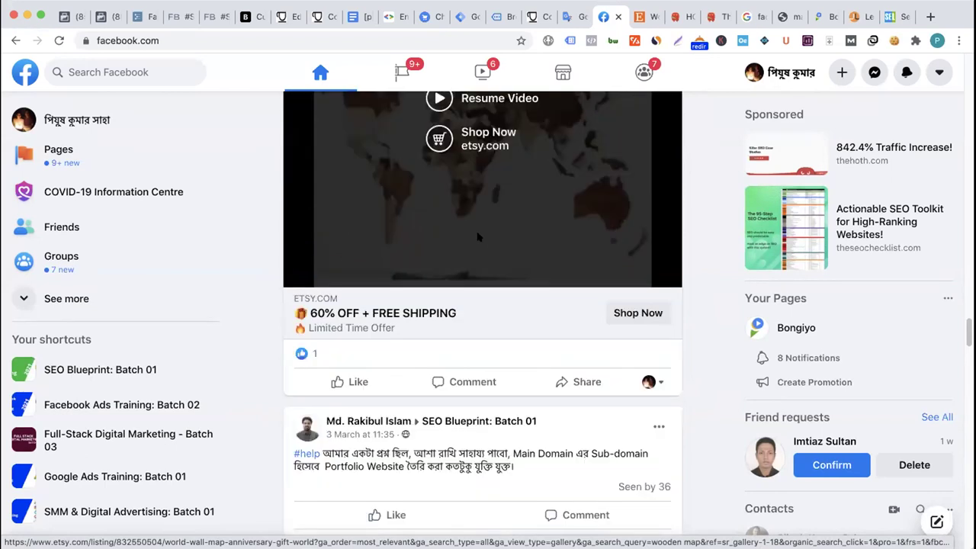
scroll(477, 234, "down", 1)
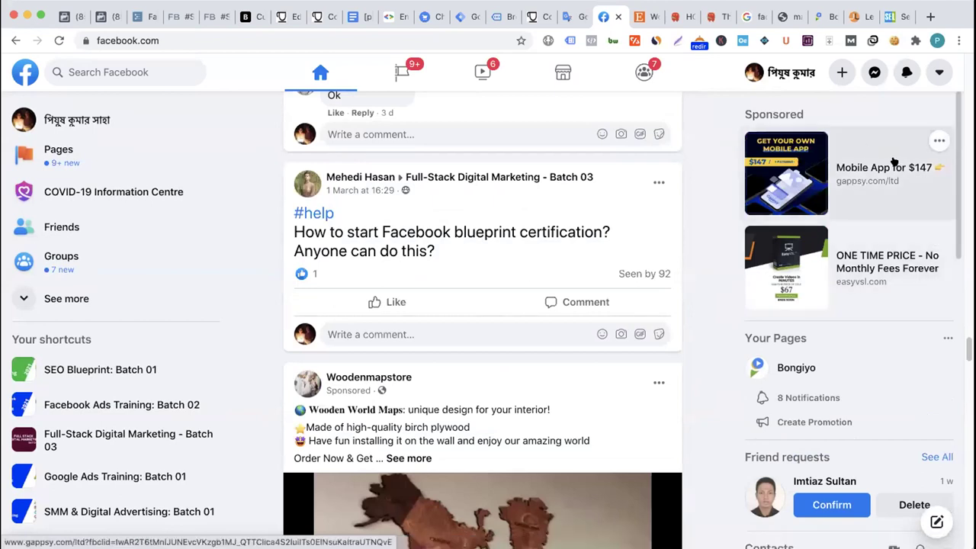
left_click(838, 180)
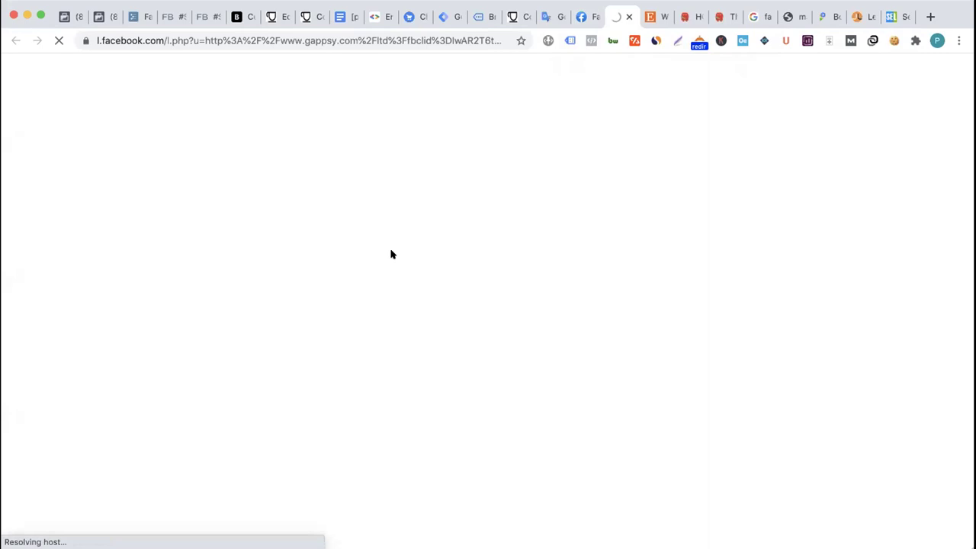
key("ctrl+shift+Tab")
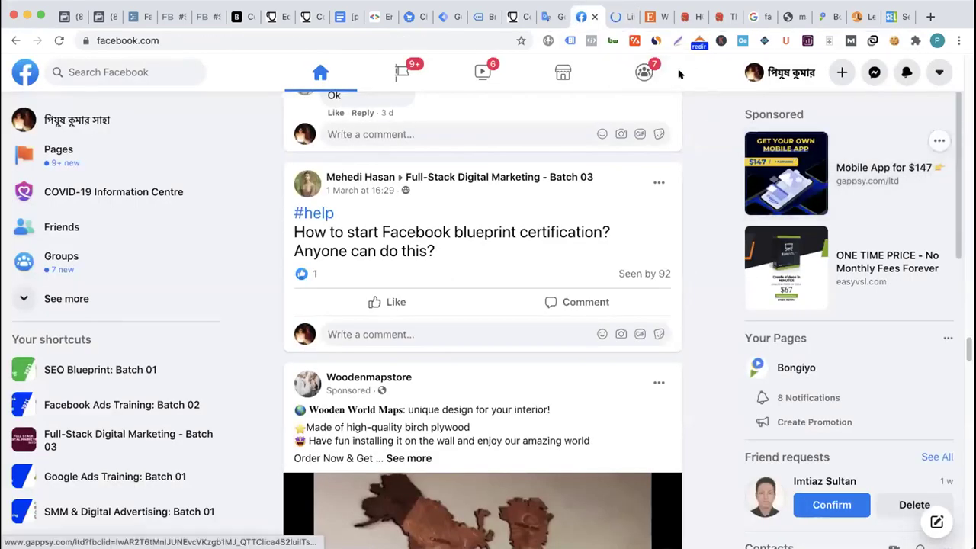
key("ctrl+Tab")
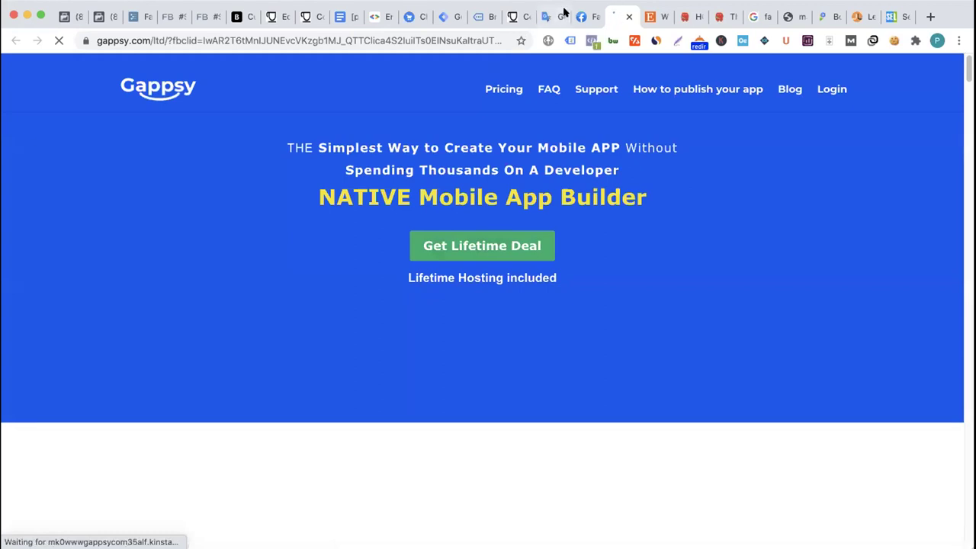
key("ctrl+shift+Tab")
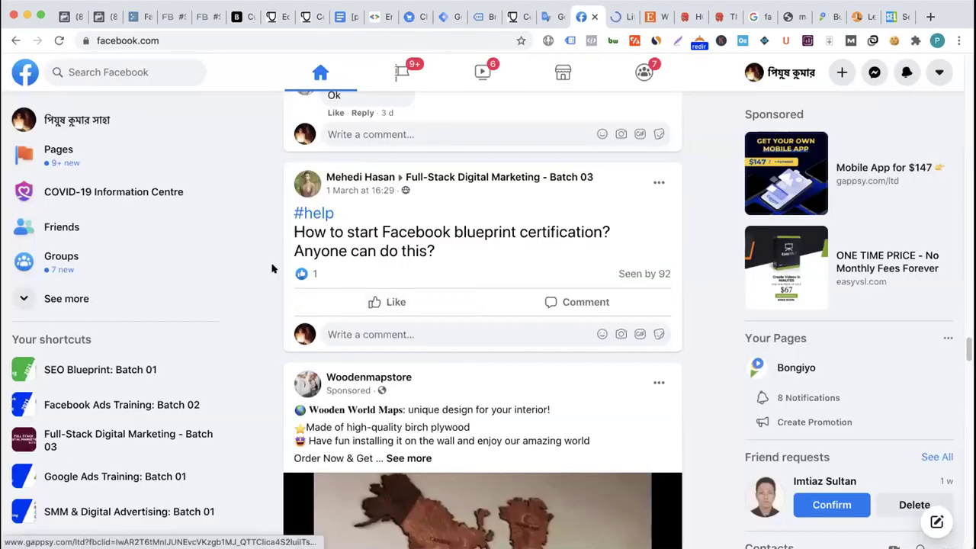
- Return to the WorkFlowy outline and add the bullet "1 Day / 7 Day / 28 Day - Click" below Attribution Window
left_click(136, 16)
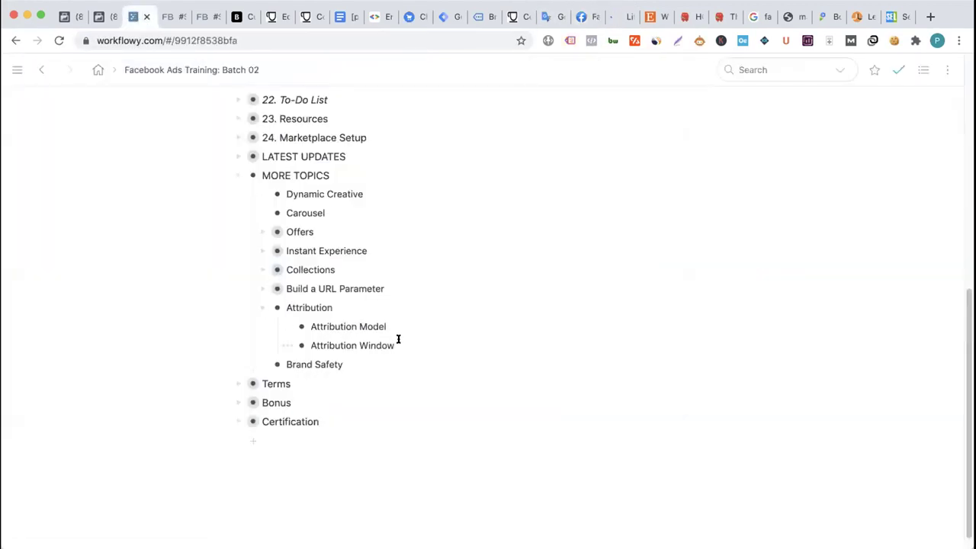
left_click(395, 324)
left_click(402, 340)
key("Return")
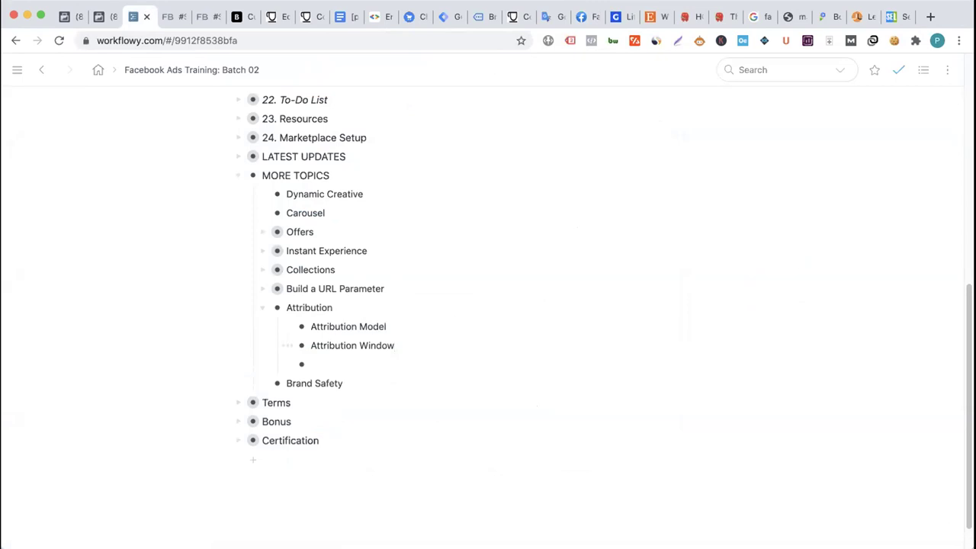
type("1 Day / 7 Day / 28 Day")
key("Return")
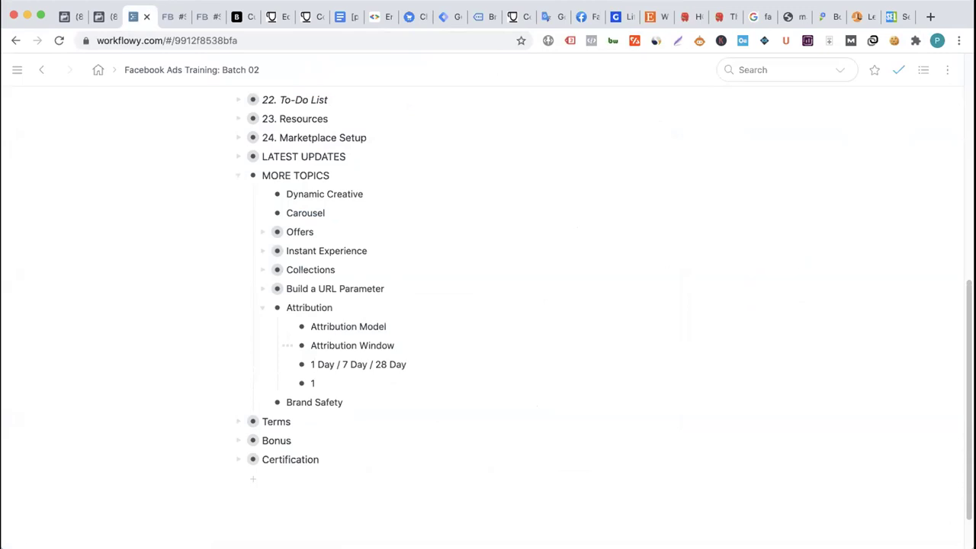
left_click(414, 366)
- Copy the Click bullet's text and nest both new bullets under Attribution Window
left_click(308, 364, "shift")
key("super+c")
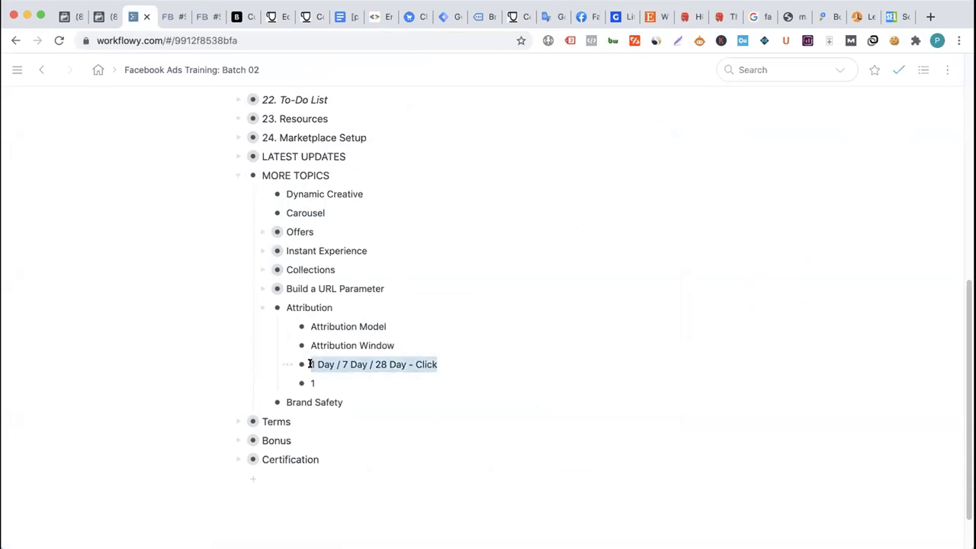
left_click(323, 381)
left_click_drag(316, 378, 300, 362)
key("Tab")
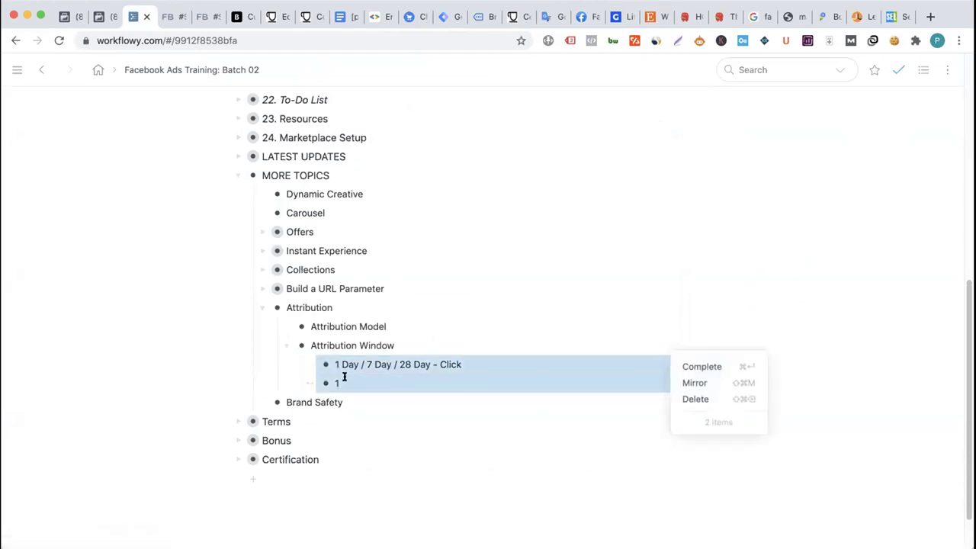
- Fill the second nested bullet with the copied text and change its ending to "View / Impressions"
left_click(344, 376)
key("super+v")
double_click(442, 384)
type("View")
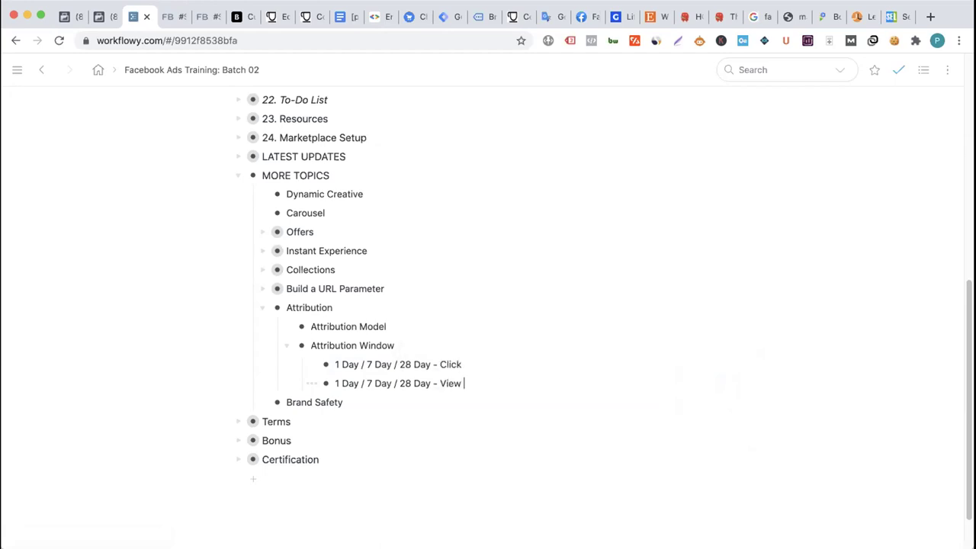
type(" / Impressions")
- Highlight "1 Day" in the Click bullet under Attribution Window
left_click_drag(357, 365, 334, 363)
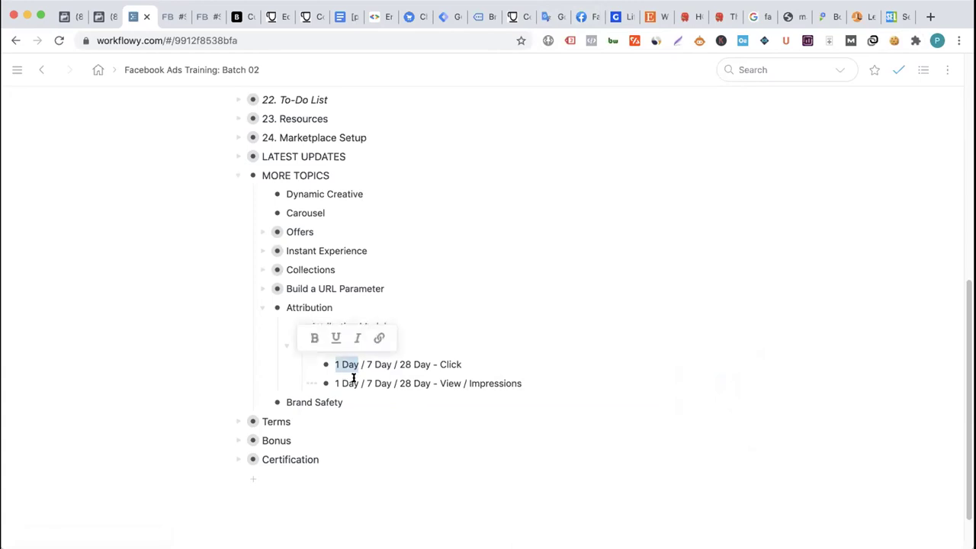
left_click(355, 365)
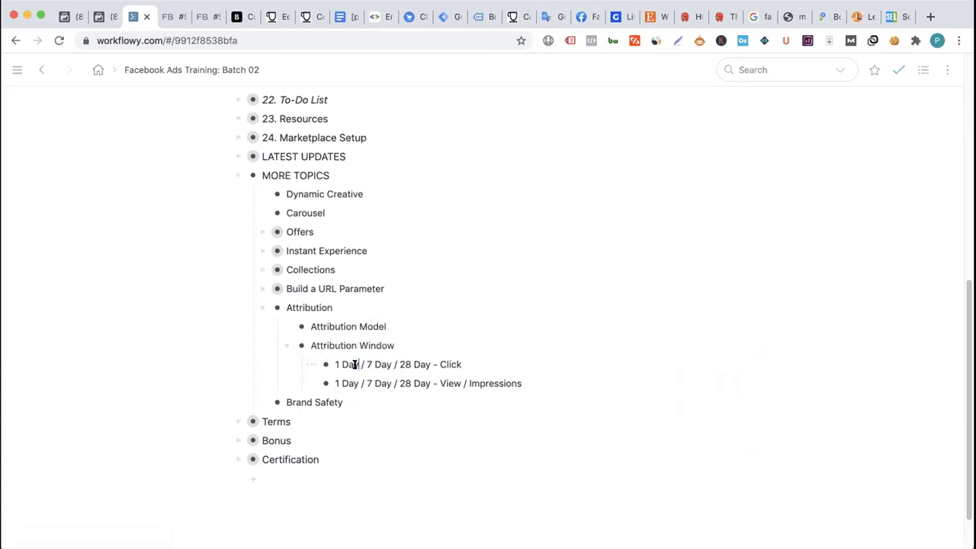
left_click_drag(354, 365, 331, 364)
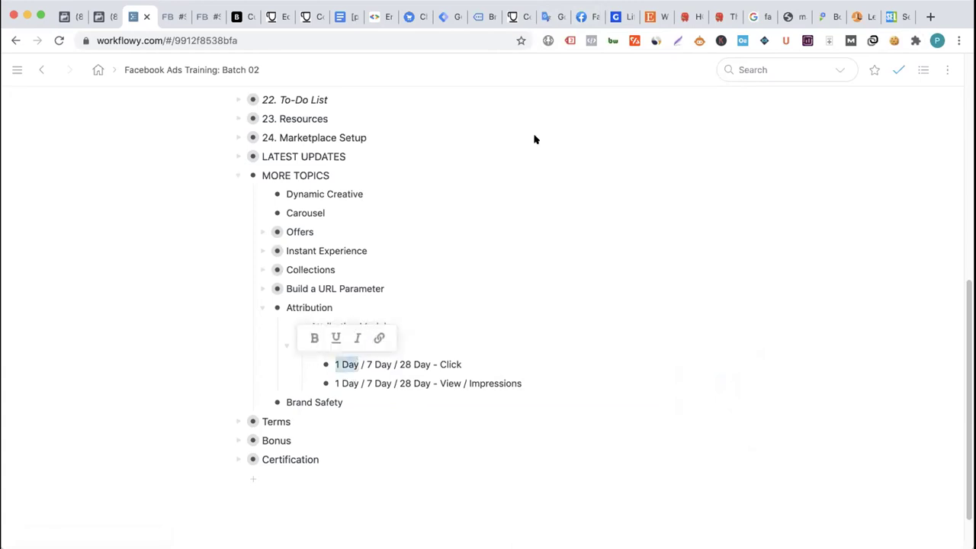
left_click(584, 16)
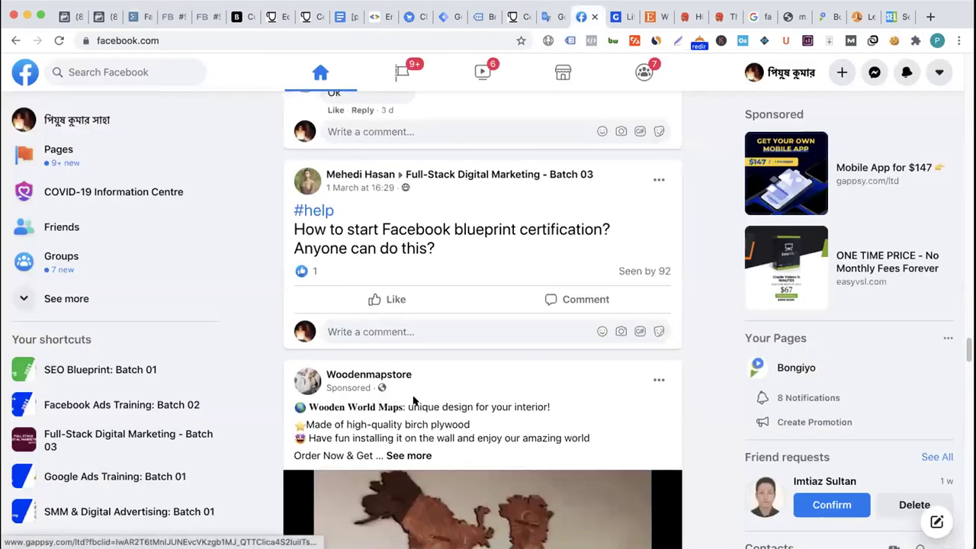
scroll(414, 402, "down", 2)
left_click(551, 16)
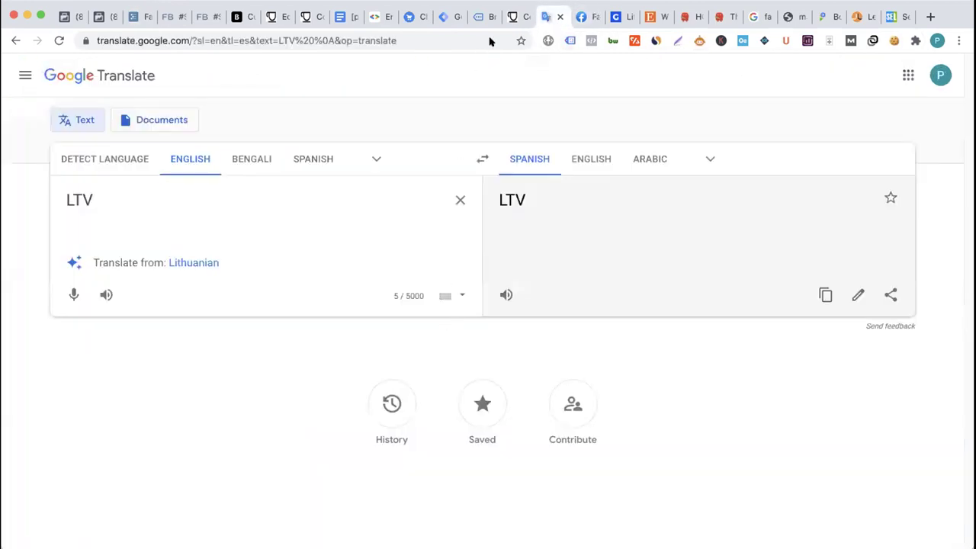
left_click(517, 16)
left_click(545, 17)
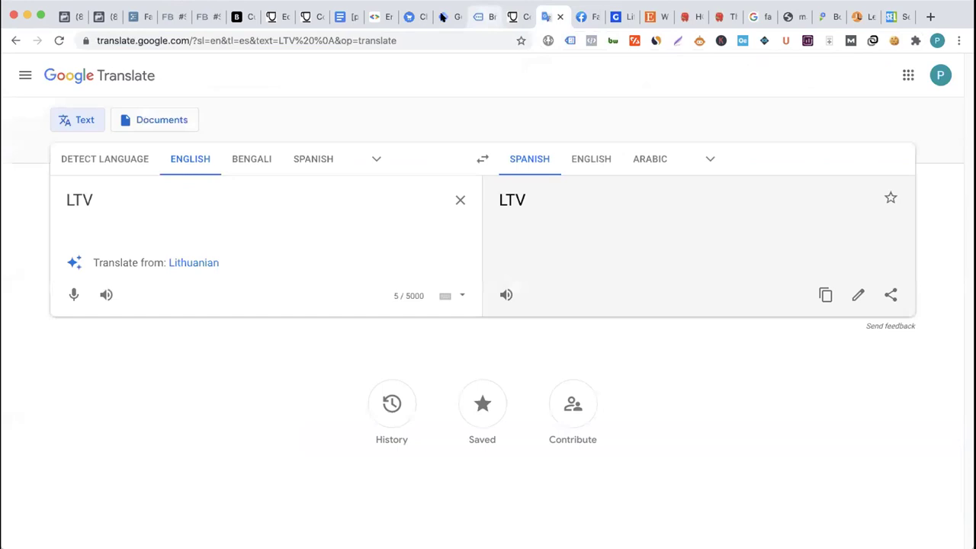
left_click(482, 17)
left_click(154, 17)
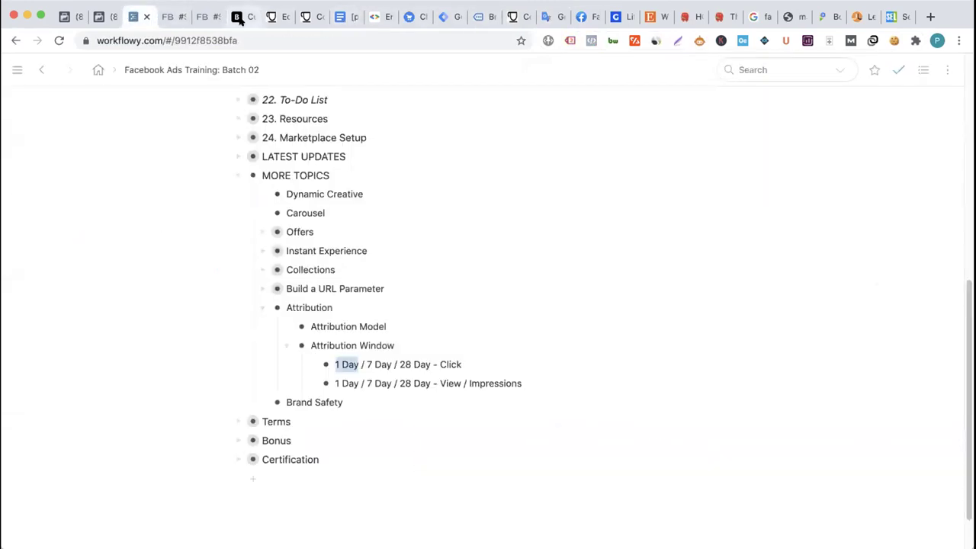
- Close the Etsy tab and all browser tabs after it, and show the BeBonnie Custom T-Shirt Multi-Color product page
left_click(656, 17)
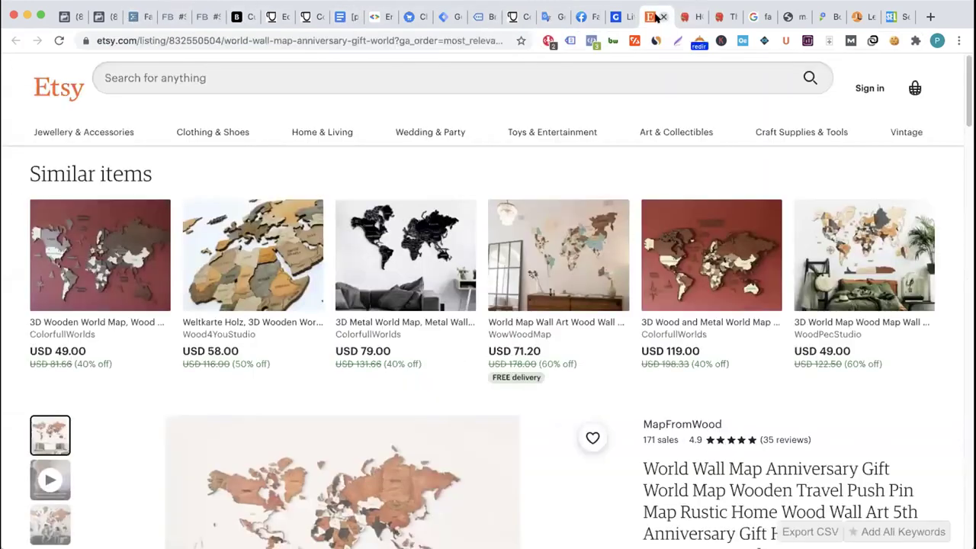
key("super+w")
key("super+w")
key("super+w")
key("super+w")
key("super+w")
key("super+w")
key("super+w")
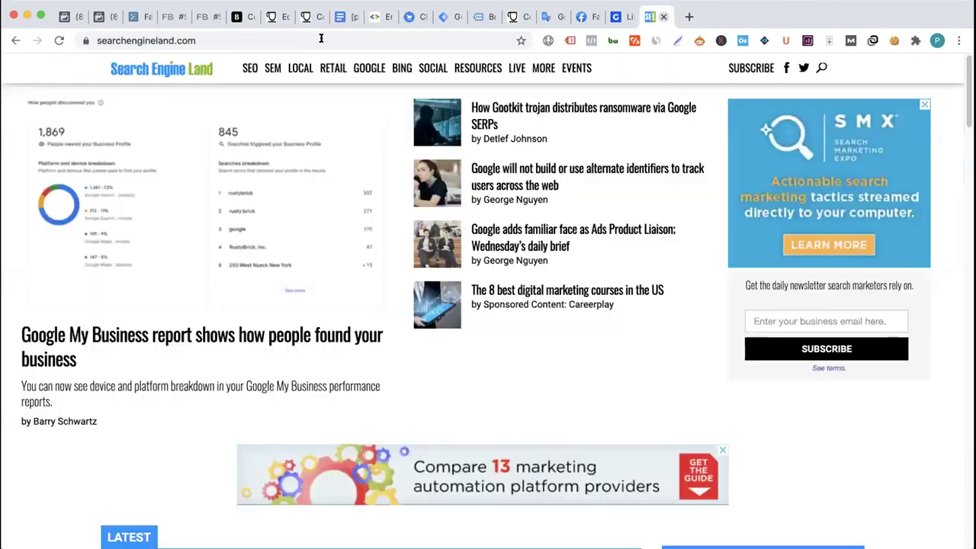
key("super+w")
left_click(264, 17)
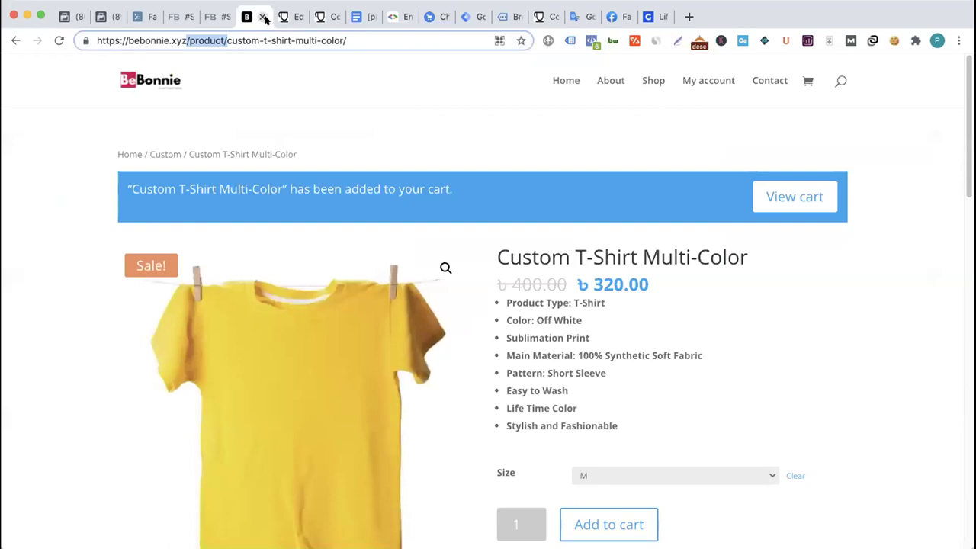
- Close the browser tabs between the BeBonnie product page and Google Tag Manager, including the Google document and Ibby's T-Shirt Shop checkout
left_click(297, 17)
left_click(299, 17)
left_click(299, 17)
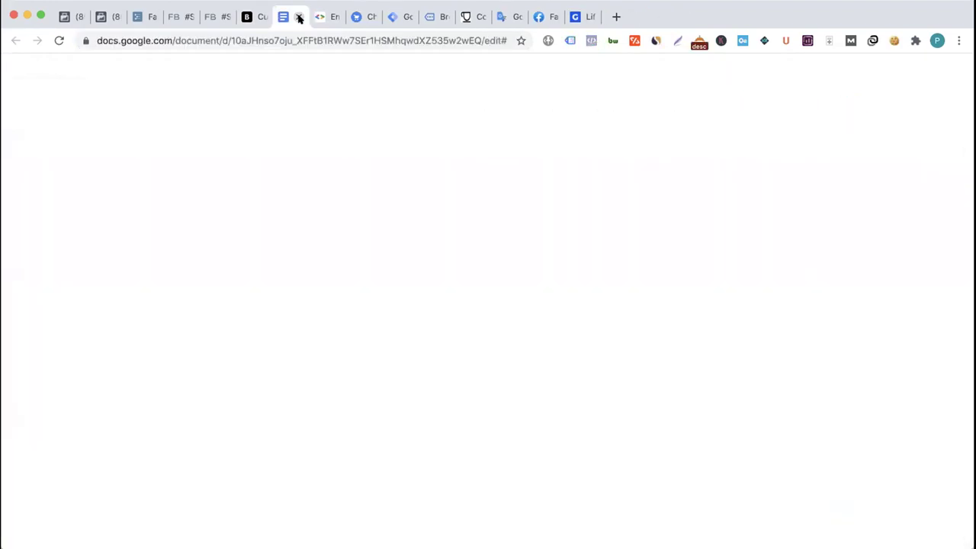
left_click(299, 17)
left_click(299, 17)
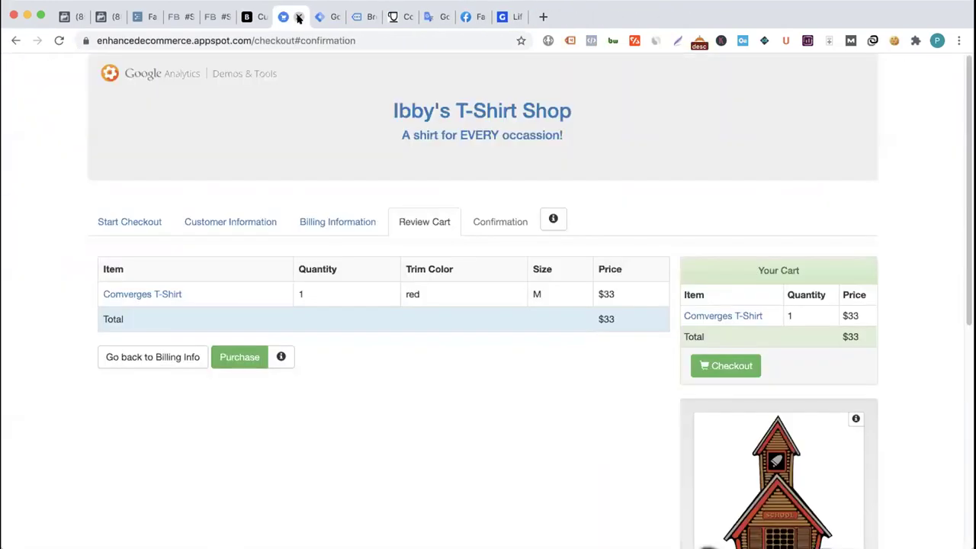
left_click(299, 17)
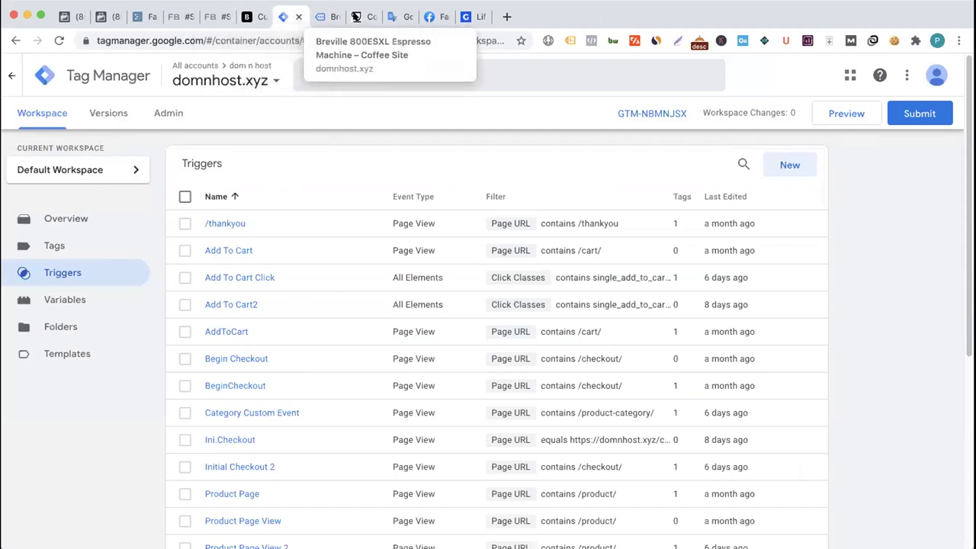
- Close the Breville espresso machine tab, the coffee site tab after it, and both Facebook for Business small-business campaign tabs
left_click(333, 17)
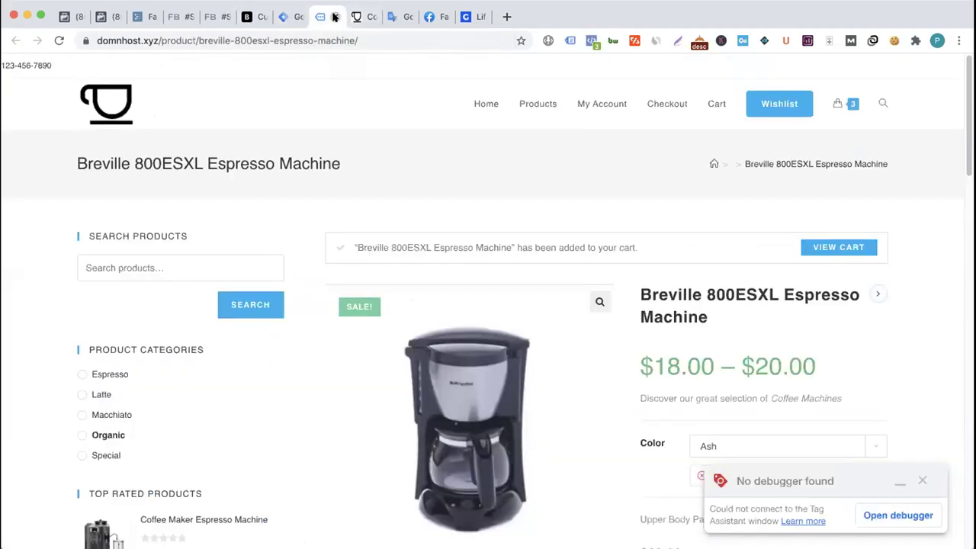
left_click(333, 17)
left_click(333, 17)
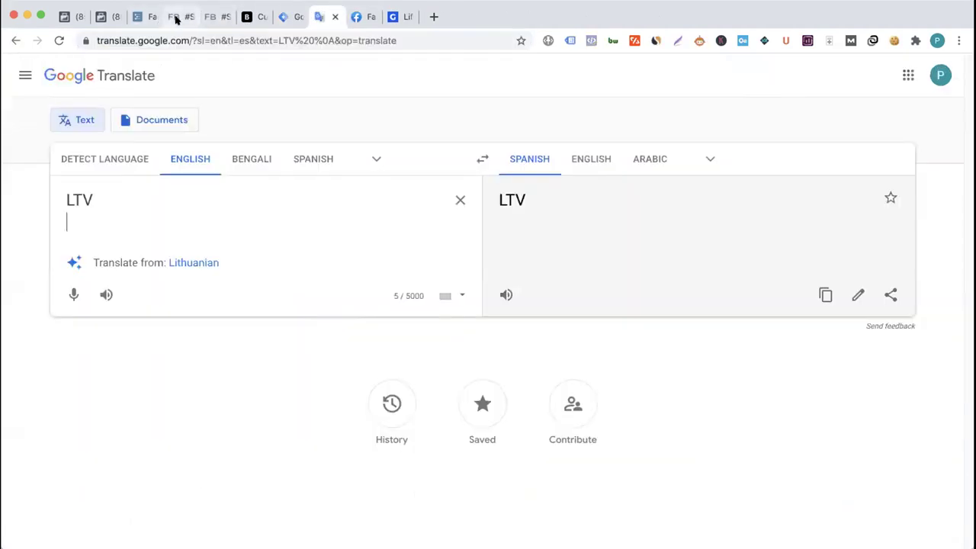
left_click(176, 18)
left_click(189, 17)
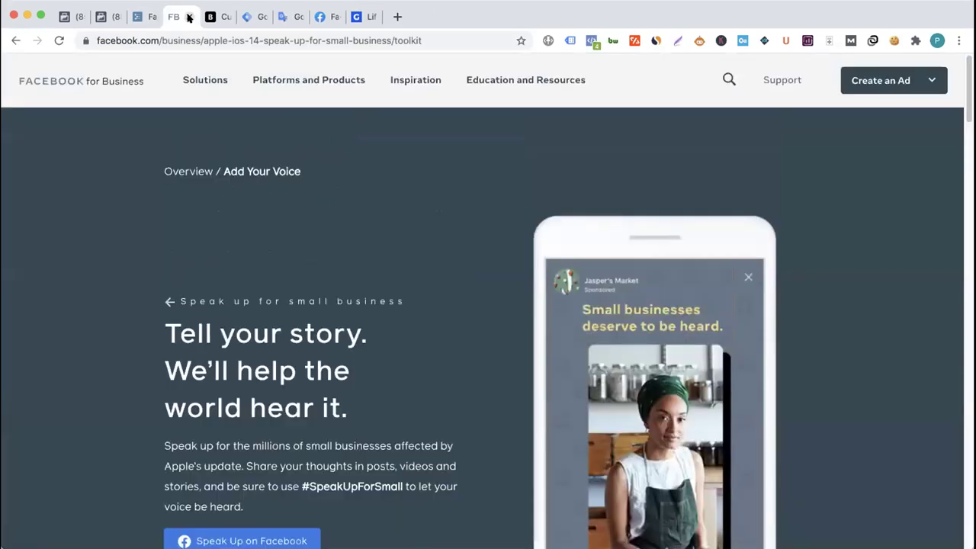
left_click(188, 17)
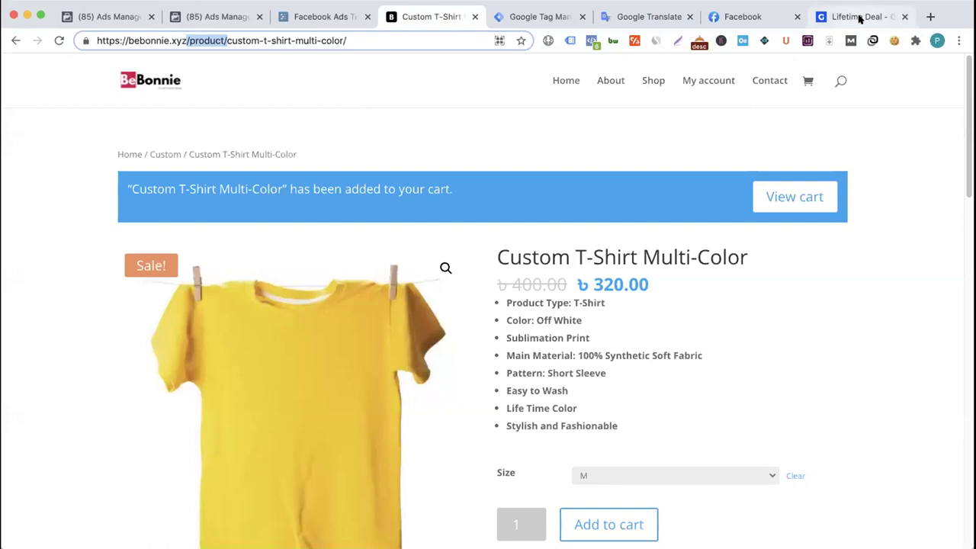
- Check the Gappsy lifetime deal and Facebook feed tabs, and close the Google Translate tab
left_click(859, 17)
left_click(729, 17)
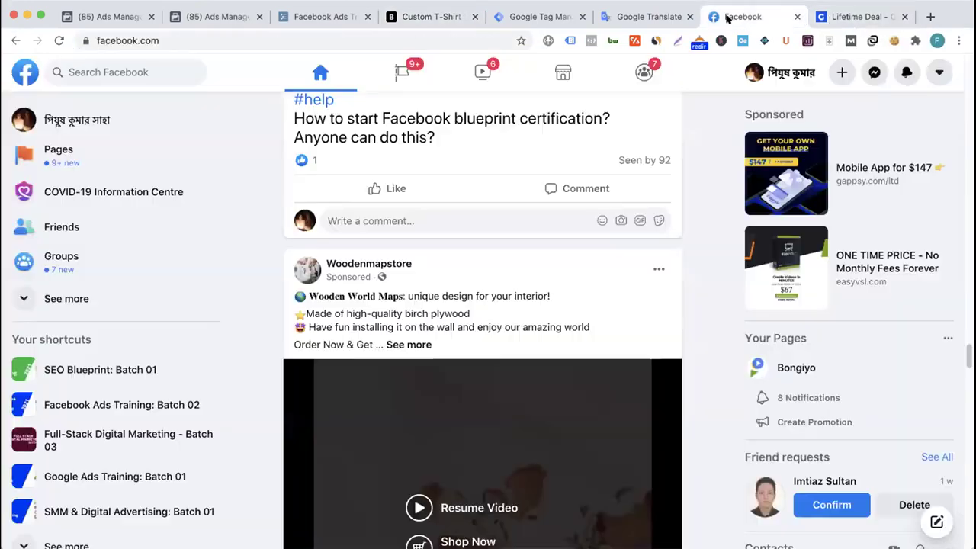
left_click(649, 17)
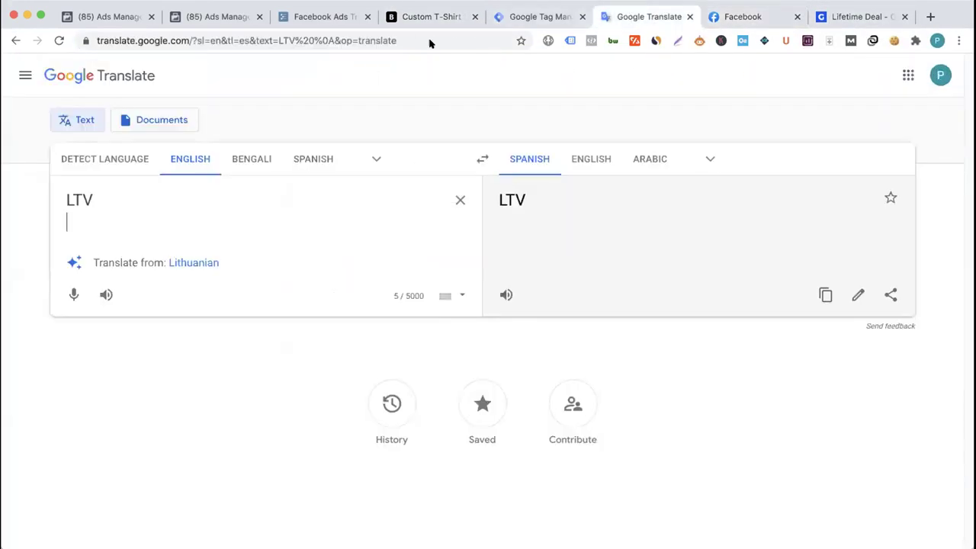
key("super+w")
- In the WorkFlowy outline, highlight "7 Day" in the Click bullet and "View" in the View / Impressions bullet under Attribution Window
left_click(337, 17)
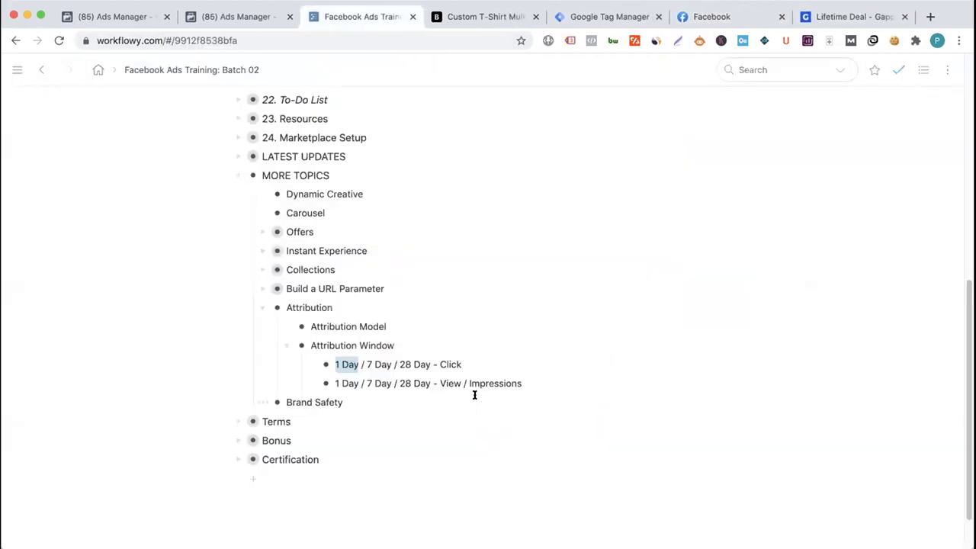
key("Down")
scroll(371, 370, "down", 1)
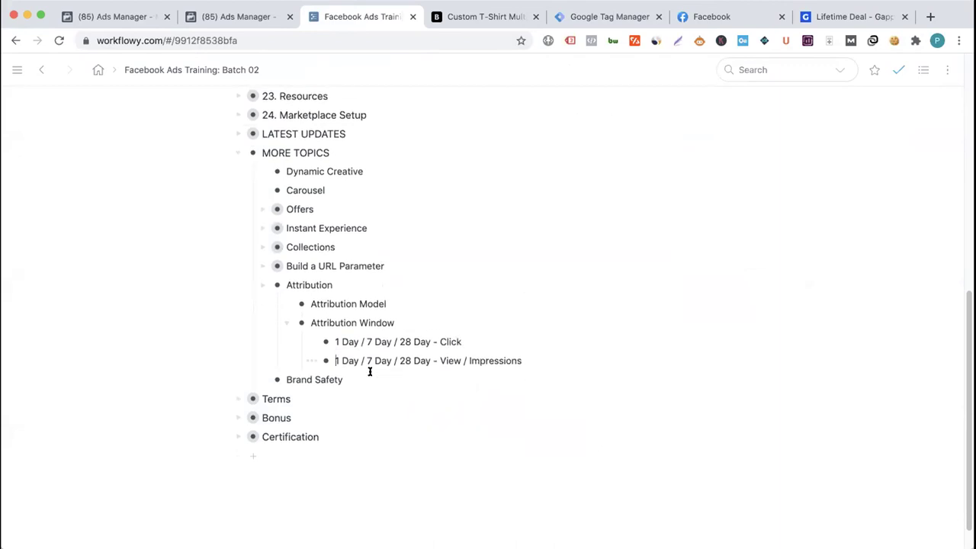
scroll(382, 353, "down", 1)
left_click_drag(391, 309, 371, 308)
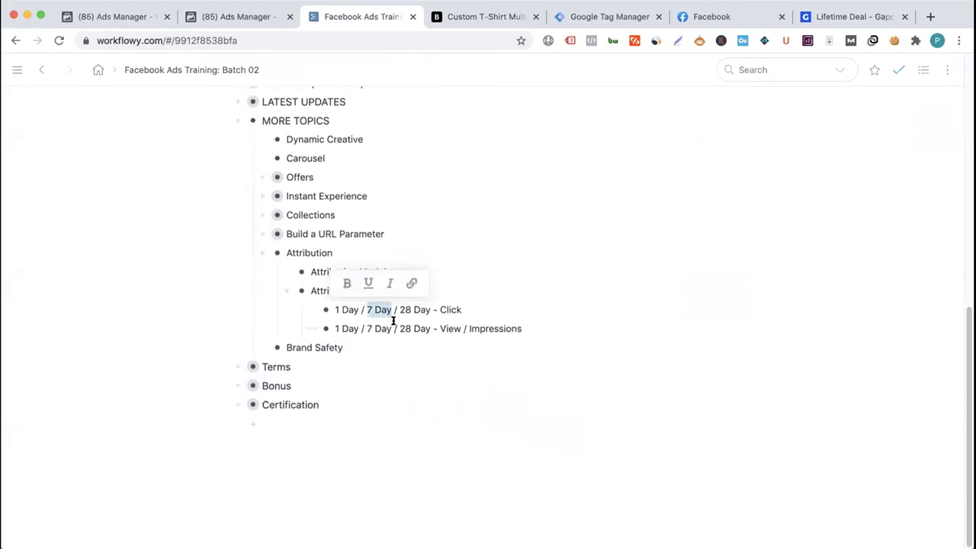
double_click(449, 328)
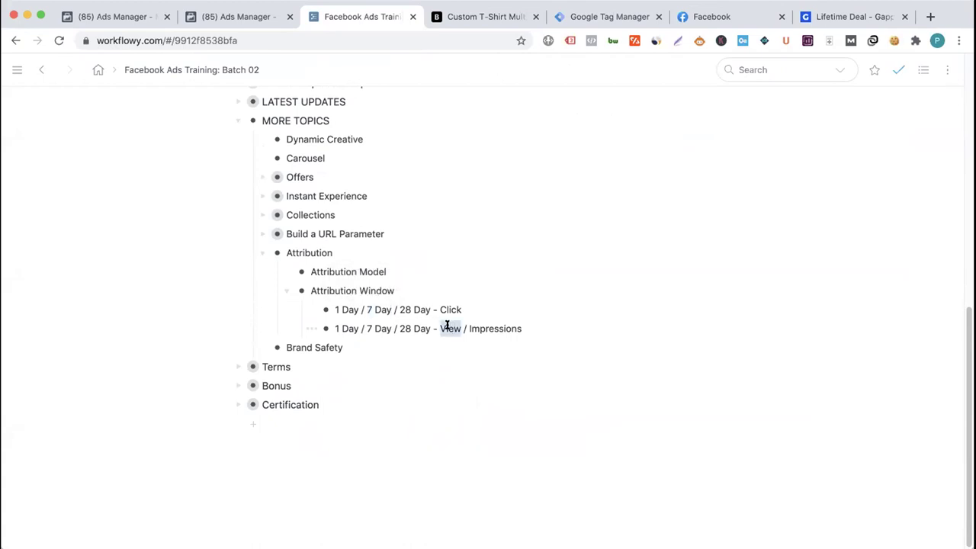
left_click(370, 323)
- Compare the Woodenmapstore sponsored post in the Facebook feed with the Gappsy lifetime deal landing page
left_click(707, 20)
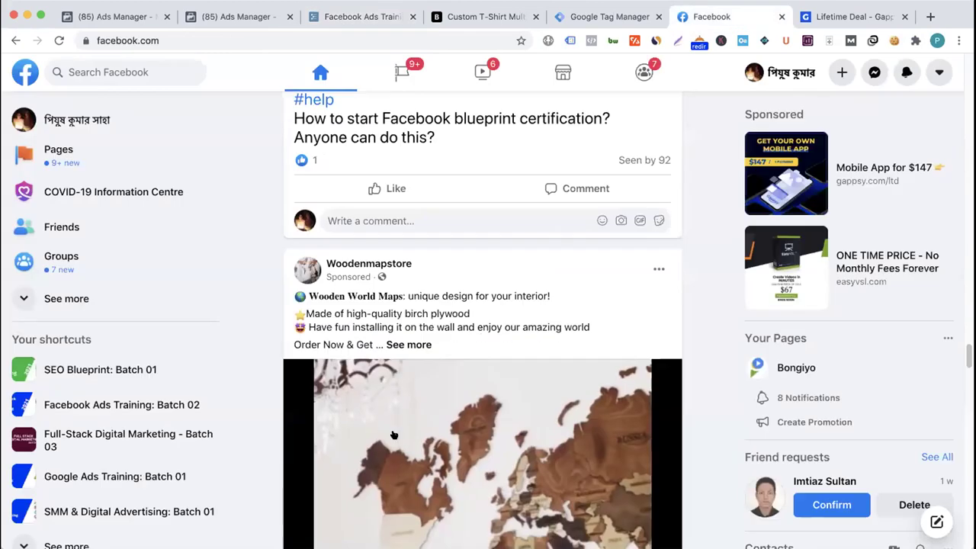
scroll(457, 343, "down", 1)
scroll(436, 357, "down", 3)
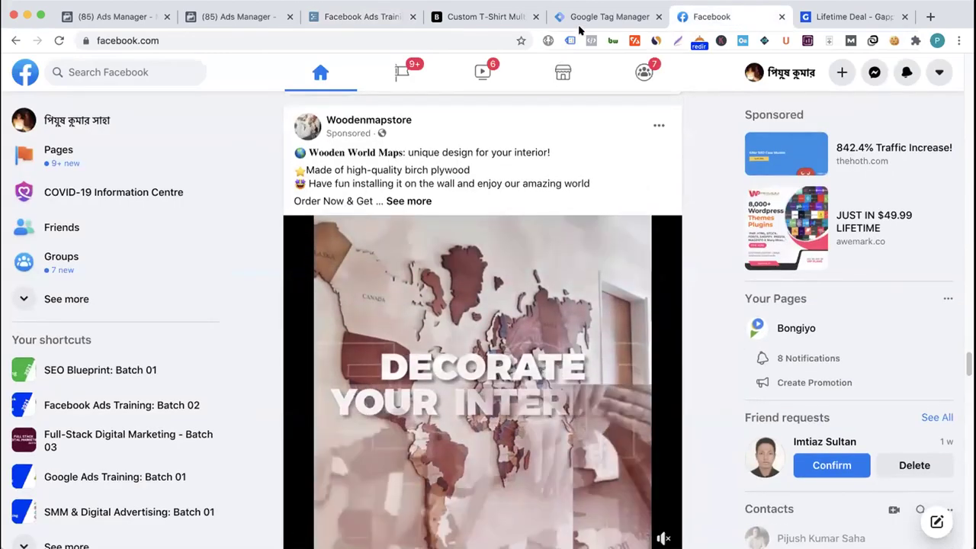
key("ctrl+Tab")
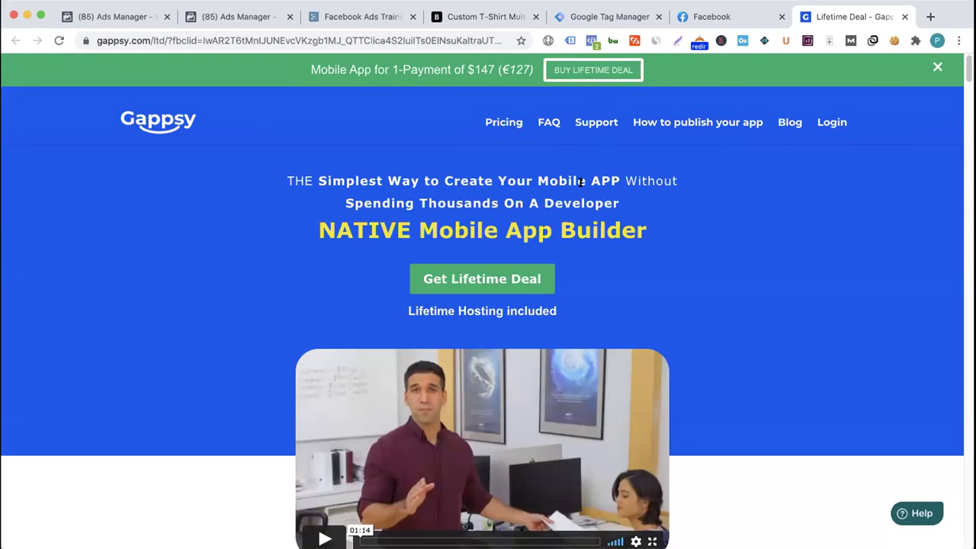
left_click(717, 15)
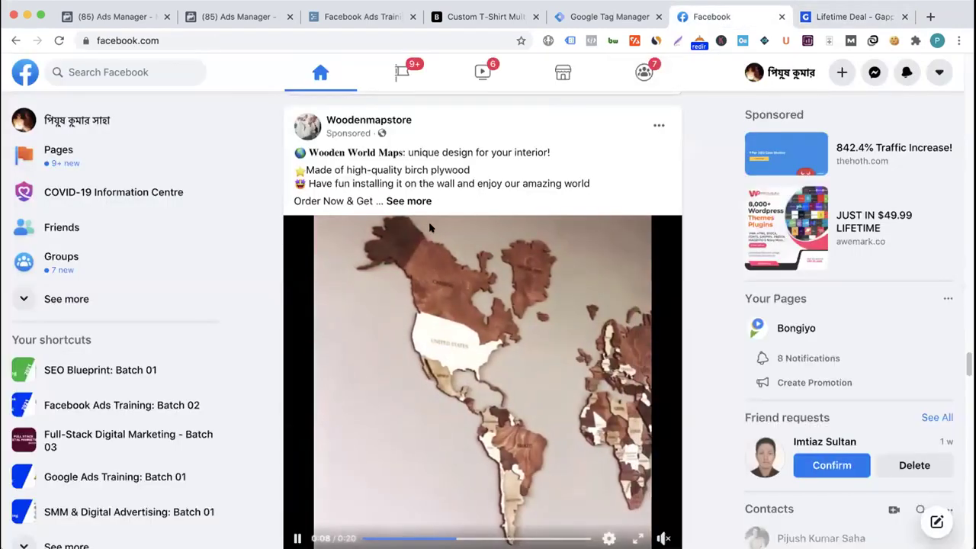
left_click(829, 16)
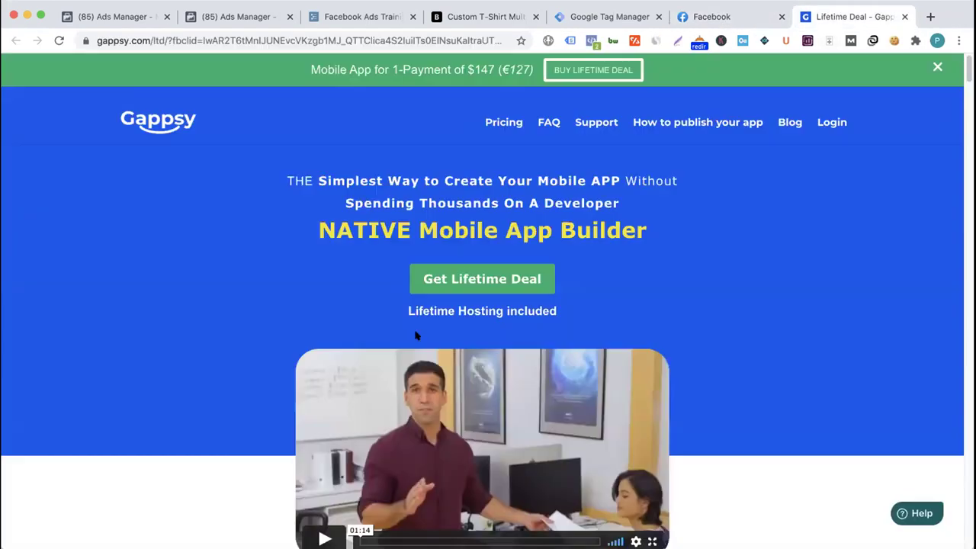
left_click(725, 17)
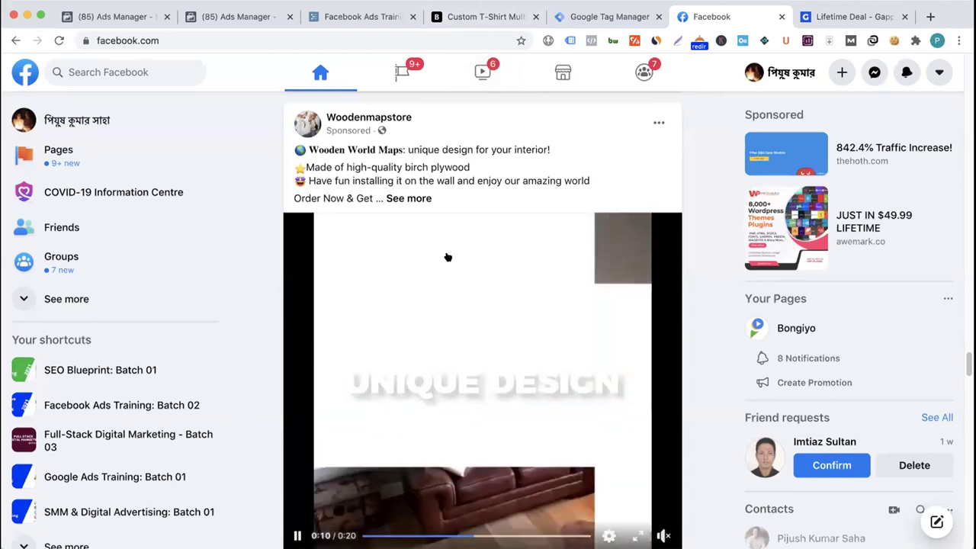
scroll(473, 313, "down", 1)
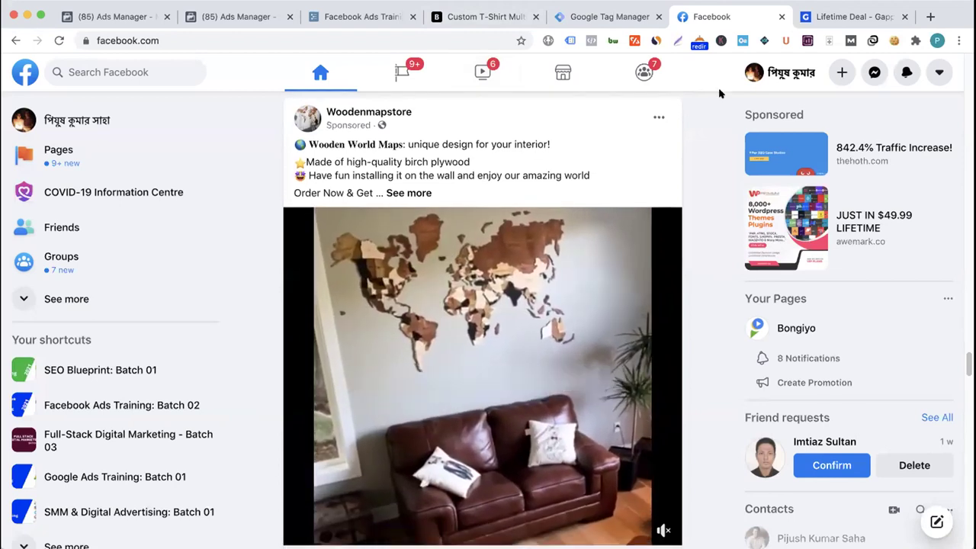
left_click(839, 16)
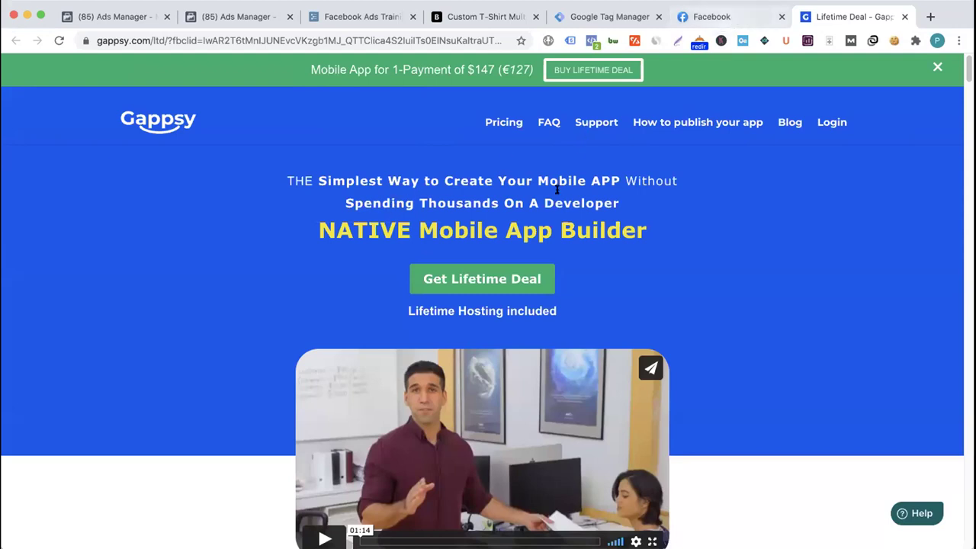
left_click(717, 17)
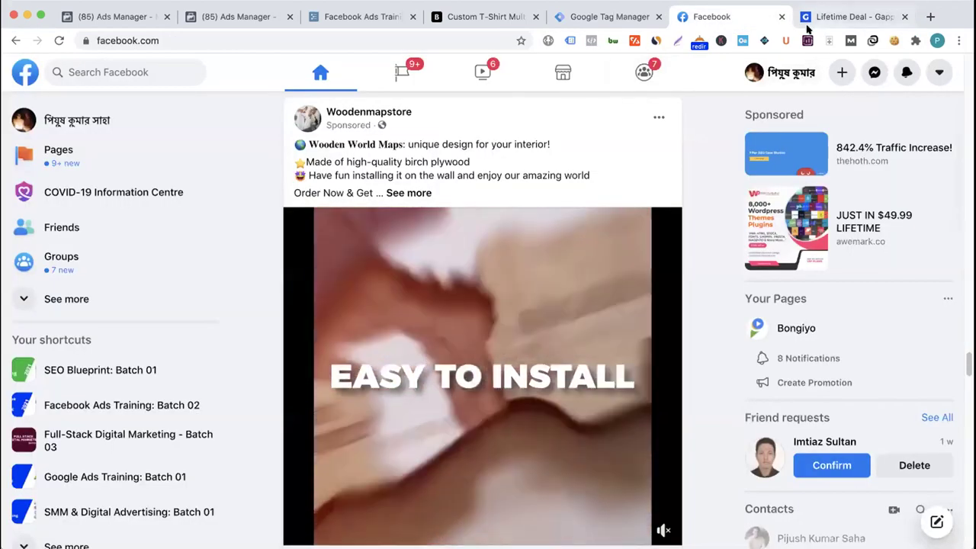
left_click(854, 17)
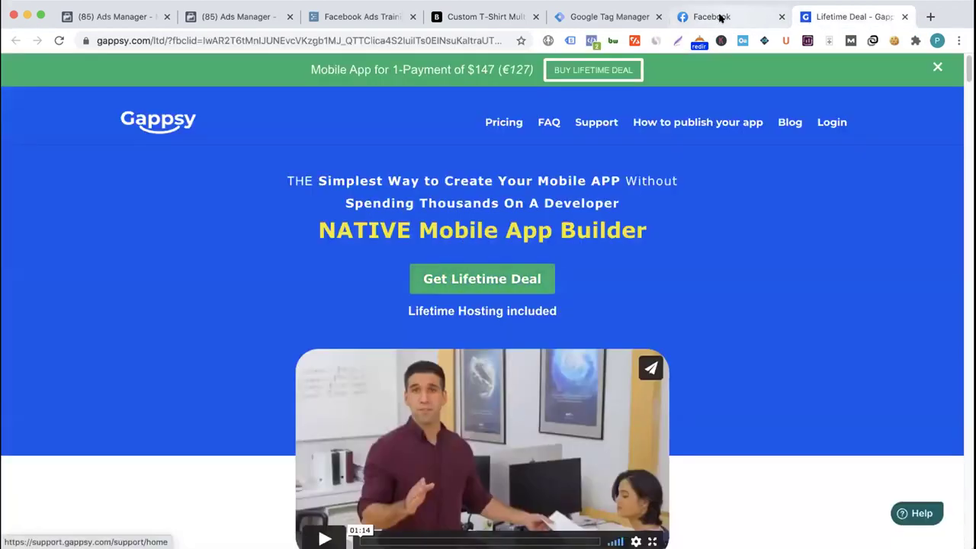
left_click(687, 17)
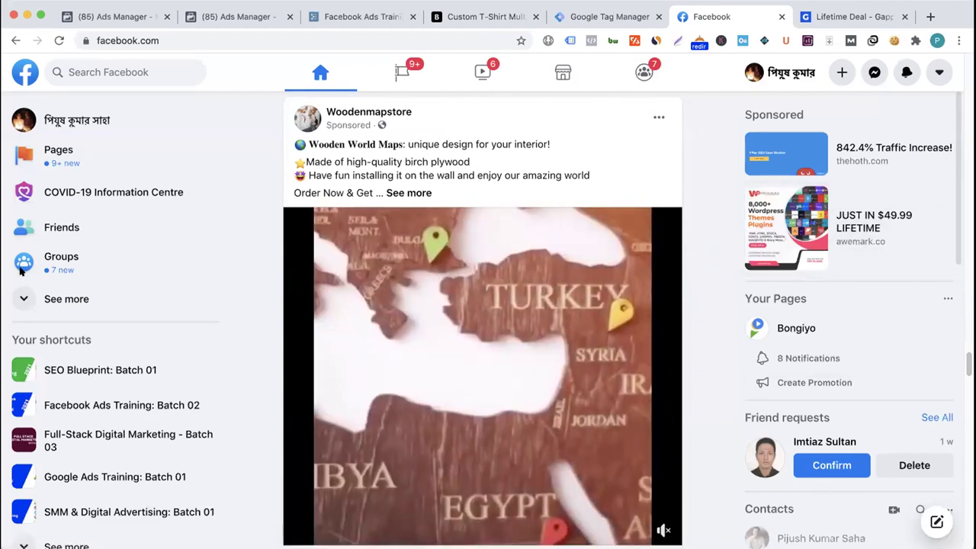
- Add a nested bullet "Last Click Touch" under Attribution Model in the WorkFlowy outline
left_click(358, 16)
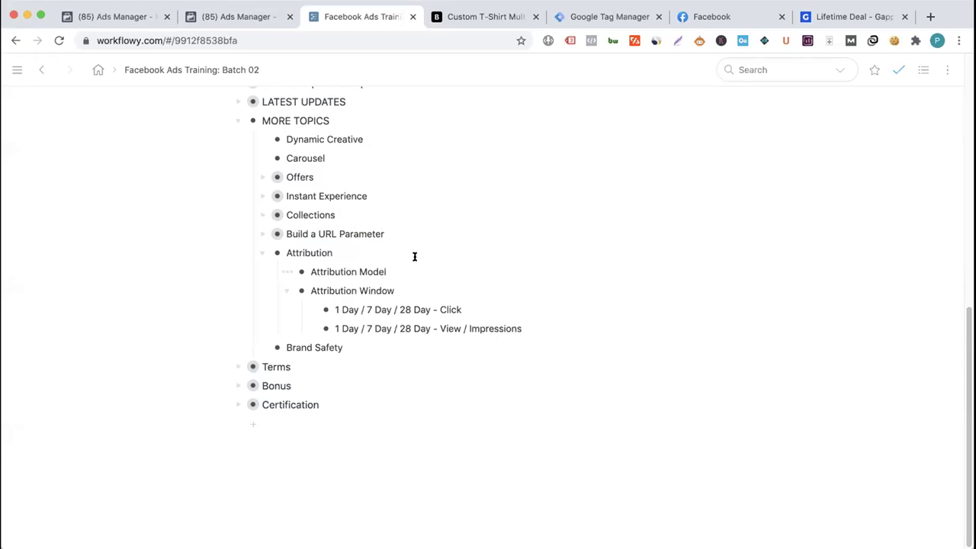
key("Return")
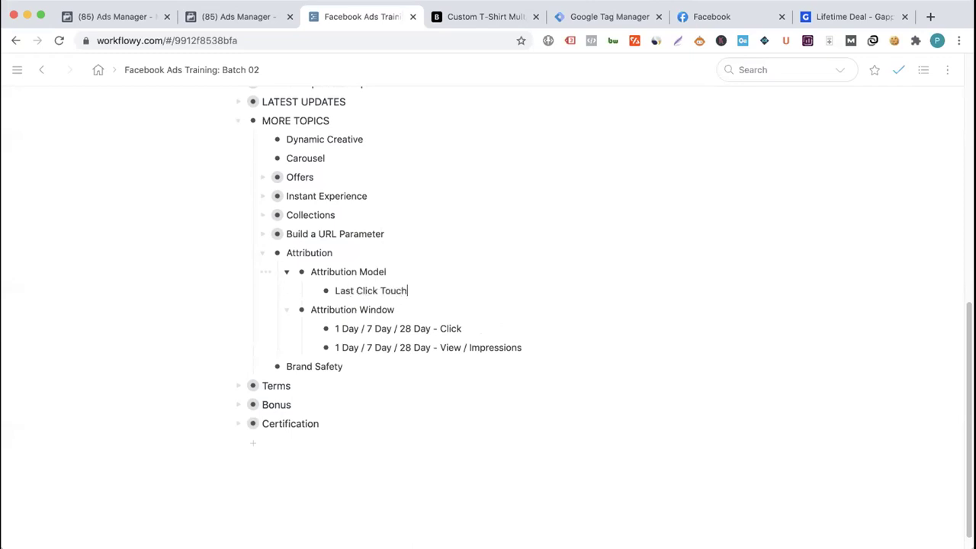
- Open the awemark.co $49.99 lifetime ad from the Facebook feed, revisit the Last Click Touch bullet, and return to the feed
left_click(698, 19)
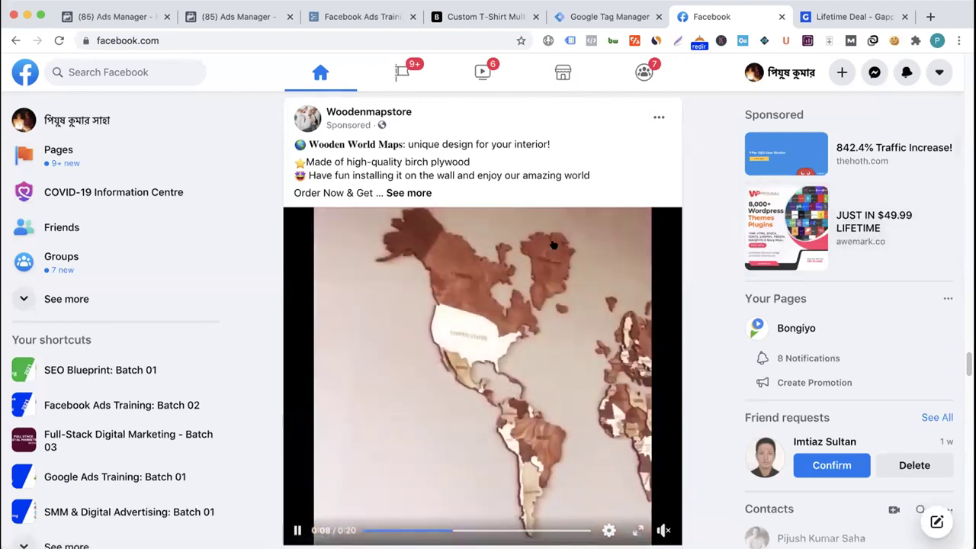
left_click(782, 221)
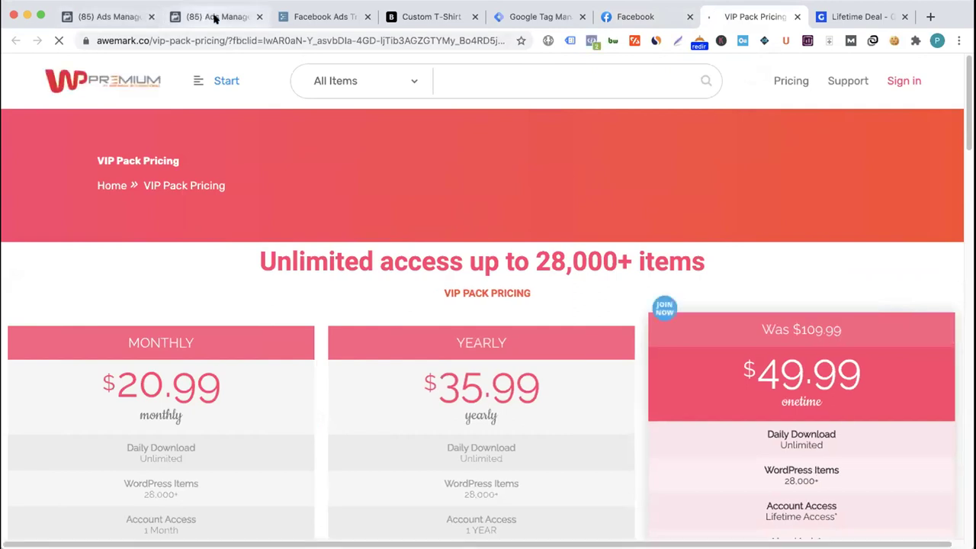
left_click(320, 16)
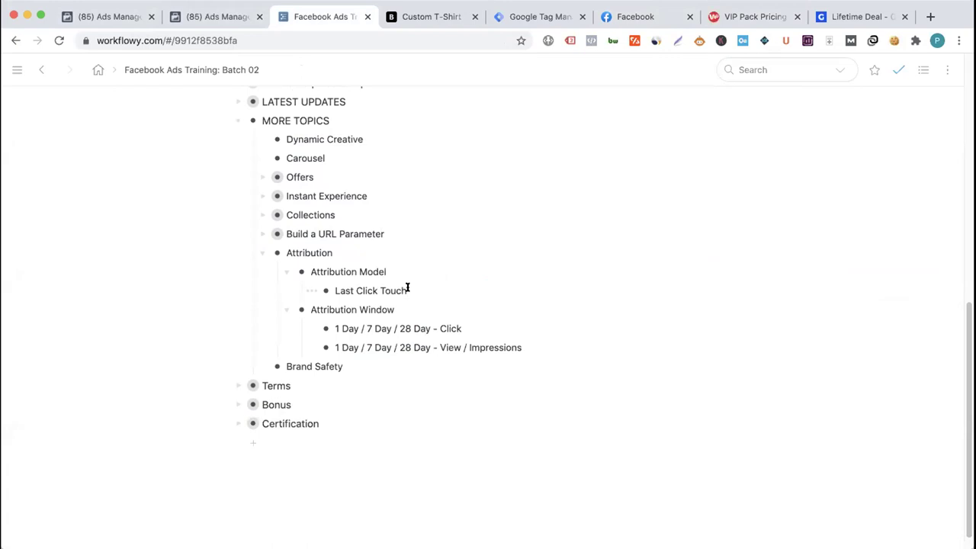
left_click(631, 19)
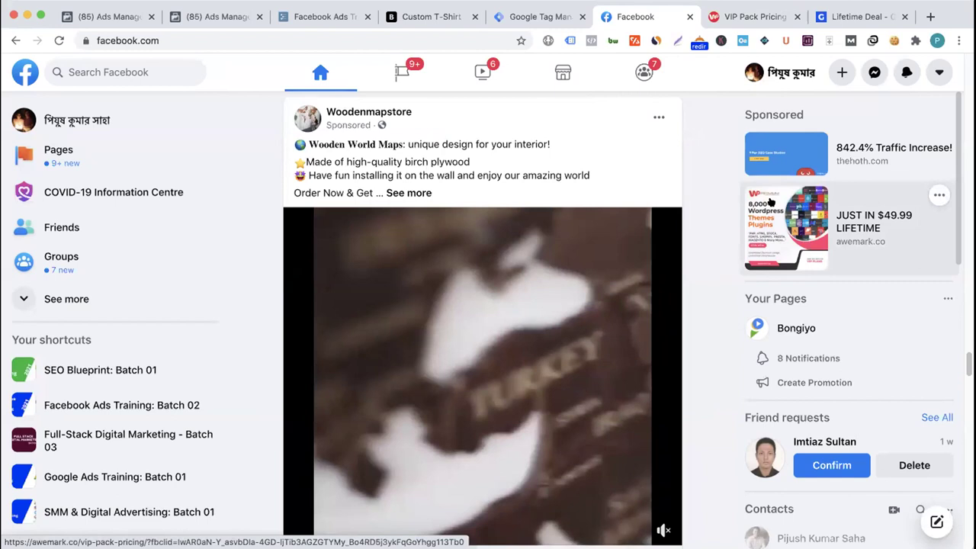
- Return to the Bong account's campaigns in Ads Manager and look through the list of business tools for Attribution
left_click(217, 16)
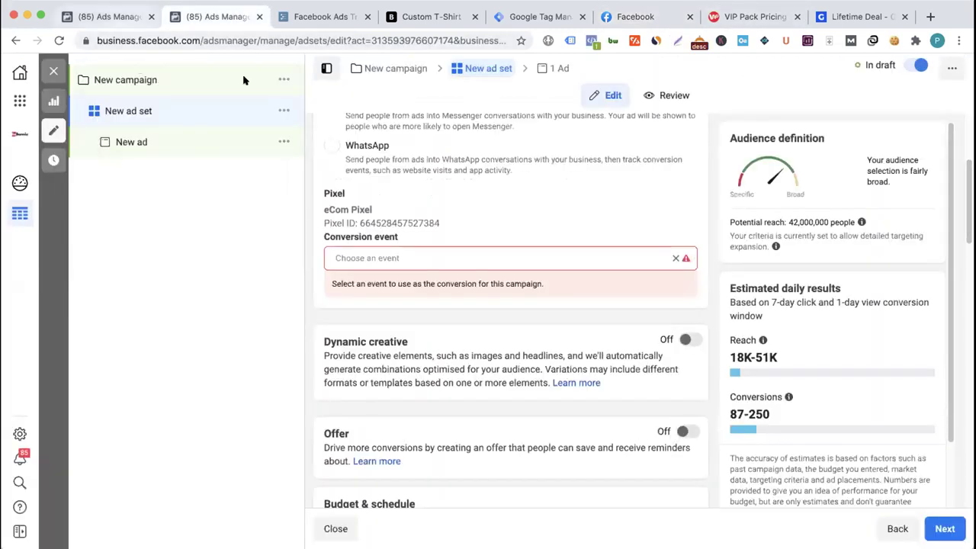
left_click(121, 20)
left_click(305, 17)
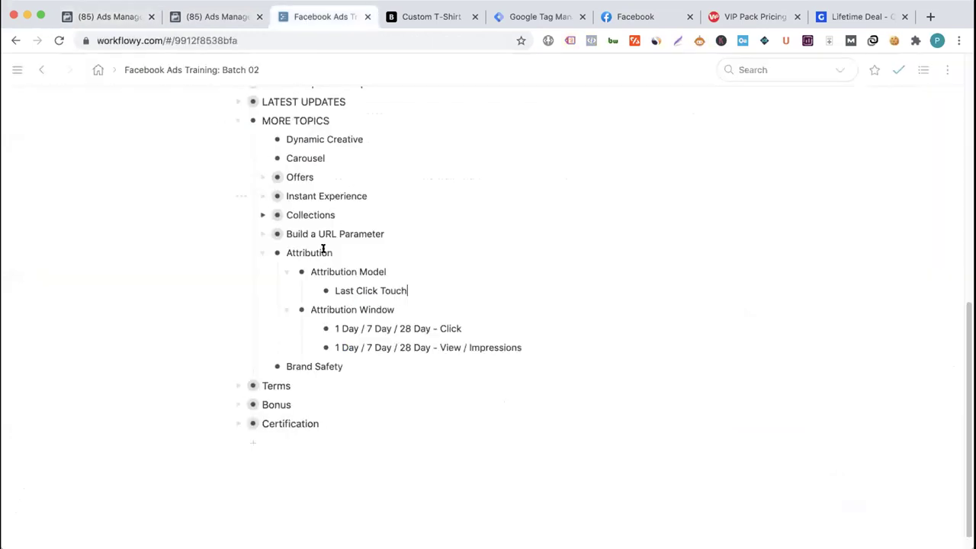
left_click(212, 17)
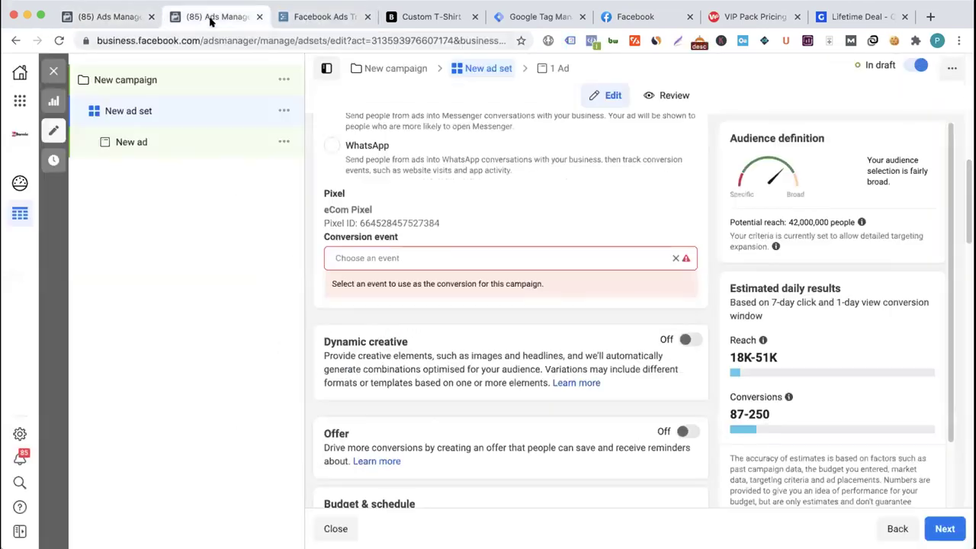
left_click(113, 18)
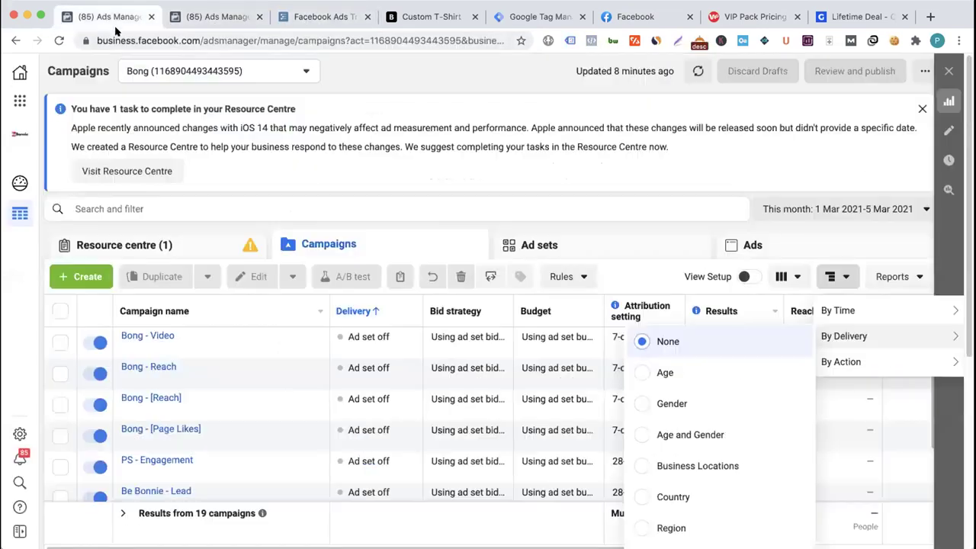
left_click(20, 101)
scroll(219, 260, "down", 2)
scroll(218, 260, "down", 5)
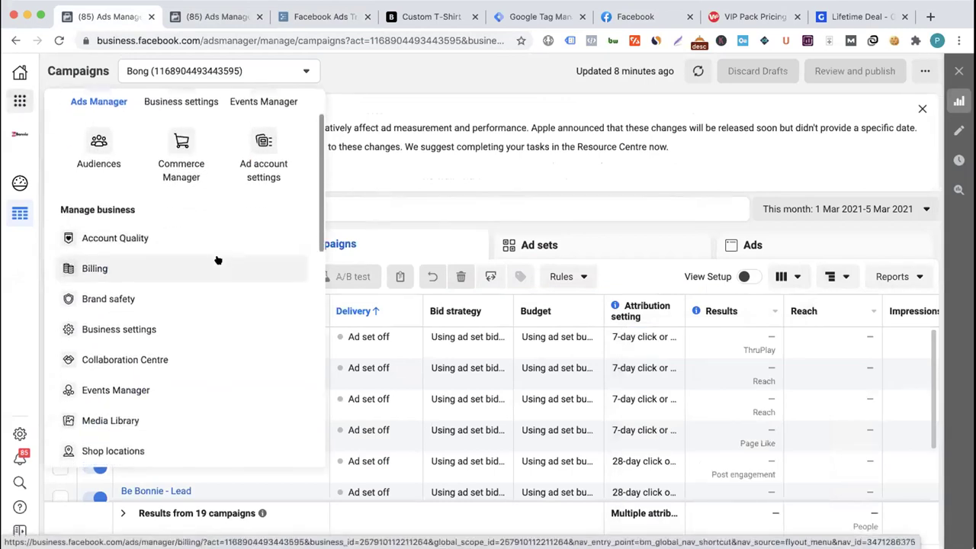
scroll(218, 260, "down", 10)
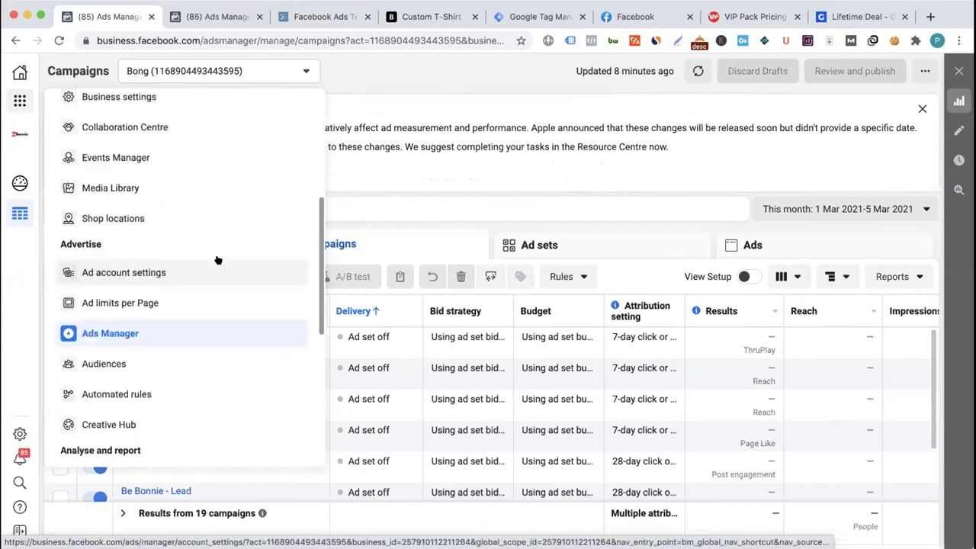
scroll(219, 260, "down", 3)
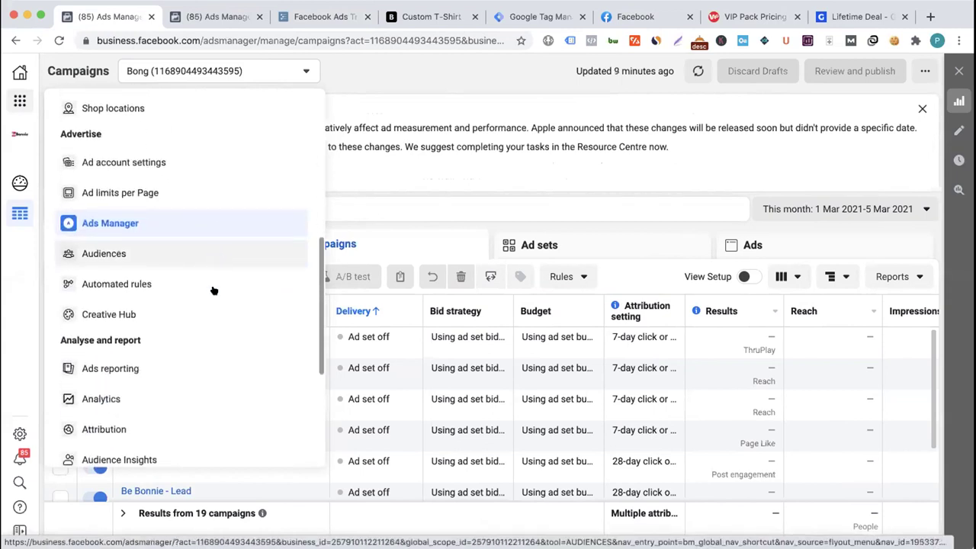
left_click(418, 168)
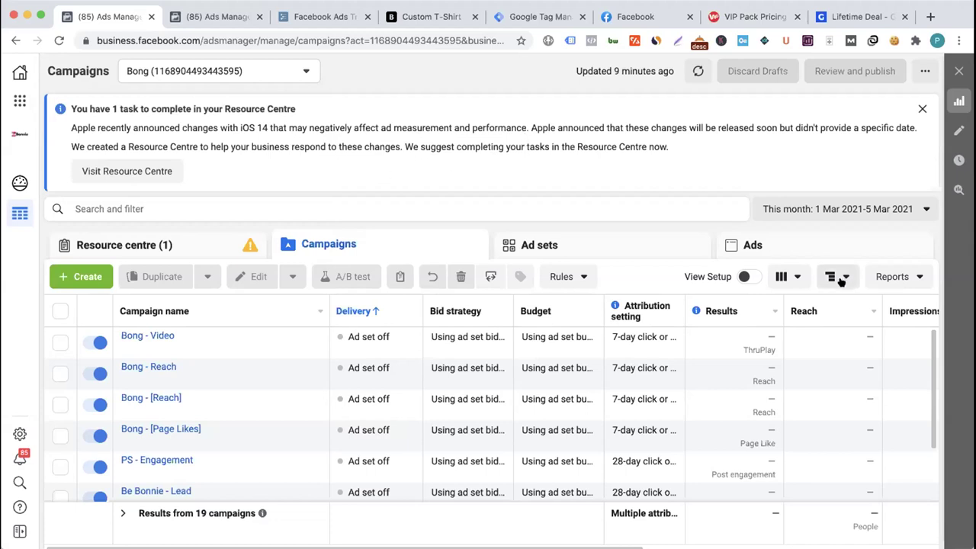
- Compare attribution windows in the campaigns table using 1-day view and 7-day click, and examine the added Results columns
left_click(797, 278)
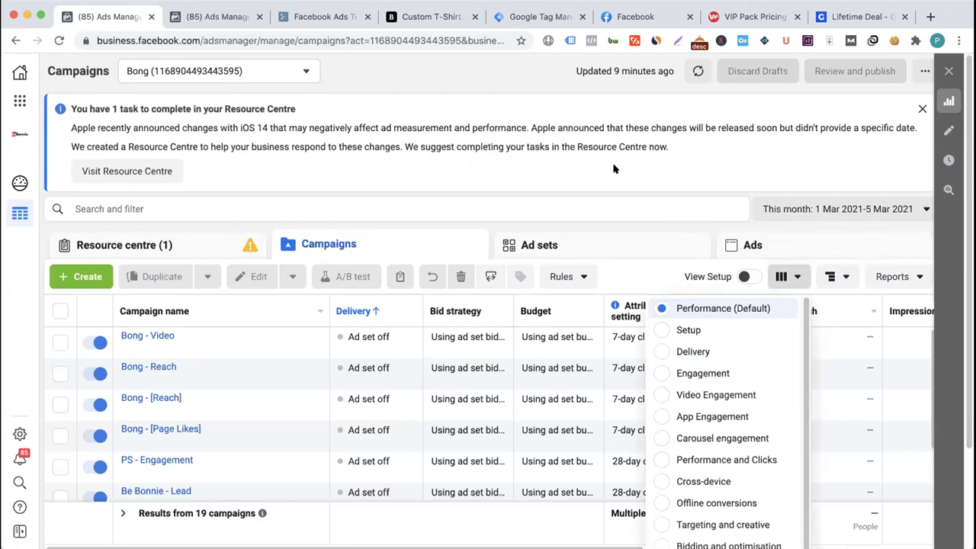
scroll(818, 263, "down", 3)
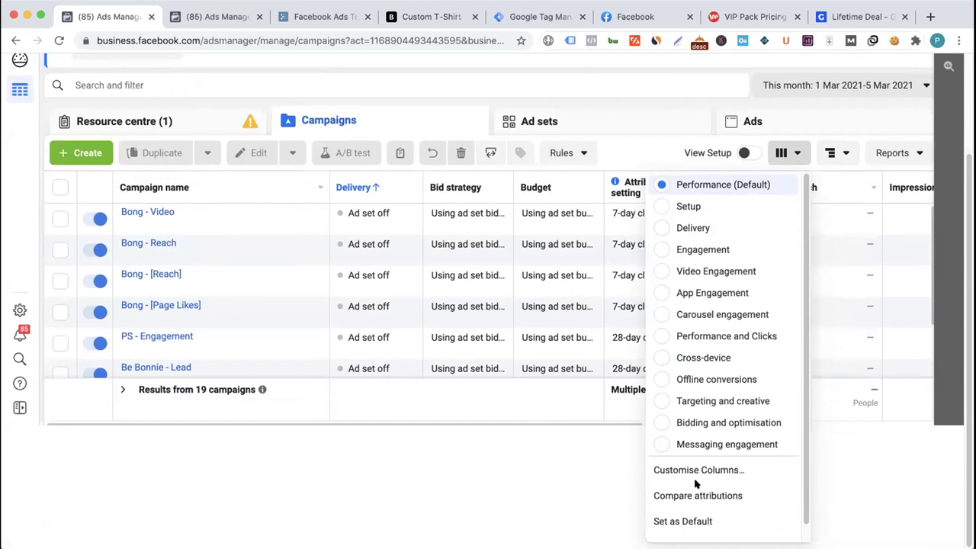
scroll(710, 495, "up", 3)
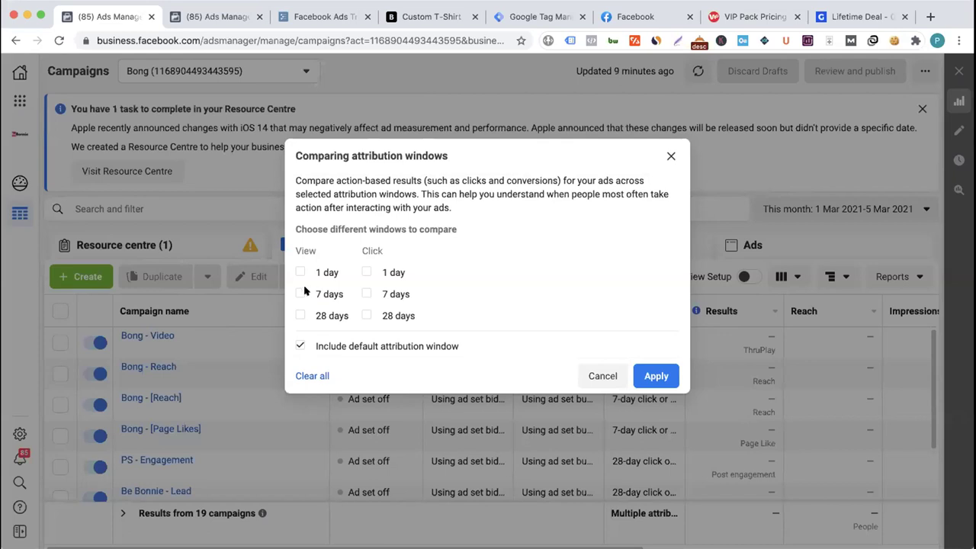
left_click(324, 273)
left_click(656, 376)
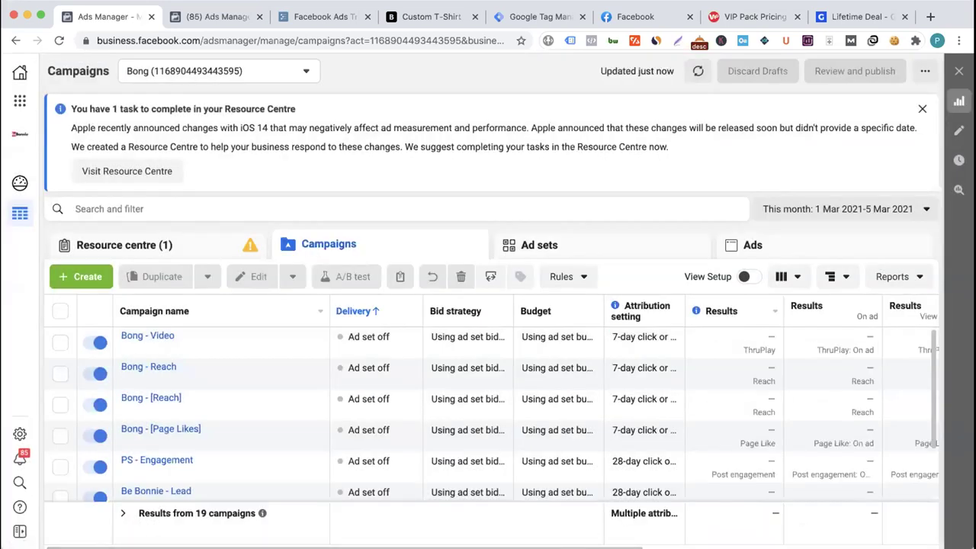
scroll(492, 412, "right", 8)
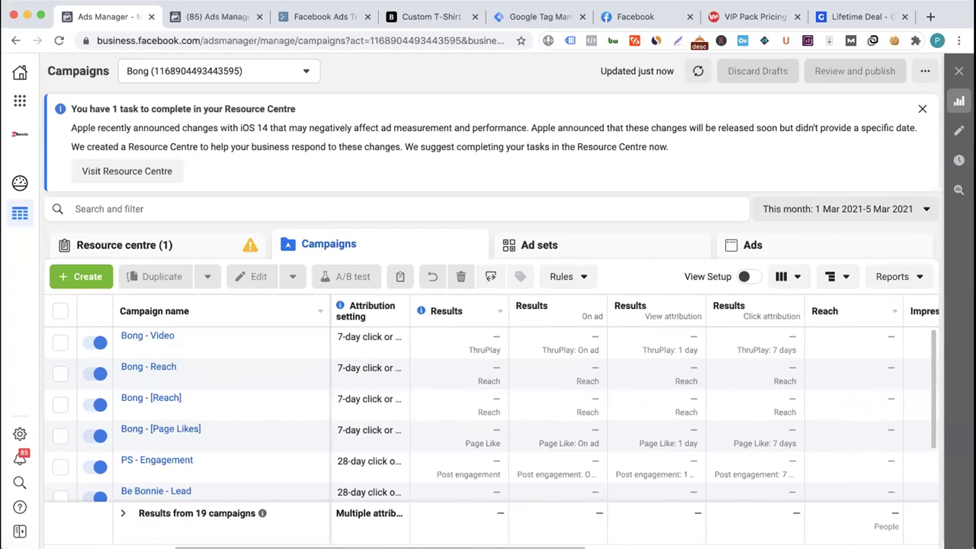
scroll(534, 411, "right", 1)
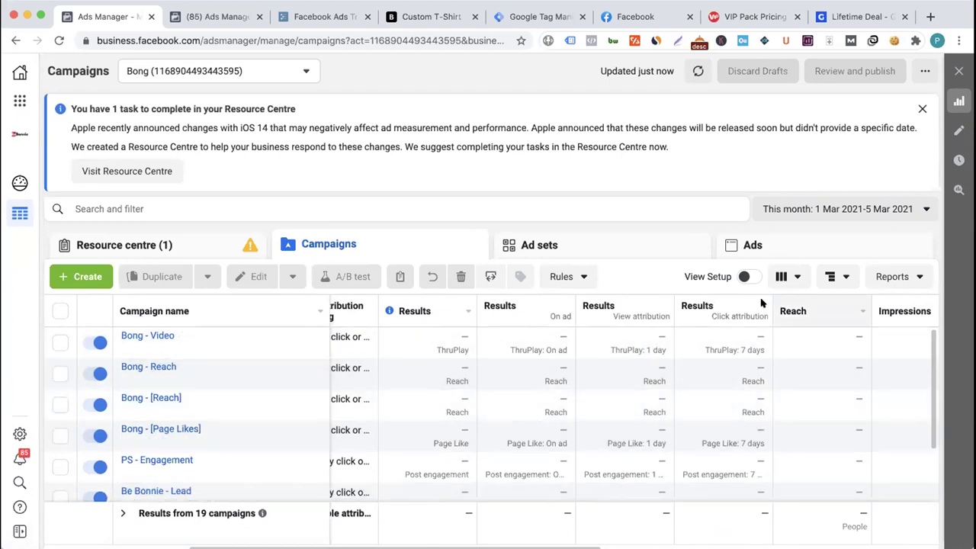
- Change the compared attribution windows to 1, 7 and 28 days click, without a view window
left_click(795, 277)
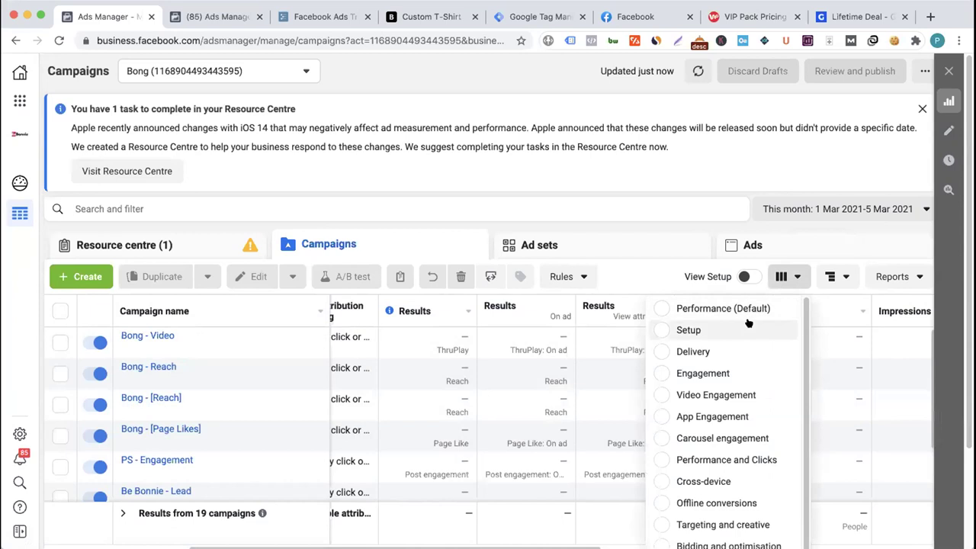
scroll(768, 370, "down", 2)
scroll(835, 385, "down", 5)
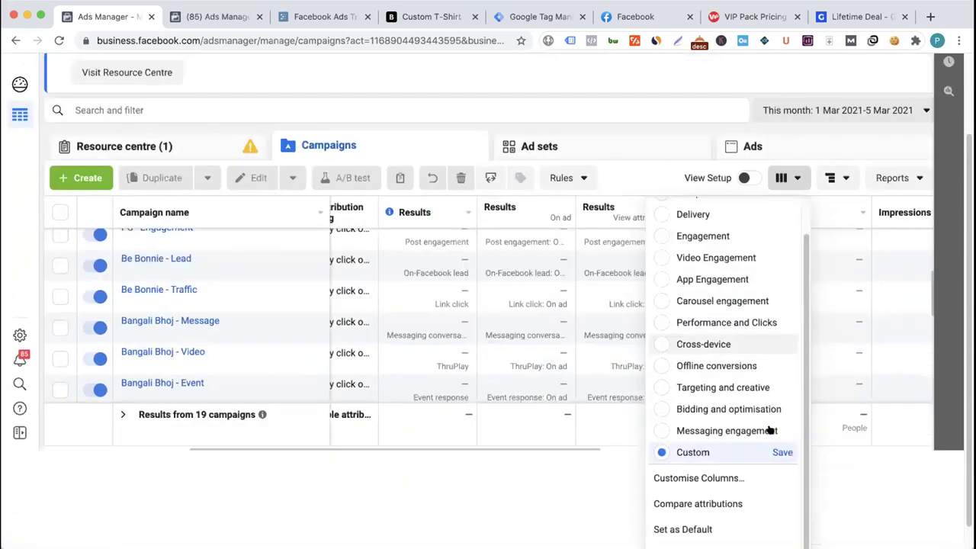
left_click(702, 504)
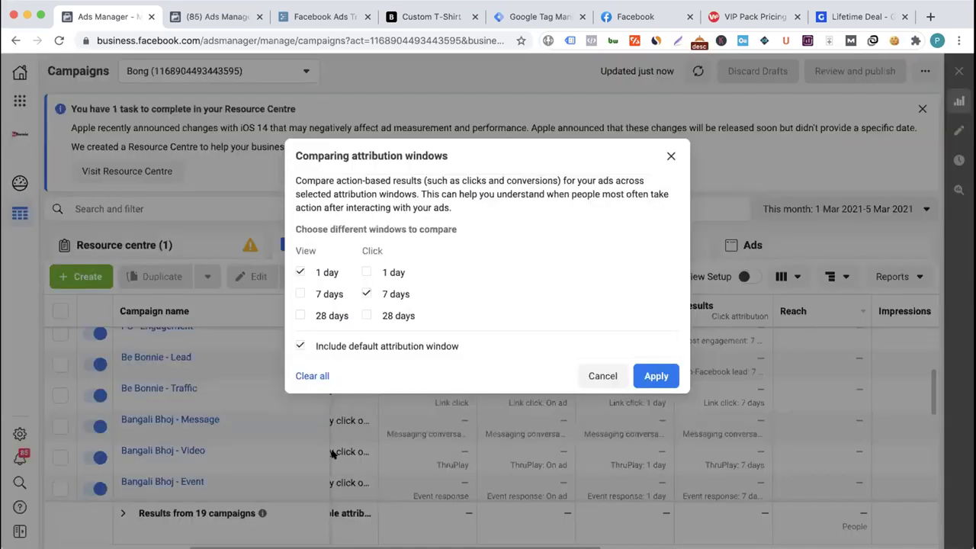
left_click(367, 272)
left_click(365, 315)
left_click(656, 376)
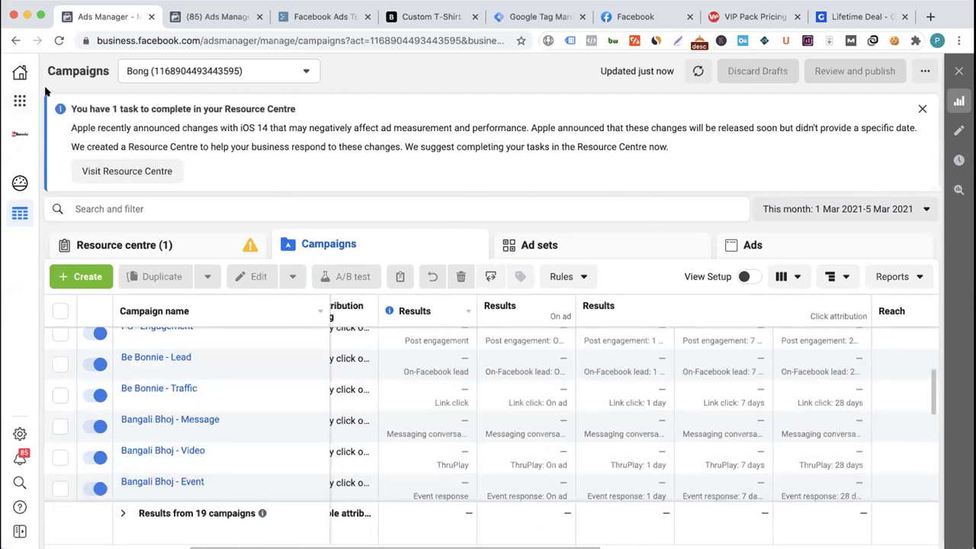
- Find the Attribution tool among the Analyse and report tools and open it
left_click(20, 100)
scroll(222, 259, "down", 4)
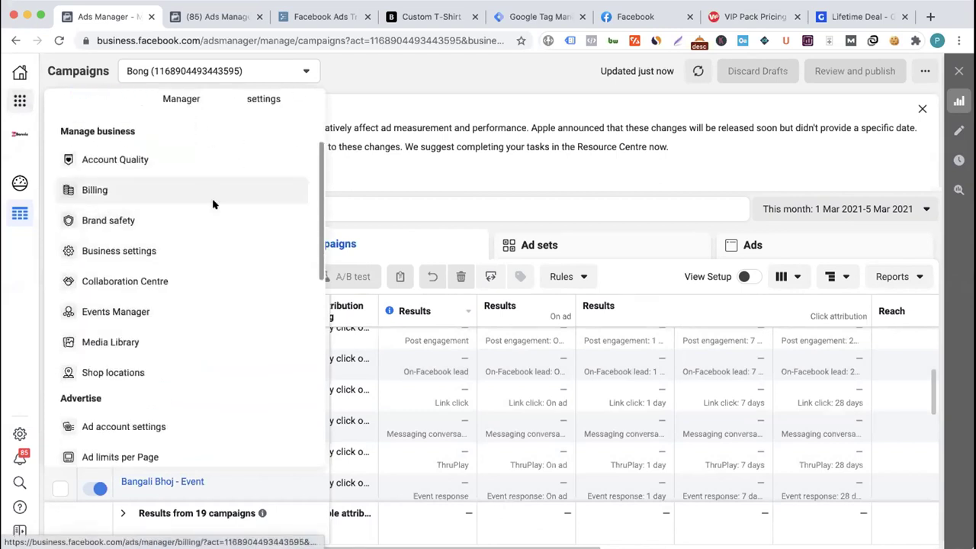
scroll(213, 203, "up", 4)
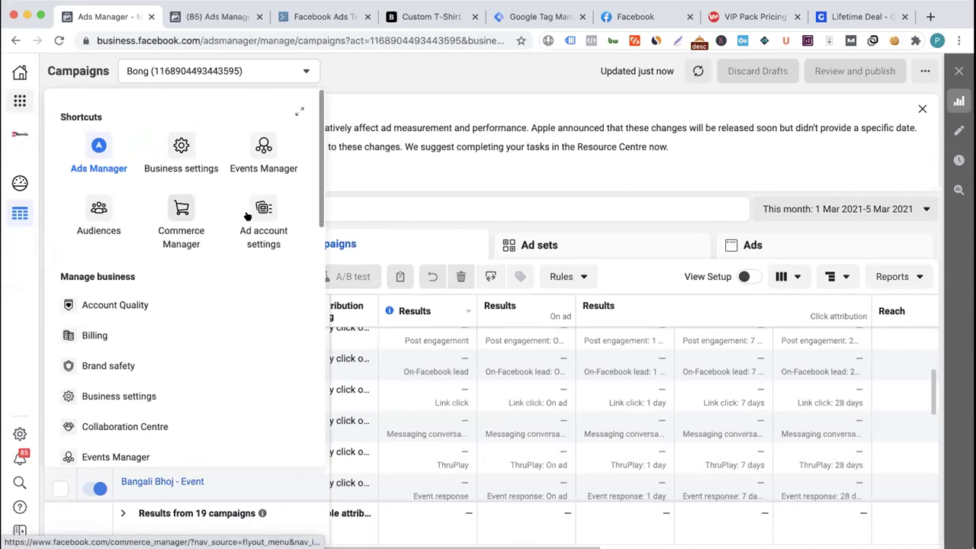
scroll(185, 305, "down", 3)
scroll(185, 303, "down", 3)
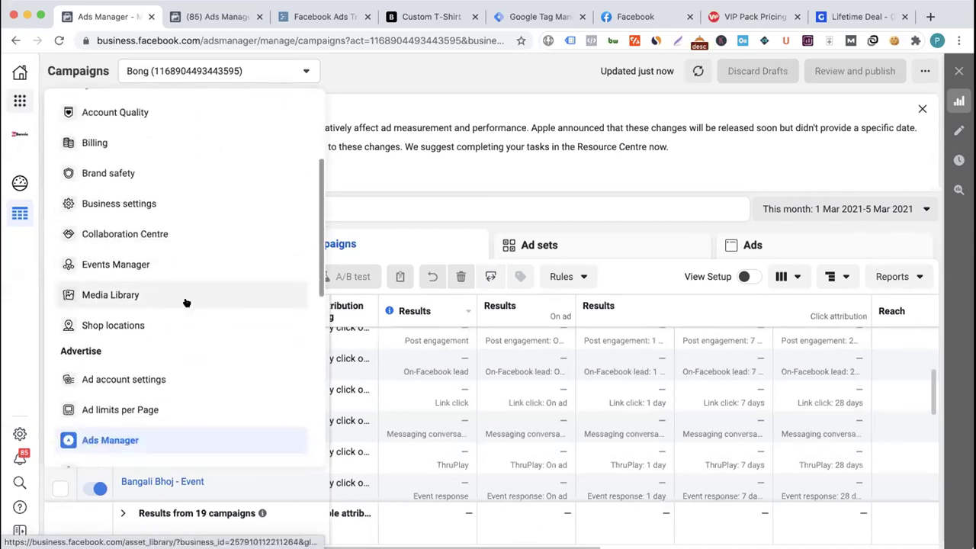
scroll(185, 302, "down", 4)
scroll(185, 303, "down", 6)
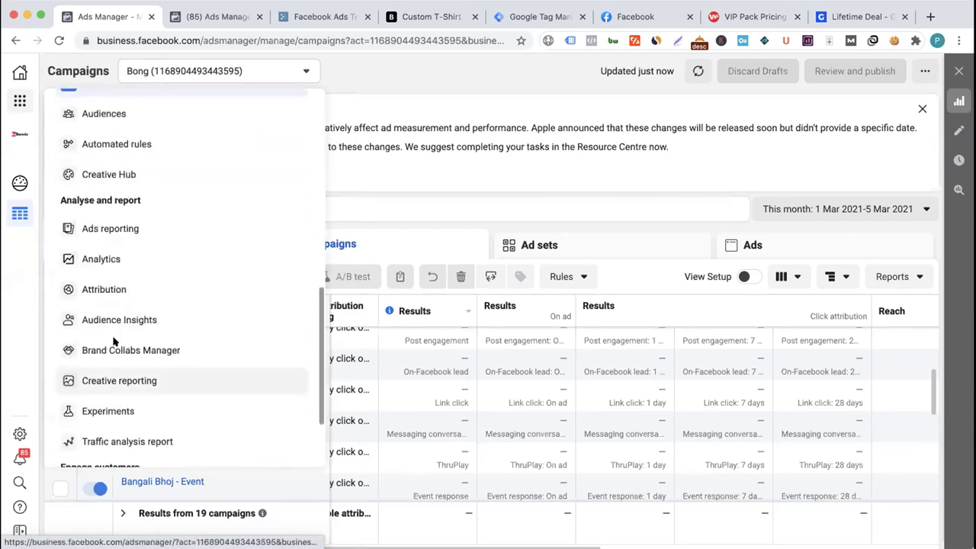
left_click(111, 291)
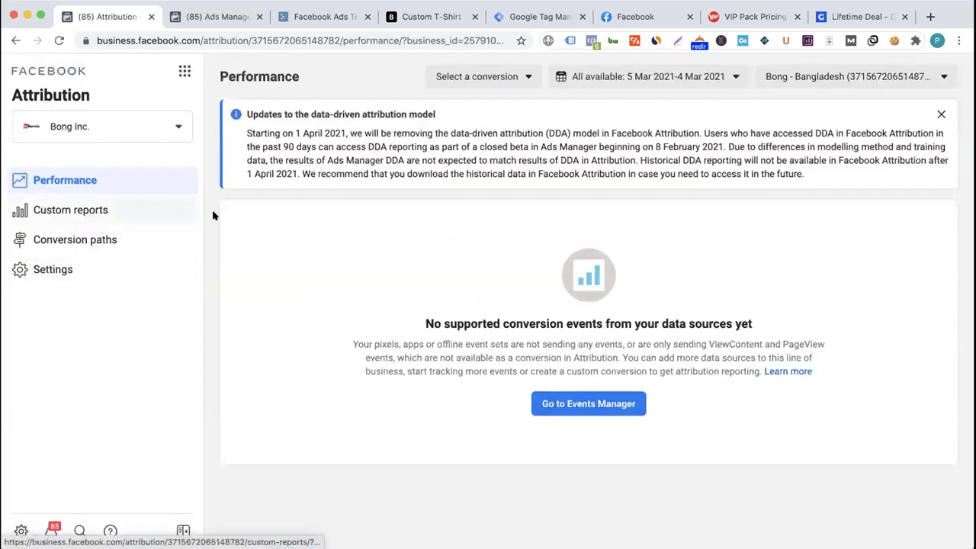
- Look through Conversion paths, Custom reports, and the Diagnostics and Data sources settings of the Attribution tool
left_click(106, 239)
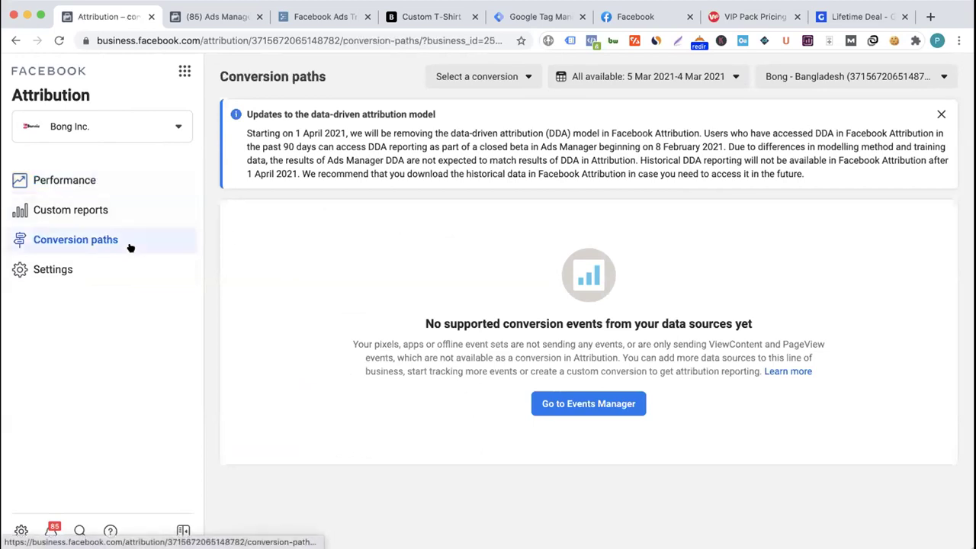
left_click(99, 209)
left_click(96, 267)
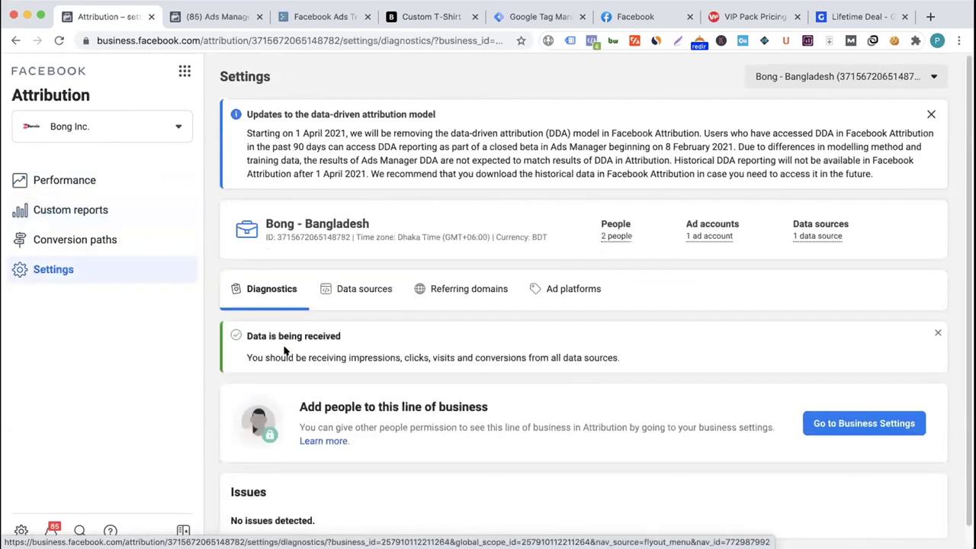
scroll(284, 350, "down", 1)
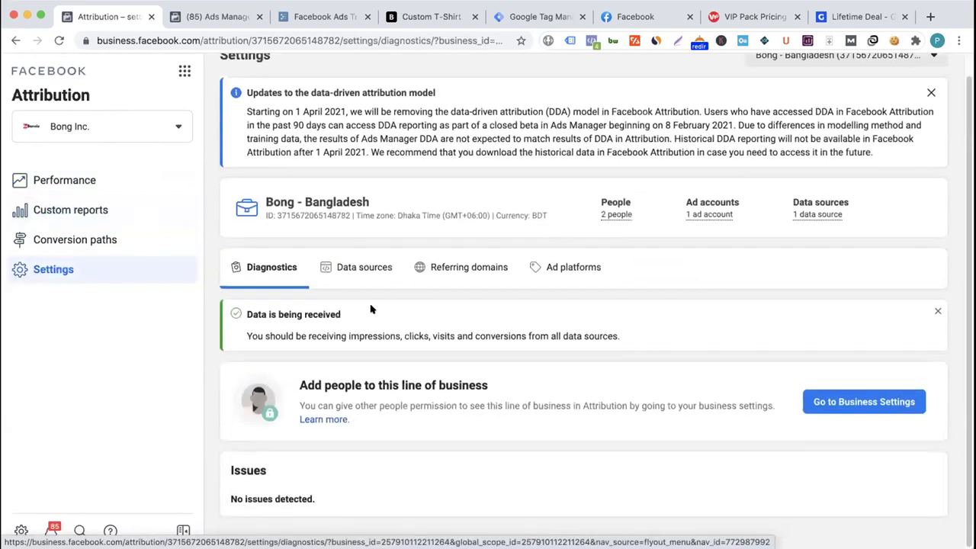
left_click(345, 268)
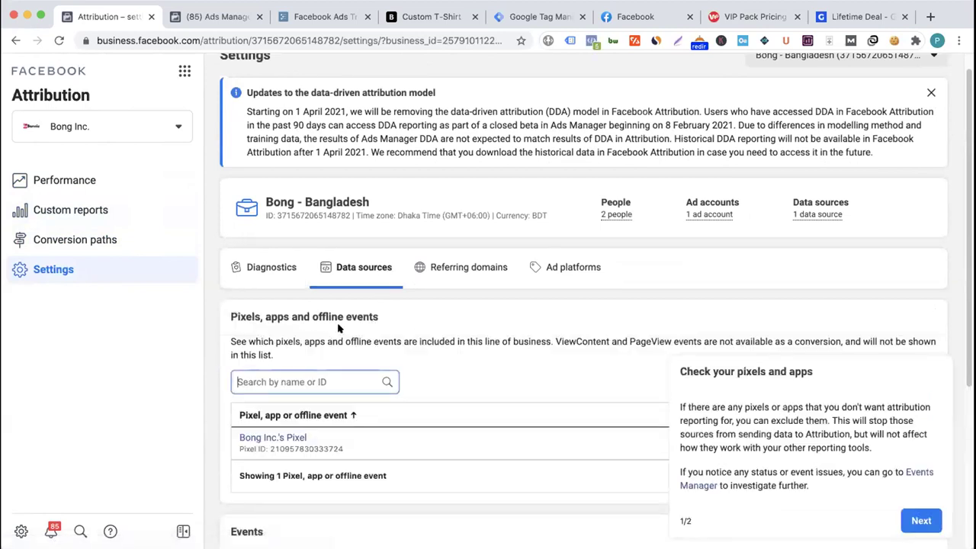
scroll(340, 328, "down", 5)
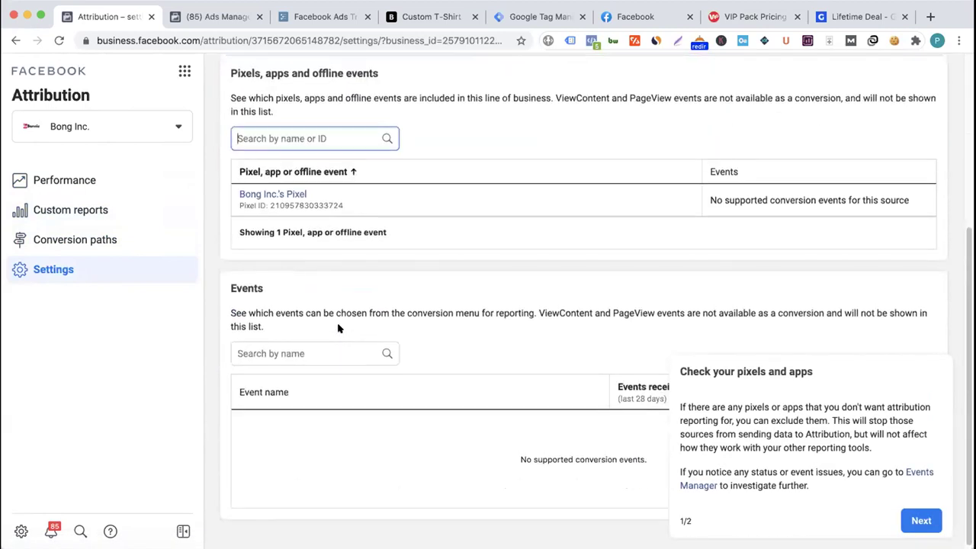
scroll(340, 328, "up", 4)
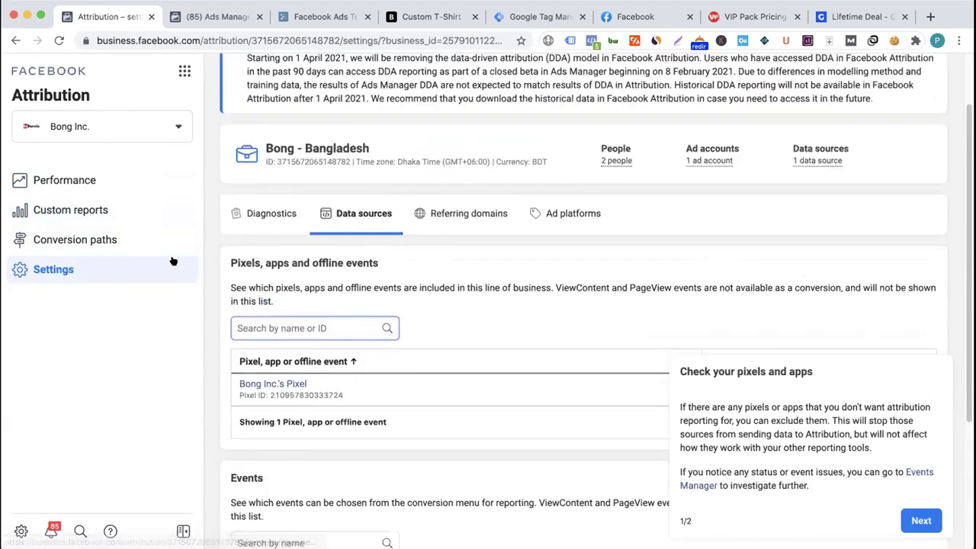
- Revisit Conversion paths and Custom reports, and examine the Ad platforms and Referring domains settings
left_click(104, 241)
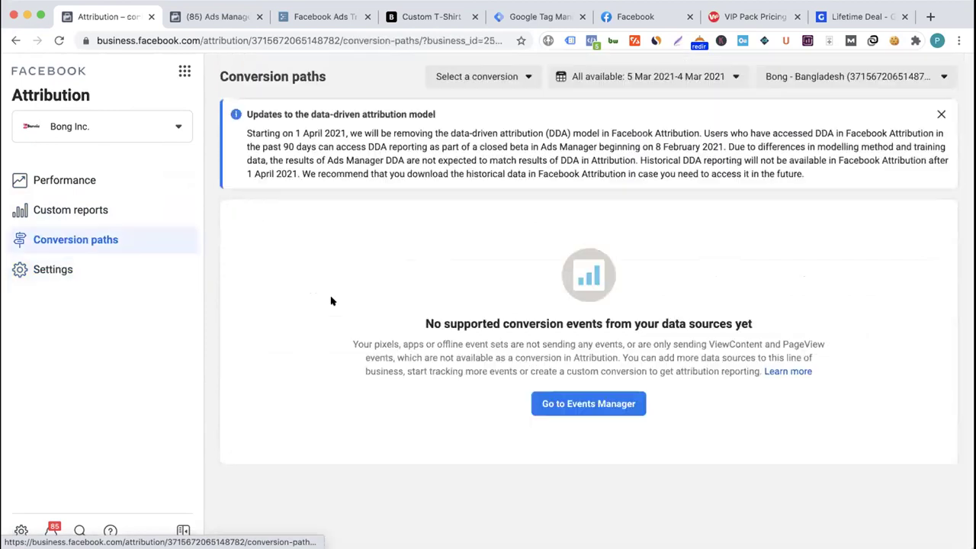
left_click(79, 214)
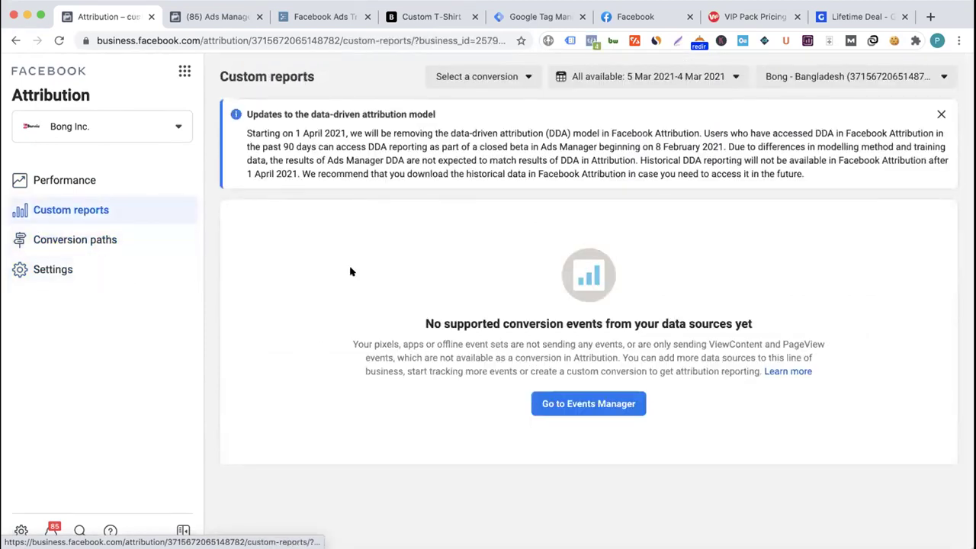
left_click(73, 277)
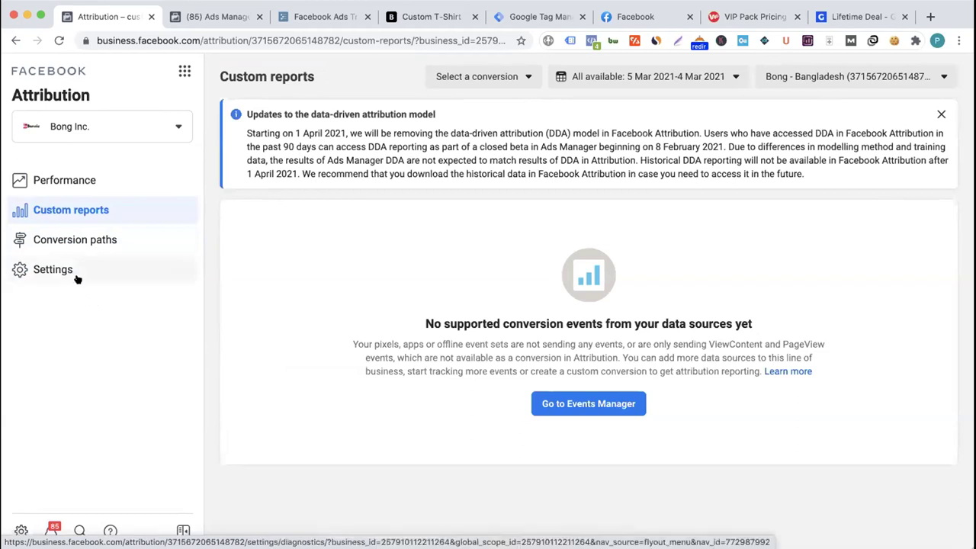
left_click(562, 294)
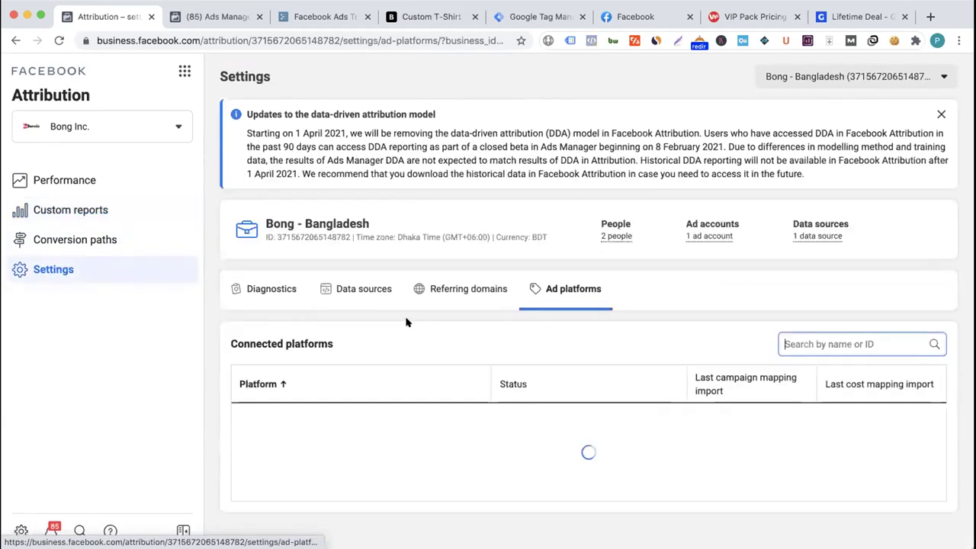
scroll(399, 318, "down", 1)
scroll(399, 319, "down", 4)
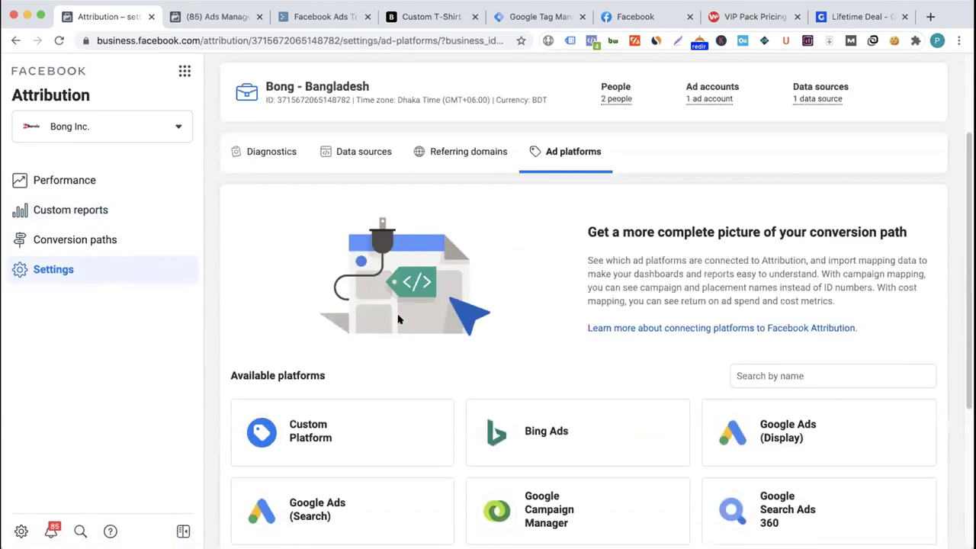
scroll(428, 314, "up", 5)
left_click(418, 305)
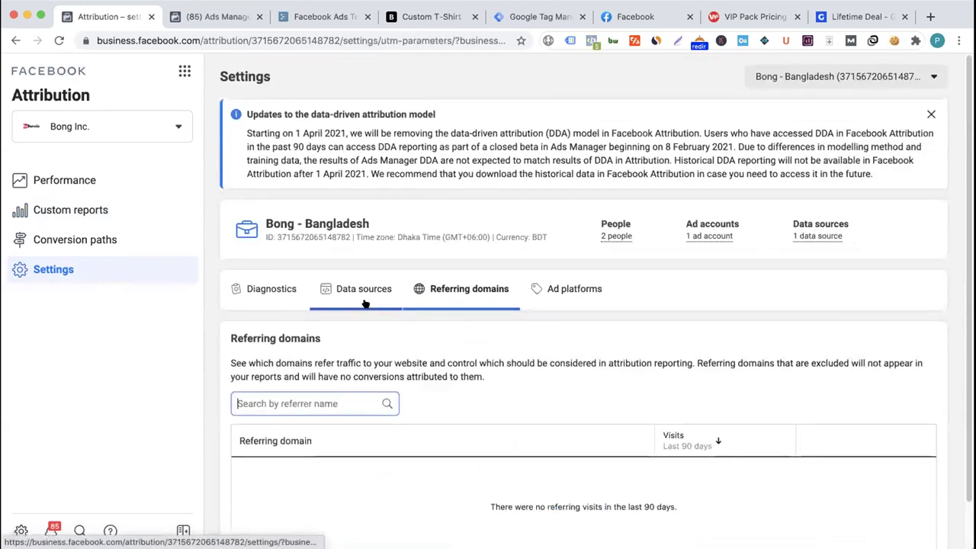
- Examine the Referring domains, Data sources and Diagnostics settings of the Attribution tool once more
scroll(435, 366, "down", 1)
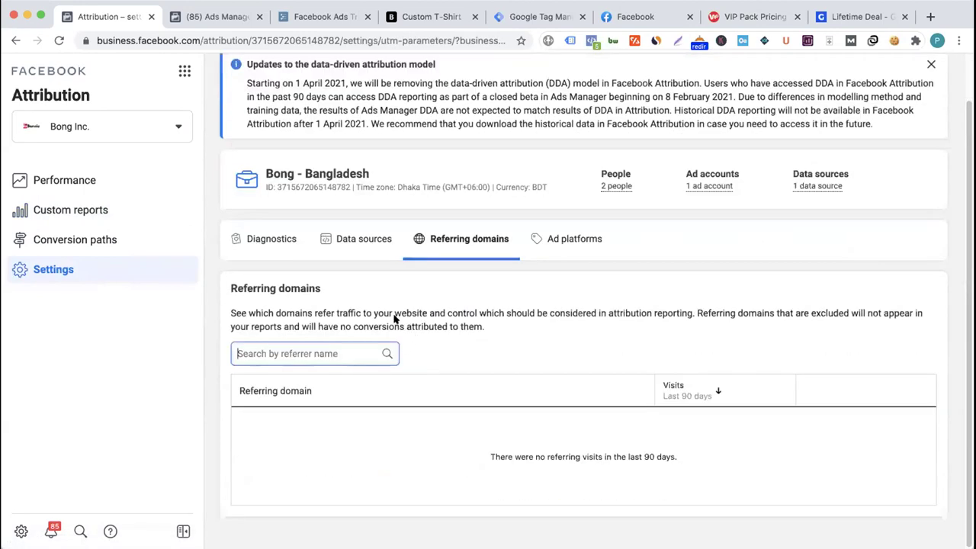
left_click(360, 238)
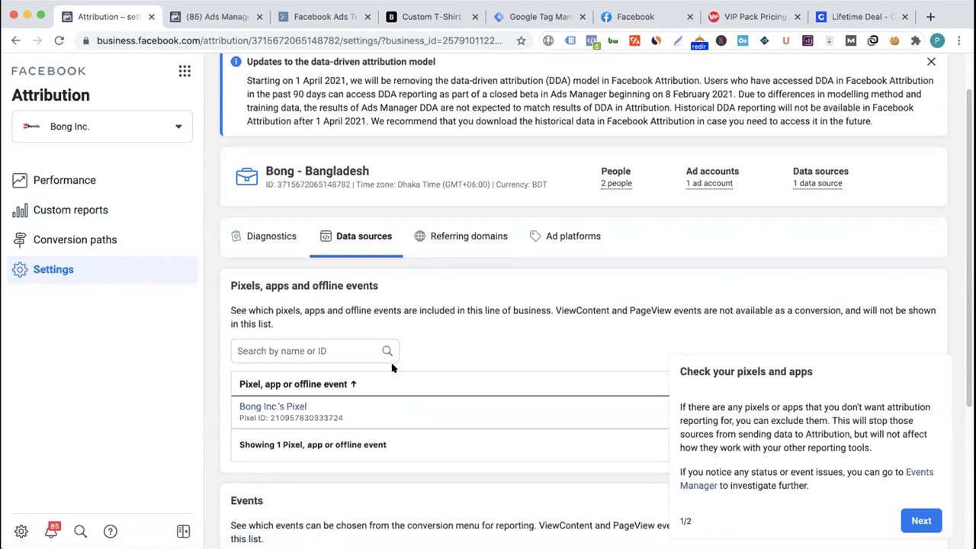
scroll(392, 367, "down", 5)
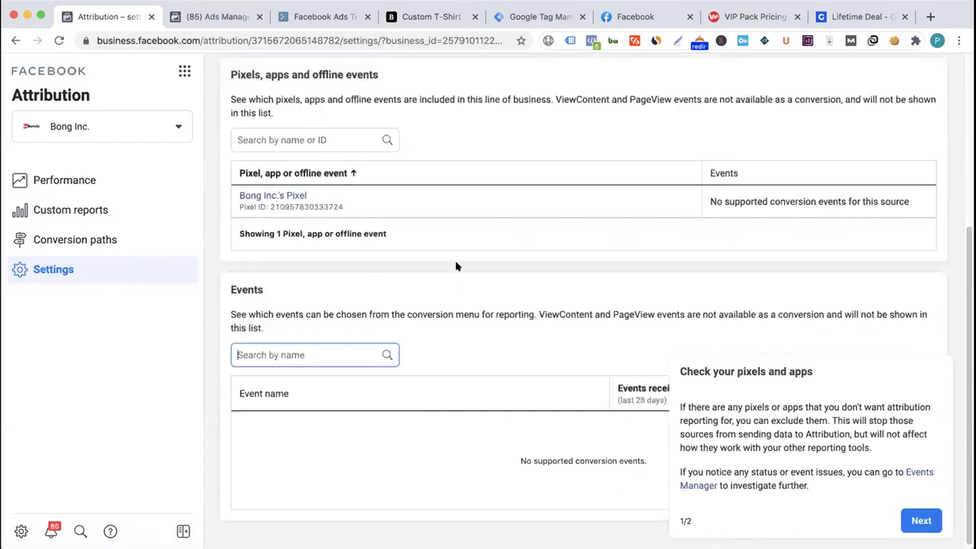
scroll(451, 260, "up", 6)
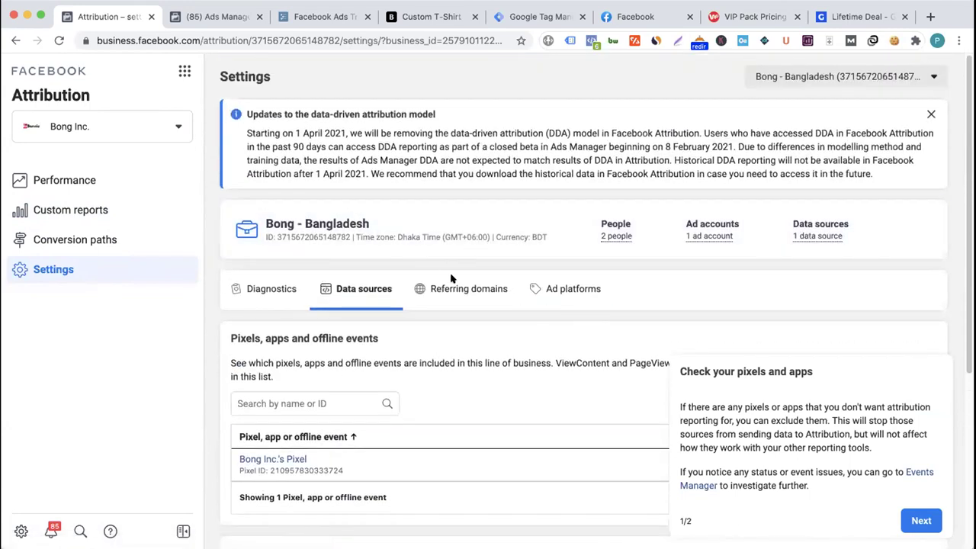
left_click(253, 290)
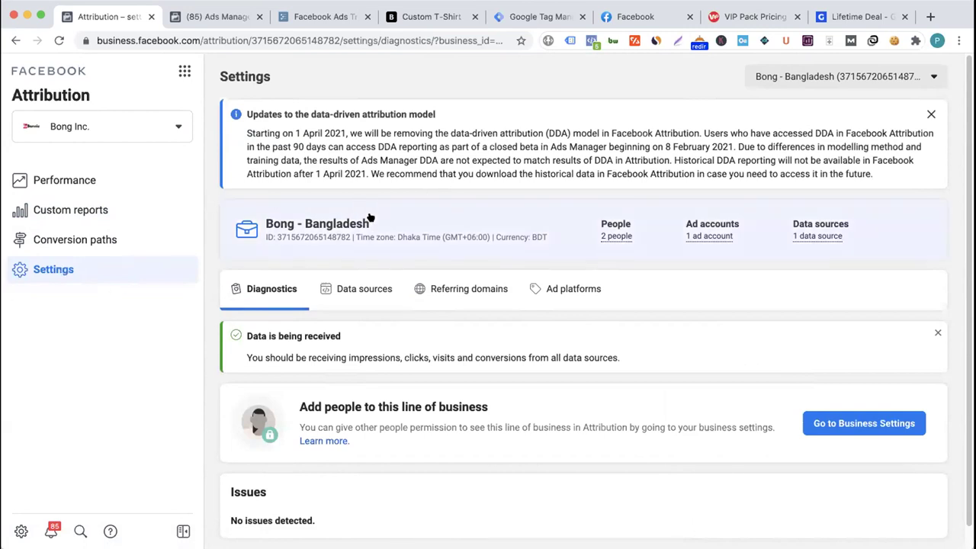
- Switch to the WorkFlowy outline, collapse the Attribution topic and highlight the Brand Safety topic
left_click(310, 17)
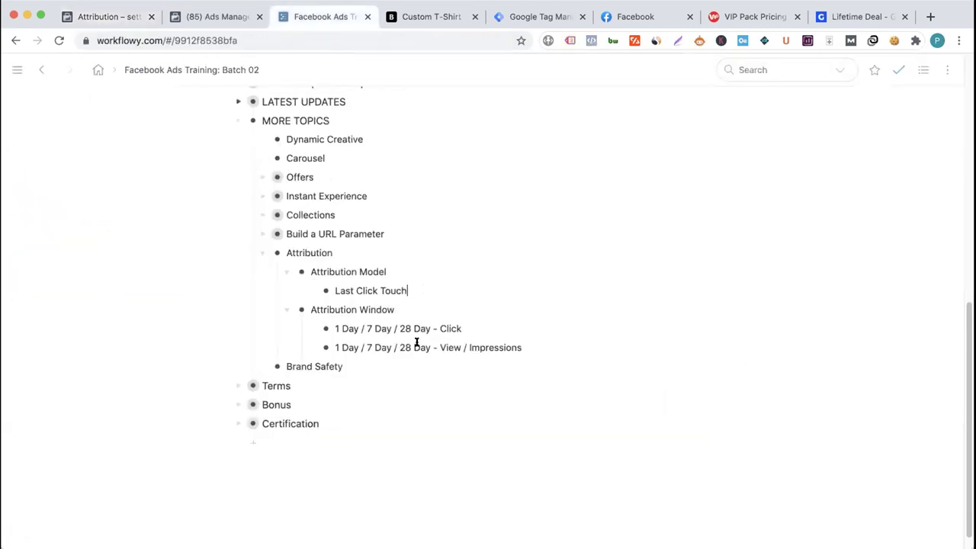
left_click(259, 254)
left_click_drag(284, 343, 417, 343)
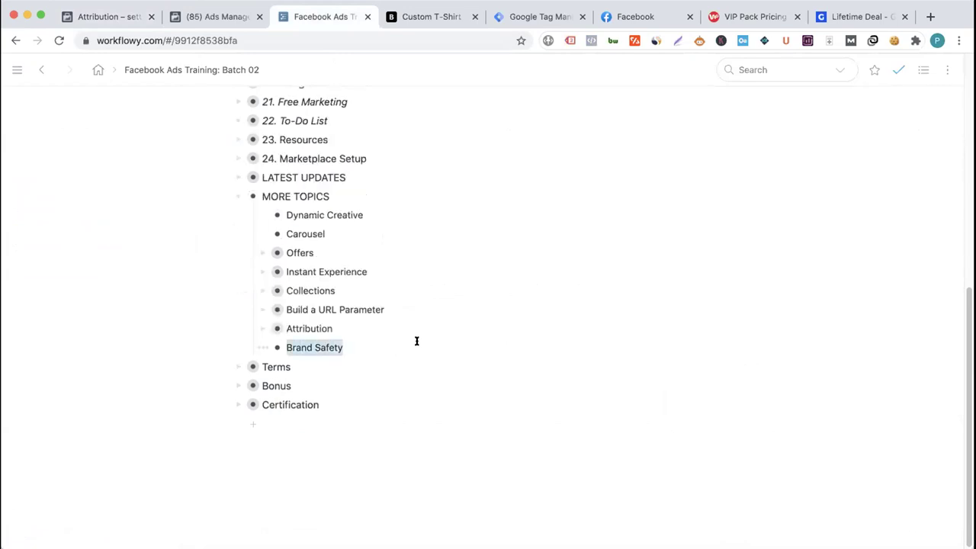
left_click(353, 342)
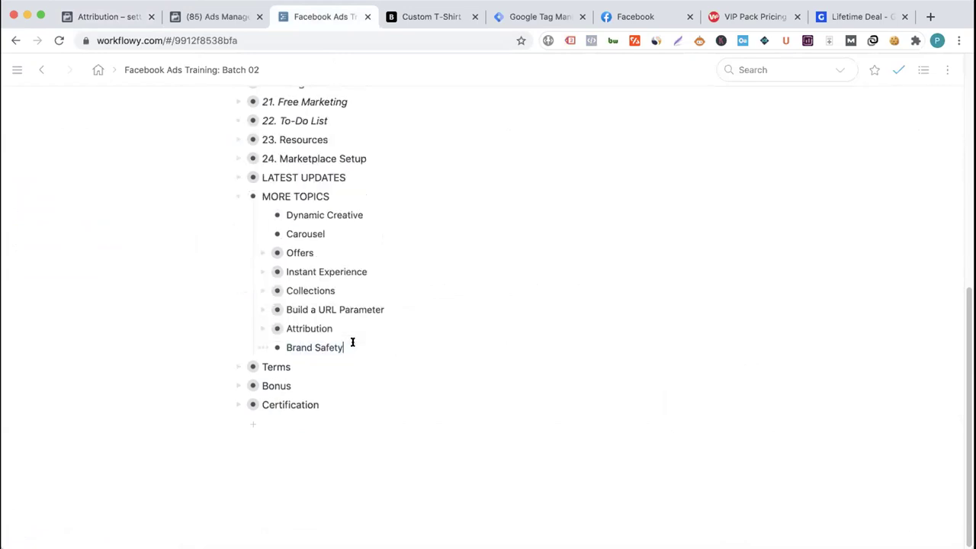
left_click_drag(344, 343, 279, 342)
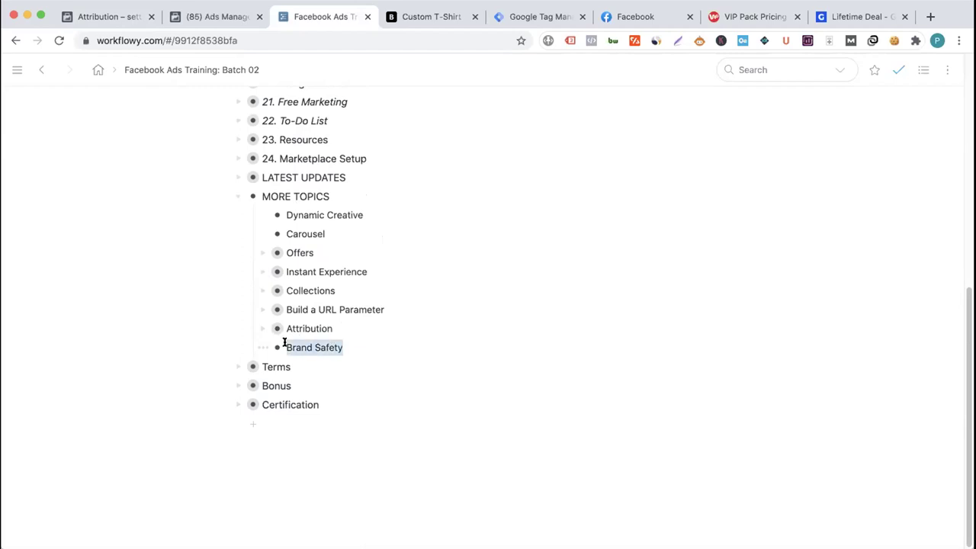
left_click(349, 345)
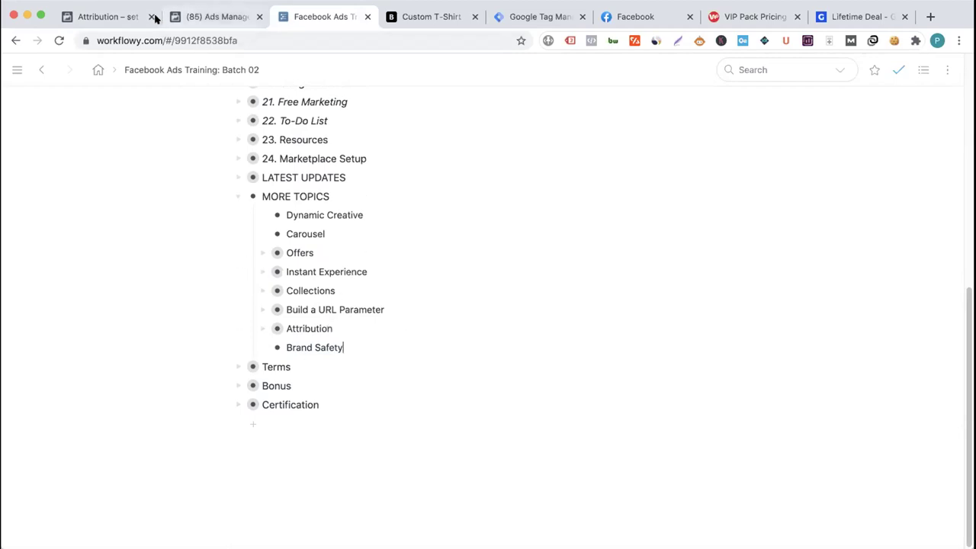
- Return to the Attribution page, open the Brand safety tool for the business and dismiss its introduction
left_click(107, 22)
left_click(184, 71)
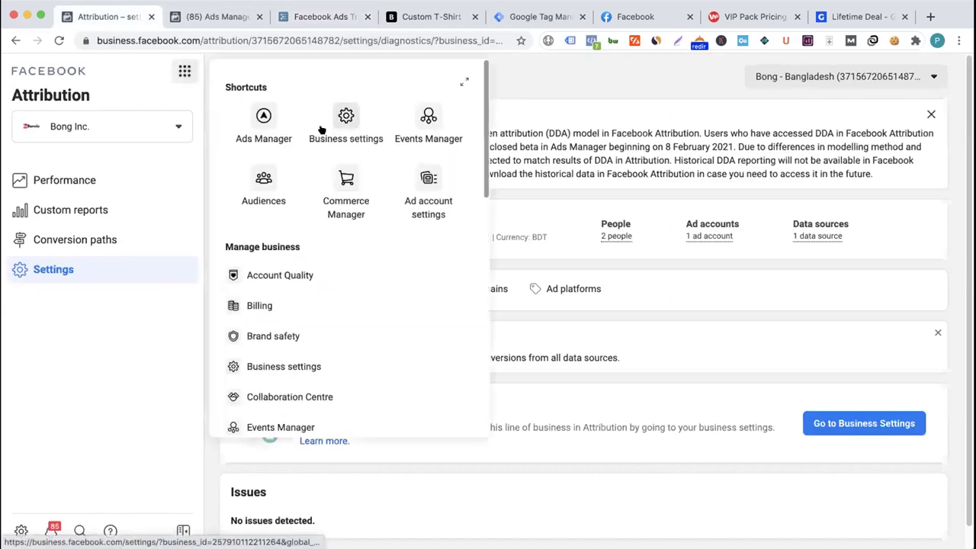
scroll(314, 239, "down", 5)
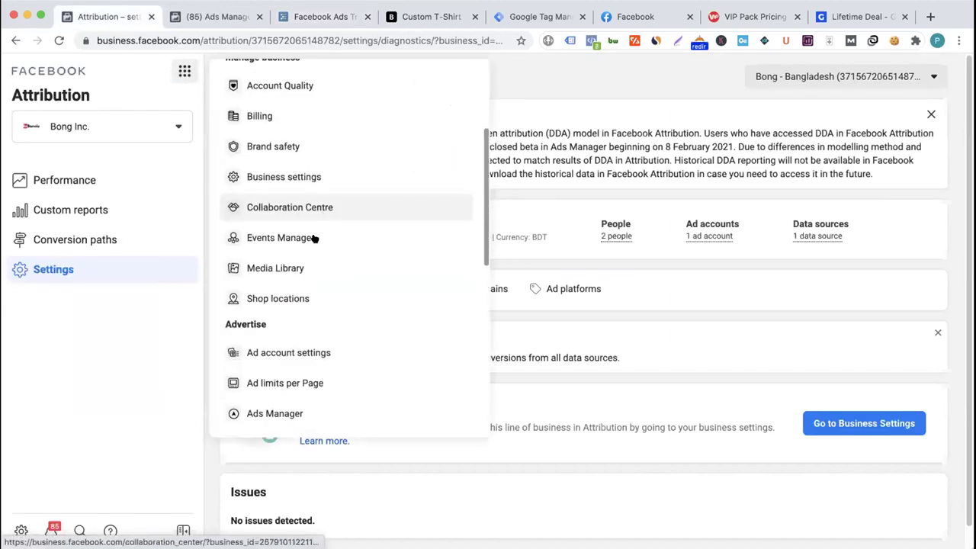
left_click(274, 149)
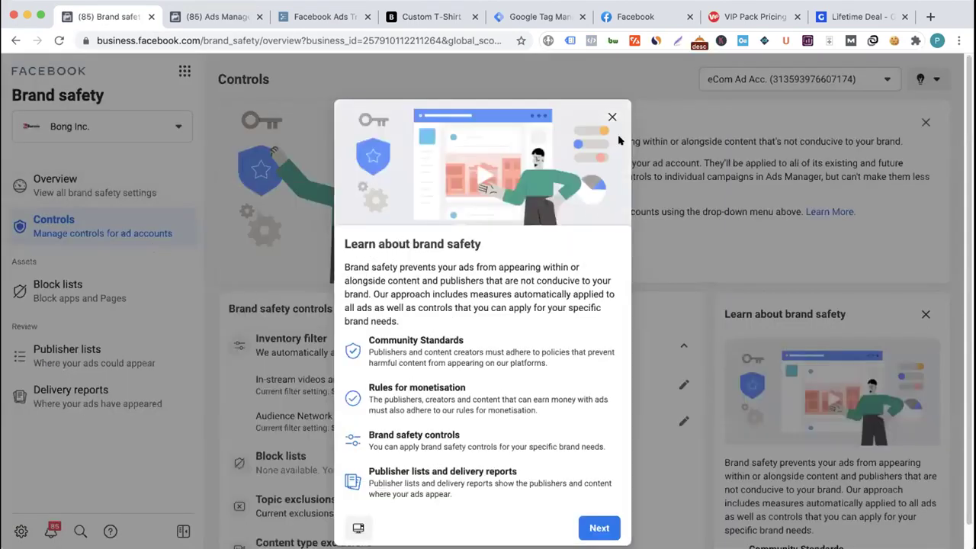
left_click(612, 117)
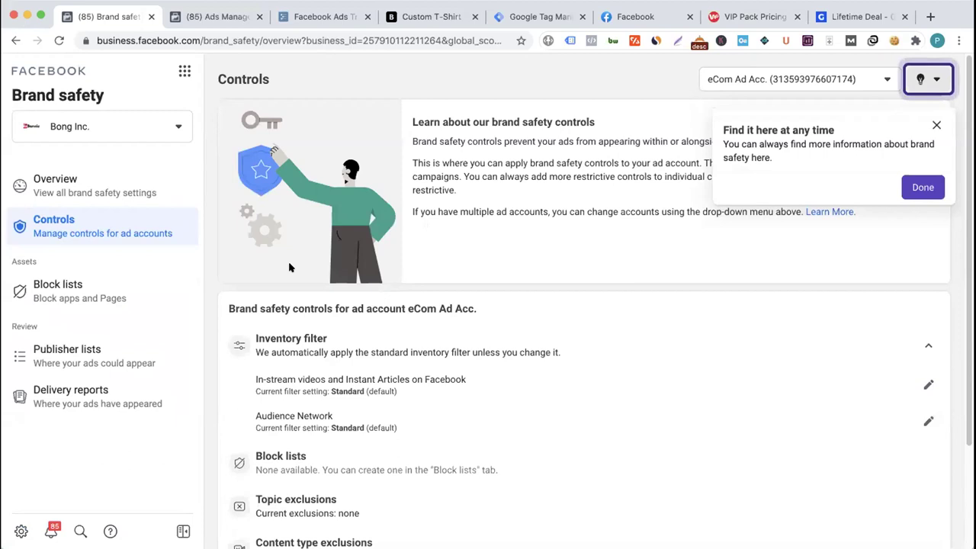
- Go to the Block lists of the Brand safety tool and start creating a block list
left_click(122, 297)
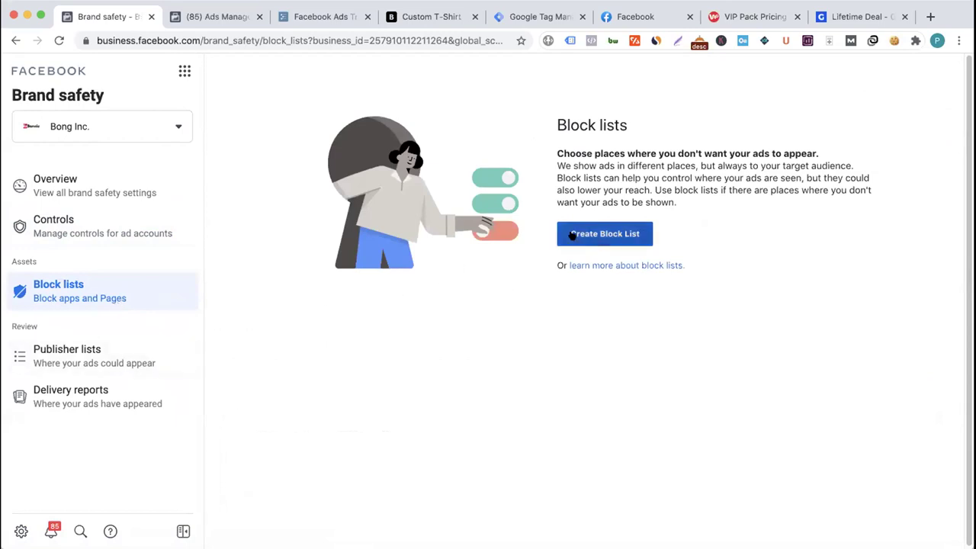
left_click(592, 237)
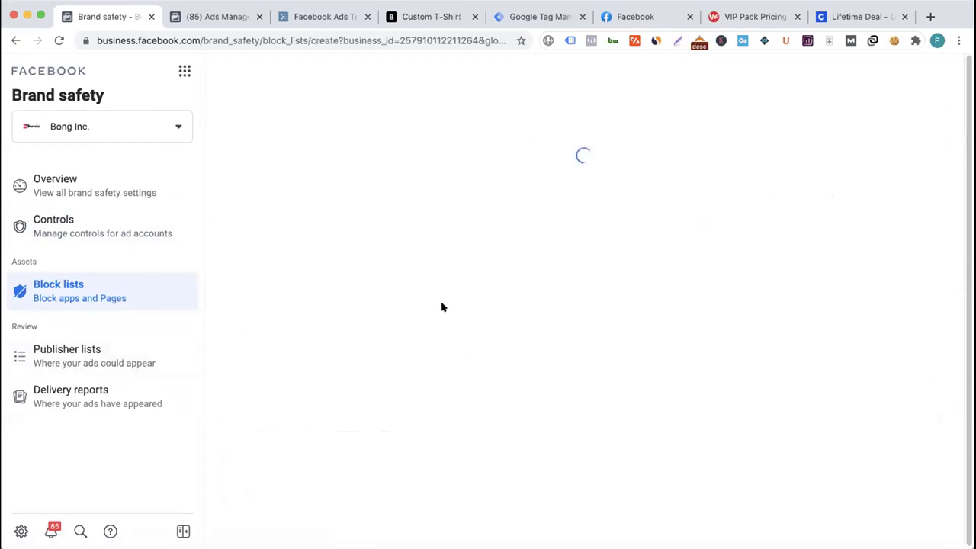
scroll(436, 299, "down", 1)
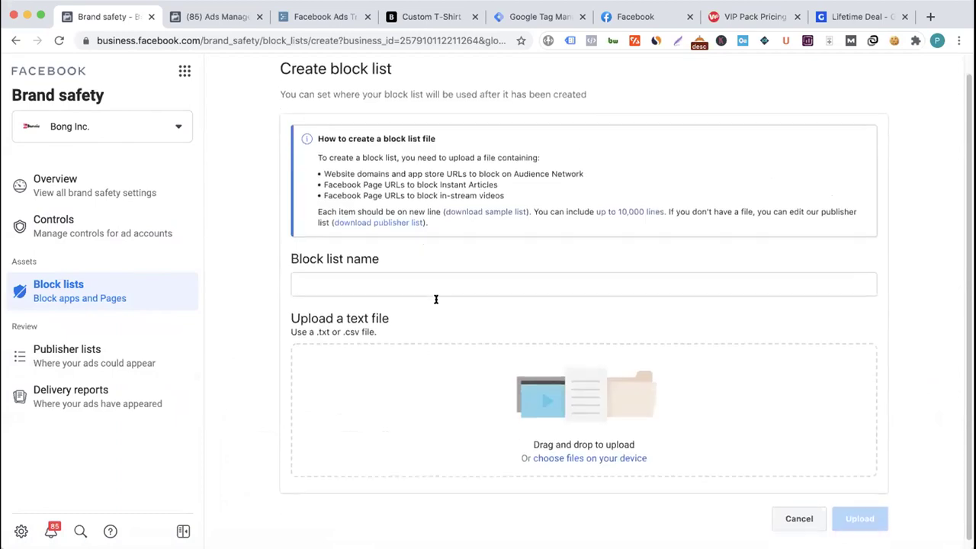
scroll(389, 186, "up", 1)
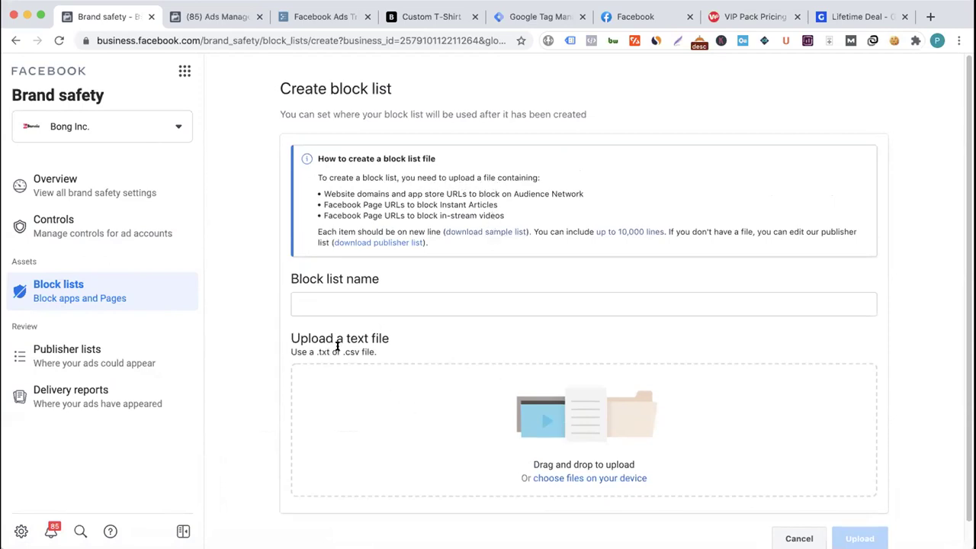
- Examine the accepted file types, the required domains and Page URLs, and the sample list for a block list file
left_click_drag(339, 347, 311, 351)
left_click(500, 397)
left_click_drag(341, 351, 367, 352)
left_click(372, 202)
left_click_drag(320, 191, 598, 191)
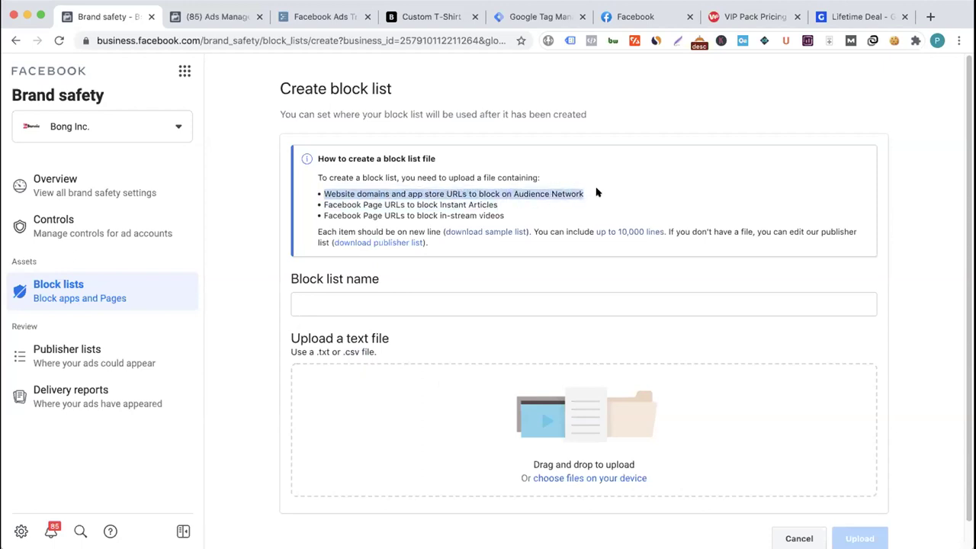
left_click(485, 203)
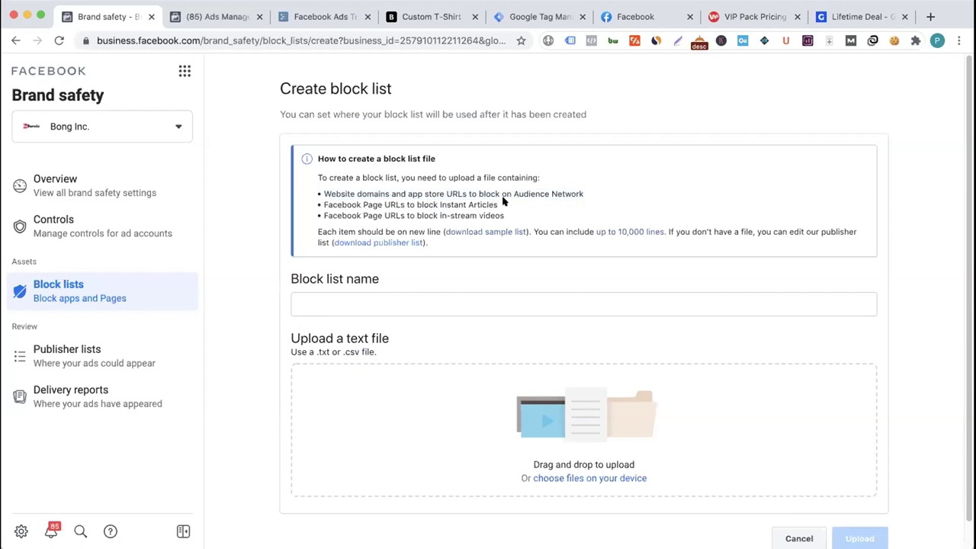
left_click_drag(503, 204, 337, 209)
left_click(330, 211)
left_click_drag(505, 216, 323, 191)
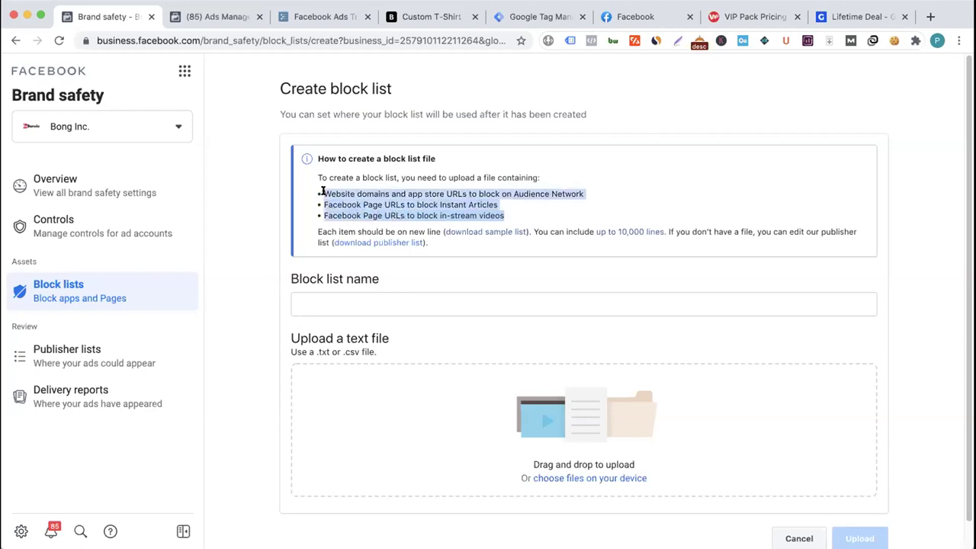
left_click(328, 194)
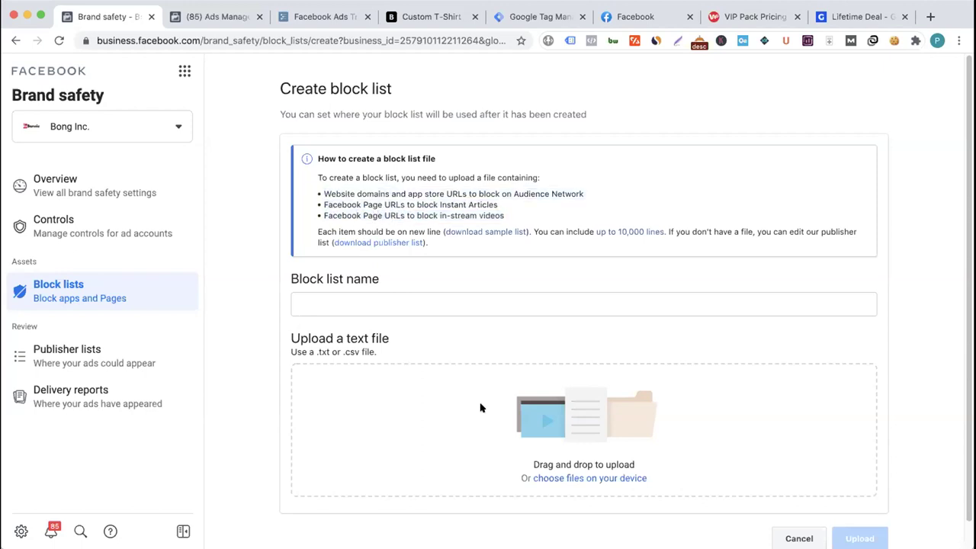
left_click(473, 233)
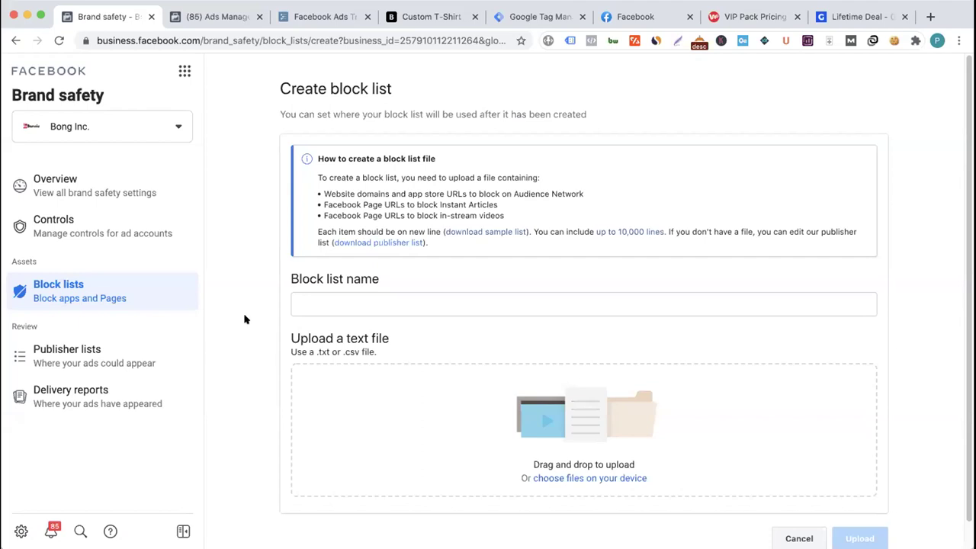
- Look at the sponsored posts in the Facebook feed and return to the block list form
left_click(630, 17)
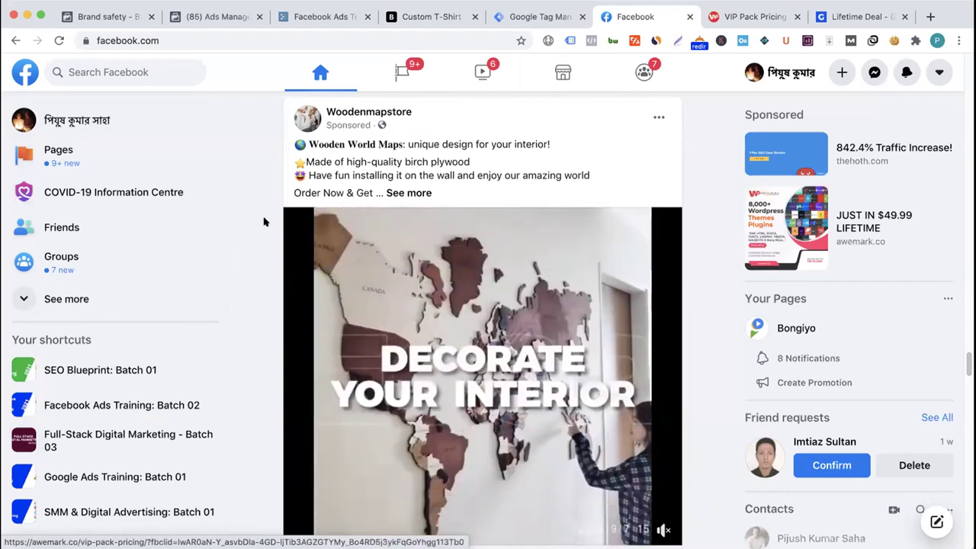
left_click(124, 17)
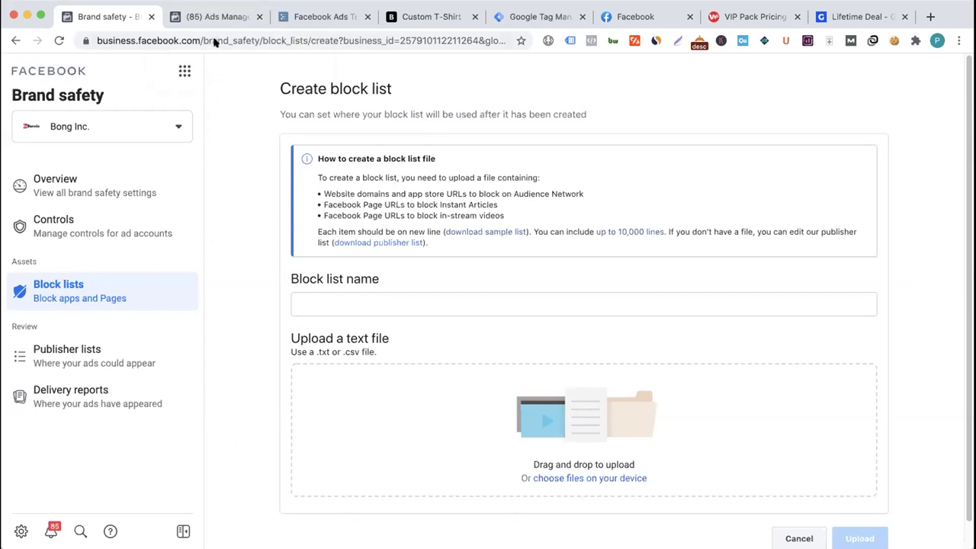
- Switch to the WorkFlowy outline and review the training topics, including those under MORE TOPICS
left_click(299, 22)
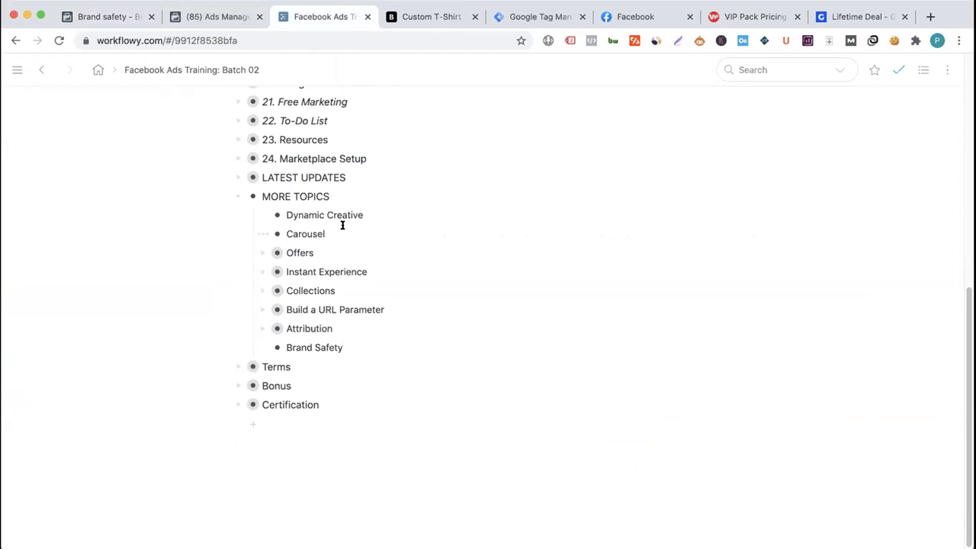
scroll(342, 223, "up", 1)
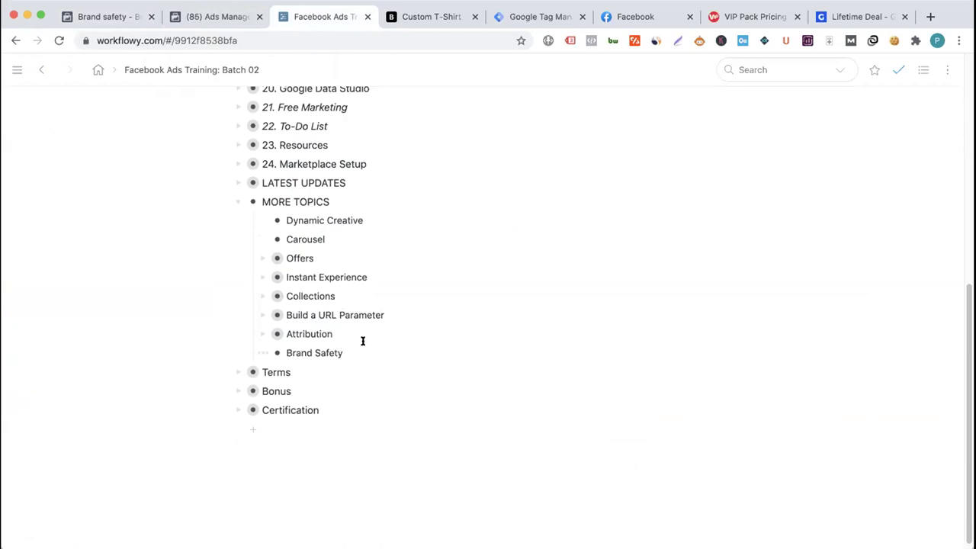
scroll(363, 341, "up", 8)
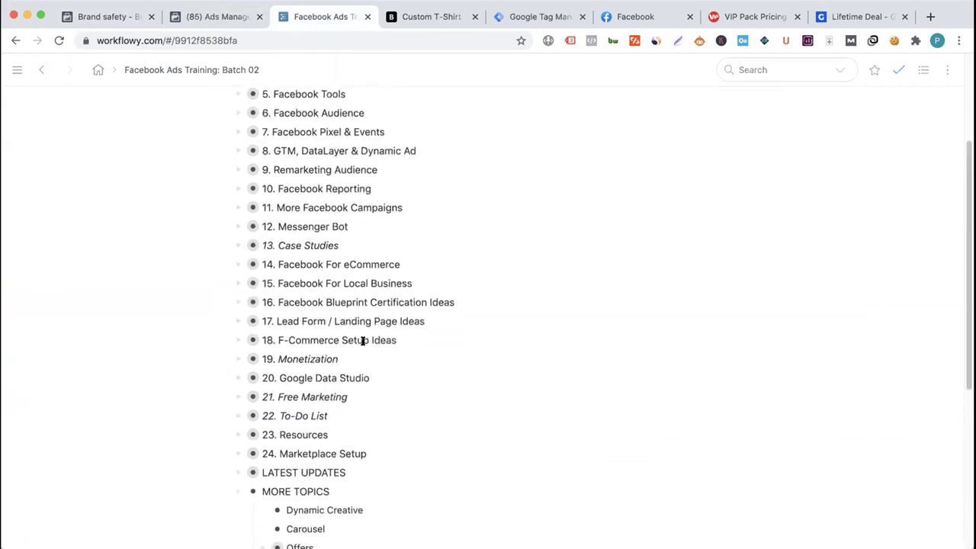
scroll(364, 341, "down", 5)
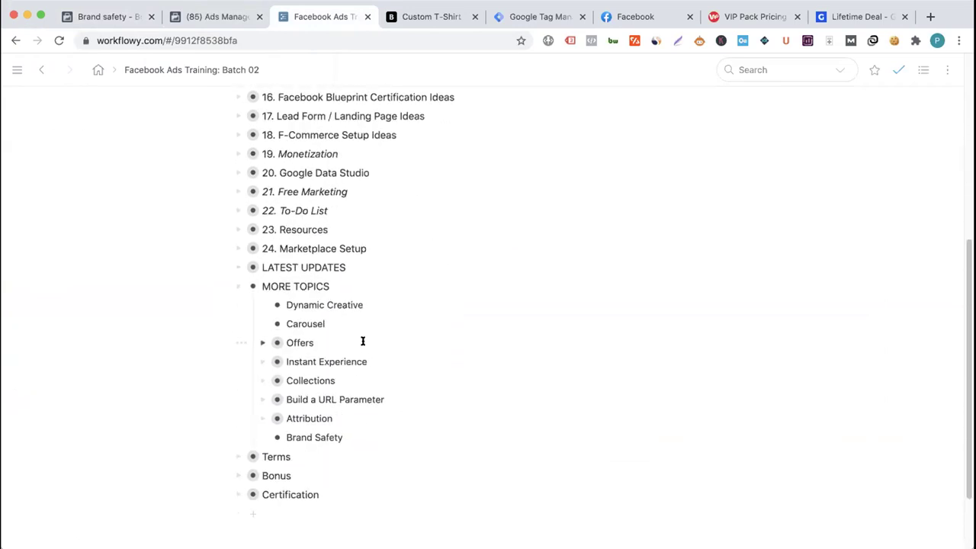
scroll(363, 341, "up", 3)
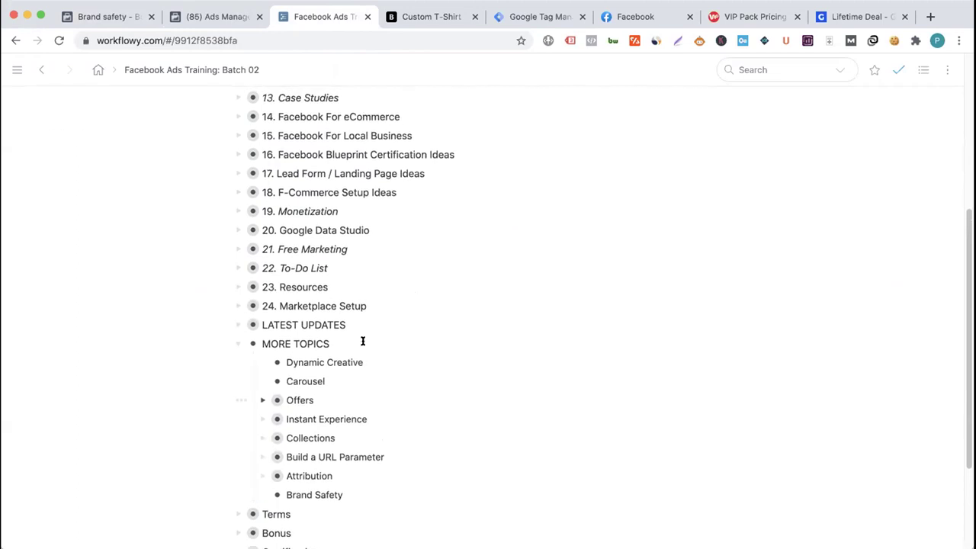
scroll(363, 343, "down", 4)
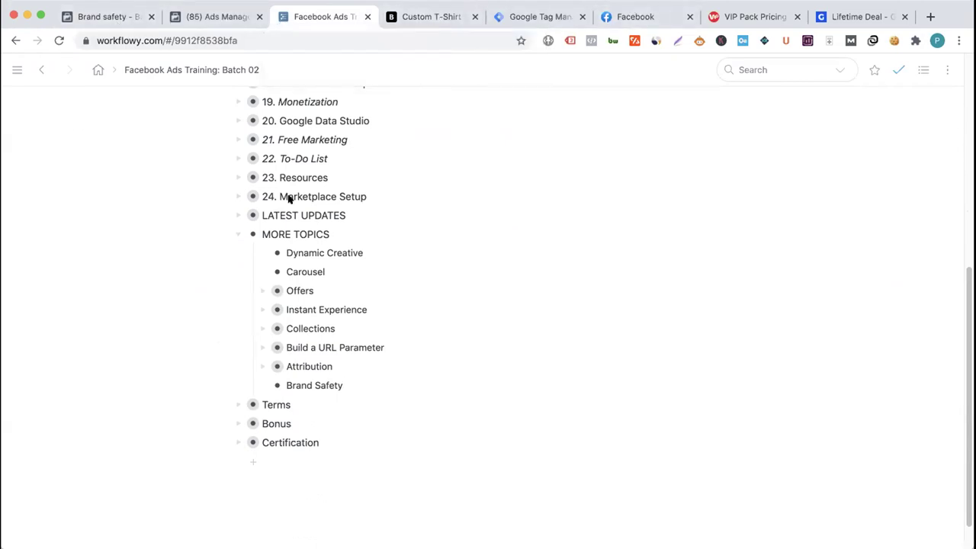
scroll(302, 255, "down", 1)
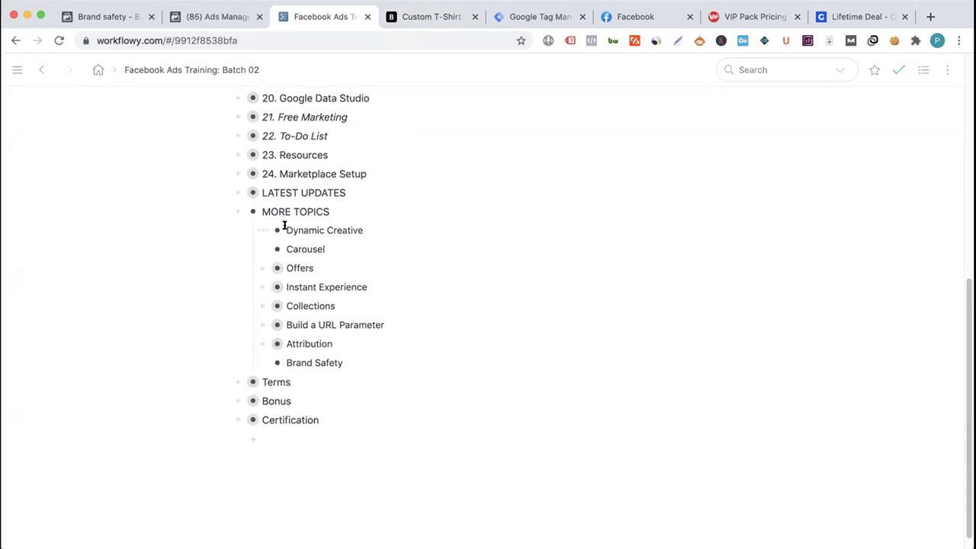
- Highlight the Dynamic Creative topic in the outline and switch to the new ad set draft in Ads Manager
left_click_drag(285, 228, 371, 228)
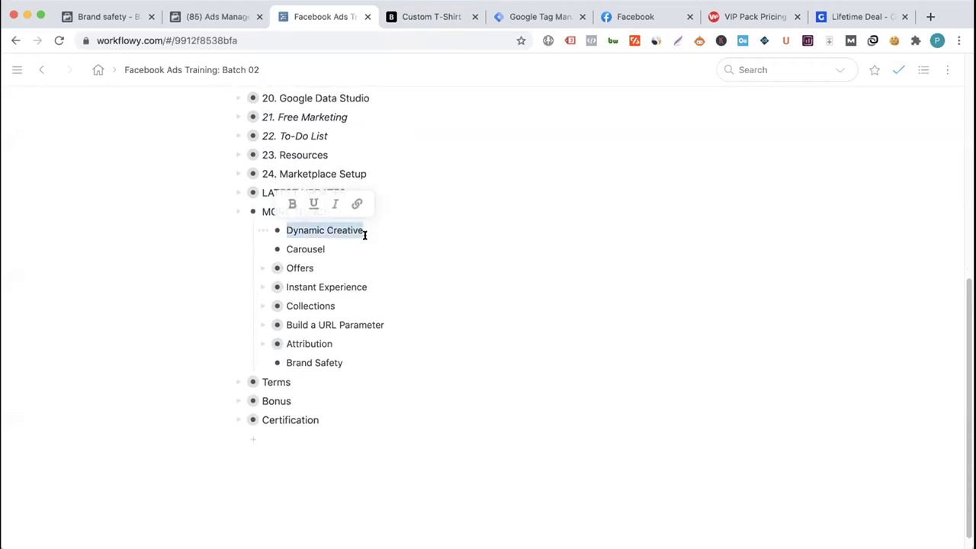
left_click(313, 238)
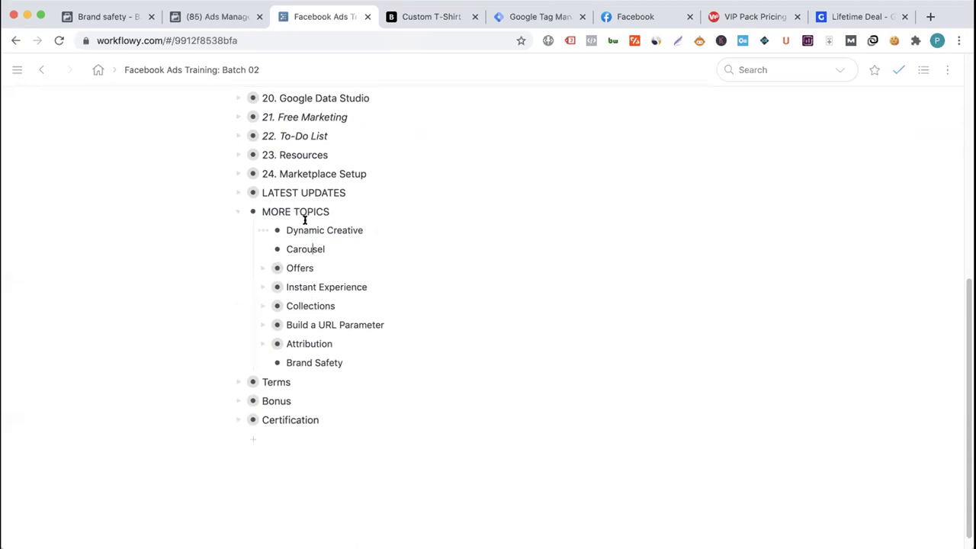
left_click(215, 17)
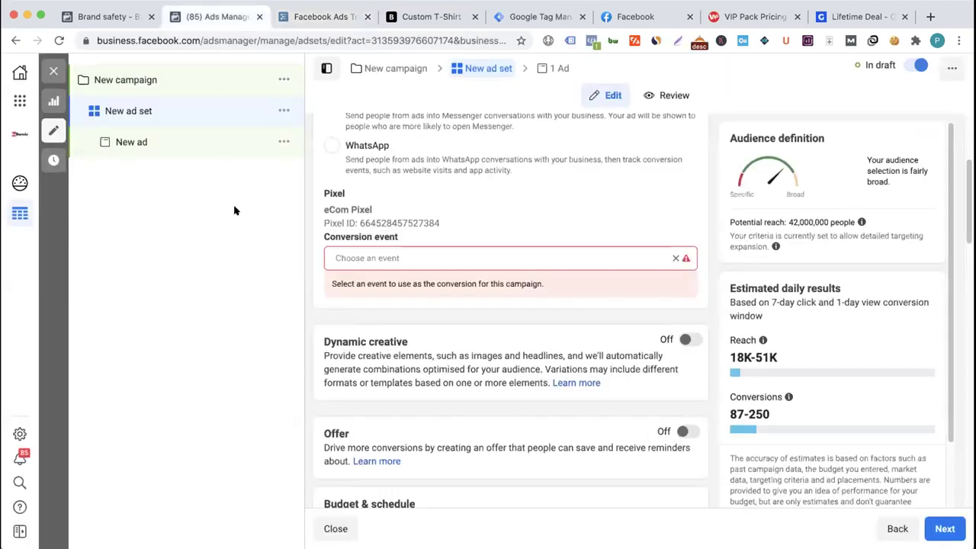
- Look at the new campaign's settings, return to the new ad set and highlight its Dynamic creative heading
left_click(158, 86)
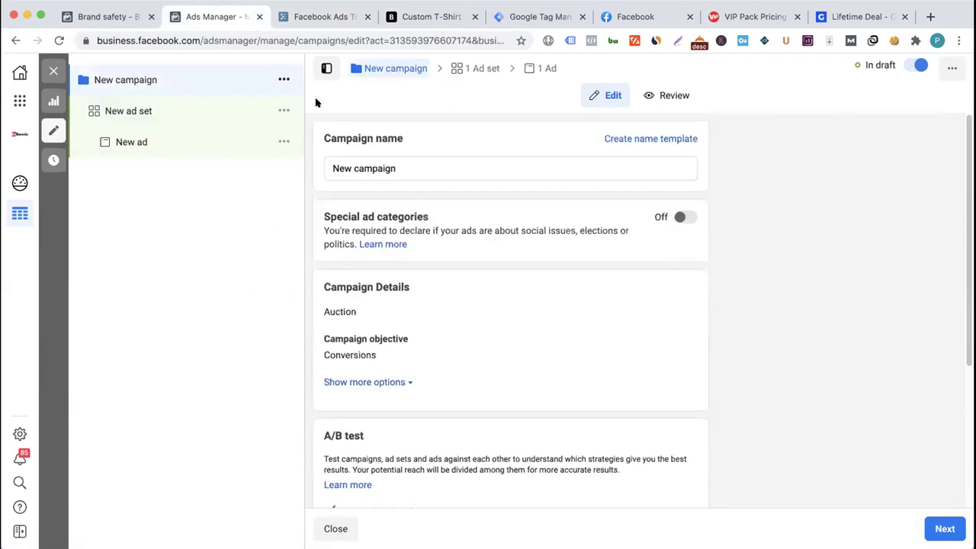
left_click(170, 113)
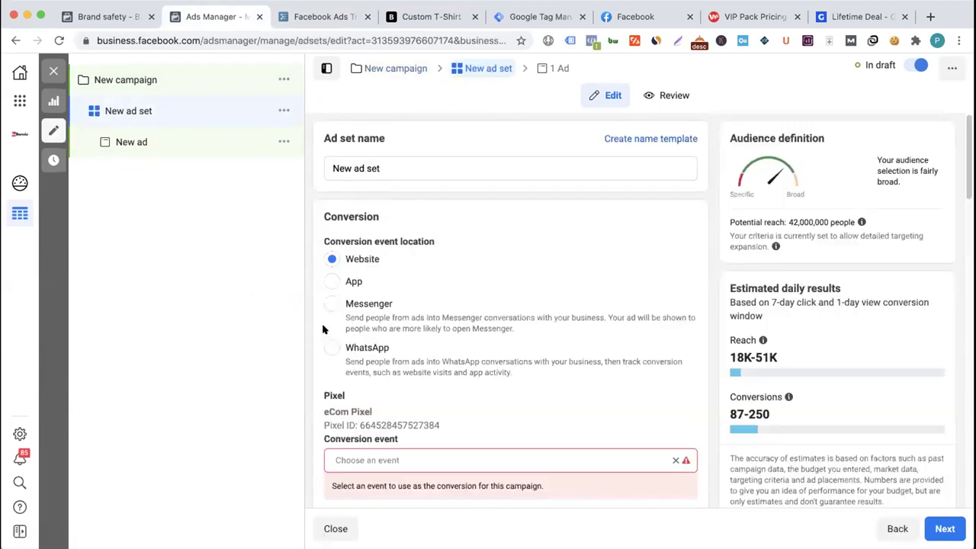
scroll(320, 305, "down", 5)
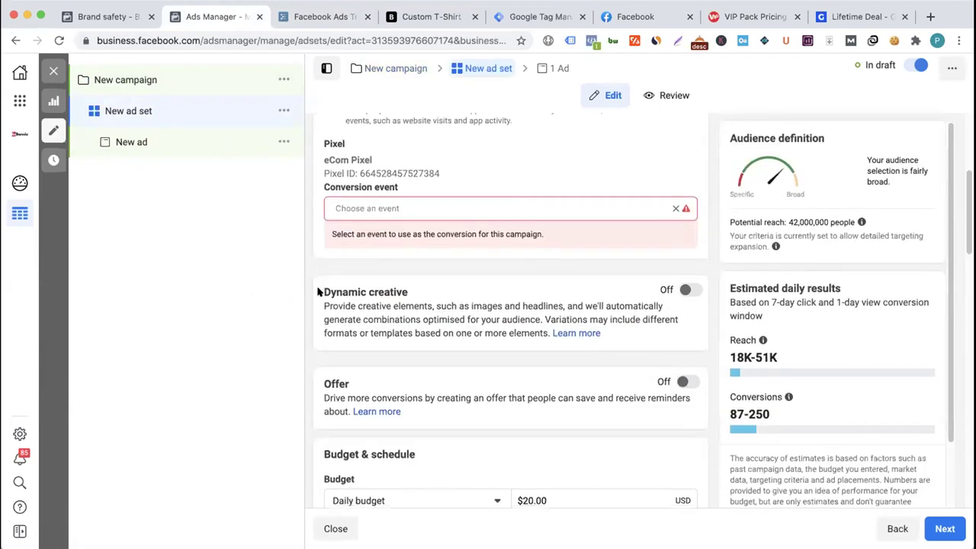
scroll(319, 292, "down", 1)
scroll(330, 281, "down", 1)
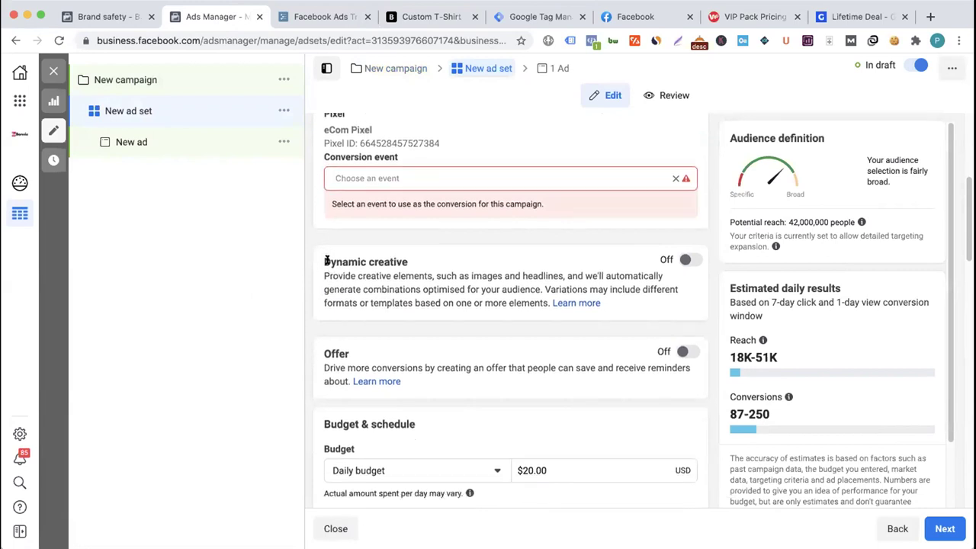
left_click_drag(320, 257, 429, 261)
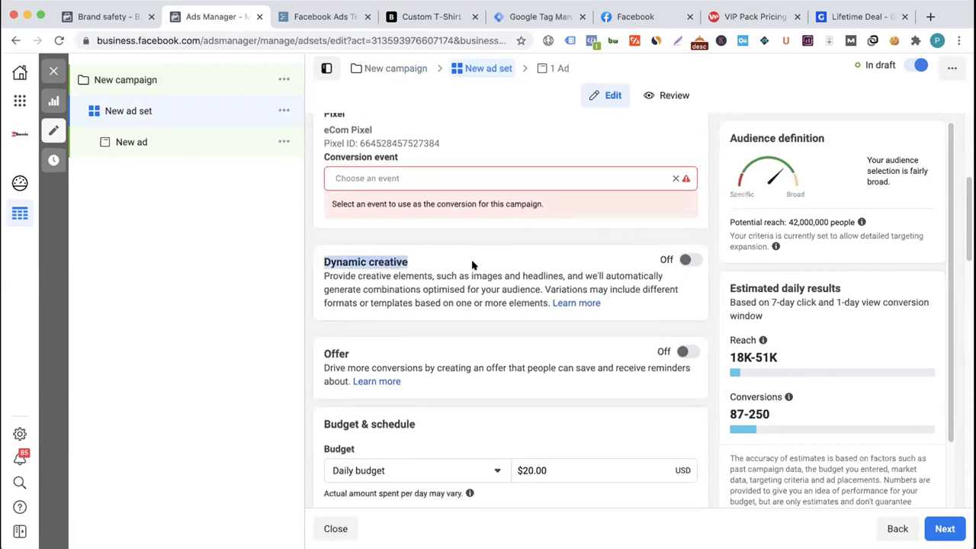
scroll(414, 293, "down", 1)
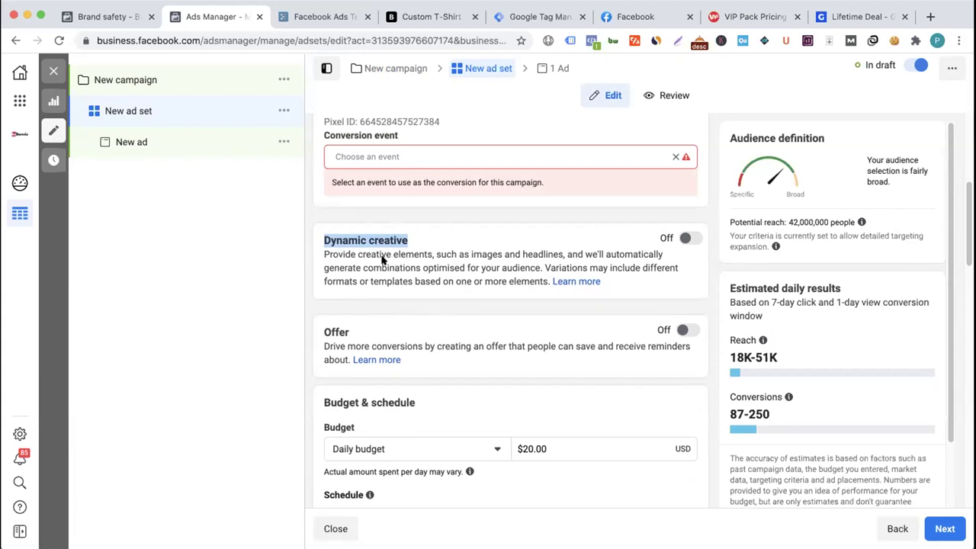
left_click(54, 70)
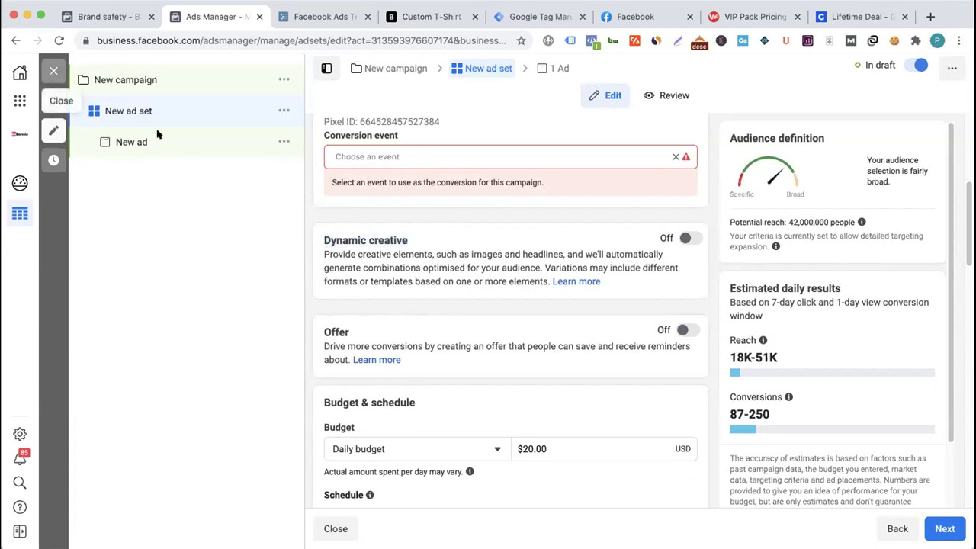
left_click(642, 173)
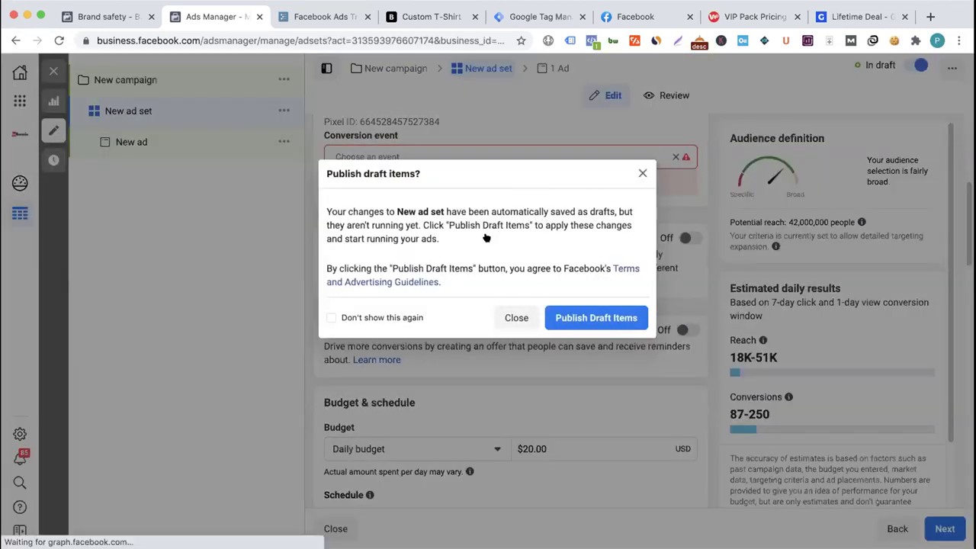
left_click(180, 346)
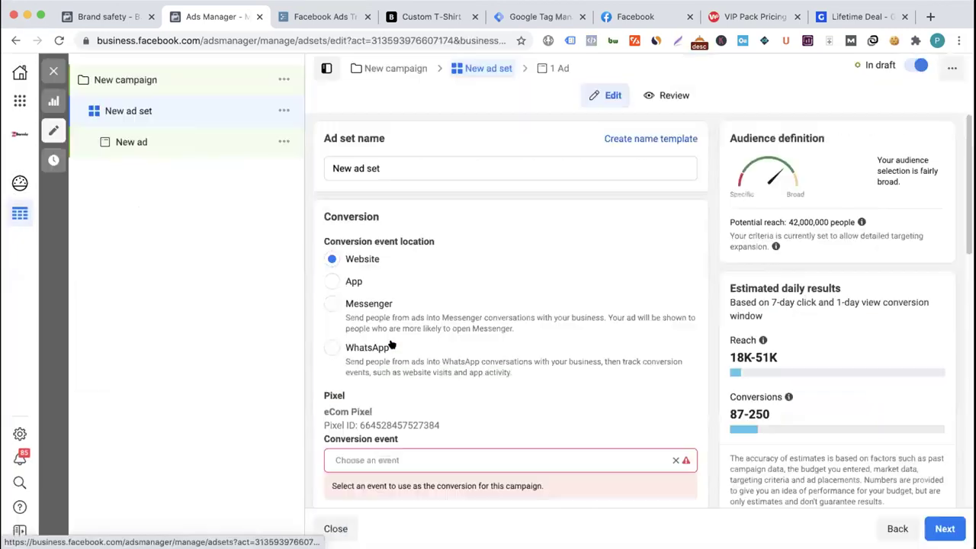
- Turn on Dynamic creative for the new ad set, accept the explanation and open the new ad
scroll(401, 268, "down", 3)
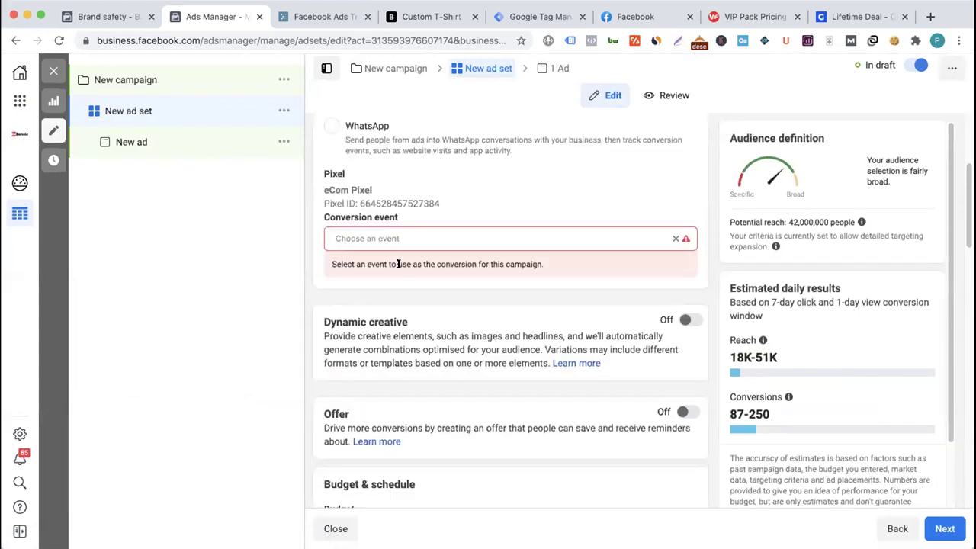
left_click(686, 318)
left_click(632, 328)
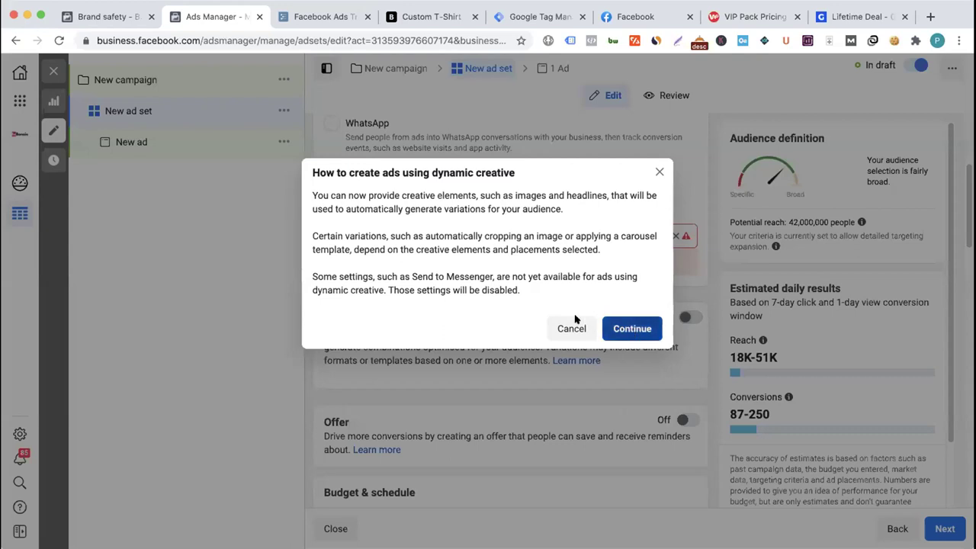
scroll(445, 343, "down", 10)
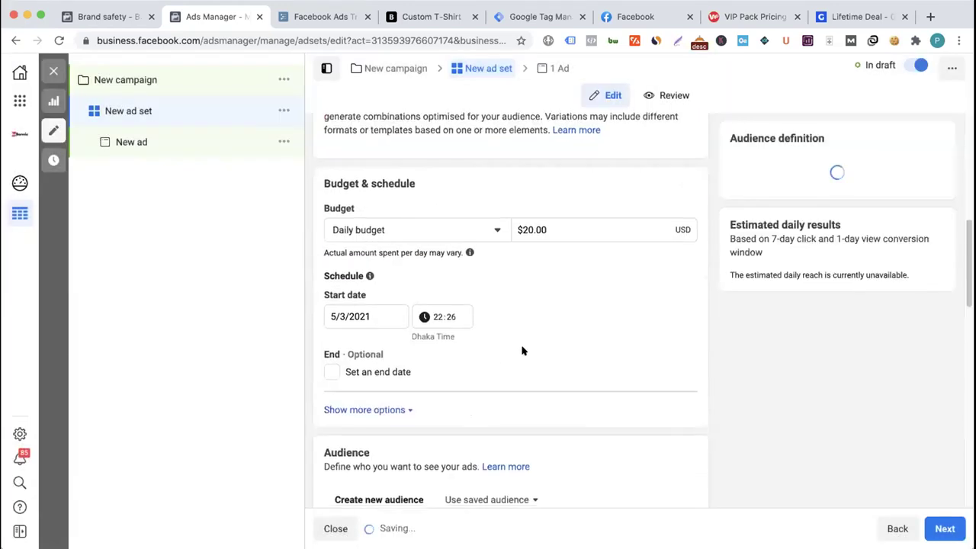
scroll(523, 351, "down", 3)
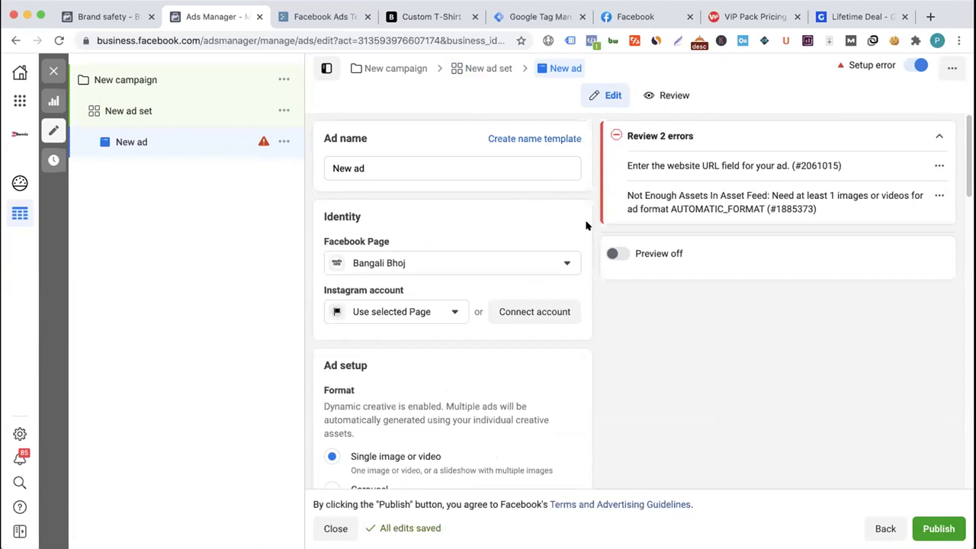
- Examine the new ad's format, media and text fields, including the additional option for primary text
scroll(584, 224, "down", 5)
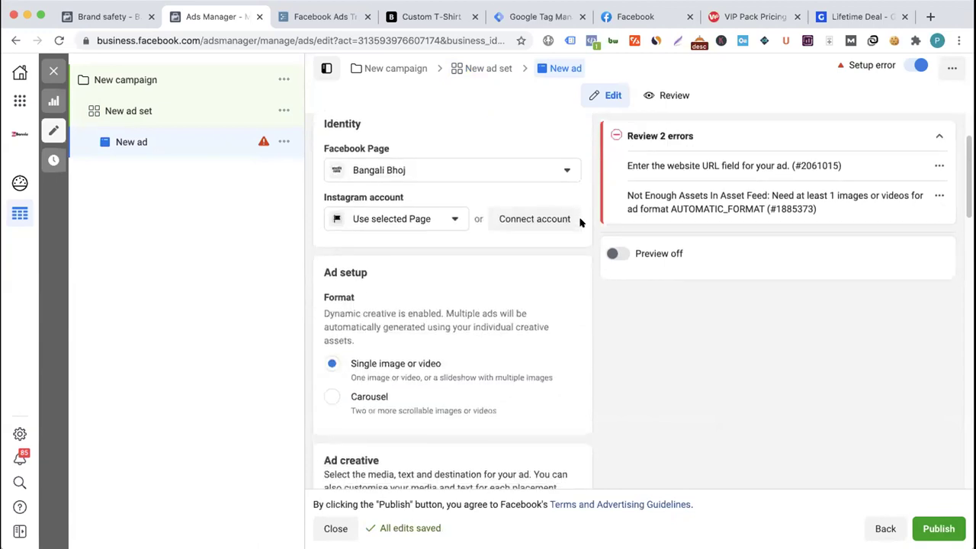
scroll(580, 223, "down", 5)
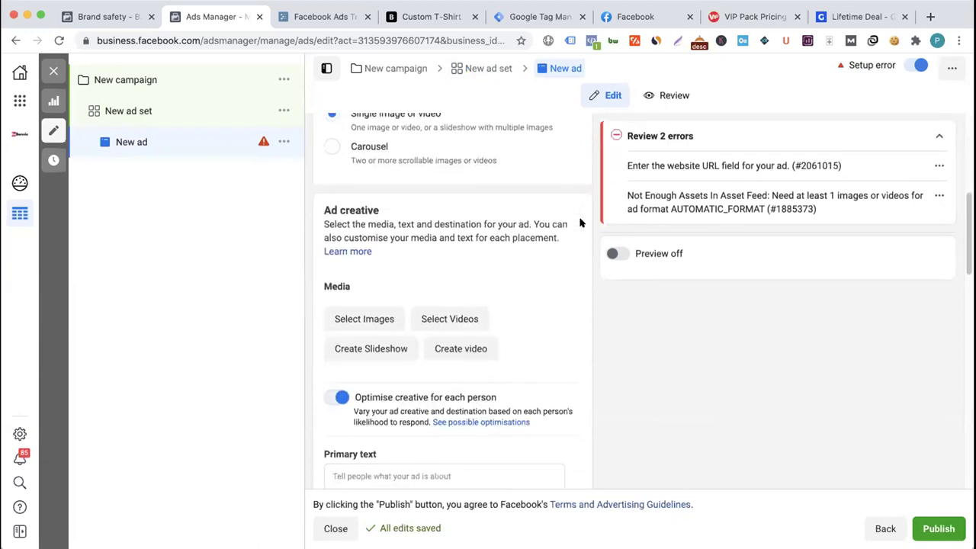
scroll(580, 222, "down", 4)
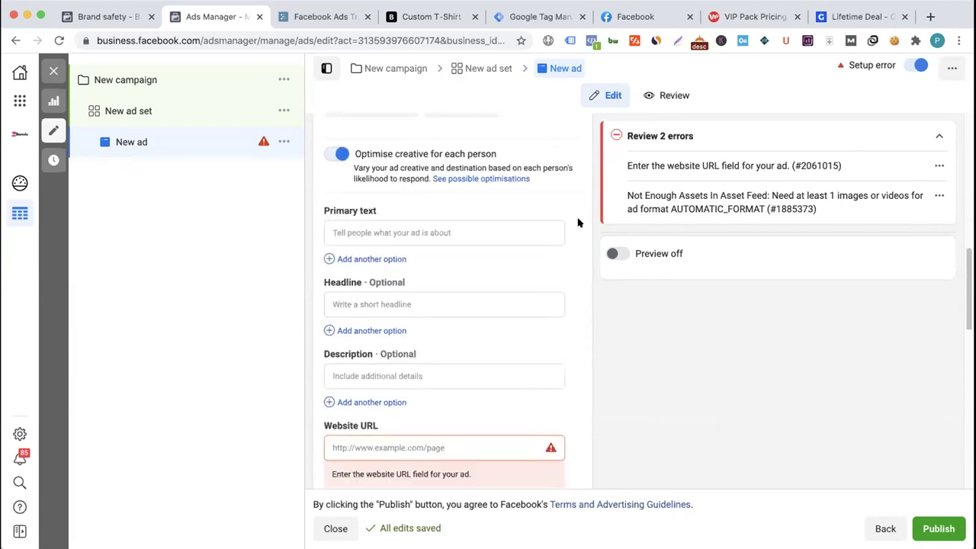
left_click(333, 258)
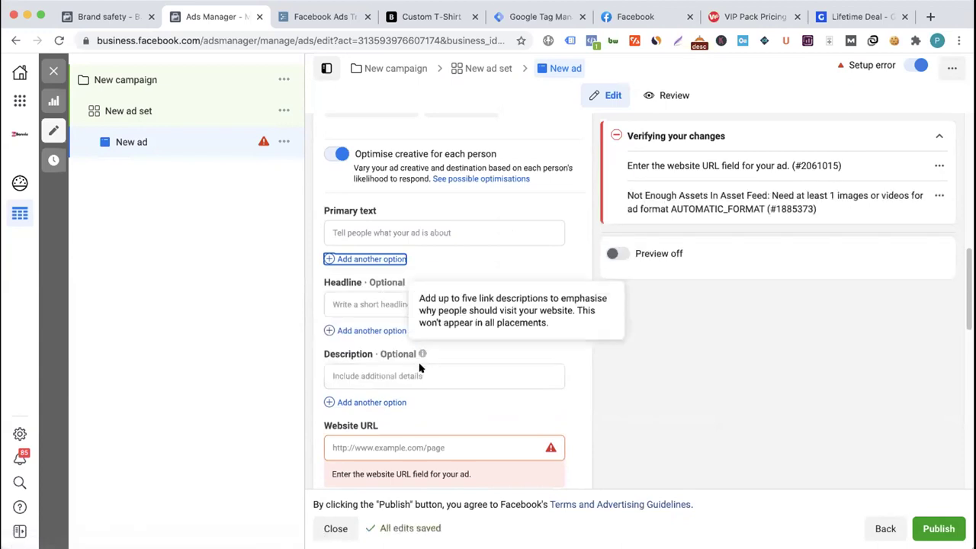
scroll(363, 388, "down", 1)
scroll(362, 388, "down", 3)
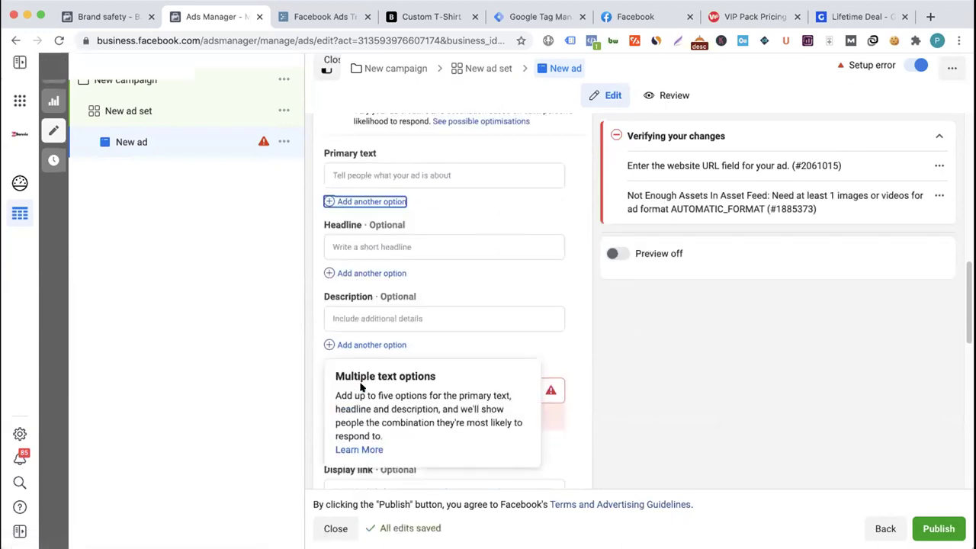
scroll(436, 328, "down", 1)
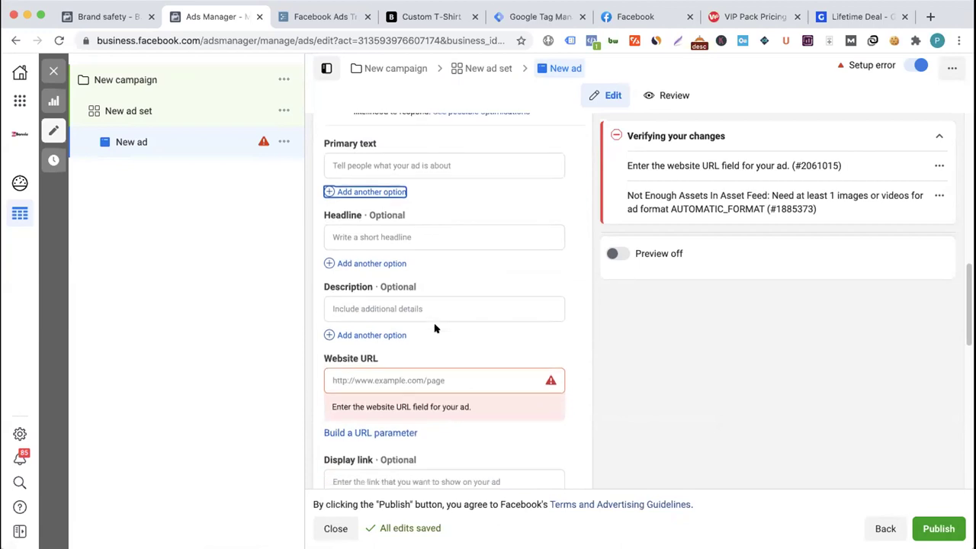
- Review the ad's media choices and the Single image or video and Carousel formats available with dynamic creative
scroll(435, 328, "up", 3)
scroll(436, 328, "up", 4)
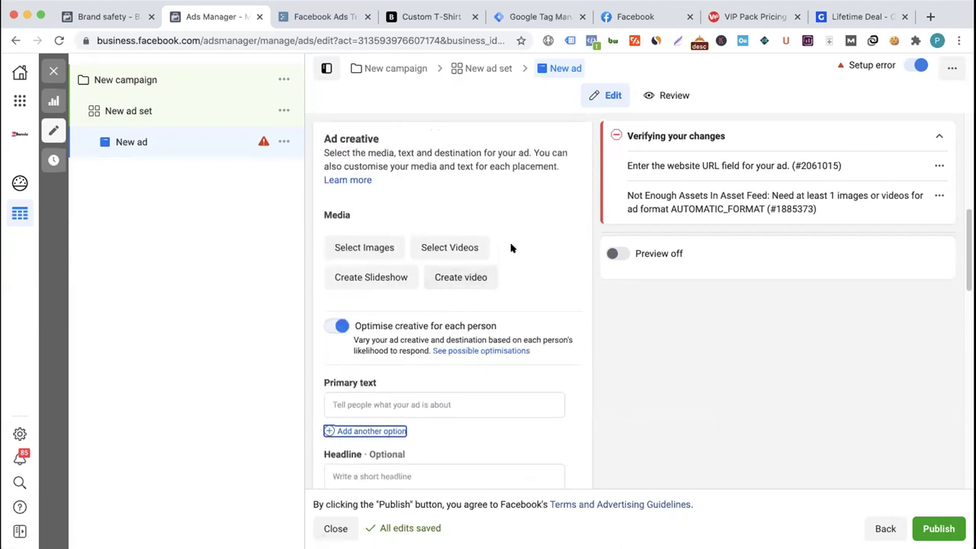
scroll(511, 247, "up", 3)
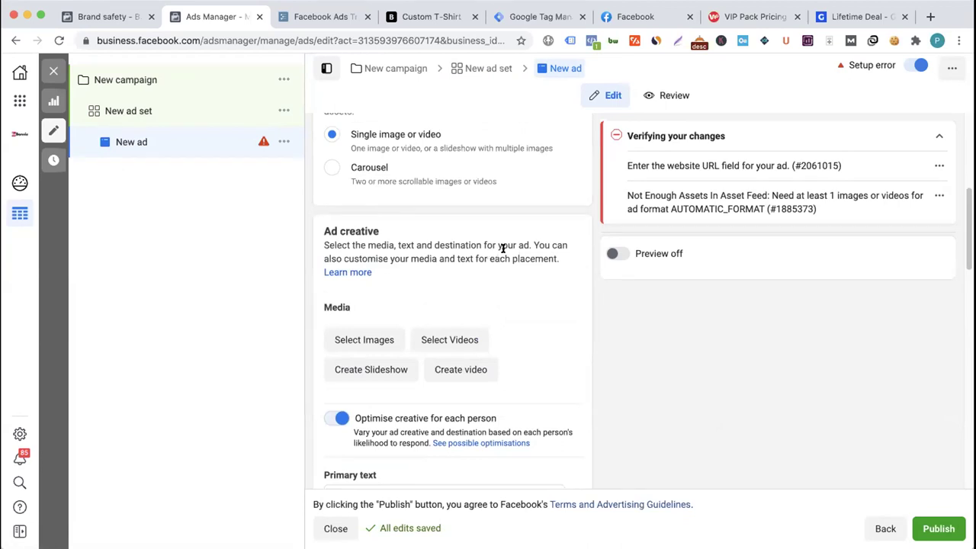
scroll(502, 194, "up", 5)
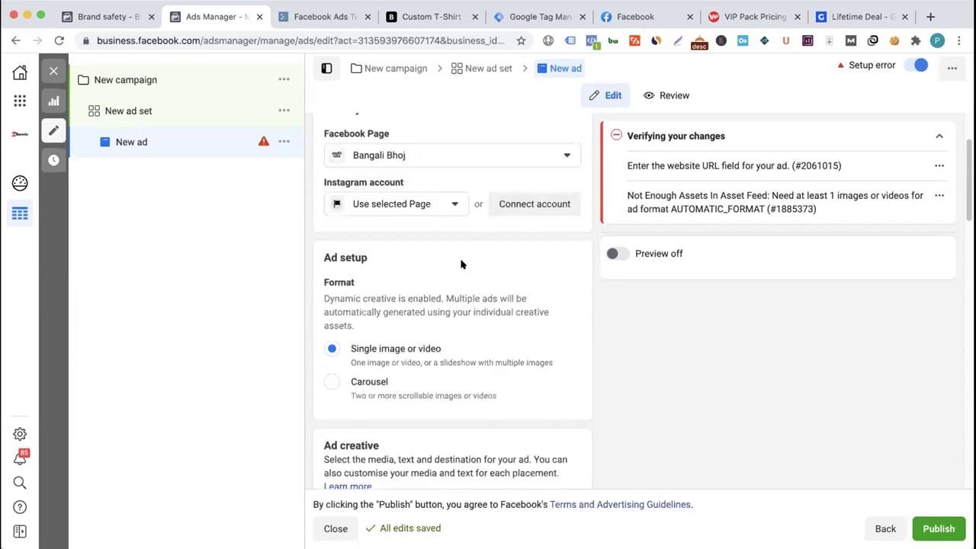
scroll(460, 264, "down", 2)
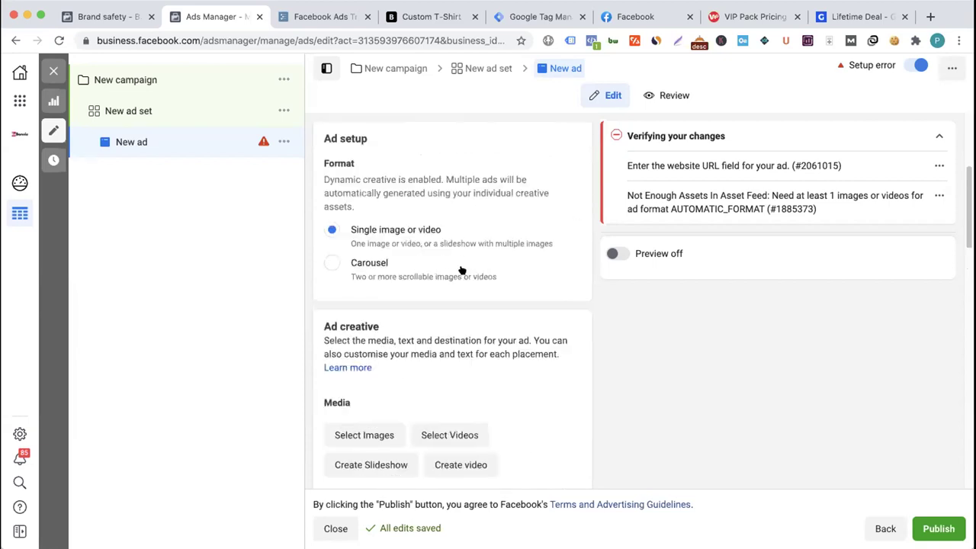
scroll(461, 270, "down", 1)
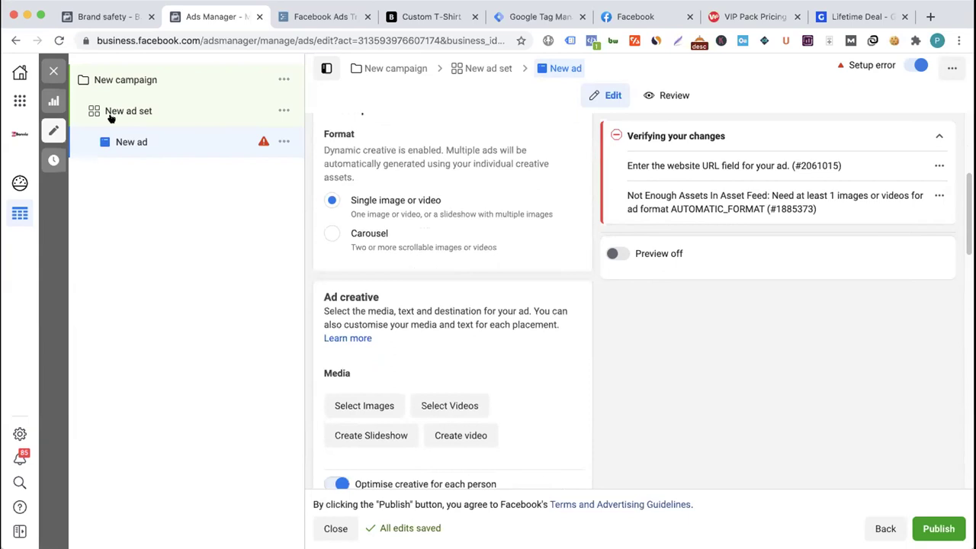
- Close the new ad draft without publishing it and go to the campaigns list
left_click(54, 71)
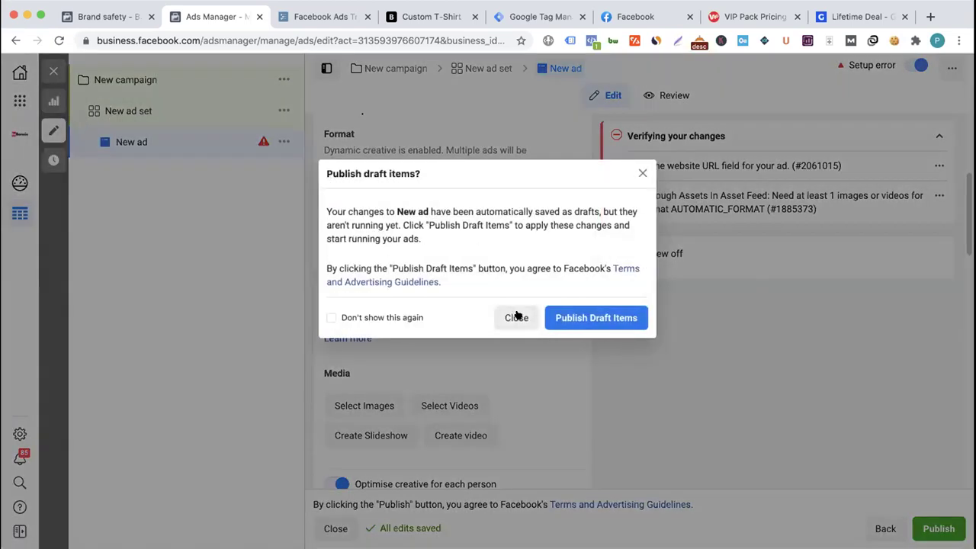
left_click(336, 529)
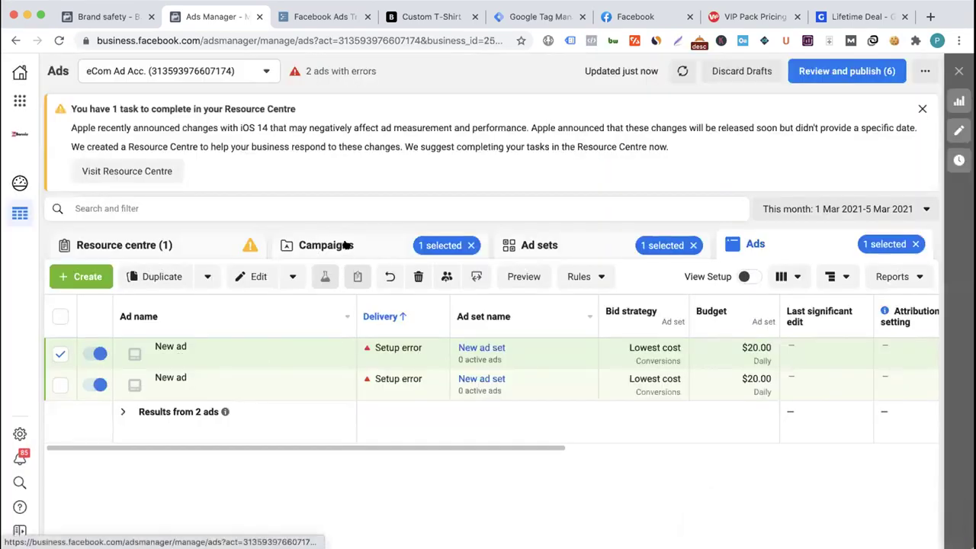
left_click(328, 244)
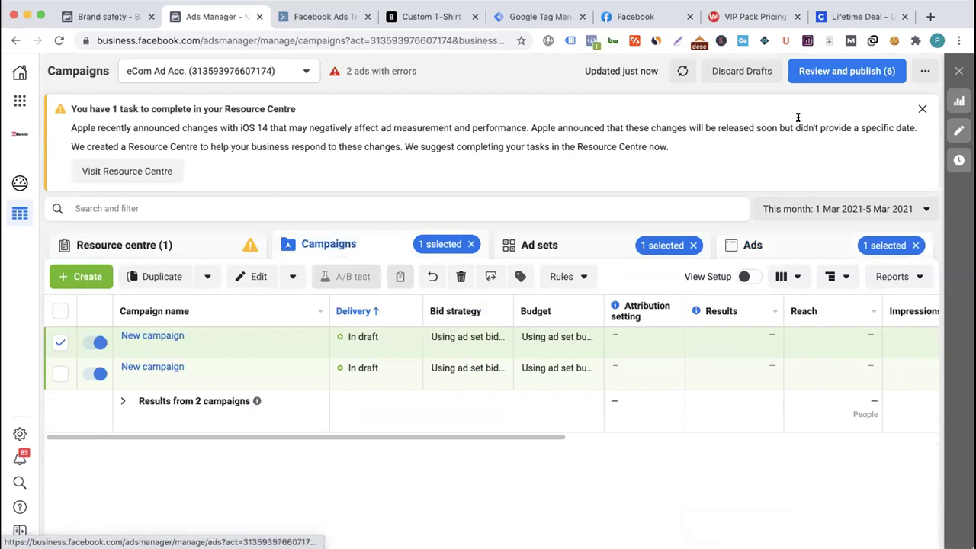
- Switch to the Bong ad account and open the ads of the "$1 | Discipline - Study | Cities" ad set in Bong - [Reach]
left_click(232, 71)
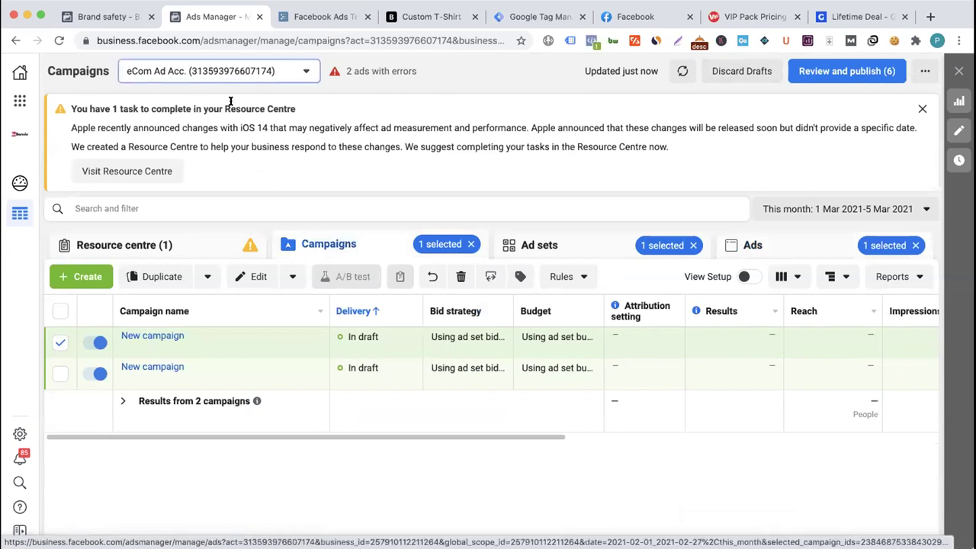
left_click(213, 132)
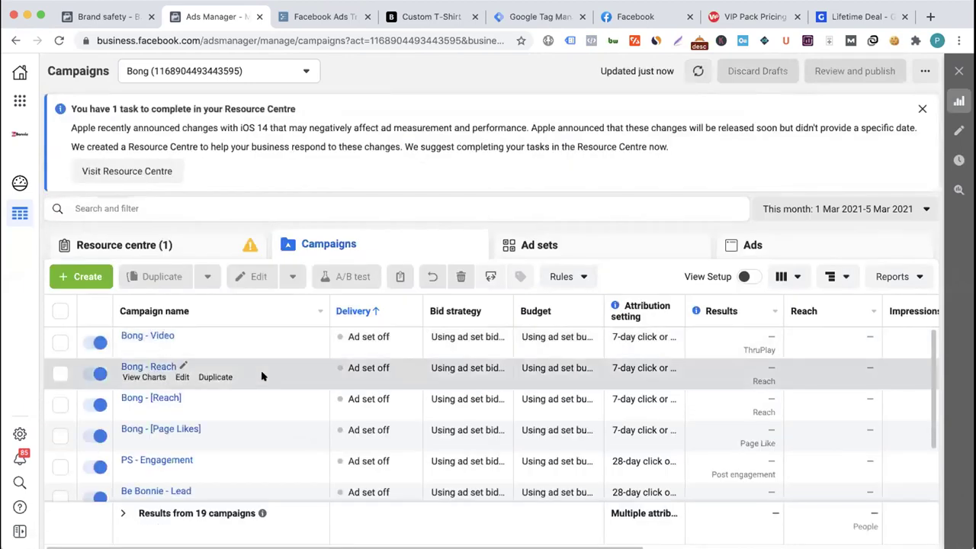
left_click(152, 398)
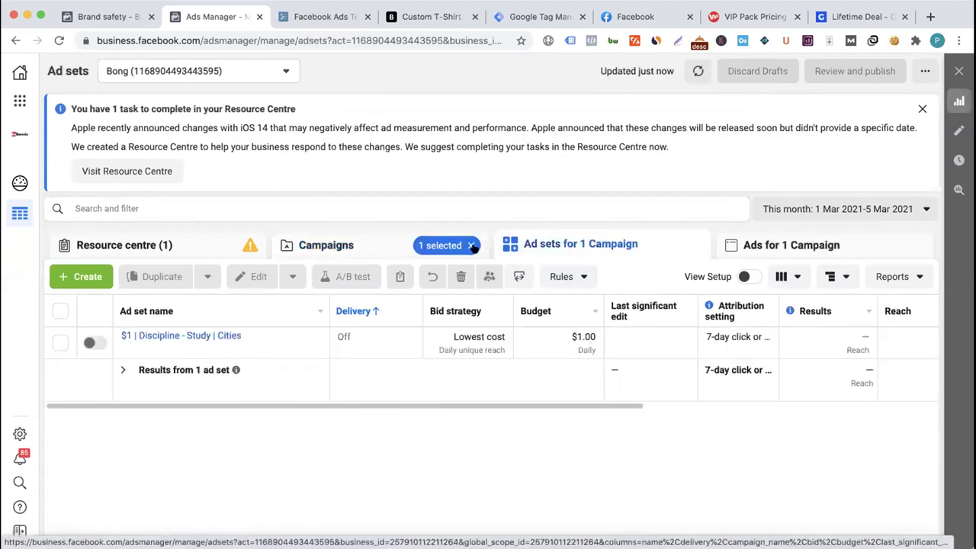
left_click(204, 336)
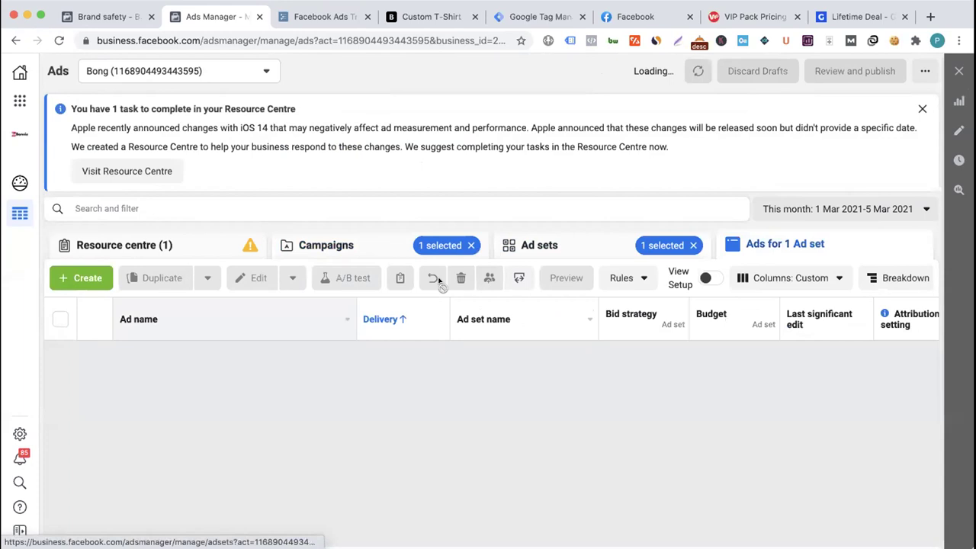
- Set the reporting date range to Lifetime and return to the campaigns list
left_click(841, 212)
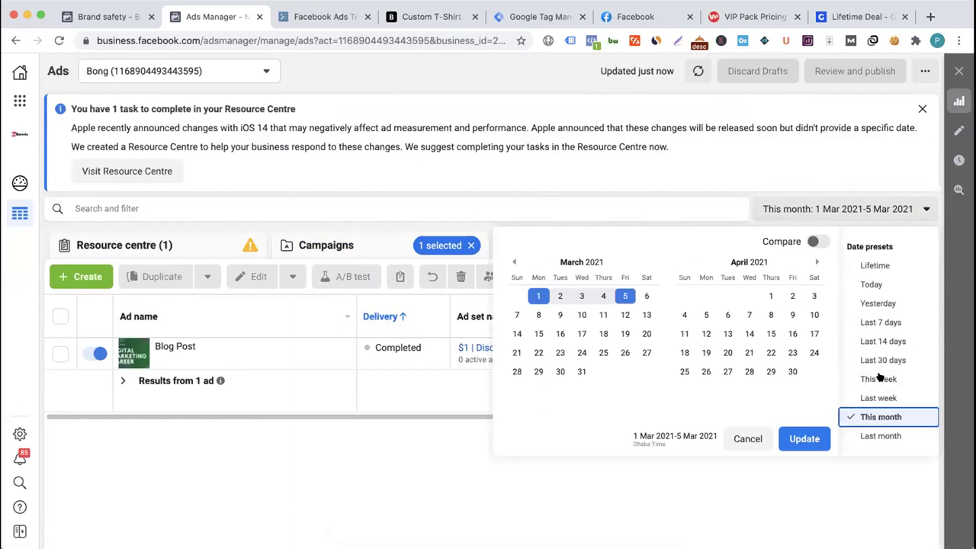
left_click(876, 265)
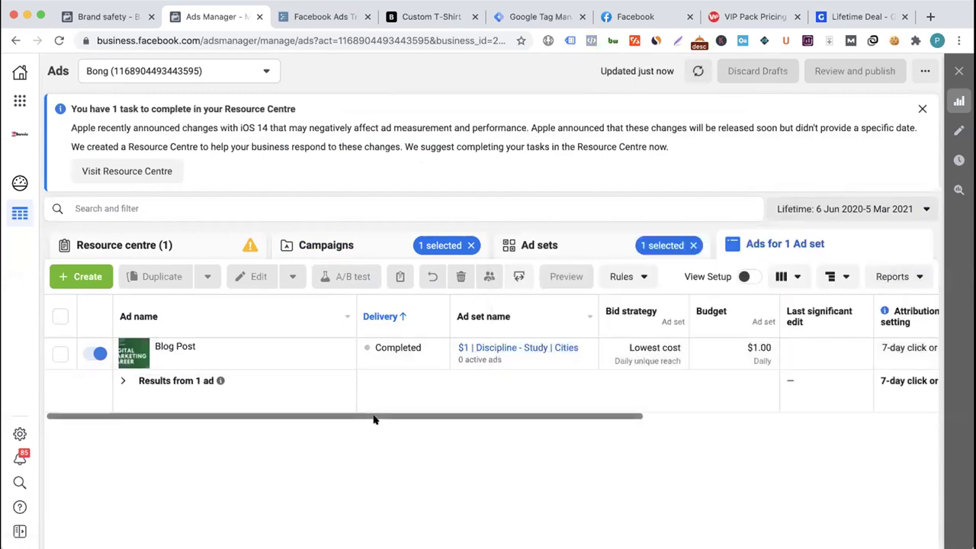
left_click(546, 240)
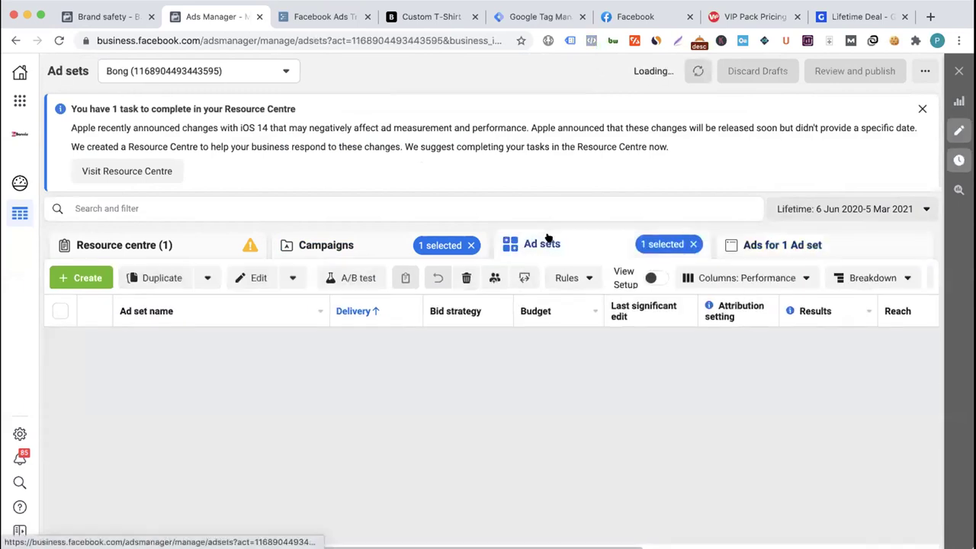
left_click(375, 245)
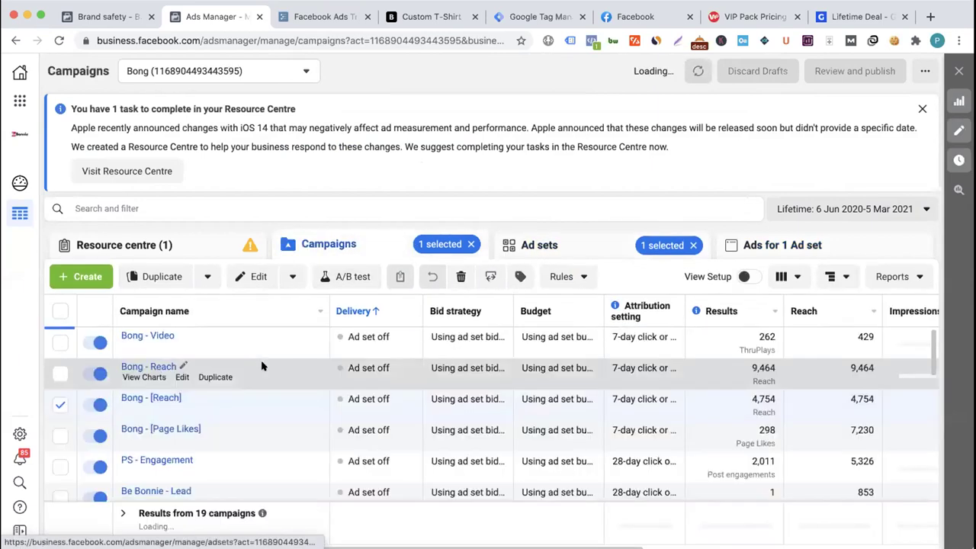
- Deselect the "Bong - [Reach]" campaign and view the ad sets of the "Be Bonnie - Traffic" campaign
left_click(54, 404)
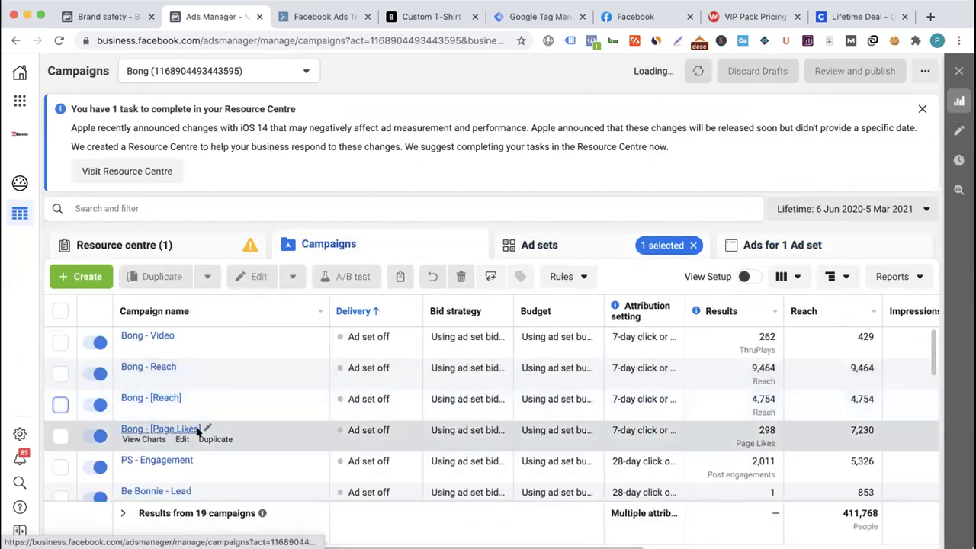
scroll(239, 436, "down", 1)
scroll(241, 437, "down", 1)
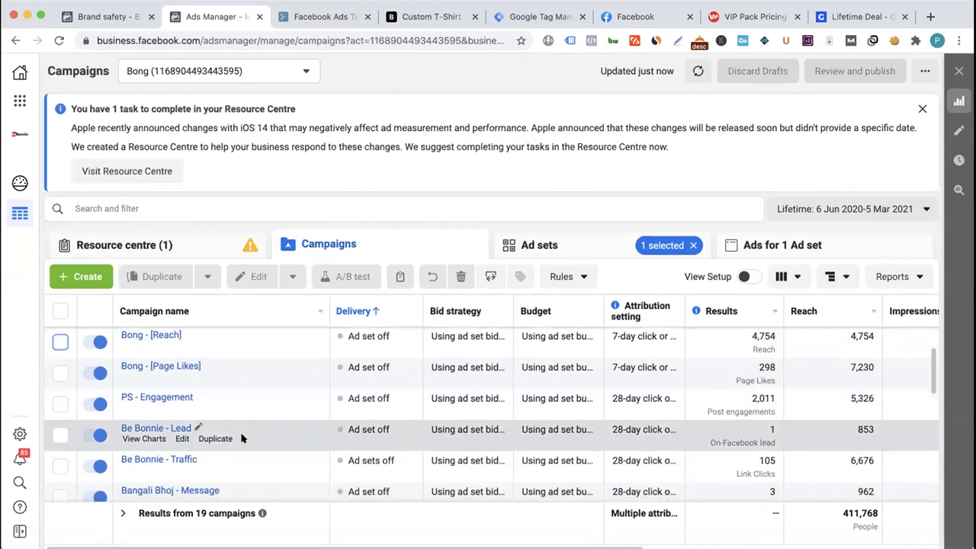
scroll(241, 437, "down", 1)
scroll(241, 439, "down", 1)
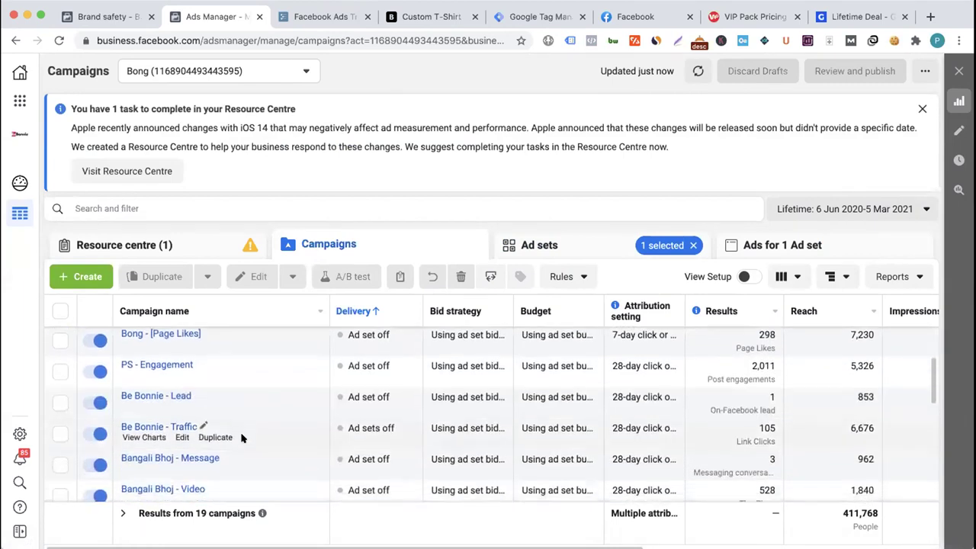
scroll(241, 438, "down", 1)
scroll(241, 438, "down", 3)
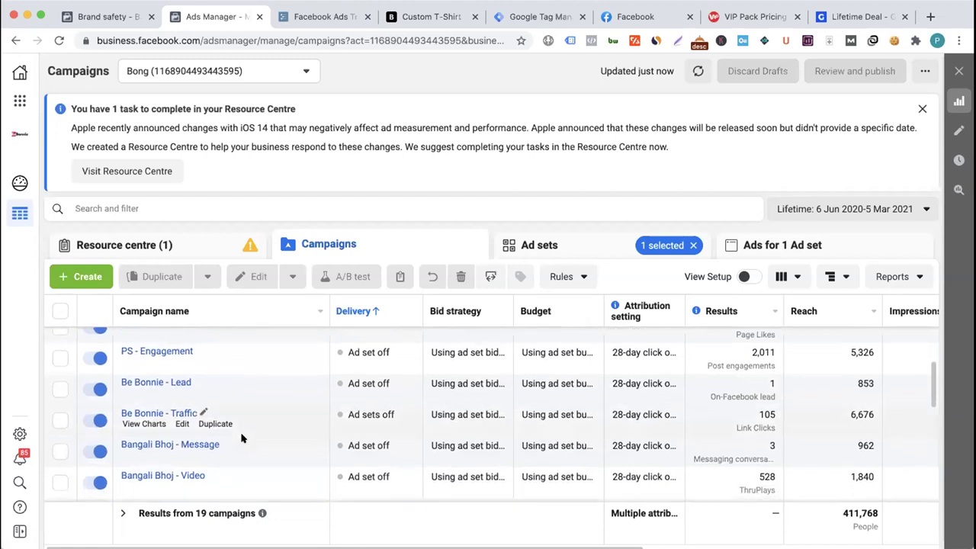
left_click(163, 402)
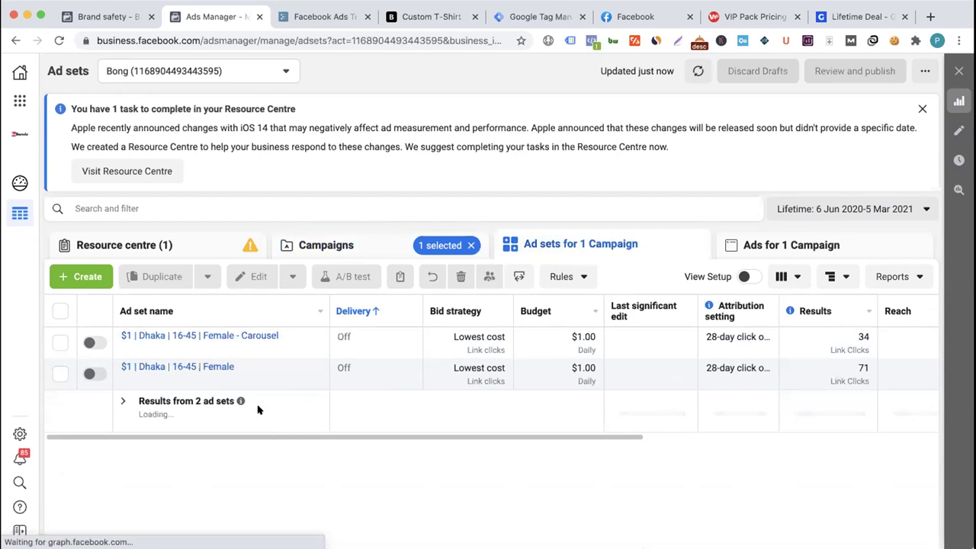
left_click(779, 237)
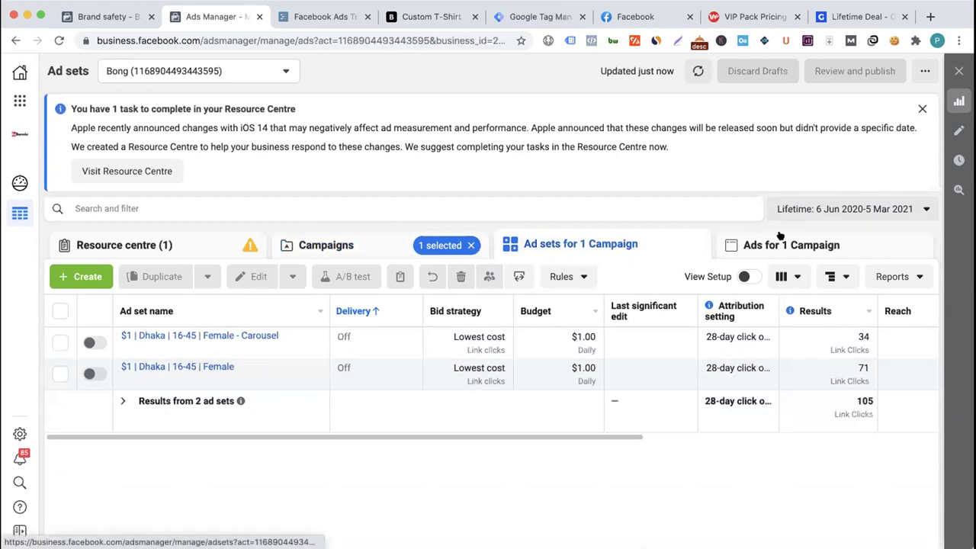
left_click(578, 241)
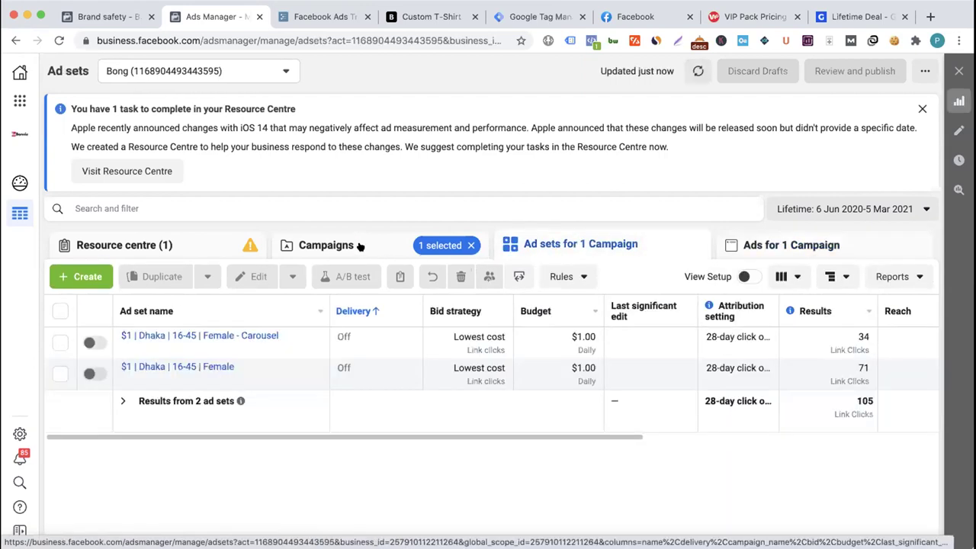
- Return to the campaigns list and look through it for a campaign that uses dynamic creative
left_click(360, 245)
scroll(273, 408, "down", 2)
scroll(275, 409, "down", 2)
scroll(298, 433, "down", 5)
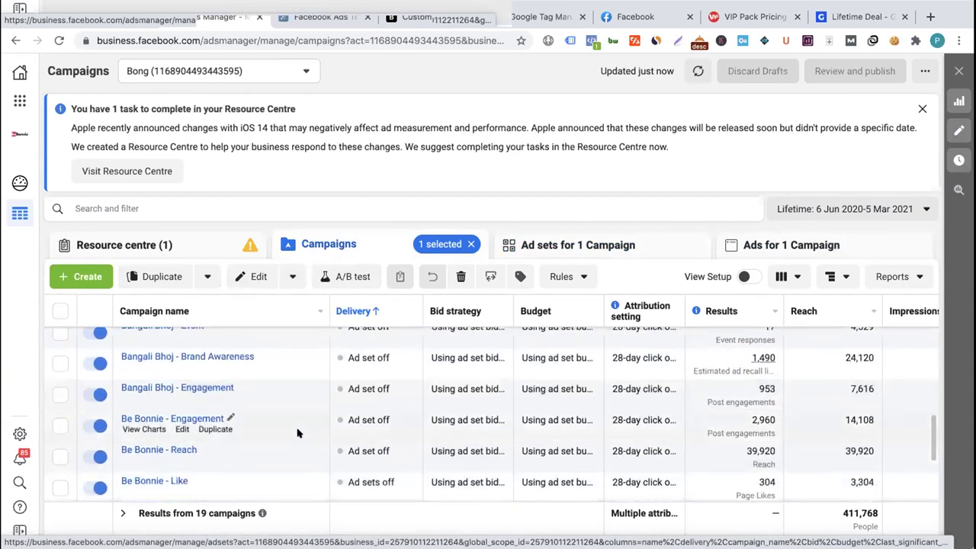
scroll(297, 433, "up", 1)
scroll(298, 433, "down", 4)
scroll(298, 433, "down", 1)
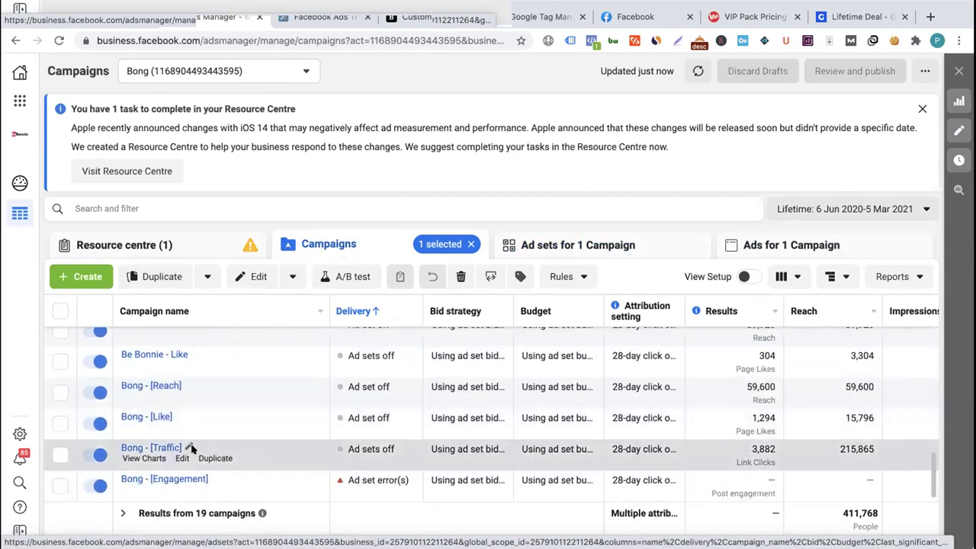
scroll(237, 428, "up", 2)
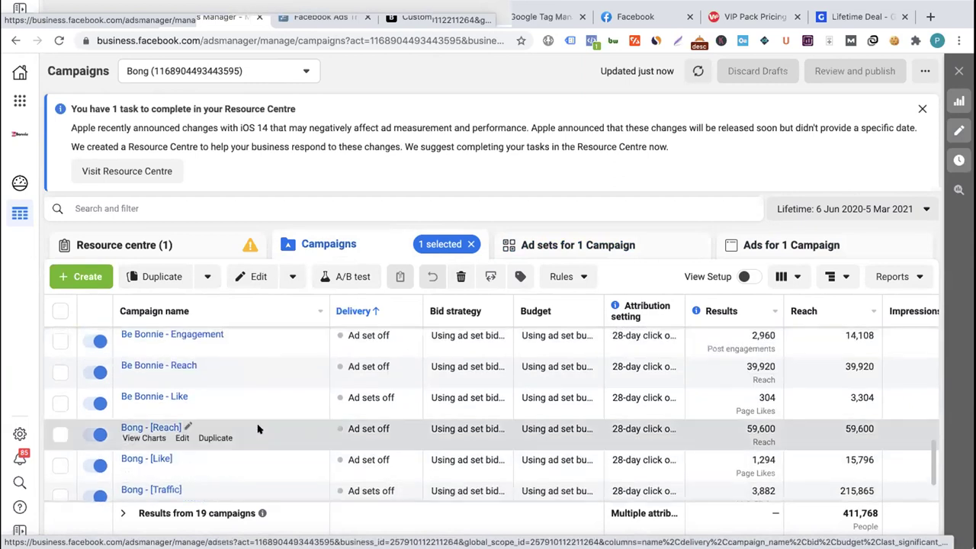
scroll(257, 428, "up", 3)
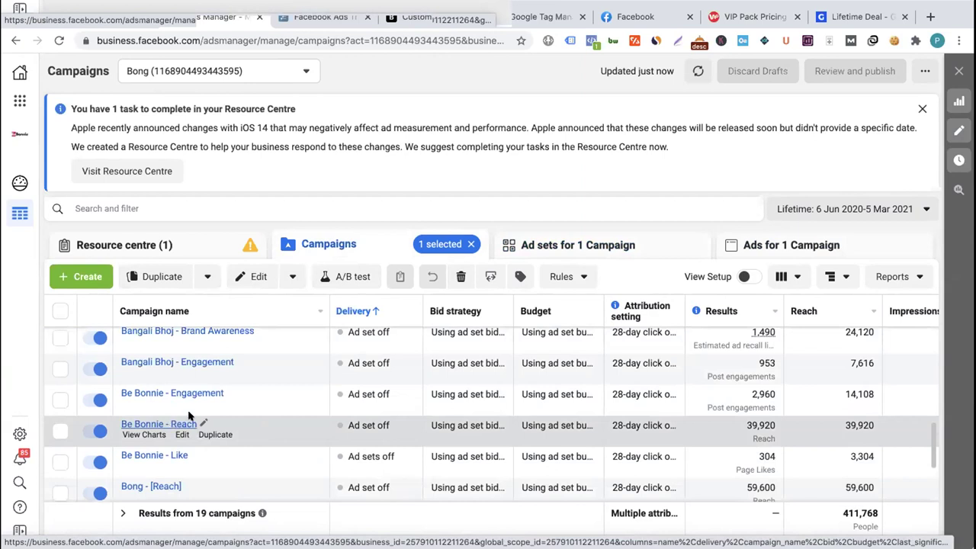
- Clear the campaign selection in the ad sets view and filter by campaign name containing "dynamic"
left_click(571, 247)
left_click(246, 209)
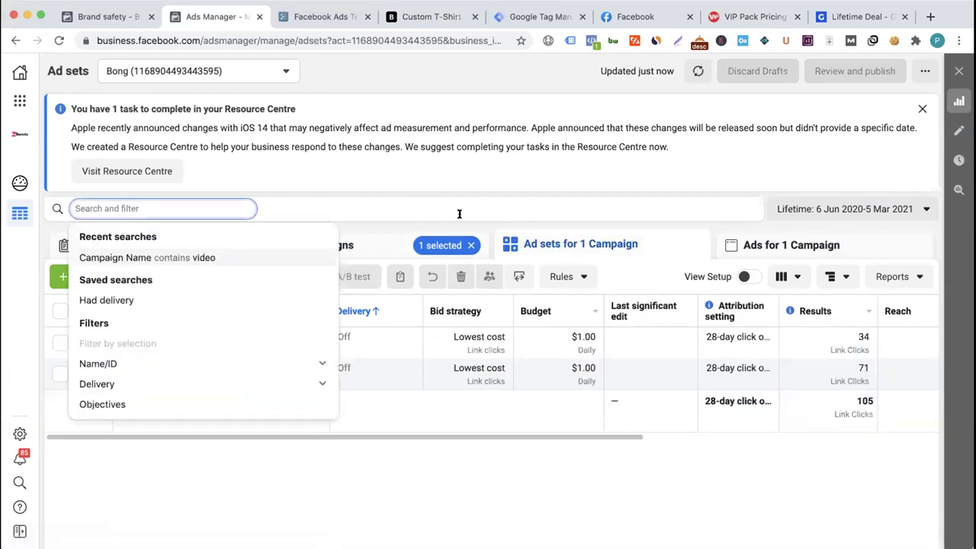
left_click(470, 245)
left_click(209, 211)
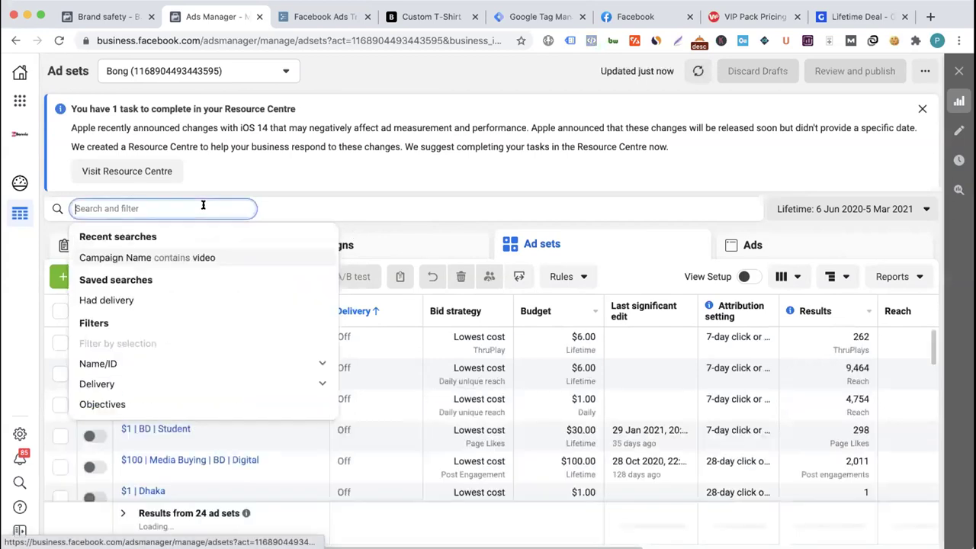
type("dynamic")
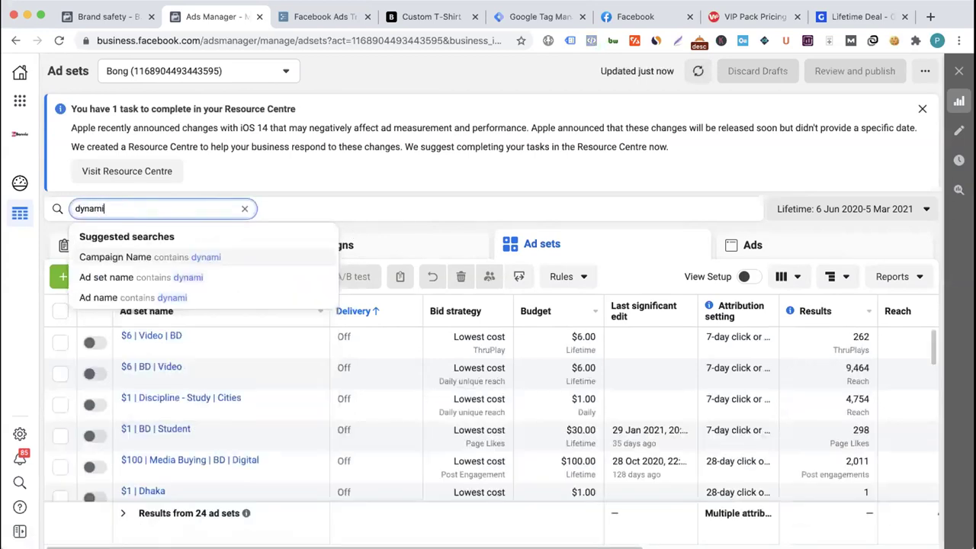
left_click(212, 257)
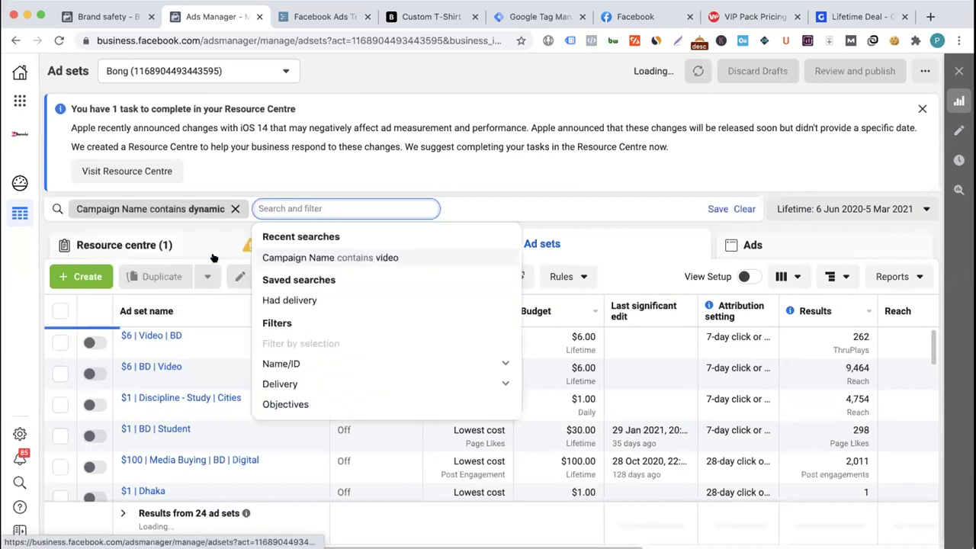
- Replace the campaign name filter with one for ad set names containing "dynamic"
left_click(233, 208)
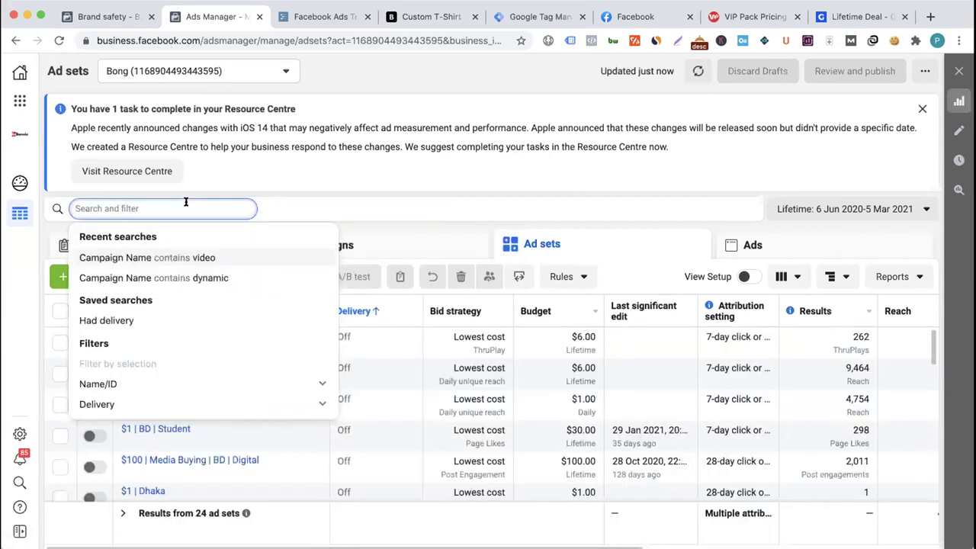
type("dynamic")
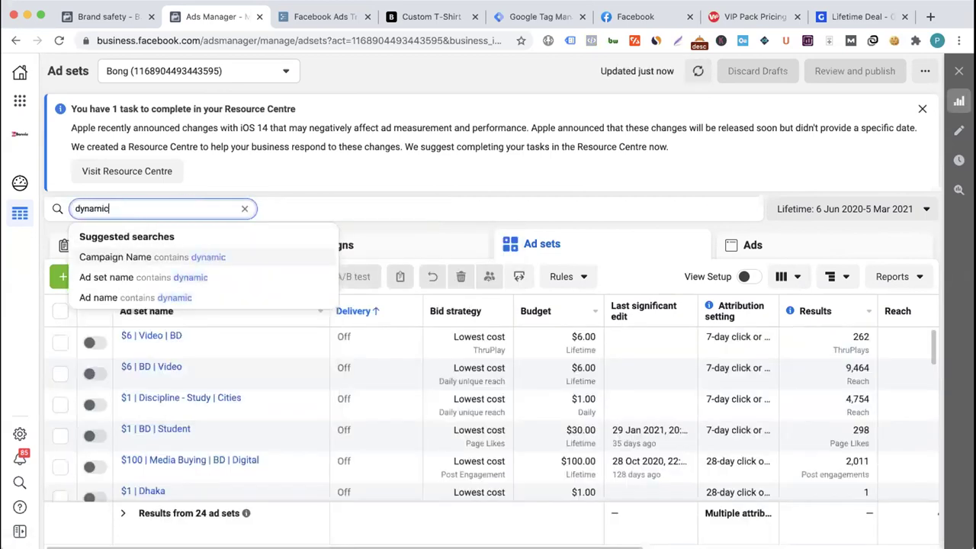
left_click(170, 278)
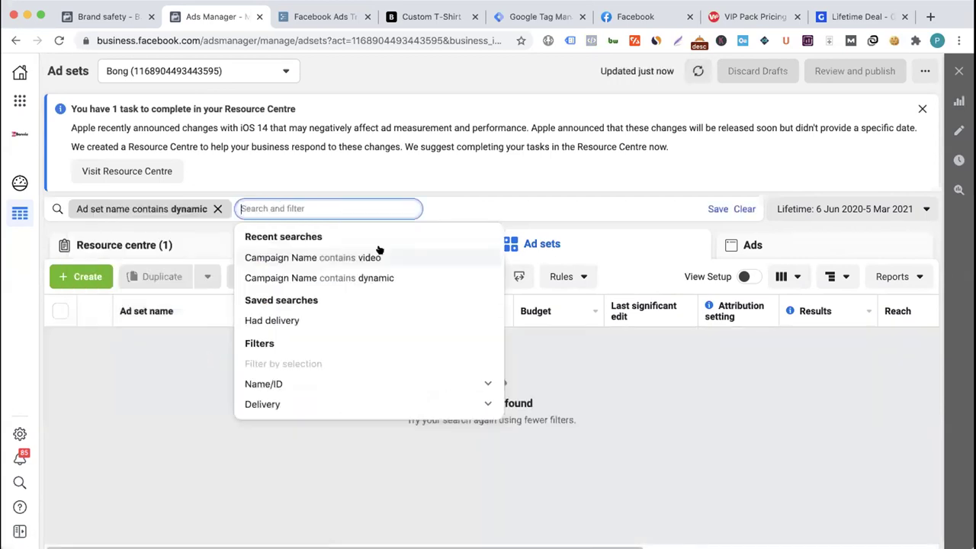
left_click(486, 184)
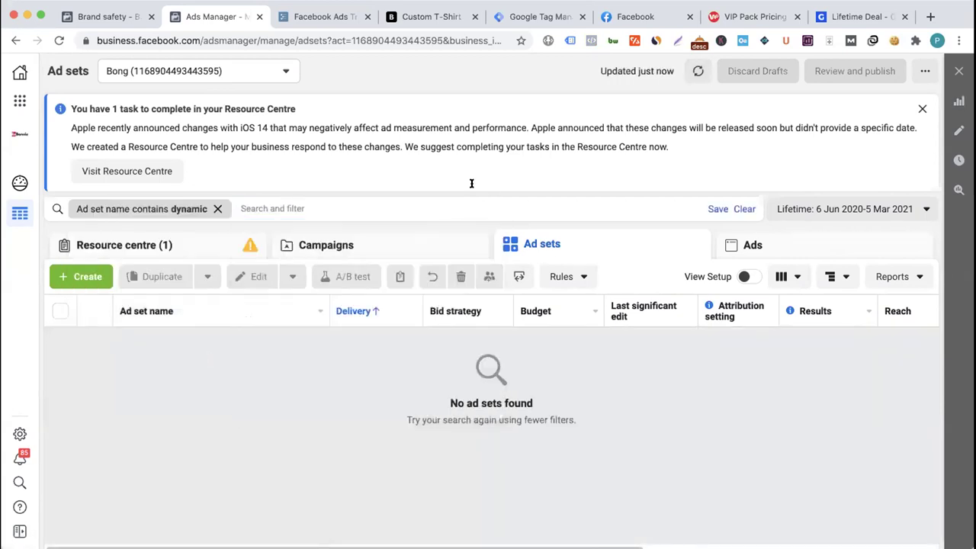
- Remove the ad set name filter and go back to the full campaigns list
left_click(172, 246)
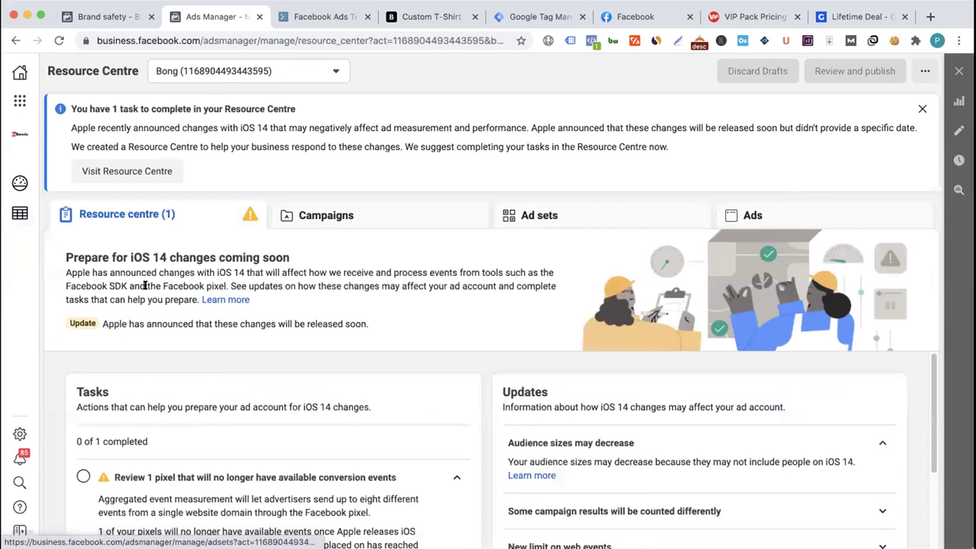
left_click(548, 217)
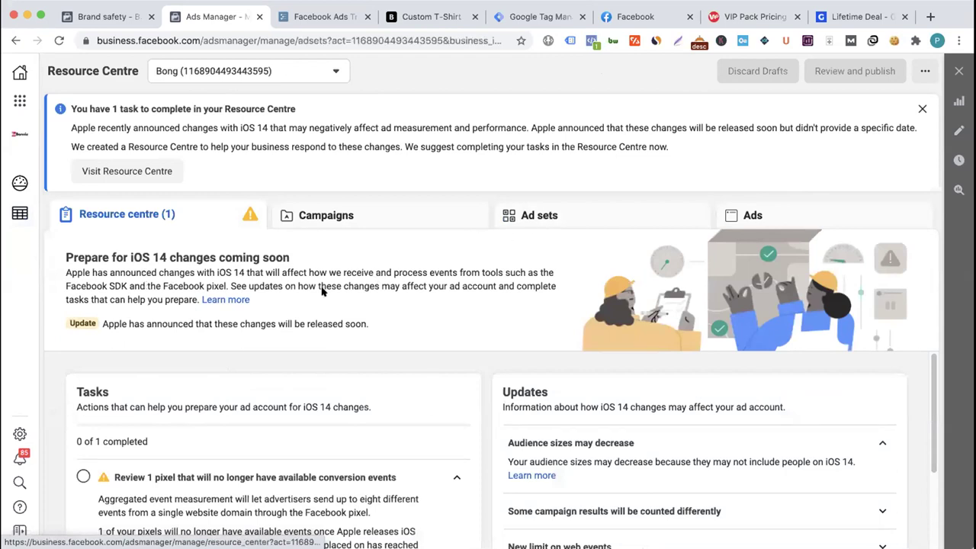
left_click(218, 208)
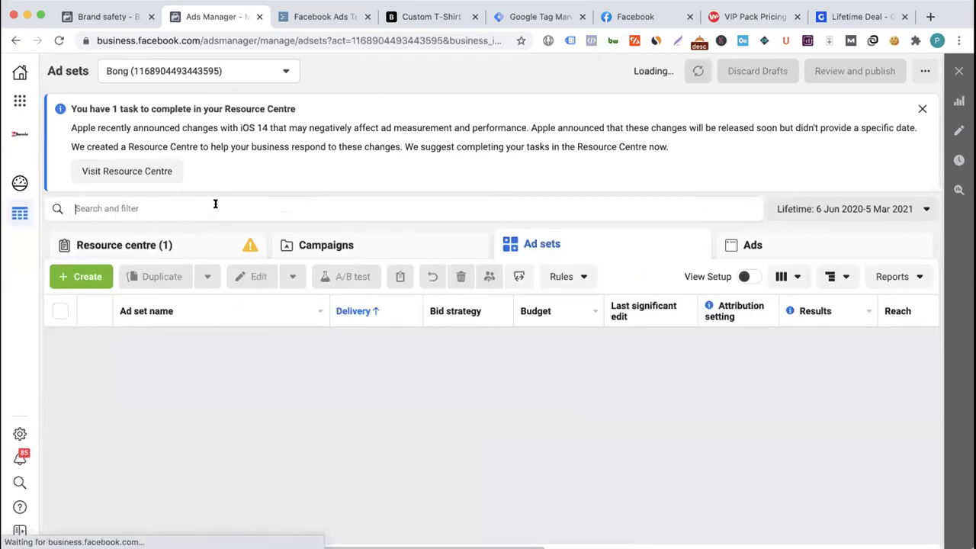
left_click(513, 182)
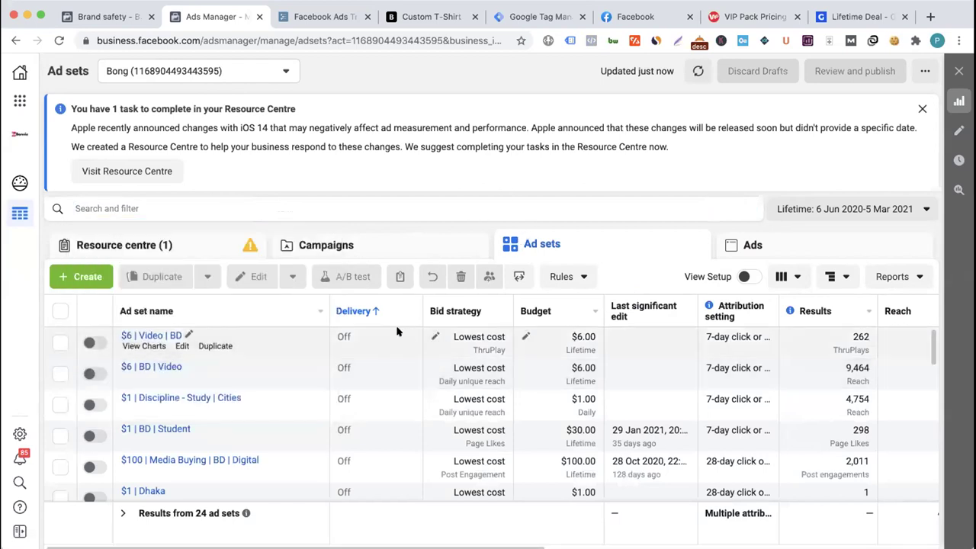
left_click(453, 245)
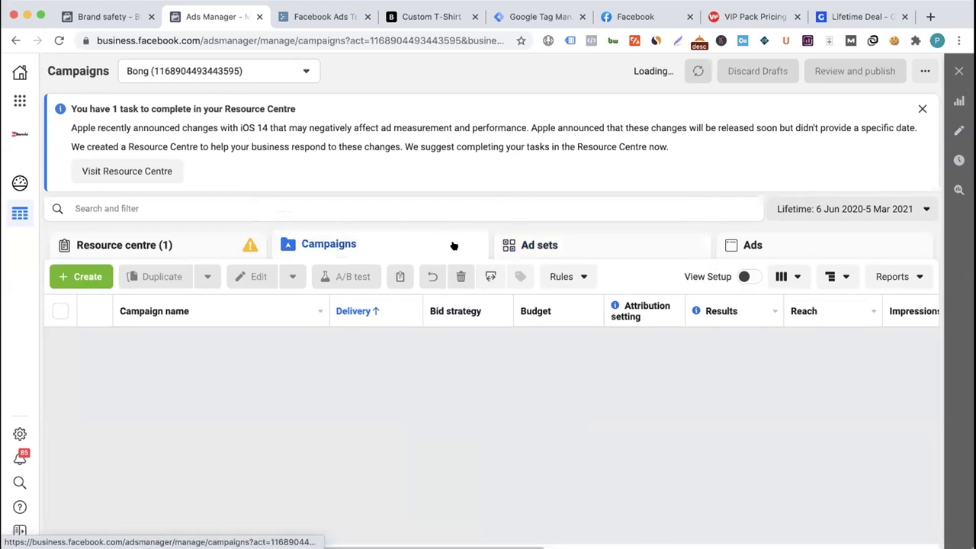
scroll(261, 399, "down", 1)
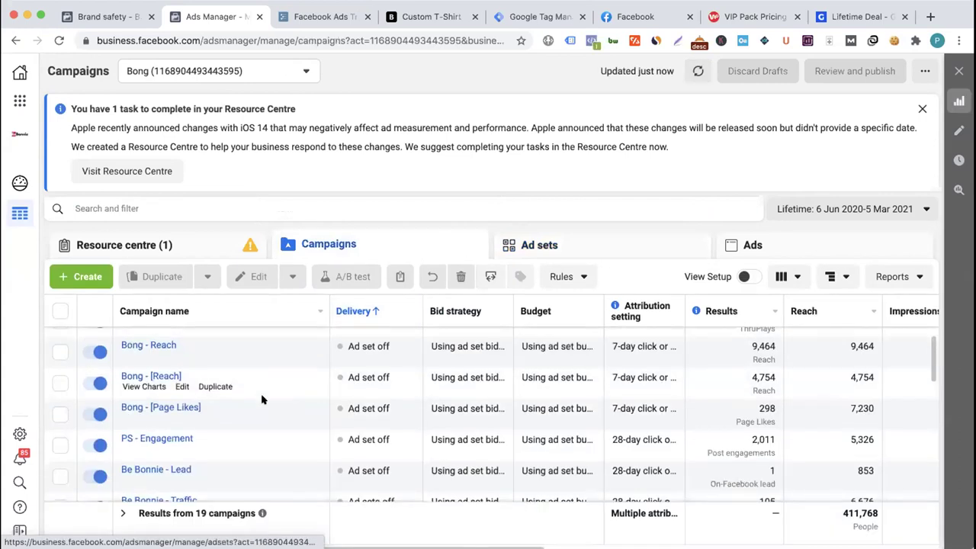
scroll(261, 399, "down", 3)
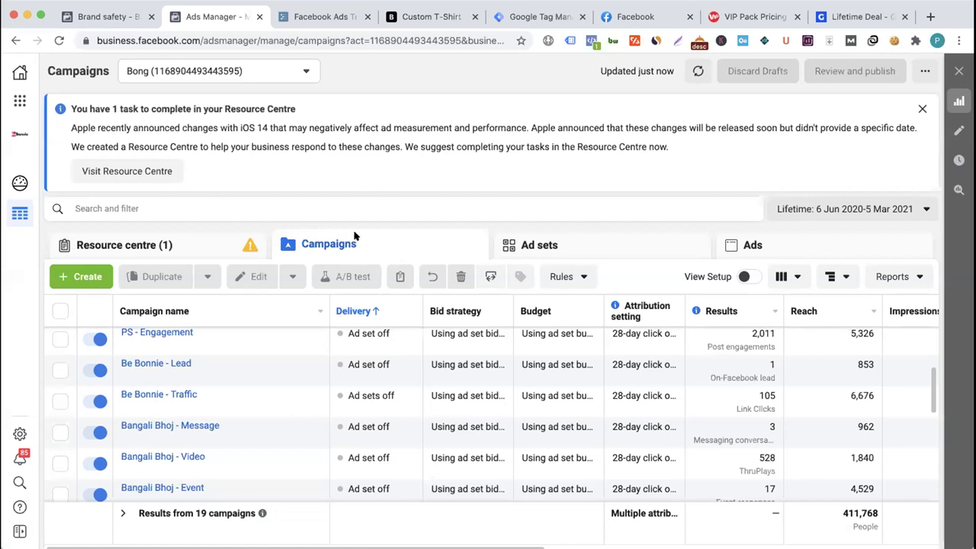
- View the breakdown options by delivery and by action for all ad sets, and dismiss the Resource Centre notice
left_click(547, 245)
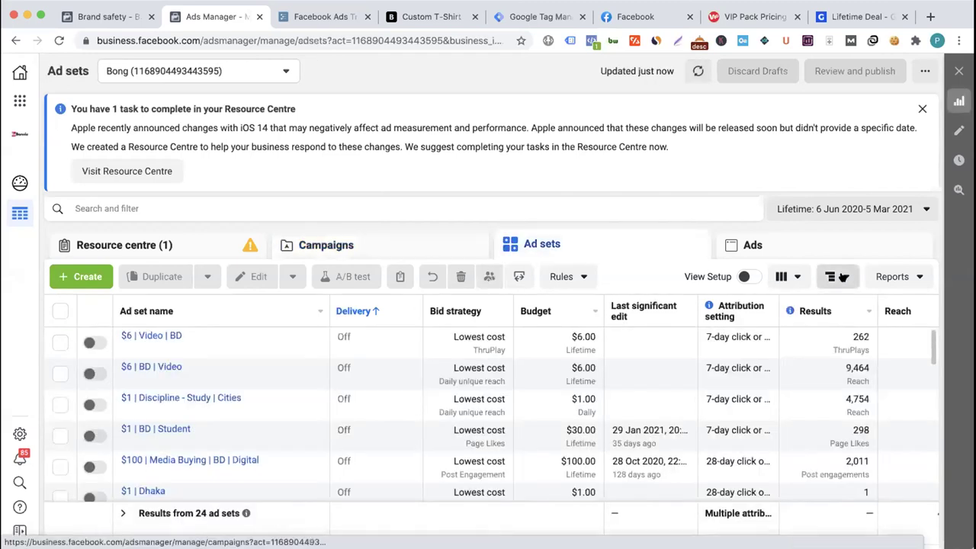
left_click(843, 277)
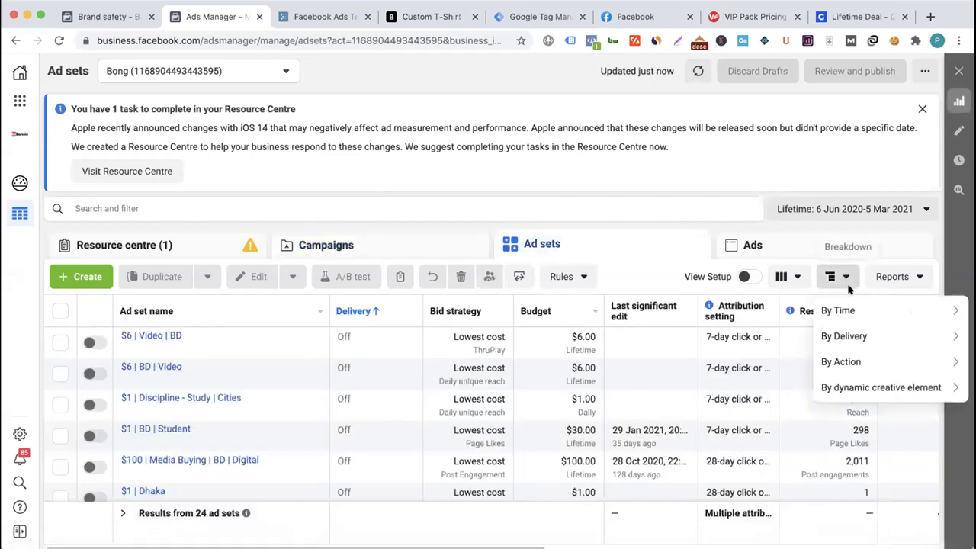
mouse_move(861, 331)
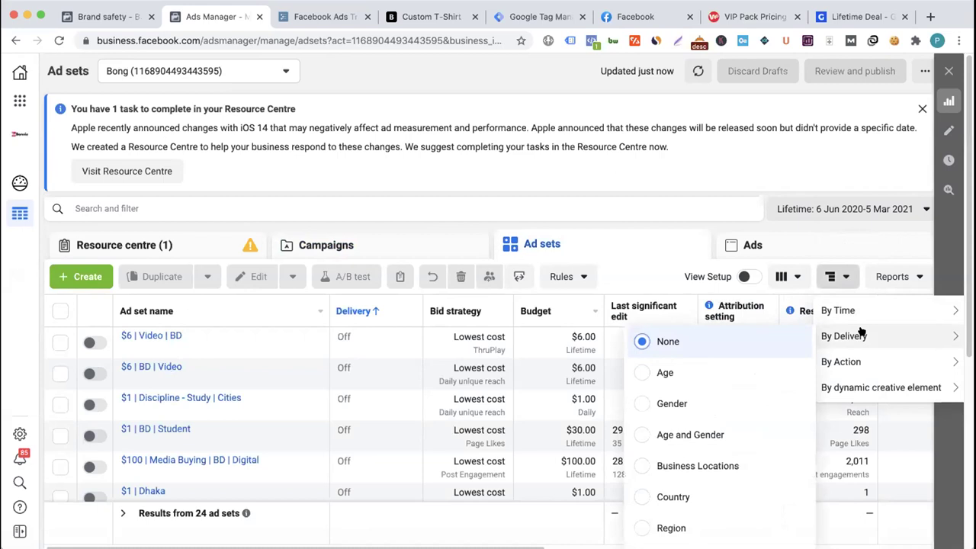
mouse_move(853, 359)
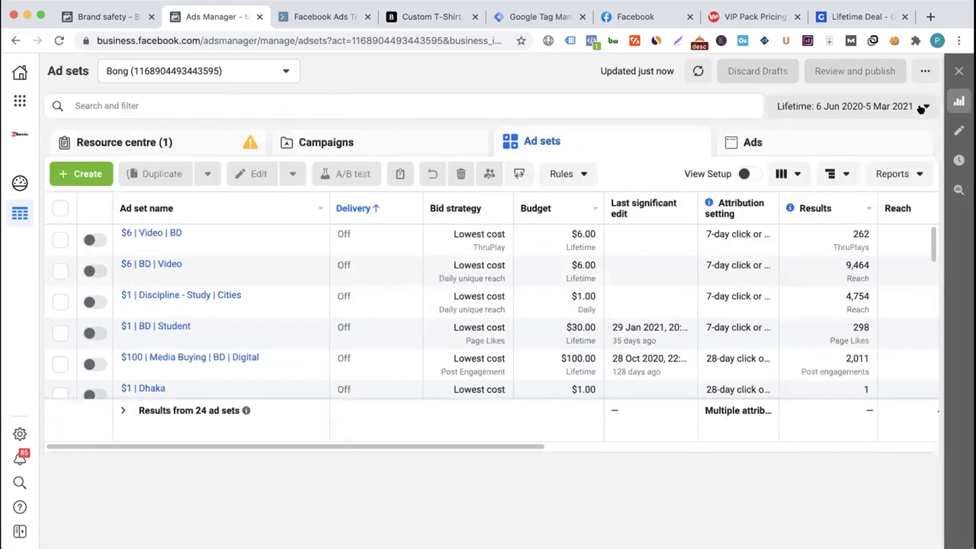
left_click(922, 108)
- Review the ad sets' breakdown options by dynamic creative element, by action and by delivery
left_click(837, 174)
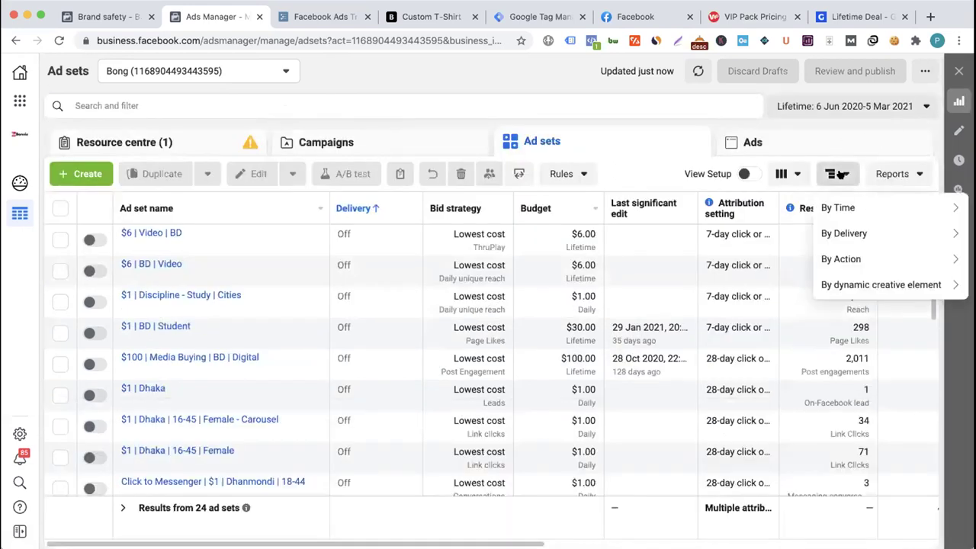
mouse_move(857, 283)
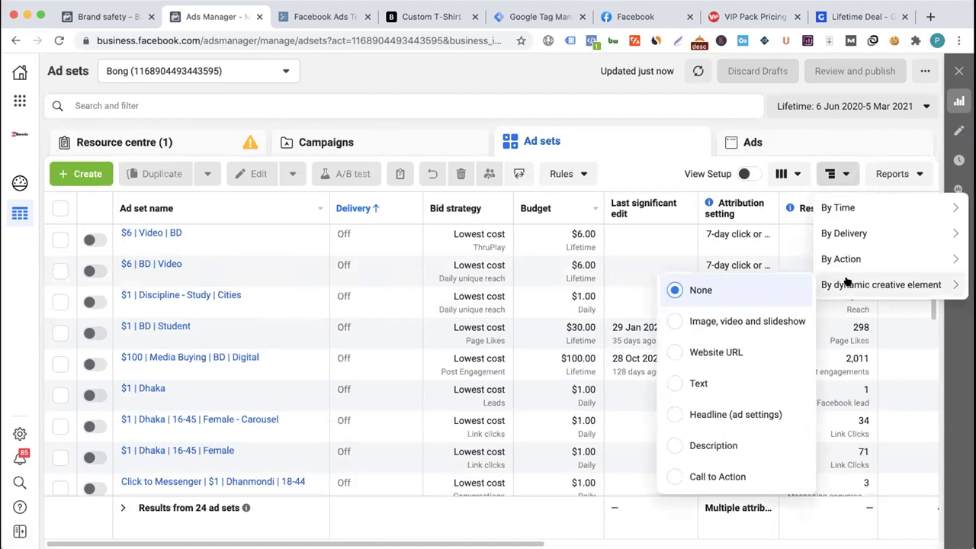
mouse_move(852, 260)
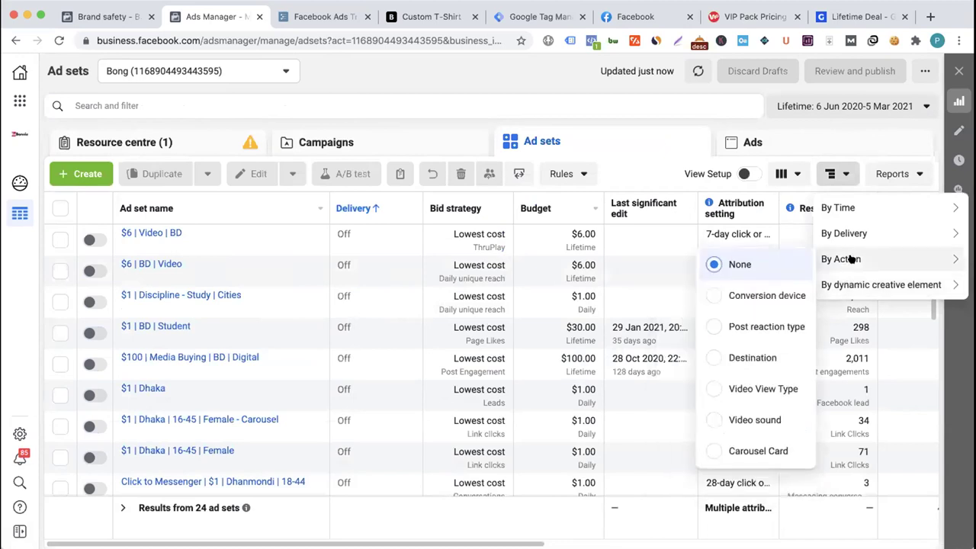
mouse_move(852, 235)
scroll(720, 313, "down", 1)
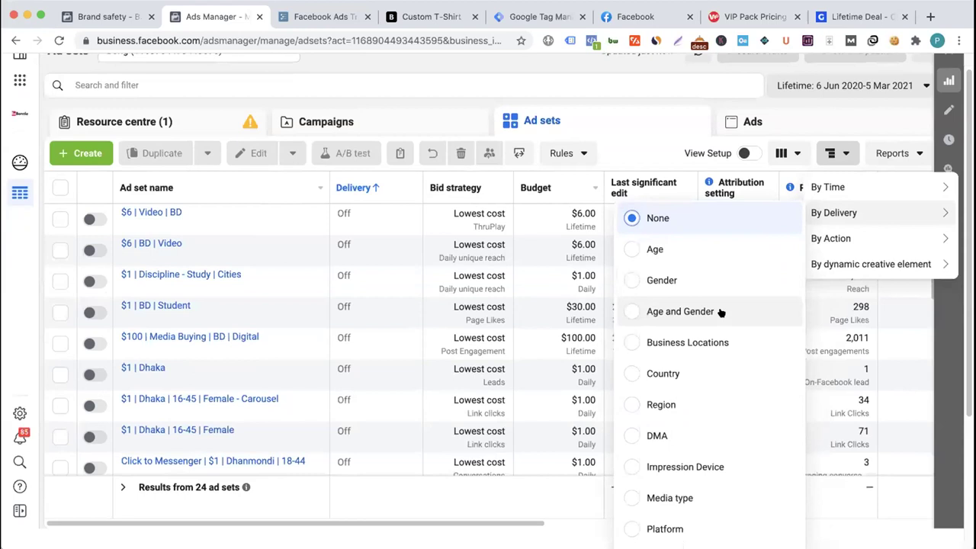
scroll(720, 312, "down", 3)
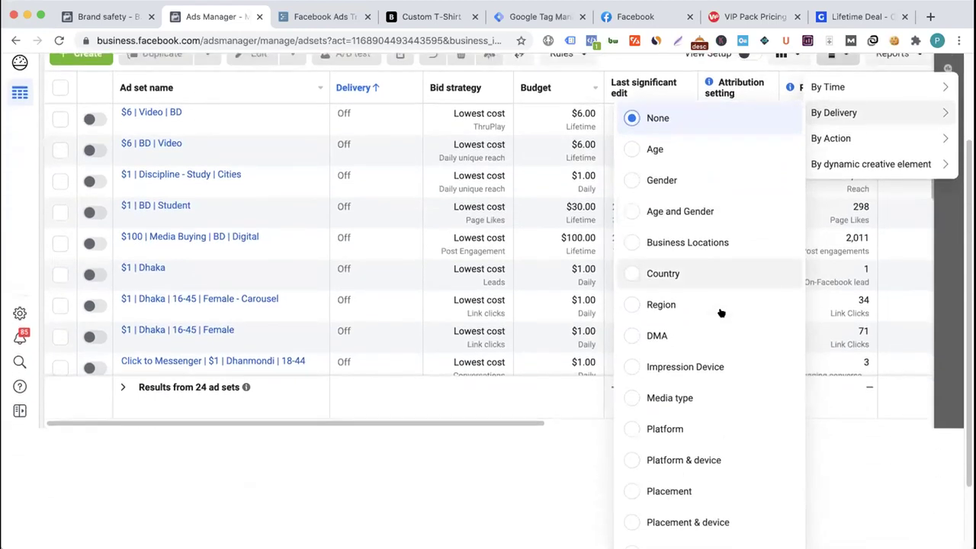
- Review the ad sets' delivery breakdown options through to the time-of-day entries, and close the breakdown list
scroll(721, 313, "down", 1)
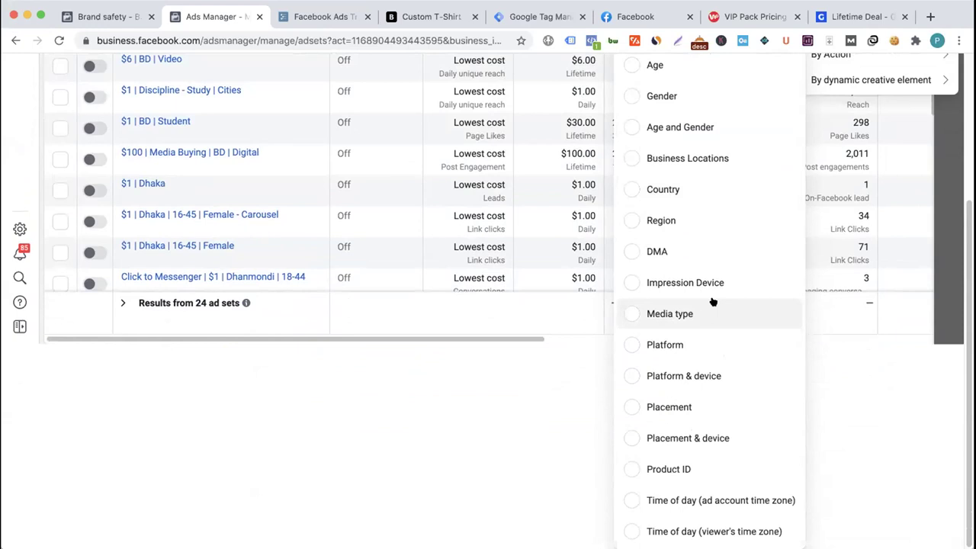
scroll(713, 302, "up", 5)
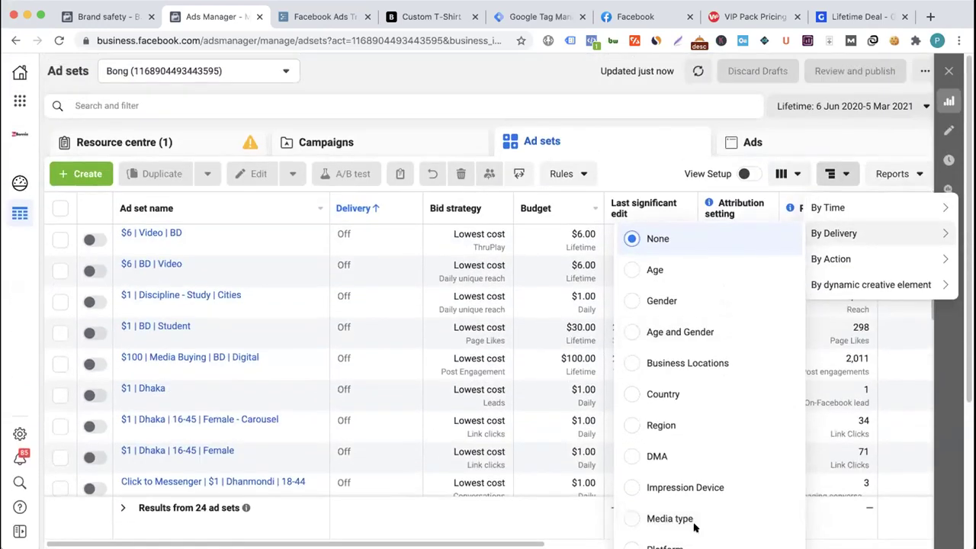
left_click(371, 69)
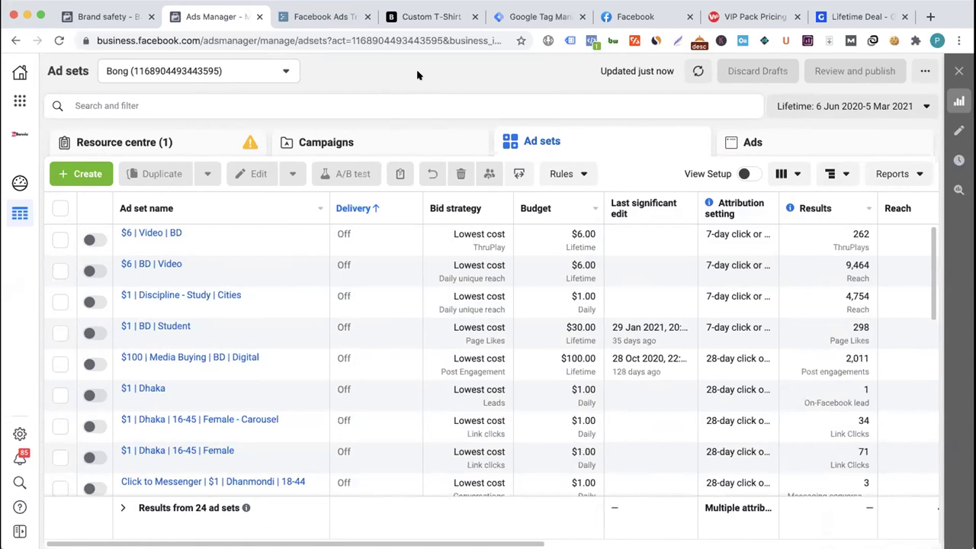
- View the campaigns, ad sets and ads lists one after another
left_click(387, 140)
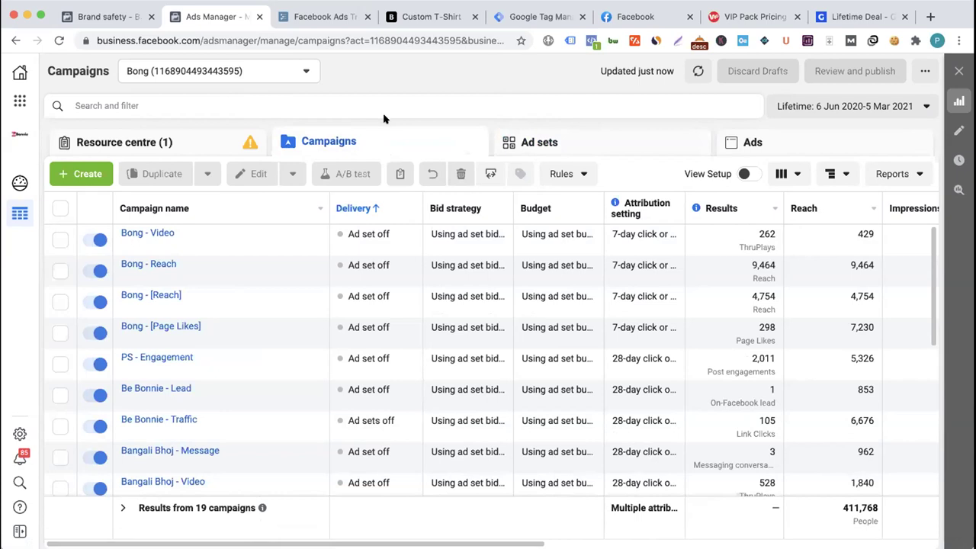
left_click(569, 142)
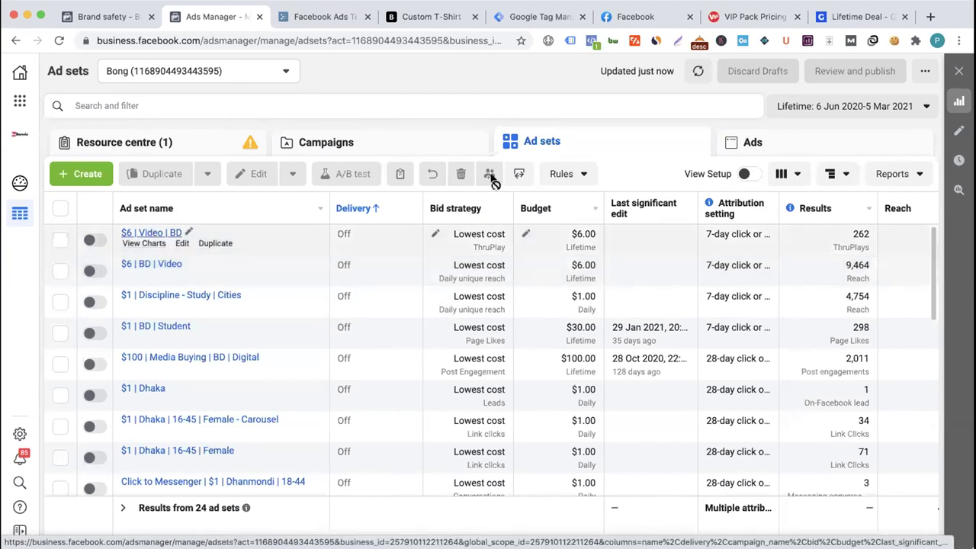
left_click(768, 145)
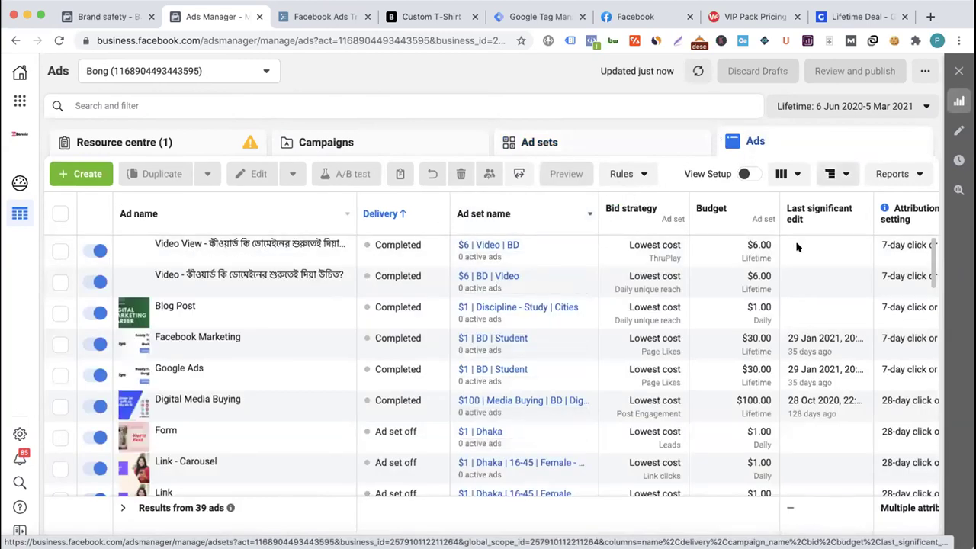
- Review the breakdown options by action and by delivery for all ads, covering the full delivery list
left_click(837, 174)
mouse_move(864, 258)
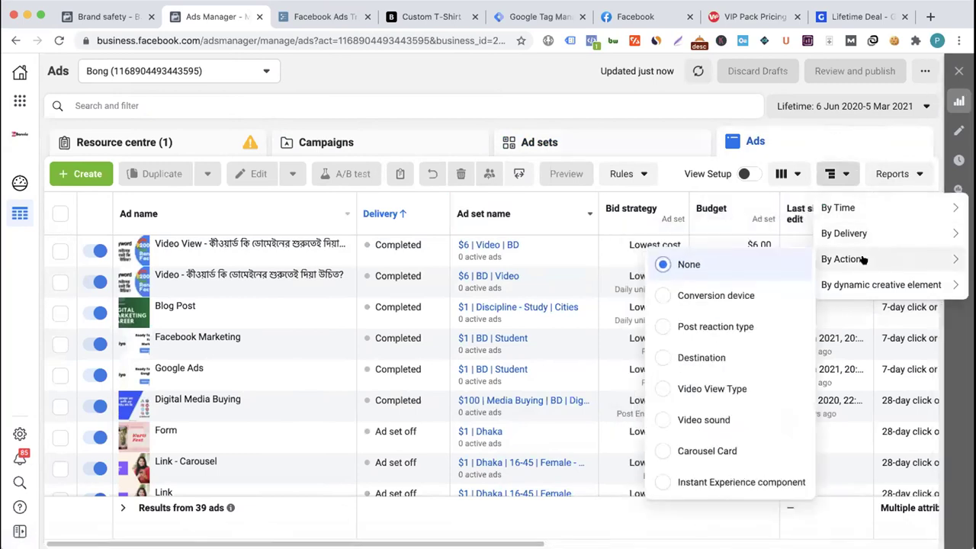
mouse_move(860, 231)
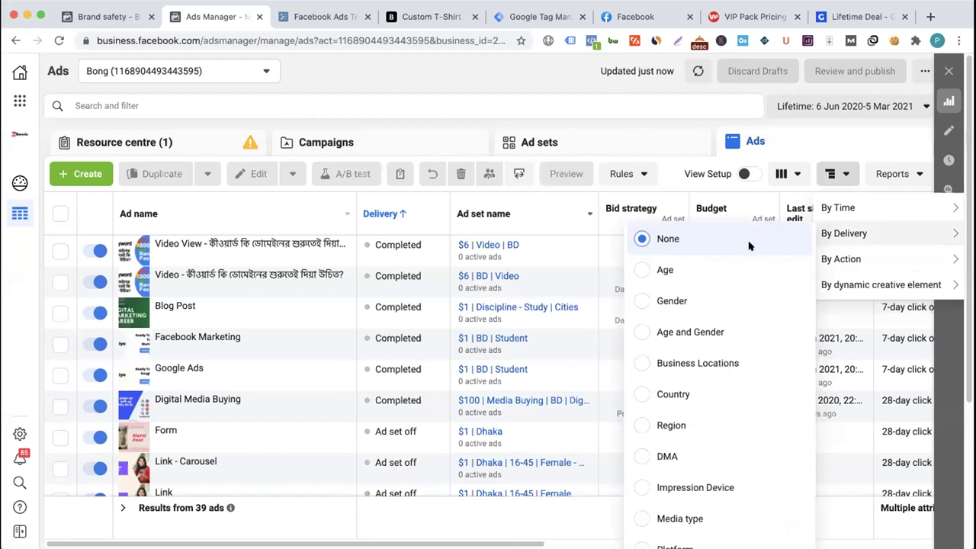
scroll(732, 305, "down", 1)
scroll(729, 313, "down", 3)
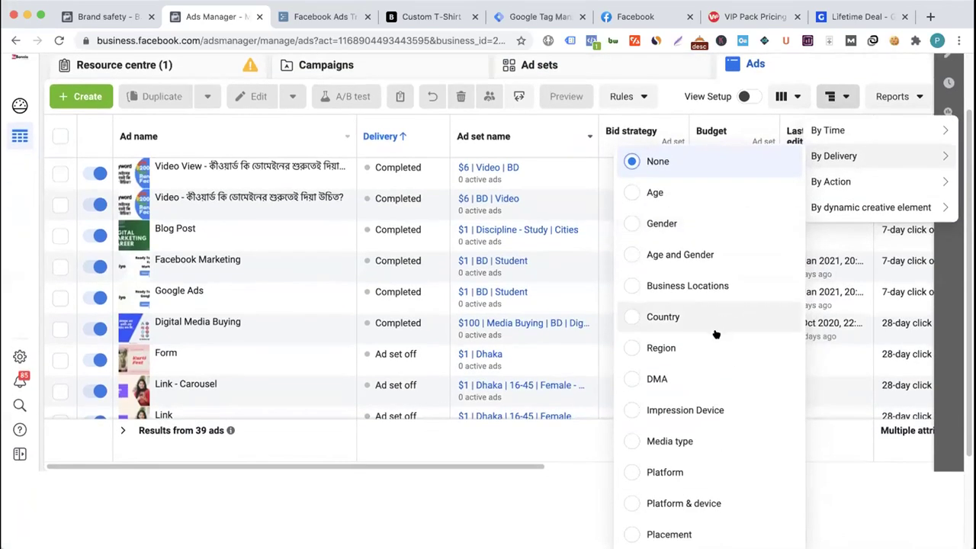
scroll(715, 334, "down", 2)
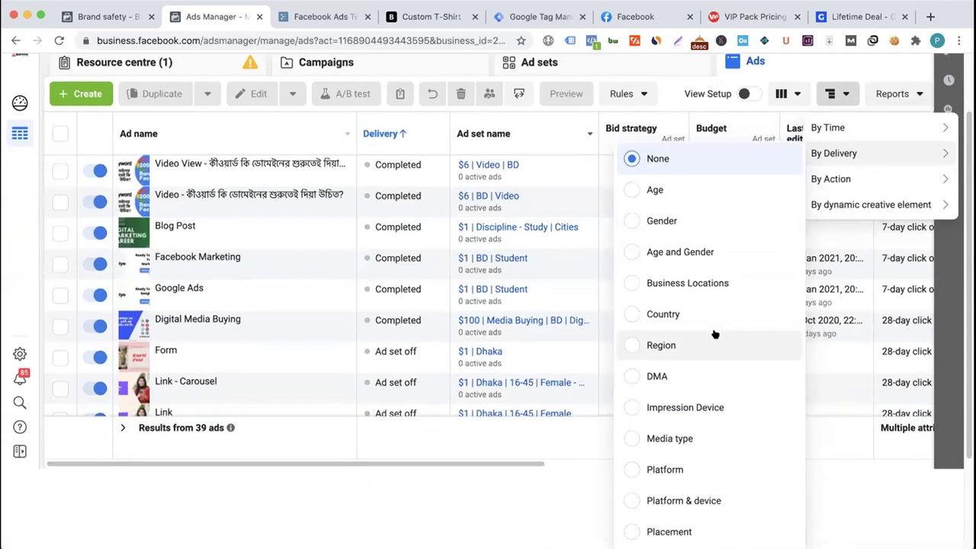
scroll(715, 334, "down", 1)
scroll(715, 334, "down", 3)
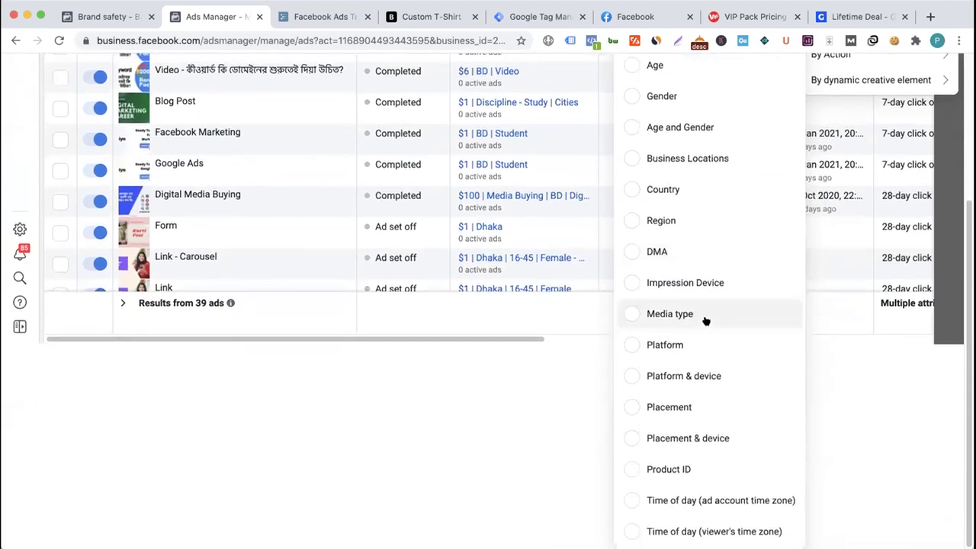
scroll(706, 320, "up", 8)
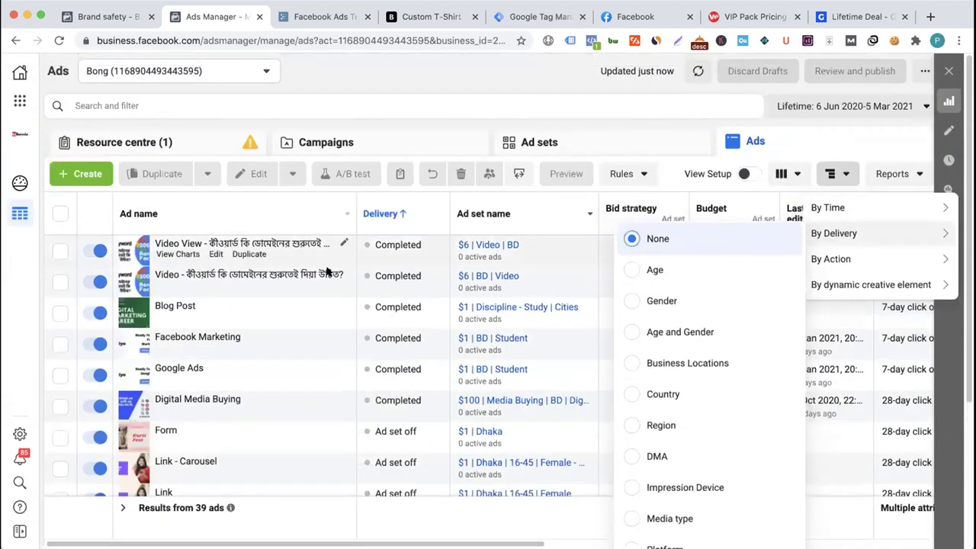
- Return to the campaigns list, and switch to the WorkFlowy outline to highlight Dynamic Creative and place the cursor on Carousel
left_click(423, 145)
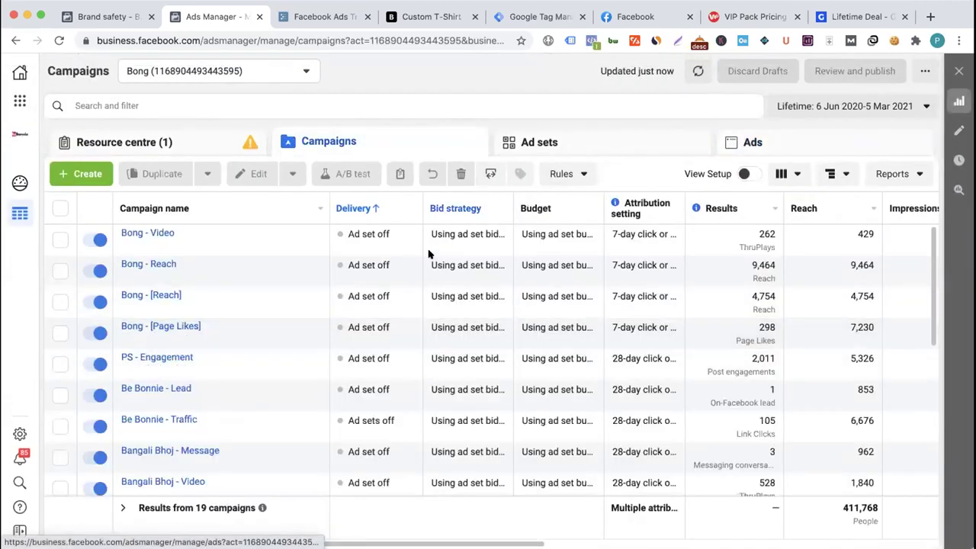
left_click(322, 18)
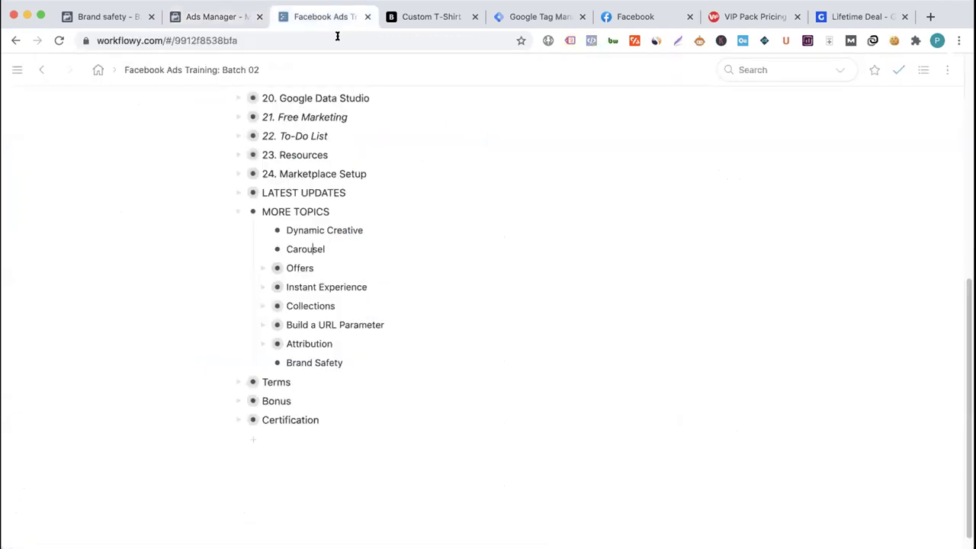
left_click_drag(284, 230, 394, 225)
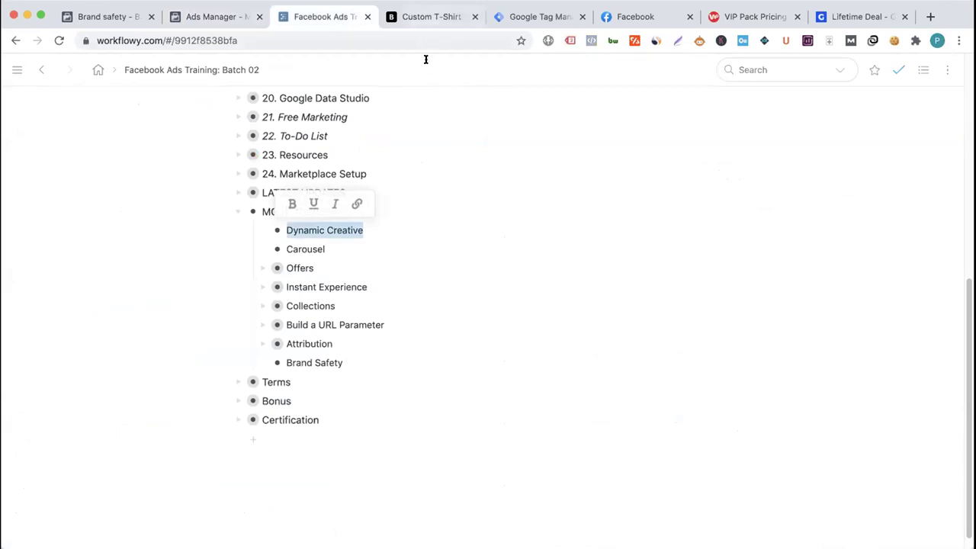
left_click(383, 233)
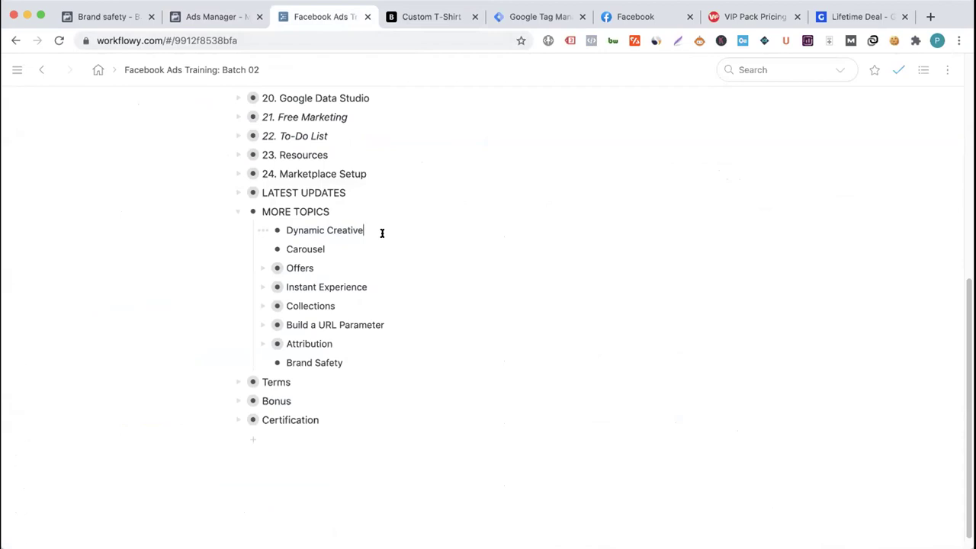
left_click(338, 249)
- Create a campaign in Ads Manager with the Brand Awareness objective and open its ad set, dismissing the pixel notice
key("ctrl+shift+Tab")
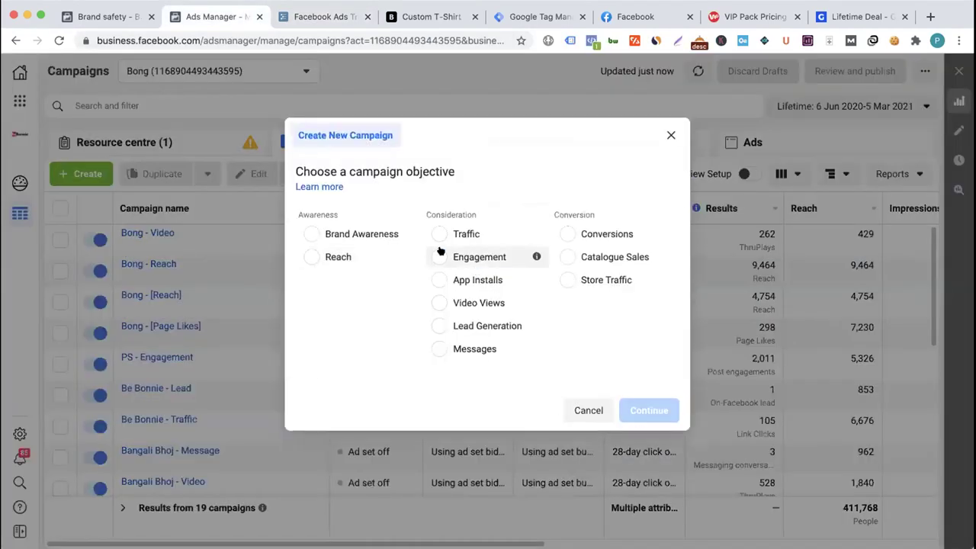
left_click(364, 234)
left_click(648, 501)
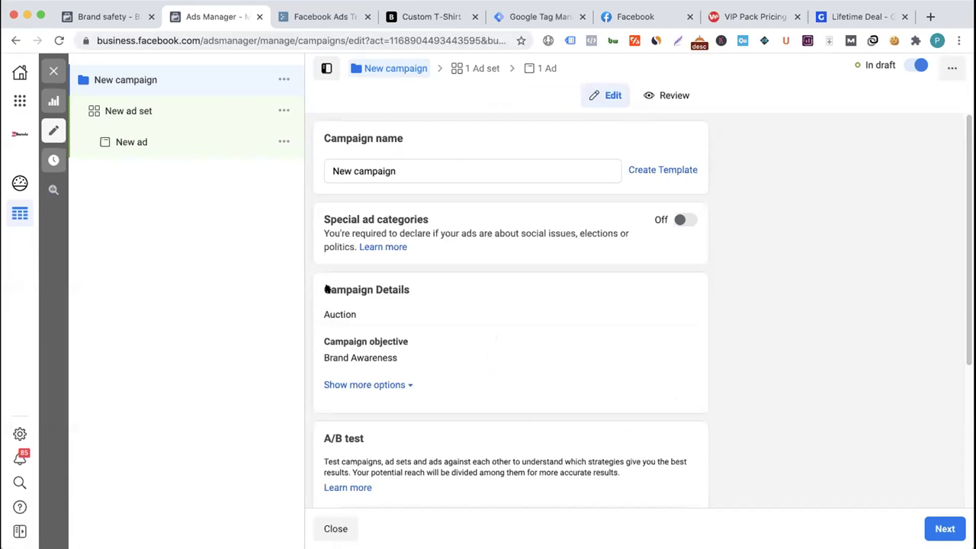
left_click(153, 112)
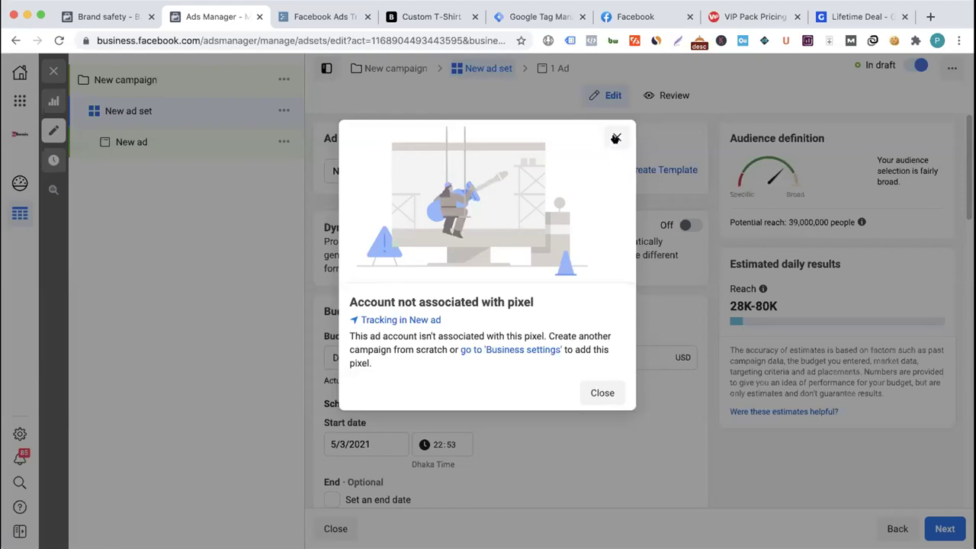
left_click(616, 138)
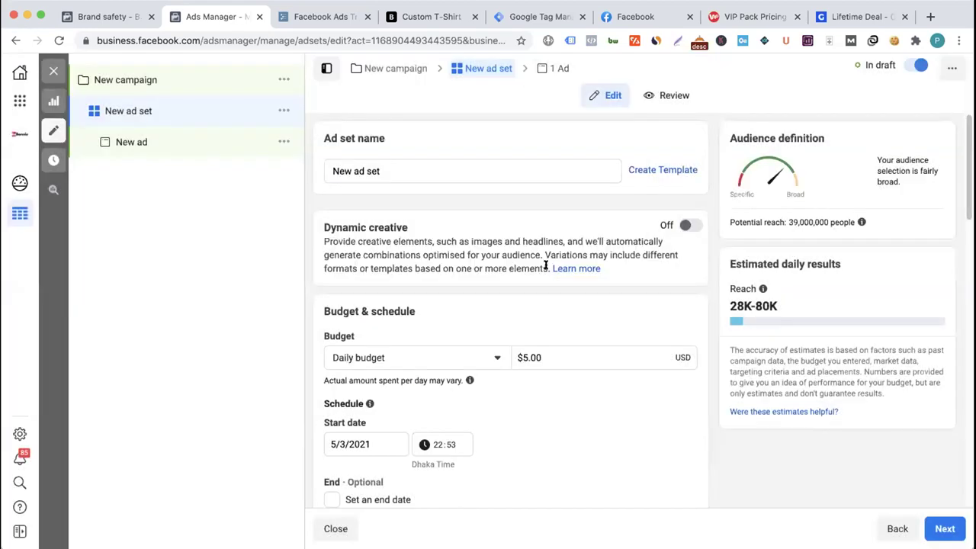
- Change the new campaign's objective to Reach, accept the settings change and open its ad set
left_click(392, 74)
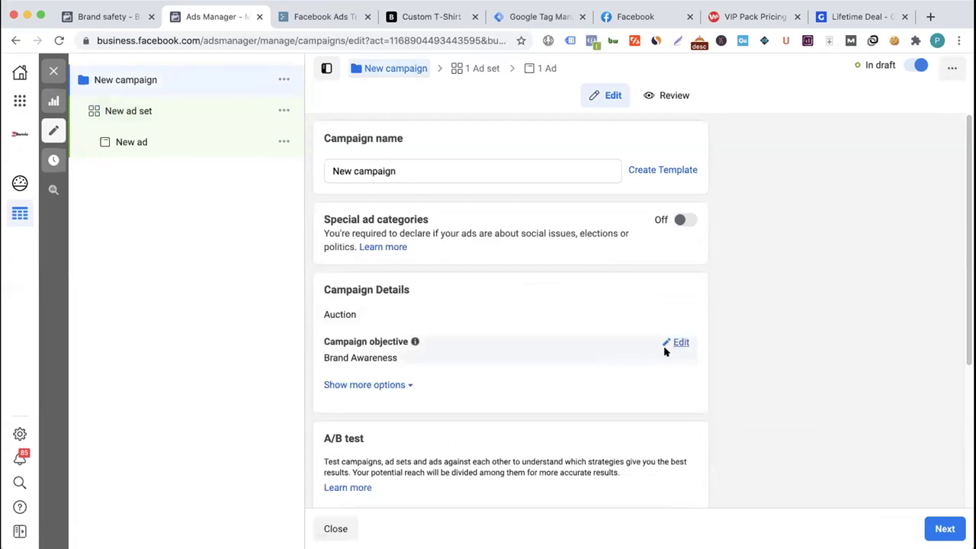
left_click(671, 346)
left_click(378, 399)
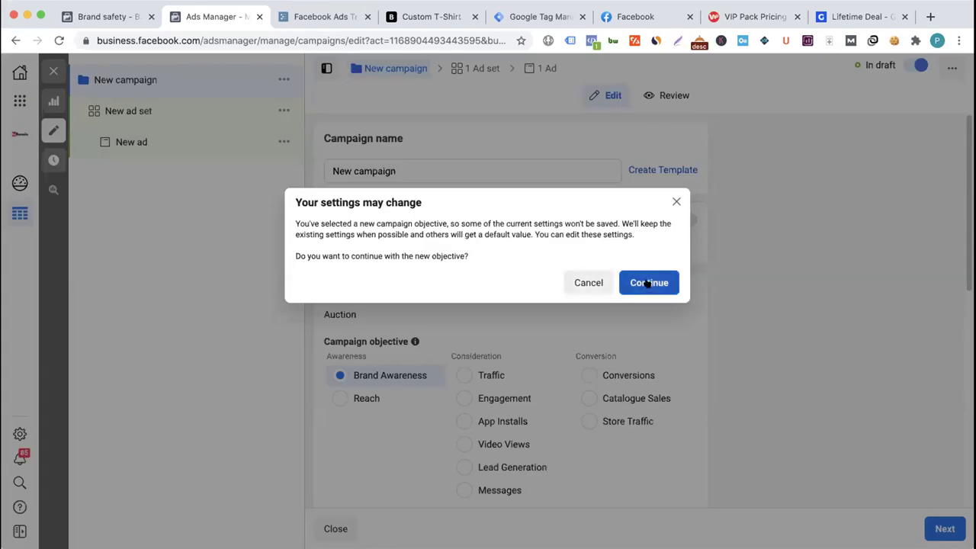
key("Return")
left_click(148, 114)
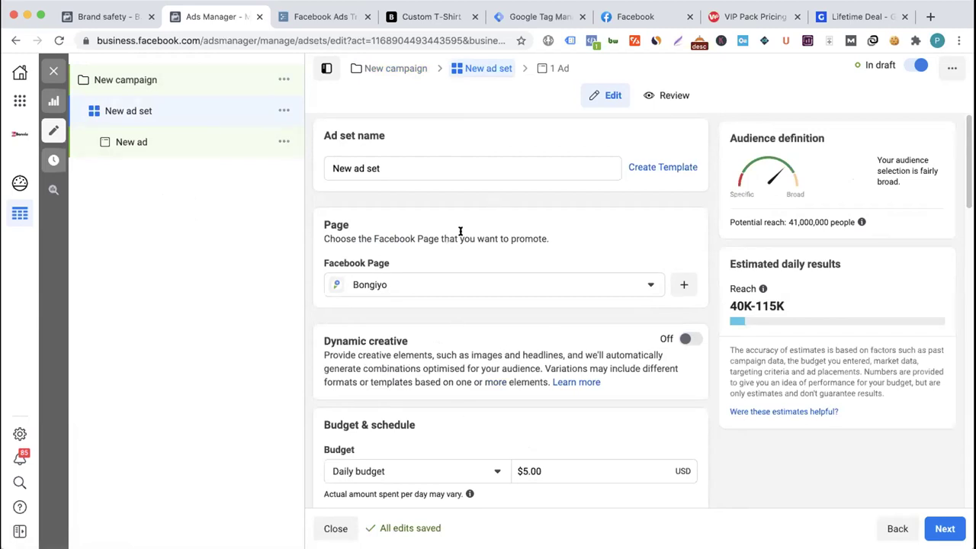
- Switch to the WorkFlowy outline, expand Instant Experience and its Awareness item, and highlight Brand Awareness (Impression) and Reach
left_click(107, 16)
left_click(320, 16)
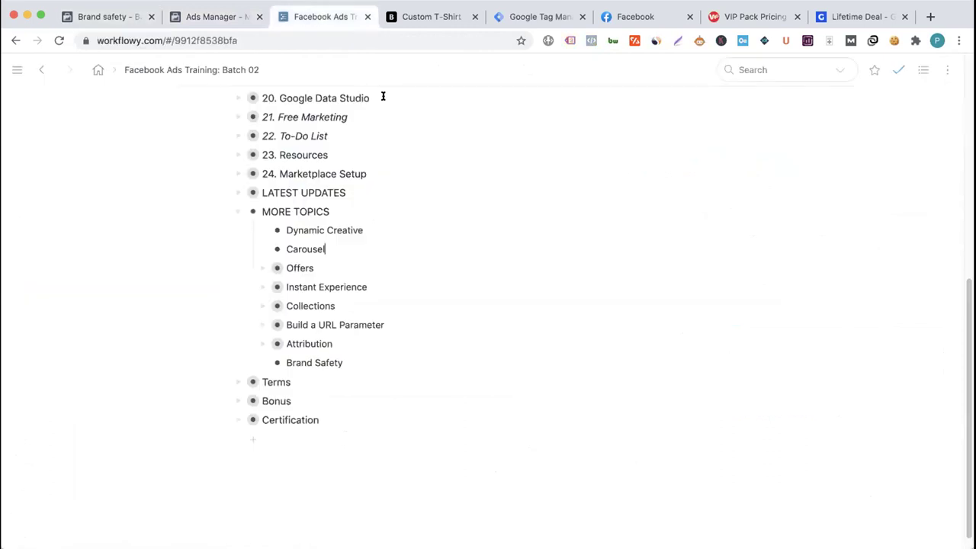
left_click(262, 286)
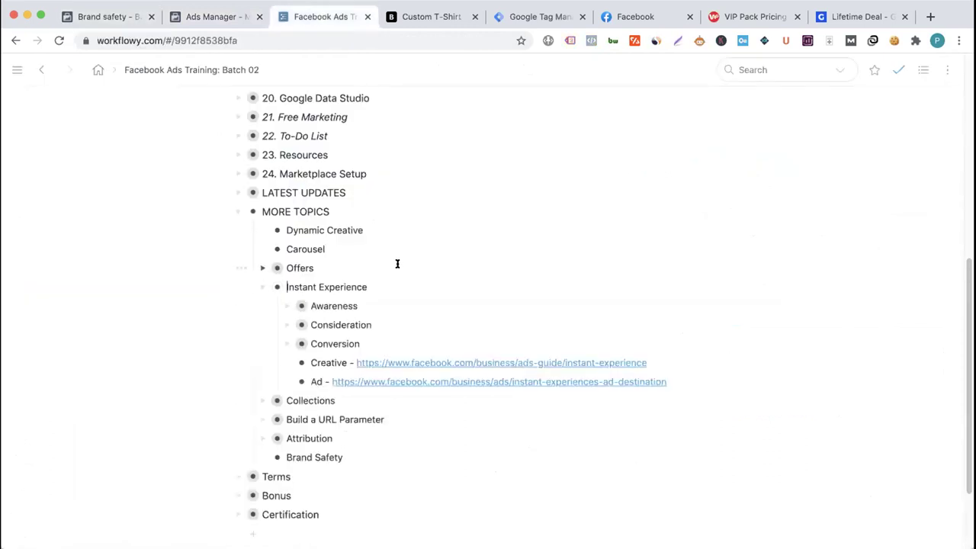
scroll(393, 267, "down", 2)
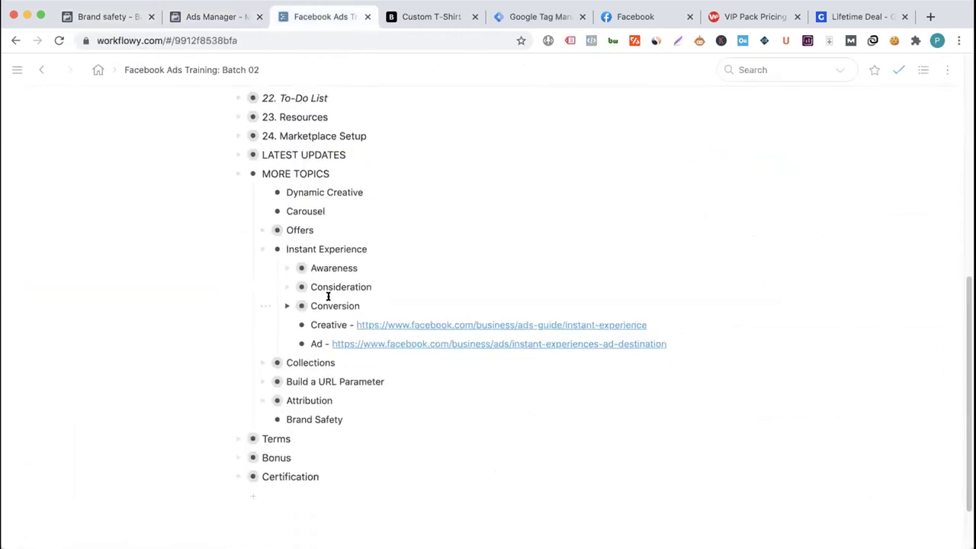
left_click(286, 268)
scroll(406, 257, "down", 2)
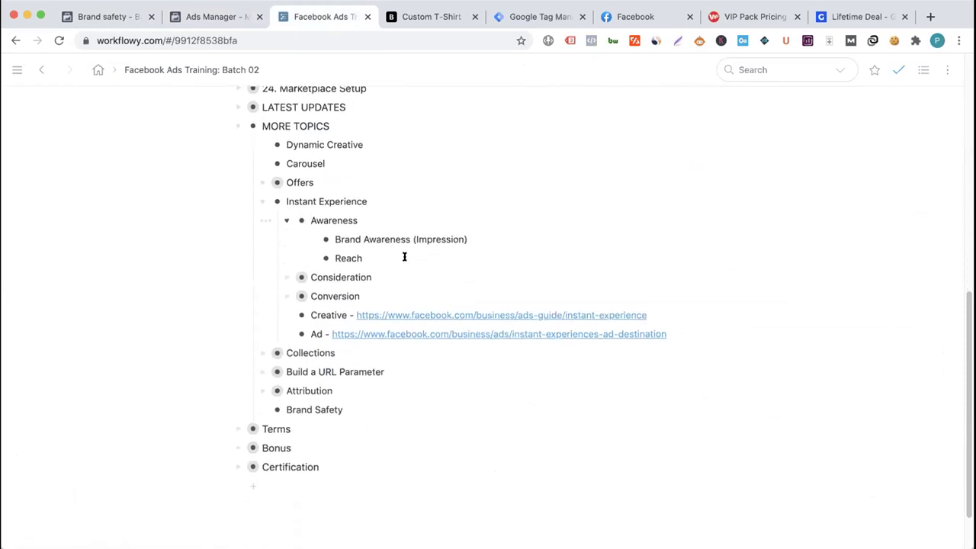
left_click_drag(333, 239, 371, 255)
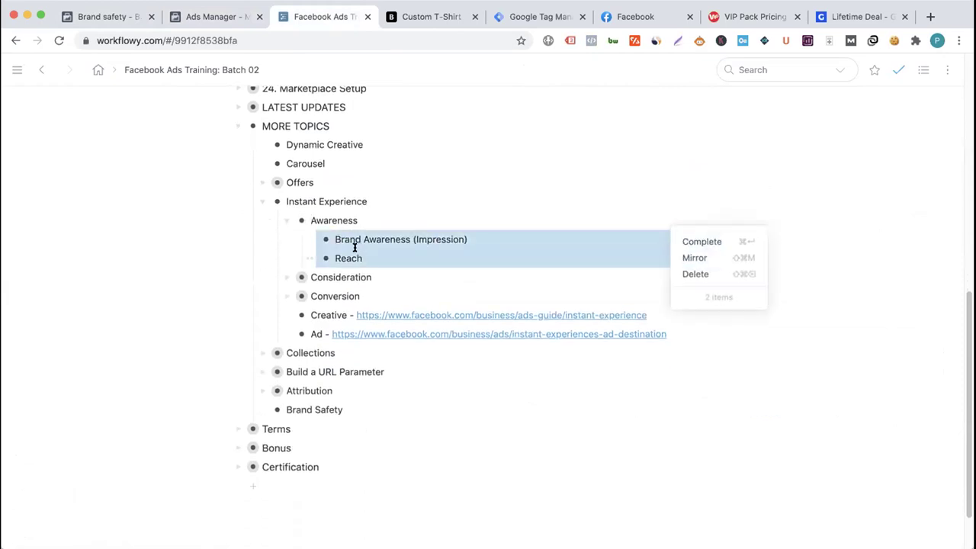
- Expand the Consideration and Conversion items under Instant Experience and go over the objectives listed in each
left_click(336, 244)
left_click(286, 277)
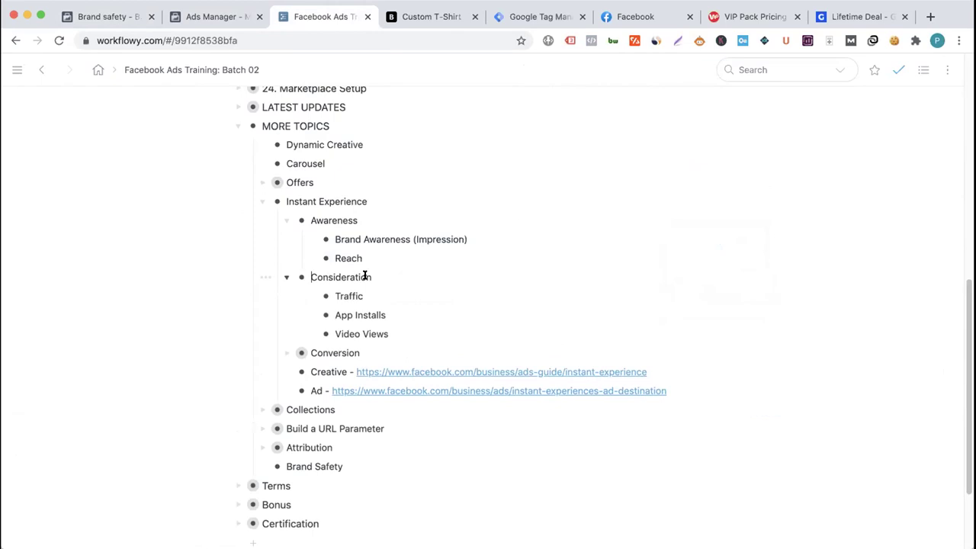
left_click_drag(334, 289, 387, 307)
double_click(363, 313)
left_click(395, 331)
left_click(284, 353)
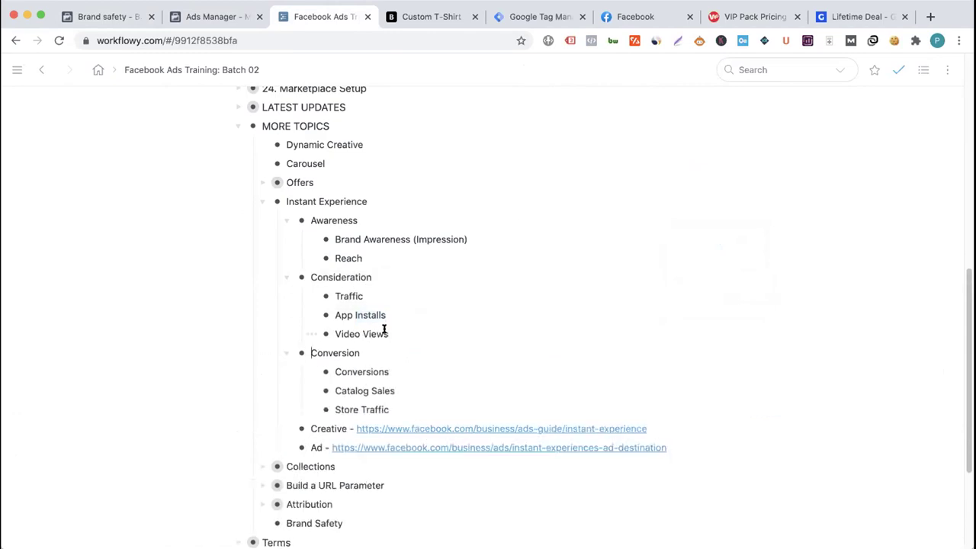
scroll(384, 330, "down", 1)
left_click_drag(396, 365, 325, 315)
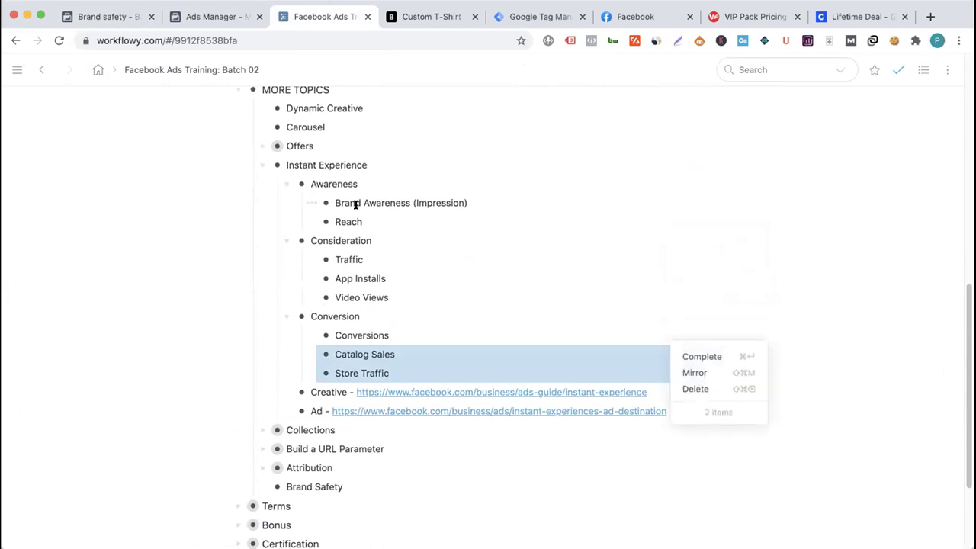
left_click(352, 248)
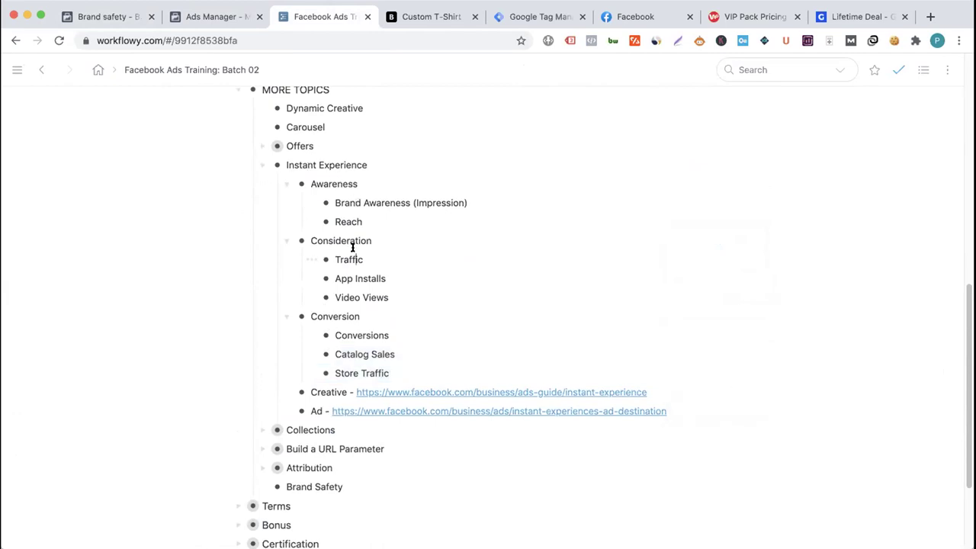
scroll(352, 248, "down", 1)
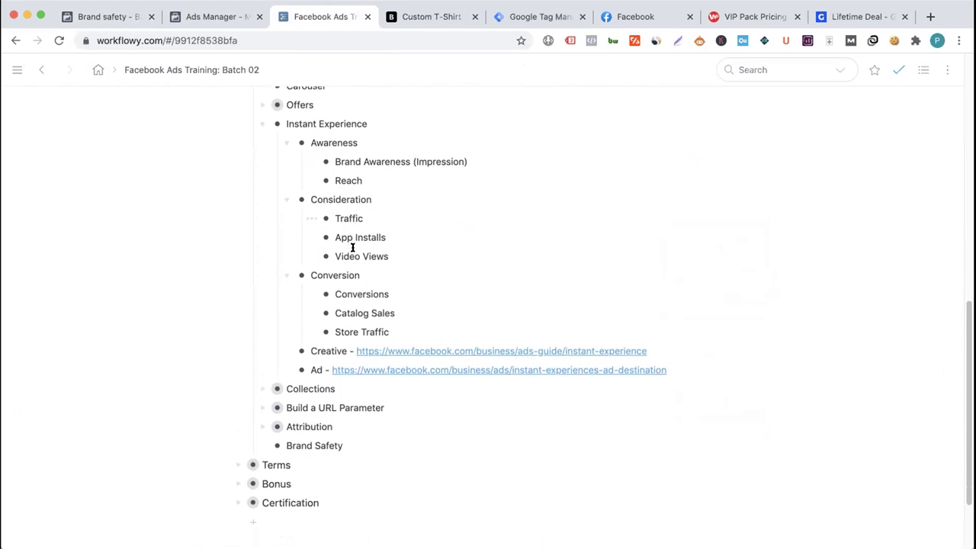
scroll(353, 248, "up", 1)
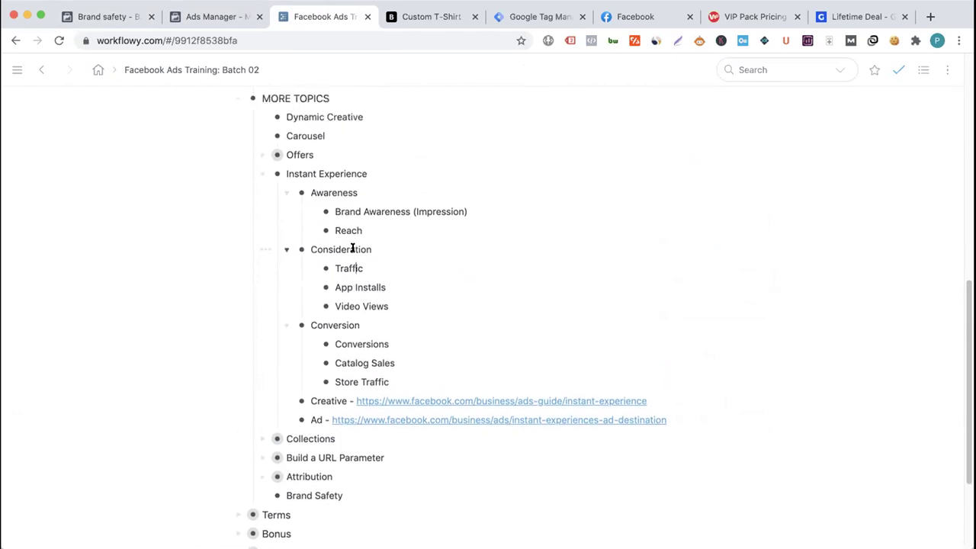
scroll(331, 275, "down", 1)
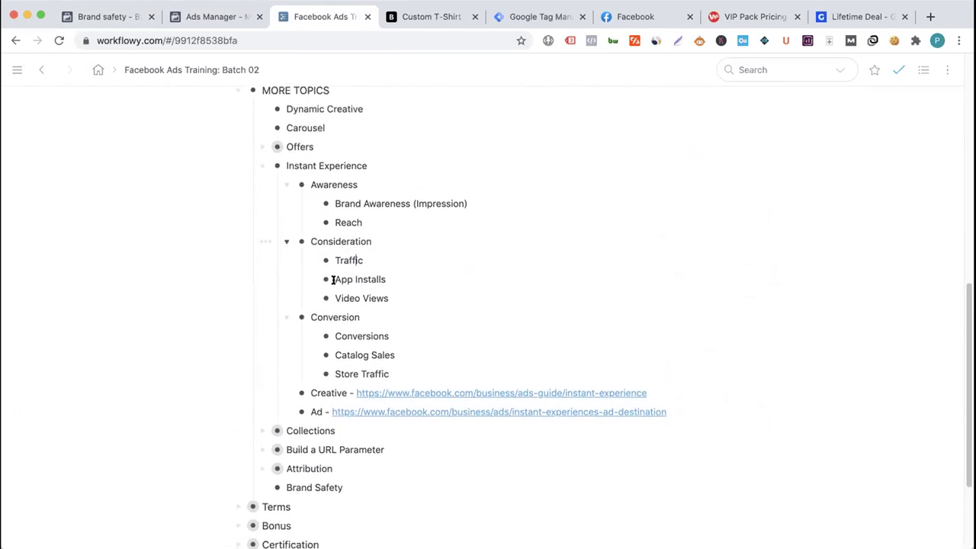
- Expand the Collections topic together with its Consideration and Conversion items to show their objectives
left_click(260, 417)
scroll(353, 298, "down", 2)
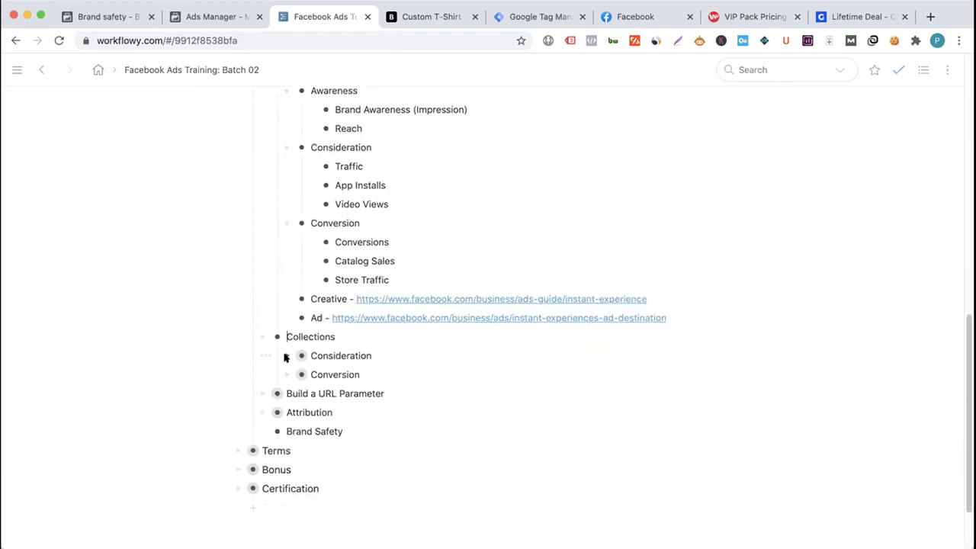
left_click(287, 356)
scroll(333, 353, "down", 2)
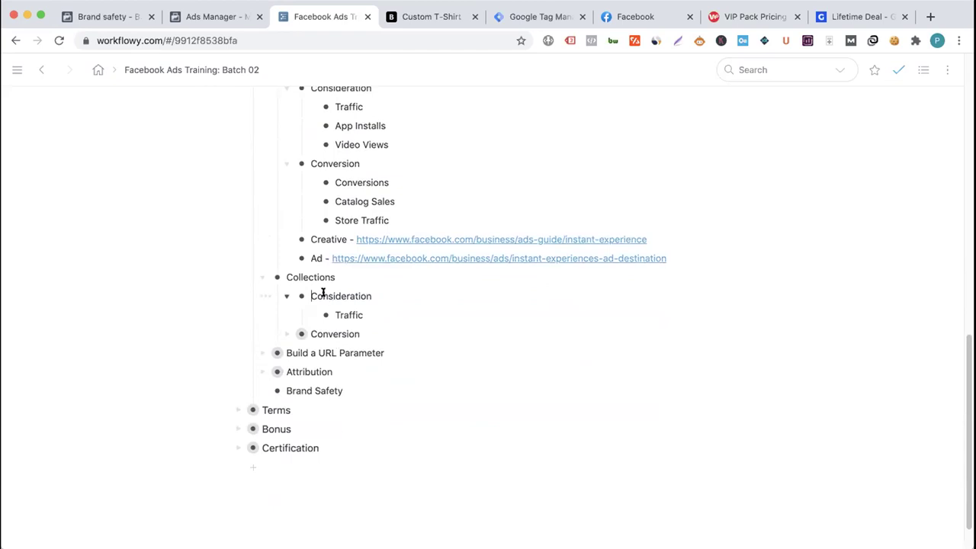
double_click(350, 314)
left_click(331, 333)
left_click(287, 333)
left_click_drag(333, 350, 388, 388)
left_click(362, 373)
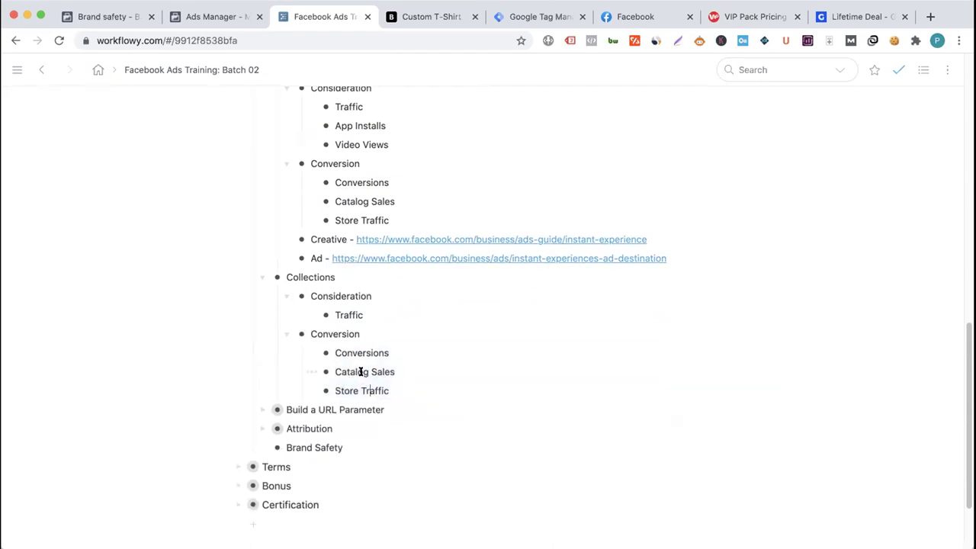
- Compare the objectives listed under Instant Experience with those listed under Collections
scroll(361, 371, "up", 3)
scroll(381, 283, "up", 3)
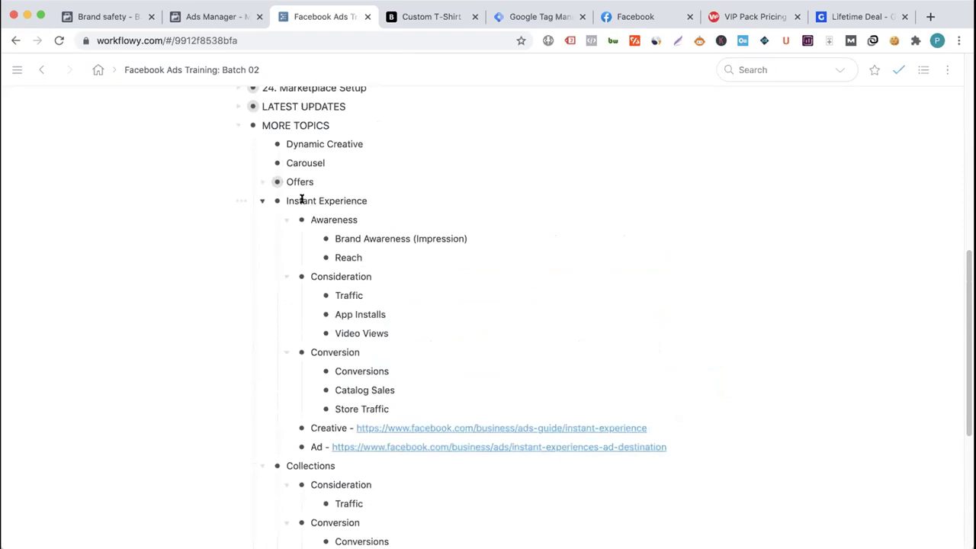
scroll(359, 264, "down", 3)
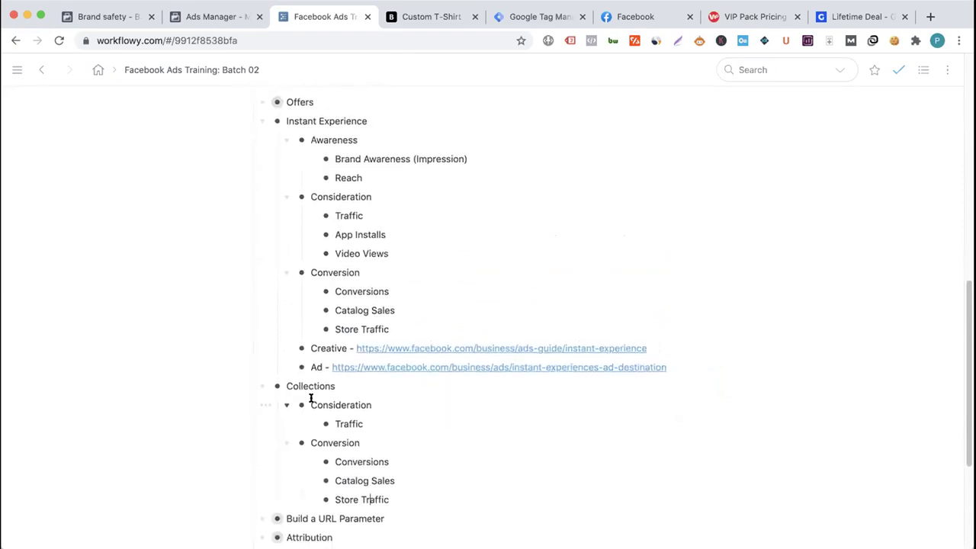
scroll(353, 406, "down", 1)
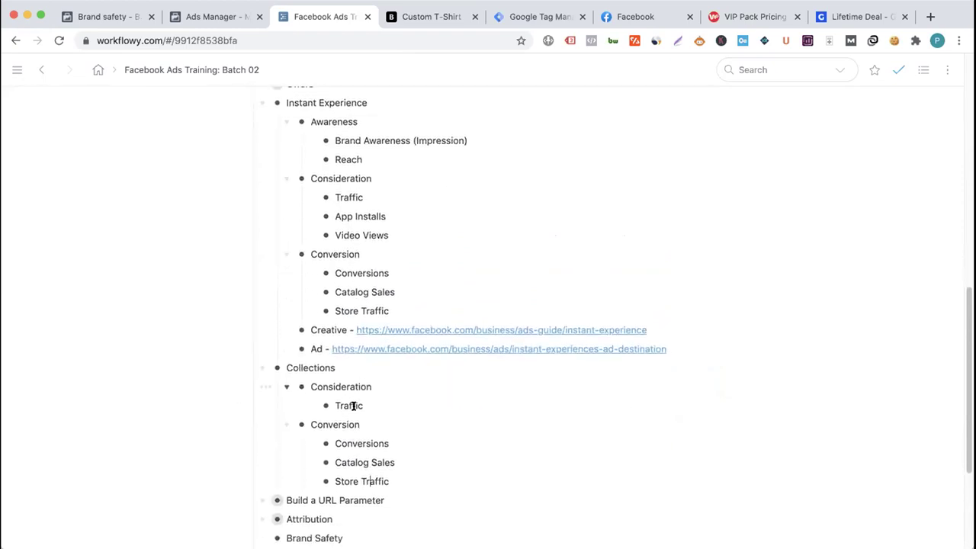
scroll(408, 237, "up", 1)
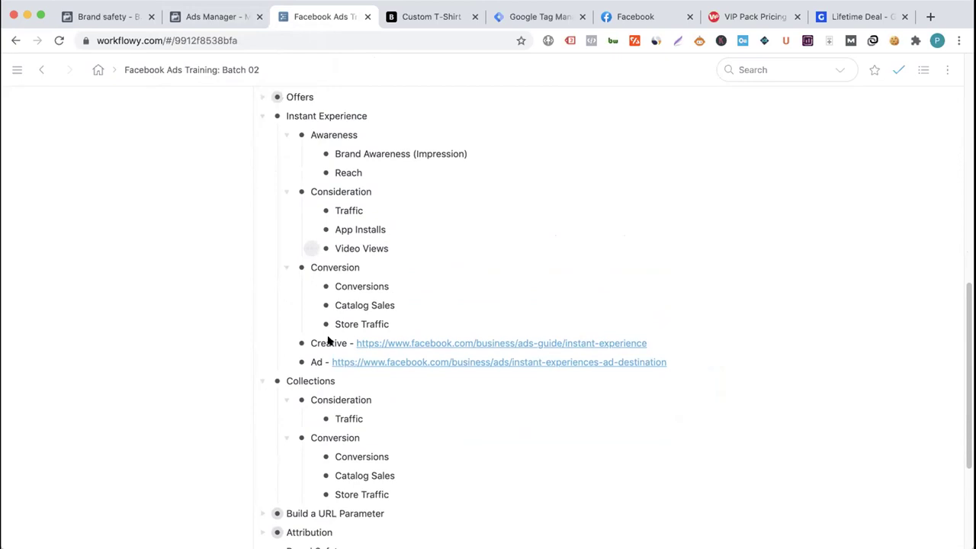
scroll(327, 343, "down", 3)
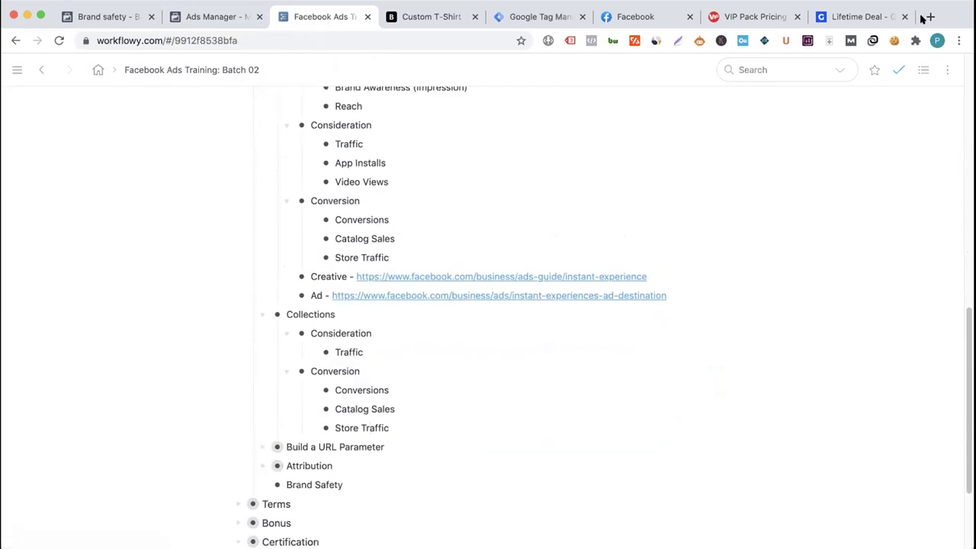
- Open a new browser tab
left_click(931, 16)
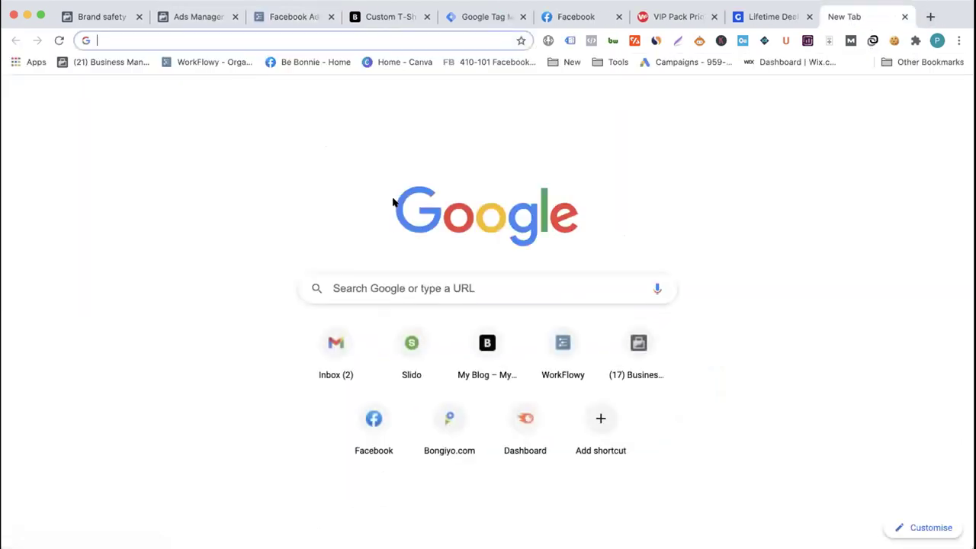
type("fiver")
key("Delete")
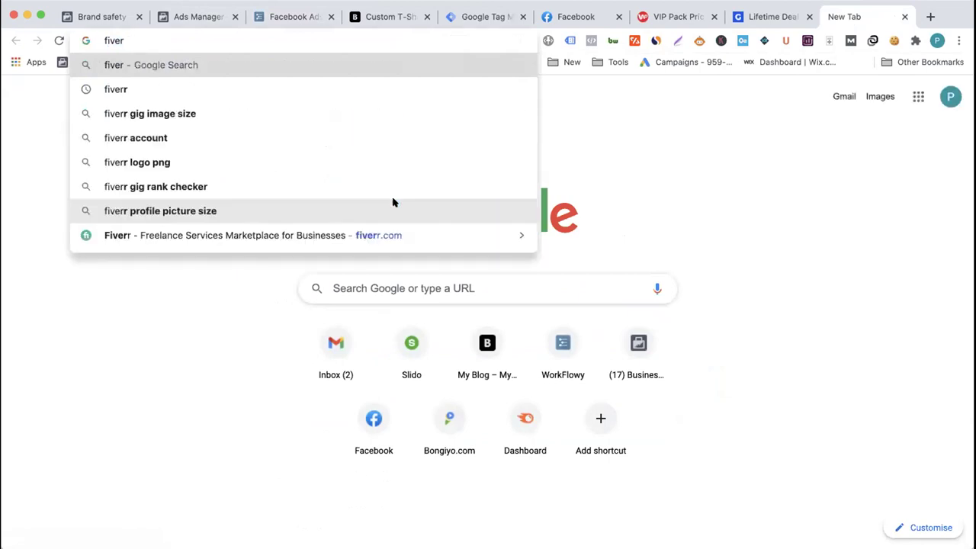
key("BackSpace")
key("BackSpace")
key("BackSpace")
key("BackSpace")
key("BackSpace")
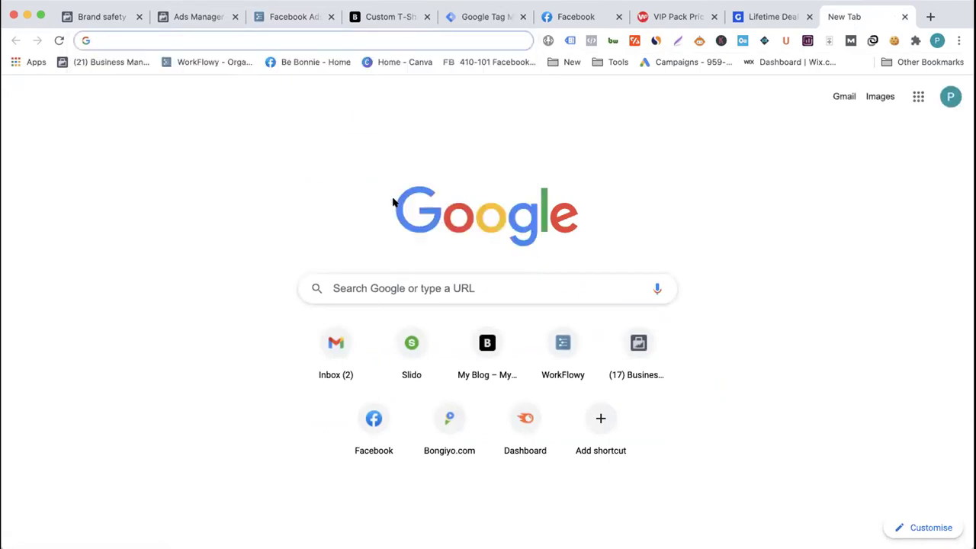
- Search Google for "facebook creative hub inspiration" and open the Creative Hub gallery on facebook.com from the results
type("faceboo")
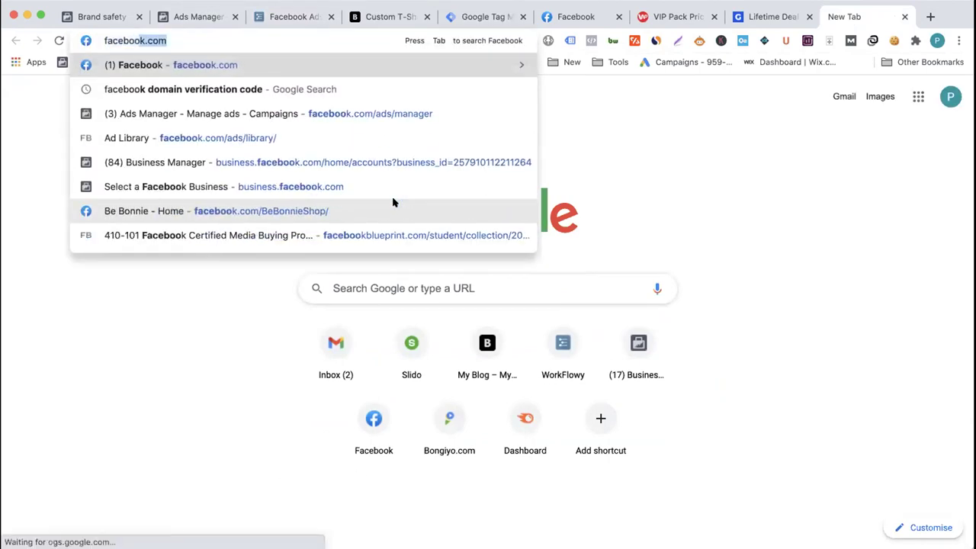
type("k a")
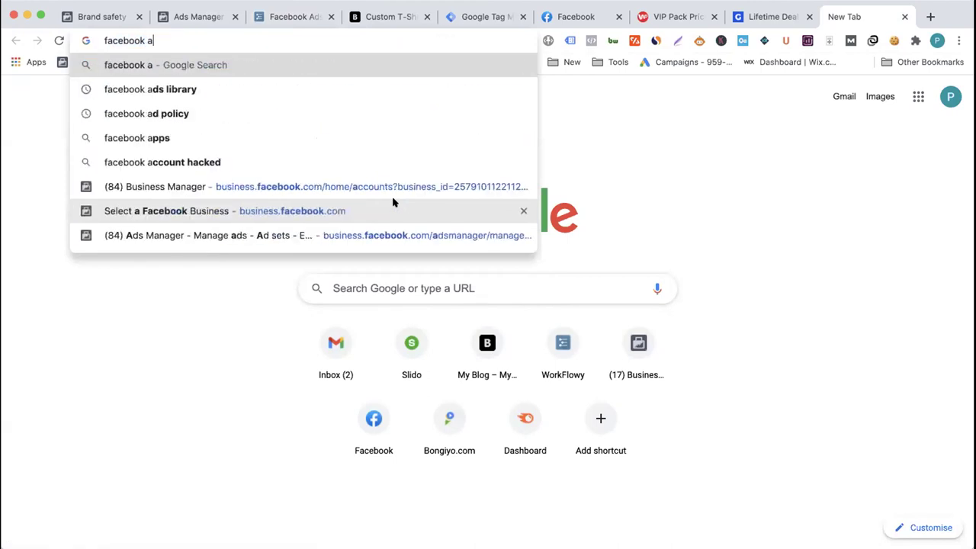
type("ds")
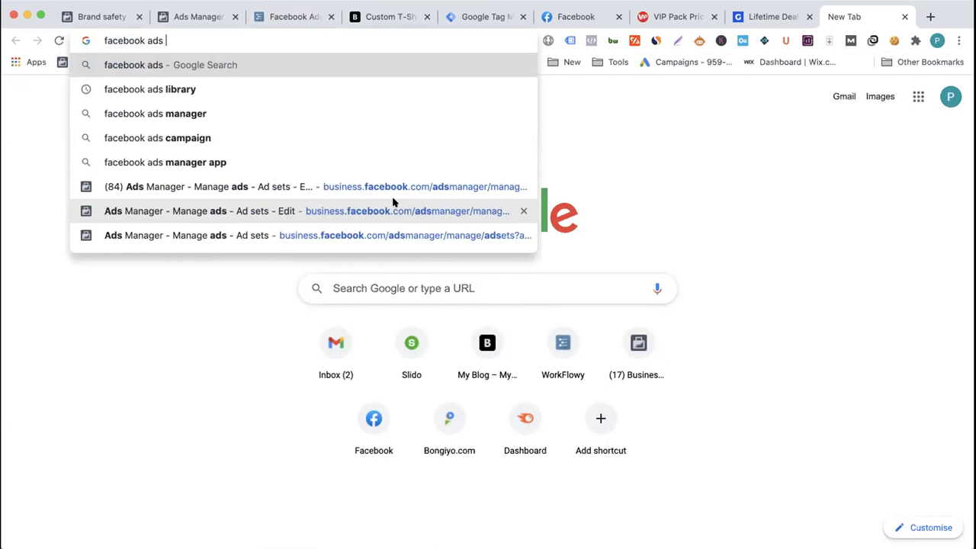
type(" l")
key("BackSpace")
key("BackSpace")
key("BackSpace")
key("BackSpace")
key("BackSpace")
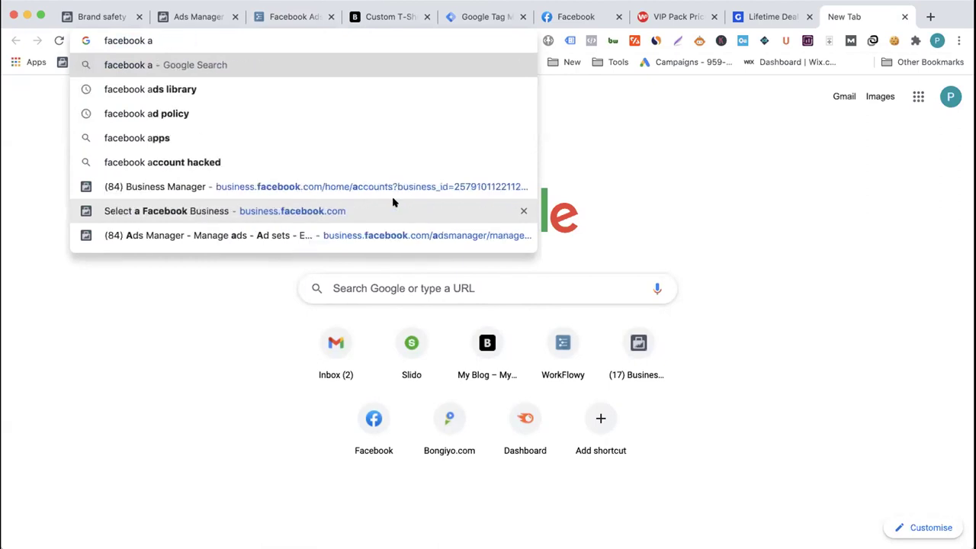
key("BackSpace")
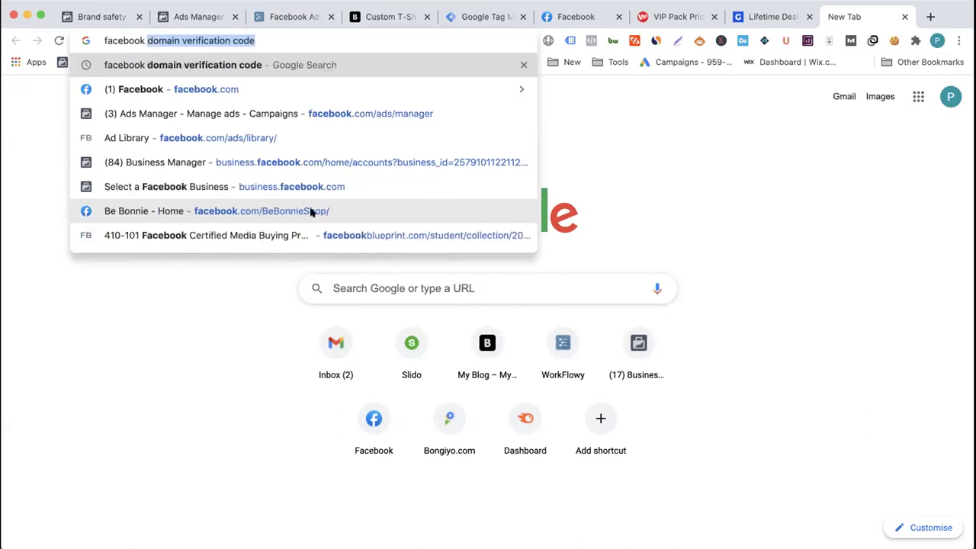
key("BackSpace")
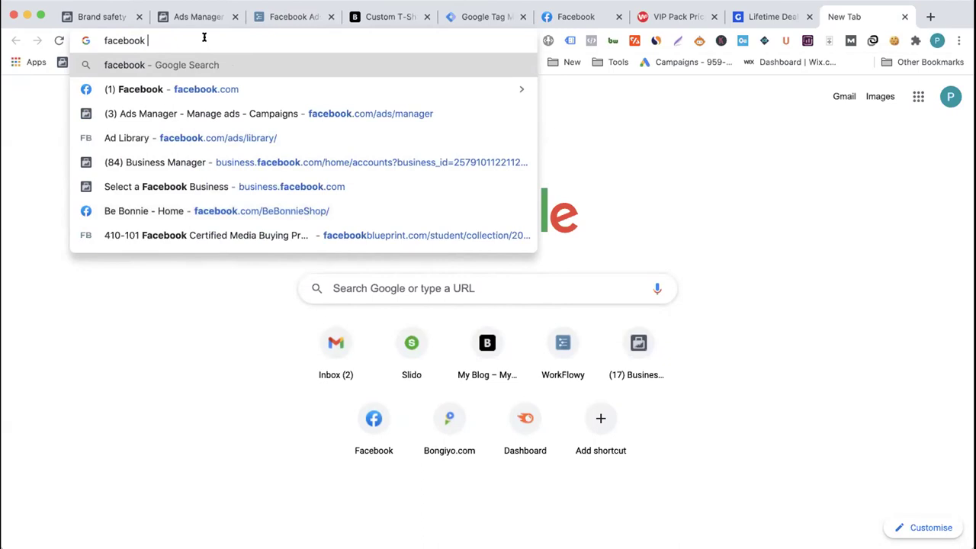
type("creative")
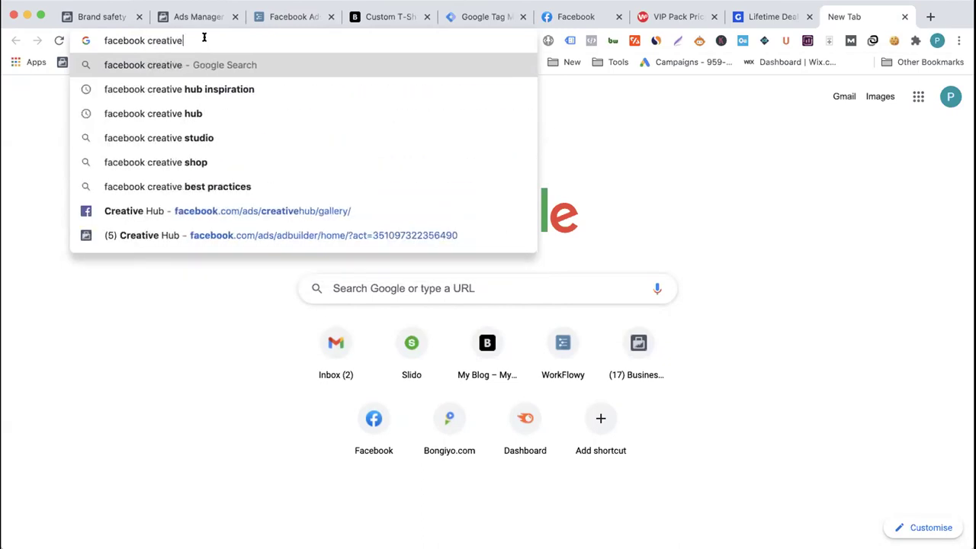
key("Down")
key("Return")
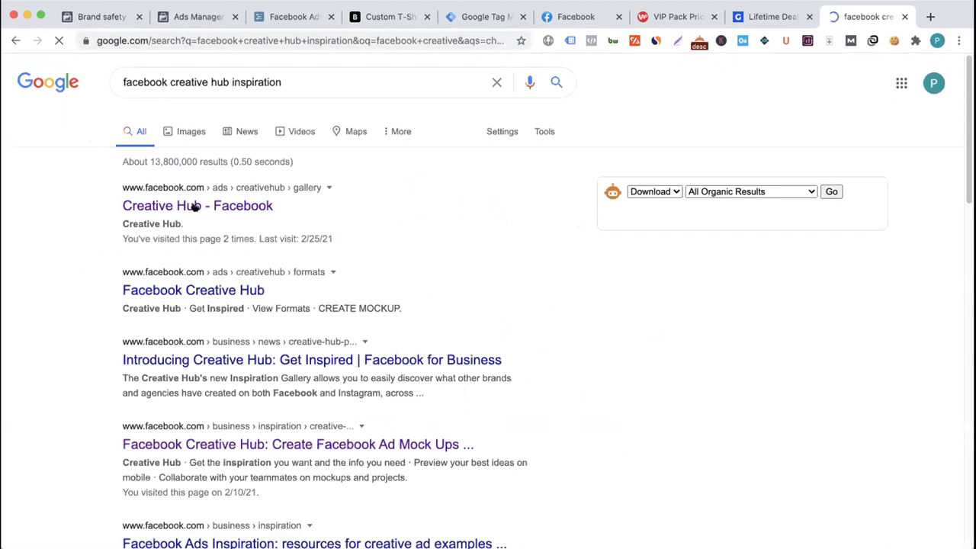
left_click(194, 207)
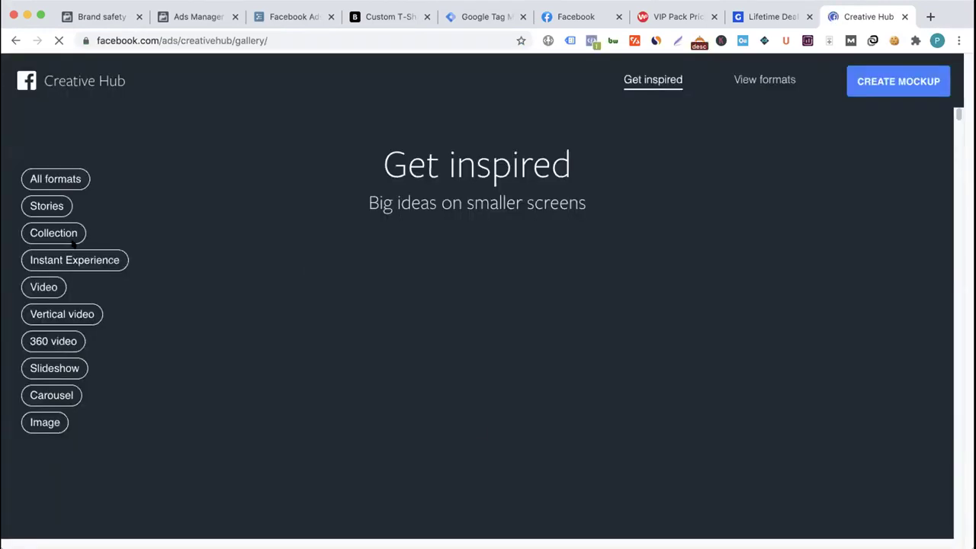
- Filter the Get inspired gallery to the Collection format and browse the example ads
left_click(65, 240)
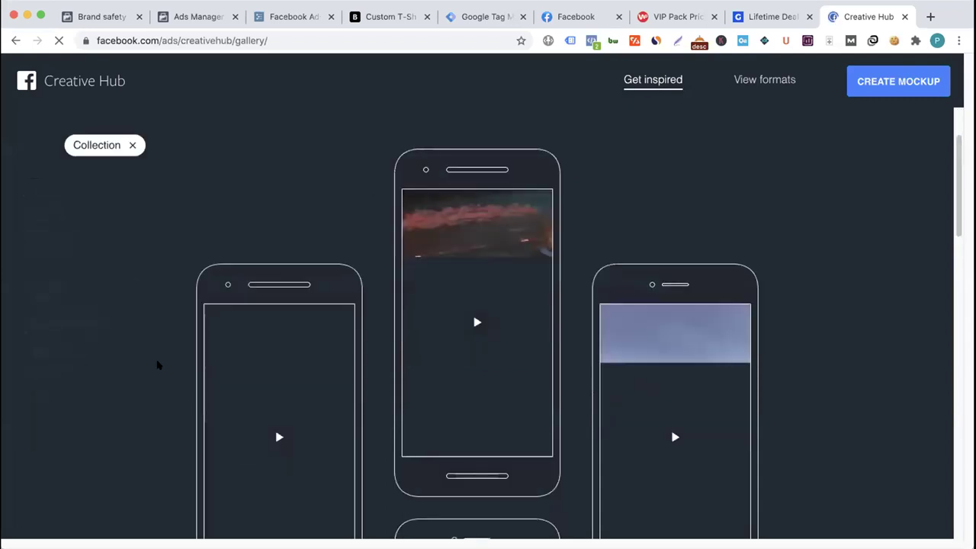
scroll(157, 366, "down", 5)
scroll(158, 365, "down", 2)
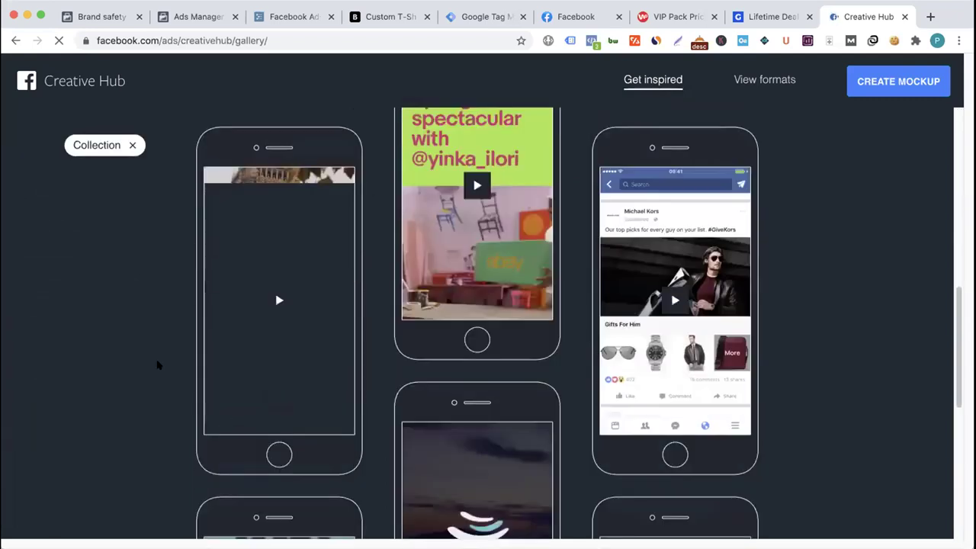
scroll(158, 366, "up", 10)
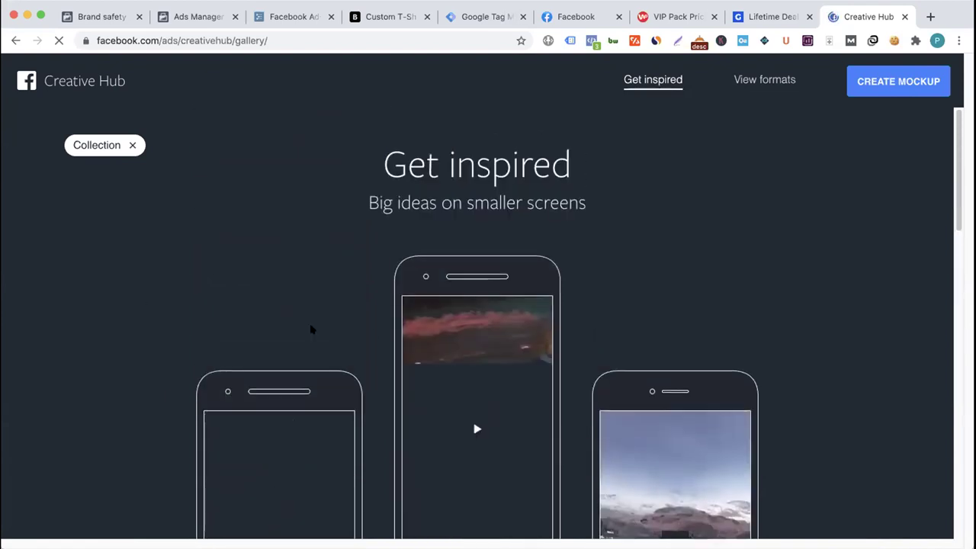
scroll(410, 236, "down", 1)
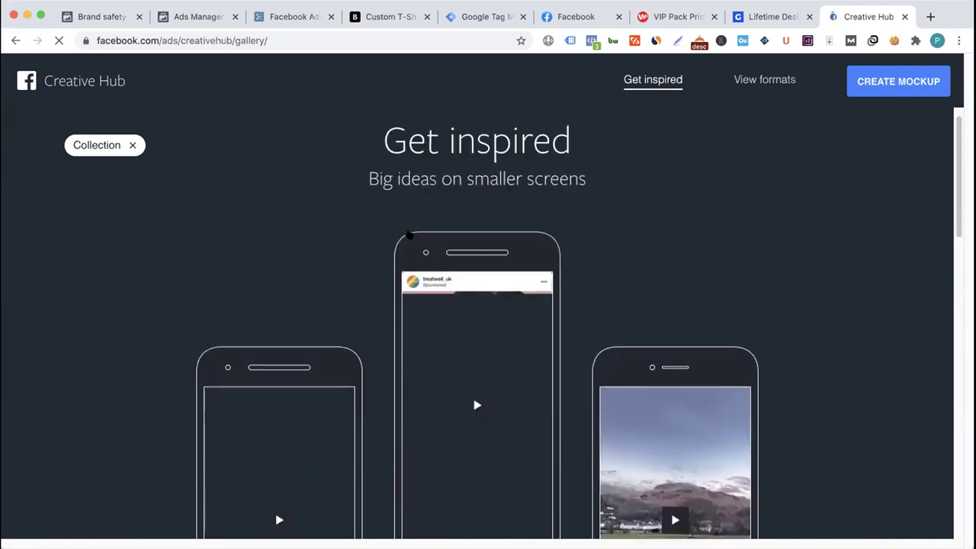
scroll(409, 236, "down", 2)
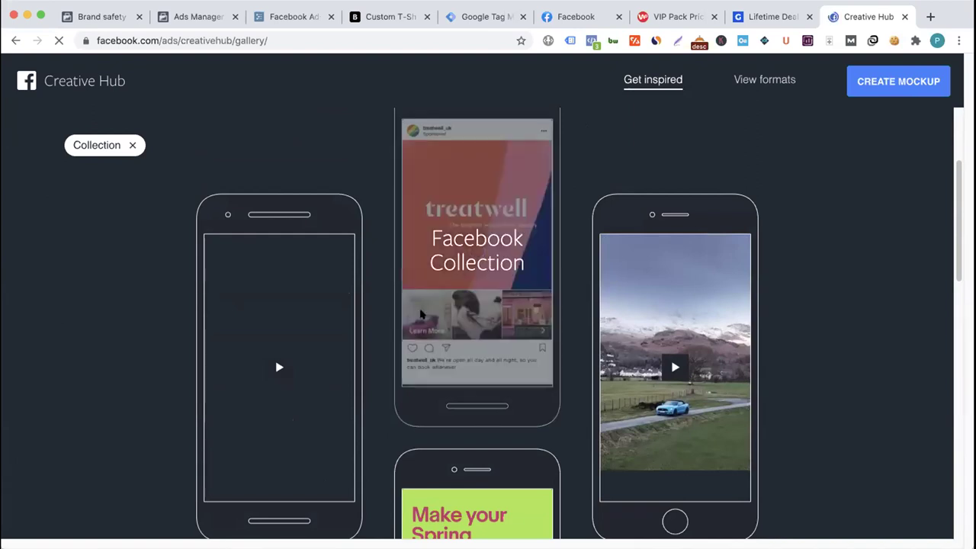
- Open the Treatwell collection ad example and move on to the Shopbop #FindYourSpring example to view its preview
left_click(483, 257)
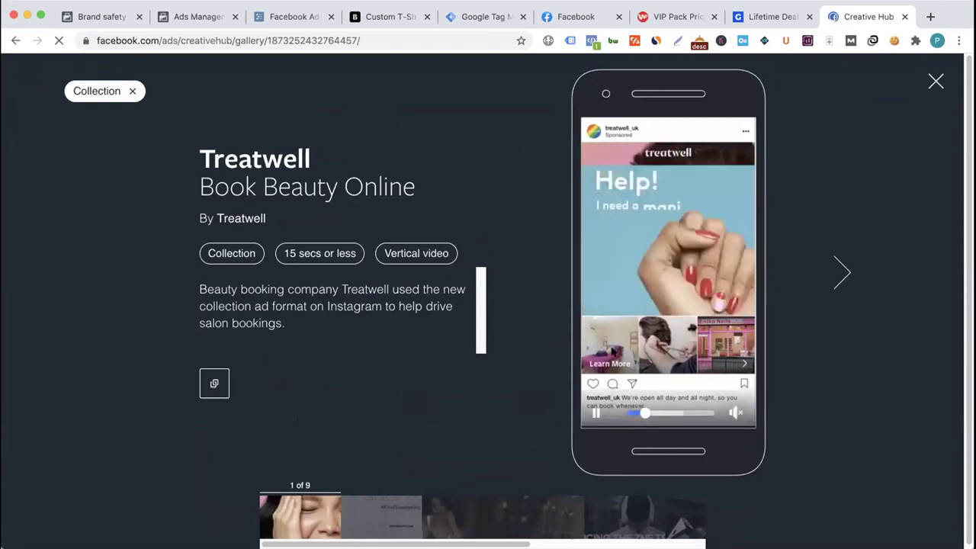
left_click(840, 274)
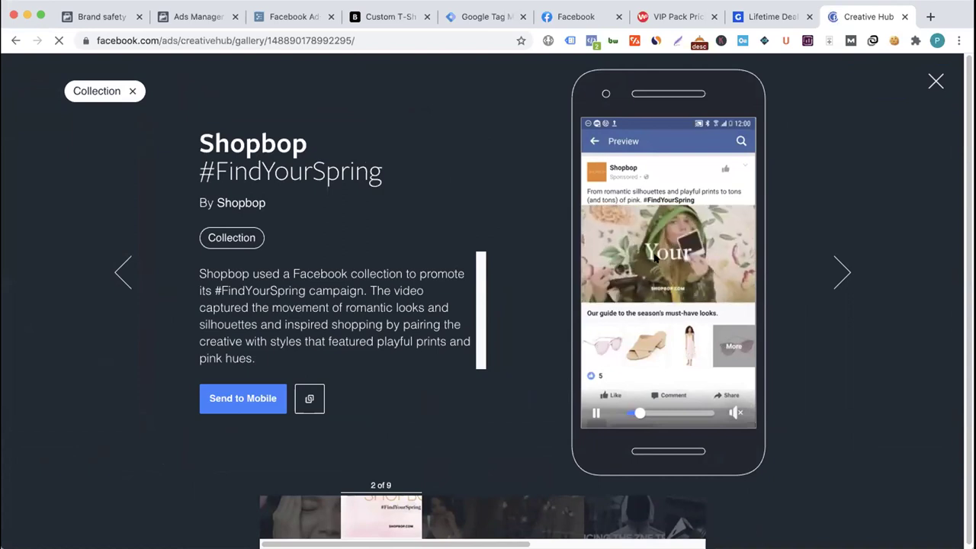
left_click(695, 260)
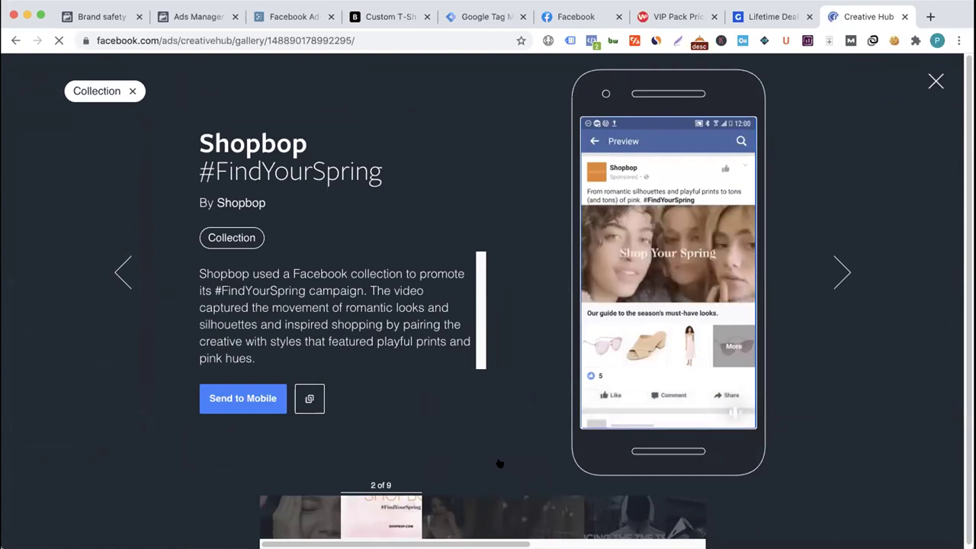
- Expand the Shopbop collection ad preview, browse its product grid, and close the example to return to the gallery
left_click(640, 281)
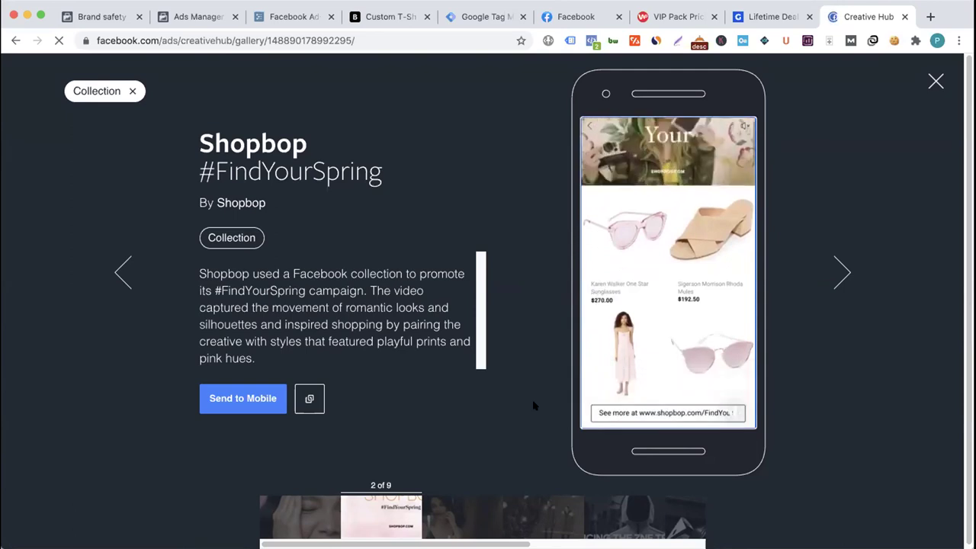
scroll(588, 331, "down", 5)
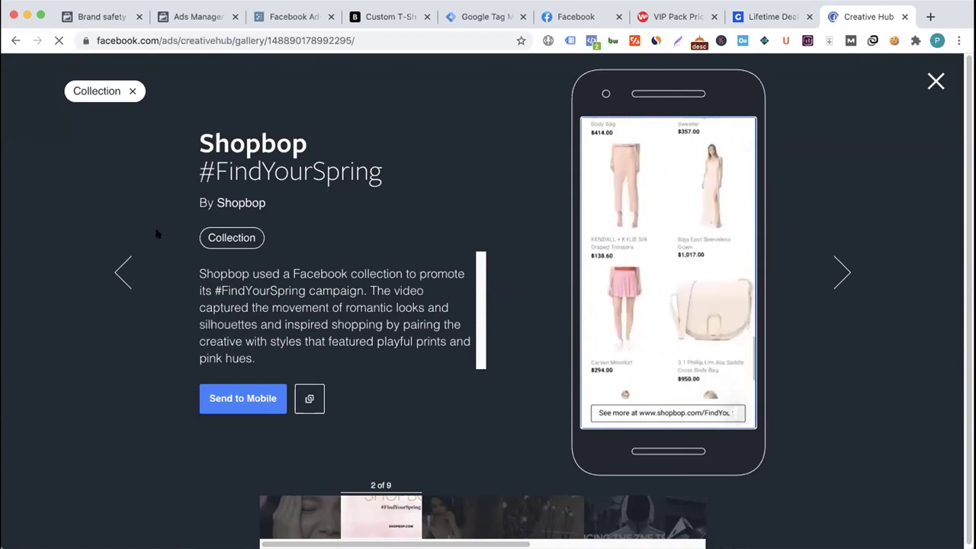
key("Escape")
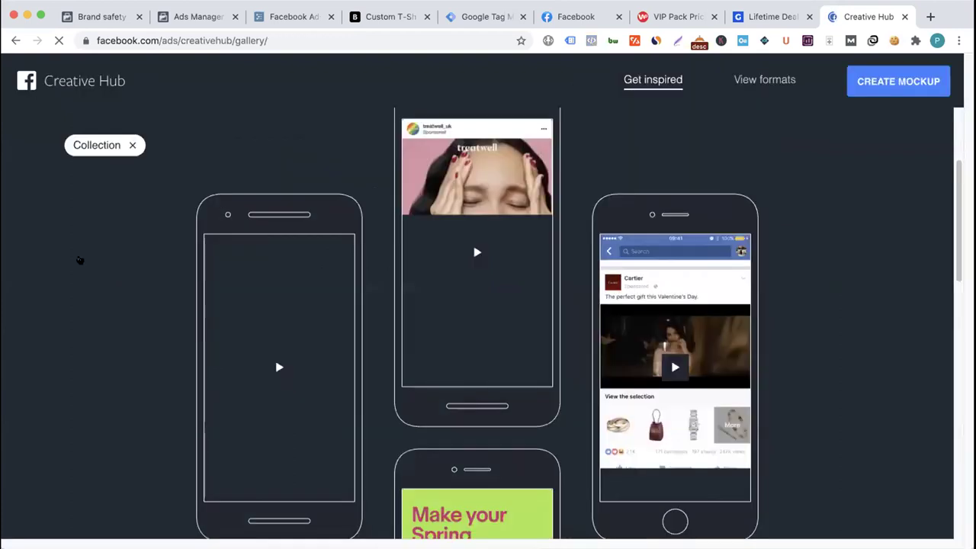
- Filter the Get inspired gallery to the Instant Experience format and open the example ad showing a blue car on a country road
scroll(392, 357, "up", 5)
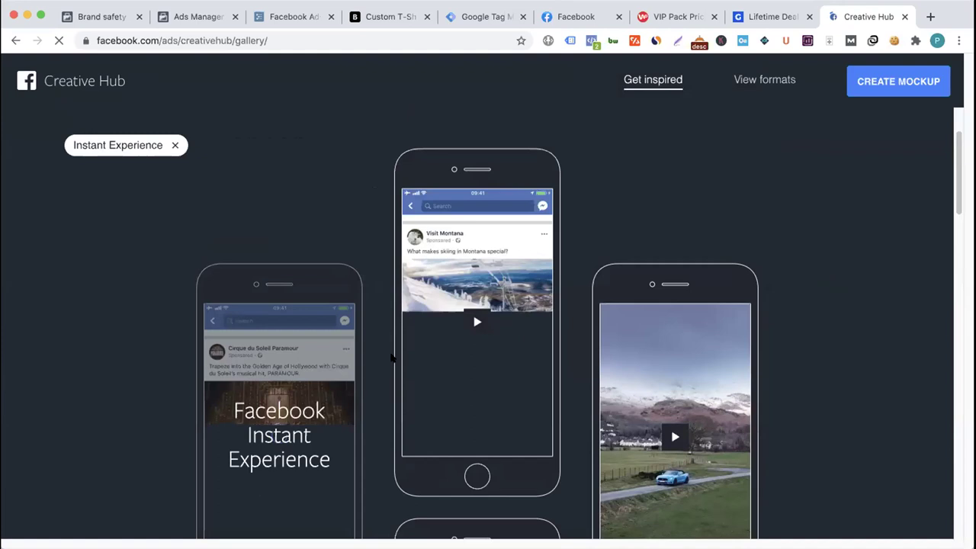
scroll(384, 352, "down", 1)
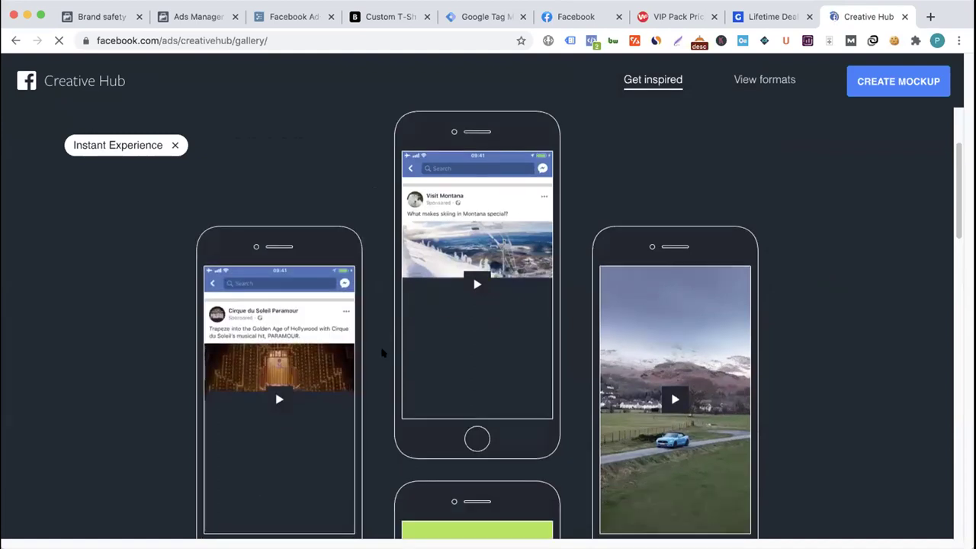
scroll(670, 347, "down", 1)
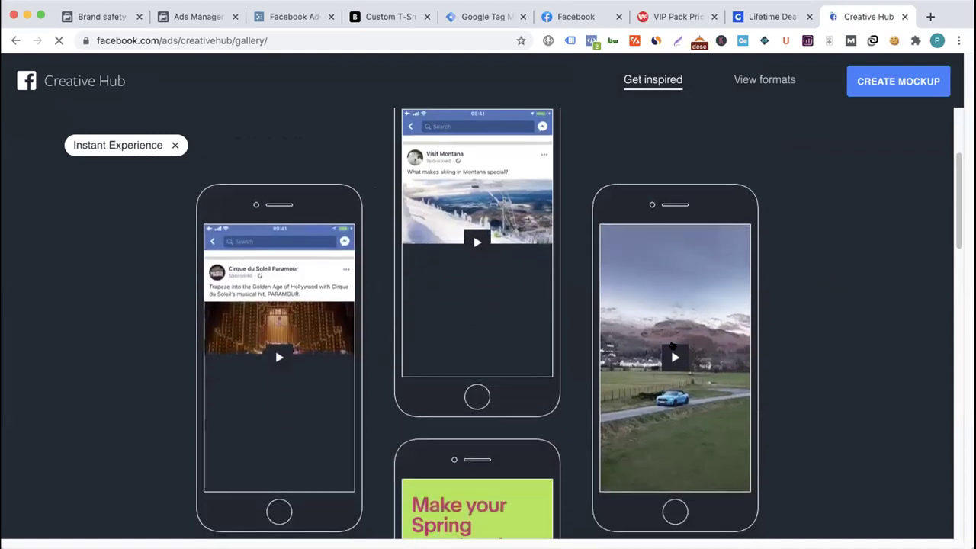
left_click(671, 334)
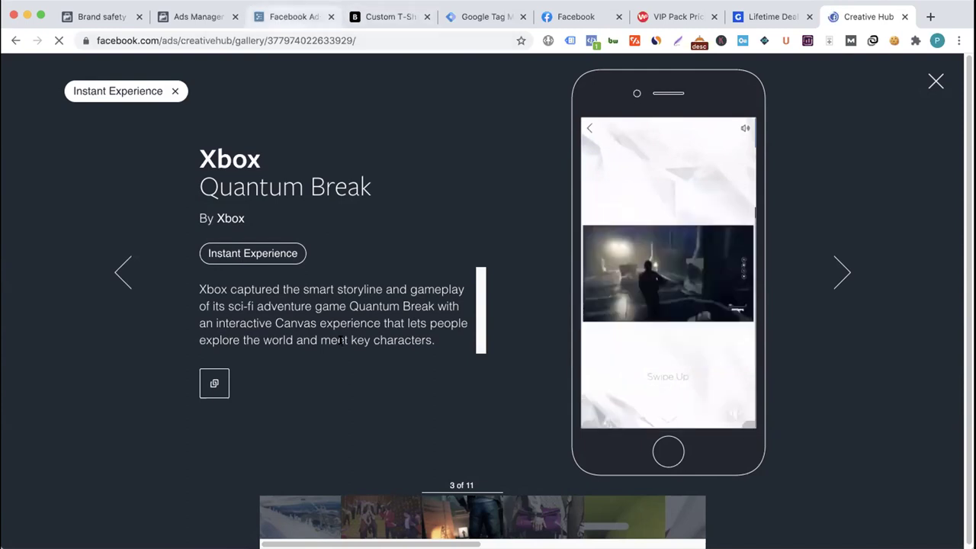
- Switch to the Workflowy training outline and review the Consideration objectives listed under Instant Experience
key("super+3")
scroll(342, 328, "up", 3)
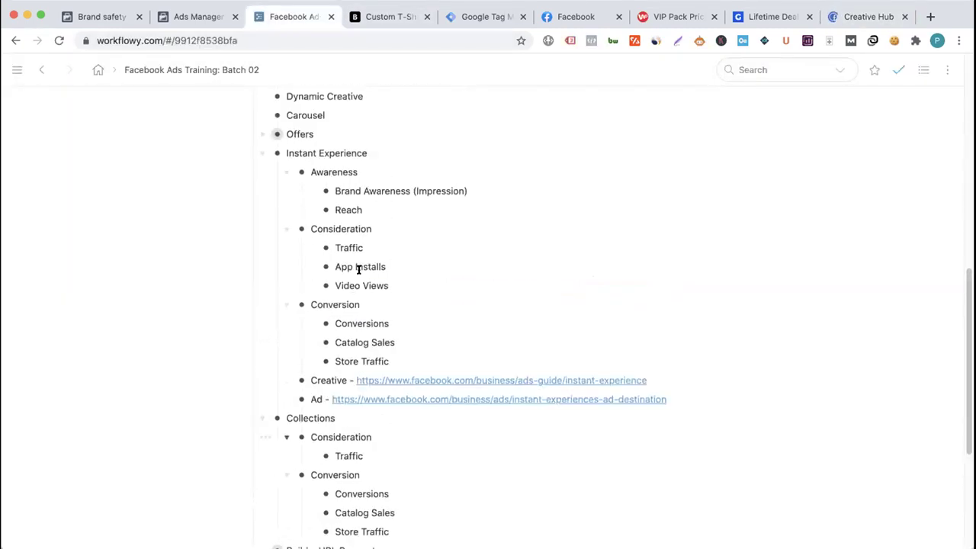
scroll(402, 310, "up", 1)
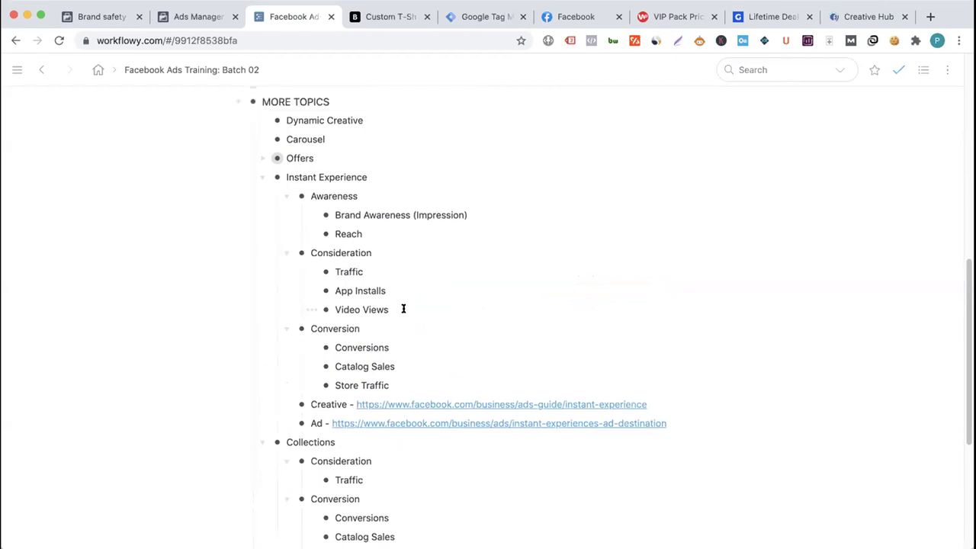
left_click_drag(338, 279, 373, 290)
right_click(373, 290)
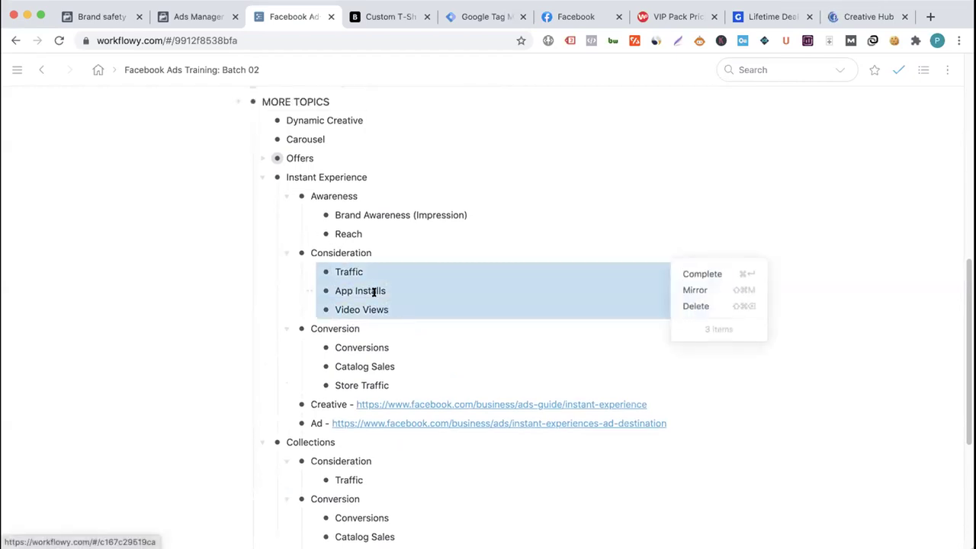
left_click(376, 291)
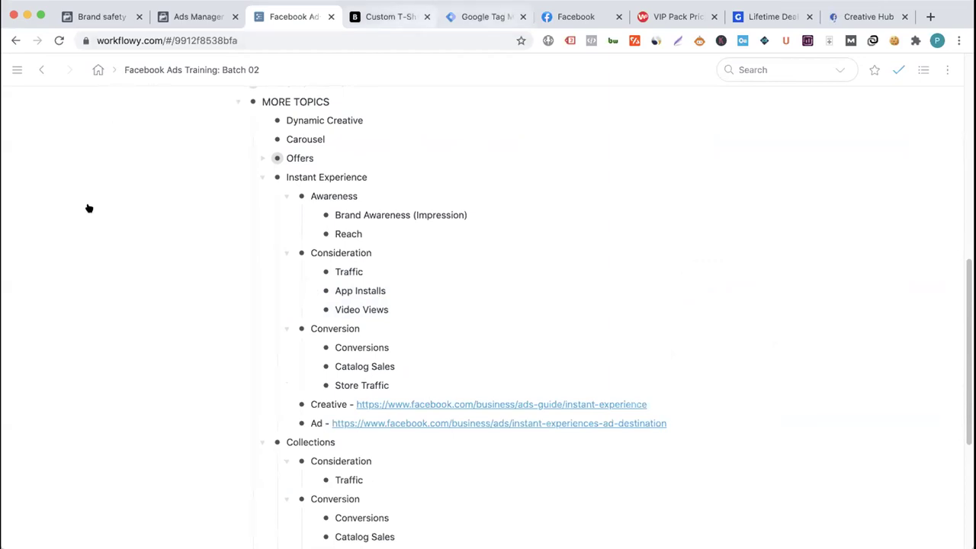
- Switch to the Facebook home feed and open the Be Bonnie page from the recent searches
key("super+6")
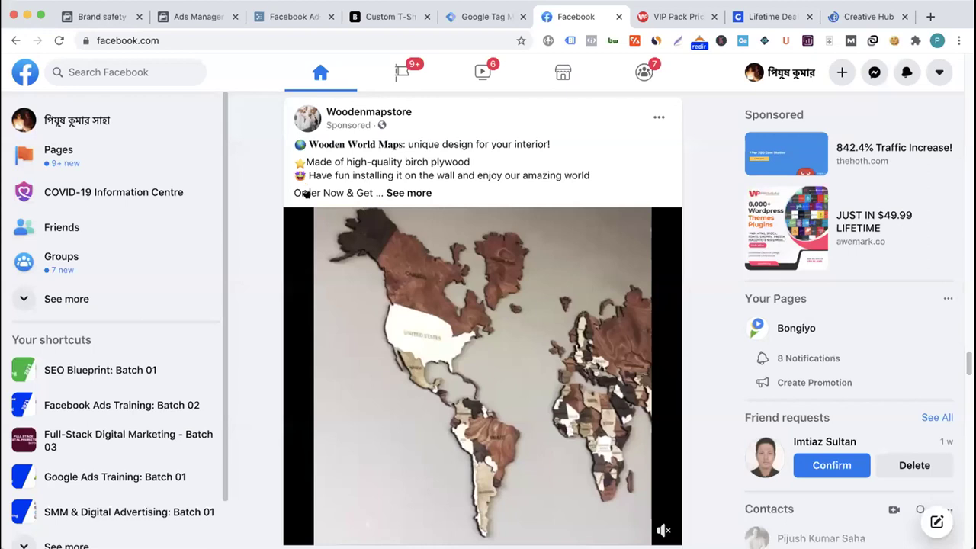
key("slash")
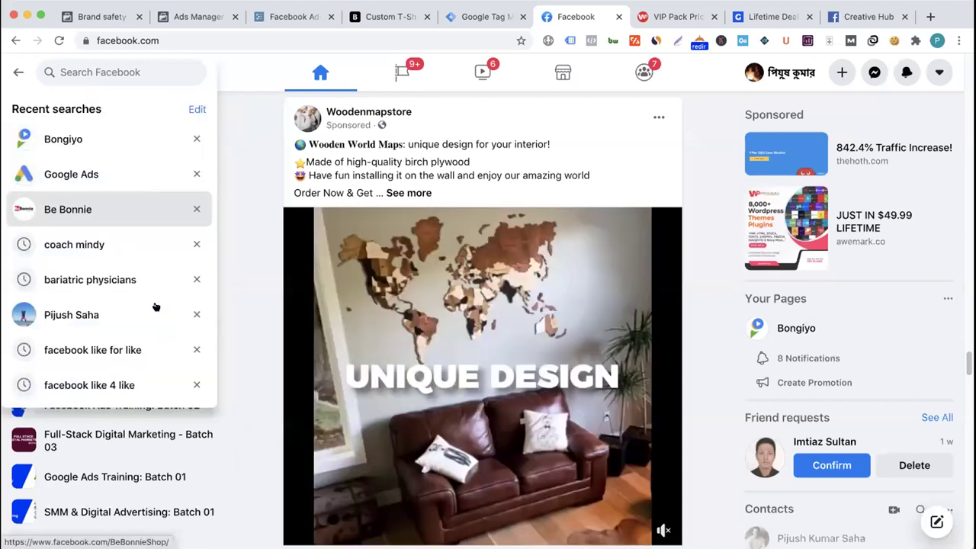
key("Return")
scroll(128, 415, "down", 2)
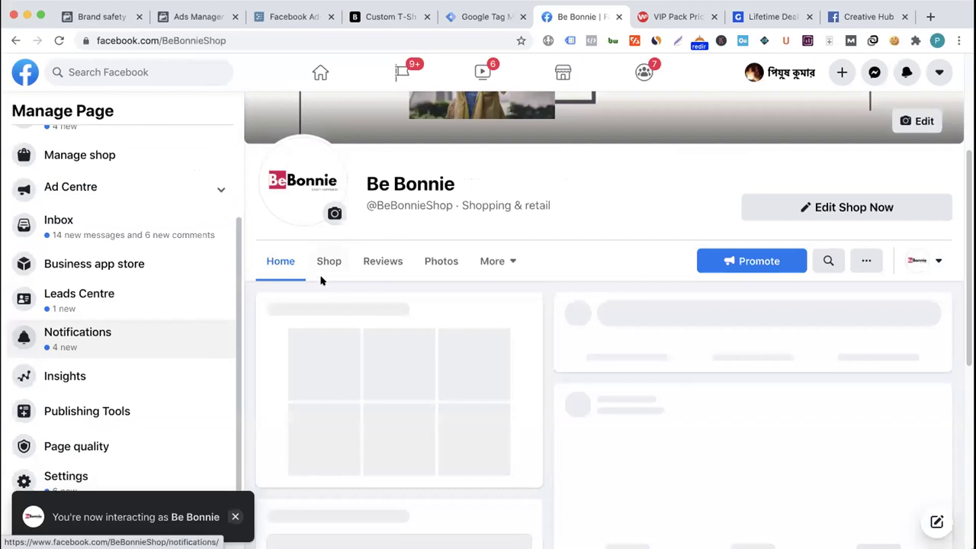
- Open the Be Bonnie page's Publishing tools and show its Instant experience (Canvas) list
key("Tab")
key("Tab")
key("Return")
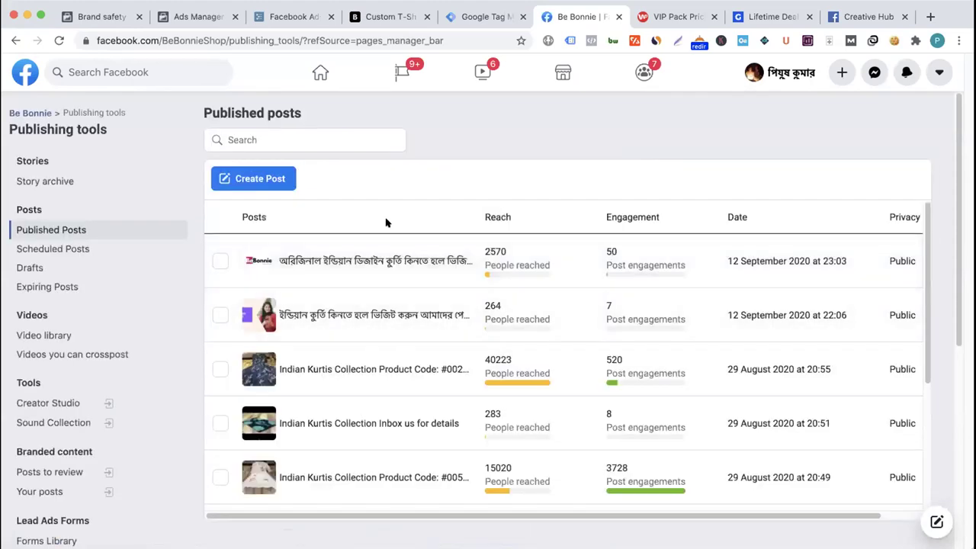
scroll(139, 305, "down", 1)
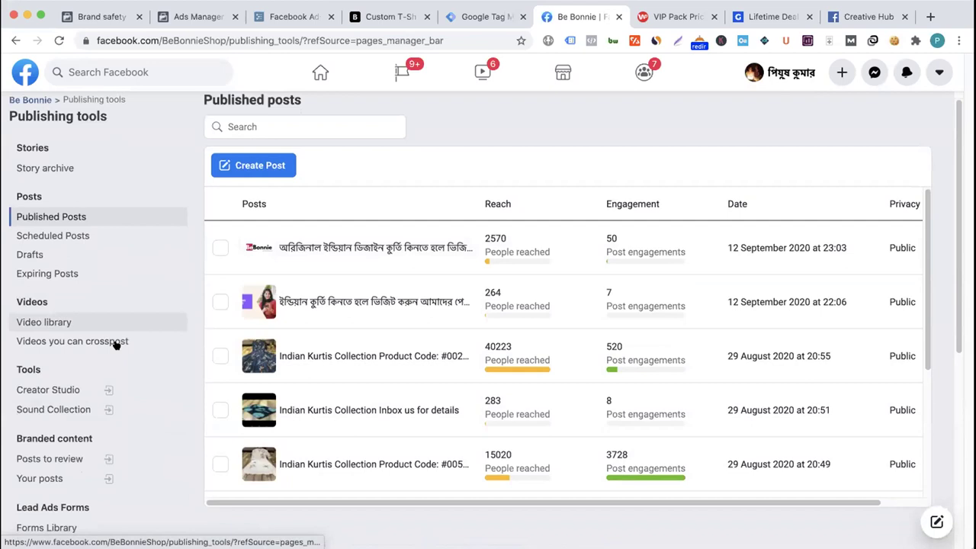
scroll(116, 345, "down", 5)
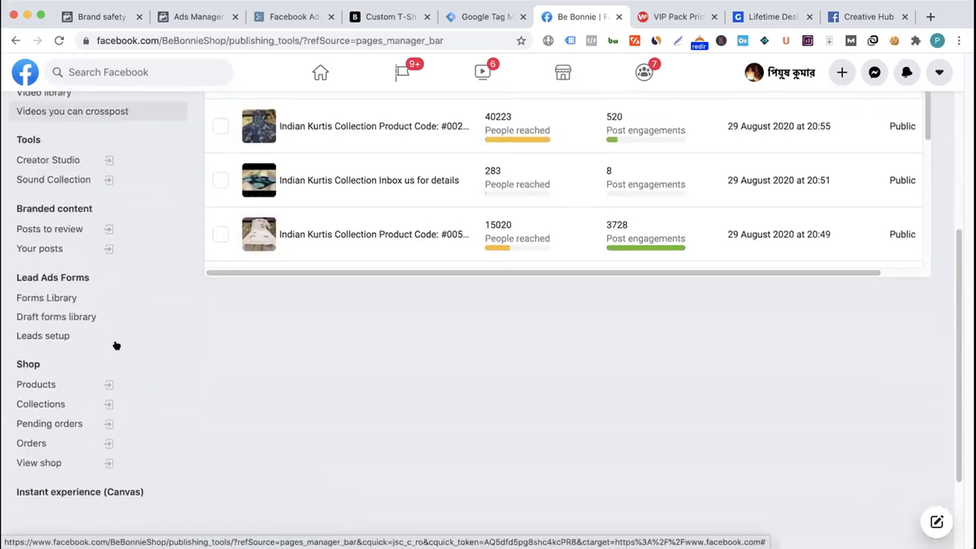
scroll(116, 346, "down", 1)
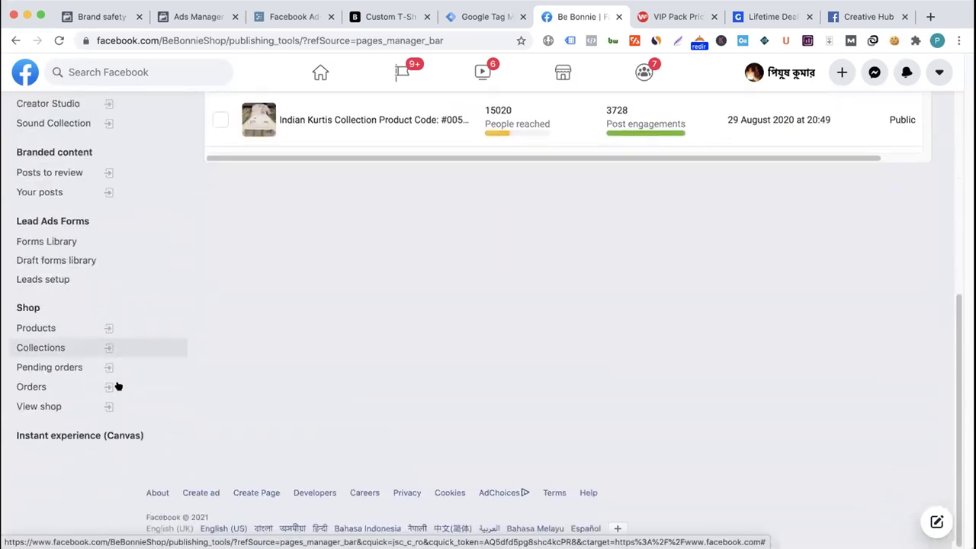
left_click(50, 439)
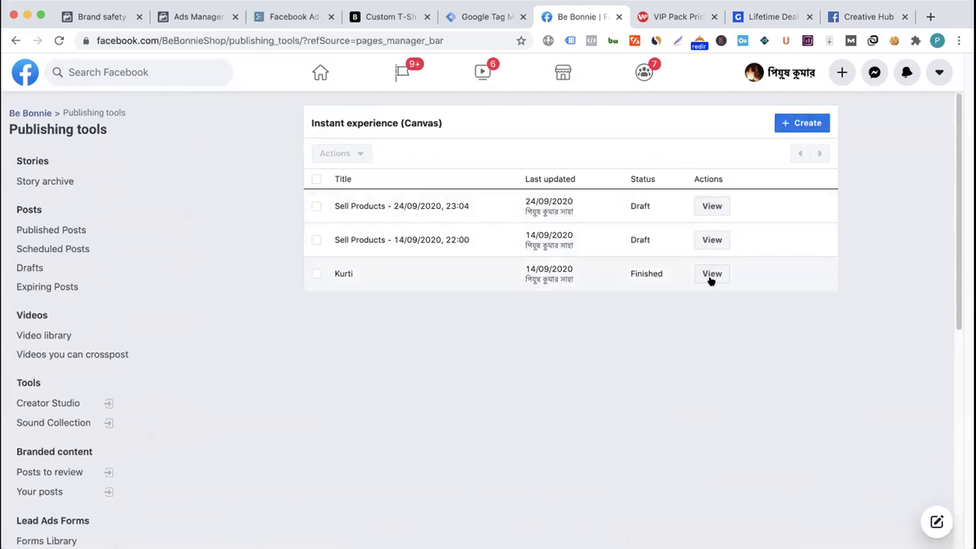
- Open the finished Kurti instant experience and examine its header and photo components alongside the mobile preview
left_click(343, 287)
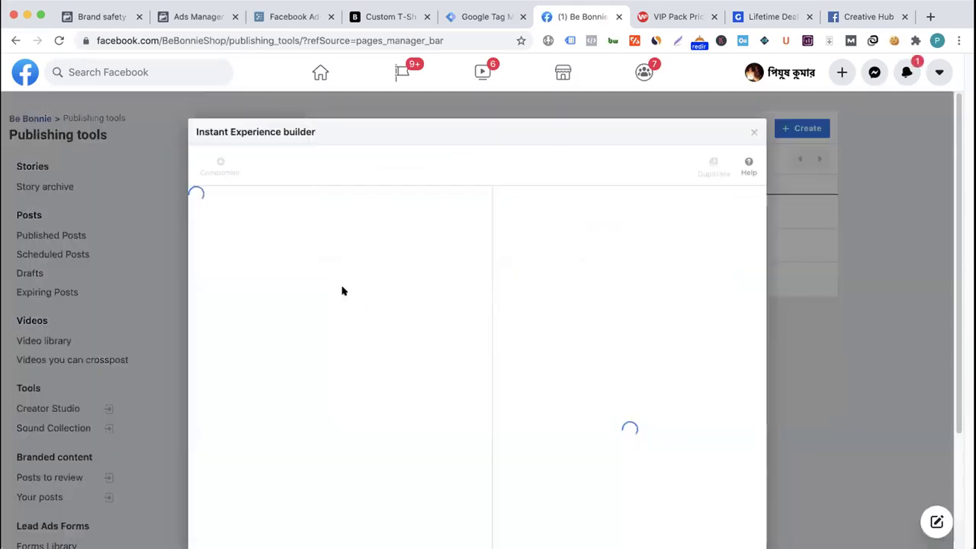
scroll(350, 290, "down", 2)
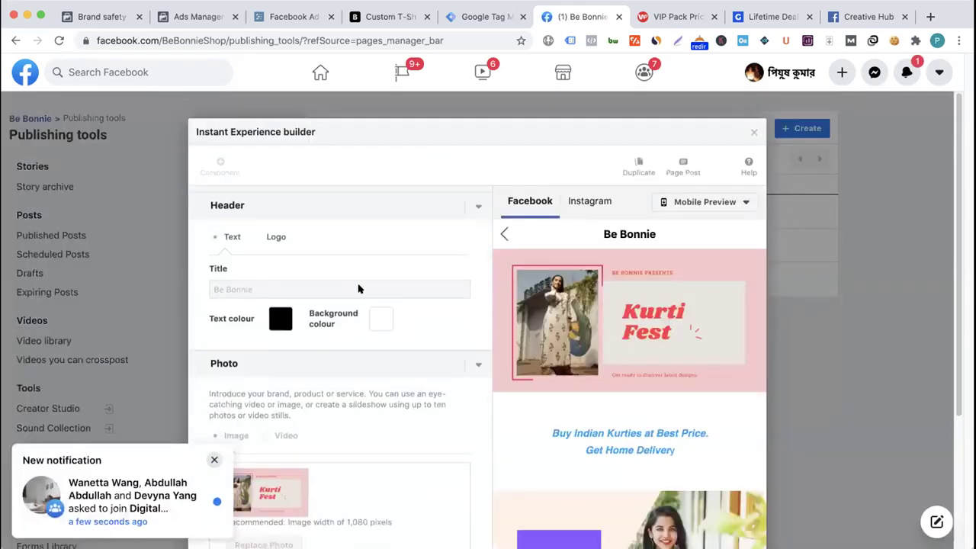
scroll(557, 290, "down", 2)
scroll(534, 339, "up", 2)
scroll(807, 255, "down", 5)
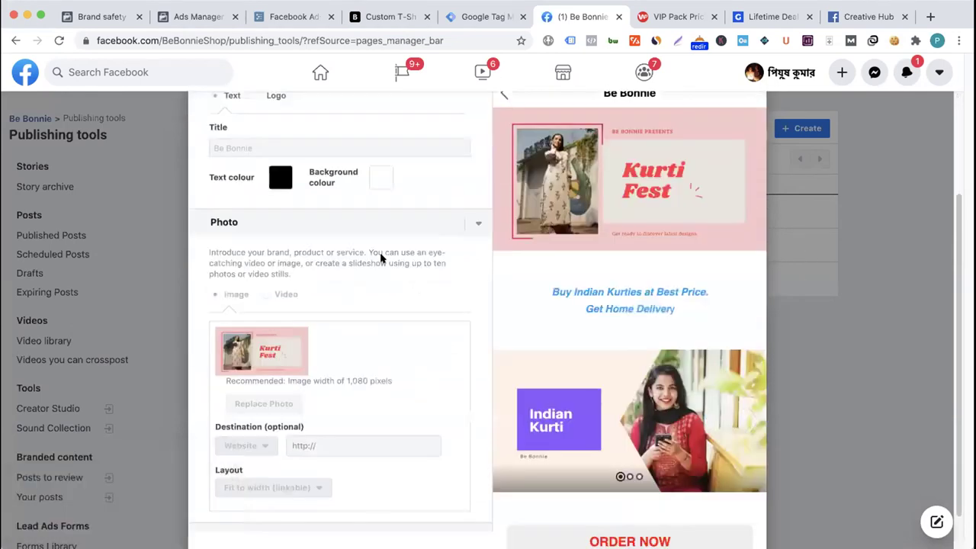
scroll(239, 226, "up", 2)
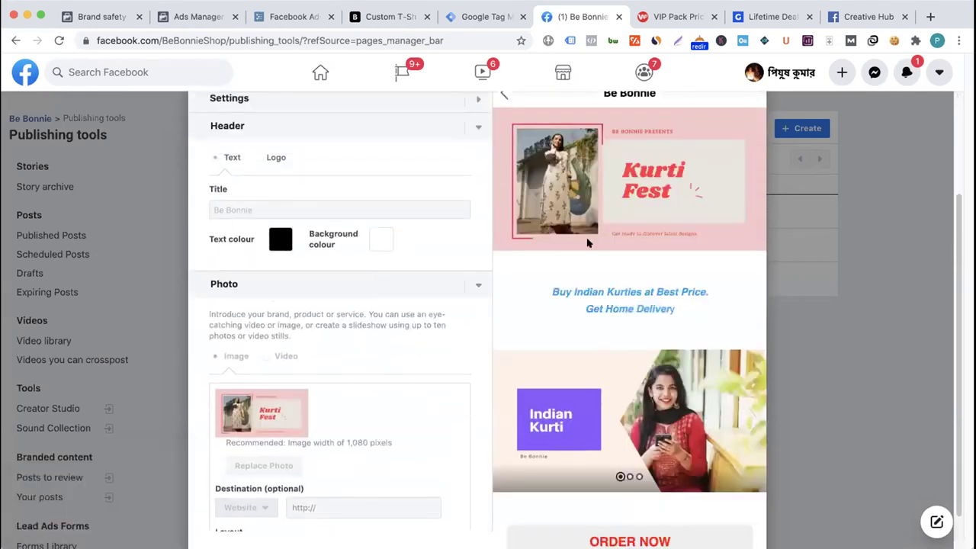
scroll(590, 243, "up", 1)
scroll(588, 243, "up", 2)
scroll(534, 366, "down", 1)
scroll(483, 370, "down", 2)
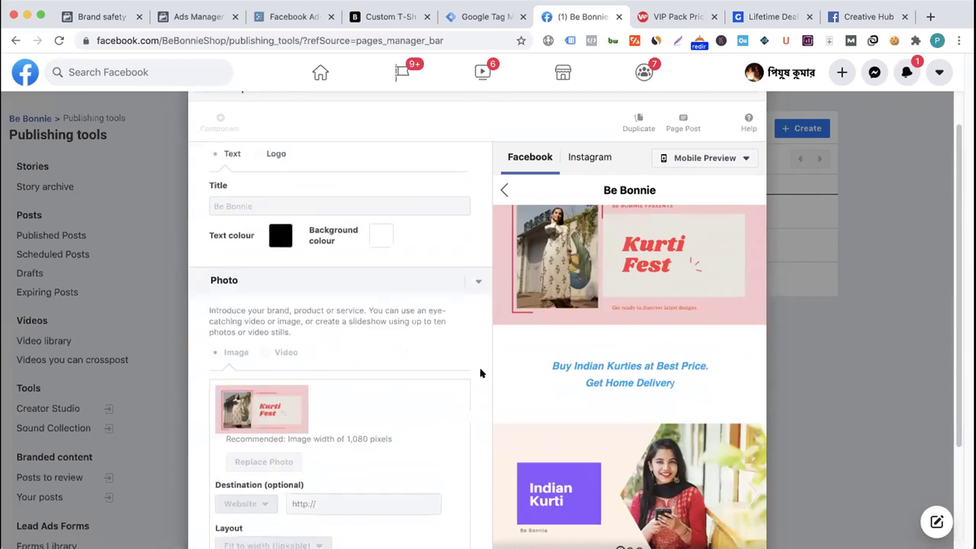
scroll(274, 395, "down", 1)
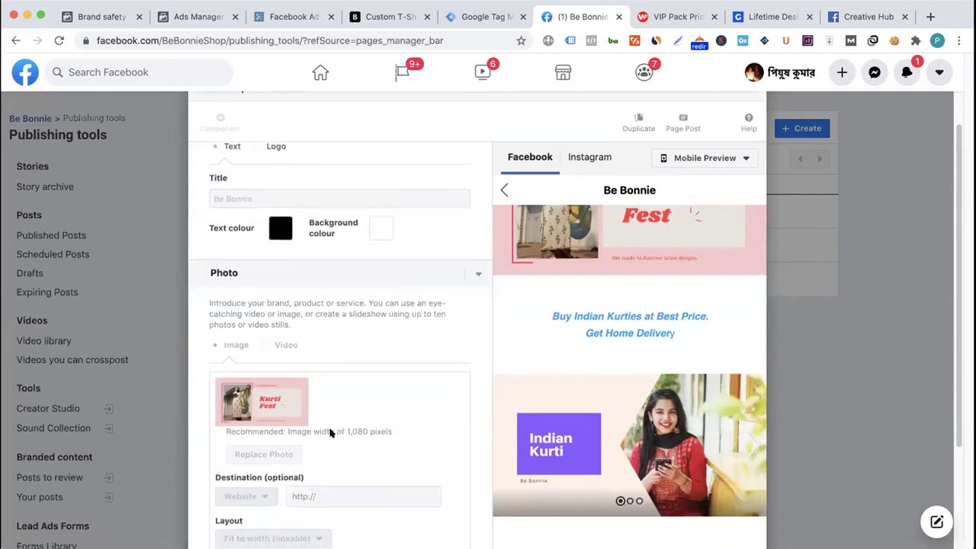
scroll(443, 351, "down", 1)
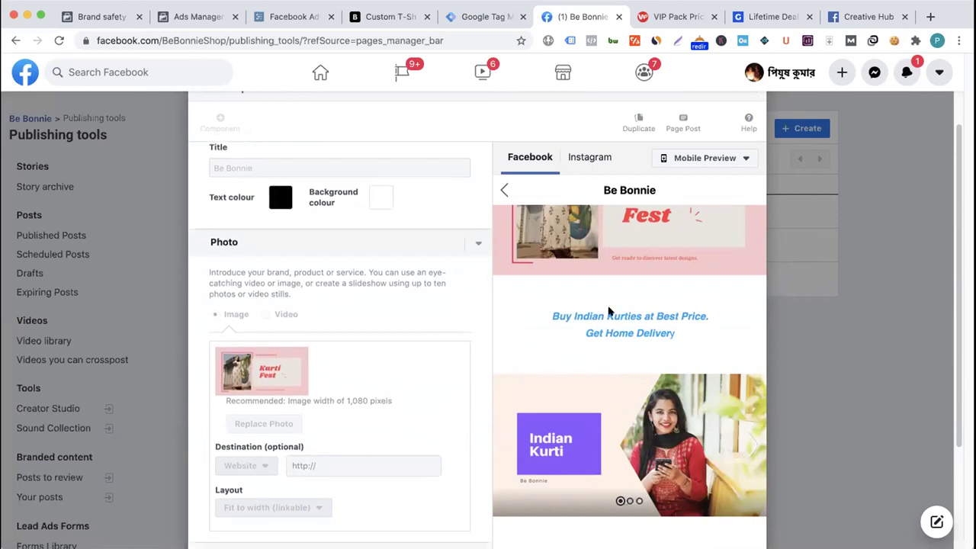
- Examine the Kurti experience's text, carousel and button components against the rest of its preview
scroll(493, 333, "down", 5)
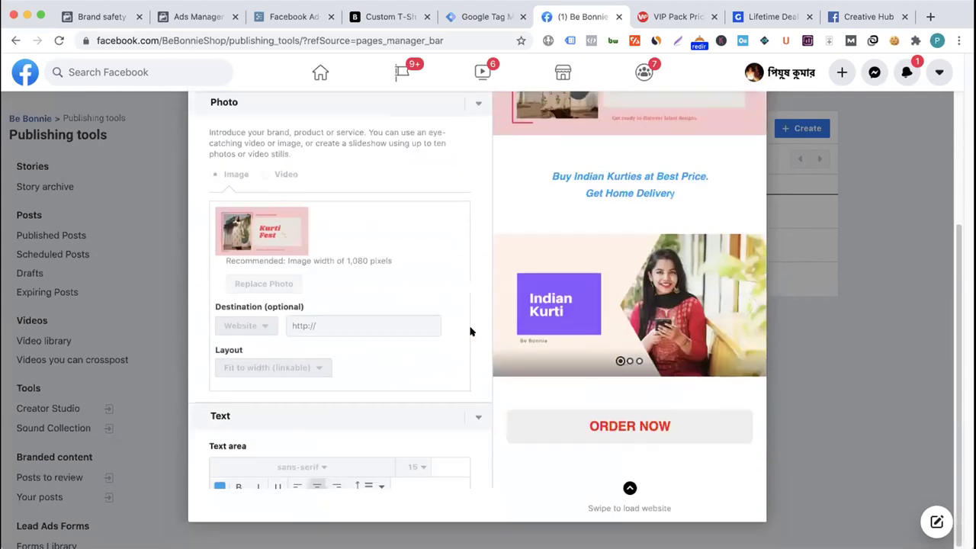
scroll(386, 358, "down", 2)
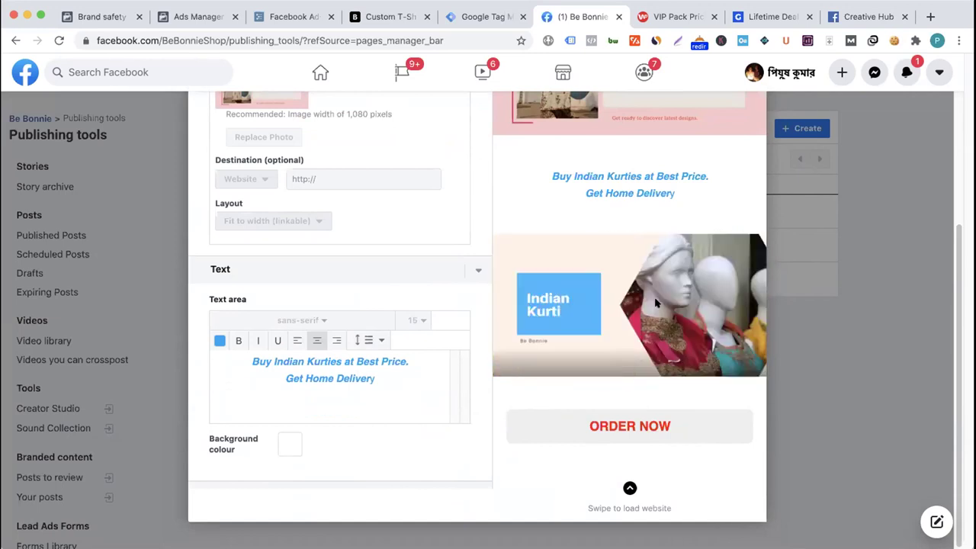
scroll(341, 267, "up", 5)
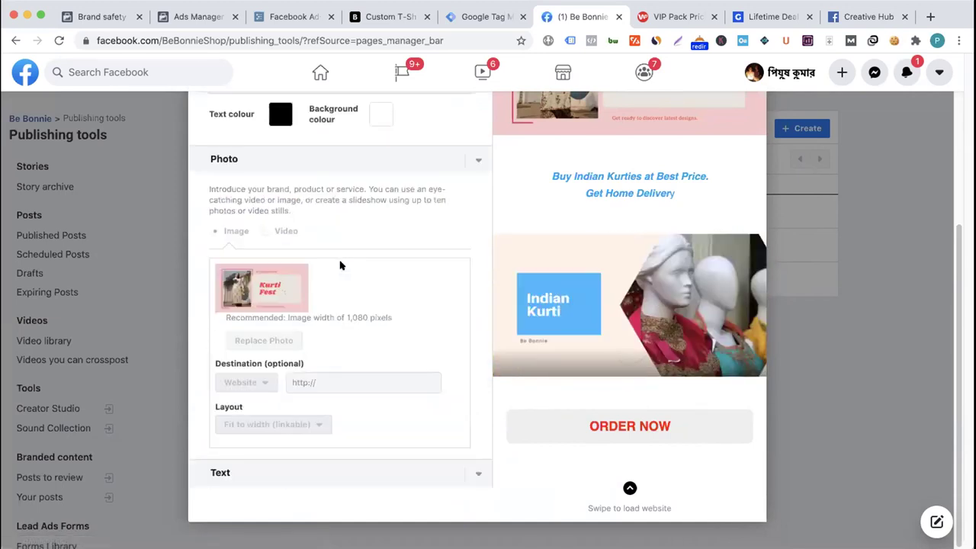
scroll(288, 312, "down", 10)
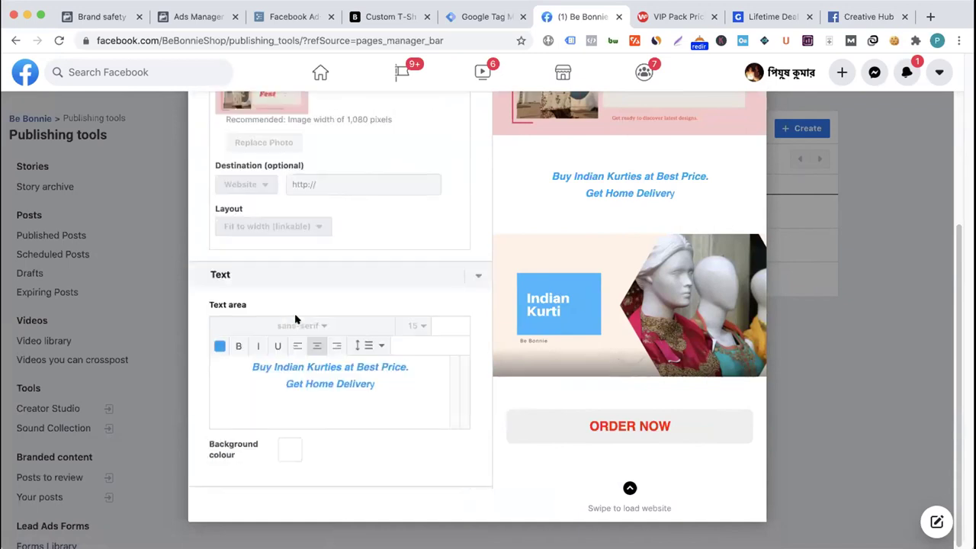
scroll(284, 354, "down", 2)
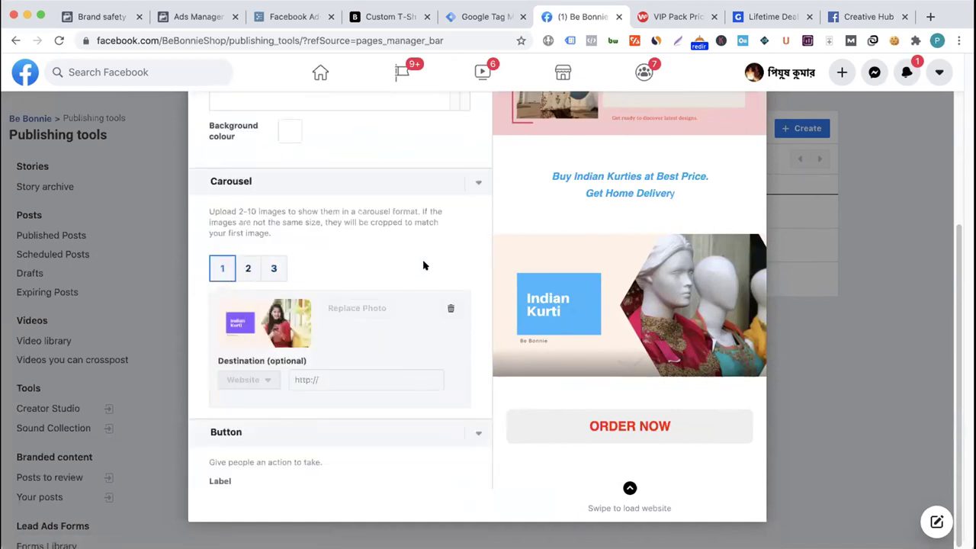
scroll(424, 266, "down", 4)
scroll(424, 263, "up", 12)
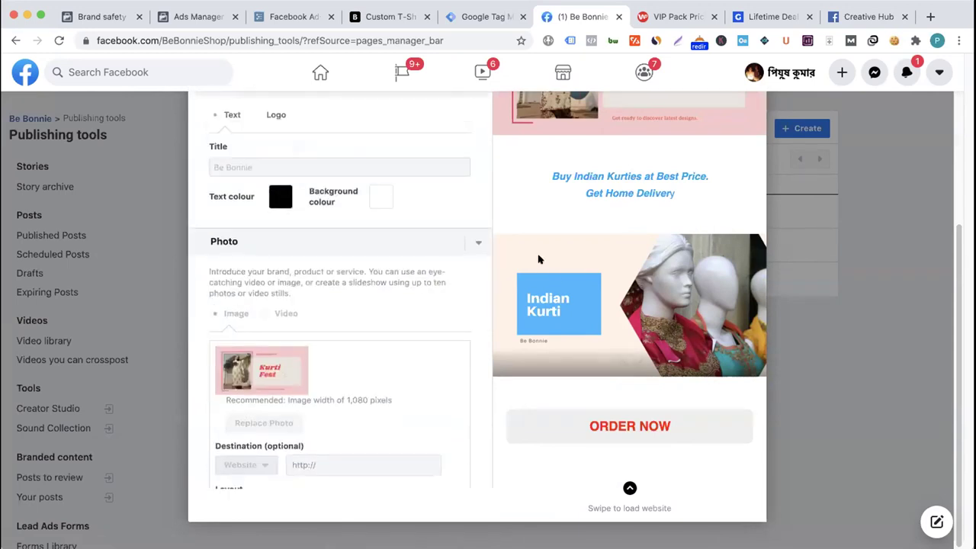
scroll(545, 270, "up", 2)
scroll(801, 269, "up", 5)
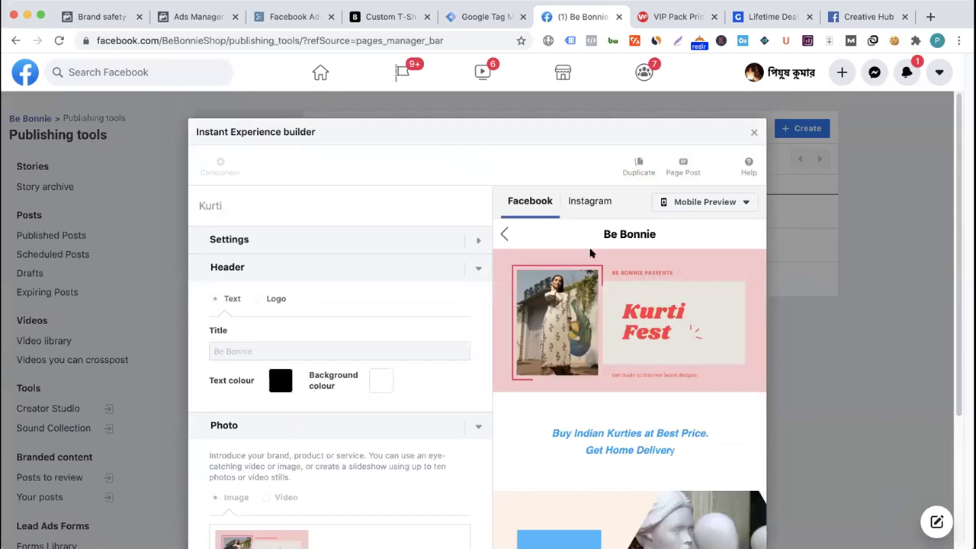
- Close the Kurti experience, start a new Instant Experience and add a Header component to it
left_click(754, 132)
left_click(802, 128)
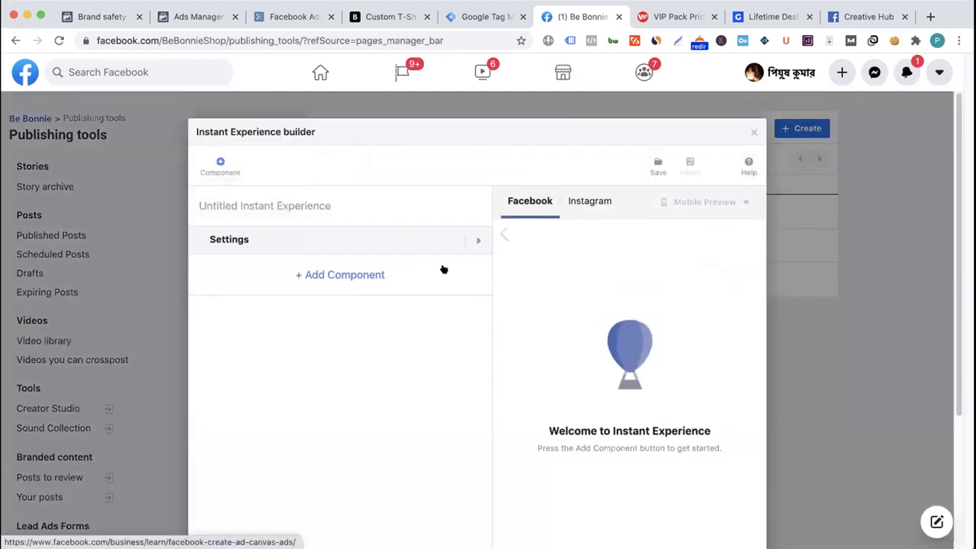
left_click(356, 288)
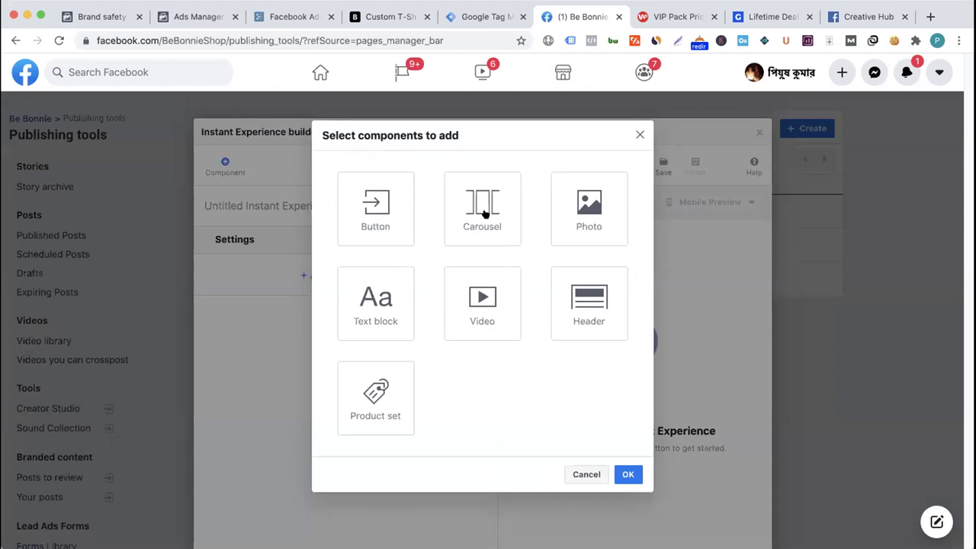
left_click(584, 302)
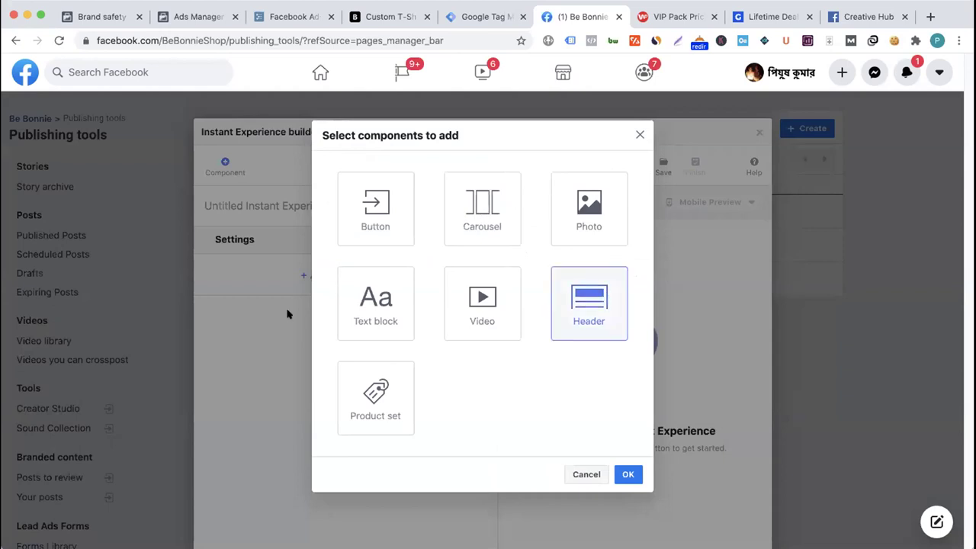
left_click(628, 475)
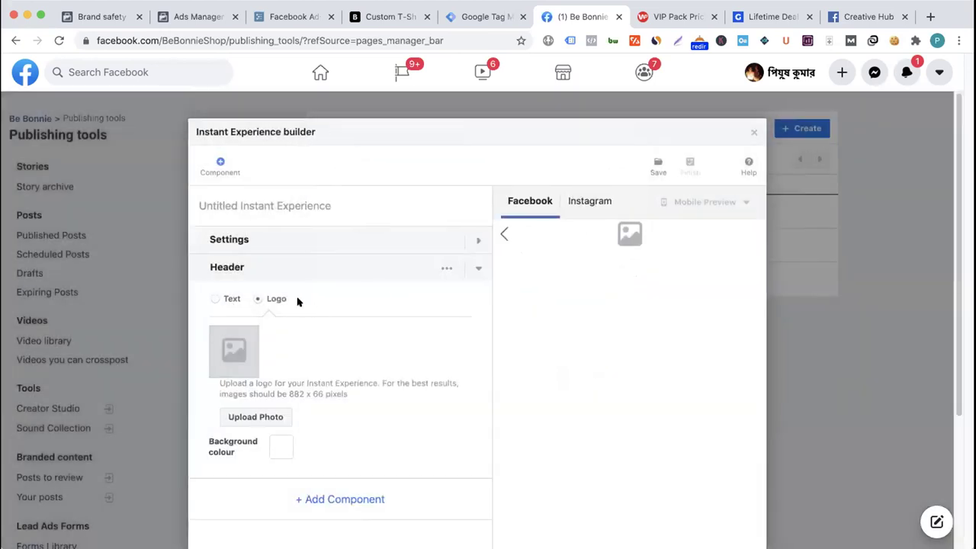
- Name the new Instant Experience TEST
left_click(283, 201)
left_click(290, 203)
triple_click(286, 202)
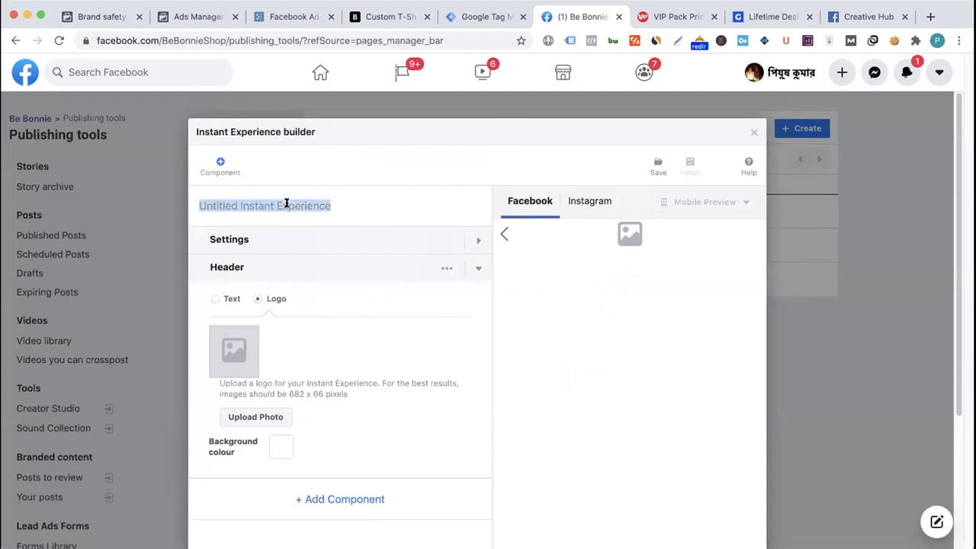
type("TEST")
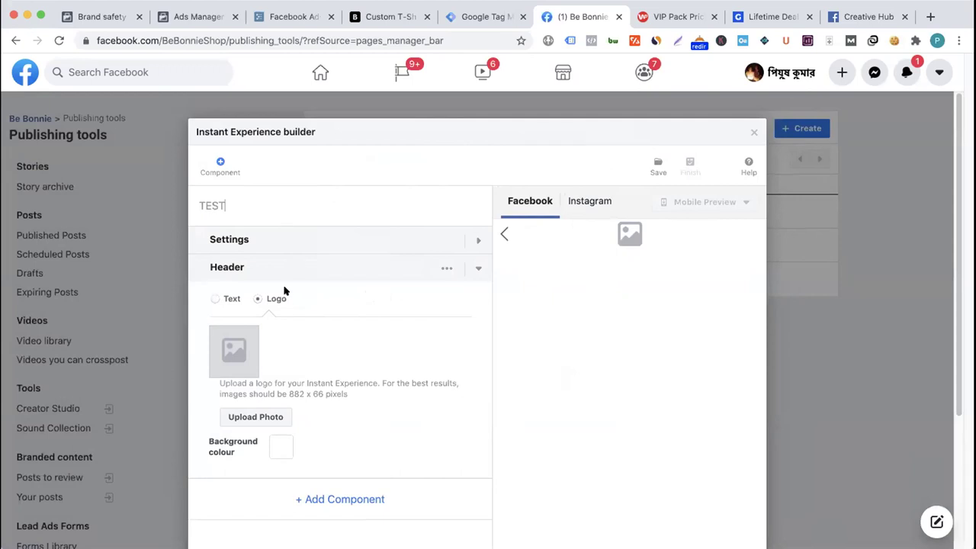
- Switch the header from a logo to text and set its title to Be Bonnie
scroll(286, 284, "down", 2)
scroll(289, 236, "up", 1)
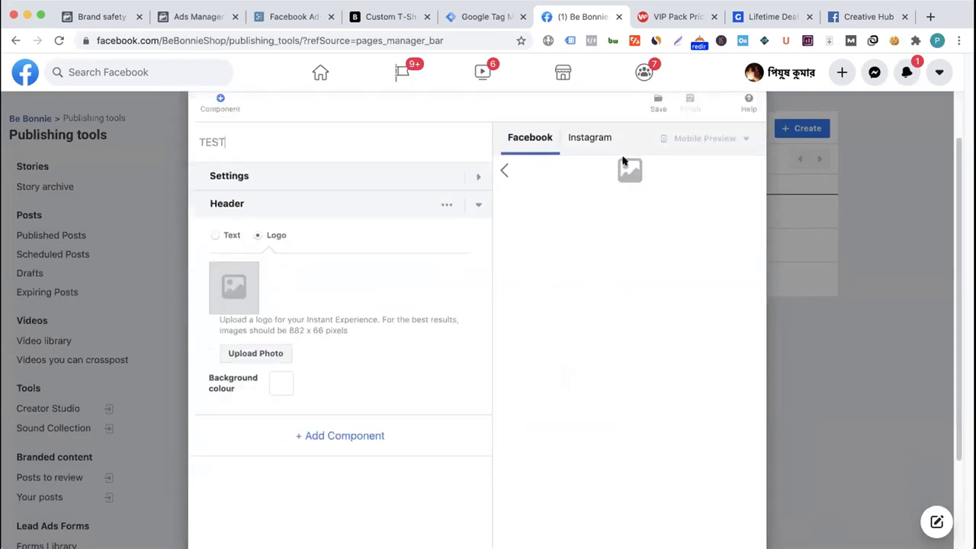
left_click(217, 235)
left_click(283, 286)
type("Be")
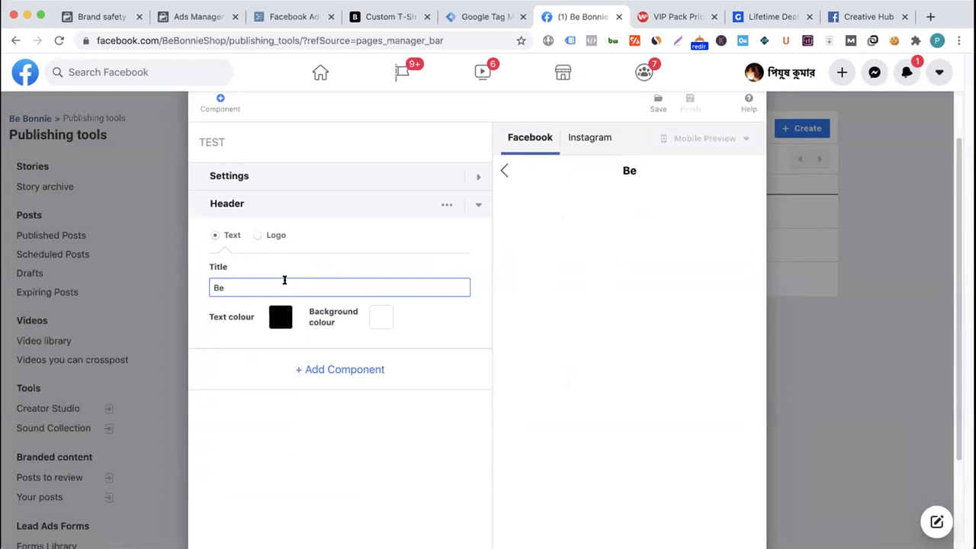
type(" Bonnie")
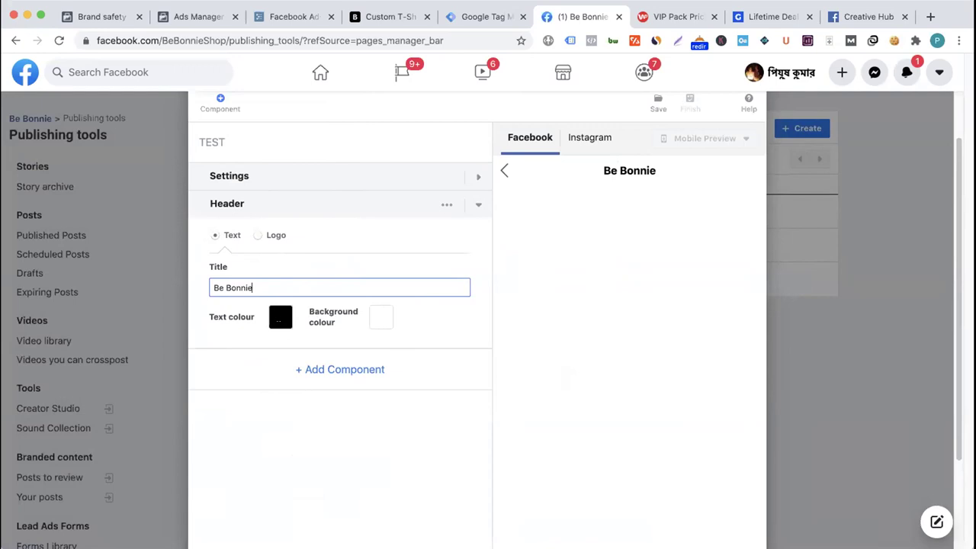
- Add a Carousel component below the header and browse the Downloads folder for its first card's photo, then dismiss the file chooser
left_click(328, 369)
left_click(485, 239)
left_click(628, 411)
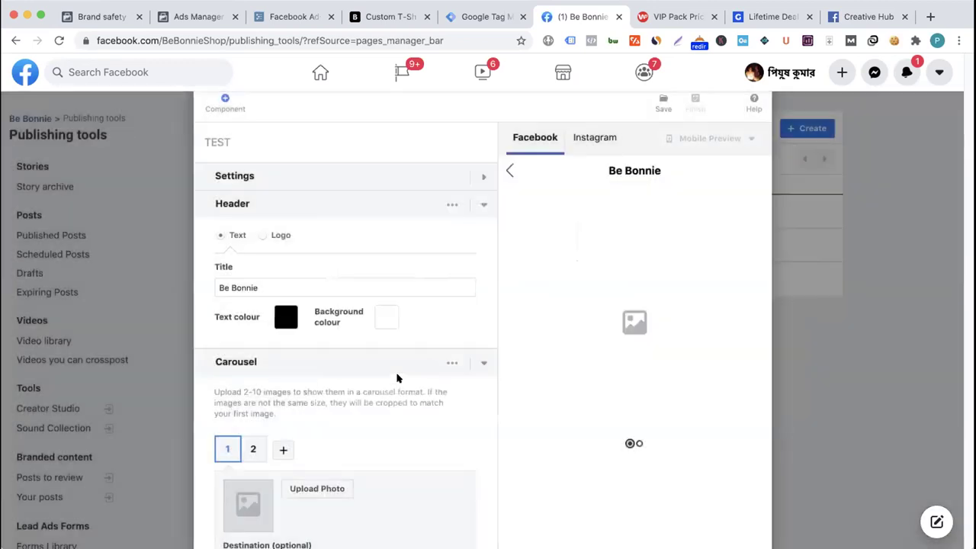
scroll(375, 356, "down", 3)
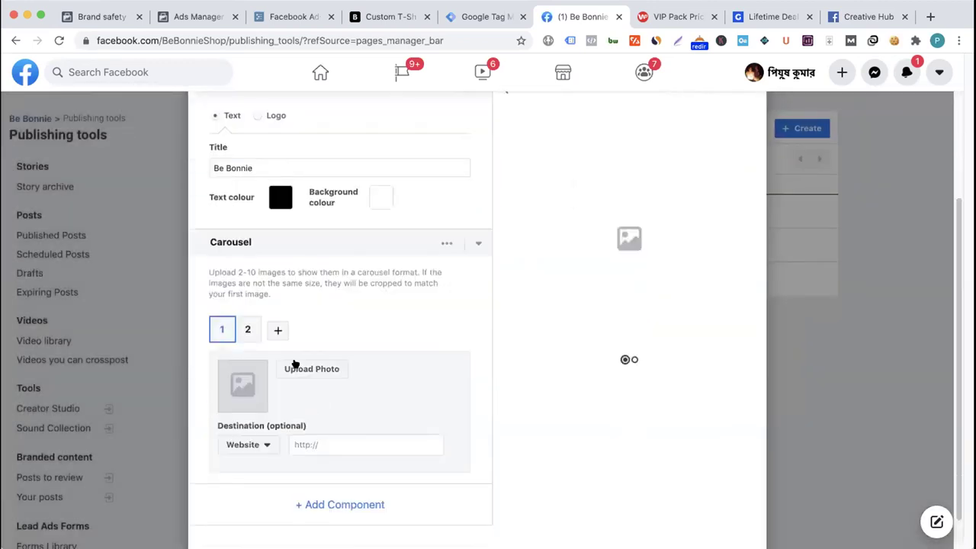
left_click(302, 368)
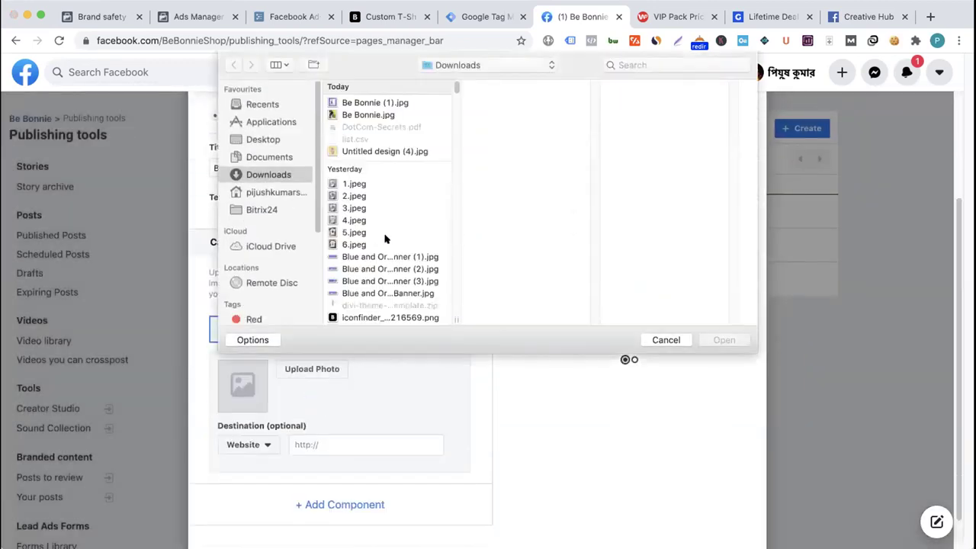
left_click(665, 340)
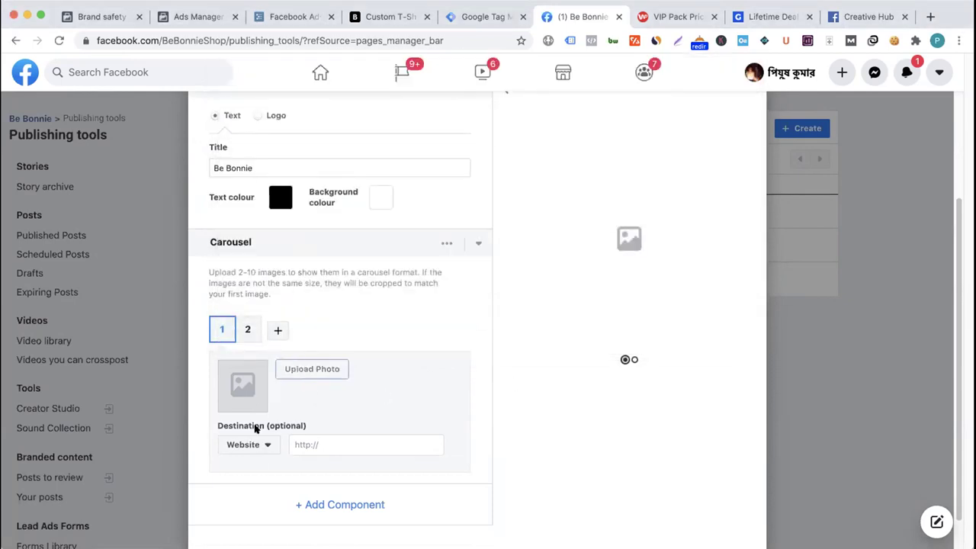
- Replace the Carousel component with a Photo component below the header
left_click(445, 243)
left_click(382, 272)
left_click(337, 250)
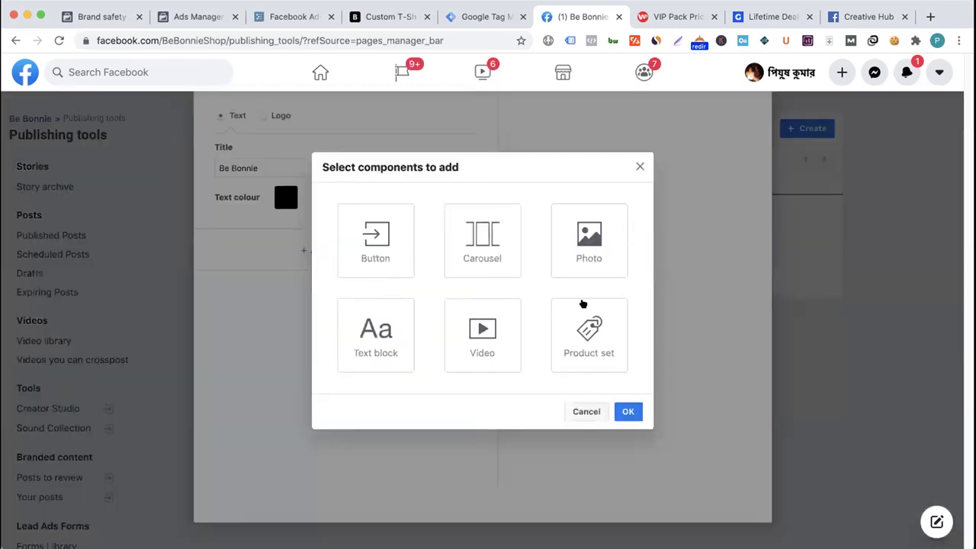
left_click(596, 238)
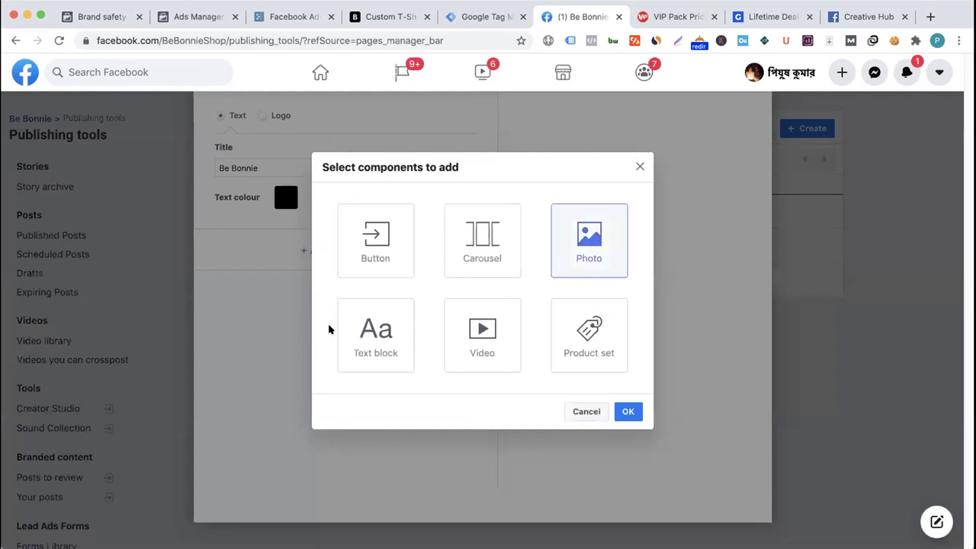
left_click(624, 404)
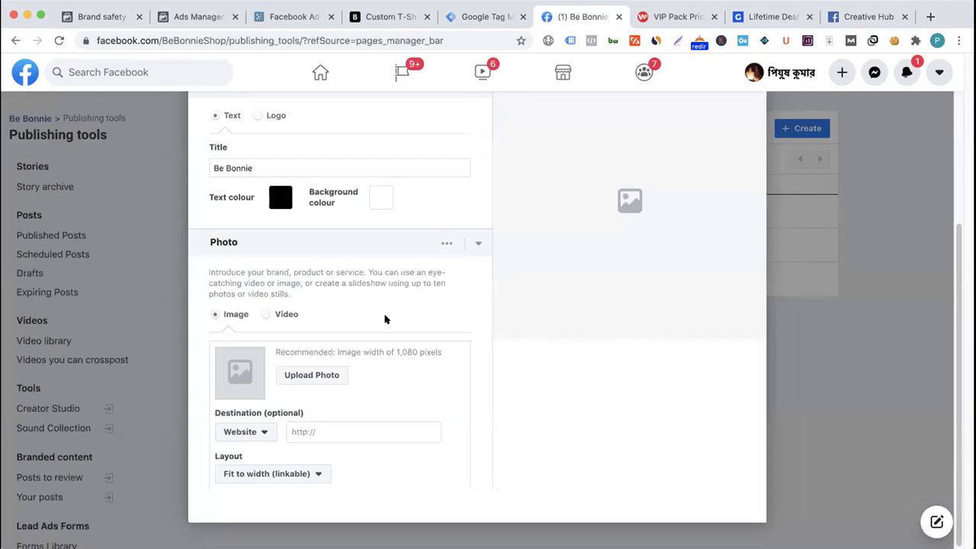
- Look over the TEST experience's preview and close the builder without saving
scroll(385, 319, "up", 3)
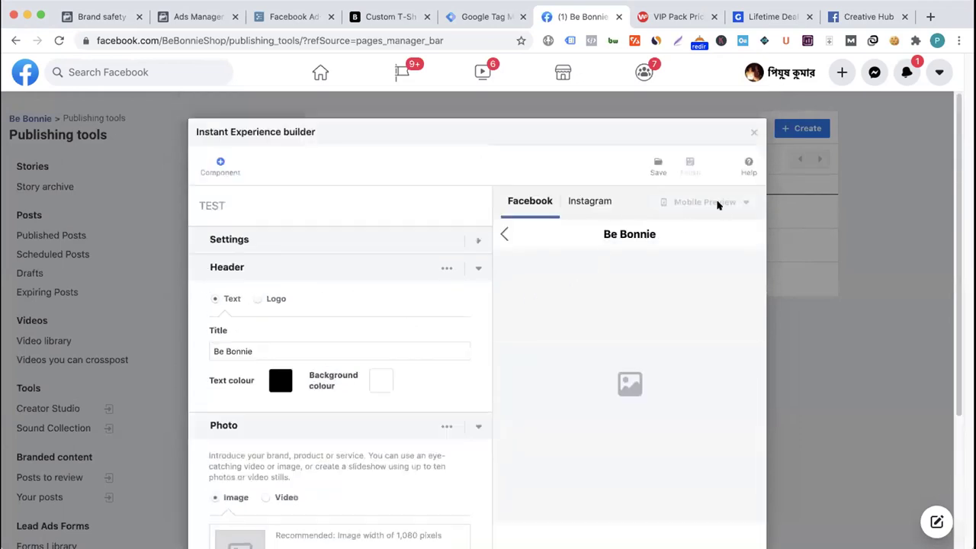
scroll(522, 282, "down", 3)
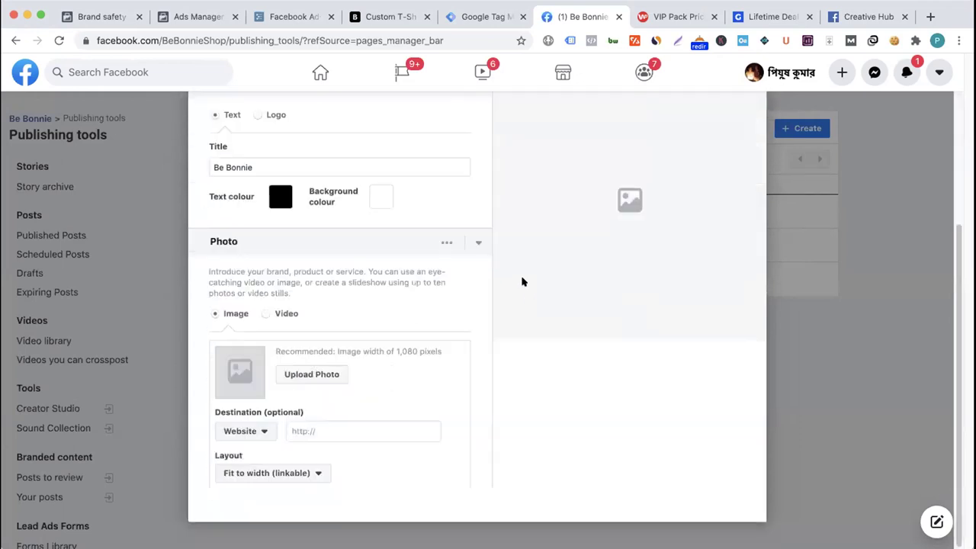
scroll(619, 320, "up", 3)
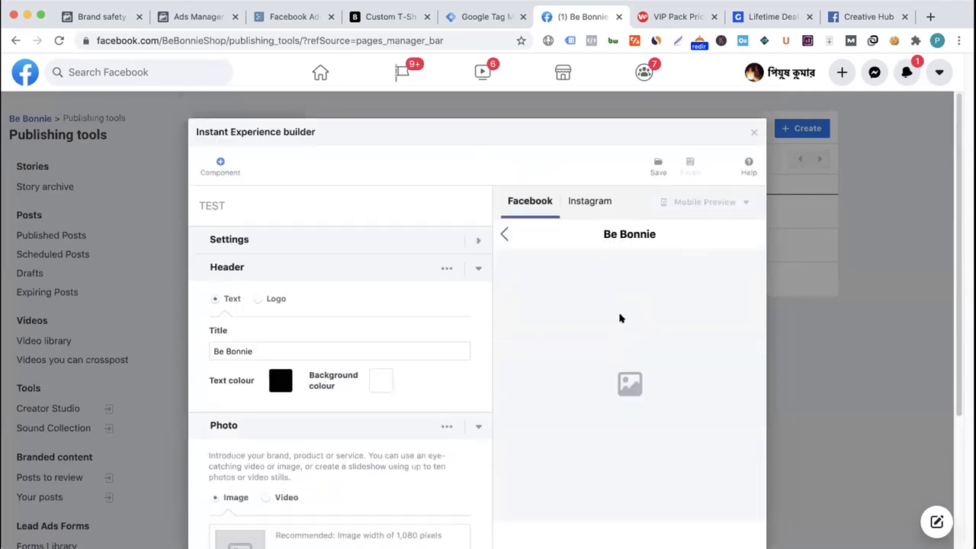
left_click(753, 131)
left_click(596, 298)
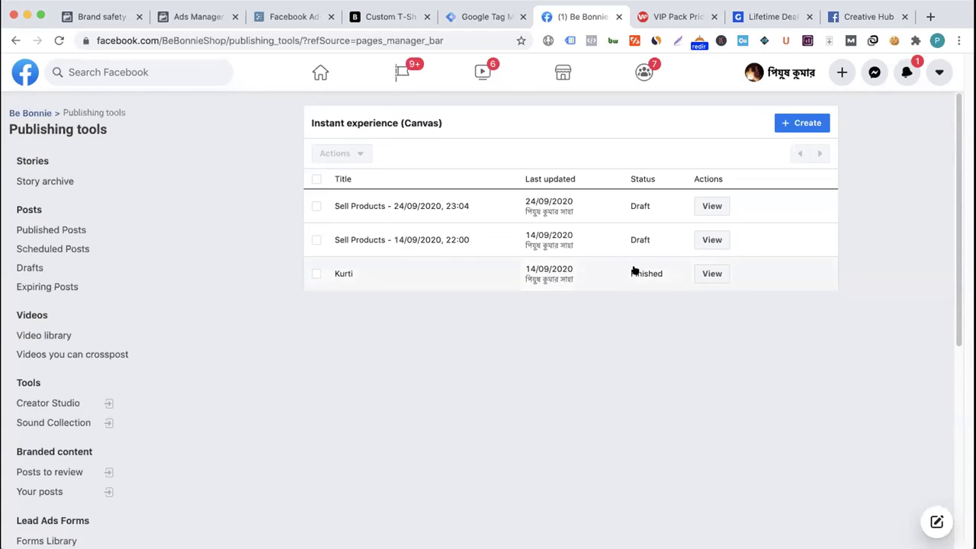
- Select Kurti in the list to show its available actions, and reopen it to examine its photo component and preview
left_click(317, 274)
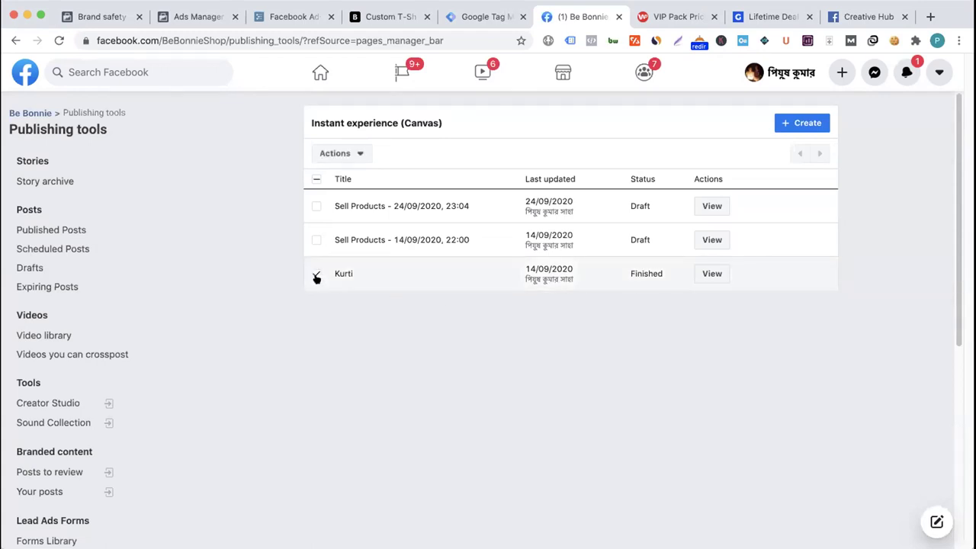
left_click(361, 152)
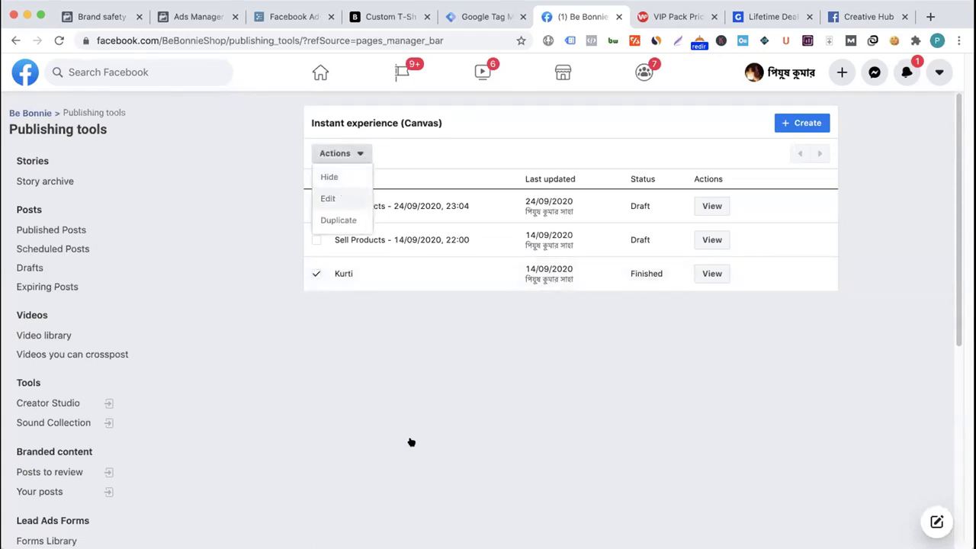
scroll(440, 347, "down", 5)
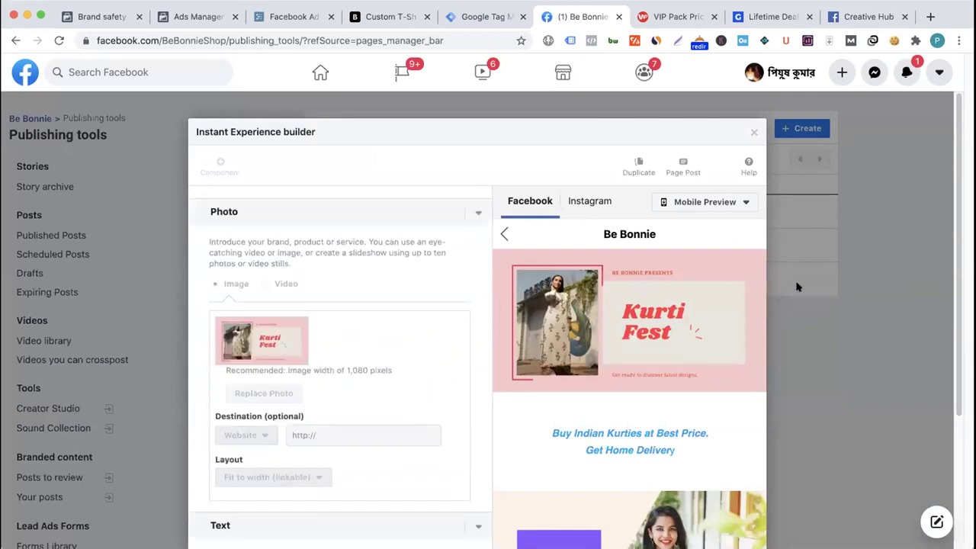
scroll(582, 340, "down", 3)
scroll(421, 338, "up", 3)
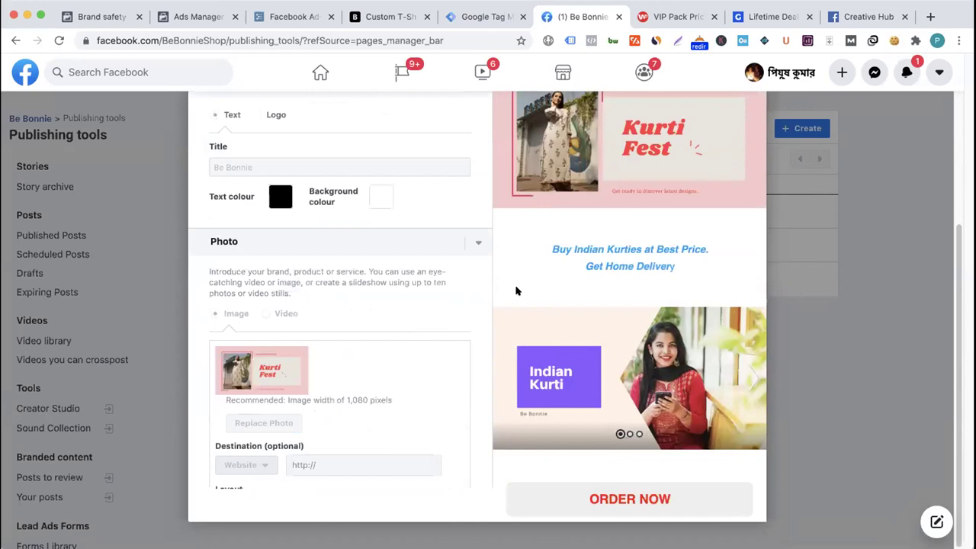
scroll(517, 291, "up", 3)
- Show the Mobile Preview options for the Kurti experience and close its builder
left_click(718, 201)
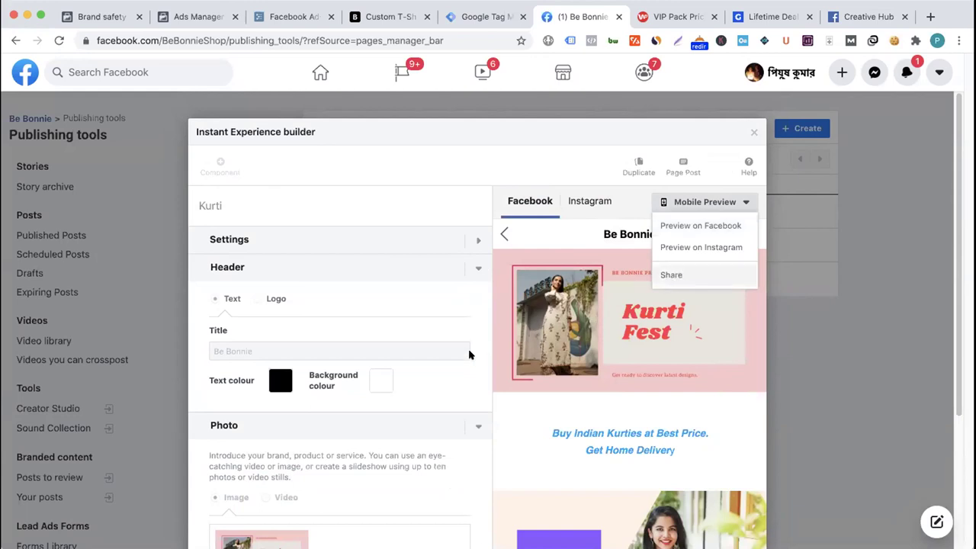
left_click(492, 331)
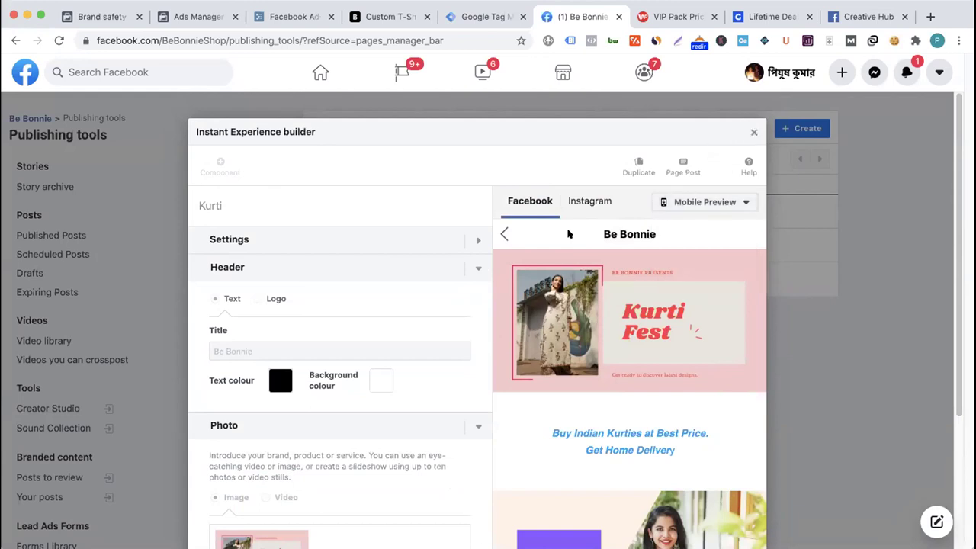
key("Escape")
- Deselect Kurti in the list, reopen it and examine its components from the header down to the ORDER NOW button
left_click(314, 274)
left_click(715, 272)
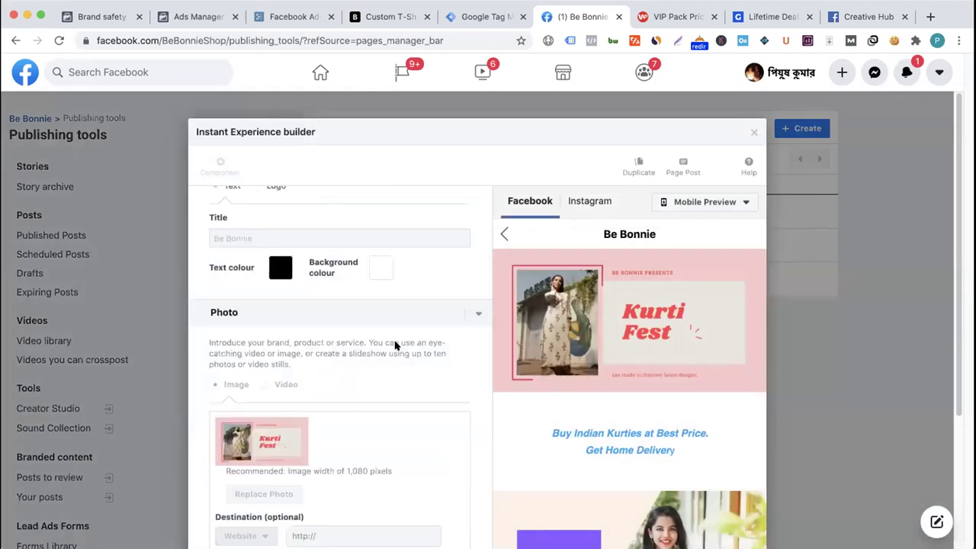
scroll(396, 345, "down", 4)
scroll(395, 345, "up", 5)
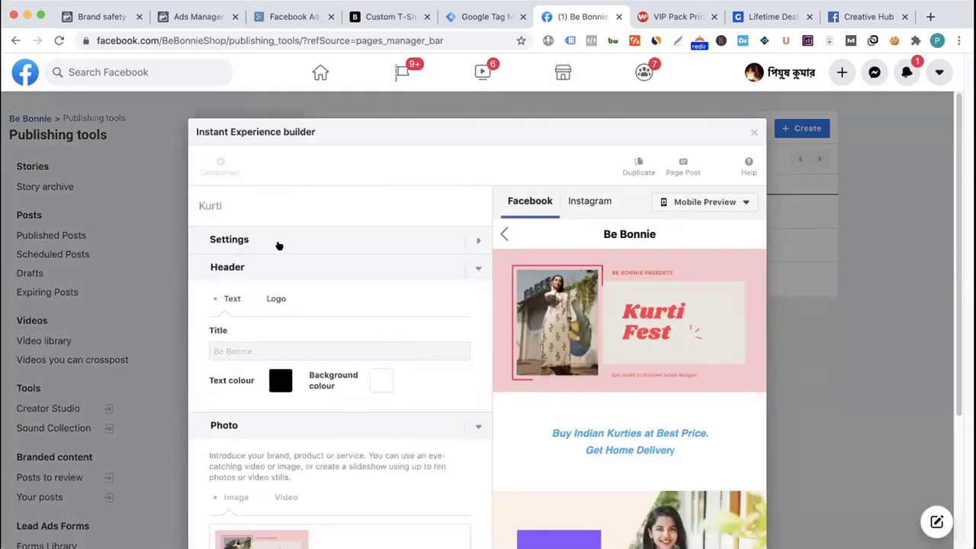
scroll(317, 321, "down", 6)
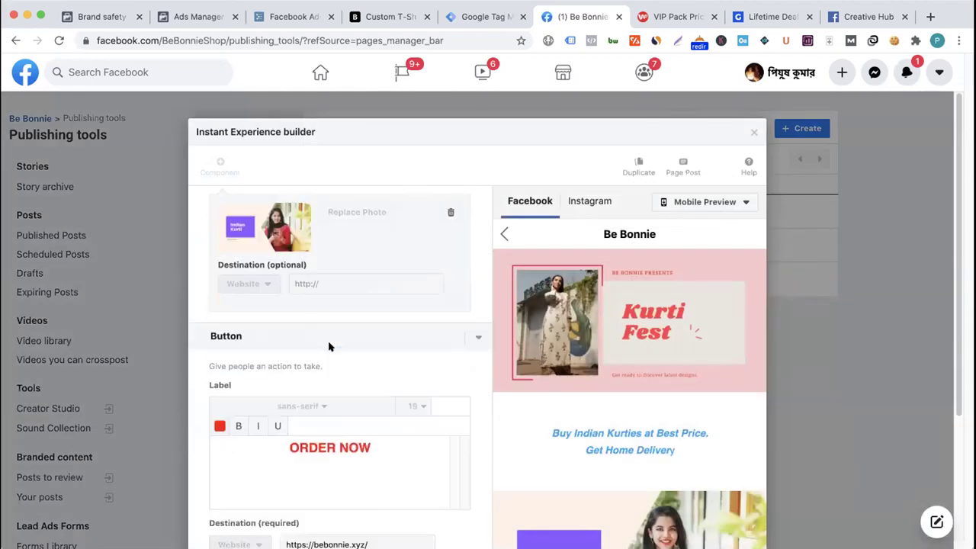
scroll(305, 381, "down", 4)
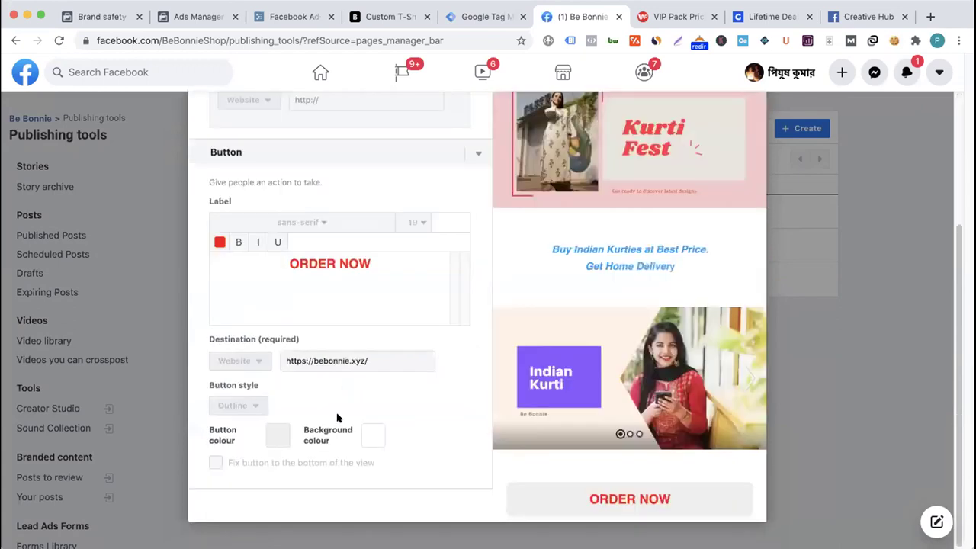
scroll(335, 412, "up", 4)
scroll(338, 408, "up", 2)
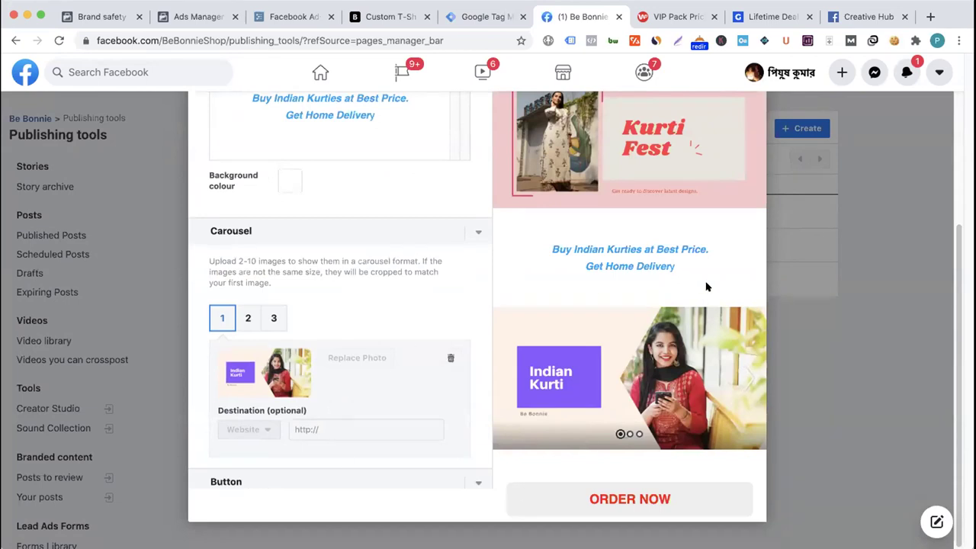
- Start a new Instant Experience and add Header and Product set components to it
scroll(755, 135, "up", 4)
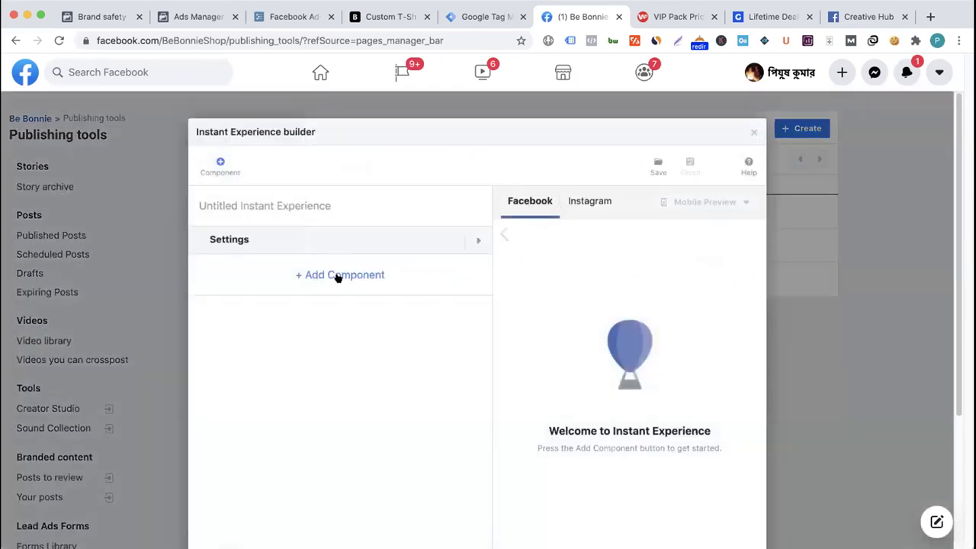
left_click(338, 276)
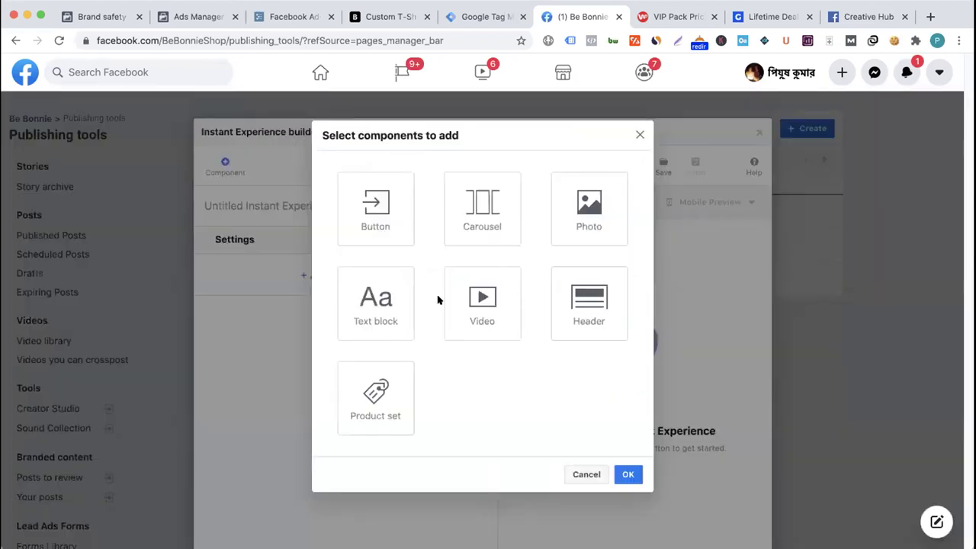
left_click(602, 295)
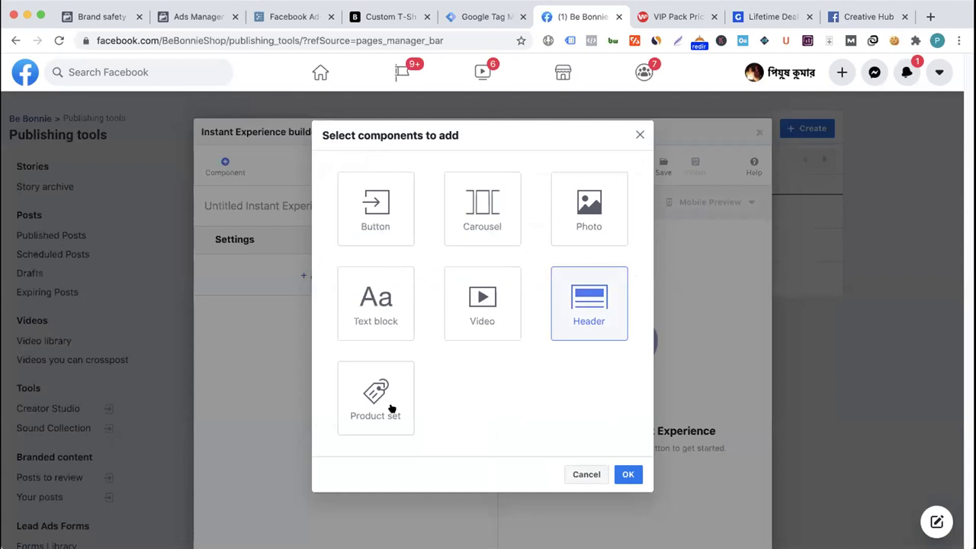
left_click(627, 474)
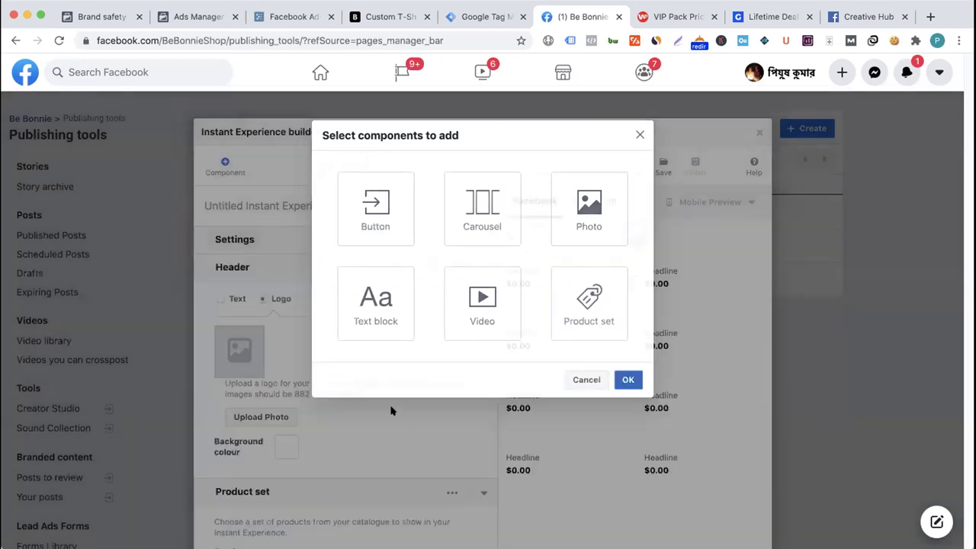
- Set the Product set component's catalogue to BE BONNIE - Dynamic Feed and its product set to All Products
scroll(377, 383, "down", 5)
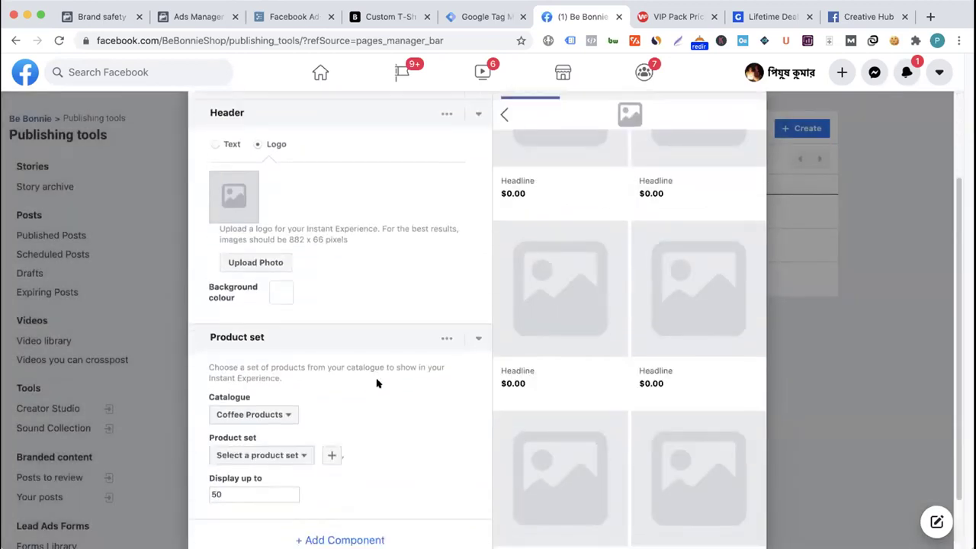
scroll(377, 384, "down", 2)
left_click(262, 350)
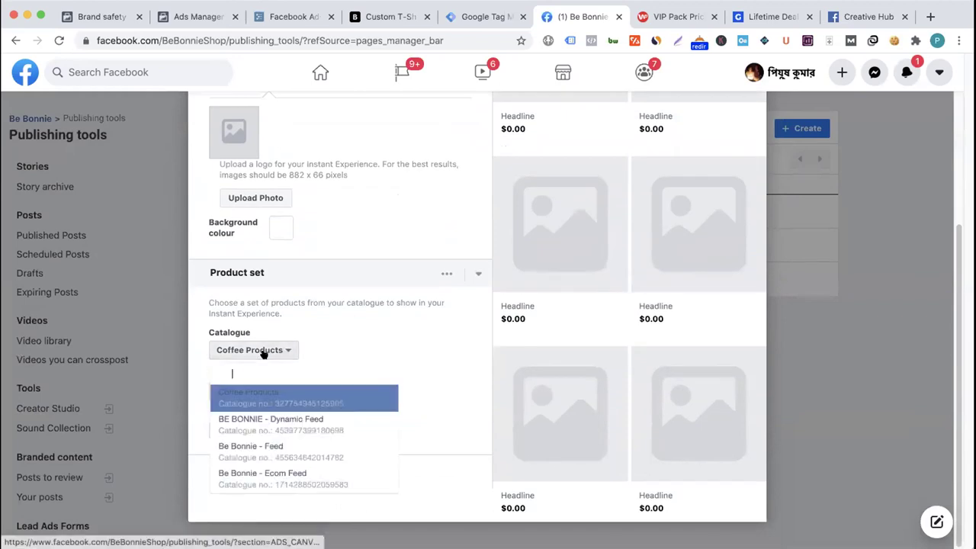
left_click(294, 423)
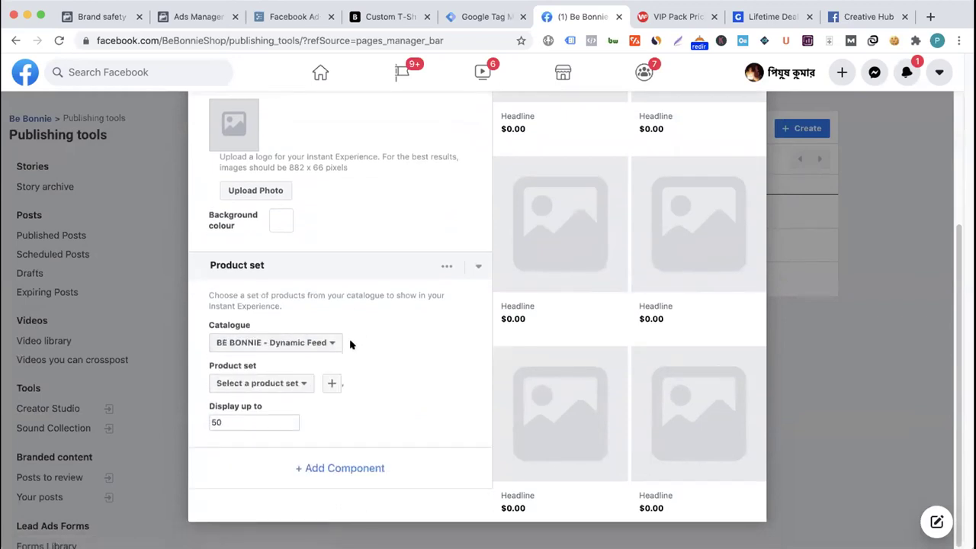
left_click(282, 382)
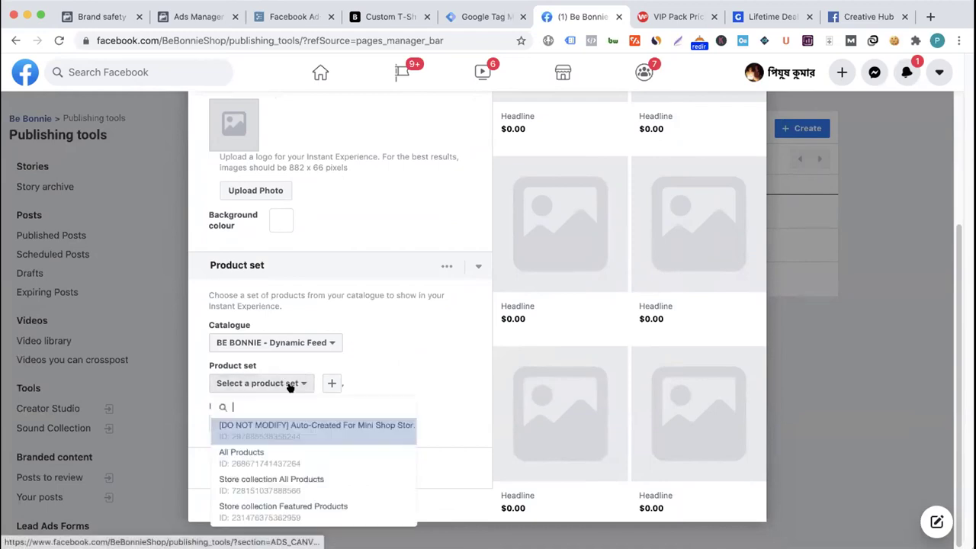
left_click(266, 458)
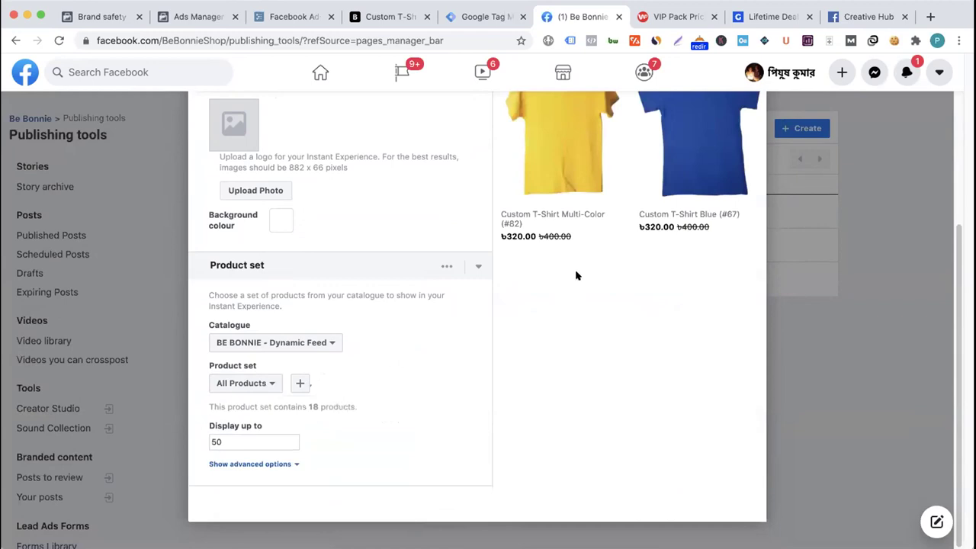
- Show the Product set component's advanced options and examine the product headline and product description fields
scroll(576, 275, "up", 3)
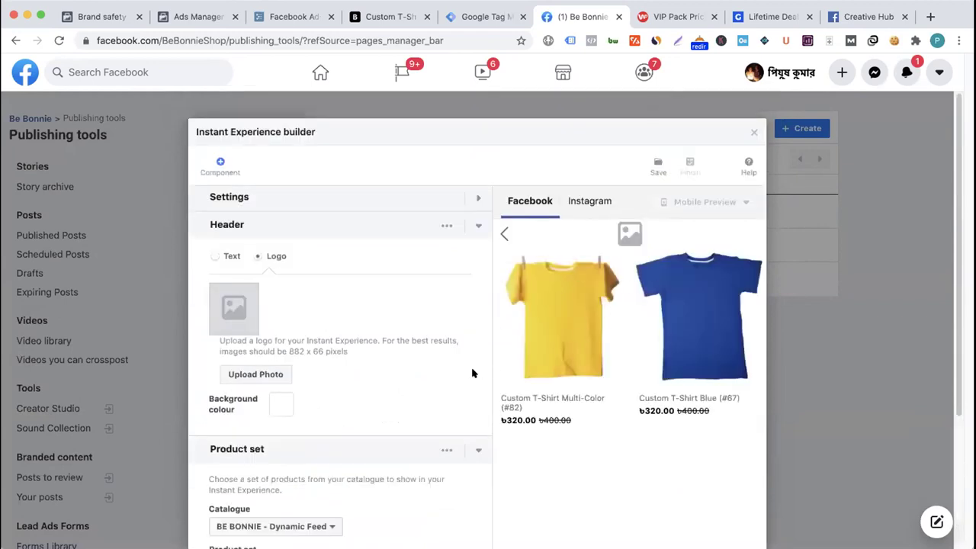
scroll(472, 373, "down", 1)
scroll(483, 429, "down", 3)
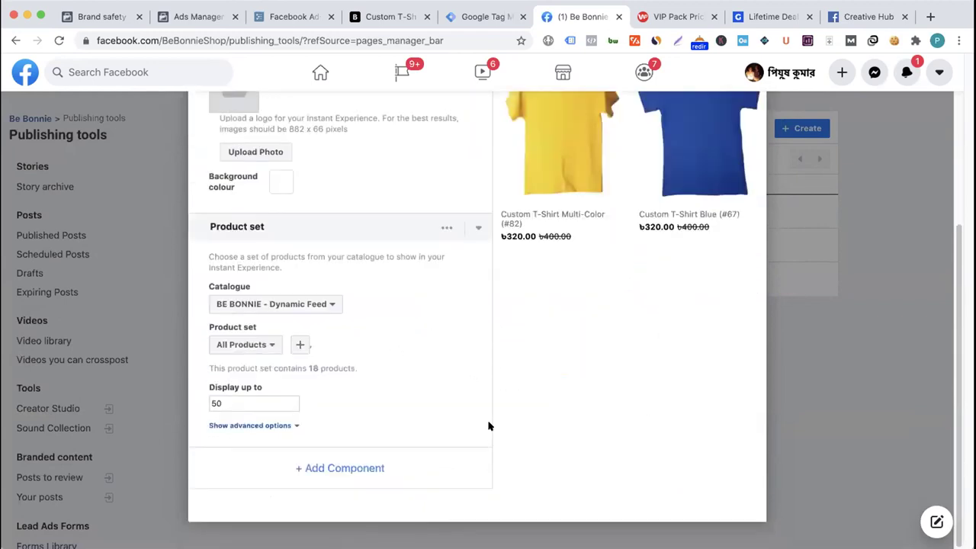
left_click(240, 398)
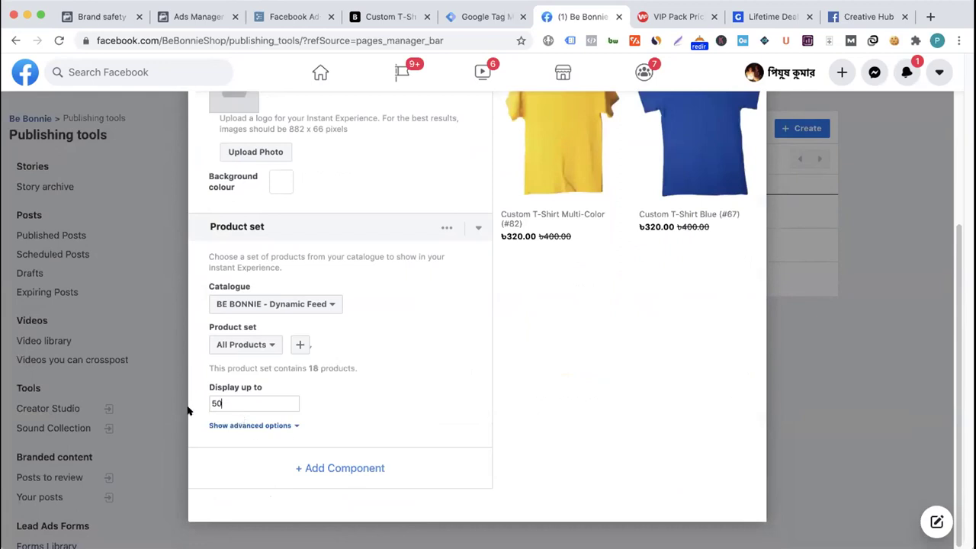
left_click(259, 426)
scroll(313, 408, "down", 2)
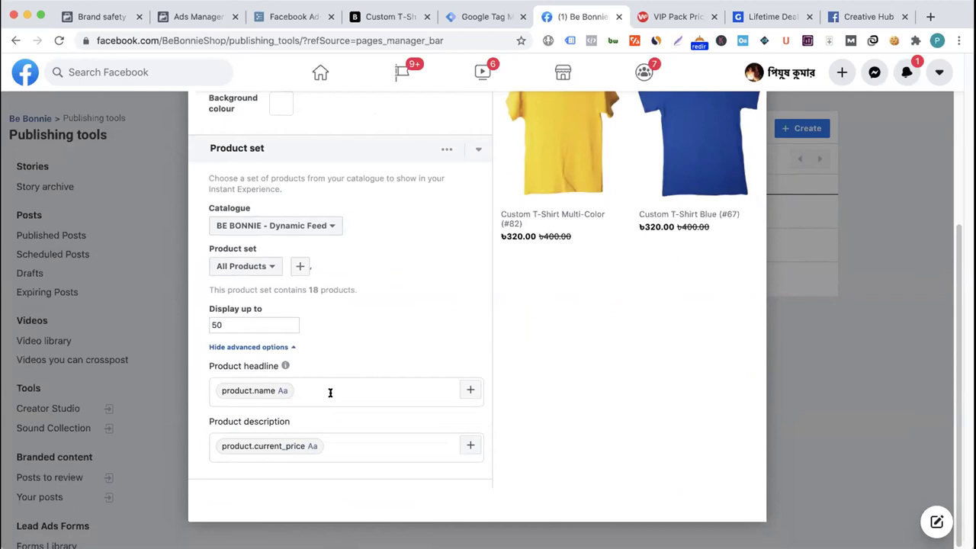
left_click(355, 438)
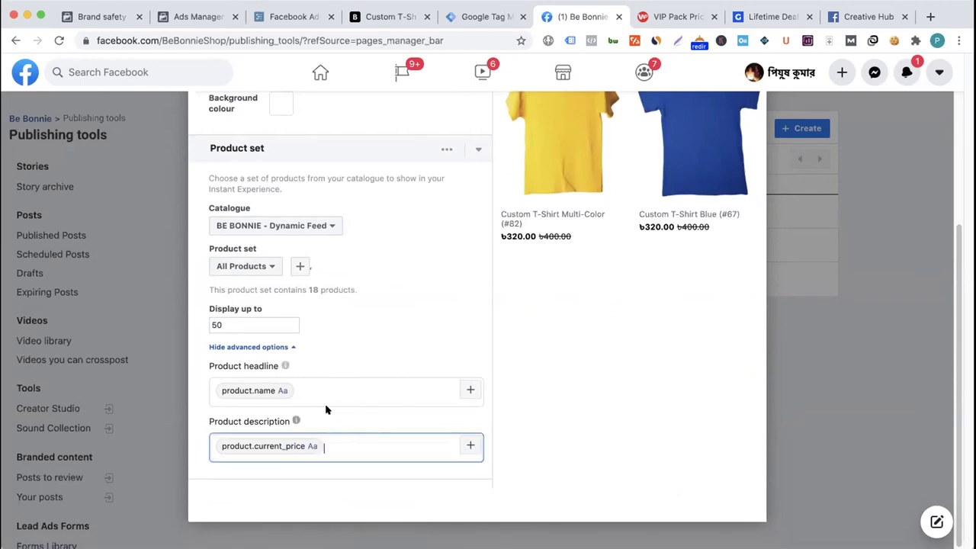
- Review the header, catalogue and display limit settings against the product preview in the builder
scroll(337, 405, "up", 1)
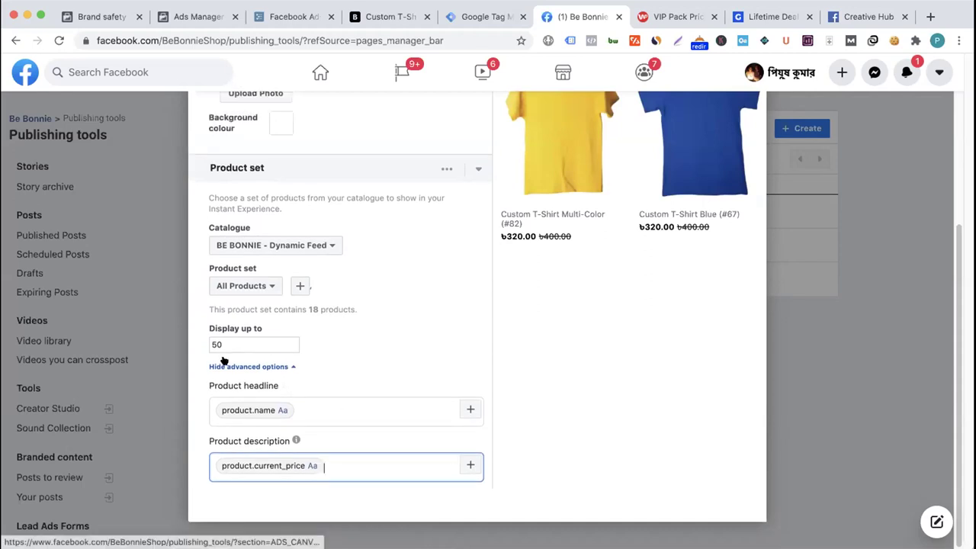
scroll(338, 344, "up", 4)
scroll(511, 300, "up", 4)
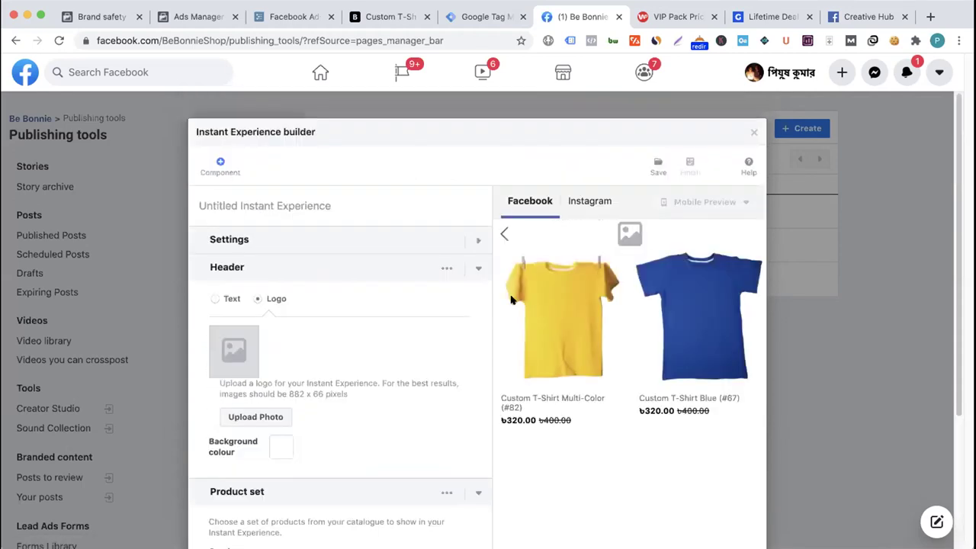
scroll(511, 300, "down", 4)
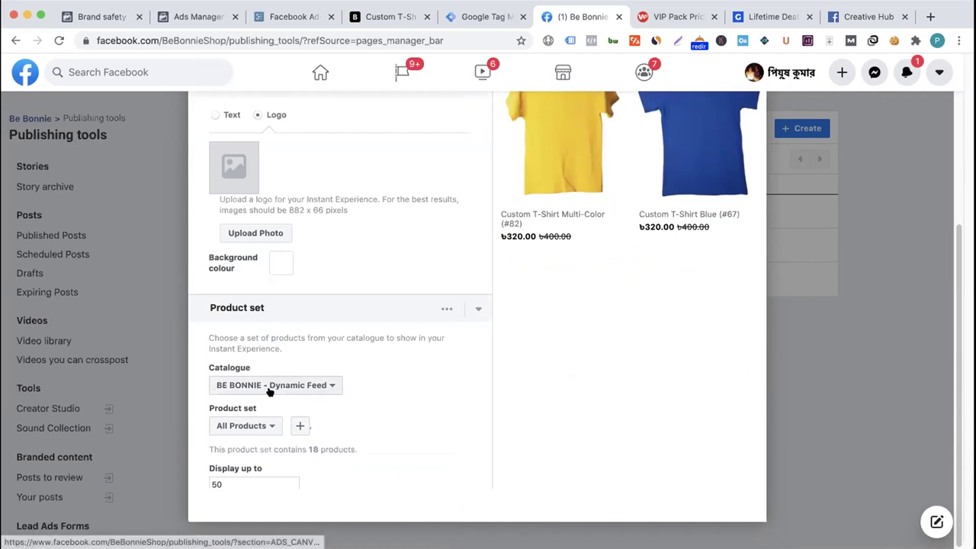
scroll(294, 381, "down", 1)
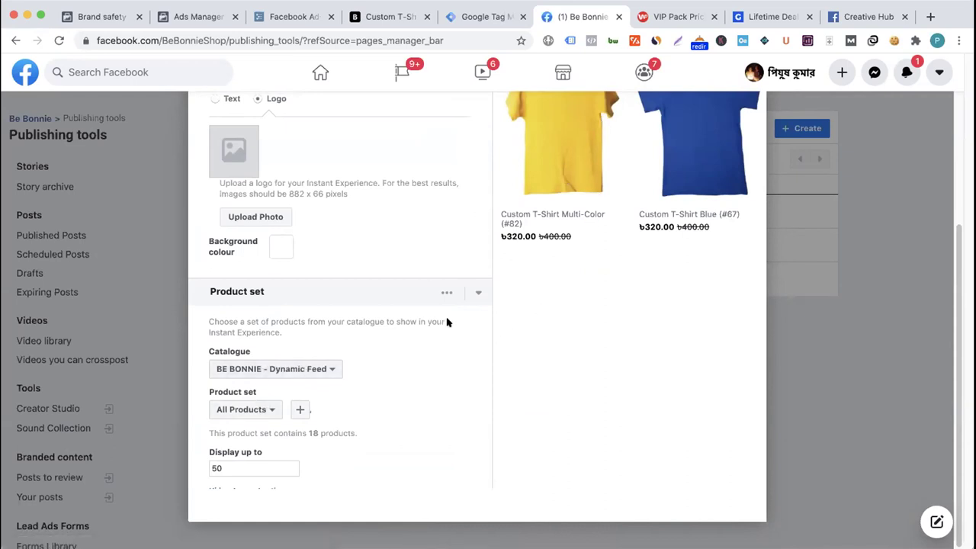
scroll(447, 321, "down", 1)
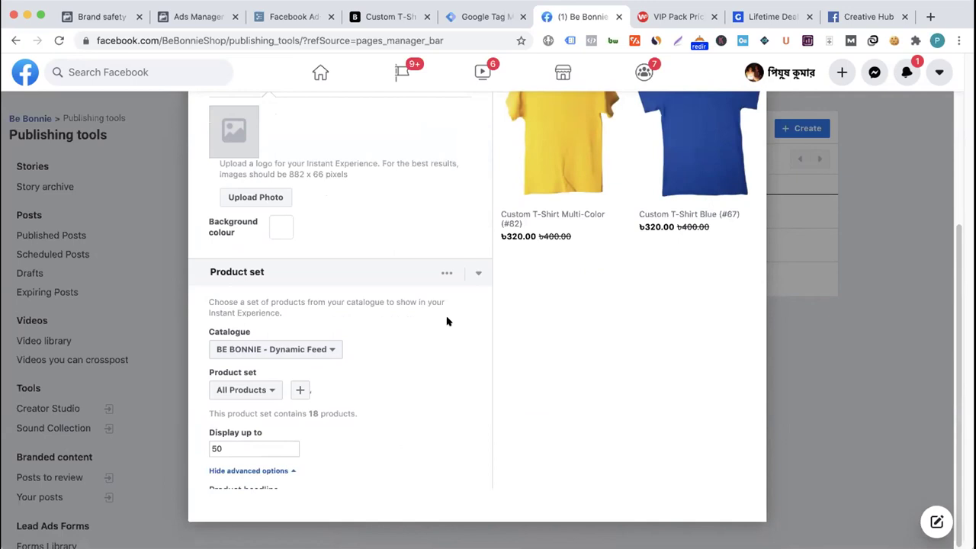
scroll(447, 321, "down", 3)
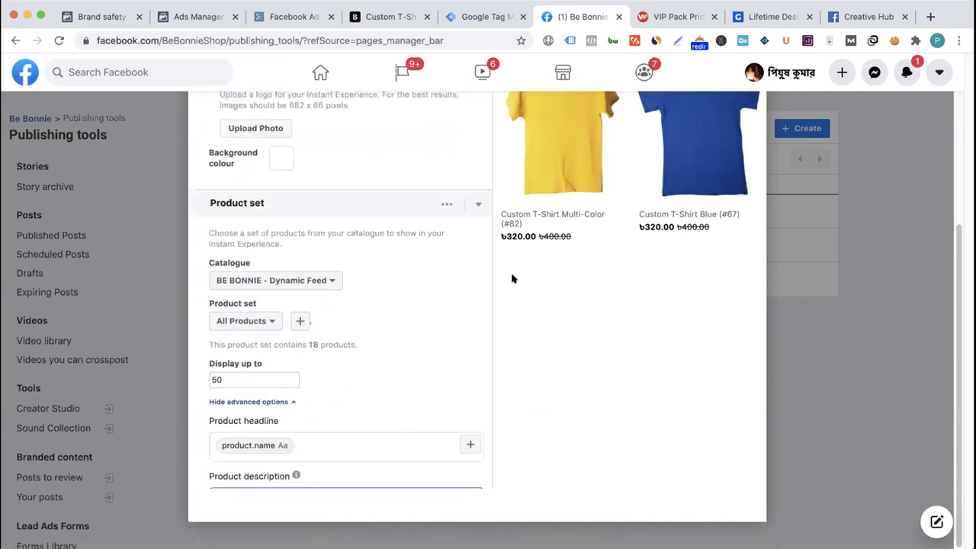
double_click(222, 377)
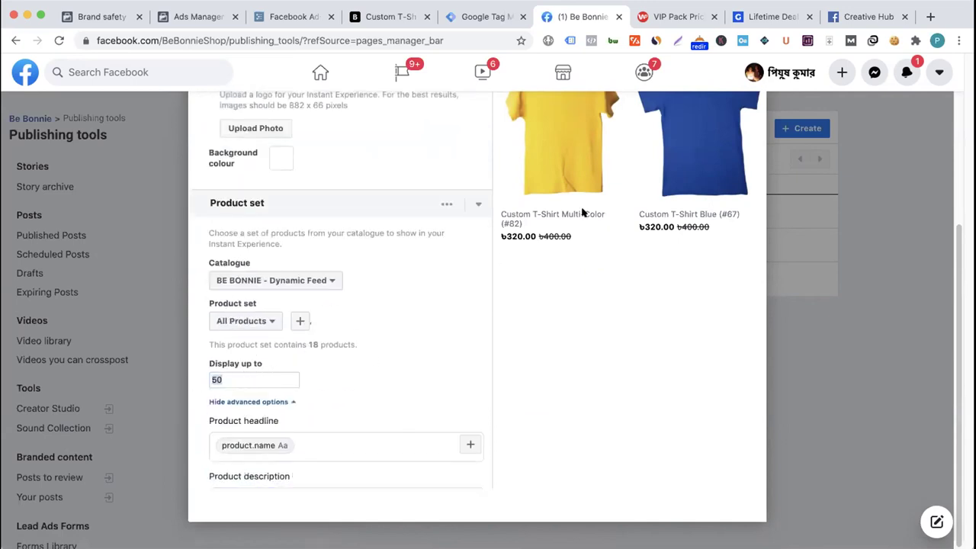
scroll(479, 353, "up", 5)
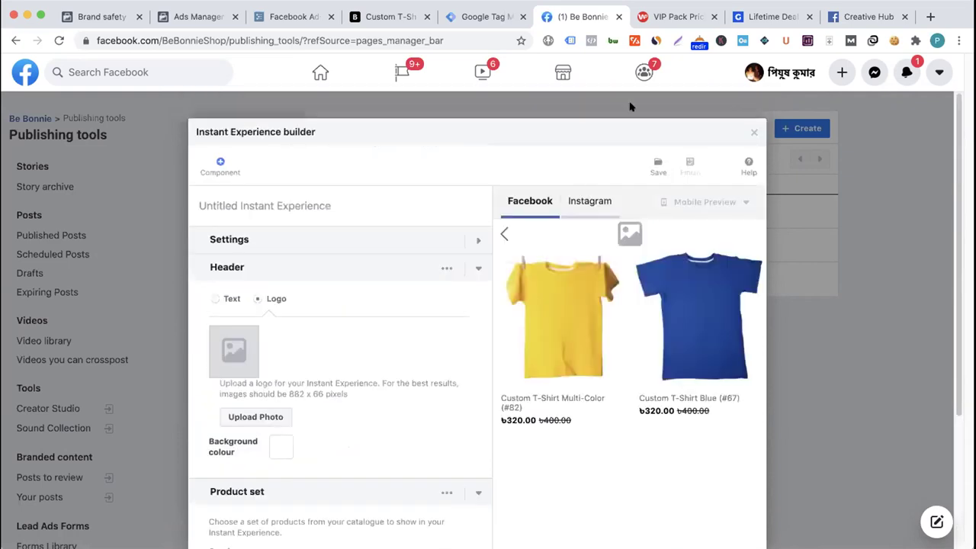
- Switch to Creative Hub, close the Xbox Quantum Break example and browse the gallery filtered by Collection
left_click(847, 17)
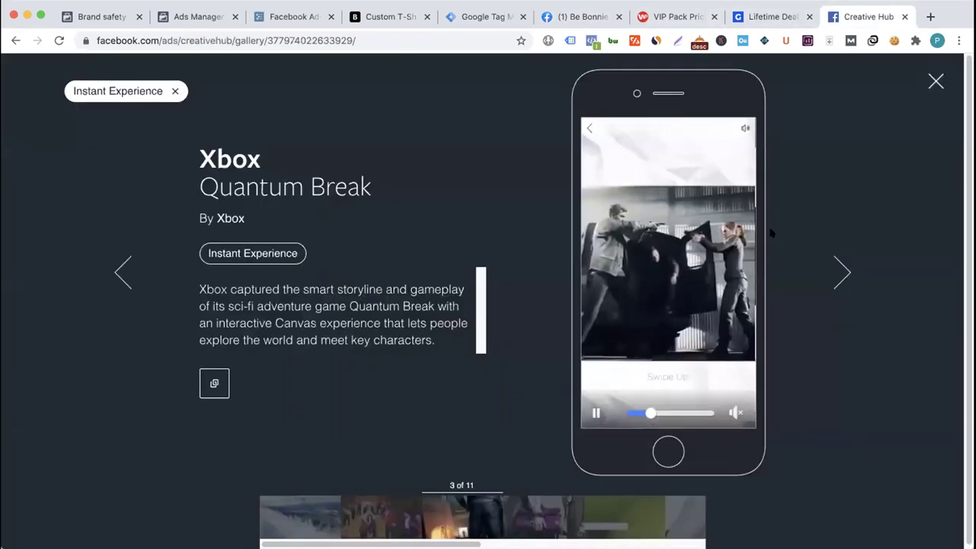
left_click(936, 81)
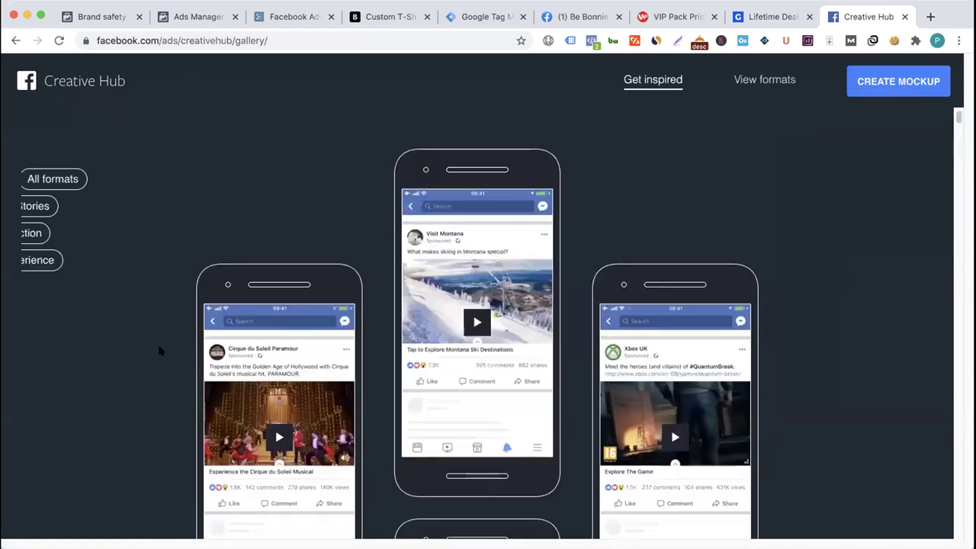
left_click(54, 232)
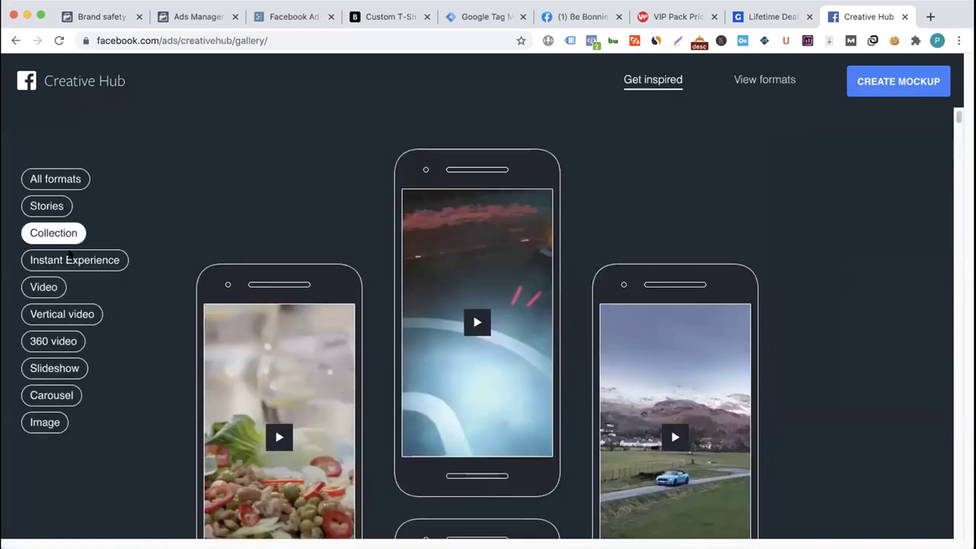
scroll(526, 337, "down", 1)
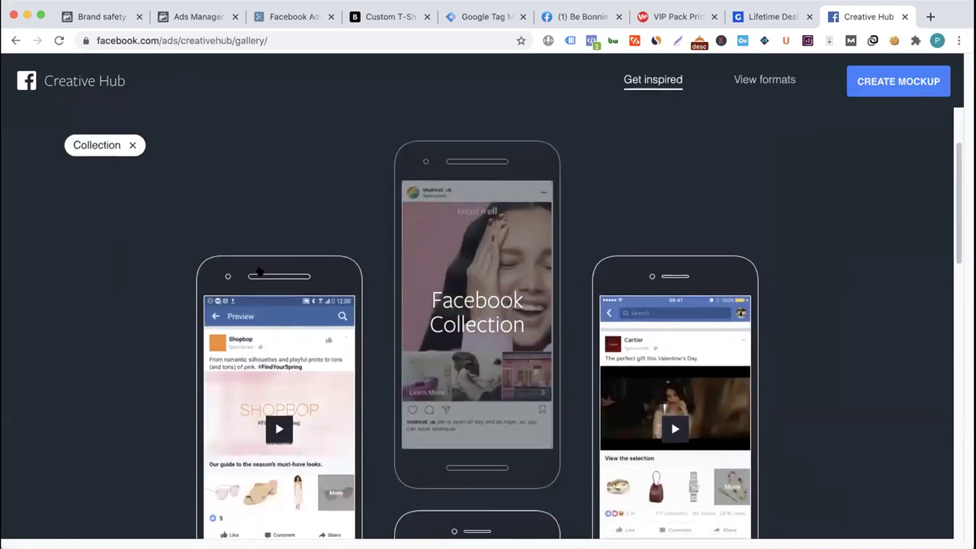
- Replace the Collection filter with Instant Experience, view the Montana Ski example and close it
left_click(131, 144)
left_click(75, 260)
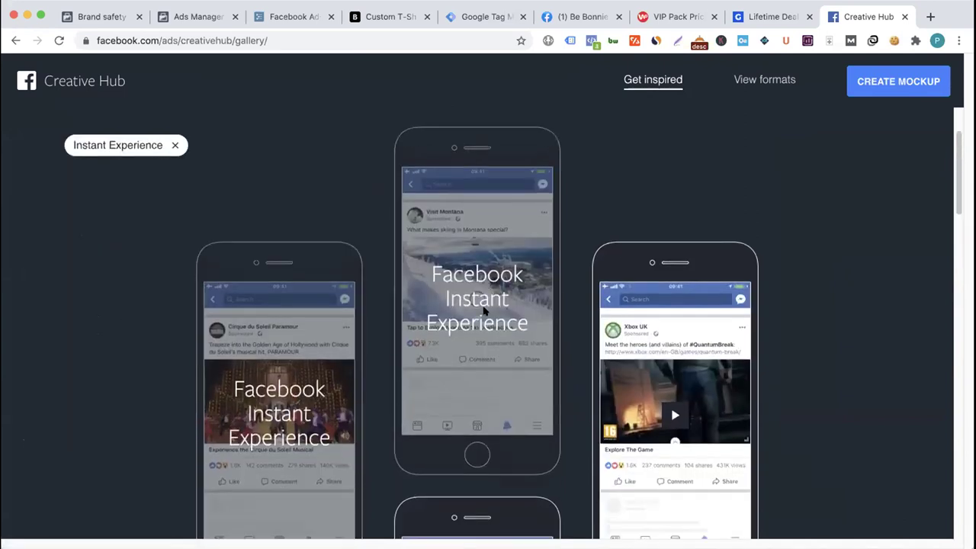
left_click(477, 328)
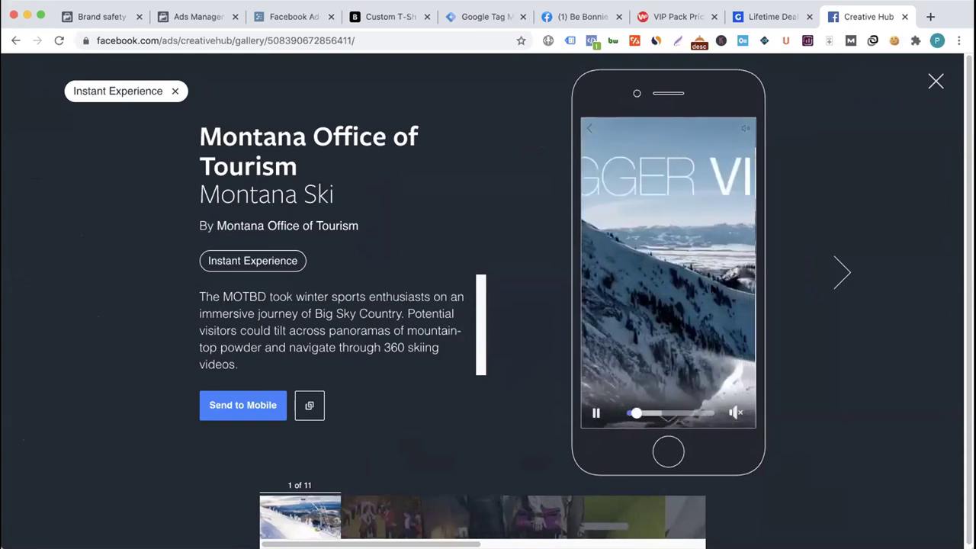
left_click(935, 81)
- Find the Mulberry London Fashion Week example in the gallery, view its preview and close it
scroll(672, 312, "down", 5)
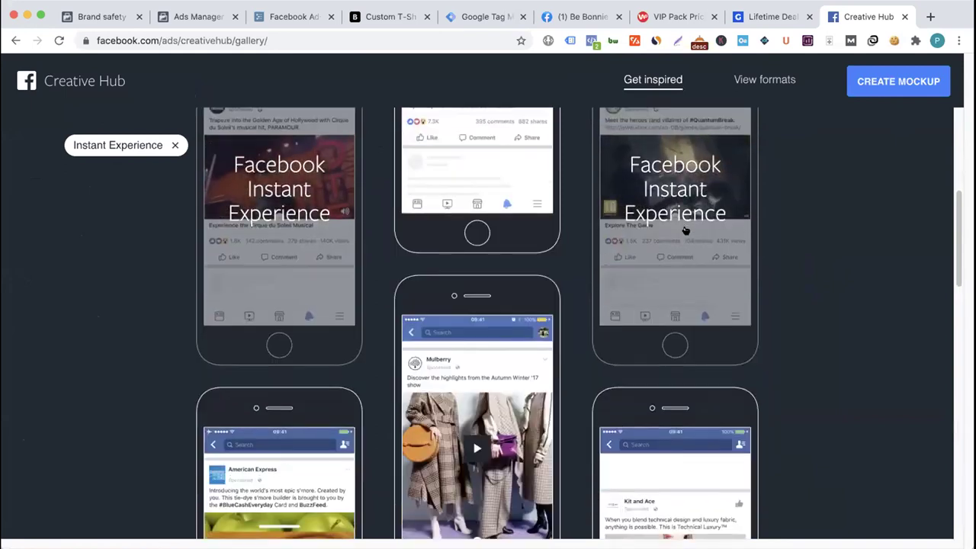
scroll(685, 238, "down", 4)
left_click(452, 401)
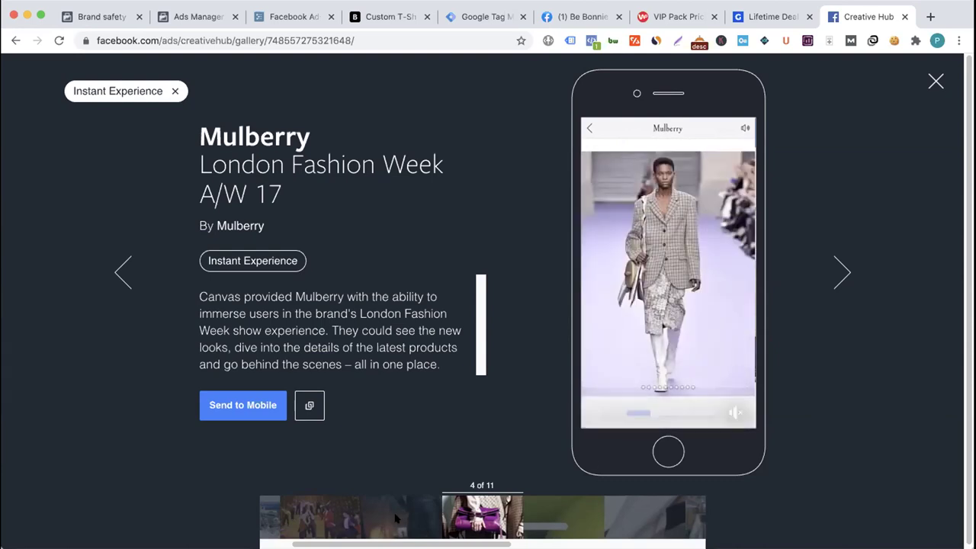
left_click(934, 79)
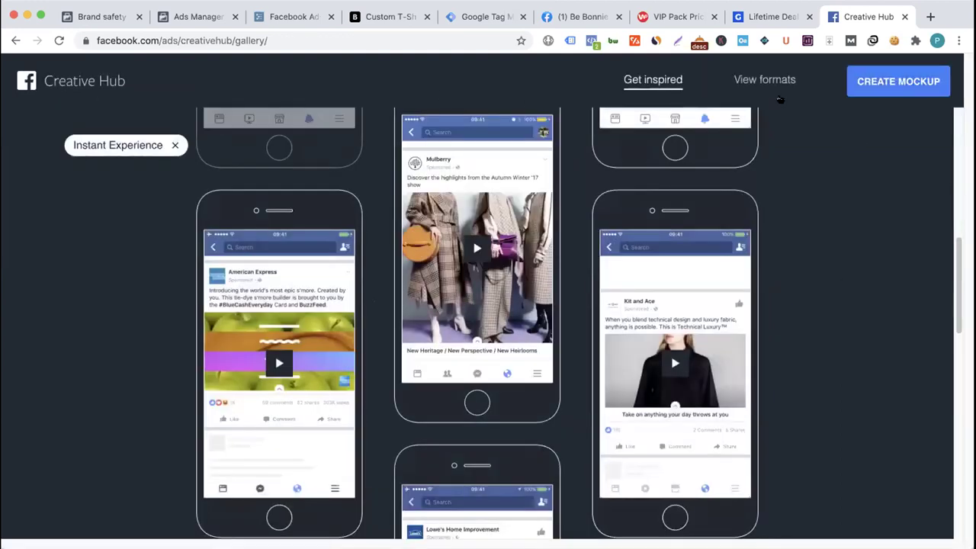
- Start creating a mockup in Creative Hub and look through the open Ads Manager, Brand safety and Custom T-Shirt pages
left_click(877, 82)
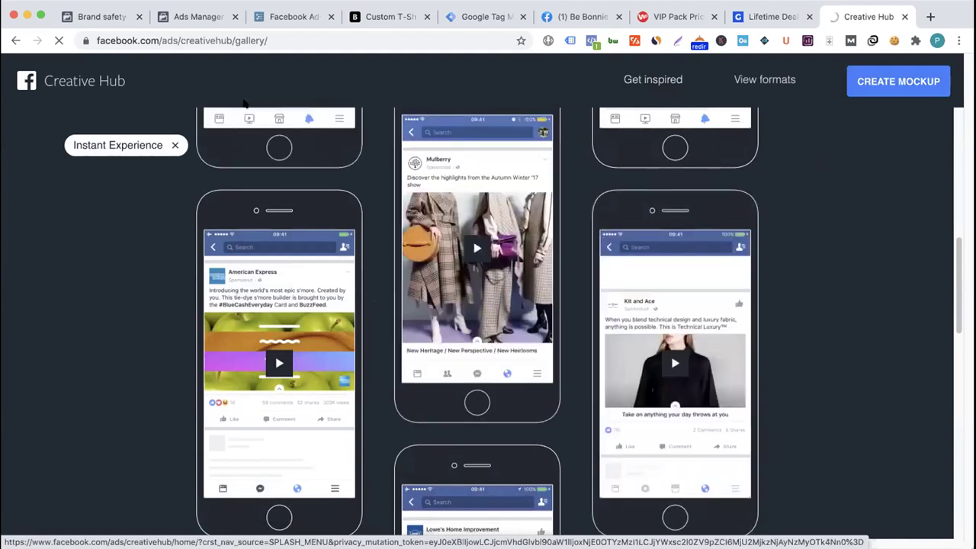
left_click(192, 15)
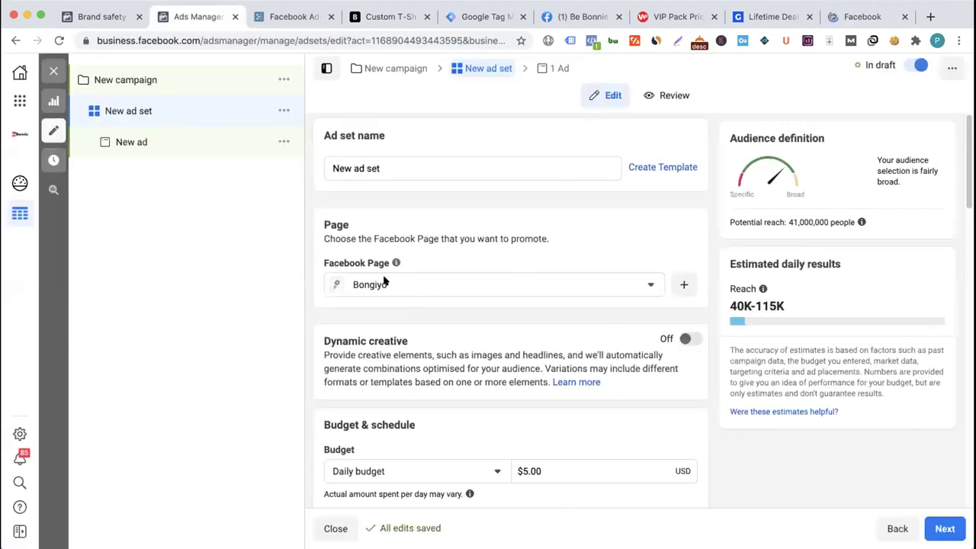
left_click(106, 16)
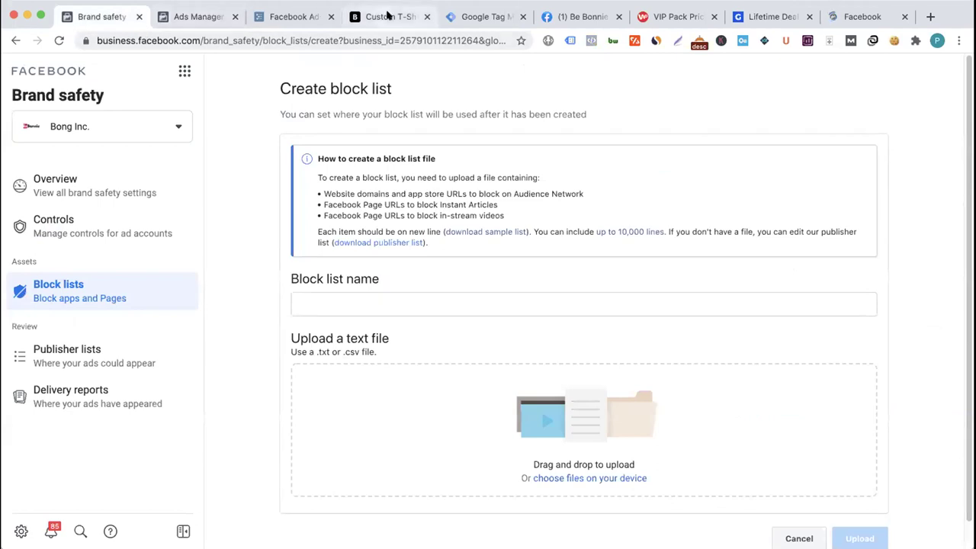
left_click(389, 16)
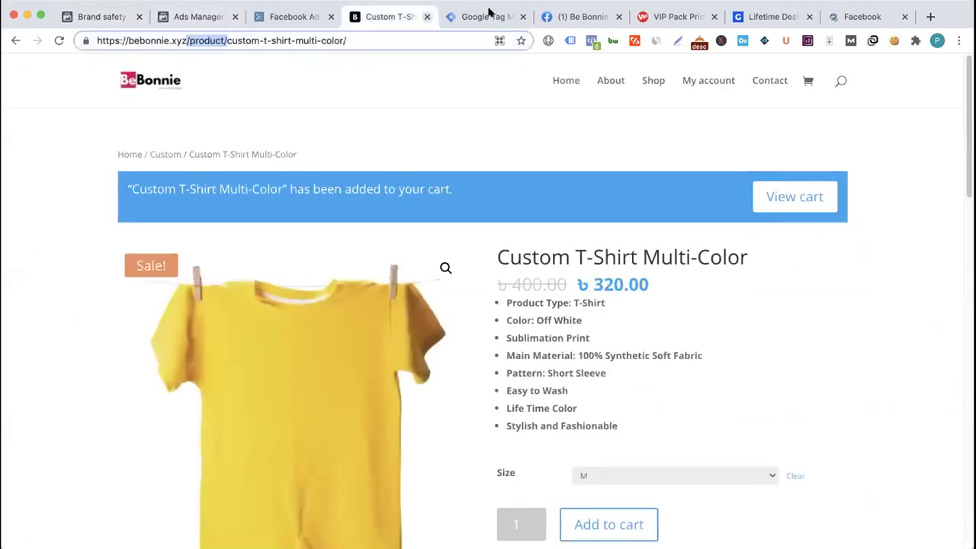
- Switch to the Be Bonnie Instant Experience builder, review its header and product set, and open the list of components to add
left_click(568, 16)
scroll(318, 360, "down", 3)
scroll(318, 361, "up", 3)
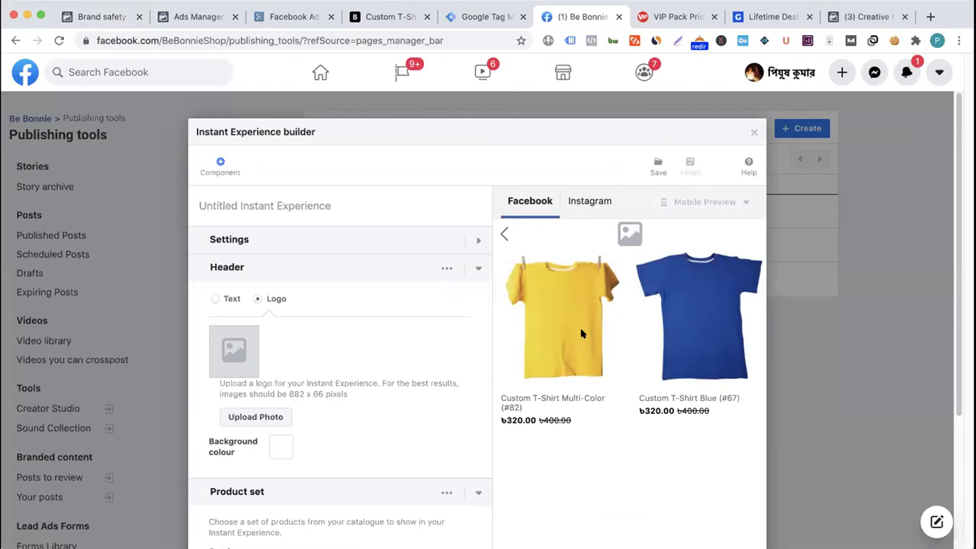
scroll(364, 324, "down", 5)
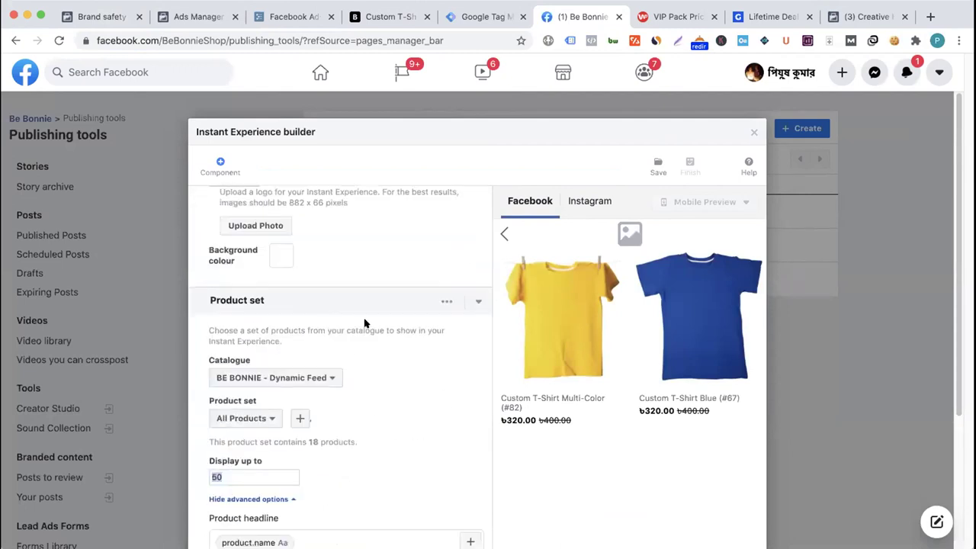
scroll(502, 430, "down", 5)
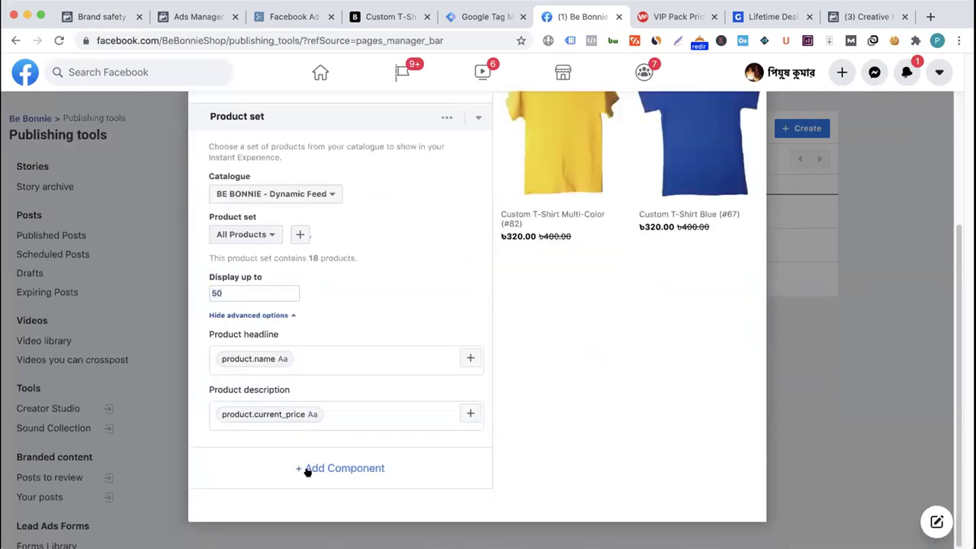
left_click(309, 470)
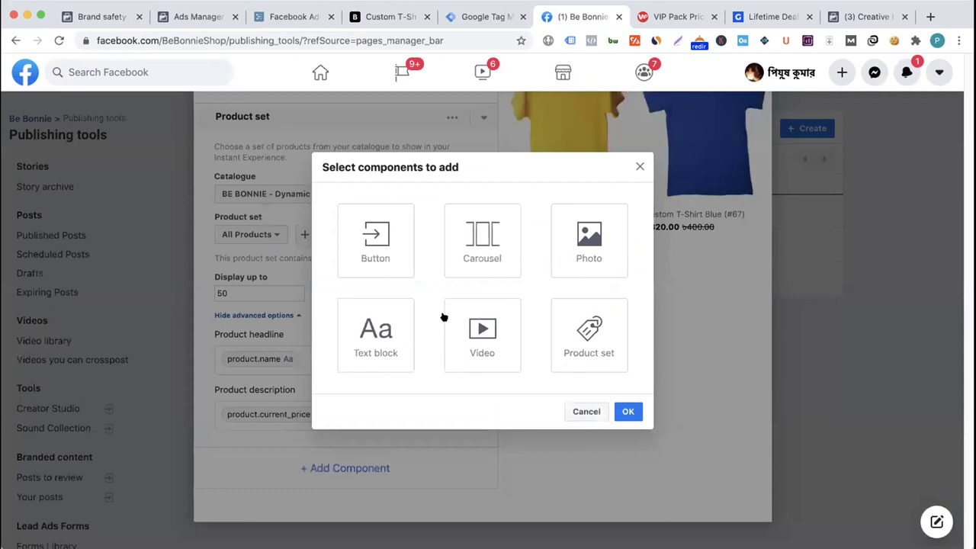
- Switch to Creative Hub, filter the gallery by Instant Experience, view the Kit and Ace example and close it
left_click(855, 17)
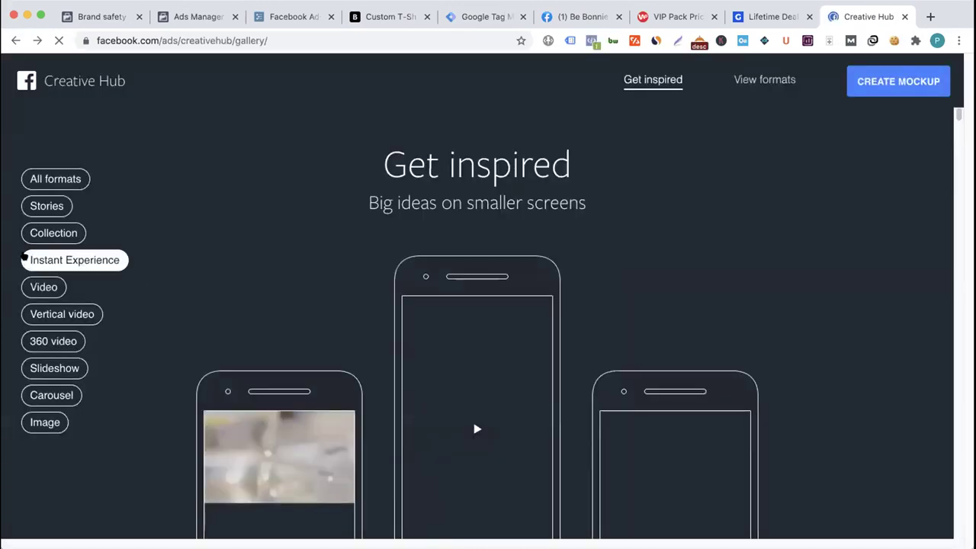
left_click(81, 260)
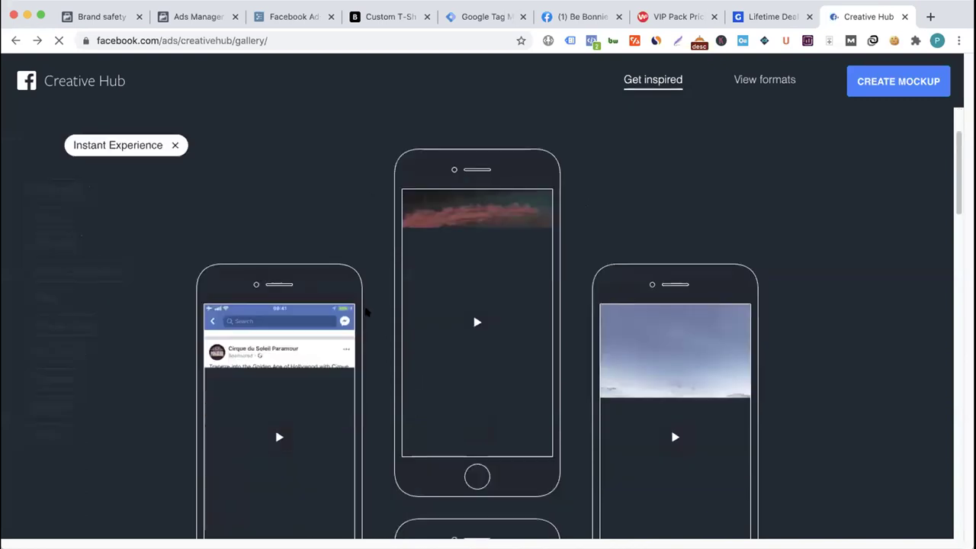
scroll(381, 328, "down", 5)
scroll(384, 329, "down", 5)
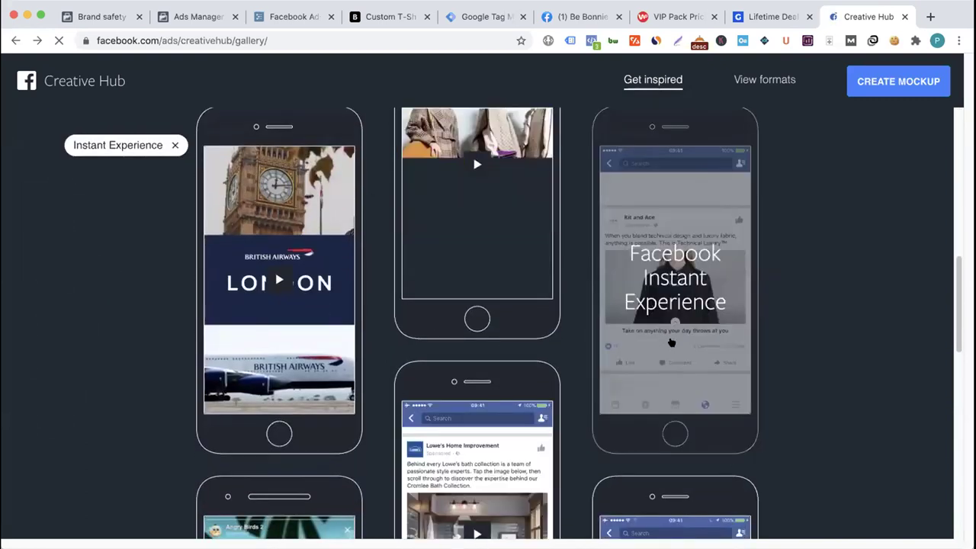
left_click(691, 302)
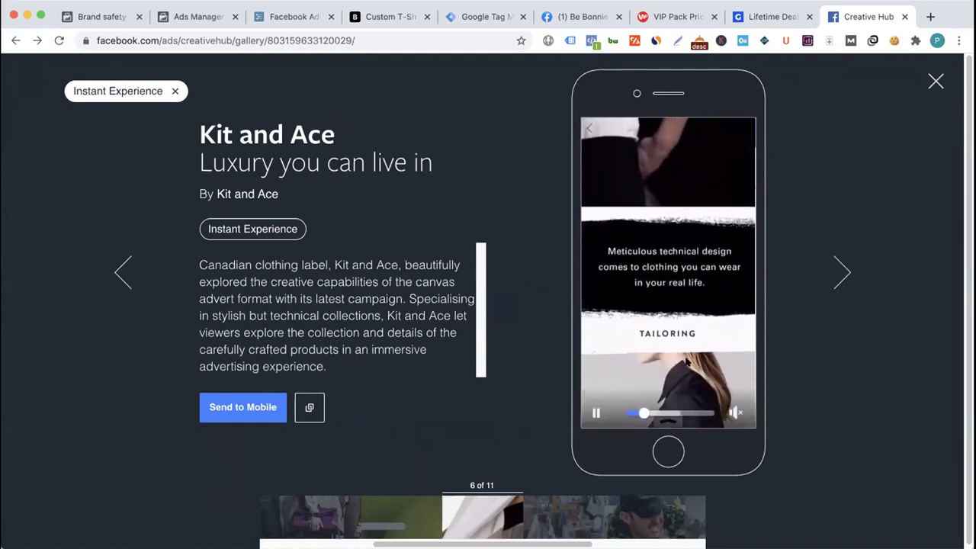
left_click(936, 81)
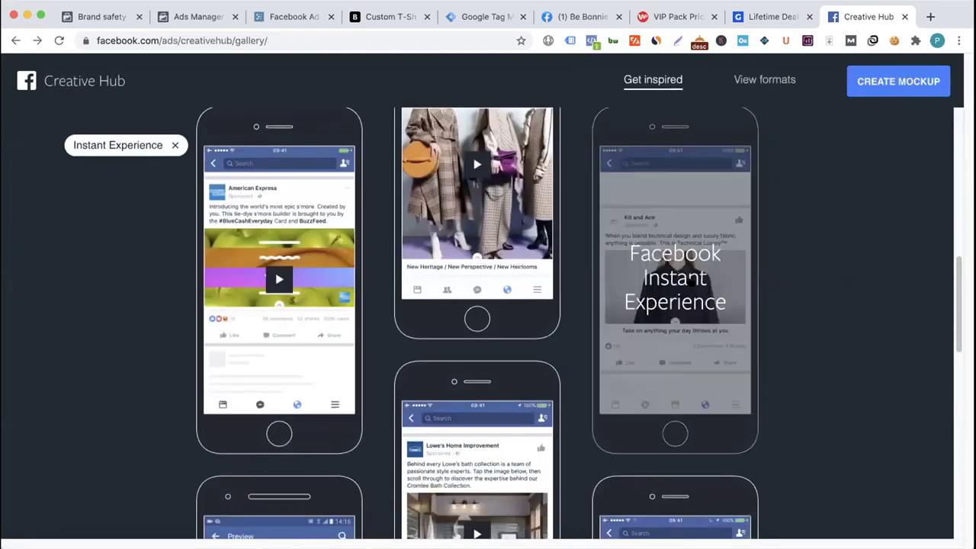
- Reopen the Kit and Ace example, compare it with the components offered in the Be Bonnie builder, and close it
left_click(675, 280)
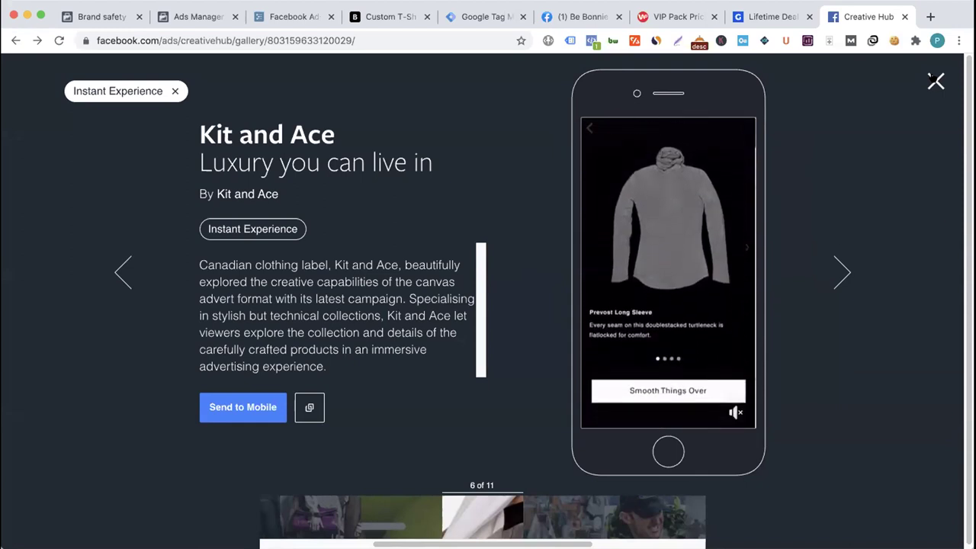
mouse_move(700, 269)
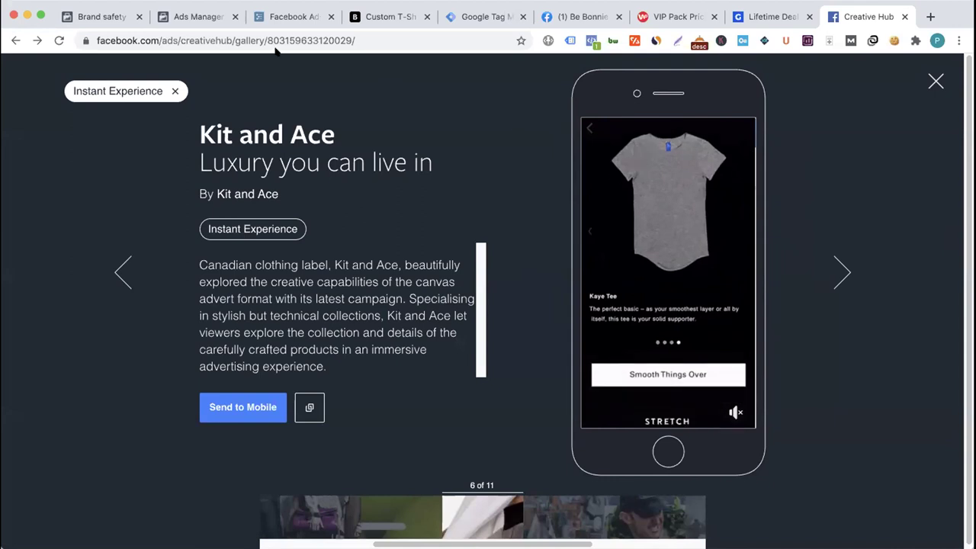
left_click(198, 16)
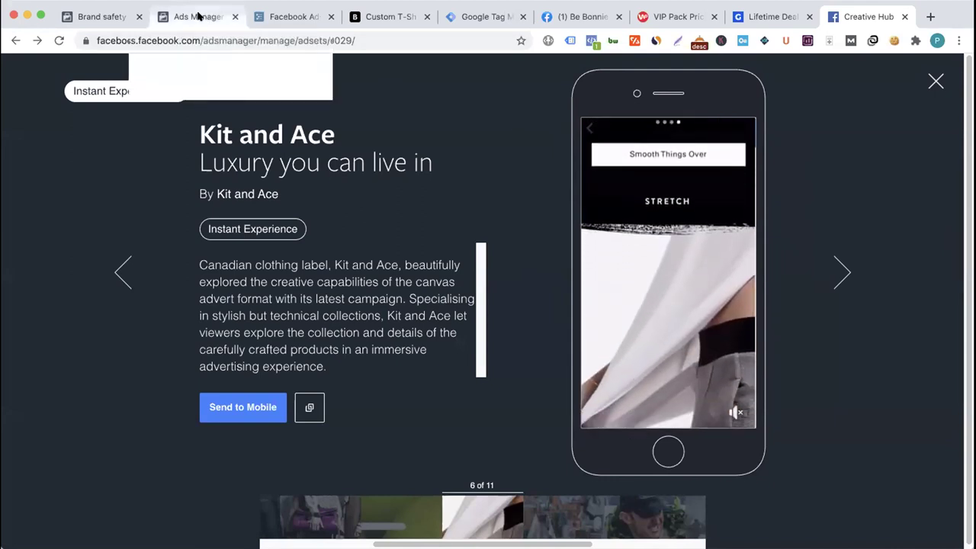
left_click(862, 18)
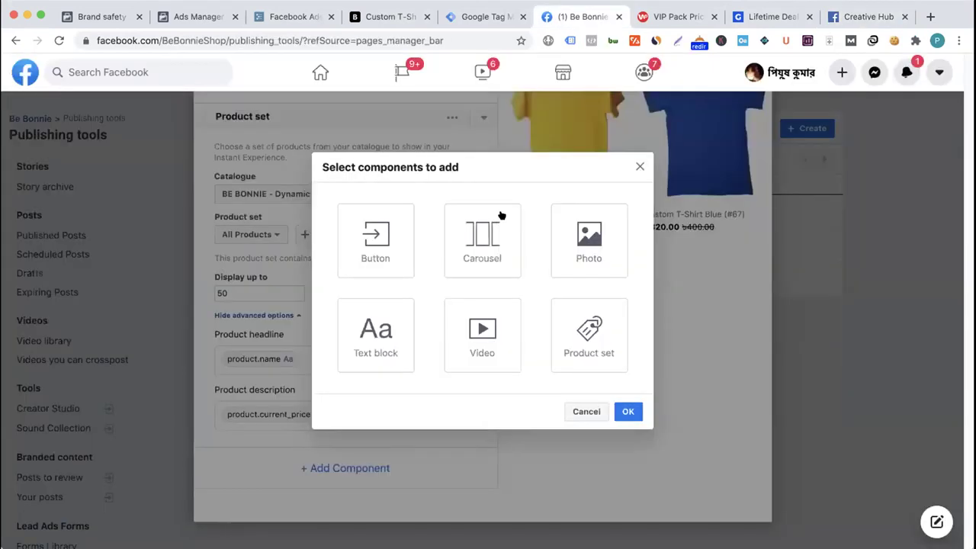
left_click(866, 16)
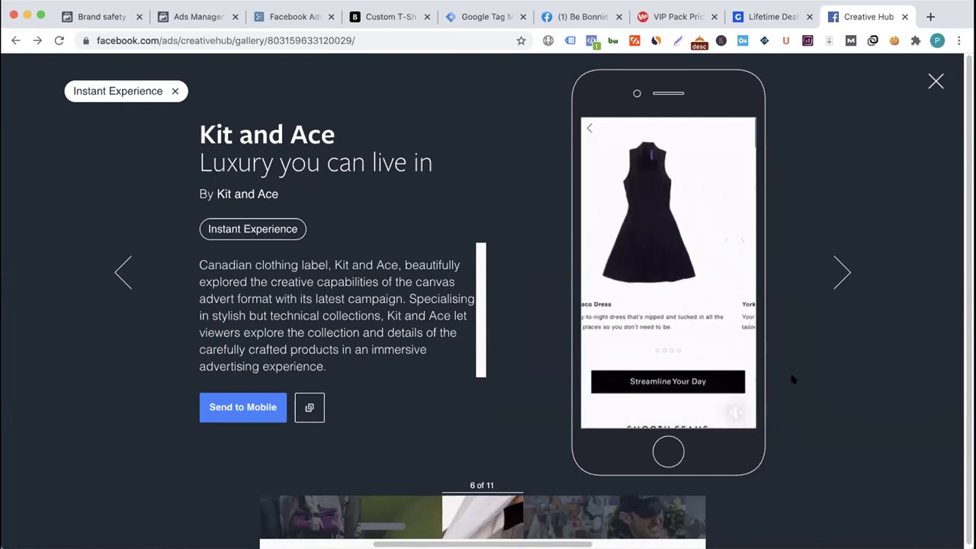
left_click(936, 81)
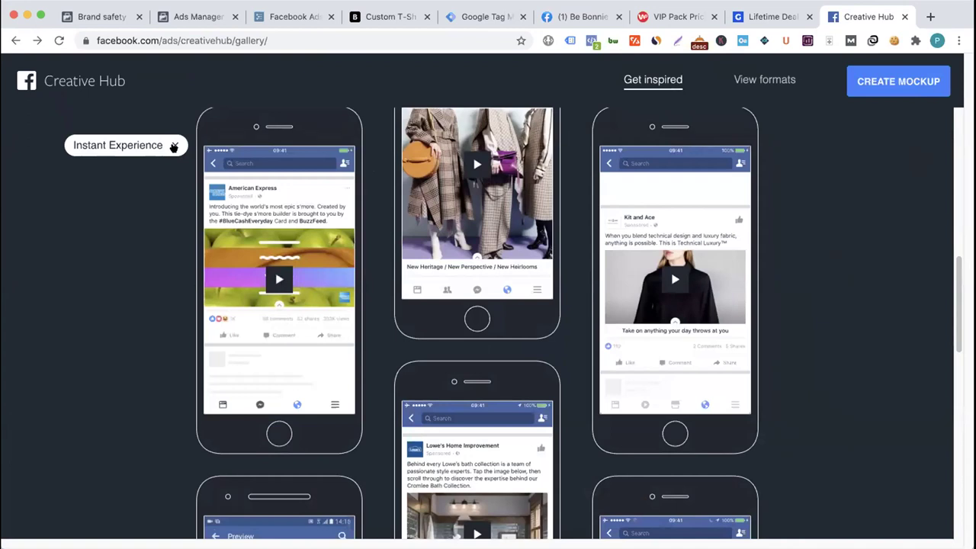
- Clear and reapply the Instant Experience filter, view the Itau Read for kids example at the gallery's end and close it
left_click(174, 147)
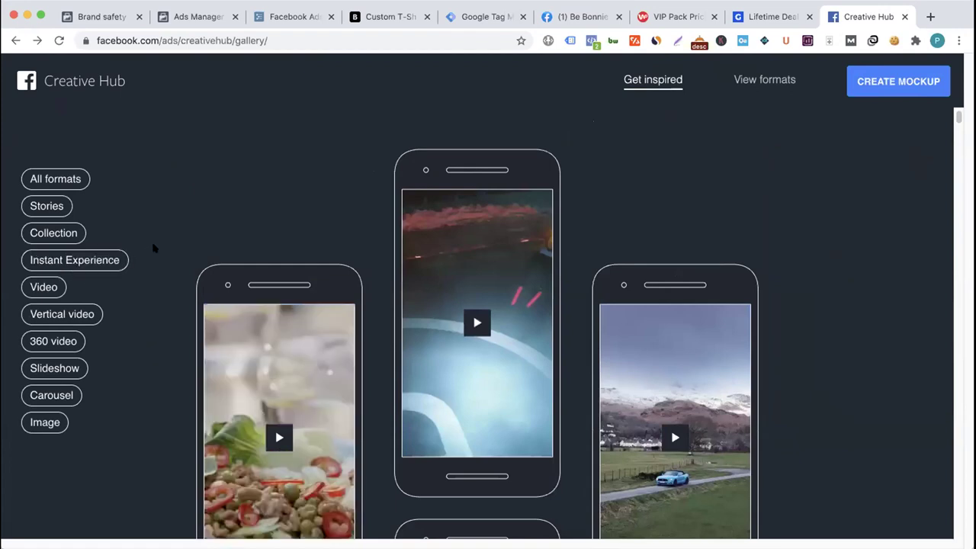
left_click(77, 260)
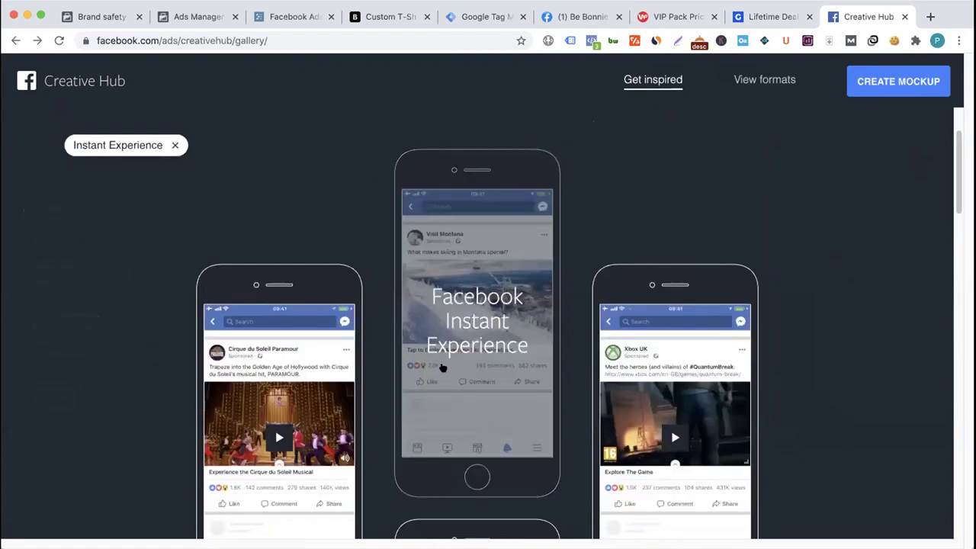
scroll(441, 368, "down", 3)
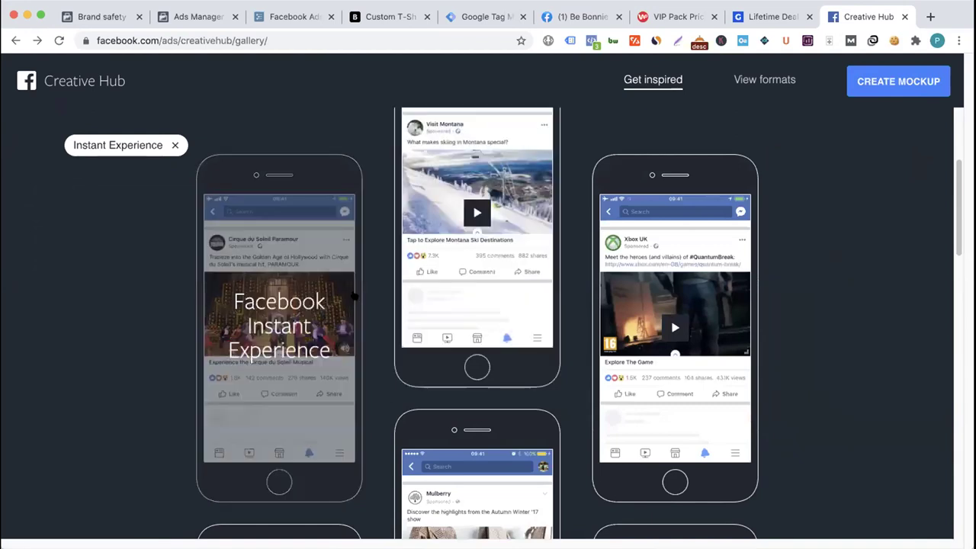
scroll(384, 288, "down", 10)
scroll(384, 287, "down", 10)
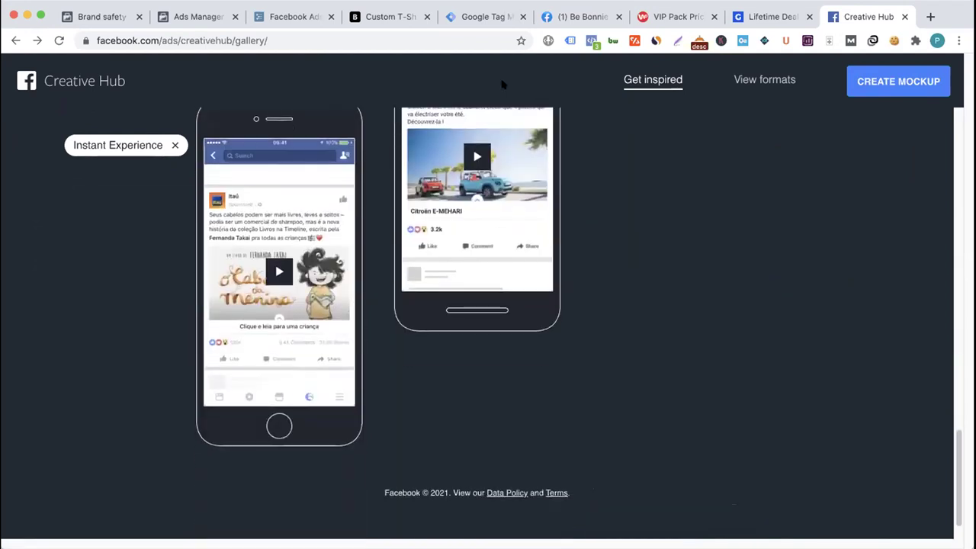
left_click(258, 296)
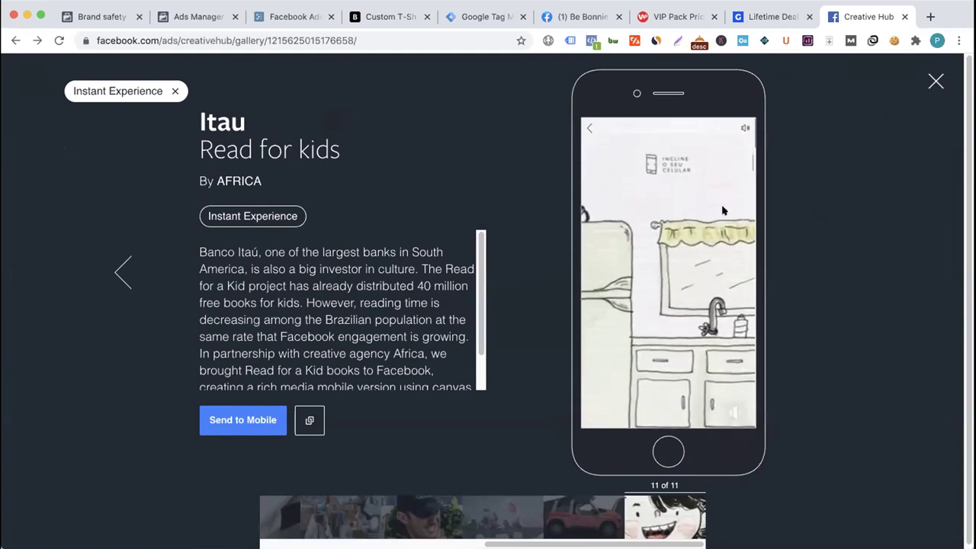
left_click(935, 82)
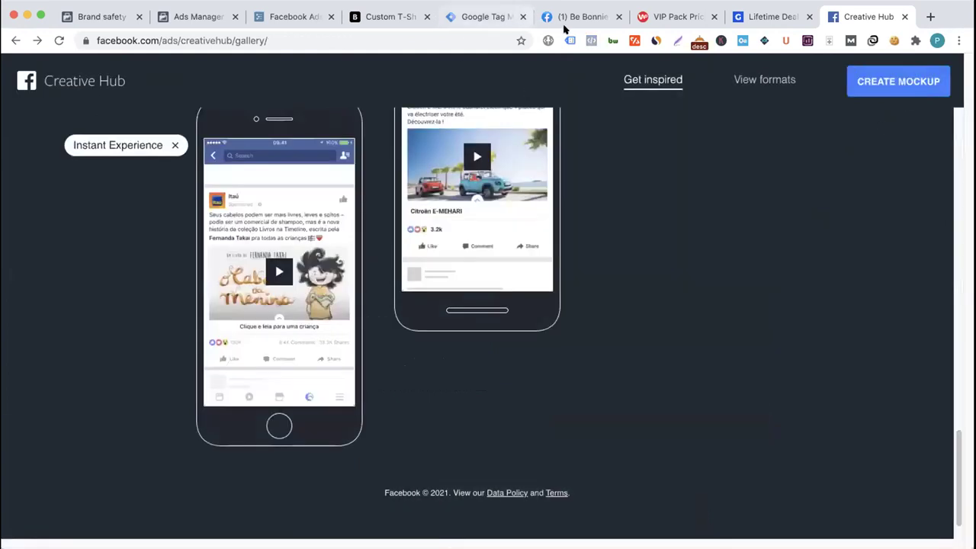
- Return to the Be Bonnie page, dismiss the component selection and leave the Instant Experience builder without saving
key("super+6")
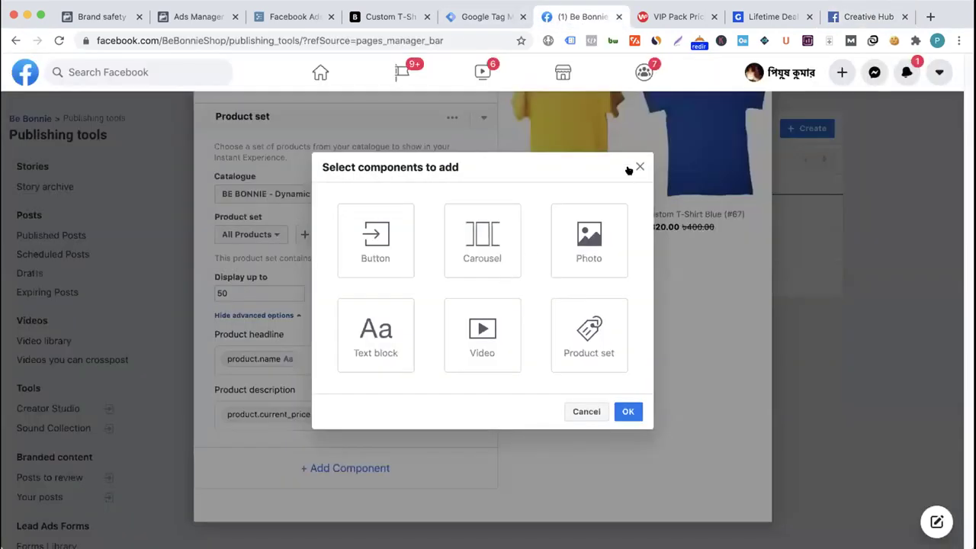
left_click(639, 167)
scroll(493, 322, "up", 3)
scroll(493, 324, "down", 2)
scroll(492, 323, "down", 1)
scroll(493, 323, "up", 3)
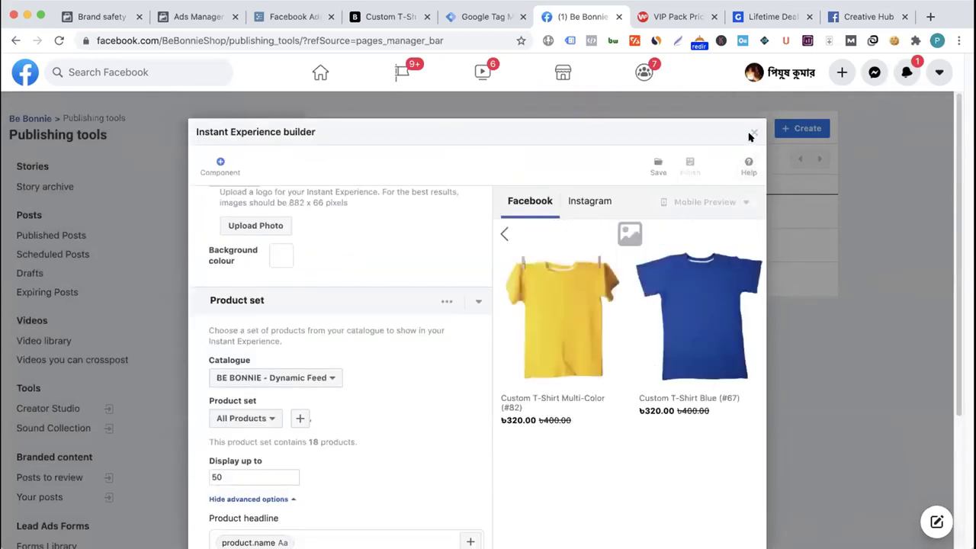
left_click(752, 134)
left_click(587, 298)
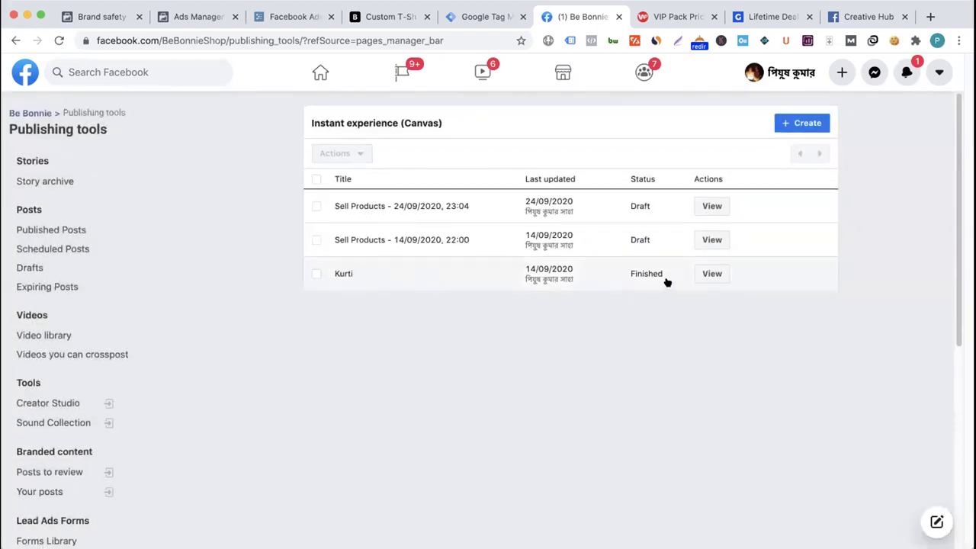
- Look over the new ad set in Ads Manager and check the Instant Experience objectives in the Workflowy outline, highlighting Traffic
left_click(202, 21)
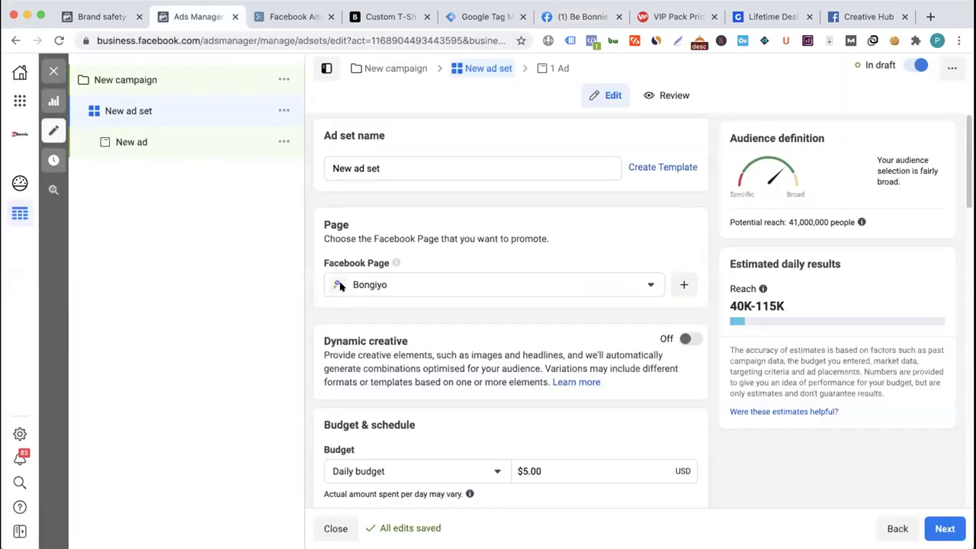
scroll(325, 259, "down", 10)
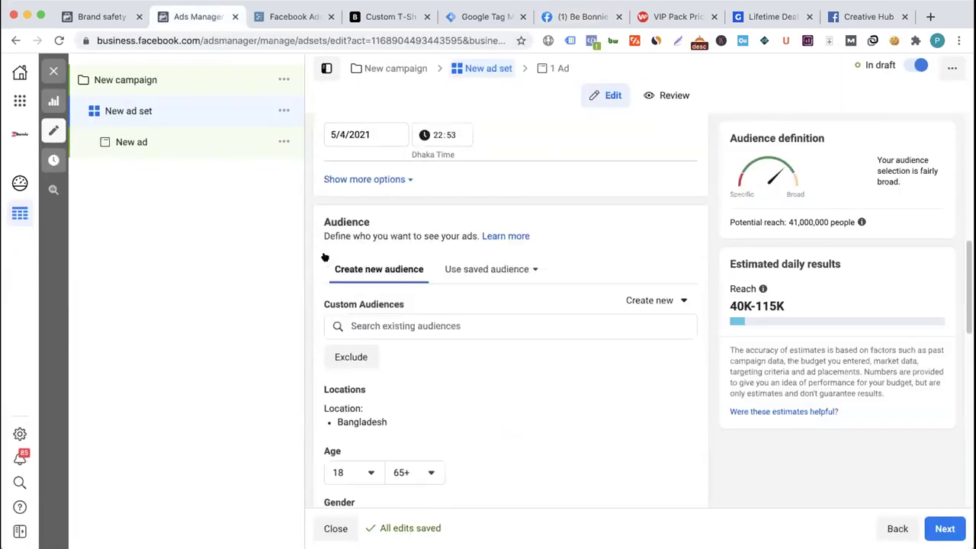
scroll(325, 258, "up", 10)
left_click(305, 18)
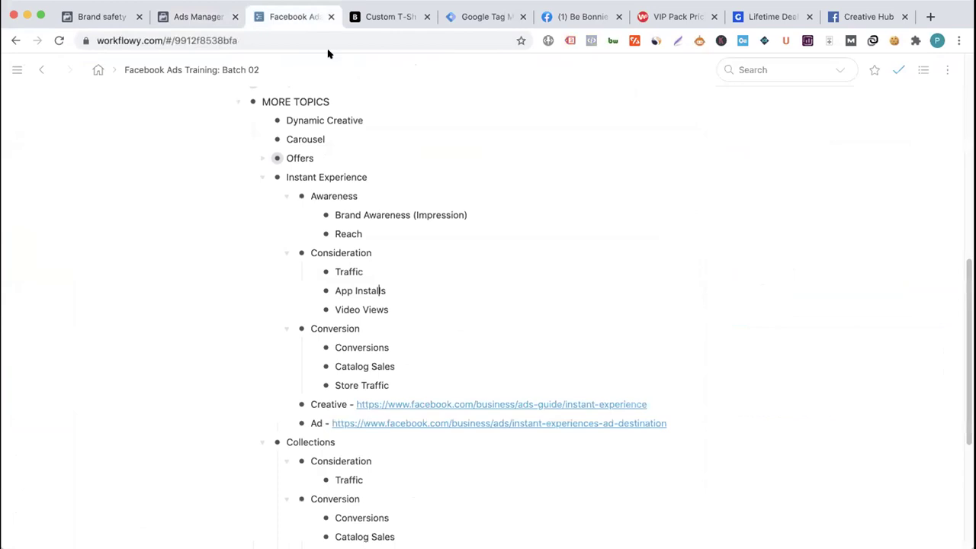
double_click(348, 234)
double_click(348, 270)
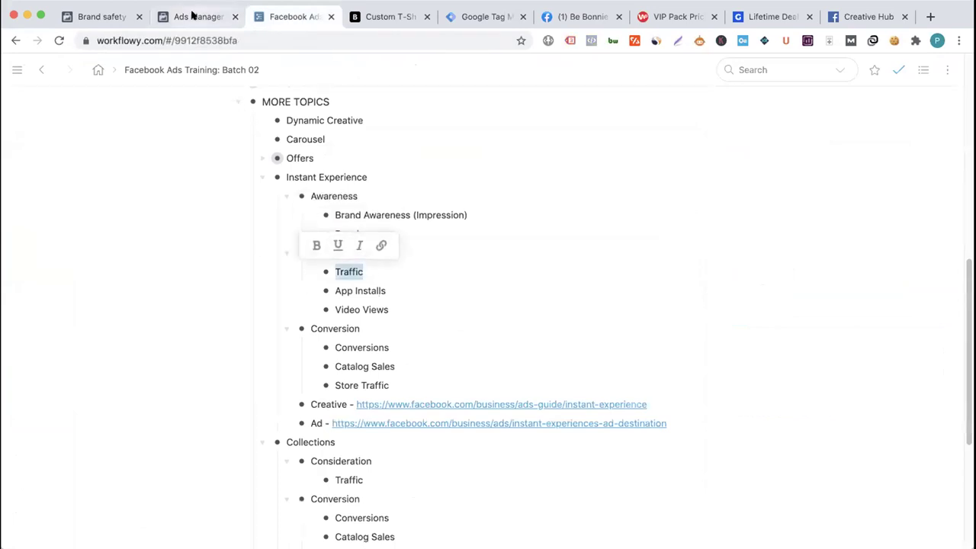
- Switch to Ads Manager, change the new campaign's objective to Traffic, accept the settings change and continue to the ad set
left_click(193, 16)
left_click(126, 80)
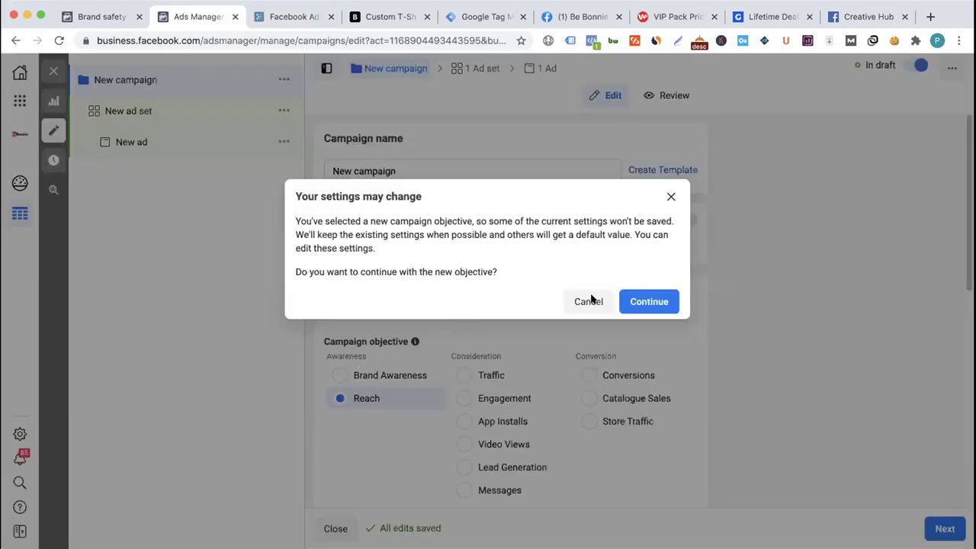
left_click(638, 303)
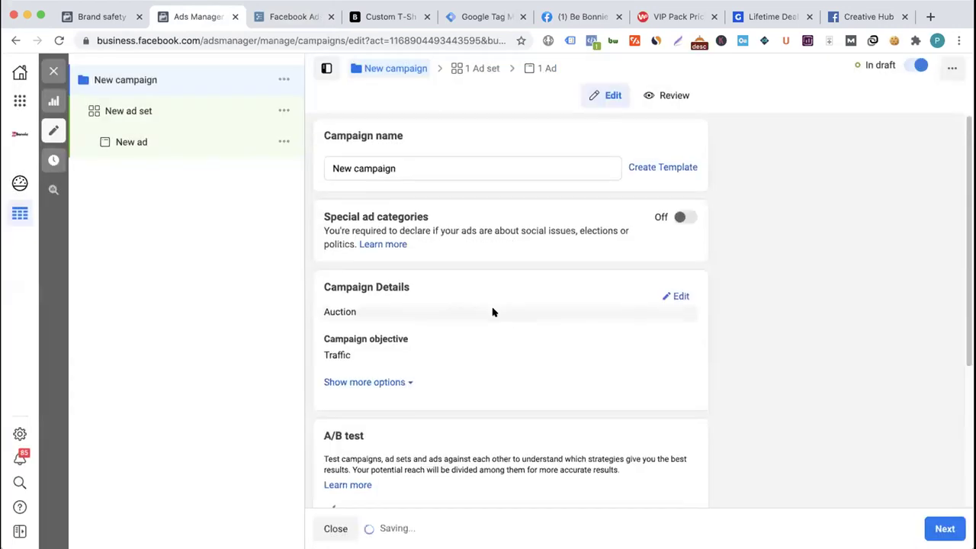
scroll(493, 312, "down", 3)
left_click(933, 521)
- Review the ad set's traffic destination, budget, schedule and placements, and continue to the new ad's setup and format options
scroll(506, 279, "down", 2)
scroll(505, 279, "down", 1)
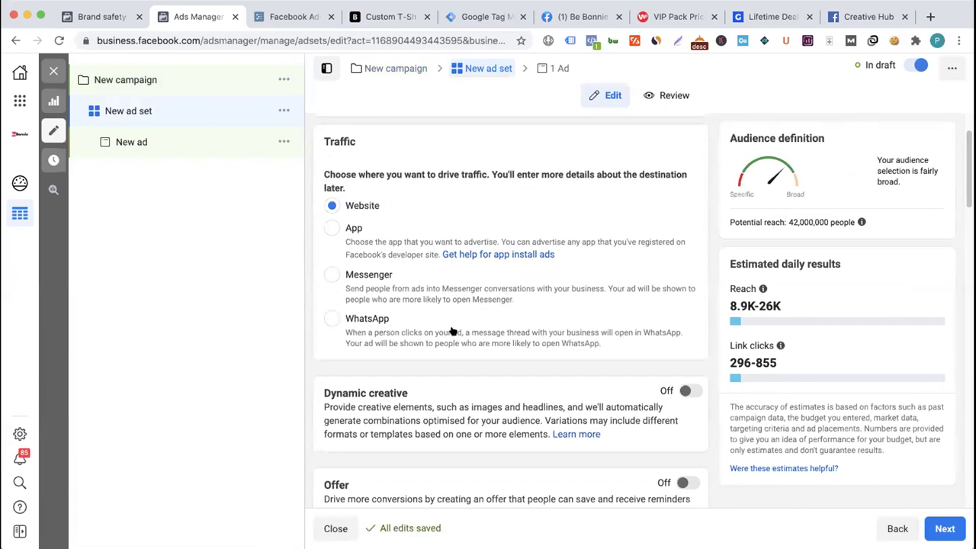
scroll(480, 275, "down", 3)
scroll(491, 374, "down", 10)
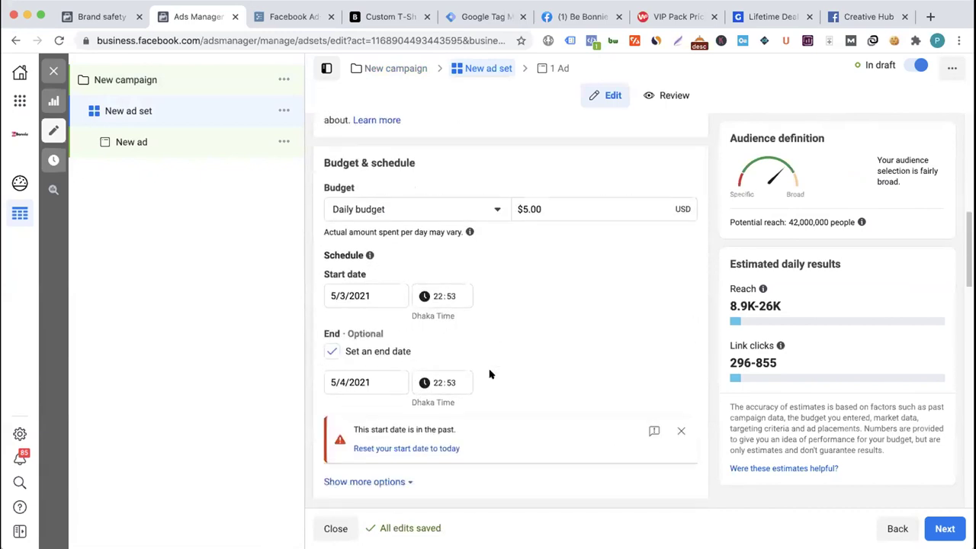
scroll(490, 374, "down", 10)
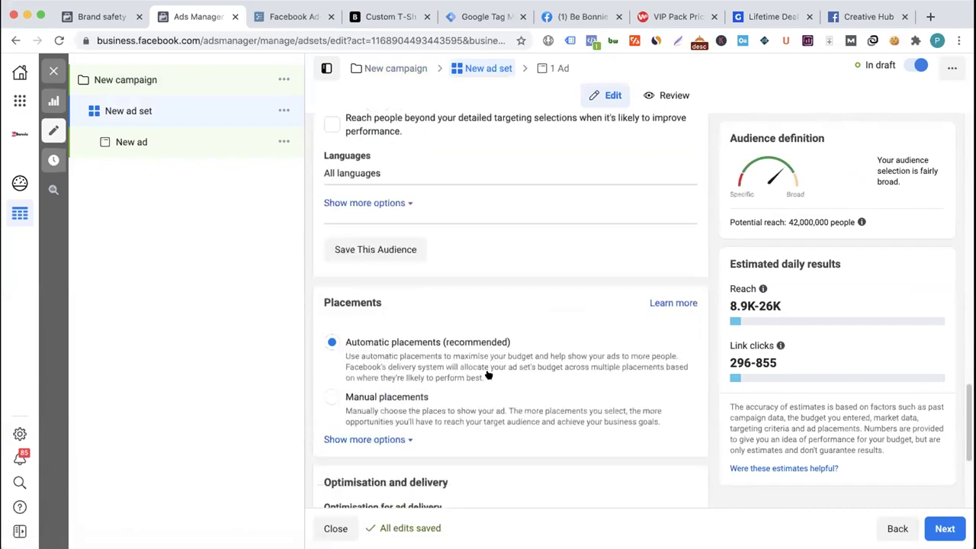
left_click(942, 528)
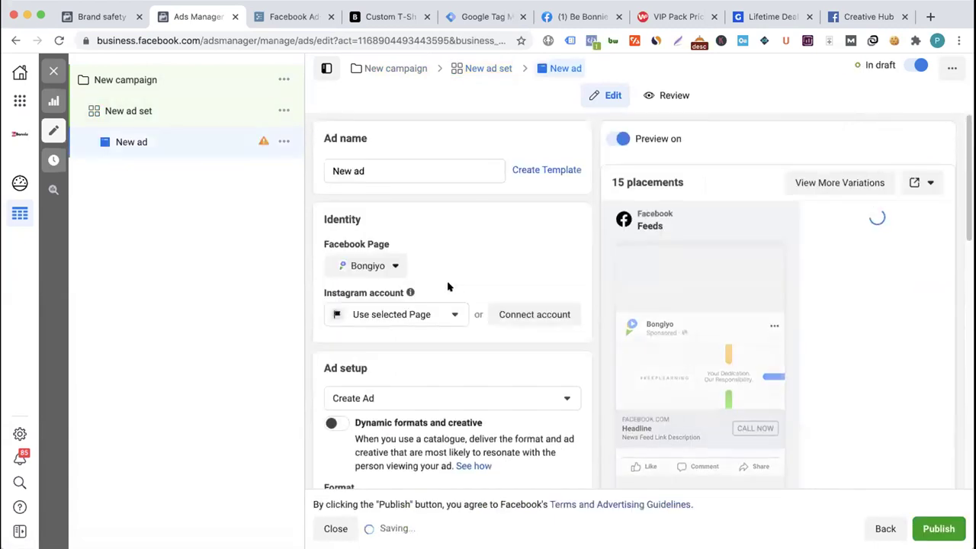
scroll(448, 286, "down", 5)
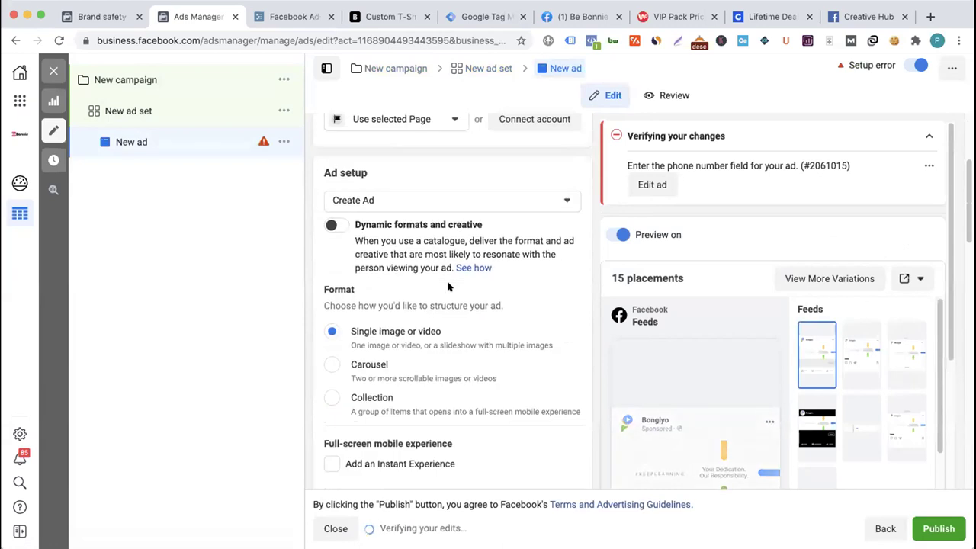
- Enable an Instant Experience for the new ad, and glance at the Instant Experience gallery in Creative Hub before returning to Ads Manager
scroll(448, 282, "down", 1)
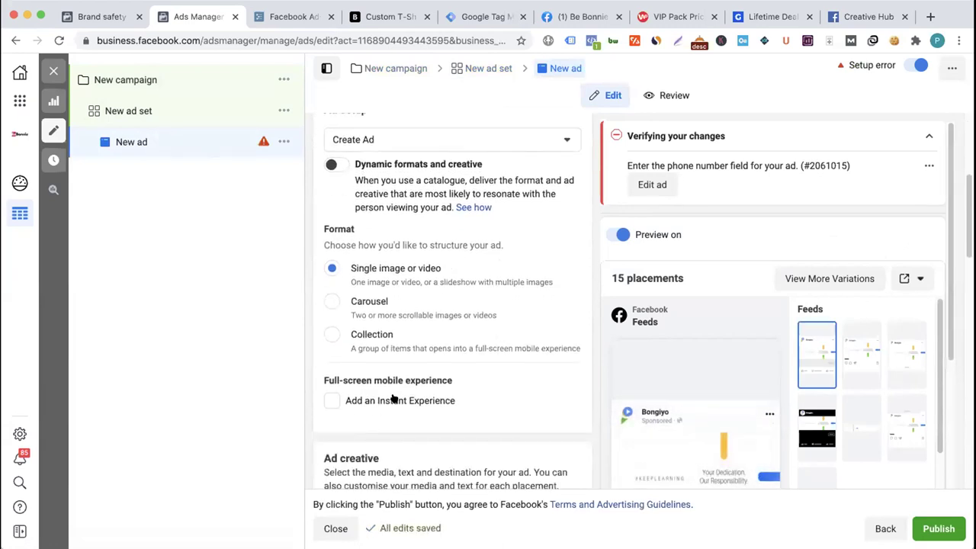
left_click(394, 400)
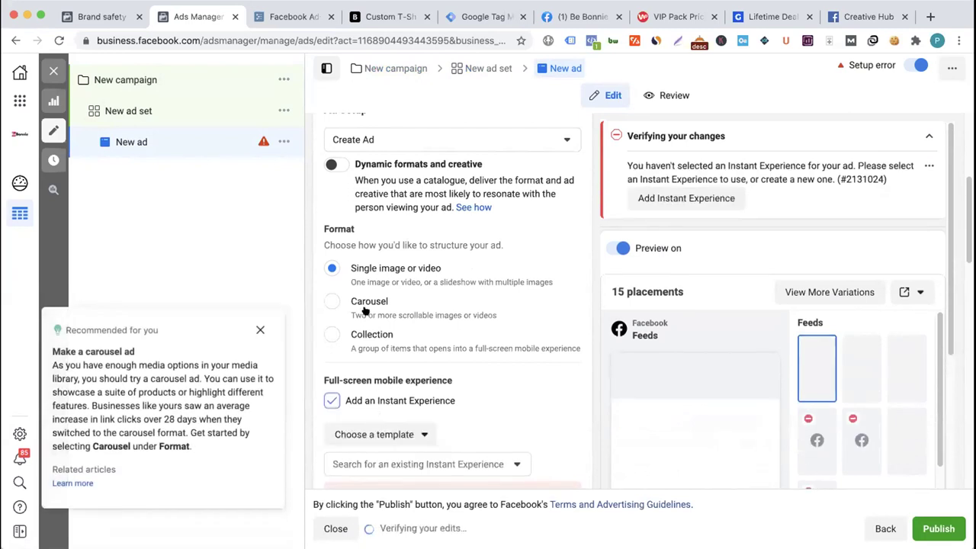
left_click(868, 16)
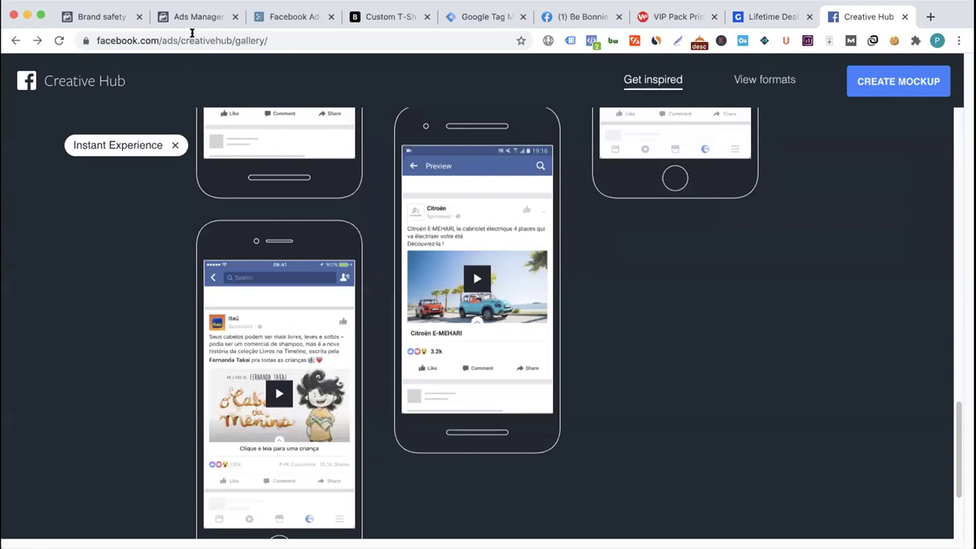
left_click(229, 16)
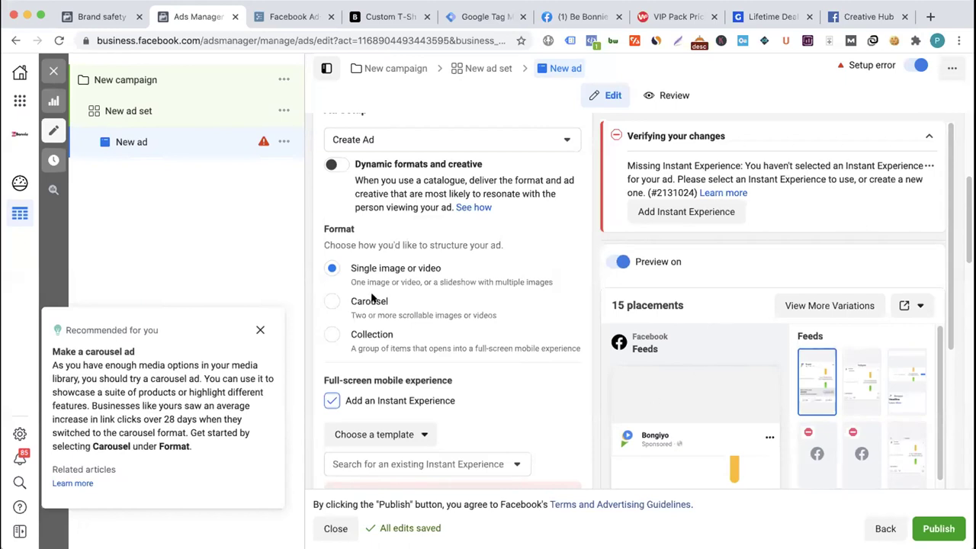
- Examine the Instant Experience templates and the list of existing Instant Experiences available to the Bongiyo ad
scroll(425, 326, "down", 2)
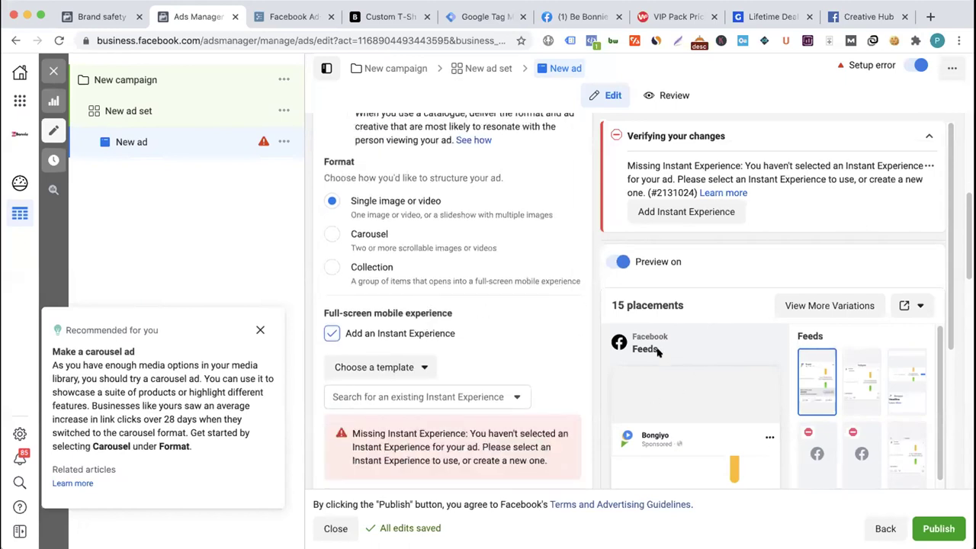
scroll(659, 352, "down", 1)
scroll(460, 309, "down", 2)
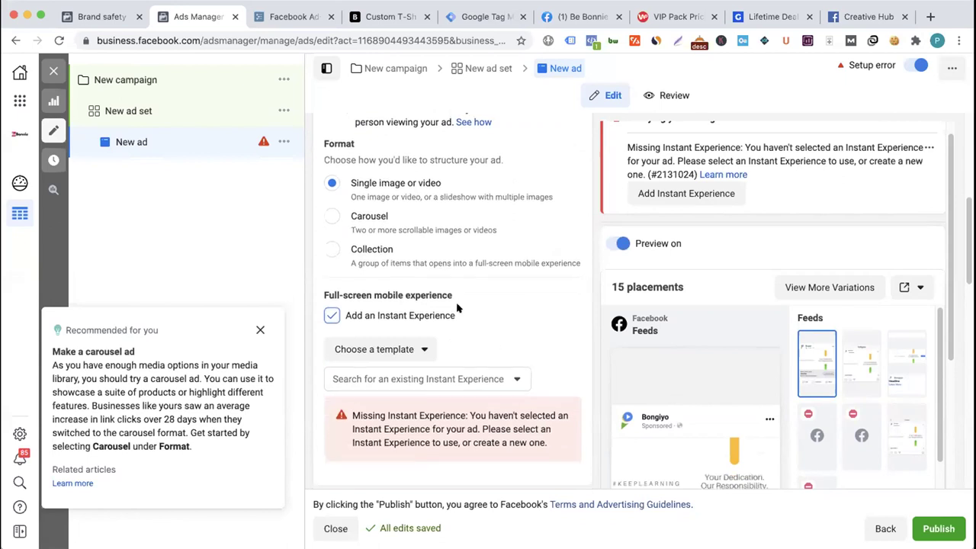
left_click(395, 313)
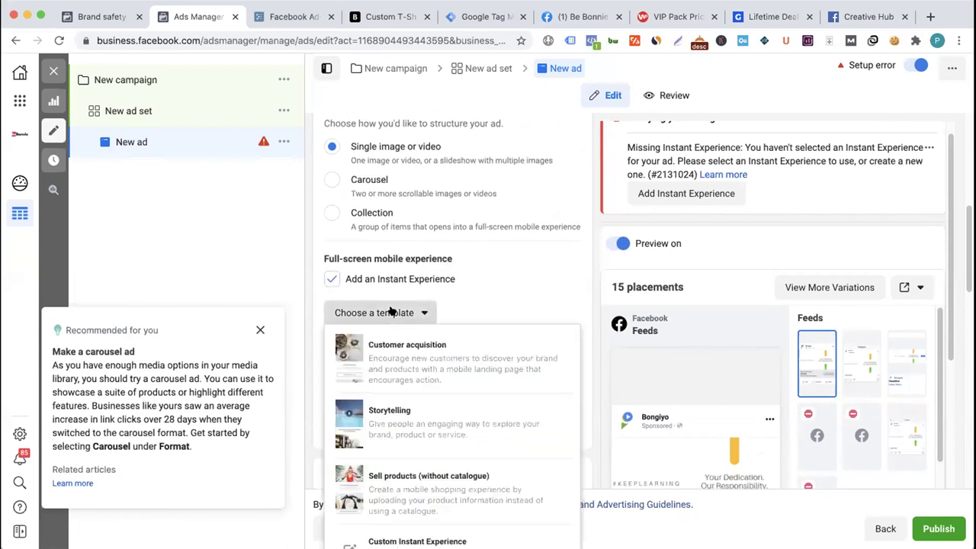
left_click(501, 299)
left_click(395, 343)
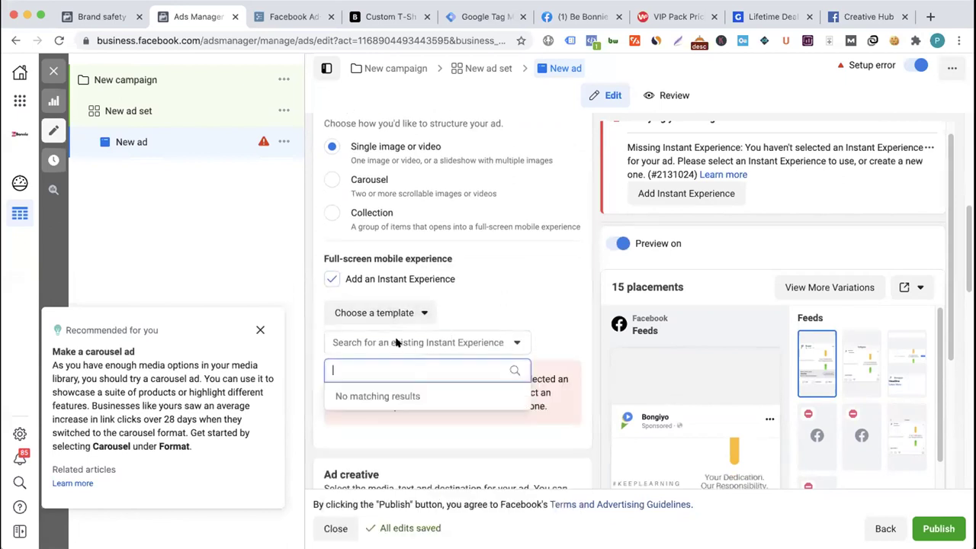
left_click(546, 306)
scroll(410, 292, "up", 5)
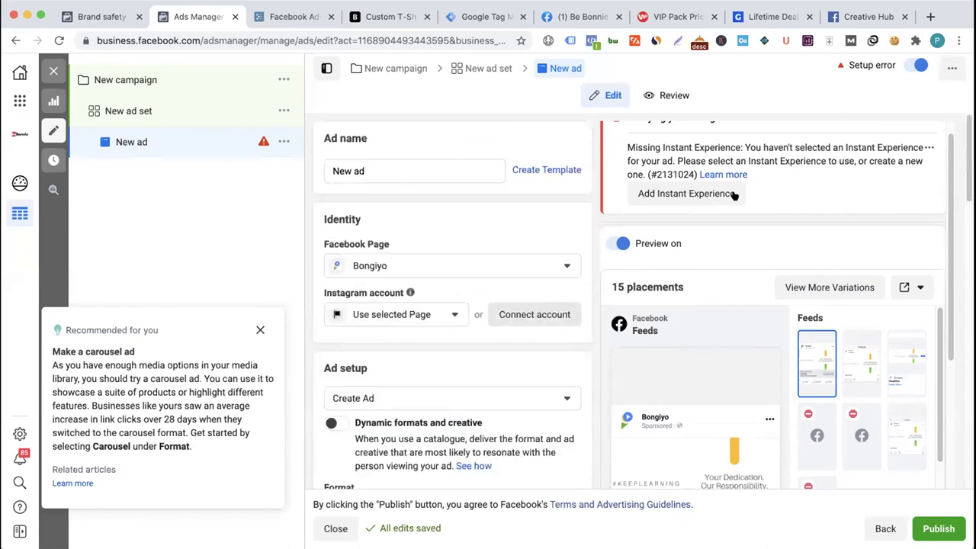
- Close the ad editor without publishing the drafts and switch to the eCom Ad Acc. ad account
left_click(53, 69)
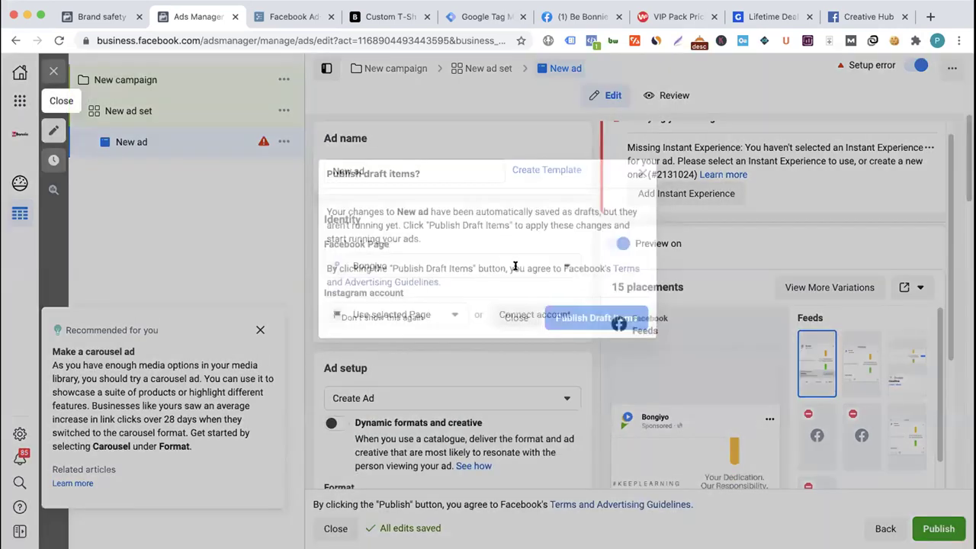
key("Escape")
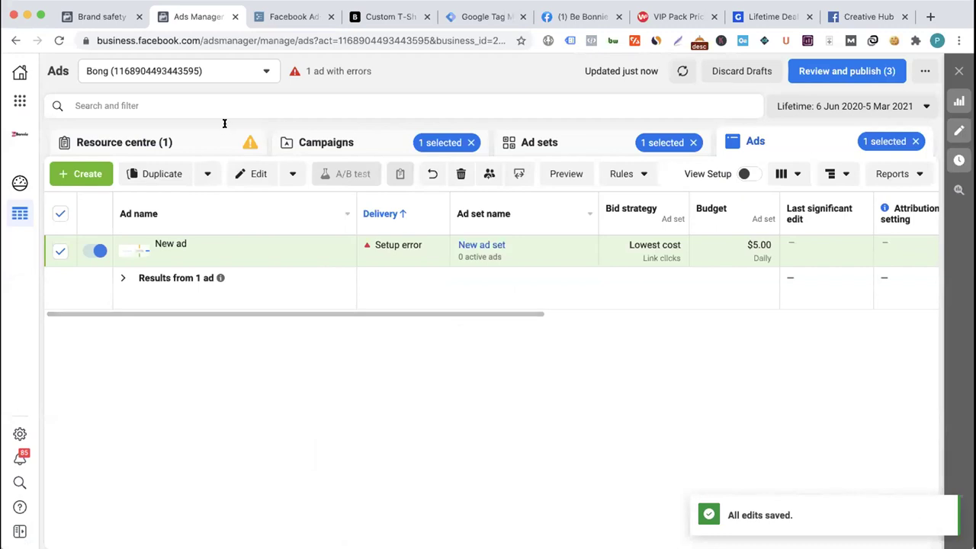
left_click(217, 71)
left_click(160, 161)
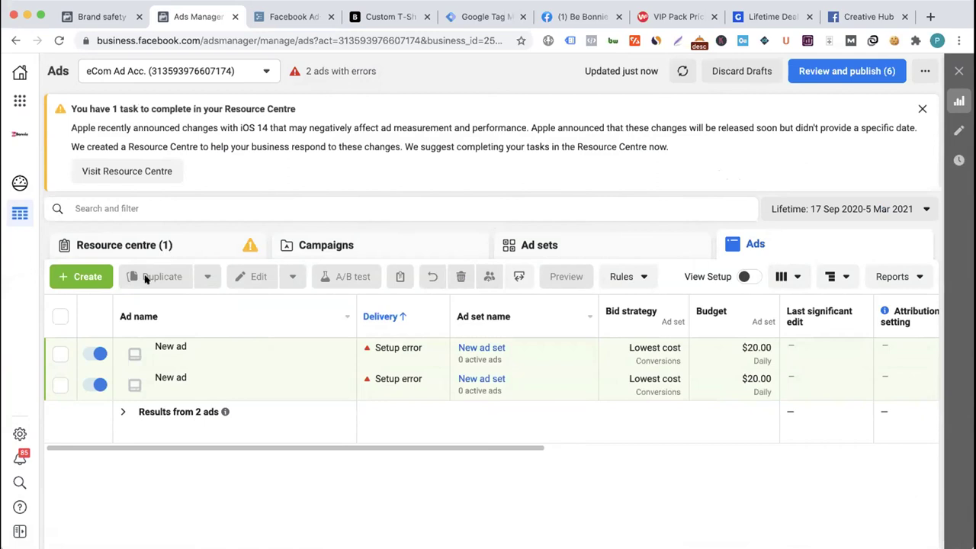
- Create a new campaign with the Traffic objective from the eCom account's campaign list
left_click(81, 277)
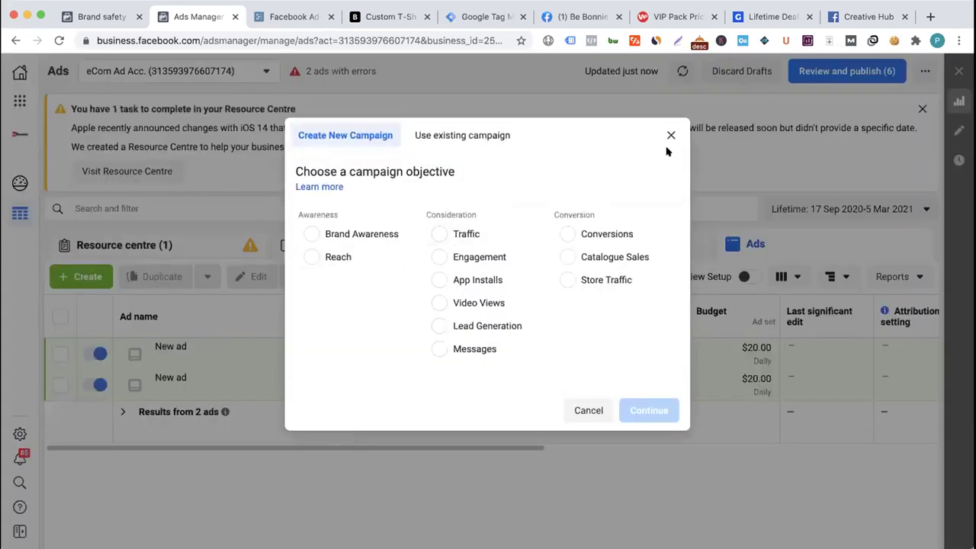
left_click(671, 135)
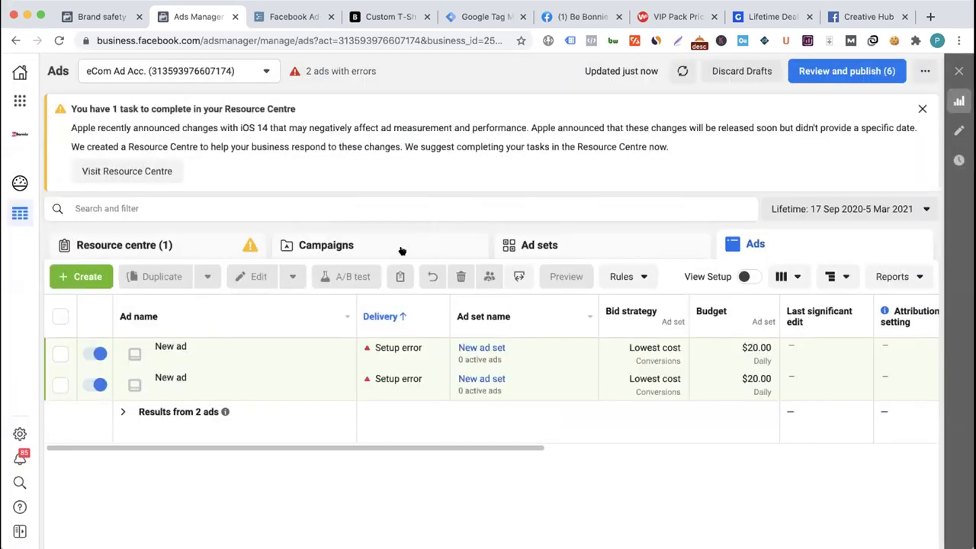
left_click(385, 247)
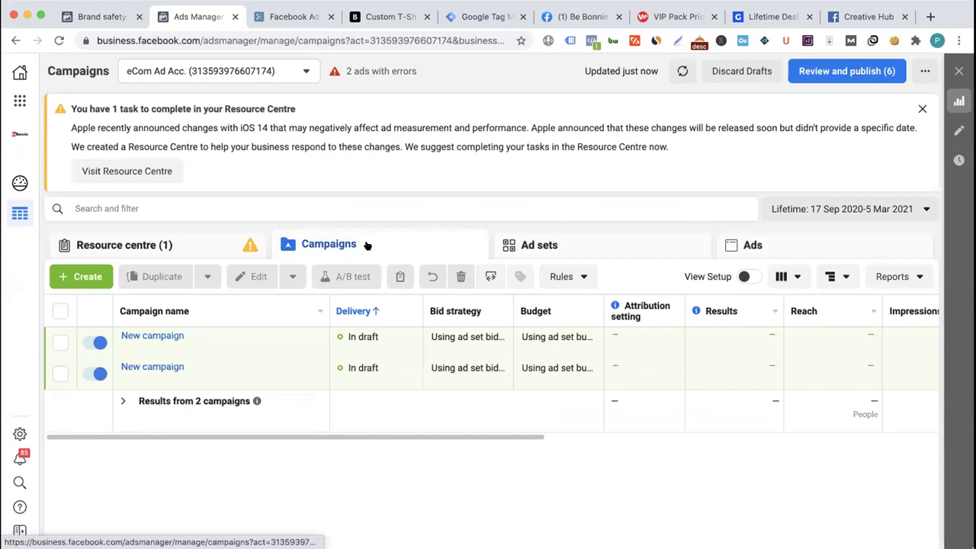
left_click(67, 277)
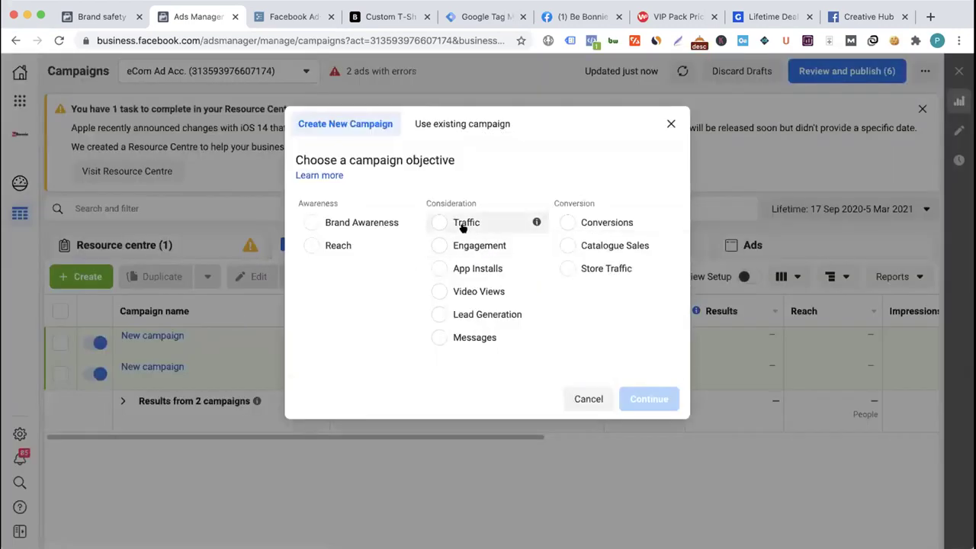
left_click(464, 222)
left_click(645, 506)
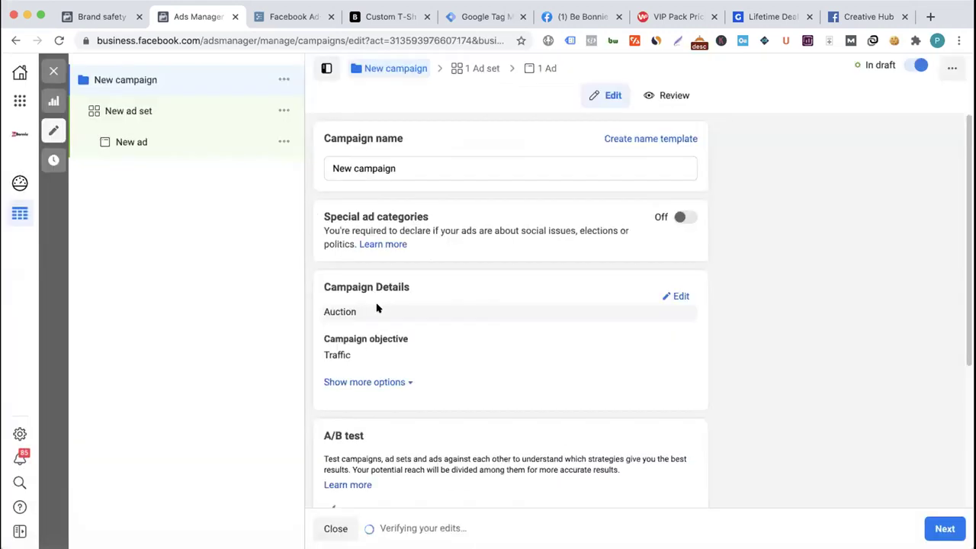
- Look over the new ad set's traffic destination and the new ad's identity, format and full-screen mobile experience options
left_click(139, 101)
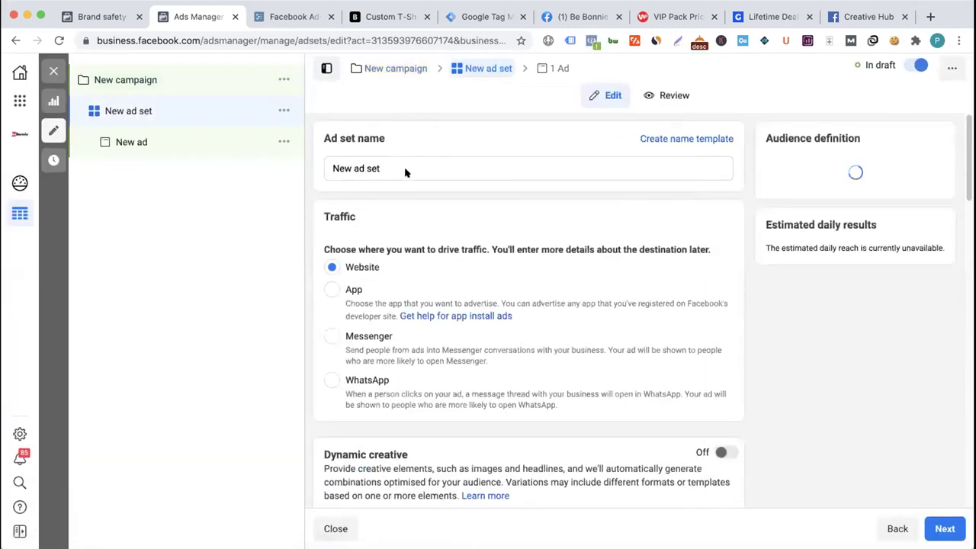
scroll(331, 277, "down", 2)
left_click(160, 146)
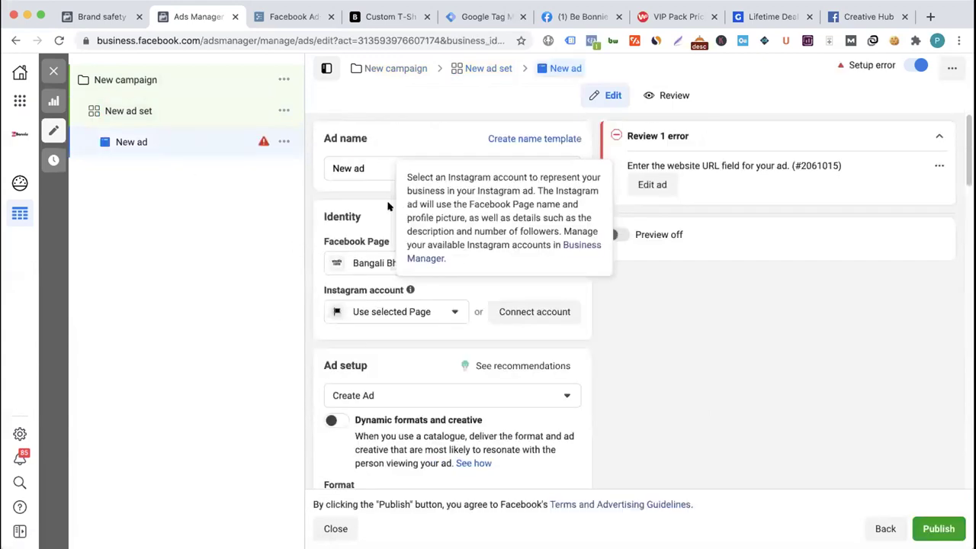
scroll(388, 206, "down", 2)
scroll(389, 206, "down", 2)
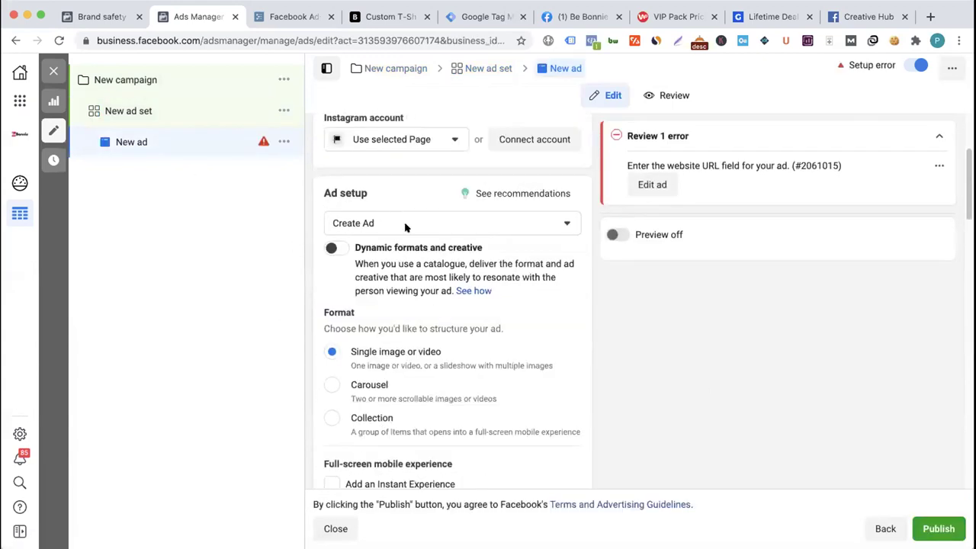
scroll(407, 277, "down", 1)
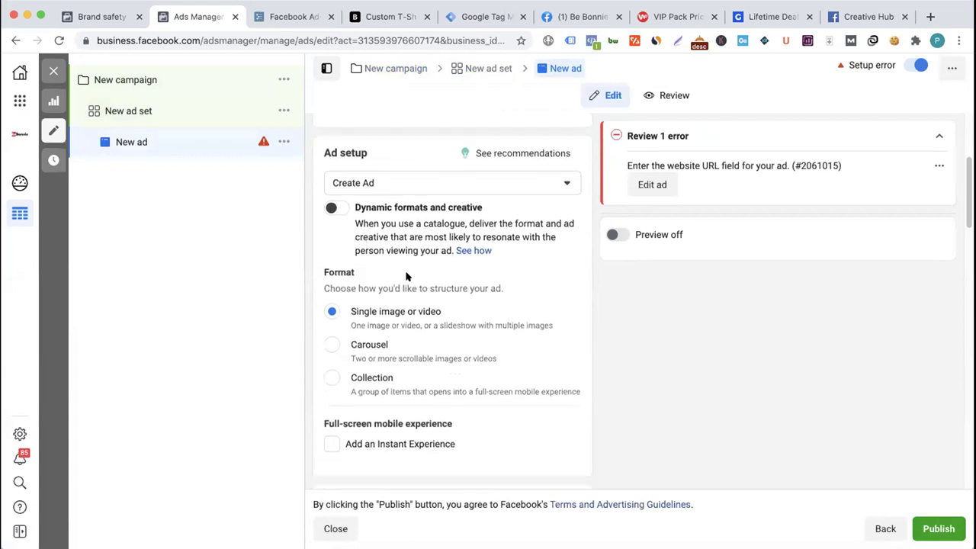
- Check the Creative Hub gallery and the Be Bonnie page's list of Instant Experiences
left_click(856, 17)
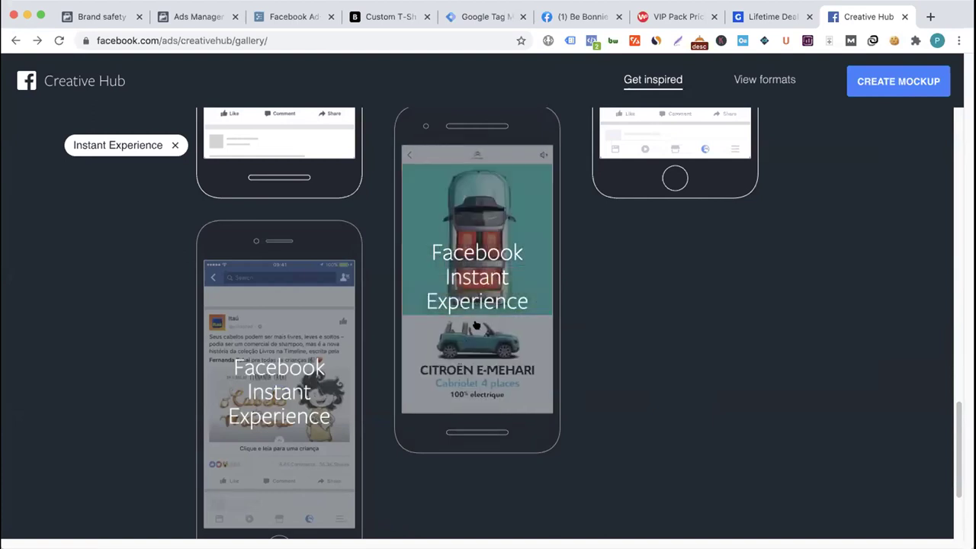
left_click(587, 17)
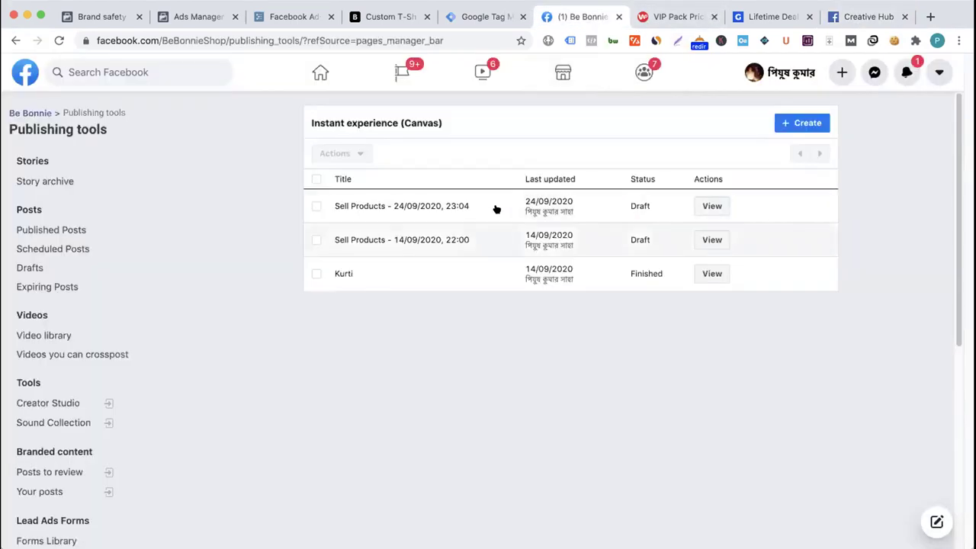
left_click(106, 18)
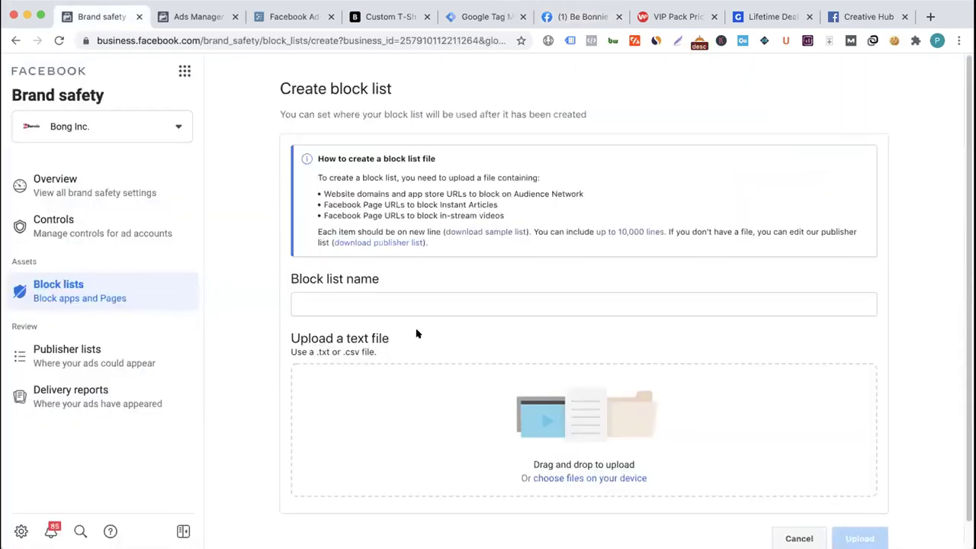
- Return to Ads Manager, enable an Instant Experience for the new ad and search the existing ones for "ku"
left_click(192, 17)
scroll(381, 309, "down", 2)
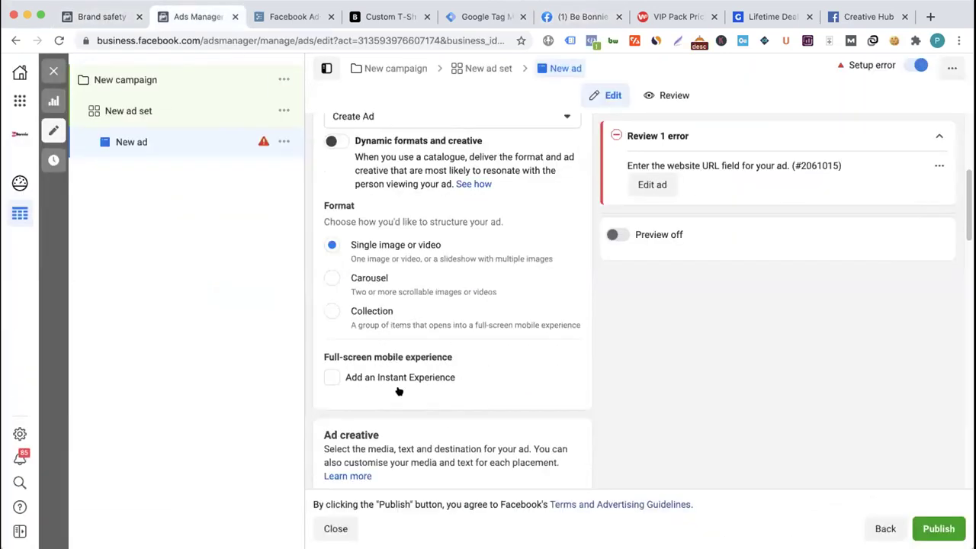
left_click(425, 387)
scroll(352, 396, "down", 2)
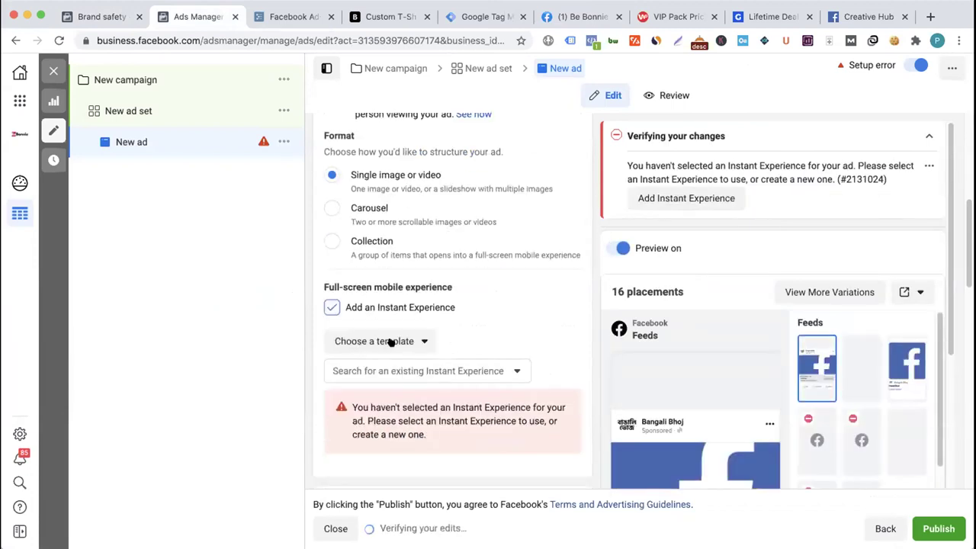
left_click(401, 370)
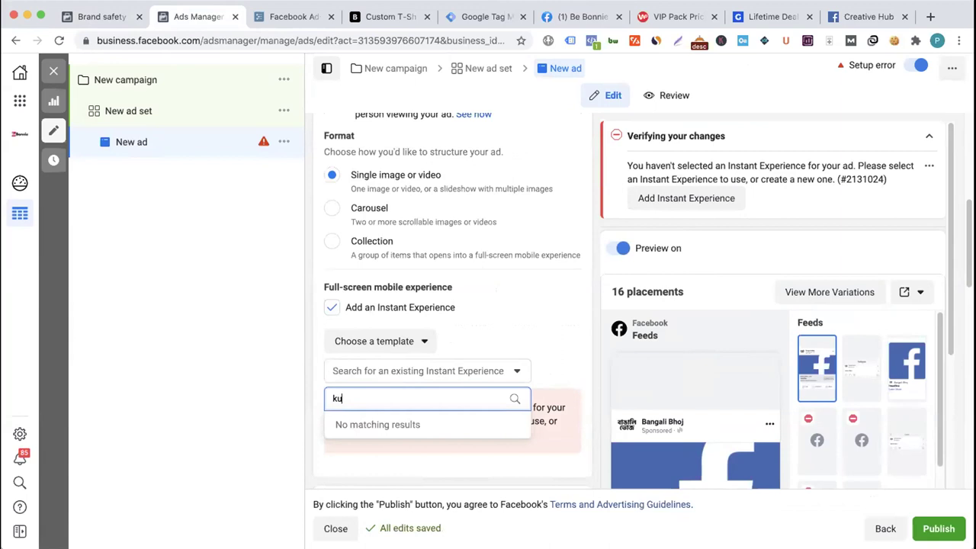
left_click(502, 300)
- Change the ad's Facebook Page to Be Bonnie and select the existing Kurti Instant Experience
scroll(501, 297, "up", 10)
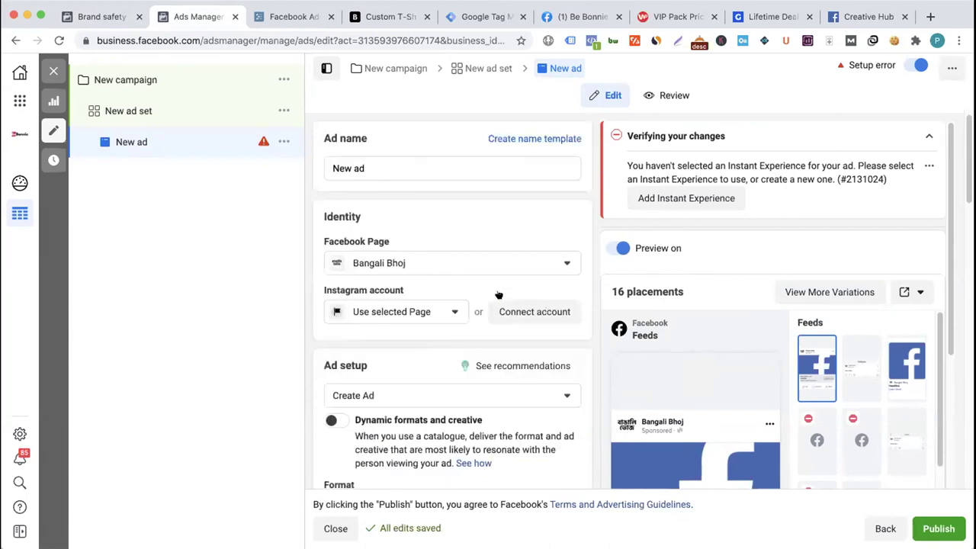
left_click(404, 263)
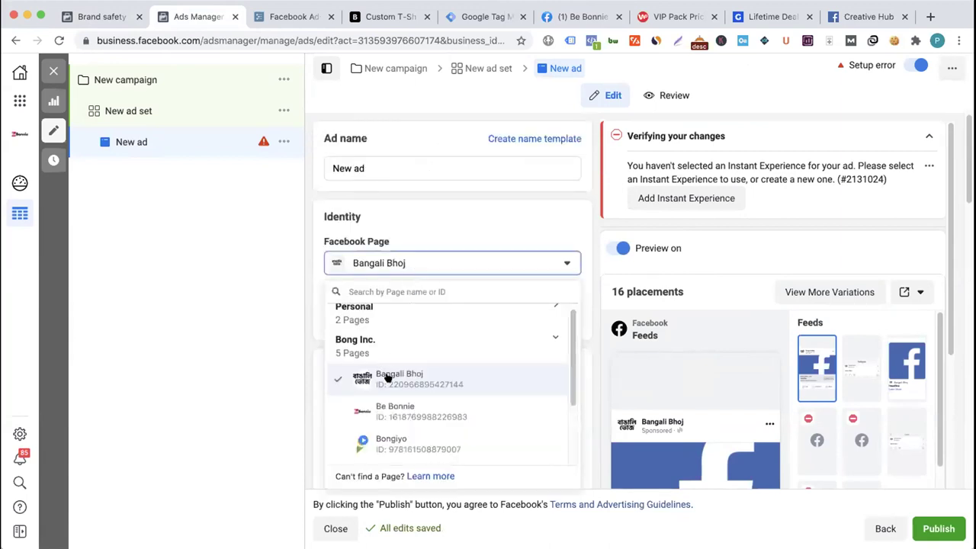
left_click(370, 409)
scroll(323, 356, "down", 6)
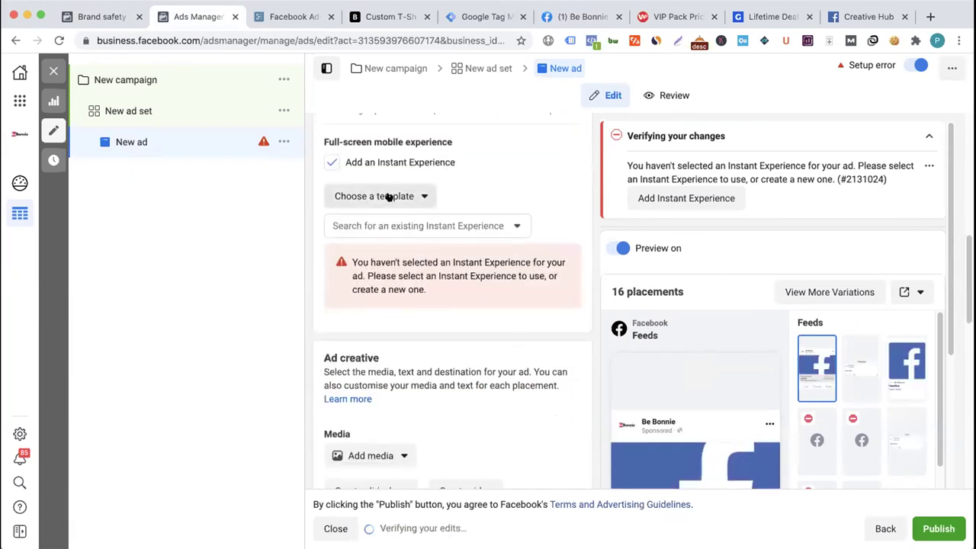
left_click(395, 226)
left_click(382, 284)
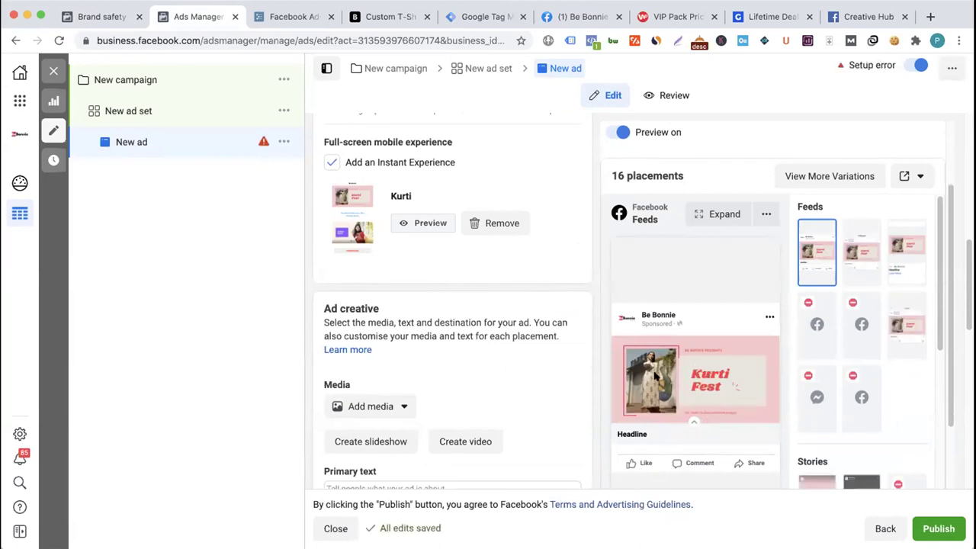
- Review the ad's page identity, ad setup, format and attached Kurti Instant Experience
scroll(505, 344, "up", 10)
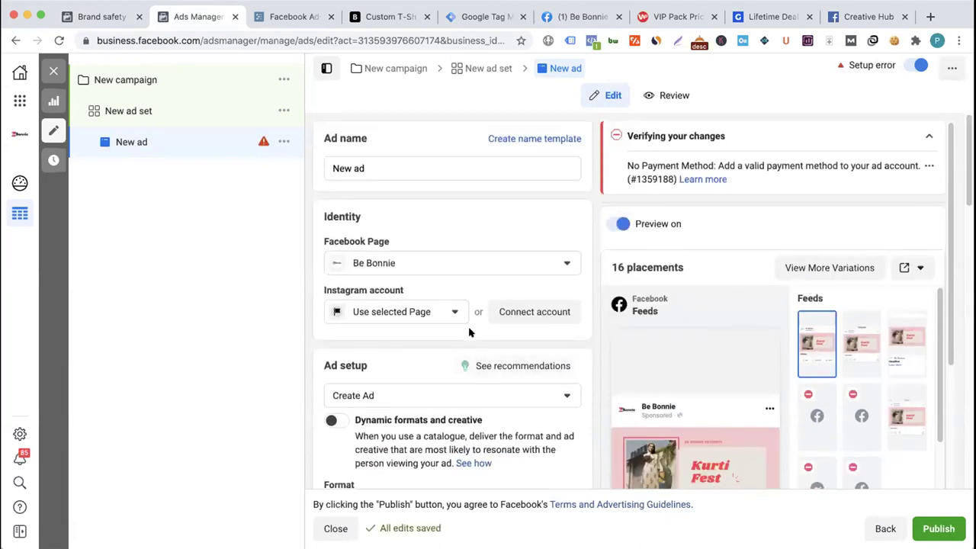
scroll(414, 343, "down", 4)
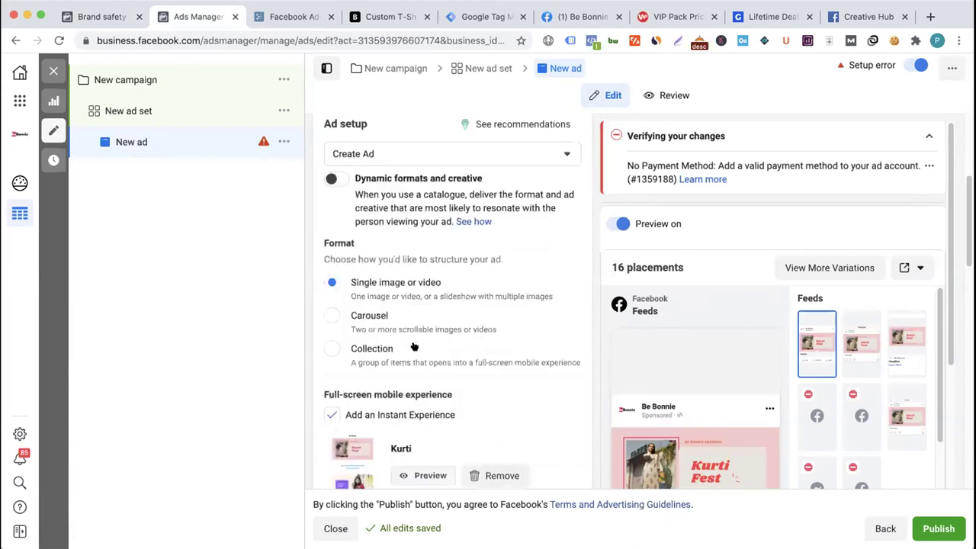
scroll(424, 330, "down", 1)
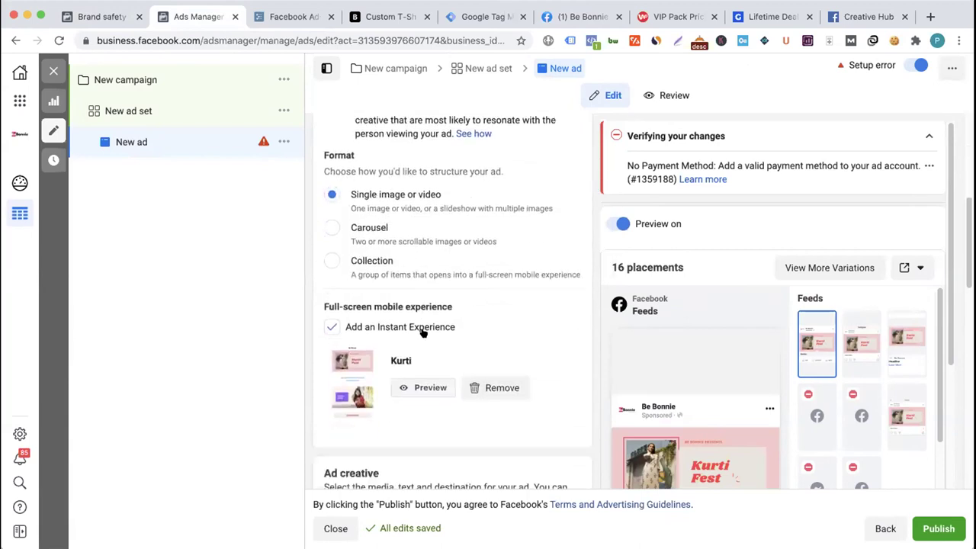
scroll(424, 332, "up", 1)
scroll(427, 328, "down", 1)
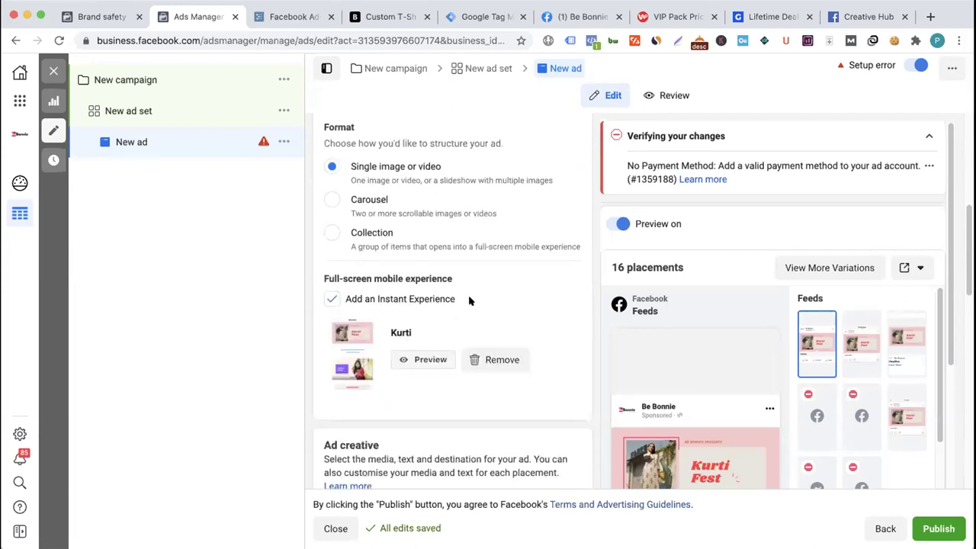
- Add the 1200 × 1200 account image Untitled design (2).png as the ad's media, accepting the suggested placement crops and enhancements
scroll(470, 299, "down", 2)
scroll(480, 333, "down", 2)
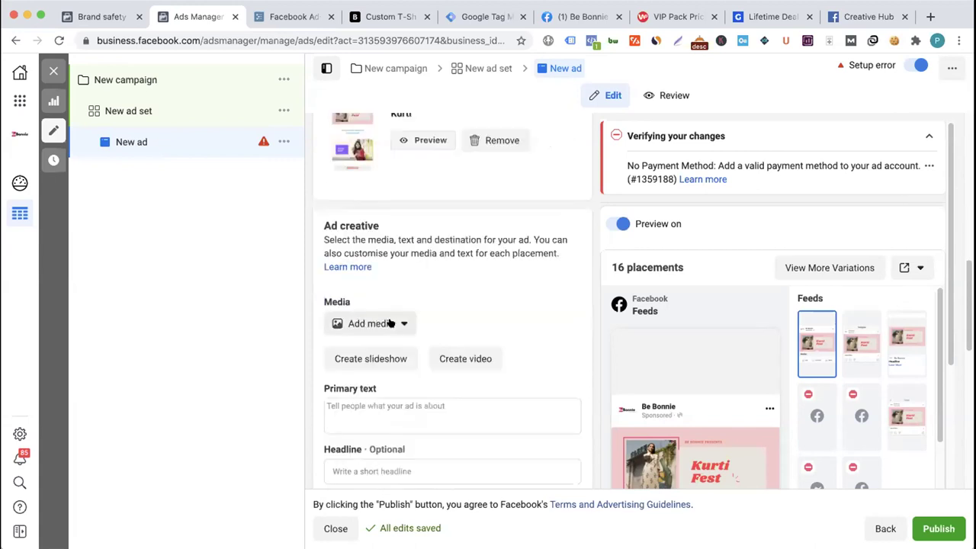
left_click(379, 326)
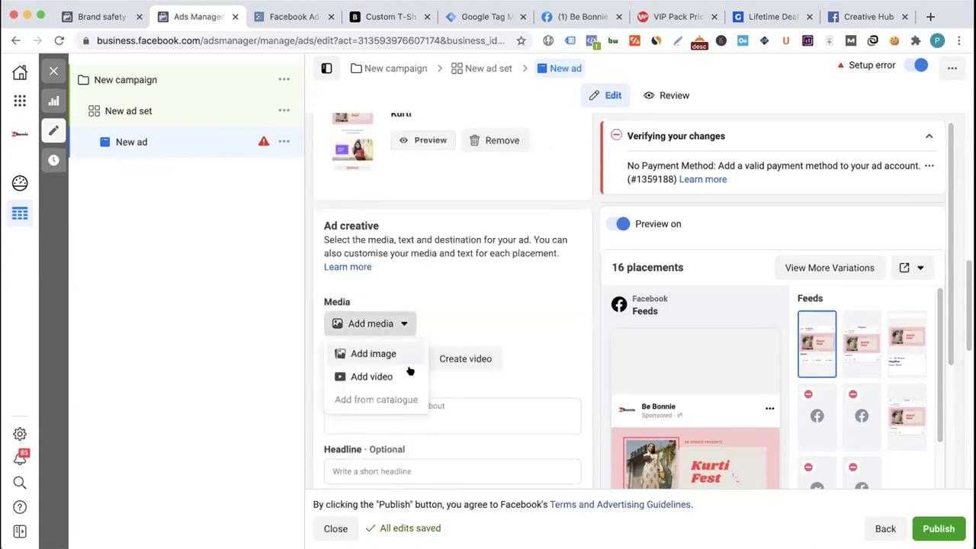
left_click(393, 353)
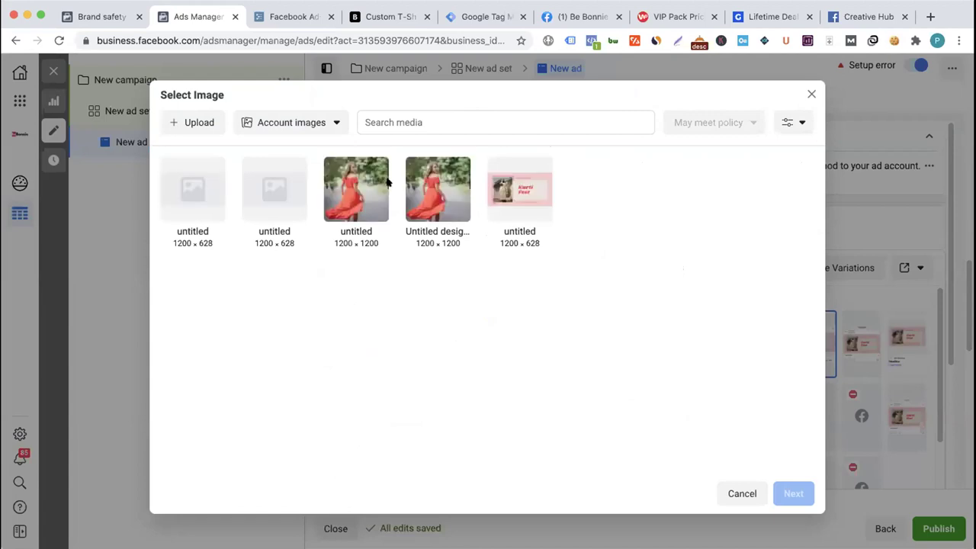
left_click(431, 204)
key("Return")
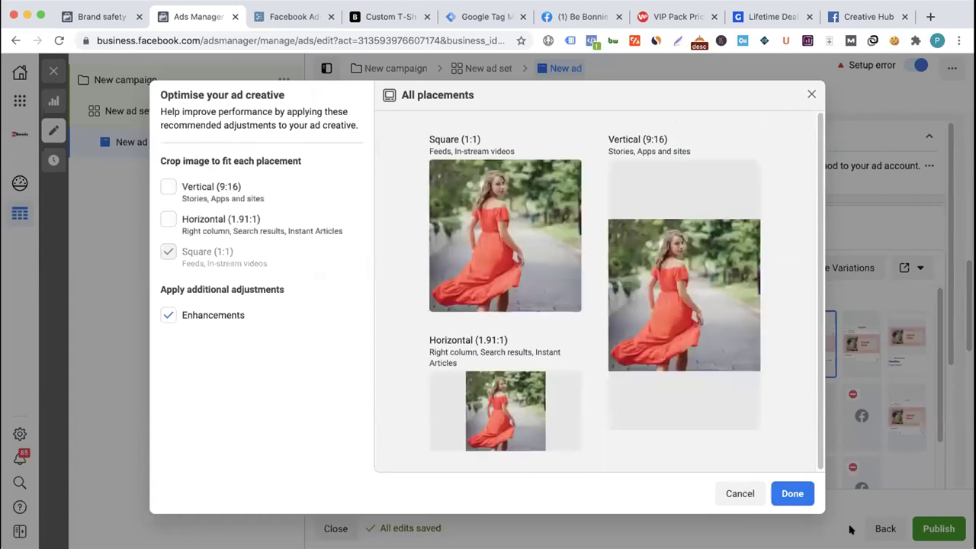
left_click(792, 493)
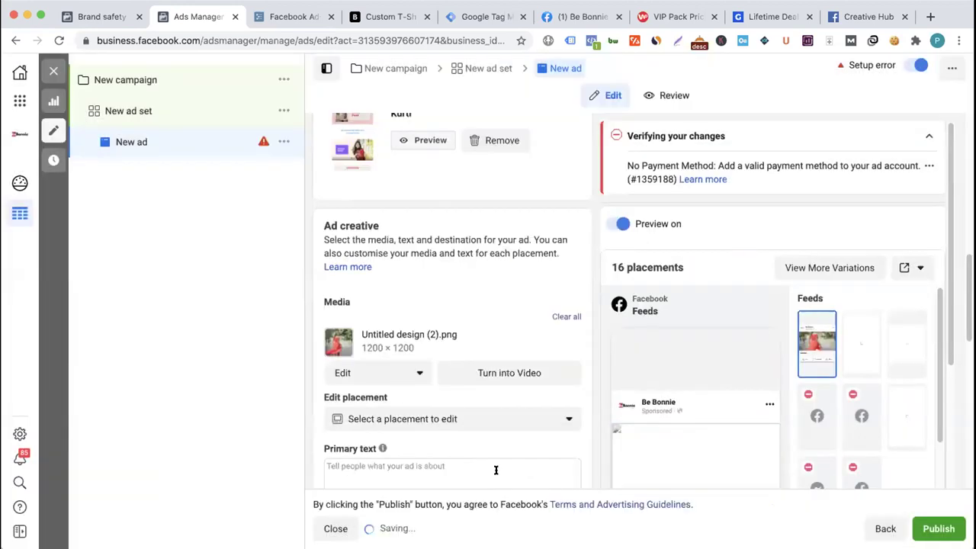
- Check the ad's Facebook Feeds preview and open the full view of all available placements
scroll(624, 344, "down", 3)
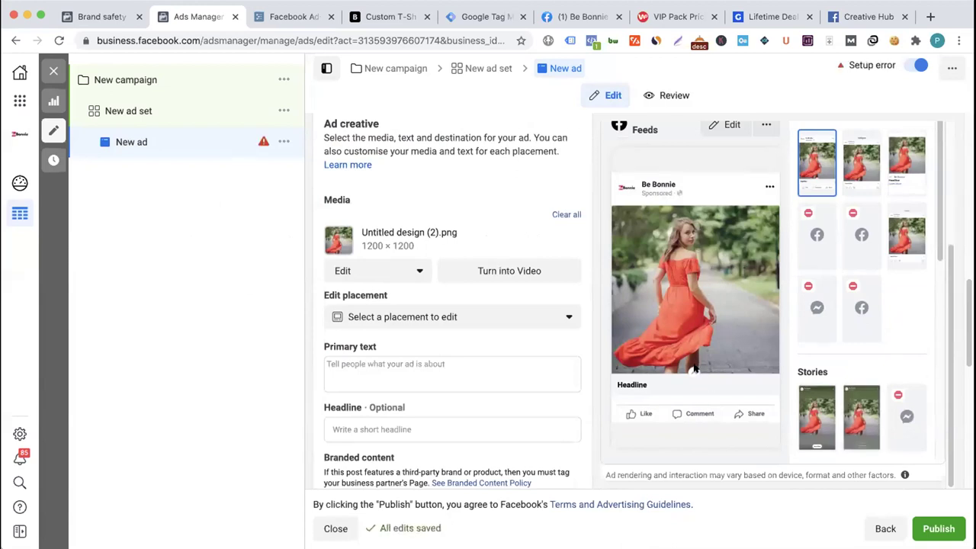
scroll(713, 252, "up", 3)
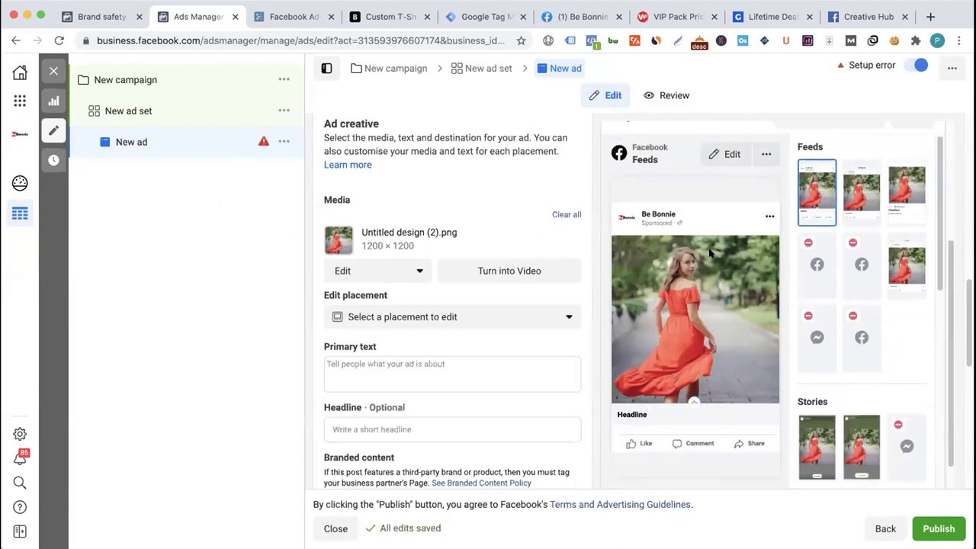
left_click(811, 200)
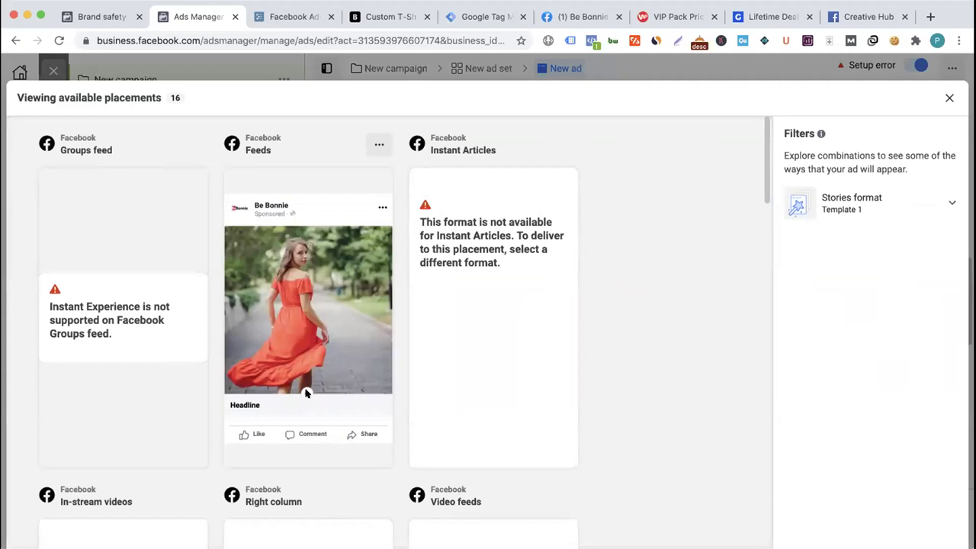
- Switch to the Be Bonnie page's publishing tools, open the Kurti Instant Experience and look through its mobile preview
left_click(667, 16)
left_click(581, 16)
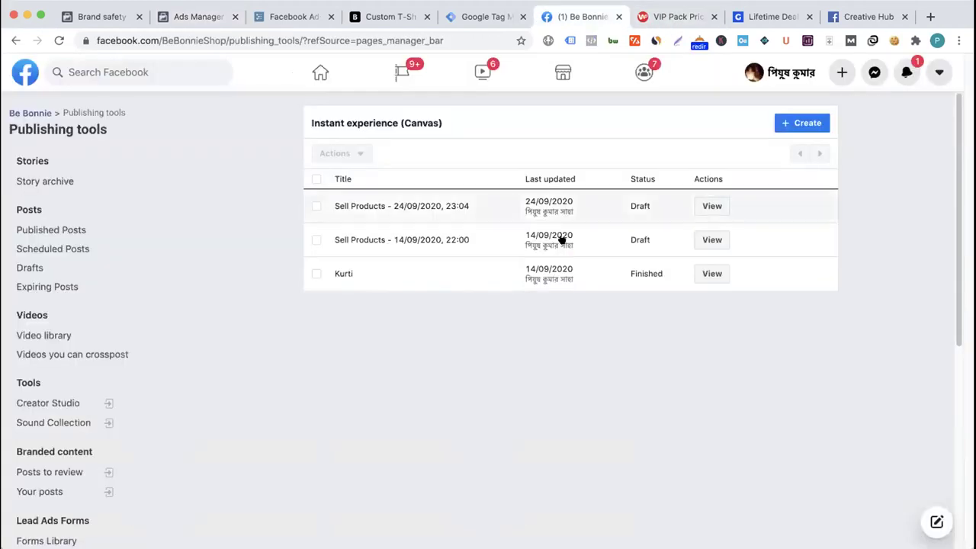
left_click(336, 276)
left_click(610, 326)
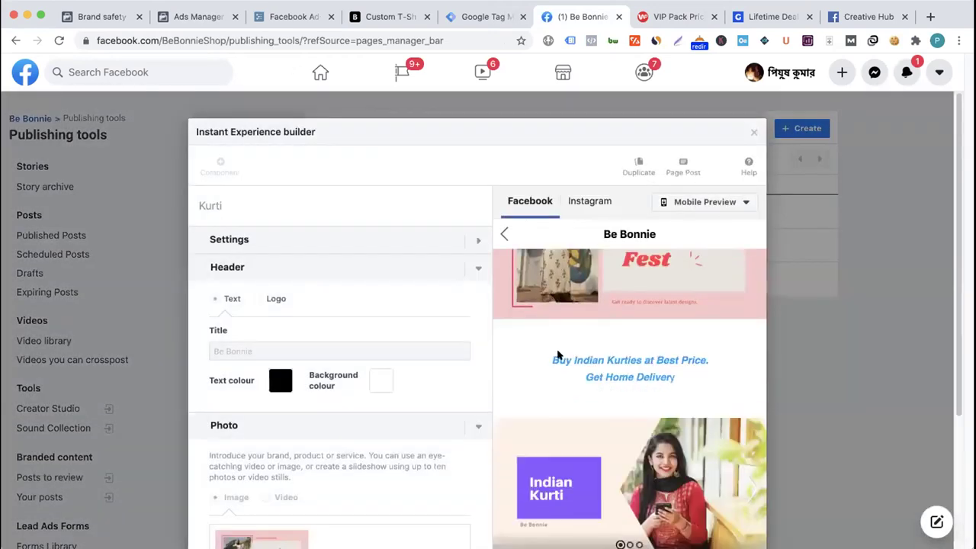
scroll(524, 394, "down", 5)
- Return to the ad in Ads Manager, close the placements view and review the creative fields, format and Instant Experience settings
left_click(869, 16)
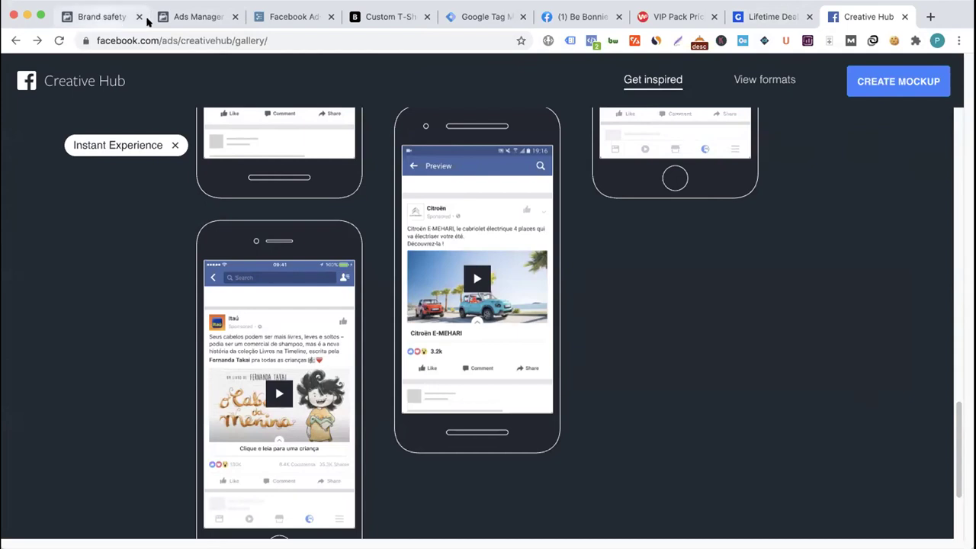
left_click(99, 16)
left_click(177, 17)
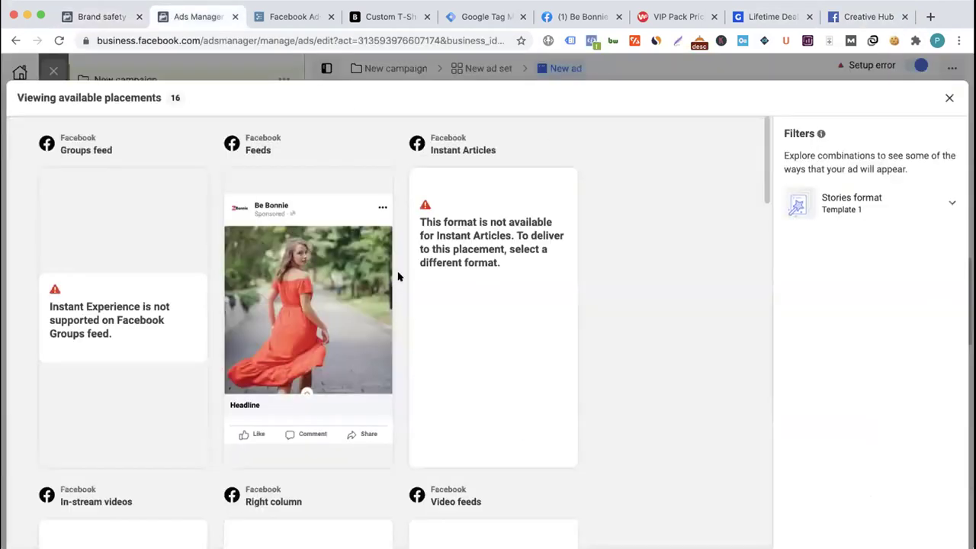
left_click(949, 98)
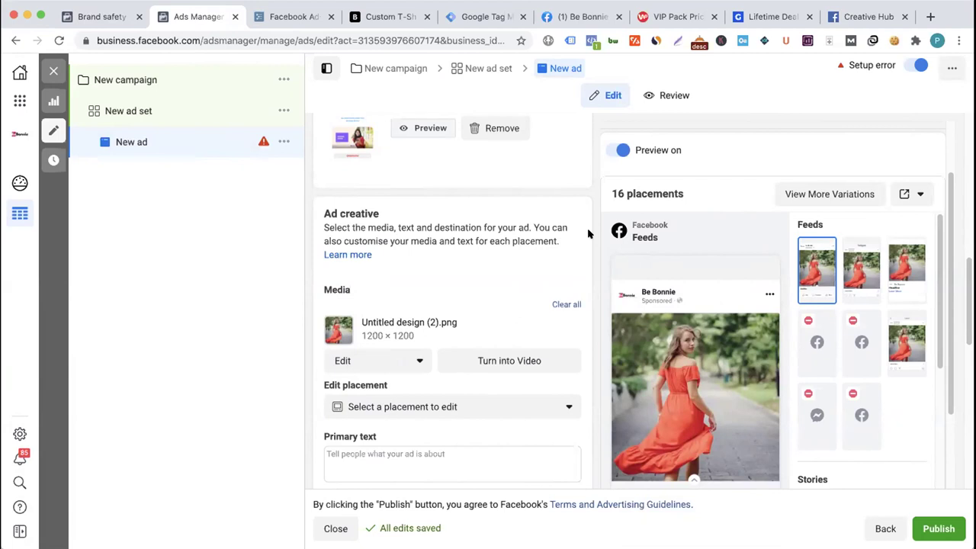
scroll(439, 268, "down", 5)
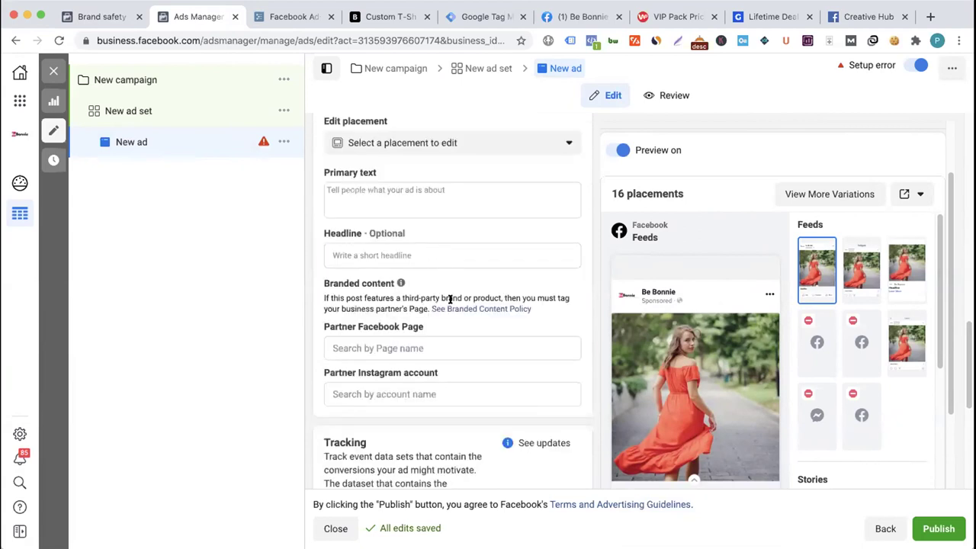
scroll(450, 300, "up", 1)
scroll(450, 299, "up", 4)
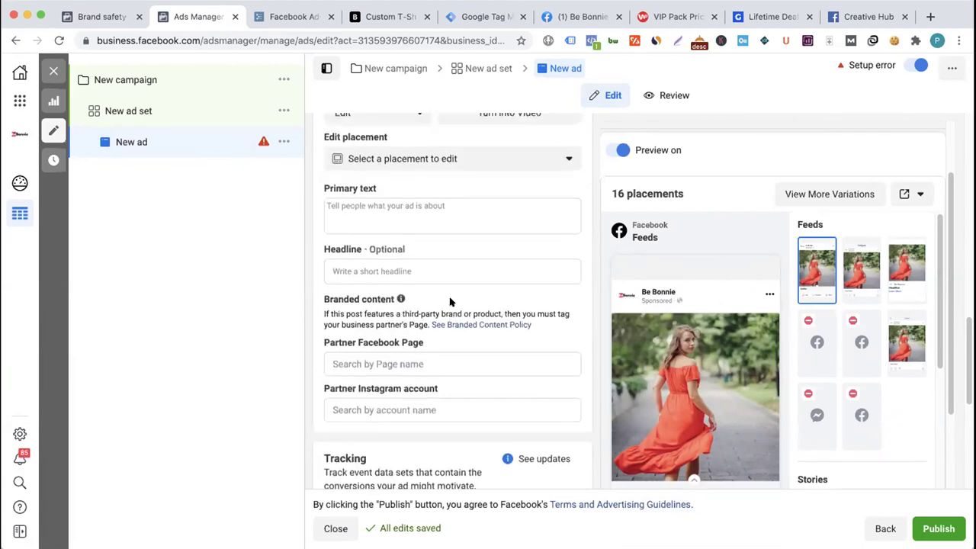
scroll(462, 238, "up", 5)
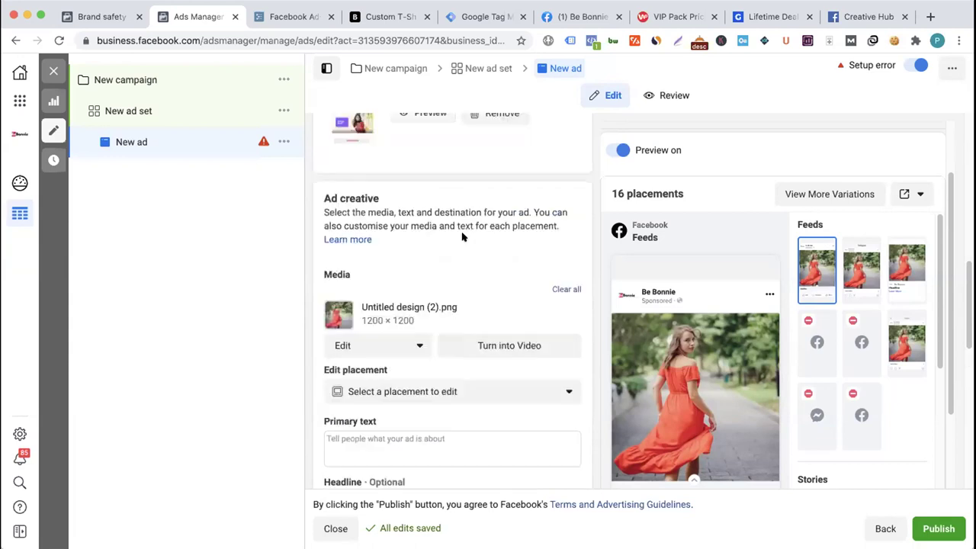
scroll(458, 241, "up", 2)
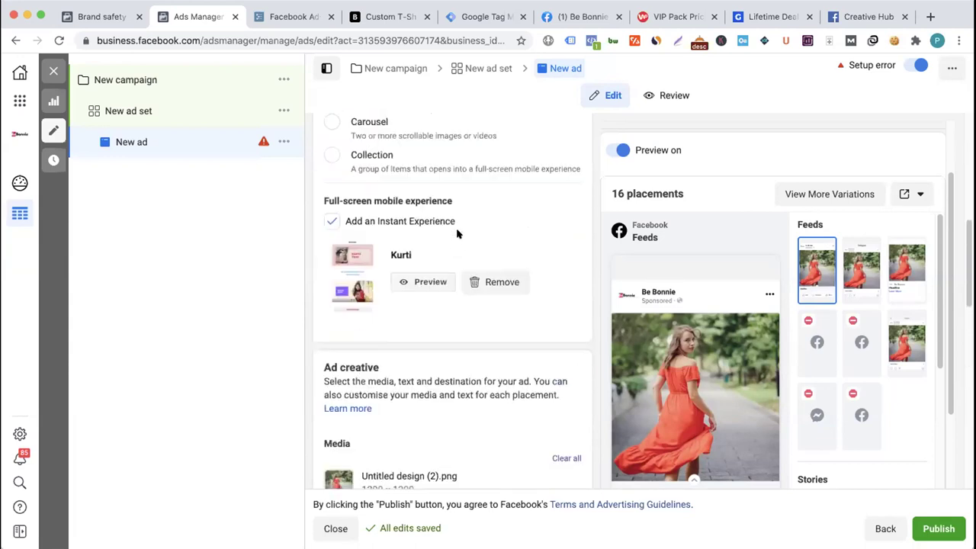
scroll(452, 245, "up", 2)
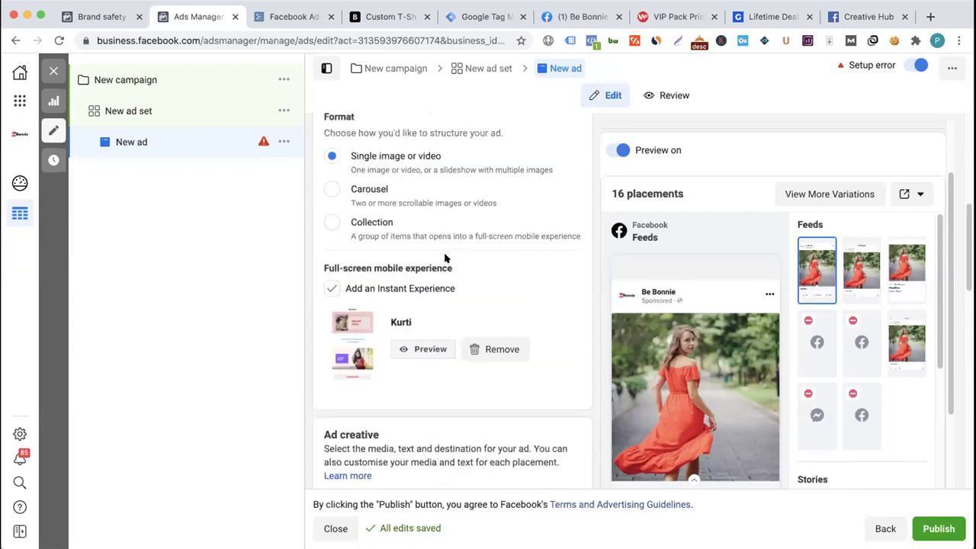
scroll(447, 258, "up", 1)
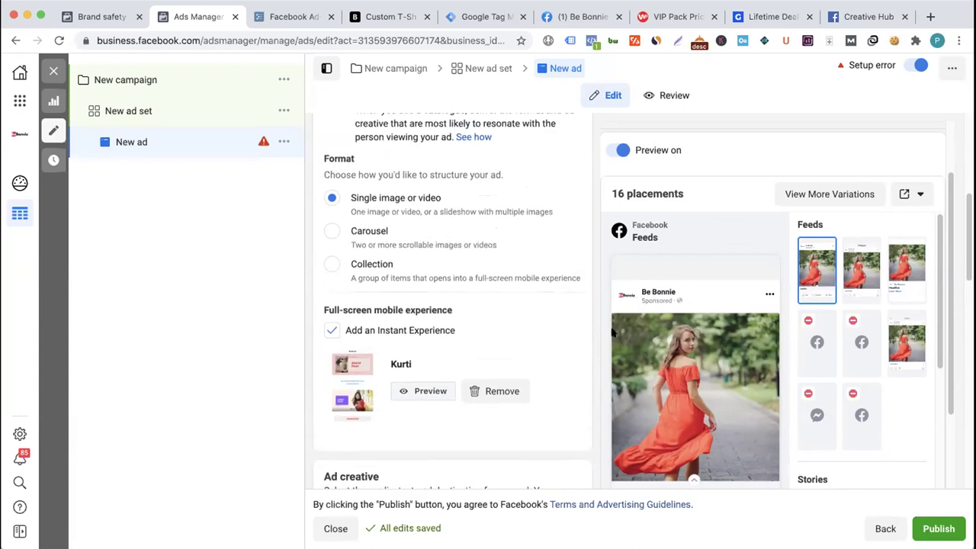
- Examine the ad's Facebook Feeds preview, its preview sharing options and the Be Bonnie identity settings
scroll(689, 373, "down", 1)
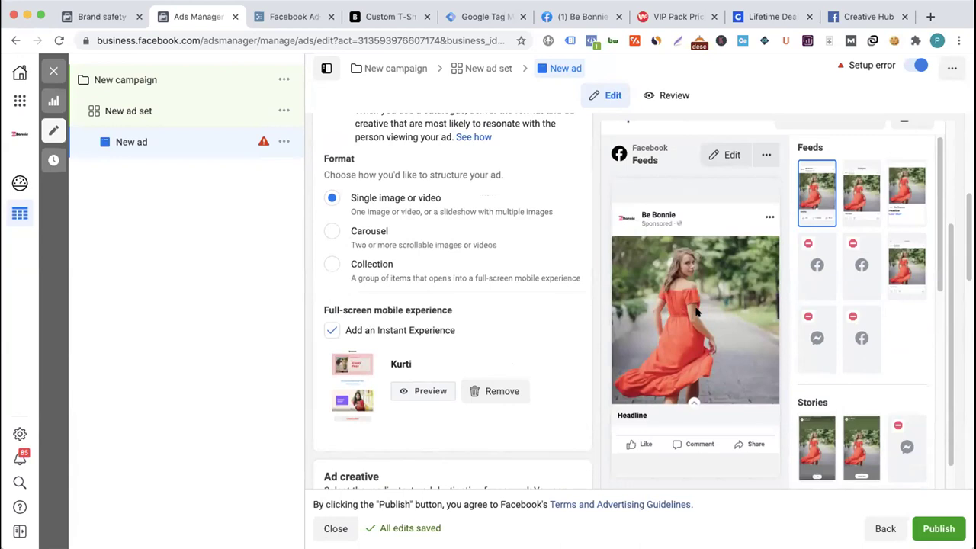
scroll(695, 312, "up", 1)
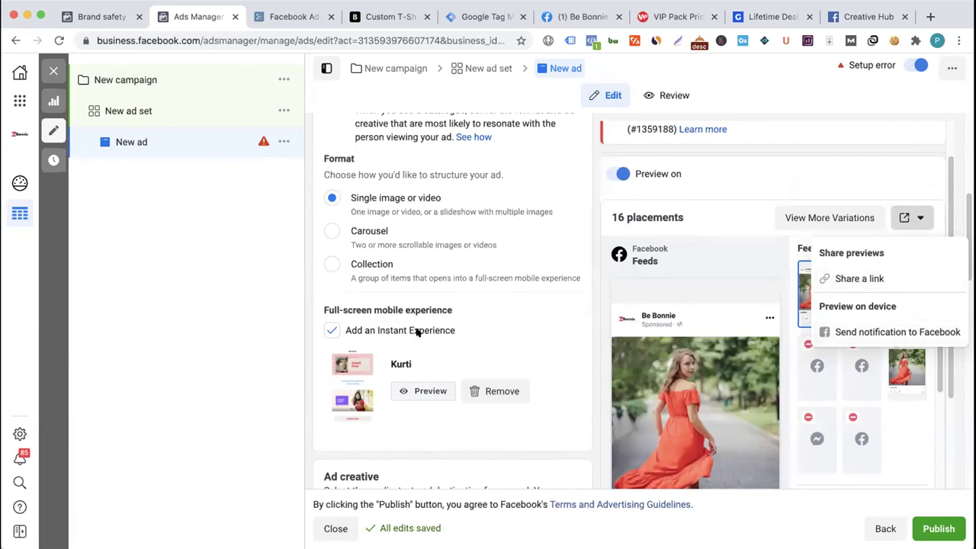
left_click(473, 374)
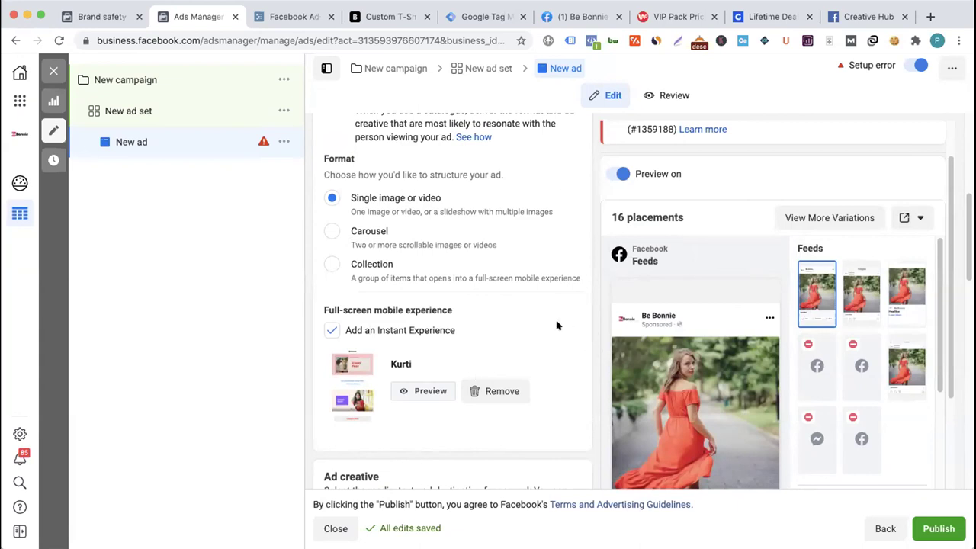
scroll(557, 325, "up", 4)
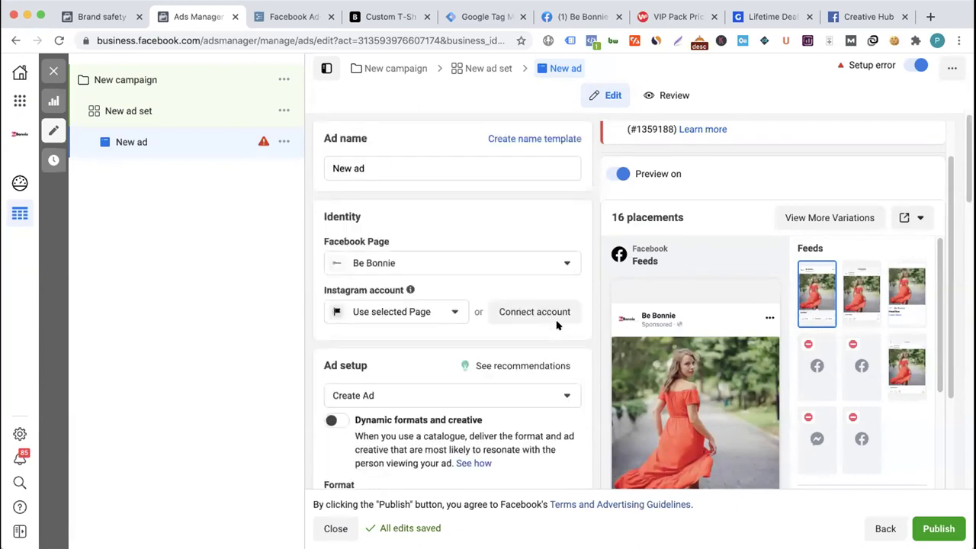
- Switch to the WorkFlowy training outline, collapse the Instant Experience topic and highlight the Collections topic
left_click(296, 16)
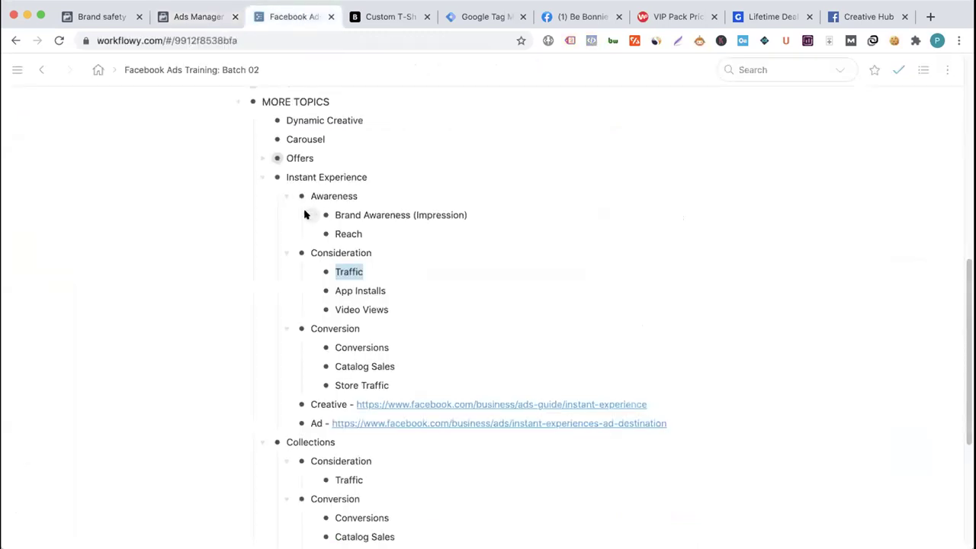
left_click(261, 178)
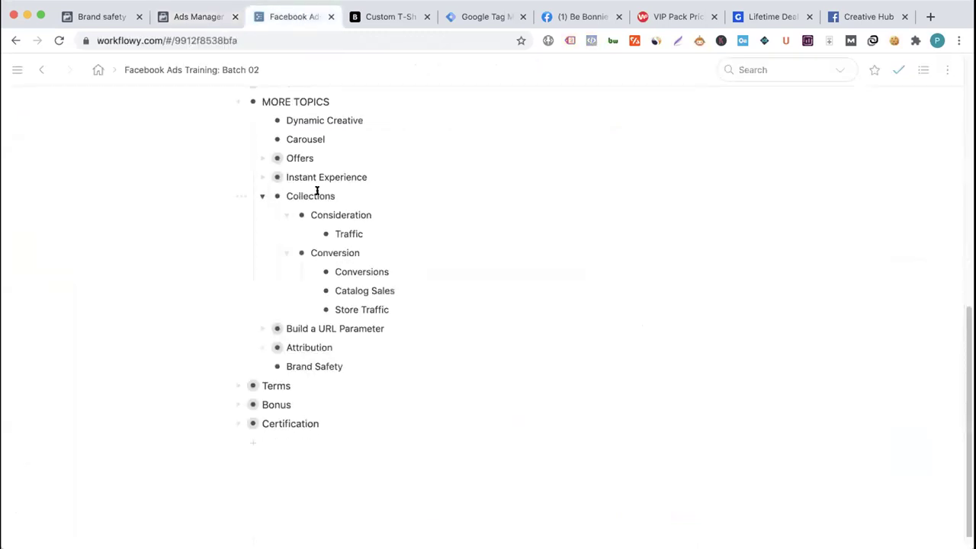
left_click_drag(286, 192, 384, 296)
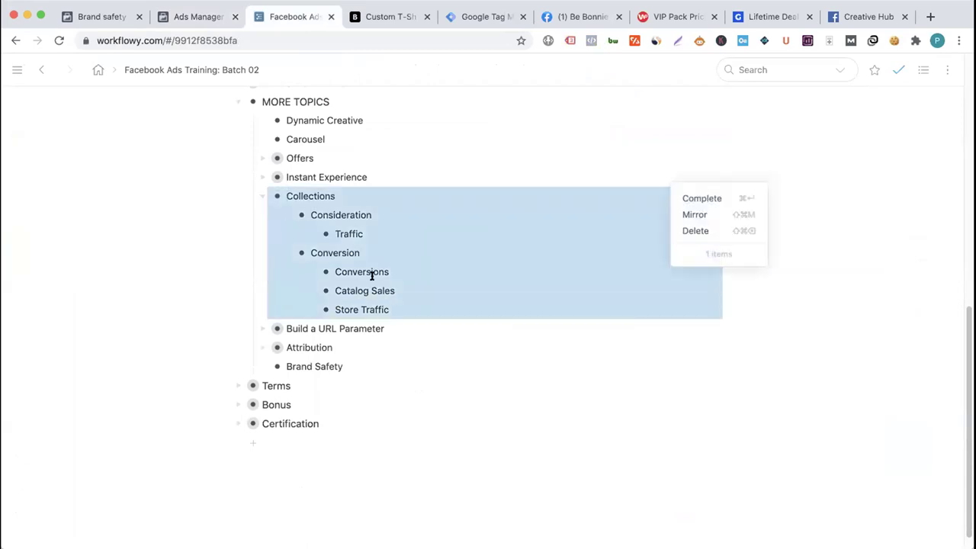
key("Escape")
- Switch to the Creative Hub gallery, filter it by the Collection format and view the Treatwell and Shopbop examples
left_click(850, 17)
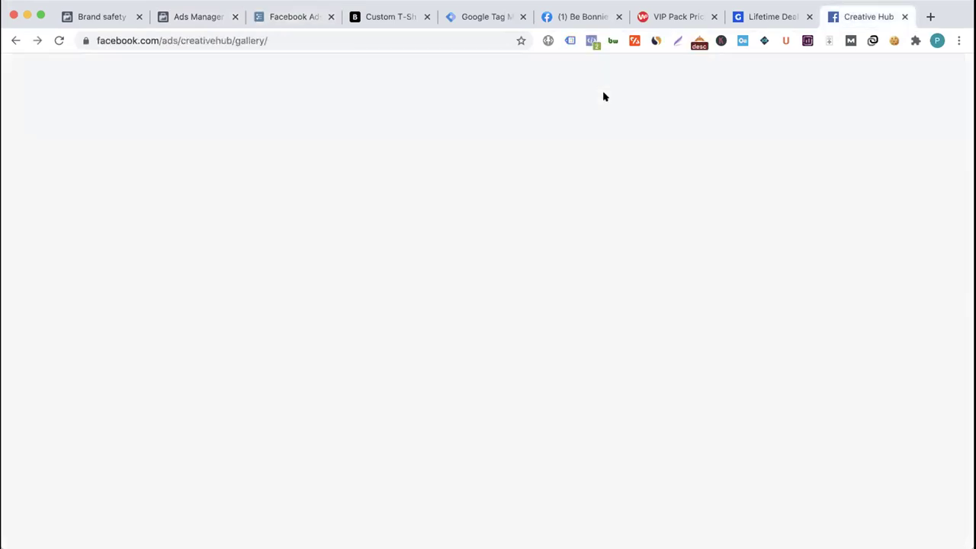
left_click(174, 145)
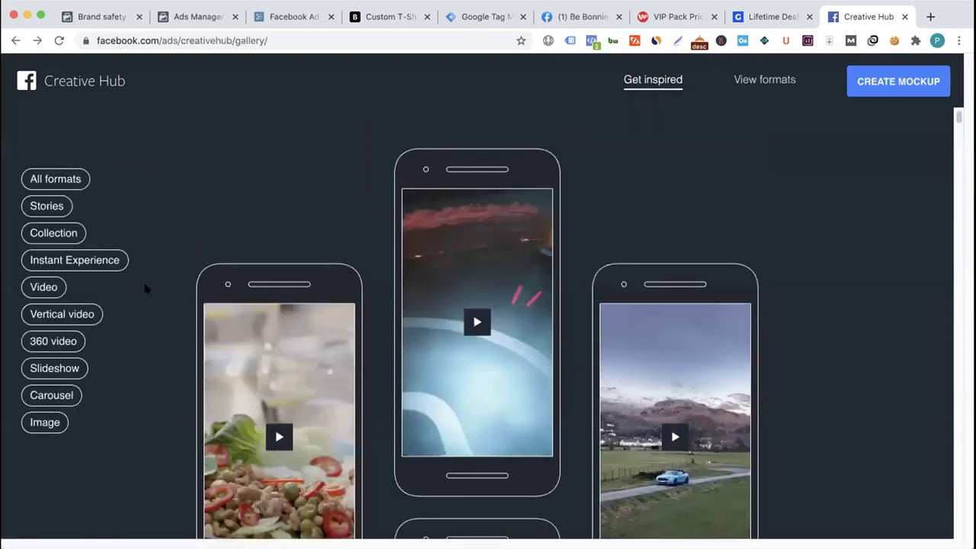
left_click(95, 261)
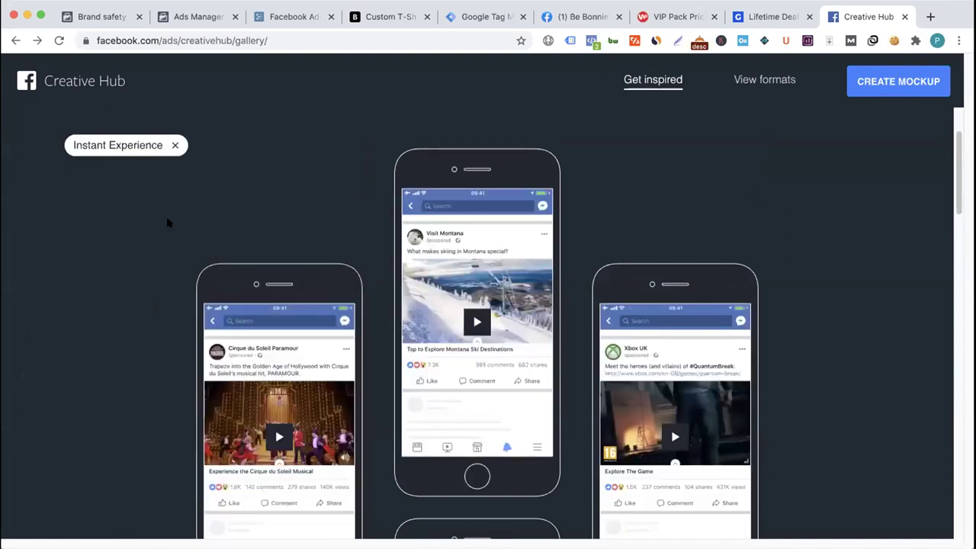
left_click(174, 145)
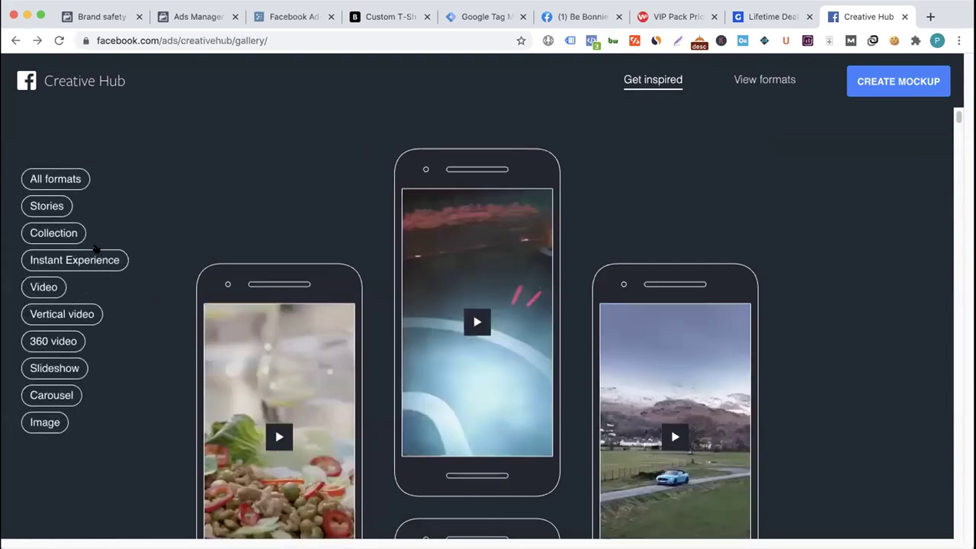
left_click(55, 232)
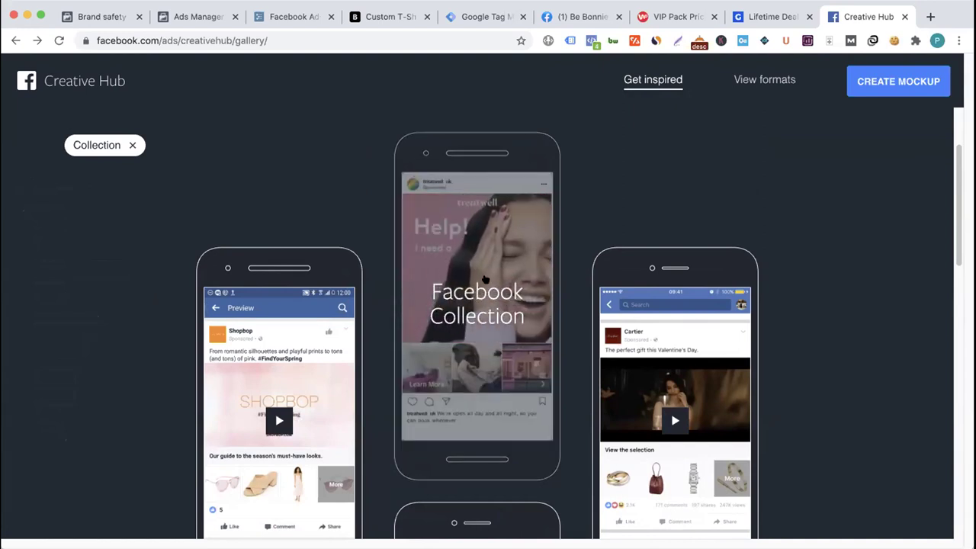
left_click(470, 294)
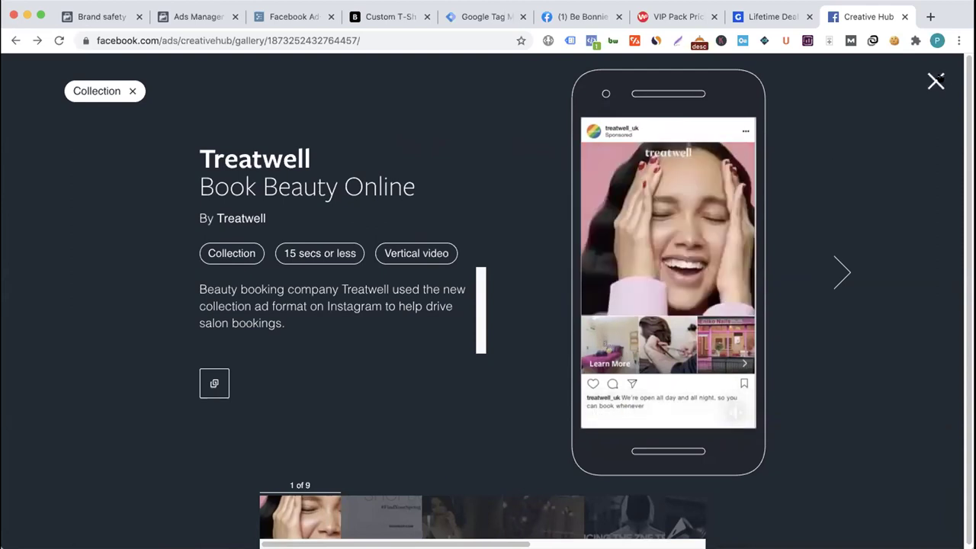
left_click(842, 273)
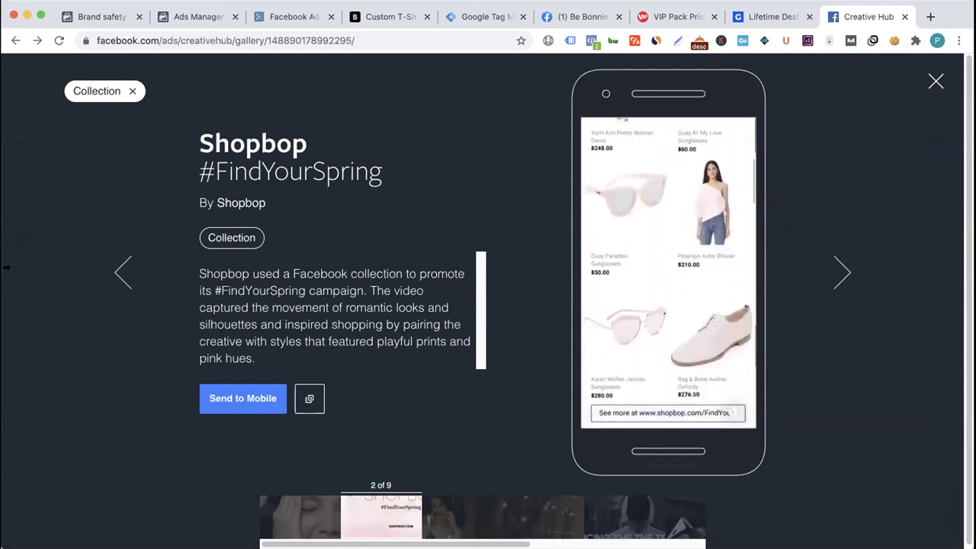
- Return to the WorkFlowy outline and highlight the Traffic and Conversion objectives listed under Collections
left_click(309, 18)
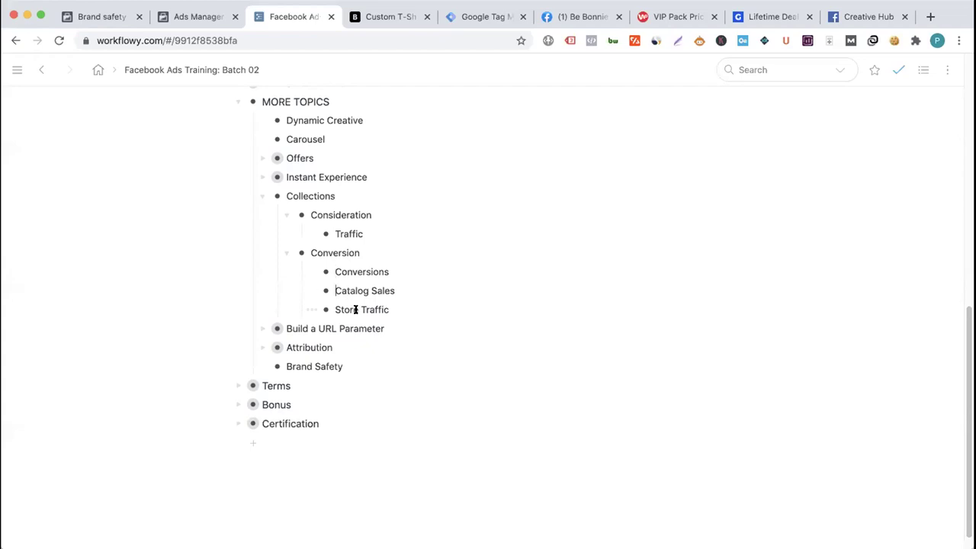
left_click_drag(399, 307, 326, 218)
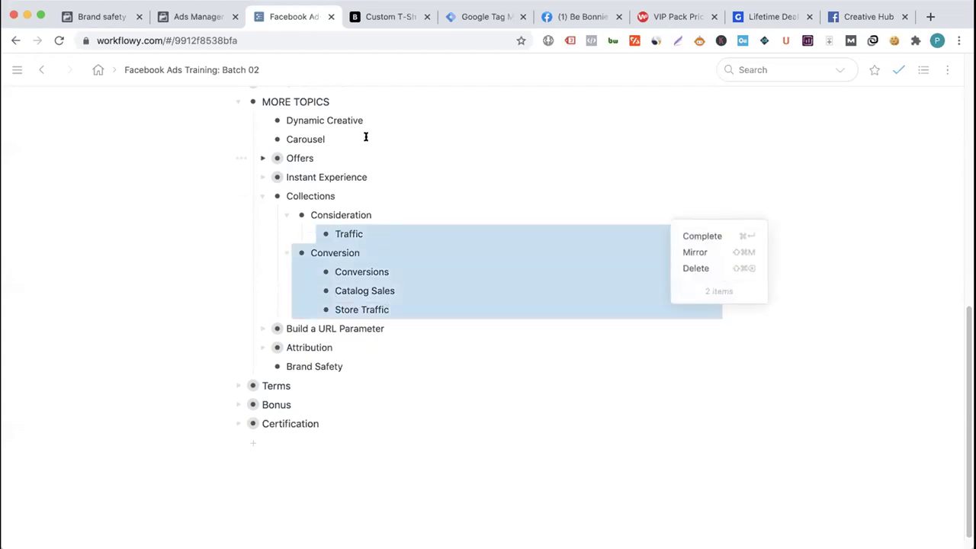
- Switch to the Creative Hub gallery and view the Cartier Valentine's Day example that follows Shopbop in the Collection format
left_click(866, 17)
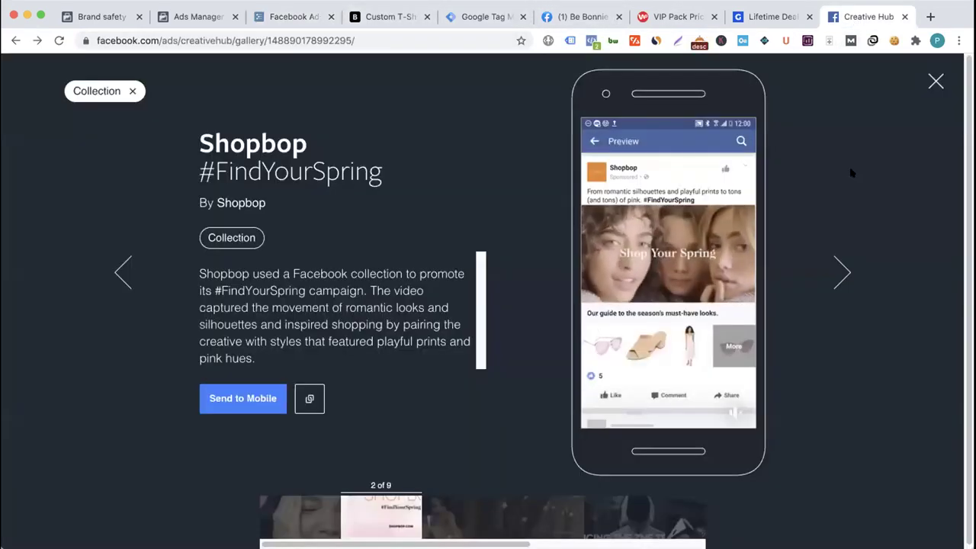
left_click(842, 274)
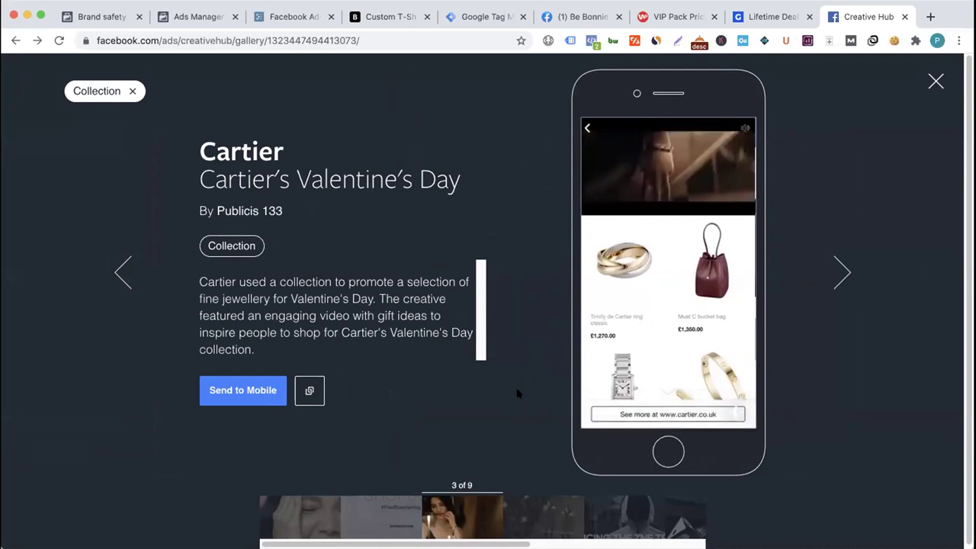
mouse_move(669, 266)
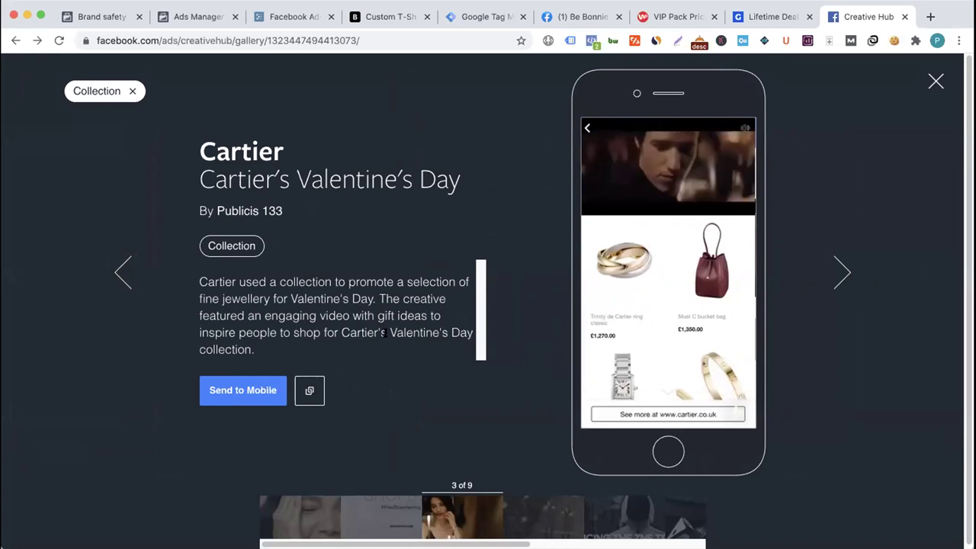
- Switch to Ads Manager to view the draft campaign's settings, checking the Custom T-Shirt Multi-Color product page on the Be Bonnie website
left_click(195, 17)
left_click(155, 83)
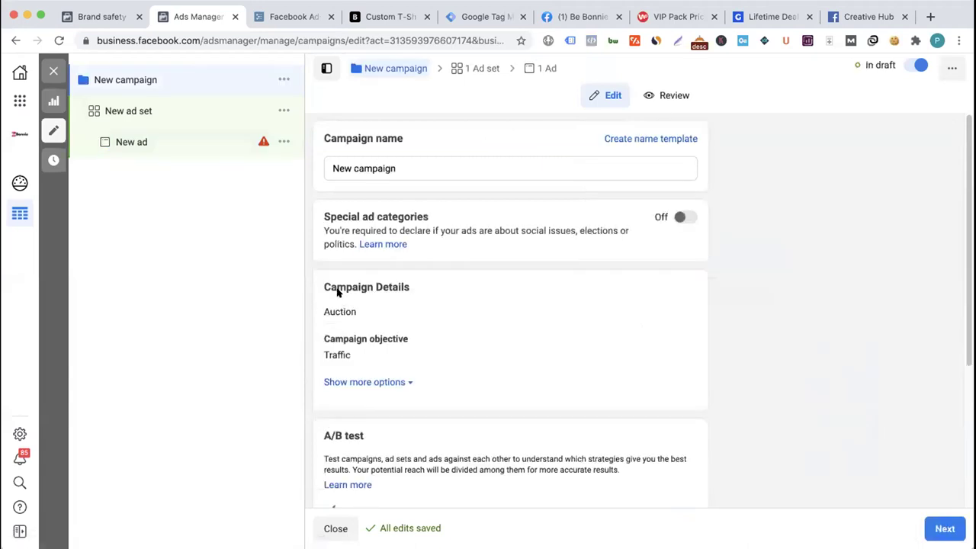
left_click(183, 102)
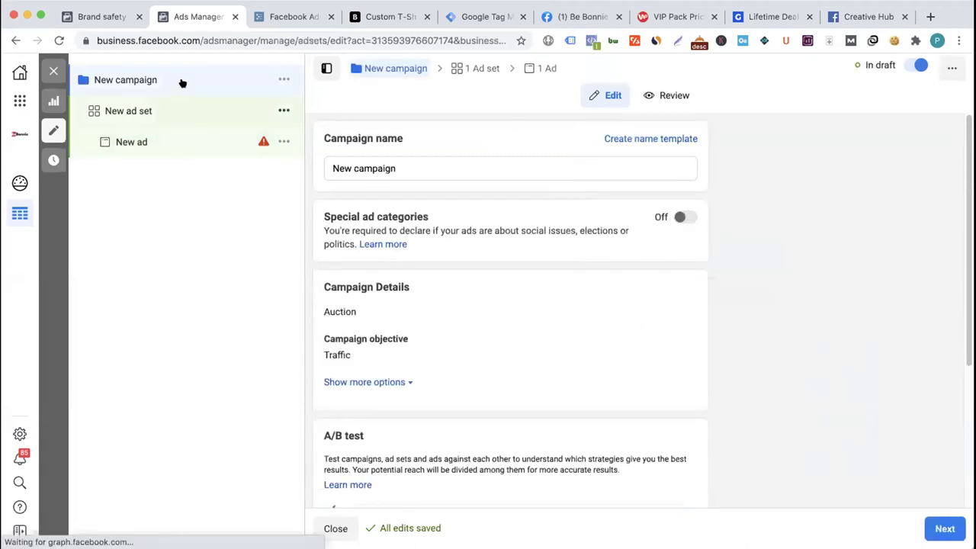
left_click(167, 80)
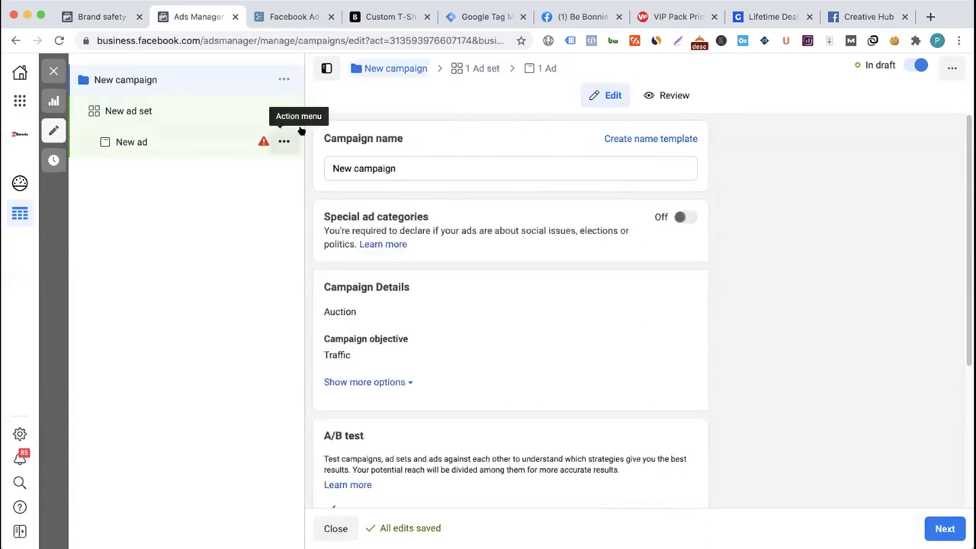
left_click(384, 14)
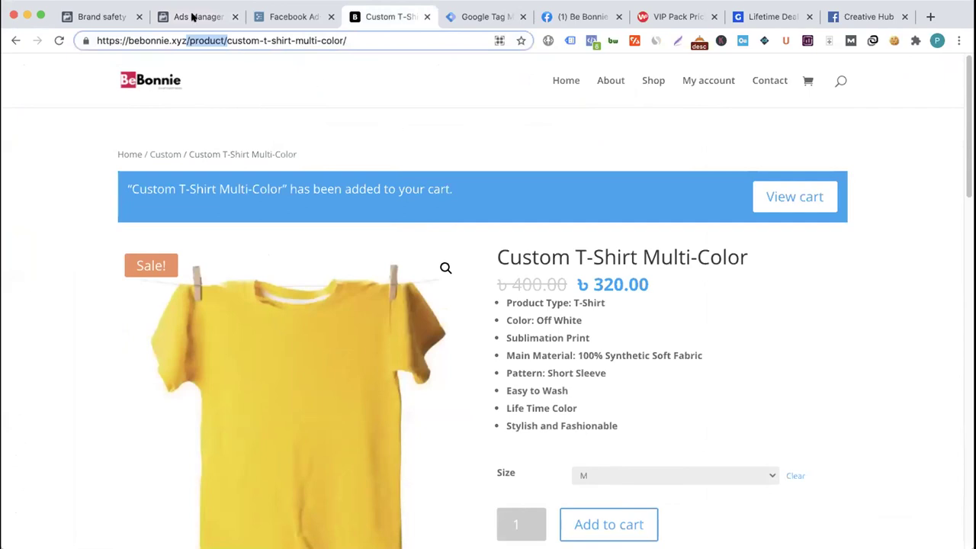
left_click(193, 16)
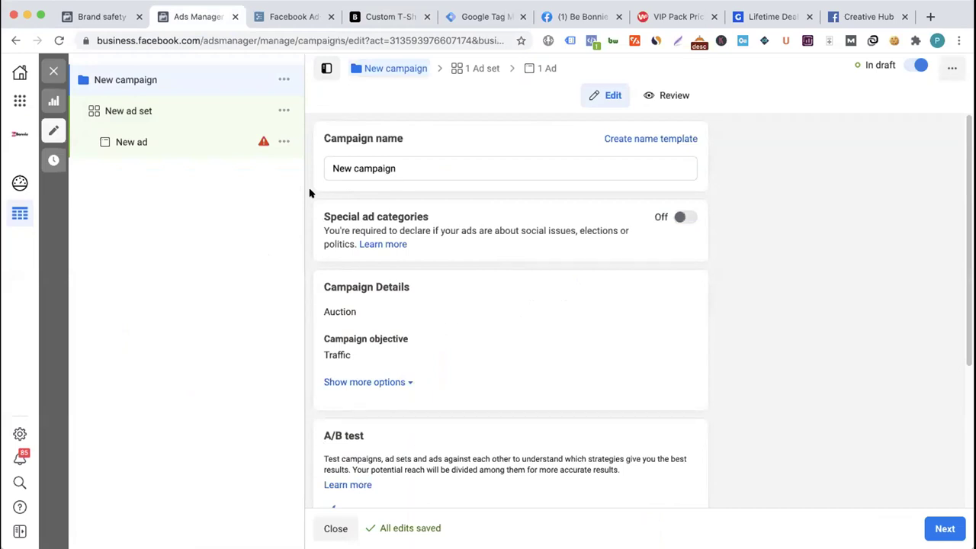
- Examine the draft campaign's settings and the ad set's Traffic destination, Dynamic creative, Offer and budget sections
scroll(310, 193, "down", 5)
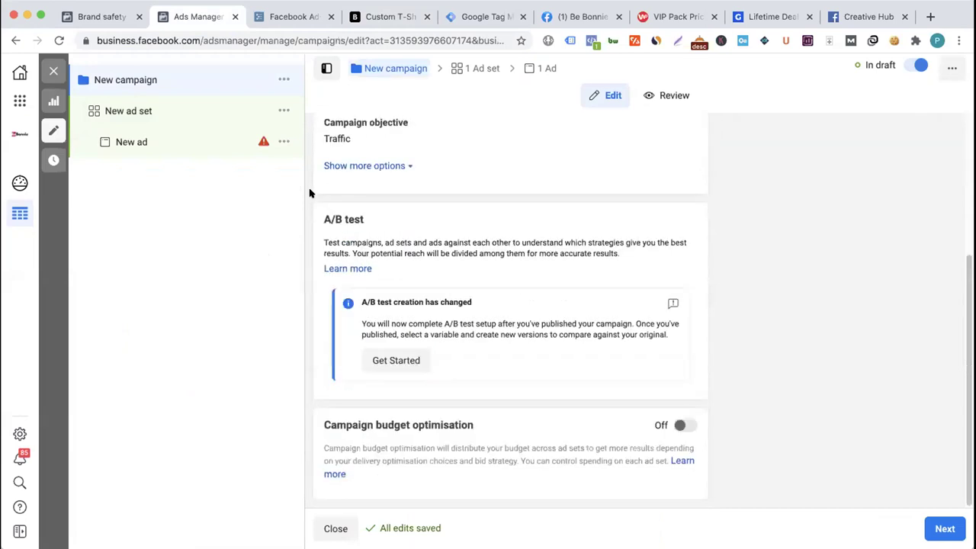
scroll(310, 192, "up", 5)
left_click(163, 104)
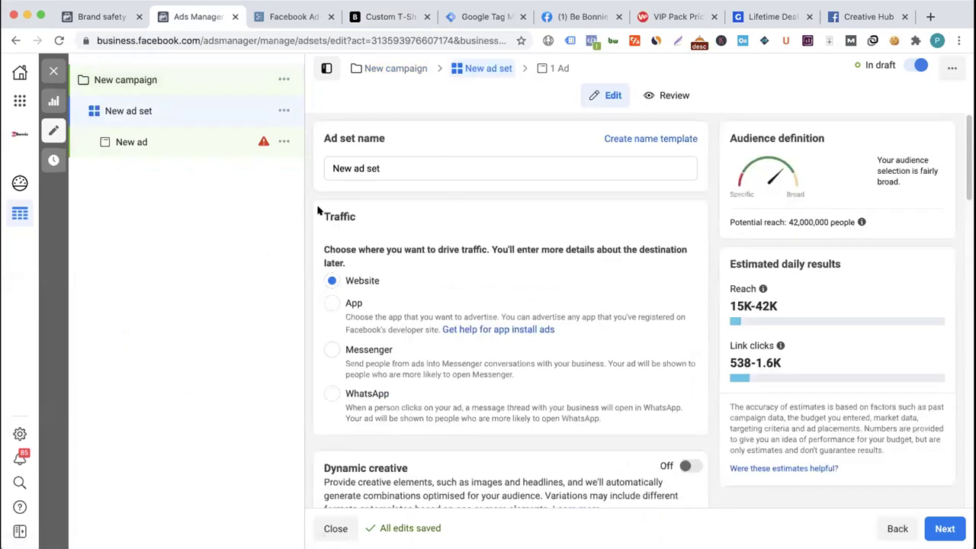
scroll(318, 211, "down", 8)
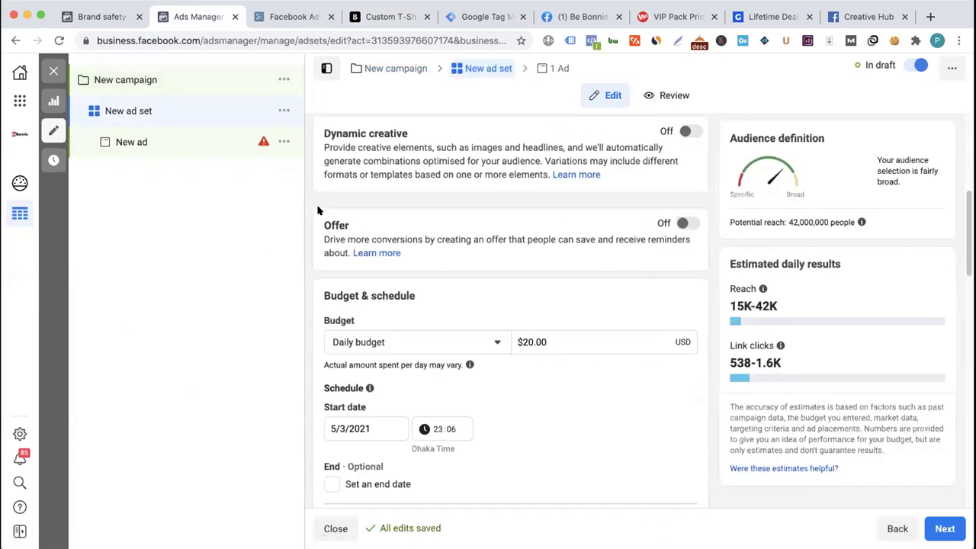
scroll(318, 210, "up", 8)
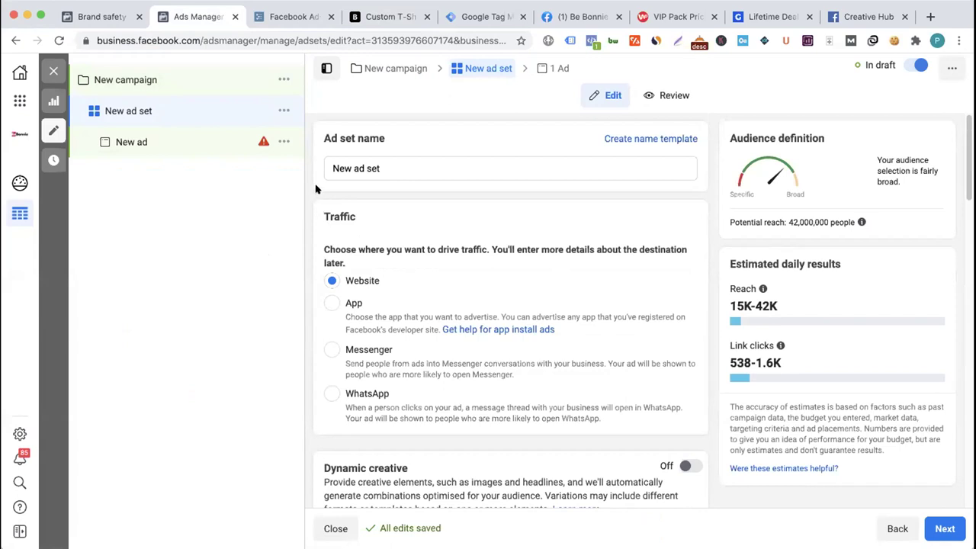
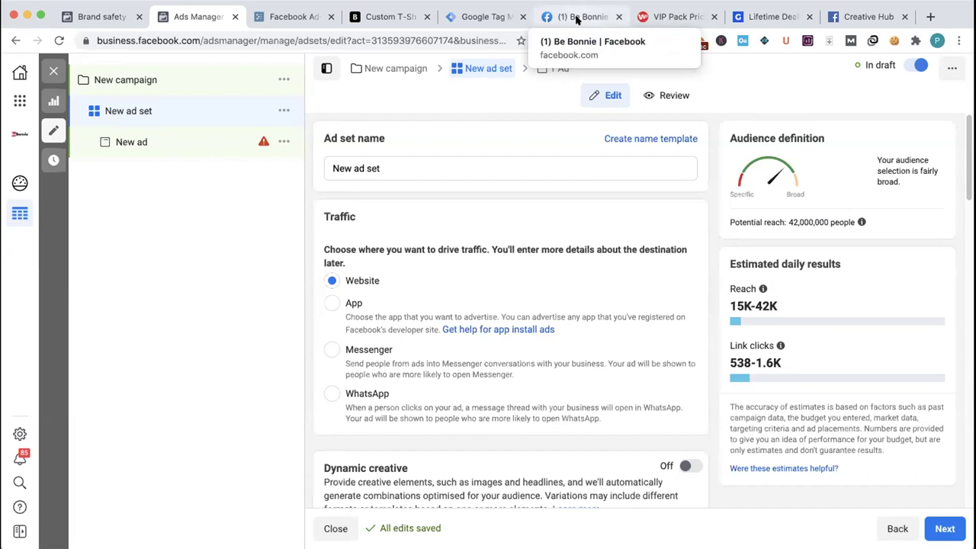
- Switch to the Be Bonnie Facebook page, close the Kurti Instant Experience builder and open the page's Shop
left_click(577, 17)
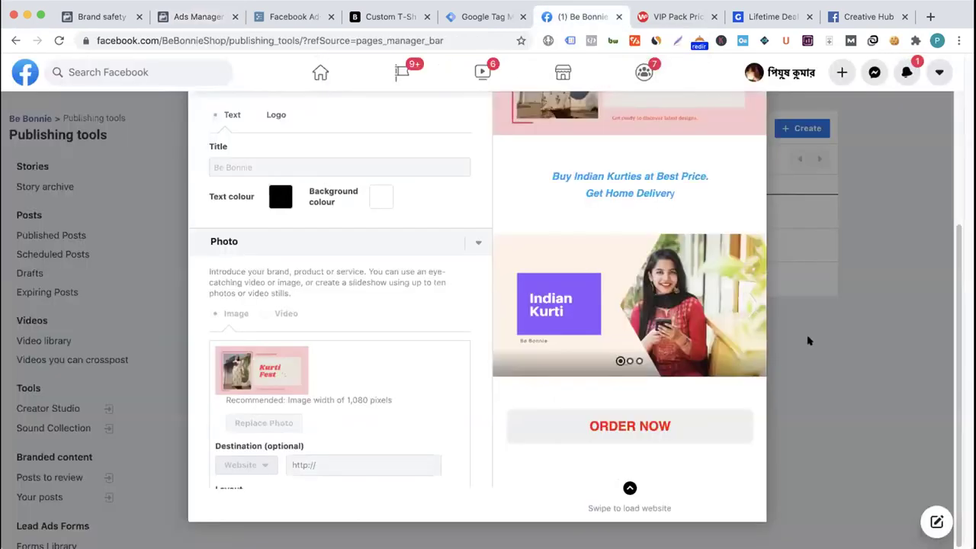
scroll(785, 332, "up", 3)
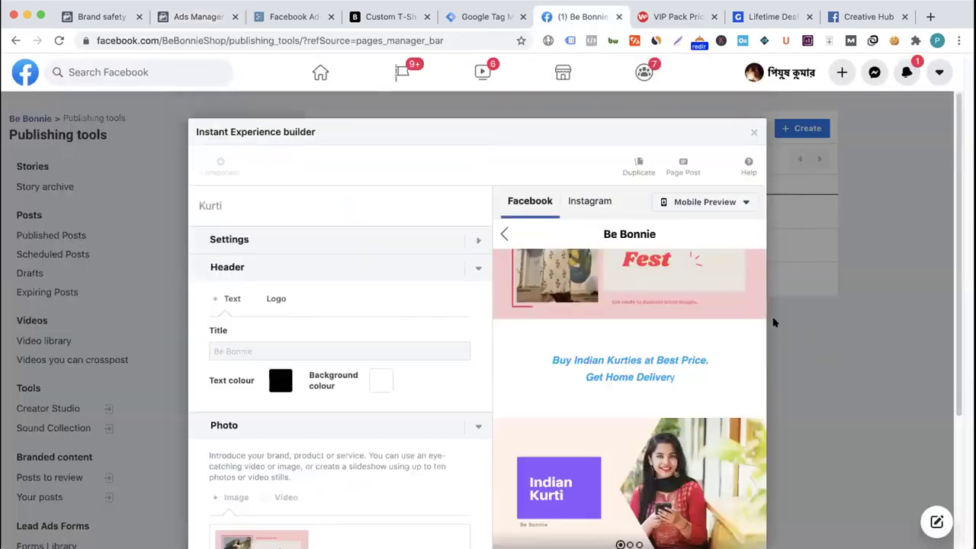
left_click(755, 132)
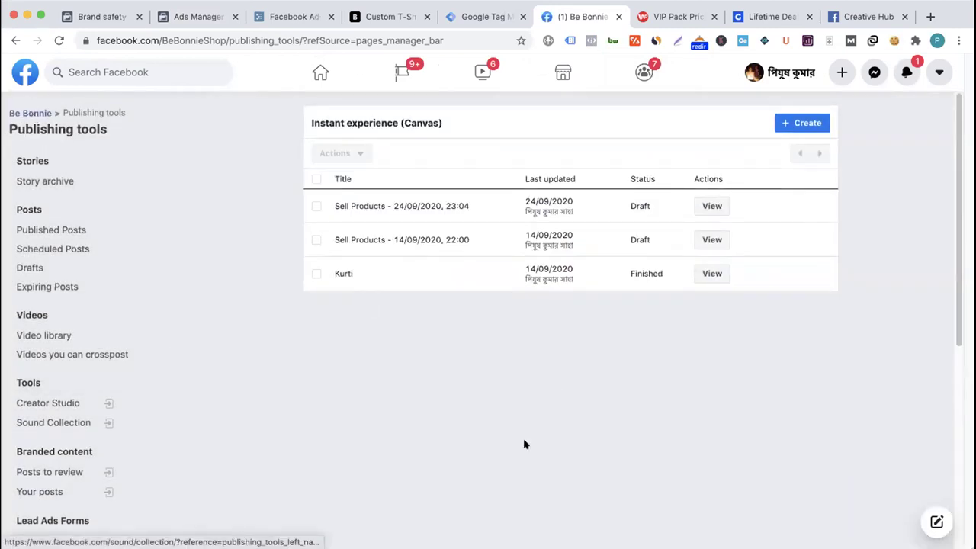
key("super+bracketleft")
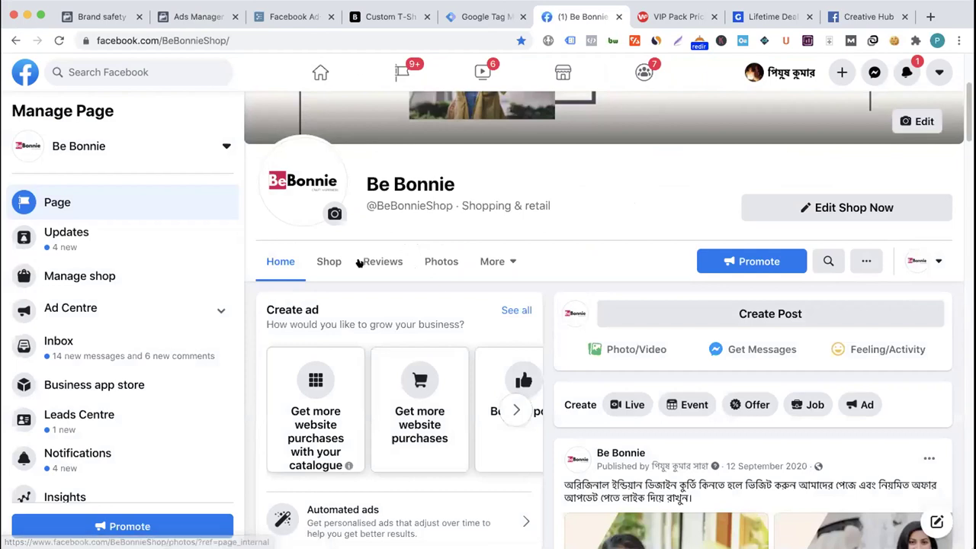
left_click(343, 262)
scroll(477, 337, "down", 2)
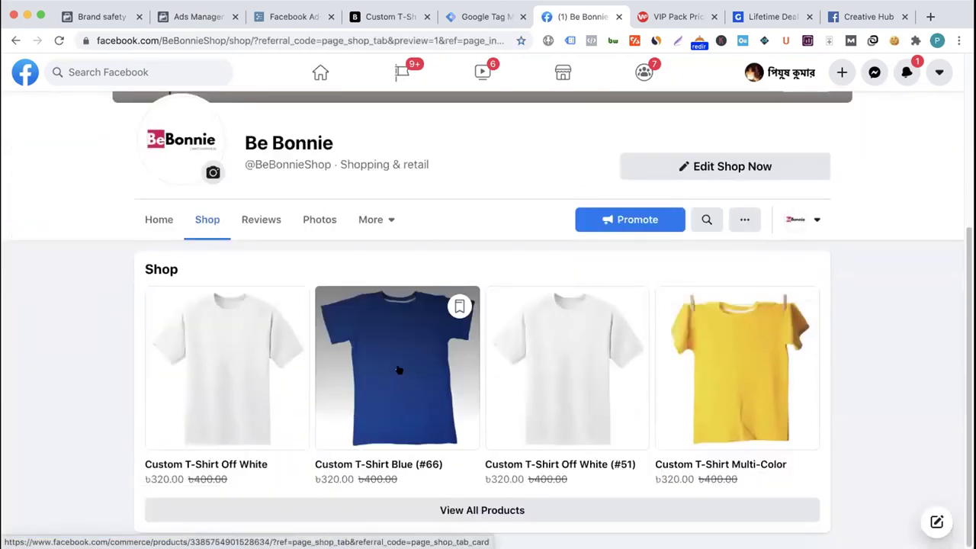
- Examine the Custom T-Shirt Blue (#66) listing and the full Be Bonnie storefront, and return to the page's Shop
left_click(433, 398)
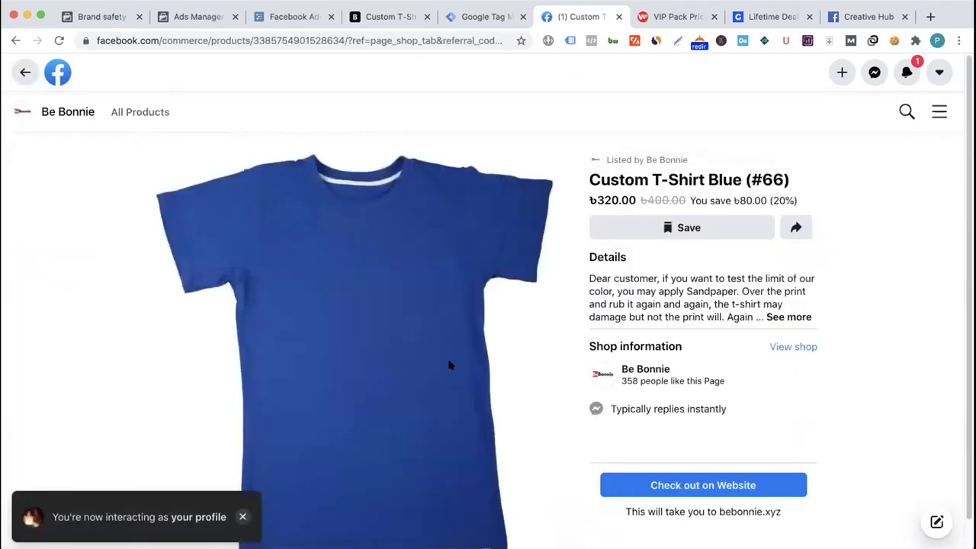
scroll(452, 358, "down", 1)
scroll(452, 358, "up", 1)
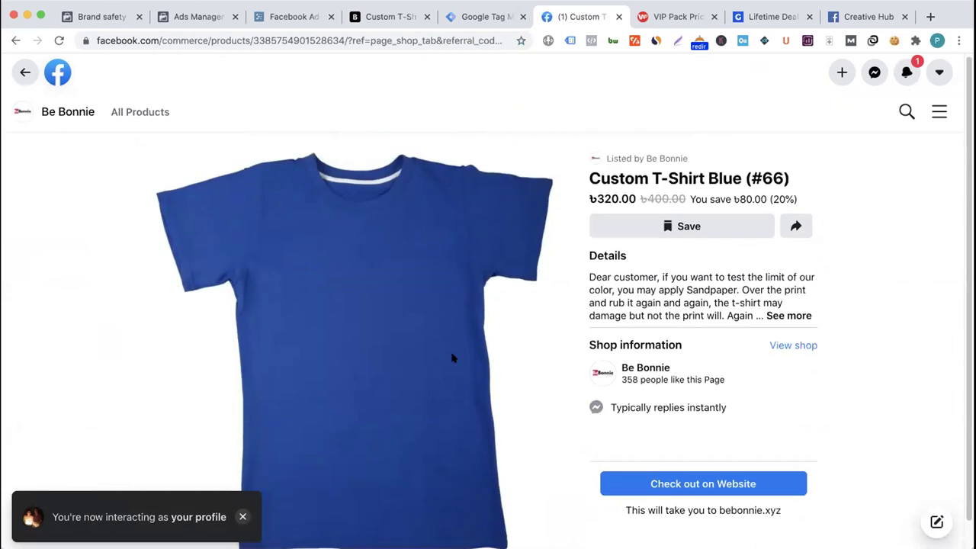
scroll(459, 334, "down", 1)
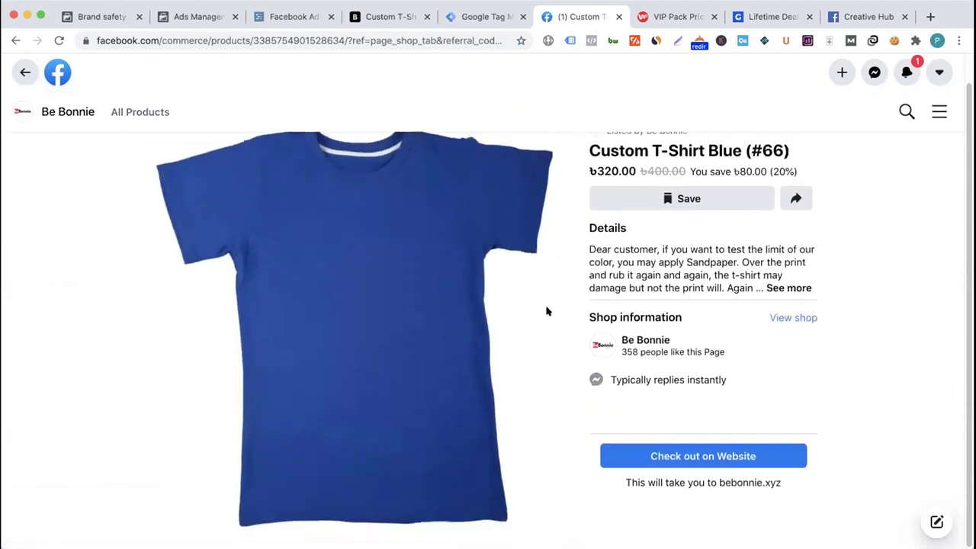
left_click(795, 317)
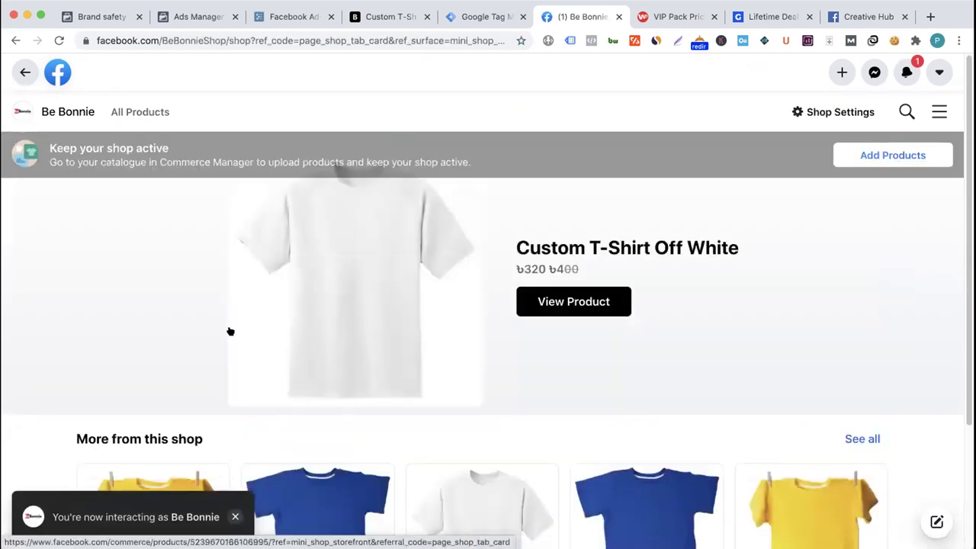
scroll(231, 331, "down", 5)
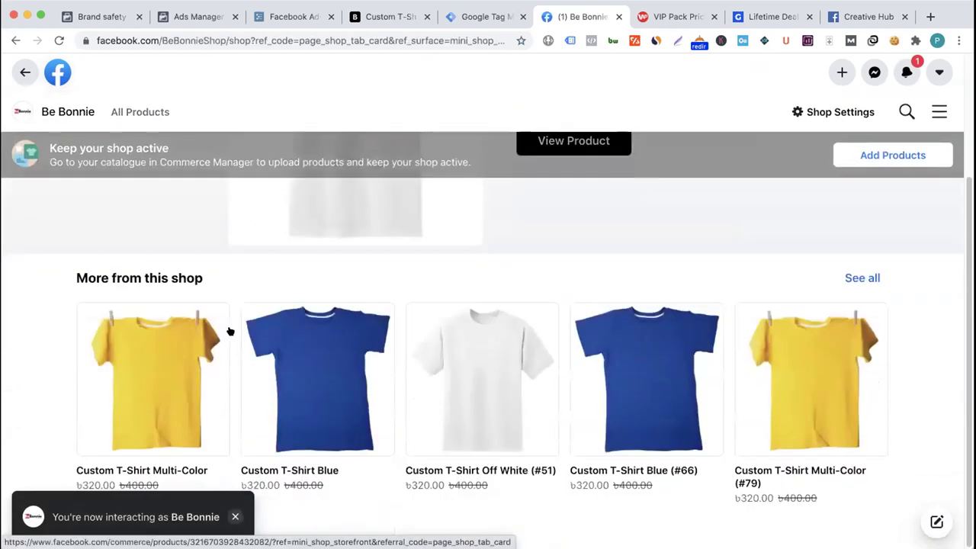
scroll(260, 316, "up", 5)
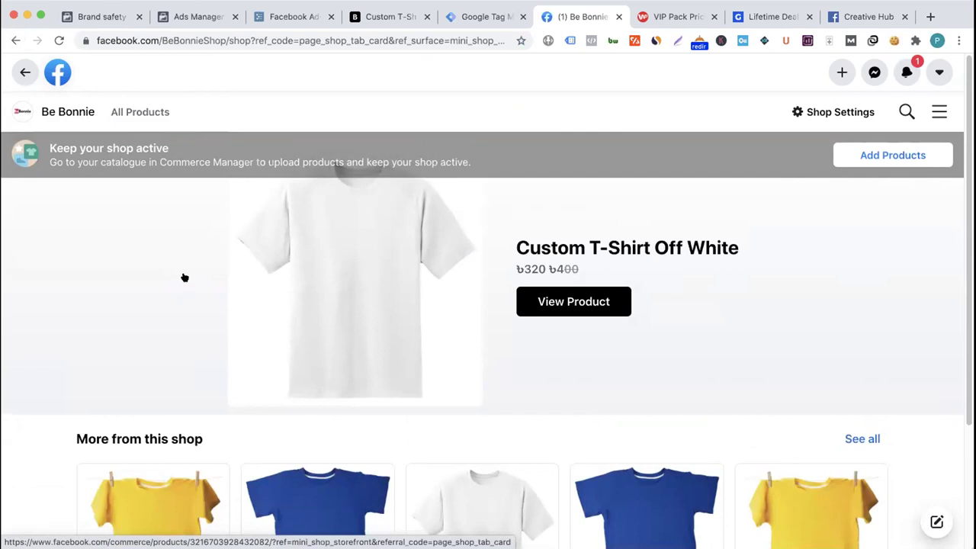
scroll(250, 295, "down", 5)
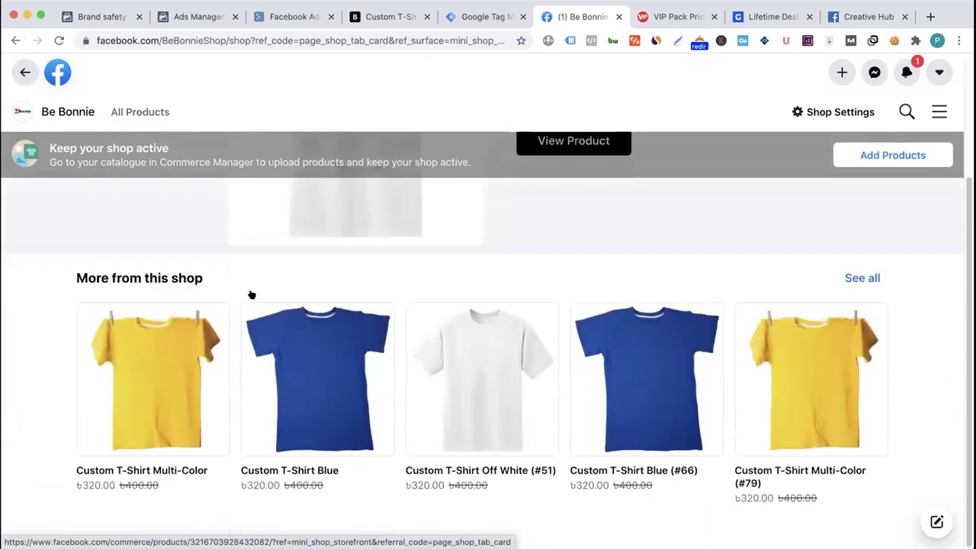
left_click(14, 40)
left_click(21, 70)
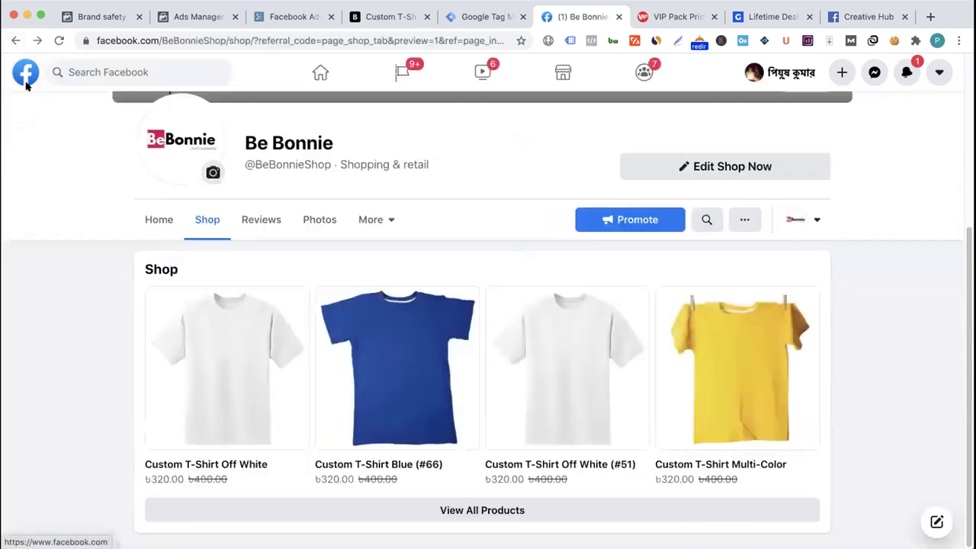
- Switch to Ads Manager, rename the draft campaign "Be Bonnie - Collection" and review its remaining settings
left_click(105, 17)
left_click(194, 16)
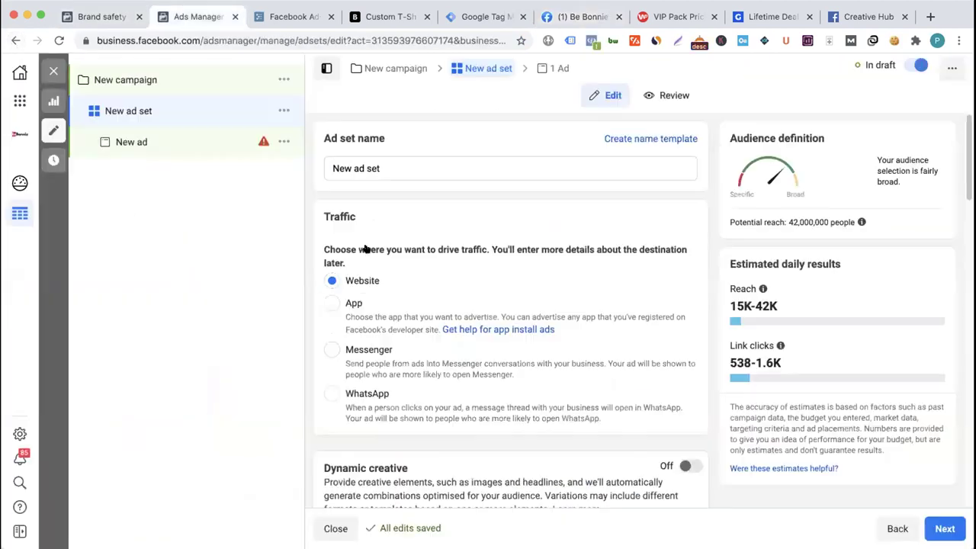
left_click(149, 88)
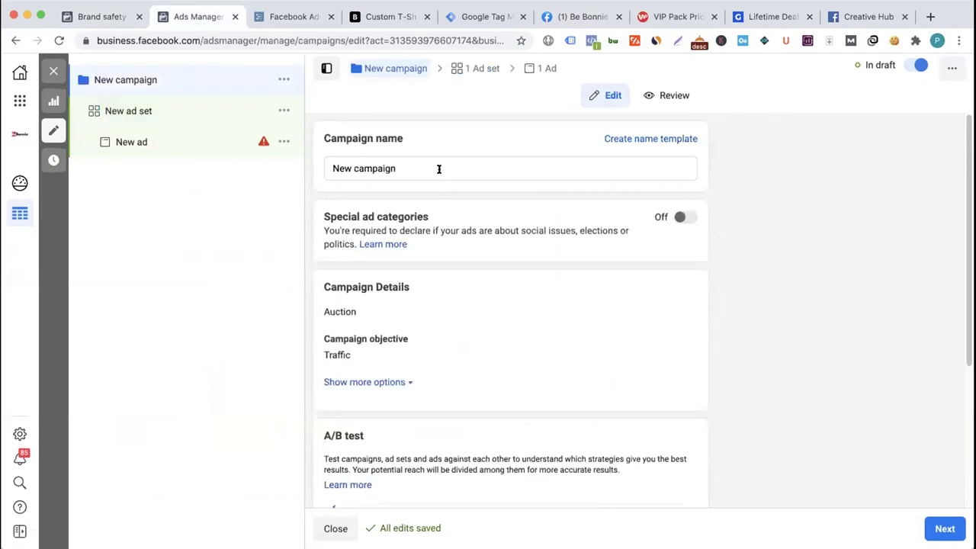
triple_click(438, 169)
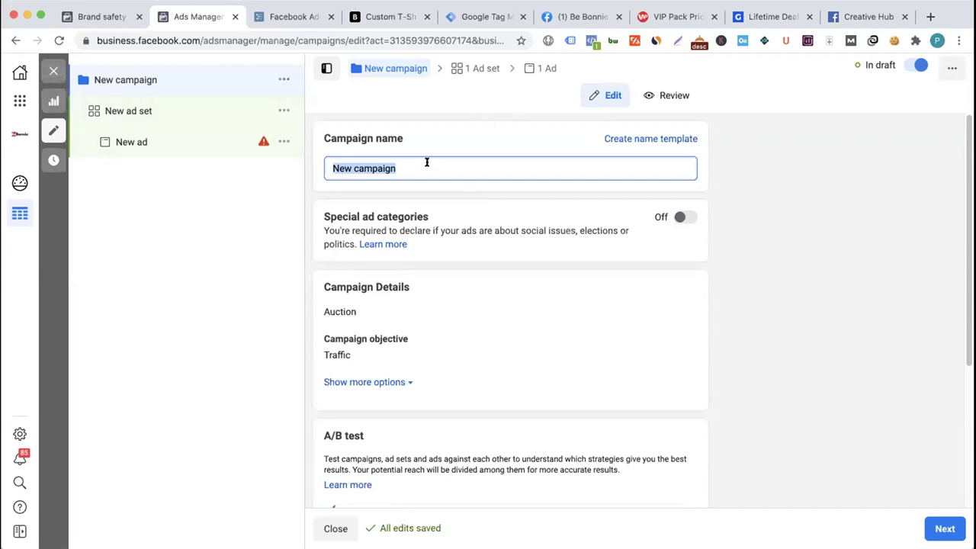
type("Be")
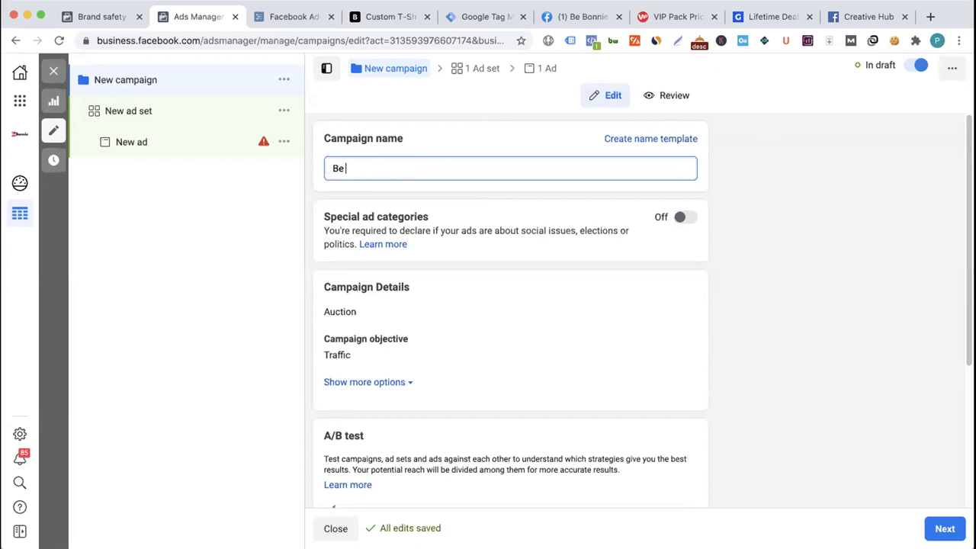
type(" Bonnie - Collection")
scroll(356, 229, "down", 2)
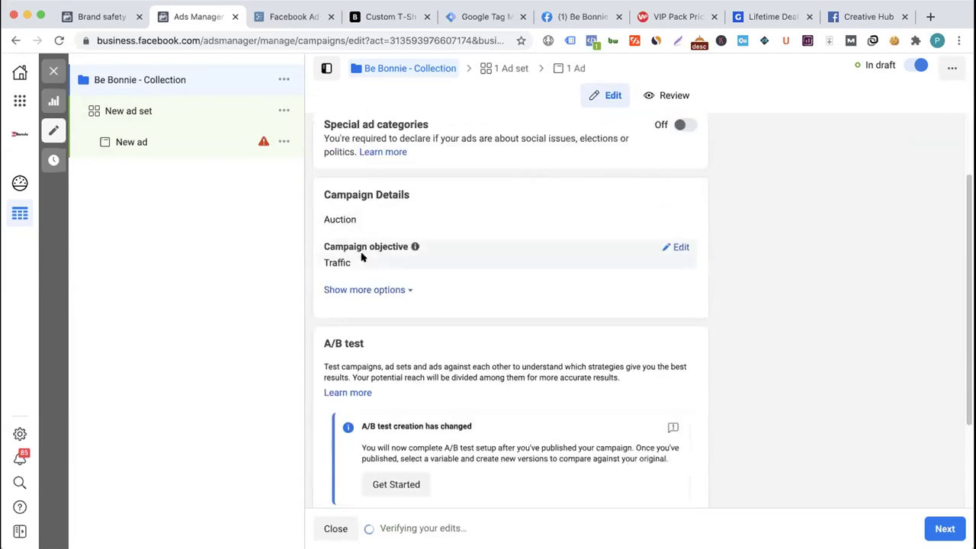
scroll(409, 246, "down", 3)
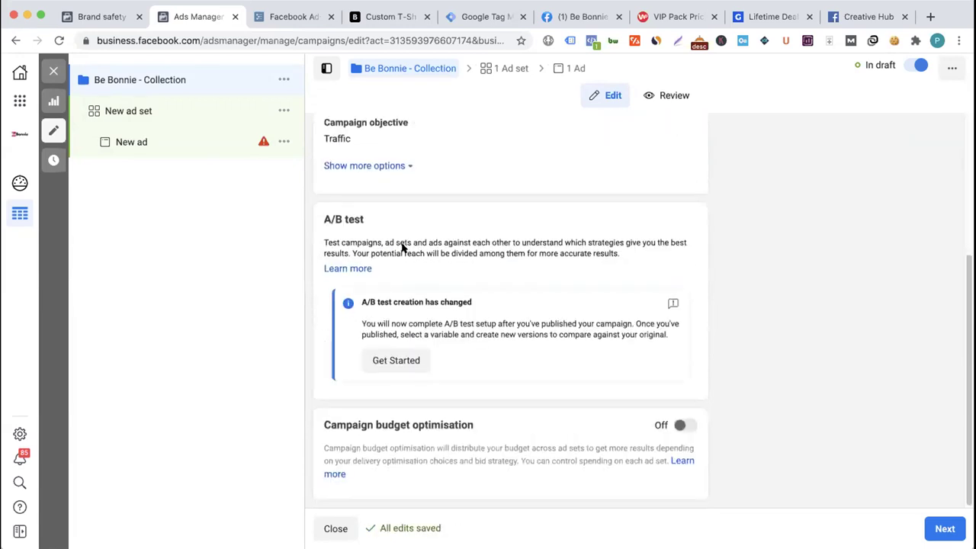
- Rename the campaign's ad set "Test" and look over its Traffic destination, Dynamic creative and Offer options
left_click(181, 110)
triple_click(397, 166)
type("Test")
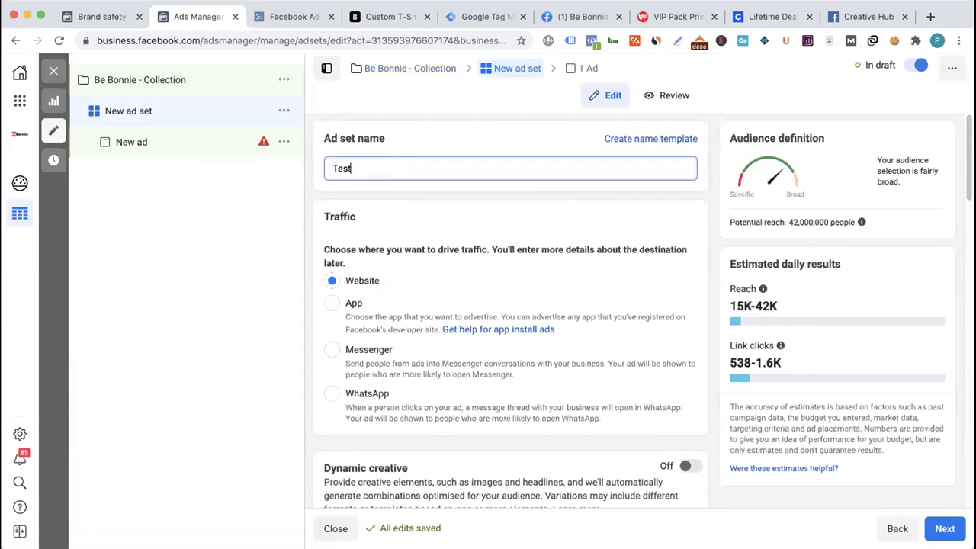
scroll(427, 273, "down", 7)
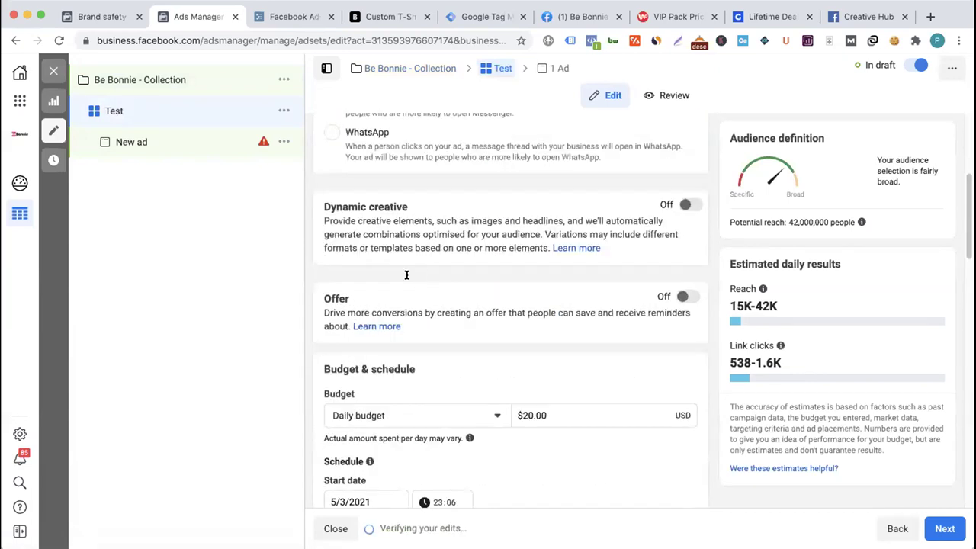
scroll(458, 286, "up", 4)
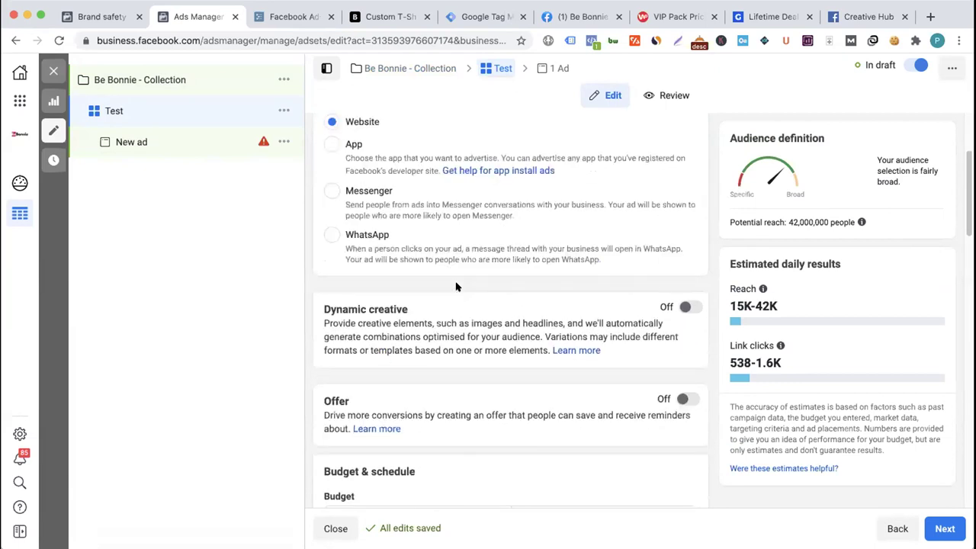
- Compare the Be Bonnie - Collection campaign with the Test ad set and review the ad set's traffic, budget, schedule, audience, placement and delivery settings
scroll(415, 279, "down", 4)
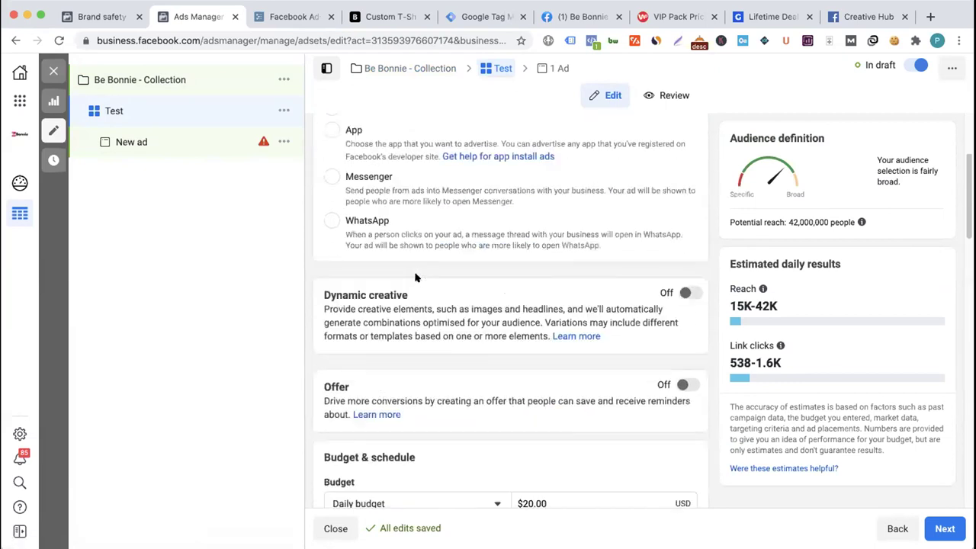
scroll(416, 277, "up", 5)
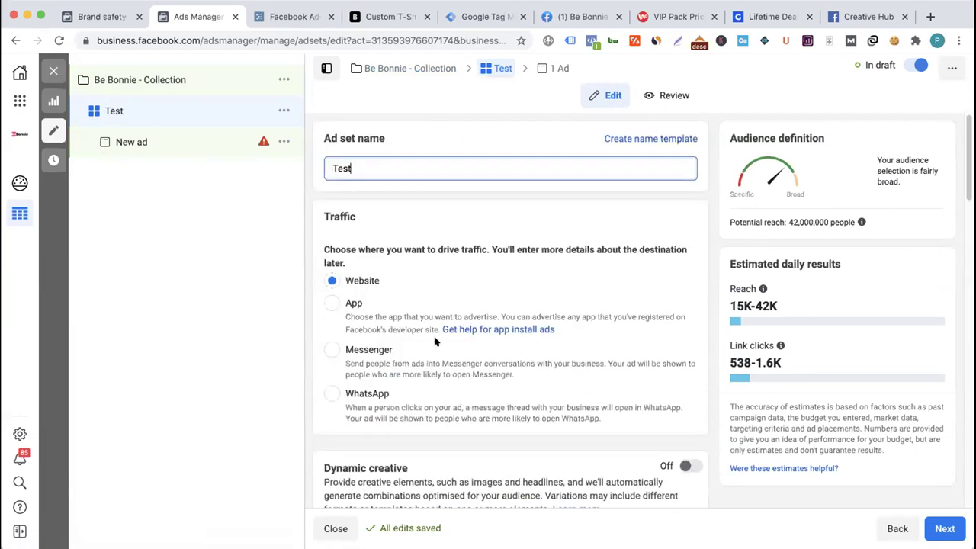
left_click(176, 84)
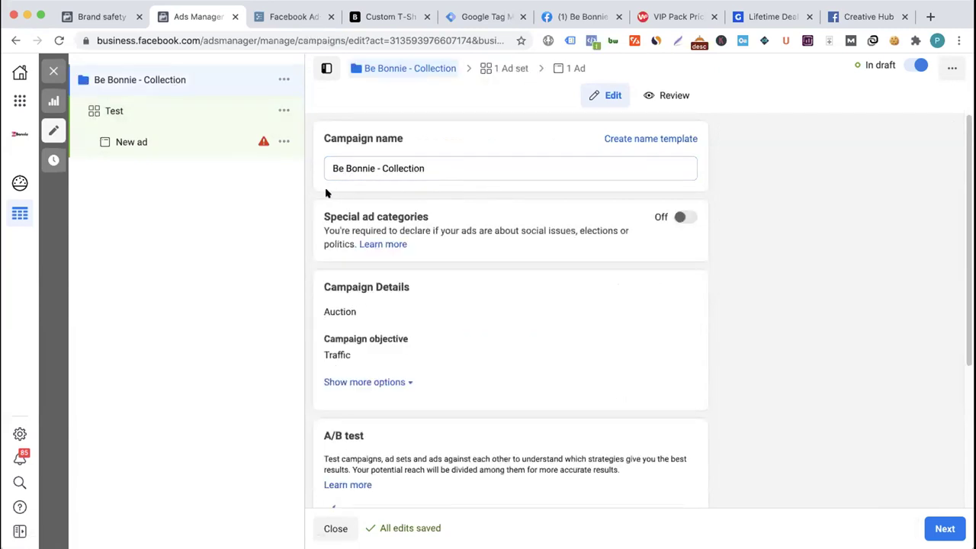
left_click(170, 118)
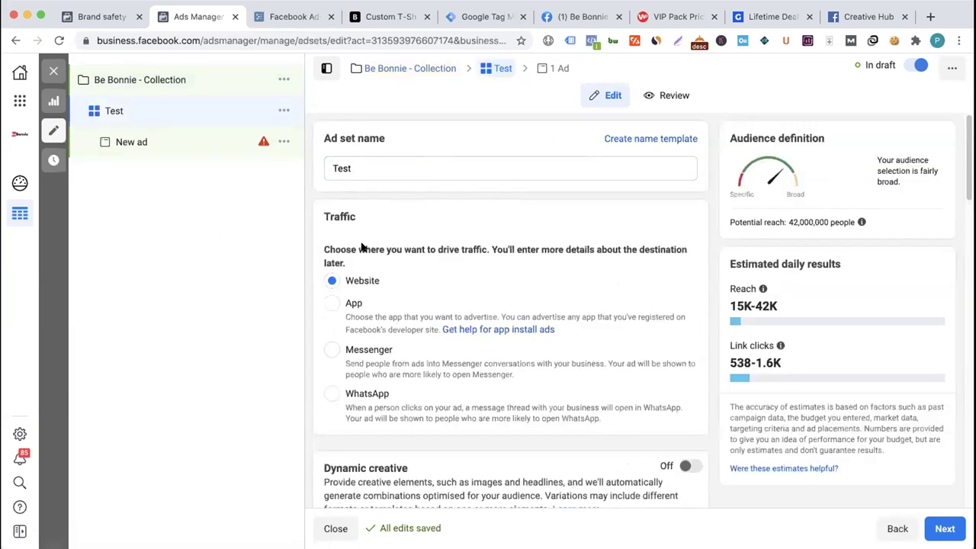
left_click(177, 80)
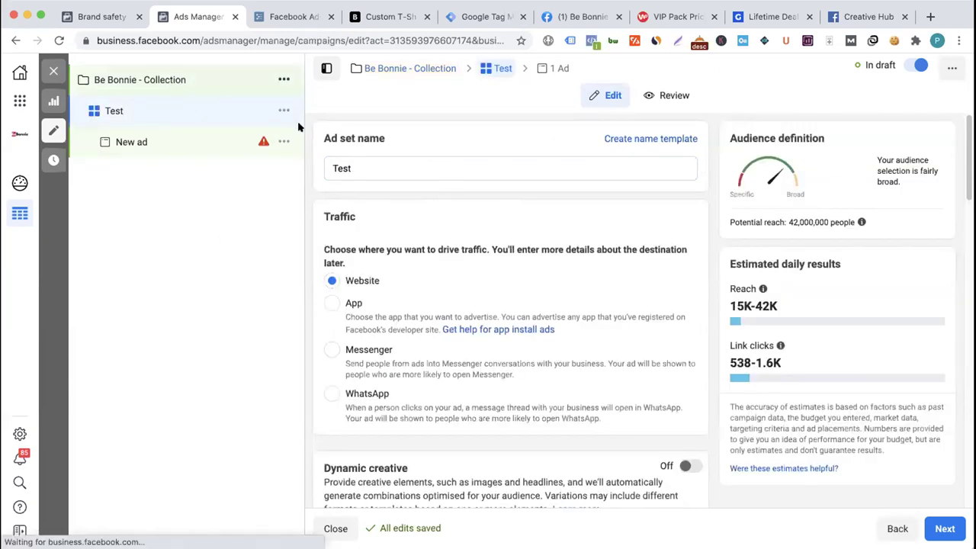
left_click(182, 124)
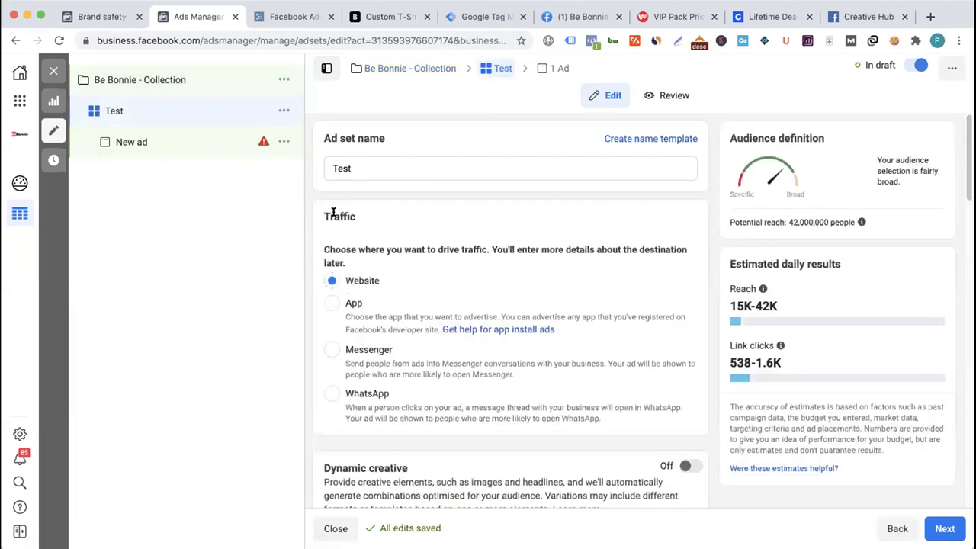
scroll(321, 238, "down", 4)
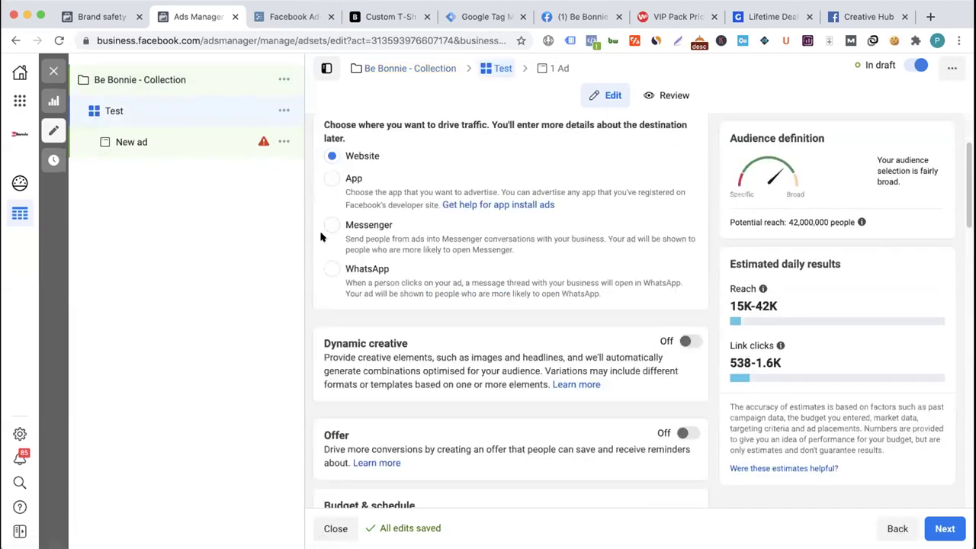
scroll(321, 237, "down", 9)
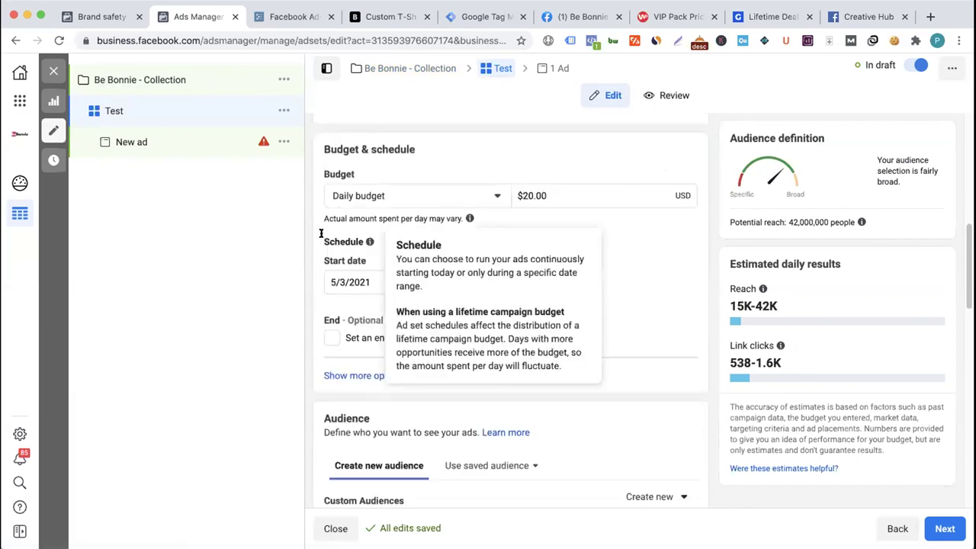
scroll(309, 279, "down", 10)
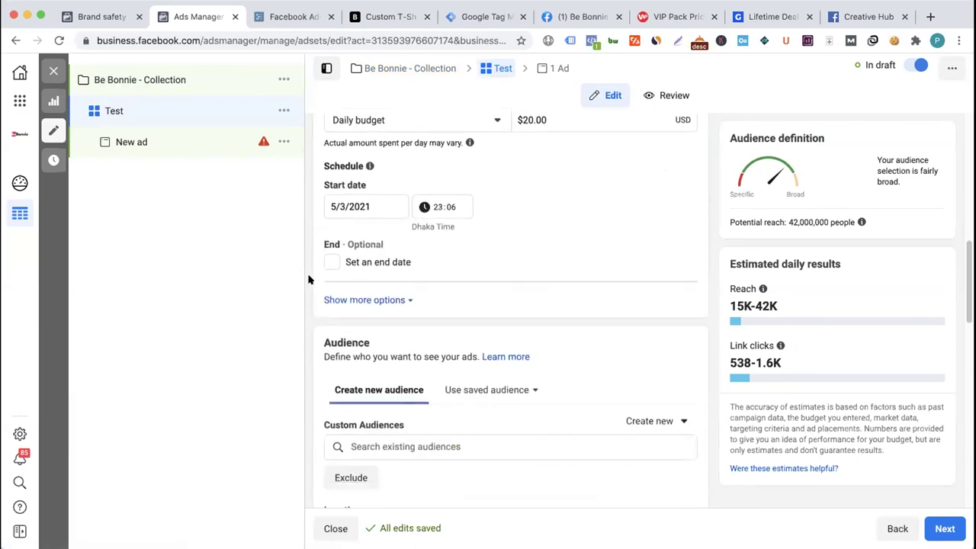
scroll(309, 279, "down", 10)
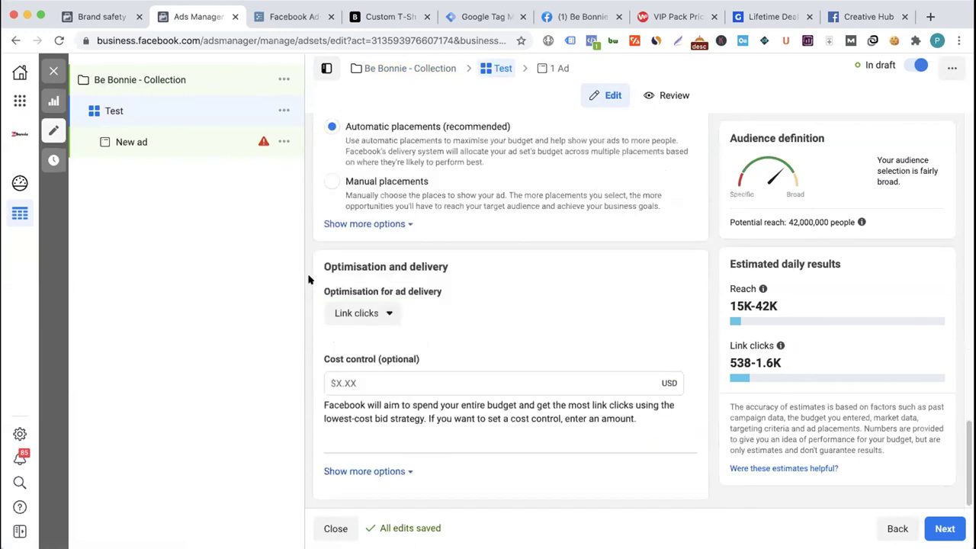
- Open the new ad in the Test ad set and set its format to Collection
left_click(172, 141)
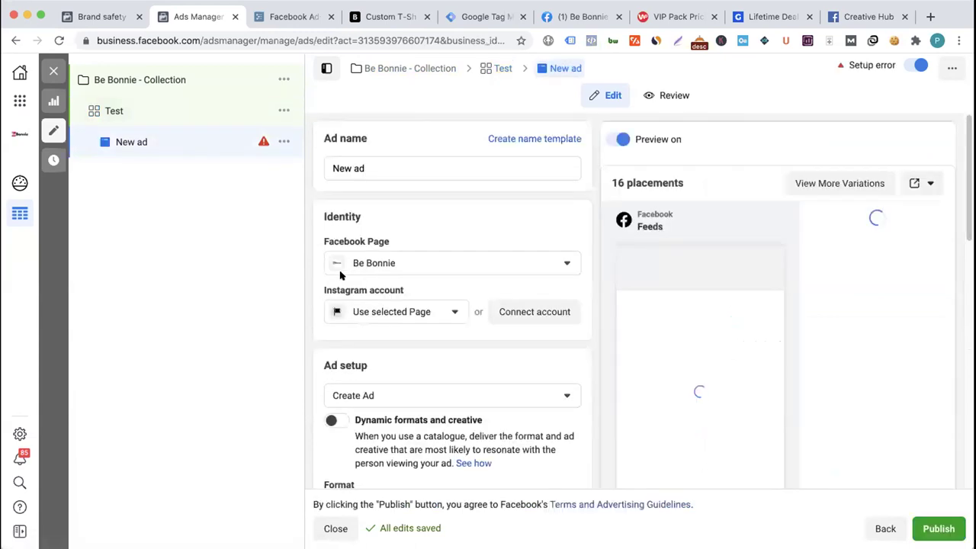
scroll(324, 306, "down", 1)
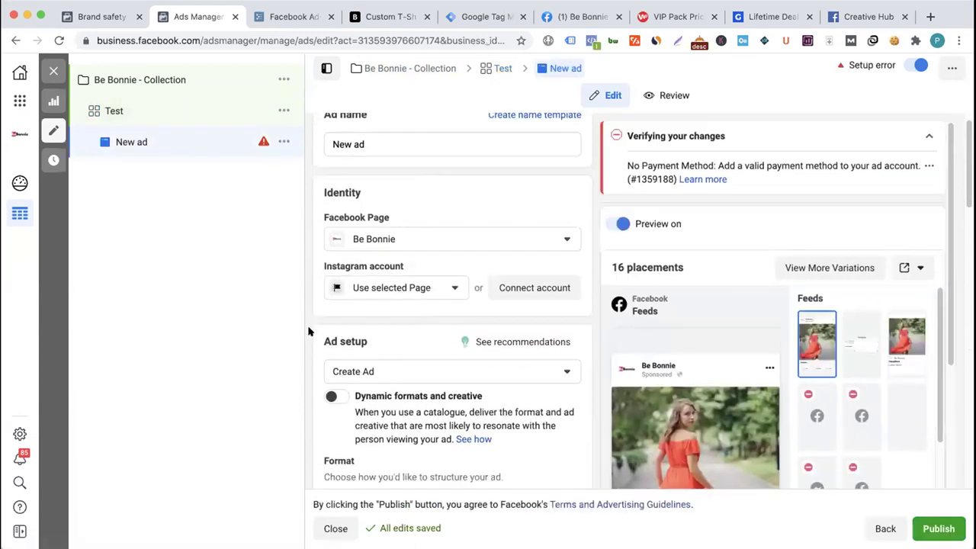
scroll(309, 332, "down", 3)
scroll(309, 332, "down", 2)
scroll(309, 332, "down", 2)
left_click(331, 338)
scroll(326, 331, "down", 5)
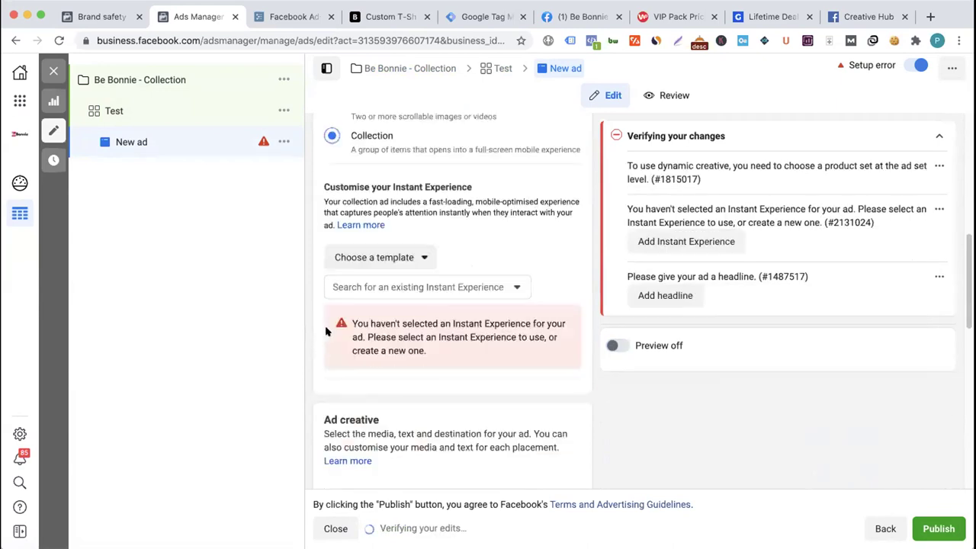
- Check the existing Instant Experiences for the Collection ad and start a new one from the Customer acquisition template
scroll(326, 330, "down", 2)
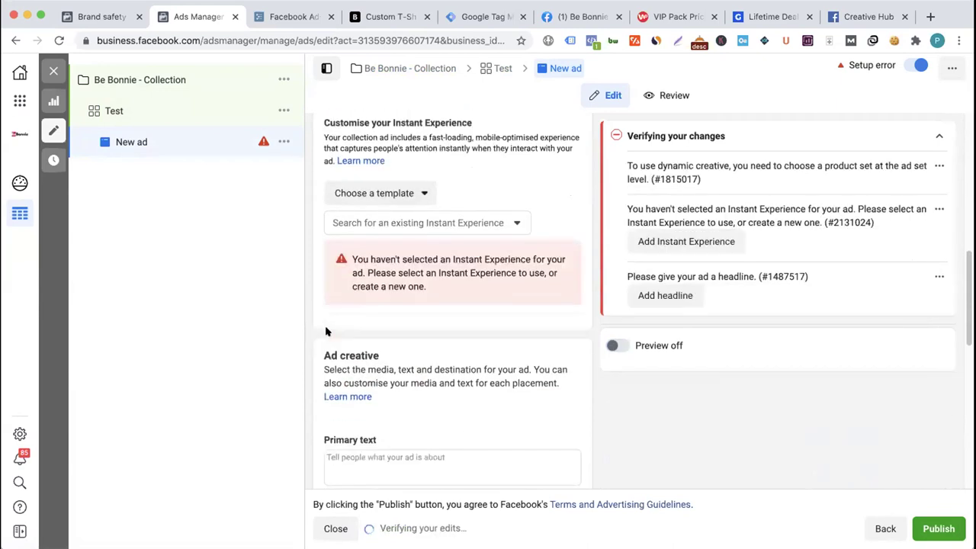
left_click(439, 220)
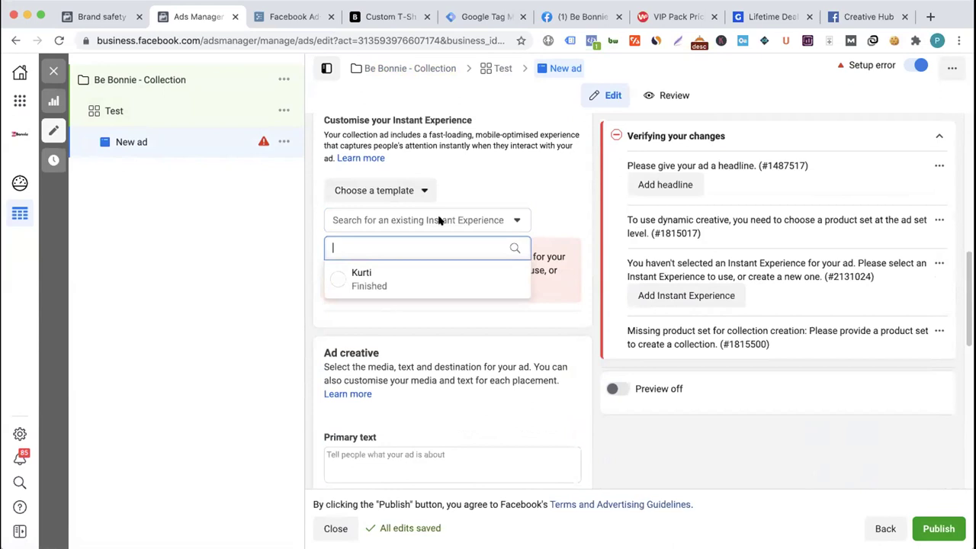
left_click(492, 178)
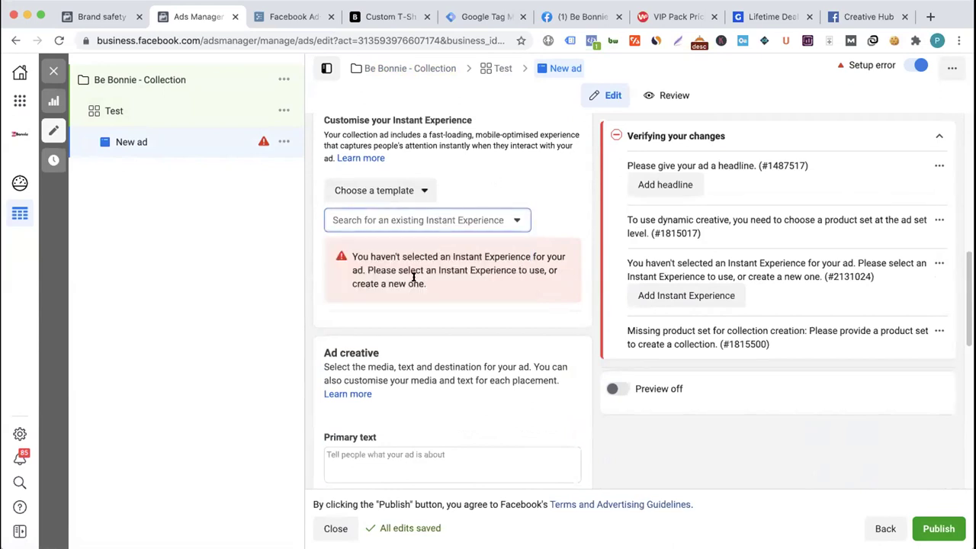
scroll(414, 277, "down", 5)
scroll(413, 277, "up", 4)
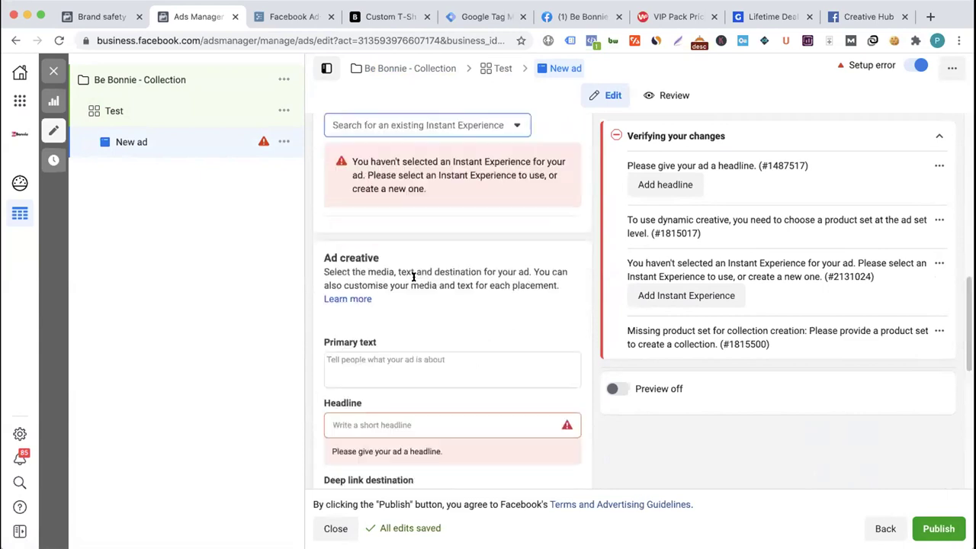
scroll(414, 277, "up", 4)
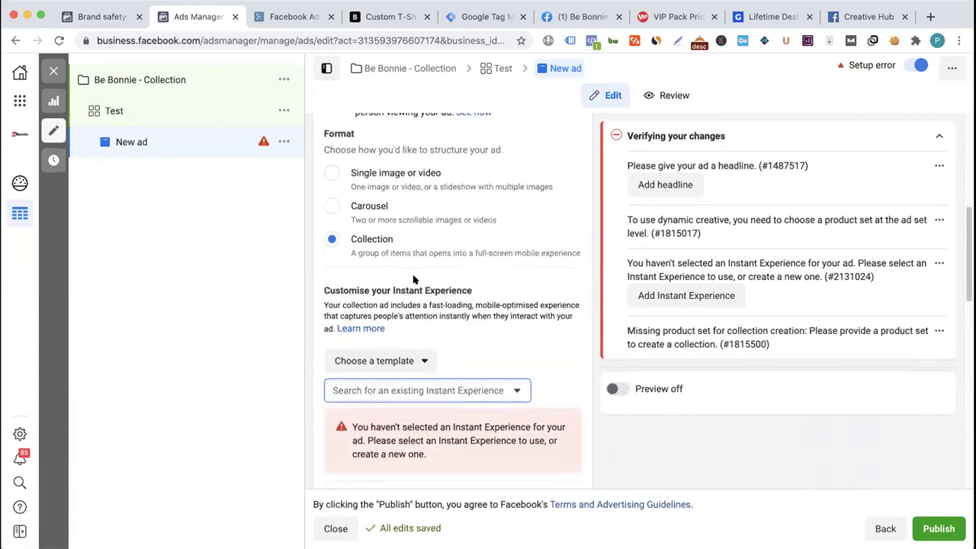
left_click(405, 353)
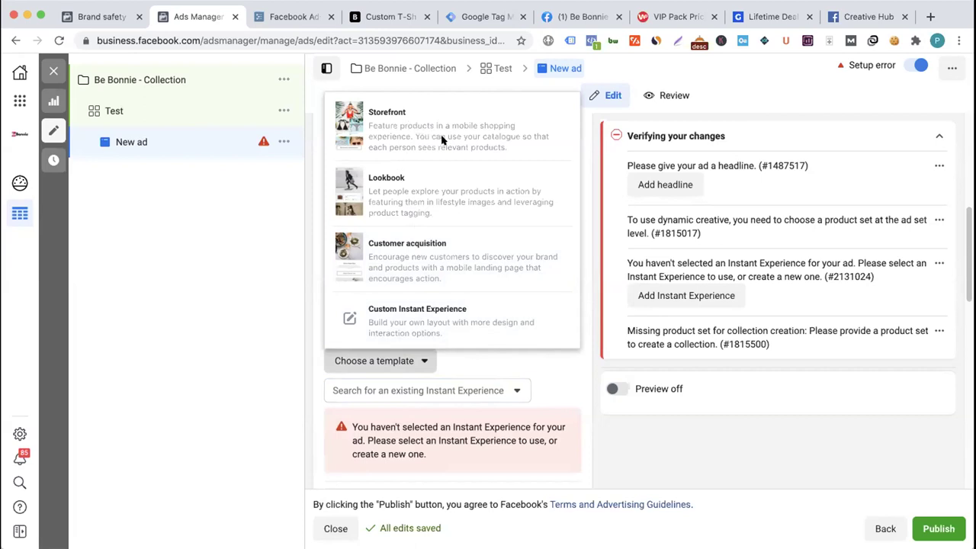
left_click(425, 256)
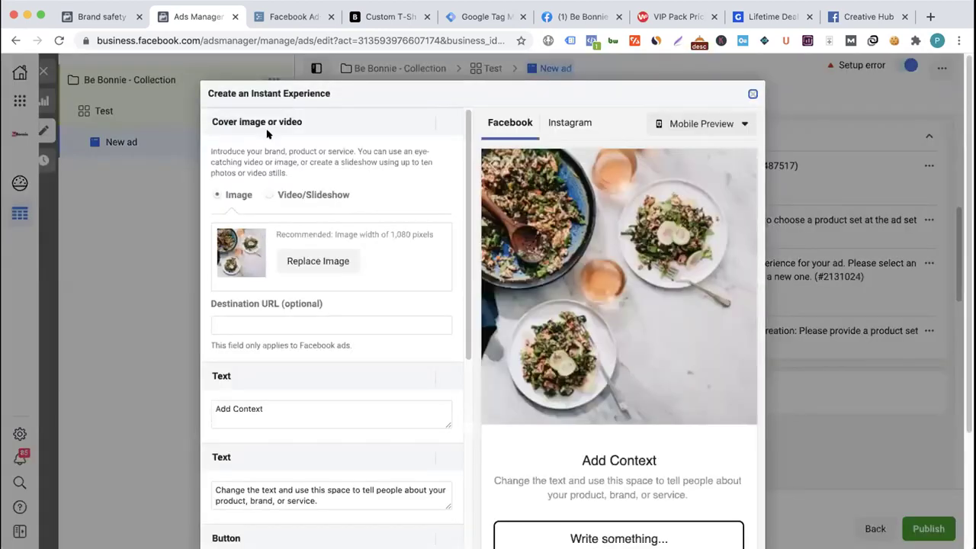
- In the new Instant Experience, set the cover image's destination URL to "#" and replace the first text block with "Get Started"
left_click_drag(251, 93, 356, 93)
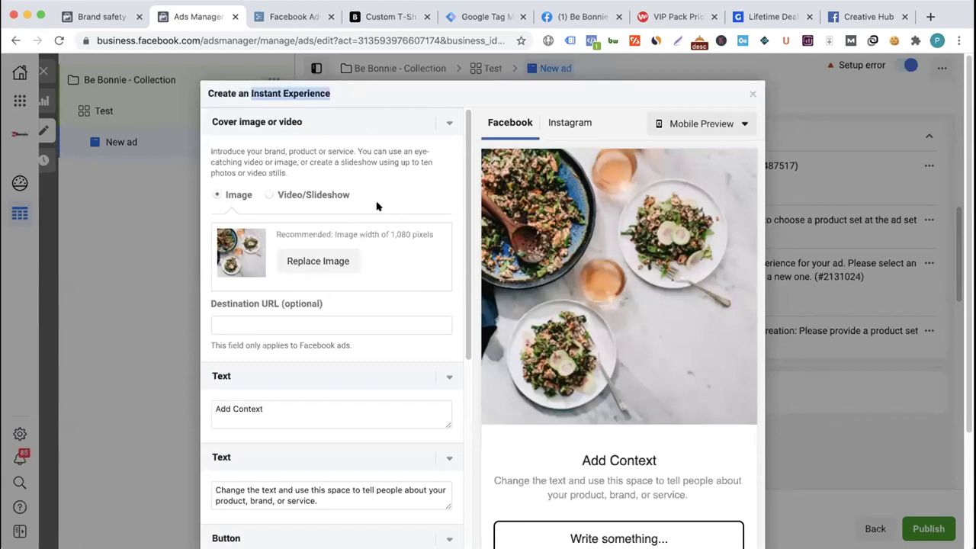
scroll(374, 206, "down", 1)
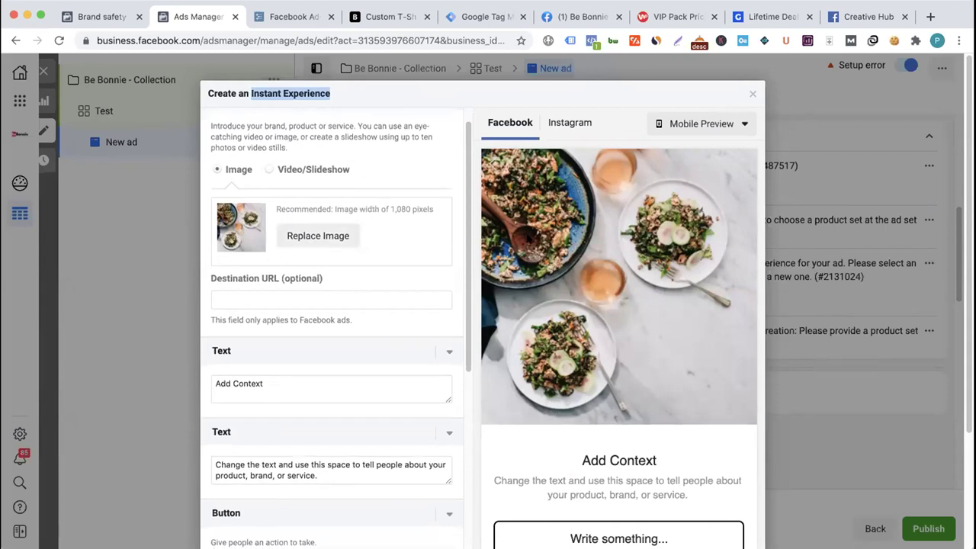
left_click(574, 131)
left_click(504, 128)
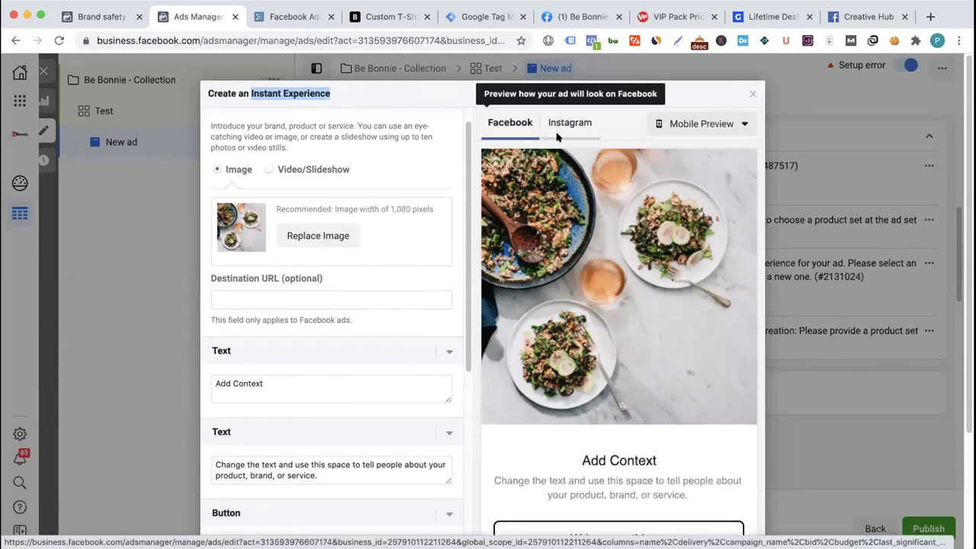
scroll(297, 298, "down", 1)
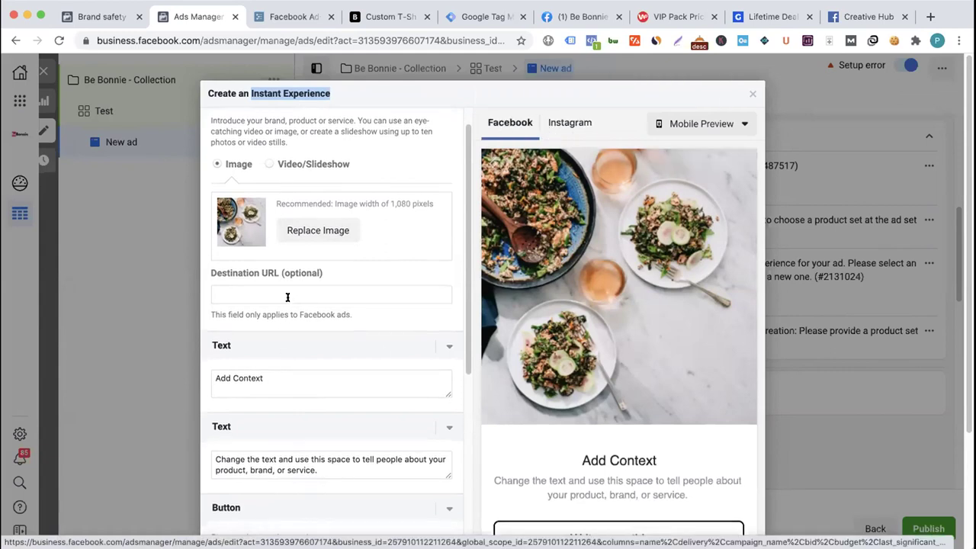
left_click(268, 292)
type("#")
scroll(287, 321, "down", 3)
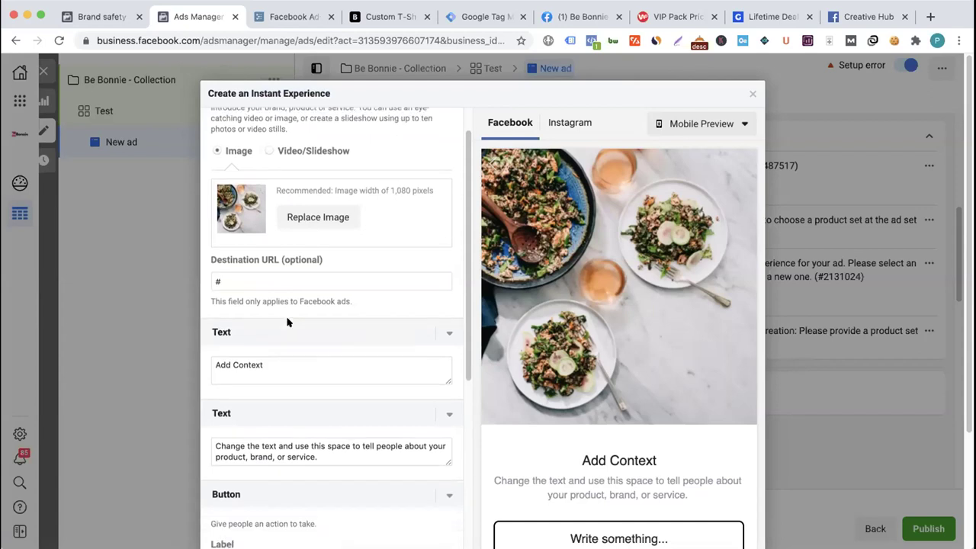
triple_click(309, 319)
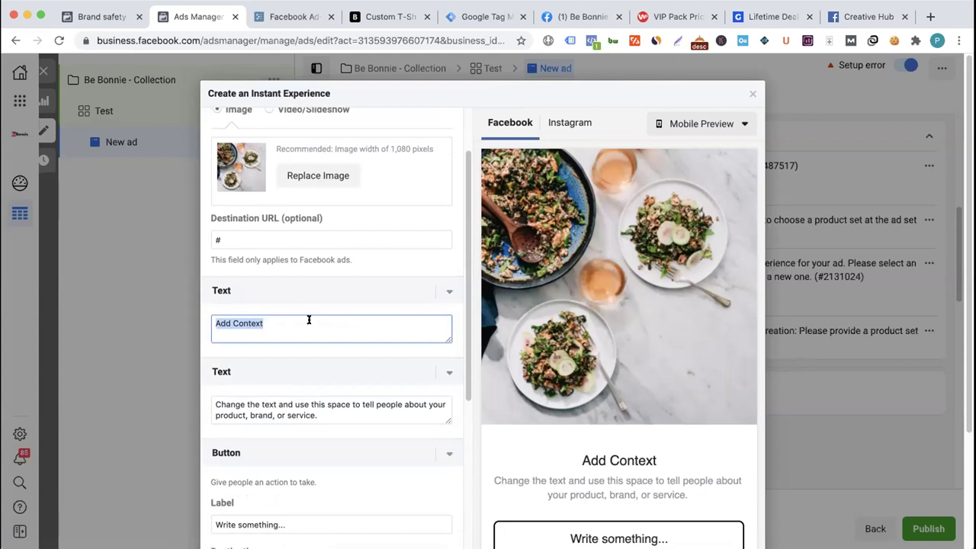
type("Get Started")
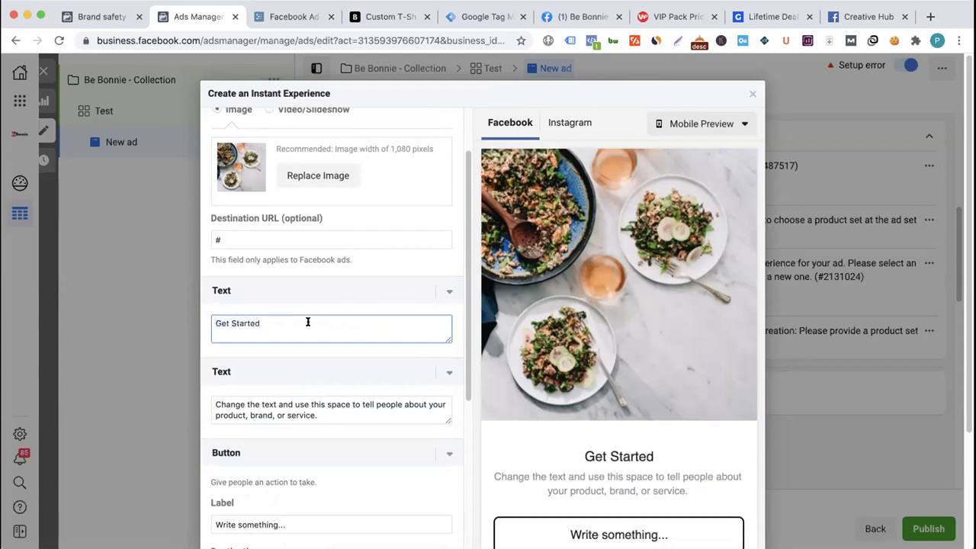
- Set the upper button's destination to "#" and its label to "BUY NOW"
scroll(286, 366, "down", 3)
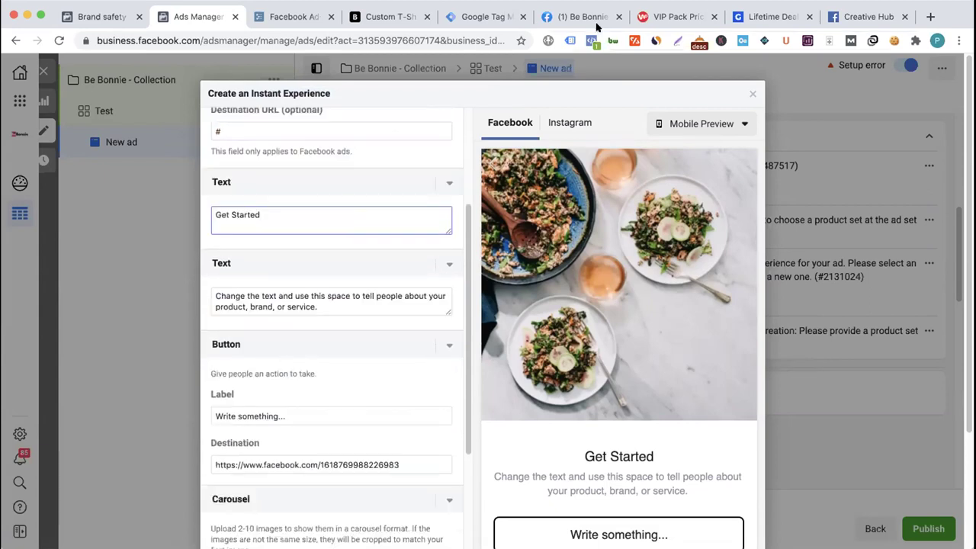
scroll(319, 285, "down", 2)
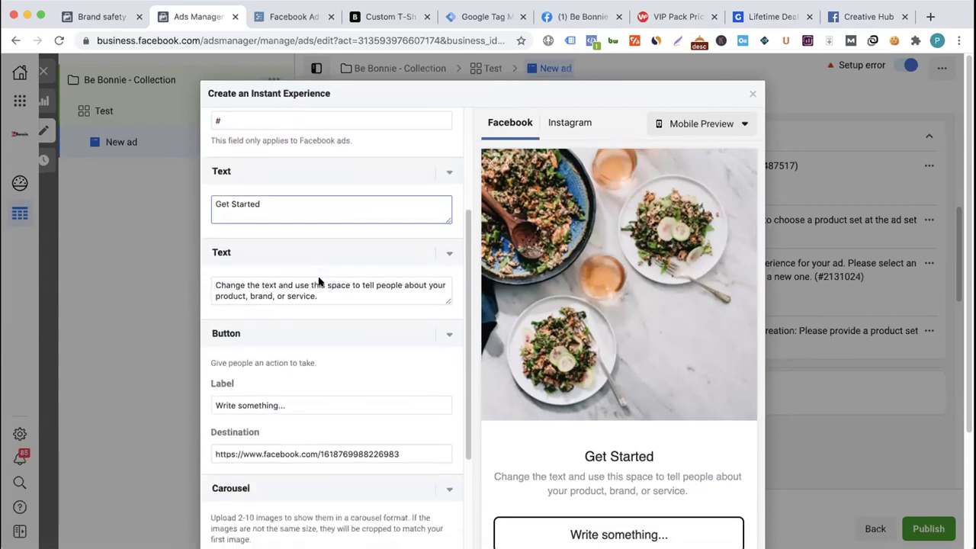
left_click(327, 274)
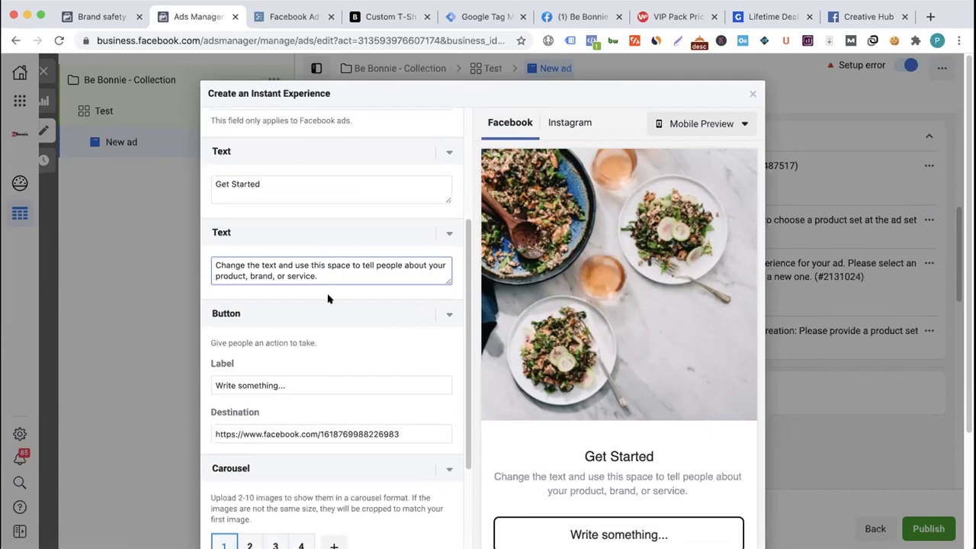
scroll(328, 298, "down", 2)
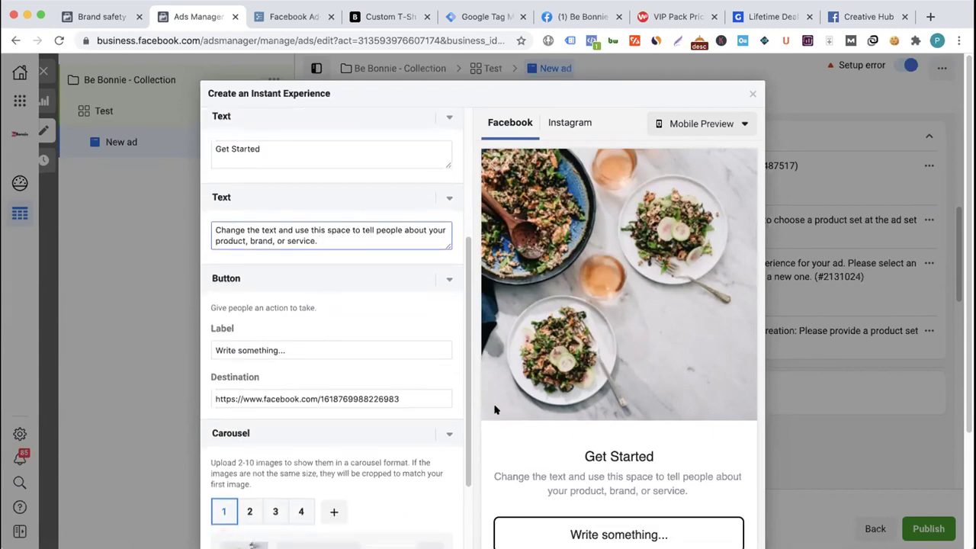
left_click(276, 351)
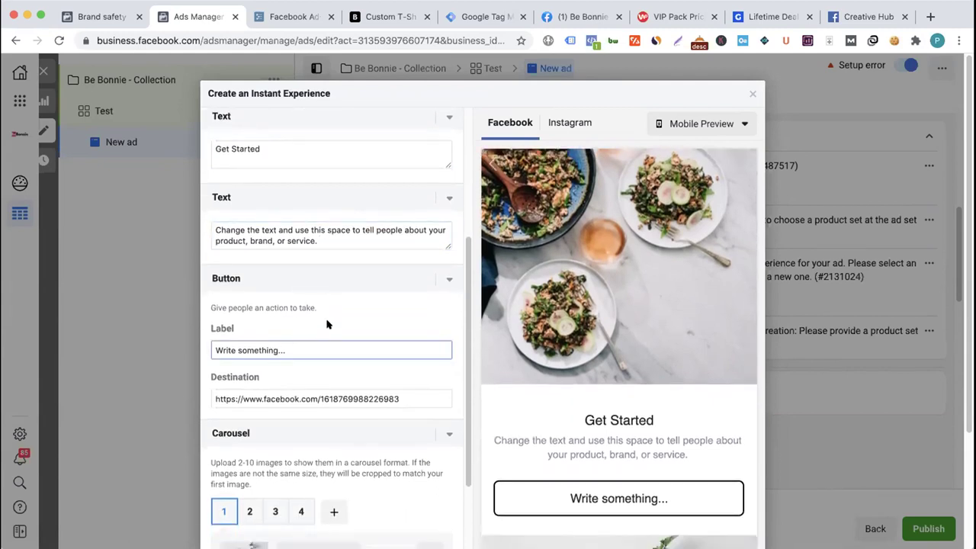
scroll(328, 323, "down", 3)
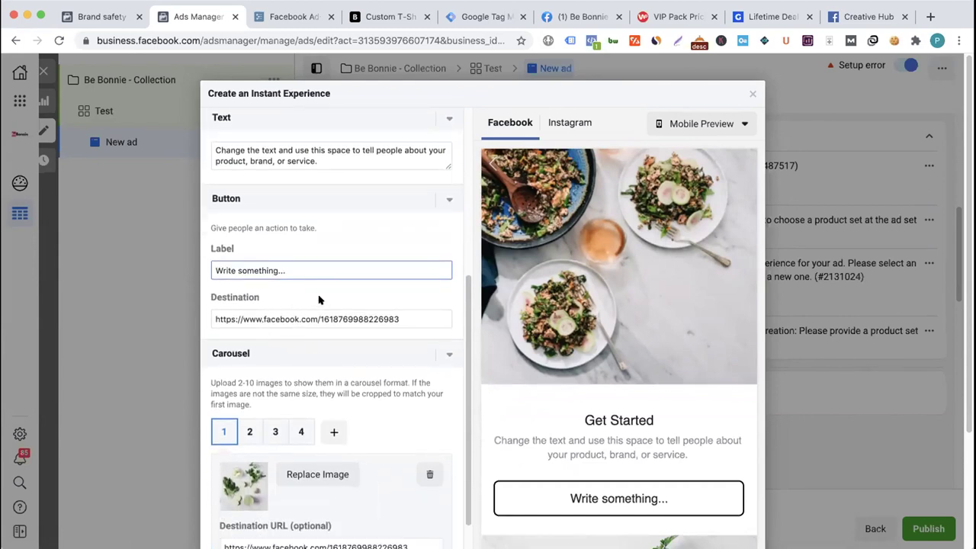
triple_click(279, 319)
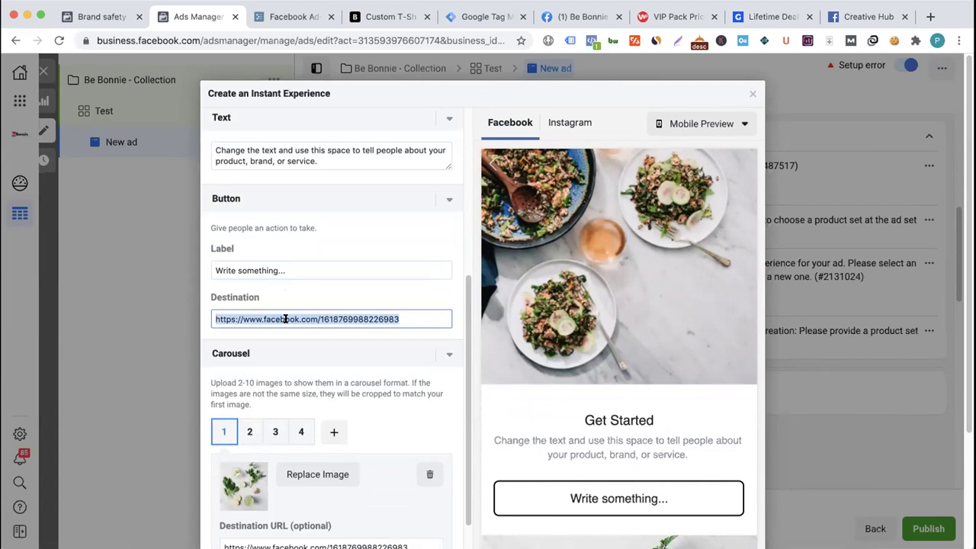
type("#")
triple_click(279, 270)
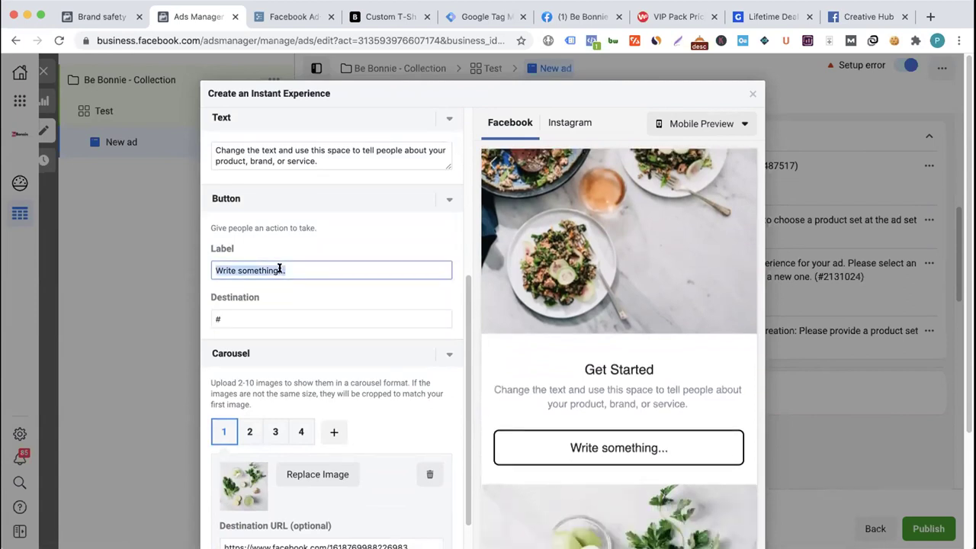
type("BUY NOW")
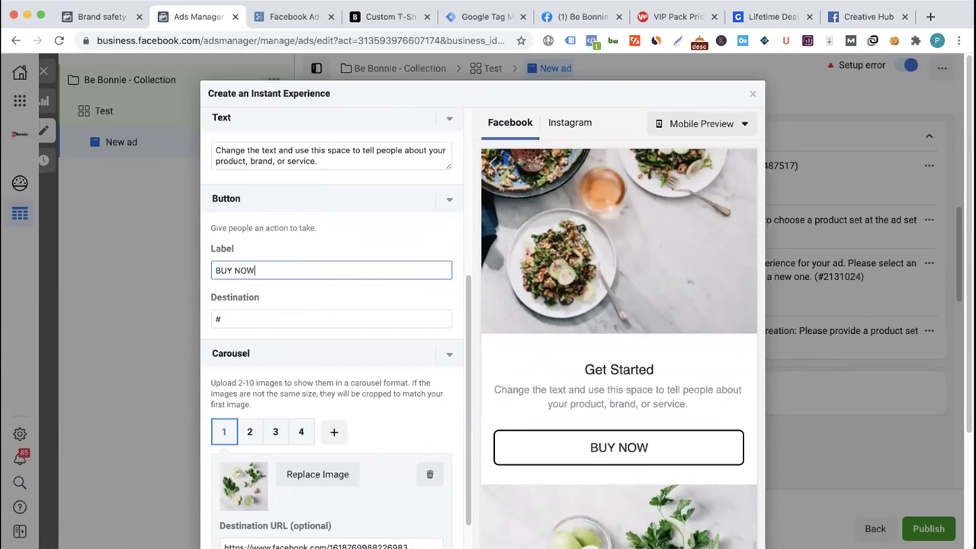
- Review the BUY NOW button and carousel in the mobile preview alongside the carousel's image and destination settings
scroll(505, 328, "down", 5)
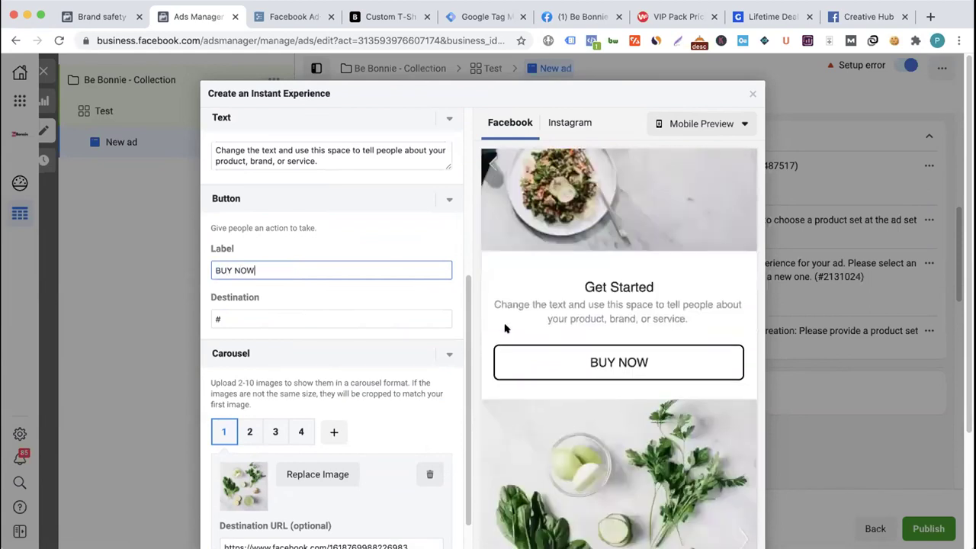
scroll(355, 386, "down", 2)
scroll(355, 386, "down", 1)
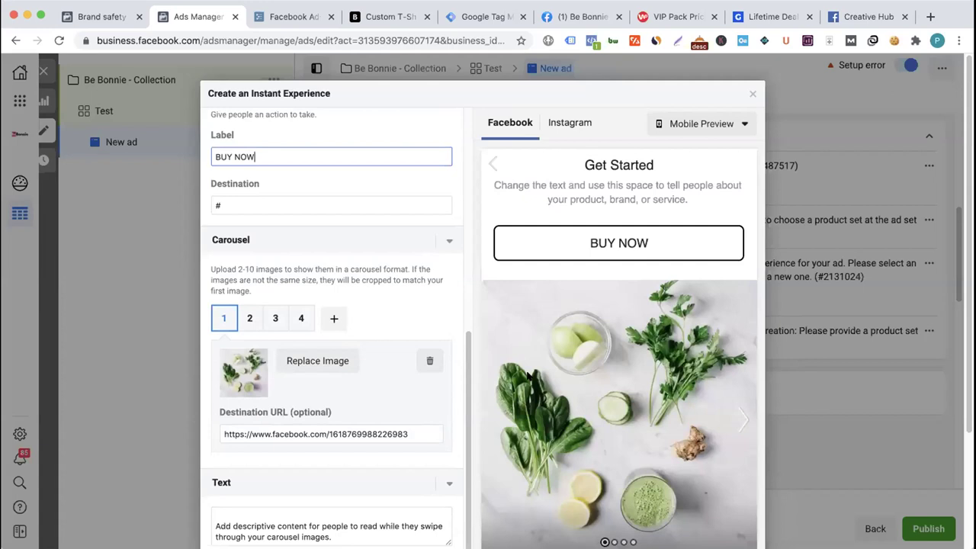
scroll(389, 381, "up", 3)
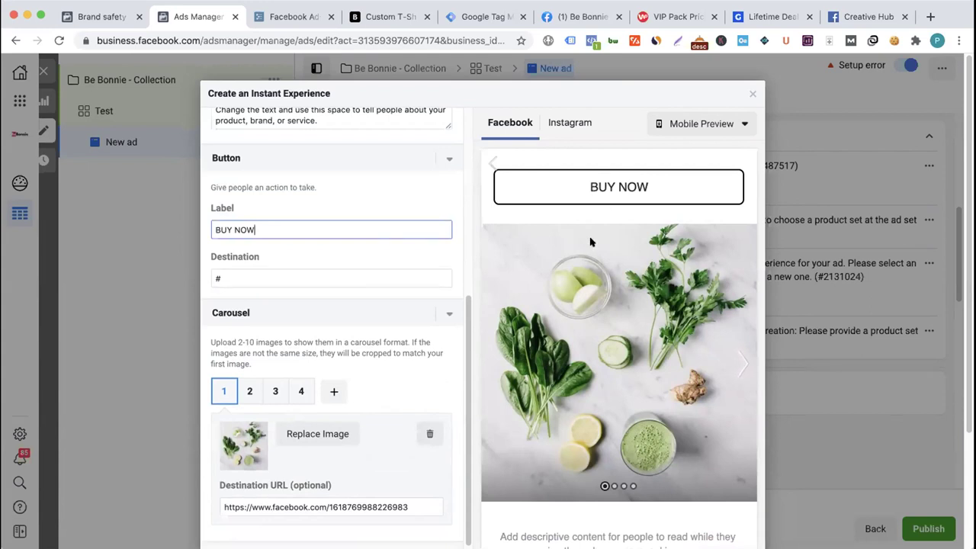
scroll(591, 242, "up", 2)
scroll(592, 242, "down", 3)
scroll(400, 323, "down", 1)
scroll(400, 324, "down", 3)
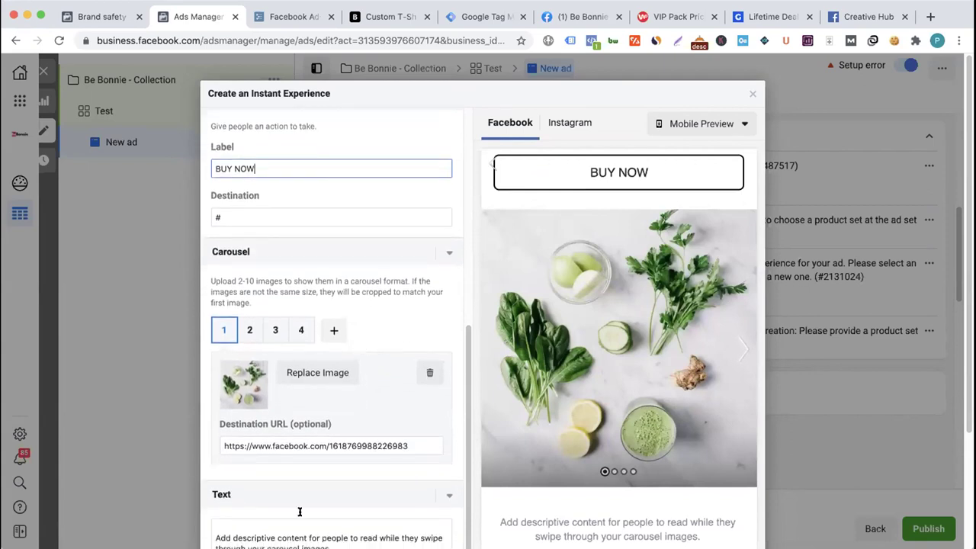
scroll(314, 358, "down", 1)
scroll(313, 336, "down", 4)
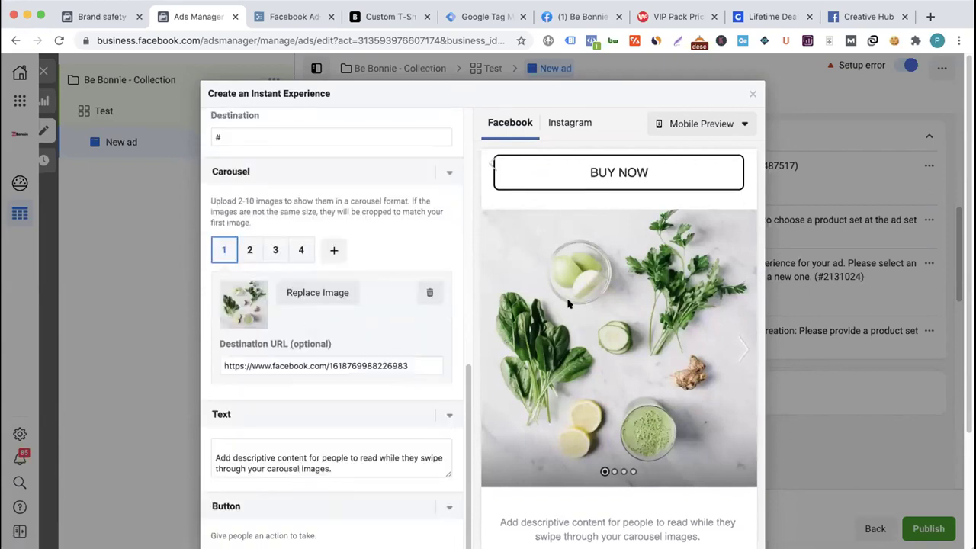
scroll(606, 362, "down", 1)
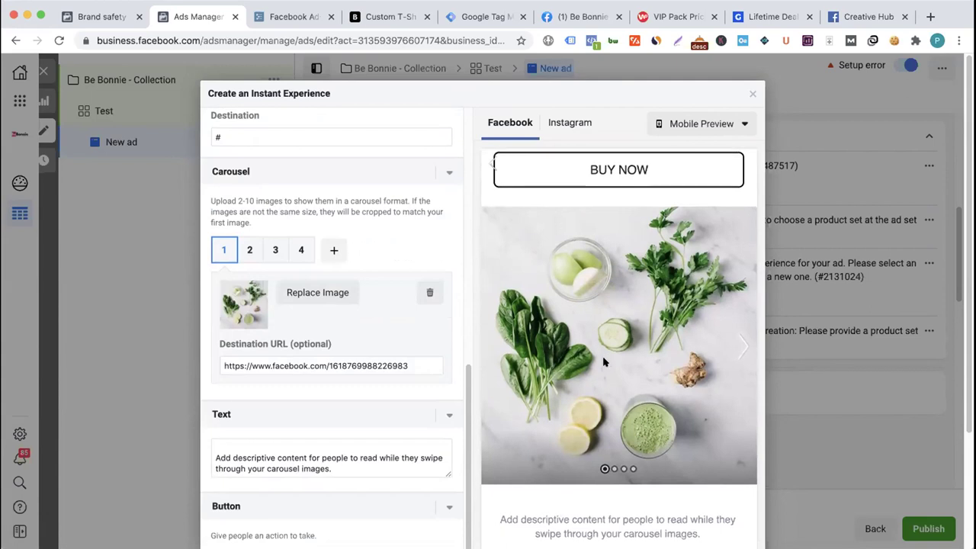
- Look through the four carousel images and their destination URLs, ending back on the first image
left_click(249, 254)
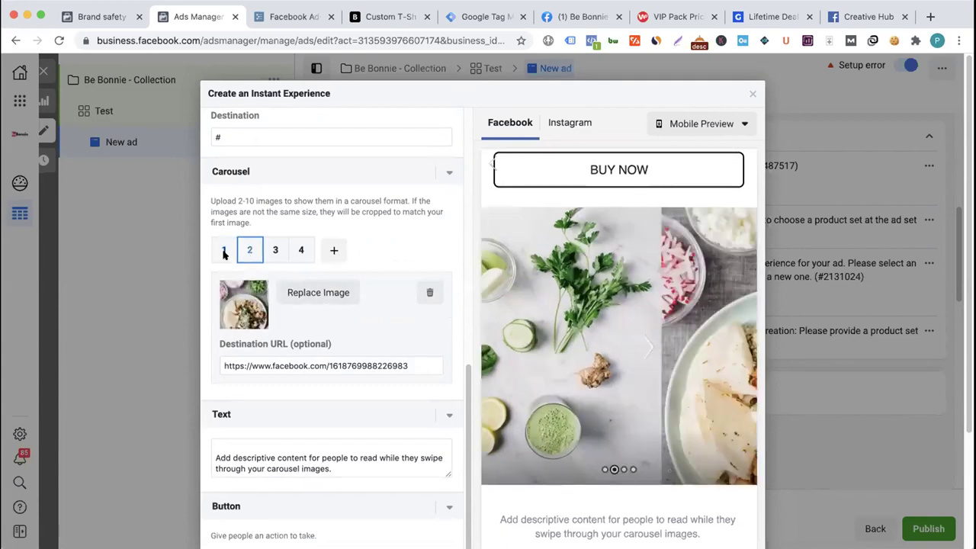
left_click(276, 251)
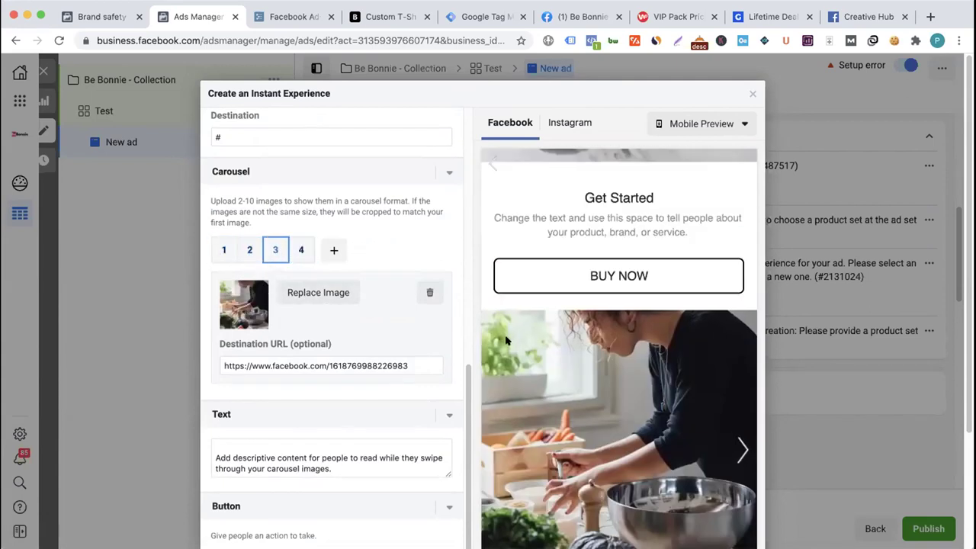
scroll(511, 336, "down", 5)
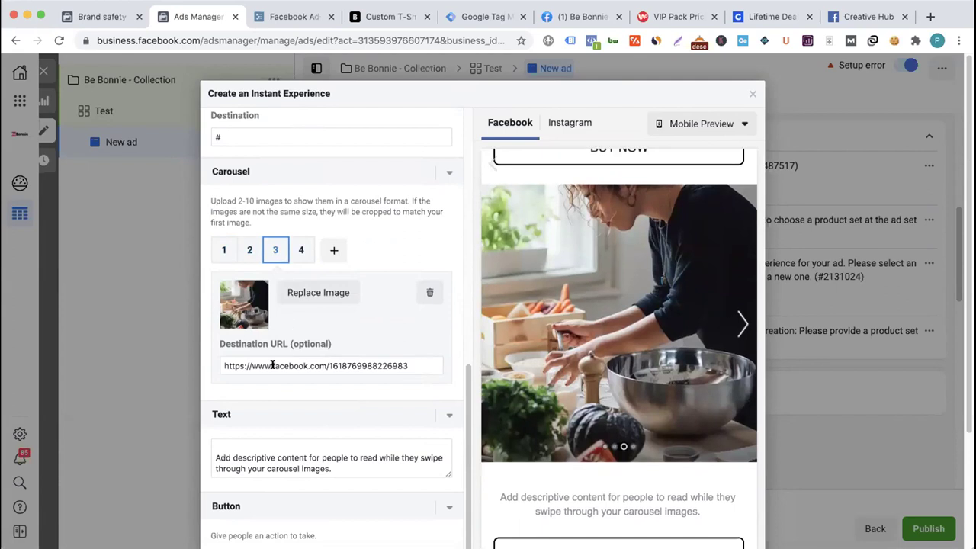
triple_click(298, 365)
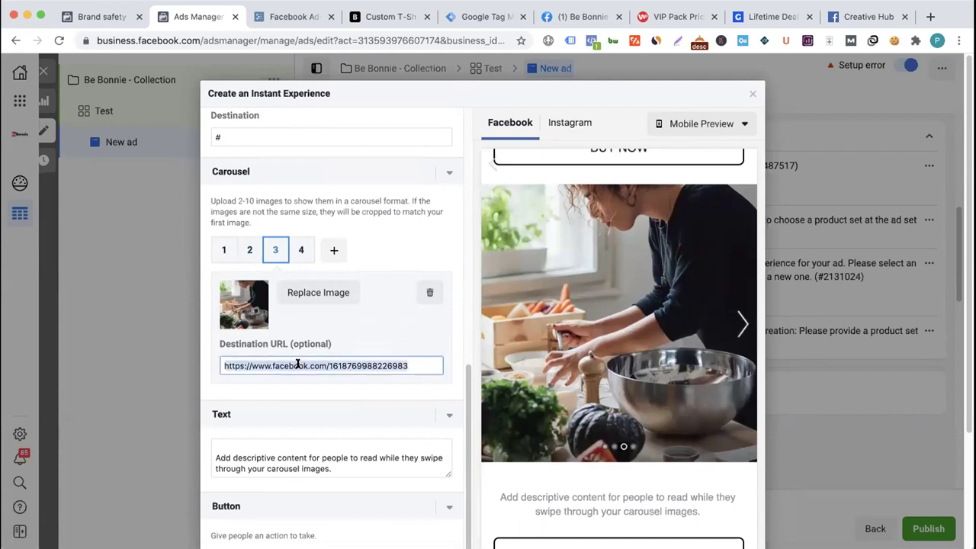
left_click(301, 250)
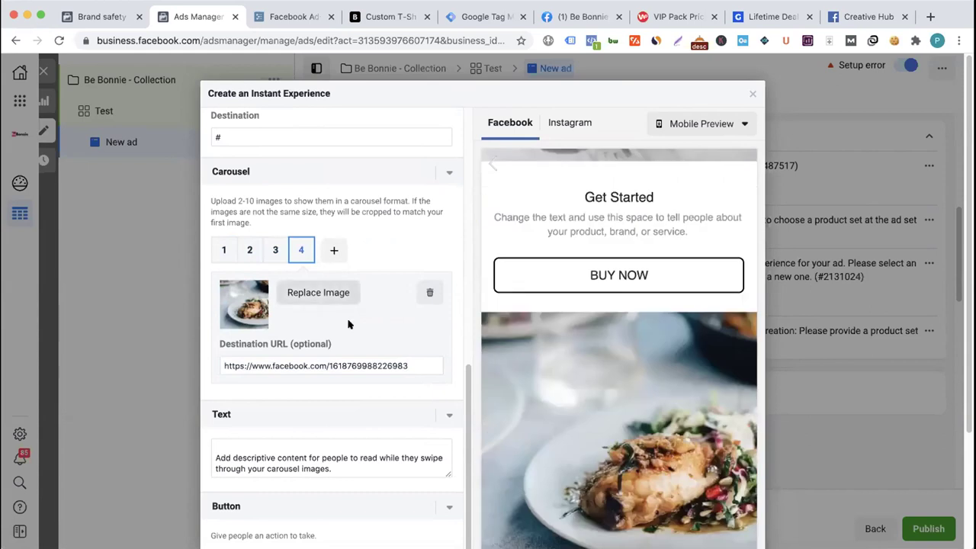
scroll(524, 366, "down", 3)
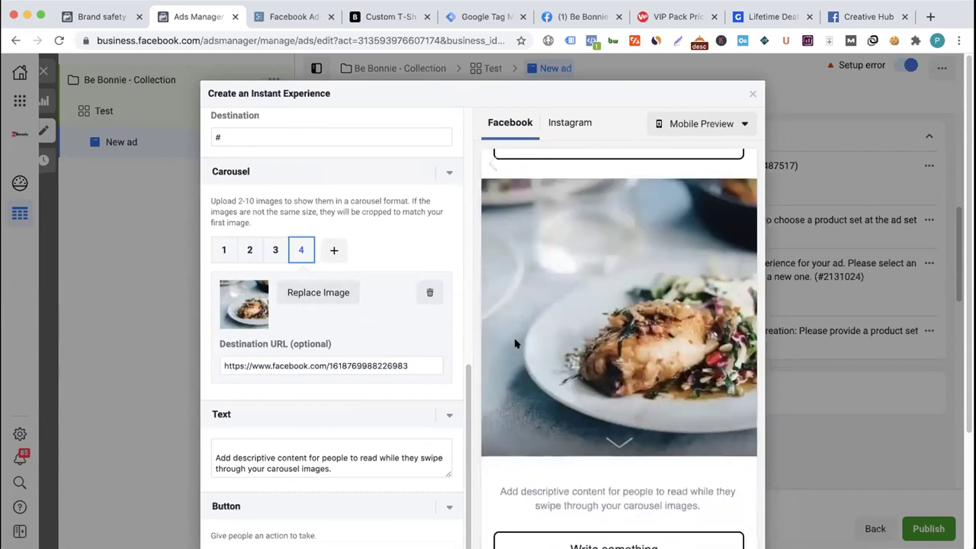
left_click(225, 251)
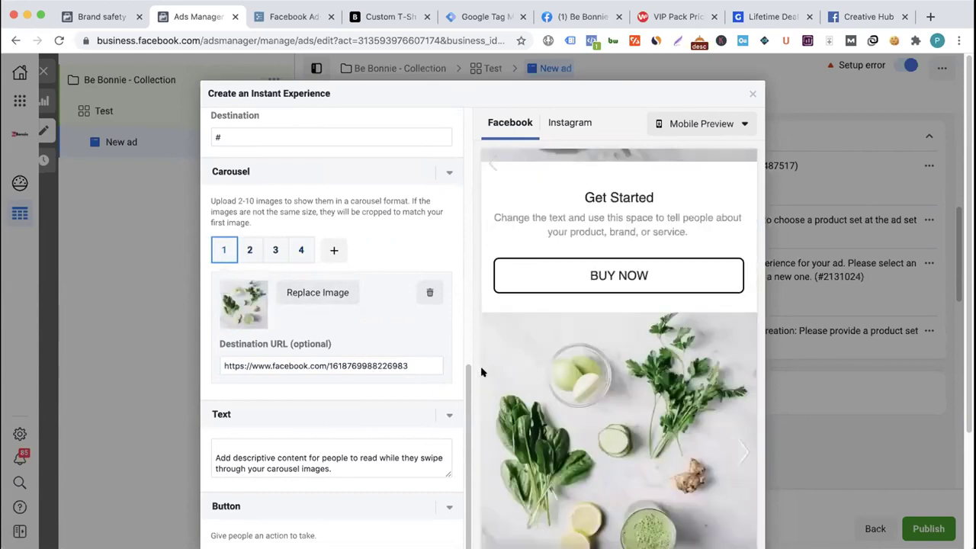
- Check the descriptive text block below the carousel and how it appears in the mobile preview
scroll(301, 377, "down", 1)
left_click(299, 441)
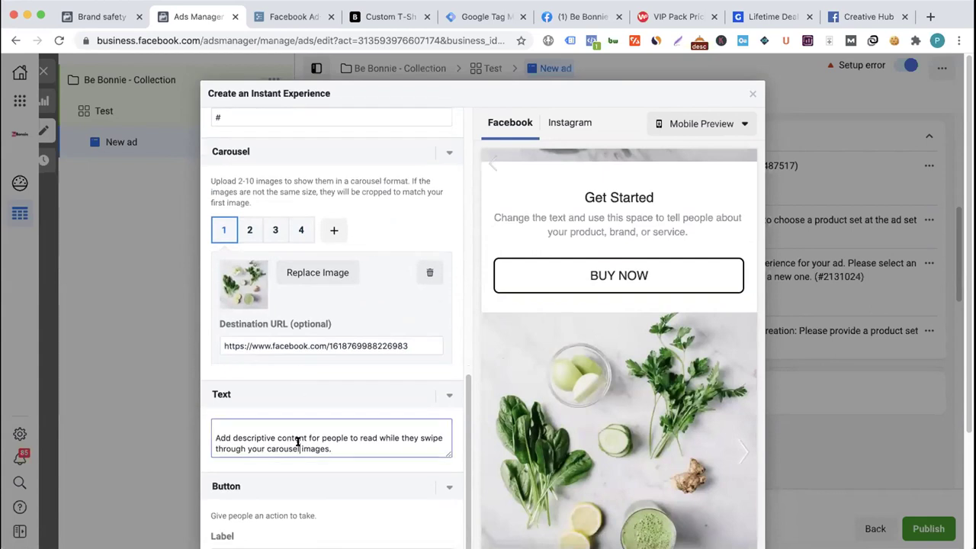
scroll(299, 437, "down", 3)
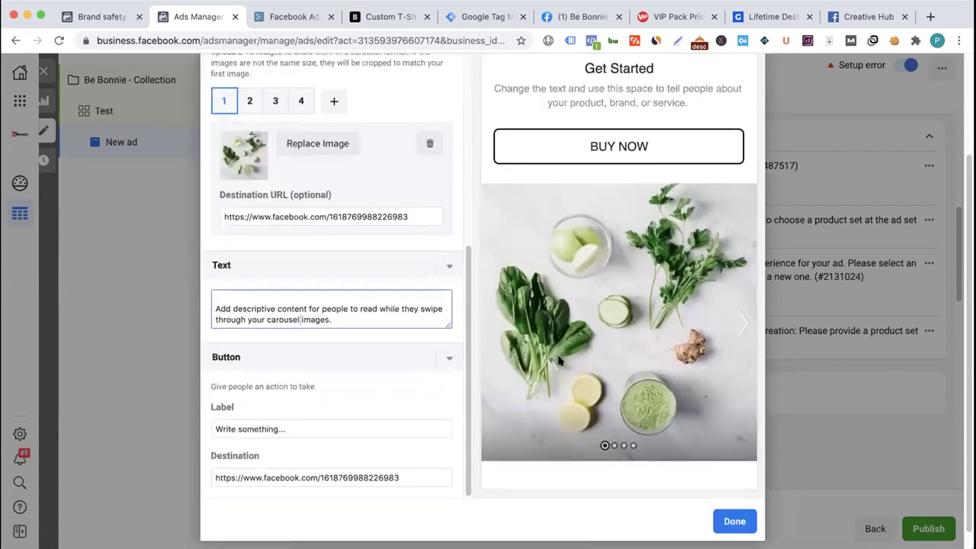
scroll(602, 396, "down", 2)
left_click_drag(515, 348, 656, 349)
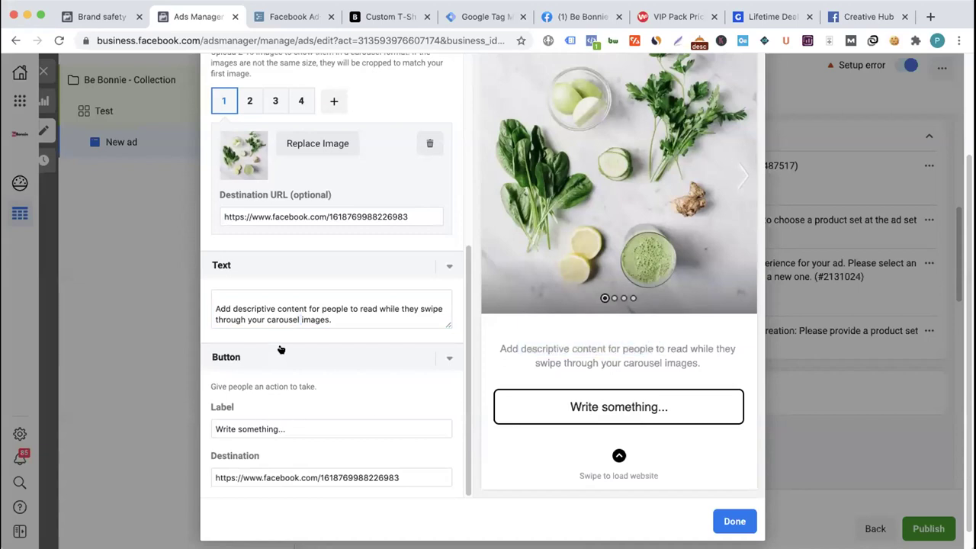
triple_click(278, 319)
- Set the lower button's label to "START NOW" and its destination to "#"
left_click(300, 354)
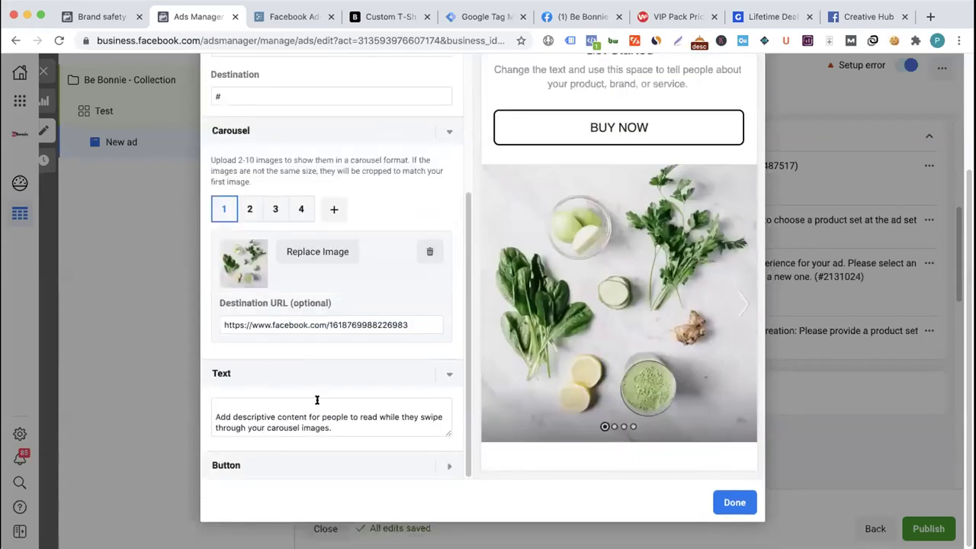
left_click(283, 437)
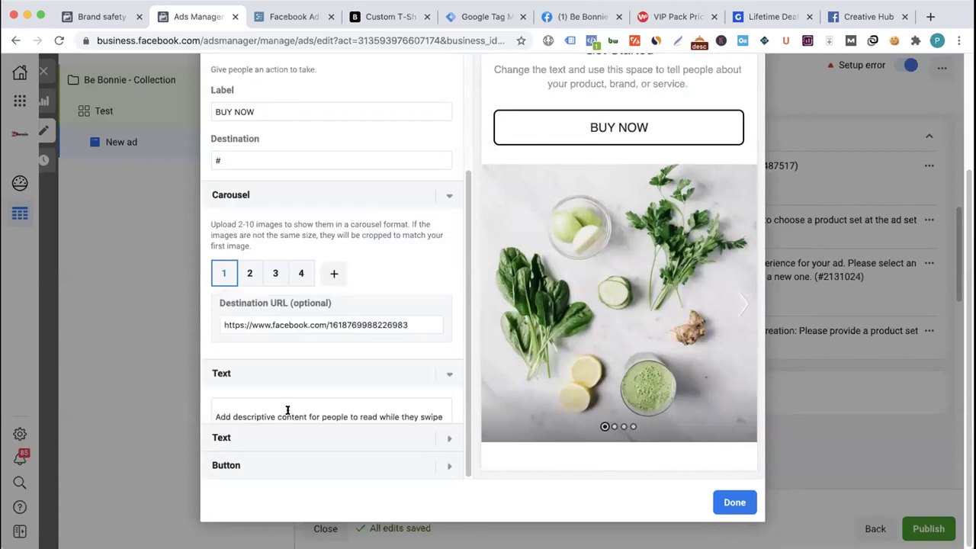
left_click(276, 465)
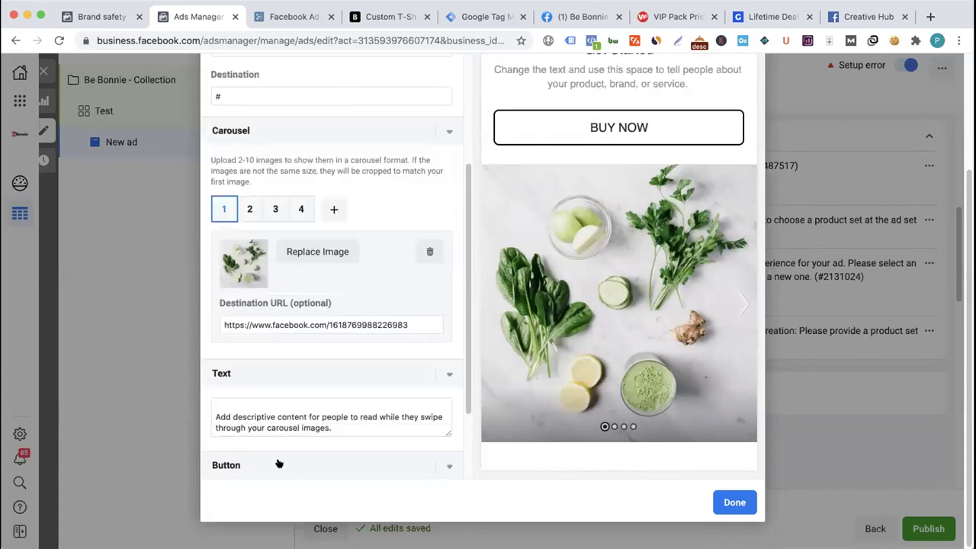
left_click(279, 409)
triple_click(280, 410)
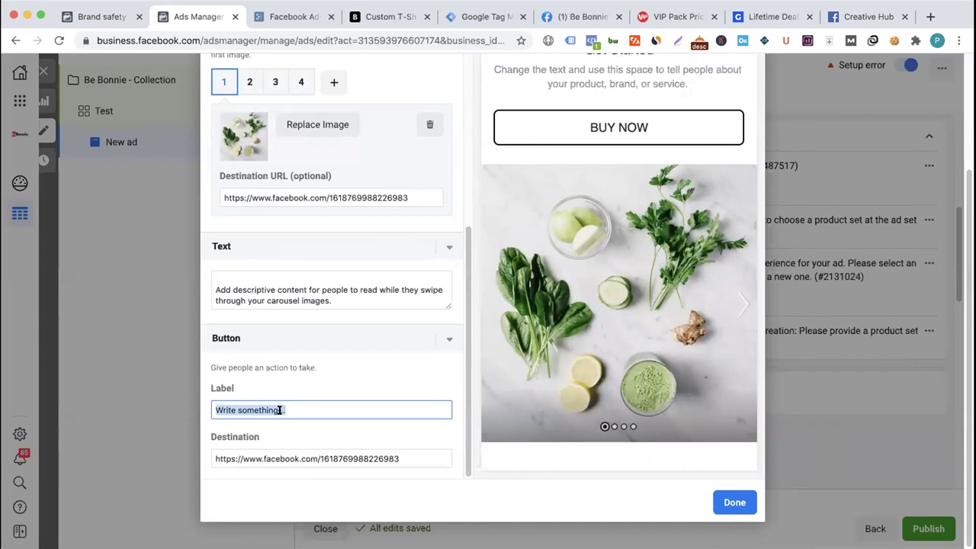
type("START NOW")
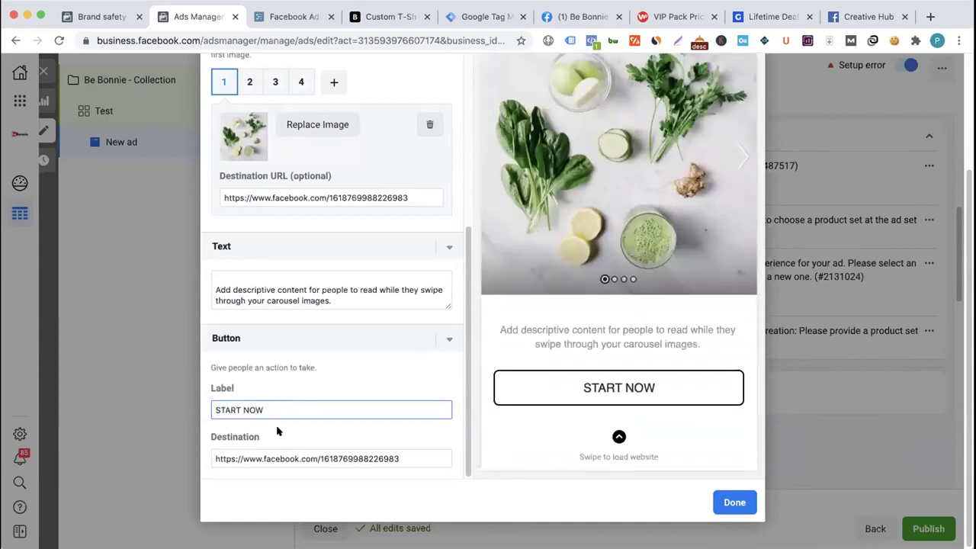
triple_click(266, 459)
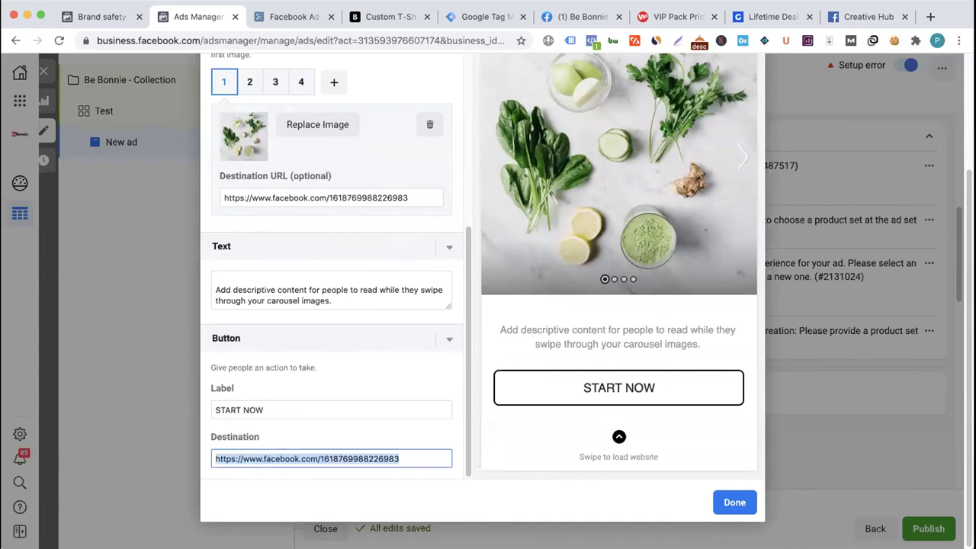
type("#")
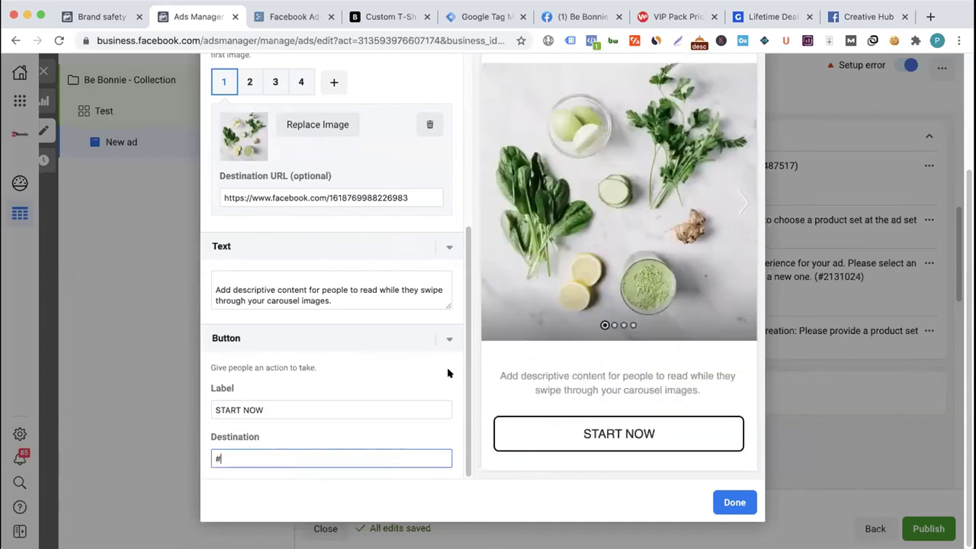
- Try to finish the Instant Experience and check its button and carousel sections for flagged errors
scroll(449, 374, "up", 5)
scroll(448, 373, "up", 1)
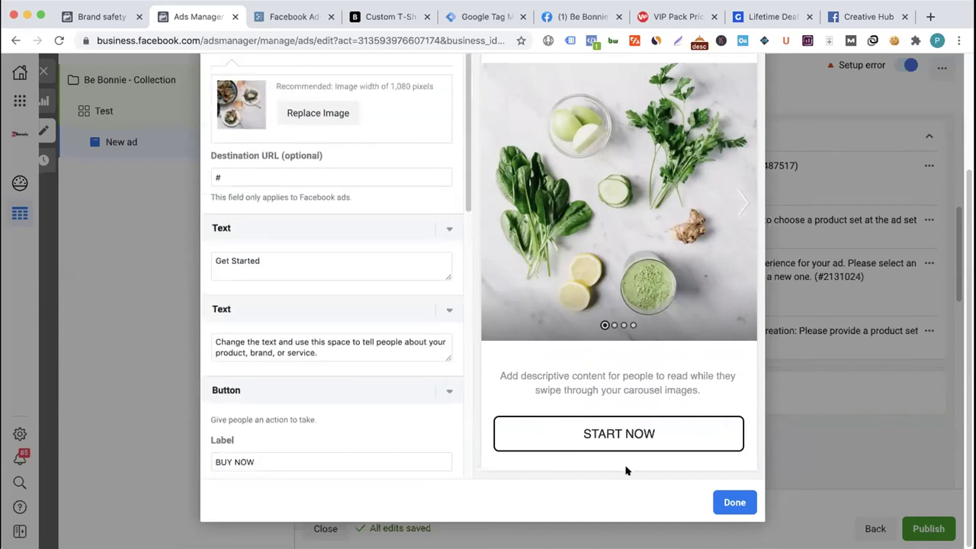
left_click(734, 503)
scroll(328, 391, "down", 2)
left_click(276, 396)
scroll(287, 405, "down", 2)
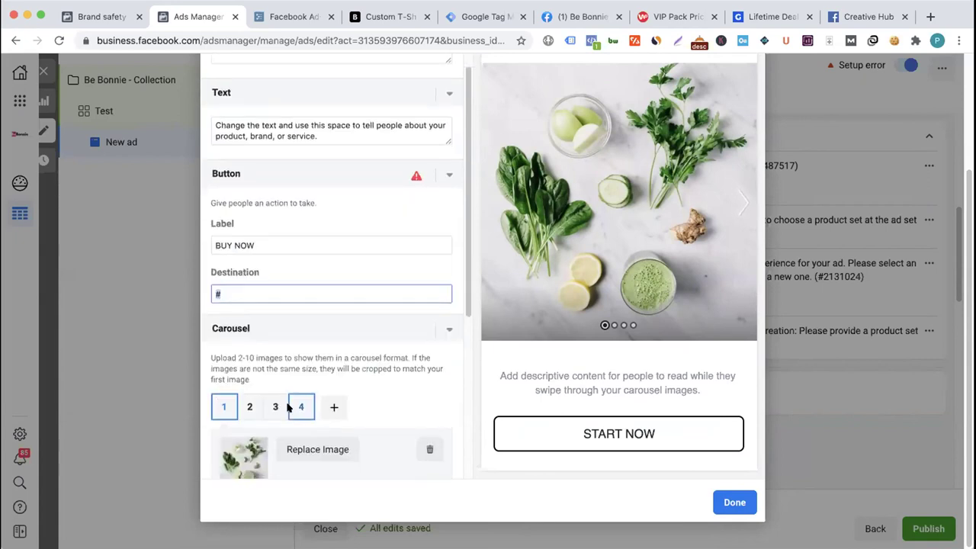
scroll(288, 405, "down", 6)
scroll(287, 405, "up", 2)
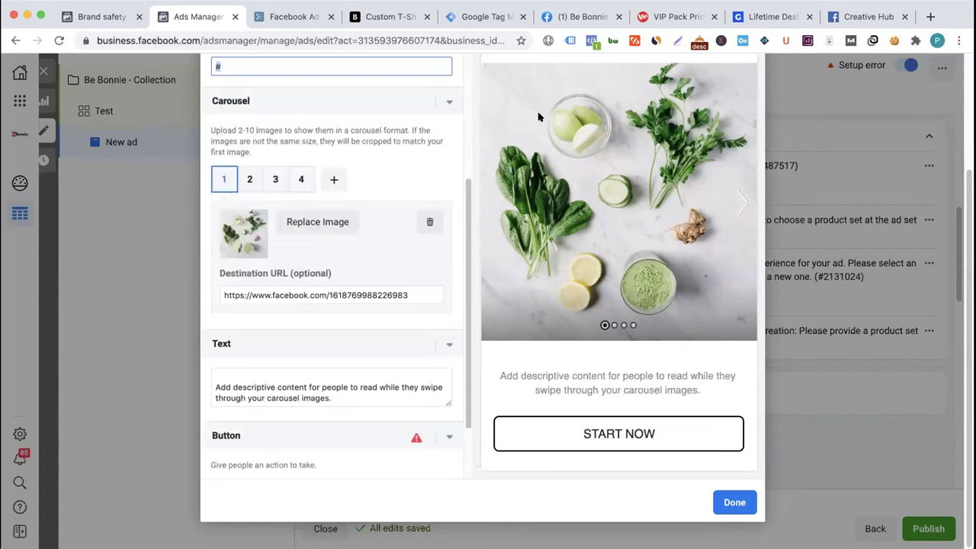
left_click(574, 21)
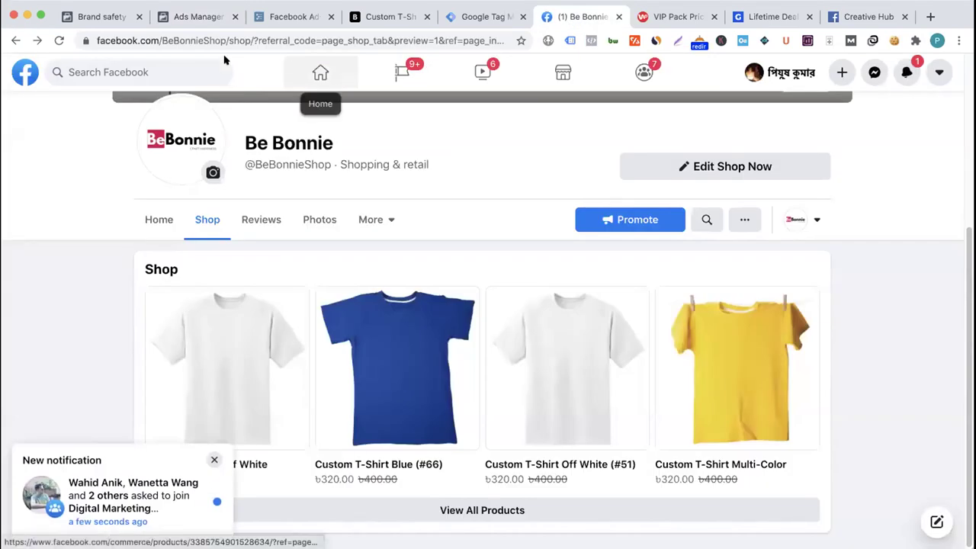
left_click_drag(224, 35, 100, 38)
key("super+c")
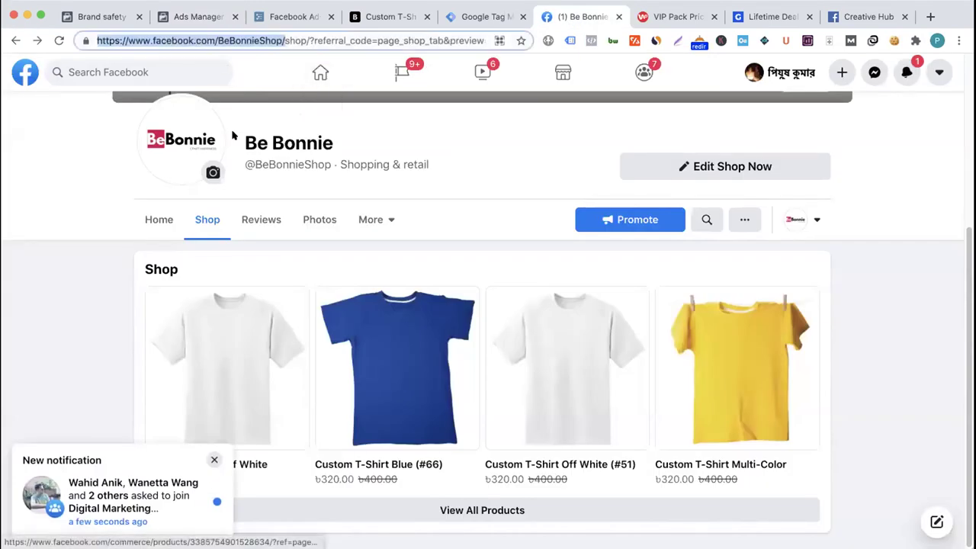
left_click(744, 17)
left_click(808, 17)
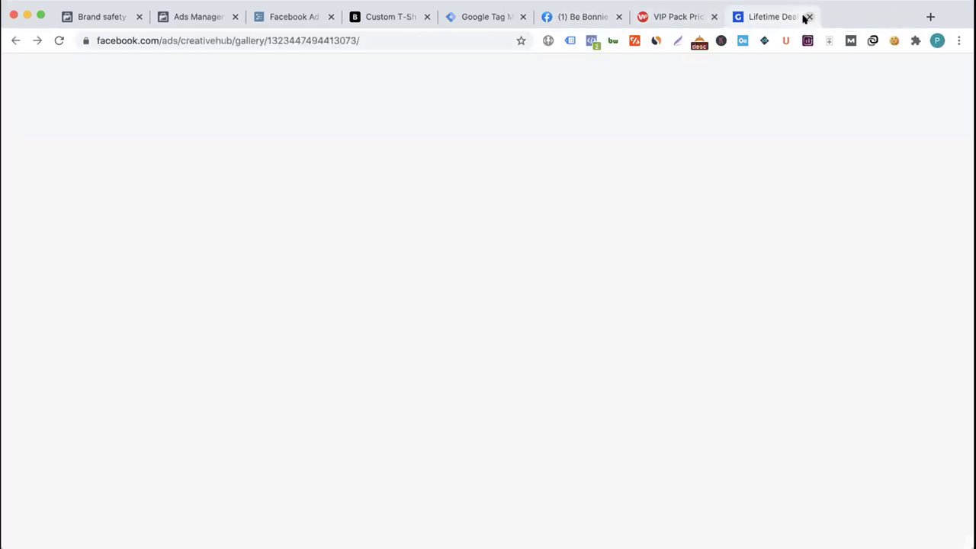
- Return to Ads Manager and check the destination URLs of the carousel images in the Instant Experience
left_click(199, 20)
triple_click(309, 293)
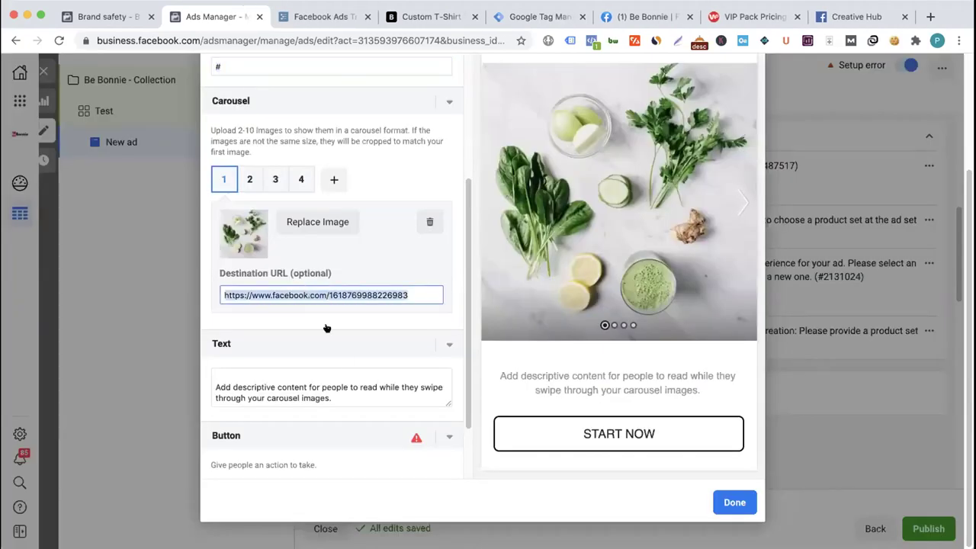
scroll(313, 305, "up", 1)
left_click(250, 188)
left_click(224, 188)
left_click(420, 303)
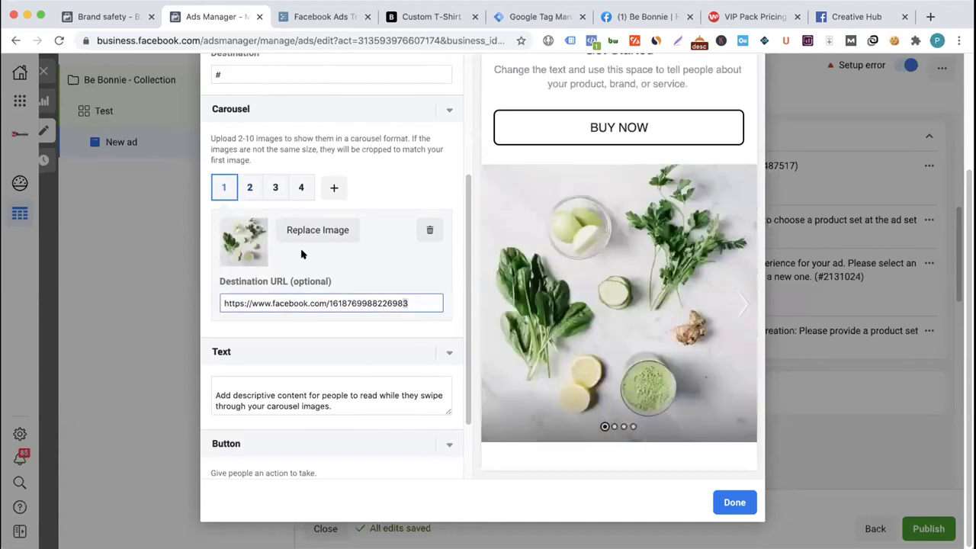
left_click(249, 188)
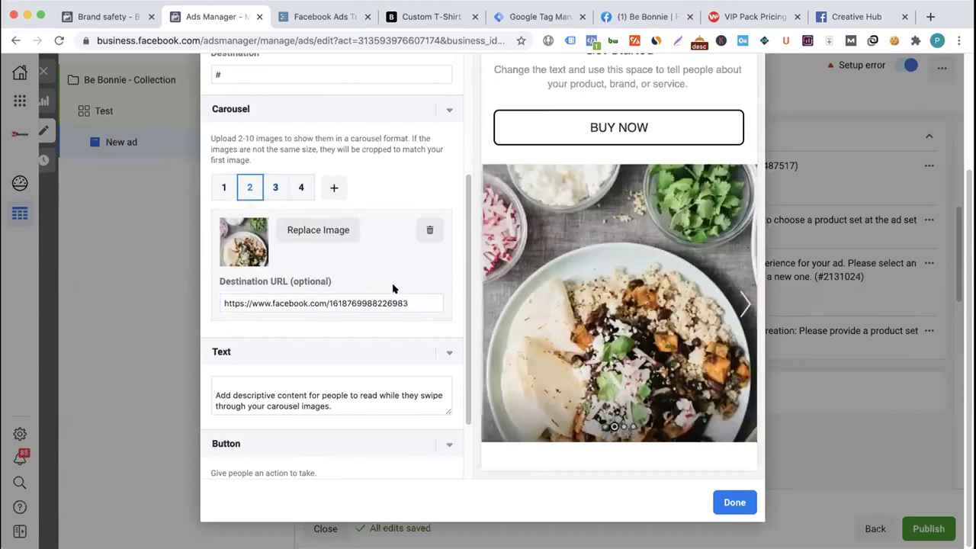
left_click(402, 303)
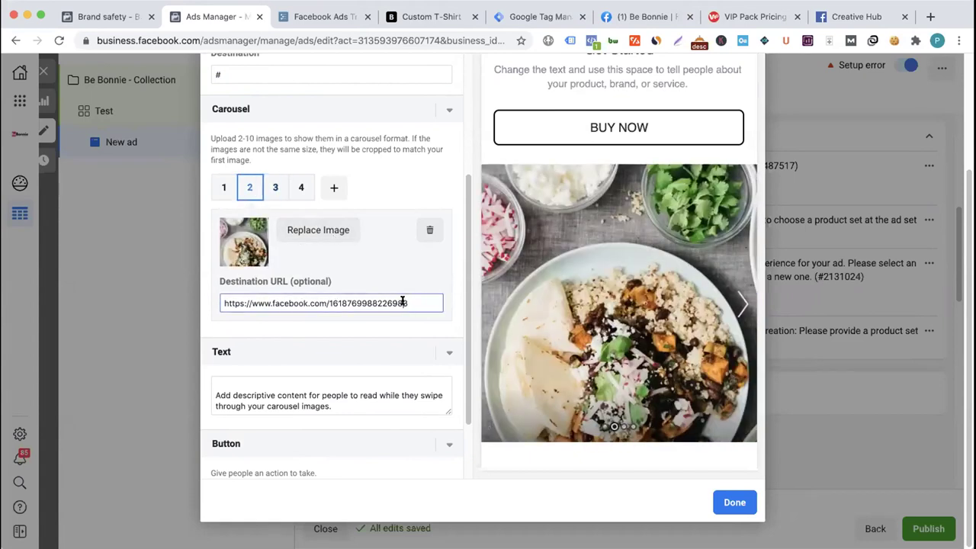
left_click(287, 194)
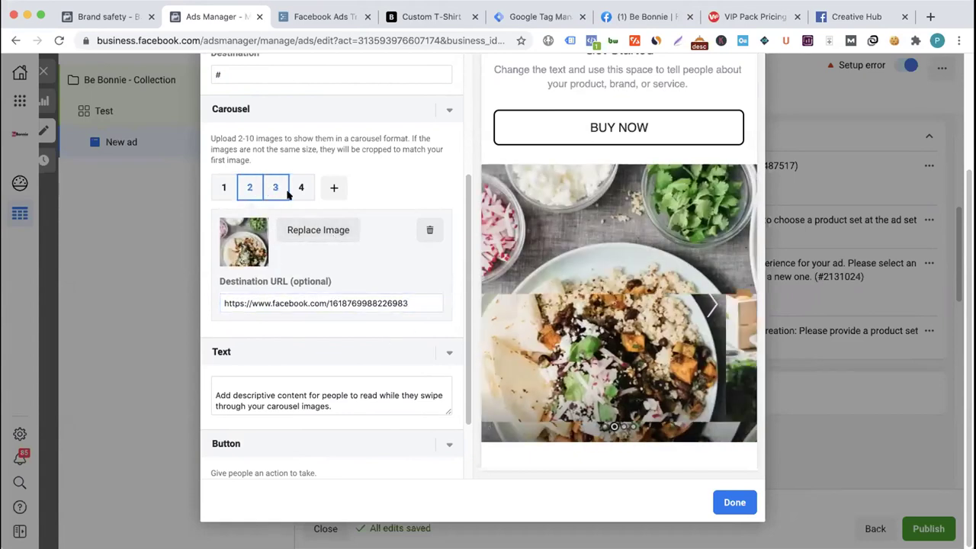
left_click(302, 188)
left_click(402, 303)
scroll(344, 334, "down", 2)
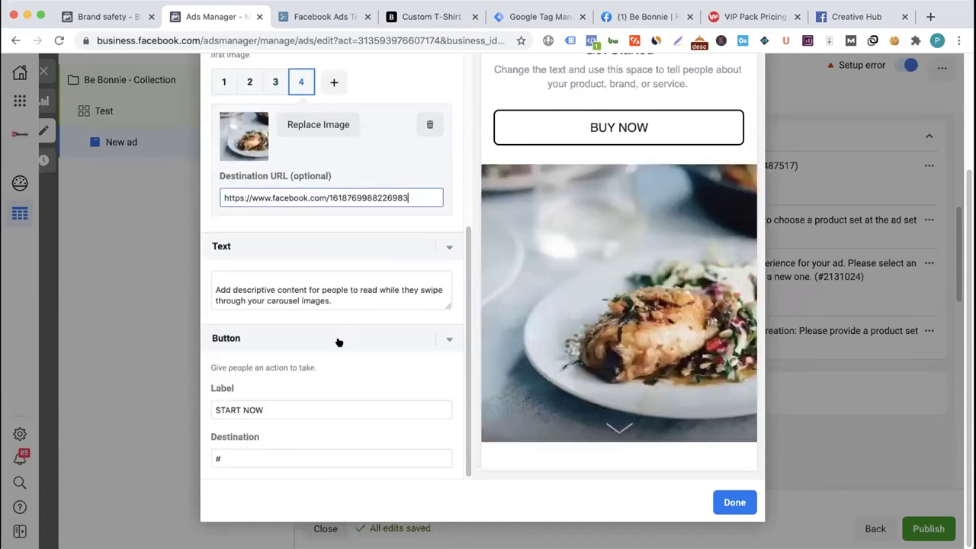
left_click(242, 456)
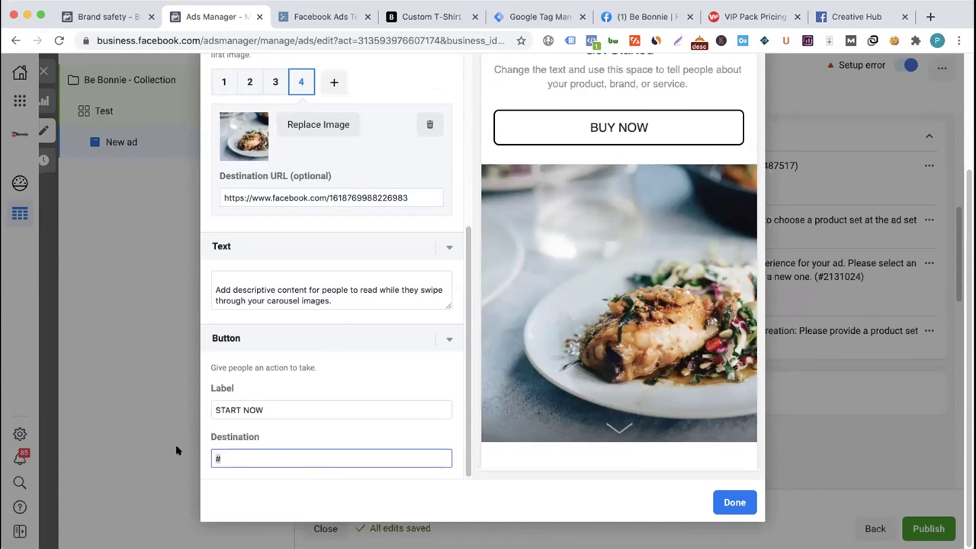
key("super+v")
scroll(338, 390, "up", 4)
scroll(340, 394, "up", 3)
left_click(218, 288)
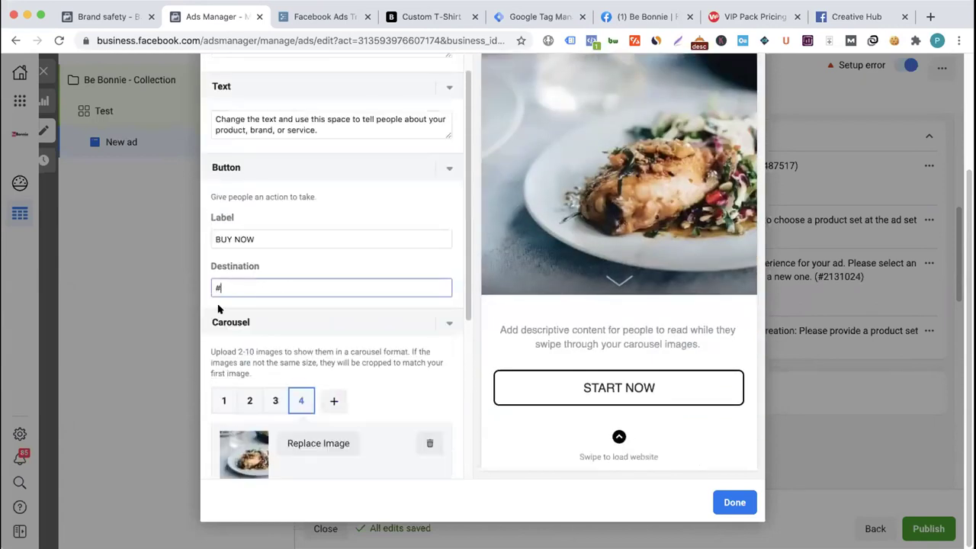
key("super+v")
scroll(427, 299, "up", 1)
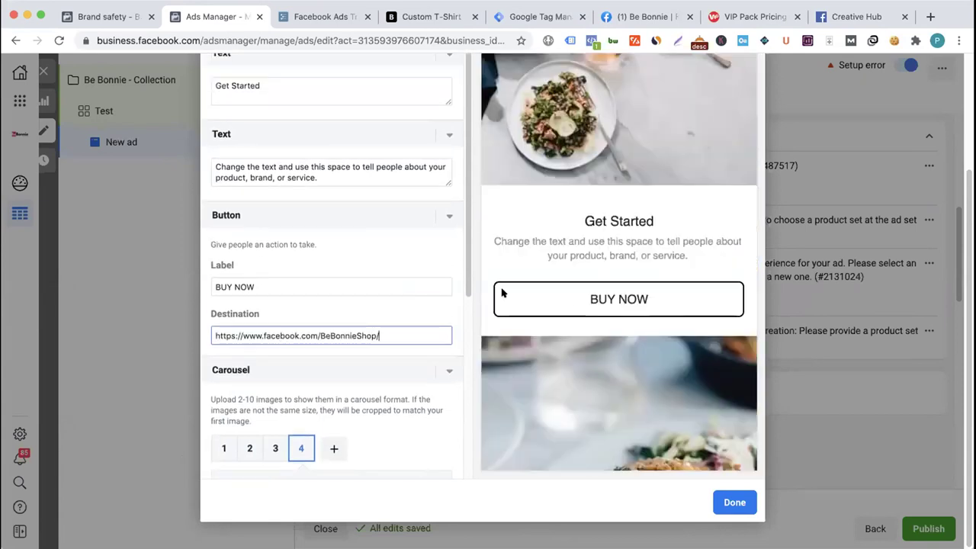
left_click(734, 503)
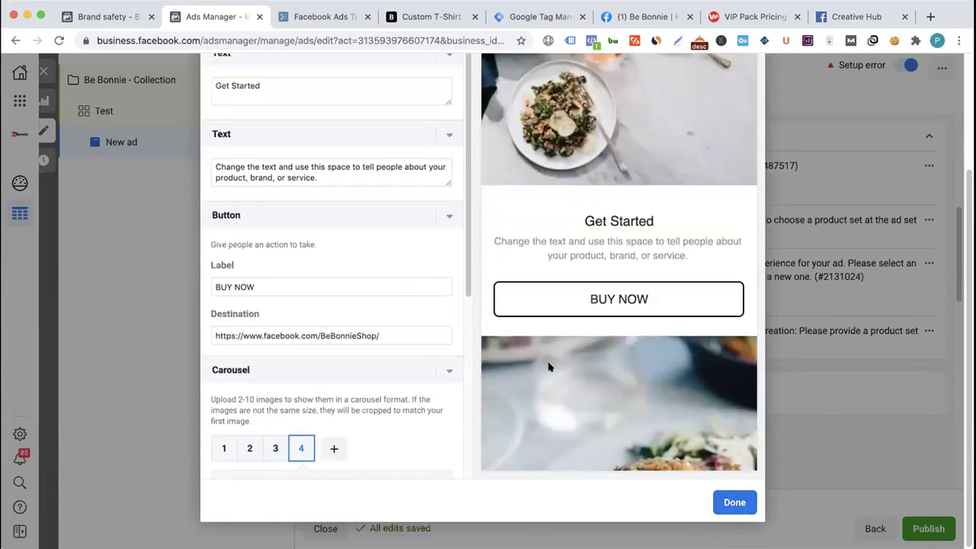
scroll(435, 372, "up", 8)
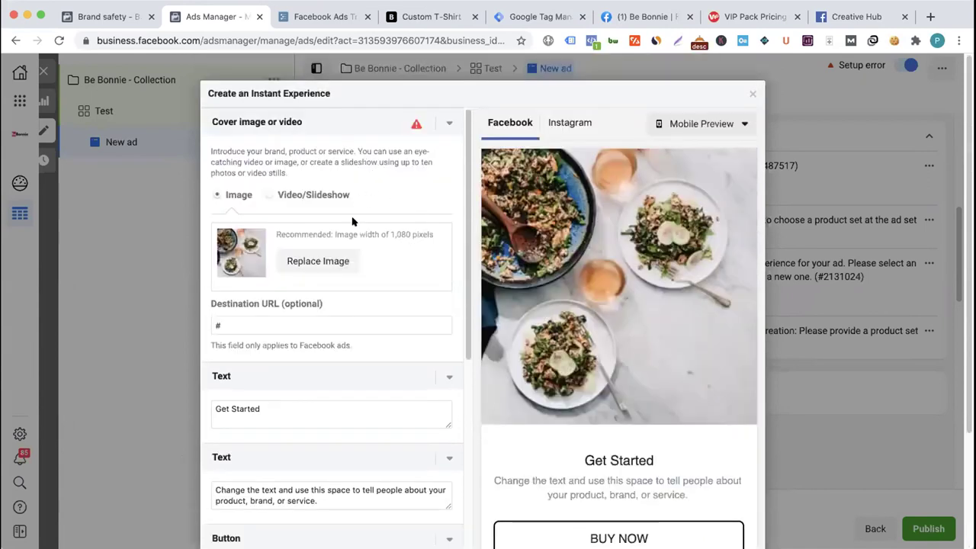
left_click(221, 325)
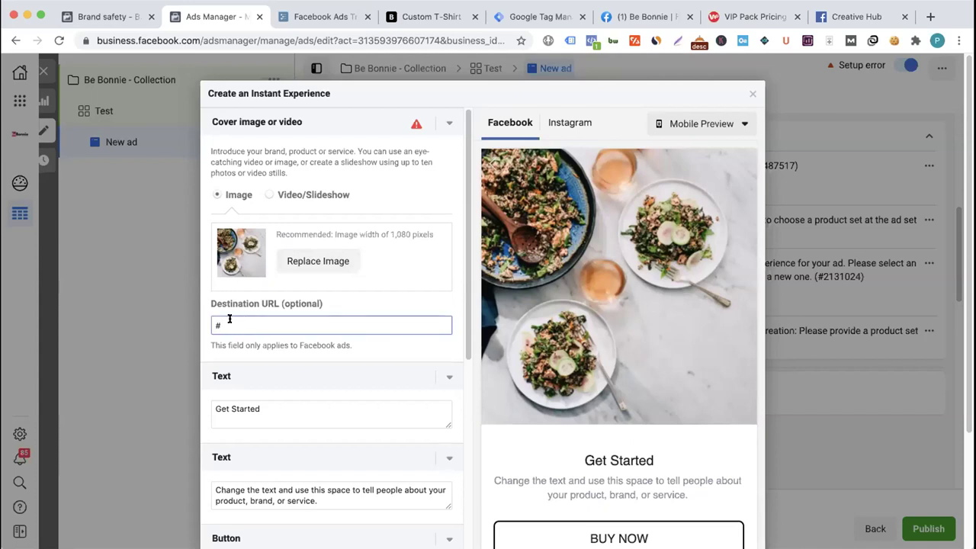
type("https://www.facebook.com/BeBonnieShop/")
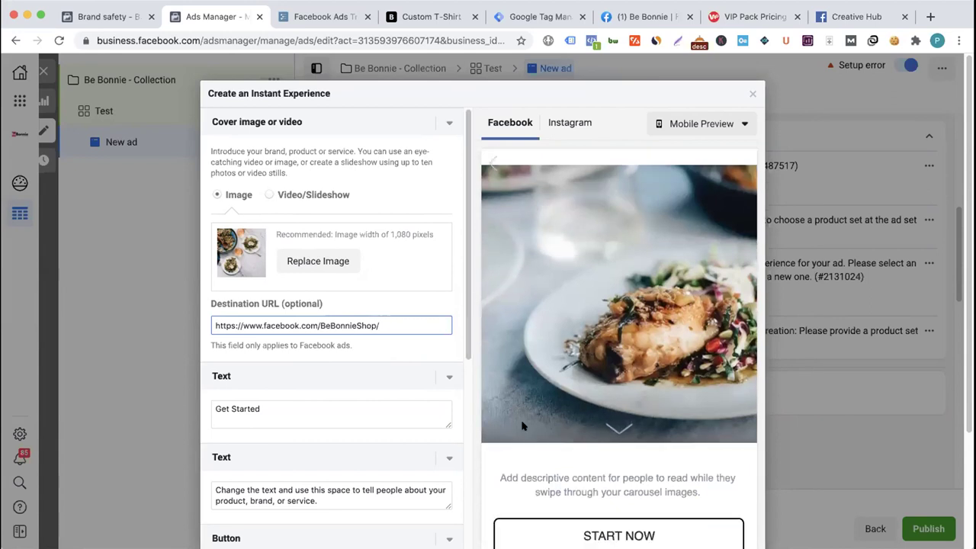
scroll(709, 477, "down", 3)
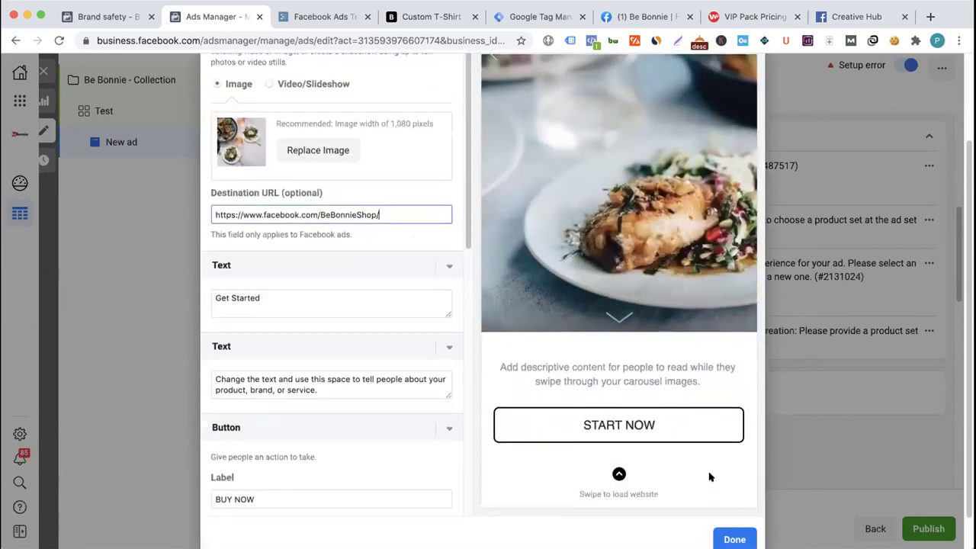
left_click(735, 539)
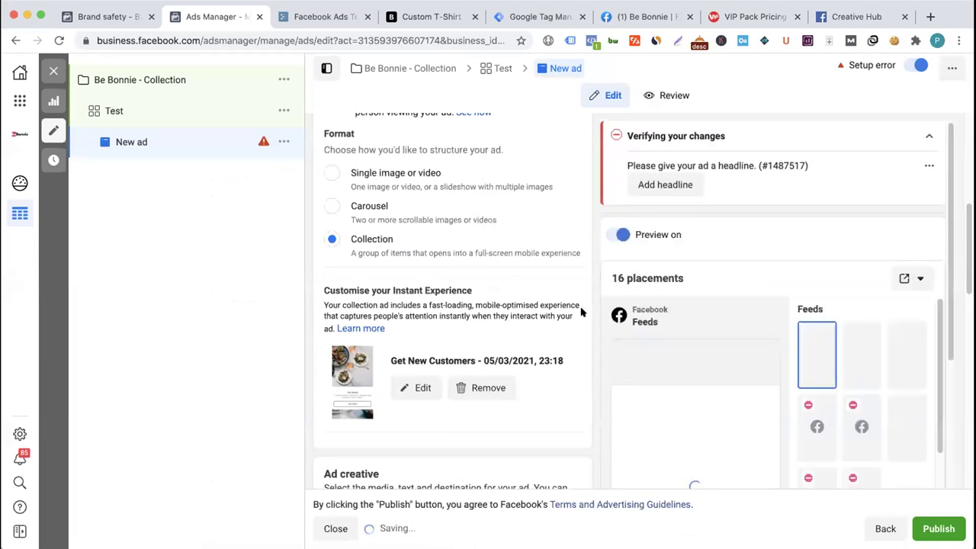
- Customise the images featured in News Feed by choosing the fourth, third and second carousel images in that order
scroll(580, 311, "down", 2)
scroll(579, 310, "down", 2)
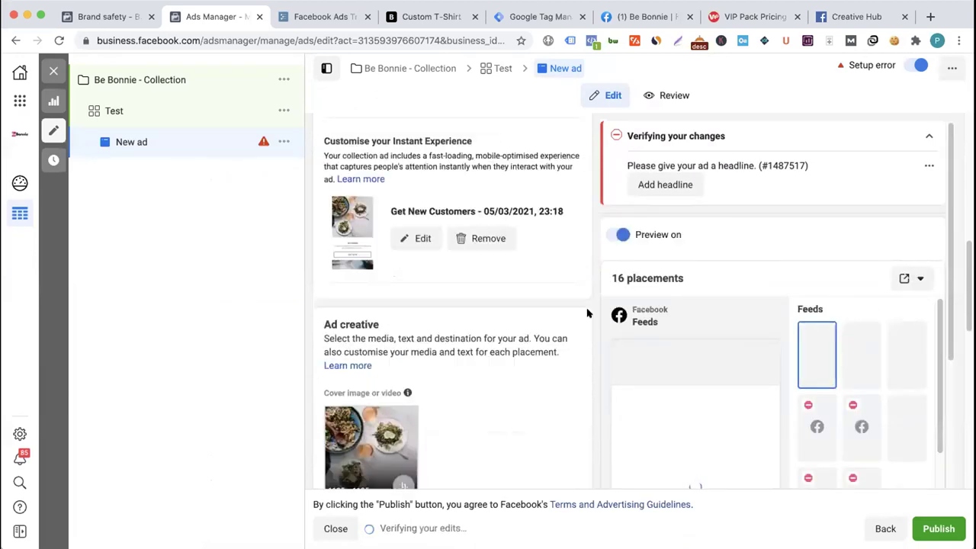
scroll(633, 335, "down", 2)
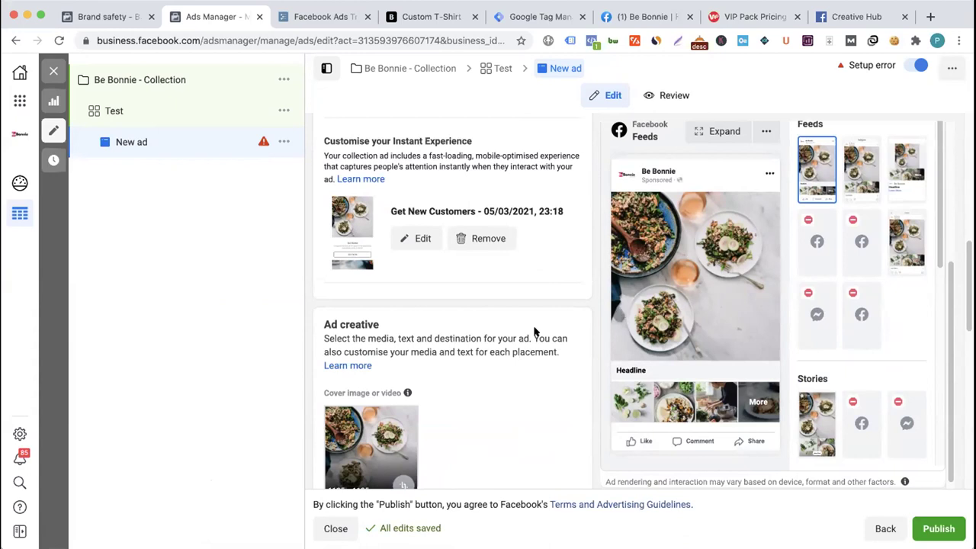
scroll(526, 330, "down", 3)
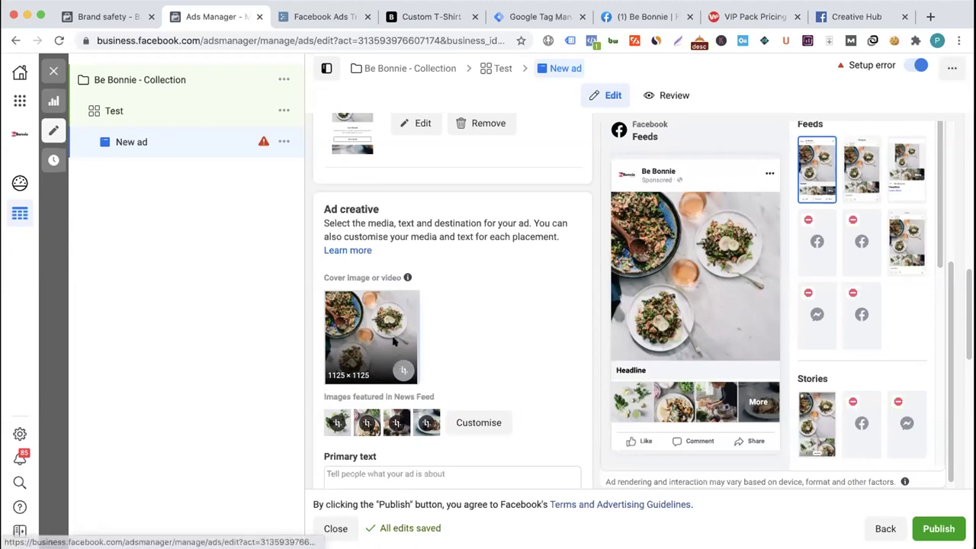
left_click(475, 424)
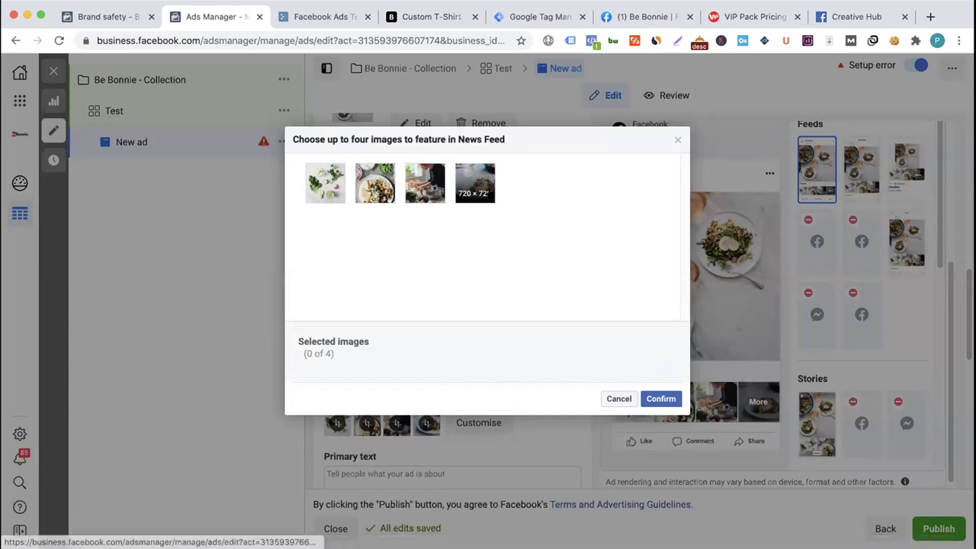
left_click(479, 194)
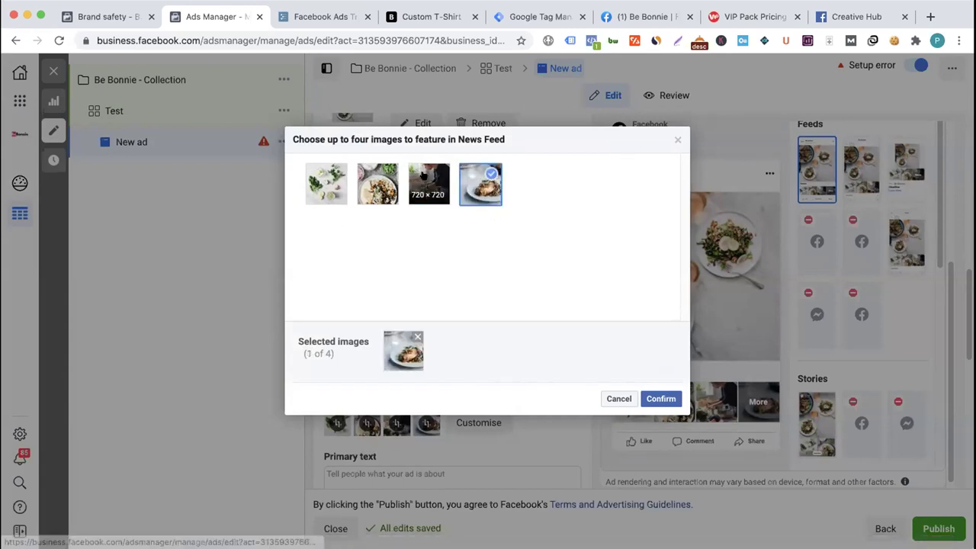
left_click(424, 176)
left_click(378, 183)
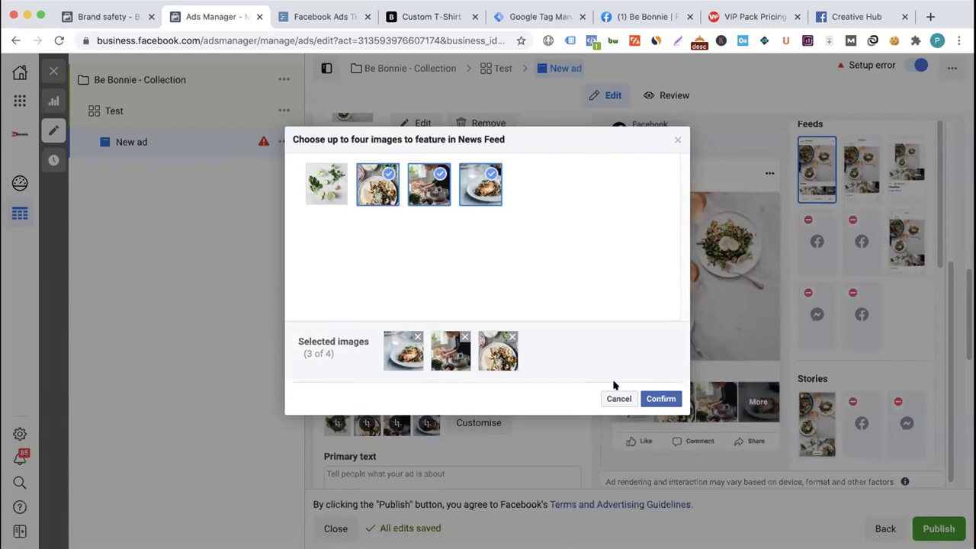
key("Return")
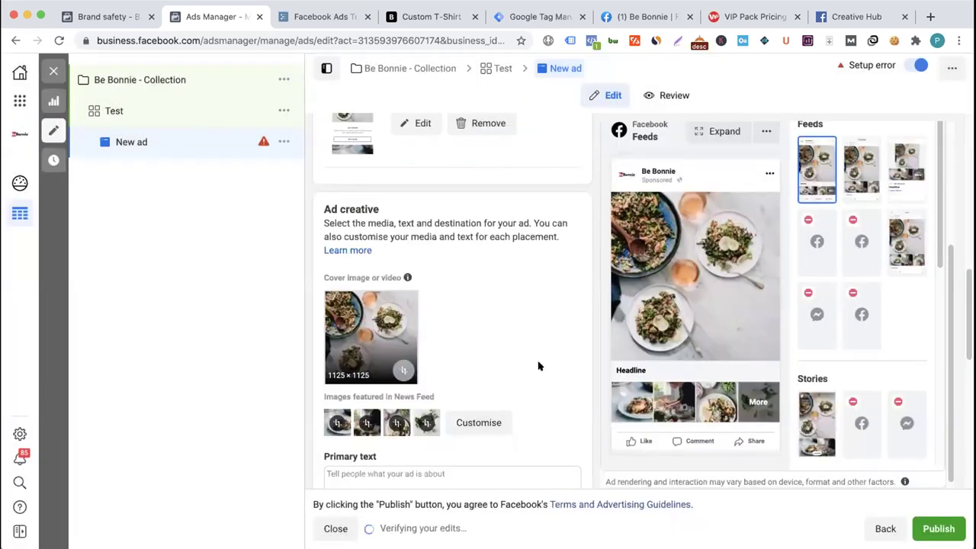
- Enter "Get started now!" as the ad's primary text and "Are" as its headline
scroll(536, 362, "down", 5)
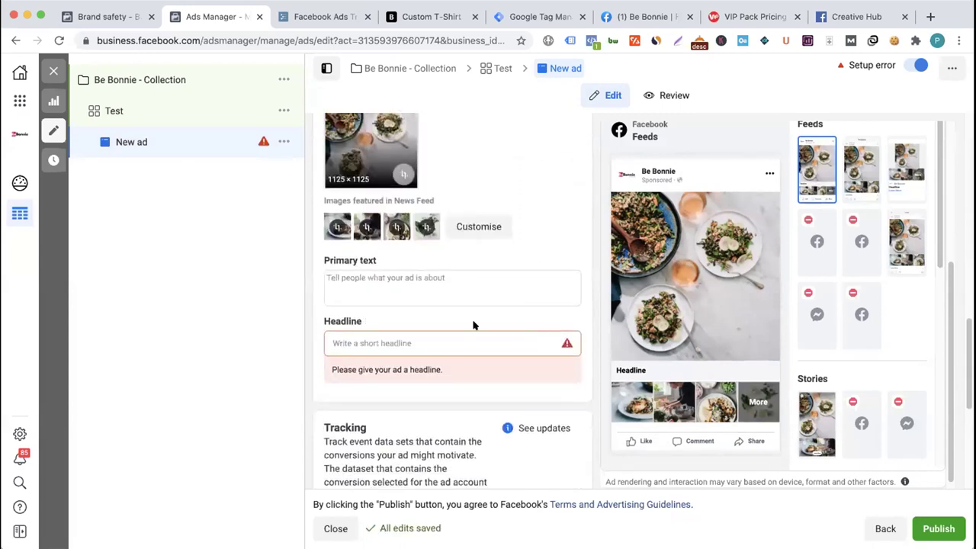
left_click(350, 277)
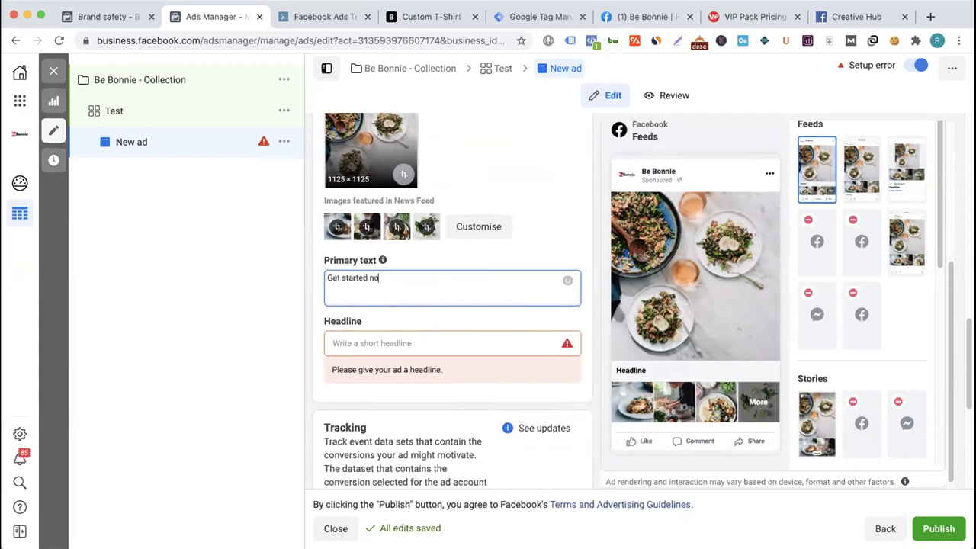
left_click(353, 342)
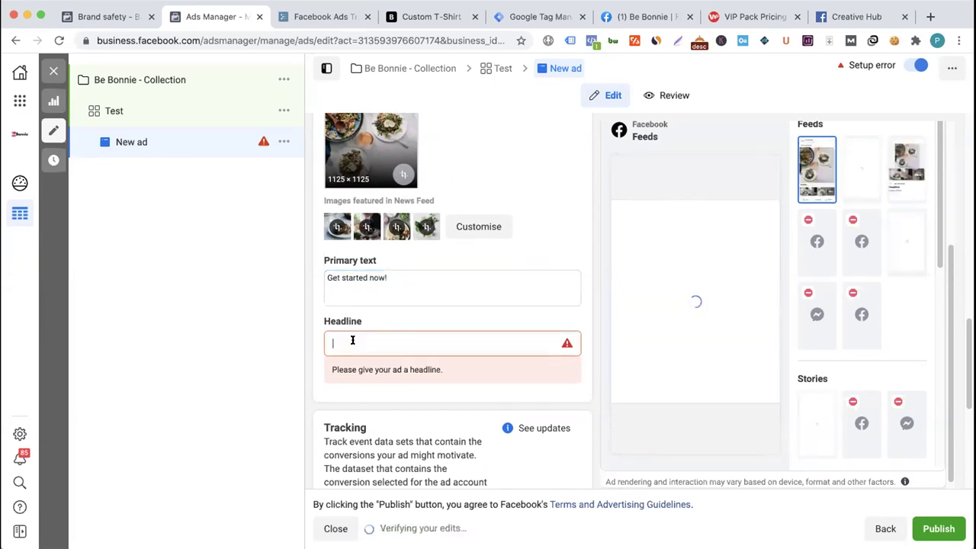
type("Are")
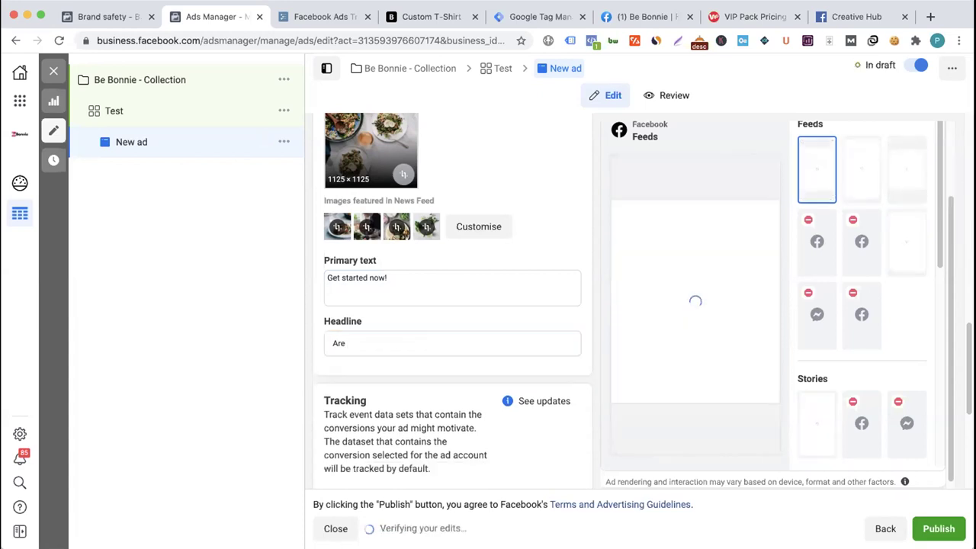
left_click(349, 343)
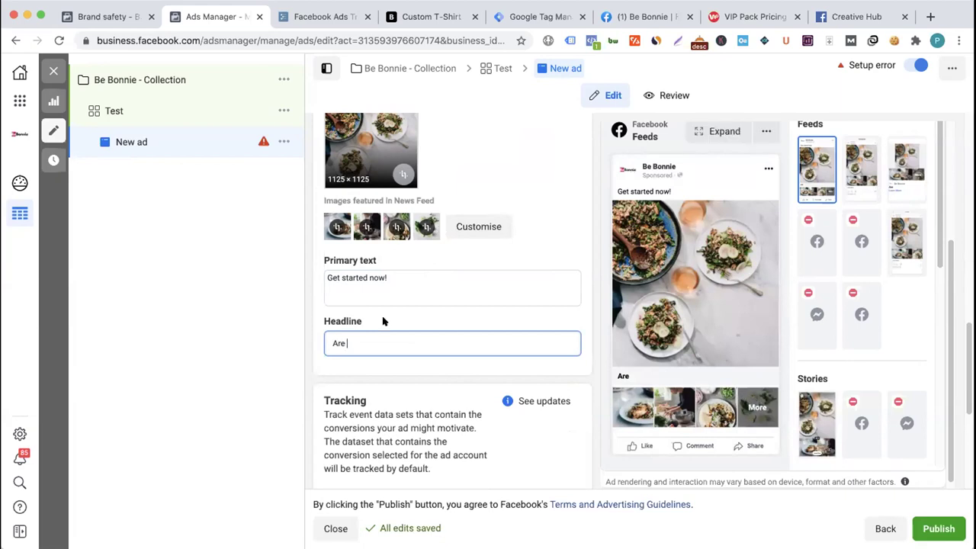
- View the Cartier collection example in Creative Hub and inspect the cover image's crop options in Ads Manager without applying a crop
scroll(393, 305, "up", 3)
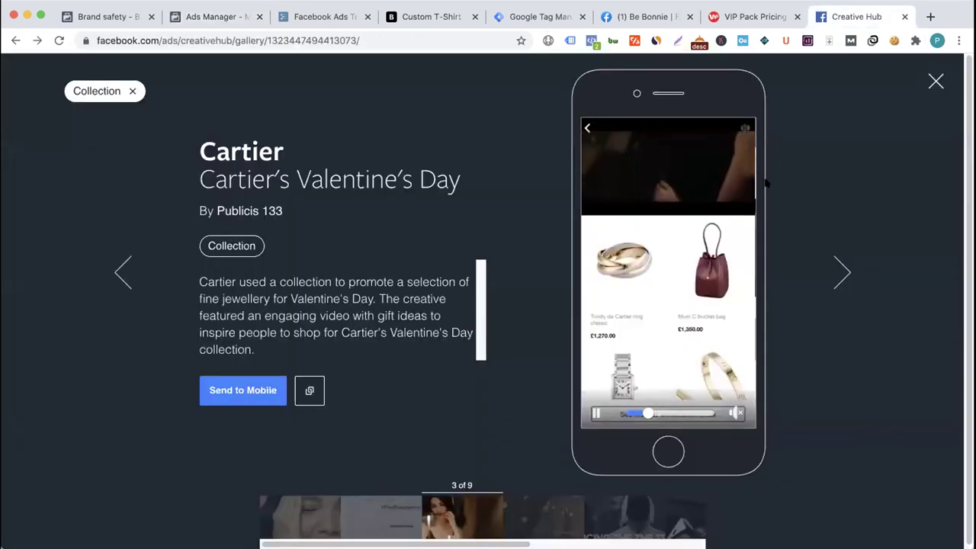
left_click(123, 272)
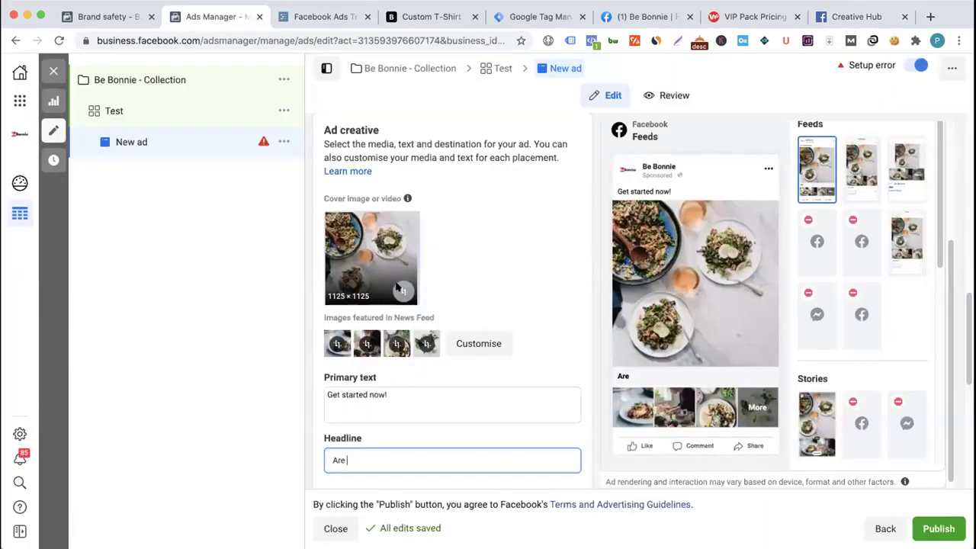
left_click(404, 312)
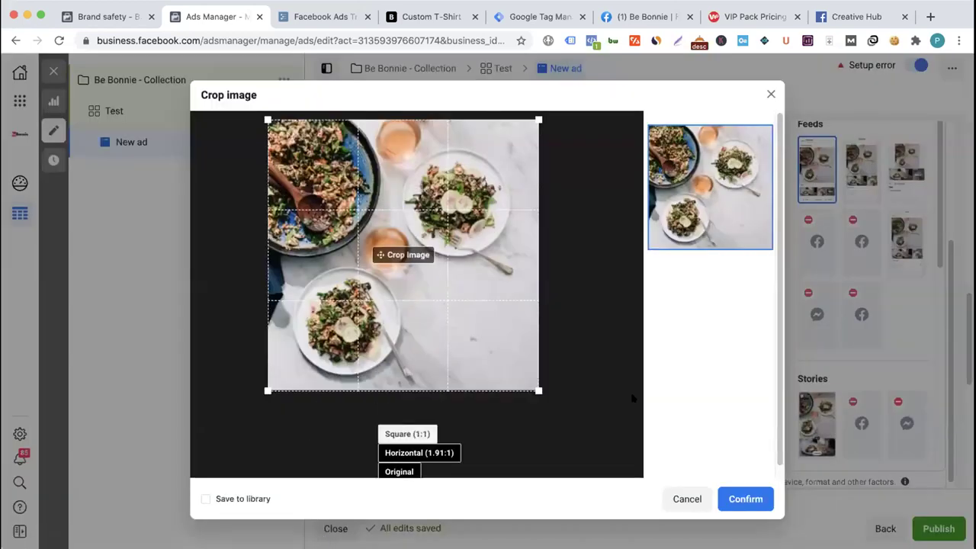
left_click(685, 499)
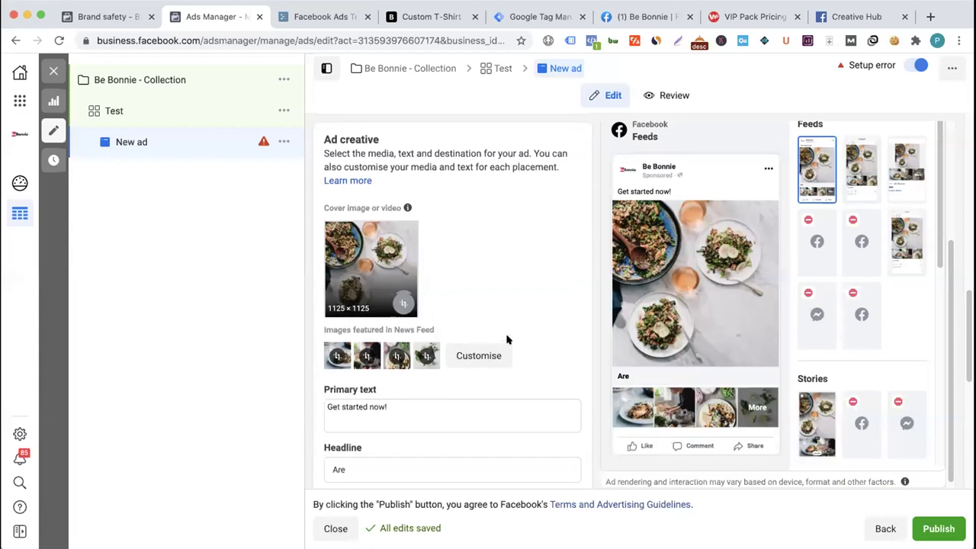
scroll(508, 338, "up", 2)
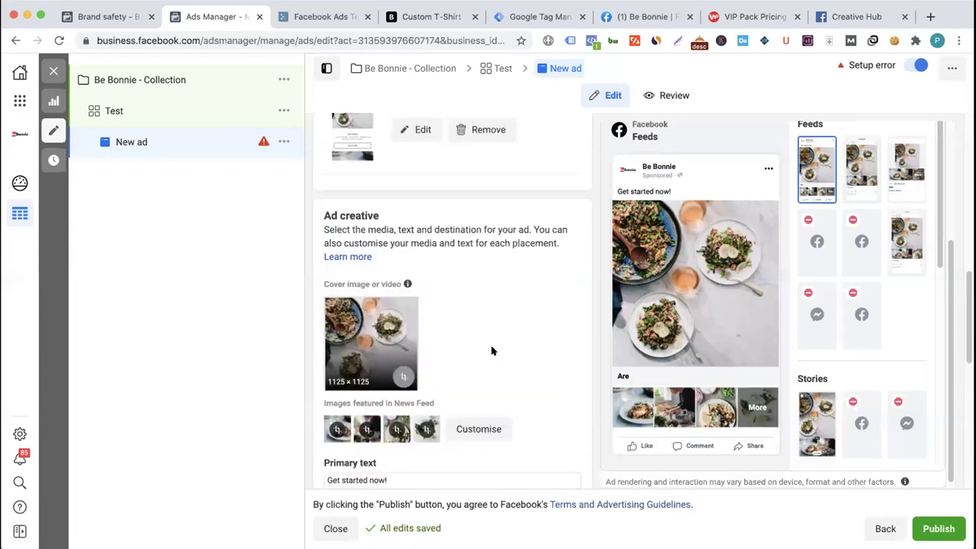
scroll(492, 351, "up", 7)
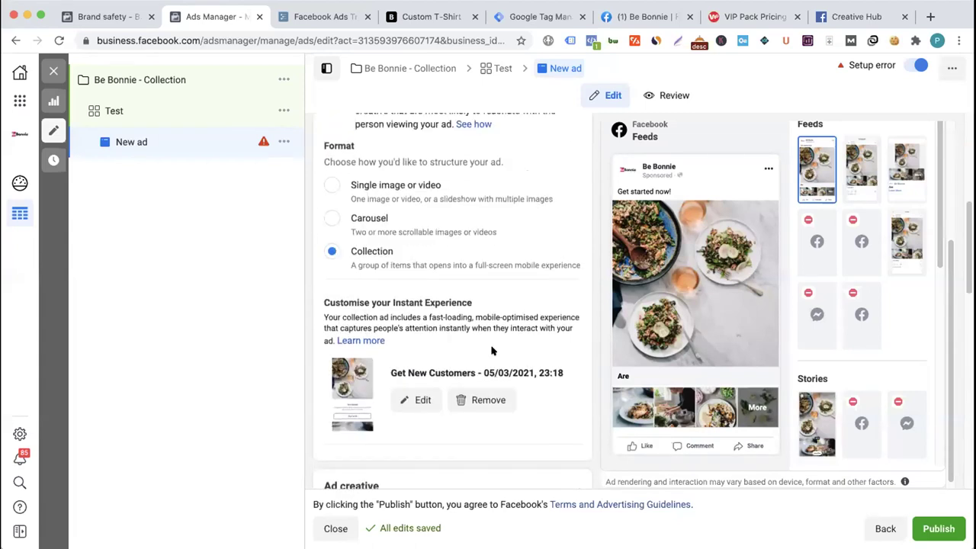
- Look over the new ad's format, creative and tracking sections, and check the available Ad setup choices
scroll(492, 351, "up", 3)
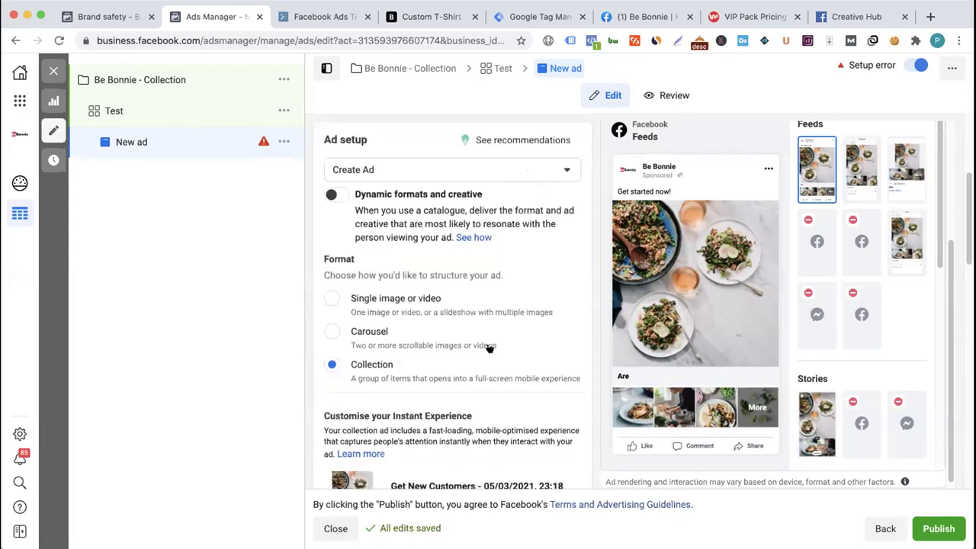
scroll(492, 349, "down", 20)
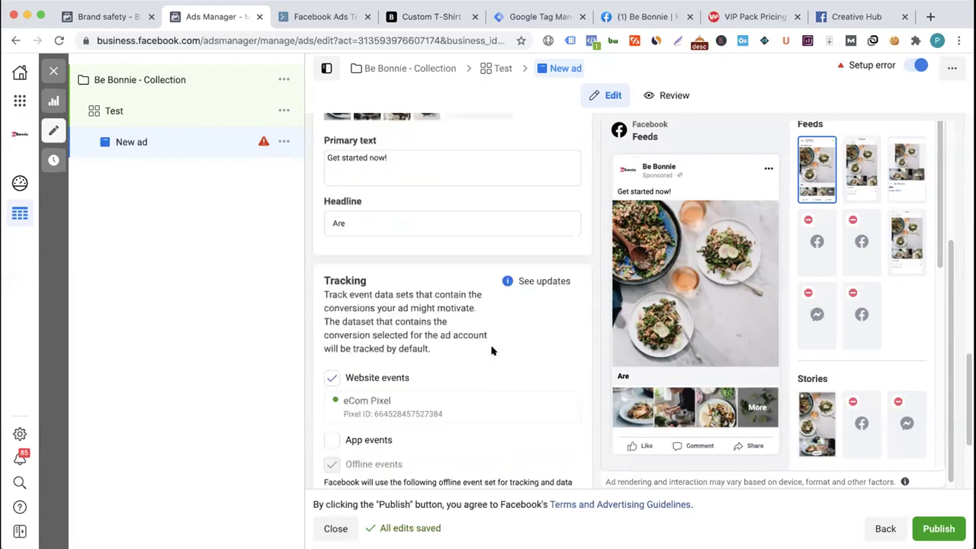
scroll(492, 351, "up", 10)
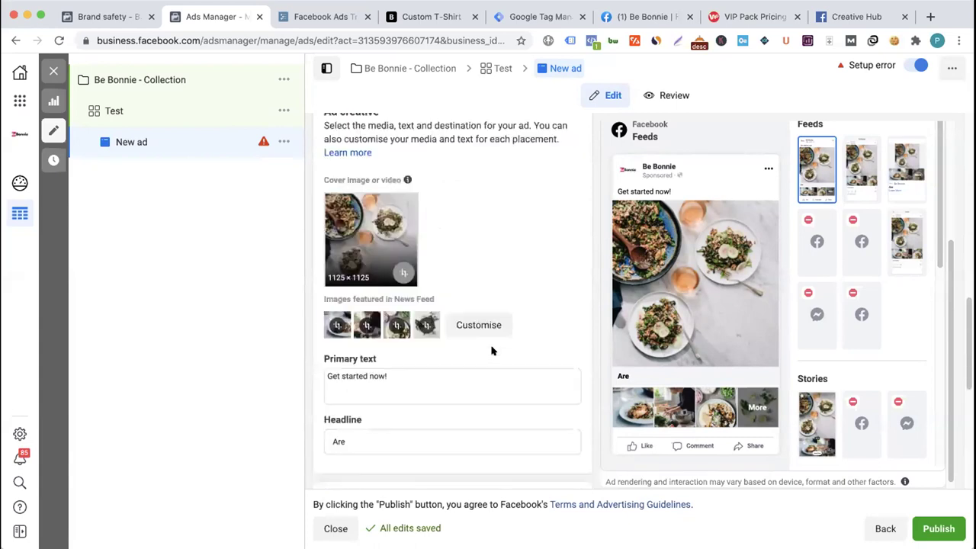
scroll(492, 351, "up", 8)
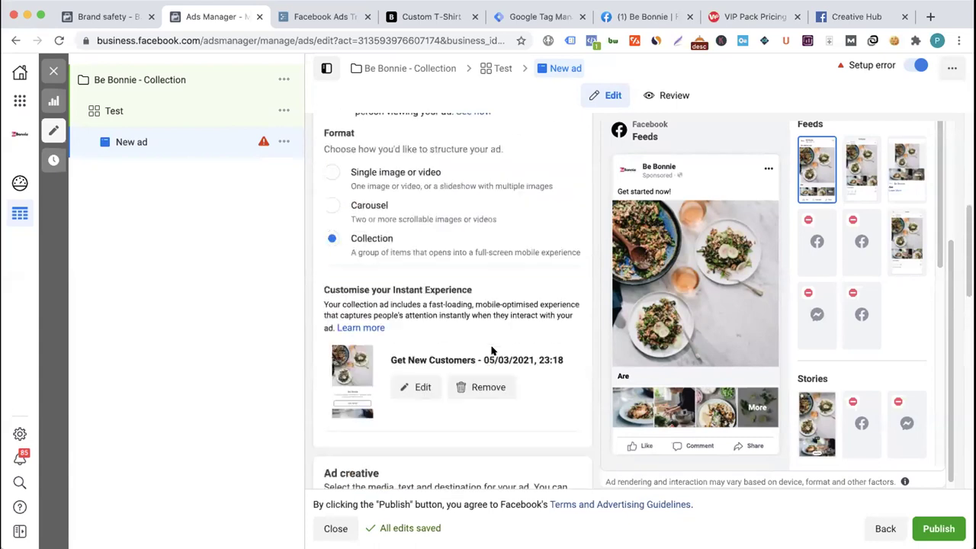
scroll(483, 306, "up", 3)
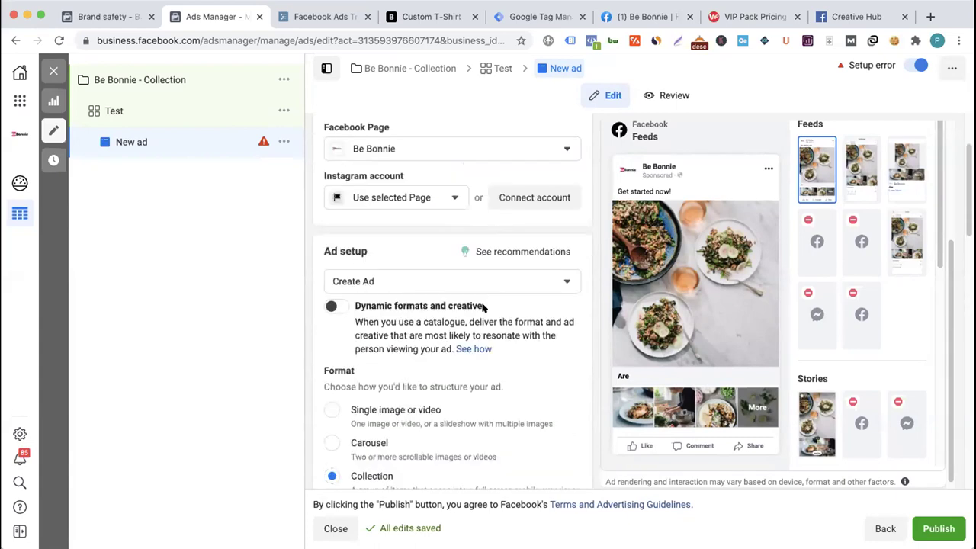
scroll(483, 305, "up", 1)
left_click(460, 306)
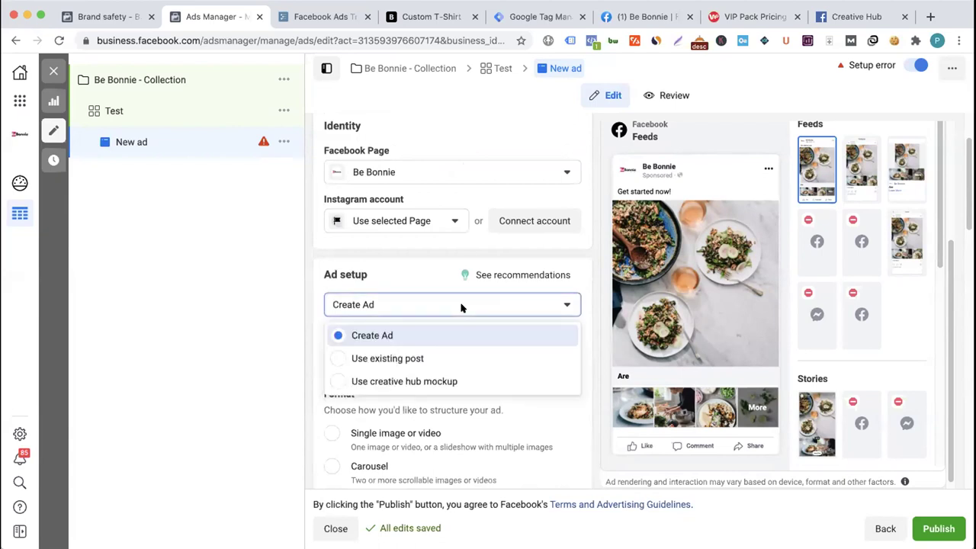
left_click(461, 306)
scroll(431, 303, "up", 3)
- Examine the Collection format, the attached Instant Experience, and the cover image and featured images in the ad creative
scroll(430, 302, "down", 10)
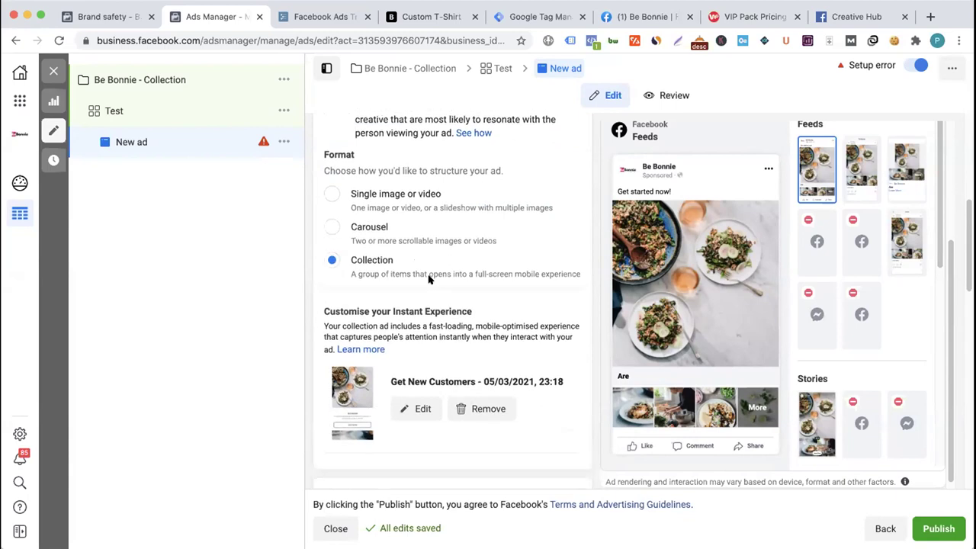
scroll(430, 279, "down", 1)
scroll(415, 302, "down", 1)
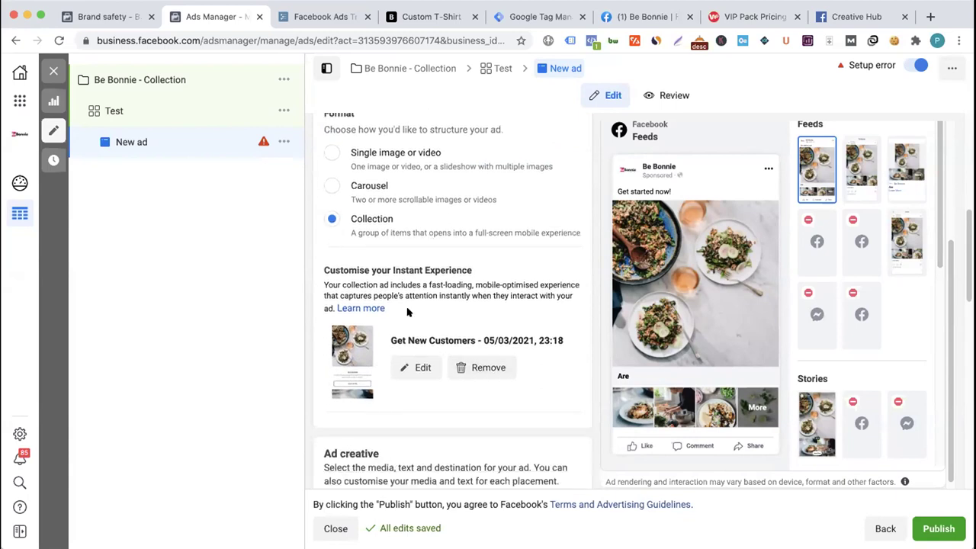
scroll(383, 345, "down", 6)
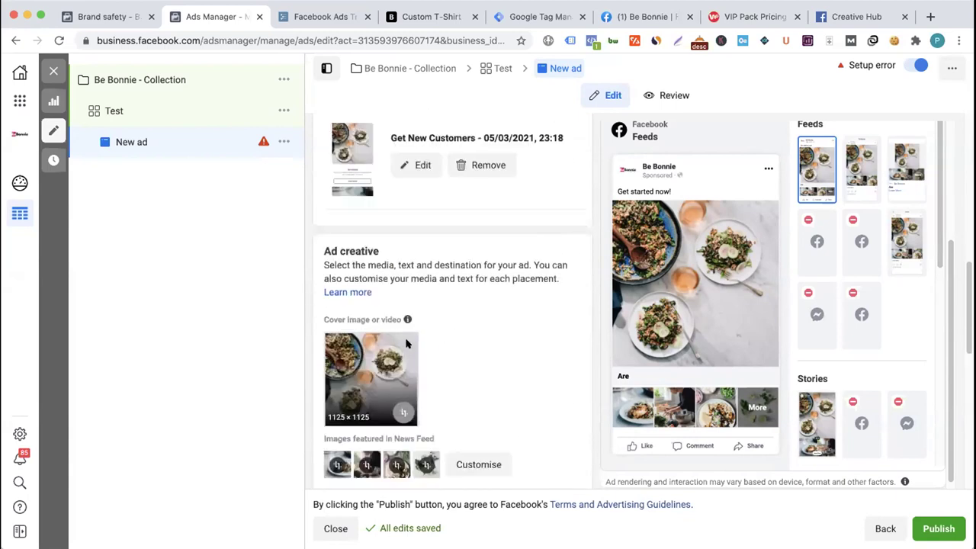
scroll(431, 351, "down", 2)
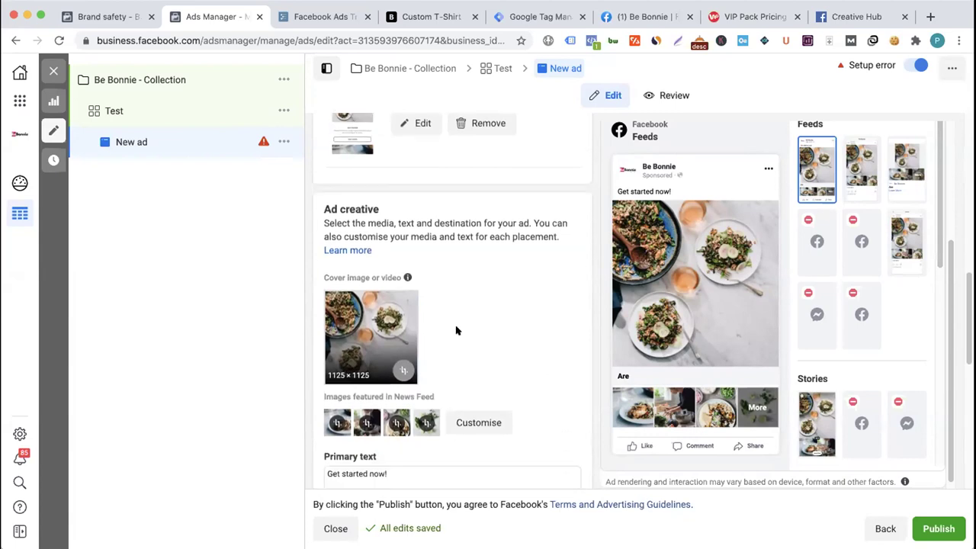
scroll(457, 329, "down", 5)
scroll(431, 323, "up", 3)
scroll(431, 328, "up", 8)
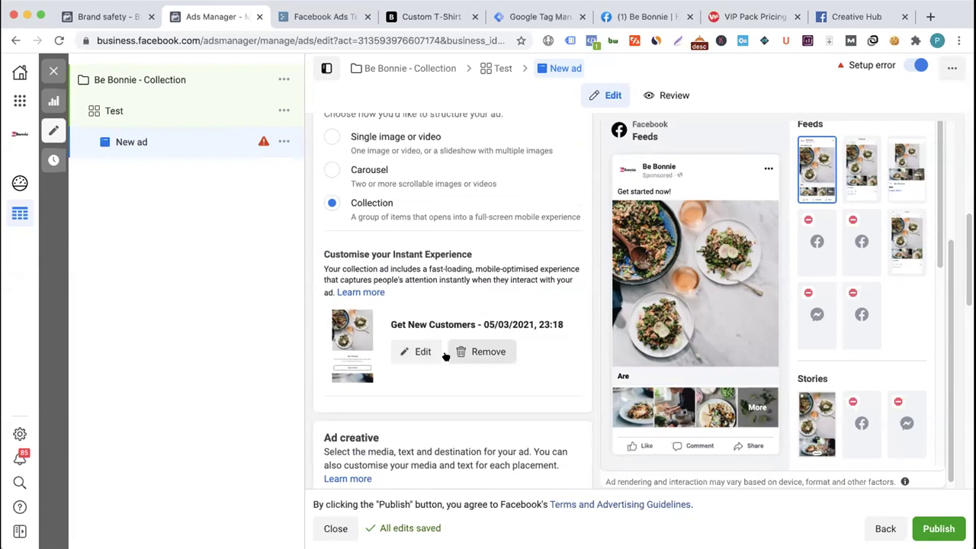
scroll(446, 356, "up", 1)
scroll(412, 323, "up", 9)
- Remove the Get New Customers Instant Experience from the ad and start a new one from the Storefront template
scroll(412, 323, "down", 7)
left_click(482, 434)
scroll(381, 351, "down", 6)
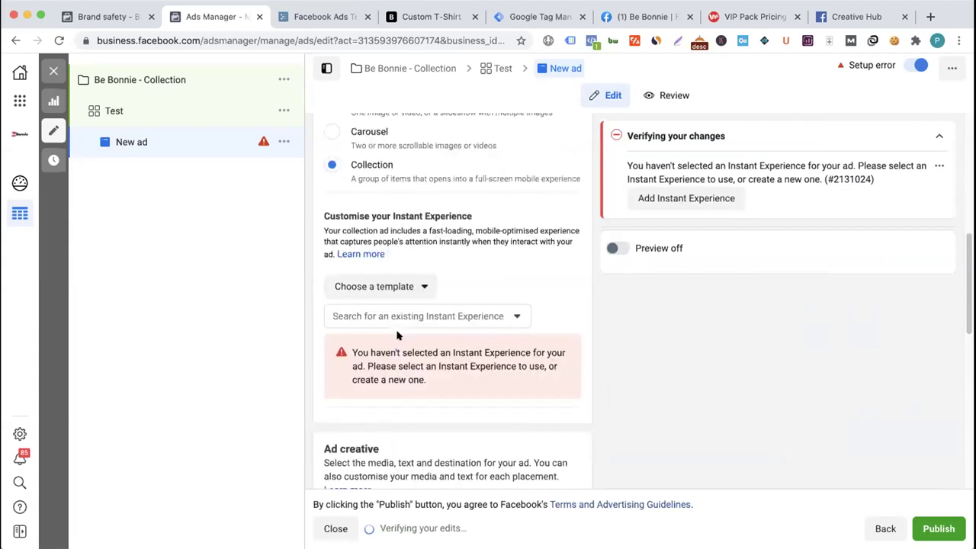
left_click(390, 263)
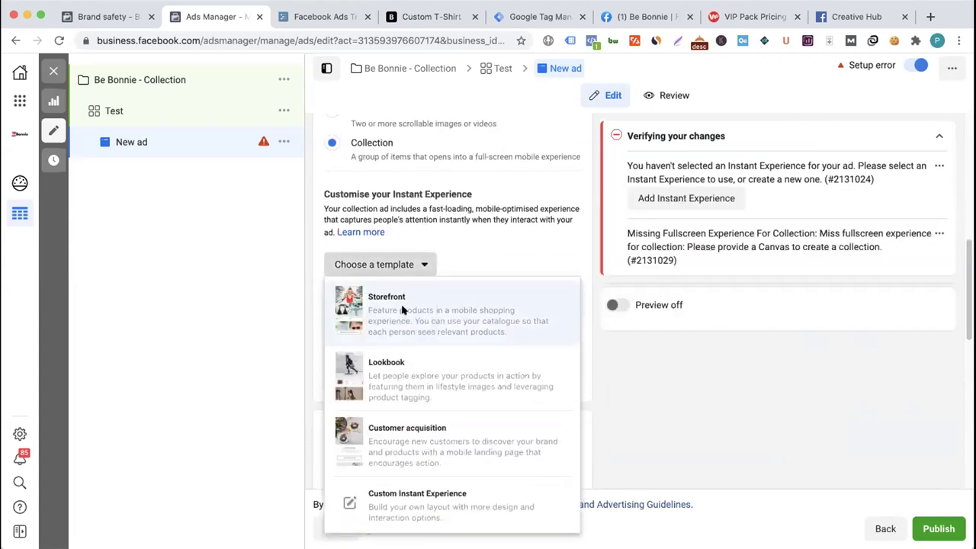
left_click(470, 443)
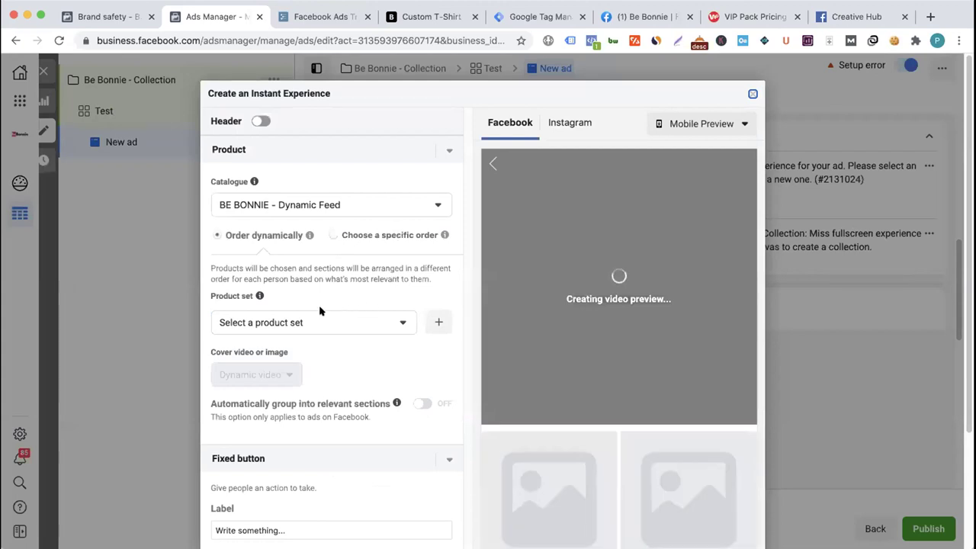
- Choose All Products as the product set for the BE BONNIE - Dynamic Feed catalogue
scroll(328, 333, "down", 1)
scroll(329, 333, "down", 1)
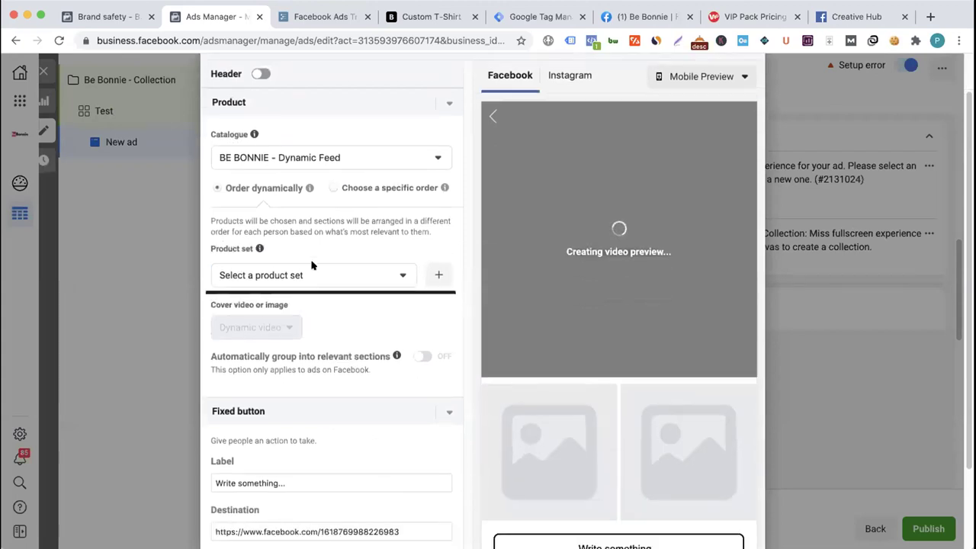
left_click(307, 276)
mouse_move(302, 332)
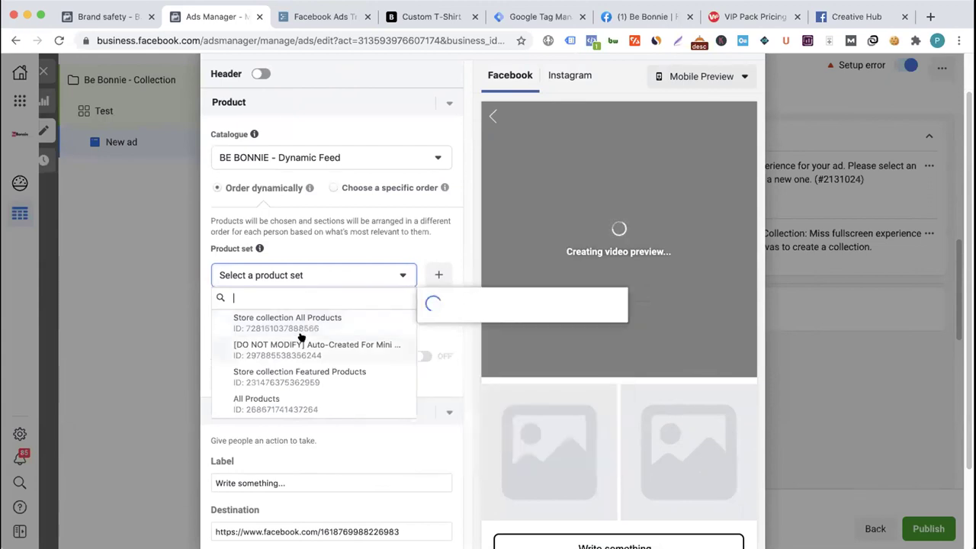
mouse_move(287, 370)
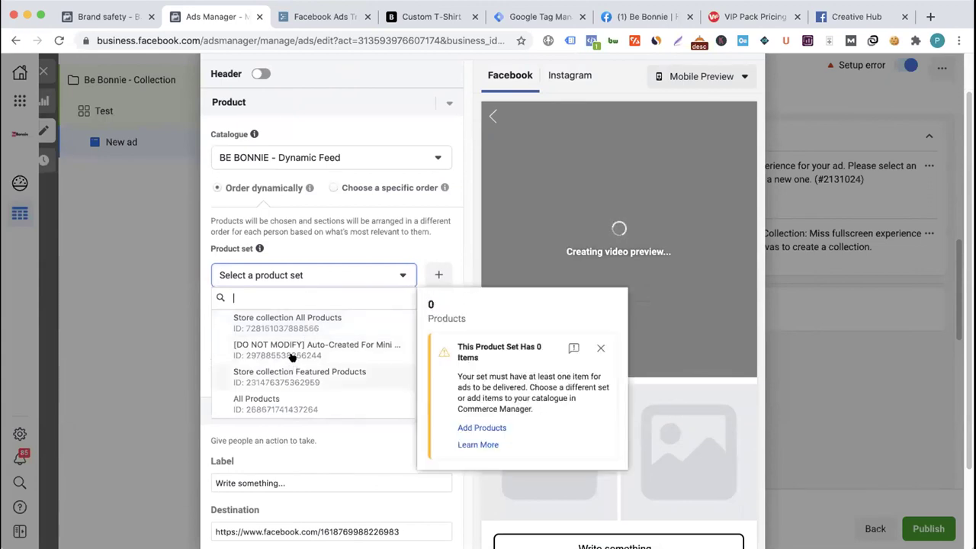
left_click(283, 400)
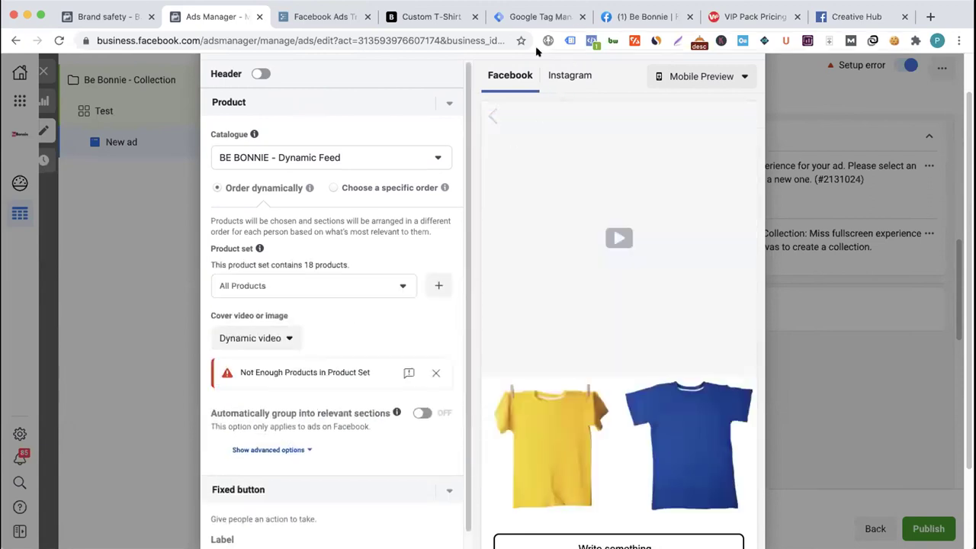
- Look through the Instant Experience's product and fixed button settings and enable its header
scroll(332, 204, "up", 1)
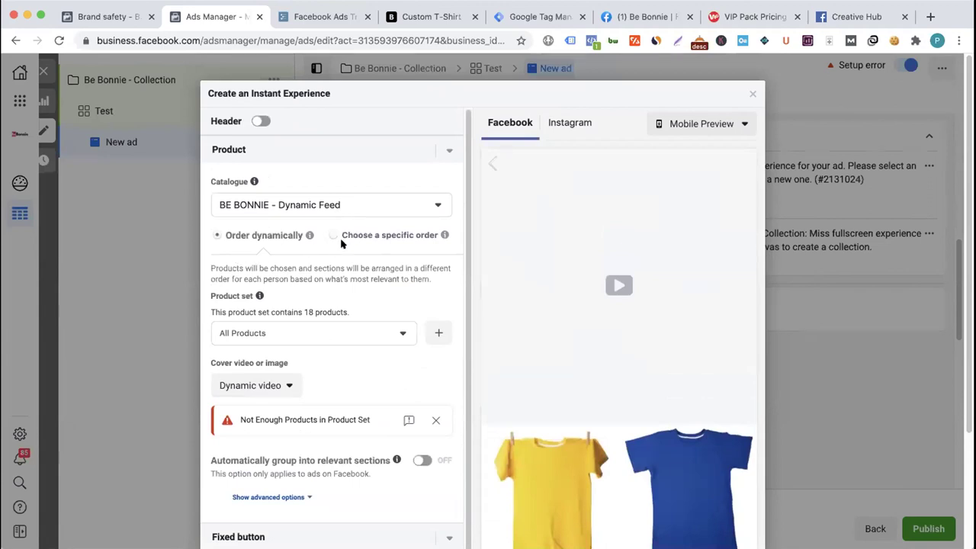
scroll(341, 289, "down", 4)
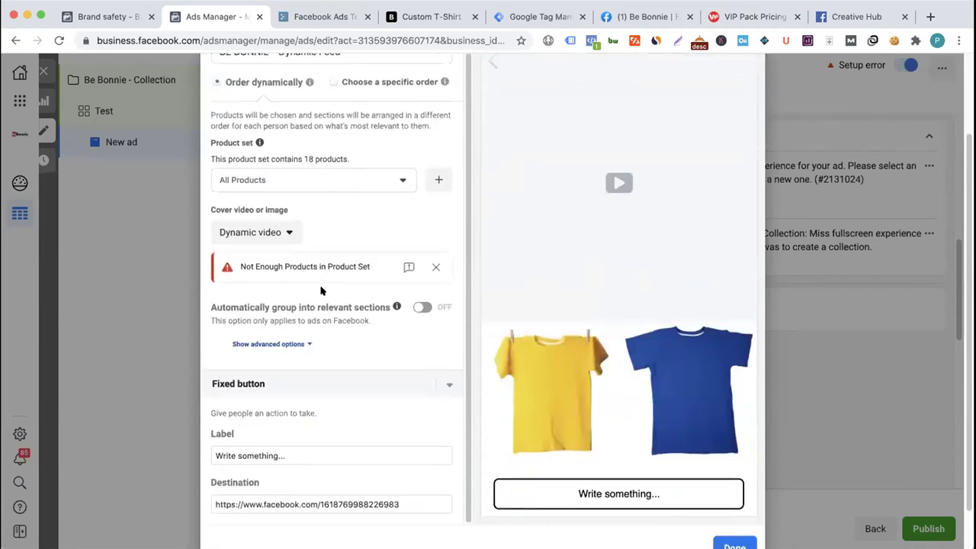
scroll(323, 376, "down", 1)
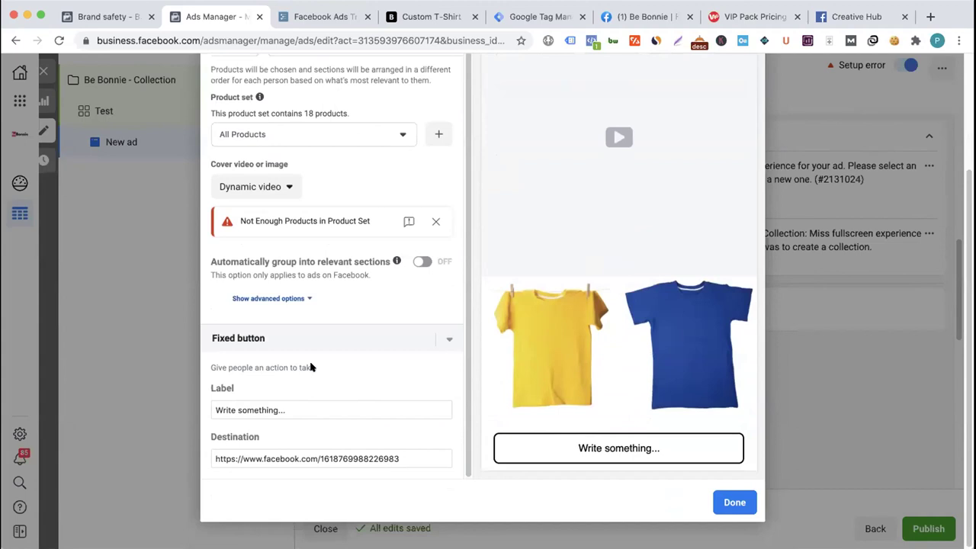
scroll(335, 336, "up", 1)
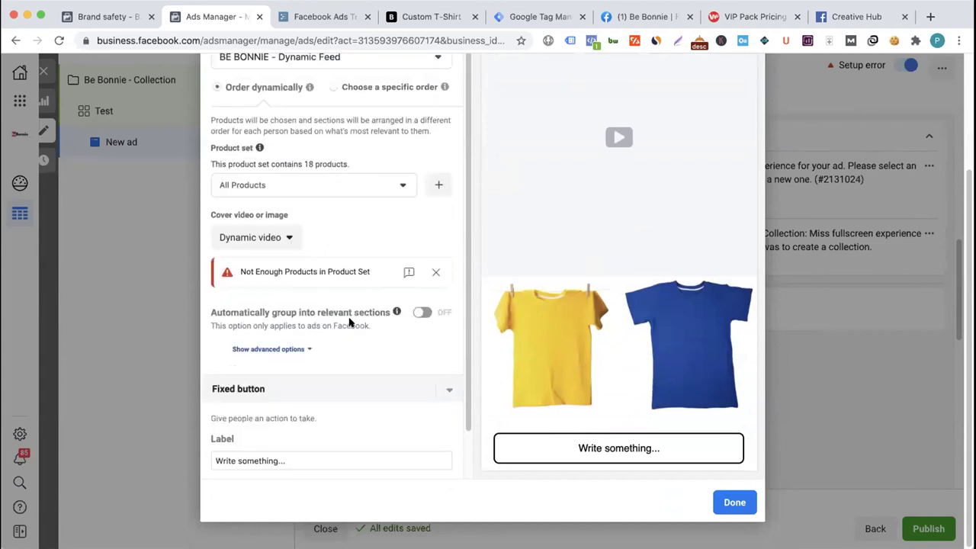
scroll(361, 304, "up", 3)
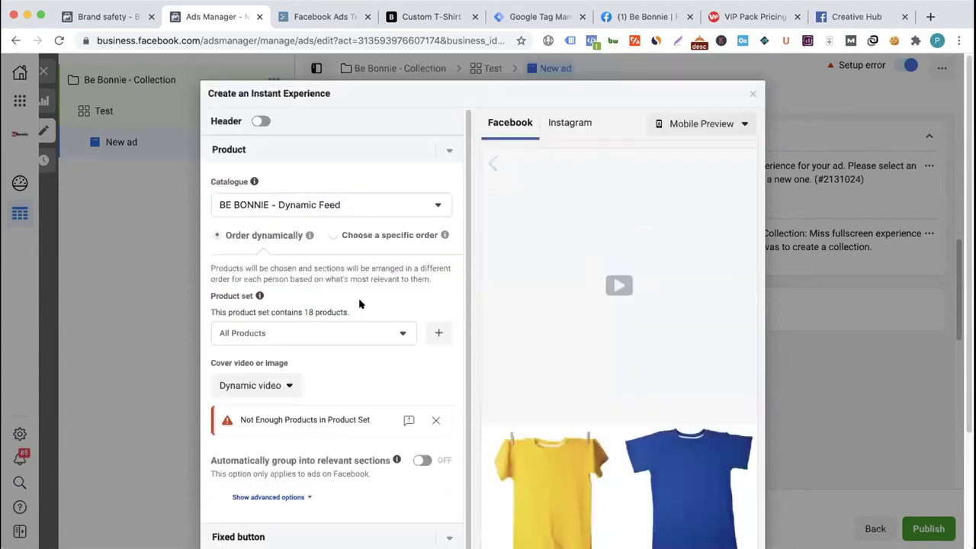
left_click(332, 156)
left_click(309, 145)
left_click(261, 120)
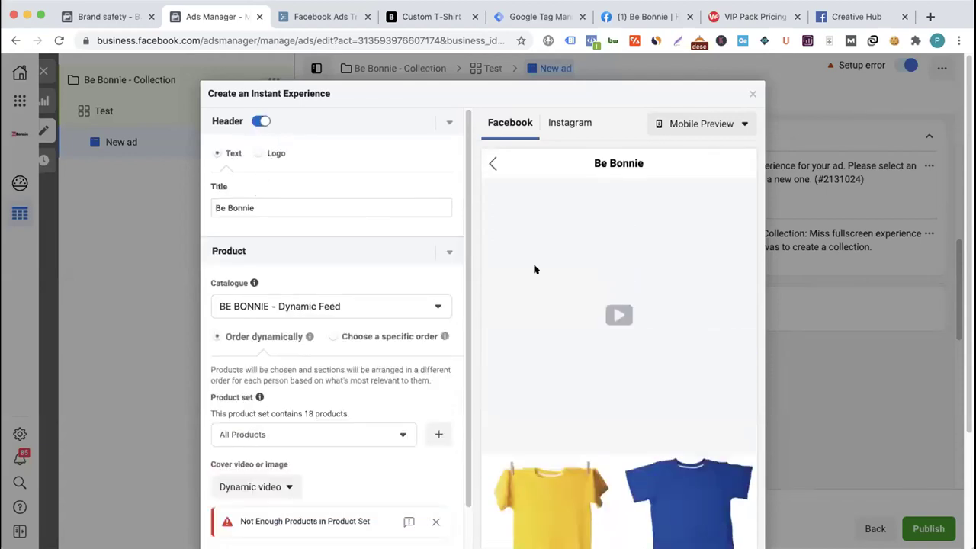
- Check which cover video or image types the Instant Experience offers, without changing the selection
scroll(349, 288, "down", 1)
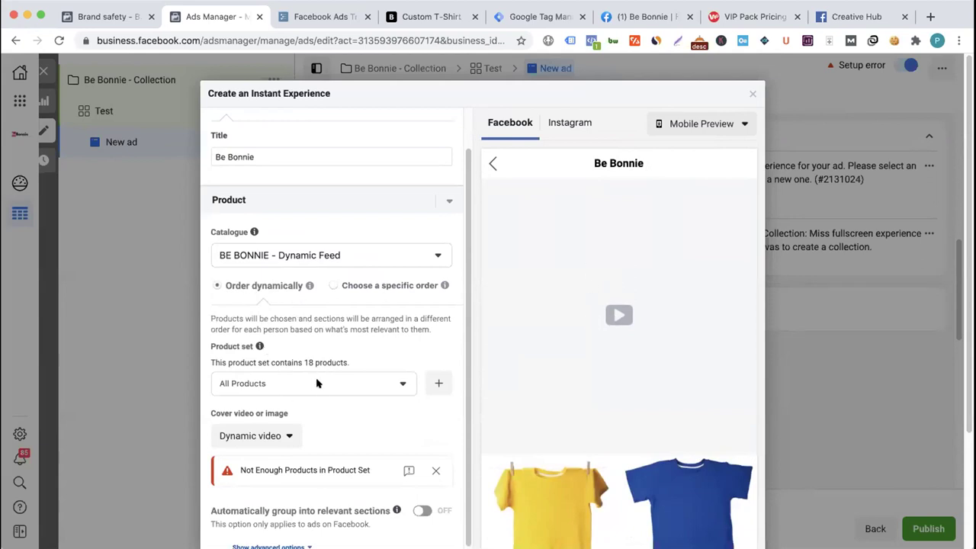
scroll(317, 383, "down", 2)
left_click(260, 334)
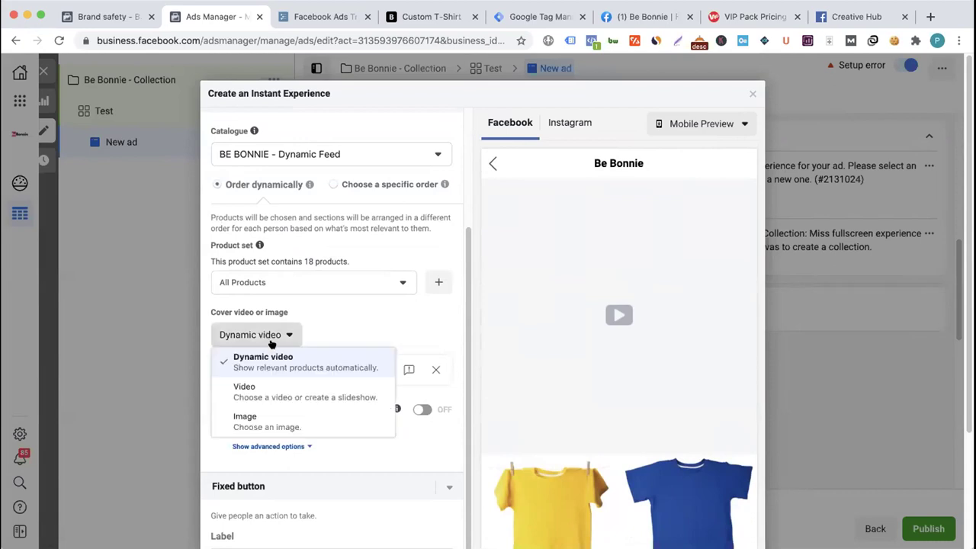
left_click(342, 326)
scroll(341, 324, "down", 1)
scroll(312, 343, "down", 2)
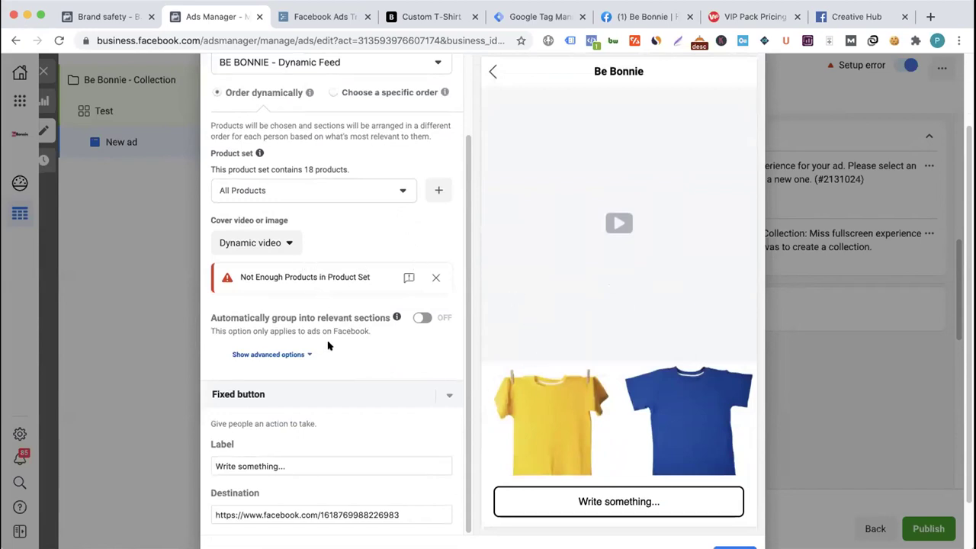
- Expand the advanced product options and review the product headline, product description and product set choices
left_click(281, 354)
scroll(306, 366, "down", 1)
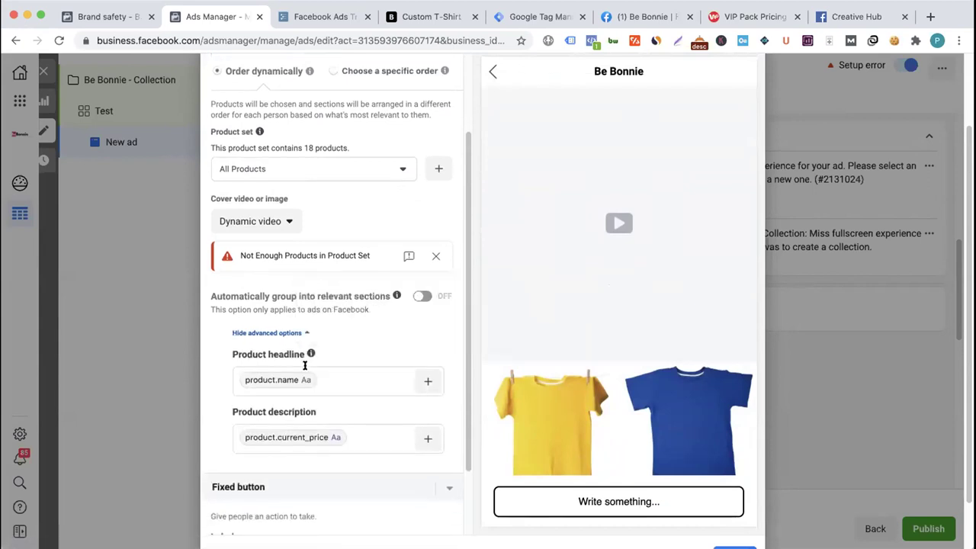
scroll(252, 373, "down", 3)
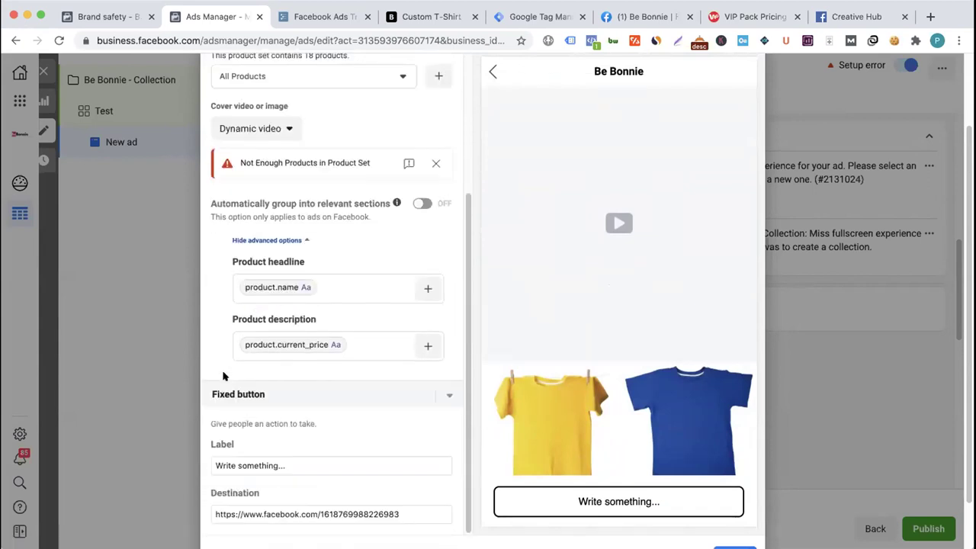
scroll(229, 366, "up", 5)
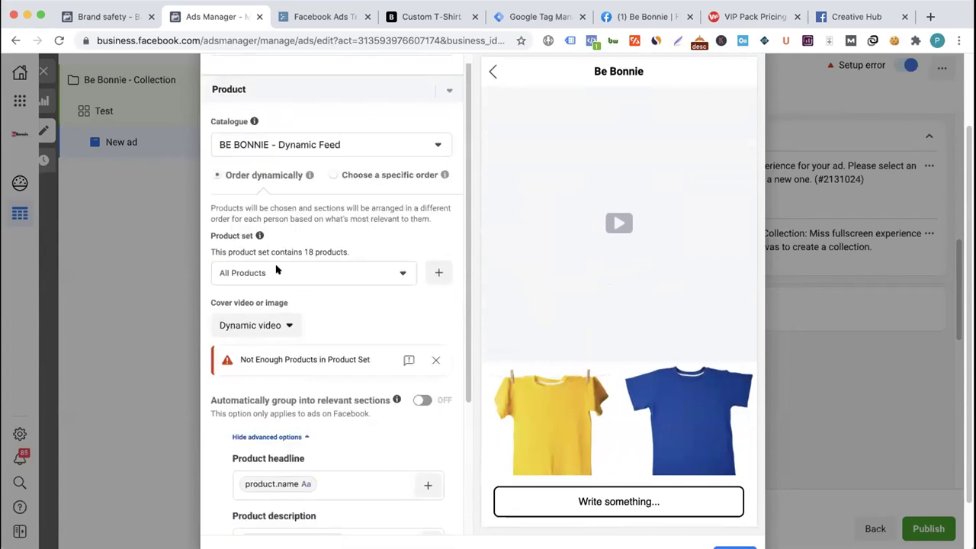
left_click(303, 272)
left_click(340, 246)
- Try choosing a specific product order, inspect its cover video and advanced options, and return to ordering dynamically
left_click(353, 174)
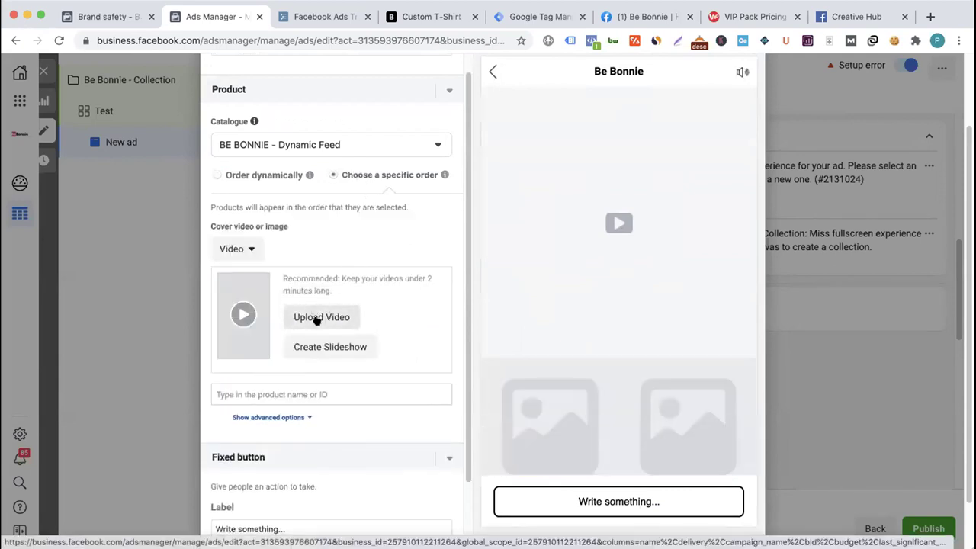
scroll(321, 324, "down", 1)
scroll(288, 380, "down", 2)
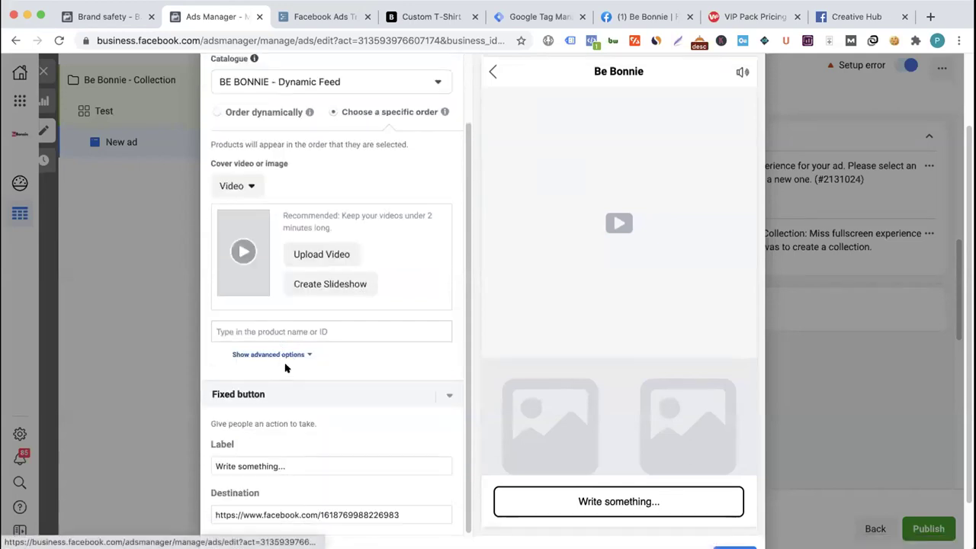
scroll(285, 369, "down", 3)
left_click(274, 302)
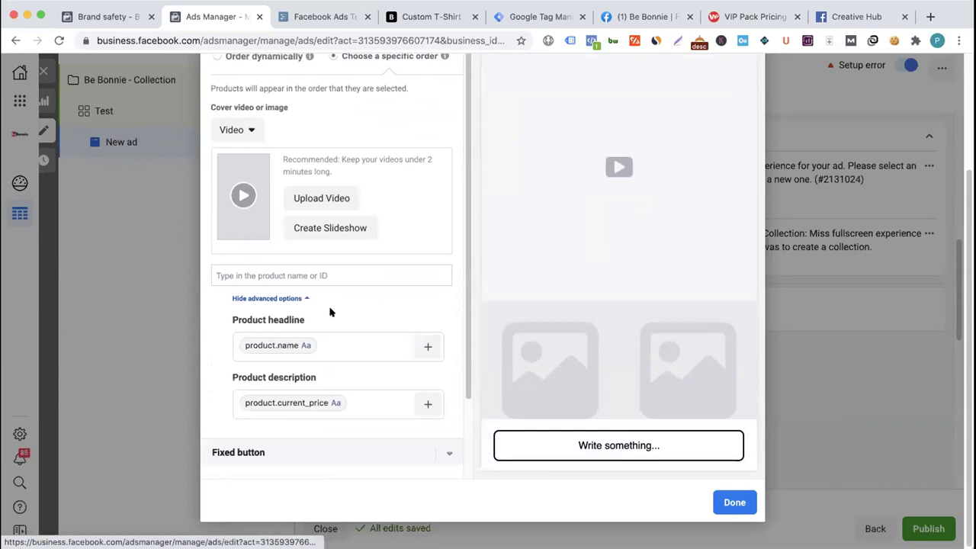
scroll(331, 311, "up", 5)
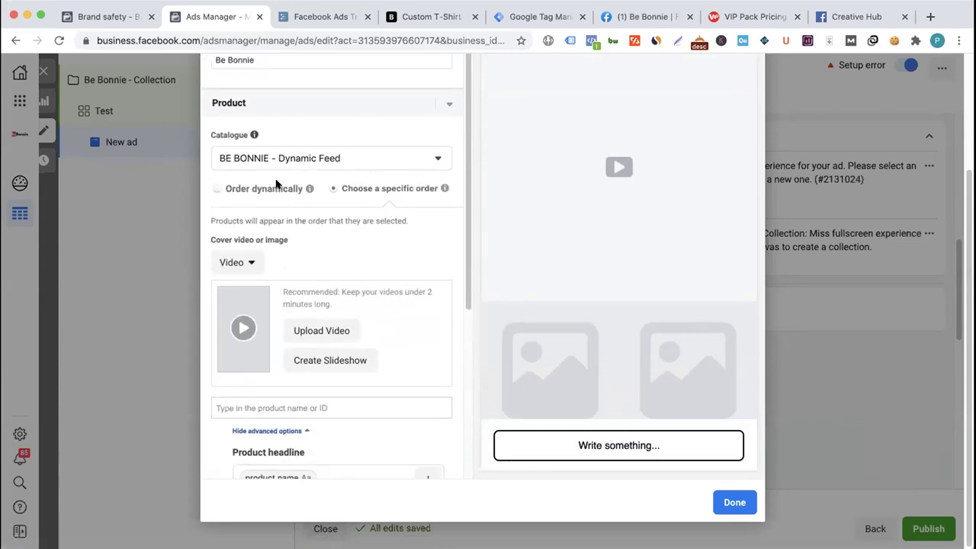
left_click(276, 187)
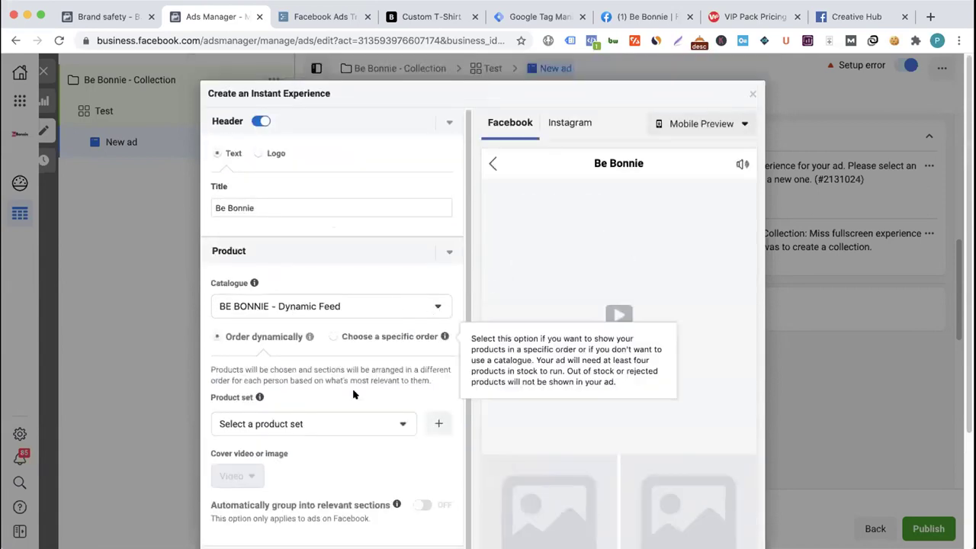
- Review the Instant Experience's header, dynamic product ordering, product set and fixed button settings alongside the mobile preview
scroll(322, 362, "down", 3)
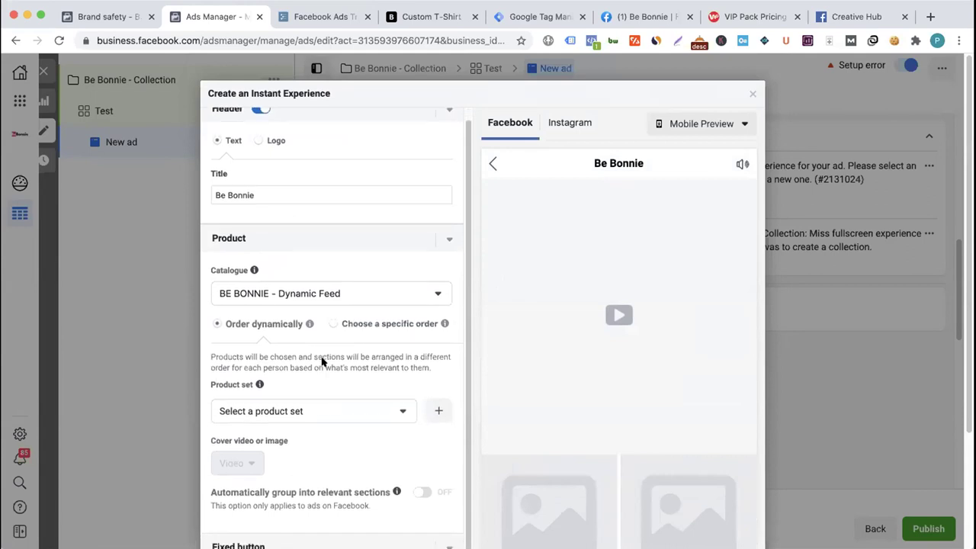
scroll(322, 362, "down", 1)
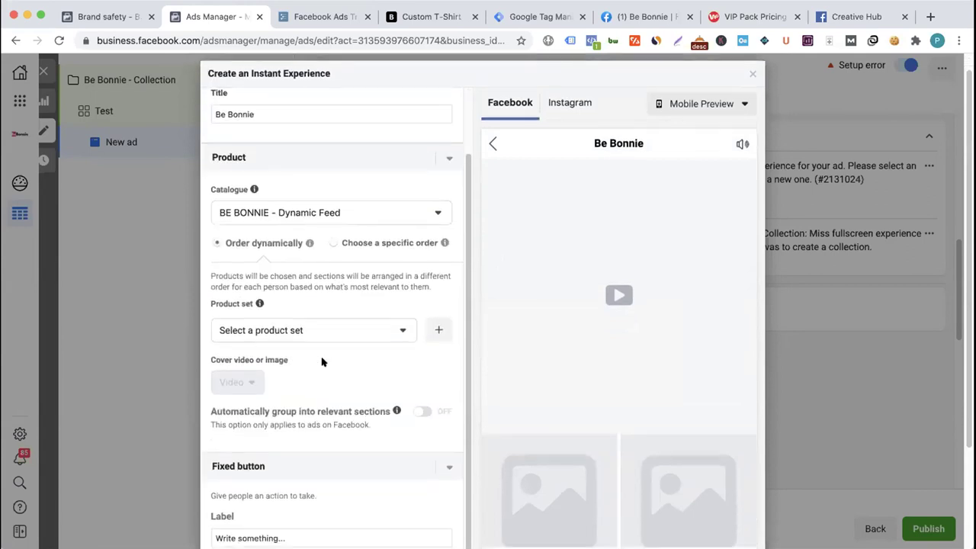
scroll(322, 363, "up", 2)
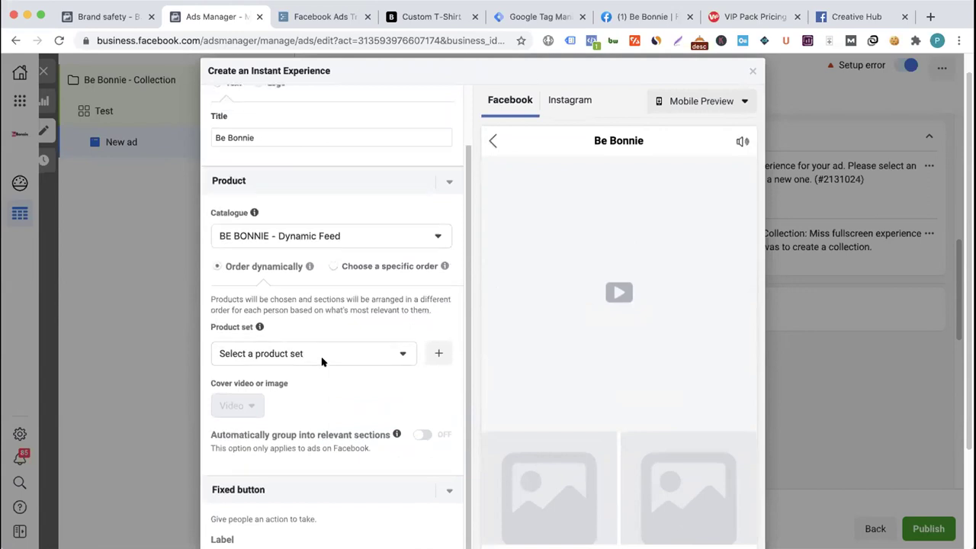
scroll(322, 362, "up", 1)
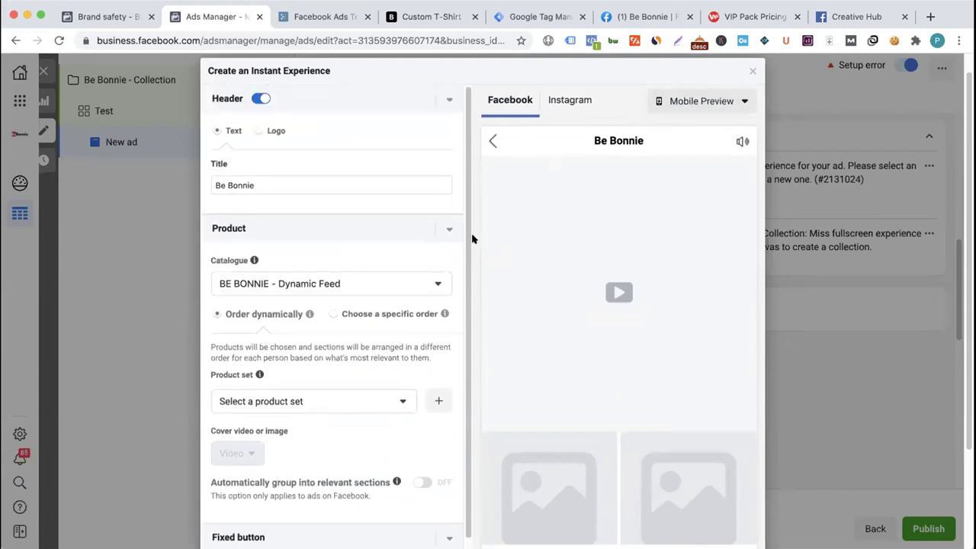
scroll(428, 272, "down", 3)
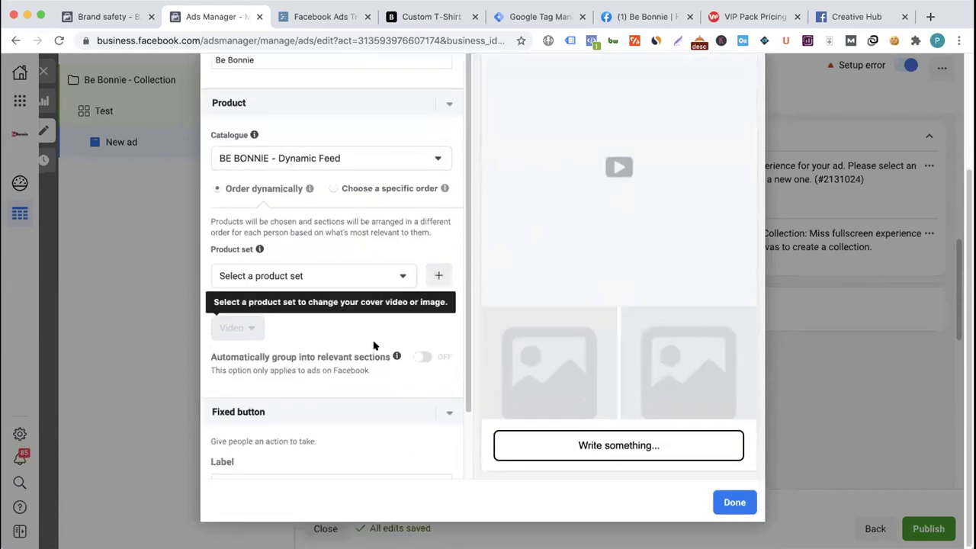
scroll(374, 343, "up", 4)
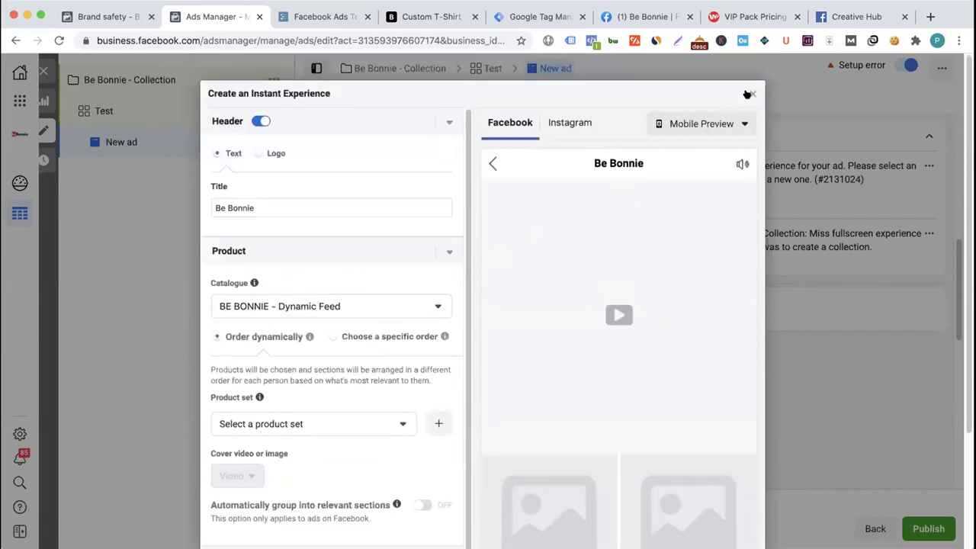
- Close the Instant Experience editor without finishing it and check the list of available templates without choosing one
left_click(751, 95)
left_click(593, 271)
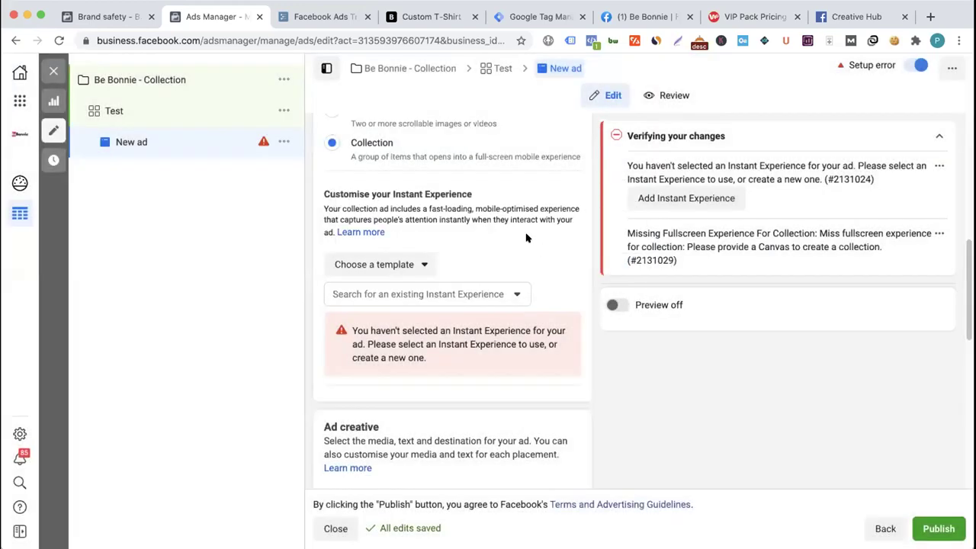
left_click(421, 264)
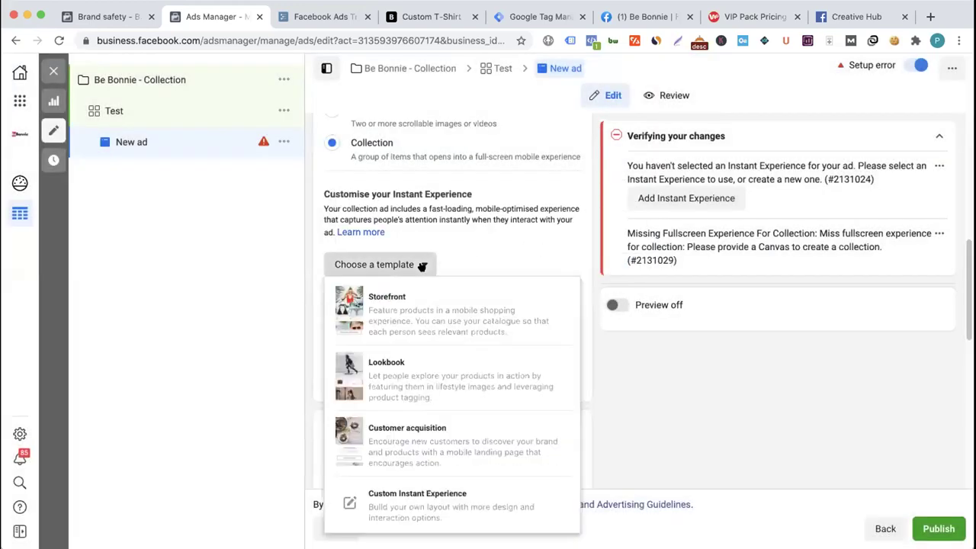
left_click(528, 234)
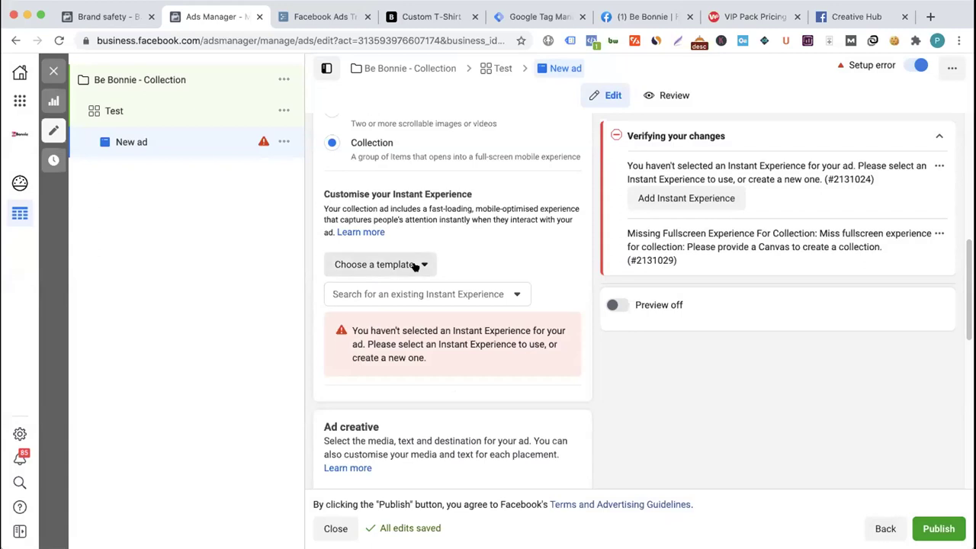
- Change the Be Bonnie - Collection campaign's objective to Catalogue Sales and check its catalogue settings
left_click(141, 81)
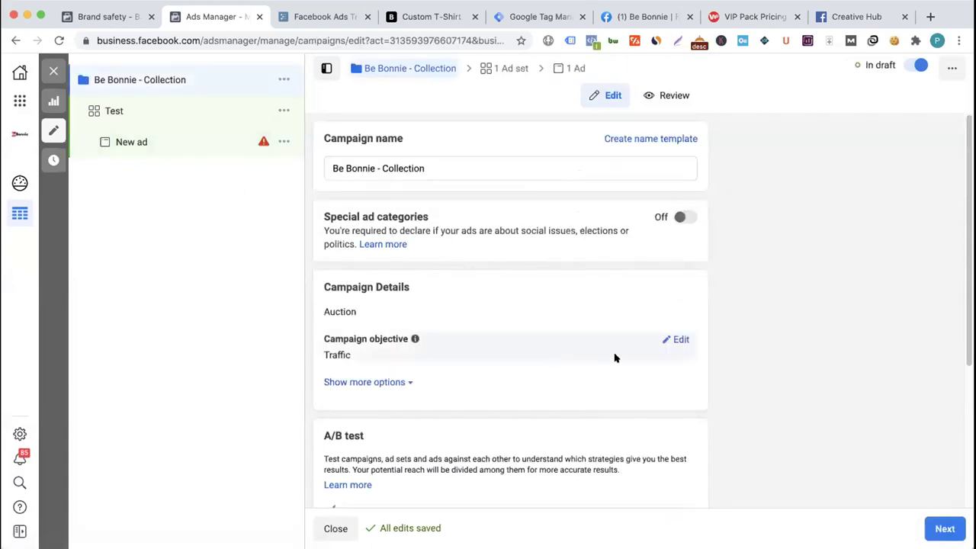
left_click(677, 340)
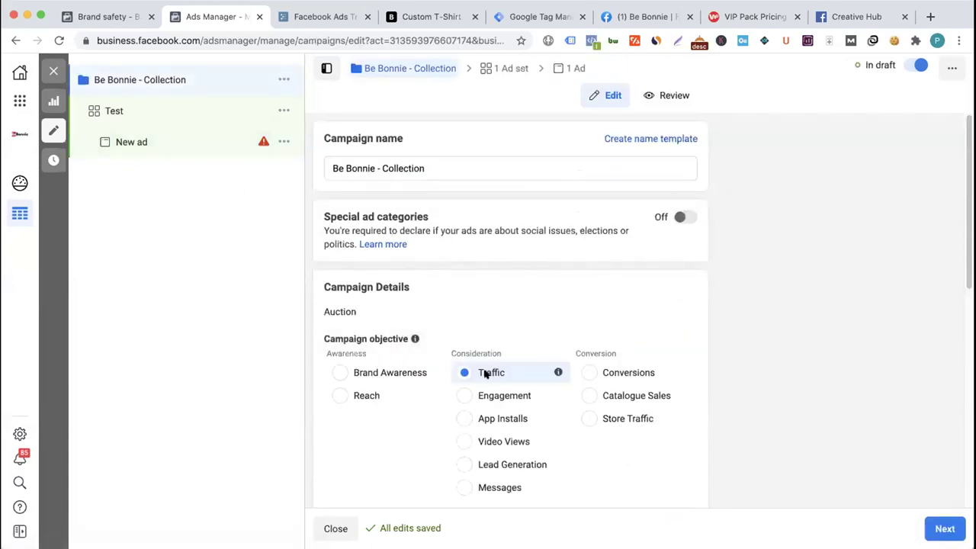
left_click(623, 397)
left_click(637, 293)
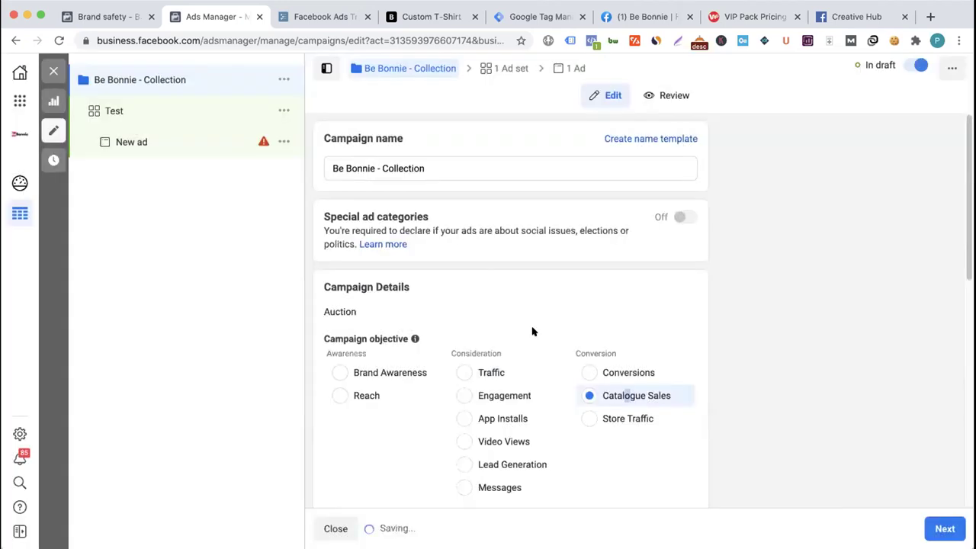
scroll(543, 321, "down", 2)
scroll(543, 321, "down", 2)
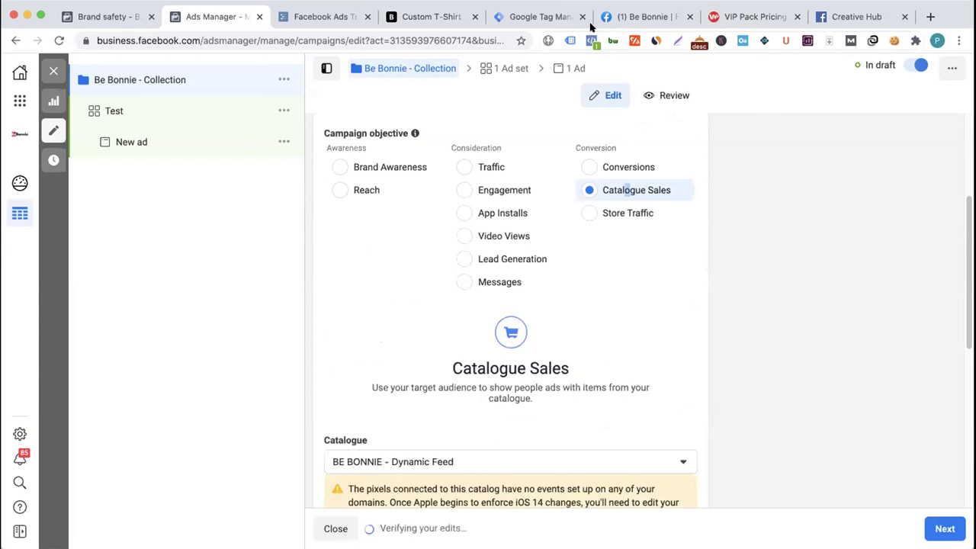
scroll(418, 453, "down", 5)
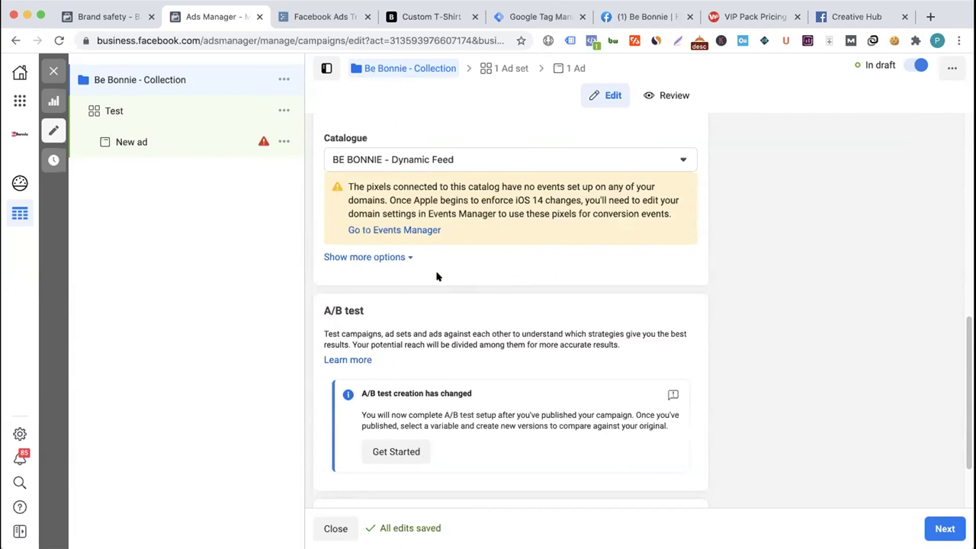
scroll(437, 283, "up", 10)
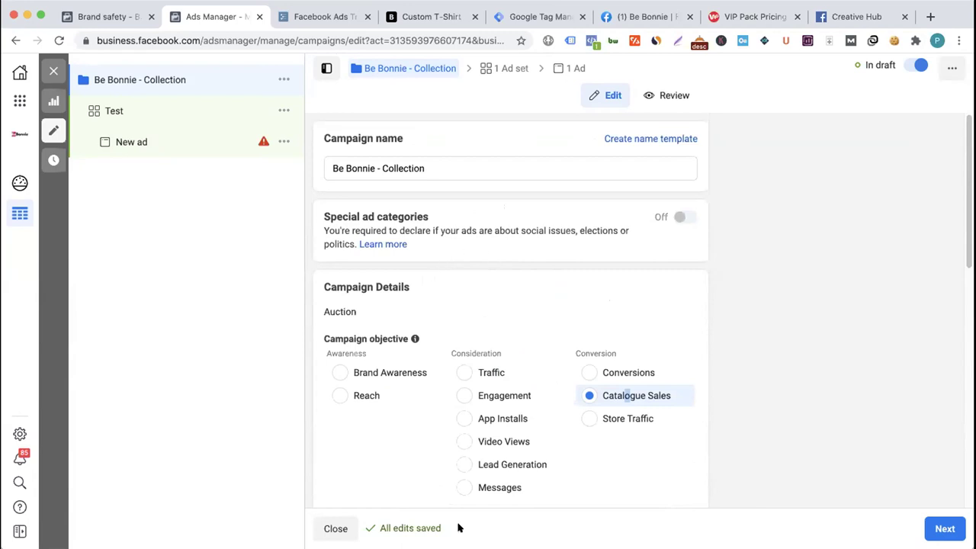
- Look through the Test ad set's promoted products, budget, schedule and audience settings, and return to the campaign settings
left_click(150, 120)
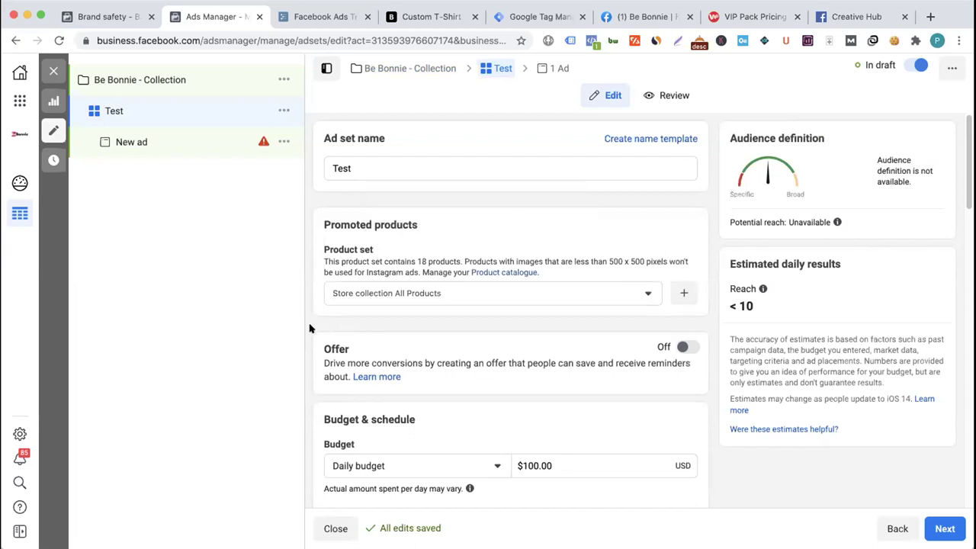
scroll(310, 326, "down", 3)
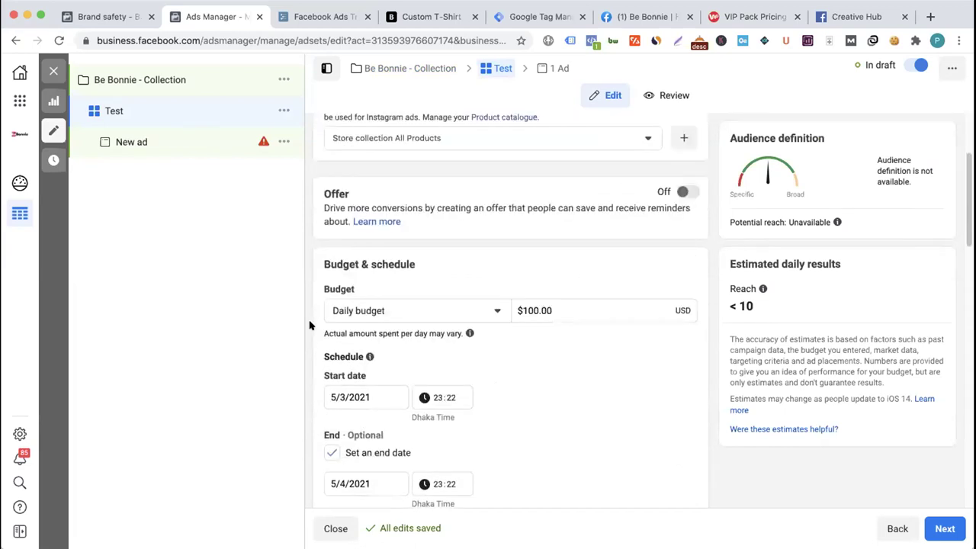
scroll(310, 326, "down", 5)
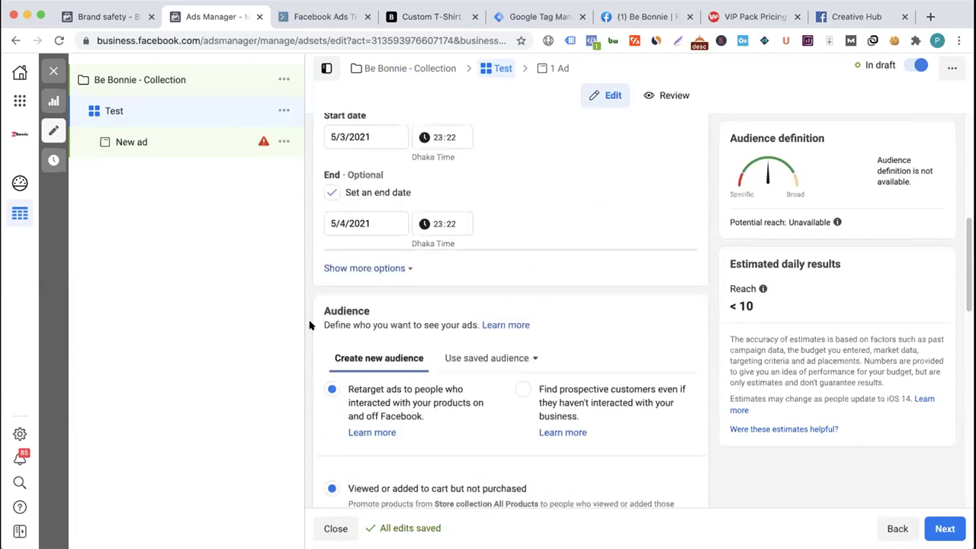
scroll(310, 326, "down", 4)
scroll(310, 326, "up", 12)
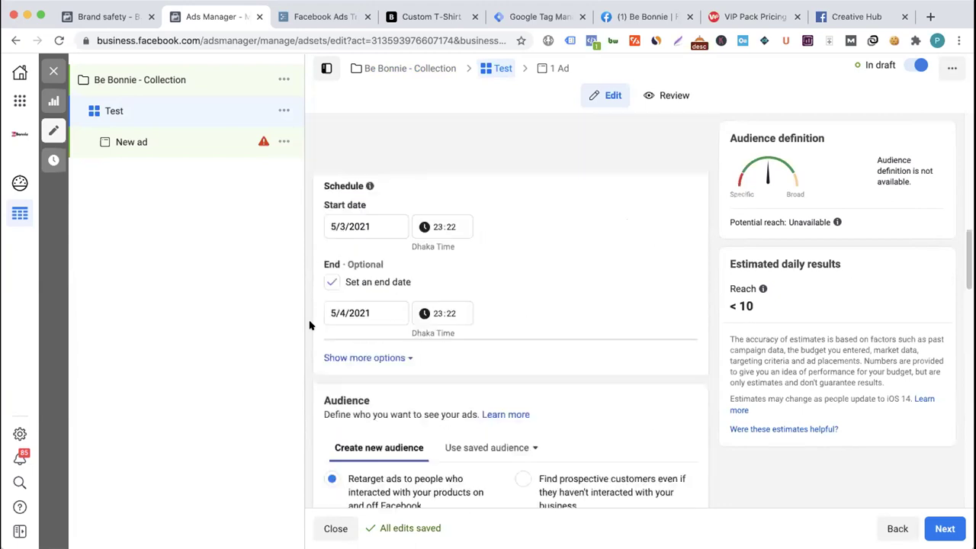
left_click(210, 83)
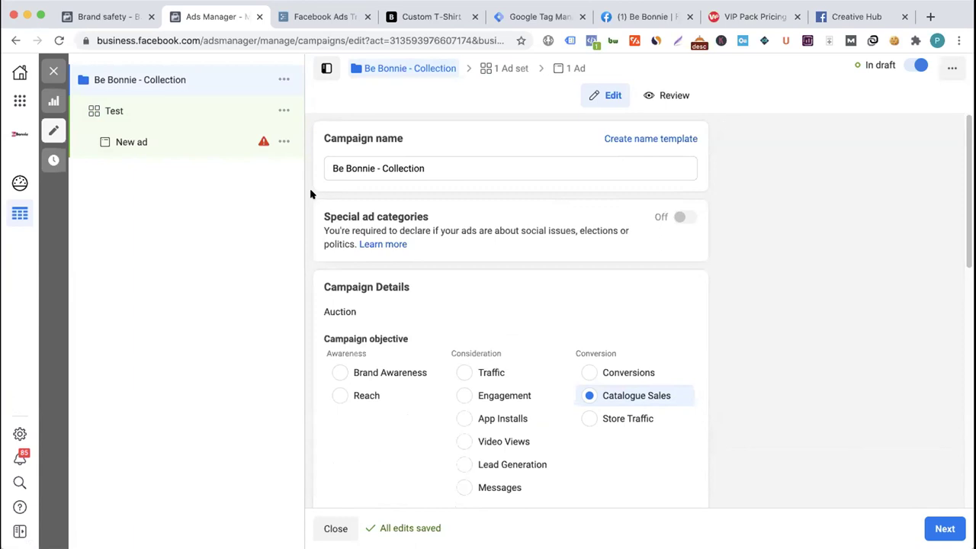
- Enter the address digioner.com/shop in a new browser tab without loading the page
left_click(931, 16)
type("di")
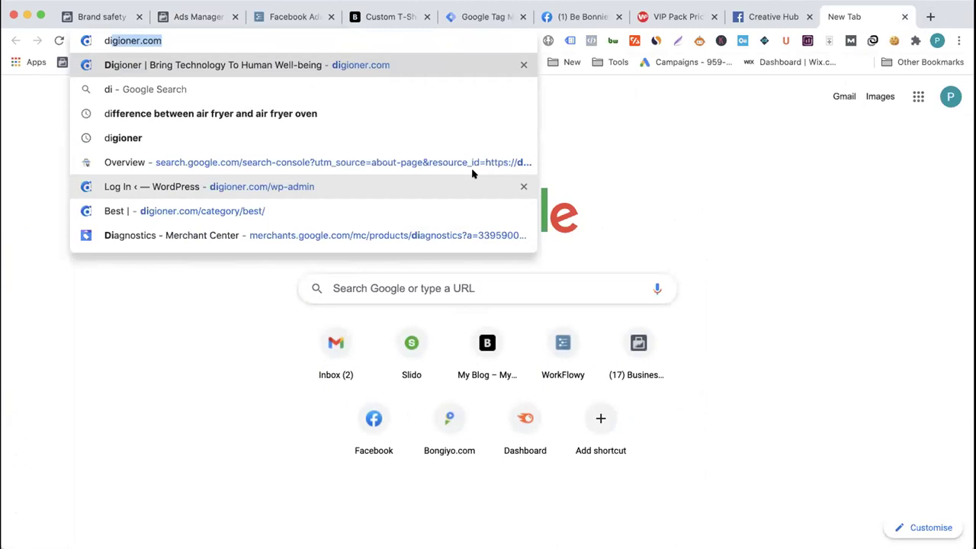
key("Right")
type("/shop")
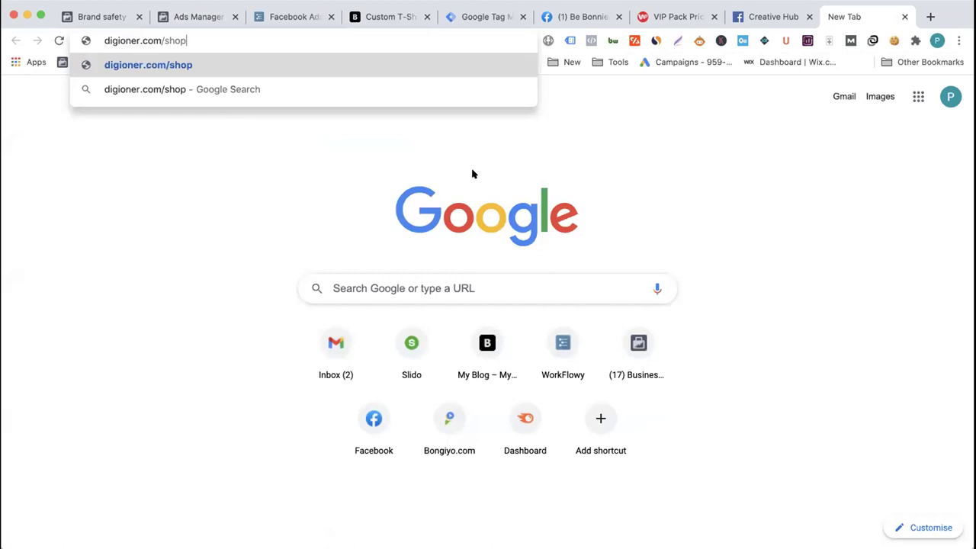
triple_click(219, 38)
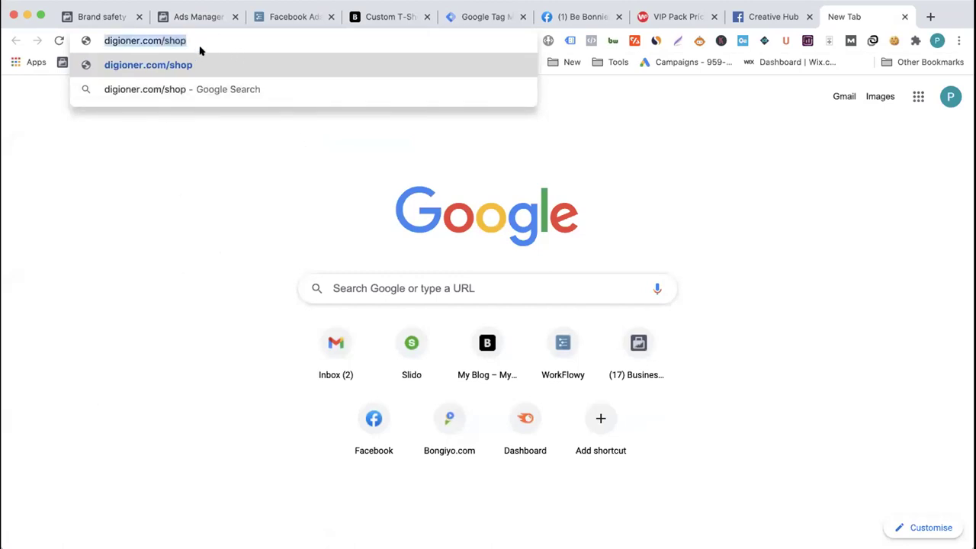
- Switch to the WorkFlowy training outline, collapse the Collections topic and expand Build a URL Parameter
left_click(489, 15)
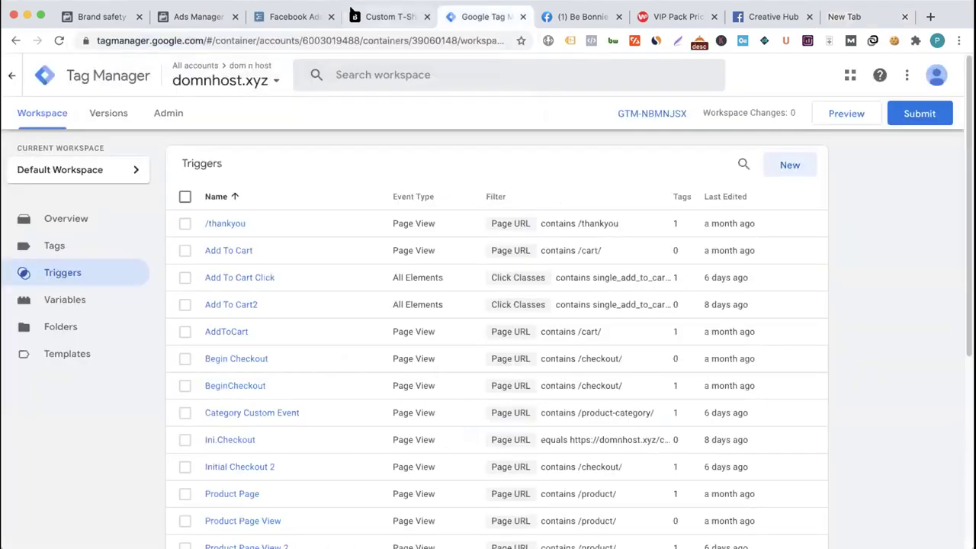
left_click(286, 16)
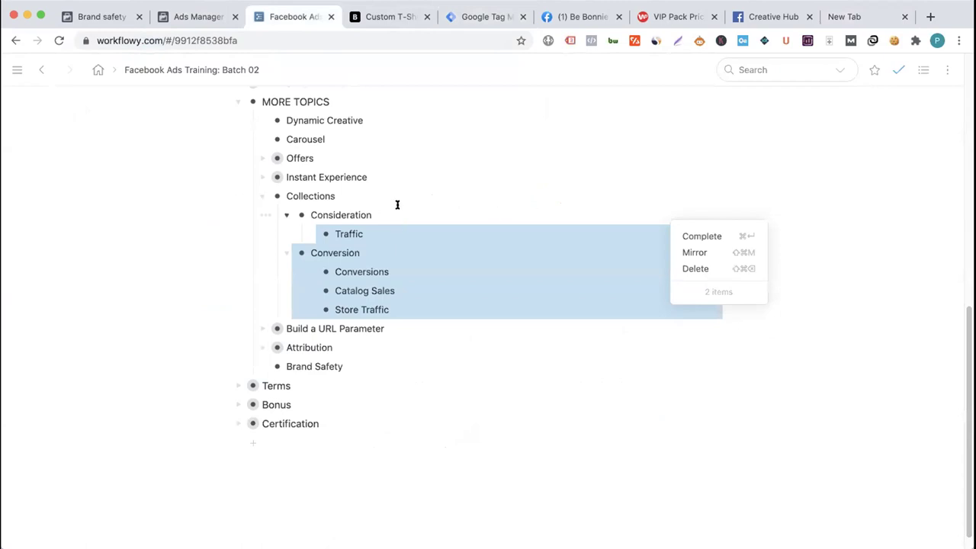
left_click(284, 216)
left_click(286, 232)
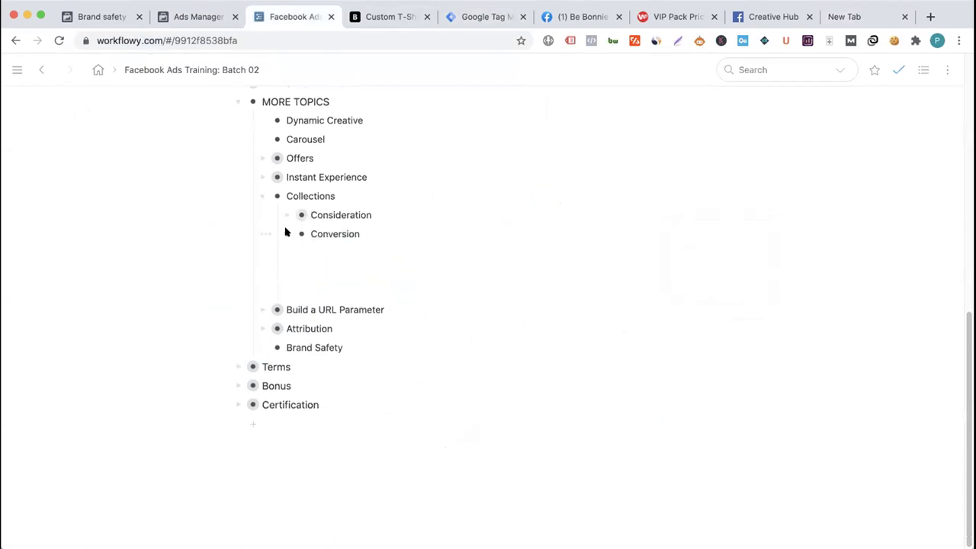
left_click(261, 253)
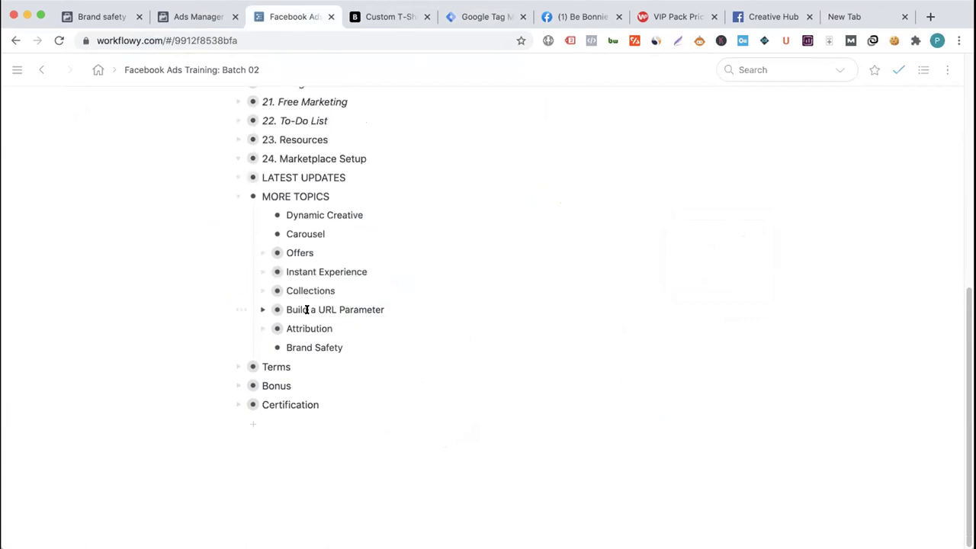
left_click(262, 309)
scroll(350, 310, "down", 1)
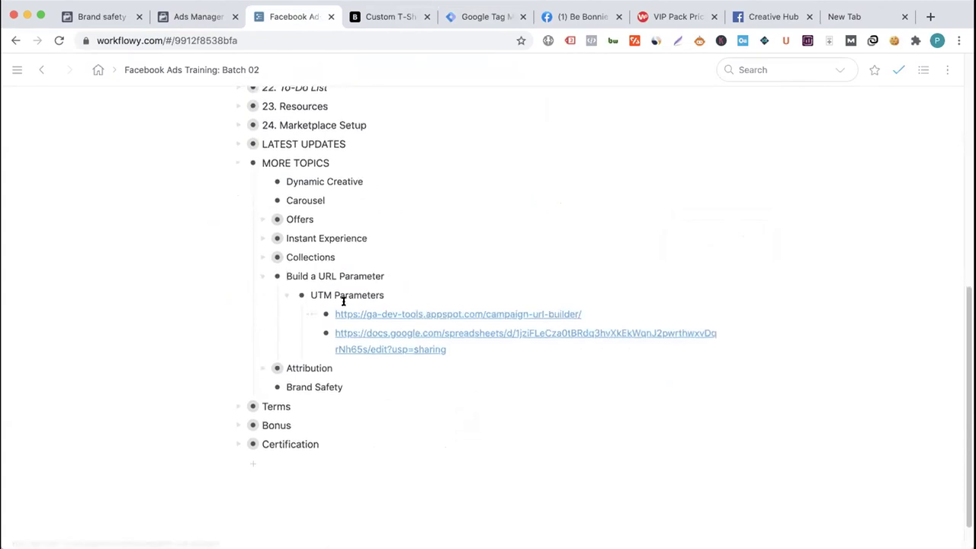
scroll(368, 272, "down", 1)
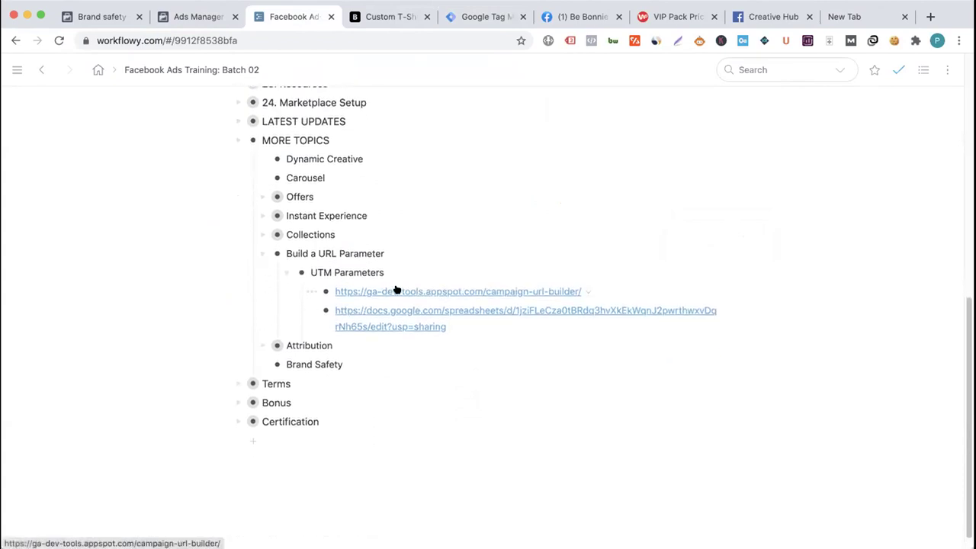
- Open the Campaign URL Builder from the UTM Parameters links and look over its website and campaign fields
left_click(395, 293)
left_click(273, 10)
left_click(342, 10)
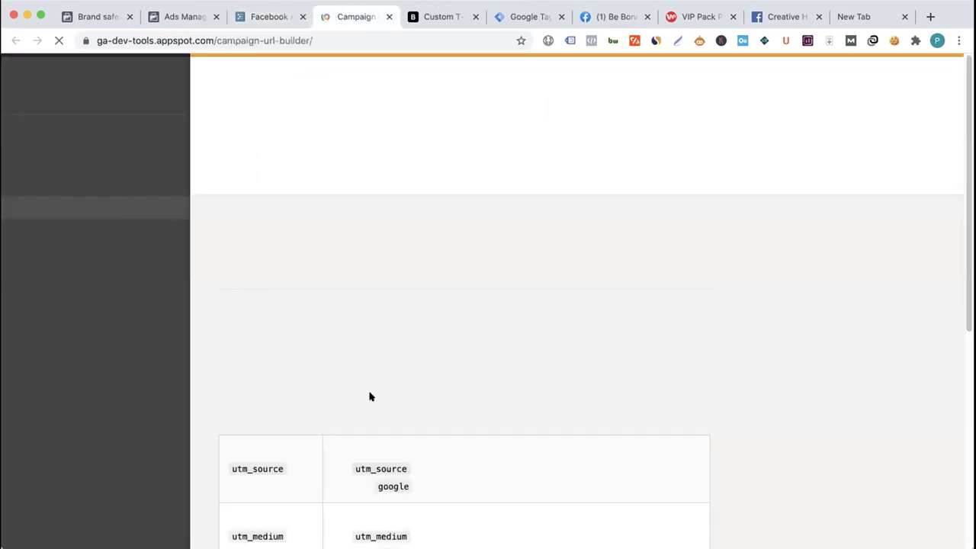
scroll(308, 344, "down", 2)
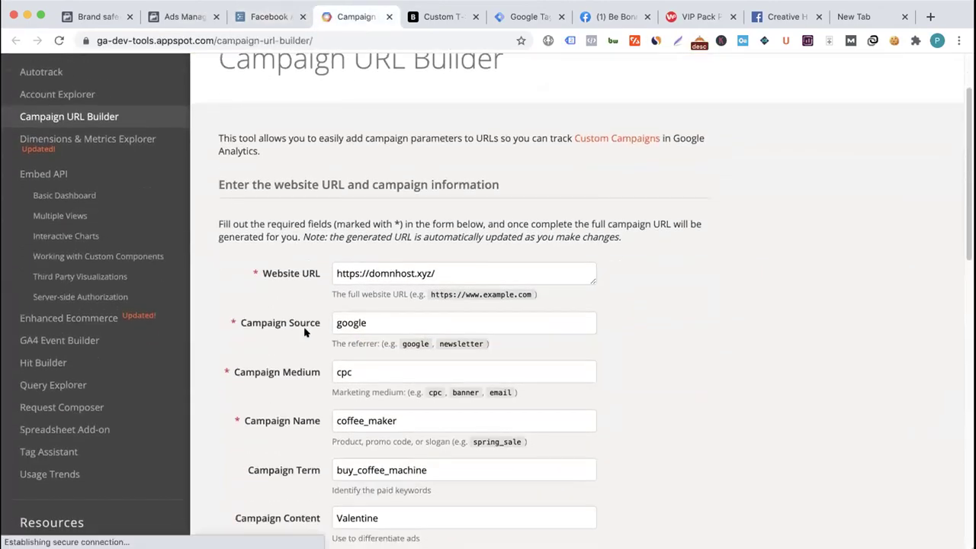
left_click(447, 16)
left_click(347, 16)
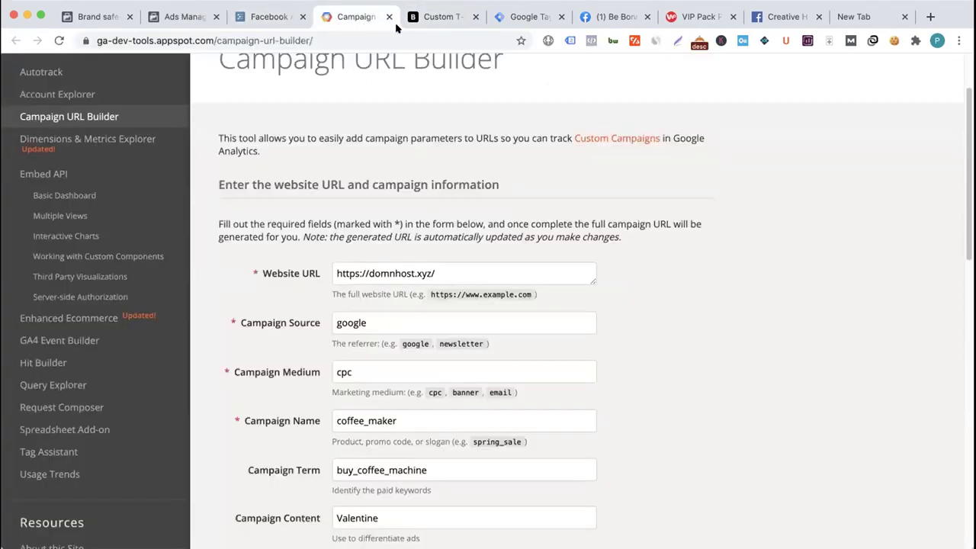
- Compare the Be Bonnie - Collection campaign's objective and catalogue settings with the Be Bonnie Facebook shop and the Campaign URL Builder
left_click(436, 16)
left_click(273, 16)
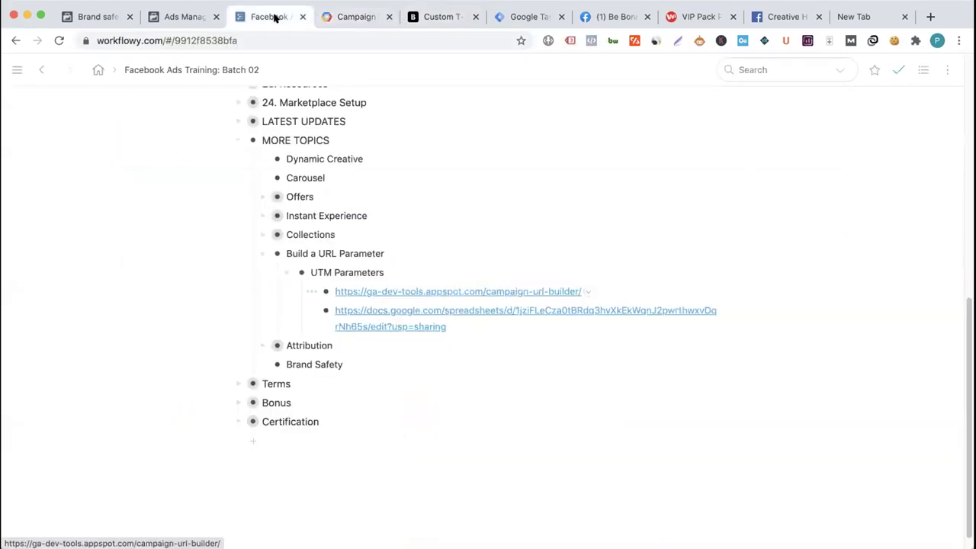
left_click(188, 21)
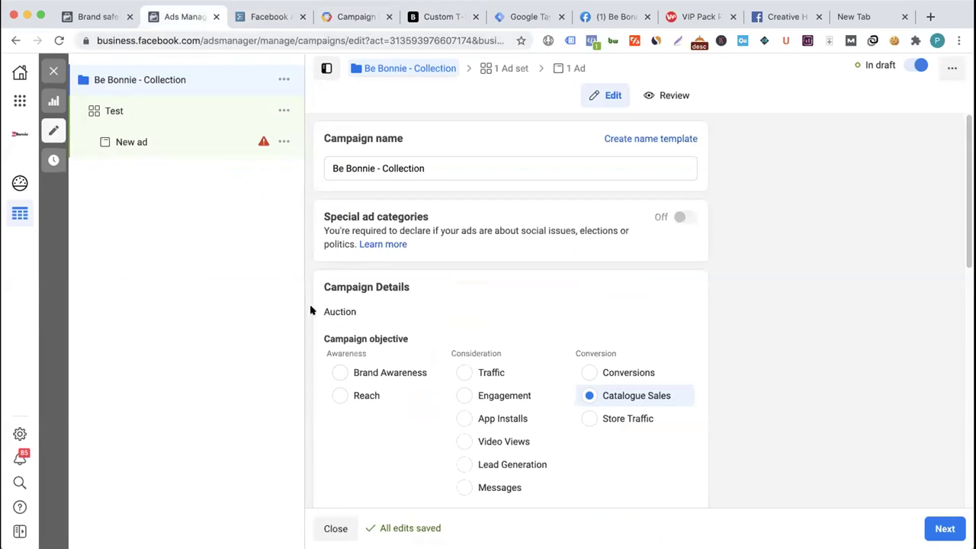
scroll(321, 277, "down", 2)
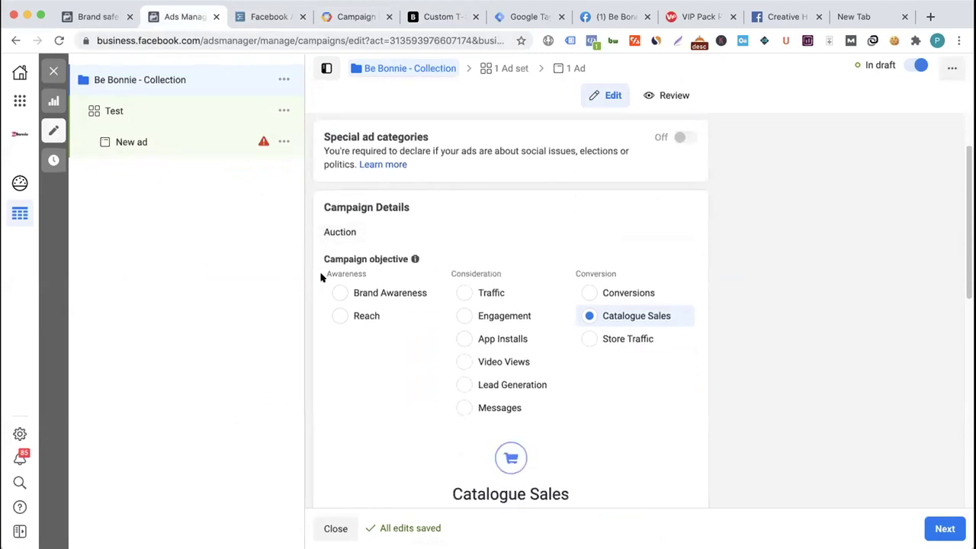
scroll(317, 286, "down", 1)
scroll(317, 286, "down", 2)
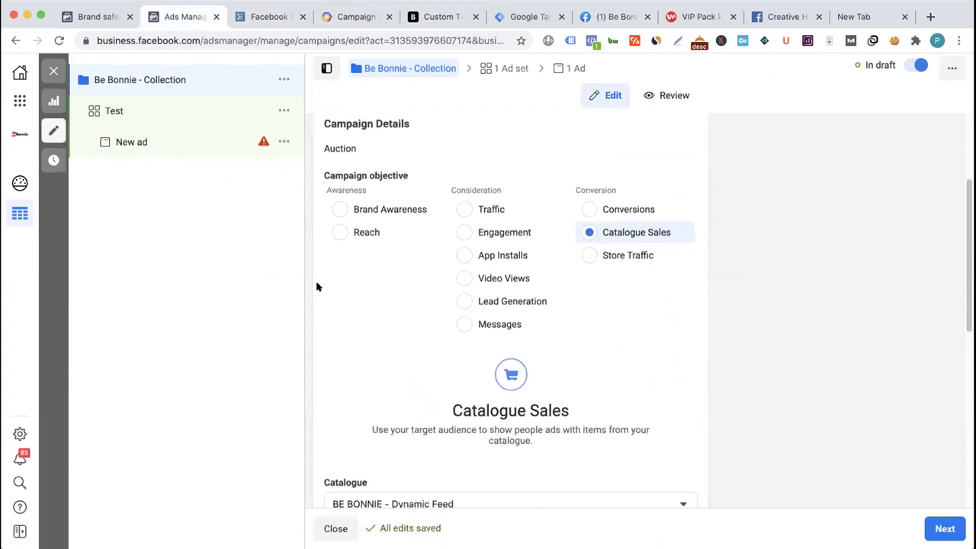
left_click(613, 17)
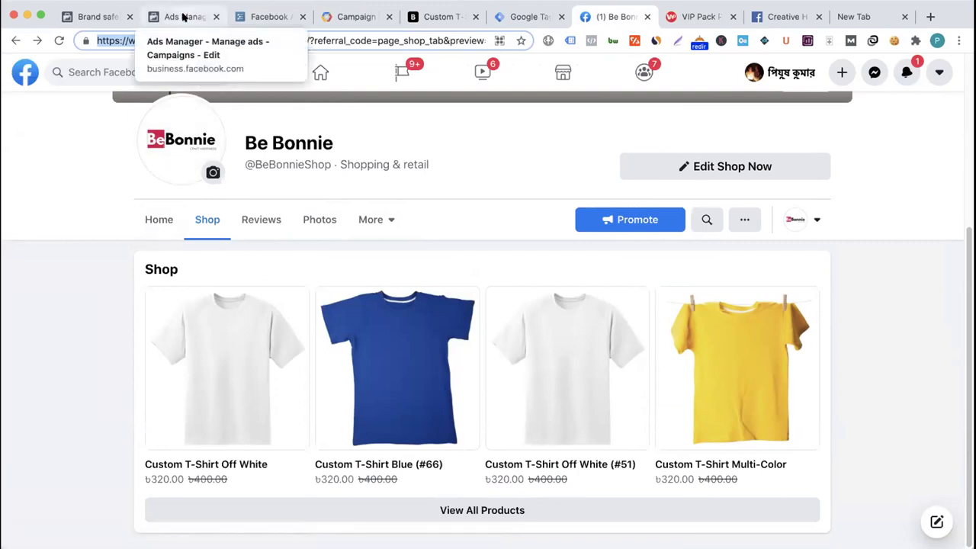
left_click(183, 17)
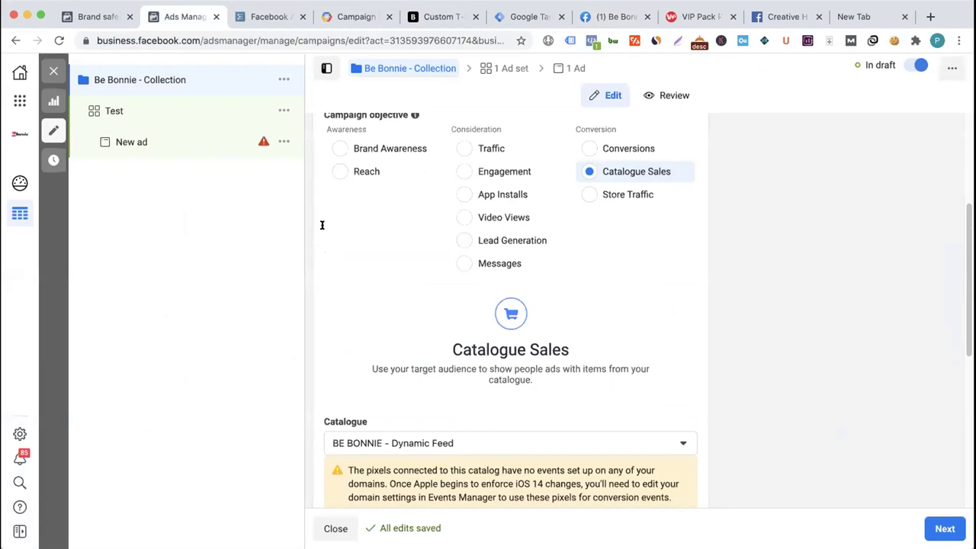
scroll(321, 225, "up", 5)
left_click(338, 16)
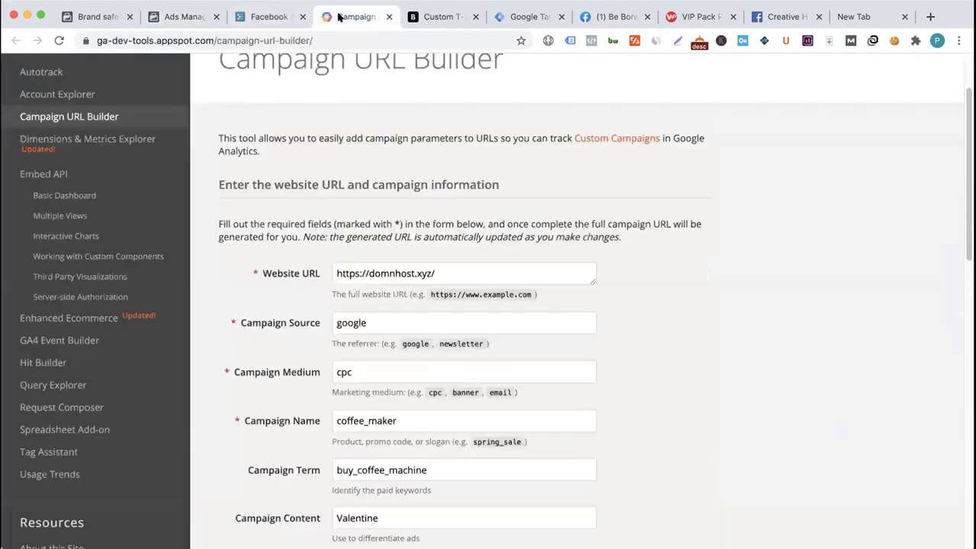
- Change the Be Bonnie - Collection campaign's objective to Traffic and accept the resulting settings change
left_click(187, 16)
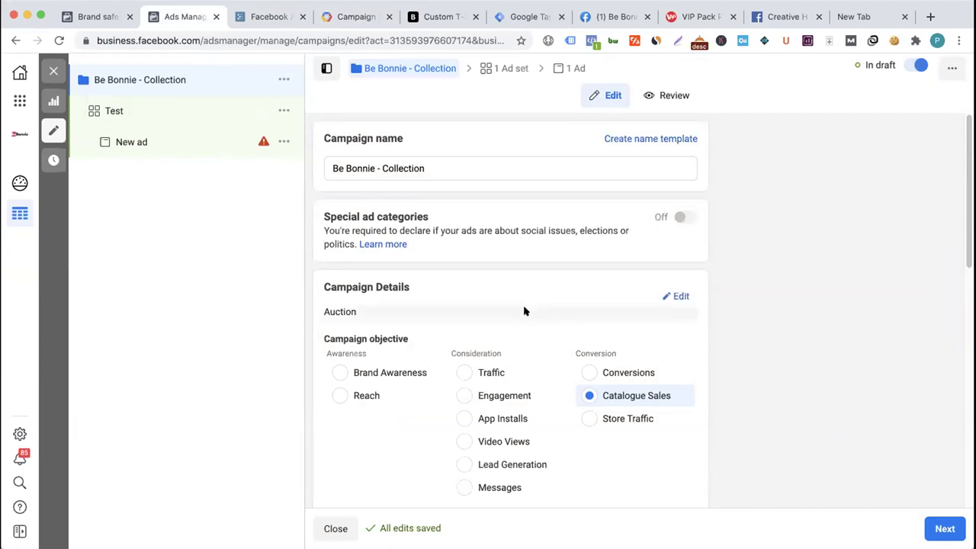
left_click(466, 372)
left_click(648, 283)
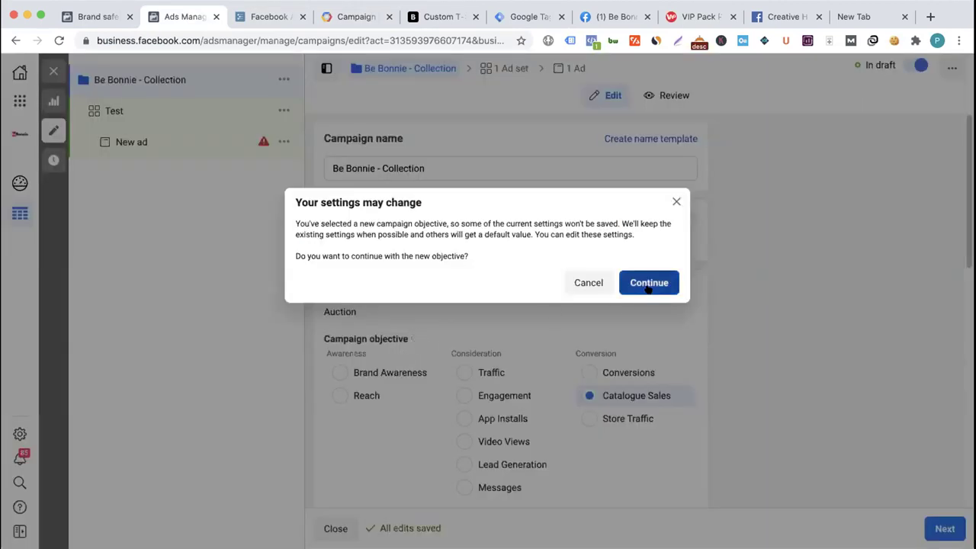
- Look through the Test ad set's traffic and budget settings and open its New ad at the Website URL and URL parameter options
left_click(161, 123)
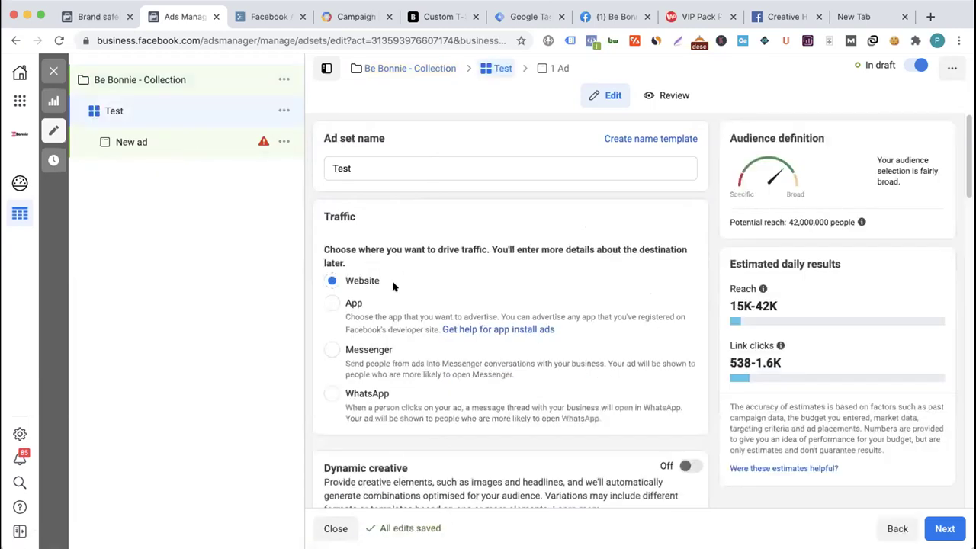
scroll(328, 291, "down", 1)
scroll(328, 291, "down", 7)
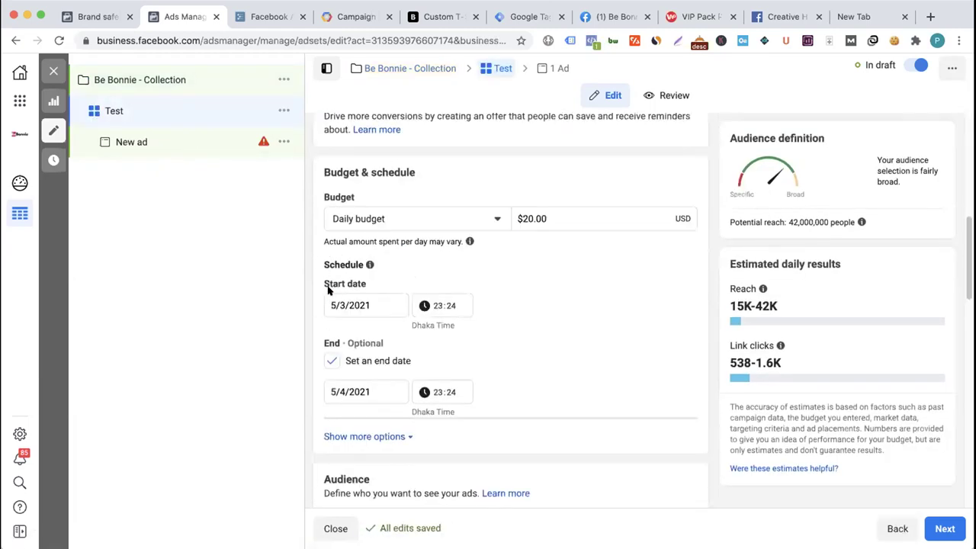
left_click(148, 144)
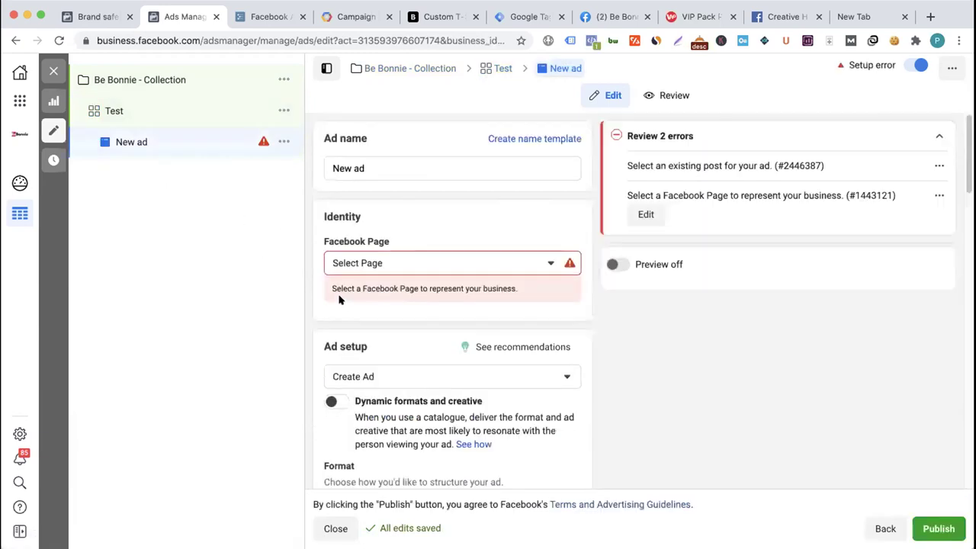
scroll(336, 298, "down", 5)
scroll(340, 300, "down", 5)
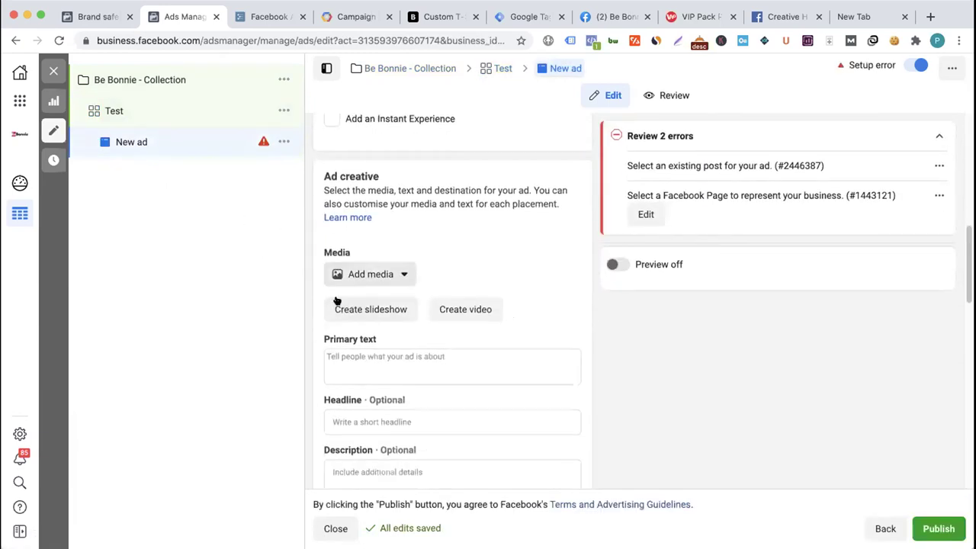
scroll(340, 300, "down", 3)
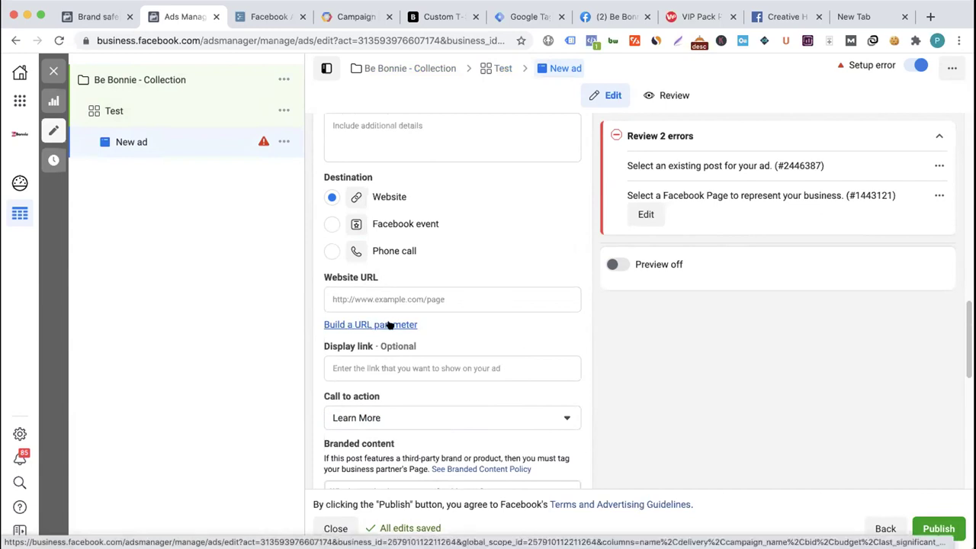
left_click(340, 21)
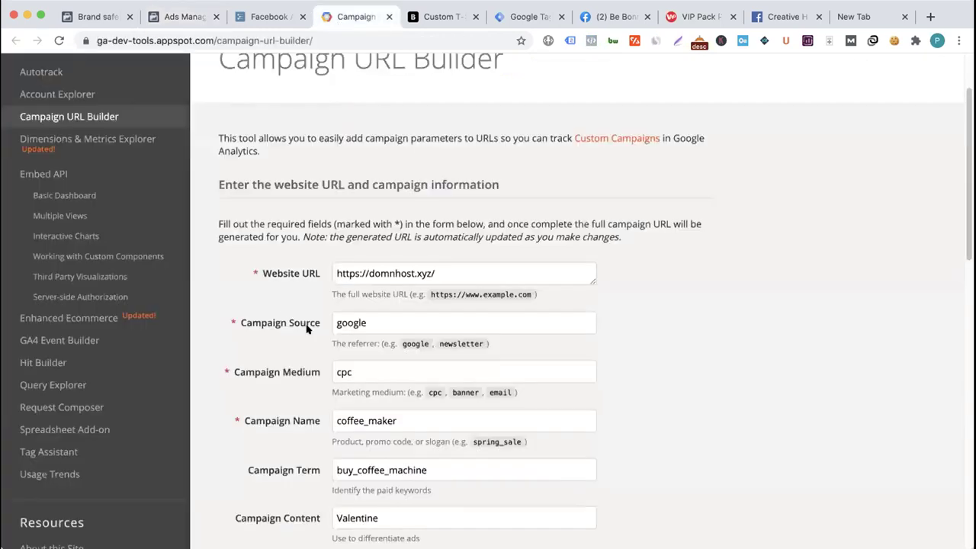
triple_click(450, 269)
key("super+c")
left_click(183, 16)
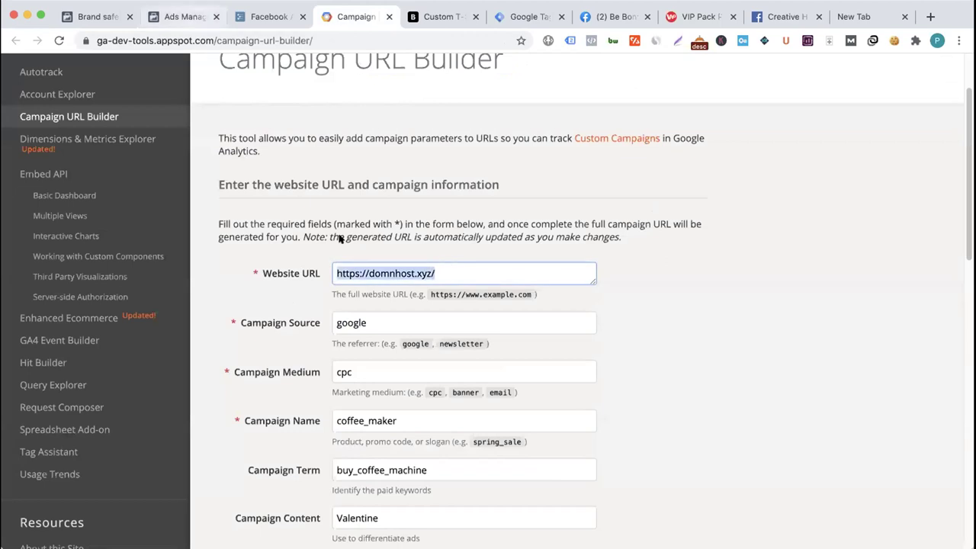
key("super+v")
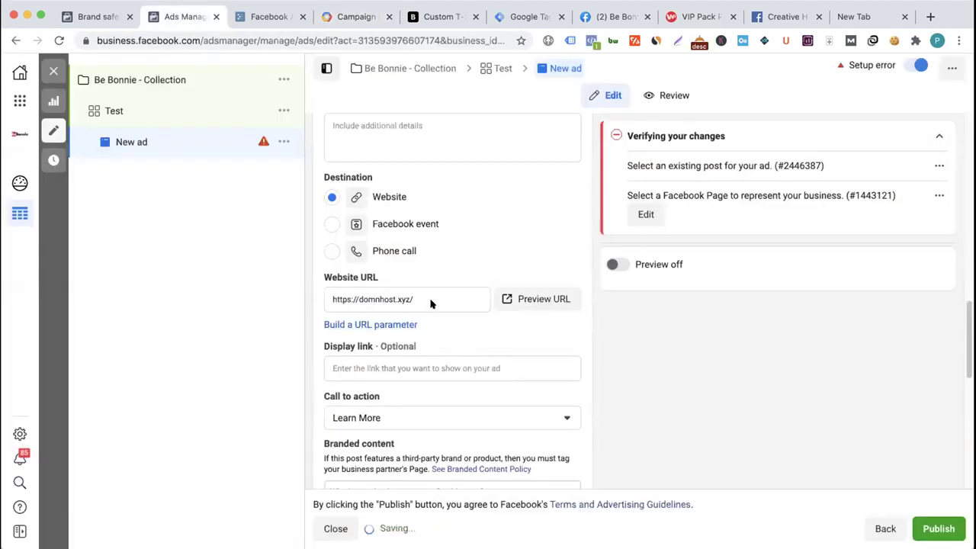
triple_click(425, 290)
key("BackSpace")
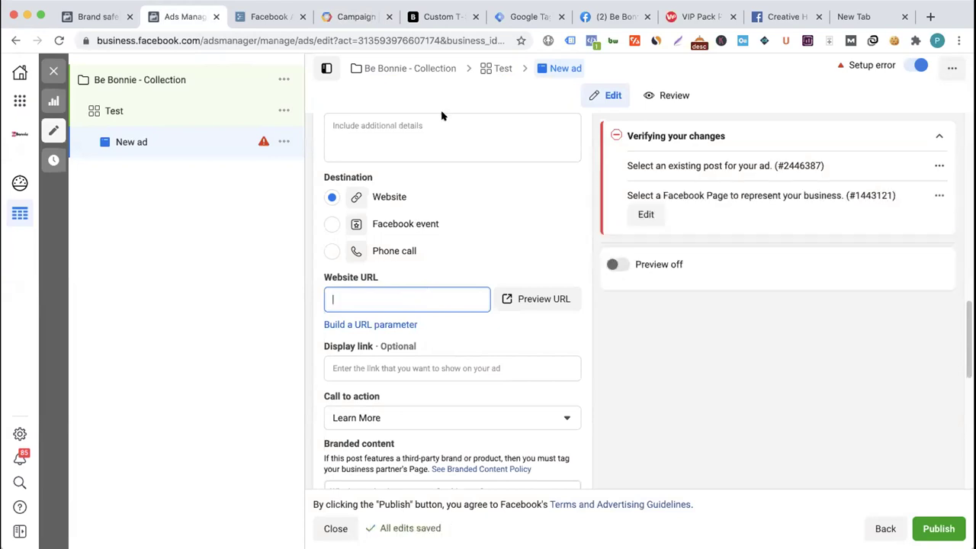
left_click(369, 23)
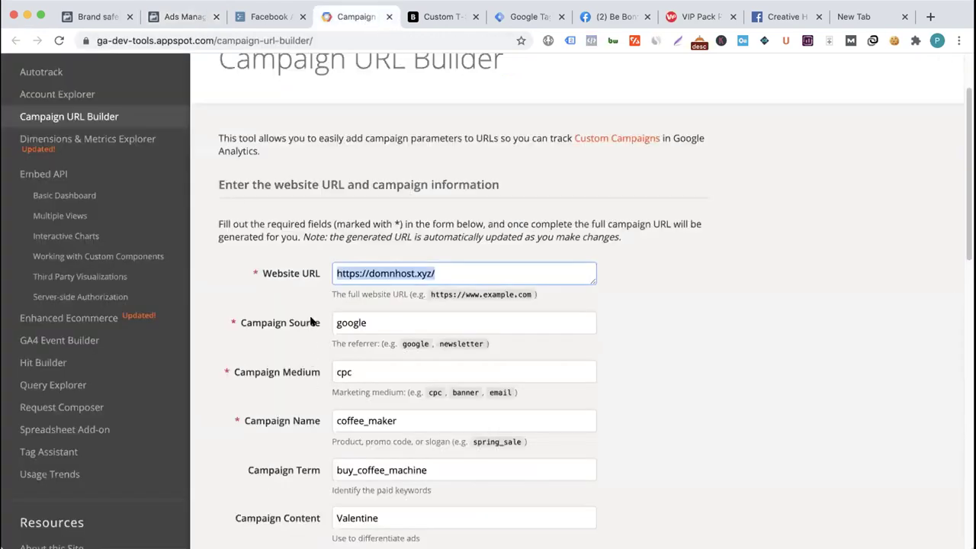
scroll(311, 321, "down", 1)
left_click(415, 17)
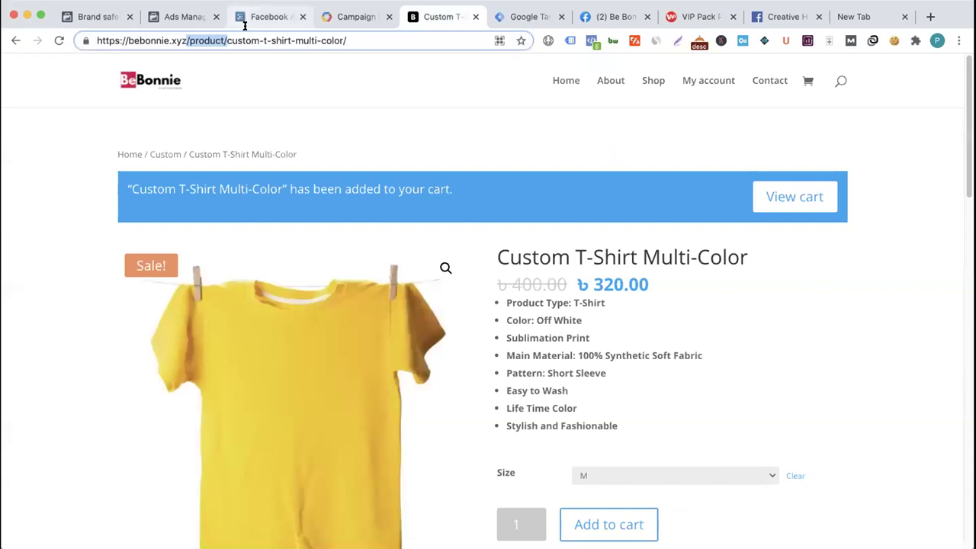
left_click(285, 38)
key("ctrl+c")
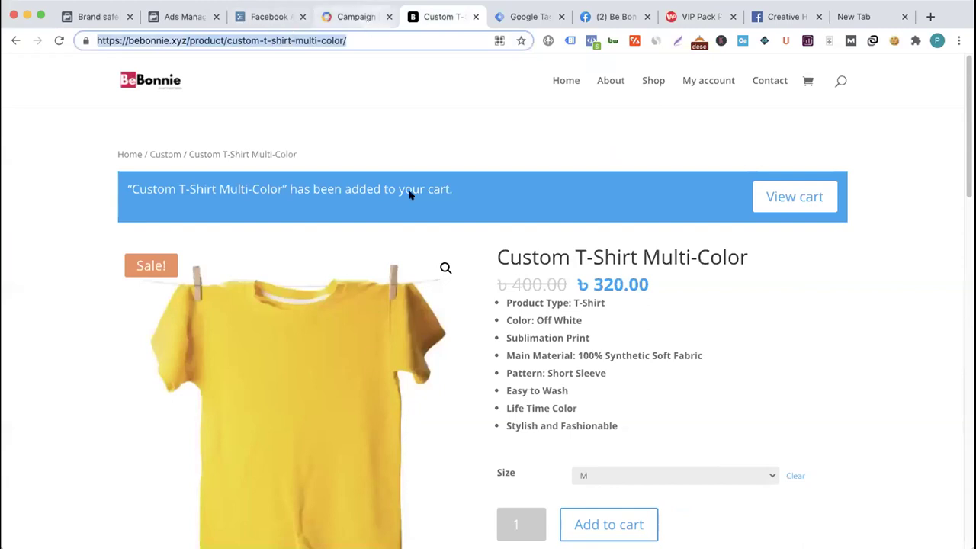
key("ctrl+shift+Tab")
left_click(445, 245)
key("ctrl+a")
key("ctrl+v")
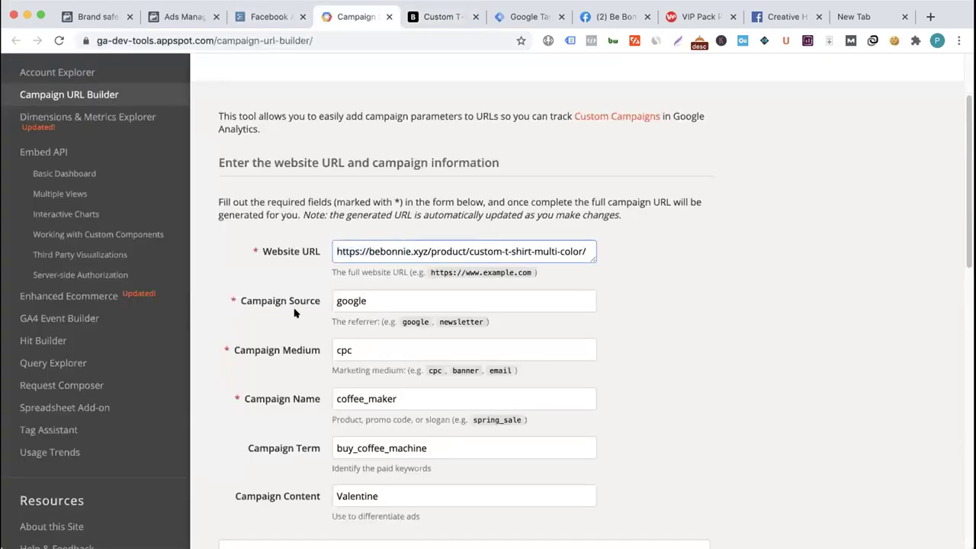
- Replace the Campaign Source in the URL builder with facebook
scroll(354, 289, "down", 1)
double_click(353, 289)
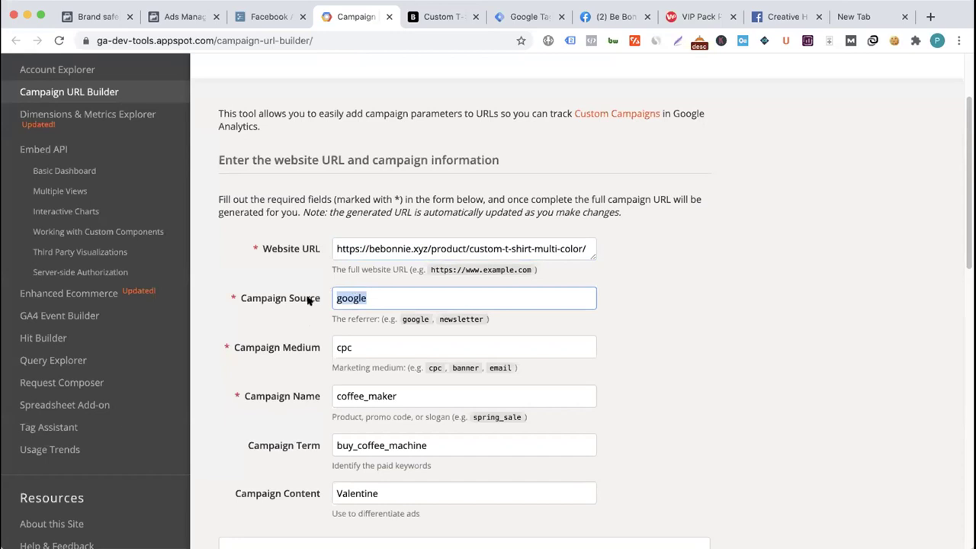
scroll(309, 301, "down", 2)
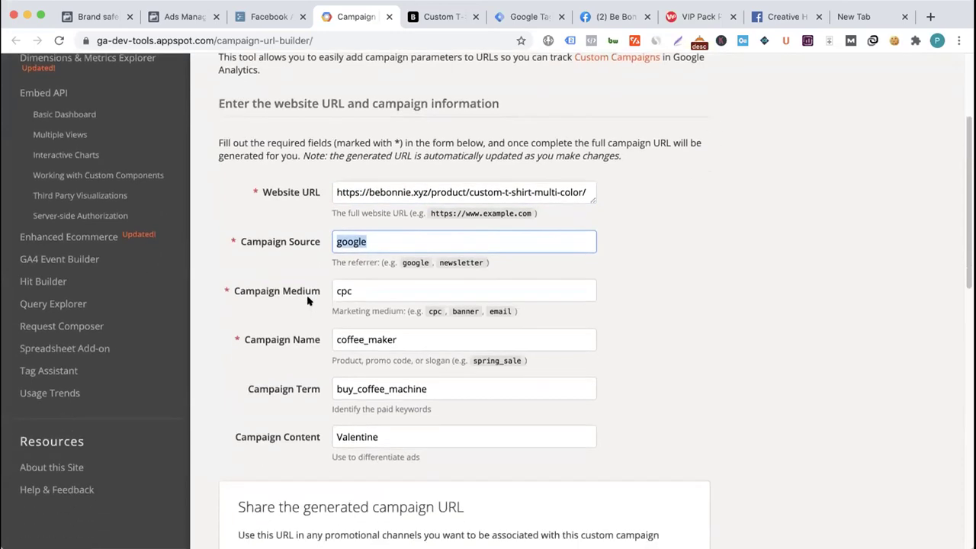
scroll(309, 302, "down", 1)
type("facebook")
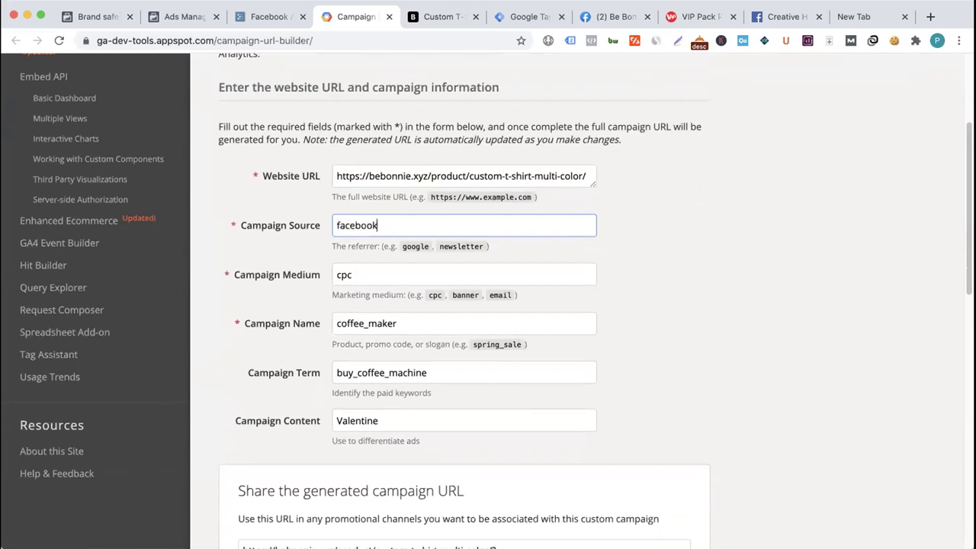
- Set the Campaign Medium to collection and the Campaign Name to march_month
double_click(340, 273)
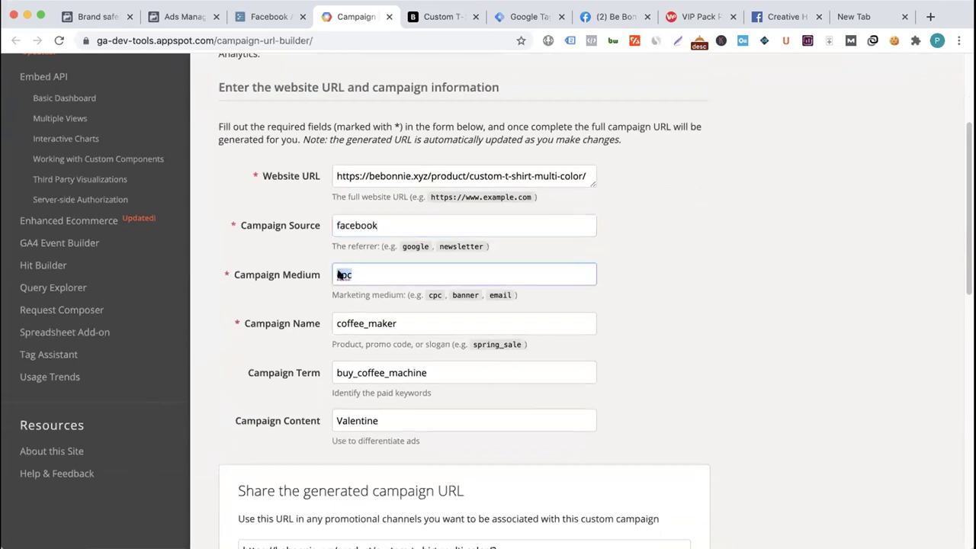
type("collection")
scroll(305, 317, "down", 1)
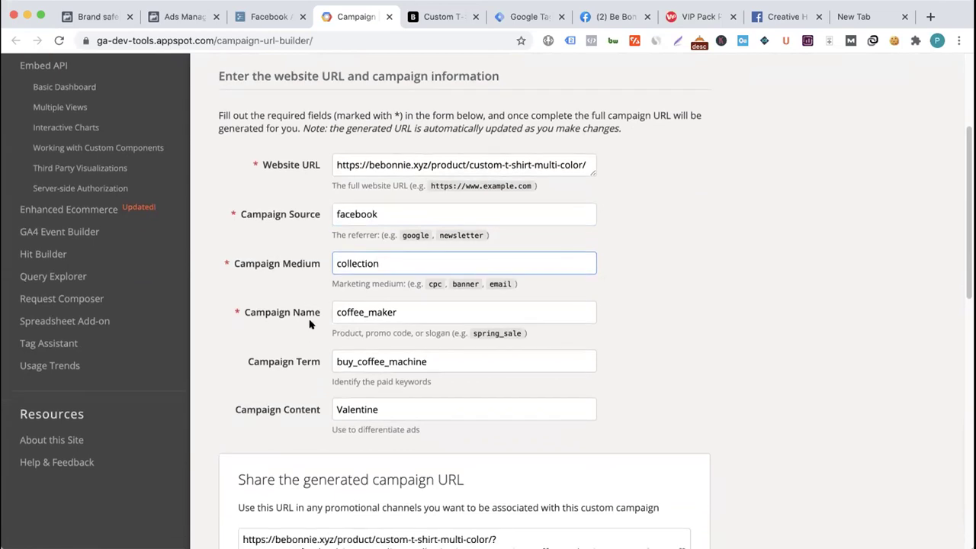
double_click(402, 303)
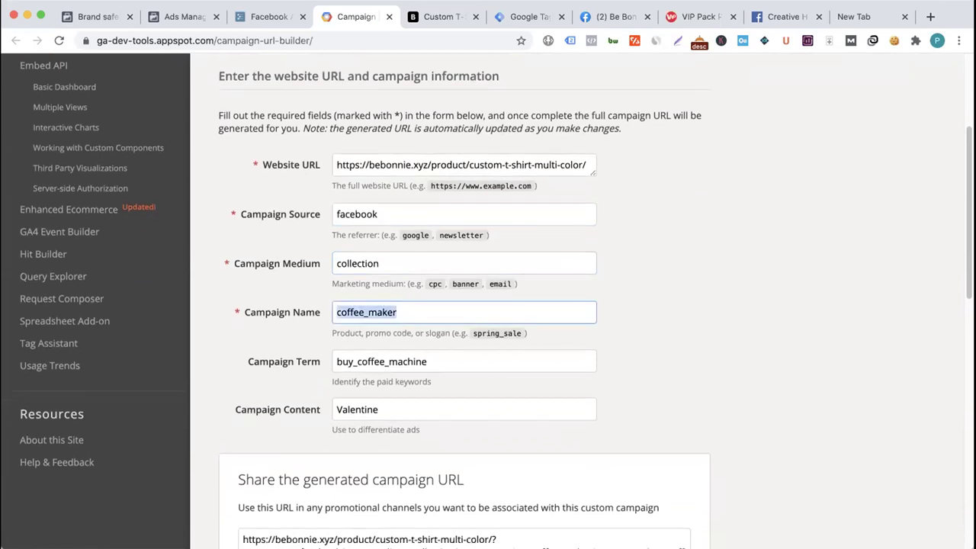
type("march_month")
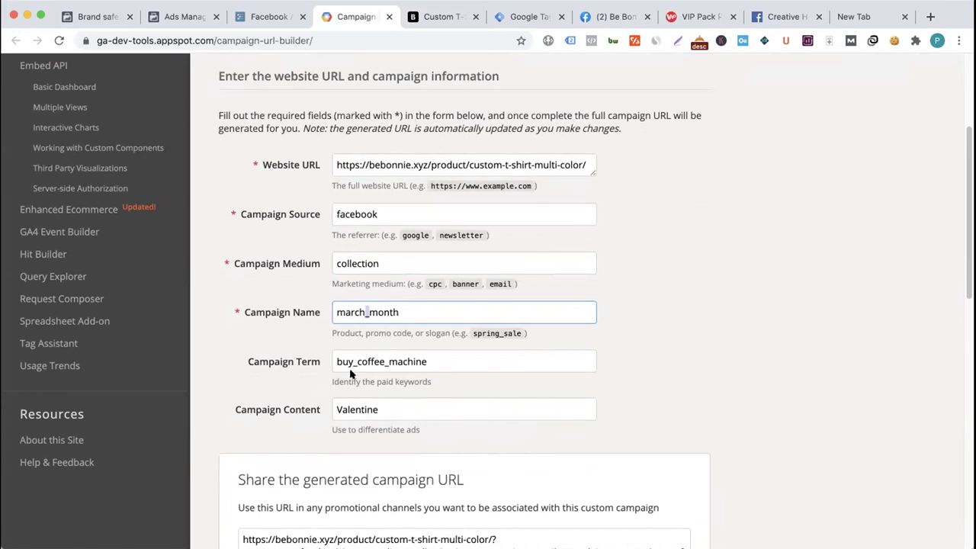
- Clear the Campaign Term and Campaign Content fields and check the parameters against the generated campaign URL
scroll(370, 397, "down", 3)
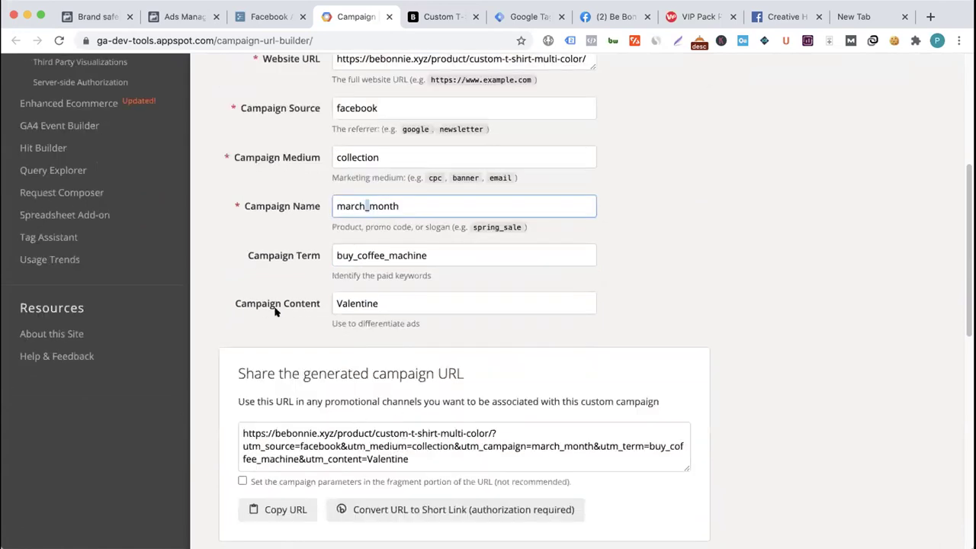
left_click(266, 257)
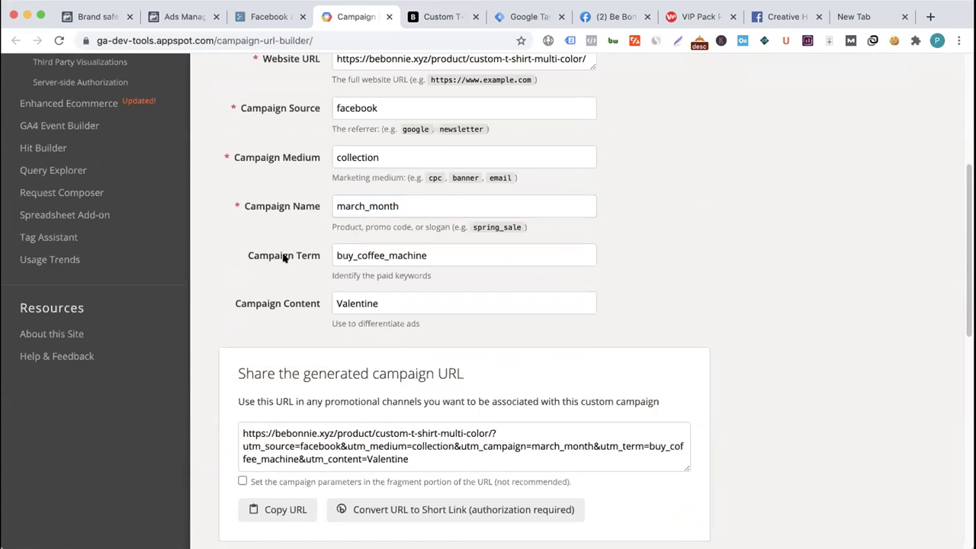
left_click_drag(445, 249, 338, 251)
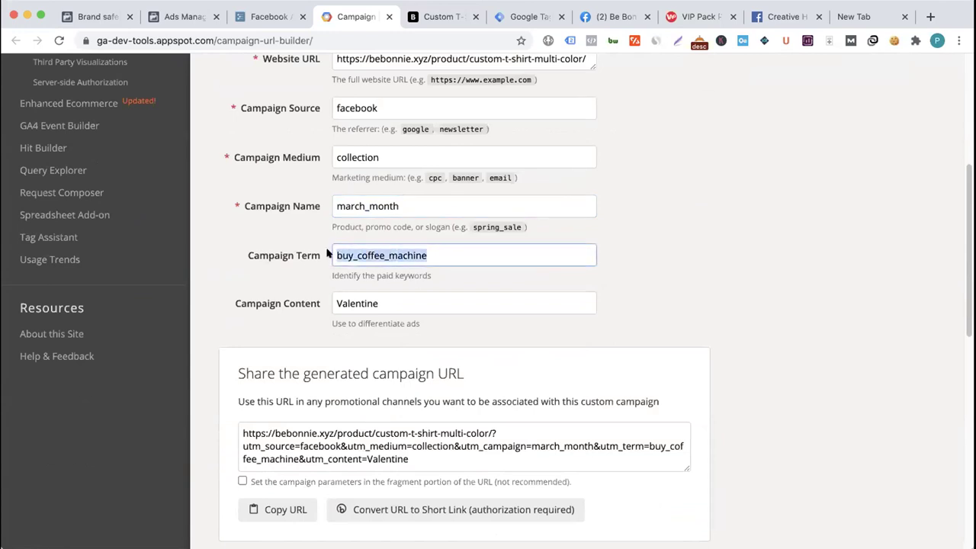
key("BackSpace")
left_click_drag(380, 303, 290, 303)
key("BackSpace")
left_click(291, 304)
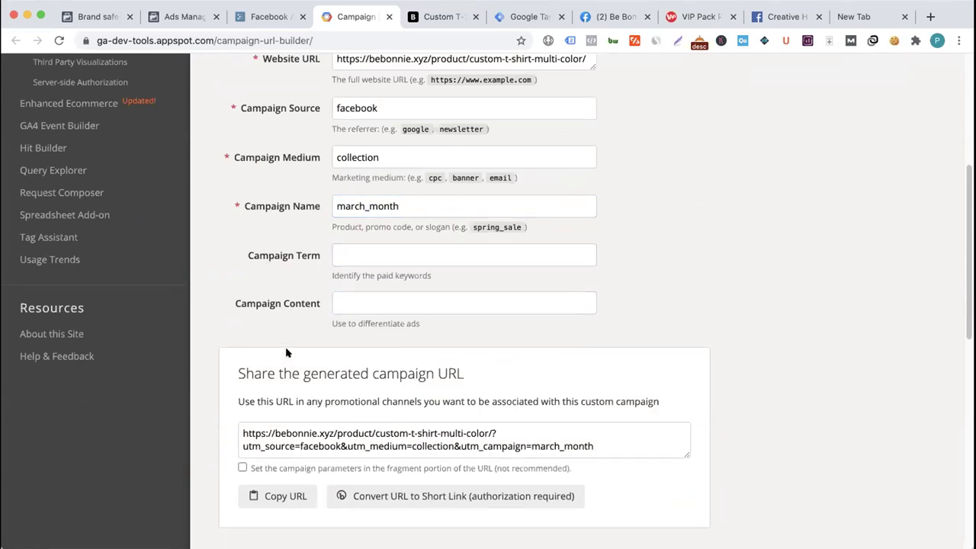
scroll(294, 232, "up", 3)
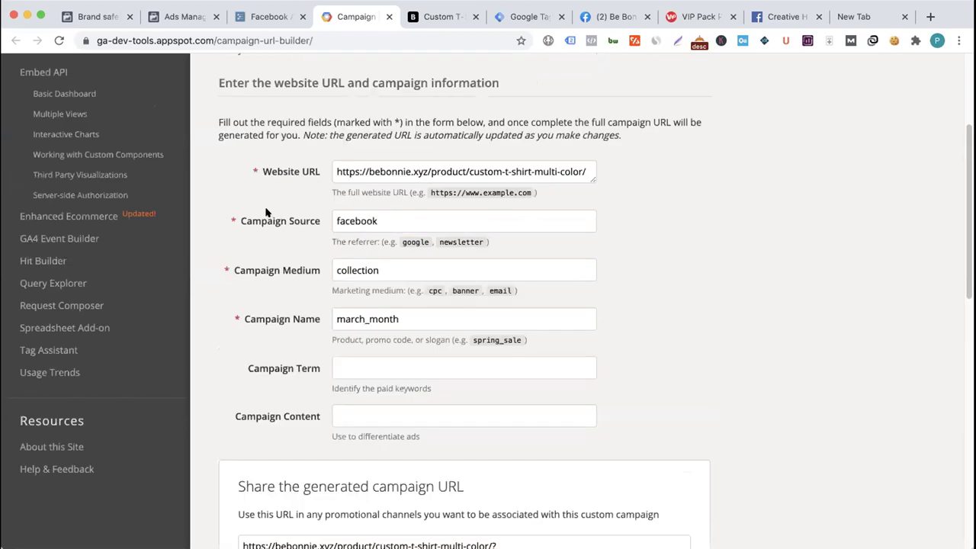
left_click_drag(257, 218, 279, 254)
scroll(279, 255, "down", 5)
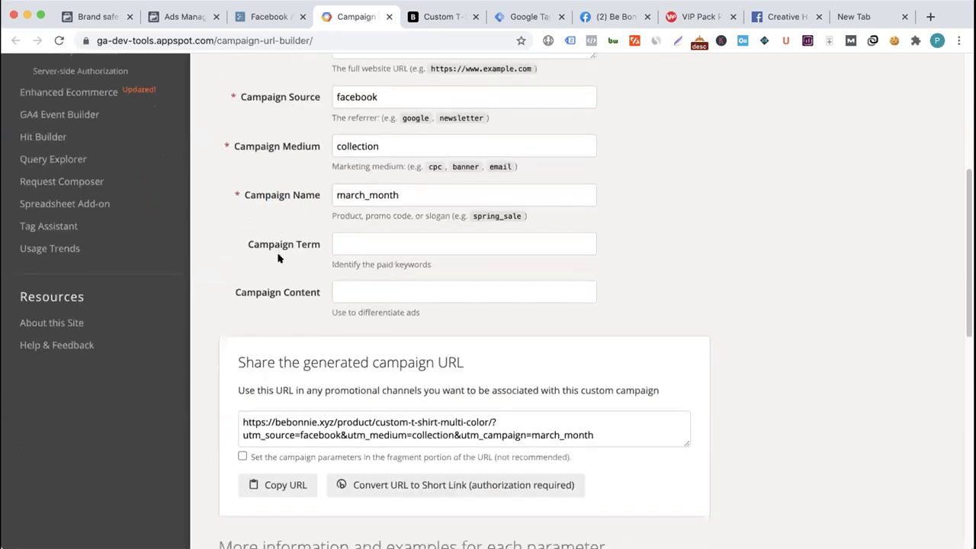
- Copy the generated campaign URL, paste it into the ad in Facebook Ads Manager and open the tagged product page
left_click(278, 399)
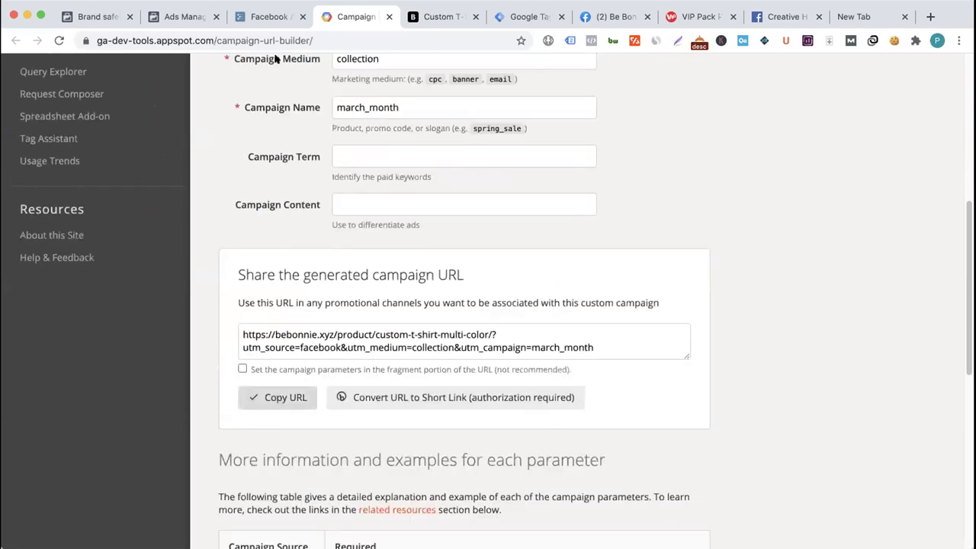
left_click(187, 17)
left_click(366, 292)
key("cmd+v")
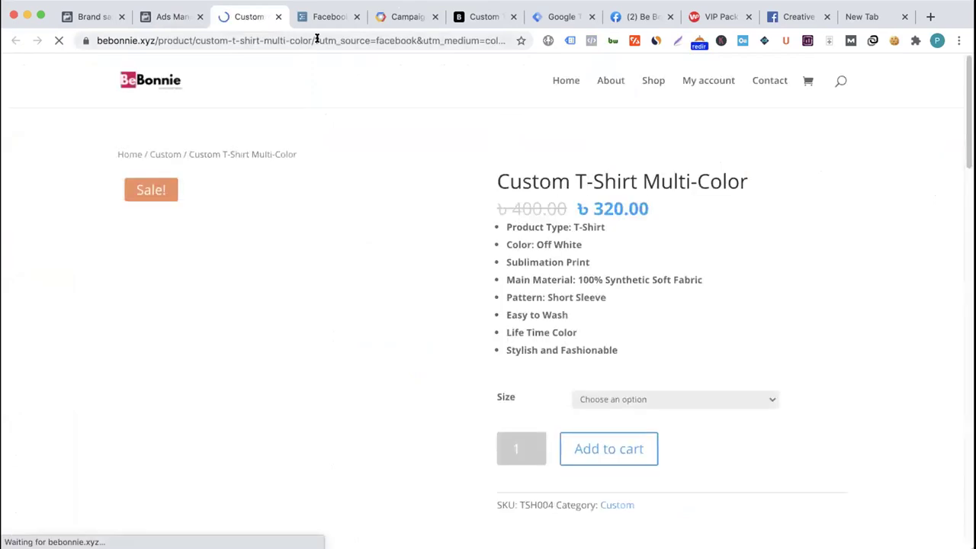
- Examine the utm_source, utm_medium, utm_campaign and fbclid parameters in the opened product page's address
left_click_drag(318, 40, 493, 38)
left_click(432, 41)
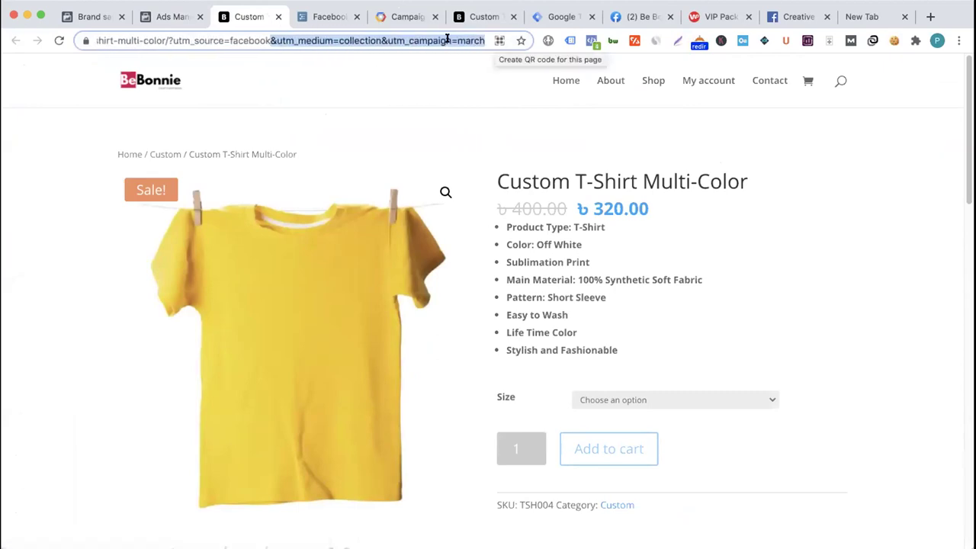
double_click(358, 40)
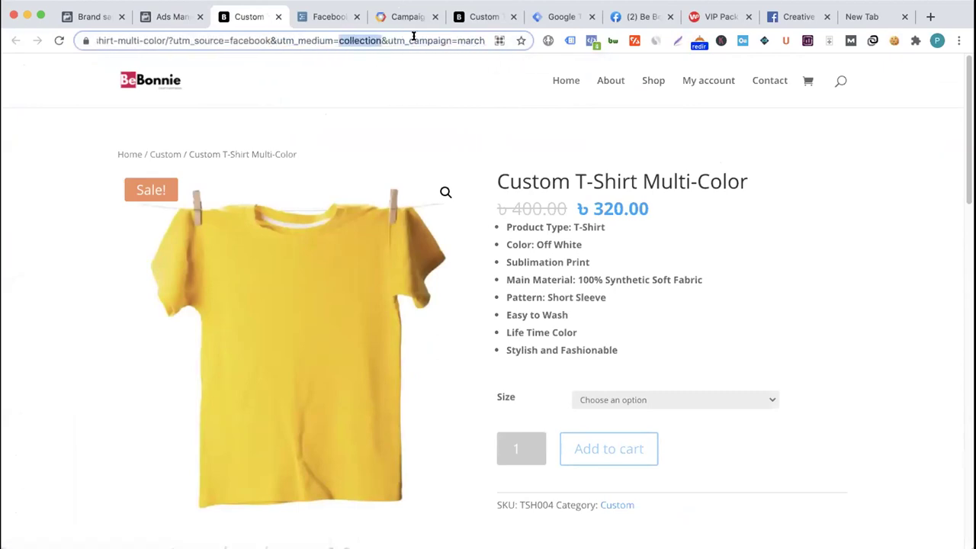
left_click(446, 36)
left_click_drag(456, 38, 488, 38)
double_click(371, 40)
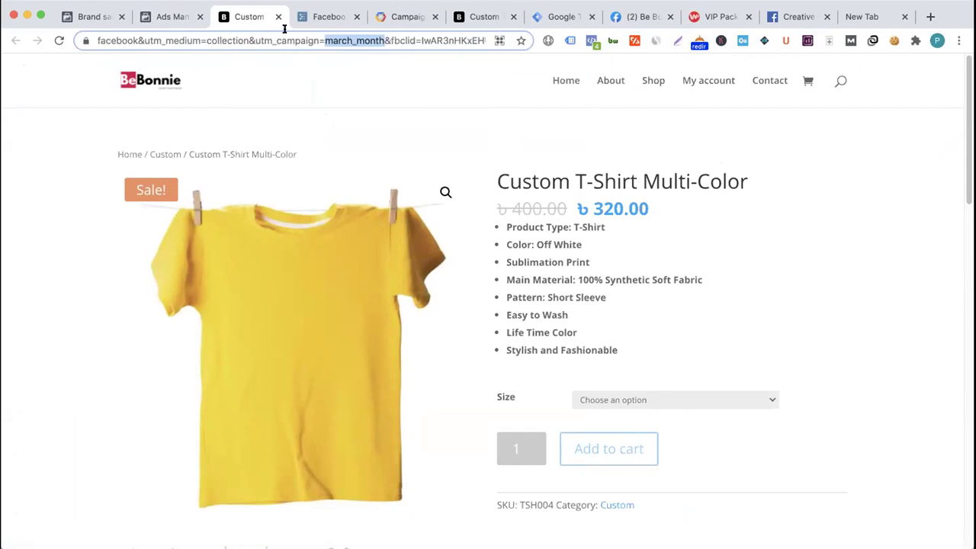
double_click(394, 39)
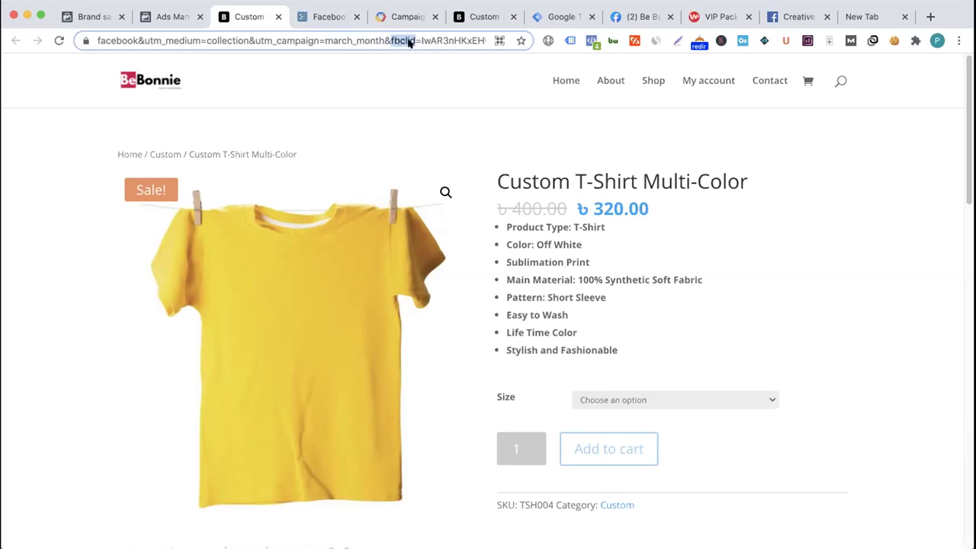
- Inspect the page's events in Facebook Pixel Helper and compare the base product URL with the tracking parameters appended to it
left_click(592, 40)
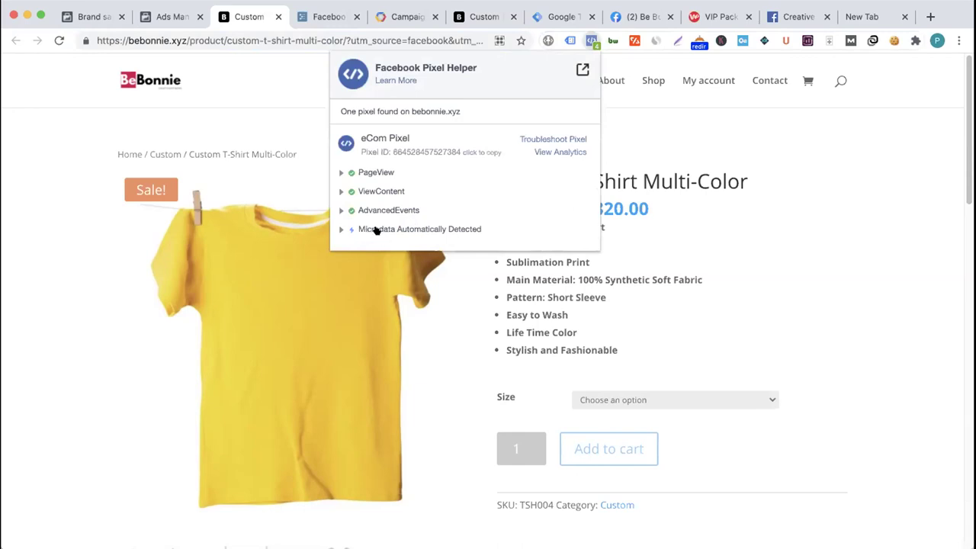
left_click(421, 40)
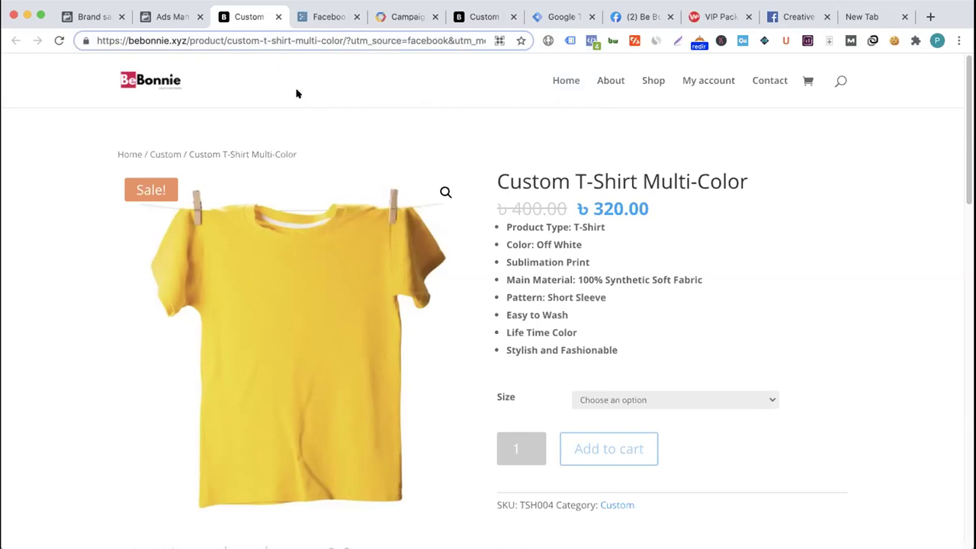
left_click_drag(345, 40, 102, 40)
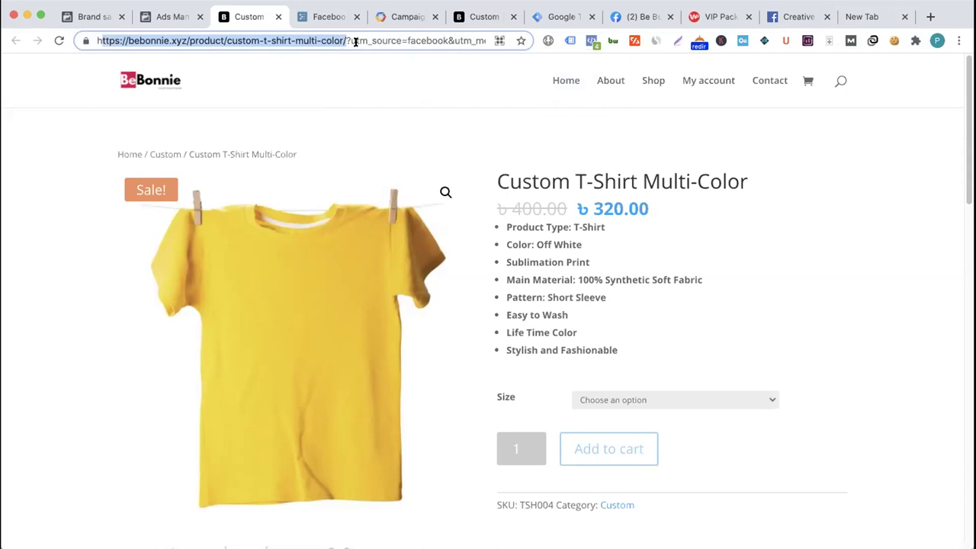
left_click(384, 40)
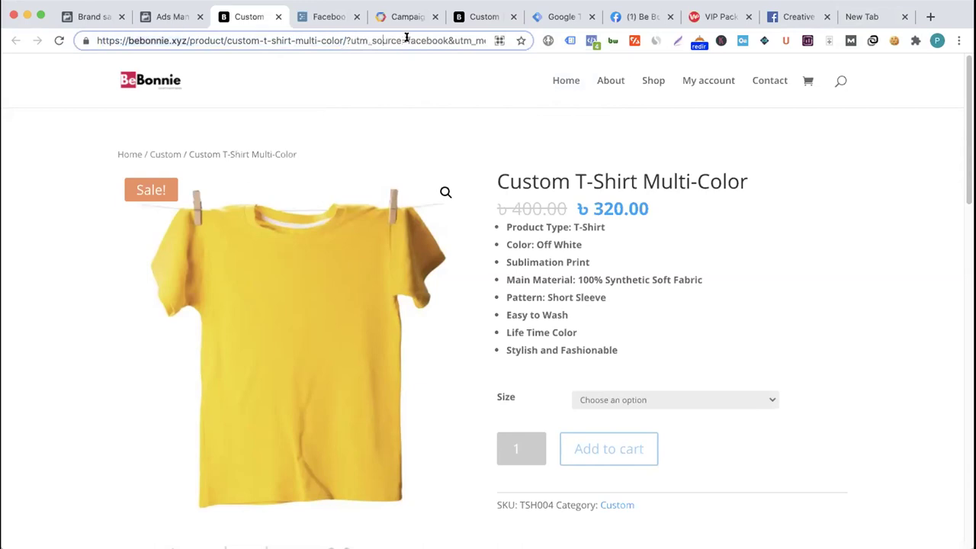
left_click_drag(406, 40, 496, 36)
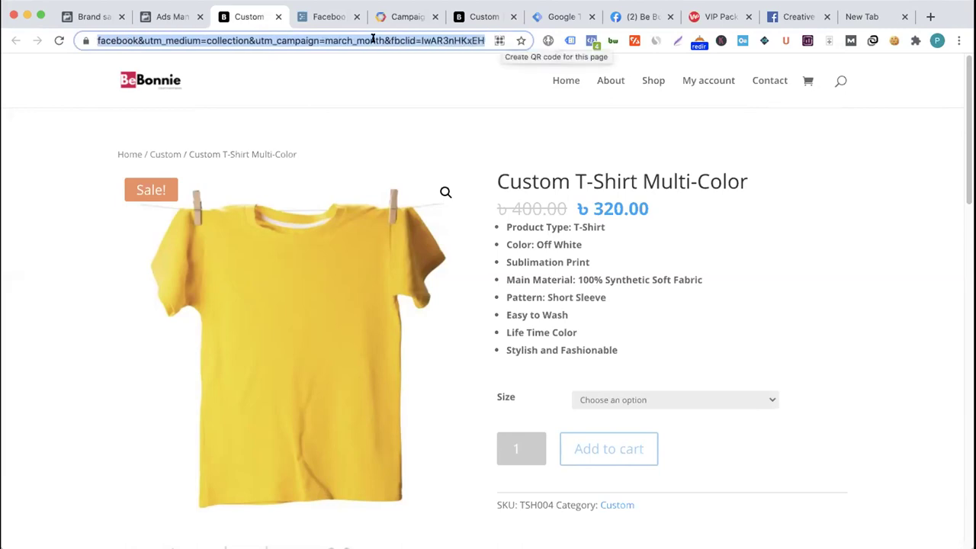
left_click(319, 40)
left_click_drag(322, 37, 384, 29)
left_click(406, 29)
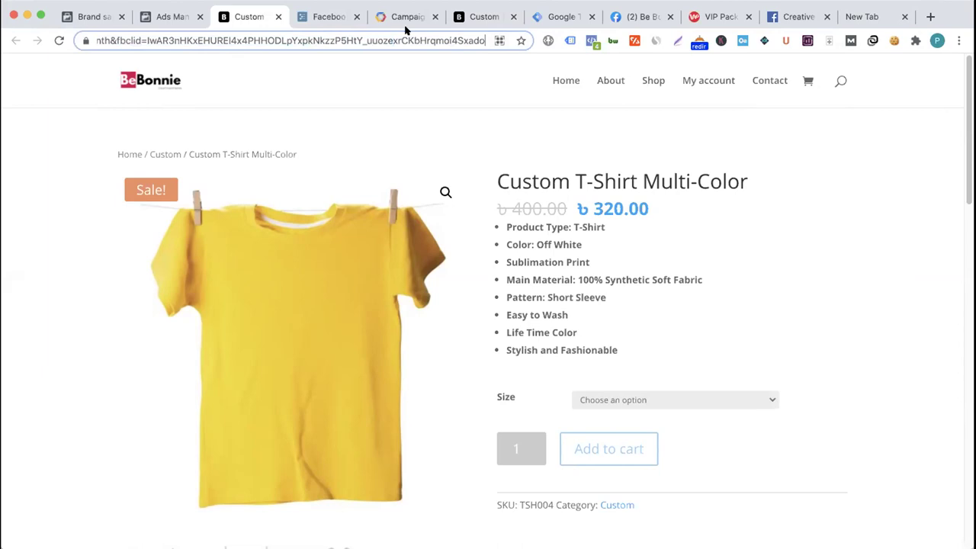
- Open Google Analytics in the empty browser tab
left_click(858, 17)
type("ana")
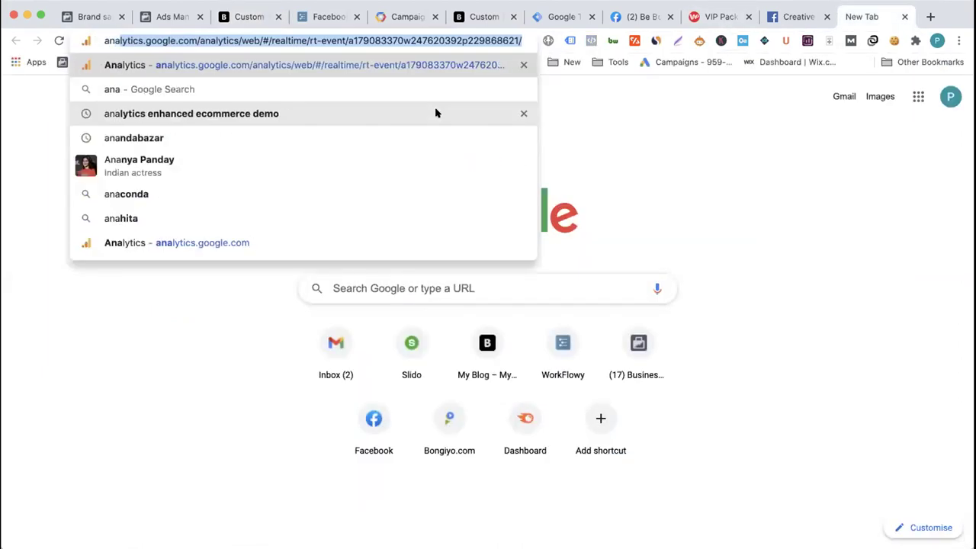
key("Return")
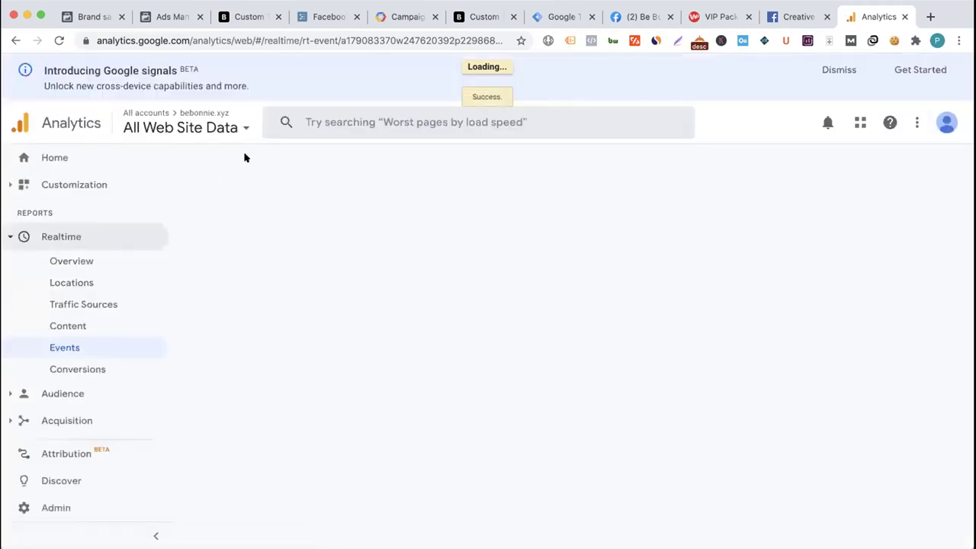
- Look through the list of Analytics accounts and their properties for a suitable demo account
left_click(211, 129)
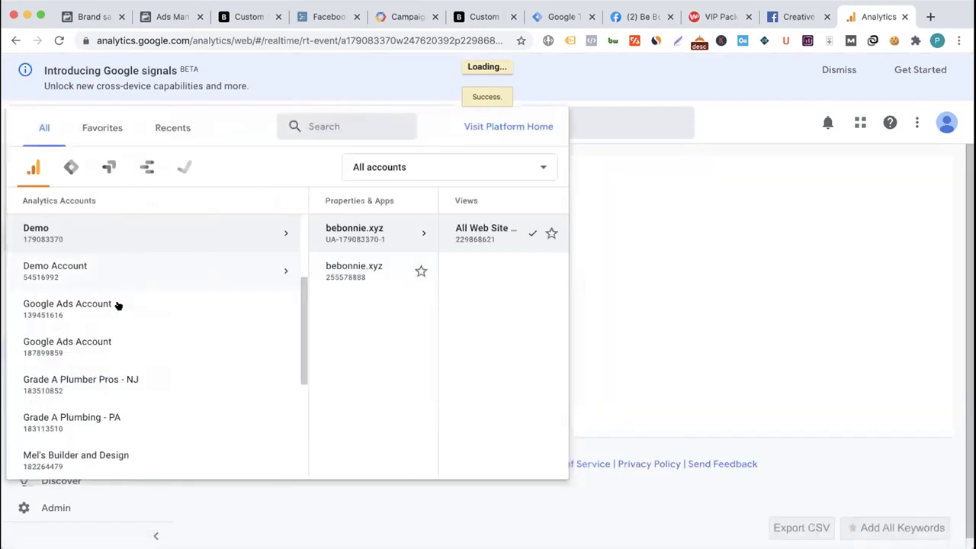
scroll(130, 309, "up", 4)
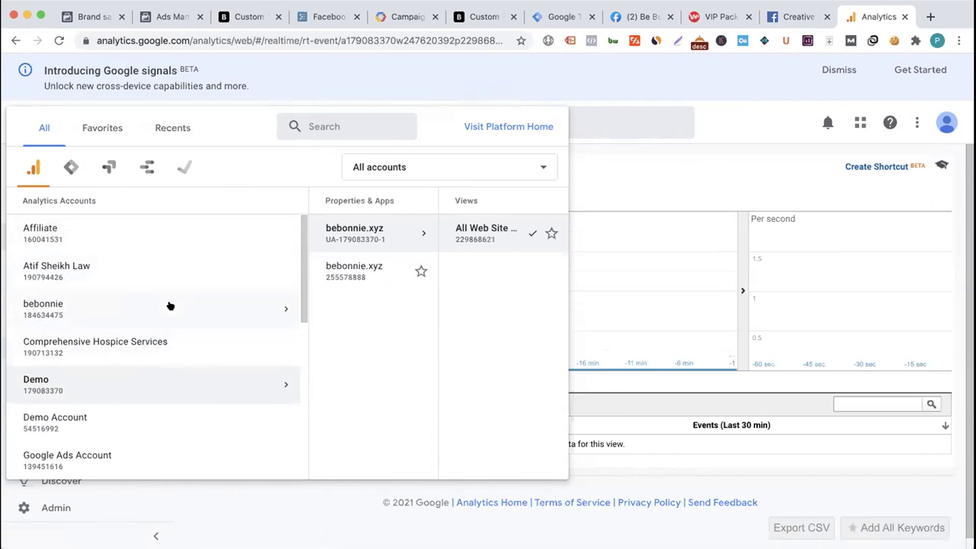
scroll(170, 305, "down", 3)
scroll(170, 306, "down", 6)
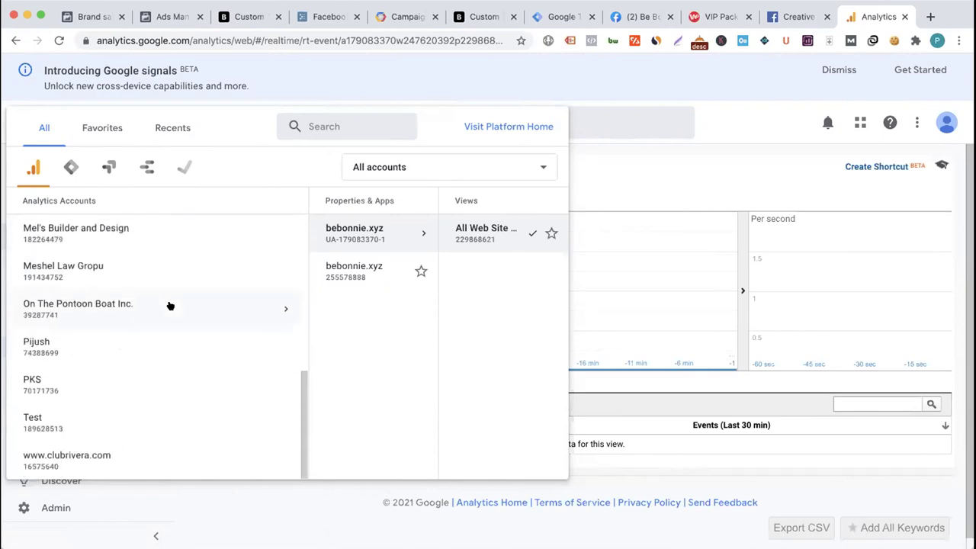
left_click(138, 420)
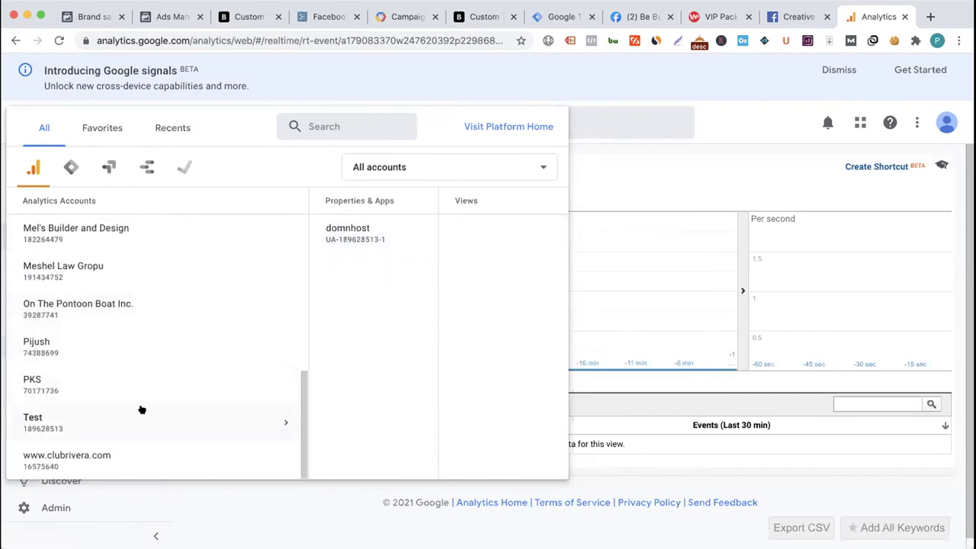
left_click(150, 387)
left_click(154, 355)
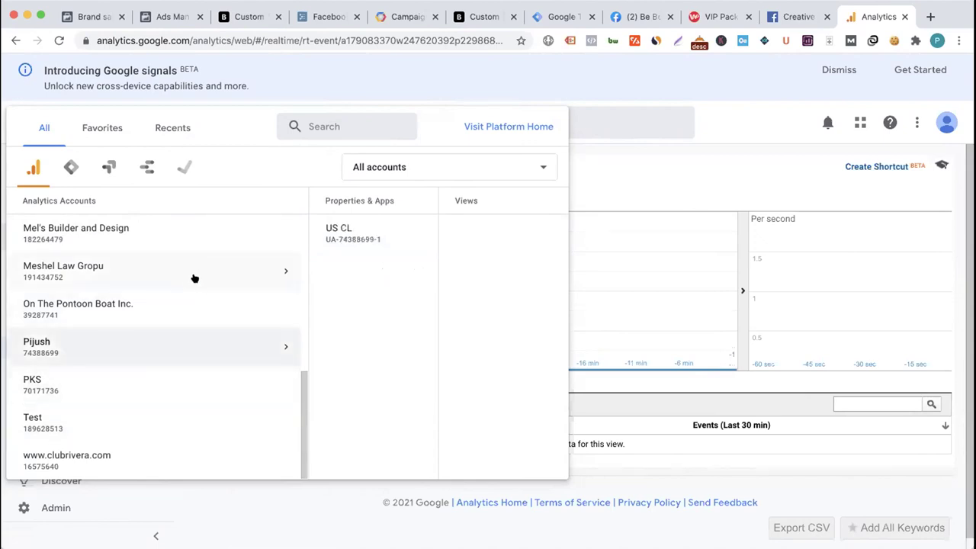
scroll(194, 283, "up", 2)
scroll(194, 285, "up", 2)
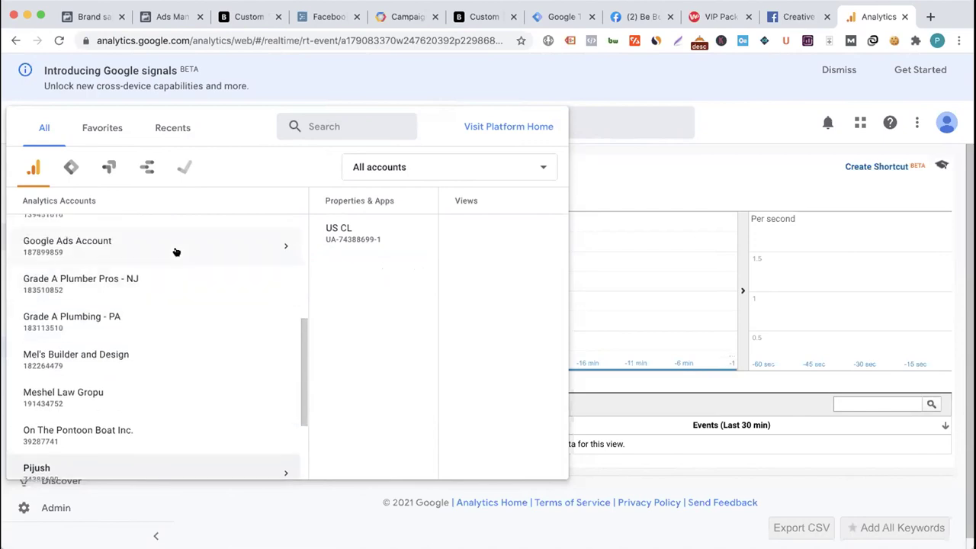
left_click(176, 251)
scroll(181, 322, "up", 2)
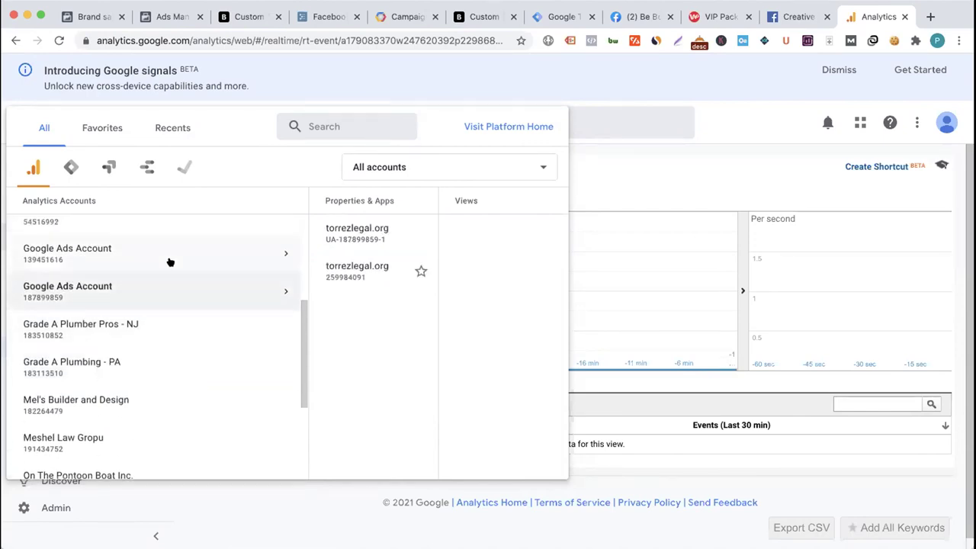
left_click(170, 262)
scroll(181, 311, "up", 2)
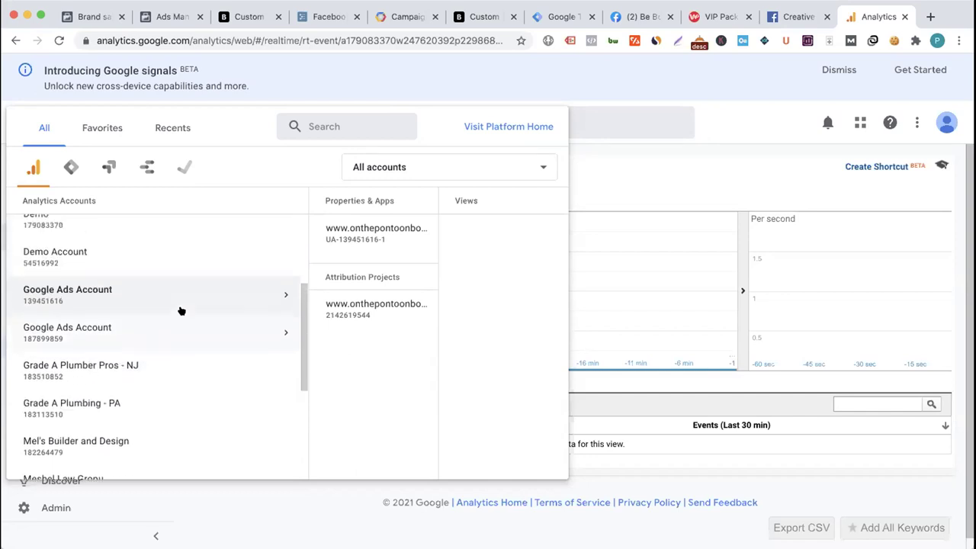
- Switch Analytics to 1 Master View of the UA - Google Merchandise Store property in Demo Account
left_click(161, 257)
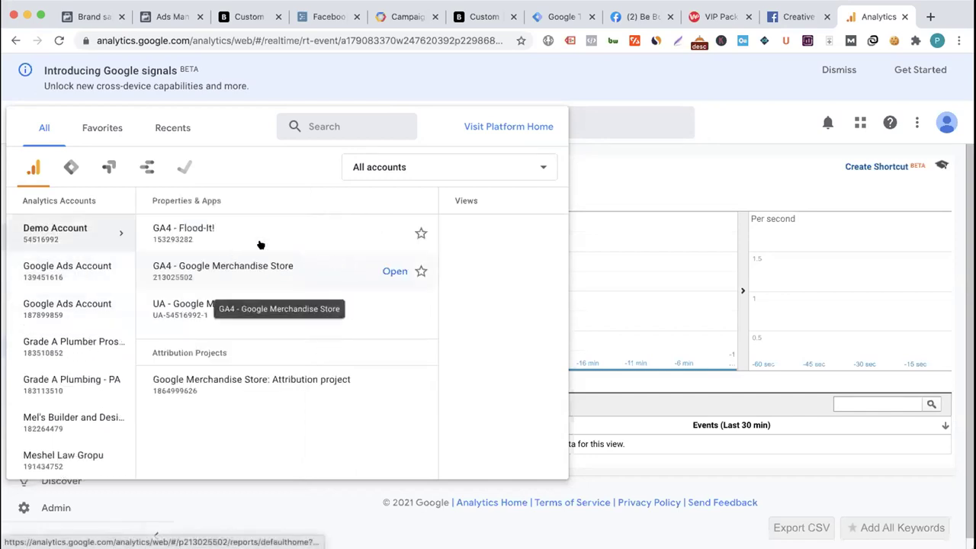
left_click(183, 306)
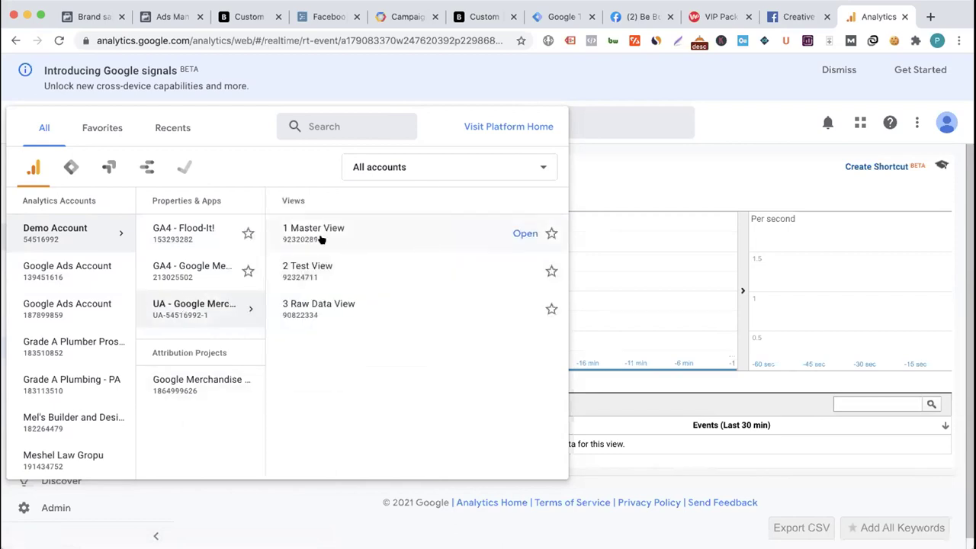
left_click(322, 238)
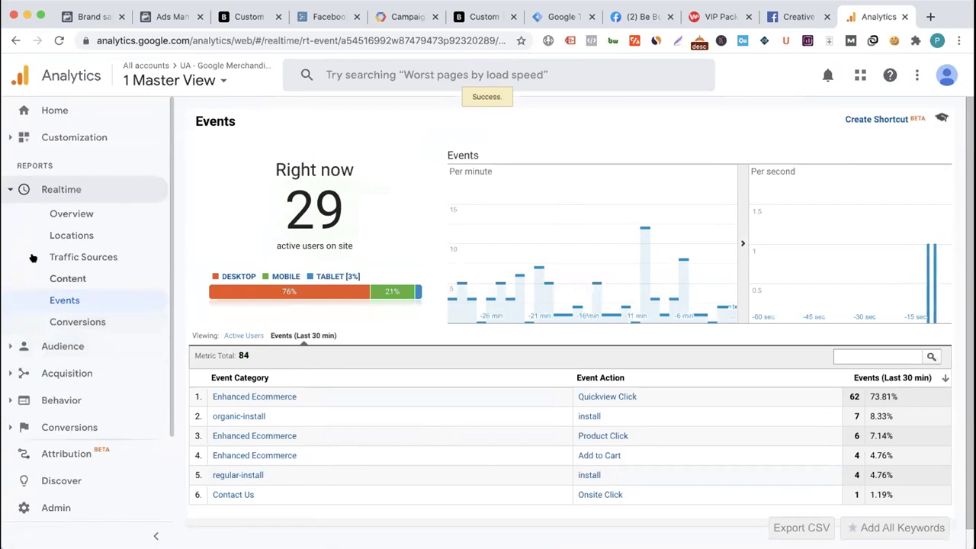
left_click(11, 190)
left_click(11, 217)
left_click(10, 217)
left_click(12, 244)
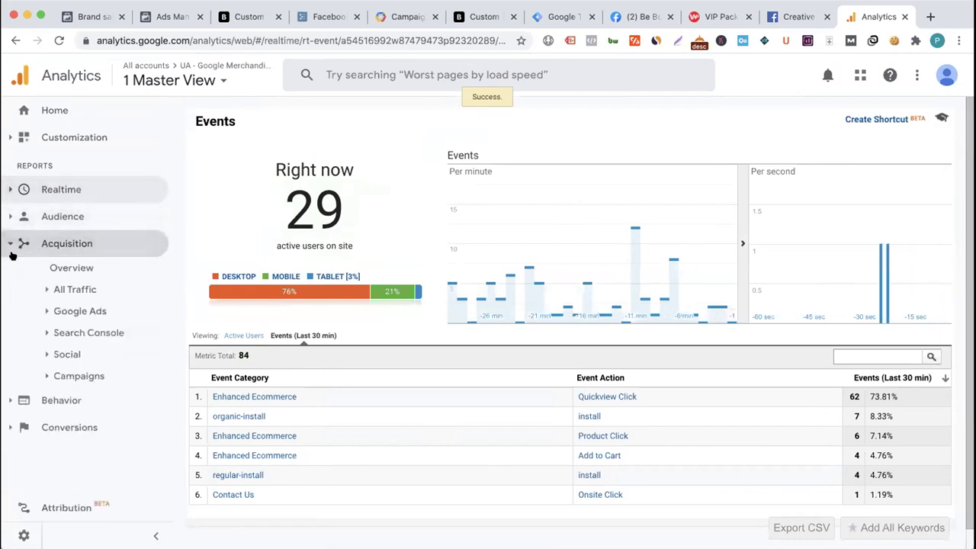
left_click(48, 289)
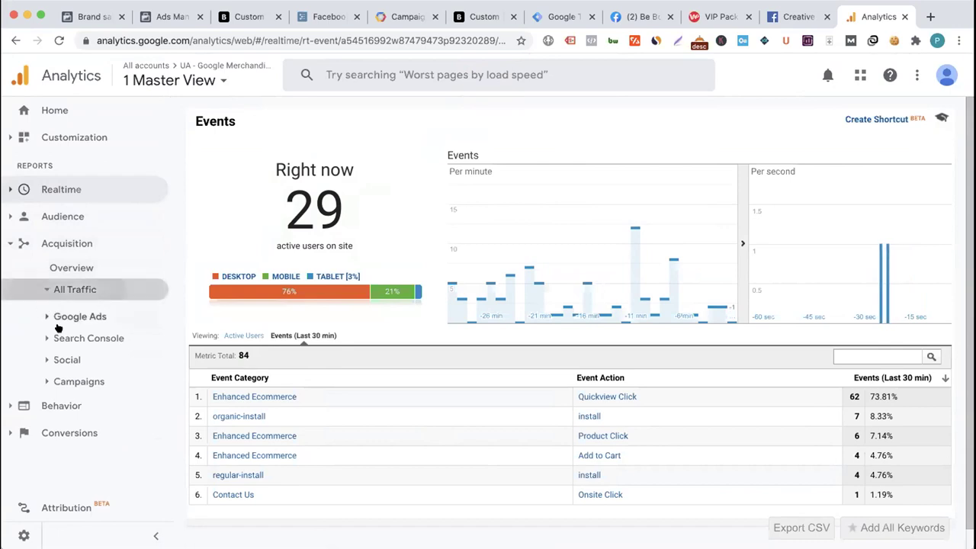
left_click(46, 289)
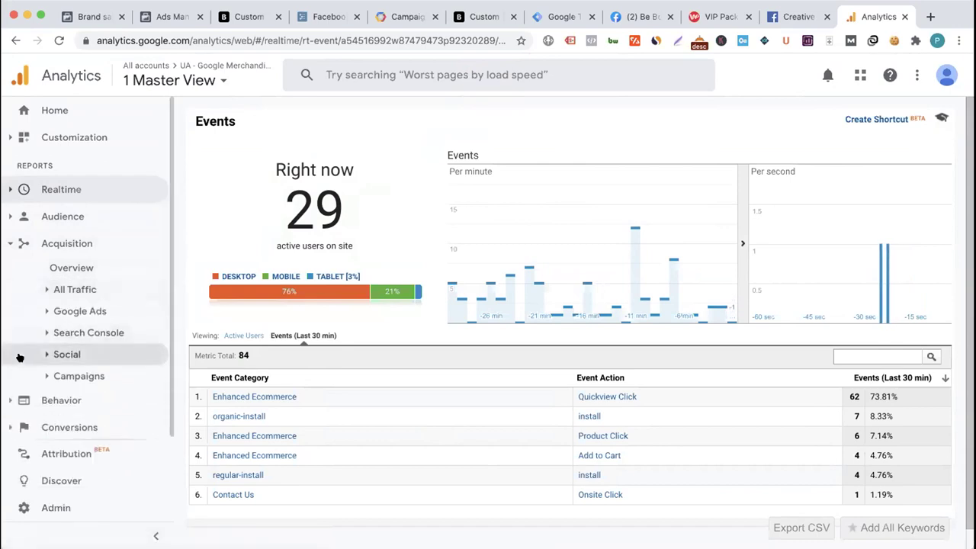
- Open the All Pages report from the Site Content group of the Behavior reports
left_click(9, 397)
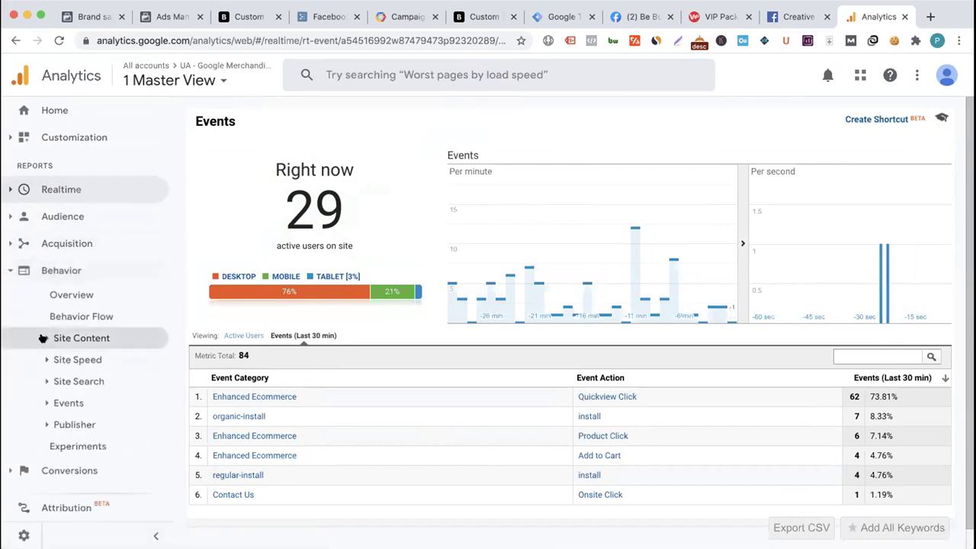
left_click(43, 338)
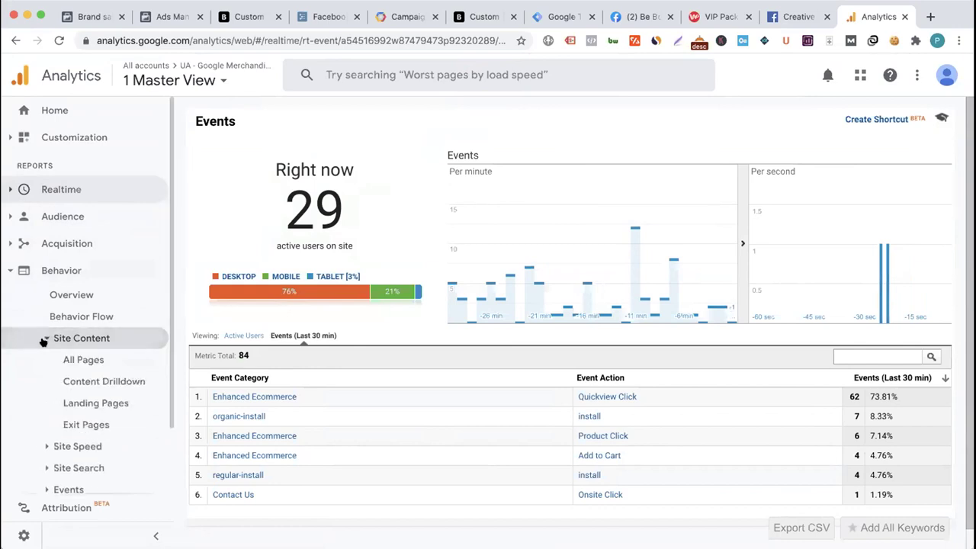
left_click(67, 359)
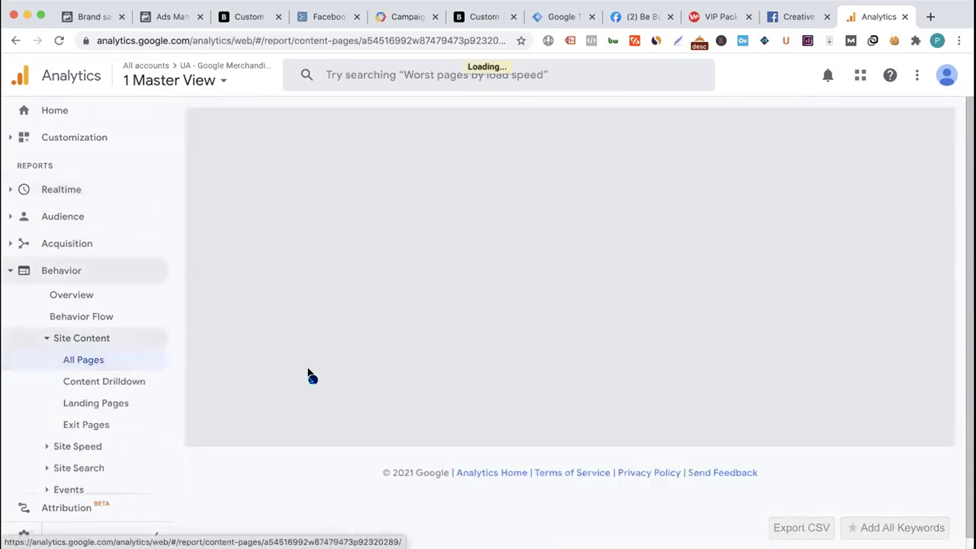
- Add Campaign as the secondary dimension of the All Pages report table
scroll(301, 343, "down", 3)
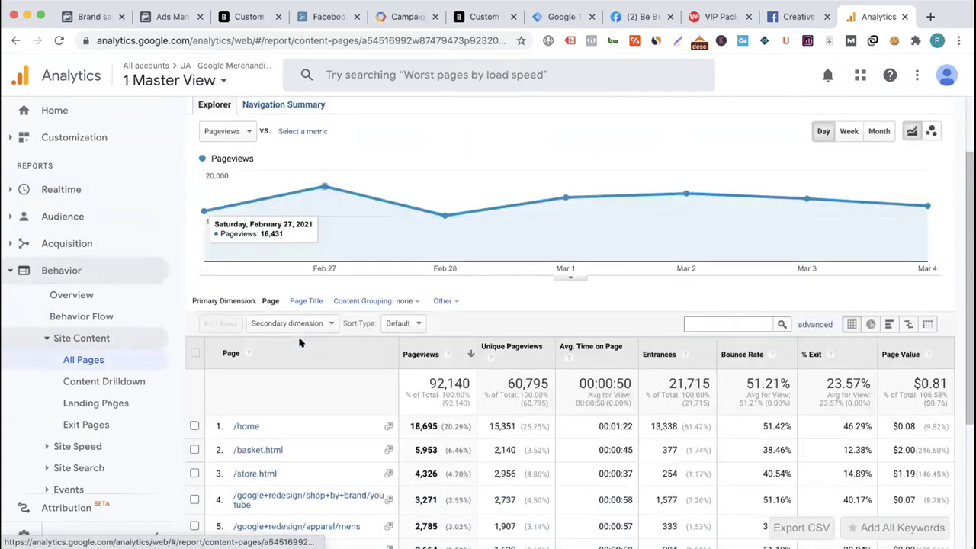
left_click(290, 303)
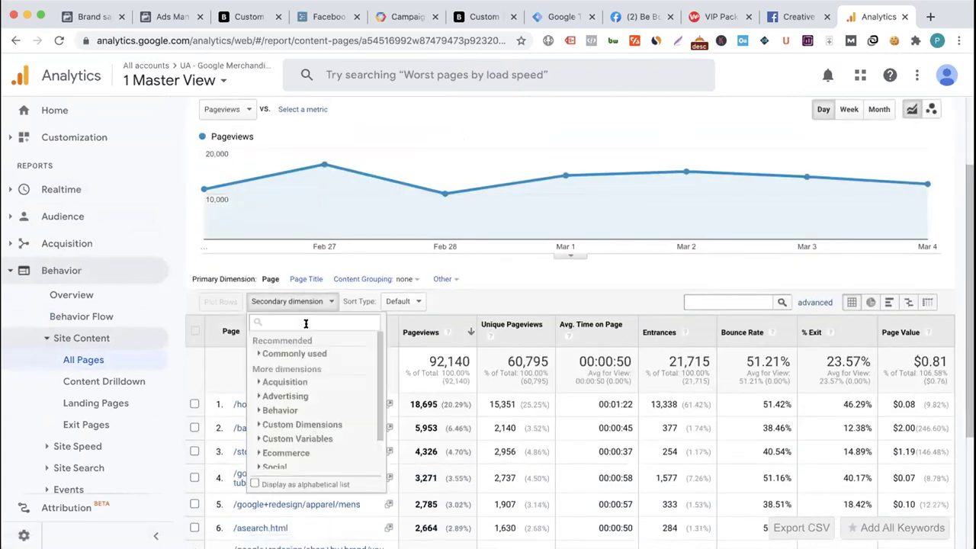
type("camp")
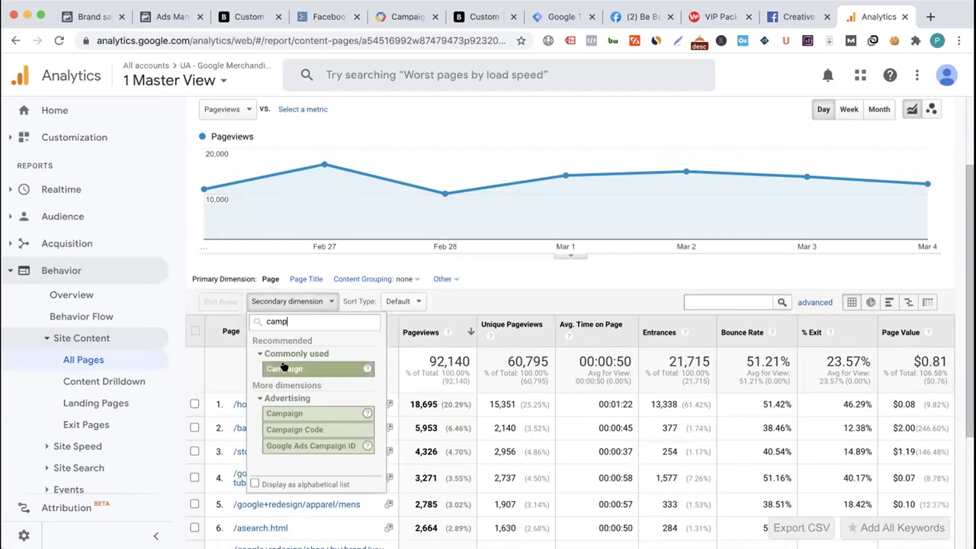
left_click(290, 369)
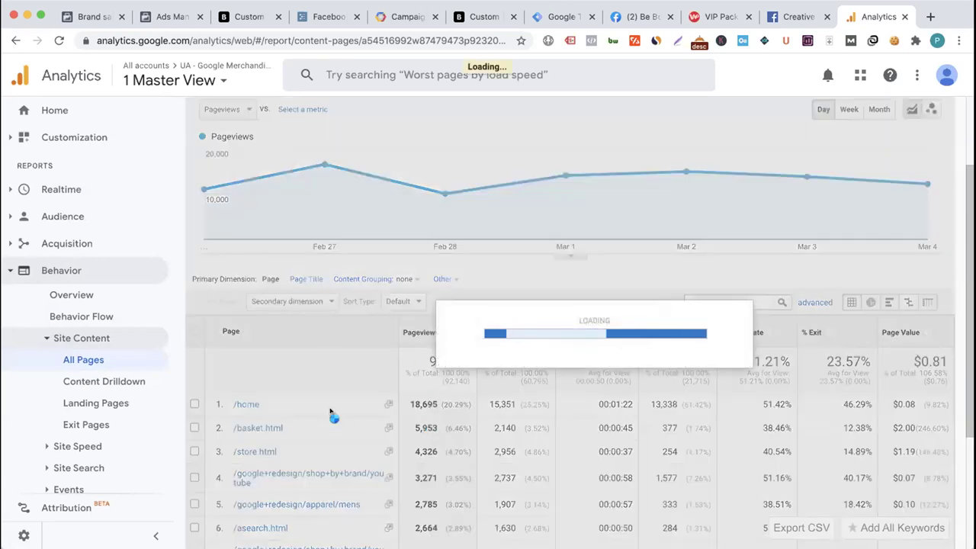
- Set the All Pages report table to show 100 rows
scroll(344, 386, "down", 4)
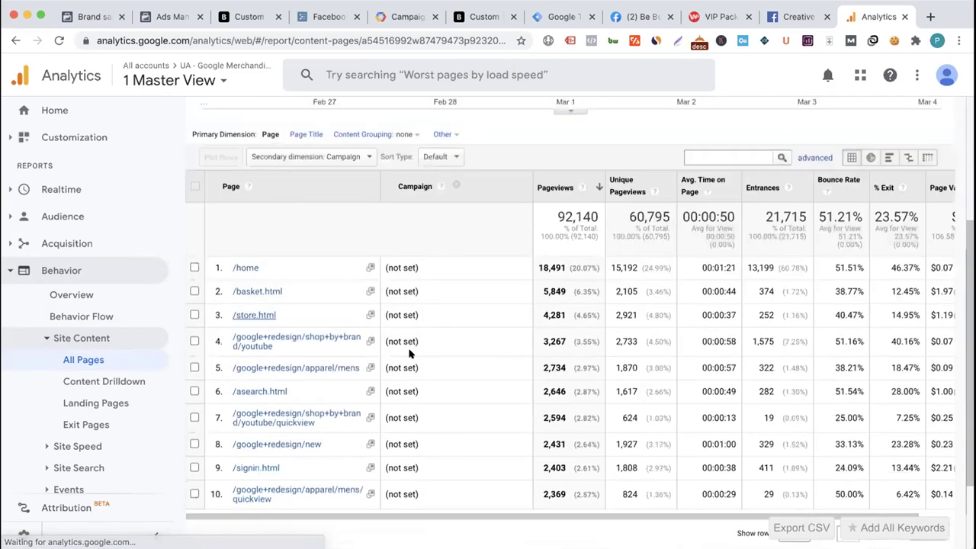
scroll(524, 376, "down", 2)
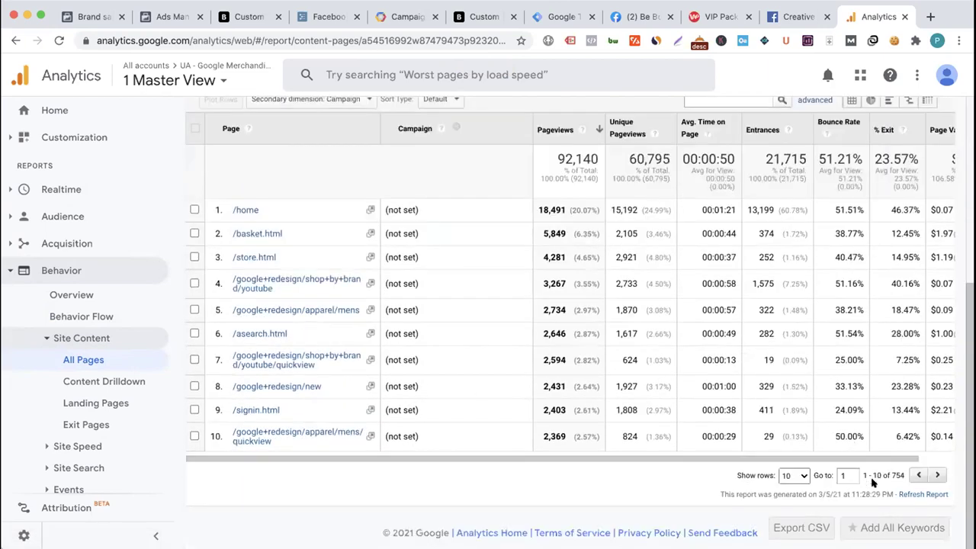
left_click(793, 475)
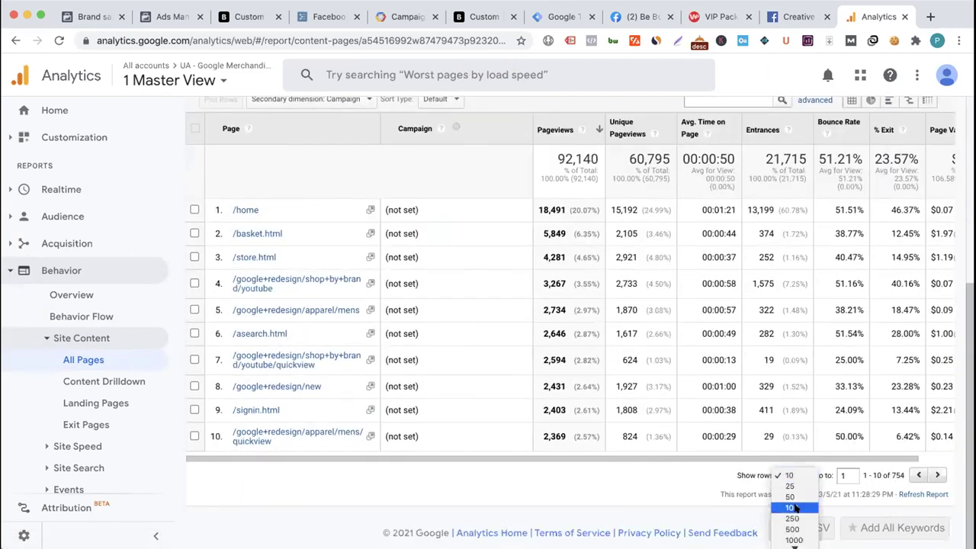
key("Return")
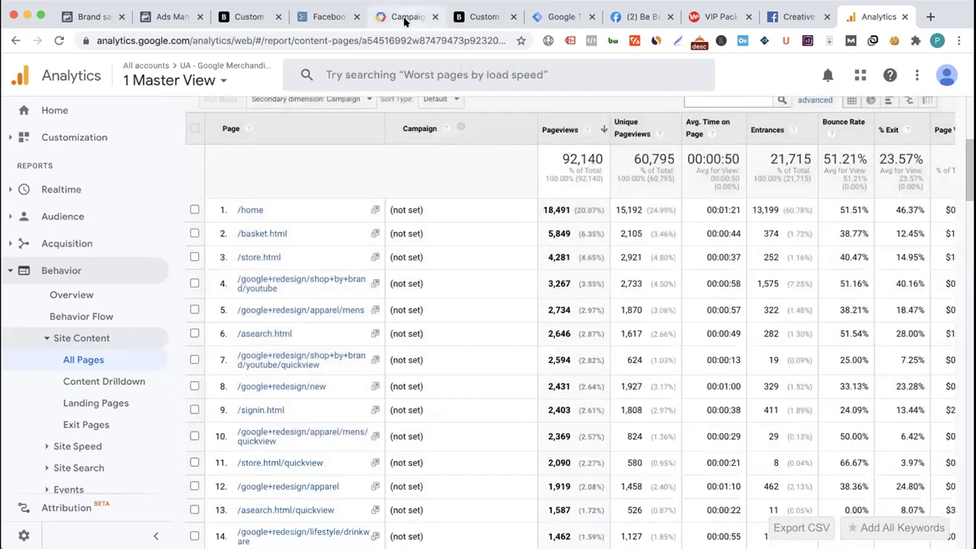
- Review the Campaign Source, Campaign Medium and Campaign Name fields in the Campaign URL Builder, and return to the Analytics report
left_click(401, 17)
scroll(298, 227, "up", 3)
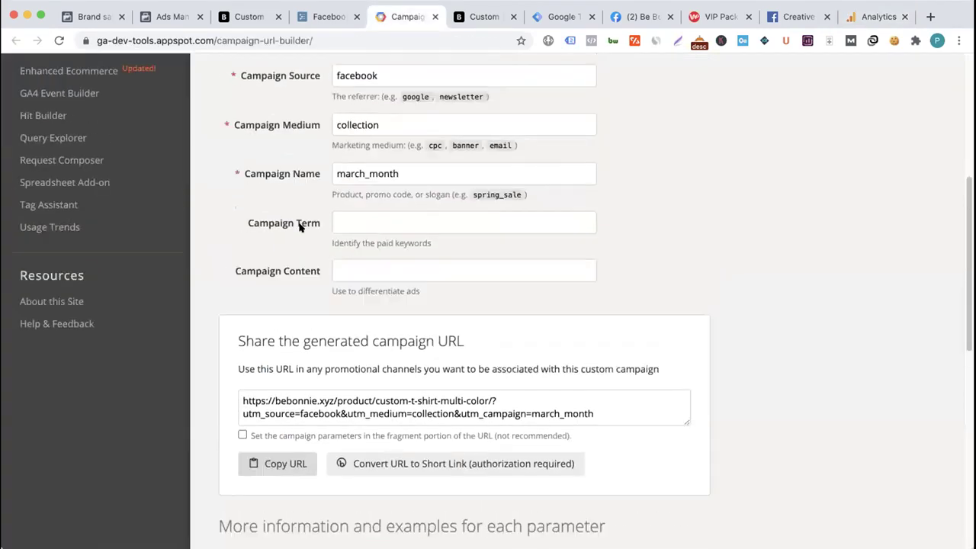
scroll(348, 154, "up", 2)
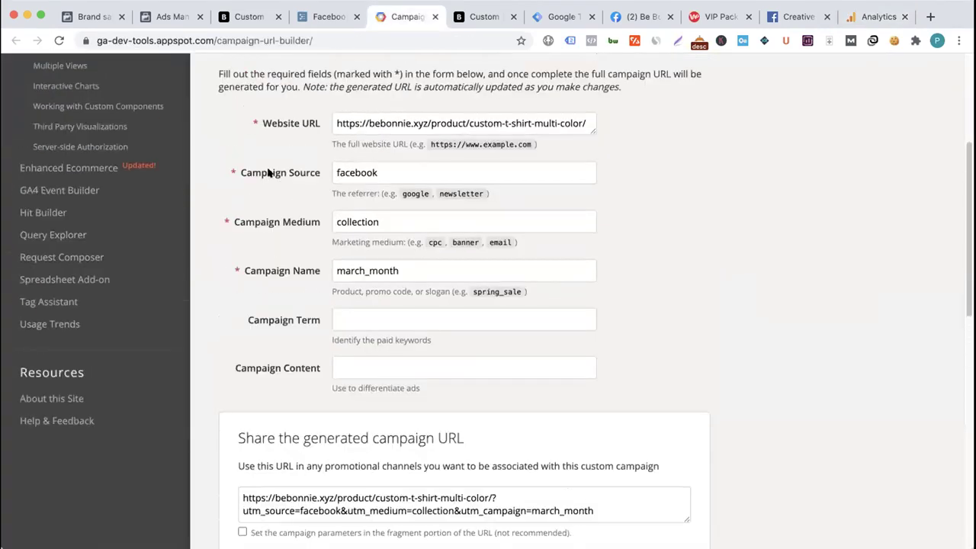
double_click(269, 172)
double_click(305, 173)
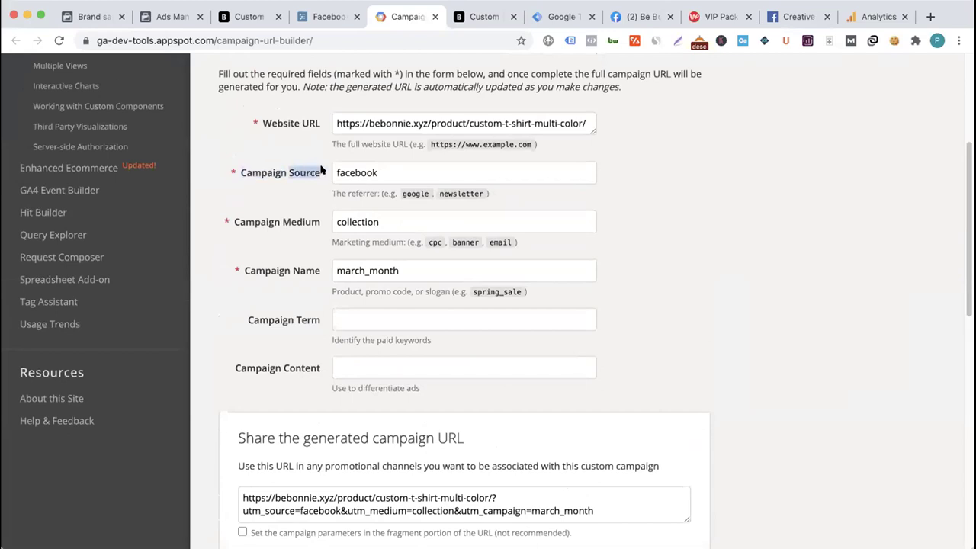
double_click(269, 176)
double_click(306, 222)
left_click(279, 266)
left_click(869, 17)
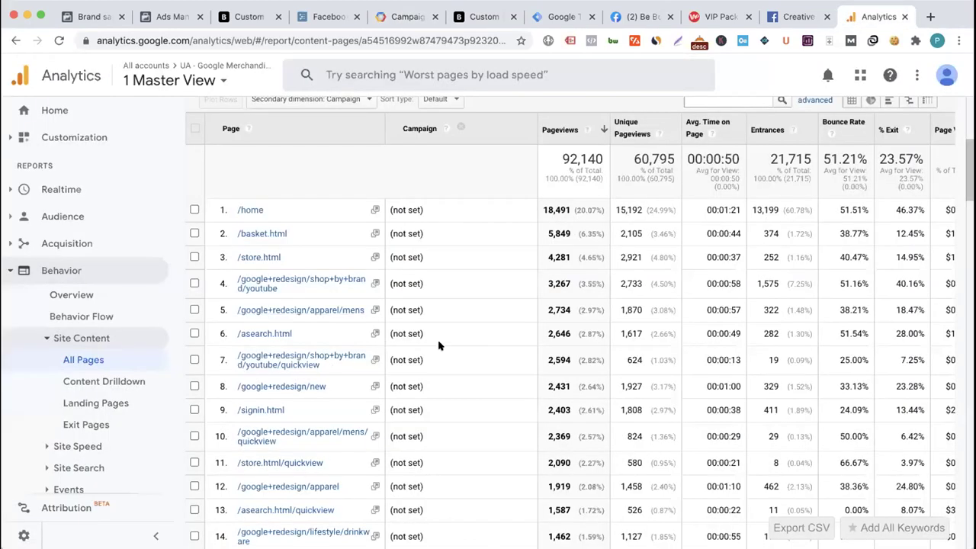
- Switch to the WorkFlowy training outline and collapse the UTM Parameters and Build a URL Parameter topics
left_click(164, 17)
left_click(288, 20)
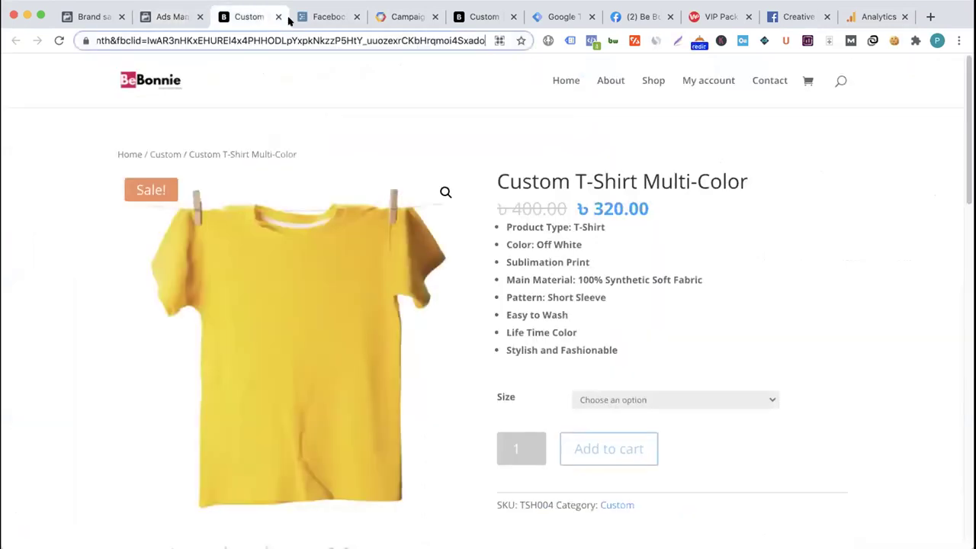
left_click(314, 23)
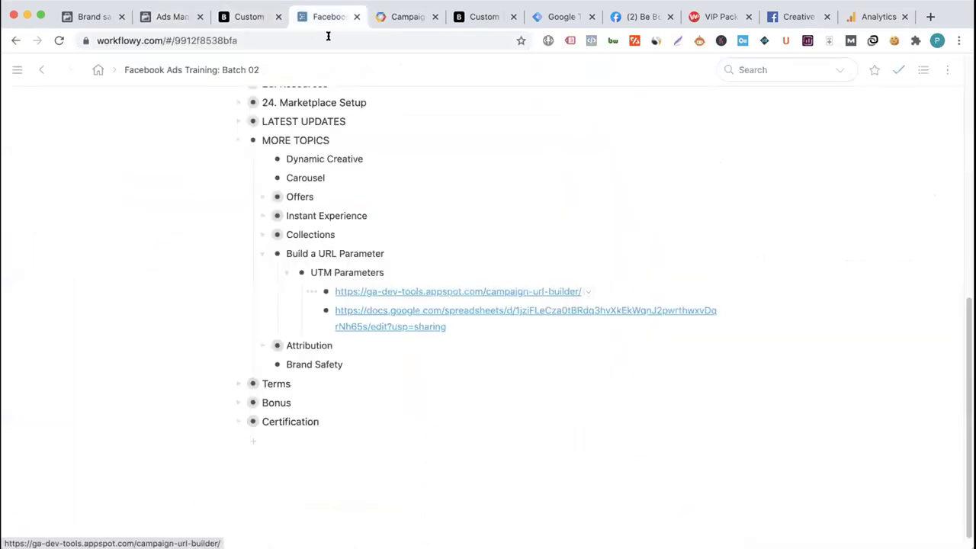
left_click(286, 275)
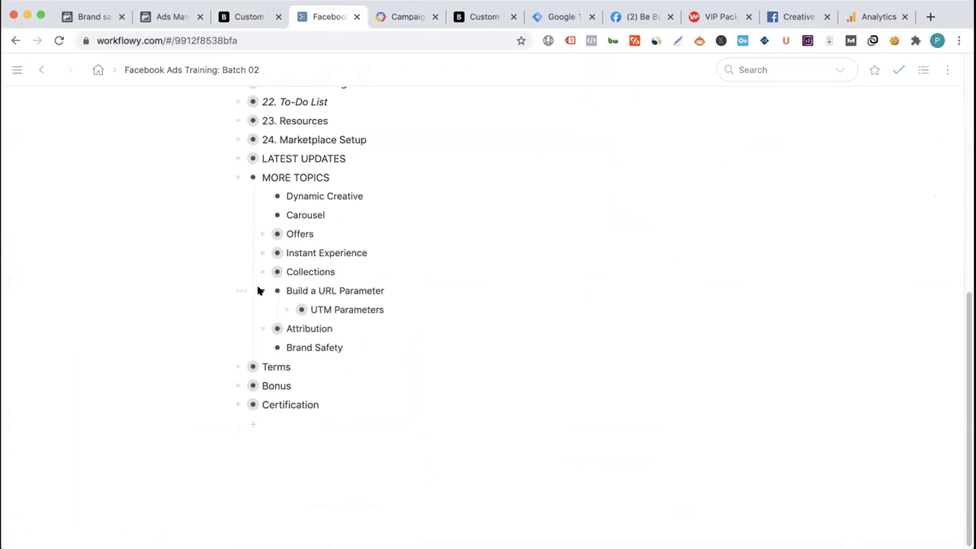
left_click(258, 290)
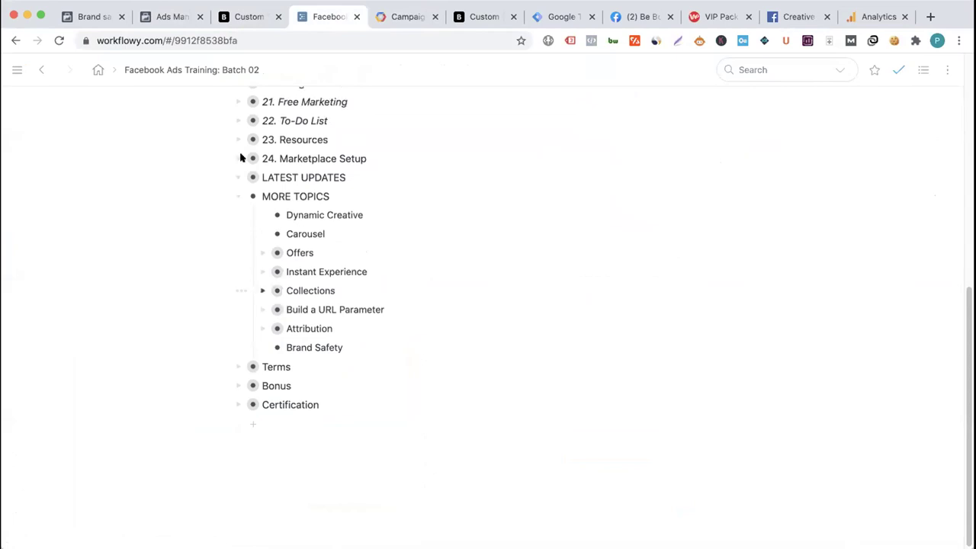
- Expand the Build a URL Parameter topic again in the WorkFlowy outline
left_click(249, 16)
left_click(328, 16)
left_click(259, 309)
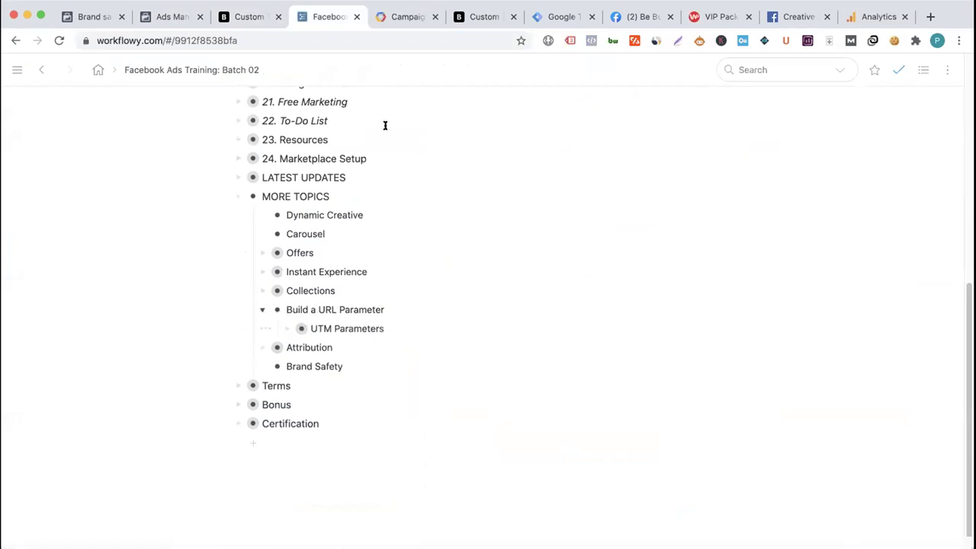
- Look over the Campaign URL Builder form and its table explaining each UTM parameter
left_click(397, 19)
scroll(269, 316, "down", 2)
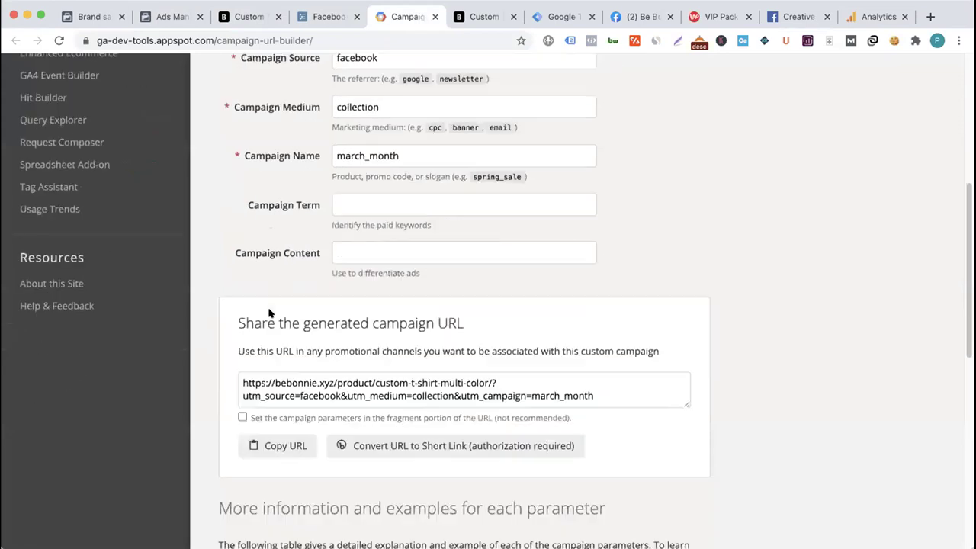
scroll(271, 311, "up", 3)
scroll(276, 169, "up", 3)
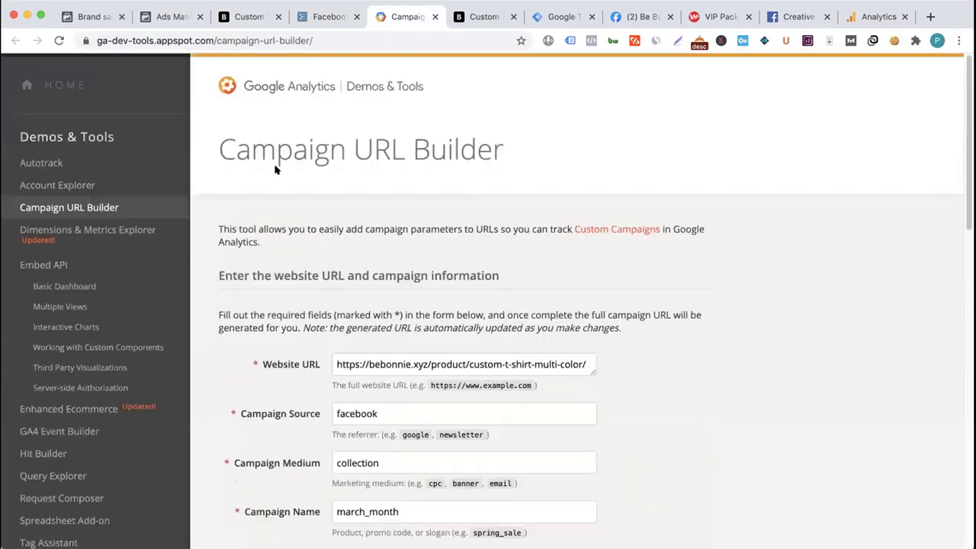
scroll(278, 318, "down", 2)
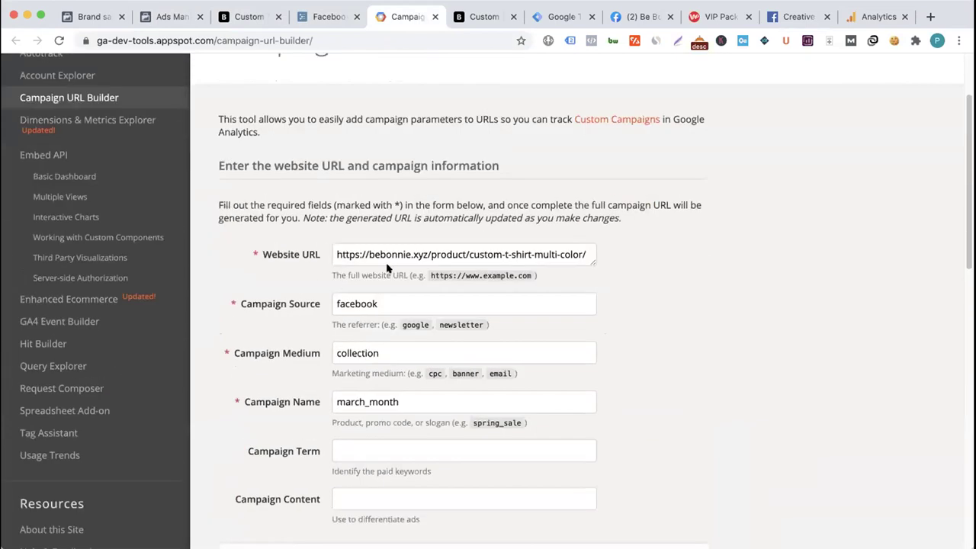
scroll(297, 320, "down", 8)
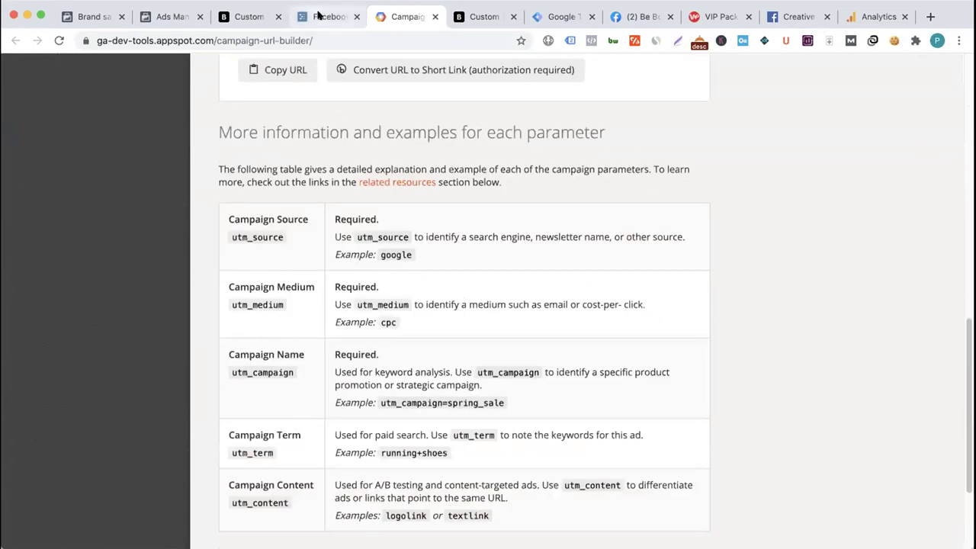
- Return to the WorkFlowy outline and collapse the Build a URL Parameter topic and the whole MORE TOPICS section
left_click(321, 16)
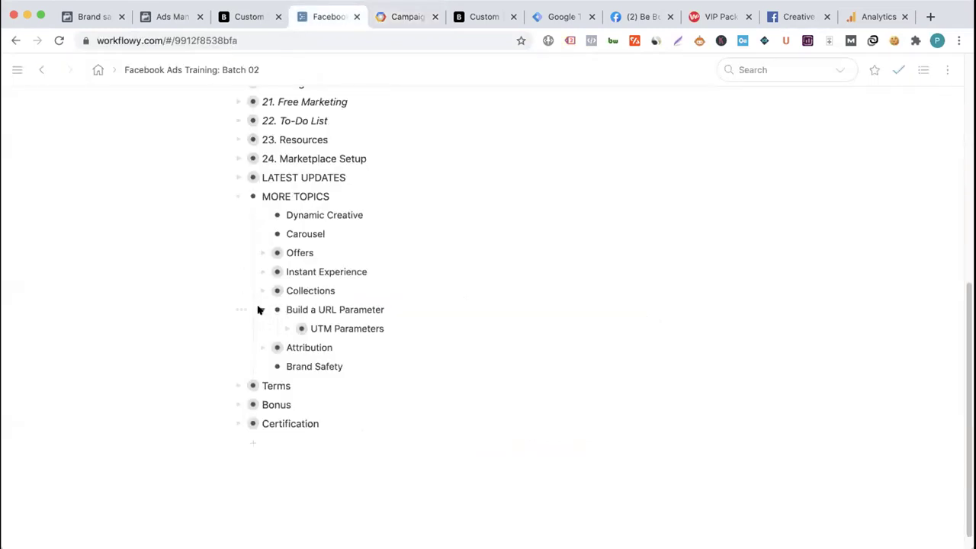
left_click(877, 11)
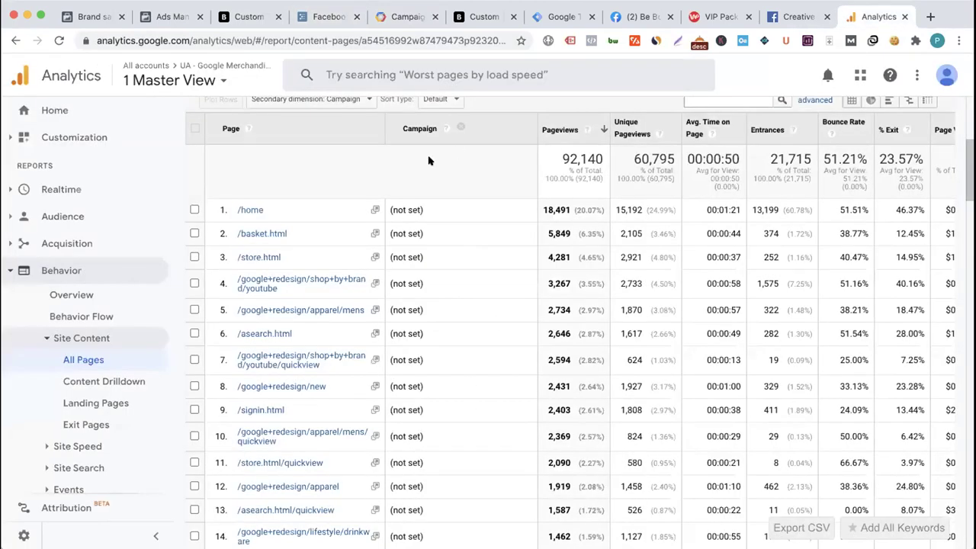
left_click(330, 16)
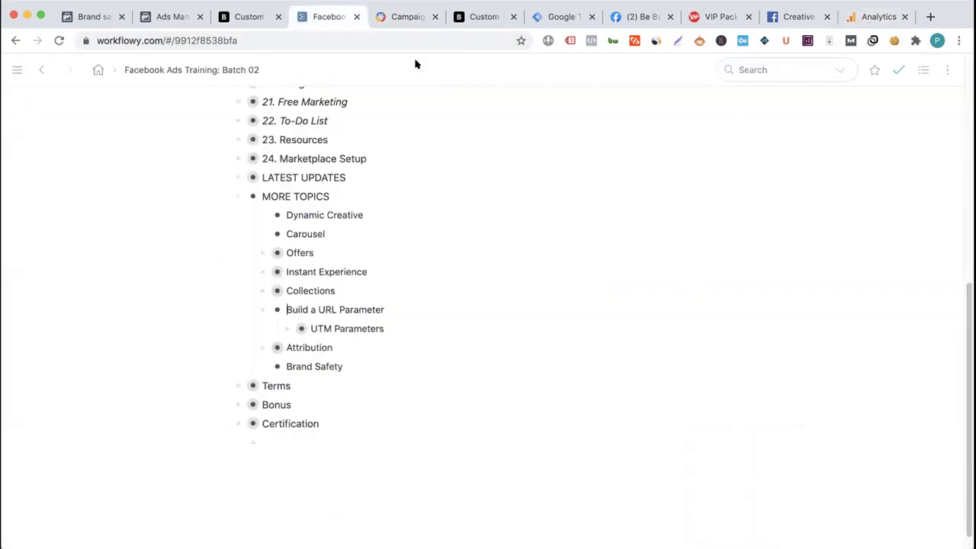
left_click(262, 310)
scroll(348, 247, "up", 1)
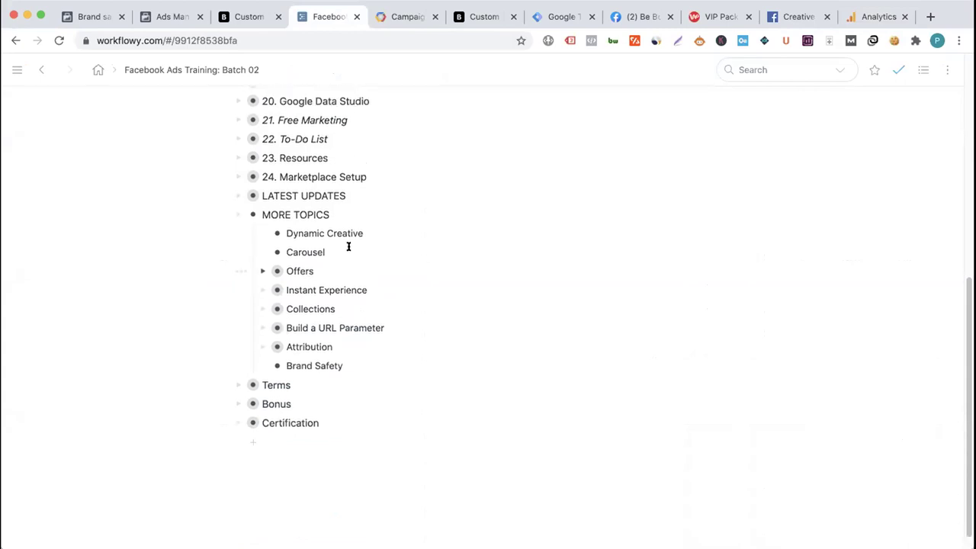
left_click(237, 215)
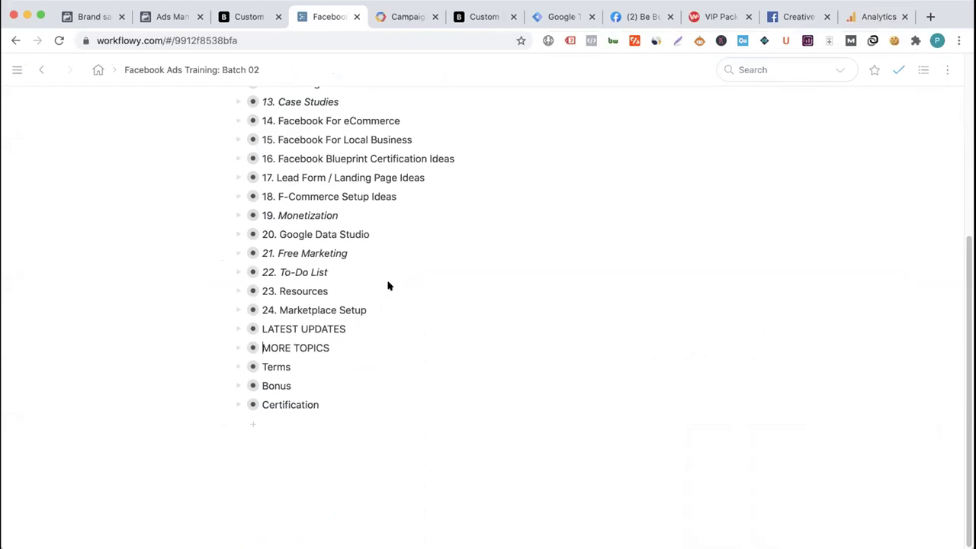
scroll(388, 286, "up", 8)
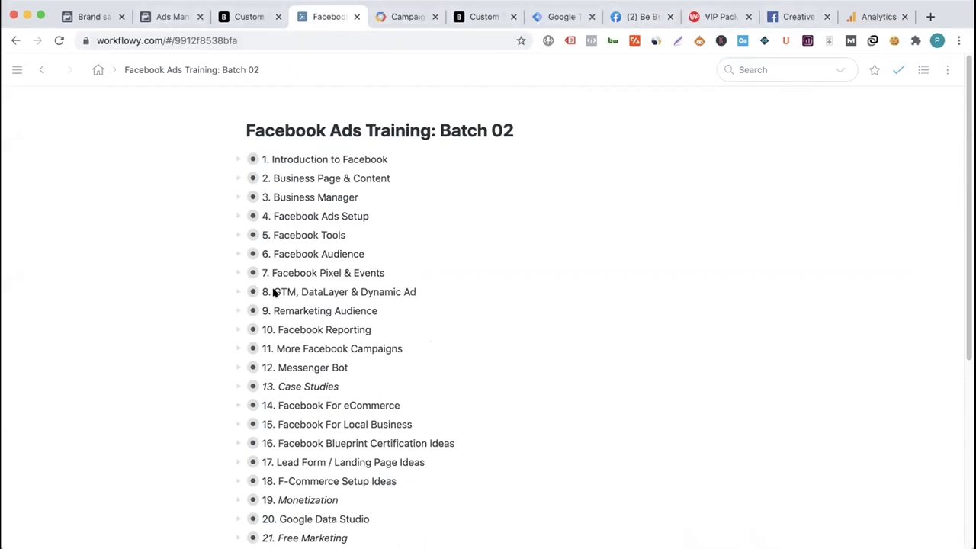
scroll(310, 275, "down", 1)
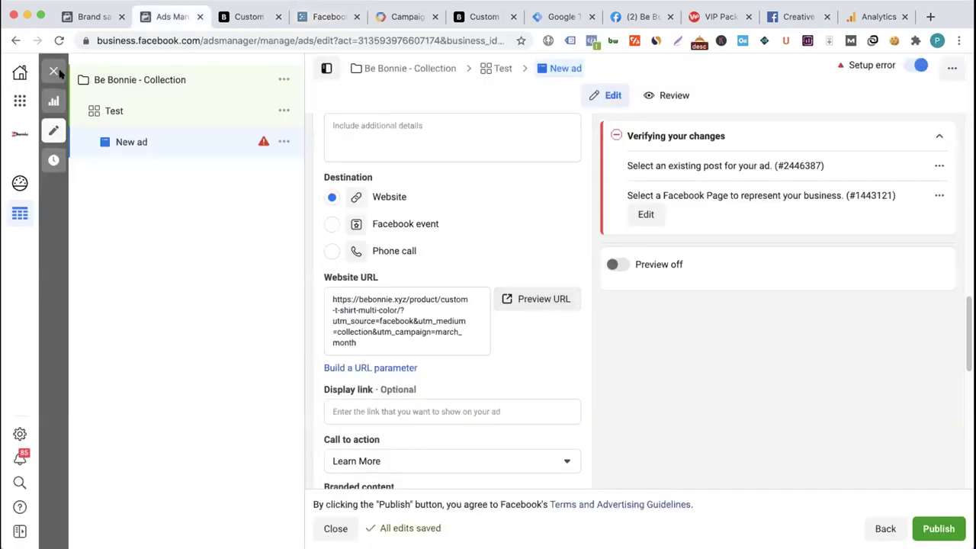
- Close the New ad editor in Ads Manager and deselect the Be Bonnie - Collection campaign in the campaign list
left_click(53, 71)
left_click(516, 319)
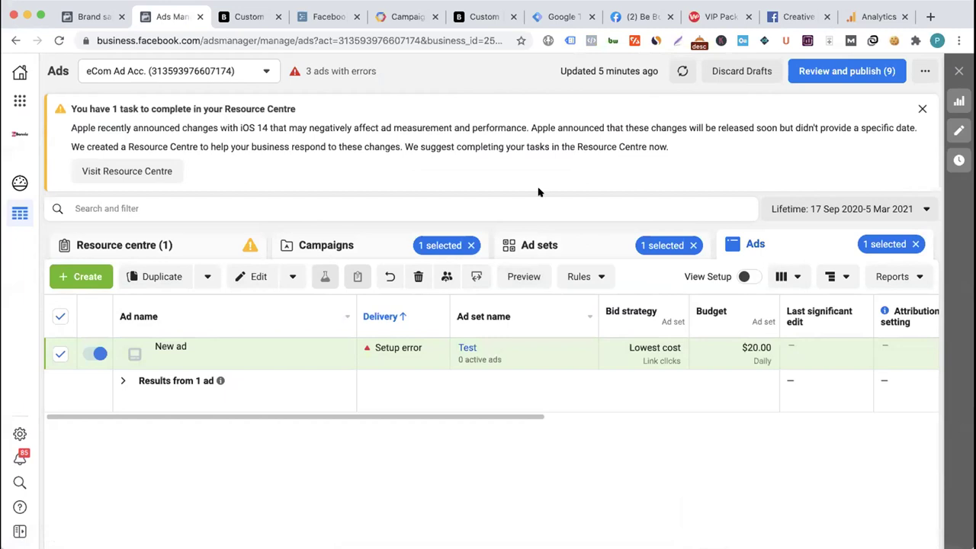
left_click(559, 246)
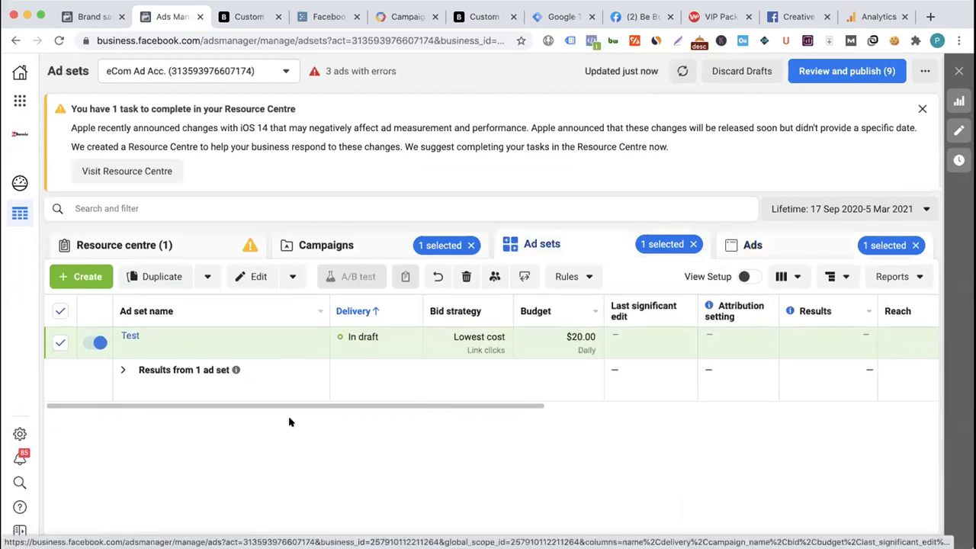
left_click(380, 241)
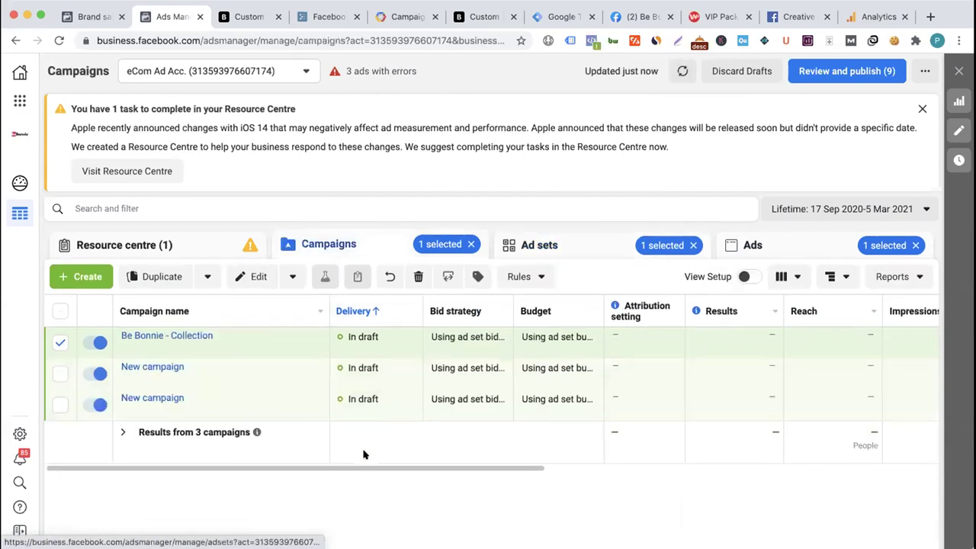
left_click(60, 342)
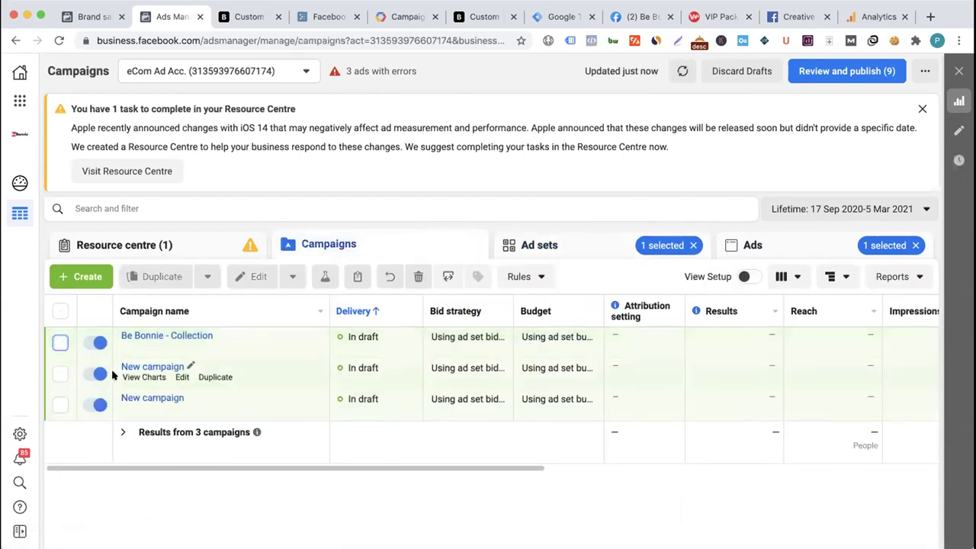
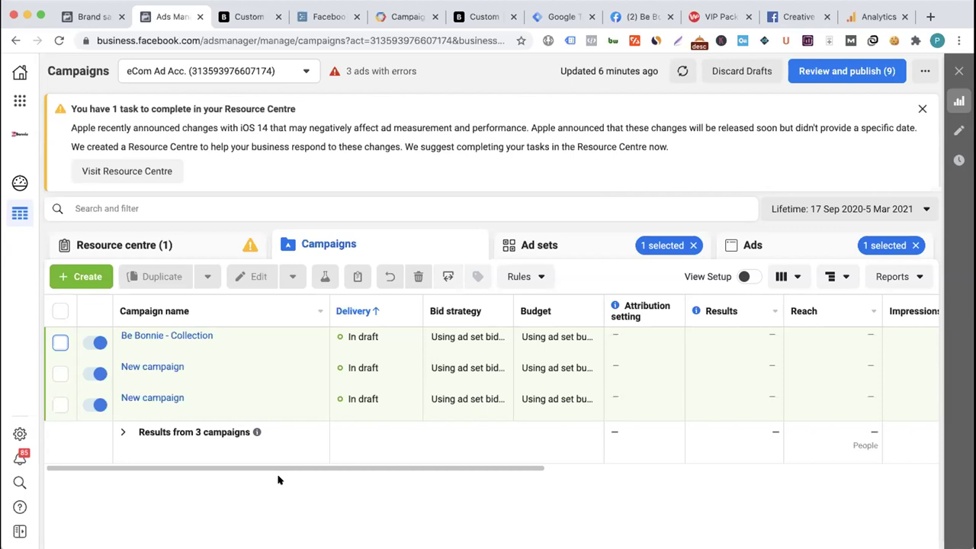
- Go to sli.do in a new tab and open the Audience Q&A of the Common #FBAds event
left_click(929, 17)
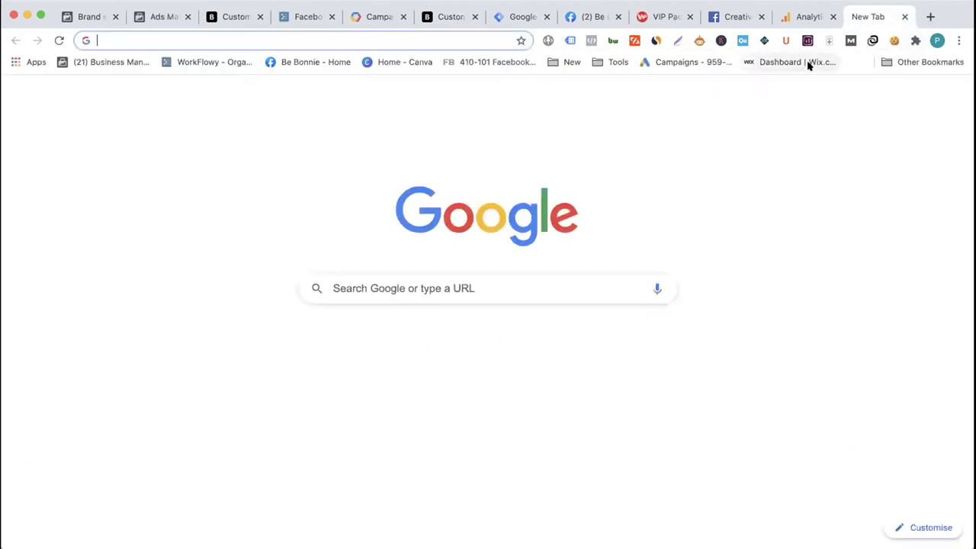
type("sli.do")
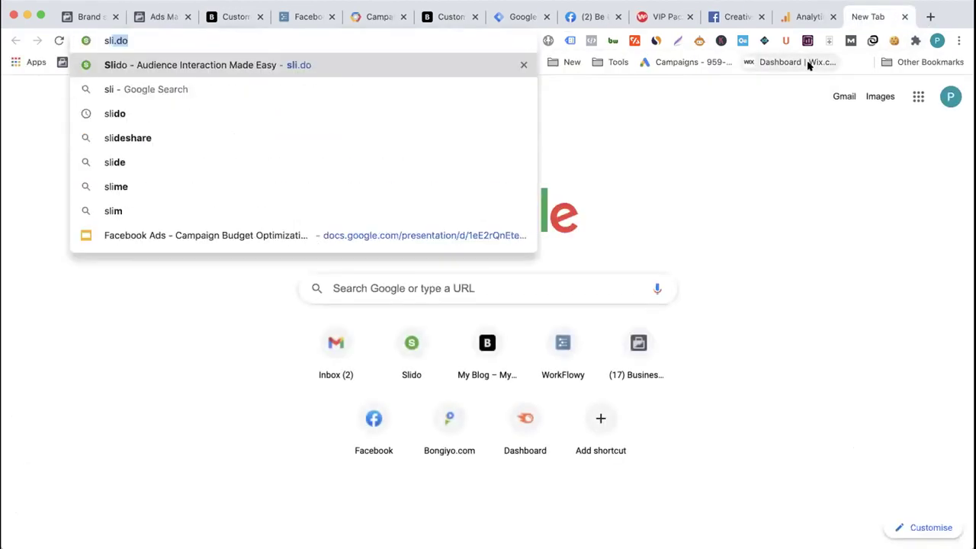
key("Return")
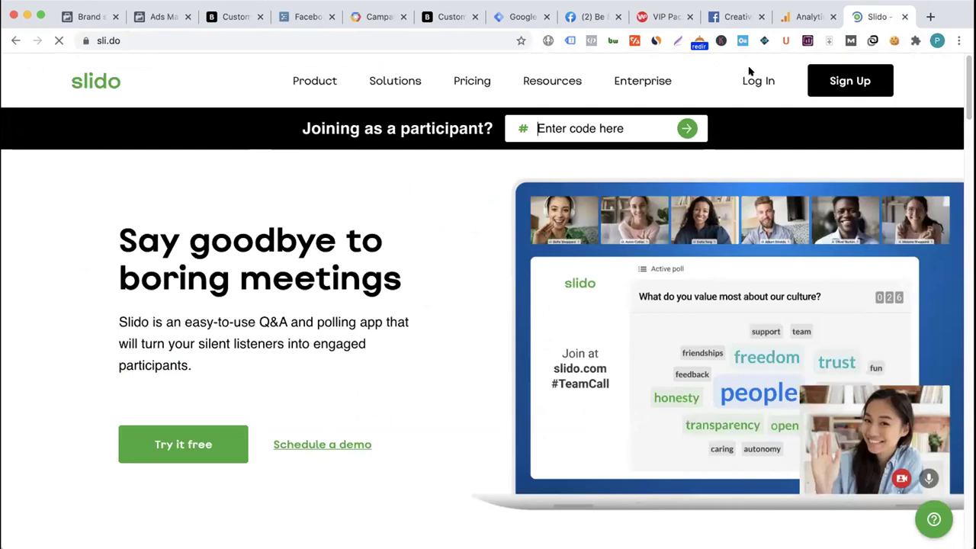
left_click(750, 74)
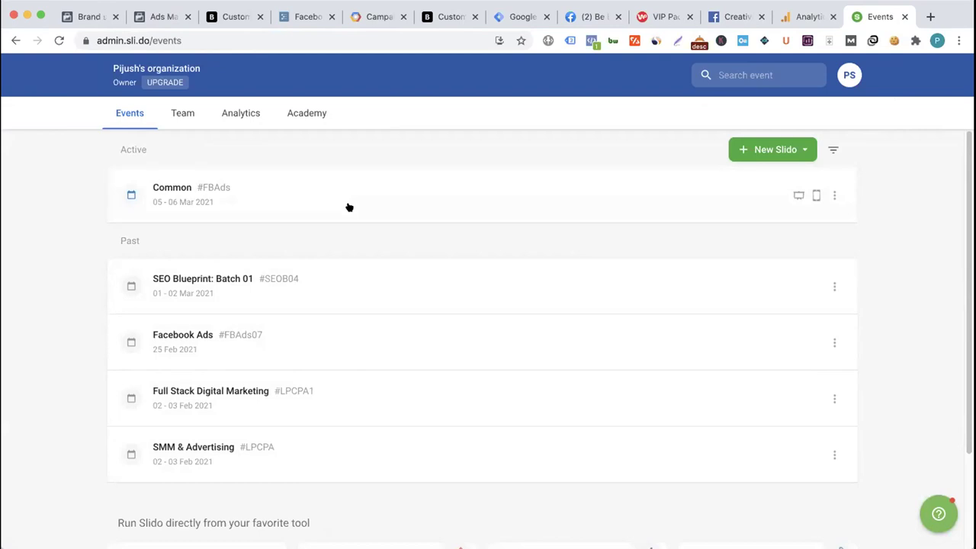
left_click(302, 198)
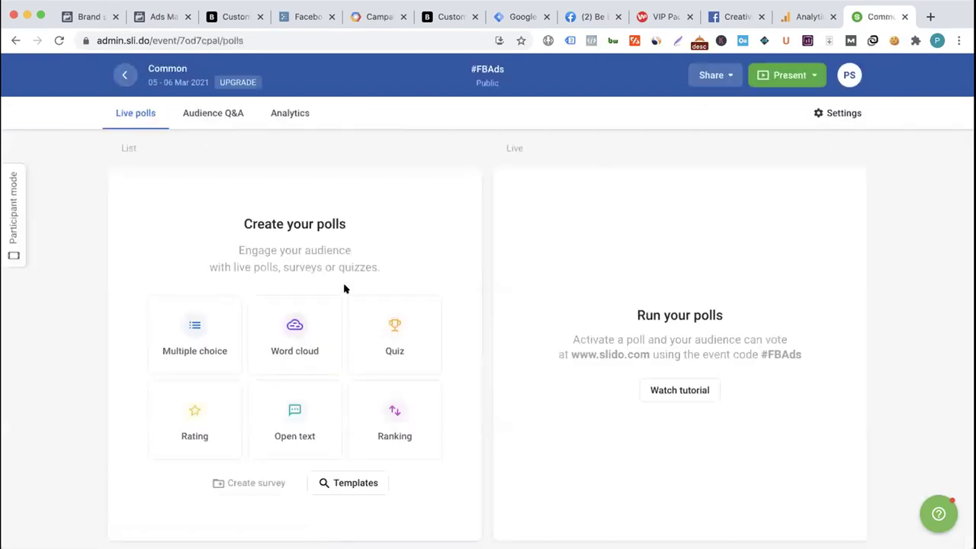
left_click(202, 113)
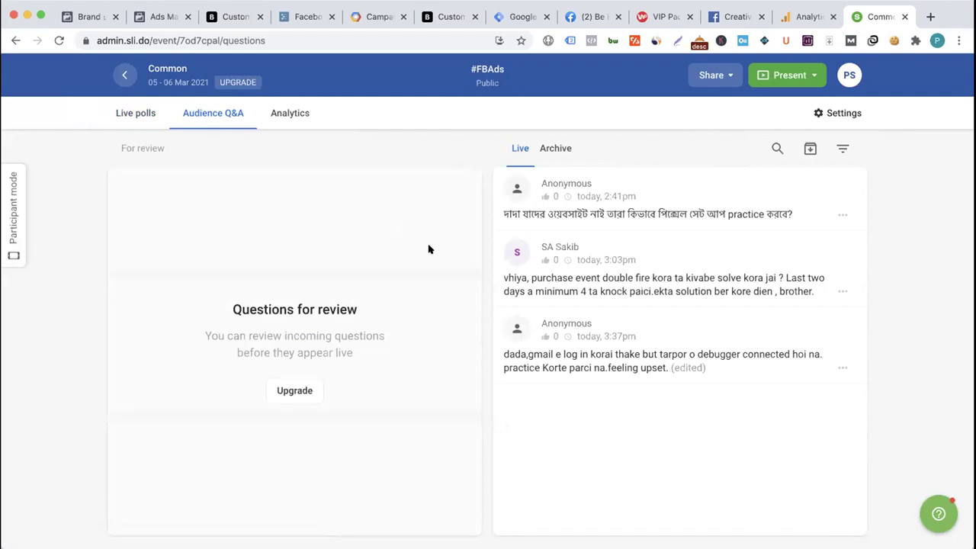
- Switch to the Facebook tab and open the home feed to show its stories and sponsored ads
left_click(587, 16)
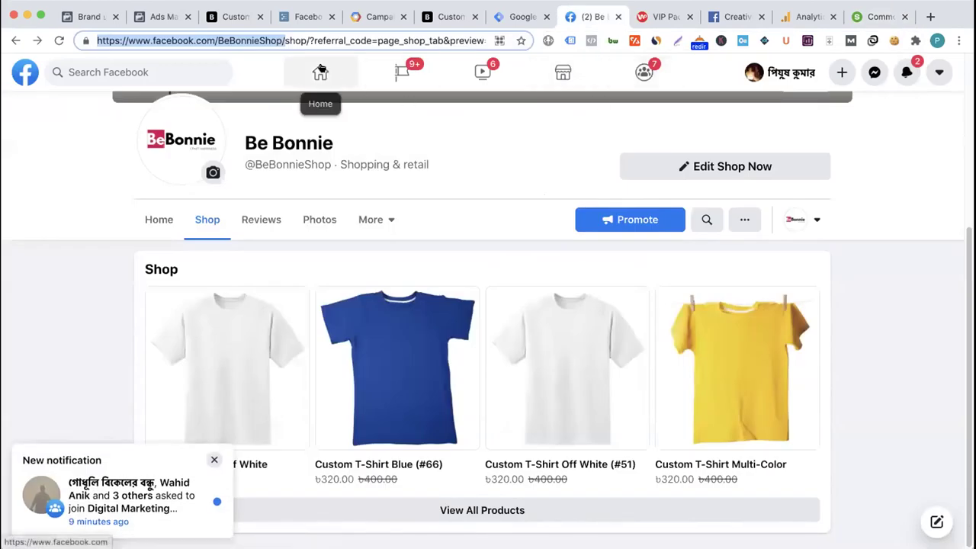
left_click(321, 73)
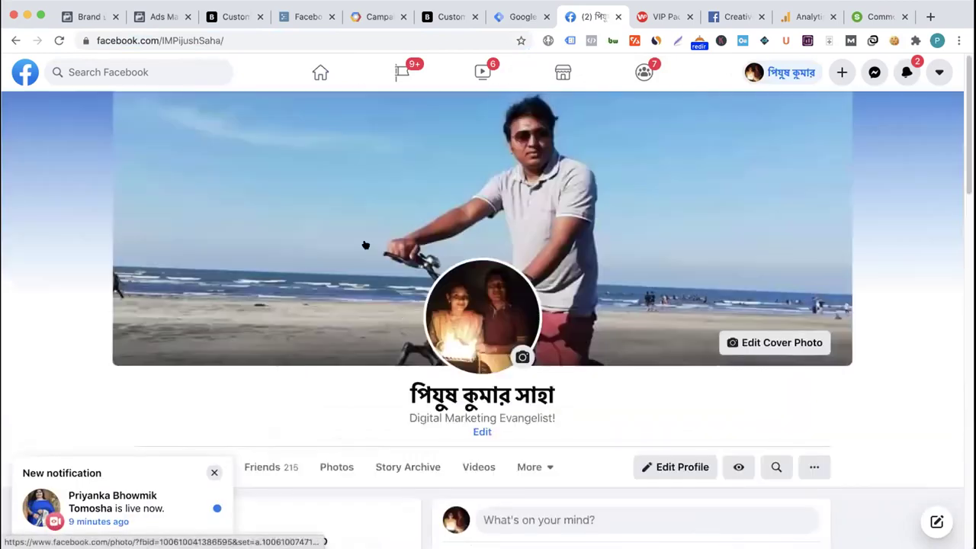
left_click(321, 72)
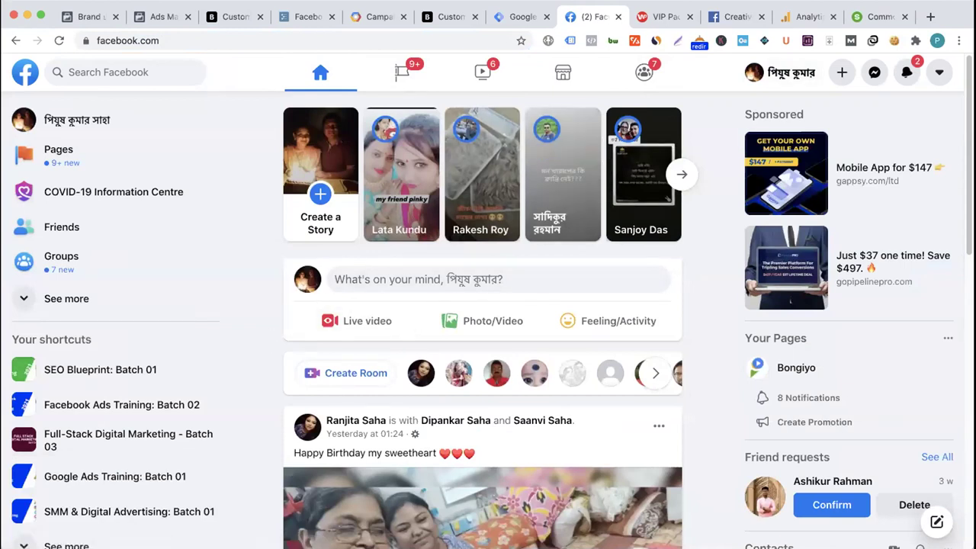
- Inspect the _ga and _fbp cookies of the awemark.co VIP Pack Pricing page in the cookie editor extension
left_click(876, 16)
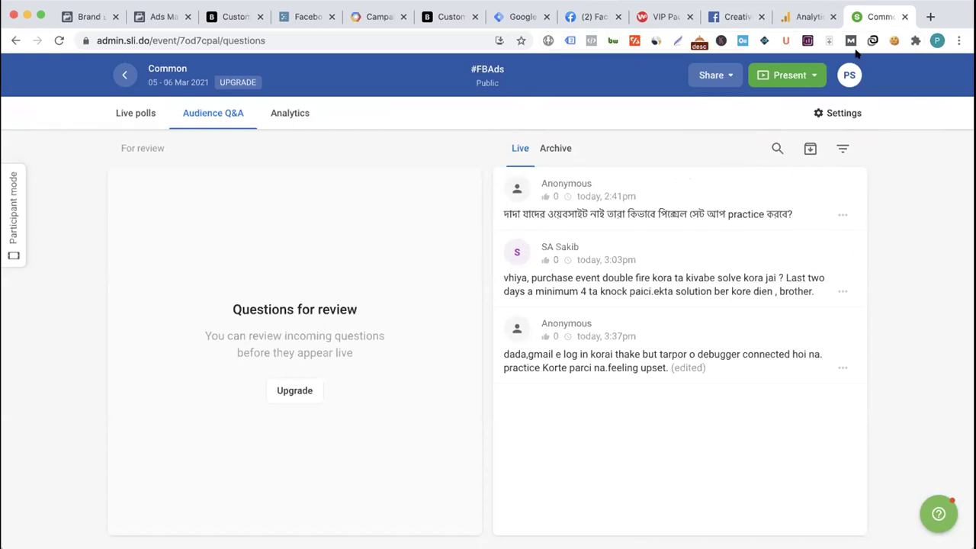
left_click(892, 43)
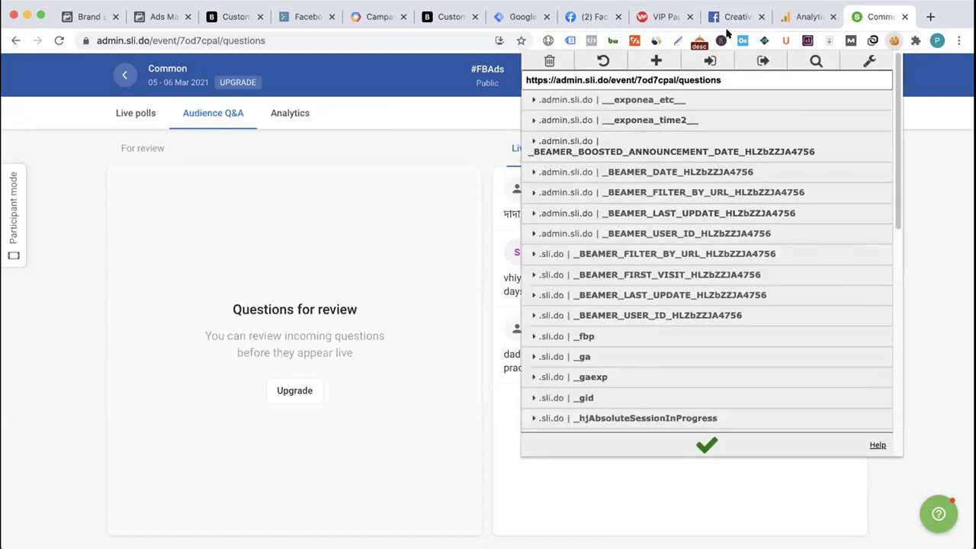
left_click(805, 17)
left_click(671, 16)
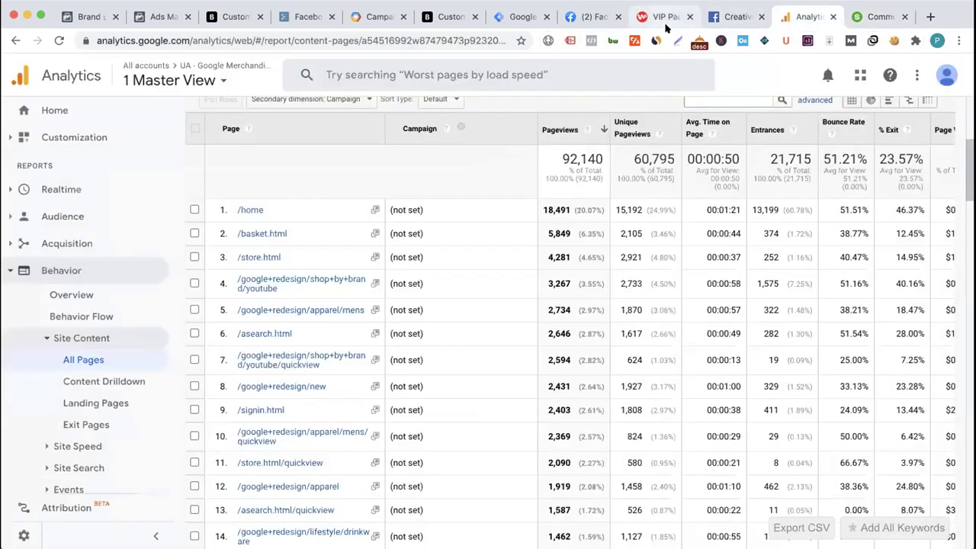
left_click(894, 40)
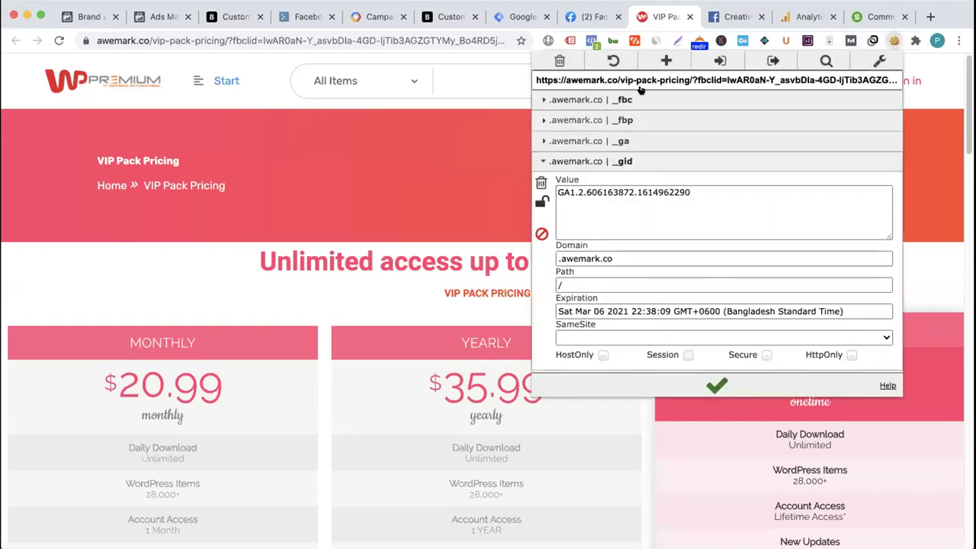
left_click(634, 100)
left_click(585, 100)
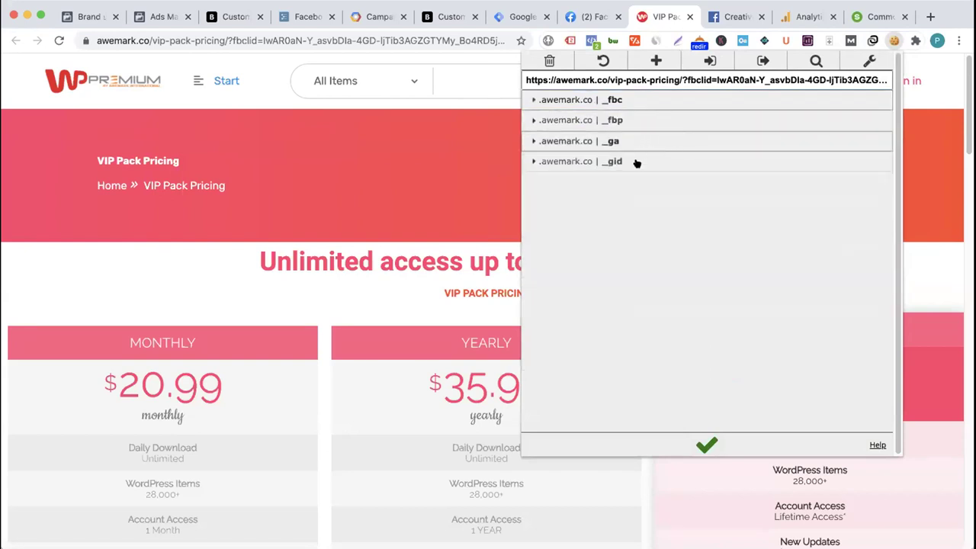
left_click(631, 147)
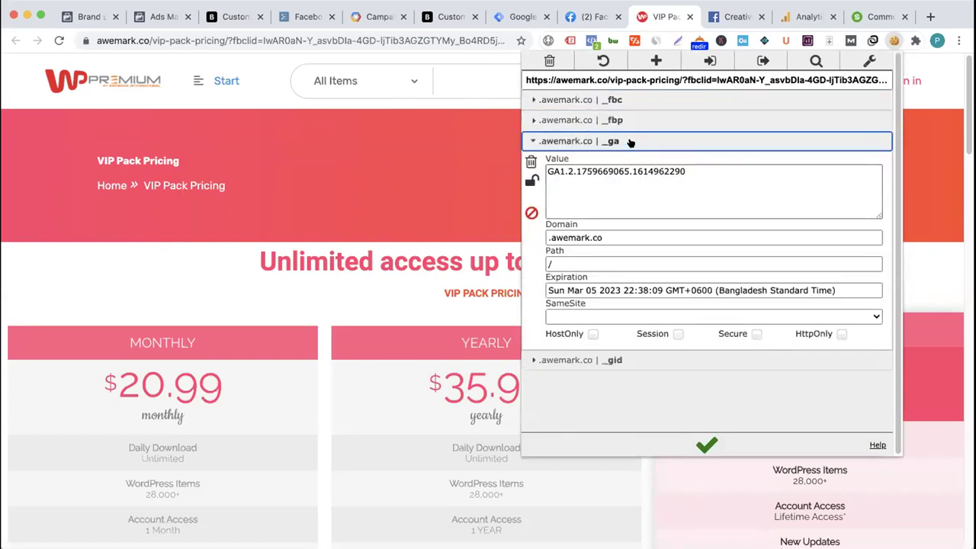
left_click(635, 143)
left_click(626, 120)
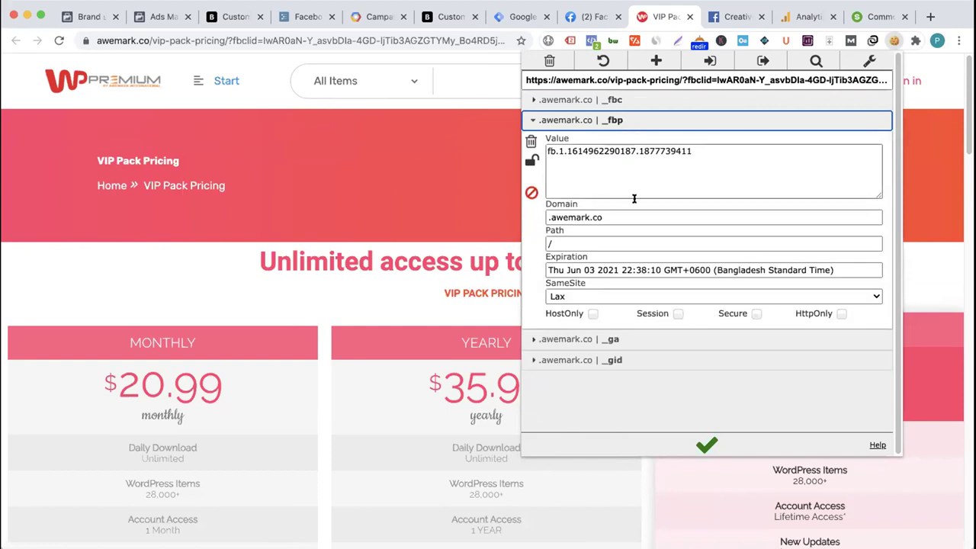
- Open weebly.com in a new tab and look over its free website builder homepage
left_click(875, 16)
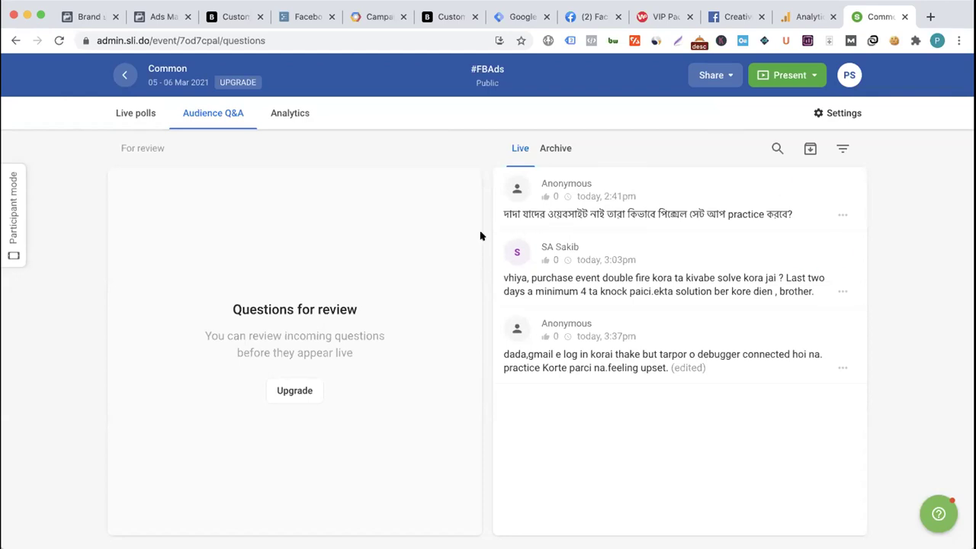
left_click(931, 16)
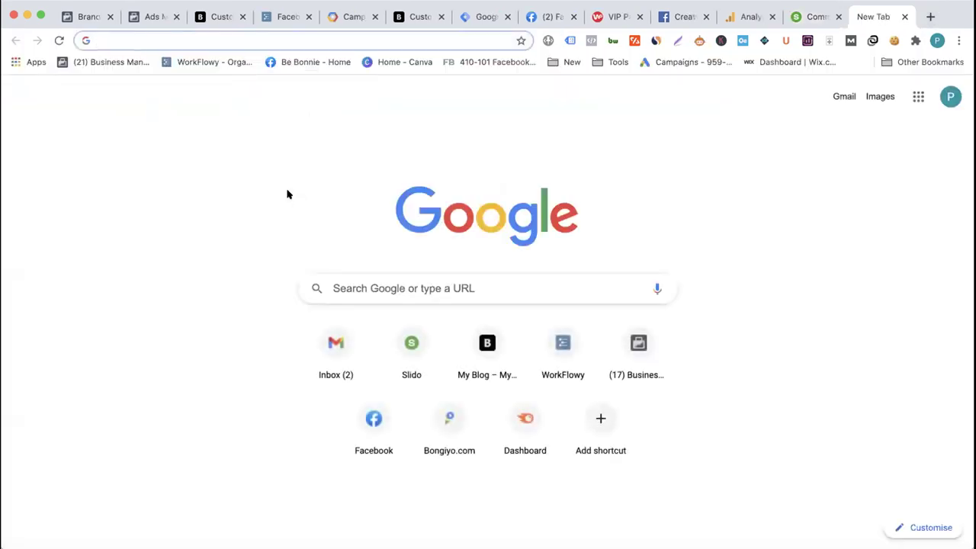
type("website")
key("BackSpace")
key("BackSpace")
key("BackSpace")
key("BackSpace")
key("BackSpace")
key("BackSpace")
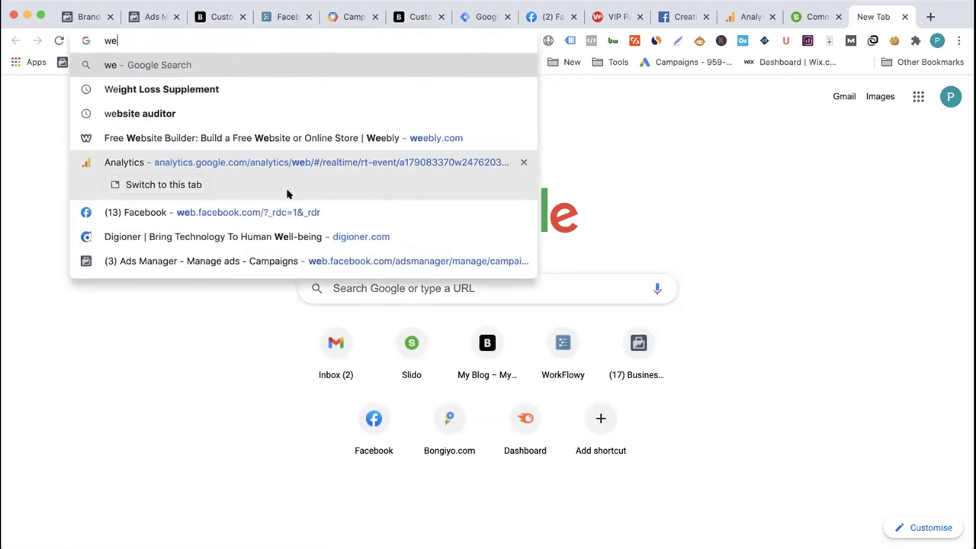
type("ebly")
key("Return")
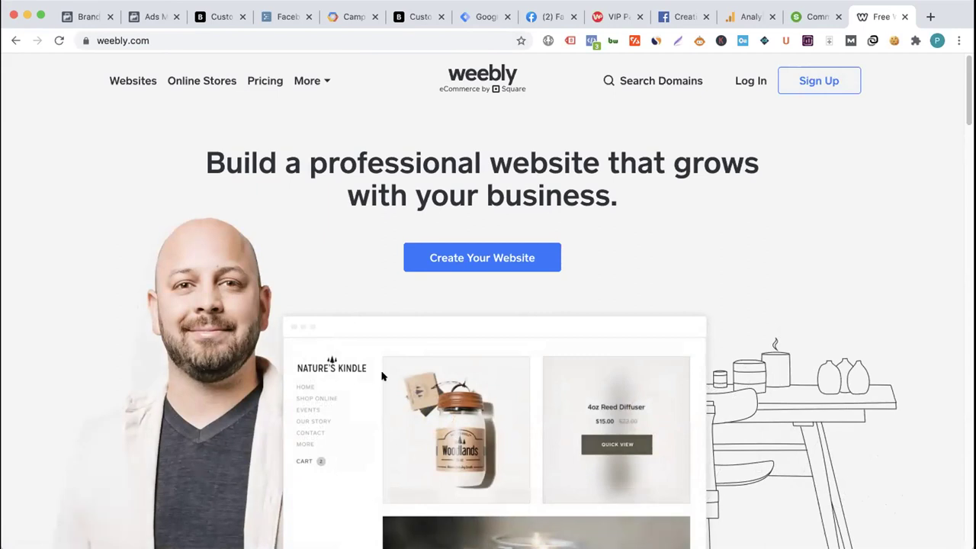
scroll(383, 375, "down", 5)
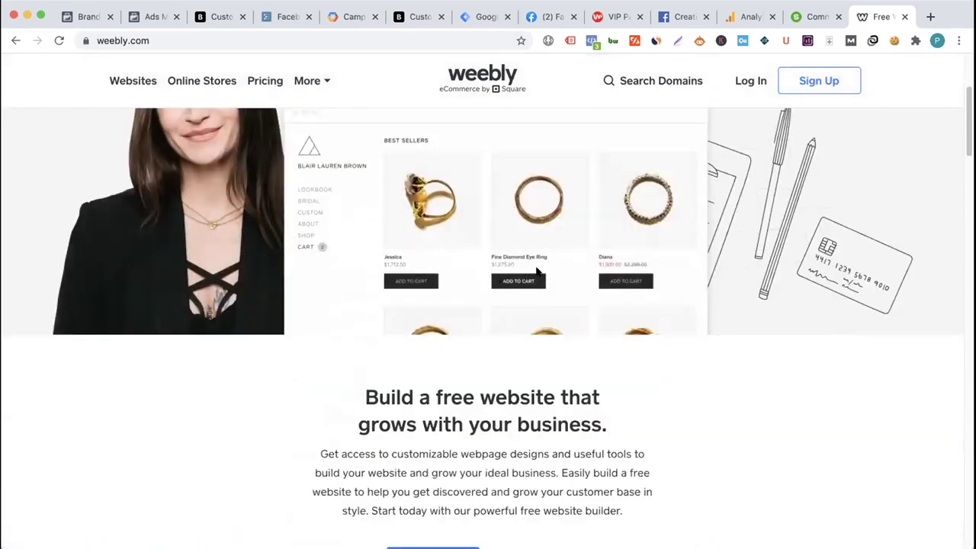
scroll(536, 271, "up", 5)
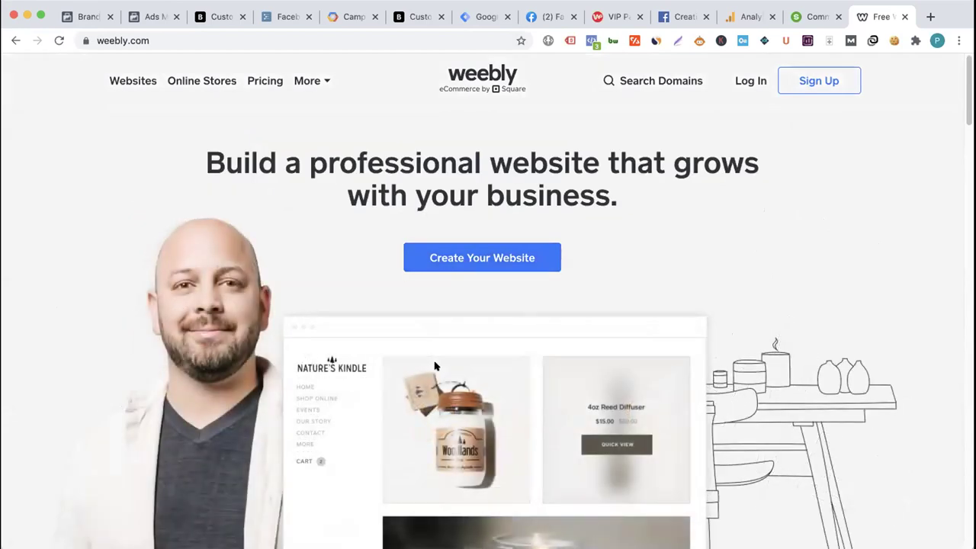
scroll(435, 367, "down", 3)
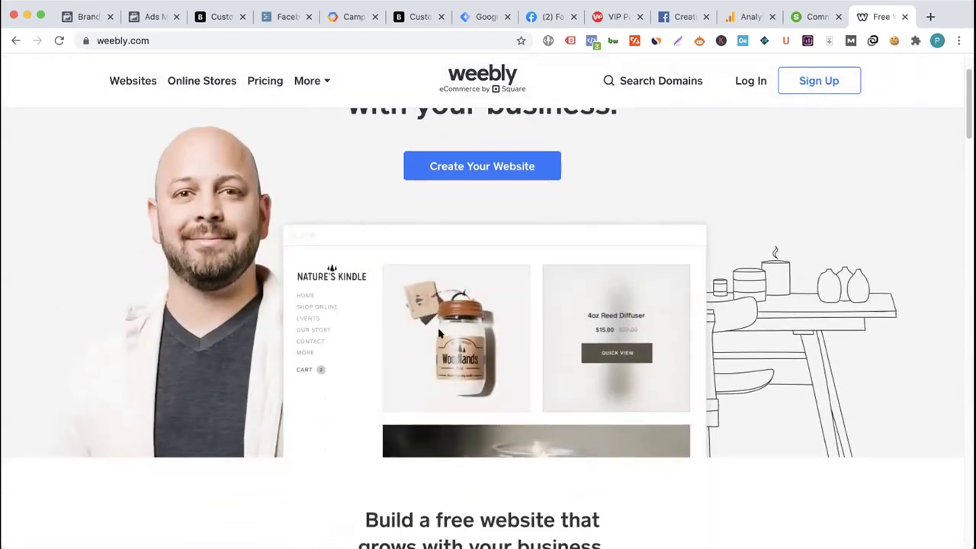
- Show the Custom T-Shirt Multi-Color product page on bebonnie.xyz and return to the Slido Audience Q&A
left_click(810, 18)
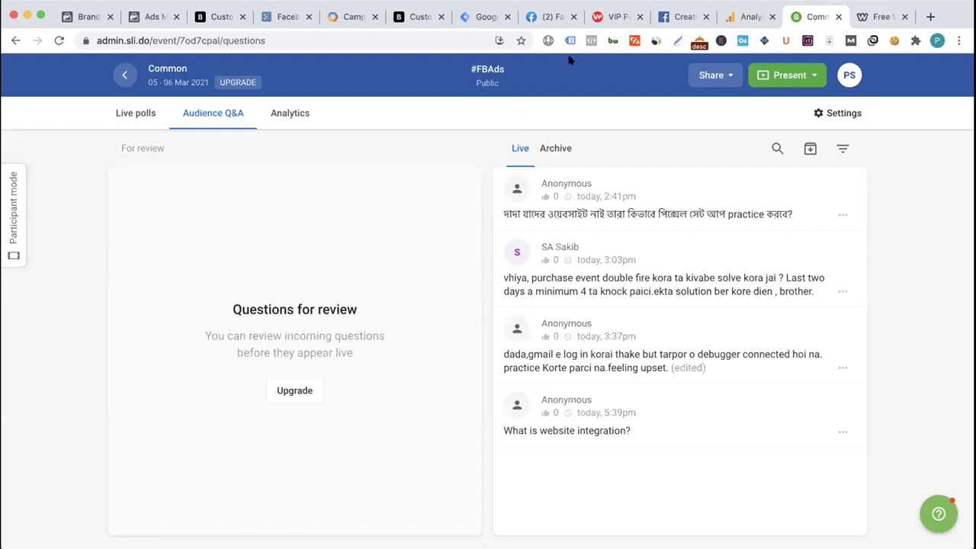
left_click(421, 19)
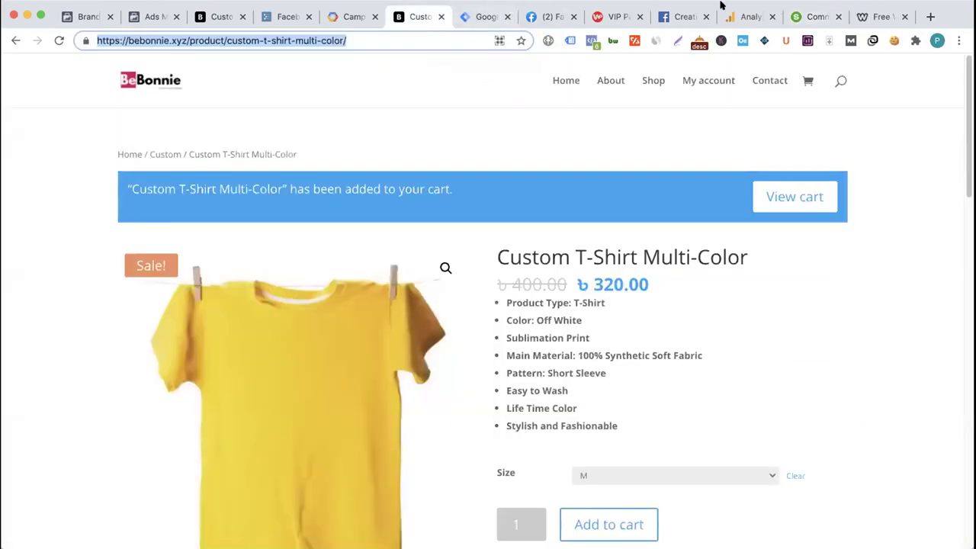
left_click(812, 17)
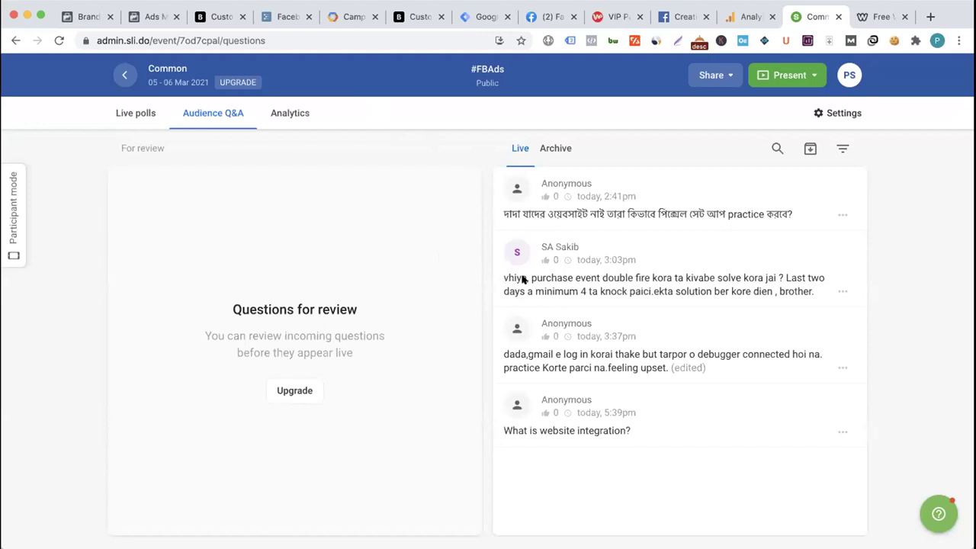
- Read the live questions about the double-firing purchase event and the debugger not connecting, highlighting phrases along the way
left_click_drag(514, 278, 711, 279)
left_click(664, 289)
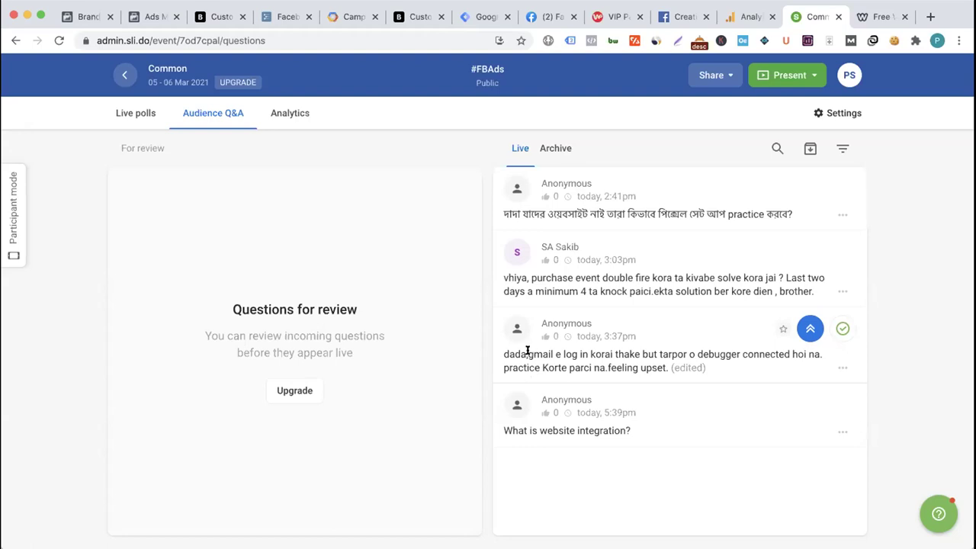
left_click_drag(528, 353, 578, 354)
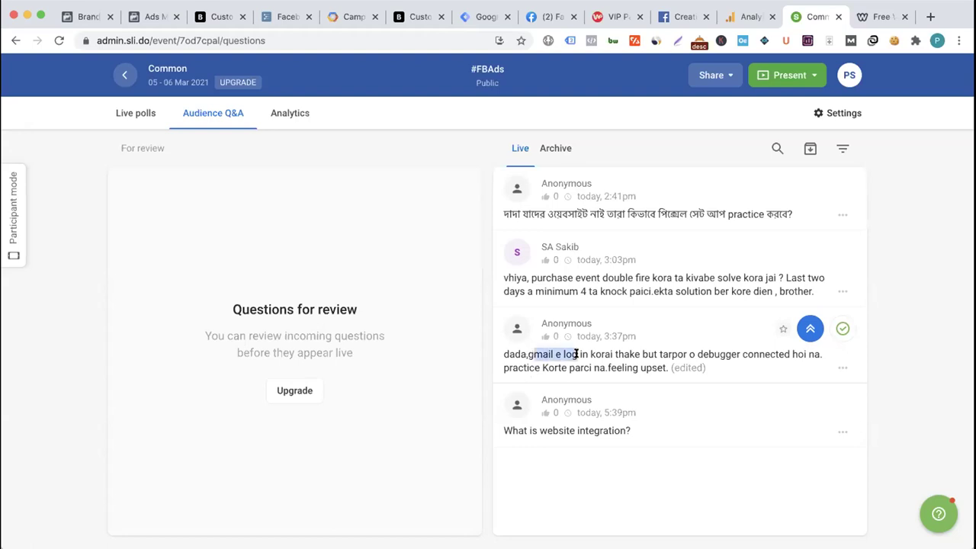
left_click(425, 421)
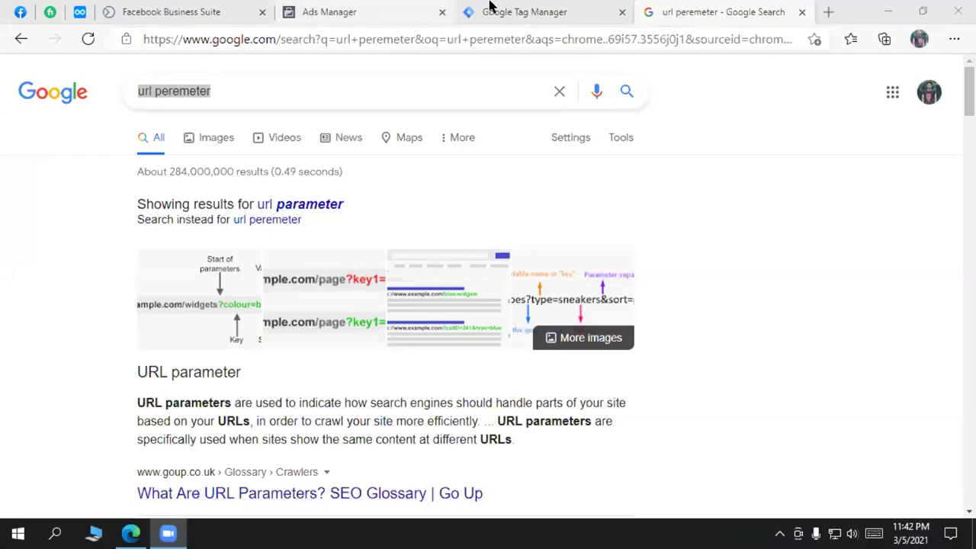
- Open the parentinginfaith.com container in Google Tag Manager and expand the business account list in Ads Manager
left_click(427, 13)
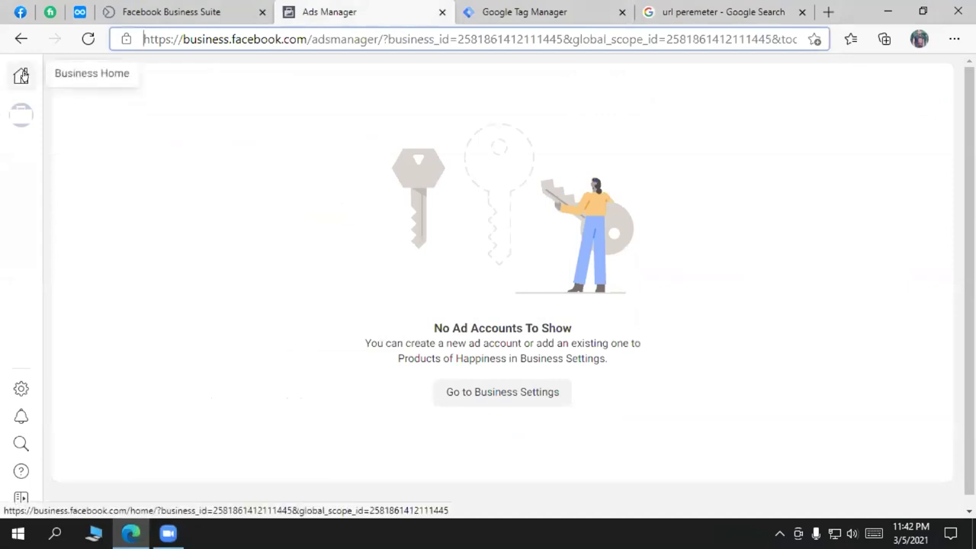
left_click(482, 11)
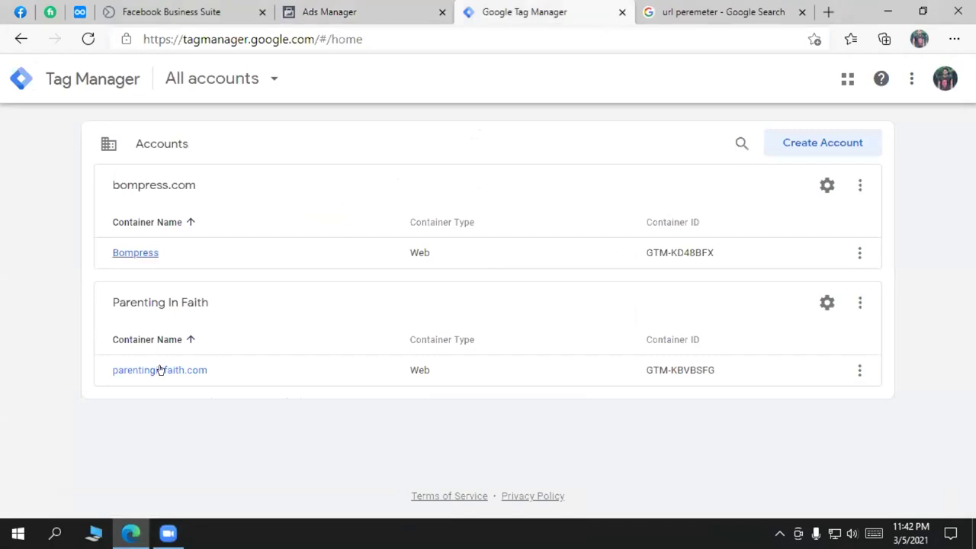
left_click(145, 368)
left_click(396, 9)
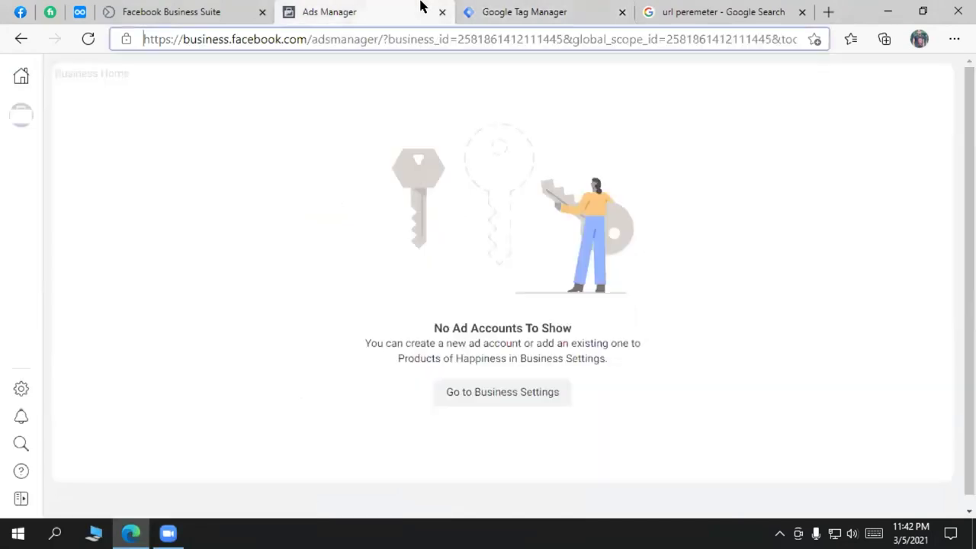
left_click(23, 109)
left_click(555, 9)
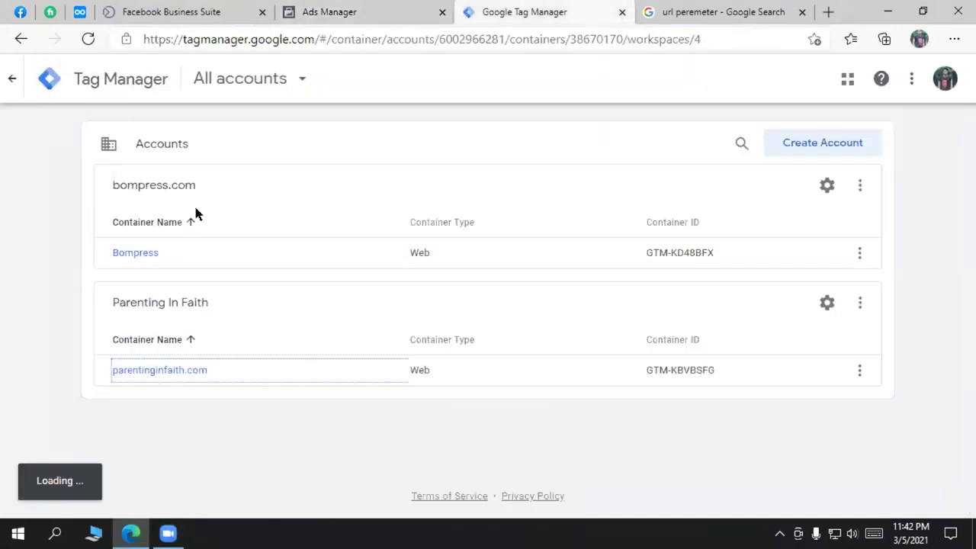
left_click(144, 370)
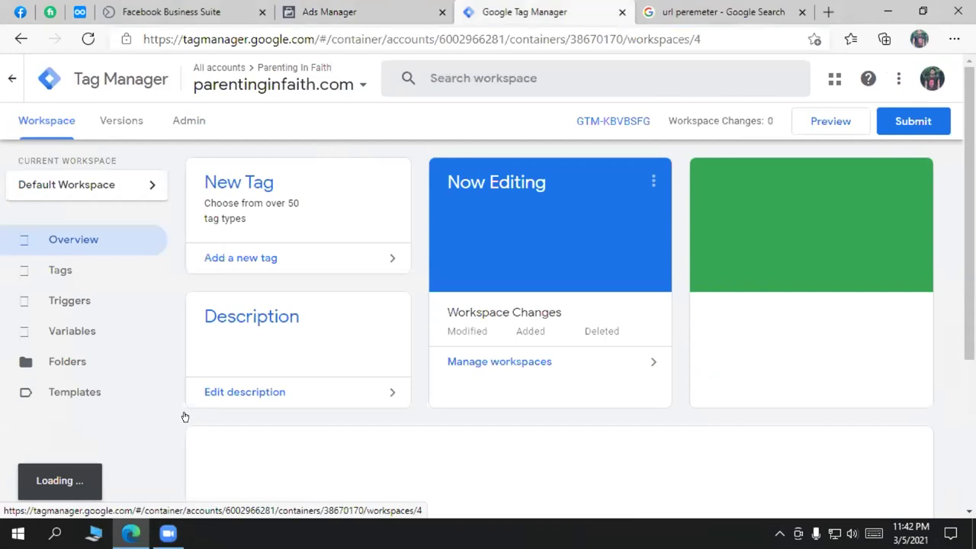
- Look over the parentinginfaith.com workspace overview and the Business Manager accounts listed in Ads Manager
scroll(633, 368, "down", 3)
scroll(633, 369, "up", 3)
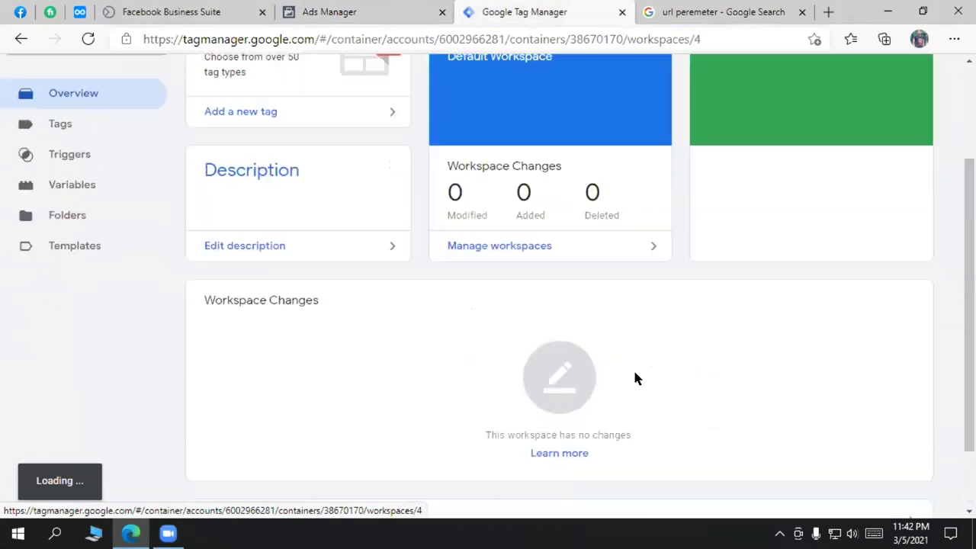
left_click(347, 14)
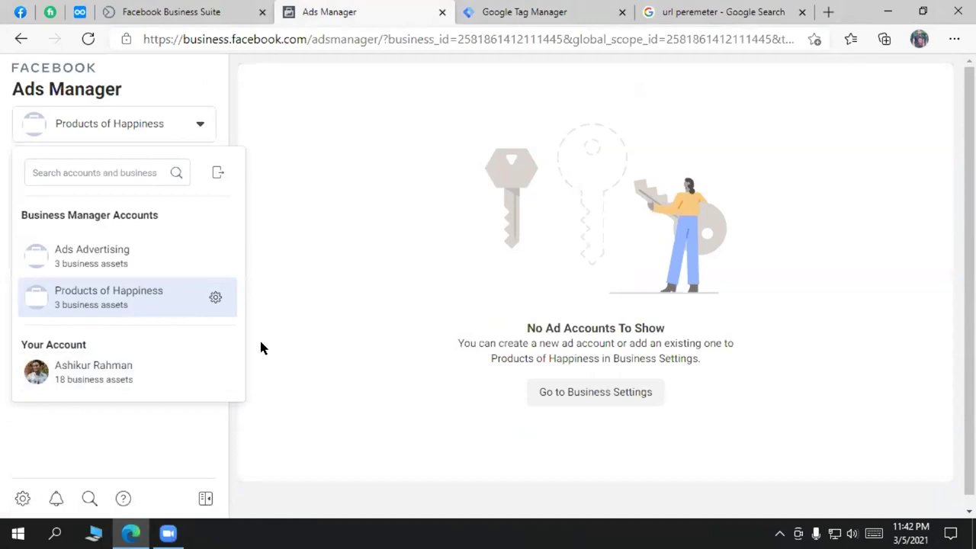
left_click(570, 12)
scroll(344, 434, "down", 3)
scroll(619, 274, "up", 3)
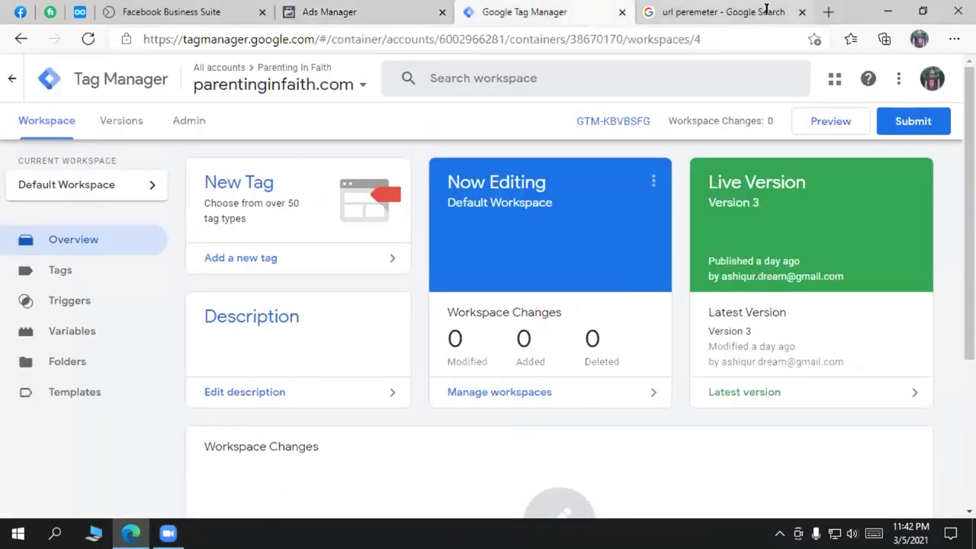
- Minimize the Edge window, launch Chrome from the desktop and go to parentinginfaith.com
left_click(888, 9)
left_click(79, 194)
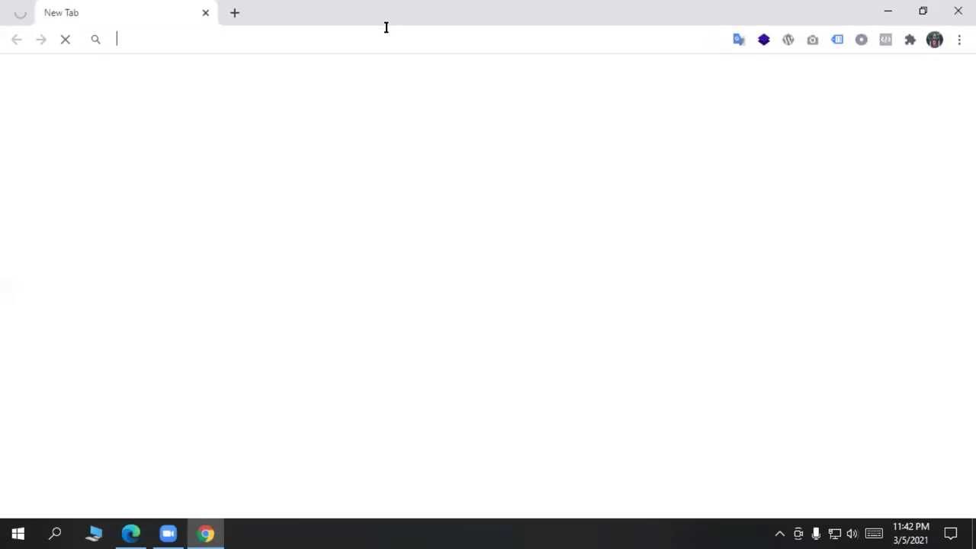
left_click(386, 27)
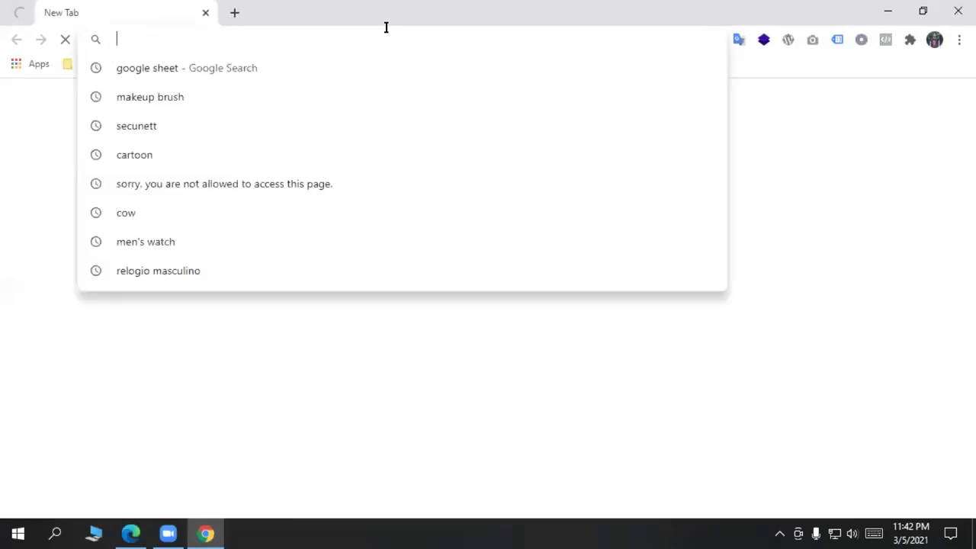
type("parentinginfaith.com")
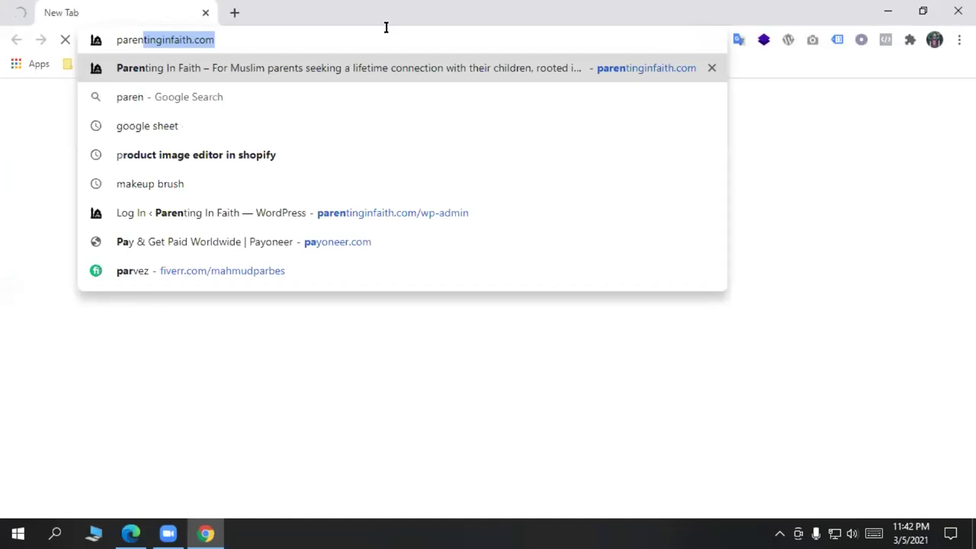
key("Return")
left_click(162, 43)
left_click(203, 39)
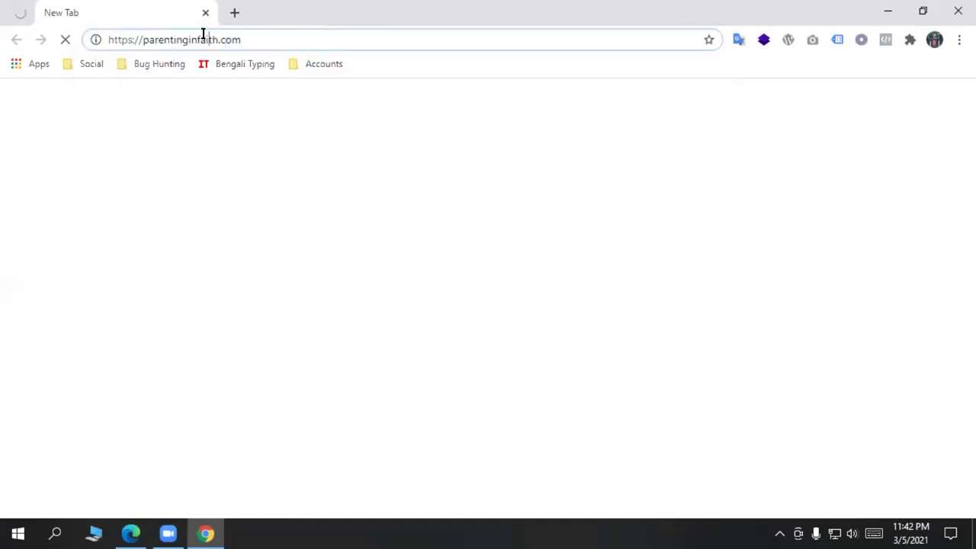
- Switch to Edge and load business.facebook.com in place of the Ads Manager page
double_click(203, 39)
triple_click(191, 39)
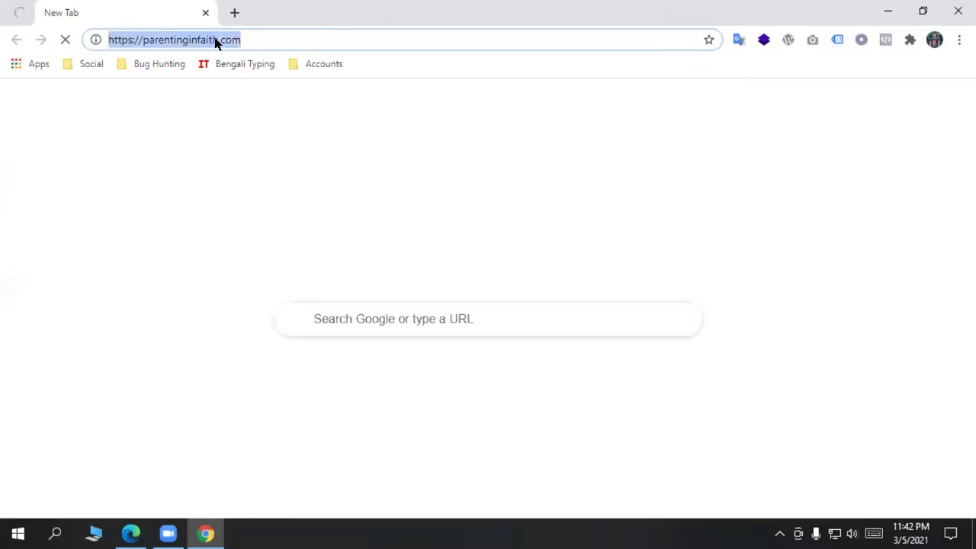
left_click(130, 533)
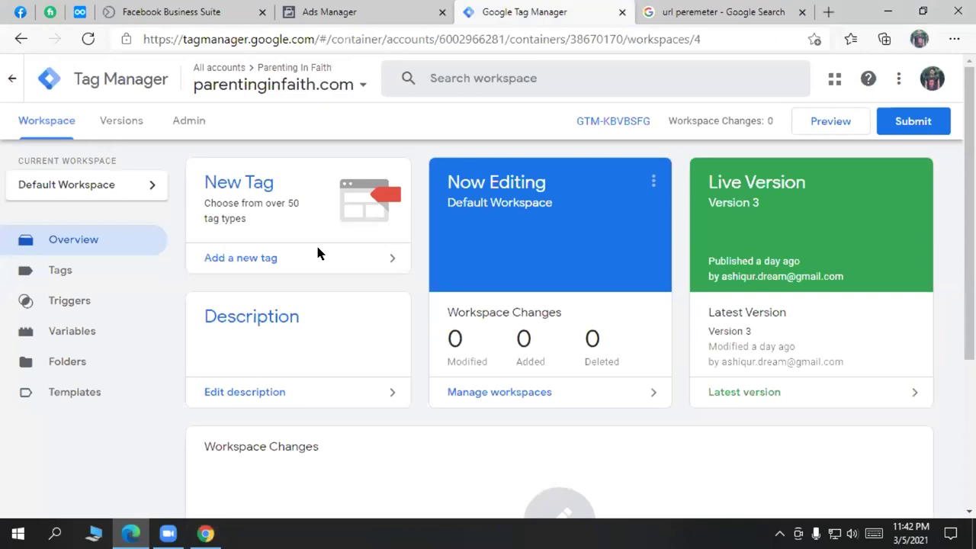
key("ctrl+shift+Tab")
left_click(147, 116)
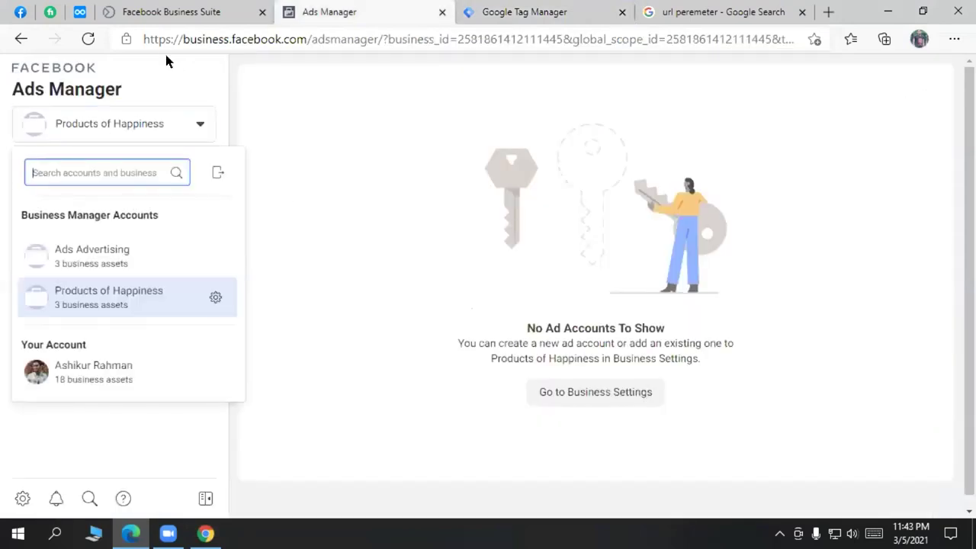
left_click(307, 39)
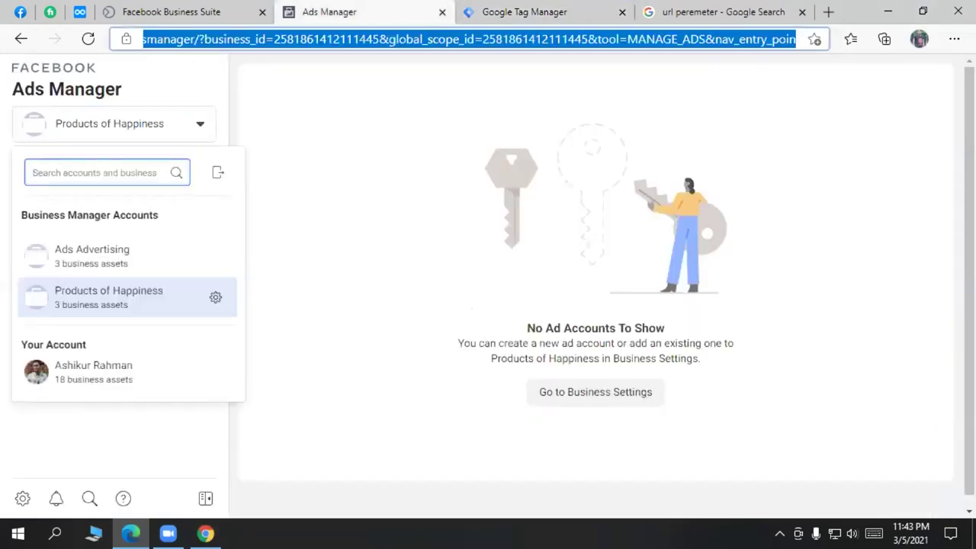
type("https://business.facebook.com/")
key("Return")
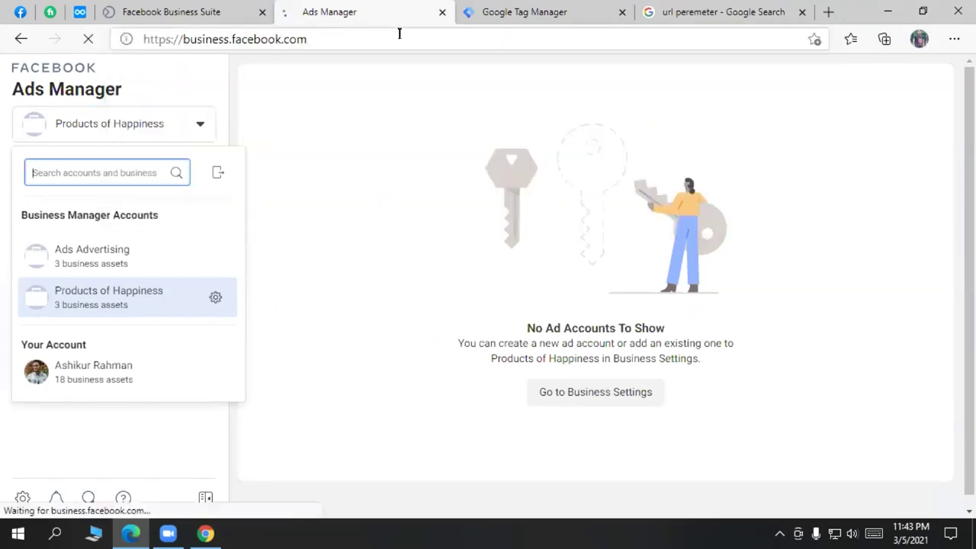
- Check how parentinginfaith.com loads in Chrome and how the Facebook Business Suite page loads in Edge
key("alt+Tab")
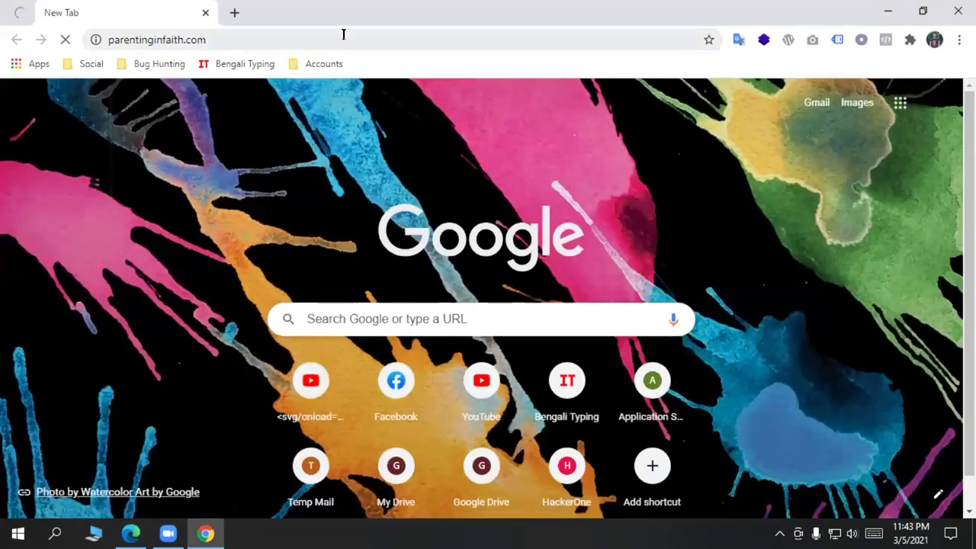
left_click(343, 34)
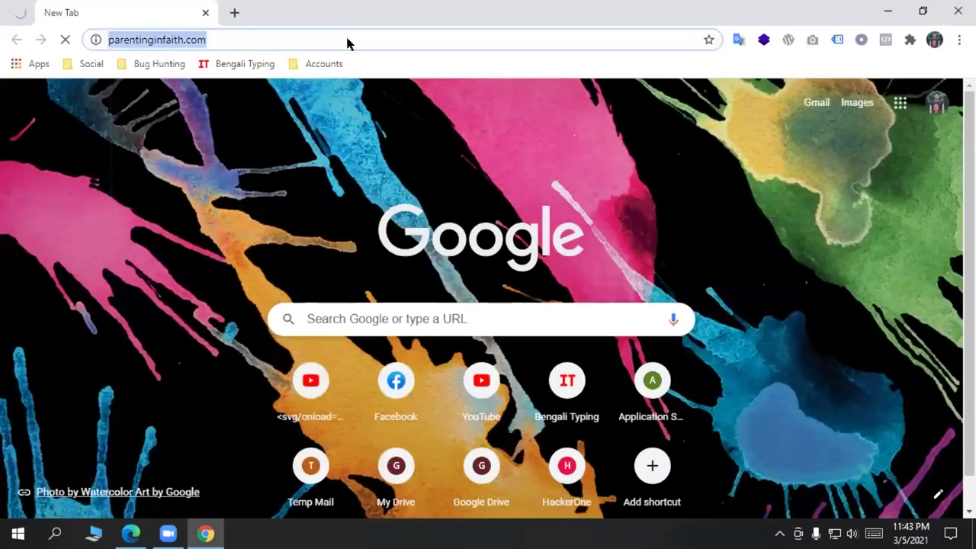
key("alt+Tab")
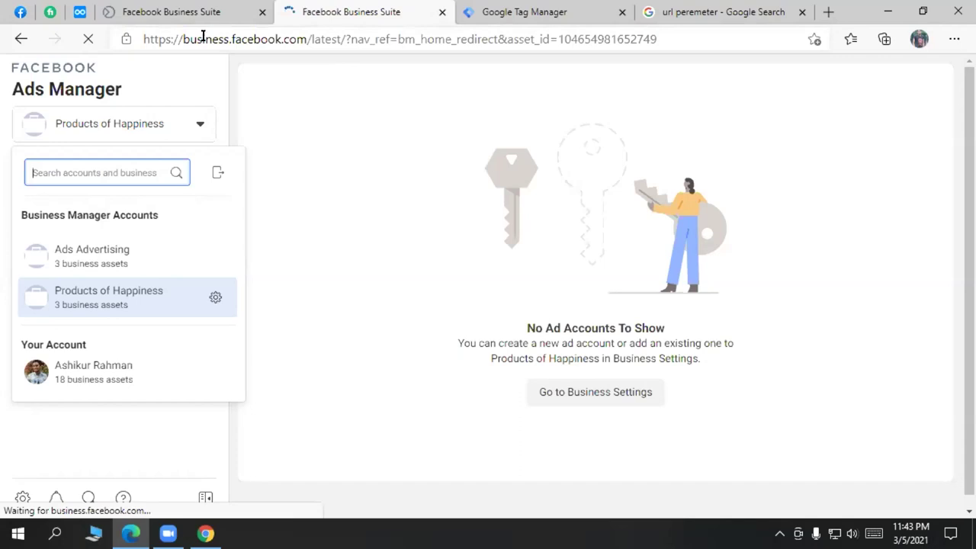
key("alt+Tab")
left_click(161, 34)
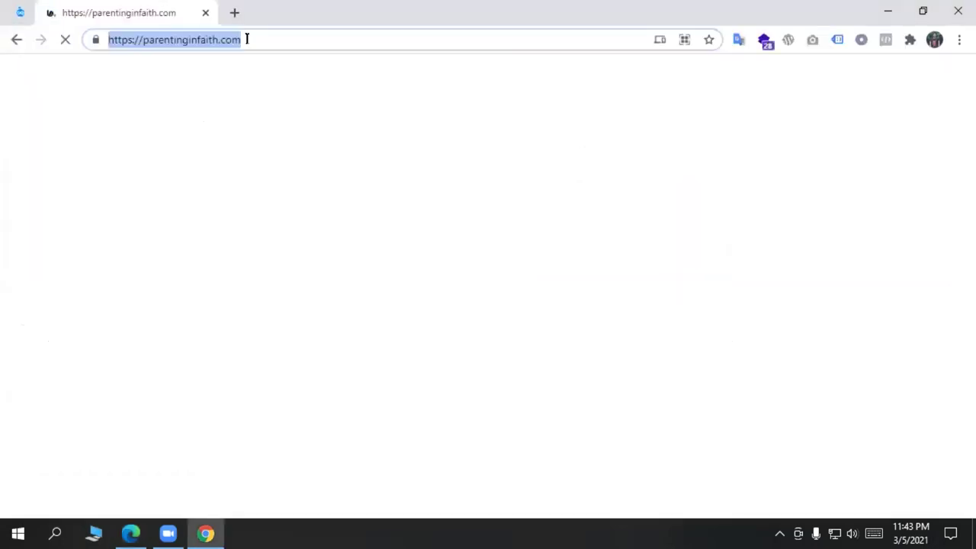
double_click(181, 40)
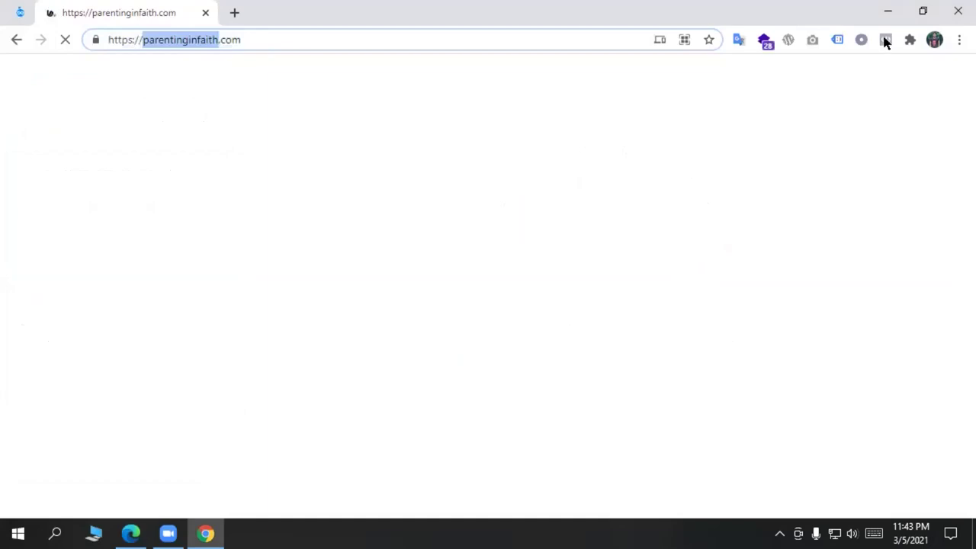
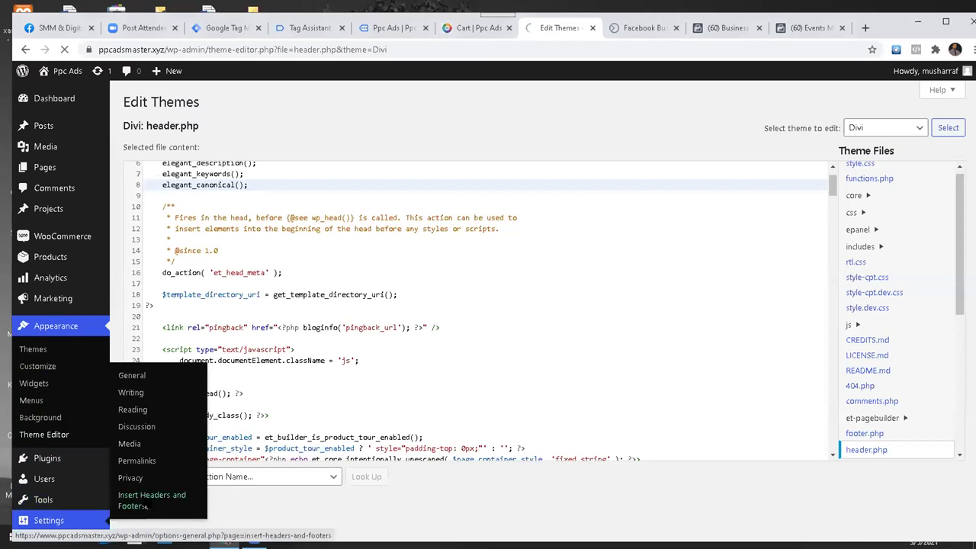
- Delete the Google Tag Manager script from Scripts in Header in the Insert Headers and Footers settings and save
left_click(150, 511)
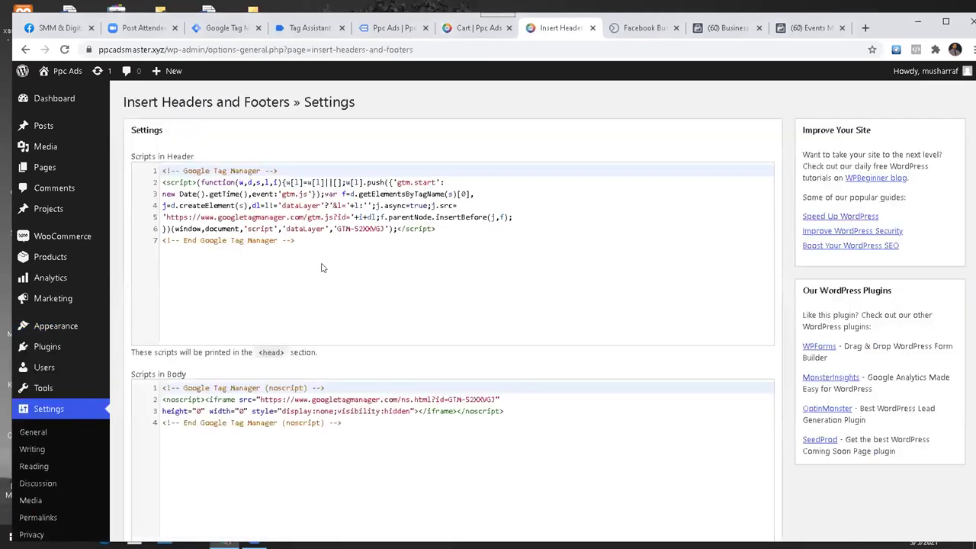
left_click(238, 242)
key("ctrl+a")
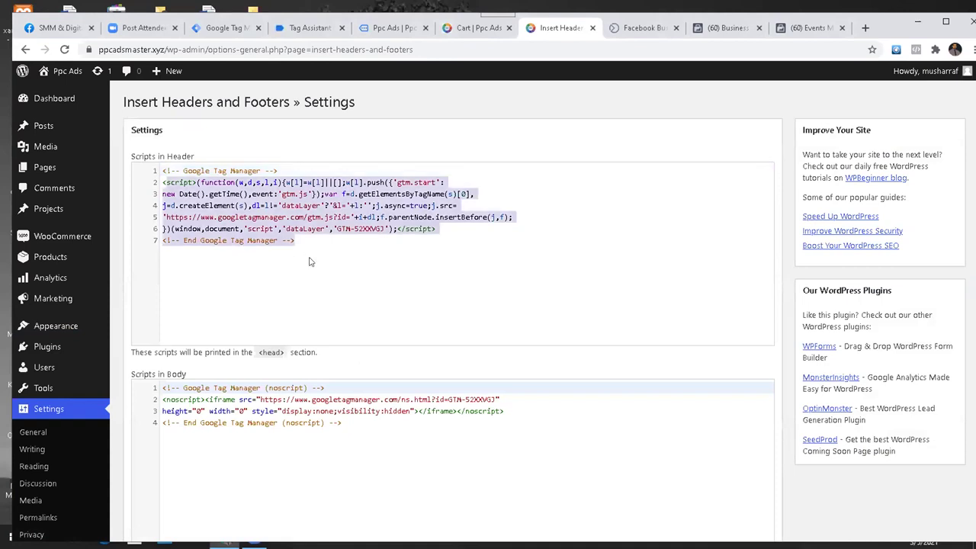
type("<")
key("BackSpace")
key("BackSpace")
key("BackSpace")
key("BackSpace")
key("BackSpace")
key("BackSpace")
key("BackSpace")
key("BackSpace")
key("BackSpace")
key("BackSpace")
key("BackSpace")
key("BackSpace")
key("BackSpace")
key("BackSpace")
key("BackSpace")
key("BackSpace")
key("BackSpace")
key("BackSpace")
key("BackSpace")
key("BackSpace")
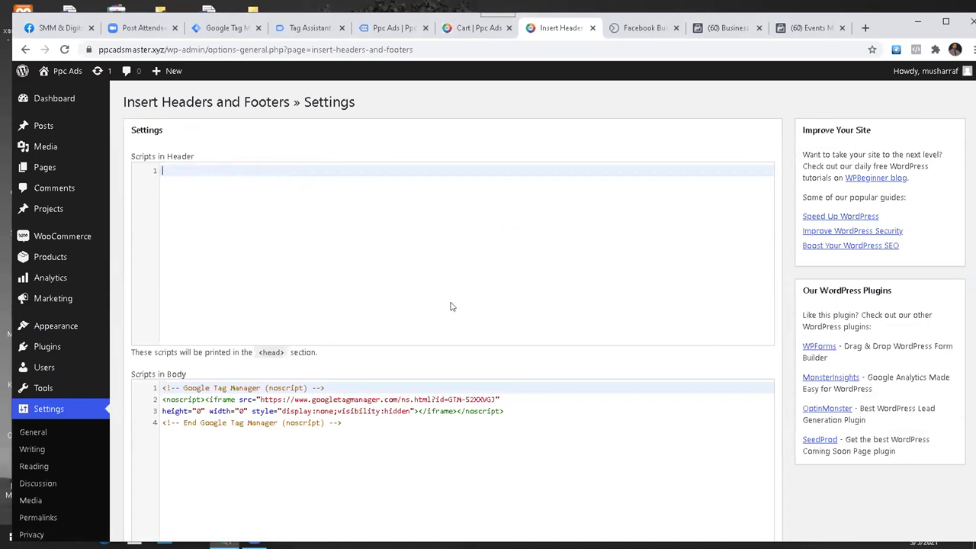
scroll(451, 305, "down", 4)
left_click(136, 506)
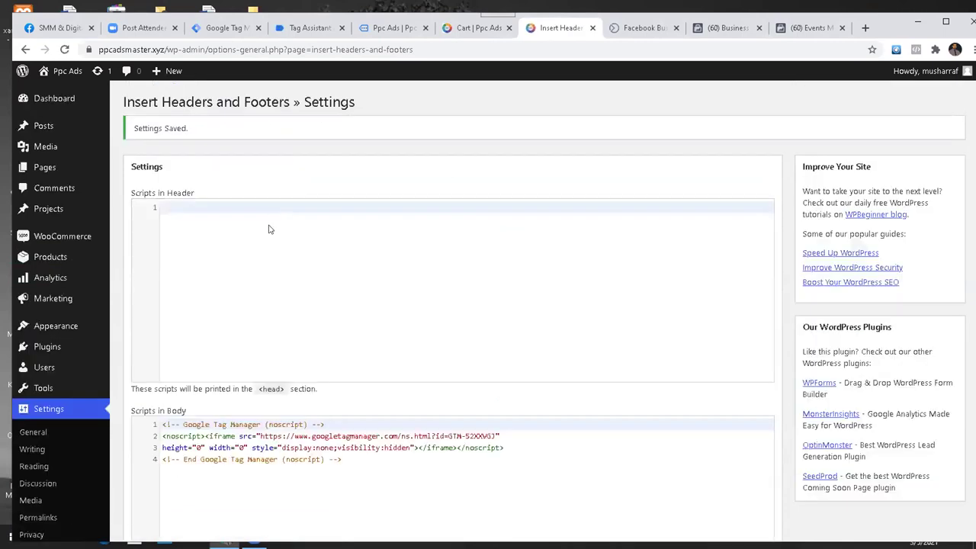
- Delete the Tag Manager noscript code from Scripts in Body and save the settings
left_click(333, 460)
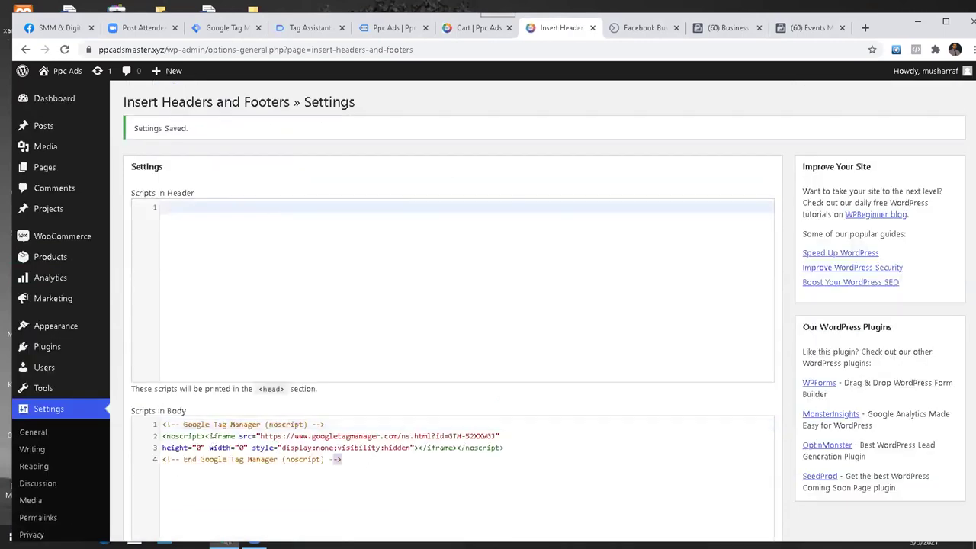
key("ctrl+a")
key("BackSpace")
scroll(222, 466, "down", 5)
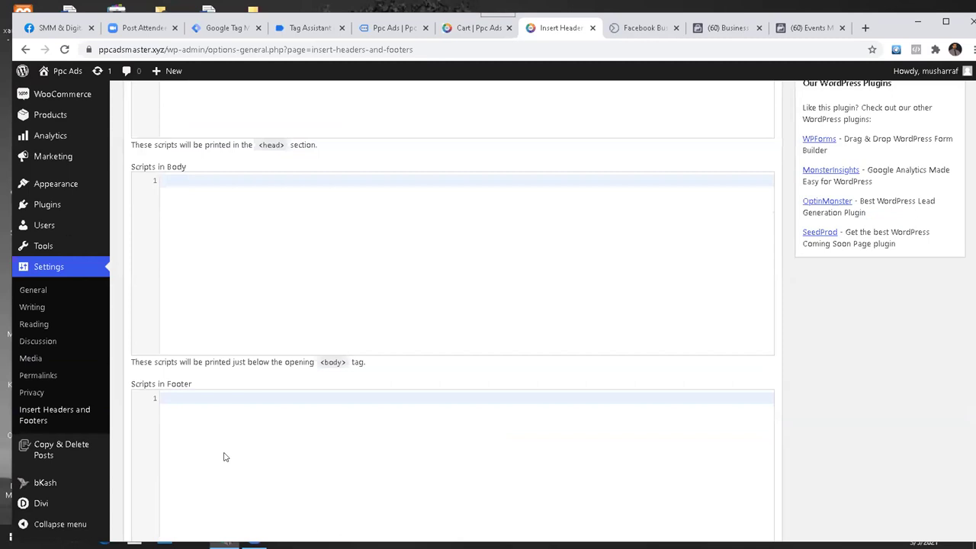
left_click(147, 453)
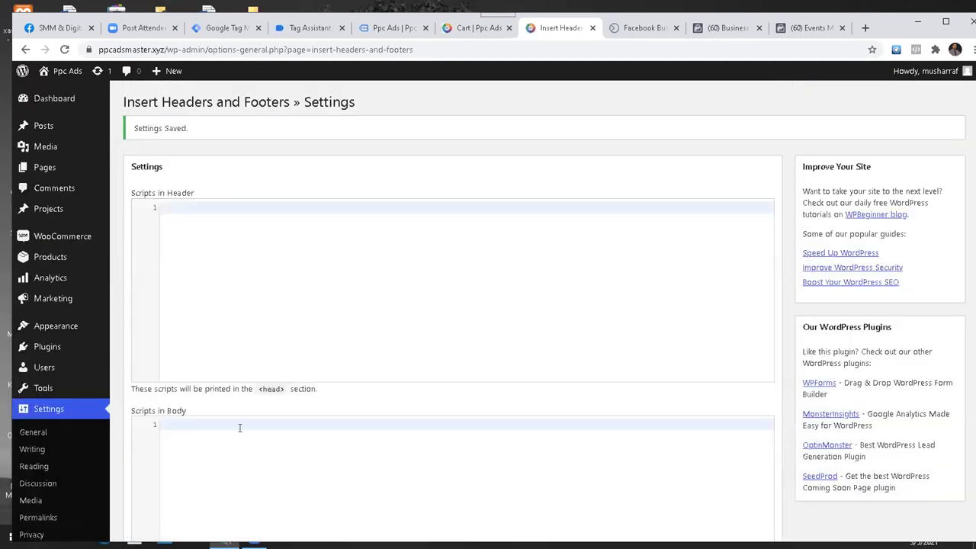
- Copy the head snippet from the ppcadsmaster.xyz container's Install Google Tag Manager dialog and return to WordPress
left_click(225, 27)
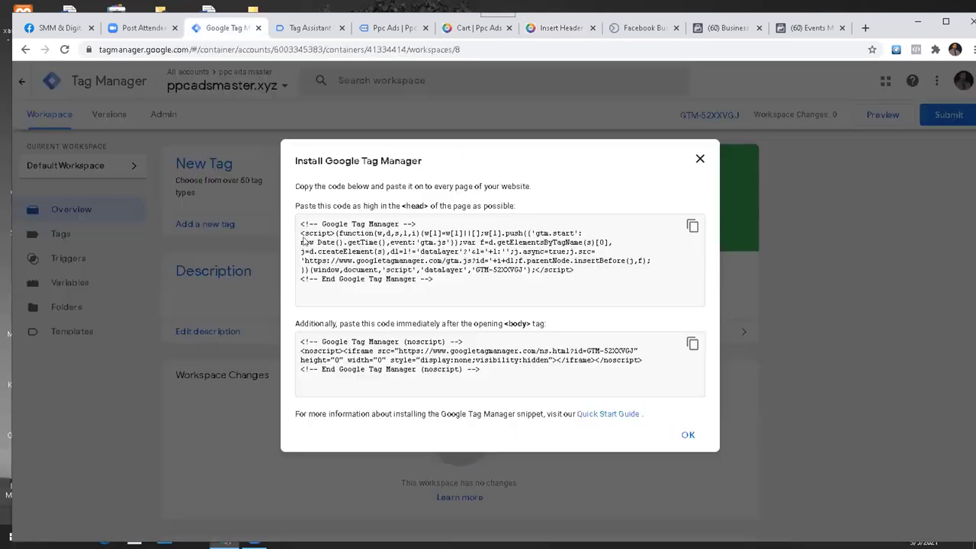
left_click_drag(451, 284, 300, 223)
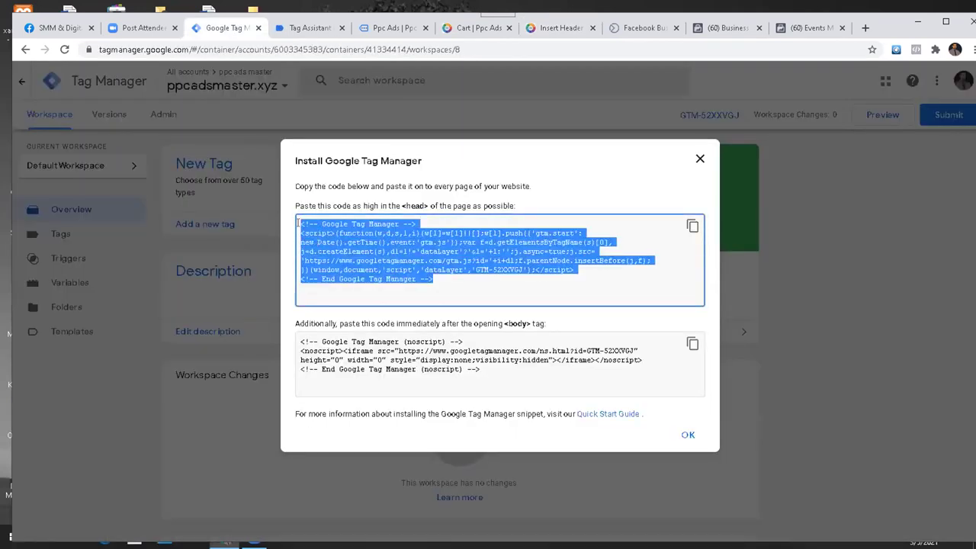
right_click(353, 259)
left_click(356, 255)
left_click(546, 29)
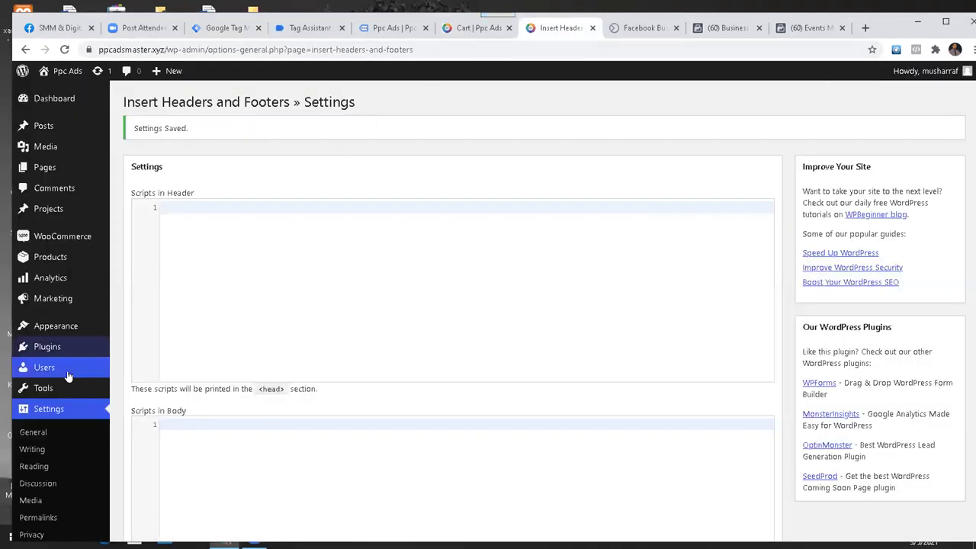
- Open the Divi theme's header.php file in the WordPress Theme Editor
mouse_move(79, 323)
left_click(143, 413)
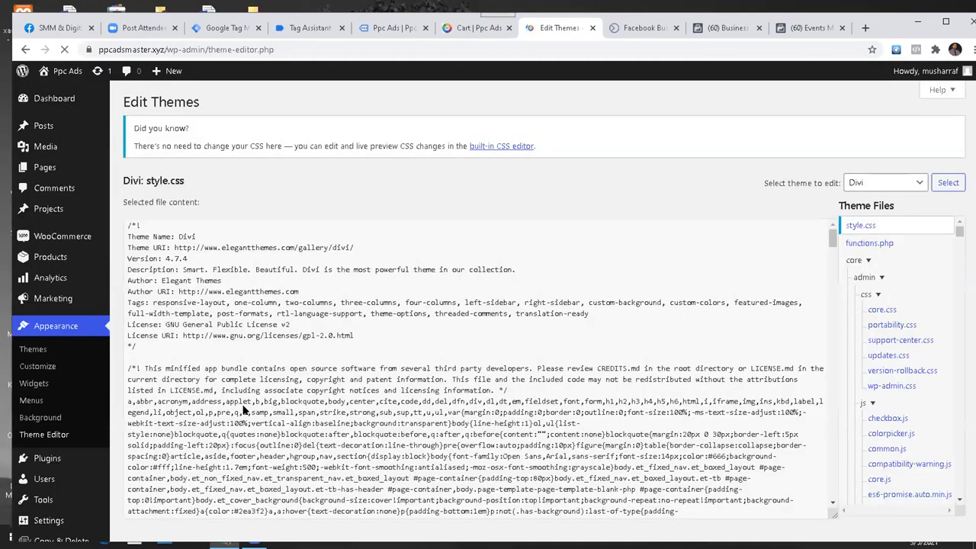
scroll(888, 457, "down", 2)
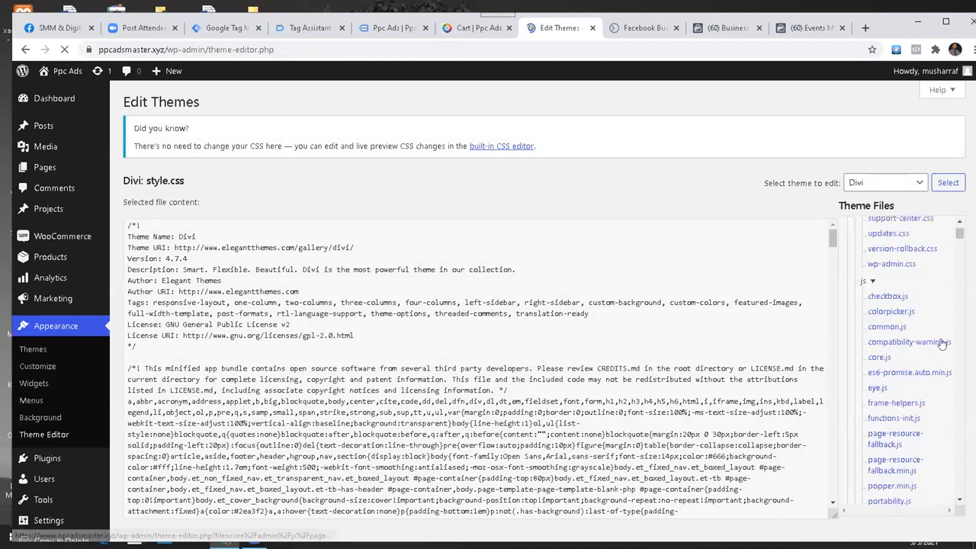
scroll(953, 272, "down", 6)
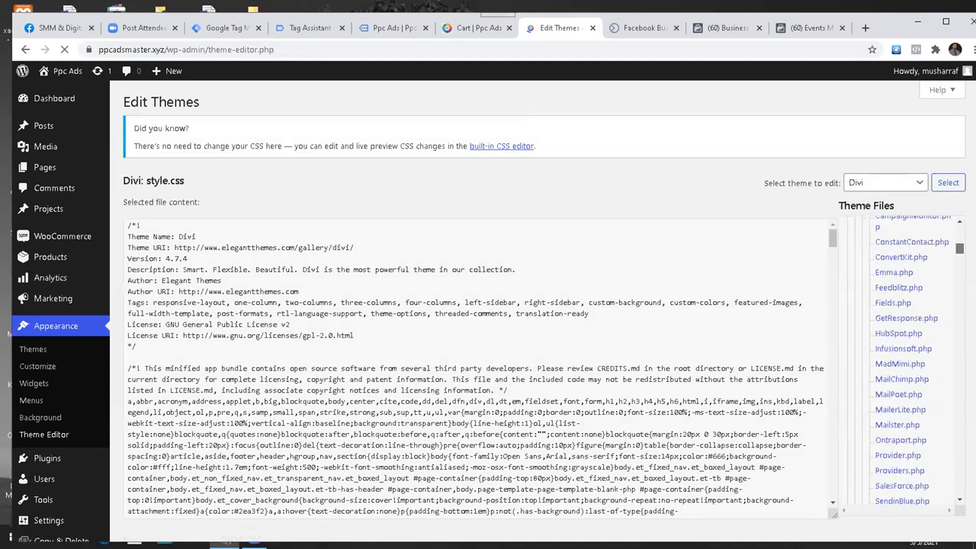
scroll(946, 272, "up", 2)
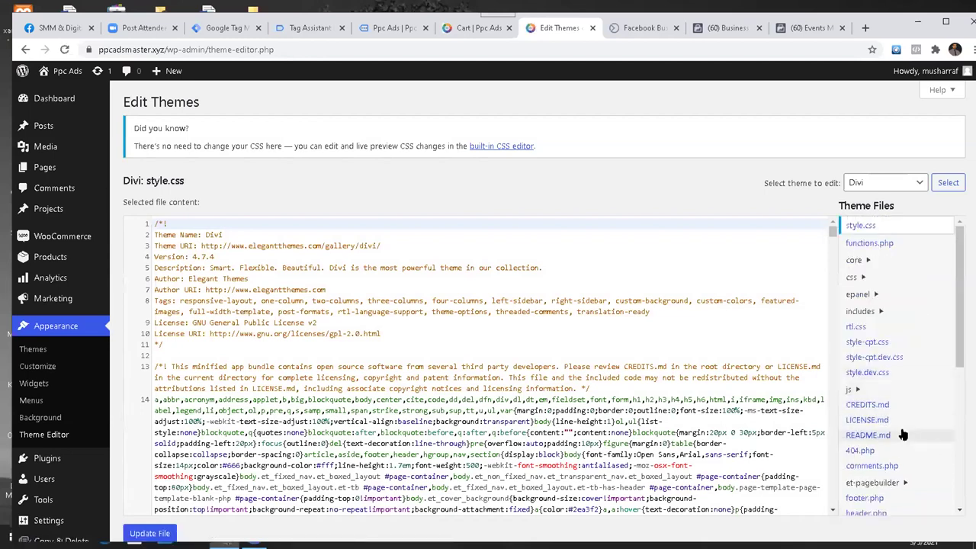
scroll(904, 439, "down", 1)
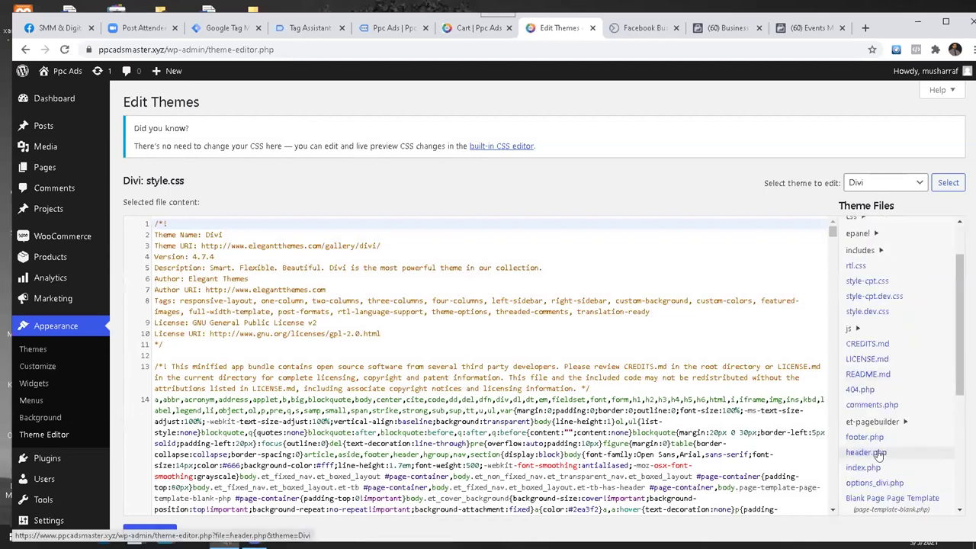
left_click(870, 453)
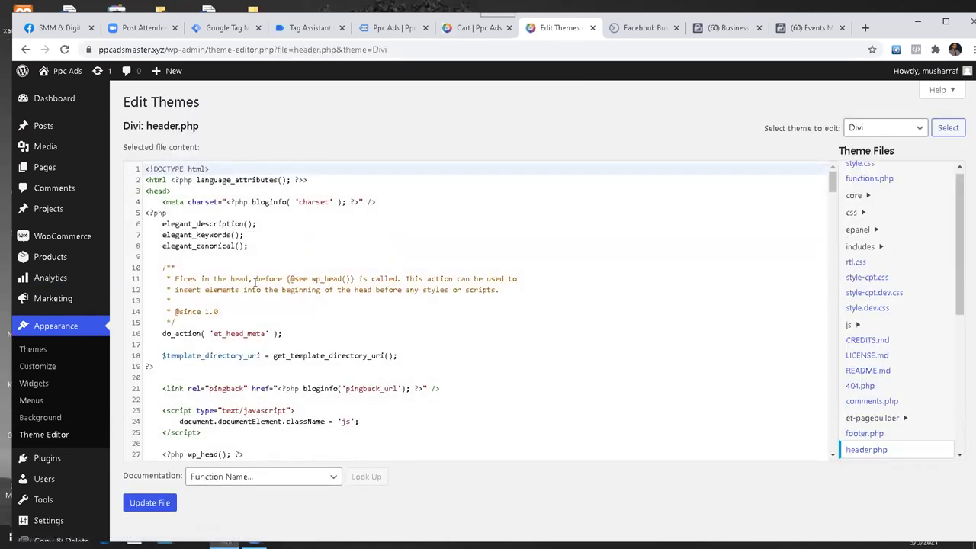
- Paste the Tag Manager head snippet on a new line after wp_head(), just before the closing head tag in header.php
scroll(309, 397, "down", 2)
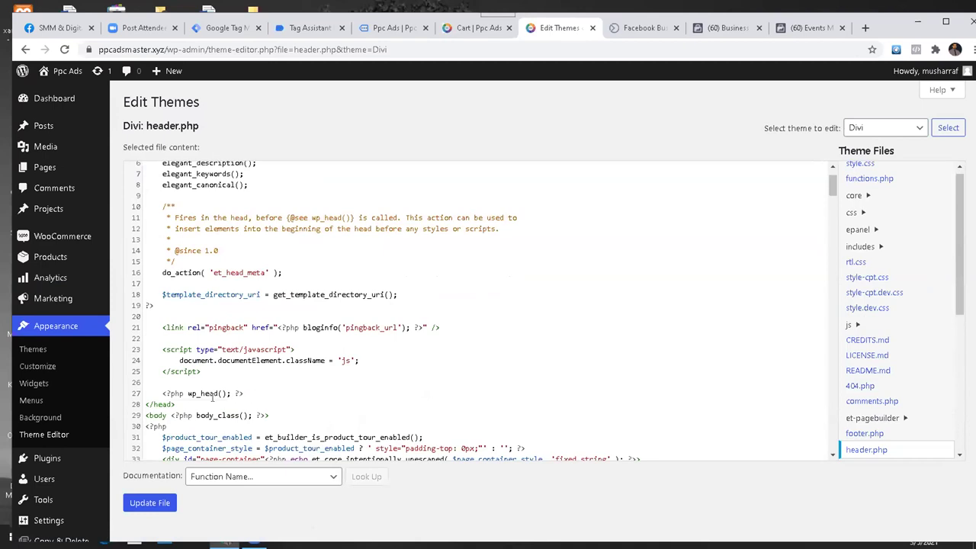
left_click(254, 391)
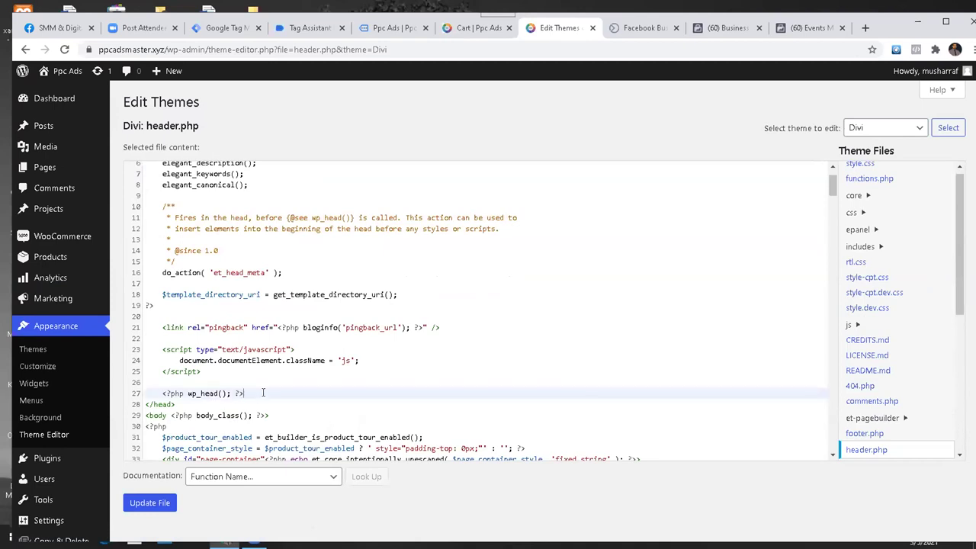
key("Return")
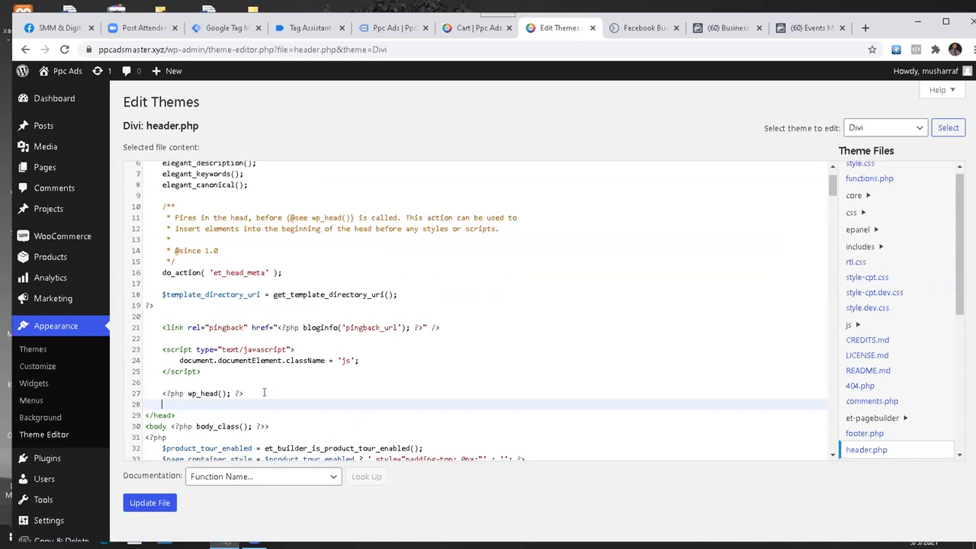
key("ctrl+v")
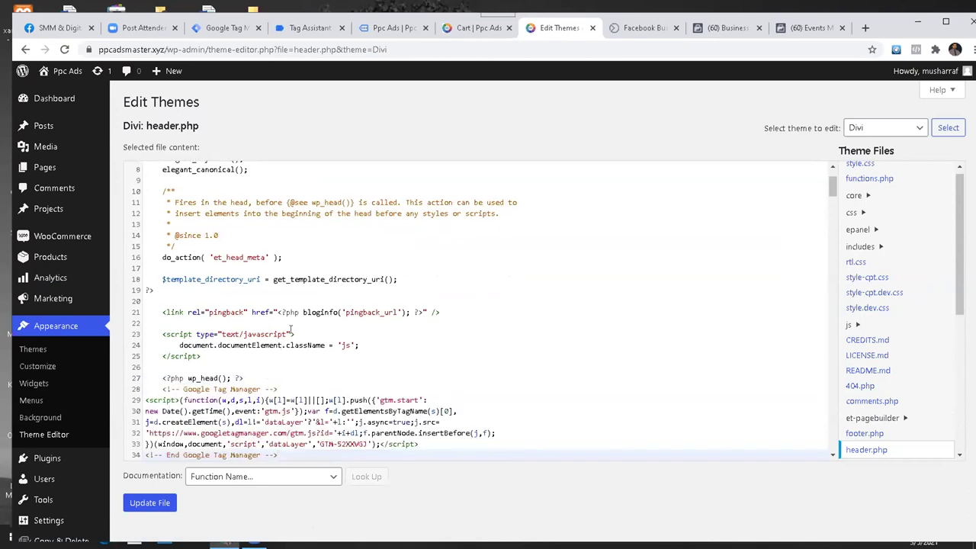
- Find the opening body tag in header.php and copy the noscript body snippet from the Install Google Tag Manager dialog
scroll(283, 349, "down", 1)
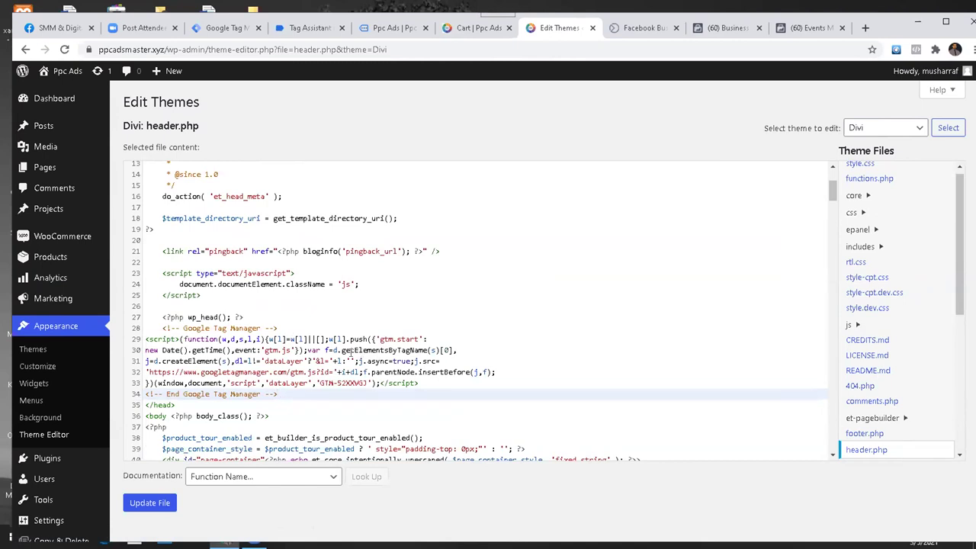
scroll(366, 393, "down", 1)
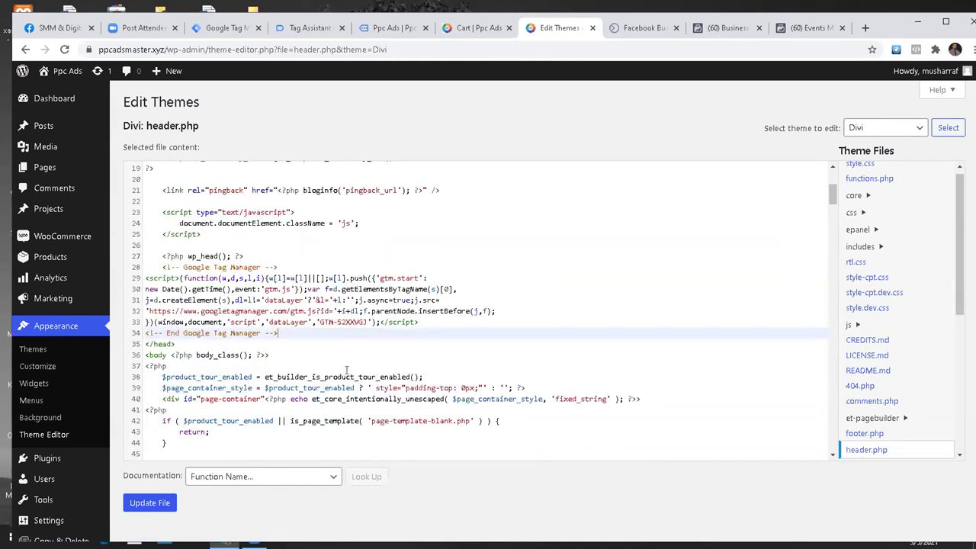
scroll(322, 347, "down", 1)
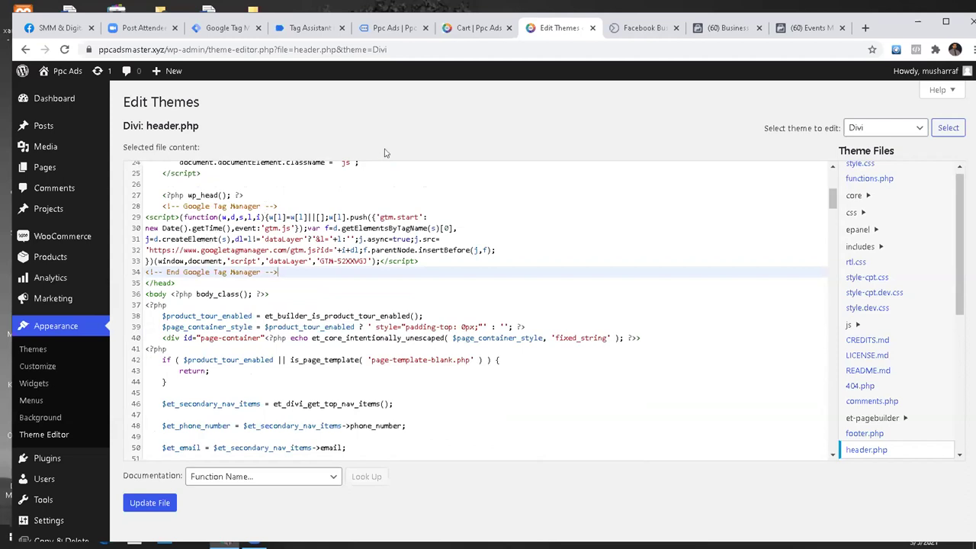
left_click(231, 35)
left_click_drag(489, 369, 302, 343)
right_click(323, 345)
left_click(337, 354)
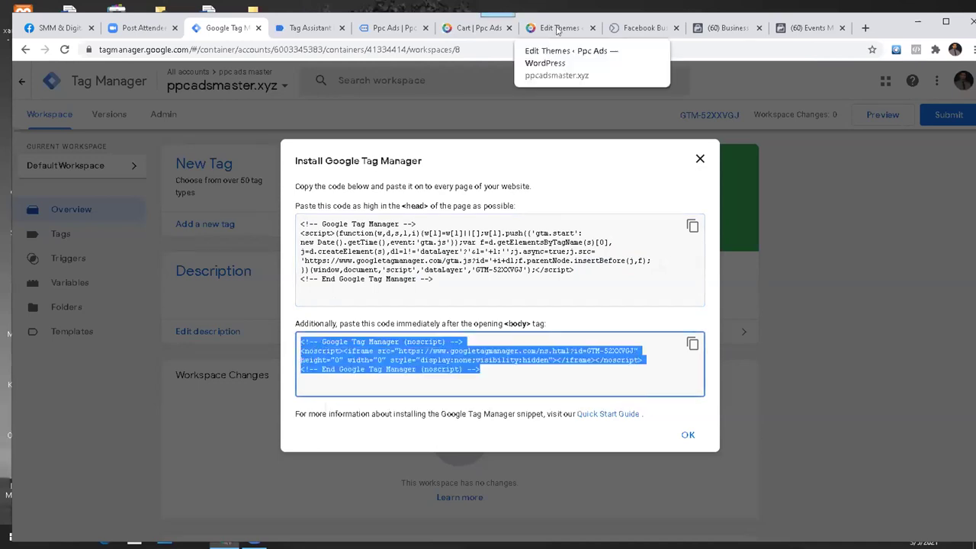
- Paste the Tag Manager noscript snippet on a new line after the opening body tag in Divi's header.php and try to update the file
left_click(557, 30)
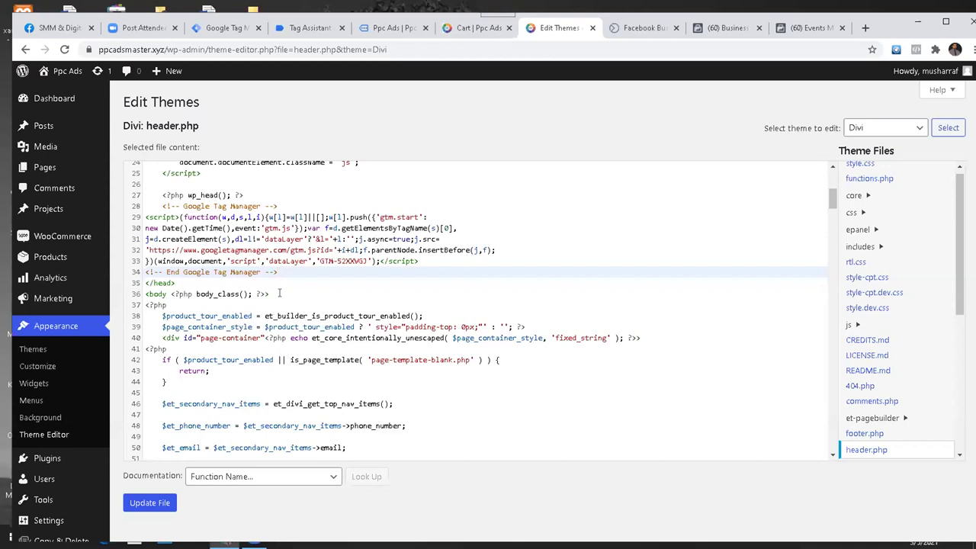
left_click(280, 295)
key("Return")
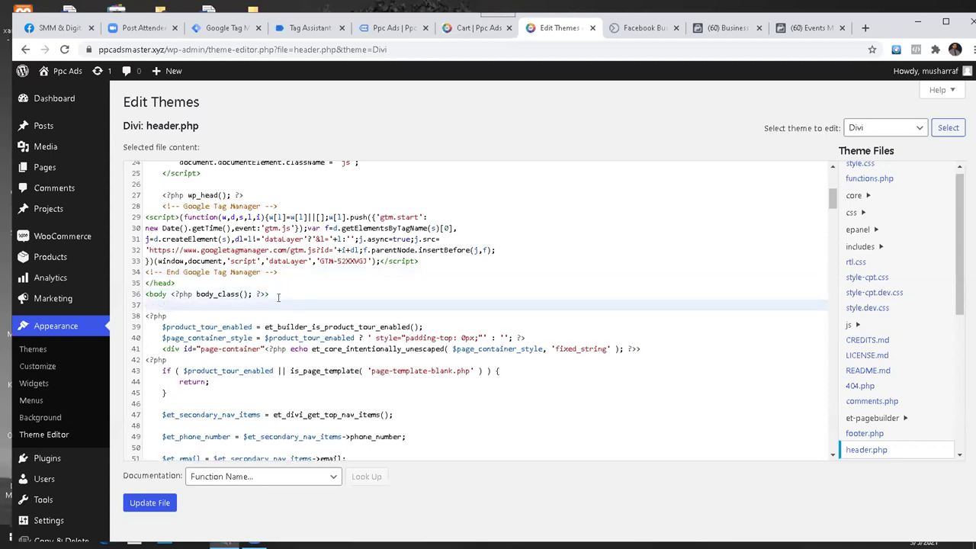
key("ctrl+v")
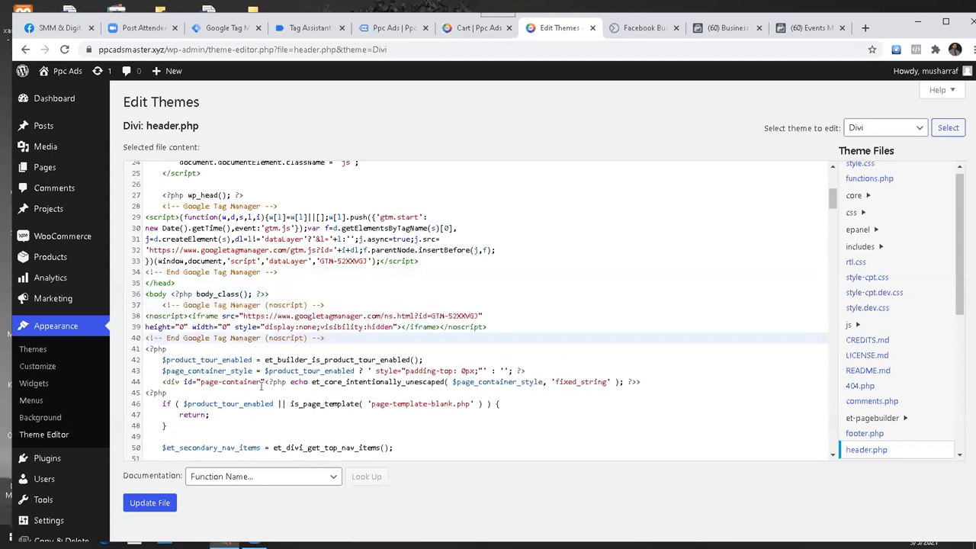
scroll(275, 309, "down", 4)
left_click(151, 504)
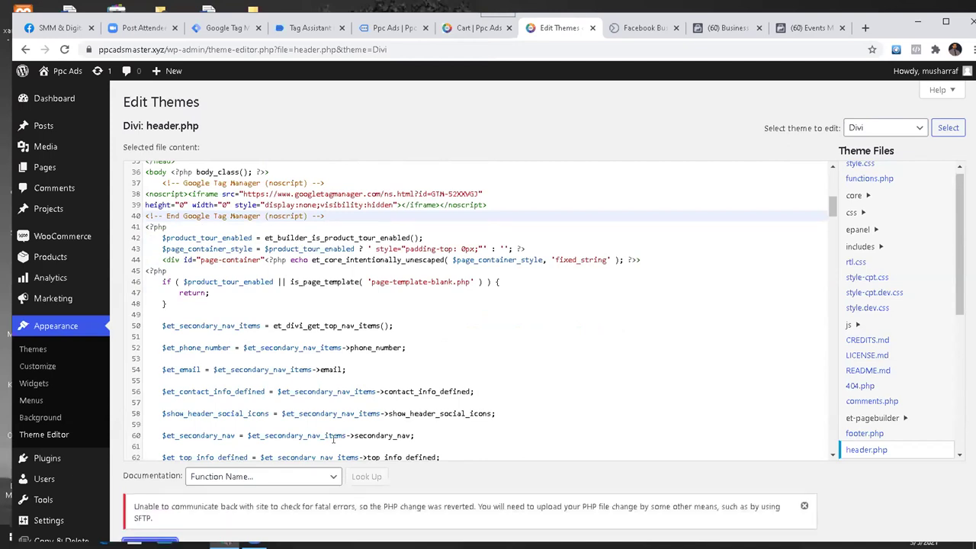
scroll(347, 431, "down", 1)
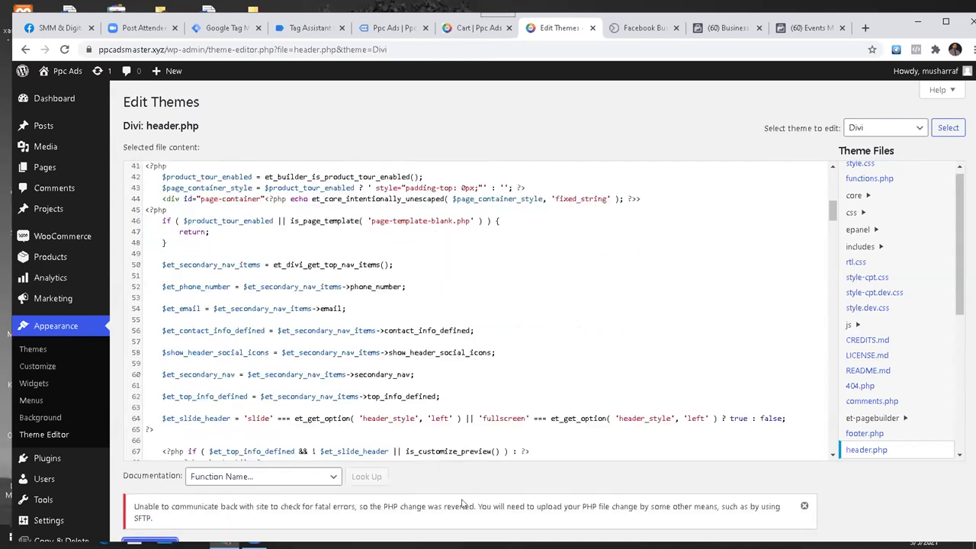
scroll(463, 503, "down", 1)
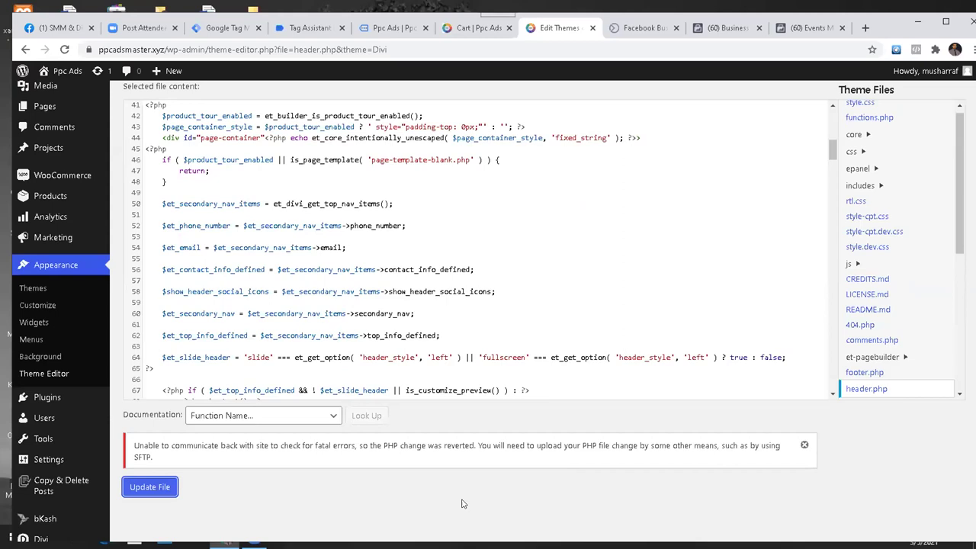
scroll(383, 338, "up", 2)
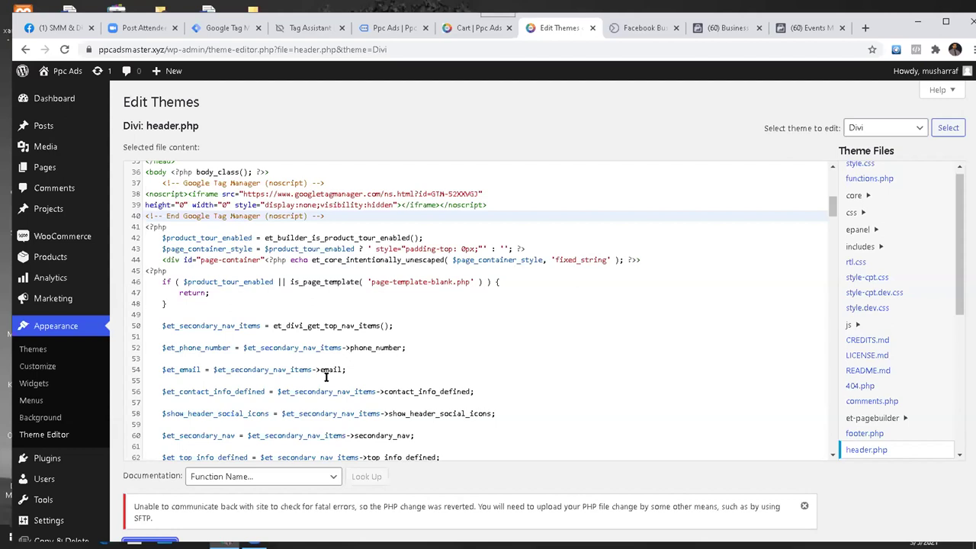
- Open the ppcadsmaster.xyz store's home page from its cart page to check the live site
left_click(455, 33)
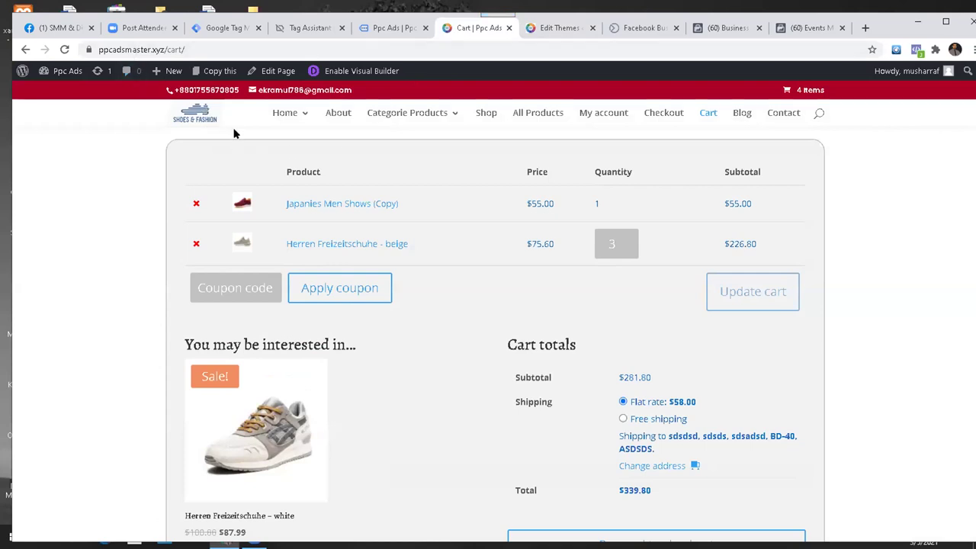
scroll(259, 122, "up", 1)
left_click(277, 119)
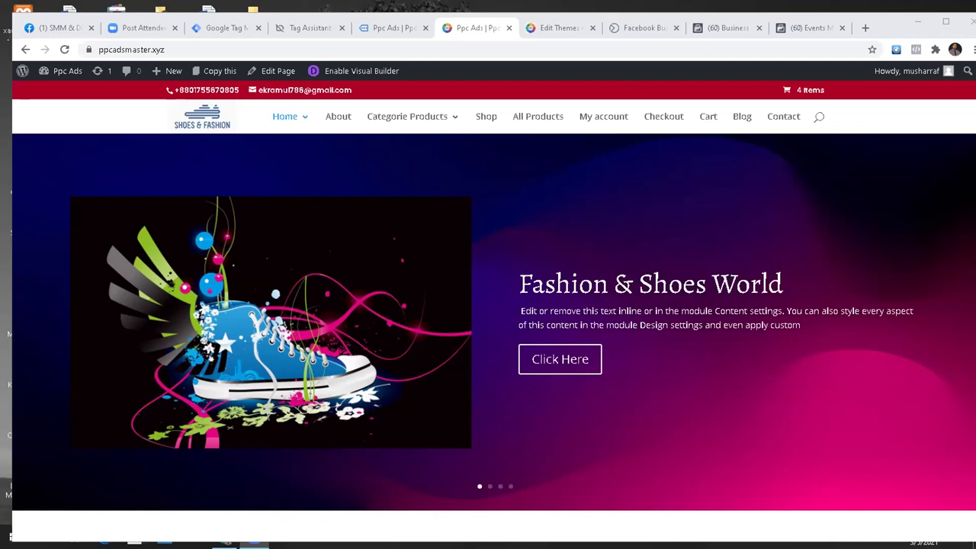
- Leave the Divi Theme Editor without saving the header.php changes and close the browser
left_click(560, 27)
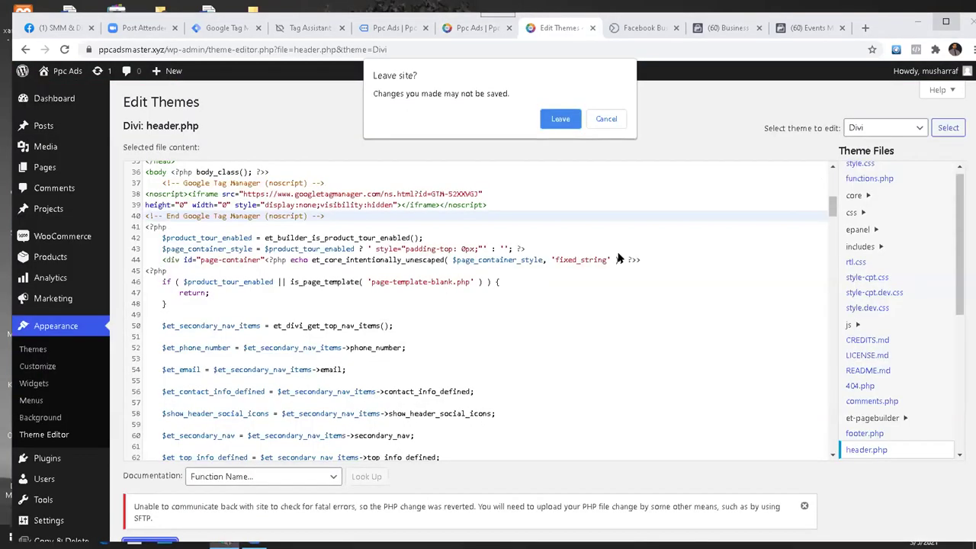
left_click(561, 118)
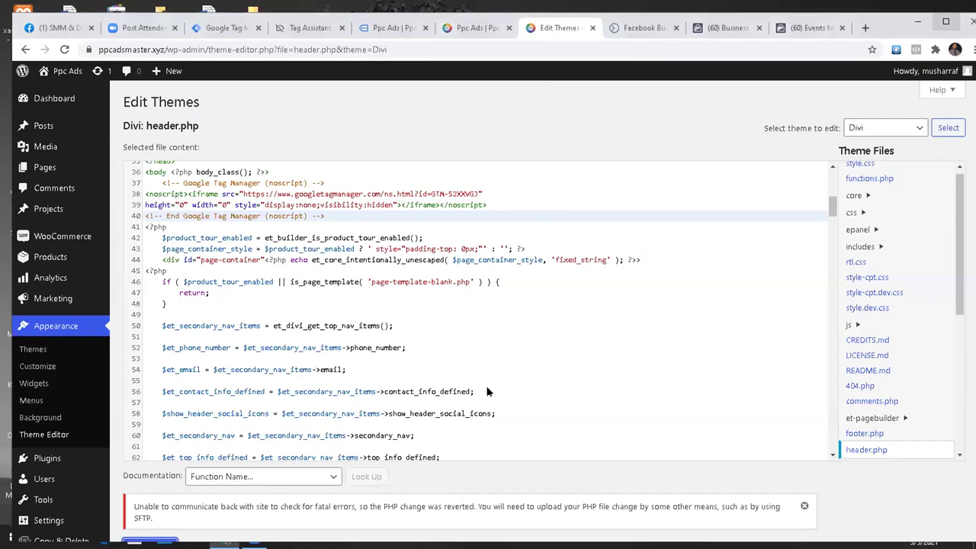
key("alt+F4")
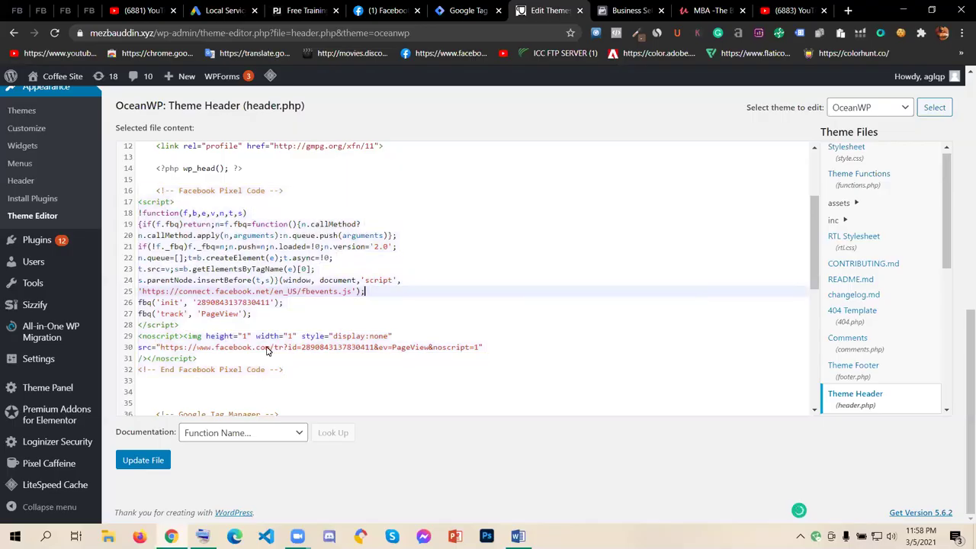
- Delete the Google Tag Manager head snippet above the closing head tag in the OceanWP theme's header.php
scroll(227, 253, "down", 3)
scroll(227, 253, "down", 1)
left_click_drag(280, 228, 156, 152)
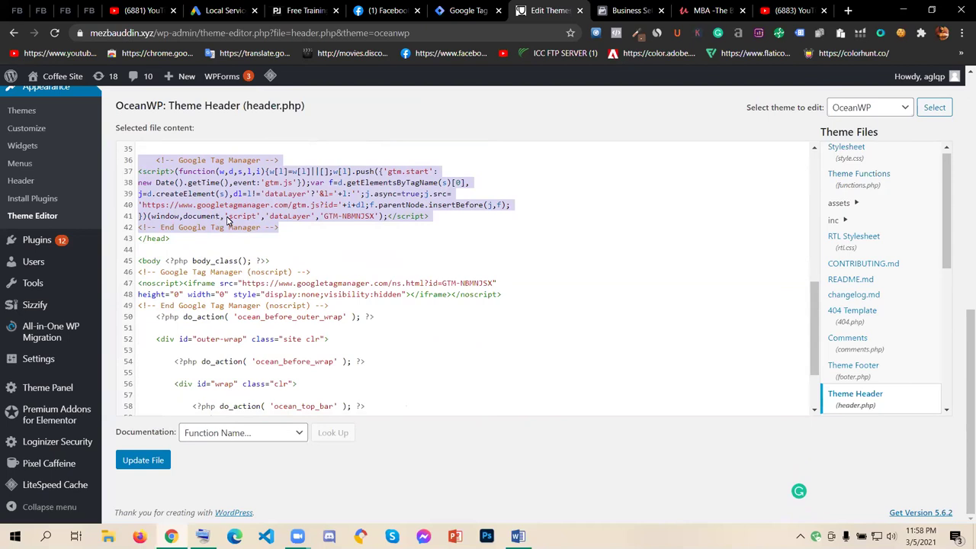
scroll(288, 243, "up", 8)
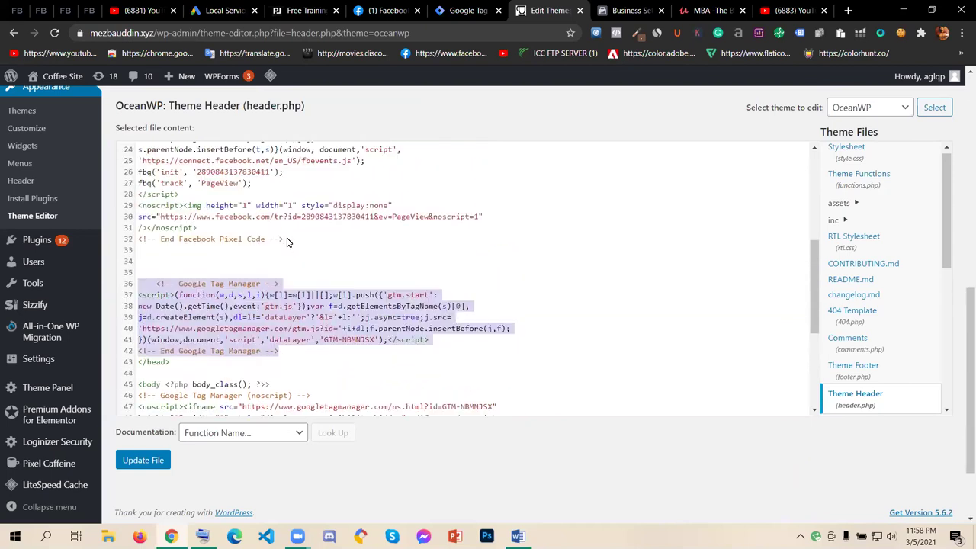
scroll(288, 242, "up", 4)
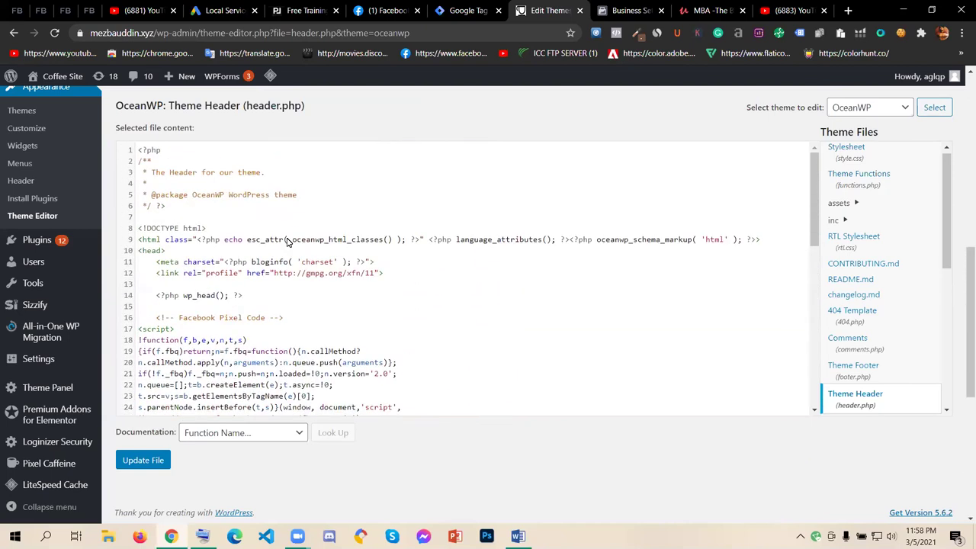
scroll(288, 242, "down", 8)
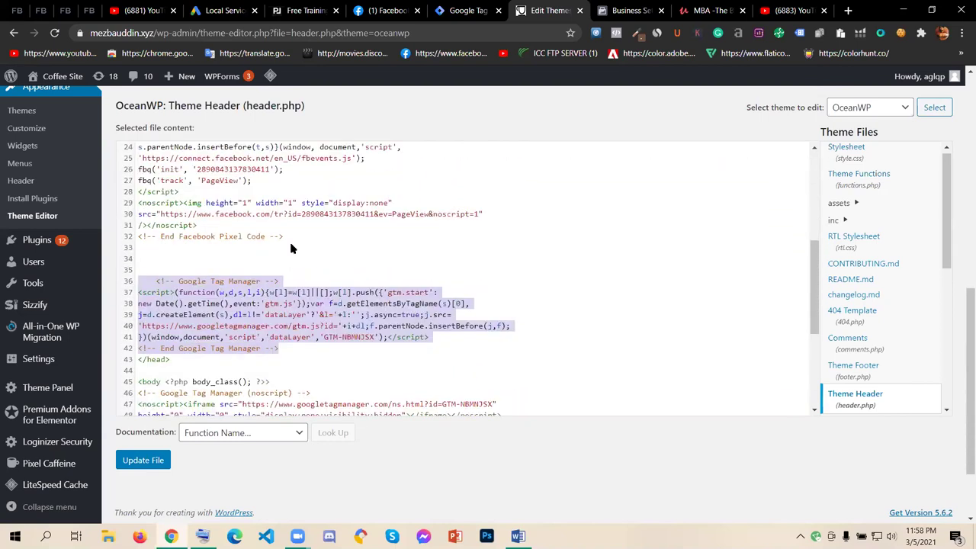
scroll(288, 278, "down", 1)
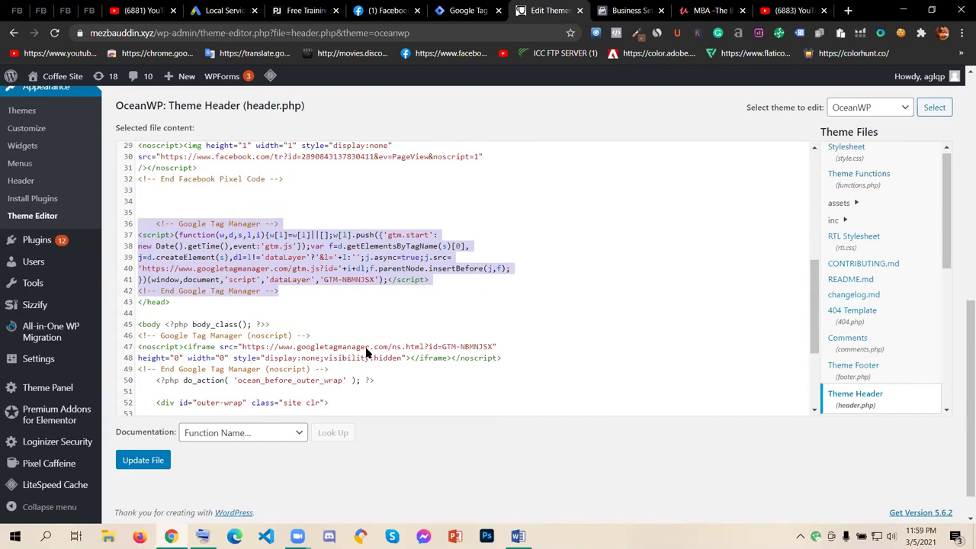
key("BackSpace")
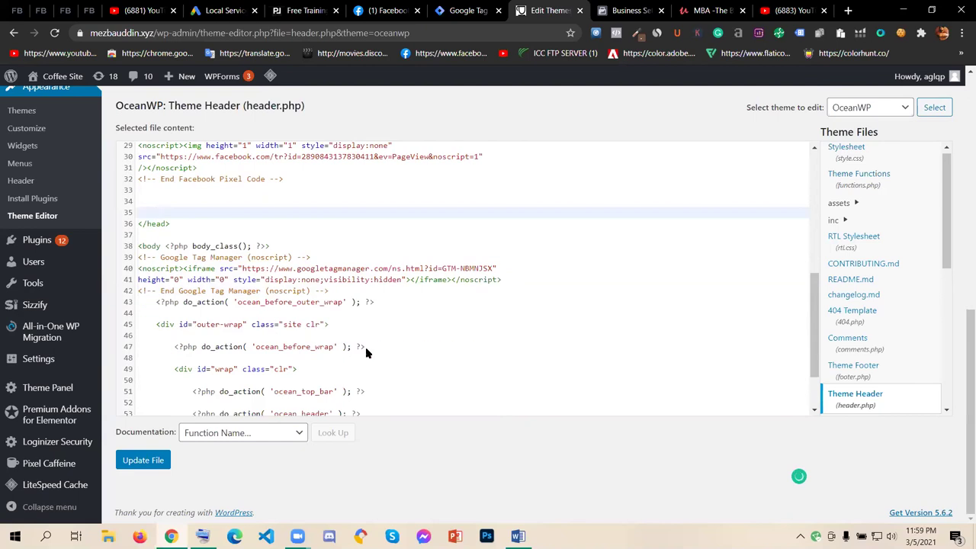
- Delete the Tag Manager noscript snippet below the opening body tag and try to update OceanWP's header.php
left_click(321, 293)
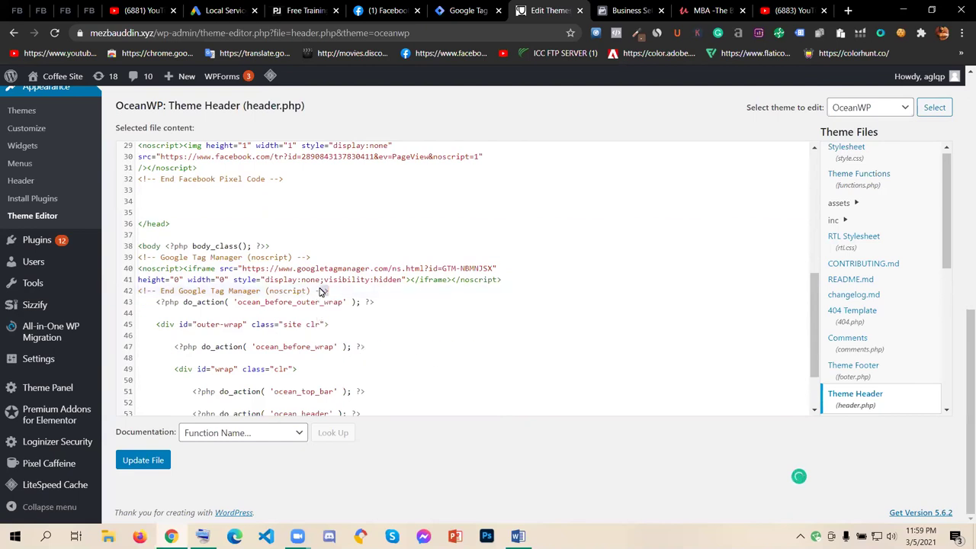
double_click(321, 293)
left_click_drag(316, 292, 140, 258)
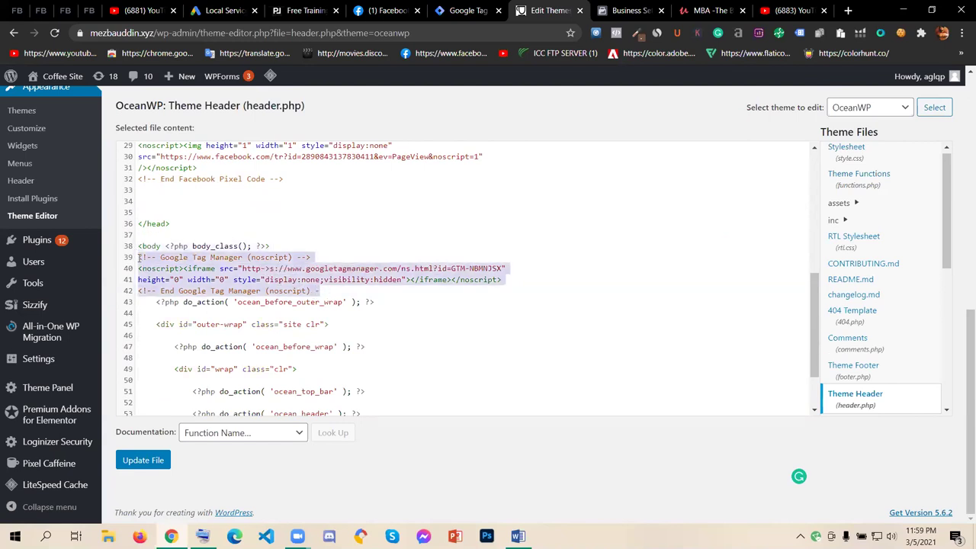
key("BackSpace")
left_click(141, 467)
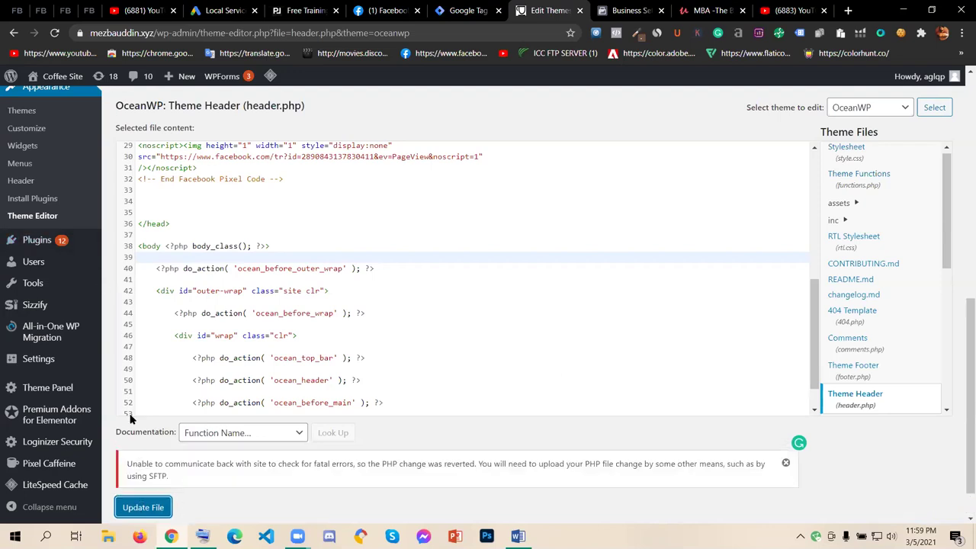
- Reload the Theme Editor and check the Facebook Pixel and Tag Manager code in OceanWP's header.php
left_click(50, 35)
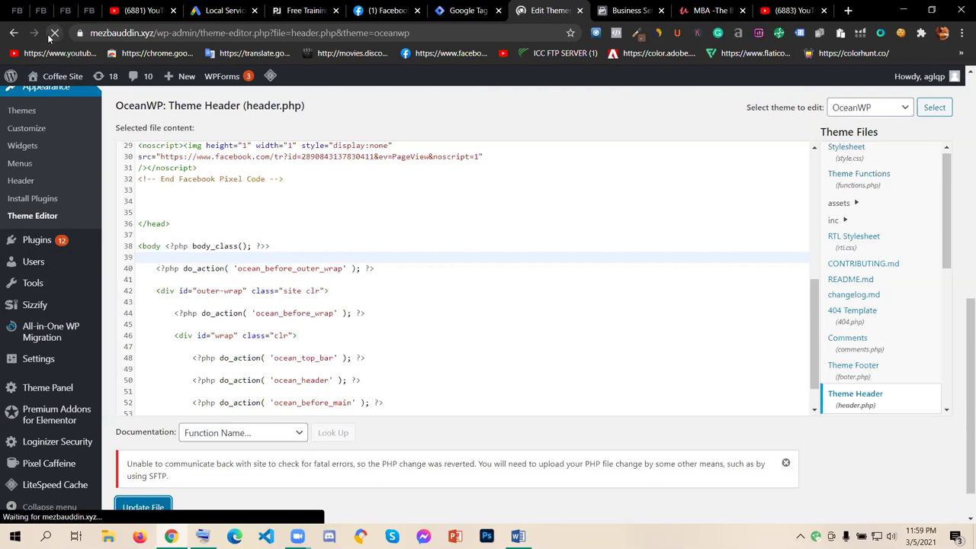
scroll(305, 262, "down", 1)
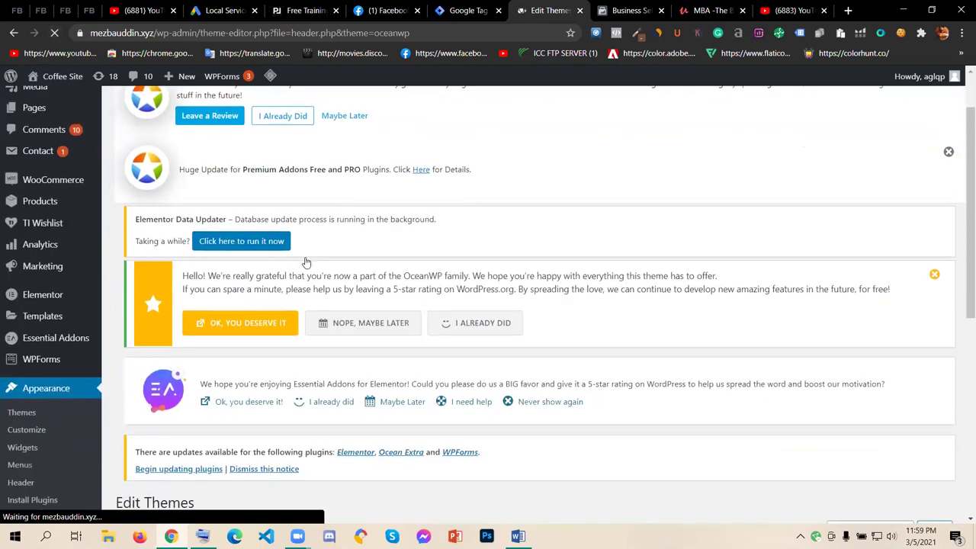
scroll(305, 262, "down", 8)
scroll(308, 279, "up", 2)
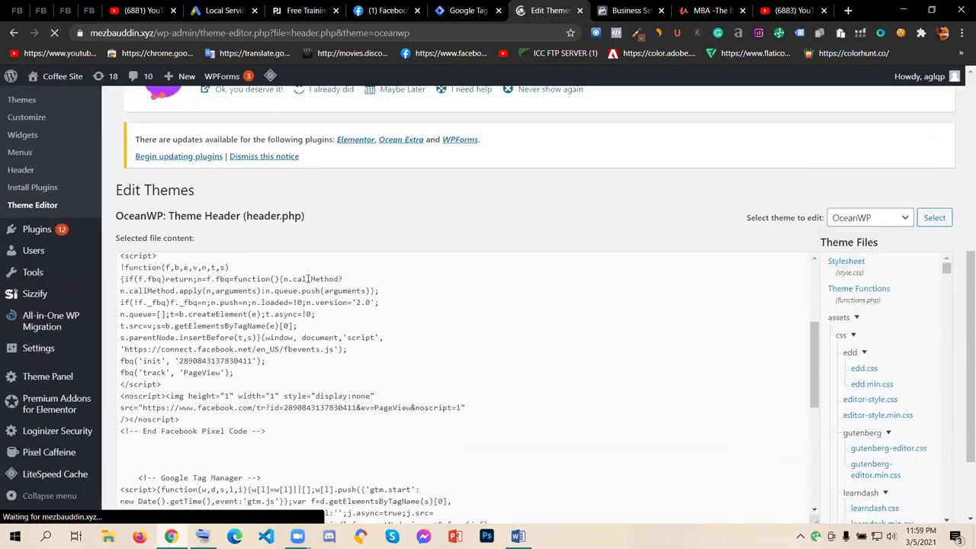
scroll(309, 279, "down", 3)
scroll(308, 279, "up", 1)
scroll(308, 279, "down", 1)
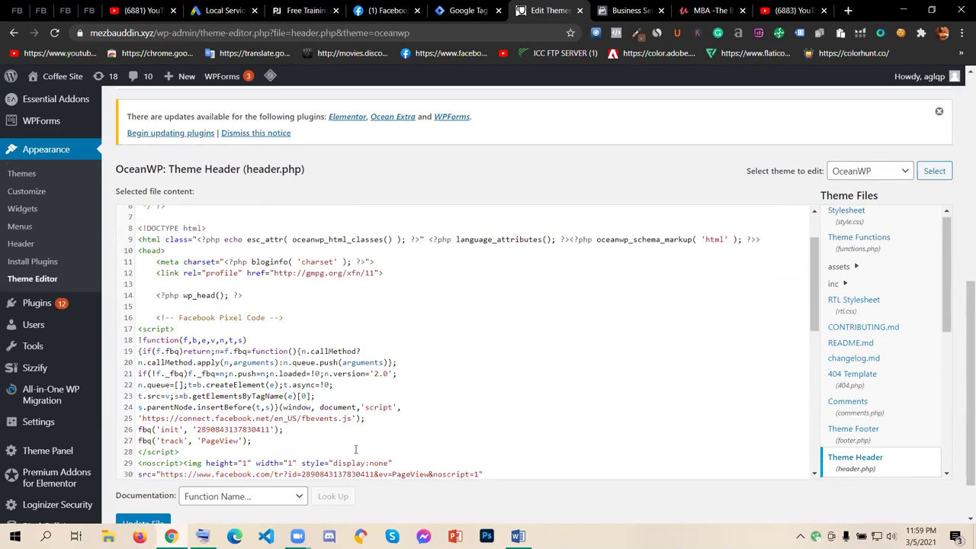
scroll(508, 361, "down", 2)
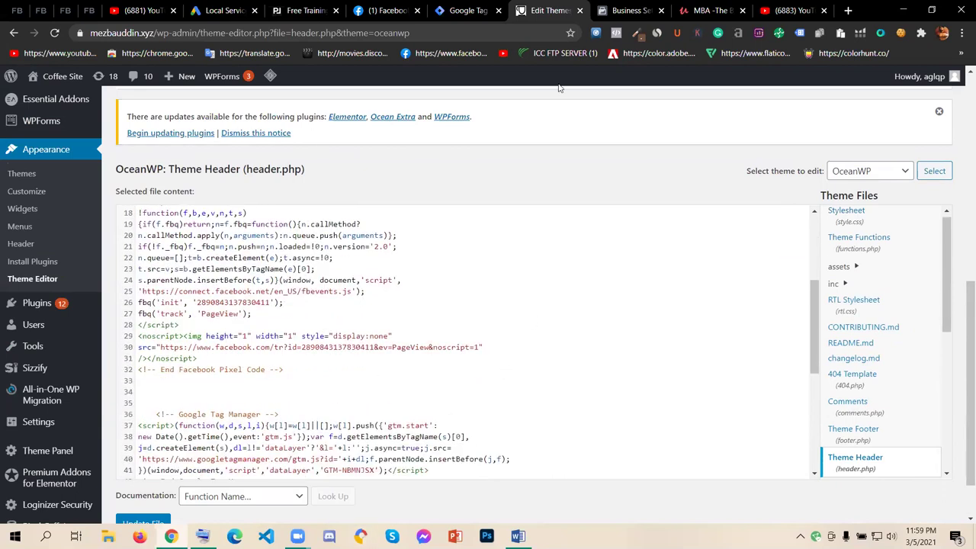
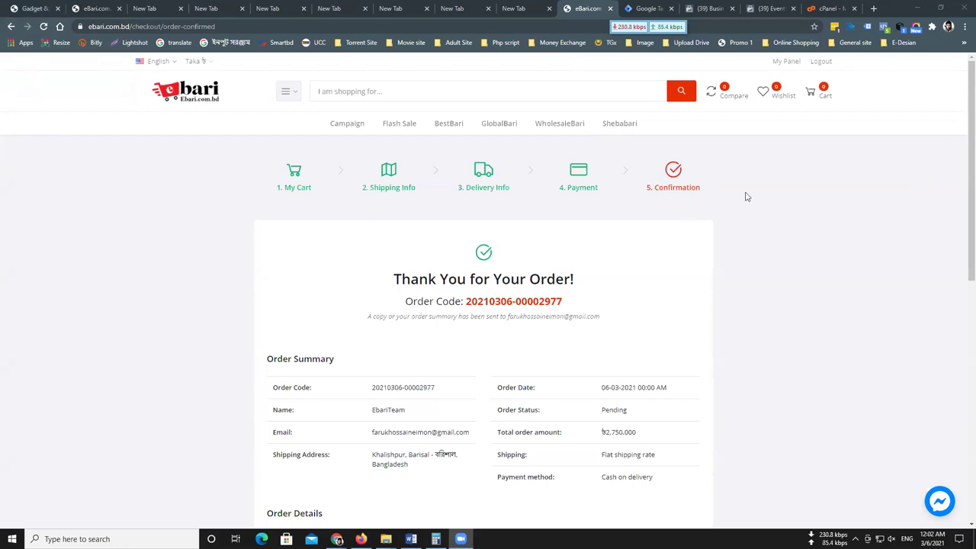
- Review the ebari.com.bd container's tags and the Complete registration and Purchase diagnostics in Facebook Events Manager
left_click(648, 8)
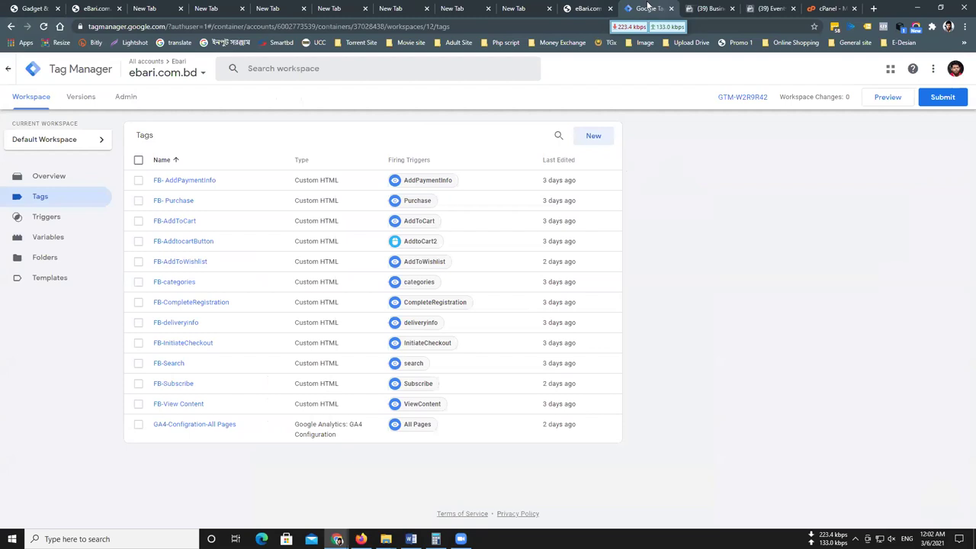
left_click(717, 8)
left_click(769, 9)
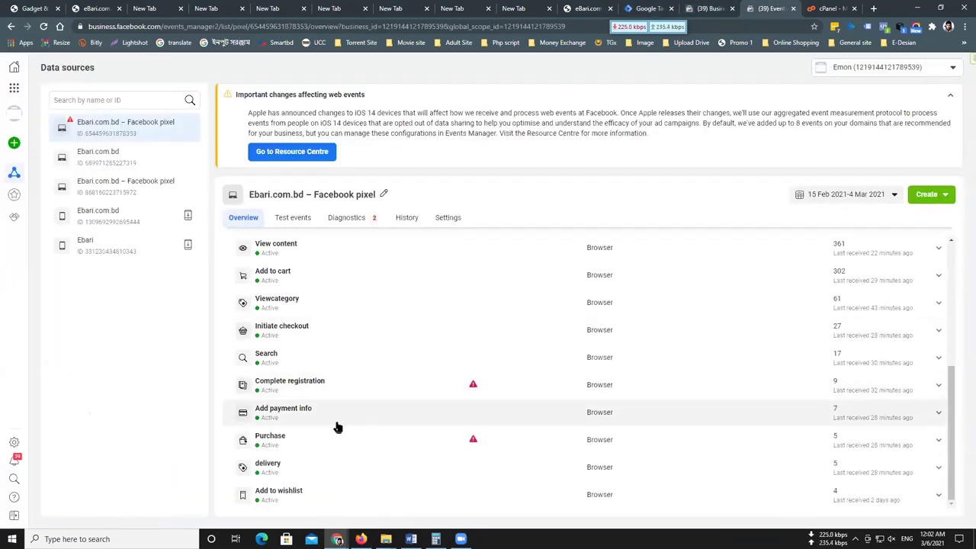
mouse_move(473, 386)
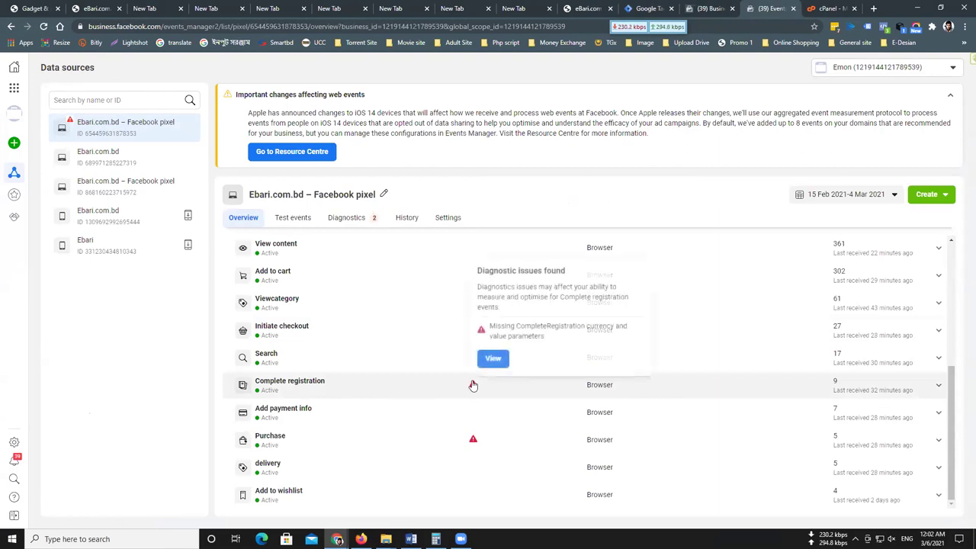
mouse_move(474, 442)
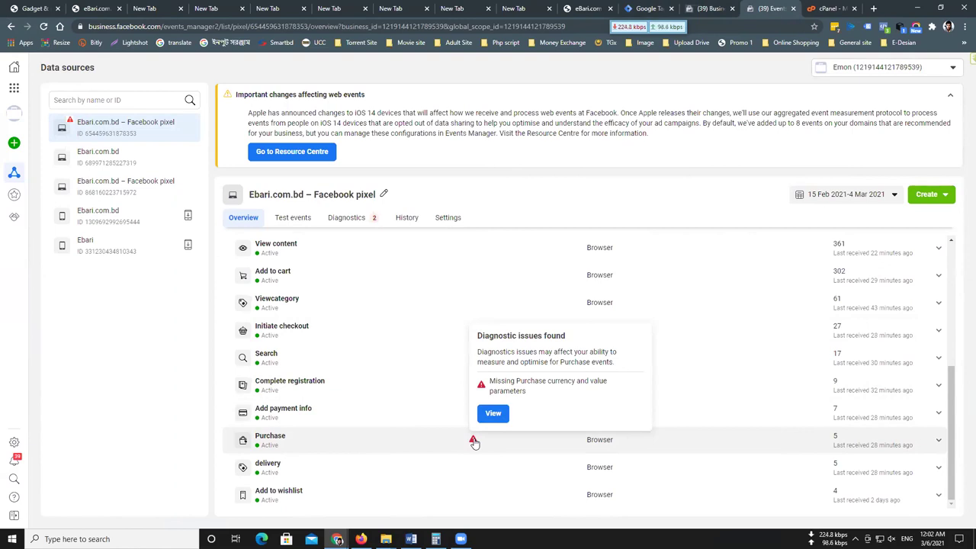
- Inspect the Purchase event details in Facebook Pixel Helper on the order confirmation page and return to the Tag Manager tags list
left_click(583, 8)
left_click(884, 27)
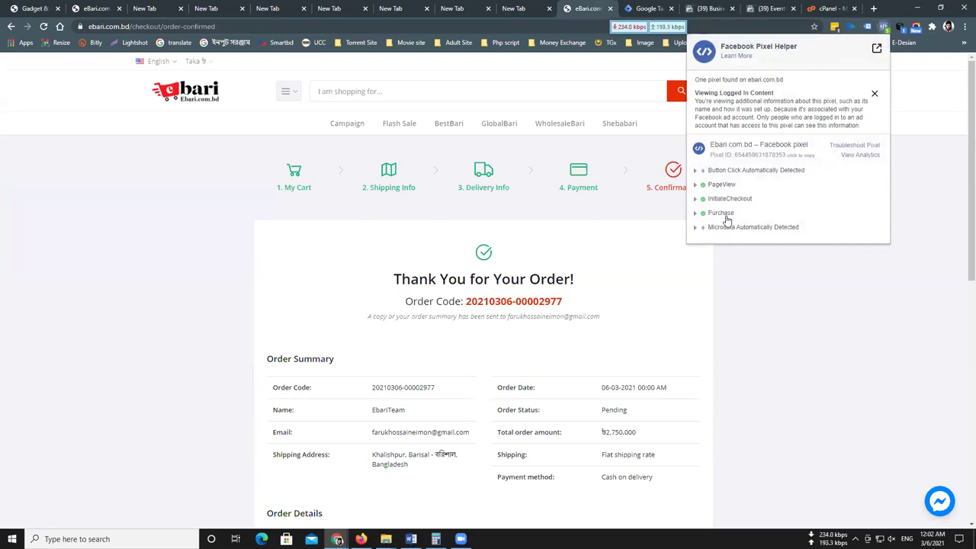
left_click(721, 214)
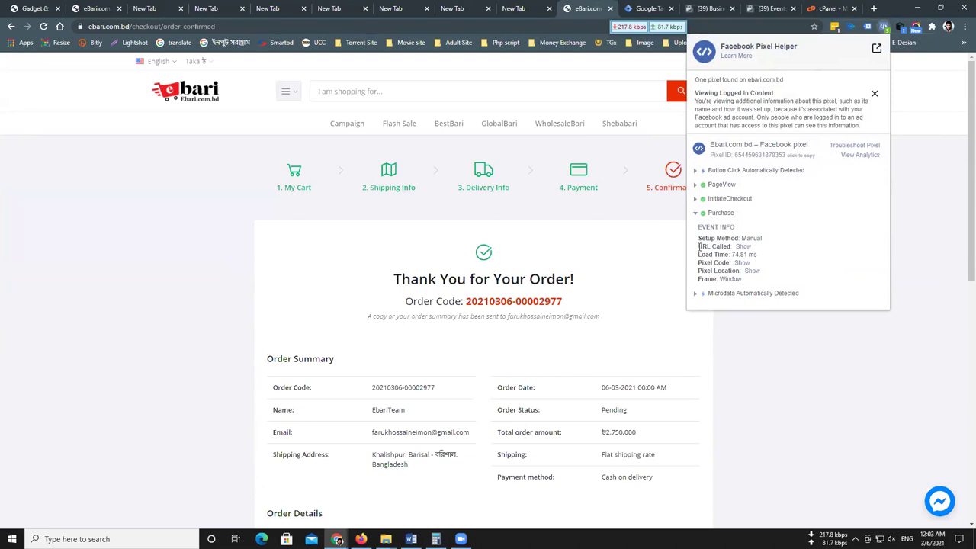
left_click_drag(700, 246, 733, 247)
left_click(915, 181)
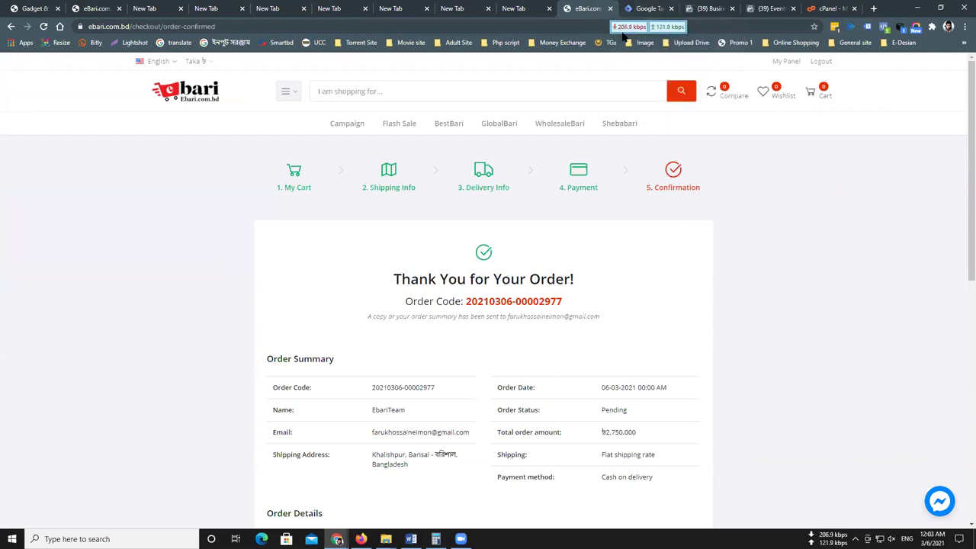
left_click(646, 8)
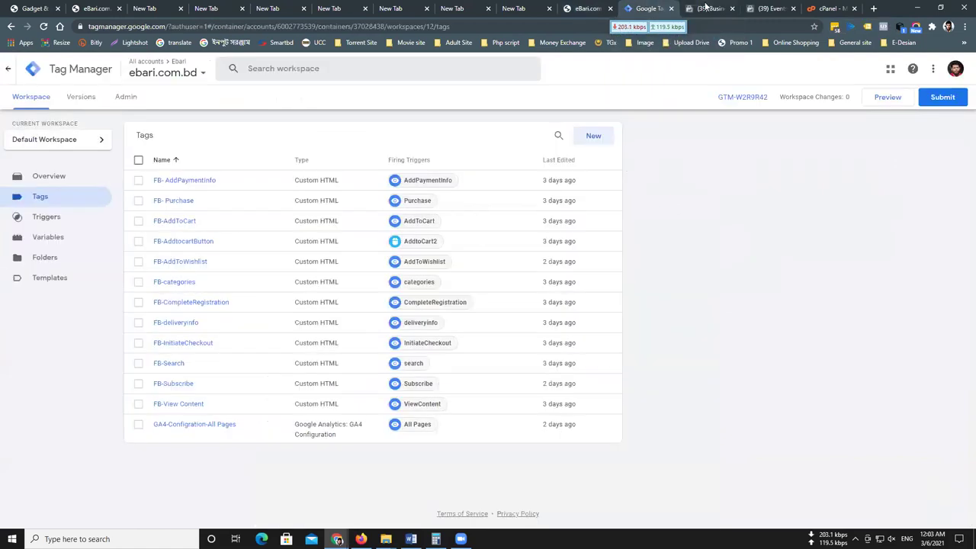
- Review the ebari.com.bd domain in Facebook Business settings, including its verification status and Domain Access information
left_click(706, 8)
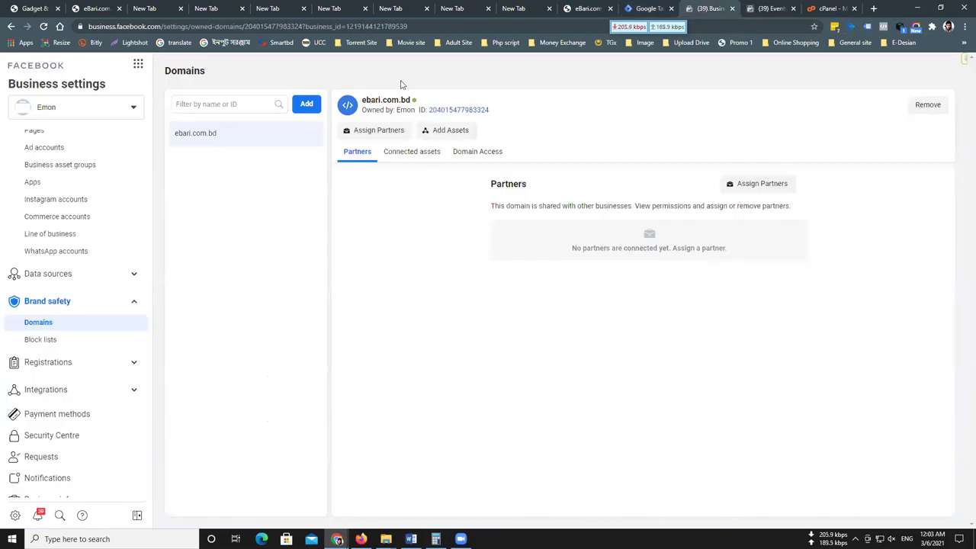
mouse_move(416, 101)
left_click_drag(417, 101, 363, 96)
left_click(430, 106)
left_click_drag(409, 99, 361, 98)
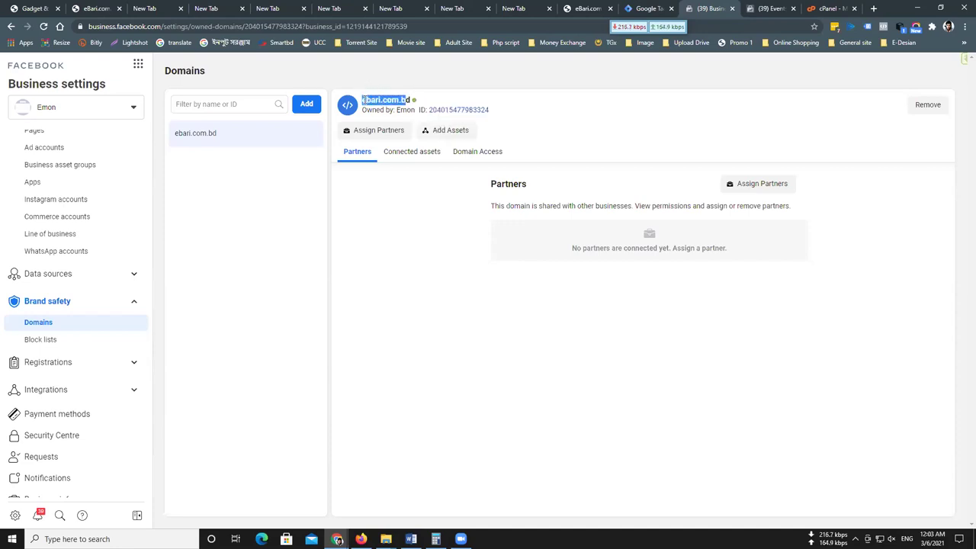
left_click(396, 101)
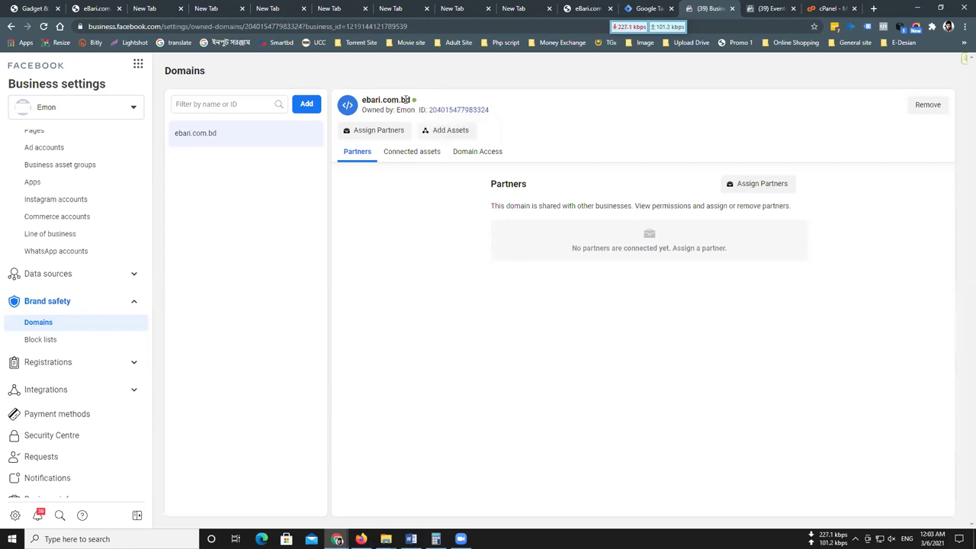
left_click_drag(412, 100, 363, 102)
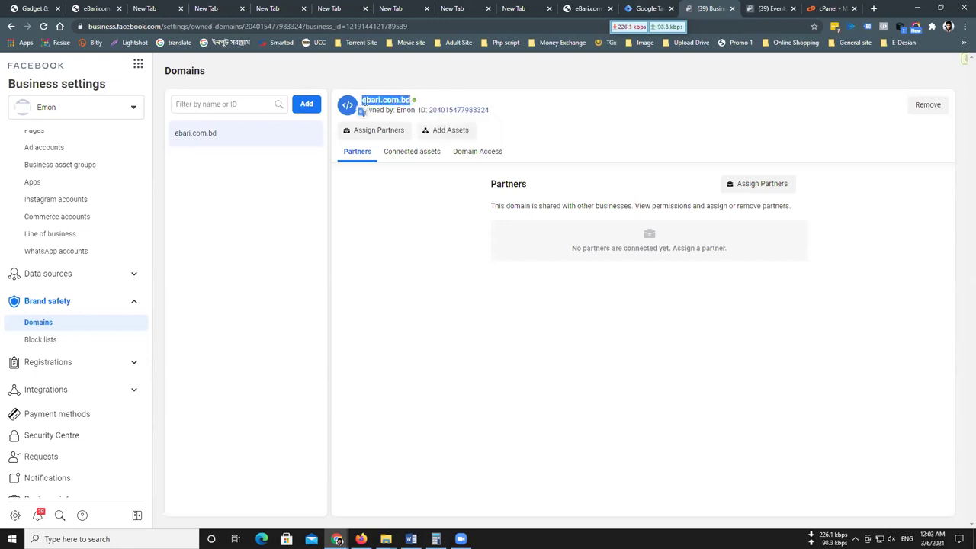
left_click(425, 103)
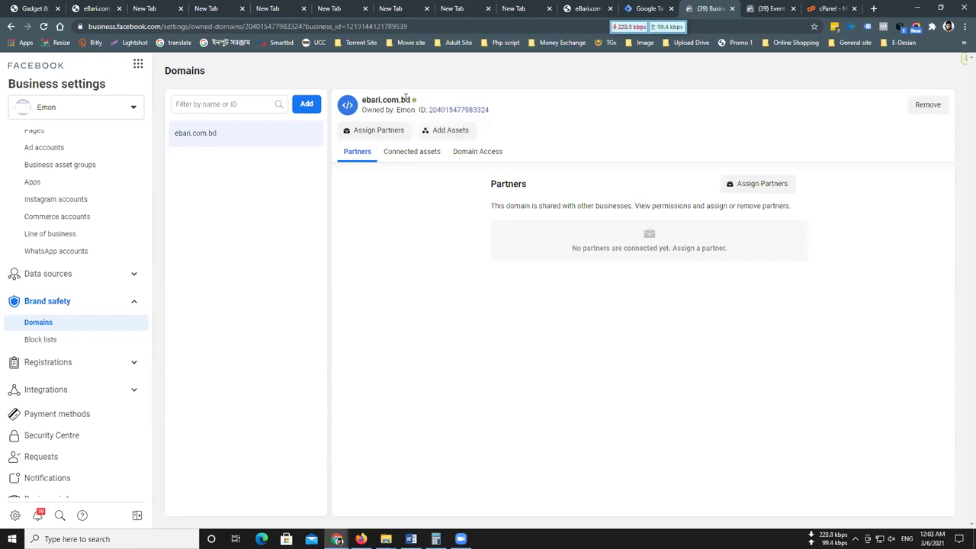
left_click_drag(409, 98, 363, 101)
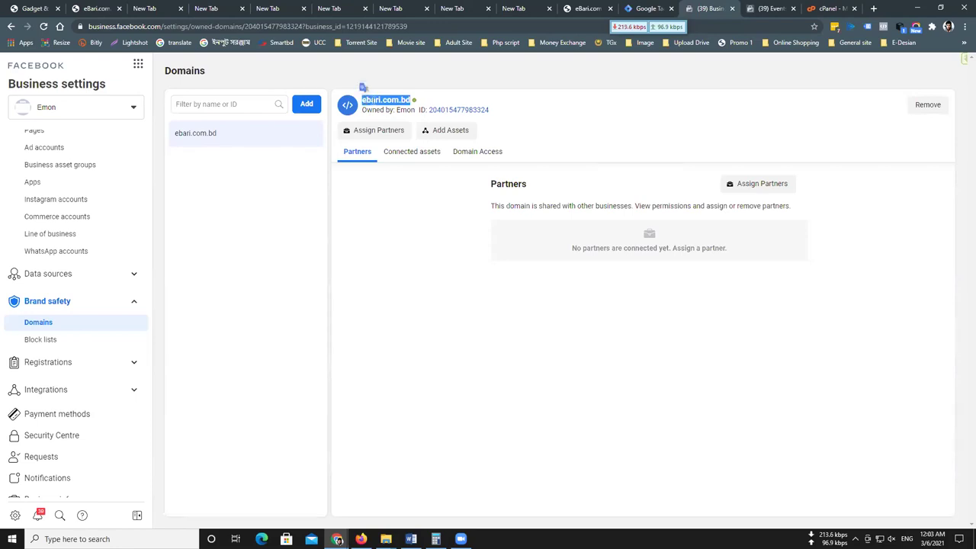
left_click(374, 100)
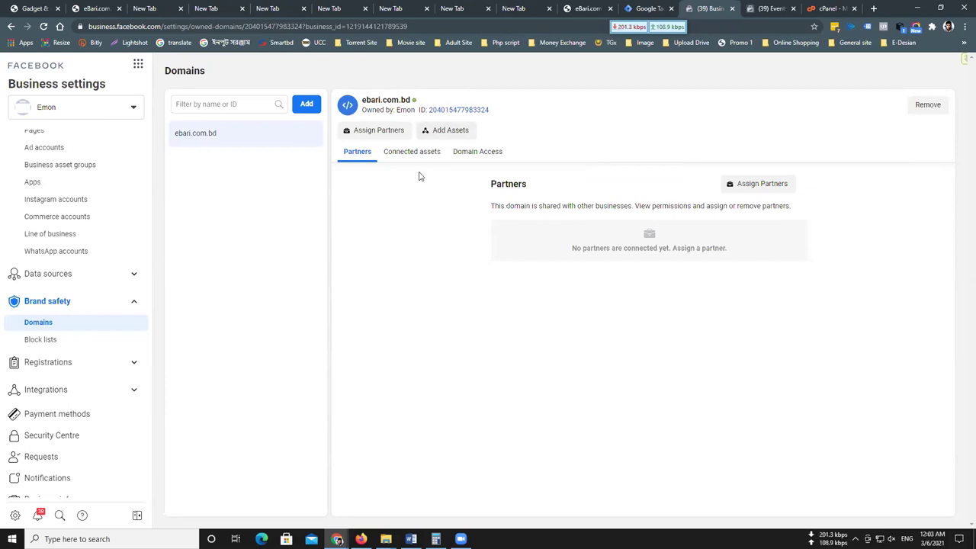
left_click(477, 152)
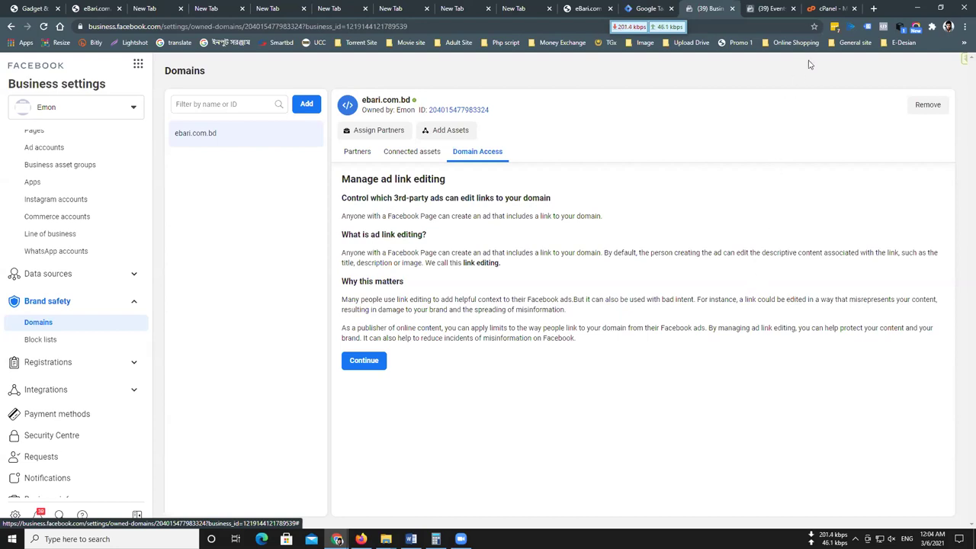
- Switch to cPanel's File Manager and open app.blade.php for editing from the layout folder under public_html/resources/views/frontend
left_click(821, 7)
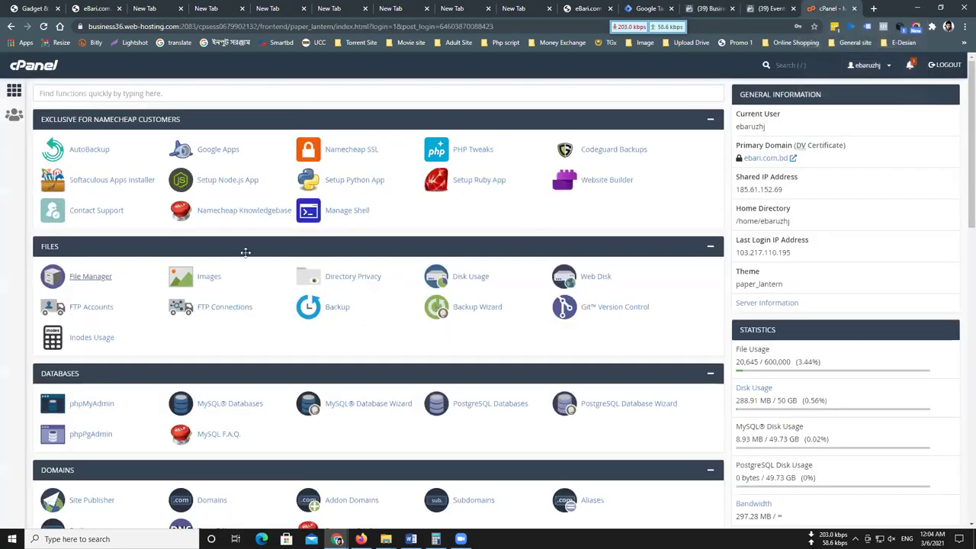
left_click(96, 277)
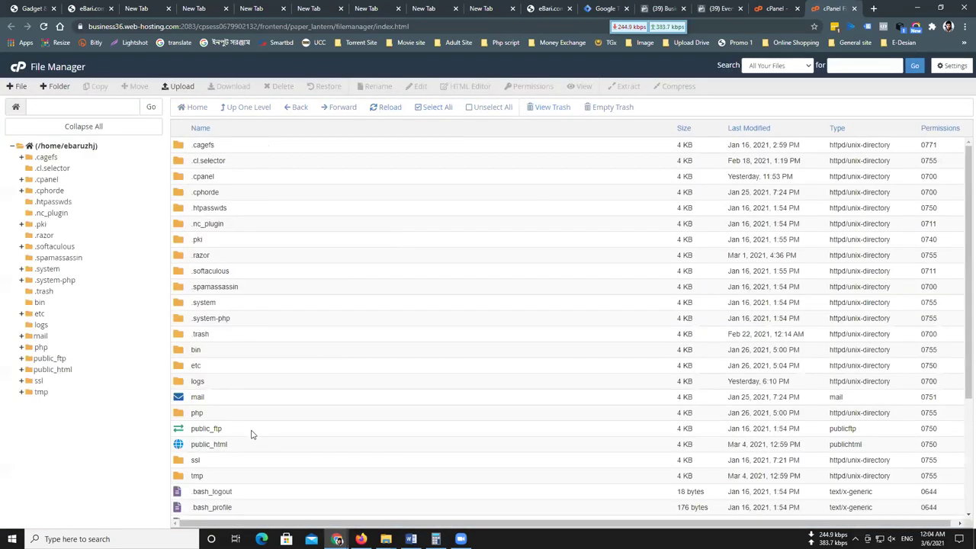
double_click(234, 445)
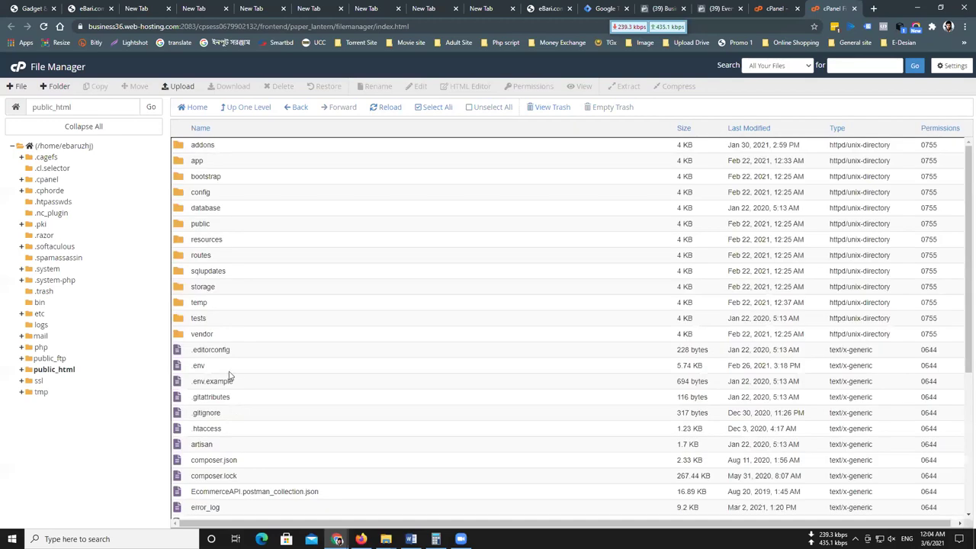
double_click(232, 240)
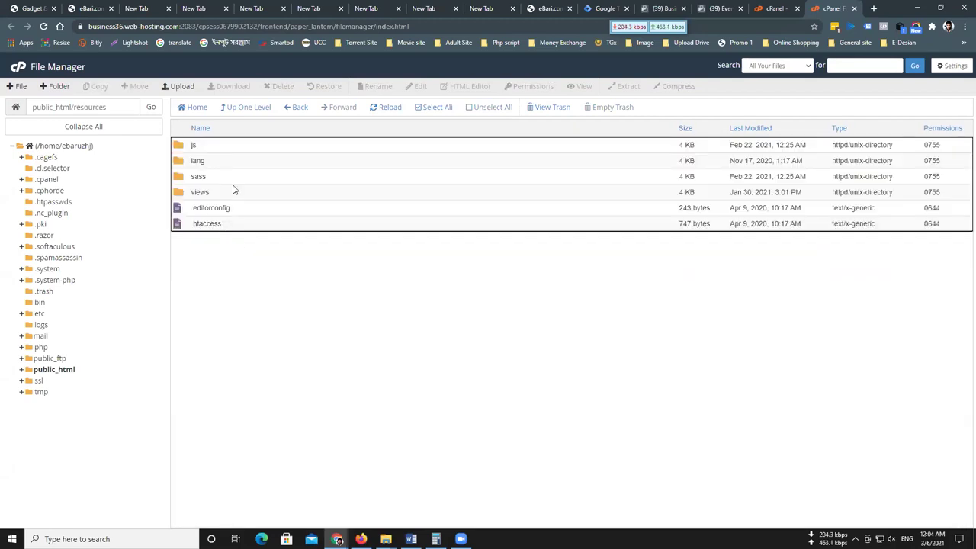
double_click(226, 192)
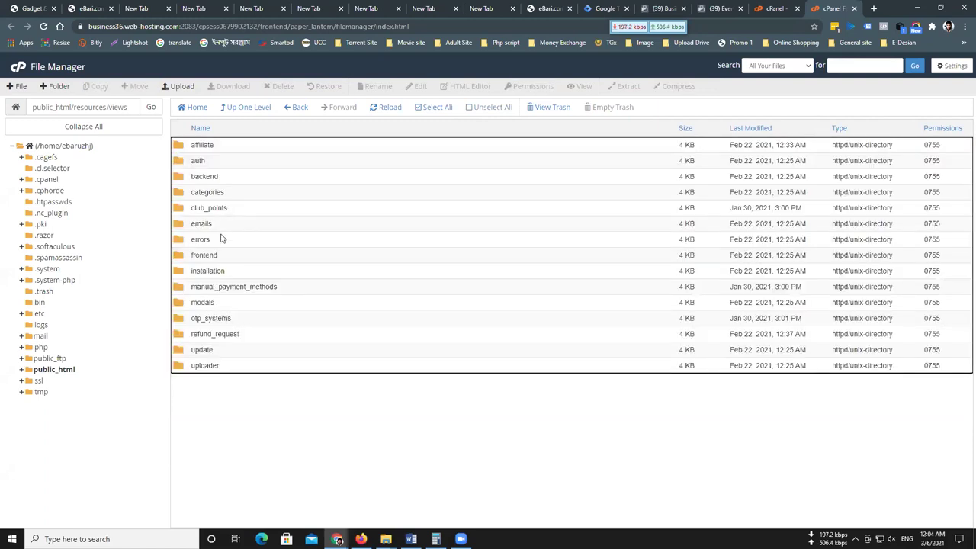
left_click(221, 240)
double_click(219, 257)
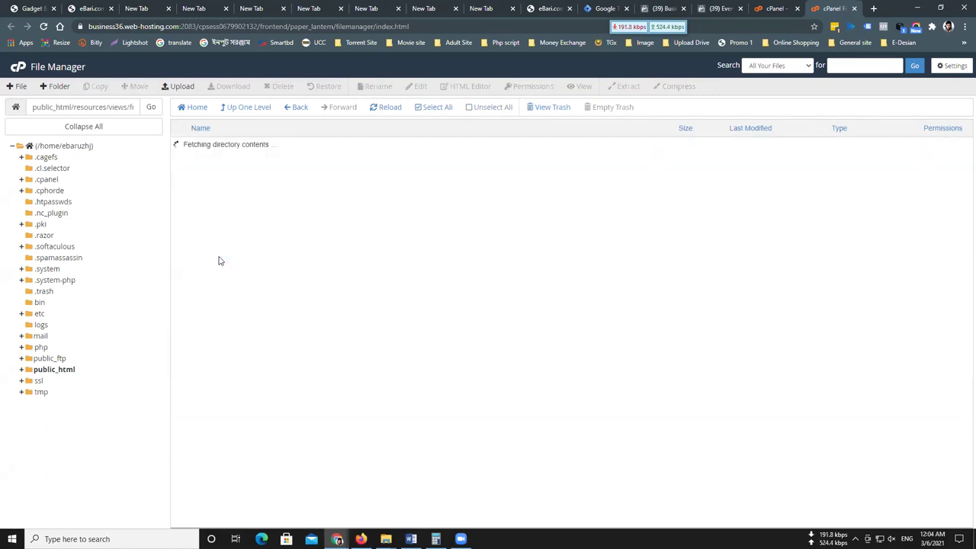
double_click(225, 240)
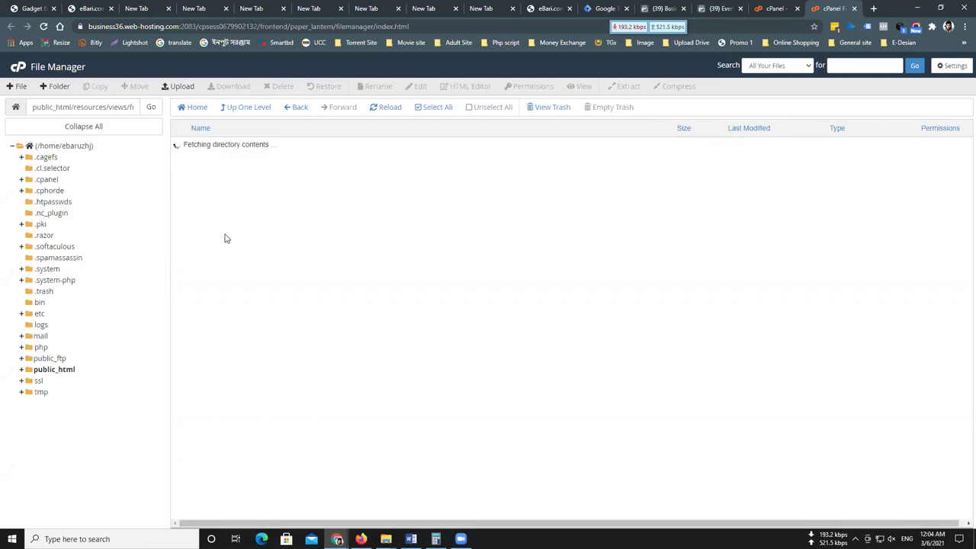
left_click(234, 145)
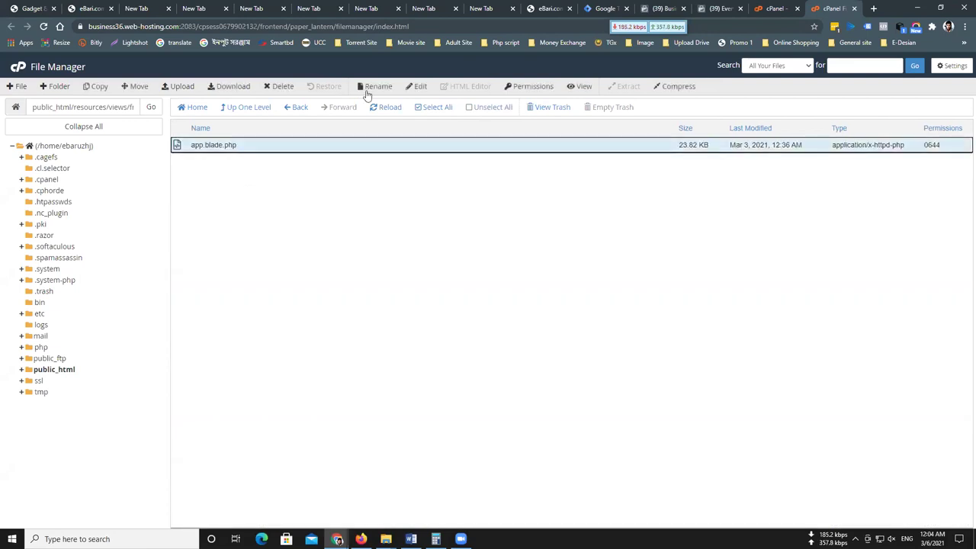
left_click(419, 88)
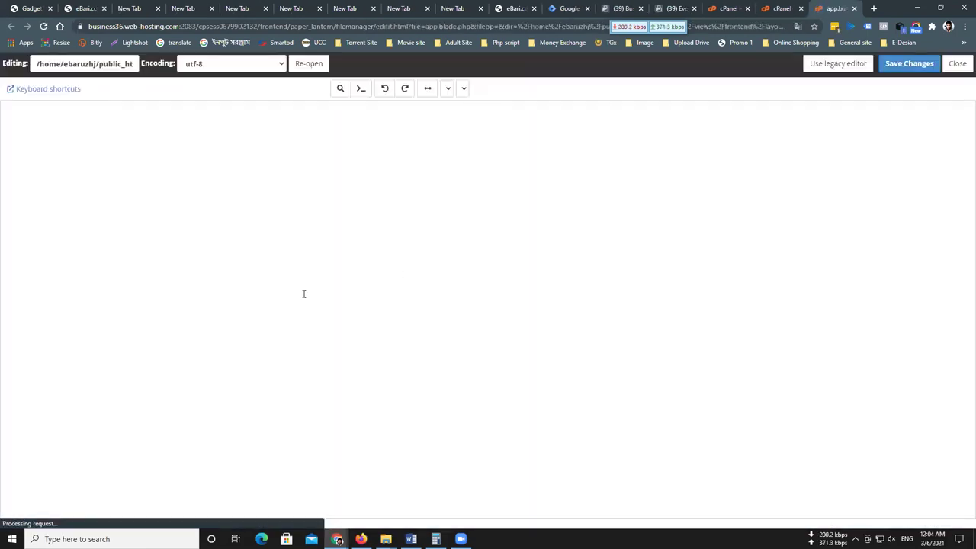
- Examine the Google Tag Manager script in the head and the noscript snippet below the body tag in app.blade.php
left_click(145, 197)
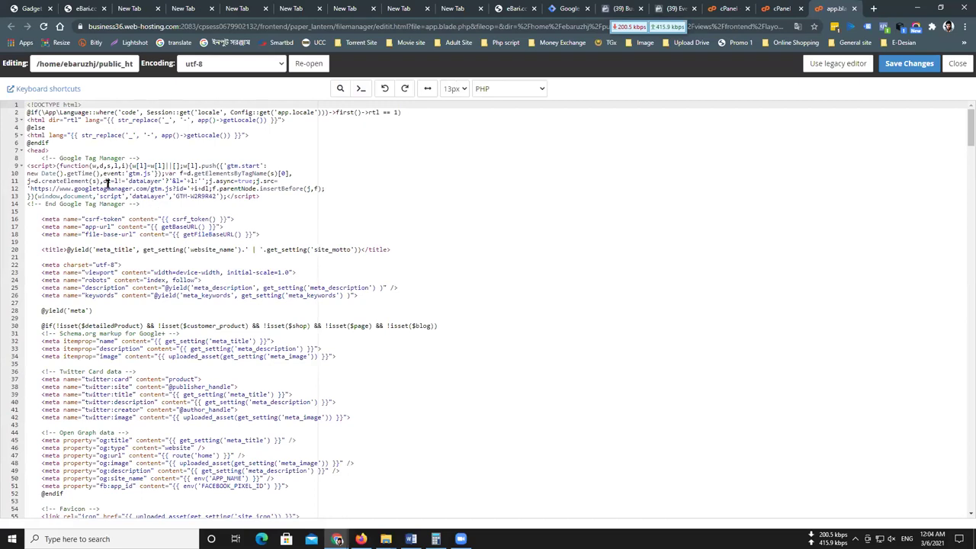
left_click(38, 158, "shift")
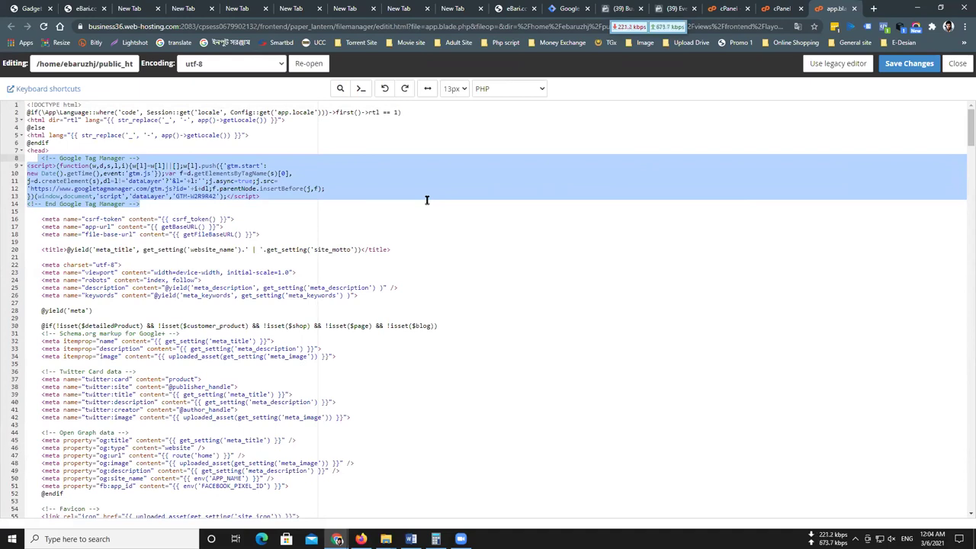
scroll(427, 200, "down", 5)
scroll(282, 338, "down", 4)
left_click_drag(45, 366, 159, 396)
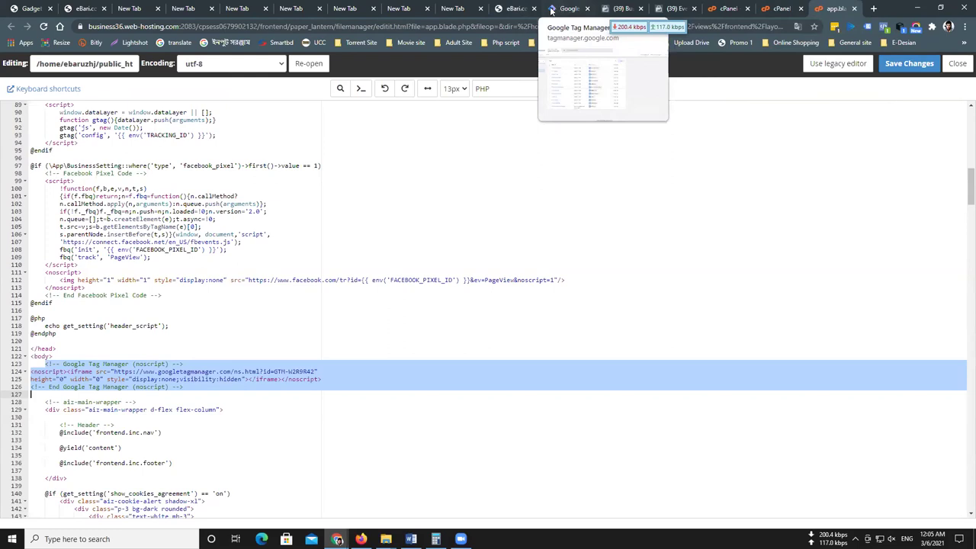
- Return to Facebook Business settings, check the business account list and open Ads Manager
left_click(521, 10)
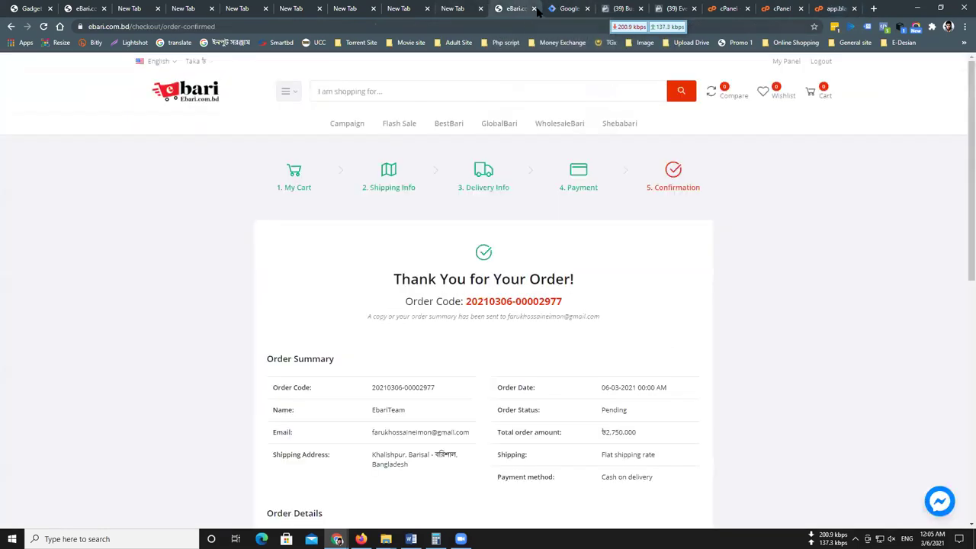
left_click(619, 9)
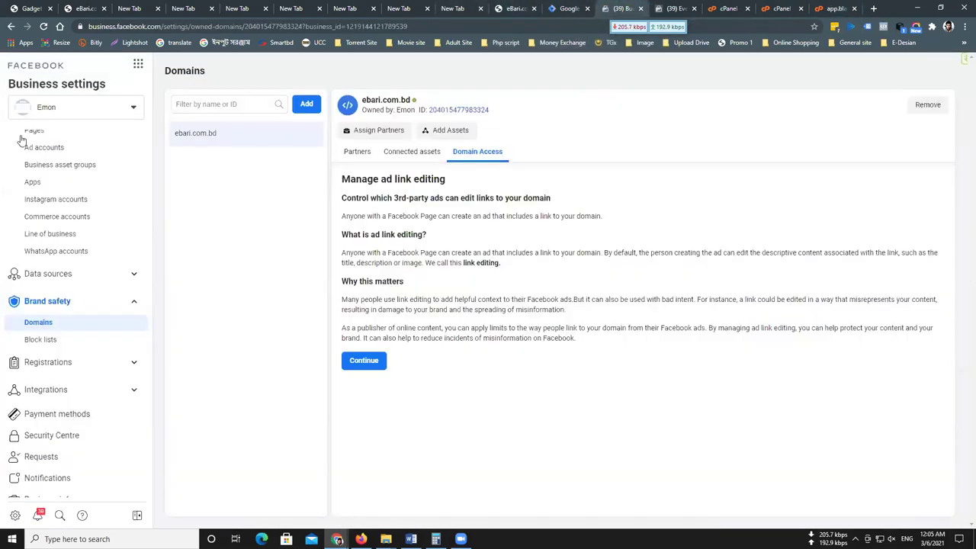
left_click(68, 109)
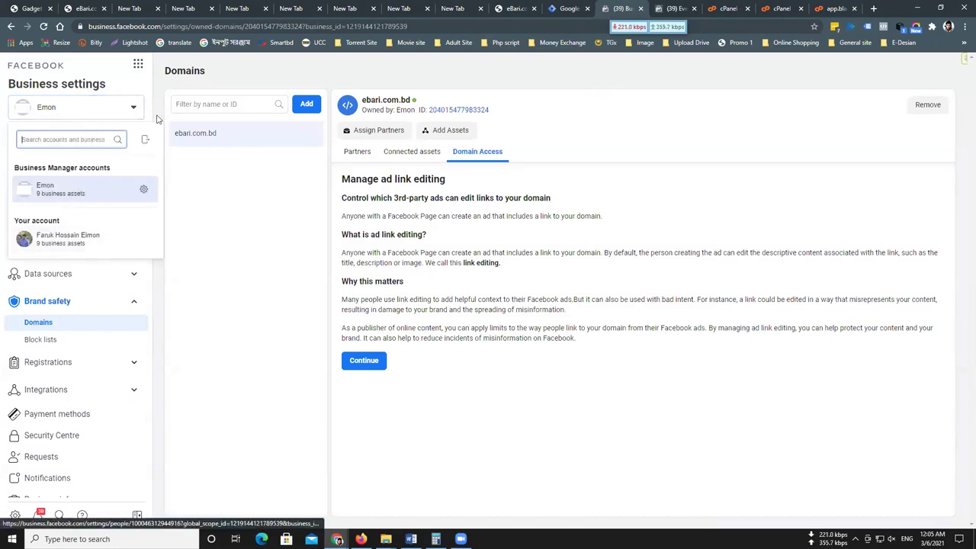
left_click(138, 63)
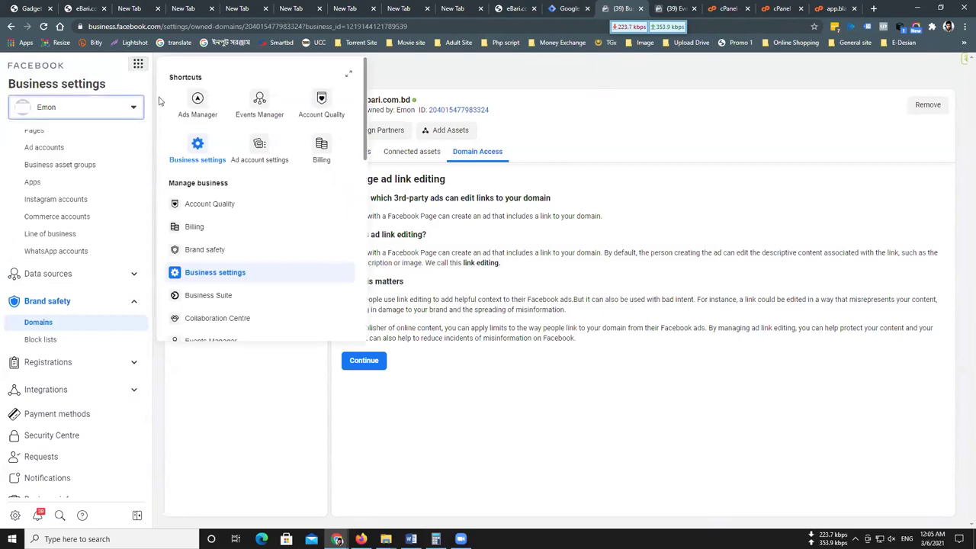
left_click(197, 106)
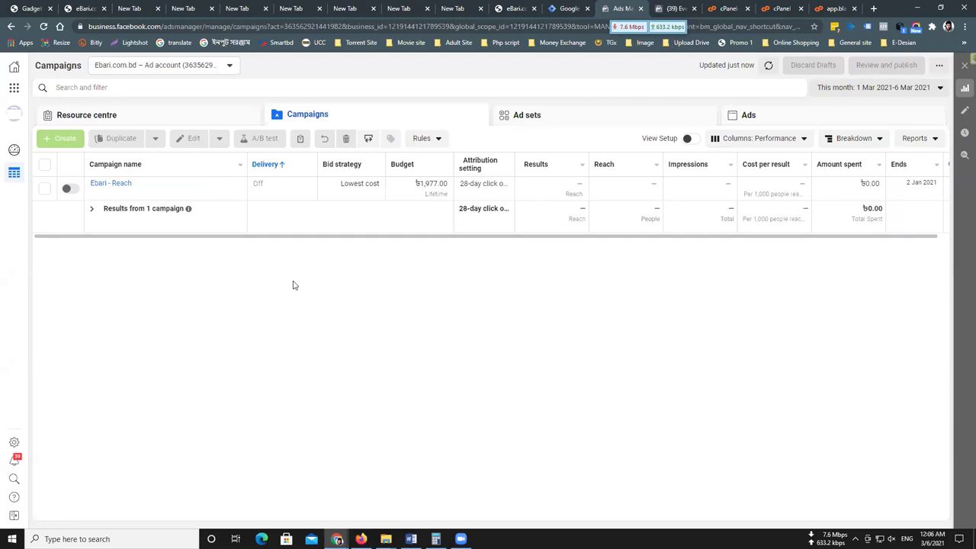
- Check the available ad accounts and Business Manager accounts in Ads Manager, dismissing the advertising restriction notice
left_click(230, 66)
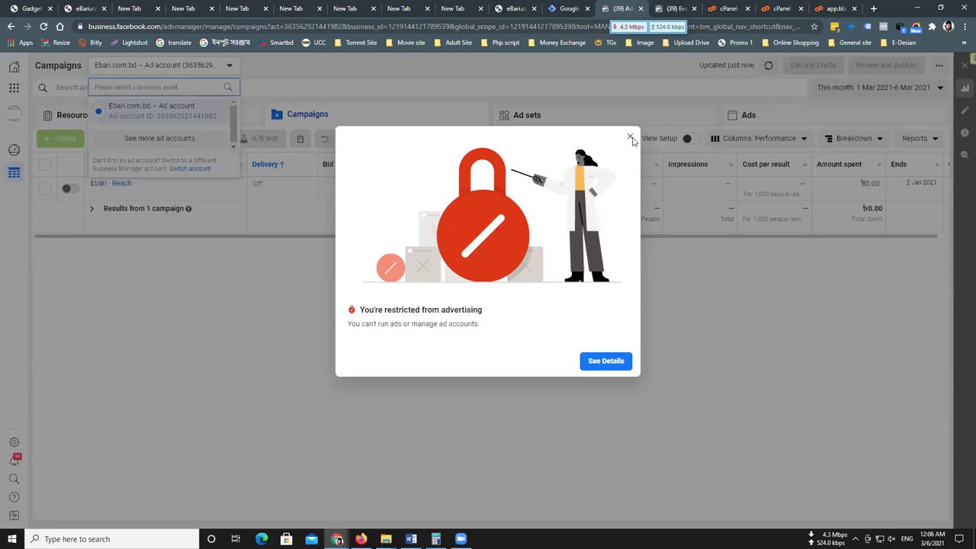
left_click(631, 138)
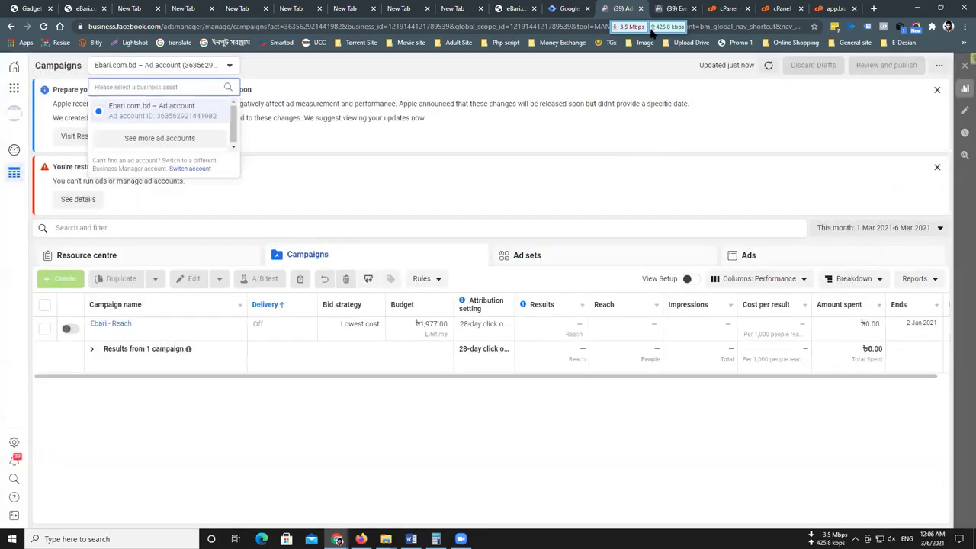
left_click(273, 73)
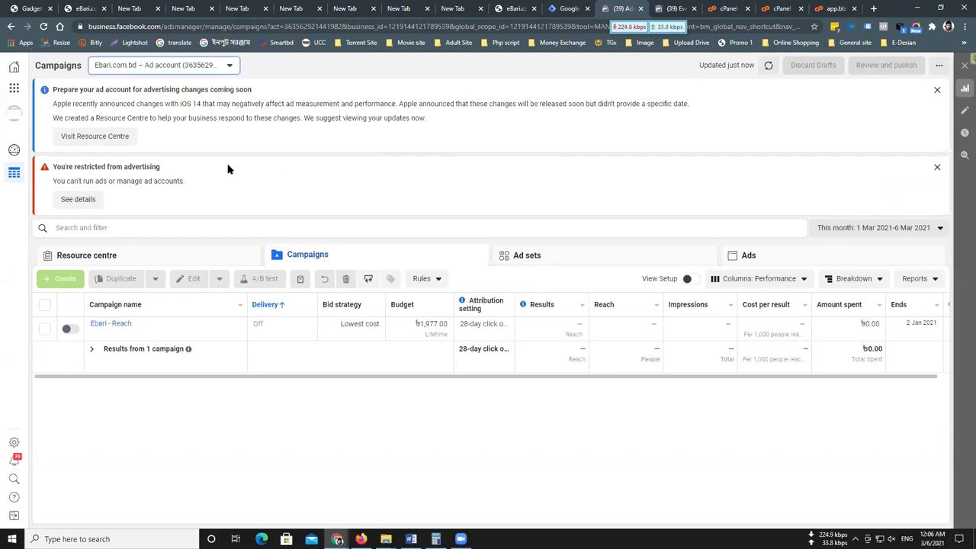
left_click(13, 113)
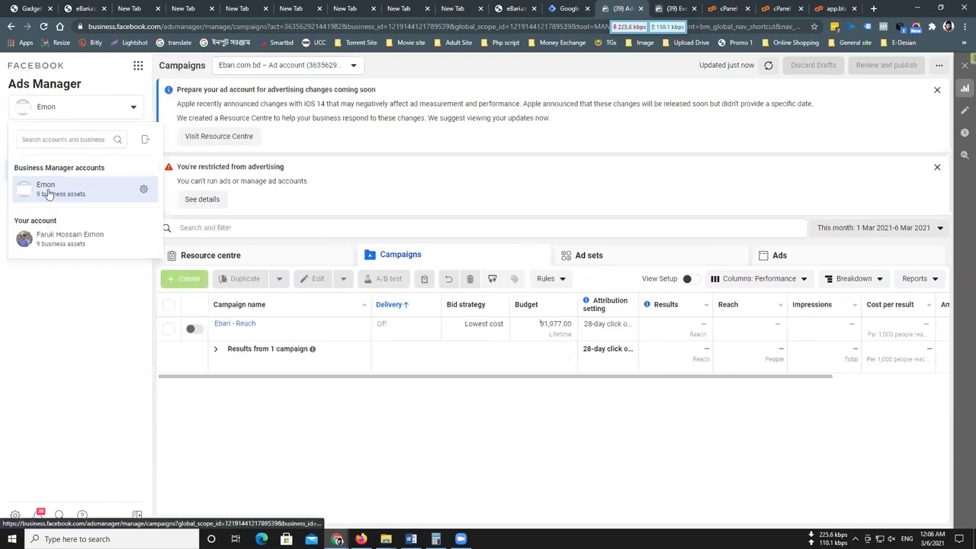
left_click(318, 163)
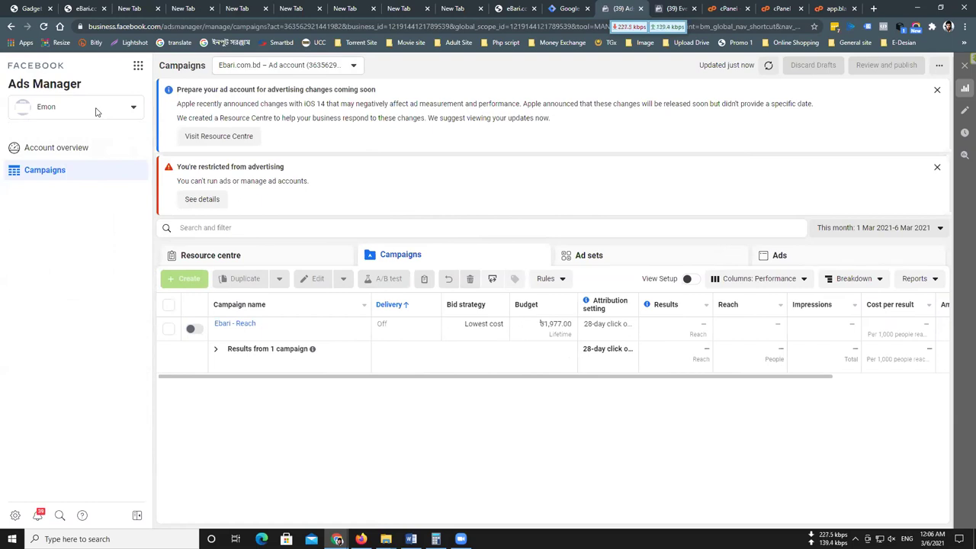
- Go back to Business settings and view the business's Payment methods
left_click(138, 67)
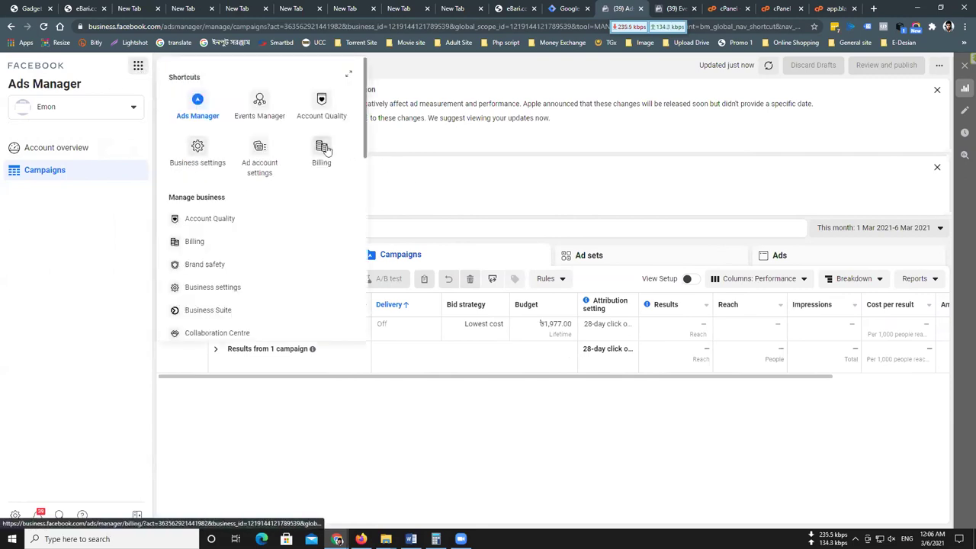
left_click(197, 152)
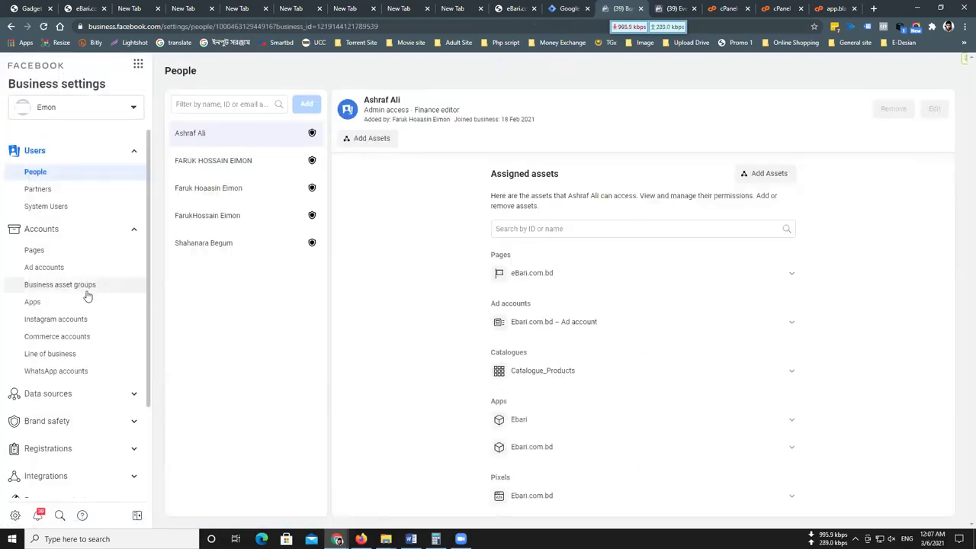
scroll(92, 318, "down", 2)
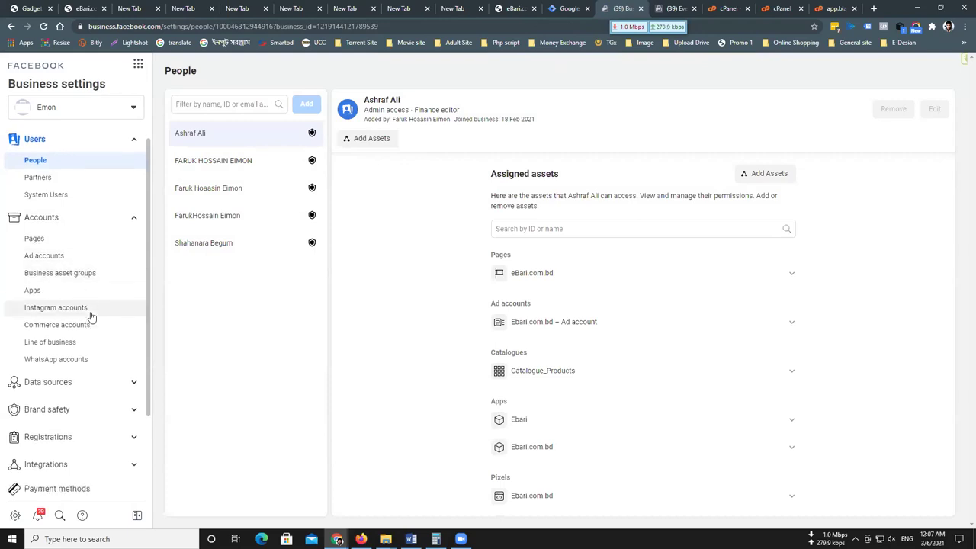
left_click(56, 400)
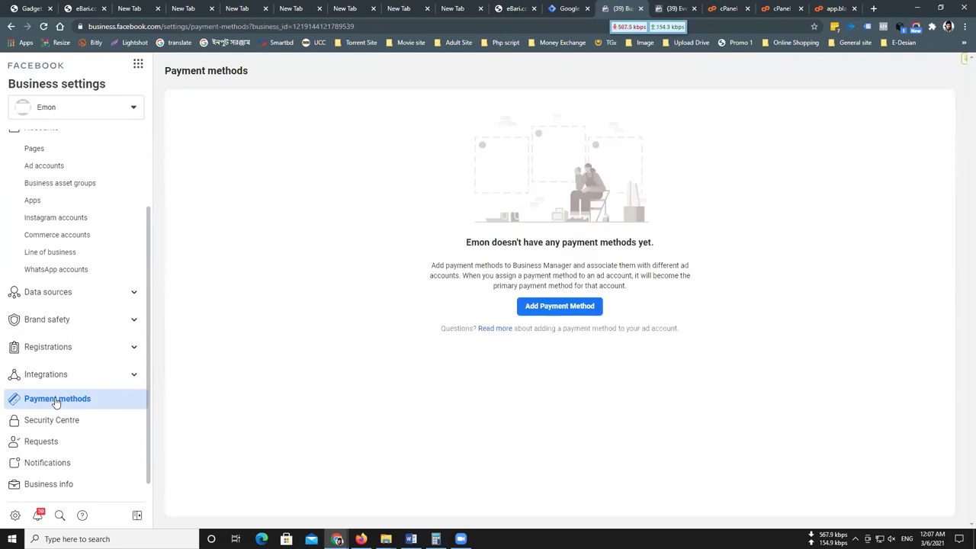
scroll(113, 180, "up", 3)
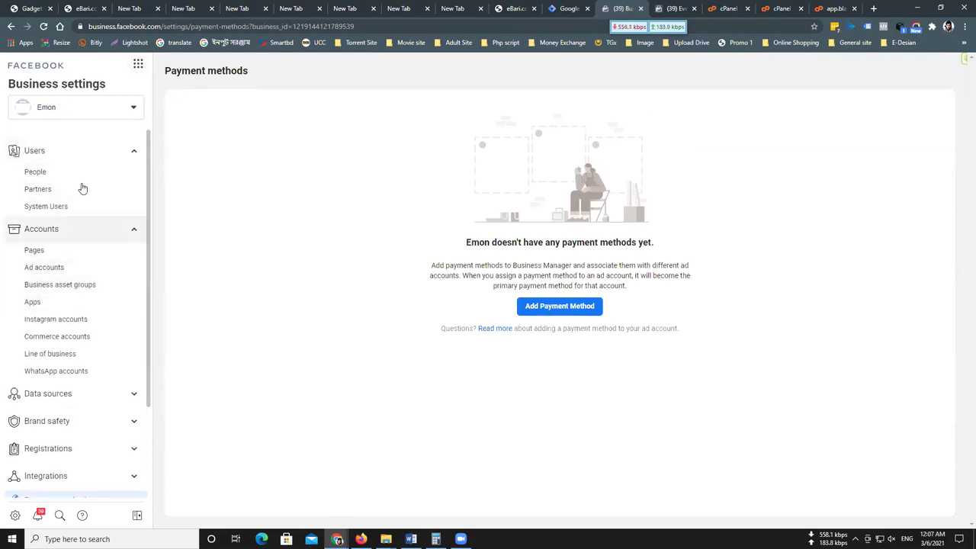
- Check the business's Ad accounts page, and open the Ebari.com.bd ad account's payment settings from its billing page
left_click(138, 65)
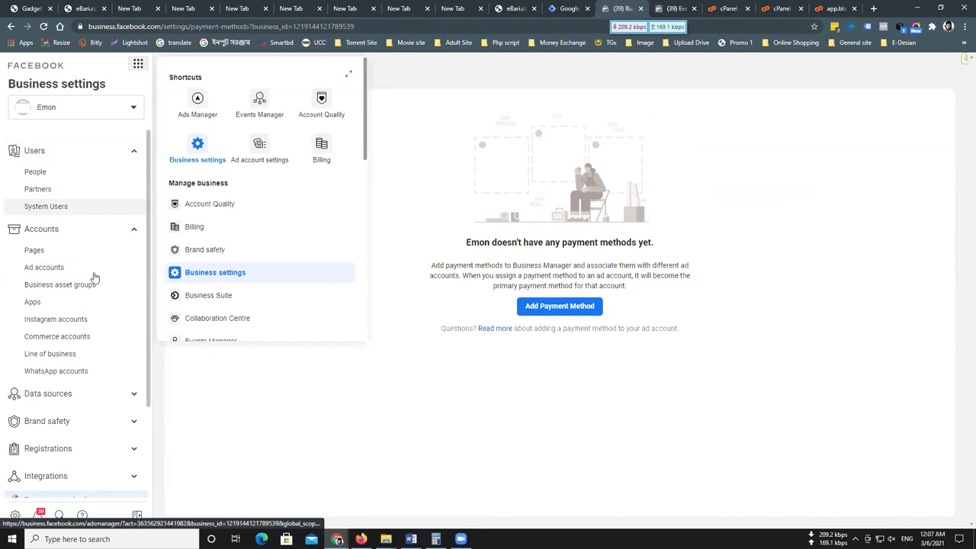
left_click(47, 268)
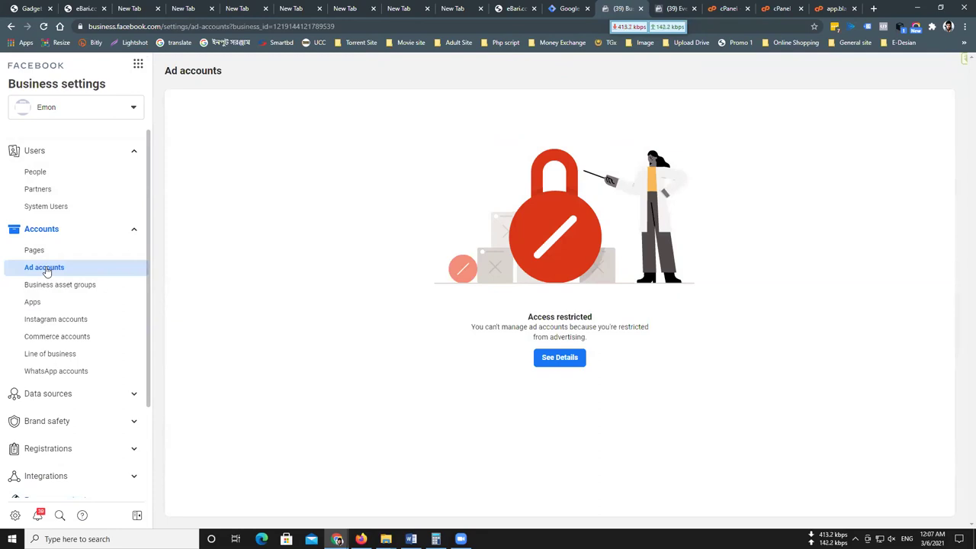
left_click(139, 67)
left_click(324, 150)
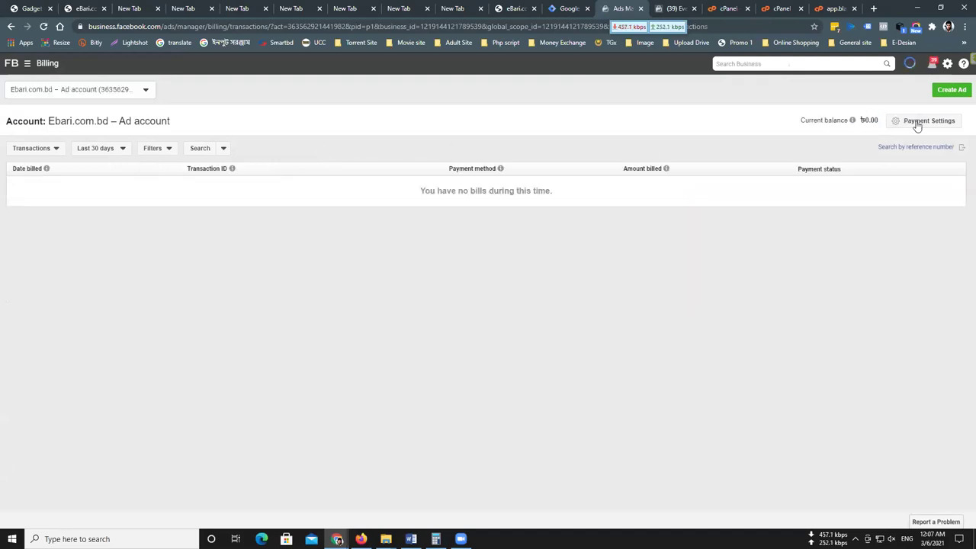
left_click(918, 125)
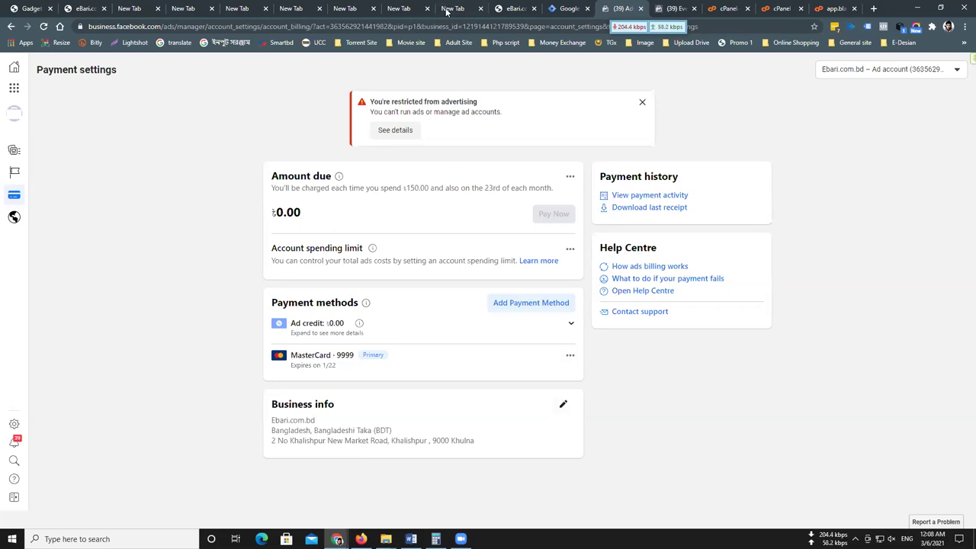
mouse_move(446, 10)
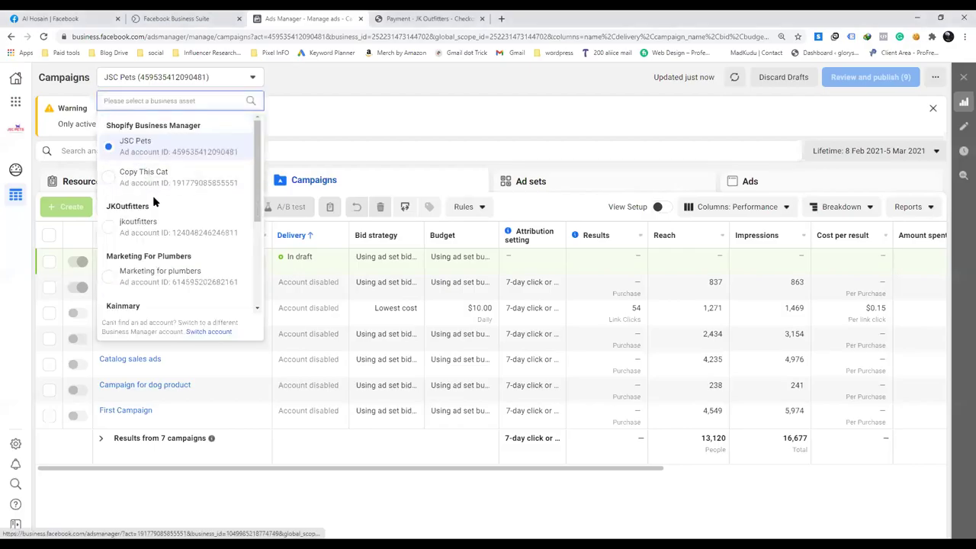
- Switch Ads Manager to the jkoutfitters ad account and open the JK Outfitters store's home page
scroll(145, 200, "down", 3)
left_click(150, 130)
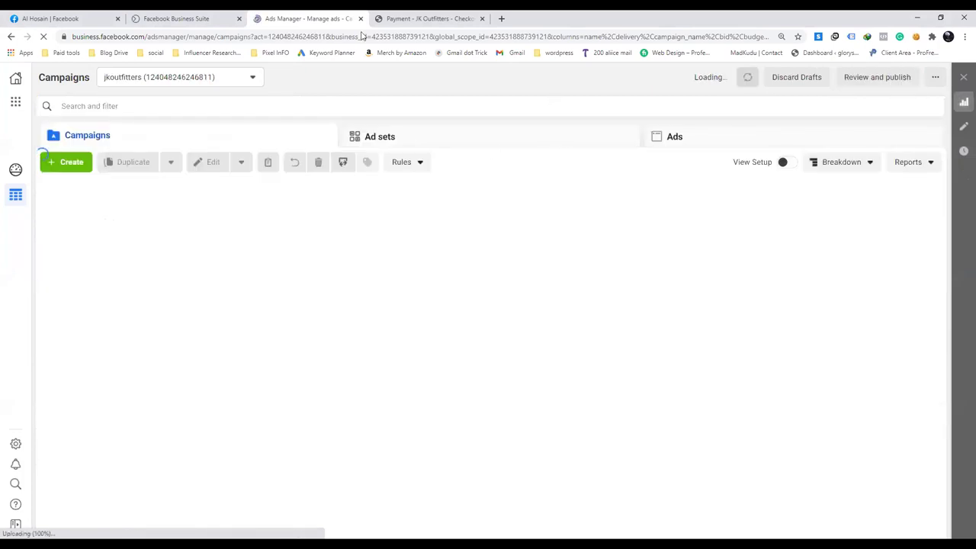
key("ctrl+Tab")
left_click(336, 106)
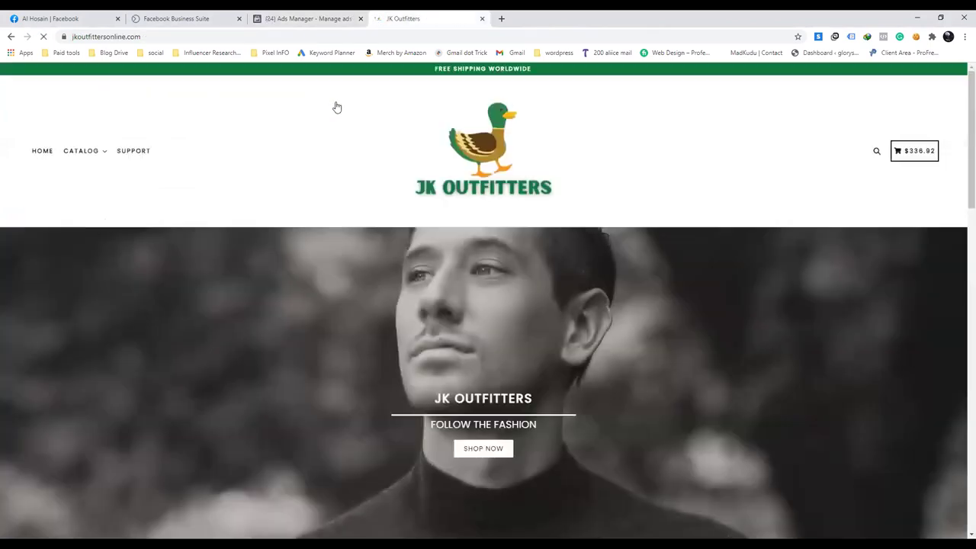
- Look through the store's home page and inspect its pixel events with Facebook Pixel Helper
scroll(347, 258, "down", 1)
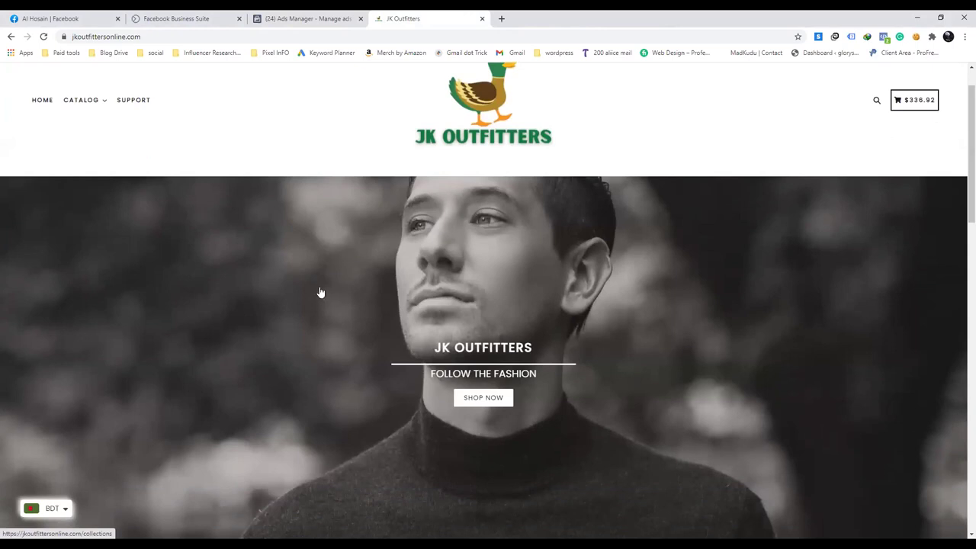
scroll(320, 293, "down", 4)
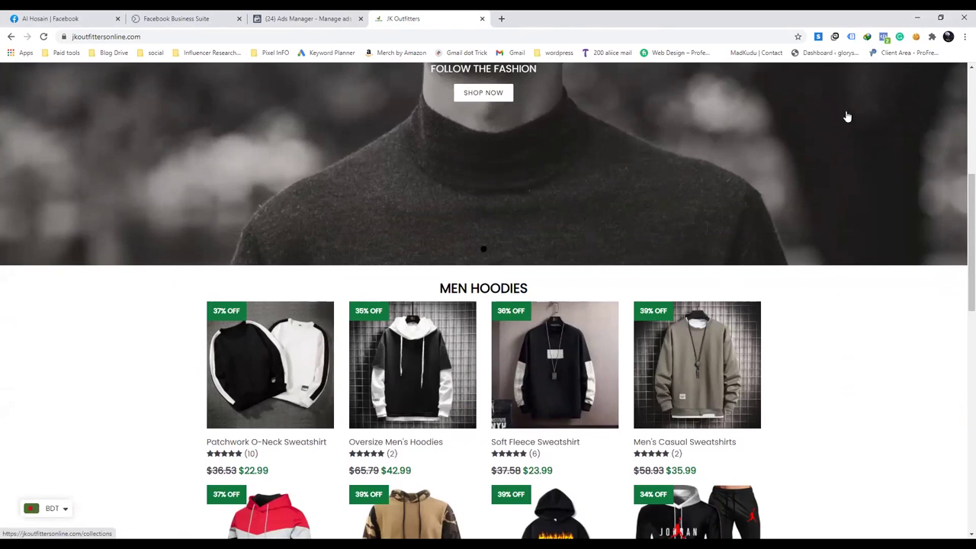
left_click(883, 36)
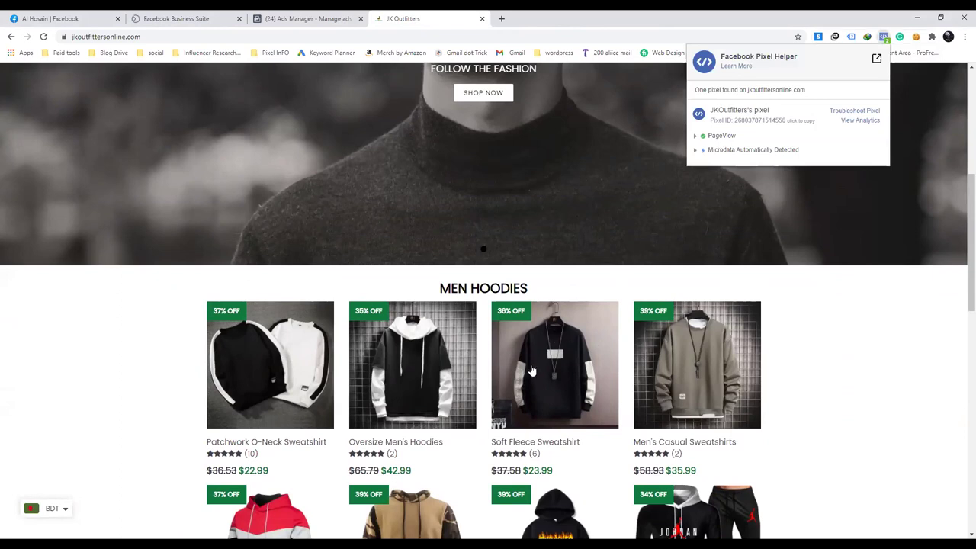
- Add the Soft Fleece Sweatshirt in JAG1605 Black, size S, to the cart and view the cart
left_click(581, 347)
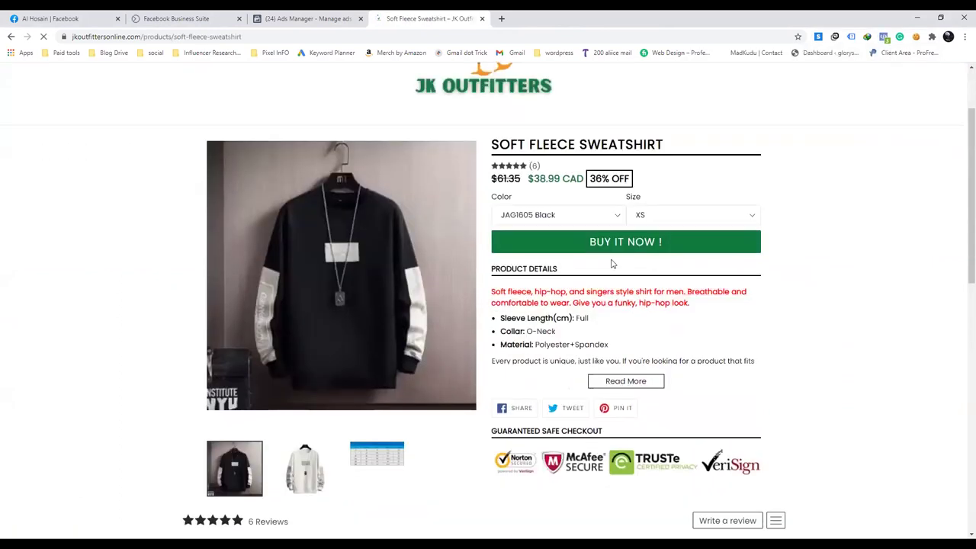
left_click(620, 245)
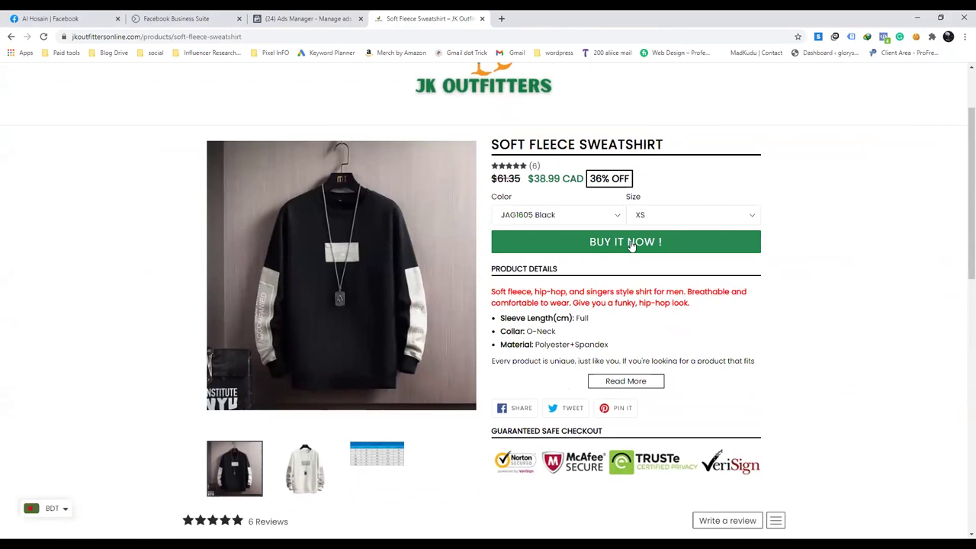
left_click(675, 221)
left_click(667, 257)
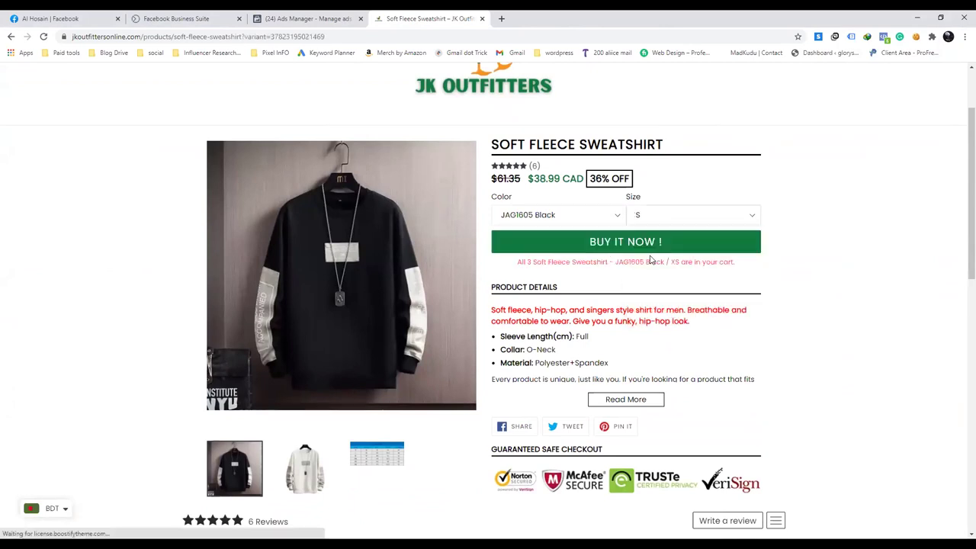
left_click(610, 243)
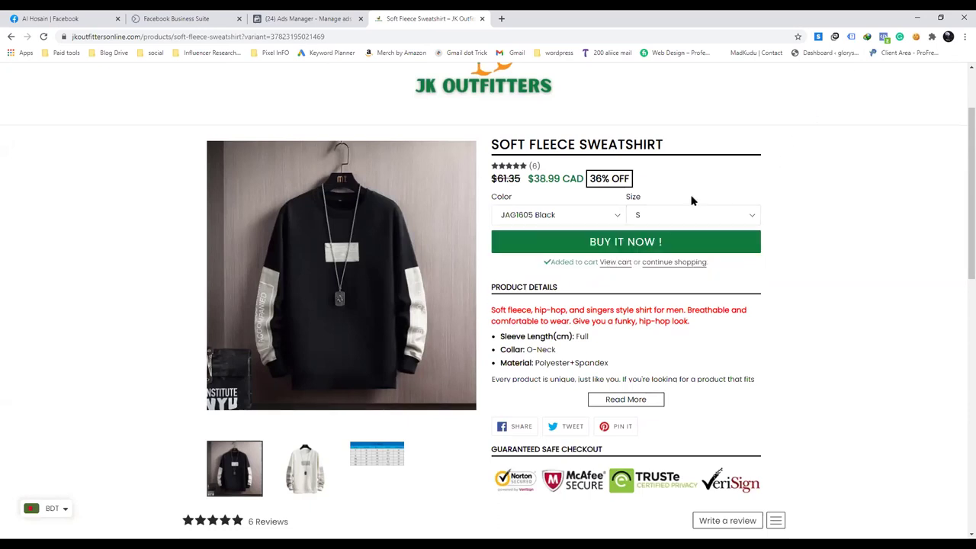
left_click(616, 263)
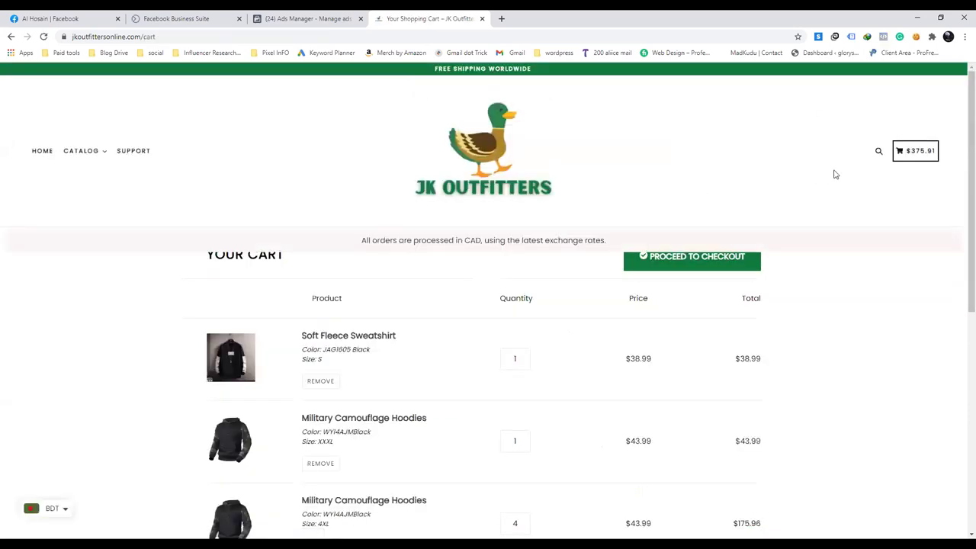
- Proceed from the cart to checkout and inspect the payment page's events with Facebook Pixel Helper
scroll(791, 318, "down", 3)
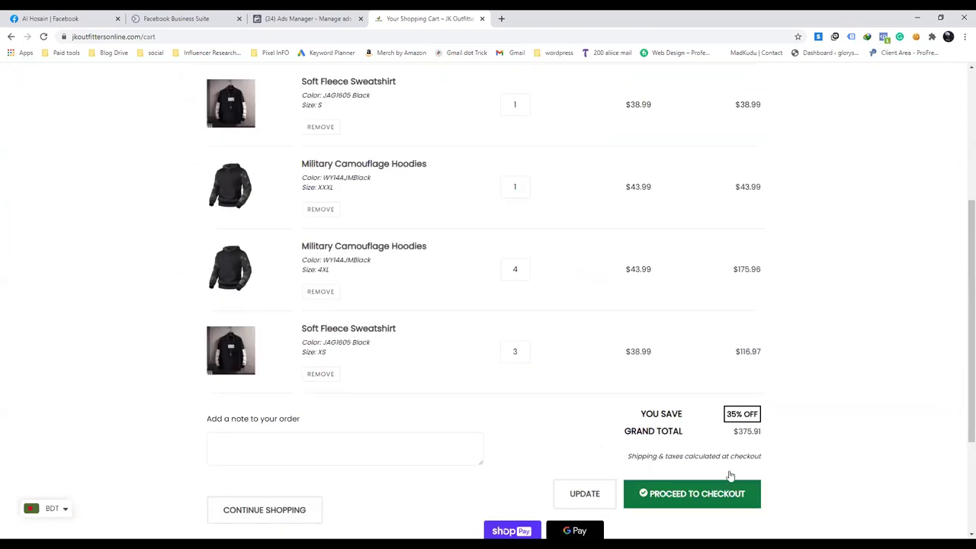
left_click(695, 497)
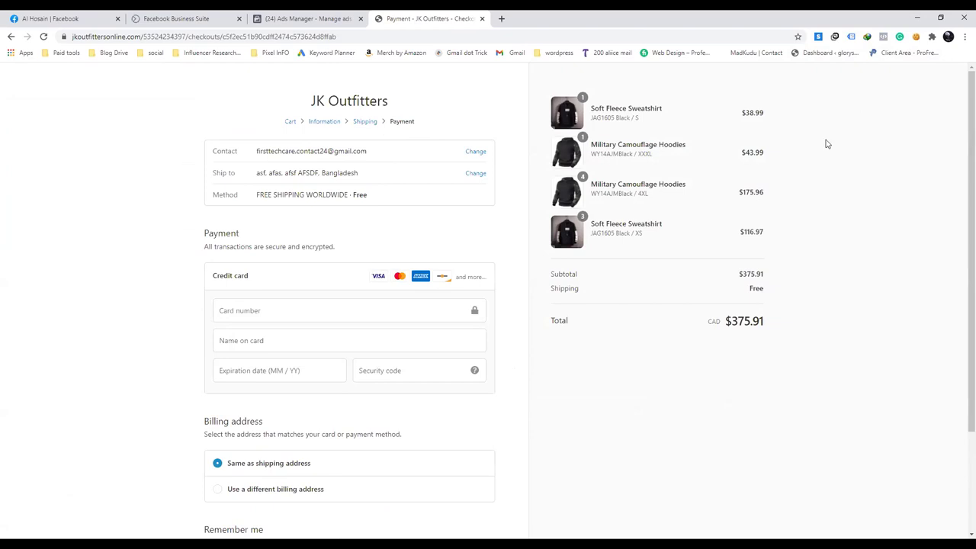
left_click(885, 37)
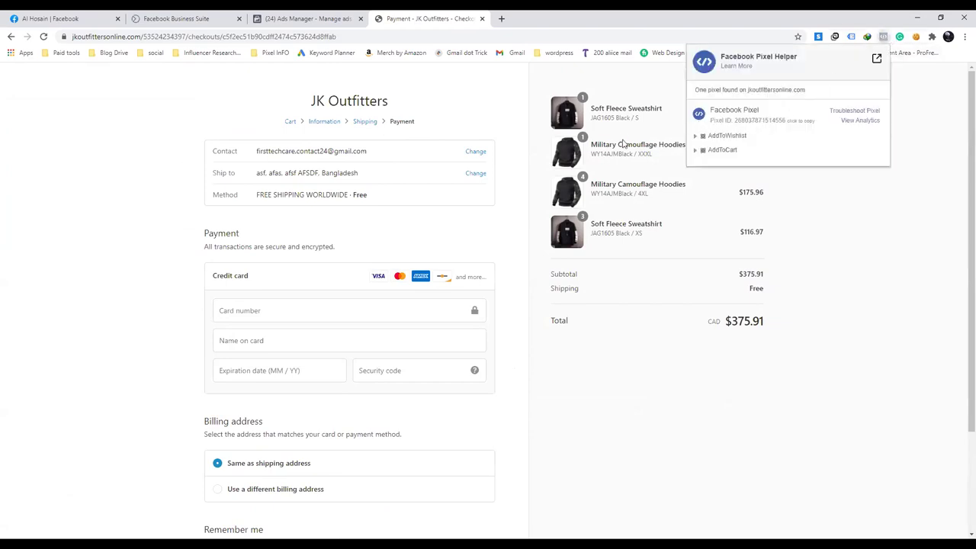
left_click(500, 87)
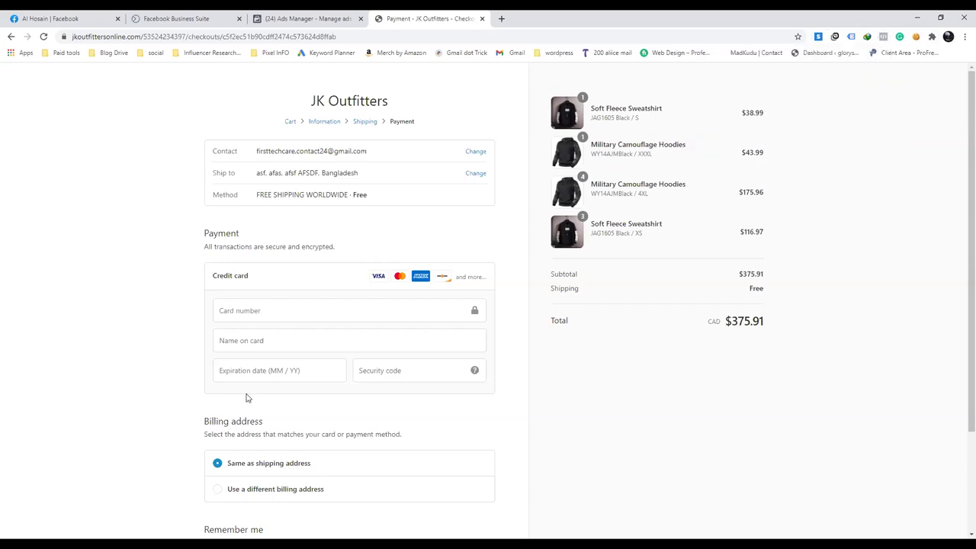
- Copy the JK Outfitters checkout address and open it in Firefox
left_click(326, 42)
key("ctrl+c")
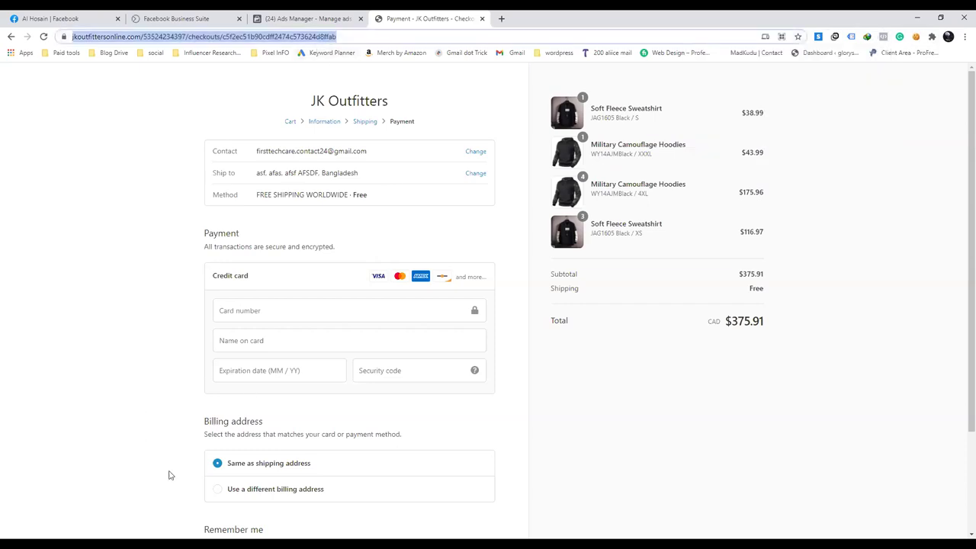
key("alt+Tab")
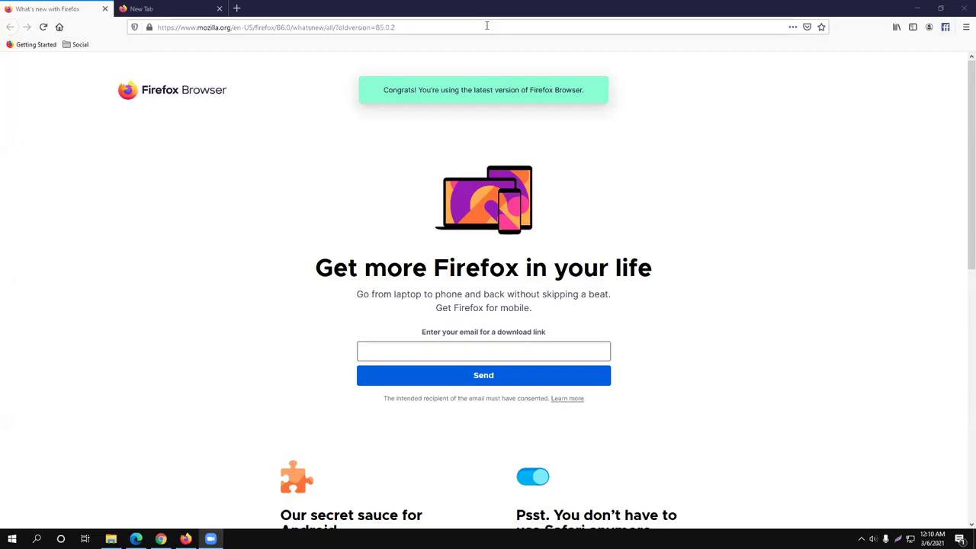
left_click(487, 26)
key("ctrl+v")
key("Return")
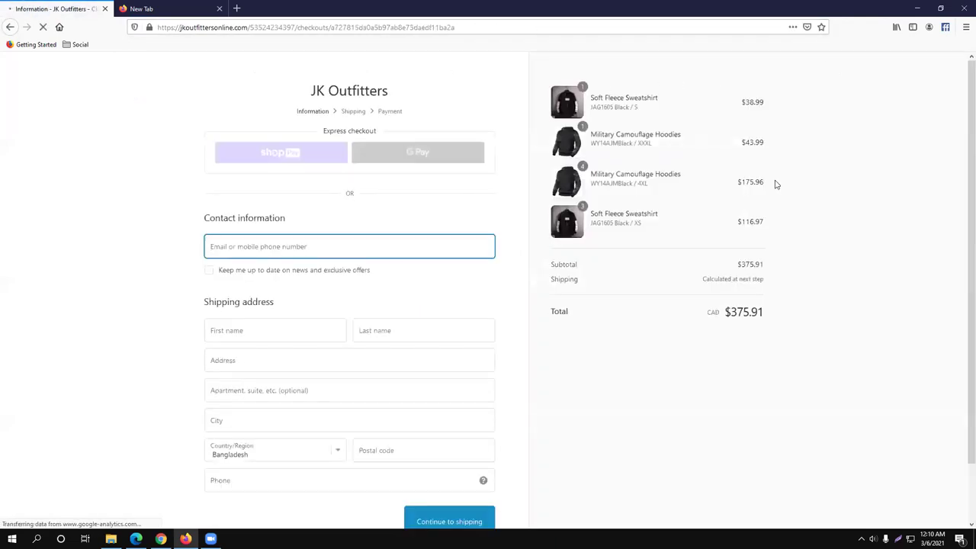
- Inspect the pixel events on the checkout page and on the store's home page with FF Facebook Pixel Helper
left_click(945, 27)
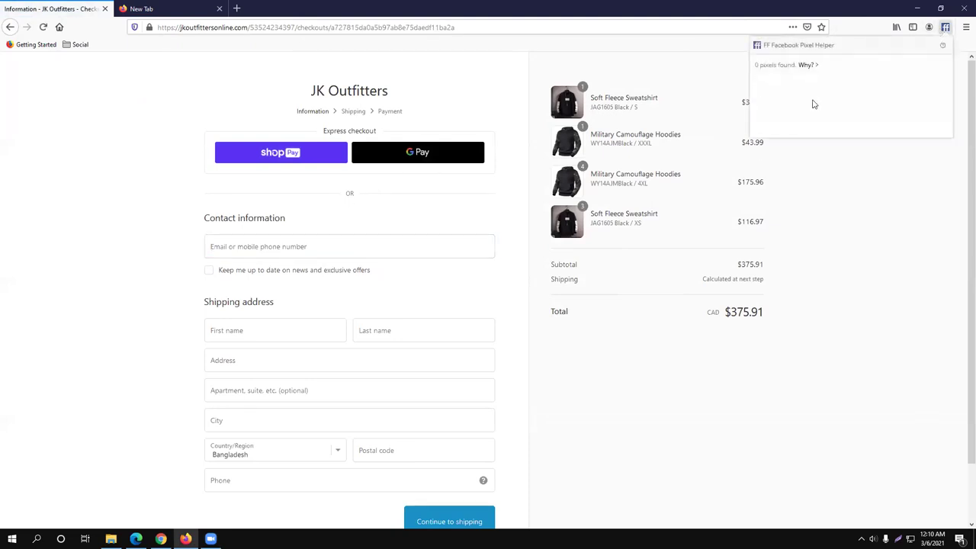
left_click(371, 94)
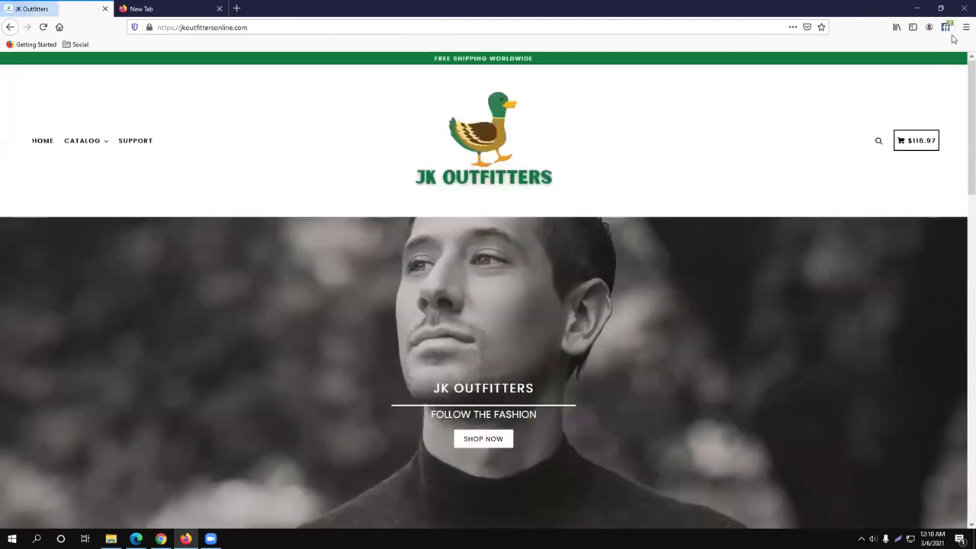
left_click(946, 27)
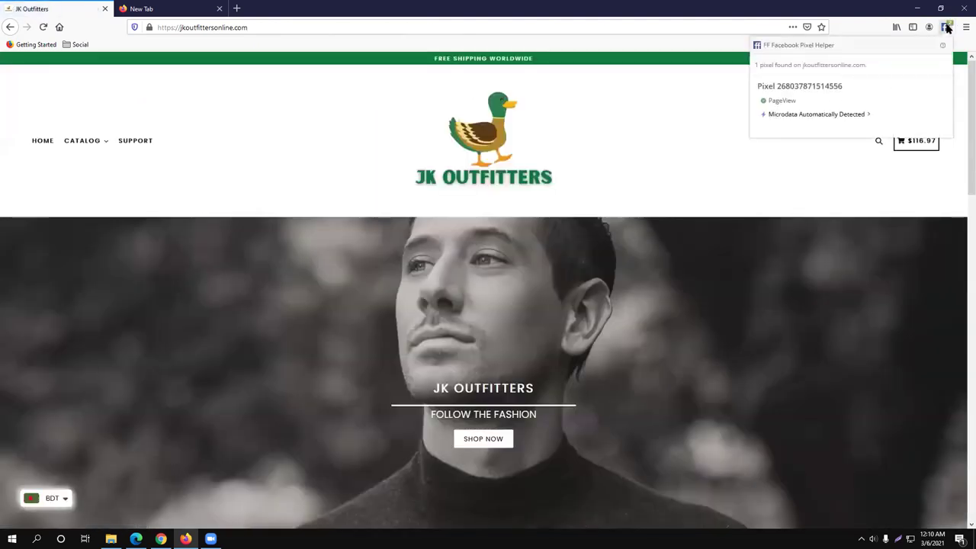
left_click(497, 39)
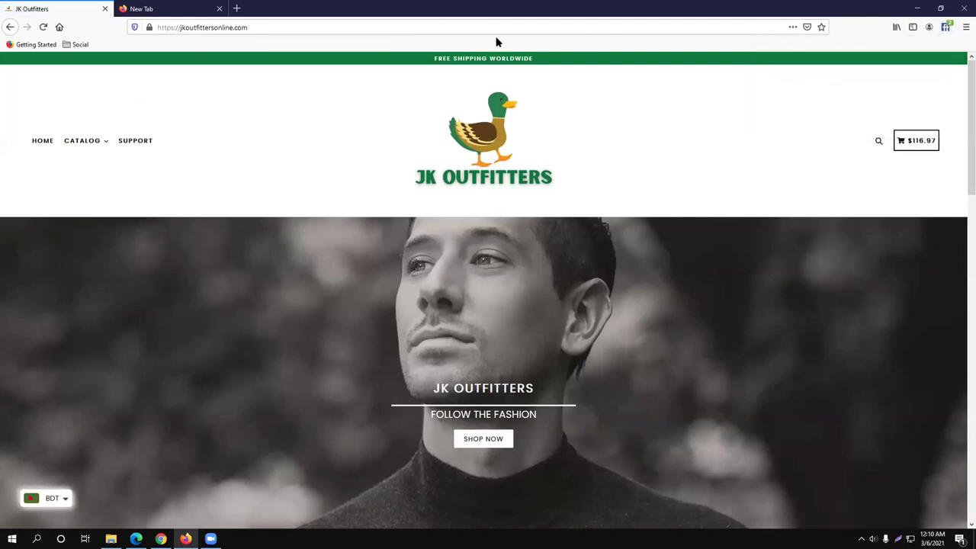
- Return to Ads Manager in Chrome, look through the available ad accounts and switch to JSC Pets
left_click(315, 28)
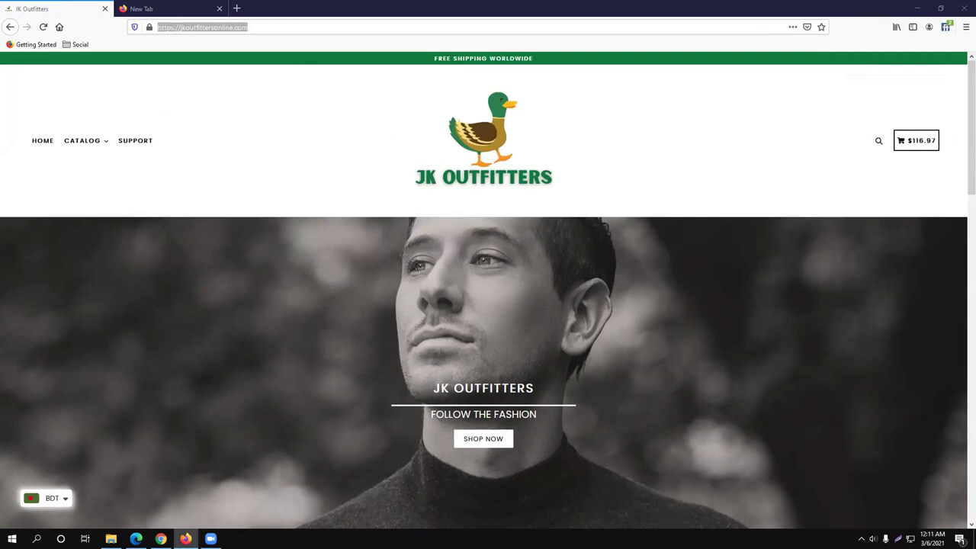
left_click(161, 538)
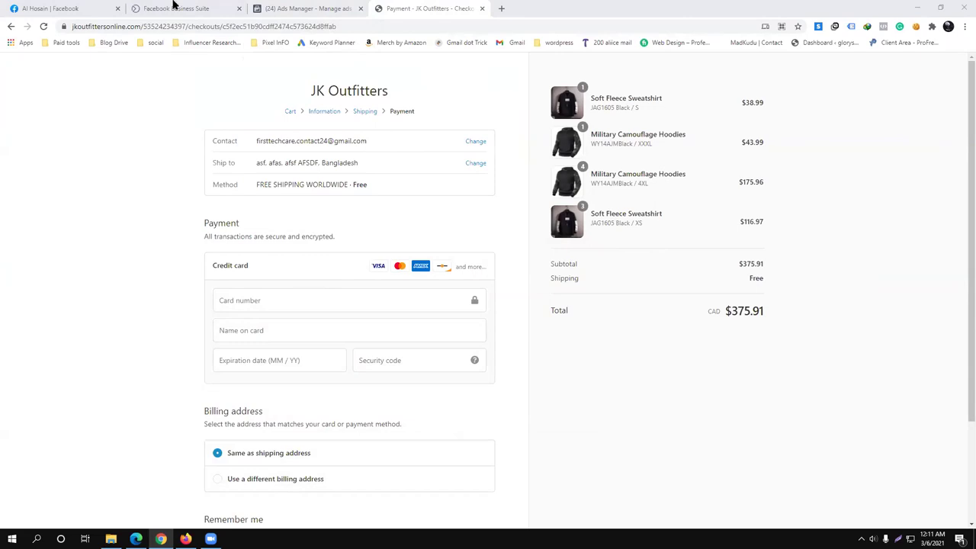
left_click(272, 11)
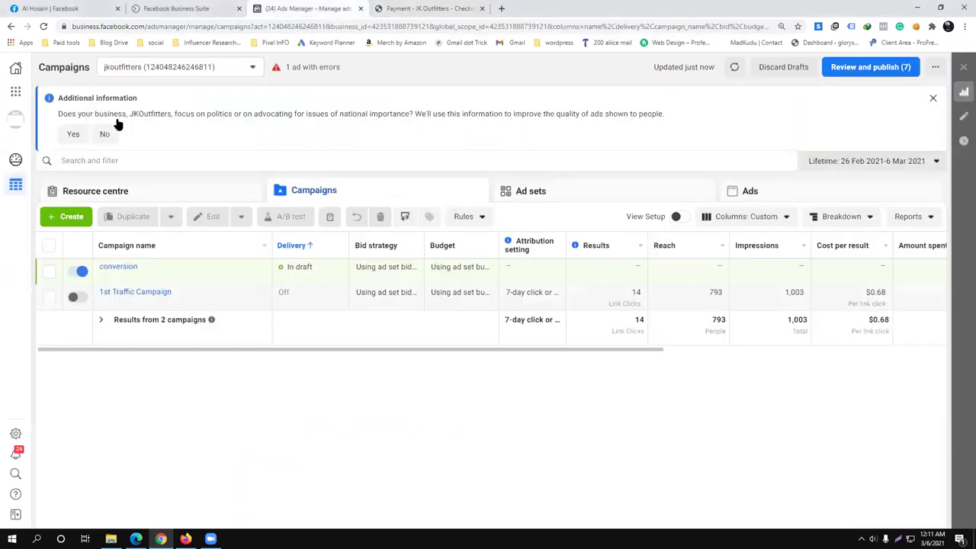
left_click(171, 70)
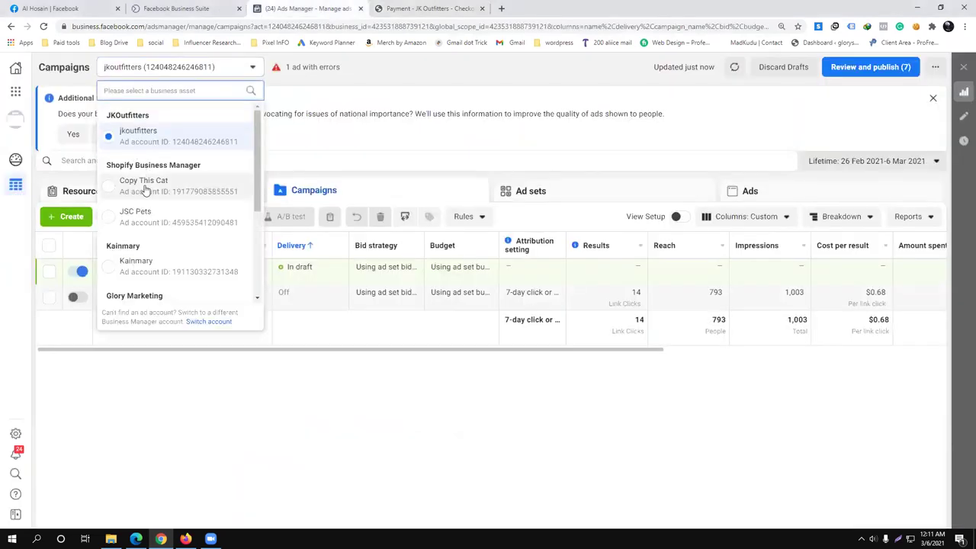
scroll(145, 246, "down", 2)
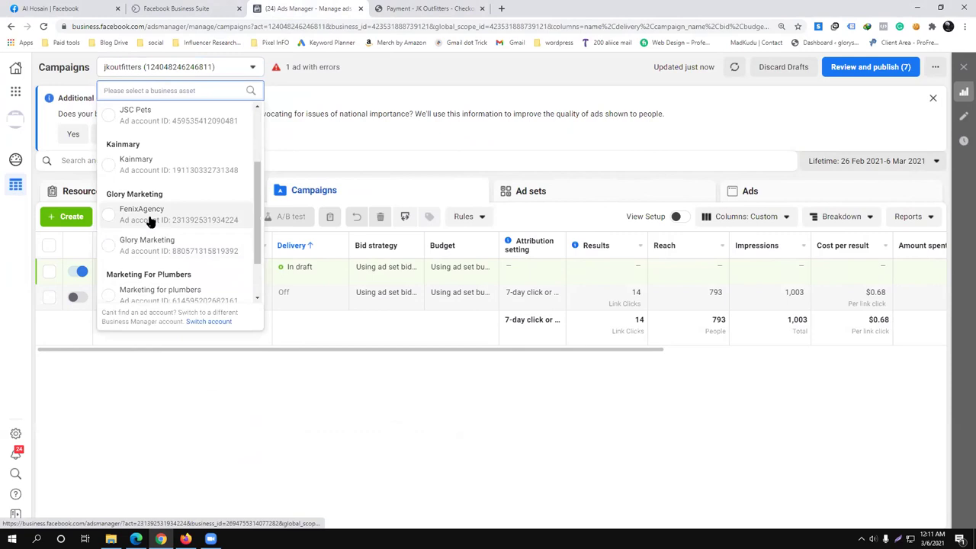
scroll(151, 221, "down", 1)
scroll(152, 187, "up", 3)
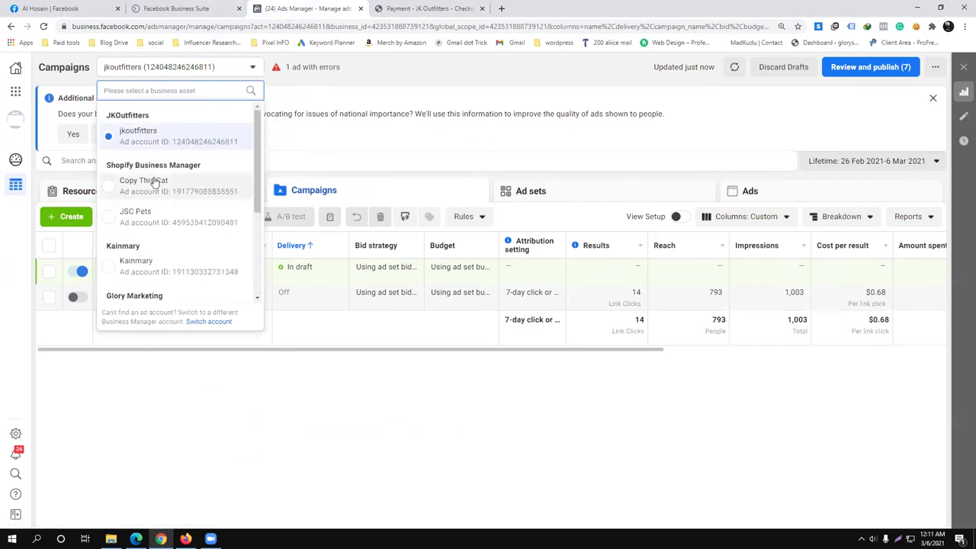
left_click(135, 218)
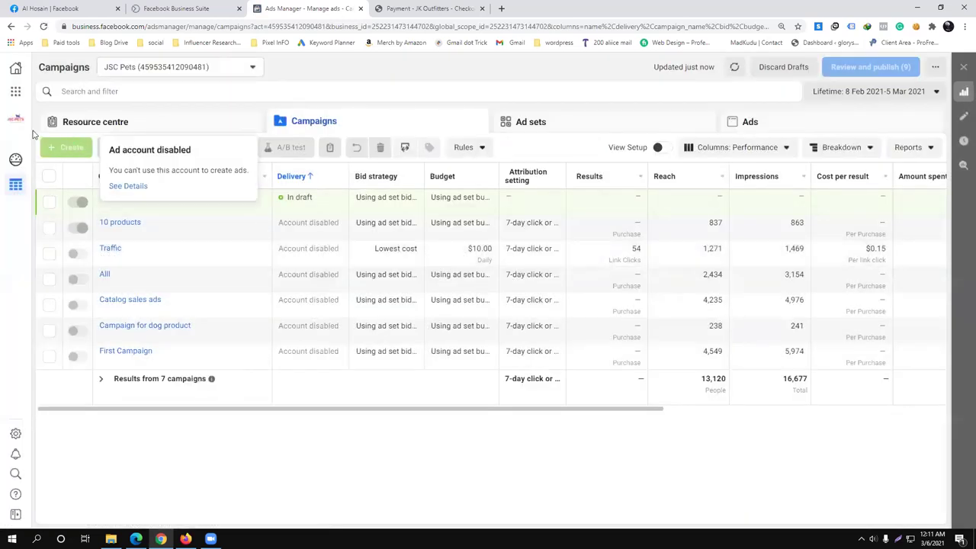
- Go to the billing page of the JSC Pets ad account and open its payment settings
left_click(16, 92)
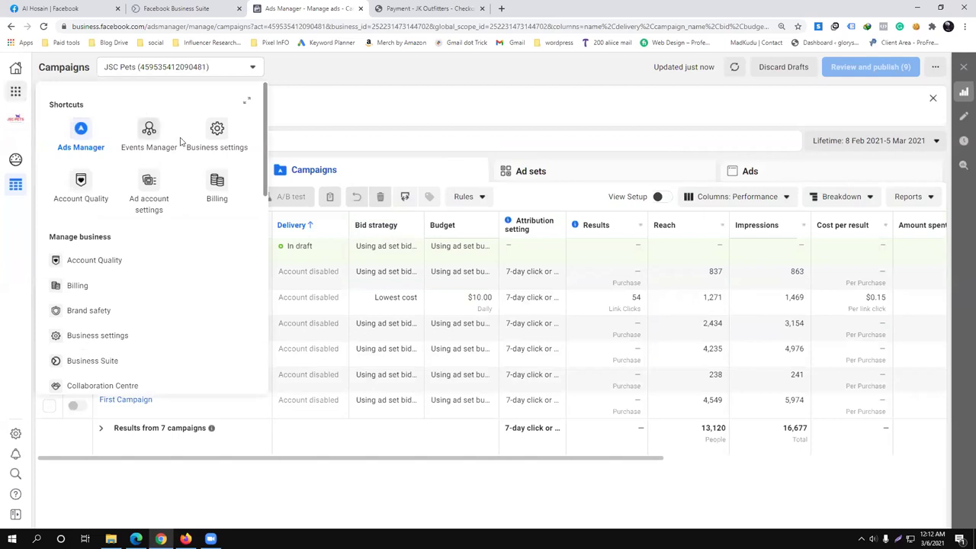
left_click(217, 184)
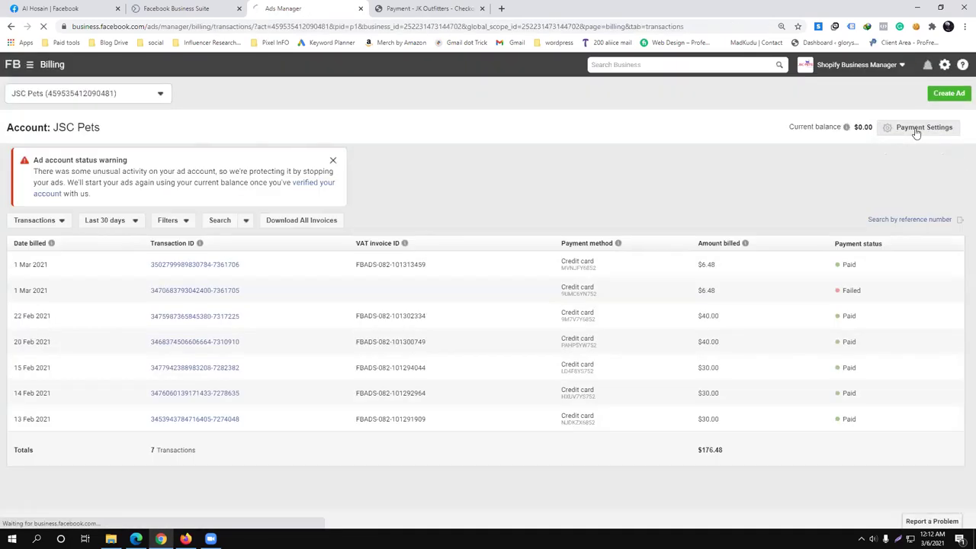
left_click(911, 130)
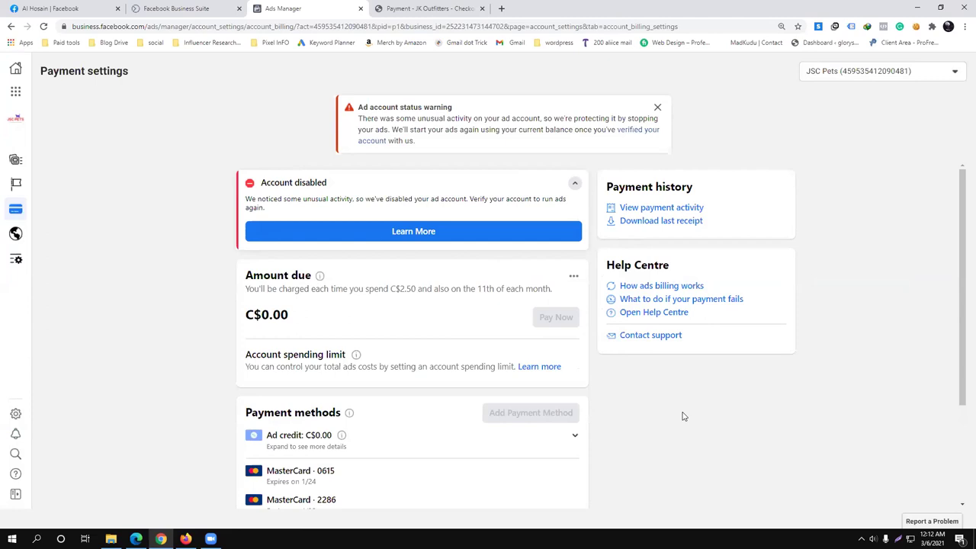
left_click(862, 536)
left_click(874, 539)
left_click(707, 477)
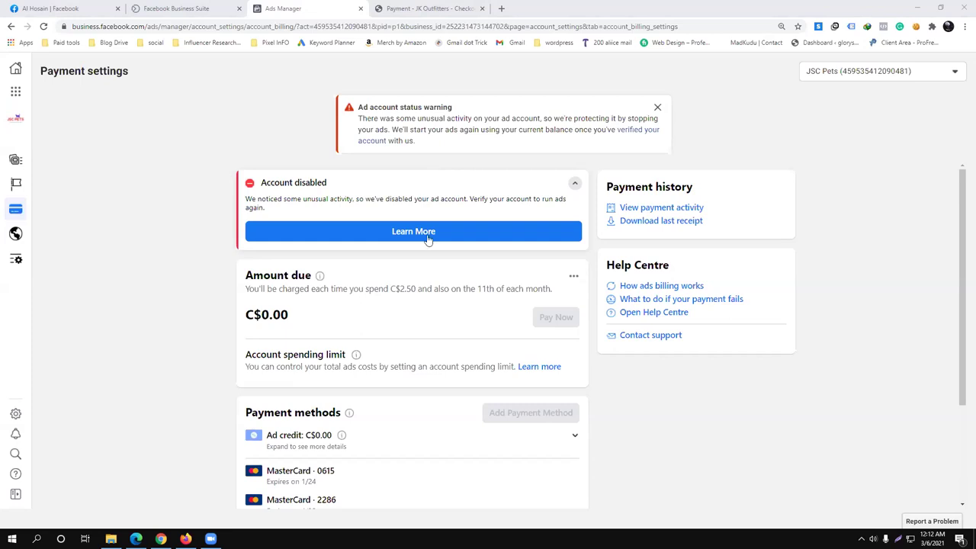
- Open the account verification form from the status warning and choose JSC Pets as the disabled ad account
left_click(634, 133)
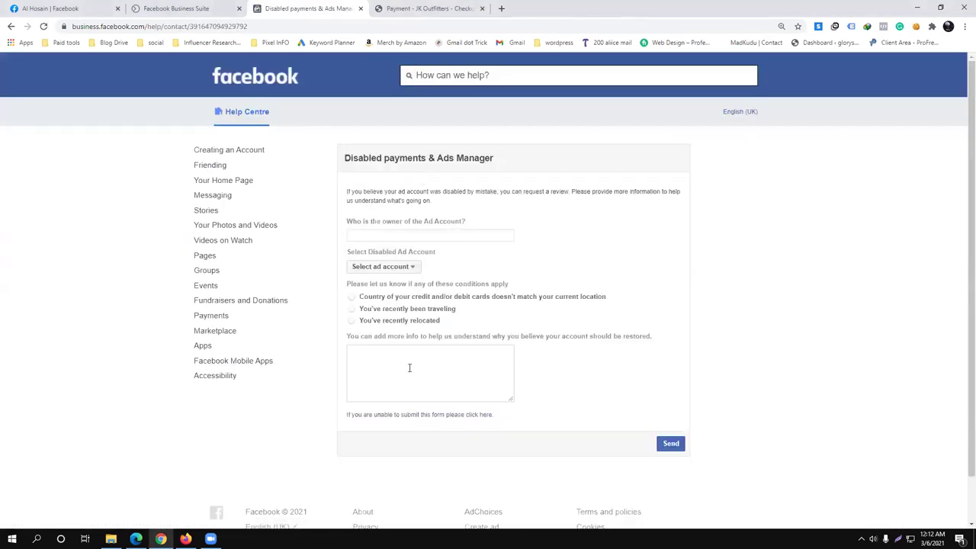
left_click(364, 353)
left_click(595, 353)
left_click(431, 349)
left_click(413, 234)
left_click(620, 248)
left_click(392, 267)
left_click(377, 292)
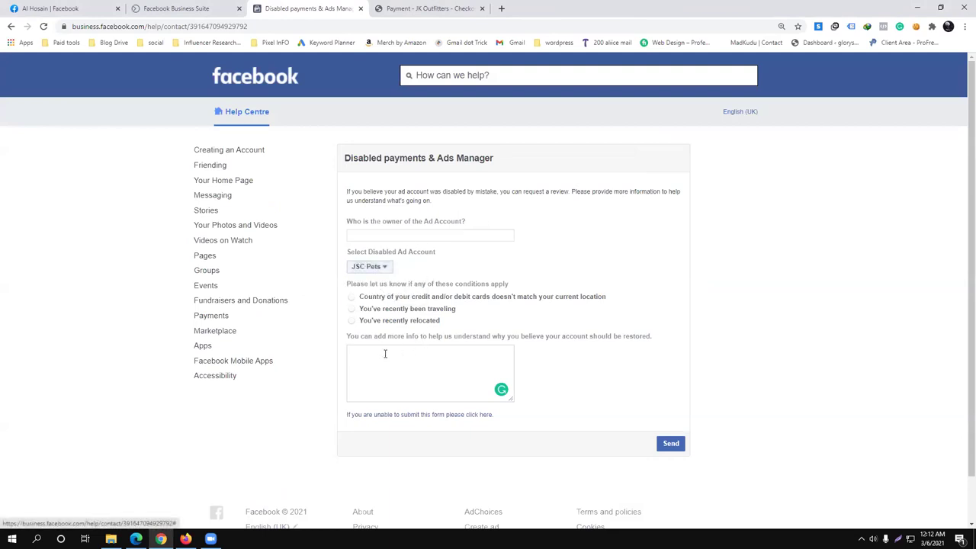
scroll(534, 290, "down", 1)
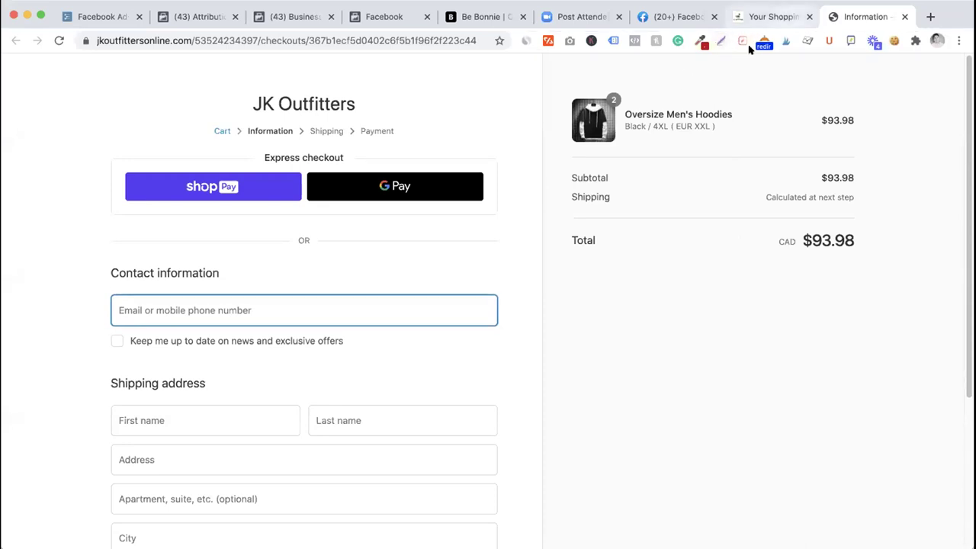
- Inspect the JK Outfitters cart page's events with Facebook Pixel Helper and expand the PageView event details
left_click(766, 16)
left_click(634, 41)
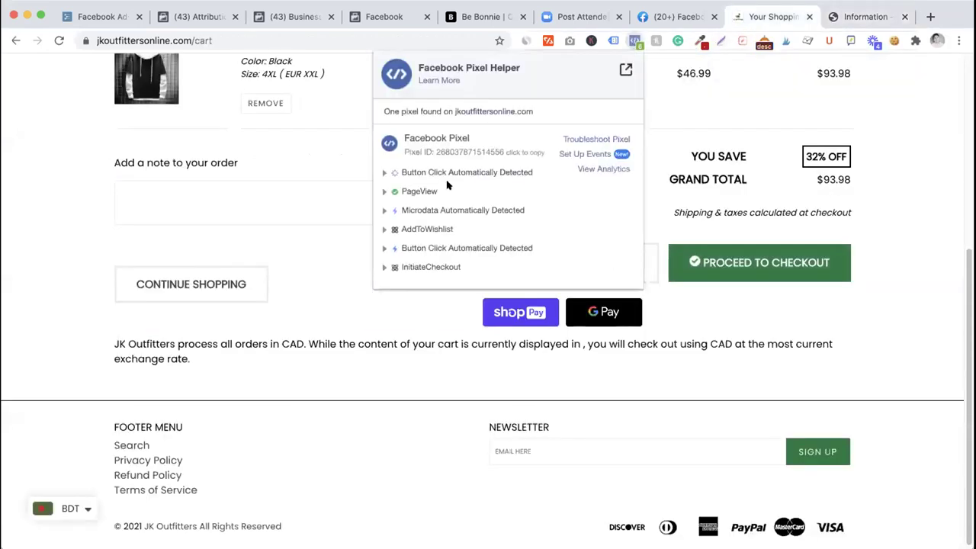
left_click(218, 40)
left_click(635, 40)
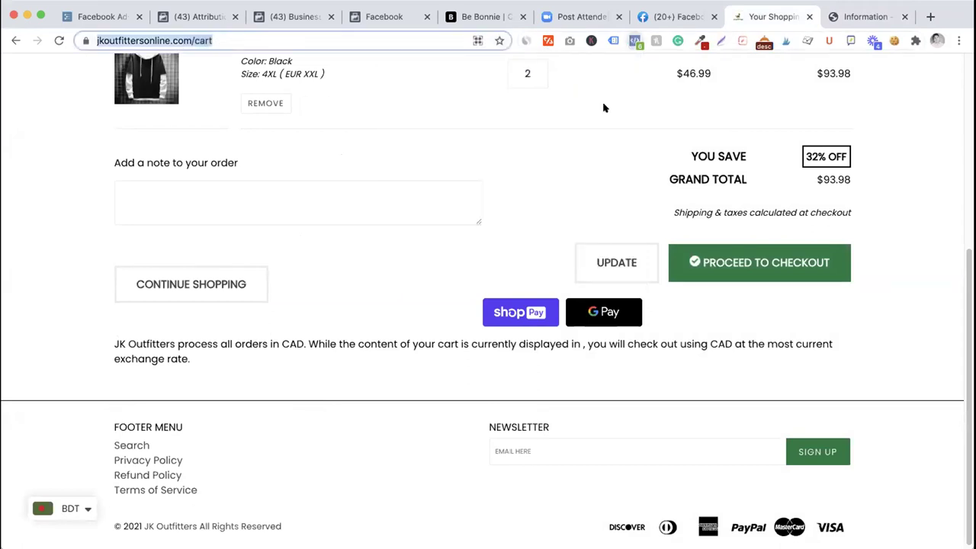
left_click(409, 191)
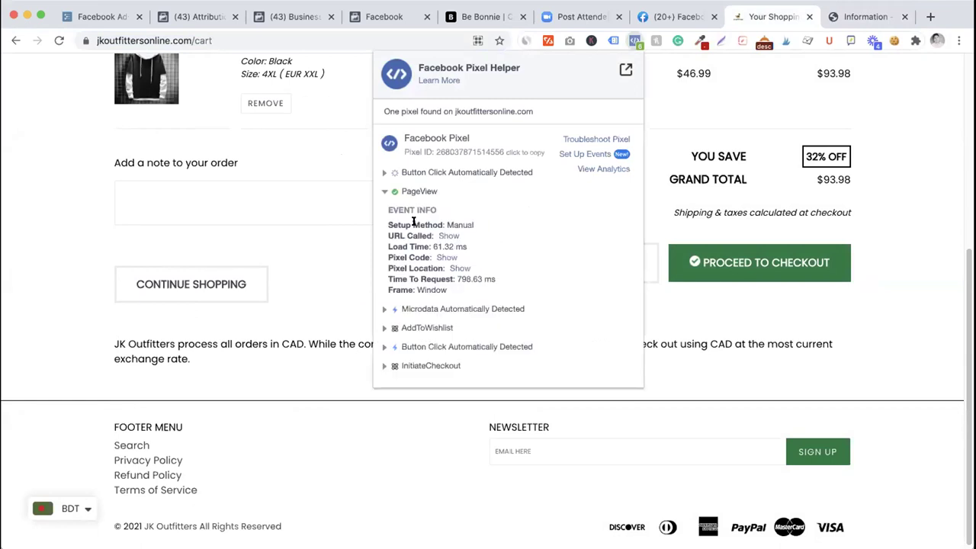
- Check the JK Outfitters checkout information page for pixels with Facebook Pixel Helper
left_click(842, 17)
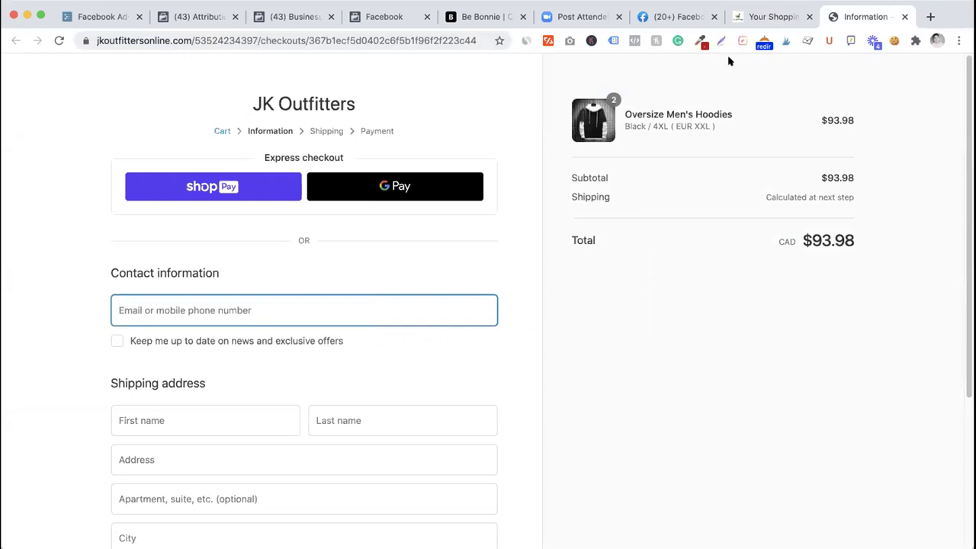
left_click(634, 40)
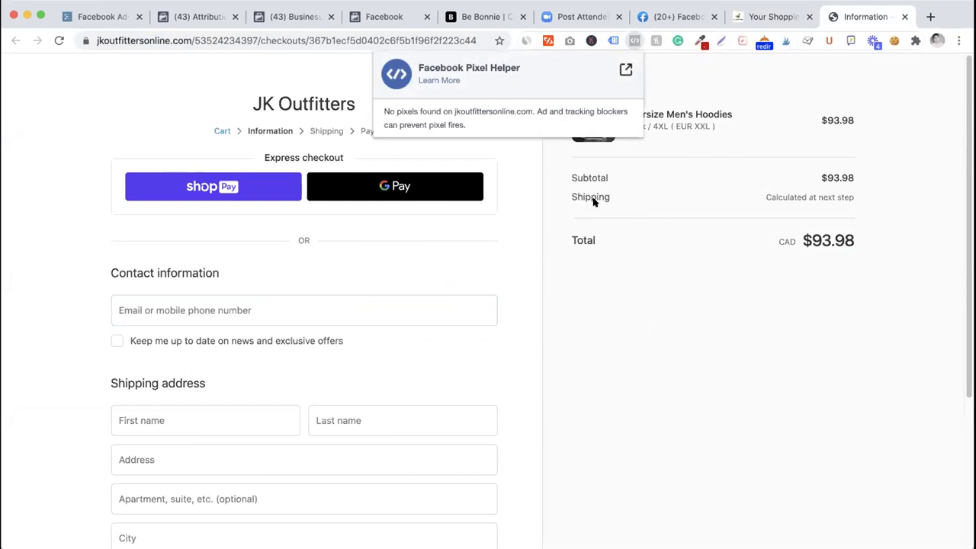
key("Escape")
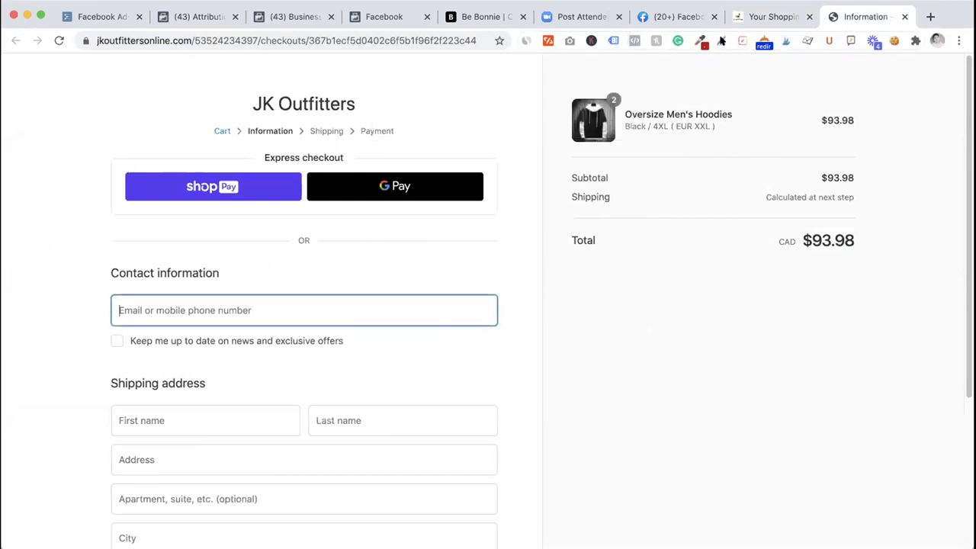
- Return to the JK Outfitters cart page and look it over down to the checkout option
left_click(759, 16)
scroll(484, 227, "up", 3)
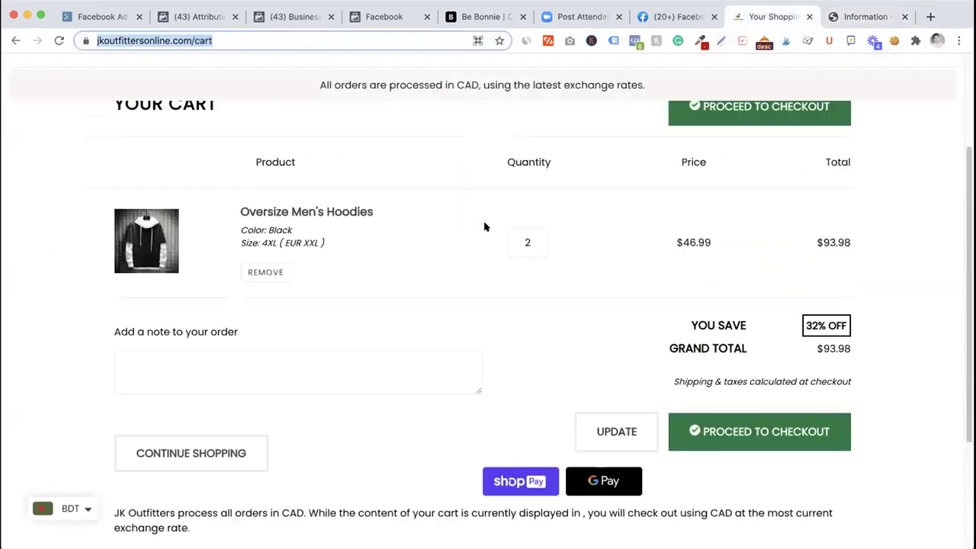
scroll(534, 235, "up", 2)
scroll(664, 273, "down", 5)
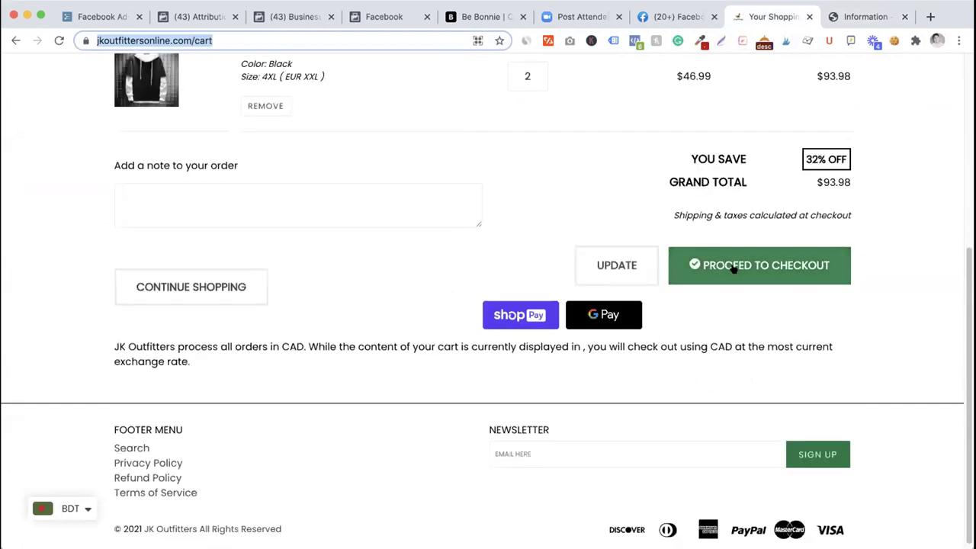
- On the checkout page, highlight the store domain, store ID and checkout path portions of the web address in turn
left_click(862, 16)
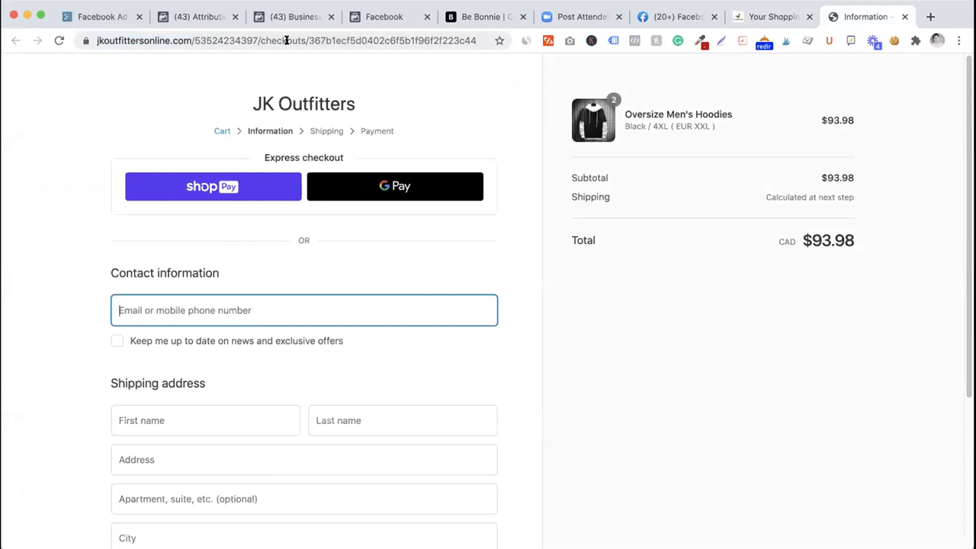
left_click_drag(192, 40, 416, 34)
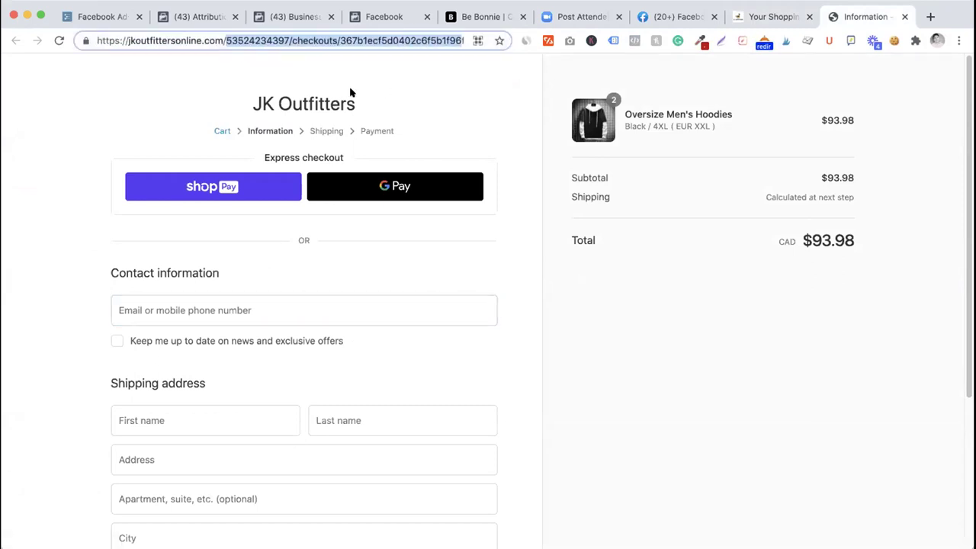
left_click(68, 173)
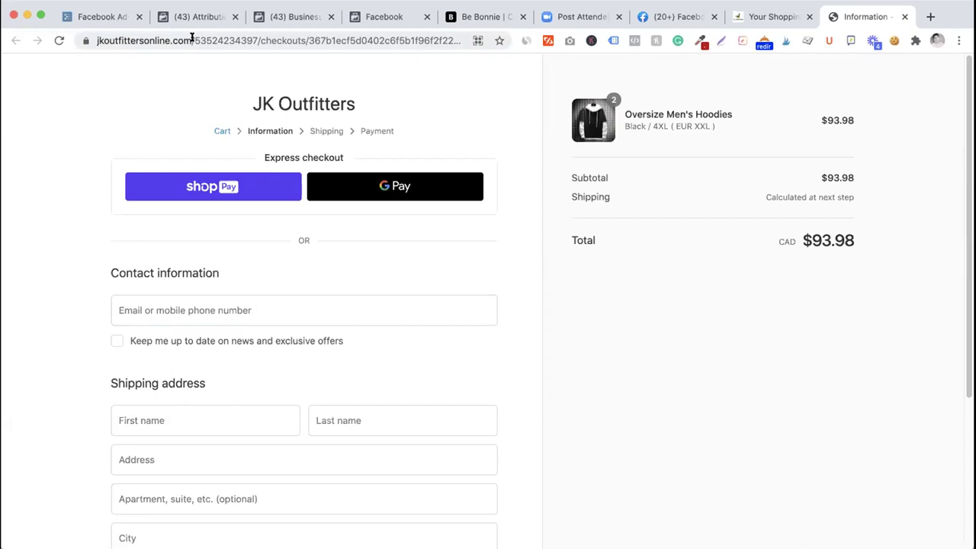
left_click_drag(191, 37, 132, 60)
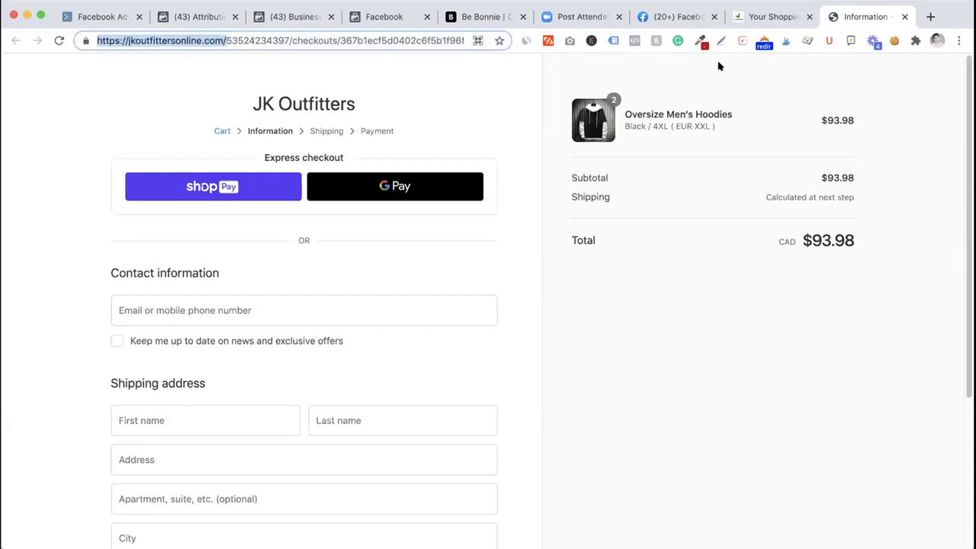
left_click(68, 286)
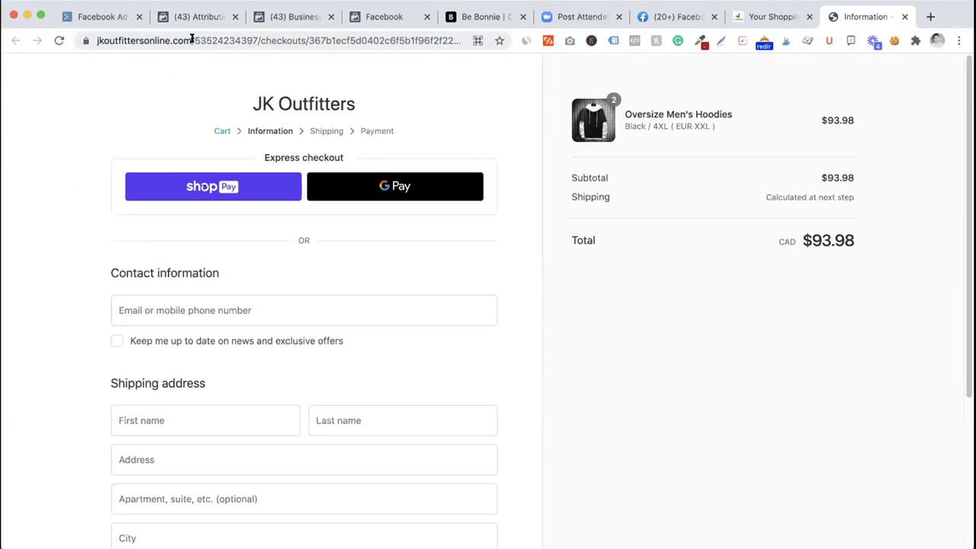
left_click_drag(258, 39, 92, 38)
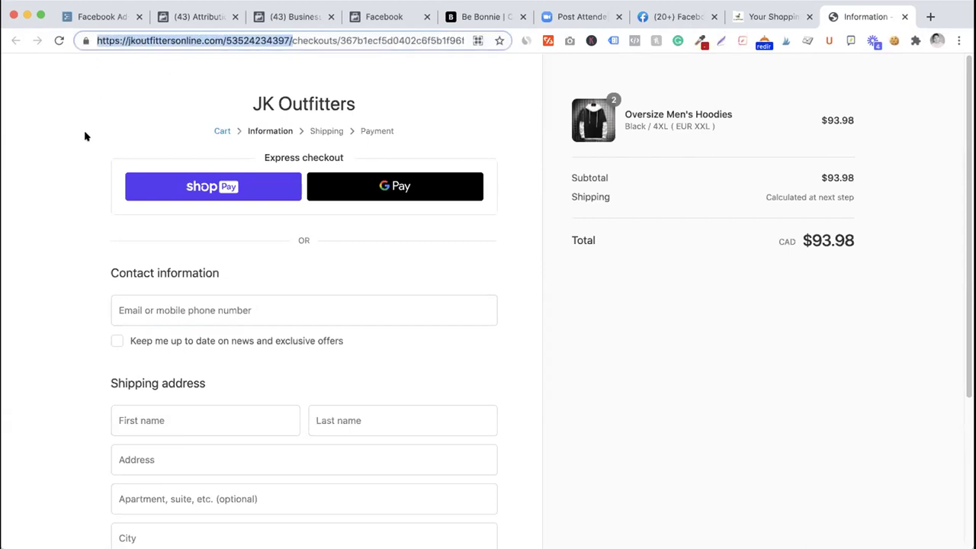
left_click(68, 157)
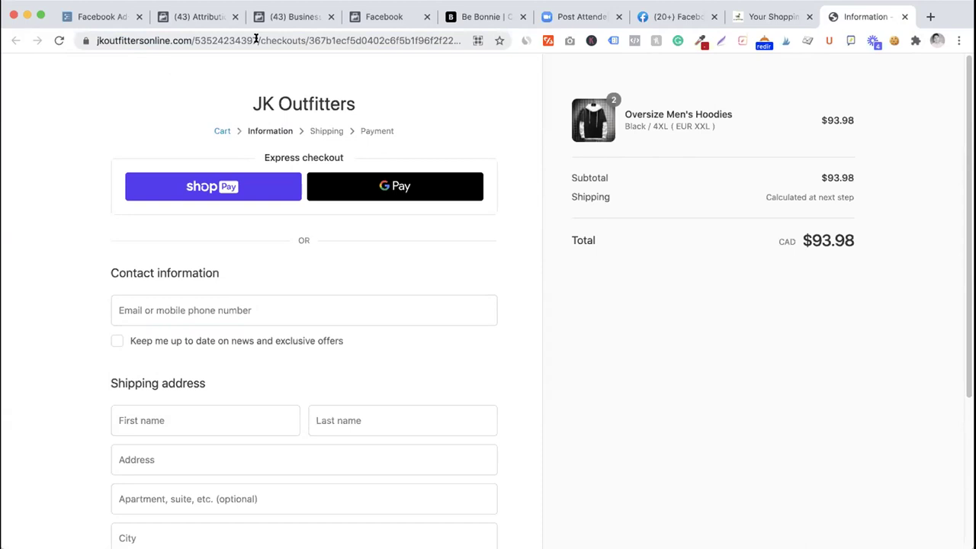
left_click_drag(256, 40, 80, 40)
left_click(46, 169)
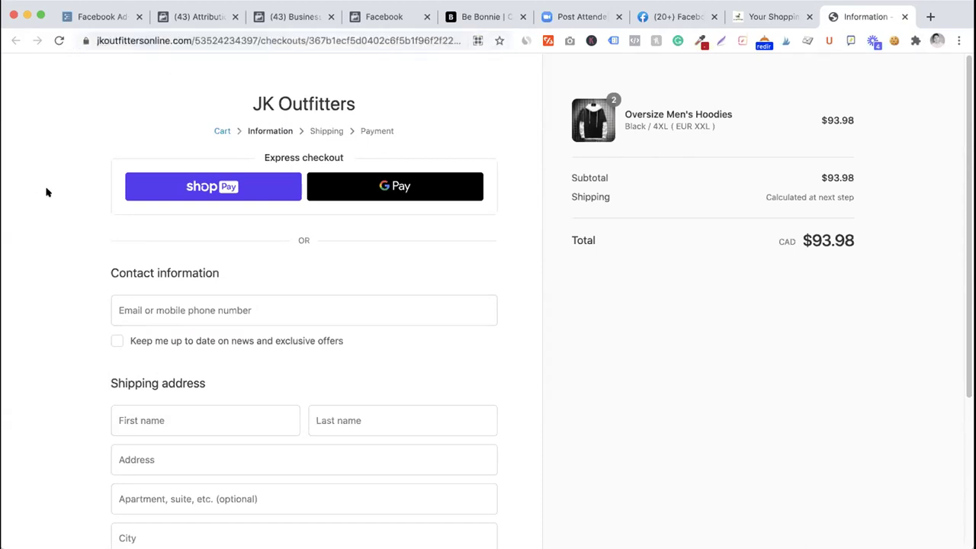
- View the source code of the checkout page and open the developer tools inspector on the cart page
right_click(46, 190)
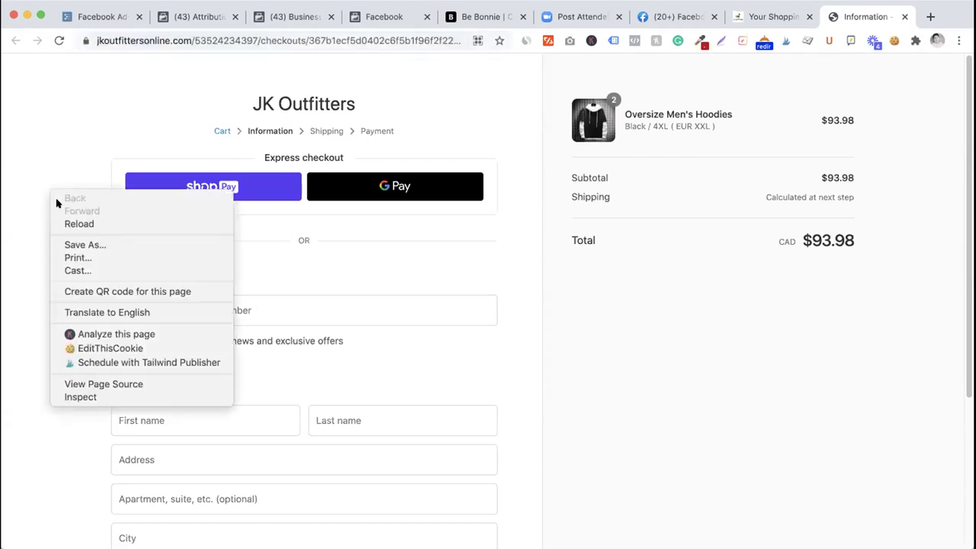
left_click(115, 383)
left_click(719, 15)
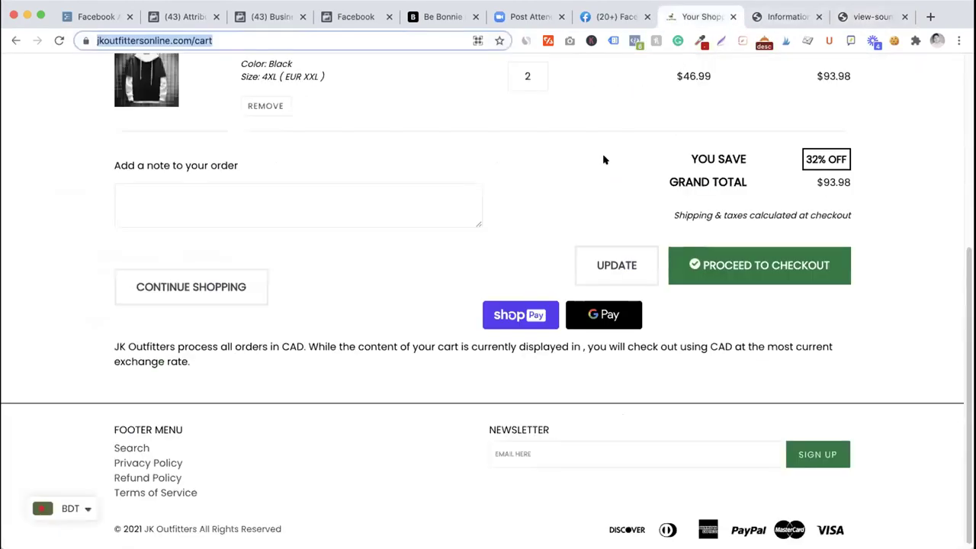
right_click(533, 155)
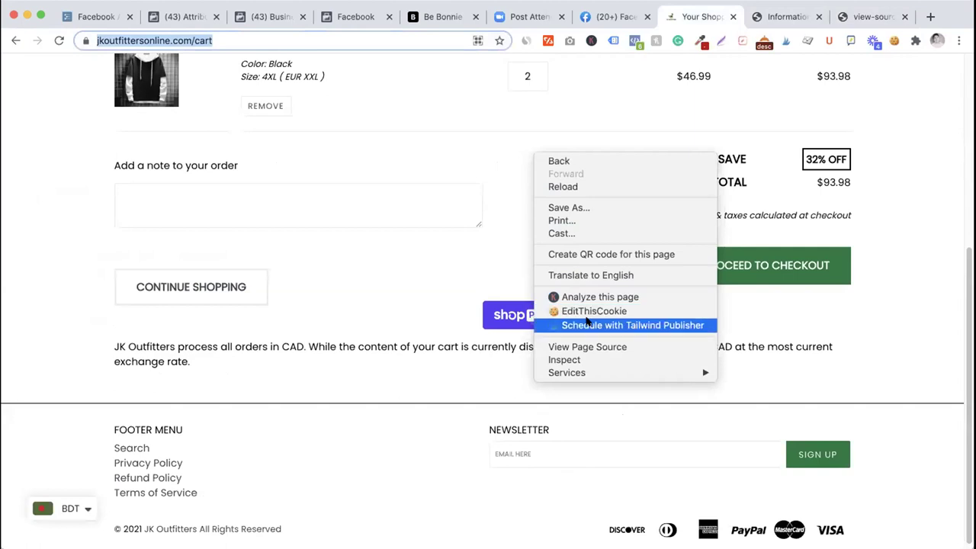
left_click(573, 360)
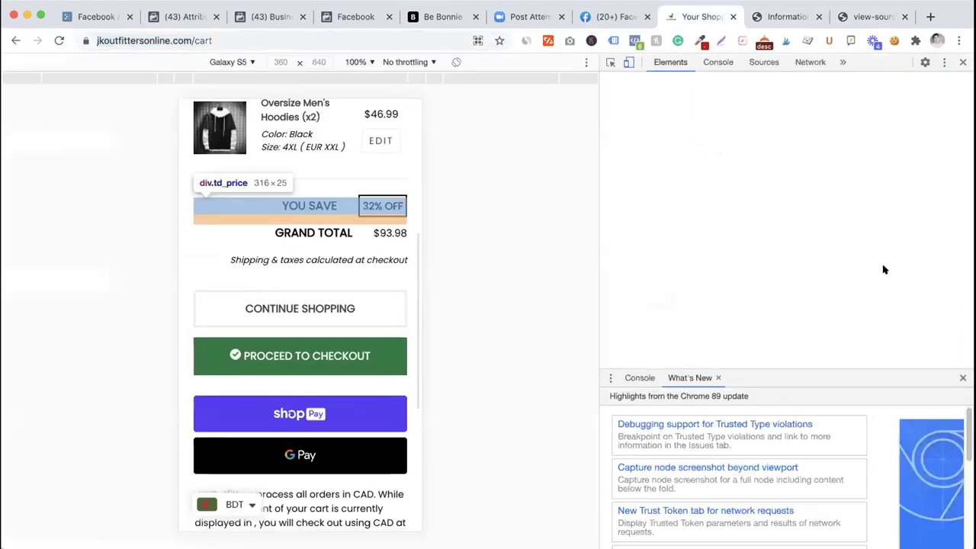